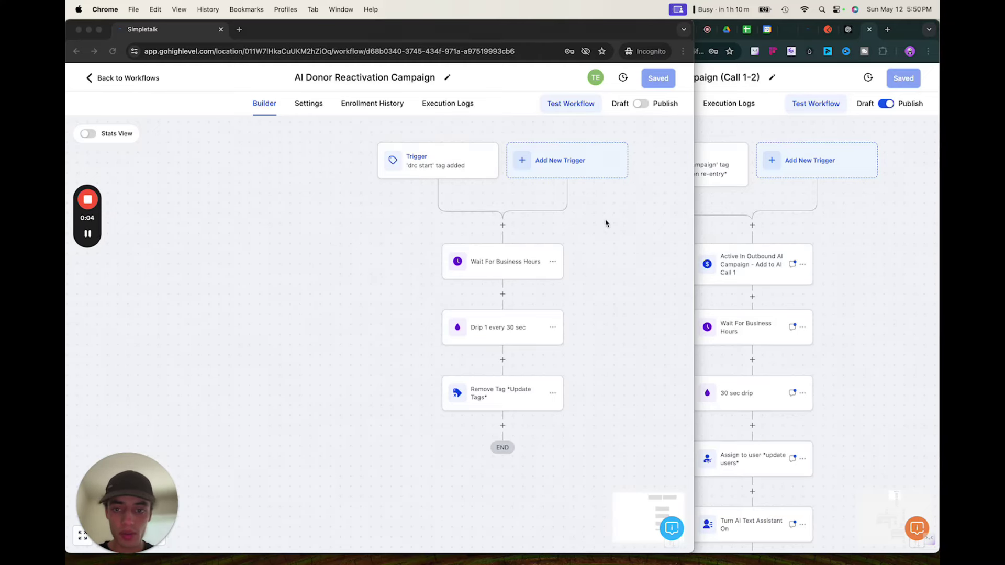
# Compare the reference cash offer workflow and review the donor workflow's settings.
pyautogui.click(742, 218)
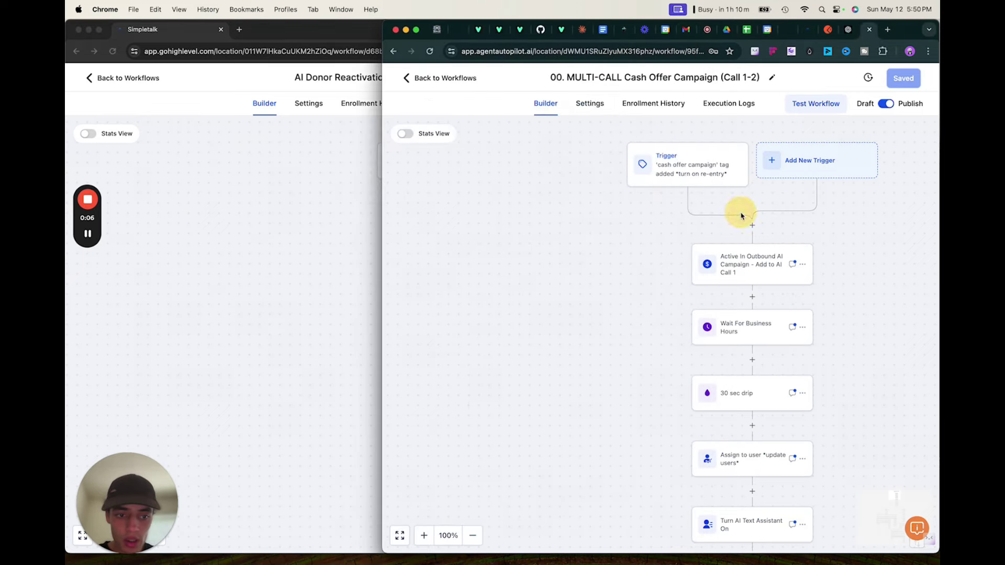
pyautogui.hscroll(2, 785, 221)
pyautogui.scroll(-1, 786, 222)
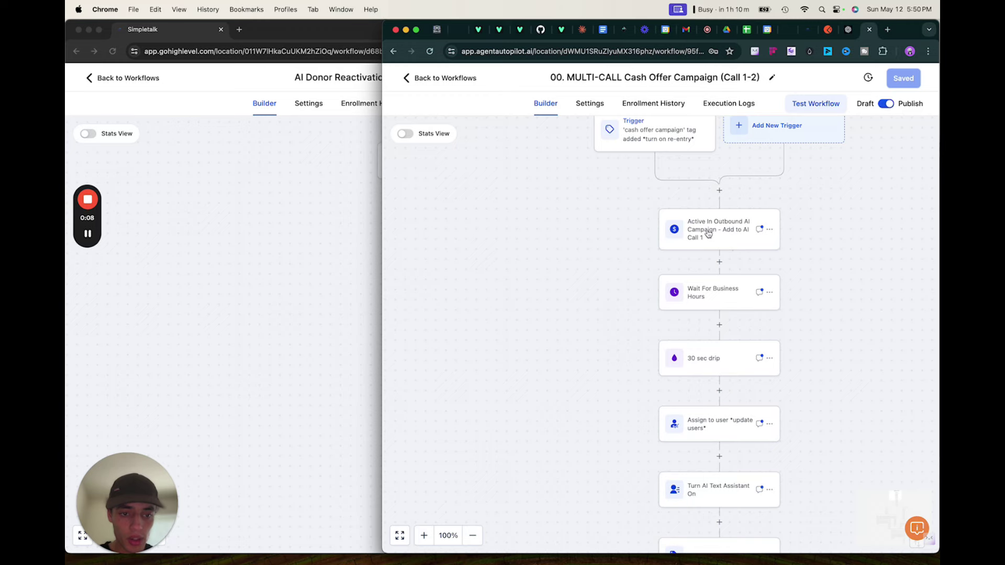
pyautogui.scroll(1, 717, 236)
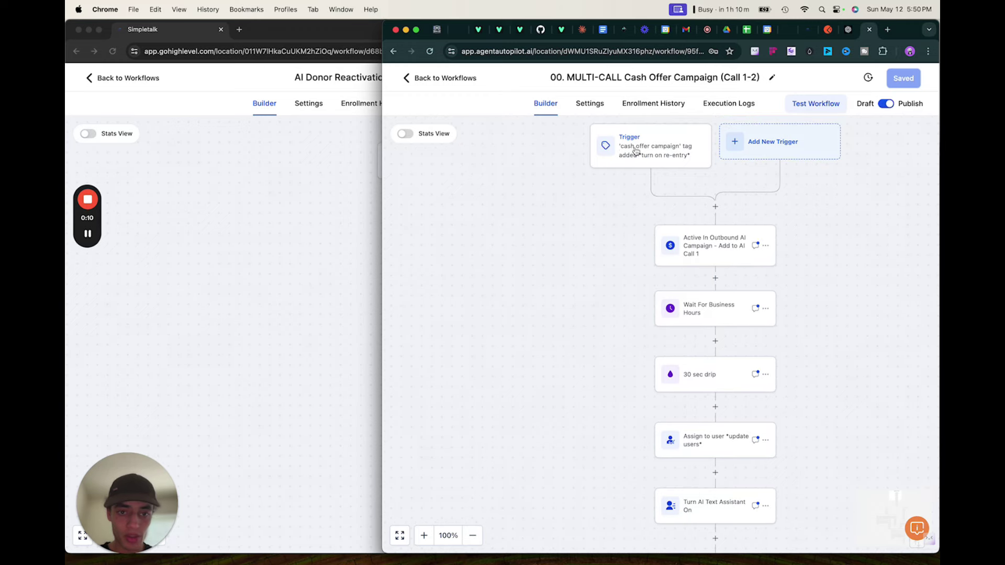
pyautogui.click(296, 254)
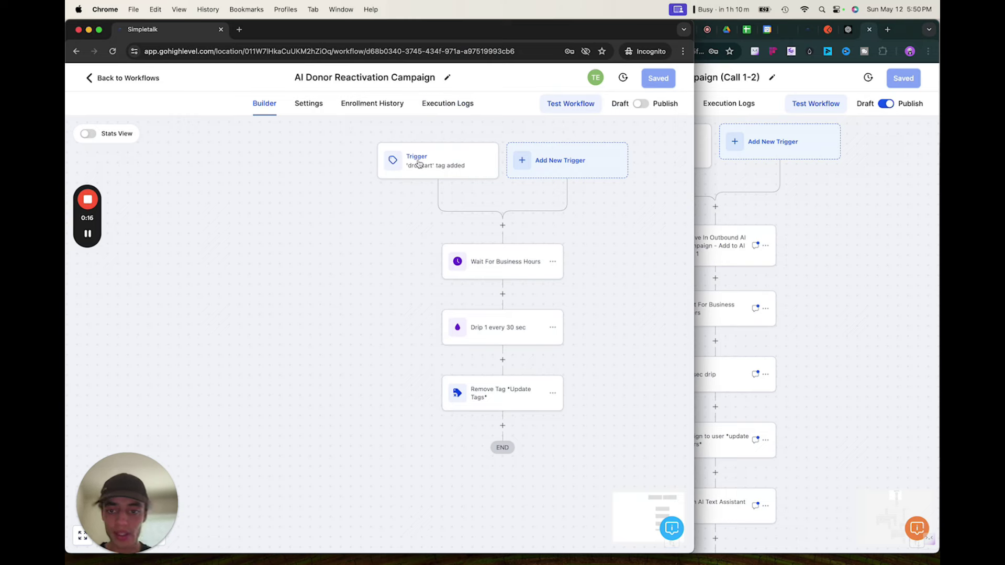
pyautogui.click(306, 108)
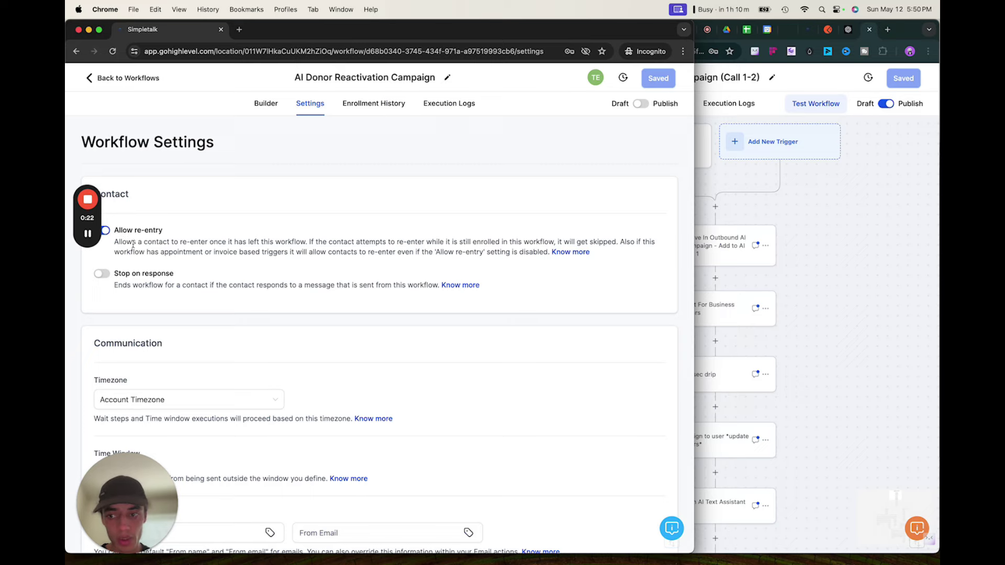
pyautogui.scroll(-5, 220, 272)
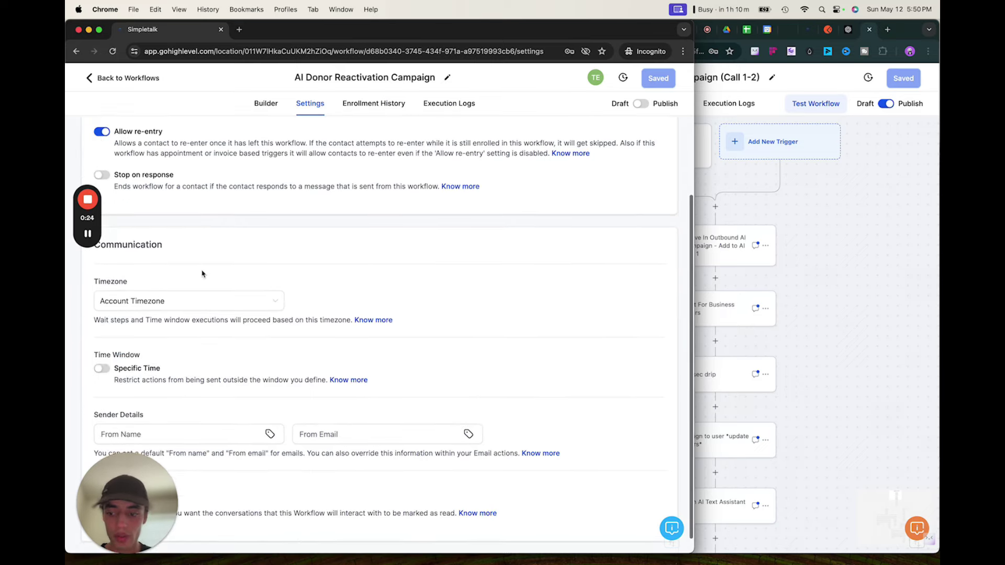
pyautogui.scroll(5, 250, 293)
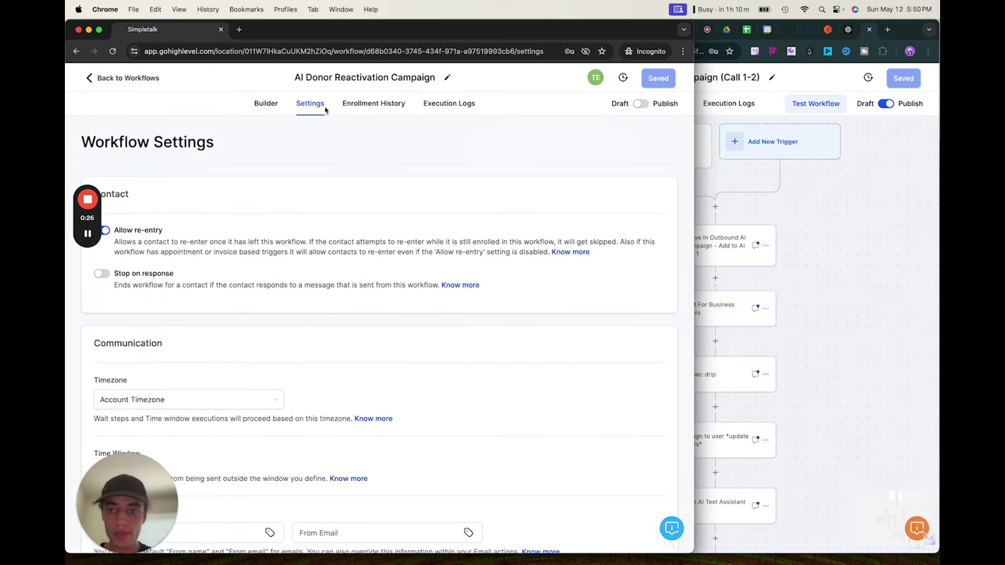
pyautogui.click(265, 103)
pyautogui.scroll(-3, 456, 252)
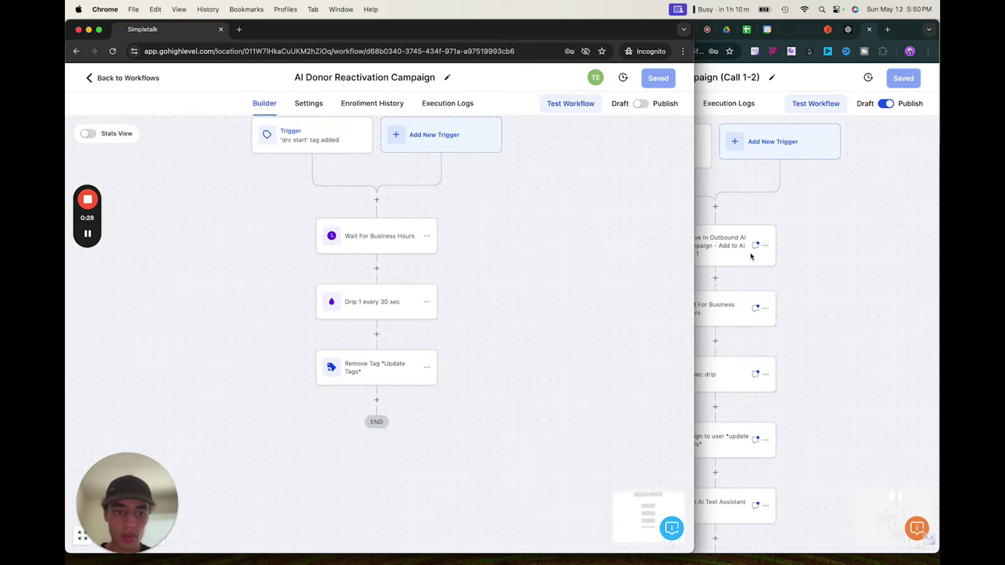
pyautogui.click(808, 253)
pyautogui.click(313, 239)
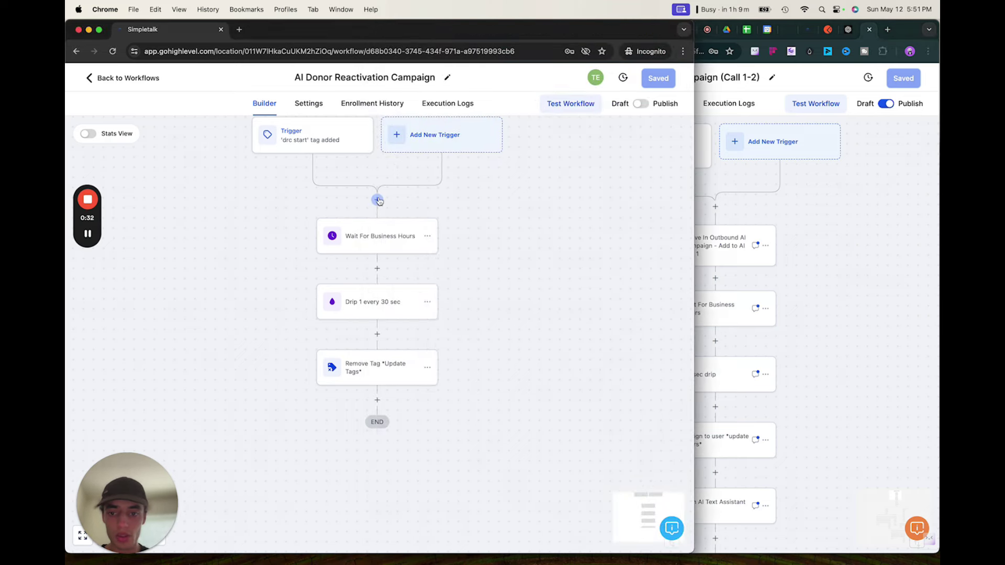
# Add a Create/Update Opportunity step in the Donor Reactivation Campaign pipeline, Active In Reactivation Campaign stage.
pyautogui.click(377, 200)
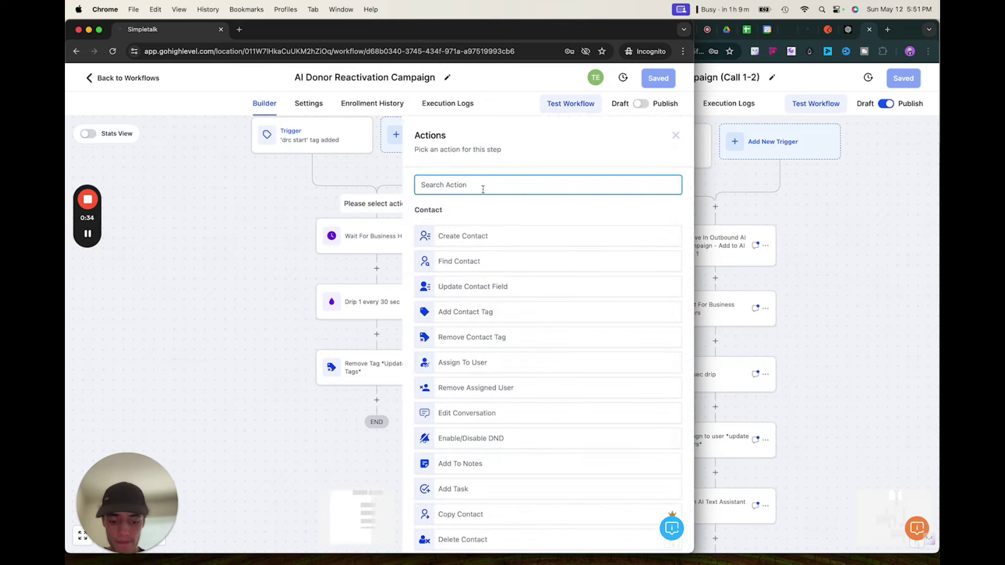
pyautogui.write('opp')
pyautogui.click(495, 229)
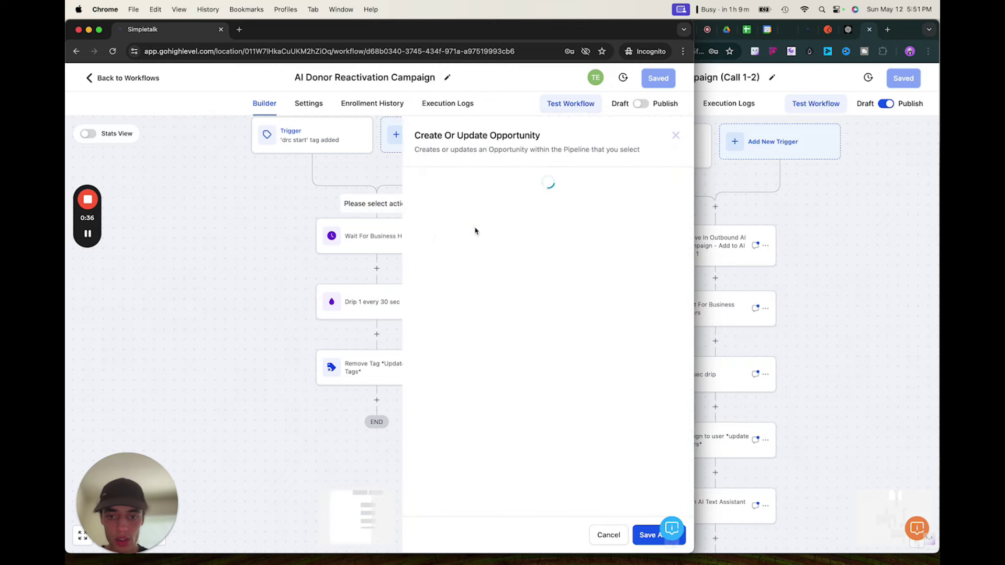
pyautogui.click(428, 250)
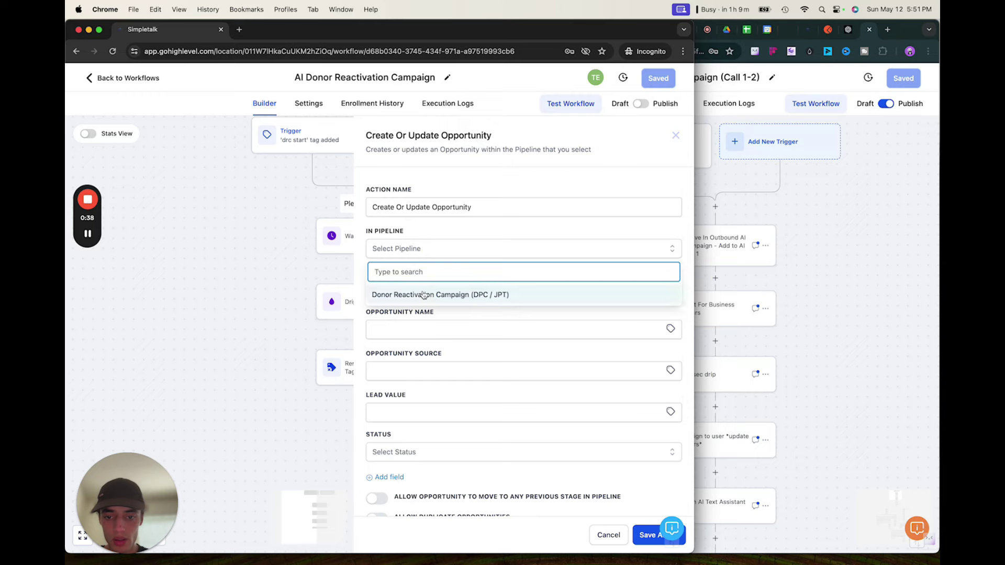
pyautogui.click(430, 290)
pyautogui.click(429, 289)
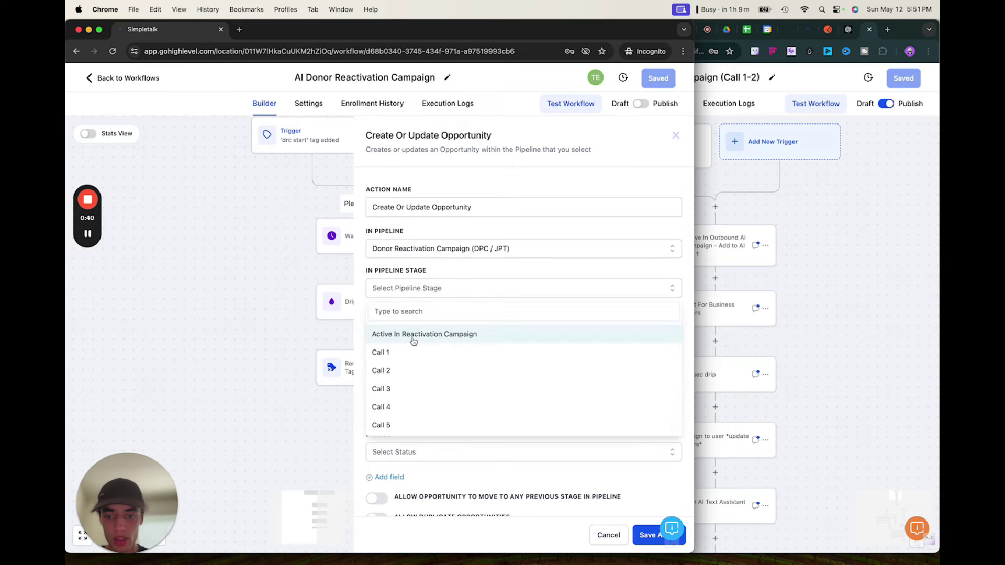
pyautogui.click(413, 340)
# Rename the opportunity step to 'Active In Reactivation Campaign' and save it.
pyautogui.tripleClick(426, 210)
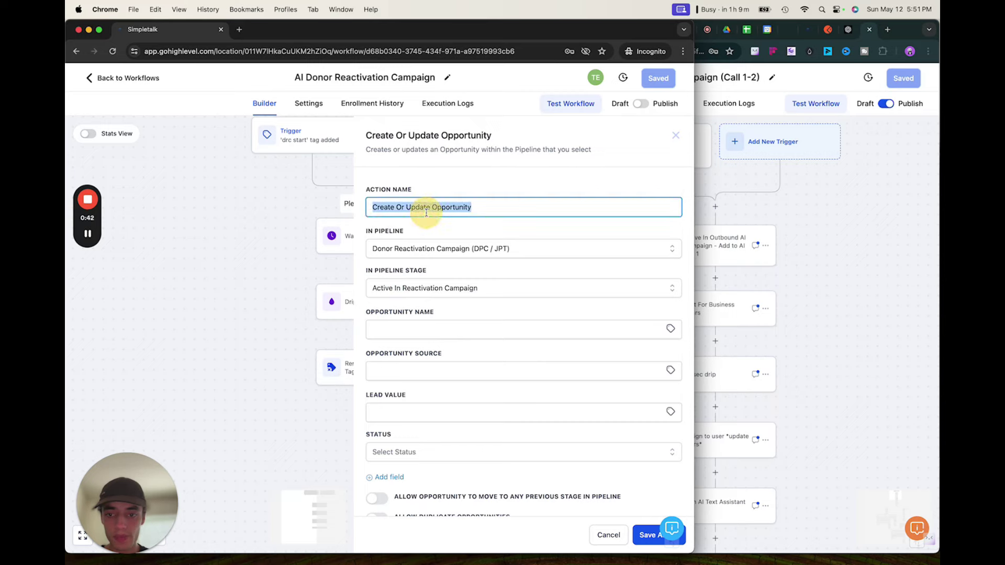
pyautogui.write('Active In RC (DRC')
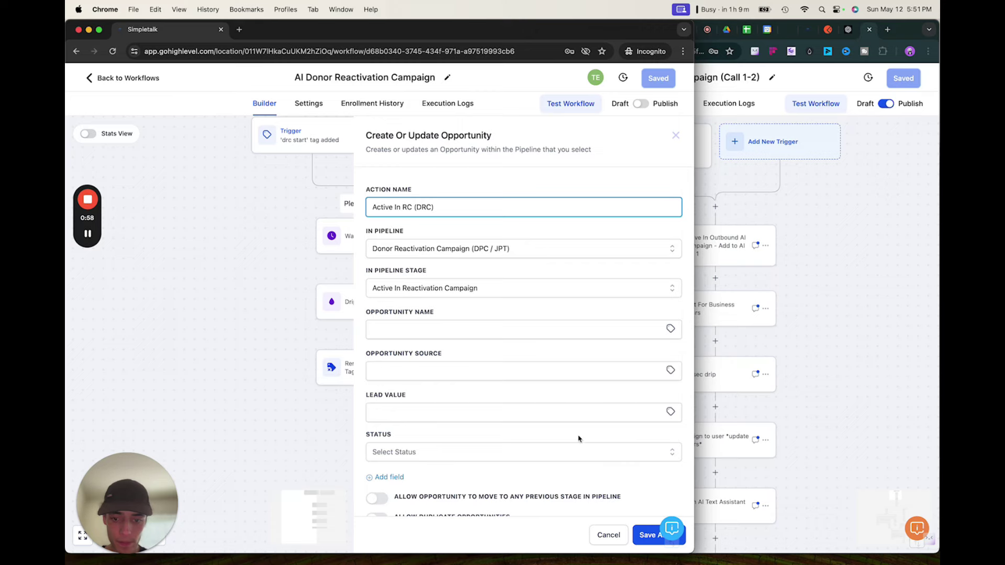
pyautogui.click(407, 211)
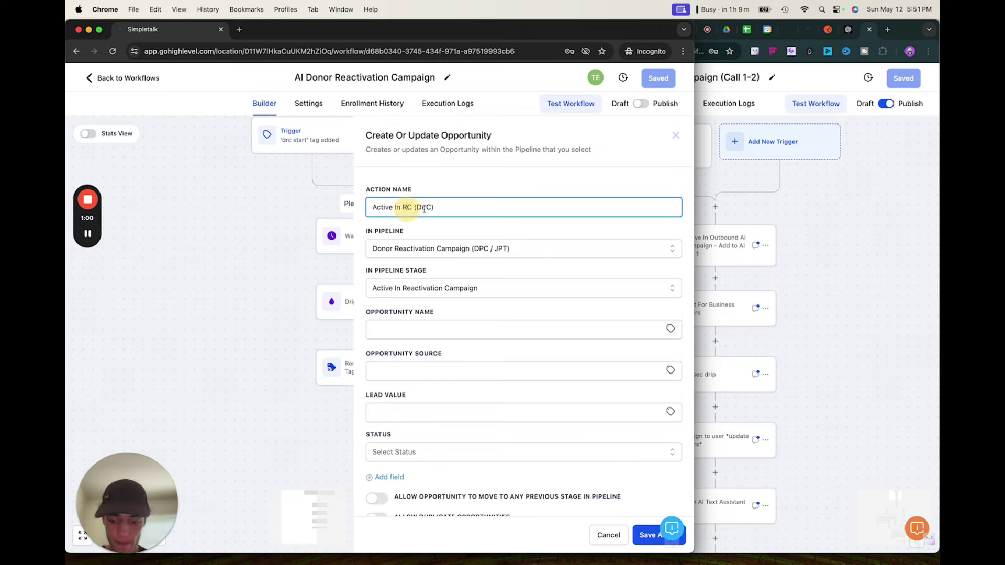
pyautogui.write('eactivation C')
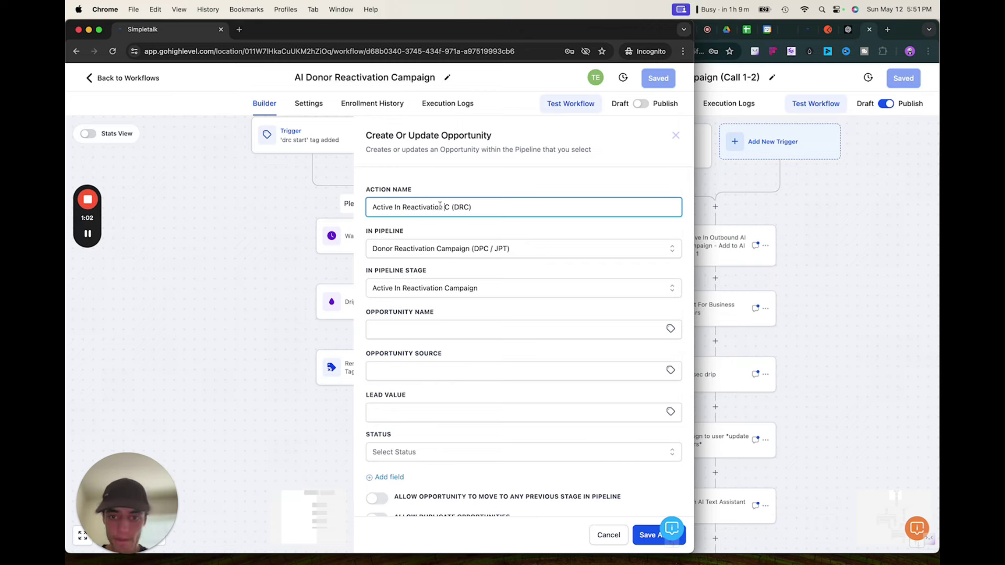
pyautogui.write('ampaign')
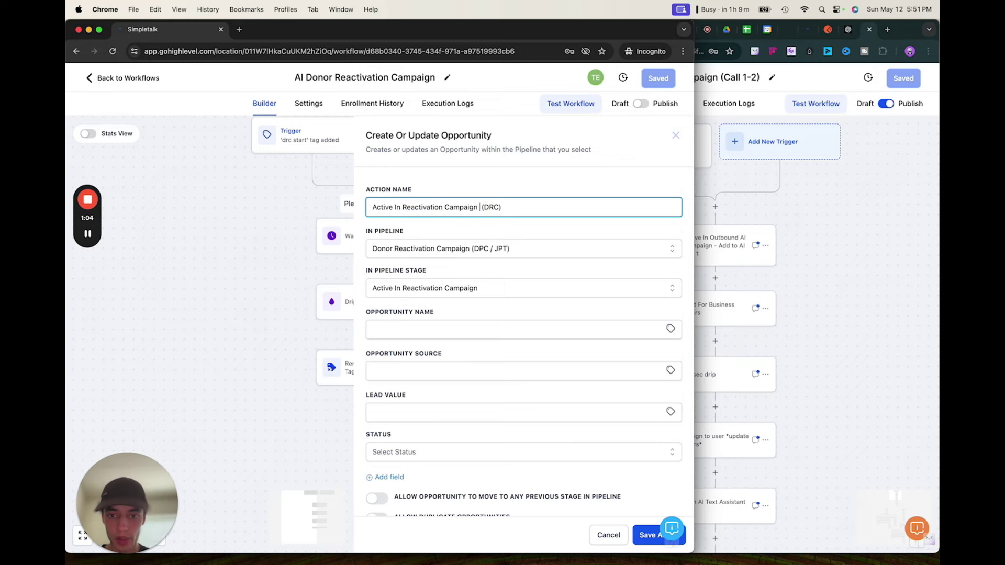
pyautogui.click(645, 533)
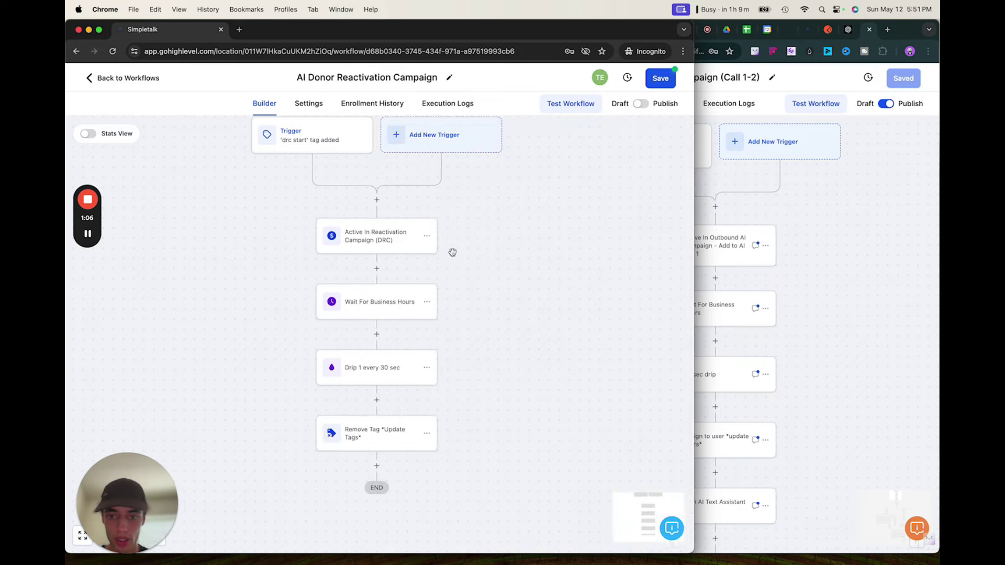
# Name opportunities {{contact.name}} {{contact.phone}}, allow moves to previous stages, and save the workflow.
pyautogui.click(379, 240)
pyautogui.scroll(-1, 512, 332)
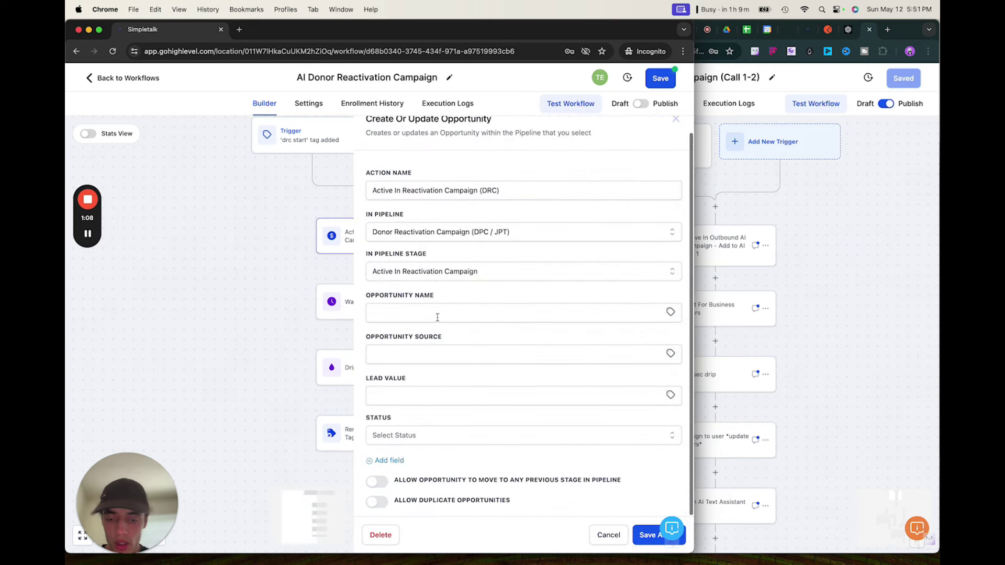
pyautogui.click(610, 312)
pyautogui.click(479, 338)
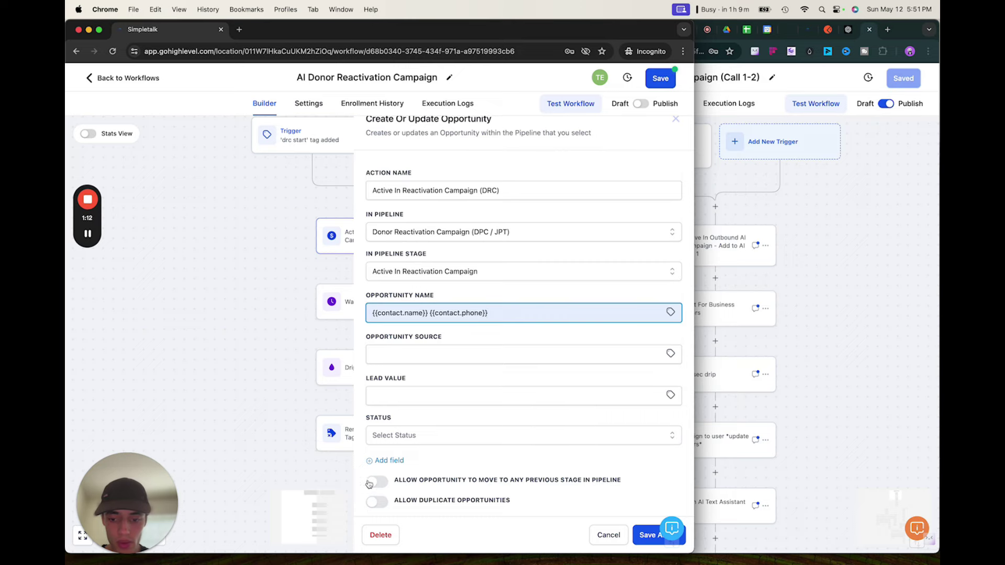
pyautogui.click(377, 481)
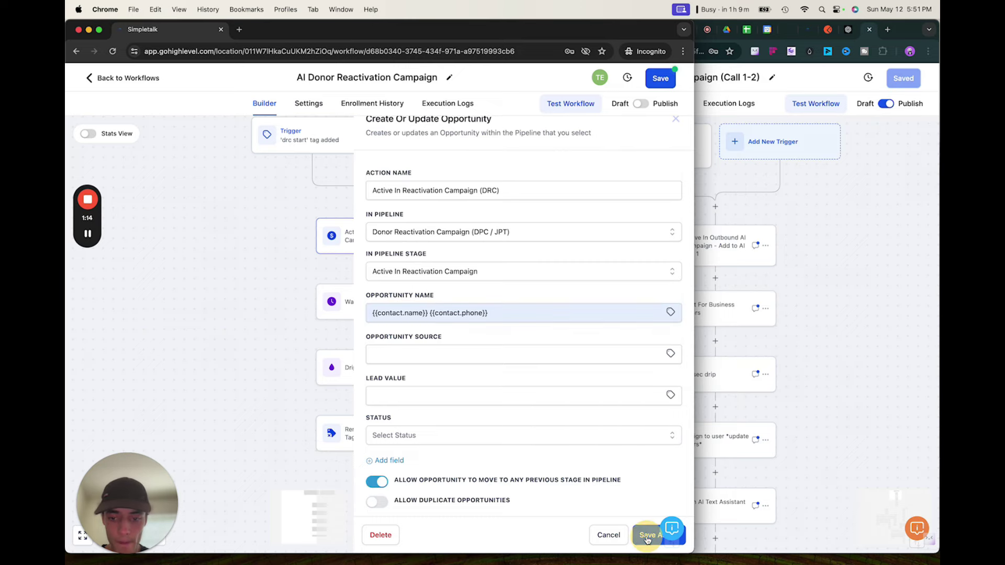
pyautogui.click(647, 535)
pyautogui.click(660, 78)
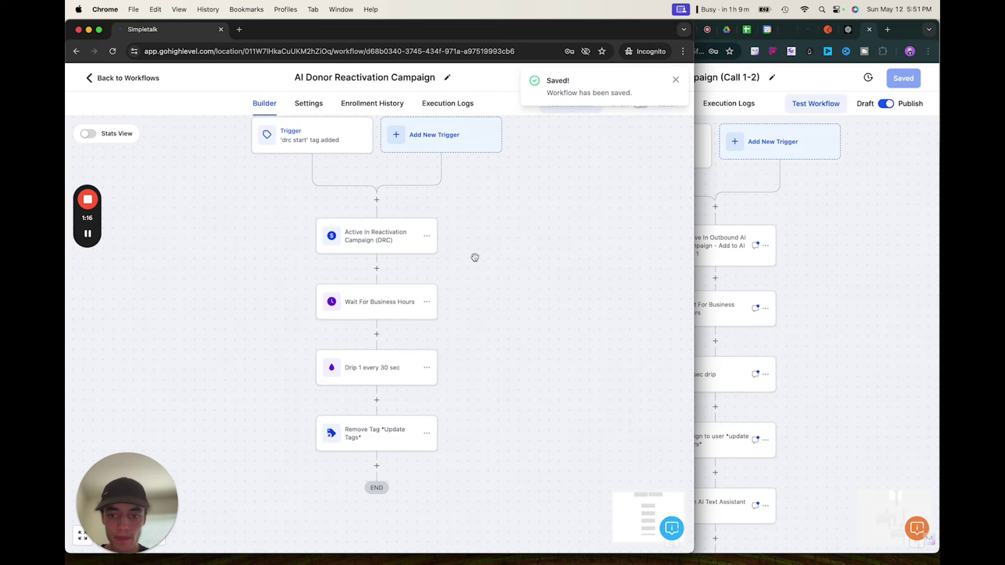
pyautogui.scroll(-2, 460, 246)
# Check the reference workflow's business-hours wait settings.
pyautogui.click(793, 254)
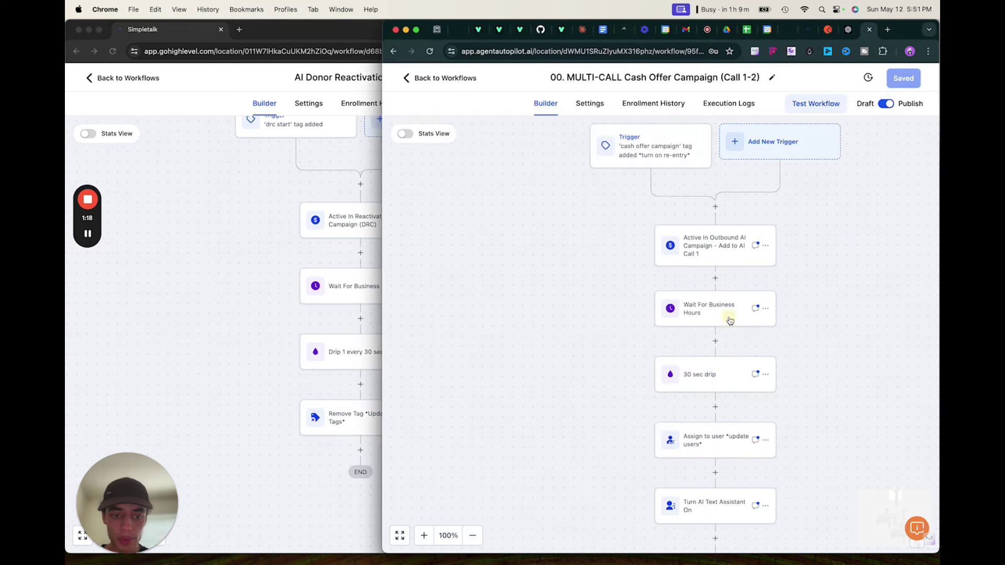
pyautogui.click(730, 321)
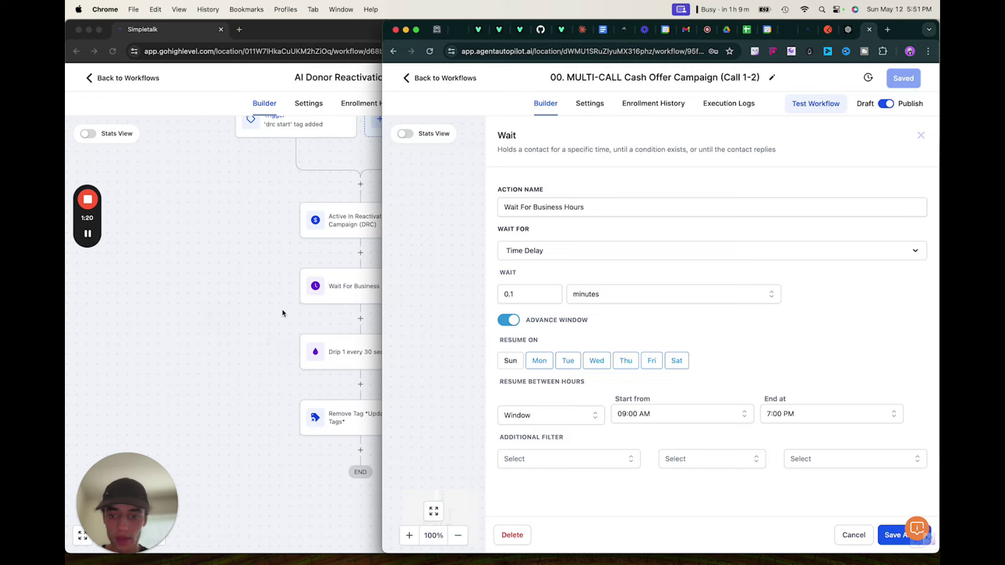
pyautogui.click(283, 311)
# Set the Wait For Business Hours window from 11:00 AM to 7:00 PM and save the step.
pyautogui.click(348, 291)
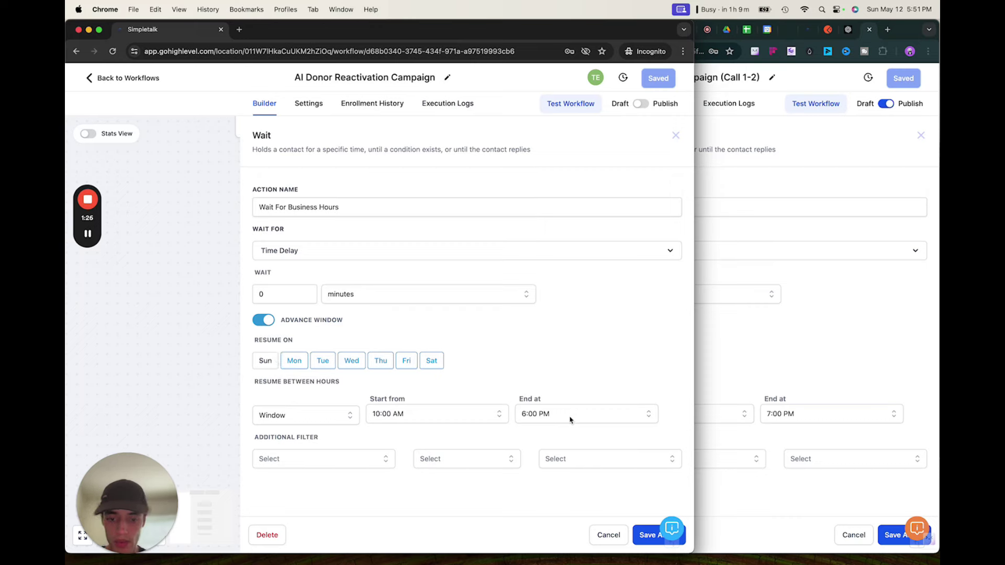
pyautogui.click(321, 460)
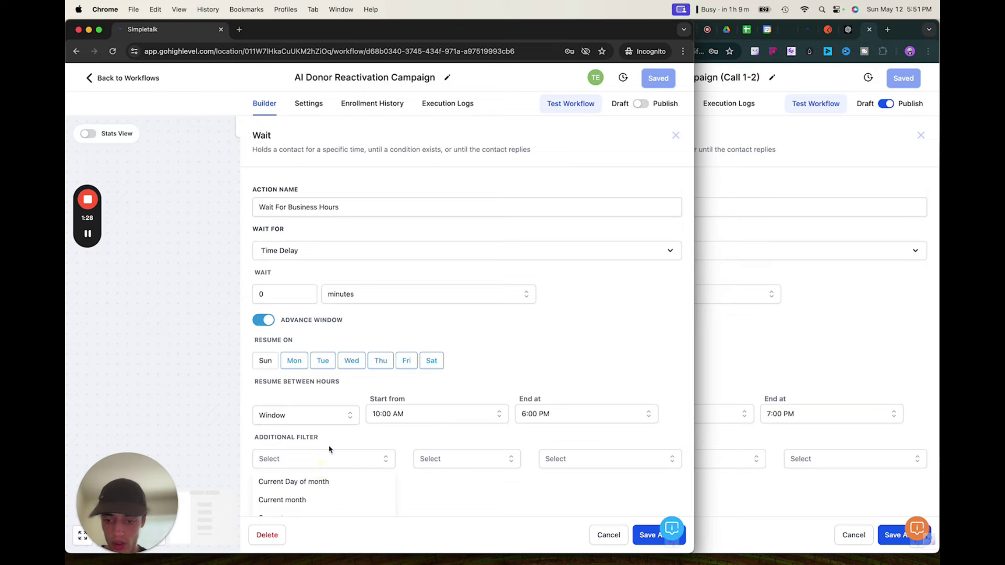
pyautogui.click(442, 401)
pyautogui.scroll(-1, 409, 409)
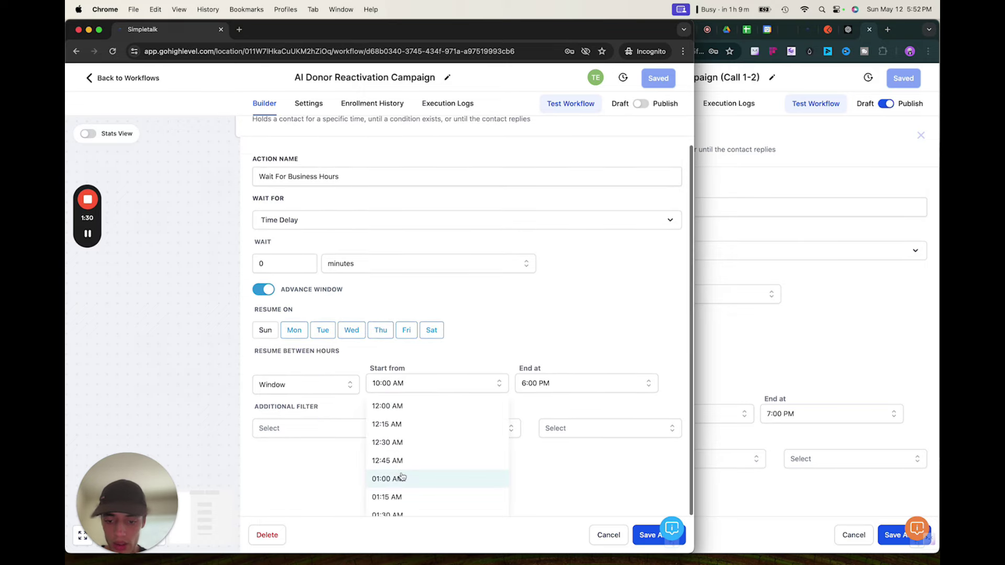
pyautogui.scroll(-9, 402, 474)
pyautogui.scroll(-5, 402, 474)
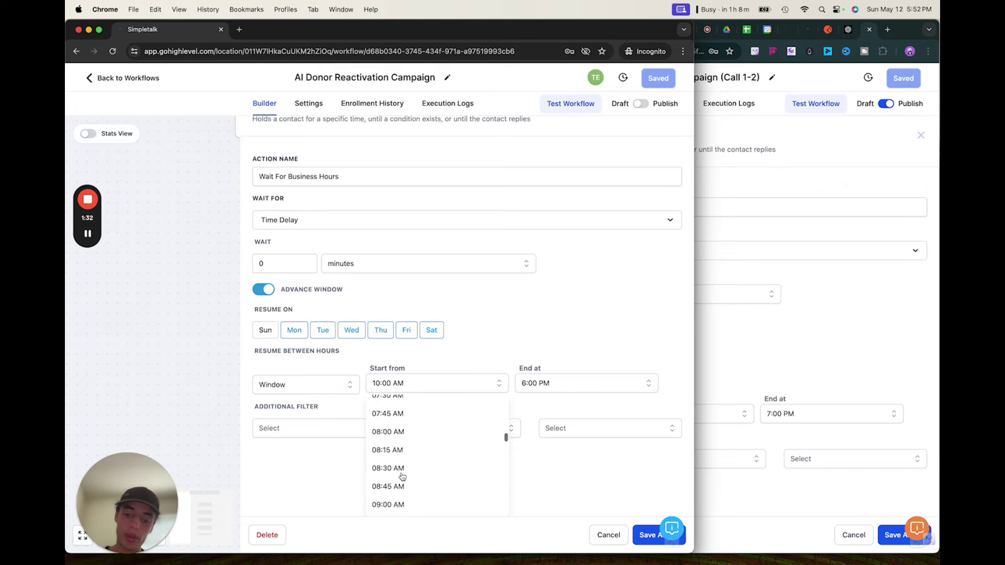
pyautogui.scroll(-2, 393, 485)
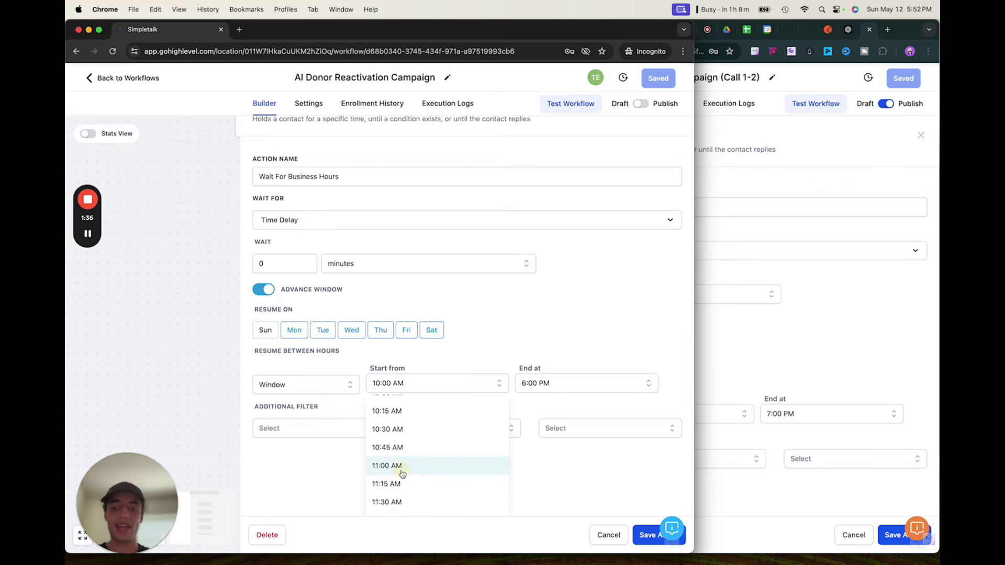
pyautogui.click(402, 467)
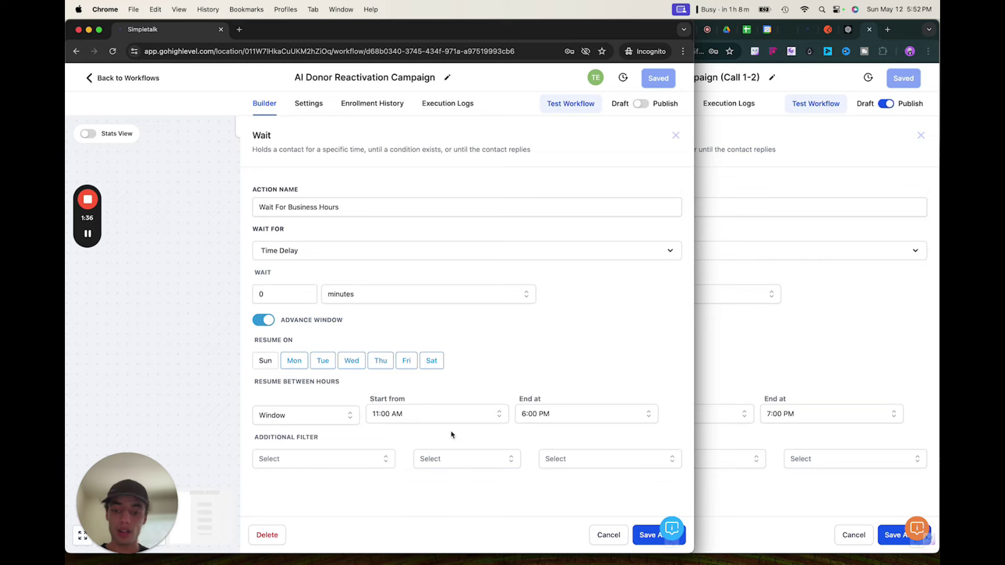
pyautogui.click(607, 415)
pyautogui.scroll(-15, 542, 473)
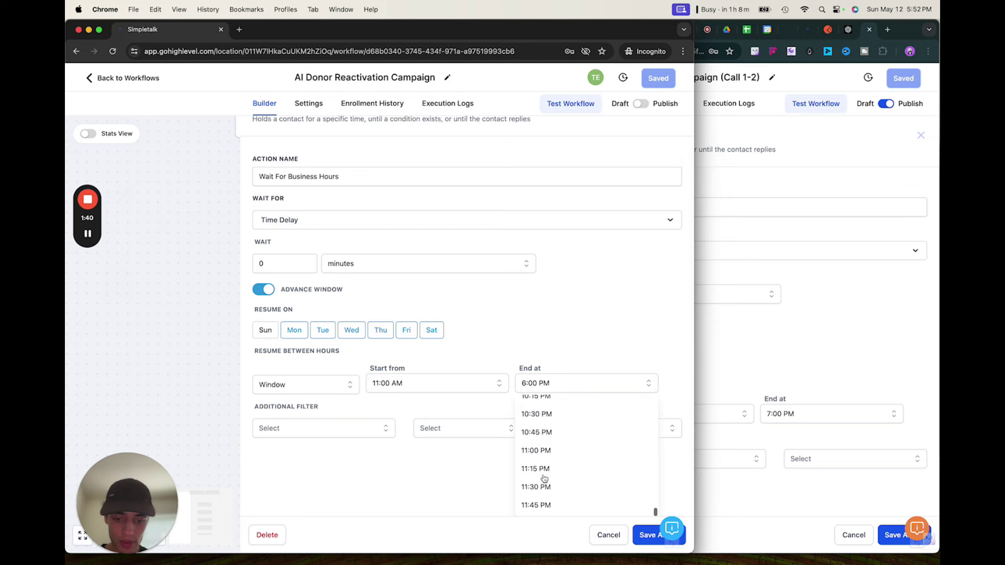
pyautogui.scroll(5, 544, 478)
pyautogui.scroll(3, 571, 430)
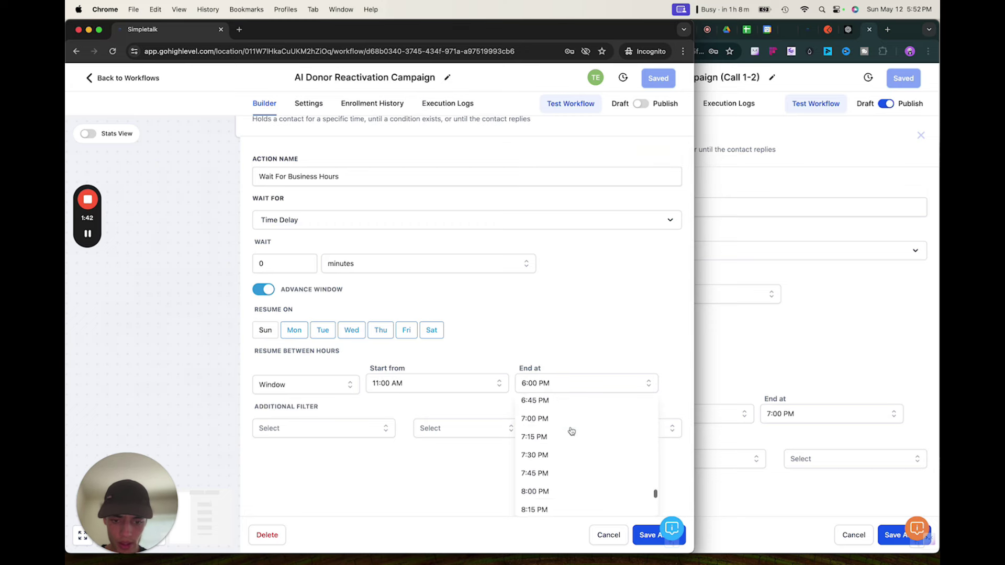
pyautogui.click(572, 432)
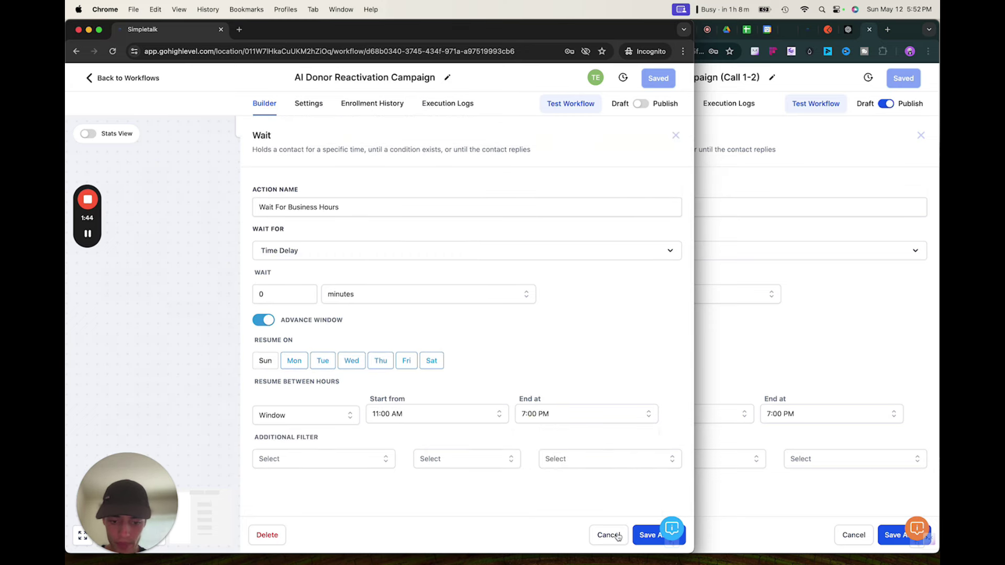
pyautogui.click(638, 540)
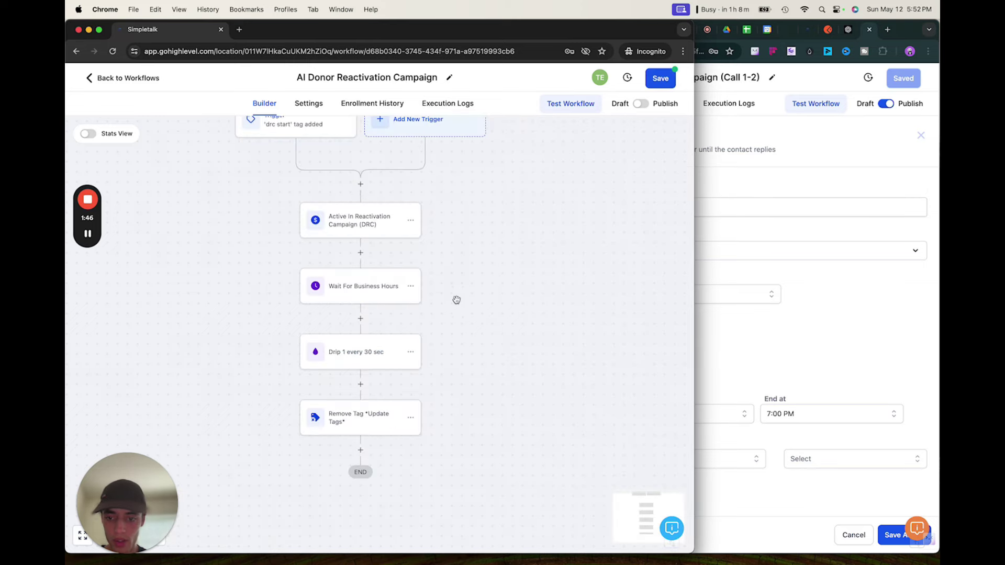
pyautogui.scroll(-3, 445, 272)
# Re-save the drip step and save the whole workflow.
pyautogui.scroll(-1, 476, 249)
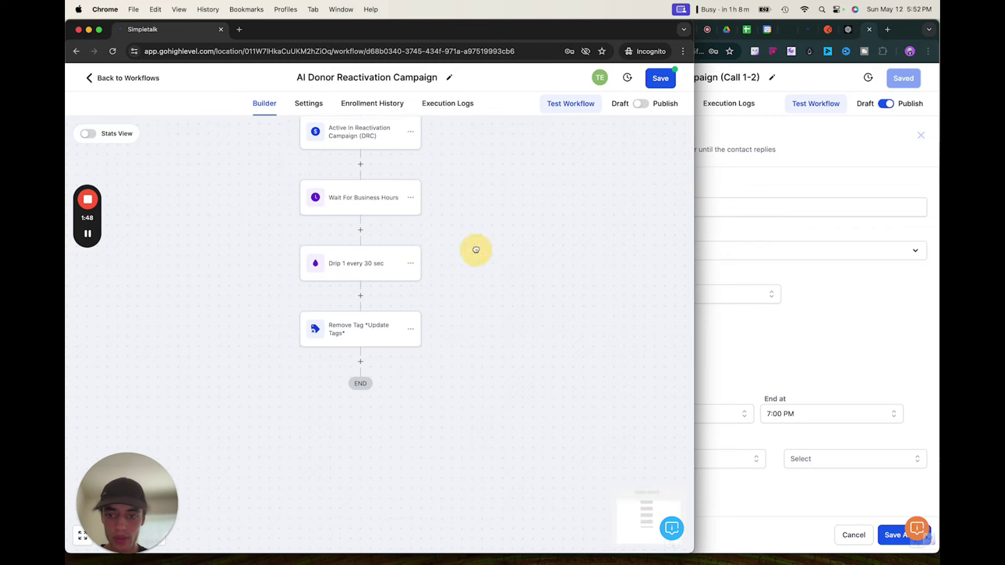
pyautogui.scroll(-1, 476, 244)
pyautogui.click(377, 234)
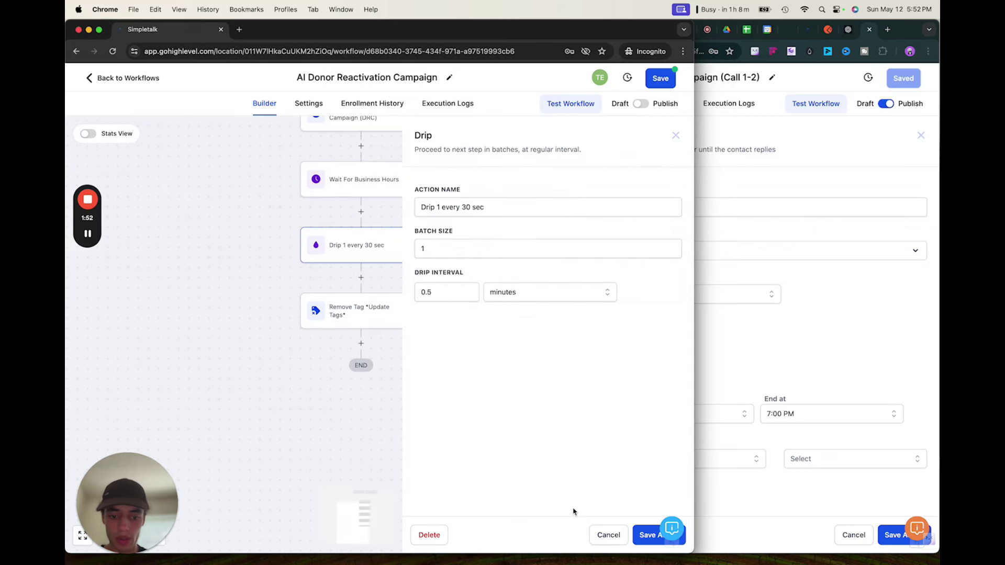
pyautogui.click(647, 536)
pyautogui.click(661, 80)
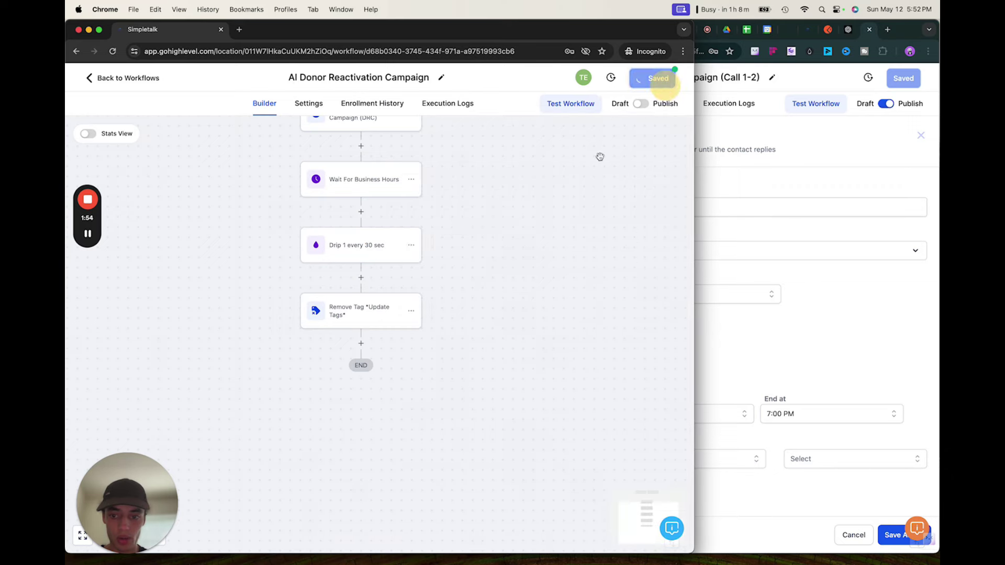
# Clear the 2nd call tag from the Remove Tag step, then review the reference workflow's later steps.
pyautogui.click(341, 314)
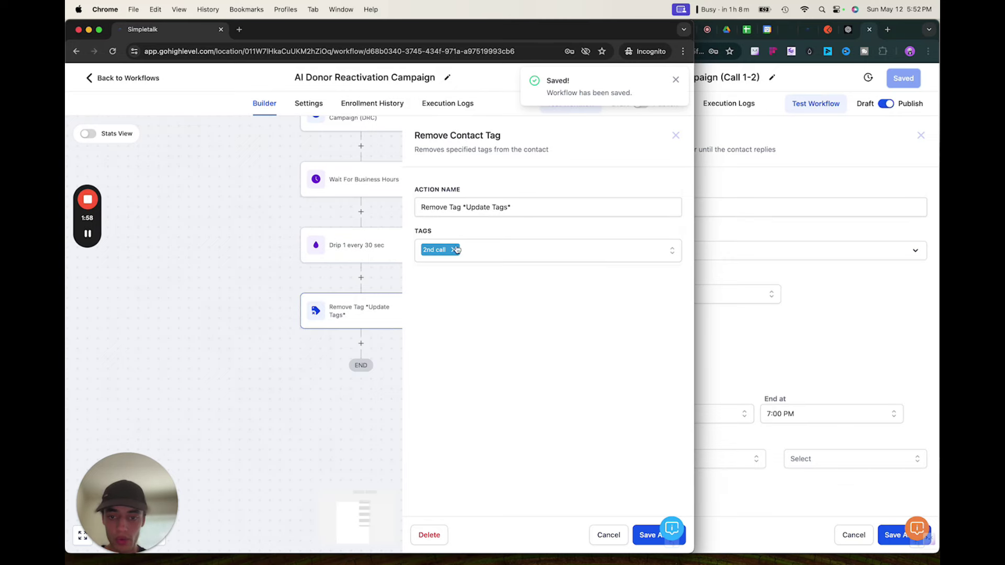
pyautogui.click(455, 250)
pyautogui.click(789, 334)
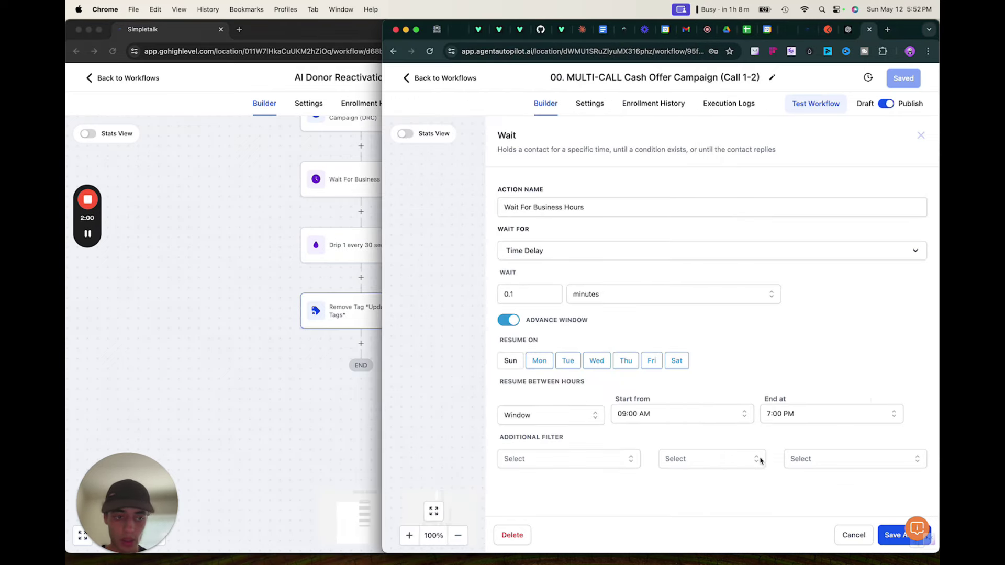
pyautogui.click(921, 136)
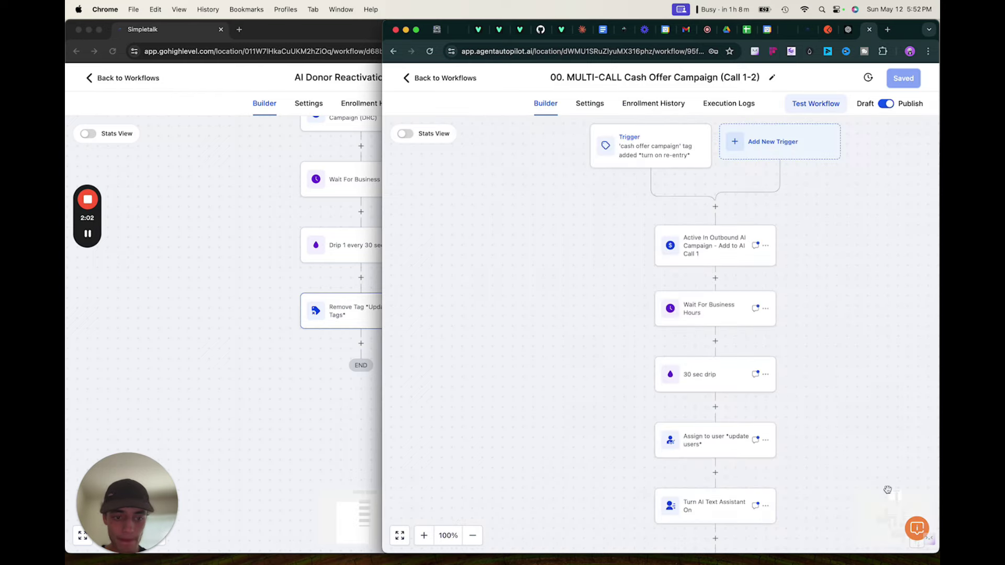
pyautogui.moveTo(803, 350); pyautogui.dragTo(759, 251)
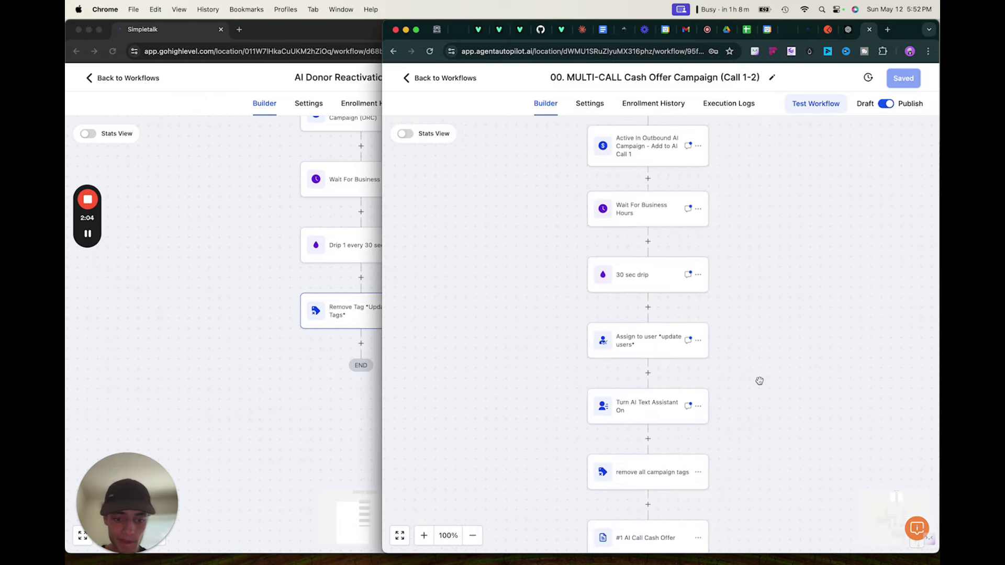
pyautogui.moveTo(759, 381); pyautogui.dragTo(744, 287)
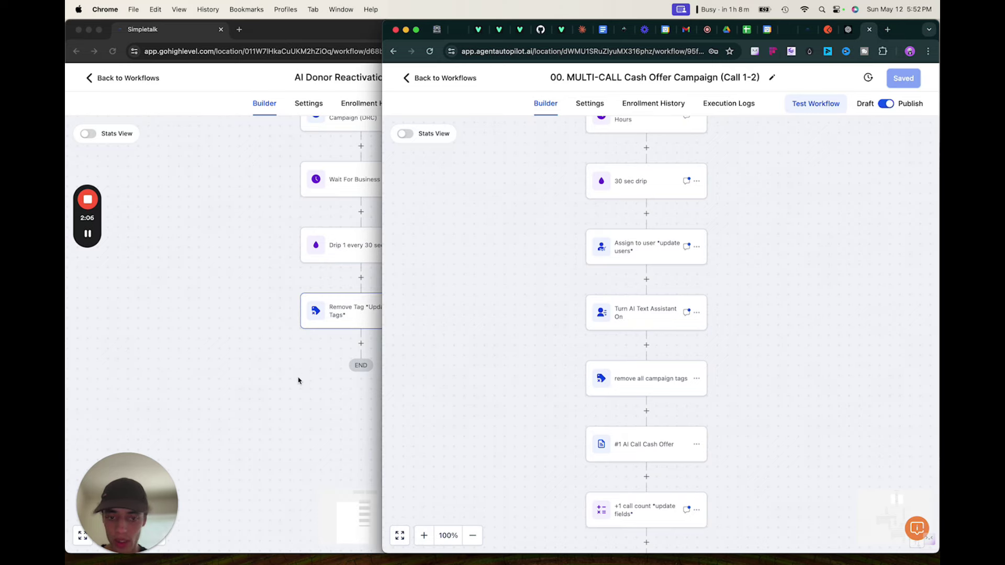
pyautogui.click(272, 368)
pyautogui.moveTo(354, 416); pyautogui.dragTo(325, 415)
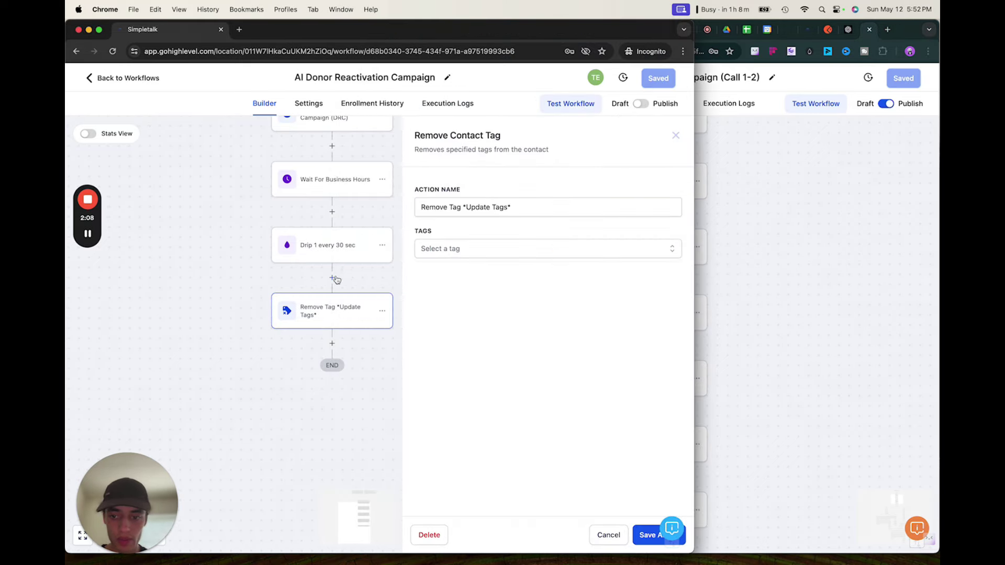
# Insert an Assign To User step after the drip, assigning contacts to the first listed user.
pyautogui.click(791, 287)
pyautogui.click(311, 405)
pyautogui.click(332, 277)
pyautogui.write('assign')
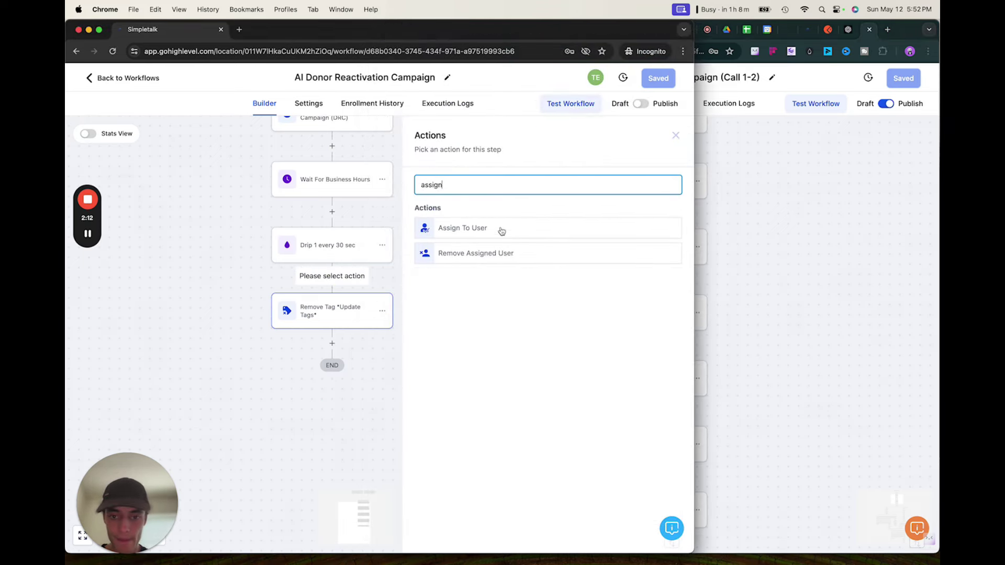
pyautogui.click(502, 231)
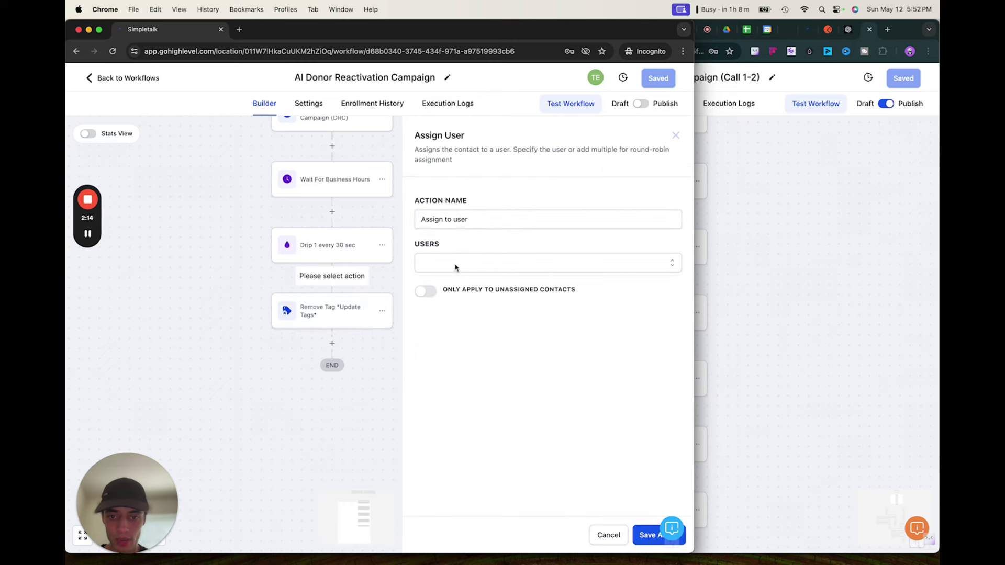
pyautogui.click(458, 268)
pyautogui.click(425, 289)
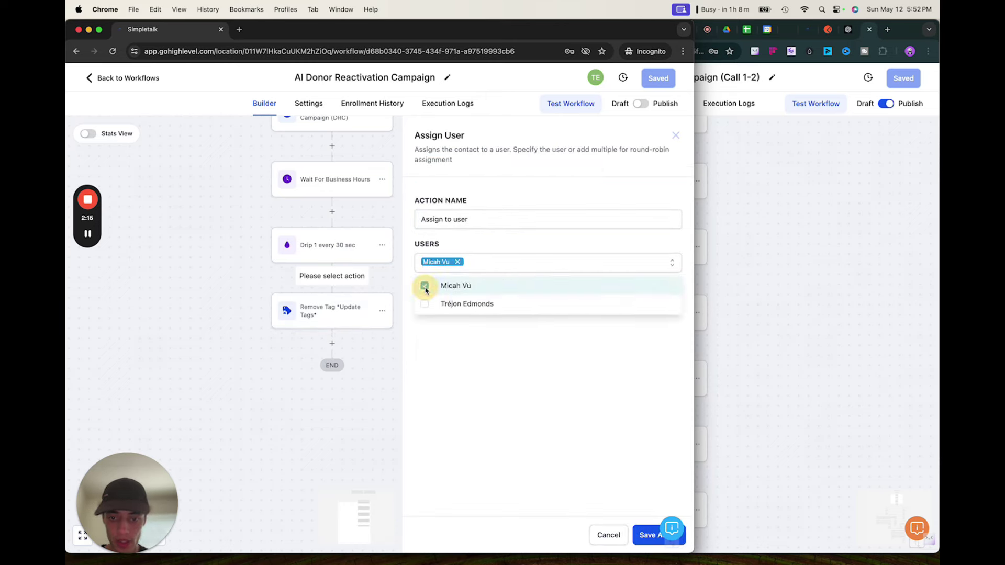
pyautogui.click(453, 326)
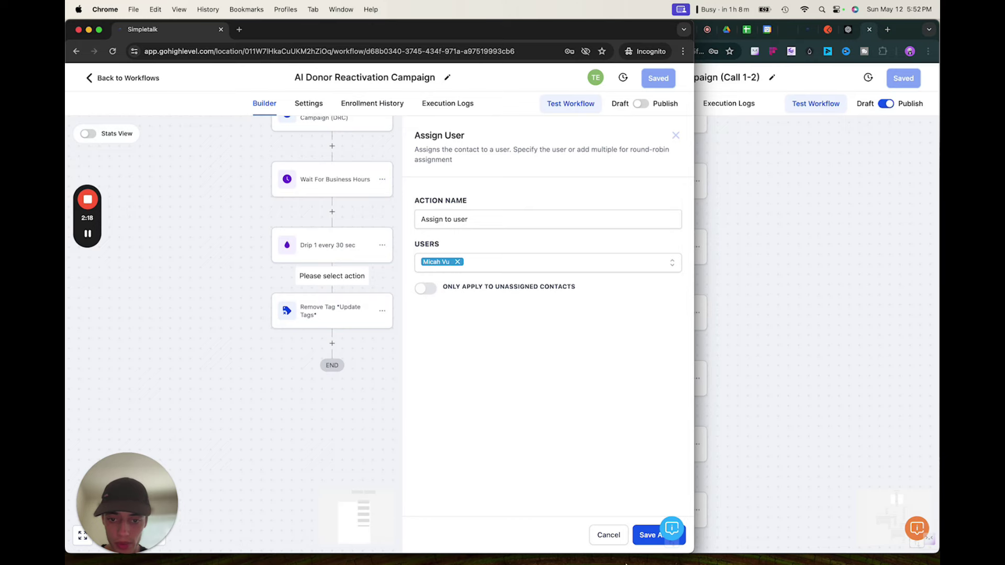
pyautogui.click(647, 534)
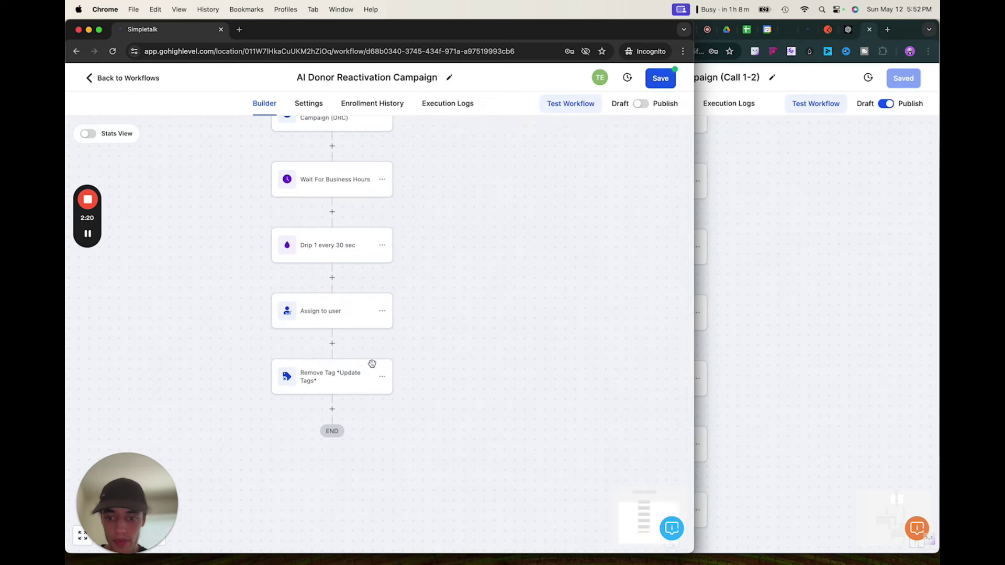
# Compare the lower steps against the reference workflow.
pyautogui.scroll(-4, 372, 363)
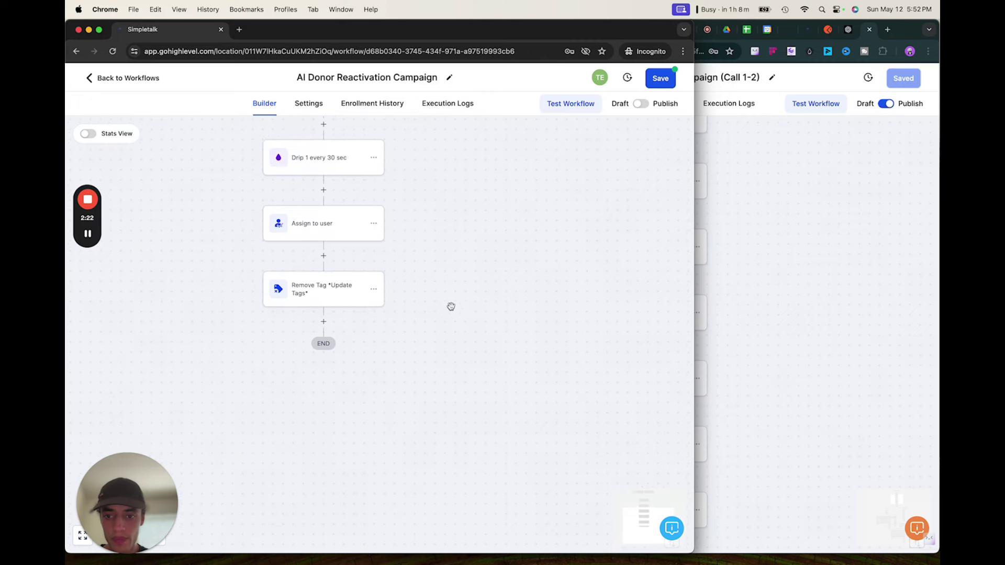
pyautogui.moveTo(451, 306); pyautogui.dragTo(480, 253)
pyautogui.click(896, 366)
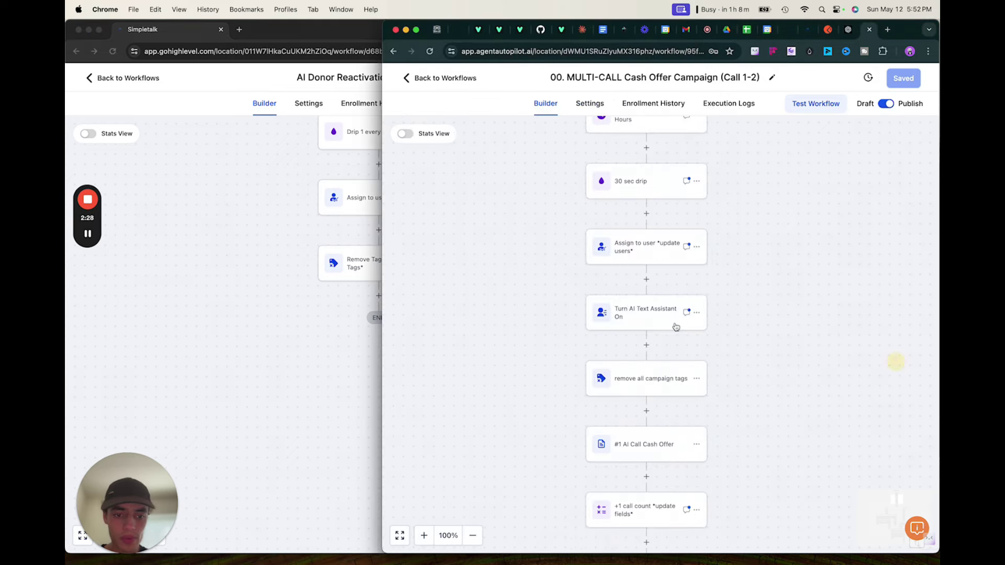
pyautogui.click(361, 358)
# Replace the 2nd call tag with answered in the Remove Tag step and save it.
pyautogui.click(379, 264)
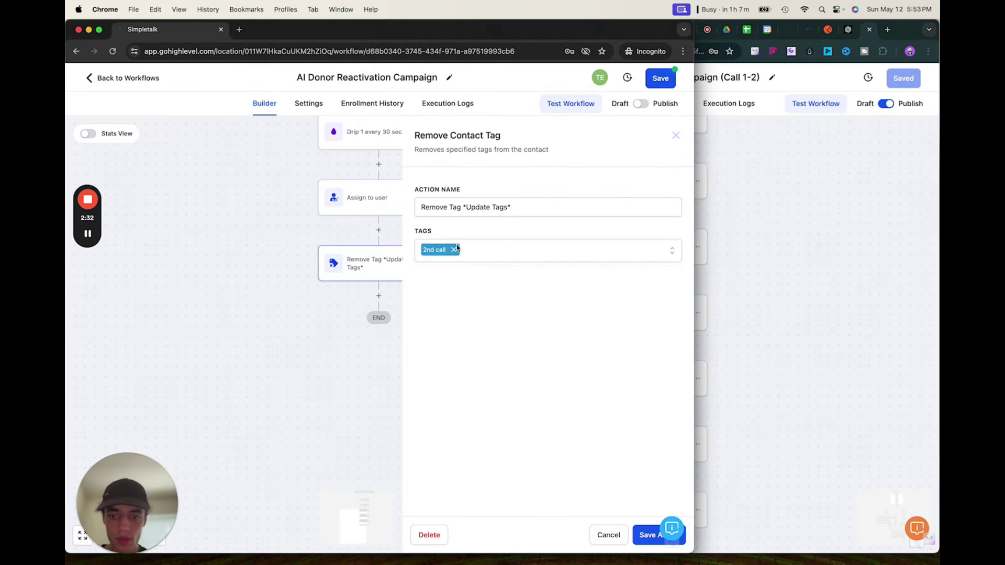
pyautogui.click(455, 250)
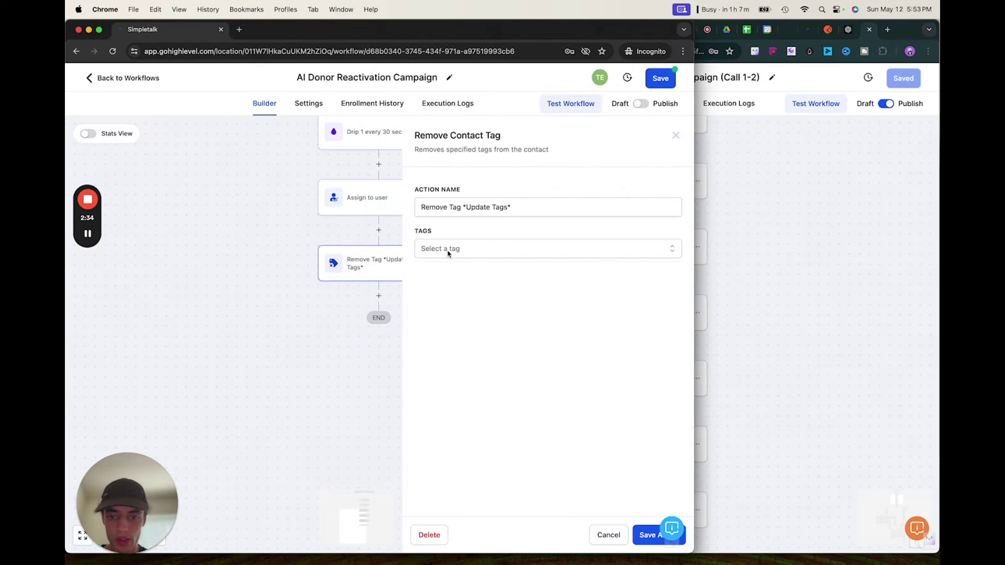
pyautogui.click(448, 250)
pyautogui.scroll(-4, 460, 324)
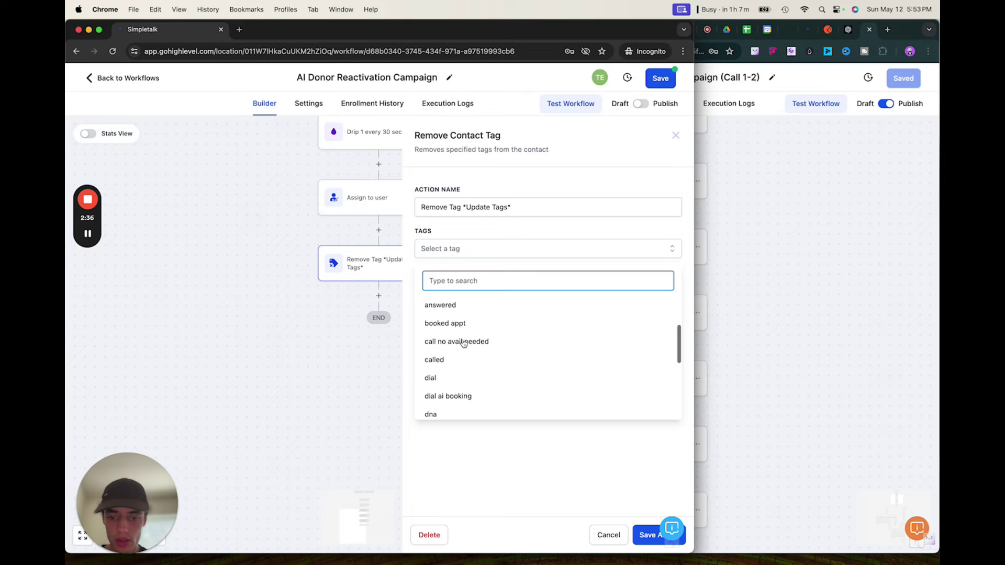
pyautogui.scroll(1, 464, 340)
pyautogui.click(449, 334)
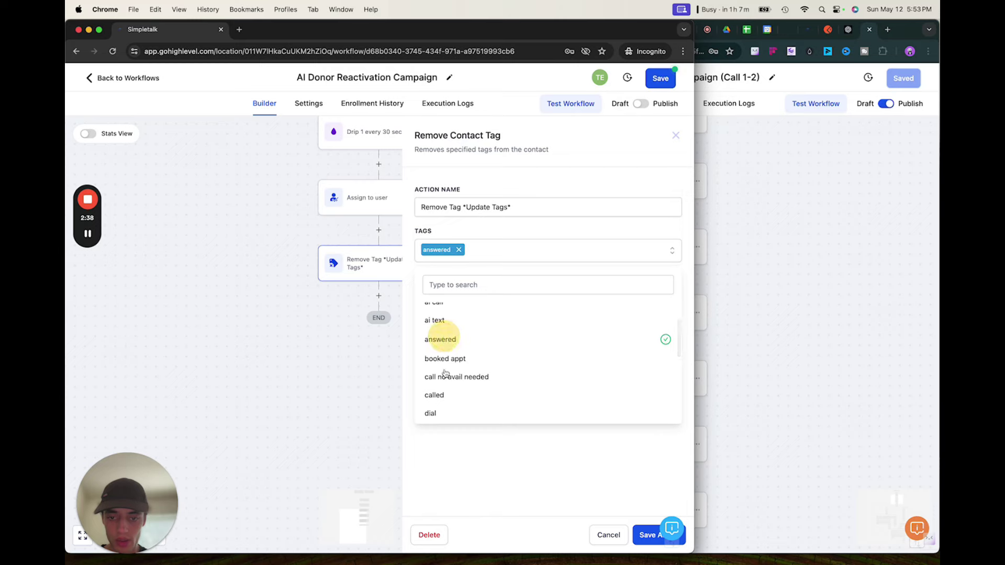
pyautogui.click(502, 431)
pyautogui.click(641, 535)
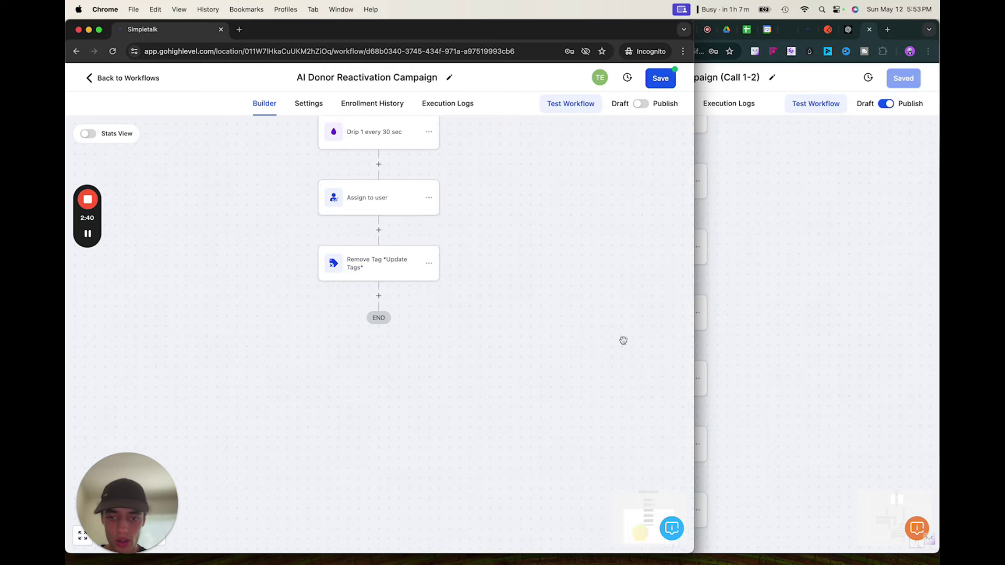
# Glance at the reference workflow, then add a new step after Remove Tag.
pyautogui.click(756, 272)
pyautogui.click(306, 373)
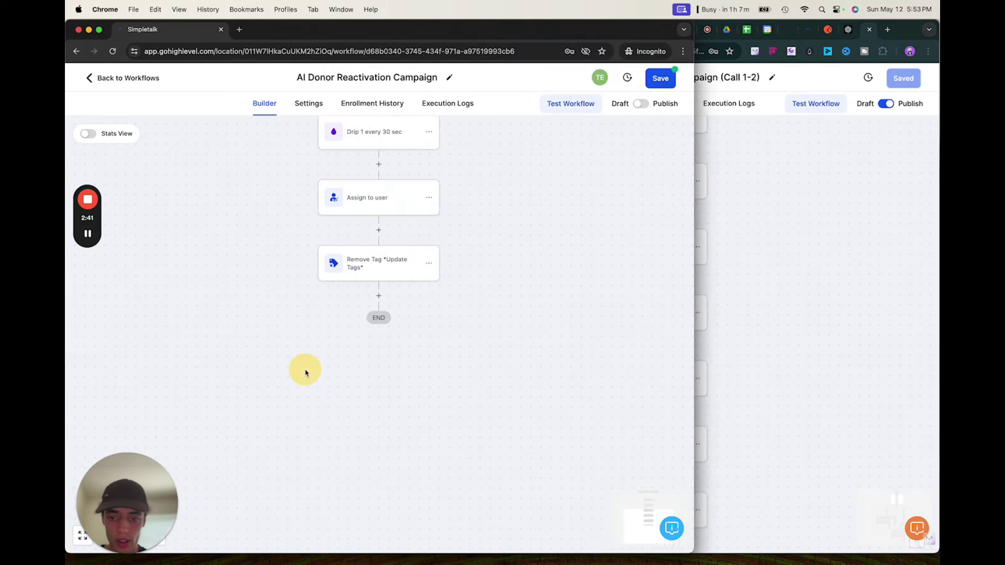
pyautogui.click(379, 295)
# Make the new step a Custom Webhook, checking the reference workflow and Simpletalk agents page.
pyautogui.write('custom')
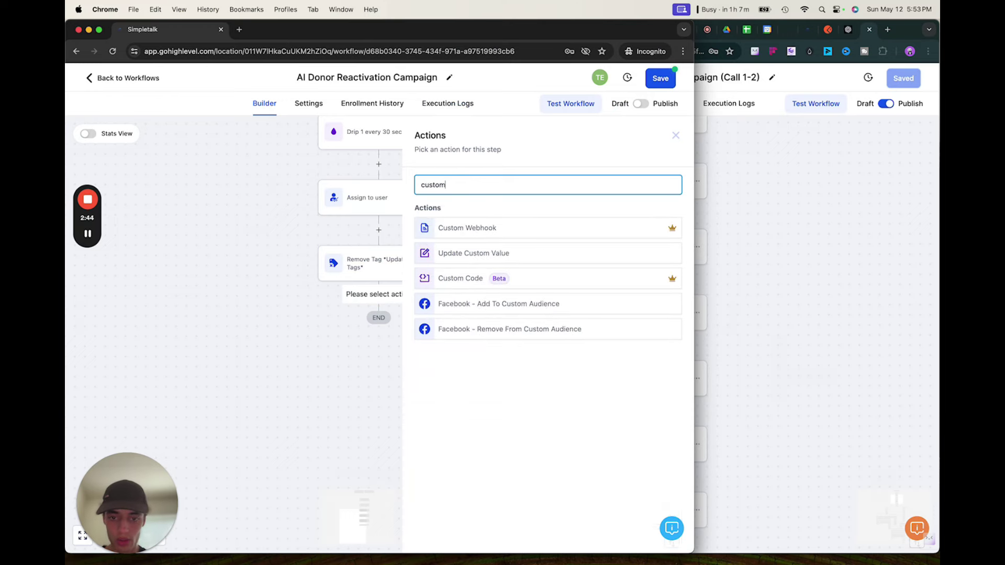
pyautogui.click(486, 232)
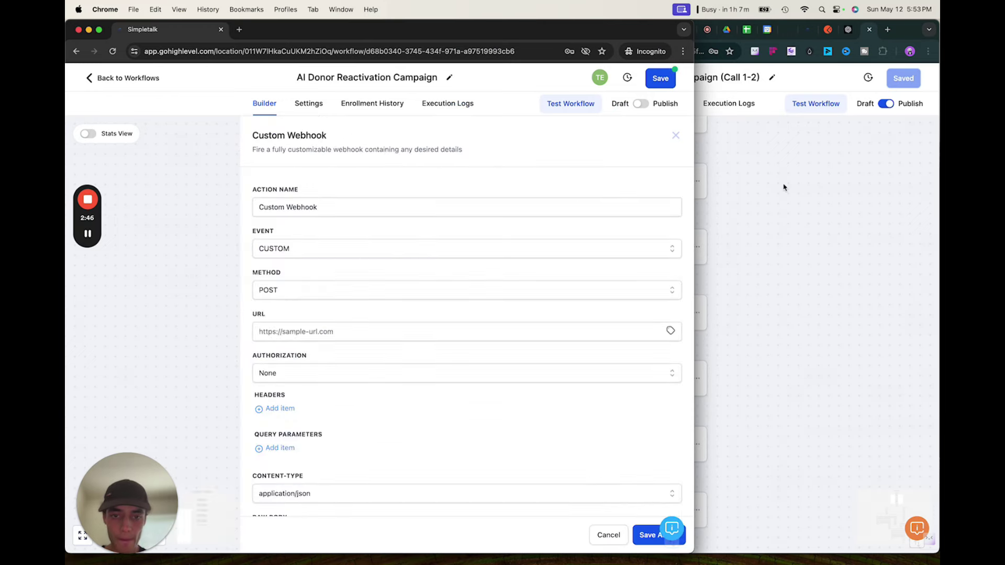
pyautogui.click(784, 187)
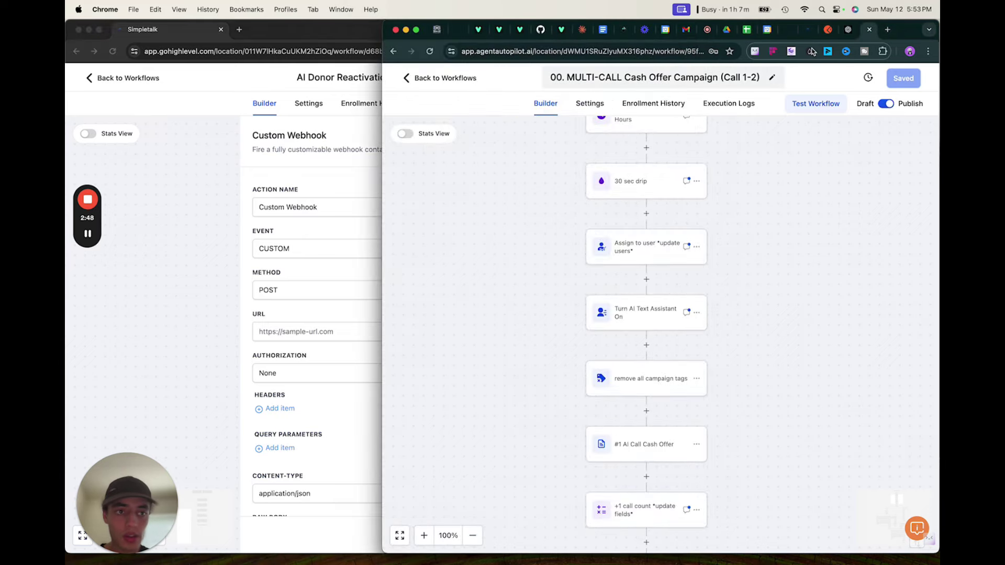
pyautogui.click(789, 30)
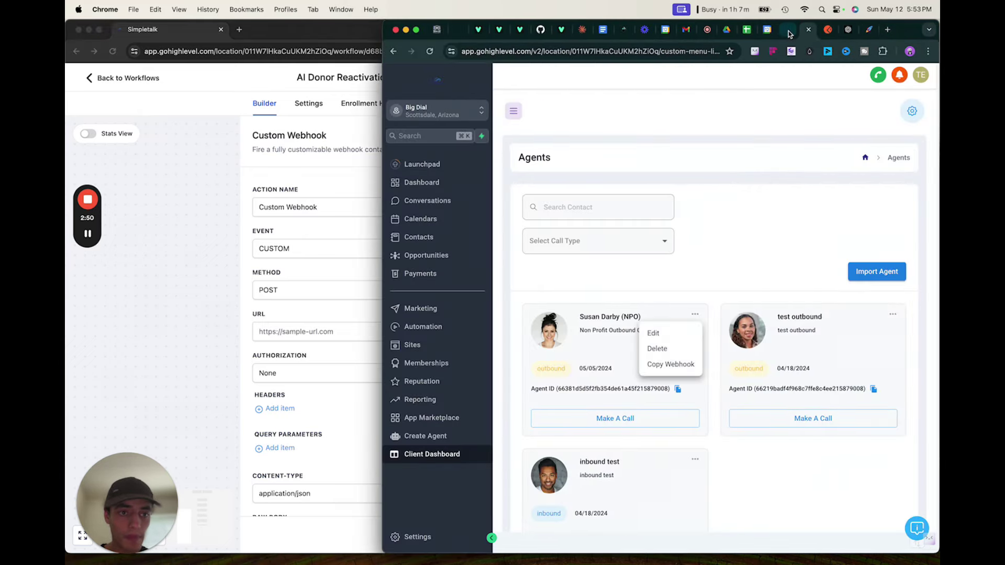
pyautogui.click(789, 32)
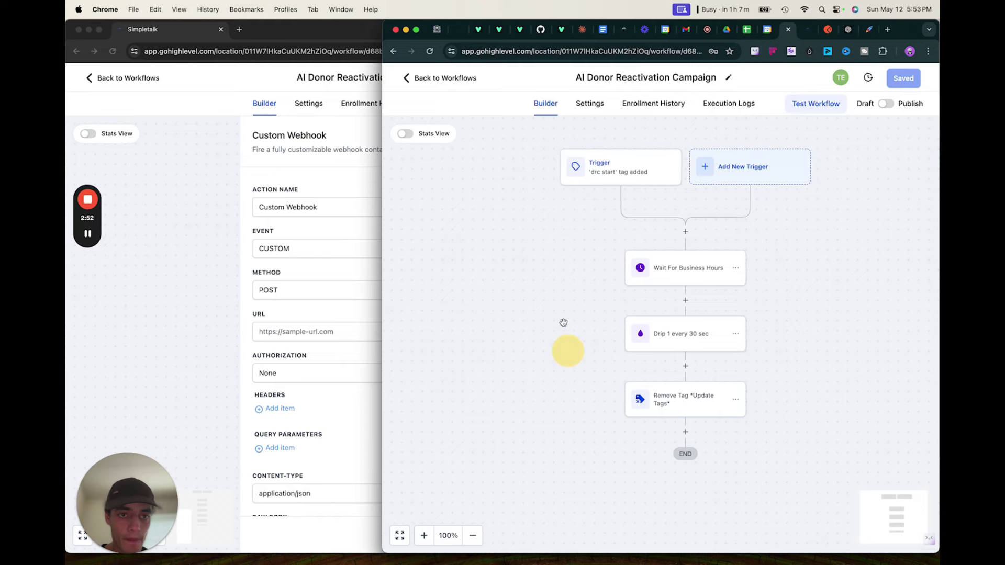
# Open the Test 1 call workflow's webhook and select its entire raw body JSON.
pyautogui.click(425, 78)
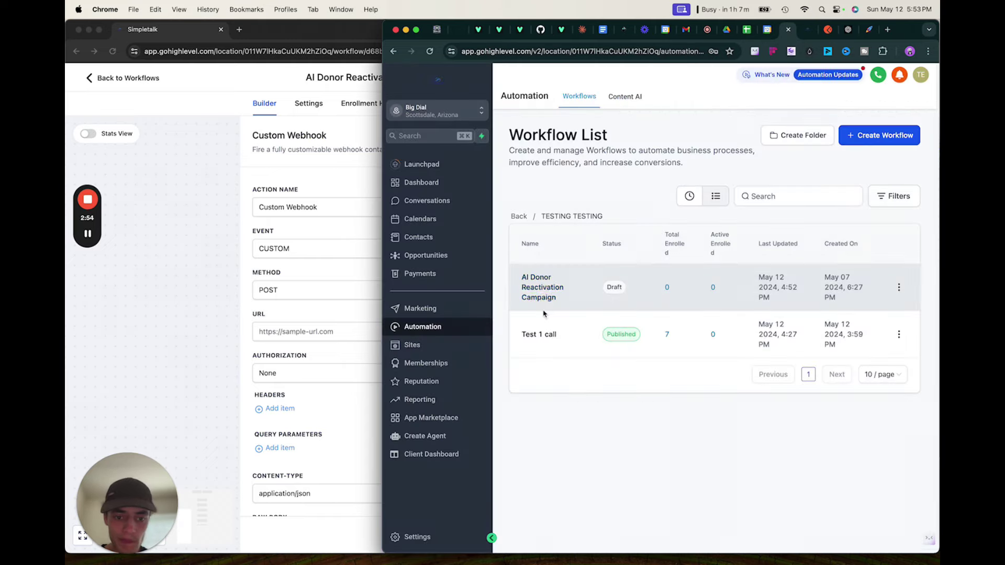
pyautogui.click(542, 335)
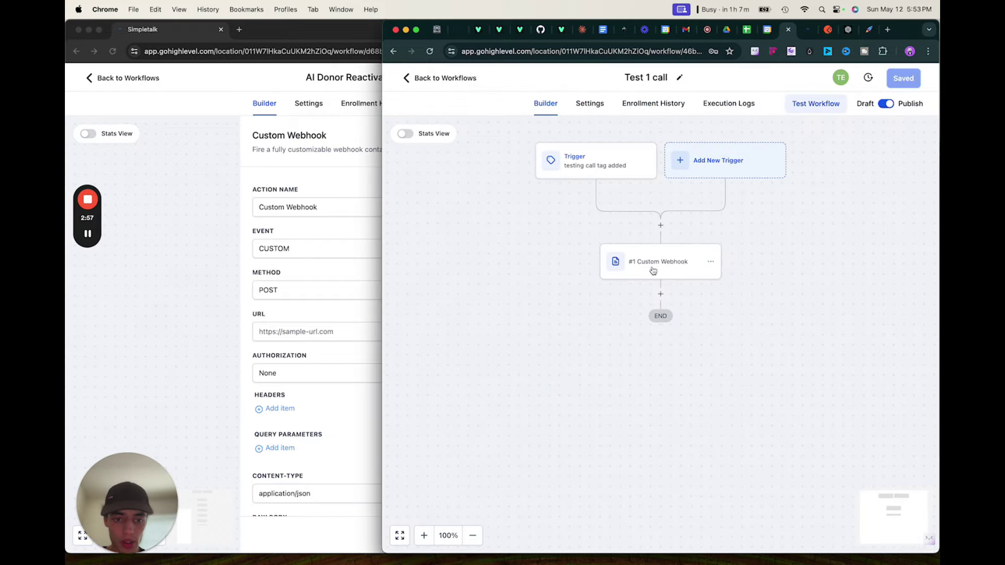
pyautogui.click(653, 270)
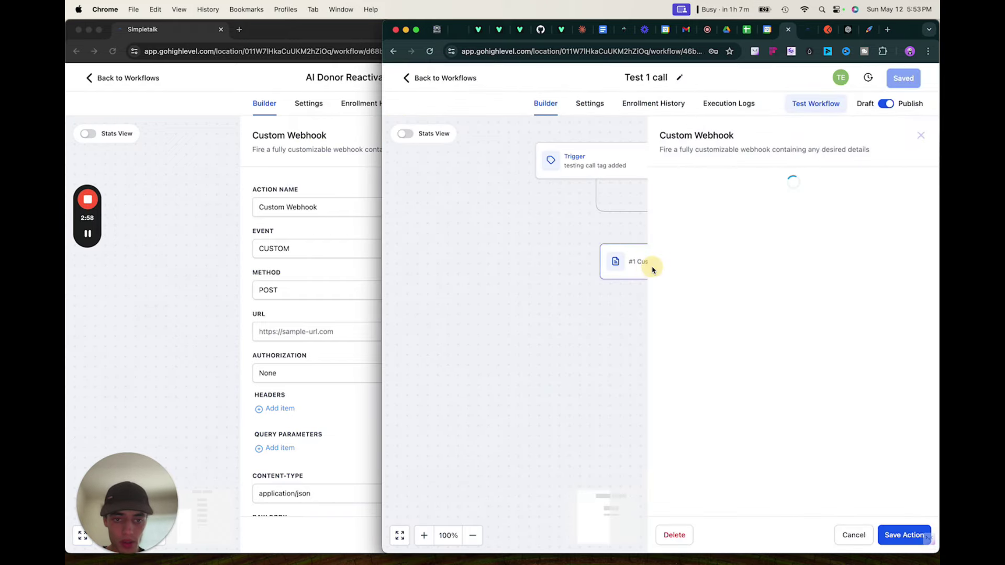
pyautogui.scroll(-2, 633, 319)
pyautogui.scroll(-5, 633, 318)
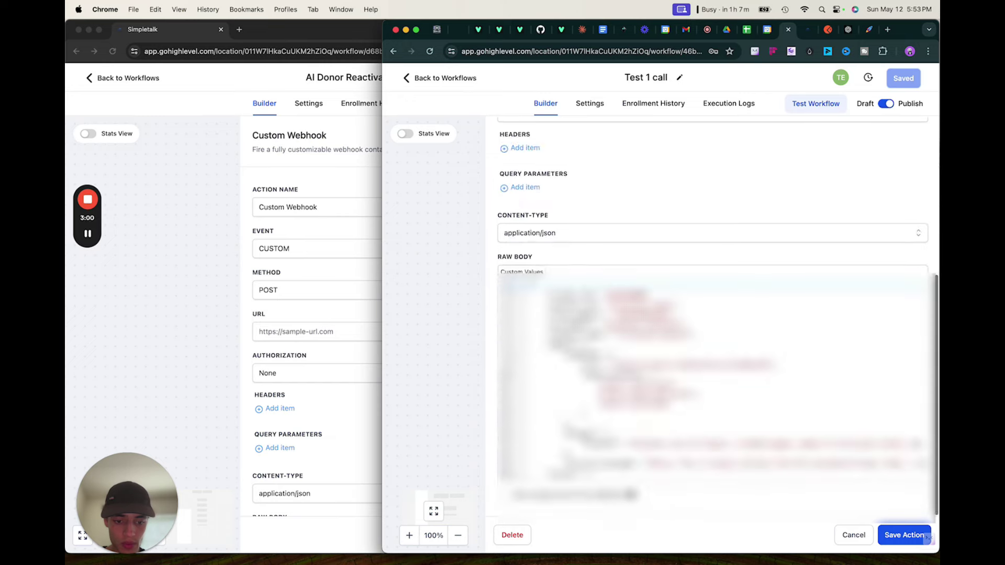
pyautogui.scroll(5, 712, 376)
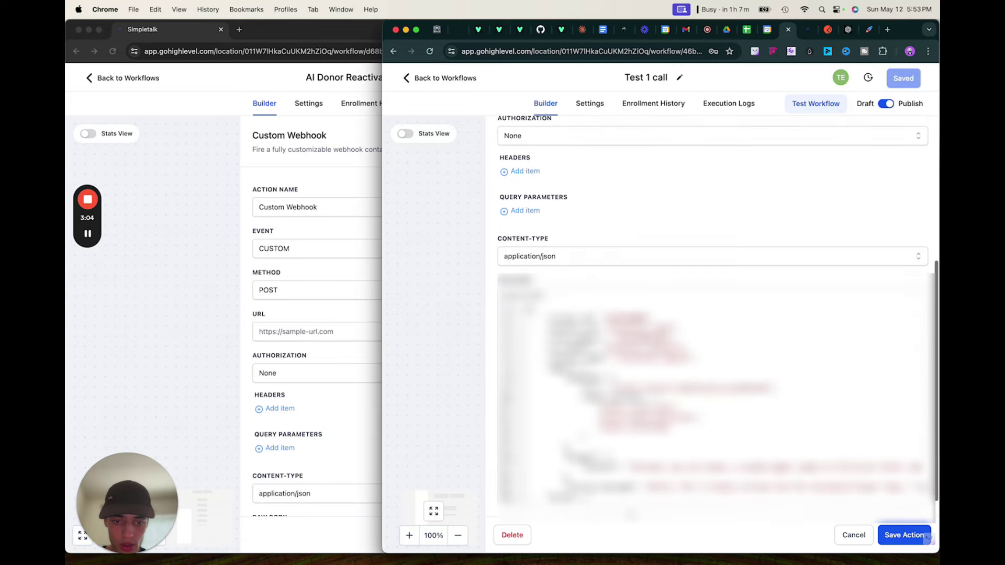
pyautogui.press('super+a')
pyautogui.click(346, 445)
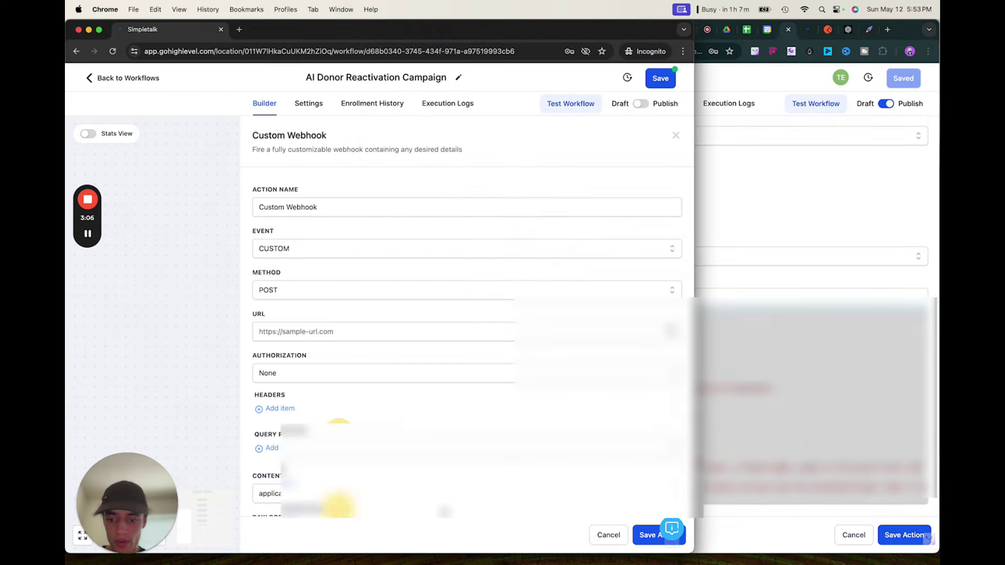
pyautogui.scroll(-5, 346, 445)
pyautogui.click(267, 352)
pyautogui.press('super+v')
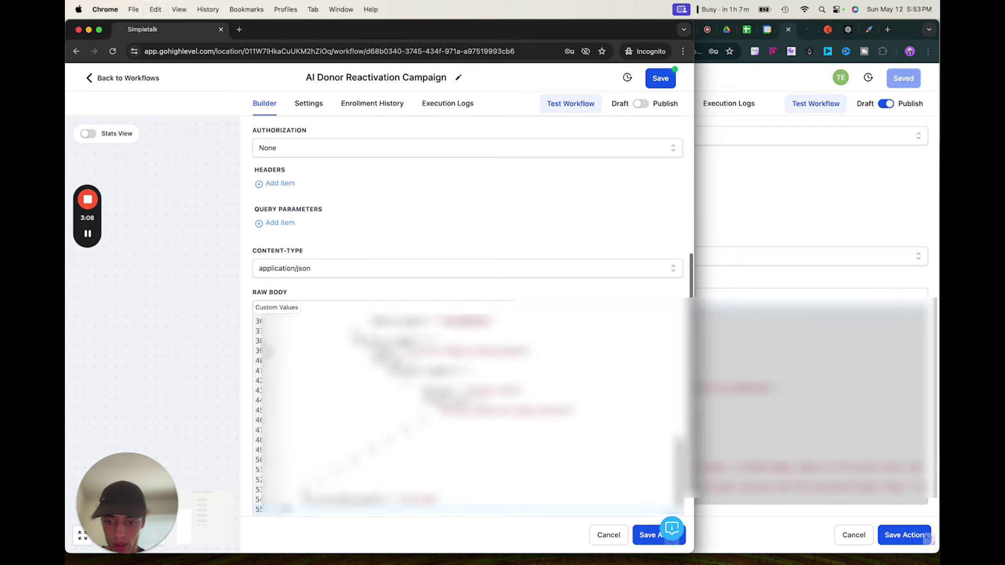
pyautogui.scroll(3, 394, 145)
pyautogui.scroll(1, 394, 145)
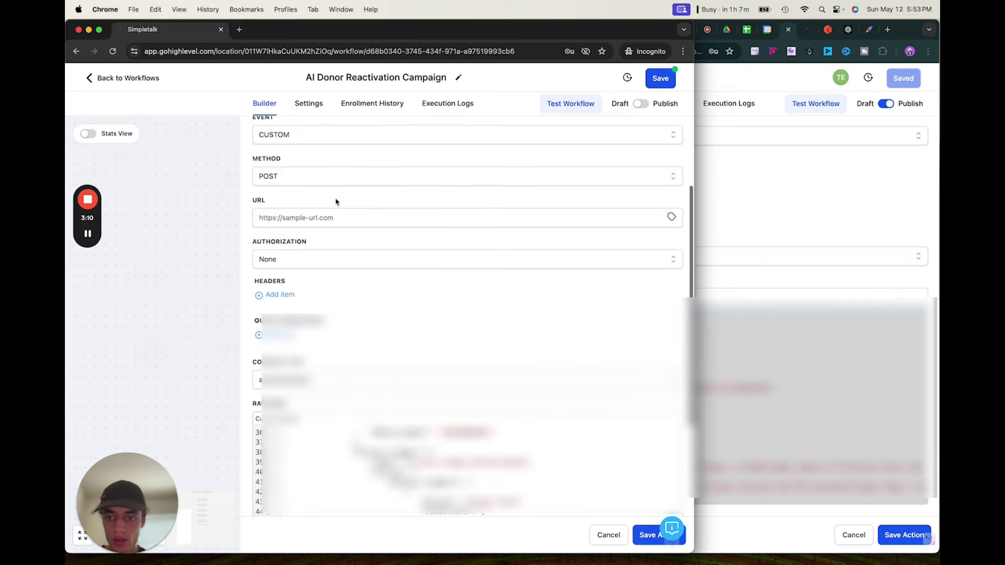
pyautogui.click(335, 217)
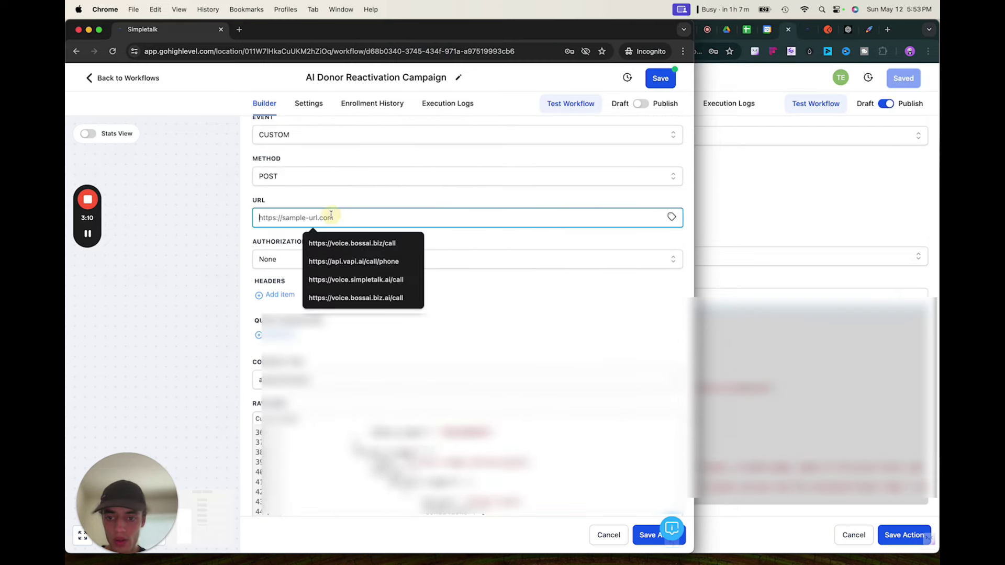
pyautogui.click(367, 280)
# Save the webhook step and the workflow, then close the Test 1 call webhook settings.
pyautogui.scroll(-1, 412, 306)
pyautogui.scroll(-4, 412, 306)
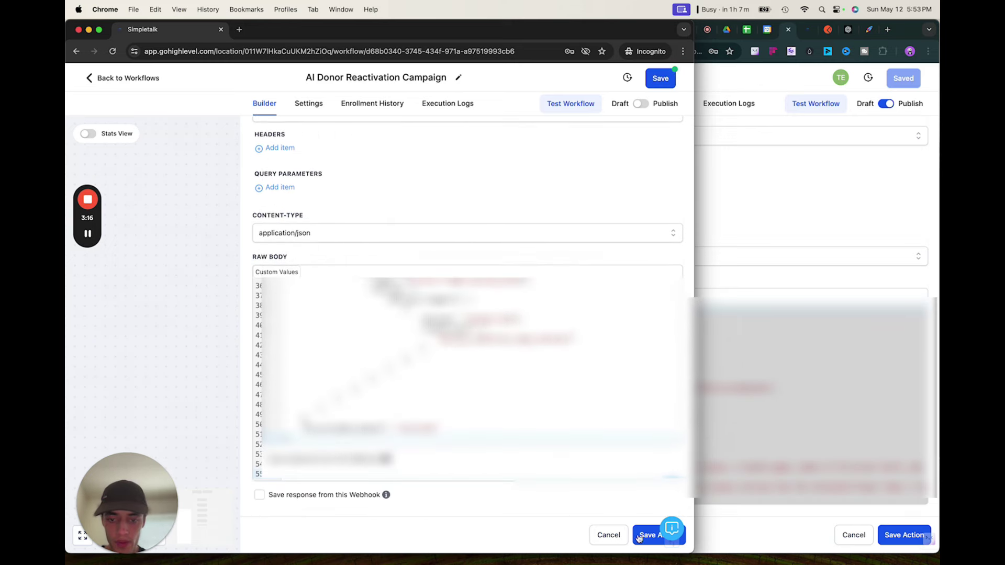
pyautogui.click(638, 539)
pyautogui.click(659, 80)
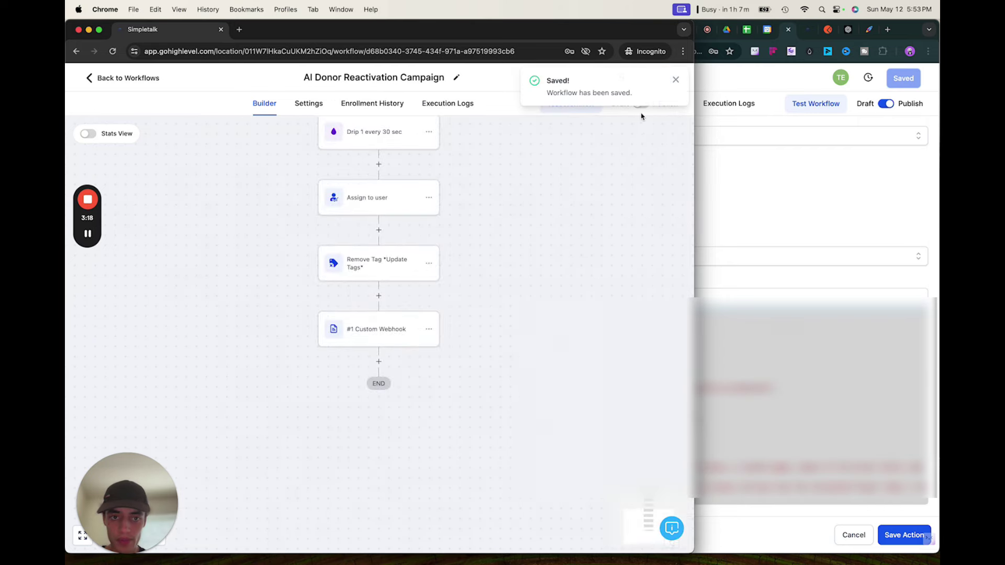
pyautogui.click(676, 80)
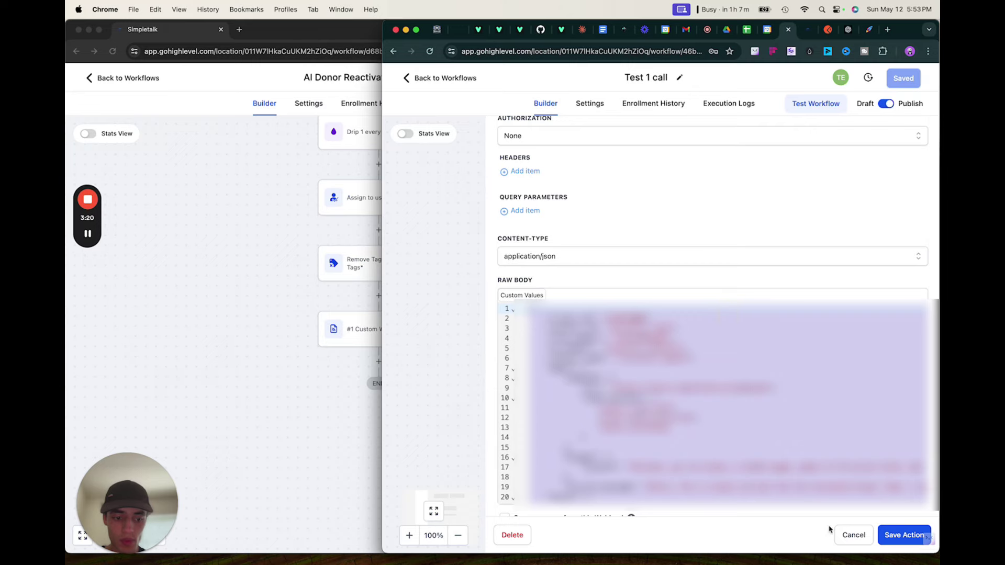
pyautogui.click(851, 539)
pyautogui.click(287, 468)
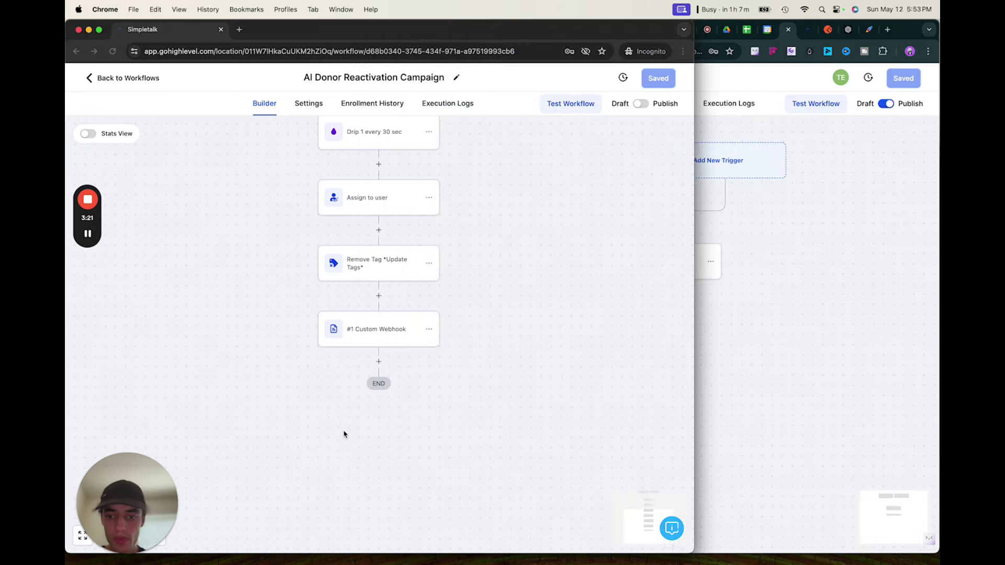
pyautogui.click(765, 231)
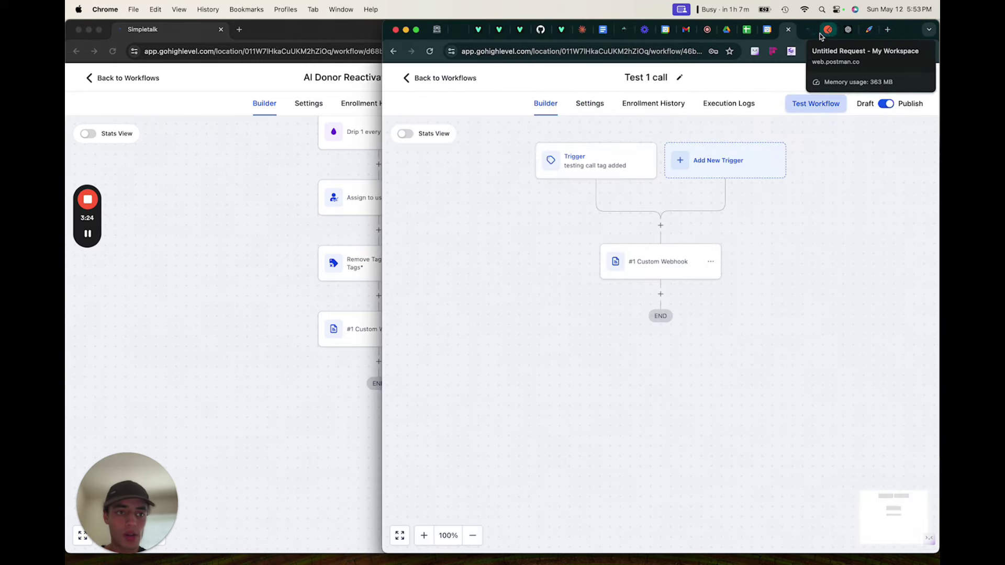
pyautogui.click(868, 29)
pyautogui.scroll(-5, 697, 331)
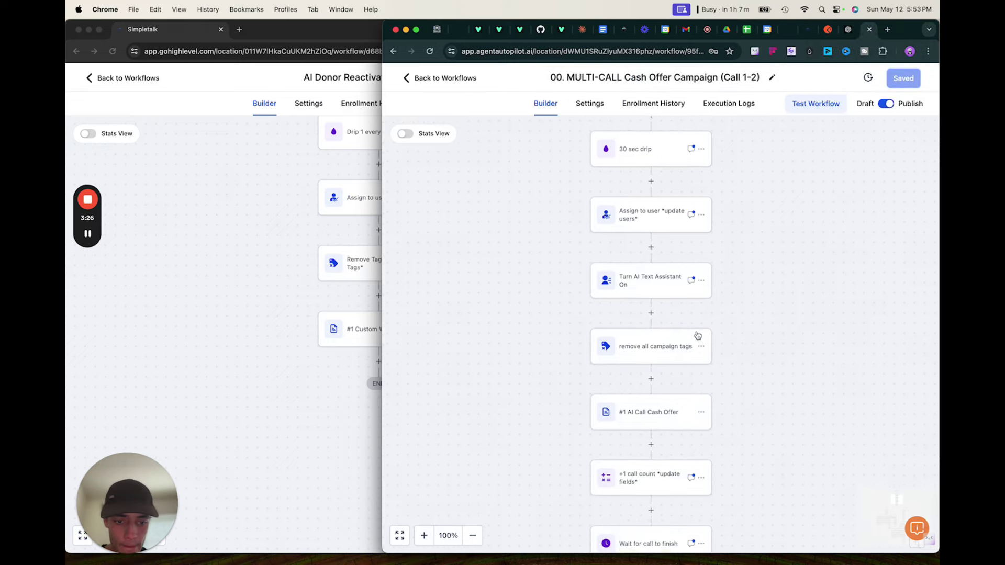
pyautogui.click(361, 387)
pyautogui.click(379, 362)
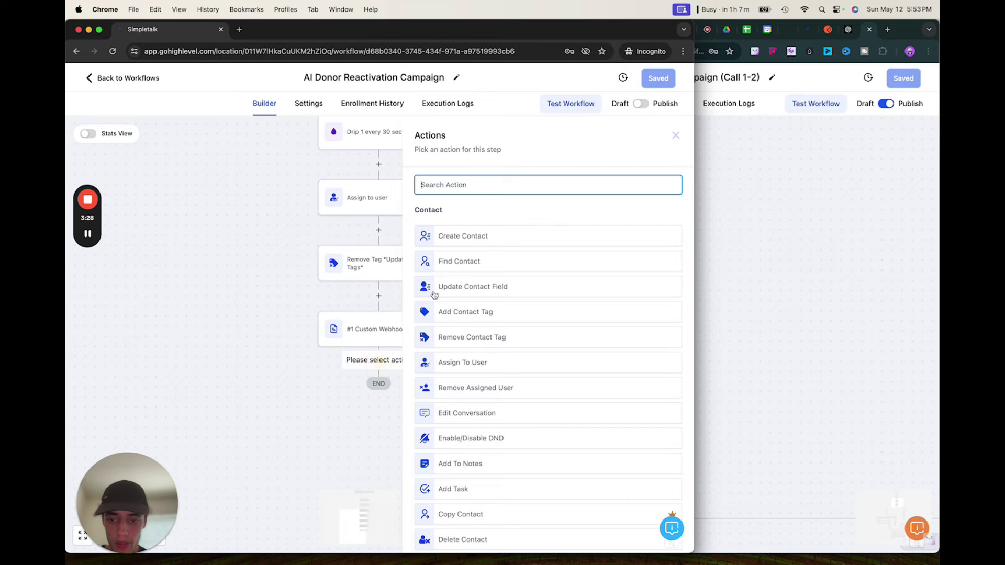
pyautogui.write('ai')
pyautogui.press('BackSpace')
pyautogui.press('BackSpace')
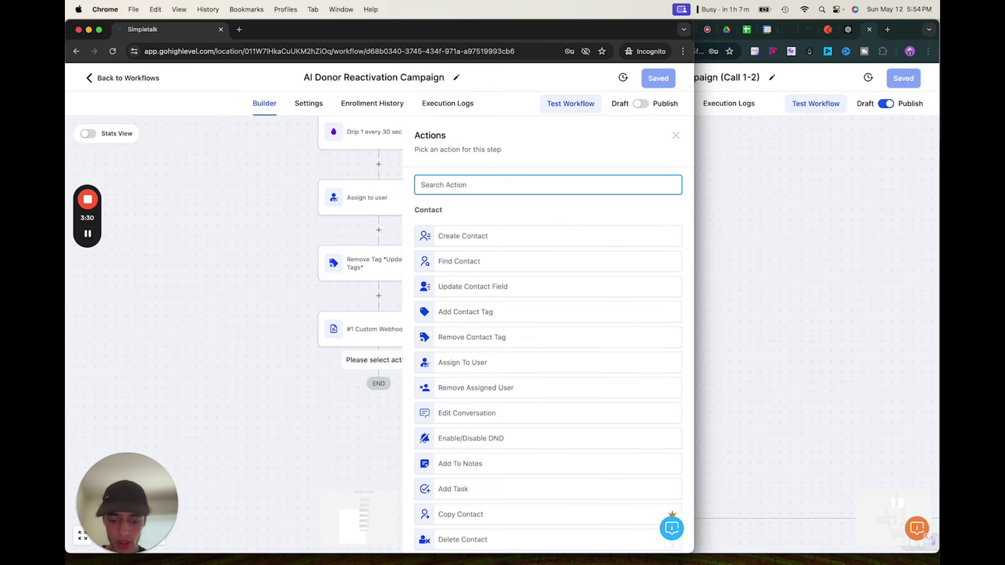
pyautogui.write('math')
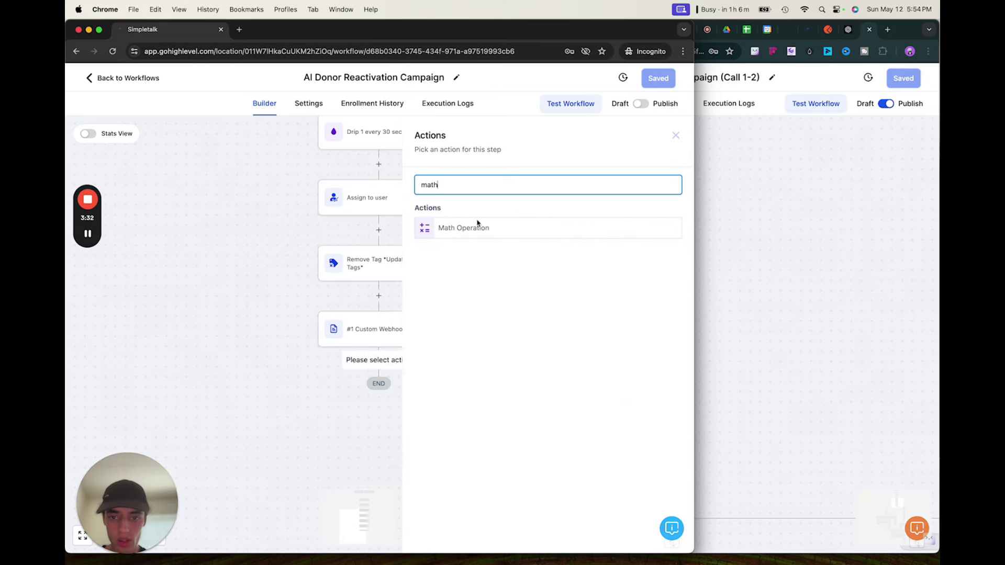
pyautogui.click(477, 224)
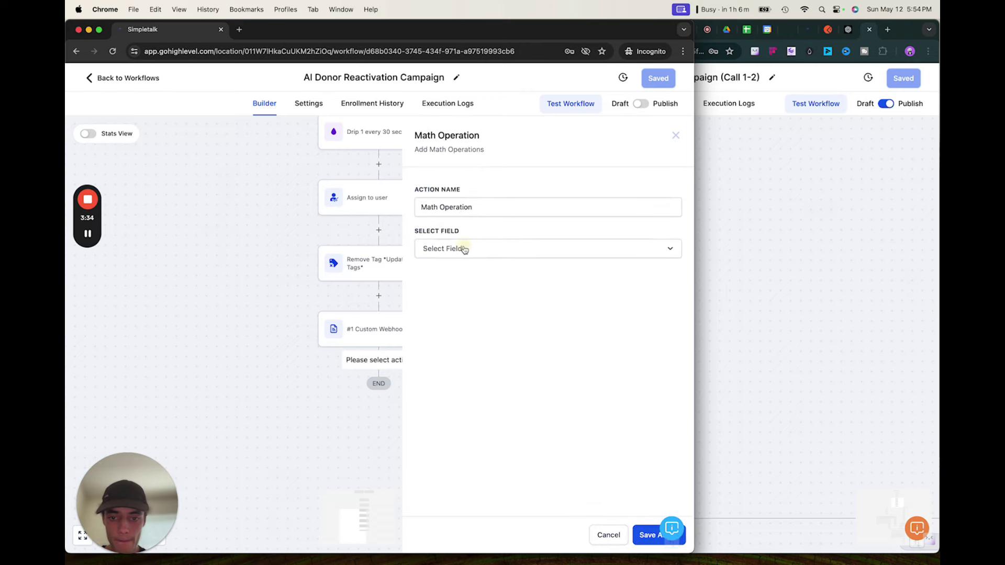
pyautogui.click(465, 249)
pyautogui.click(452, 426)
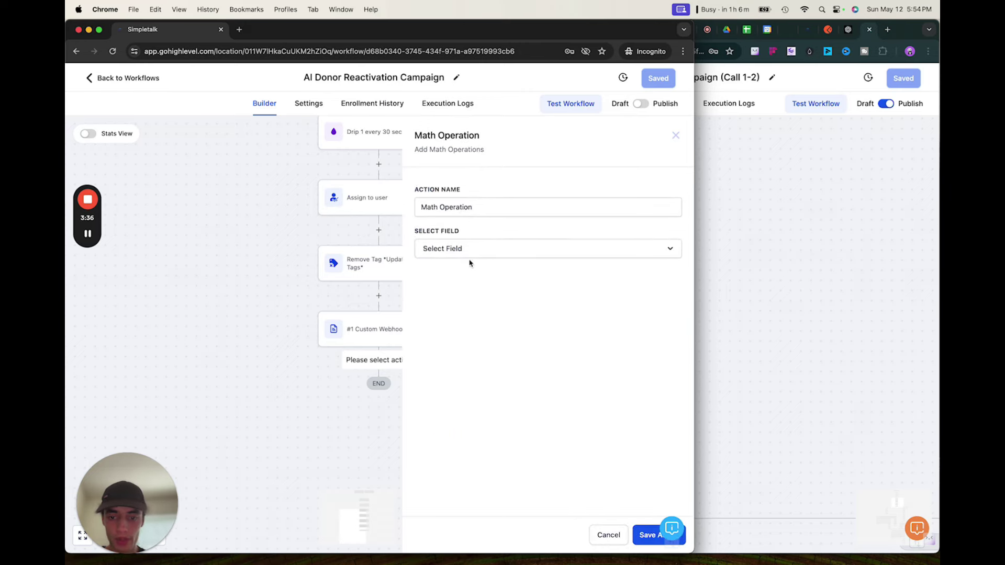
pyautogui.click(468, 252)
pyautogui.click(462, 427)
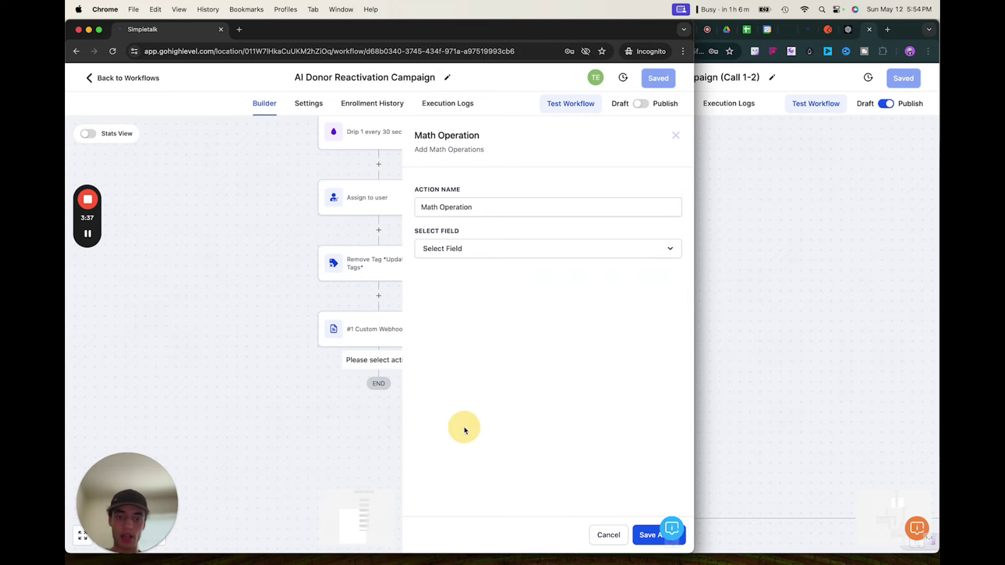
pyautogui.click(607, 532)
# Go to Settings > Custom Fields, switch to Folders, and list the Contact folder's 17 fields.
pyautogui.click(135, 82)
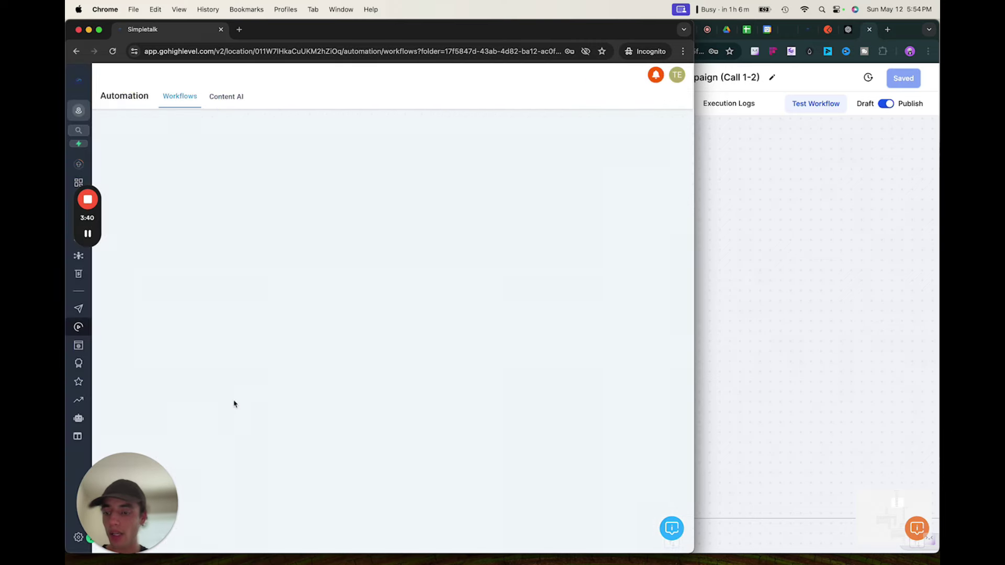
pyautogui.click(91, 538)
pyautogui.click(99, 535)
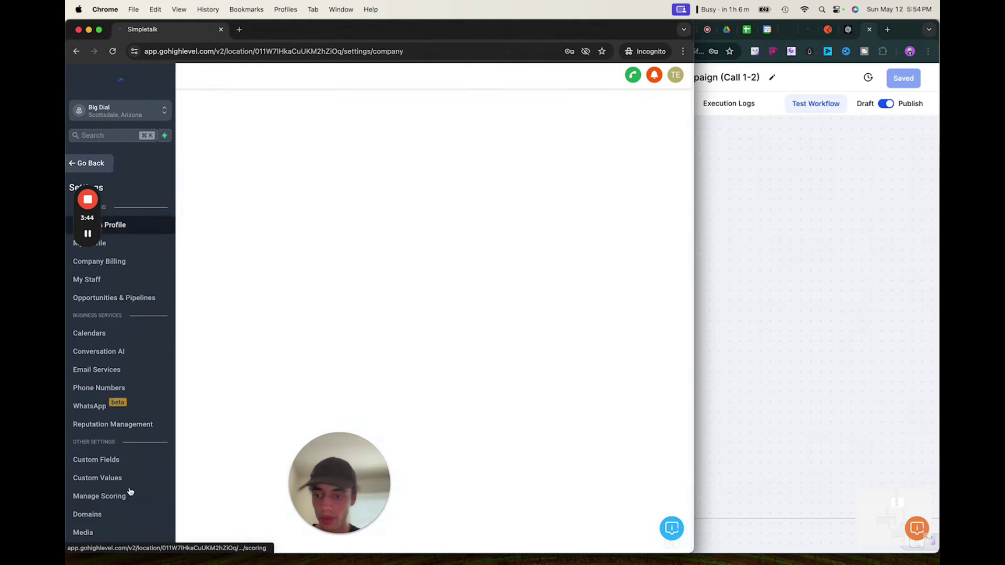
pyautogui.click(115, 408)
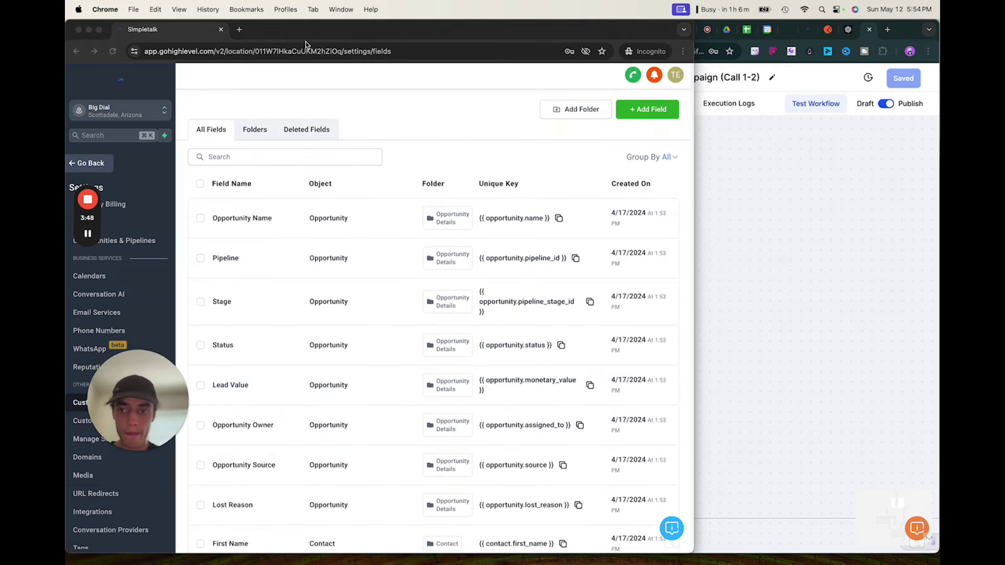
pyautogui.click(253, 130)
pyautogui.moveTo(159, 377); pyautogui.dragTo(148, 464)
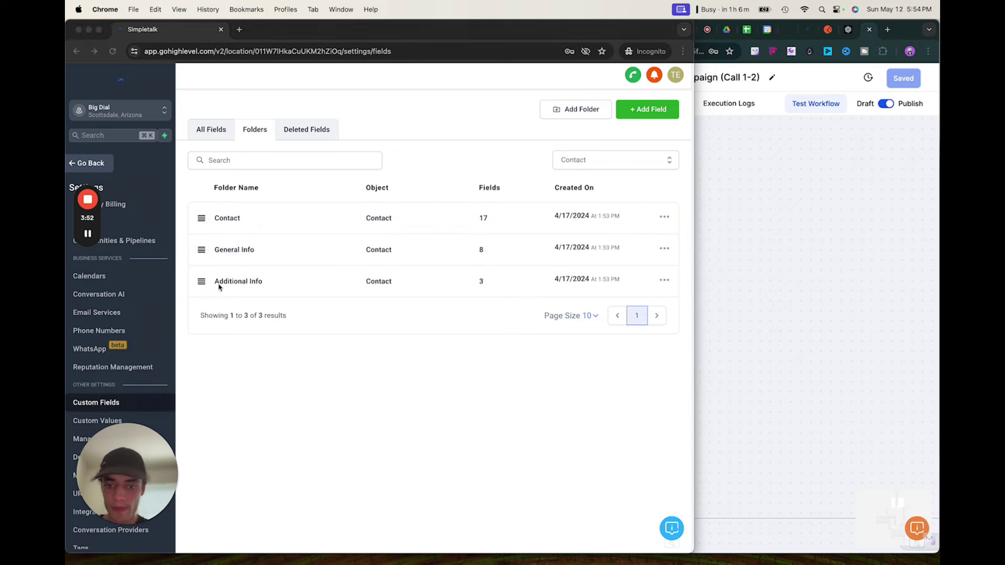
pyautogui.click(201, 218)
pyautogui.scroll(-1, 249, 299)
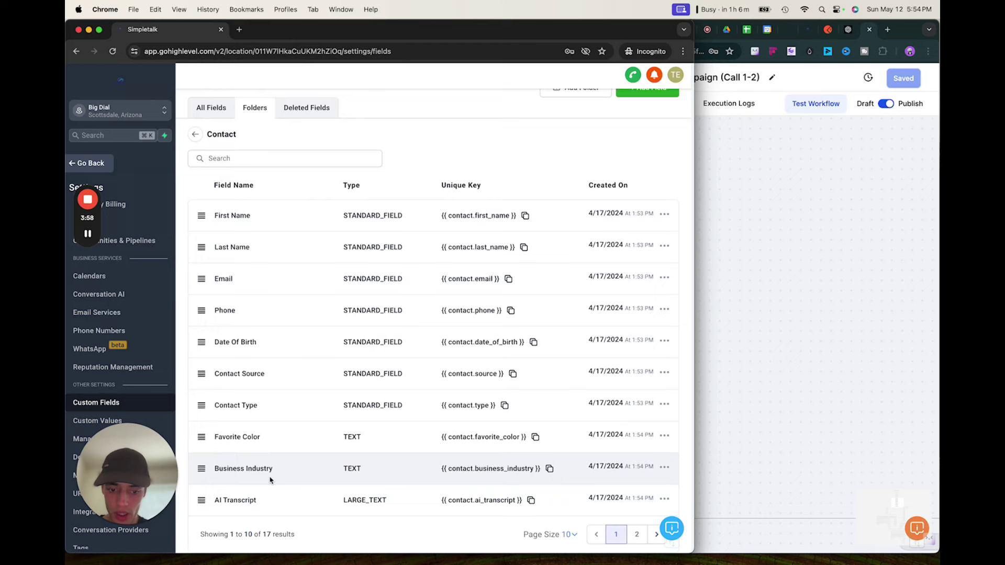
pyautogui.scroll(1, 337, 377)
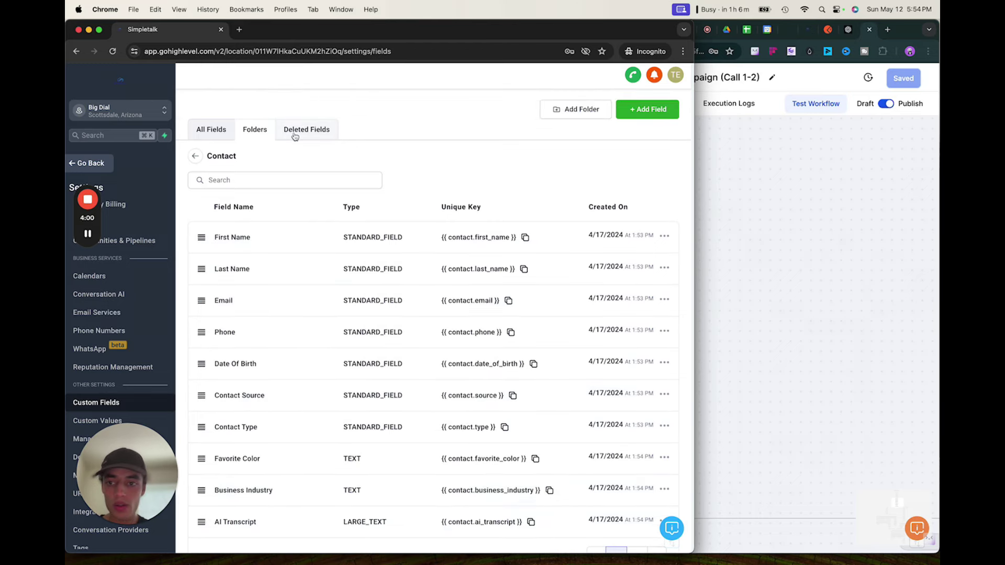
# Add a Number-type contact custom field named 'AI Call Count' and save it.
pyautogui.click(653, 110)
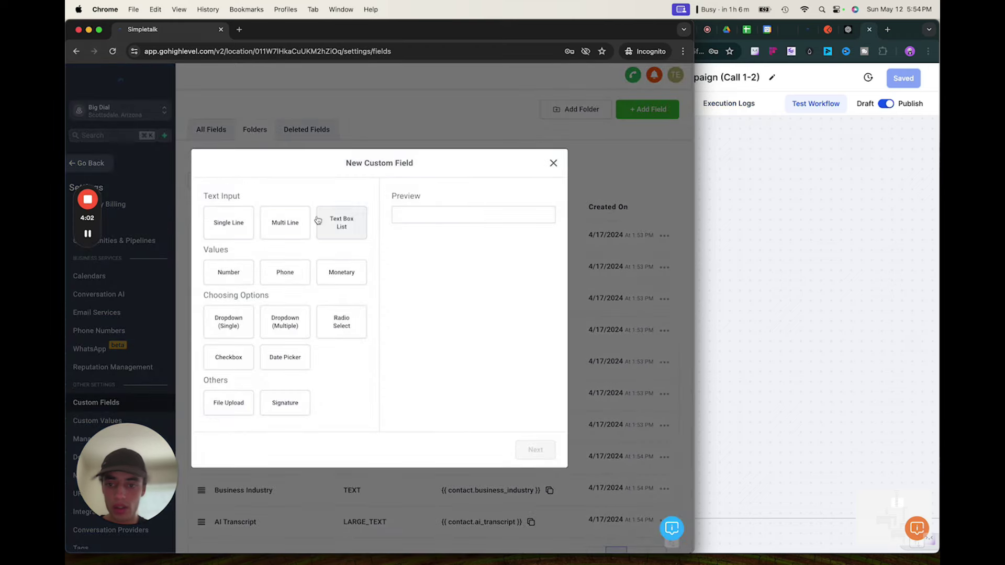
pyautogui.click(238, 224)
pyautogui.click(228, 272)
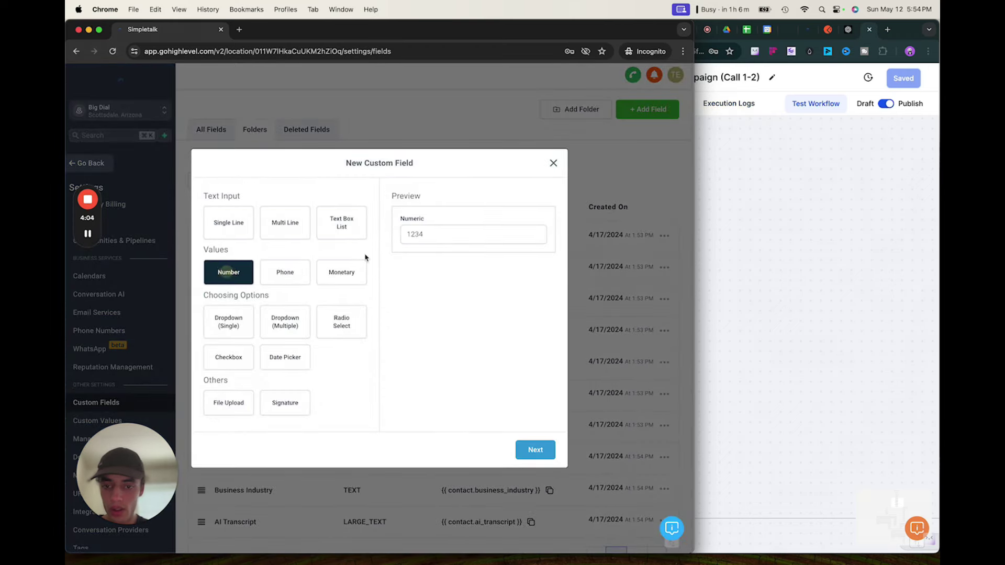
pyautogui.click(534, 457)
pyautogui.click(279, 286)
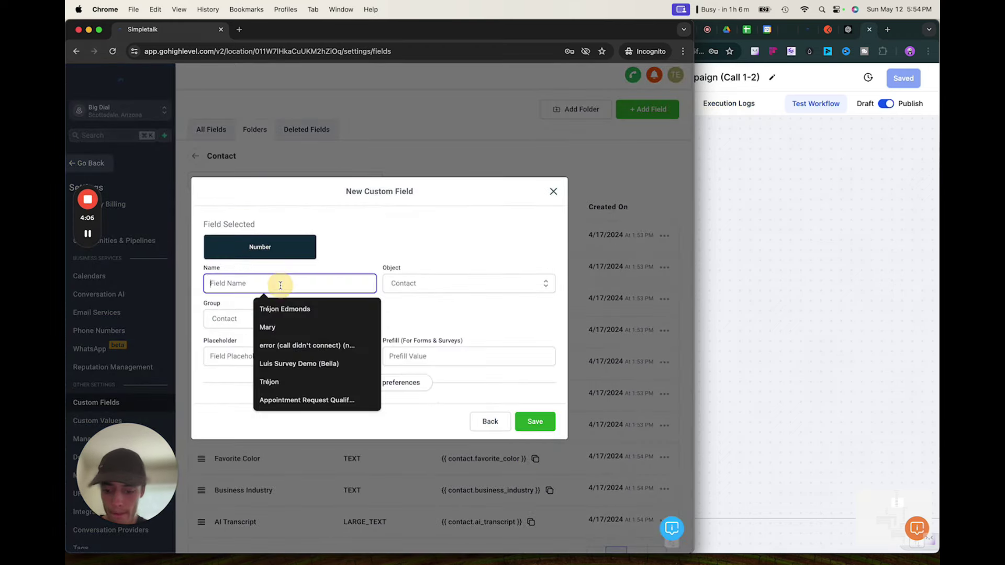
pyautogui.write('Ai')
pyautogui.press('BackSpace')
pyautogui.write('I ')
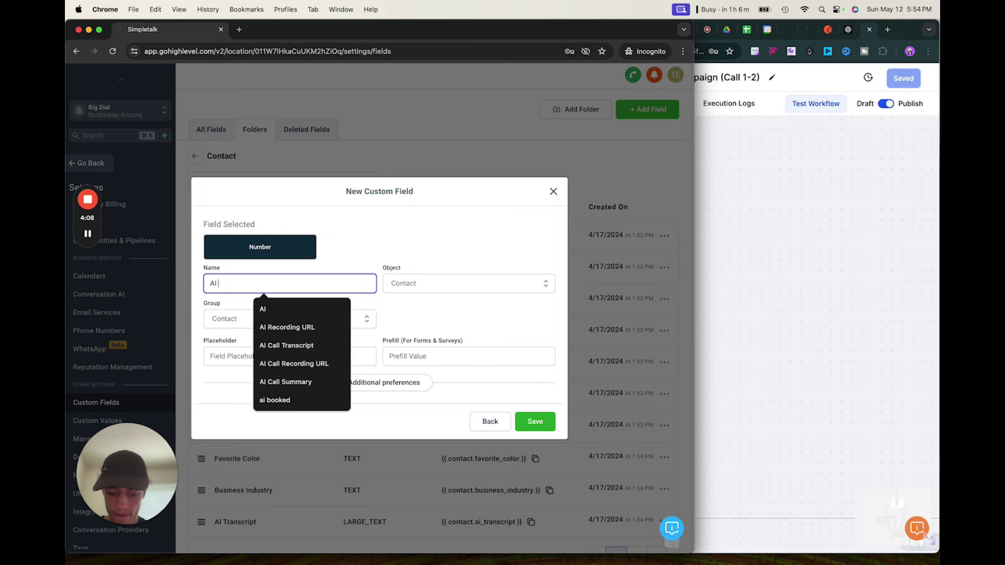
pyautogui.write('Call Count')
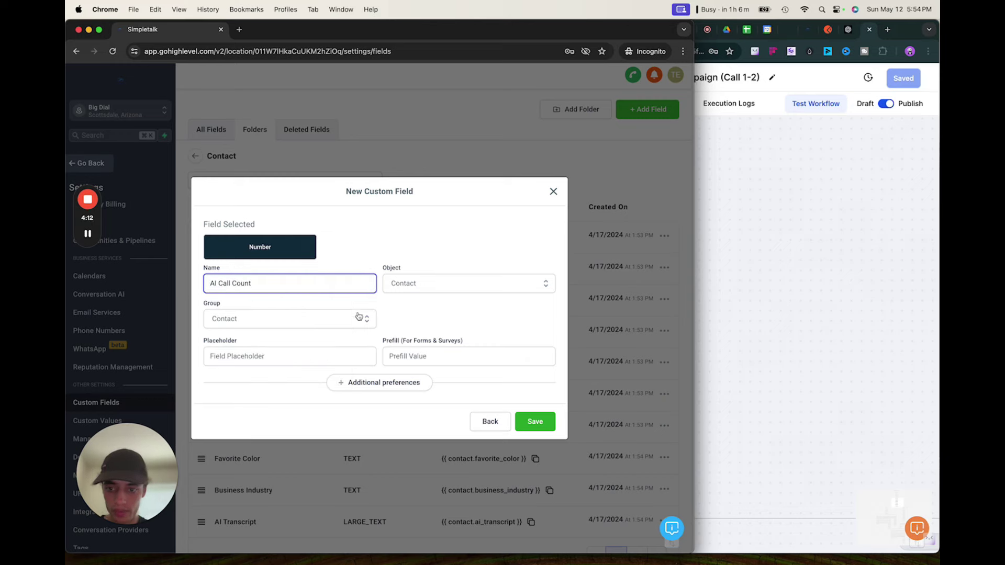
pyautogui.click(431, 323)
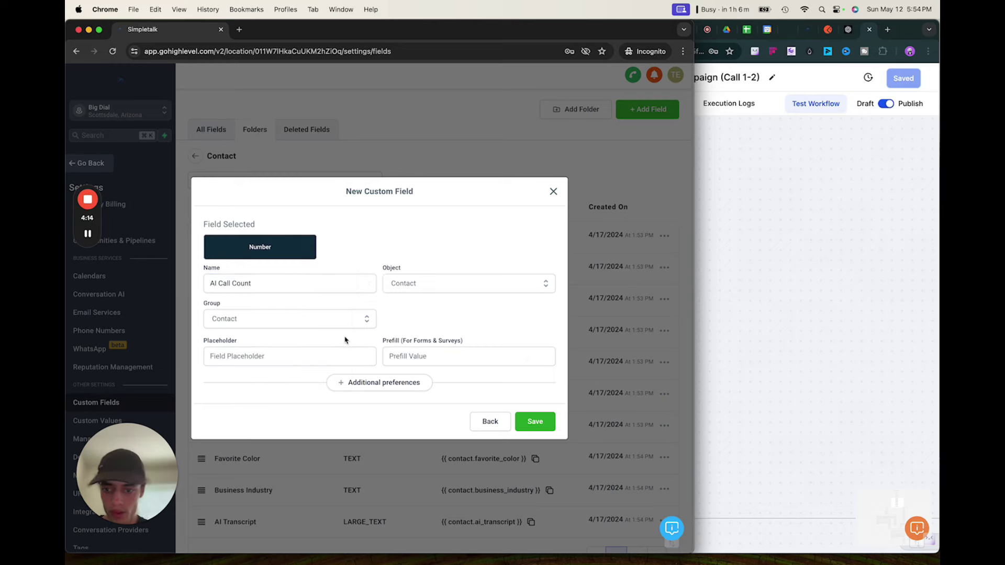
pyautogui.click(529, 418)
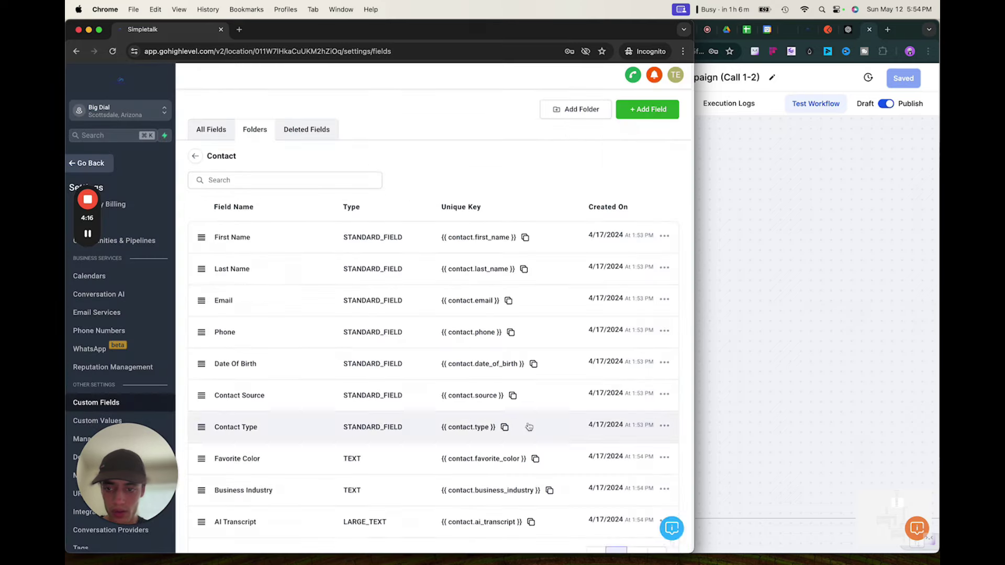
# Add a Single Line contact custom field named 'AI Call Outcome' and save it.
pyautogui.click(277, 179)
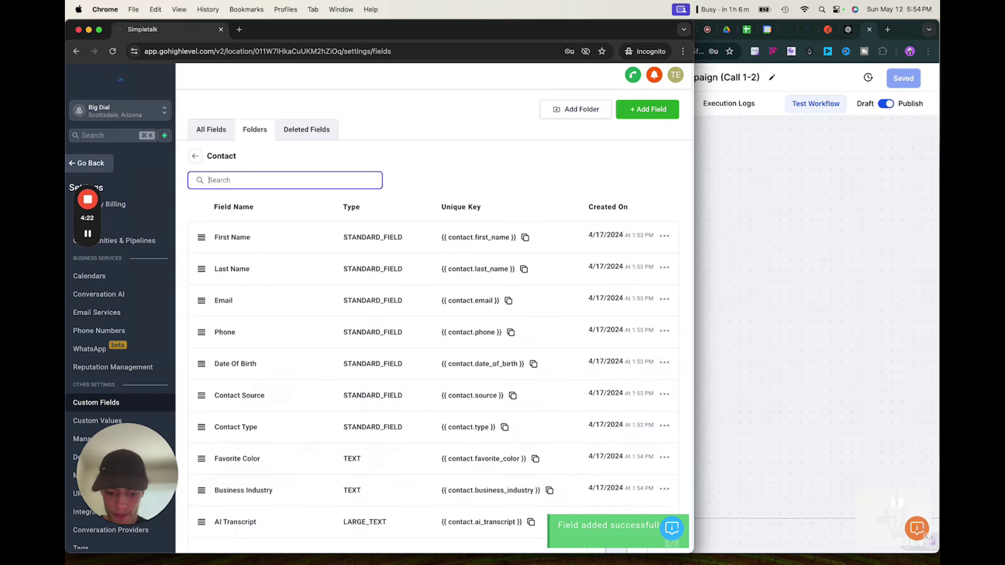
pyautogui.write('parse')
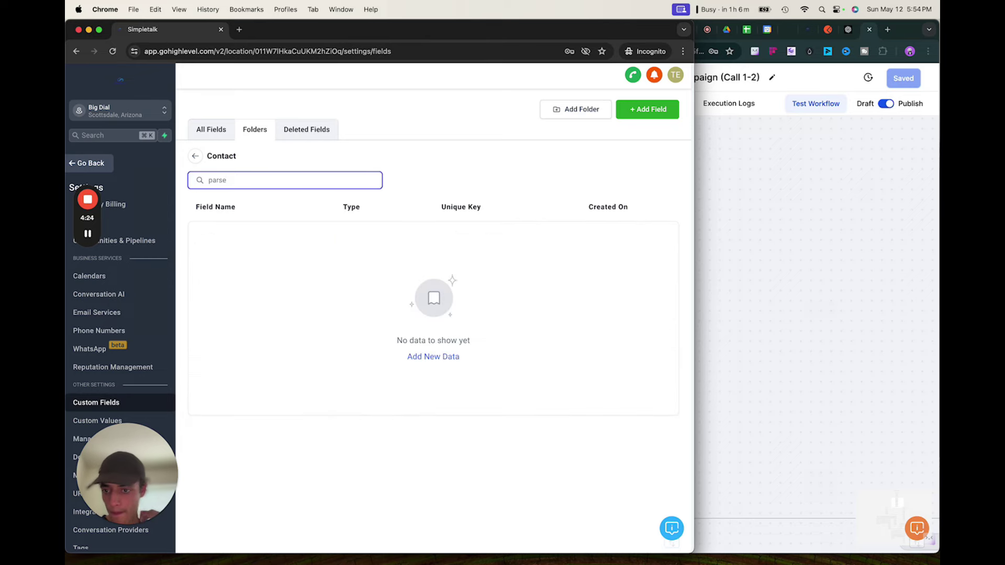
pyautogui.press('BackSpace')
pyautogui.press('BackSpace')
pyautogui.press('BackSpace')
pyautogui.press('BackSpace')
pyautogui.press('BackSpace')
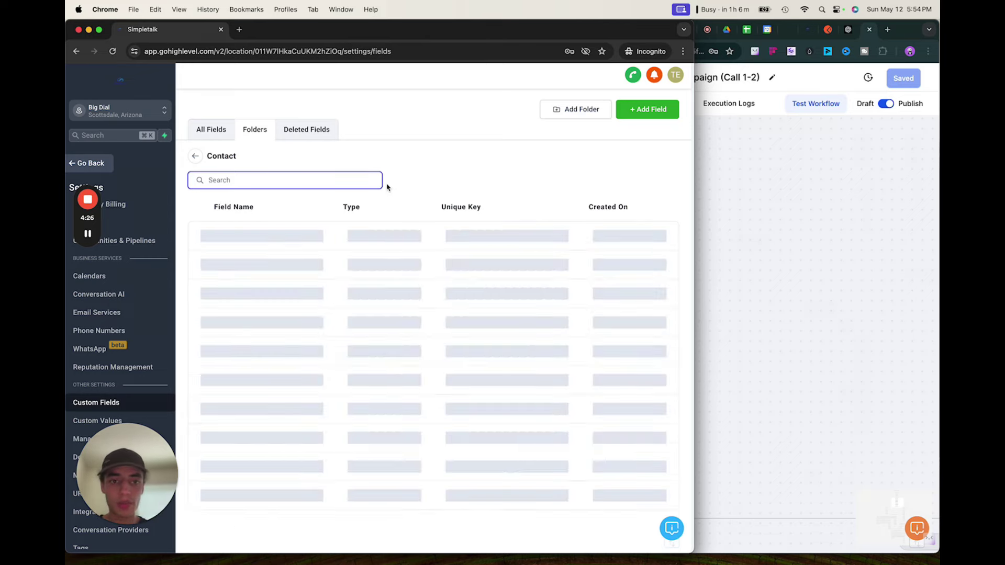
pyautogui.click(637, 116)
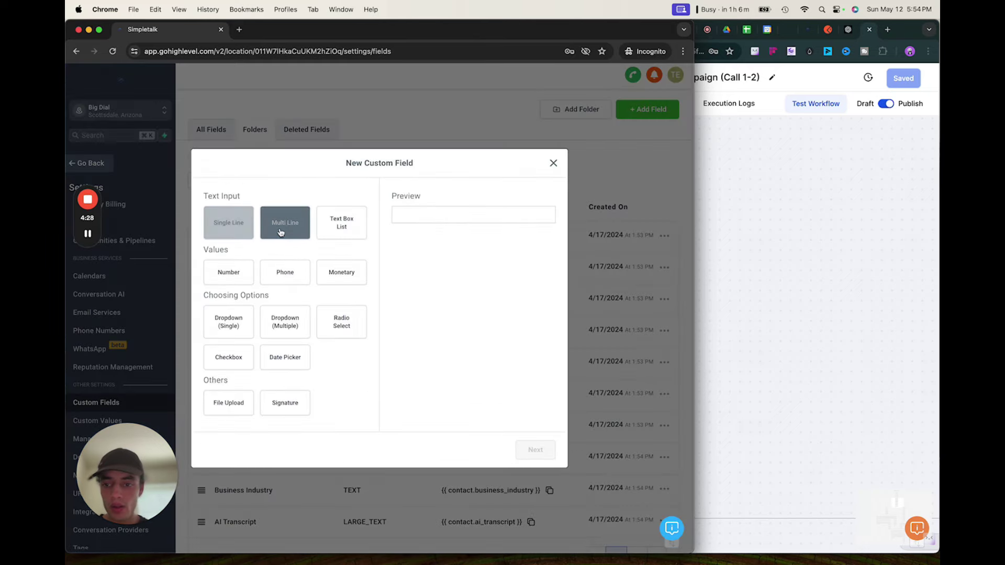
pyautogui.click(238, 230)
pyautogui.click(536, 450)
pyautogui.click(285, 283)
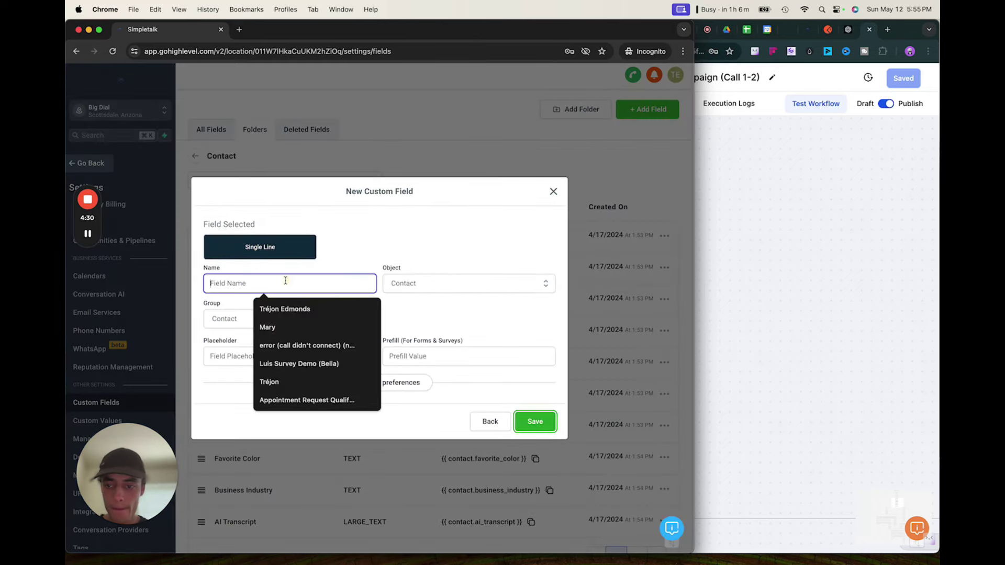
pyautogui.write('AI Call Outcome')
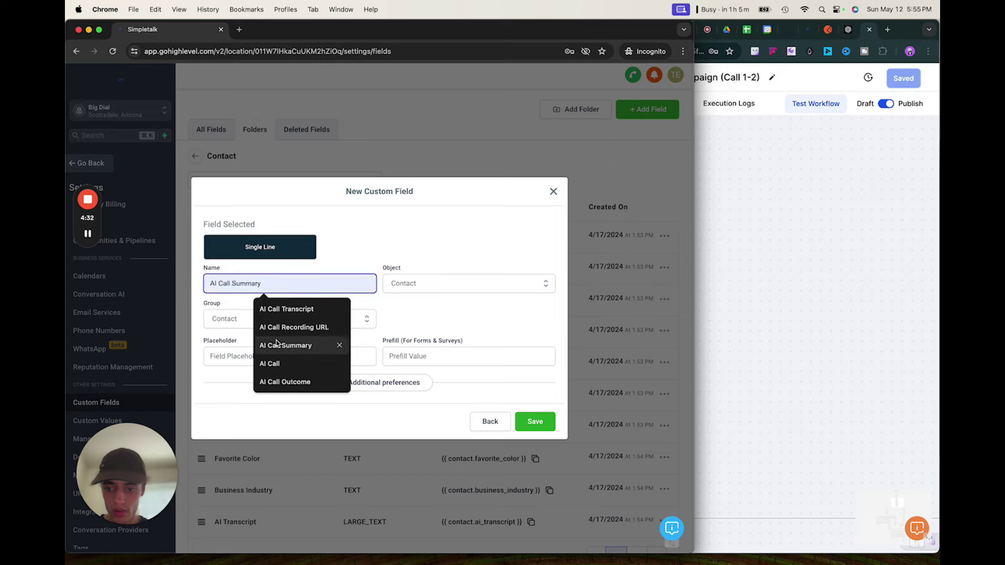
pyautogui.click(285, 389)
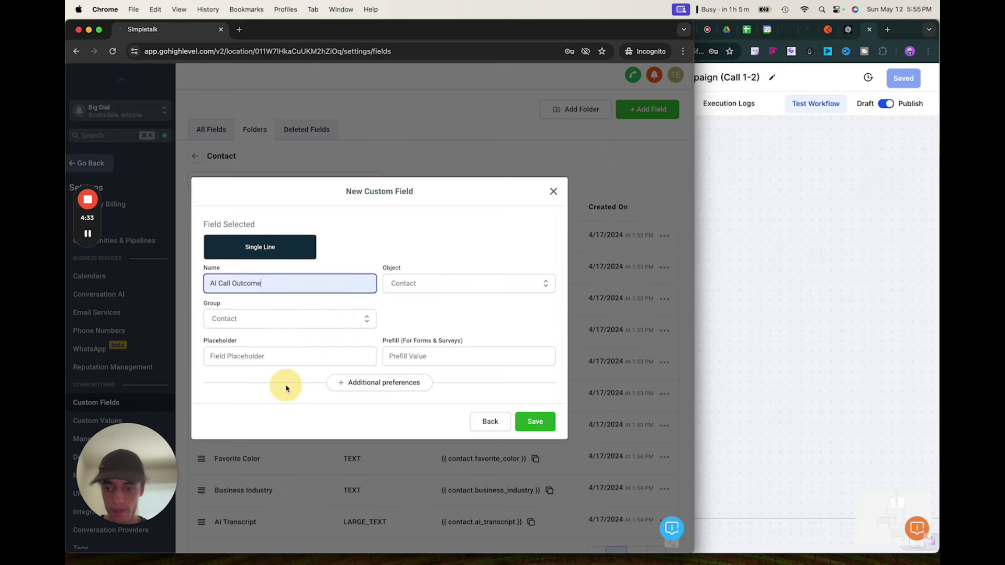
pyautogui.click(546, 426)
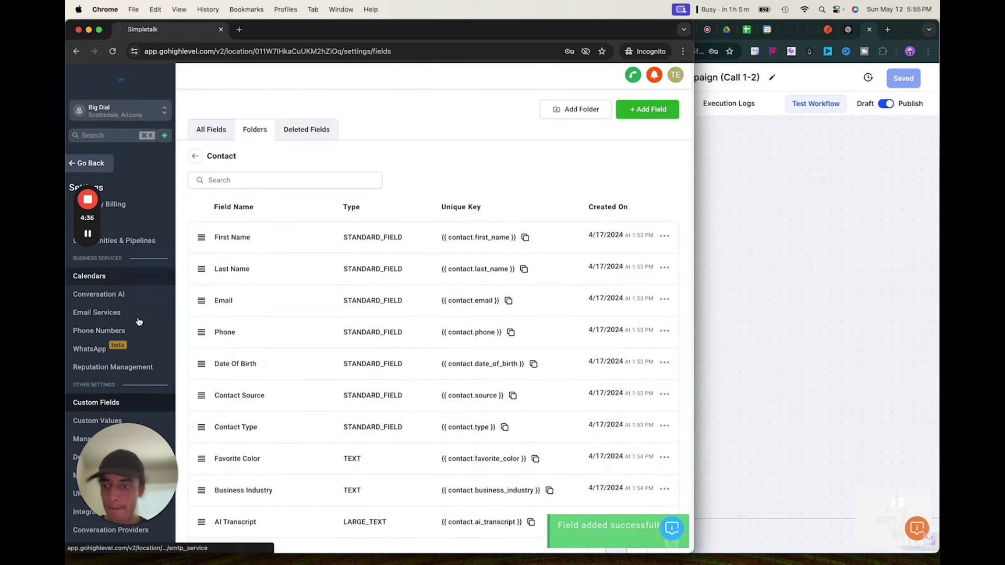
pyautogui.click(108, 163)
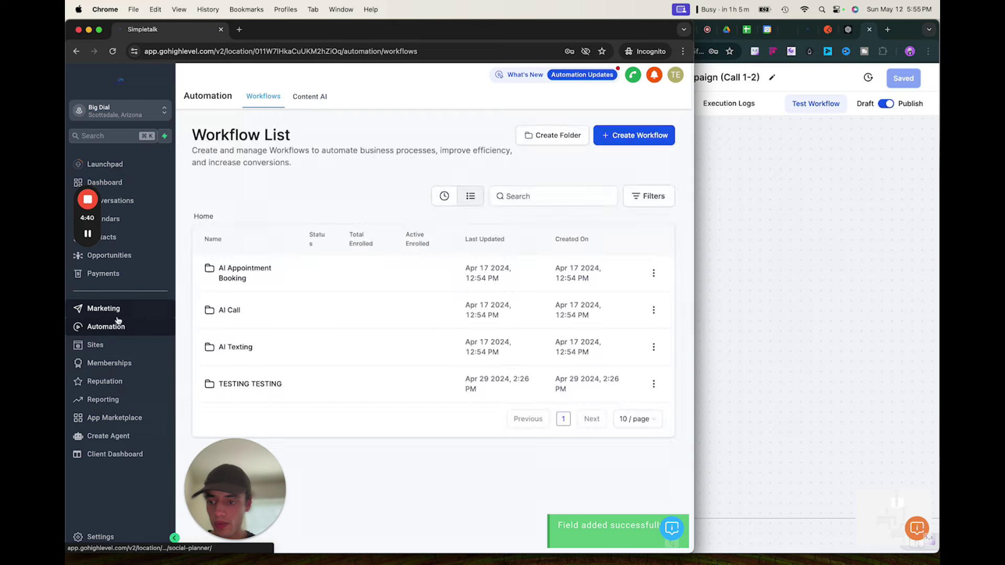
# Open the AI Donor Reactivation Campaign workflow from the TESTING TESTING folder.
pyautogui.click(249, 386)
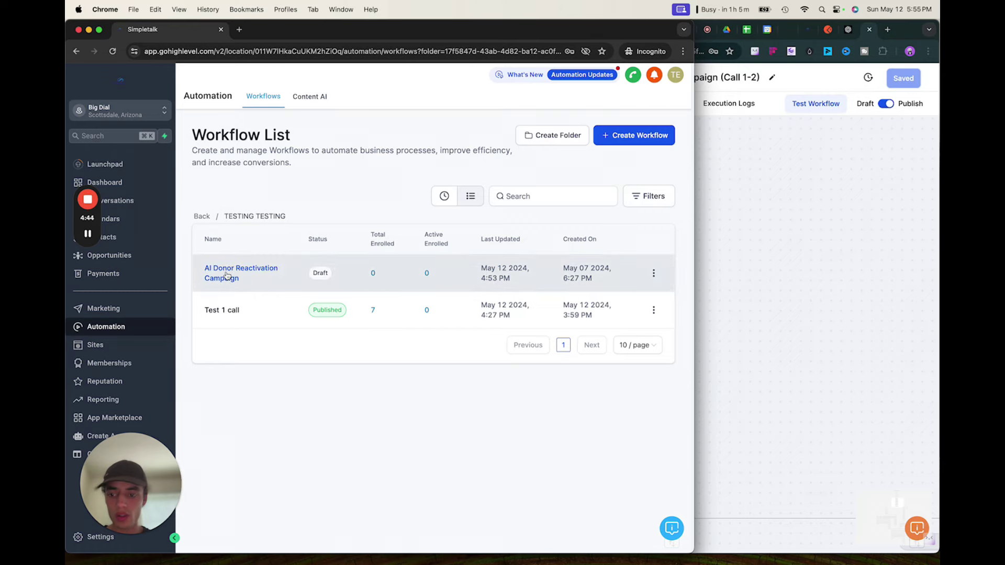
pyautogui.click(231, 269)
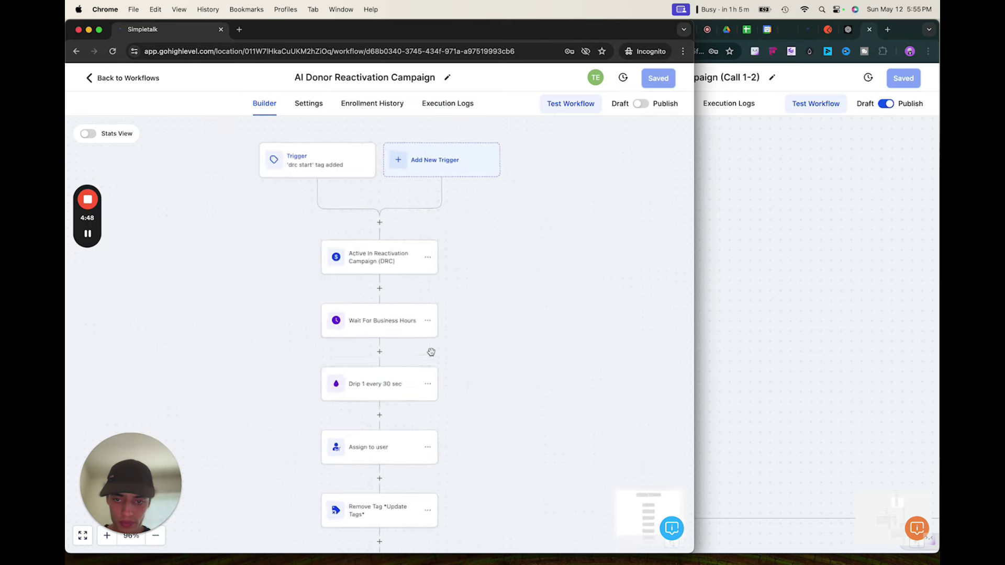
pyautogui.moveTo(438, 369); pyautogui.dragTo(486, 225)
pyautogui.scroll(-2, 482, 363)
# After the Custom Webhook, add a Math Operation adding 1 to AI Call Count, updating AI Call Count.
pyautogui.click(359, 415)
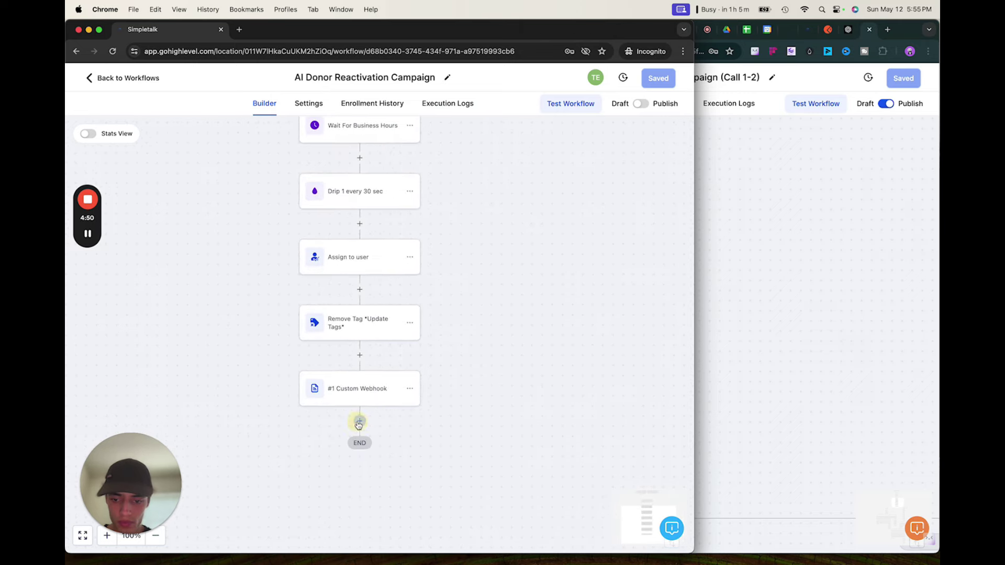
pyautogui.write('math')
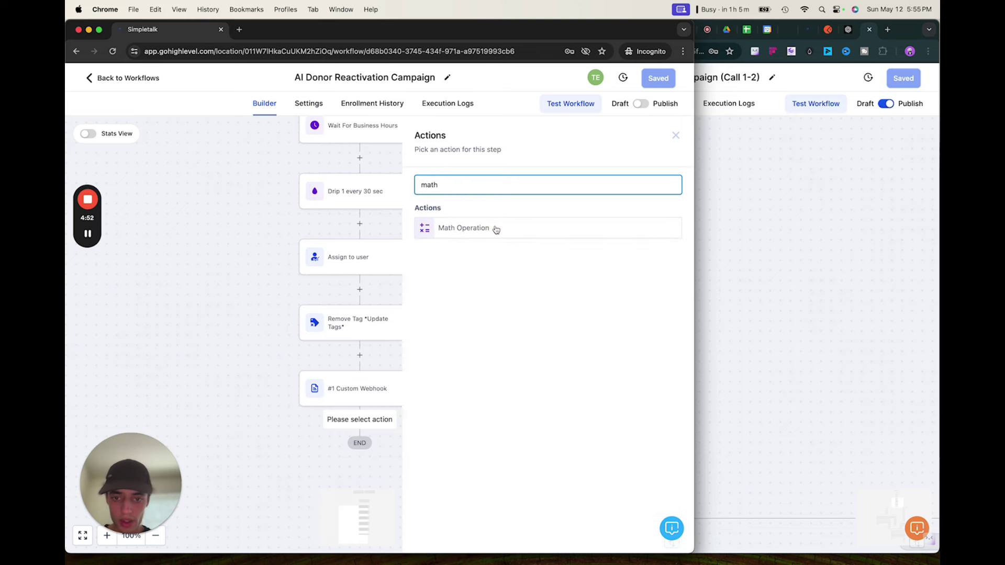
pyautogui.click(492, 229)
pyautogui.click(427, 250)
pyautogui.click(450, 375)
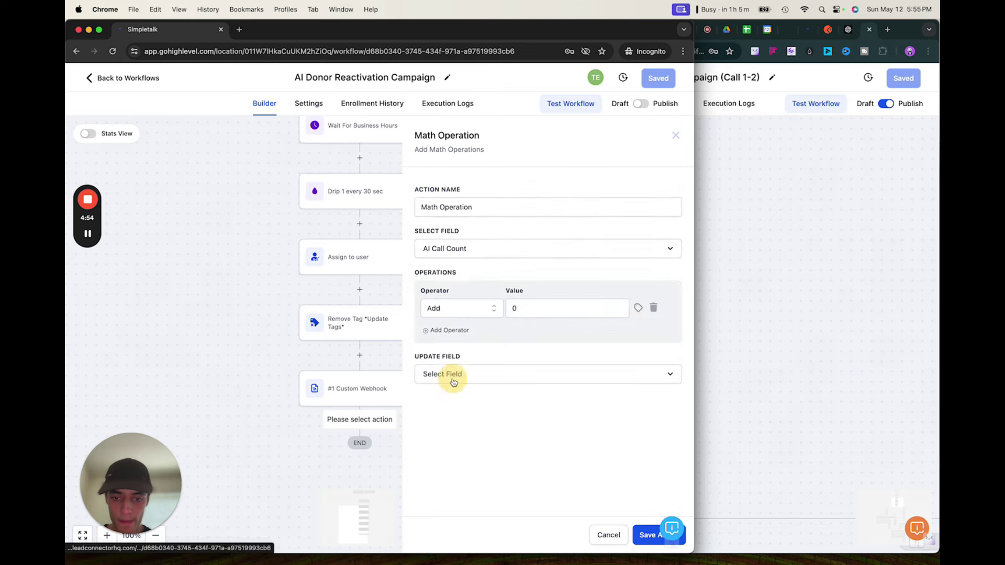
pyautogui.click(516, 308)
pyautogui.press('BackSpace')
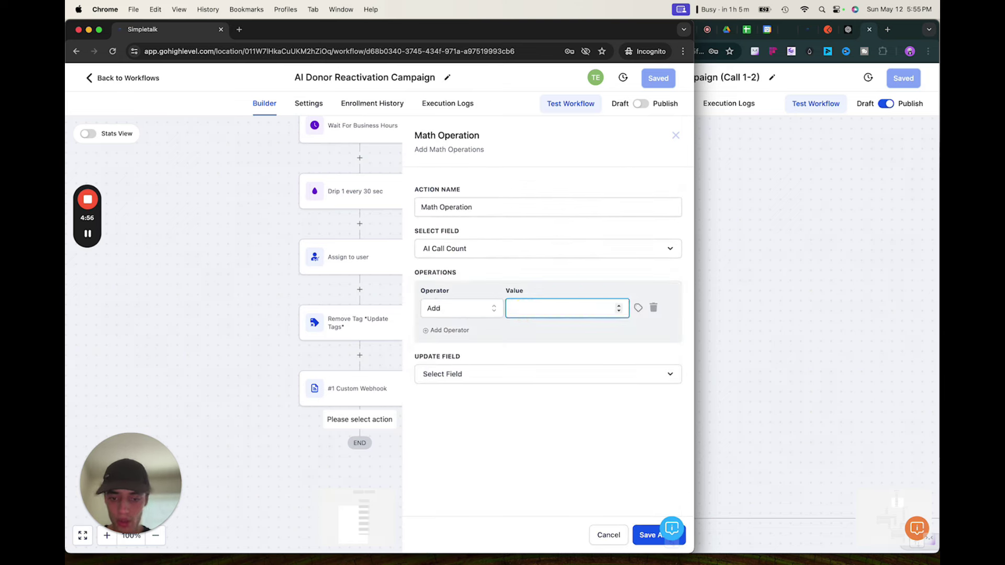
pyautogui.write('1')
pyautogui.click(476, 383)
pyautogui.click(459, 488)
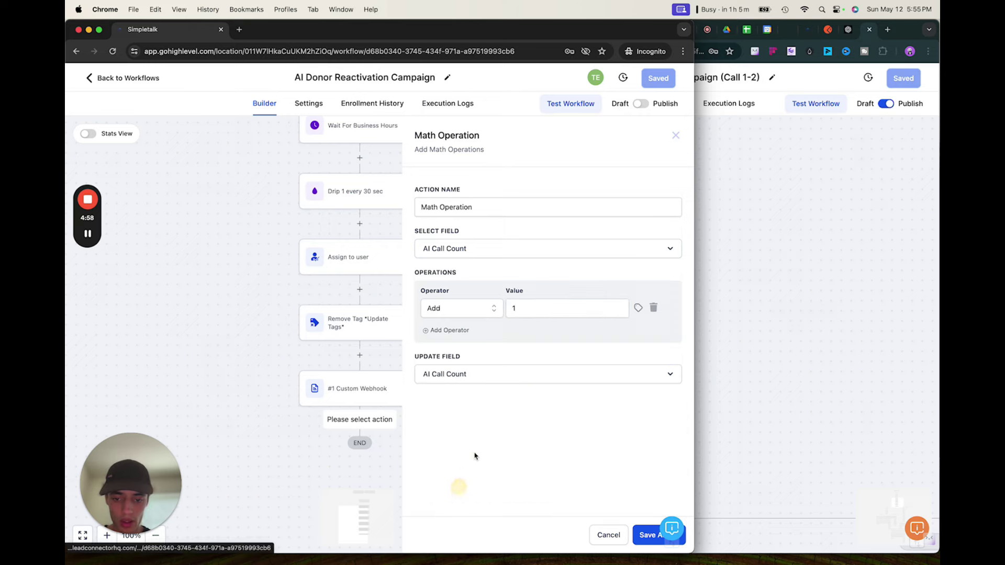
pyautogui.click(643, 539)
pyautogui.moveTo(438, 465); pyautogui.dragTo(551, 312)
pyautogui.click(358, 347)
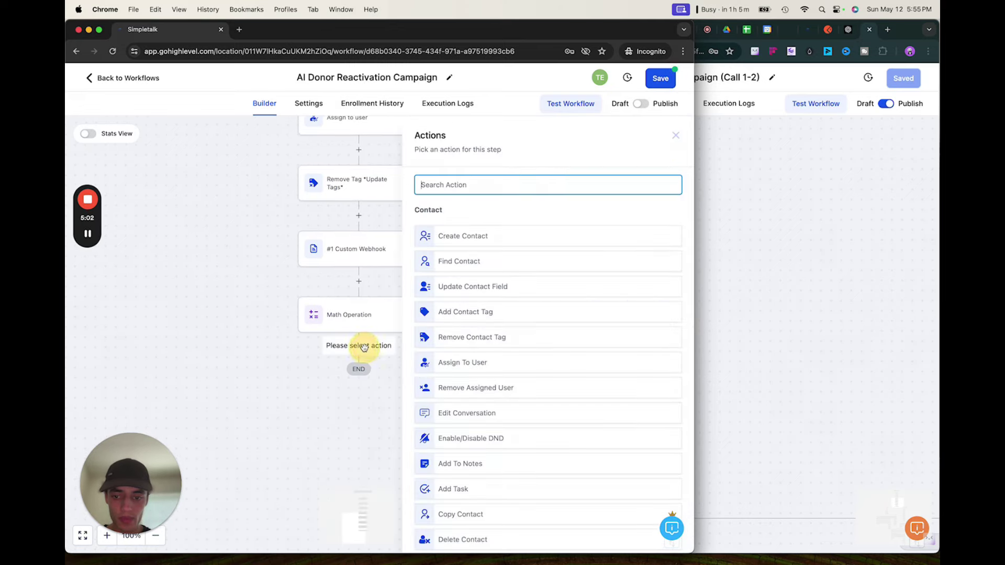
pyautogui.click(740, 321)
pyautogui.moveTo(691, 372); pyautogui.dragTo(710, 175)
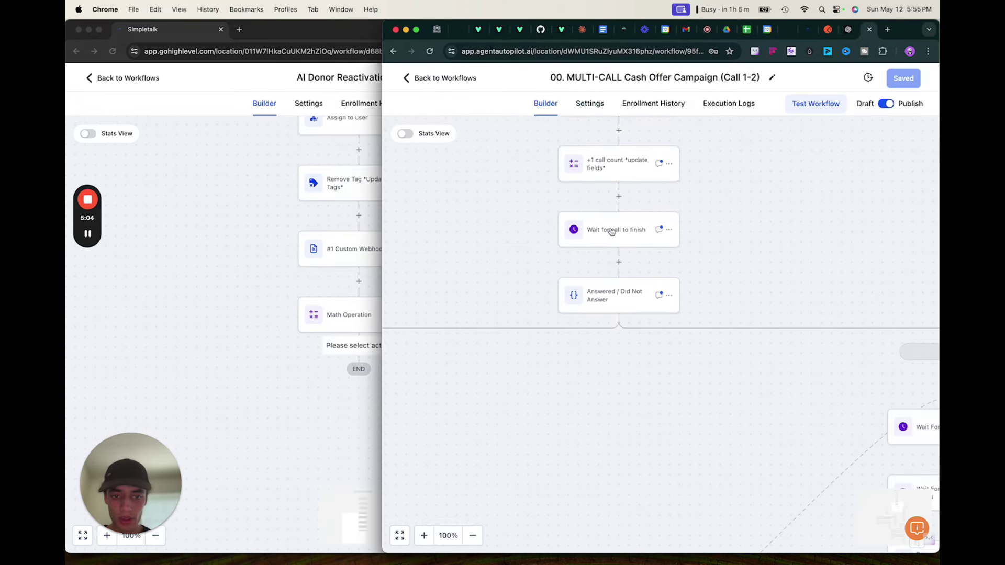
pyautogui.click(609, 229)
pyautogui.scroll(-1, 643, 341)
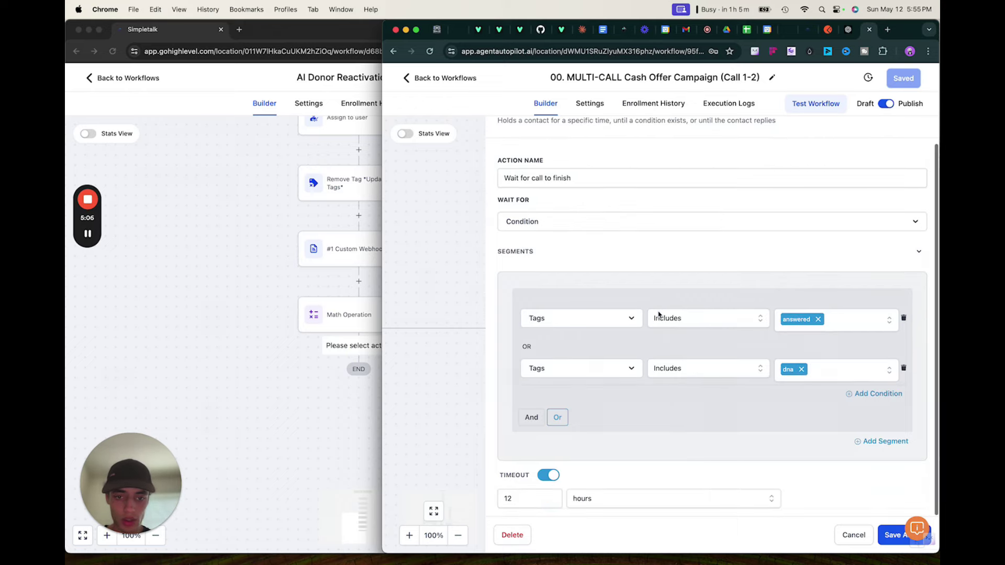
pyautogui.click(298, 426)
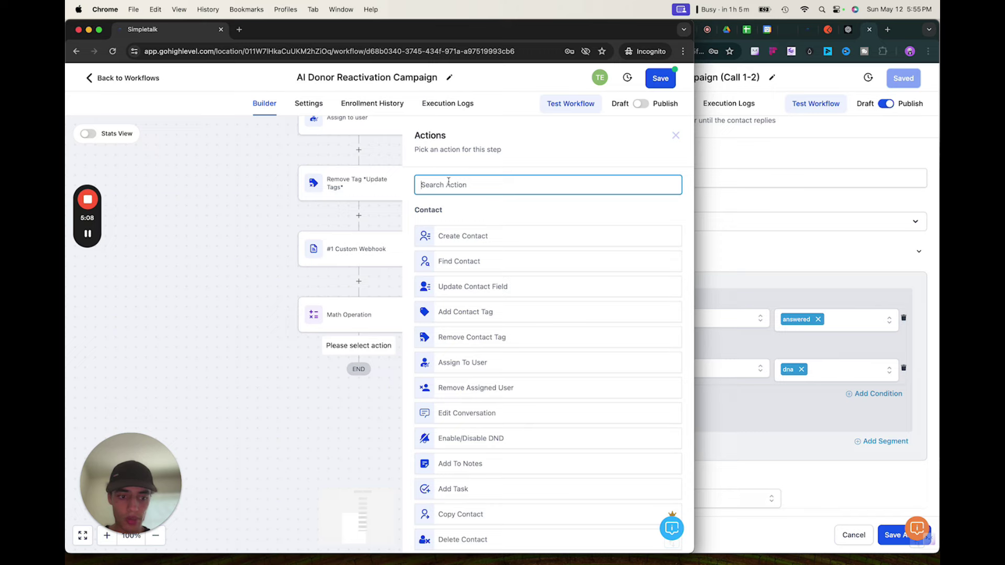
pyautogui.click(736, 253)
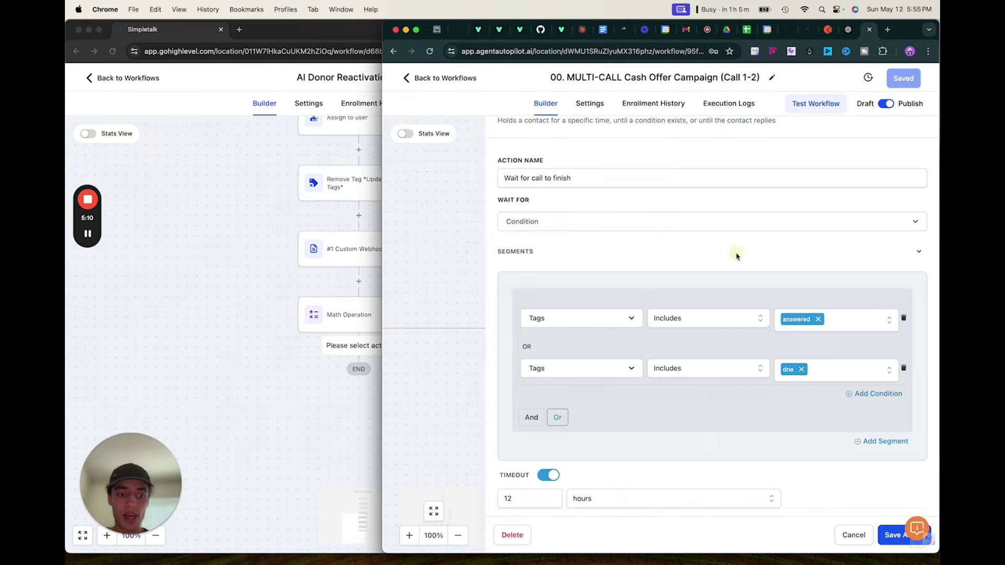
pyautogui.click(323, 417)
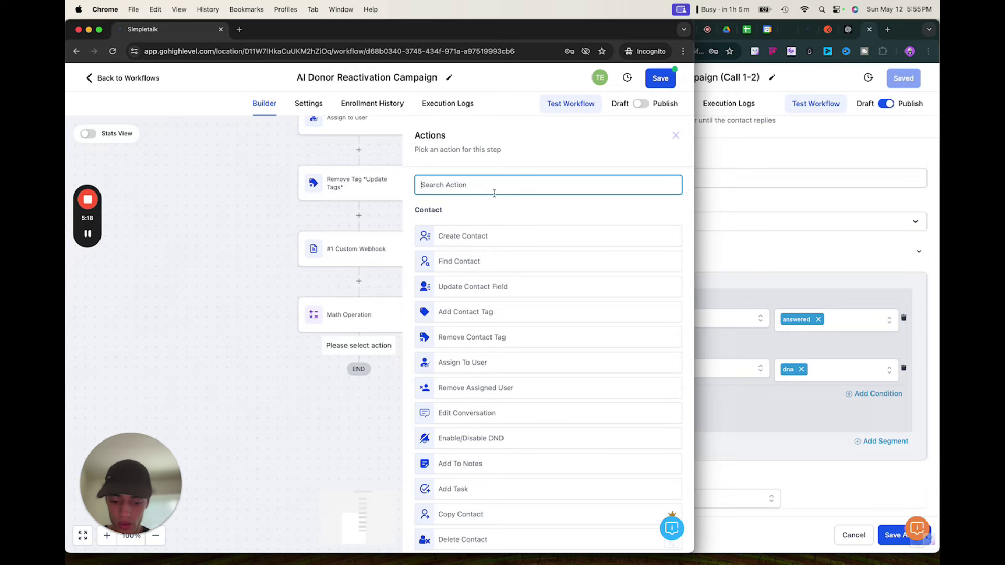
pyautogui.write('wait')
# Add a Wait step after Math Operation and set it to wait for a Condition.
pyautogui.click(483, 224)
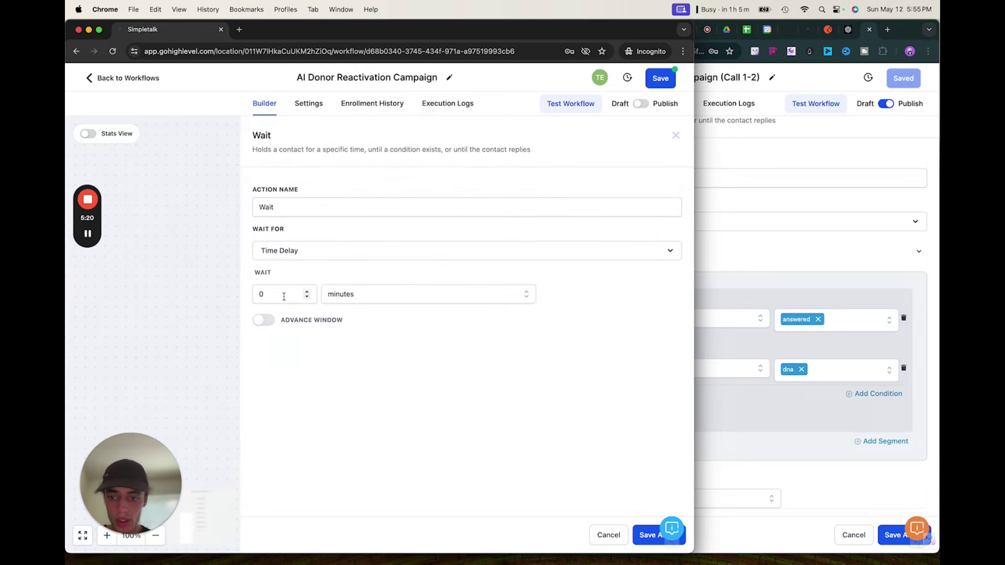
pyautogui.click(265, 320)
pyautogui.click(297, 253)
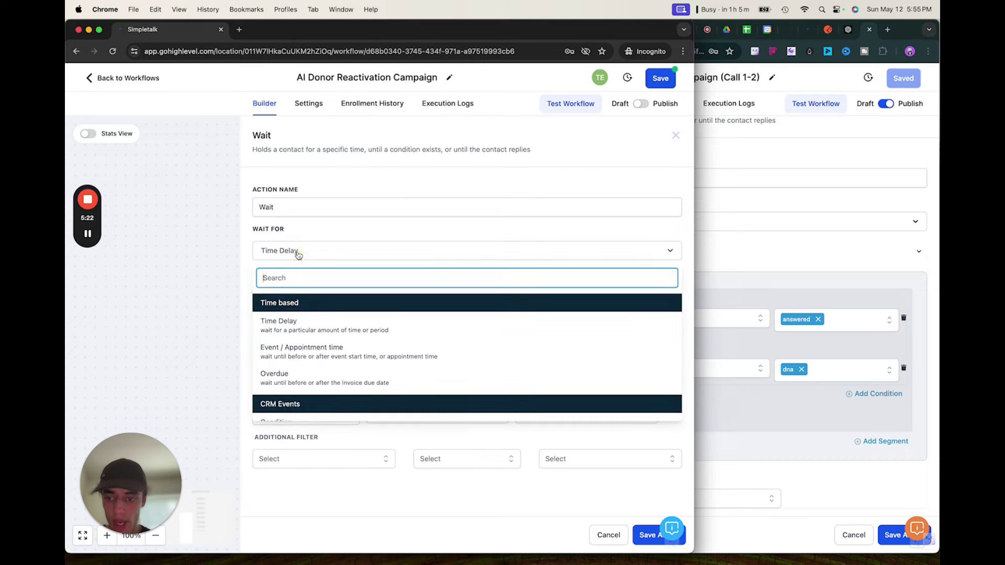
pyautogui.scroll(-2, 309, 350)
pyautogui.click(296, 375)
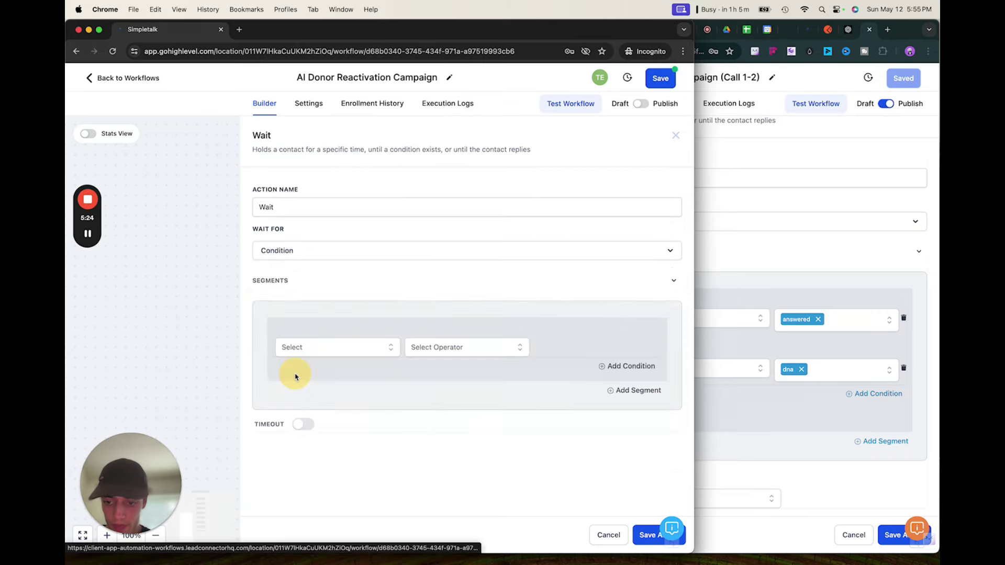
# Set the first wait condition to Tags includes answered.
pyautogui.click(331, 348)
pyautogui.click(317, 371)
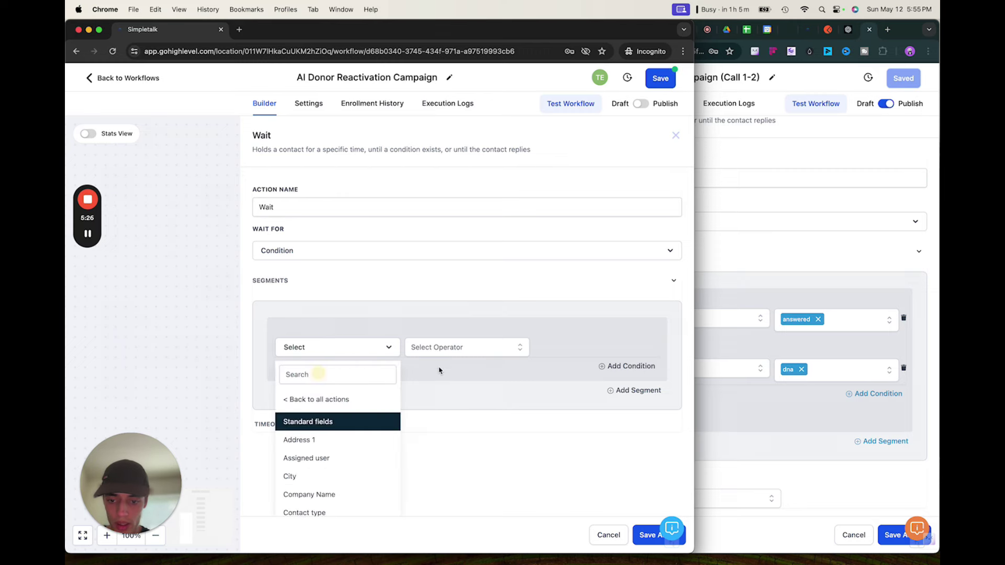
pyautogui.click(296, 373)
pyautogui.write('tag')
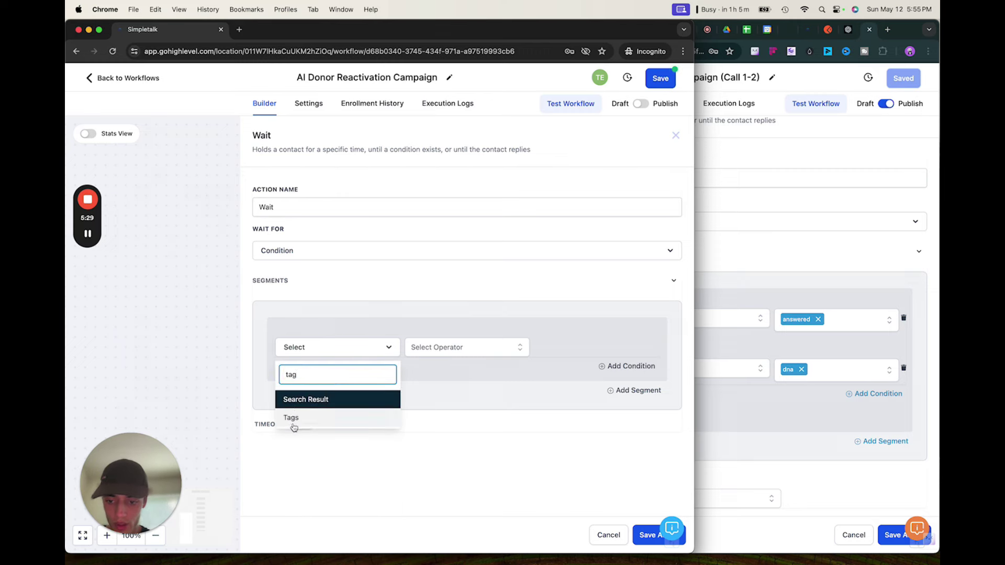
pyautogui.click(293, 422)
pyautogui.click(467, 347)
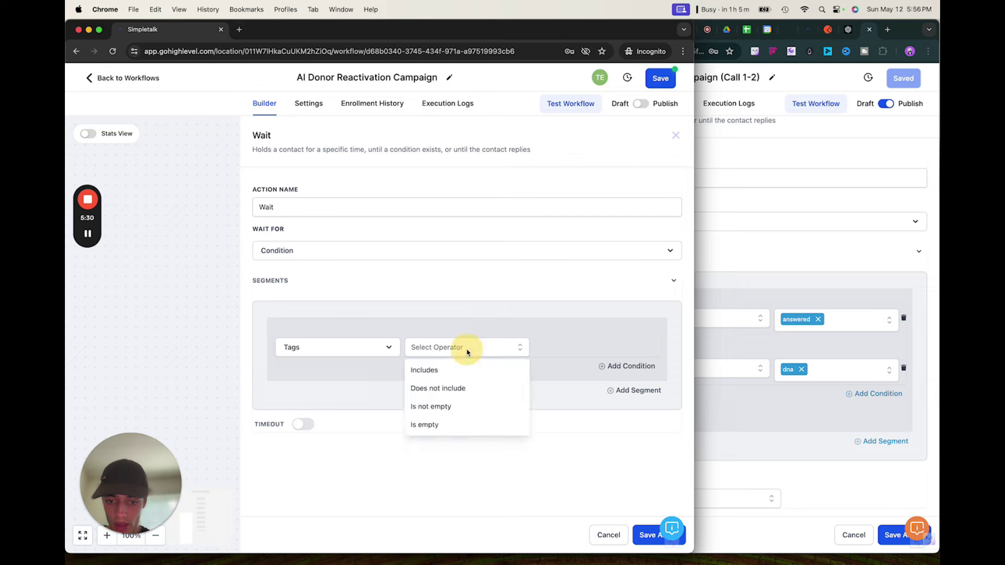
pyautogui.click(440, 370)
pyautogui.click(558, 347)
pyautogui.write('answ')
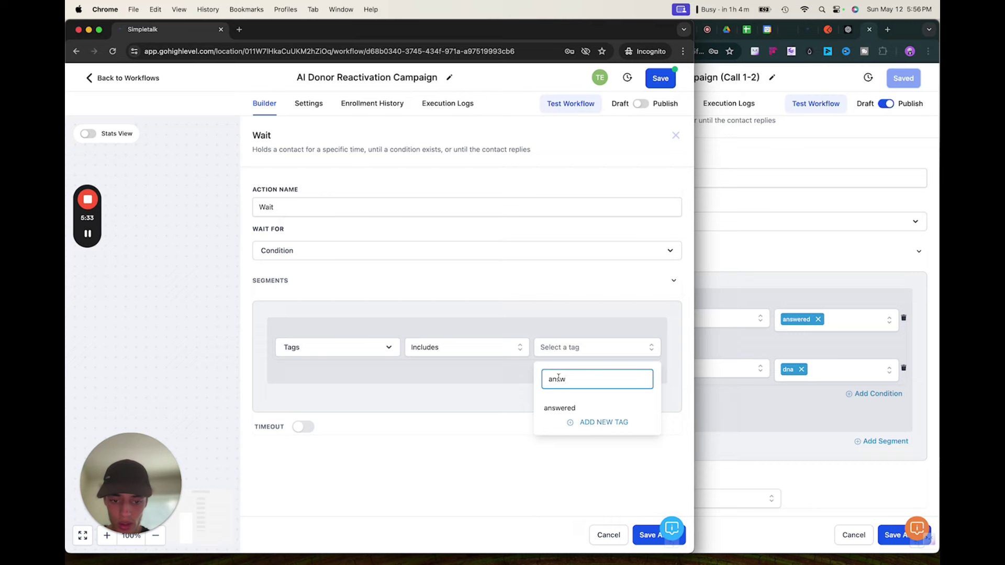
pyautogui.click(559, 408)
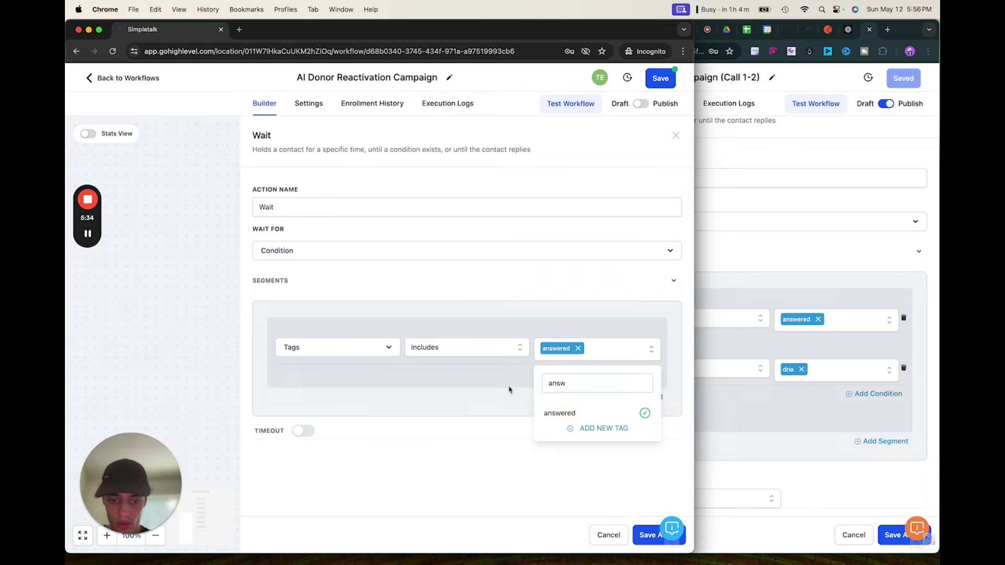
pyautogui.click(507, 387)
# Add an OR condition requiring Tags includes dna.
pyautogui.click(628, 373)
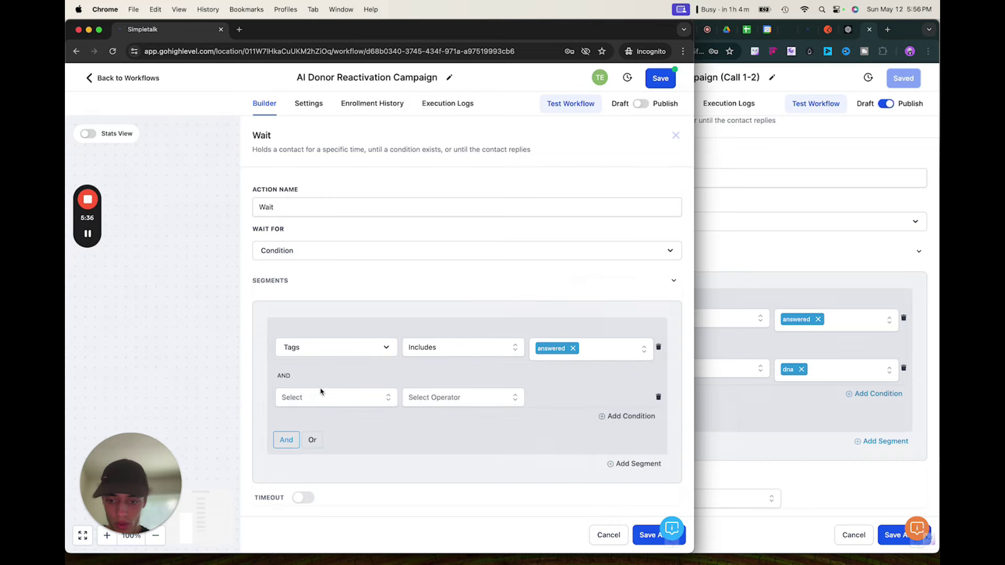
pyautogui.click(313, 443)
pyautogui.click(316, 401)
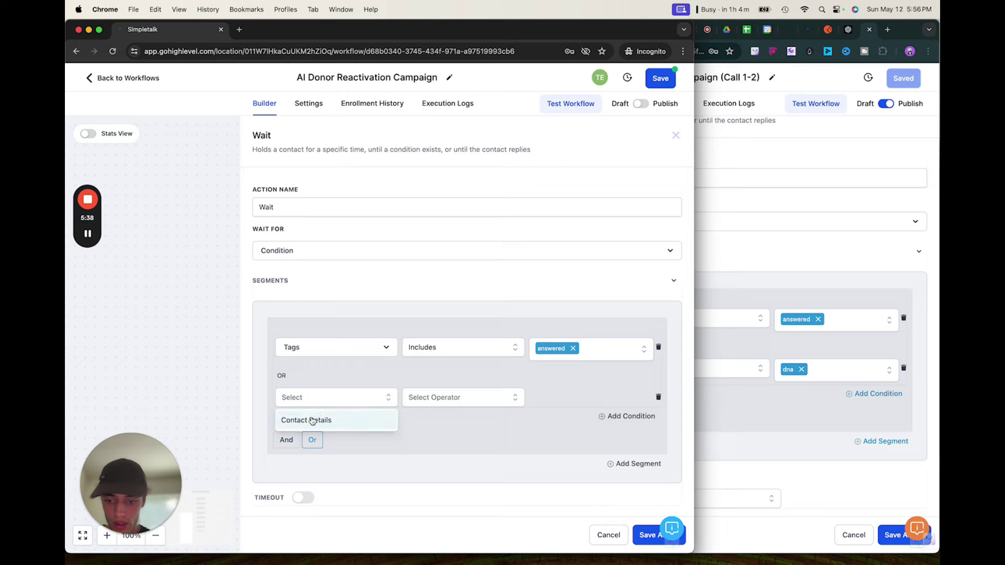
pyautogui.click(310, 419)
pyautogui.write('tags')
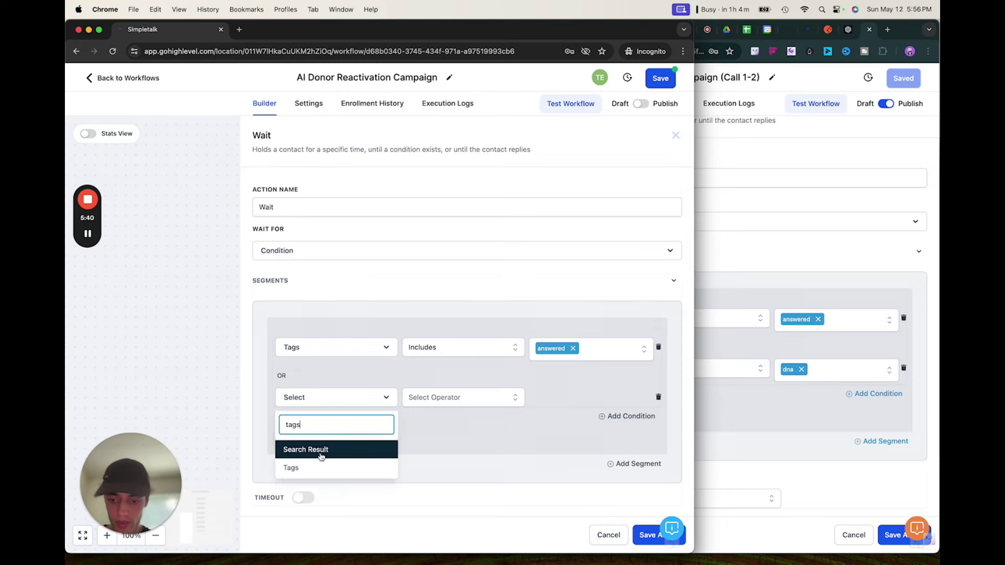
pyautogui.click(323, 464)
pyautogui.click(434, 398)
pyautogui.click(435, 419)
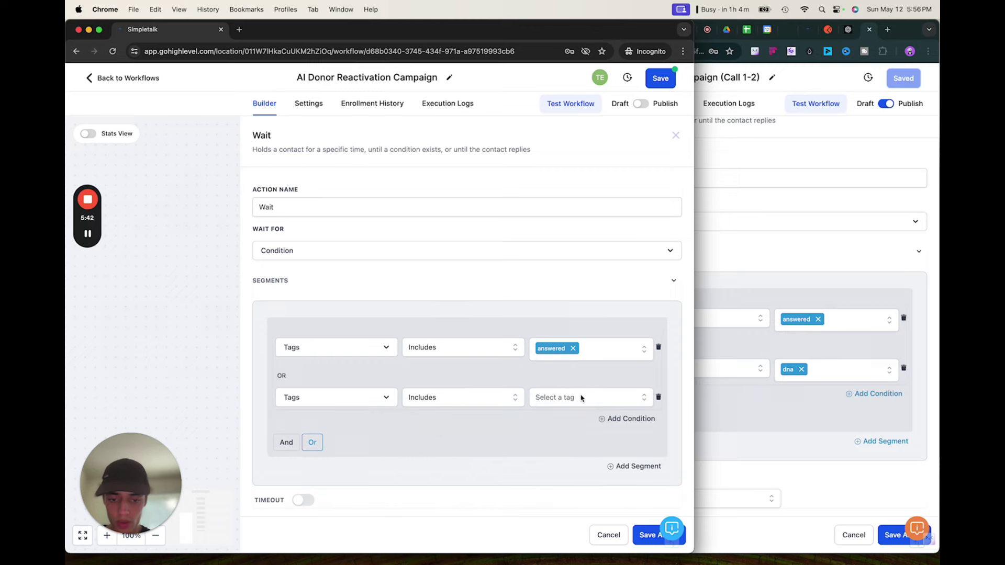
pyautogui.click(581, 398)
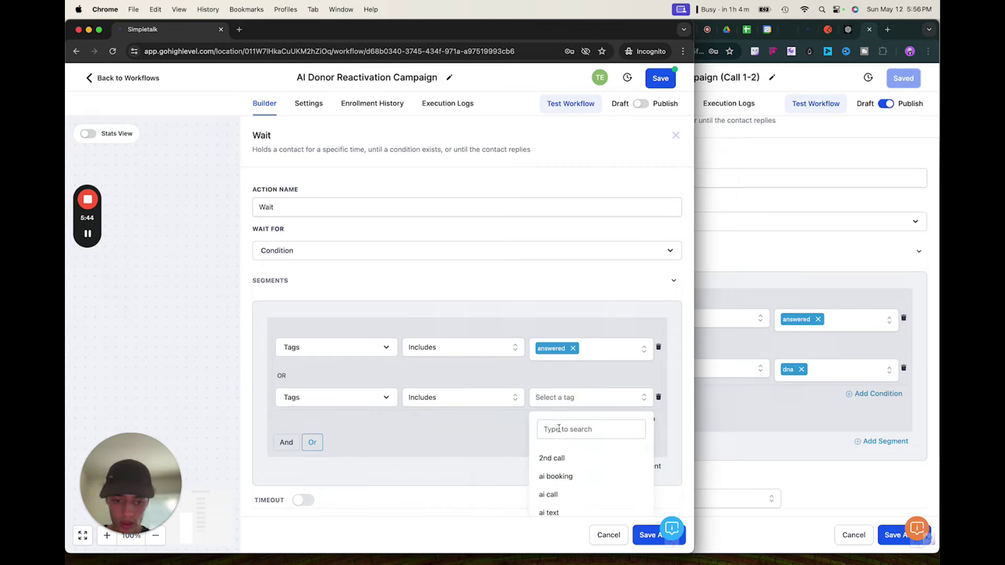
pyautogui.write('dna')
pyautogui.click(547, 463)
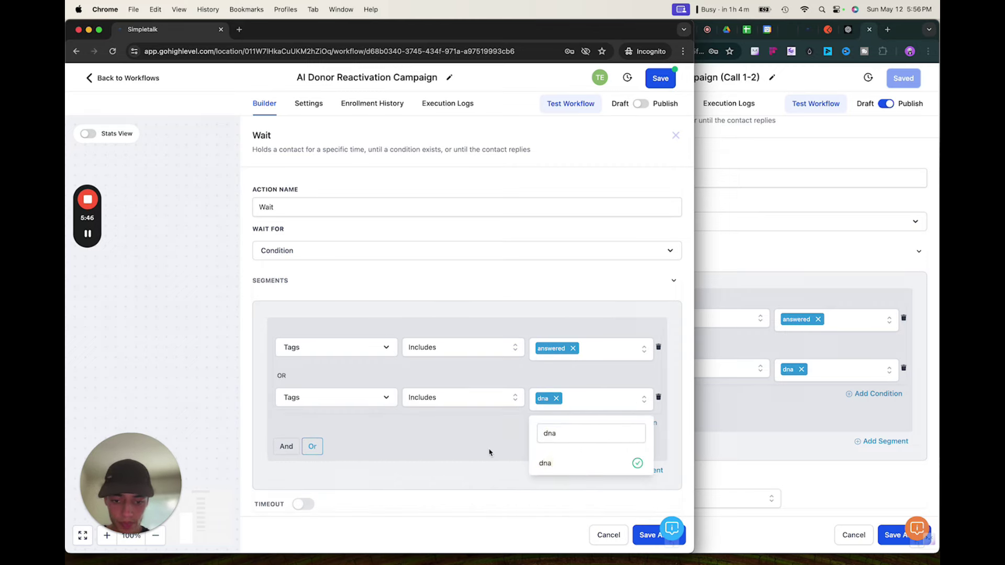
pyautogui.click(489, 452)
# Turn on the wait timeout and save the Wait step.
pyautogui.scroll(-1, 482, 476)
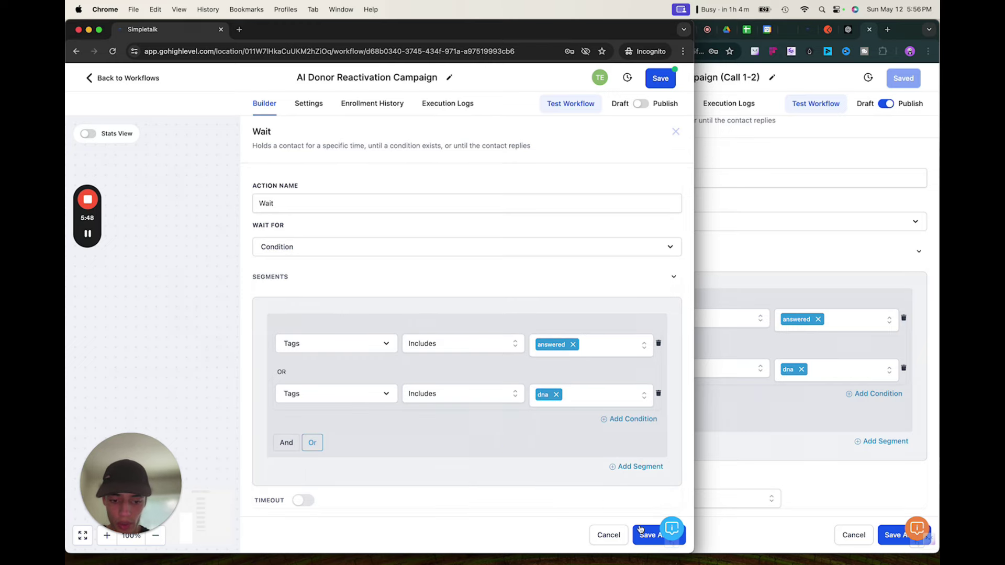
pyautogui.click(305, 502)
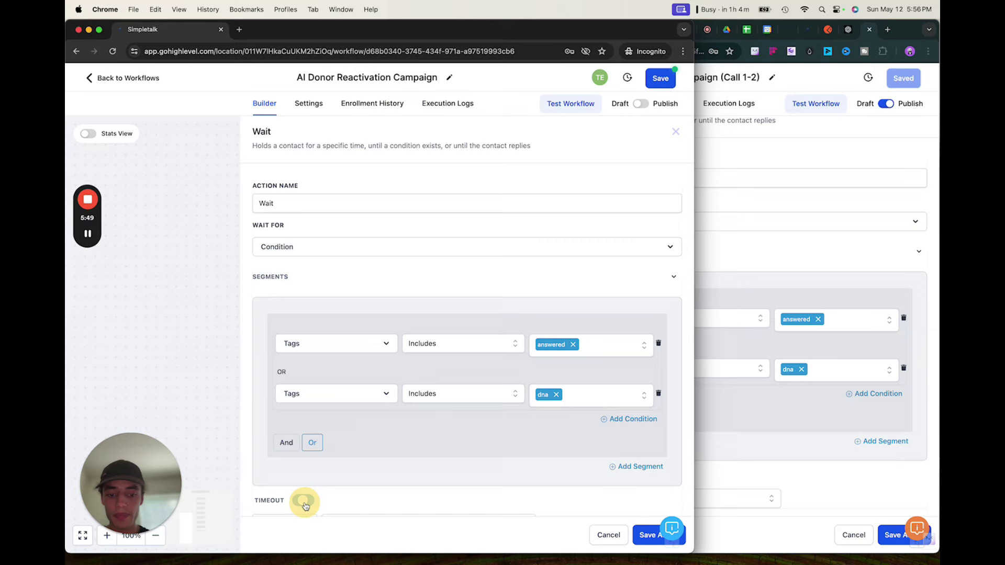
pyautogui.click(726, 426)
pyautogui.click(327, 476)
pyautogui.scroll(-2, 356, 479)
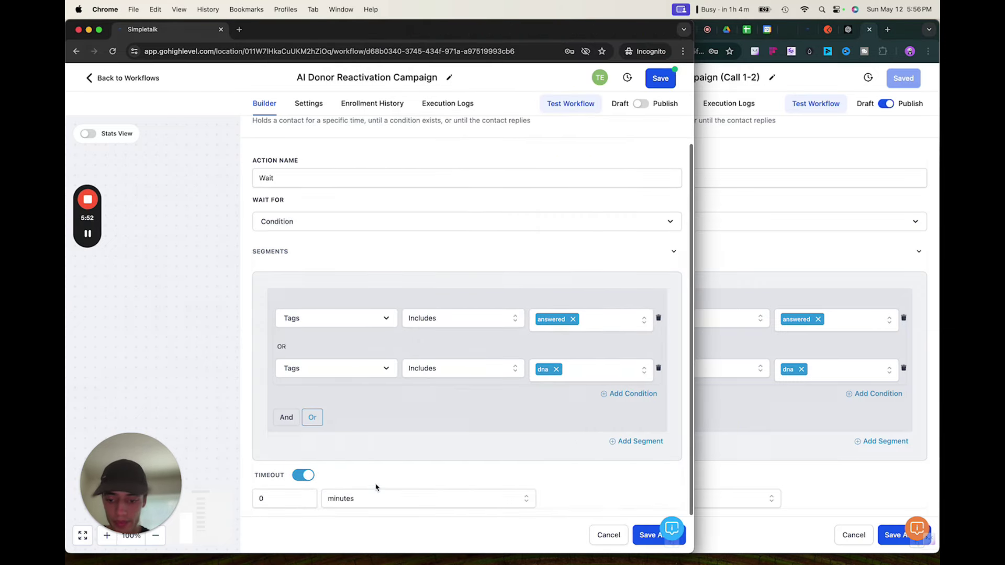
pyautogui.click(284, 500)
pyautogui.click(361, 499)
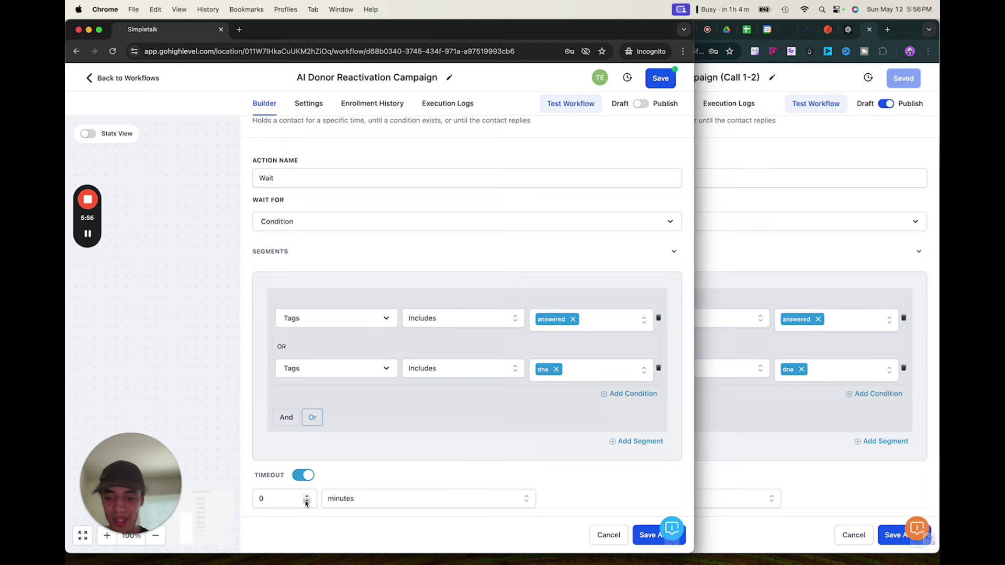
pyautogui.moveTo(297, 502); pyautogui.dragTo(252, 500)
pyautogui.click(440, 500)
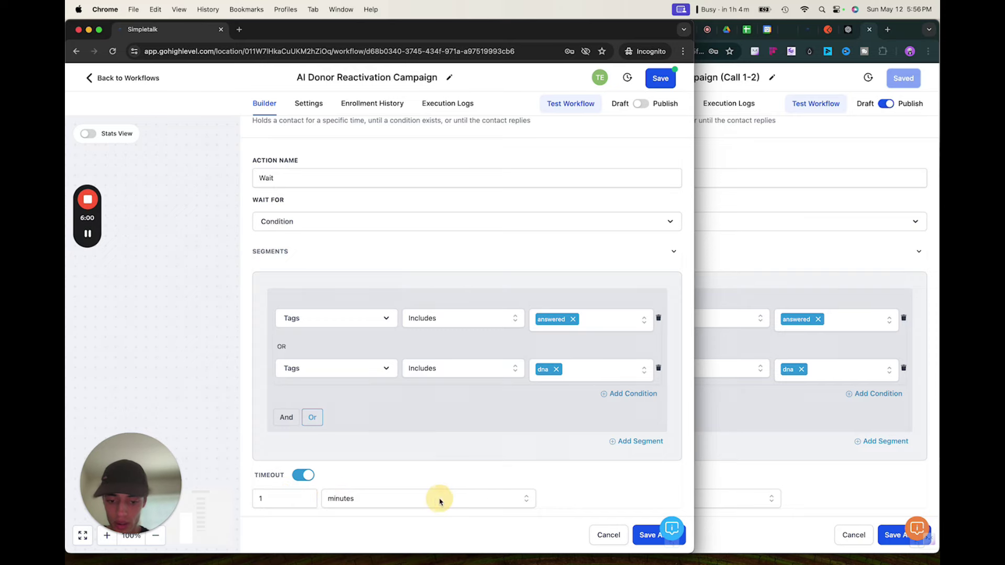
pyautogui.click(647, 539)
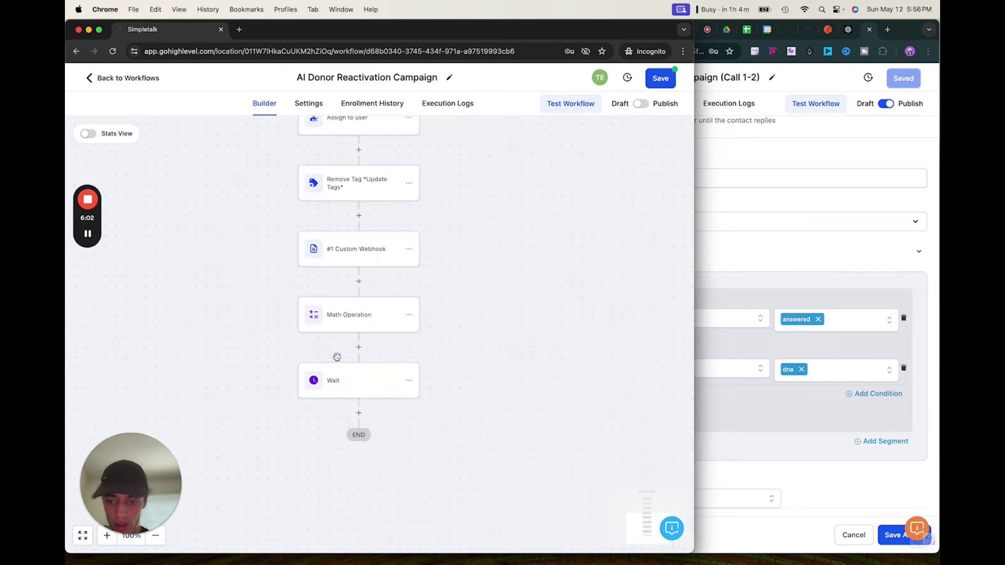
# Correct the wait timeout to 60 minutes and save the step again.
pyautogui.click(355, 399)
pyautogui.scroll(-1, 377, 442)
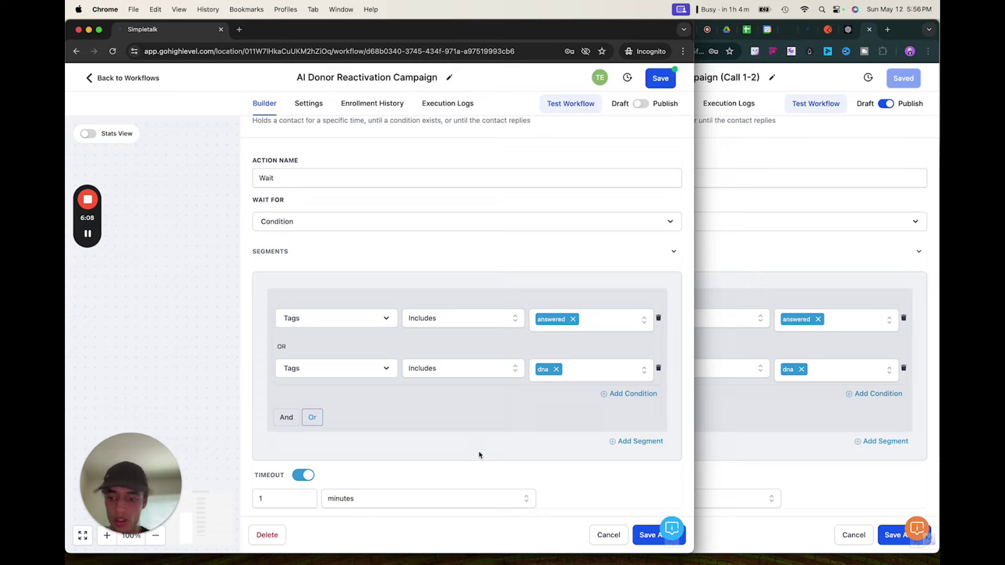
pyautogui.click(283, 502)
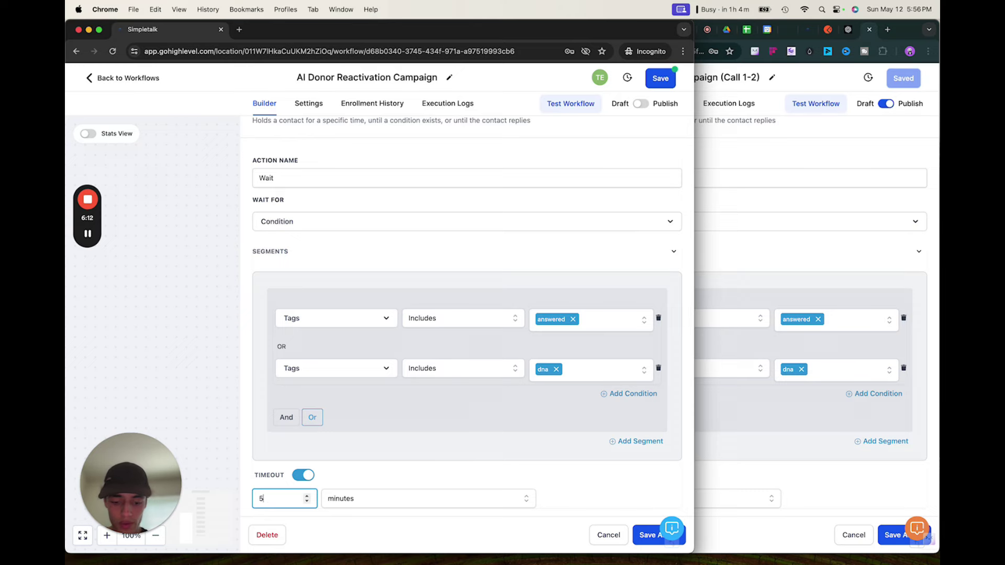
pyautogui.click(595, 486)
pyautogui.click(637, 530)
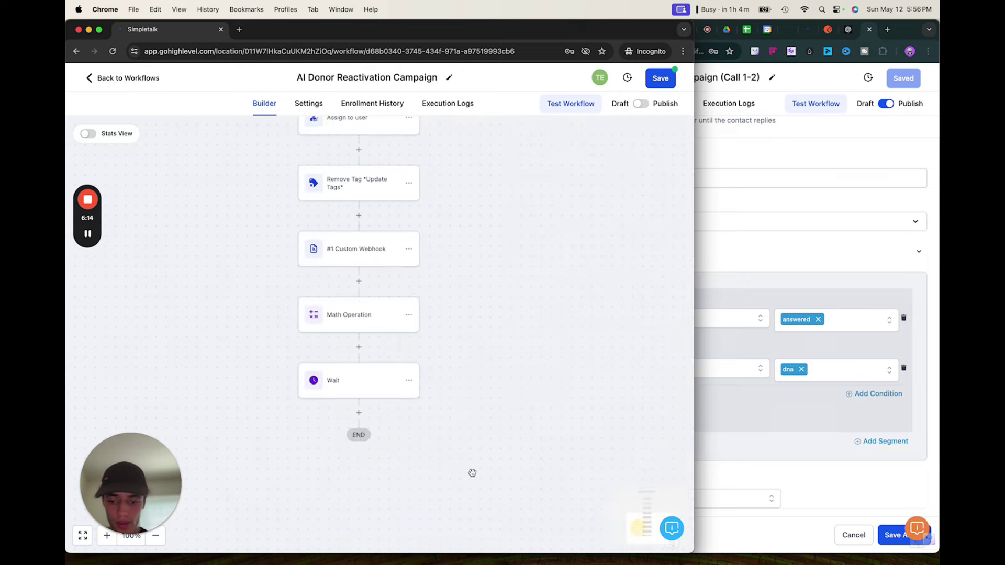
pyautogui.click(348, 376)
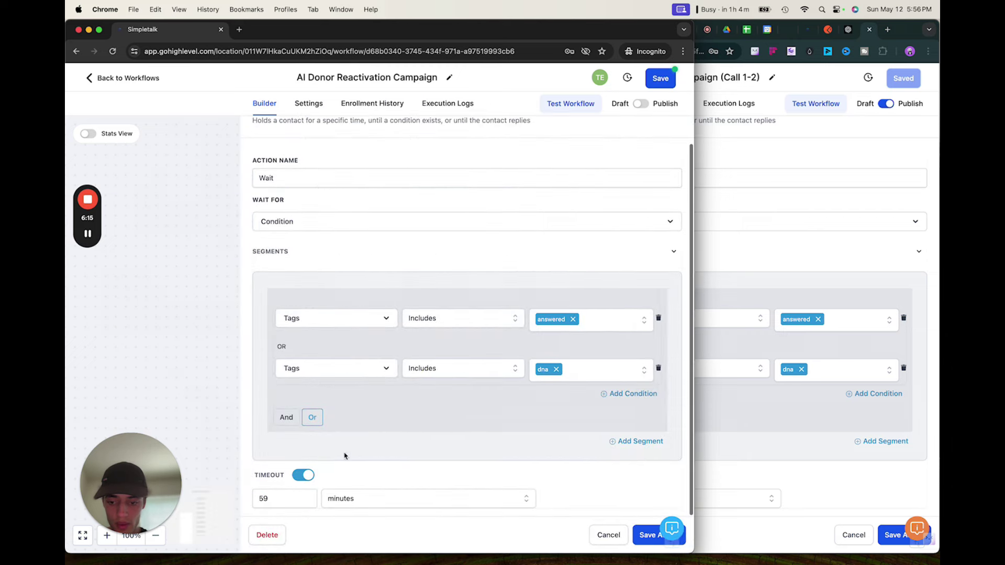
pyautogui.click(299, 500)
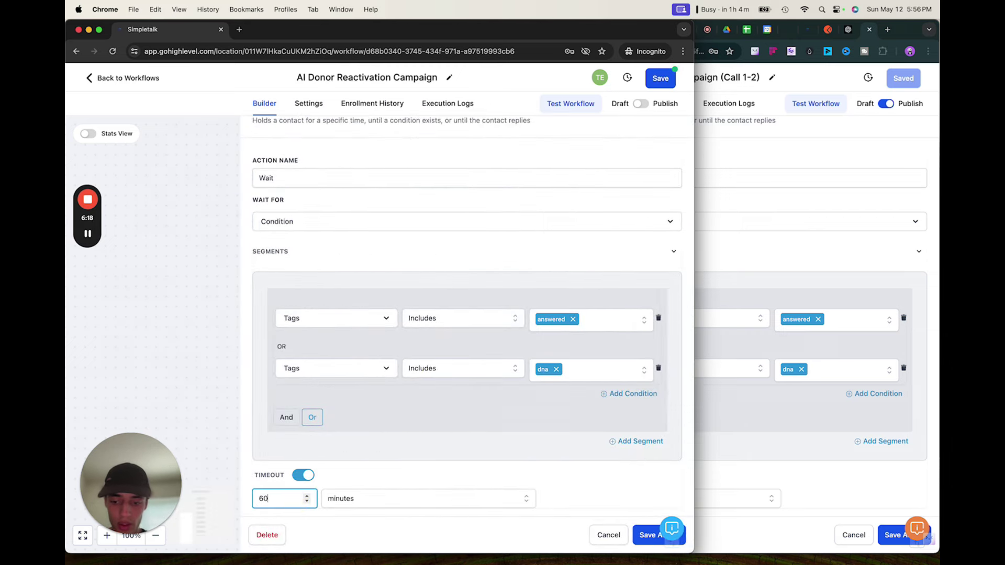
pyautogui.click(646, 535)
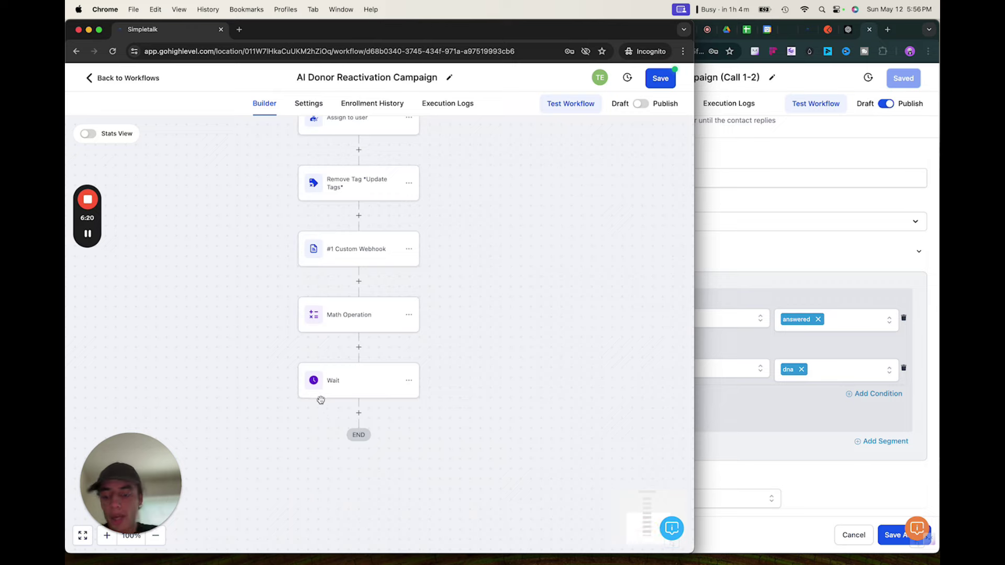
# Rename the Wait step to 'Wait For Call To Finish' and save it.
pyautogui.click(333, 393)
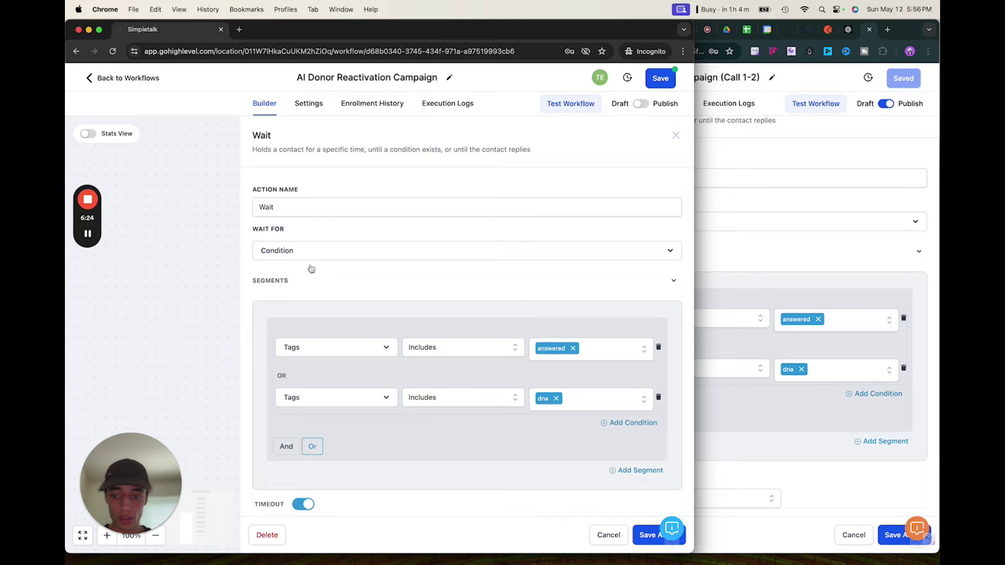
pyautogui.scroll(-1, 342, 287)
pyautogui.scroll(1, 361, 461)
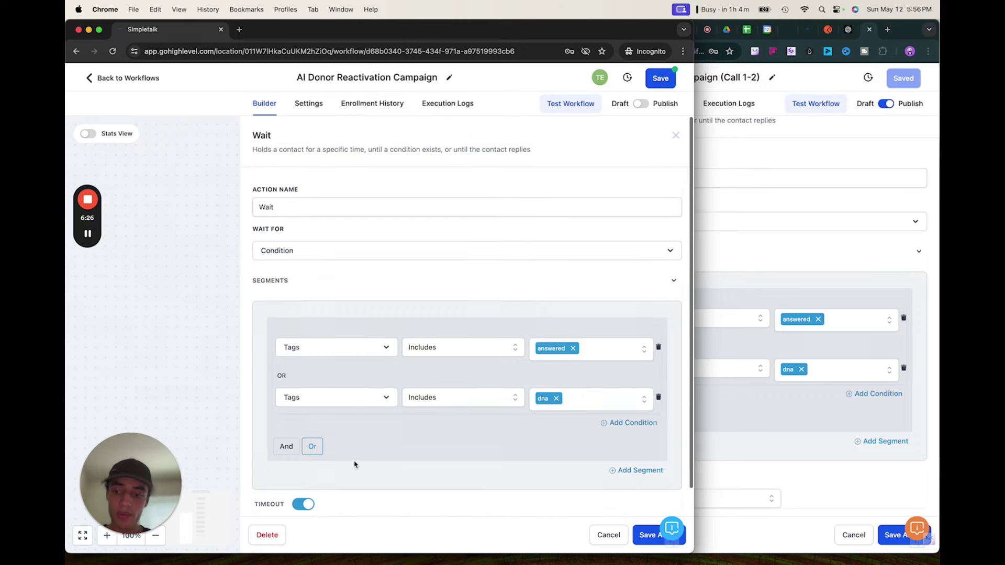
pyautogui.scroll(-1, 396, 505)
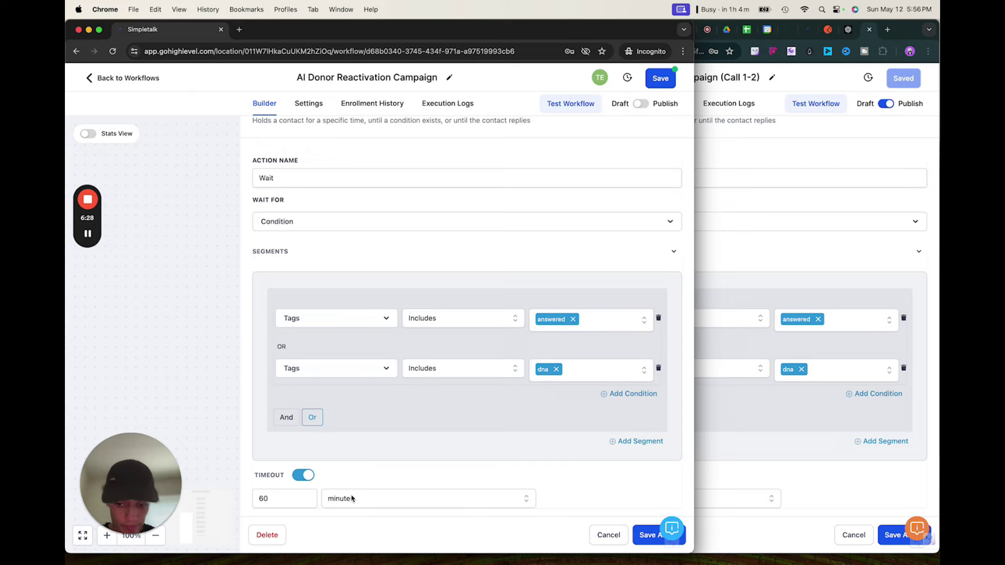
pyautogui.scroll(1, 396, 404)
pyautogui.scroll(-1, 397, 403)
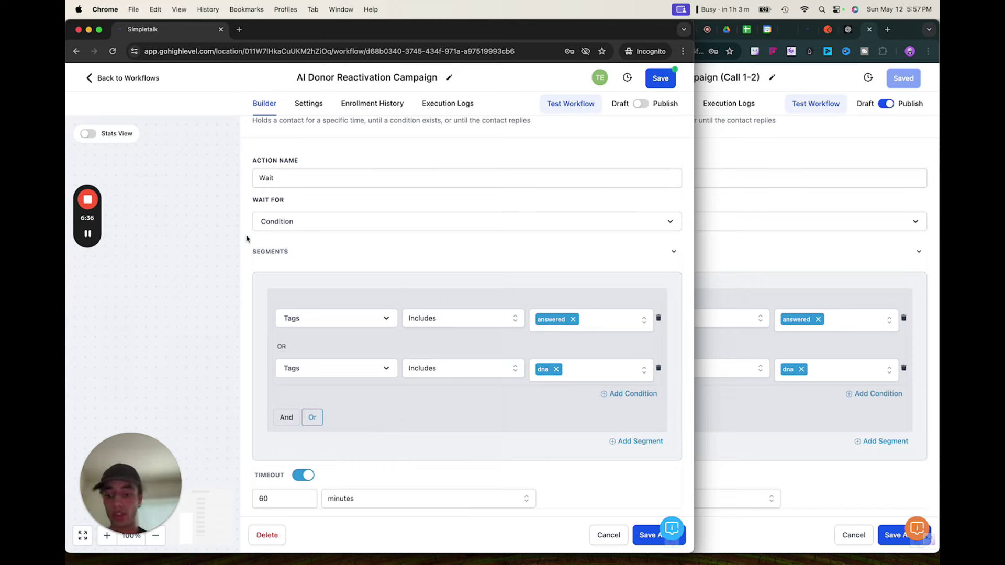
pyautogui.scroll(1, 402, 292)
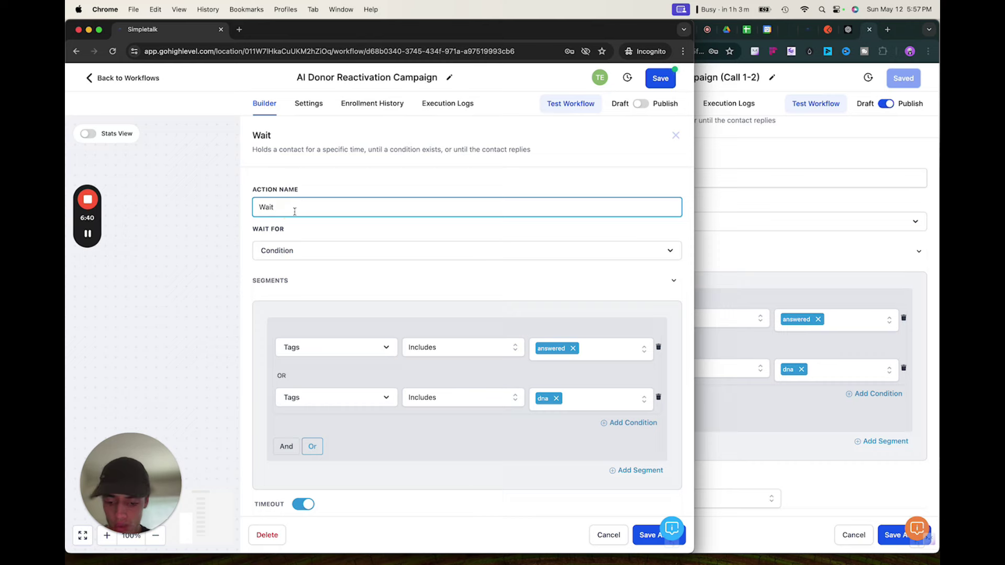
pyautogui.write('For ')
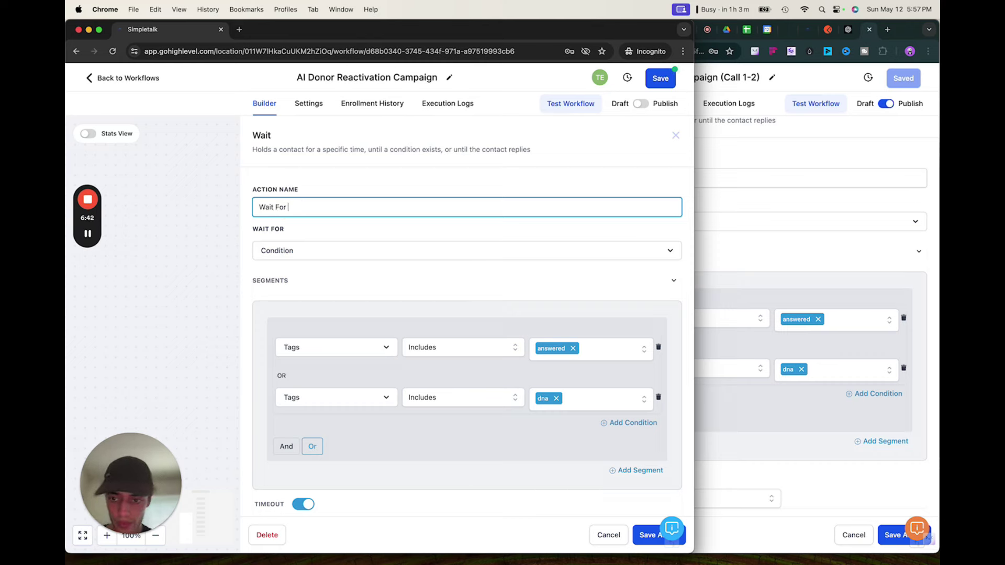
pyautogui.write('Call TO Fin')
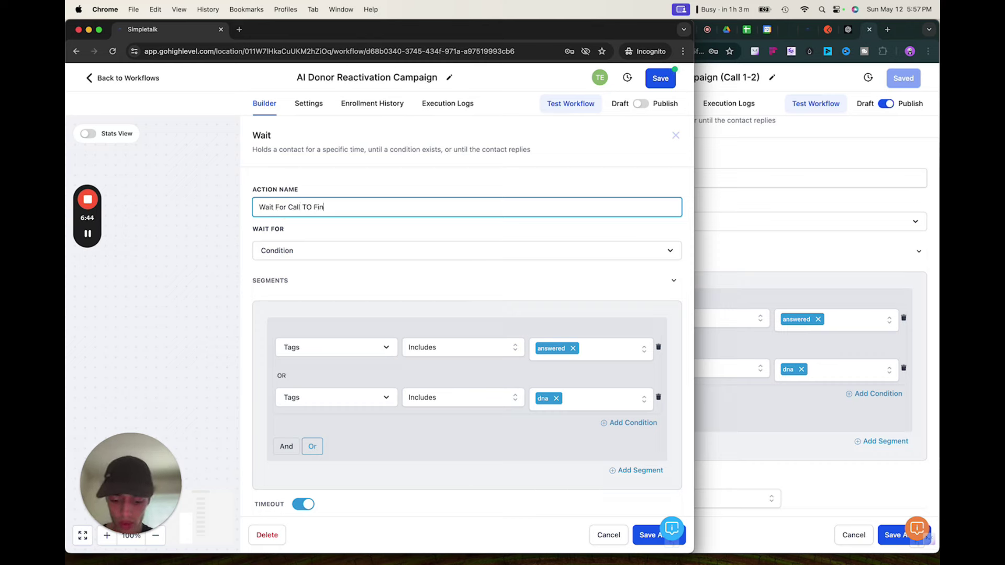
pyautogui.write('ish')
pyautogui.click(312, 207)
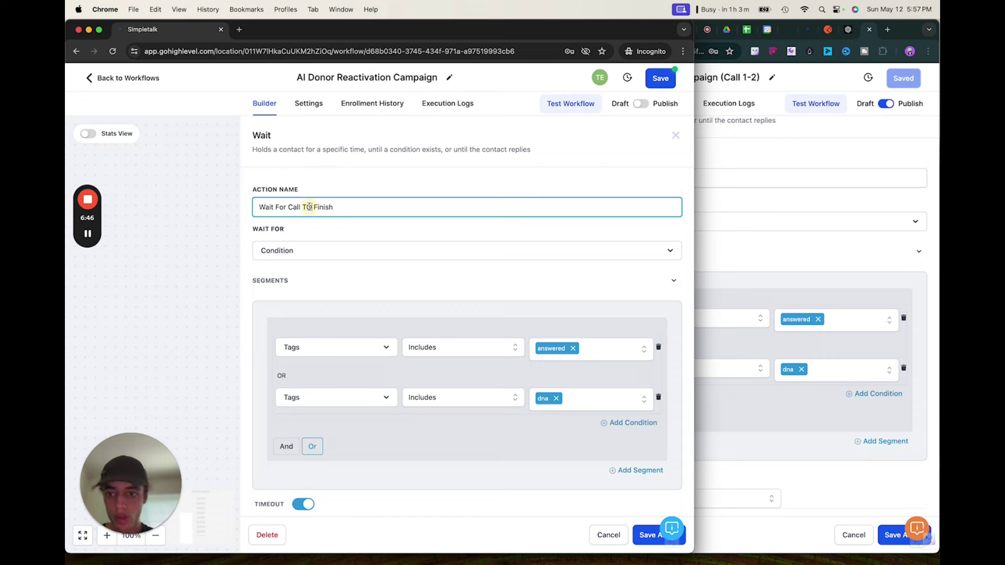
pyautogui.press('BackSpace')
pyautogui.write('o')
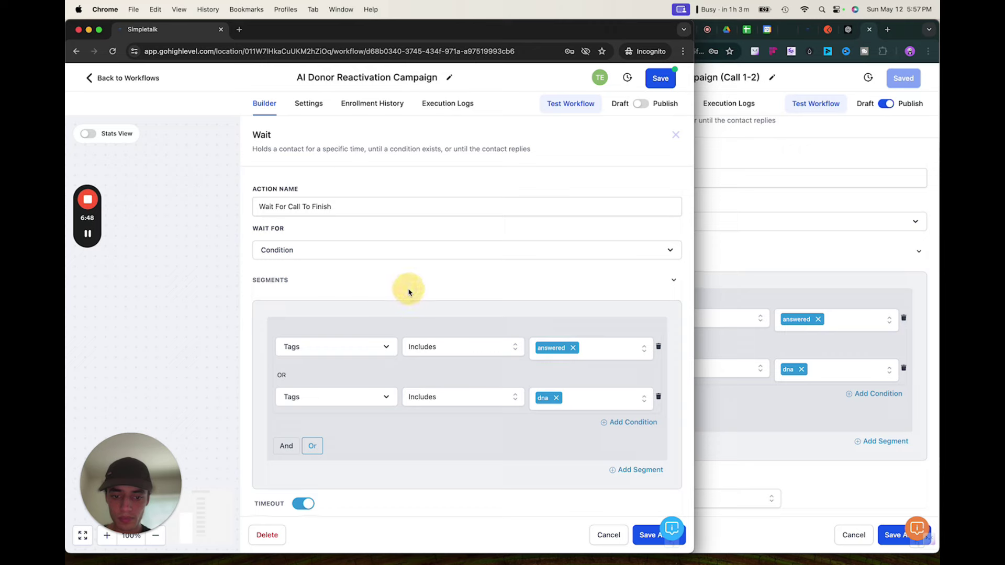
pyautogui.scroll(-1, 406, 285)
pyautogui.click(649, 534)
pyautogui.moveTo(423, 441); pyautogui.dragTo(426, 386)
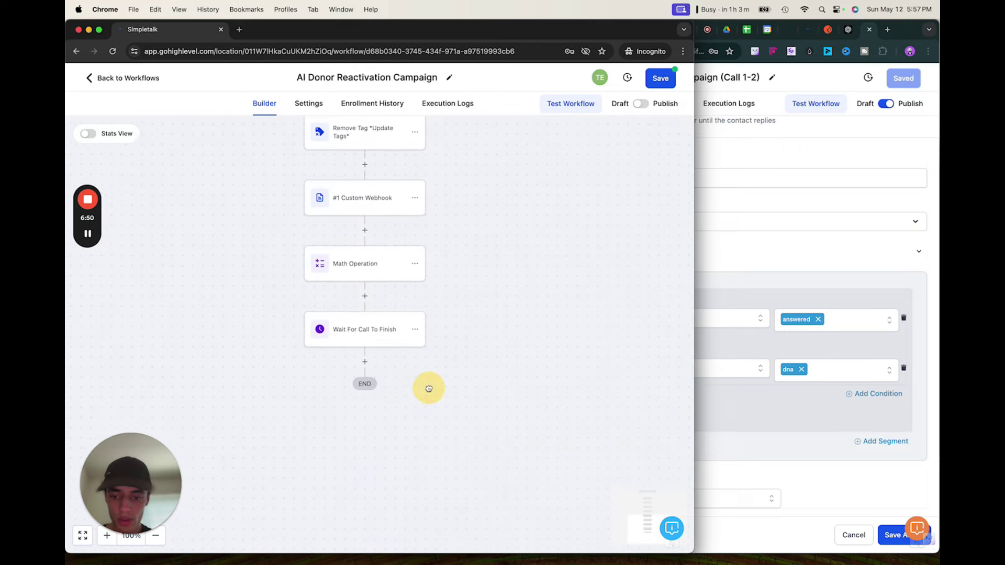
# Add an If / Else step after the wait and name its first branch Answered.
pyautogui.click(361, 362)
pyautogui.write('if')
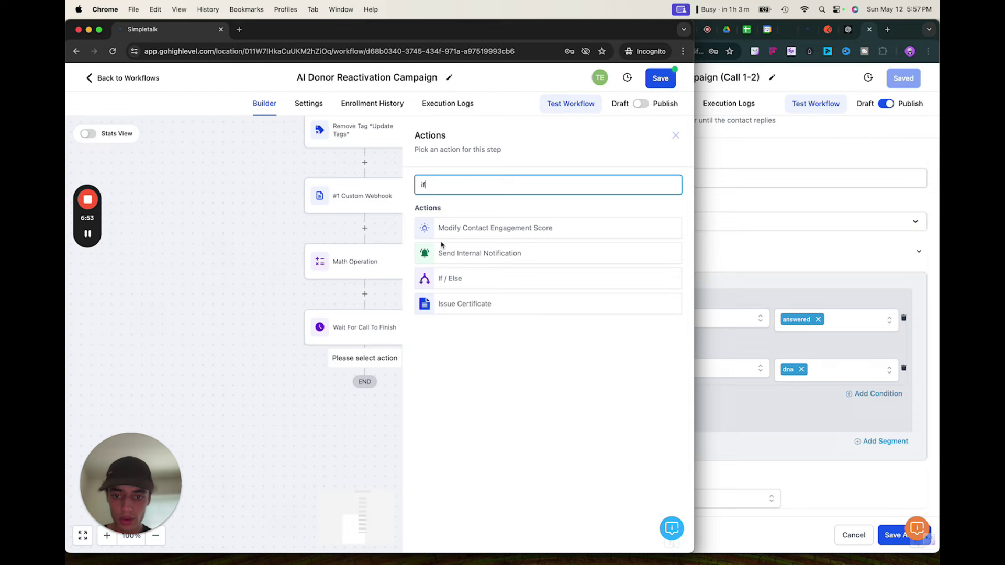
pyautogui.click(448, 280)
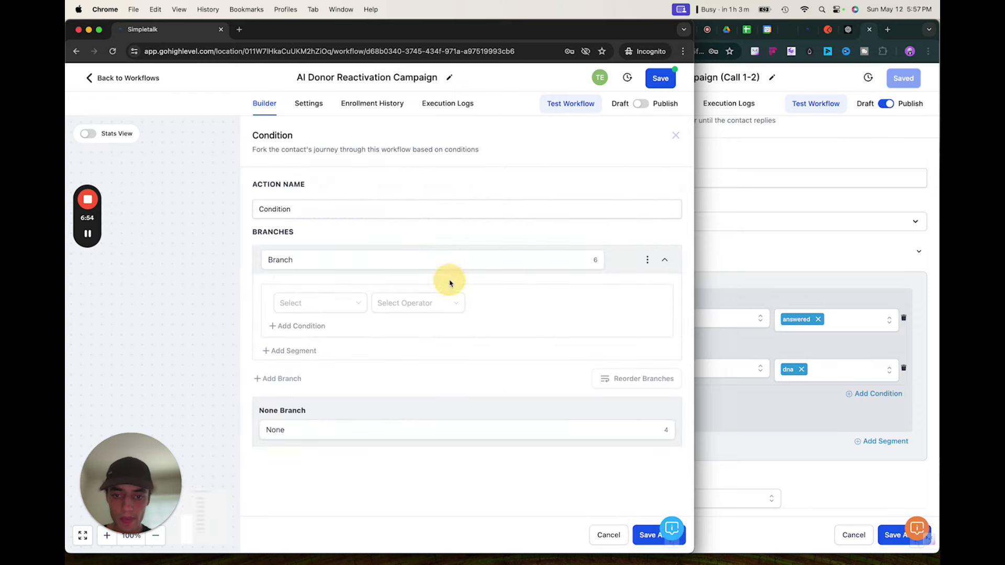
pyautogui.click(310, 265)
pyautogui.doubleClick(311, 266)
pyautogui.write('A')
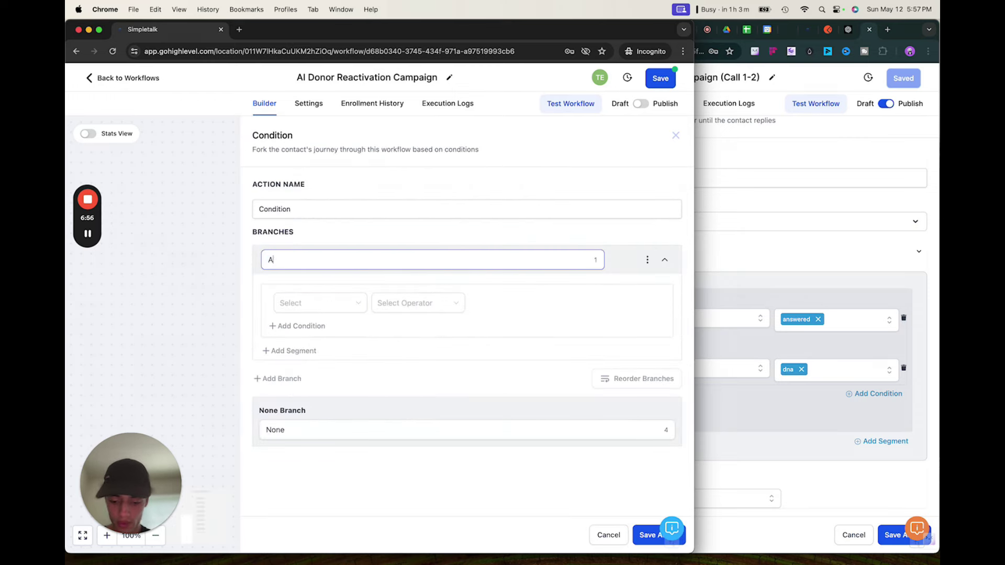
pyautogui.write('nswered')
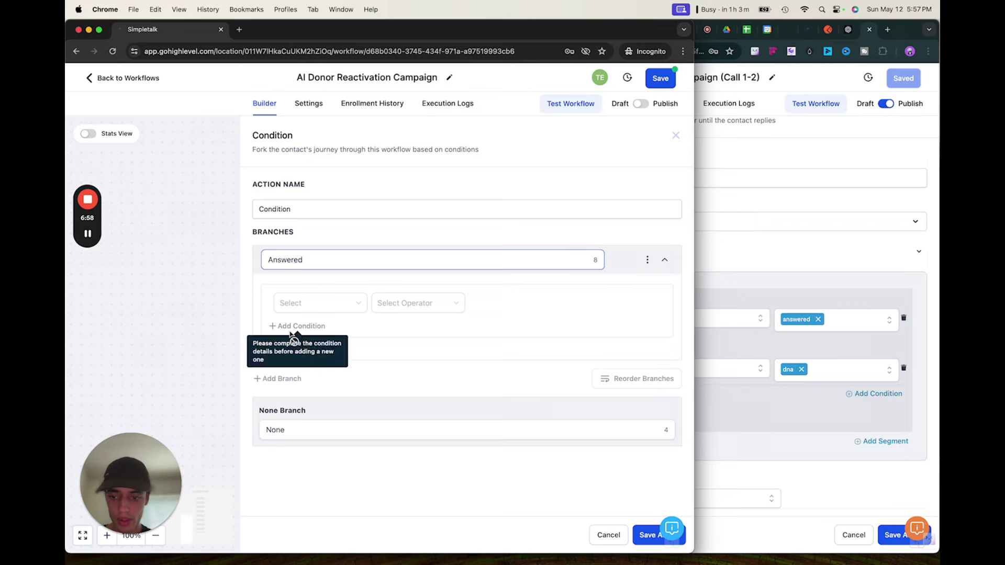
# Set the Answered branch condition to Tags includes answered.
pyautogui.click(320, 304)
pyautogui.click(315, 329)
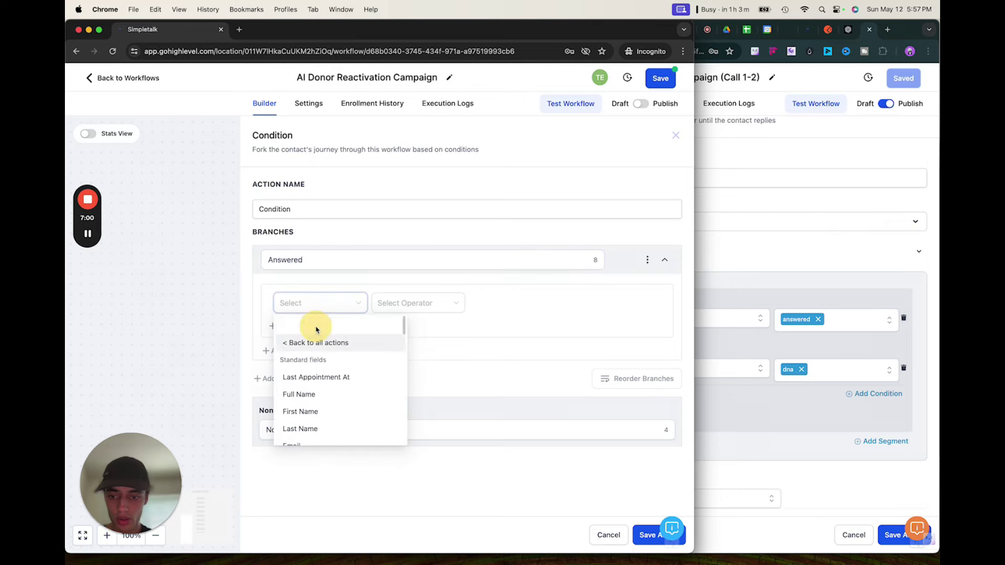
pyautogui.click(316, 303)
pyautogui.write('tags')
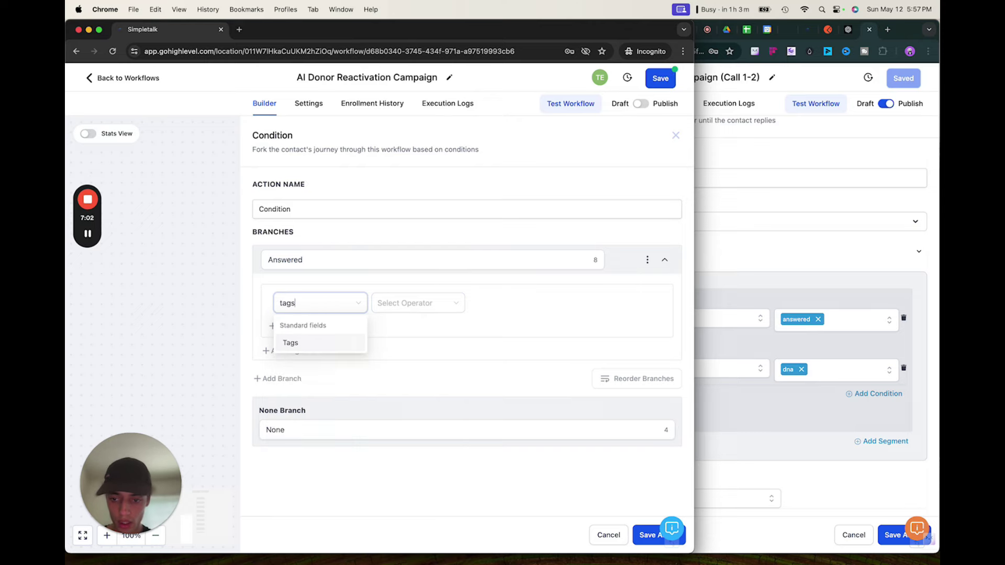
pyautogui.click(309, 344)
pyautogui.click(397, 306)
pyautogui.click(394, 326)
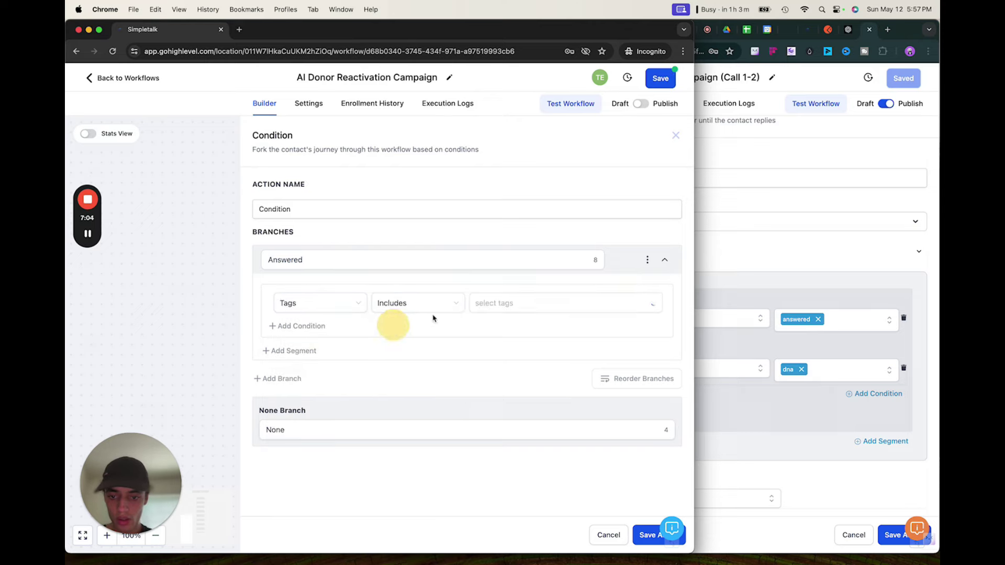
pyautogui.click(504, 300)
pyautogui.write('answere')
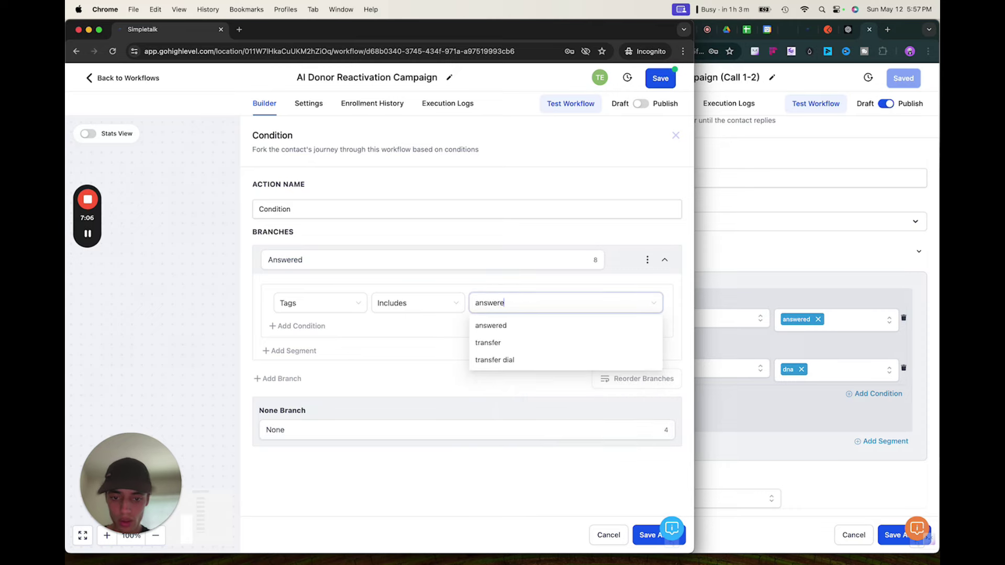
pyautogui.write('d')
pyautogui.click(495, 325)
pyautogui.click(427, 390)
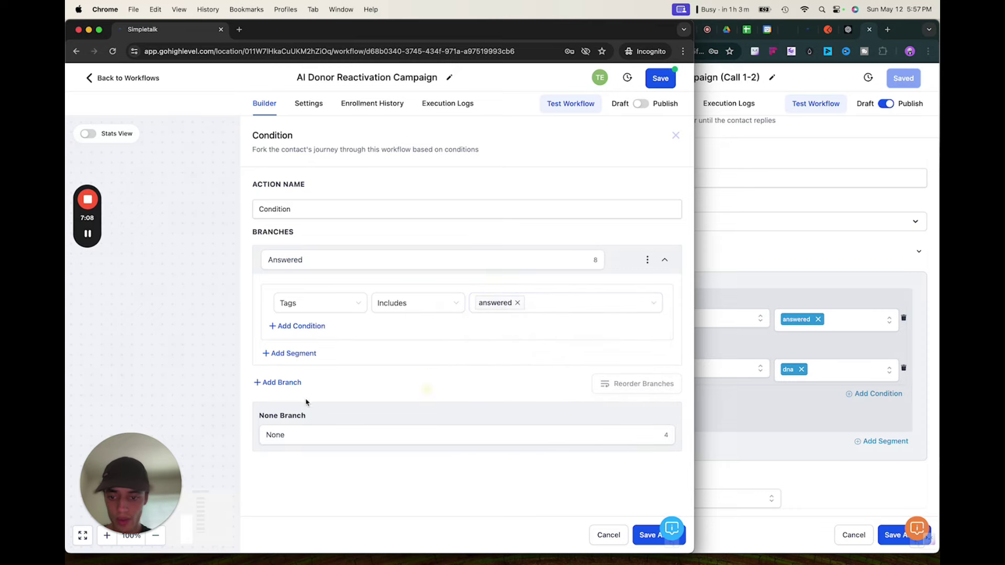
# Add a DNA branch with the condition Tags includes dna.
pyautogui.click(287, 382)
pyautogui.doubleClick(296, 389)
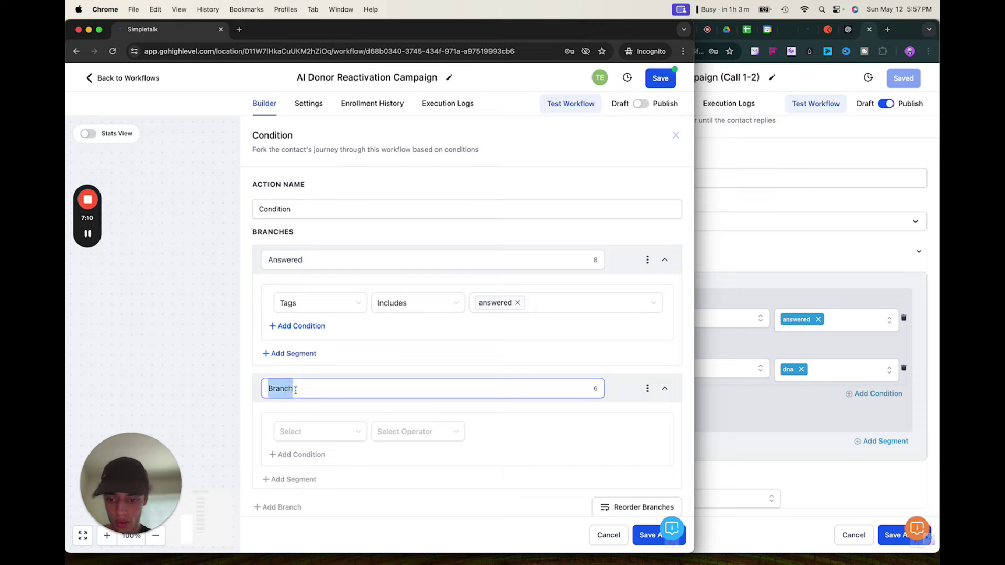
pyautogui.write('DNA')
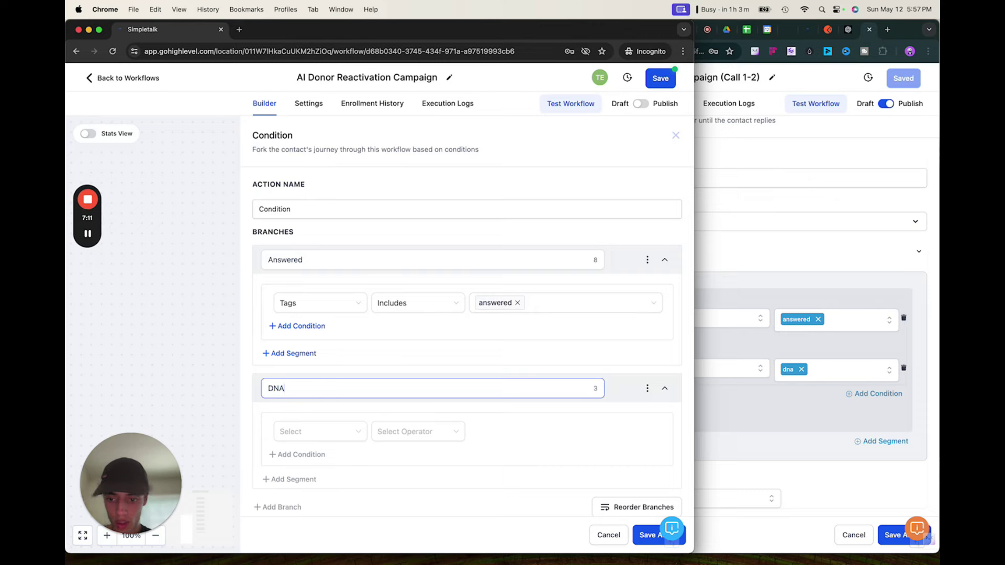
pyautogui.click(287, 430)
pyautogui.write('tag')
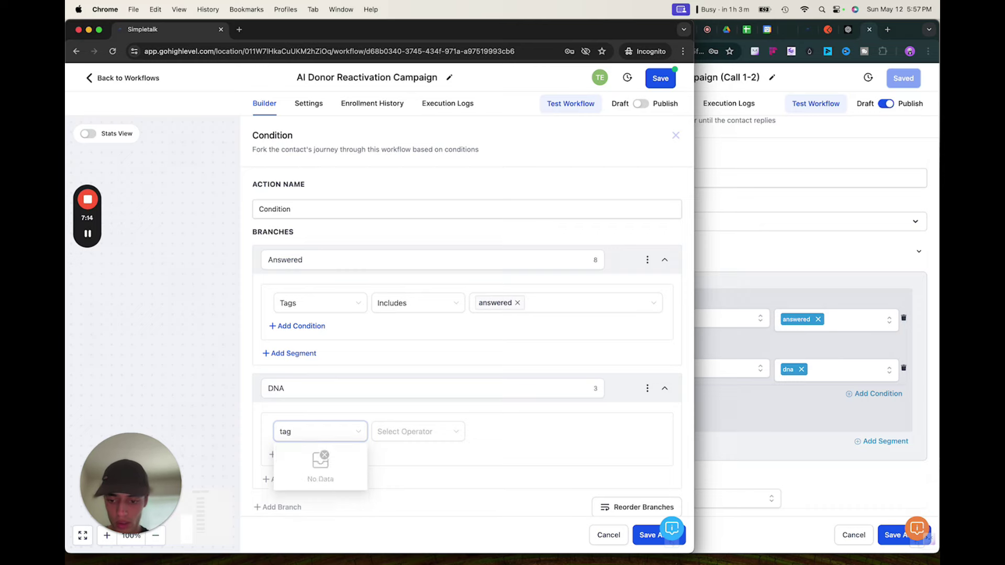
pyautogui.press('BackSpace')
pyautogui.press('BackSpace')
pyautogui.press('BackSpace')
pyautogui.write('cont')
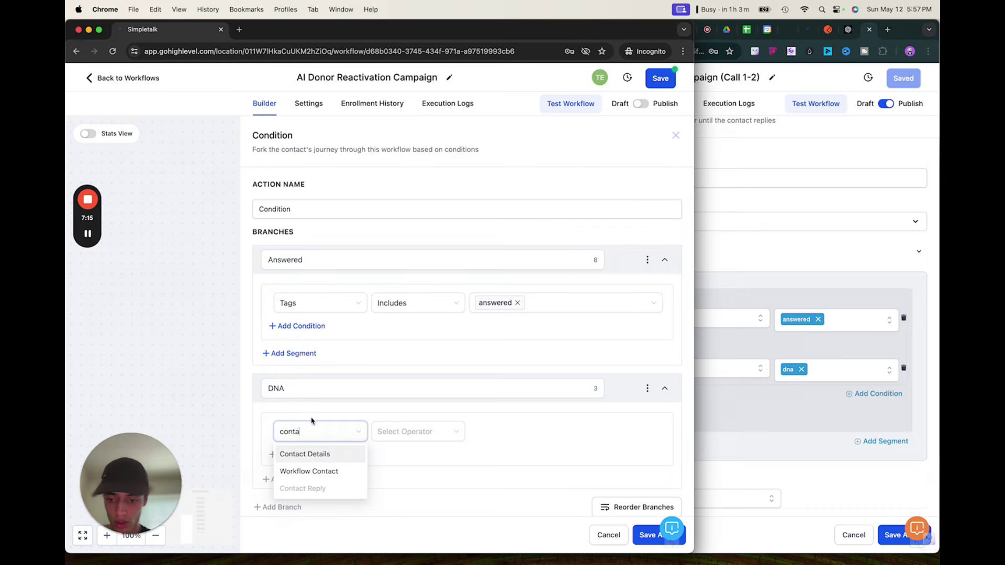
pyautogui.click(326, 454)
pyautogui.write('tags')
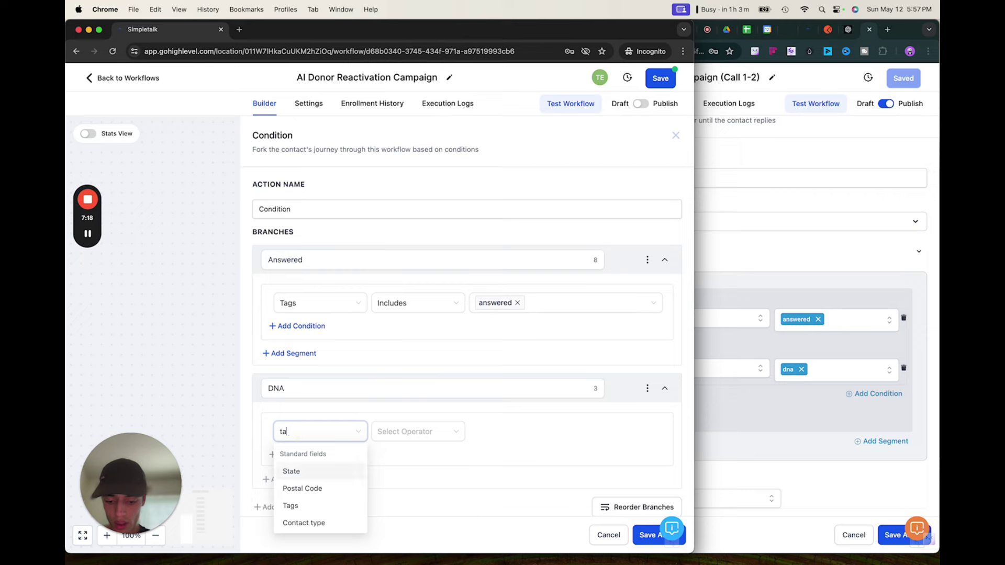
pyautogui.click(302, 475)
pyautogui.click(429, 437)
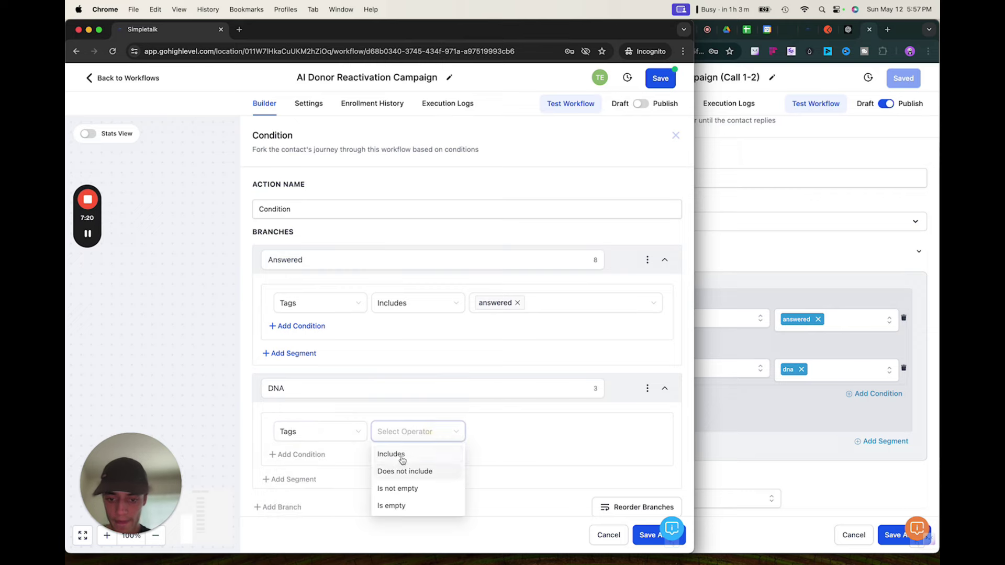
pyautogui.click(390, 453)
pyautogui.click(510, 433)
pyautogui.write('dna')
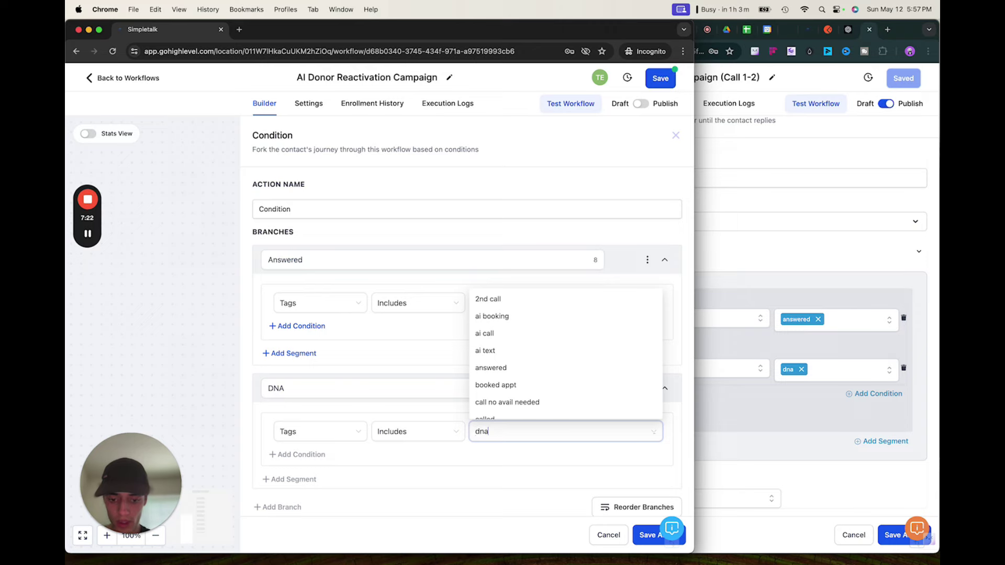
pyautogui.click(497, 454)
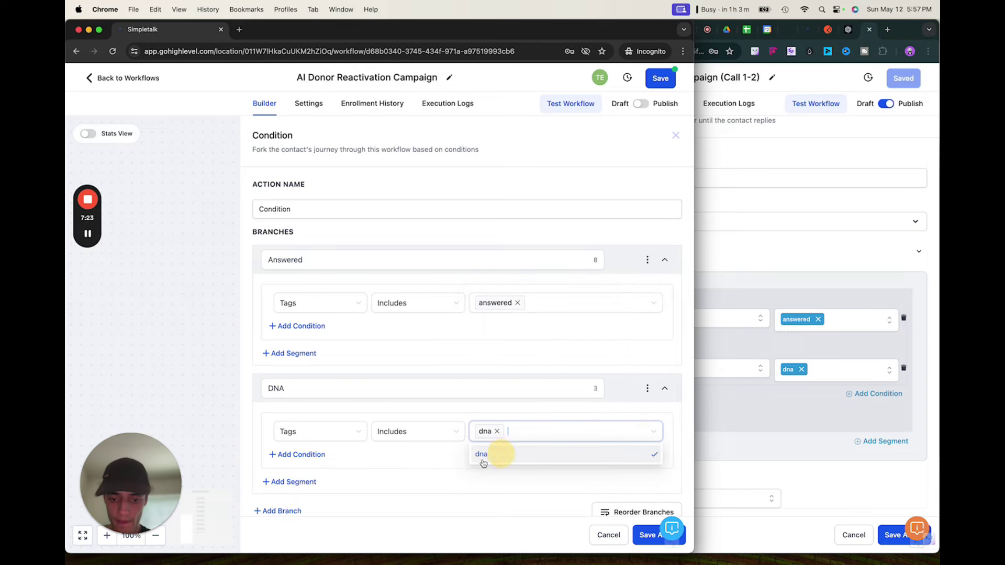
pyautogui.click(445, 520)
# Rename the None fallback branch to Error and save the condition step.
pyautogui.scroll(-3, 449, 467)
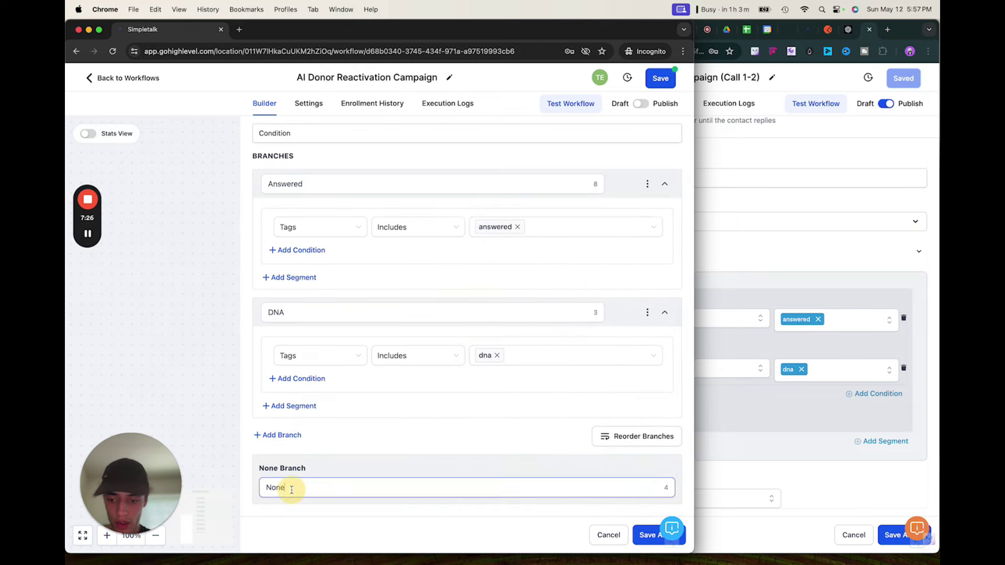
pyautogui.doubleClick(275, 488)
pyautogui.write('Error')
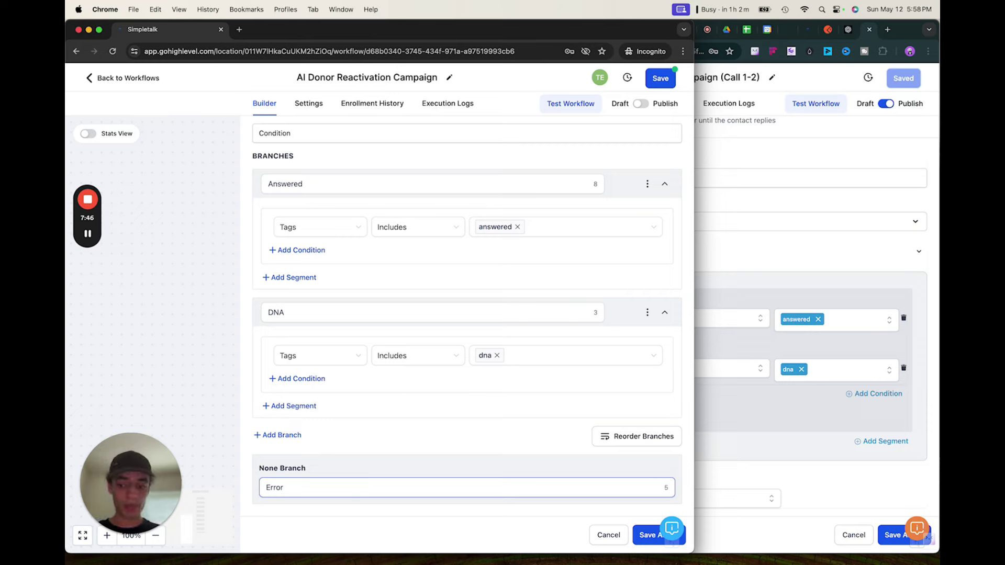
pyautogui.click(350, 508)
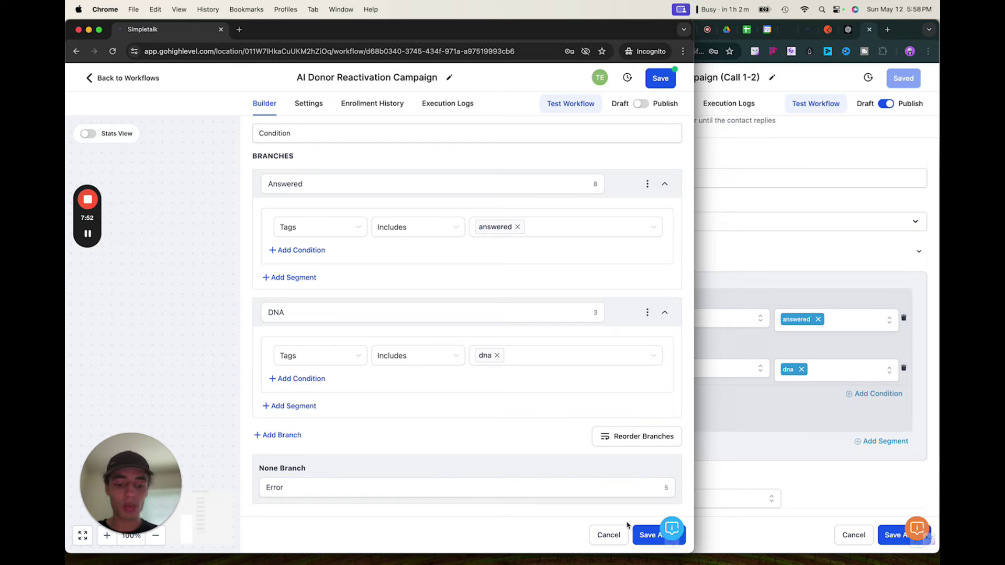
pyautogui.click(647, 534)
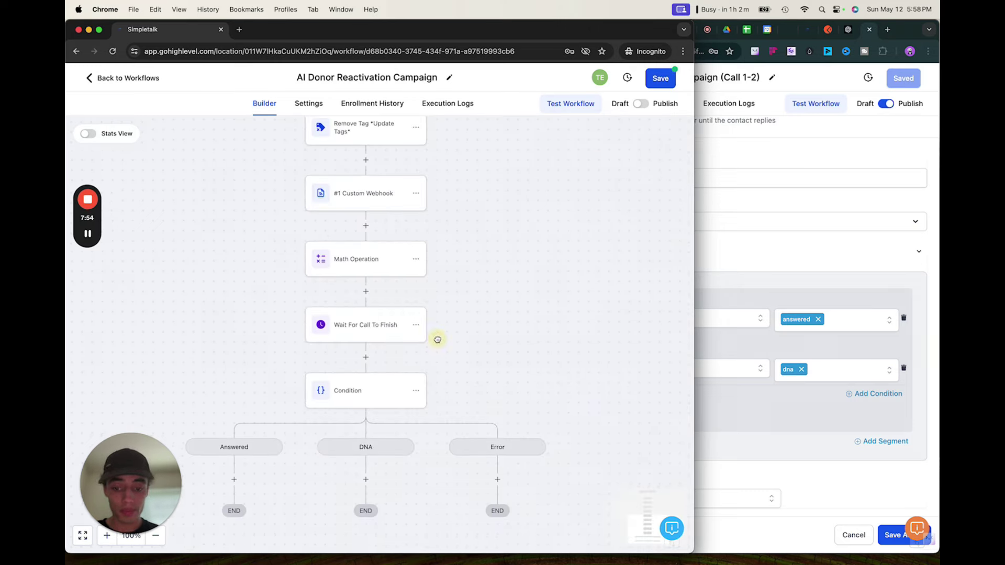
# Cancel the Wait panel in the reference Cash Offer campaign and pan across its branches.
pyautogui.scroll(-5, 438, 340)
pyautogui.click(859, 501)
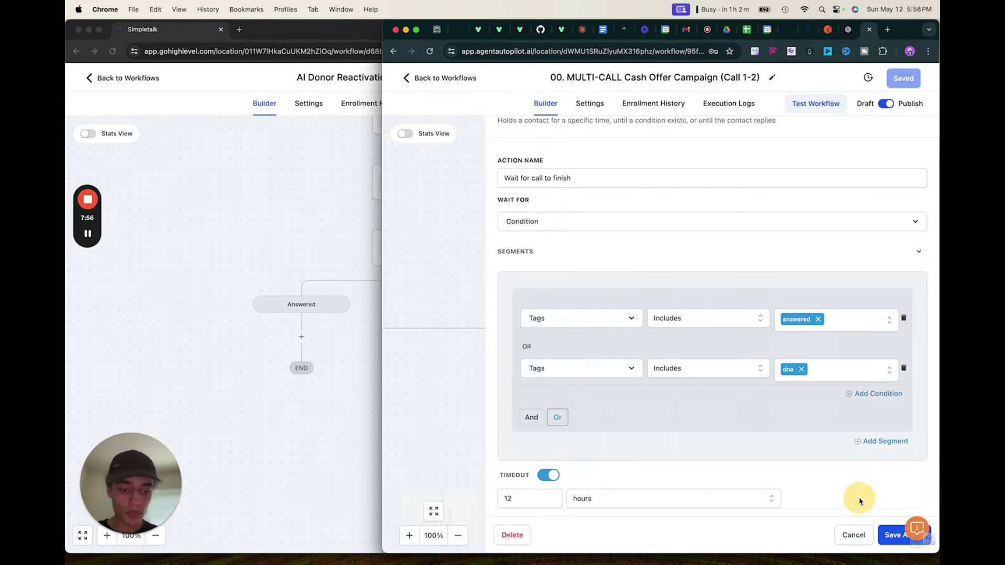
pyautogui.click(861, 536)
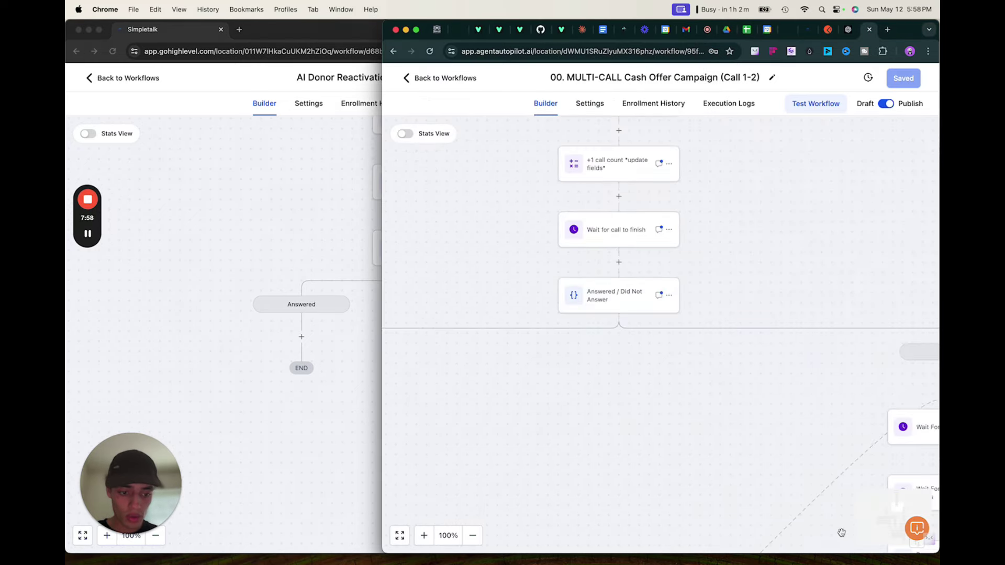
pyautogui.scroll(-5, 725, 451)
pyautogui.moveTo(725, 450); pyautogui.dragTo(666, 274)
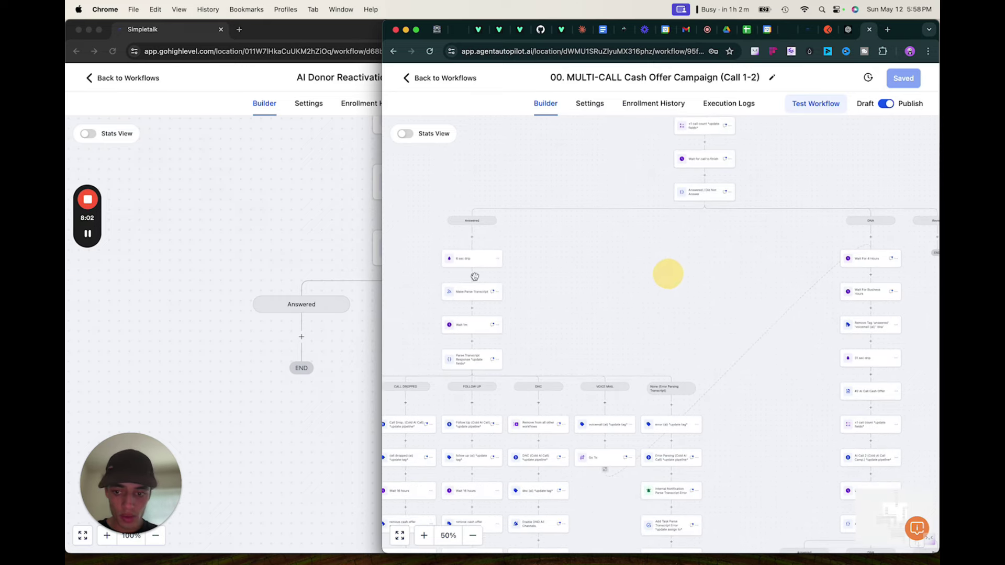
pyautogui.click(327, 346)
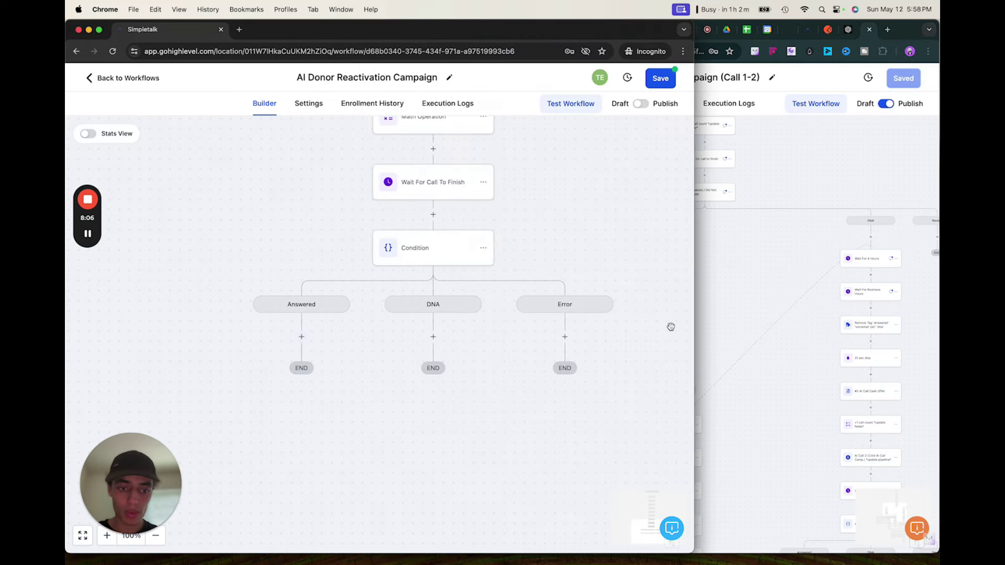
pyautogui.click(712, 288)
# Add a Drip action under the Answered branch with batch size 1 and a .1-minute interval.
pyautogui.click(338, 379)
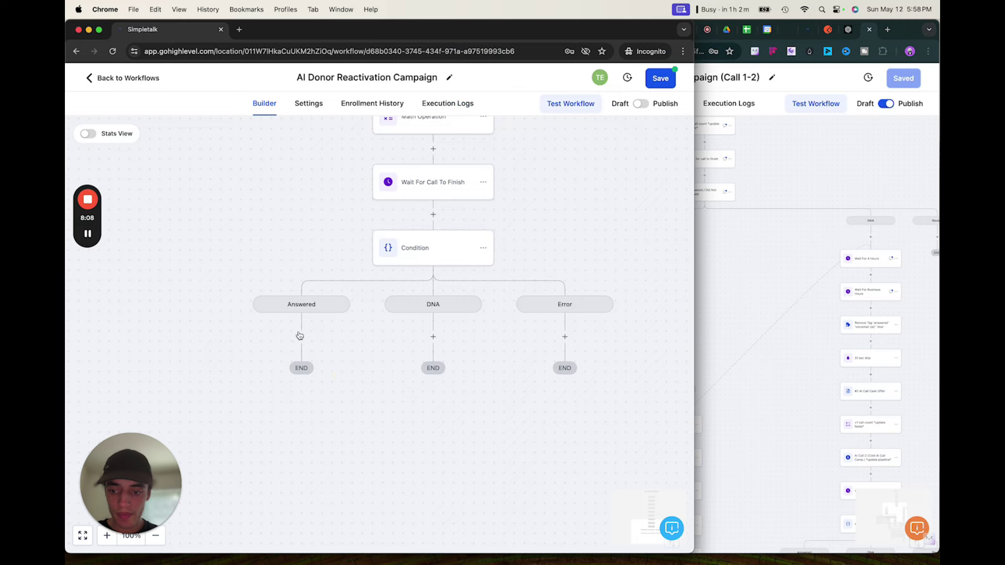
pyautogui.click(302, 337)
pyautogui.write('drip')
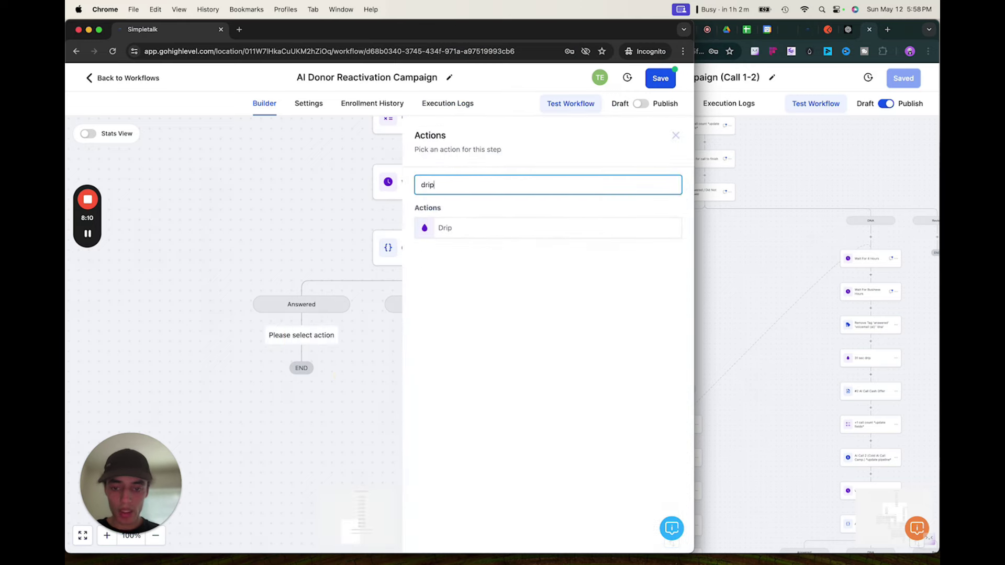
pyautogui.click(457, 229)
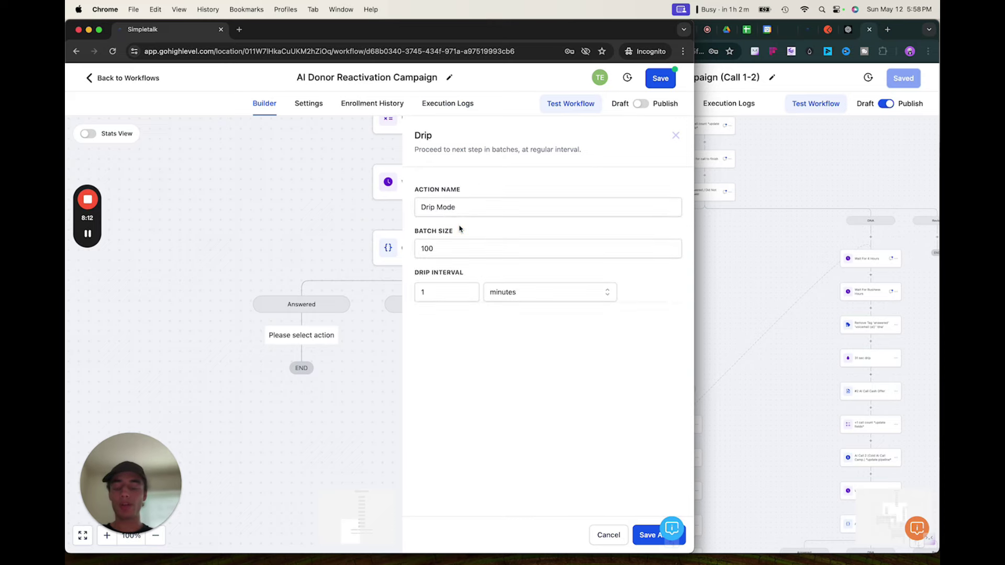
pyautogui.click(449, 251)
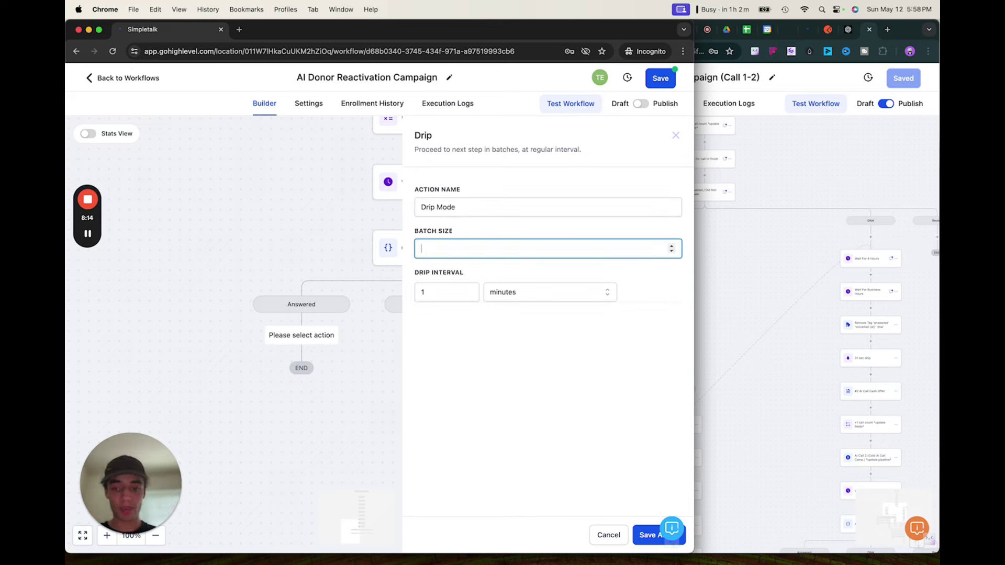
pyautogui.click(432, 369)
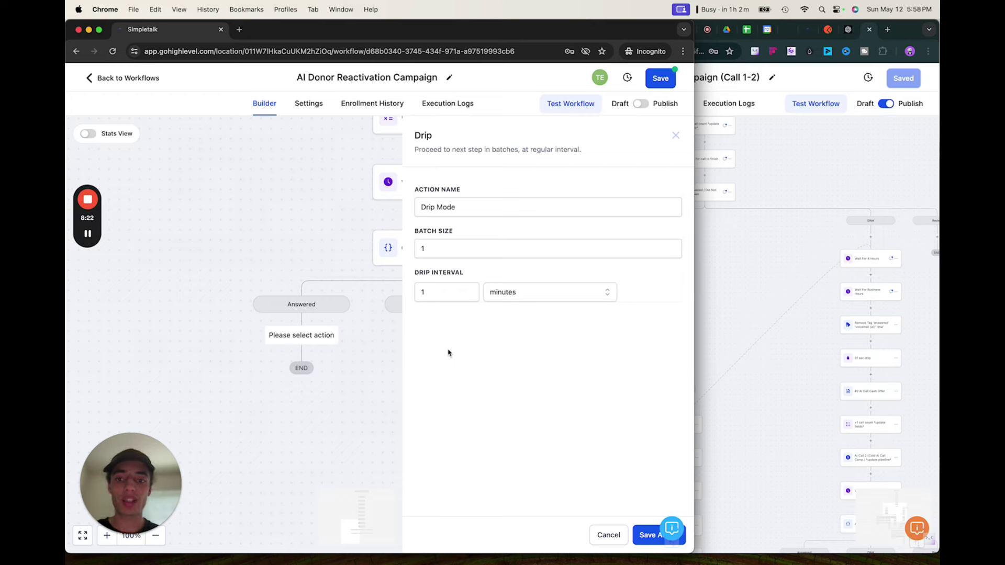
pyautogui.click(428, 293)
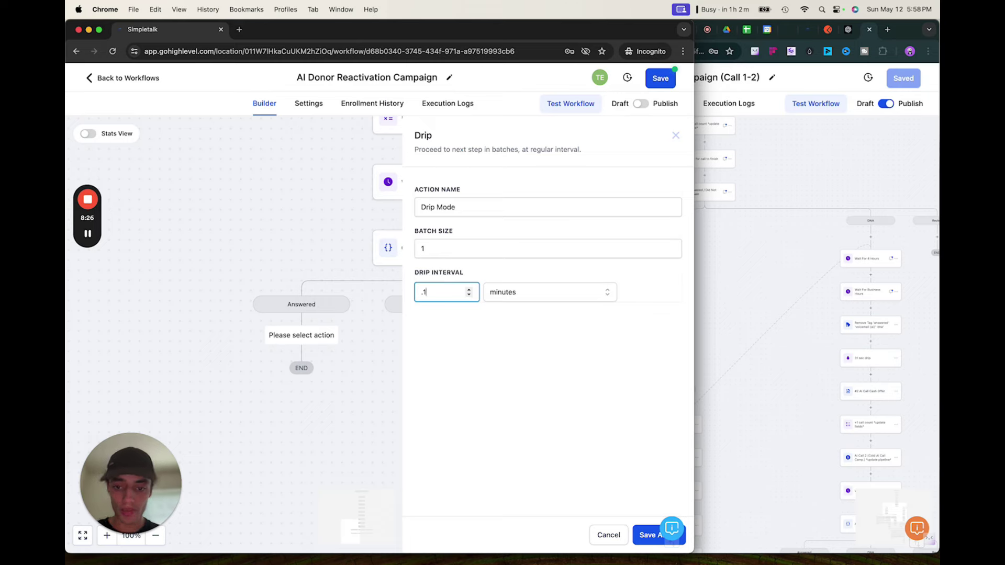
# Rename the drip step 'Drip 1 every 6 sec' and save it.
pyautogui.click(442, 249)
pyautogui.click(455, 207)
pyautogui.press('BackSpace')
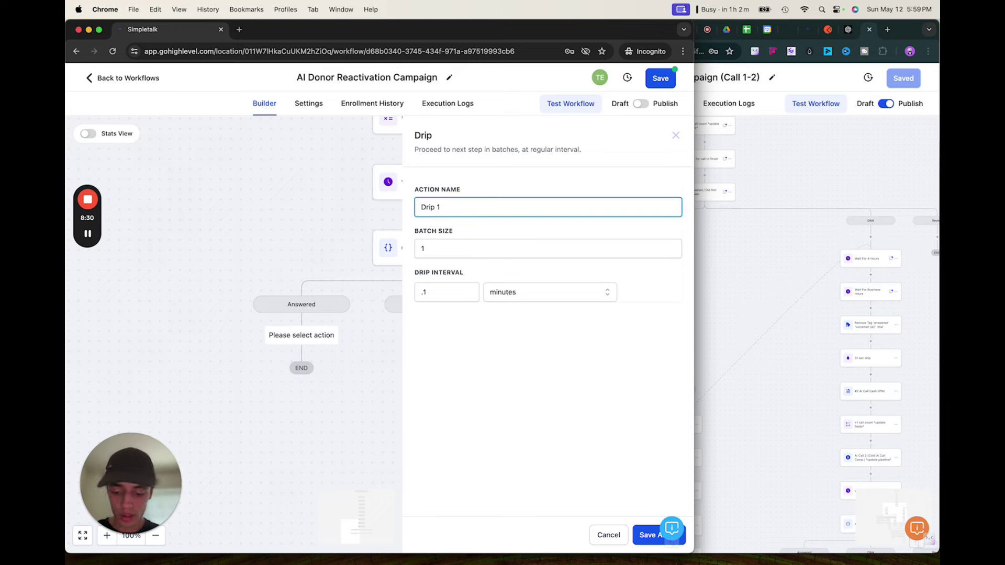
pyautogui.write('1 every')
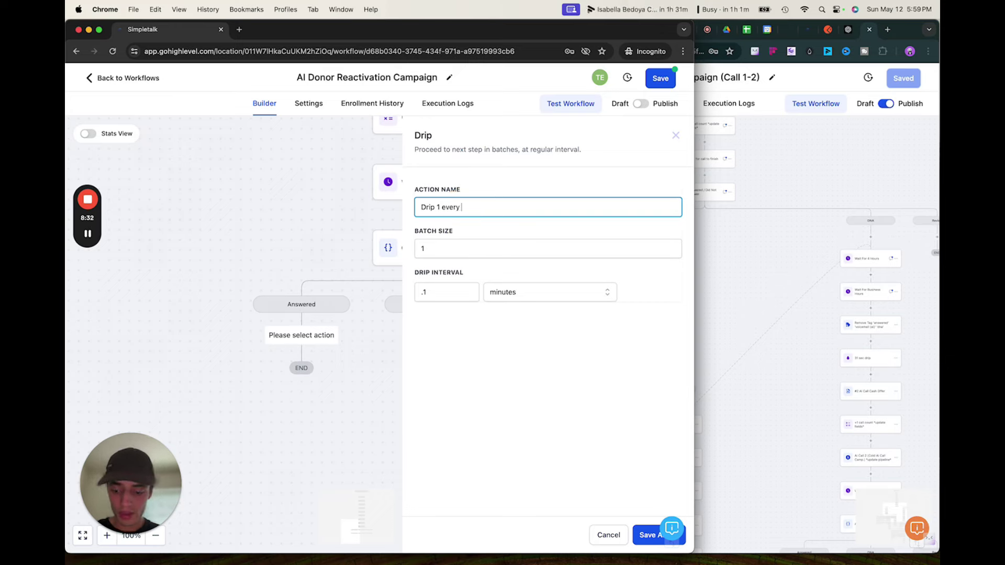
pyautogui.write(' 6 sec')
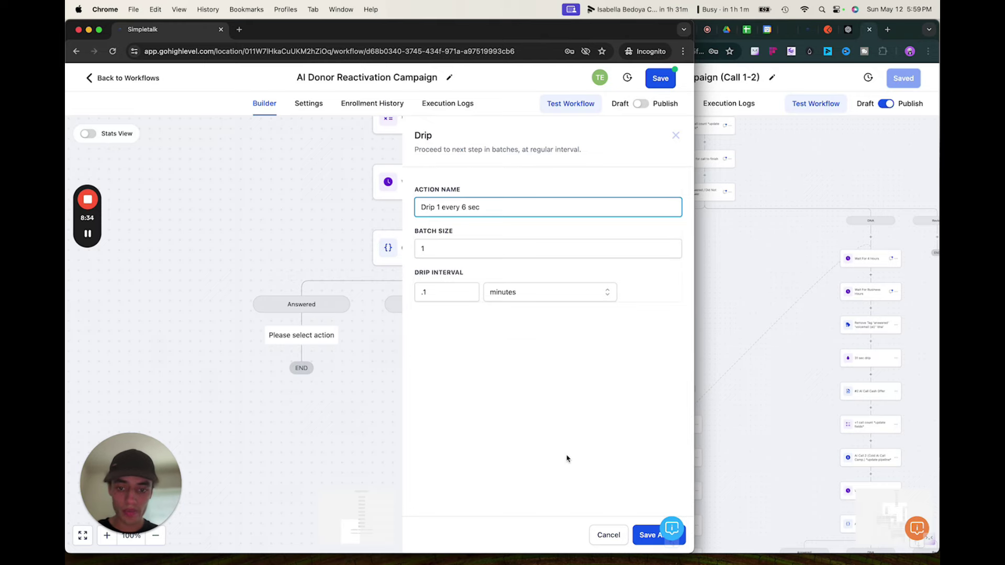
pyautogui.click(643, 535)
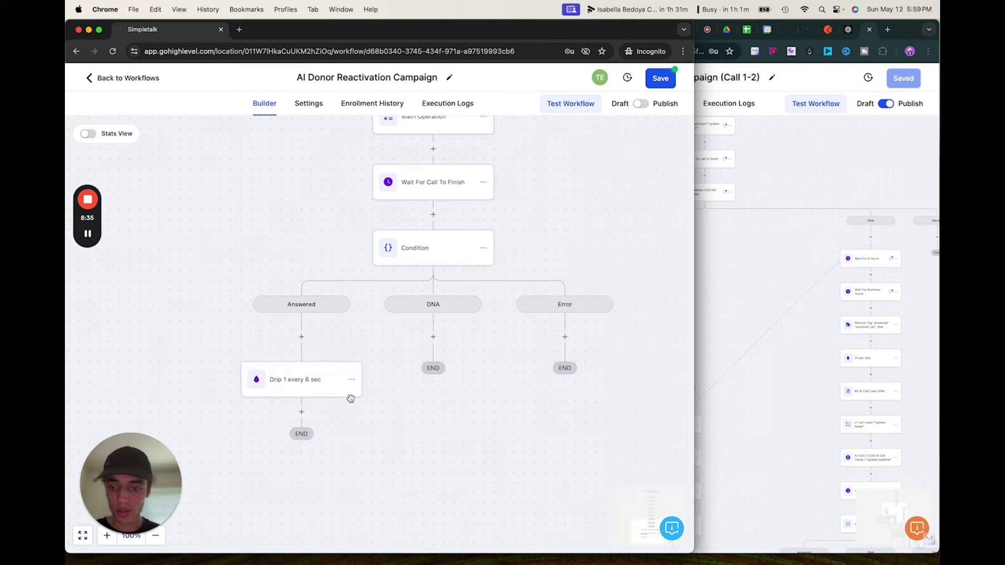
pyautogui.click(797, 363)
pyautogui.scroll(-3, 611, 292)
pyautogui.click(241, 450)
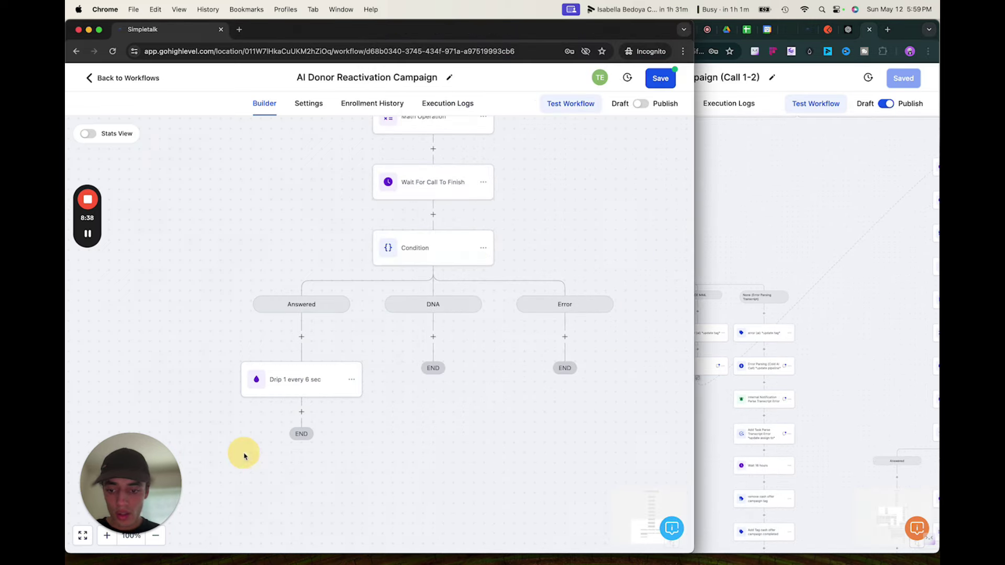
pyautogui.scroll(-2, 308, 400)
pyautogui.click(301, 343)
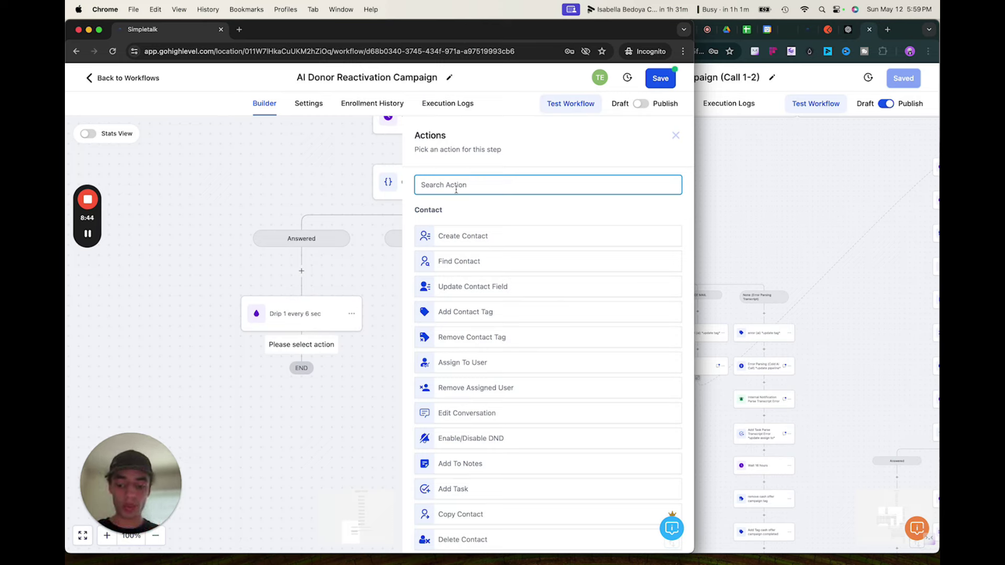
pyautogui.write('webh')
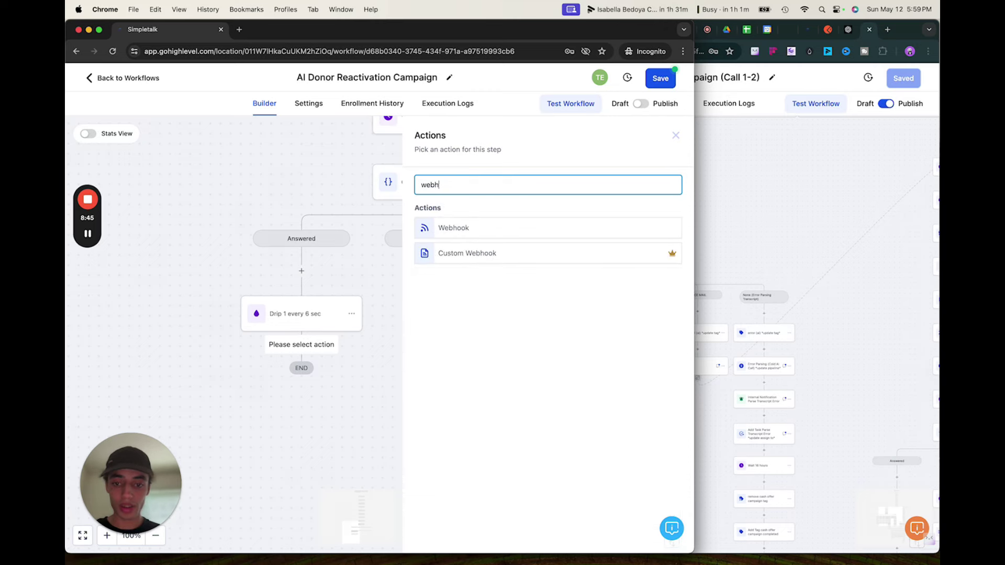
pyautogui.click(459, 228)
pyautogui.click(474, 290)
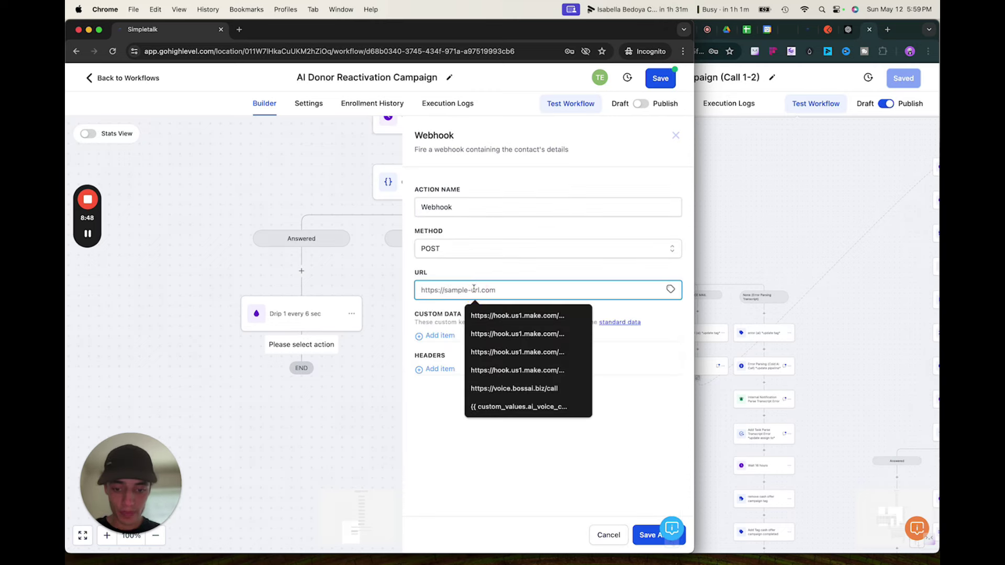
pyautogui.write('w')
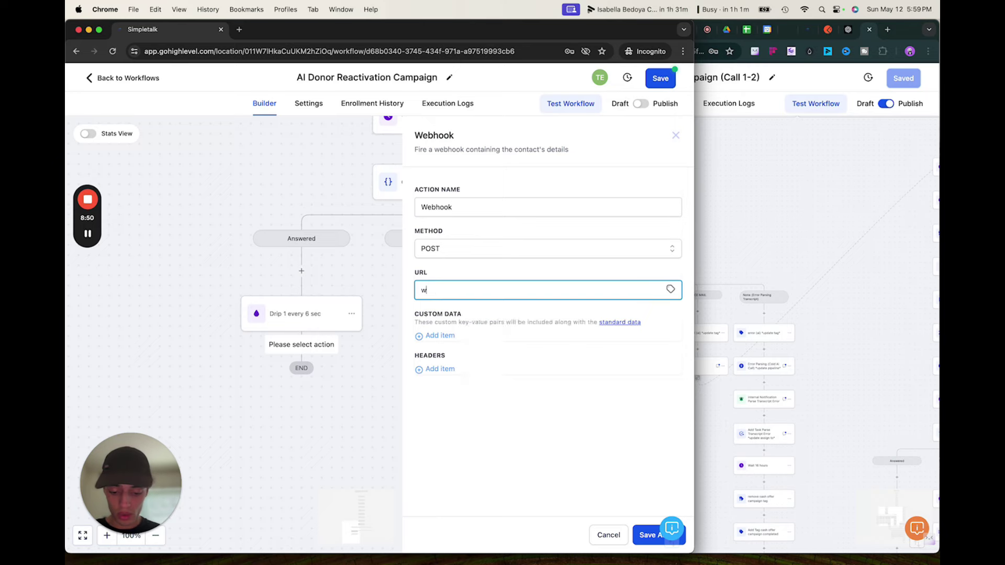
pyautogui.write('ww.make.com')
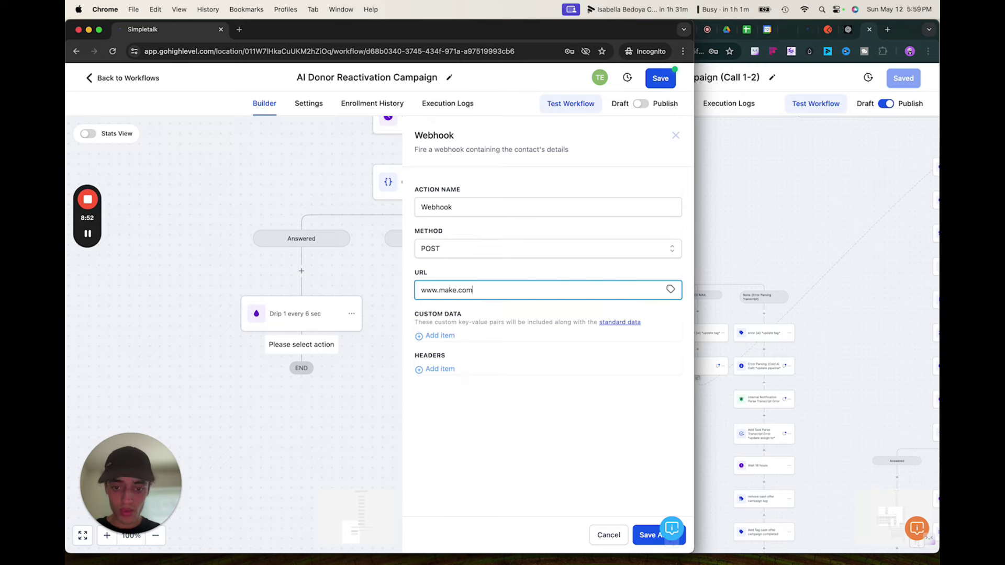
# Name the webhook step '*update webhook*' and save it.
pyautogui.click(480, 204)
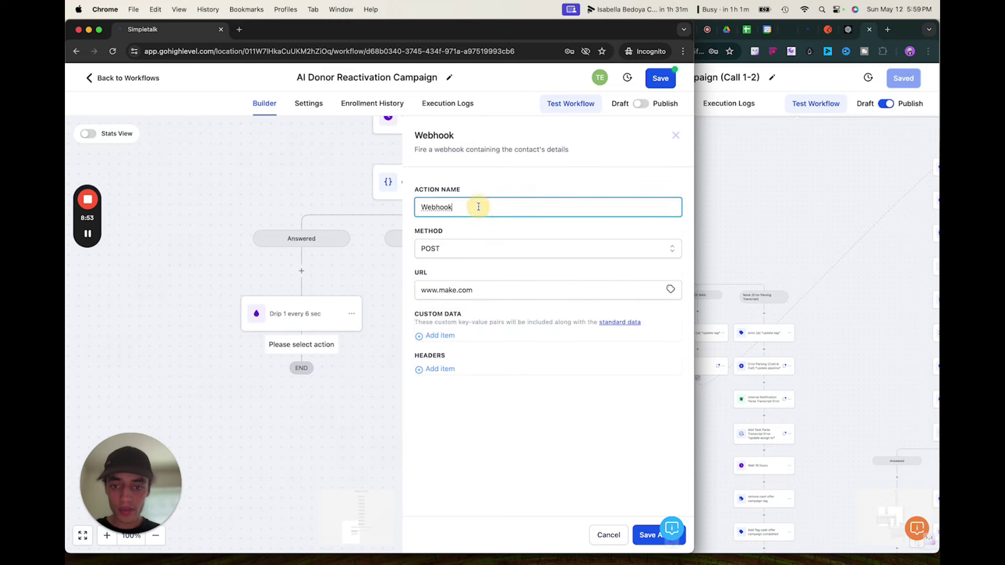
pyautogui.click(421, 205)
pyautogui.write('update')
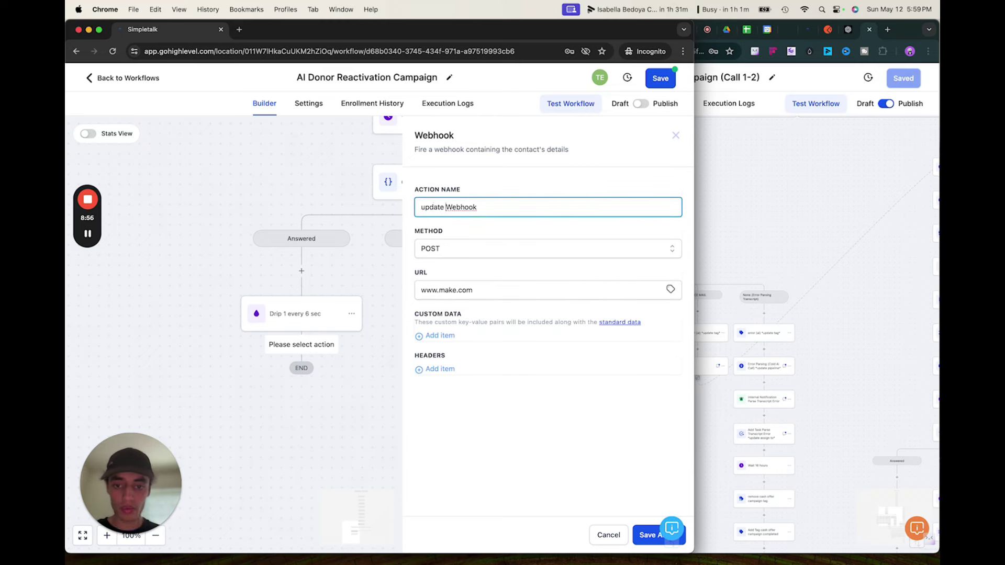
pyautogui.press('Delete')
pyautogui.write('w')
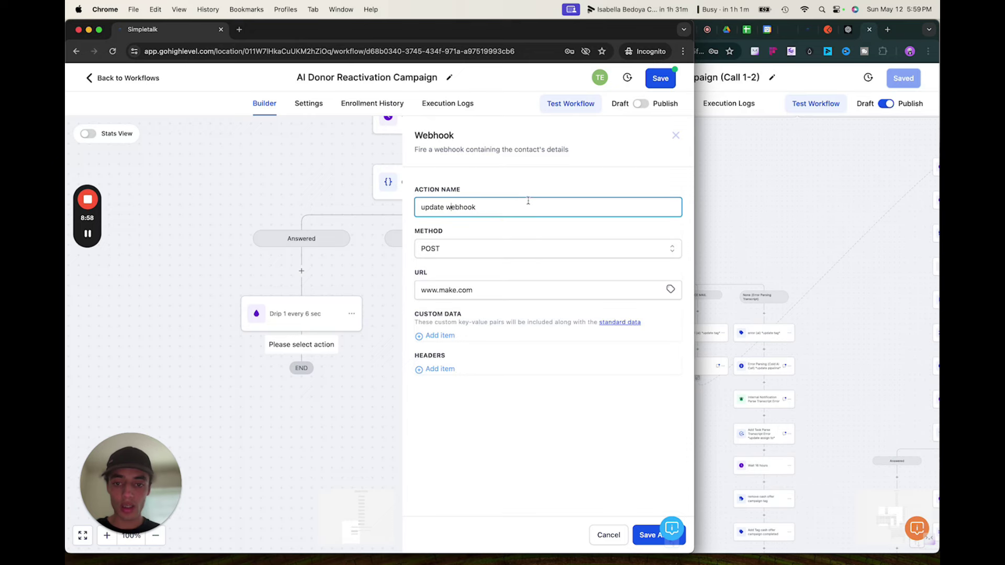
pyautogui.click(512, 207)
pyautogui.click(417, 208)
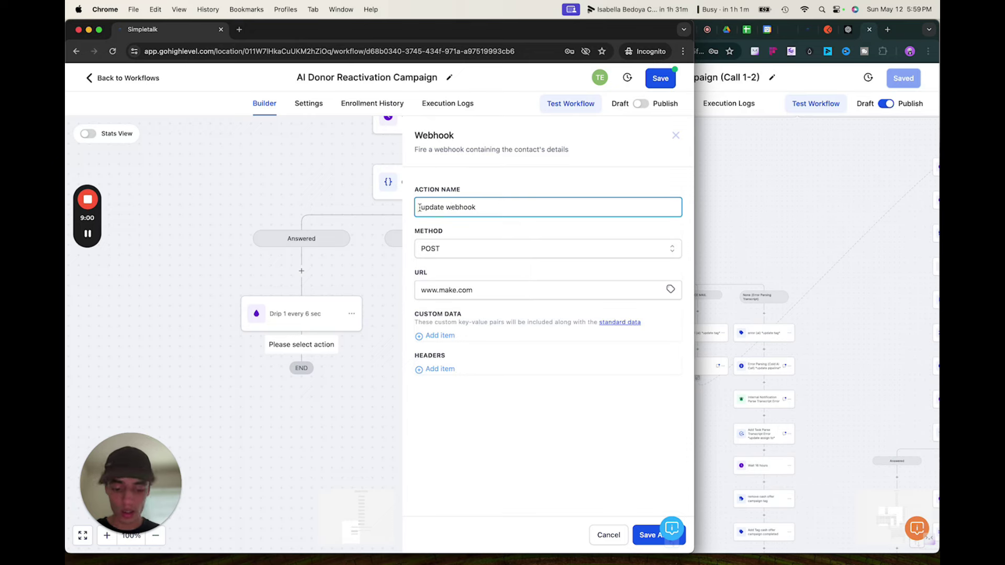
pyautogui.write('*')
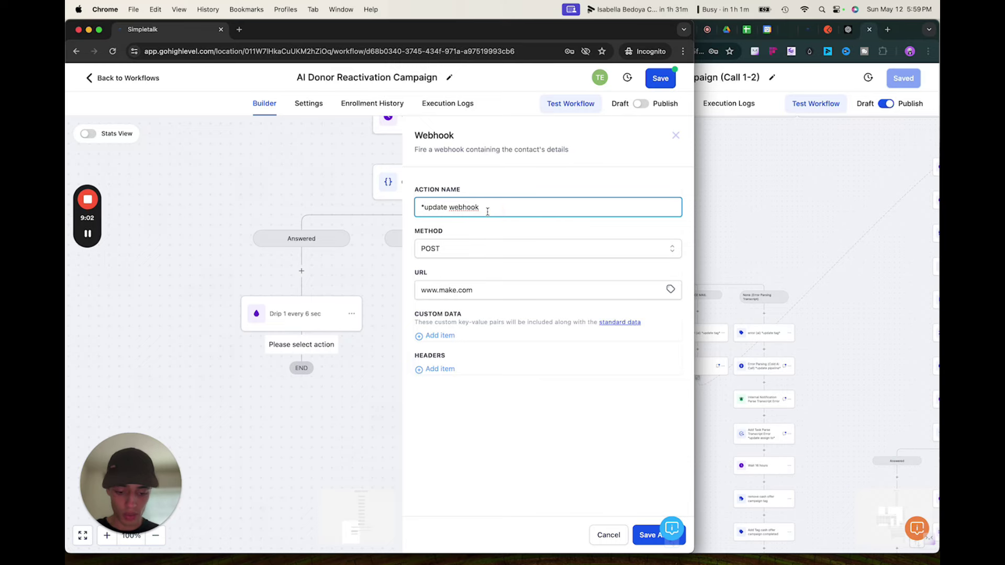
pyautogui.write('*')
pyautogui.click(649, 535)
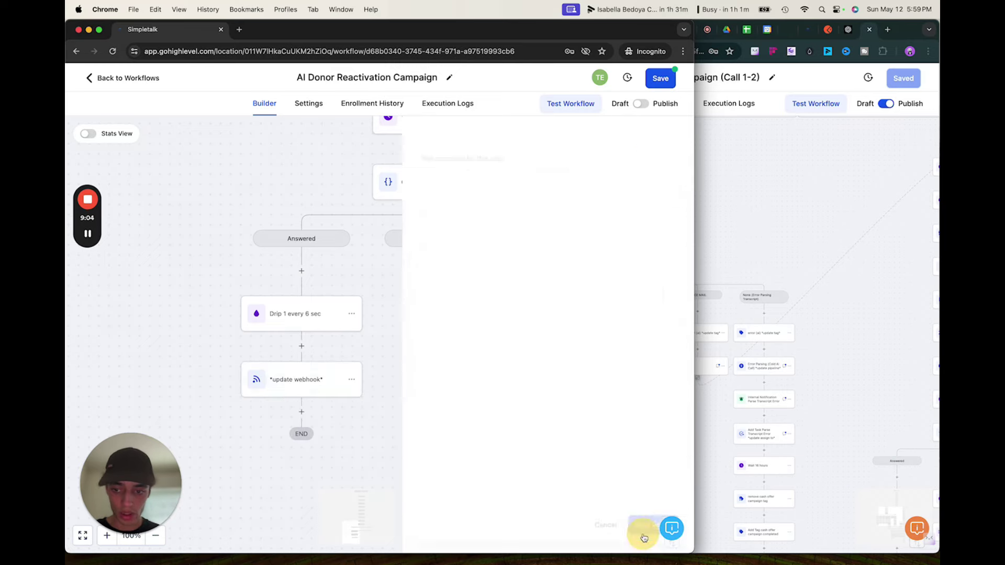
# Add a Wait action below the *update webhook* step.
pyautogui.click(774, 250)
pyautogui.moveTo(667, 228); pyautogui.dragTo(689, 222)
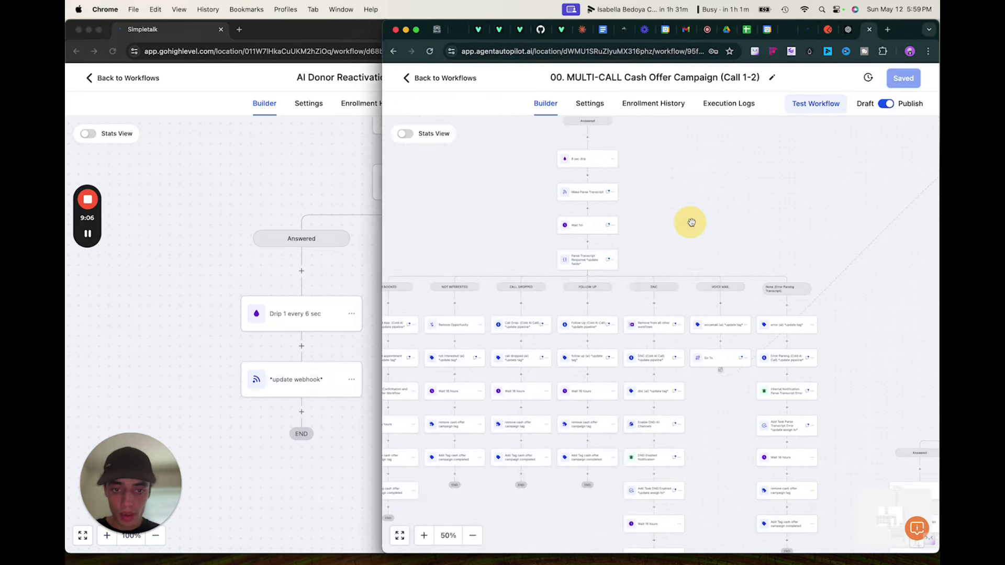
pyautogui.click(299, 410)
pyautogui.click(301, 412)
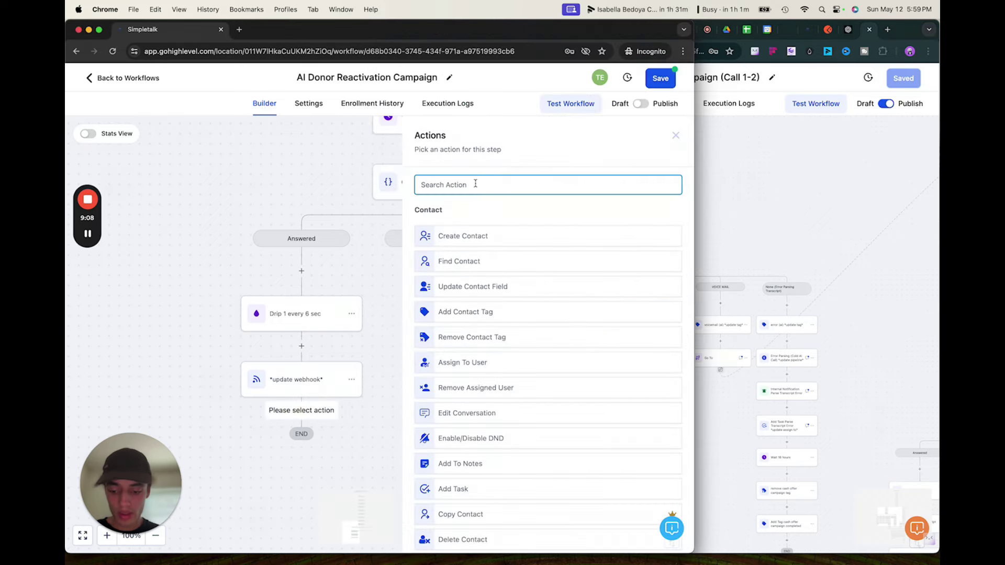
pyautogui.write('wait')
pyautogui.click(475, 228)
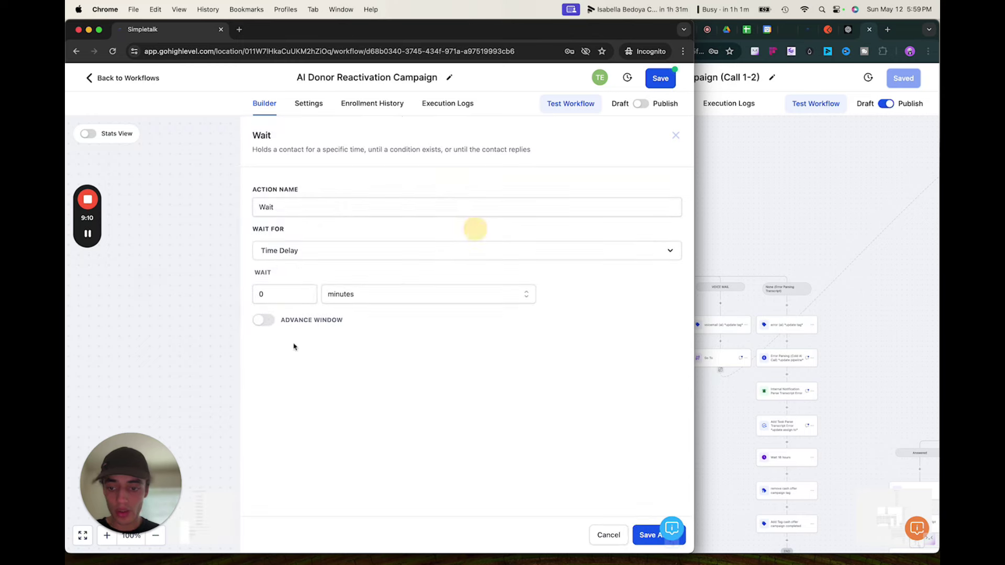
pyautogui.moveTo(217, 415); pyautogui.dragTo(153, 373)
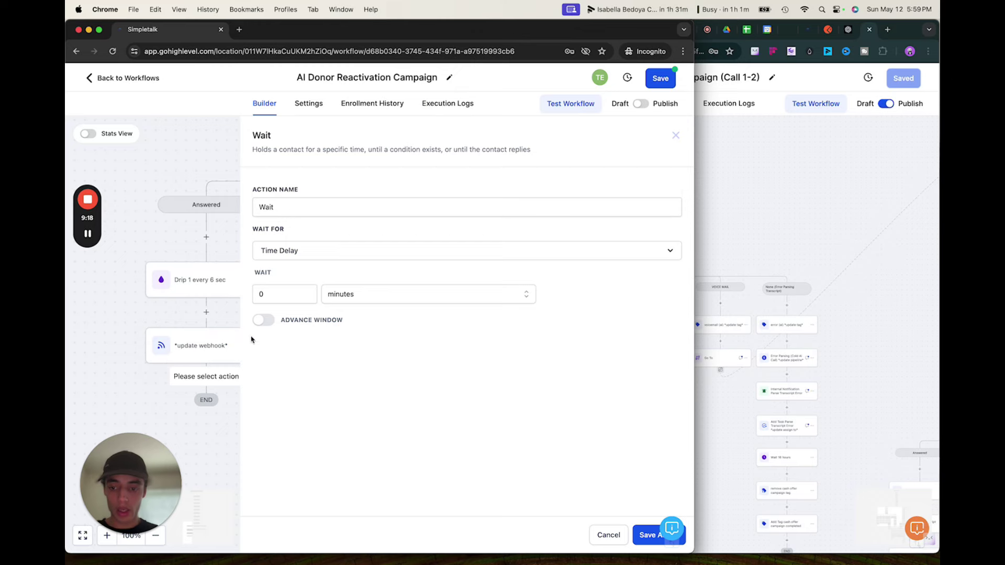
# Set the wait to a 2-minute delay named 'Wait 2 minutes' and save it.
pyautogui.click(278, 295)
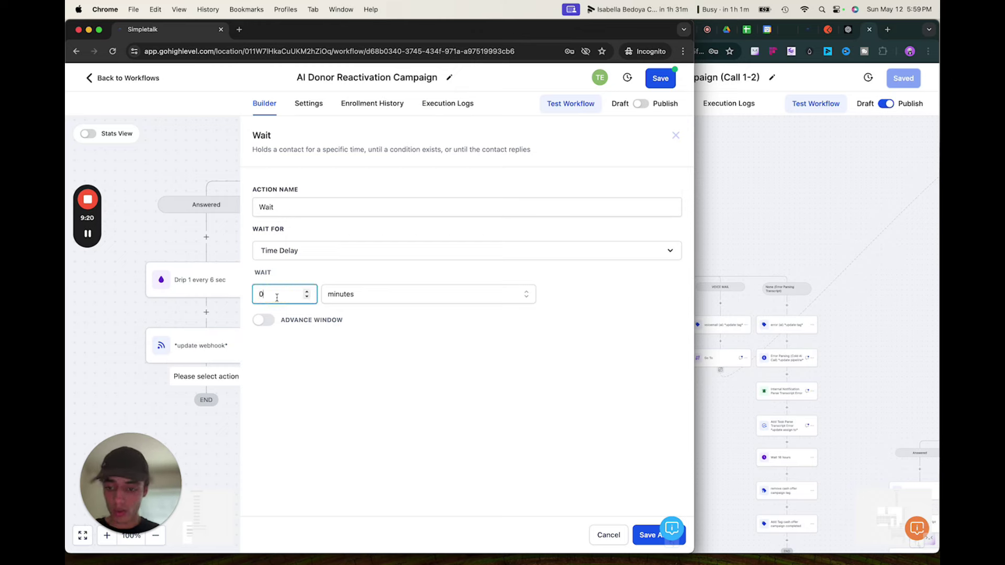
pyautogui.write('1')
pyautogui.click(297, 369)
pyautogui.click(282, 295)
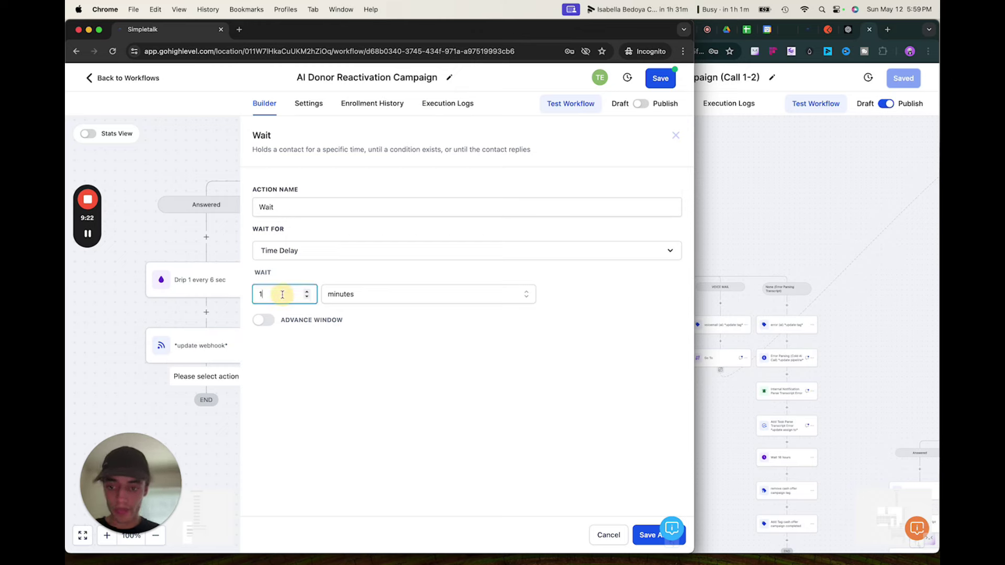
pyautogui.click(284, 207)
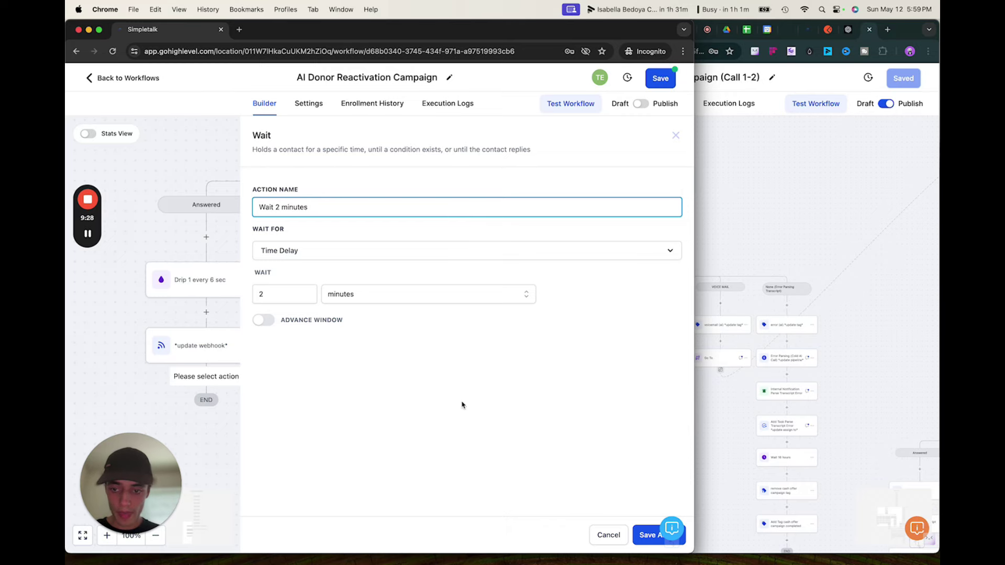
pyautogui.click(649, 534)
pyautogui.moveTo(368, 469); pyautogui.dragTo(422, 321)
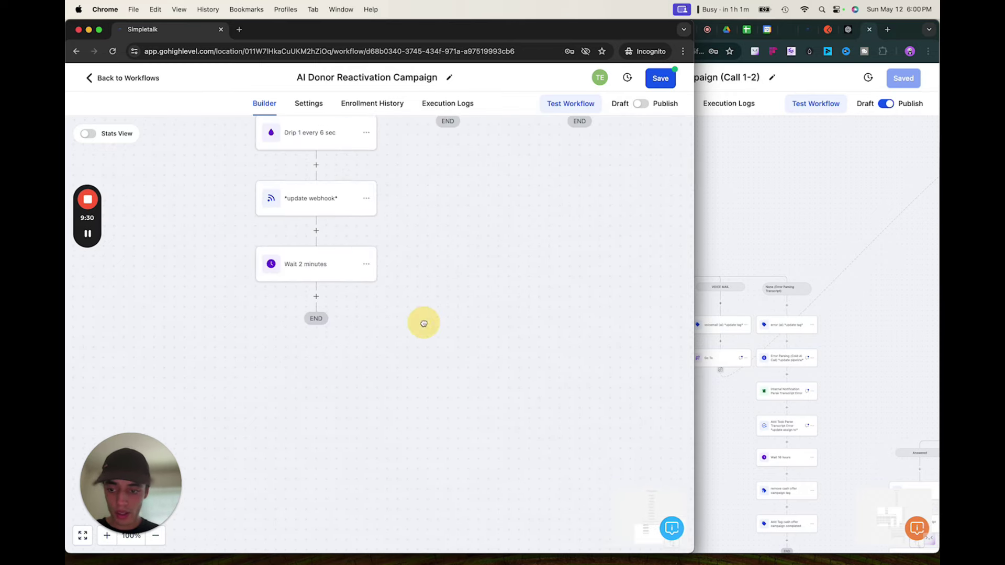
# Add an If/Else condition after the wait and name its first branch 'Transfered'.
pyautogui.click(316, 295)
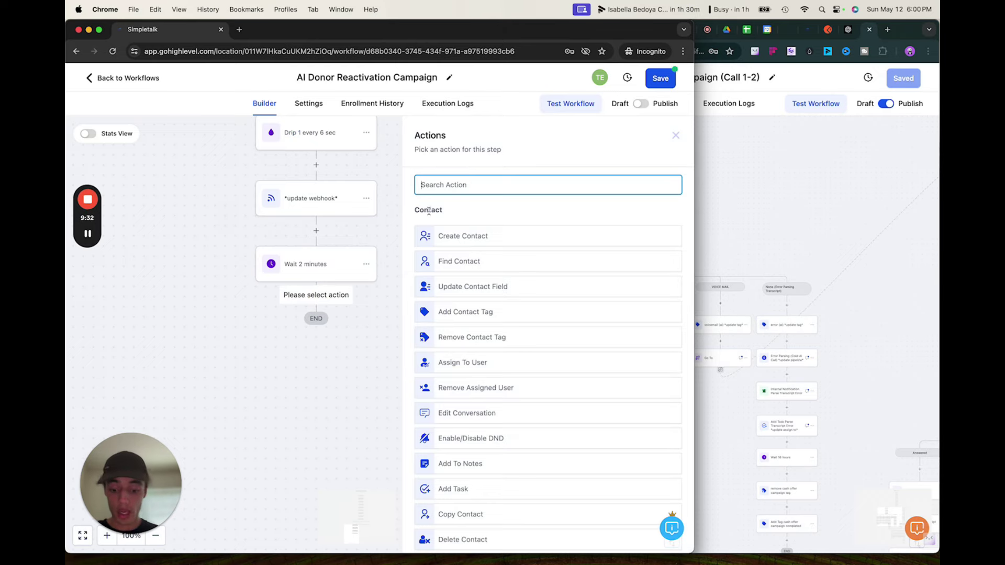
pyautogui.write('if')
pyautogui.click(451, 278)
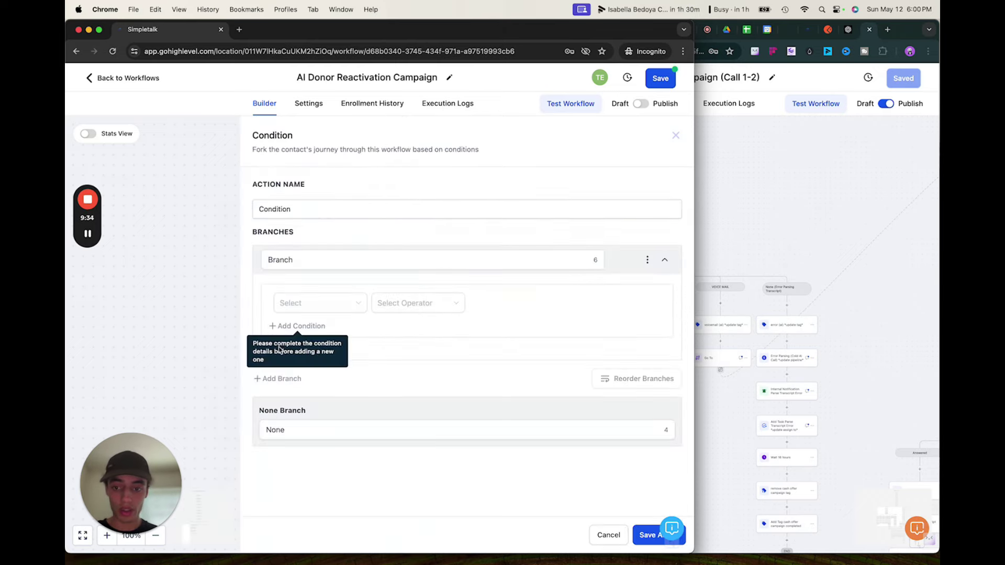
pyautogui.doubleClick(305, 261)
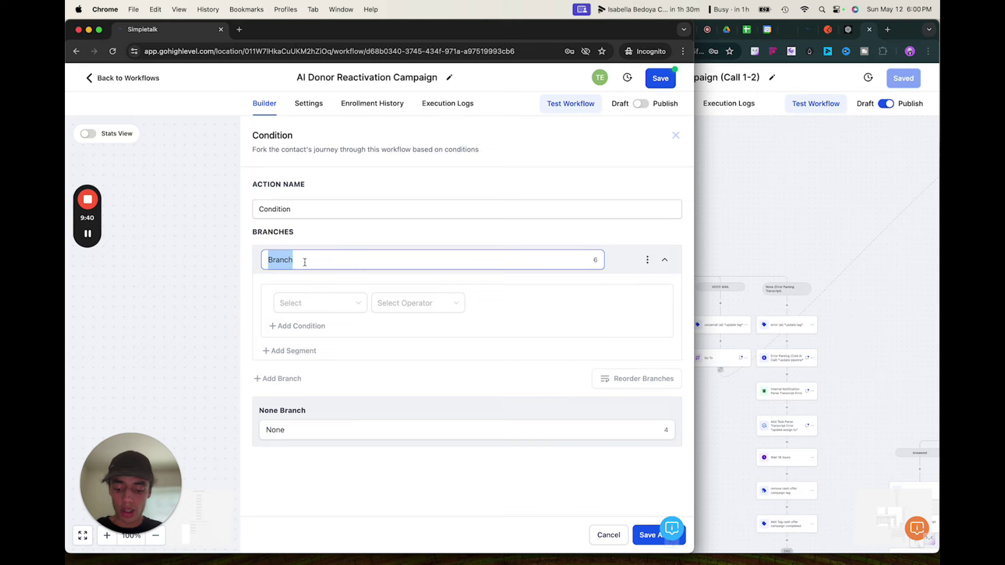
pyautogui.write('Transfered')
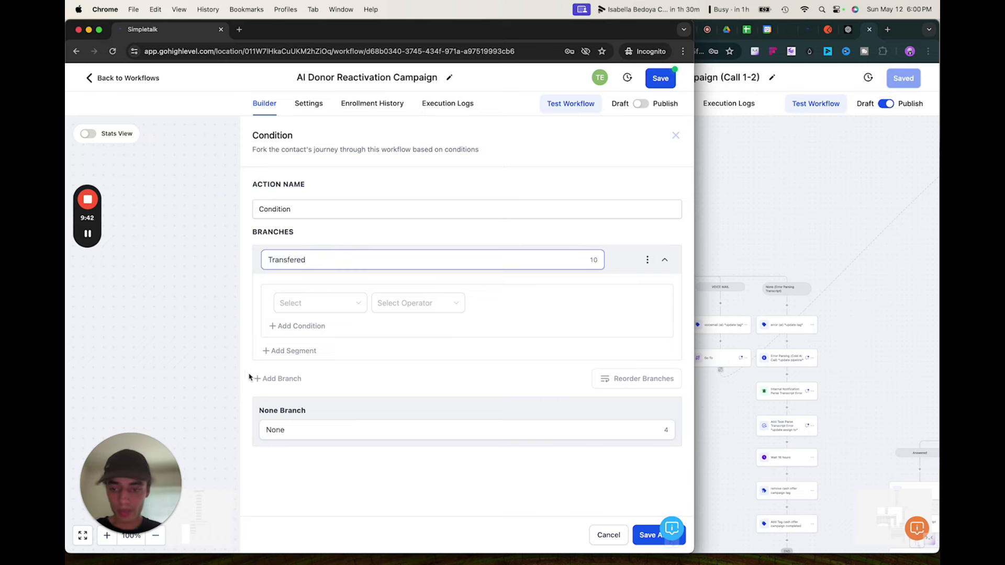
# Make the Transfered branch check that AI Call Outcome contains TRANSFERED.
pyautogui.click(342, 303)
pyautogui.click(313, 329)
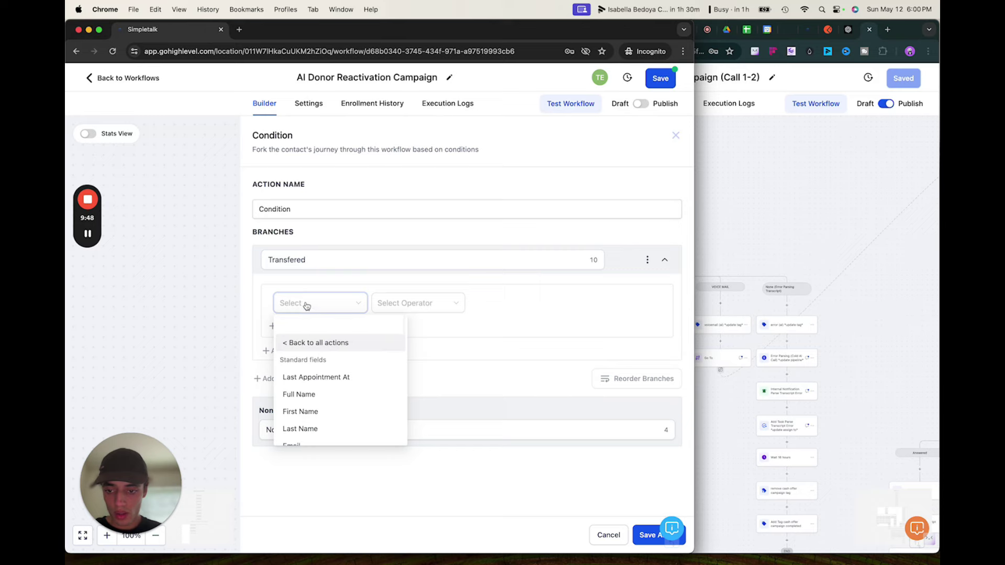
pyautogui.write('Ai cal')
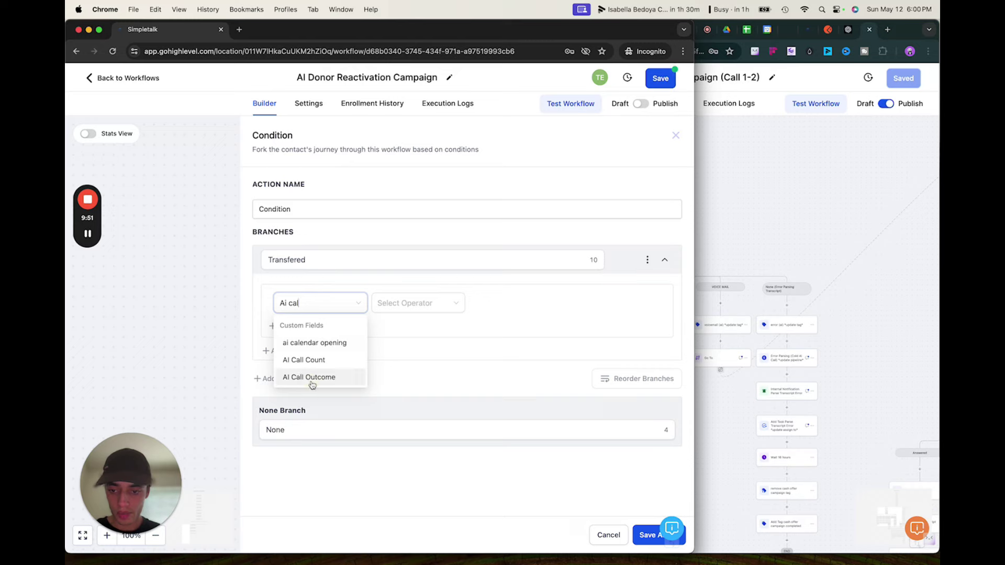
pyautogui.click(309, 378)
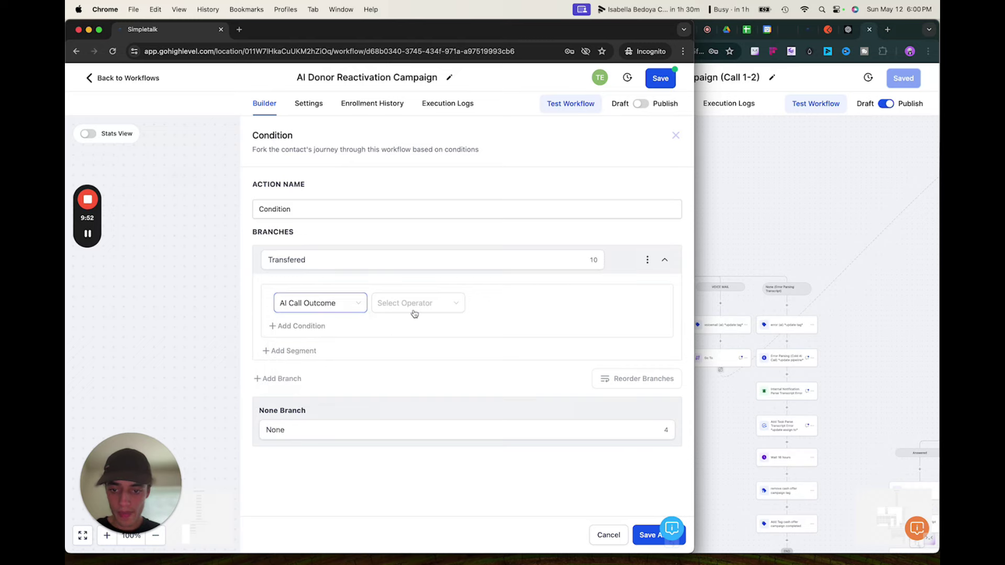
pyautogui.click(411, 307)
pyautogui.click(401, 330)
pyautogui.click(428, 305)
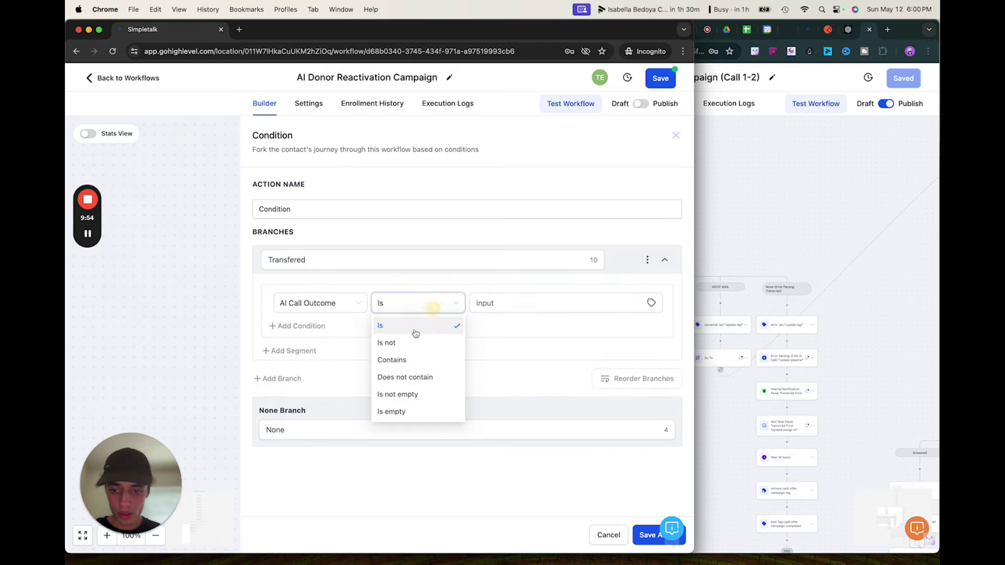
pyautogui.click(405, 359)
pyautogui.click(502, 300)
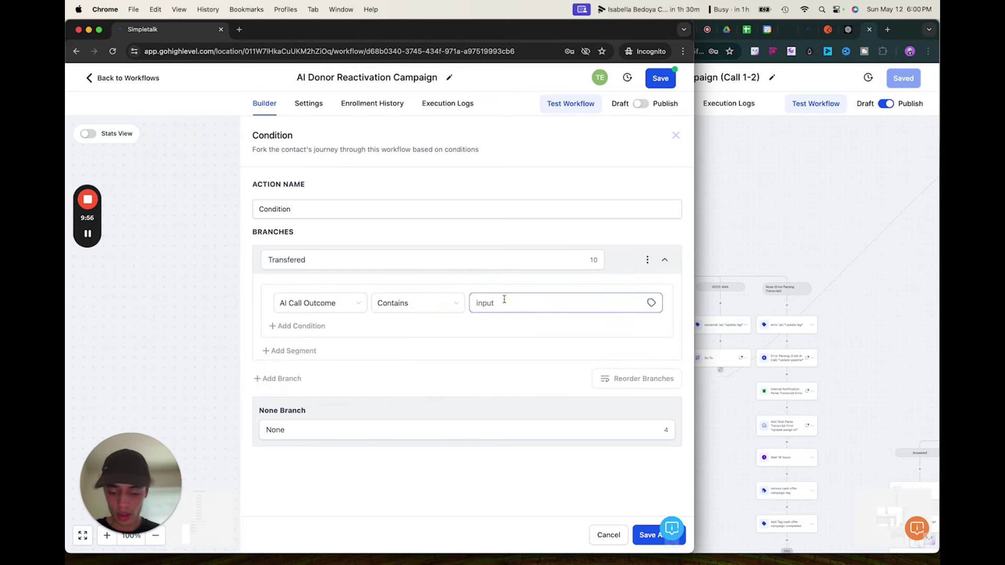
pyautogui.write('Tra')
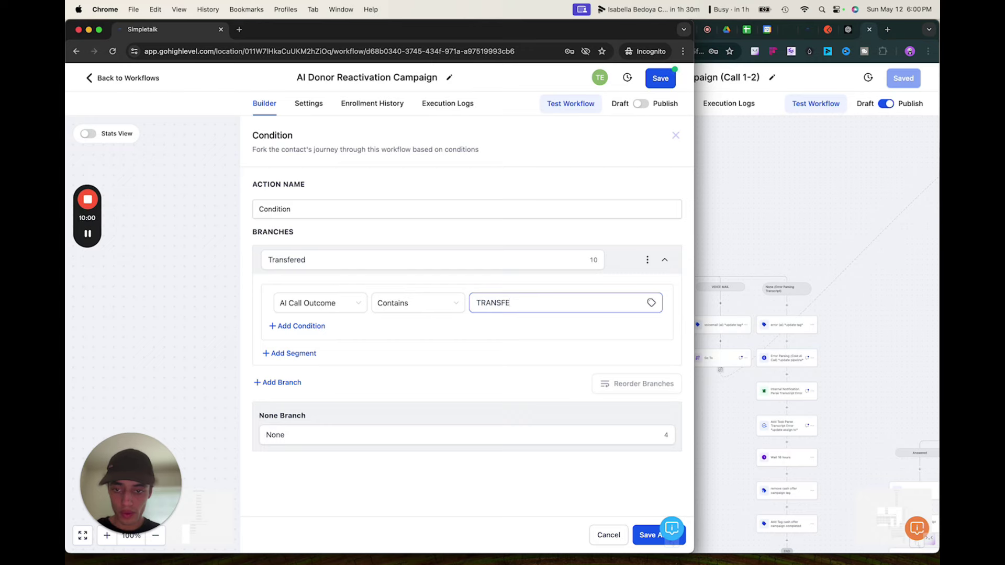
pyautogui.doubleClick(286, 259)
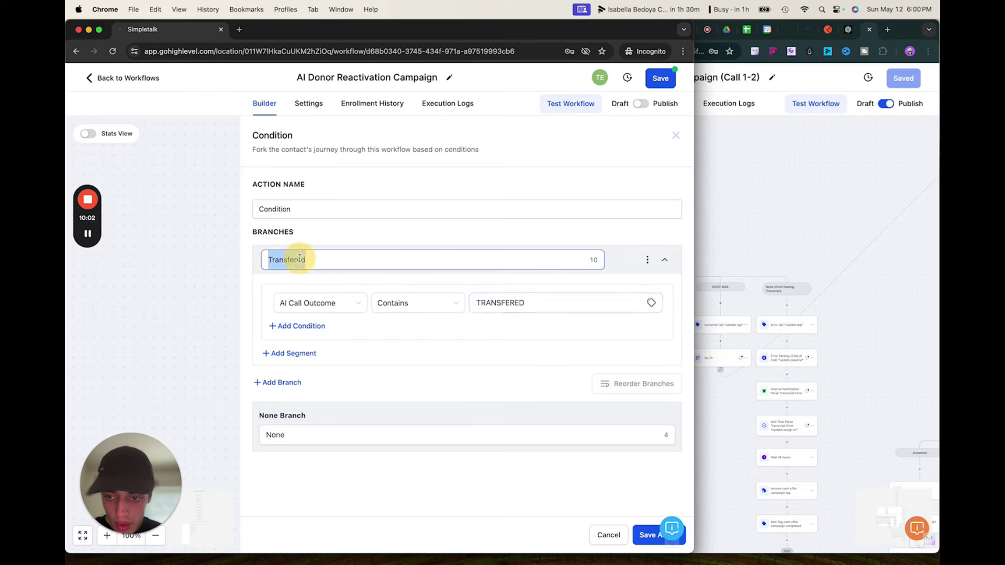
pyautogui.doubleClick(516, 303)
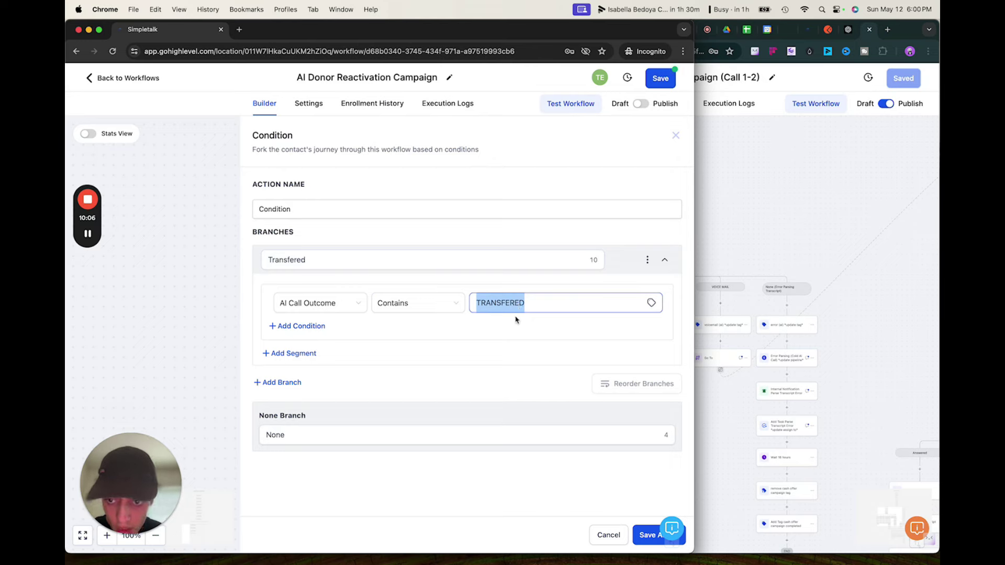
pyautogui.click(515, 320)
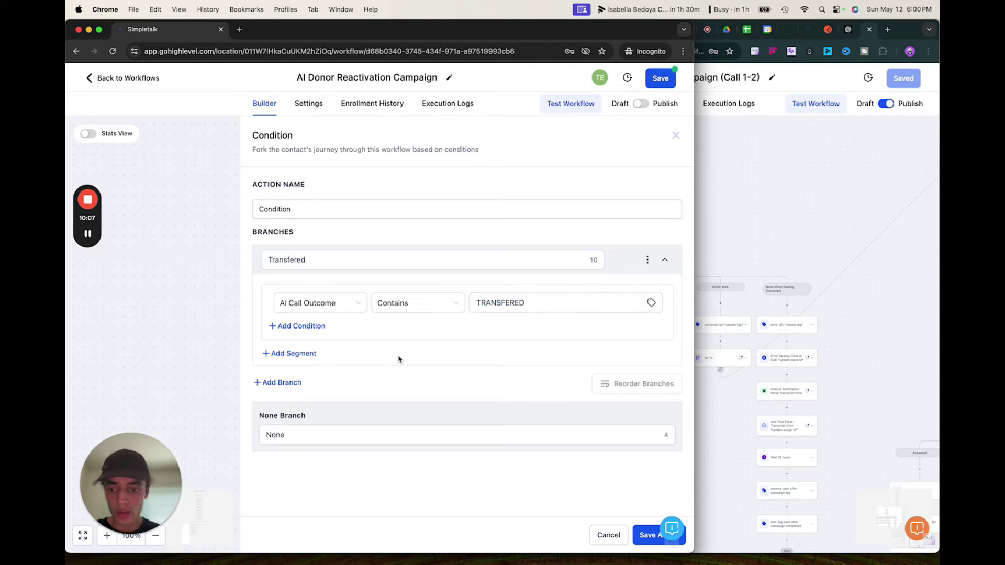
pyautogui.click(279, 383)
# Rename the first branch TRANSFERED and name the new branch INTERESTED.
pyautogui.scroll(-2, 382, 380)
pyautogui.doubleClick(307, 316)
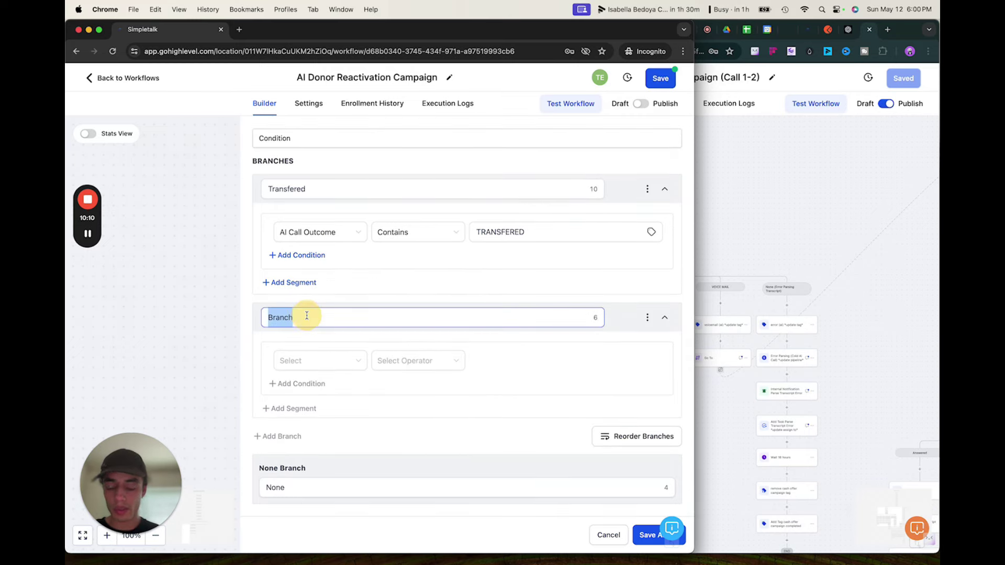
pyautogui.write('In')
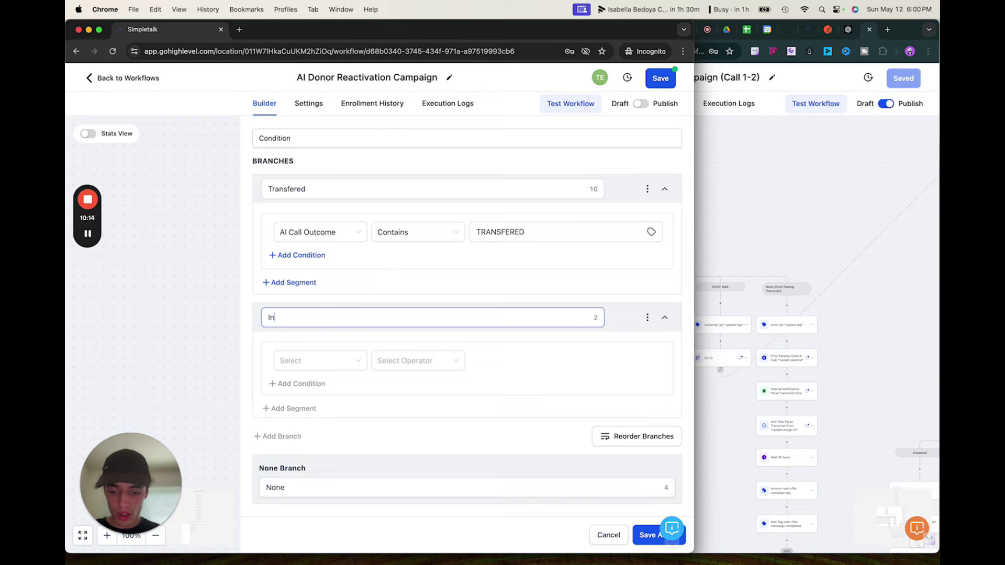
pyautogui.doubleClick(518, 232)
pyautogui.press('super+c')
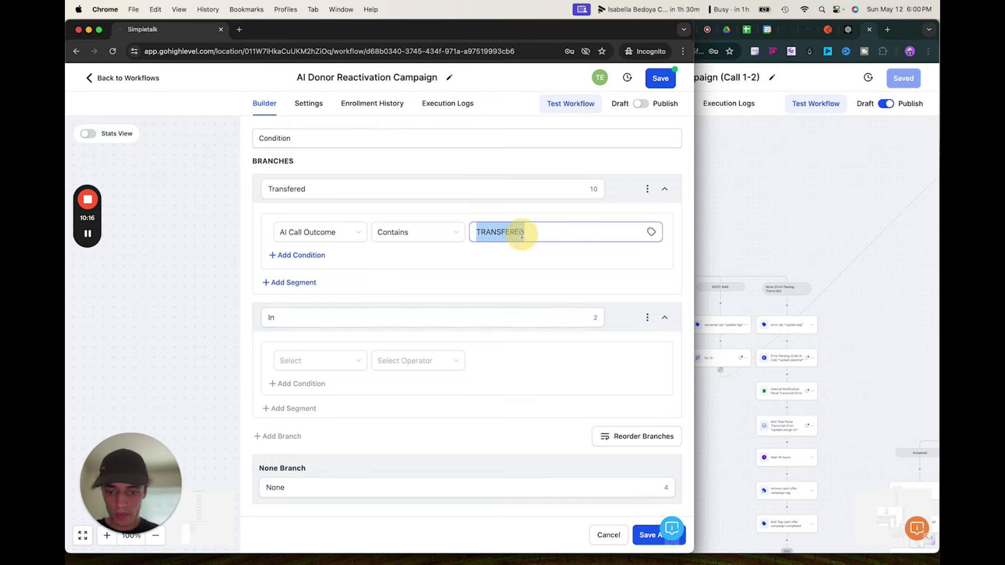
pyautogui.doubleClick(293, 189)
pyautogui.press('super+v')
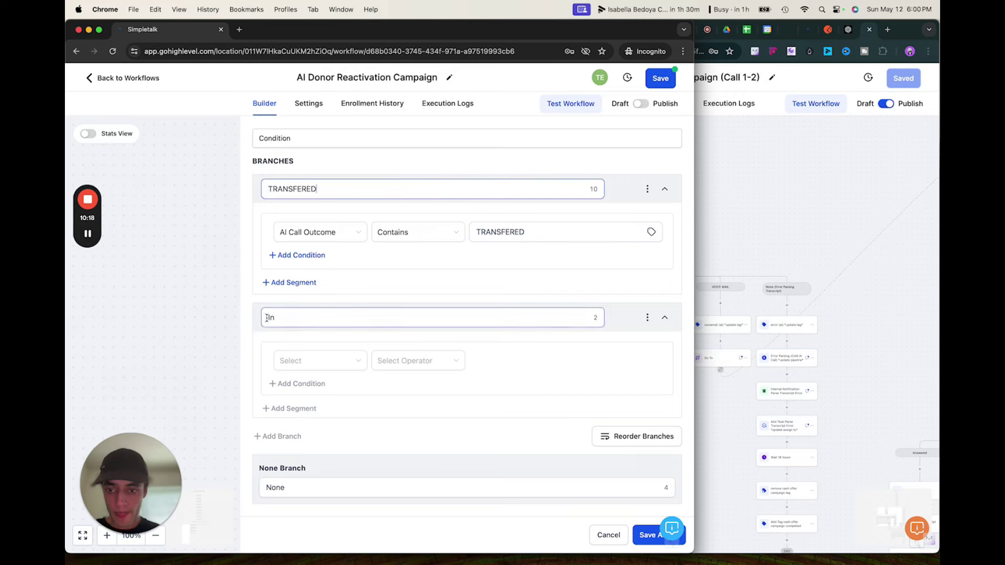
pyautogui.doubleClick(279, 320)
pyautogui.write('I')
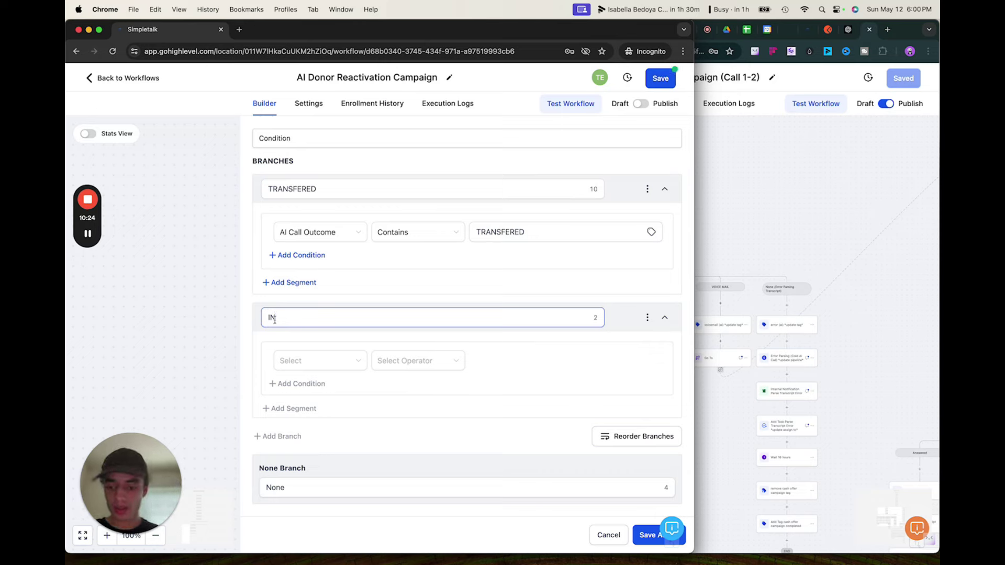
pyautogui.write('NTERESTED')
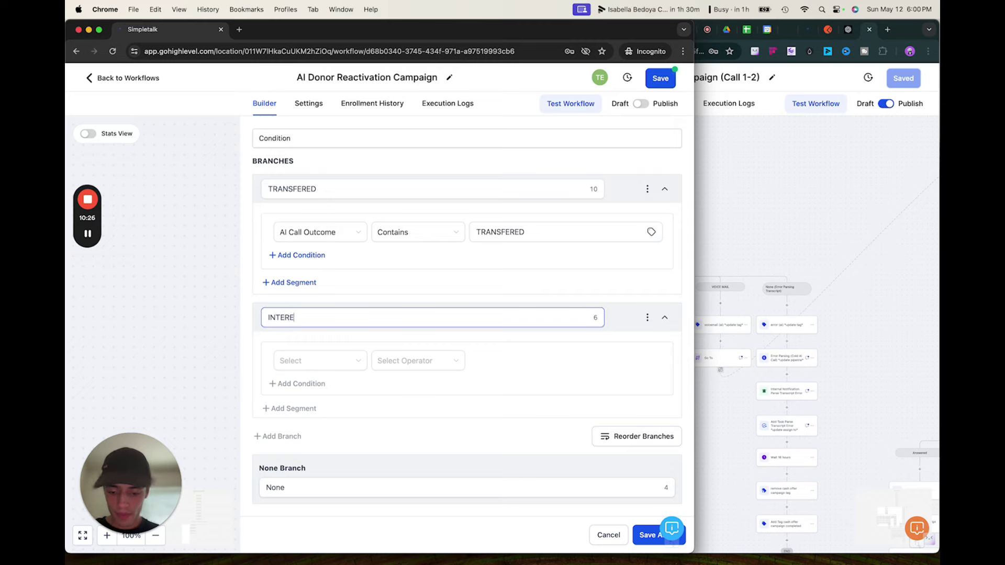
# Set the INTERESTED branch to check that AI Call Outcome contains INTERESTED.
pyautogui.click(307, 361)
pyautogui.write('ai call')
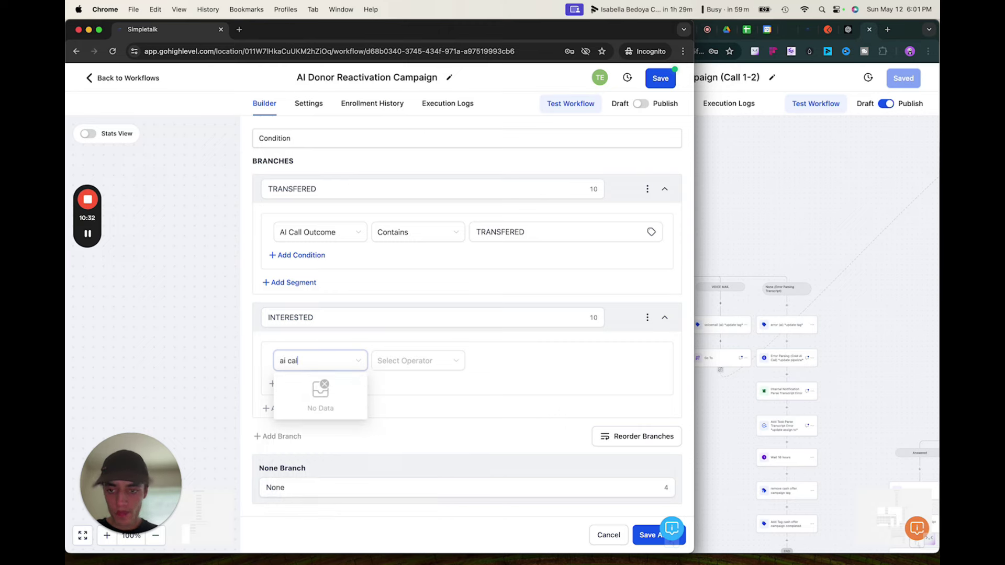
pyautogui.press('BackSpace')
pyautogui.press('BackSpace')
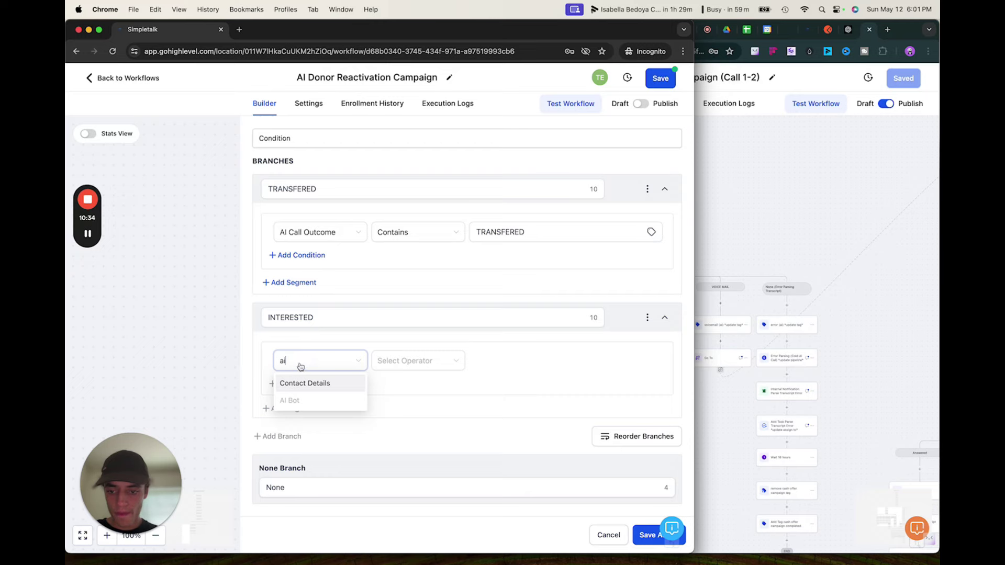
pyautogui.press('BackSpace')
pyautogui.press('BackSpace')
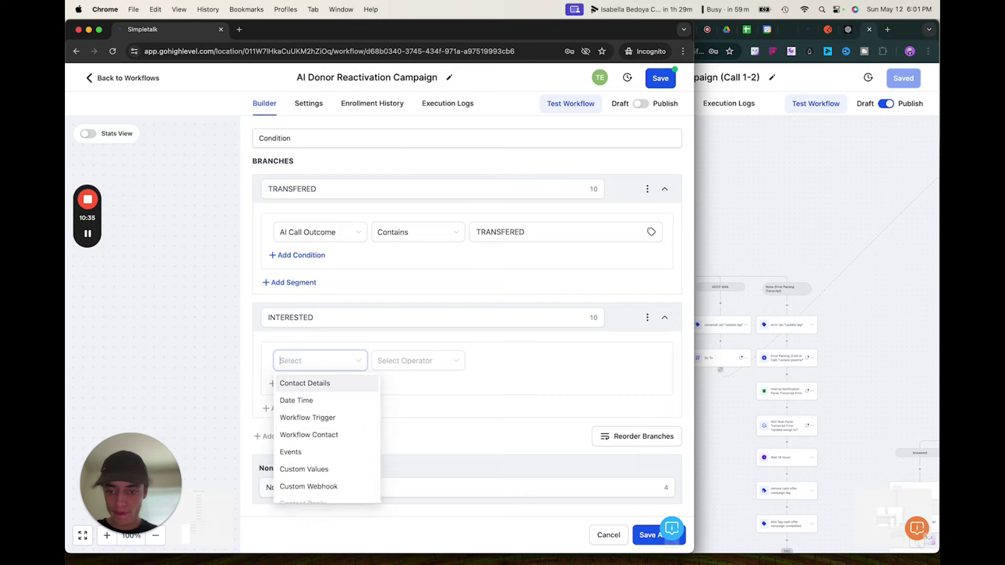
pyautogui.click(298, 383)
pyautogui.write('call')
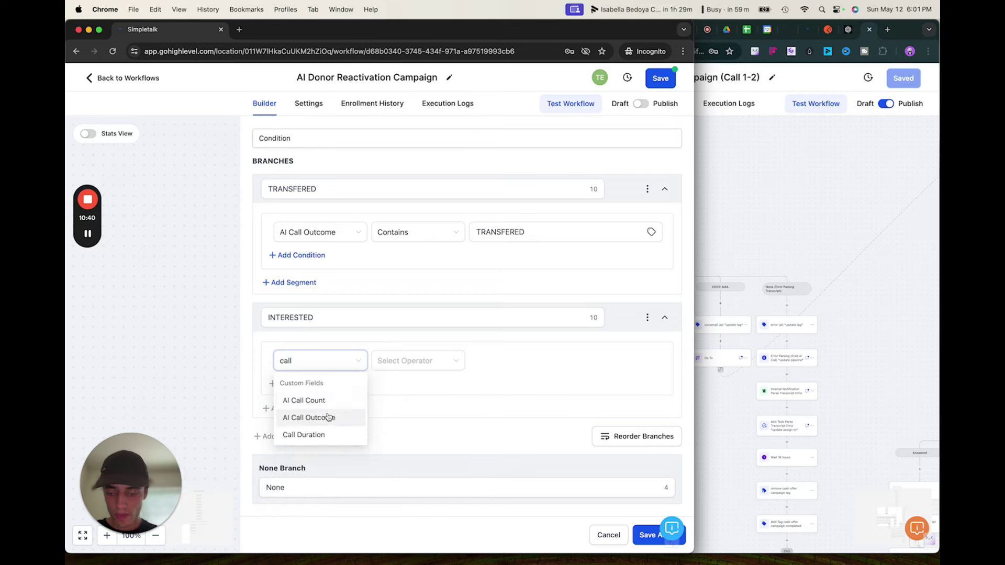
pyautogui.click(315, 417)
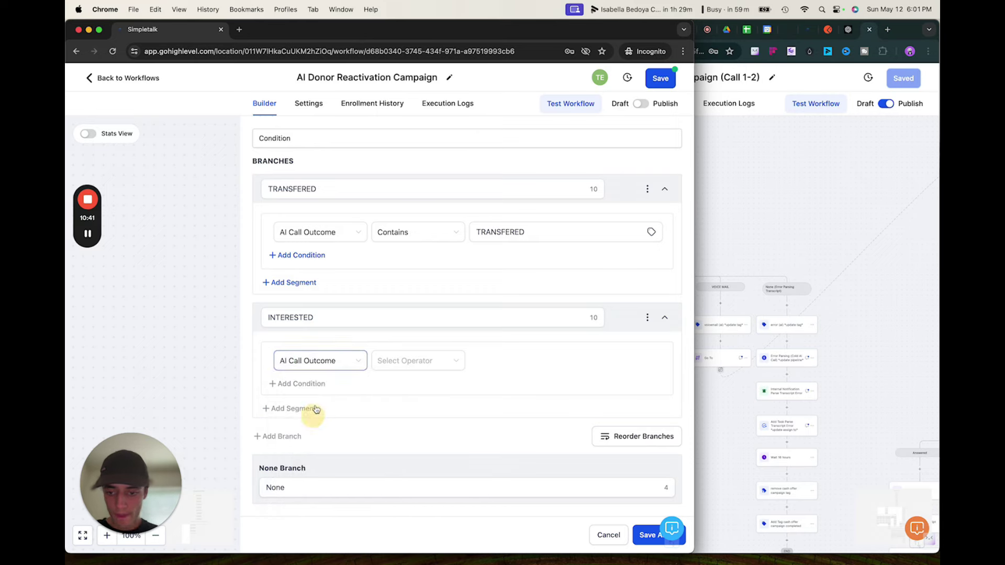
pyautogui.click(400, 361)
pyautogui.click(402, 417)
pyautogui.click(532, 360)
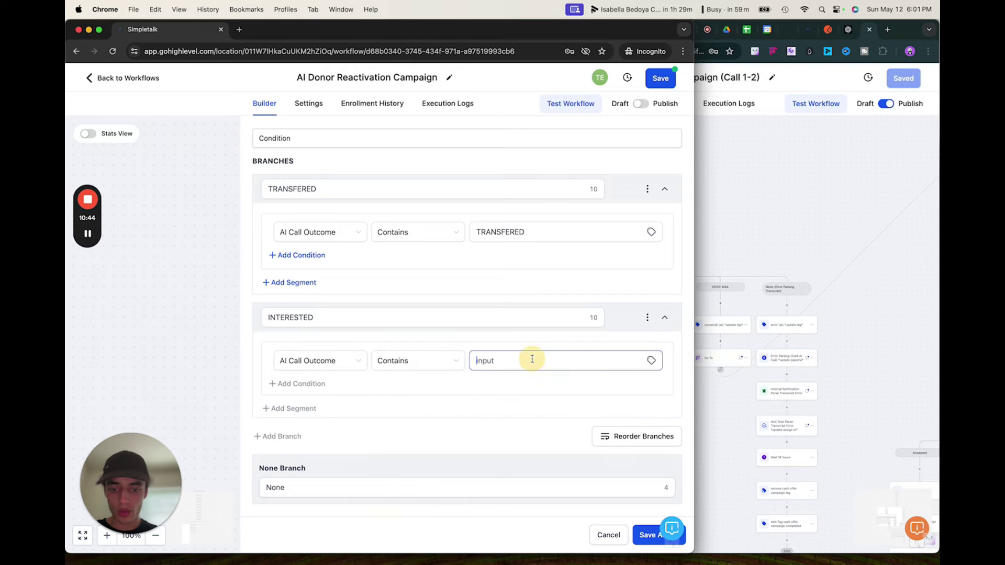
pyautogui.write('INTEREST')
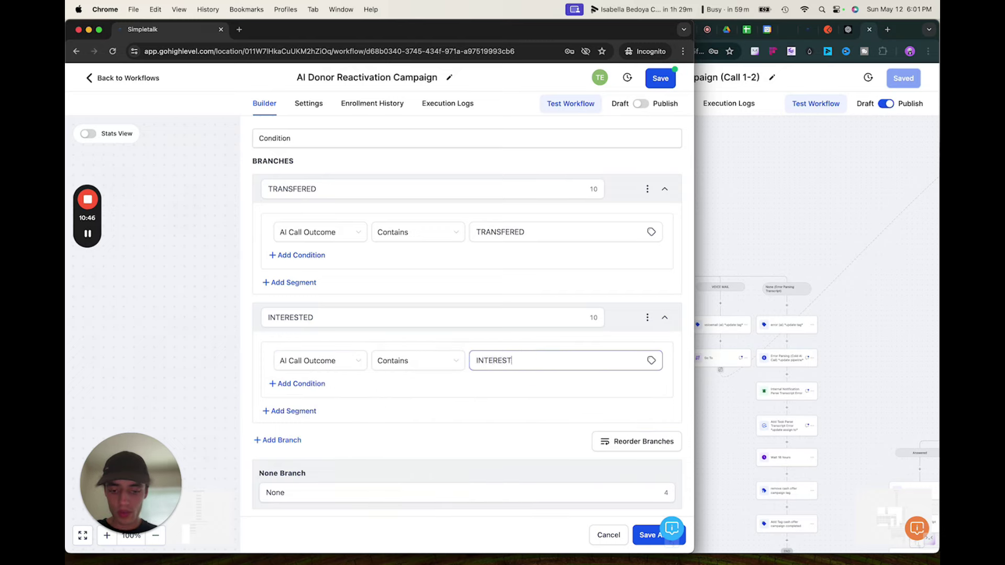
pyautogui.write('ED')
pyautogui.click(505, 416)
pyautogui.scroll(-1, 418, 325)
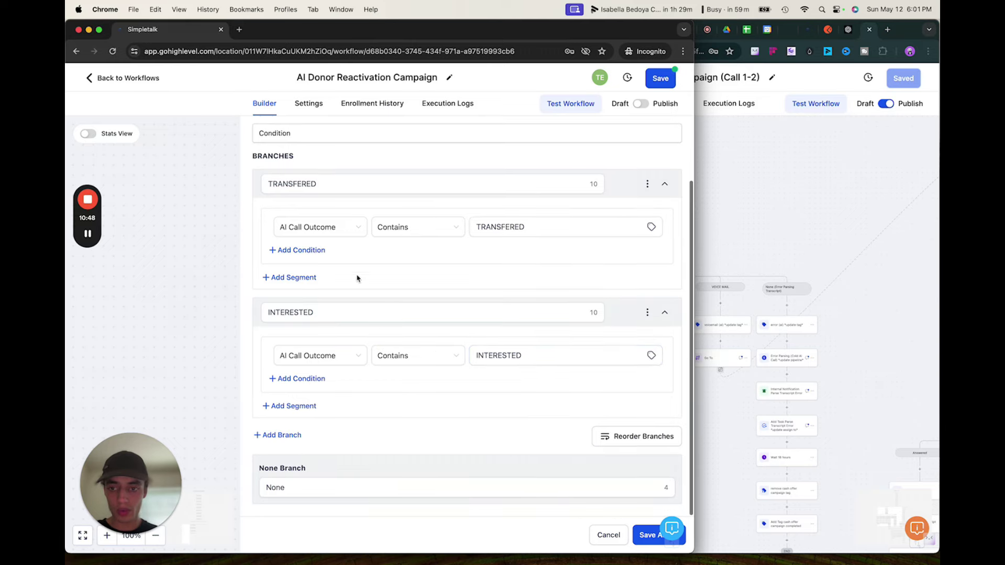
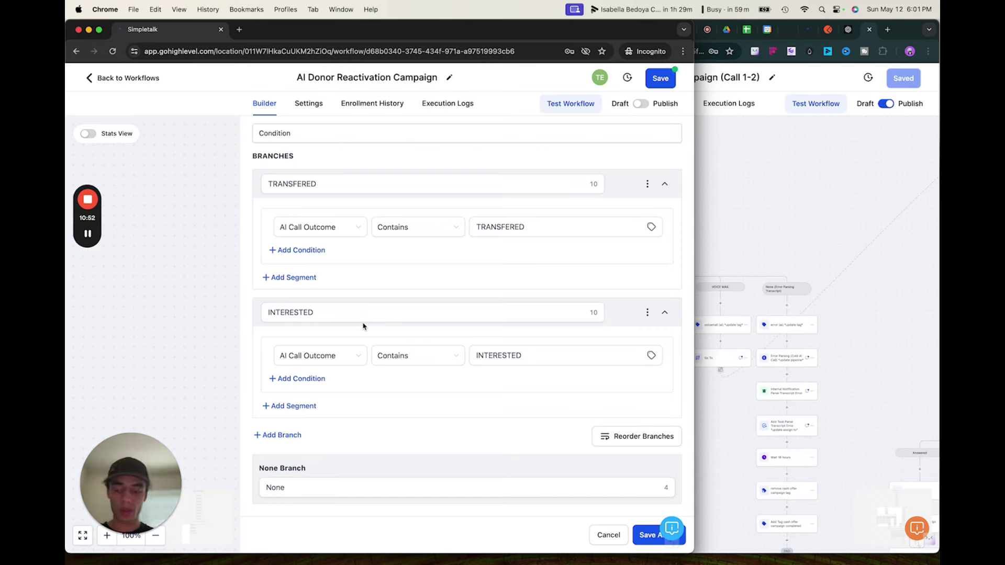
# Add a new outcome branch to the condition and name it FOLLOW UP.
pyautogui.click(295, 441)
pyautogui.scroll(-2, 314, 419)
pyautogui.doubleClick(309, 386)
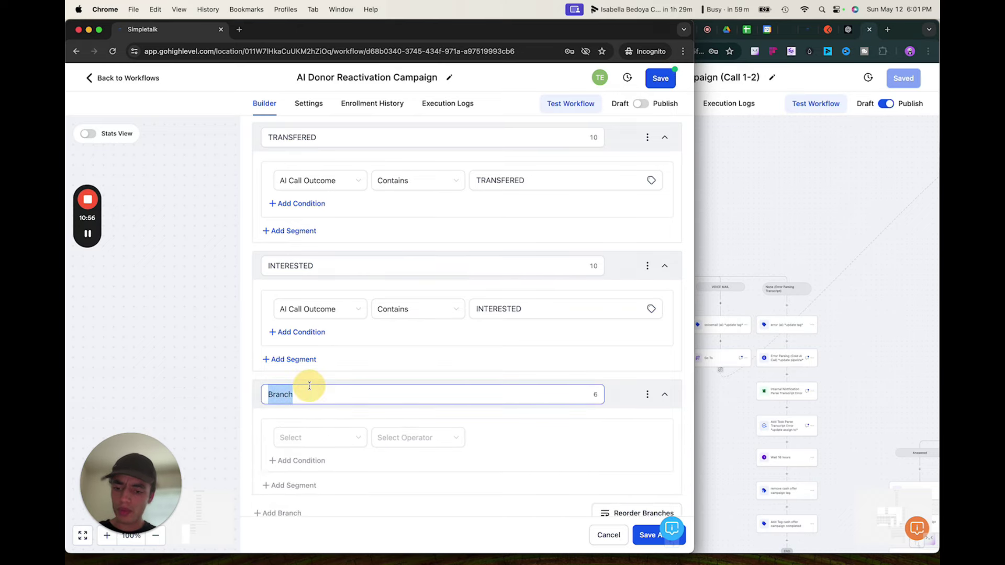
pyautogui.write('FOLLOW UP')
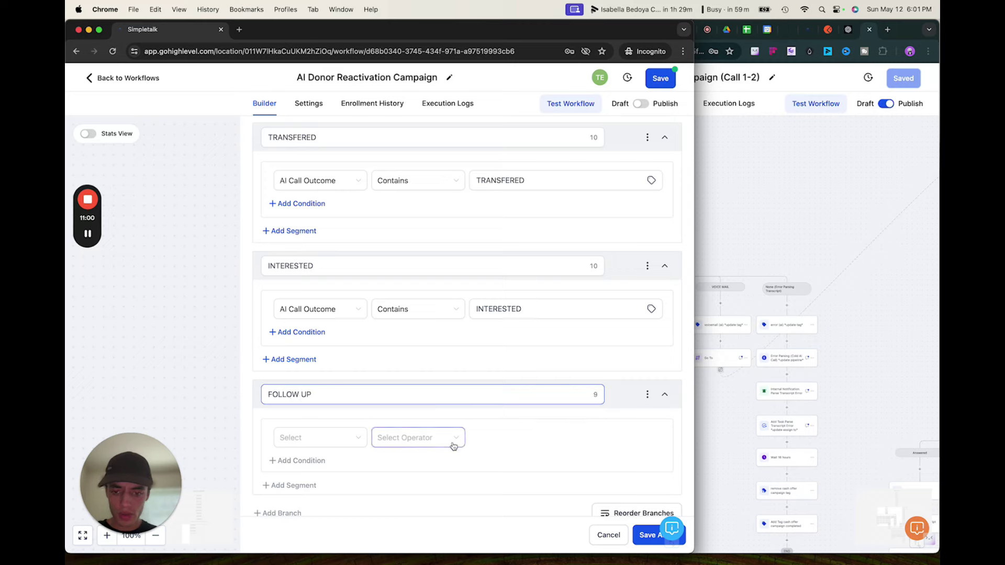
pyautogui.click(513, 441)
# Set the FOLLOW UP branch's condition field to AI Call Outcome, replacing AI Call Count.
pyautogui.click(318, 439)
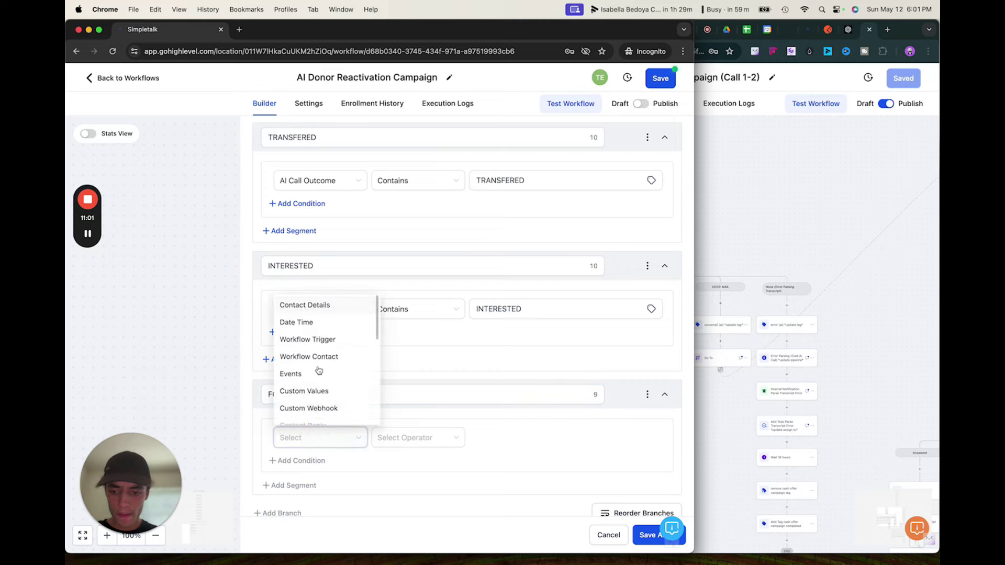
pyautogui.click(309, 305)
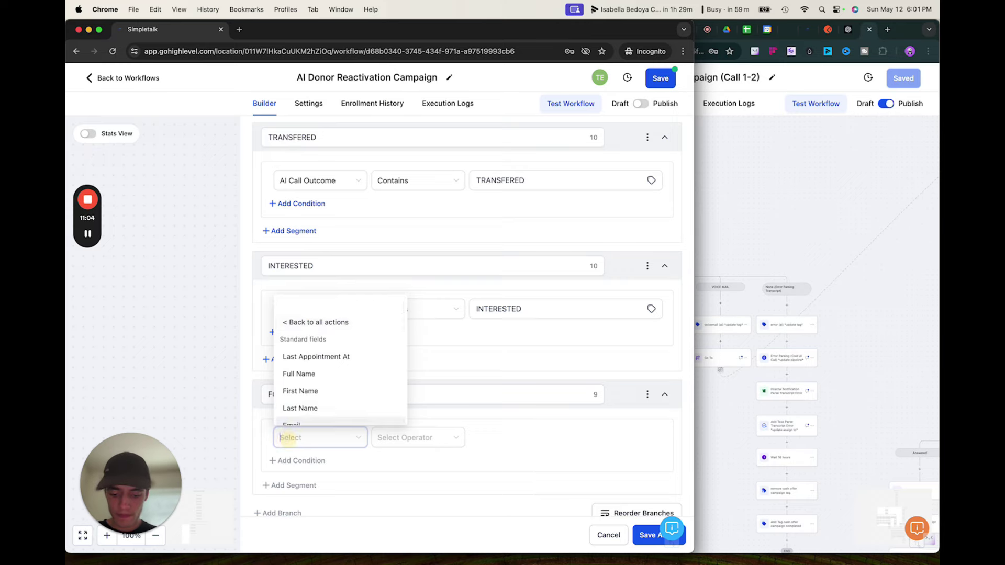
pyautogui.write('ai call')
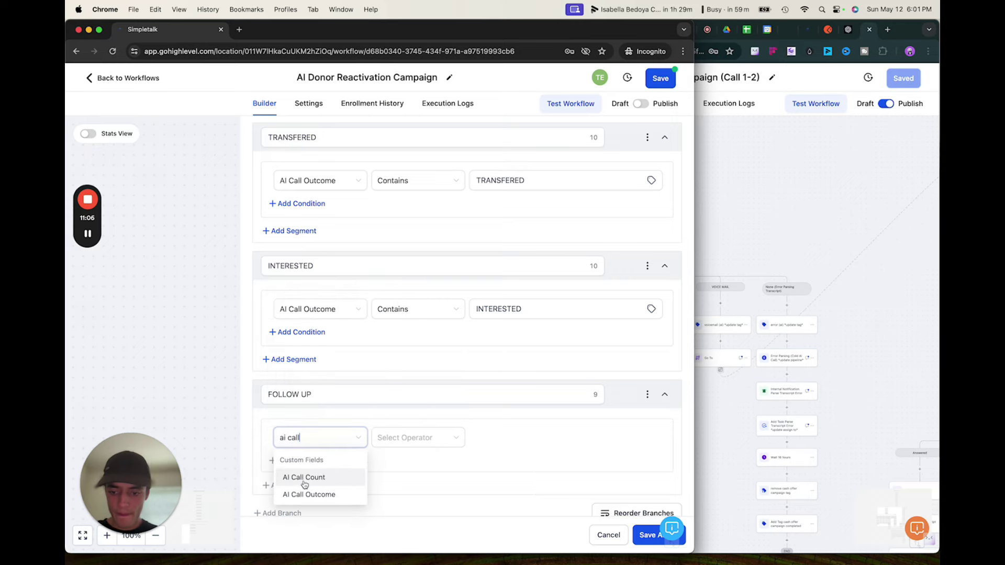
pyautogui.click(304, 477)
pyautogui.click(430, 441)
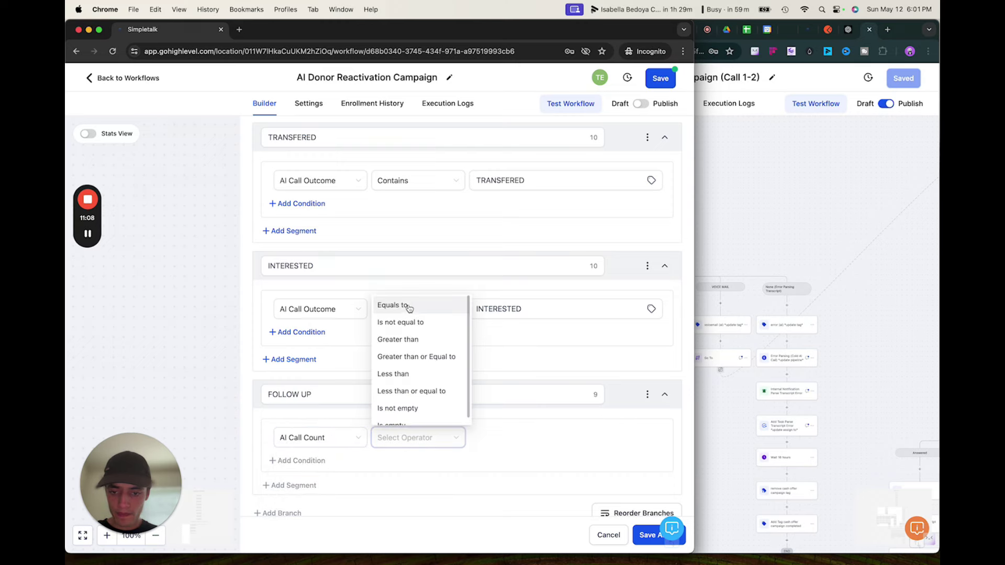
pyautogui.click(443, 445)
pyautogui.click(441, 442)
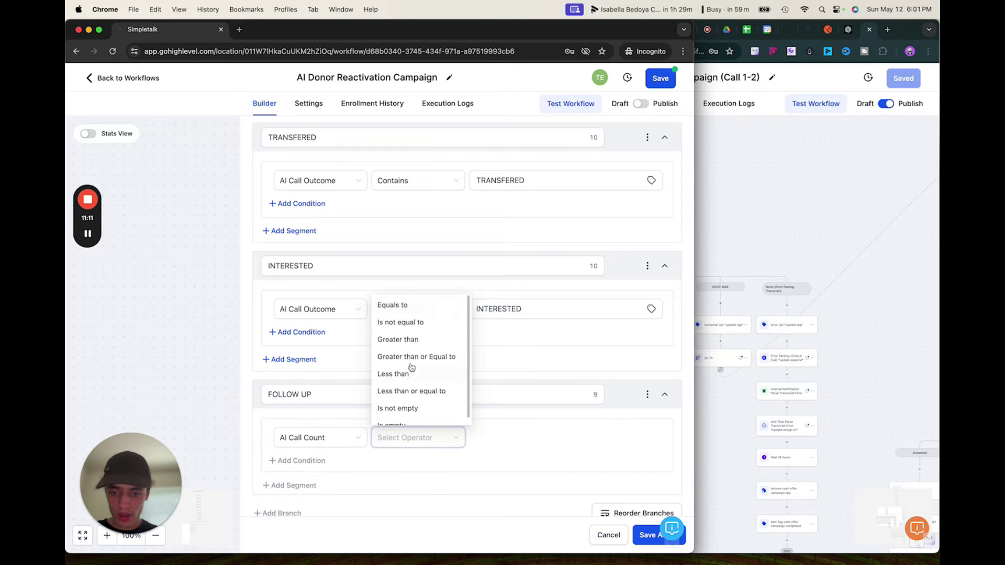
pyautogui.click(479, 428)
pyautogui.click(360, 440)
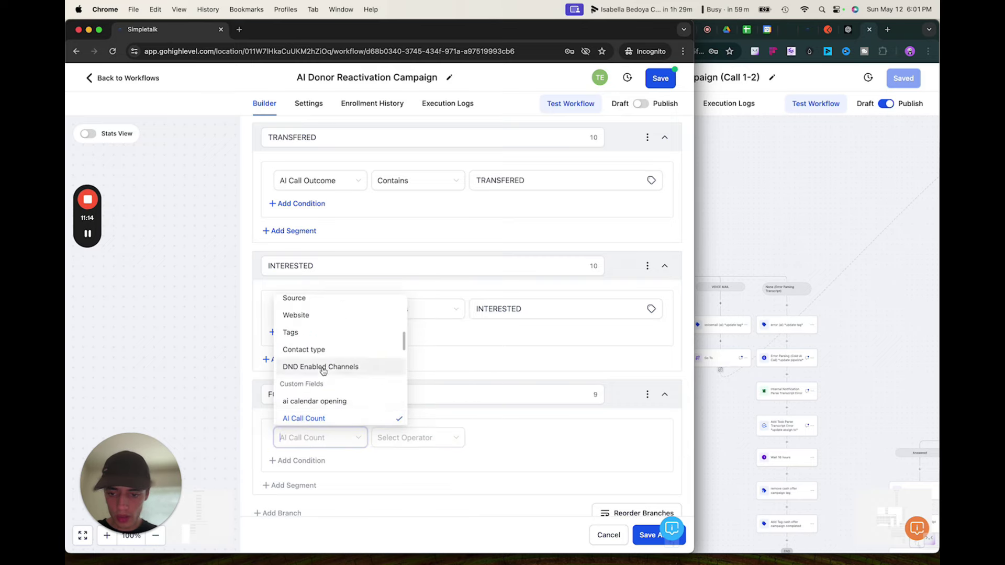
pyautogui.write('call')
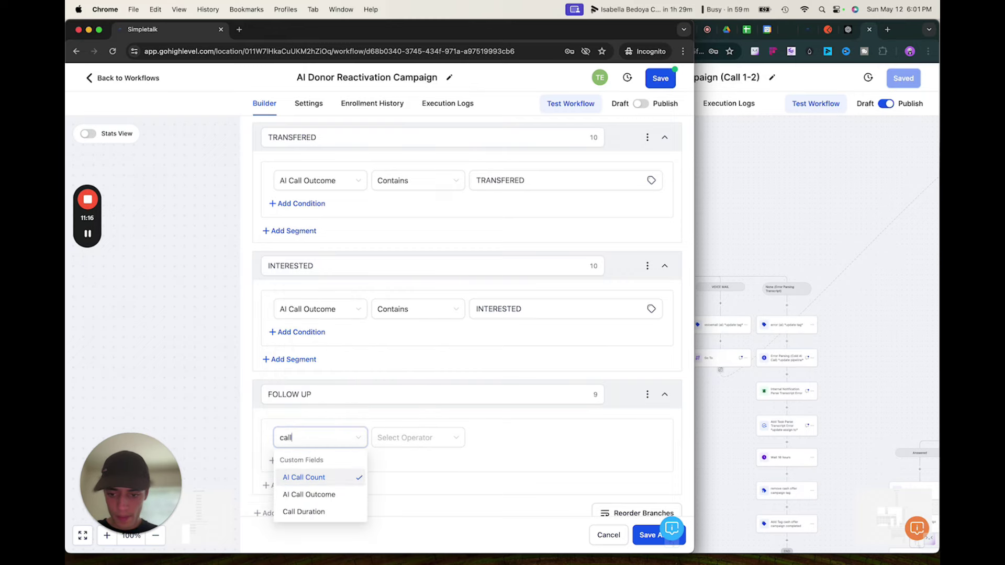
pyautogui.click(309, 494)
# Make the FOLLOW UP condition use Contains with the value FOLLOW UP.
pyautogui.click(413, 438)
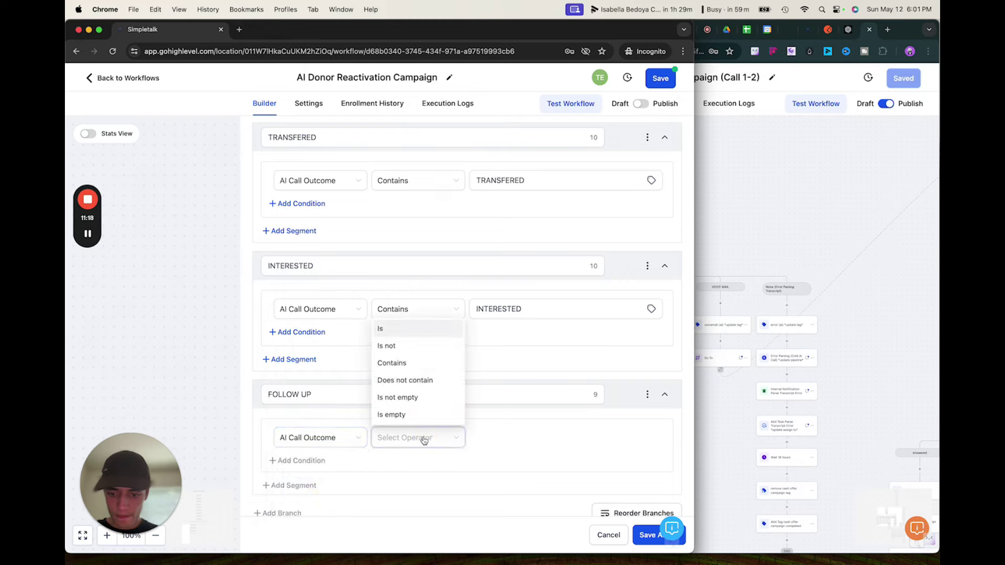
pyautogui.click(408, 365)
pyautogui.click(486, 437)
pyautogui.write('FOL')
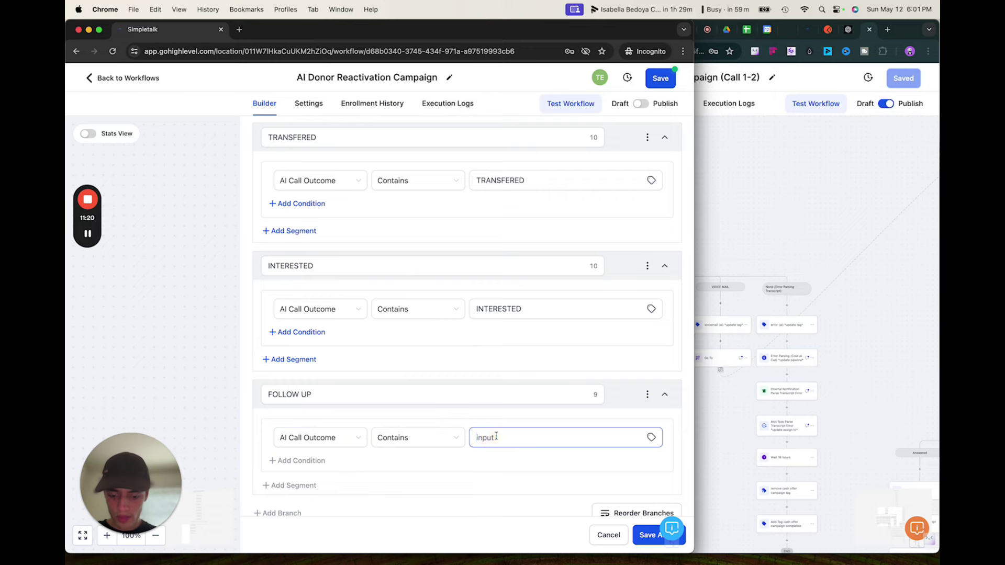
pyautogui.write('LOWUP')
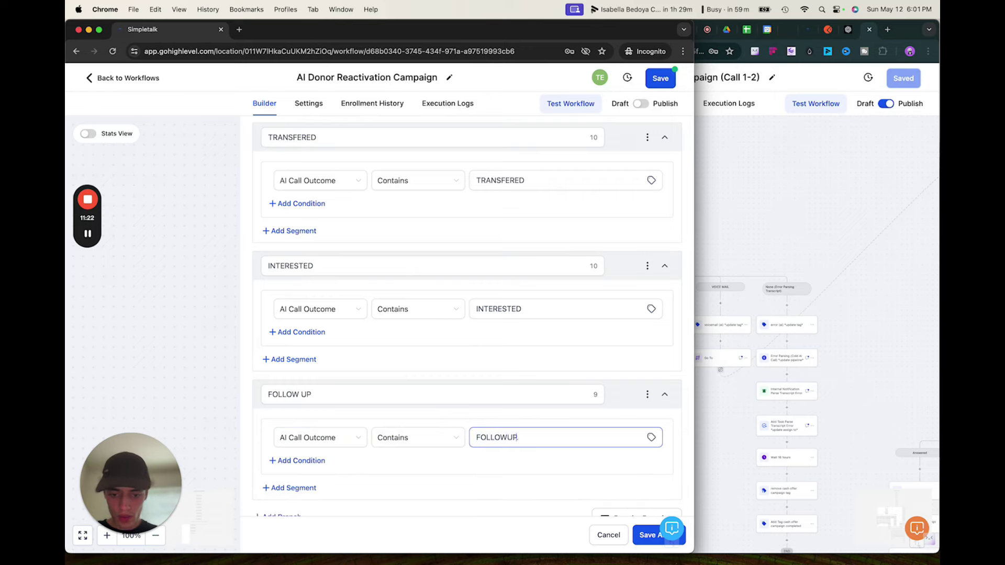
pyautogui.click(506, 438)
pyautogui.click(536, 438)
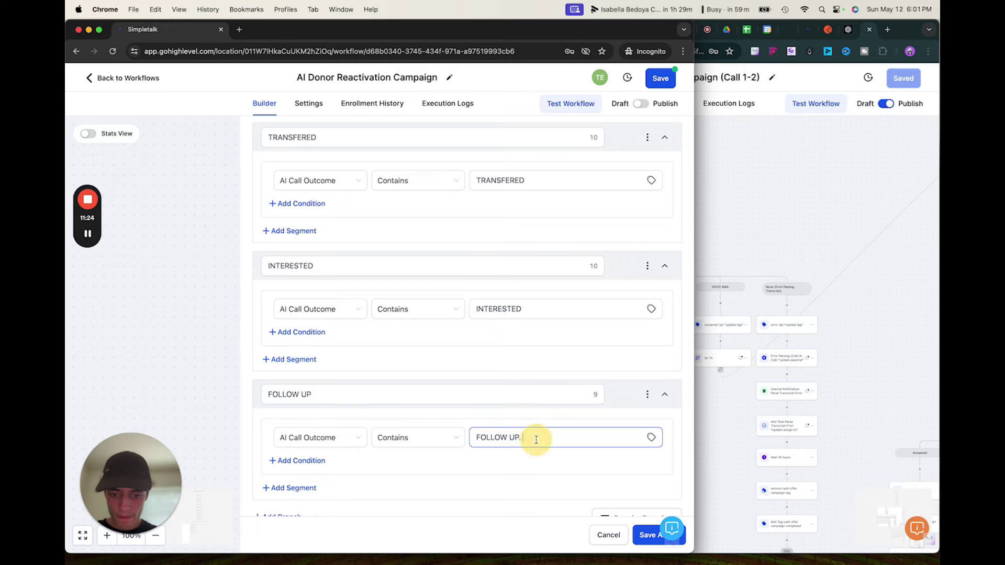
pyautogui.scroll(-2, 419, 460)
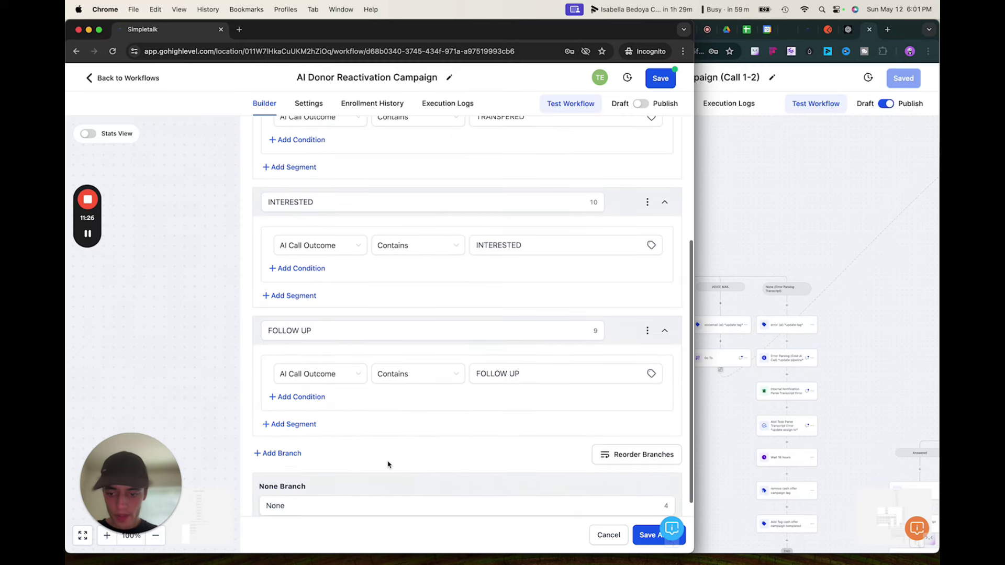
# Add another outcome branch and name it BAD CONTACT.
pyautogui.click(277, 453)
pyautogui.scroll(-1, 382, 443)
pyautogui.doubleClick(281, 409)
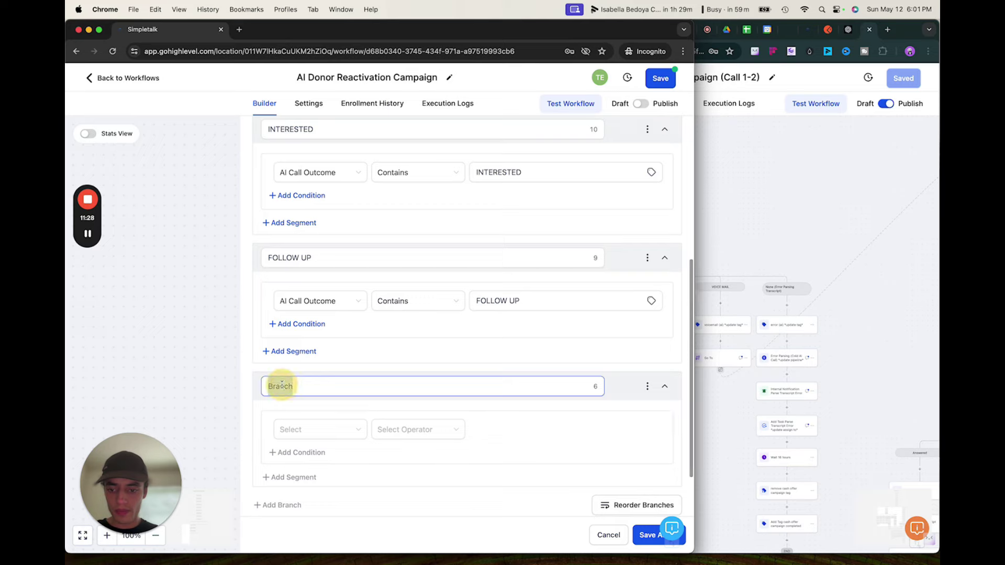
pyautogui.scroll(-1, 385, 376)
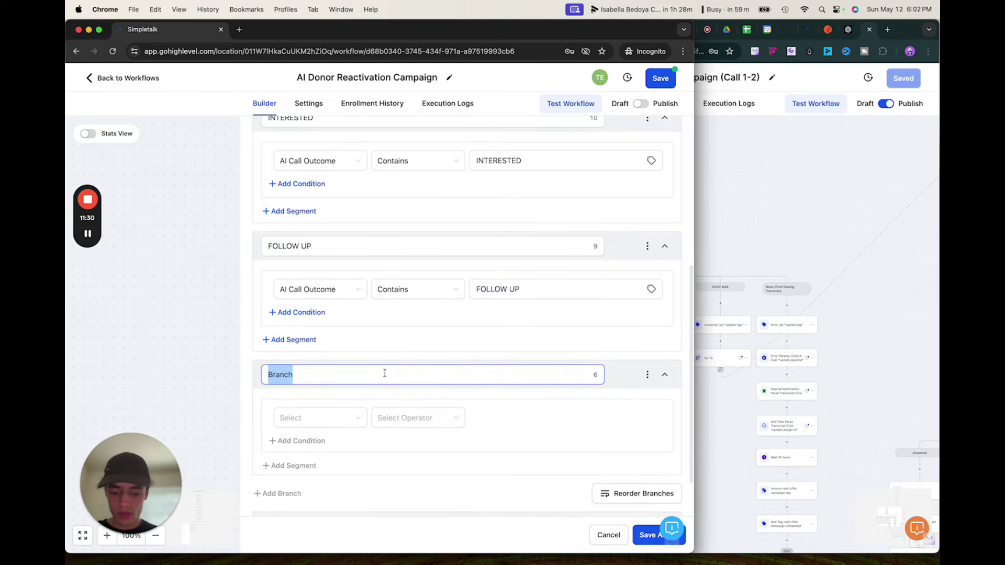
pyautogui.write('W')
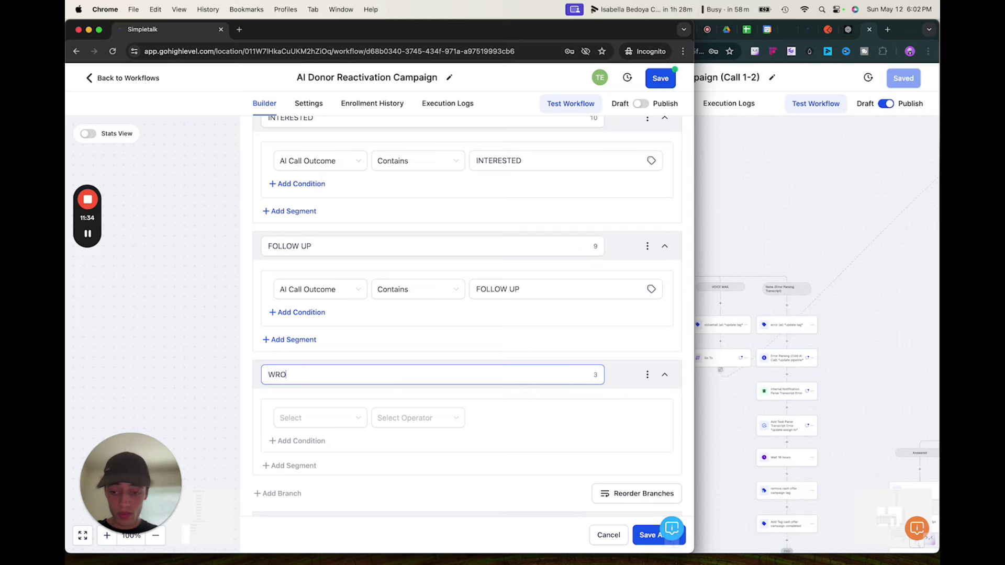
pyautogui.write('RO')
pyautogui.press('BackSpace')
pyautogui.press('BackSpace')
pyautogui.press('BackSpace')
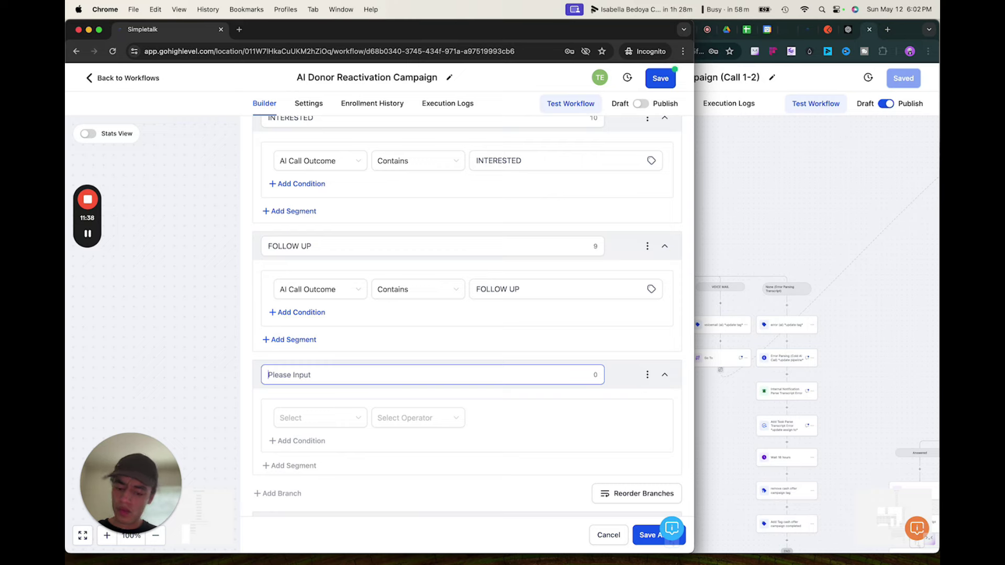
pyautogui.write('BAD C')
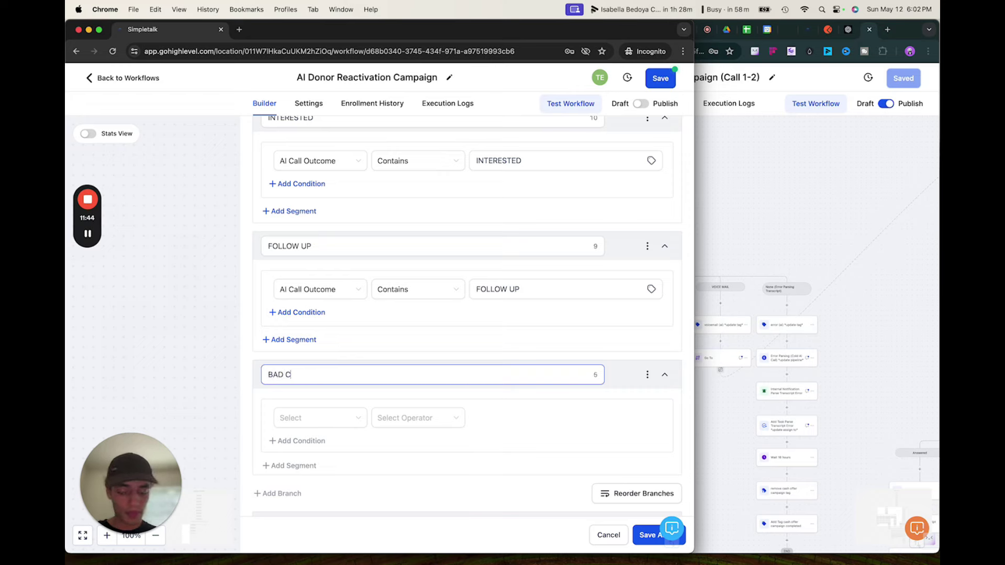
pyautogui.press('BackSpace')
pyautogui.write('B')
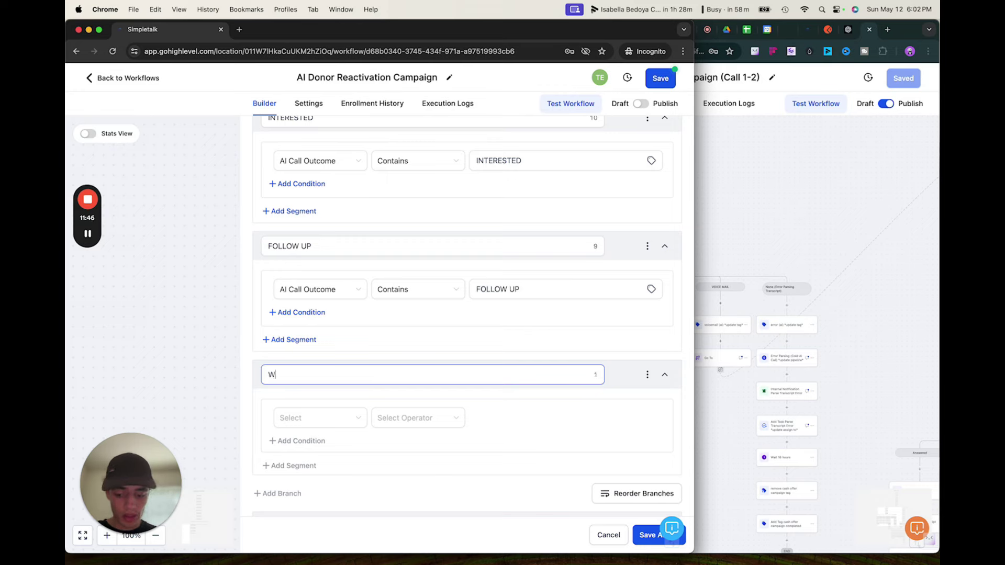
pyautogui.press('BackSpace')
pyautogui.write('BAD CON')
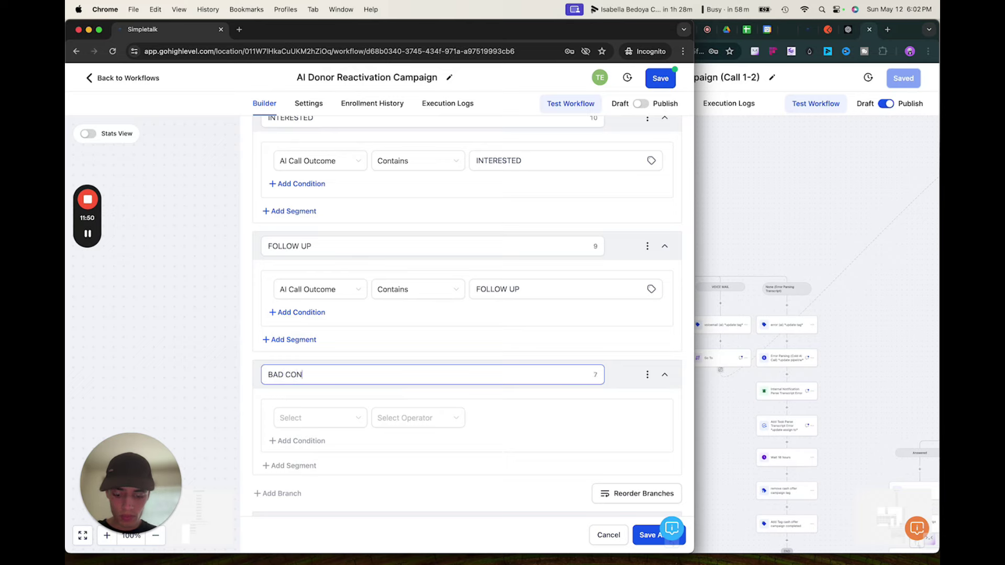
pyautogui.write('TACT')
pyautogui.click(398, 396)
# Rename that new branch to NOT INTERESTED.
pyautogui.click(324, 416)
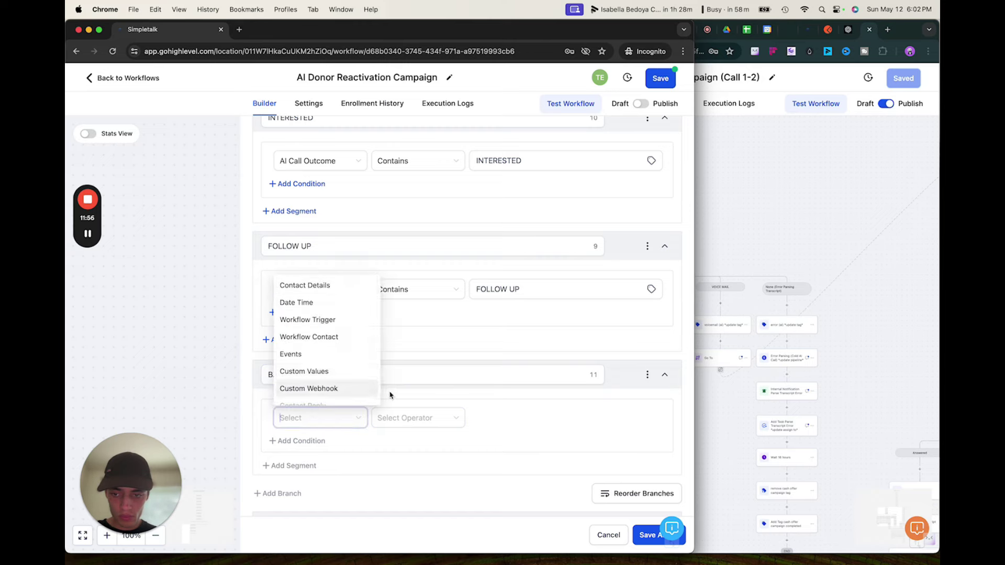
pyautogui.click(305, 286)
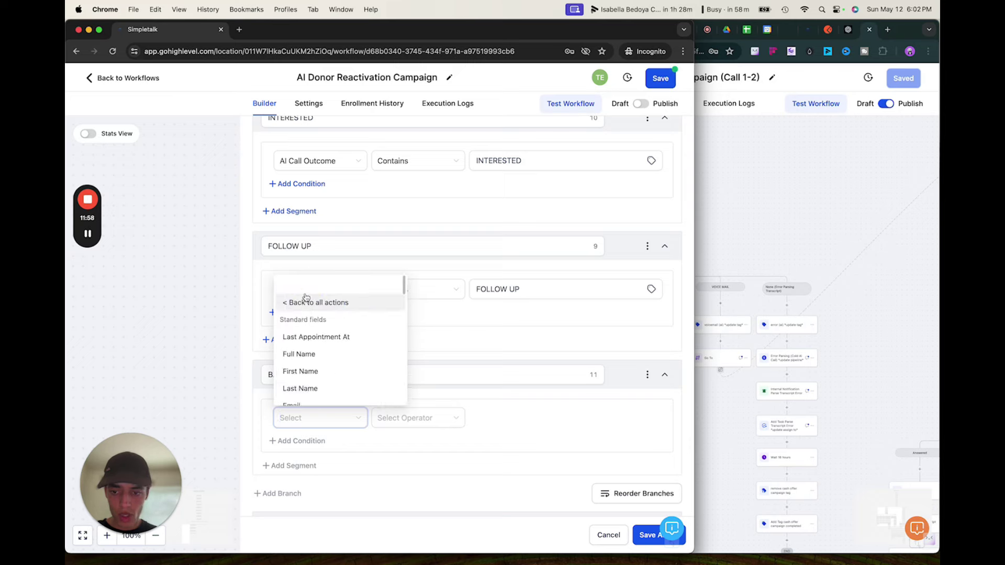
pyautogui.click(306, 287)
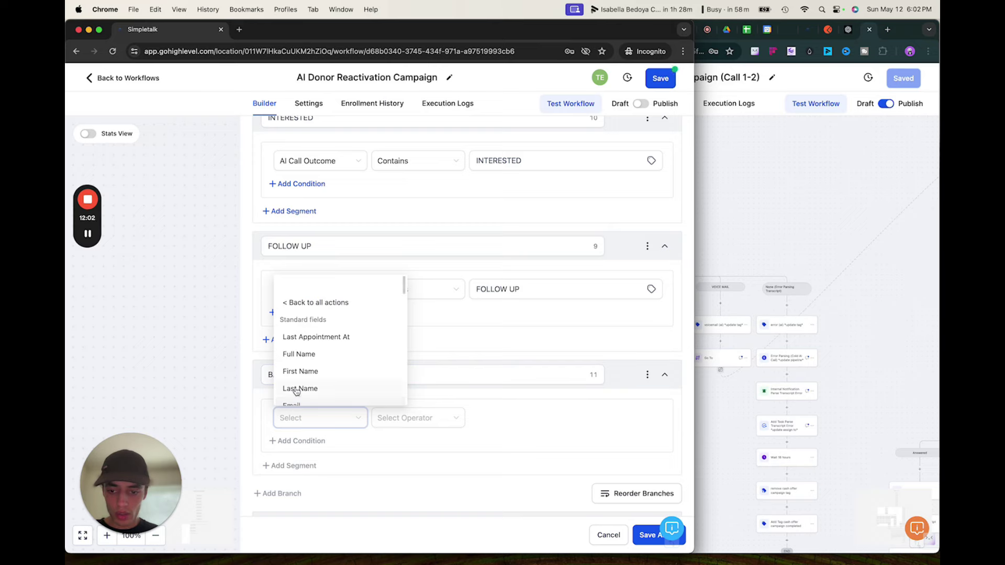
pyautogui.click(290, 304)
pyautogui.tripleClick(314, 372)
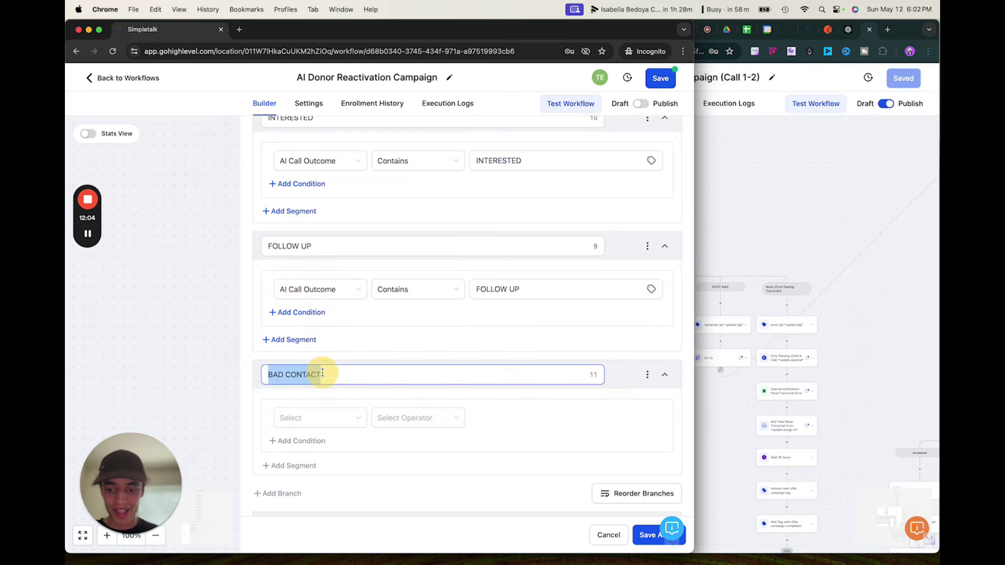
pyautogui.write('NOT INTERESTED')
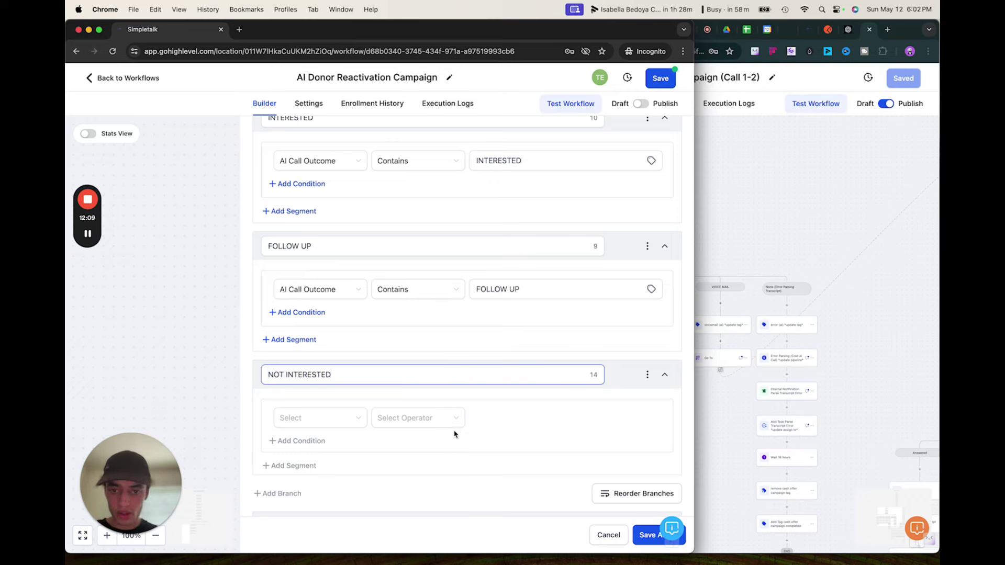
pyautogui.click(454, 434)
# Switch the INTERESTED branch to an exact match and re-enter INTERESTED as its value.
pyautogui.scroll(2, 418, 314)
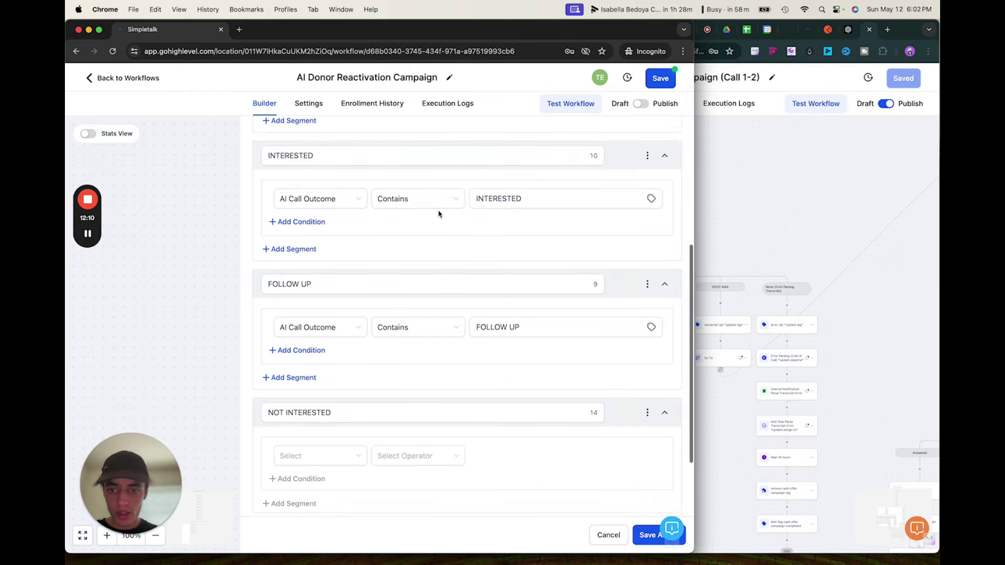
pyautogui.click(404, 213)
pyautogui.click(382, 235)
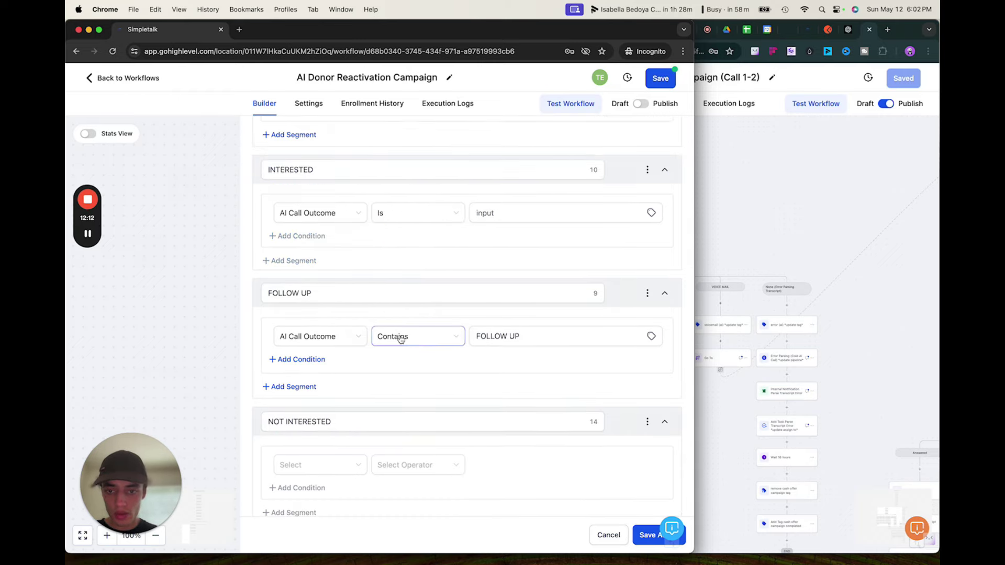
pyautogui.scroll(-1, 404, 327)
pyautogui.click(482, 212)
pyautogui.write('INTERESTED')
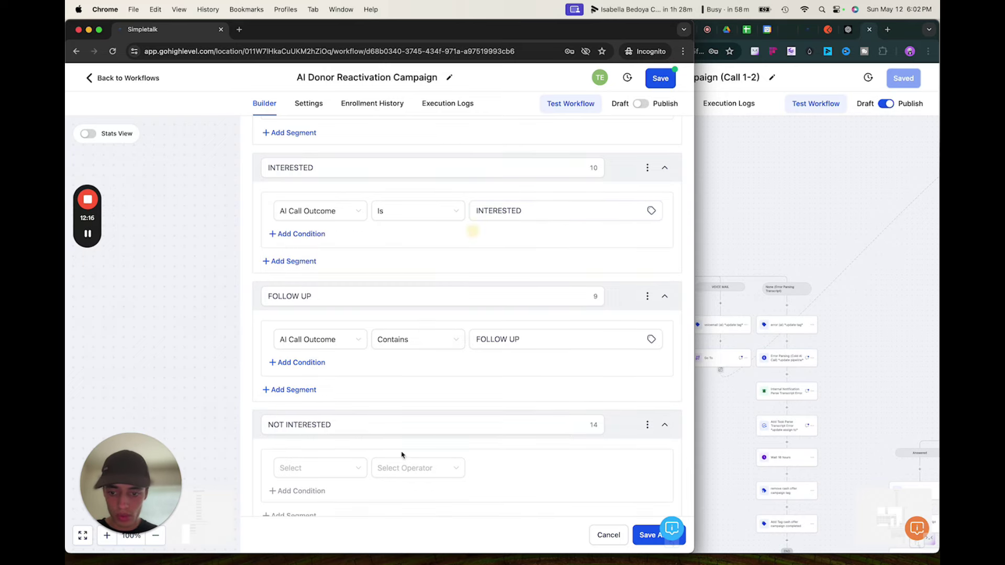
# Set the NOT INTERESTED branch's condition field to AI Call Outcome.
pyautogui.scroll(-1, 400, 464)
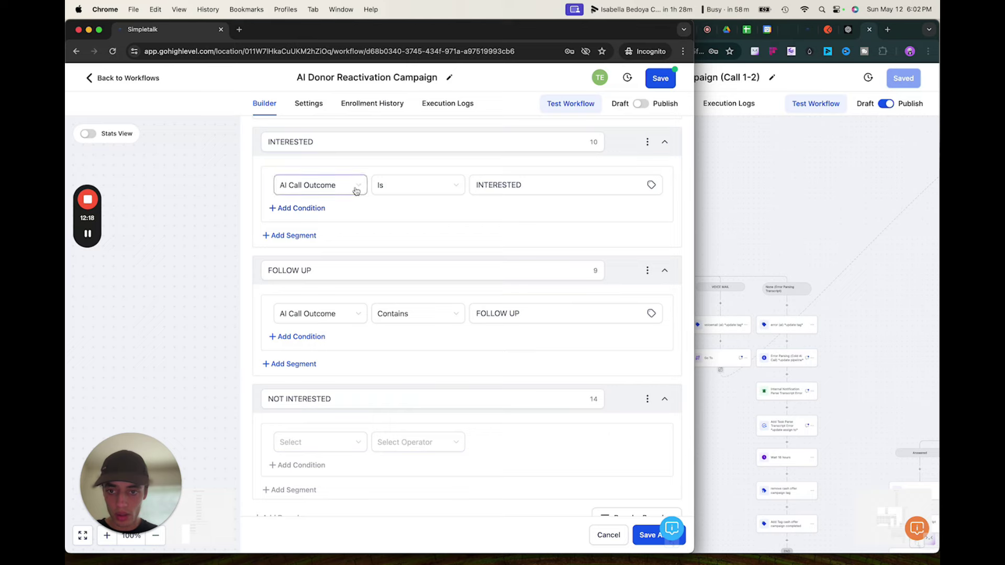
pyautogui.click(302, 442)
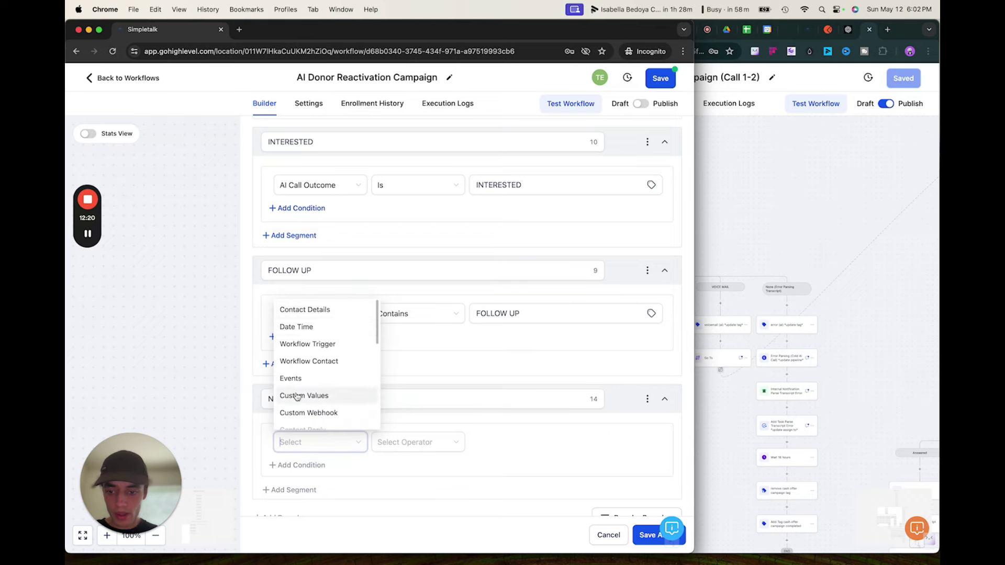
pyautogui.click(309, 314)
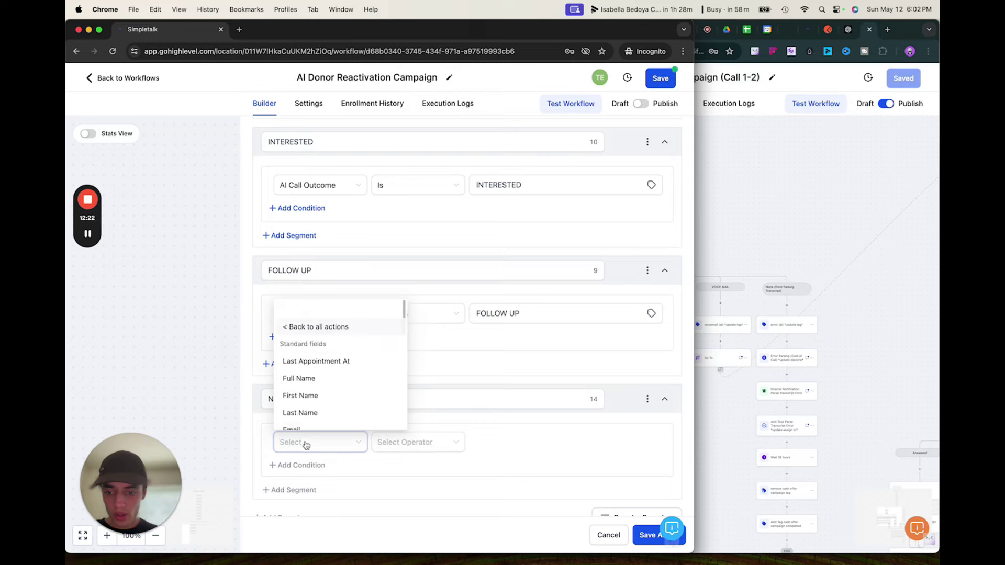
pyautogui.click(307, 444)
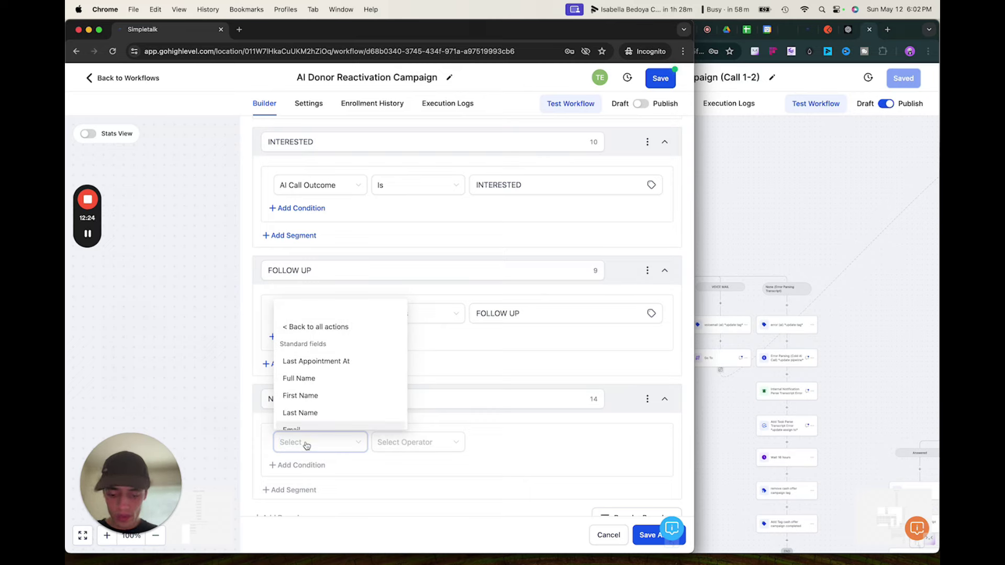
pyautogui.write('call out')
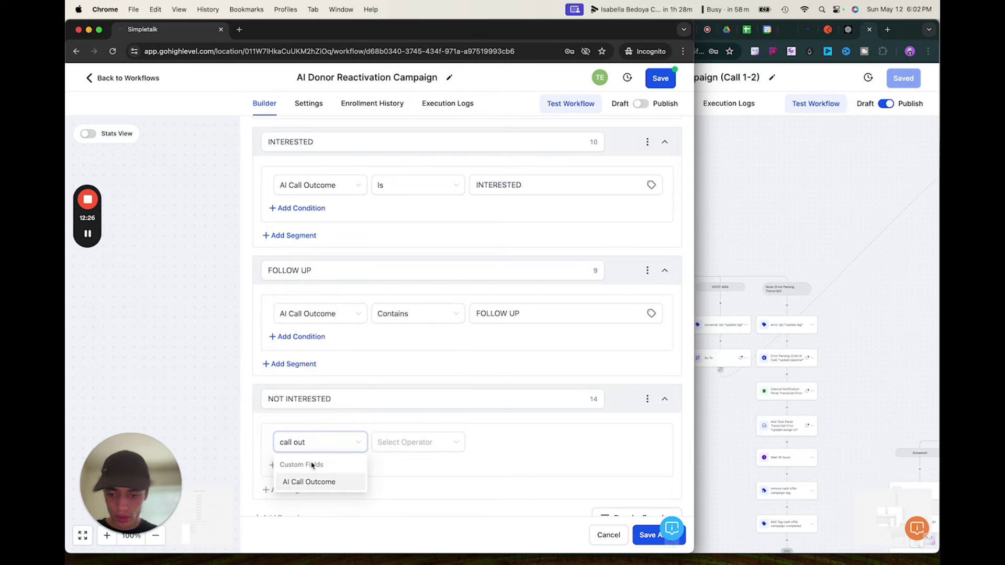
pyautogui.click(310, 482)
# Make it match Contains NOT INTERESTED, then add another empty branch.
pyautogui.click(414, 443)
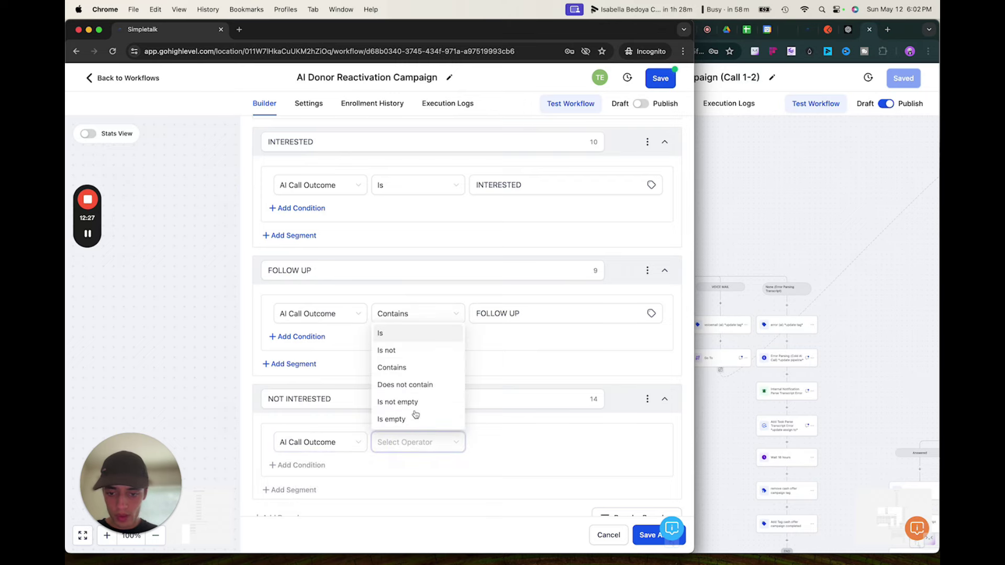
pyautogui.click(392, 373)
pyautogui.click(511, 442)
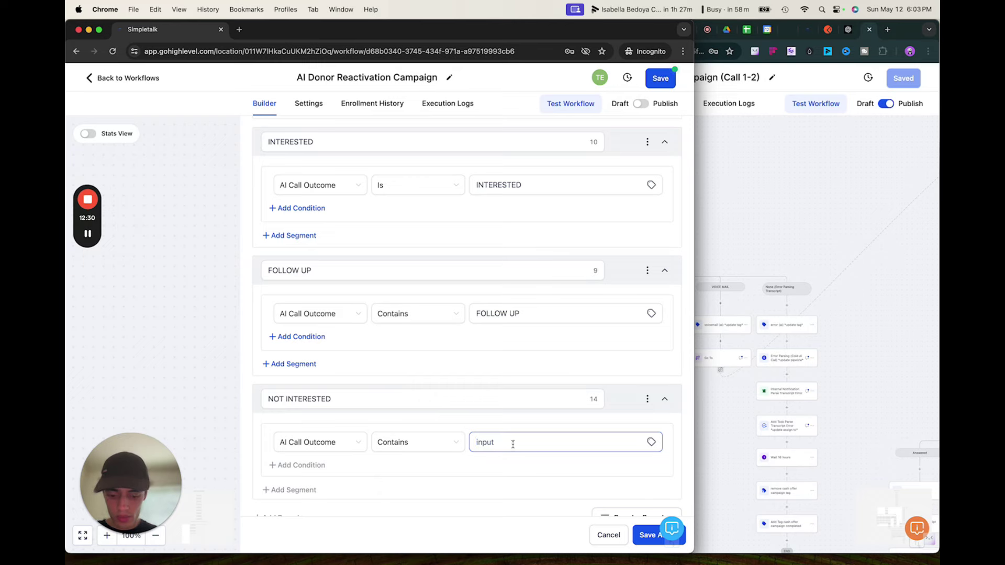
pyautogui.write('NOT INTERESTED')
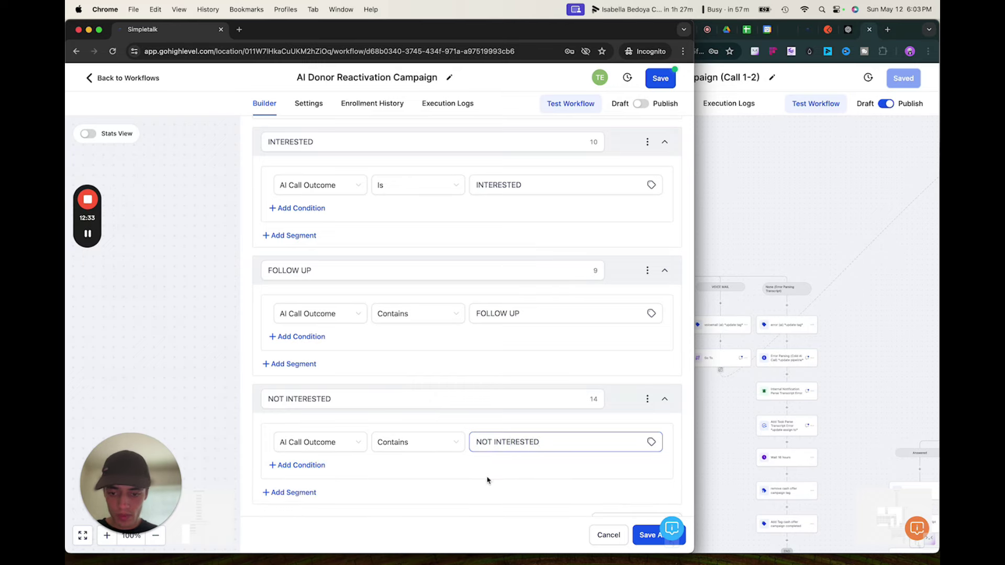
pyautogui.click(488, 480)
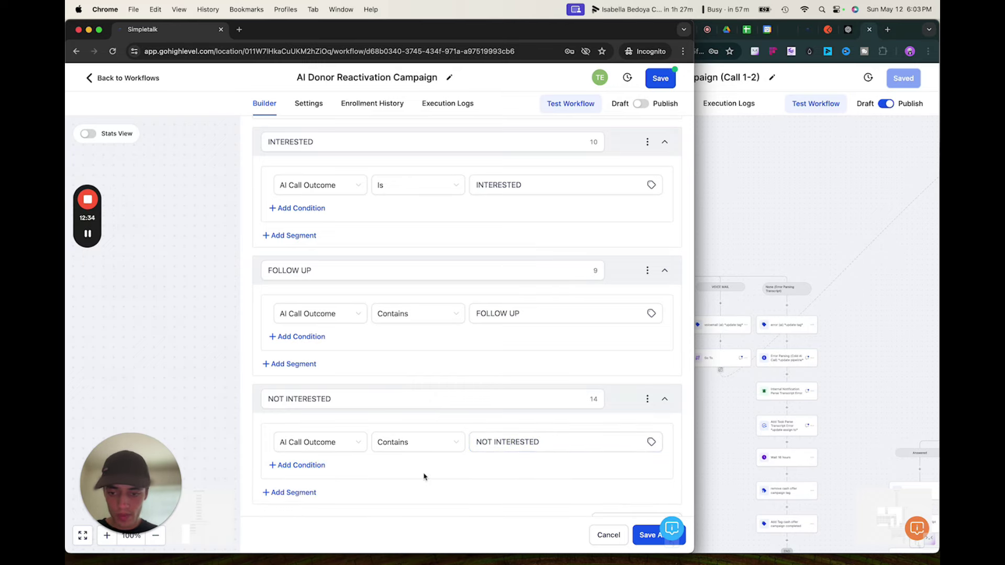
pyautogui.scroll(-3, 419, 473)
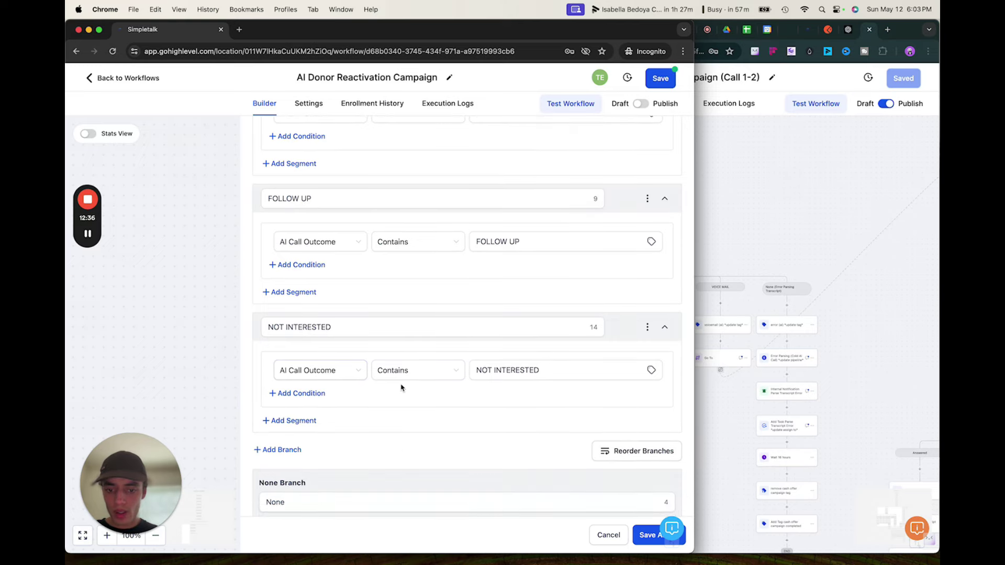
pyautogui.click(290, 450)
# Name the new branch BAD CONTACT.
pyautogui.scroll(-1, 366, 424)
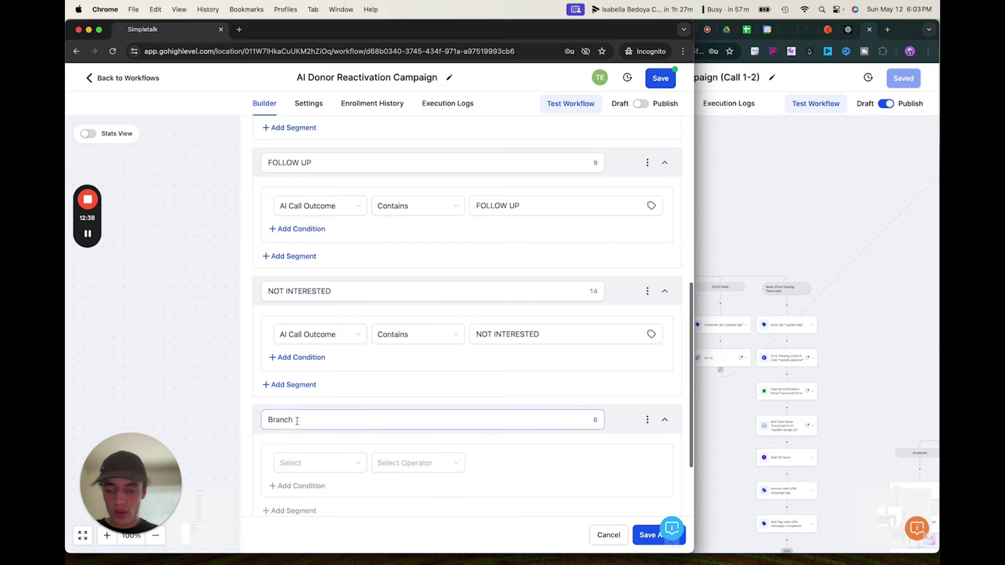
pyautogui.doubleClick(297, 419)
pyautogui.write('BAD CONTACT')
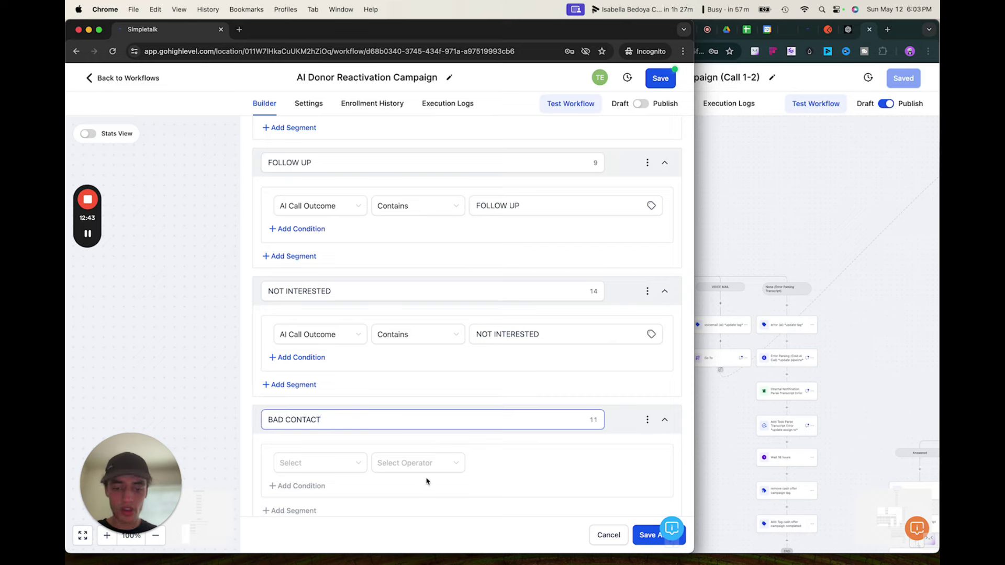
pyautogui.click(506, 465)
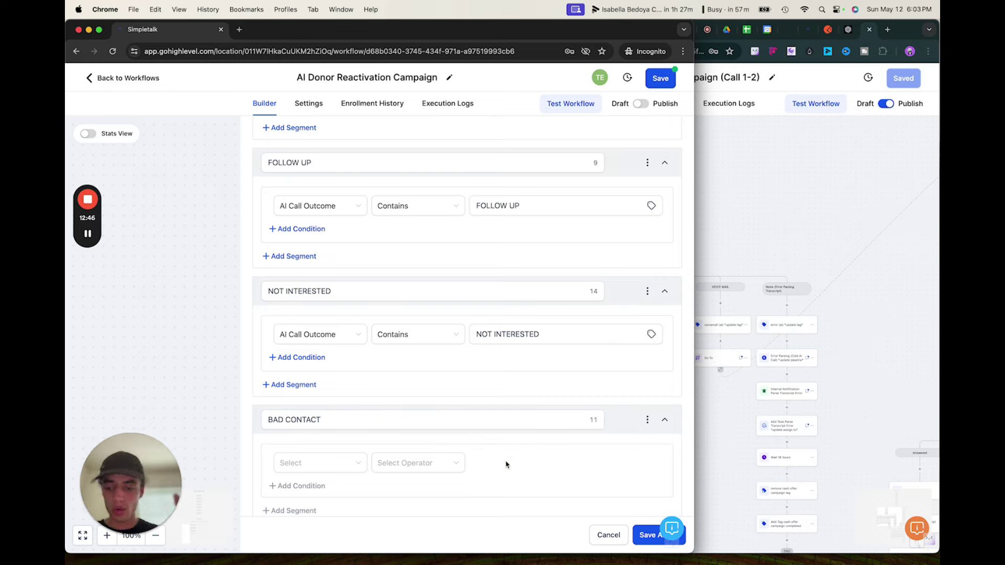
# Set the BAD CONTACT branch's condition field to AI Call Outcome.
pyautogui.scroll(-2, 486, 461)
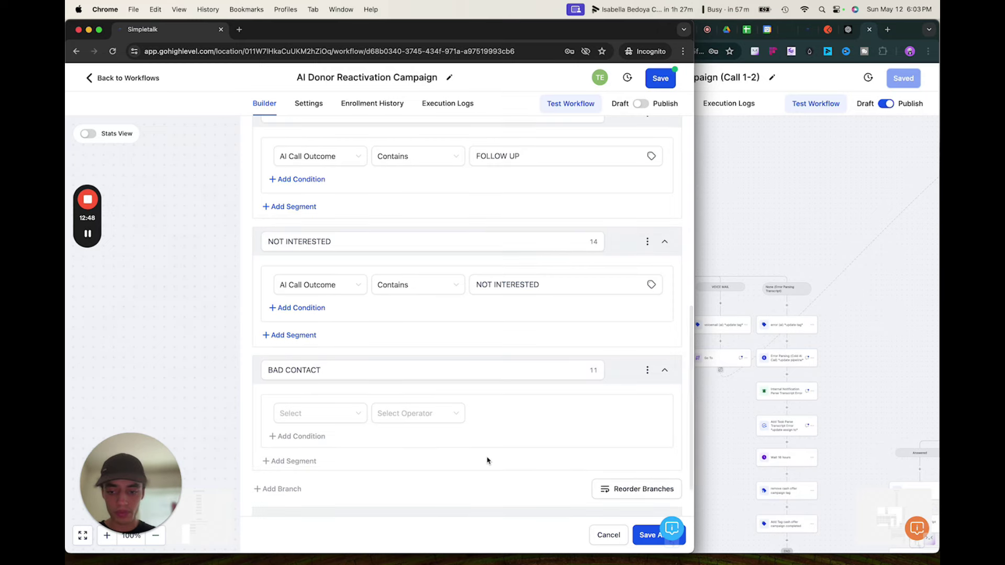
pyautogui.click(324, 416)
pyautogui.click(291, 281)
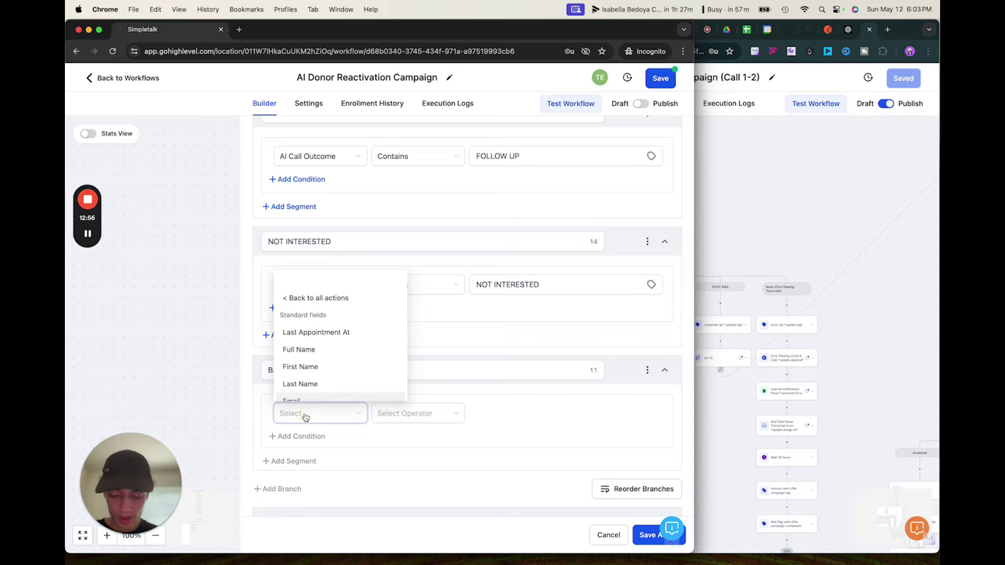
pyautogui.write('B')
pyautogui.press('BackSpace')
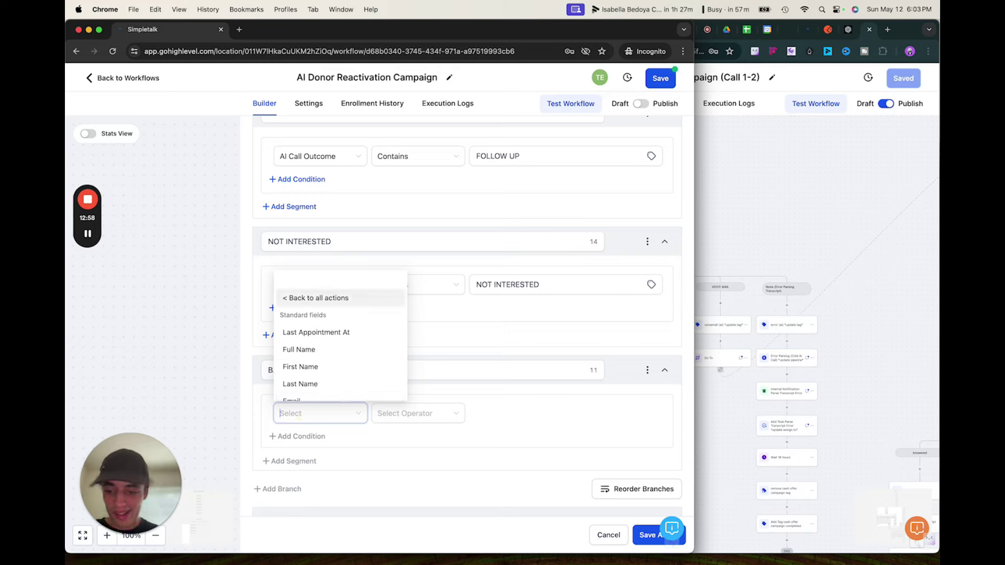
pyautogui.write('call out')
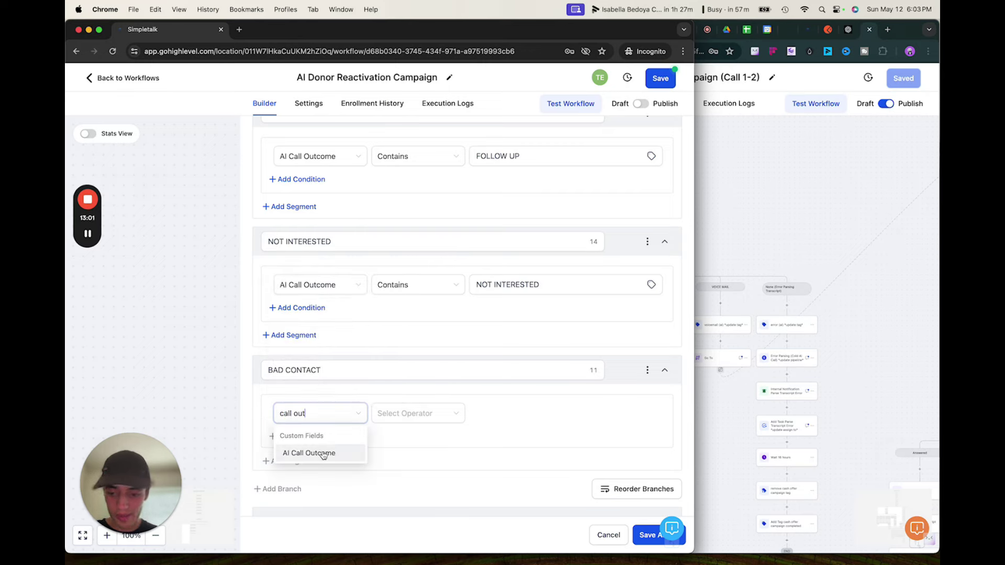
pyautogui.click(323, 454)
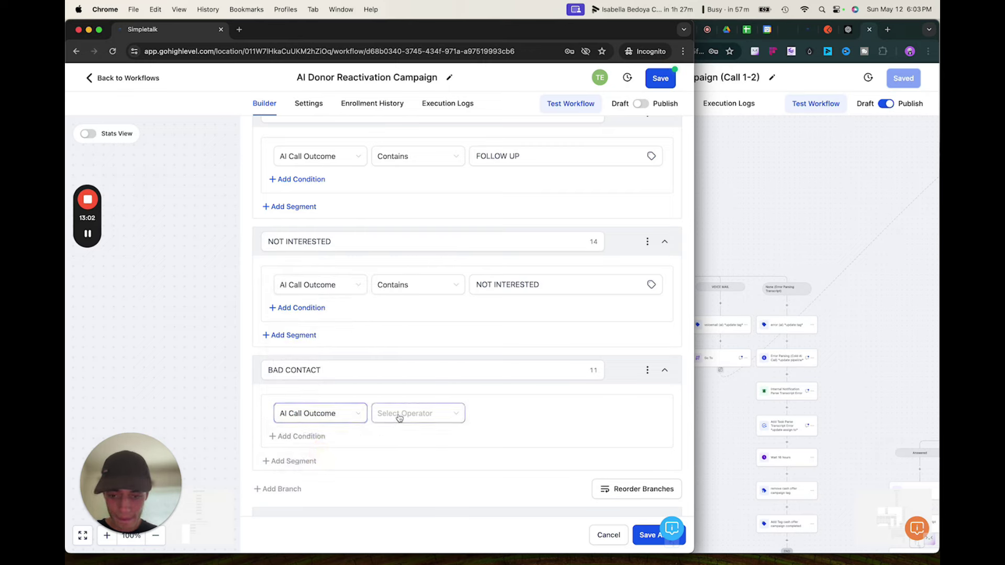
# Make the BAD CONTACT condition use Contains with the value BAD CONTACT.
pyautogui.click(397, 413)
pyautogui.click(397, 467)
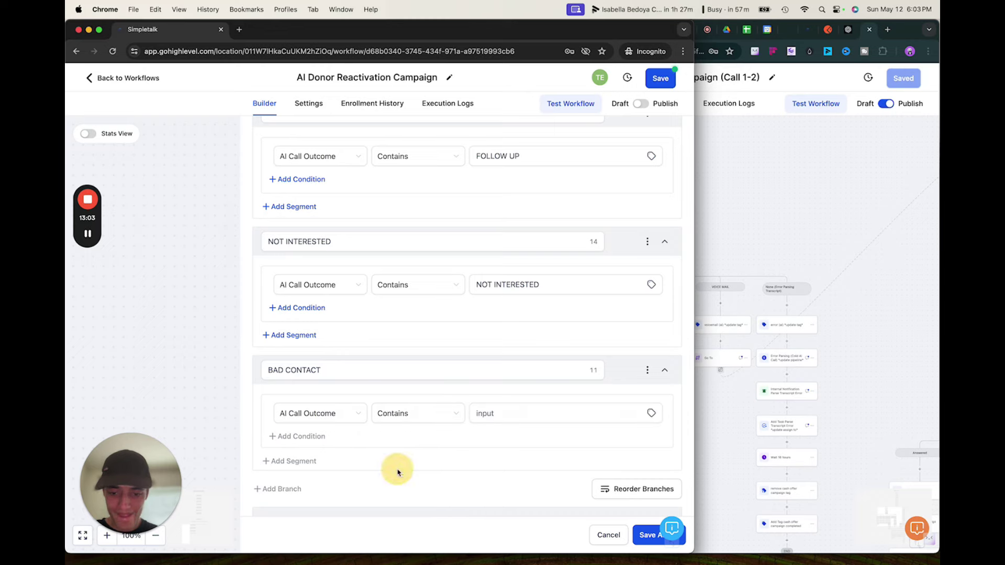
pyautogui.click(505, 412)
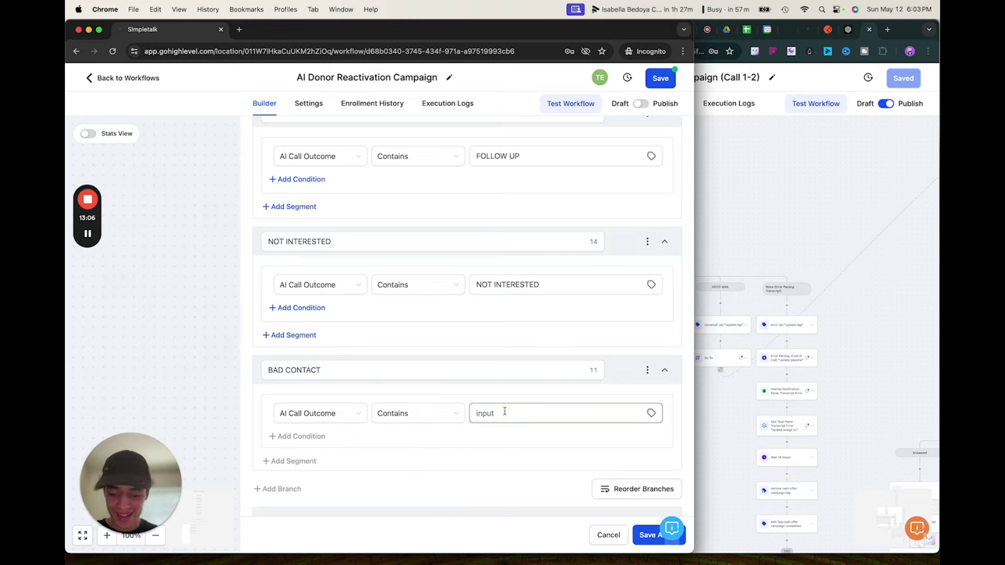
pyautogui.write('BAD')
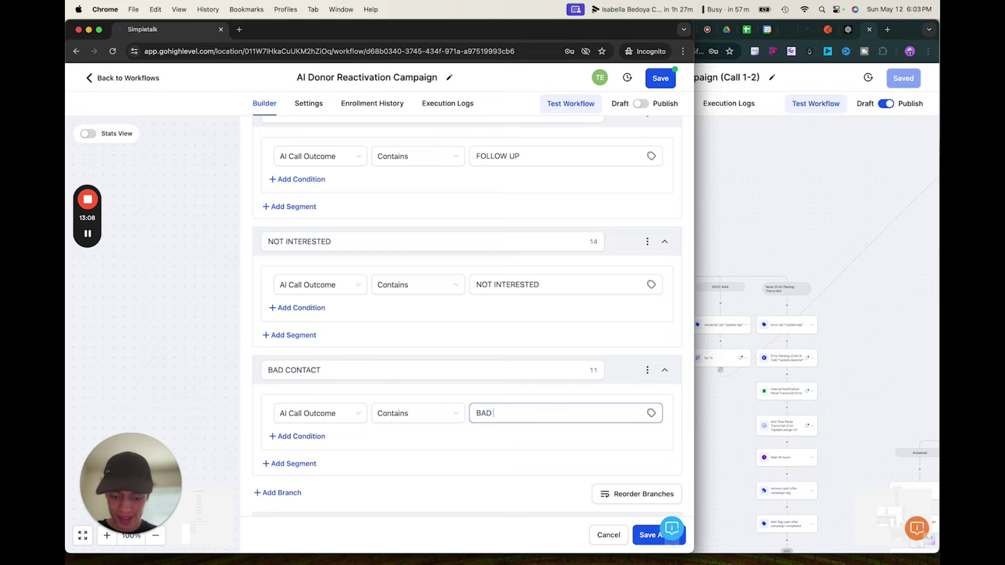
pyautogui.write(' CONTACT')
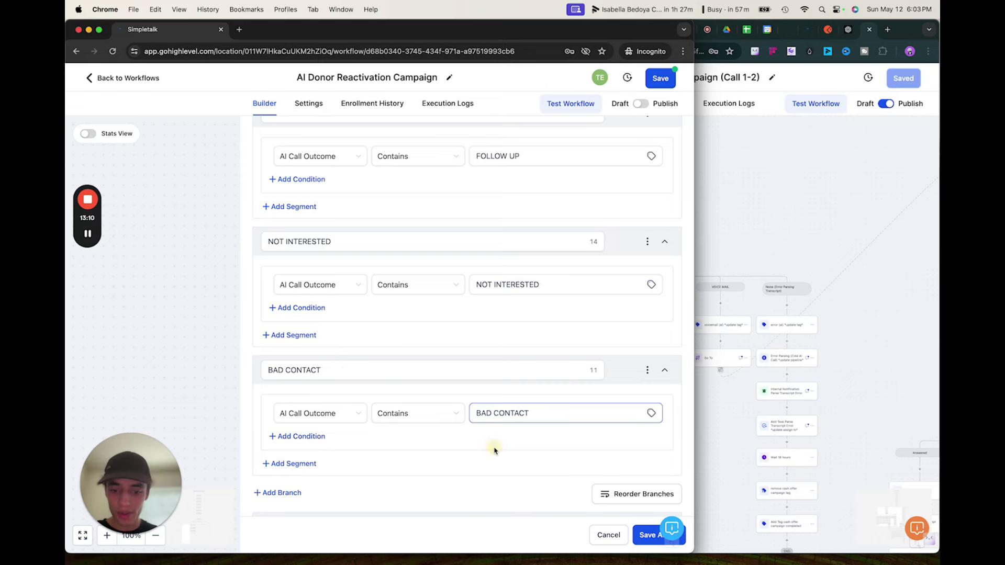
pyautogui.click(504, 444)
pyautogui.scroll(5, 506, 442)
pyautogui.scroll(-6, 506, 442)
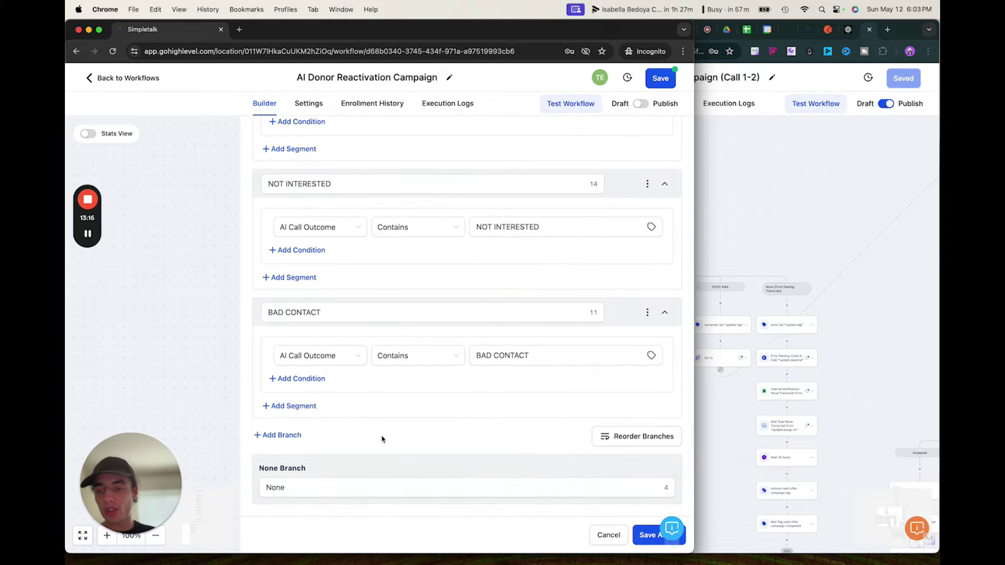
pyautogui.scroll(10, 383, 439)
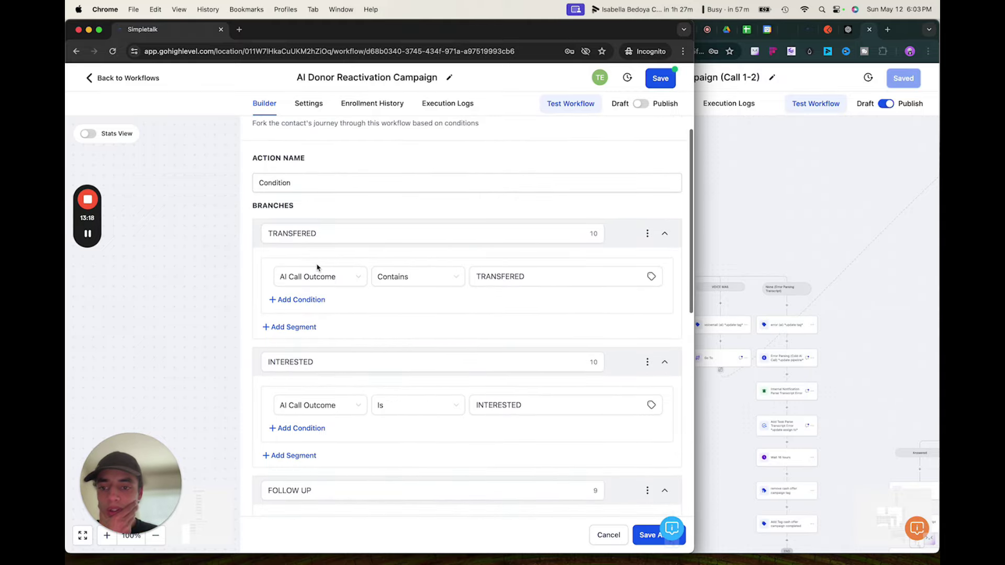
# Add another outcome branch and name it DNC.
pyautogui.scroll(-3, 317, 268)
pyautogui.scroll(-5, 338, 355)
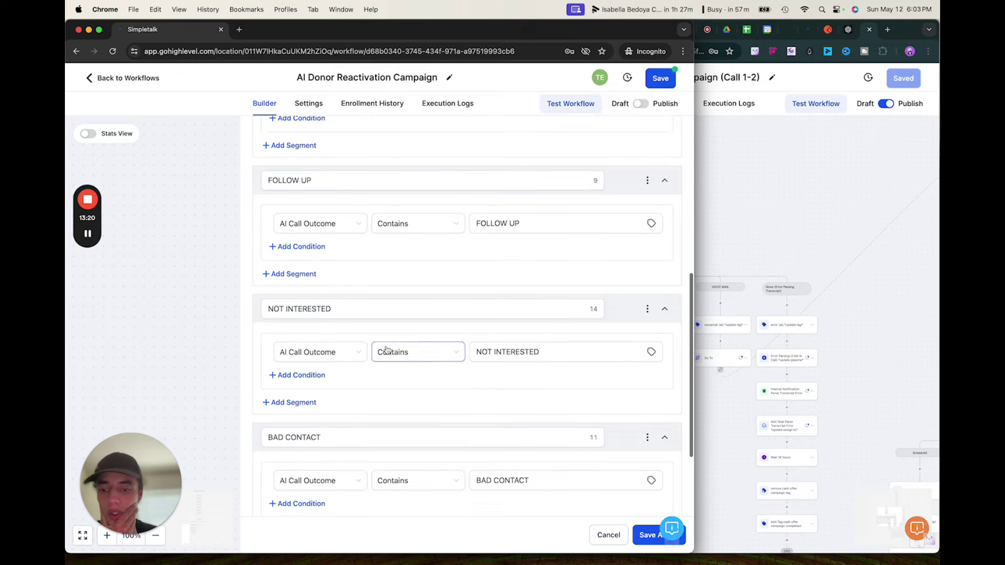
pyautogui.click(283, 432)
pyautogui.click(286, 435)
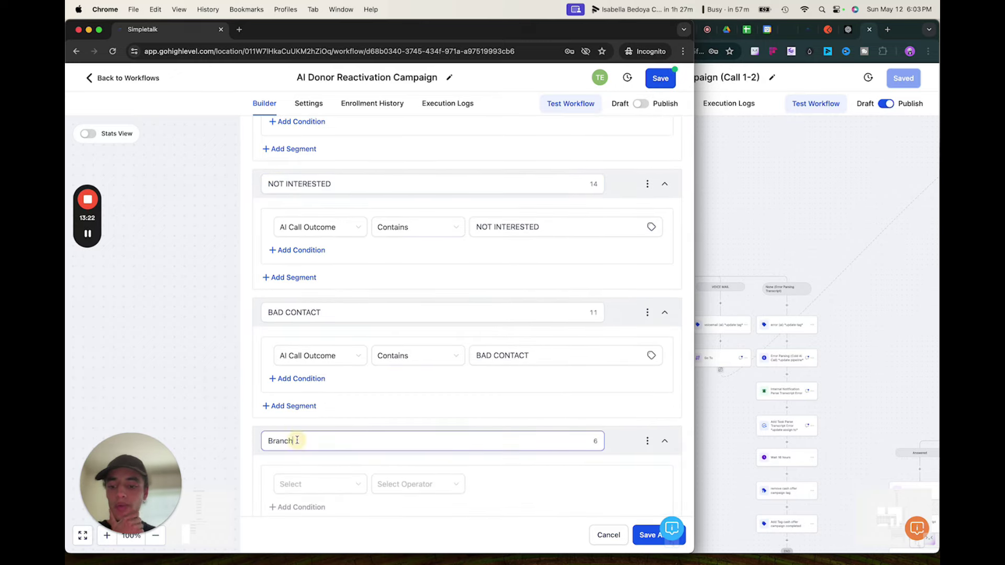
pyautogui.doubleClick(293, 441)
pyautogui.write('DNC')
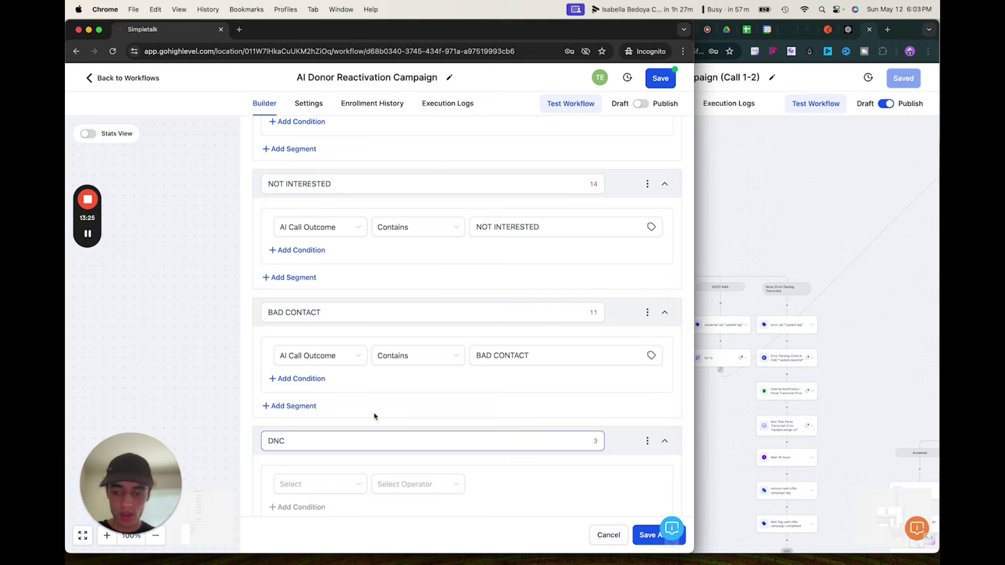
pyautogui.click(374, 416)
# Set the DNC branch's condition field to AI Call Outcome.
pyautogui.scroll(-2, 366, 419)
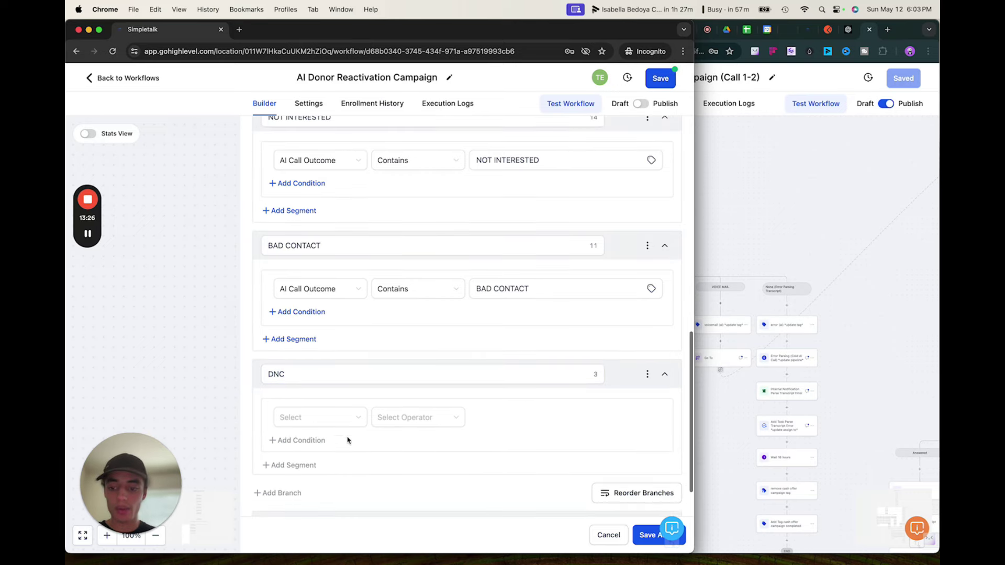
pyautogui.click(324, 422)
pyautogui.write('ai cal')
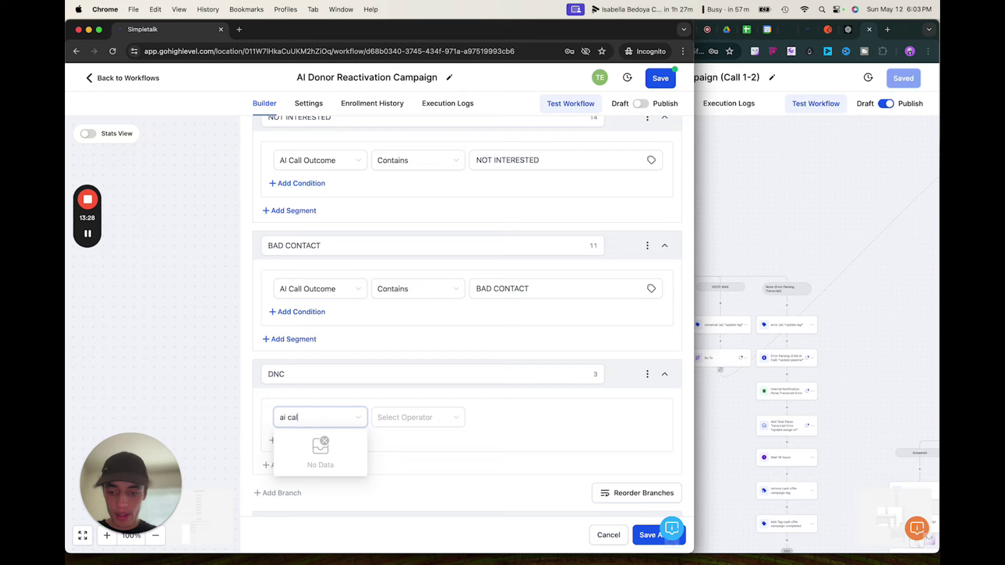
pyautogui.press('BackSpace')
pyautogui.press('BackSpace')
pyautogui.press('BackSpace')
pyautogui.press('BackSpace')
pyautogui.press('BackSpace')
pyautogui.press('BackSpace')
pyautogui.write('call ')
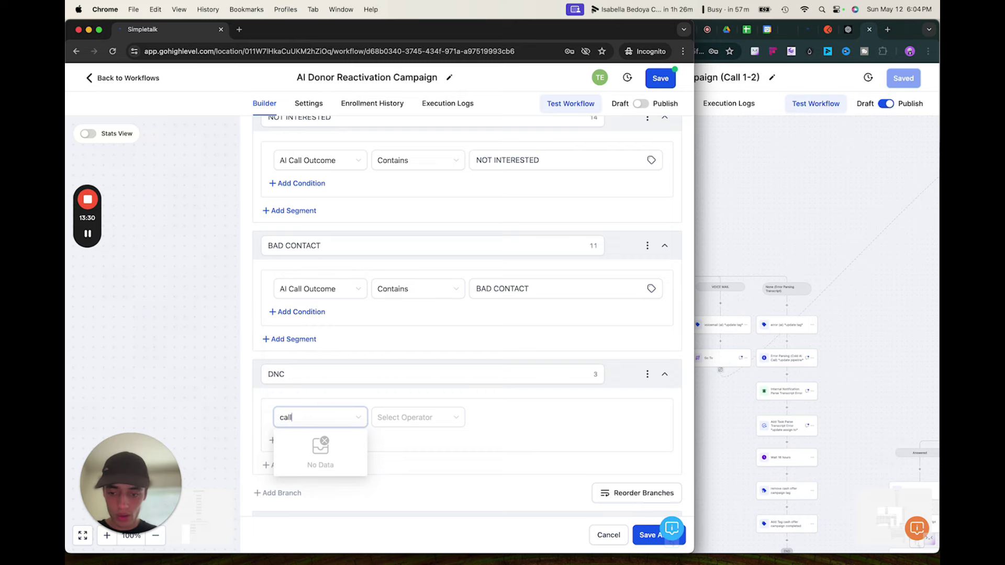
pyautogui.write('out')
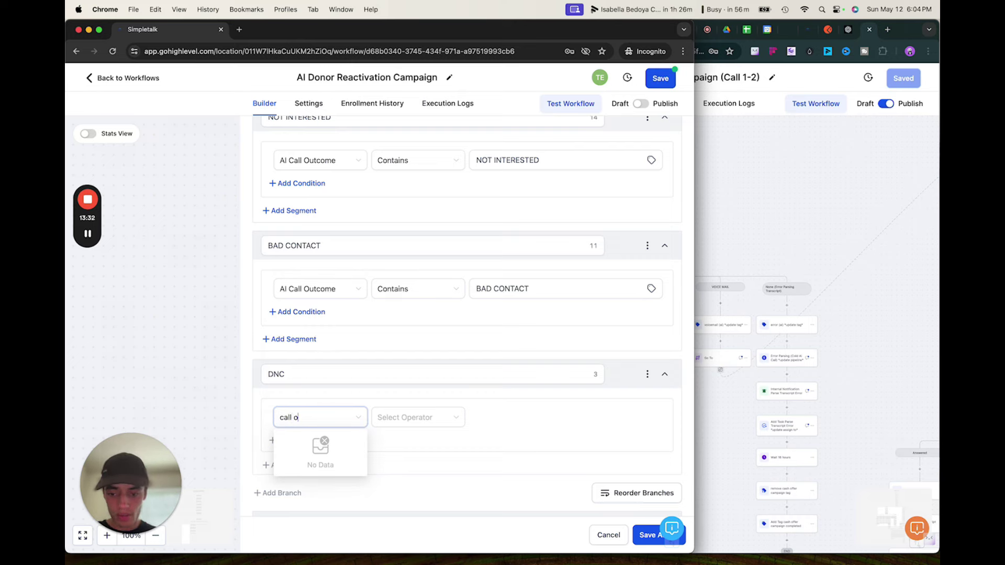
pyautogui.press('BackSpace')
pyautogui.click(331, 285)
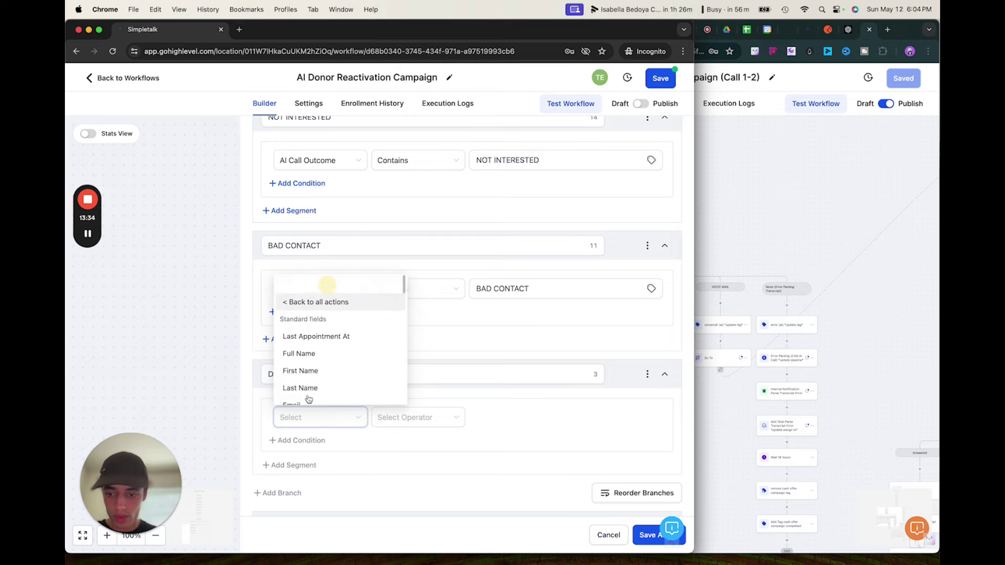
pyautogui.write('call')
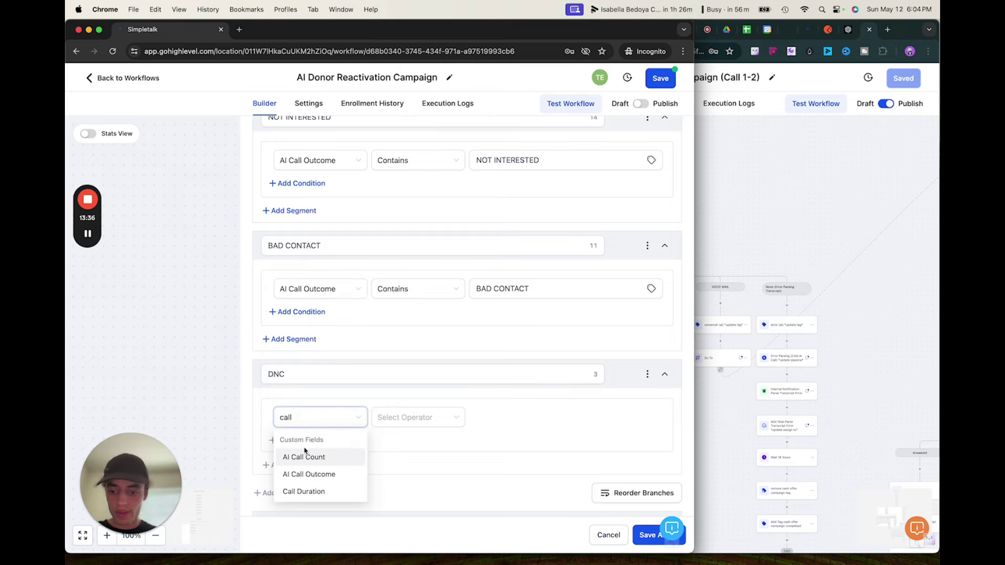
pyautogui.click(309, 475)
# Make the DNC condition use Contains with the value DNC.
pyautogui.click(401, 418)
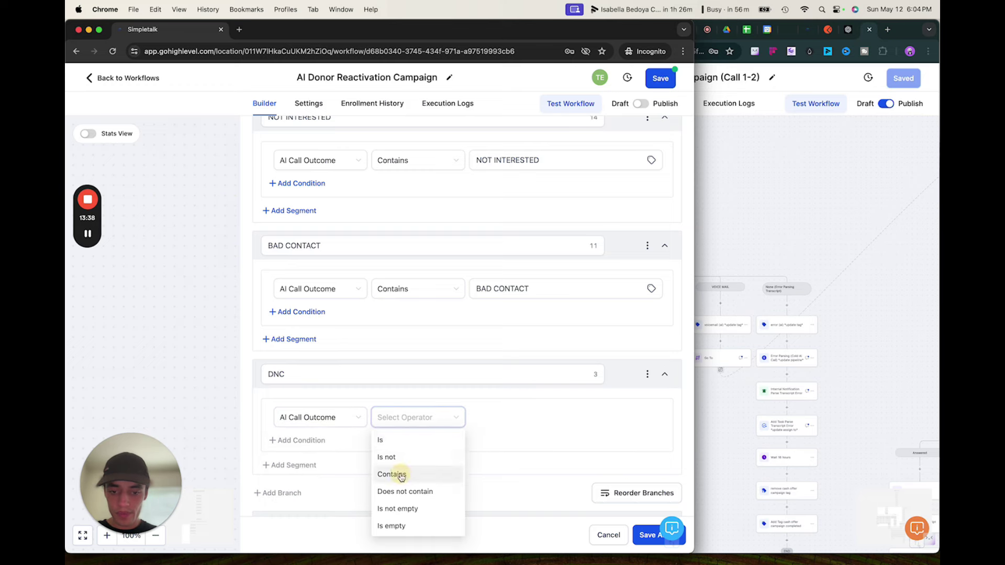
pyautogui.click(400, 474)
pyautogui.click(498, 417)
pyautogui.write('D')
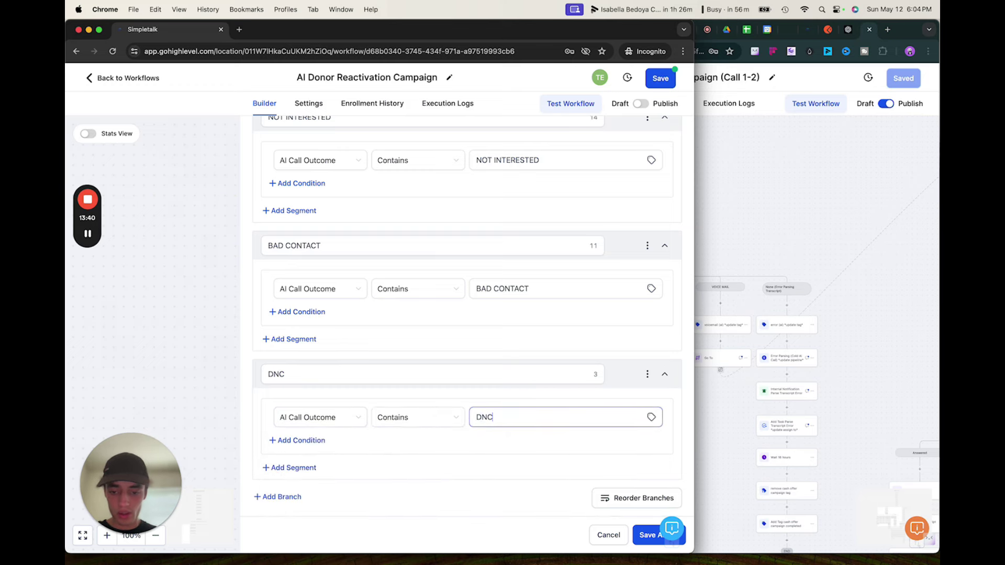
pyautogui.write('NC')
pyautogui.click(511, 445)
pyautogui.scroll(-2, 473, 480)
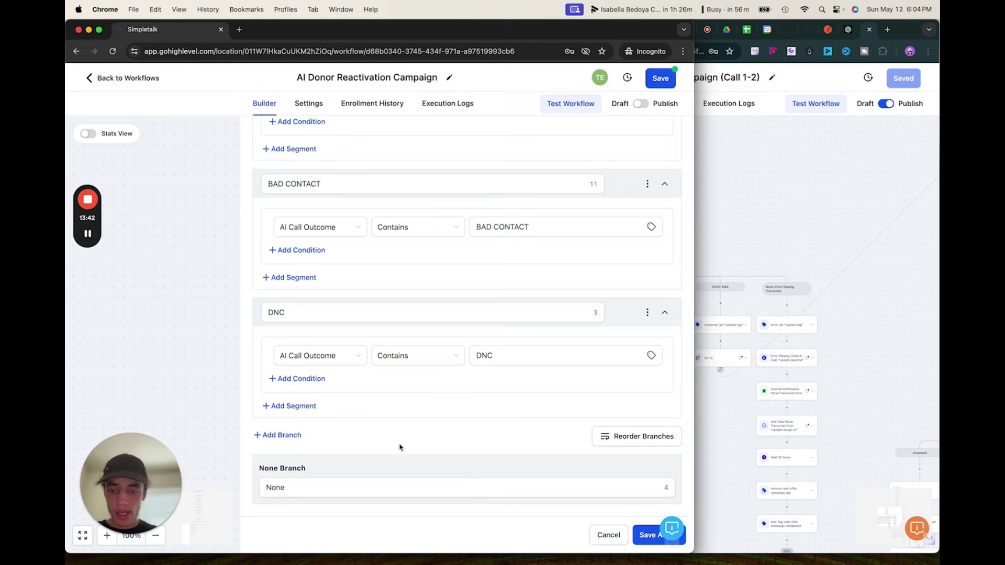
# Add a new branch below DNC and name it VOICE MAIL.
pyautogui.click(285, 437)
pyautogui.scroll(-3, 381, 422)
pyautogui.click(281, 331)
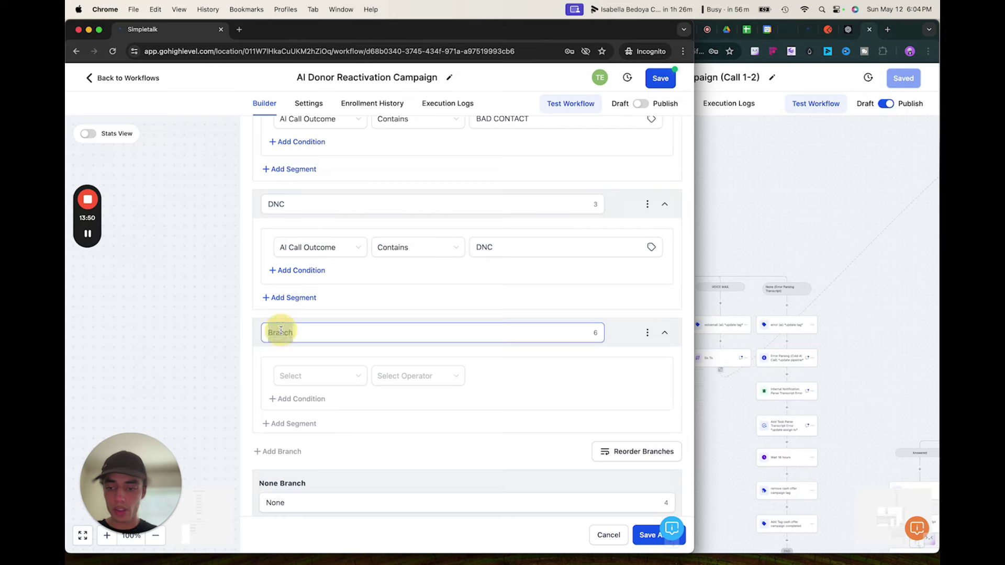
pyautogui.write('VOICE MAIL')
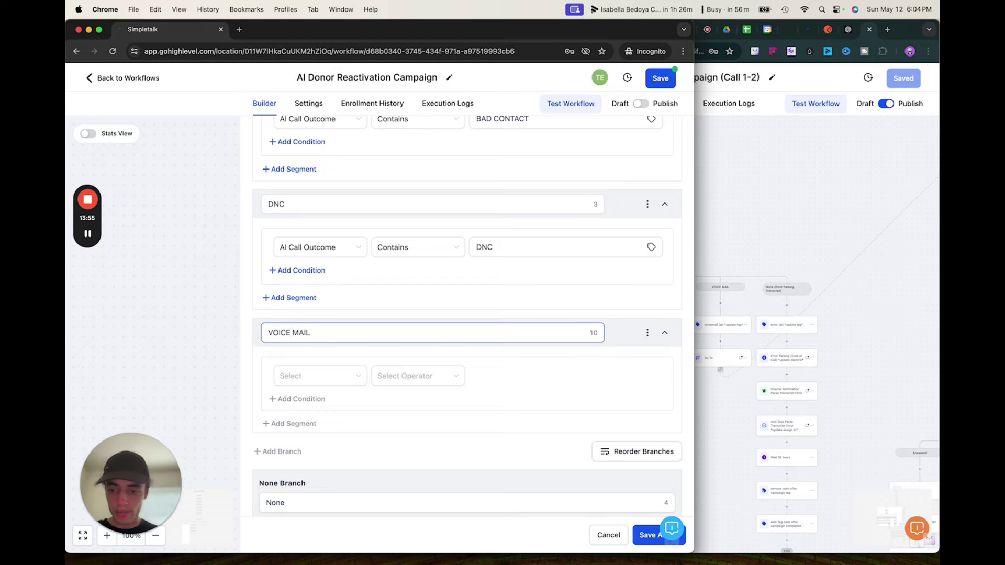
# Set the VOICE MAIL branch's condition field to AI Call Outcome.
pyautogui.click(305, 376)
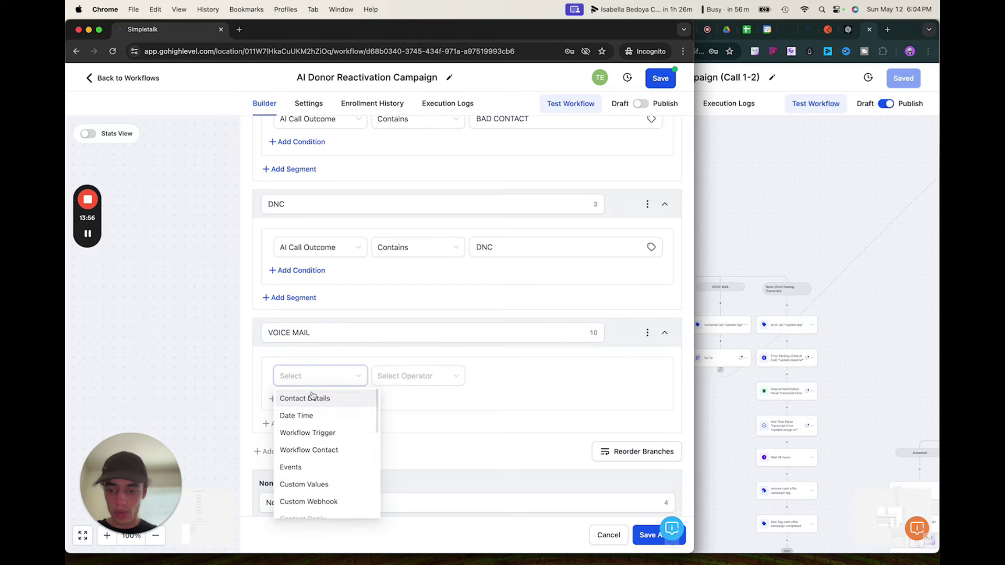
pyautogui.click(328, 399)
pyautogui.click(318, 376)
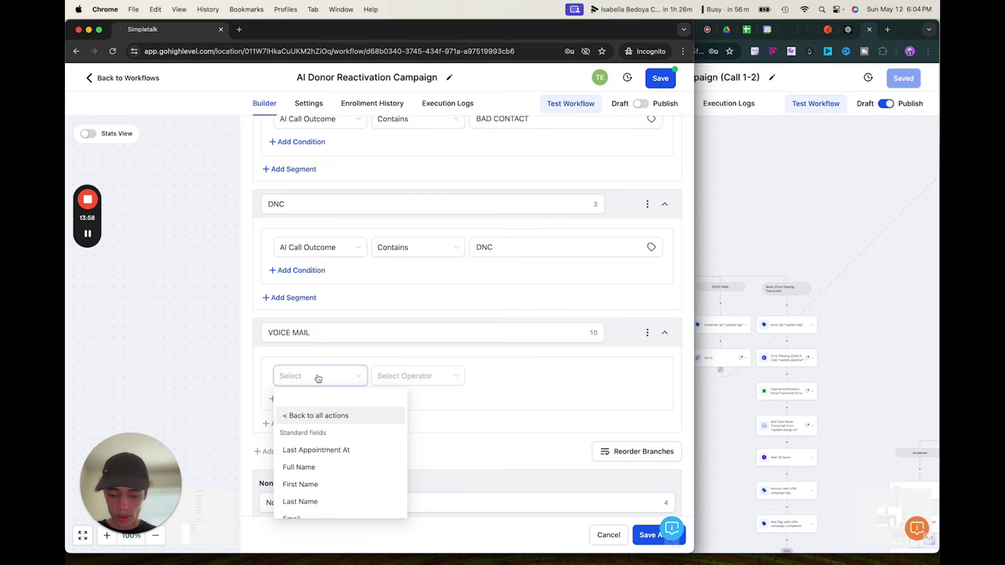
pyautogui.write('voic')
pyautogui.press('BackSpace')
pyautogui.press('BackSpace')
pyautogui.press('BackSpace')
pyautogui.press('BackSpace')
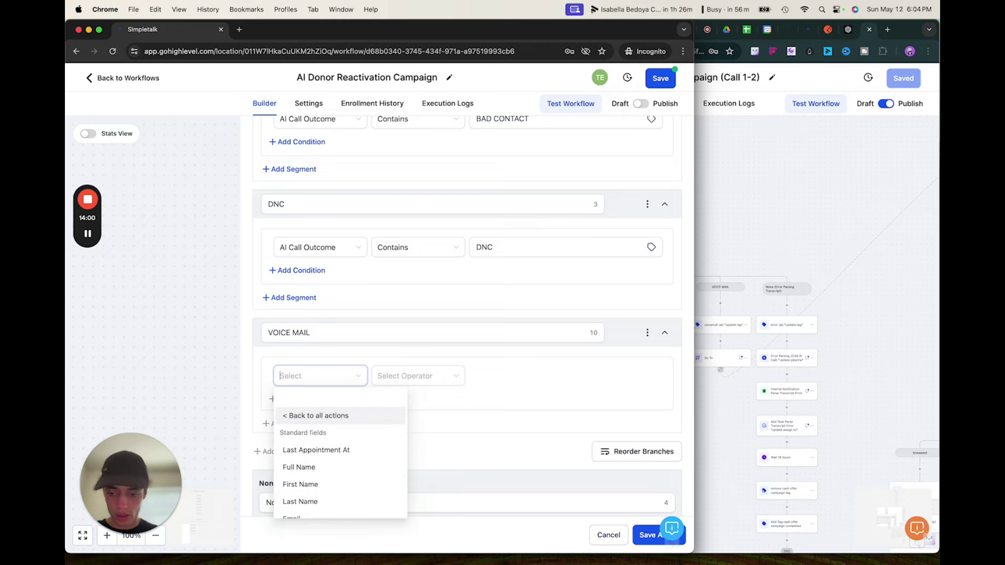
pyautogui.write('call o')
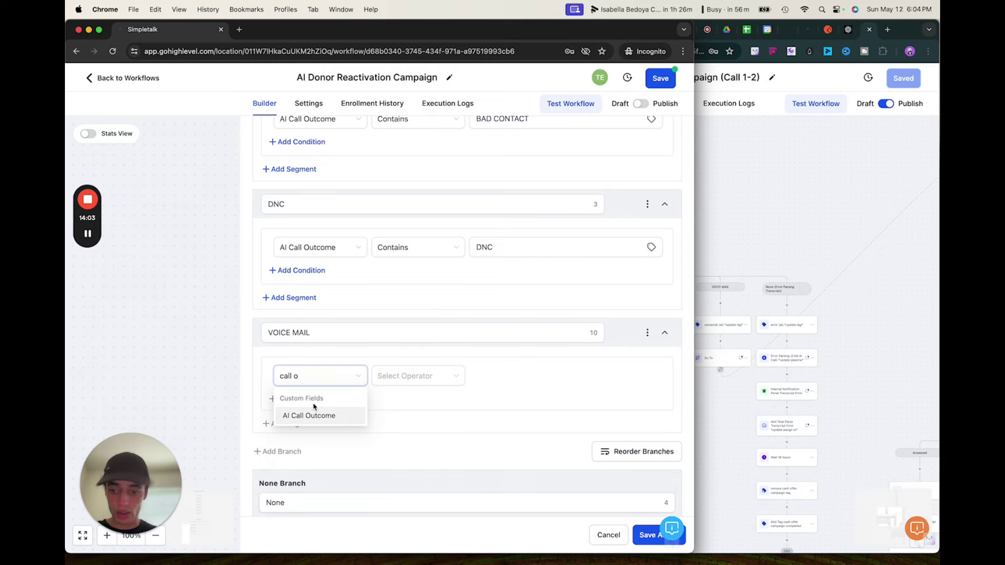
pyautogui.click(314, 415)
# Make the VOICE MAIL condition use Contains with the value VOICE MAIL.
pyautogui.click(419, 377)
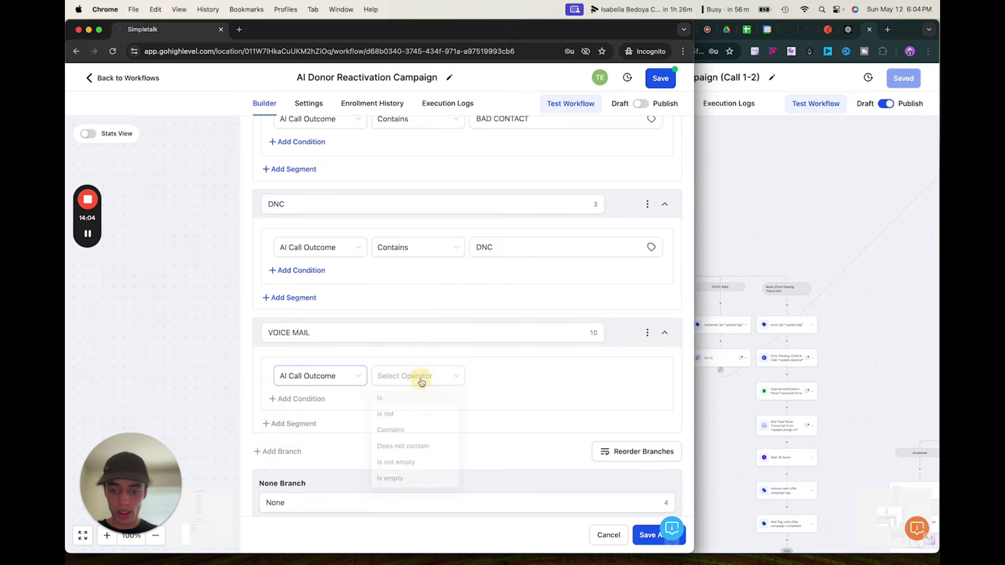
pyautogui.click(395, 433)
pyautogui.click(508, 375)
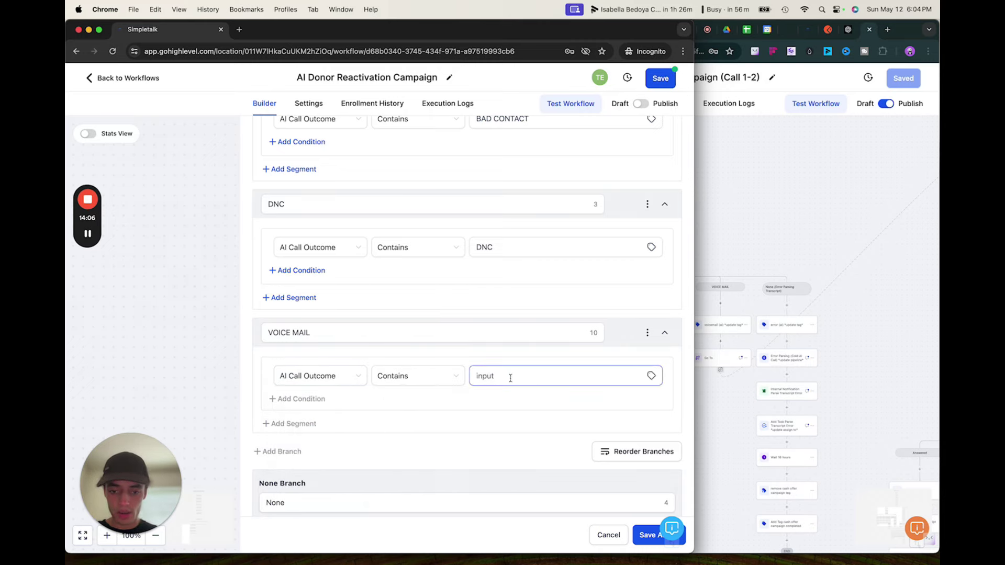
pyautogui.write('VOICE MA')
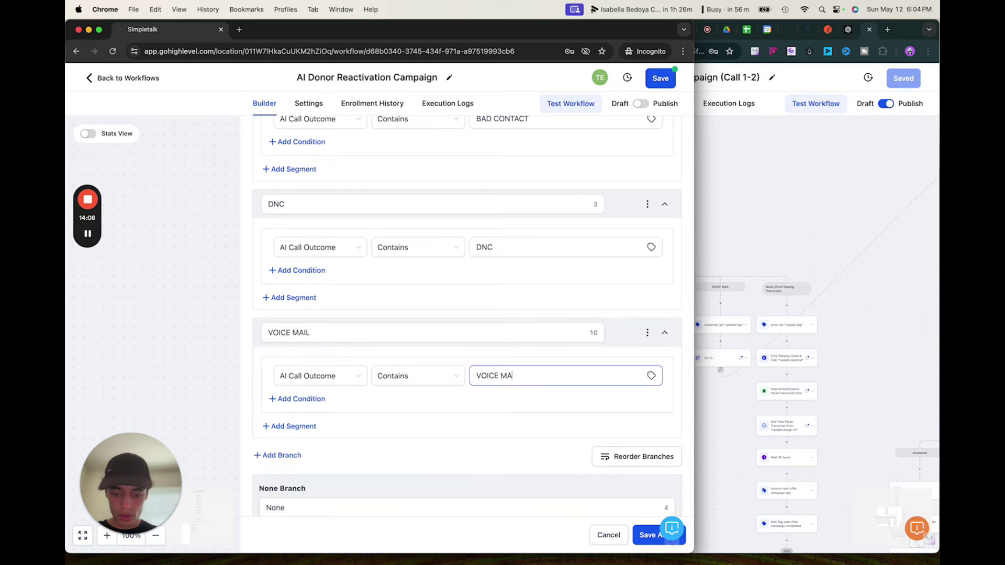
pyautogui.click(511, 446)
pyautogui.scroll(-1, 511, 446)
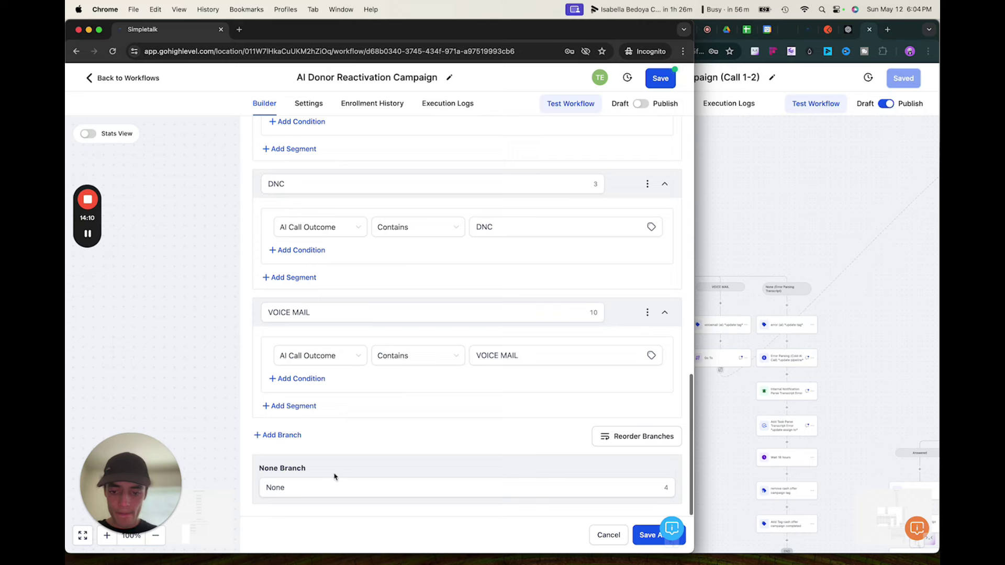
# Rename the None branch to Error and save the condition action.
pyautogui.doubleClick(289, 486)
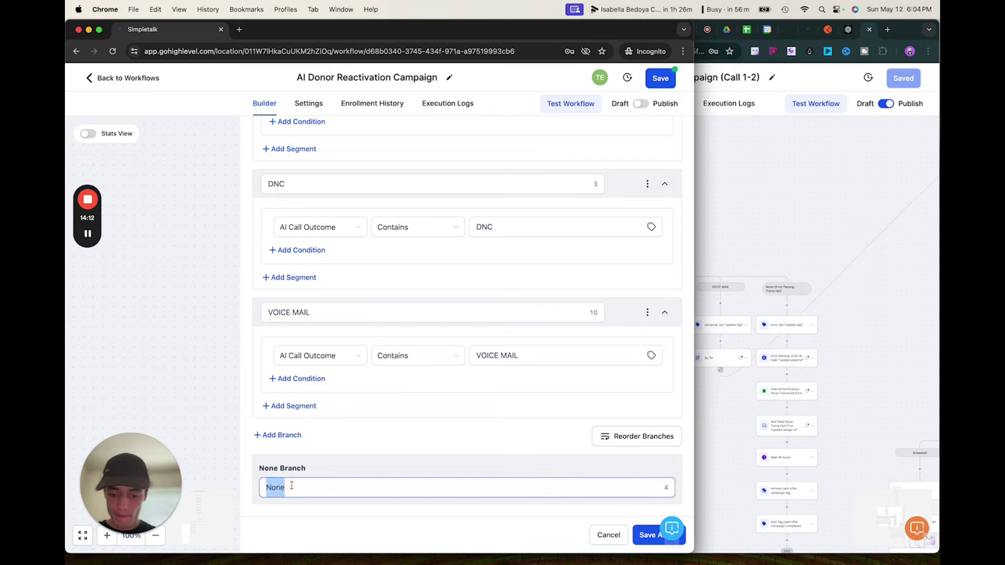
pyautogui.write('Error')
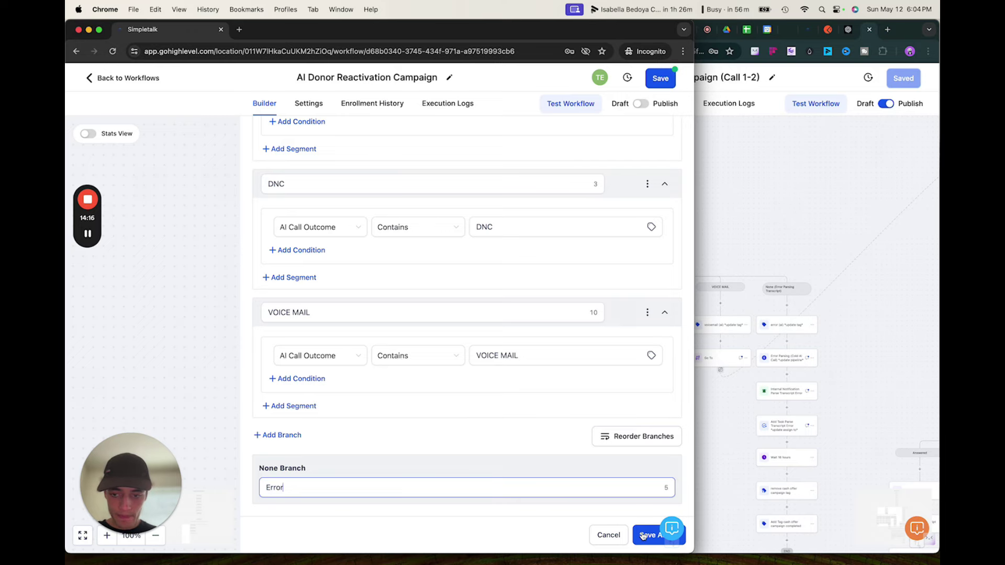
pyautogui.click(643, 535)
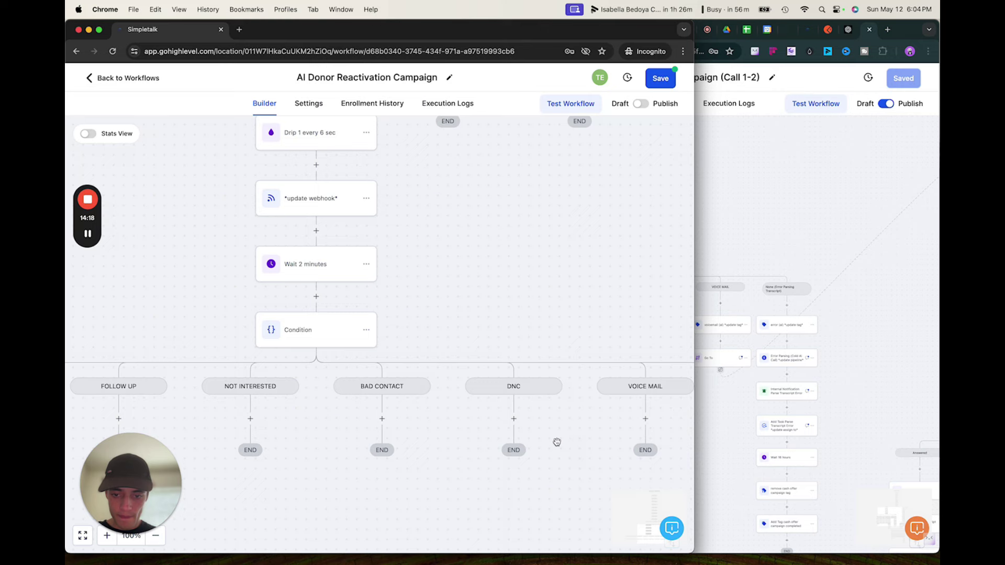
# Zoom the canvas out to 66% and pan until every Condition branch, TRANSFERED through VOICE MAIL, is visible.
pyautogui.moveTo(495, 491); pyautogui.dragTo(533, 464)
pyautogui.scroll(-5, 533, 464)
pyautogui.scroll(-3, 466, 383)
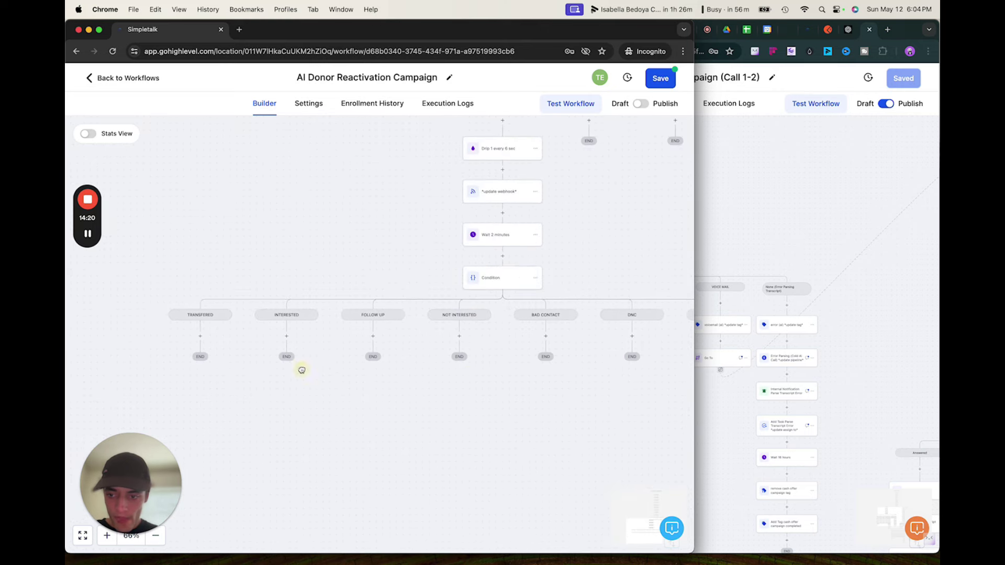
pyautogui.moveTo(300, 368); pyautogui.dragTo(330, 368)
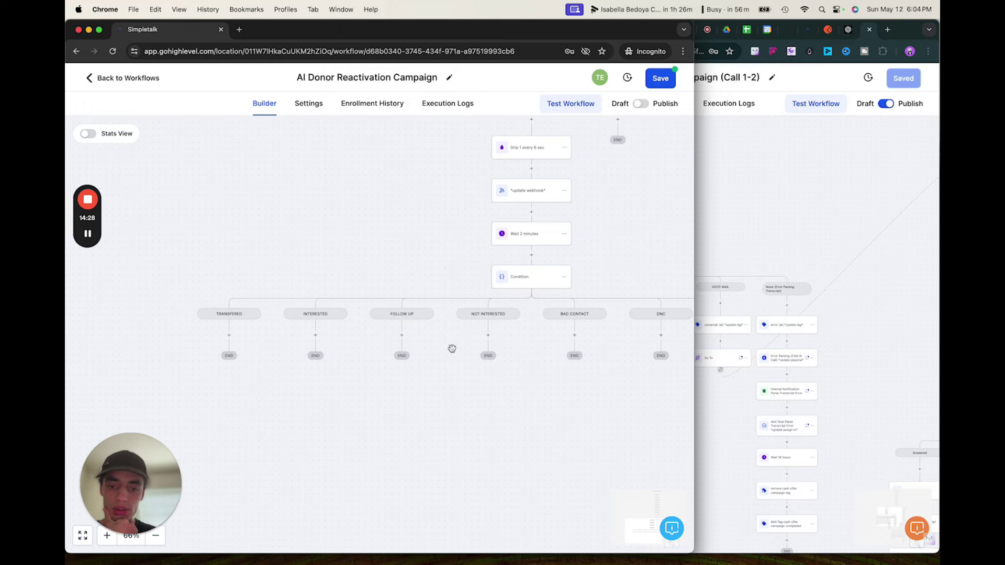
pyautogui.moveTo(451, 347); pyautogui.dragTo(416, 331)
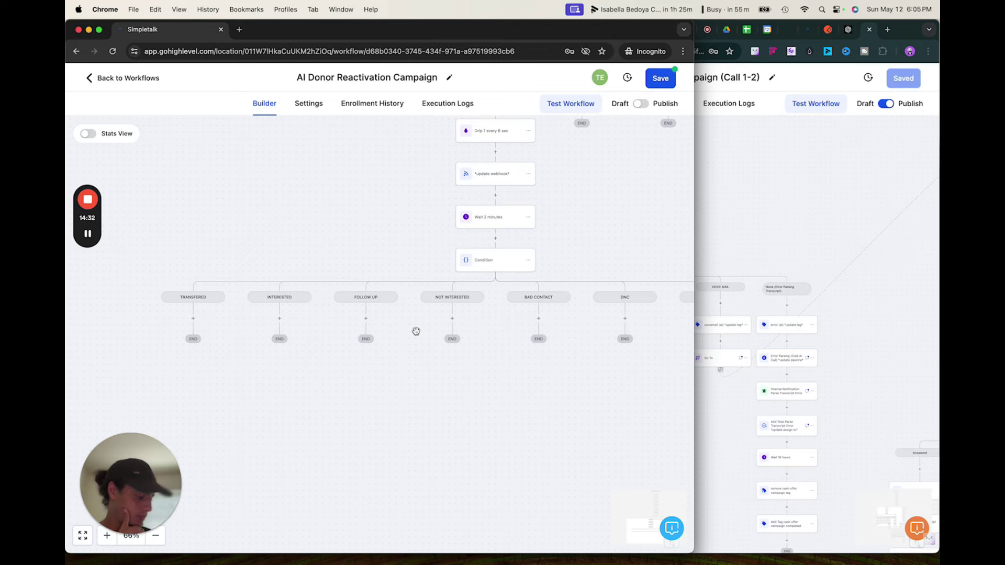
# Delete the INTERESTED branch from the Condition and save the remaining branches.
pyautogui.click(496, 260)
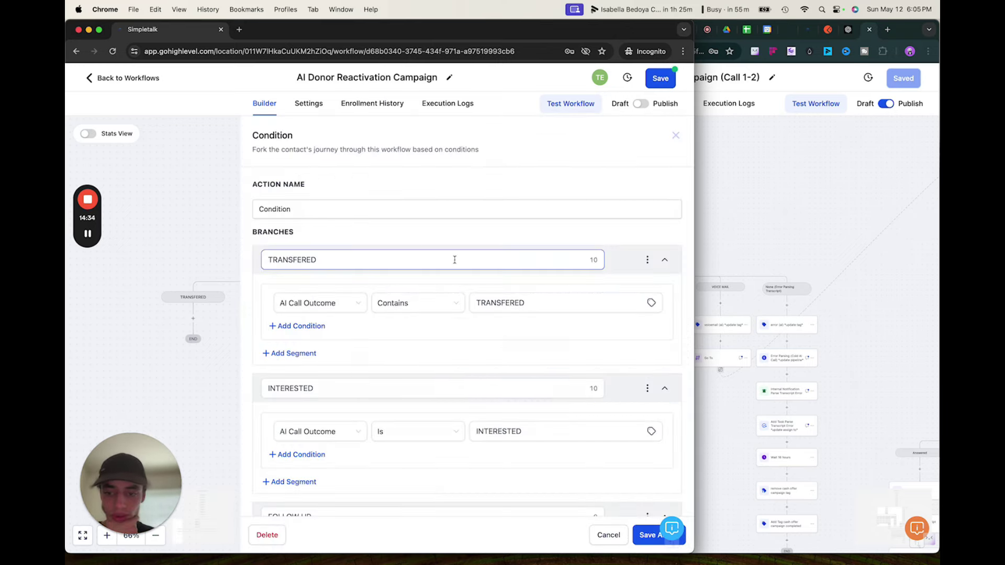
pyautogui.scroll(-1, 404, 359)
pyautogui.scroll(-1, 404, 345)
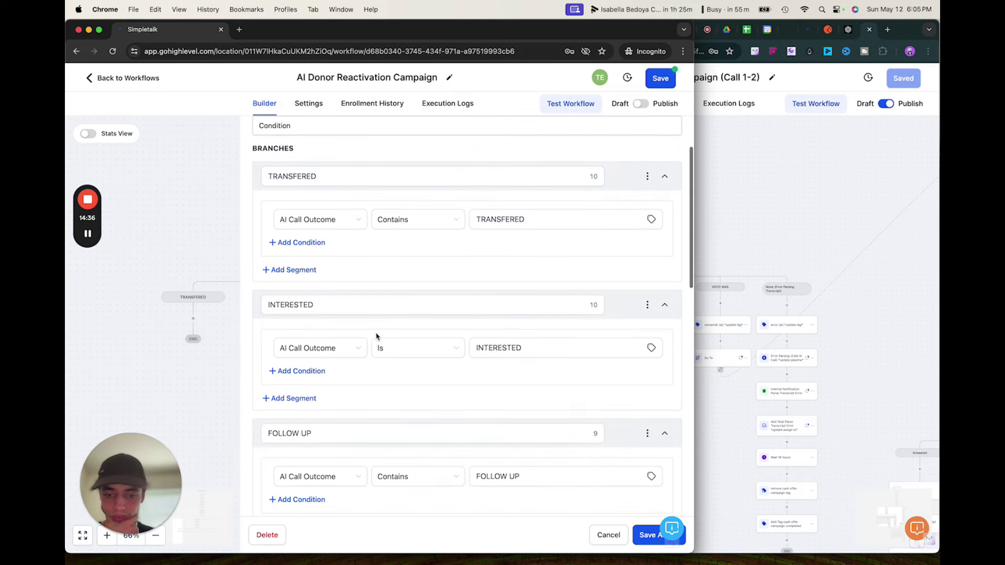
pyautogui.click(646, 307)
pyautogui.click(594, 326)
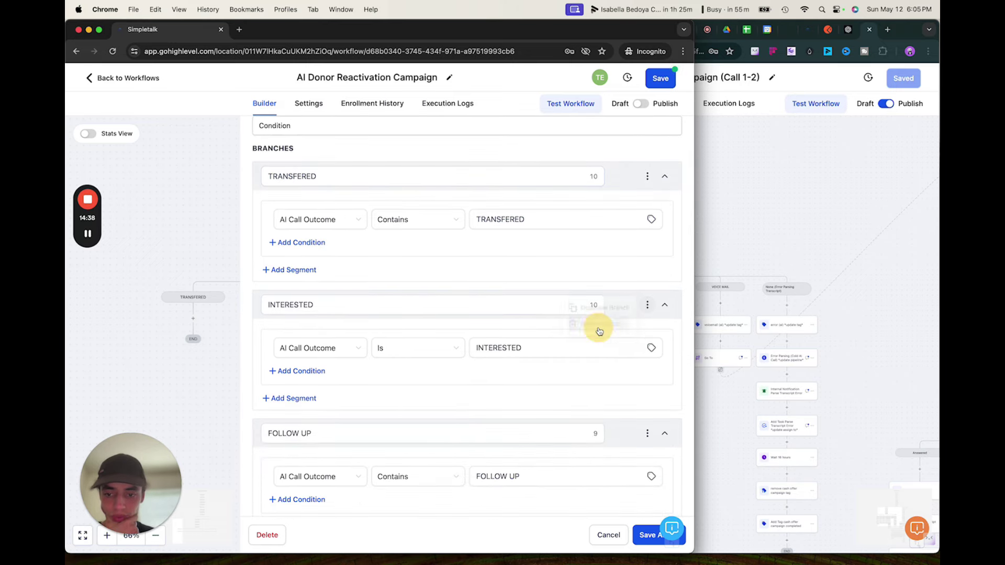
pyautogui.click(493, 341)
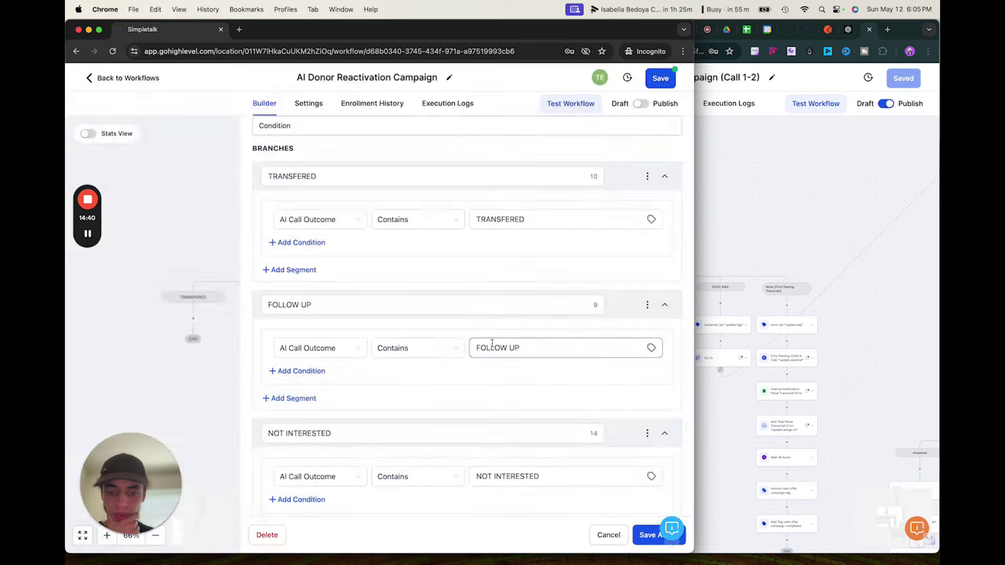
pyautogui.scroll(-5, 555, 466)
pyautogui.scroll(10, 561, 359)
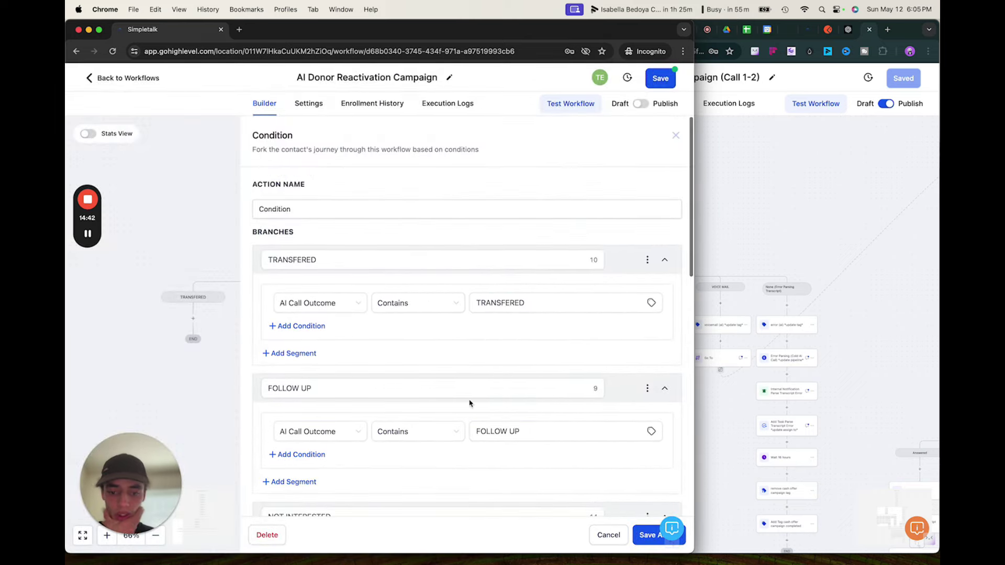
pyautogui.scroll(-3, 474, 405)
pyautogui.scroll(3, 472, 376)
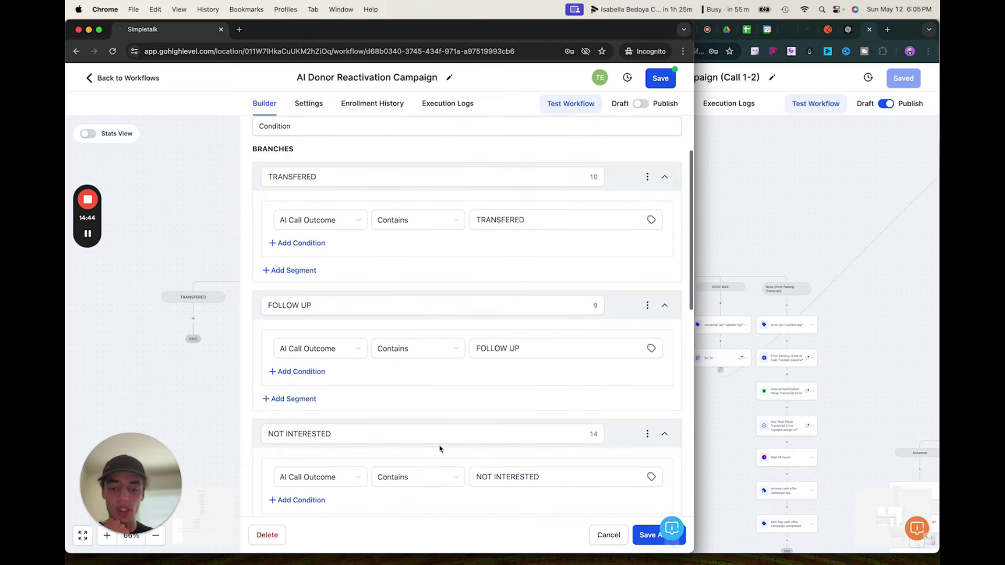
pyautogui.click(648, 536)
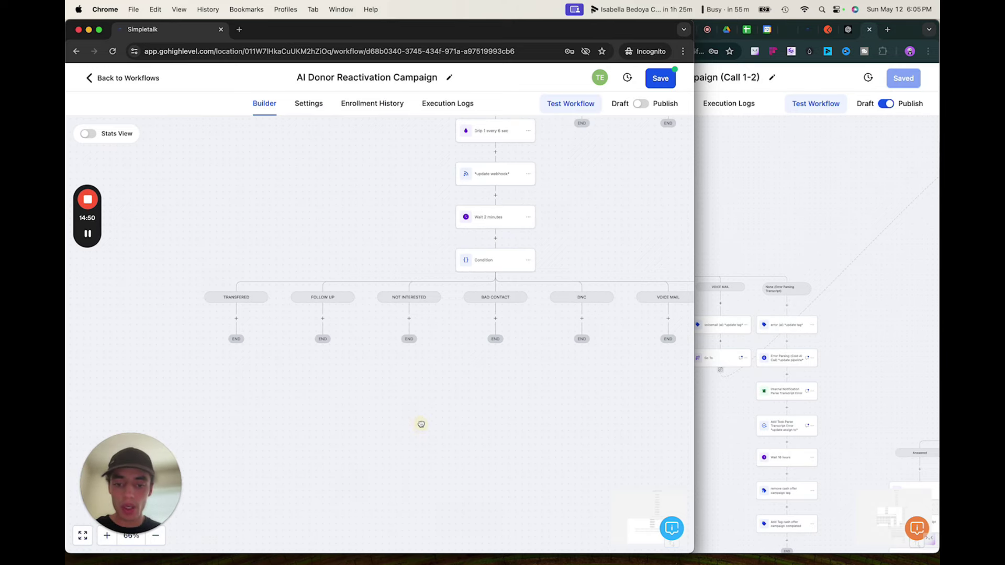
# Reopen the Condition step and review its TRANSFERED branch and the branch list.
pyautogui.moveTo(419, 422); pyautogui.dragTo(332, 404)
pyautogui.moveTo(428, 343); pyautogui.dragTo(370, 343)
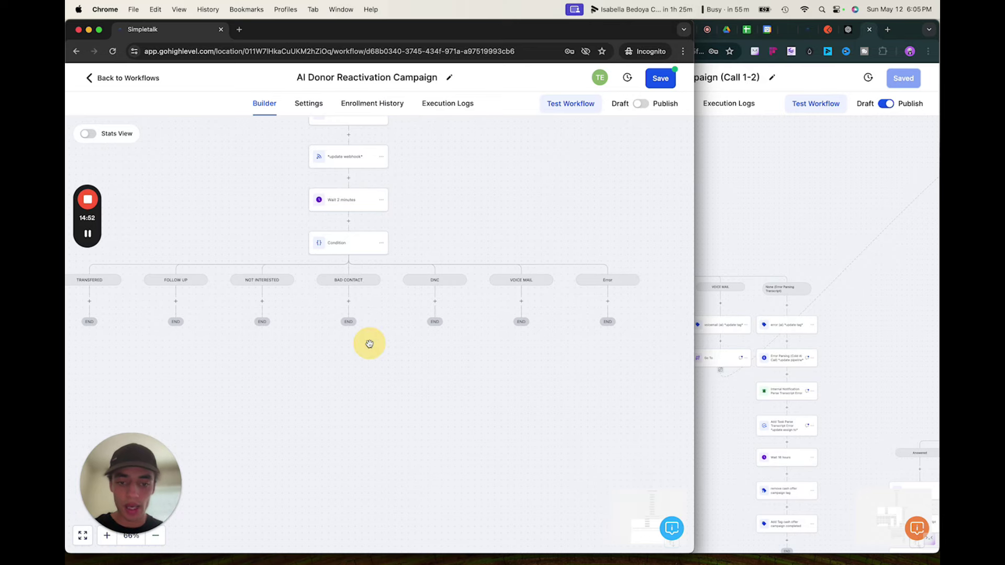
pyautogui.click(342, 246)
pyautogui.scroll(-5, 497, 448)
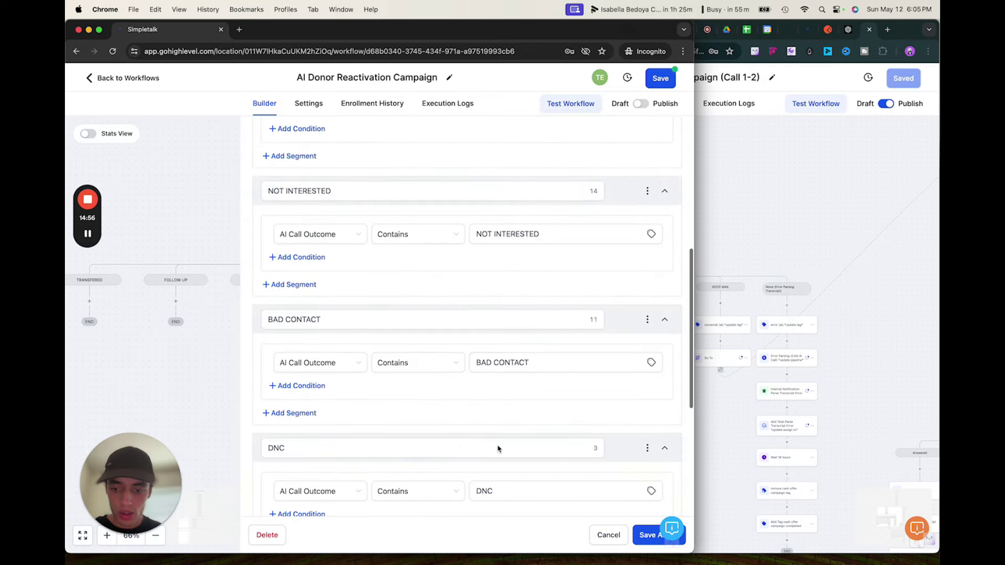
pyautogui.scroll(5, 540, 353)
pyautogui.click(284, 260)
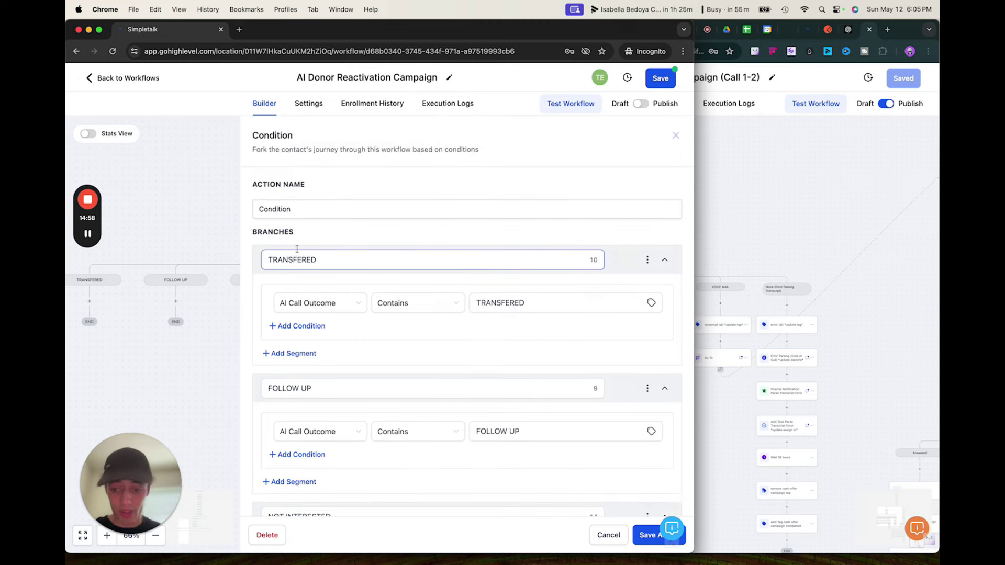
pyautogui.scroll(-2, 320, 316)
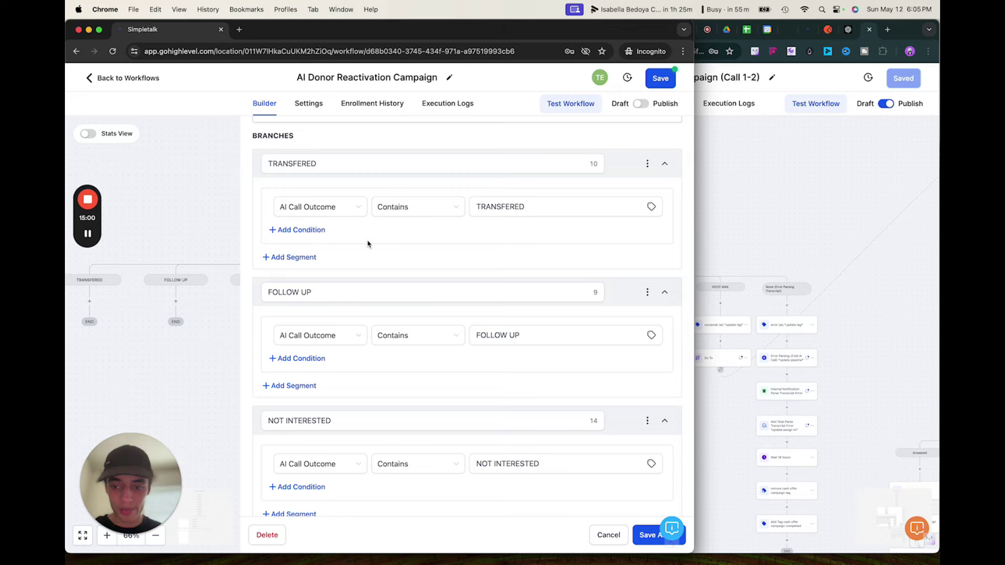
pyautogui.scroll(-3, 368, 244)
pyautogui.scroll(-2, 286, 207)
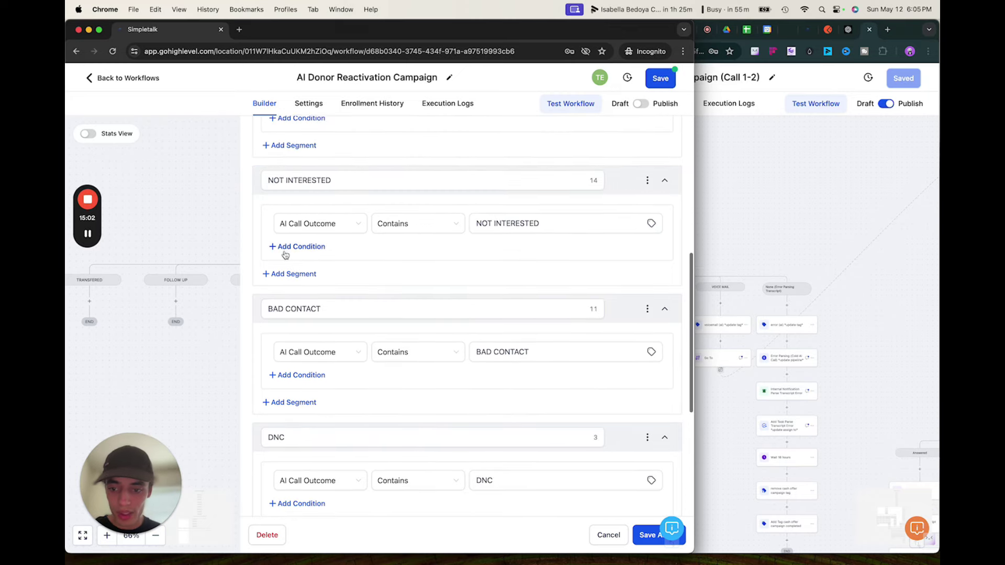
pyautogui.scroll(-2, 285, 255)
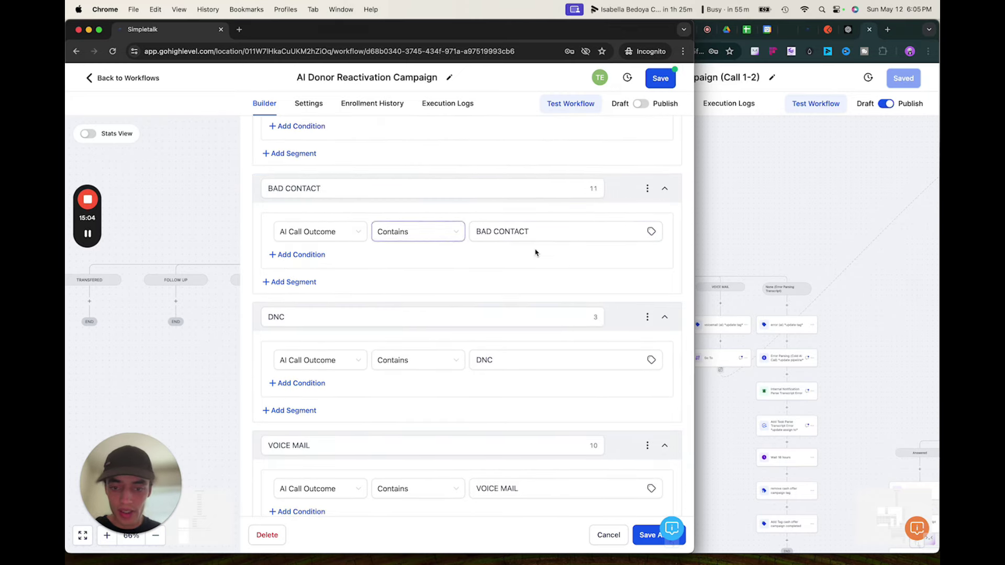
pyautogui.scroll(-3, 574, 331)
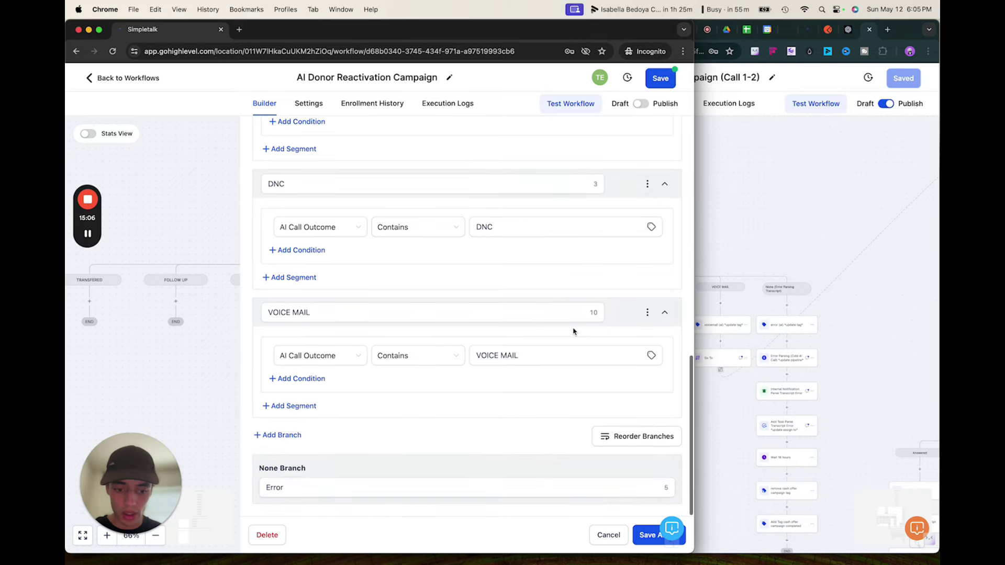
# Drag BAD CONTACT below DNC in Reorder Branches and save the Condition.
pyautogui.click(619, 440)
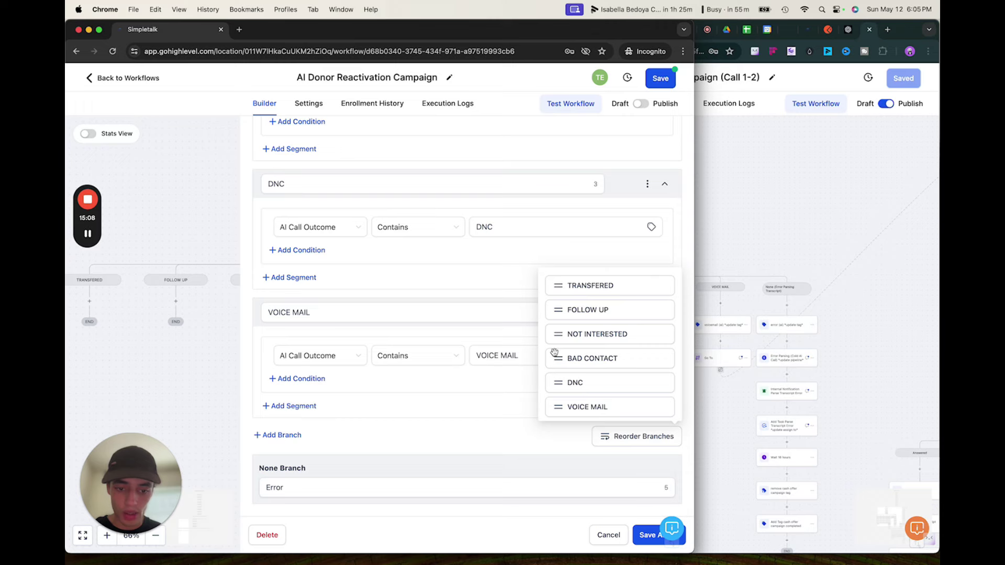
pyautogui.moveTo(556, 362); pyautogui.dragTo(558, 384)
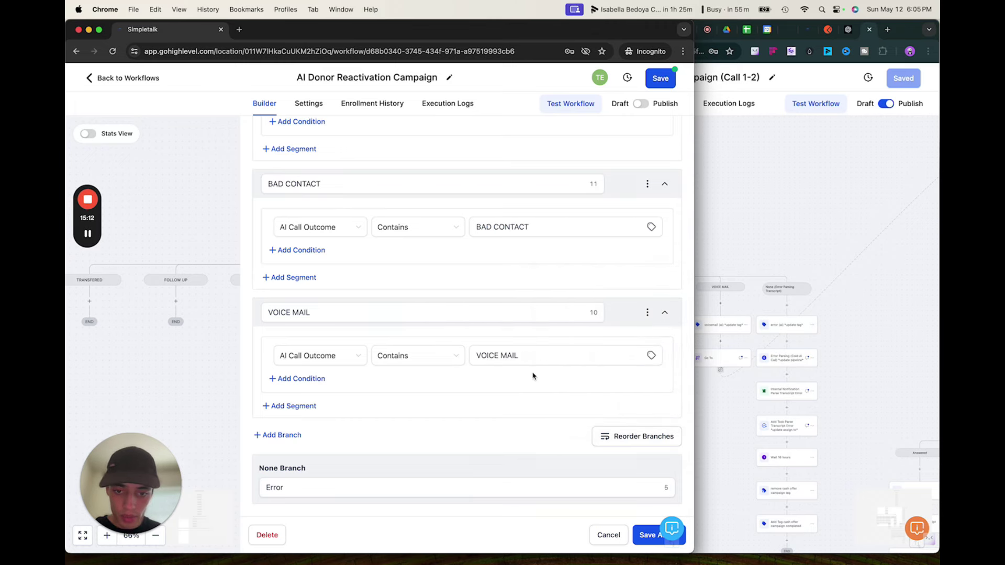
pyautogui.click(637, 542)
pyautogui.scroll(-4, 390, 419)
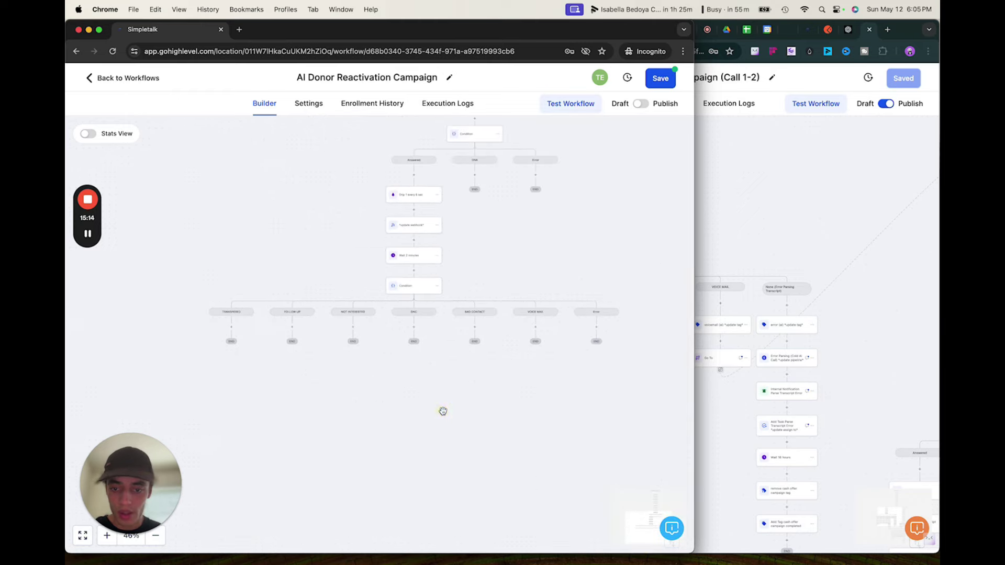
pyautogui.click(761, 202)
pyautogui.scroll(-3, 774, 172)
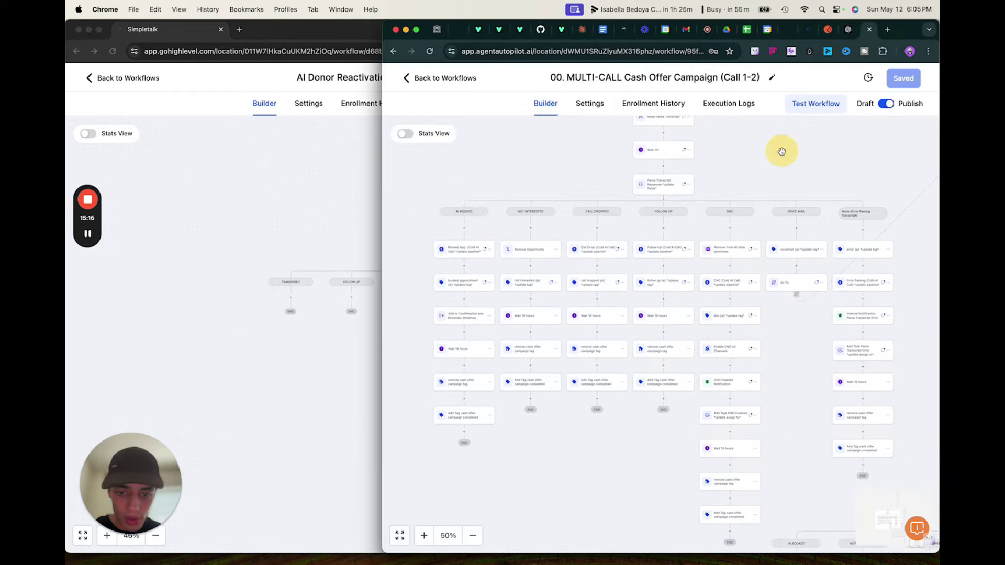
pyautogui.scroll(3, 485, 215)
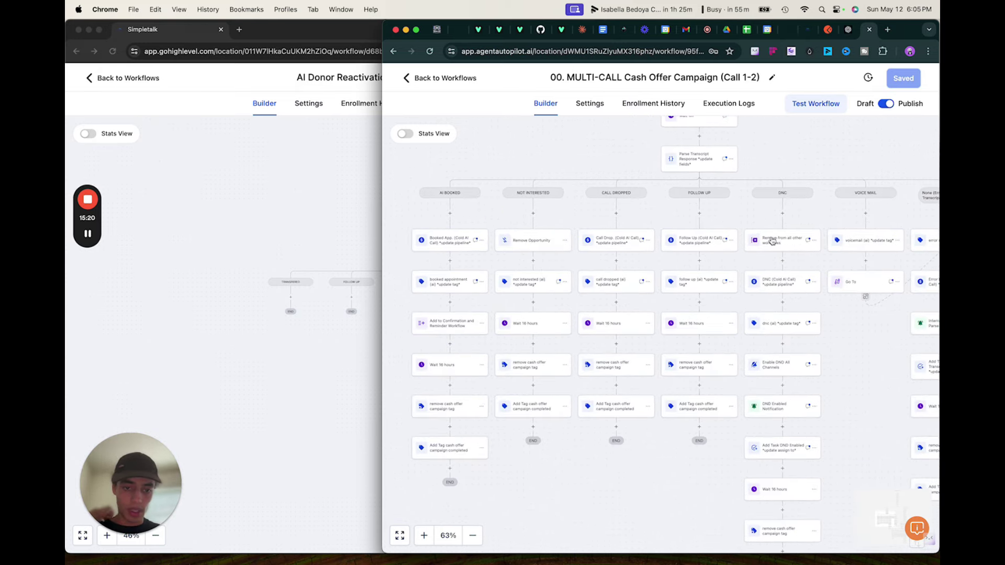
pyautogui.moveTo(827, 215); pyautogui.dragTo(799, 198)
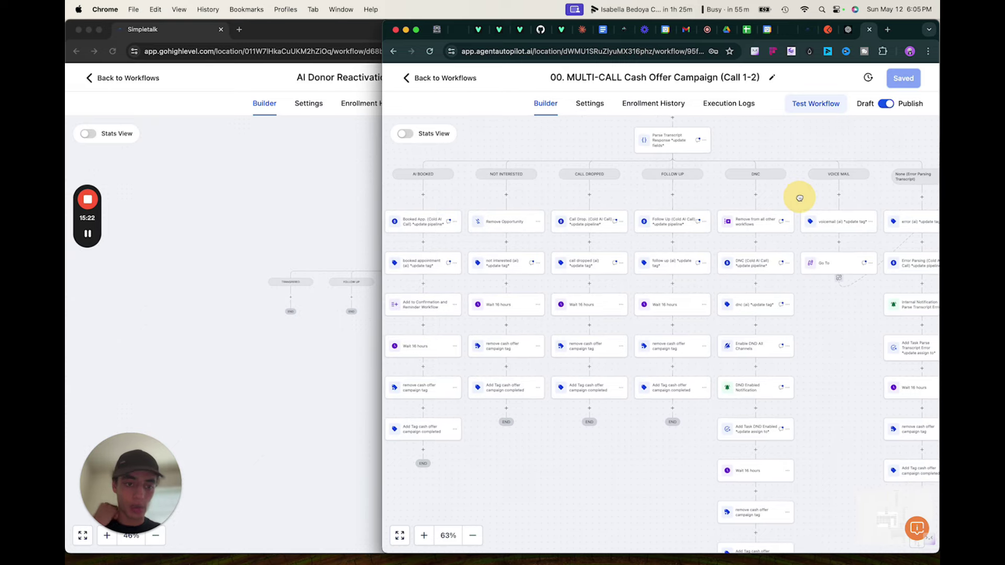
pyautogui.click(277, 339)
# Save the AI Donor Reactivation Campaign workflow in the builder.
pyautogui.scroll(3, 343, 314)
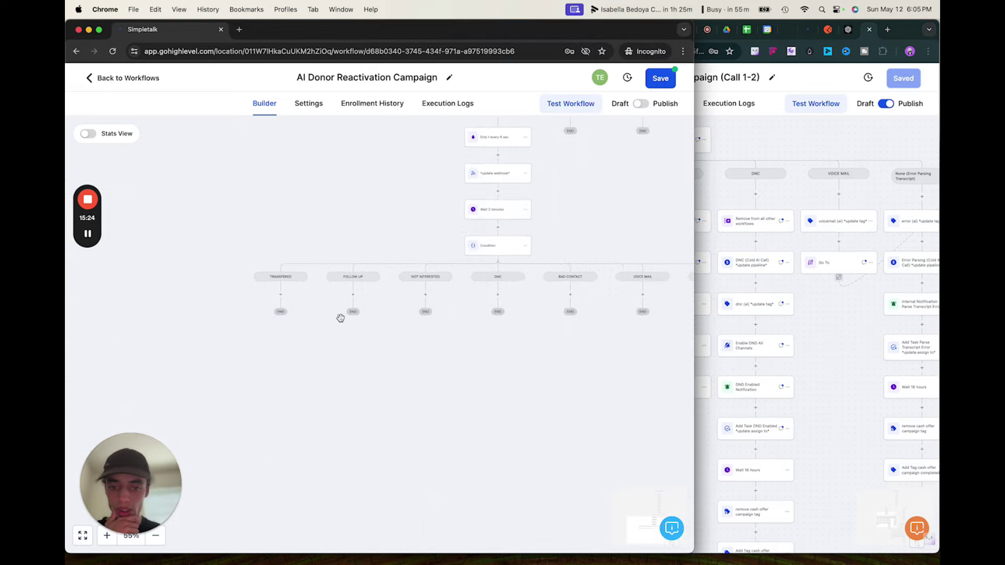
pyautogui.moveTo(341, 316); pyautogui.dragTo(261, 311)
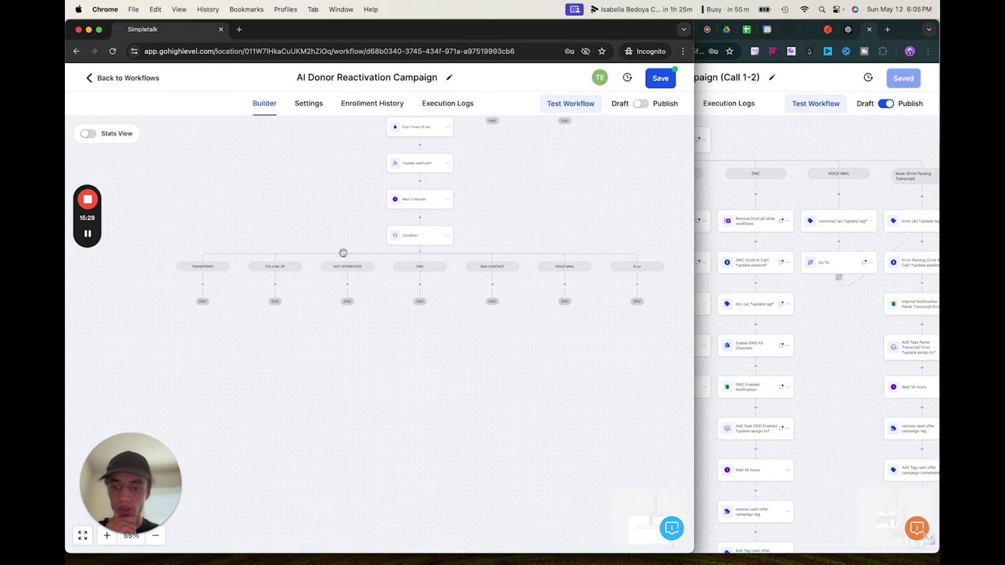
pyautogui.click(662, 80)
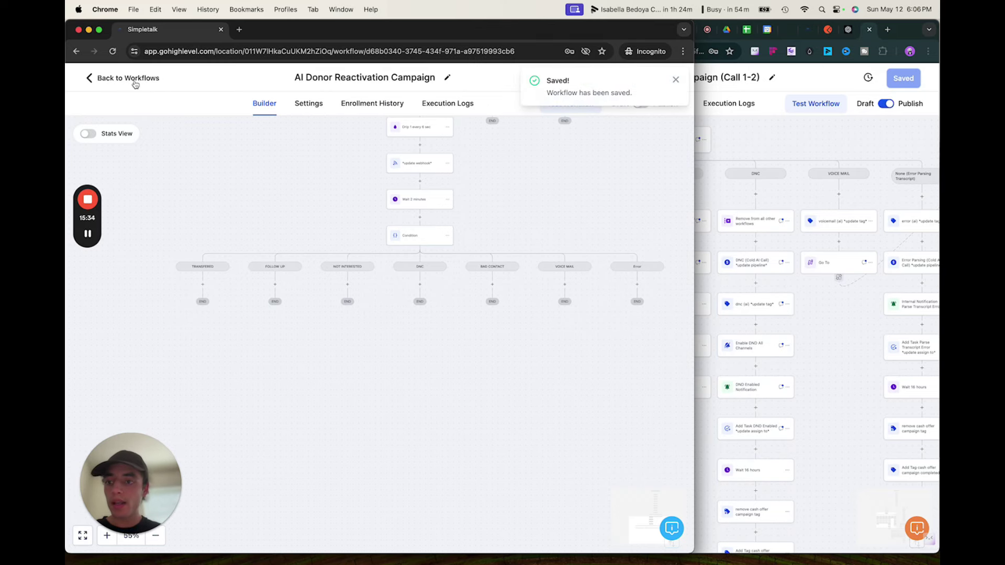
# Clear the canvas branch selections and return to the Workflows list.
pyautogui.moveTo(175, 312); pyautogui.dragTo(713, 249)
pyautogui.click(662, 261)
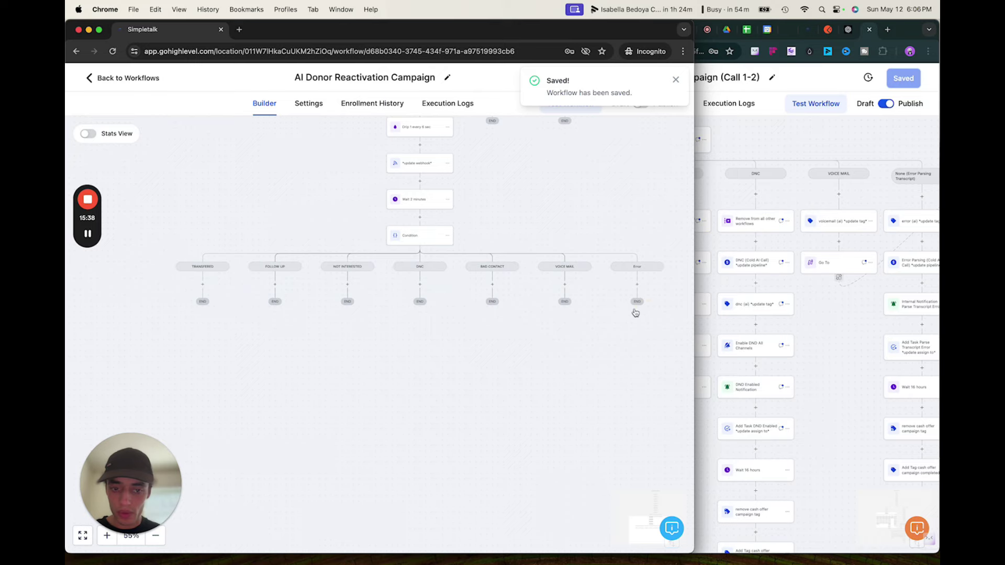
pyautogui.moveTo(646, 311)
pyautogui.mouseDown()
pyautogui.moveTo(620, 241)
pyautogui.moveTo(139, 314)
pyautogui.moveTo(197, 260)
pyautogui.moveTo(190, 257)
pyautogui.mouseUp()
pyautogui.click(205, 233)
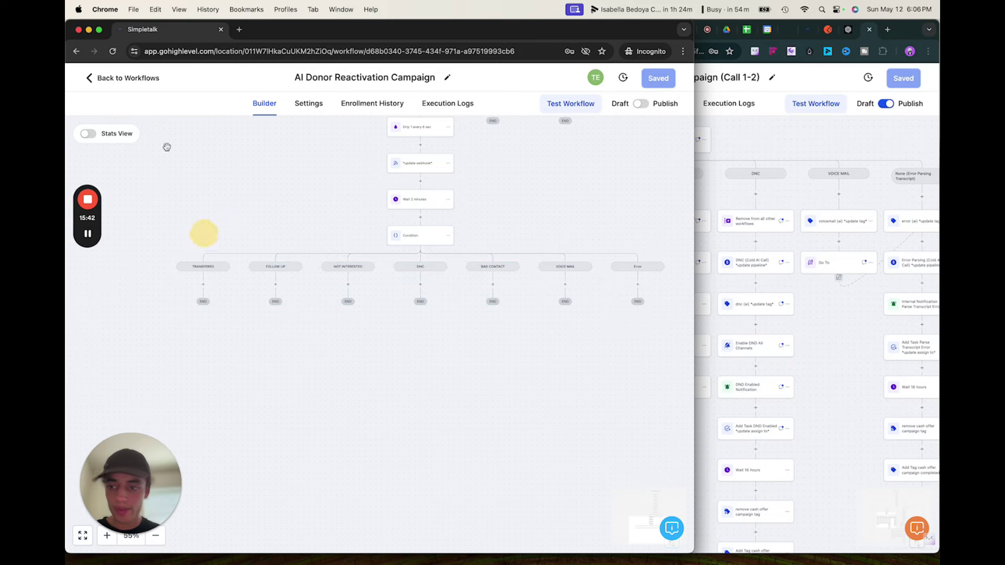
pyautogui.click(127, 79)
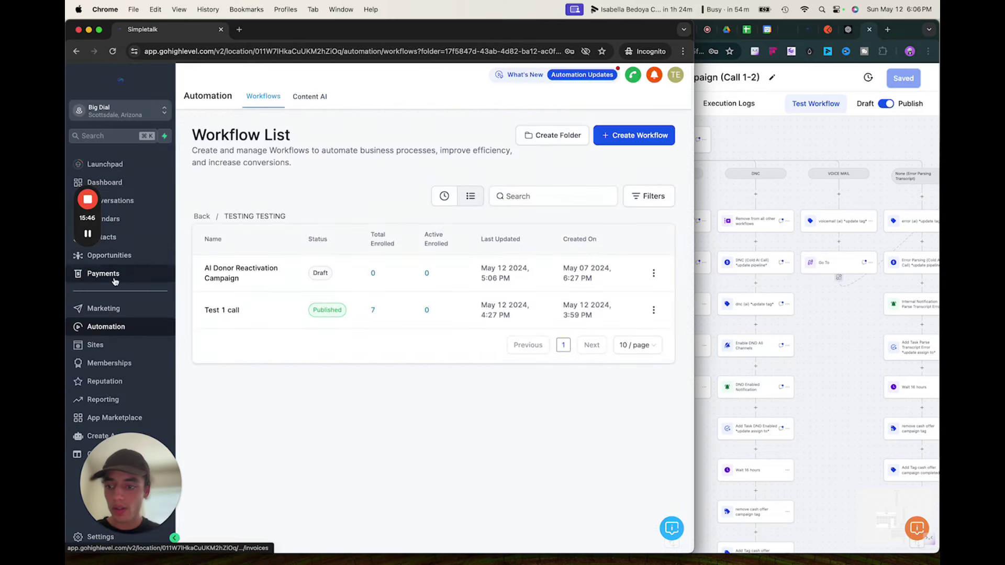
# Review the Opportunities stage columns Active In Reactivation Campaign to Call 5, then go to Pipelines.
pyautogui.click(129, 258)
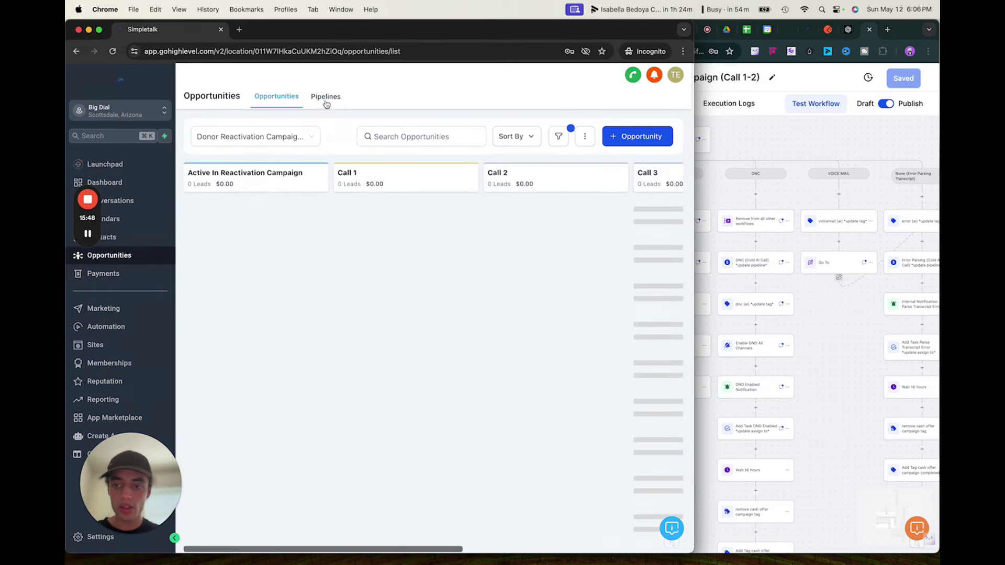
pyautogui.click(589, 141)
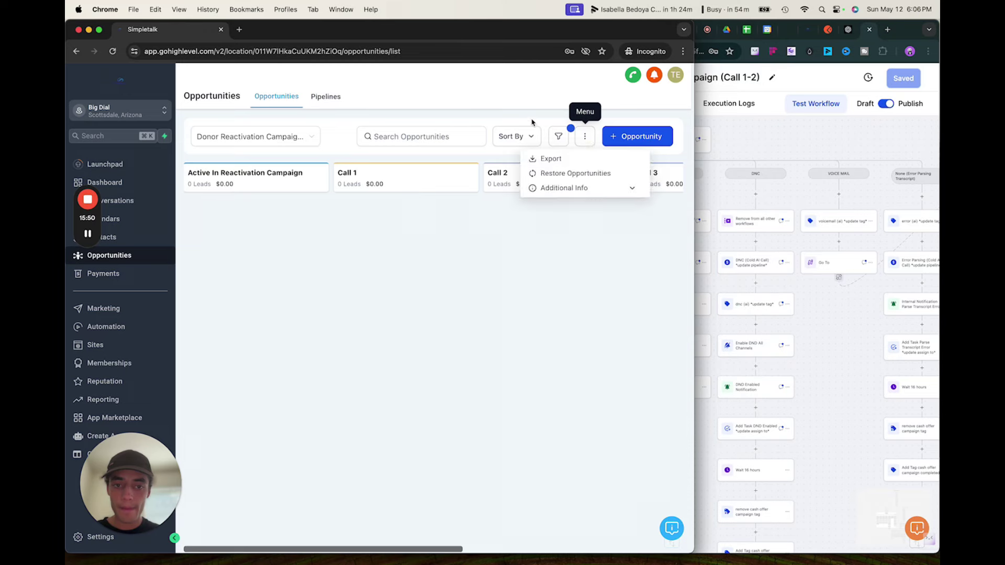
pyautogui.click(526, 108)
pyautogui.hscroll(1, 501, 181)
pyautogui.hscroll(5, 498, 182)
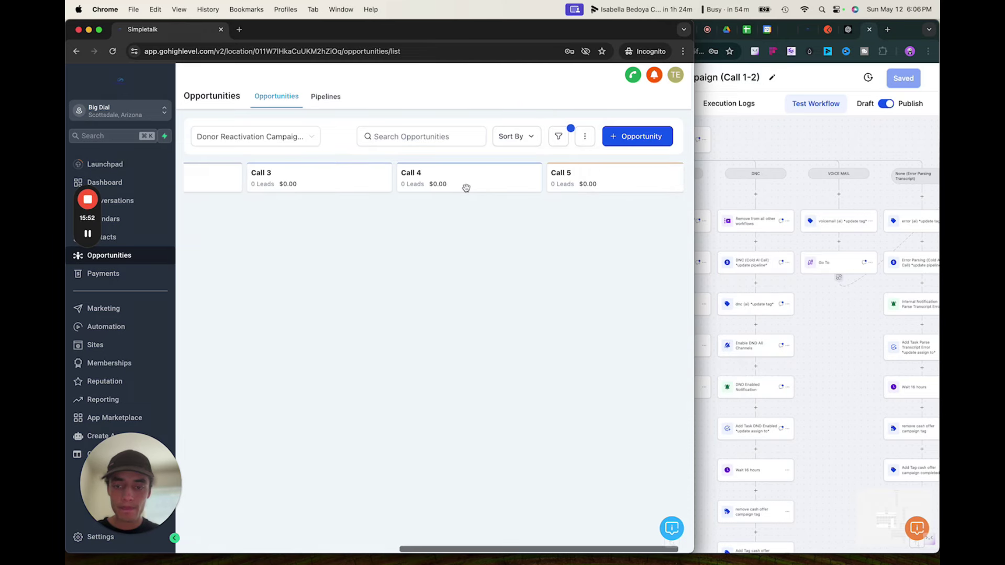
pyautogui.hscroll(-4, 464, 188)
pyautogui.hscroll(-4, 408, 188)
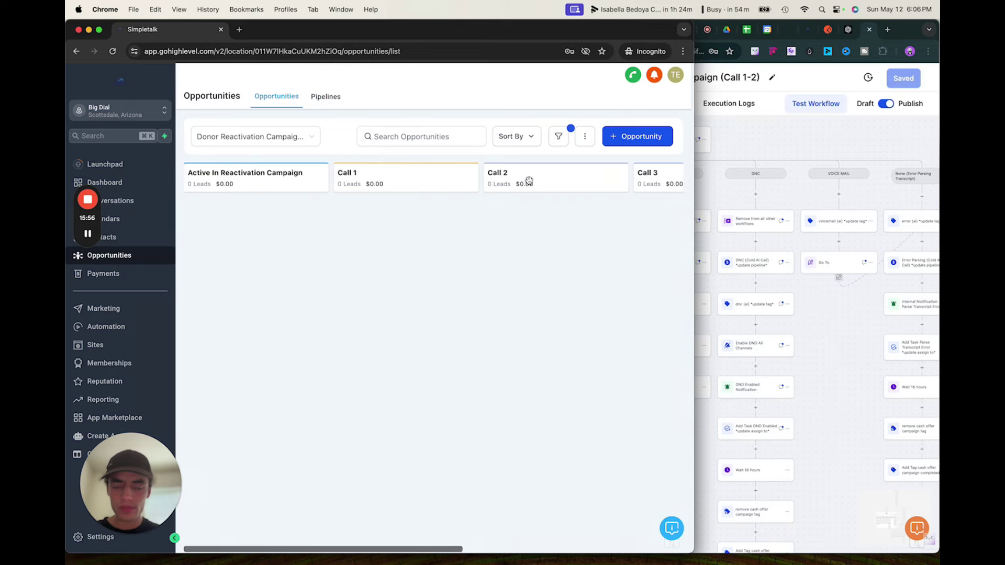
pyautogui.hscroll(5, 525, 182)
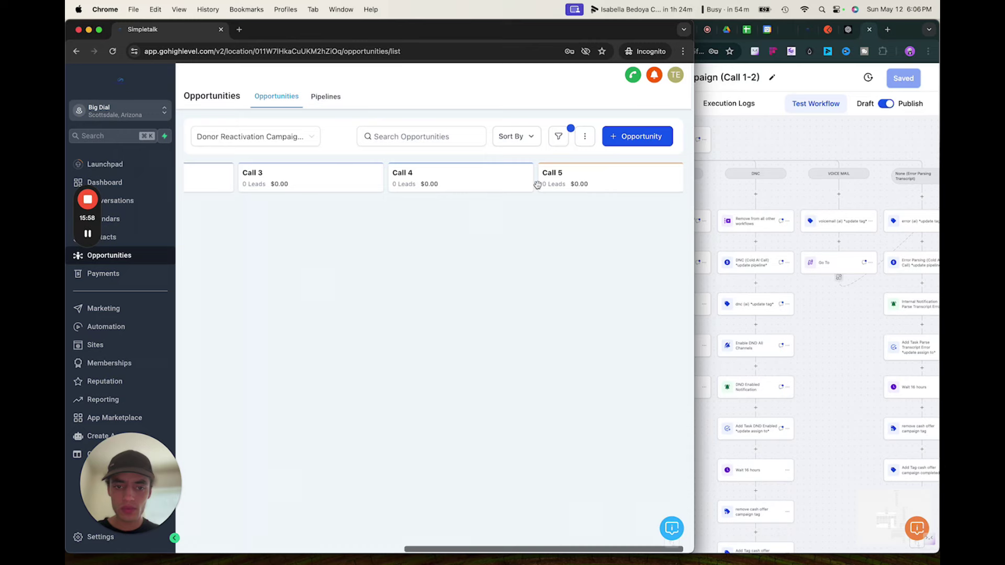
pyautogui.hscroll(-1, 542, 185)
pyautogui.hscroll(1, 542, 184)
pyautogui.hscroll(-8, 451, 185)
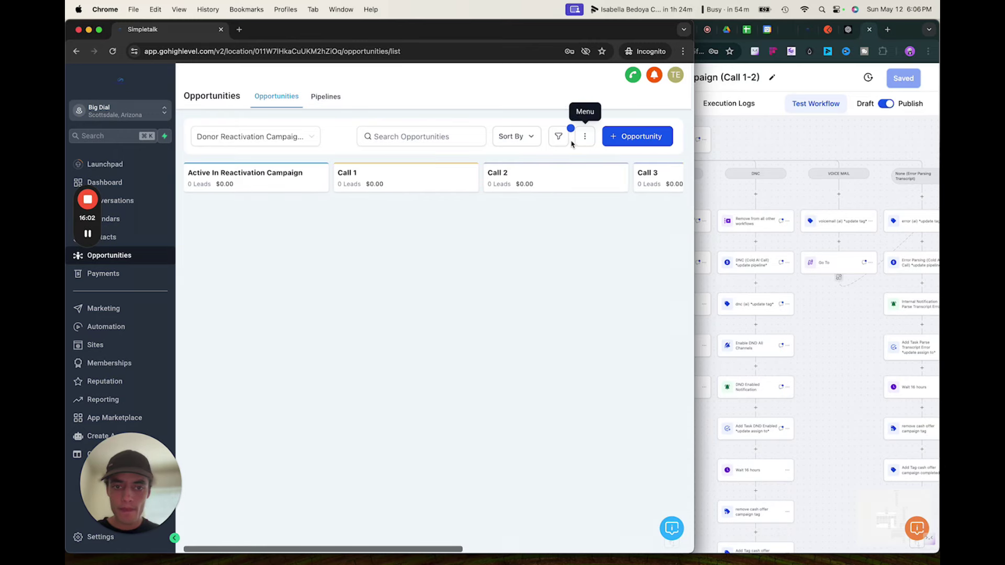
pyautogui.click(315, 96)
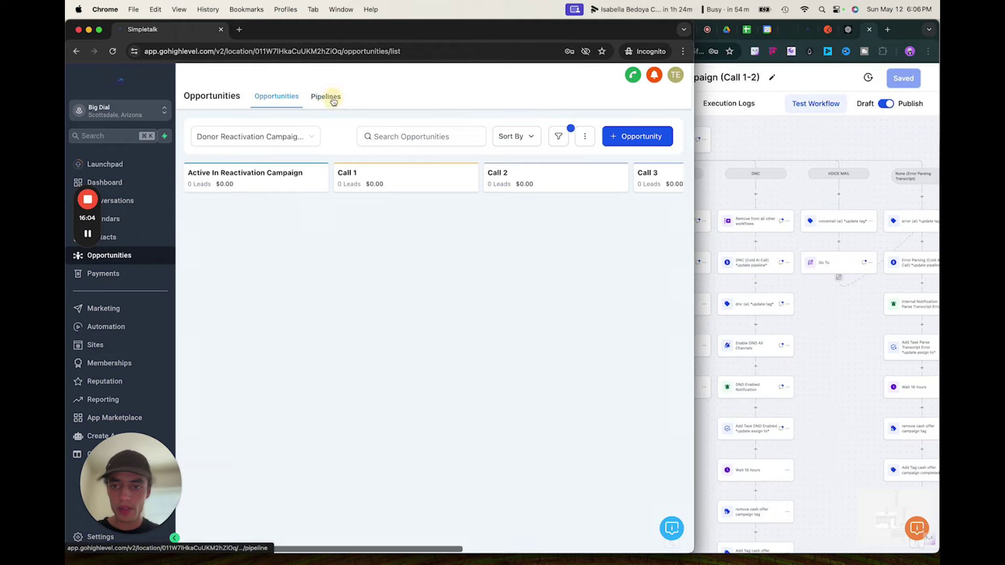
# Add stages Transfered (ai), Follow Up (ai) and Not Interested (ai) to the pipeline.
pyautogui.click(636, 195)
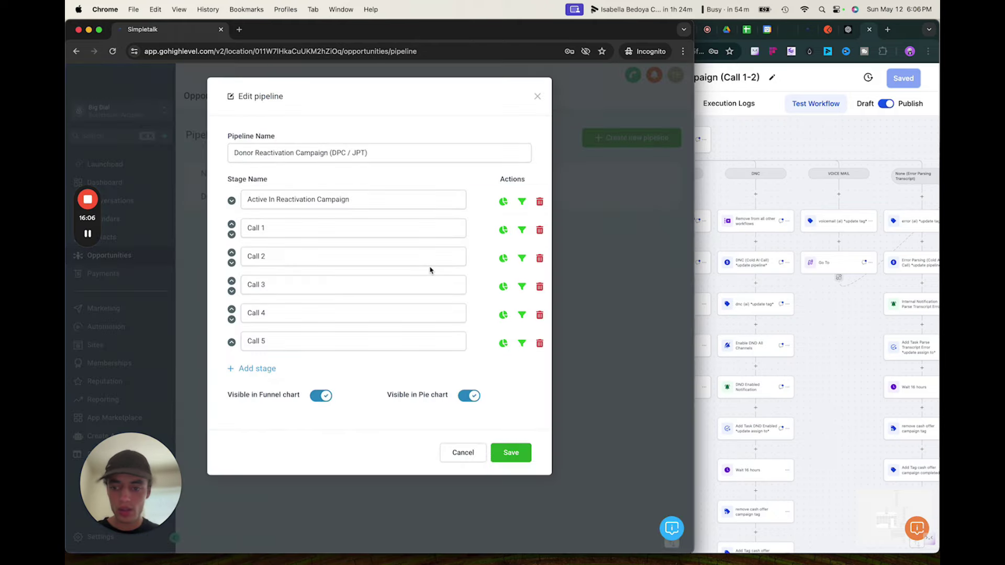
pyautogui.click(267, 369)
pyautogui.click(279, 369)
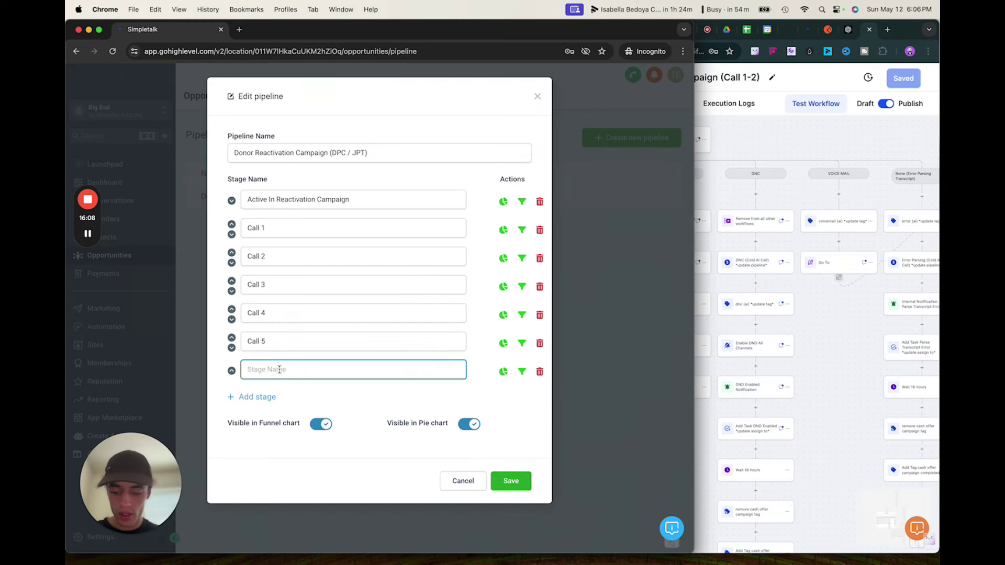
pyautogui.write('T')
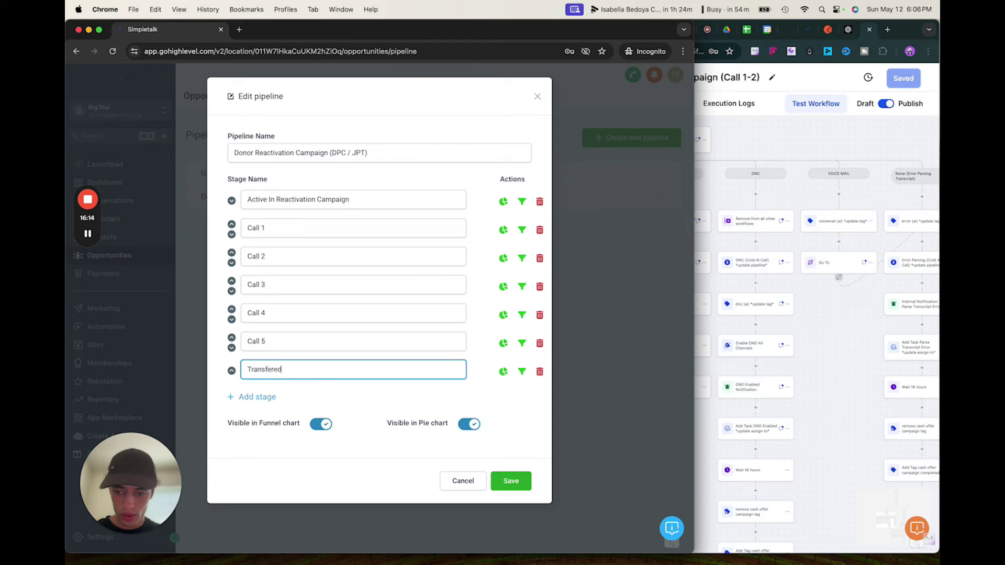
pyautogui.write('ransfered')
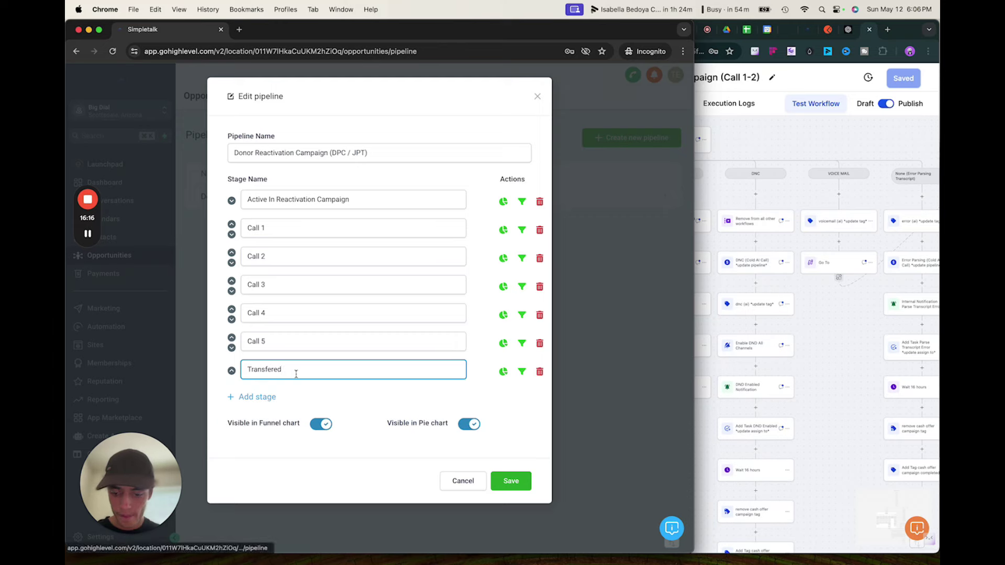
pyautogui.write(' (ai')
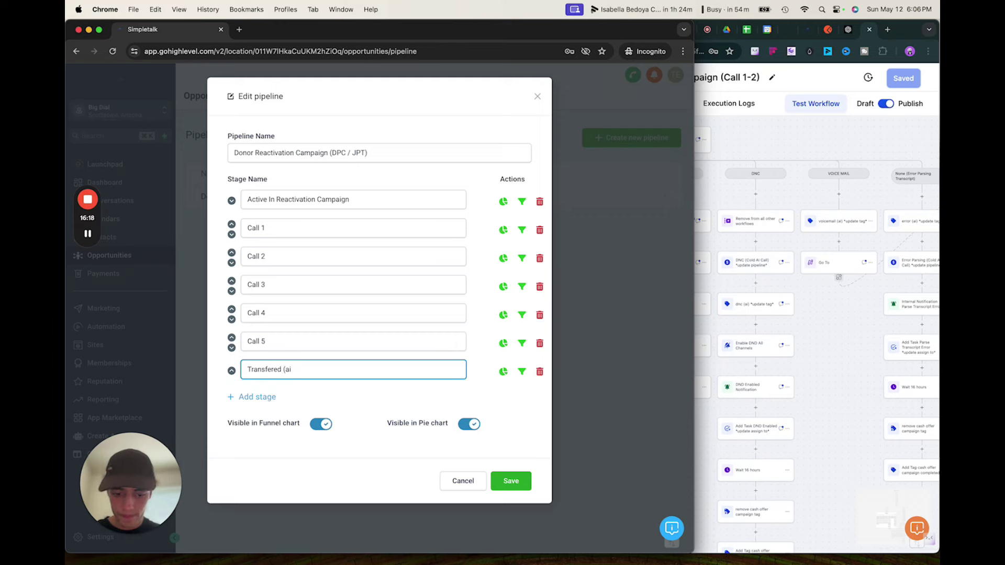
pyautogui.click(264, 398)
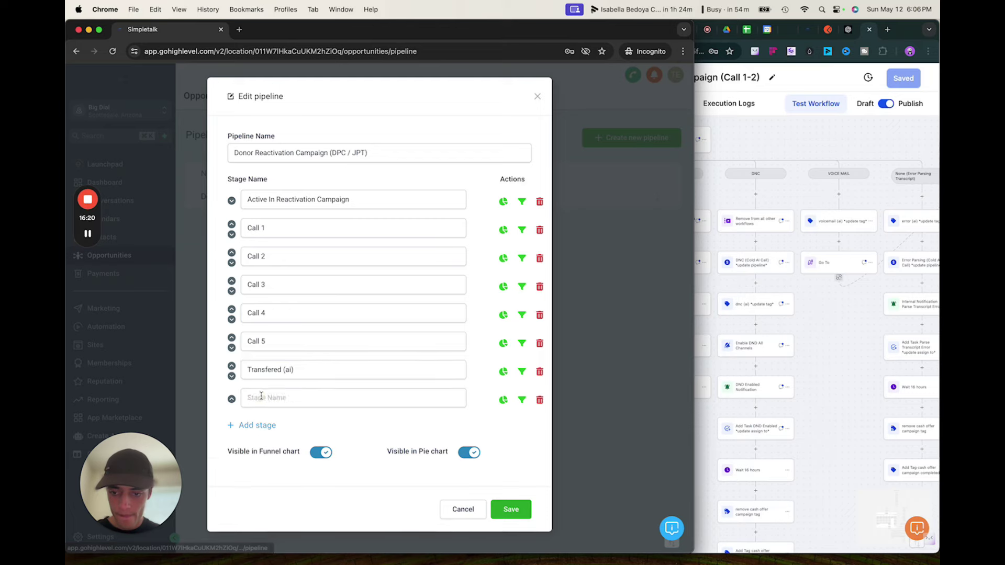
pyautogui.write('Follow Up (ai')
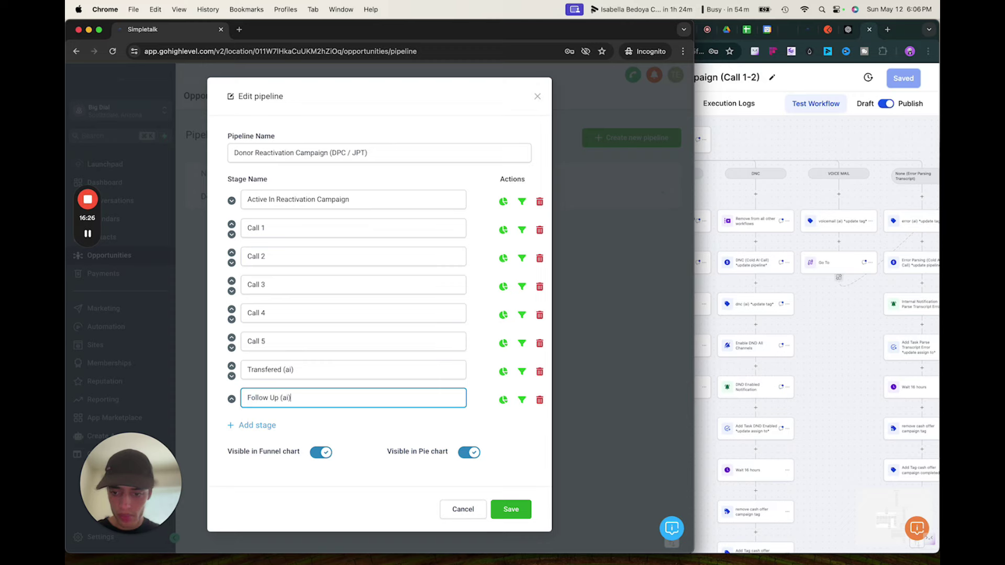
pyautogui.click(264, 421)
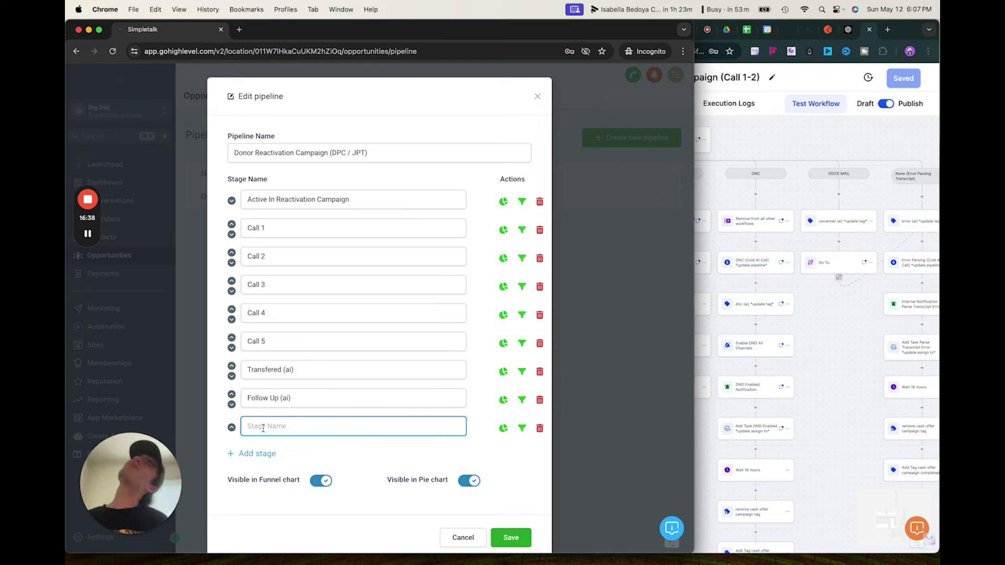
pyautogui.write('No')
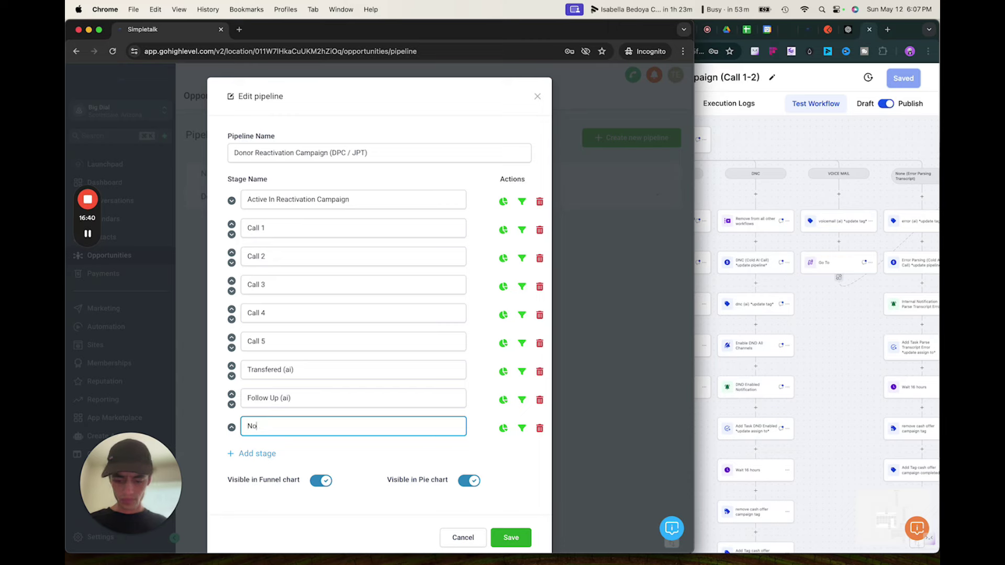
pyautogui.write('t Interested (ai')
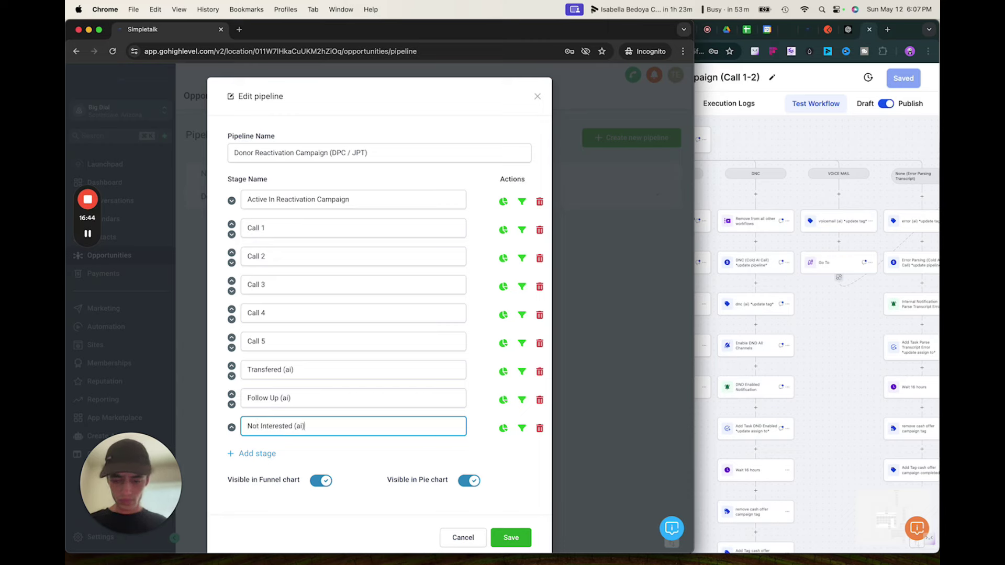
# Add stages Bad Contact (ai), DNC (ai) and Error (ai), then save the pipeline.
pyautogui.click(246, 452)
pyautogui.write('Bad')
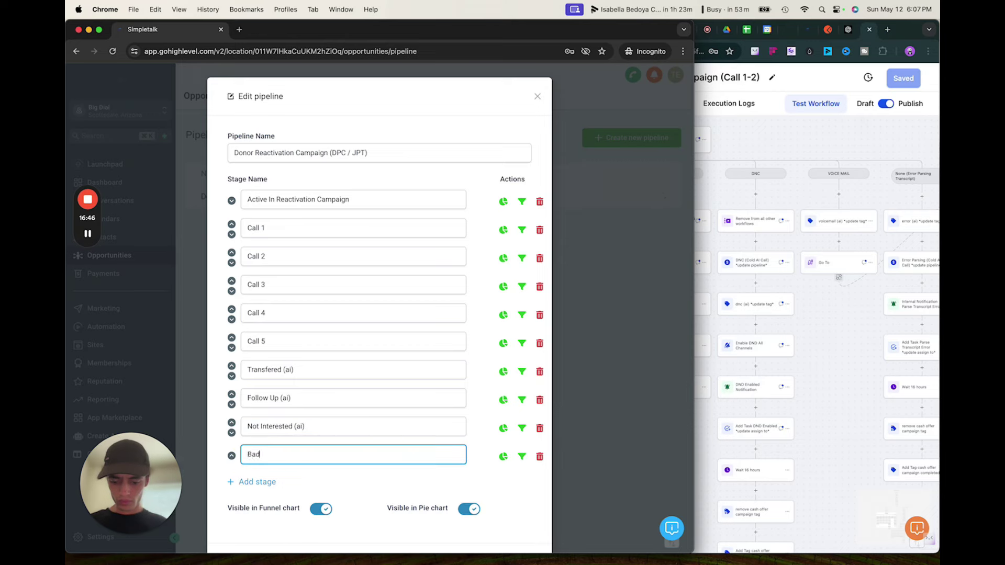
pyautogui.write(' Contact (ai')
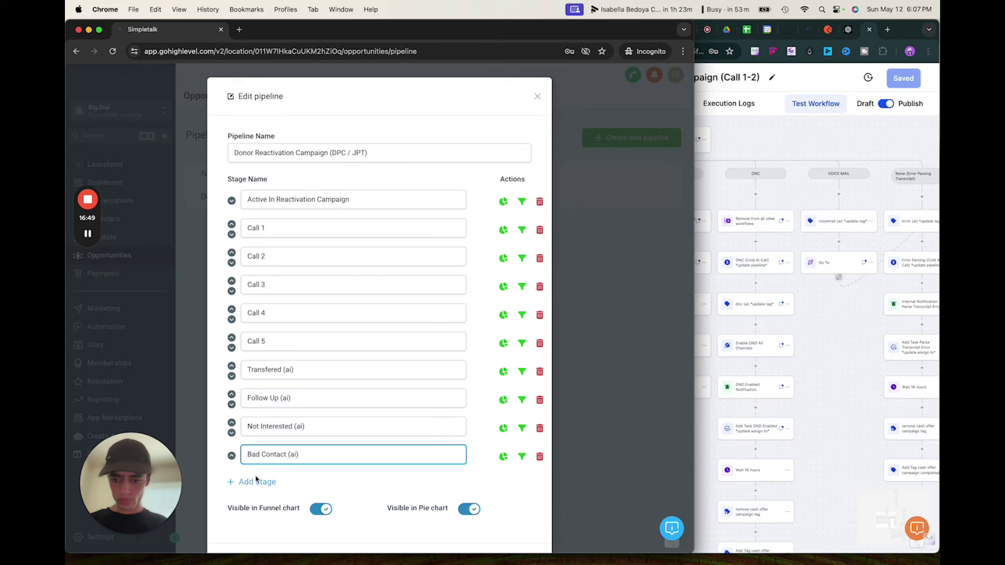
pyautogui.click(256, 481)
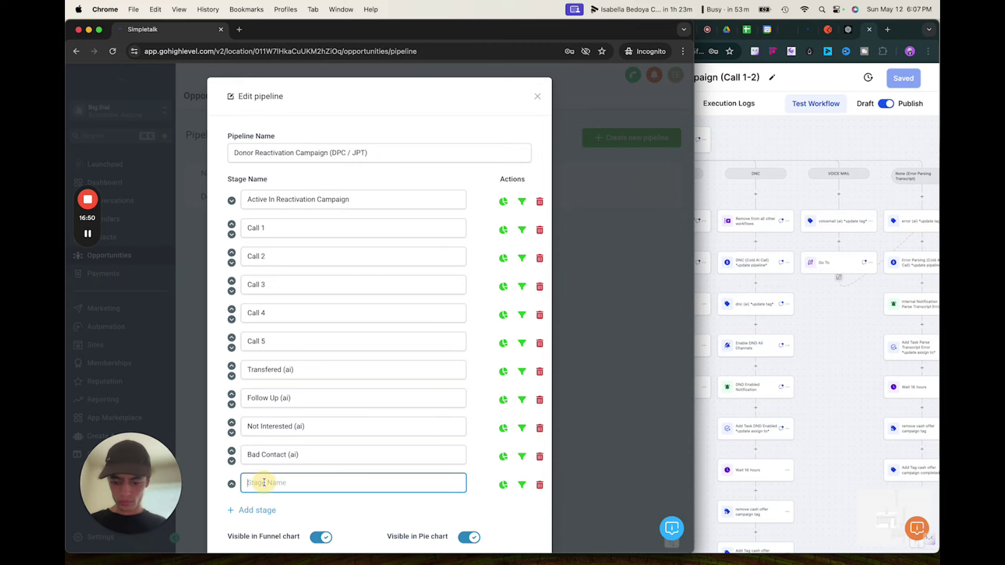
pyautogui.write('DNC (ai')
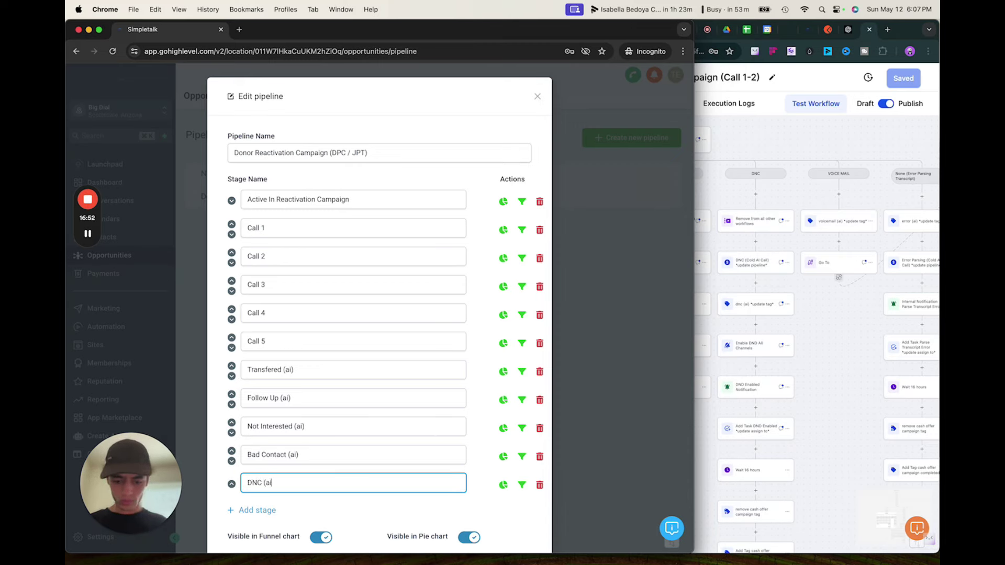
pyautogui.scroll(-2, 295, 470)
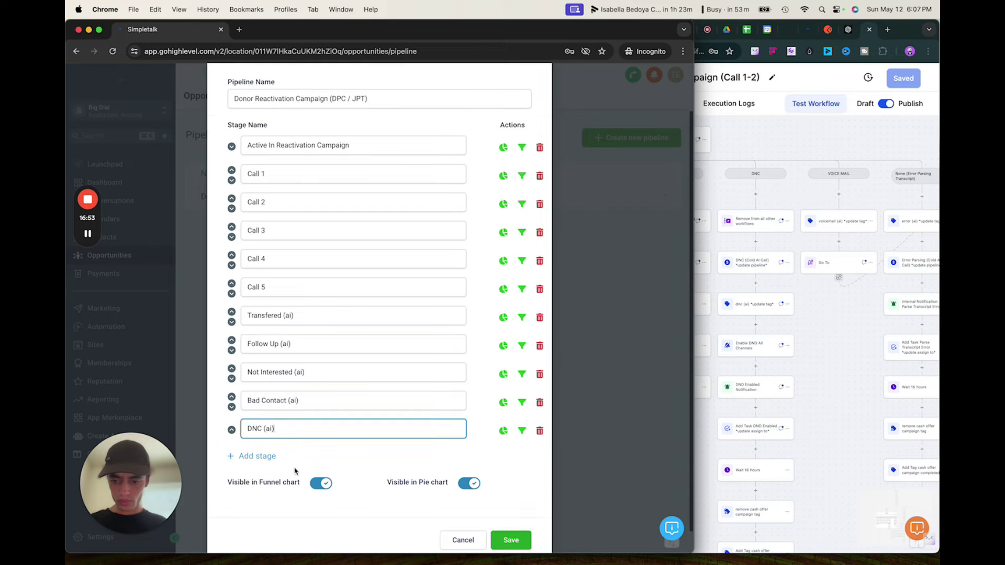
pyautogui.click(256, 457)
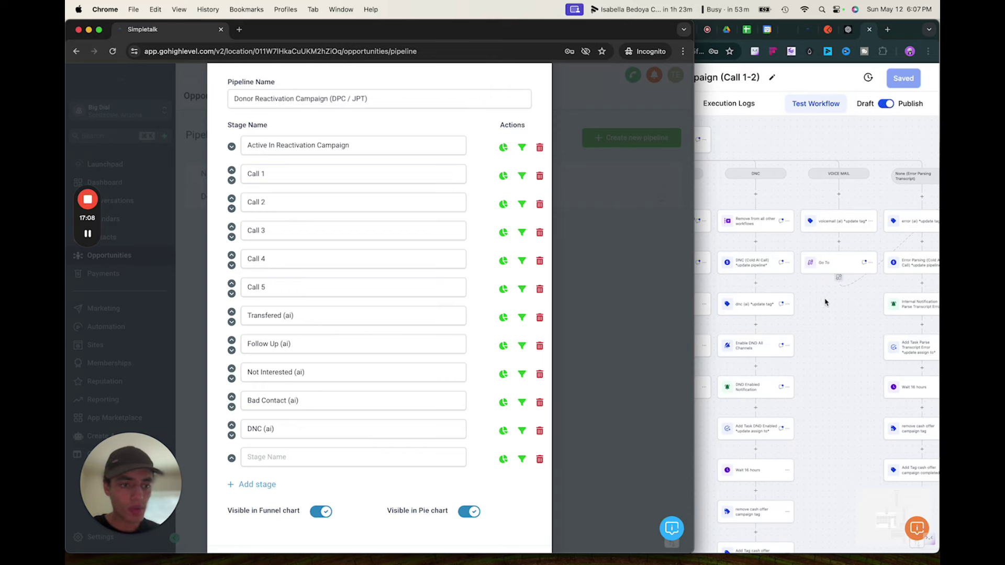
pyautogui.hscroll(-10, 825, 302)
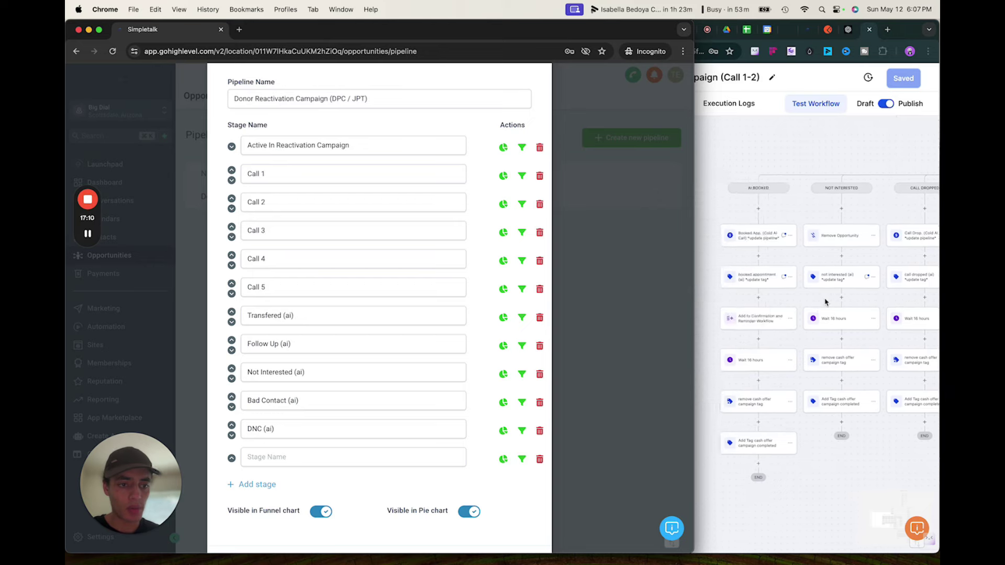
pyautogui.hscroll(5, 825, 302)
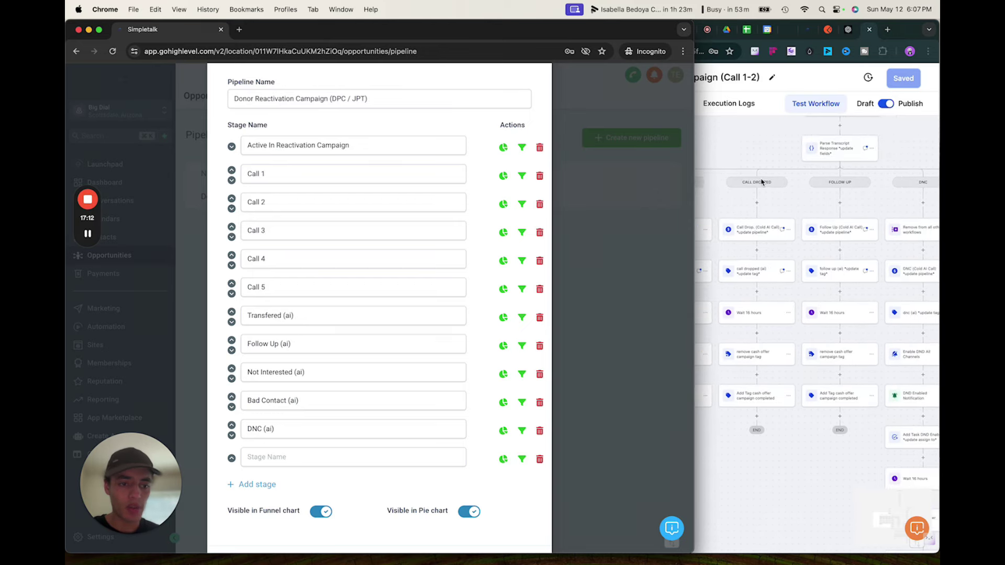
pyautogui.hscroll(3, 811, 311)
pyautogui.scroll(-2, 810, 311)
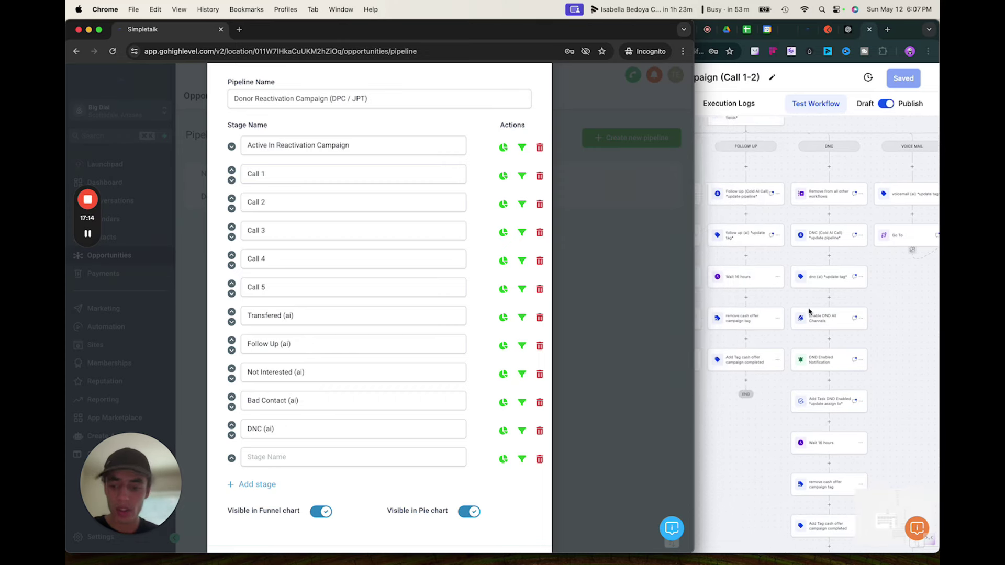
pyautogui.scroll(-2, 322, 396)
pyautogui.click(293, 406)
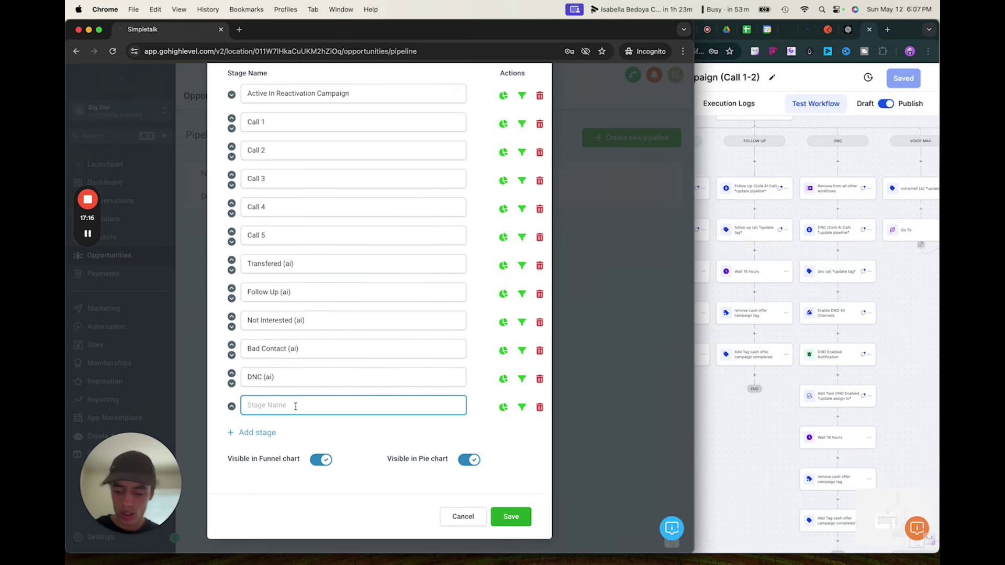
pyautogui.write('Error (ai')
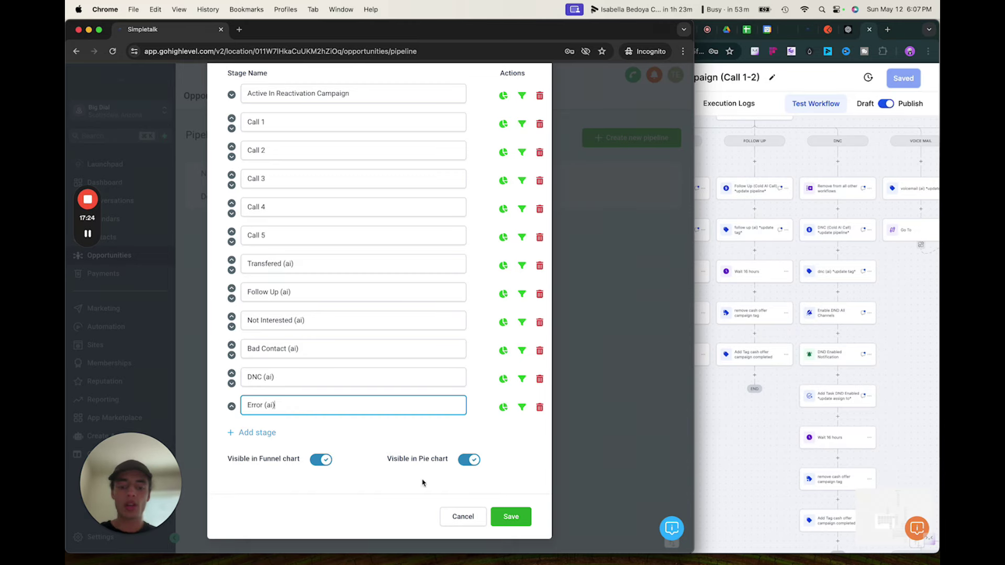
pyautogui.click(509, 518)
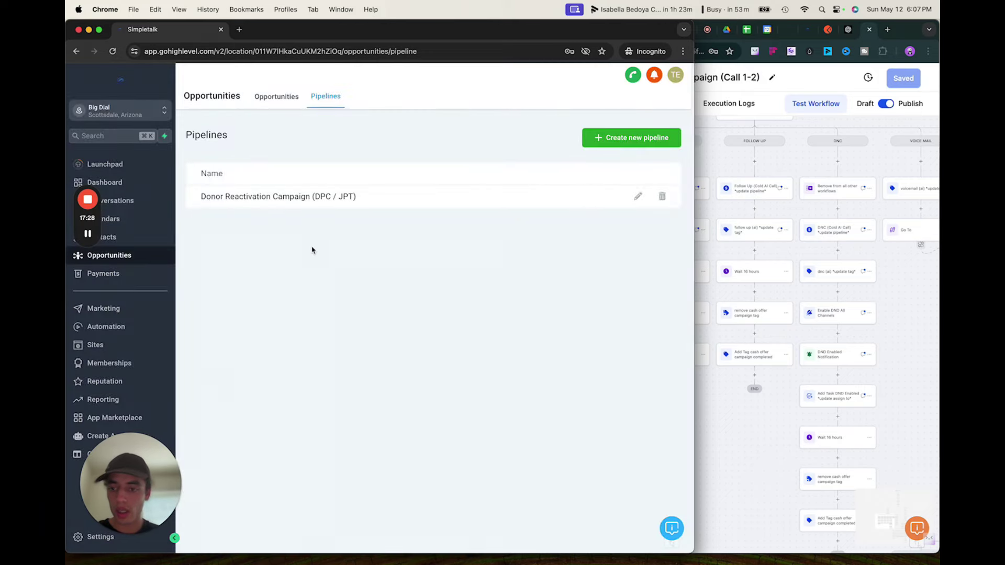
# Open AI Donor Reactivation Campaign from the TESTING TESTING folder and view the Condition branches.
pyautogui.click(121, 328)
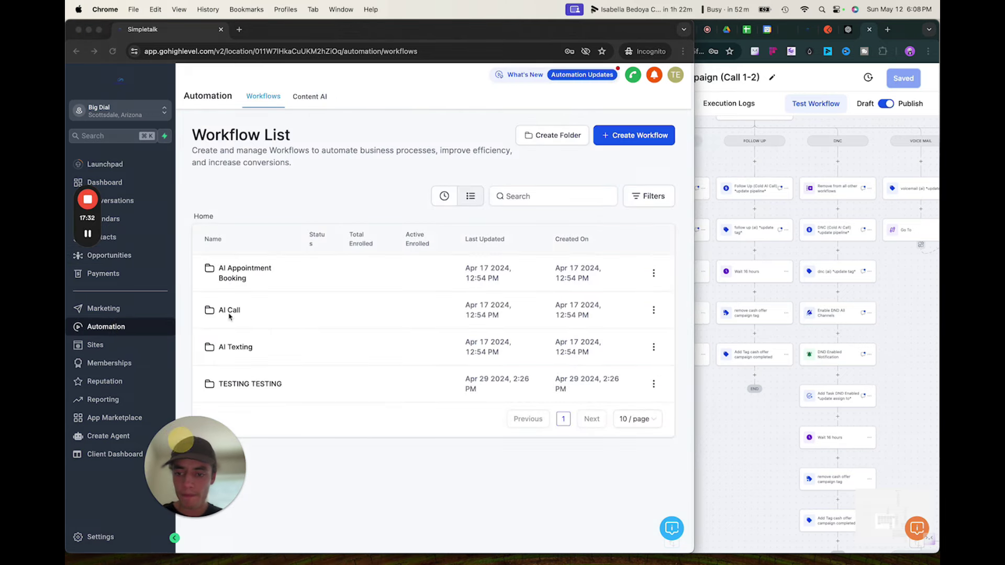
pyautogui.click(241, 276)
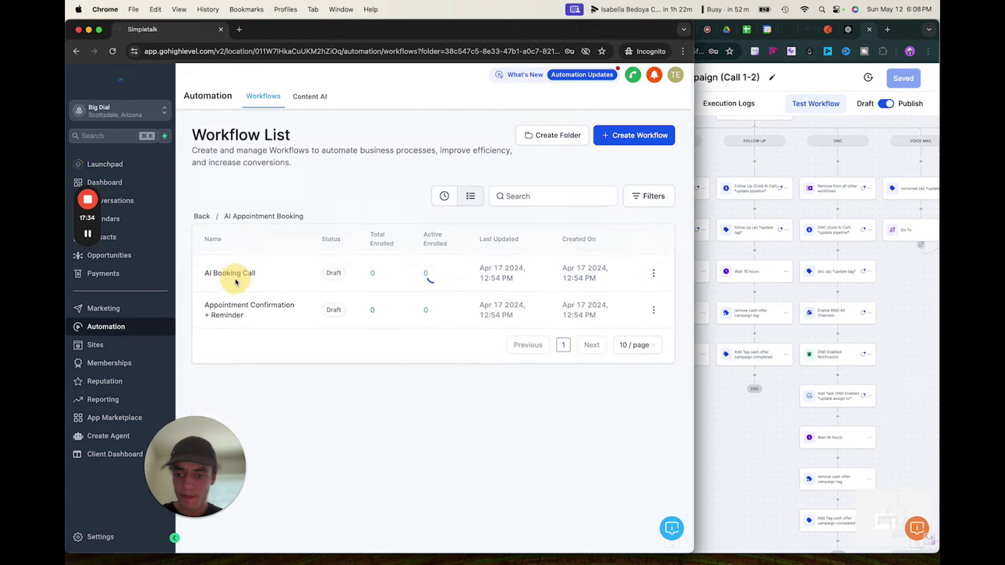
pyautogui.click(76, 52)
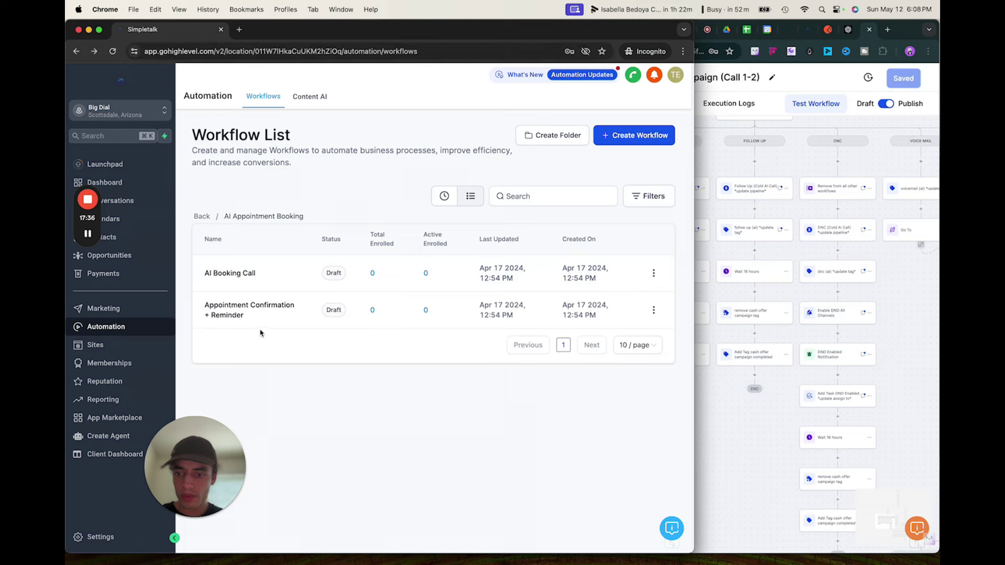
pyautogui.click(202, 216)
pyautogui.click(236, 385)
pyautogui.click(241, 272)
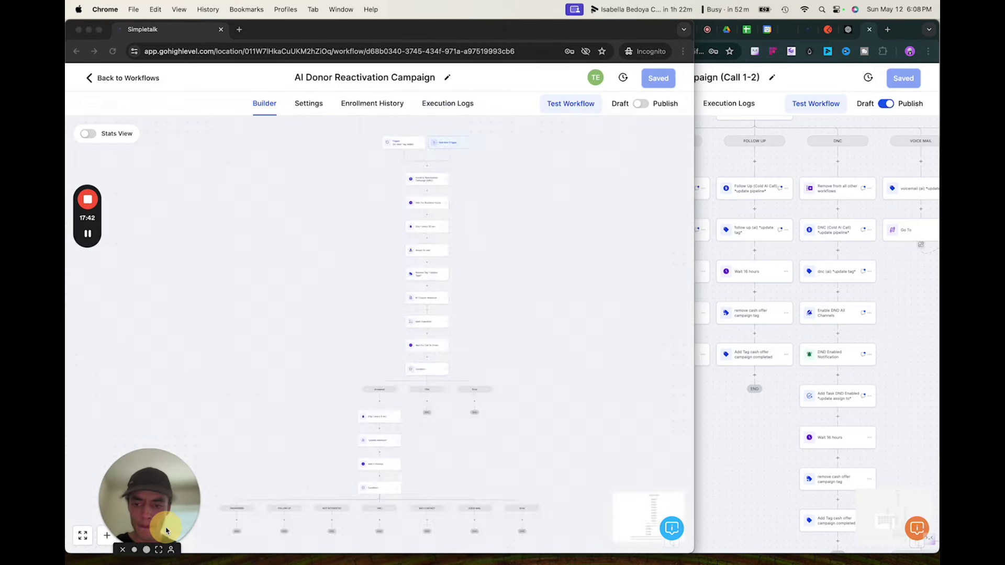
pyautogui.scroll(-10, 314, 296)
pyautogui.hscroll(-4, 314, 296)
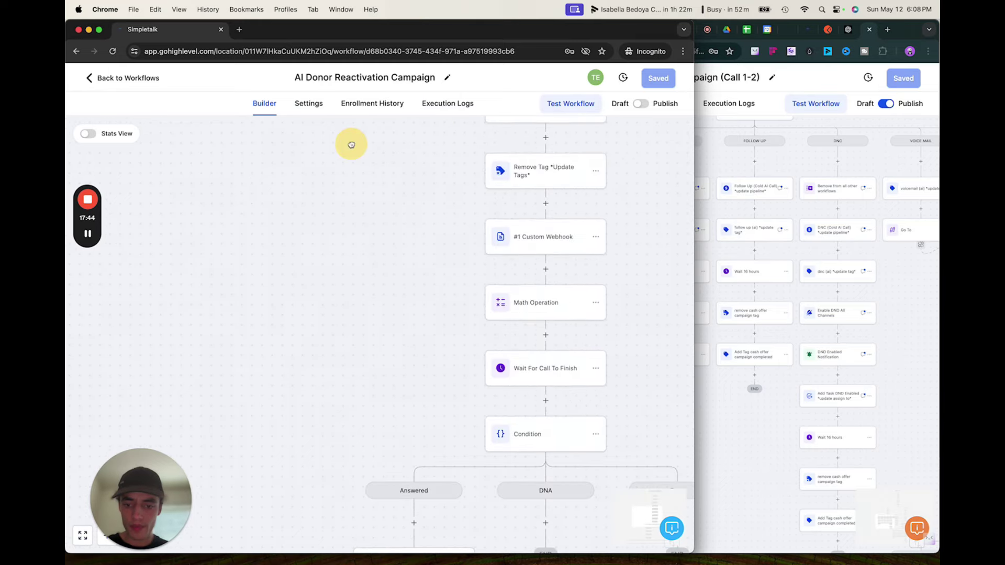
pyautogui.scroll(-5, 351, 254)
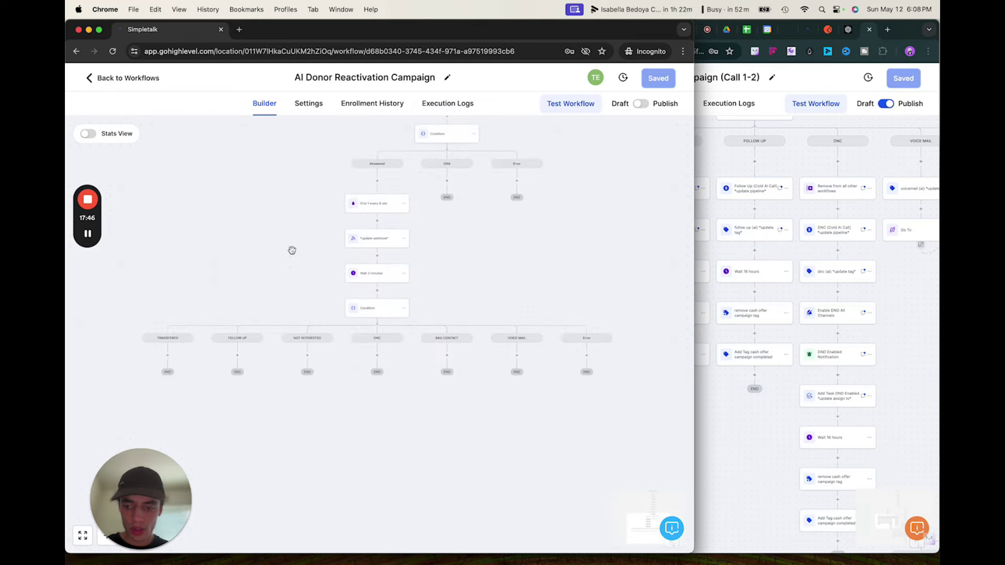
pyautogui.scroll(3, 330, 261)
pyautogui.moveTo(328, 265); pyautogui.dragTo(309, 207)
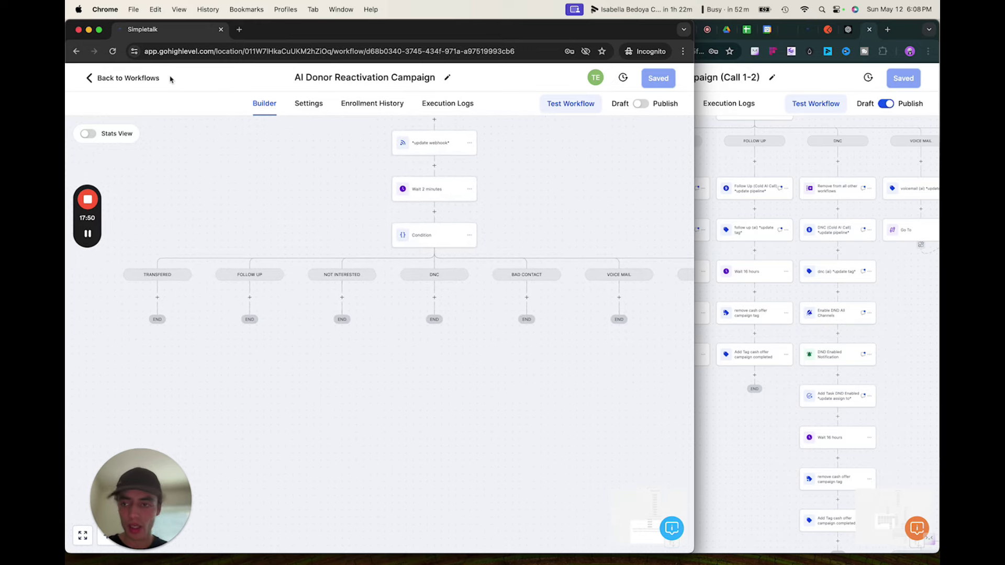
# Check the Donor Reactivation Campaign pipeline's saved stages in Opportunities without changing them.
pyautogui.click(116, 81)
pyautogui.click(127, 257)
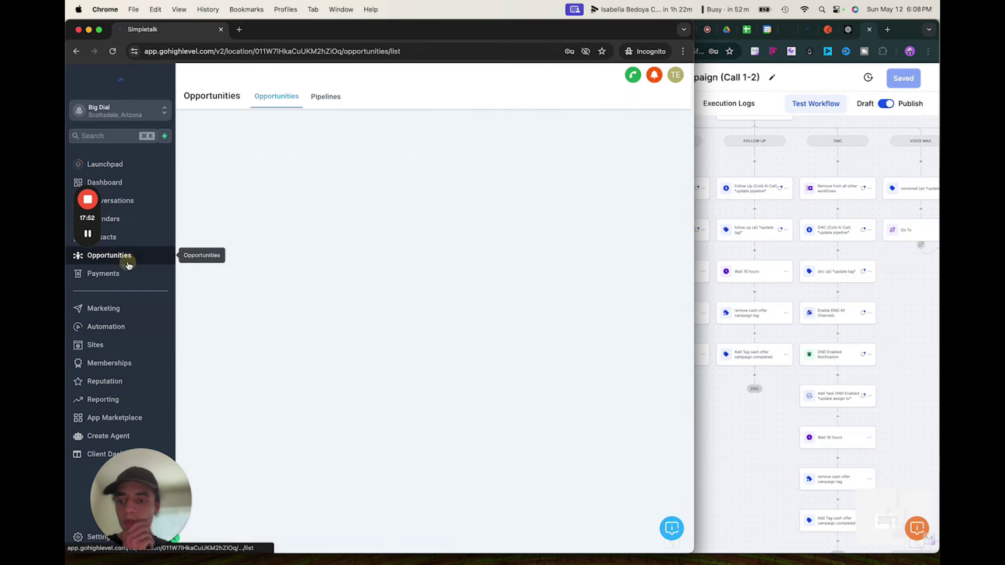
pyautogui.click(329, 97)
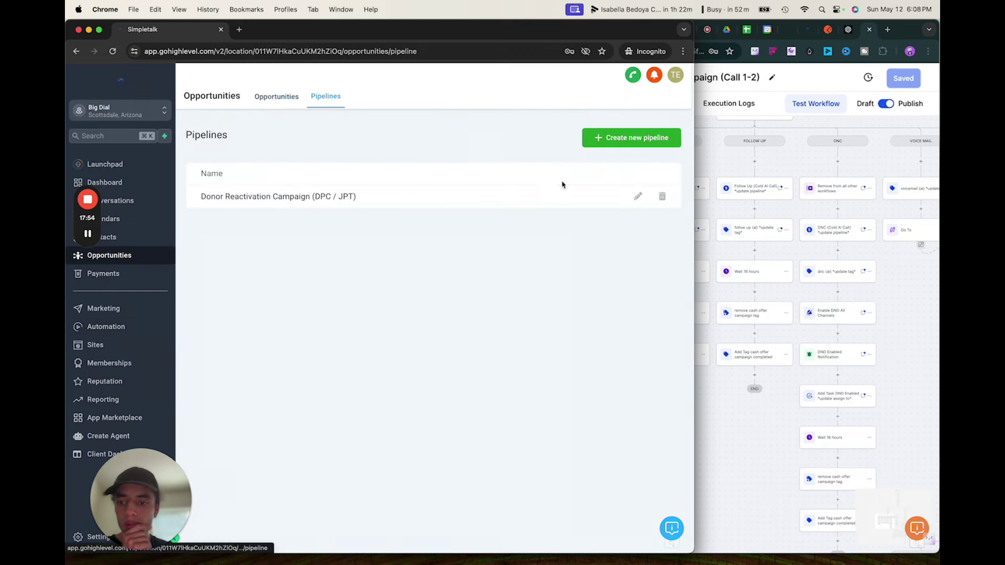
pyautogui.click(637, 196)
pyautogui.scroll(-2, 454, 357)
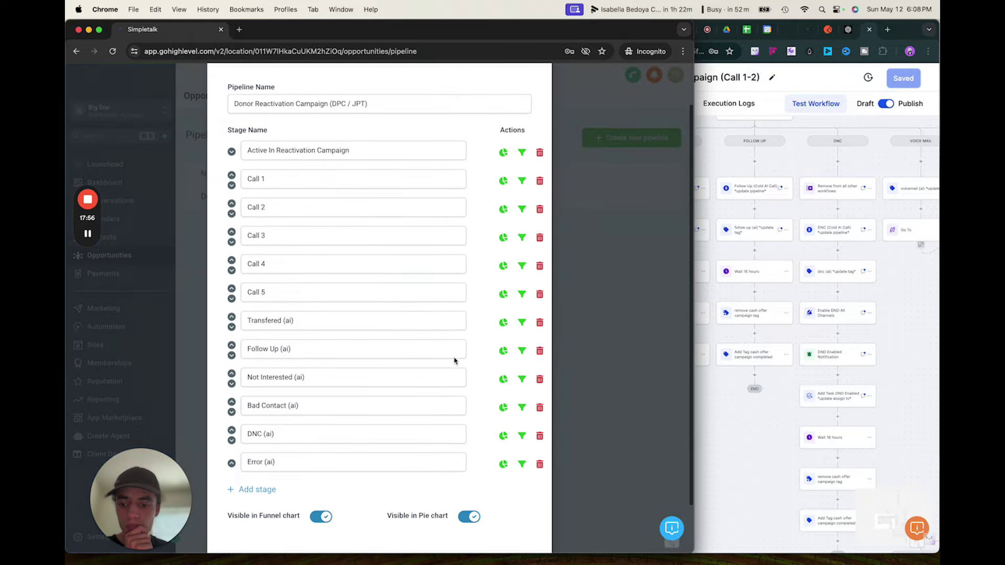
pyautogui.click(175, 318)
# Reopen AI Donor Reactivation Campaign from TESTING TESTING and scroll to its outcome branches.
pyautogui.click(124, 326)
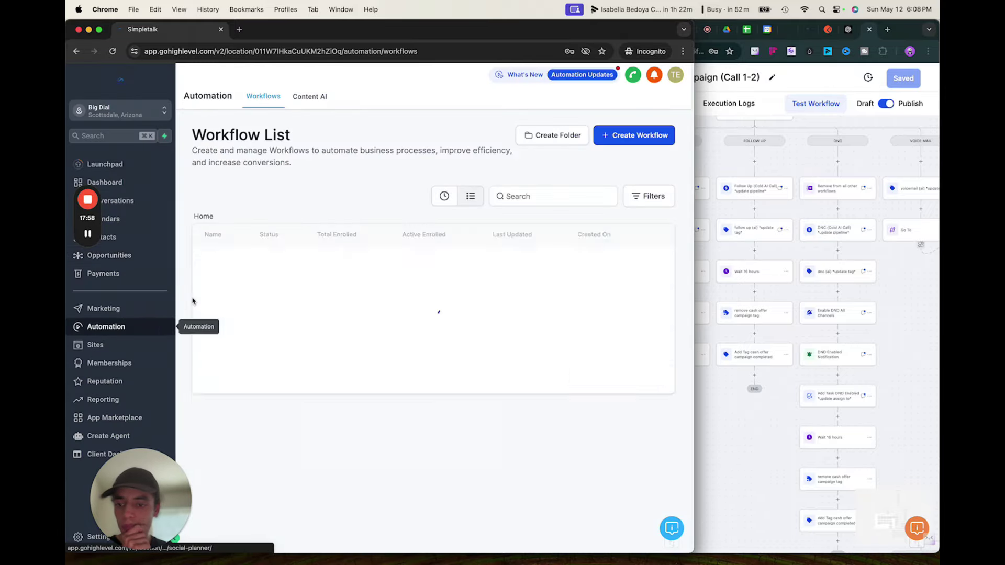
pyautogui.click(250, 384)
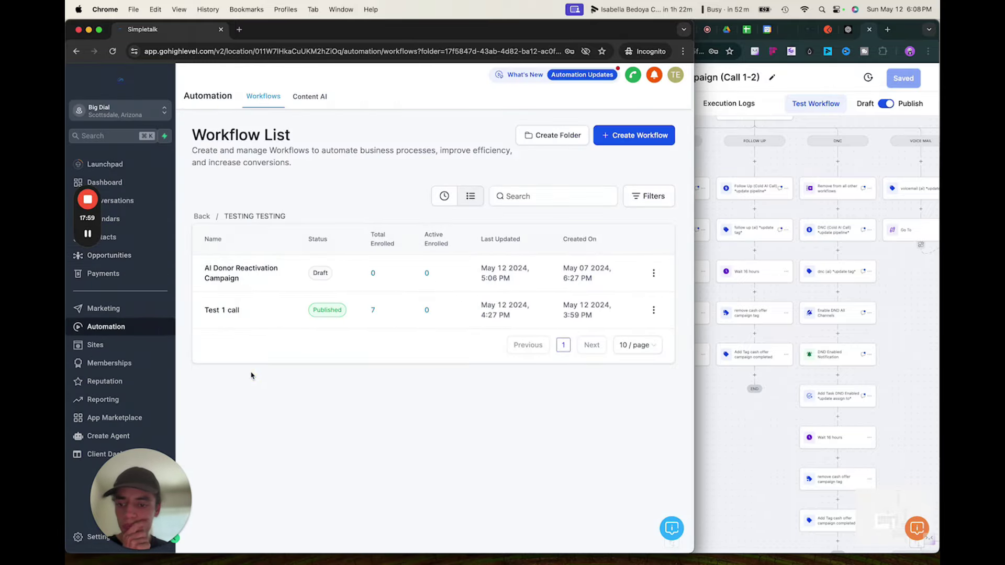
pyautogui.click(228, 280)
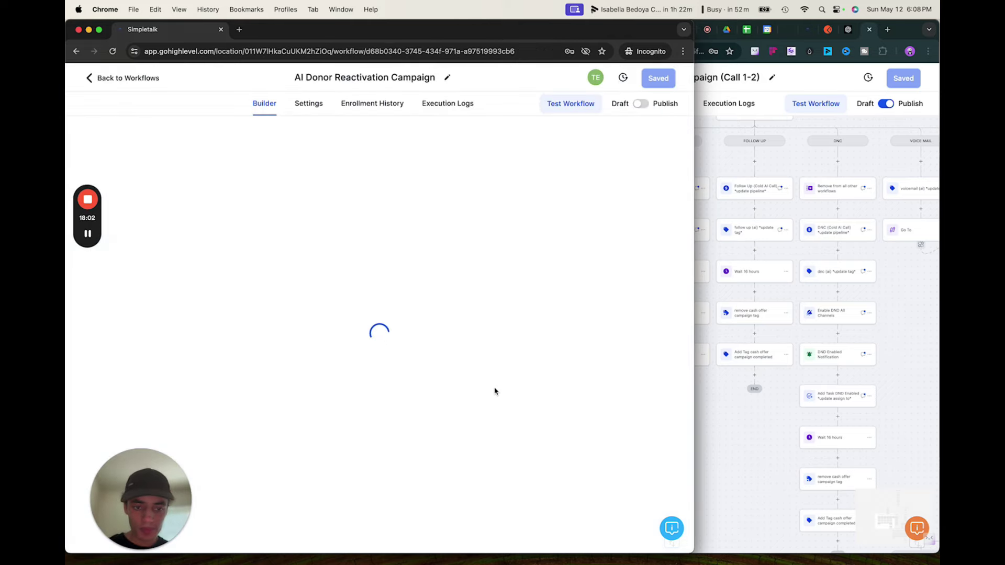
pyautogui.scroll(-12, 460, 454)
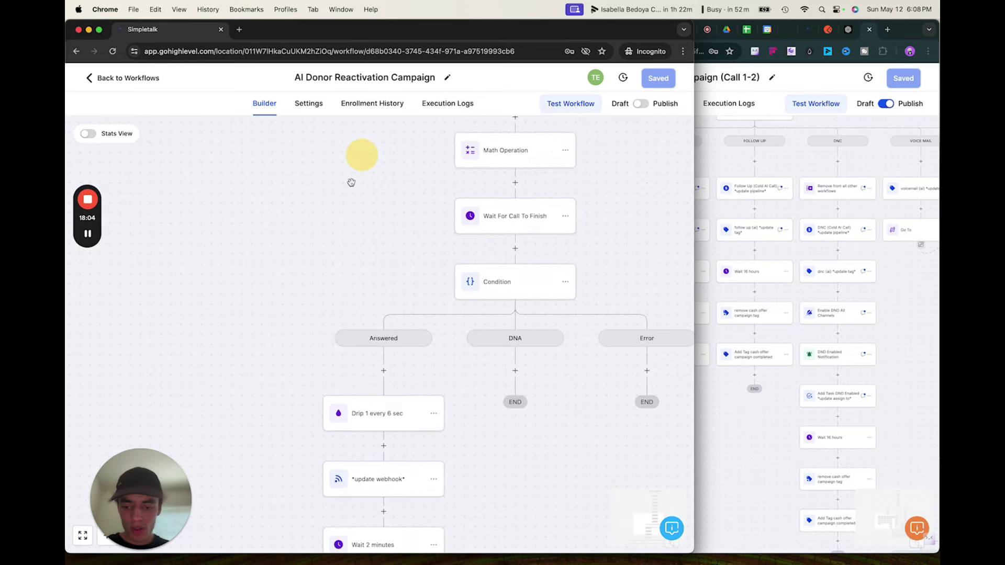
pyautogui.scroll(-5, 370, 193)
pyautogui.hscroll(-4, 370, 193)
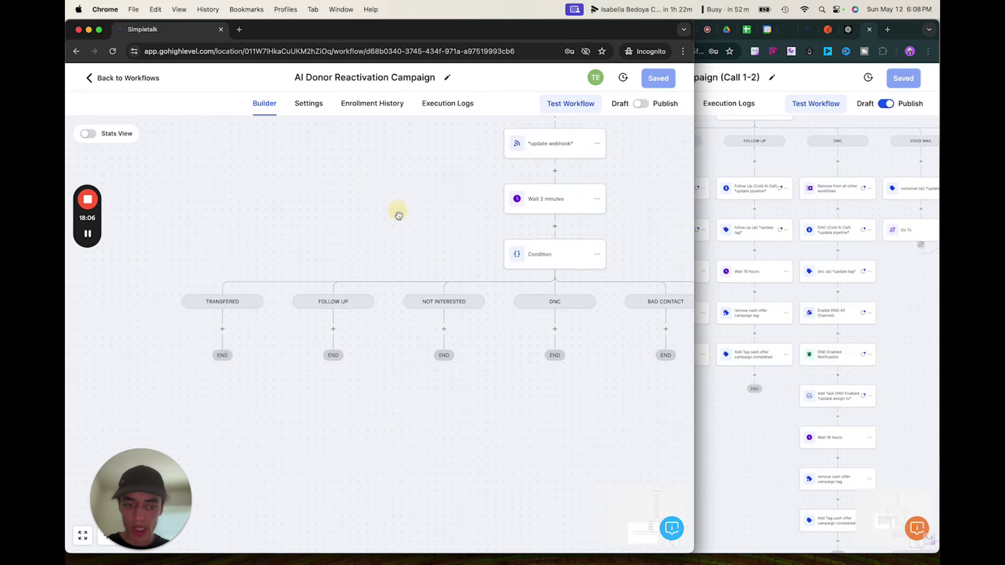
# Add a Create Or Update Opportunity action under TRANSFERED named Transfered (DRC).
pyautogui.click(218, 334)
pyautogui.write('opp')
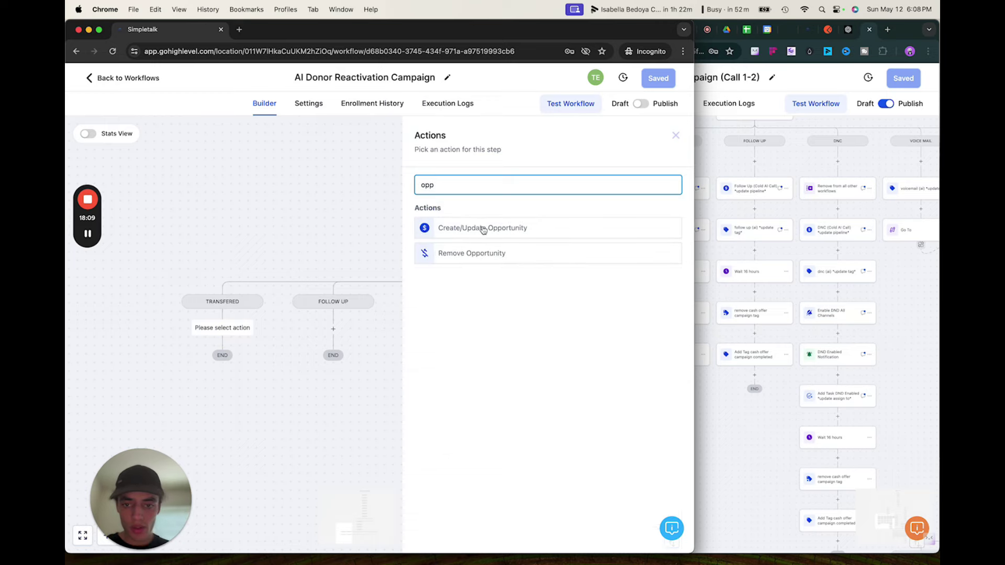
pyautogui.click(482, 229)
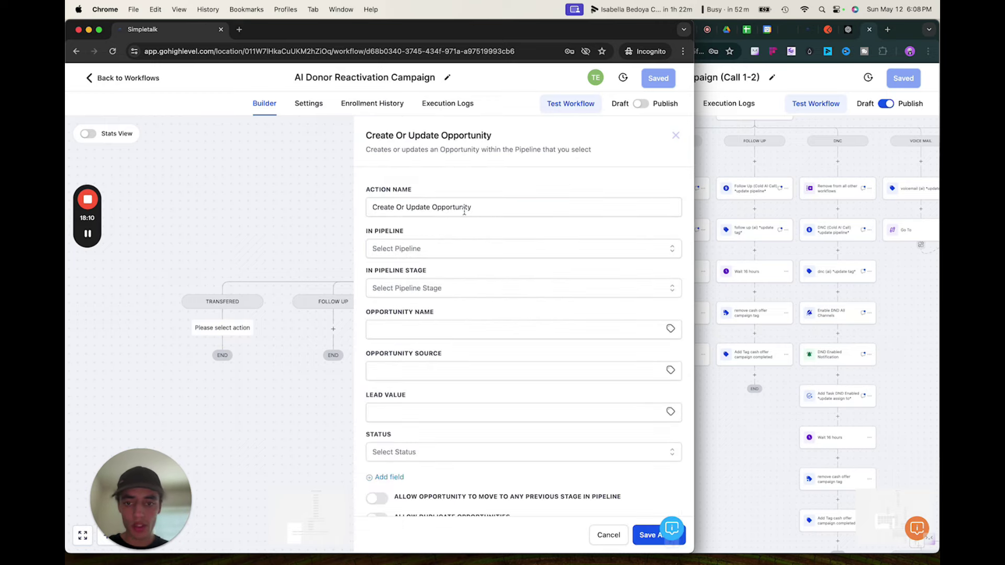
pyautogui.tripleClick(486, 202)
pyautogui.write('Transfered (DRC')
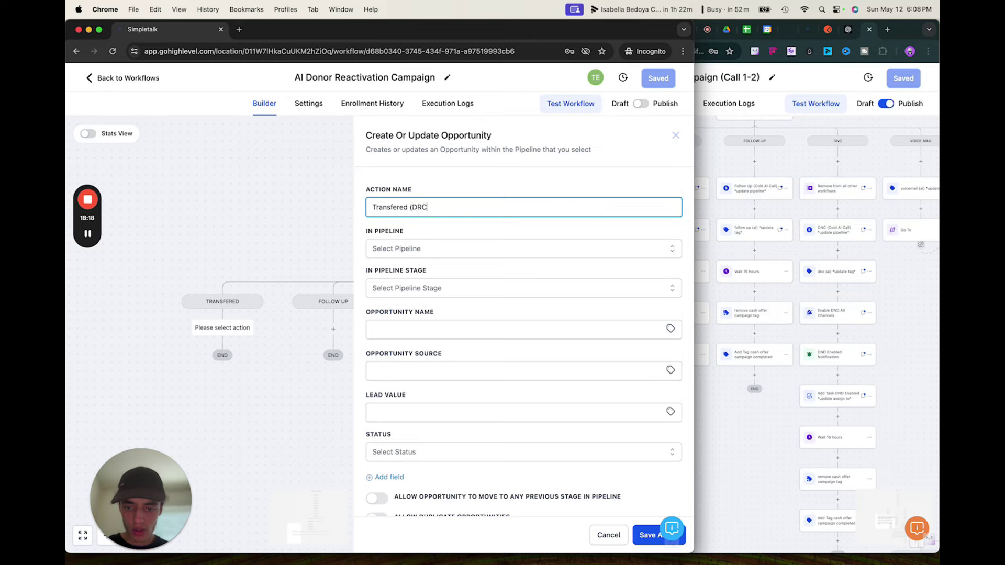
# Set Donor Reactivation Campaign pipeline, stage Transfered (ai), allow moves to previous stages, and save.
pyautogui.click(427, 245)
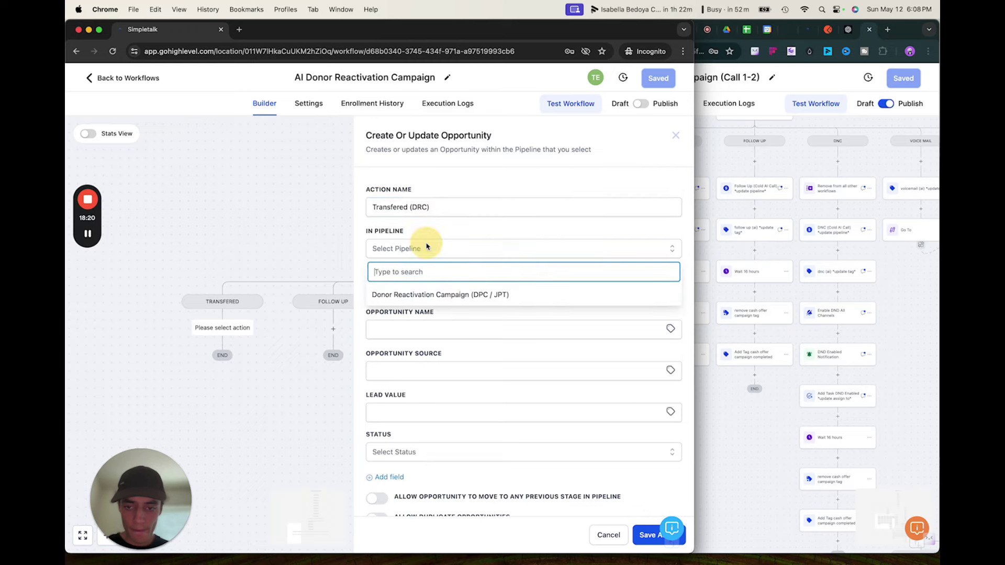
pyautogui.click(428, 297)
pyautogui.click(454, 289)
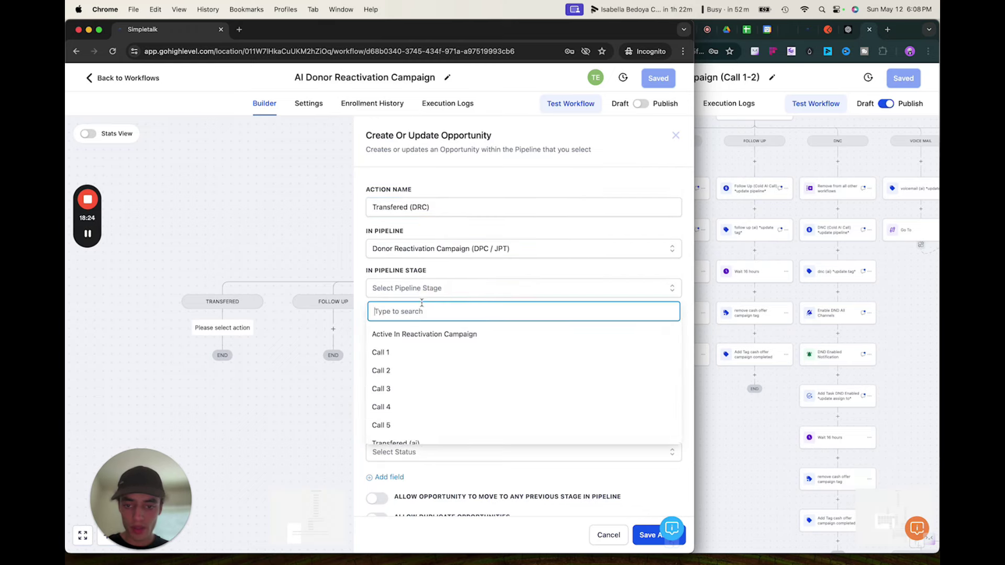
pyautogui.scroll(-3, 421, 371)
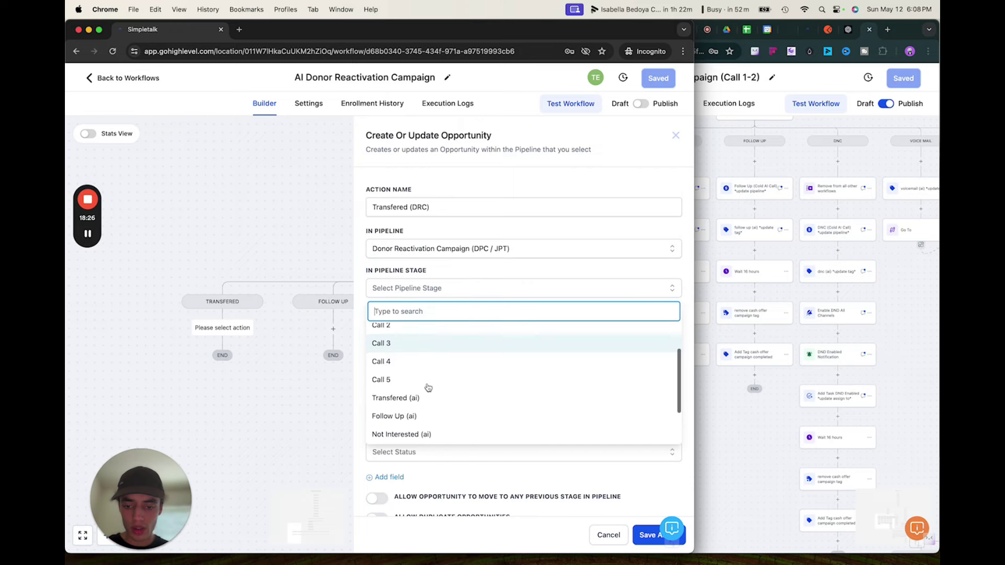
pyautogui.click(403, 396)
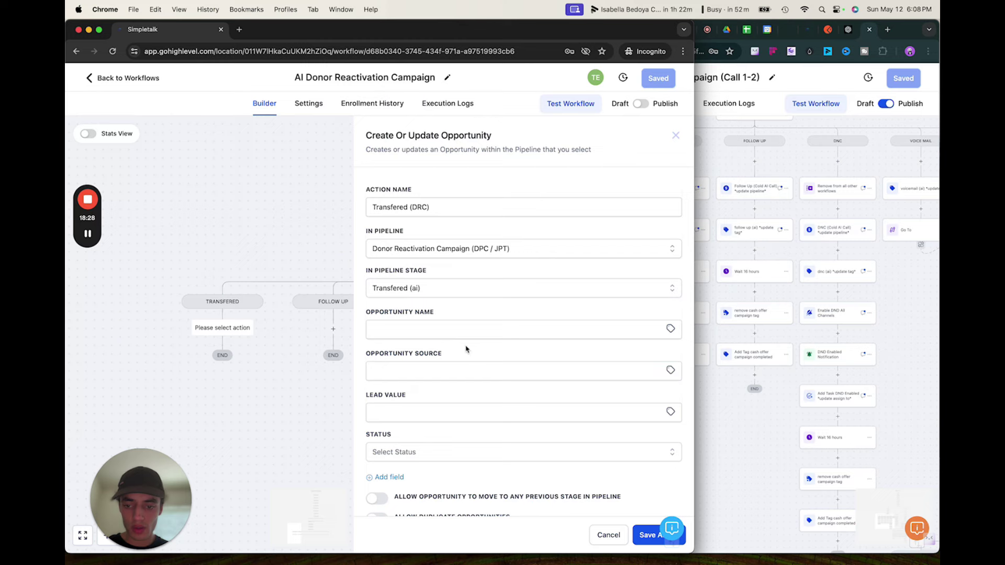
pyautogui.scroll(-1, 512, 348)
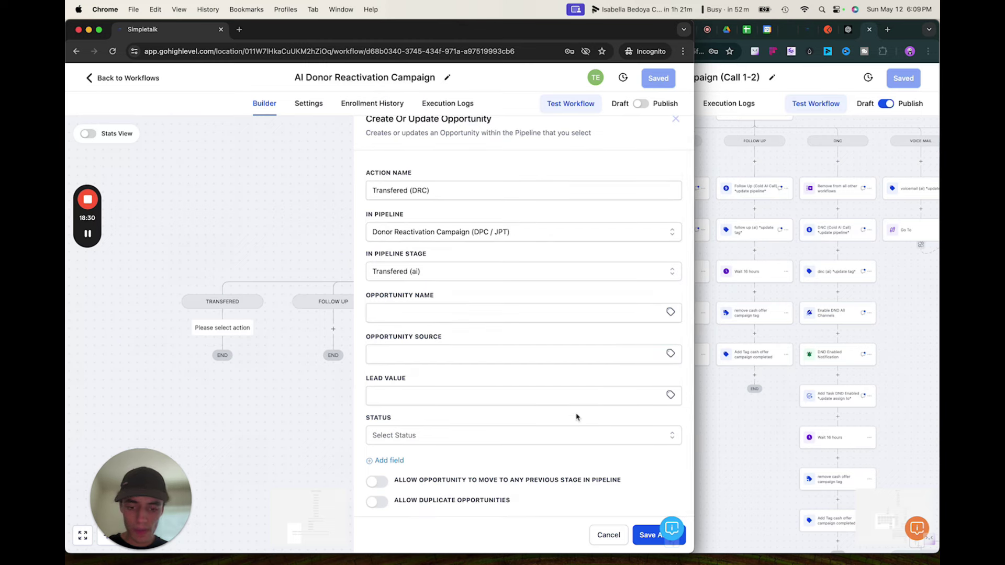
pyautogui.click(379, 482)
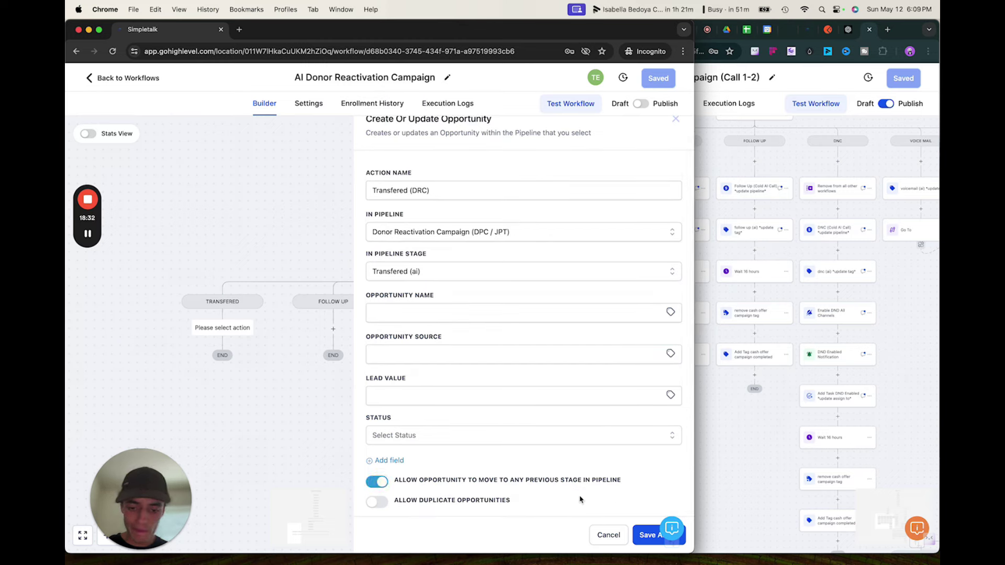
pyautogui.click(648, 535)
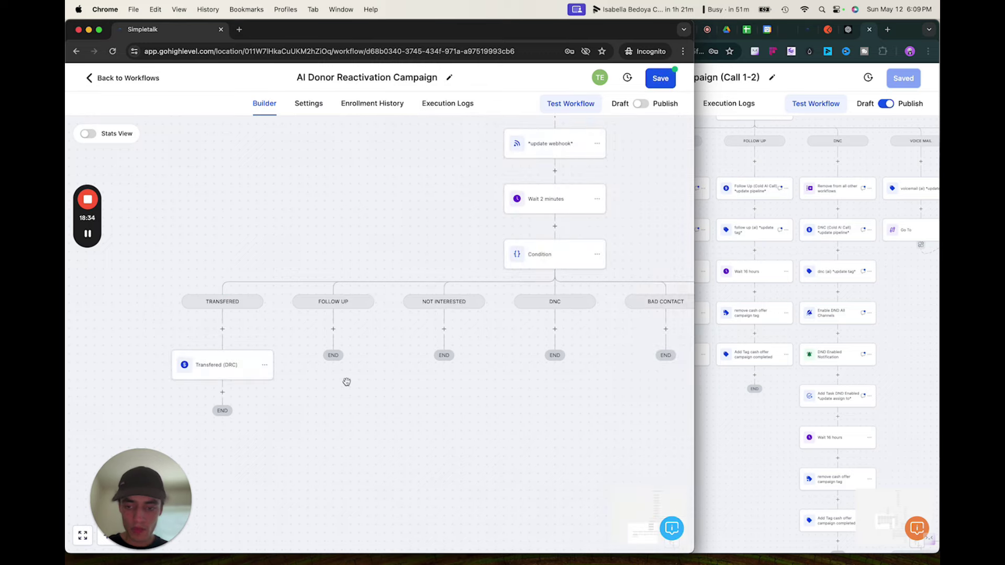
# Copy the Transfered (DRC) step to the FOLLOW UP branch, then delete the pasted copy.
pyautogui.moveTo(341, 373); pyautogui.dragTo(386, 337)
pyautogui.click(302, 320)
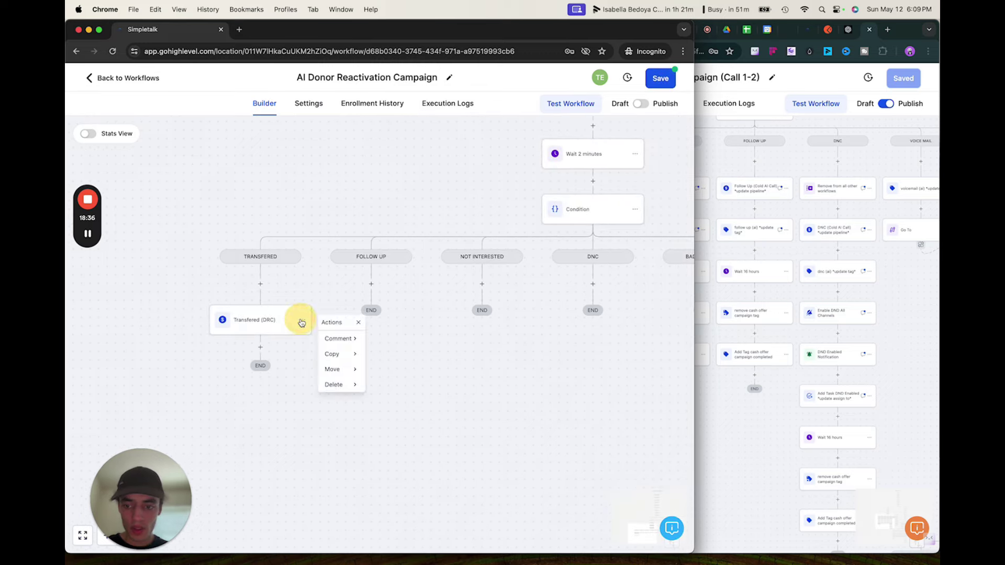
pyautogui.moveTo(330, 354)
pyautogui.click(393, 339)
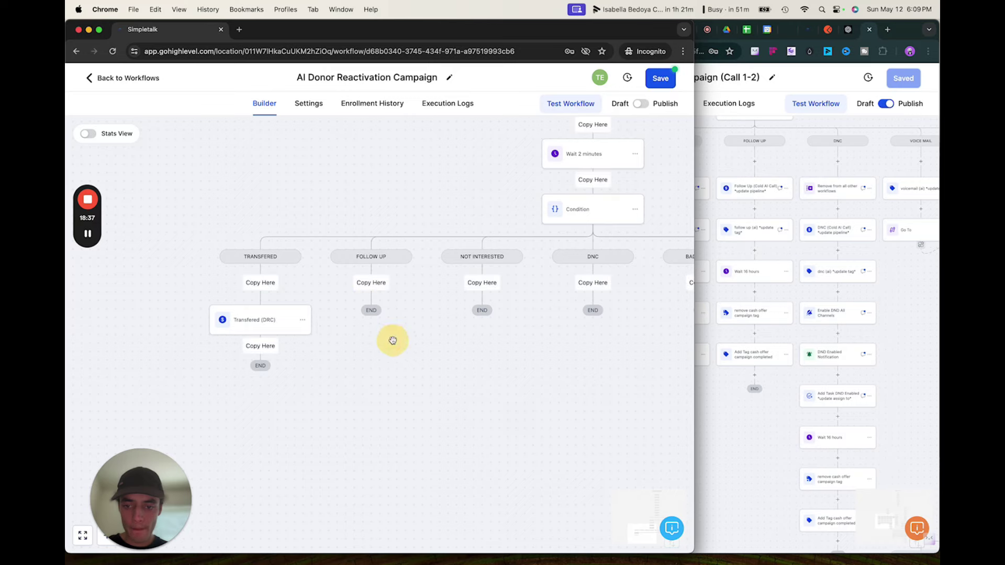
pyautogui.click(374, 291)
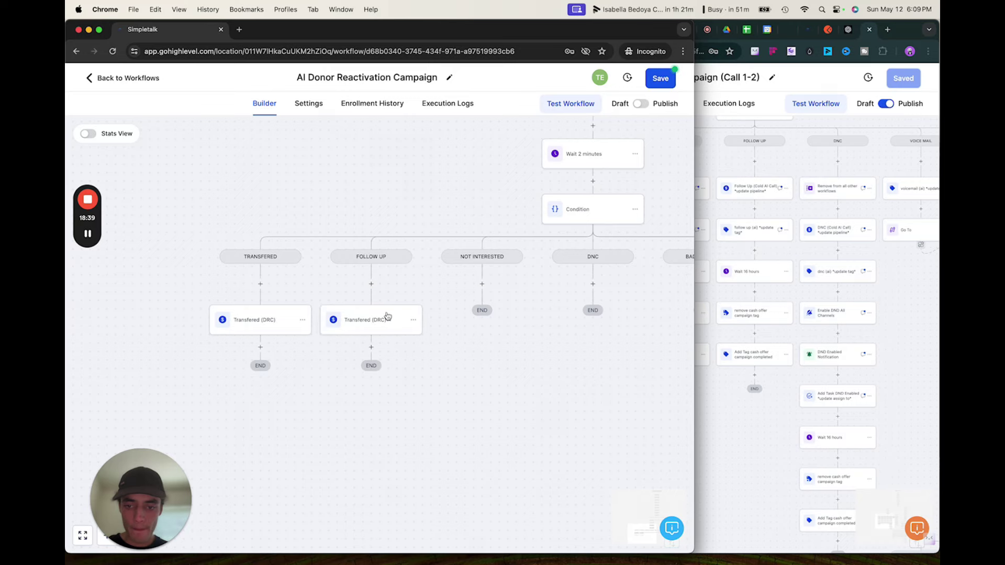
pyautogui.click(413, 320)
pyautogui.moveTo(442, 383)
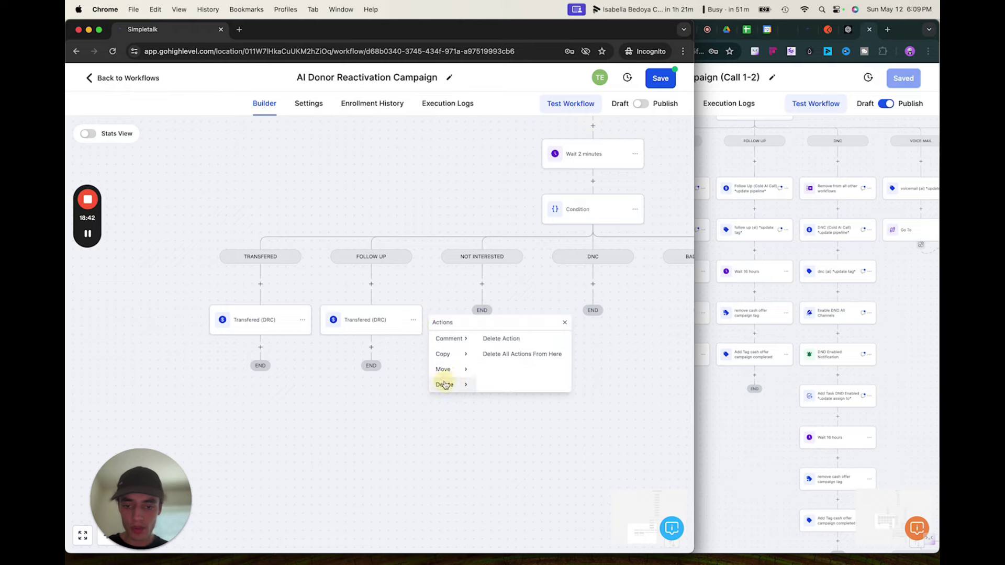
pyautogui.click(497, 337)
pyautogui.click(487, 339)
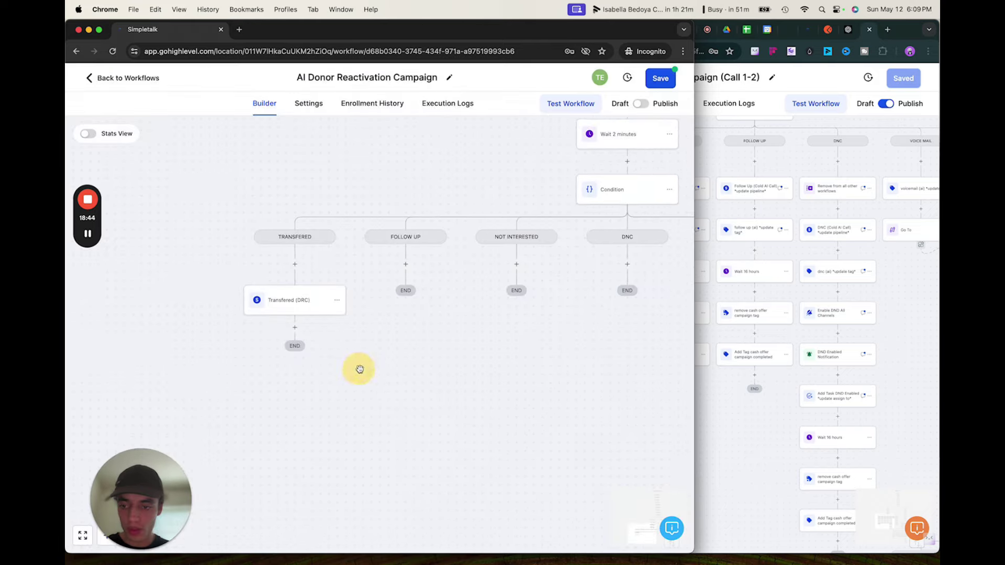
# Add an Add Contact Tag step after Transfered (DRC) with new tag 'transfered (ai)'.
pyautogui.click(756, 387)
pyautogui.click(270, 408)
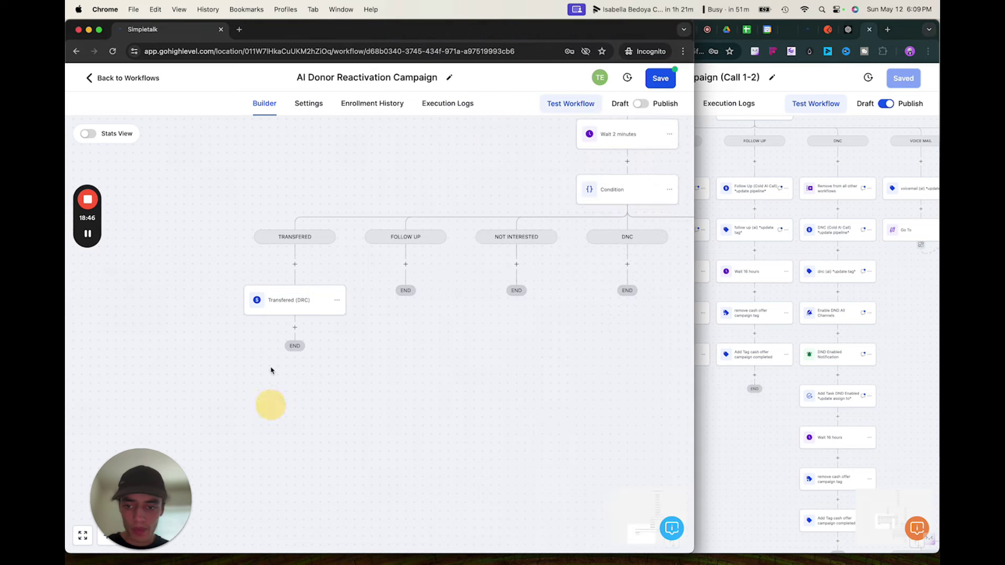
pyautogui.click(295, 328)
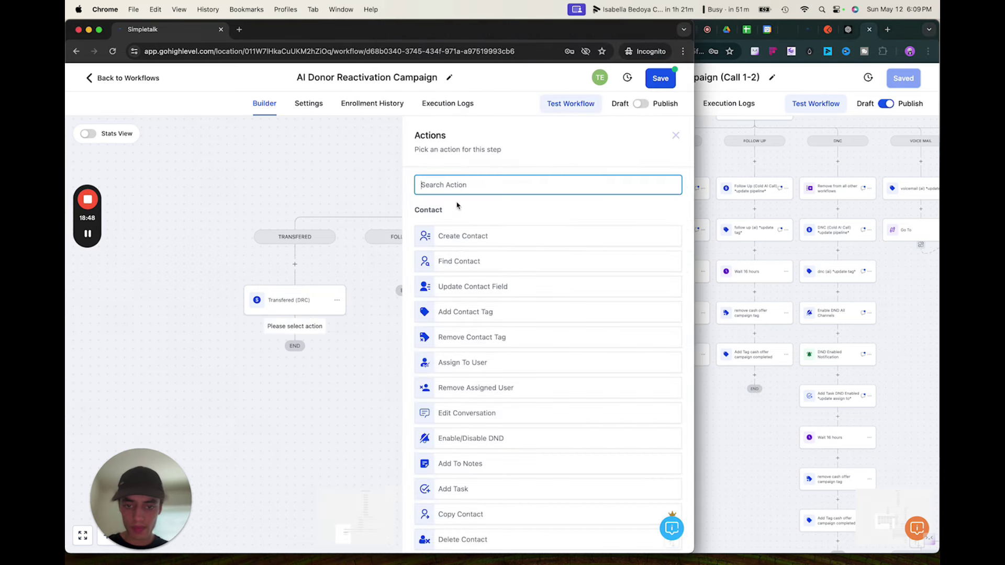
pyautogui.write('tag')
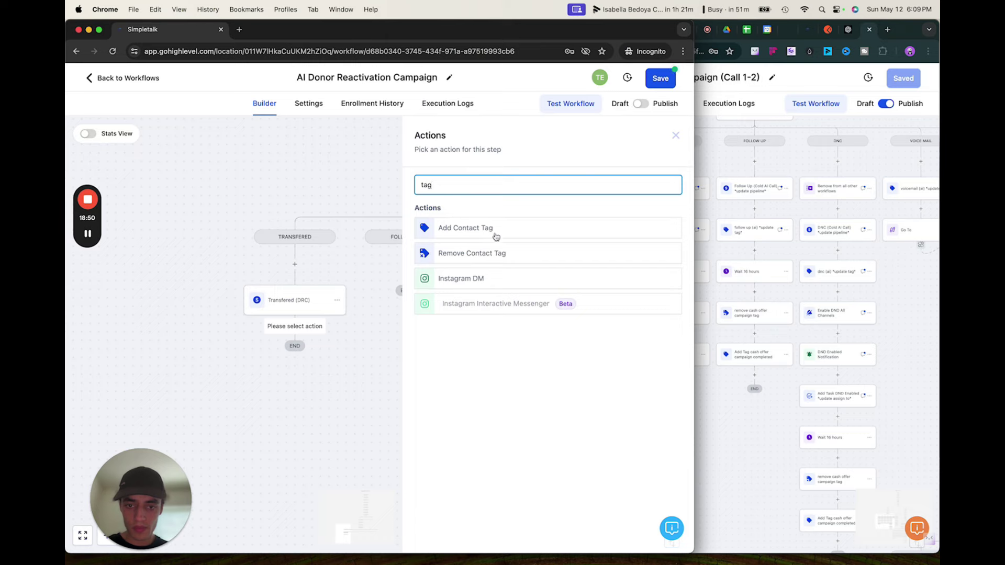
pyautogui.click(496, 230)
pyautogui.click(457, 250)
pyautogui.write('ta')
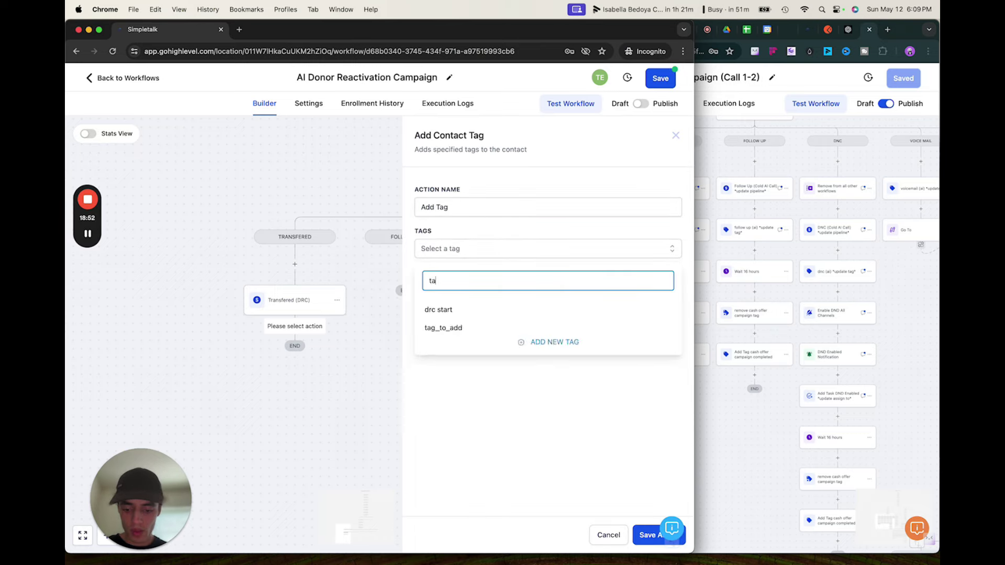
pyautogui.press('BackSpace')
pyautogui.write('rans')
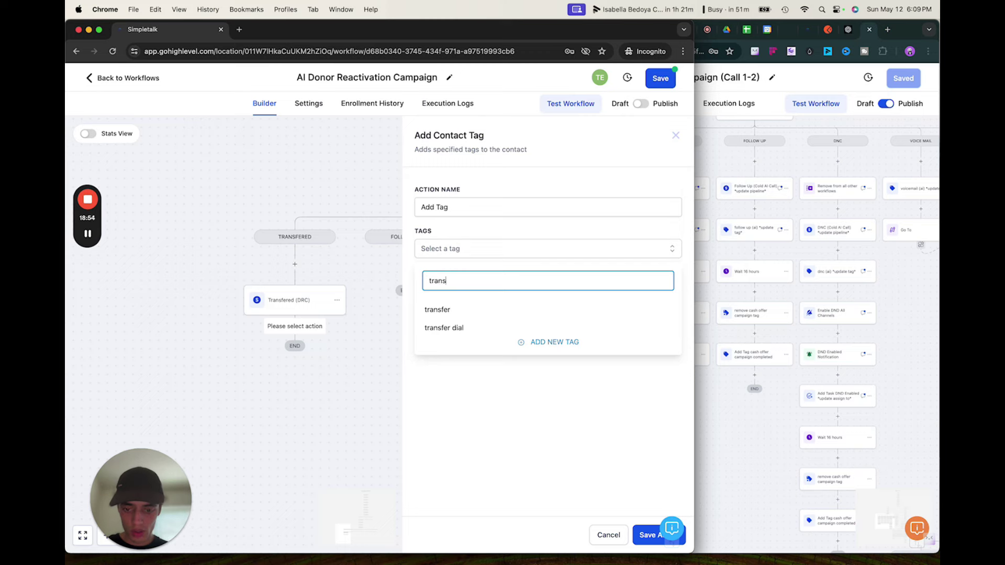
pyautogui.write('fered (ai')
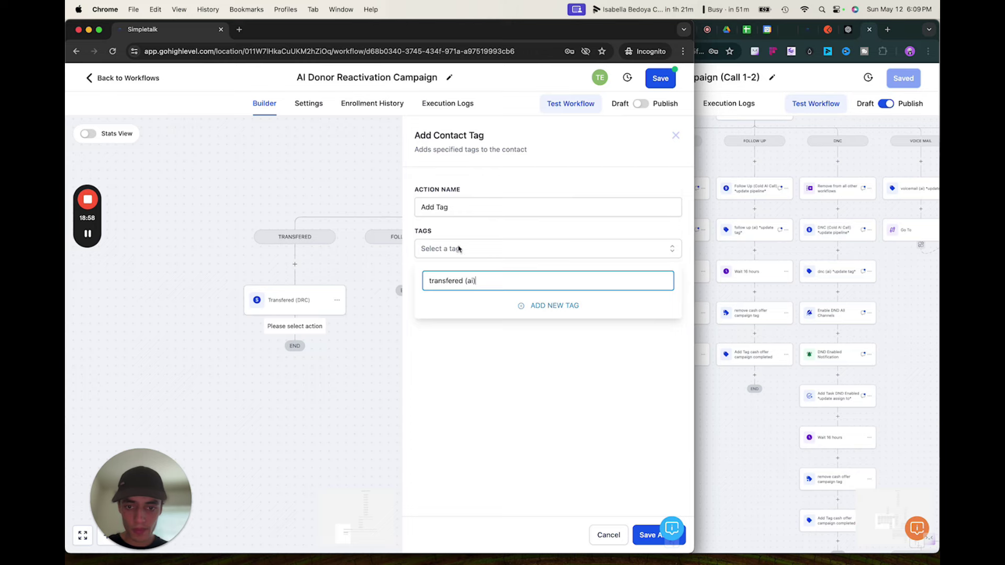
pyautogui.click(548, 311)
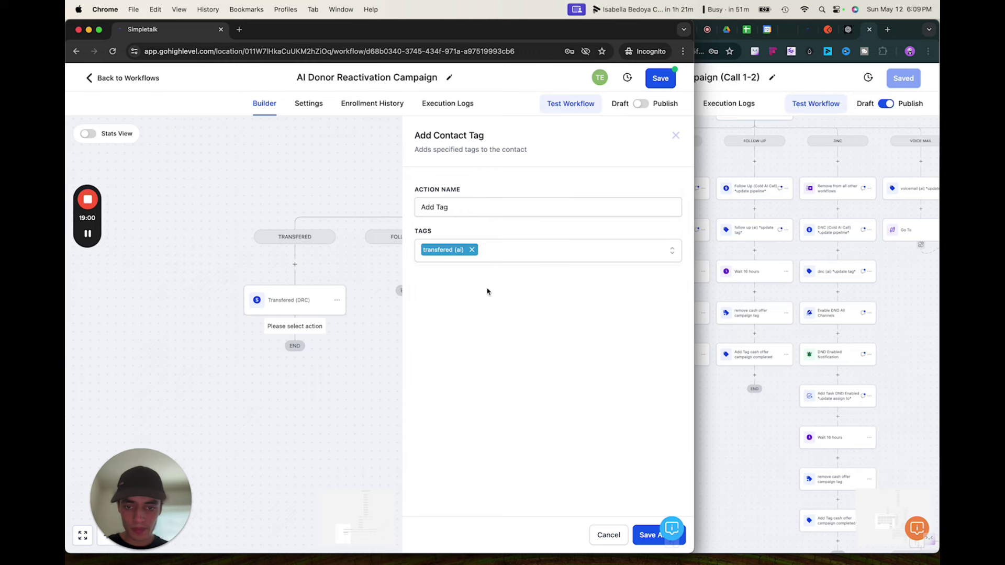
# Name the tagging step Add Tag 'transfered (ai)' and save it.
pyautogui.click(524, 207)
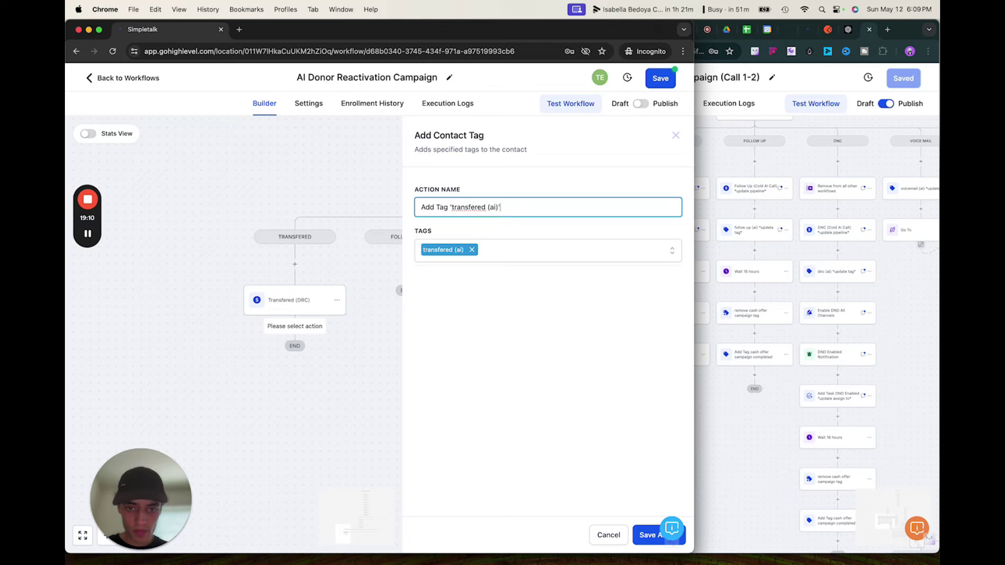
pyautogui.click(648, 535)
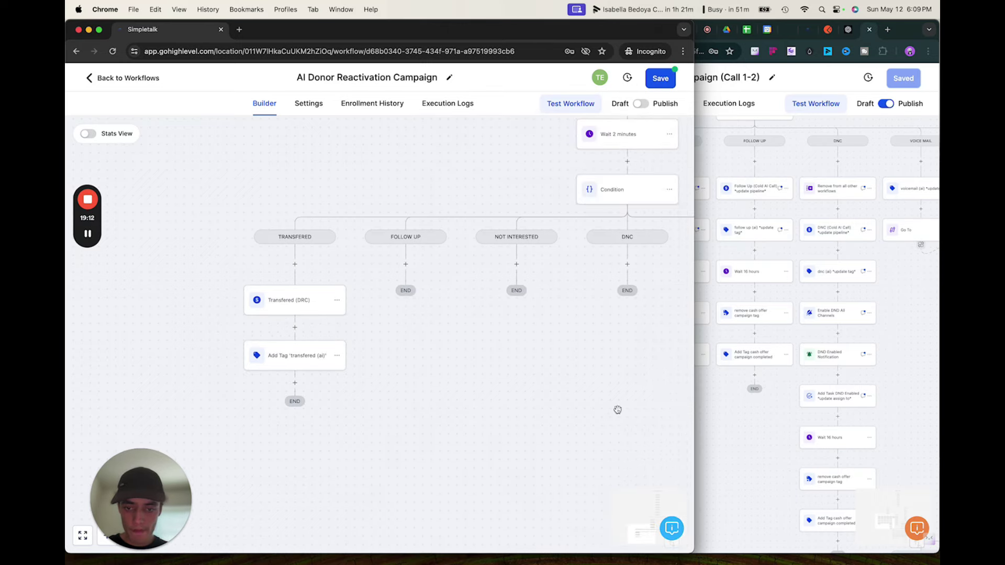
pyautogui.click(739, 422)
# Add a Wait action after the transfered tag step with a 12-hour time delay.
pyautogui.scroll(-2, 739, 422)
pyautogui.hscroll(-3, 584, 408)
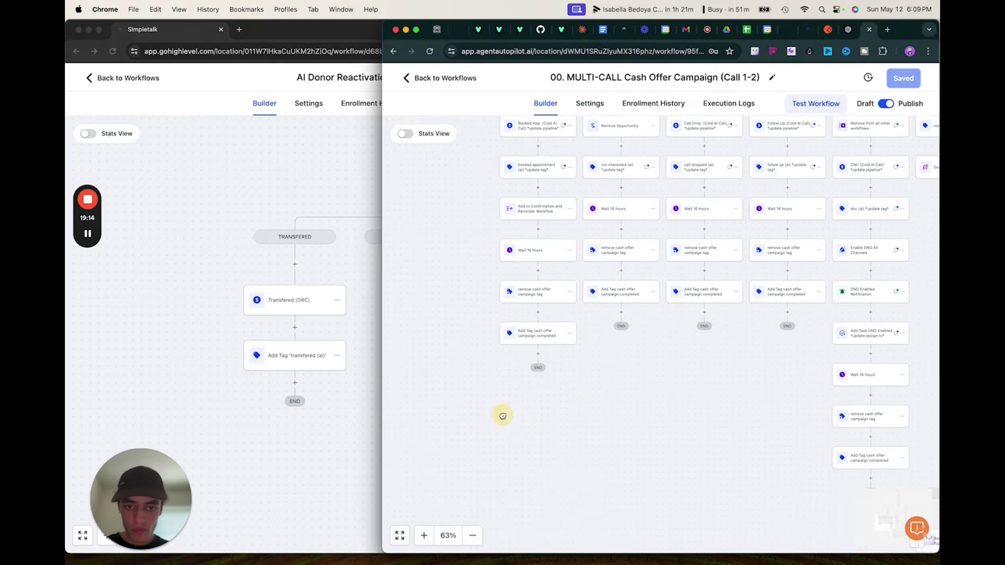
pyautogui.moveTo(498, 328); pyautogui.dragTo(497, 359)
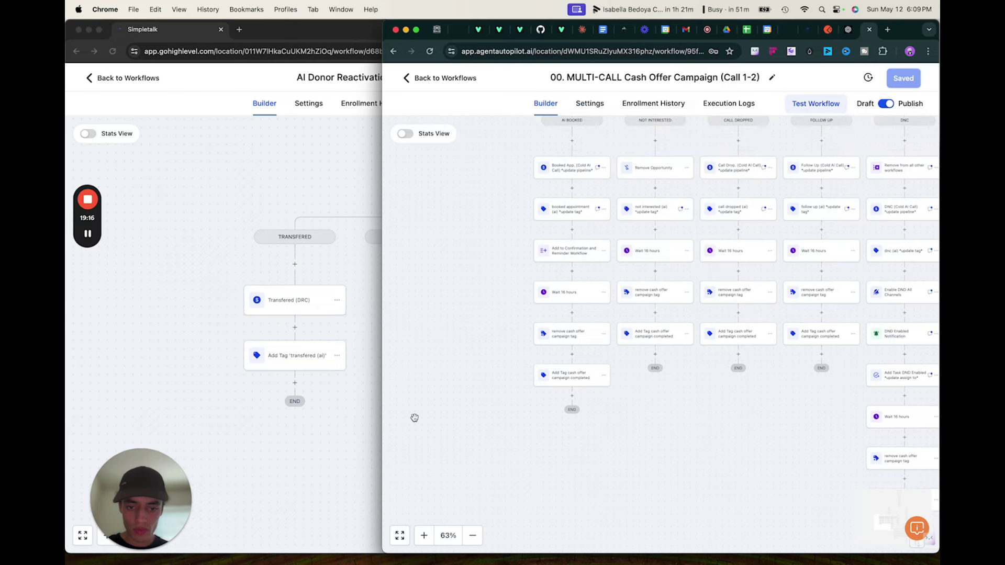
pyautogui.click(321, 433)
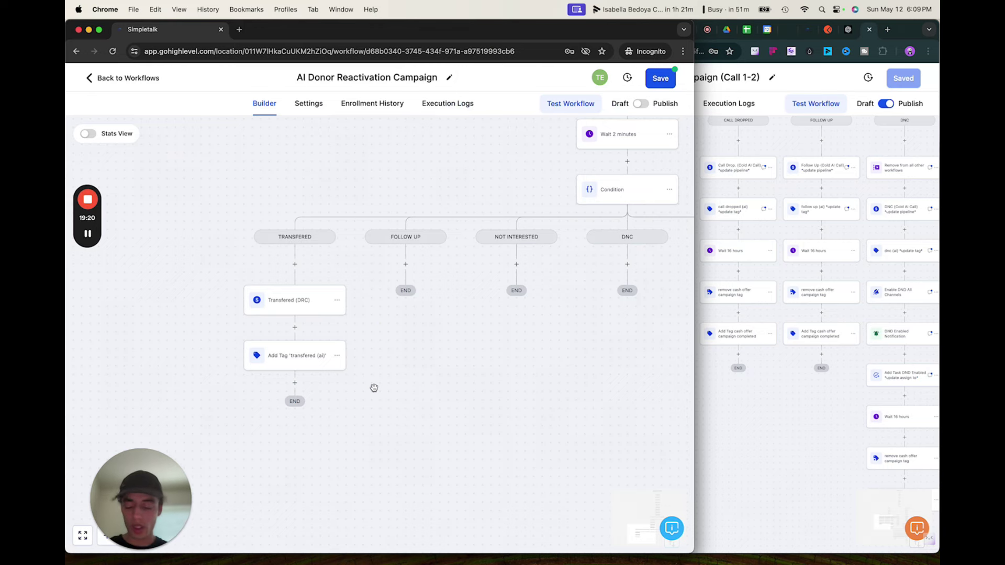
pyautogui.click(295, 382)
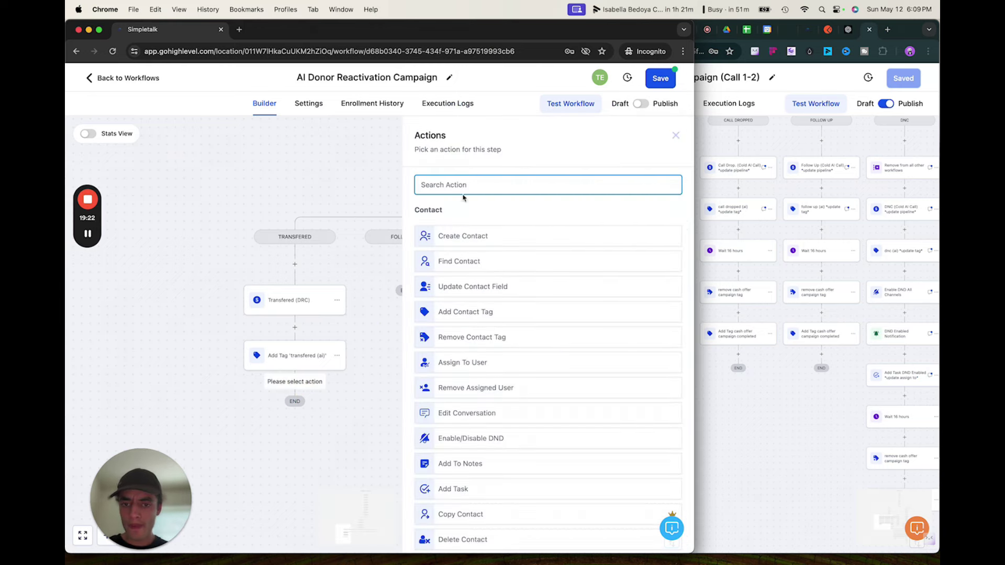
pyautogui.write('wait')
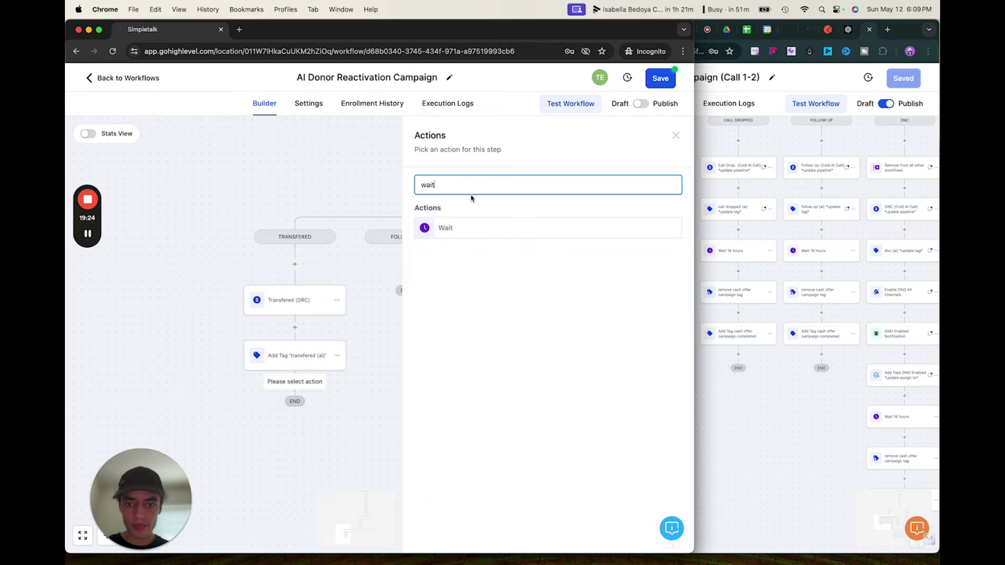
pyautogui.click(459, 233)
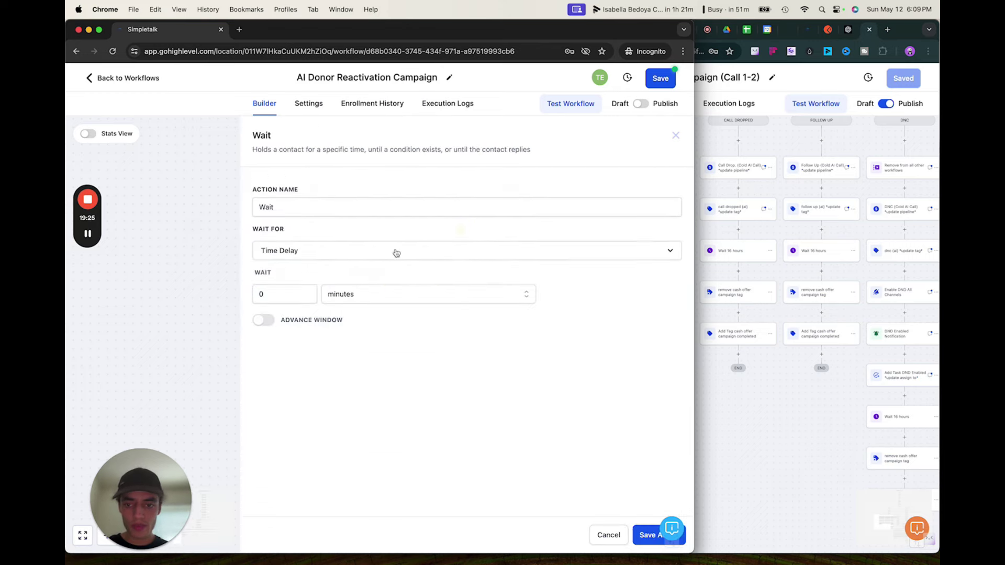
pyautogui.click(273, 294)
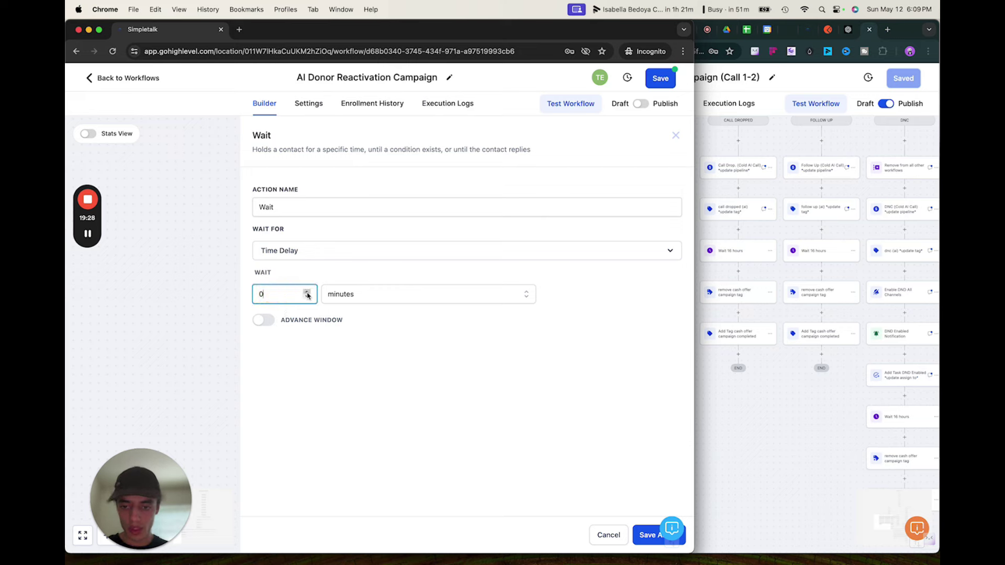
pyautogui.click(348, 295)
pyautogui.click(358, 336)
pyautogui.click(278, 295)
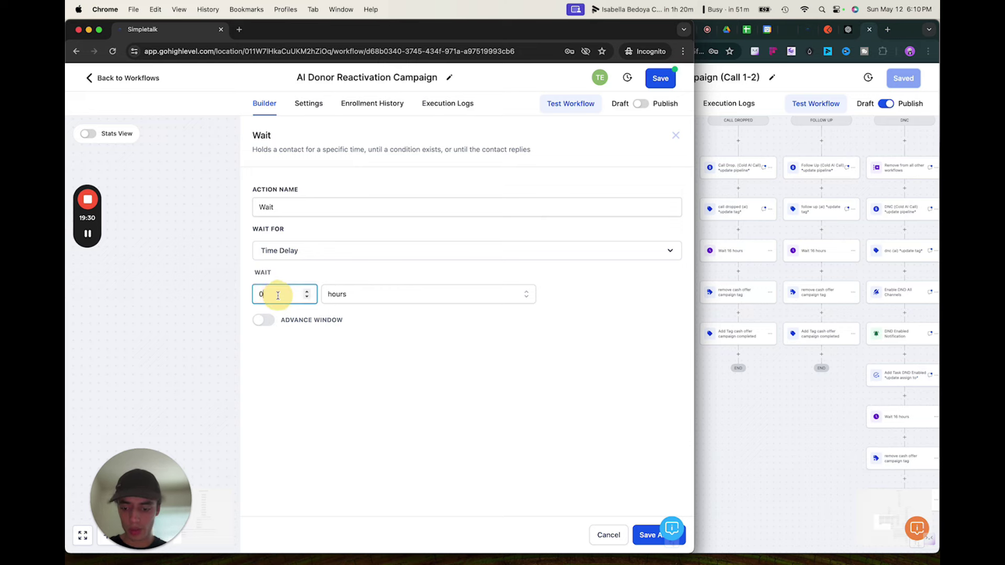
pyautogui.press('BackSpace')
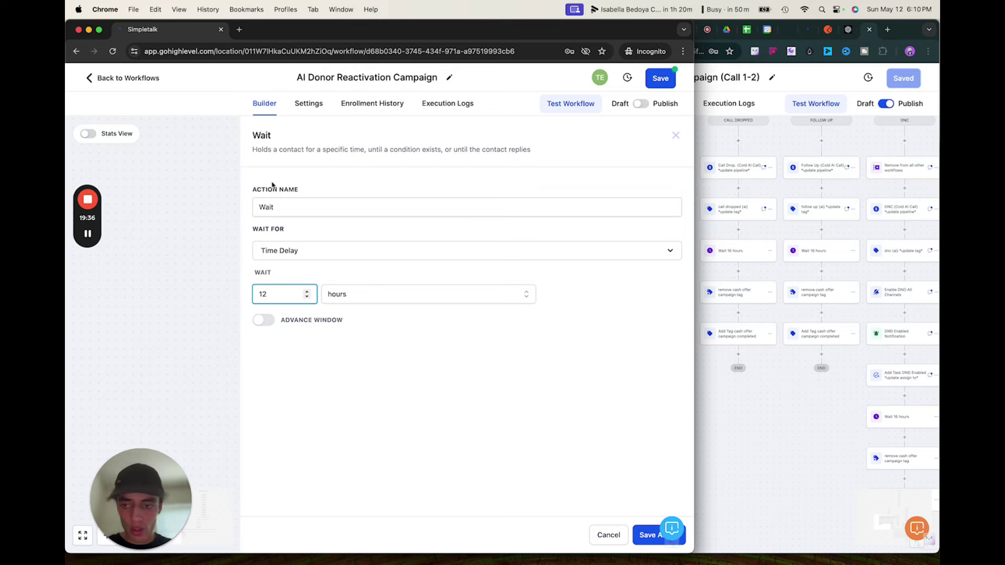
# Rename the wait step to 'Wait 12 hours' and save it.
pyautogui.click(273, 208)
pyautogui.press('super+a')
pyautogui.press('BackSpace')
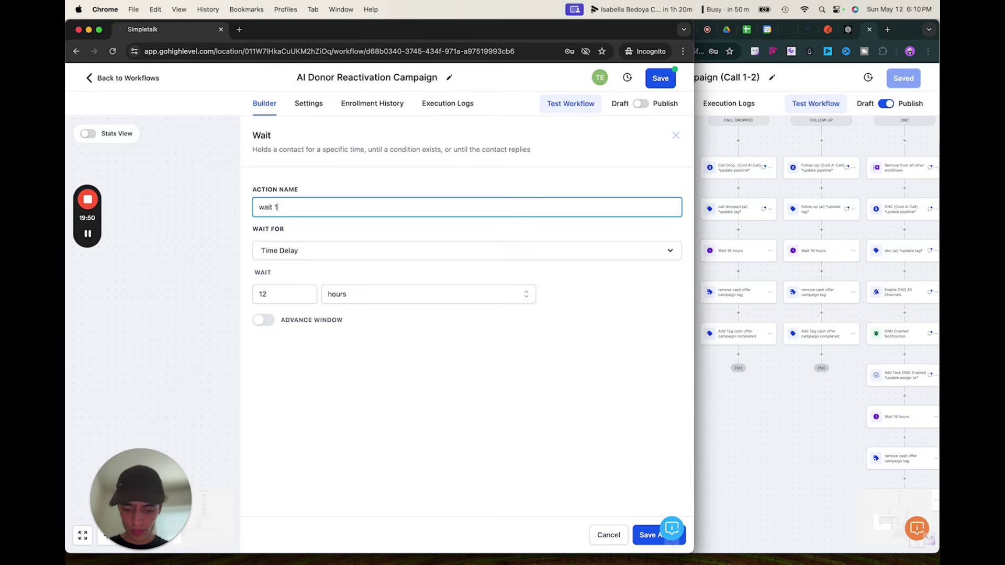
pyautogui.write('hours')
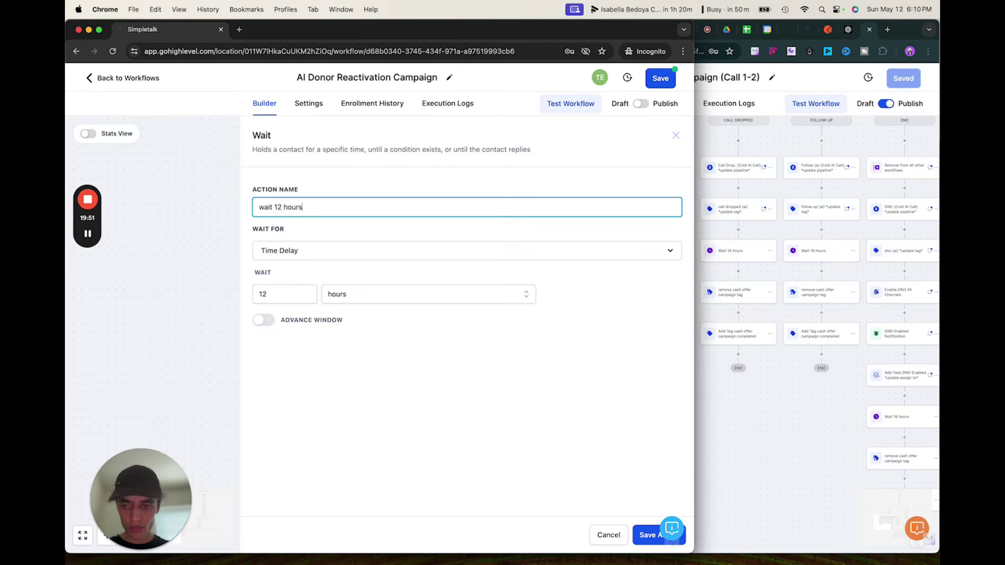
pyautogui.click(264, 208)
pyautogui.press('BackSpace')
pyautogui.write('W')
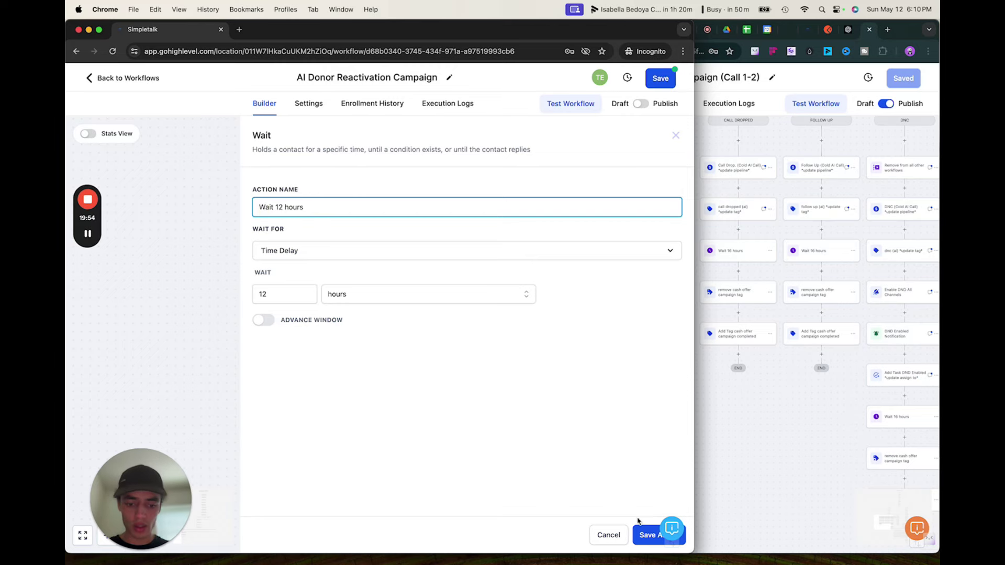
pyautogui.click(648, 532)
pyautogui.scroll(-2, 543, 413)
# Add a Remove Contact Tag action after the 12-hour wait.
pyautogui.click(778, 416)
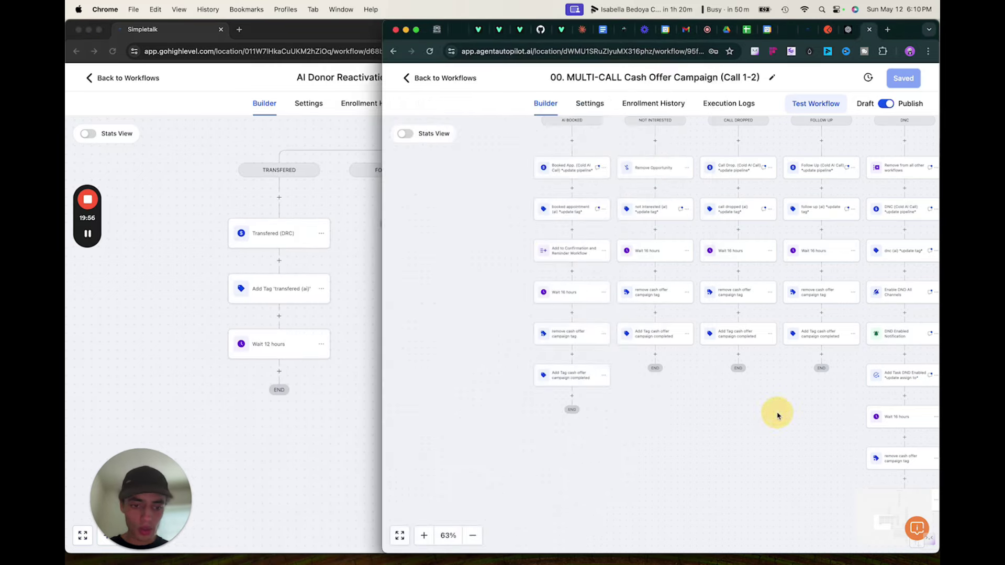
pyautogui.scroll(-2, 530, 416)
pyautogui.click(333, 422)
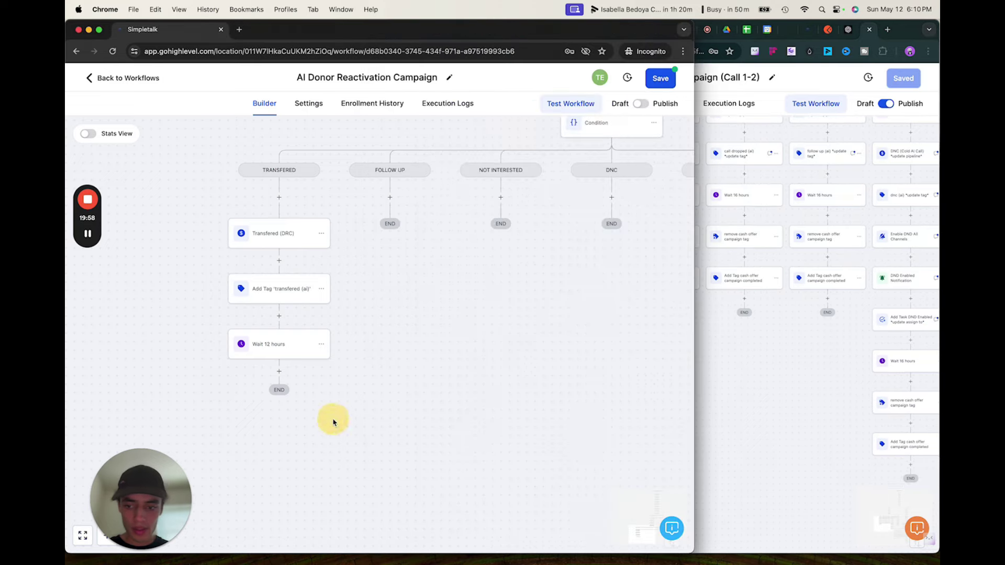
pyautogui.click(279, 371)
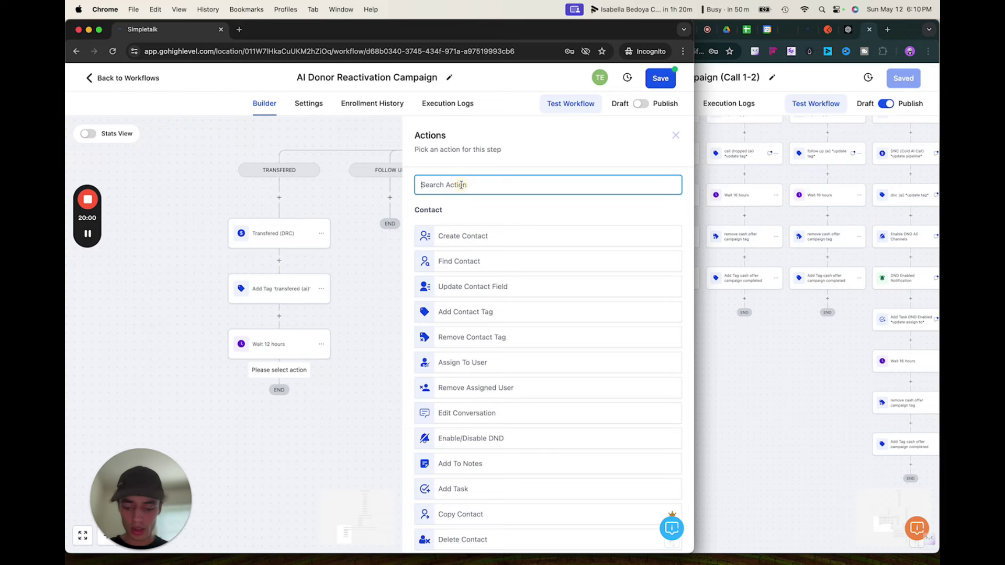
pyautogui.write('remove')
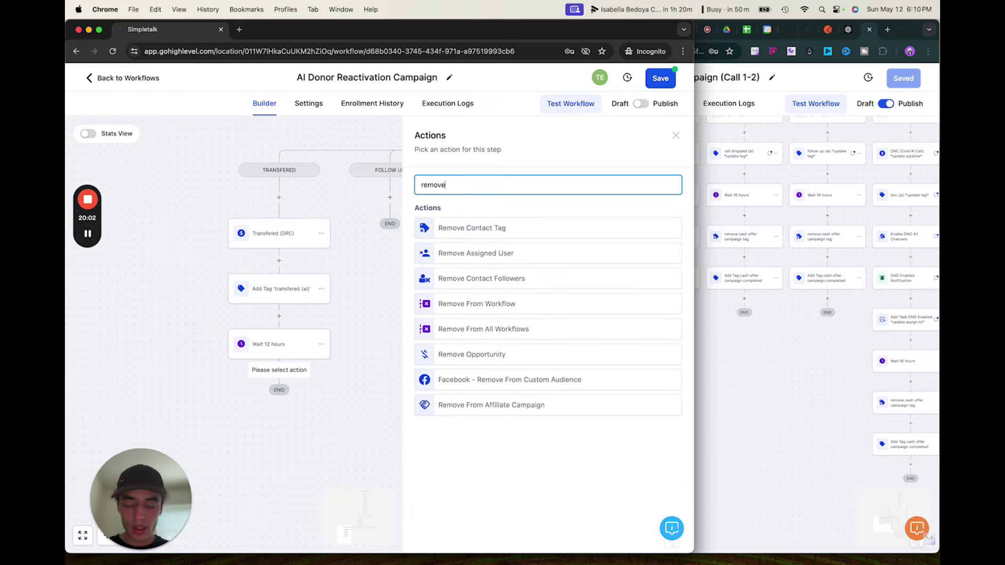
pyautogui.write(' ta')
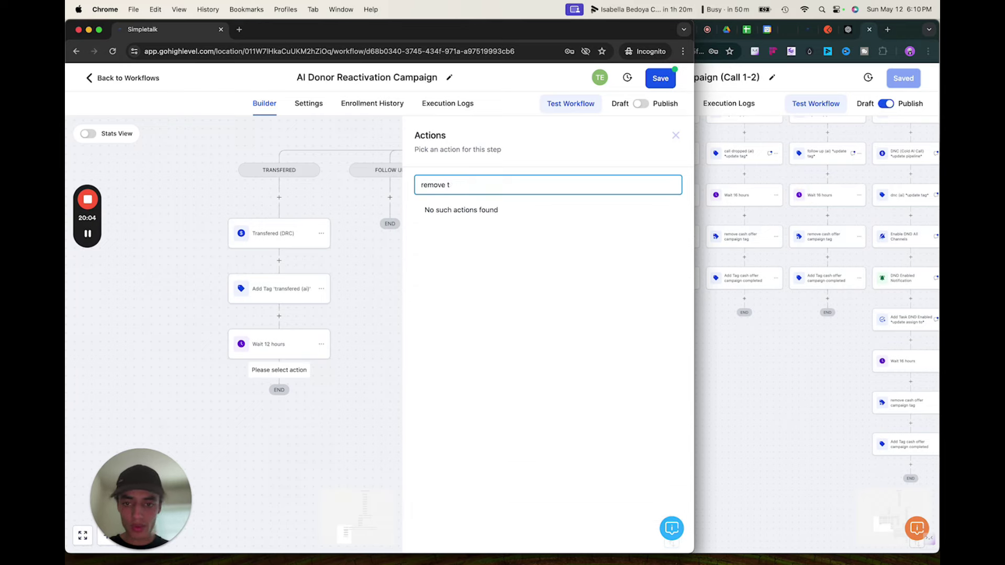
pyautogui.press('BackSpace')
pyautogui.press('BackSpace')
pyautogui.press('BackSpace')
pyautogui.press('BackSpace')
pyautogui.press('BackSpace')
pyautogui.press('BackSpace')
pyautogui.press('BackSpace')
pyautogui.press('BackSpace')
pyautogui.write('tag')
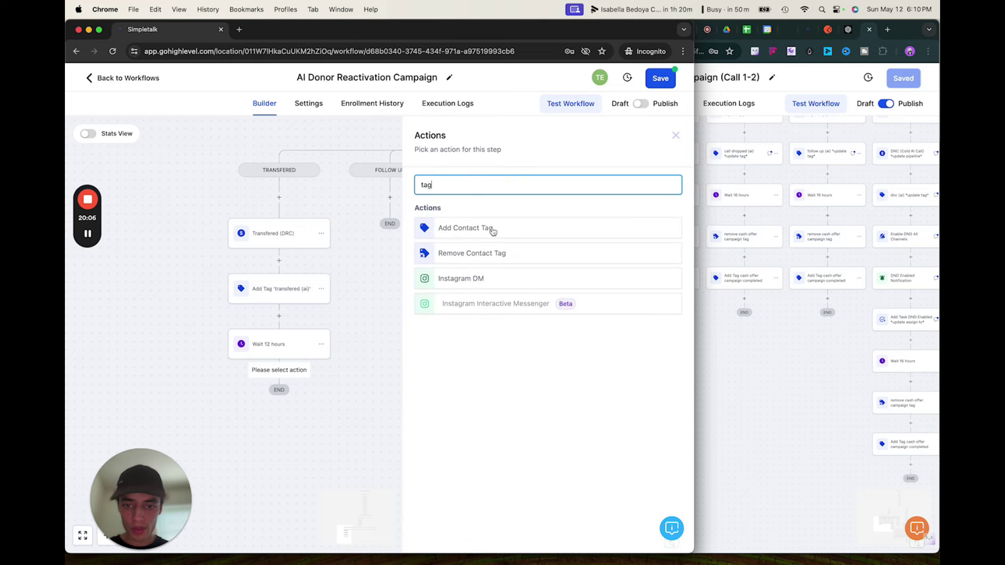
pyautogui.click(477, 253)
# Set it to remove the drc start tag, name it Remove Tag 'drc start', and save.
pyautogui.click(448, 253)
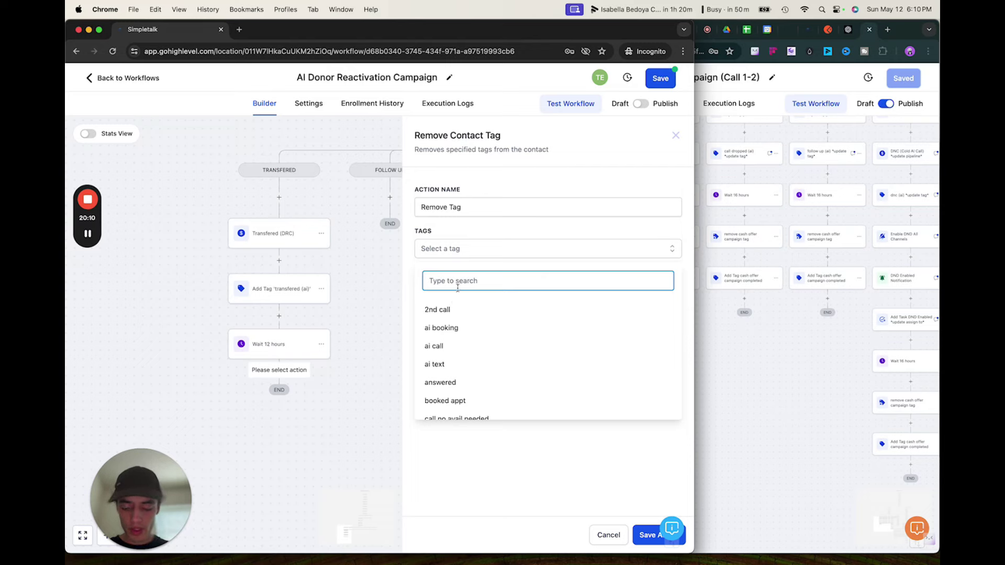
pyautogui.write('d')
pyautogui.scroll(-4, 455, 329)
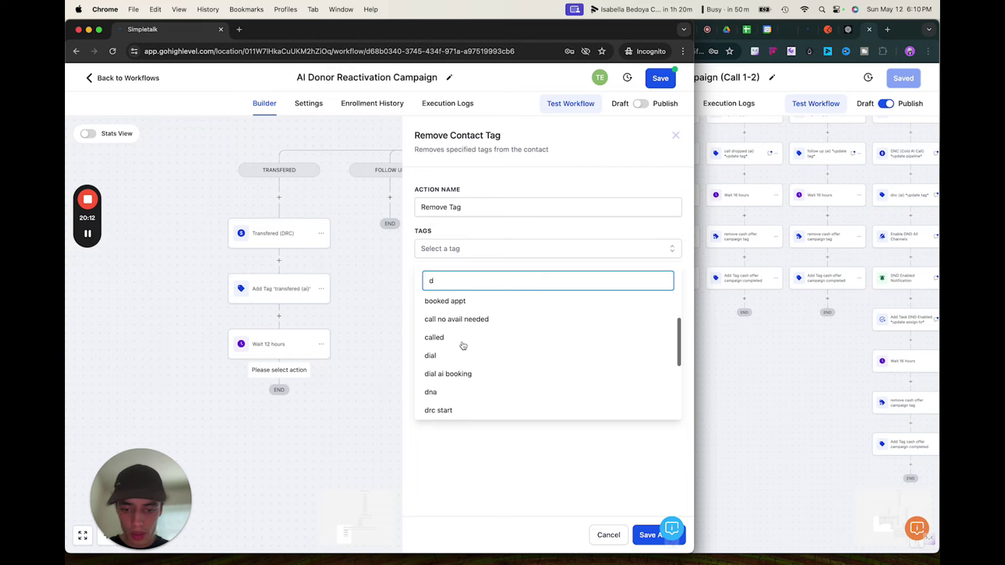
pyautogui.click(438, 360)
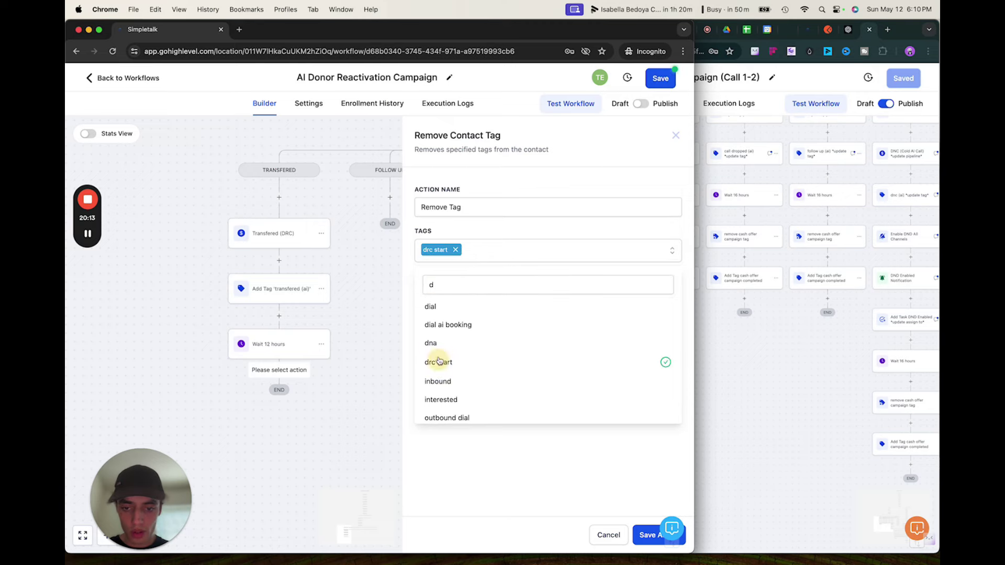
pyautogui.click(478, 512)
pyautogui.click(466, 205)
pyautogui.write("'")
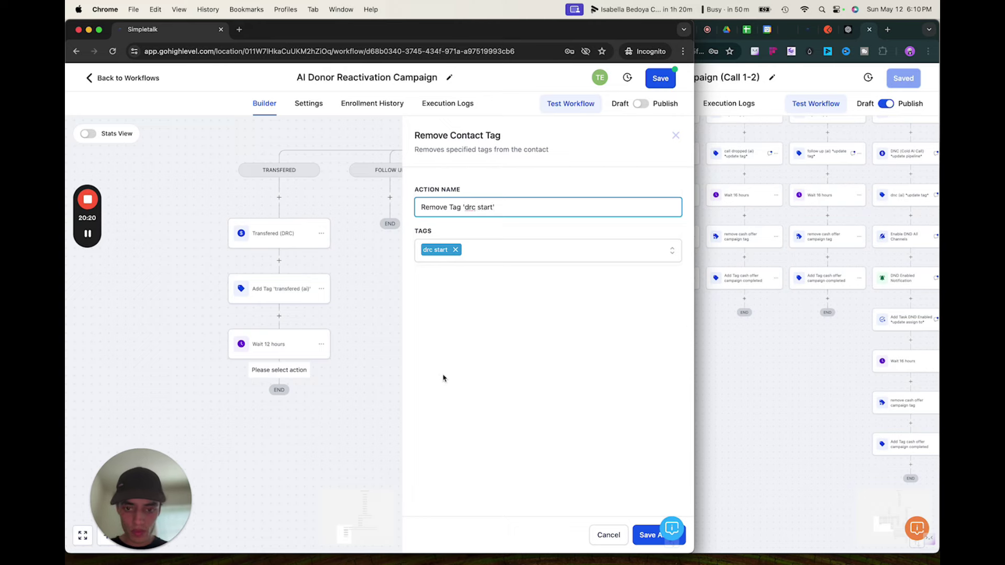
pyautogui.write("drc start'")
pyautogui.click(646, 535)
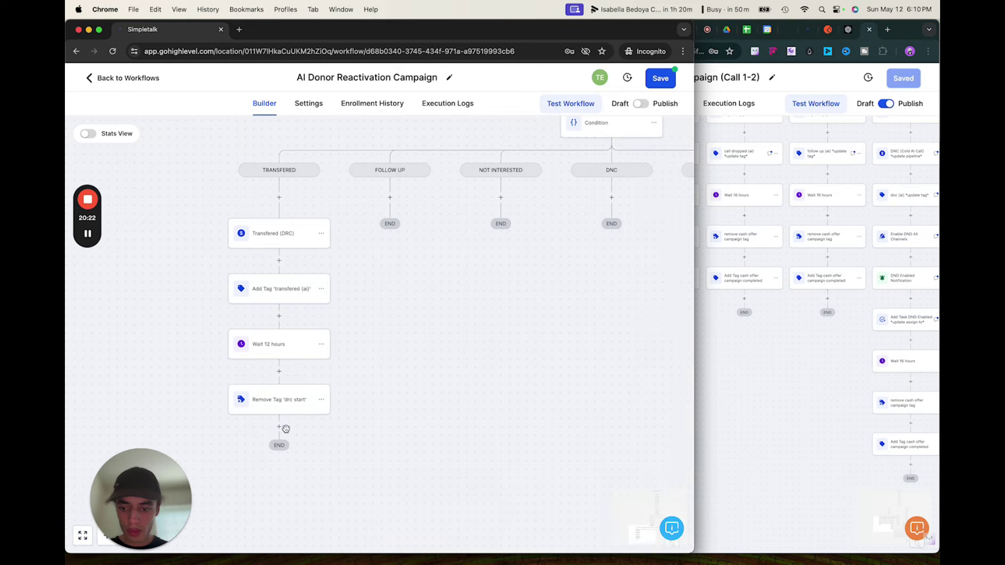
pyautogui.click(279, 427)
# Add an Add Contact Tag step named Add Tag 'drc completed' using a newly created drc completed tag.
pyautogui.write('contac')
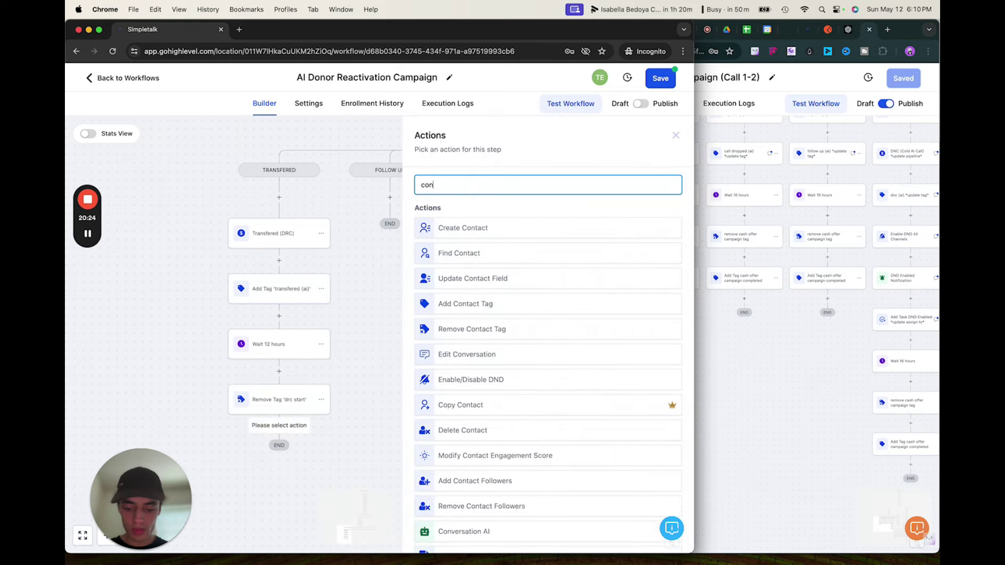
pyautogui.click(478, 303)
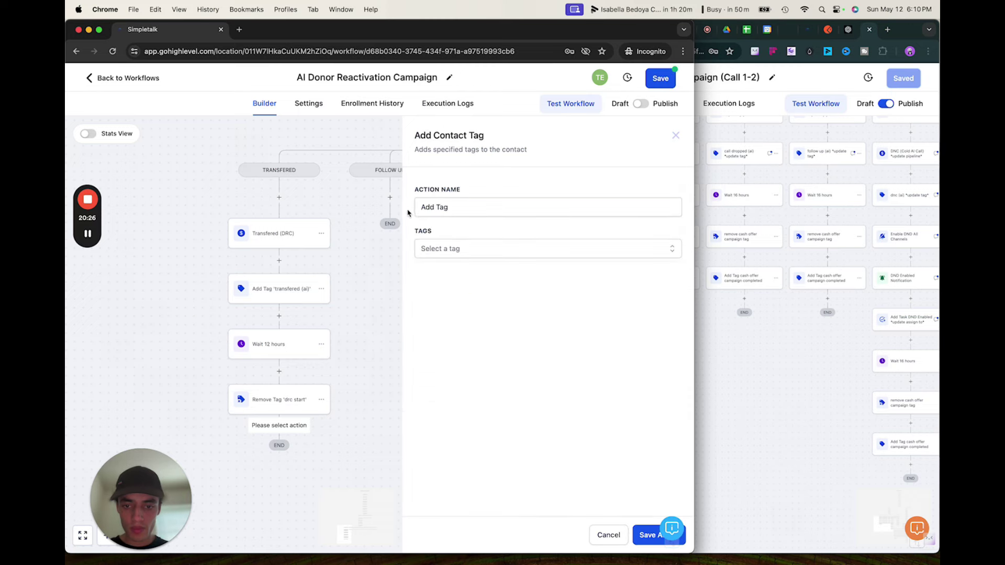
pyautogui.click(452, 255)
pyautogui.click(469, 206)
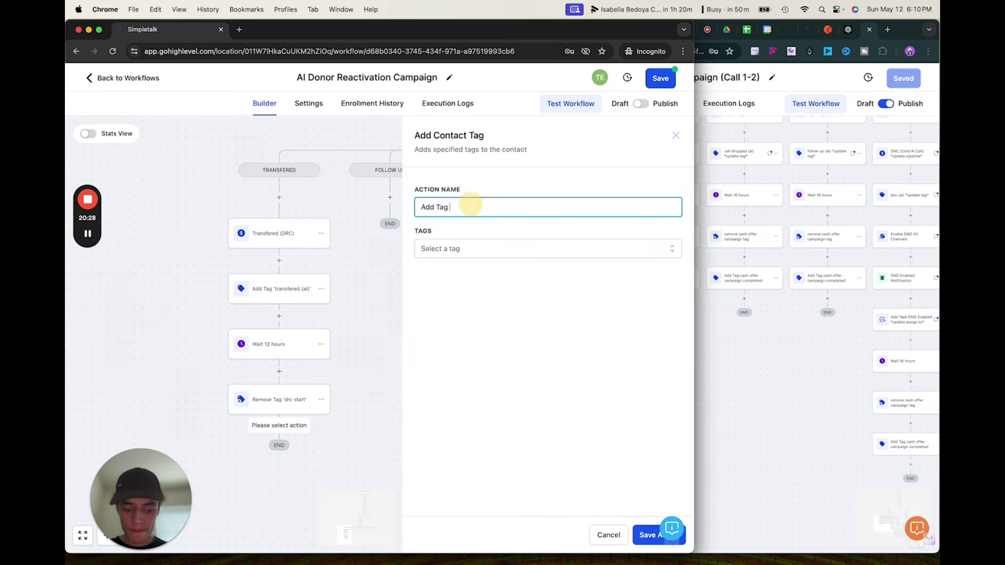
pyautogui.write("'")
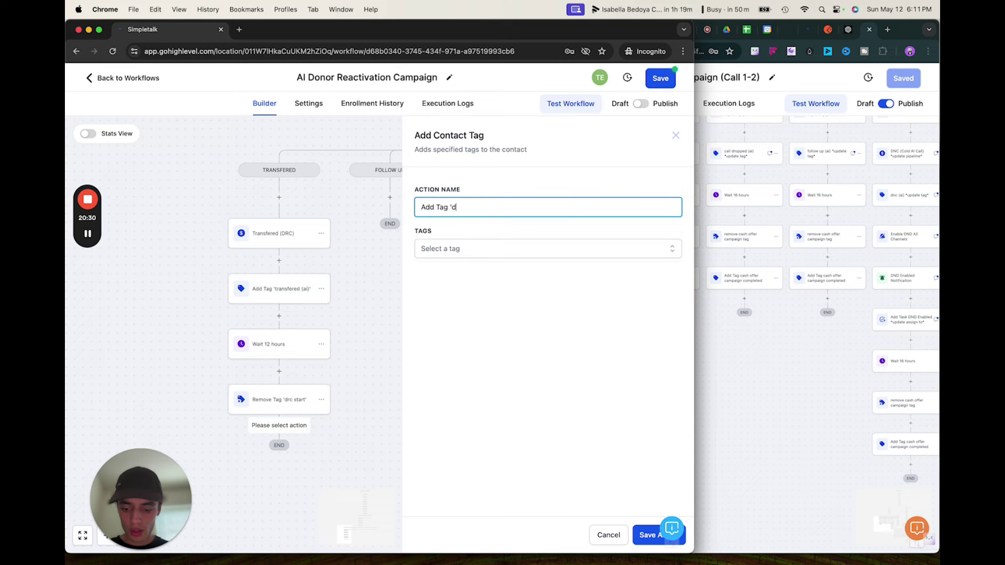
pyautogui.write("drc completed'")
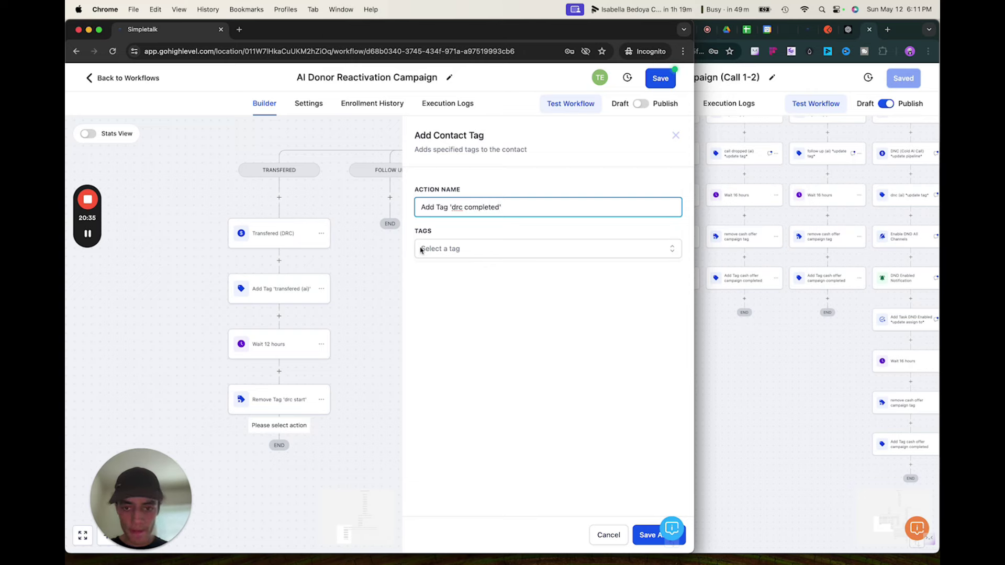
pyautogui.click(421, 249)
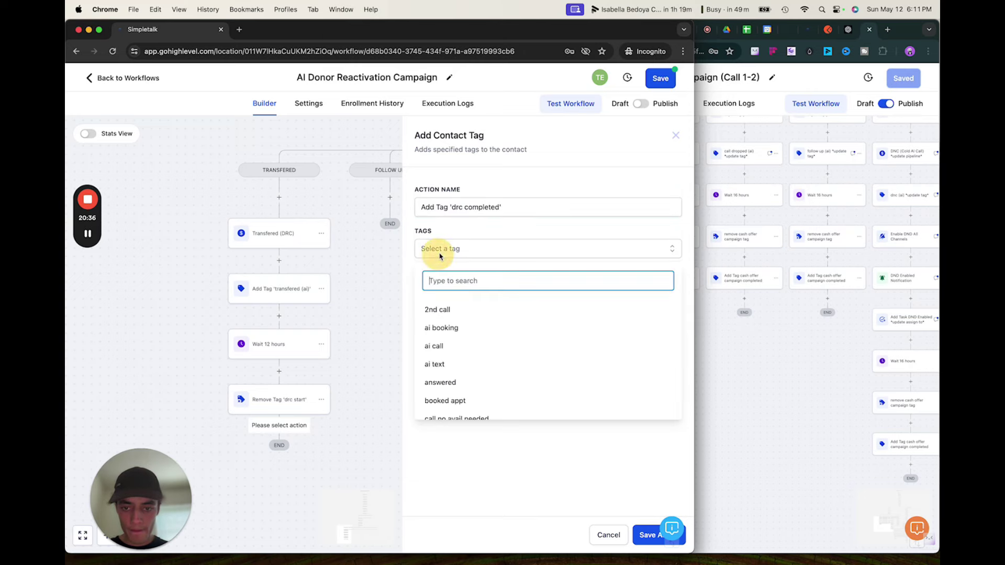
pyautogui.write('drc comp')
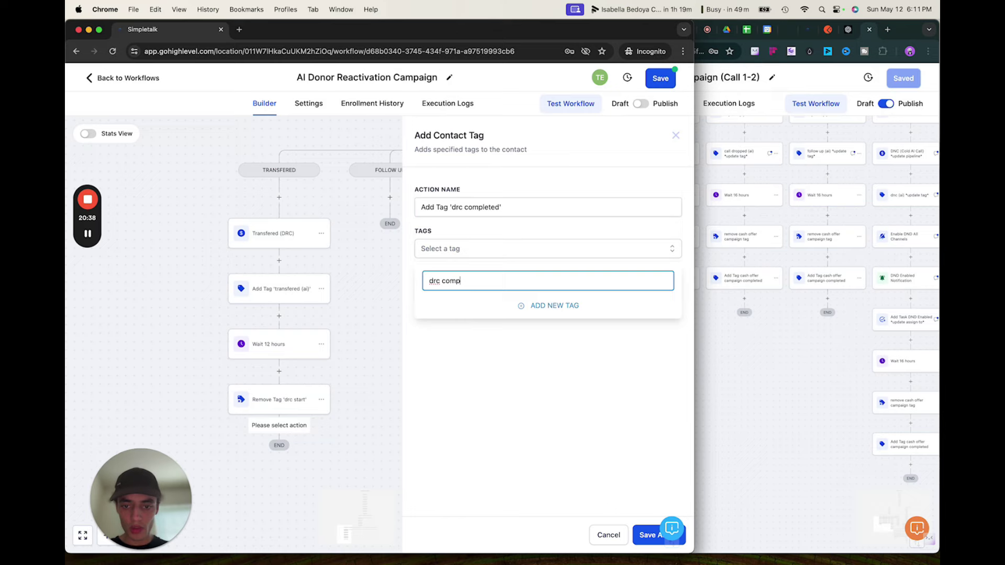
pyautogui.write('leted')
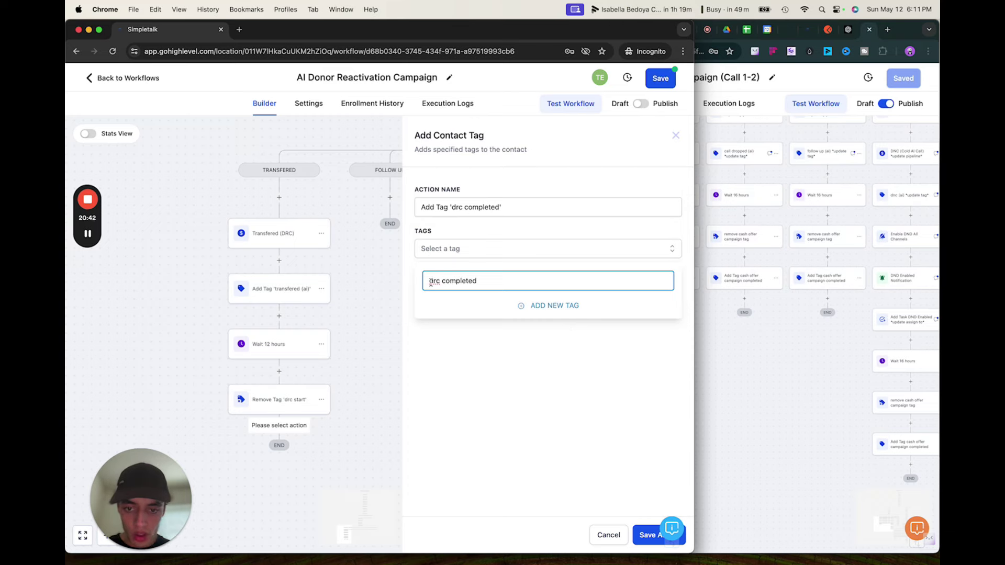
pyautogui.click(529, 309)
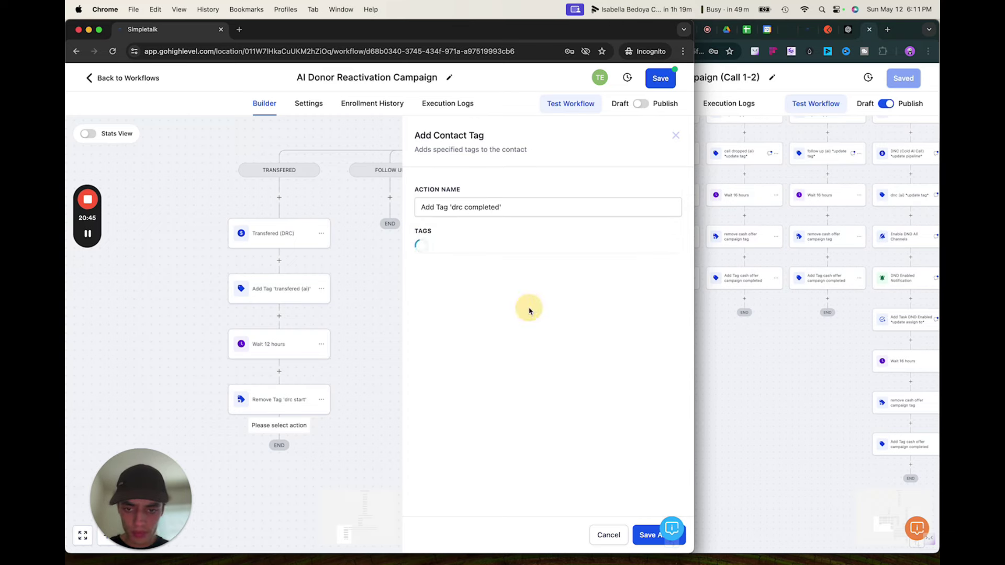
pyautogui.click(640, 536)
# Return to the AI Donor workflow and pan to bring the outcome branches into view.
pyautogui.moveTo(441, 432); pyautogui.dragTo(419, 394)
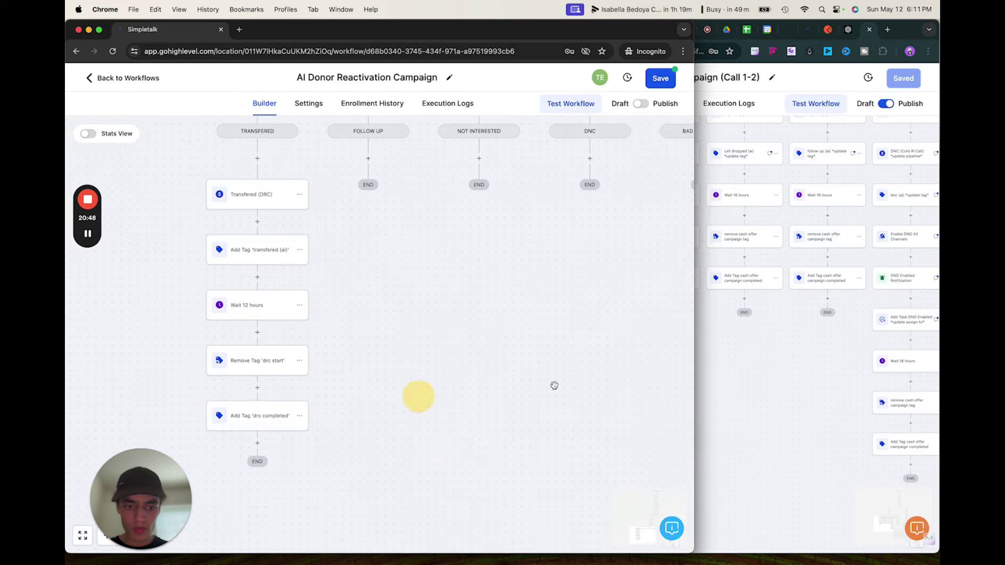
pyautogui.click(704, 386)
pyautogui.moveTo(499, 413); pyautogui.dragTo(526, 406)
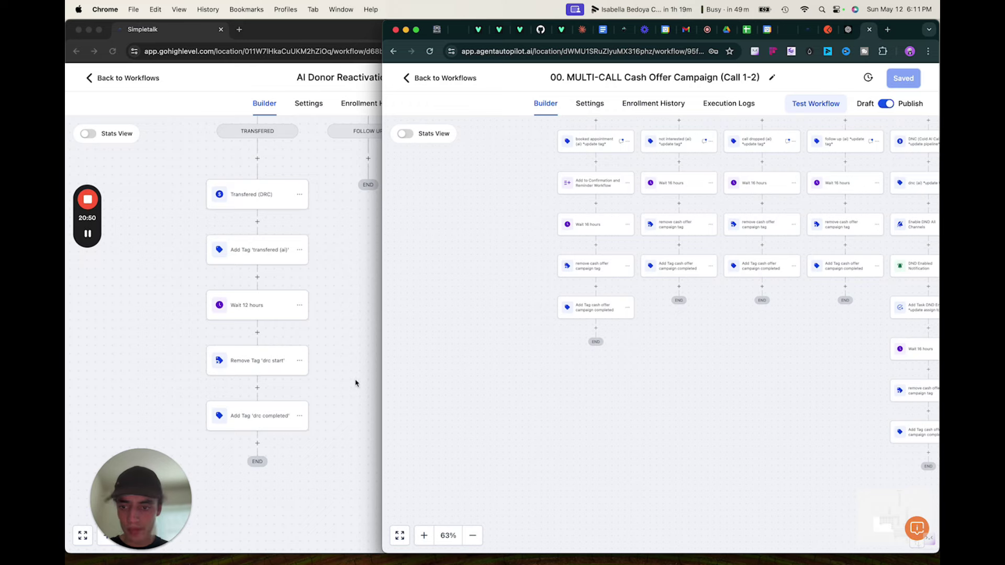
pyautogui.click(356, 383)
pyautogui.moveTo(332, 341); pyautogui.dragTo(391, 284)
pyautogui.click(322, 265)
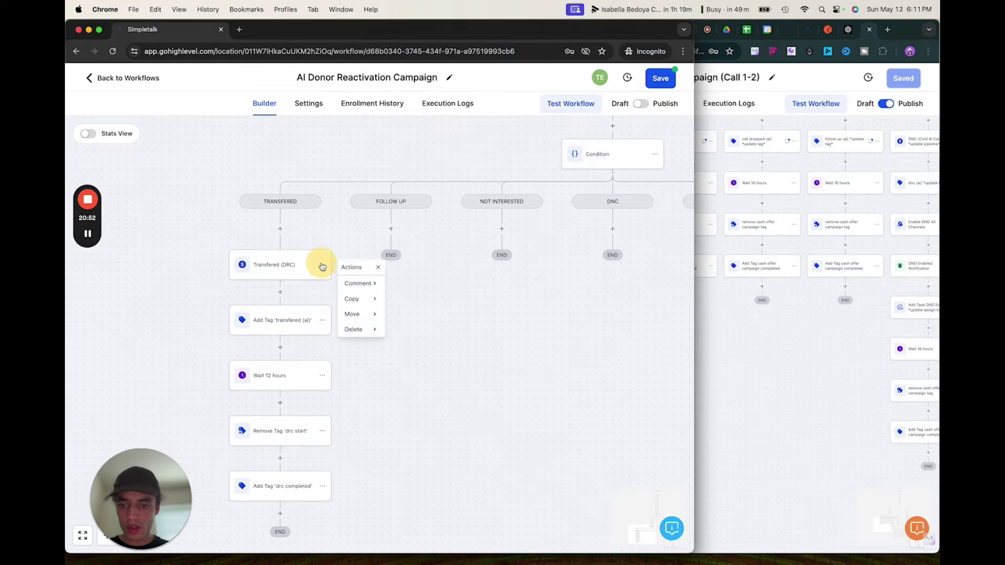
# Copy the Transfered (DRC) action chain into the FOLLOW UP and NOT INTERESTED branches.
pyautogui.moveTo(353, 299)
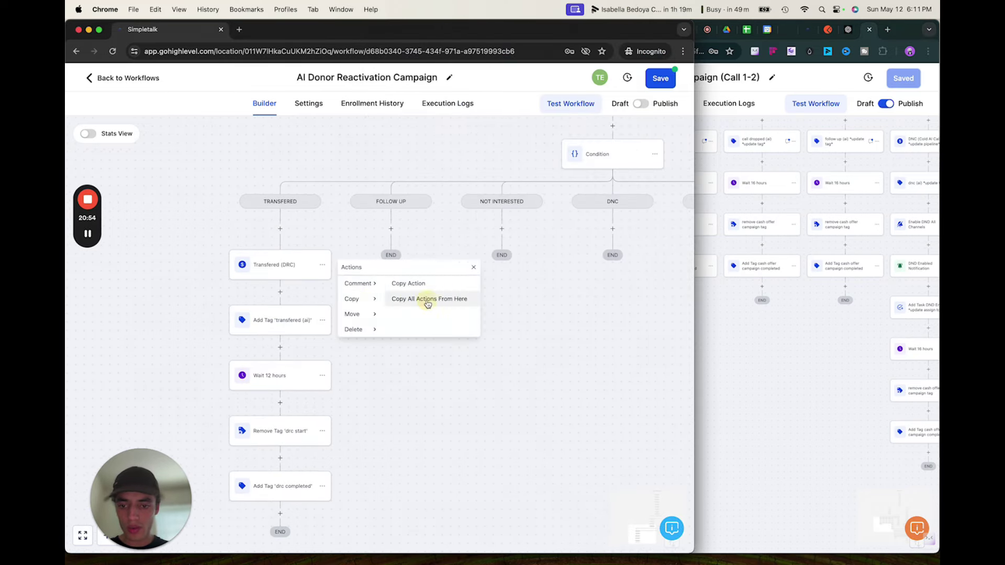
pyautogui.click(427, 303)
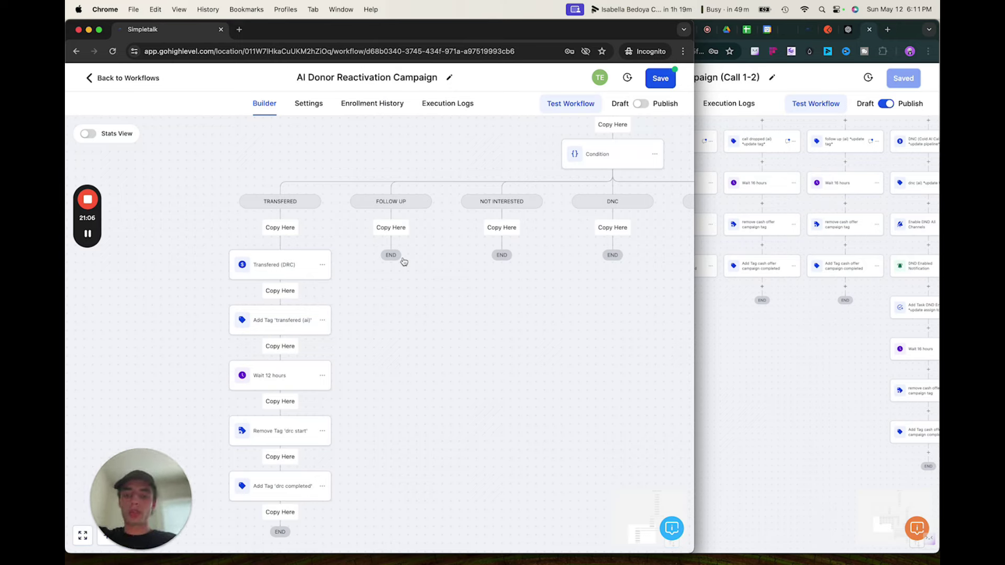
pyautogui.click(391, 228)
pyautogui.scroll(-2, 460, 217)
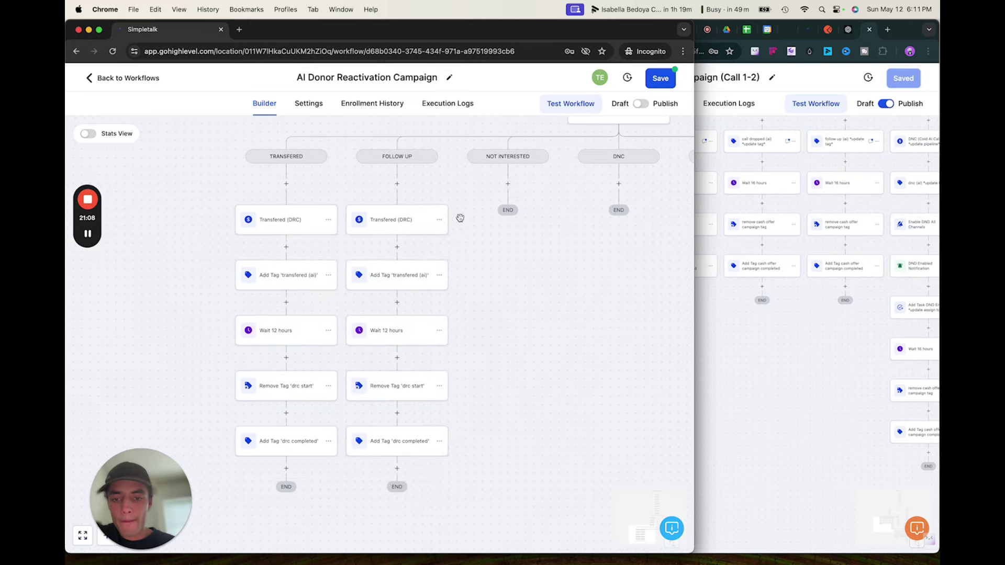
pyautogui.click(439, 219)
pyautogui.moveTo(468, 254)
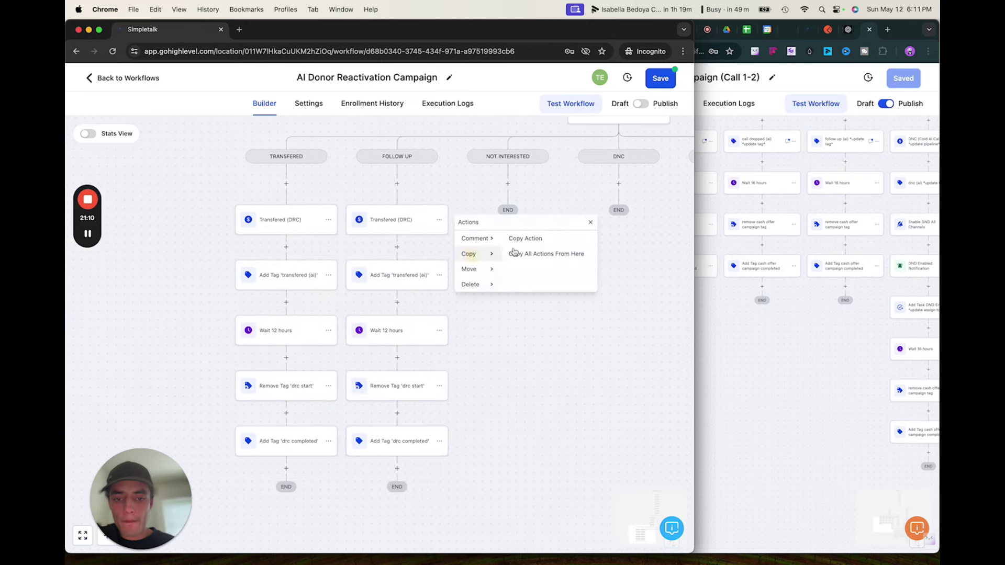
pyautogui.click(529, 254)
pyautogui.click(508, 182)
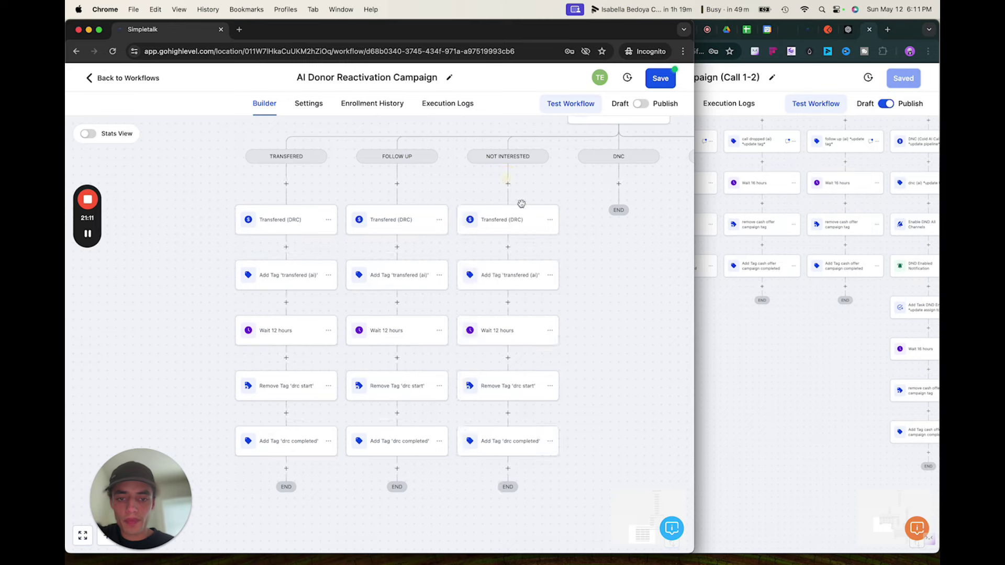
# Copy the chain onward into the DNC and BAD CONTACT branches.
pyautogui.click(550, 220)
pyautogui.moveTo(576, 253)
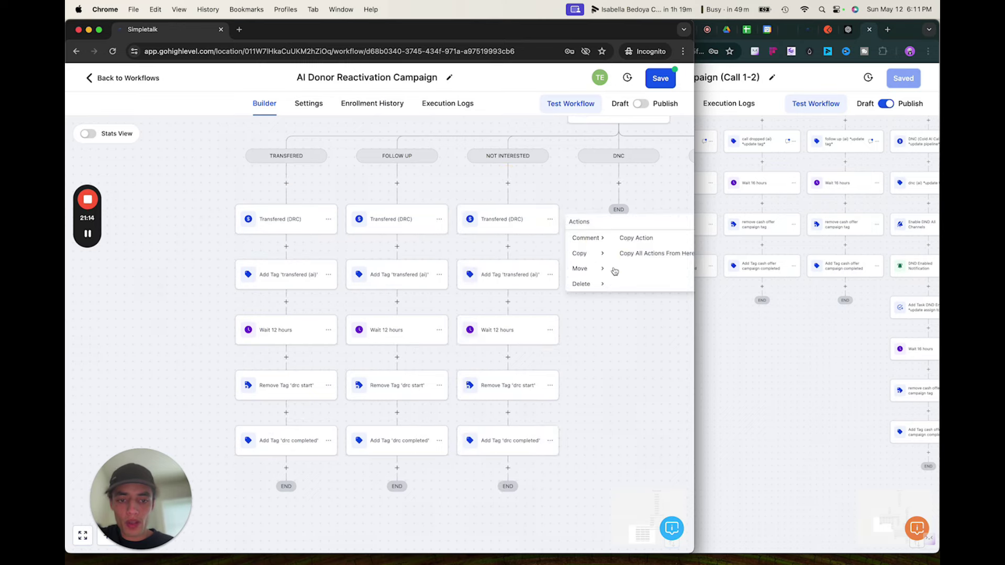
pyautogui.moveTo(588, 327); pyautogui.dragTo(431, 326)
pyautogui.click(493, 254)
pyautogui.click(466, 182)
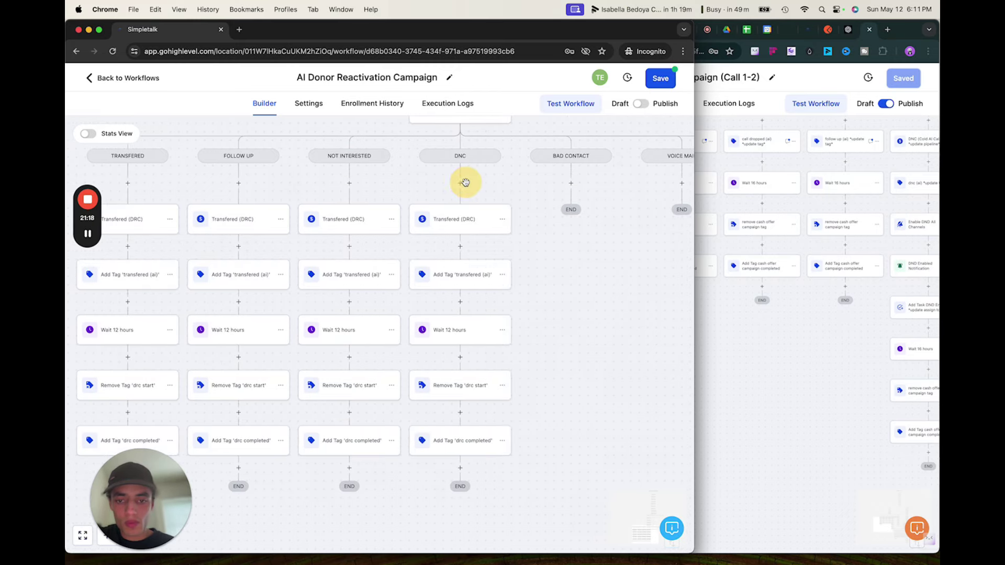
pyautogui.click(502, 219)
pyautogui.moveTo(532, 254)
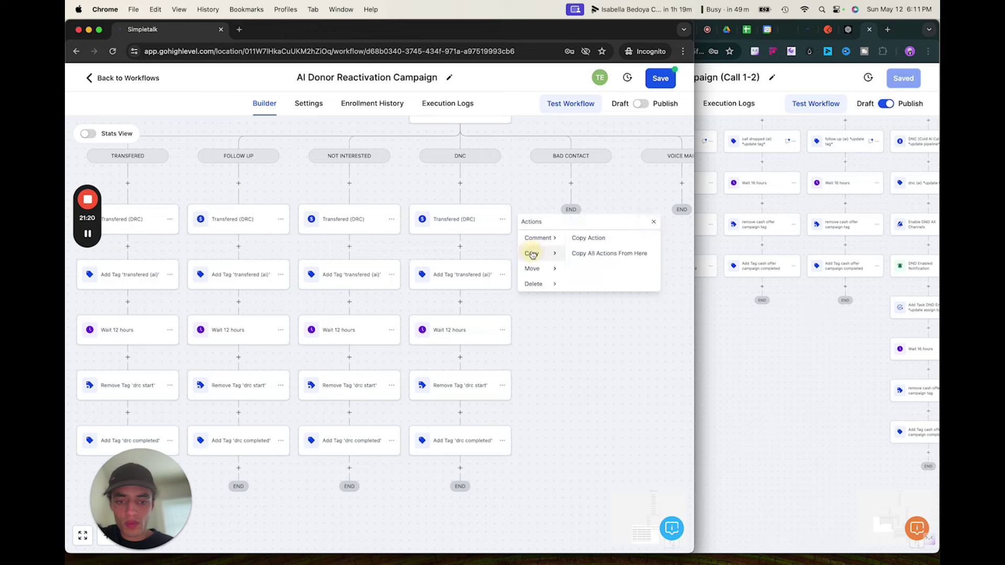
pyautogui.click(602, 254)
pyautogui.click(572, 182)
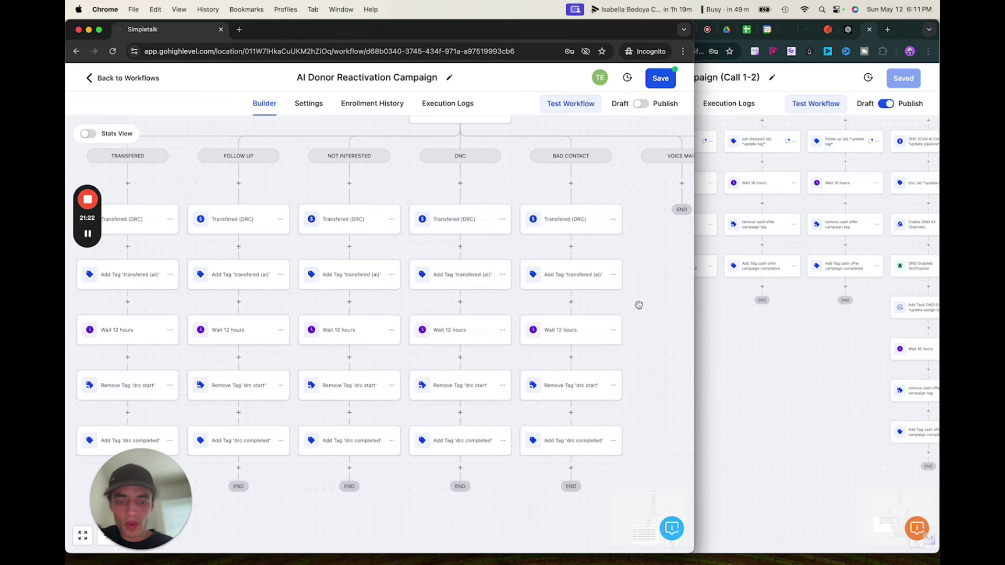
# Leave copy mode after the BAD CONTACT copy and pan back to the TRANSFERED branch.
pyautogui.moveTo(639, 306); pyautogui.dragTo(464, 303)
pyautogui.click(442, 219)
pyautogui.moveTo(473, 255)
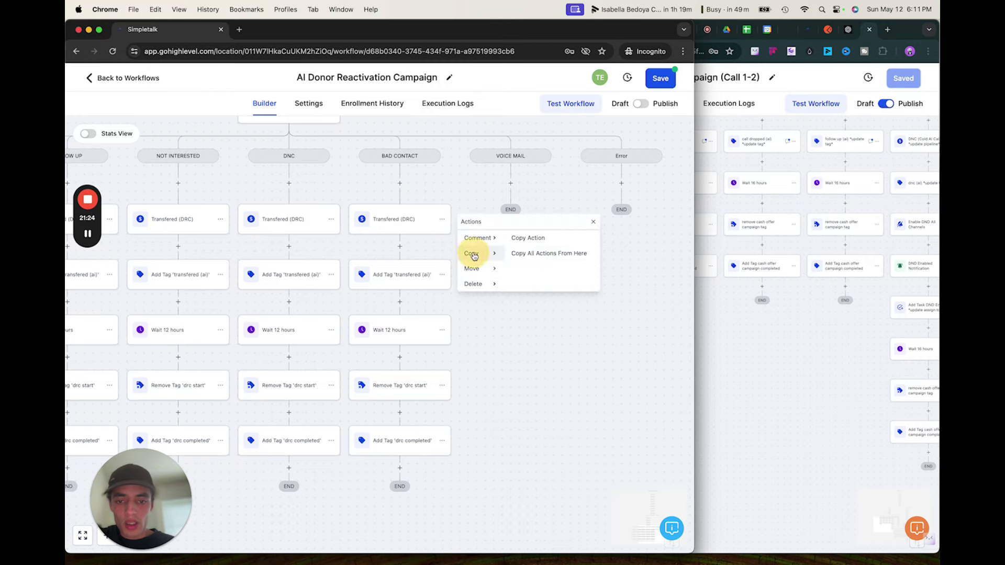
pyautogui.click(530, 253)
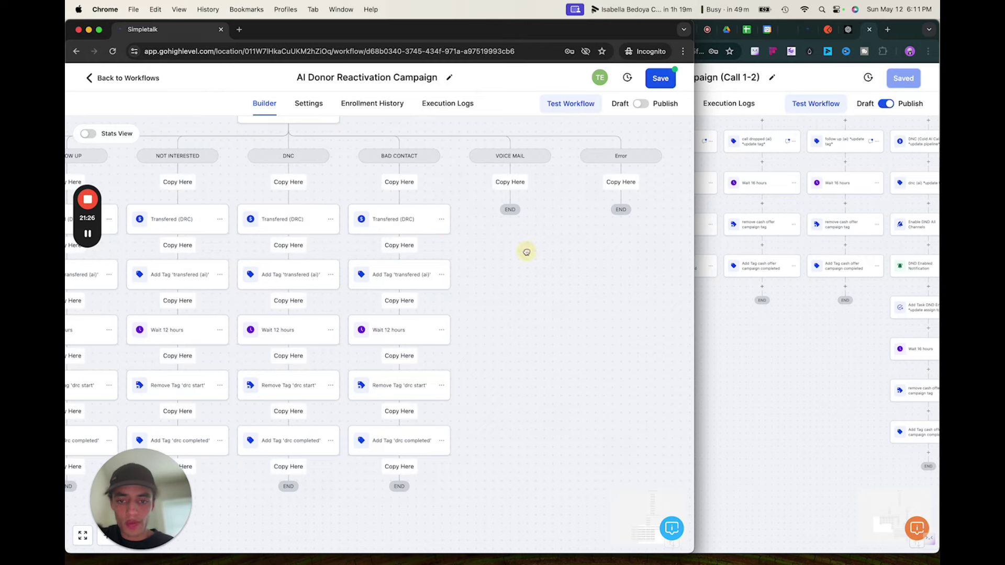
pyautogui.moveTo(498, 266); pyautogui.dragTo(653, 258)
pyautogui.moveTo(278, 184); pyautogui.dragTo(405, 196)
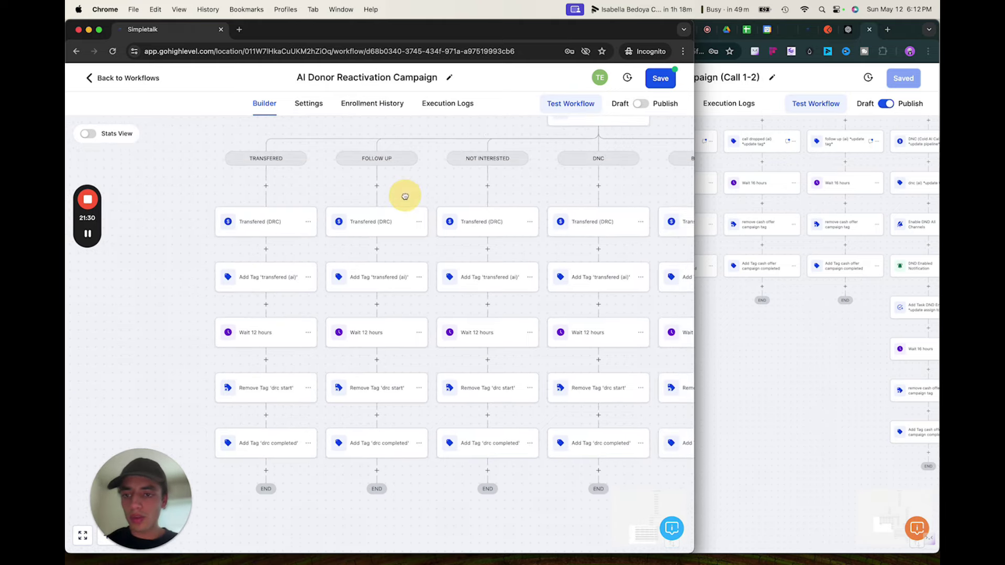
# Rename FOLLOW UP's opportunity step to Follow Up (DRC) with stage Follow Up (ai), and save.
pyautogui.click(363, 222)
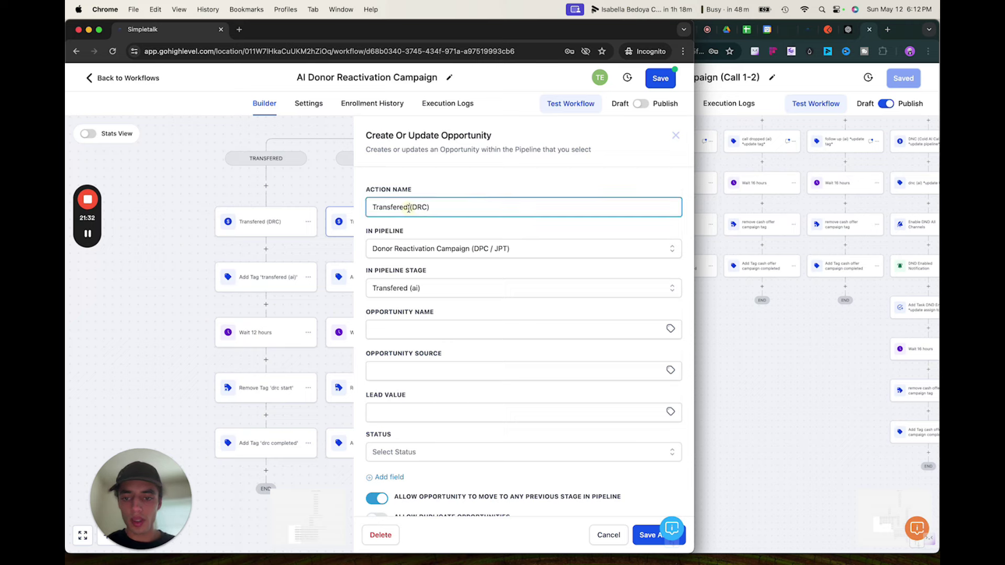
pyautogui.doubleClick(408, 207)
pyautogui.write('F')
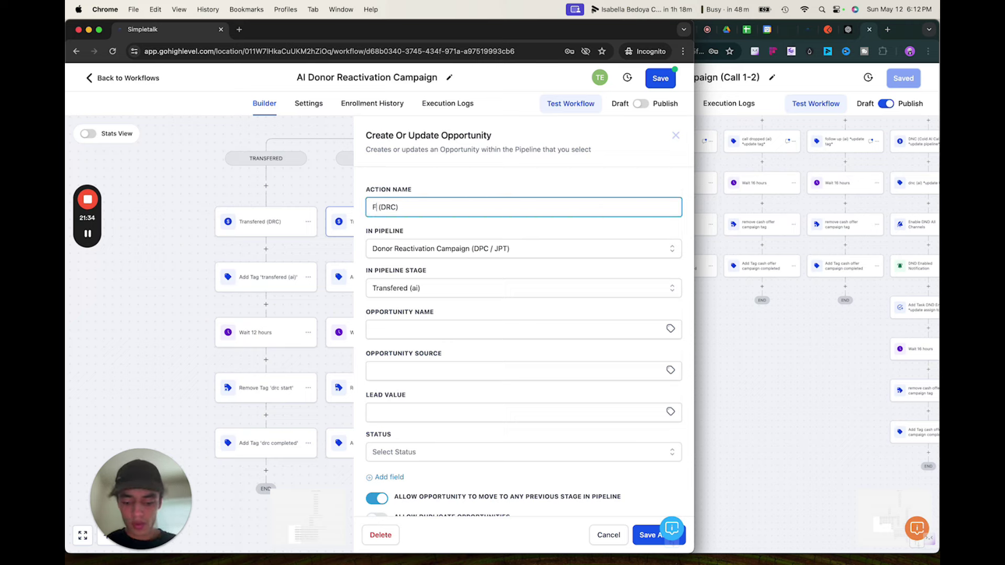
pyautogui.write('ollow Up')
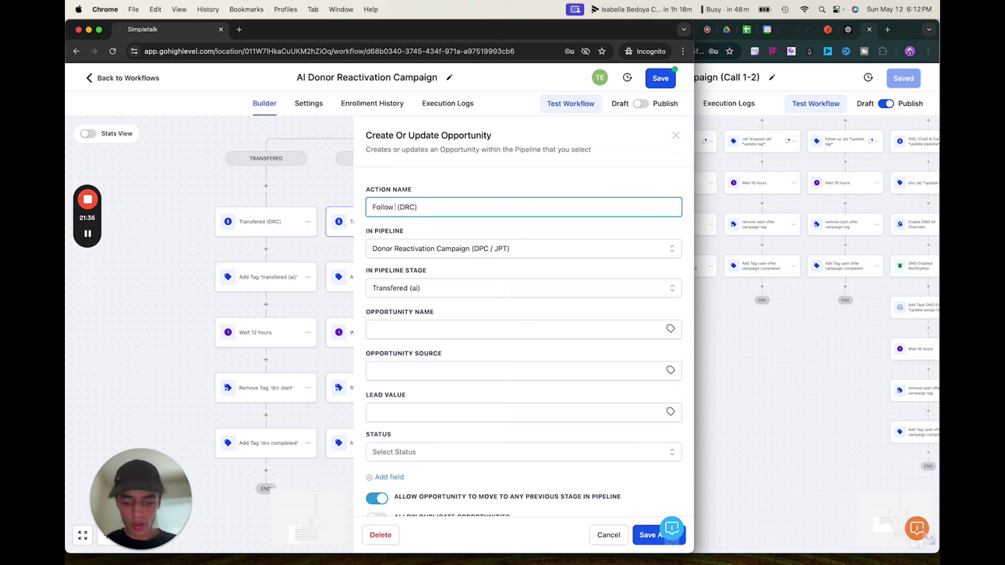
pyautogui.click(427, 288)
pyautogui.scroll(-2, 400, 375)
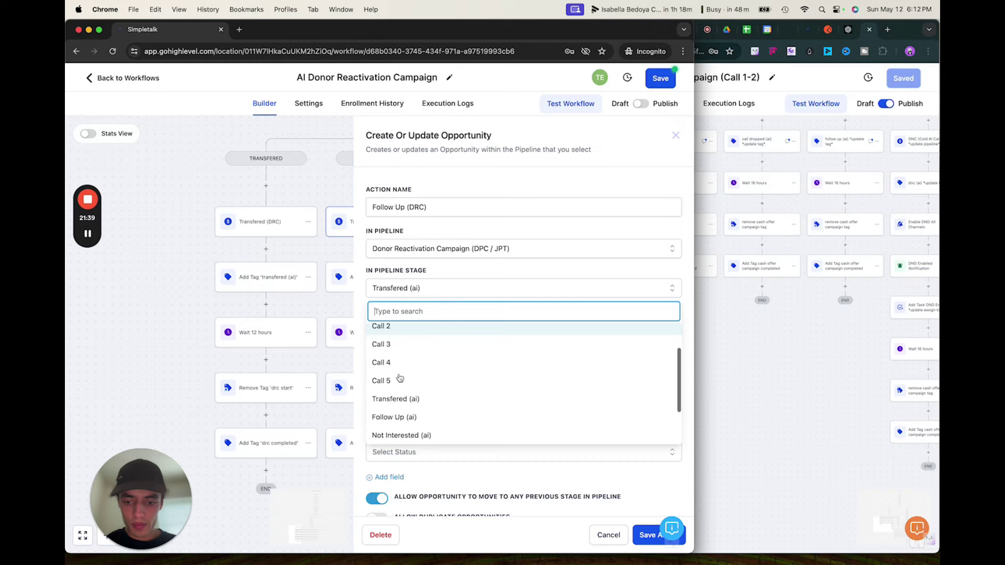
pyautogui.click(406, 417)
pyautogui.click(643, 538)
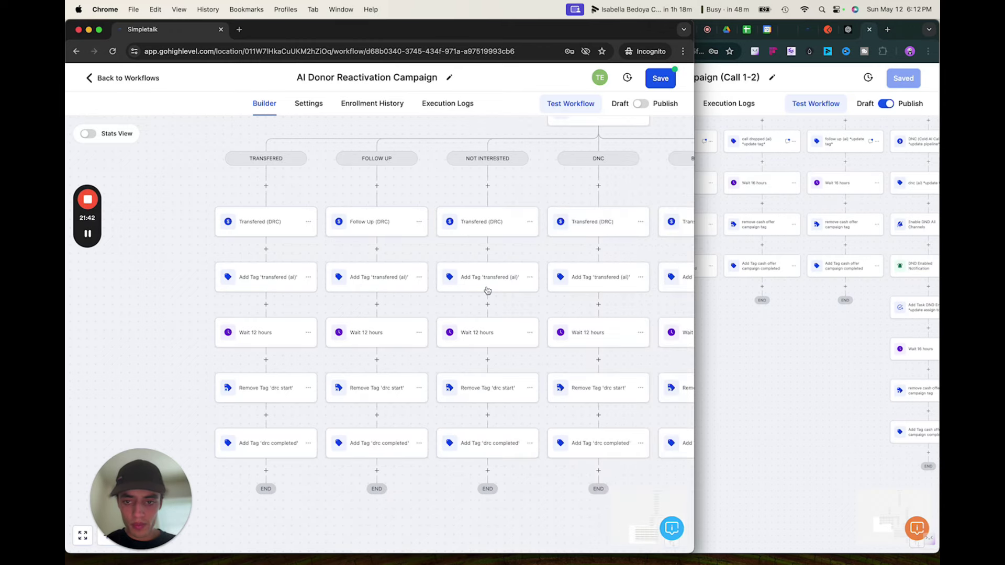
# Rename FOLLOW UP's tag step to Add Tag 'follow up (ai)', swapping in a new follow up (ai) tag.
pyautogui.click(387, 279)
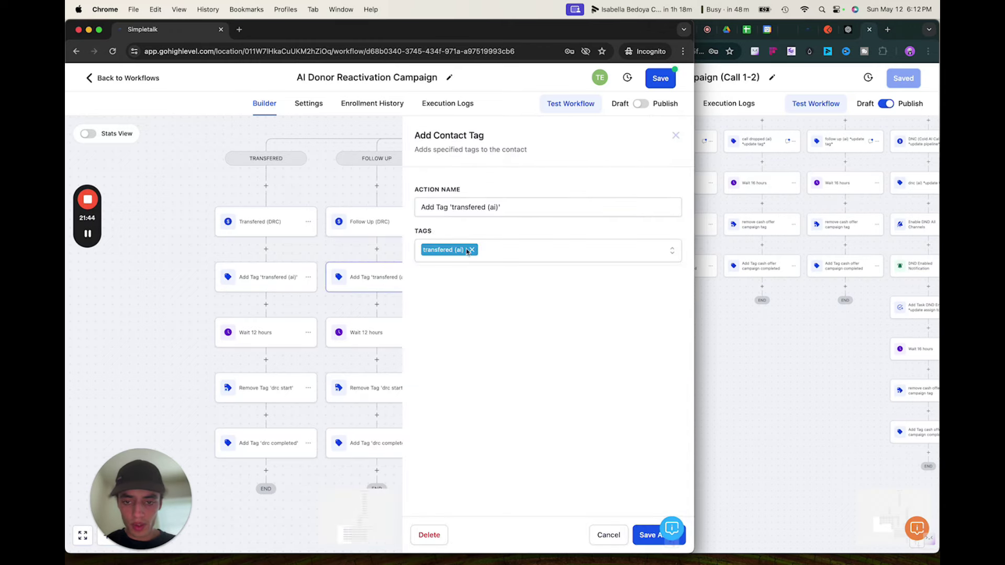
pyautogui.moveTo(485, 207); pyautogui.dragTo(452, 207)
pyautogui.write('follow up')
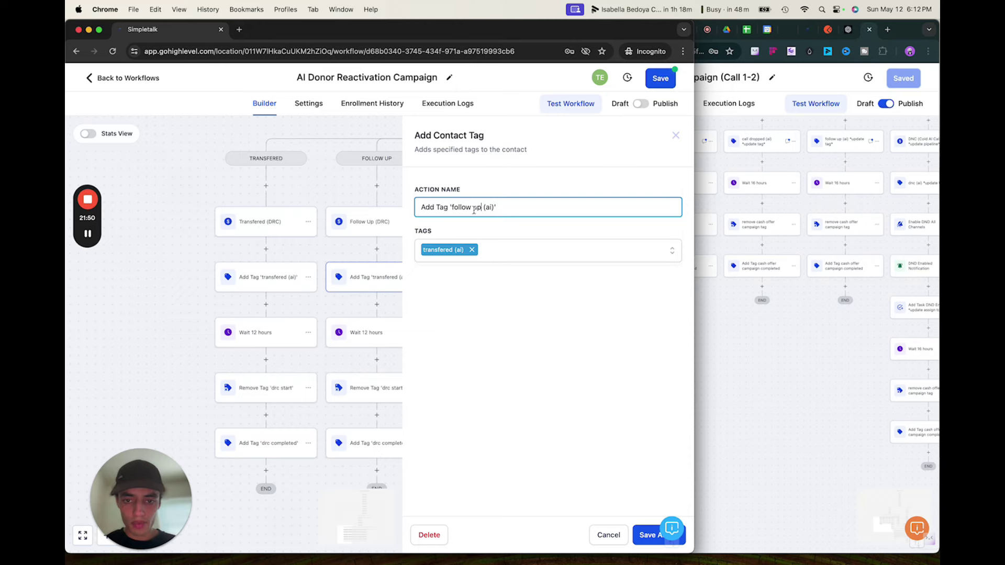
pyautogui.click(472, 250)
pyautogui.click(454, 249)
pyautogui.write('follow up')
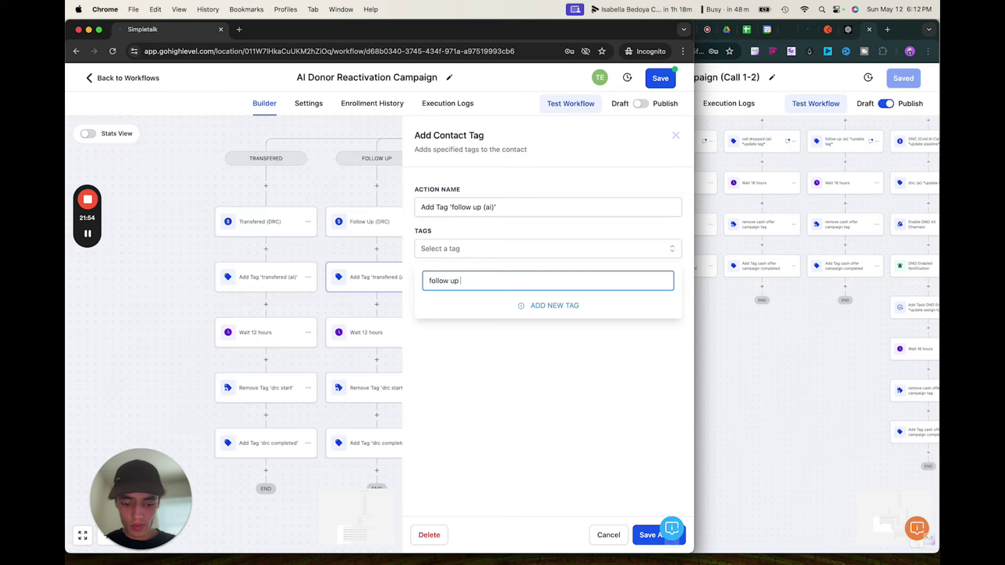
pyautogui.write(' (ai)')
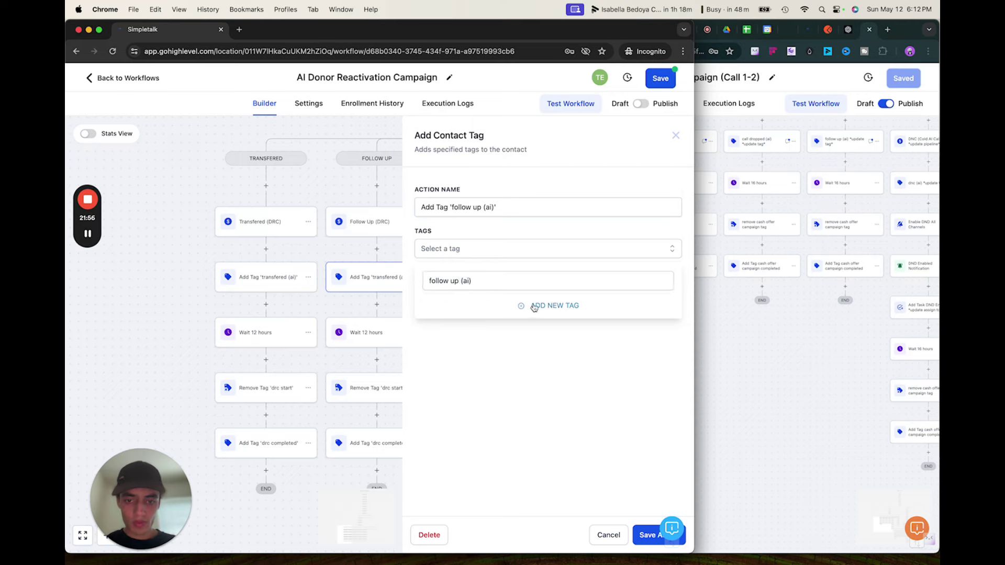
pyautogui.click(537, 307)
pyautogui.click(639, 537)
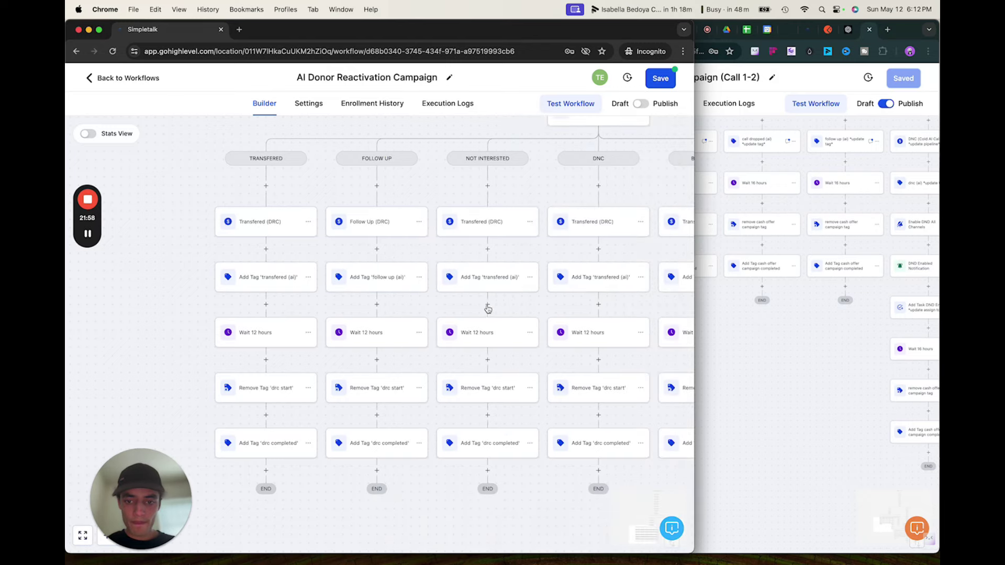
pyautogui.click(483, 222)
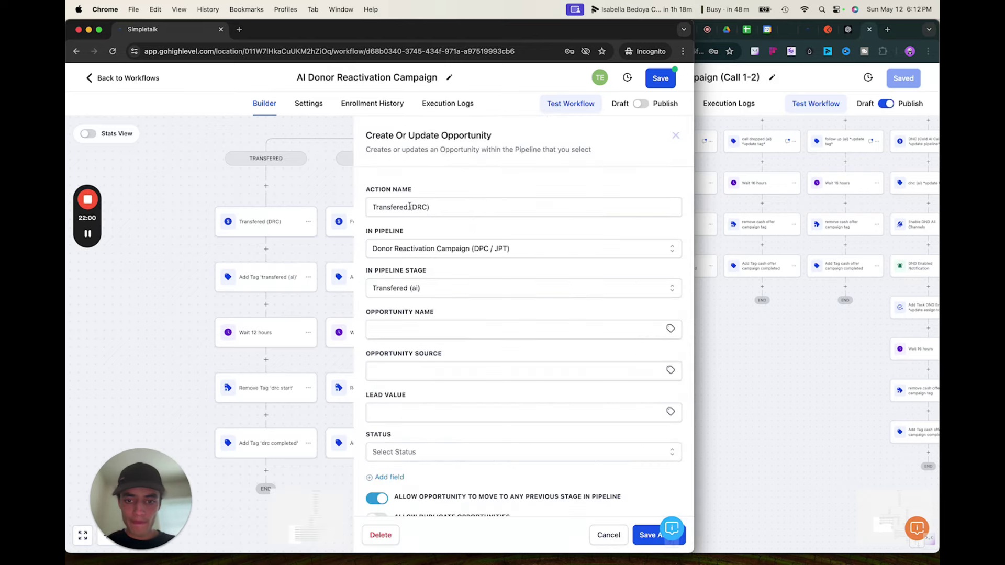
# Rename NOT INTERESTED's opportunity step to Not Interested (DRC) with stage Not Interested (ai), and save.
pyautogui.doubleClick(407, 207)
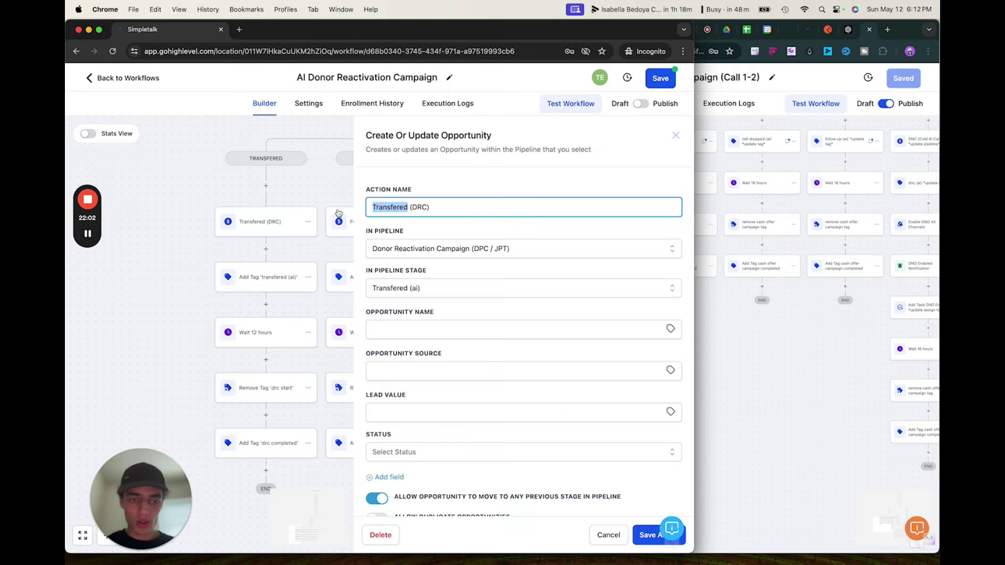
pyautogui.moveTo(718, 333); pyautogui.dragTo(778, 424)
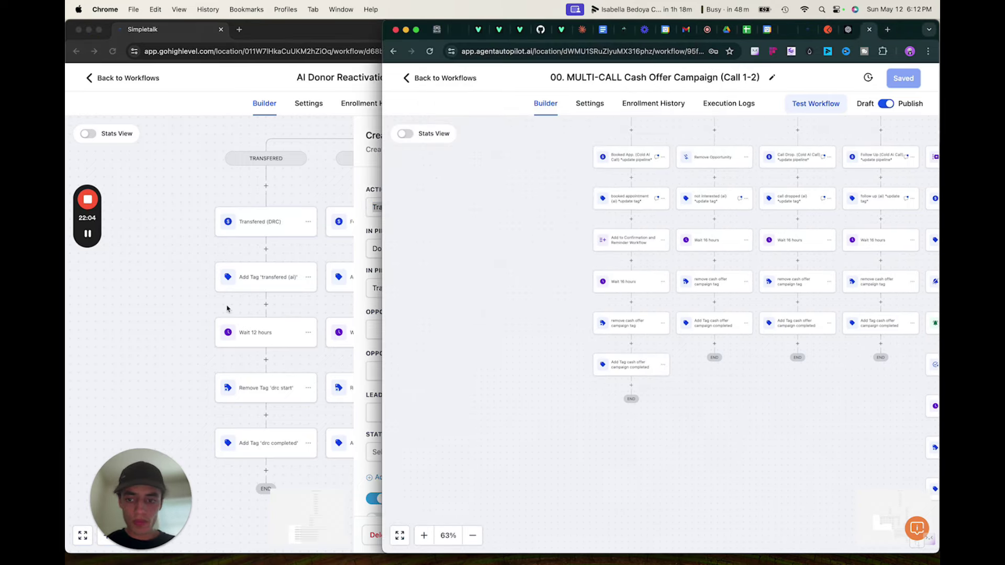
pyautogui.click(182, 295)
pyautogui.moveTo(313, 199); pyautogui.dragTo(162, 226)
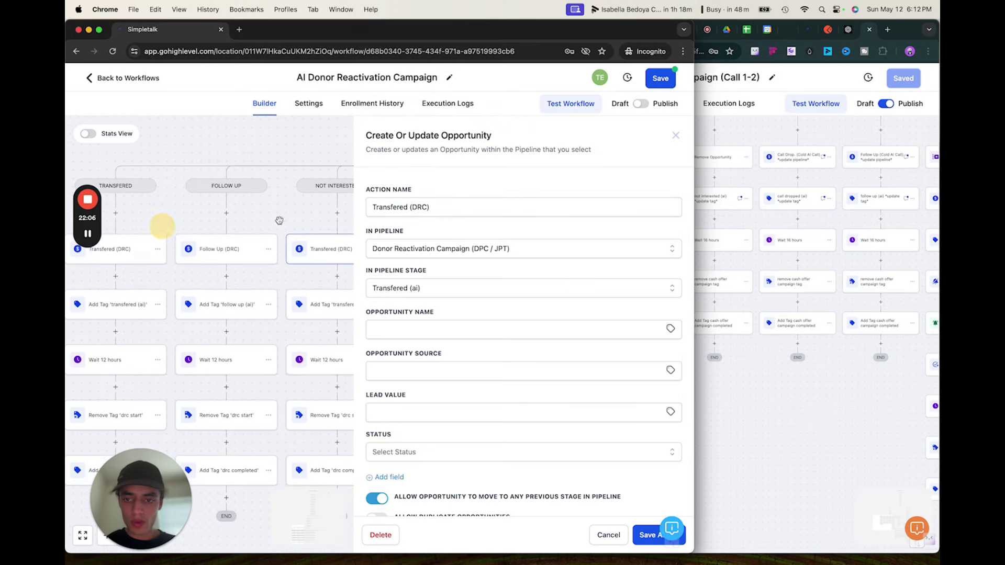
pyautogui.moveTo(279, 221); pyautogui.dragTo(193, 218)
pyautogui.click(407, 208)
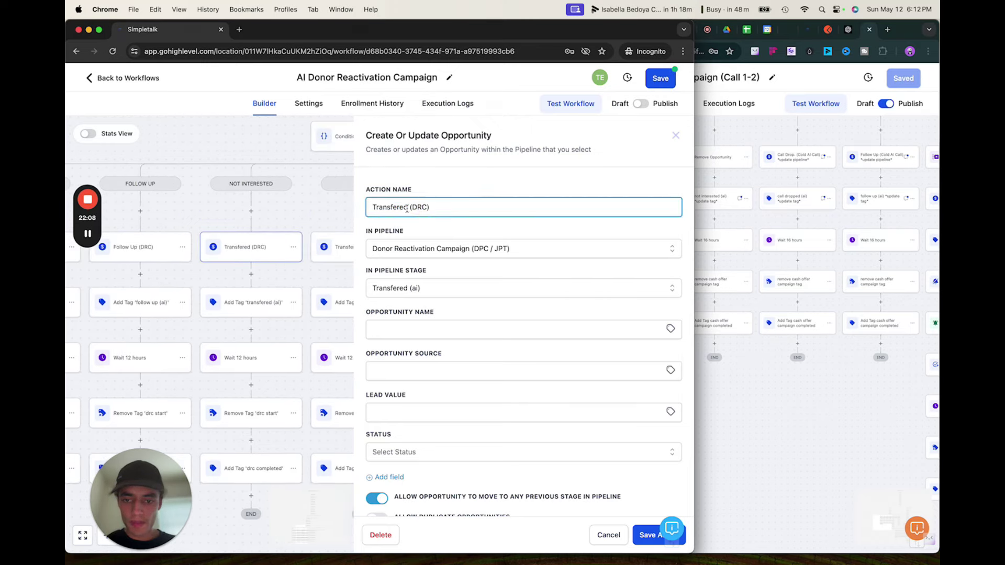
pyautogui.moveTo(407, 208); pyautogui.dragTo(347, 207)
pyautogui.write('Not')
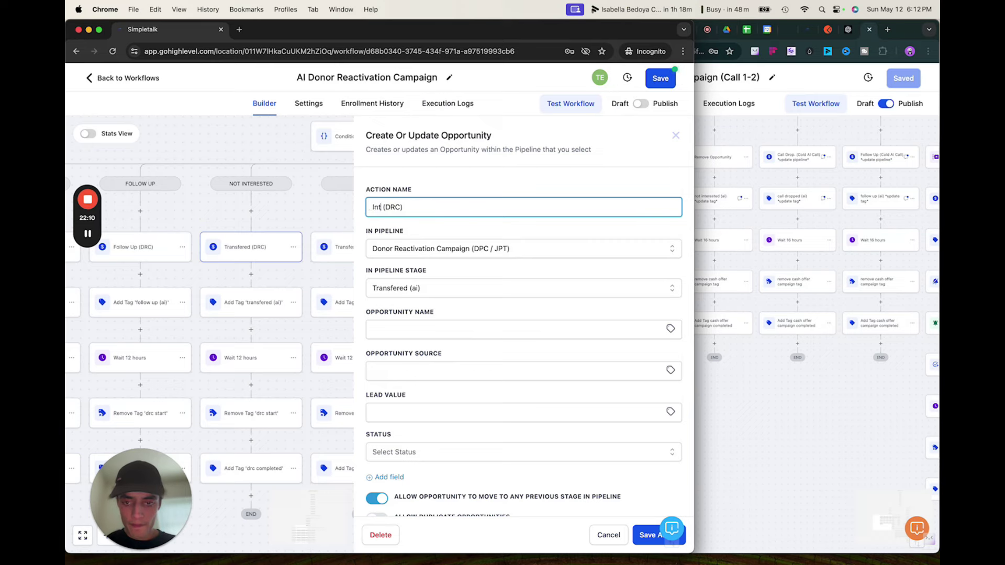
pyautogui.write(' Interested')
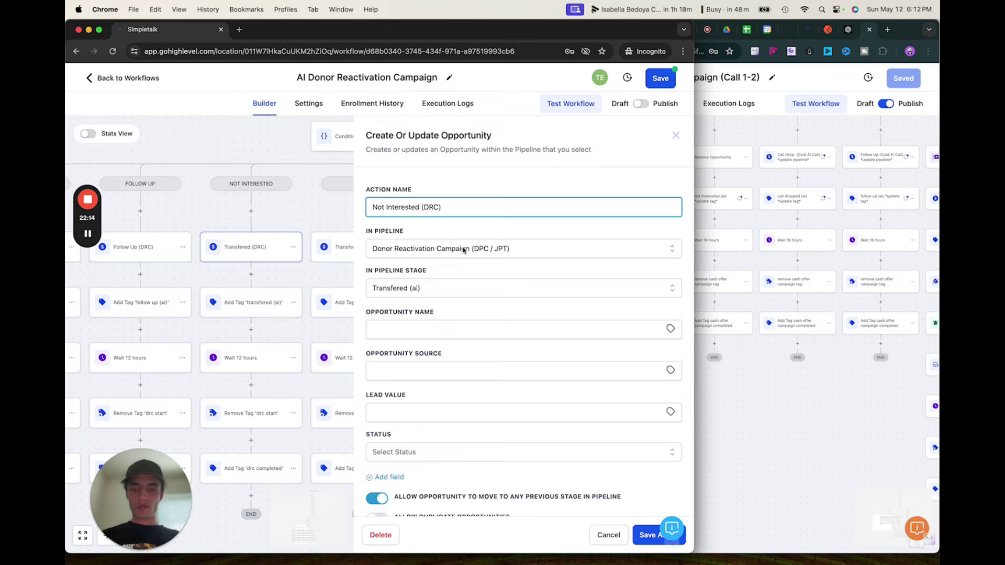
pyautogui.click(422, 287)
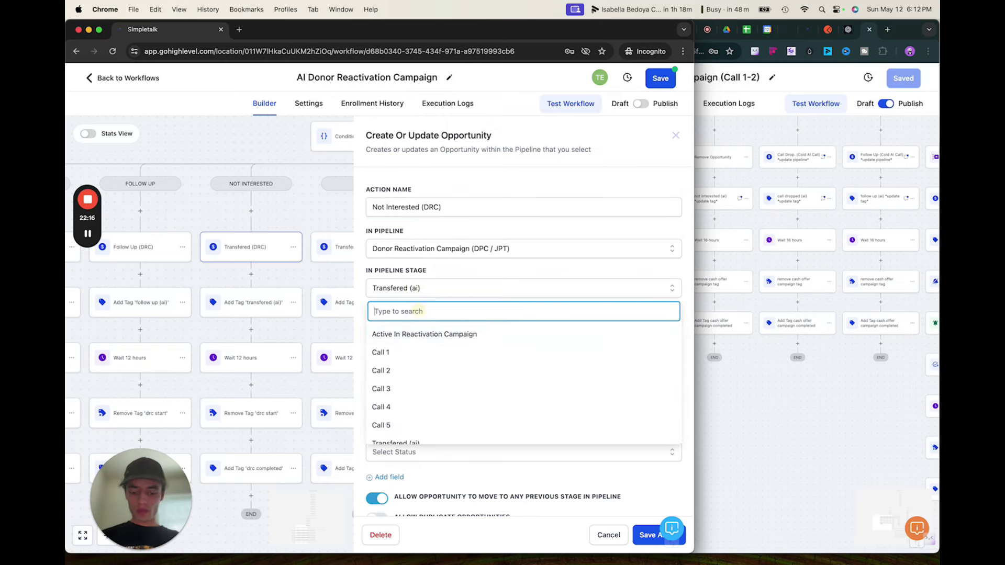
pyautogui.write('not i')
pyautogui.click(427, 347)
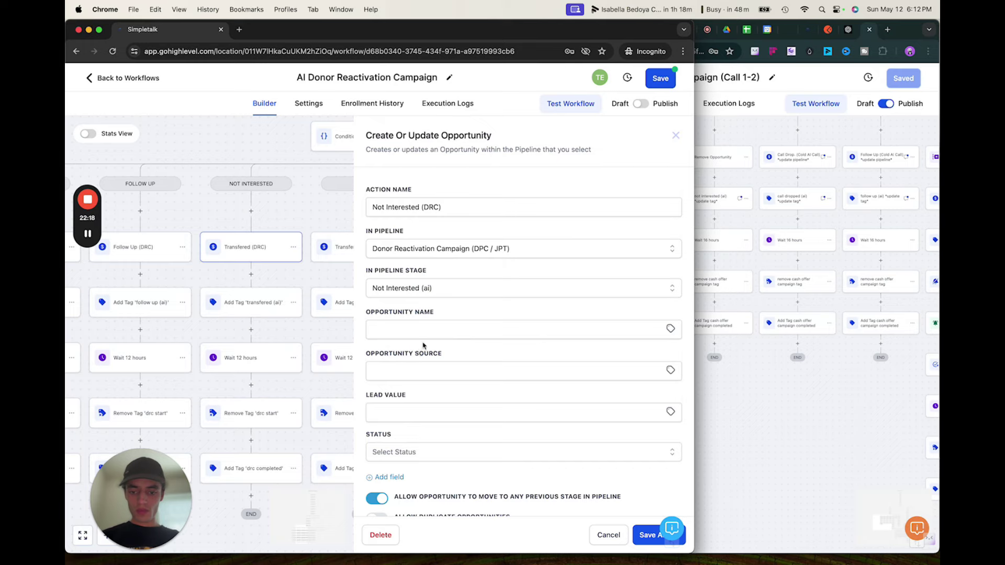
pyautogui.click(643, 535)
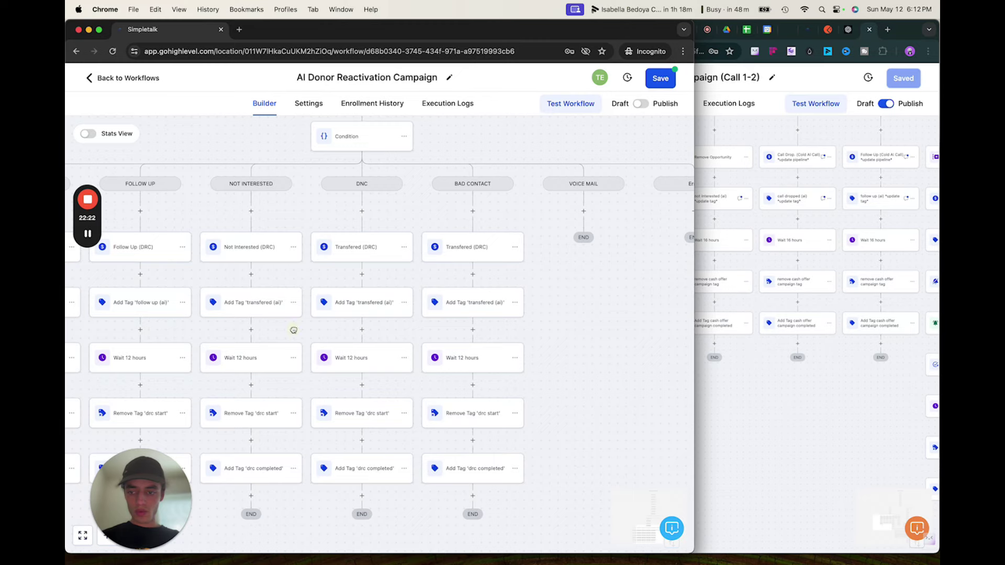
# Rename its tag step to Add Tag 'not interested (ai)' and save the workflow.
pyautogui.moveTo(293, 328); pyautogui.dragTo(339, 311)
pyautogui.click(285, 281)
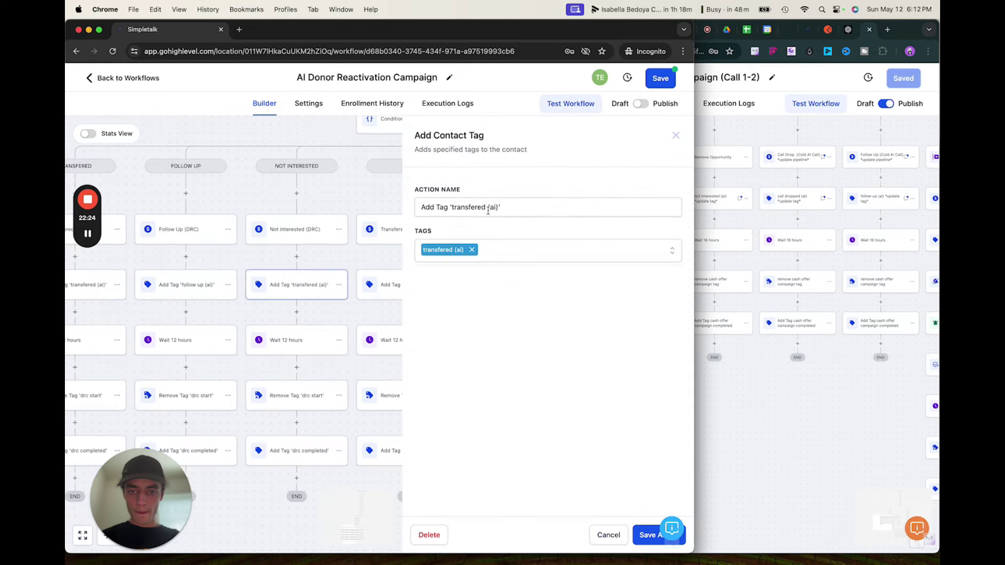
pyautogui.moveTo(485, 209); pyautogui.dragTo(452, 208)
pyautogui.write('not interes')
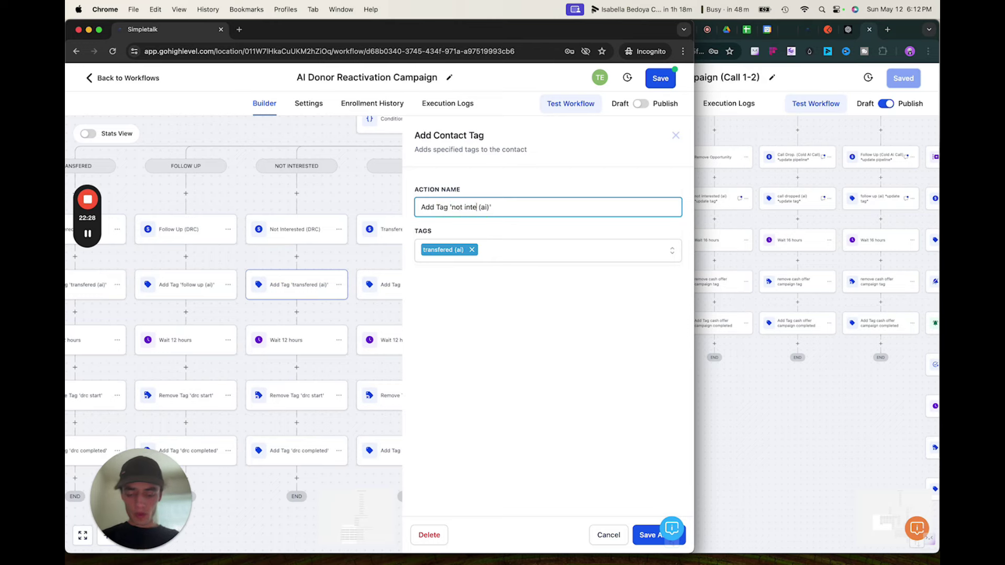
pyautogui.write('ted')
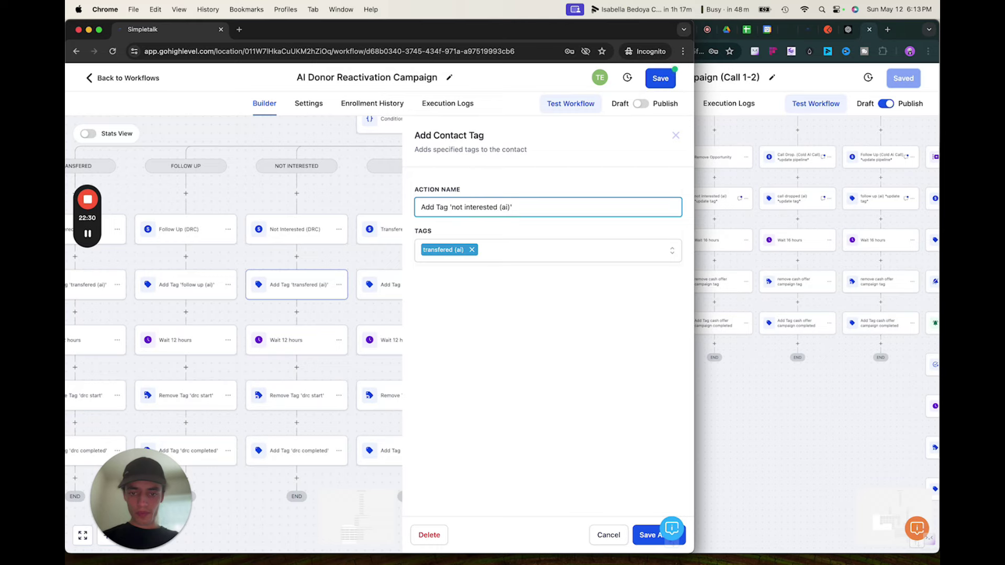
pyautogui.click(486, 315)
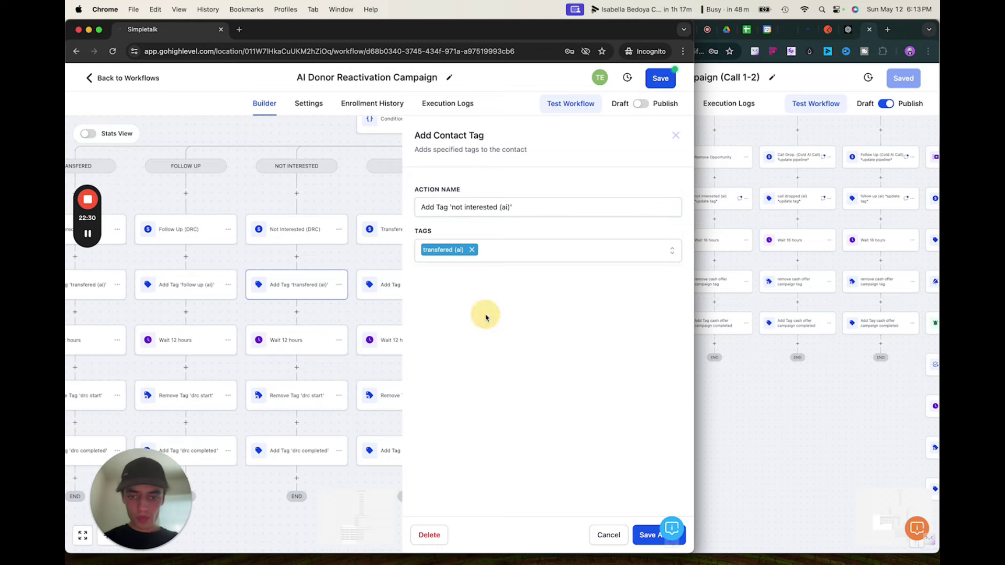
pyautogui.click(643, 535)
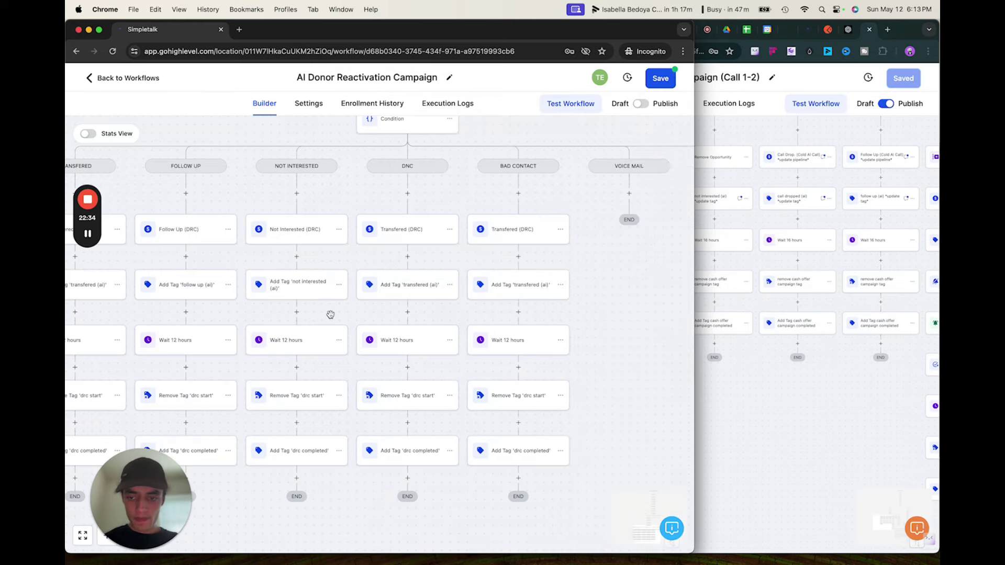
pyautogui.moveTo(332, 314); pyautogui.dragTo(365, 289)
pyautogui.click(663, 82)
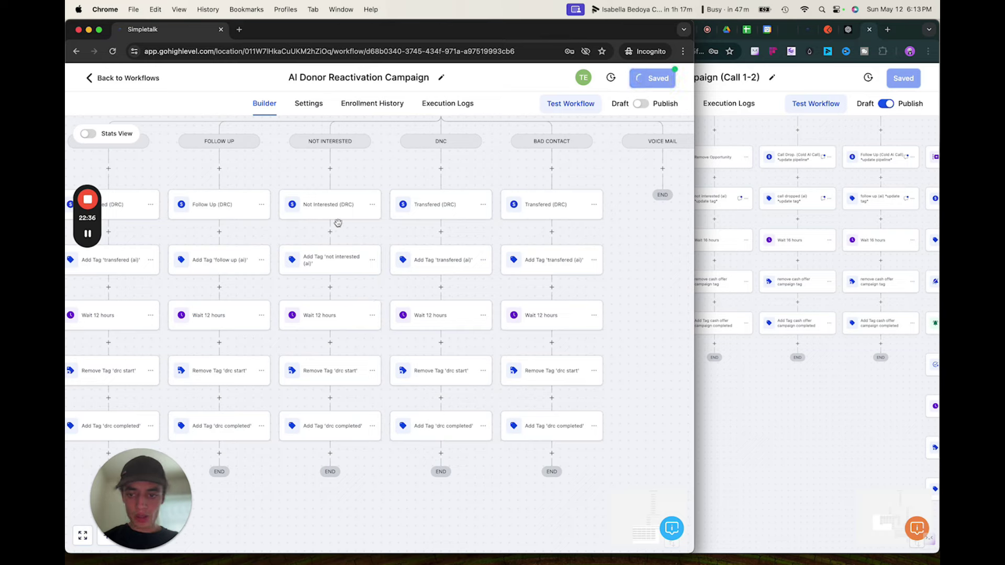
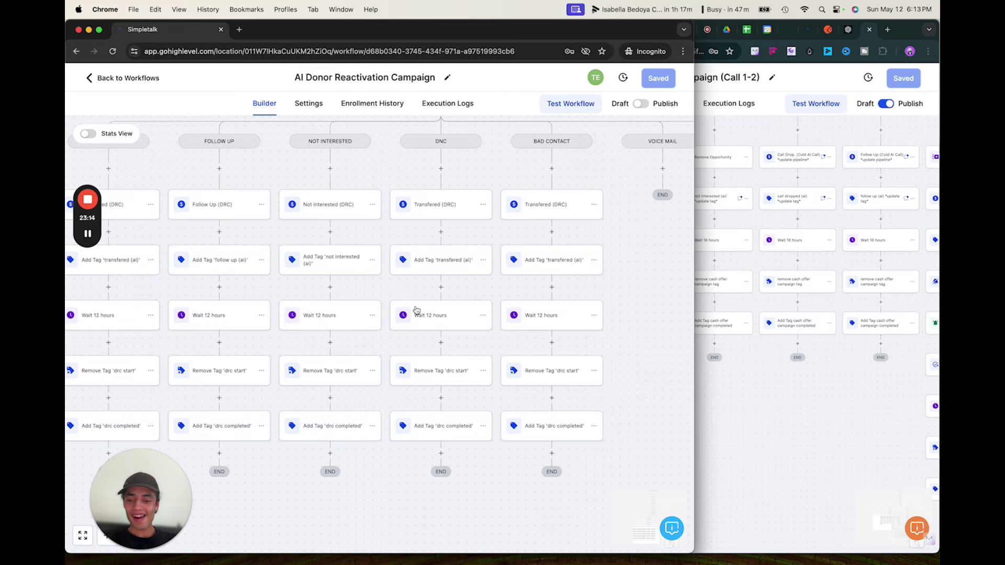
# Rename the DNC opportunity step from Transfered to DNC (DRC) and set its stage to DNC (ai).
pyautogui.click(435, 205)
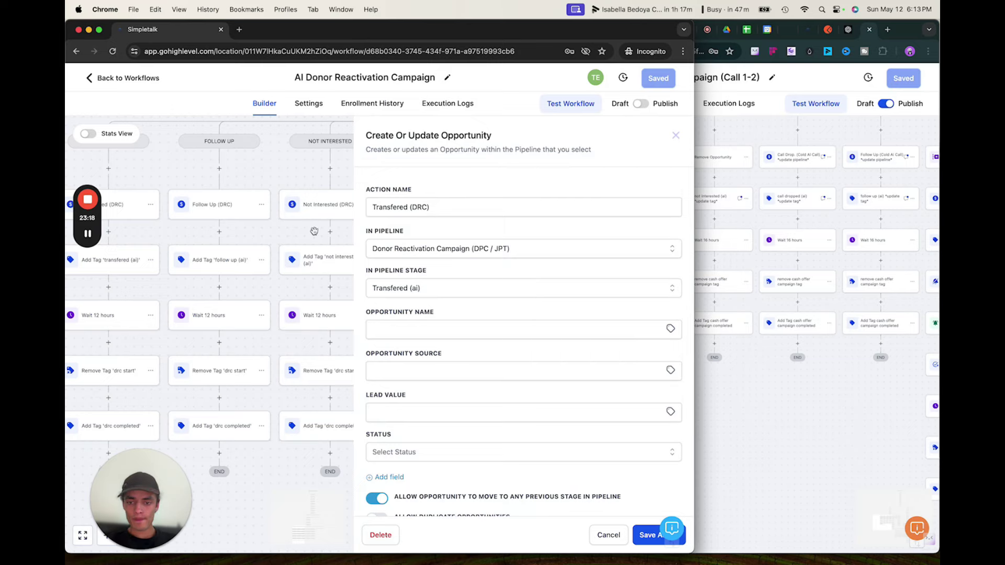
pyautogui.moveTo(313, 231); pyautogui.dragTo(150, 231)
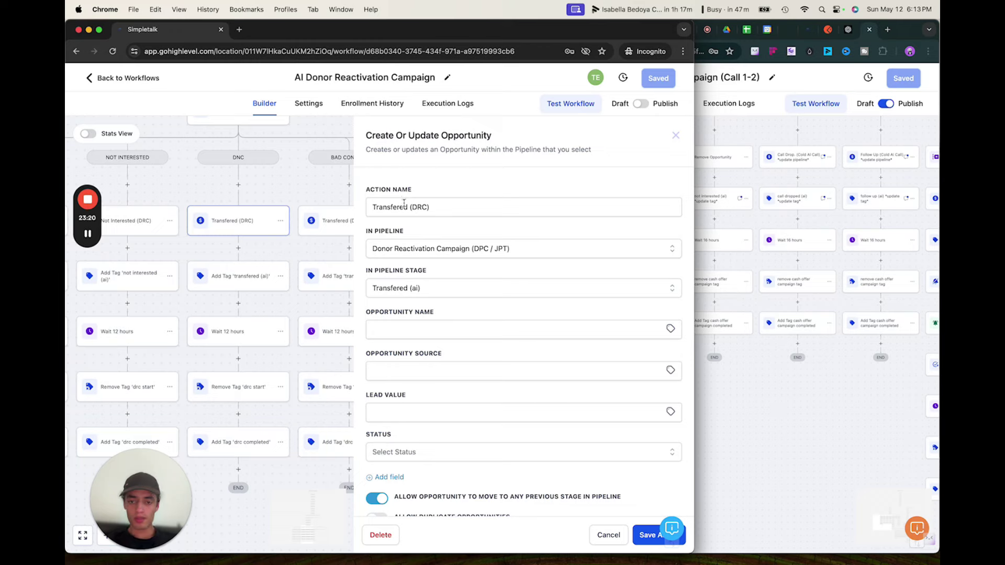
pyautogui.moveTo(408, 208); pyautogui.dragTo(340, 209)
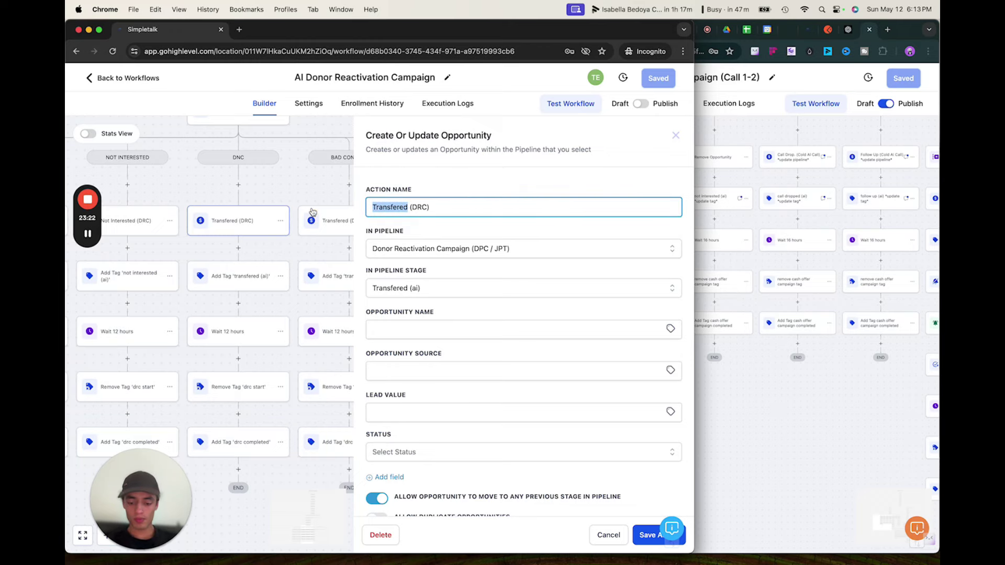
pyautogui.write('DNC')
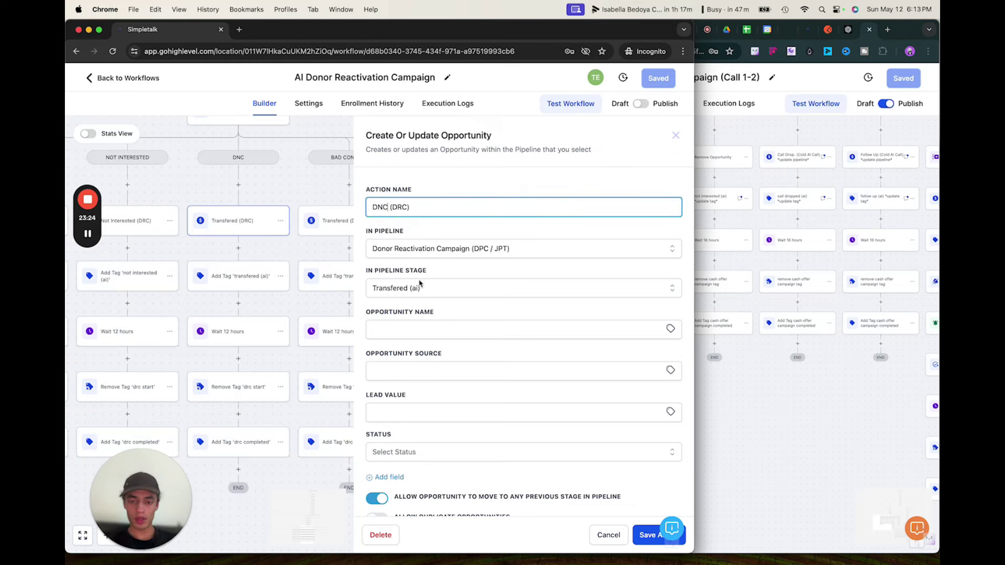
pyautogui.click(408, 293)
pyautogui.scroll(-3, 388, 394)
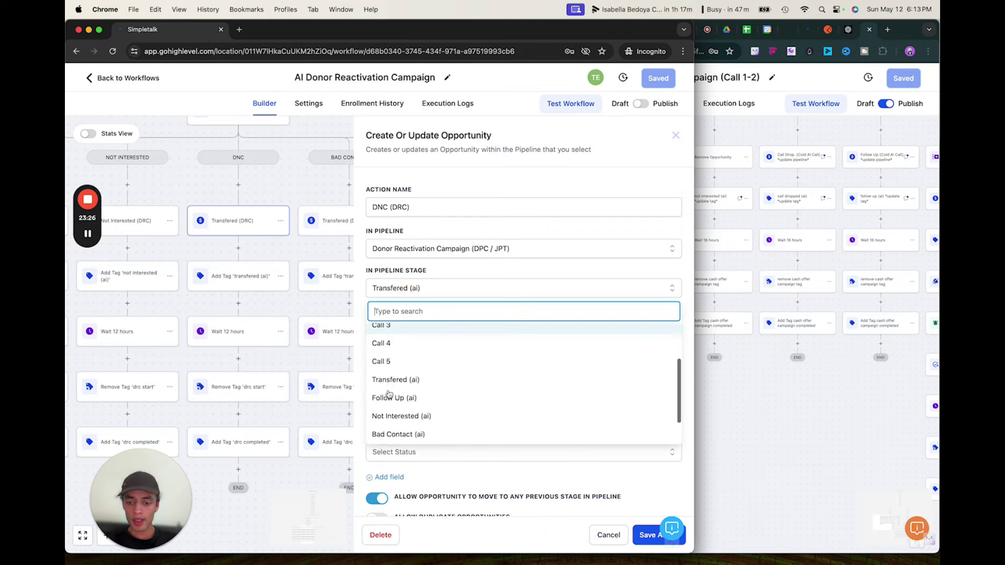
pyautogui.scroll(-1, 390, 397)
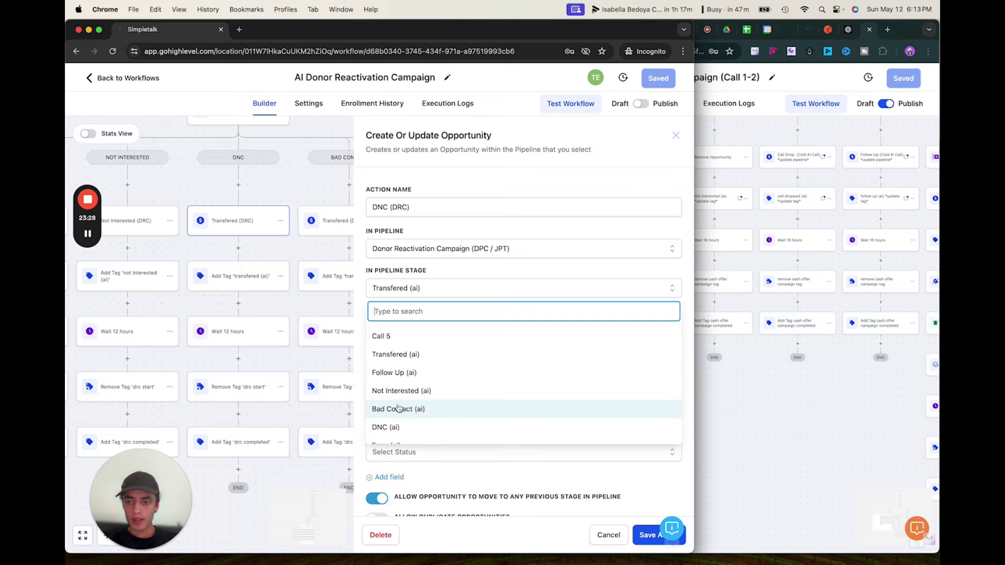
pyautogui.click(394, 428)
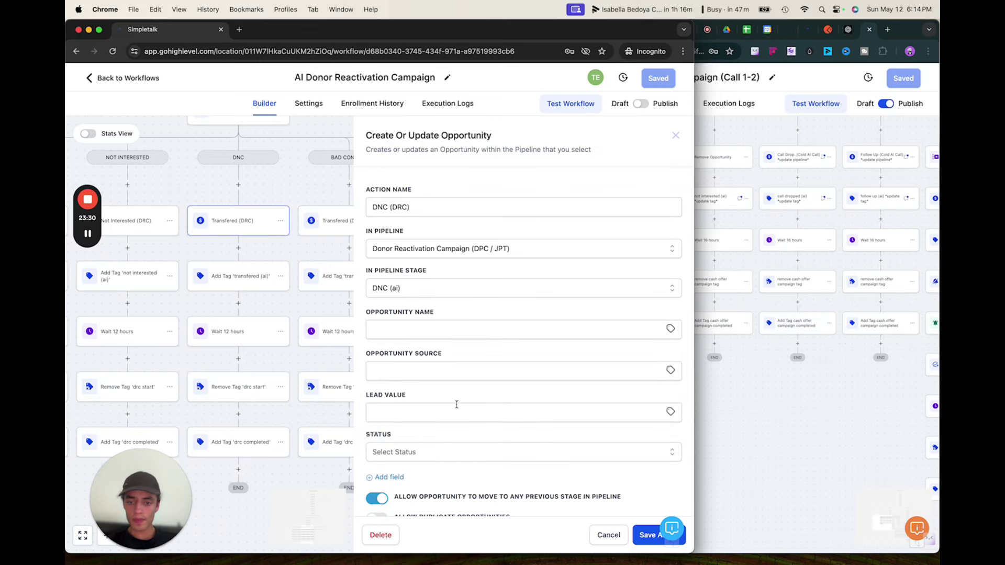
pyautogui.click(647, 534)
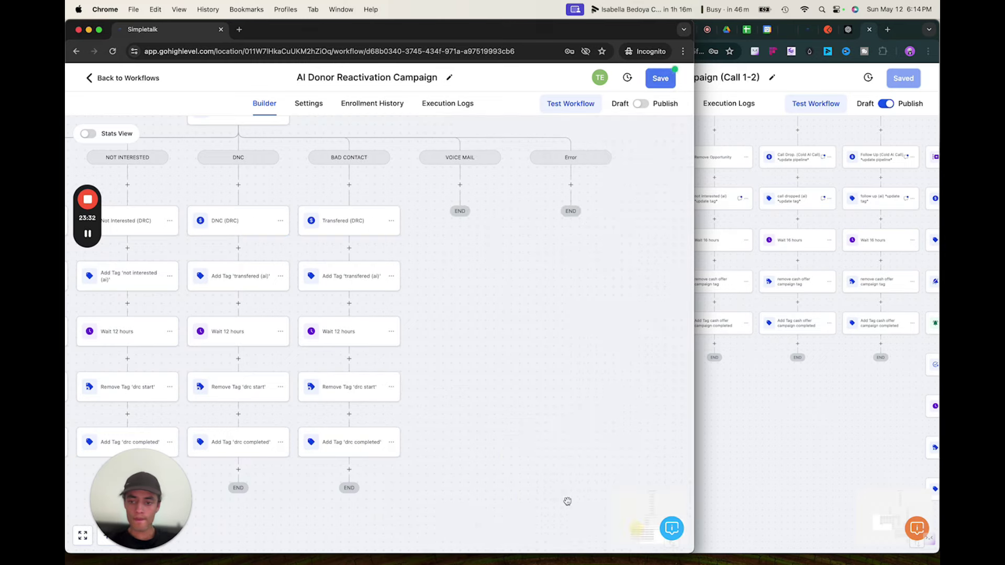
pyautogui.hscroll(-3, 291, 289)
# Replace the DNC tag step's transfered (ai) tag with a new dnc (ai) tag, named Add Tag 'DNC (ai)'.
pyautogui.click(303, 271)
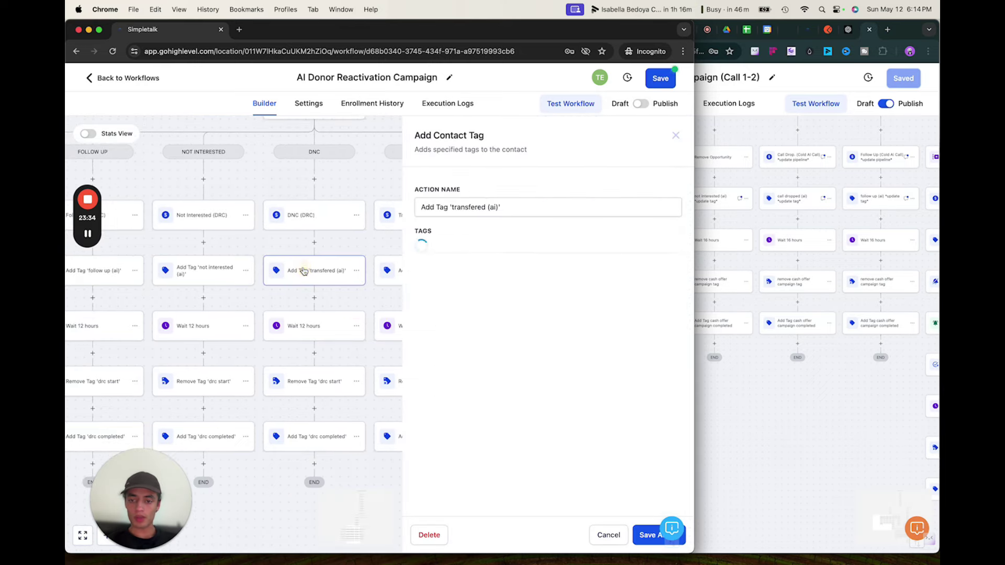
pyautogui.click(472, 250)
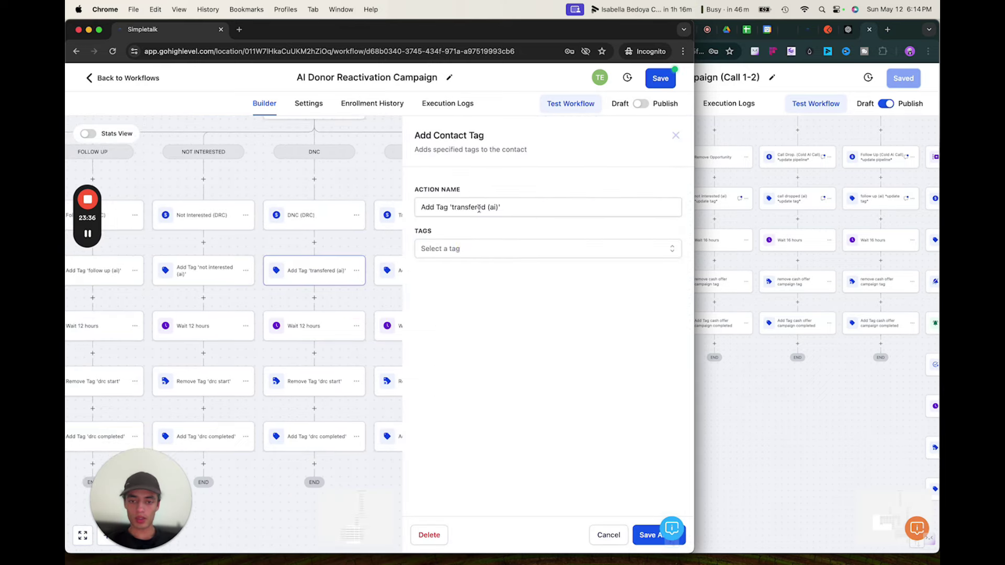
pyautogui.click(484, 208)
pyautogui.press('BackSpace')
pyautogui.press('BackSpace')
pyautogui.press('BackSpace')
pyautogui.press('BackSpace')
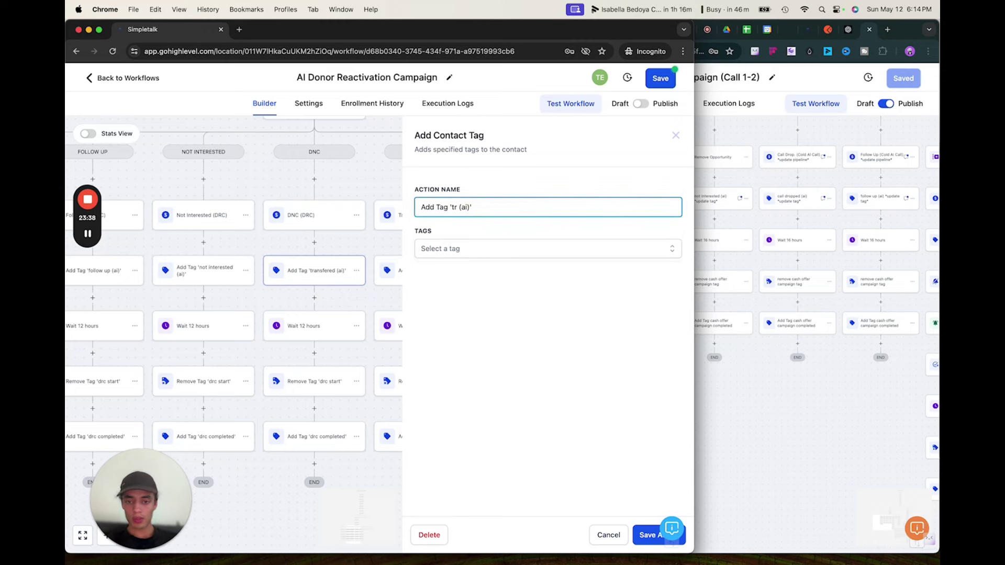
pyautogui.write('DNC')
pyautogui.click(488, 249)
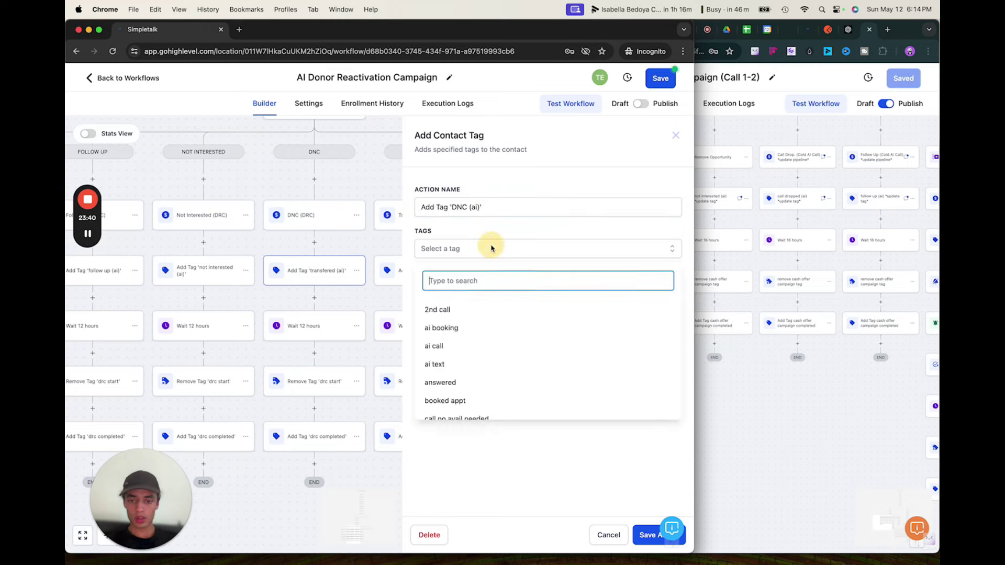
pyautogui.write('dnc (ai')
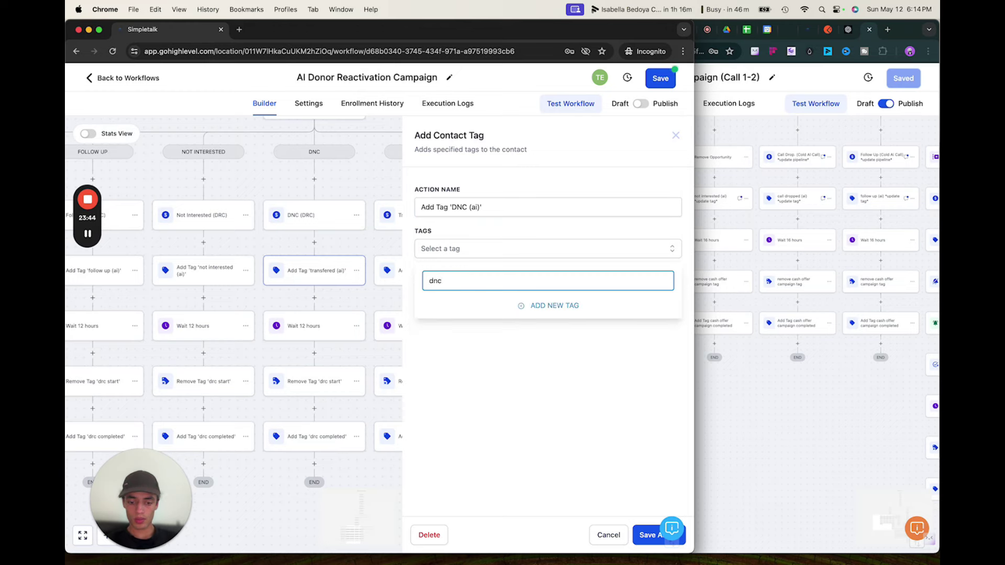
pyautogui.click(542, 306)
pyautogui.click(642, 536)
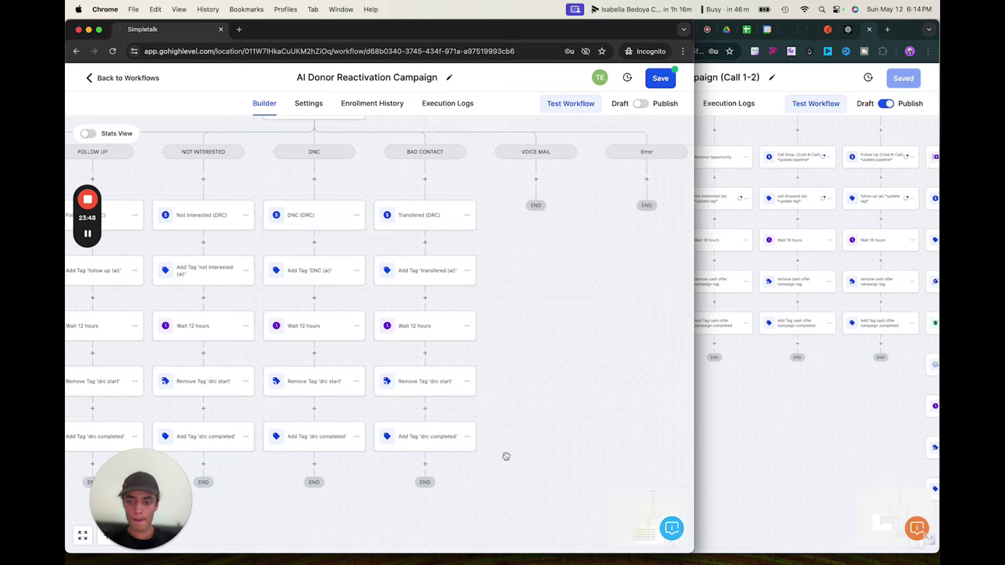
pyautogui.hscroll(-3, 448, 350)
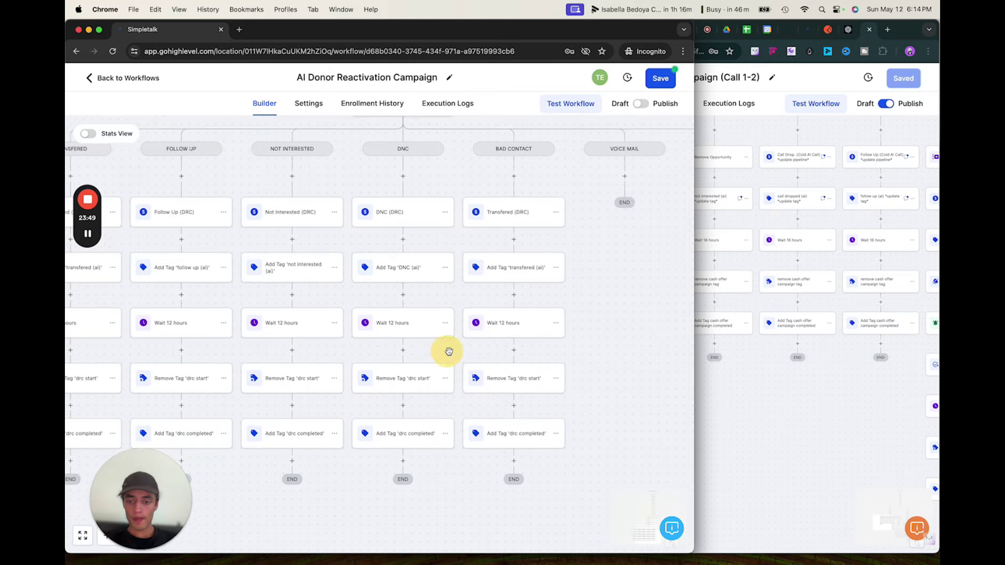
# Insert a Remove From All Workflows step above DNC (DRC) with Include Current Workflow switched off.
pyautogui.click(402, 175)
pyautogui.click(370, 236)
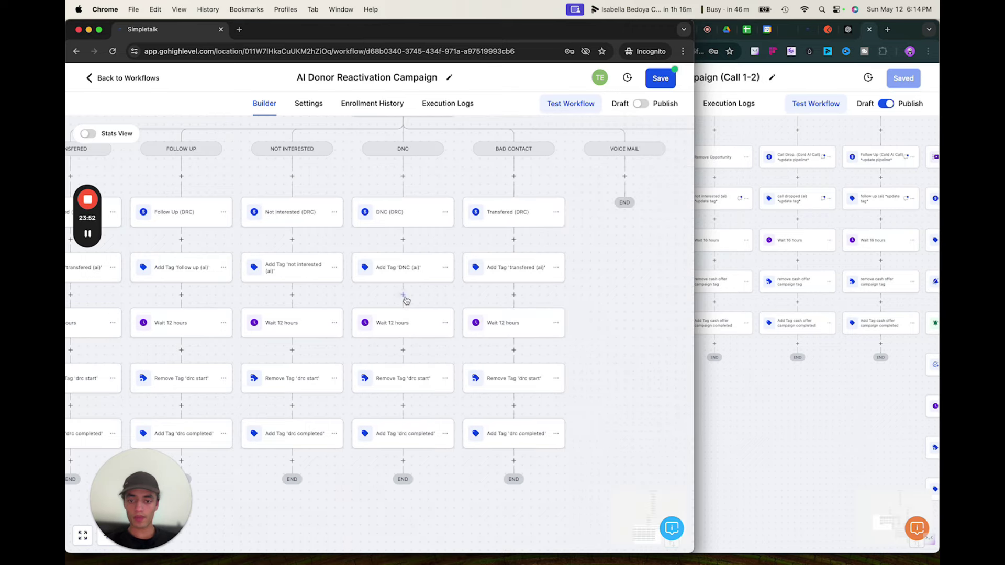
pyautogui.click(403, 176)
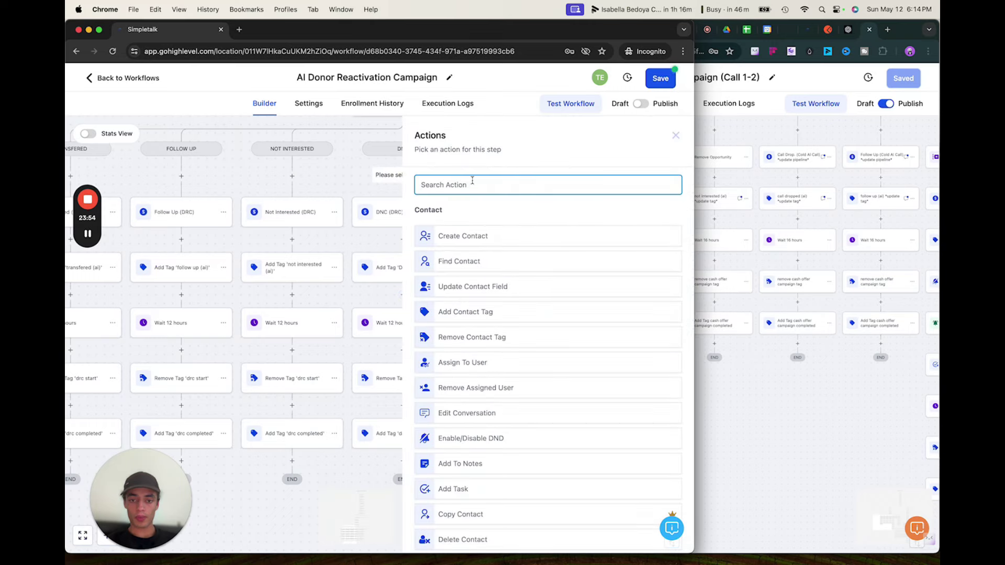
pyautogui.write('remove')
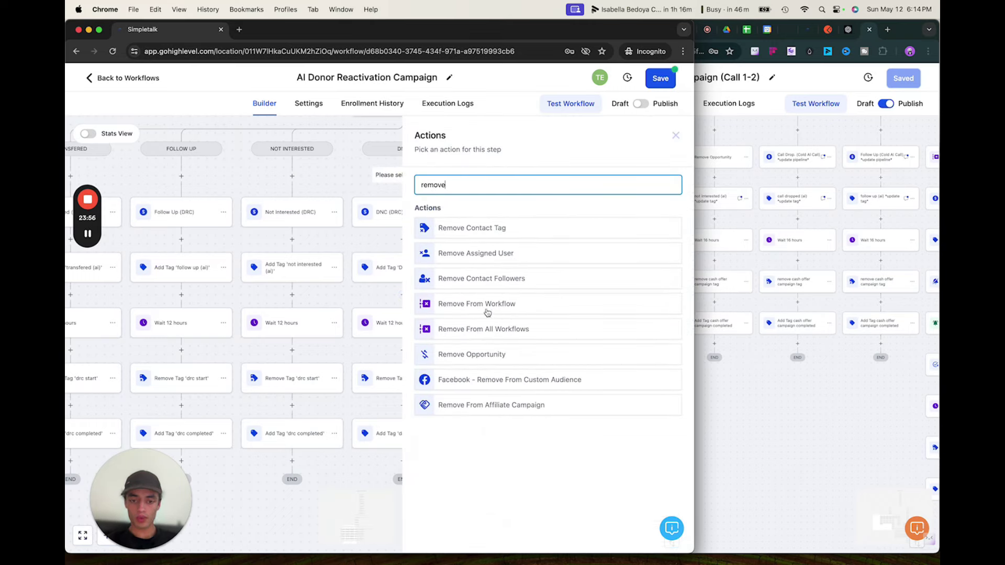
pyautogui.click(493, 328)
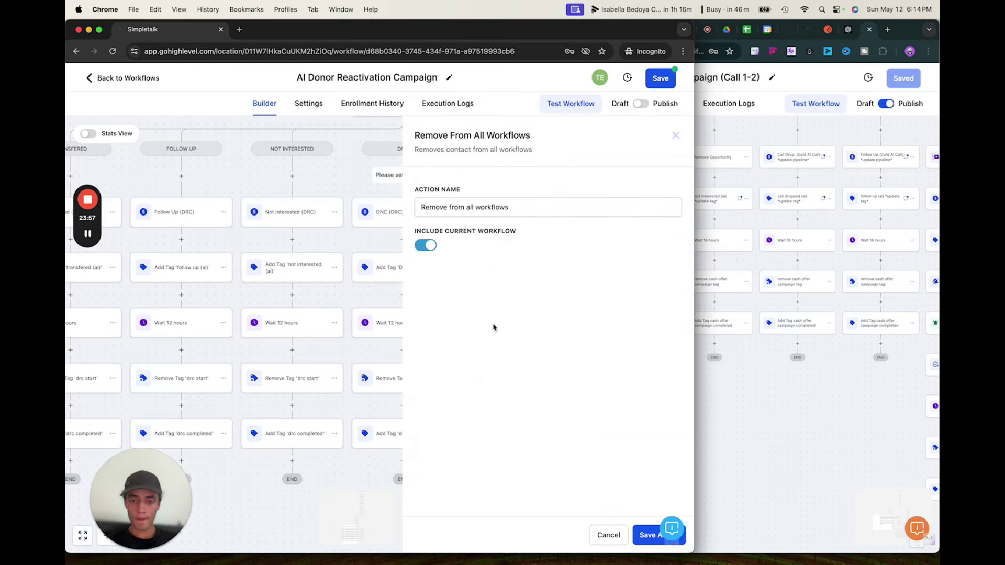
pyautogui.click(430, 246)
pyautogui.click(647, 535)
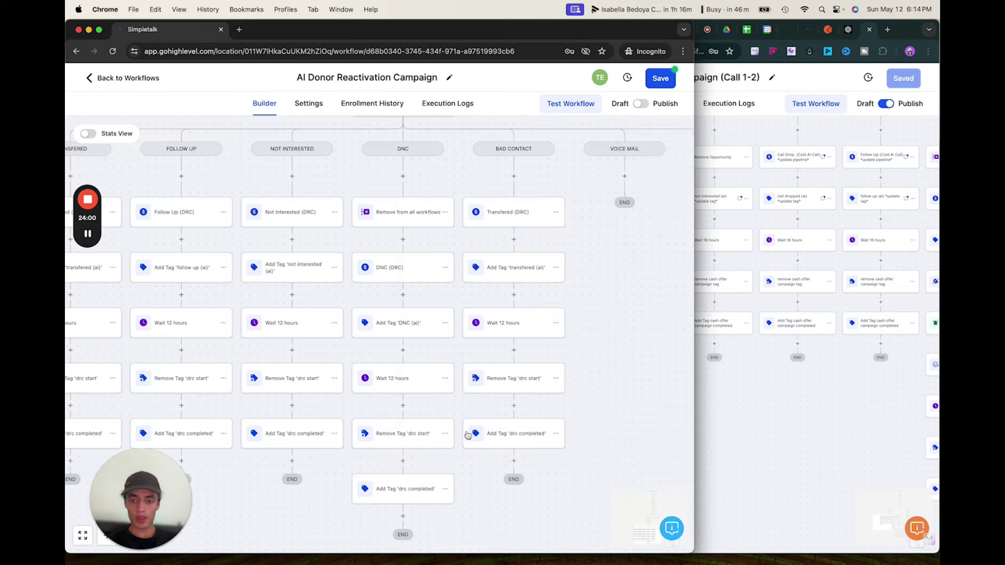
pyautogui.scroll(-2, 433, 249)
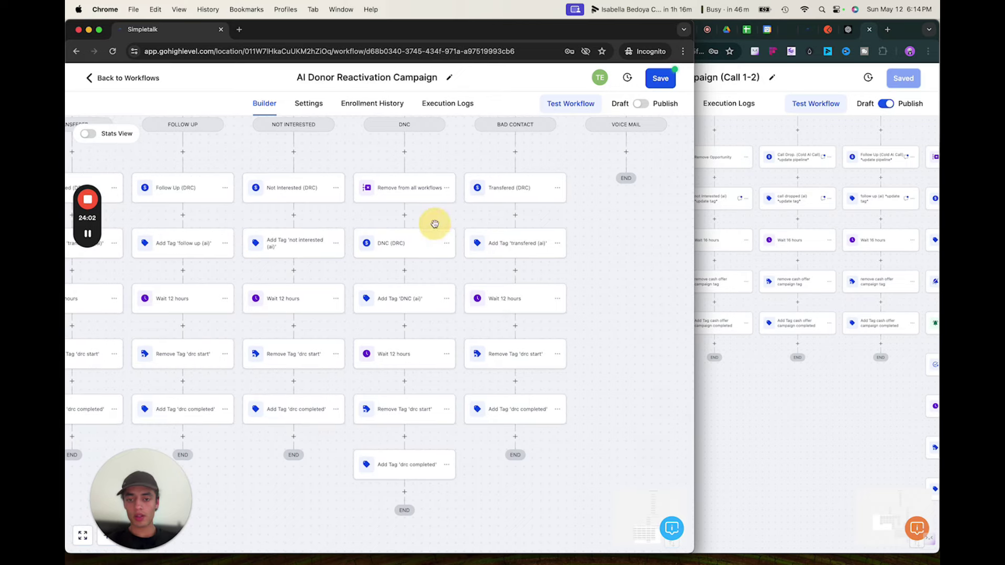
pyautogui.scroll(-2, 431, 267)
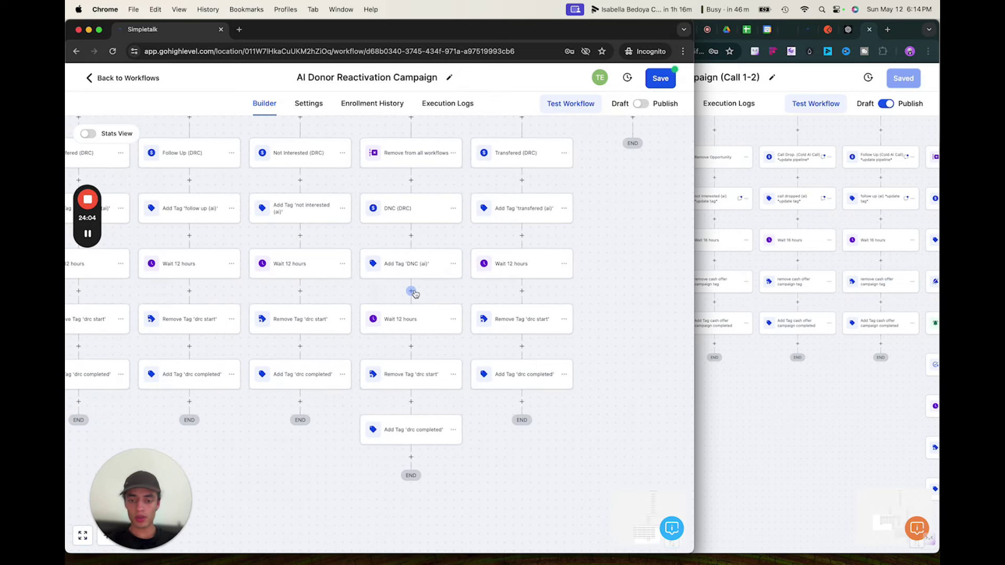
# Add an Internal Notification step after the DNC tag, sending an email to the assigned user.
pyautogui.click(411, 291)
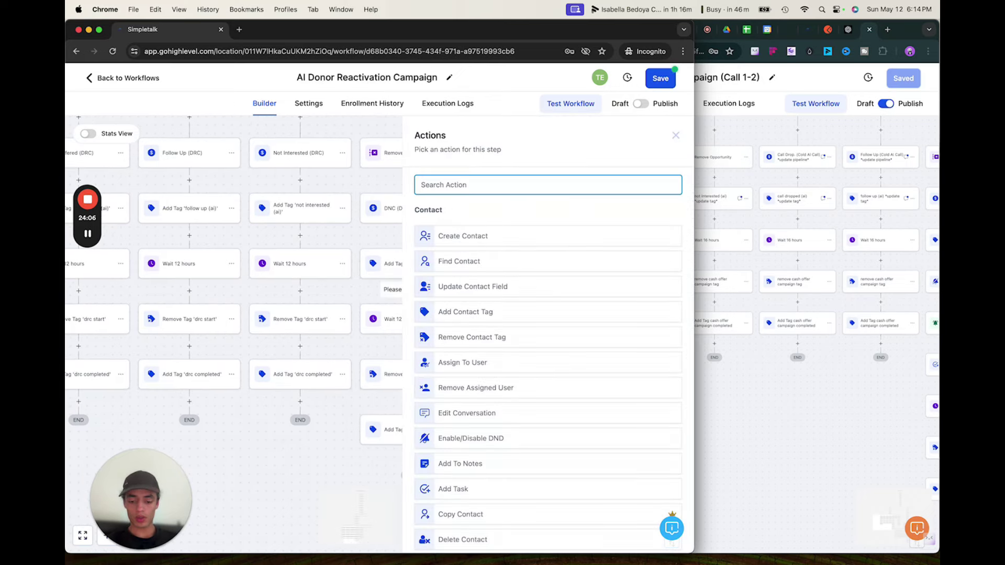
pyautogui.write('noti')
pyautogui.click(463, 226)
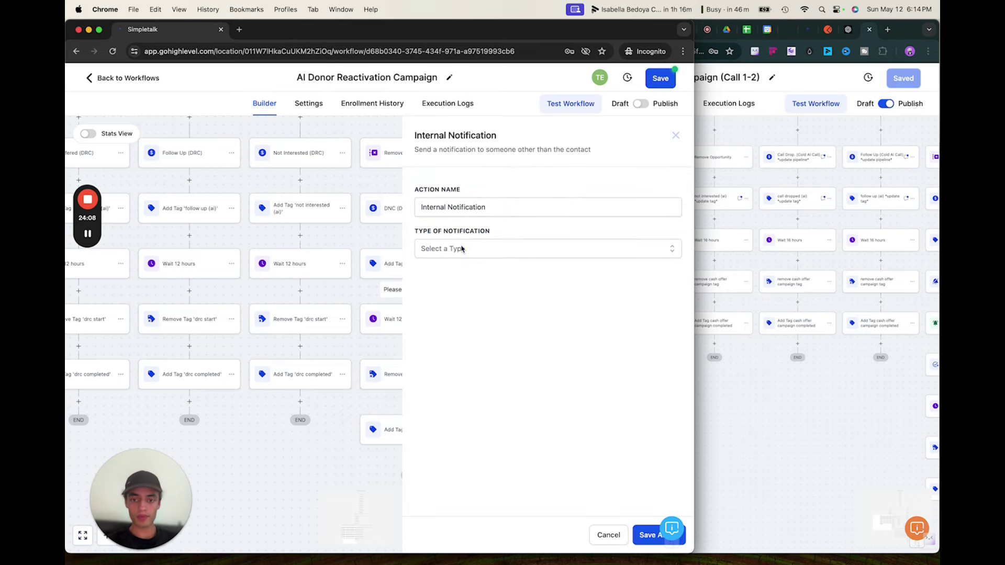
pyautogui.click(462, 249)
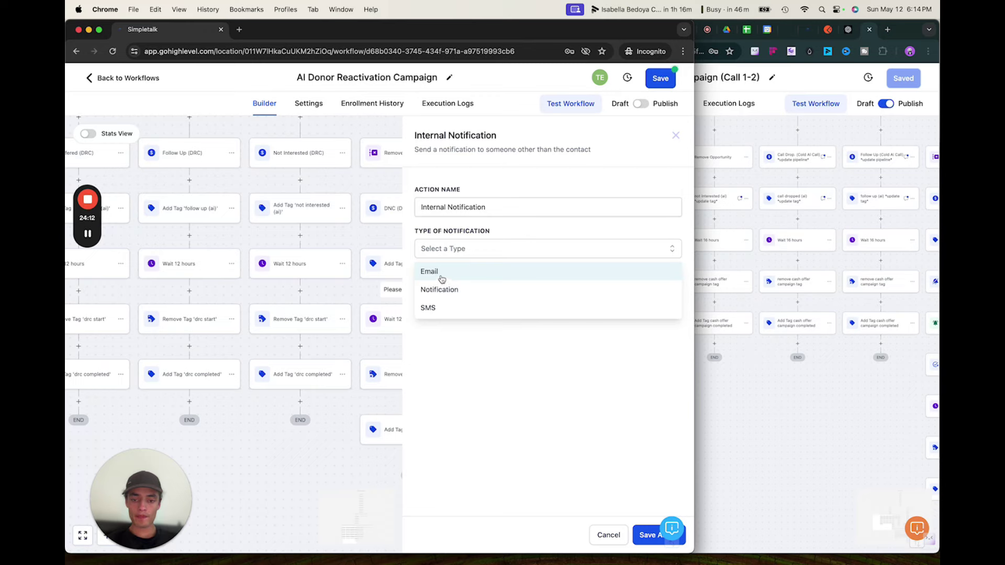
pyautogui.click(441, 276)
pyautogui.scroll(-2, 445, 285)
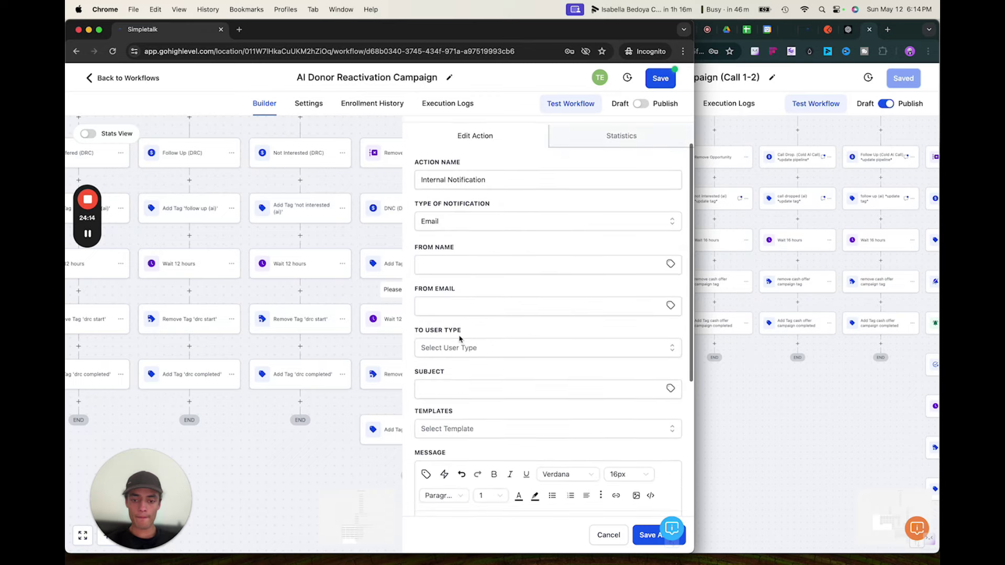
pyautogui.click(461, 330)
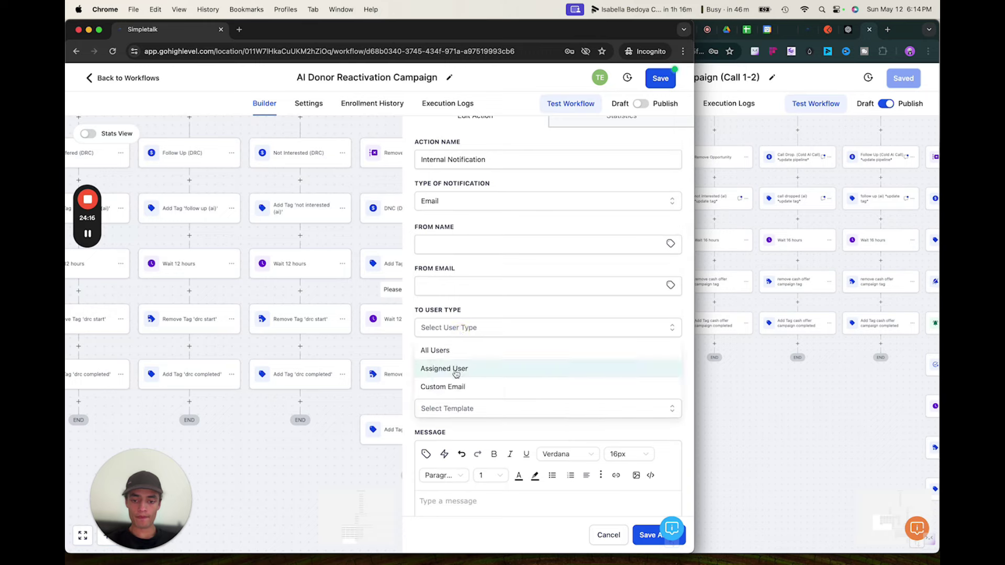
pyautogui.click(456, 370)
pyautogui.moveTo(456, 366); pyautogui.dragTo(465, 304)
# Set the email subject to 'dnc activated {{contact.first_name}}' using the contact first-name field.
pyautogui.click(456, 368)
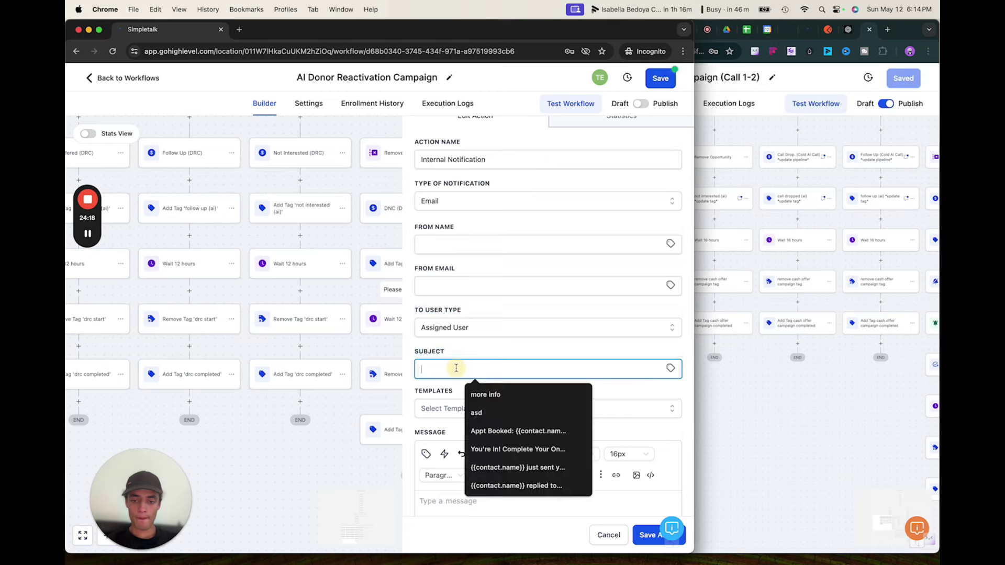
pyautogui.write('dnc activated')
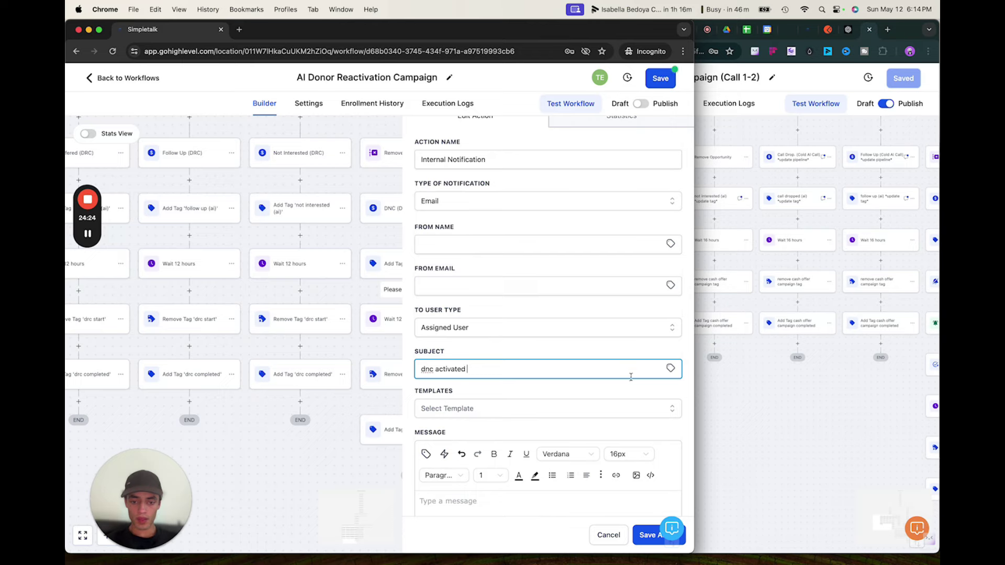
pyautogui.click(676, 374)
pyautogui.click(621, 400)
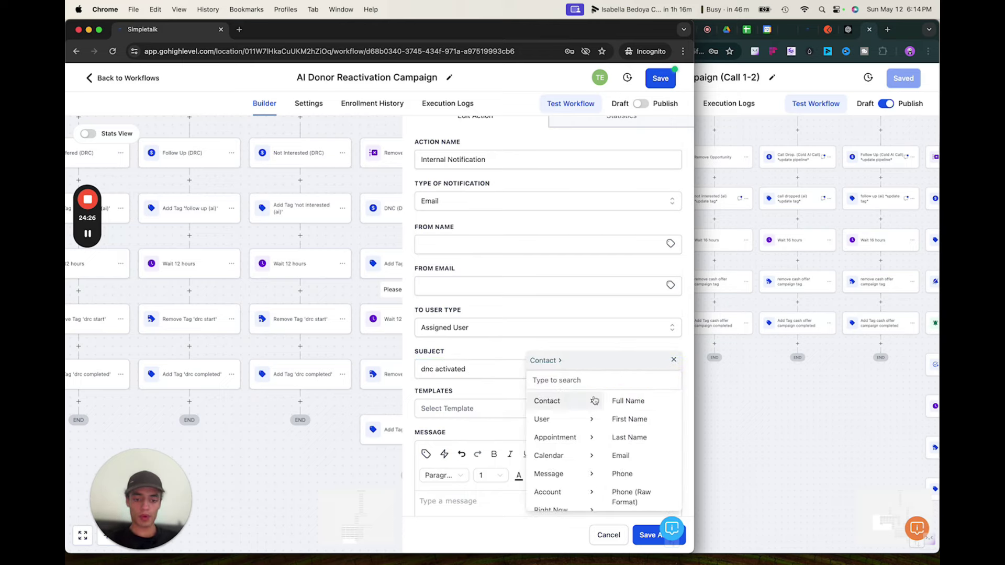
pyautogui.click(626, 420)
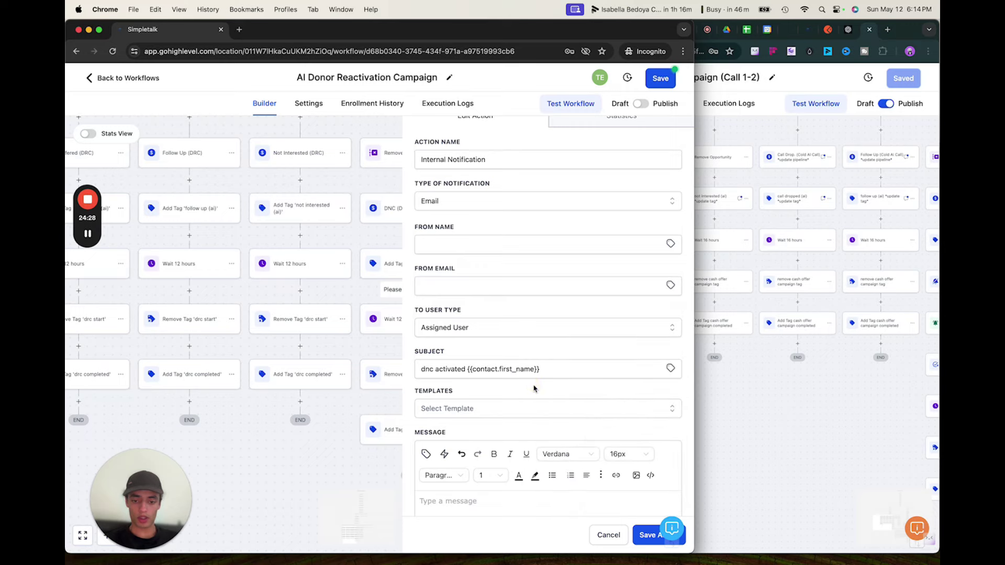
pyautogui.scroll(-5, 522, 401)
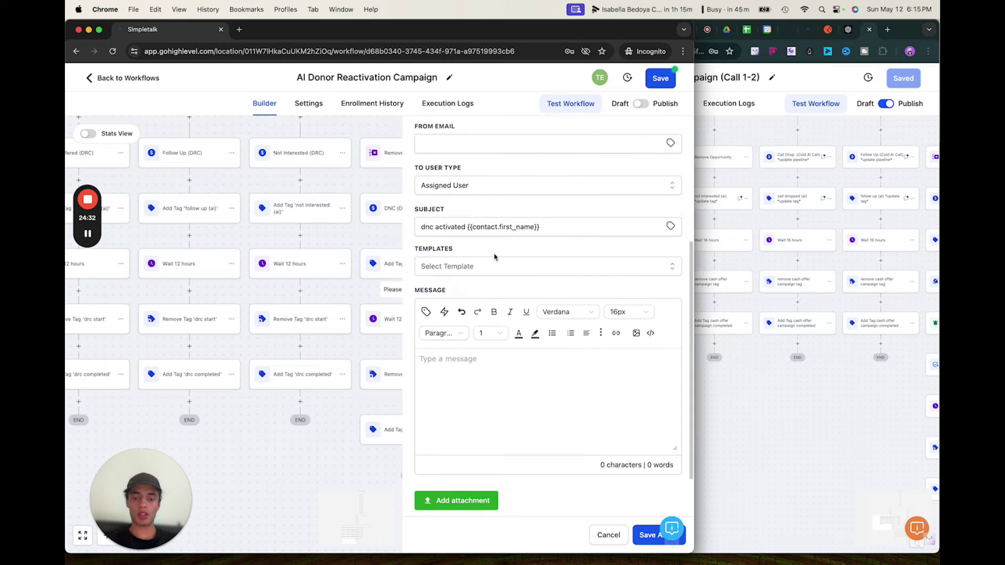
# Copy the subject into the message body, append ', please review', and save the step.
pyautogui.click(541, 228)
pyautogui.moveTo(542, 228); pyautogui.dragTo(400, 226)
pyautogui.press('super+c')
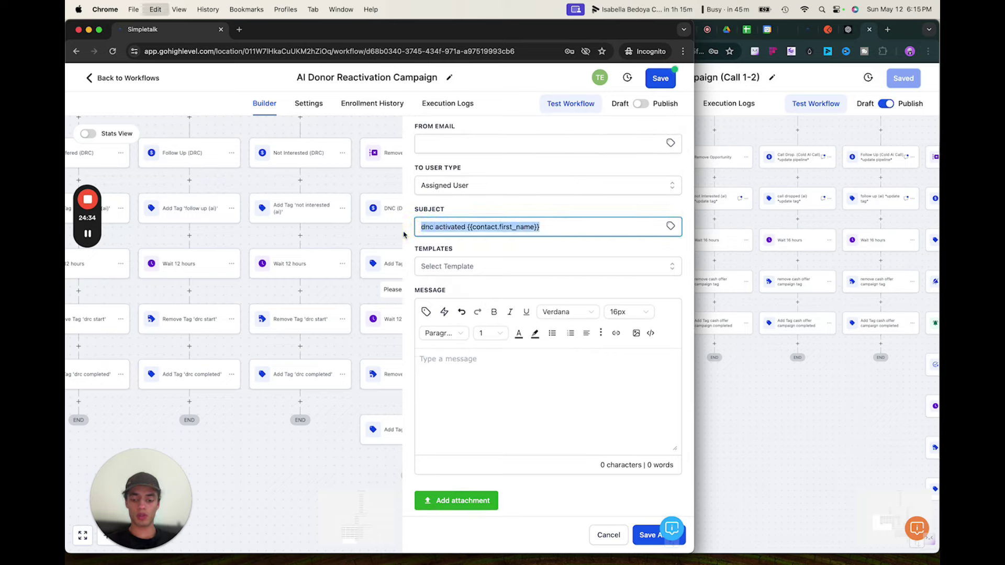
pyautogui.click(441, 366)
pyautogui.press('super+v')
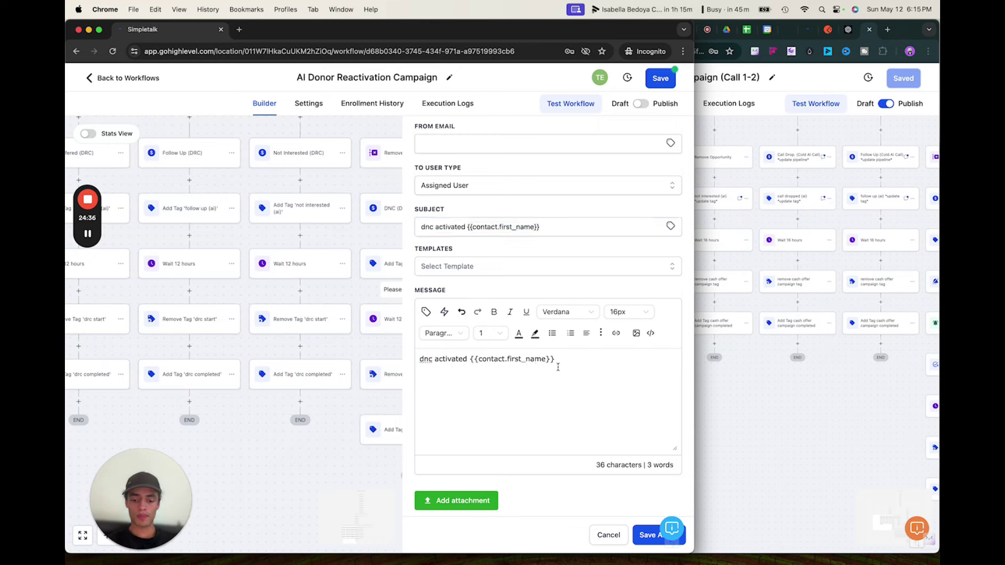
pyautogui.write(', please review')
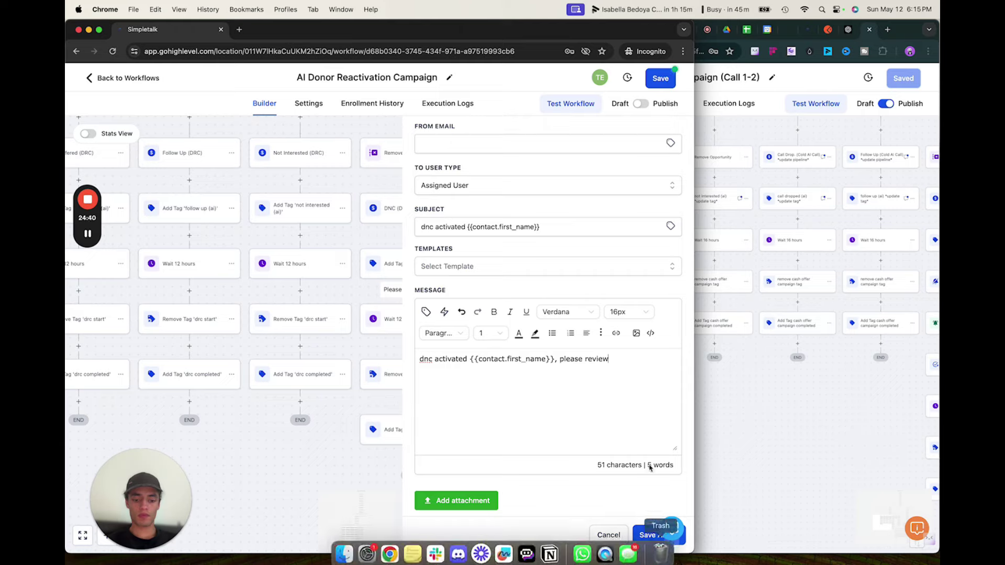
pyautogui.click(642, 533)
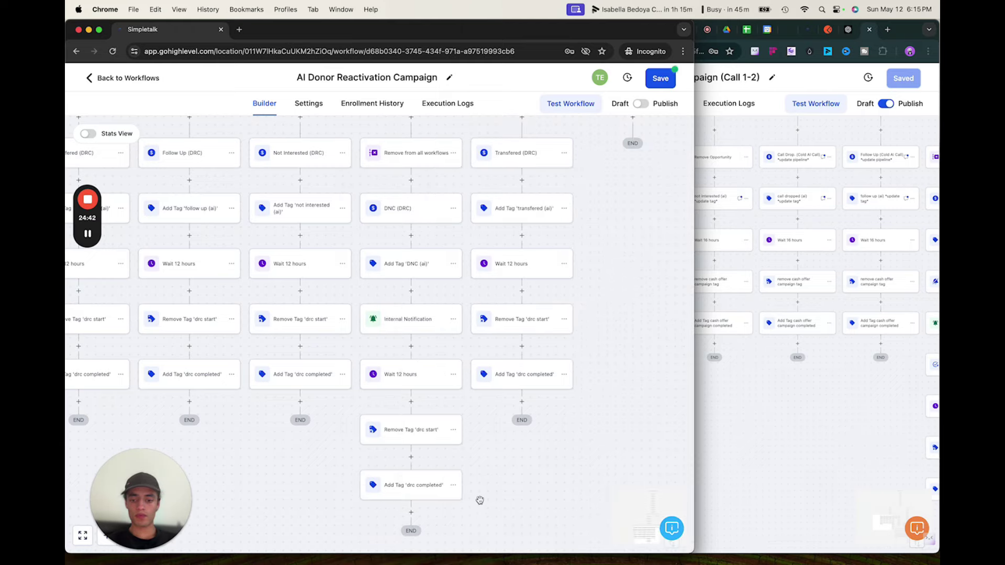
# Compare against the reference workflow's DNC branch, then start a new step in the campaign's DNC branch.
pyautogui.moveTo(482, 478); pyautogui.dragTo(514, 503)
pyautogui.moveTo(503, 443); pyautogui.dragTo(507, 477)
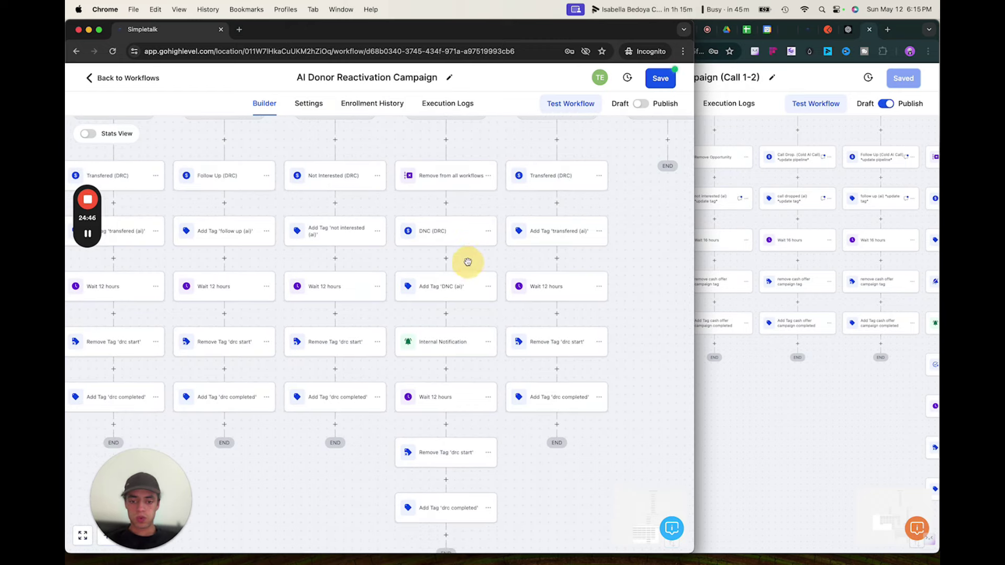
pyautogui.scroll(-3, 467, 303)
pyautogui.click(740, 420)
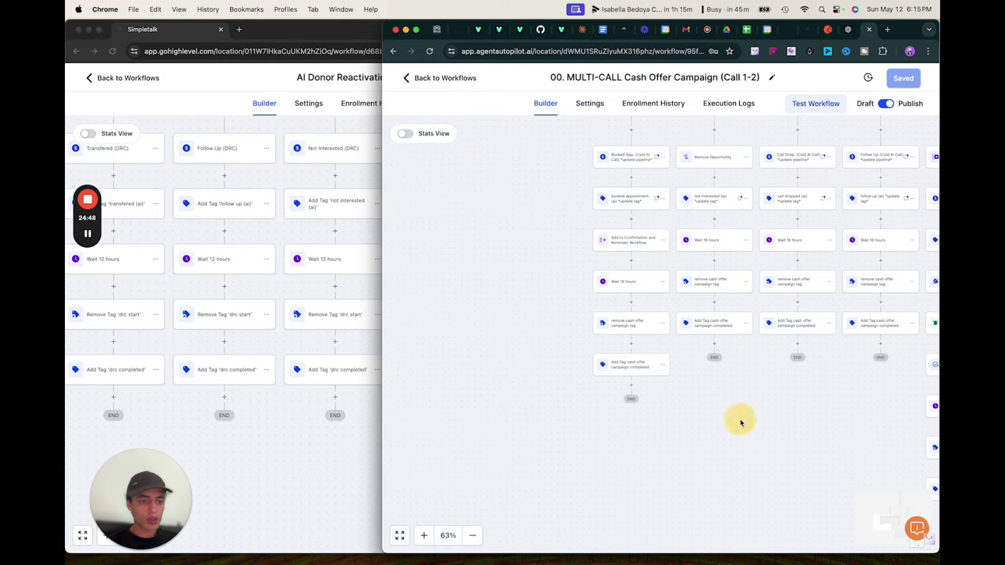
pyautogui.moveTo(741, 419); pyautogui.dragTo(563, 440)
pyautogui.moveTo(817, 340); pyautogui.dragTo(819, 312)
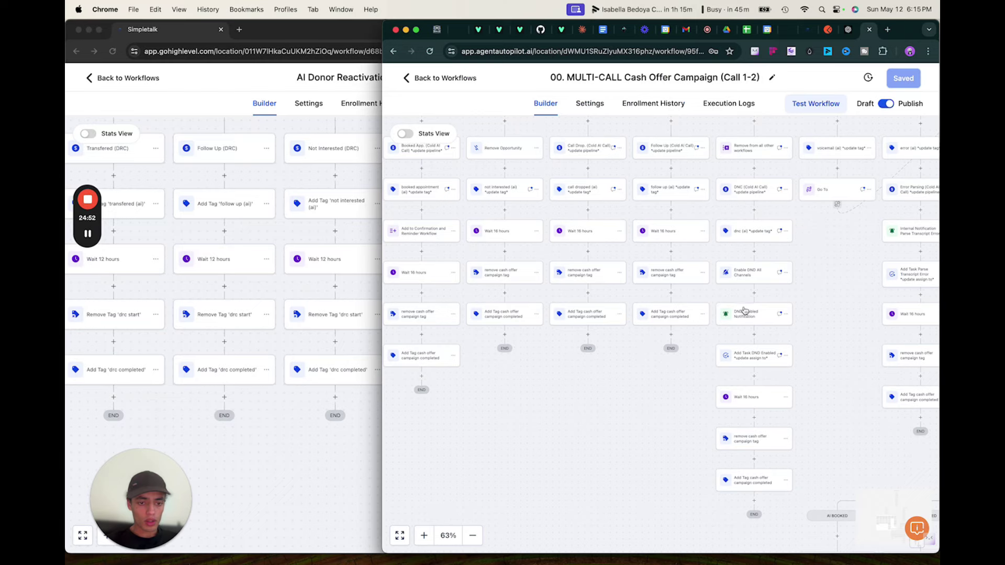
pyautogui.click(375, 509)
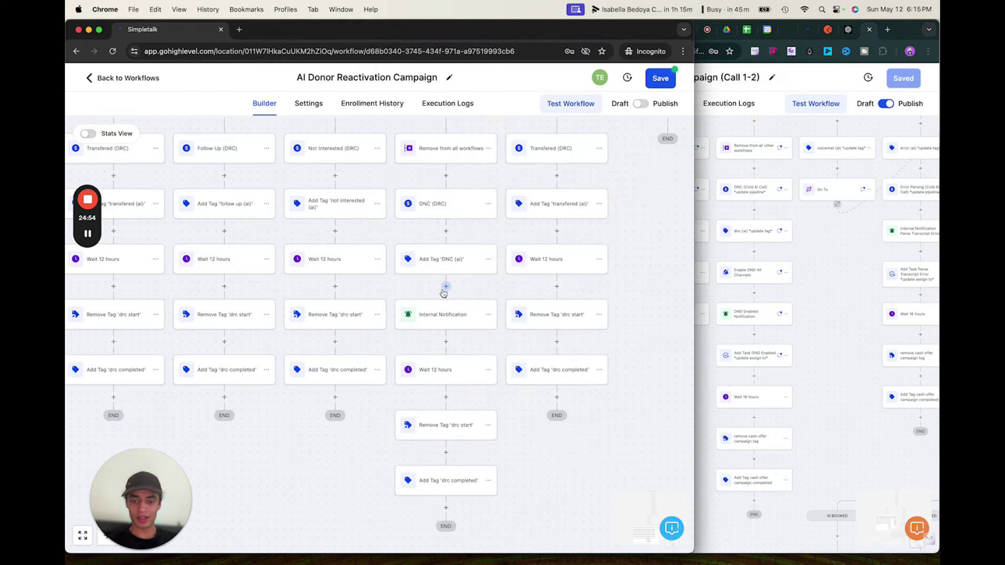
pyautogui.click(446, 175)
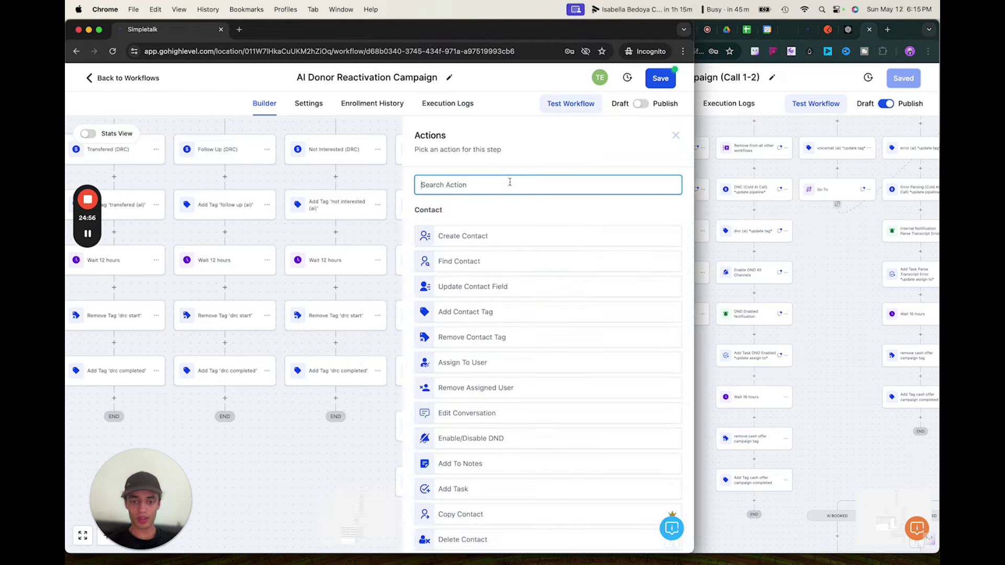
# Add an Enable/Disable DND step set to Enable DND for all channels.
pyautogui.write('do')
pyautogui.press('BackSpace')
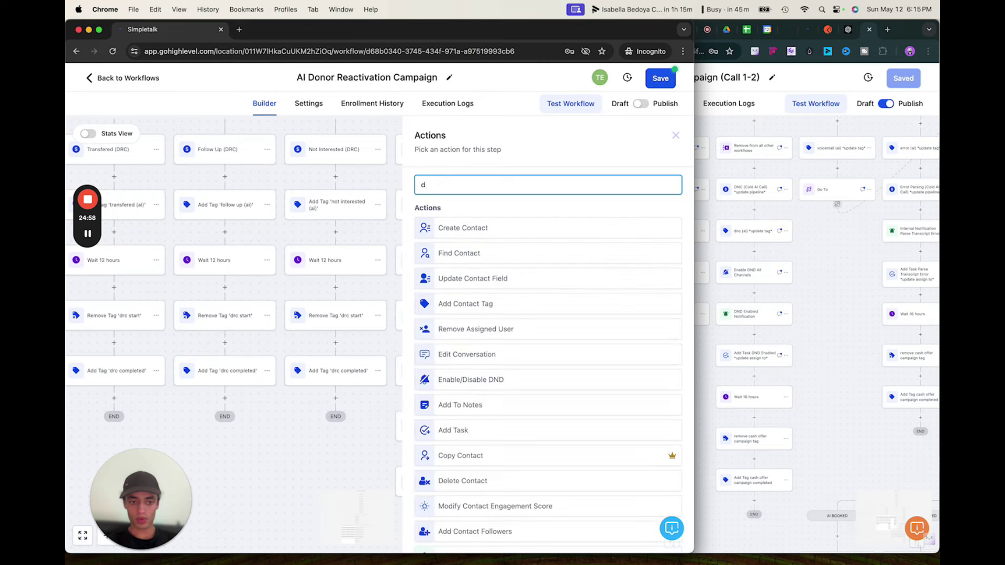
pyautogui.press('BackSpace')
pyautogui.write('ena')
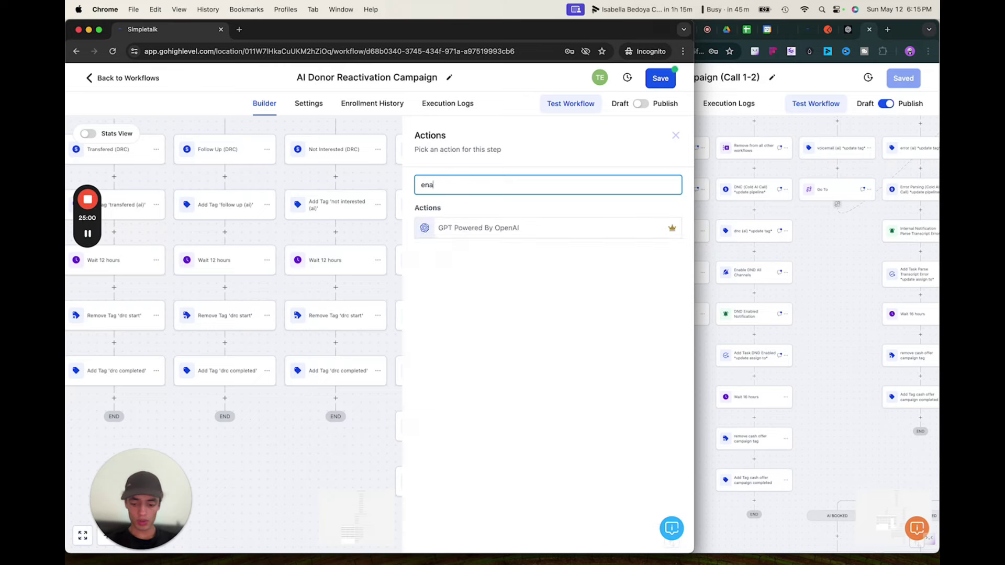
pyautogui.press('BackSpace')
pyautogui.press('BackSpace')
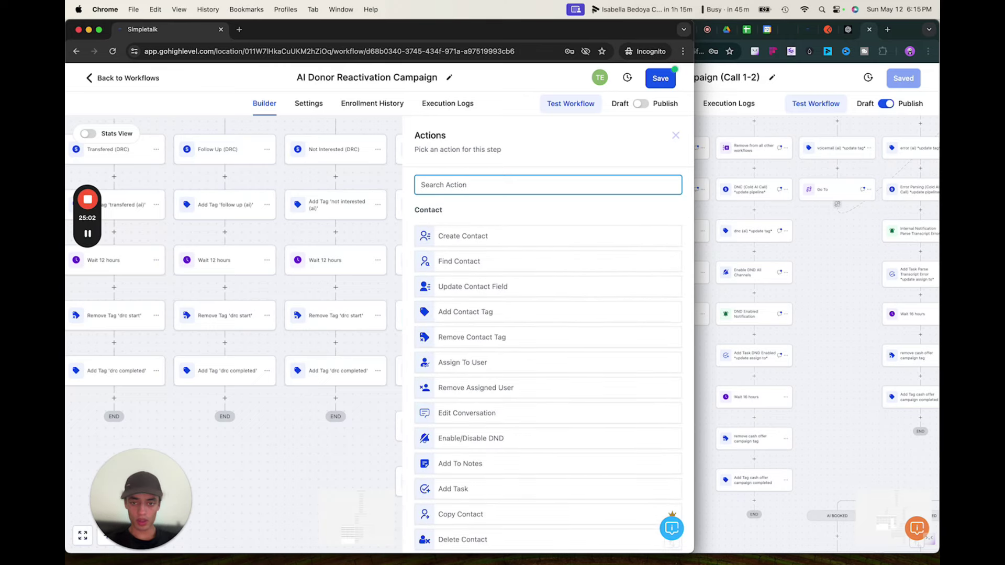
pyautogui.scroll(-5, 538, 257)
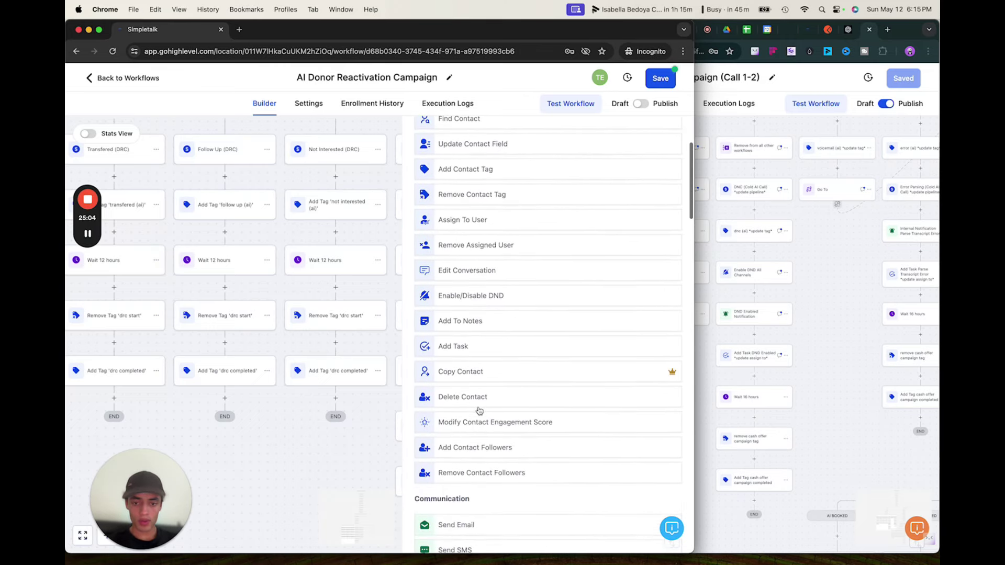
pyautogui.click(474, 299)
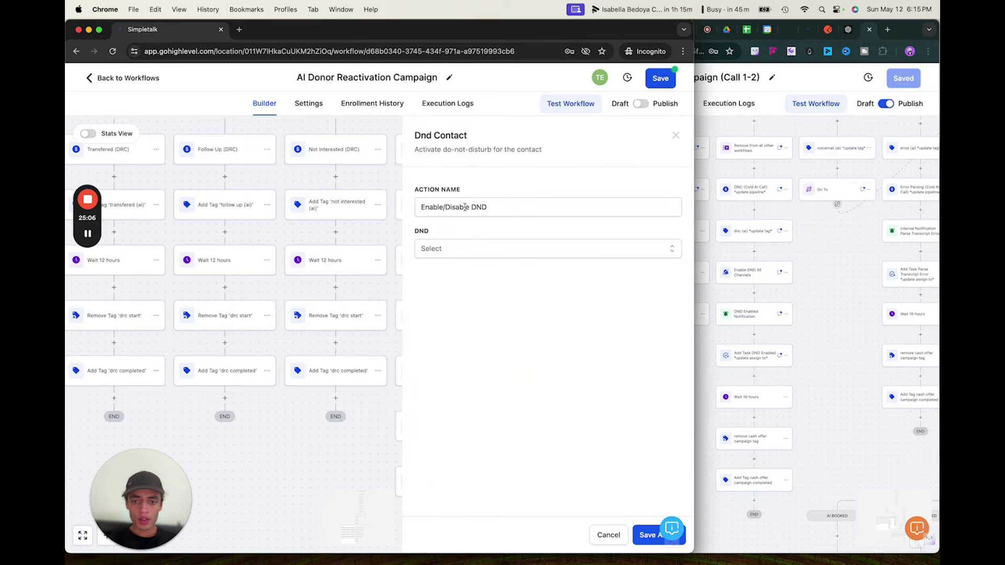
pyautogui.click(455, 253)
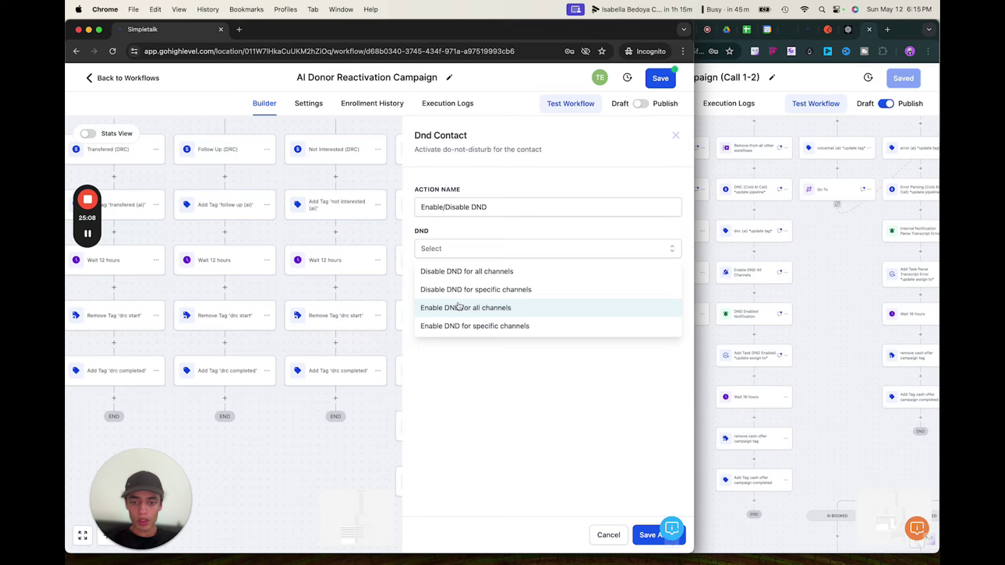
pyautogui.click(459, 307)
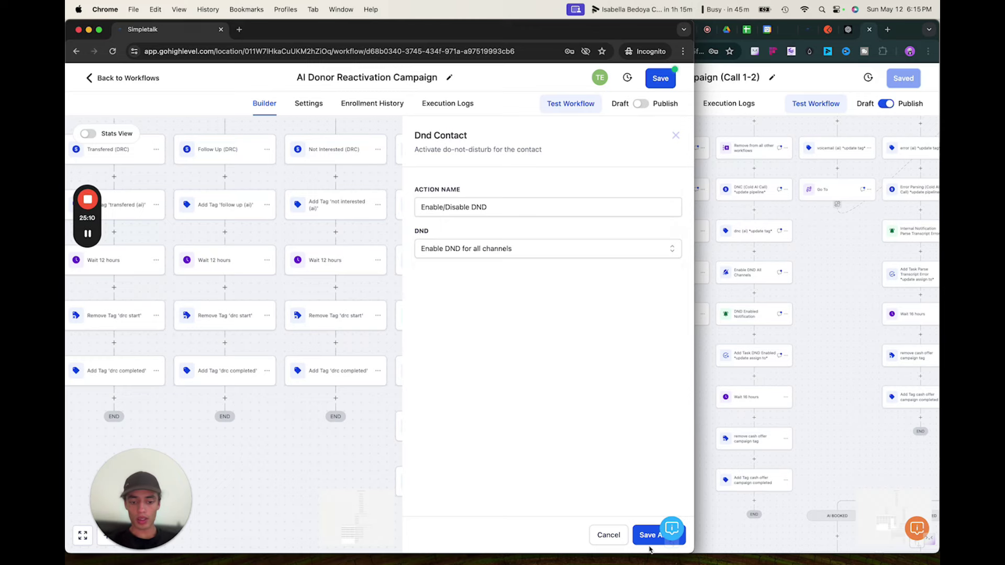
pyautogui.click(649, 535)
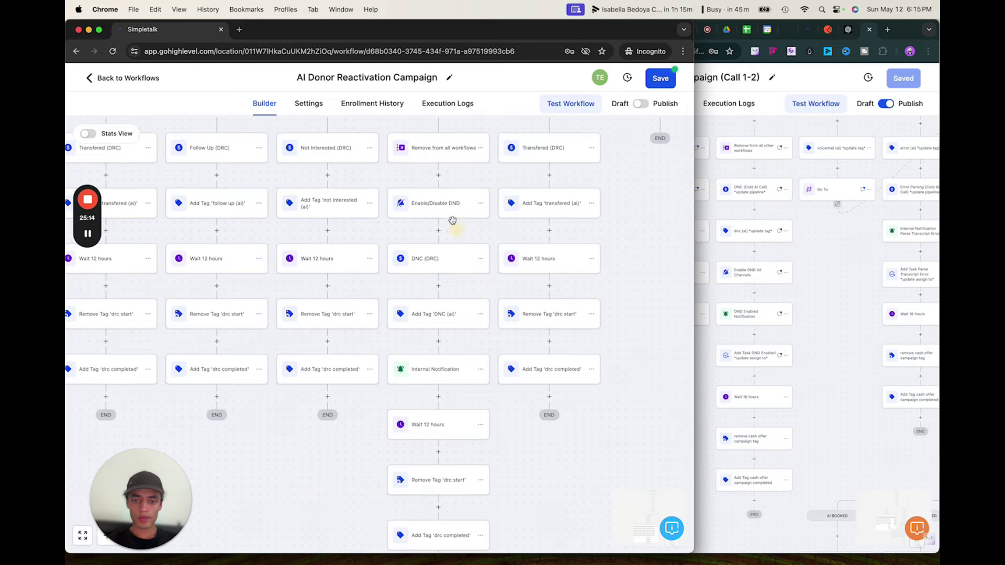
# Rename the DND step to 'Enable DND all channels' and save it.
pyautogui.click(449, 205)
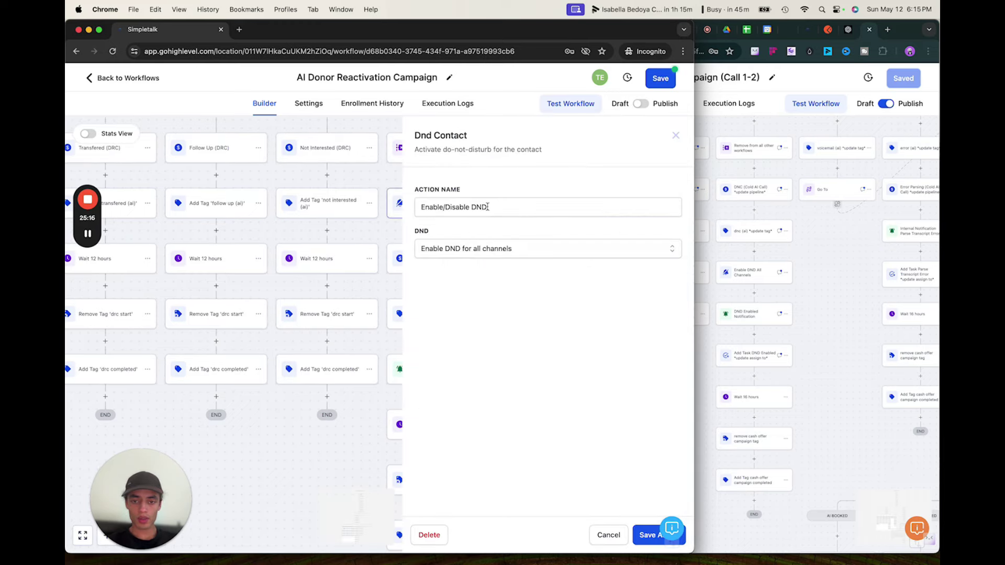
pyautogui.doubleClick(455, 208)
pyautogui.write('D')
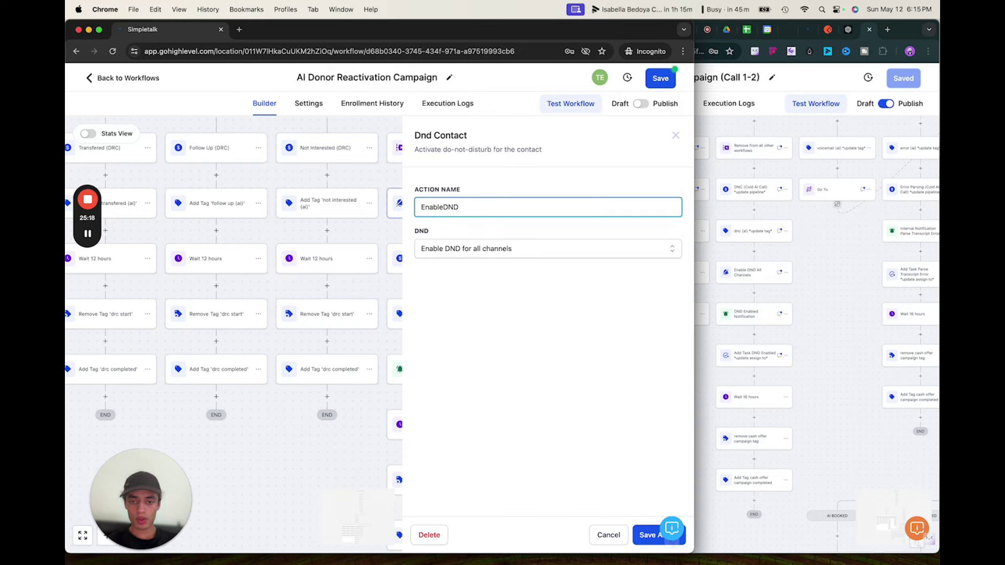
pyautogui.click(490, 206)
pyautogui.write('all channels')
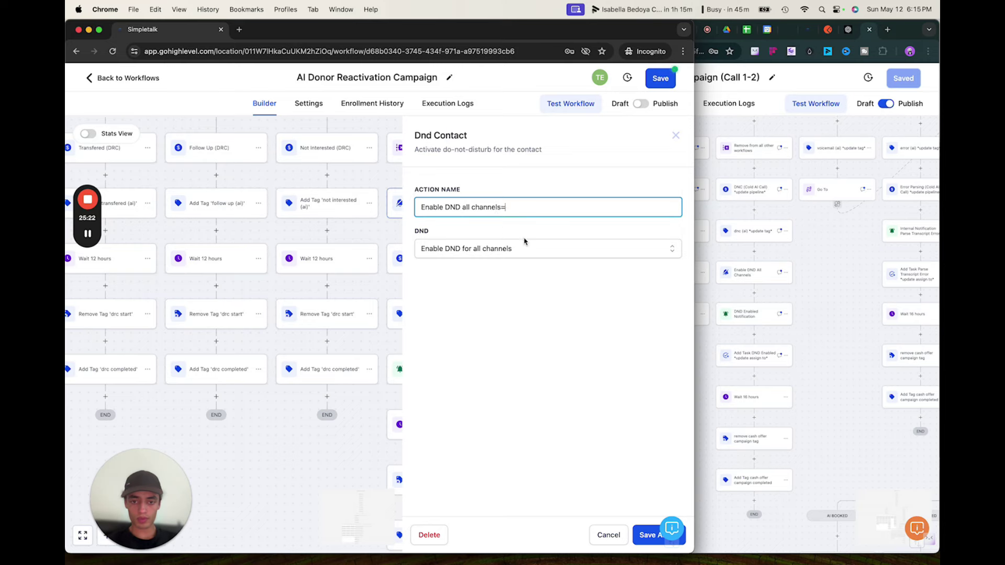
pyautogui.click(644, 535)
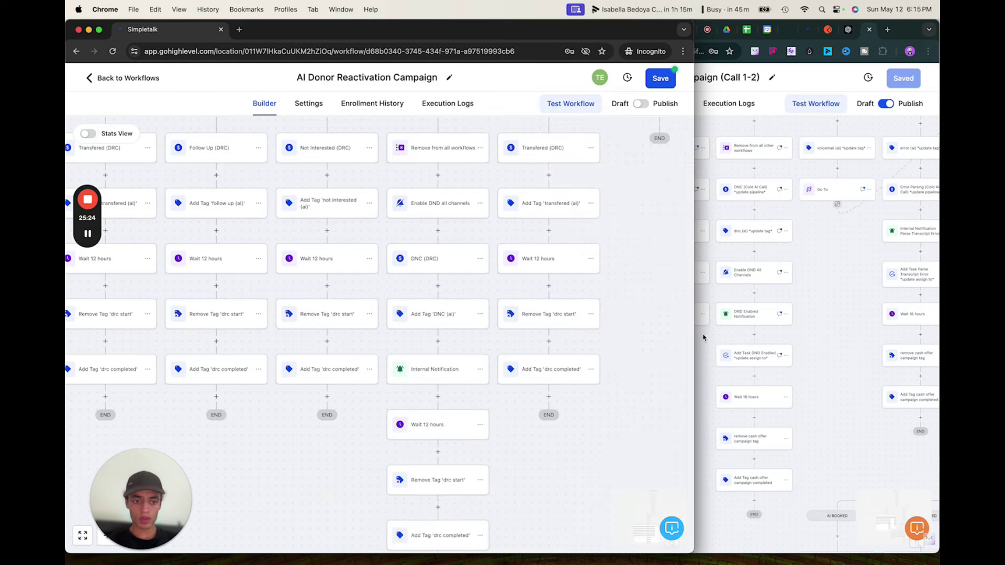
# Check the reference workflow's branch headers and pan the campaign canvas toward the Error branch.
pyautogui.click(800, 313)
pyautogui.scroll(-2, 816, 324)
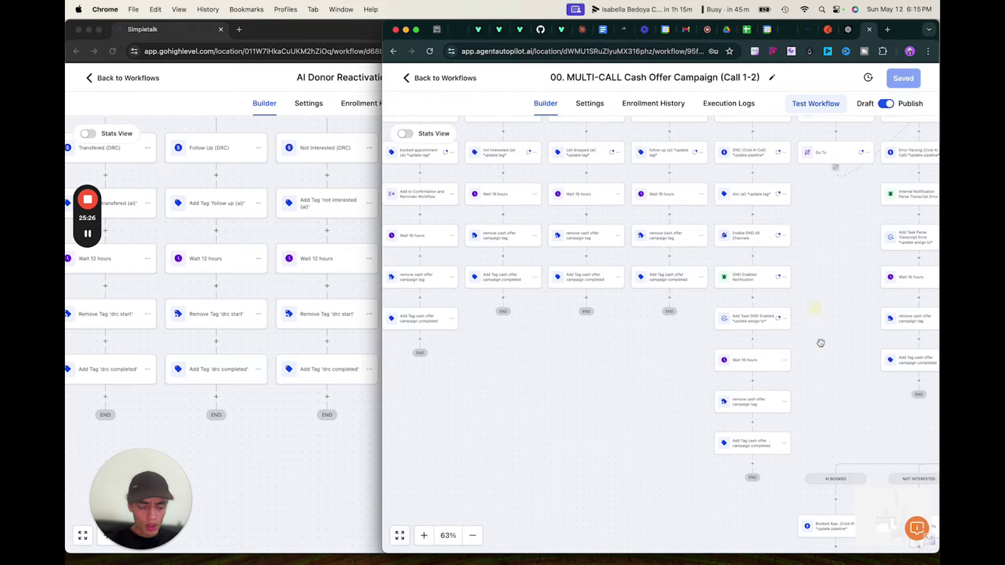
pyautogui.moveTo(790, 330); pyautogui.dragTo(757, 386)
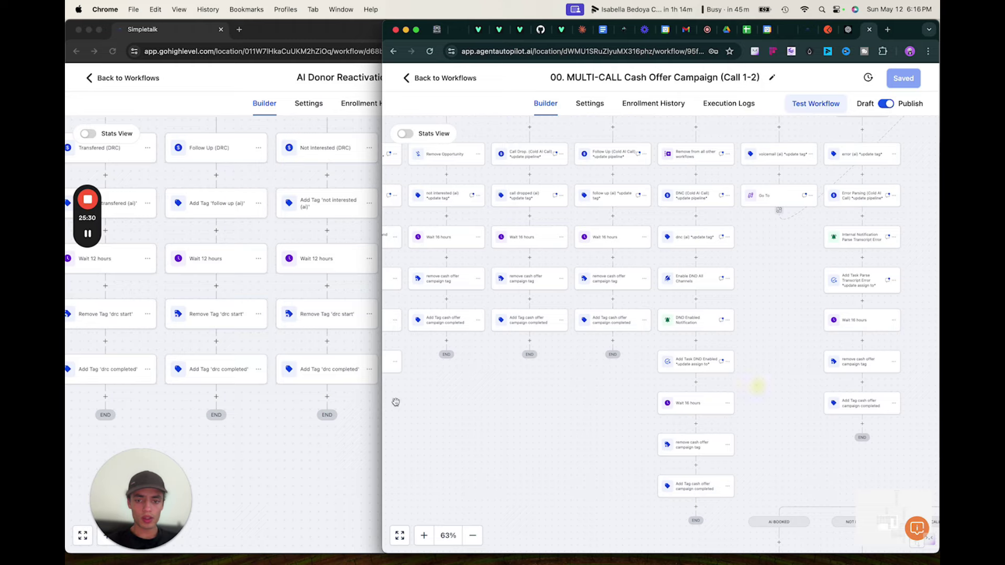
pyautogui.click(334, 494)
pyautogui.moveTo(543, 464); pyautogui.dragTo(505, 425)
pyautogui.scroll(5, 557, 352)
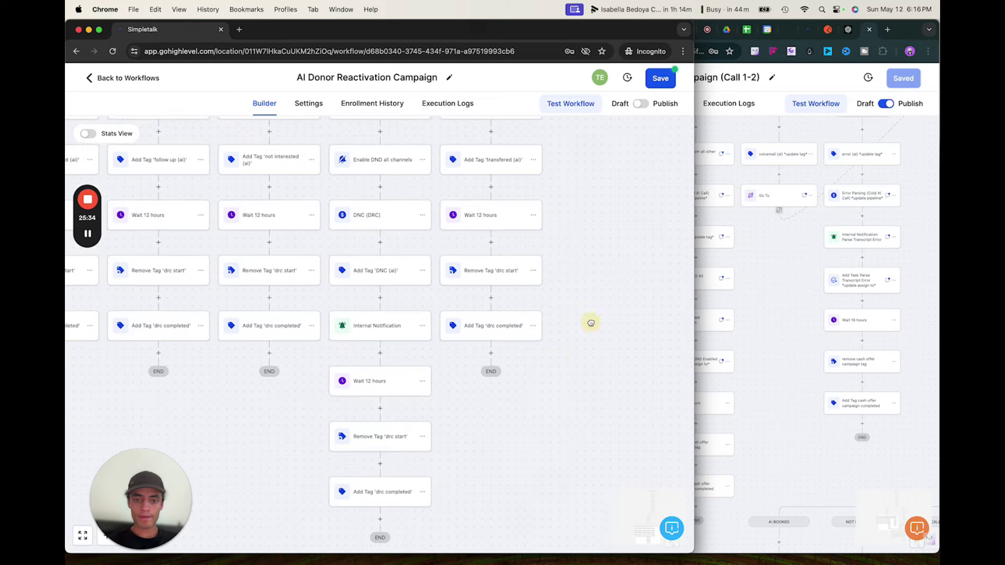
pyautogui.moveTo(584, 423); pyautogui.dragTo(555, 355)
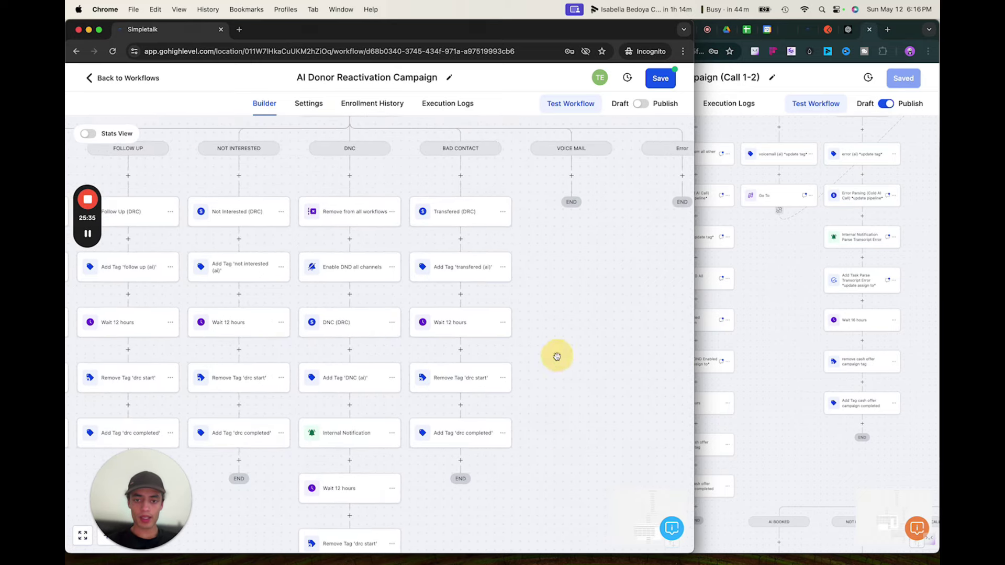
# Rename the Bad Contact opportunity step to Bad Contact (DRC) with stage Bad Contact (ai).
pyautogui.click(456, 215)
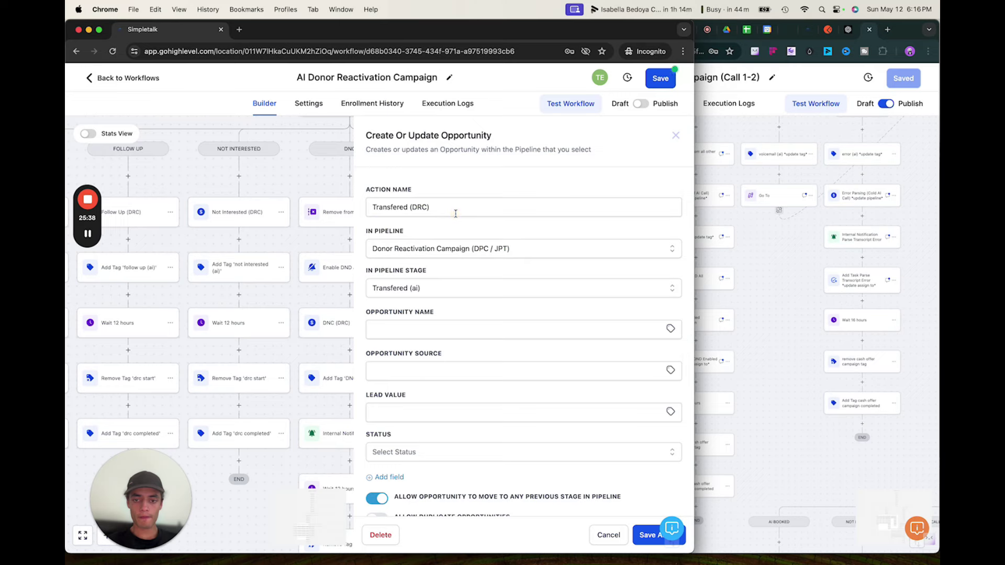
pyautogui.doubleClick(408, 207)
pyautogui.write('Bad C')
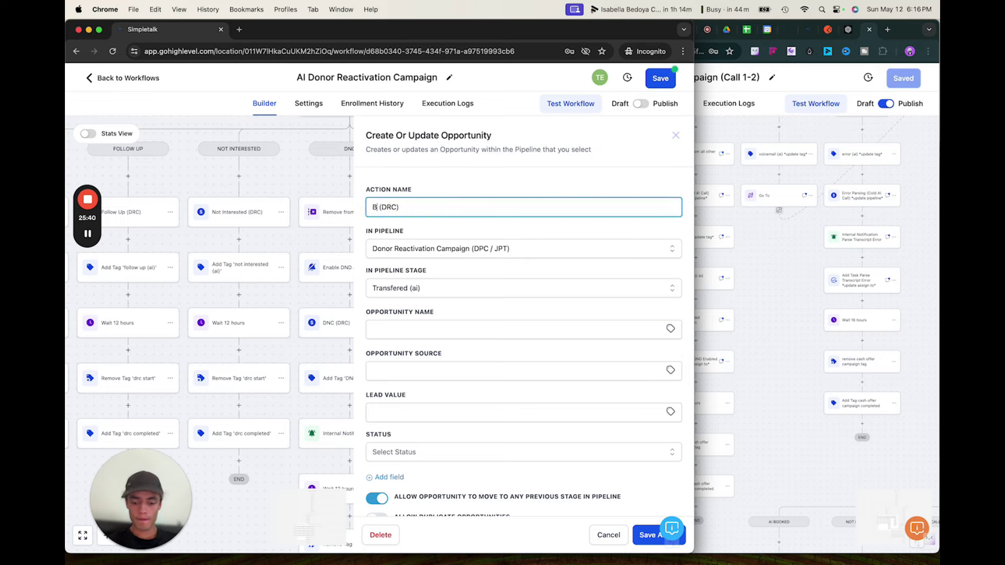
pyautogui.write('ontact')
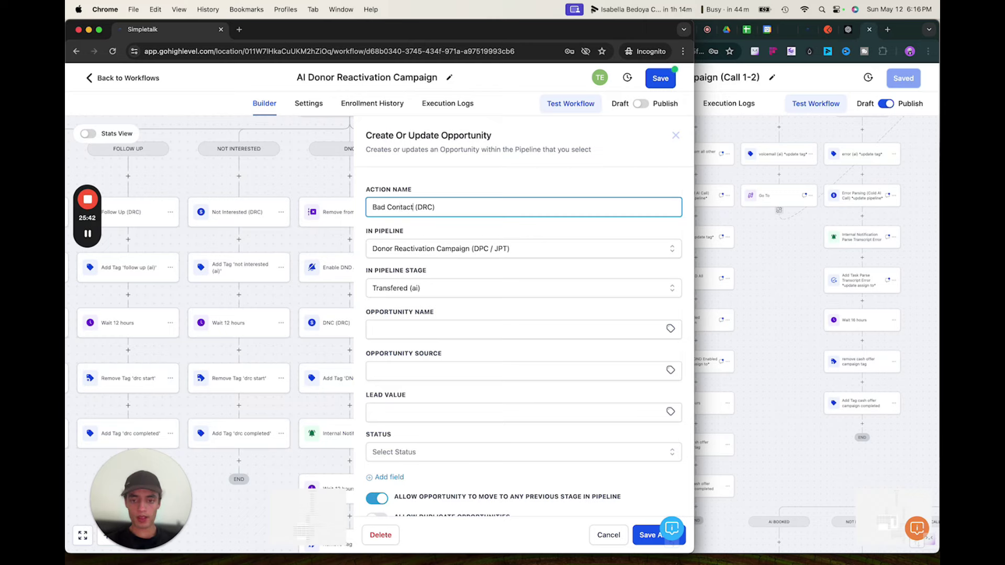
pyautogui.click(407, 290)
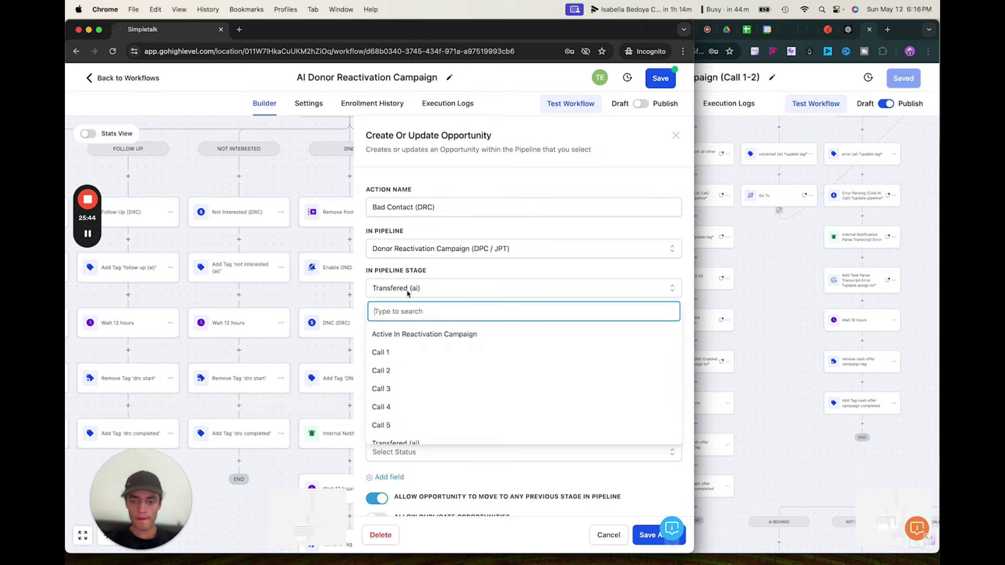
pyautogui.scroll(-5, 394, 387)
pyautogui.click(394, 396)
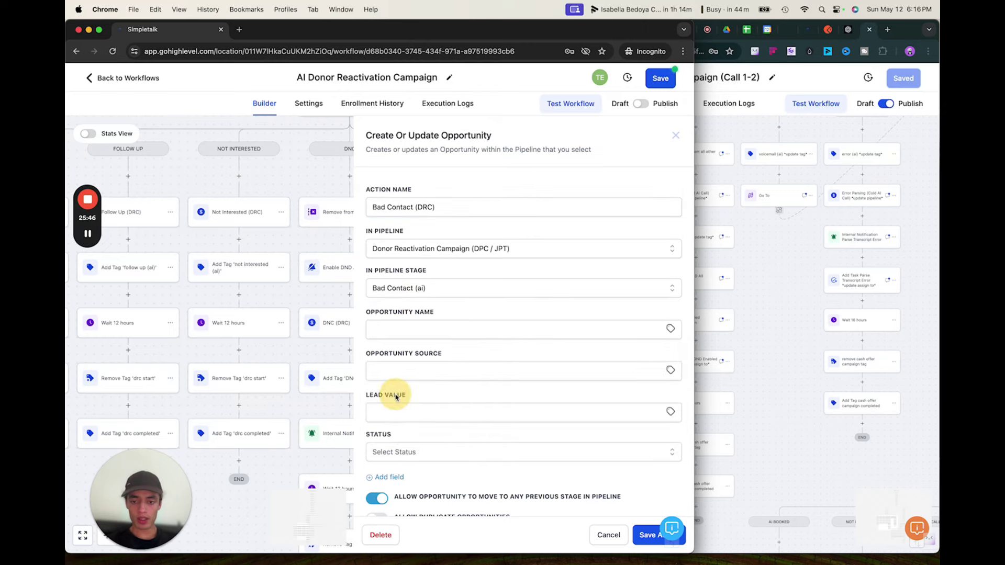
pyautogui.scroll(-1, 471, 387)
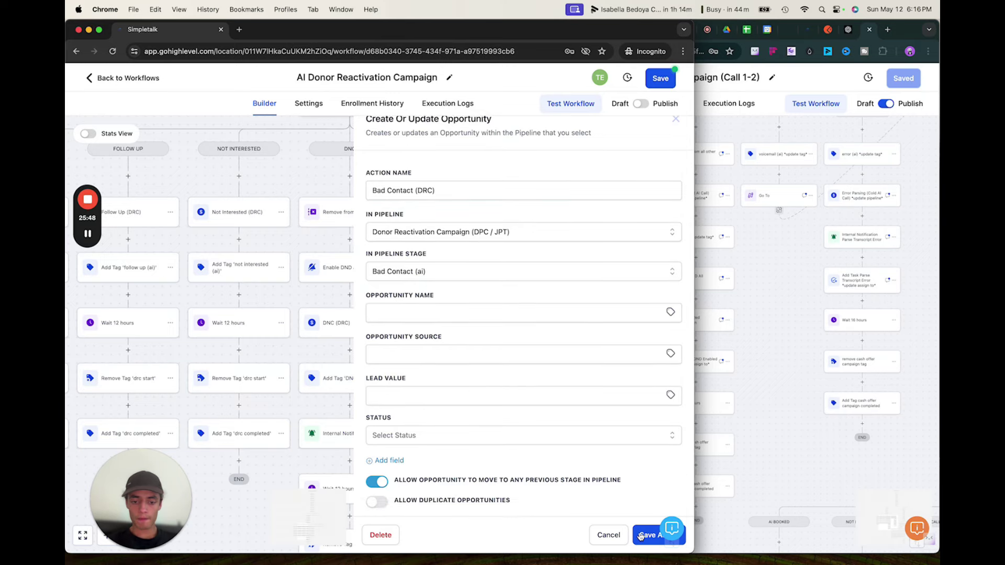
pyautogui.click(641, 536)
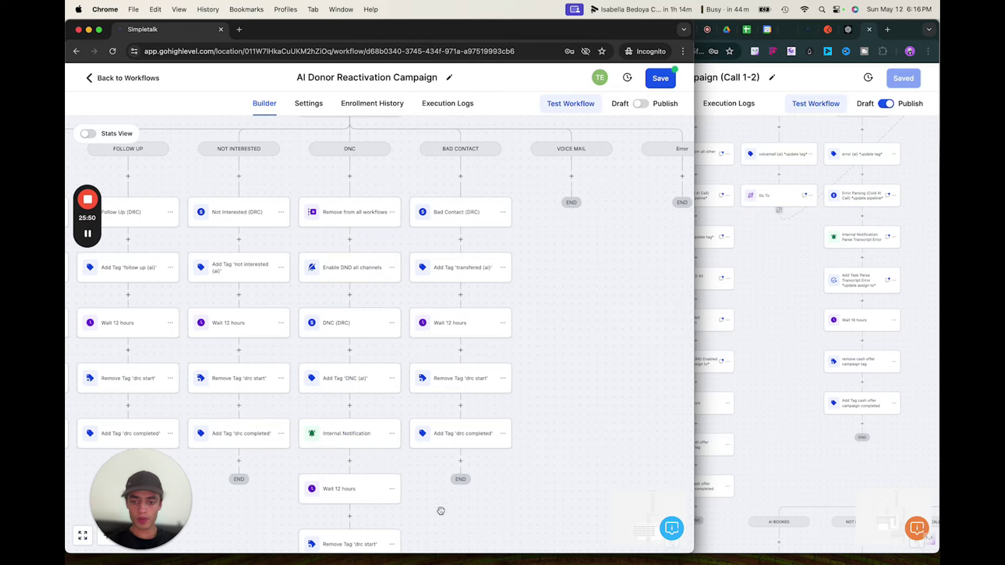
# Swap the Bad Contact tag step's transfered (ai) tag for bad contact (ai) and rename it to match.
pyautogui.click(459, 269)
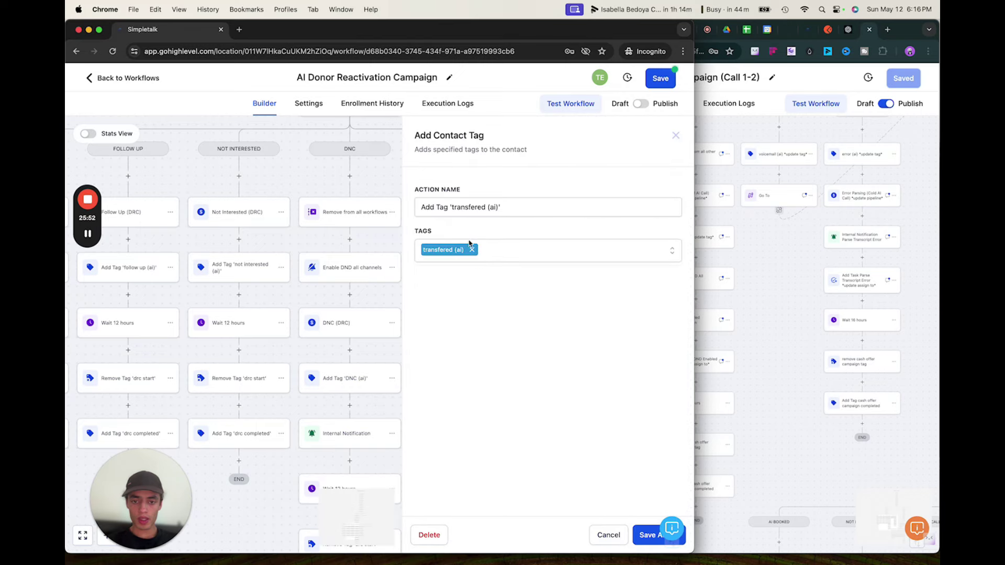
pyautogui.click(472, 250)
pyautogui.click(462, 250)
pyautogui.write('bad contact (ai')
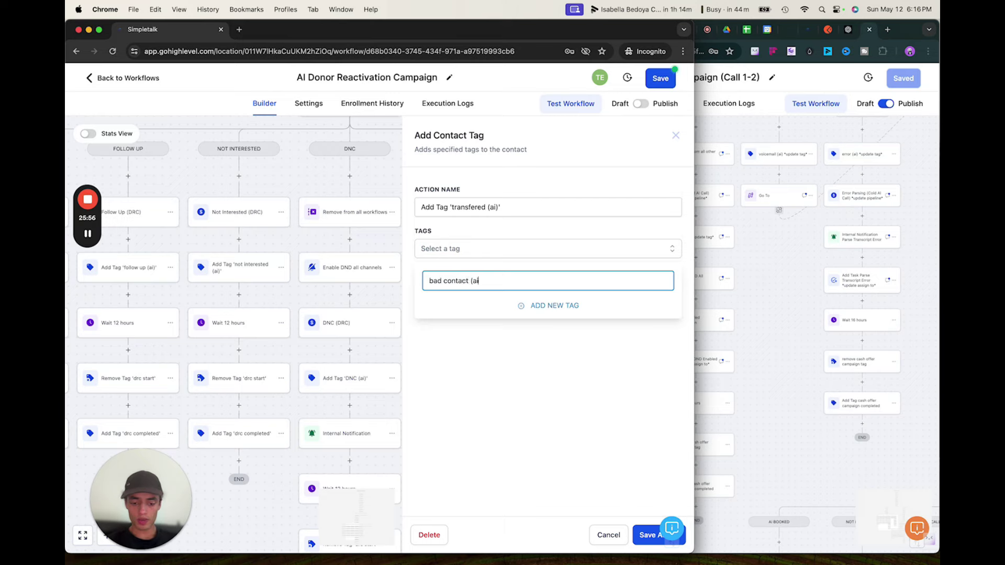
pyautogui.click(530, 304)
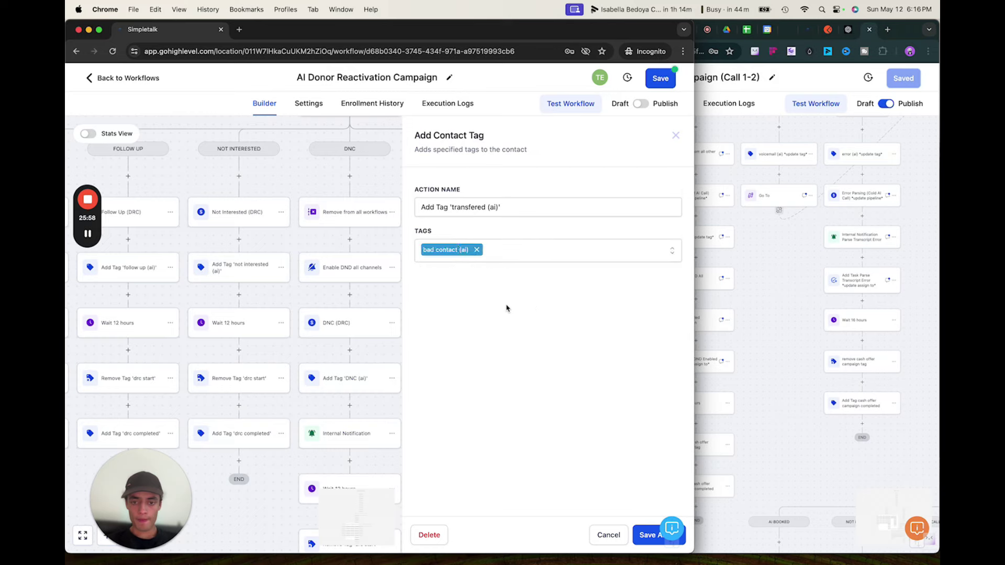
pyautogui.doubleClick(482, 207)
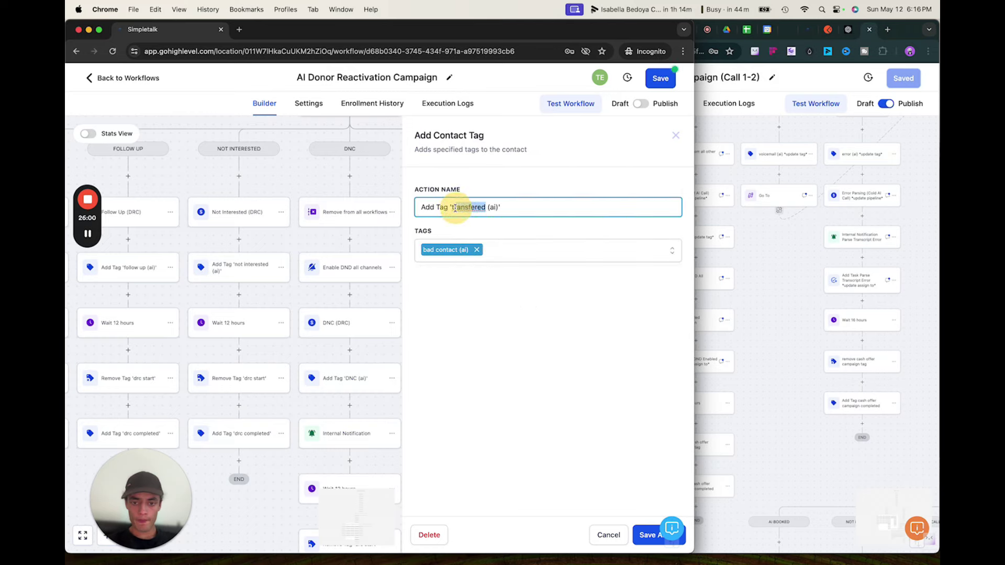
pyautogui.press('BackSpace')
pyautogui.write('bas')
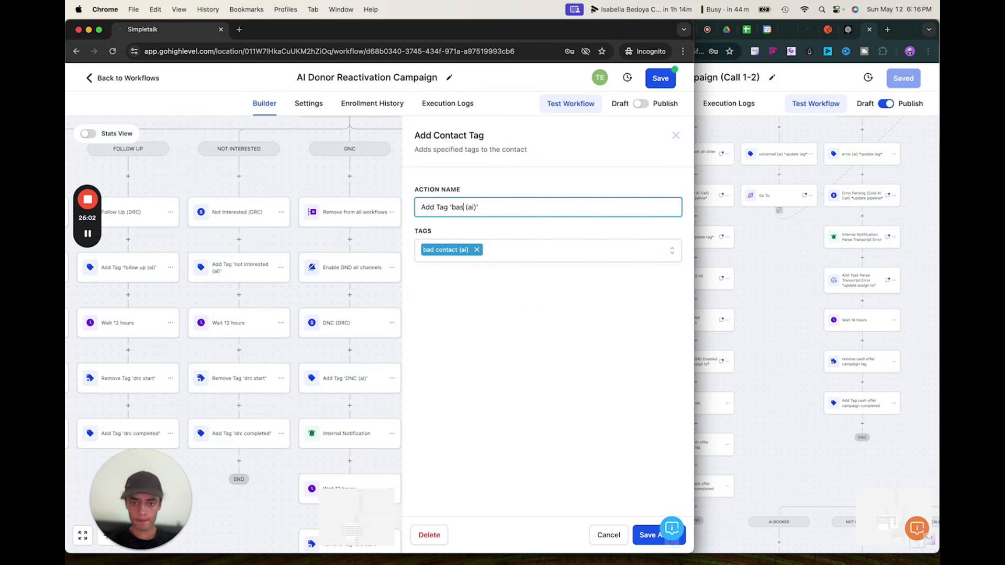
pyautogui.write(' contact')
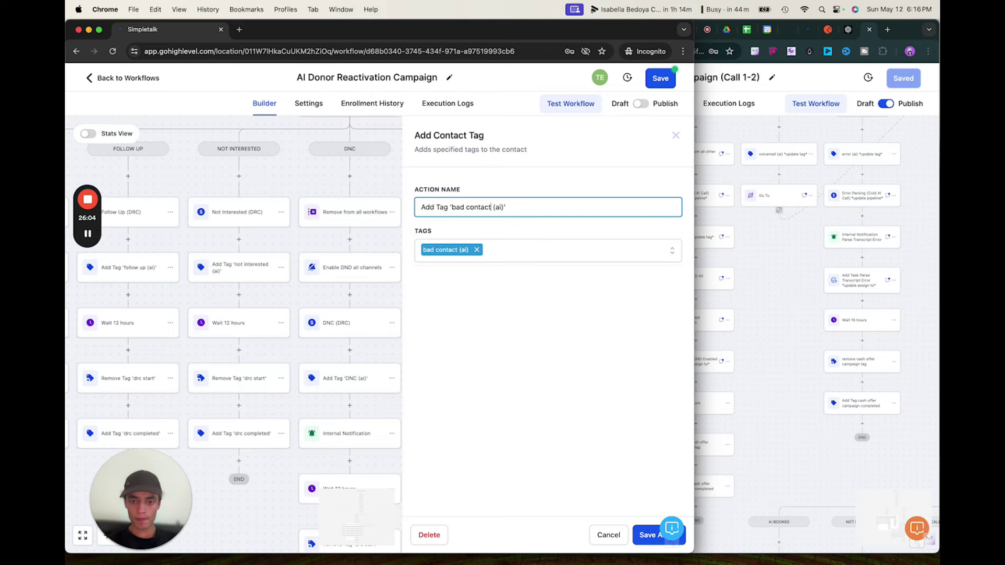
pyautogui.click(635, 537)
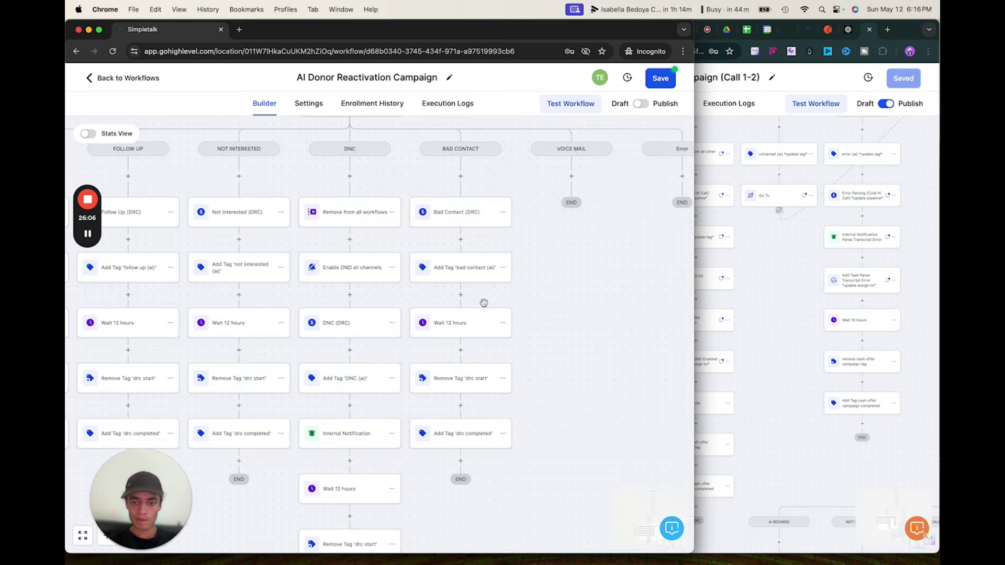
# Add an Add Contact Tag step to the Voice Mail branch.
pyautogui.moveTo(531, 288); pyautogui.dragTo(467, 310)
pyautogui.scroll(-2, 467, 341)
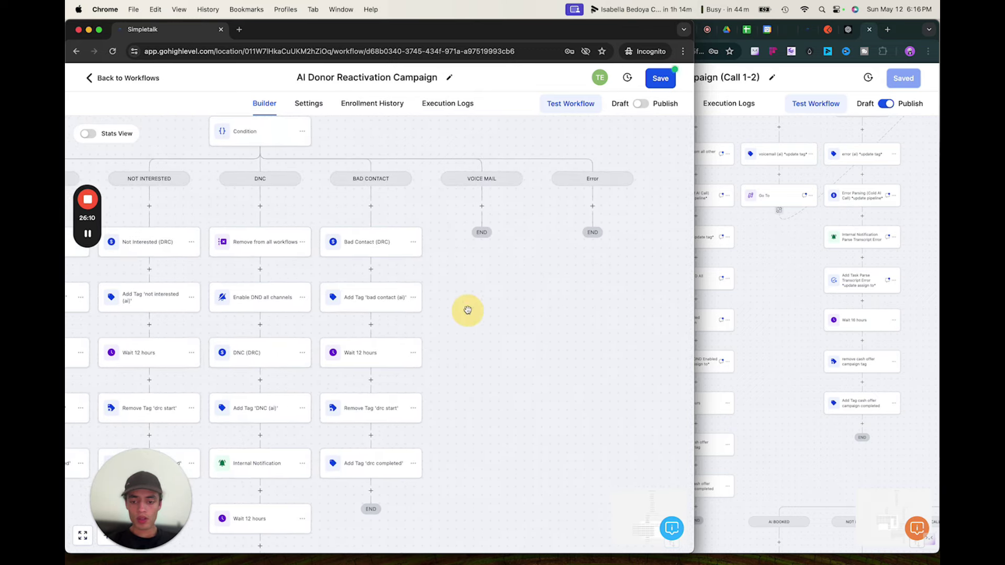
pyautogui.moveTo(449, 384); pyautogui.dragTo(429, 369)
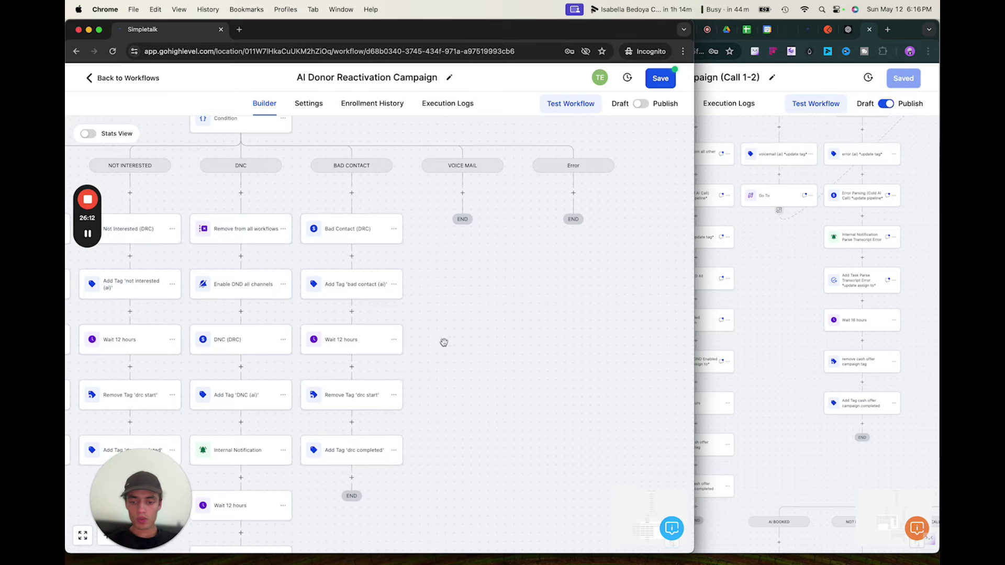
pyautogui.click(449, 334)
pyautogui.hscroll(2, 449, 334)
pyautogui.scroll(1, 448, 334)
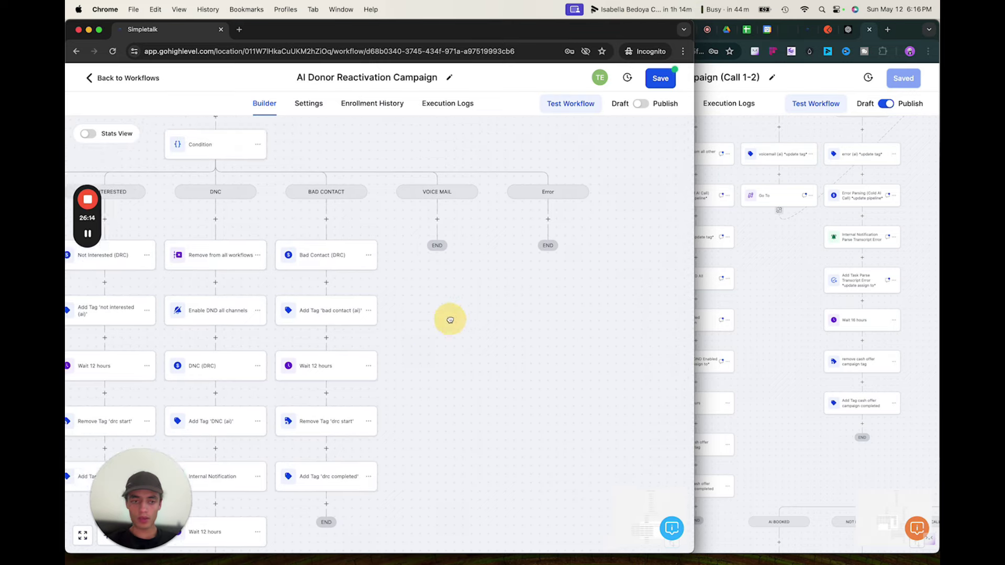
pyautogui.click(407, 231)
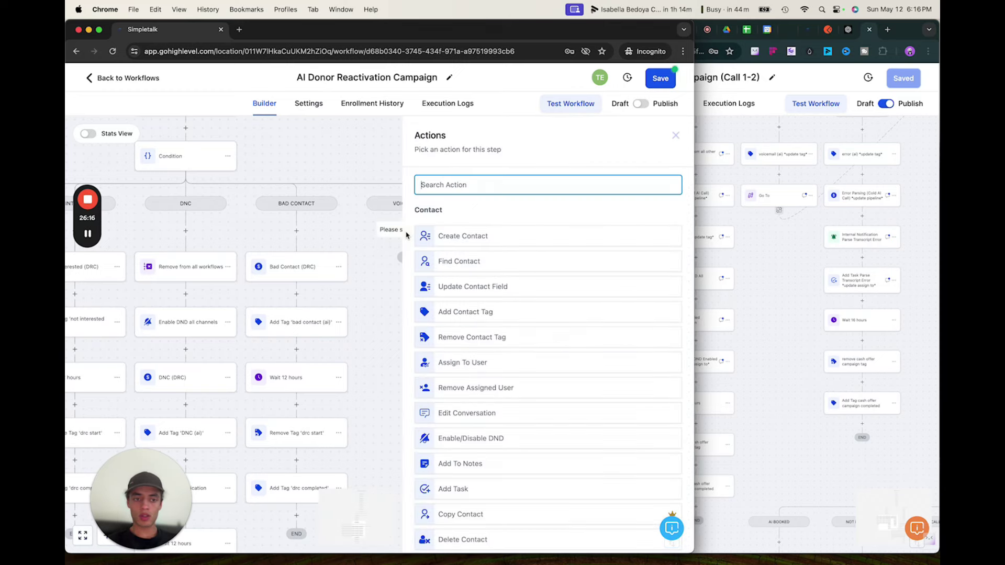
pyautogui.write('vi')
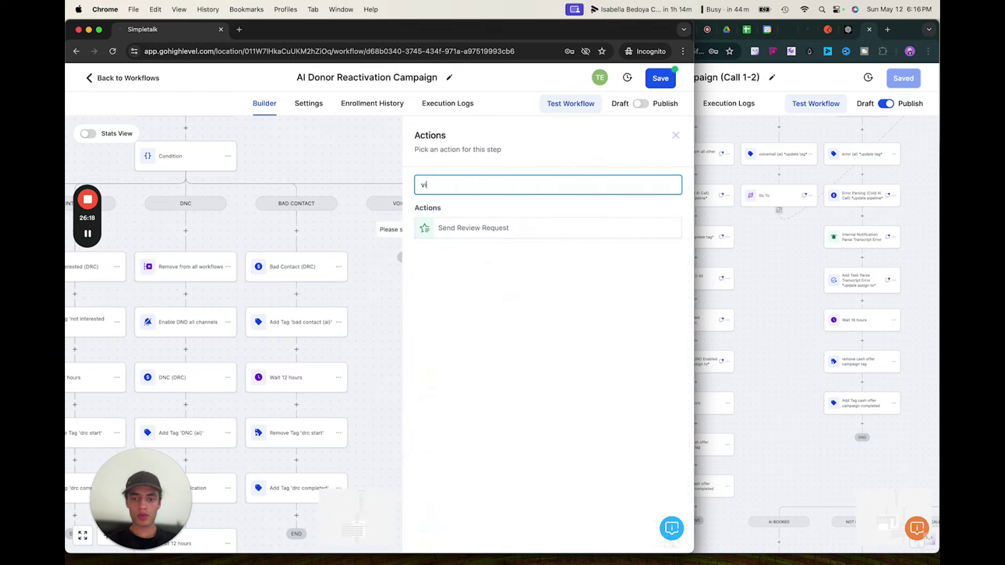
pyautogui.press('BackSpace')
pyautogui.write('oice')
pyautogui.press('BackSpace')
pyautogui.press('BackSpace')
pyautogui.press('BackSpace')
pyautogui.press('BackSpace')
pyautogui.press('BackSpace')
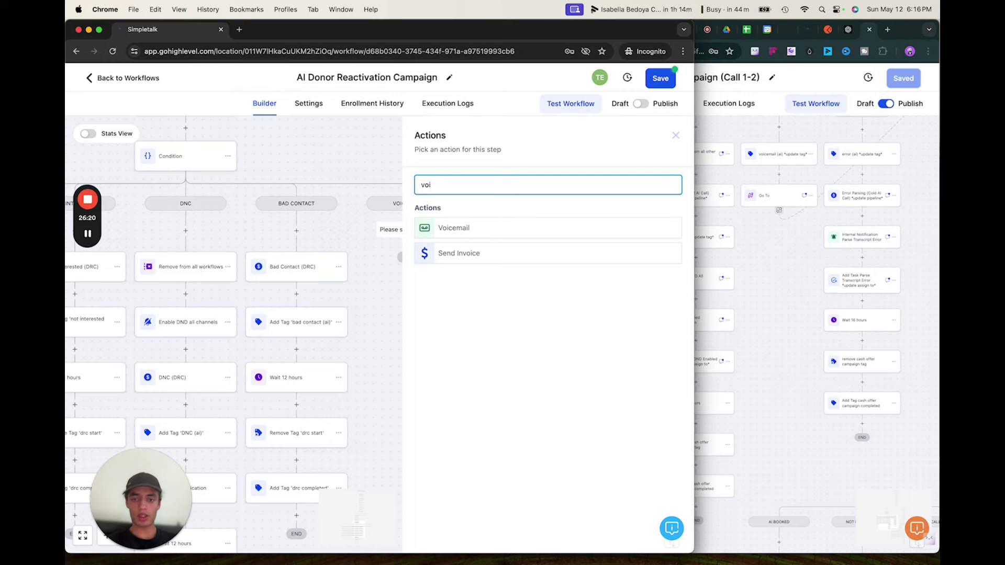
pyautogui.write('ai')
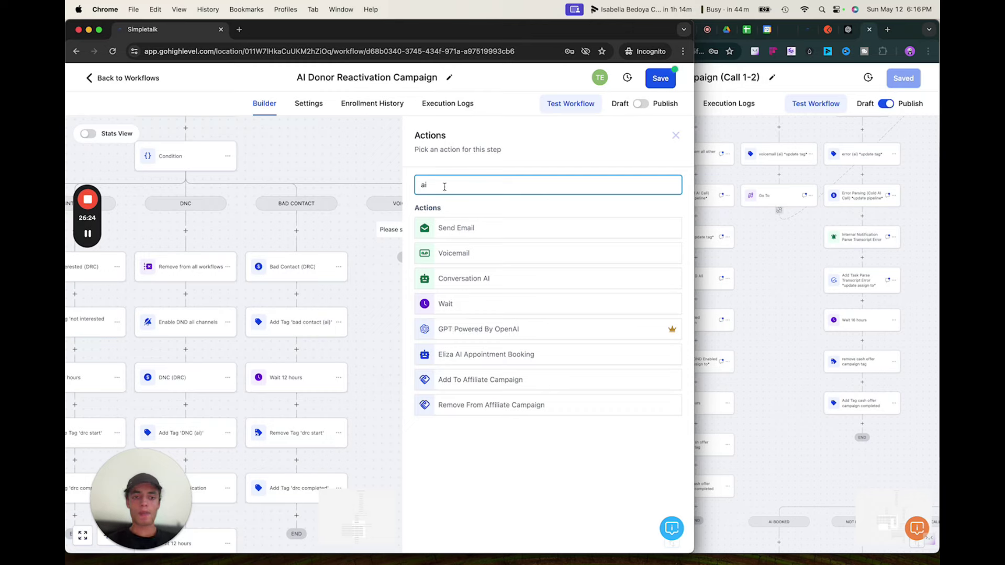
pyautogui.press('BackSpace')
pyautogui.press('BackSpace')
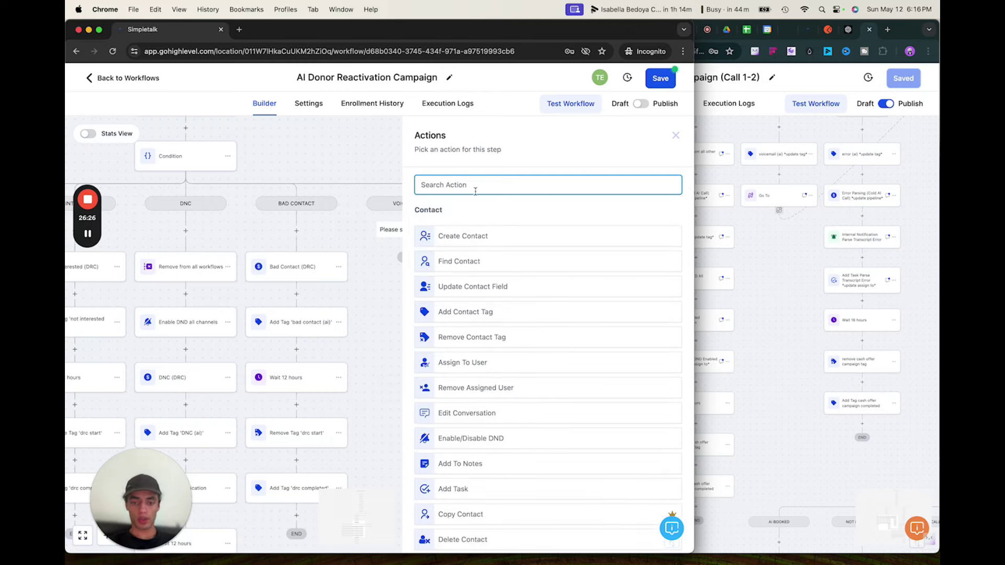
pyautogui.write('tag')
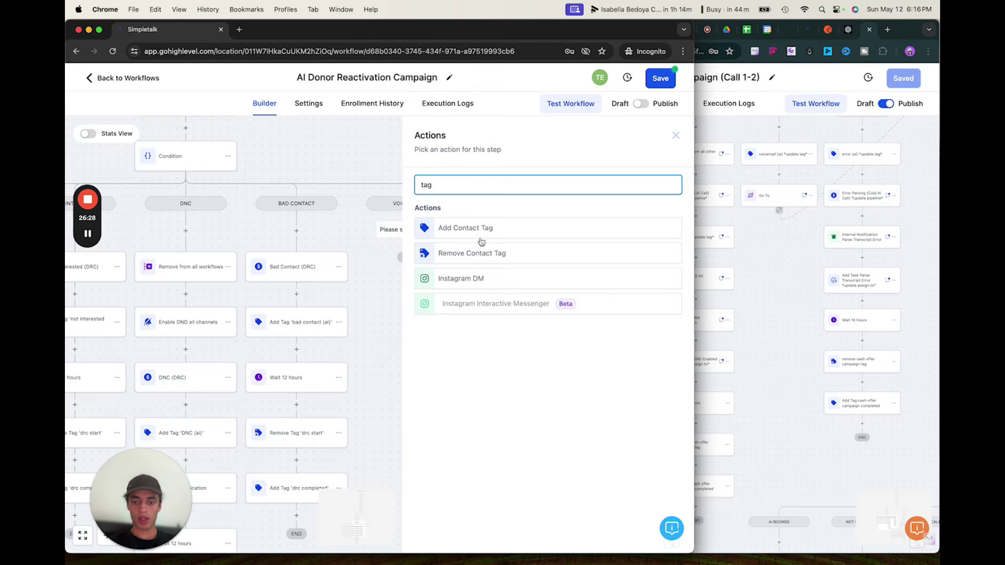
pyautogui.click(481, 242)
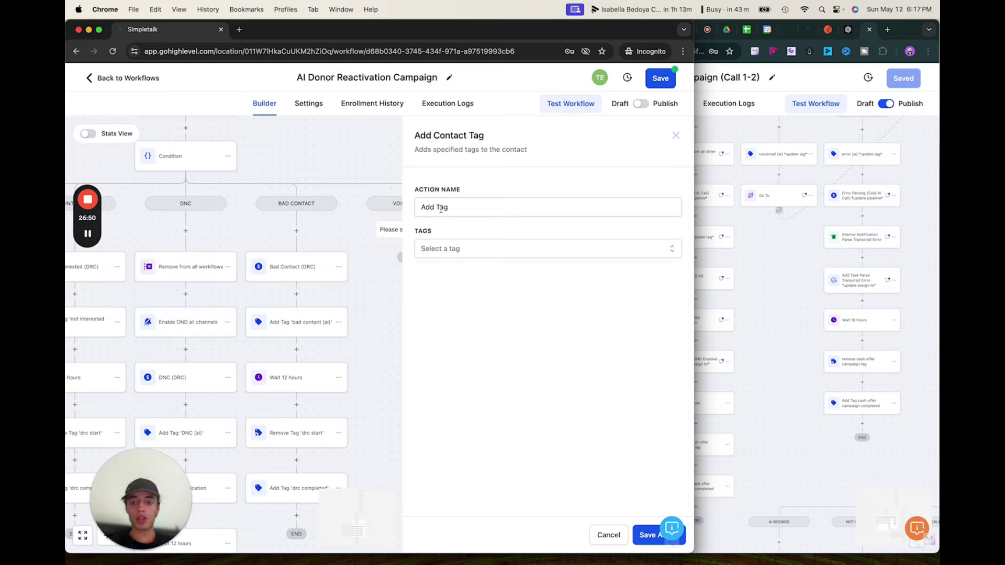
# Name it Add Tag 'voice mail (ai)', apply a new voice mail (ai) tag, and save.
pyautogui.click(441, 208)
pyautogui.write("'voice mail (ai")
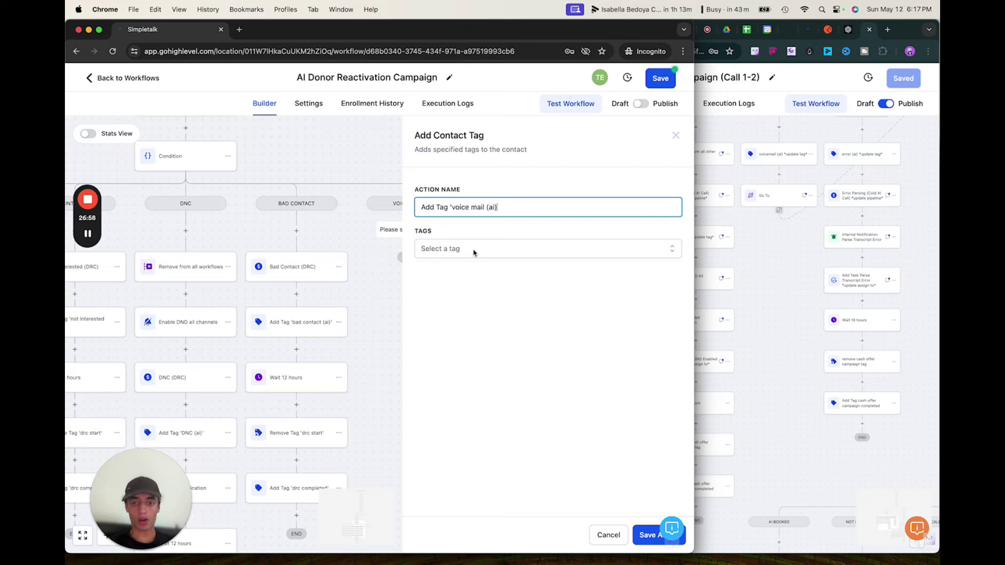
pyautogui.click(471, 251)
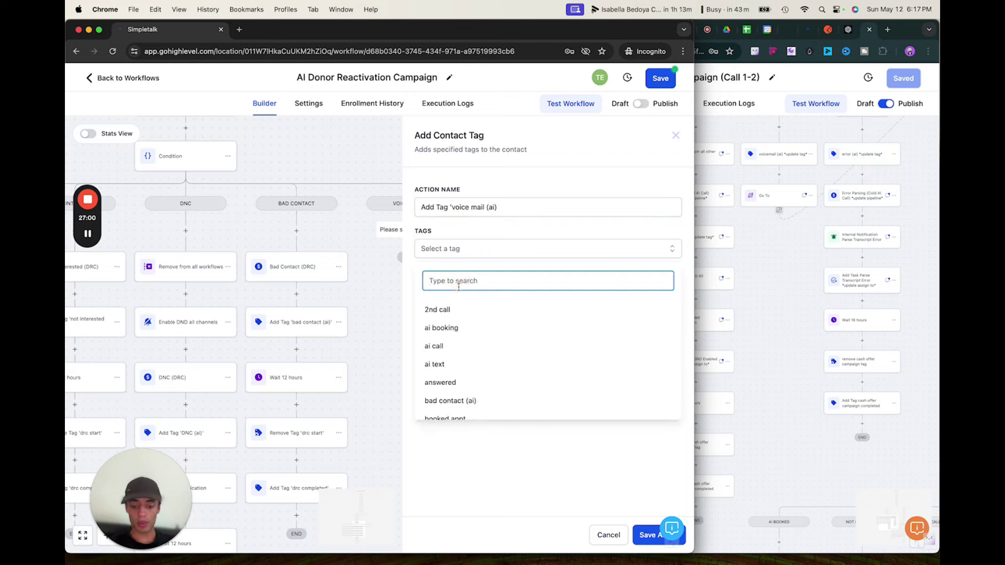
pyautogui.write('voice mail (ai')
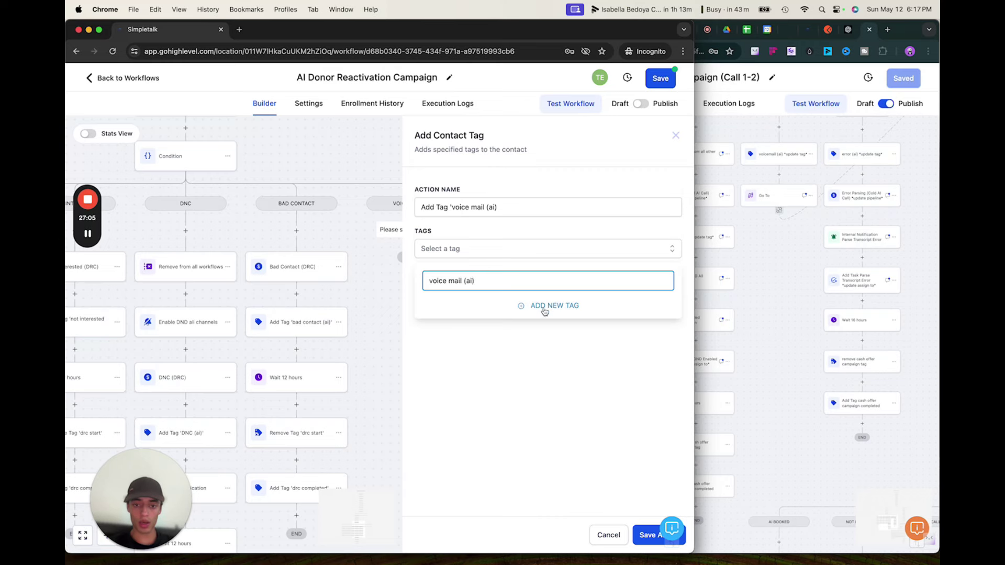
pyautogui.click(544, 309)
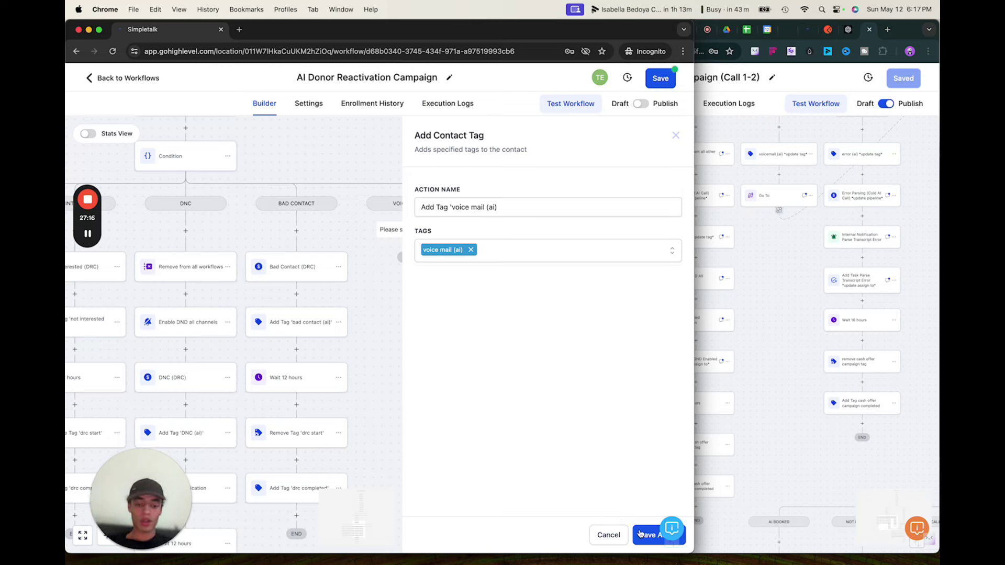
pyautogui.click(640, 534)
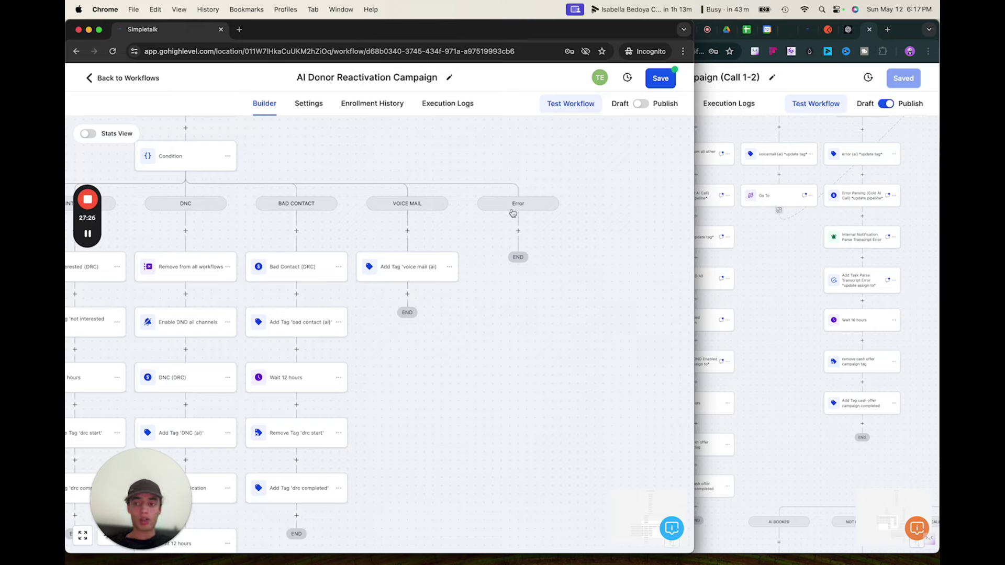
pyautogui.moveTo(460, 318); pyautogui.dragTo(592, 340)
pyautogui.moveTo(401, 259); pyautogui.dragTo(432, 260)
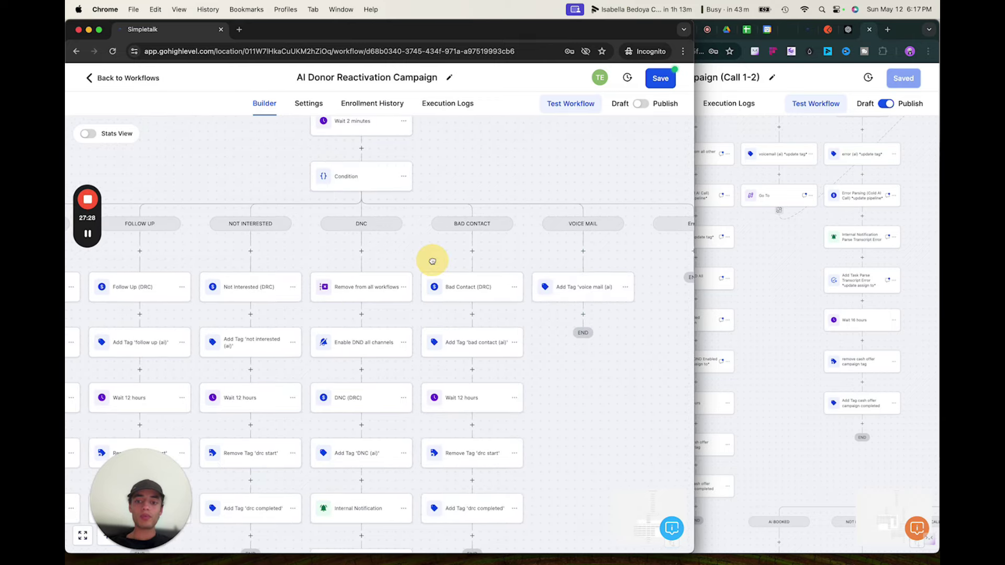
pyautogui.moveTo(319, 258); pyautogui.dragTo(504, 256)
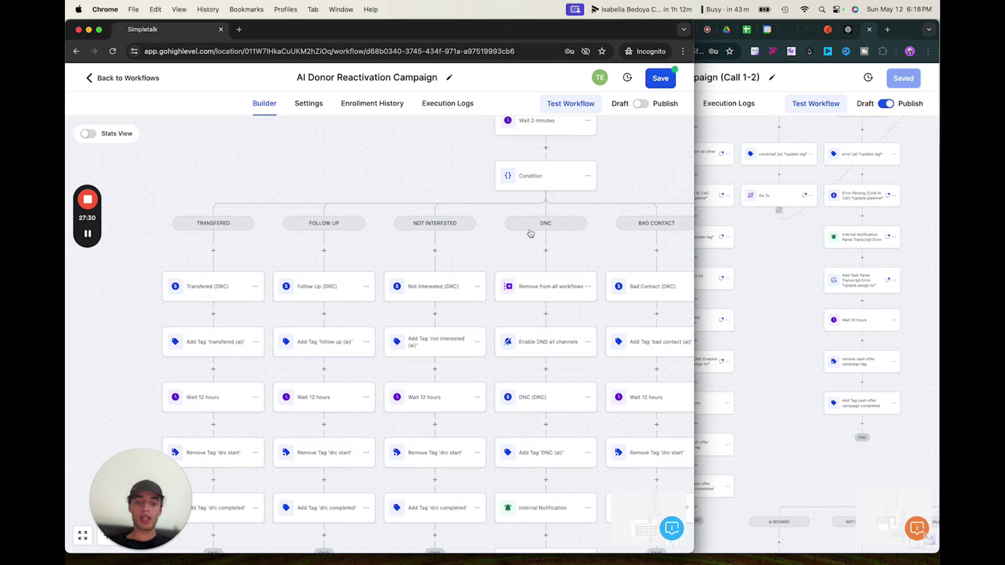
pyautogui.moveTo(583, 241); pyautogui.dragTo(437, 249)
pyautogui.moveTo(572, 269); pyautogui.dragTo(512, 270)
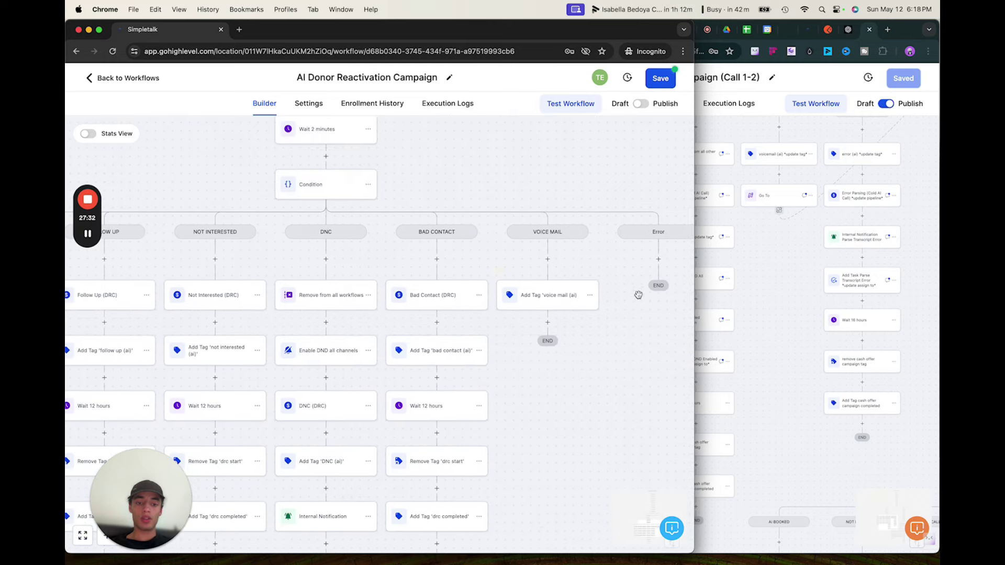
pyautogui.moveTo(635, 291); pyautogui.dragTo(528, 261)
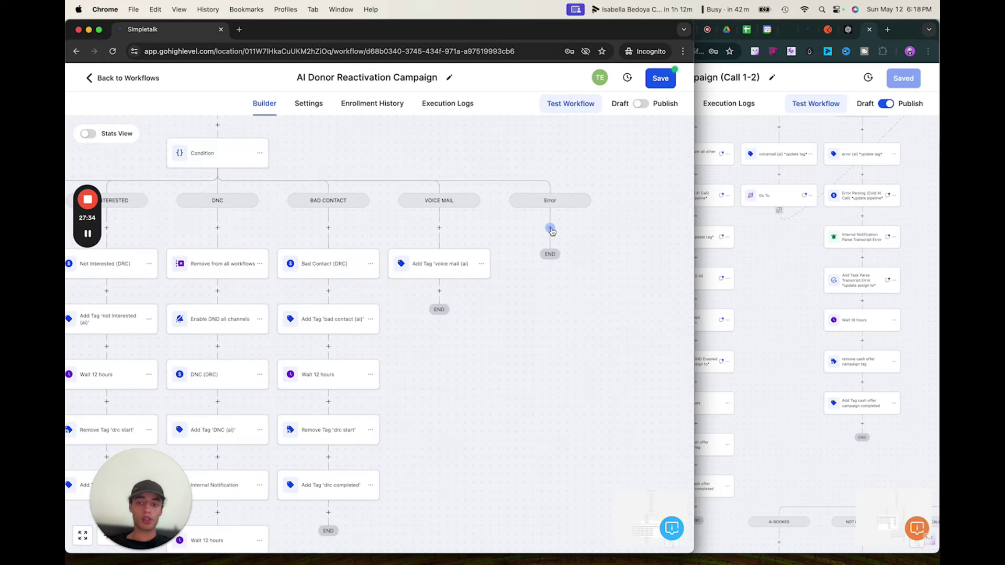
pyautogui.moveTo(415, 160); pyautogui.dragTo(446, 260)
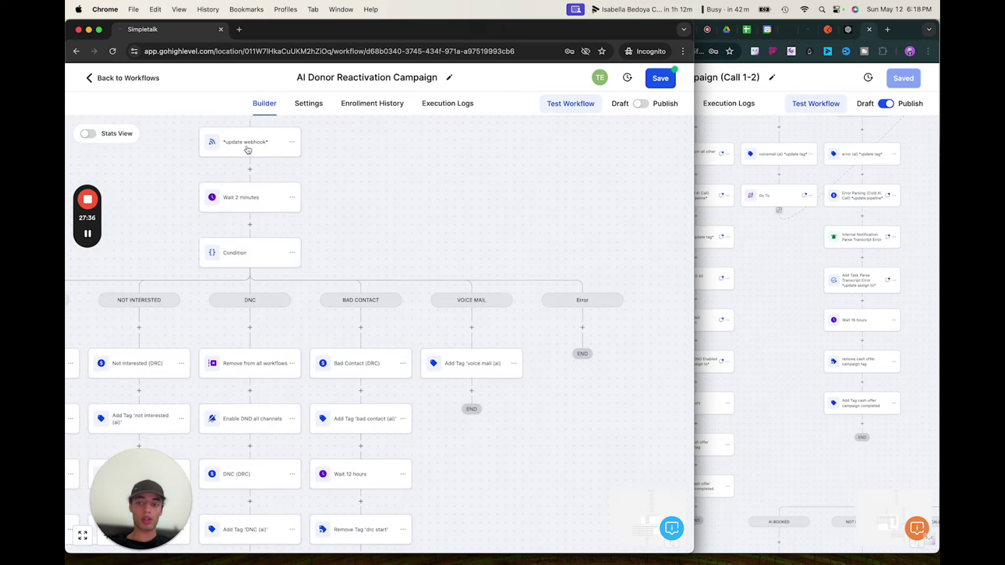
pyautogui.moveTo(461, 206); pyautogui.dragTo(381, 139)
pyautogui.moveTo(476, 304); pyautogui.dragTo(471, 285)
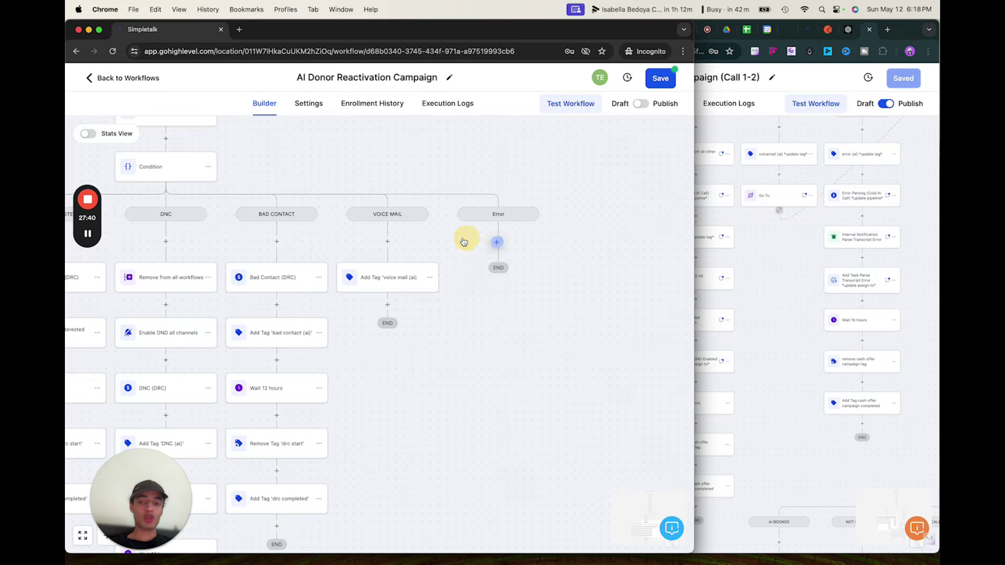
pyautogui.moveTo(418, 173); pyautogui.dragTo(503, 198)
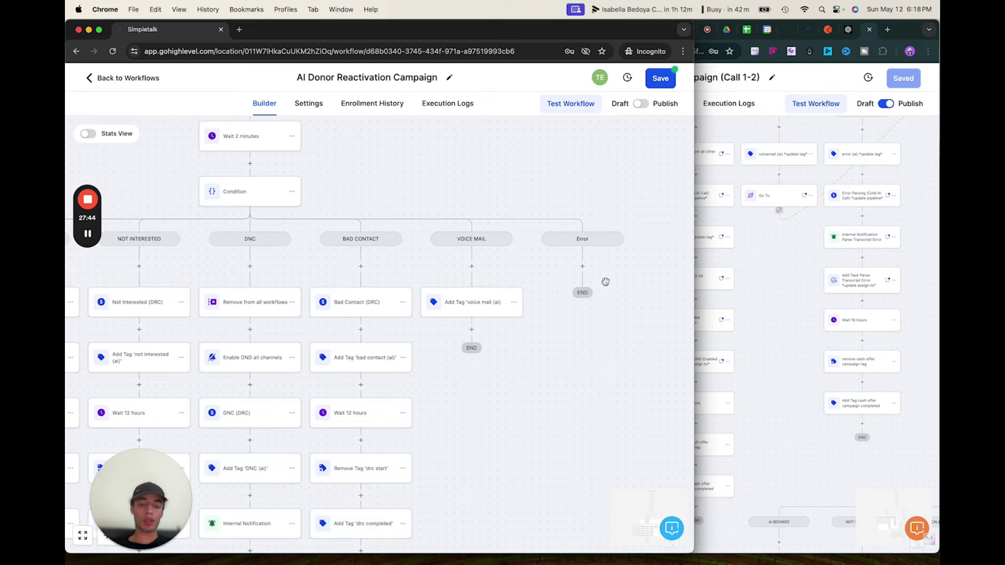
pyautogui.moveTo(544, 315)
pyautogui.mouseDown()
pyautogui.moveTo(485, 307)
pyautogui.moveTo(476, 292)
pyautogui.moveTo(486, 272)
pyautogui.mouseUp()
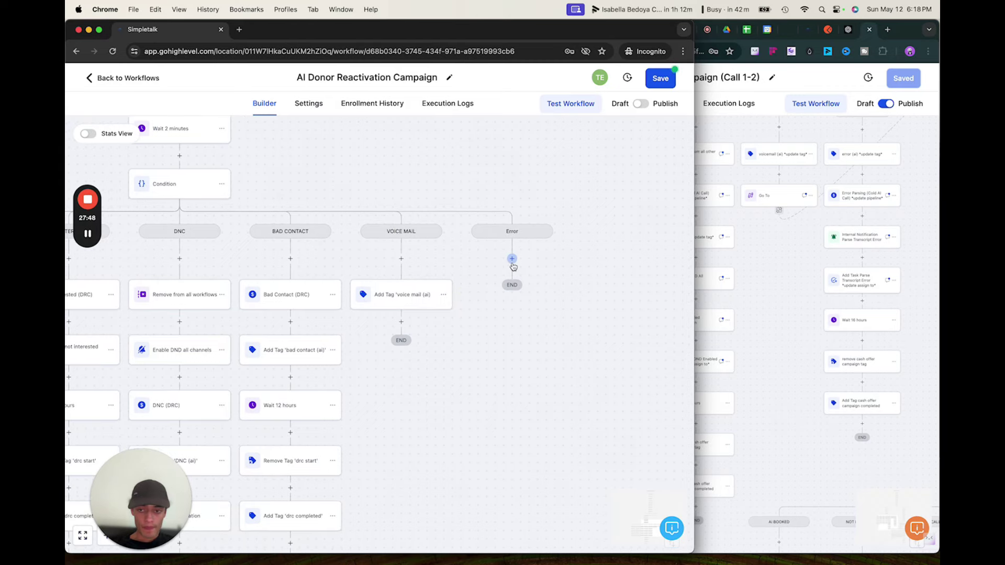
pyautogui.moveTo(414, 254); pyautogui.dragTo(484, 310)
pyautogui.moveTo(345, 203); pyautogui.dragTo(355, 241)
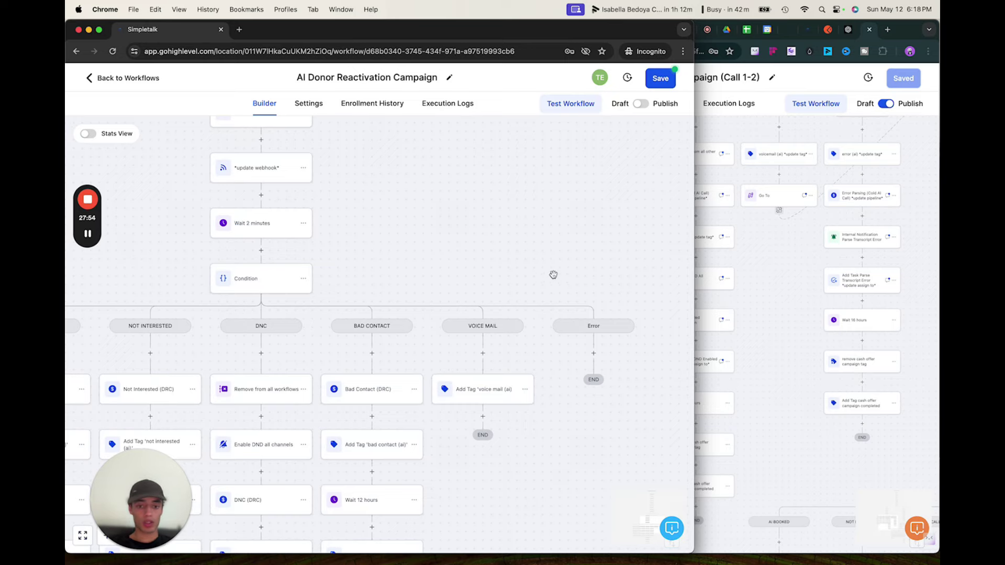
pyautogui.moveTo(552, 274); pyautogui.dragTo(518, 231)
pyautogui.moveTo(560, 410); pyautogui.dragTo(539, 390)
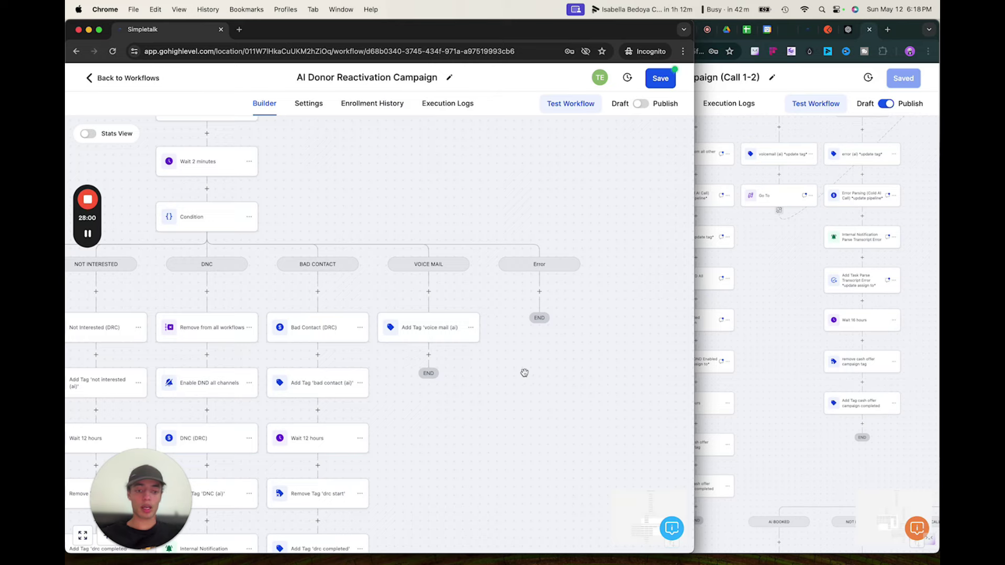
pyautogui.moveTo(523, 372); pyautogui.dragTo(515, 369)
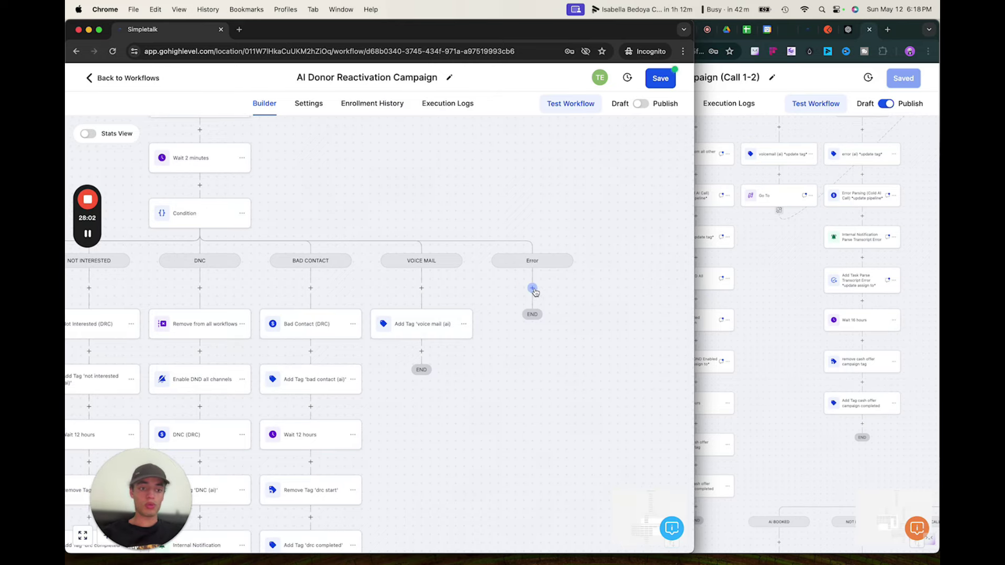
pyautogui.click(533, 288)
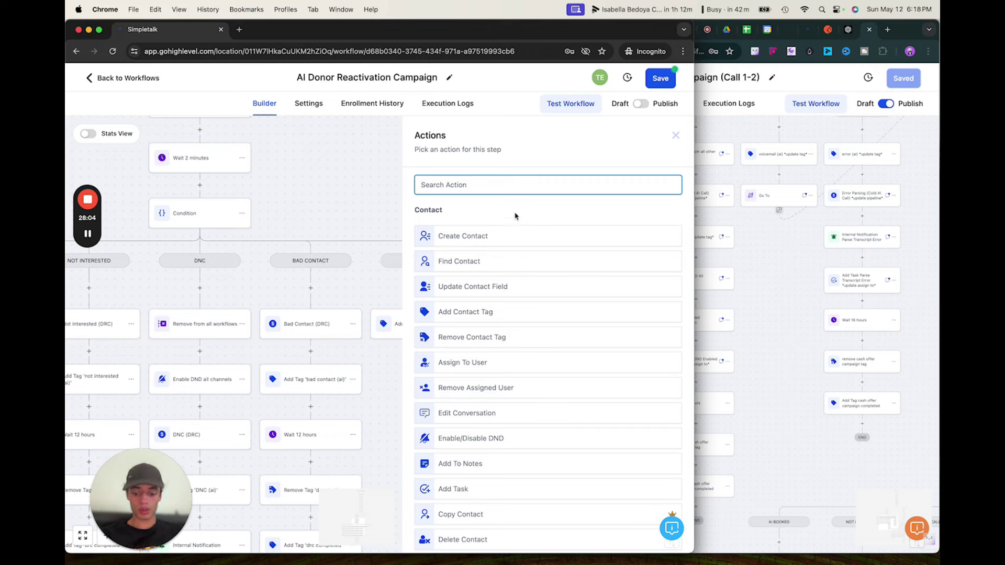
pyautogui.write('tag')
pyautogui.click(507, 227)
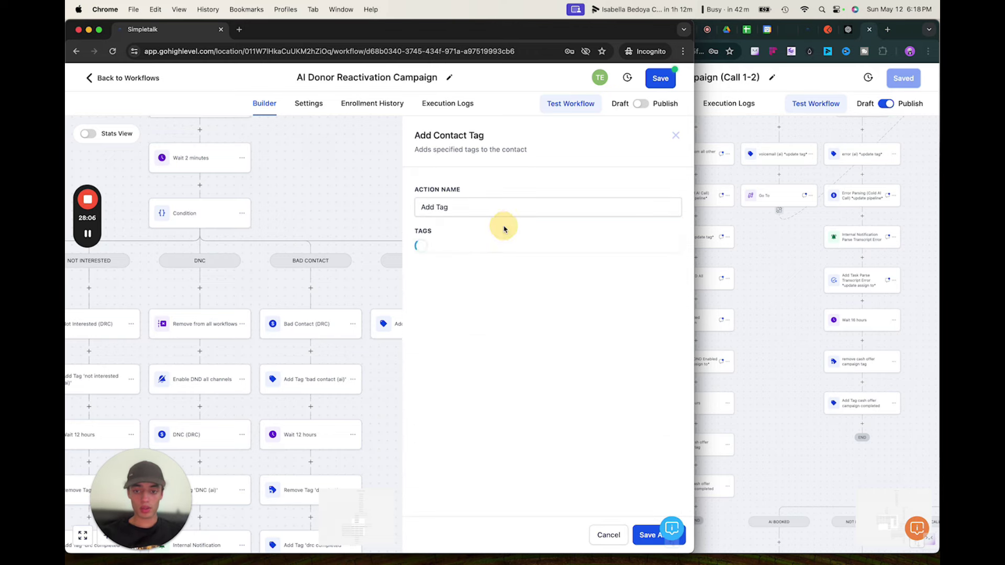
pyautogui.click(676, 137)
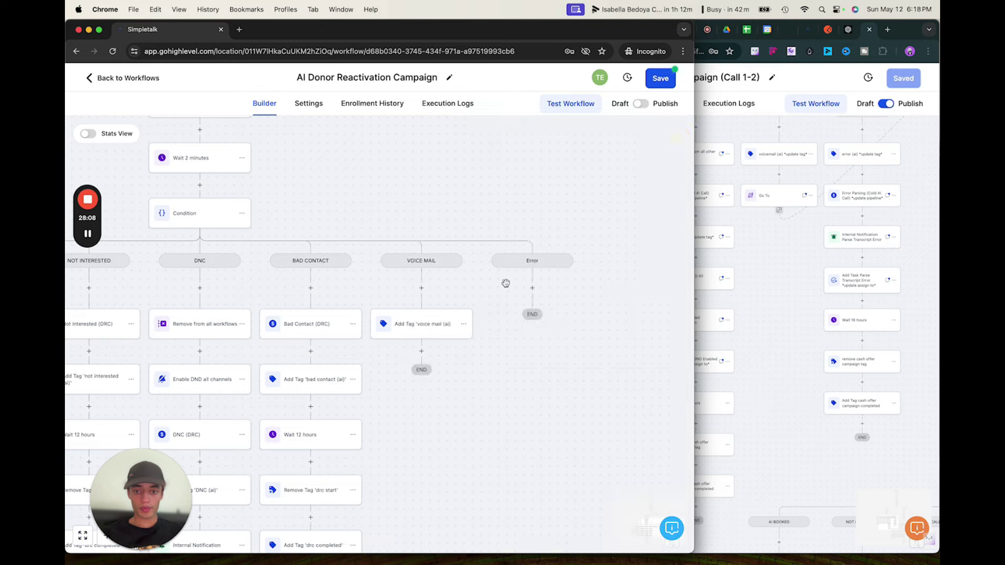
# Copy all actions from Bad Contact (DRC) onward and paste them under the Error branch.
pyautogui.click(353, 325)
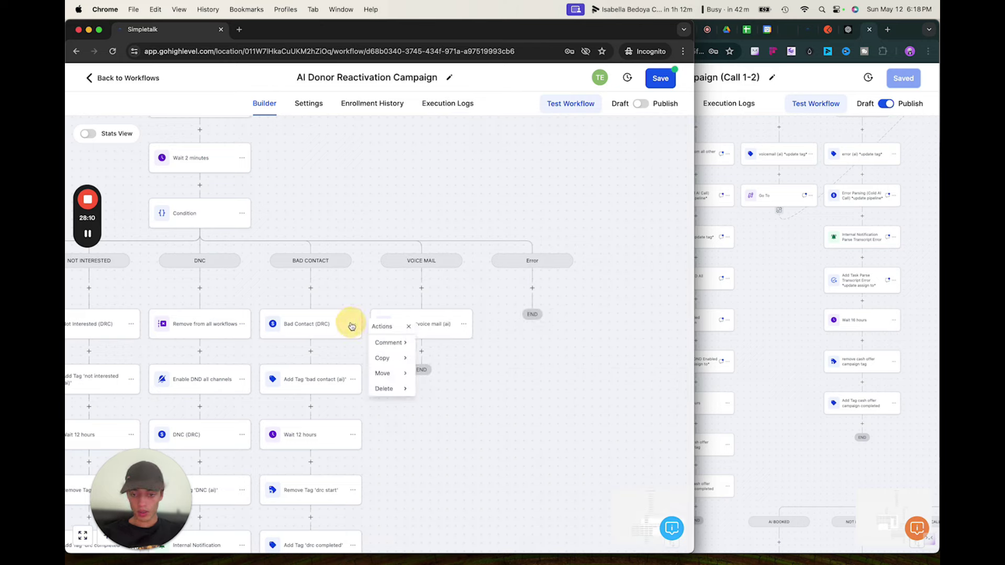
pyautogui.click(392, 359)
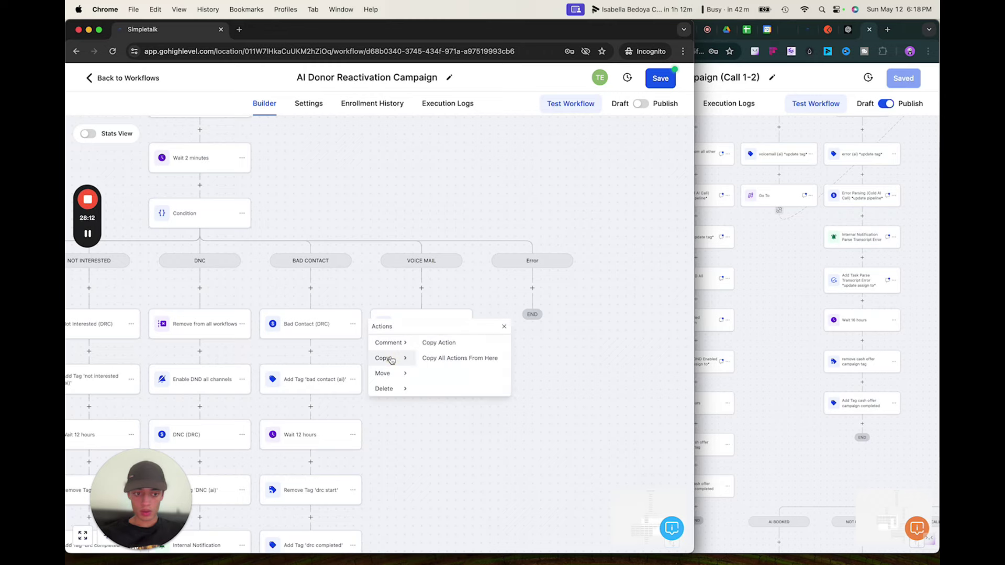
pyautogui.click(446, 358)
pyautogui.click(528, 294)
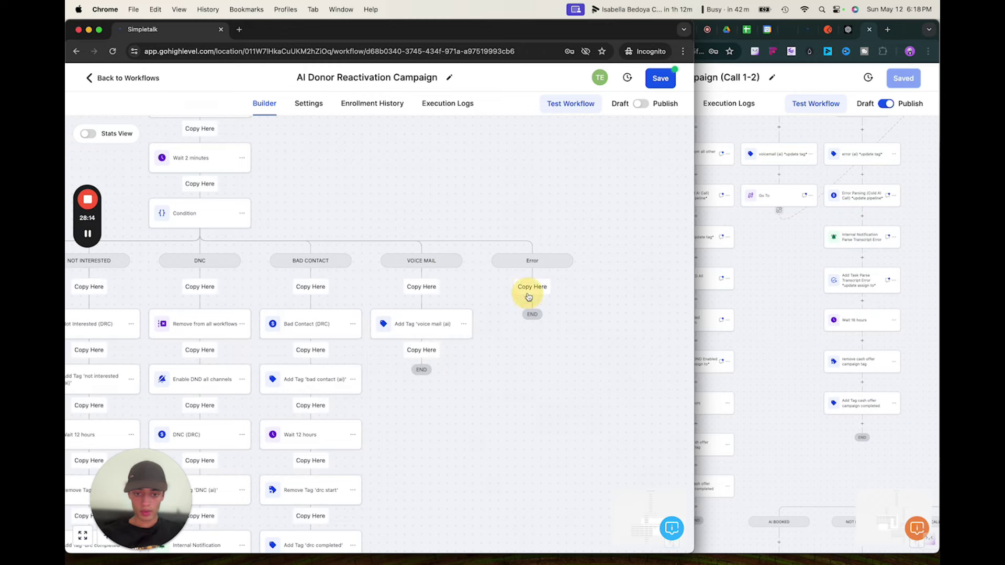
# Rename the pasted opportunity step to Error (DRC) with pipeline stage Error (ai).
pyautogui.click(535, 322)
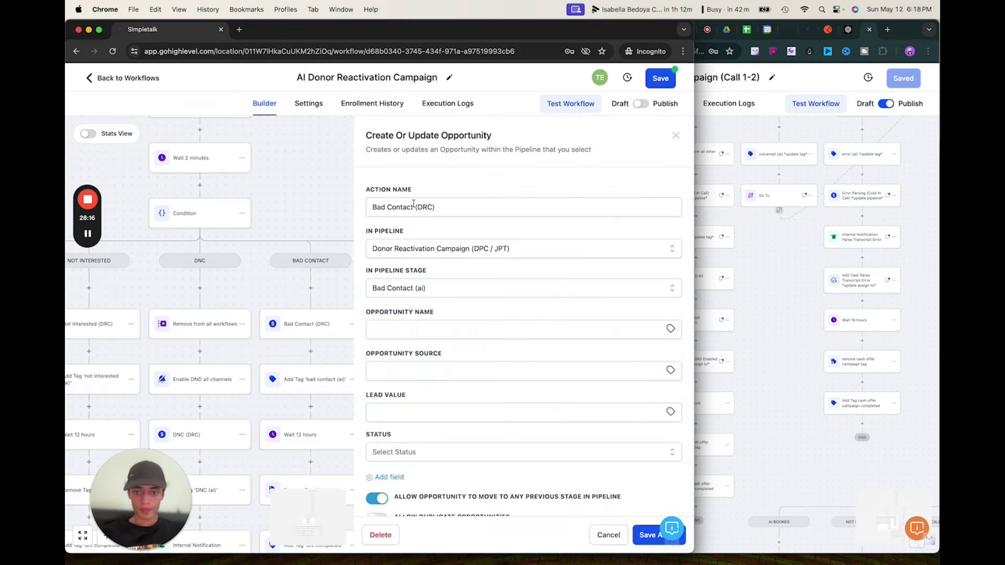
pyautogui.moveTo(414, 206); pyautogui.dragTo(337, 203)
pyautogui.write('Error')
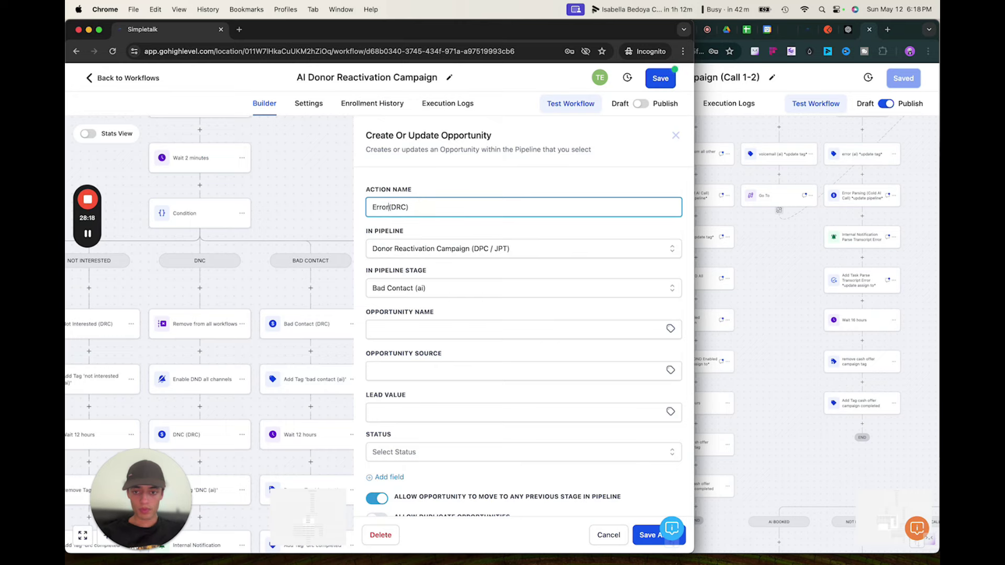
pyautogui.click(432, 282)
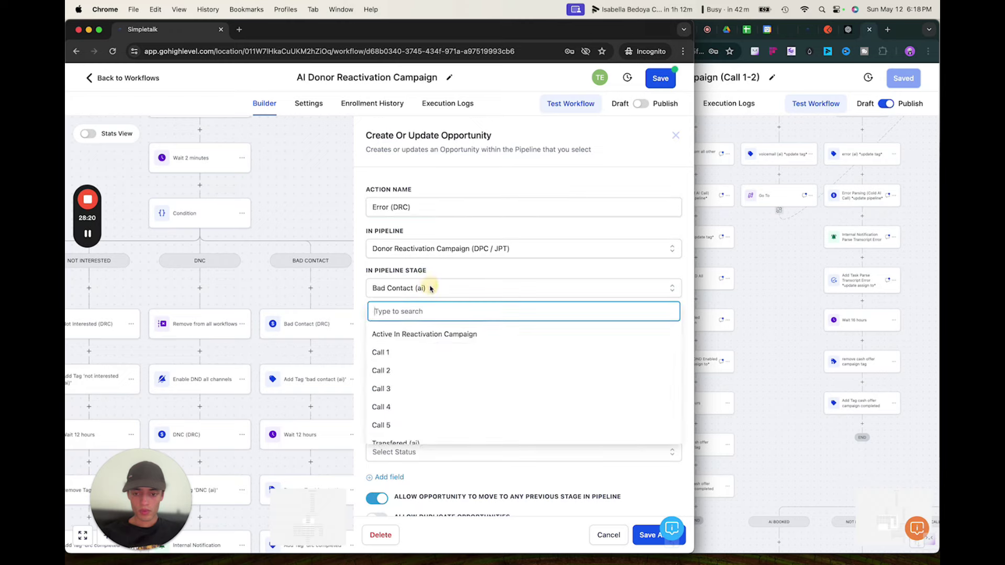
pyautogui.scroll(-5, 398, 387)
pyautogui.click(391, 417)
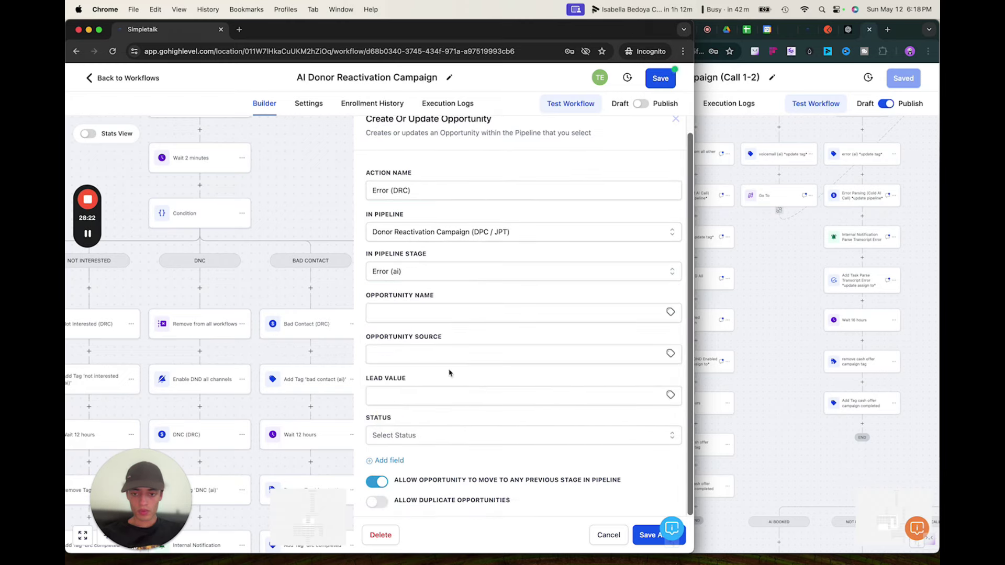
pyautogui.click(646, 532)
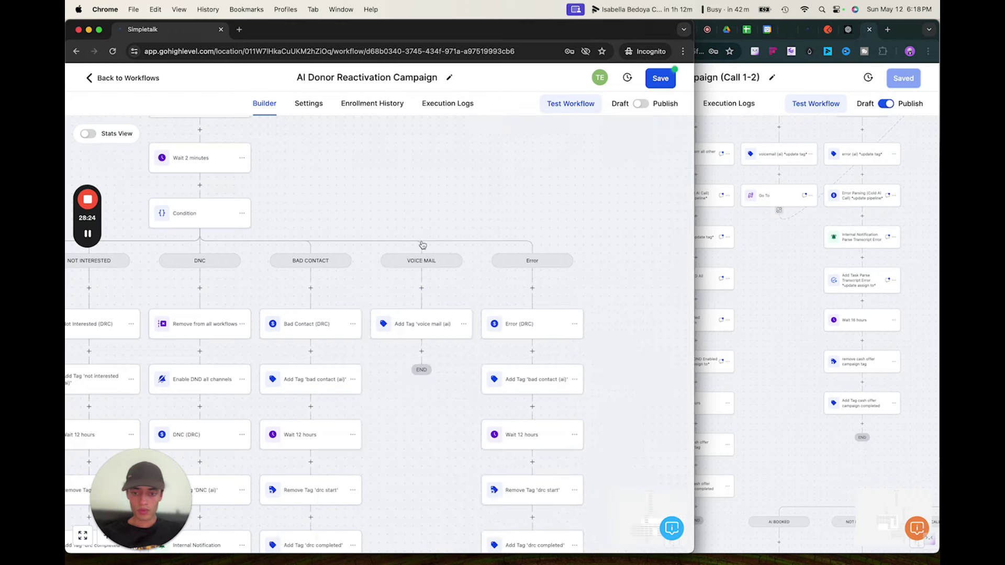
# Swap the Error branch tag step's bad contact (ai) tag for a new error (ai) tag.
pyautogui.moveTo(437, 372); pyautogui.dragTo(368, 292)
pyautogui.moveTo(386, 324); pyautogui.dragTo(374, 318)
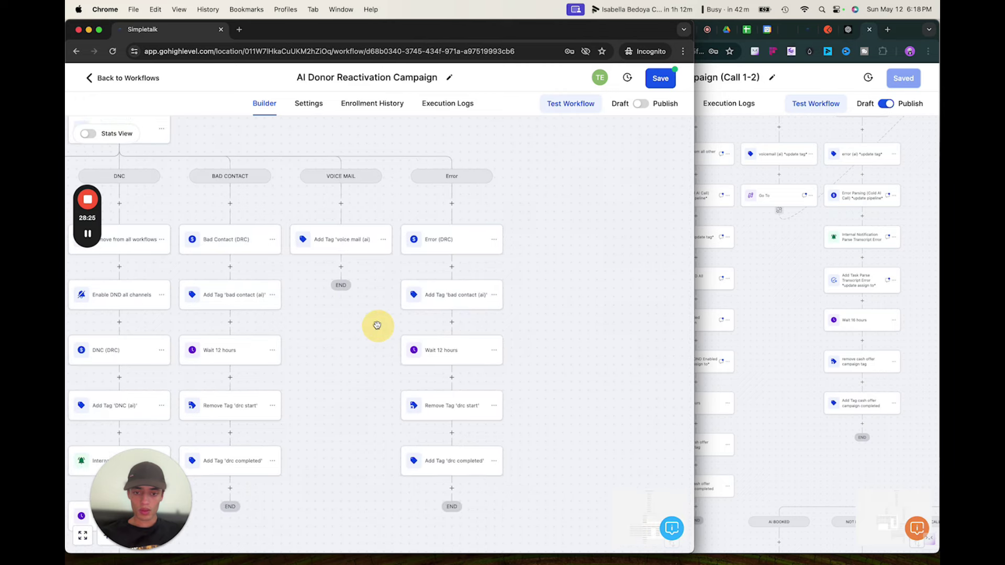
pyautogui.click(437, 303)
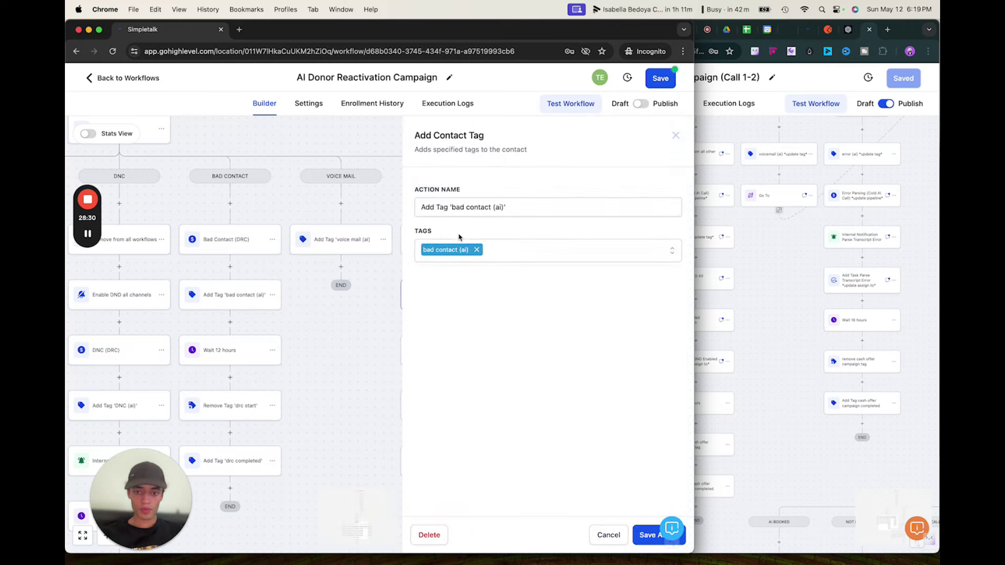
pyautogui.click(492, 207)
pyautogui.press('BackSpace')
pyautogui.press('BackSpace')
pyautogui.press('BackSpace')
pyautogui.press('BackSpace')
pyautogui.press('BackSpace')
pyautogui.press('BackSpace')
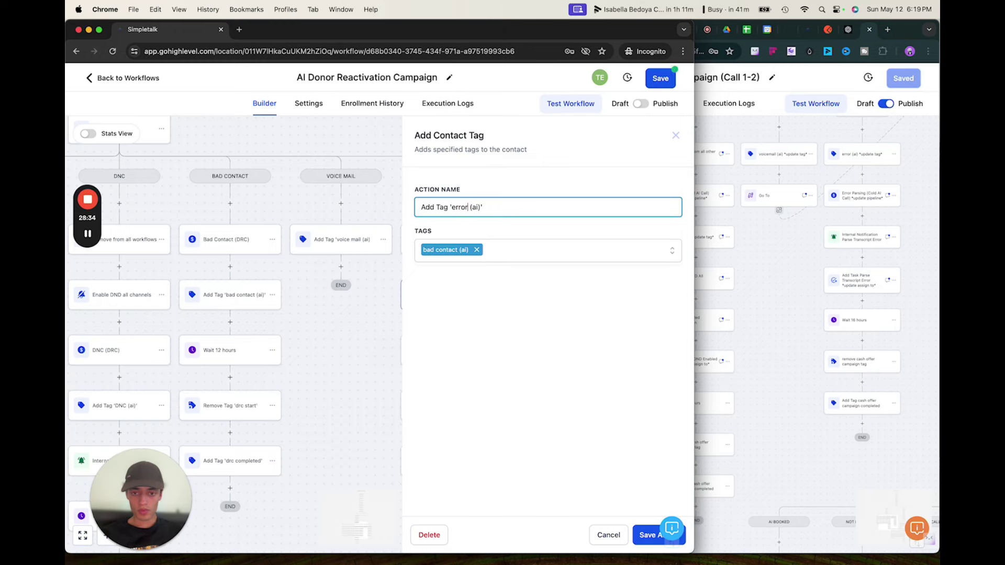
pyautogui.click(476, 250)
pyautogui.click(471, 249)
pyautogui.write('error (ai')
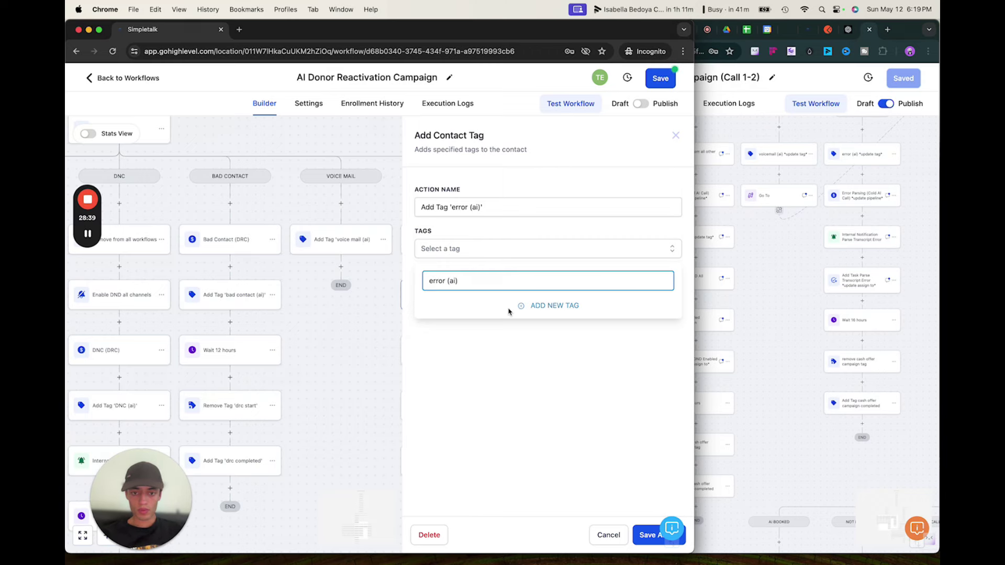
pyautogui.click(531, 305)
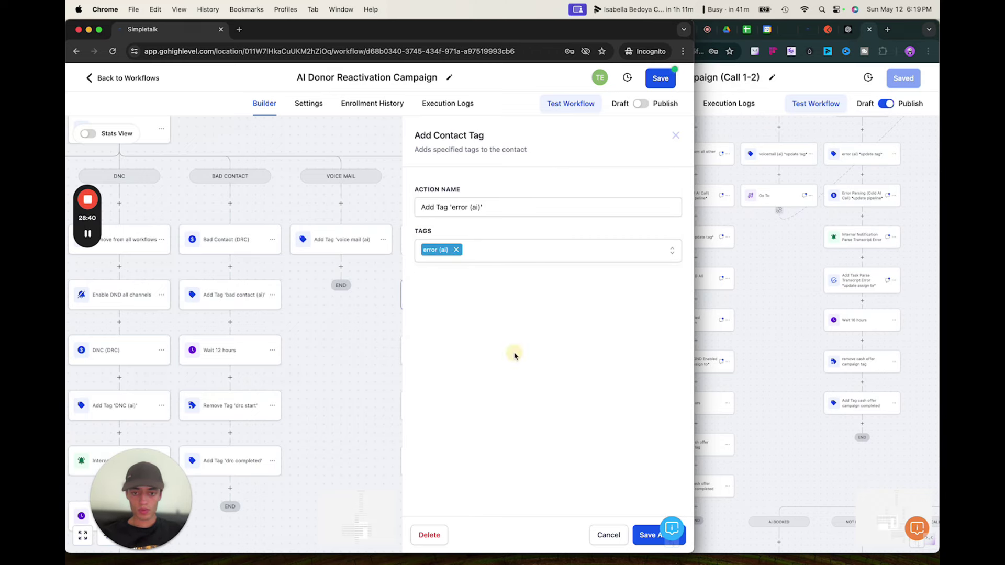
pyautogui.click(651, 538)
pyautogui.scroll(-3, 538, 305)
pyautogui.hscroll(2, 539, 305)
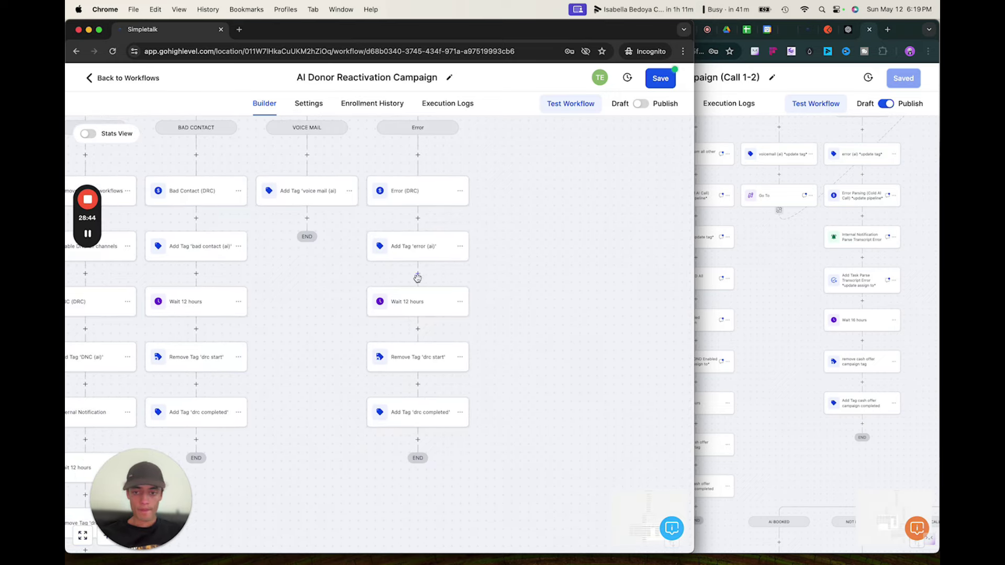
# Copy the DNC Internal Notification step and paste it below the error (ai) tag step.
pyautogui.moveTo(283, 317); pyautogui.dragTo(386, 274)
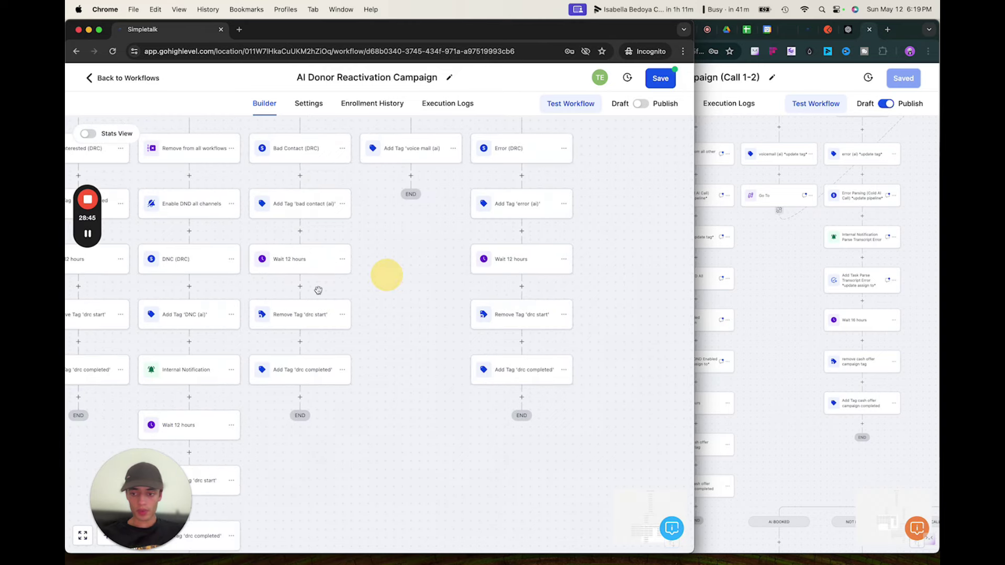
pyautogui.click(232, 372)
pyautogui.click(231, 372)
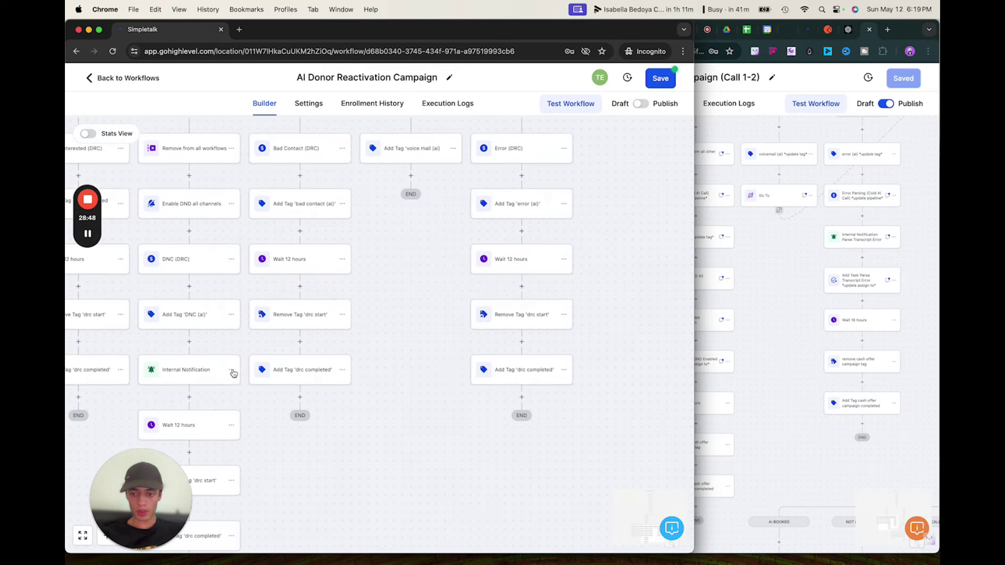
pyautogui.moveTo(273, 403)
pyautogui.click(313, 395)
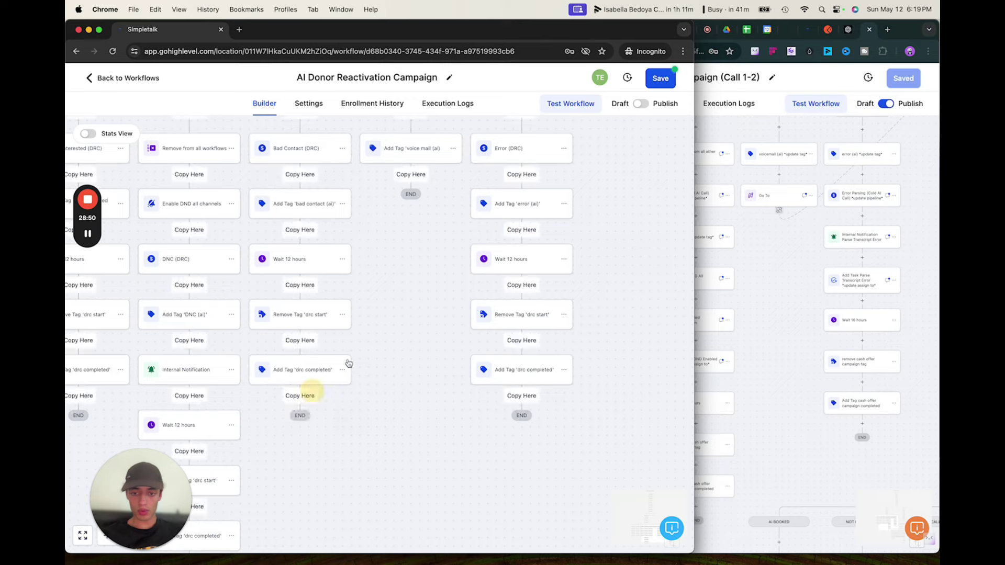
pyautogui.click(515, 237)
pyautogui.click(524, 260)
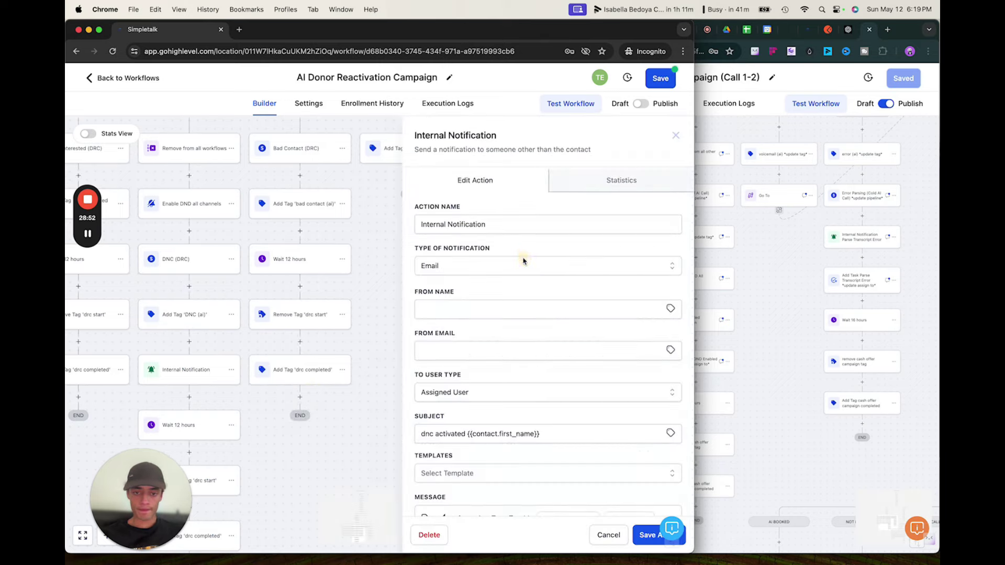
# Replace the pasted notification's subject and message wording with 'error call outcome'.
pyautogui.scroll(-2, 478, 314)
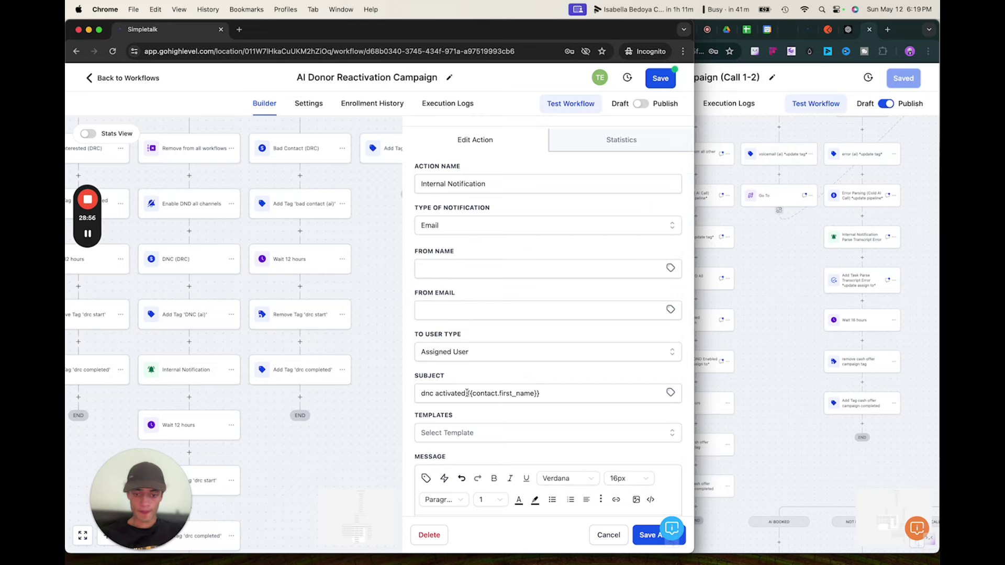
pyautogui.moveTo(467, 393); pyautogui.dragTo(420, 394)
pyautogui.write('error')
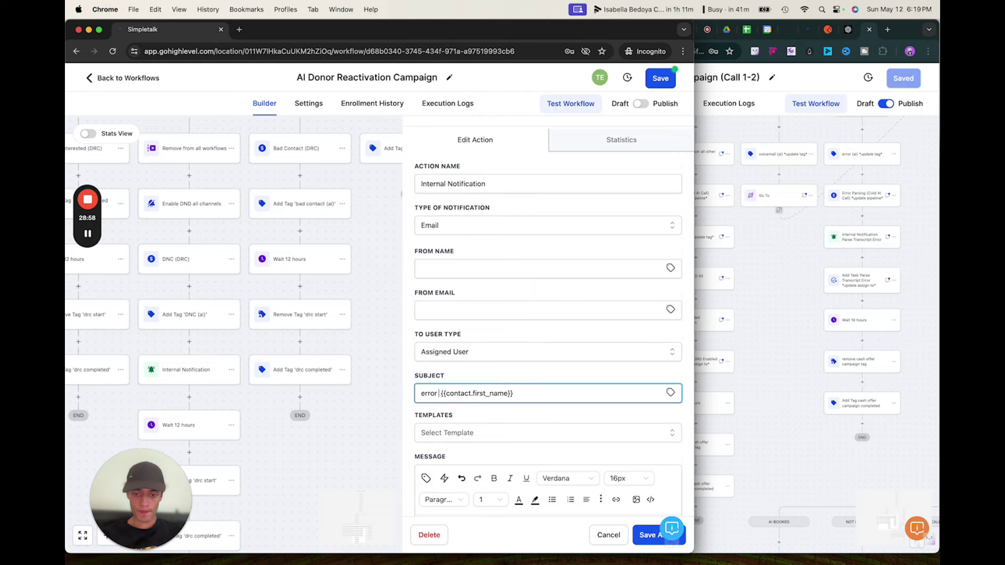
pyautogui.write(' call outc')
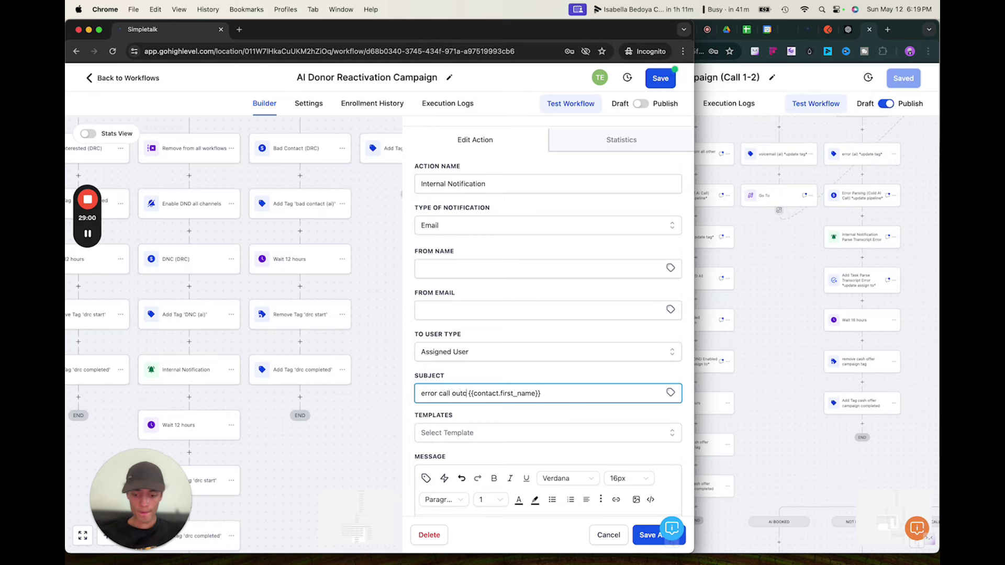
pyautogui.write('ome')
pyautogui.scroll(-4, 482, 428)
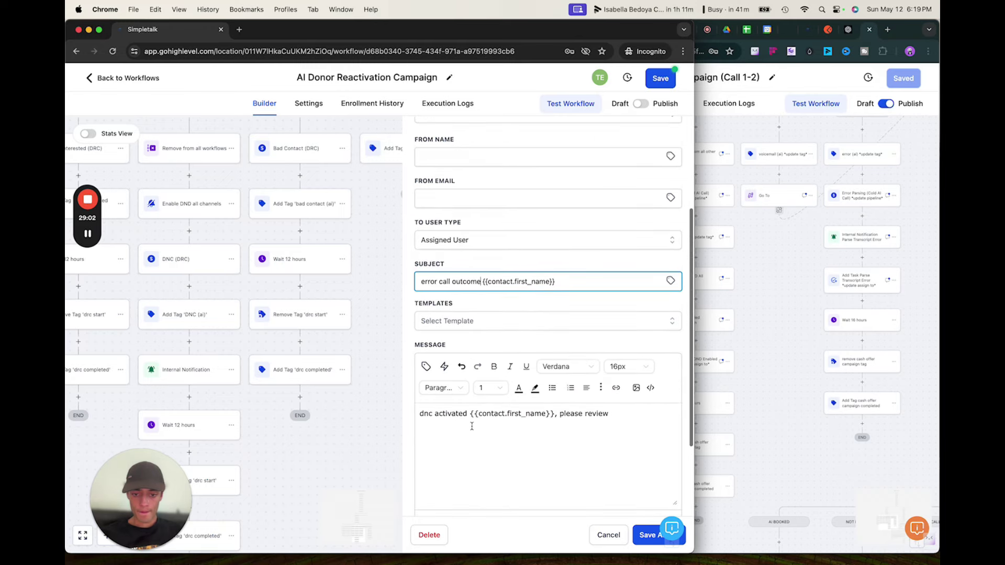
pyautogui.moveTo(467, 414); pyautogui.dragTo(355, 414)
pyautogui.write('error call ')
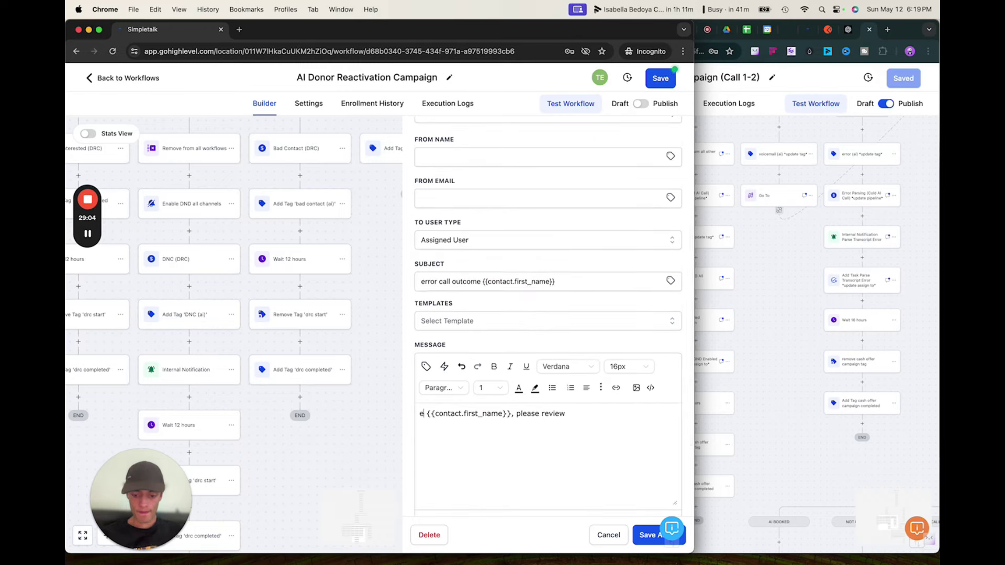
pyautogui.write('outcome')
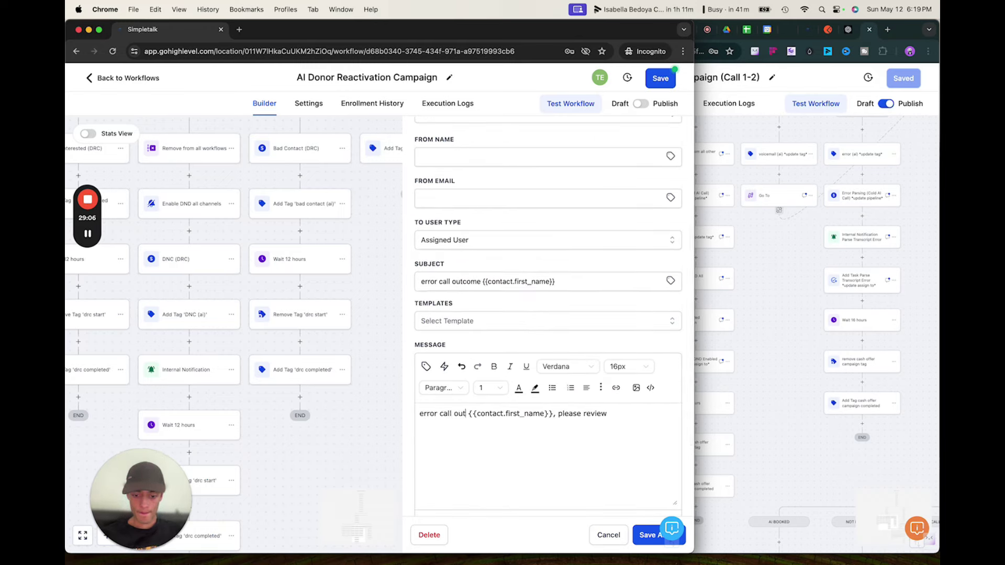
pyautogui.click(509, 450)
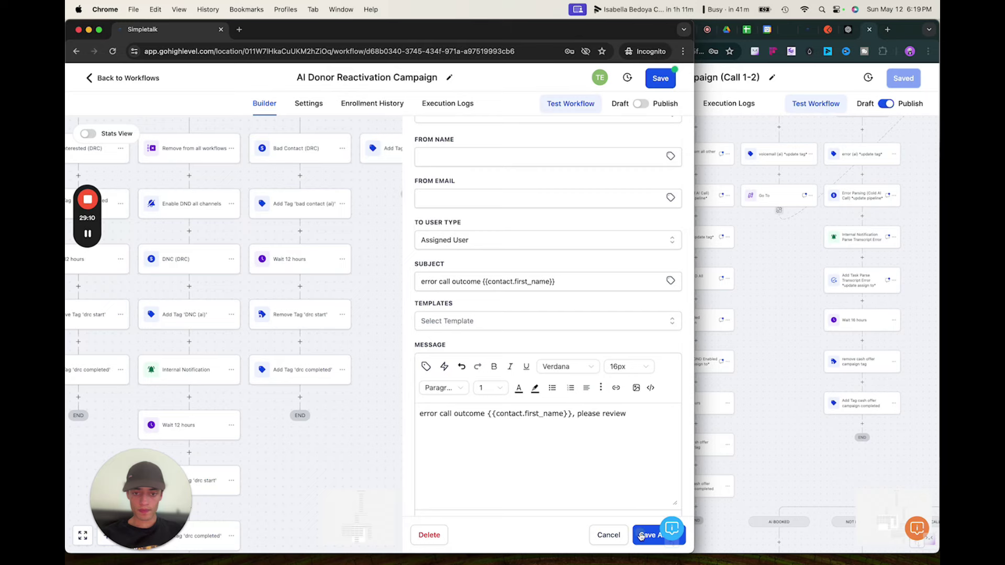
# Send the error notification to All Users and save it.
pyautogui.click(601, 481)
pyautogui.click(455, 243)
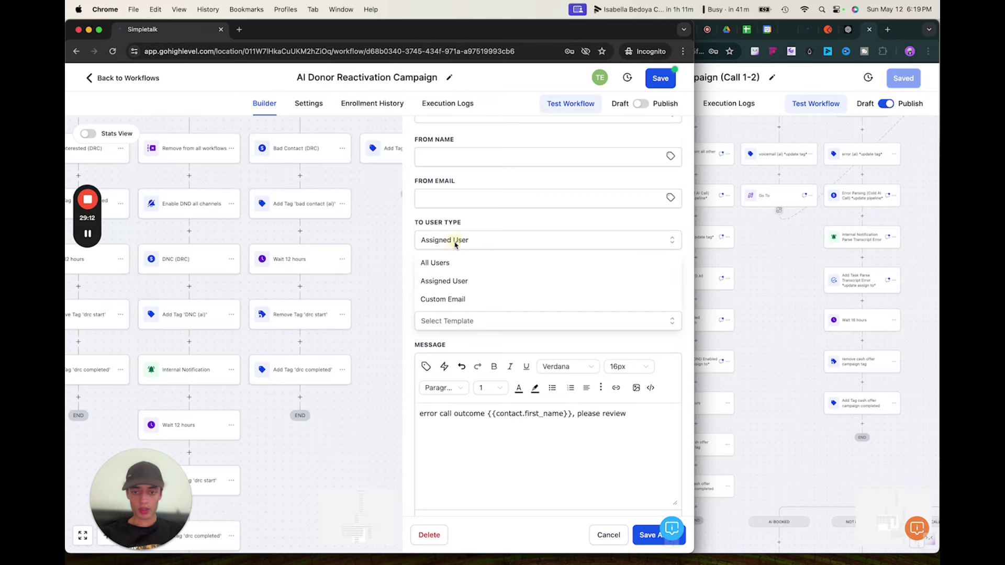
pyautogui.click(454, 262)
pyautogui.click(644, 537)
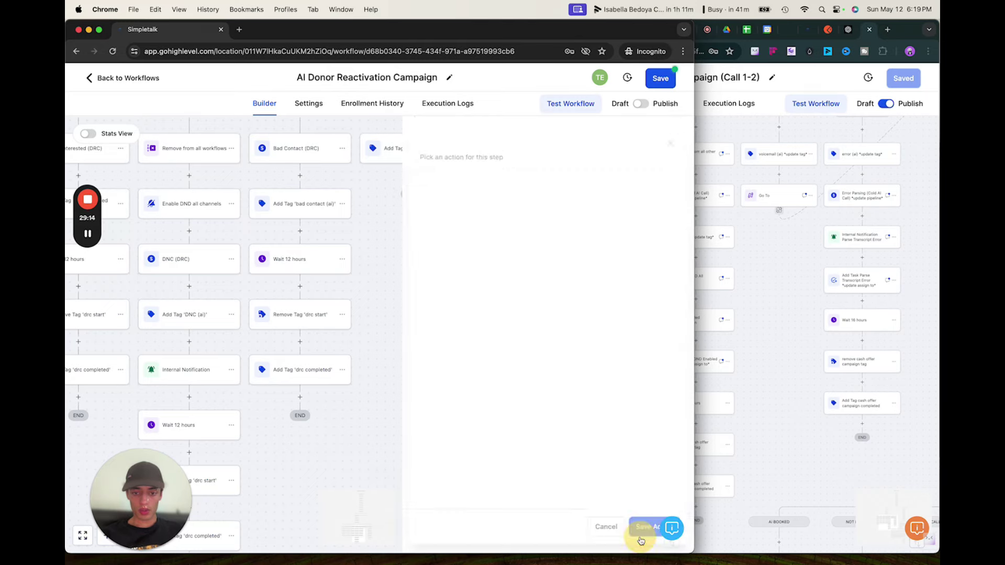
# Change the DNC branch's internal notification recipients to All Users.
pyautogui.click(212, 373)
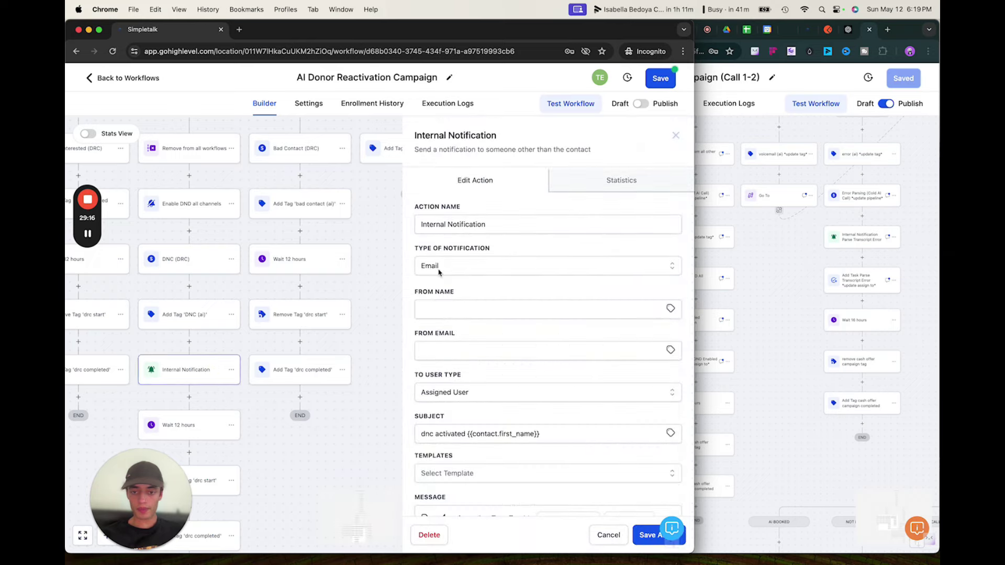
pyautogui.scroll(-2, 459, 346)
pyautogui.click(480, 369)
pyautogui.click(465, 394)
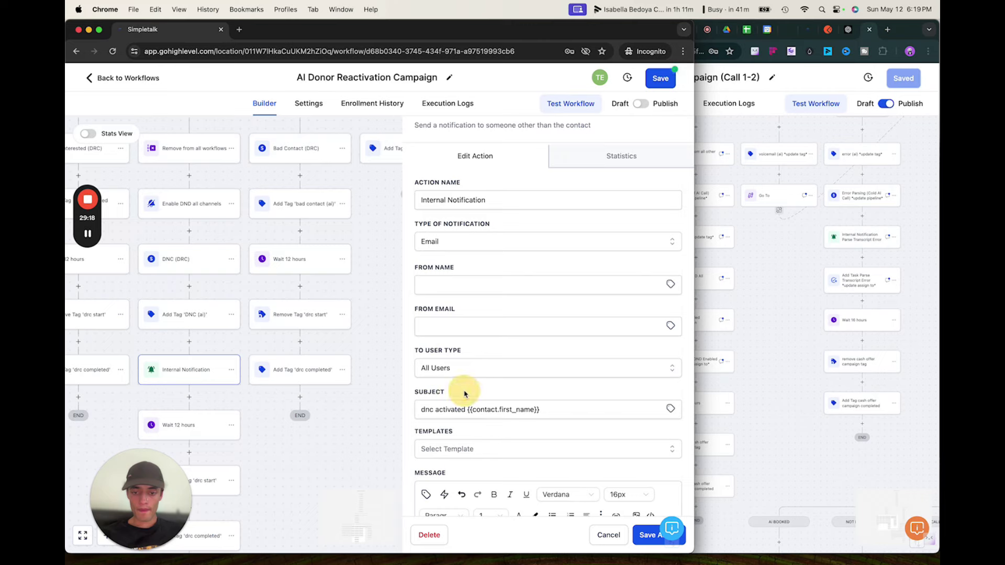
pyautogui.scroll(-5, 465, 394)
pyautogui.click(645, 535)
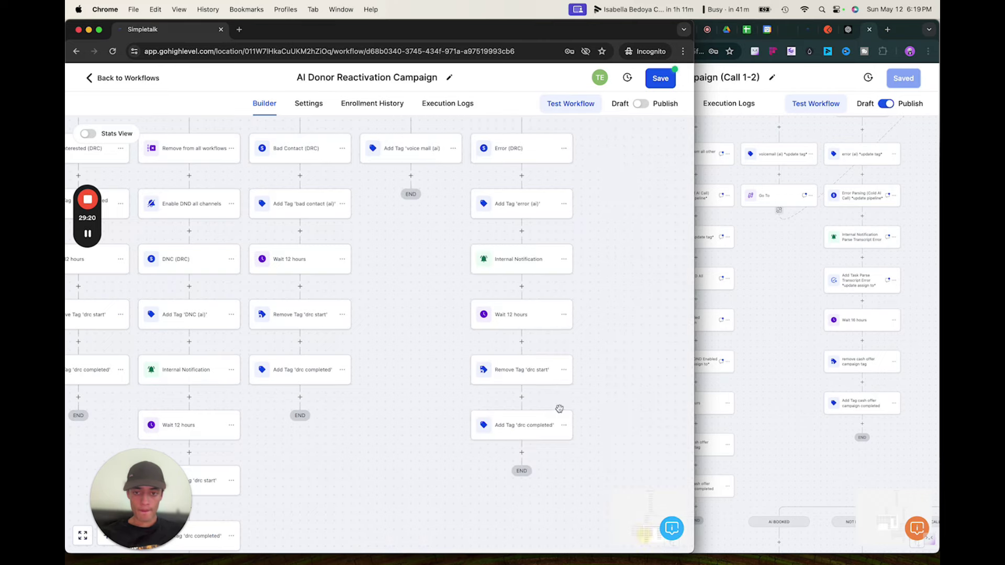
pyautogui.moveTo(404, 293); pyautogui.dragTo(361, 263)
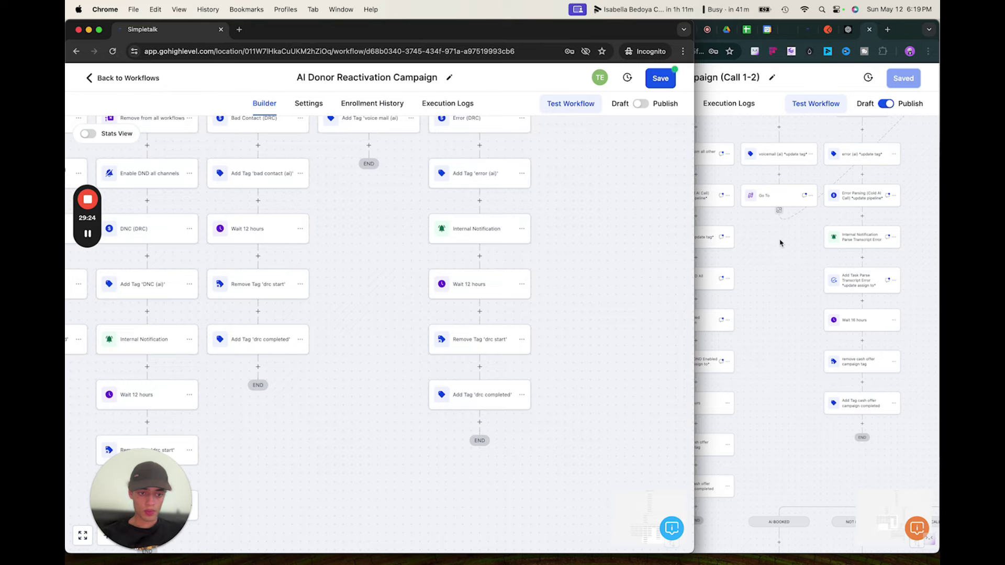
pyautogui.scroll(3, 542, 223)
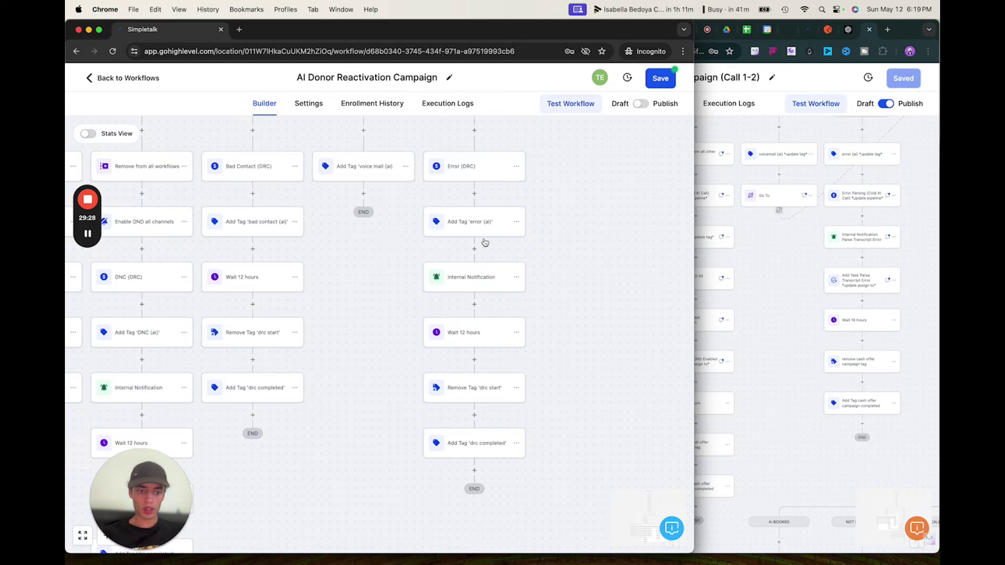
pyautogui.scroll(-2, 487, 326)
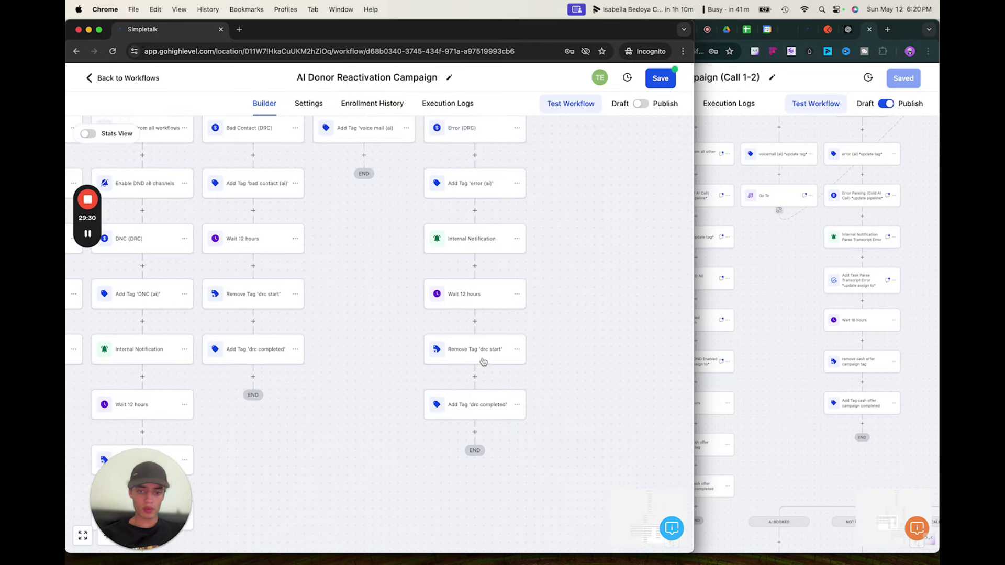
pyautogui.scroll(4, 382, 272)
pyautogui.click(368, 225)
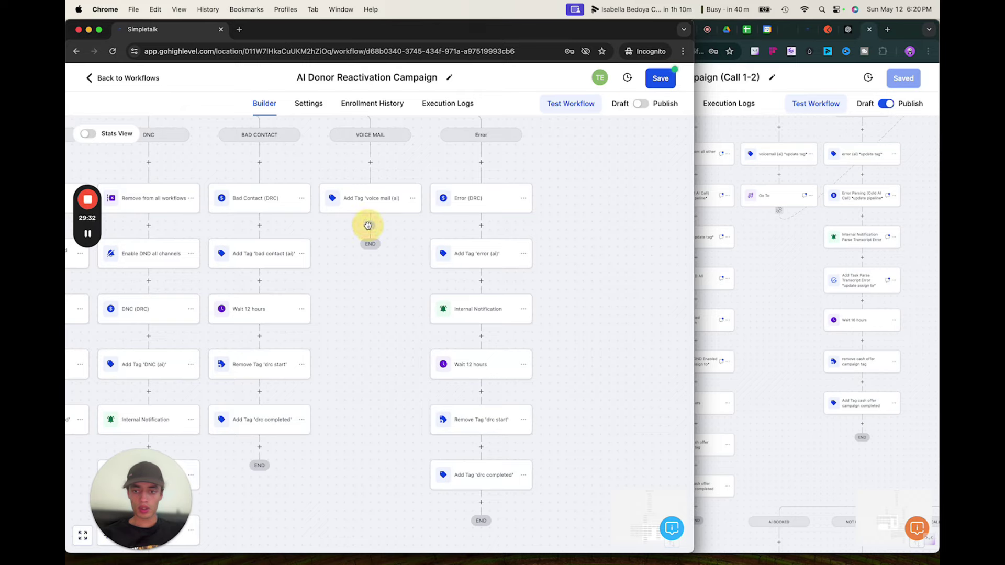
pyautogui.click(333, 303)
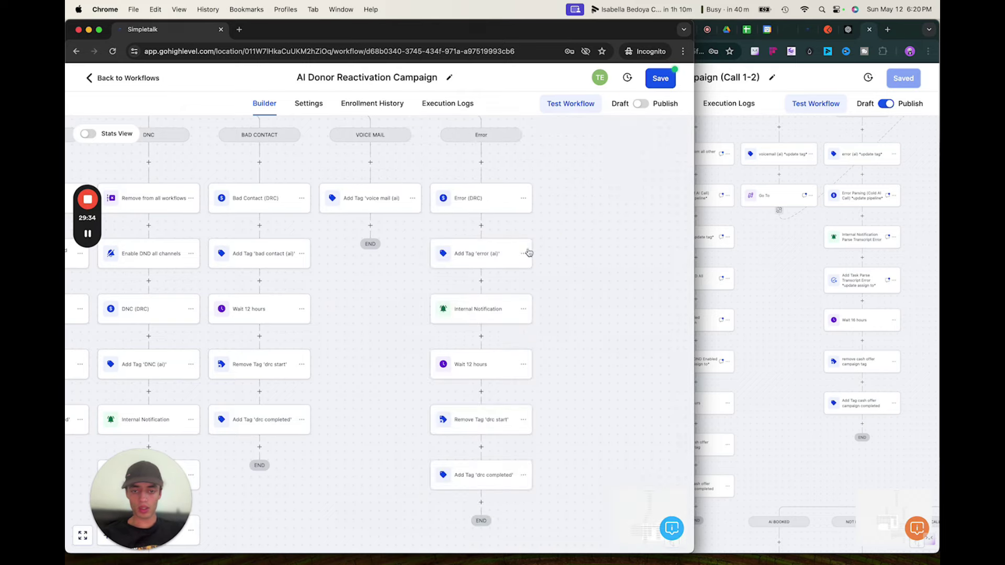
pyautogui.scroll(-5, 839, 220)
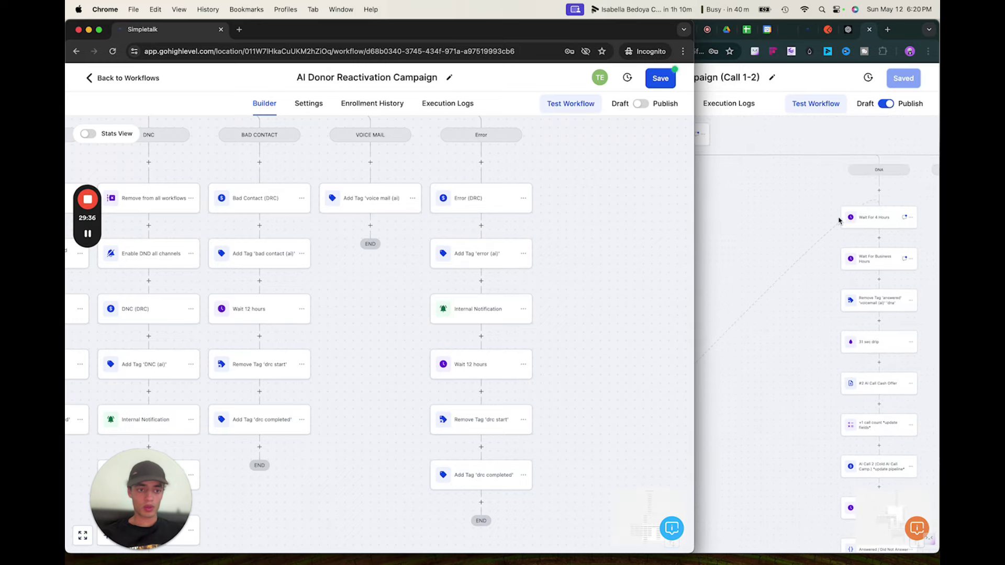
pyautogui.hscroll(3, 590, 260)
pyautogui.scroll(5, 591, 261)
pyautogui.scroll(-2, 591, 261)
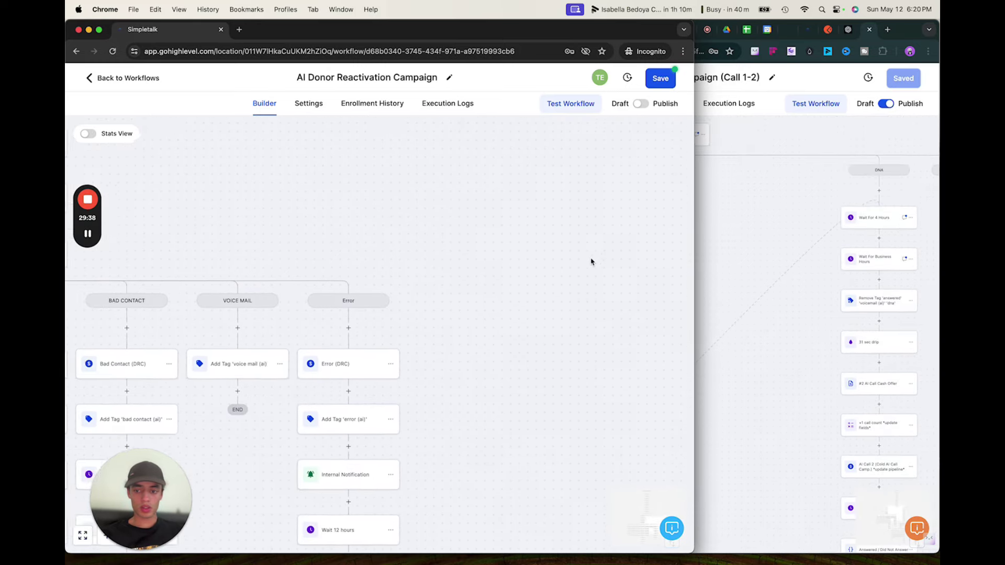
pyautogui.click(297, 379)
pyautogui.write('go')
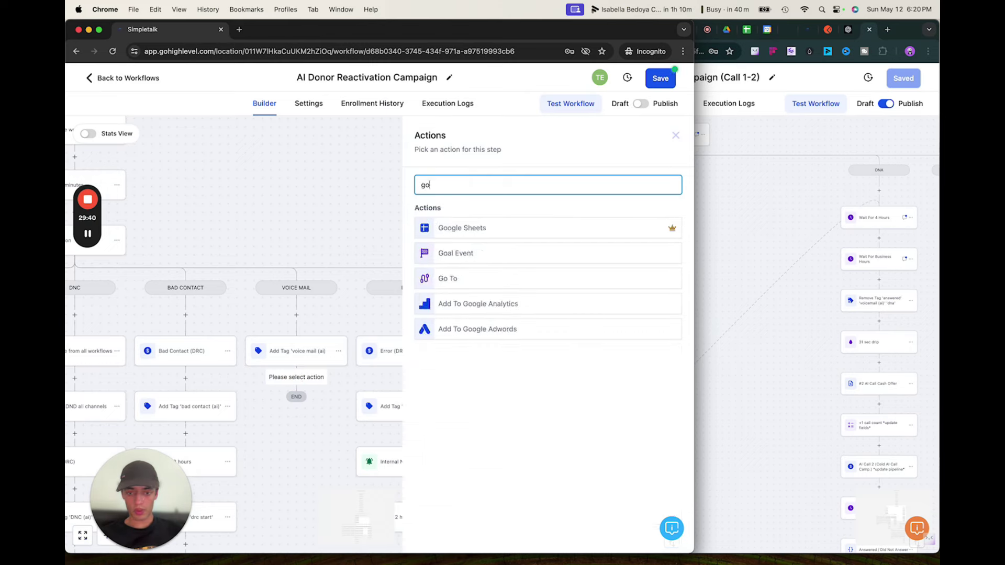
pyautogui.click(479, 278)
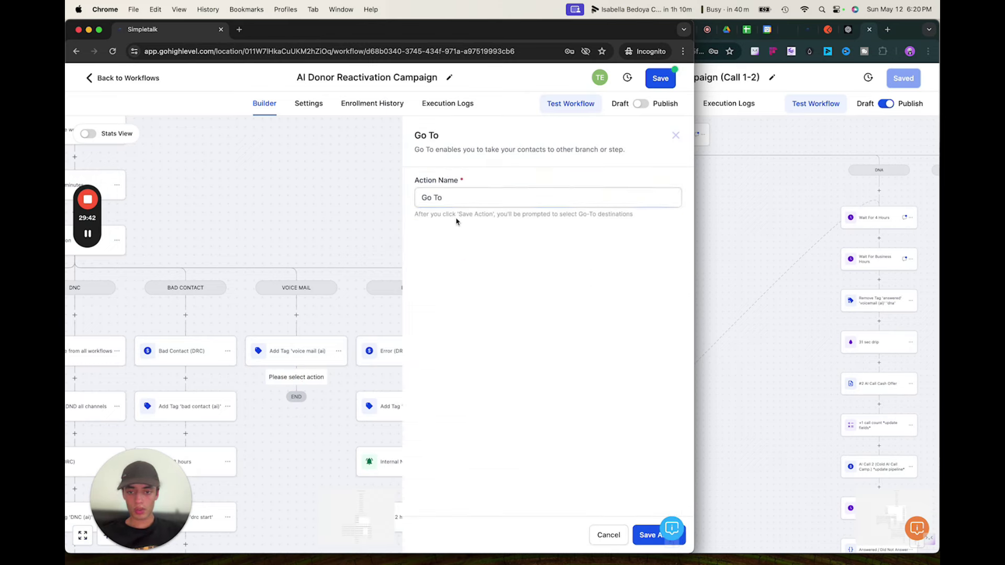
pyautogui.click(642, 532)
pyautogui.scroll(5, 330, 204)
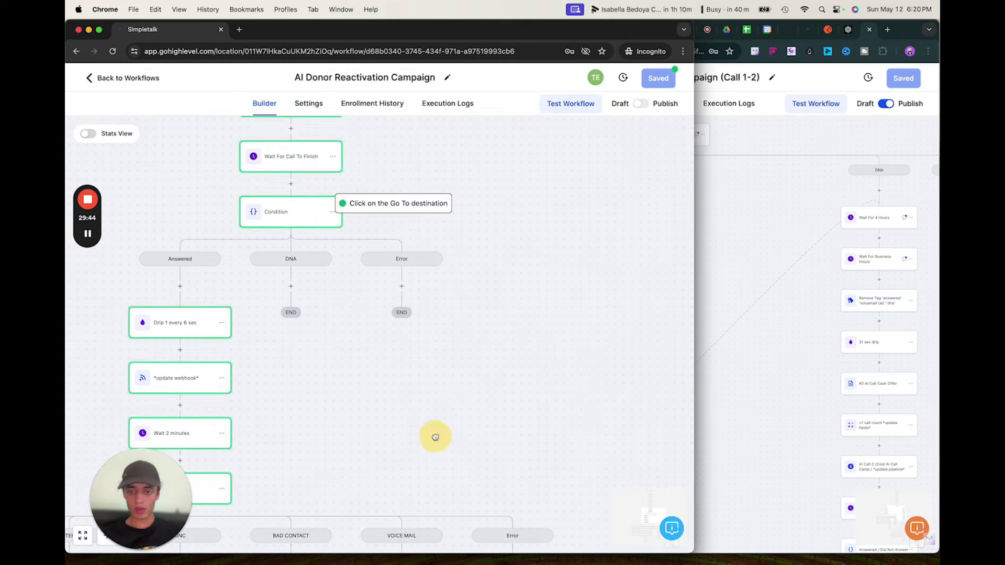
pyautogui.click(290, 287)
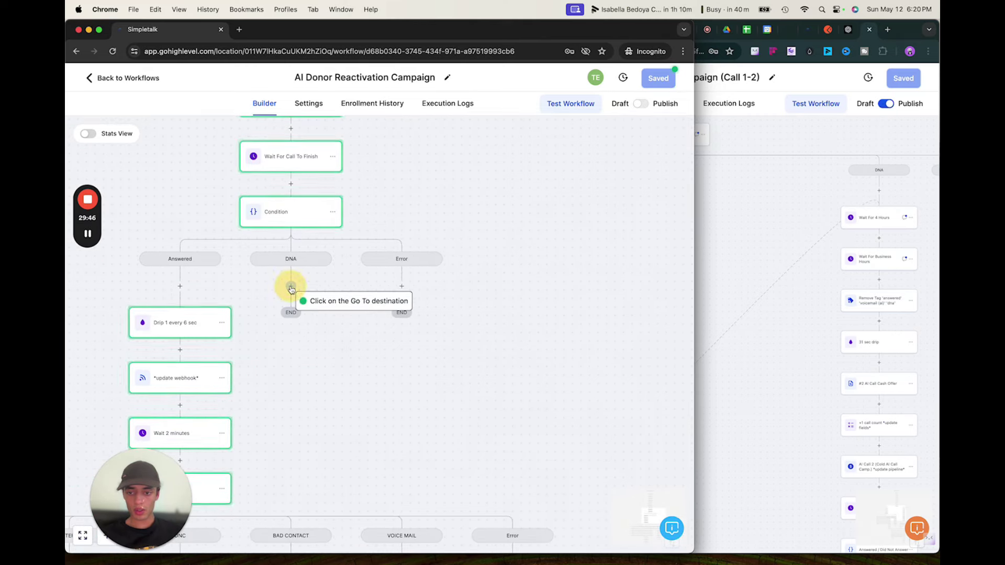
pyautogui.click(293, 313)
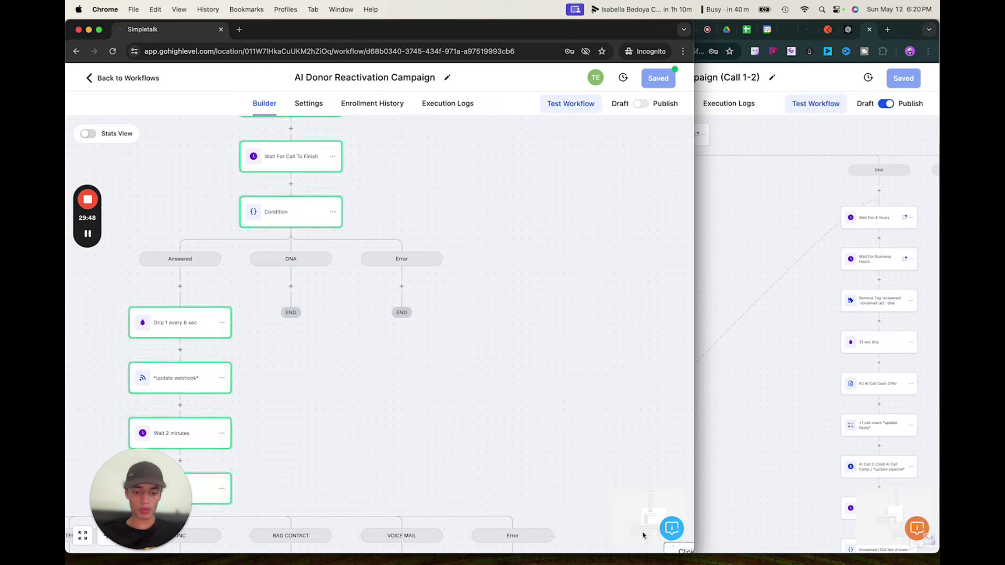
pyautogui.moveTo(489, 466); pyautogui.dragTo(486, 209)
pyautogui.click(443, 396)
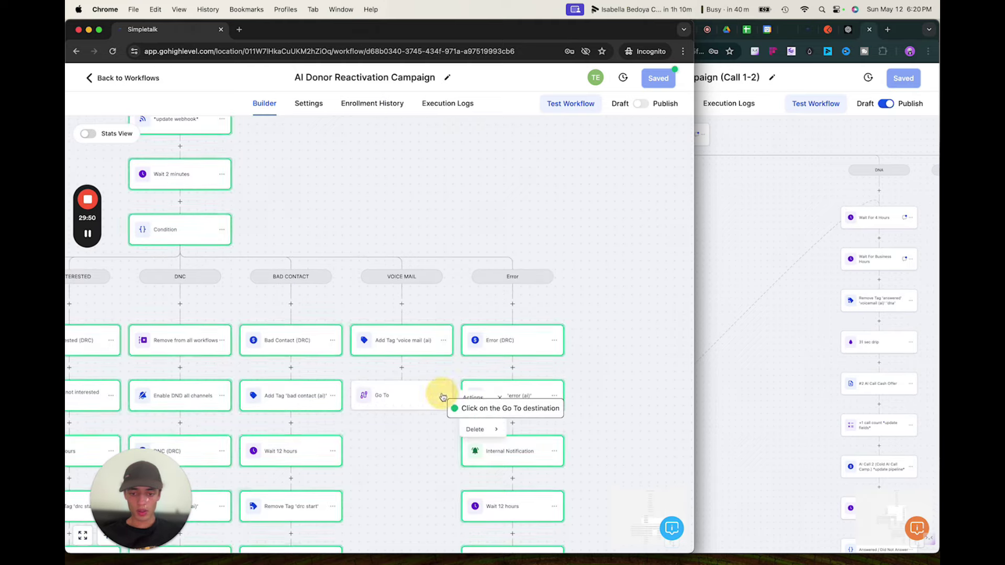
pyautogui.doubleClick(418, 468)
pyautogui.rightClick(397, 387)
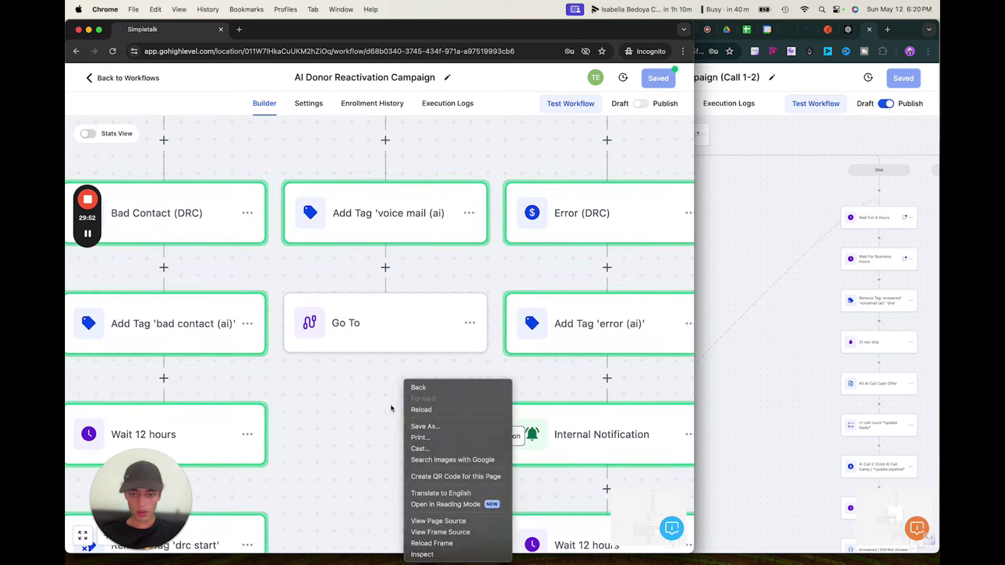
pyautogui.click(470, 325)
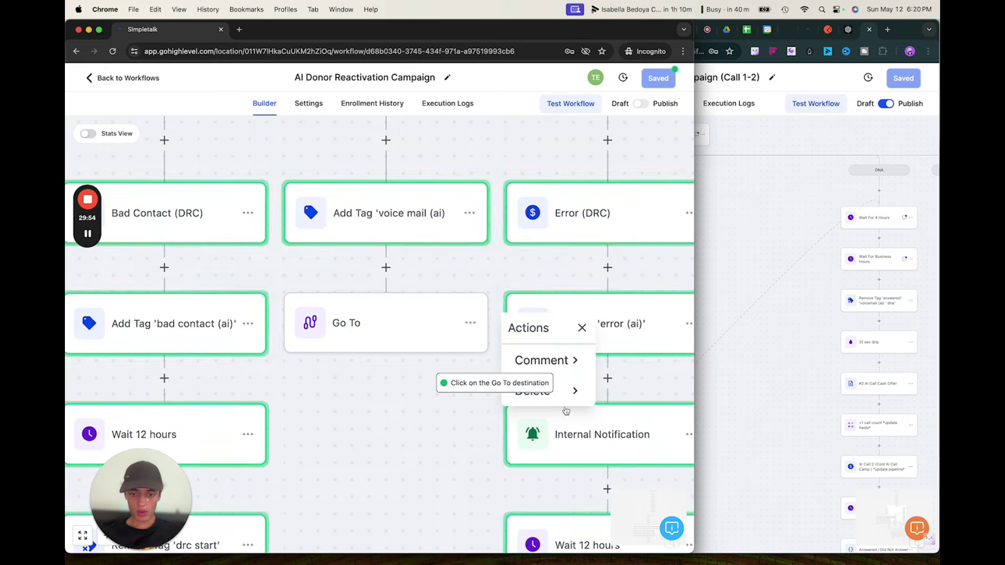
pyautogui.click(572, 392)
pyautogui.click(626, 363)
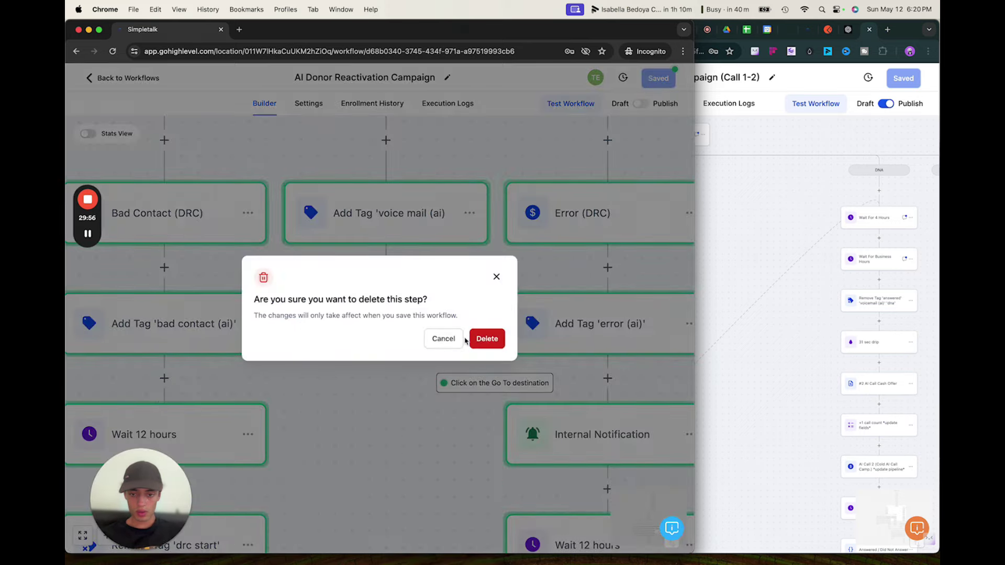
pyautogui.click(482, 345)
pyautogui.scroll(-10, 410, 370)
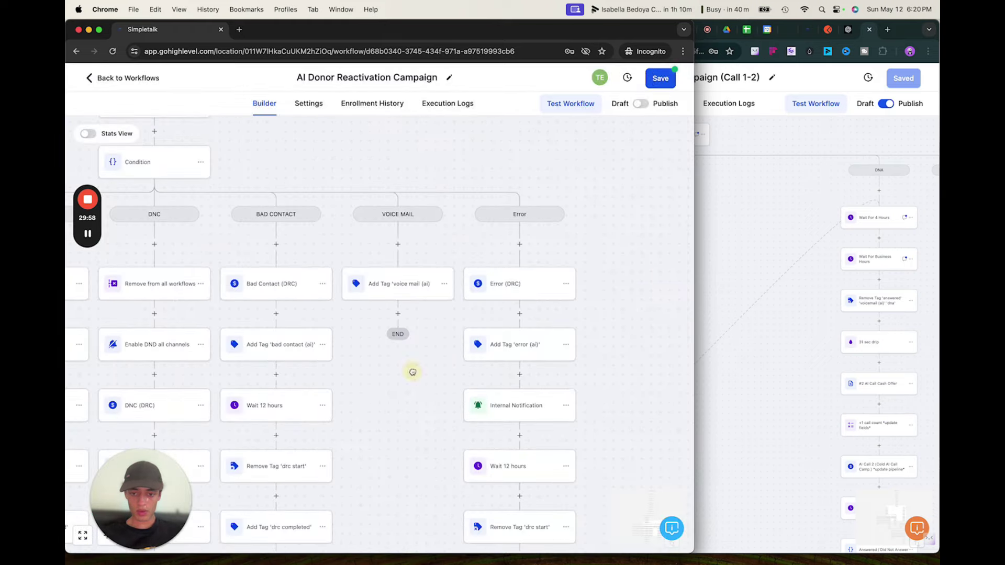
# Add a Wait action at the top of the DNA branch.
pyautogui.moveTo(380, 369); pyautogui.dragTo(463, 419)
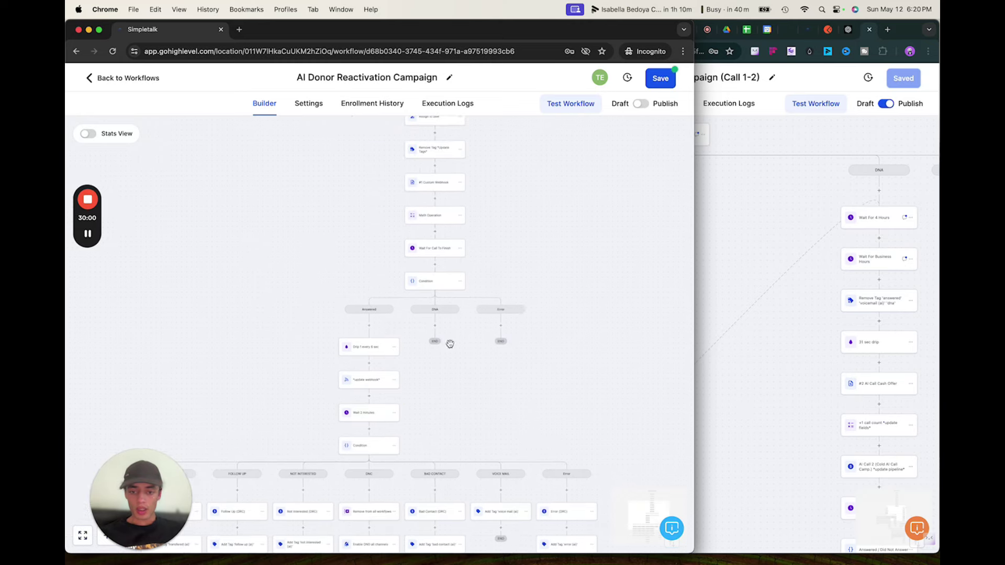
pyautogui.click(435, 325)
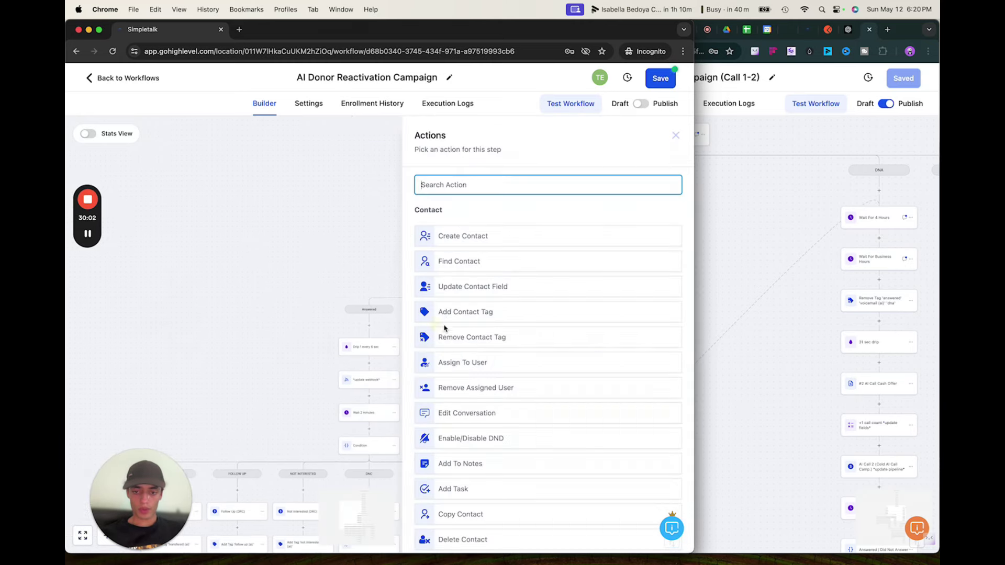
pyautogui.click(673, 136)
pyautogui.scroll(3, 424, 368)
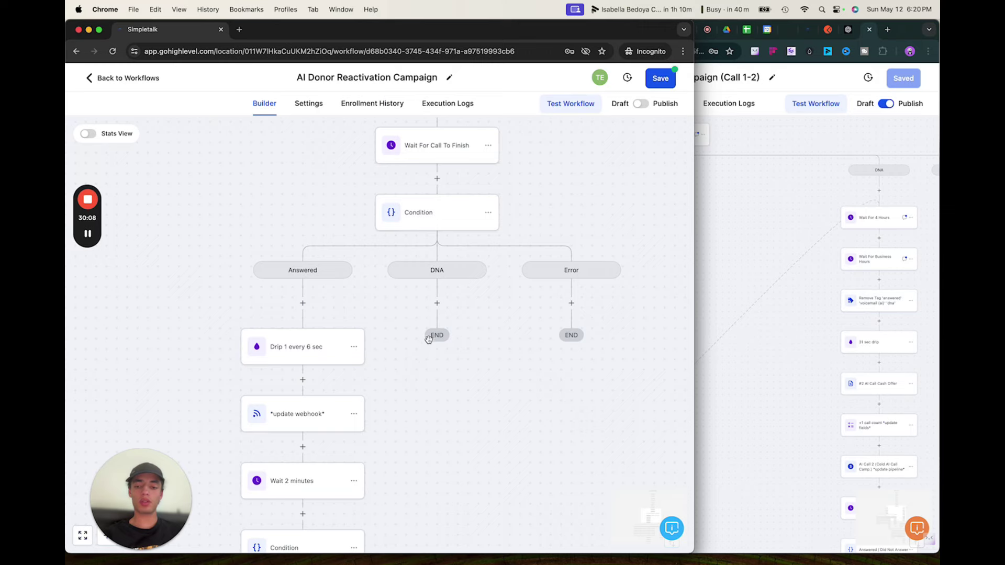
pyautogui.moveTo(404, 359); pyautogui.dragTo(416, 341)
pyautogui.click(447, 286)
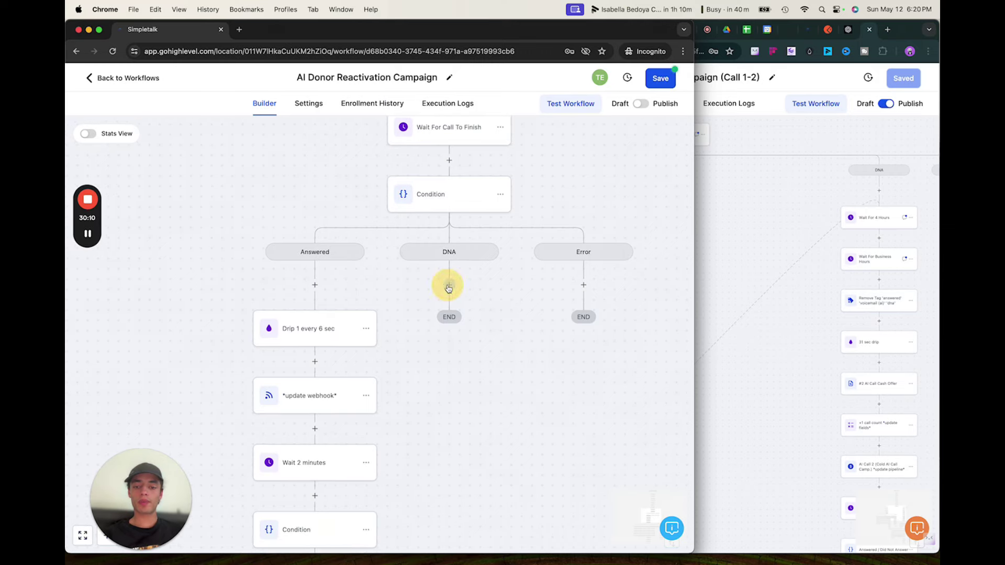
pyautogui.write('wait')
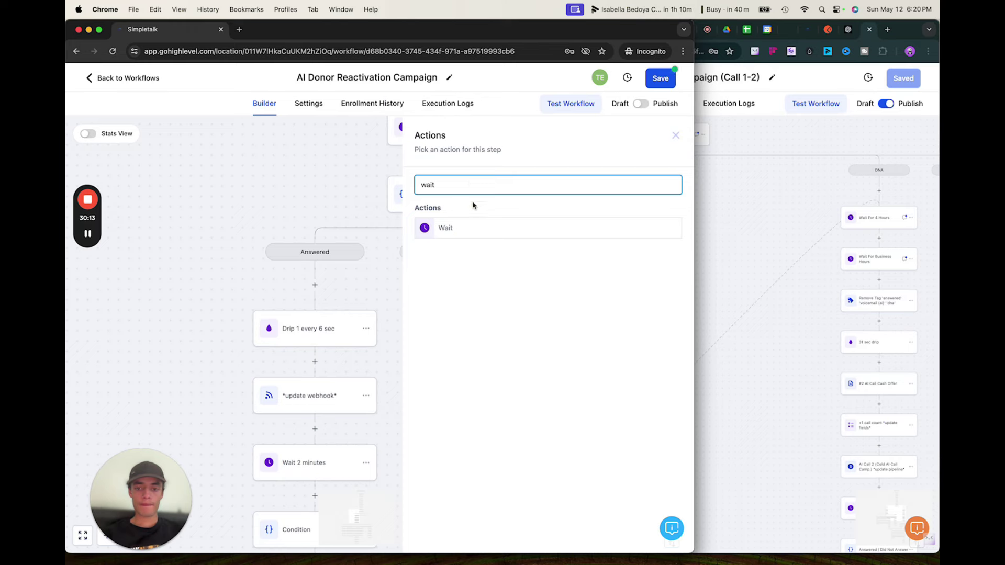
pyautogui.click(450, 229)
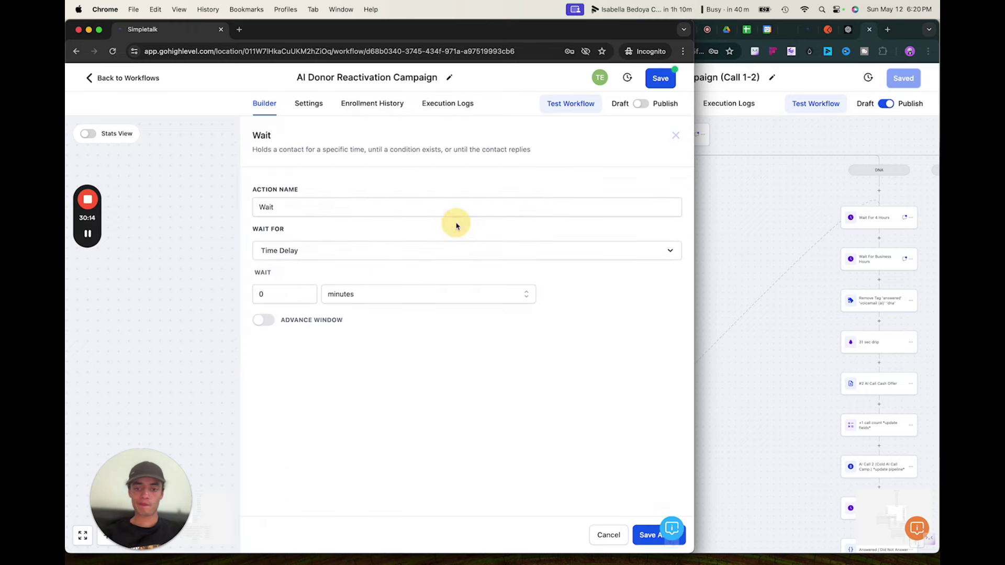
# Set the wait to 4 hours, name it 'Wait 4 Hours', and save.
pyautogui.click(338, 291)
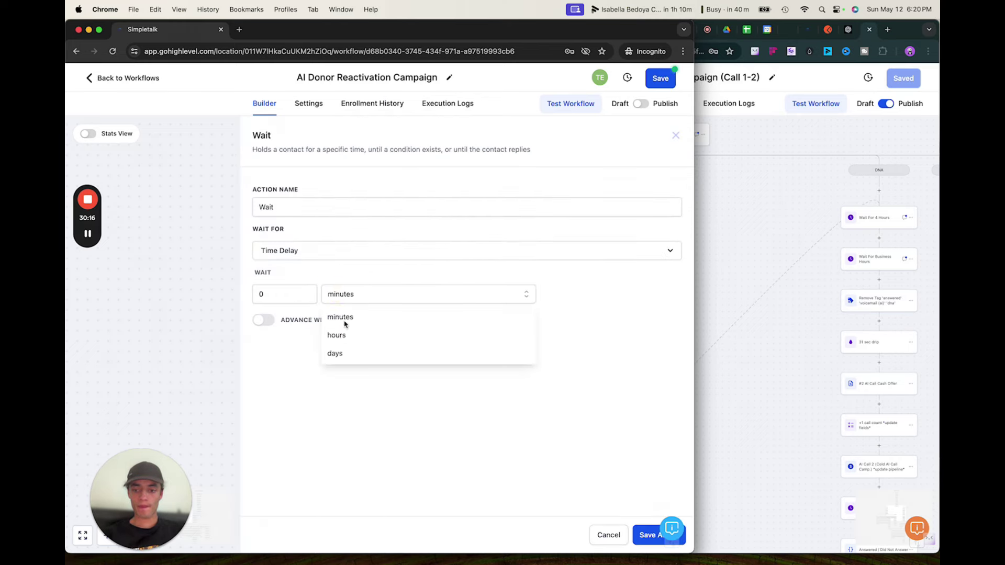
pyautogui.click(337, 335)
pyautogui.click(278, 295)
pyautogui.press('BackSpace')
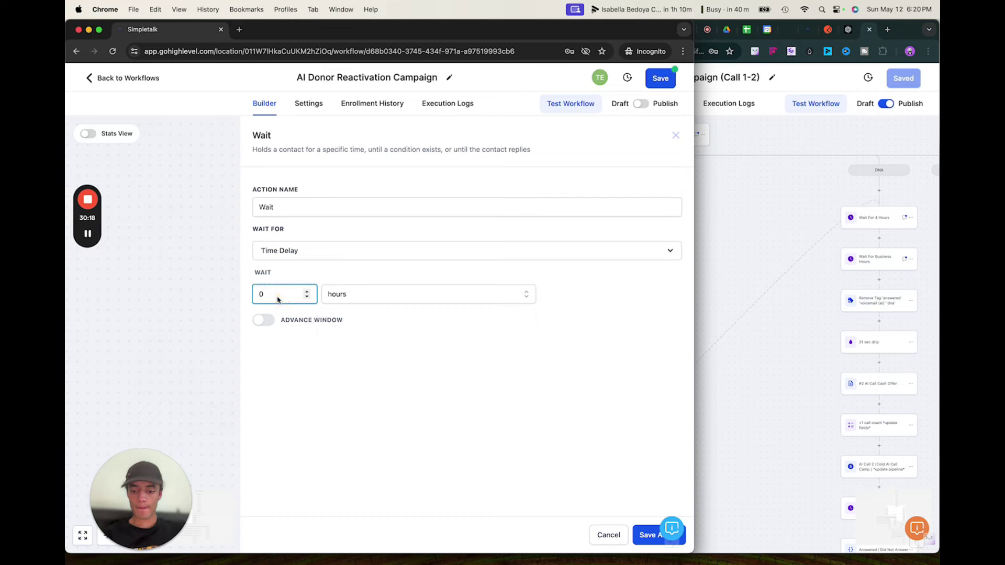
pyautogui.write('4')
pyautogui.click(291, 212)
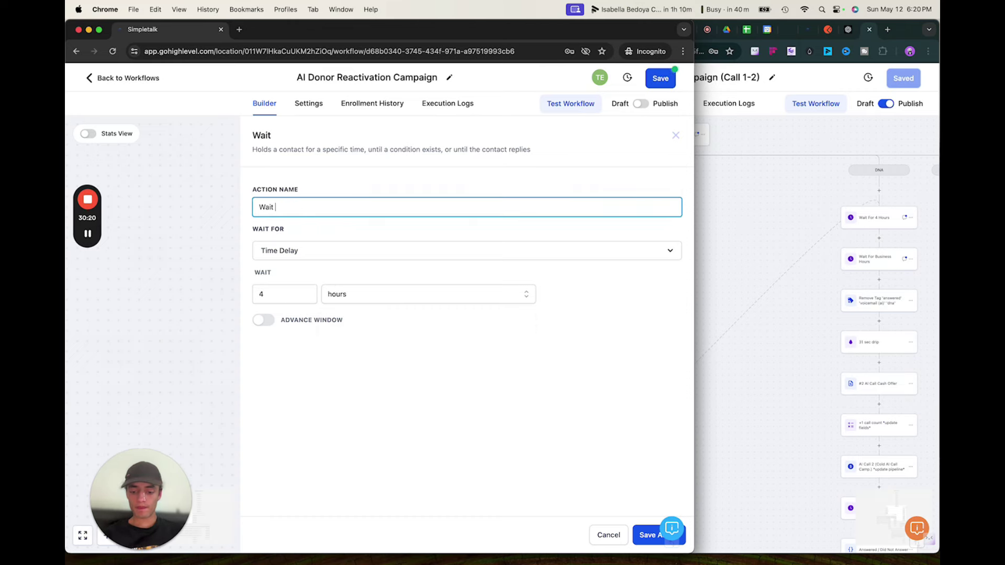
pyautogui.write('4 Hours')
pyautogui.click(647, 539)
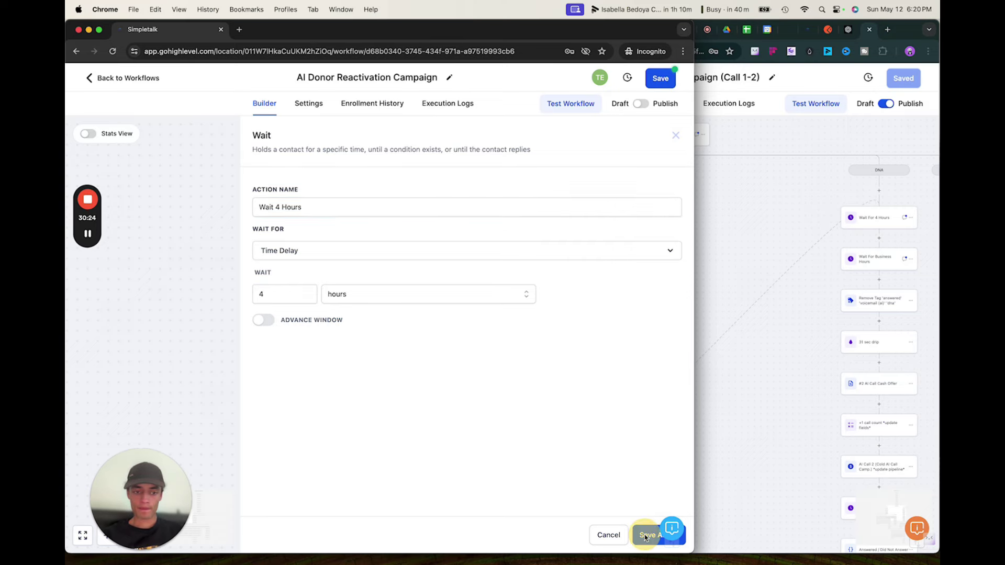
pyautogui.scroll(-5, 518, 485)
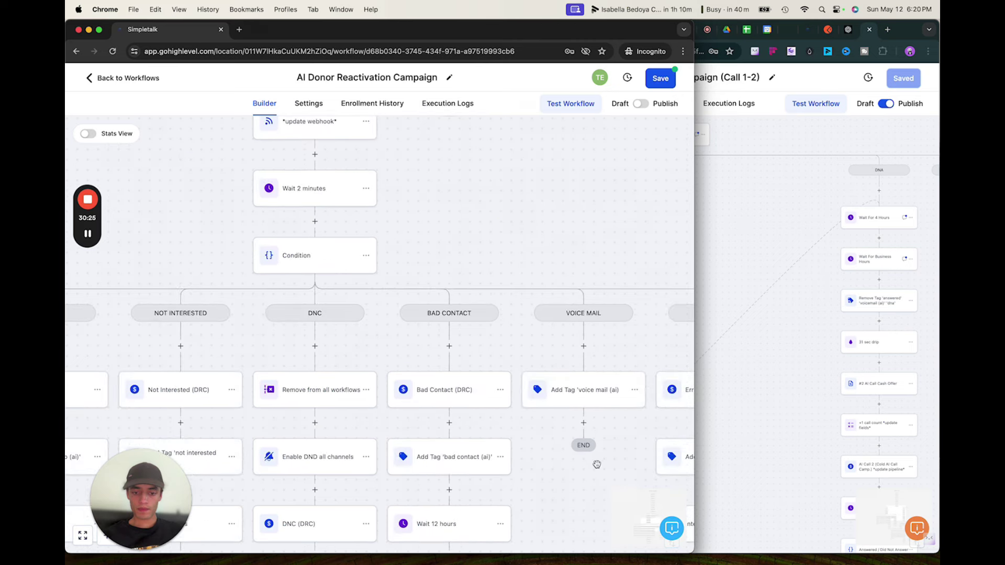
# Add a Go To step after the 'voice mail (ai)' tag targeting the DNA branch's Wait 4 Hours.
pyautogui.click(584, 422)
pyautogui.write('go')
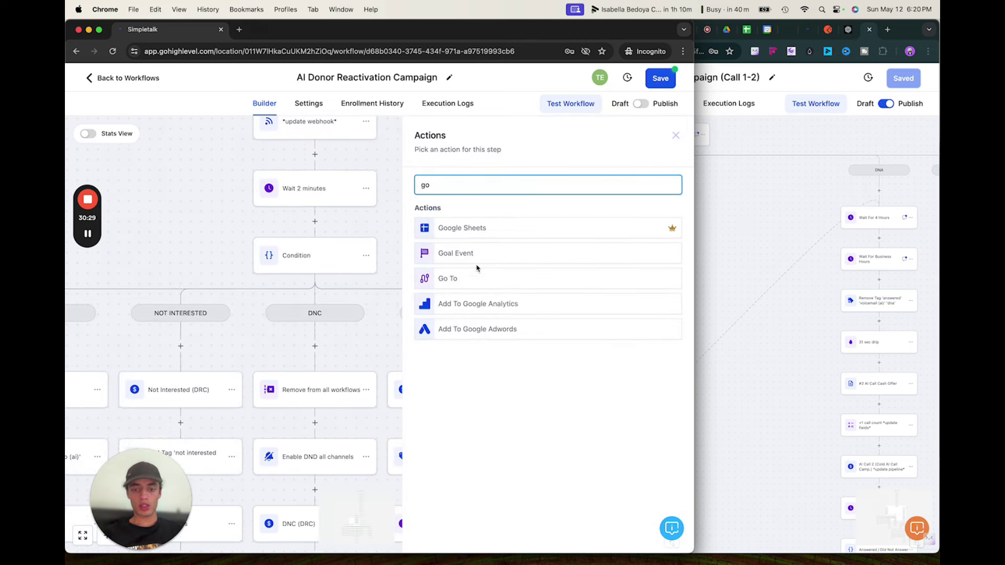
pyautogui.click(463, 280)
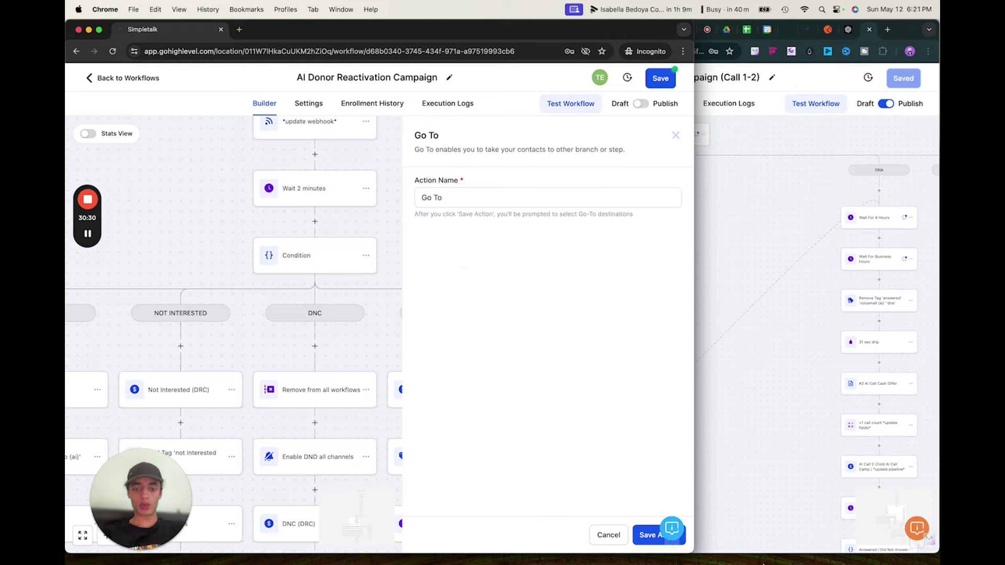
pyautogui.click(640, 530)
pyautogui.moveTo(456, 197); pyautogui.dragTo(400, 460)
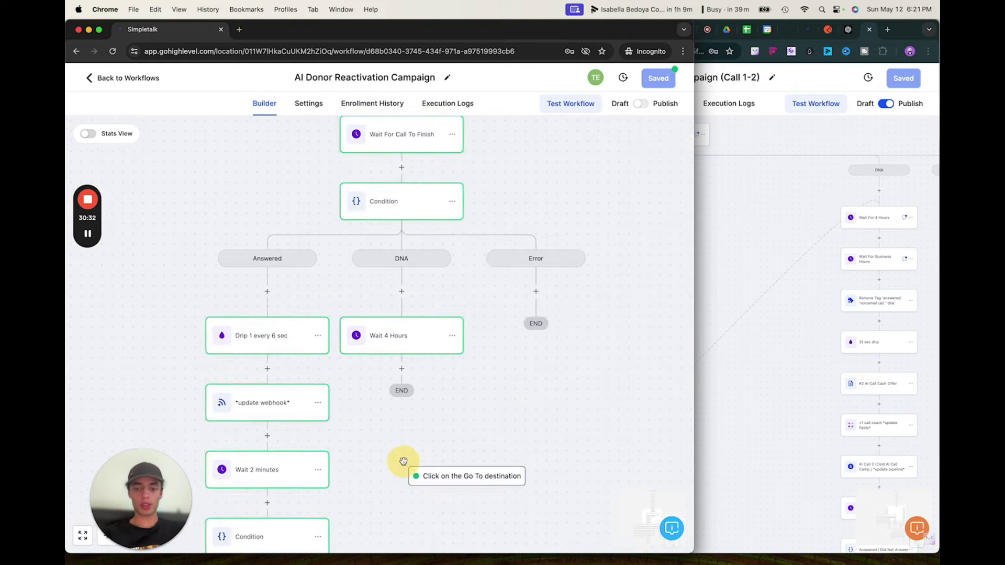
pyautogui.click(449, 399)
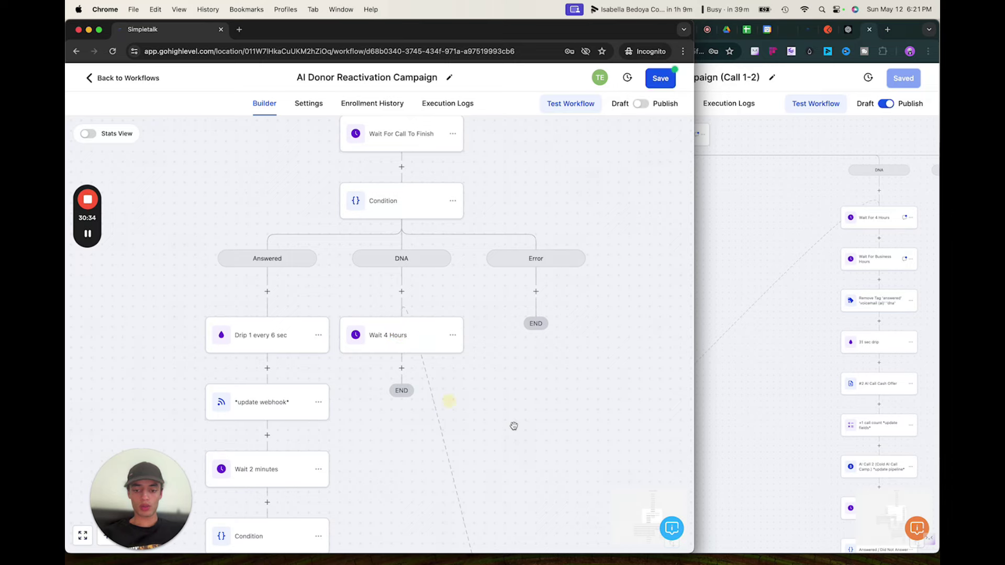
pyautogui.moveTo(513, 424); pyautogui.dragTo(516, 363)
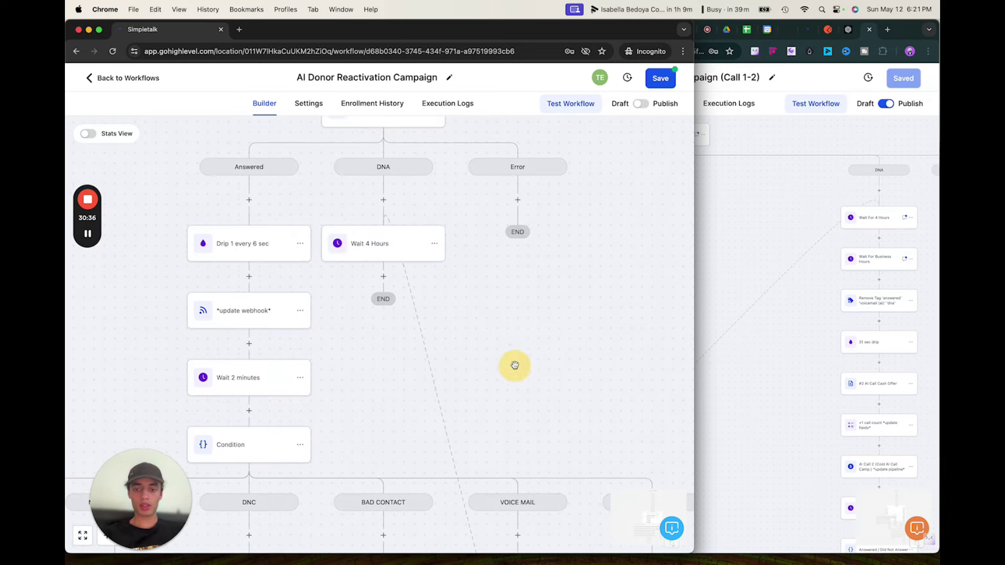
# Add a second Wait action directly below 'Wait 4 Hours' in the DNA branch.
pyautogui.click(383, 276)
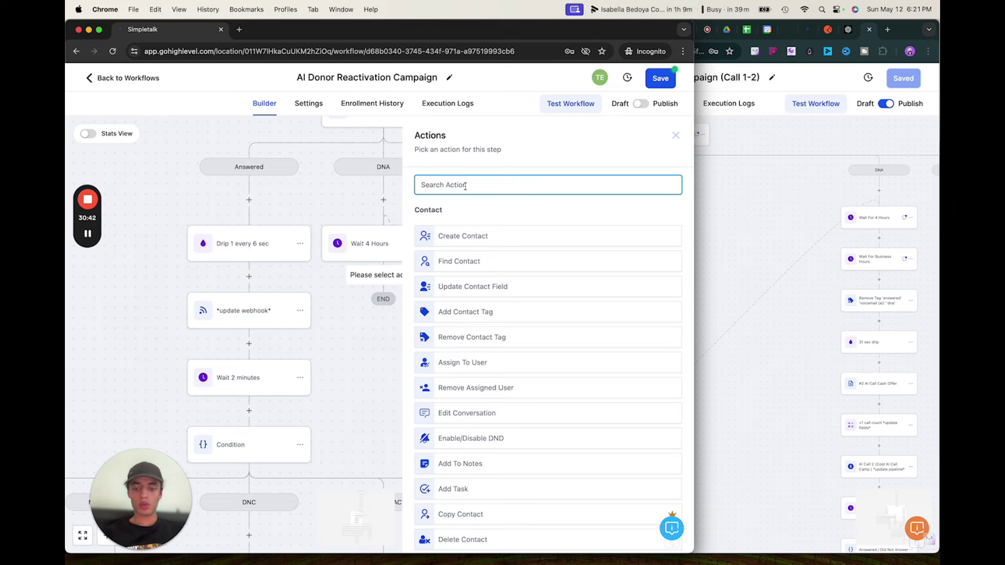
pyautogui.write('wao')
pyautogui.press('BackSpace')
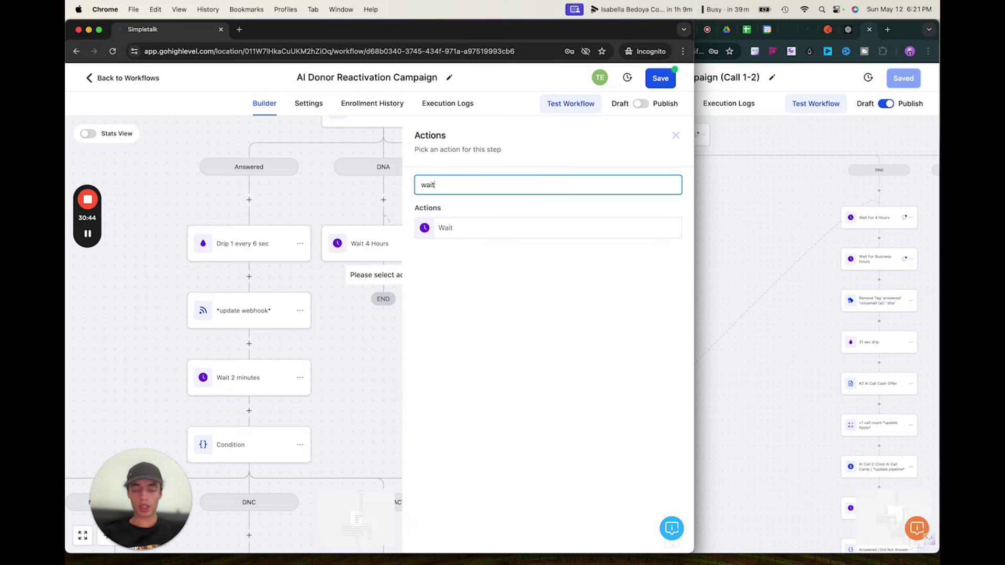
pyautogui.click(478, 229)
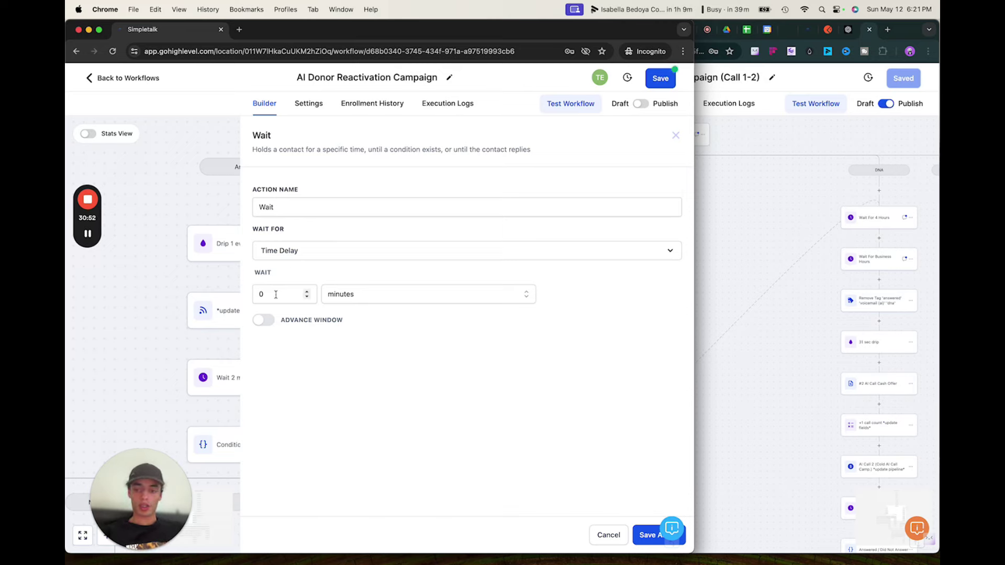
# Turn on the resume window for this wait, from 11:00 AM to 7:00 PM.
pyautogui.click(266, 320)
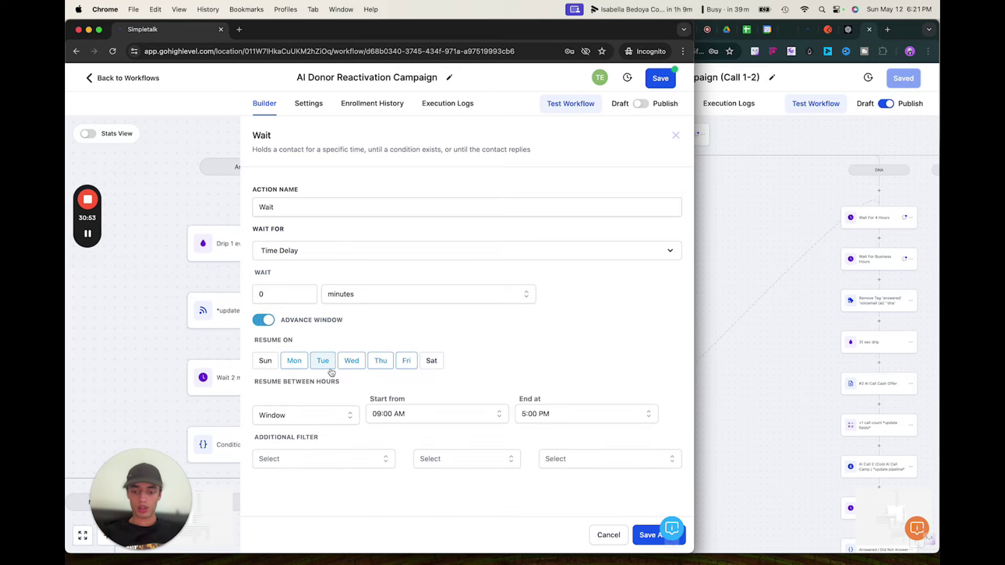
pyautogui.click(399, 414)
pyautogui.scroll(-8, 400, 460)
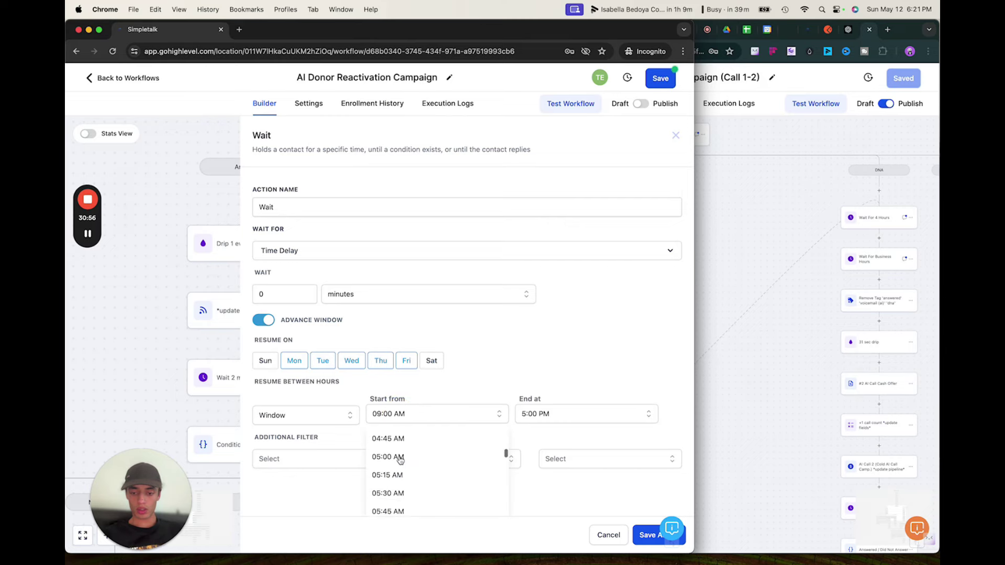
pyautogui.scroll(-10, 401, 460)
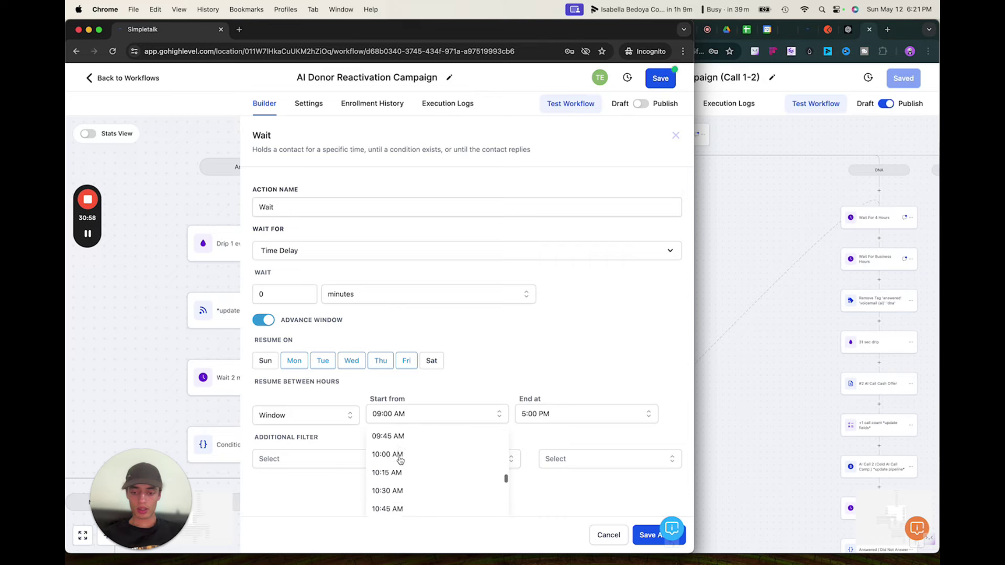
pyautogui.scroll(-2, 393, 487)
pyautogui.click(386, 510)
pyautogui.click(536, 416)
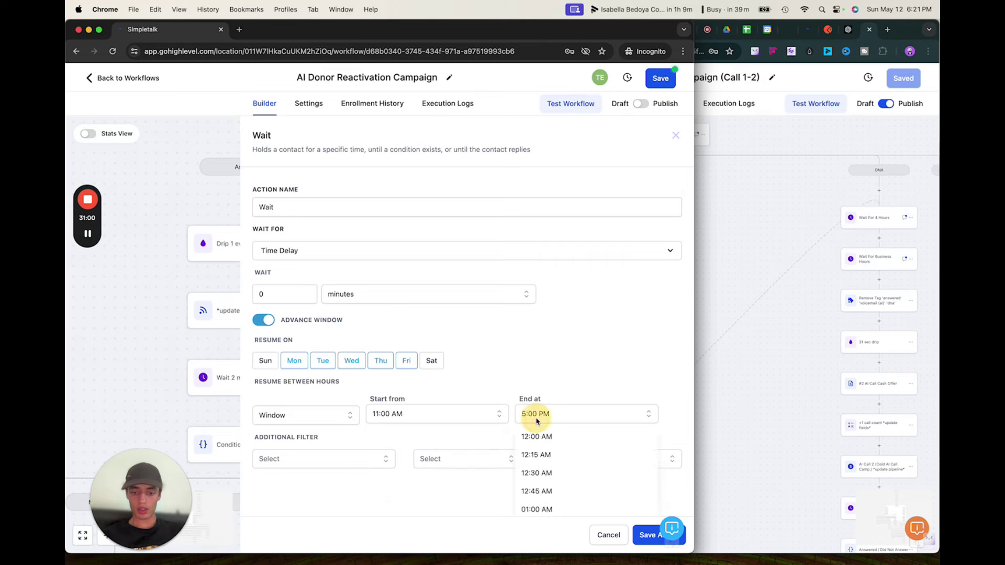
pyautogui.scroll(-20, 531, 465)
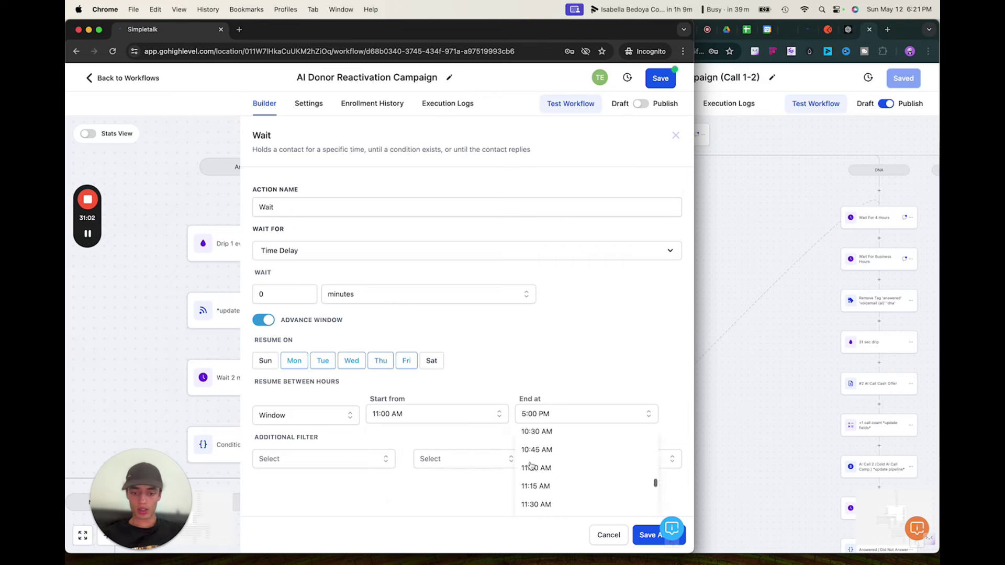
pyautogui.scroll(8, 530, 465)
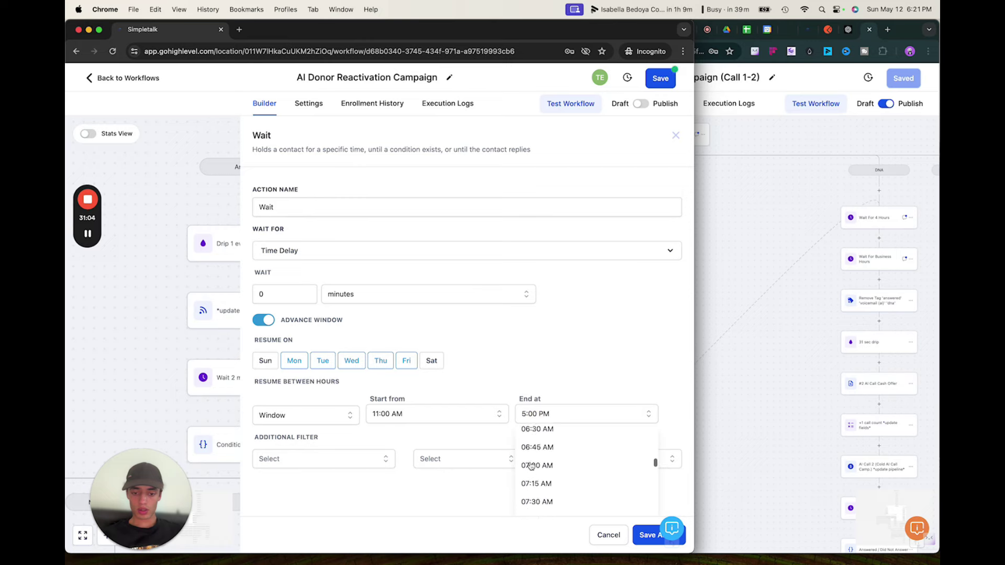
pyautogui.scroll(-20, 530, 465)
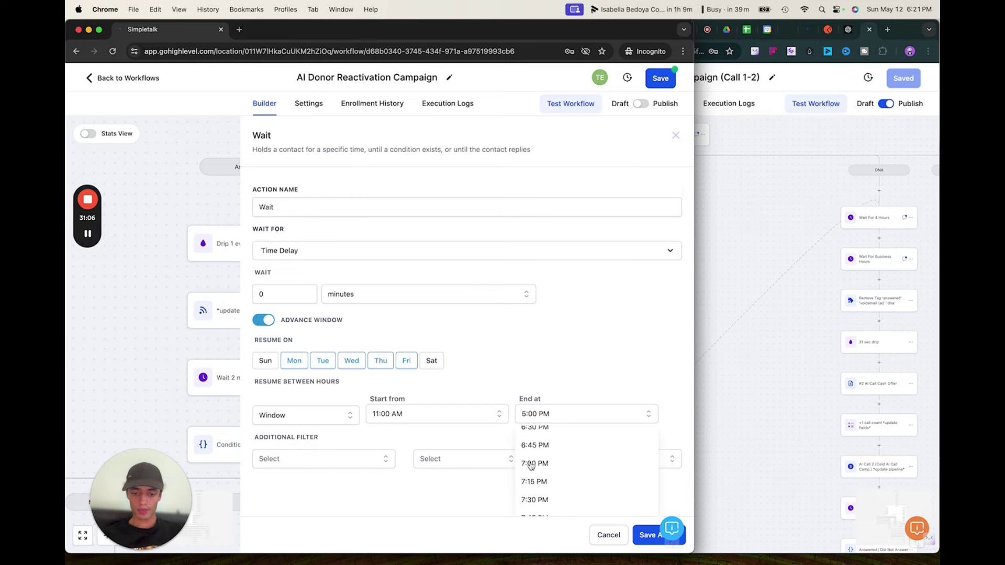
pyautogui.click(530, 465)
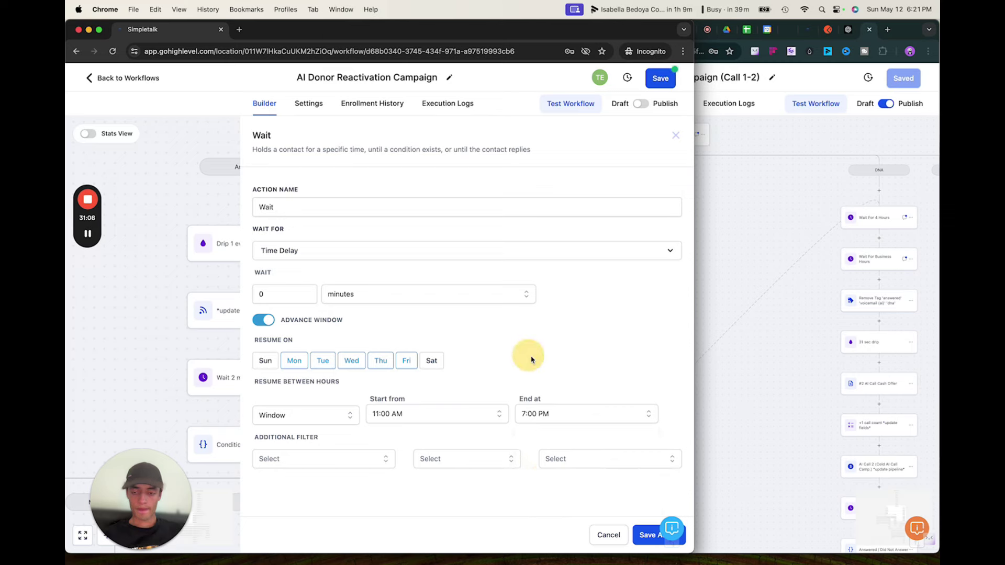
# Set the delay to 0, name the step 'Wait For Business Hours', and save.
pyautogui.tripleClick(424, 338)
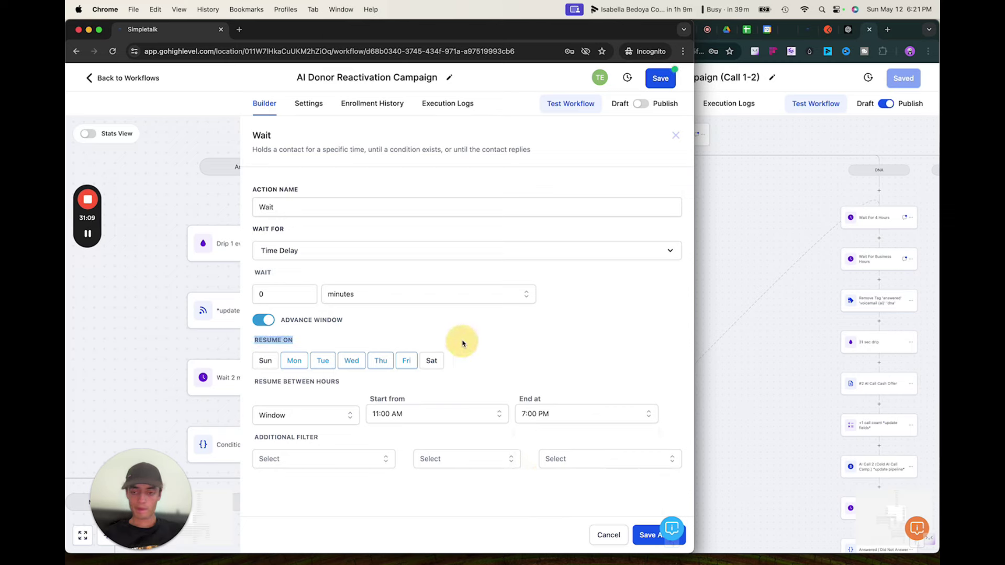
pyautogui.click(275, 299)
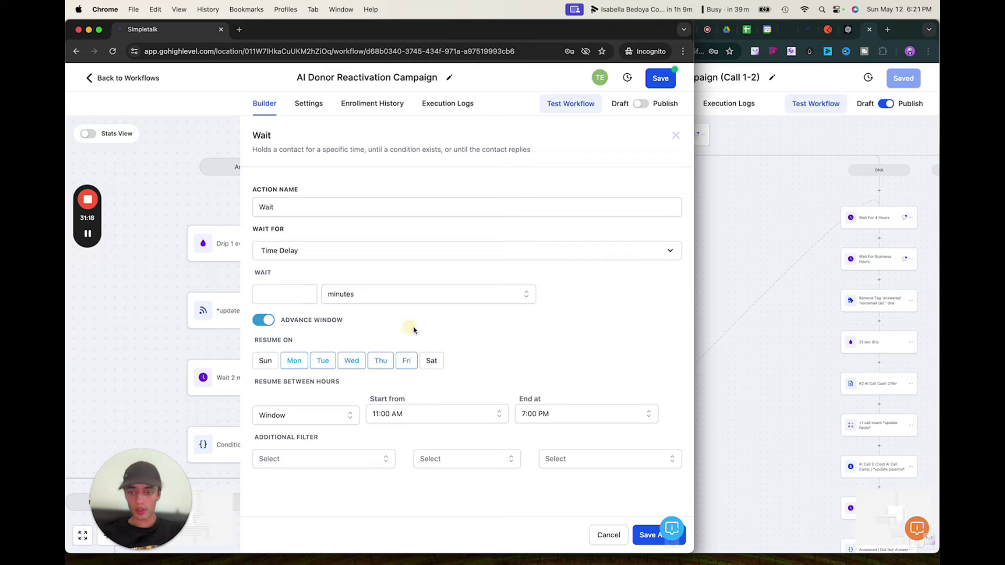
pyautogui.write('0')
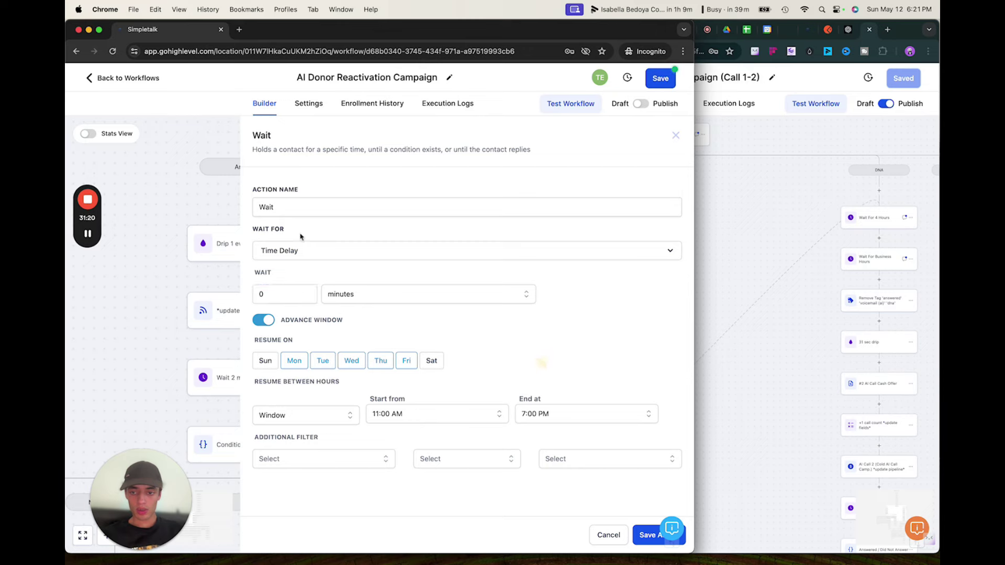
pyautogui.click(298, 207)
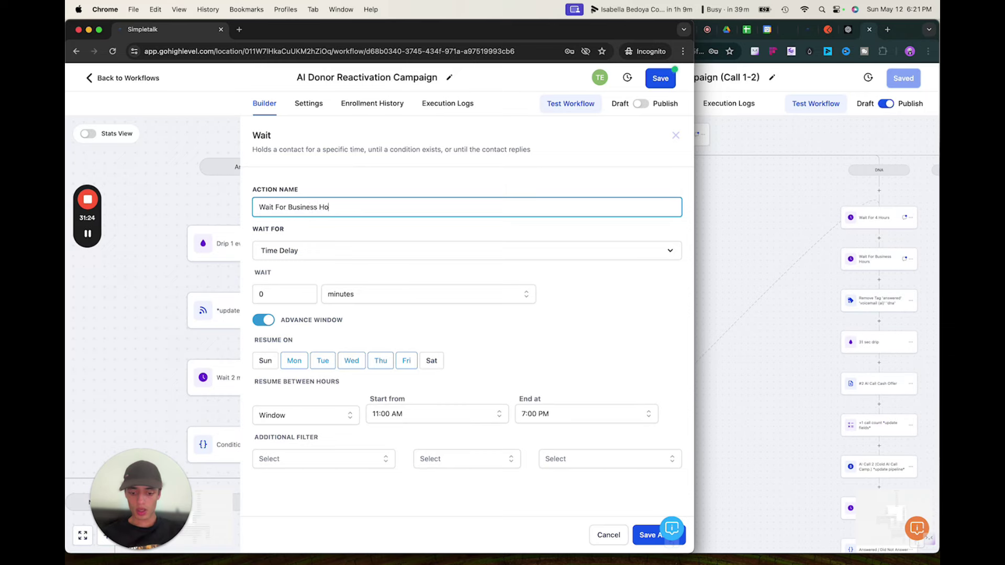
pyautogui.click(648, 535)
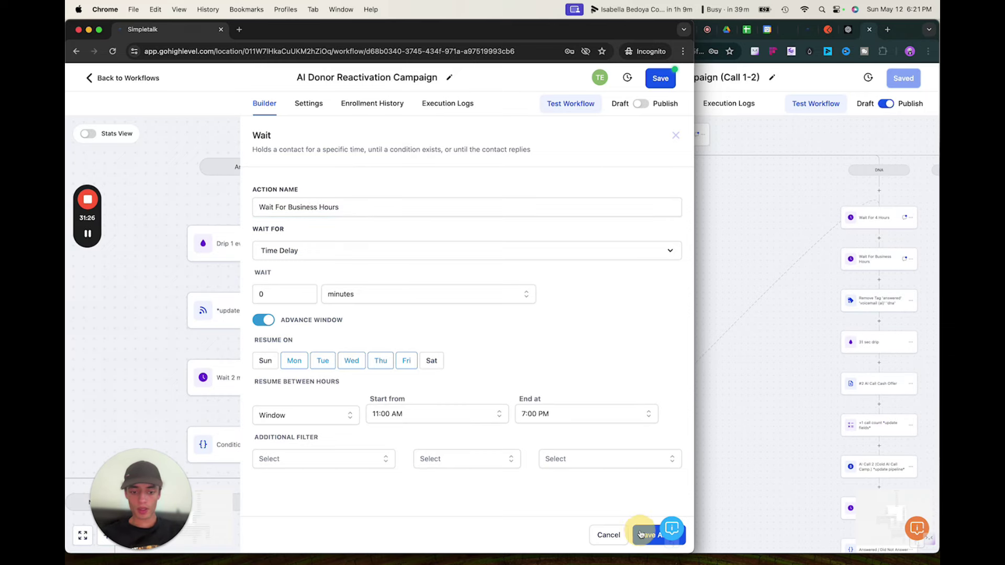
pyautogui.moveTo(458, 255); pyautogui.dragTo(460, 518)
pyautogui.scroll(10, 440, 278)
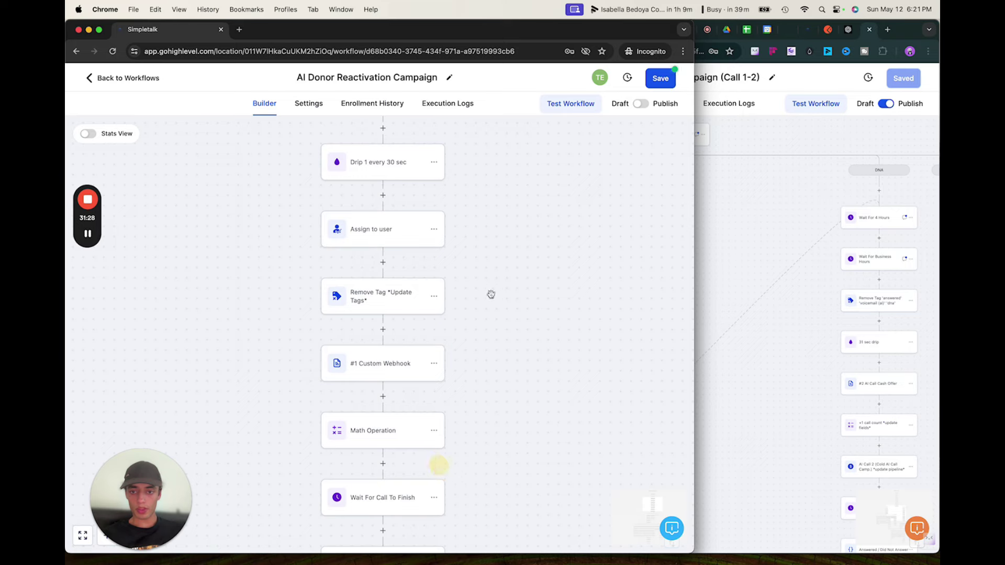
pyautogui.click(360, 258)
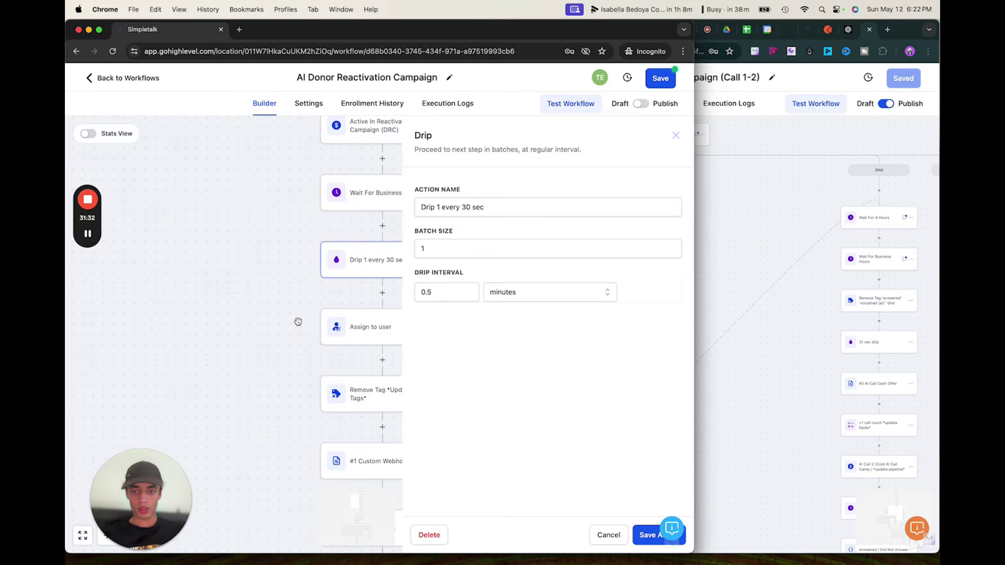
pyautogui.click(609, 534)
pyautogui.scroll(-5, 567, 346)
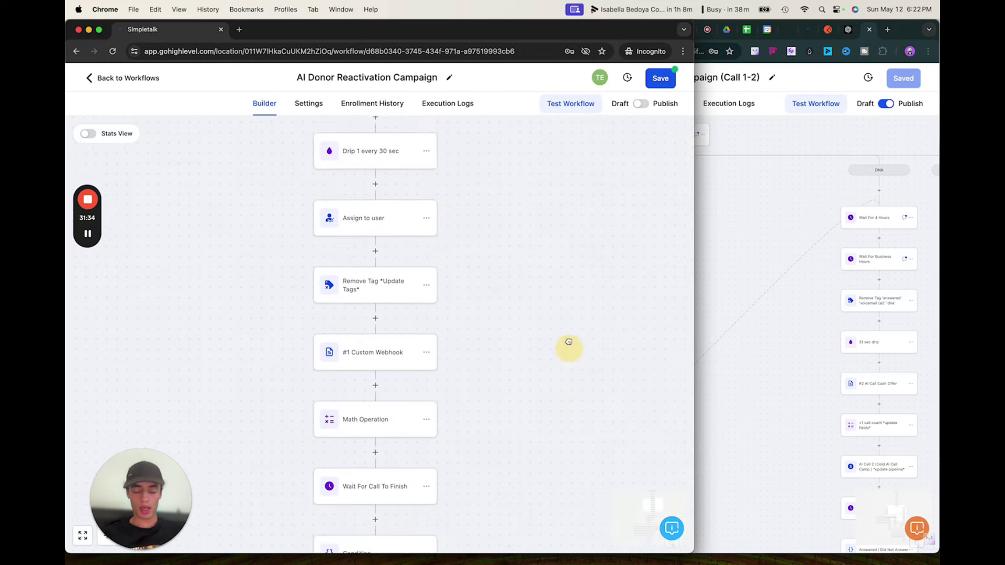
pyautogui.scroll(-12, 462, 218)
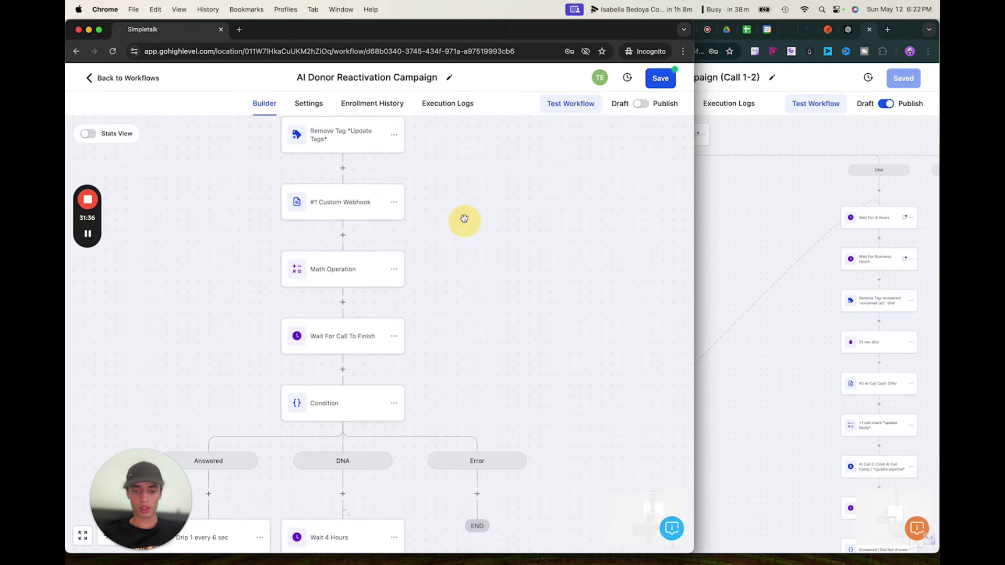
pyautogui.scroll(-10, 411, 404)
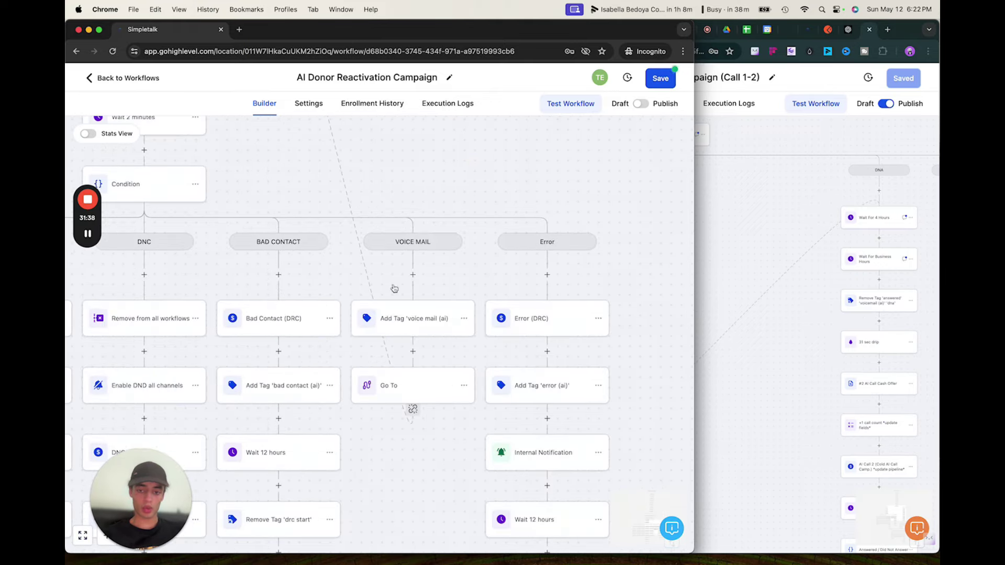
pyautogui.scroll(10, 450, 345)
pyautogui.moveTo(419, 314); pyautogui.dragTo(499, 415)
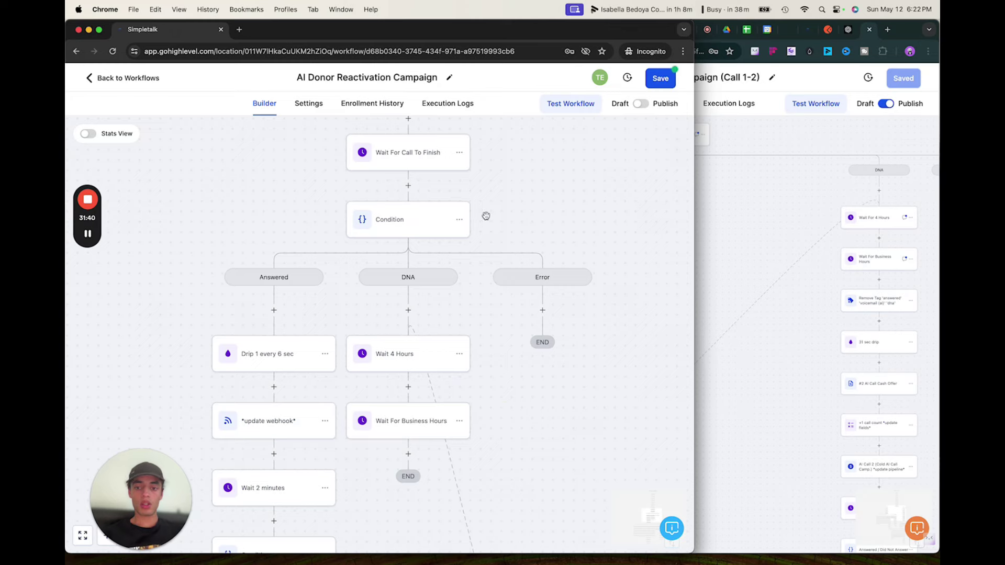
pyautogui.moveTo(512, 184); pyautogui.dragTo(512, 436)
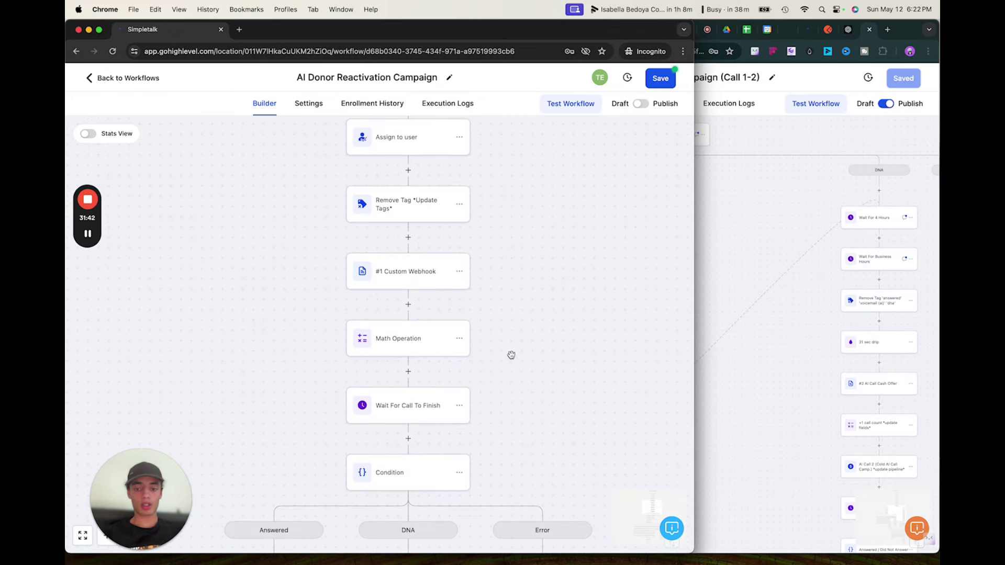
pyautogui.moveTo(512, 352); pyautogui.dragTo(512, 186)
pyautogui.moveTo(491, 262); pyautogui.dragTo(514, 139)
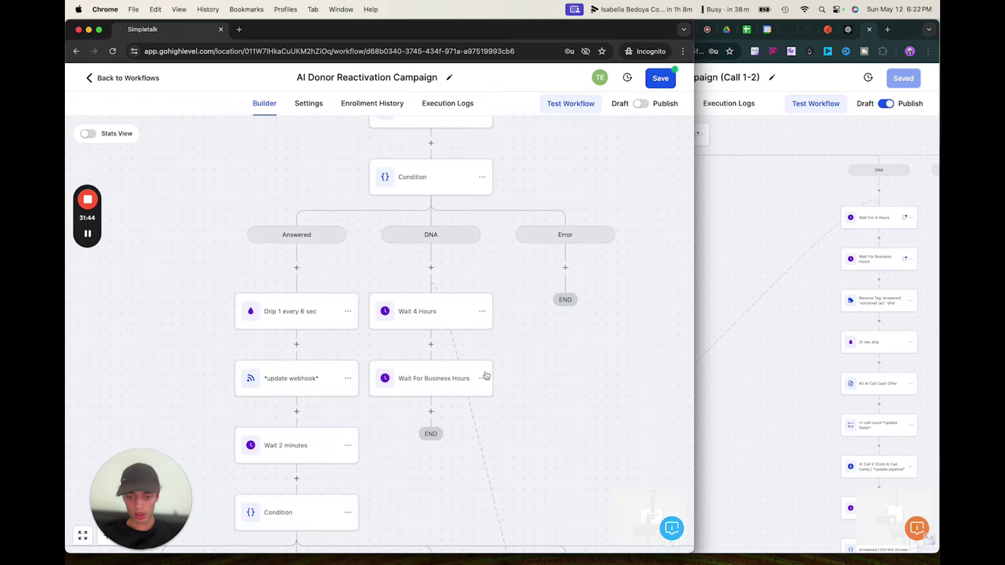
# Add a Drip step 'Drip 1 every 33 sec' with batch size 1 and a .55-minute interval.
pyautogui.click(431, 414)
pyautogui.write('drip')
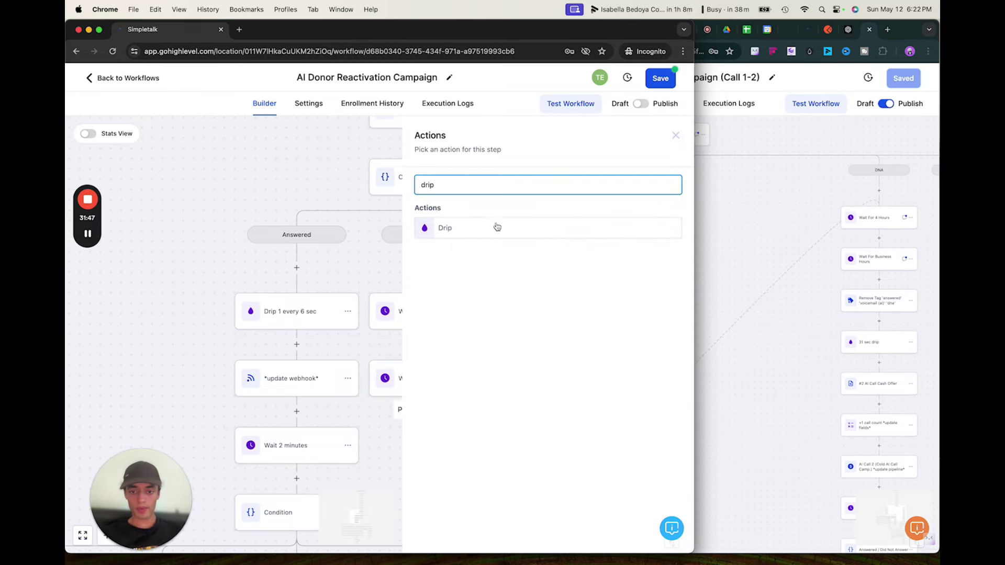
pyautogui.click(497, 227)
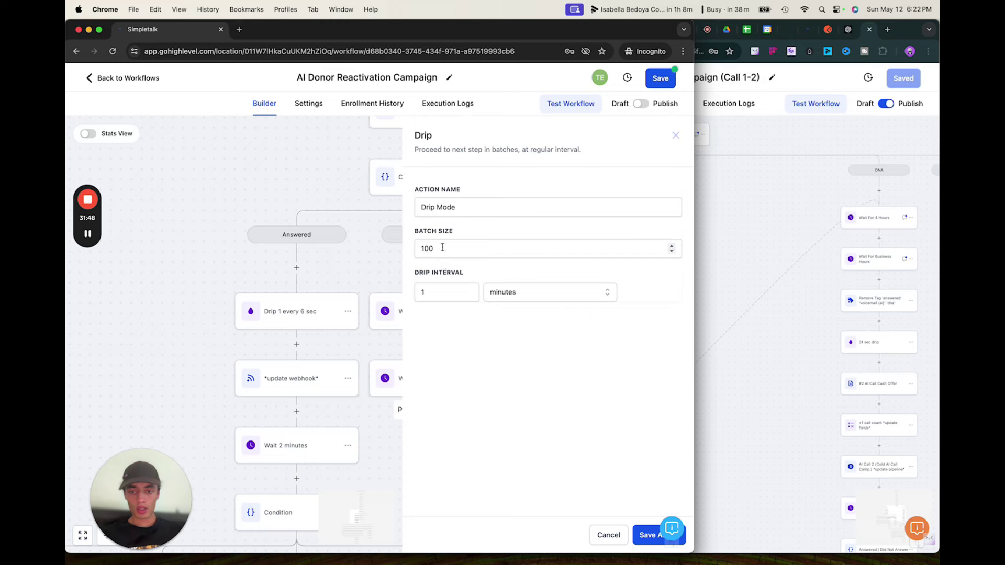
pyautogui.click(443, 248)
pyautogui.press('BackSpace')
pyautogui.press('BackSpace')
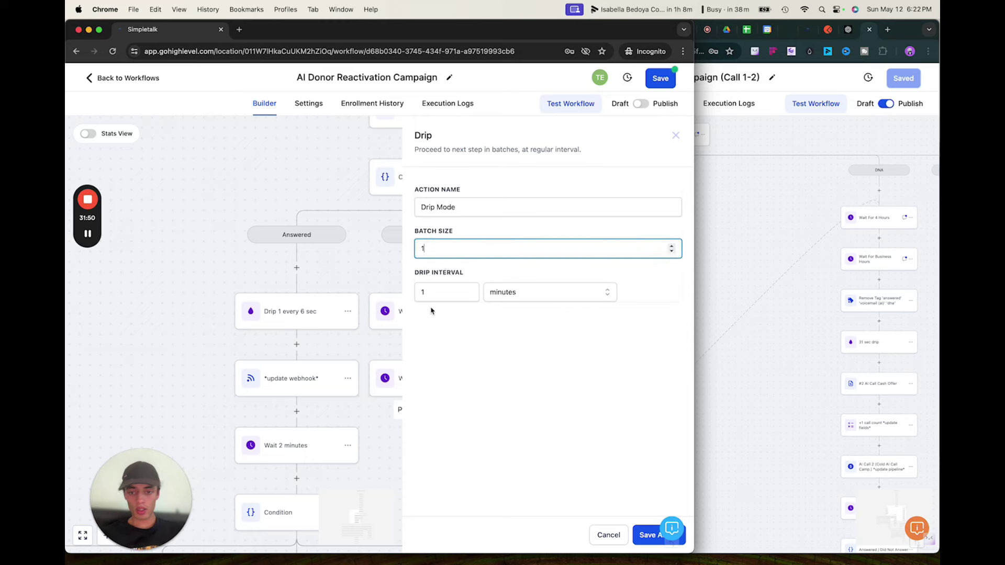
pyautogui.click(433, 292)
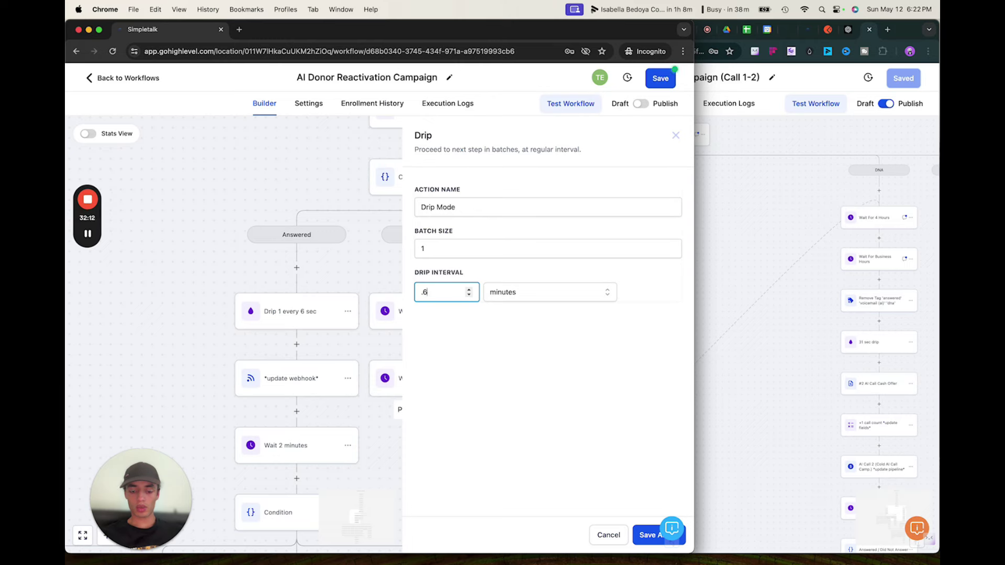
pyautogui.write('55')
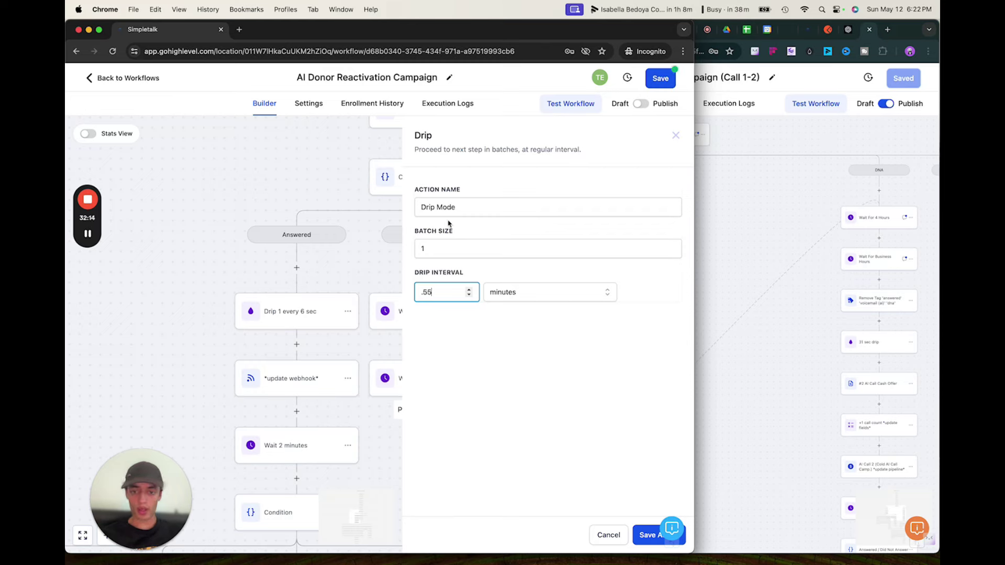
pyautogui.click(463, 204)
pyautogui.press('BackSpace')
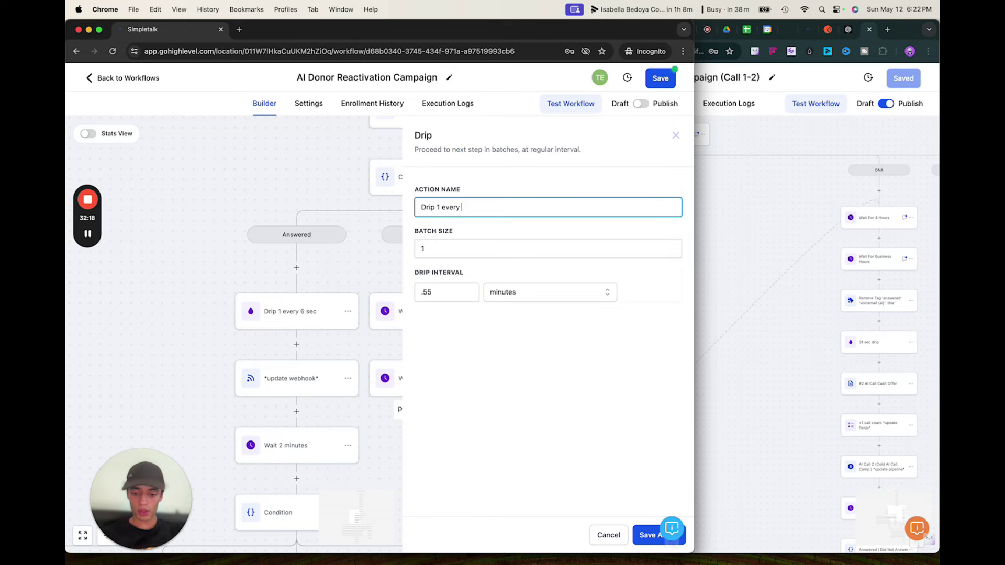
pyautogui.write('c')
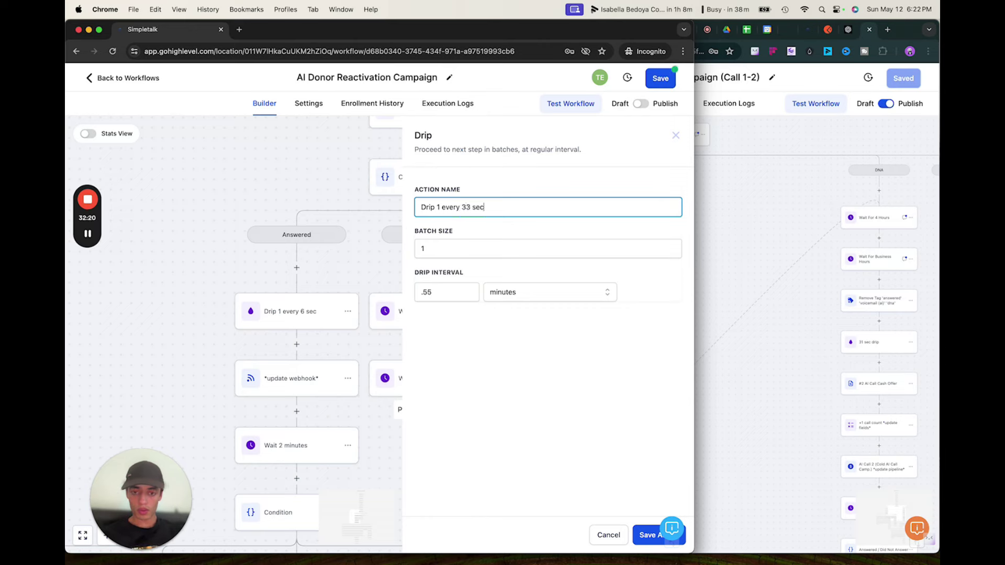
pyautogui.click(646, 535)
pyautogui.moveTo(512, 414); pyautogui.dragTo(453, 344)
pyautogui.click(774, 353)
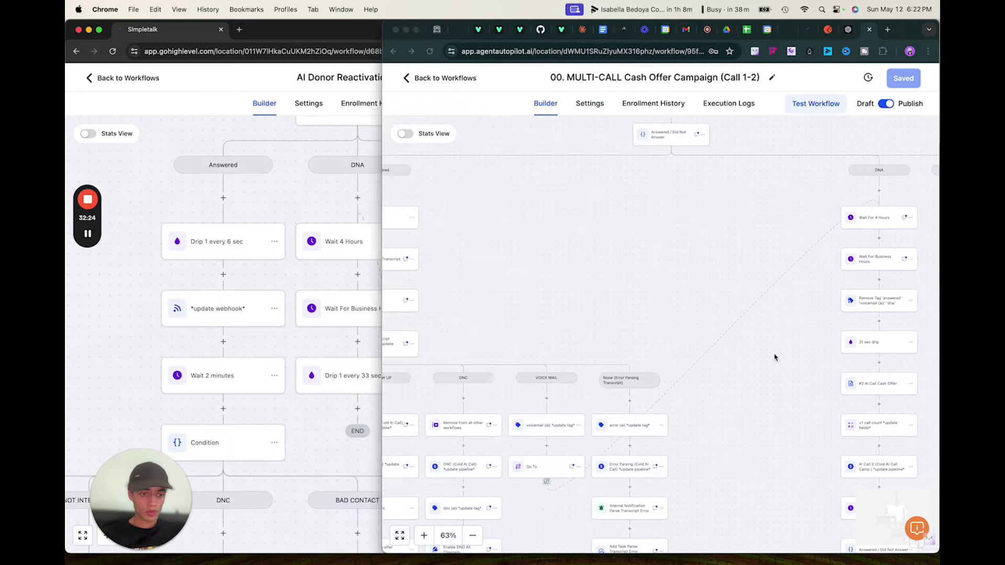
pyautogui.moveTo(800, 348); pyautogui.dragTo(702, 314)
pyautogui.moveTo(888, 329); pyautogui.dragTo(823, 330)
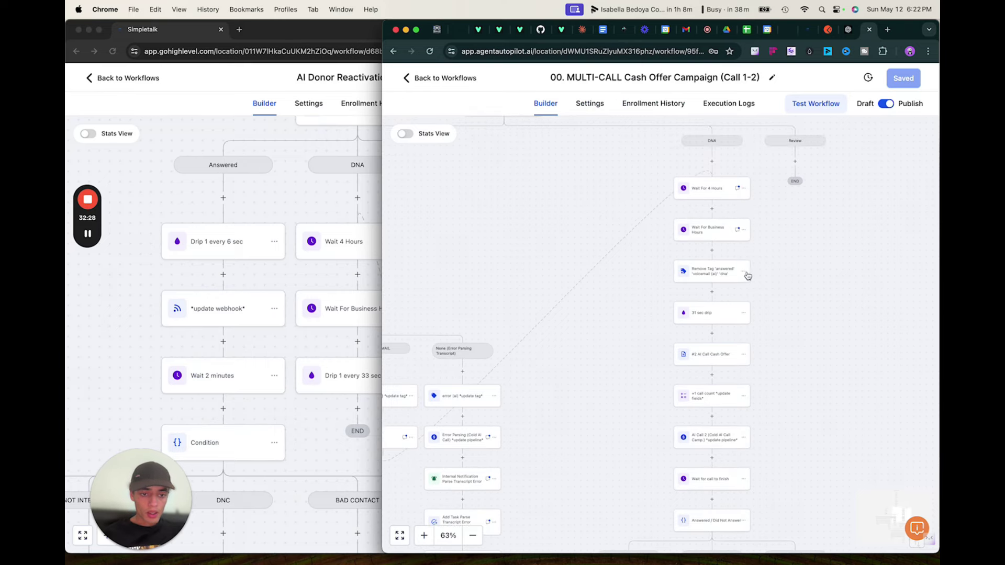
pyautogui.click(321, 442)
pyautogui.moveTo(498, 318); pyautogui.dragTo(534, 159)
# Add a Remove Contact Tag step named "Remove Tag 'answered' 'dna' 'voice mail (ai)'".
pyautogui.click(398, 277)
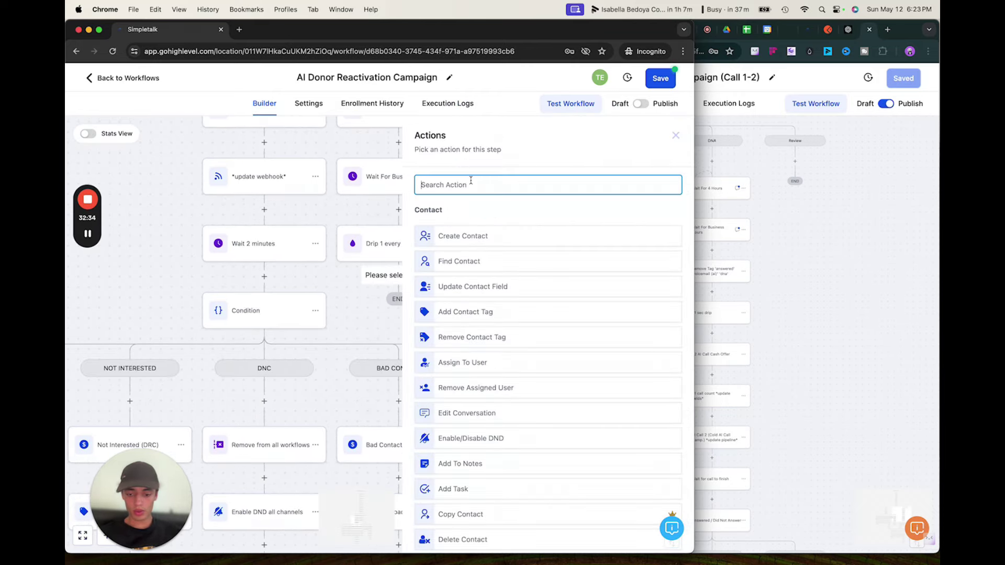
pyautogui.click(456, 339)
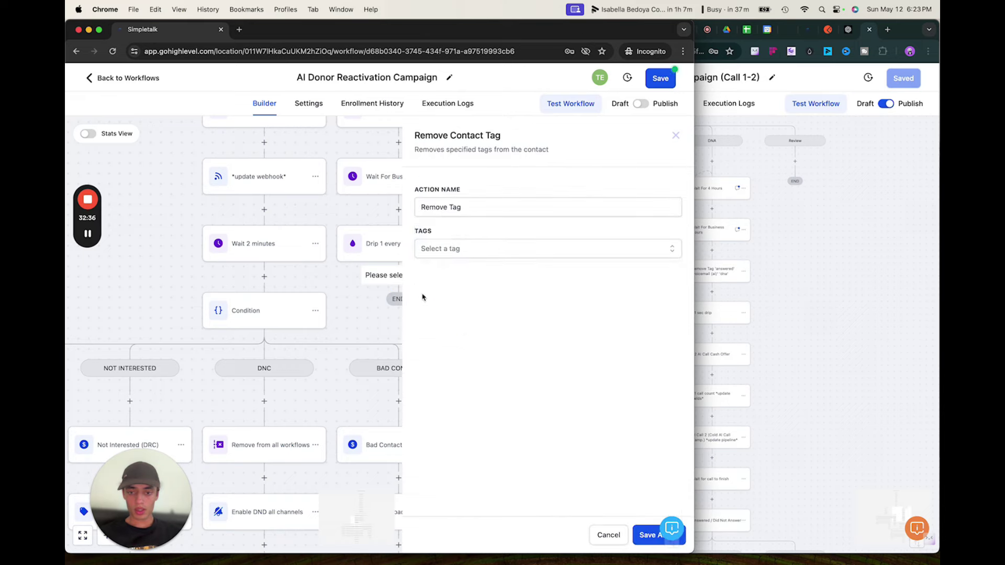
pyautogui.click(441, 250)
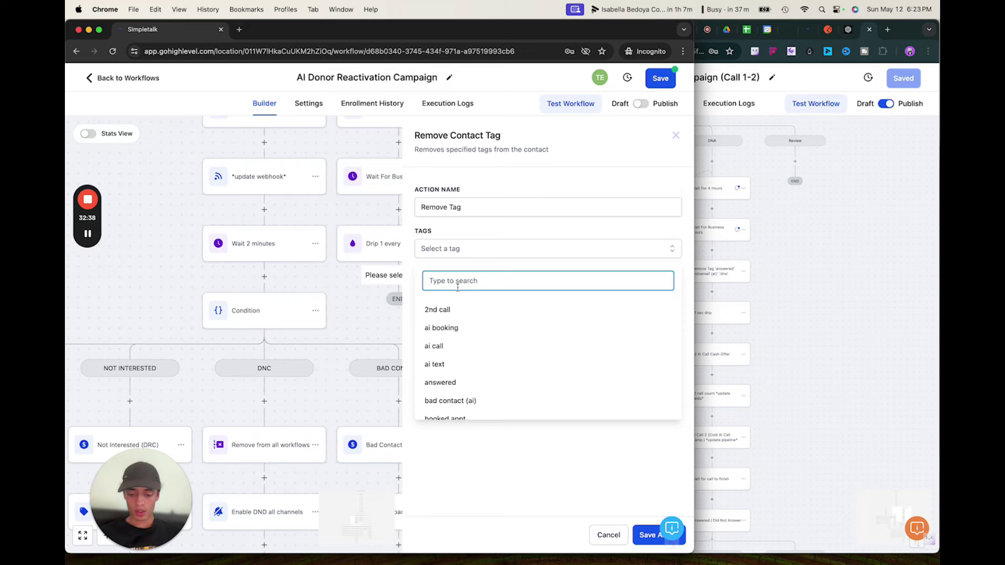
pyautogui.click(466, 206)
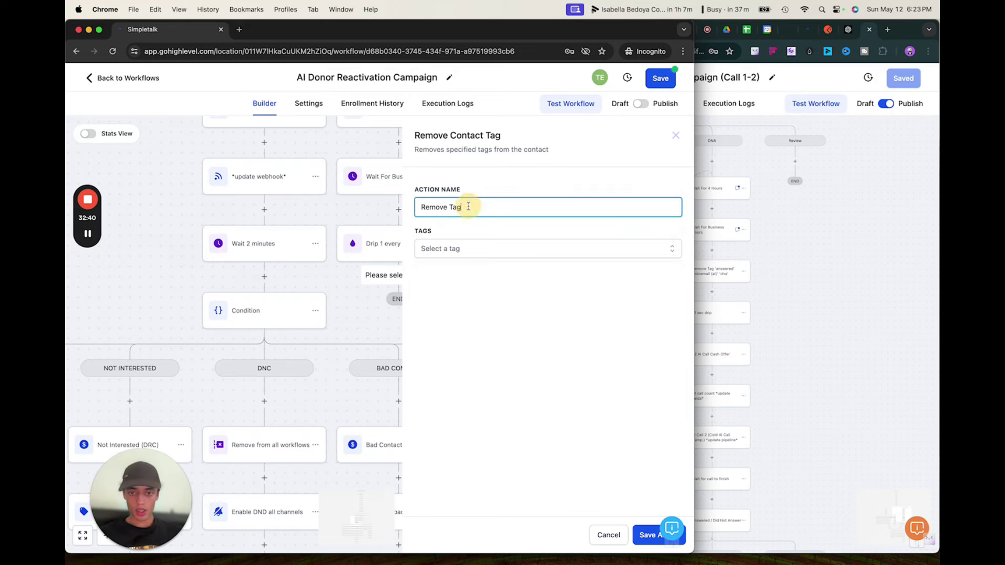
pyautogui.write("'answered' 'dna' 'voice mail (ai")
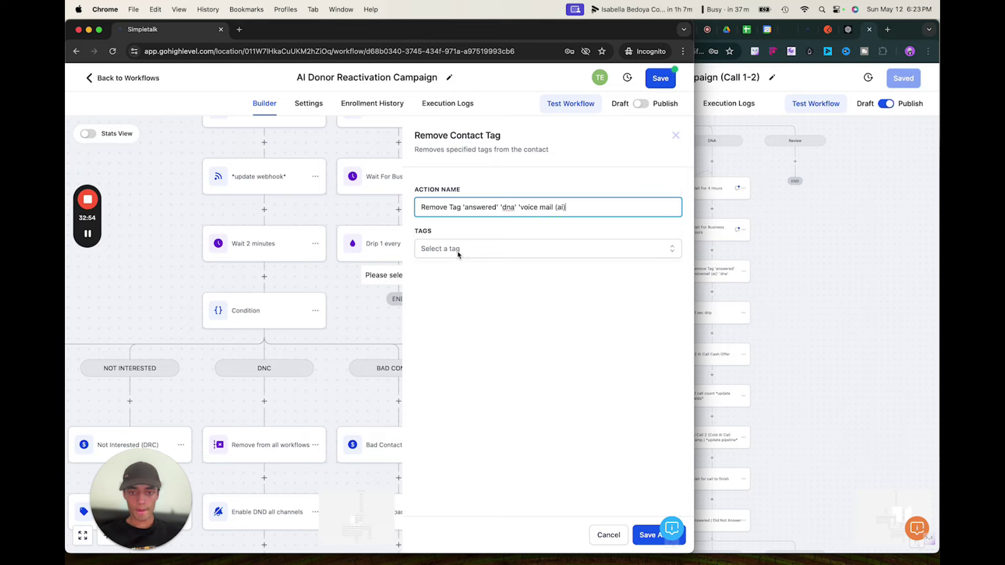
# Select the answered, dna and voice mail (ai) tags for removal and save the step.
pyautogui.click(458, 251)
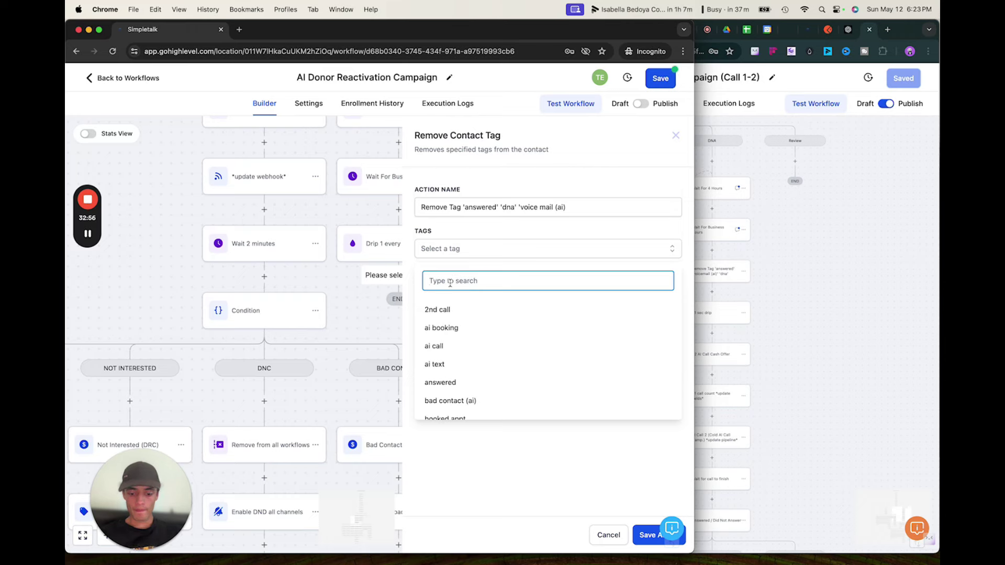
pyautogui.write('ta')
pyautogui.press('BackSpace')
pyautogui.press('BackSpace')
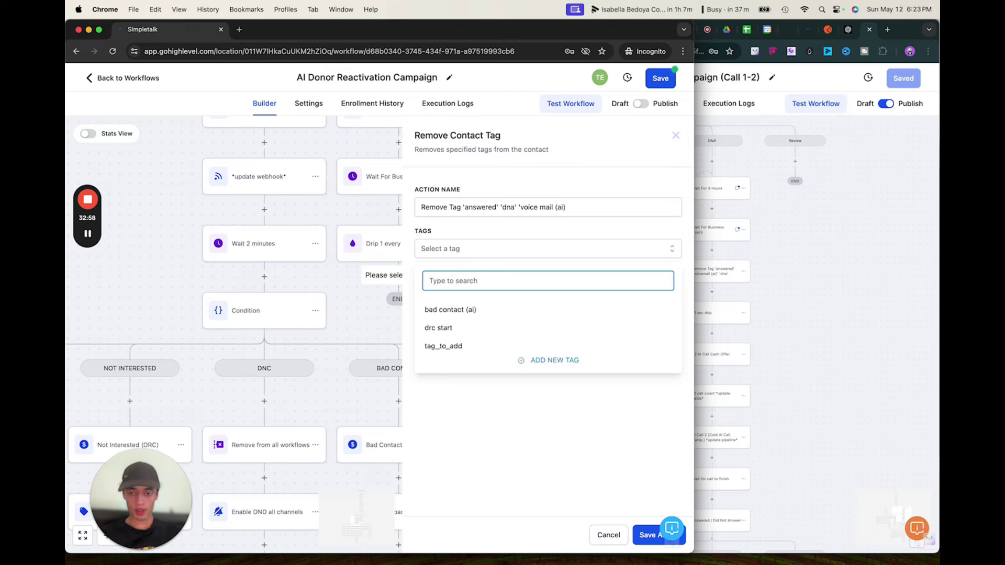
pyautogui.write('answered')
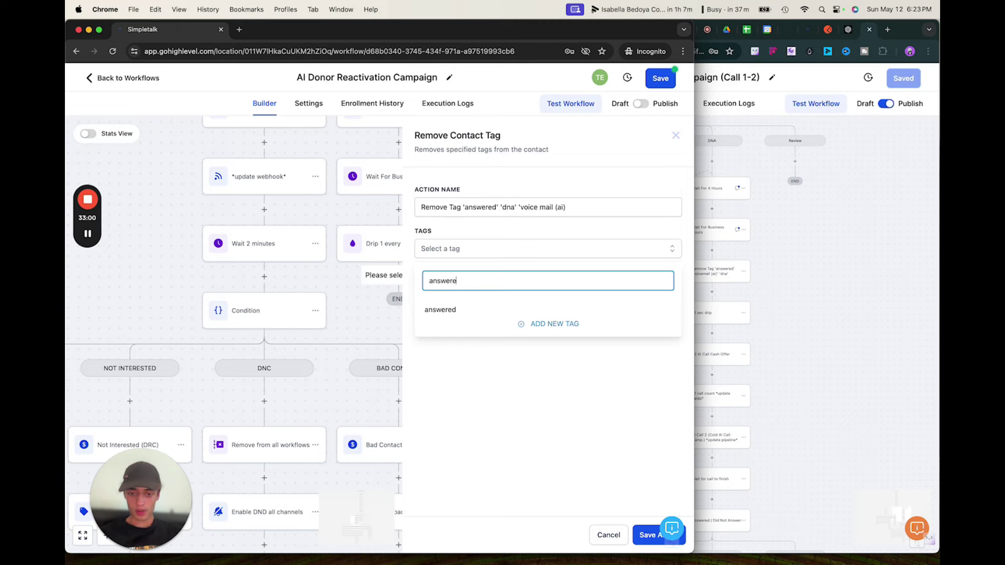
pyautogui.click(441, 314)
pyautogui.click(469, 284)
pyautogui.doubleClick(470, 283)
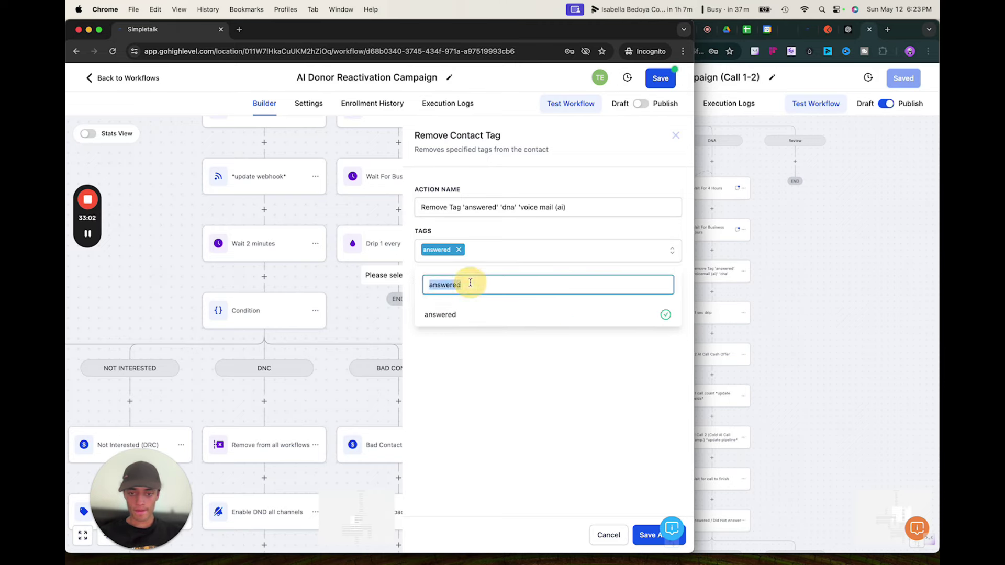
pyautogui.press('BackSpace')
pyautogui.write('dna')
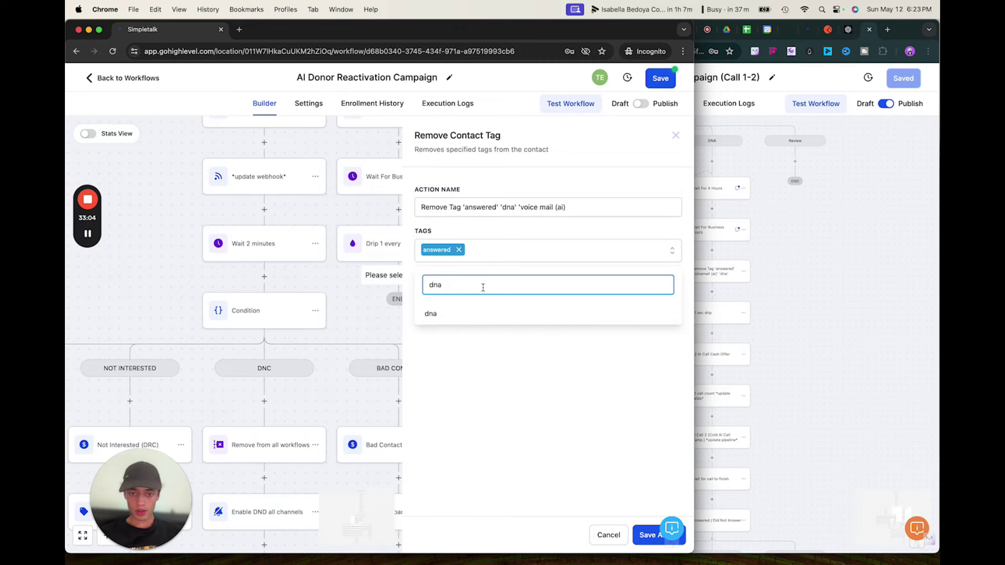
pyautogui.click(441, 314)
pyautogui.doubleClick(463, 286)
pyautogui.press('BackSpace')
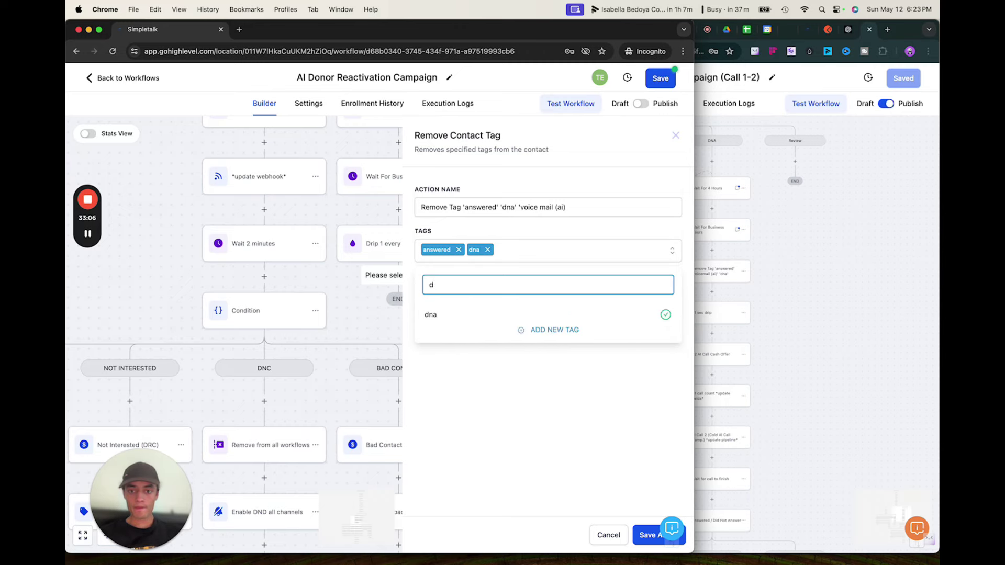
pyautogui.write('voice')
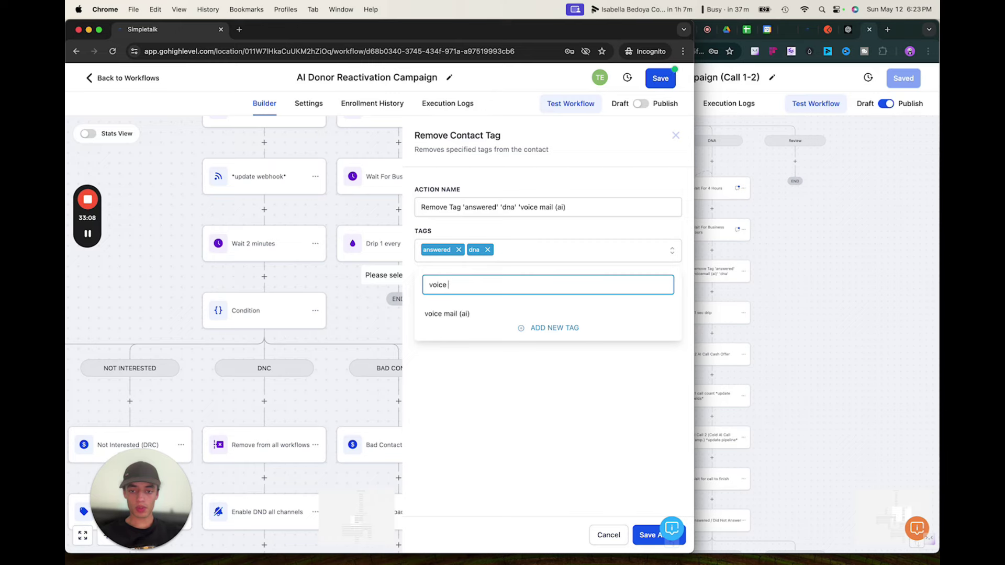
pyautogui.click(455, 313)
pyautogui.click(503, 414)
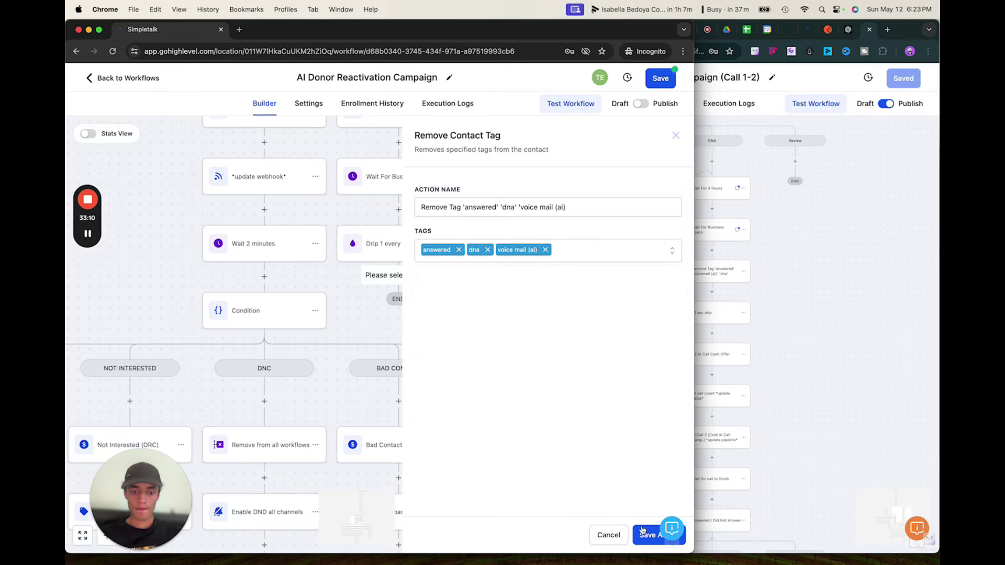
pyautogui.click(648, 534)
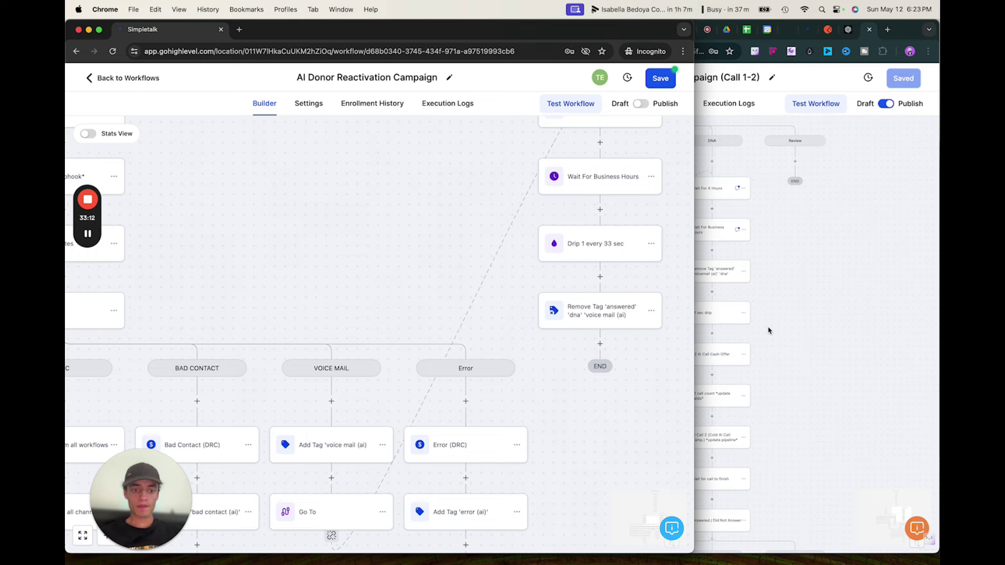
pyautogui.click(768, 321)
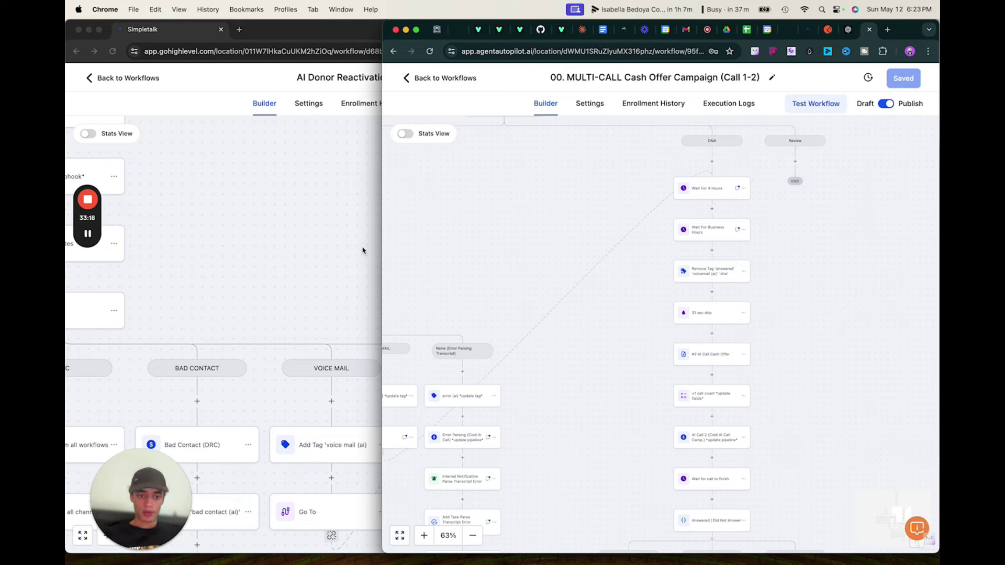
pyautogui.click(314, 232)
pyautogui.click(807, 288)
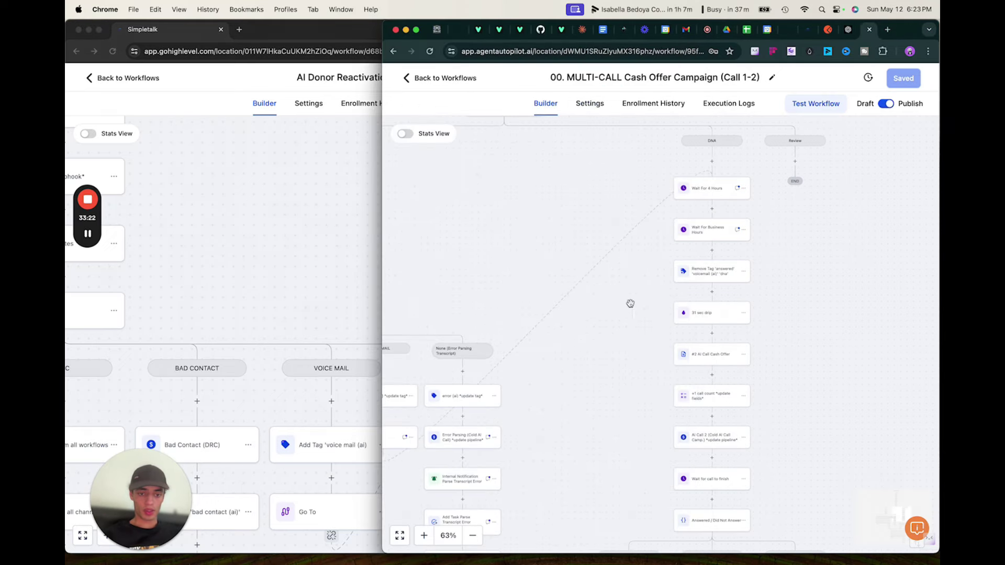
pyautogui.moveTo(651, 387); pyautogui.dragTo(563, 272)
pyautogui.click(293, 225)
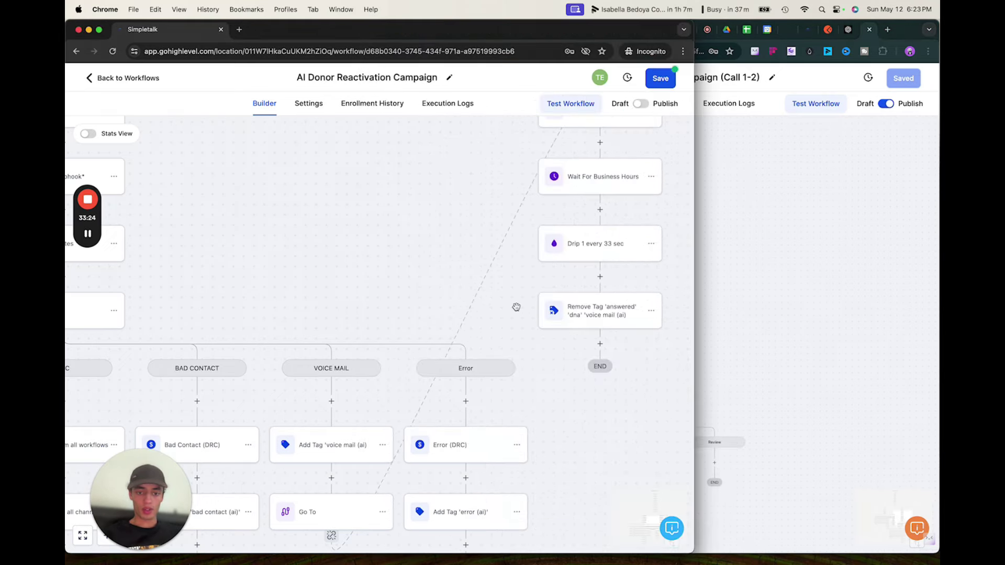
pyautogui.scroll(-5, 519, 392)
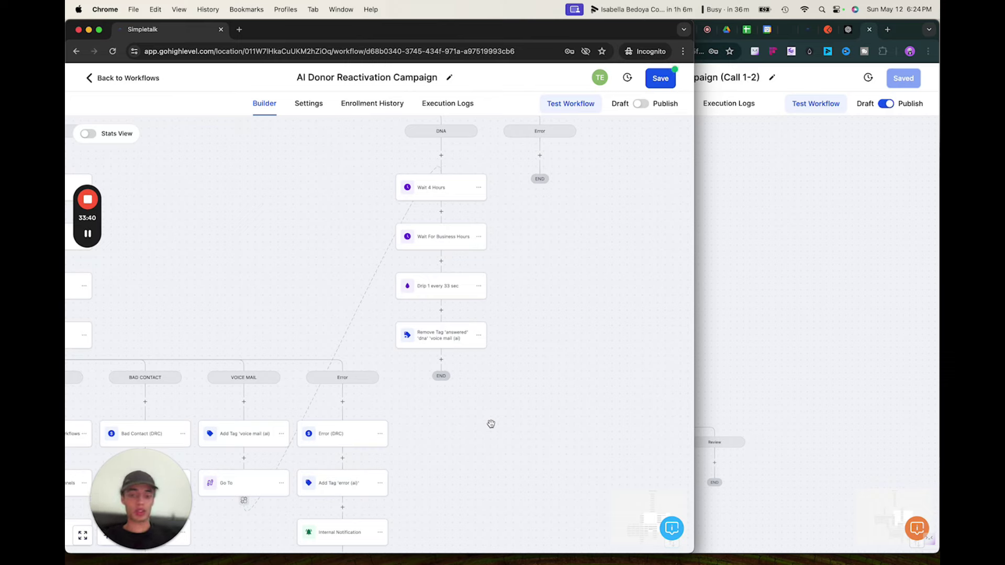
pyautogui.click(442, 360)
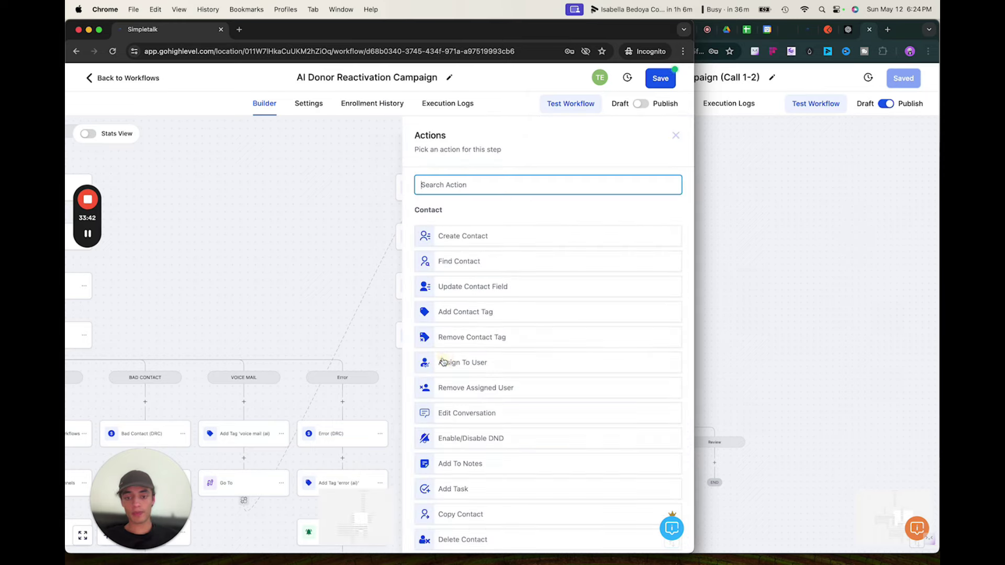
pyautogui.moveTo(313, 246); pyautogui.dragTo(312, 246)
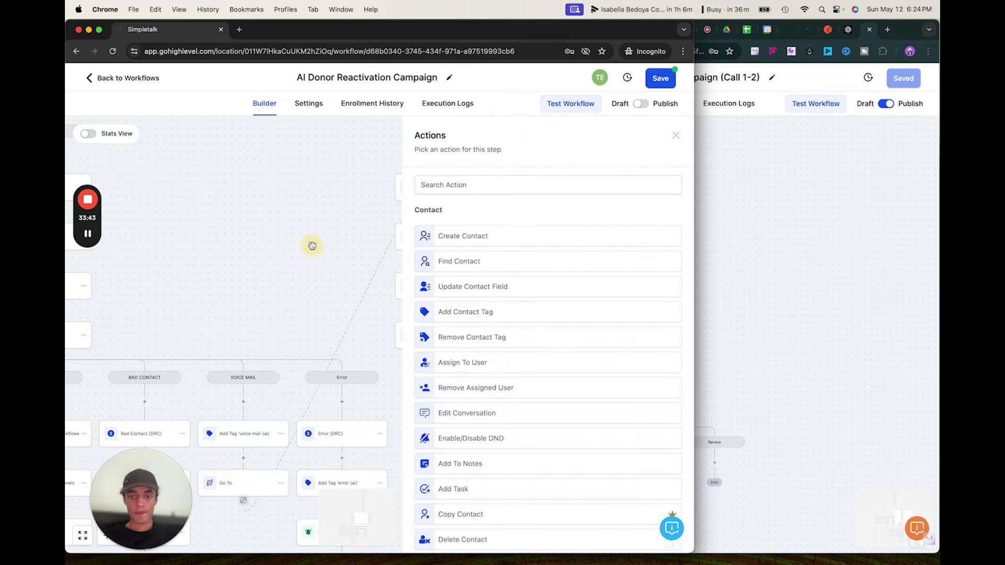
pyautogui.click(337, 210)
pyautogui.moveTo(320, 187); pyautogui.dragTo(318, 390)
pyautogui.moveTo(426, 269); pyautogui.dragTo(426, 449)
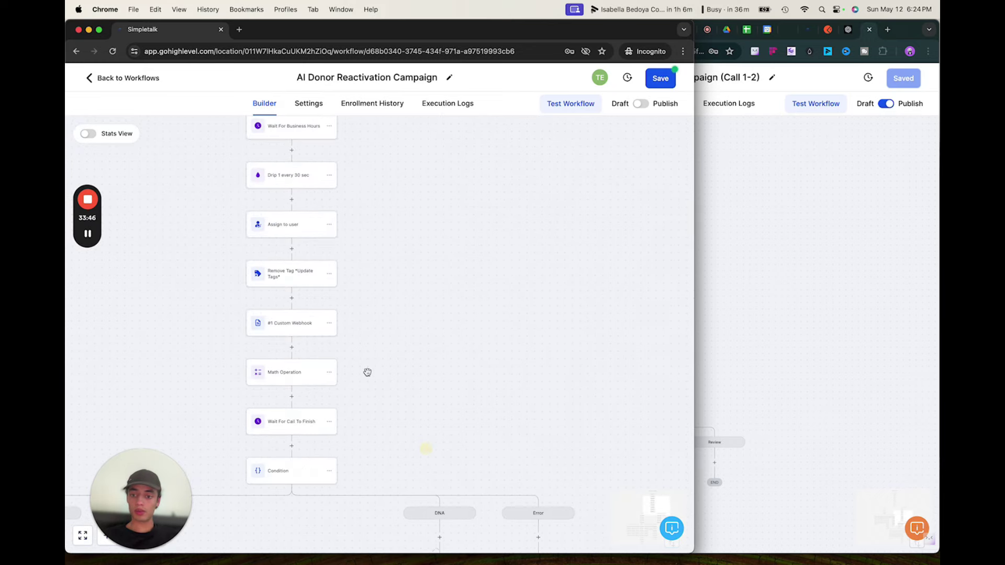
pyautogui.moveTo(367, 373); pyautogui.dragTo(459, 397)
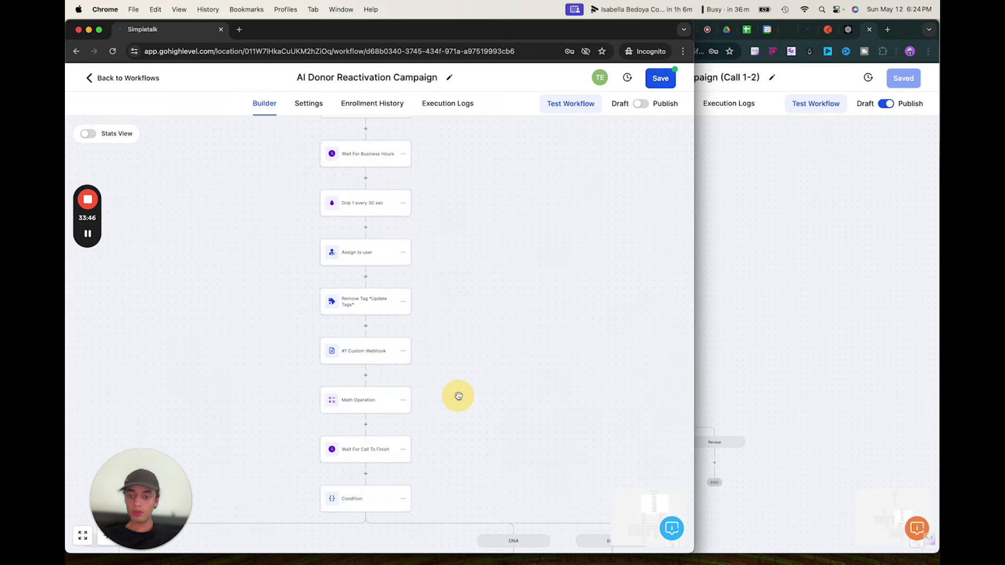
# Copy all actions from the #1 Custom Webhook step onward.
pyautogui.click(403, 352)
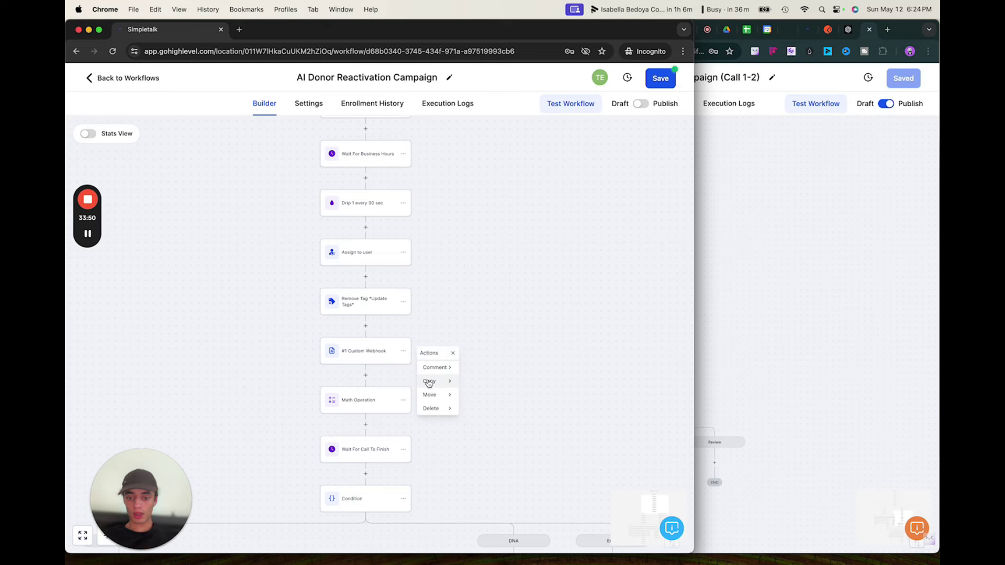
pyautogui.moveTo(429, 383)
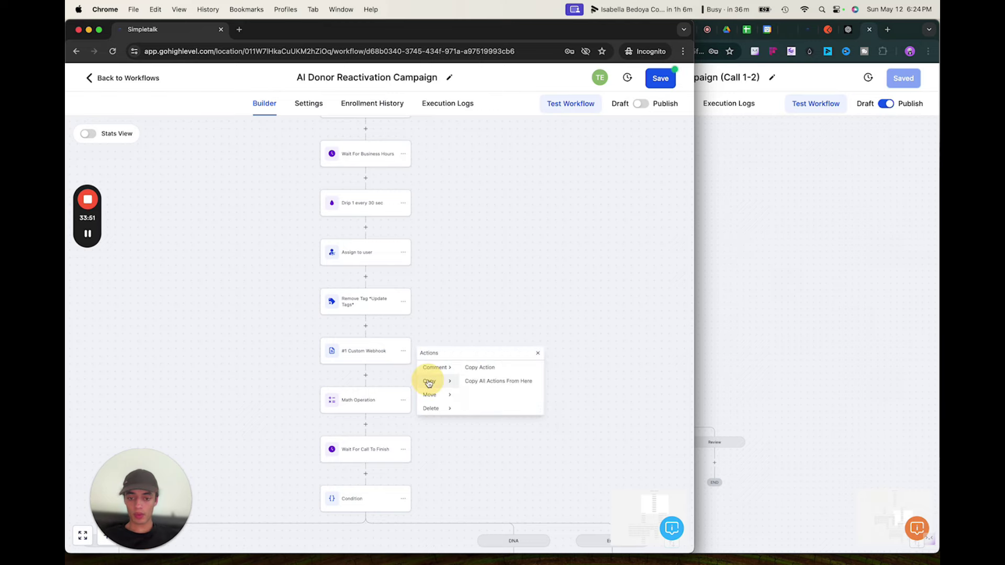
pyautogui.click(514, 382)
pyautogui.moveTo(510, 413); pyautogui.dragTo(395, 233)
pyautogui.moveTo(477, 286); pyautogui.dragTo(466, 195)
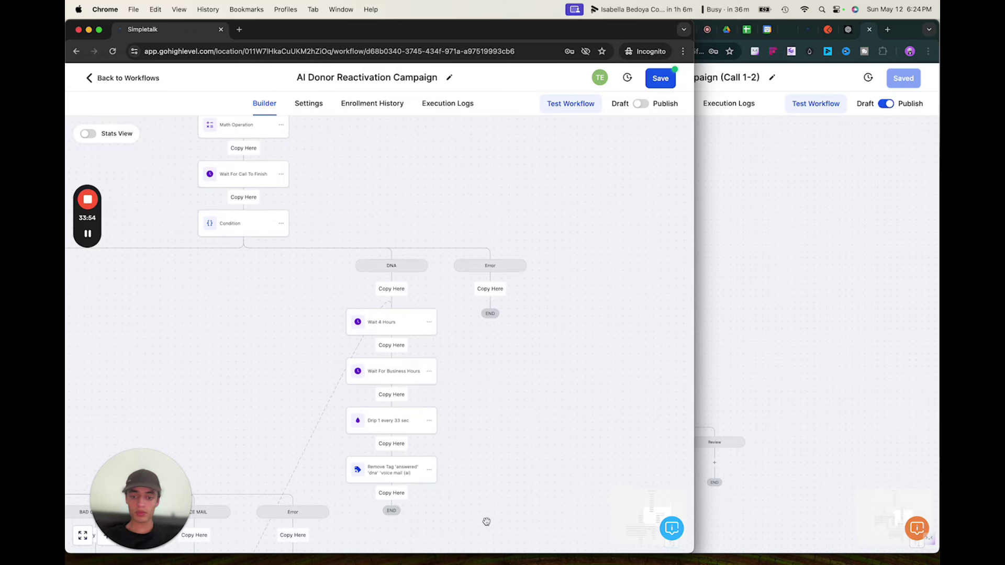
pyautogui.moveTo(486, 520); pyautogui.dragTo(433, 400)
# Check the reference workflow, then paste the copied steps below DNA's Remove Tag.
pyautogui.click(730, 369)
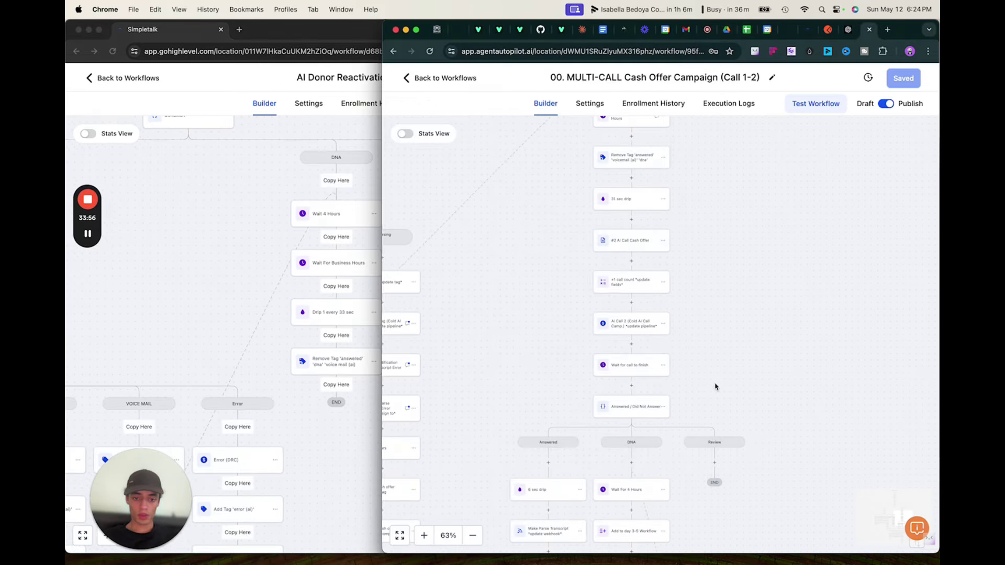
pyautogui.moveTo(744, 340); pyautogui.dragTo(762, 318)
pyautogui.click(355, 453)
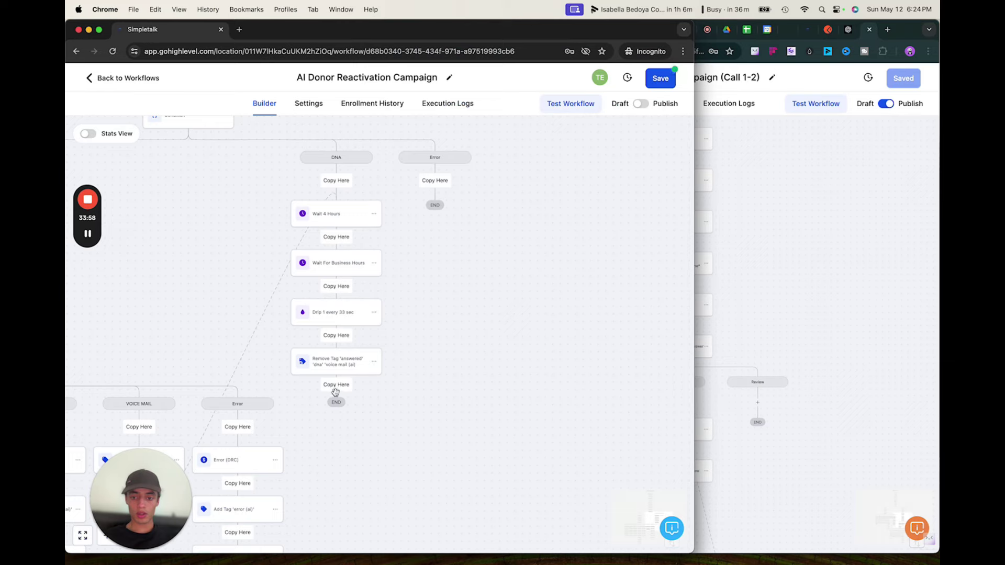
pyautogui.click(336, 390)
# Remove the copied voice-mail Go To path and relink it to Wait 4 Hours.
pyautogui.moveTo(382, 394); pyautogui.dragTo(372, 239)
pyautogui.scroll(-5, 372, 239)
pyautogui.scroll(-5, 347, 343)
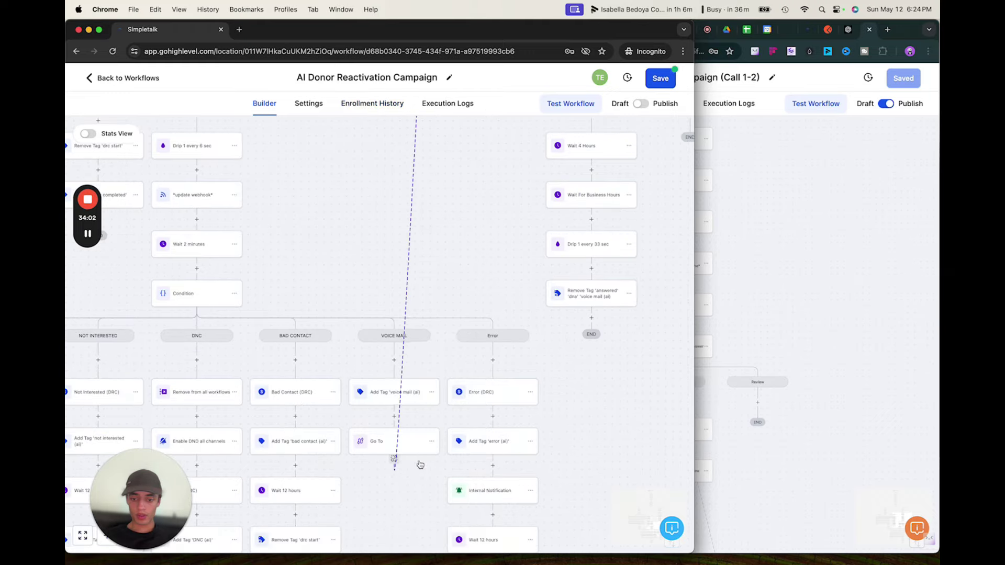
pyautogui.click(394, 461)
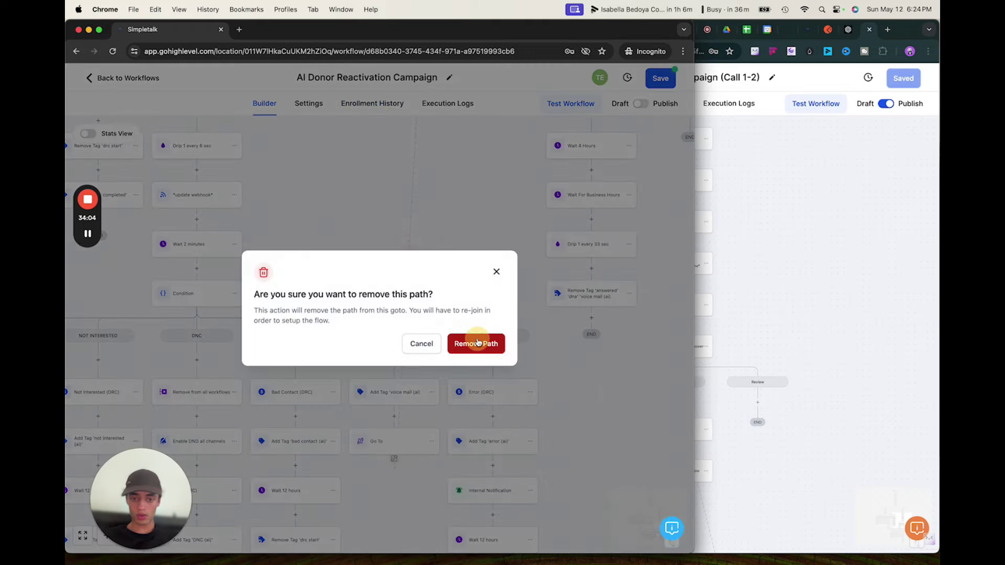
pyautogui.click(476, 343)
pyautogui.moveTo(502, 218); pyautogui.dragTo(416, 302)
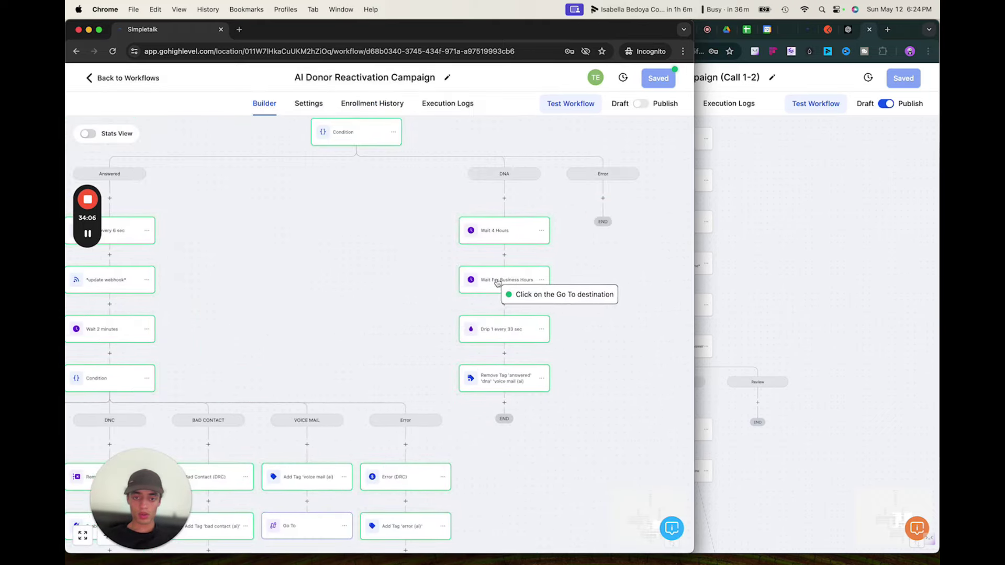
pyautogui.click(502, 232)
pyautogui.moveTo(399, 252); pyautogui.dragTo(355, 257)
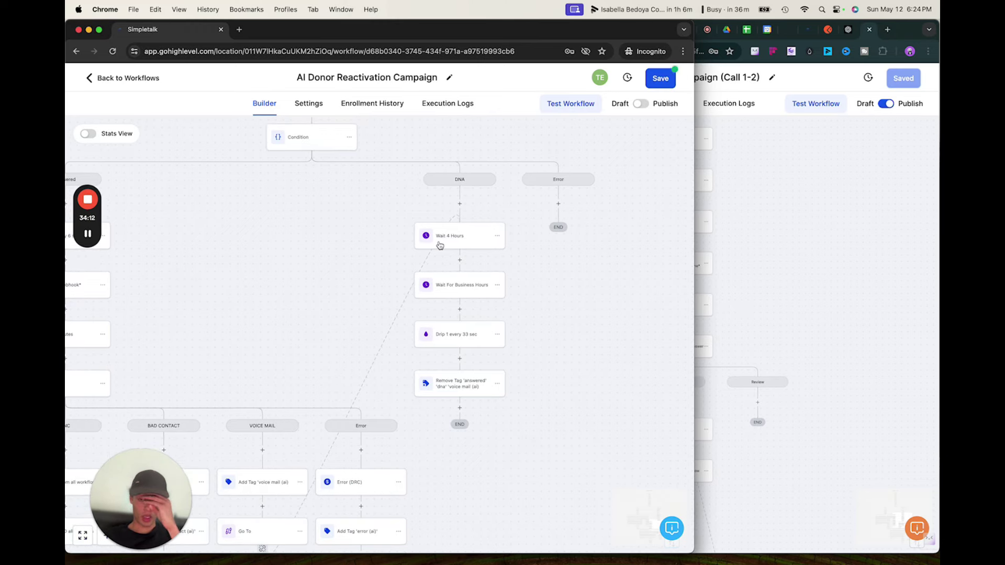
pyautogui.moveTo(361, 241); pyautogui.dragTo(384, 315)
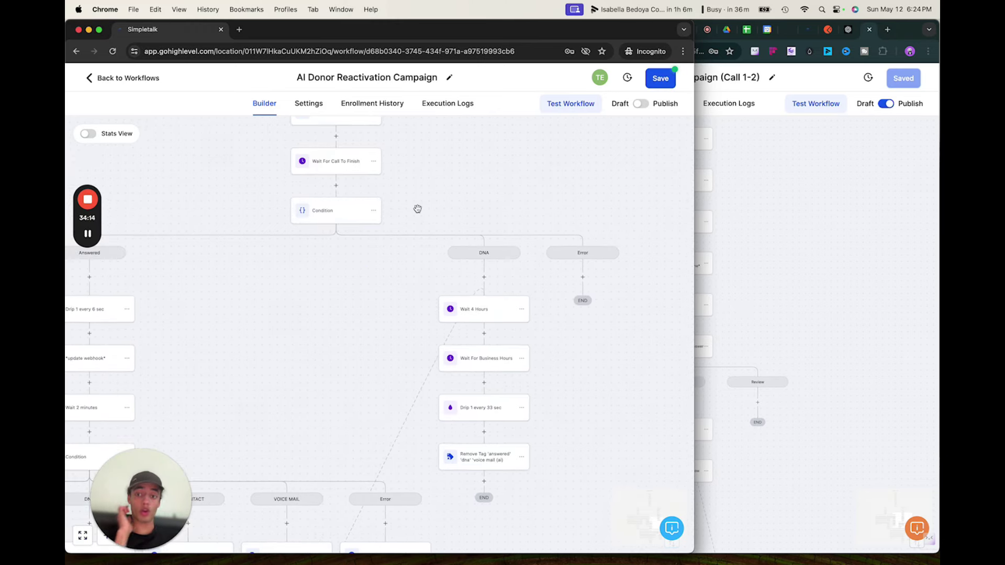
pyautogui.moveTo(427, 186); pyautogui.dragTo(562, 132)
pyautogui.moveTo(413, 387); pyautogui.dragTo(508, 287)
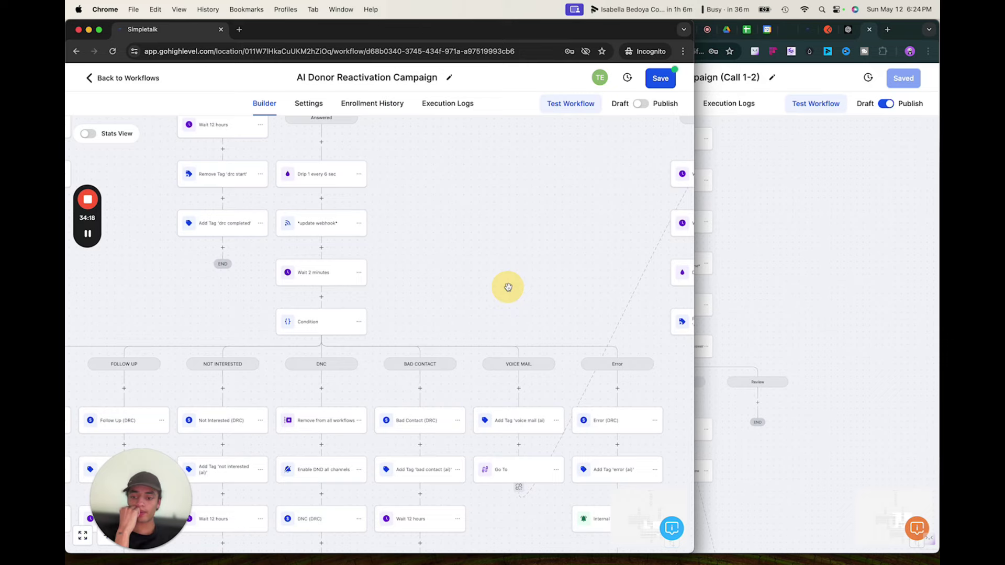
pyautogui.moveTo(484, 237); pyautogui.dragTo(369, 563)
pyautogui.moveTo(340, 343); pyautogui.dragTo(333, 432)
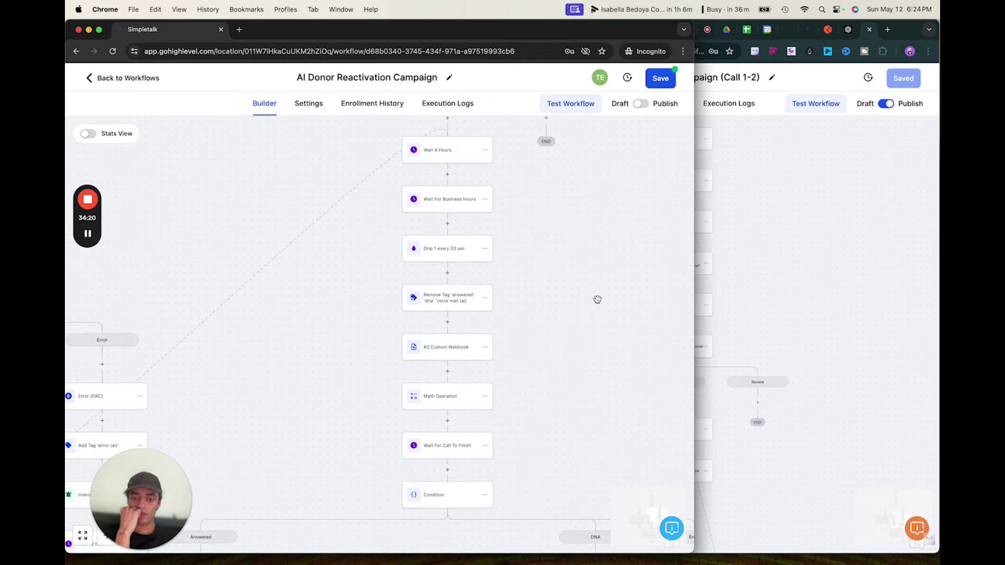
pyautogui.moveTo(549, 291); pyautogui.dragTo(569, 503)
pyautogui.moveTo(427, 247); pyautogui.dragTo(538, 465)
pyautogui.moveTo(392, 350); pyautogui.dragTo(446, 408)
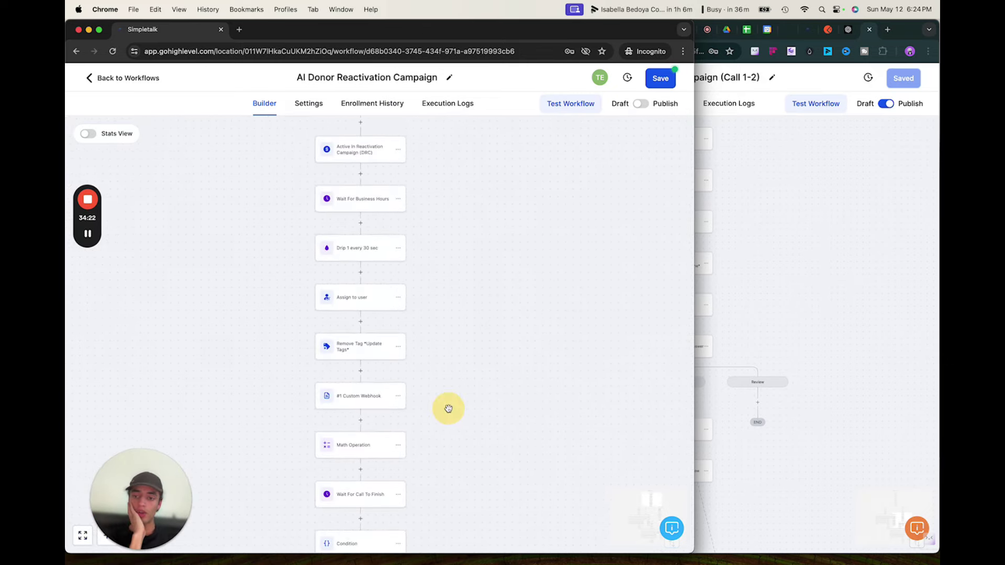
pyautogui.moveTo(410, 273); pyautogui.dragTo(422, 438)
pyautogui.moveTo(472, 354); pyautogui.dragTo(456, 253)
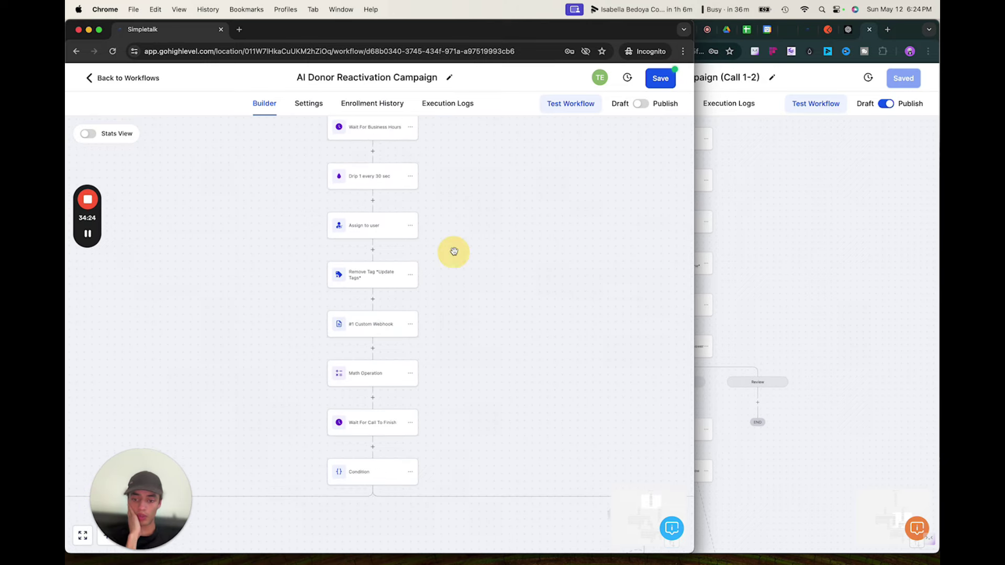
pyautogui.click(371, 349)
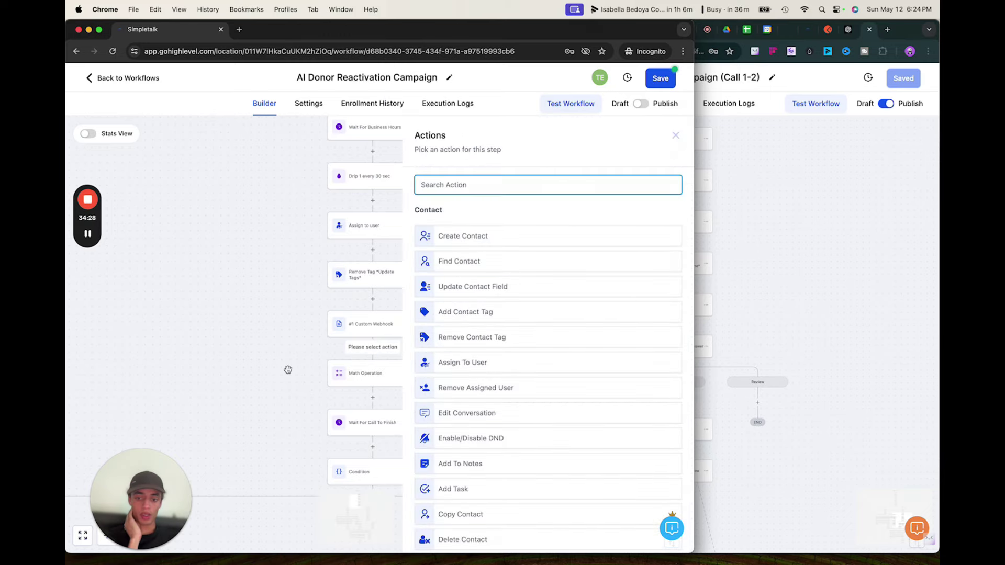
pyautogui.click(783, 316)
pyautogui.moveTo(783, 316); pyautogui.dragTo(764, 492)
pyautogui.moveTo(729, 272); pyautogui.dragTo(740, 382)
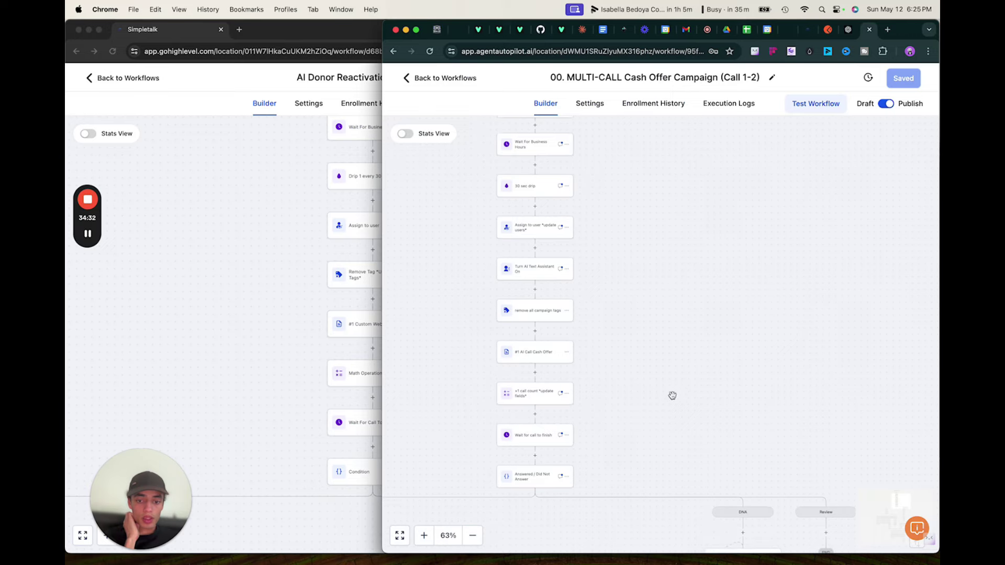
pyautogui.moveTo(689, 407); pyautogui.dragTo(565, 116)
pyautogui.moveTo(731, 76); pyautogui.dragTo(731, 280)
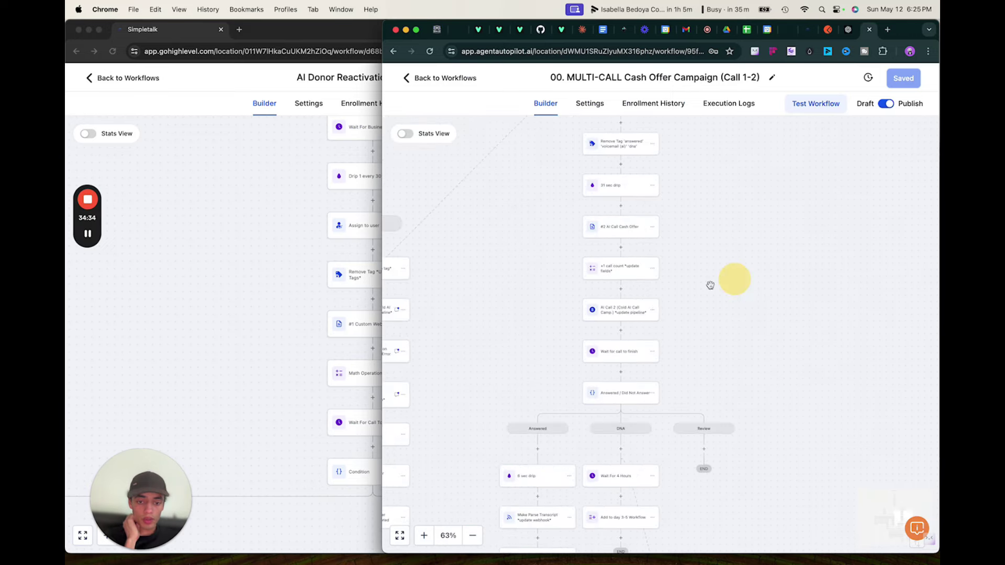
# Add a Create Or Update Opportunity step after Math Operation, pipeline Donor Reactivation Campaign (DPC / JPT), stage Call 1.
pyautogui.click(327, 364)
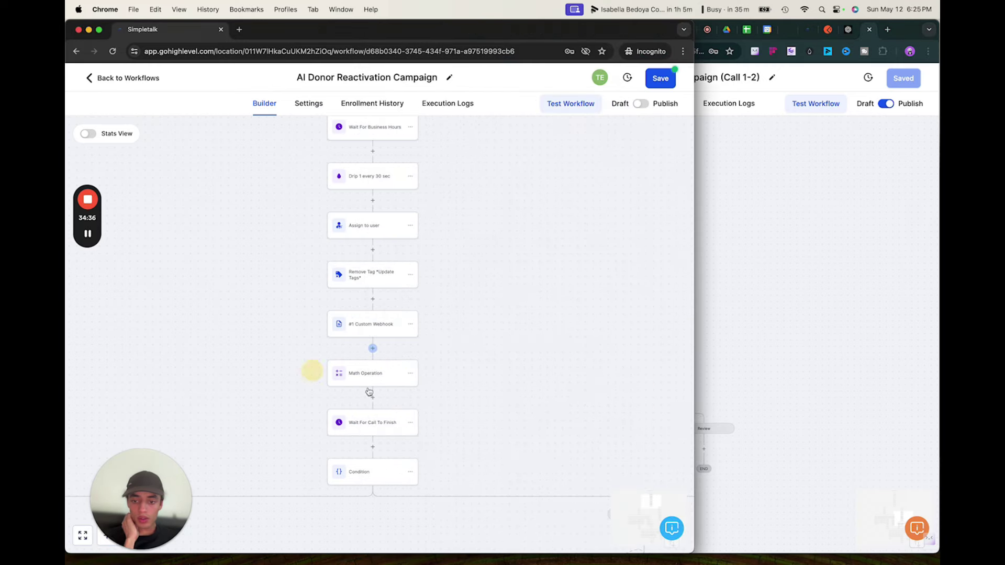
pyautogui.click(373, 398)
pyautogui.write('opp')
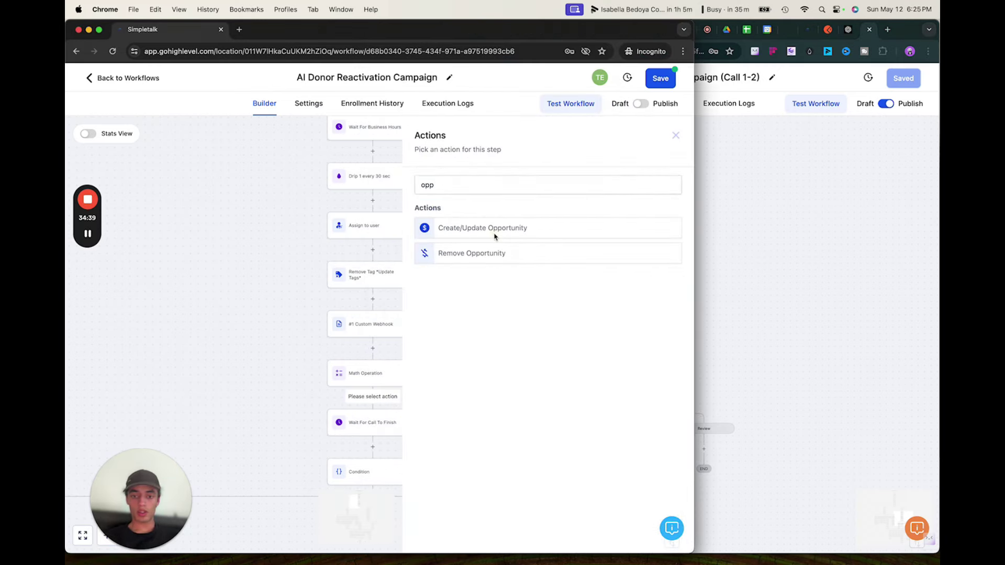
pyautogui.click(496, 233)
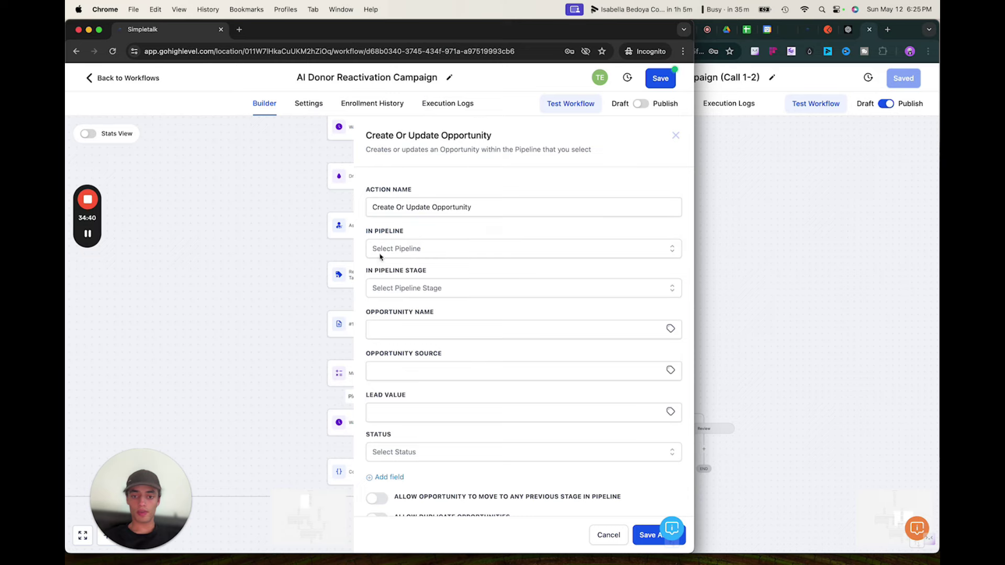
pyautogui.click(407, 251)
pyautogui.click(418, 294)
pyautogui.click(415, 288)
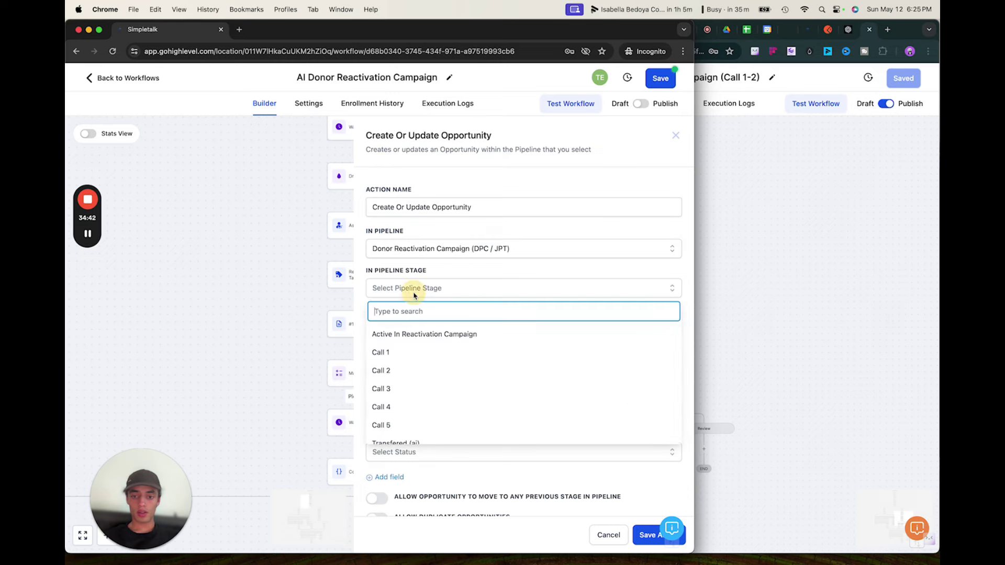
pyautogui.click(399, 352)
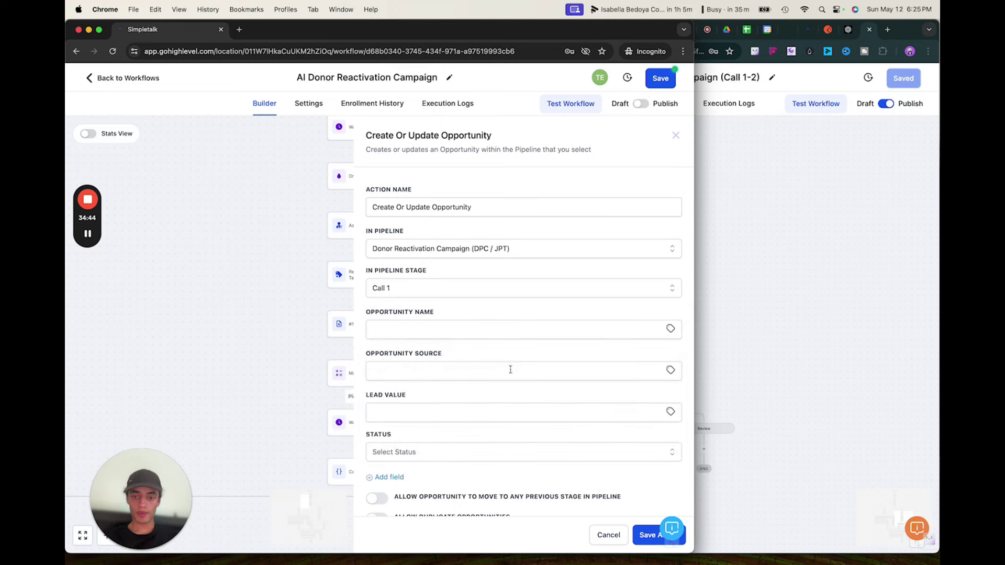
# Name the opportunity step 'Call 1 (DRC)' and save it.
pyautogui.scroll(-1, 535, 406)
pyautogui.moveTo(484, 191); pyautogui.dragTo(361, 196)
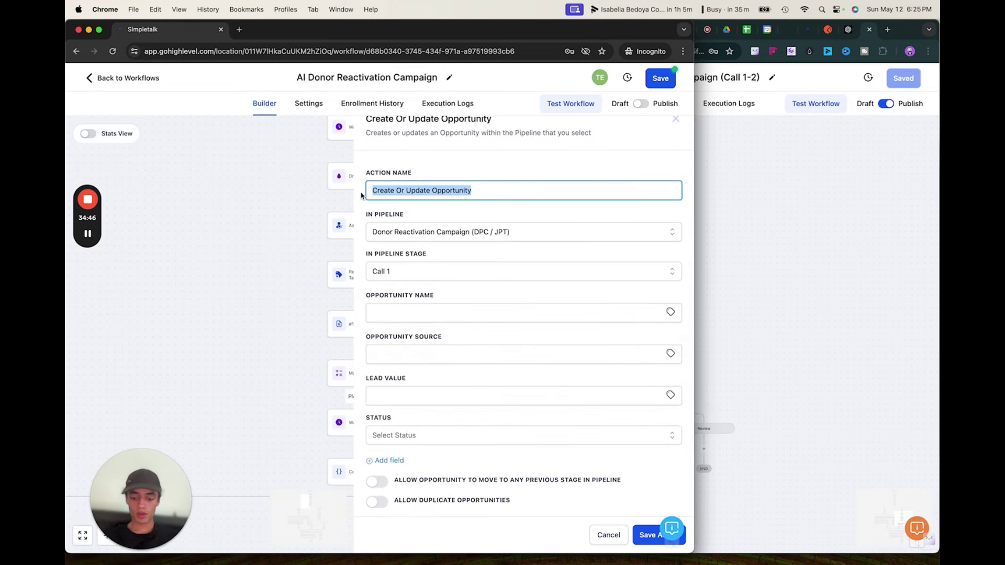
pyautogui.write('Call 1 (DRC')
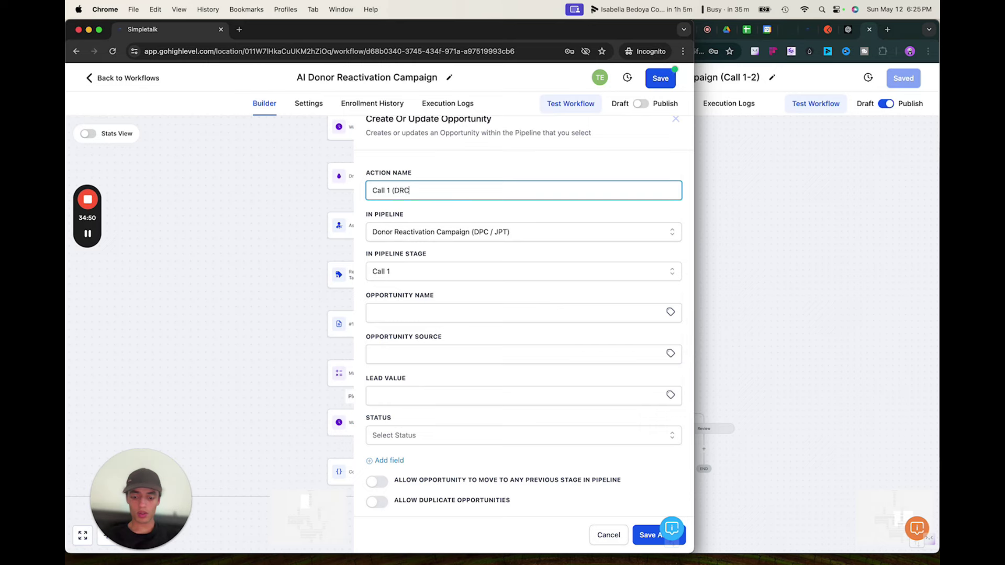
pyautogui.click(649, 539)
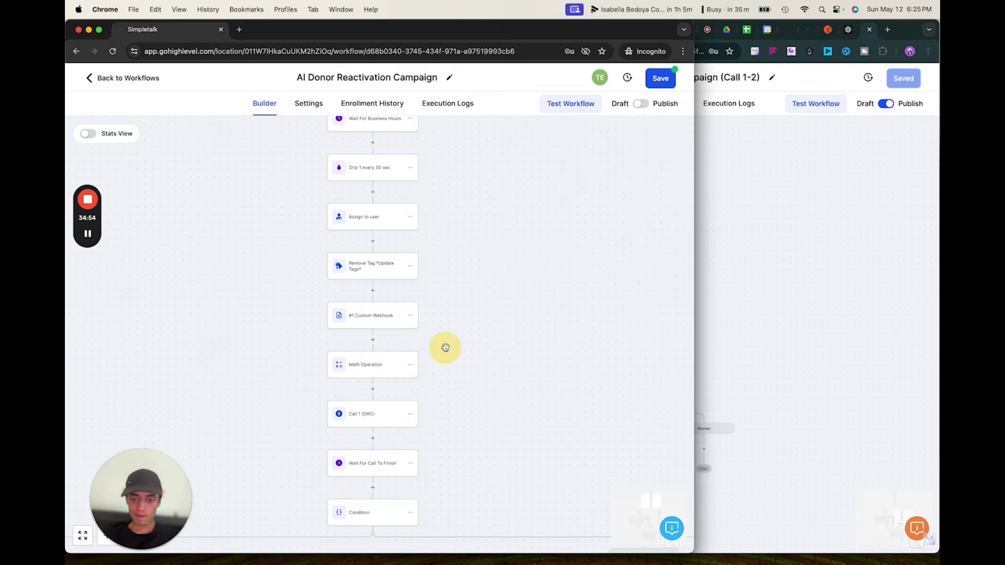
# In the #1 Custom Webhook settings, start replacing the action name with 'AI Call'.
pyautogui.click(371, 321)
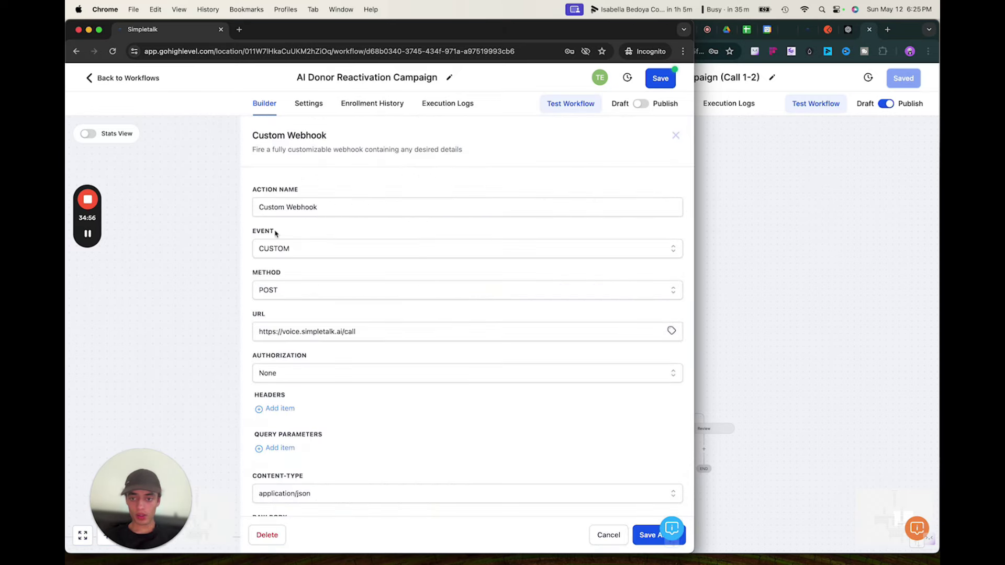
pyautogui.tripleClick(289, 207)
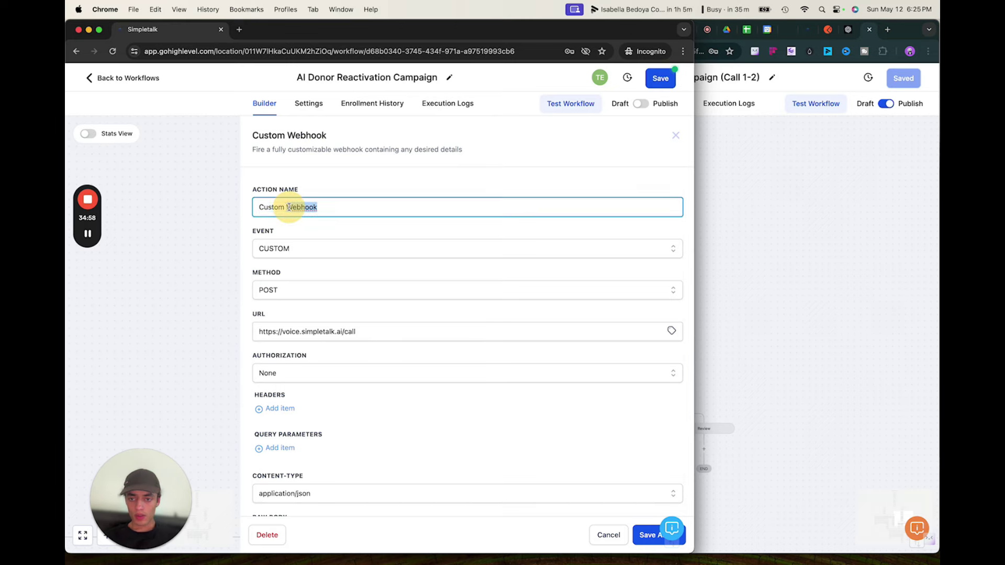
pyautogui.write('AI Call (Susan')
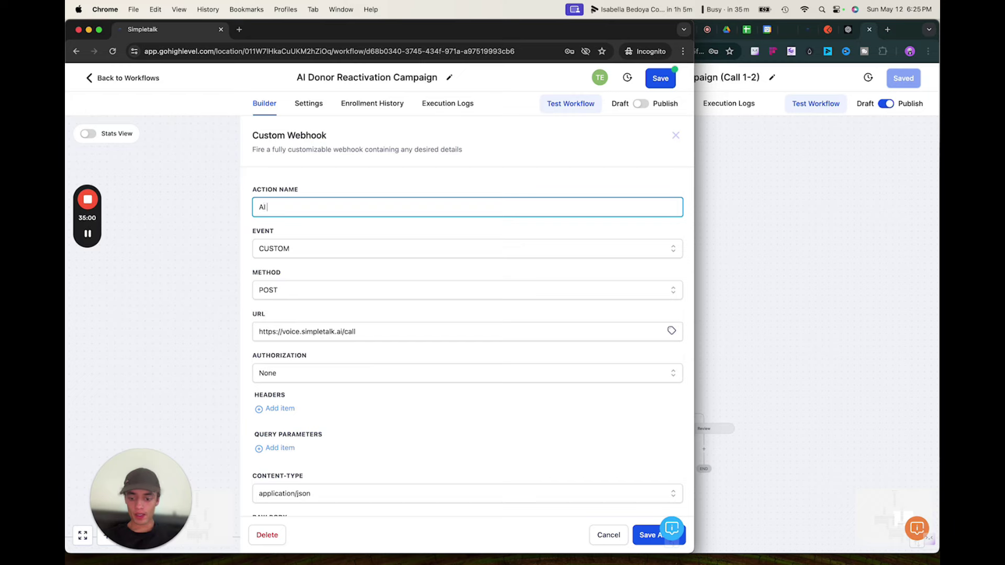
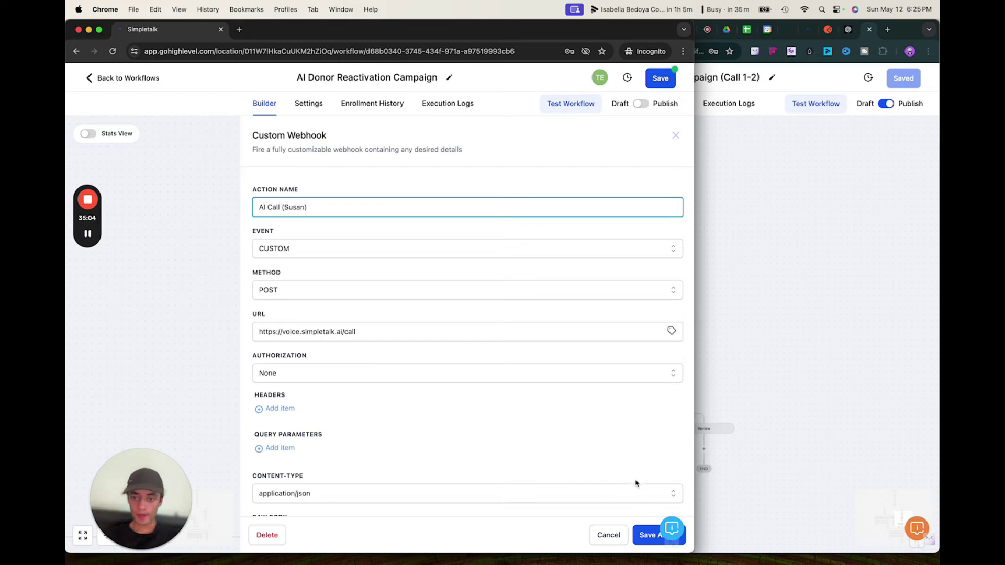
# Save the webhook as '#1 AI Call (Susan)' and move down to the Call 1 (DRC) step.
pyautogui.click(638, 540)
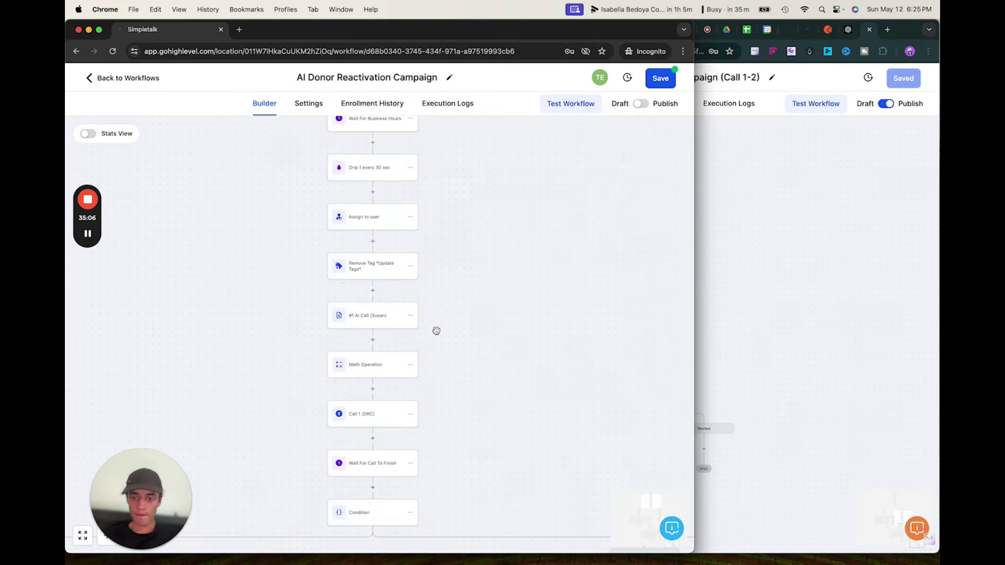
pyautogui.scroll(-3, 453, 331)
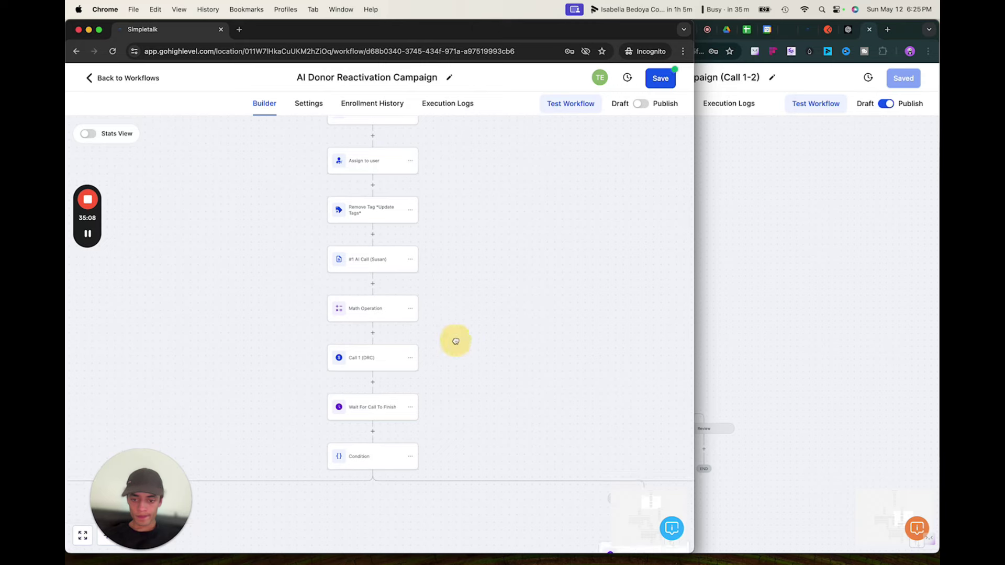
pyautogui.moveTo(450, 337); pyautogui.dragTo(443, 307)
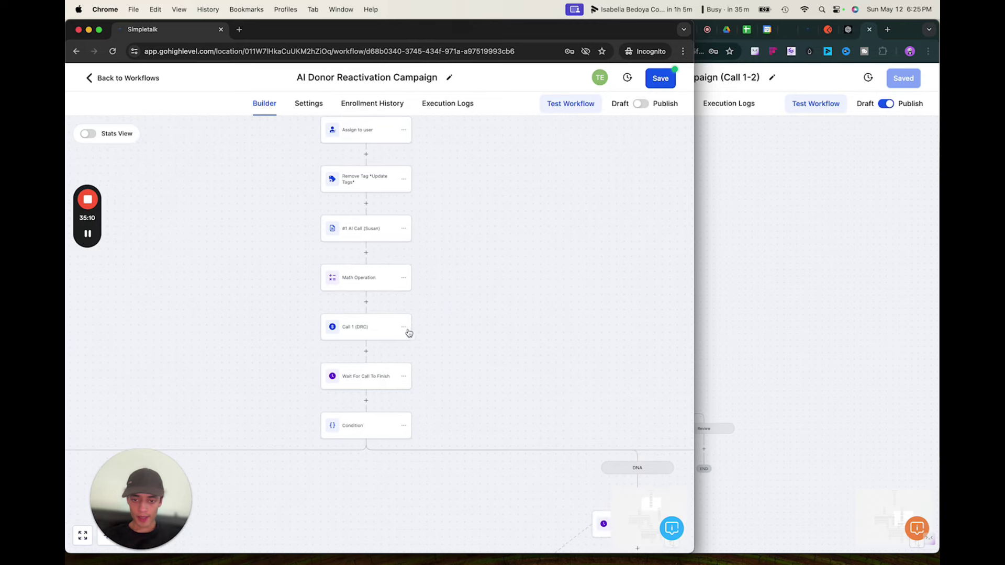
pyautogui.moveTo(520, 362); pyautogui.dragTo(508, 351)
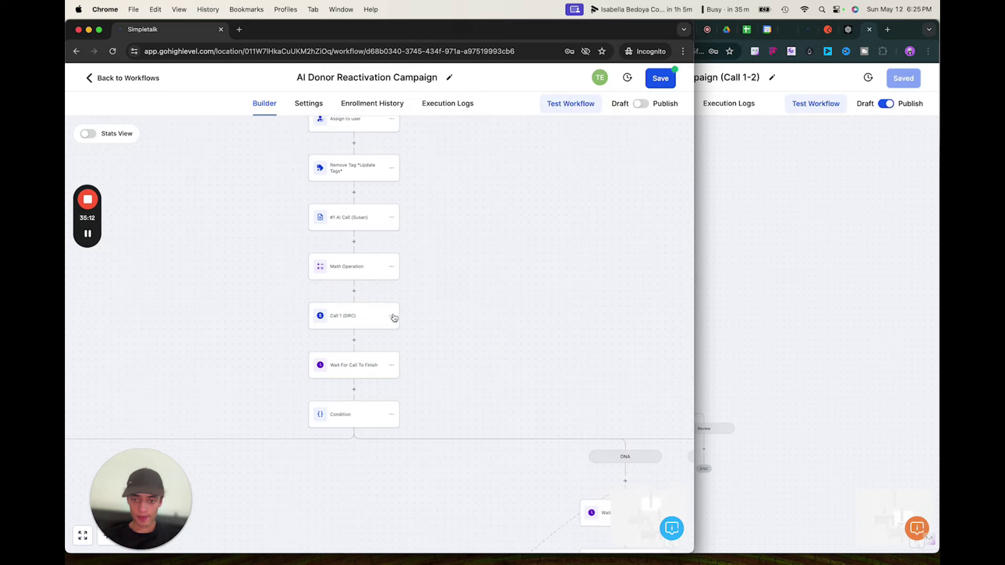
pyautogui.click(391, 317)
# Copy the call steps and paste them into the DNA branch.
pyautogui.click(425, 346)
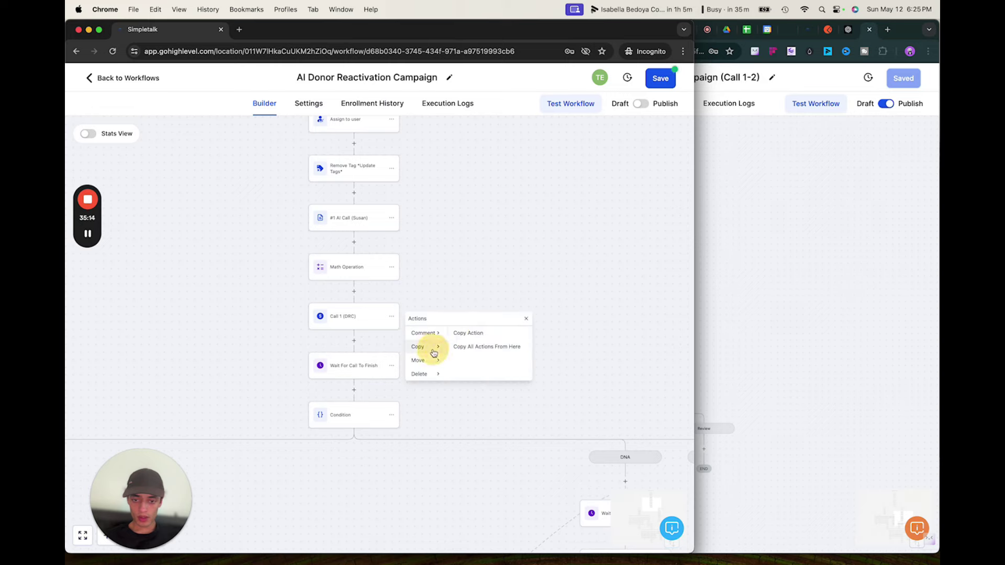
pyautogui.click(472, 333)
pyautogui.moveTo(503, 374); pyautogui.dragTo(375, 168)
pyautogui.moveTo(399, 419); pyautogui.dragTo(402, 276)
pyautogui.click(486, 423)
# Rename the pasted webhook to '#2 AI Call (Susan)' and save it.
pyautogui.click(486, 350)
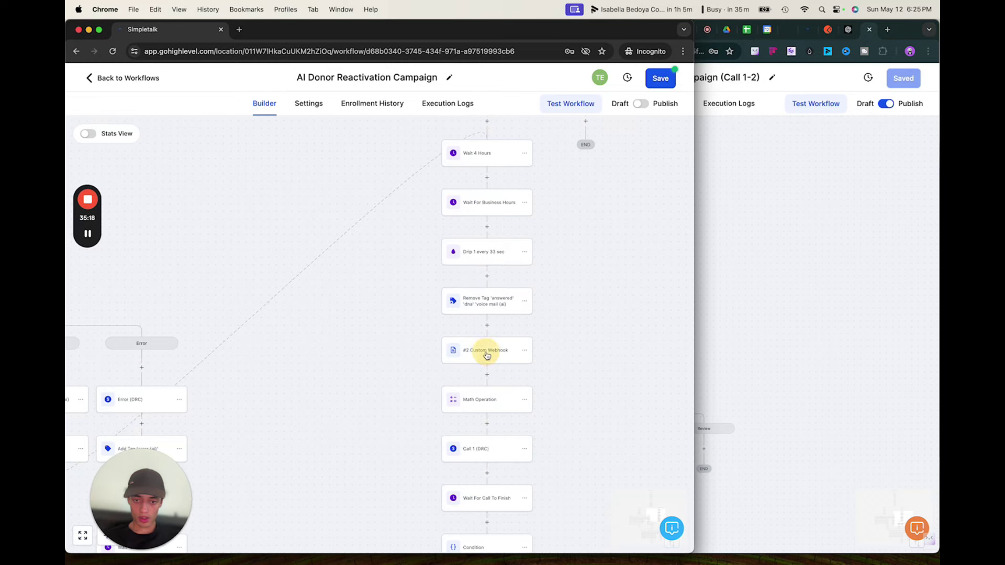
pyautogui.click(309, 207)
pyautogui.doubleClick(312, 206)
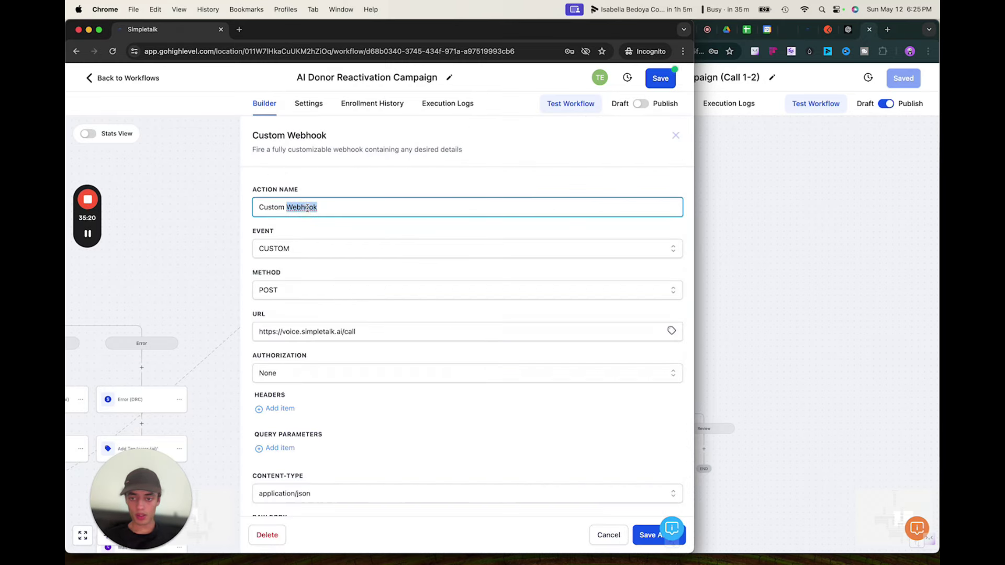
pyautogui.tripleClick(314, 207)
pyautogui.write('AI Call (Susan')
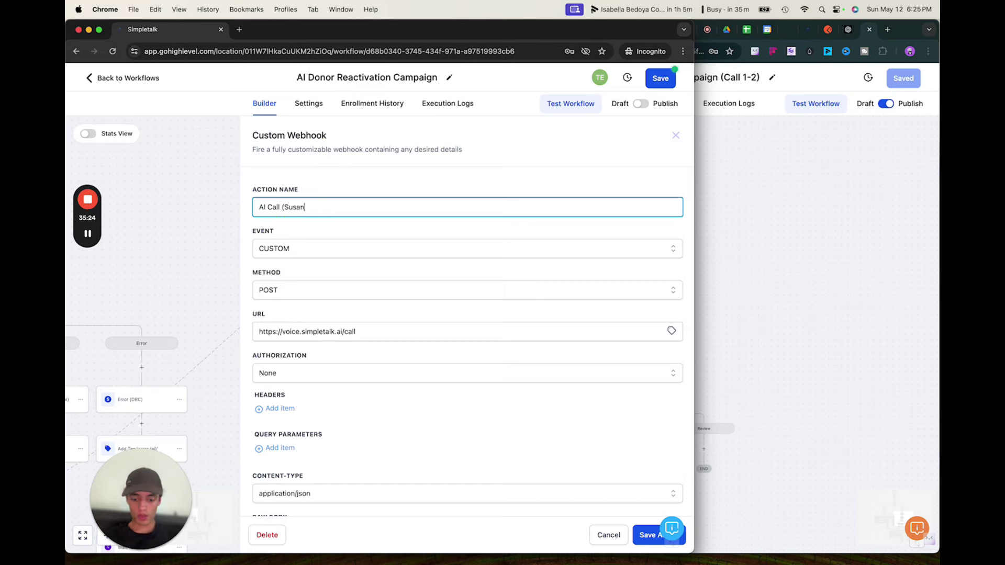
pyautogui.click(649, 535)
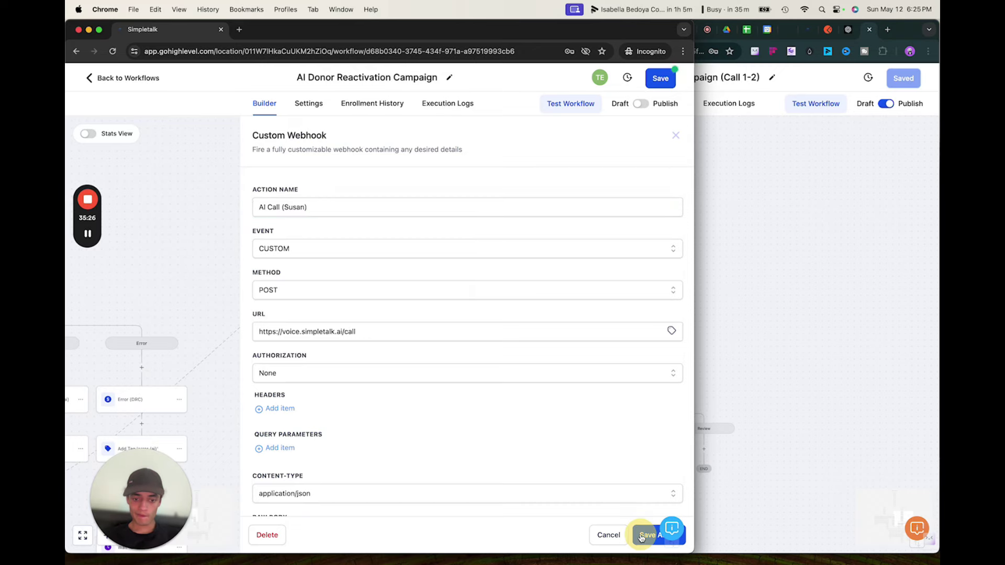
# Rename the copied opportunity step 'Call 2 (DRC)' with pipeline stage Call 2 and save it.
pyautogui.scroll(-5, 552, 409)
pyautogui.hscroll(2, 552, 410)
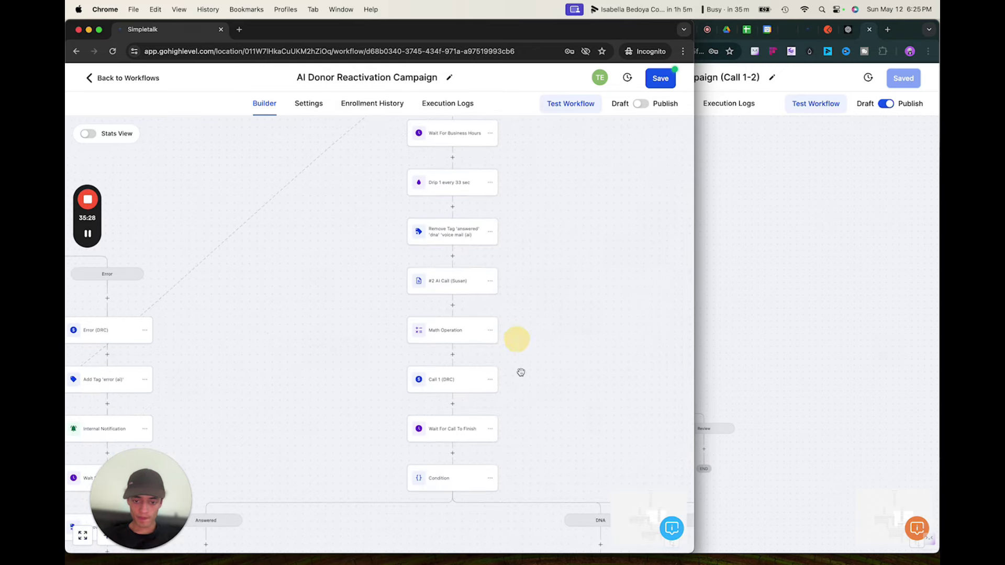
pyautogui.scroll(-2, 463, 241)
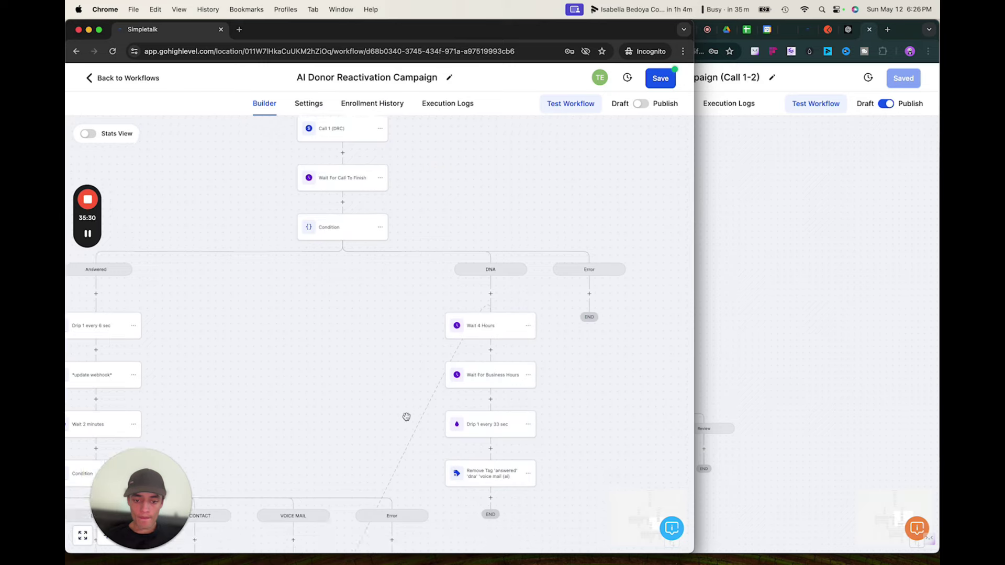
pyautogui.scroll(6, 406, 415)
pyautogui.hscroll(-1, 410, 227)
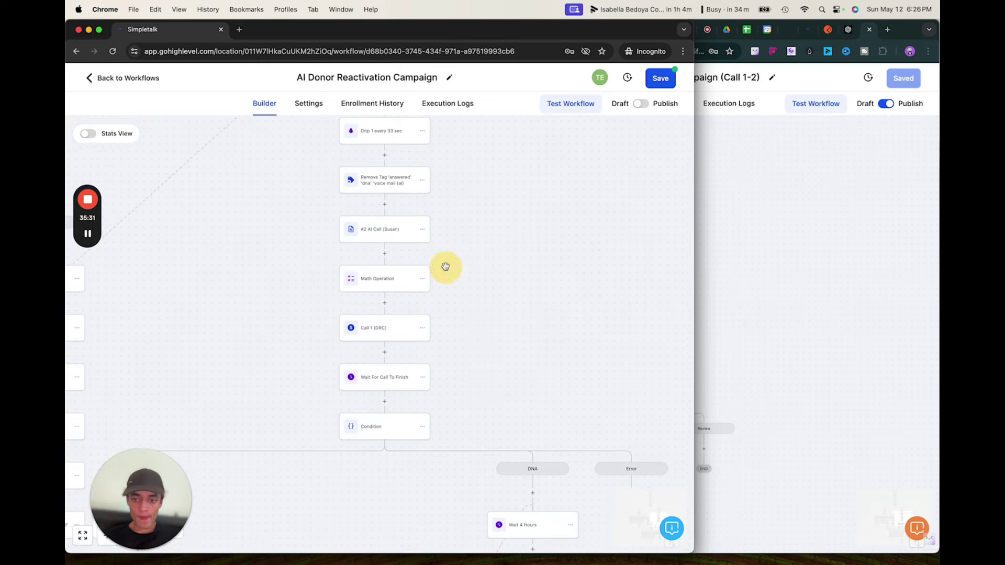
pyautogui.click(389, 330)
pyautogui.doubleClick(390, 207)
pyautogui.write('2')
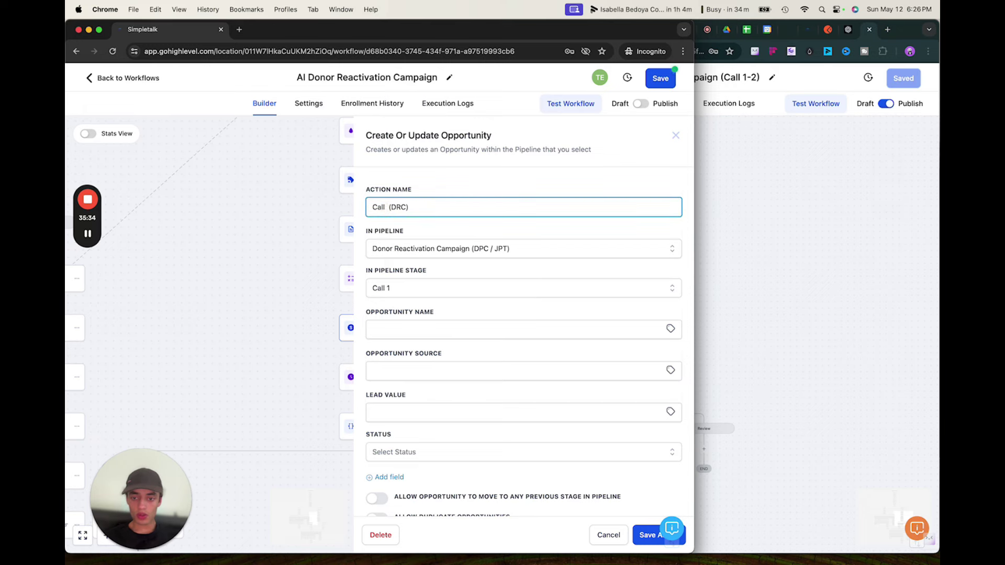
pyautogui.click(393, 286)
pyautogui.click(385, 370)
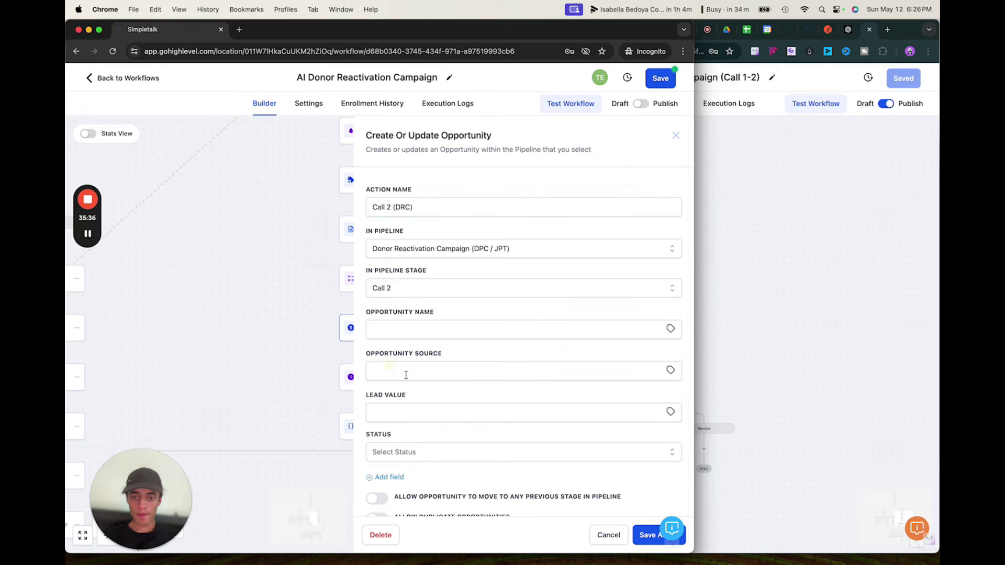
pyautogui.click(645, 534)
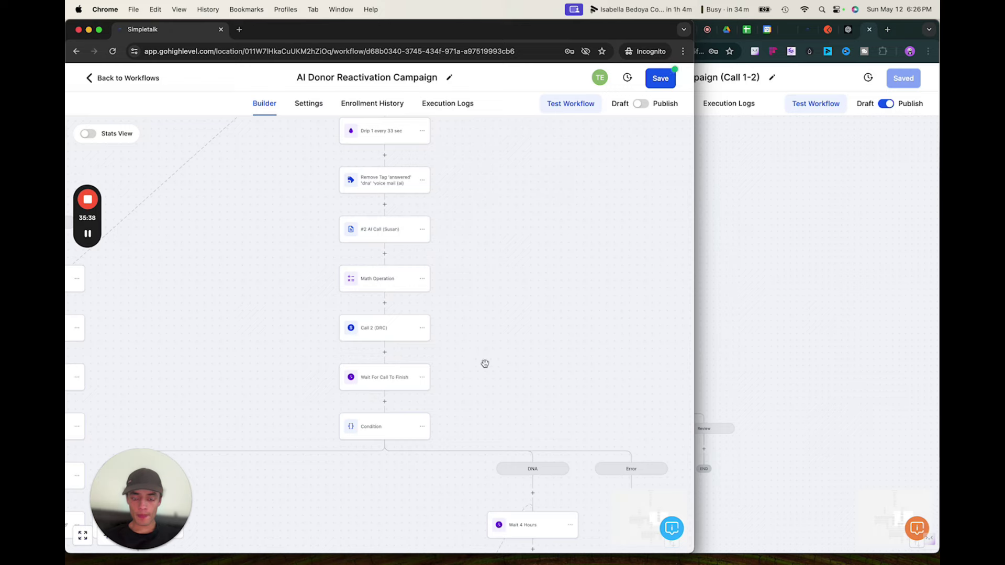
pyautogui.scroll(-5, 532, 271)
pyautogui.scroll(5, 386, 256)
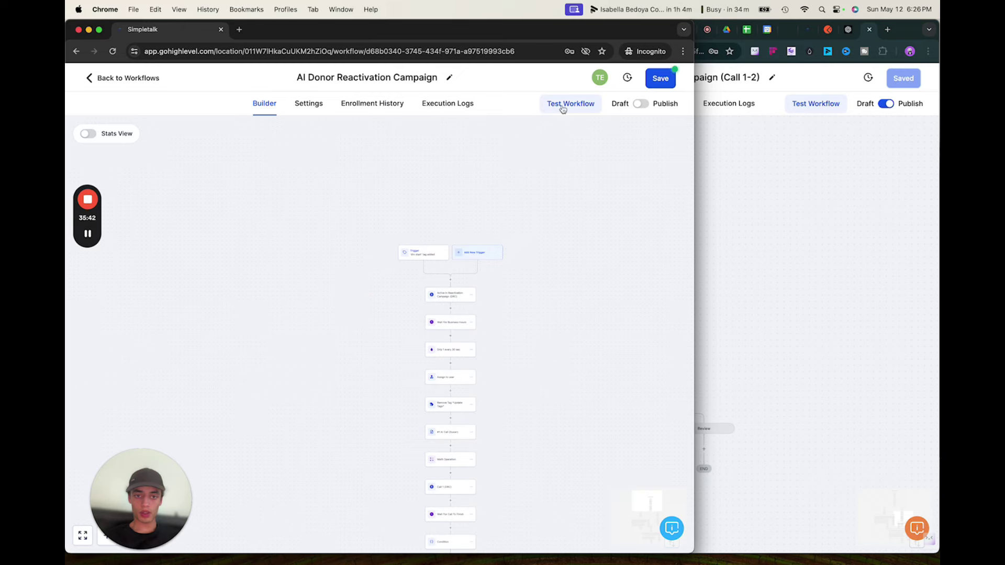
# Save the workflow and go to its Settings.
pyautogui.click(663, 79)
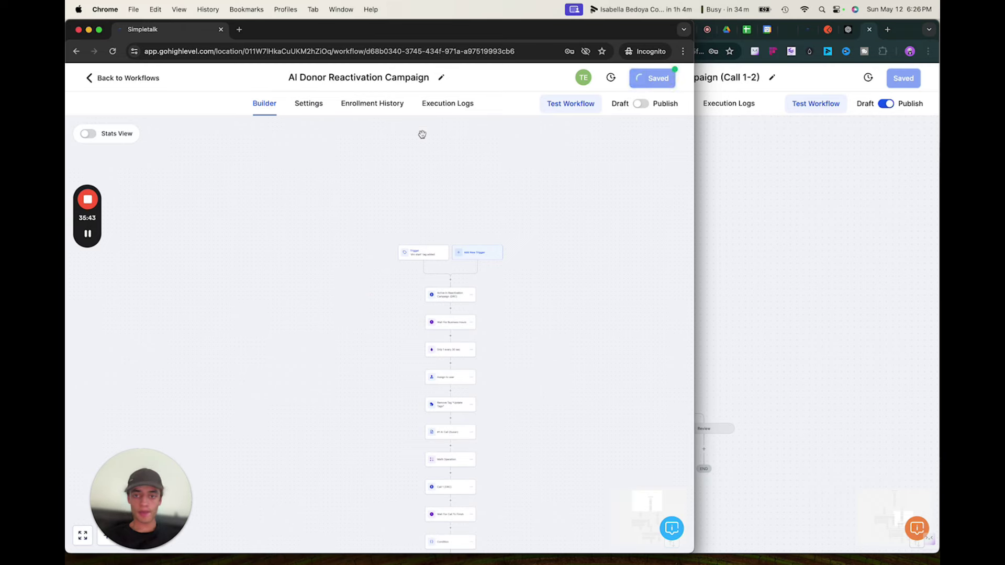
pyautogui.click(321, 104)
pyautogui.click(272, 107)
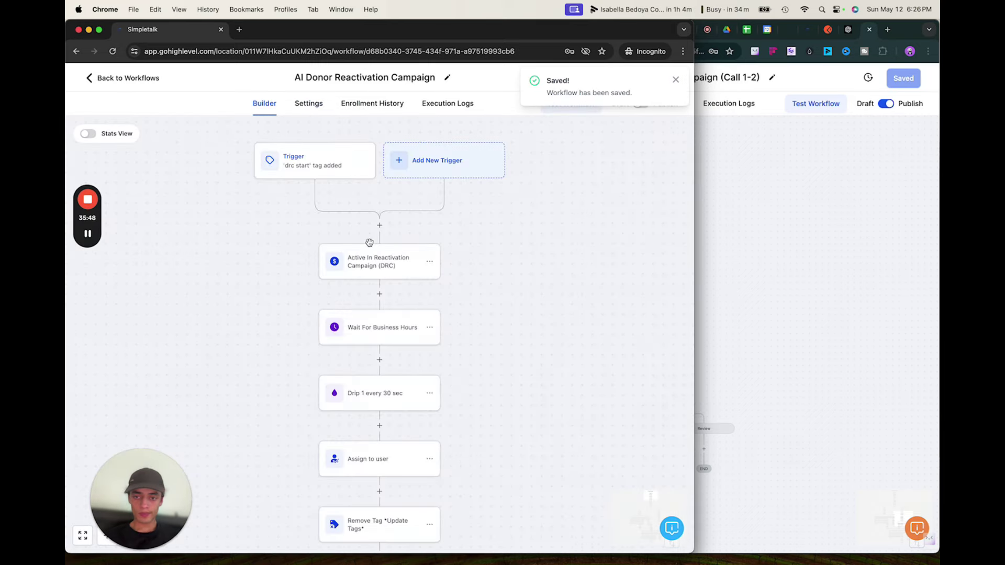
pyautogui.click(308, 104)
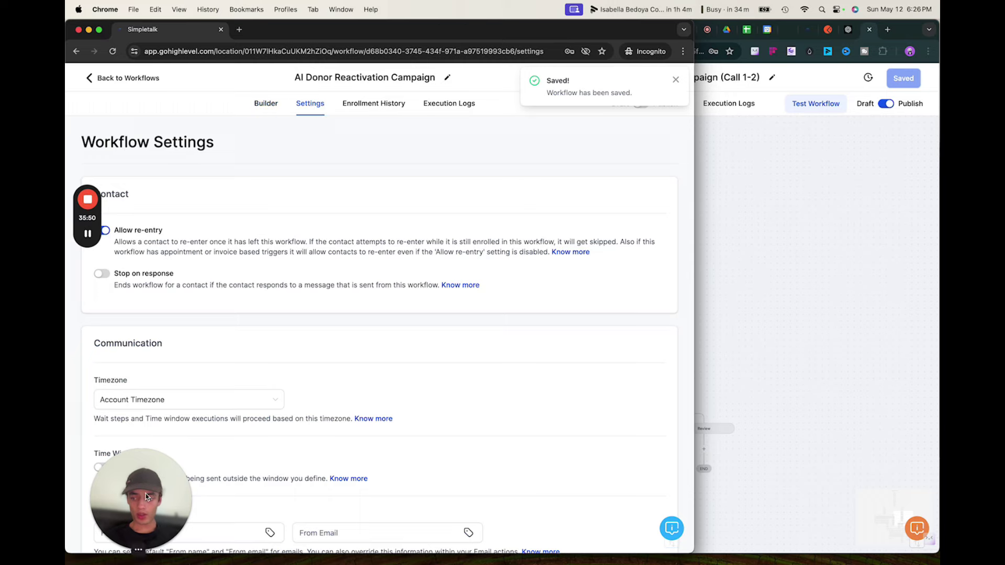
pyautogui.scroll(-3, 177, 429)
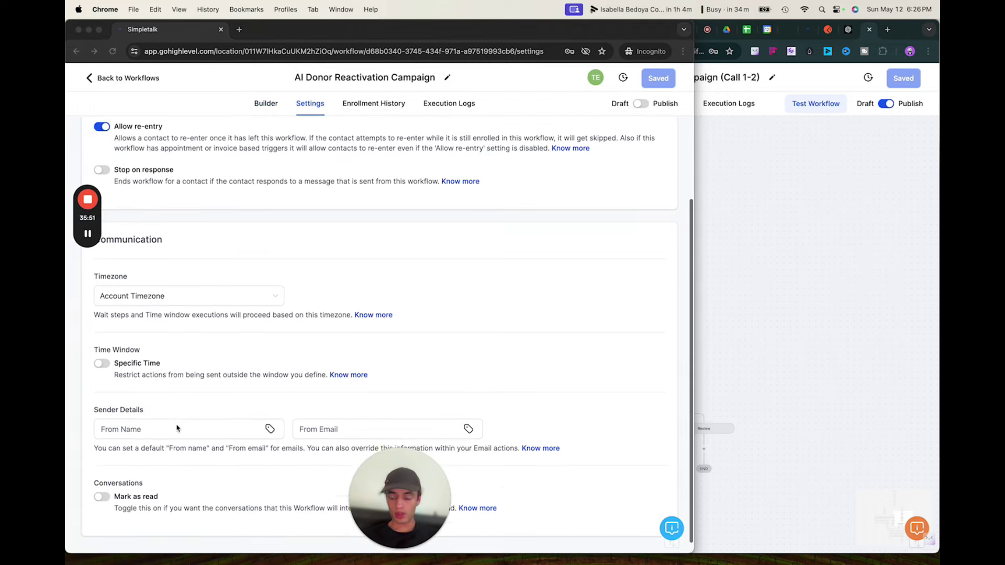
# Restrict actions to 11:00 AM–7:00 PM, Monday through Saturday, and save the settings.
pyautogui.click(101, 358)
pyautogui.scroll(-2, 105, 351)
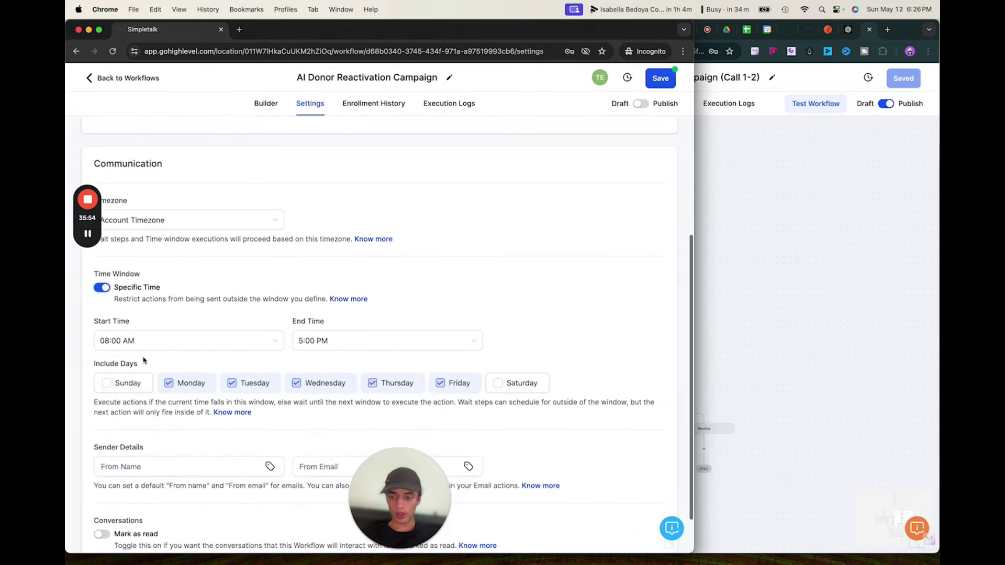
pyautogui.click(120, 340)
pyautogui.scroll(-5, 163, 415)
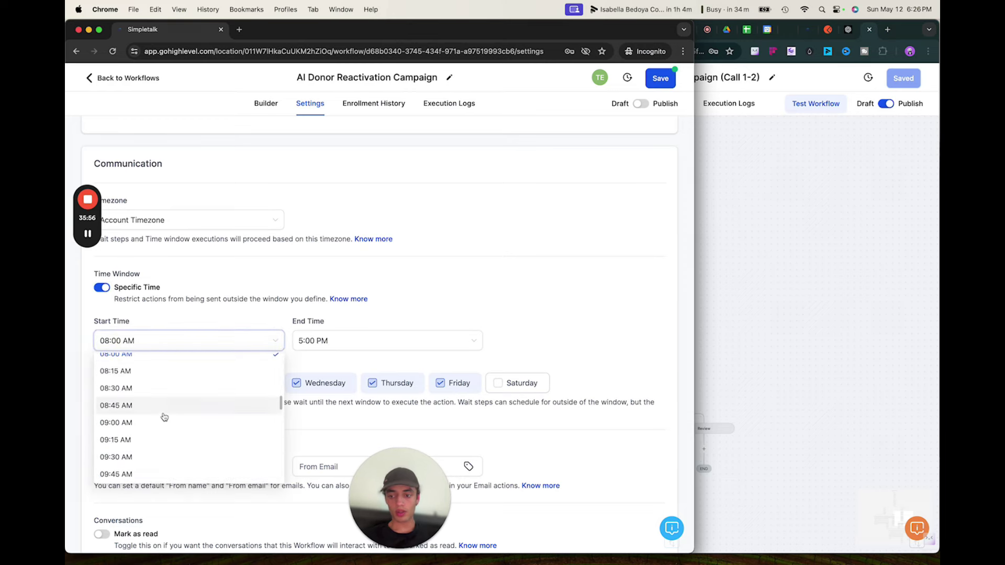
pyautogui.scroll(-2, 157, 429)
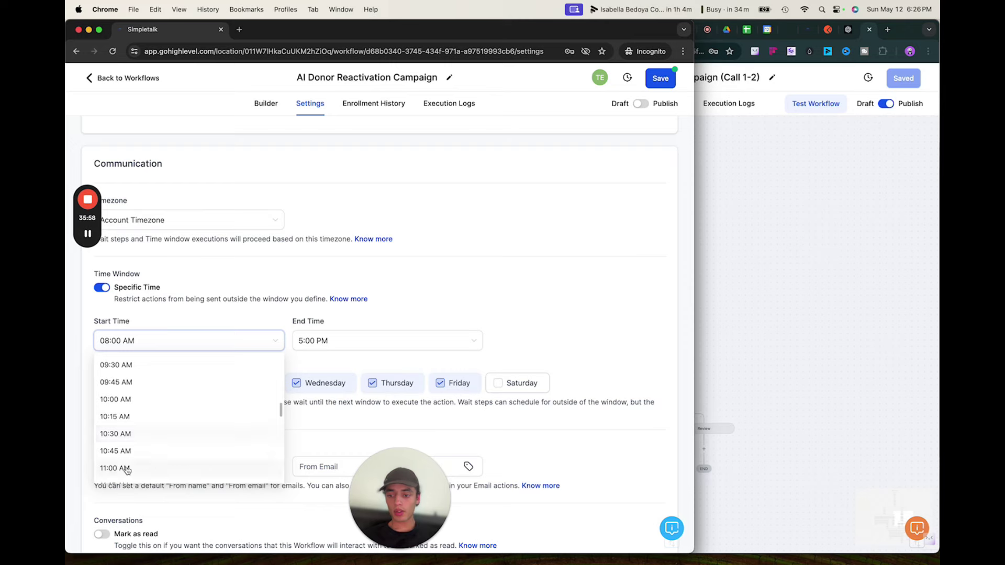
pyautogui.click(153, 468)
pyautogui.click(326, 340)
pyautogui.scroll(-2, 308, 398)
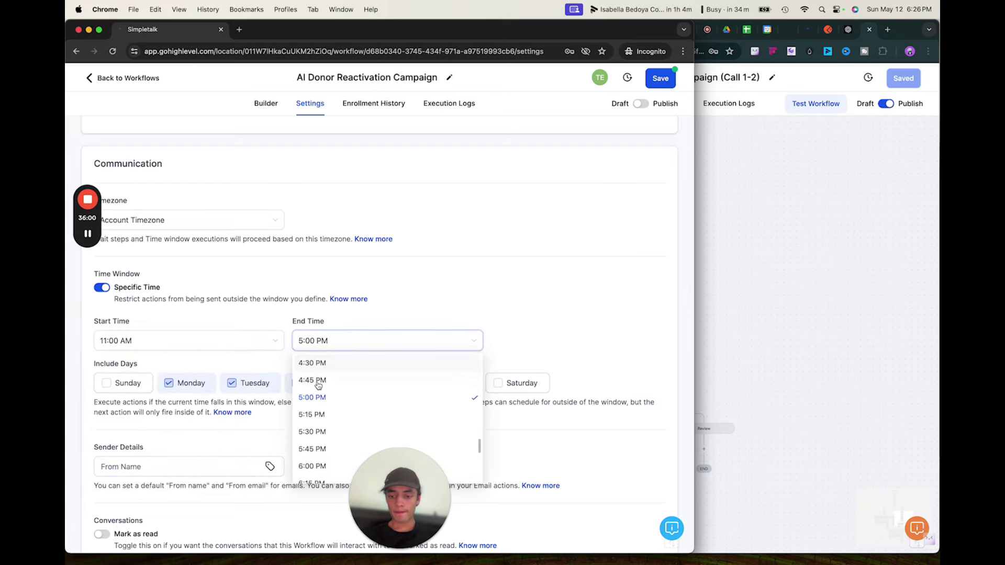
pyautogui.click(310, 449)
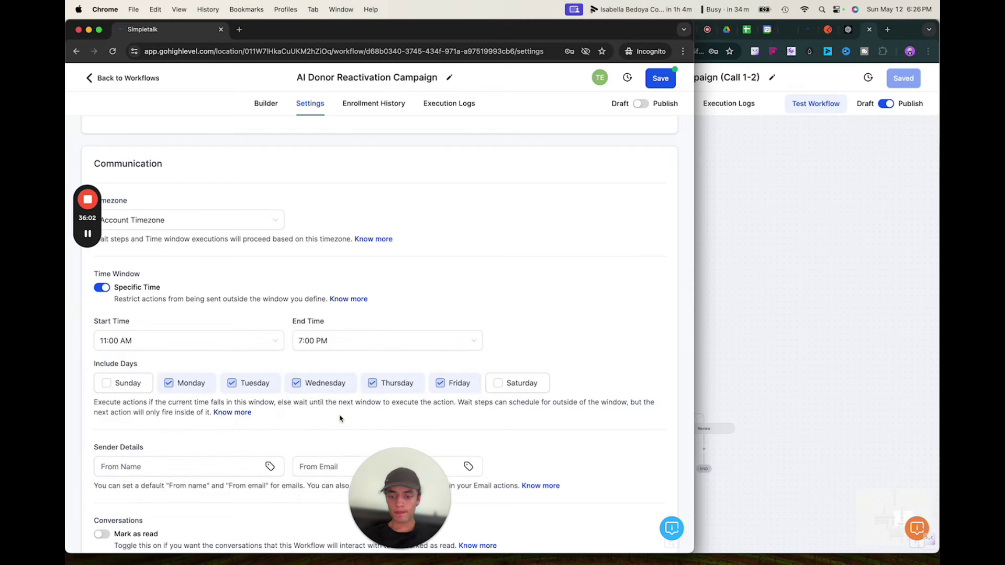
pyautogui.click(502, 384)
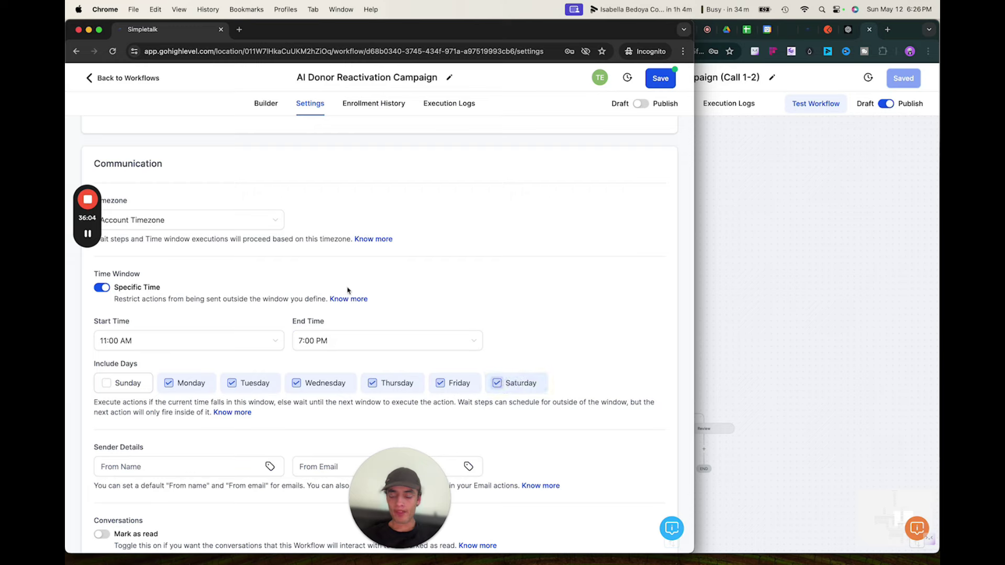
pyautogui.click(654, 80)
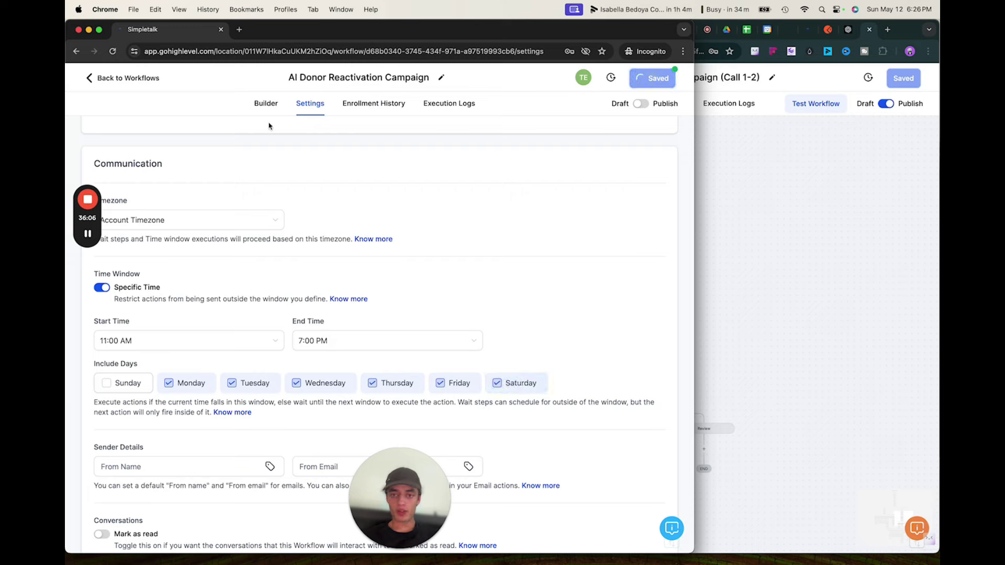
pyautogui.click(267, 105)
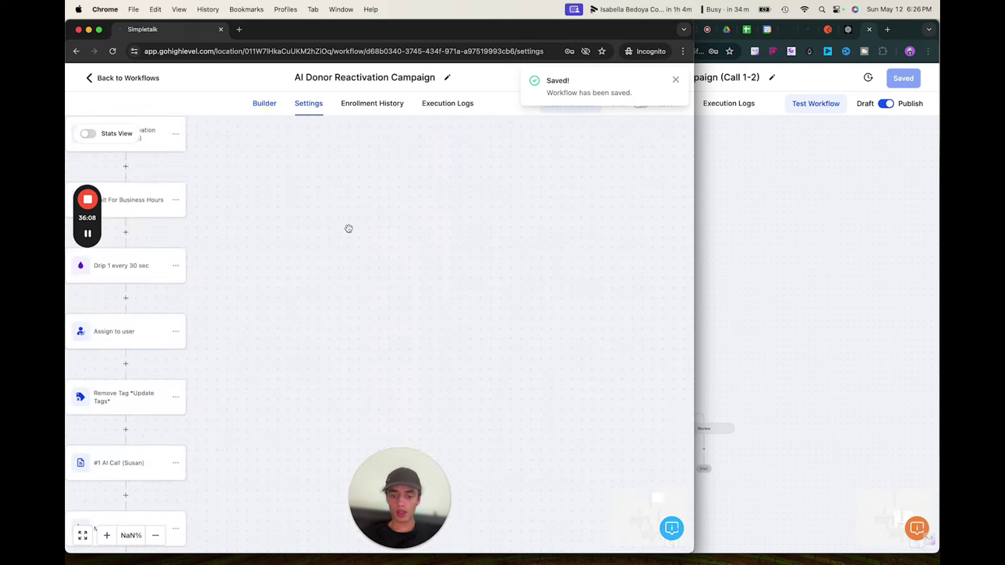
# Add Saturday to the first DNA branch's Wait For Business Hours resume days and save.
pyautogui.moveTo(409, 323); pyautogui.dragTo(493, 151)
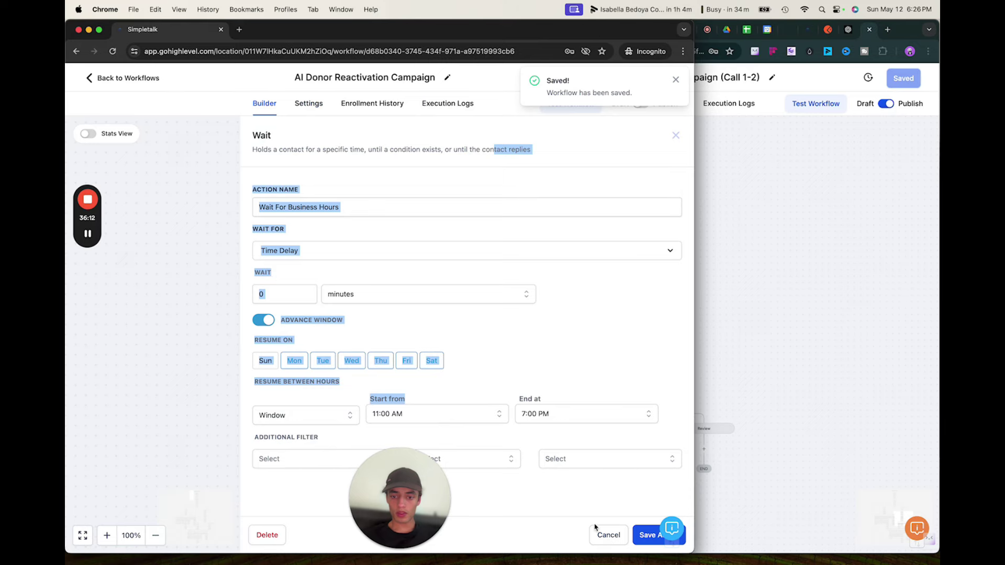
pyautogui.click(528, 330)
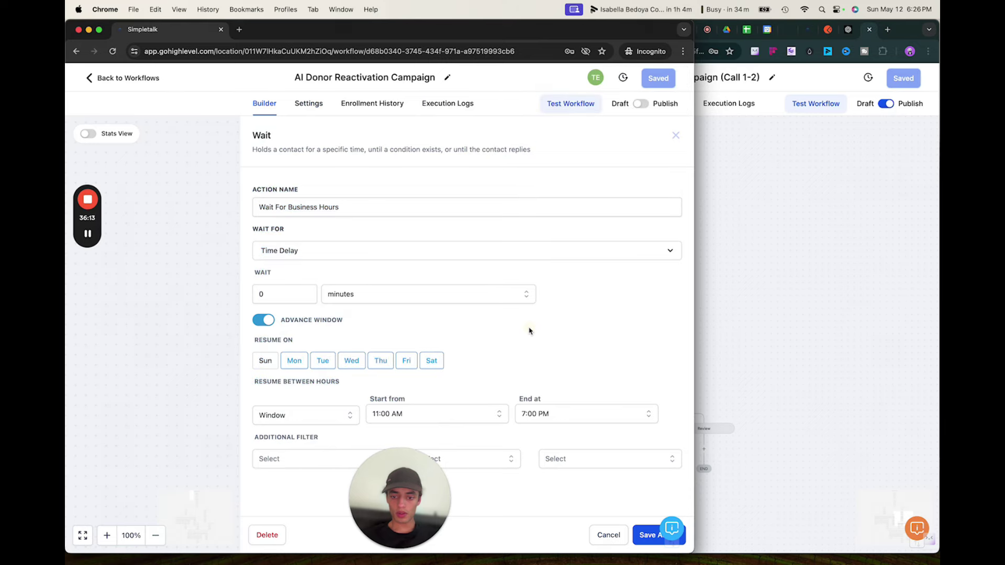
pyautogui.click(606, 535)
pyautogui.scroll(-8, 554, 449)
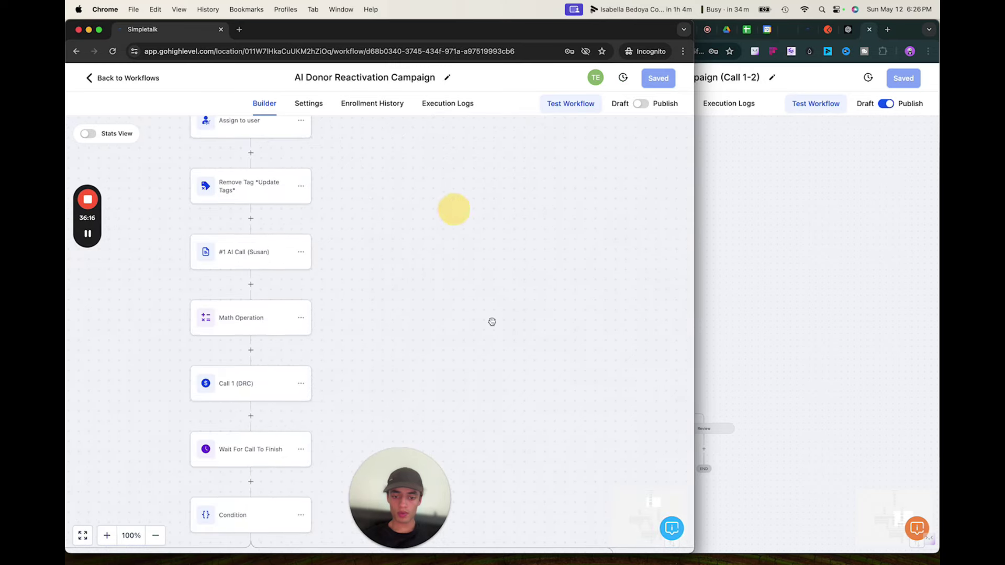
pyautogui.scroll(-6, 492, 321)
pyautogui.click(573, 406)
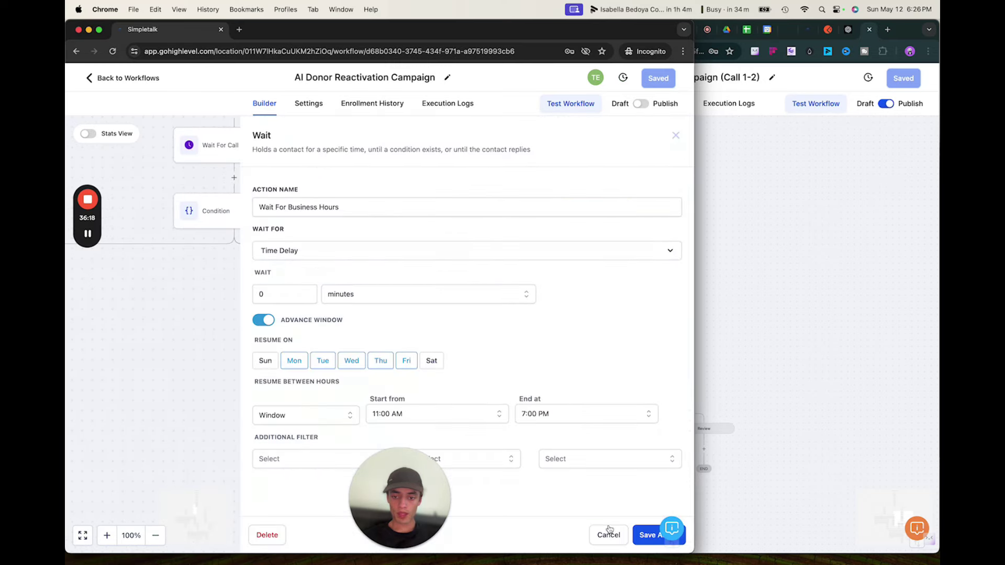
pyautogui.click(432, 360)
pyautogui.moveTo(511, 270); pyautogui.dragTo(511, 237)
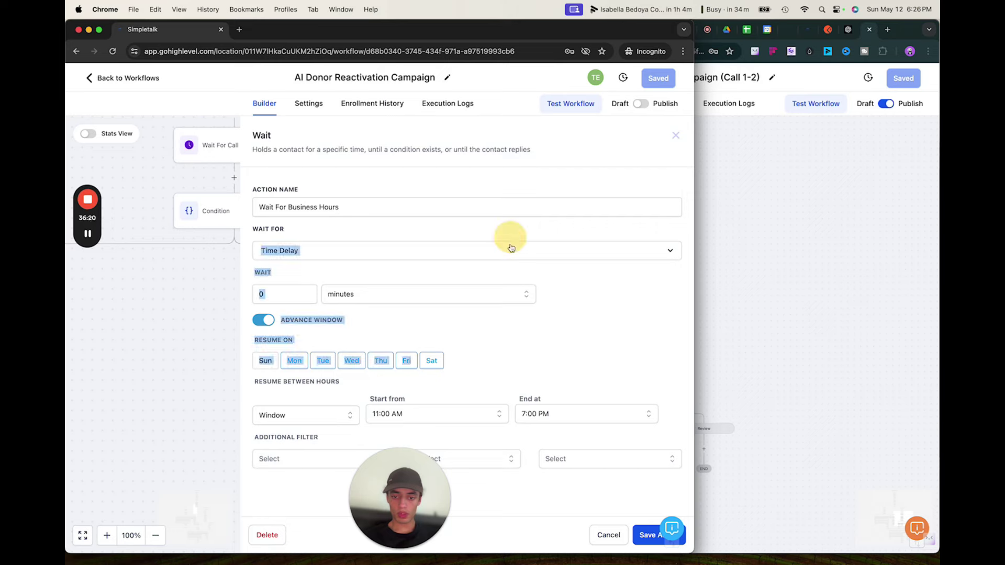
pyautogui.click(533, 349)
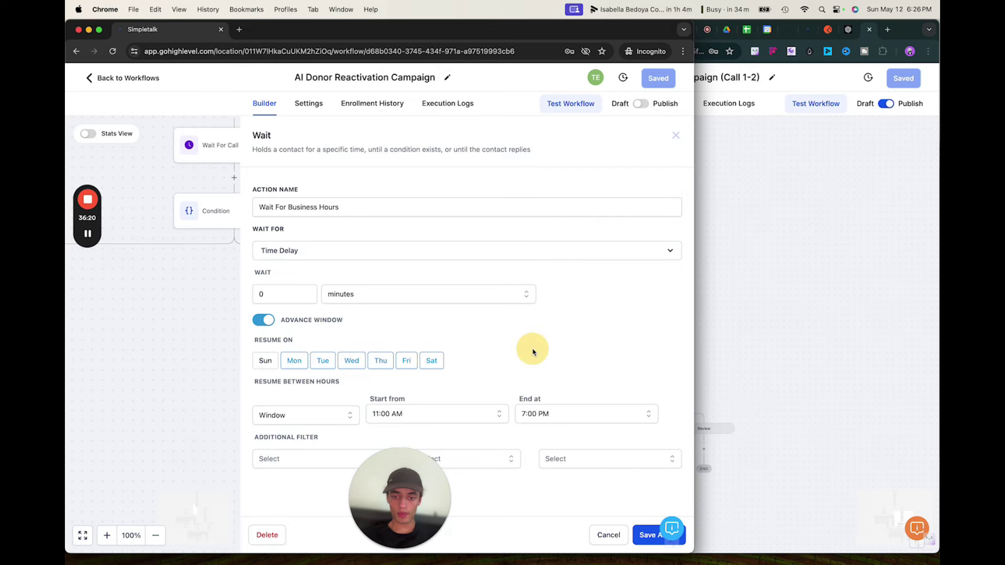
pyautogui.click(643, 535)
# Check the top Wait For Business Hours step and close it unchanged.
pyautogui.moveTo(393, 182); pyautogui.dragTo(477, 377)
pyautogui.scroll(5, 451, 249)
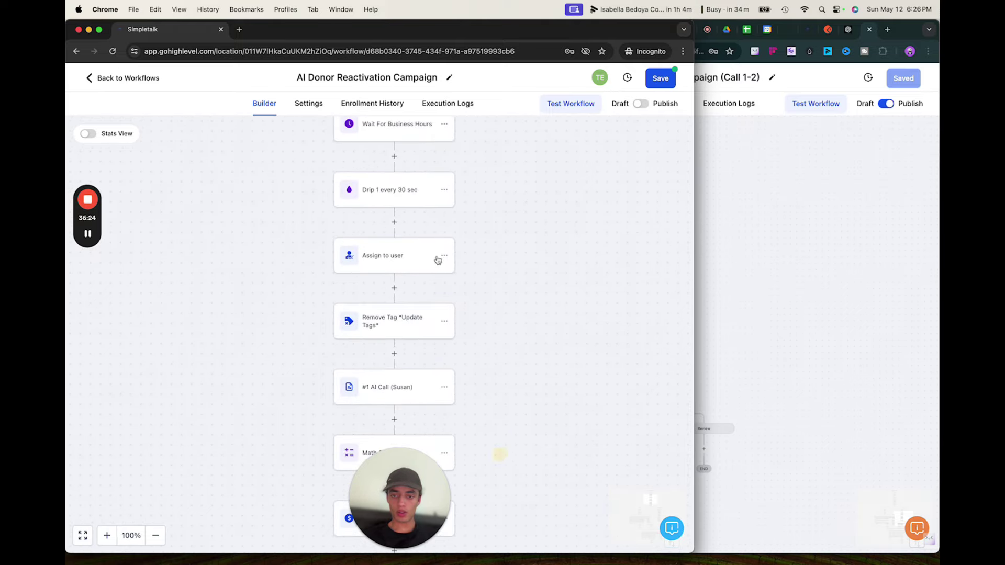
pyautogui.scroll(2, 435, 258)
pyautogui.click(390, 203)
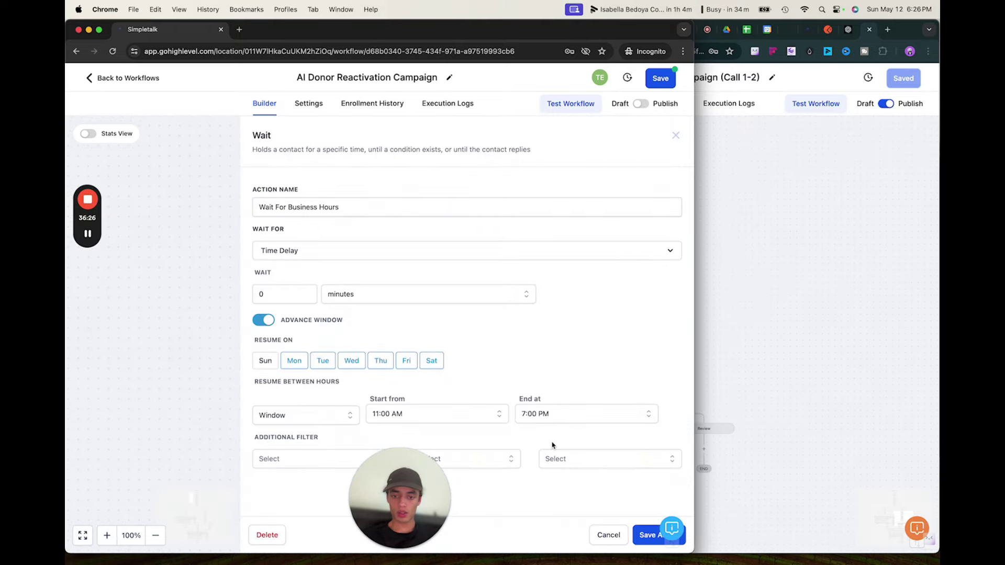
pyautogui.click(607, 535)
pyautogui.scroll(-10, 584, 460)
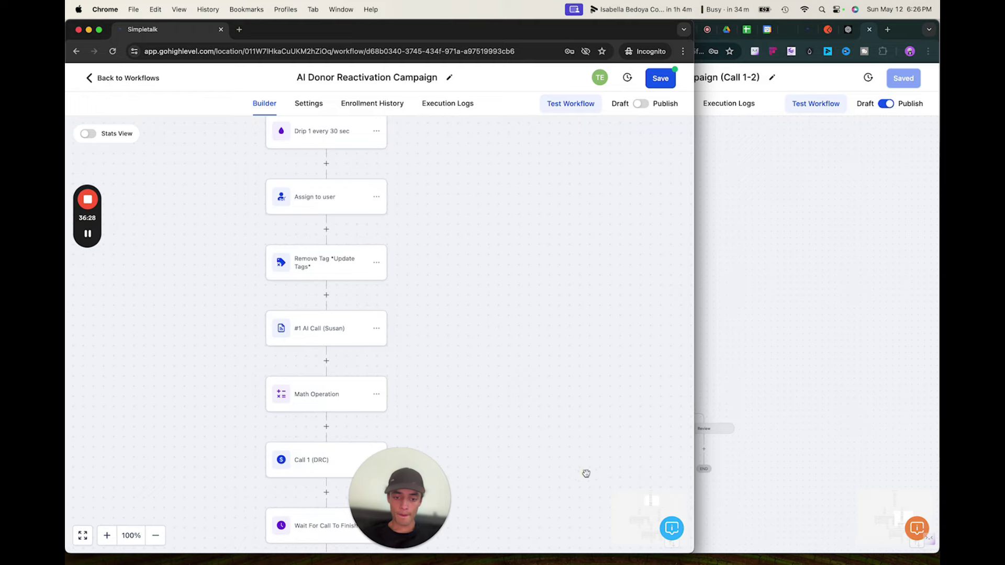
pyautogui.scroll(-10, 549, 419)
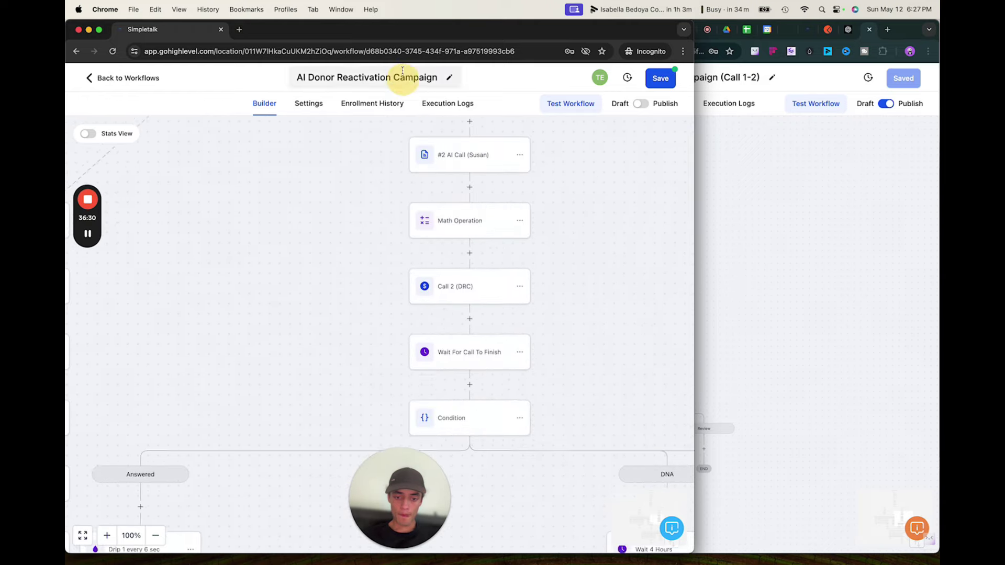
# Save the Call 2 DNA branch's Wait For Business Hours step, then survey the branch endings.
pyautogui.moveTo(638, 441); pyautogui.dragTo(438, 197)
pyautogui.click(486, 413)
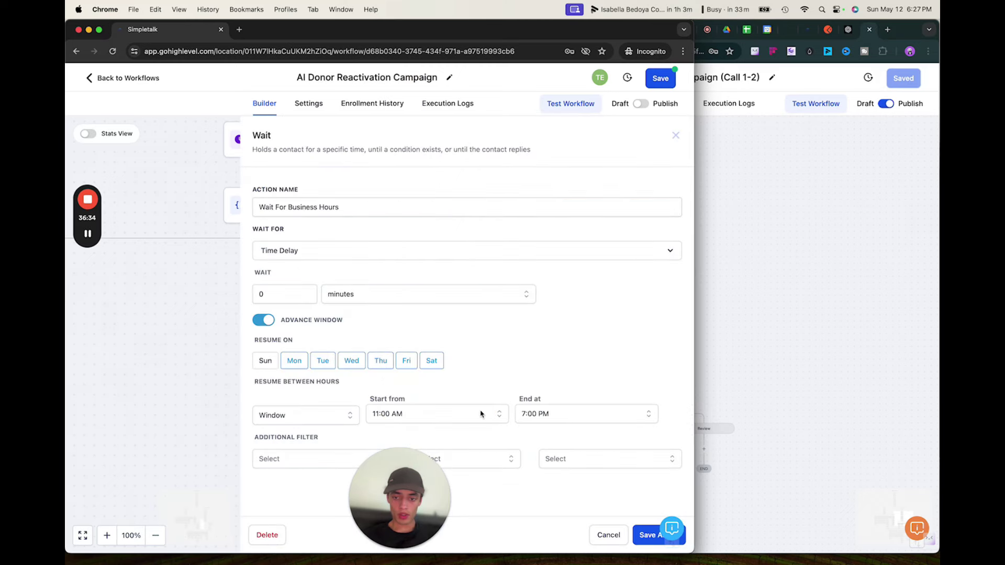
pyautogui.click(643, 533)
pyautogui.moveTo(573, 407); pyautogui.dragTo(579, 153)
pyautogui.moveTo(549, 355); pyautogui.dragTo(613, 424)
pyautogui.scroll(-3, 614, 425)
pyautogui.moveTo(628, 349); pyautogui.dragTo(575, 366)
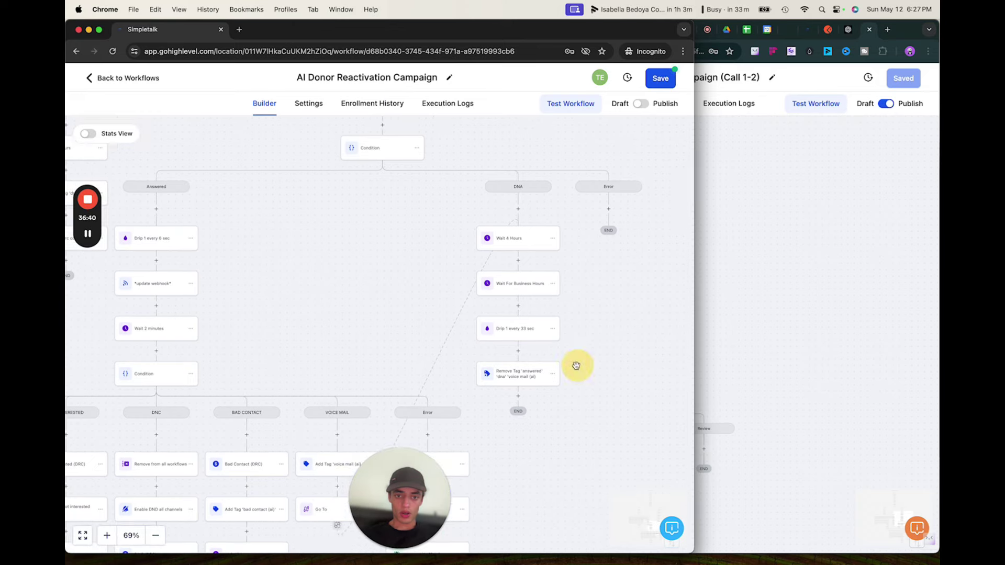
pyautogui.moveTo(584, 306); pyautogui.dragTo(594, 424)
pyautogui.scroll(-5, 512, 202)
# Locate a DNA branch's Remove Tag step, view its delete options, then back out.
pyautogui.moveTo(512, 202); pyautogui.dragTo(539, 407)
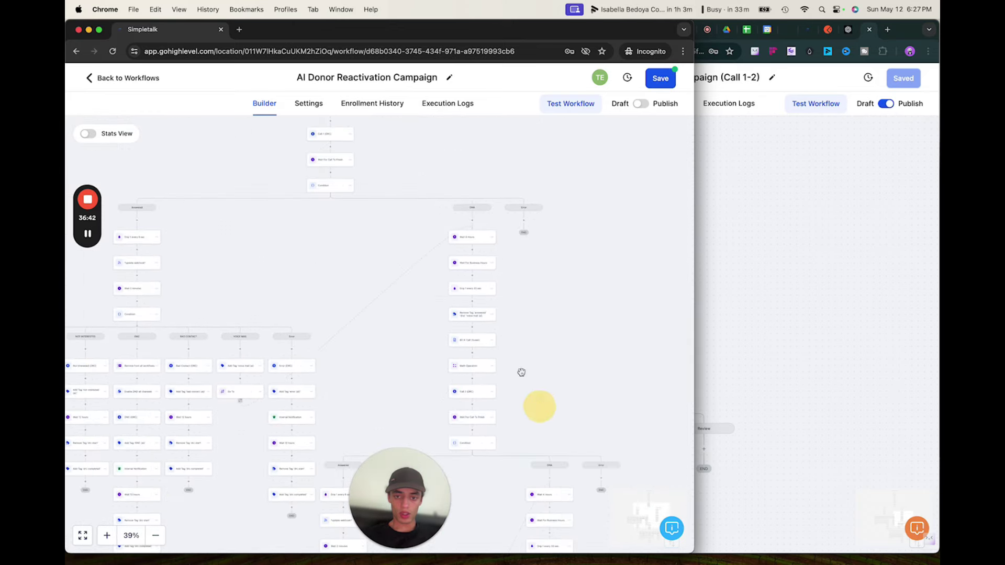
pyautogui.moveTo(423, 163); pyautogui.dragTo(541, 143)
pyautogui.moveTo(572, 287); pyautogui.dragTo(583, 150)
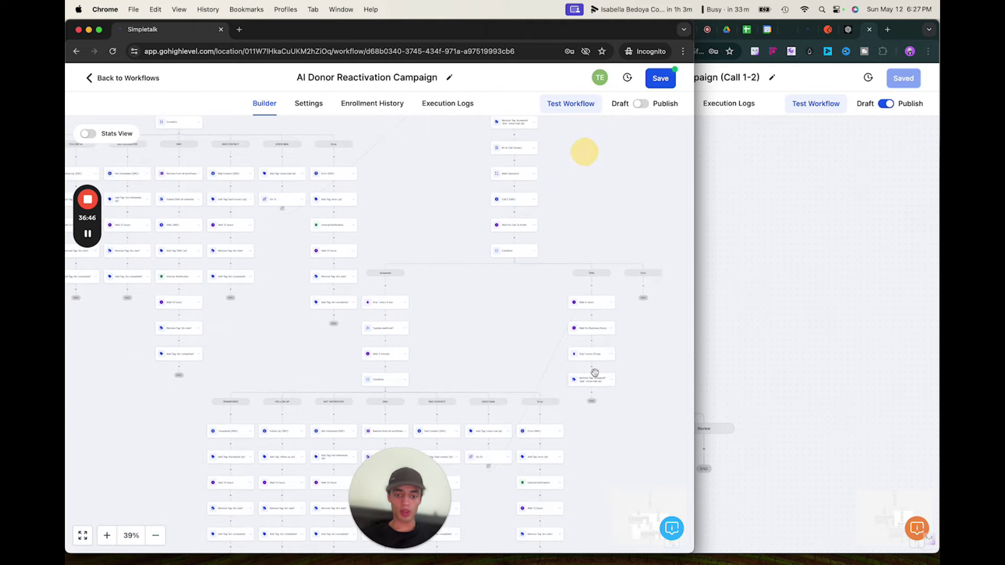
pyautogui.moveTo(595, 426); pyautogui.dragTo(559, 170)
pyautogui.moveTo(564, 370); pyautogui.dragTo(500, 341)
pyautogui.scroll(5, 533, 243)
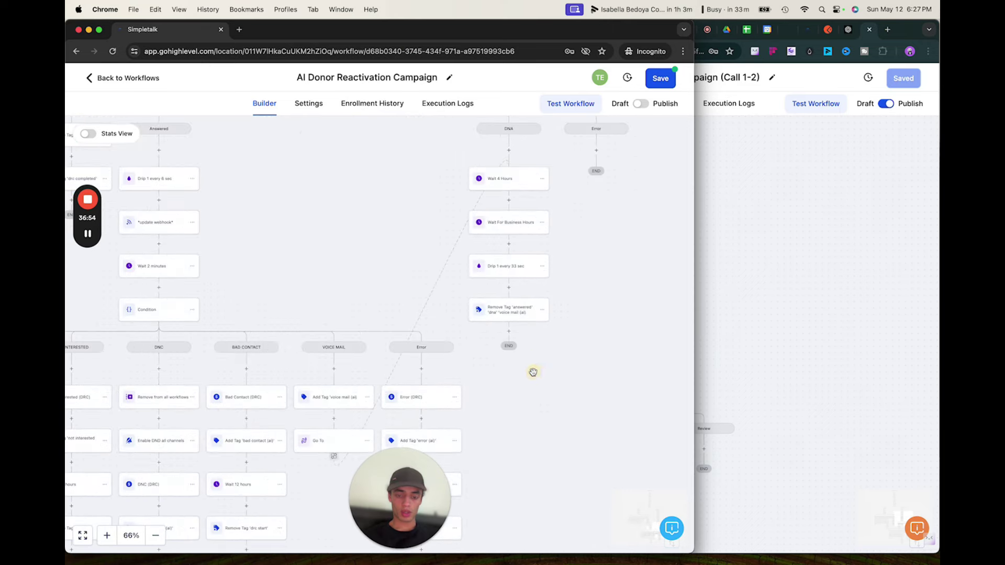
pyautogui.scroll(4, 559, 357)
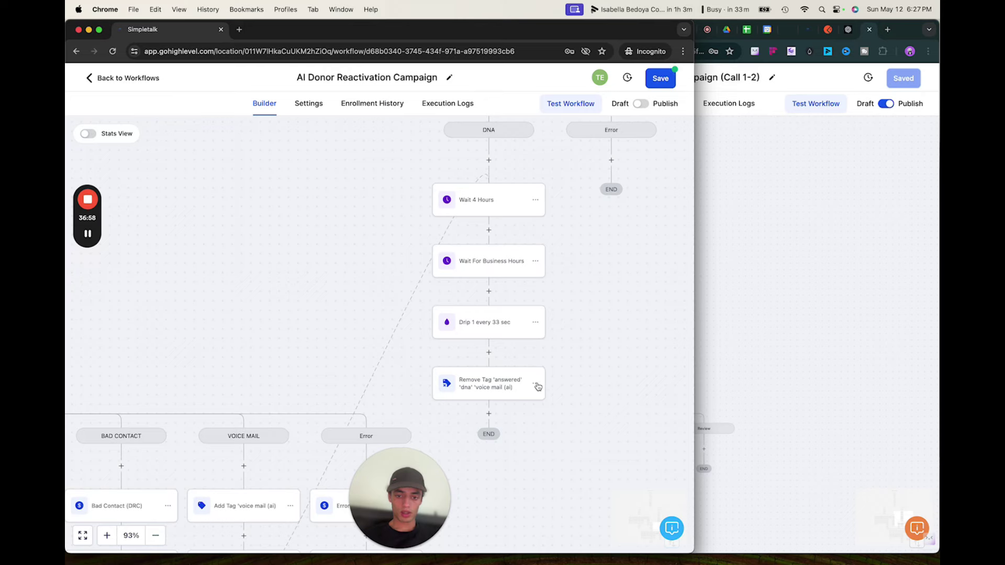
pyautogui.click(535, 384)
pyautogui.click(574, 455)
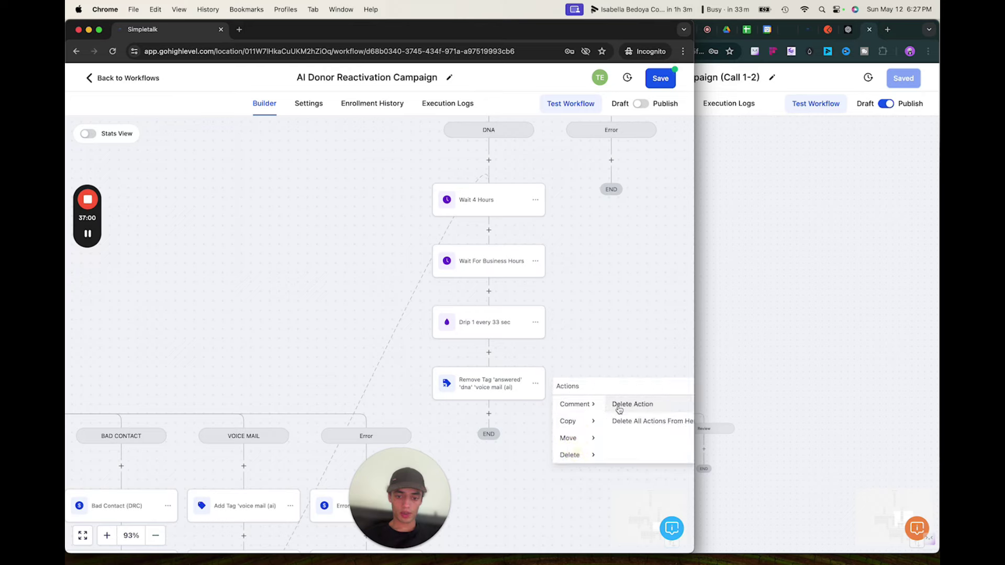
pyautogui.click(617, 339)
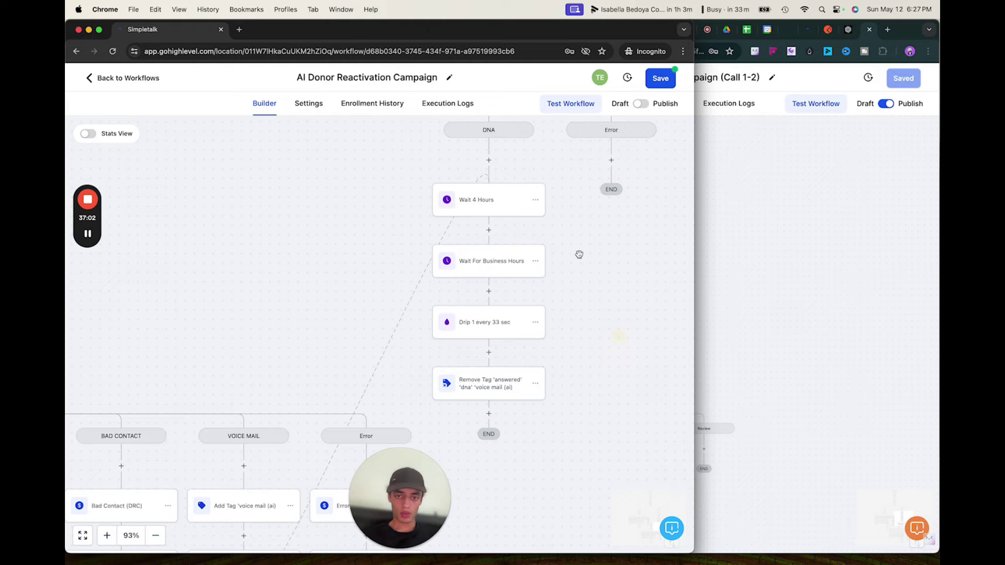
# Delete the Remove Tag step from the Call 2 DNA branch.
pyautogui.scroll(-5, 579, 254)
pyautogui.scroll(2, 570, 233)
pyautogui.moveTo(570, 234); pyautogui.dragTo(584, 473)
pyautogui.scroll(-5, 527, 420)
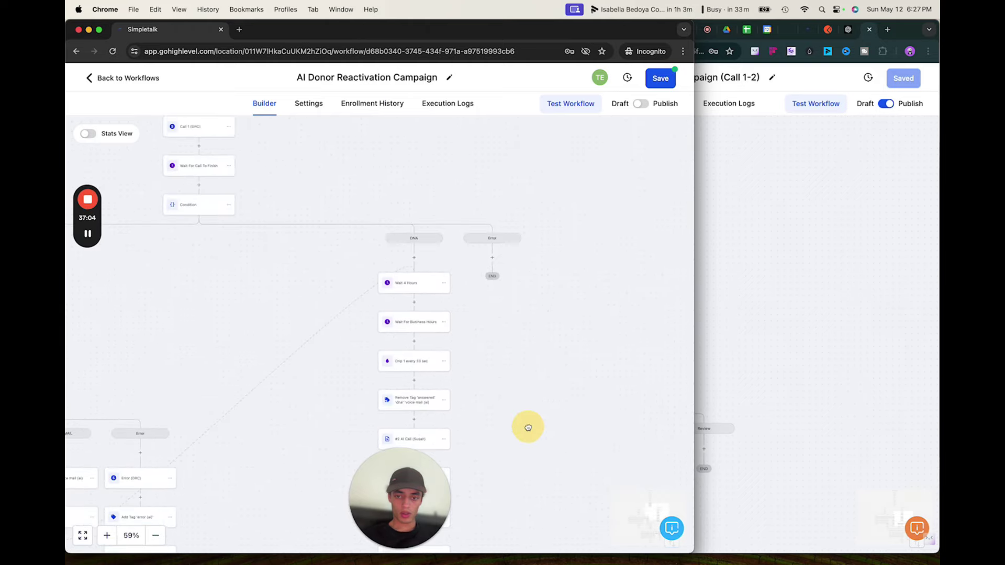
pyautogui.scroll(8, 520, 280)
pyautogui.scroll(-5, 564, 358)
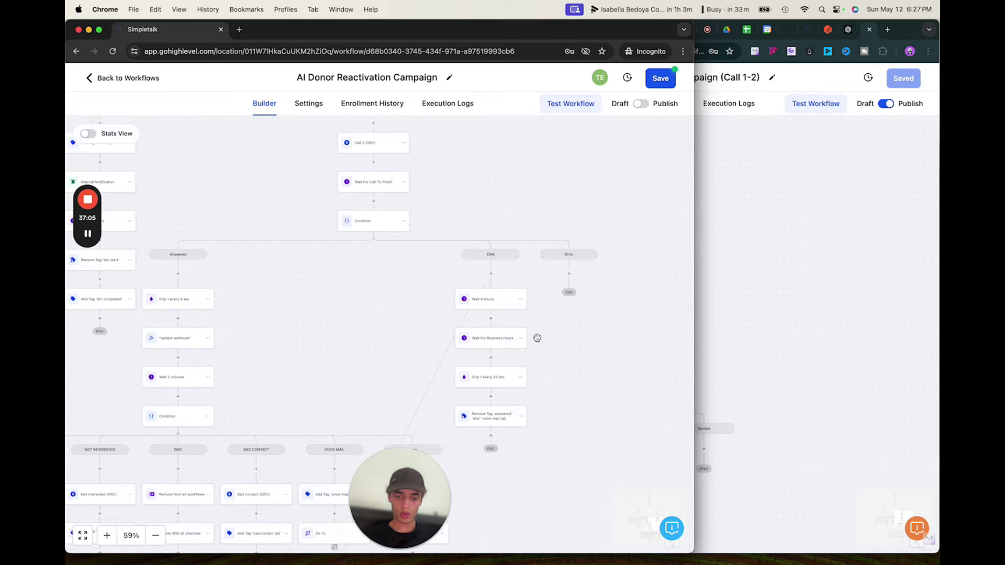
pyautogui.click(522, 419)
pyautogui.click(583, 433)
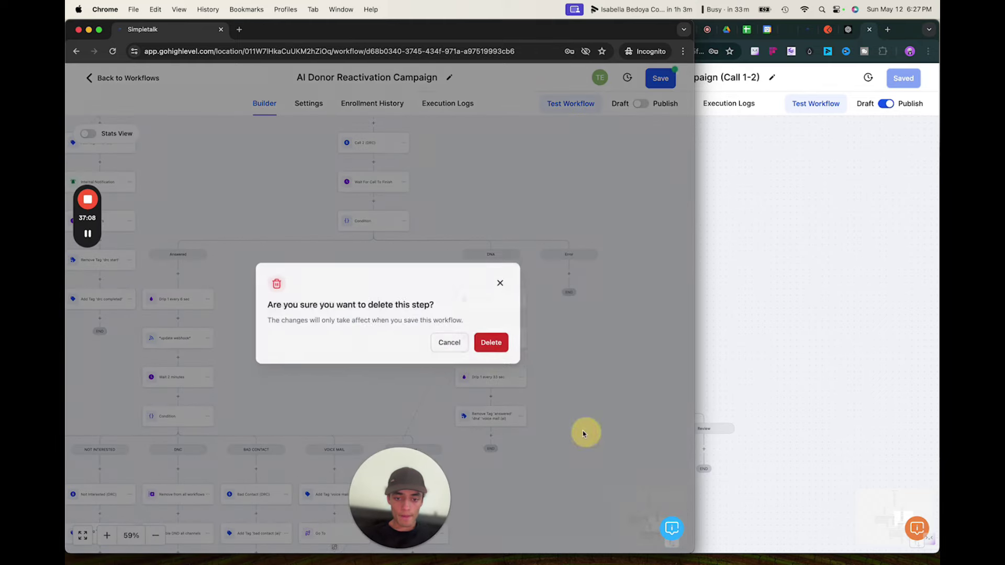
pyautogui.click(491, 343)
pyautogui.scroll(-5, 534, 335)
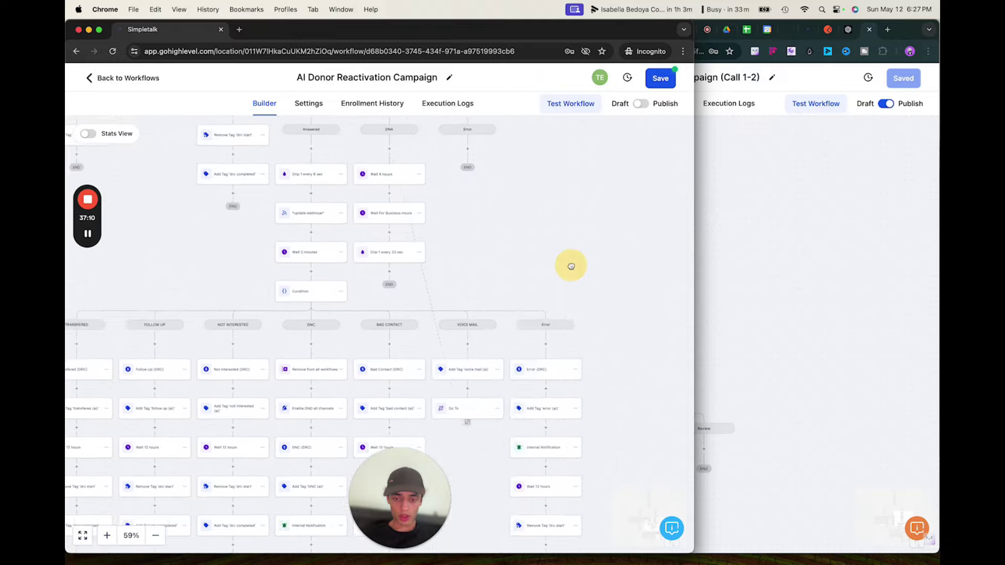
pyautogui.scroll(7, 505, 159)
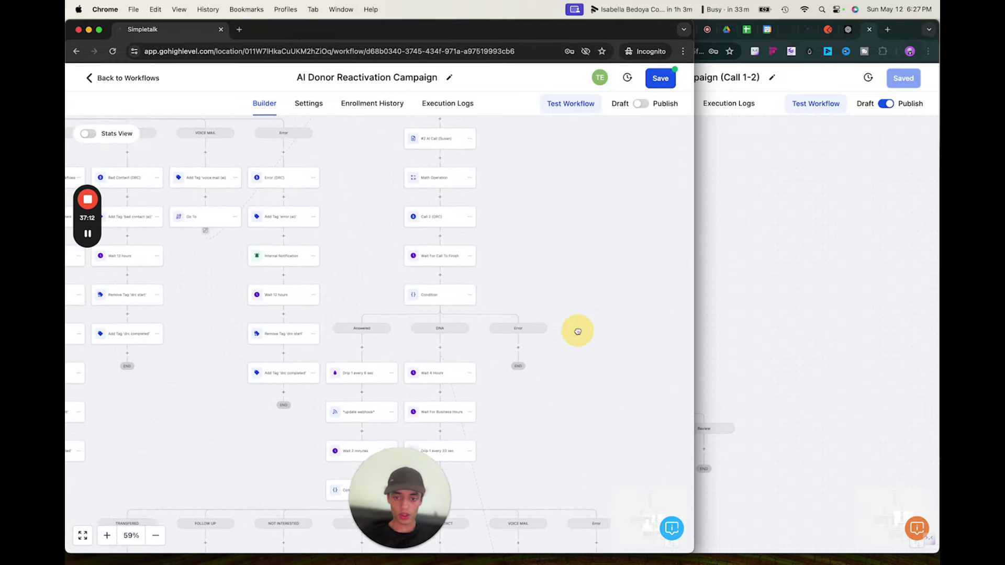
# Delete the 'Drip 1 every 33 sec' step and open the action list below Wait For Business Hours.
pyautogui.moveTo(578, 332); pyautogui.dragTo(569, 228)
pyautogui.moveTo(520, 347); pyautogui.dragTo(588, 261)
pyautogui.scroll(5, 588, 261)
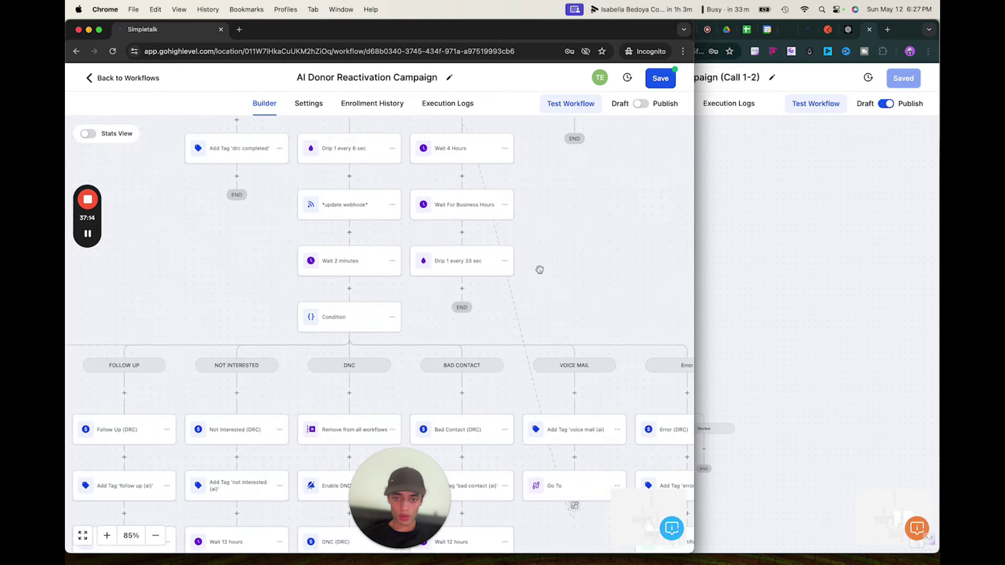
pyautogui.click(505, 261)
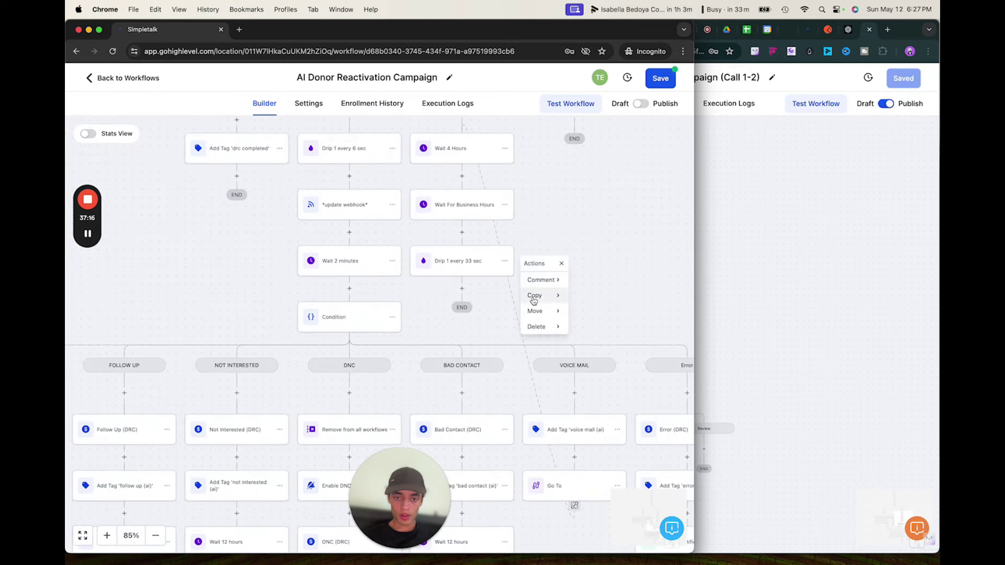
pyautogui.moveTo(548, 332)
pyautogui.click(578, 281)
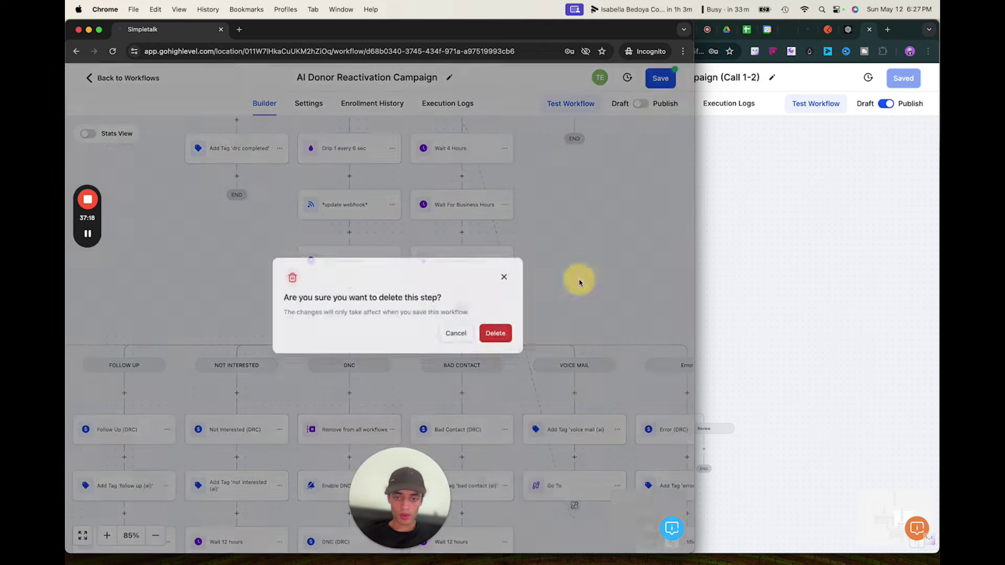
pyautogui.click(486, 339)
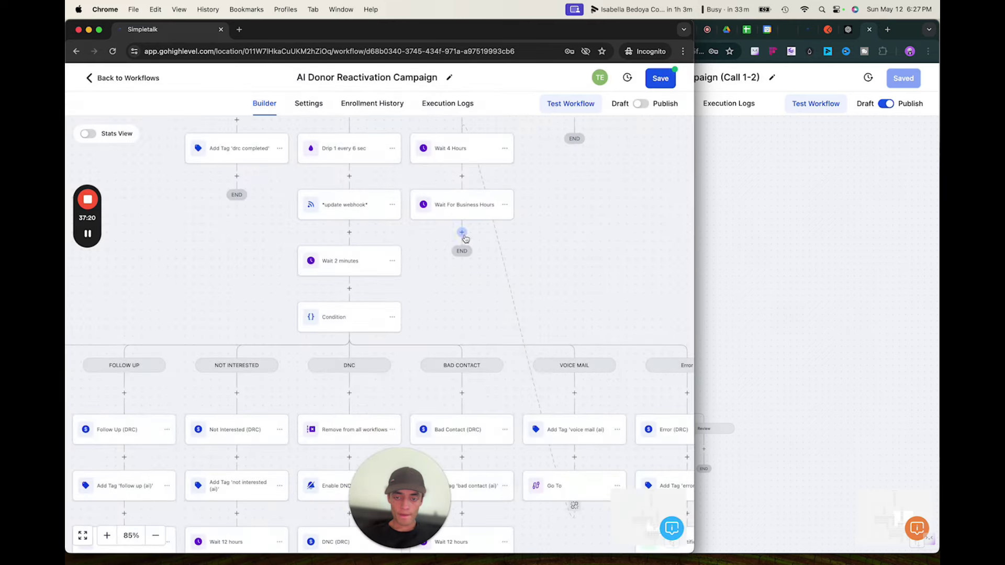
pyautogui.click(462, 232)
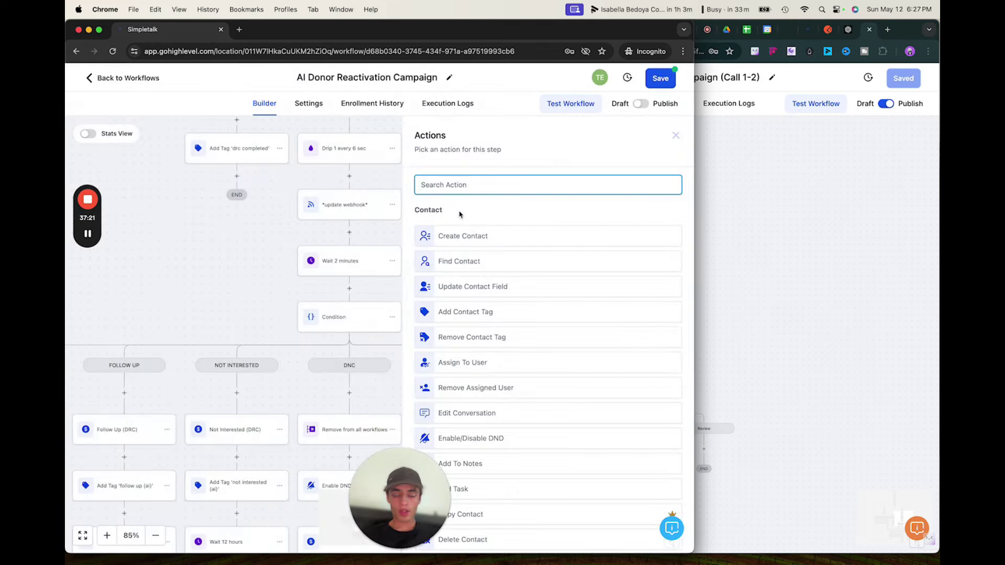
# Rename the workflow 'AI Donor Reactivation Campaign (Call 1-2)', save it, and return to the list.
pyautogui.click(675, 135)
pyautogui.click(660, 78)
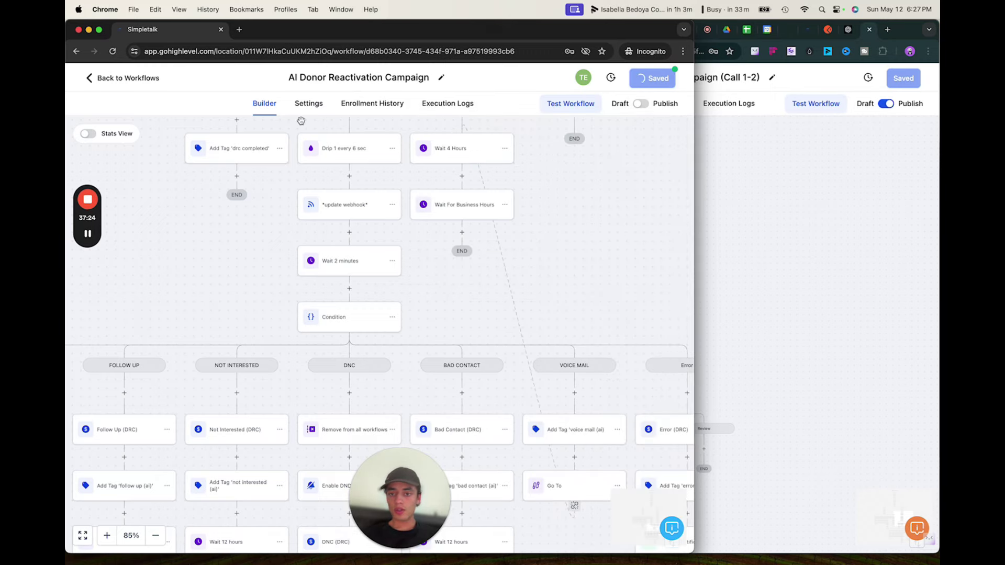
pyautogui.click(431, 78)
pyautogui.write('(')
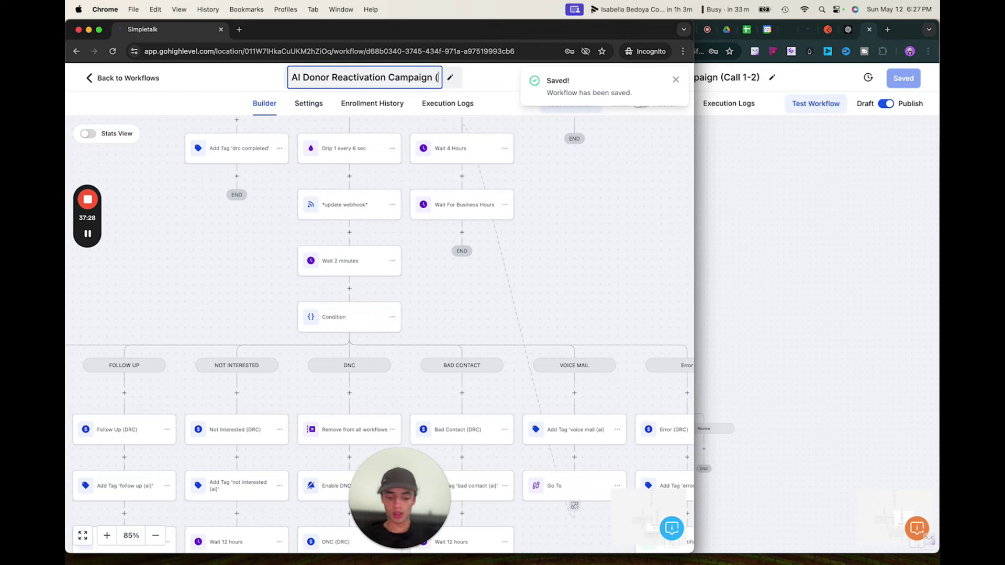
pyautogui.write('Call 1-2')
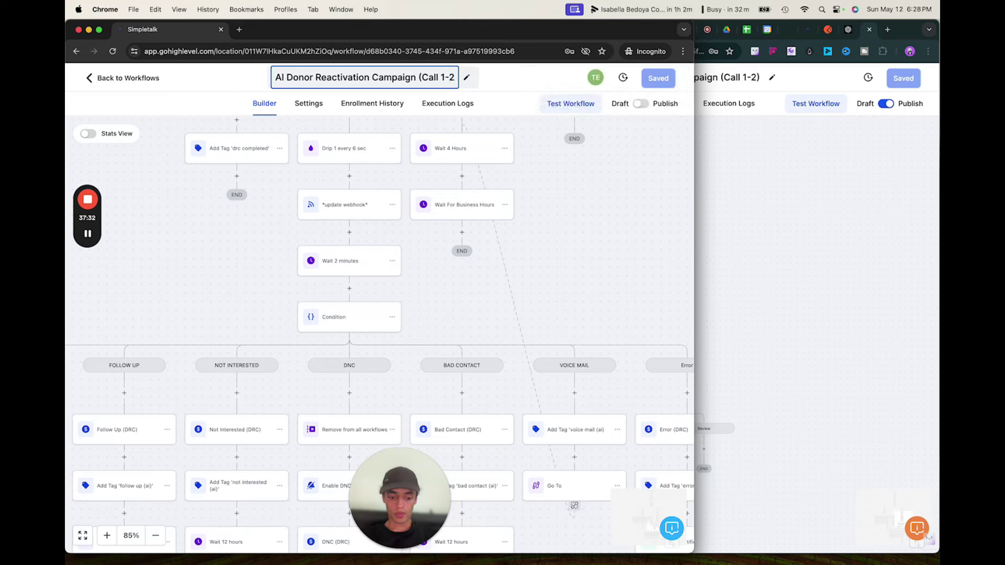
pyautogui.write(')')
pyautogui.click(634, 149)
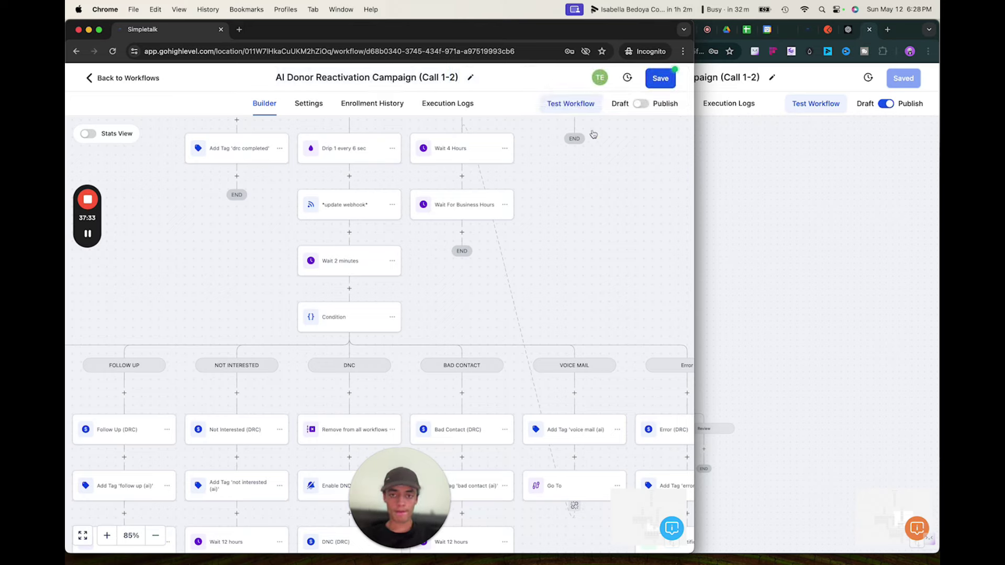
pyautogui.click(659, 79)
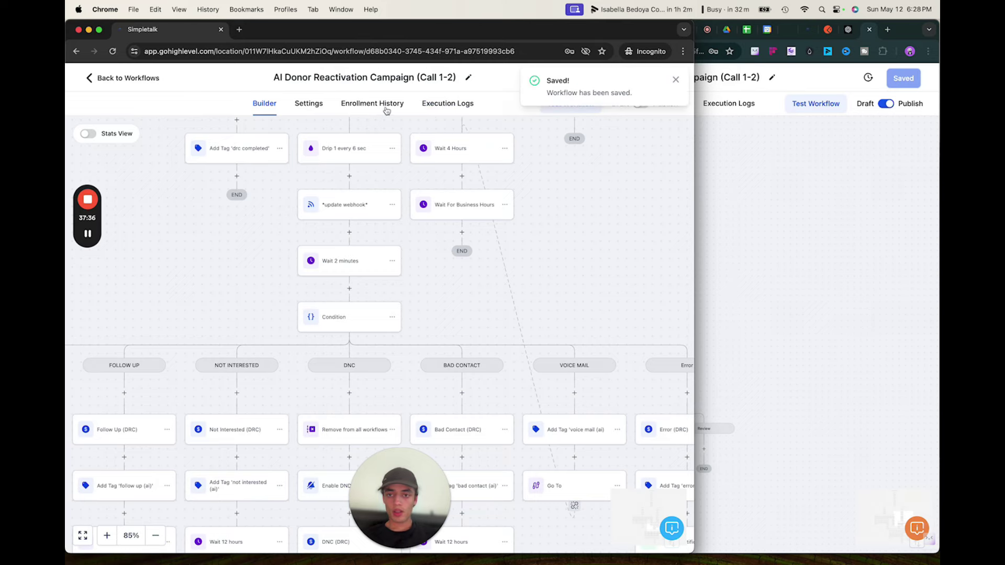
pyautogui.click(676, 79)
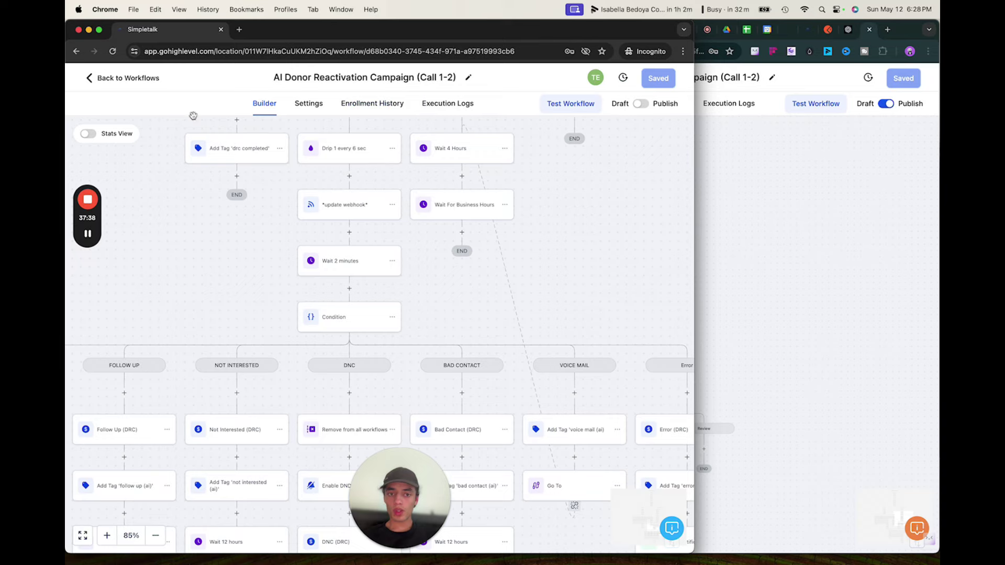
pyautogui.click(124, 78)
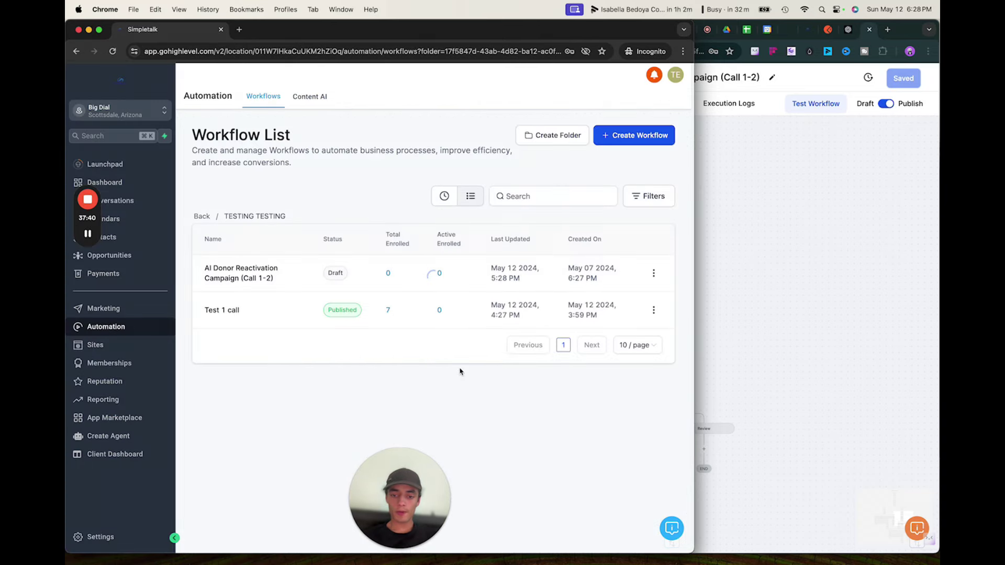
# Duplicate the Call 1-2 workflow as 'AI Donor Reactivation Campaign (Call 3-5)' without the 'Copy - ' prefix.
pyautogui.click(654, 273)
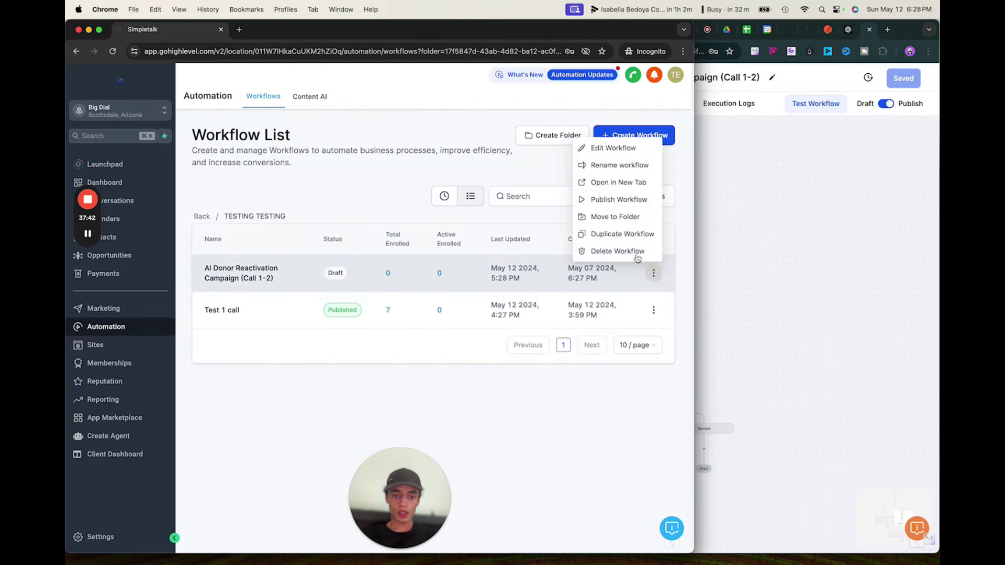
pyautogui.click(633, 233)
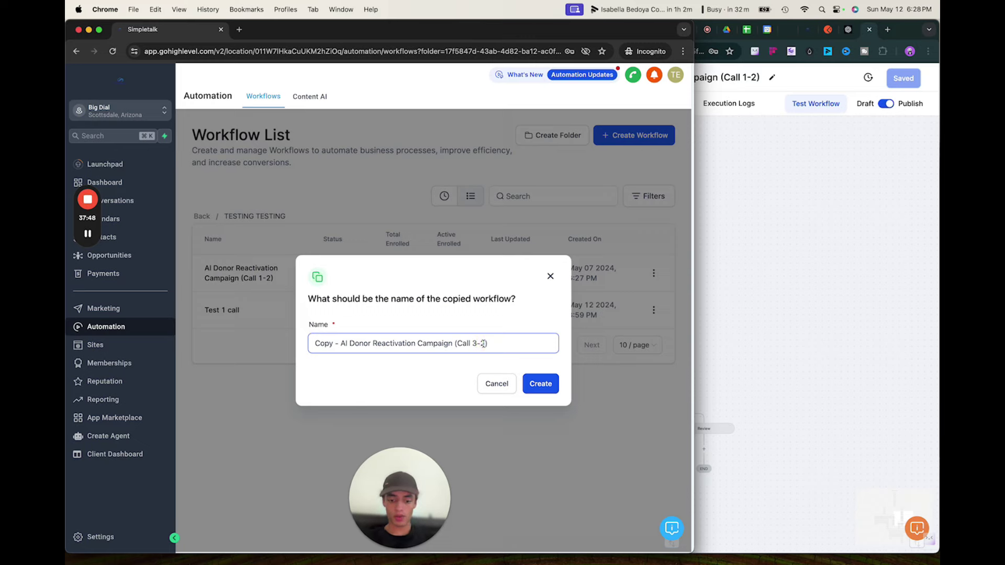
pyautogui.moveTo(342, 344); pyautogui.dragTo(280, 343)
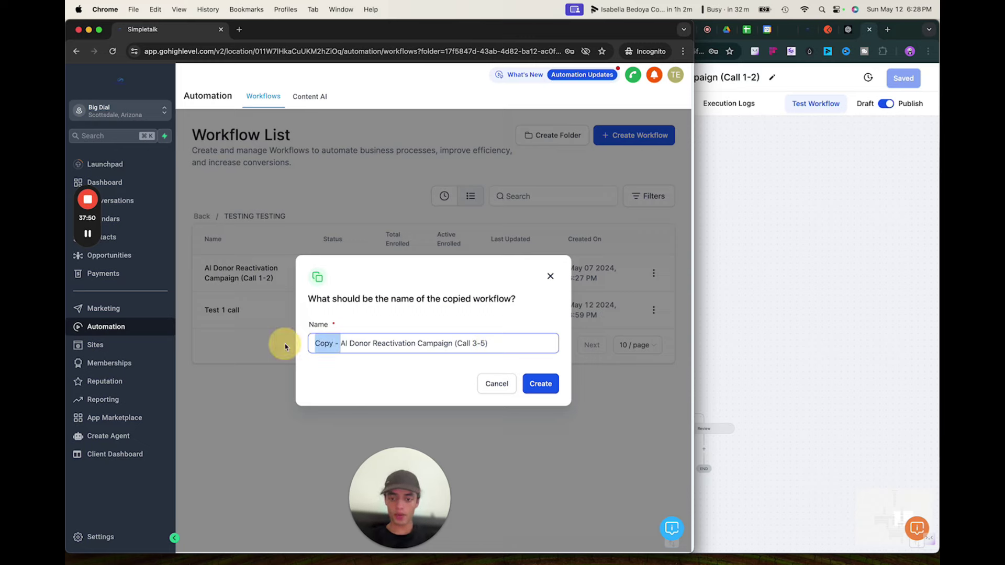
pyautogui.press('BackSpace')
pyautogui.click(529, 384)
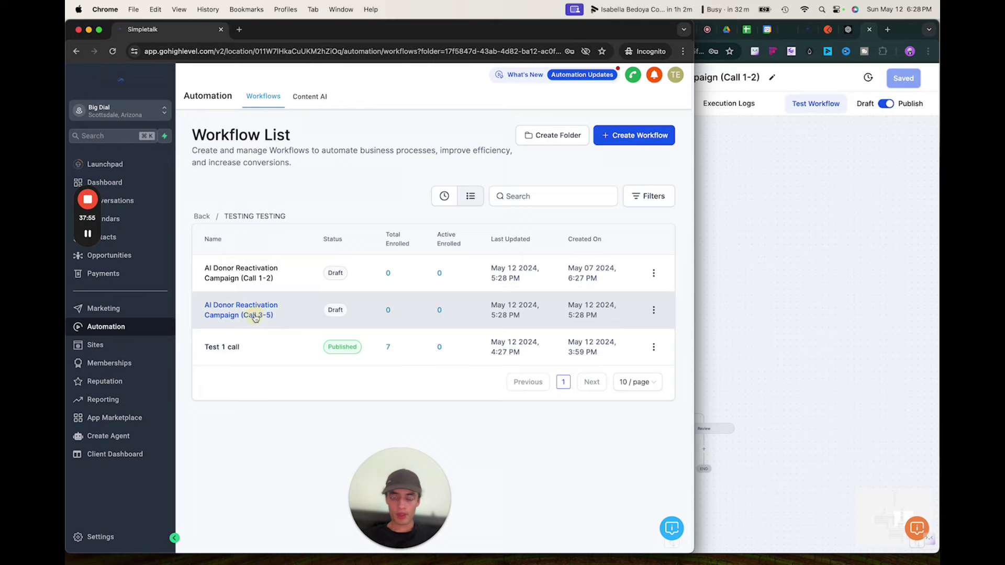
# Glance at the new Call 3-5 workflow, then reopen the Call 1-2 workflow.
pyautogui.click(255, 316)
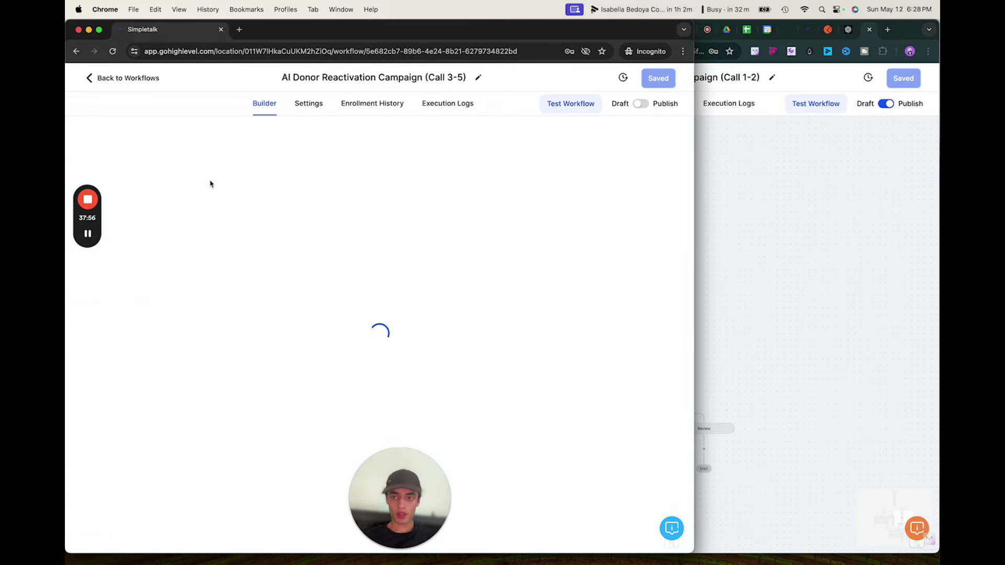
pyautogui.click(125, 76)
pyautogui.click(258, 281)
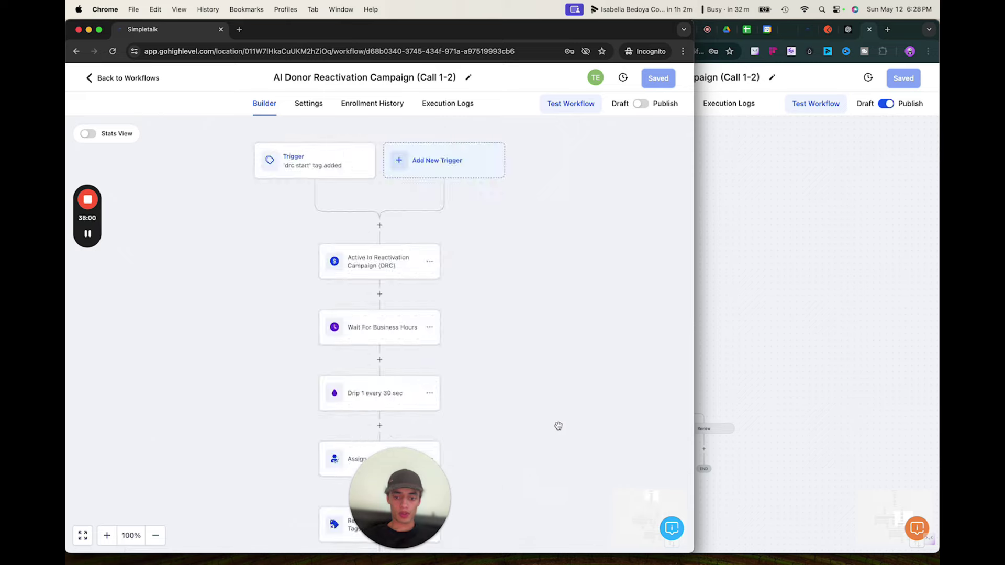
# Add an 'Add to Workflow (Call 3-5)' step targeting the Call 3-5 workflow after Wait For Business Hours.
pyautogui.scroll(-3, 558, 366)
pyautogui.scroll(-5, 560, 319)
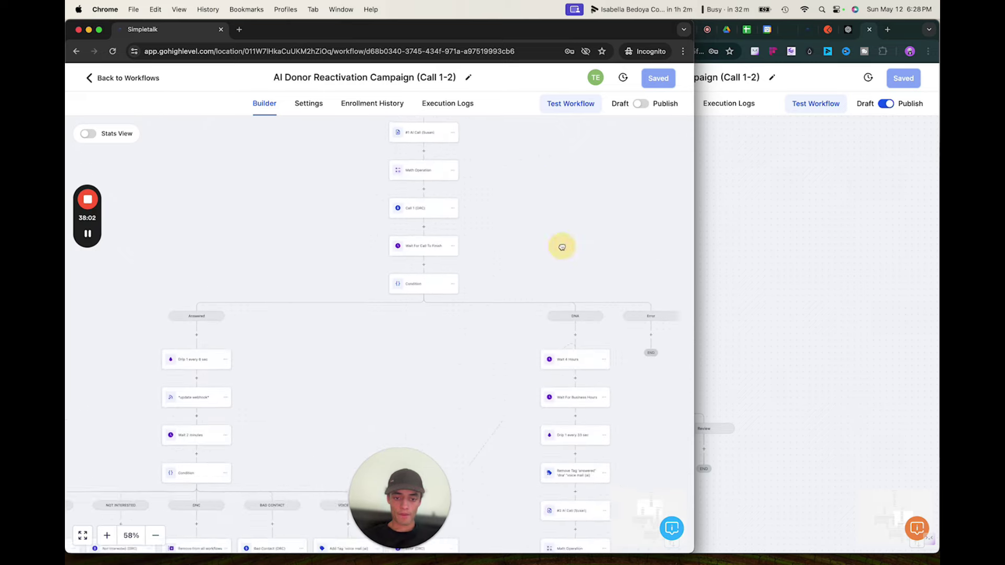
pyautogui.scroll(-6, 654, 435)
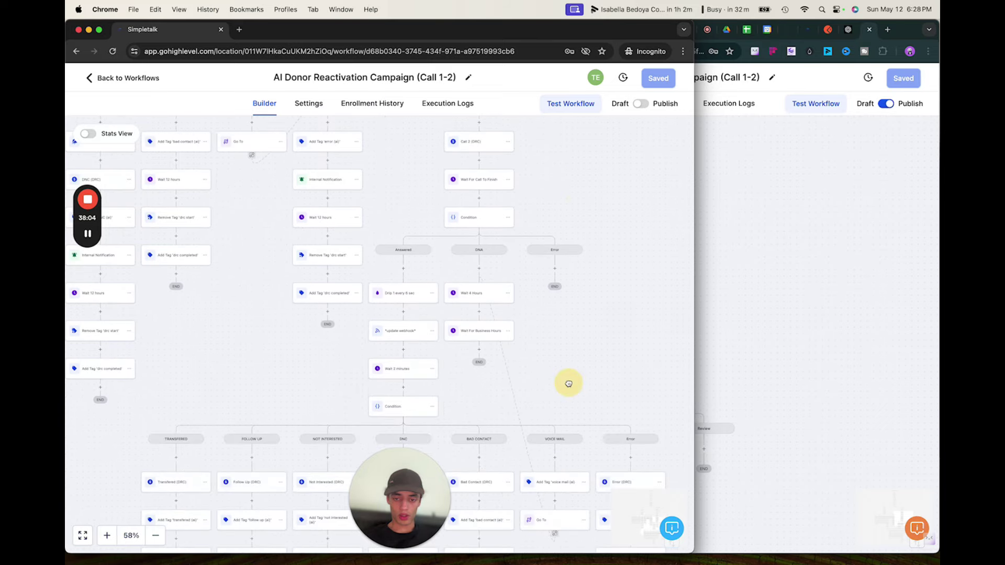
pyautogui.scroll(3, 534, 301)
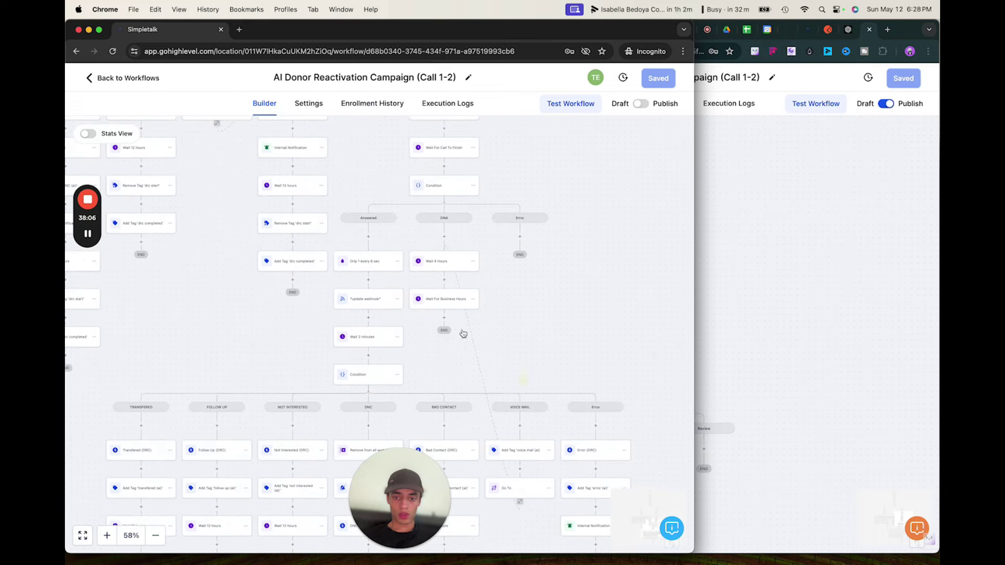
pyautogui.click(447, 317)
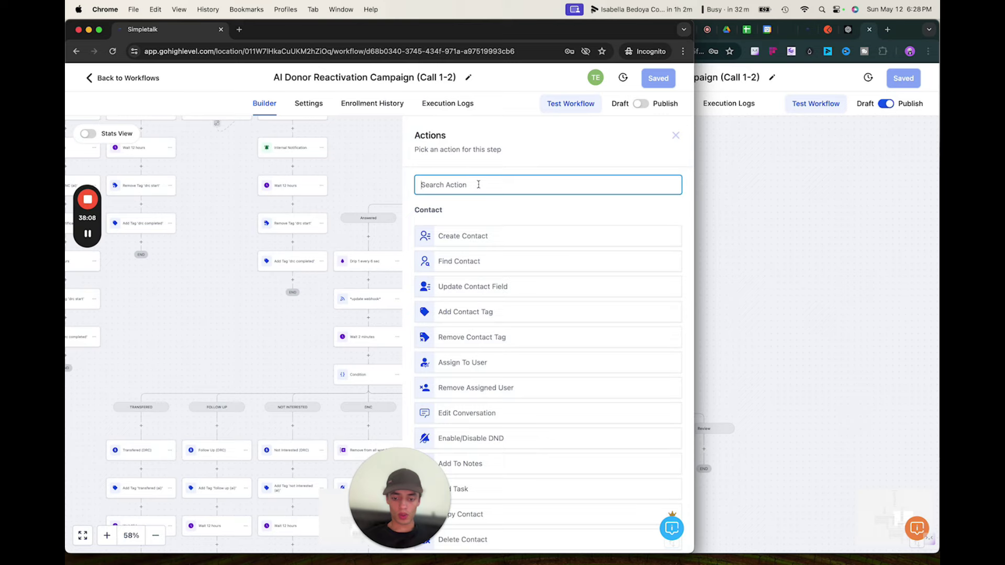
pyautogui.write('add')
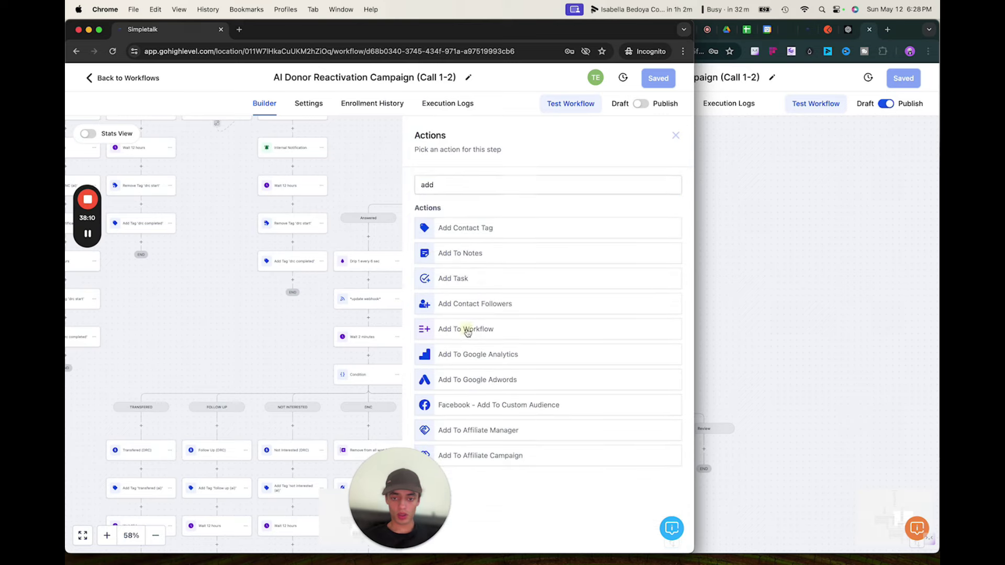
pyautogui.click(461, 329)
pyautogui.click(454, 256)
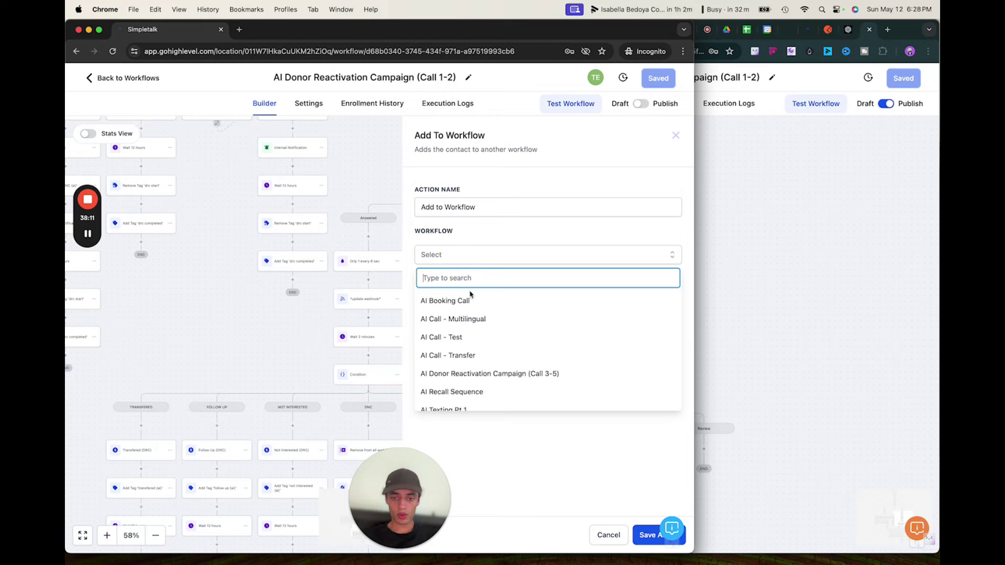
pyautogui.click(519, 375)
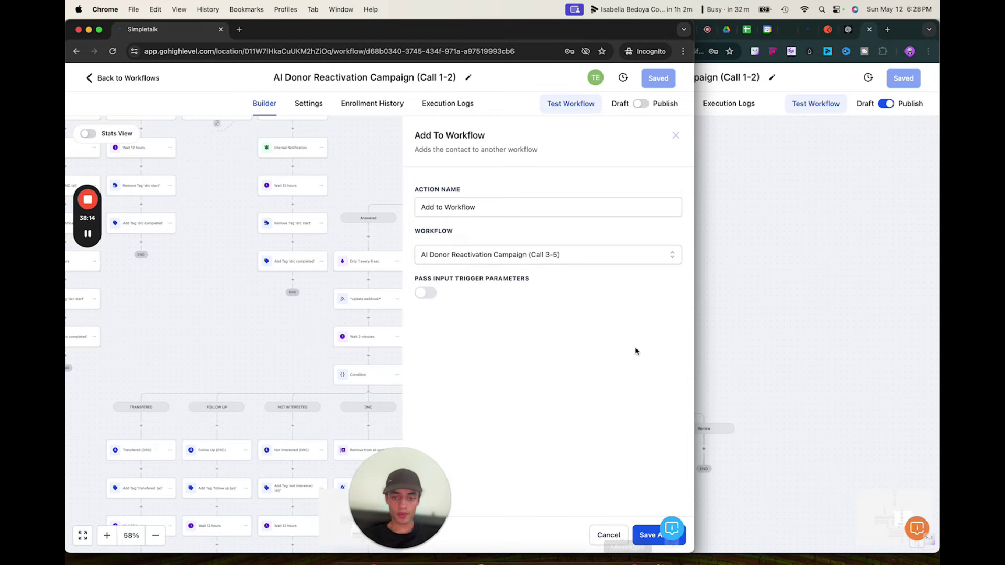
pyautogui.click(489, 207)
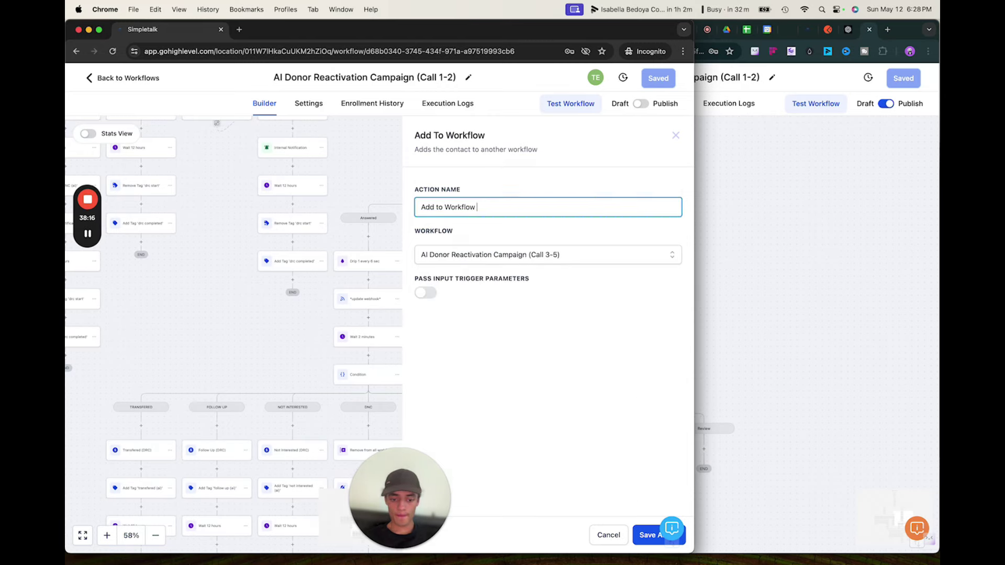
pyautogui.write('(Call')
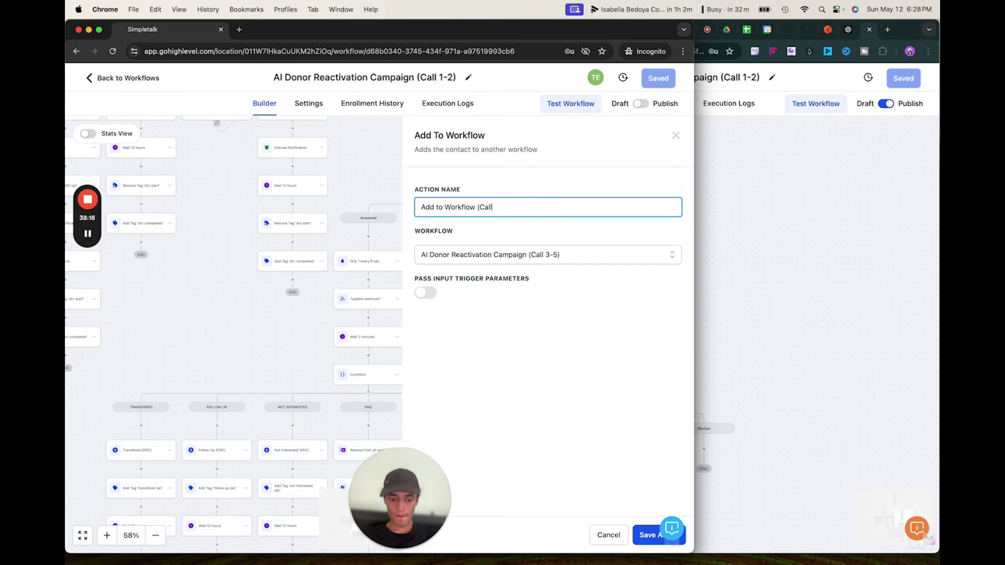
pyautogui.write(' 3-5)')
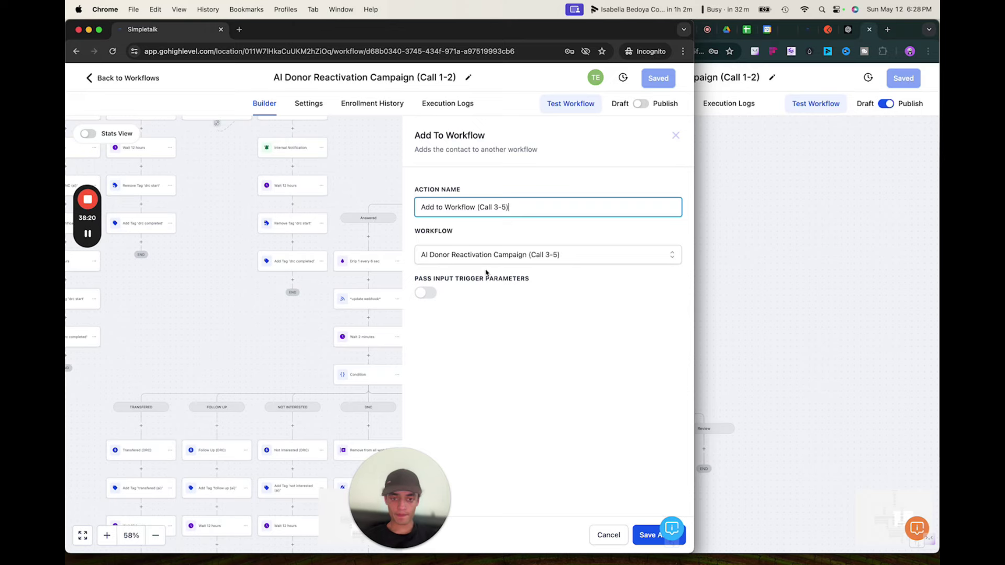
pyautogui.click(640, 532)
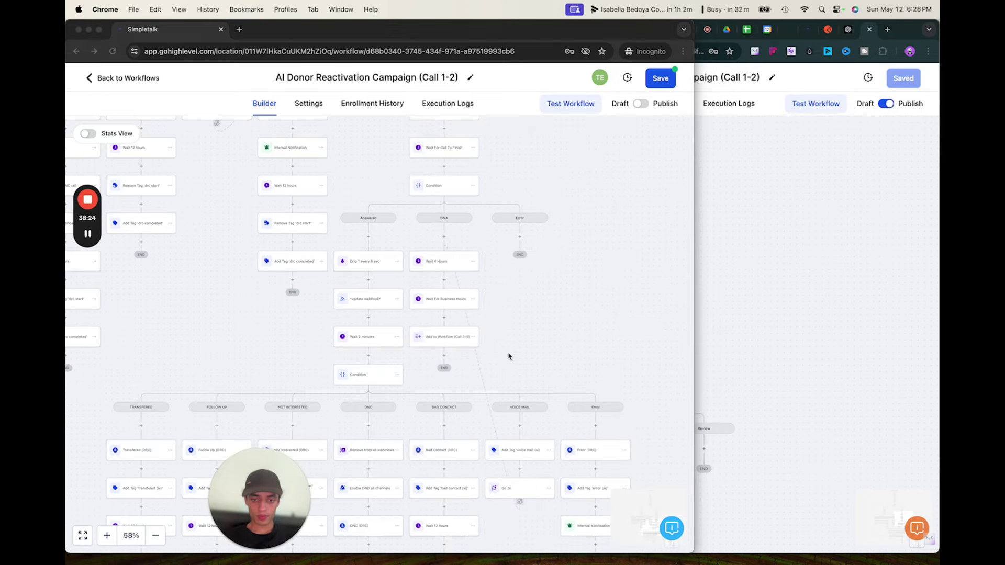
# Compare against the reference multi-call campaign in the other window.
pyautogui.scroll(5, 508, 356)
pyautogui.click(848, 292)
pyautogui.scroll(2, 722, 182)
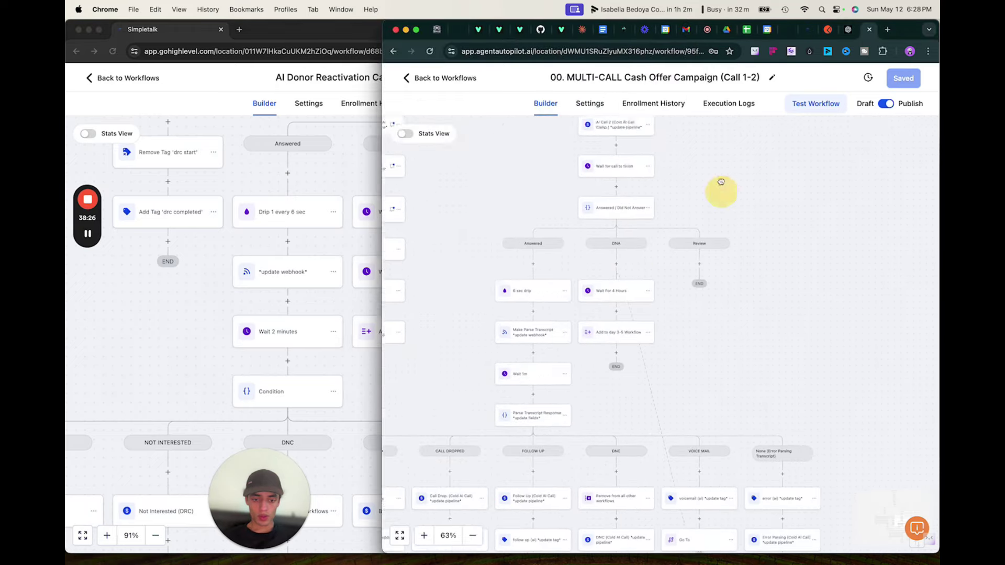
pyautogui.scroll(-2, 715, 333)
# Save the Call 1-2 workflow and open 'AI Donor Reactivation Campaign (Call 3-5)', centering its trigger.
pyautogui.click(365, 370)
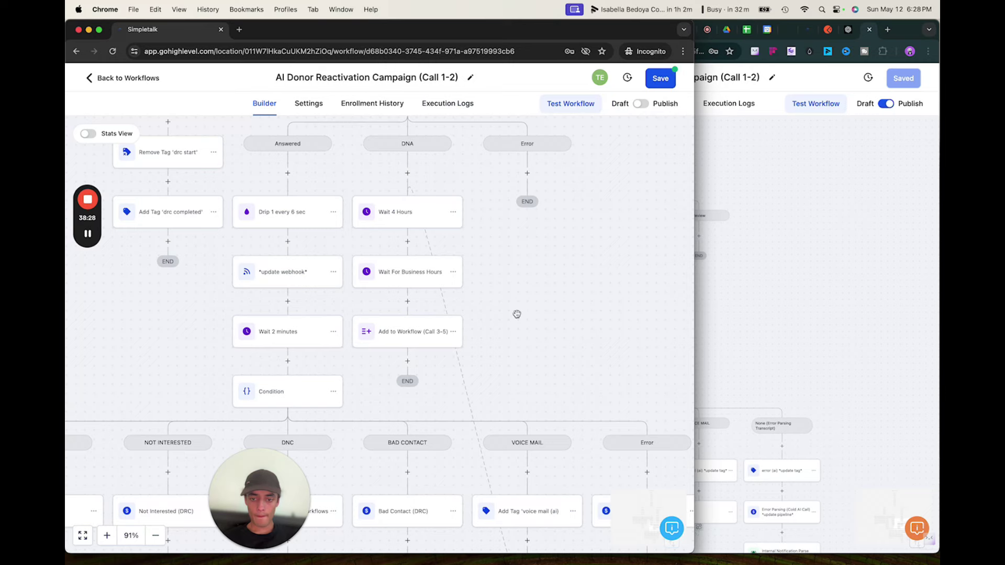
pyautogui.click(659, 80)
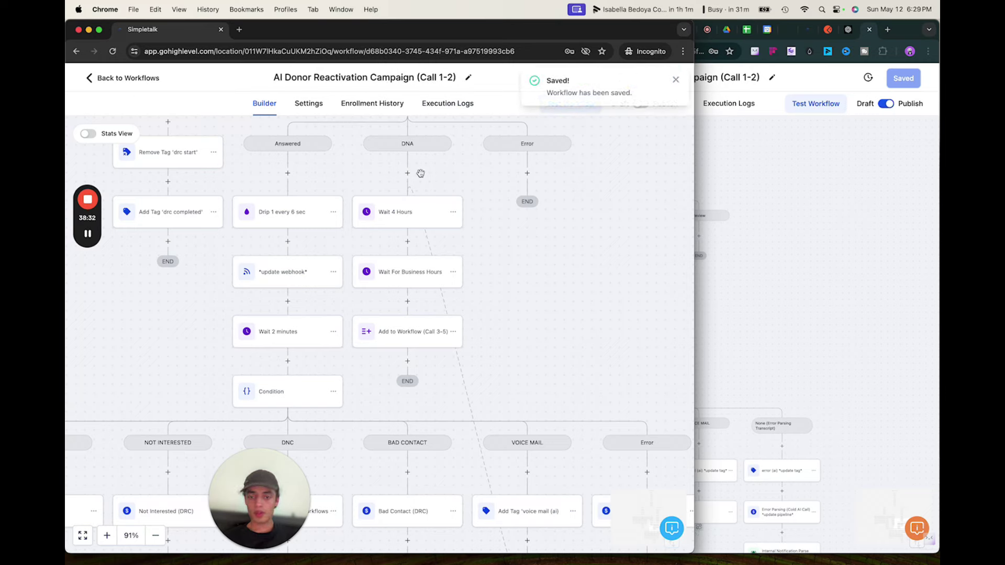
pyautogui.click(142, 84)
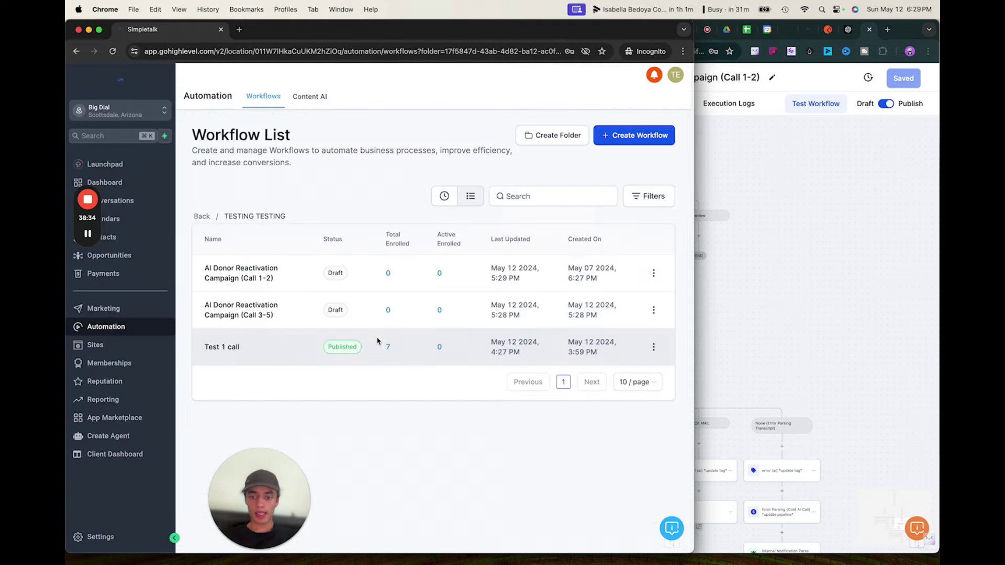
pyautogui.click(256, 314)
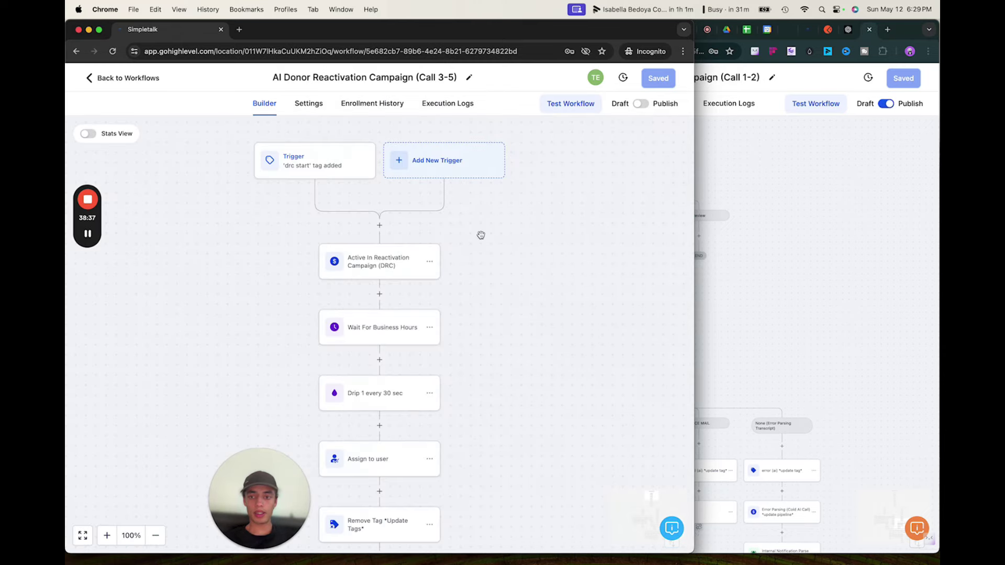
pyautogui.moveTo(481, 235); pyautogui.dragTo(599, 251)
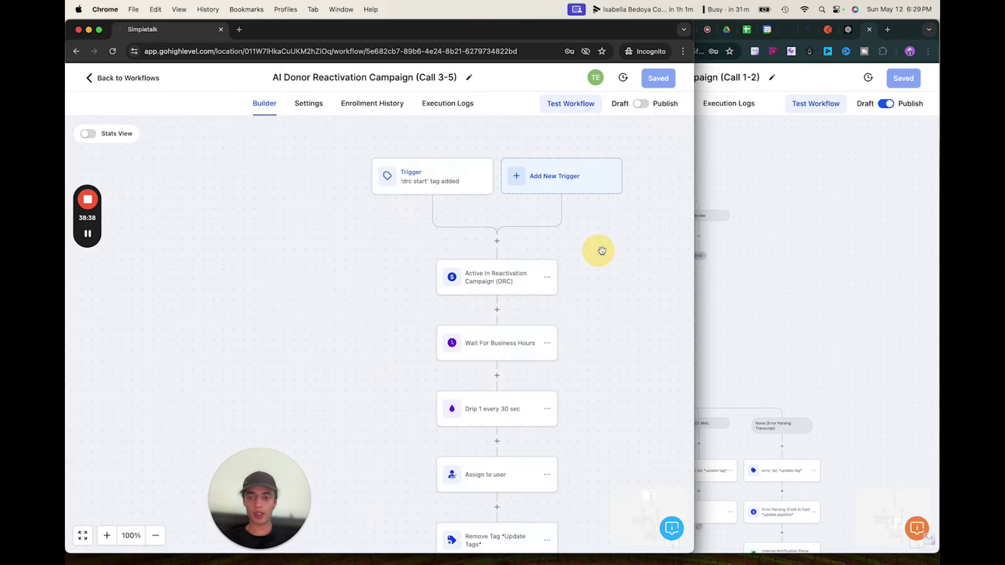
# Delete the 'drc start' trigger and save the Call 3-5 workflow.
pyautogui.rightClick(446, 181)
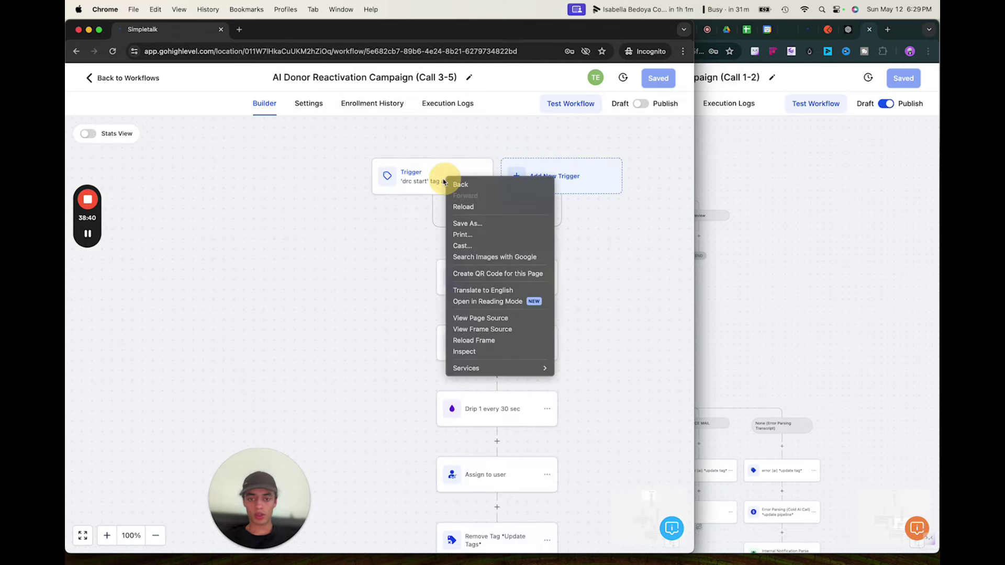
pyautogui.click(446, 181)
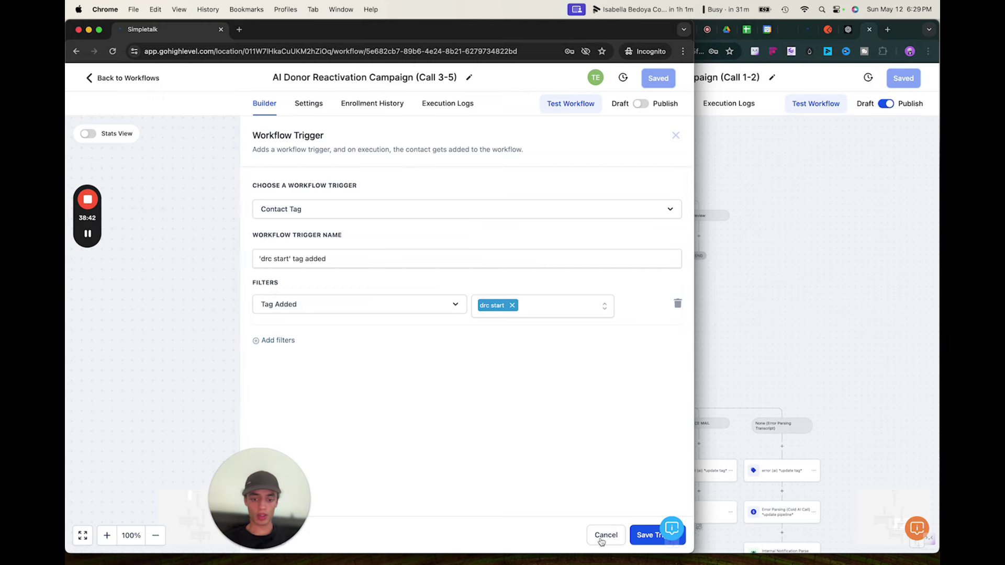
pyautogui.moveTo(272, 496); pyautogui.dragTo(153, 451)
pyautogui.click(266, 535)
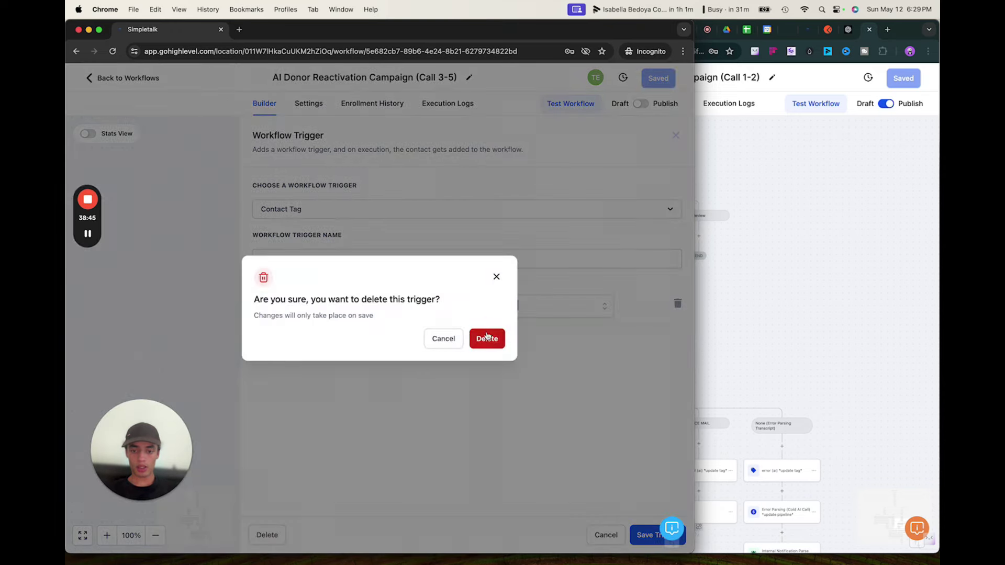
pyautogui.click(487, 338)
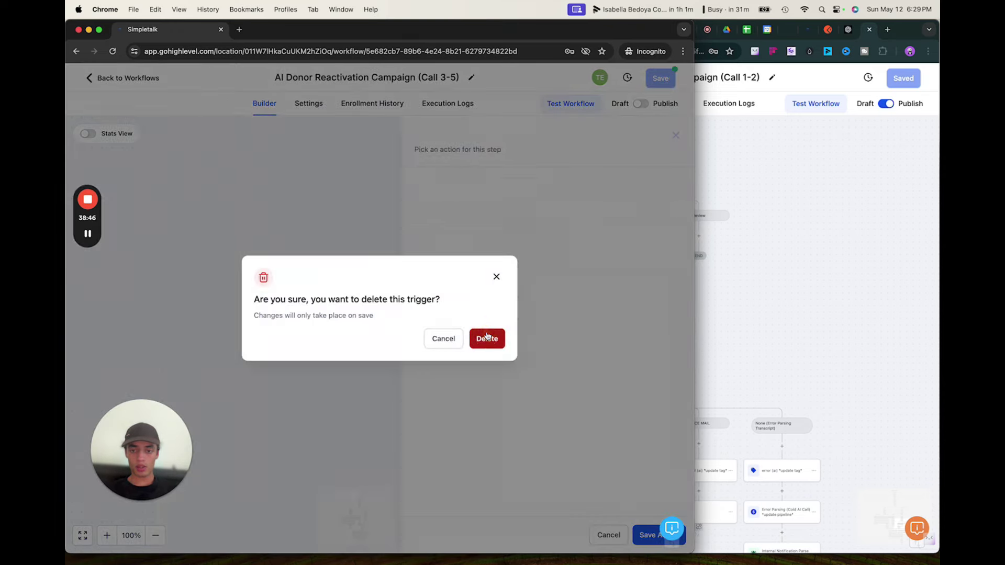
pyautogui.click(660, 79)
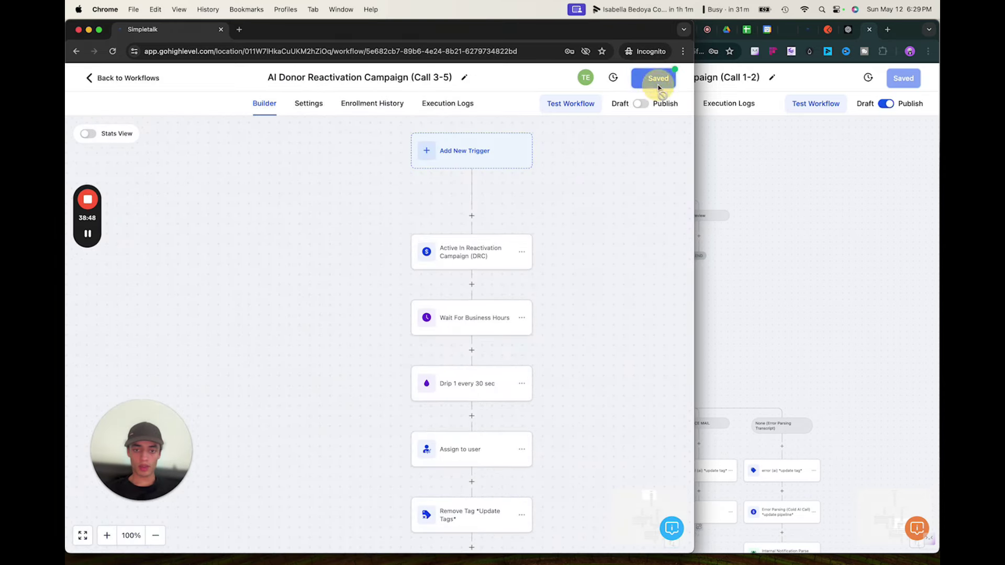
# Delete only the 'Active In Reactivation Campaign (DRC)' step below the trigger.
pyautogui.click(522, 253)
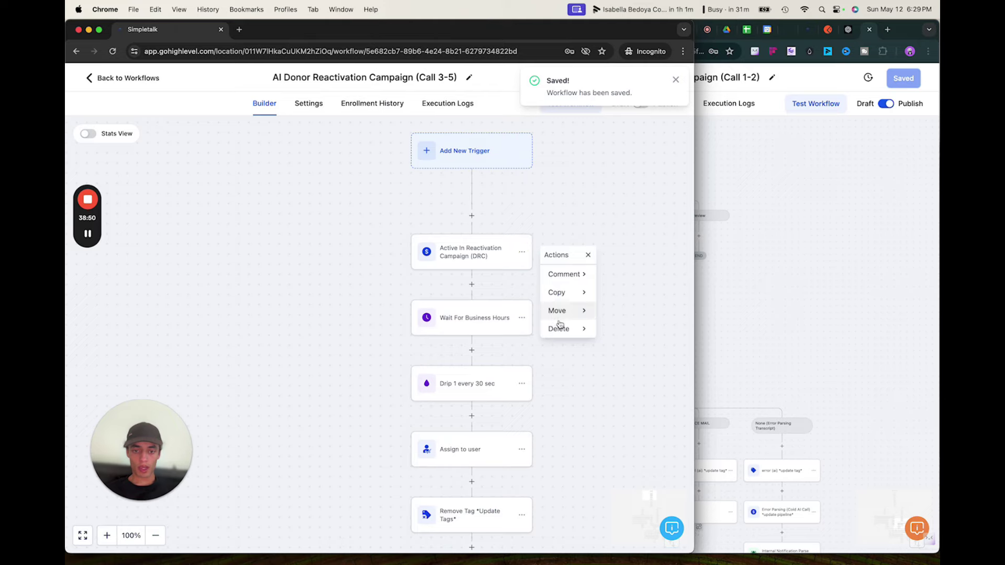
pyautogui.moveTo(560, 328)
pyautogui.click(628, 272)
pyautogui.click(486, 339)
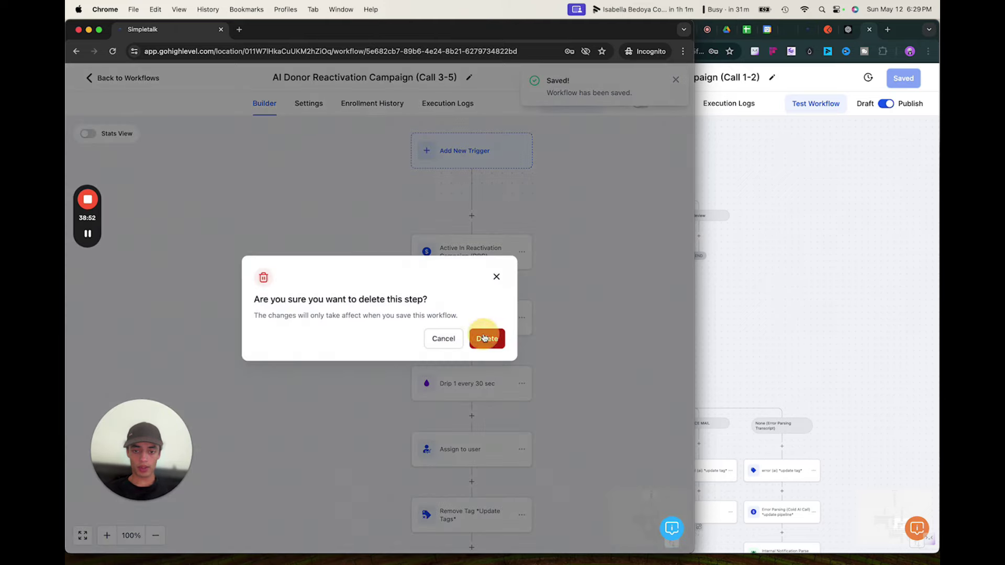
pyautogui.scroll(-3, 507, 336)
pyautogui.moveTo(518, 359); pyautogui.dragTo(493, 148)
# Copy all actions from the DNA branch's 'Drip 1 every 33 sec' step onward.
pyautogui.moveTo(503, 218); pyautogui.dragTo(501, 449)
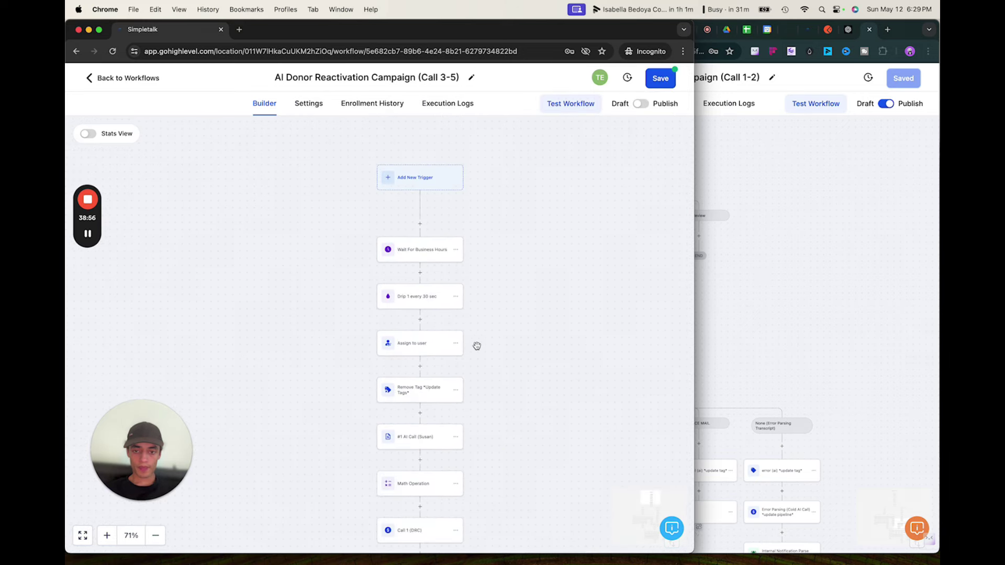
pyautogui.moveTo(495, 284); pyautogui.dragTo(473, 173)
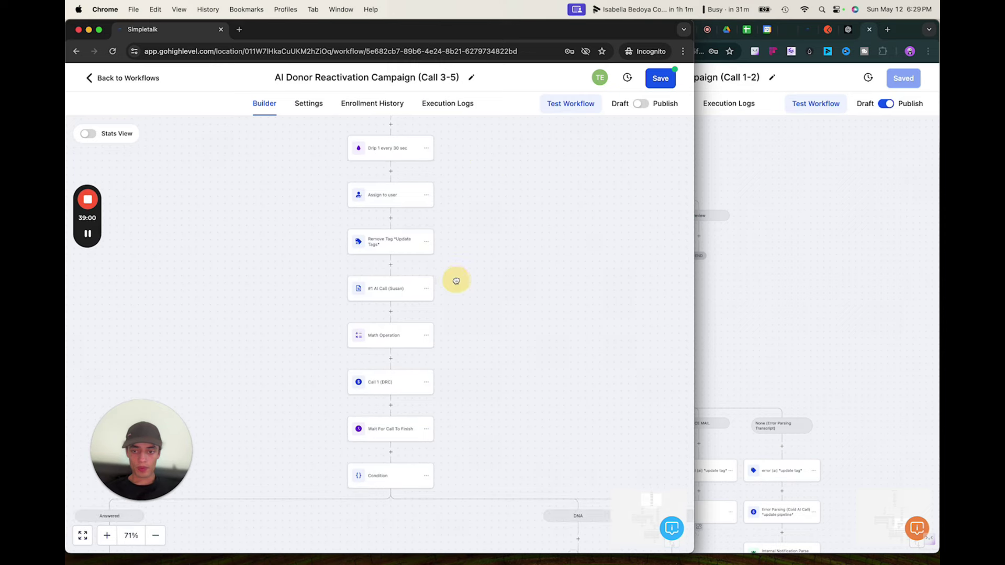
pyautogui.moveTo(456, 281); pyautogui.dragTo(527, 297)
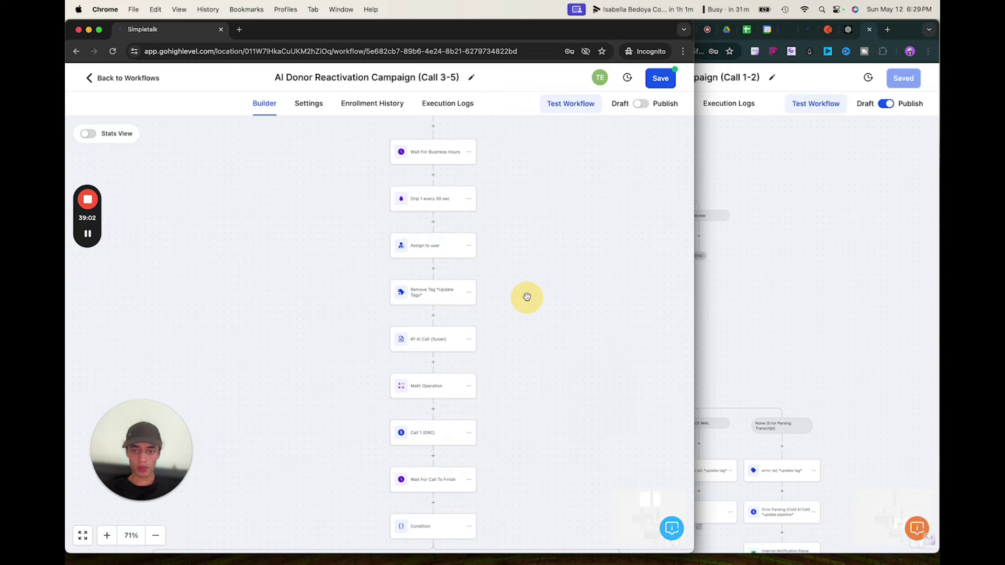
pyautogui.click(469, 244)
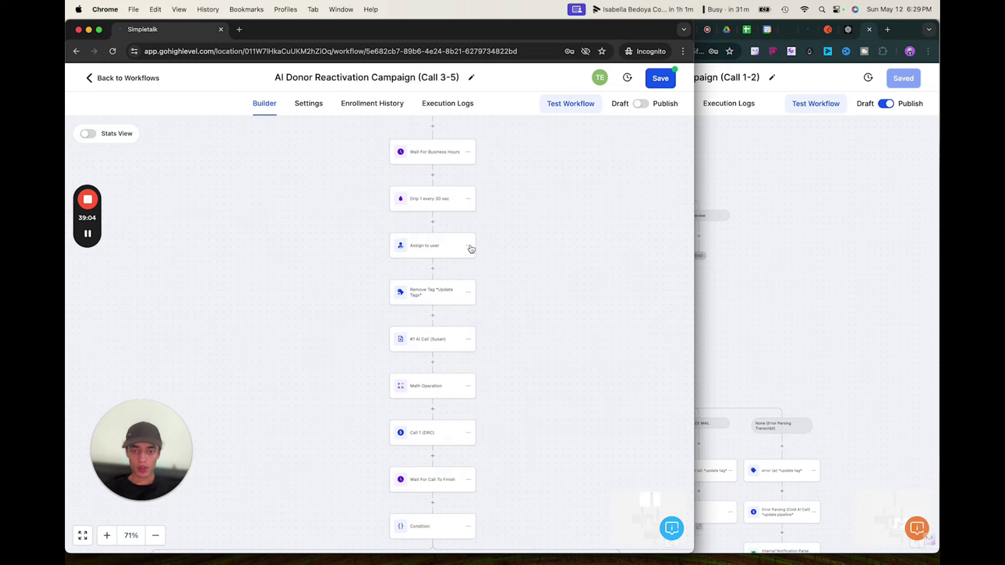
pyautogui.moveTo(563, 341); pyautogui.dragTo(516, 221)
pyautogui.scroll(-5, 553, 343)
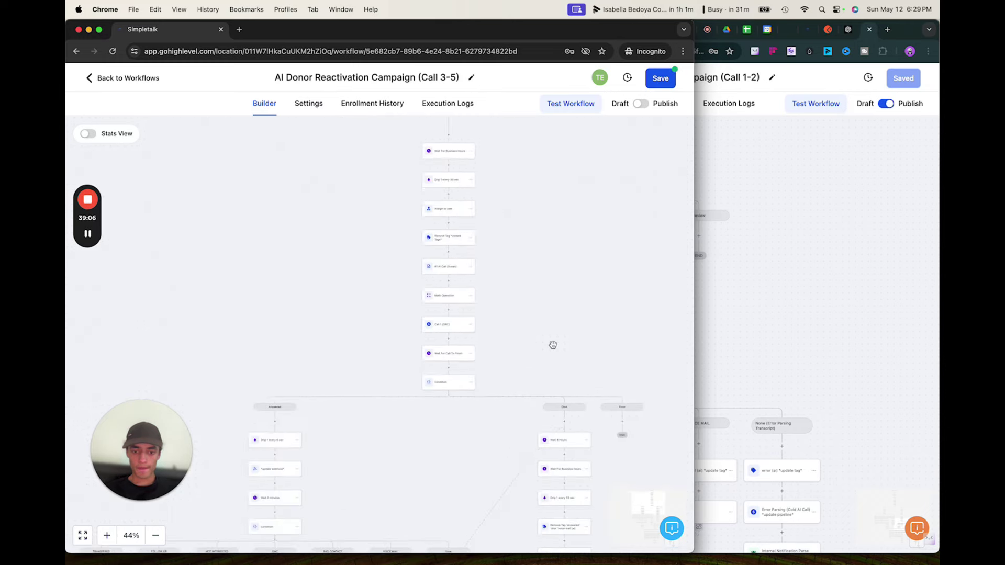
pyautogui.moveTo(553, 346); pyautogui.dragTo(482, 168)
pyautogui.scroll(4, 525, 280)
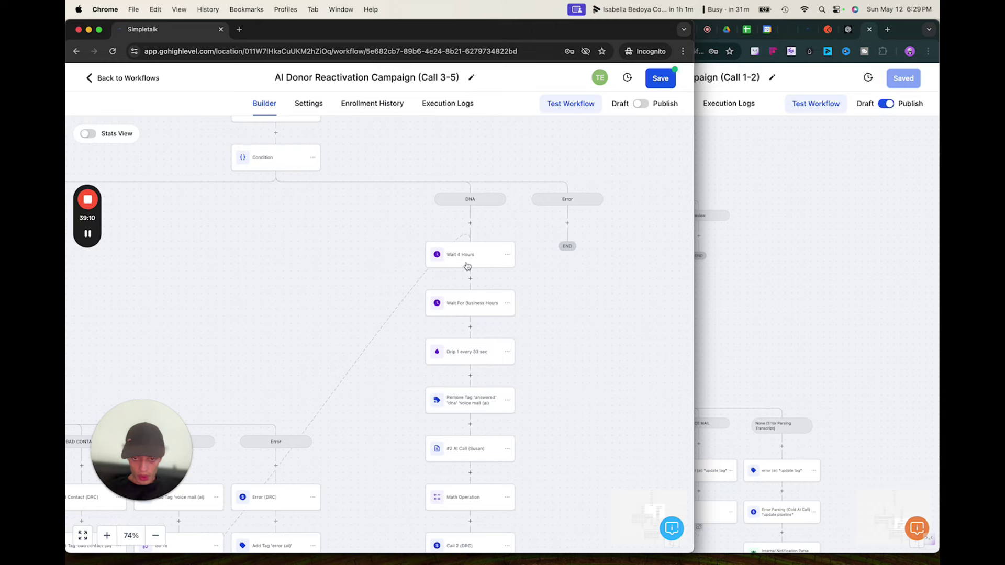
pyautogui.click(507, 352)
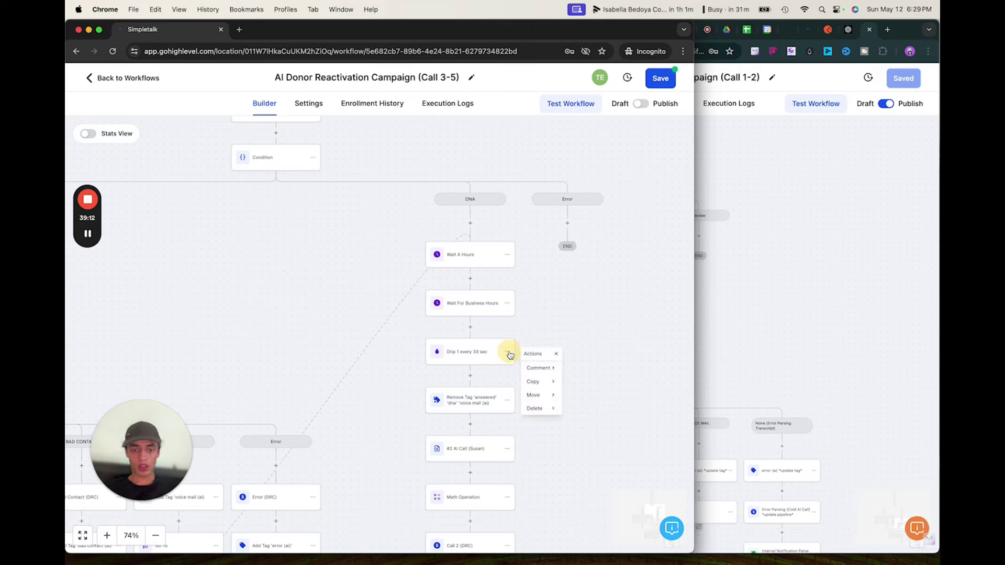
pyautogui.click(538, 388)
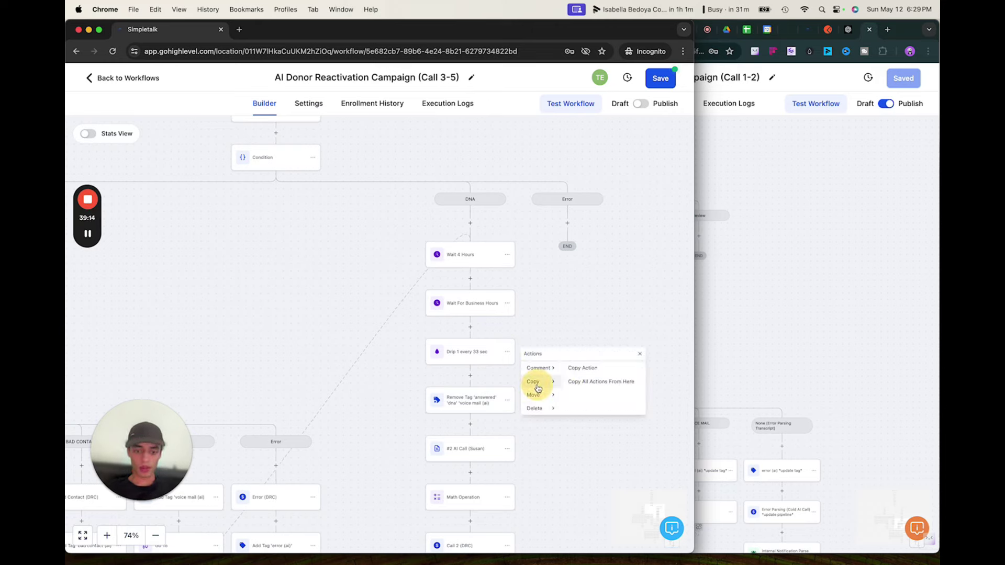
pyautogui.click(589, 381)
pyautogui.moveTo(428, 183); pyautogui.dragTo(520, 513)
pyautogui.scroll(-1, 366, 345)
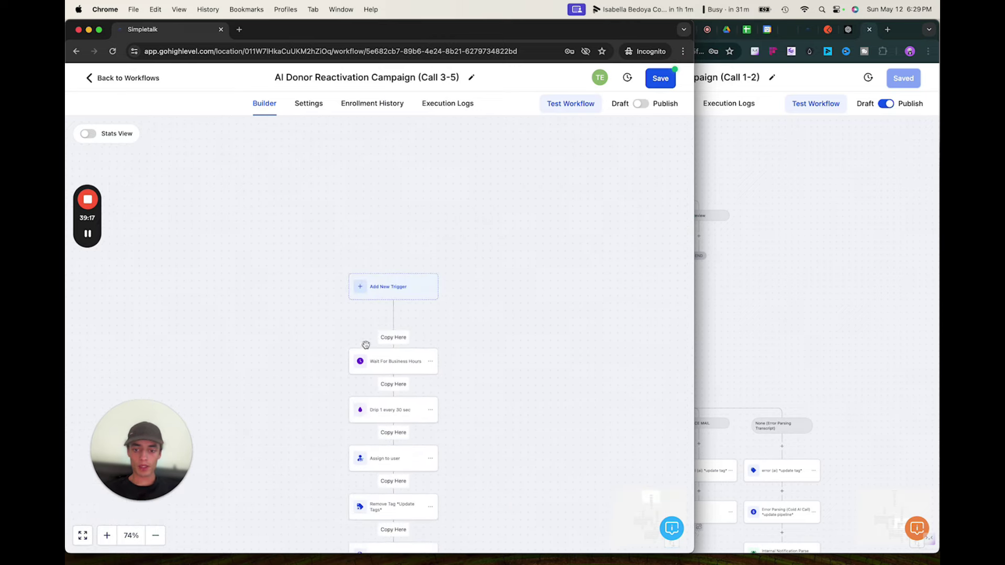
# Paste the copied steps directly under the trigger.
pyautogui.click(395, 341)
pyautogui.scroll(-5, 465, 383)
pyautogui.moveTo(467, 384); pyautogui.dragTo(466, 232)
pyautogui.scroll(3, 467, 232)
# Delete all steps from Wait For Business Hours down in the Transferred branch.
pyautogui.moveTo(442, 337); pyautogui.dragTo(505, 175)
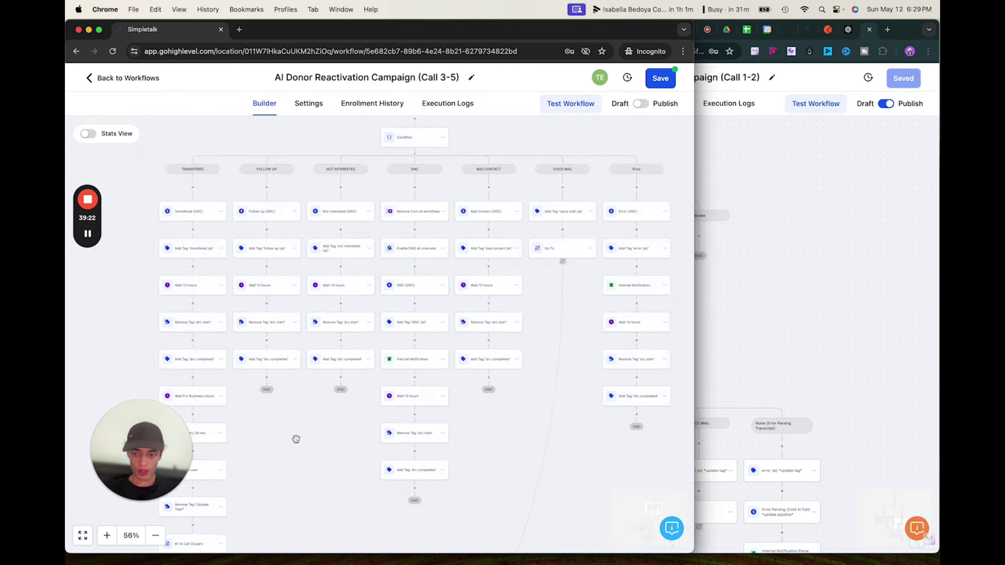
pyautogui.moveTo(293, 440); pyautogui.dragTo(410, 382)
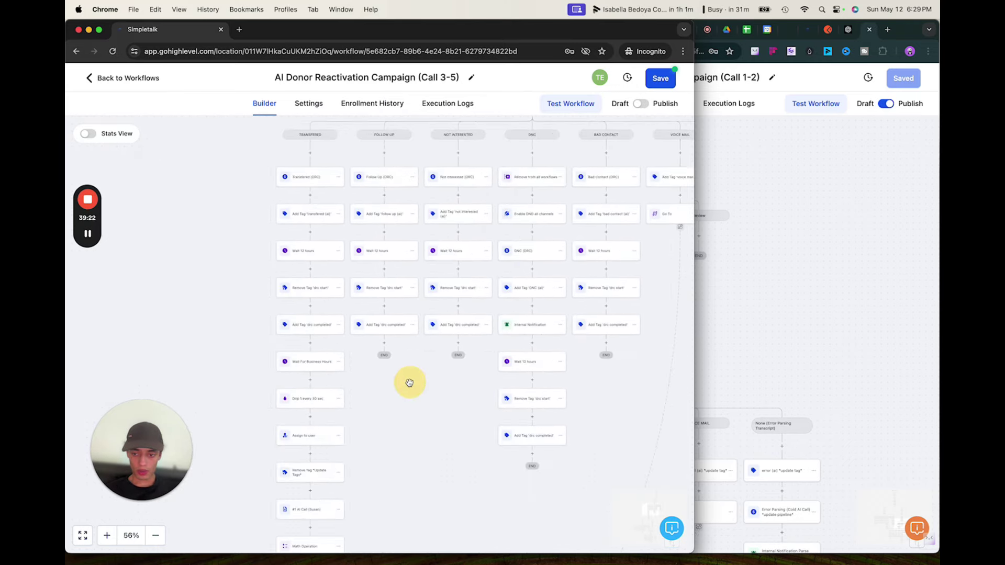
pyautogui.click(337, 362)
pyautogui.moveTo(358, 406)
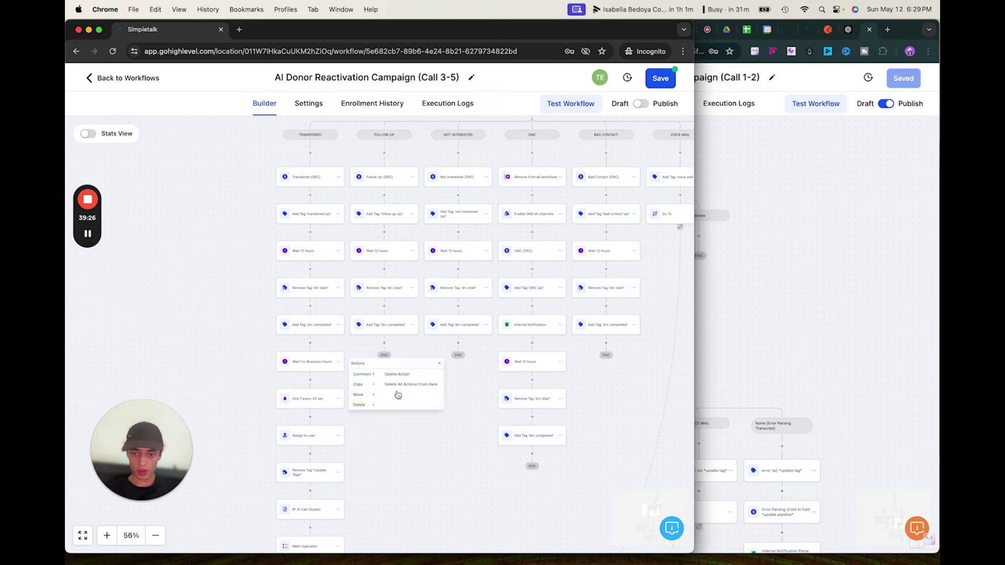
pyautogui.click(406, 389)
pyautogui.click(487, 355)
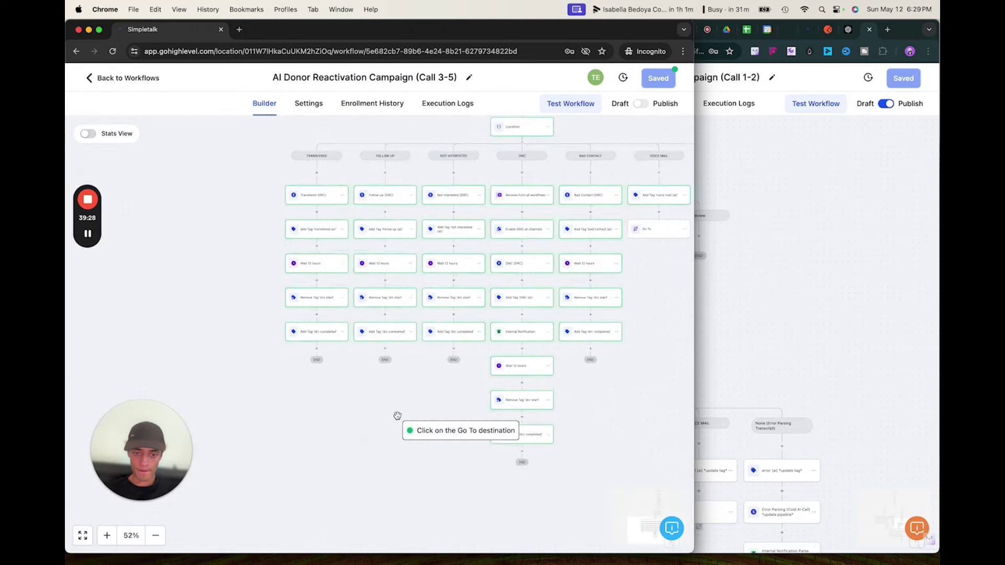
# Set the Go To destination to the Wait 4 Hours step.
pyautogui.scroll(-3, 565, 411)
pyautogui.moveTo(475, 427); pyautogui.dragTo(437, 458)
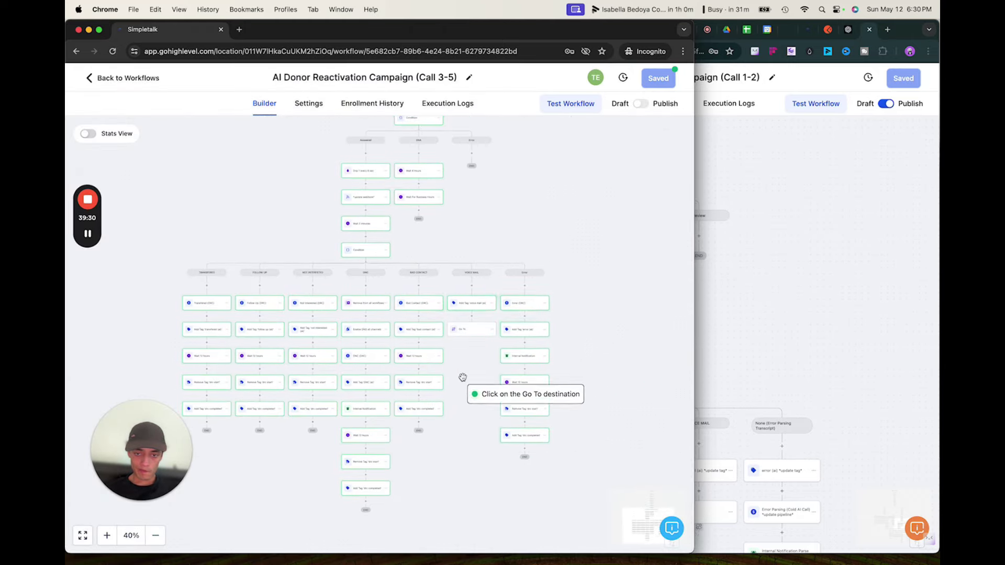
pyautogui.click(422, 174)
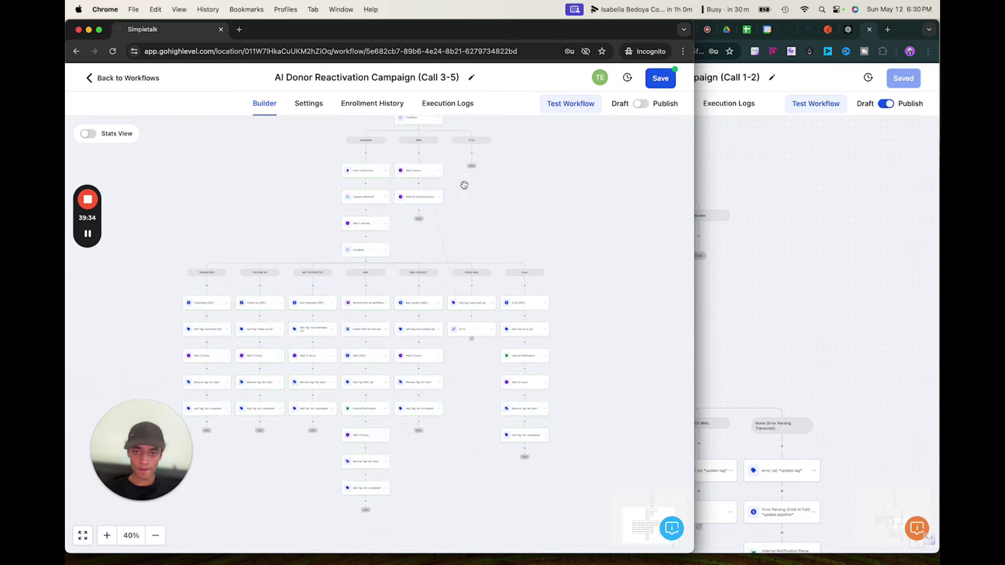
# Rename the Call 2 (DRC) step to 'Call 3 (DRC)' with pipeline stage Call 3.
pyautogui.scroll(5, 464, 186)
pyautogui.moveTo(464, 187); pyautogui.dragTo(543, 479)
pyautogui.moveTo(528, 227); pyautogui.dragTo(527, 397)
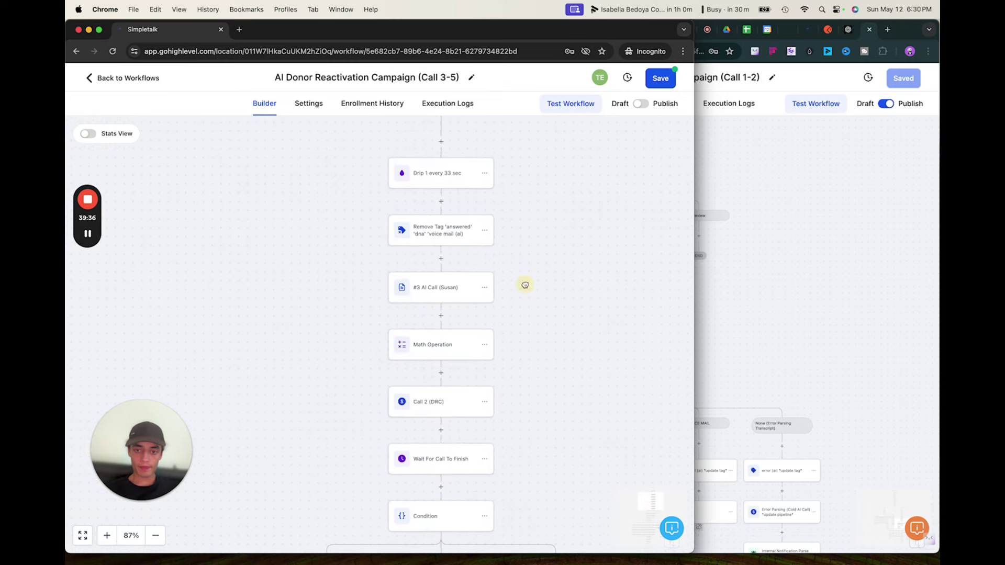
pyautogui.moveTo(523, 285); pyautogui.dragTo(517, 523)
pyautogui.moveTo(512, 395); pyautogui.dragTo(516, 299)
pyautogui.moveTo(582, 402); pyautogui.dragTo(581, 287)
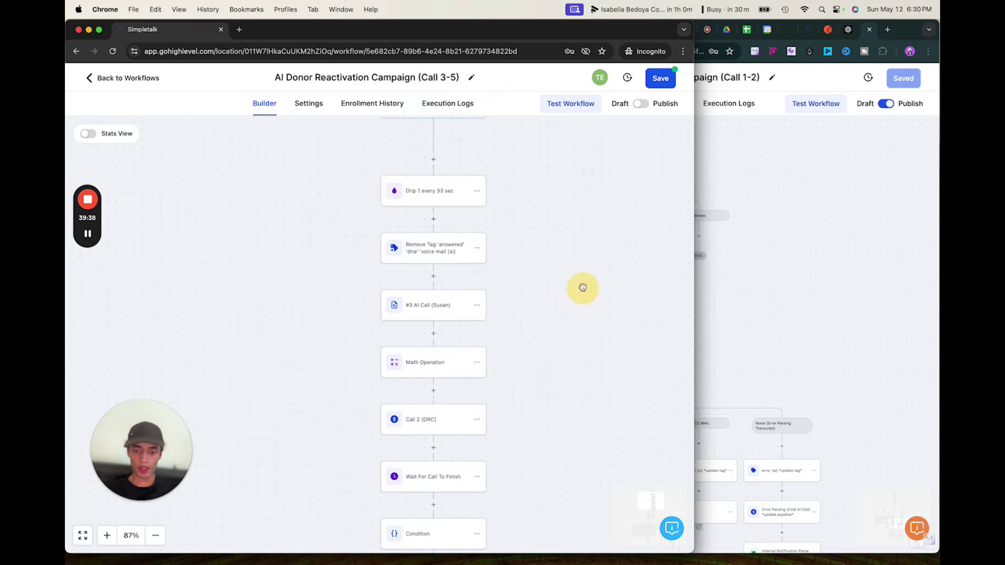
pyautogui.moveTo(554, 365); pyautogui.dragTo(572, 251)
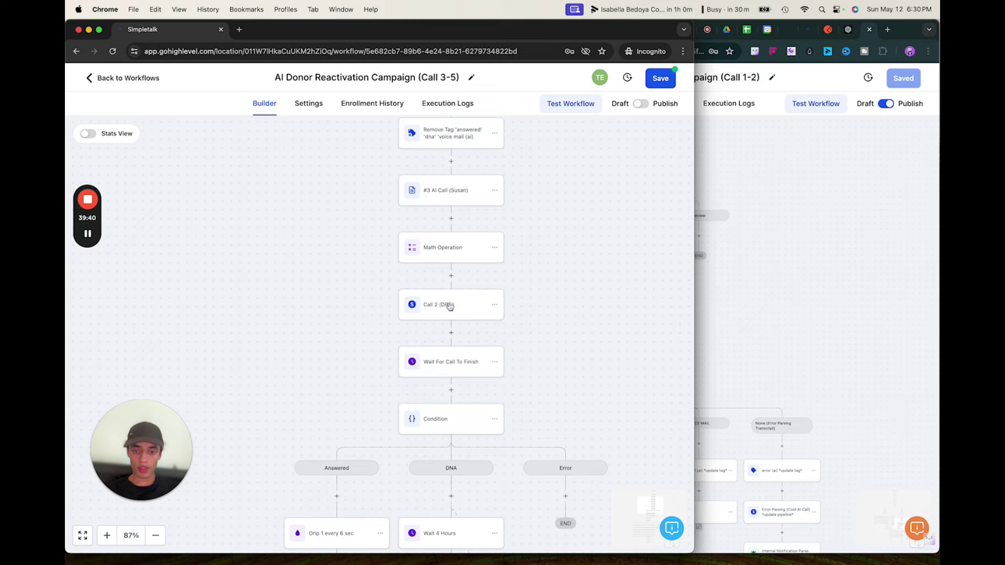
pyautogui.click(449, 303)
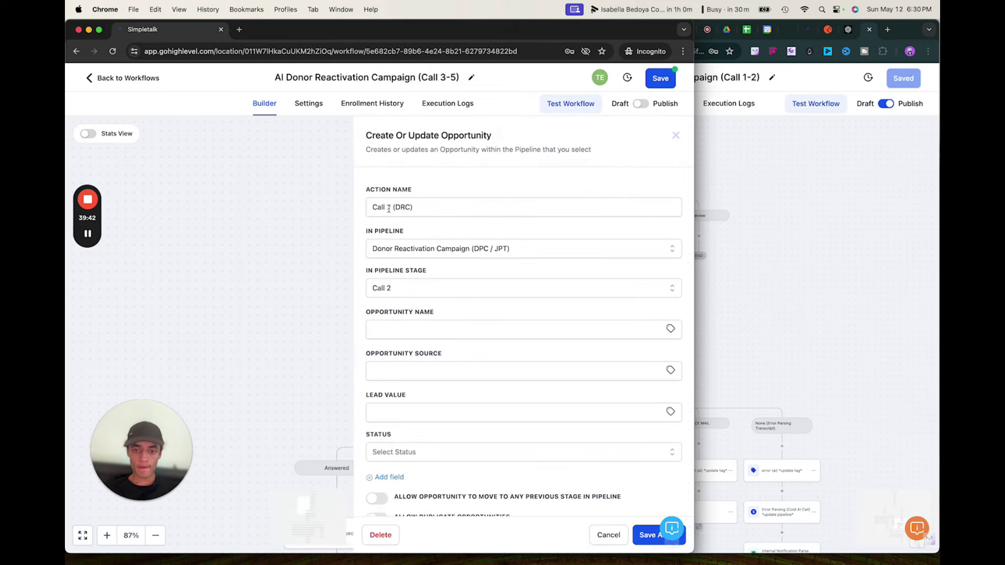
pyautogui.click(390, 207)
pyautogui.click(382, 287)
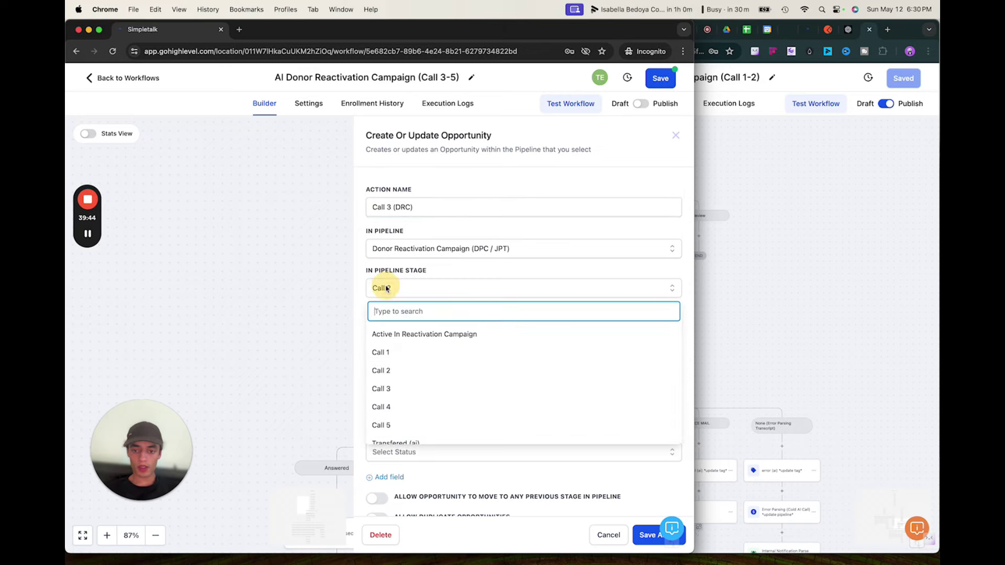
pyautogui.click(398, 388)
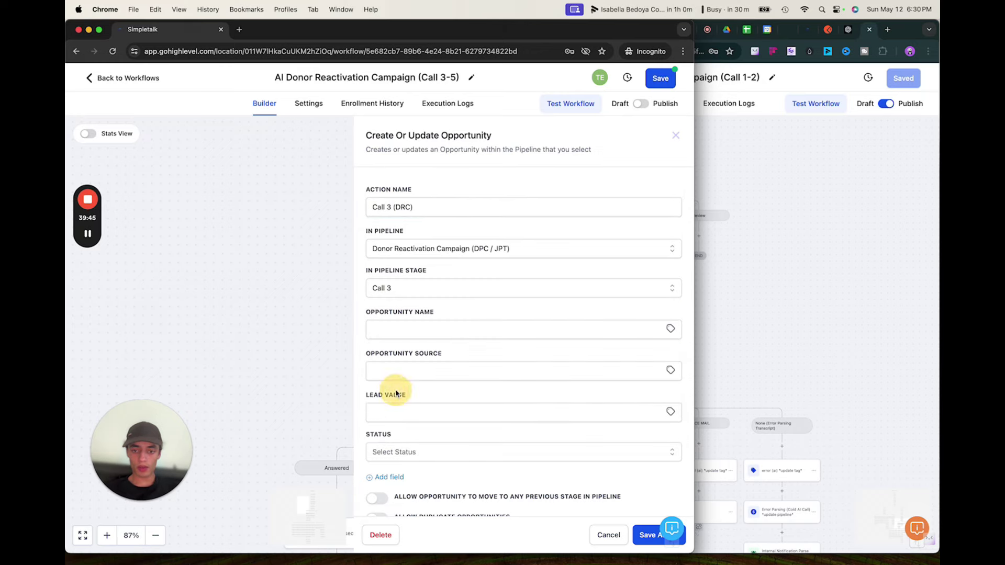
pyautogui.click(643, 534)
# Review the Wait For Call To Finish dna tag condition and save it unchanged.
pyautogui.moveTo(530, 347); pyautogui.dragTo(530, 228)
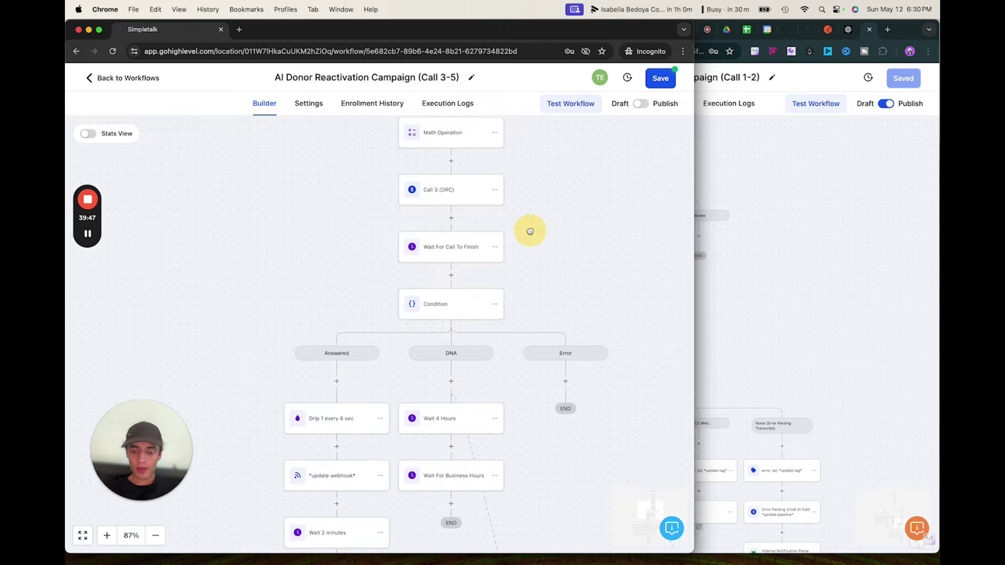
pyautogui.click(461, 247)
pyautogui.click(472, 402)
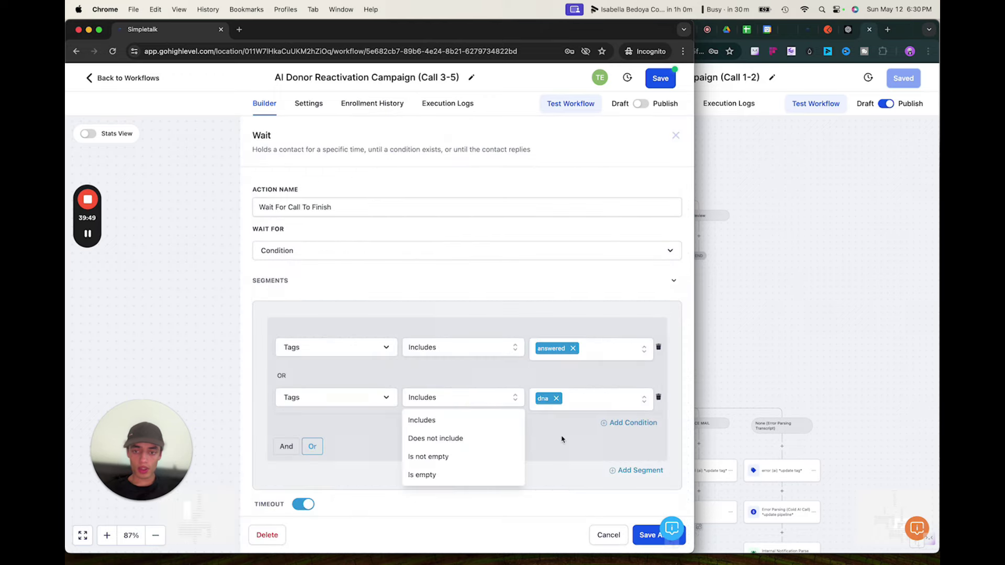
pyautogui.click(582, 475)
pyautogui.click(641, 531)
pyautogui.moveTo(563, 481); pyautogui.dragTo(525, 372)
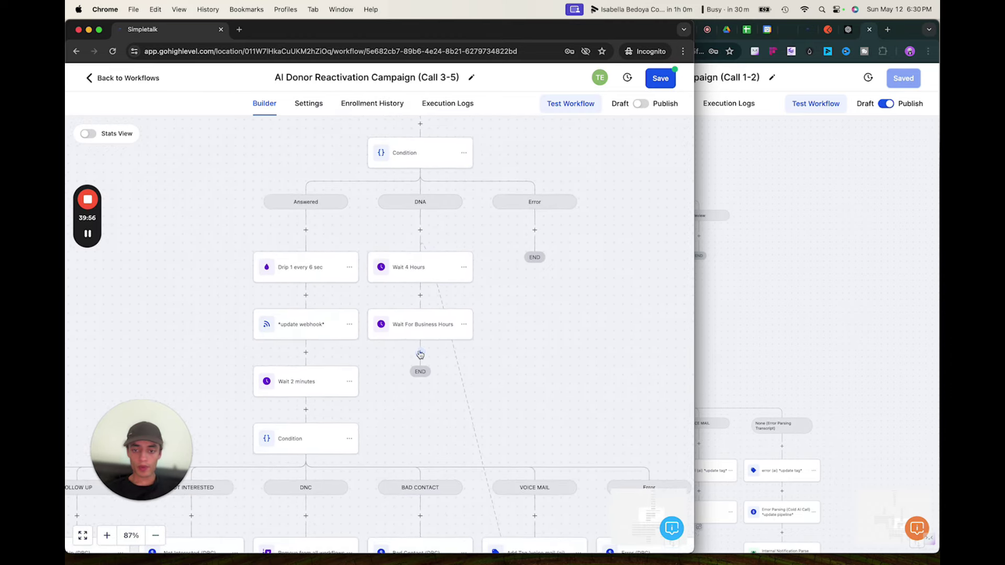
# Save the workflow and load its address in a new tab of the other window.
pyautogui.click(420, 354)
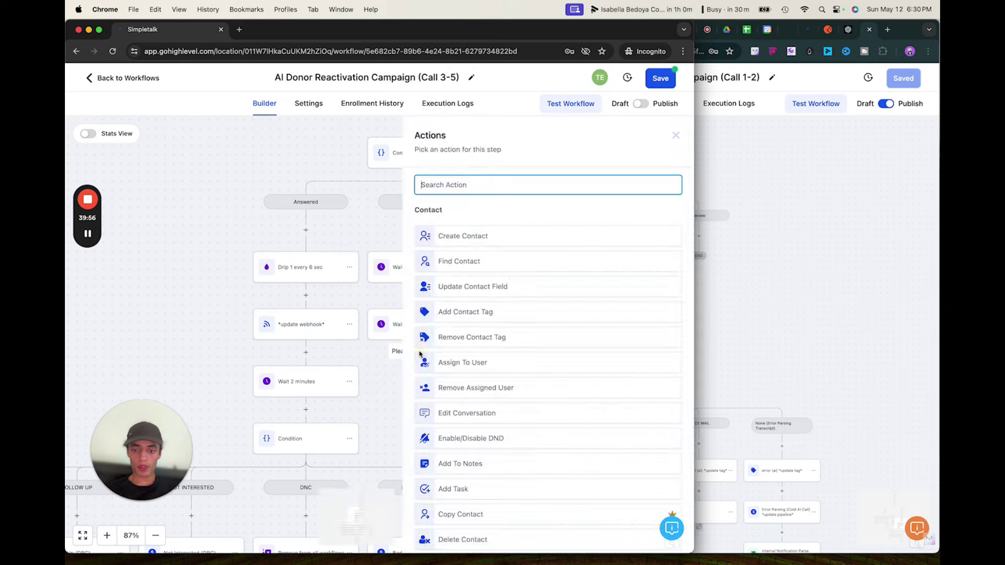
pyautogui.click(262, 217)
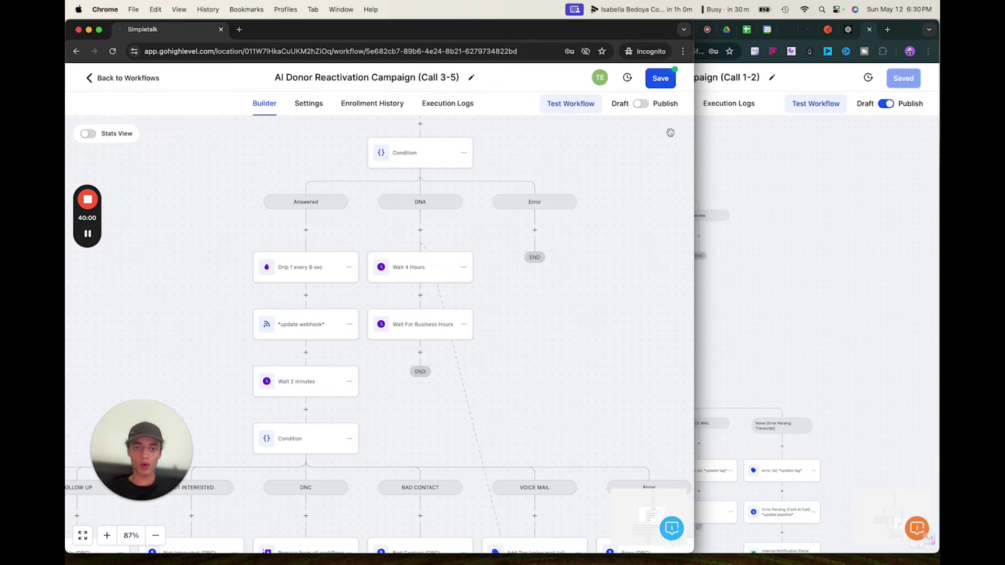
pyautogui.click(661, 79)
pyautogui.click(276, 51)
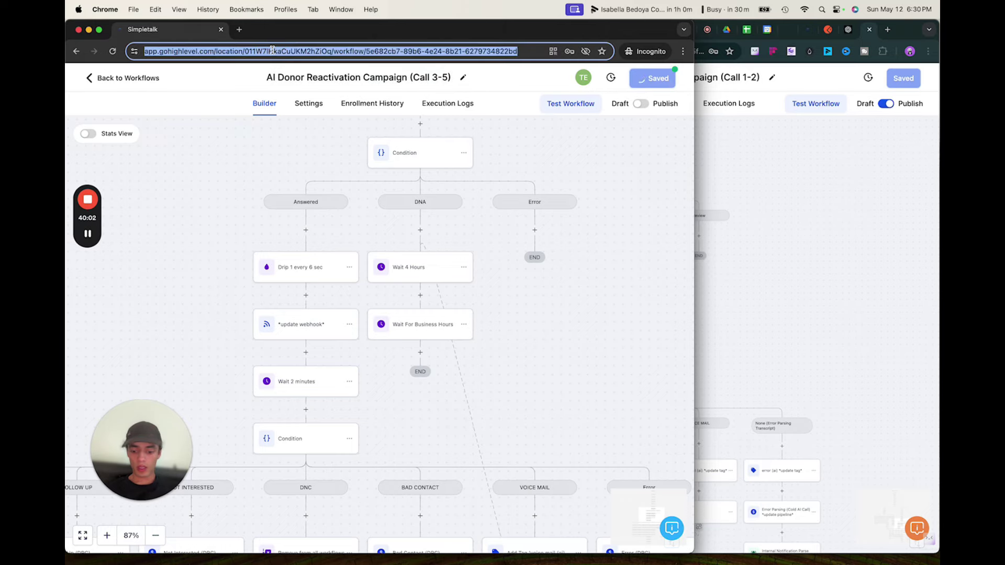
pyautogui.click(887, 29)
pyautogui.press('super+v')
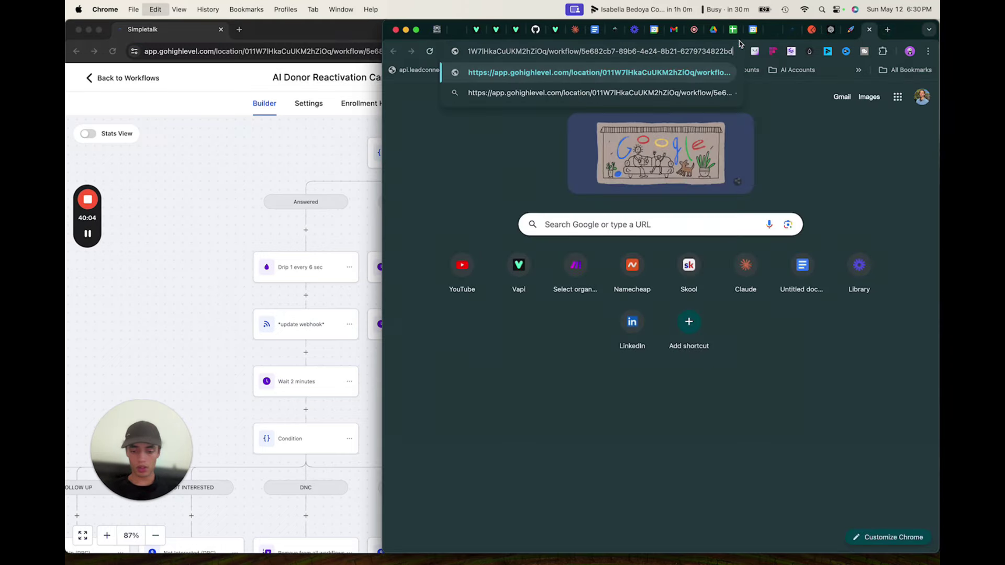
pyautogui.press('Return')
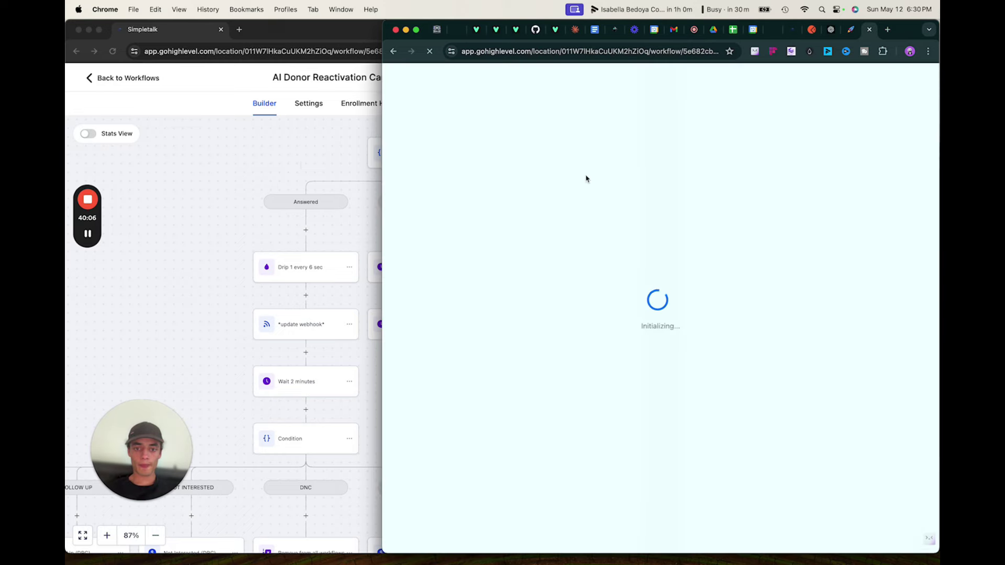
# Close the duplicate Call 3-5 tab and open the original builder's first Drip step.
pyautogui.click(336, 243)
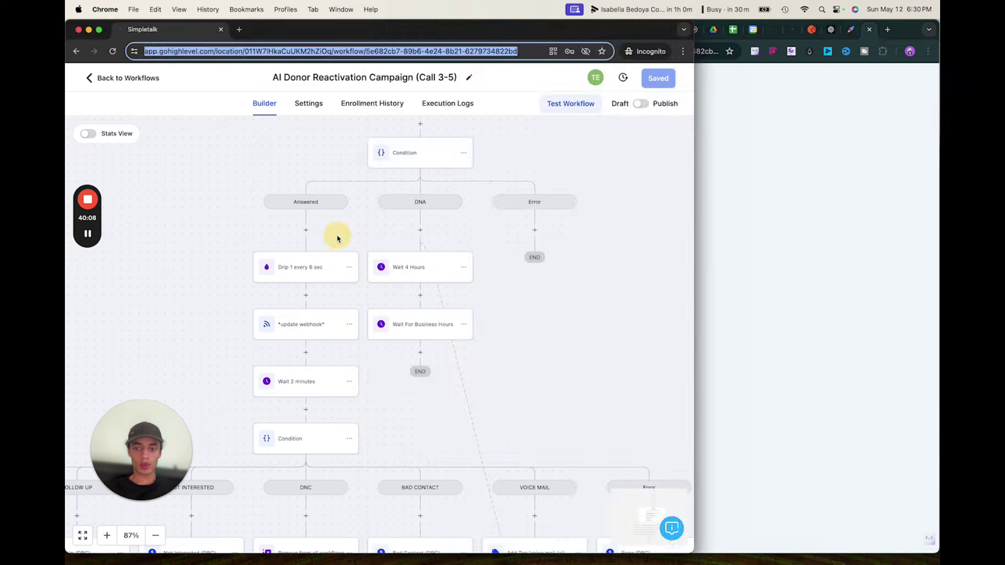
pyautogui.scroll(5, 334, 338)
pyautogui.scroll(8, 519, 243)
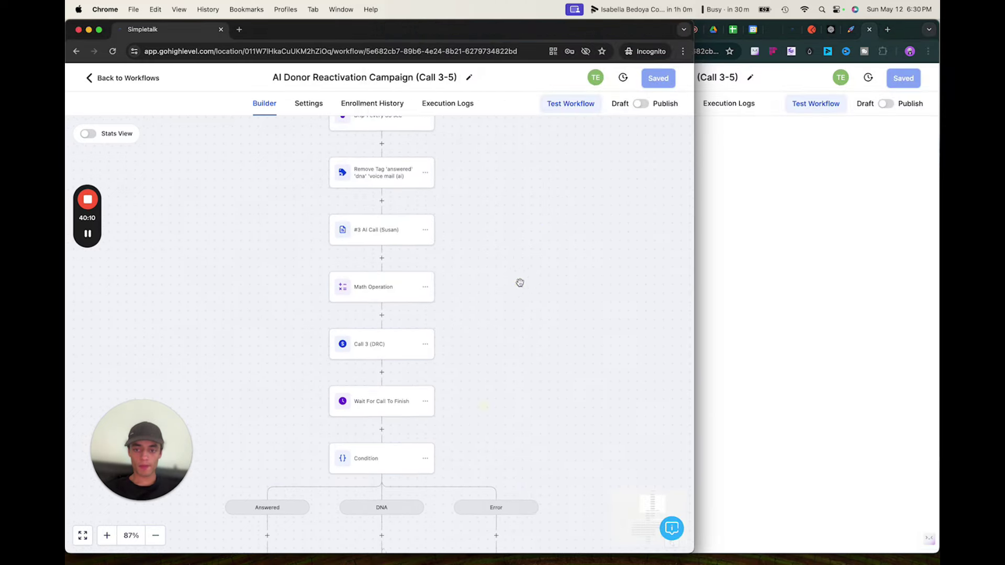
pyautogui.scroll(-2, 485, 424)
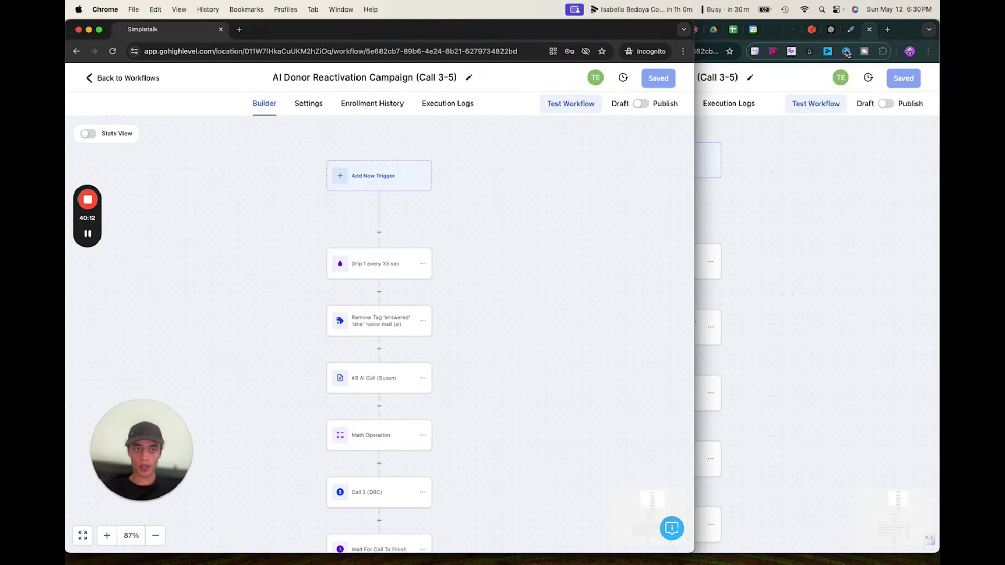
pyautogui.click(870, 29)
pyautogui.click(326, 215)
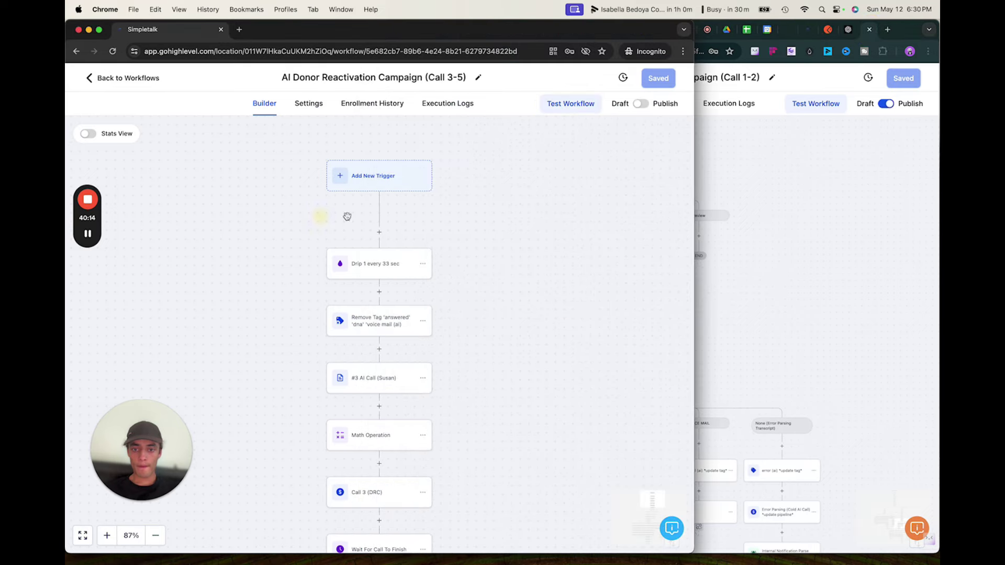
pyautogui.click(423, 265)
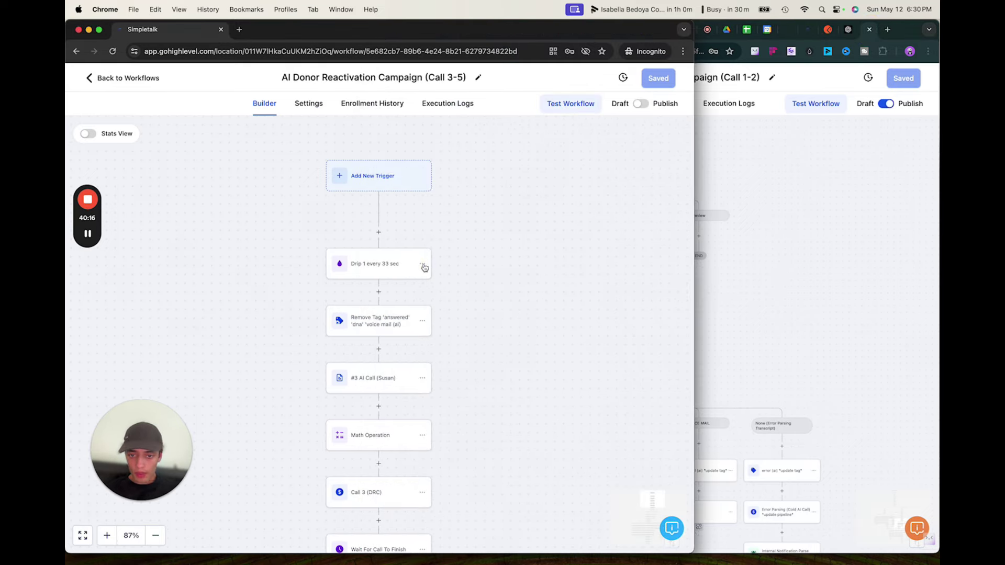
pyautogui.click(464, 246)
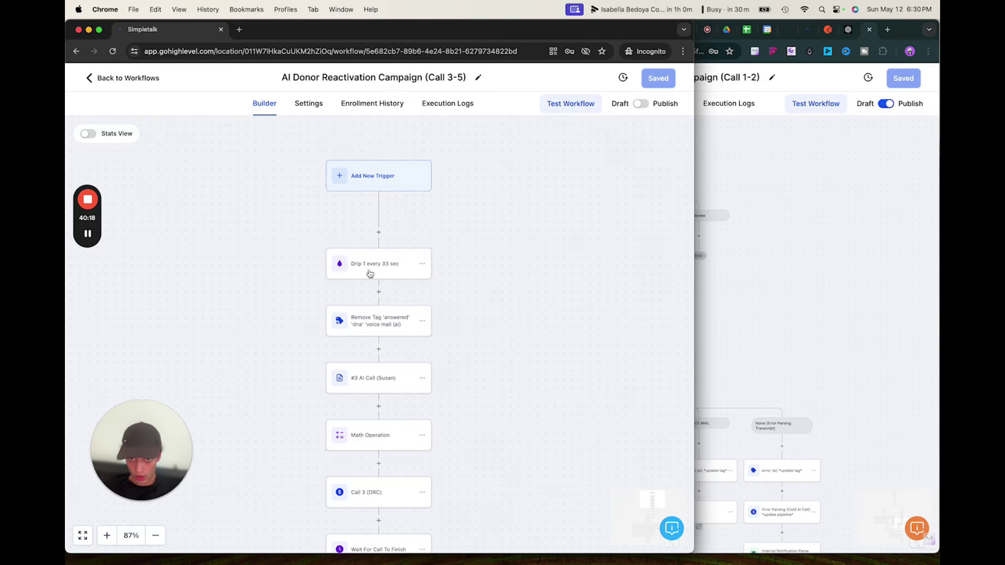
pyautogui.click(379, 271)
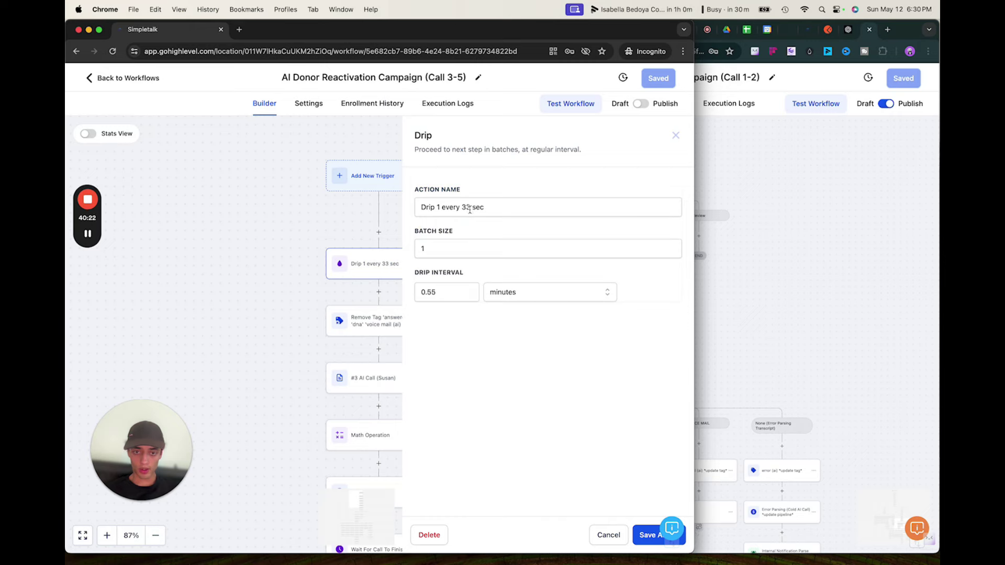
# Change the drip interval from 0.55 to 0.6 minutes, rename it 'Drip 1 every 36 sec', and save.
pyautogui.click(470, 208)
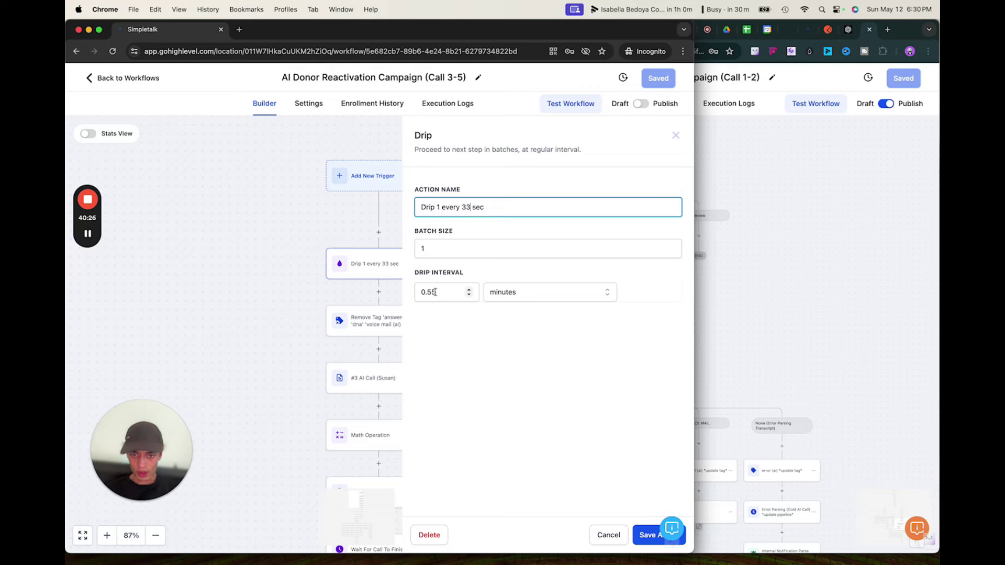
pyautogui.click(434, 292)
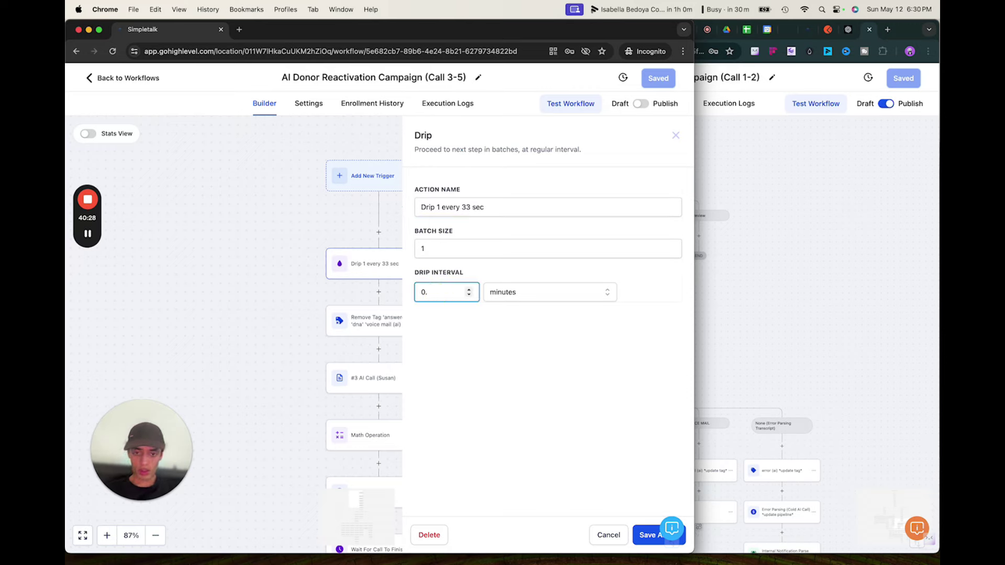
pyautogui.click(503, 205)
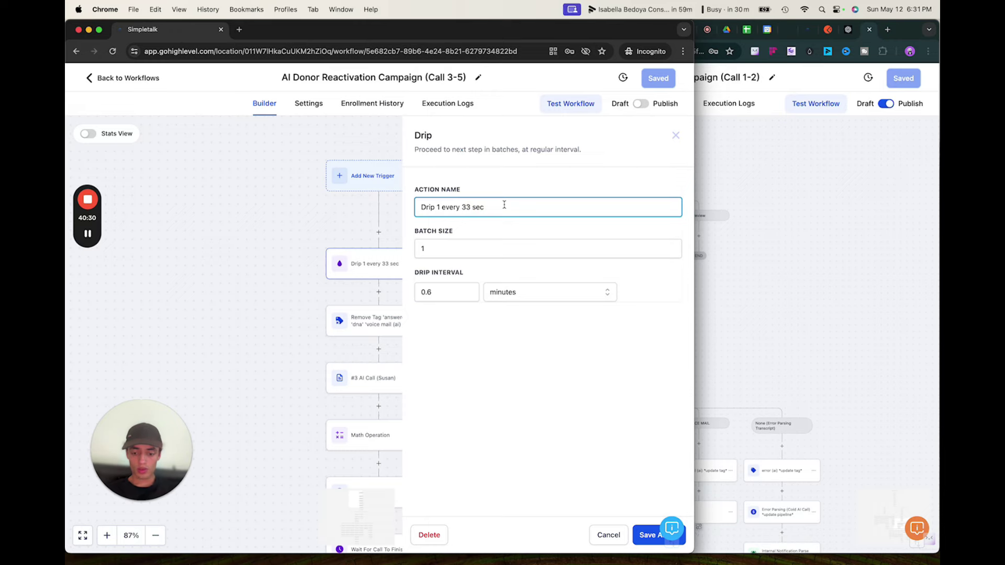
pyautogui.click(510, 438)
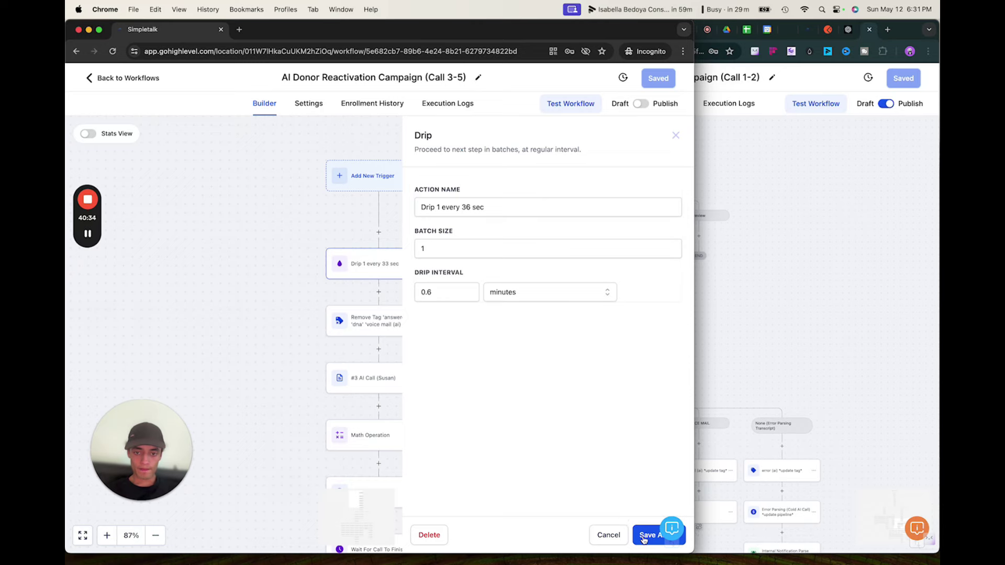
pyautogui.click(643, 536)
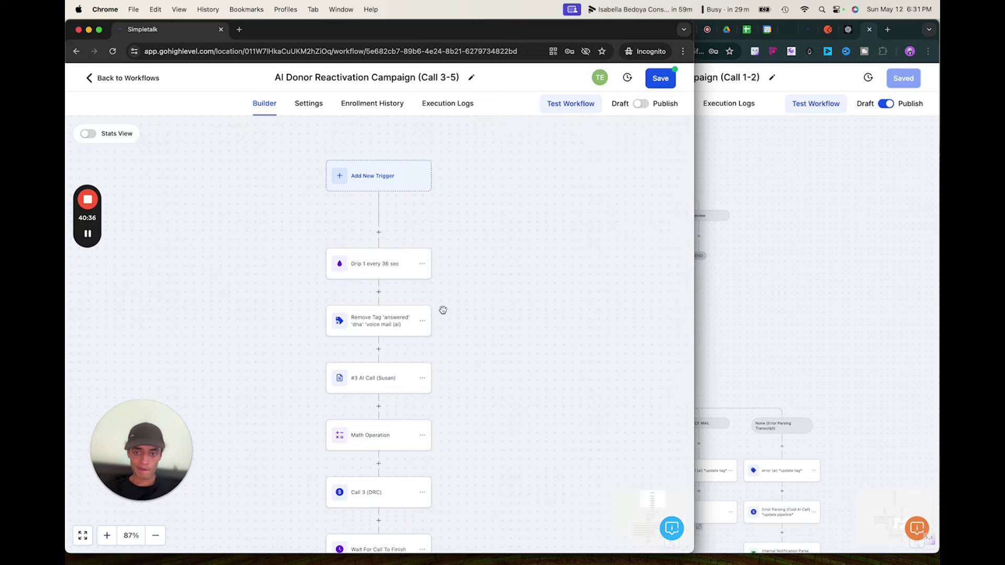
pyautogui.click(482, 355)
pyautogui.scroll(-10, 482, 355)
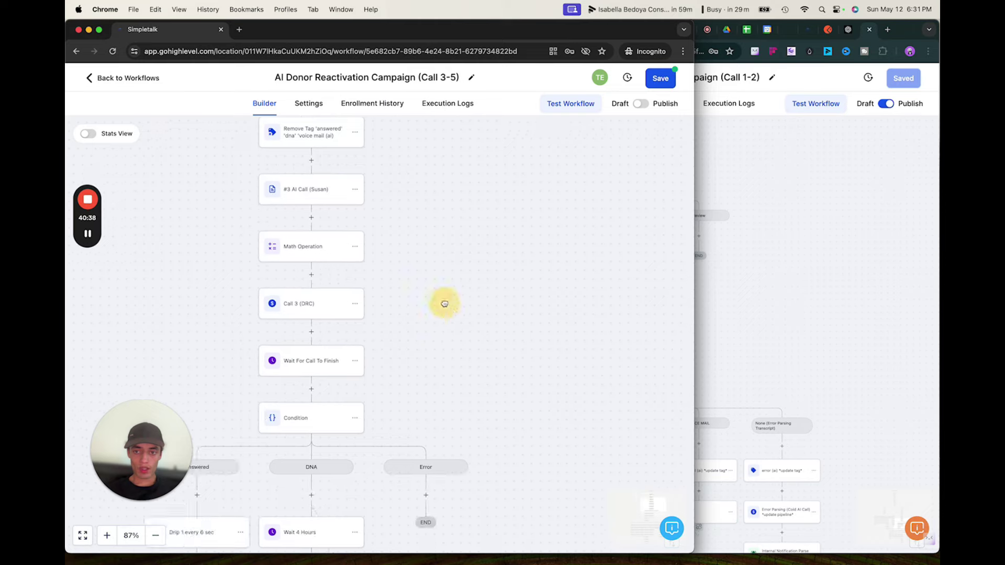
pyautogui.scroll(-7, 467, 284)
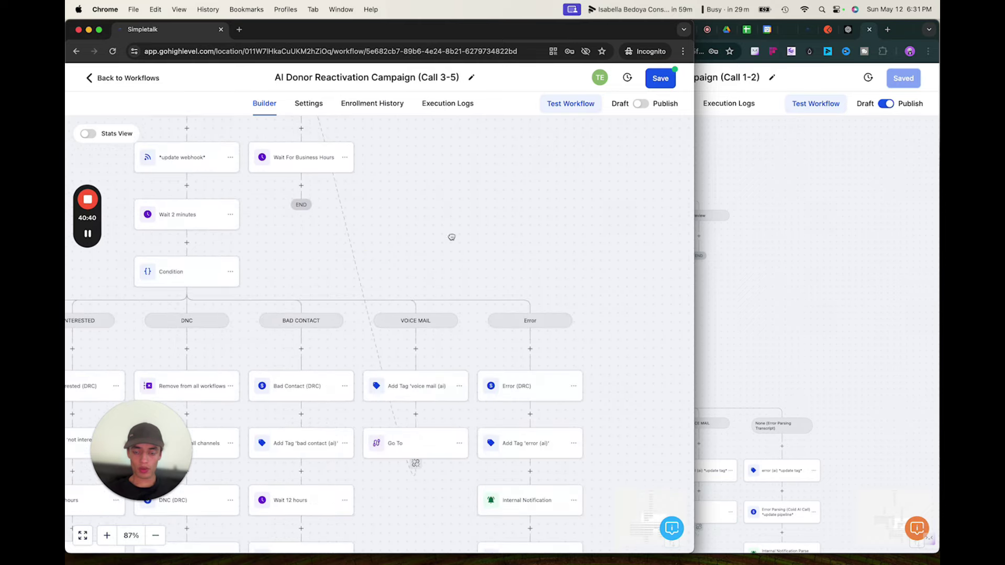
pyautogui.scroll(4, 451, 235)
pyautogui.scroll(15, 472, 162)
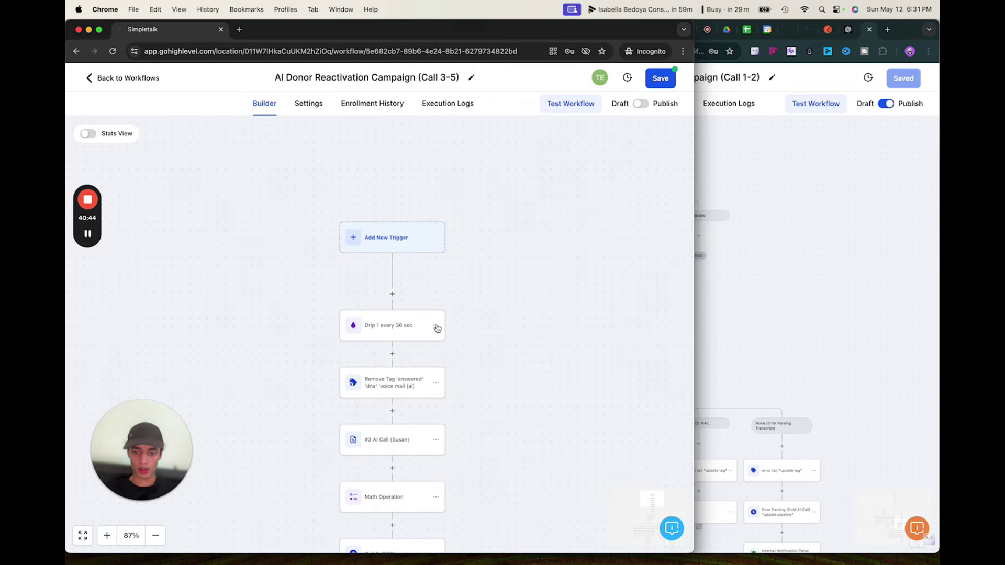
pyautogui.click(436, 326)
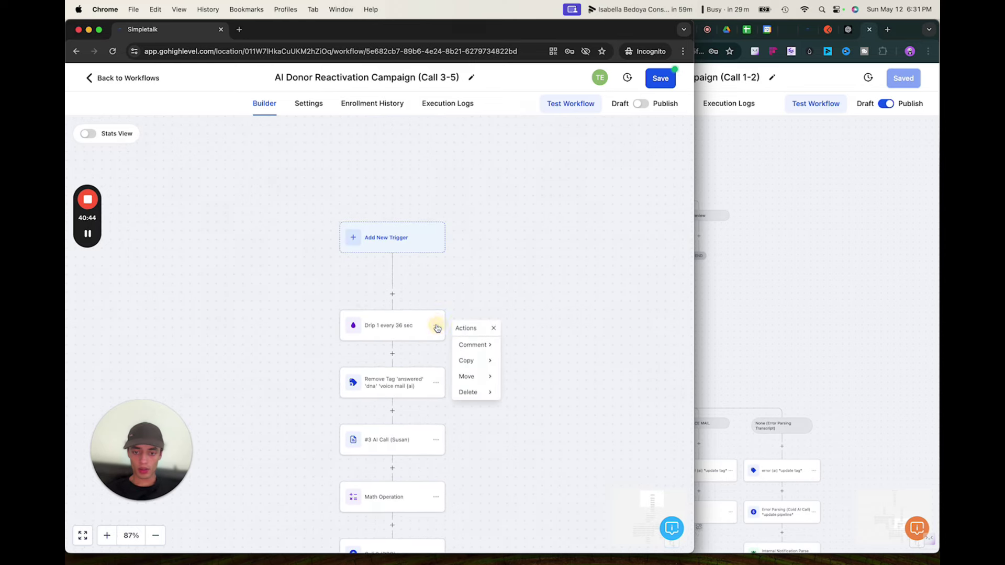
pyautogui.click(489, 362)
pyautogui.click(518, 359)
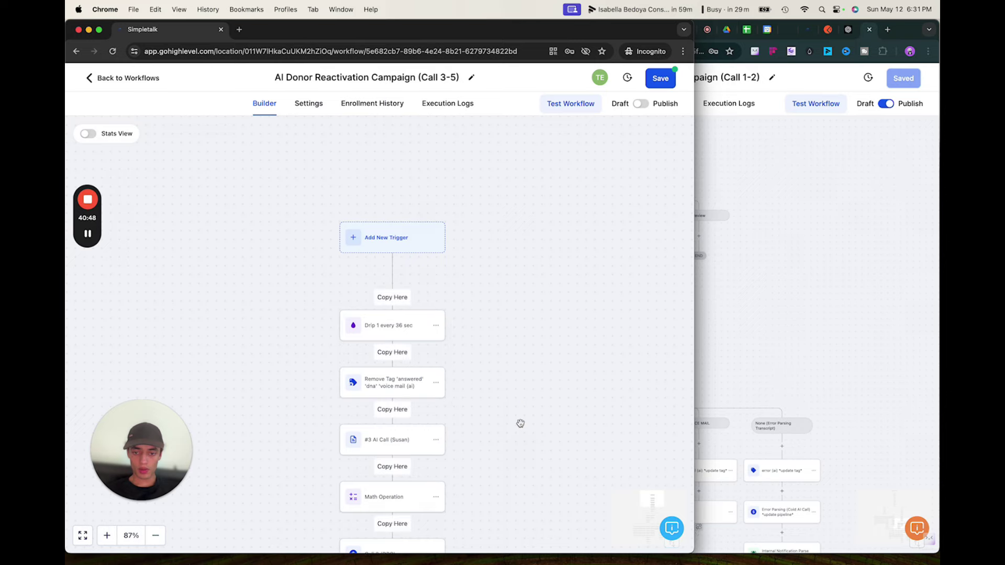
pyautogui.scroll(-10, 520, 423)
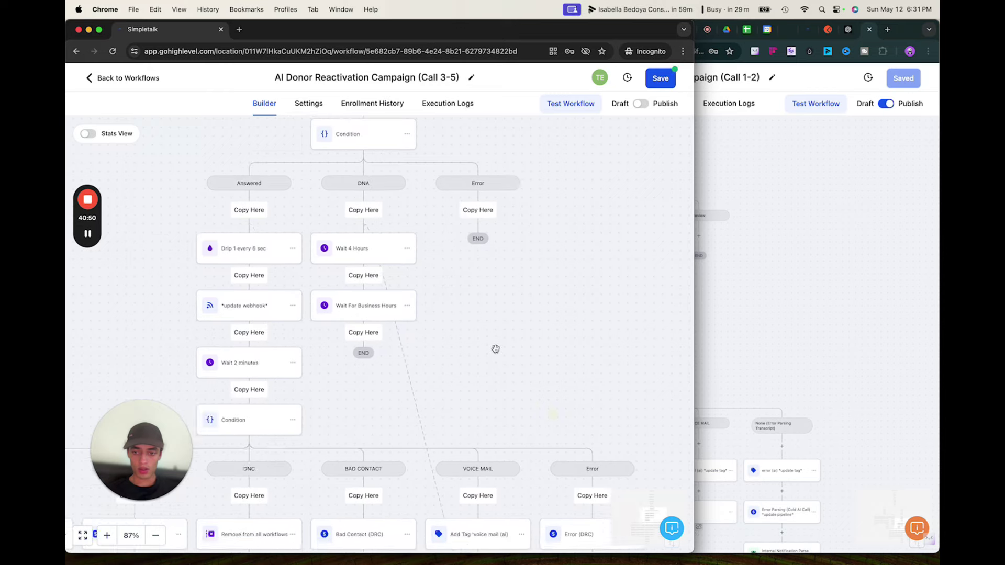
pyautogui.moveTo(495, 349); pyautogui.dragTo(601, 534)
pyautogui.moveTo(594, 251); pyautogui.dragTo(585, 485)
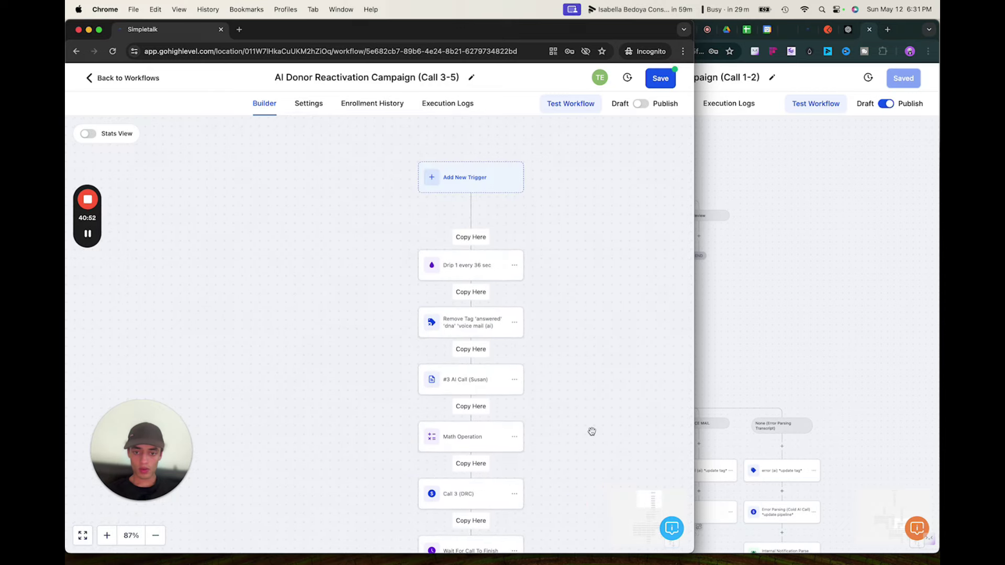
pyautogui.scroll(-10, 592, 431)
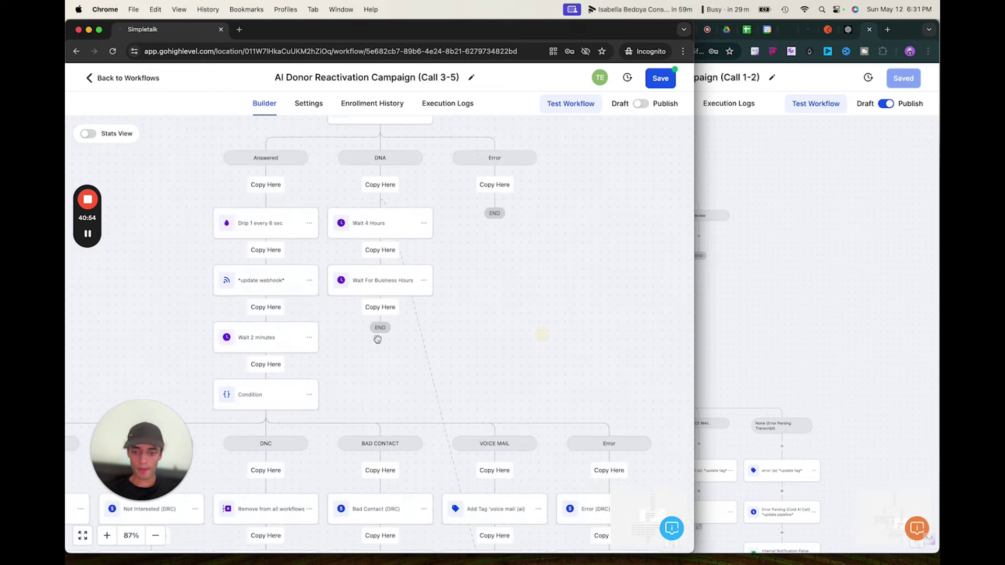
pyautogui.hscroll(5, 383, 309)
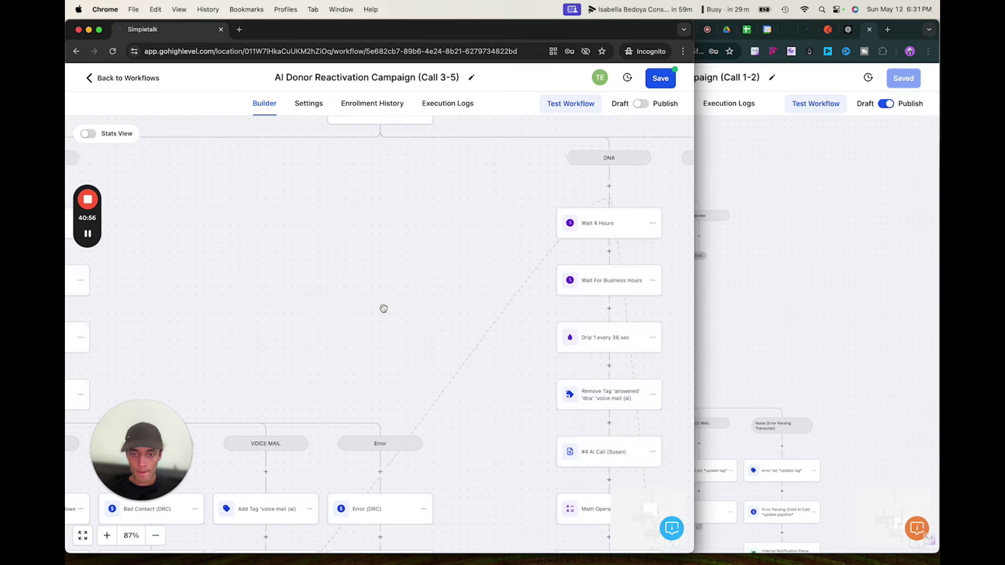
pyautogui.moveTo(513, 399); pyautogui.dragTo(342, 258)
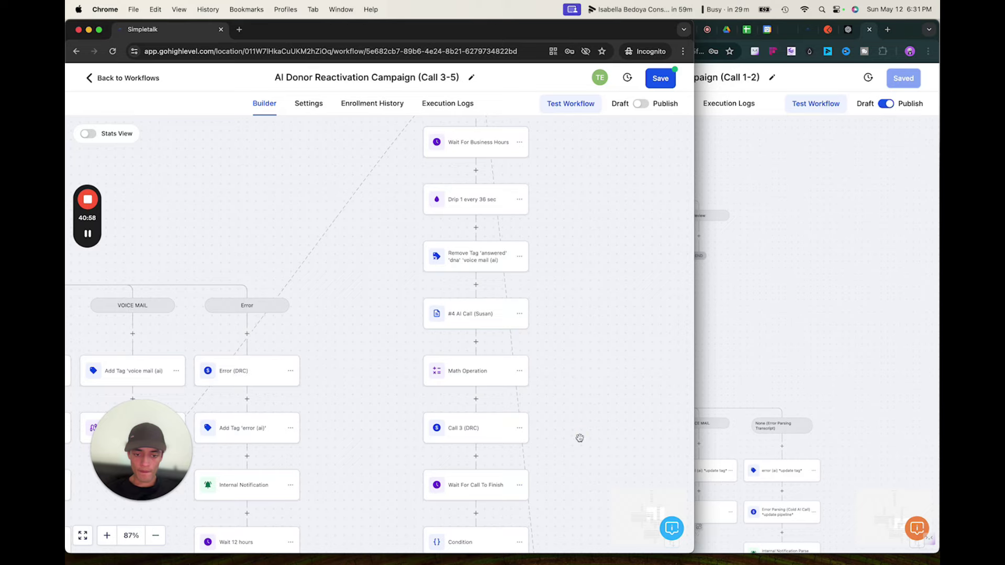
pyautogui.moveTo(579, 438); pyautogui.dragTo(543, 284)
pyautogui.scroll(-3, 558, 356)
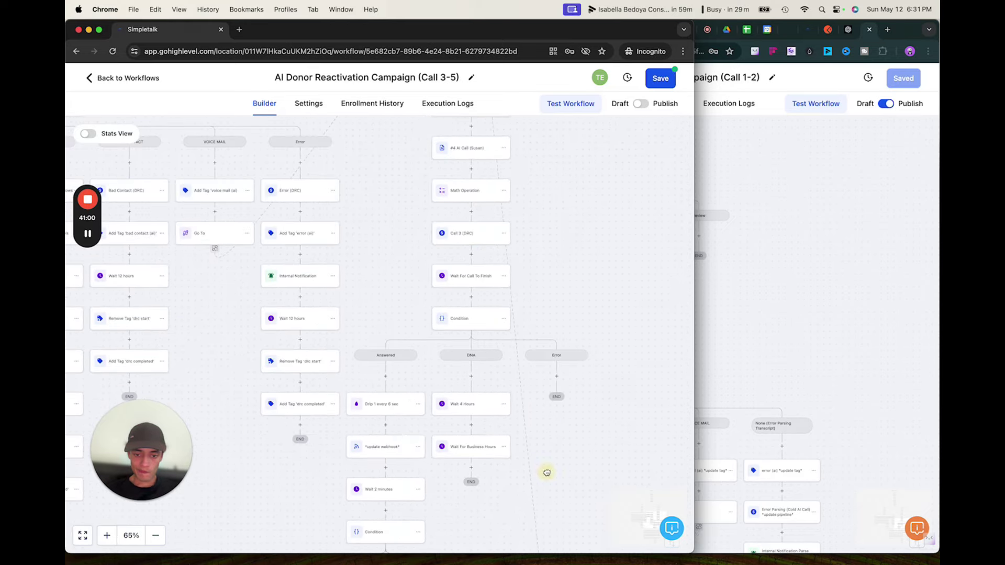
pyautogui.moveTo(543, 471); pyautogui.dragTo(548, 394)
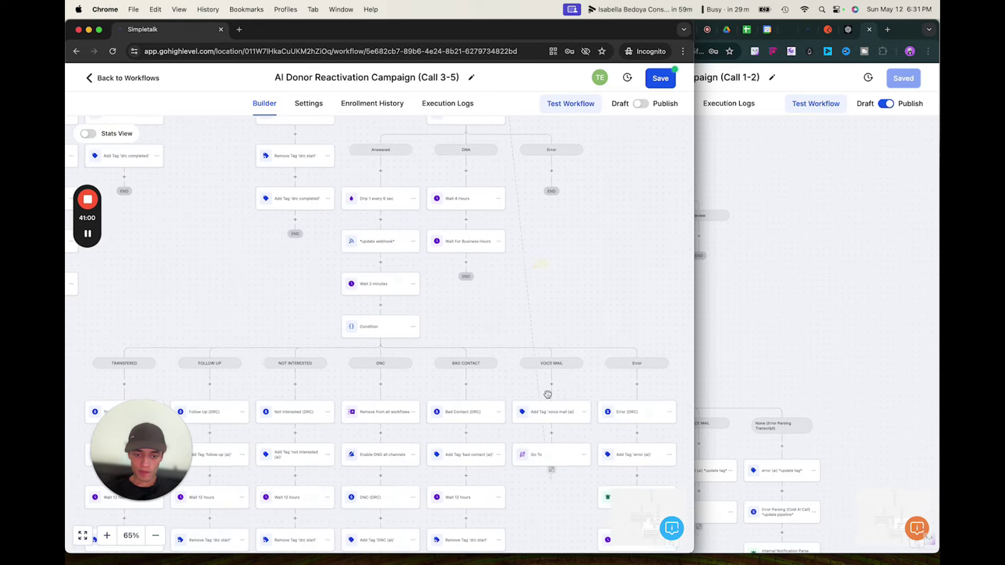
# Disconnect the Voice Mail branch's Go To and reconnect it to Wait 4 Hours.
pyautogui.click(551, 469)
pyautogui.click(492, 351)
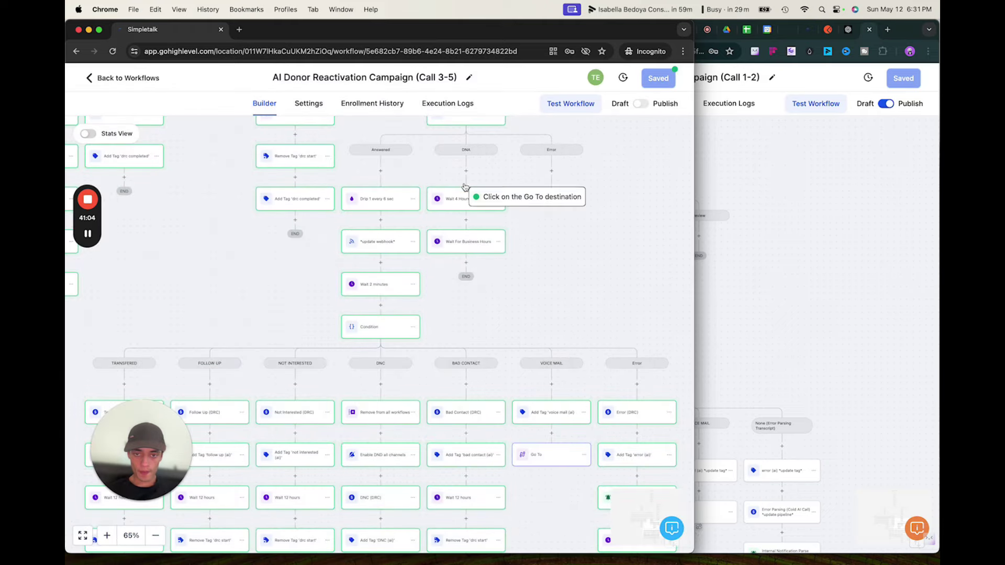
pyautogui.click(471, 205)
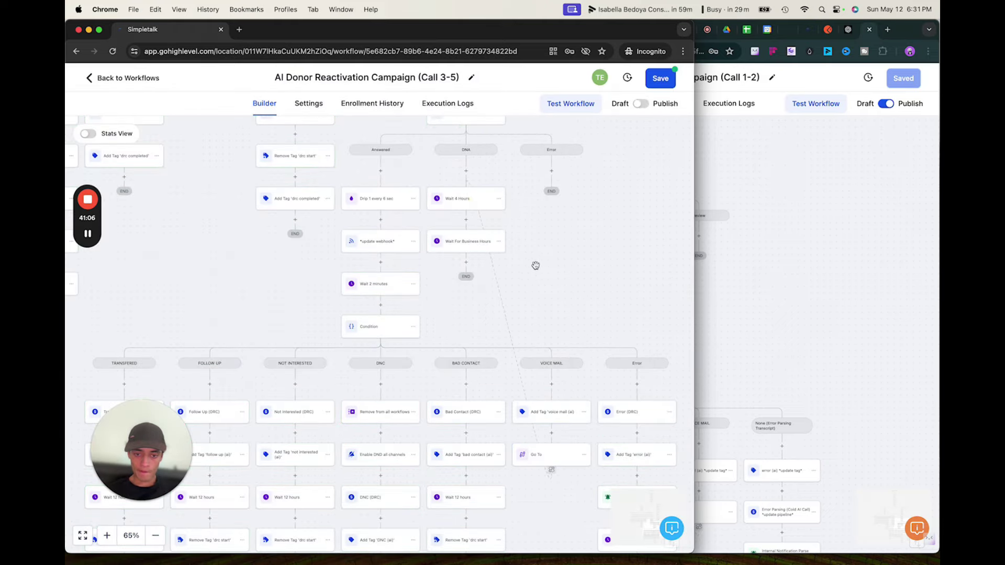
# Copy all actions from the DNA branch's Drip step onward.
pyautogui.moveTo(536, 265); pyautogui.dragTo(493, 341)
pyautogui.moveTo(500, 166); pyautogui.dragTo(498, 361)
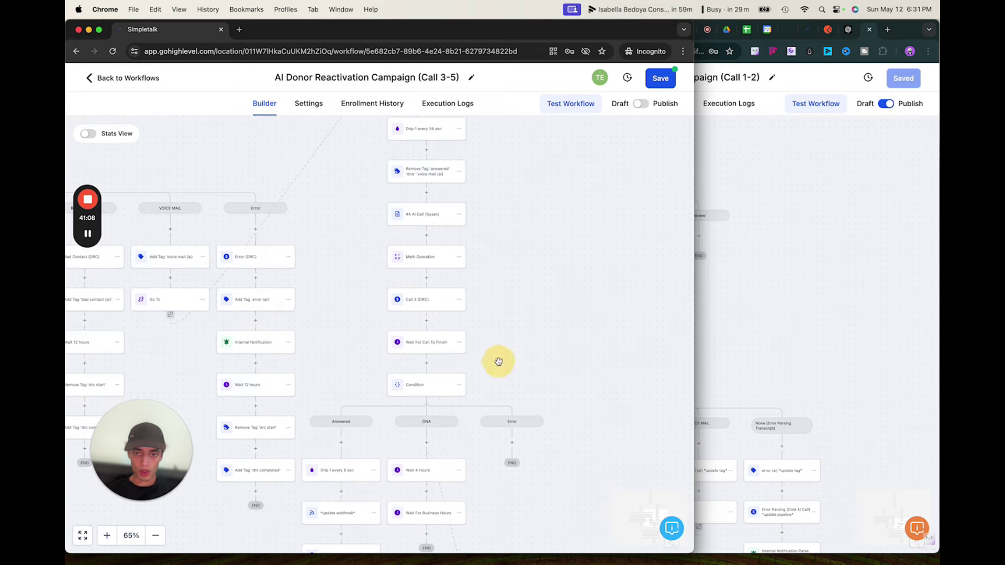
pyautogui.scroll(-5, 516, 406)
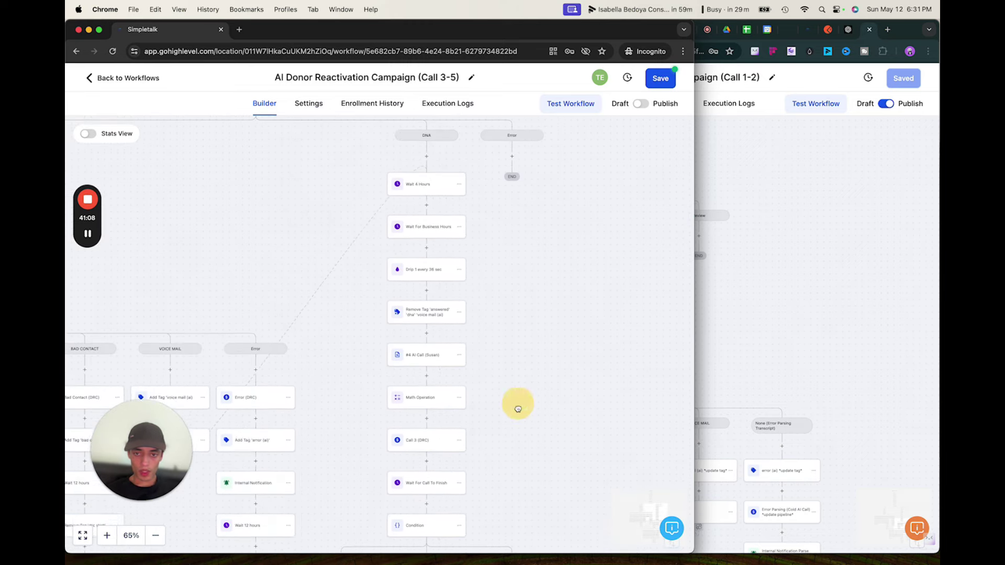
pyautogui.click(460, 281)
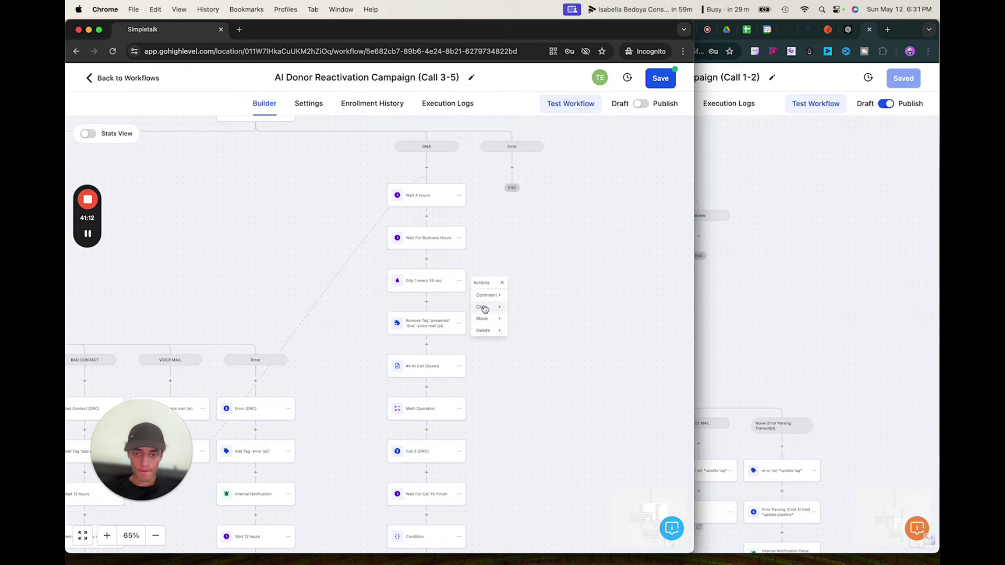
pyautogui.moveTo(482, 308)
pyautogui.click(521, 309)
pyautogui.click(529, 308)
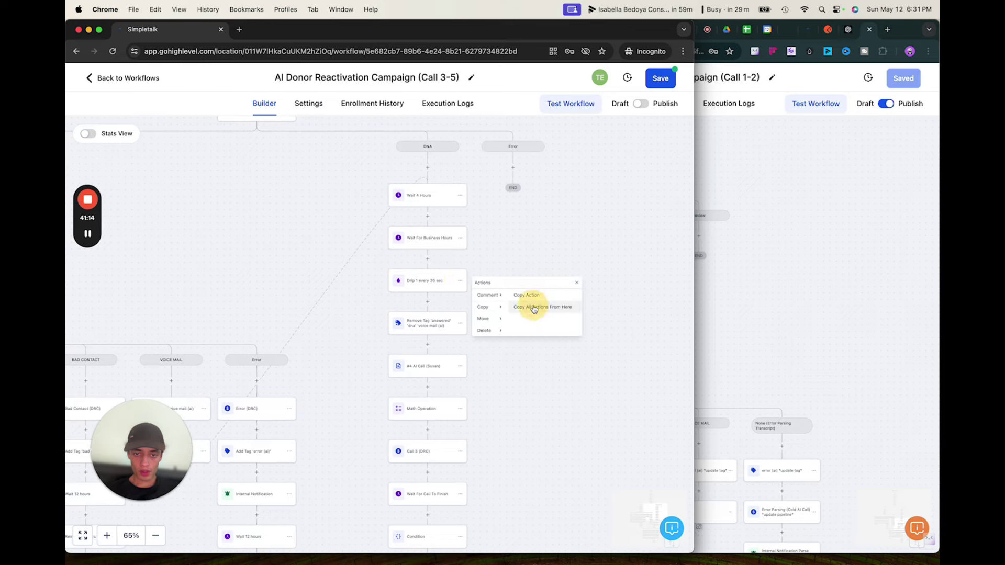
pyautogui.click(534, 309)
# Paste the copied actions under Wait For Business Hours.
pyautogui.moveTo(518, 384); pyautogui.dragTo(505, 164)
pyautogui.moveTo(528, 264); pyautogui.dragTo(530, 92)
pyautogui.click(419, 296)
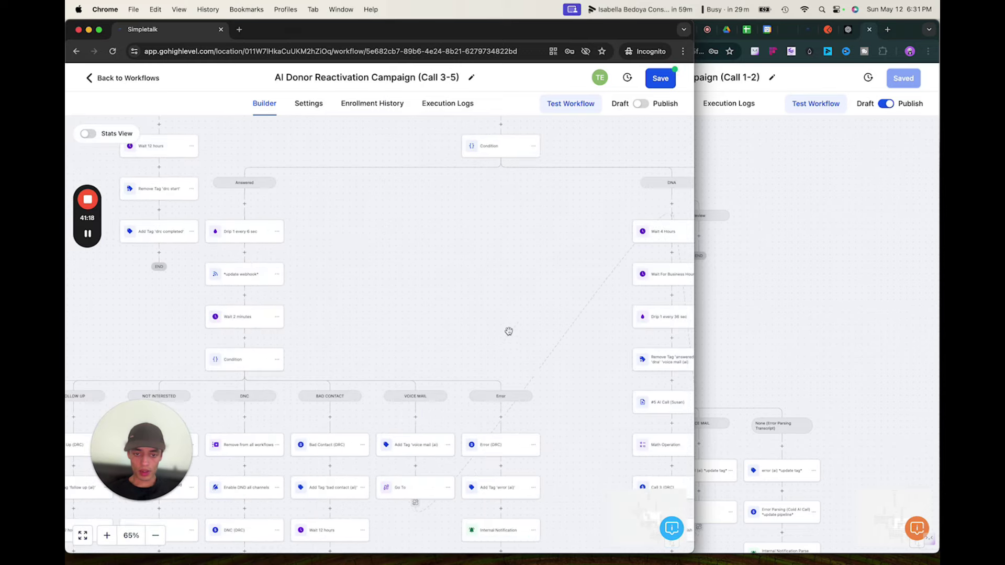
pyautogui.moveTo(565, 431); pyautogui.dragTo(387, 340)
# Relink the Voice Mail branch's Go To to Wait 4 Hours after the paste.
pyautogui.moveTo(570, 336); pyautogui.dragTo(519, 146)
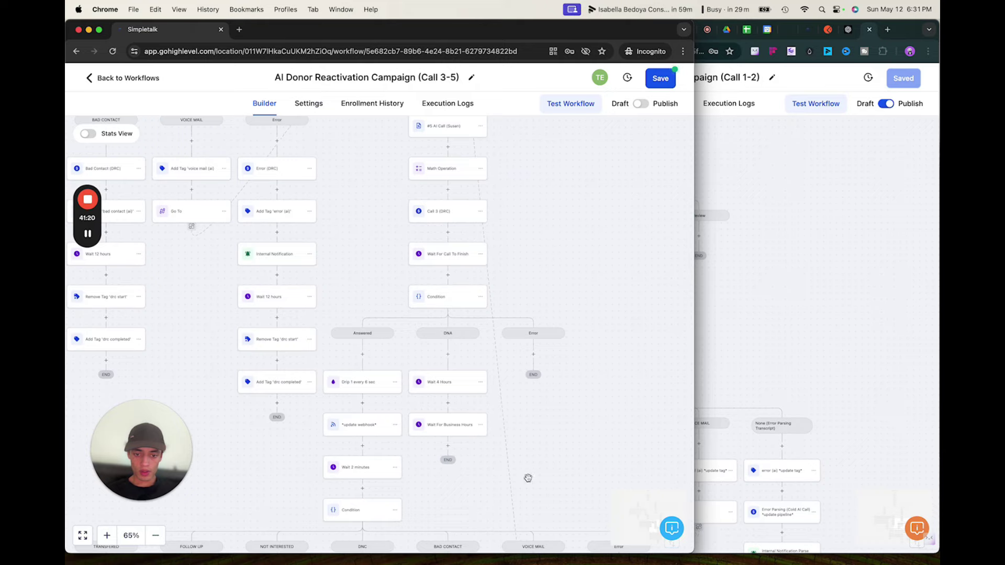
pyautogui.moveTo(531, 483); pyautogui.dragTo(498, 292)
pyautogui.click(503, 469)
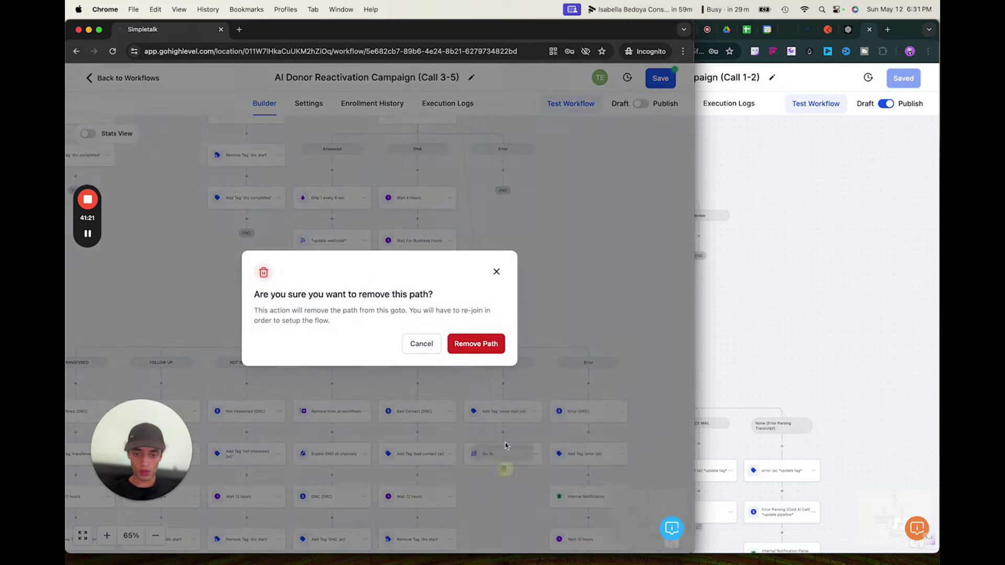
pyautogui.click(479, 342)
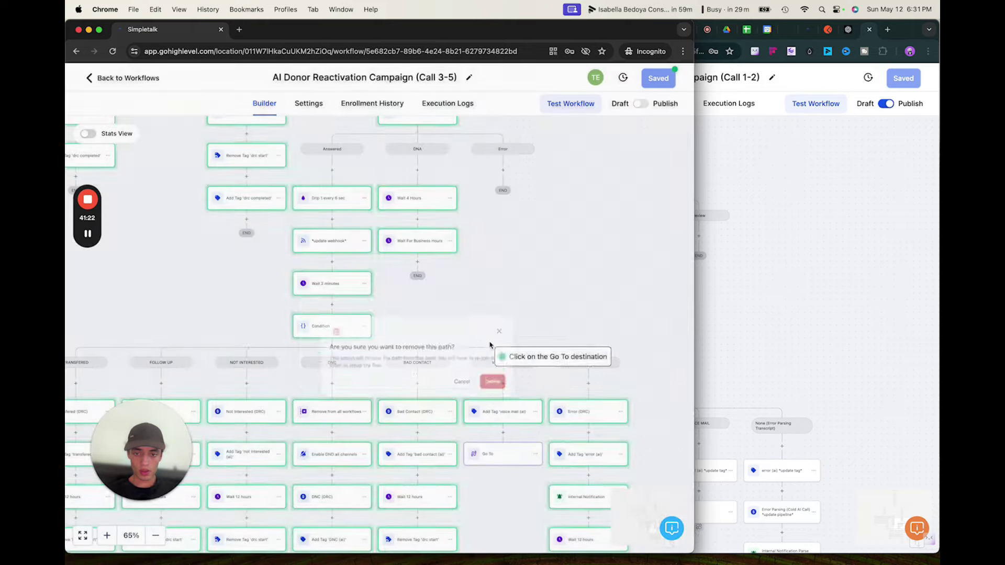
pyautogui.click(423, 200)
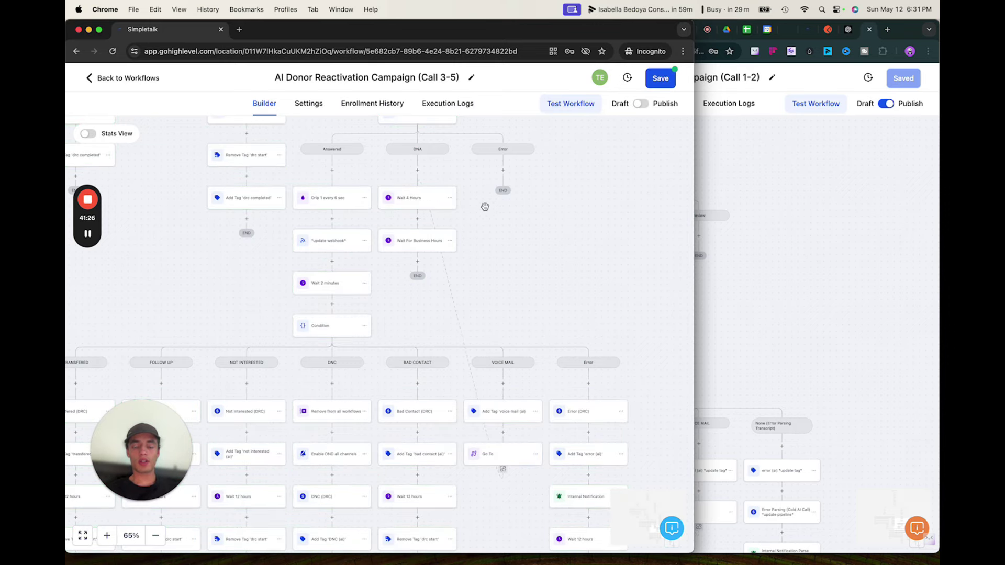
pyautogui.moveTo(498, 232); pyautogui.dragTo(555, 201)
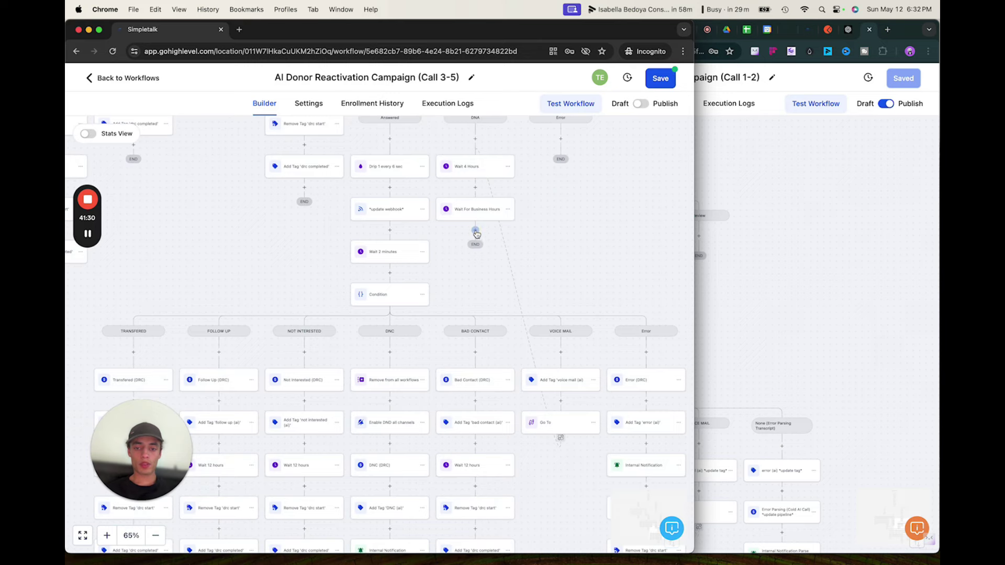
# Copy the upper DNA branch's Remove Tag step and paste it under Wait For Business Hours.
pyautogui.click(475, 231)
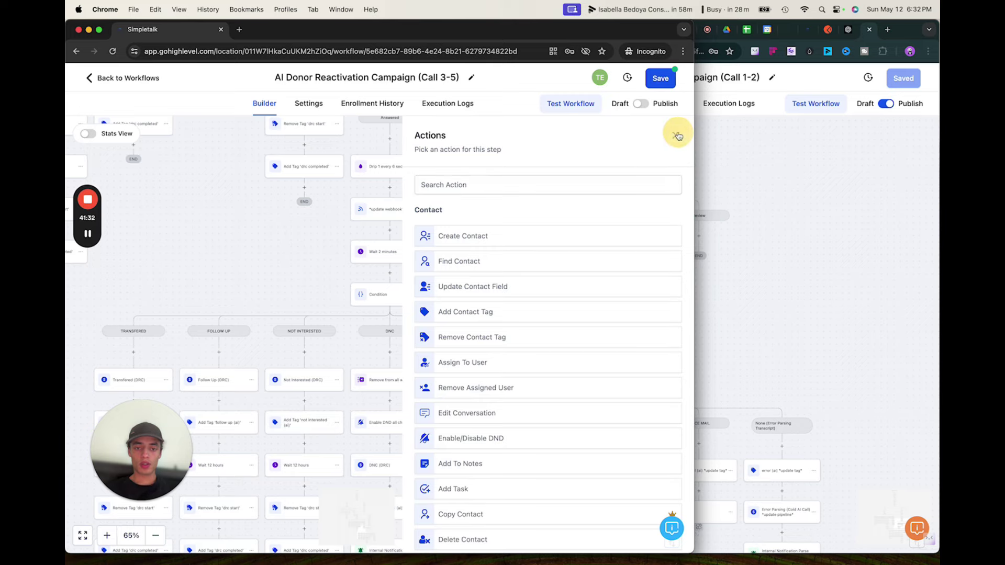
pyautogui.click(675, 135)
pyautogui.scroll(7, 599, 285)
pyautogui.scroll(10, 552, 187)
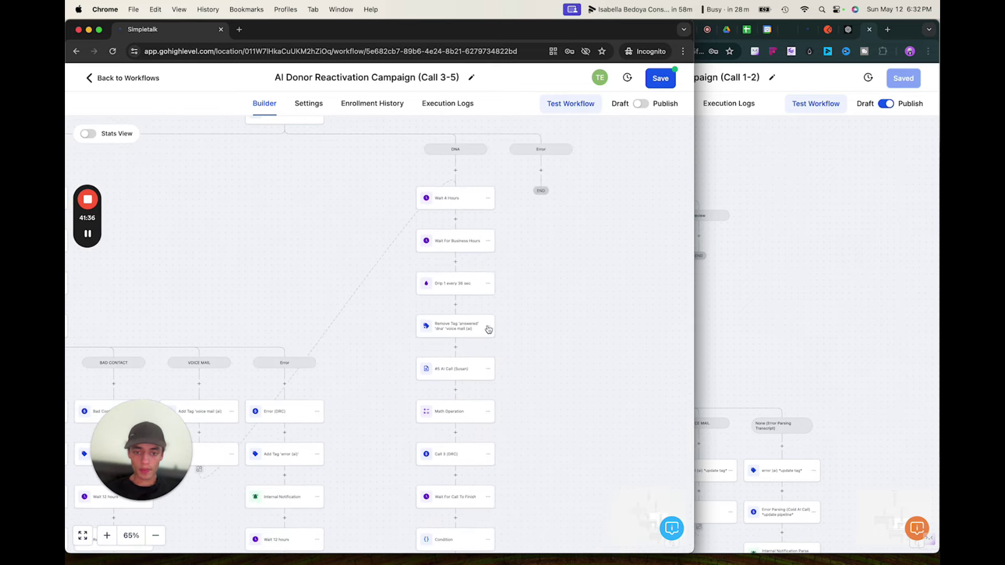
pyautogui.click(488, 328)
pyautogui.click(517, 342)
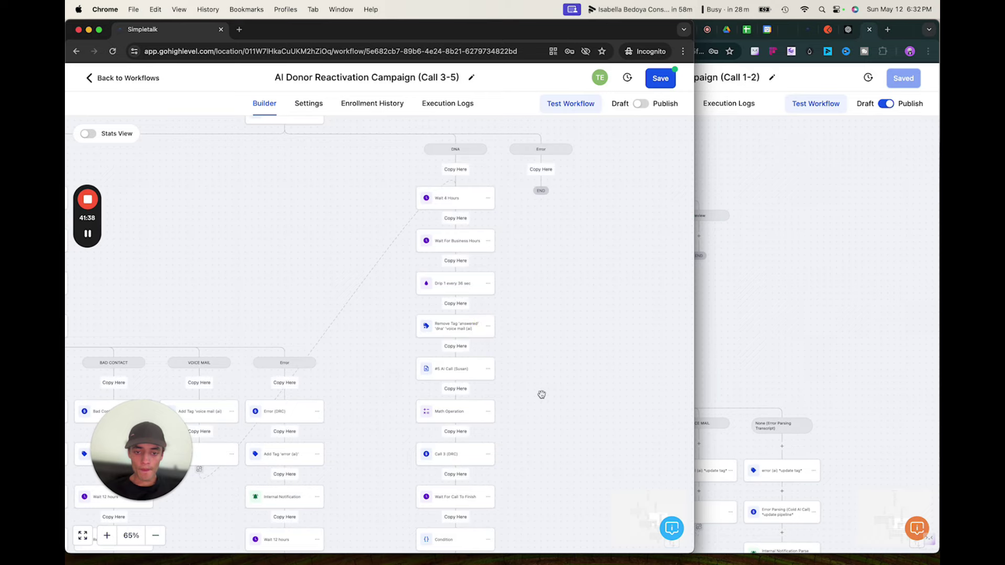
pyautogui.scroll(-13, 542, 395)
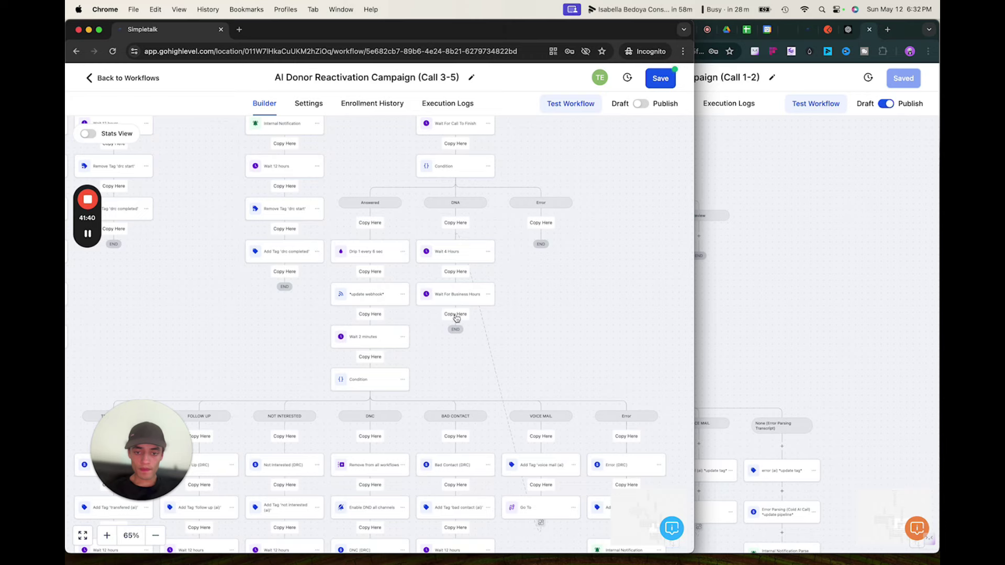
pyautogui.click(456, 314)
# Copy the 'Drip 1 every 36 sec' step and paste it under Wait For Business Hours.
pyautogui.moveTo(521, 377); pyautogui.dragTo(540, 363)
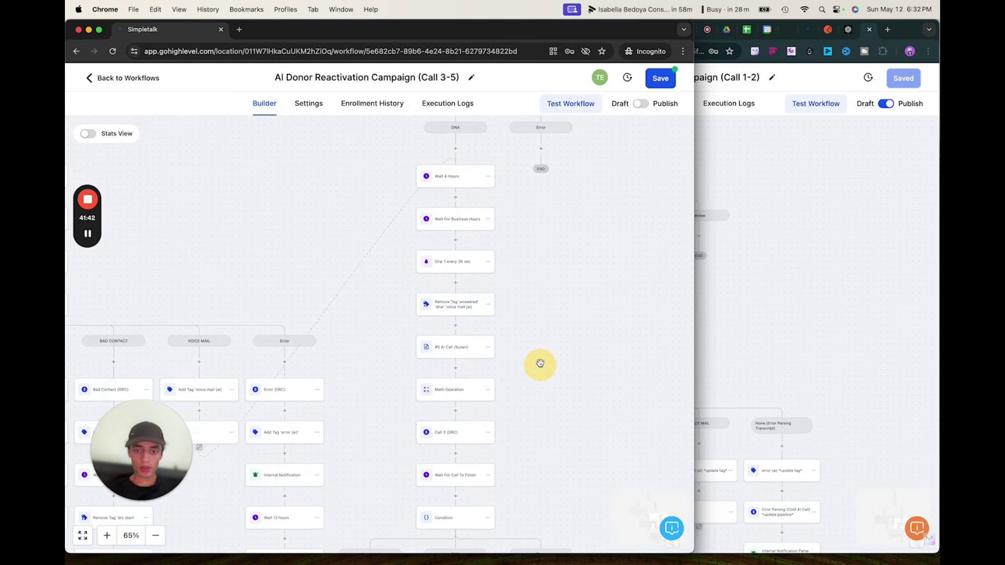
pyautogui.click(488, 263)
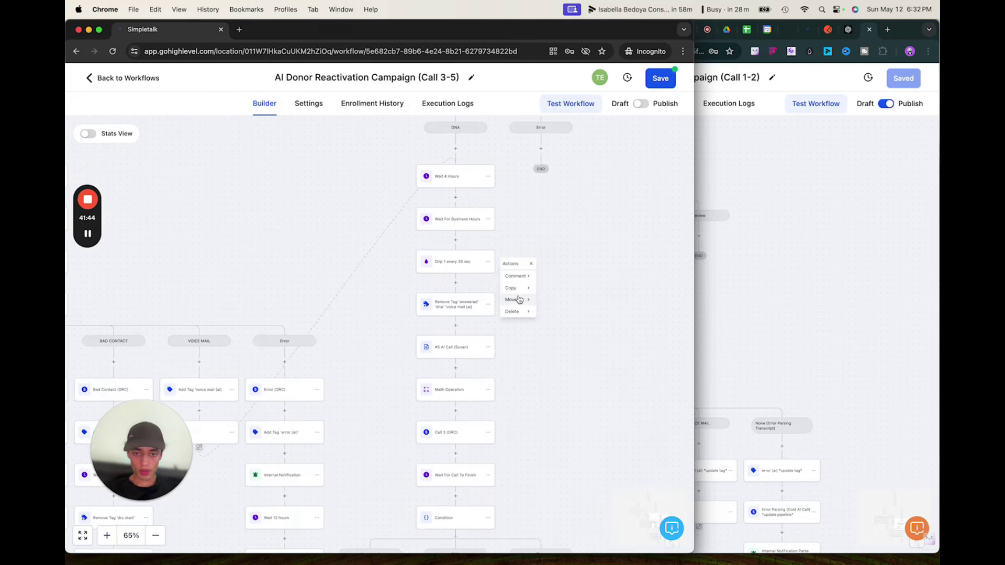
pyautogui.click(556, 276)
pyautogui.scroll(-5, 556, 276)
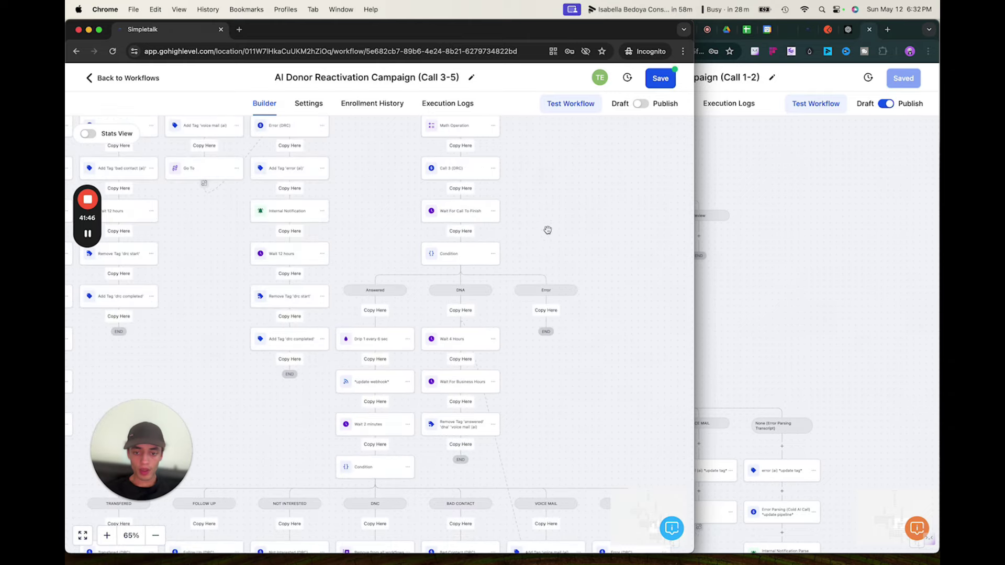
pyautogui.click(459, 402)
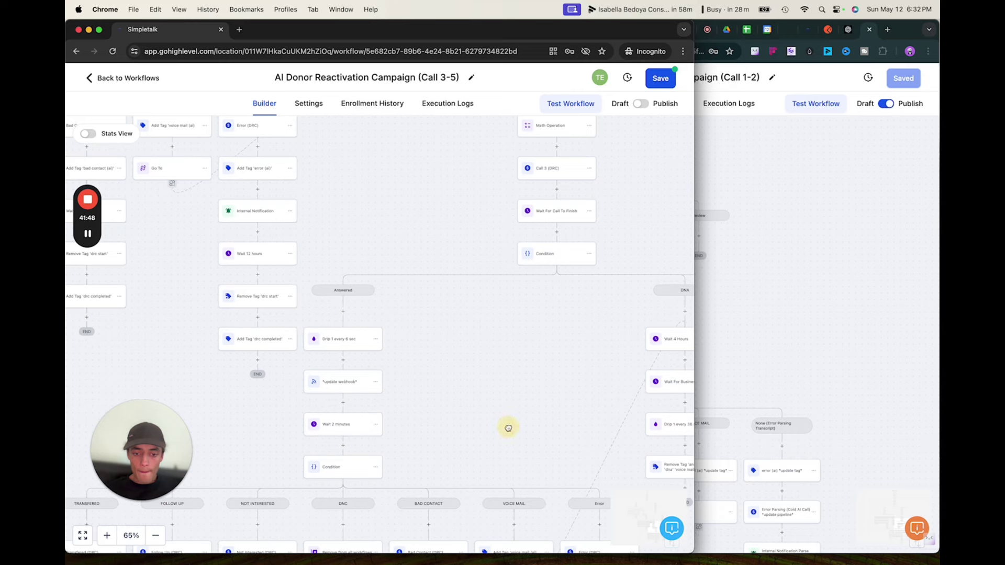
# Open the pasted Remove Tag step and begin editing its action name.
pyautogui.scroll(-3, 507, 426)
pyautogui.moveTo(613, 327); pyautogui.dragTo(455, 377)
pyautogui.hscroll(-2, 471, 377)
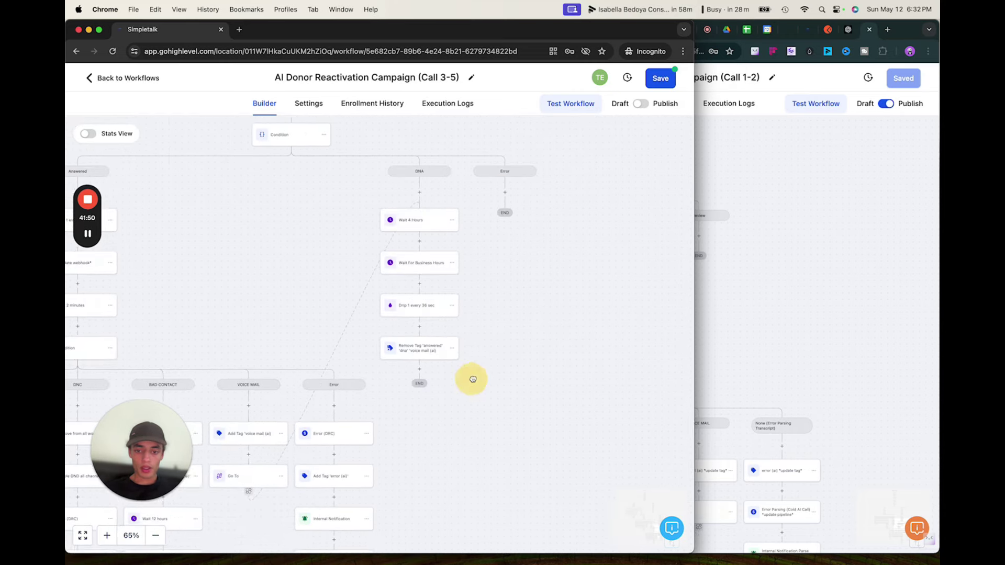
pyautogui.click(459, 330)
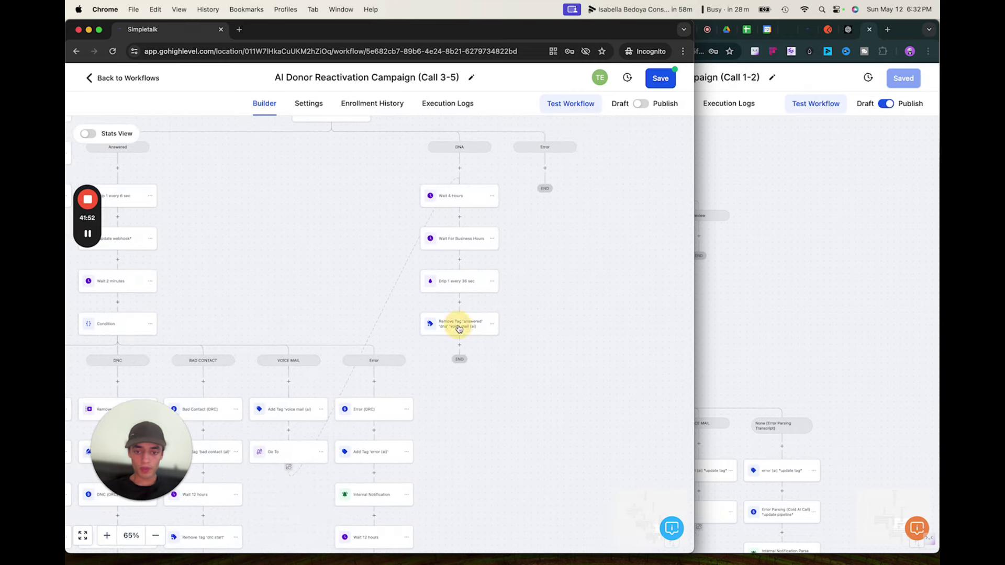
pyautogui.click(575, 207)
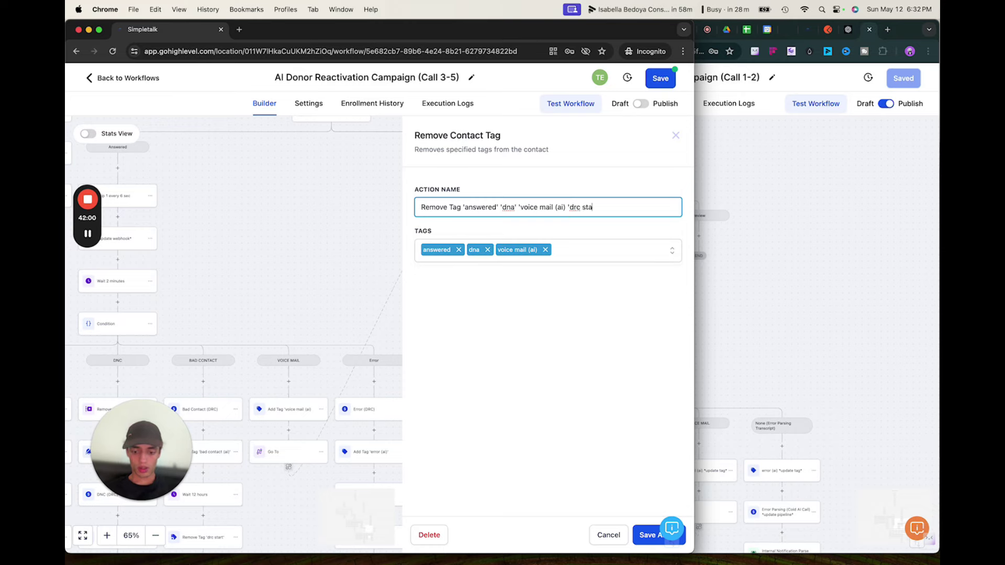
# Add 'drc start' to the step's removed tags.
pyautogui.click(567, 250)
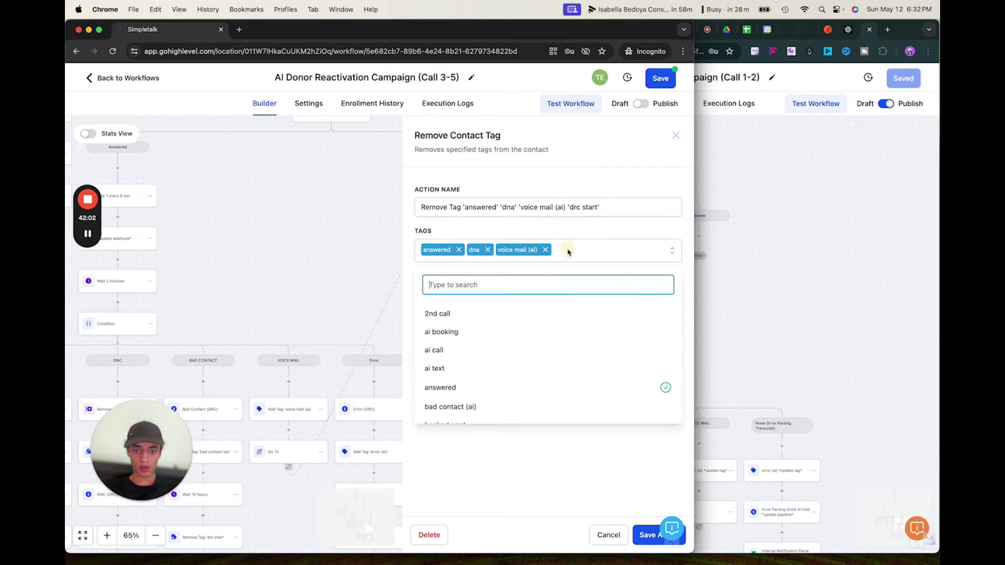
pyautogui.write('drc')
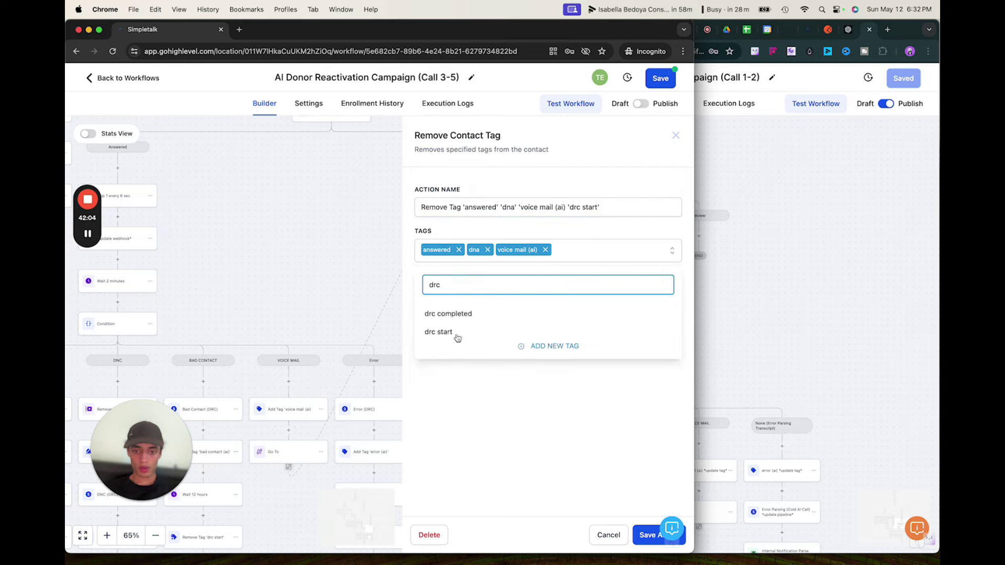
pyautogui.click(457, 333)
pyautogui.click(500, 428)
pyautogui.click(642, 539)
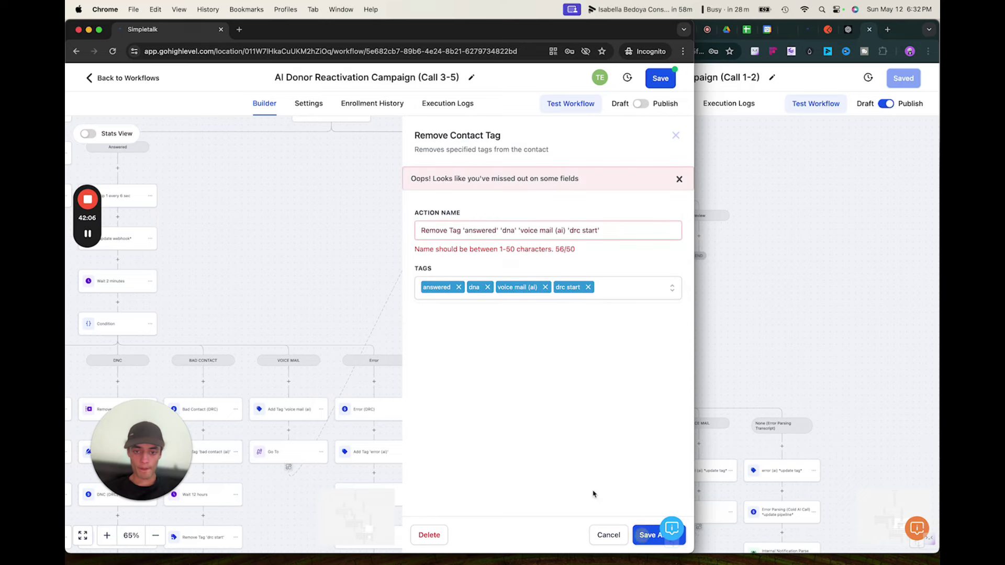
# Delete 'Remove Tag' from the action name to fit 50 characters, then save.
pyautogui.click(463, 231)
pyautogui.moveTo(463, 231); pyautogui.dragTo(448, 231)
pyautogui.press('BackSpace')
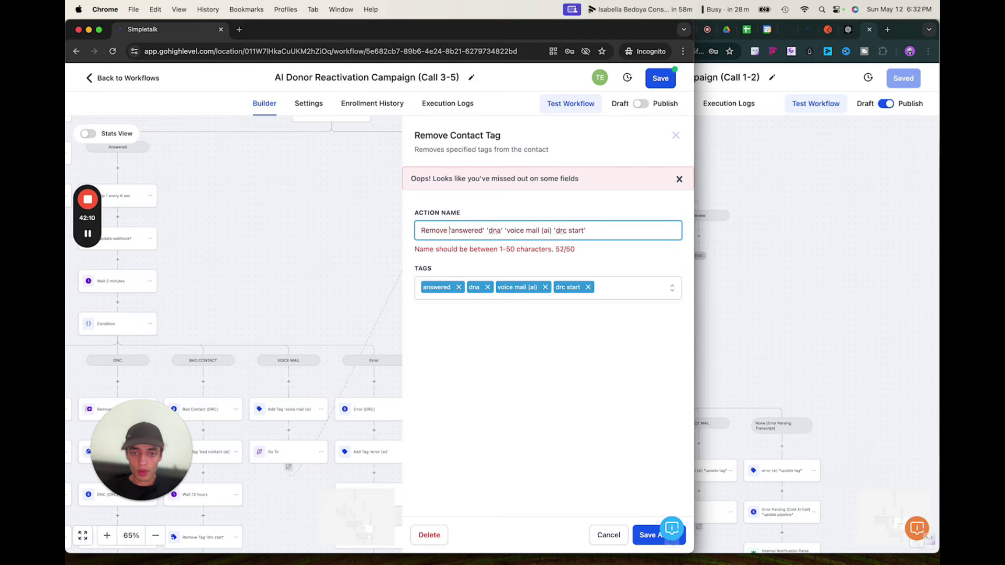
pyautogui.click(639, 537)
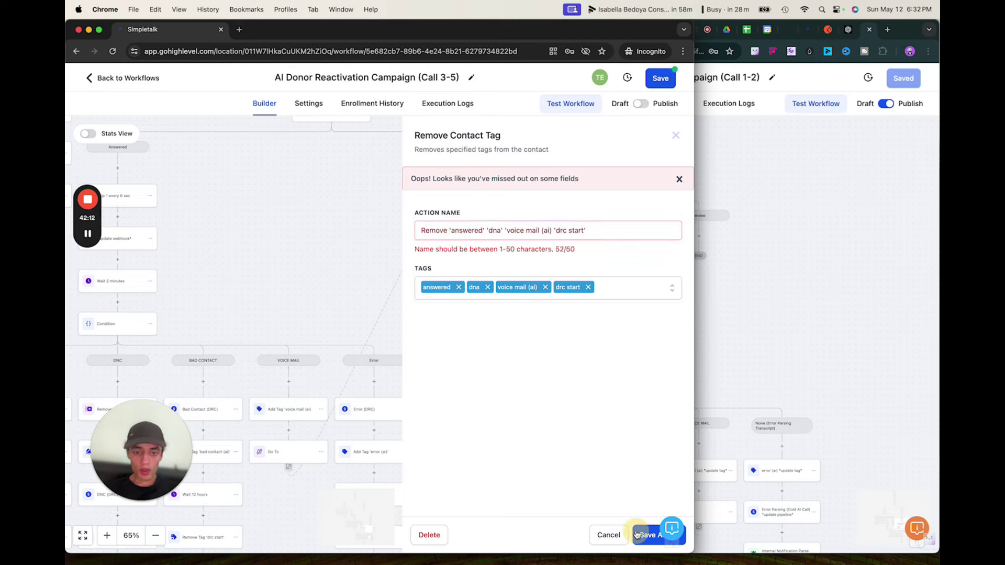
pyautogui.moveTo(449, 228); pyautogui.dragTo(314, 227)
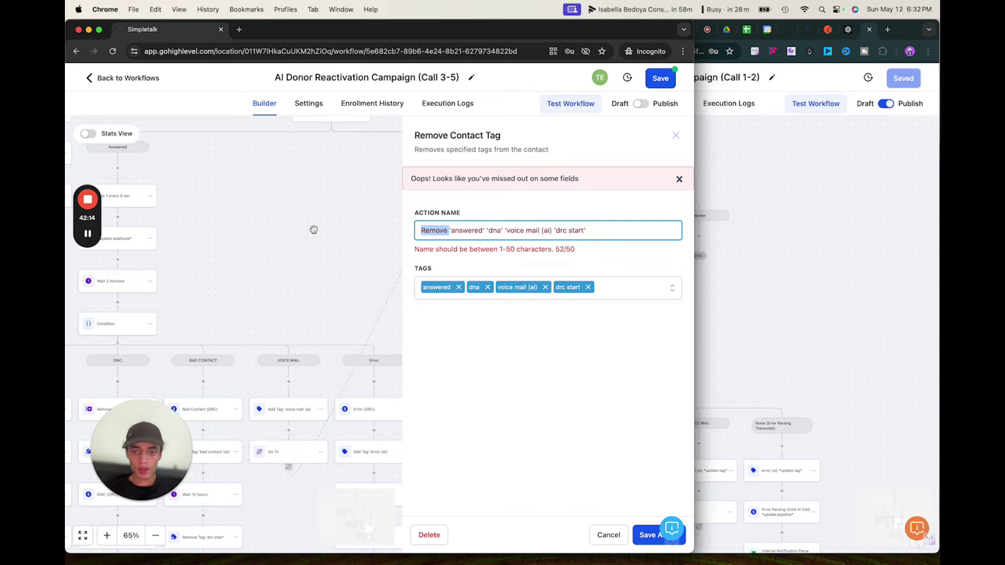
pyautogui.press('BackSpace')
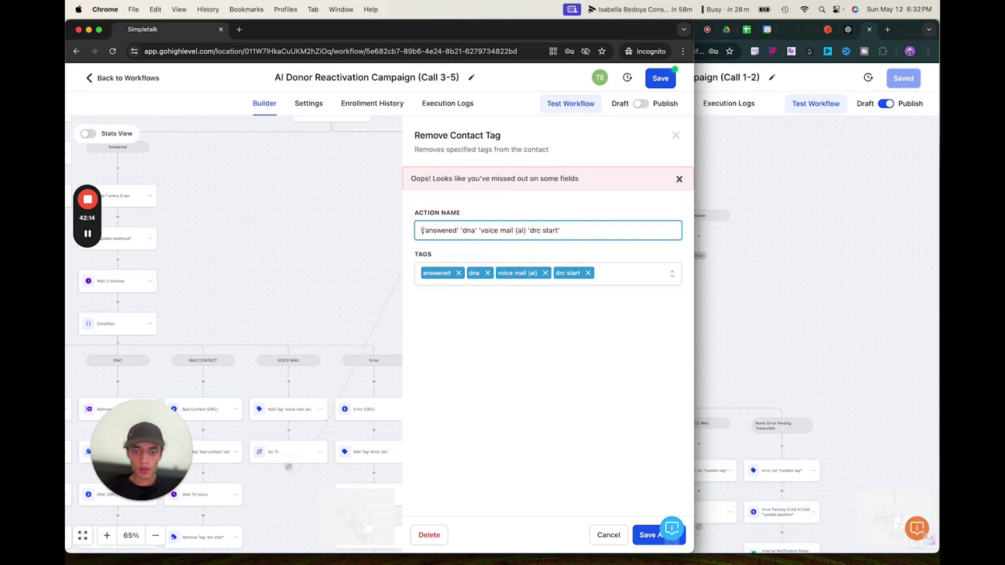
pyautogui.click(639, 532)
# Add an Add Tag step applying the 'drc completed' tag just before END.
pyautogui.scroll(-1, 507, 350)
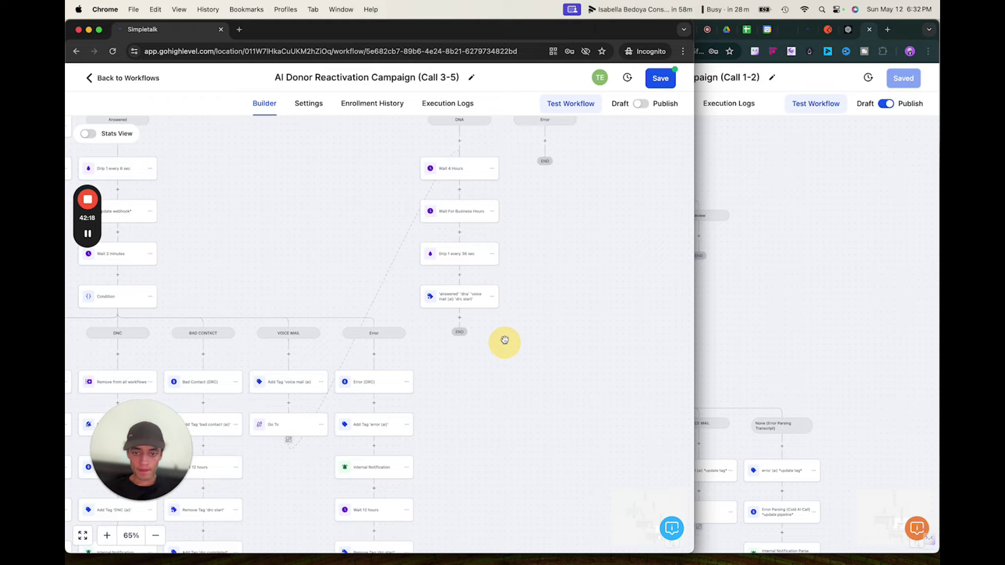
pyautogui.scroll(5, 506, 340)
pyautogui.click(432, 302)
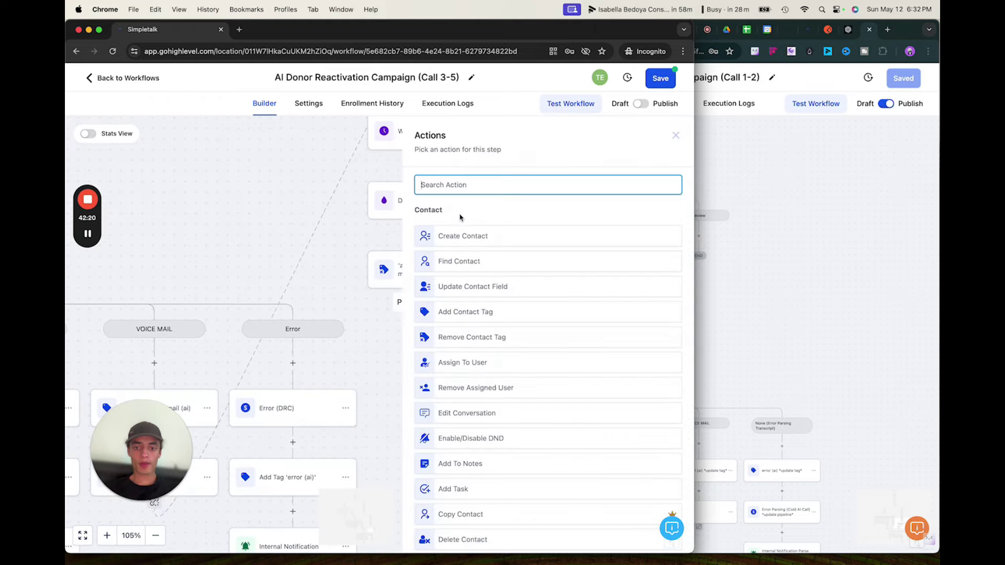
pyautogui.write('add')
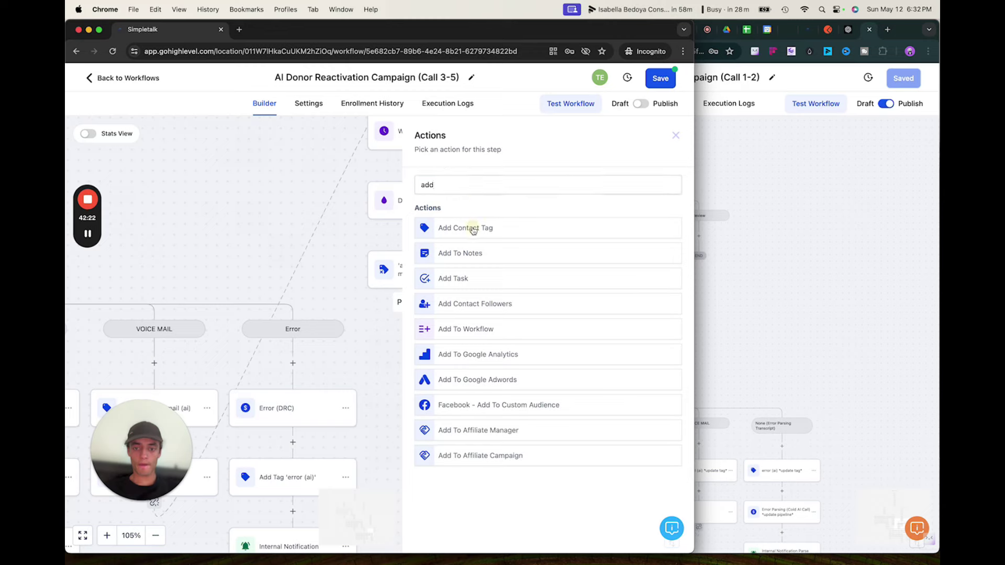
pyautogui.click(465, 226)
pyautogui.click(452, 250)
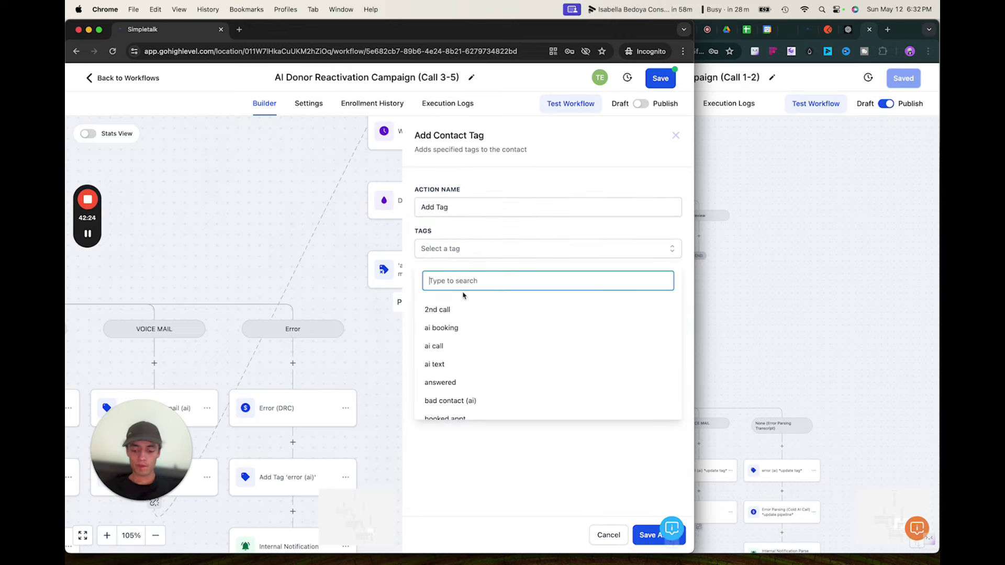
pyautogui.write('drc')
pyautogui.click(473, 310)
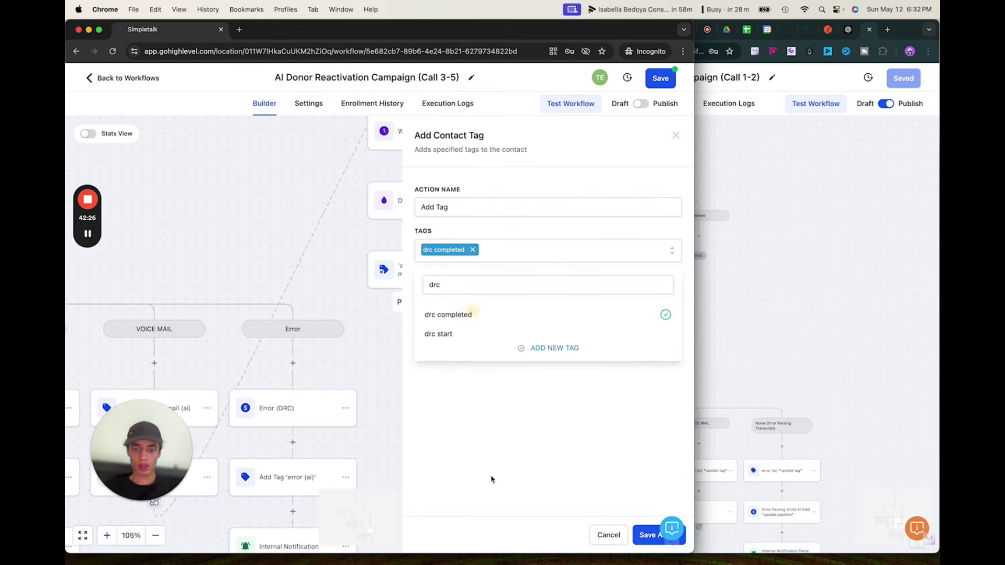
pyautogui.click(492, 496)
pyautogui.click(641, 535)
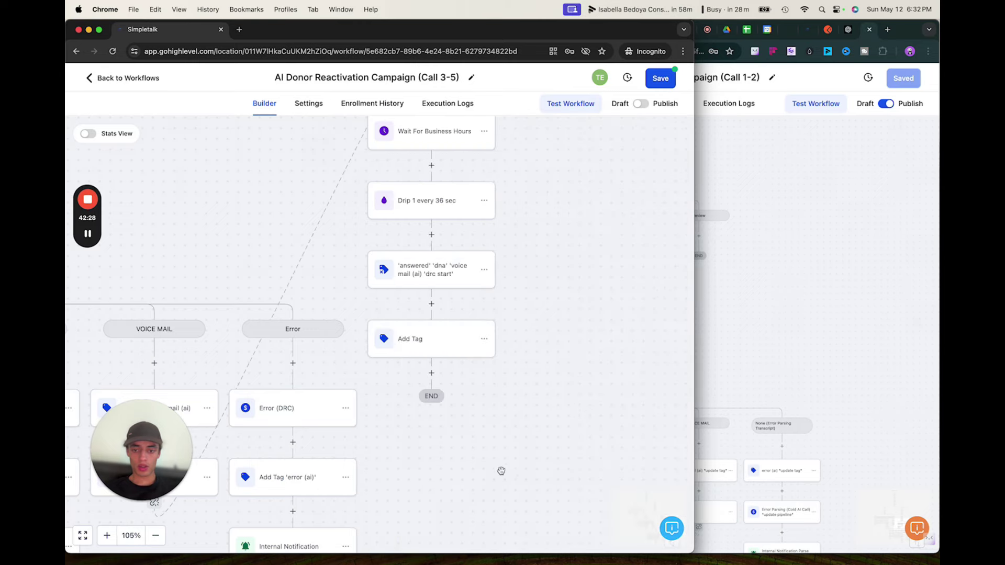
# Rename the new tag step's action name to reference 'drc completed' and save it.
pyautogui.click(435, 352)
pyautogui.click(478, 209)
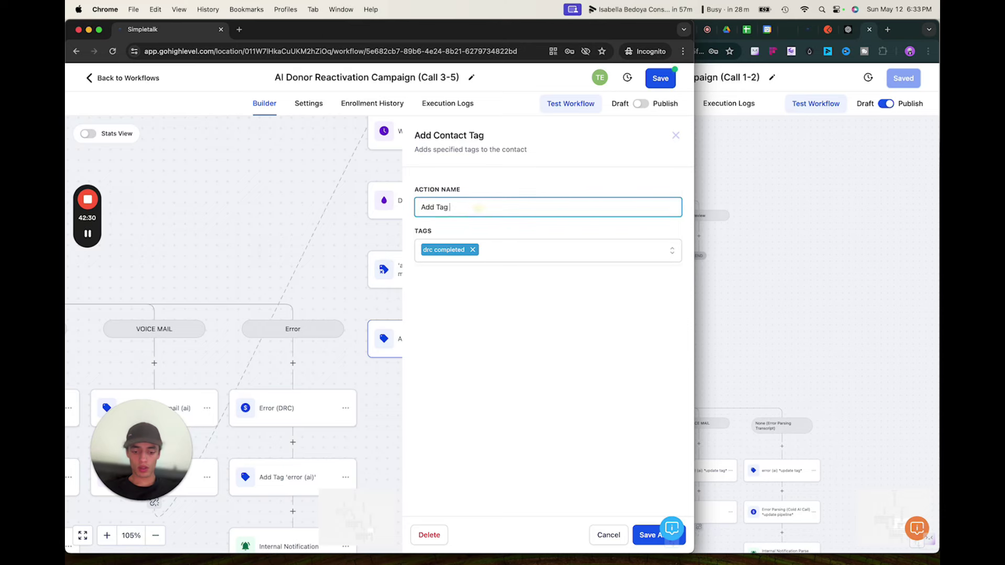
pyautogui.write("'drc completed")
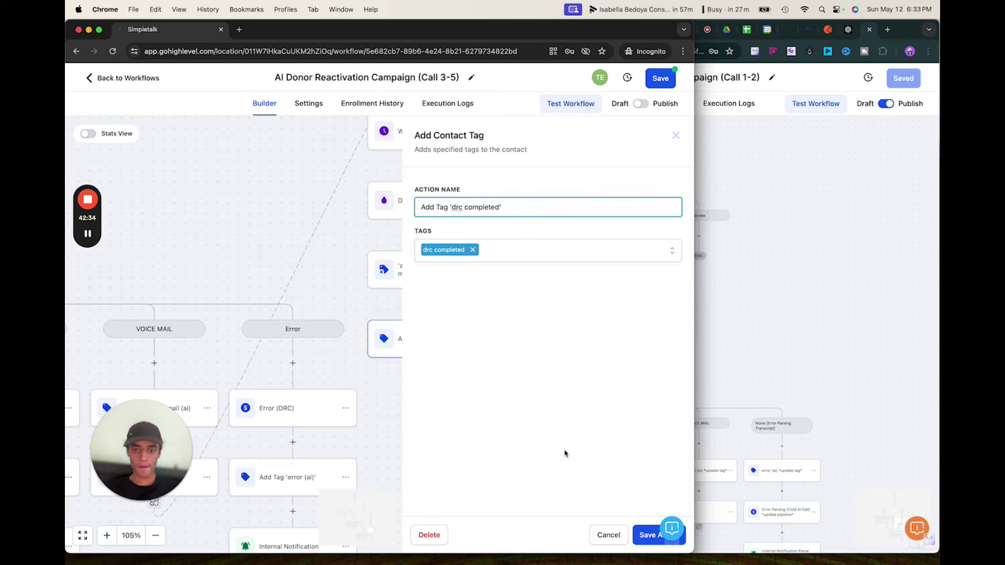
pyautogui.click(645, 534)
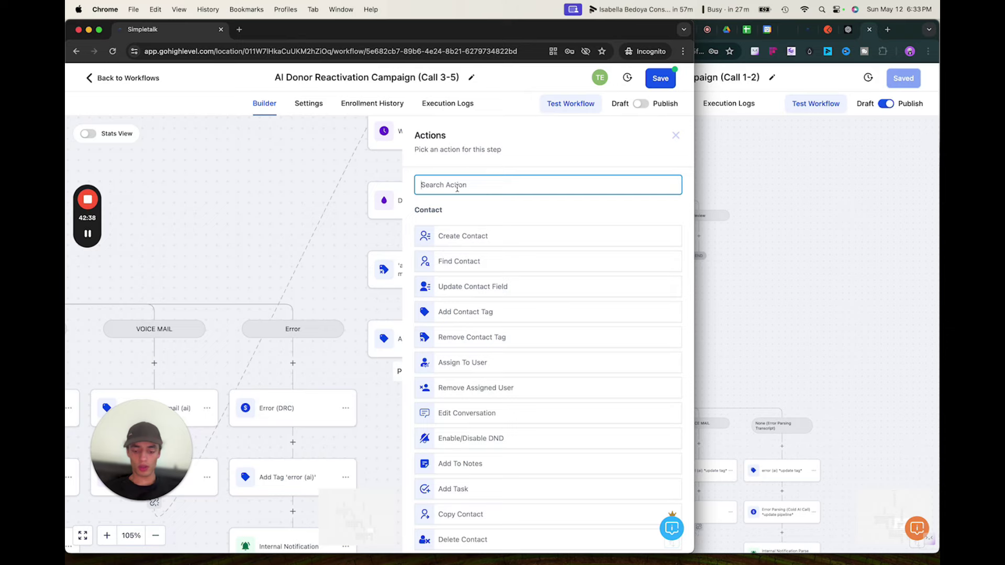
# Save the Call 3-5 workflow and return to the workflows list.
pyautogui.click(675, 135)
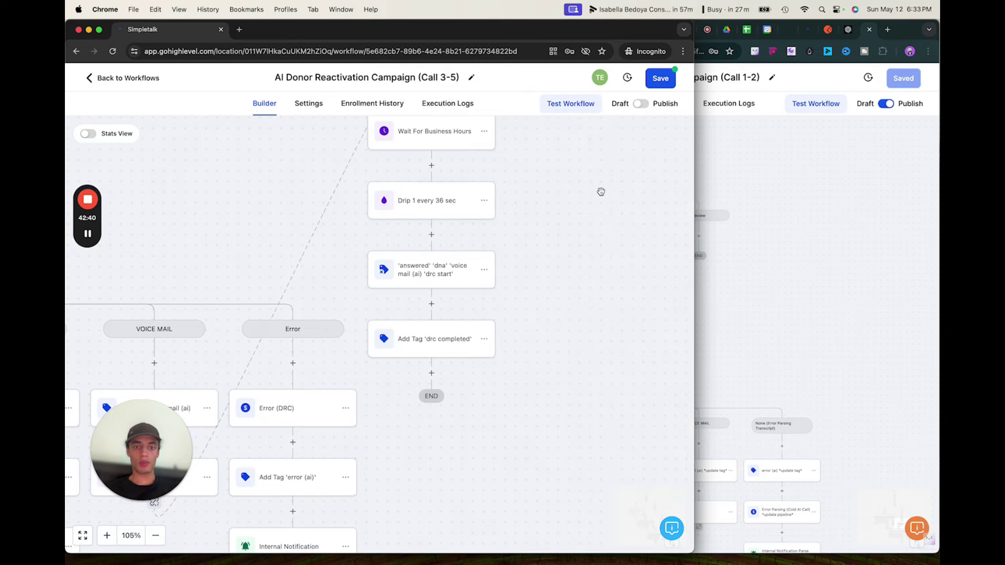
pyautogui.scroll(-3, 544, 289)
pyautogui.moveTo(530, 357); pyautogui.dragTo(531, 334)
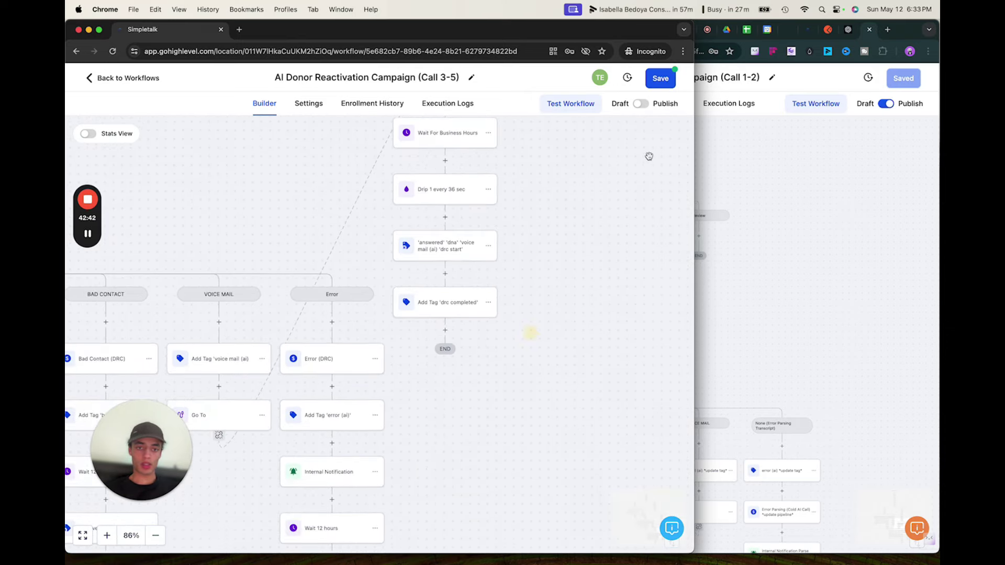
pyautogui.click(661, 51)
pyautogui.click(651, 246)
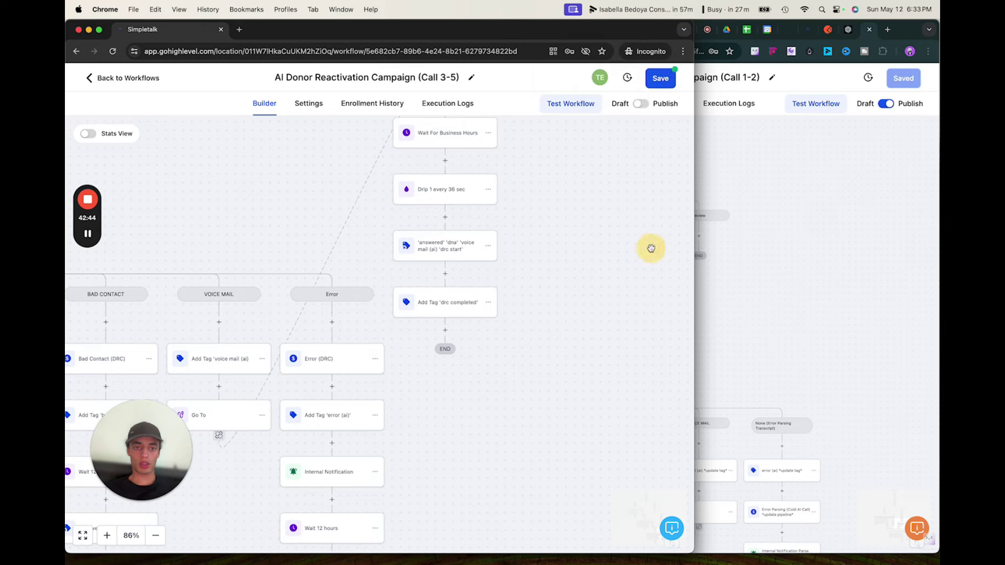
pyautogui.click(655, 88)
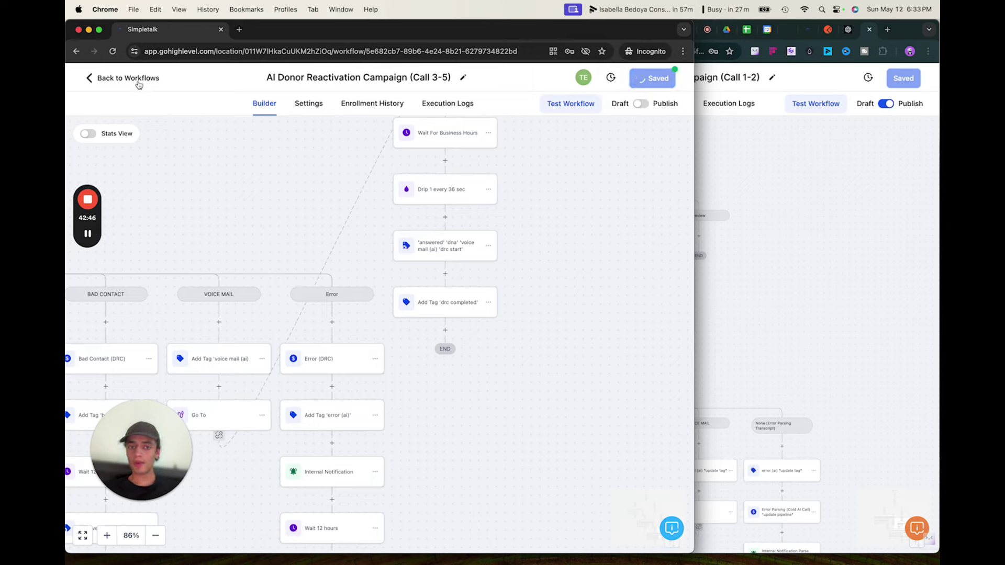
pyautogui.click(99, 29)
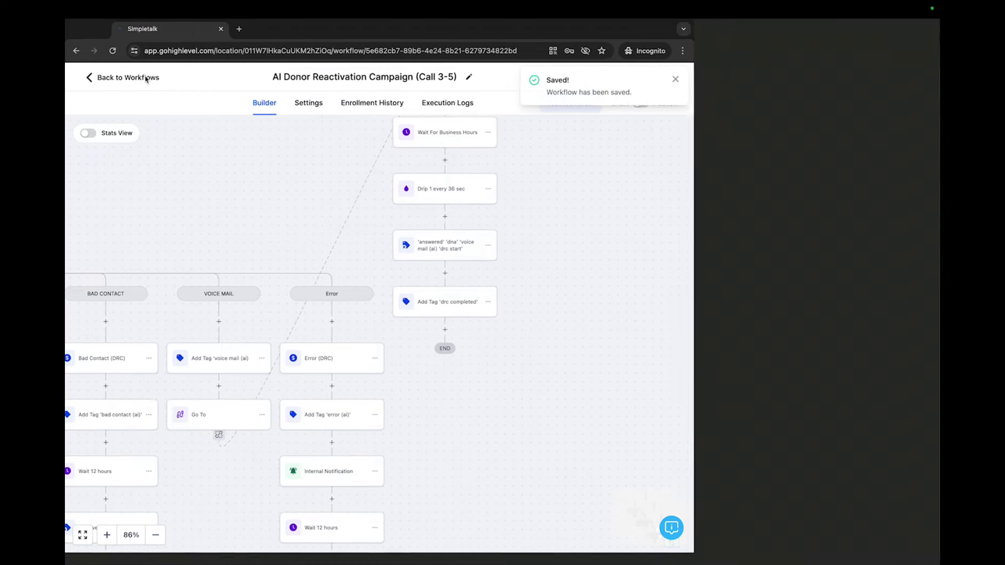
pyautogui.click(141, 78)
# Append an 'Unresponsive (drc)' stage to the Donor Reactivation Campaign (DPC / JPT) pipeline and save.
pyautogui.click(120, 255)
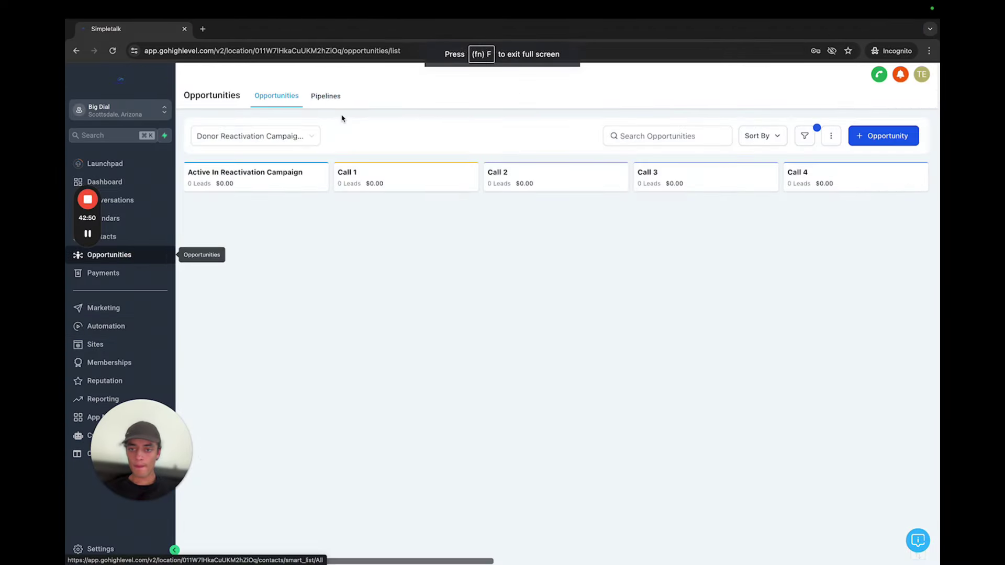
pyautogui.click(337, 104)
pyautogui.click(862, 195)
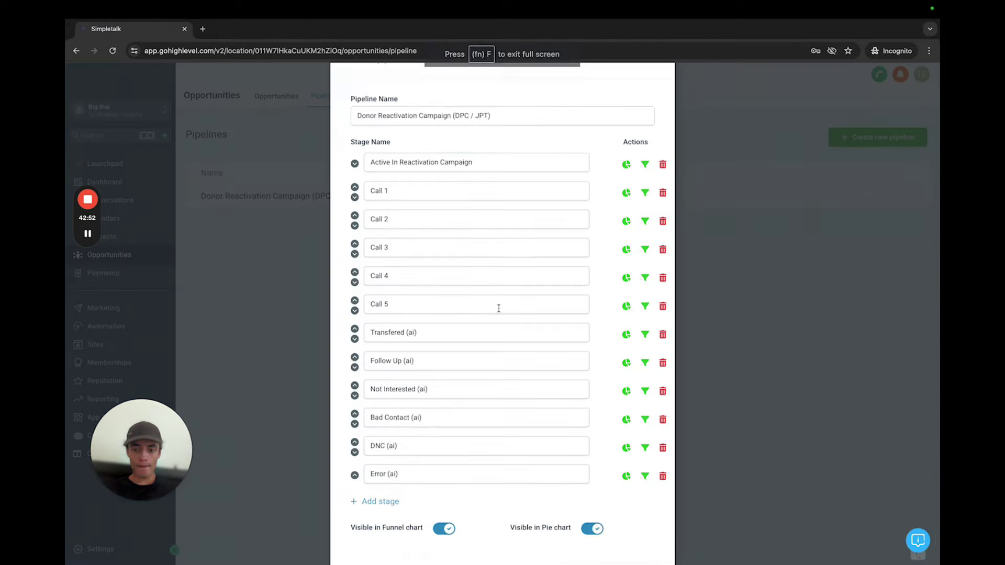
pyautogui.scroll(-1, 471, 314)
pyautogui.click(381, 445)
pyautogui.scroll(-1, 385, 434)
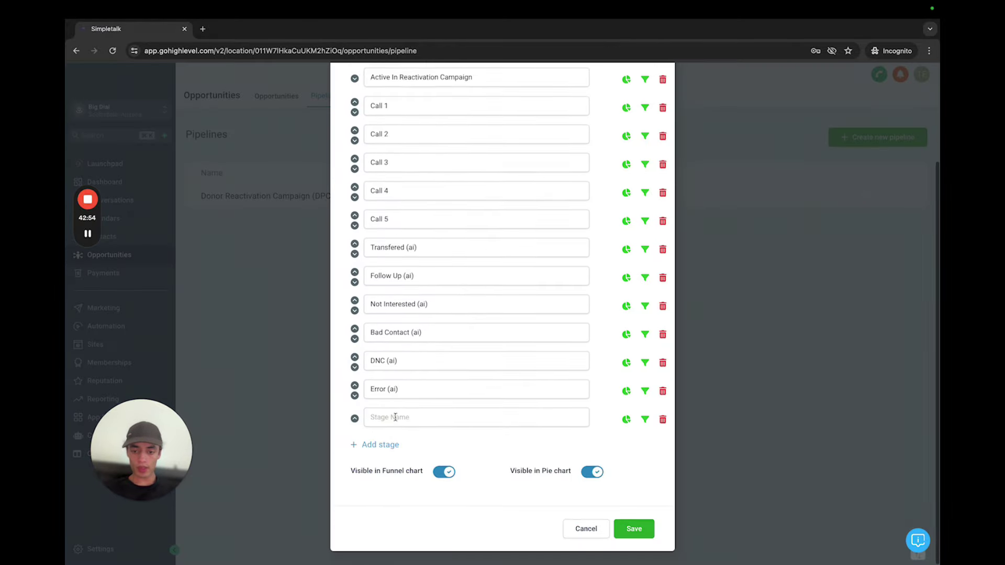
pyautogui.click(389, 418)
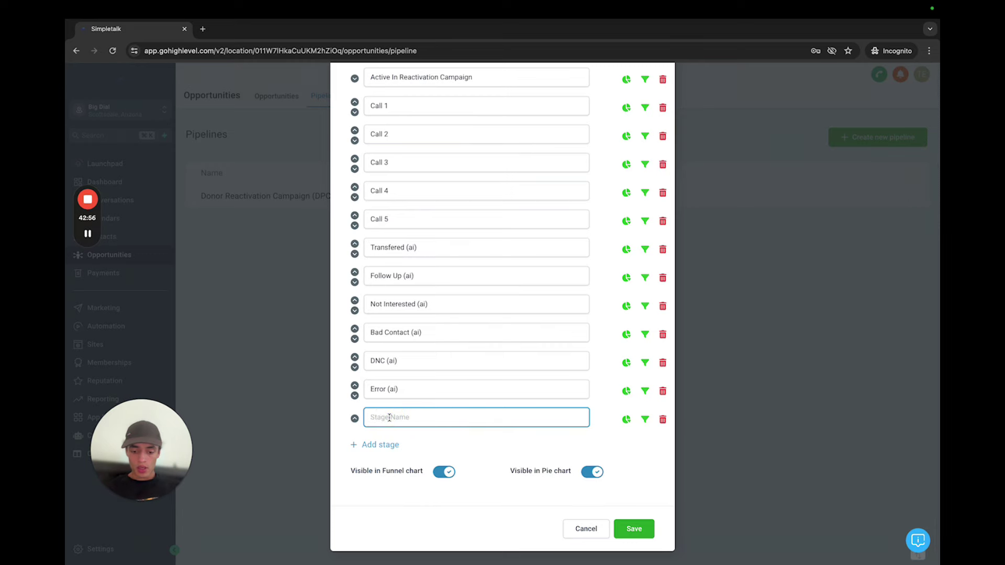
pyautogui.write('Unresponsive (drc')
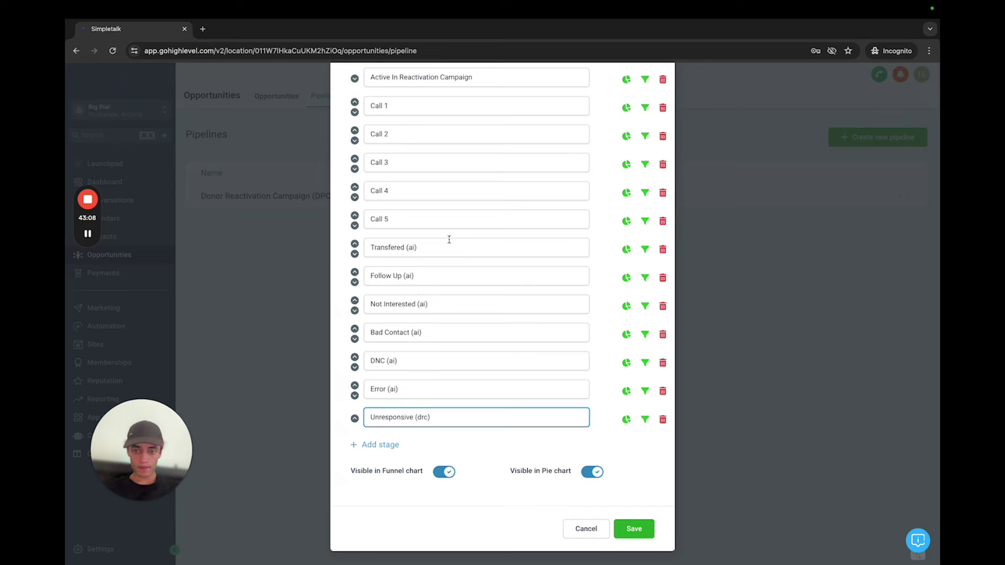
pyautogui.scroll(3, 450, 239)
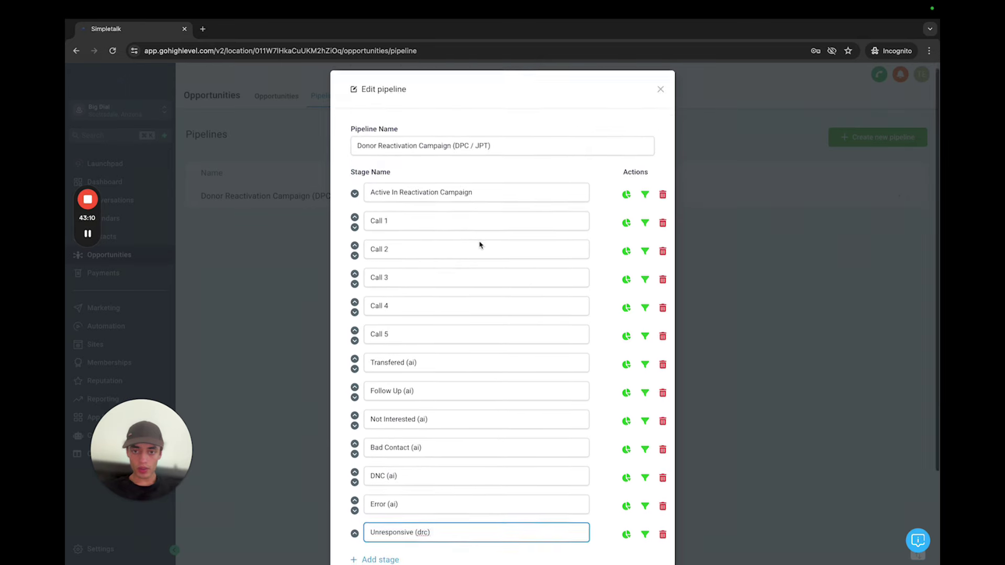
pyautogui.scroll(-3, 478, 243)
pyautogui.click(428, 418)
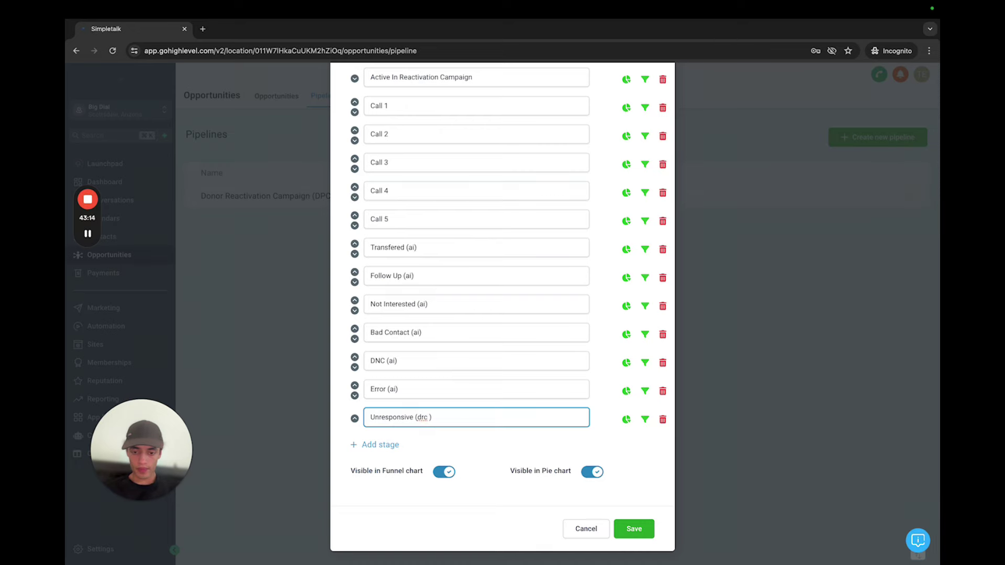
pyautogui.click(521, 446)
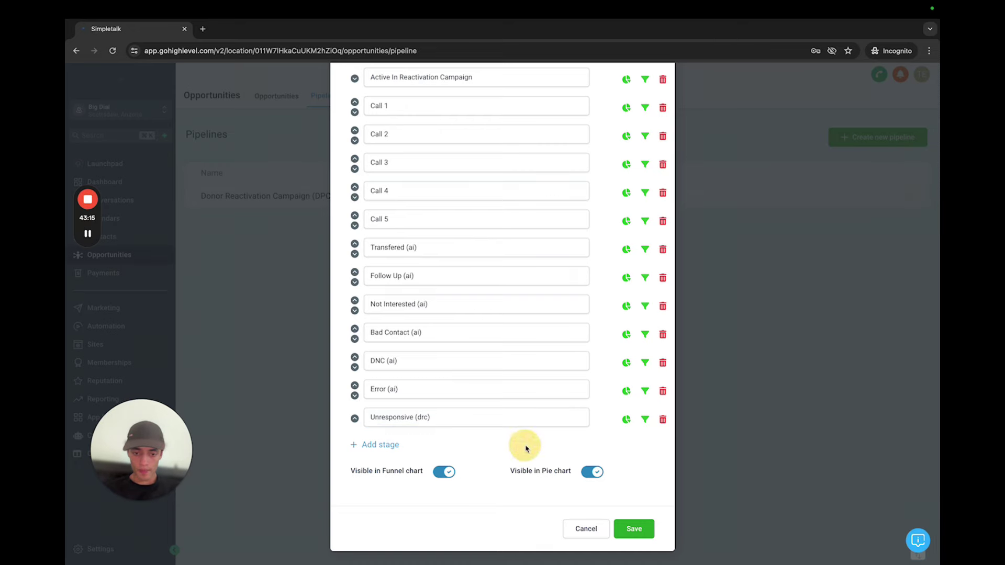
pyautogui.click(632, 532)
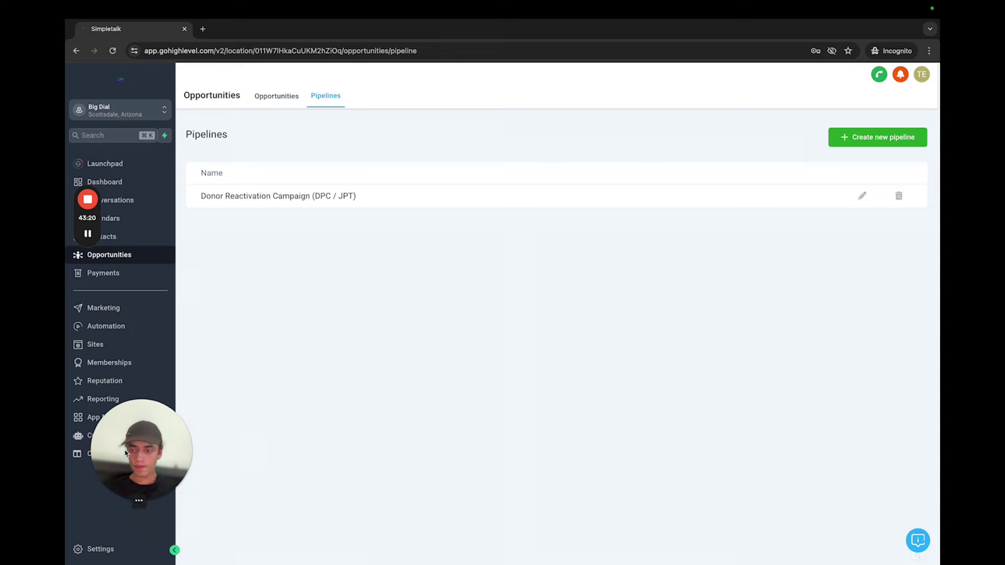
# Open the Call 3-5 workflow inside the TESTING TESTING automation folder.
pyautogui.click(115, 336)
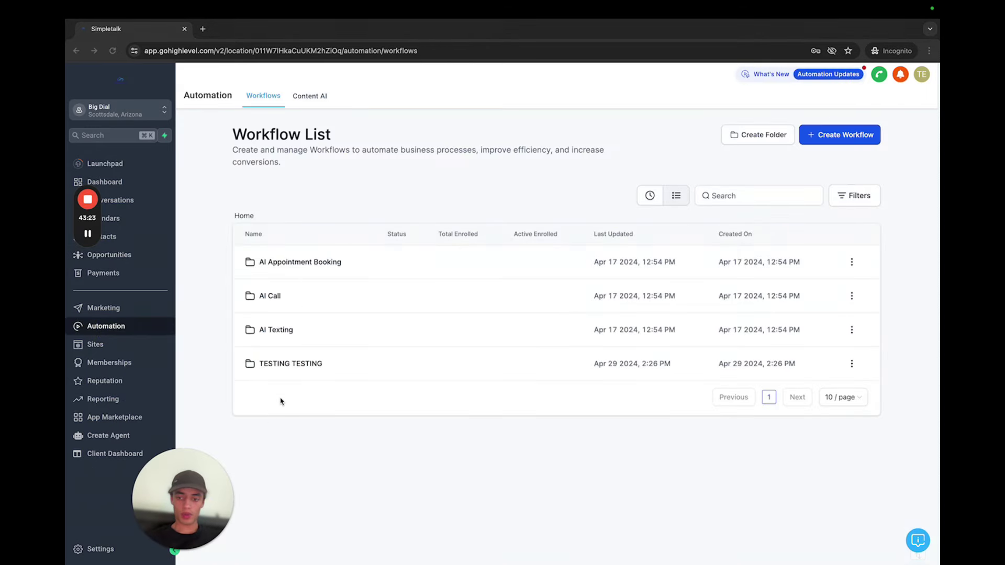
pyautogui.click(295, 366)
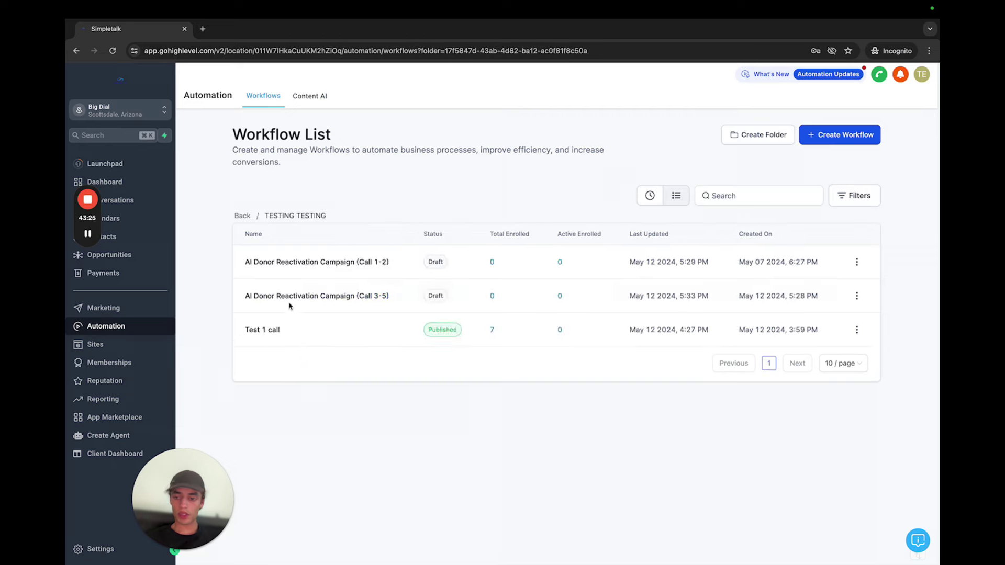
pyautogui.click(325, 297)
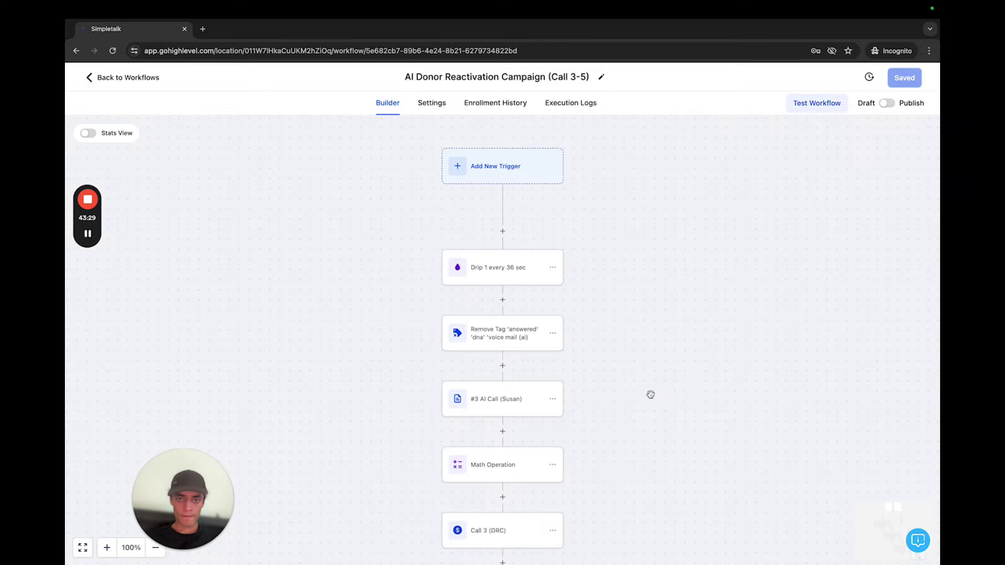
pyautogui.moveTo(650, 396); pyautogui.dragTo(636, 260)
pyautogui.scroll(-6, 636, 261)
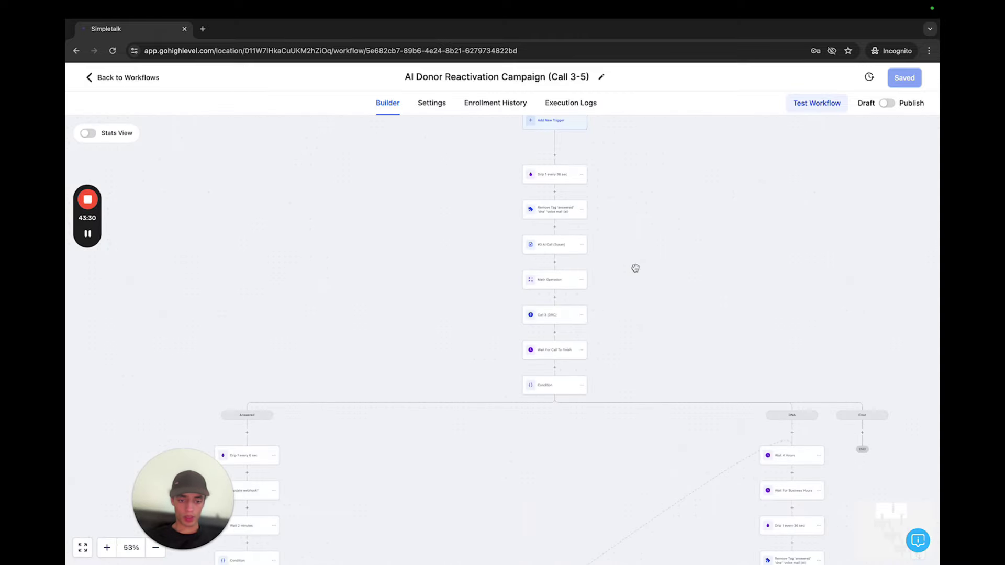
pyautogui.scroll(-2, 595, 246)
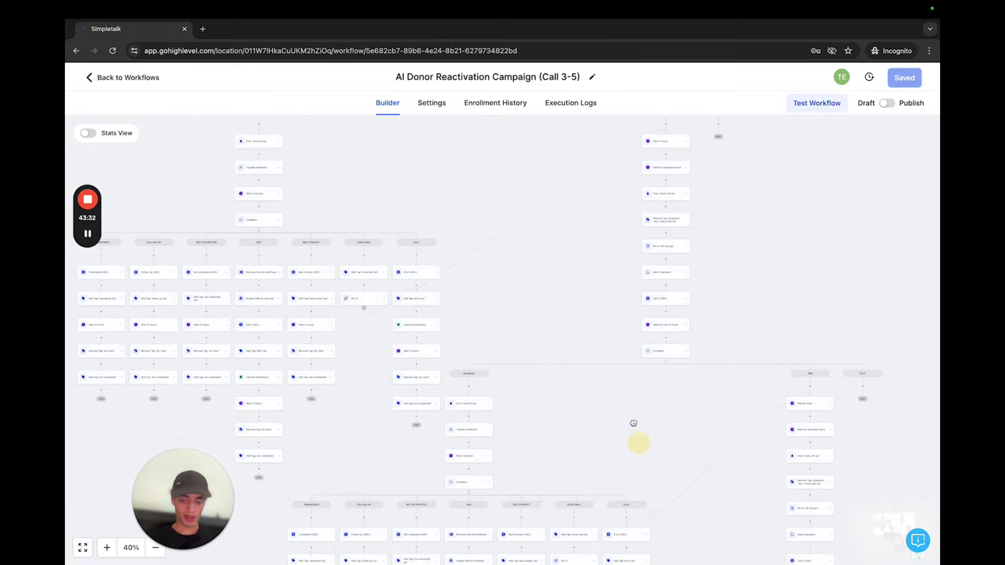
pyautogui.hscroll(-3, 657, 413)
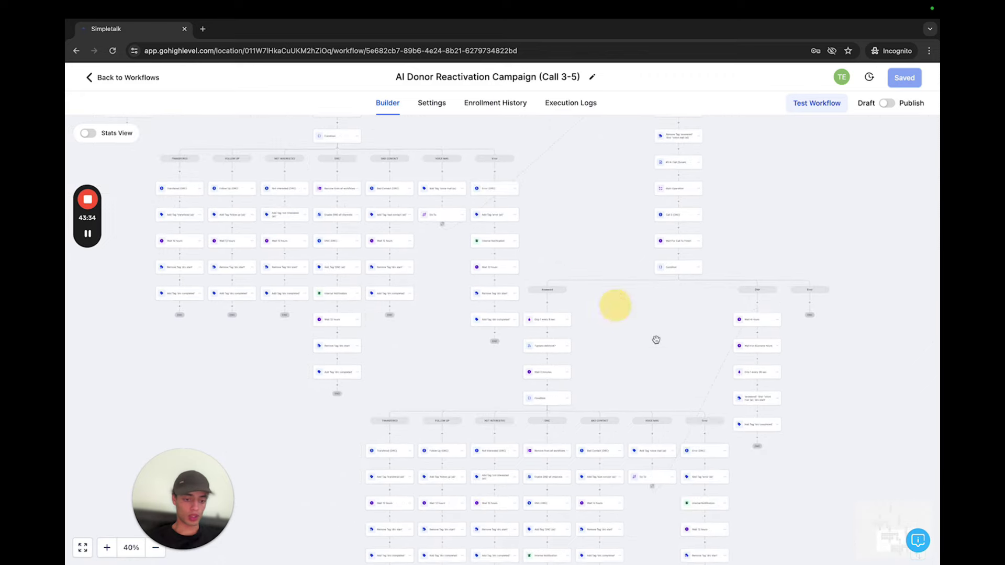
# Add a Create/Update Opportunity step after 'drc completed' using the DPC / JPT pipeline's Unresponsive (drc) stage.
pyautogui.scroll(5, 644, 349)
pyautogui.scroll(3, 580, 380)
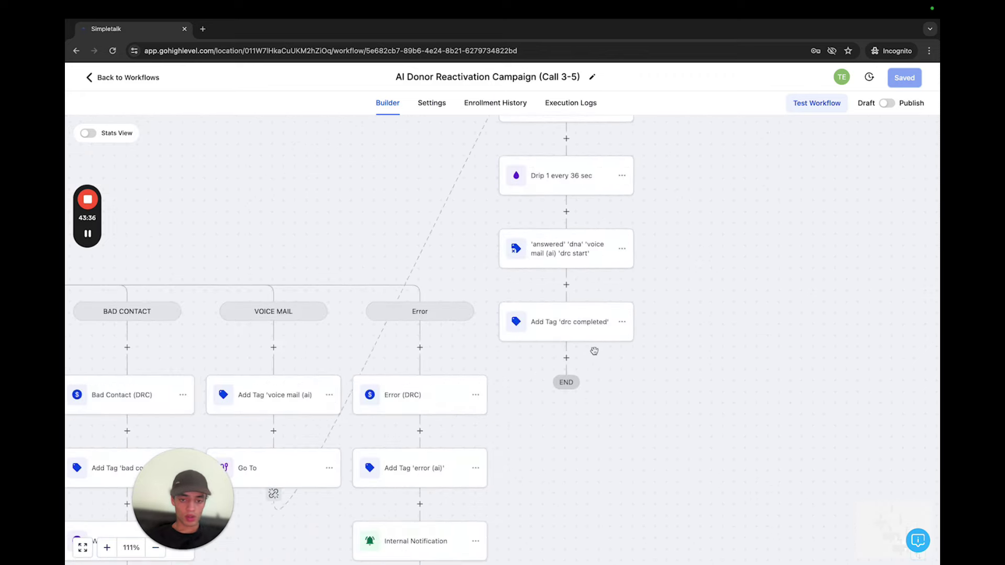
pyautogui.click(568, 379)
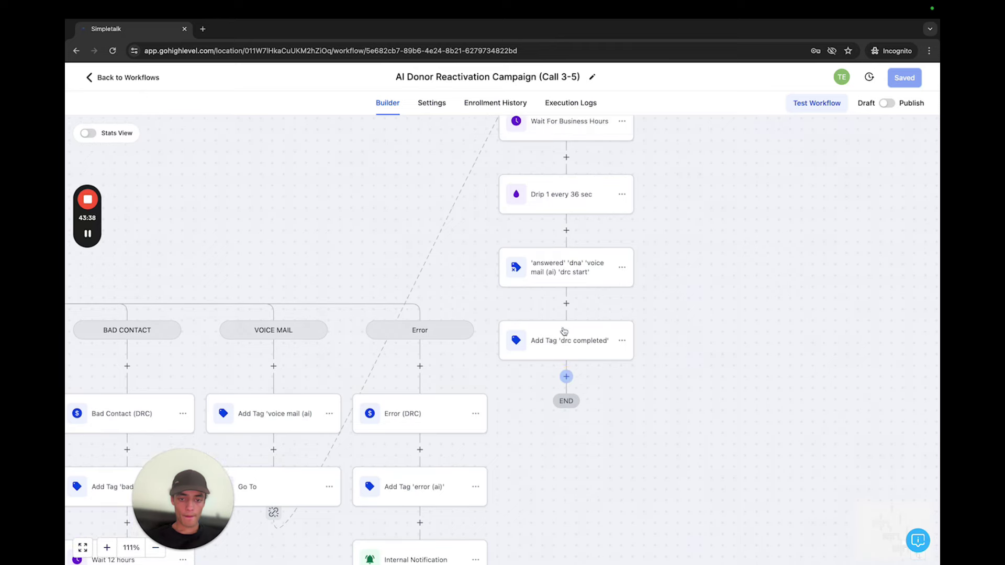
pyautogui.write('opp')
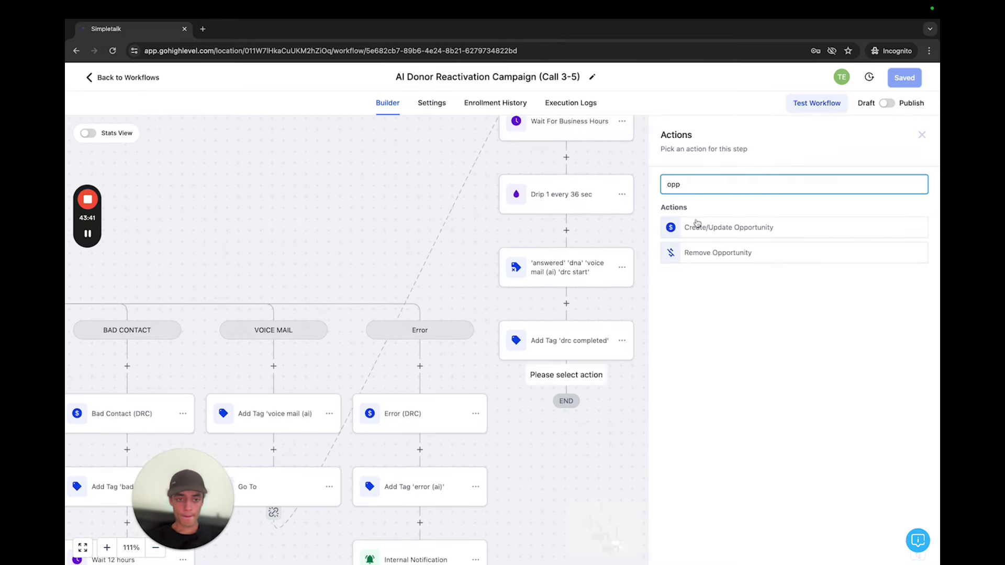
pyautogui.click(697, 226)
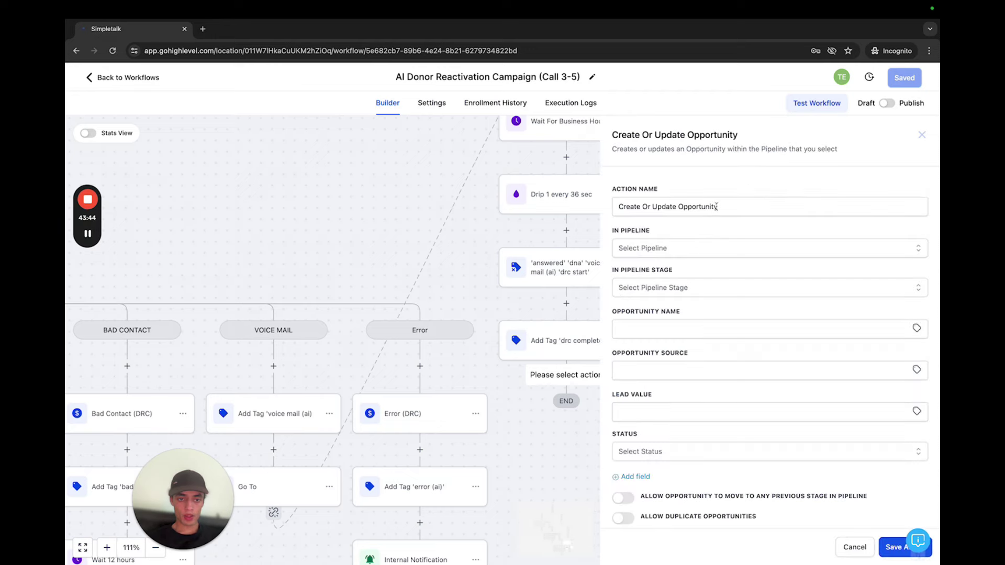
pyautogui.click(649, 249)
pyautogui.click(655, 292)
pyautogui.click(657, 286)
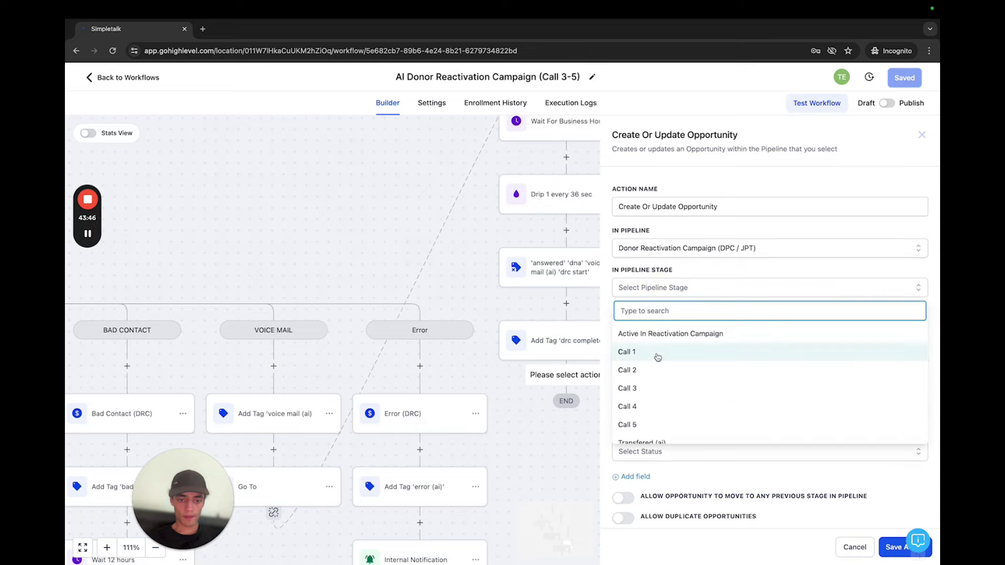
pyautogui.scroll(-5, 657, 357)
pyautogui.click(660, 428)
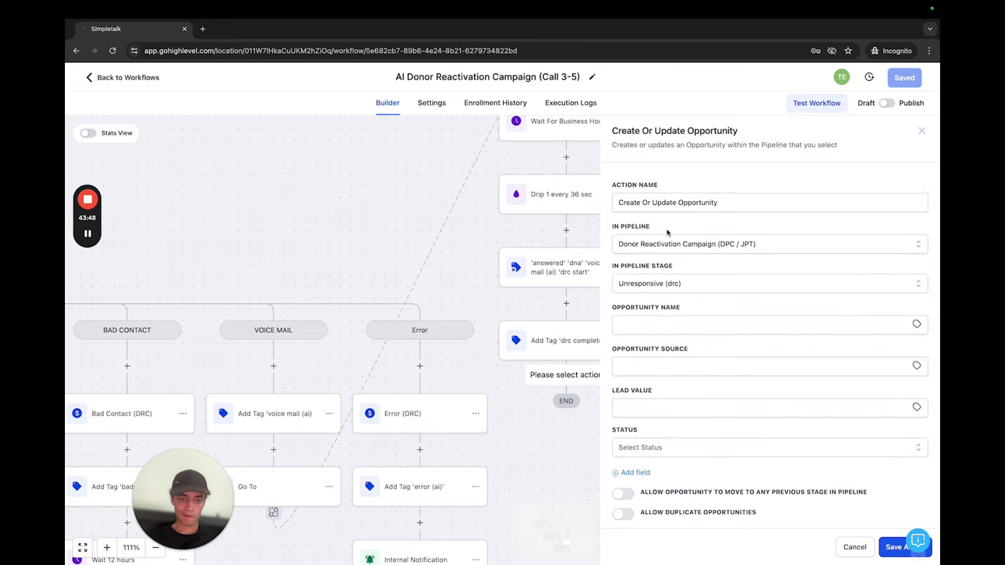
# Name the opportunity step 'Unresponsive (DRC)' and save the workflow.
pyautogui.moveTo(722, 201); pyautogui.dragTo(576, 201)
pyautogui.write('Unresponsive (DRC')
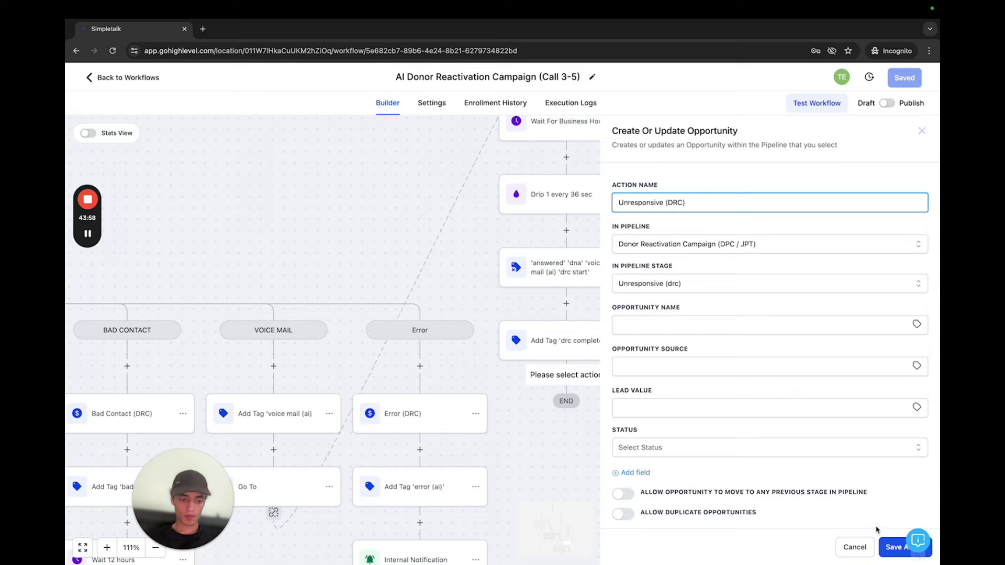
pyautogui.click(890, 546)
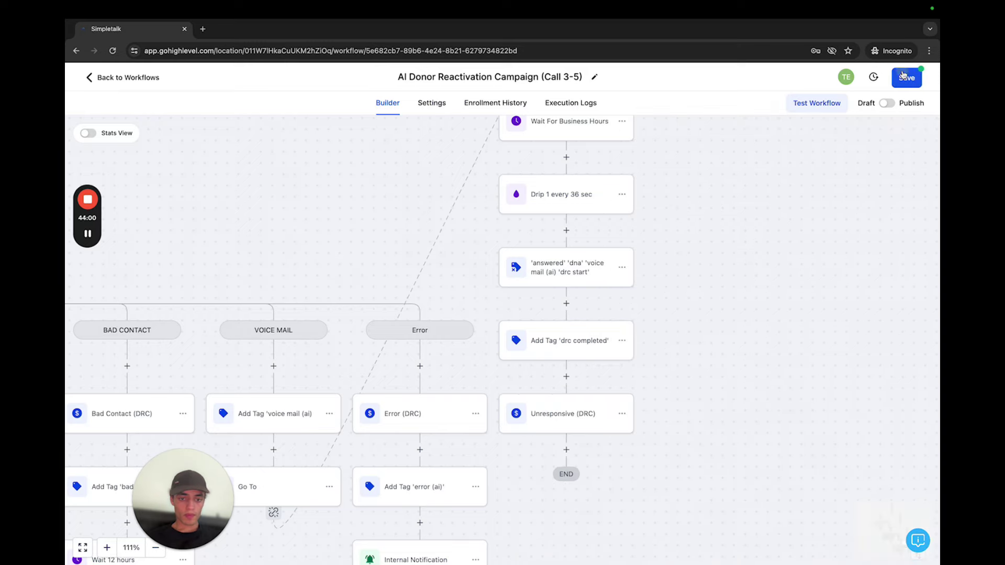
pyautogui.click(904, 74)
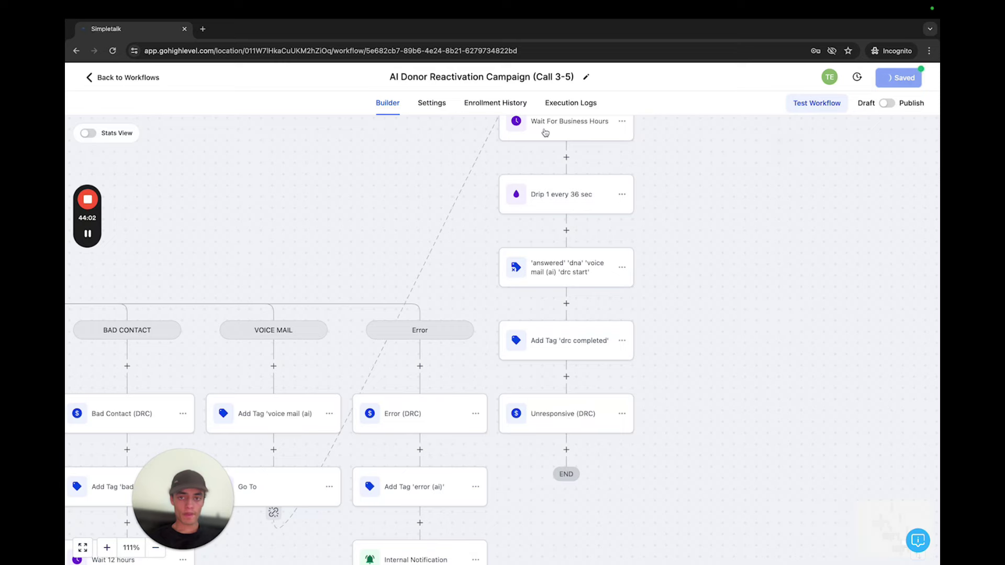
pyautogui.scroll(-10, 650, 323)
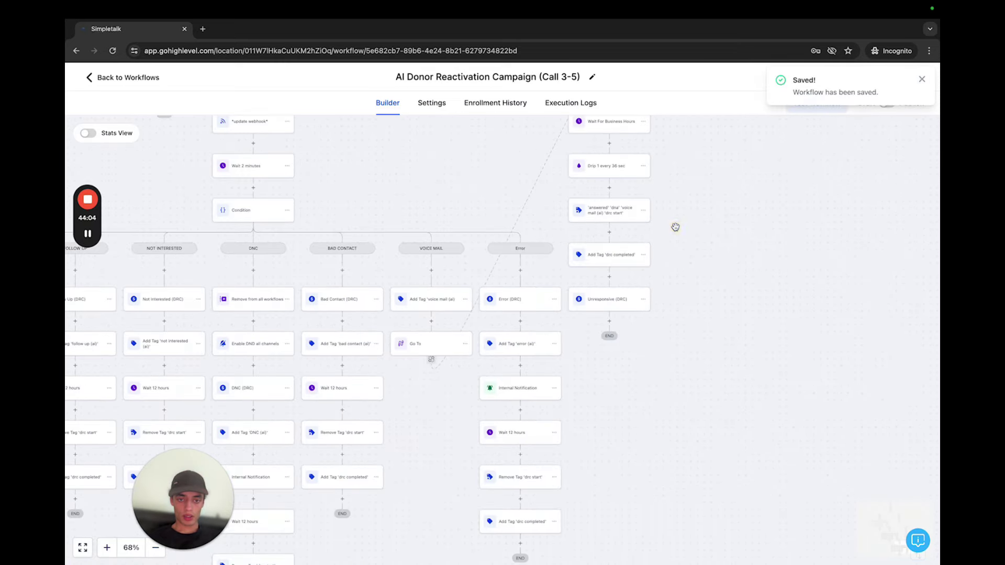
# Set the DNA branch drip to 0.65 minutes and rename it 'Drip 1 every 39 sec'.
pyautogui.hscroll(5, 702, 245)
pyautogui.scroll(4, 702, 245)
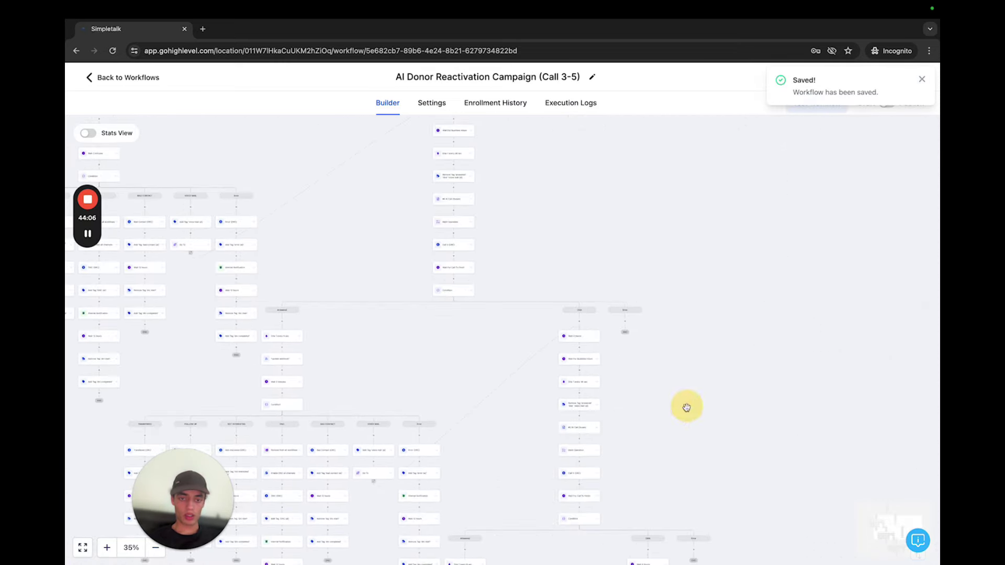
pyautogui.scroll(5, 623, 377)
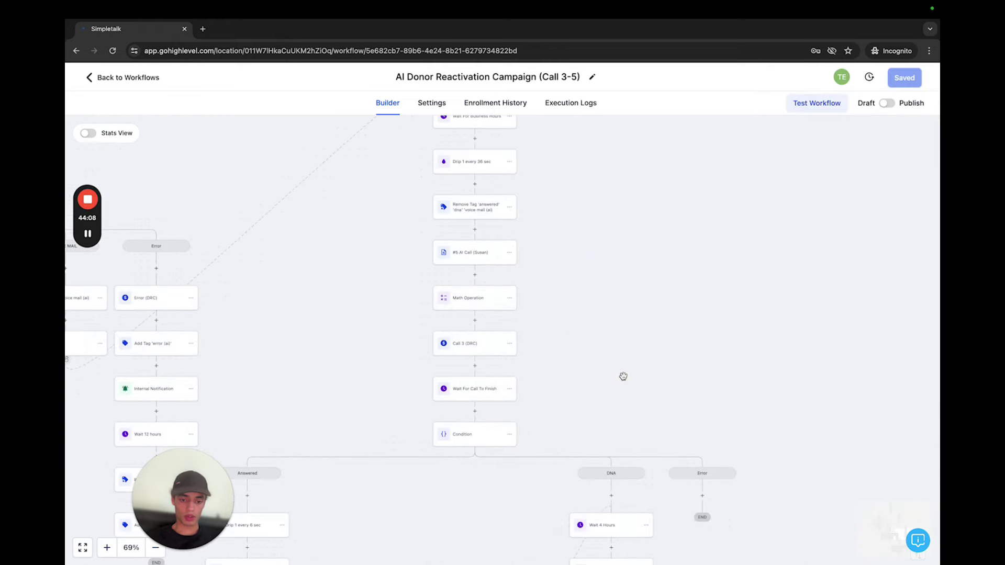
pyautogui.moveTo(658, 293); pyautogui.dragTo(717, 460)
pyautogui.moveTo(644, 219); pyautogui.dragTo(762, 560)
pyautogui.moveTo(691, 424); pyautogui.dragTo(611, 204)
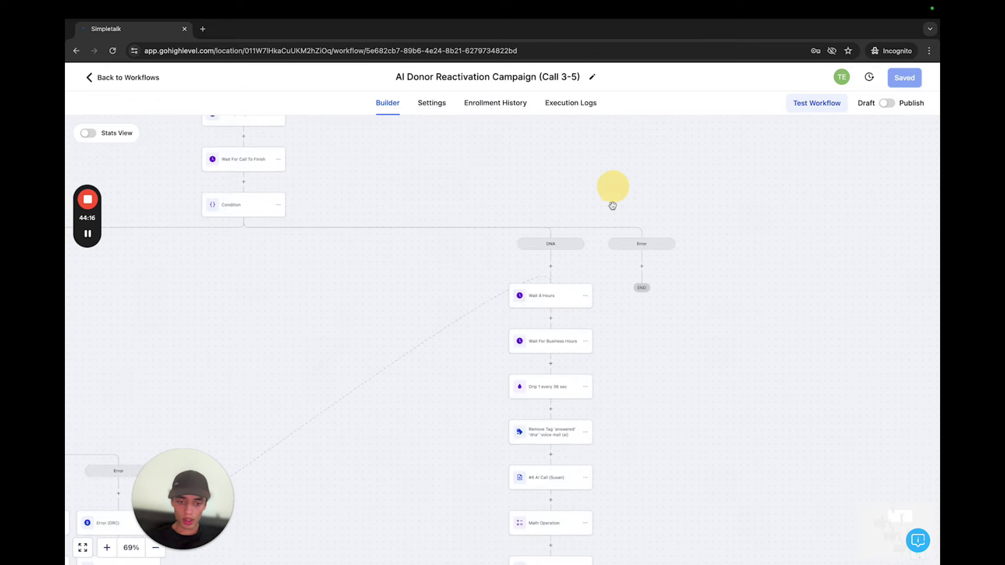
pyautogui.moveTo(613, 396); pyautogui.dragTo(605, 343)
pyautogui.click(548, 340)
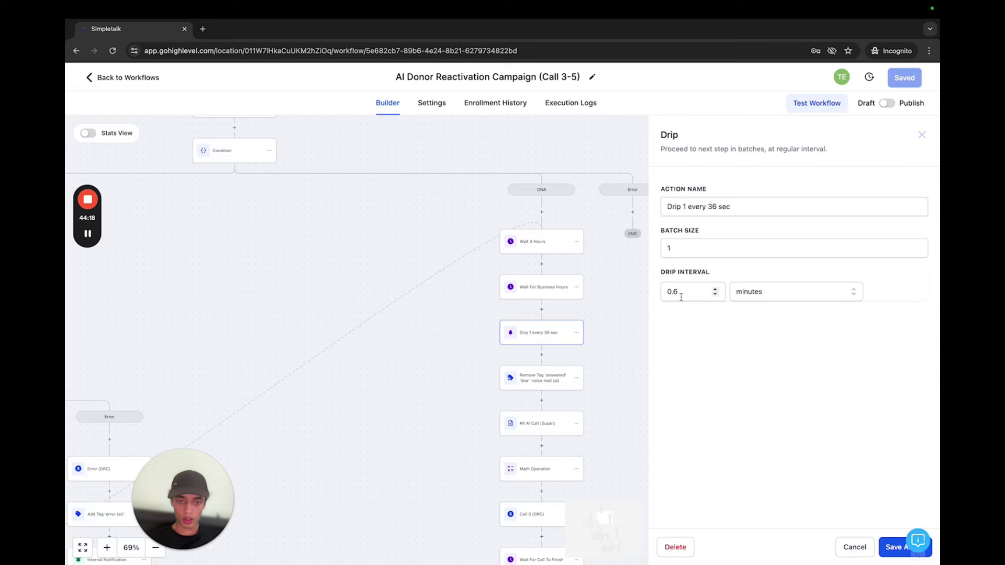
pyautogui.click(683, 295)
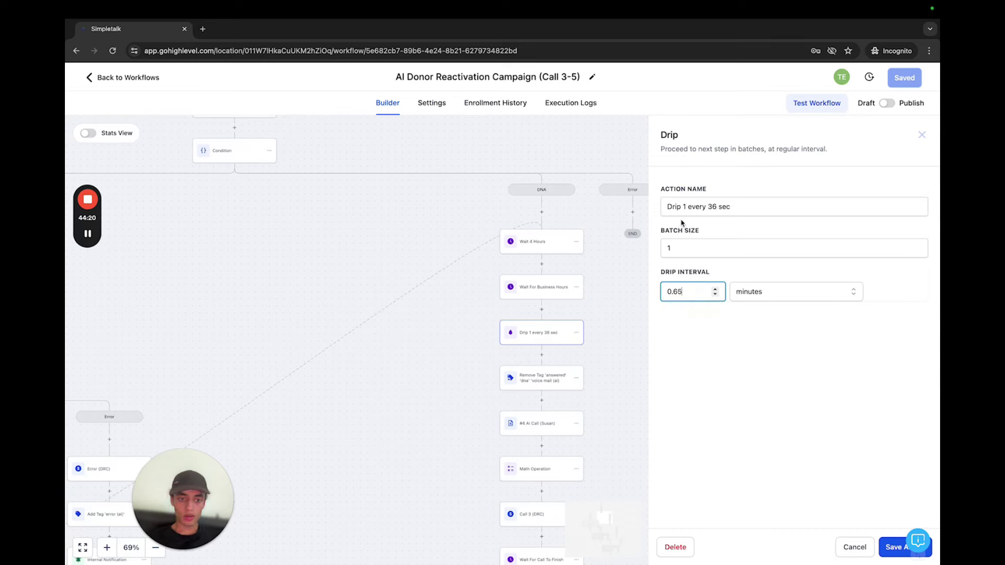
pyautogui.click(712, 210)
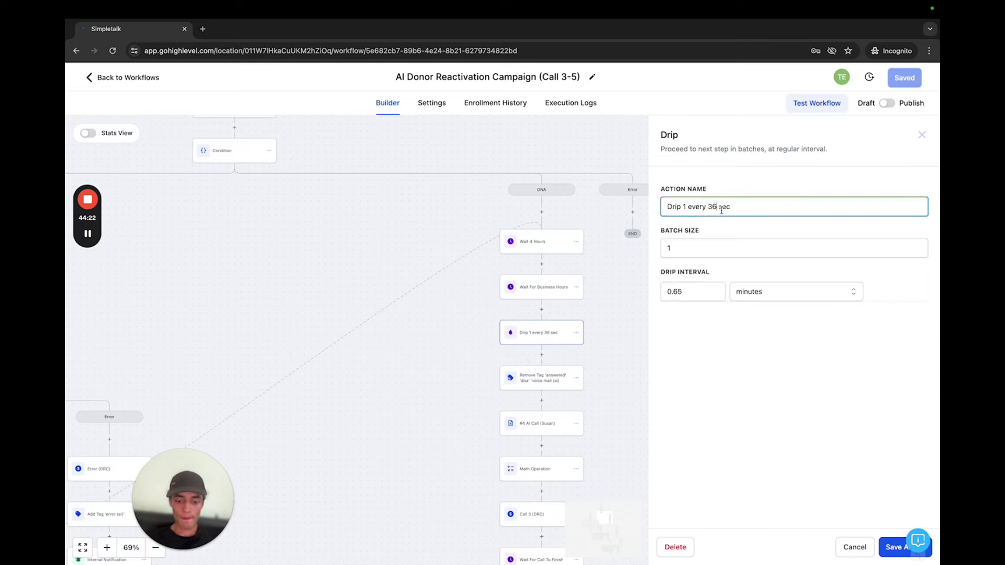
pyautogui.click(892, 545)
# Pan down the DNA branch to bring its remaining steps into view.
pyautogui.scroll(-5, 722, 403)
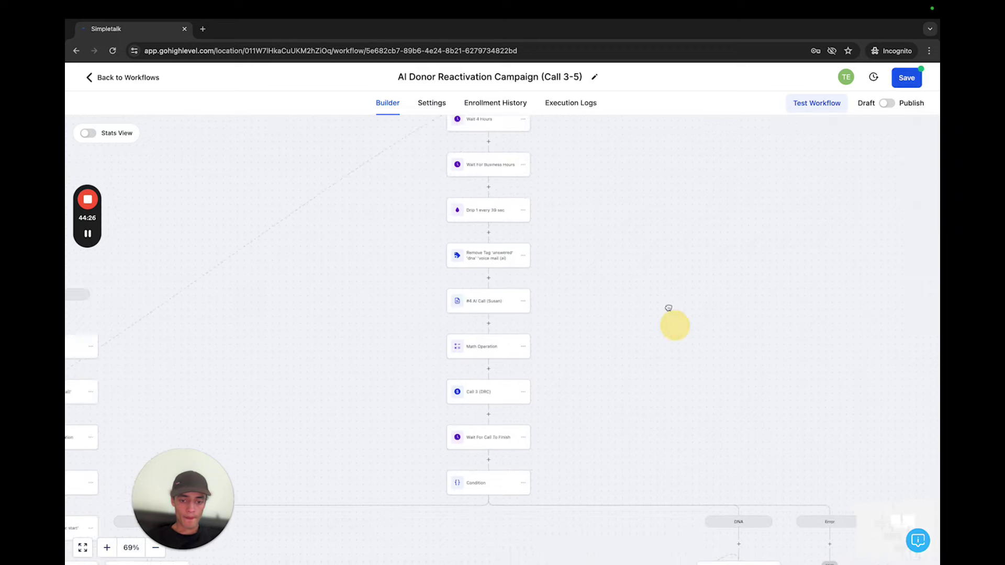
pyautogui.moveTo(650, 404); pyautogui.dragTo(579, 247)
pyautogui.moveTo(719, 446); pyautogui.dragTo(644, 545)
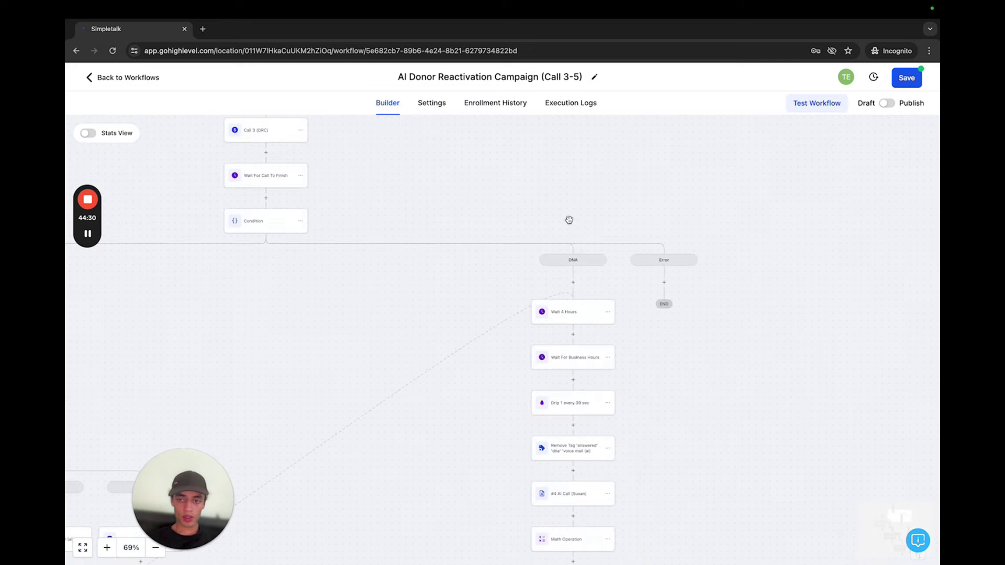
pyautogui.moveTo(567, 218); pyautogui.dragTo(529, 145)
pyautogui.moveTo(630, 400); pyautogui.dragTo(623, 321)
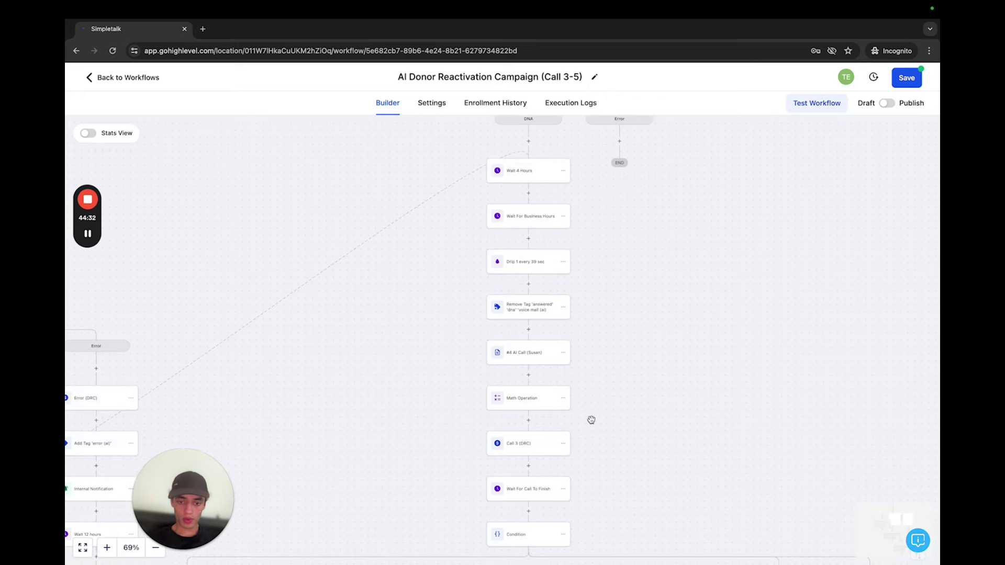
pyautogui.moveTo(590, 418); pyautogui.dragTo(589, 362)
# Change the opportunity step after #4 AI Call to the Call 4 stage.
pyautogui.click(529, 386)
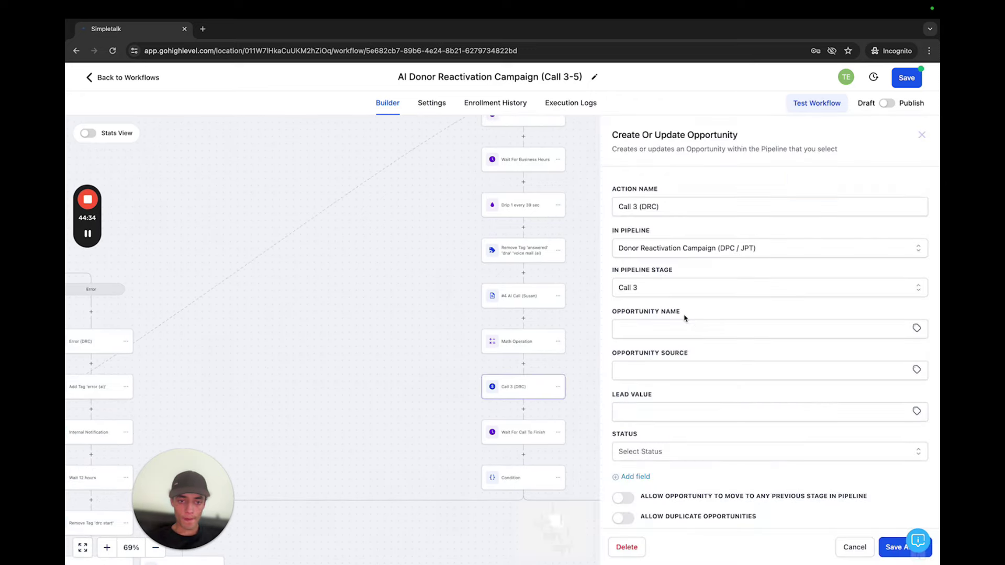
pyautogui.click(666, 287)
pyautogui.click(636, 399)
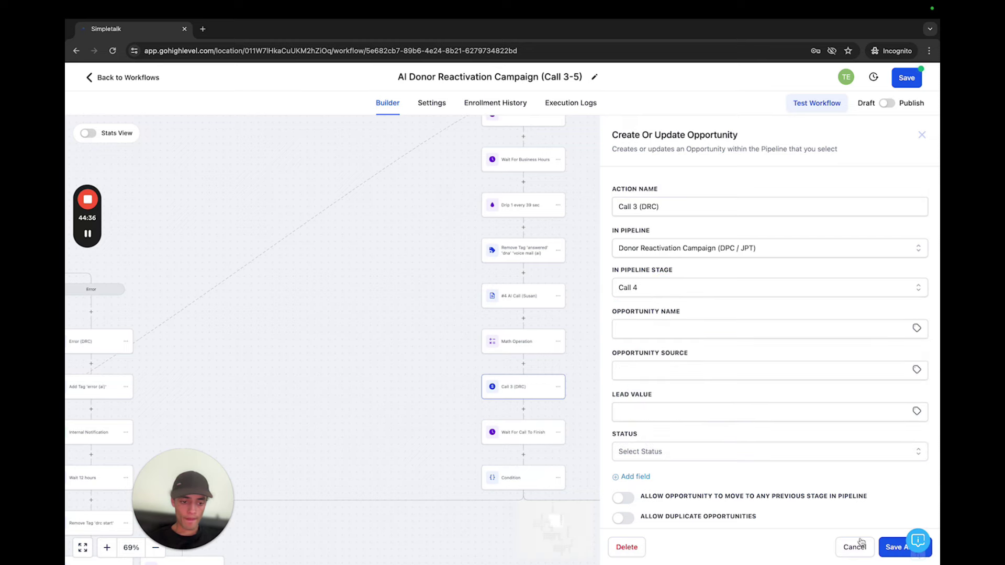
pyautogui.click(893, 547)
# Set the next drip to 0.7 minutes and rename it 'Drip 1 every 42 sec'.
pyautogui.moveTo(698, 435); pyautogui.dragTo(607, 196)
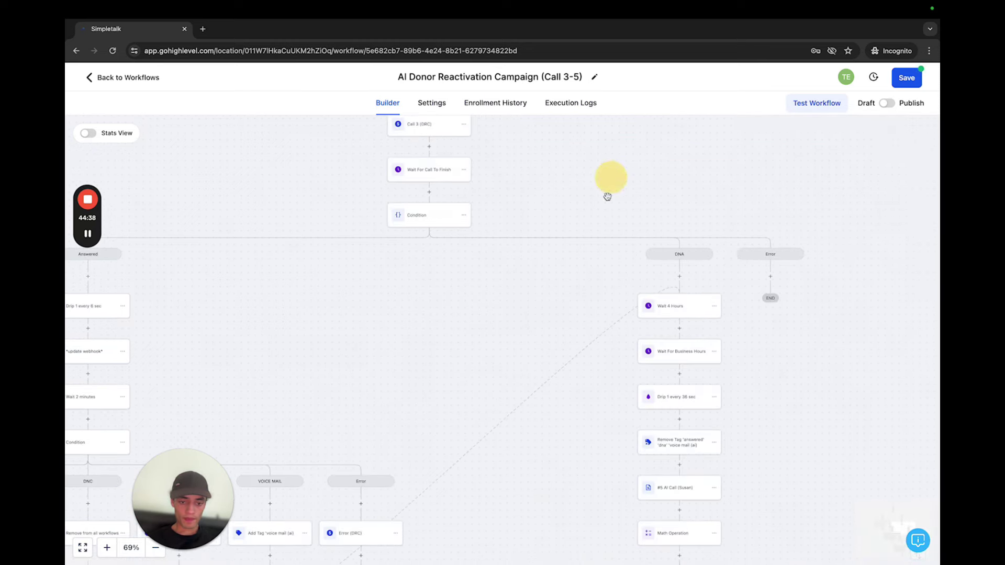
pyautogui.moveTo(605, 442); pyautogui.dragTo(516, 326)
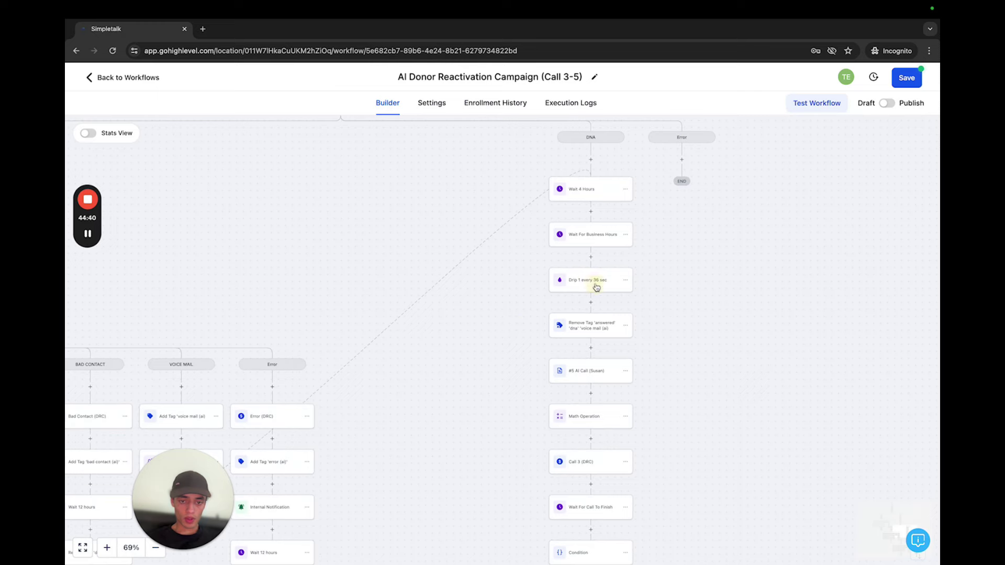
pyautogui.click(596, 287)
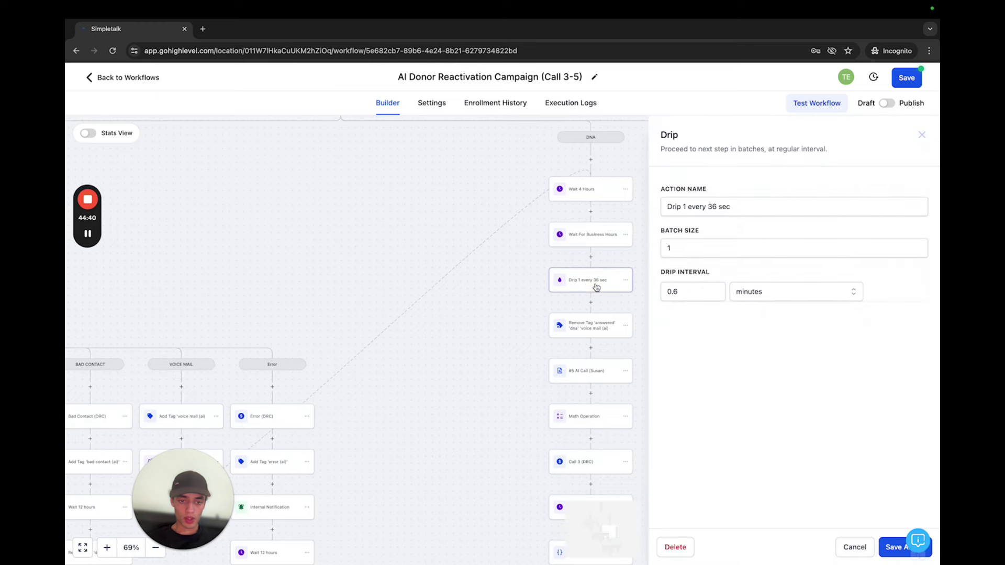
pyautogui.click(714, 207)
pyautogui.press('BackSpace')
pyautogui.press('BackSpace')
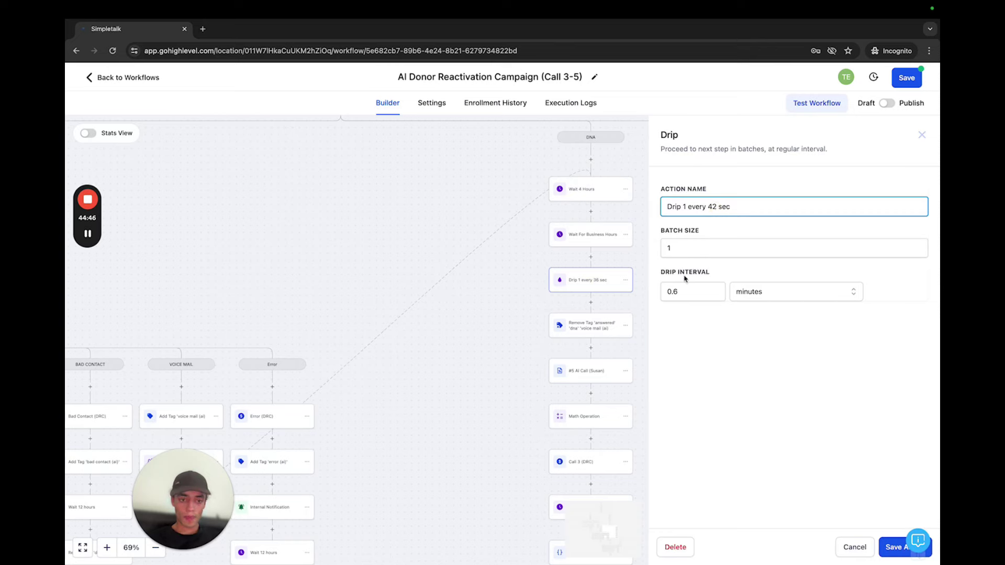
pyautogui.click(689, 291)
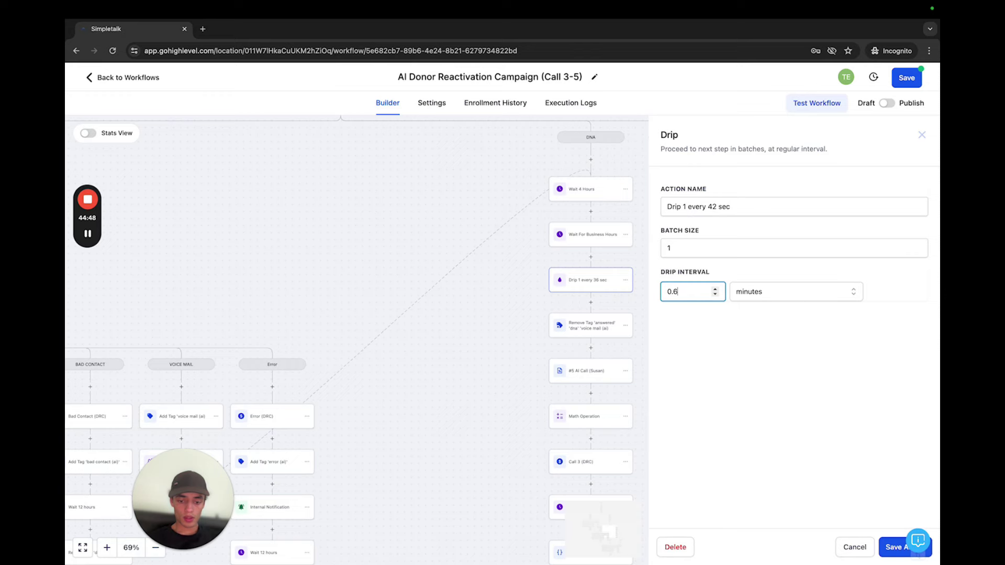
pyautogui.click(888, 548)
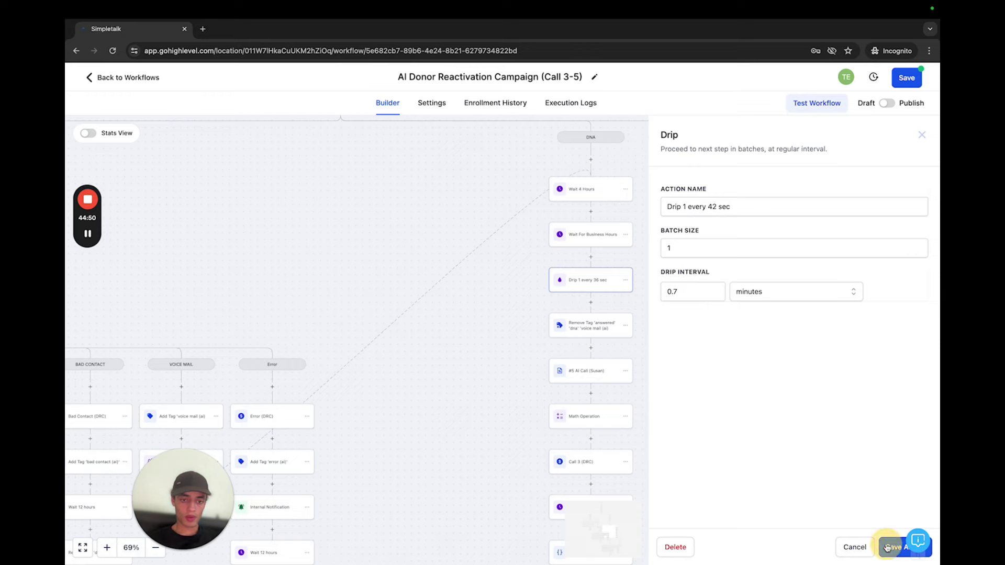
pyautogui.scroll(-2, 623, 419)
# Set the lower opportunity step to stage Call 5 and rename it 'Call 5 (DRC)'.
pyautogui.click(591, 410)
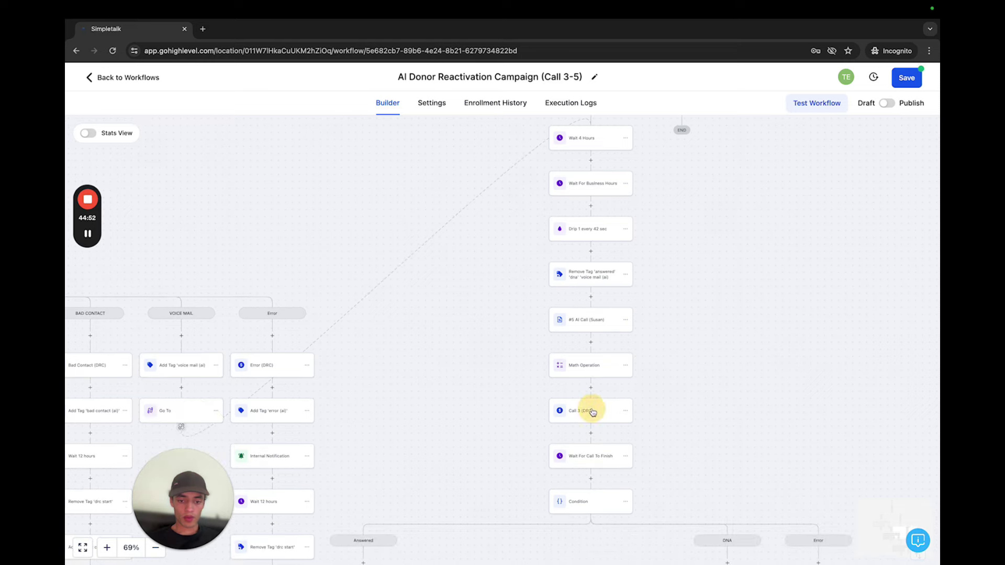
pyautogui.click(639, 290)
pyautogui.click(648, 428)
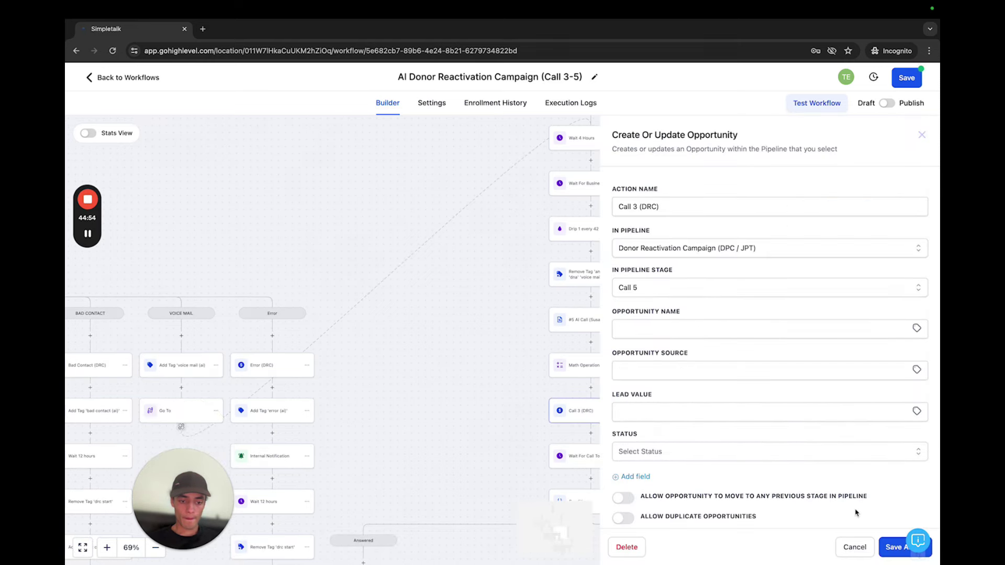
pyautogui.click(887, 547)
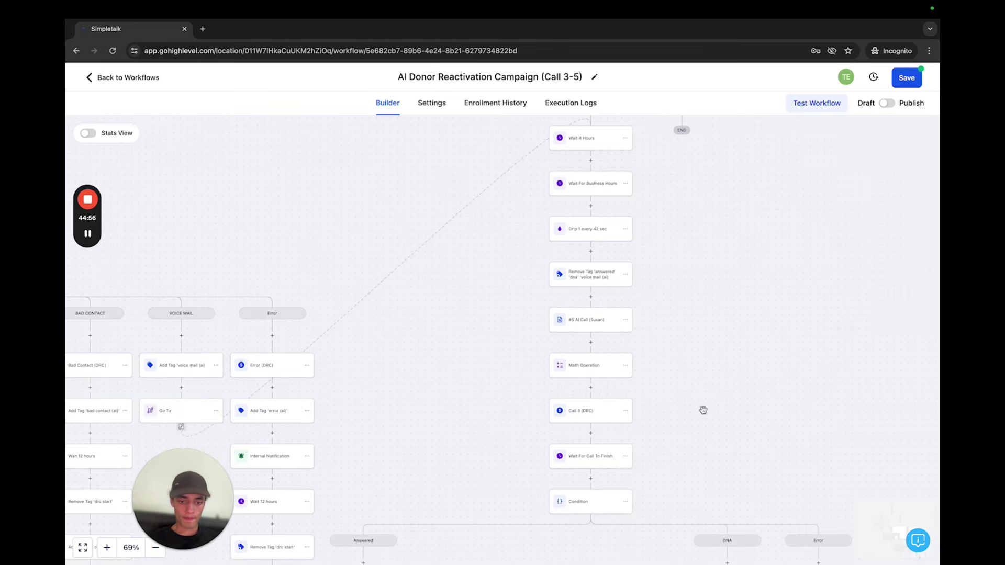
pyautogui.click(589, 412)
pyautogui.doubleClick(635, 207)
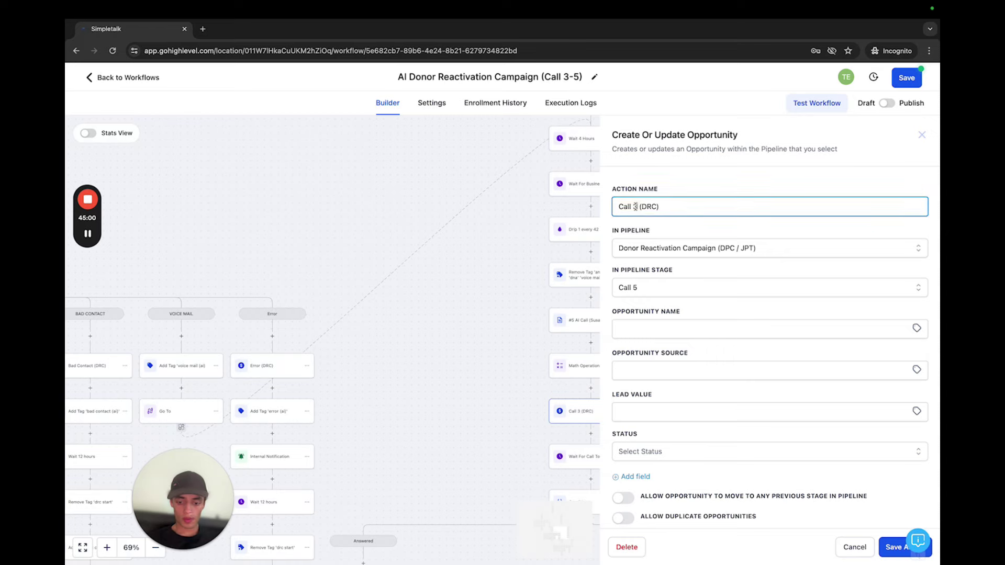
pyautogui.write('5')
pyautogui.click(889, 548)
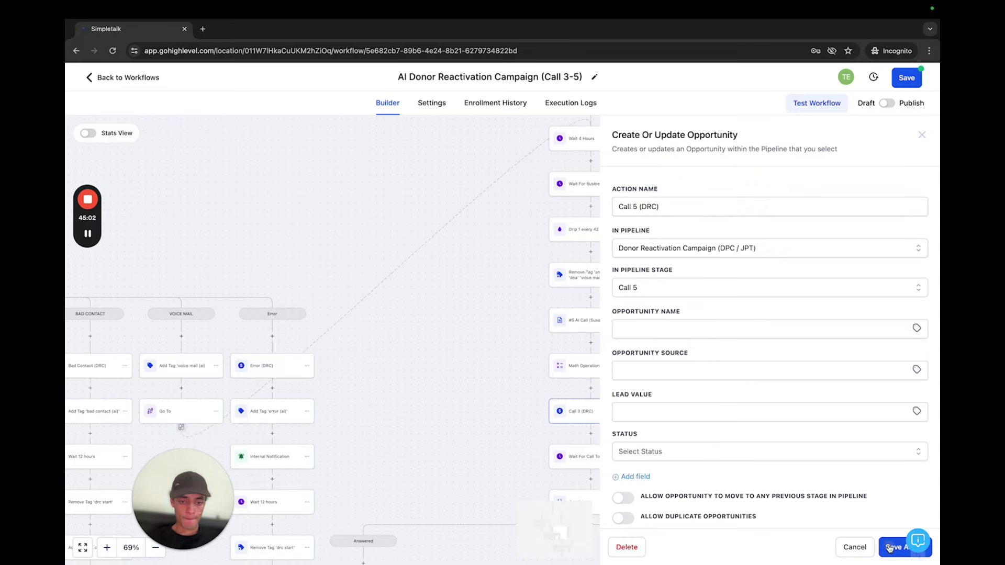
# Rename the other opportunity step to 'Call 4 (DRC)'.
pyautogui.scroll(-5, 698, 224)
pyautogui.scroll(3, 795, 442)
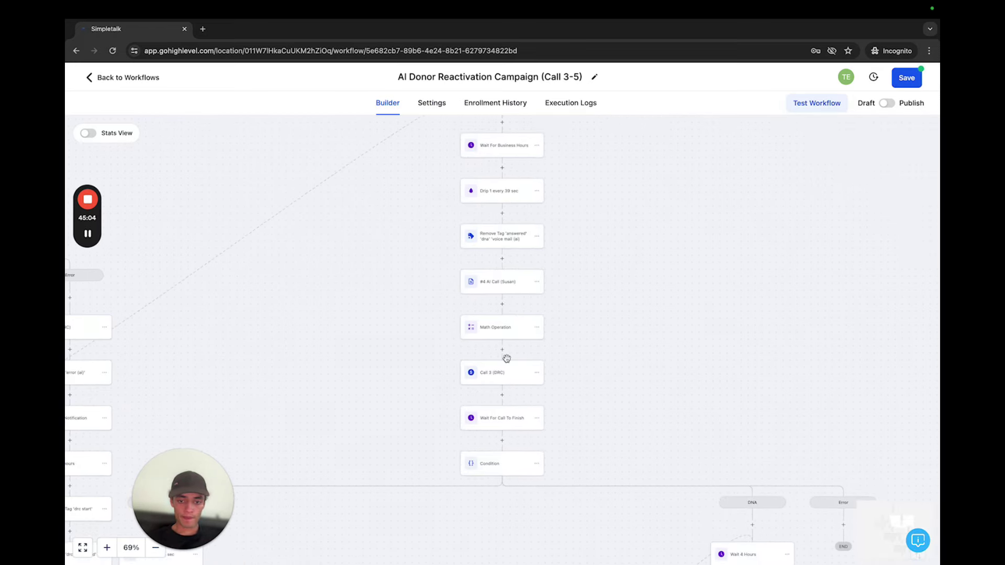
pyautogui.click(504, 380)
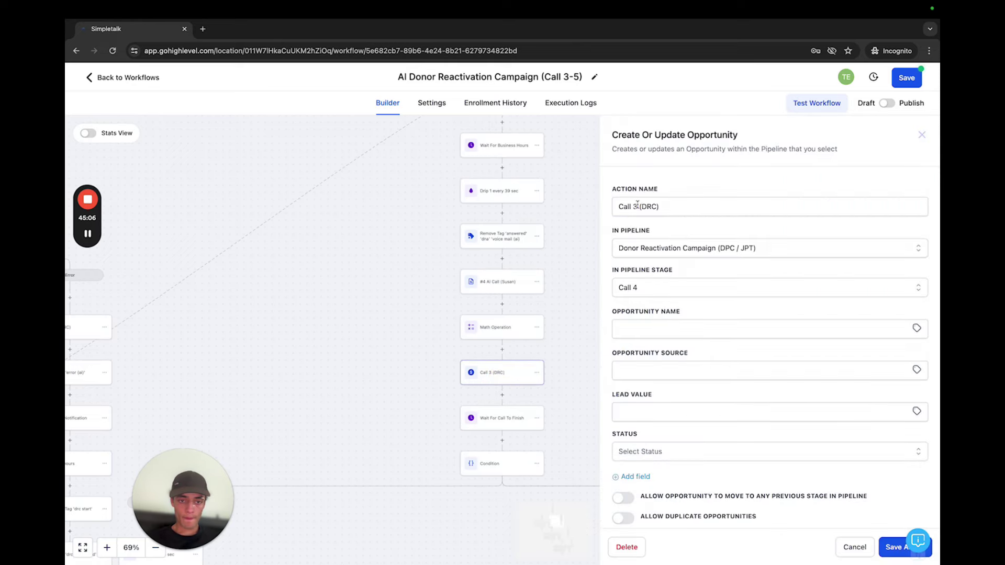
pyautogui.doubleClick(637, 206)
pyautogui.write('4')
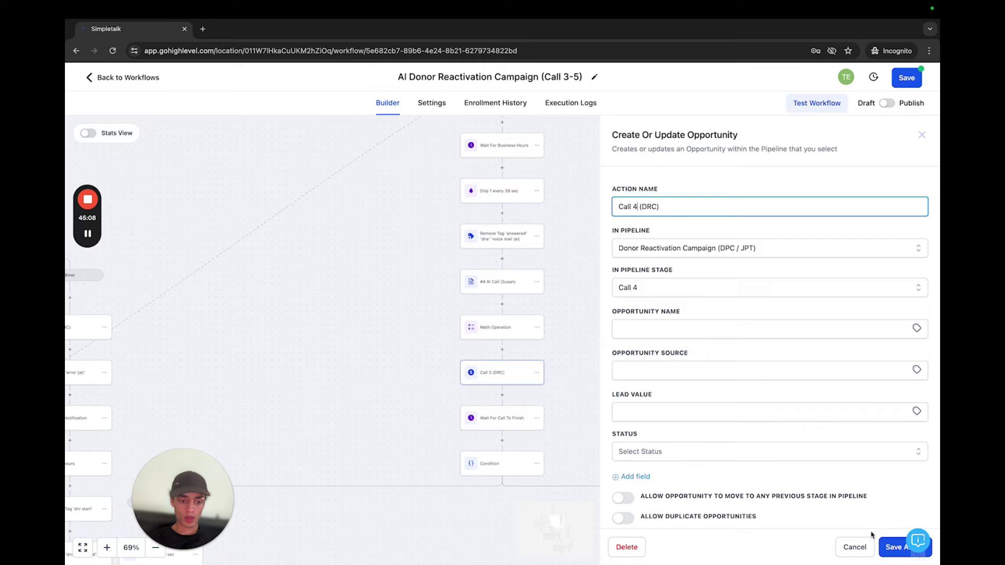
pyautogui.click(892, 547)
# Pan through the DNA branch to review it ending in Unresponsive (DRC).
pyautogui.scroll(-5, 785, 426)
pyautogui.hscroll(3, 785, 426)
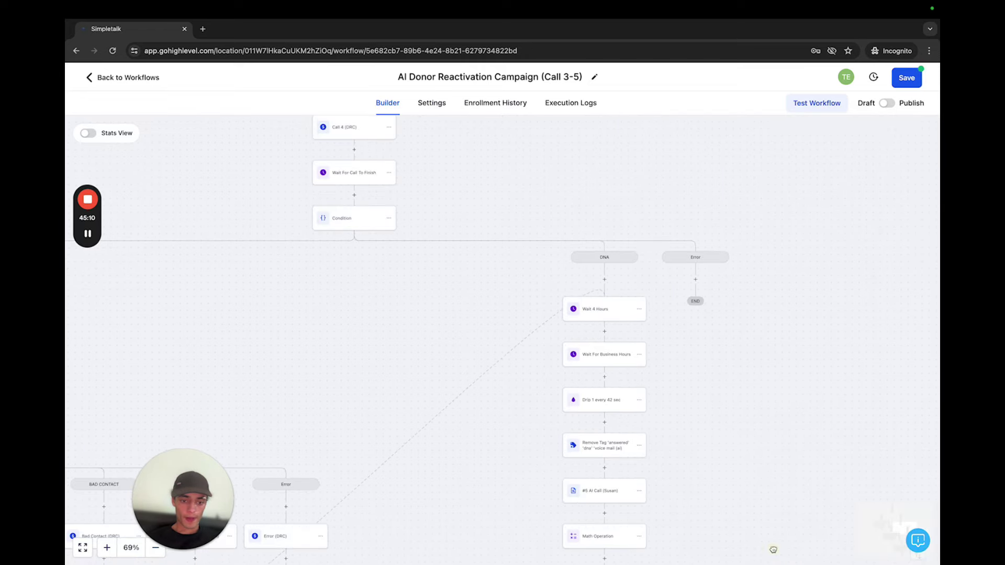
pyautogui.scroll(-10, 773, 549)
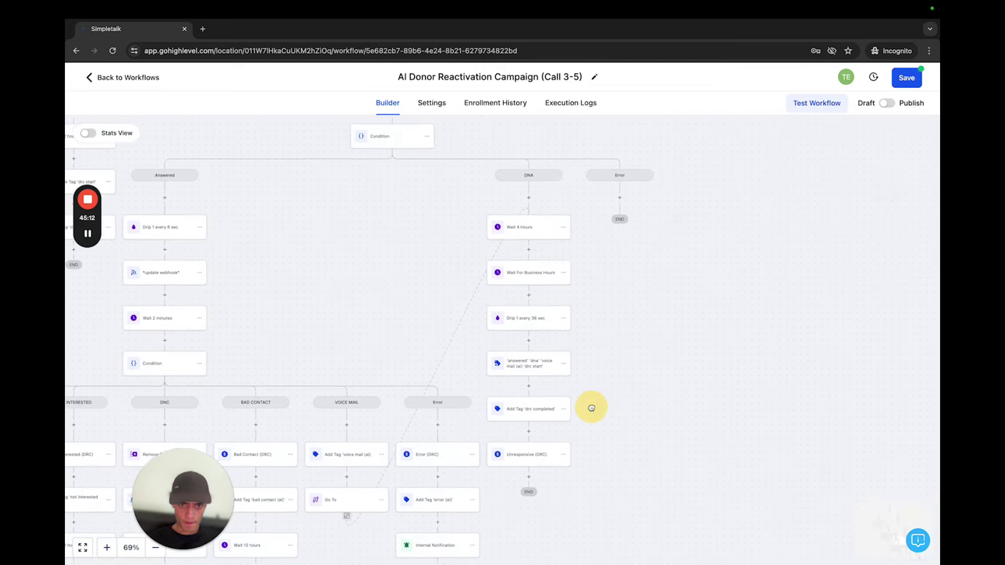
pyautogui.scroll(3, 579, 354)
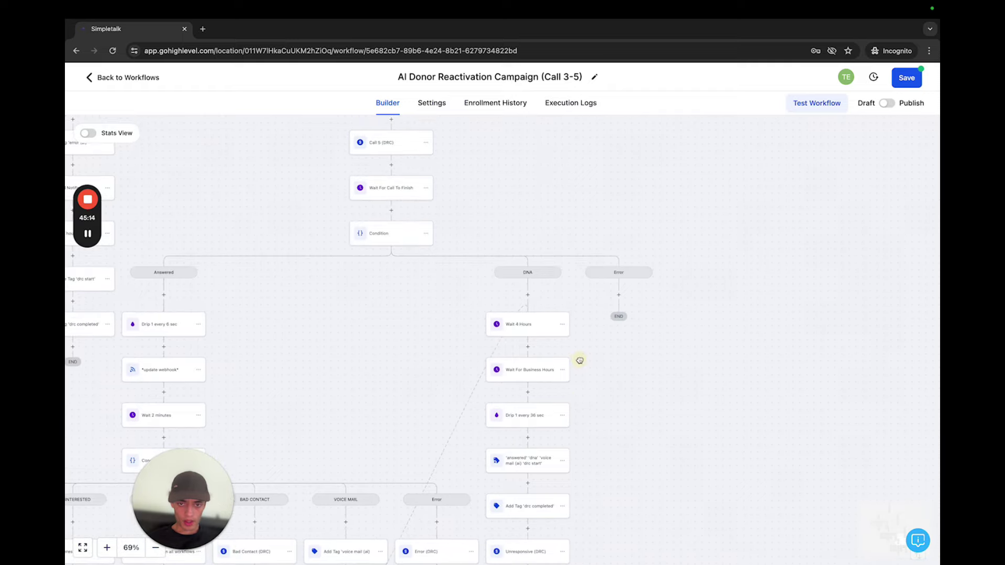
pyautogui.moveTo(579, 360); pyautogui.dragTo(628, 544)
pyautogui.moveTo(552, 287); pyautogui.dragTo(509, 164)
pyautogui.moveTo(506, 249); pyautogui.dragTo(506, 134)
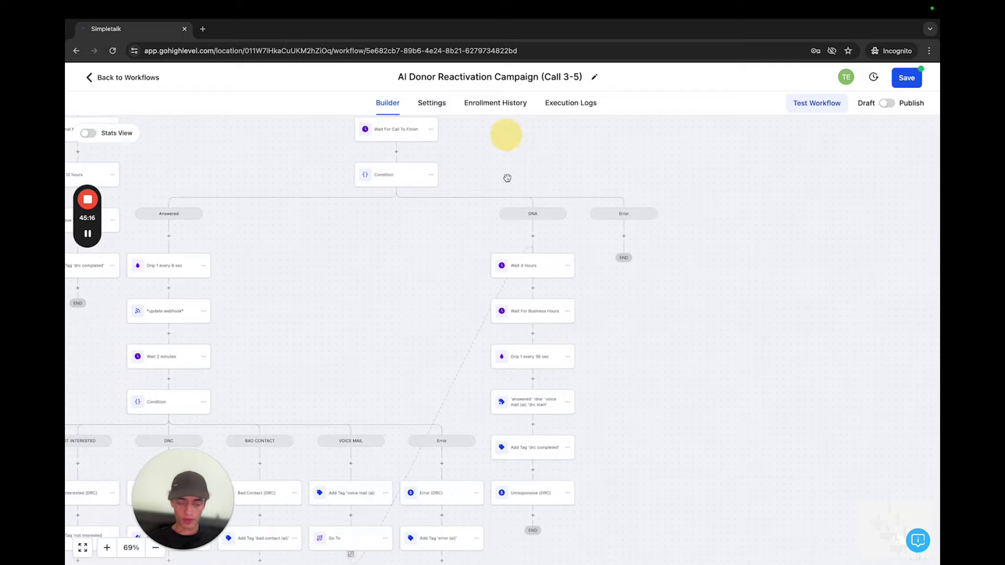
pyautogui.moveTo(621, 319); pyautogui.dragTo(603, 154)
pyautogui.moveTo(585, 196); pyautogui.dragTo(657, 333)
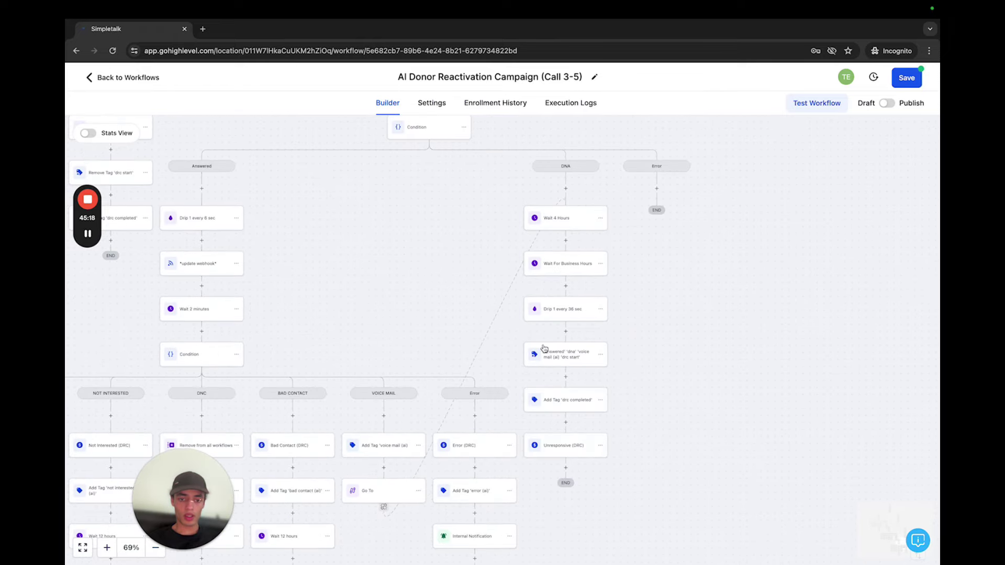
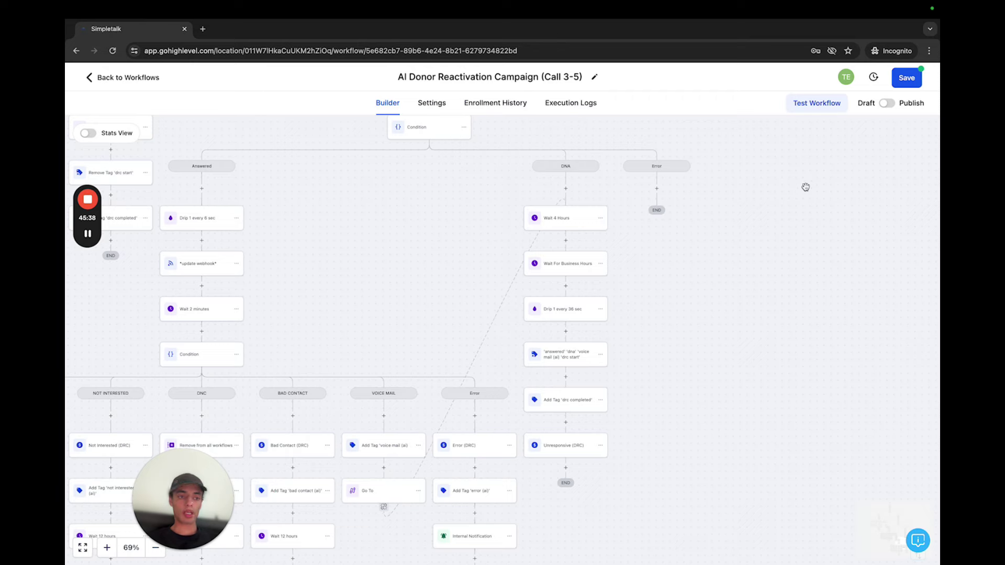
# Save the Call 3-5 workflow and open the DNA branch's 'Drip 1 every 36 sec' step settings.
pyautogui.click(904, 78)
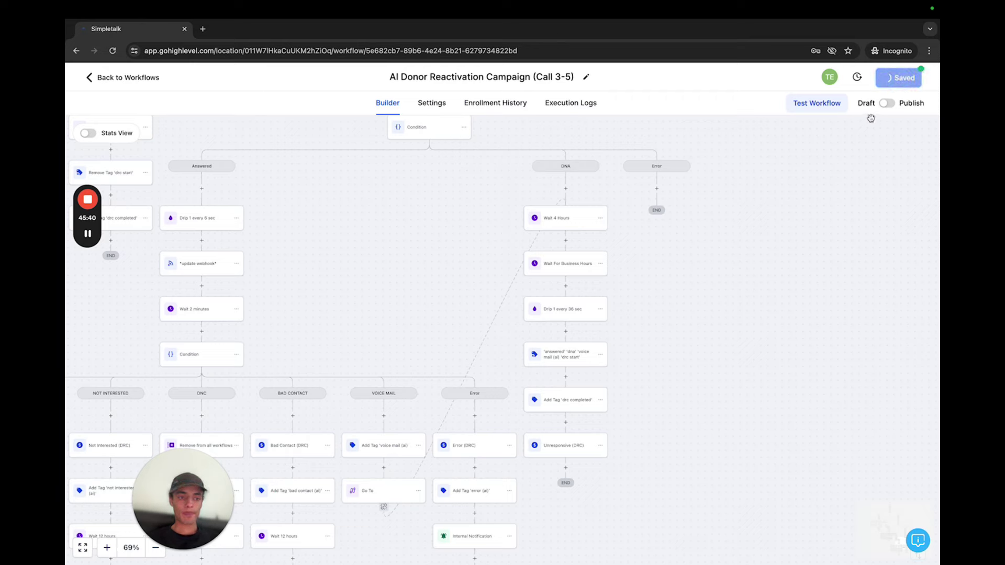
pyautogui.moveTo(636, 319); pyautogui.dragTo(678, 281)
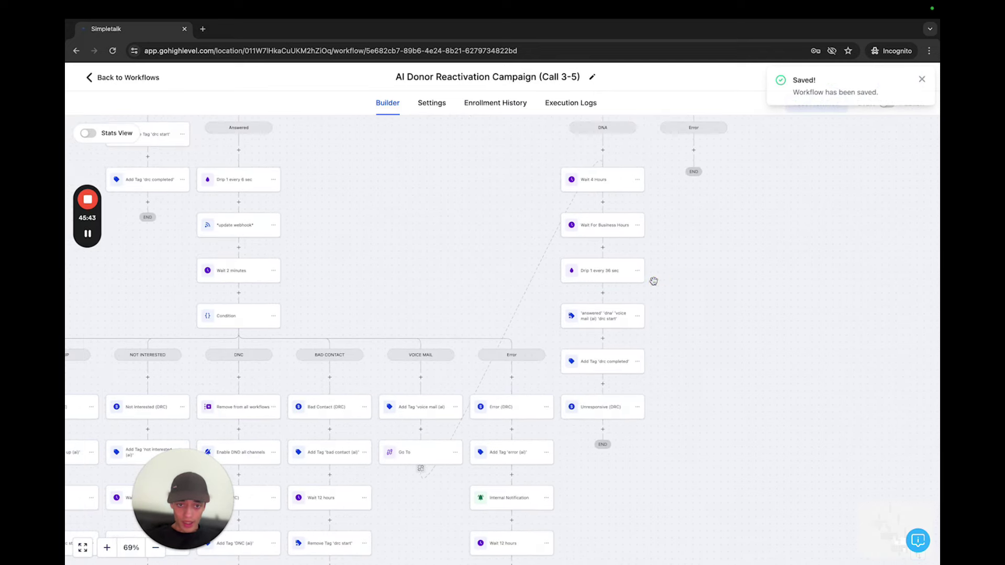
pyautogui.click(614, 282)
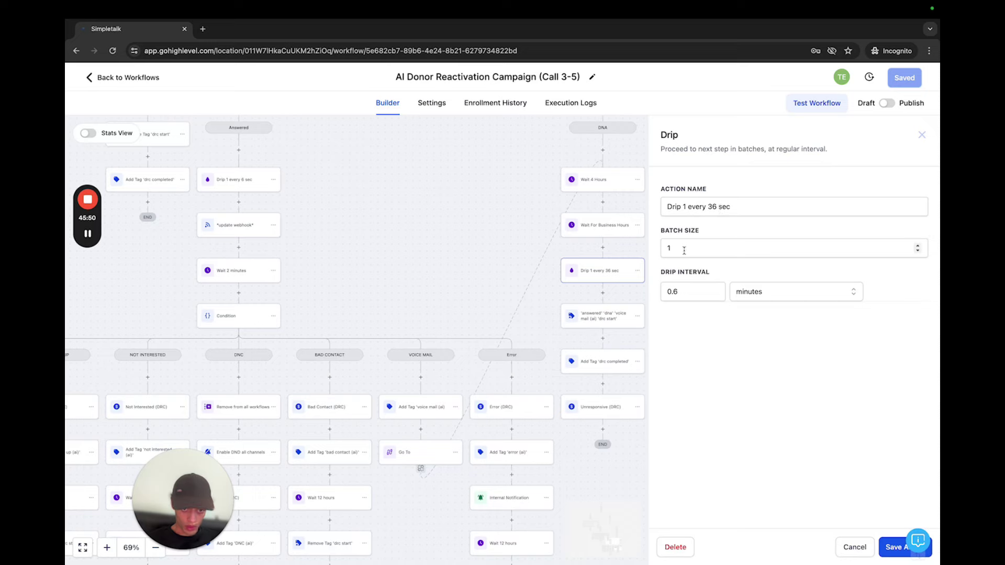
# Set the DNA drip step to a 0.2-minute interval, rename it 'Drip 1 every 12 sec', and save.
pyautogui.click(680, 291)
pyautogui.press('BackSpace')
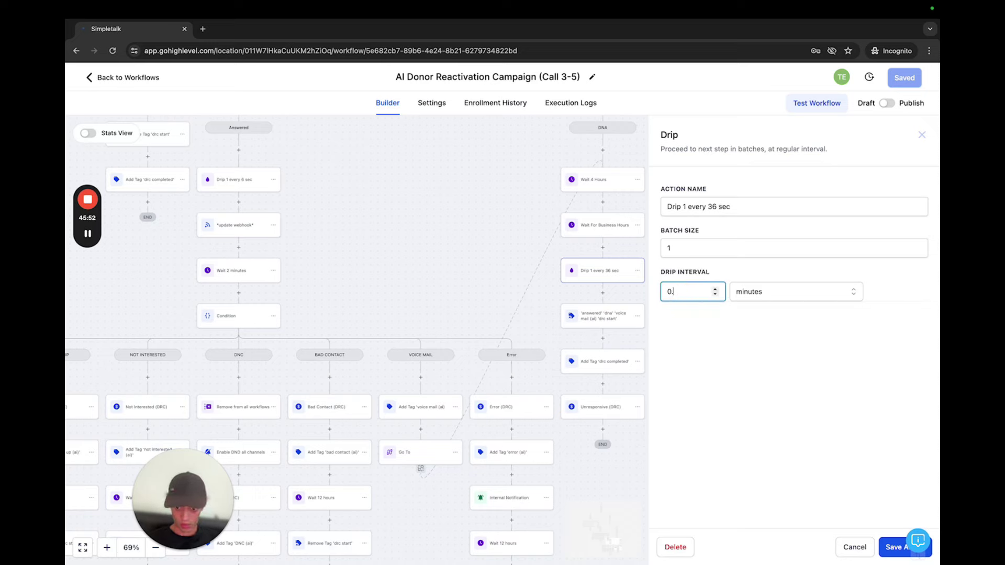
pyautogui.moveTo(706, 201); pyautogui.dragTo(730, 207)
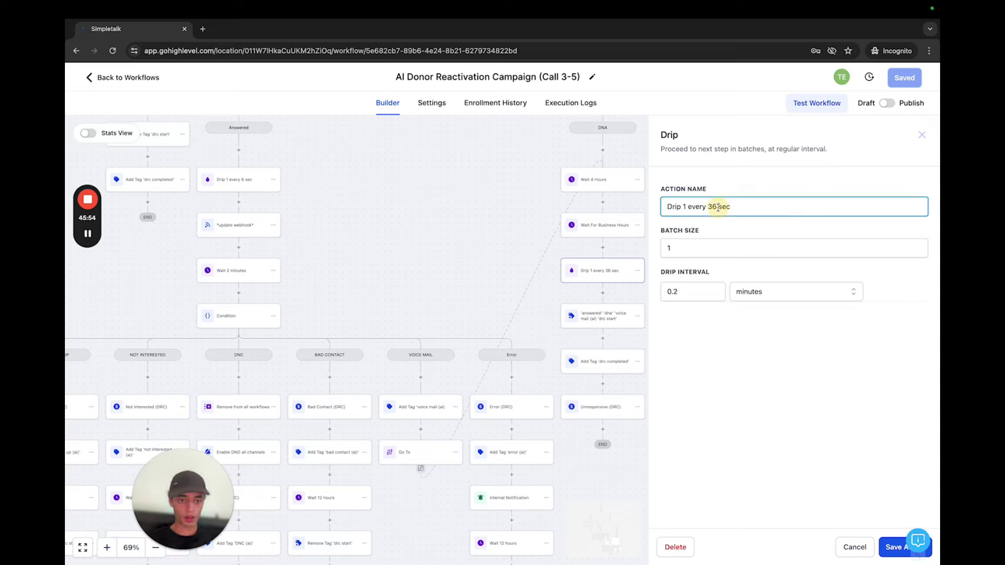
pyautogui.write('3sec')
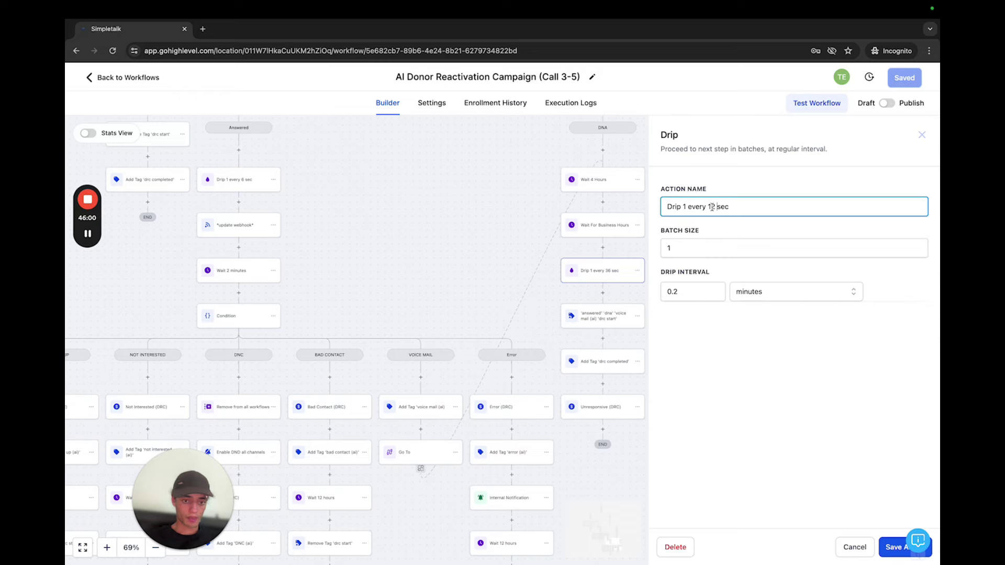
pyautogui.click(687, 293)
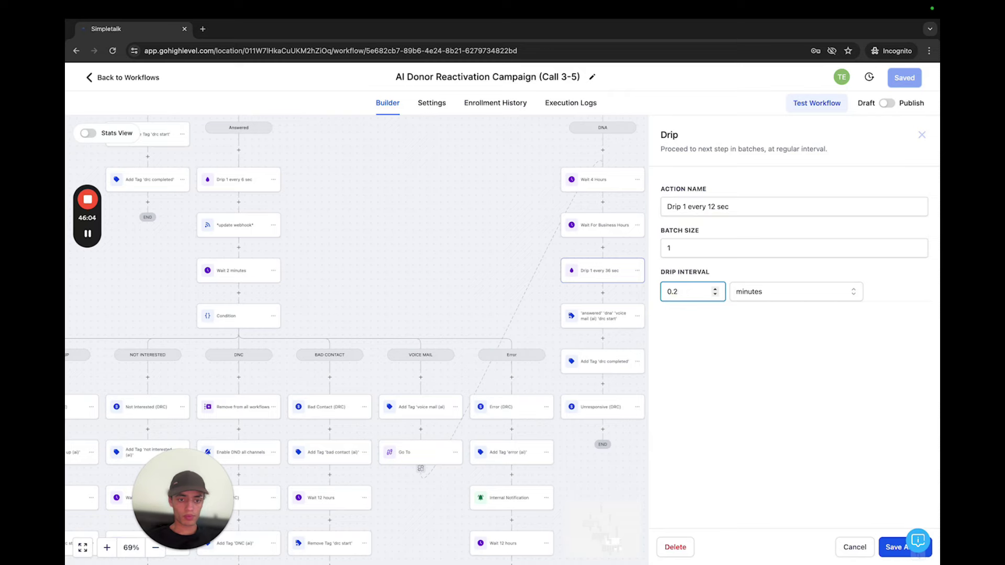
pyautogui.click(893, 547)
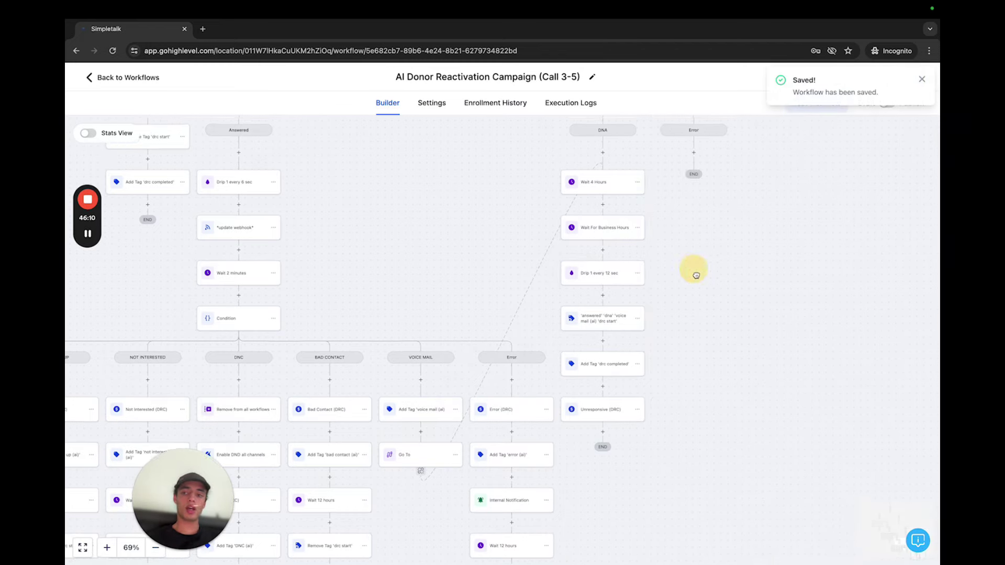
pyautogui.scroll(4, 695, 269)
pyautogui.hscroll(-3, 696, 269)
pyautogui.scroll(6, 415, 168)
pyautogui.hscroll(-3, 415, 168)
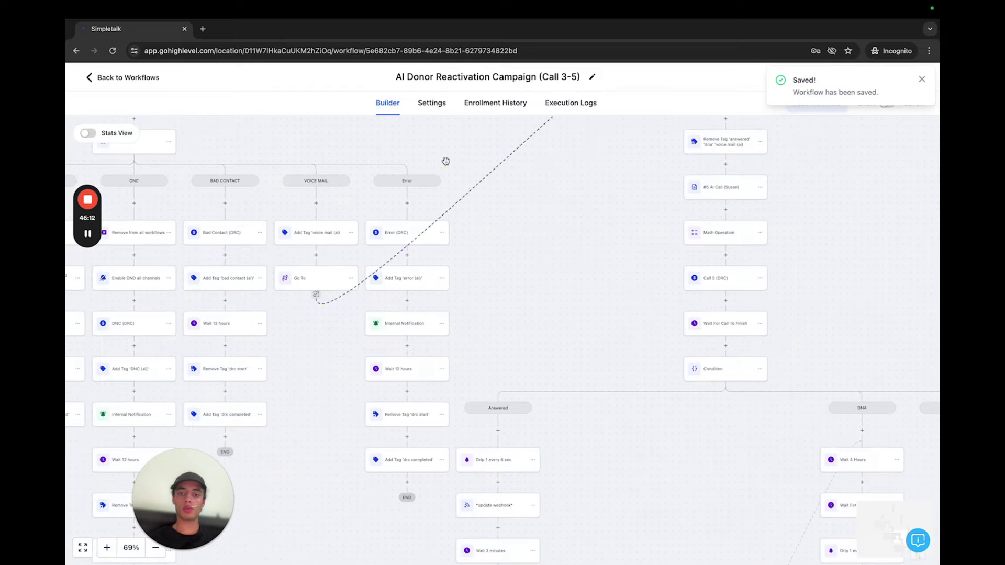
pyautogui.scroll(1, 458, 339)
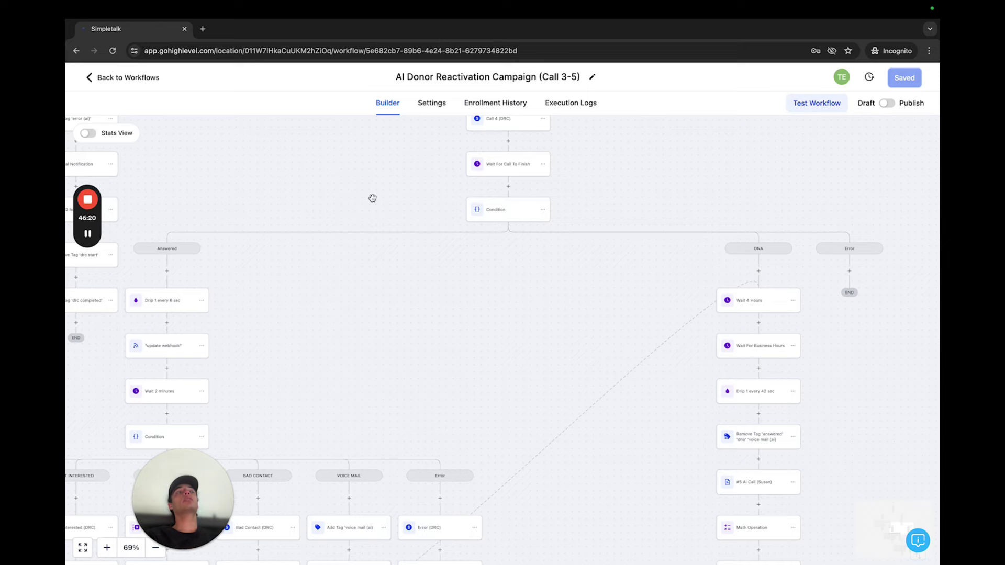
pyautogui.scroll(4, 373, 196)
pyautogui.scroll(-5, 402, 316)
pyautogui.hscroll(6, 402, 316)
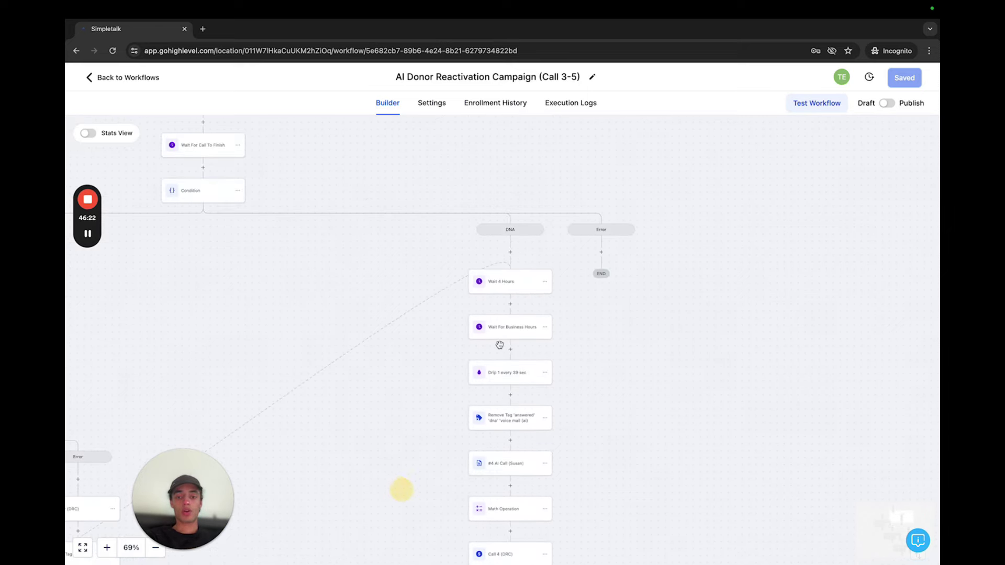
pyautogui.moveTo(417, 177); pyautogui.dragTo(606, 431)
pyautogui.moveTo(543, 271); pyautogui.dragTo(598, 252)
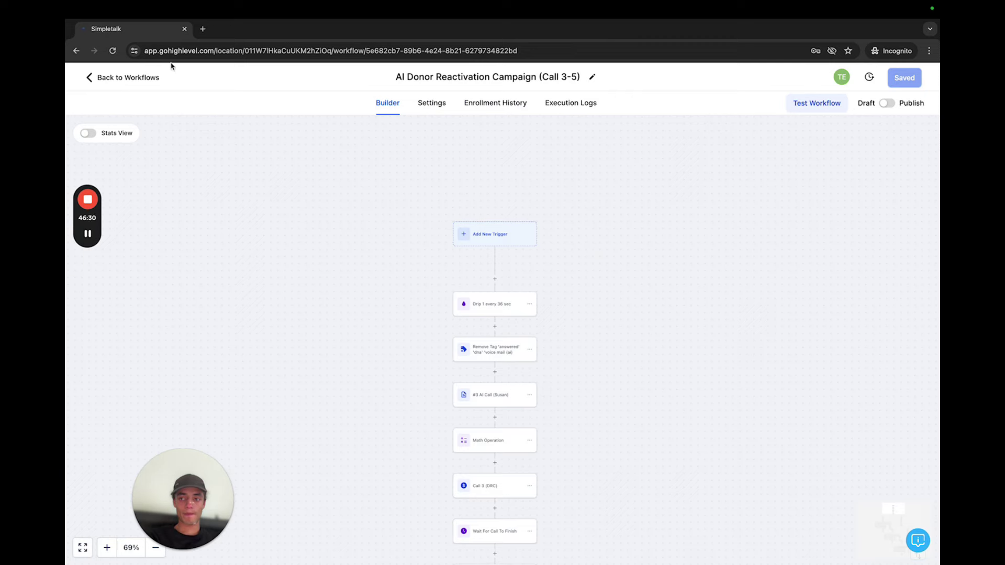
# Exit fullscreen, switch to the Google Meet tab in the other Chrome window, and open a blank tab.
pyautogui.moveTo(111, 3)
pyautogui.click(99, 26)
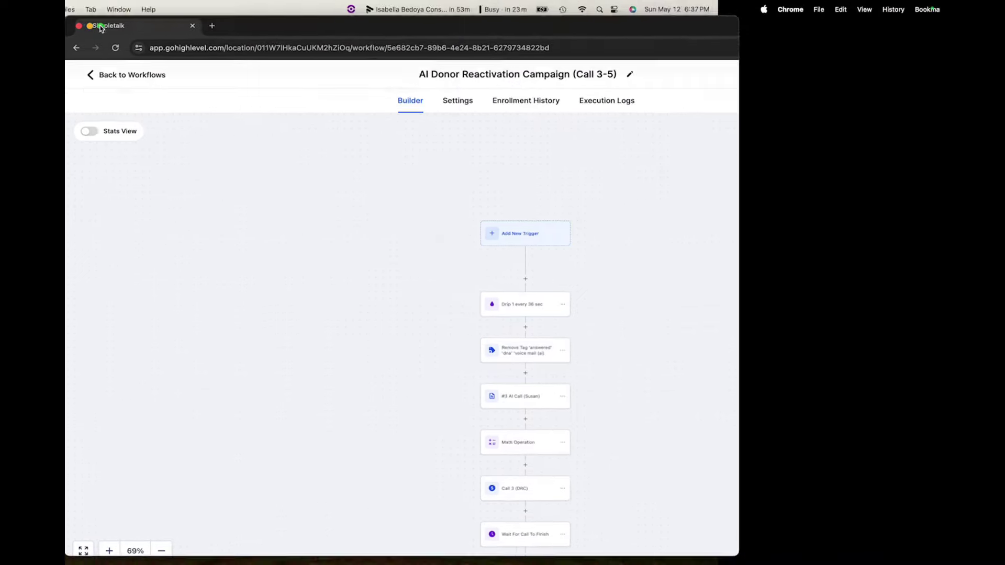
pyautogui.click(710, 189)
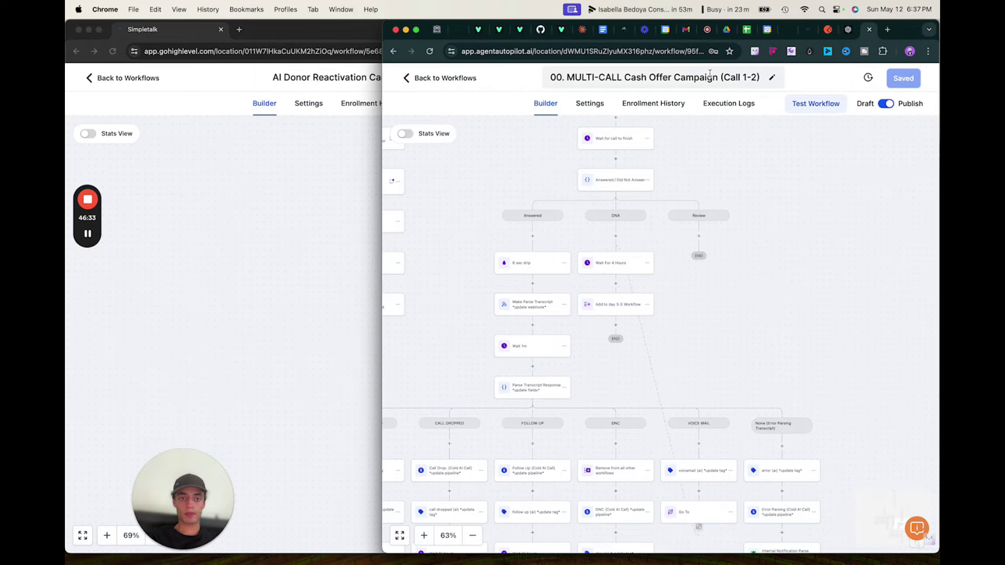
pyautogui.click(707, 30)
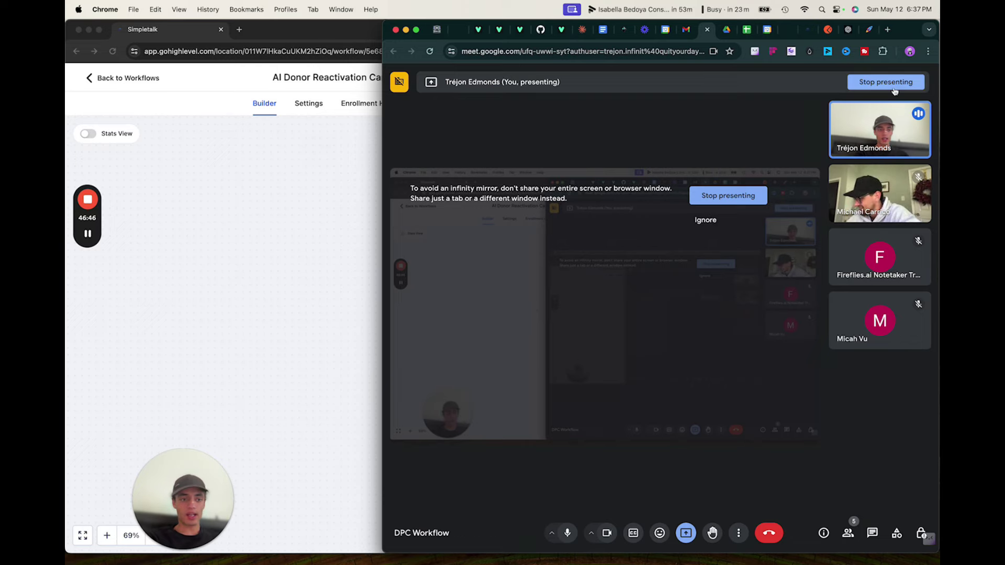
pyautogui.click(888, 29)
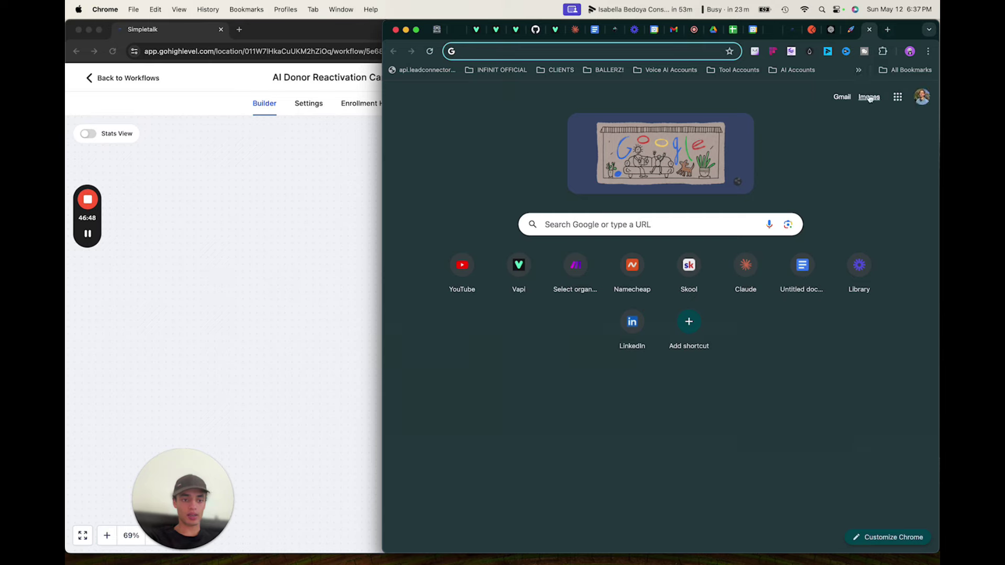
# Open the 'DPC NPO Campaign Info' document from Google Docs, then switch back to GoHighLevel.
pyautogui.click(898, 97)
pyautogui.click(841, 223)
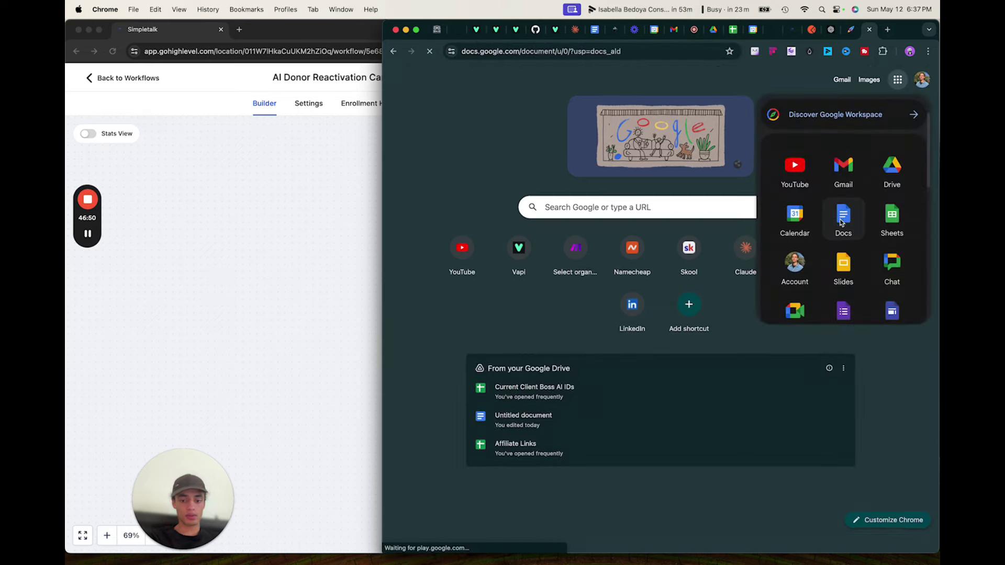
pyautogui.scroll(-3, 607, 356)
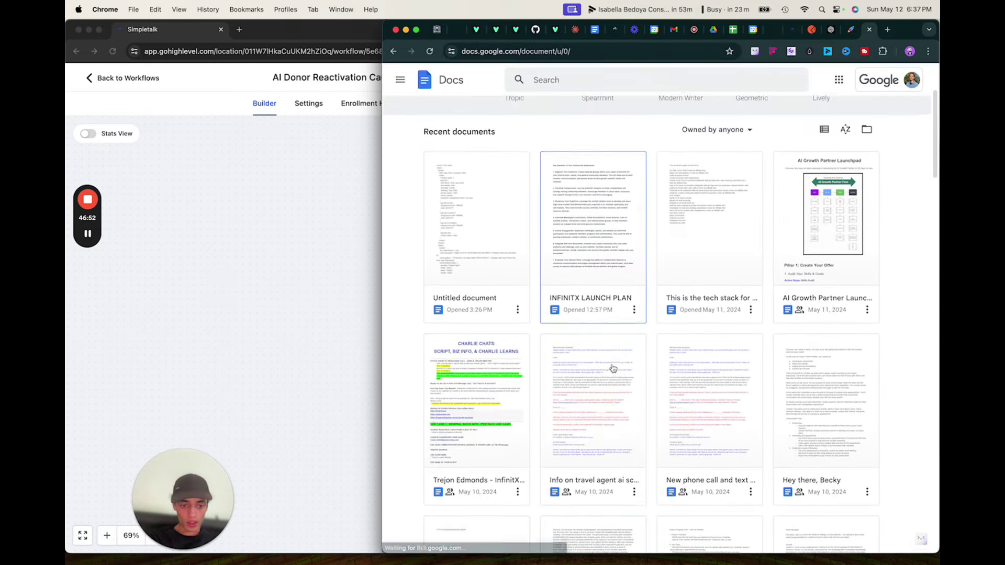
pyautogui.scroll(-5, 613, 368)
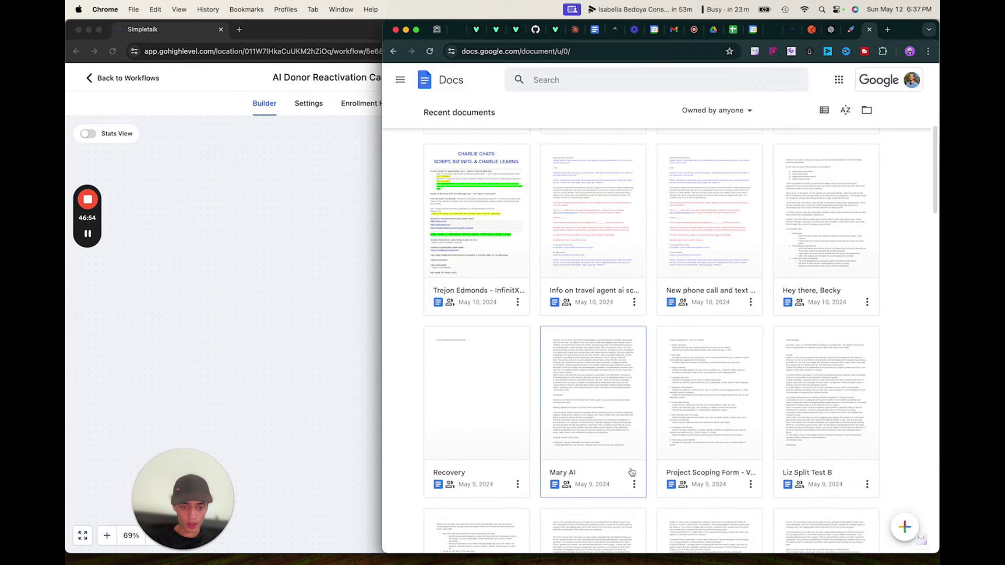
pyautogui.scroll(-5, 631, 471)
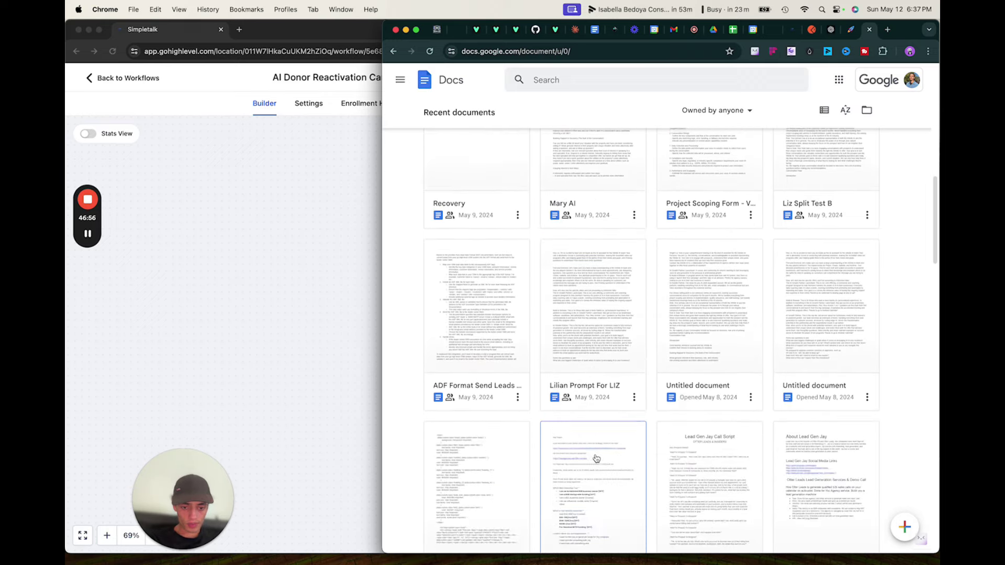
pyautogui.scroll(-5, 622, 372)
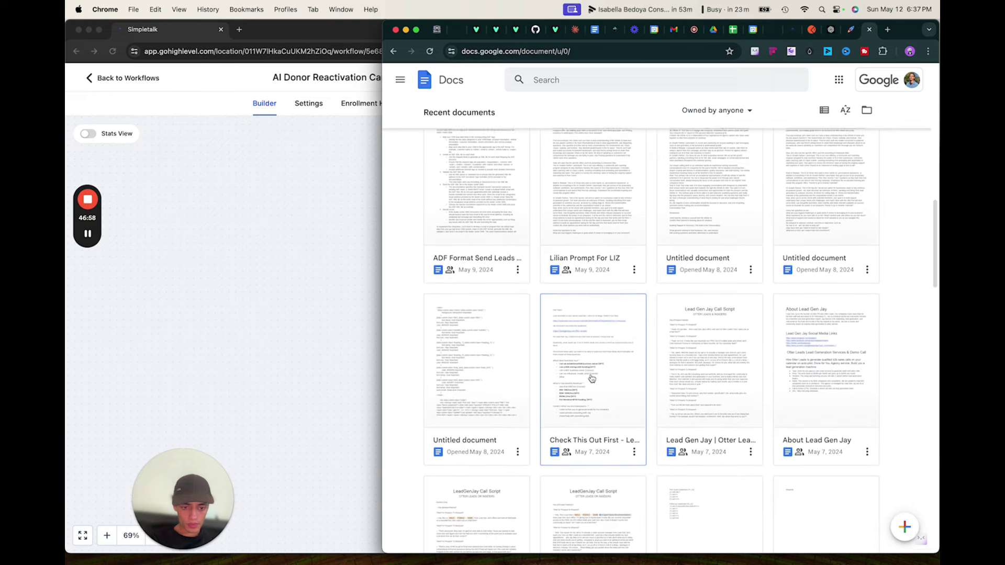
pyautogui.scroll(-5, 592, 378)
pyautogui.click(684, 374)
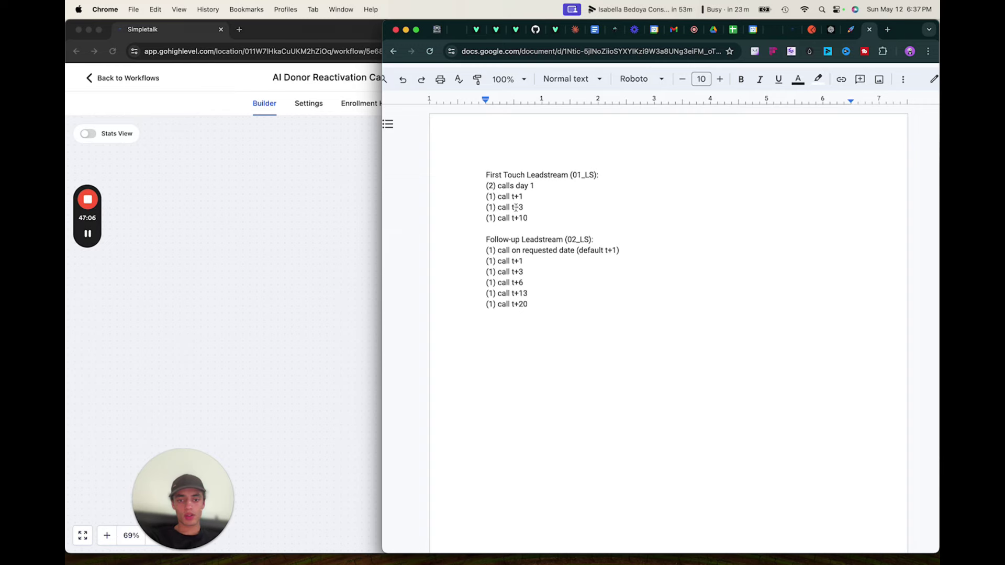
pyautogui.click(315, 259)
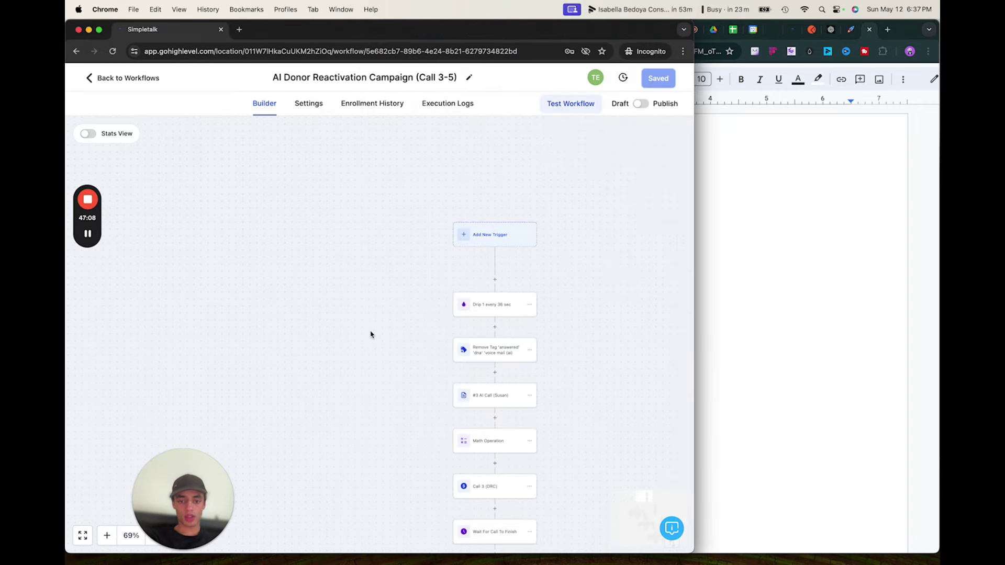
# Open the 'AI Donor Reactivation Campaign (Call 1-2)' workflow and zoom in on its DNA branch.
pyautogui.moveTo(370, 335); pyautogui.dragTo(371, 283)
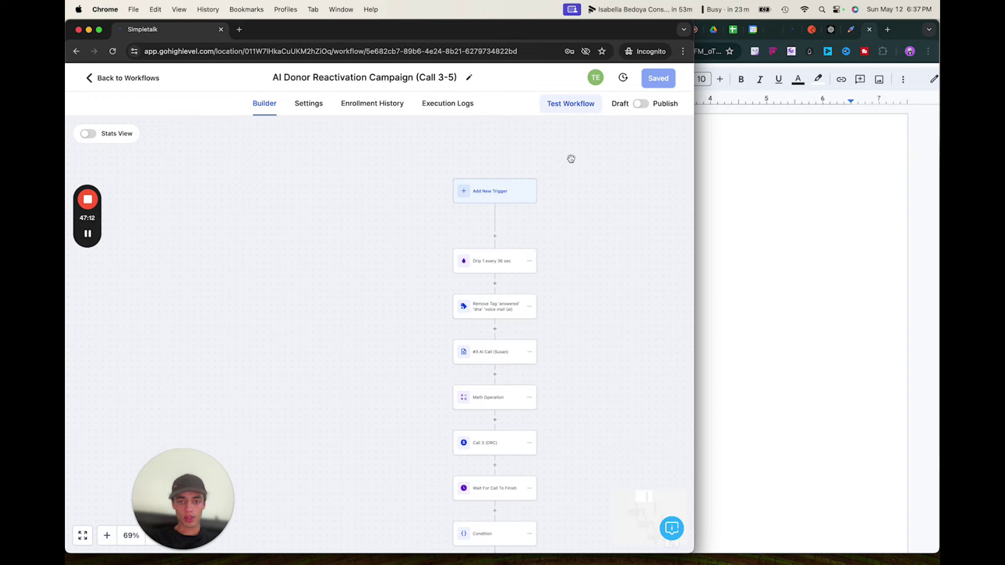
pyautogui.click(156, 78)
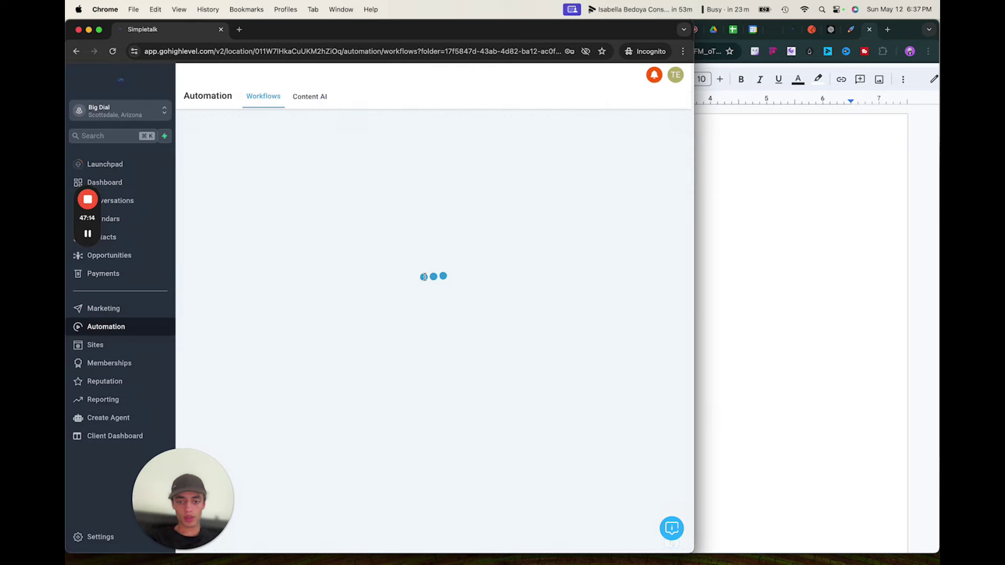
pyautogui.click(263, 275)
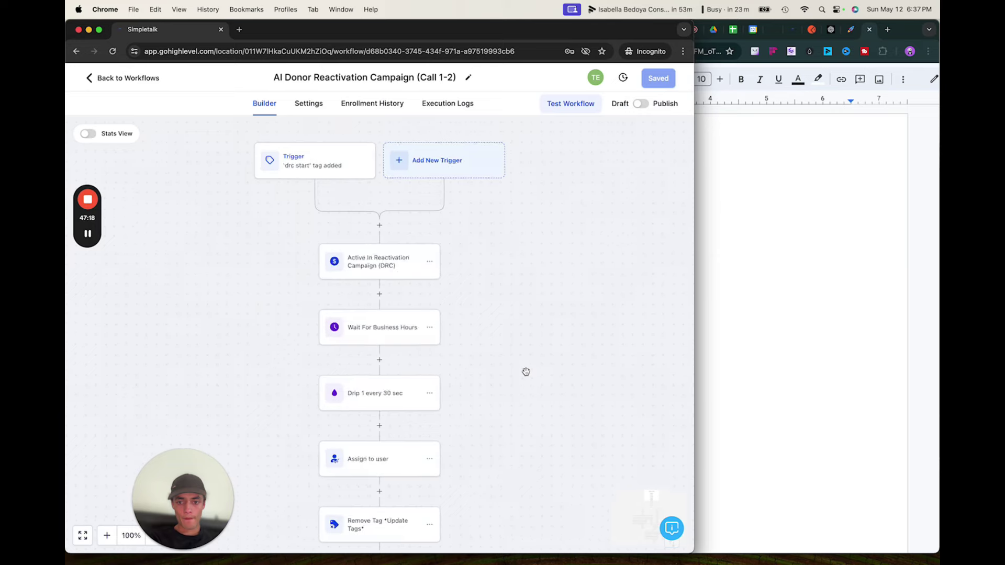
pyautogui.scroll(-3, 494, 387)
pyautogui.scroll(-8, 494, 387)
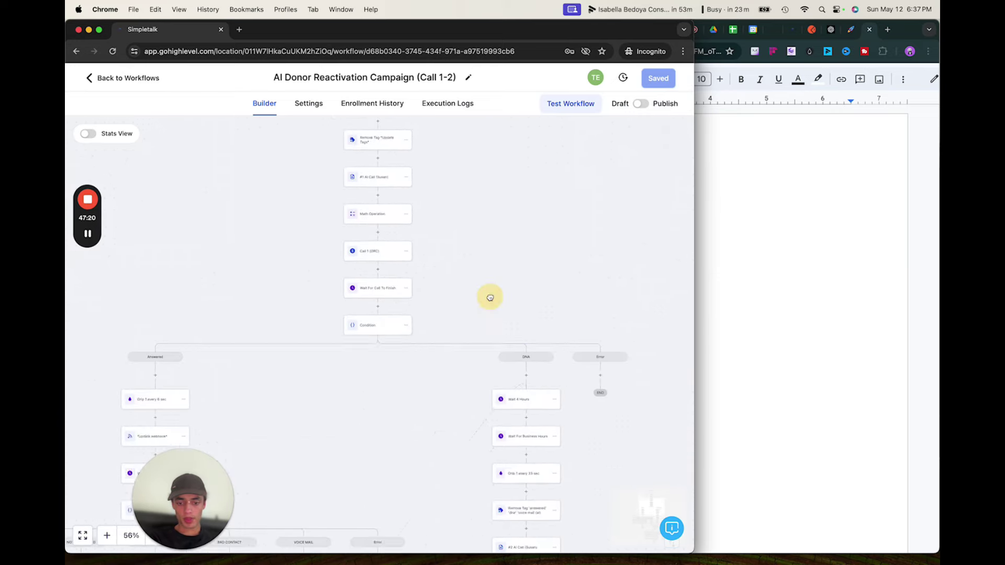
pyautogui.scroll(-4, 527, 251)
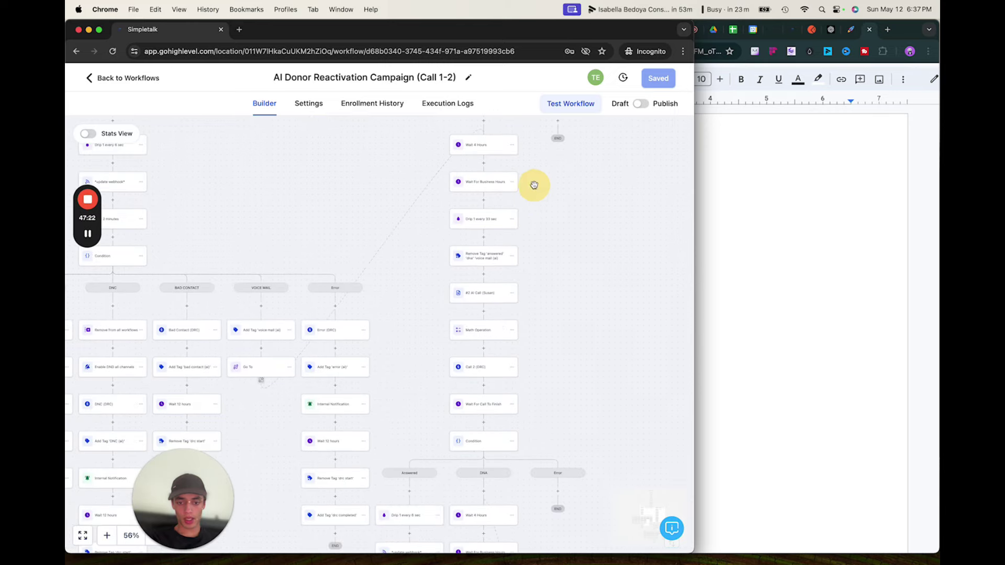
pyautogui.scroll(-3, 542, 257)
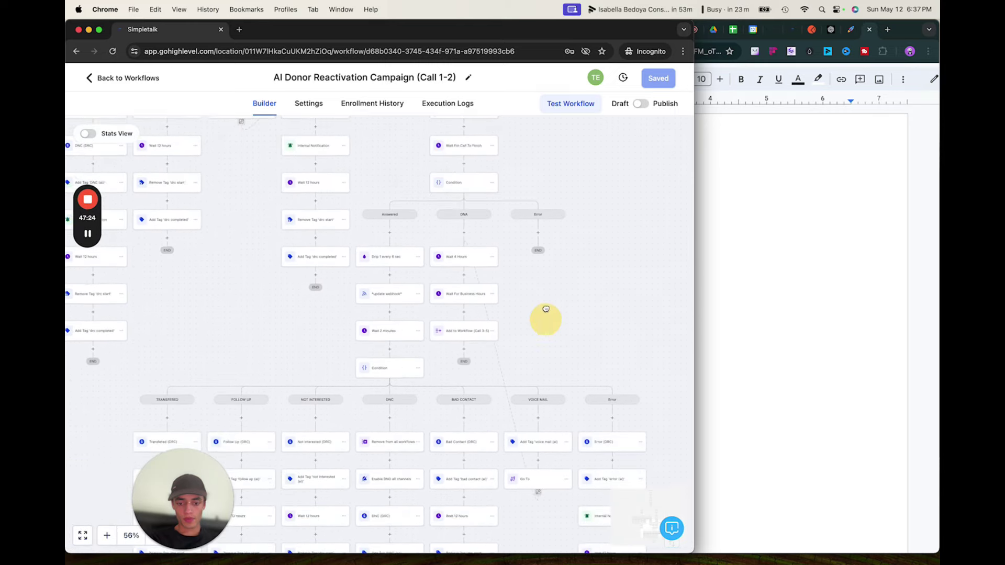
pyautogui.scroll(5, 463, 178)
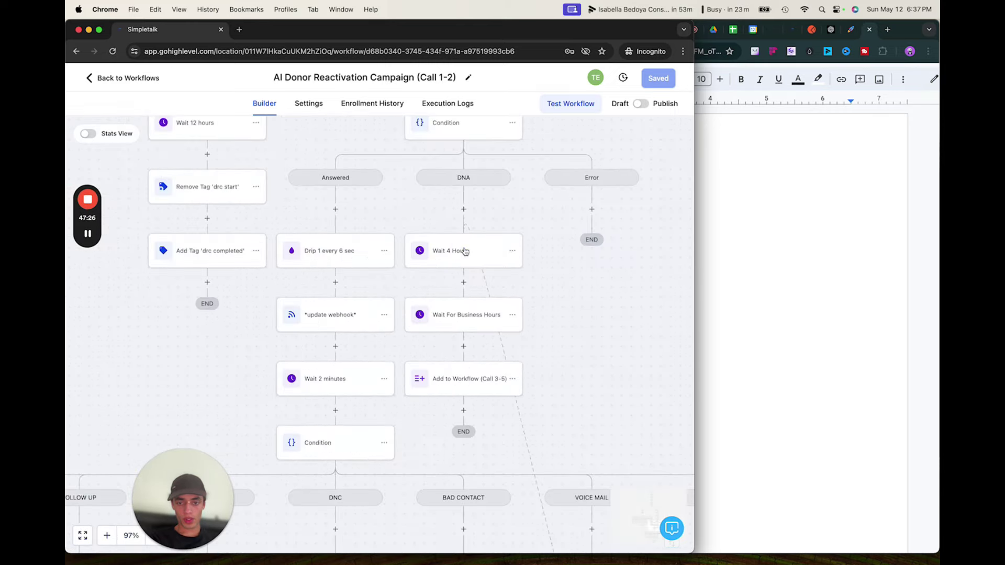
# Lengthen the DNA branch's Wait 4 Hours step to 12 hours and save it.
pyautogui.click(463, 252)
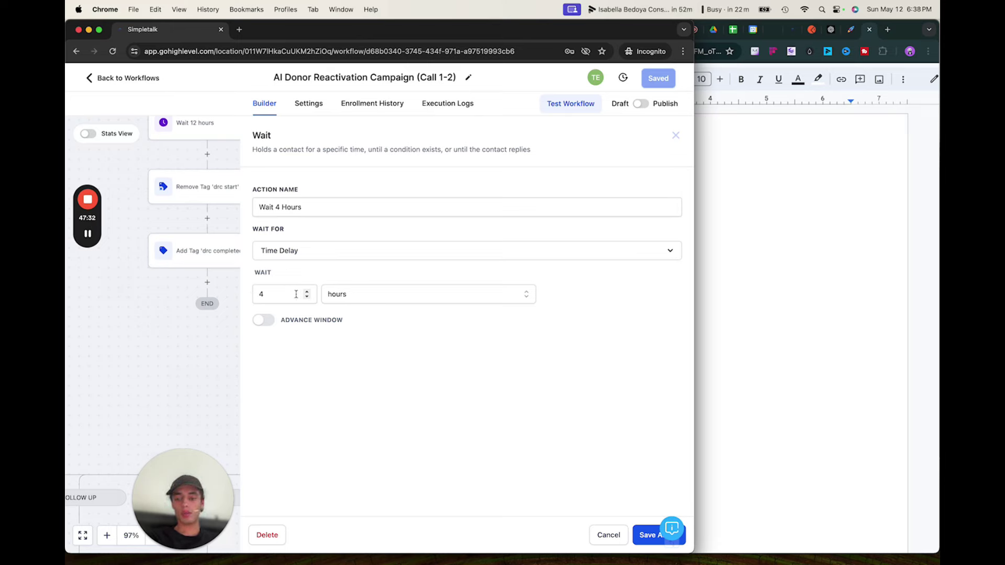
pyautogui.click(307, 293)
pyautogui.click(307, 292)
pyautogui.click(307, 292)
pyautogui.click(306, 292)
pyautogui.click(307, 292)
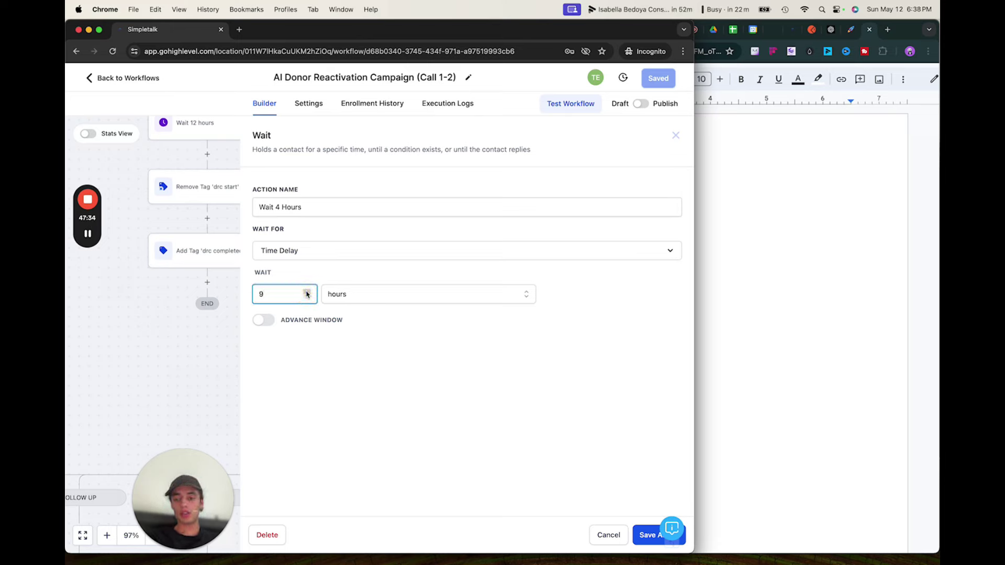
pyautogui.click(306, 293)
pyautogui.click(307, 292)
pyautogui.click(651, 546)
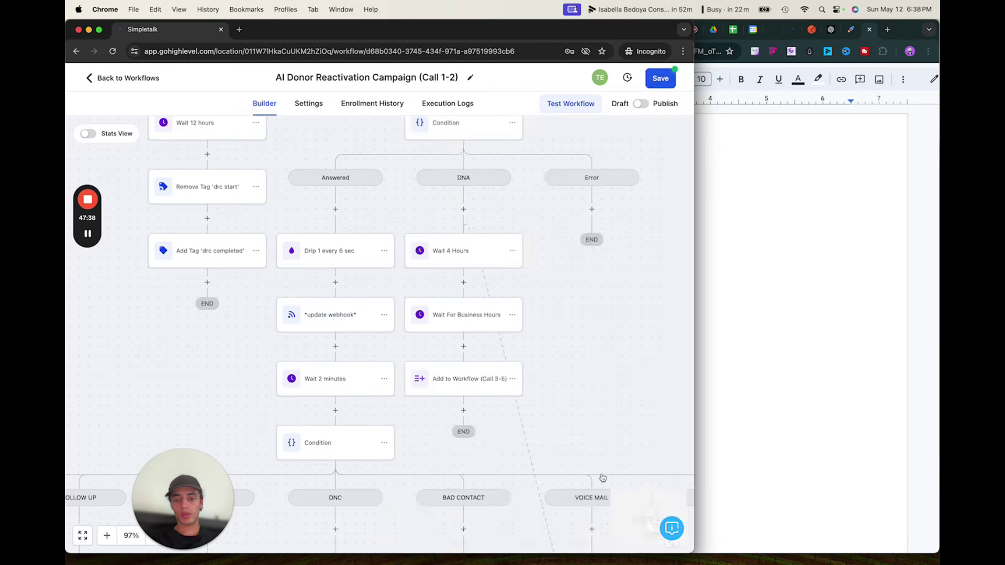
# Rename the wait step to 'Wait 12 Hours' and save it.
pyautogui.click(440, 262)
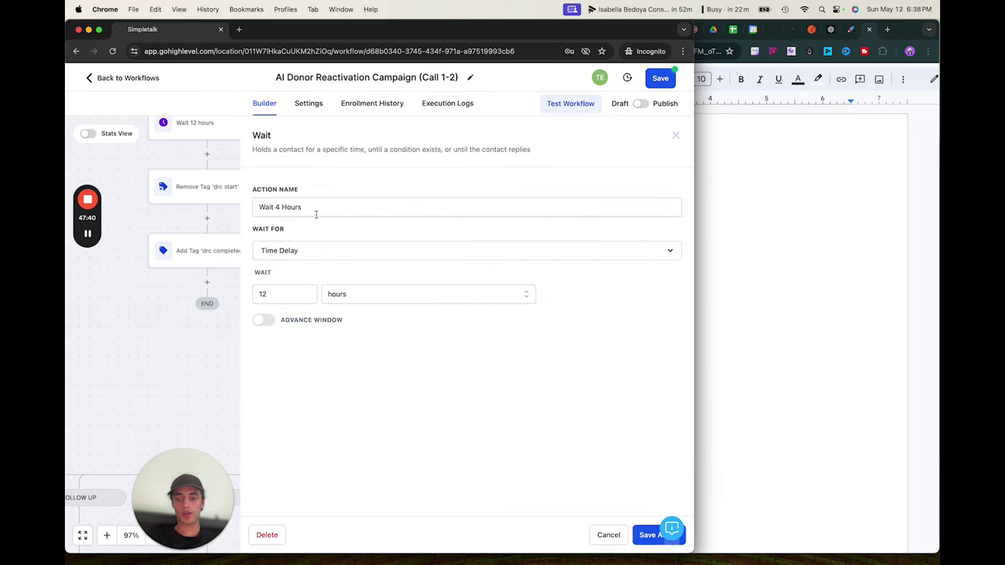
pyautogui.click(280, 207)
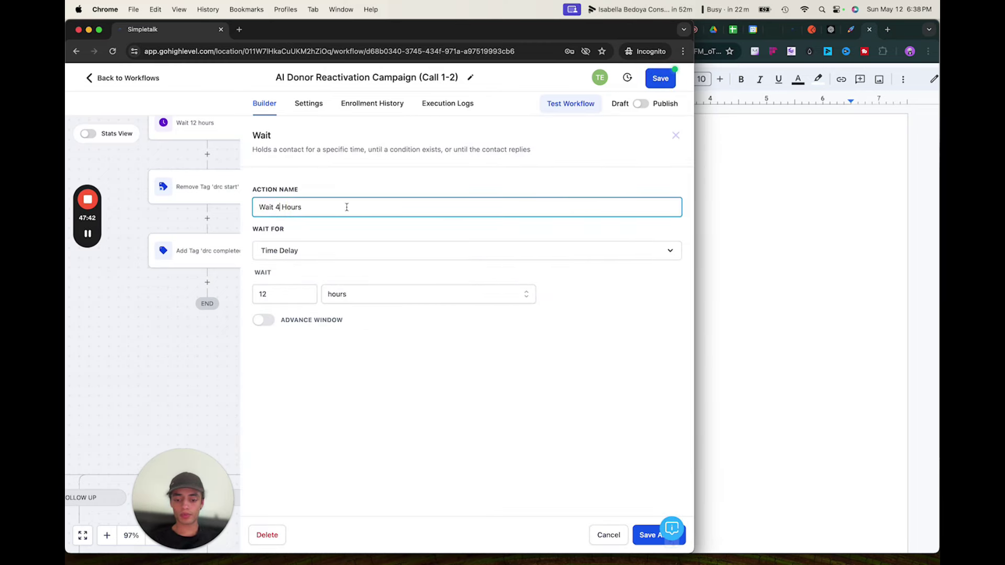
pyautogui.press('BackSpace')
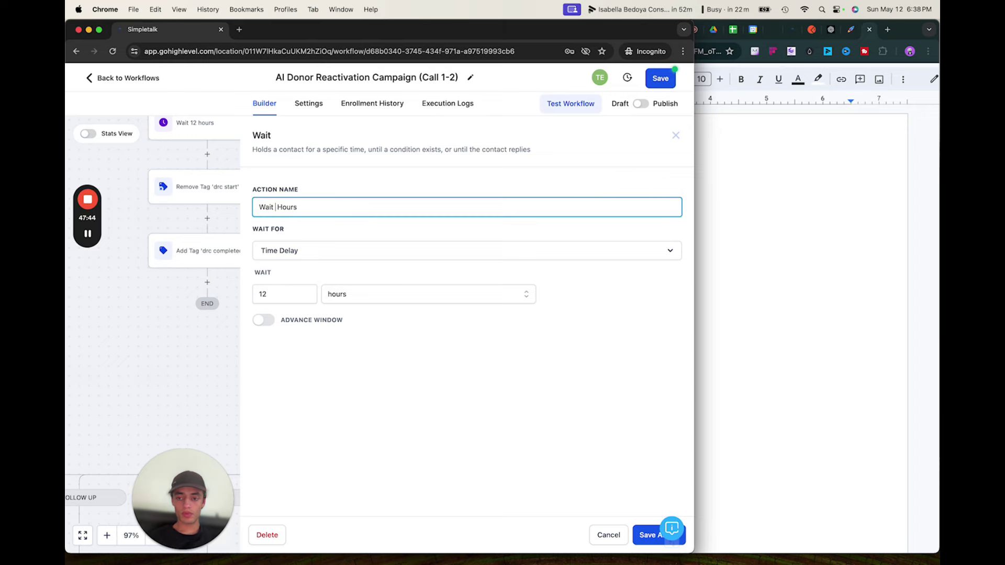
pyautogui.write('12')
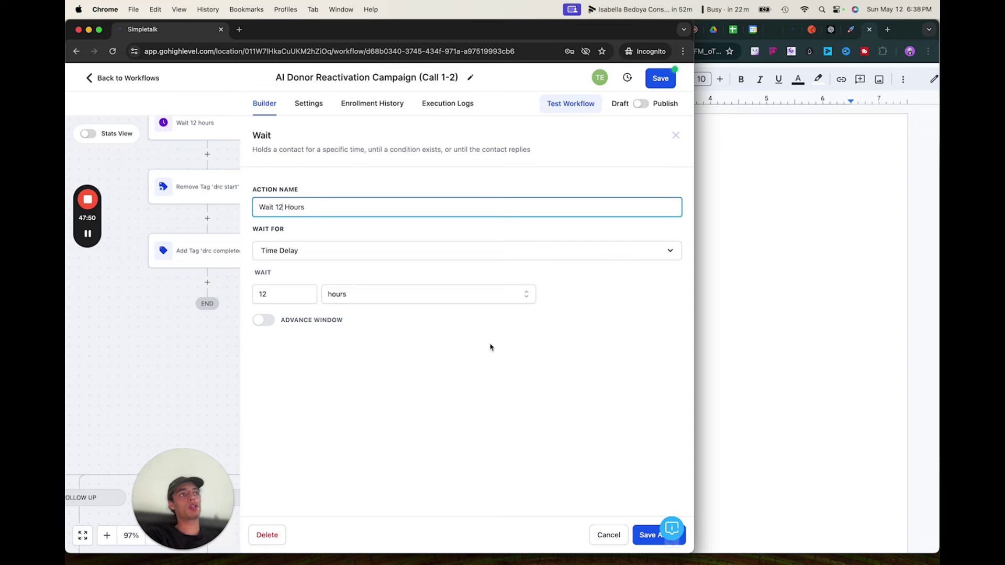
pyautogui.click(648, 535)
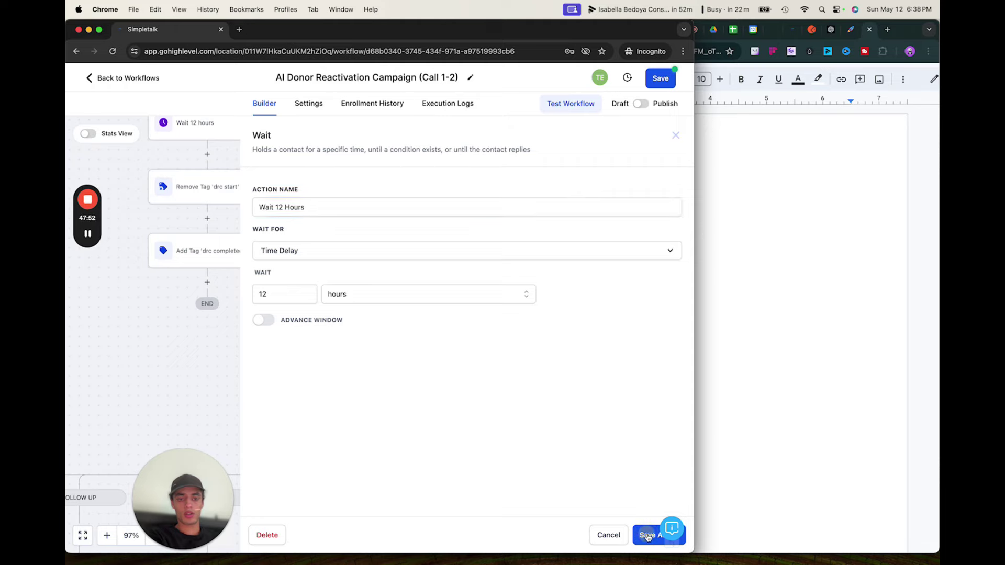
pyautogui.moveTo(525, 268); pyautogui.dragTo(529, 480)
pyautogui.moveTo(536, 300); pyautogui.dragTo(525, 422)
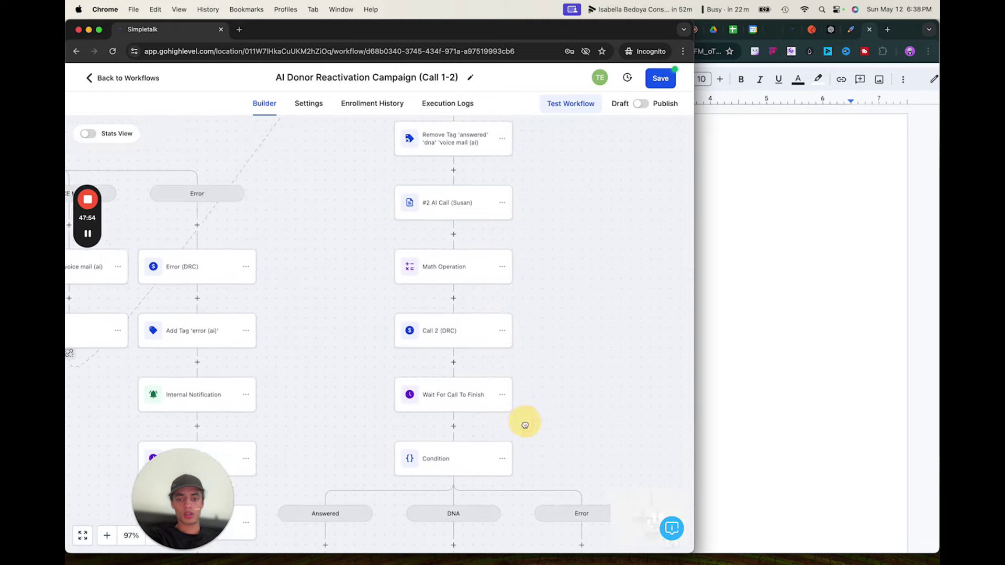
pyautogui.moveTo(529, 289); pyautogui.dragTo(523, 414)
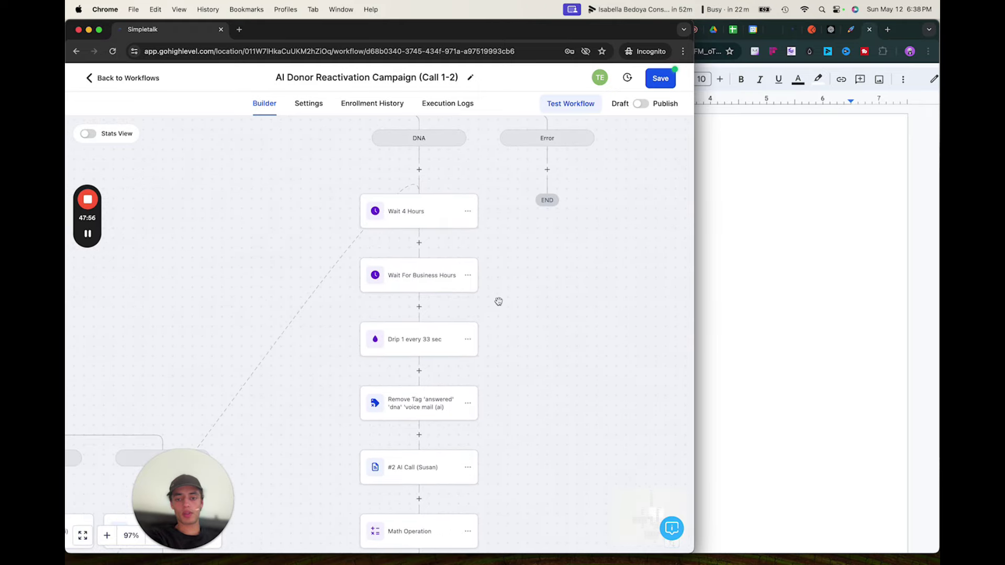
pyautogui.moveTo(478, 183); pyautogui.dragTo(482, 281)
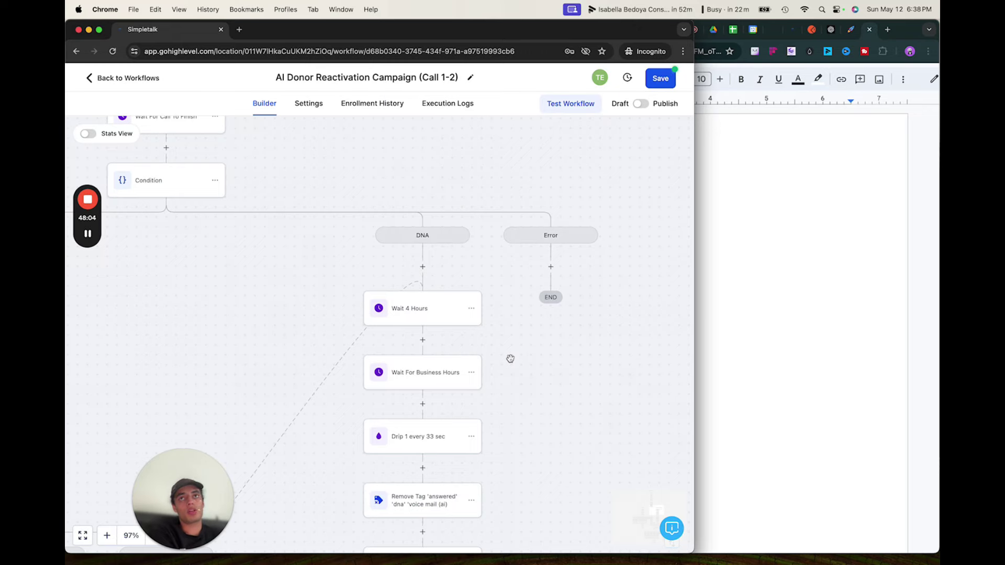
pyautogui.moveTo(521, 430); pyautogui.dragTo(522, 140)
pyautogui.scroll(-3, 520, 312)
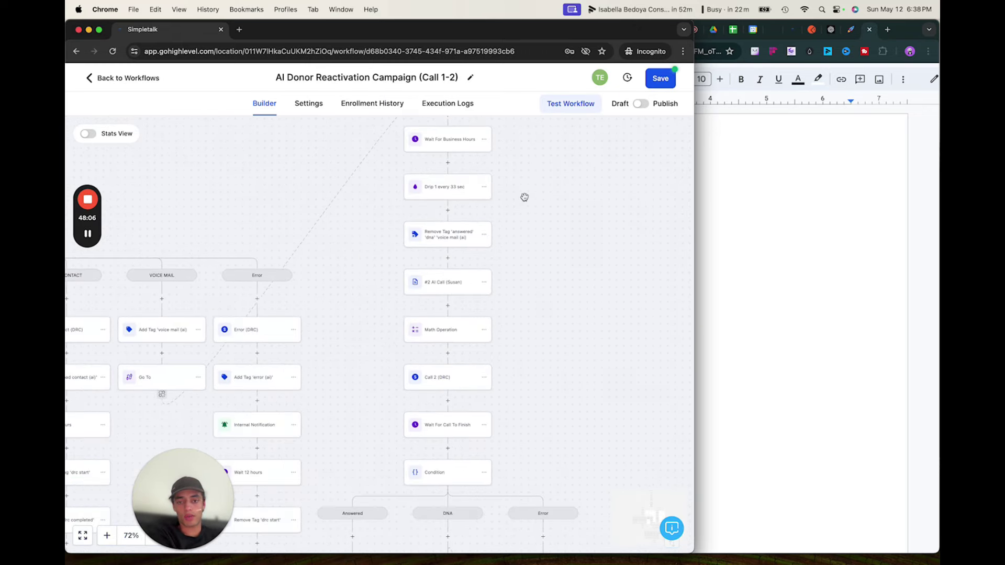
# Review the branches and the Wait 12 Hours step, then save the Call 1-2 workflow.
pyautogui.moveTo(525, 197); pyautogui.dragTo(523, 292)
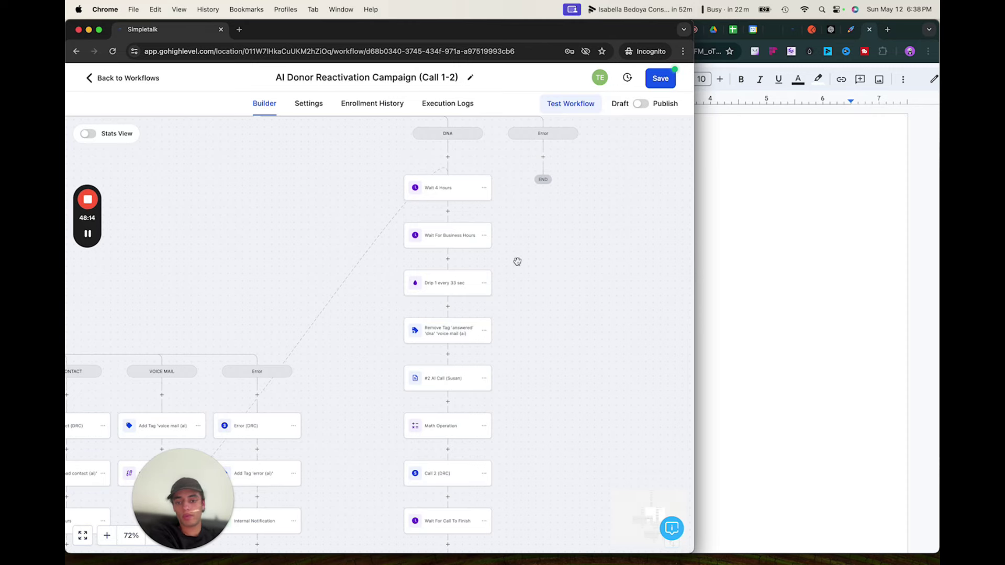
pyautogui.scroll(-10, 517, 262)
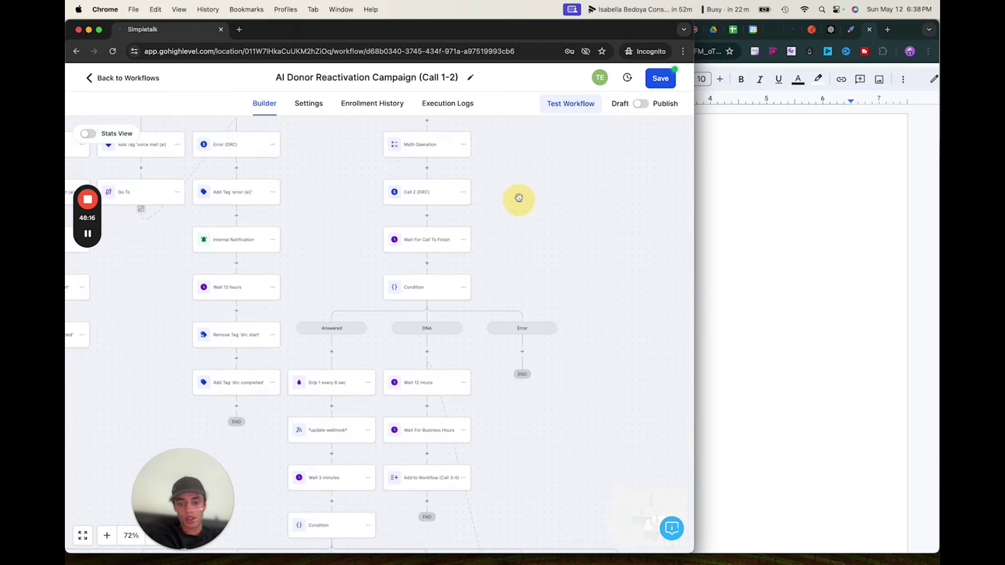
pyautogui.moveTo(516, 472); pyautogui.dragTo(514, 359)
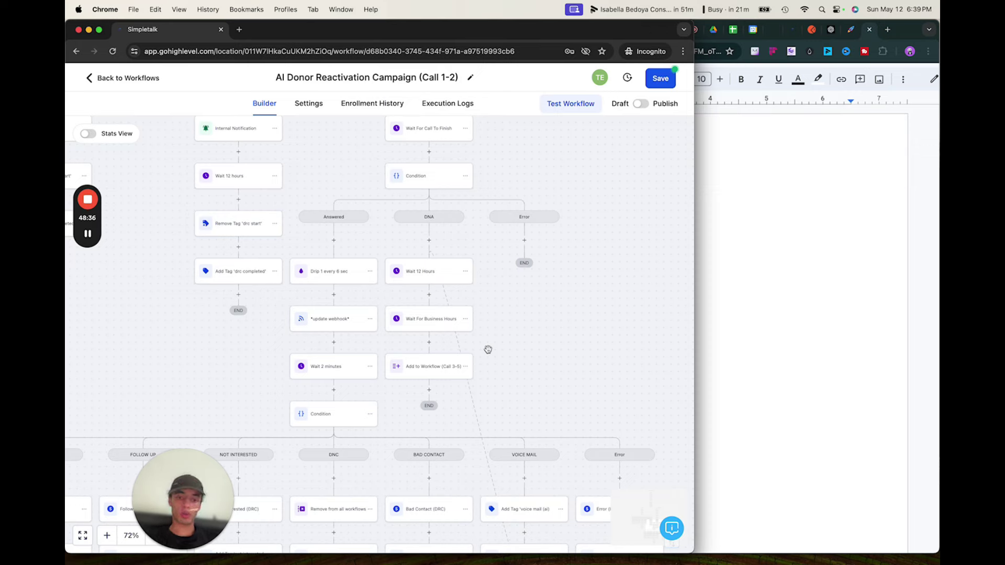
pyautogui.scroll(-5, 539, 364)
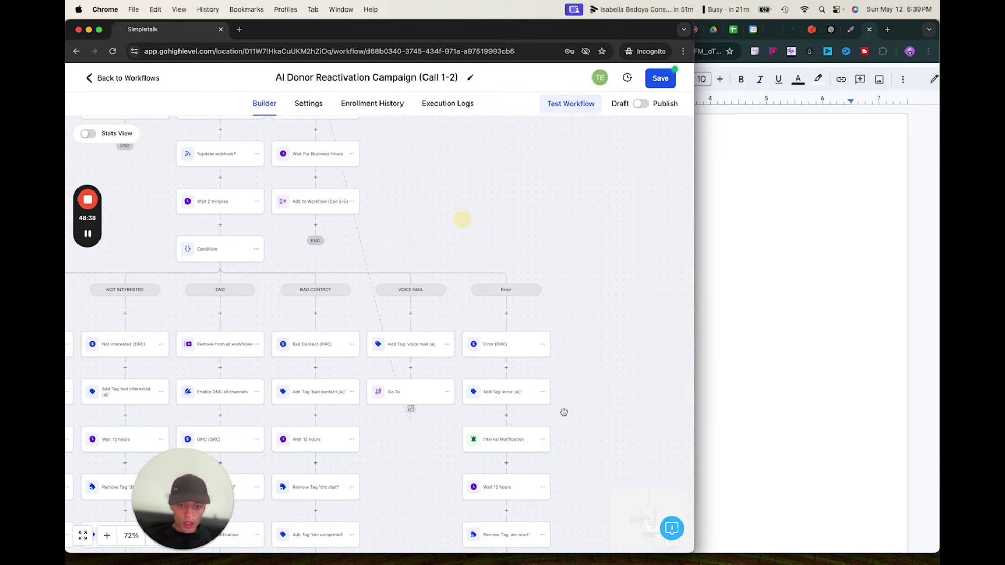
pyautogui.scroll(-5, 564, 413)
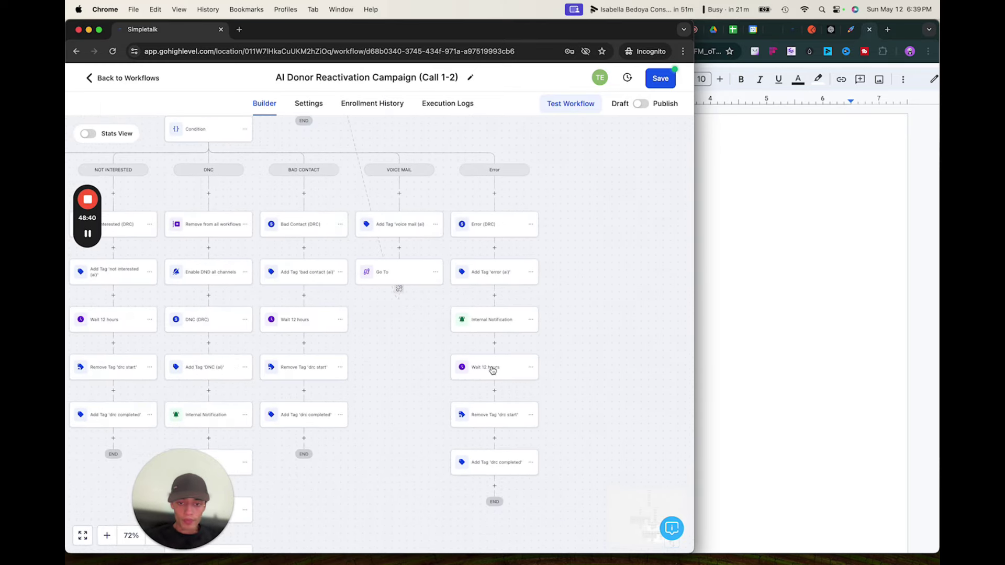
pyautogui.scroll(10, 406, 370)
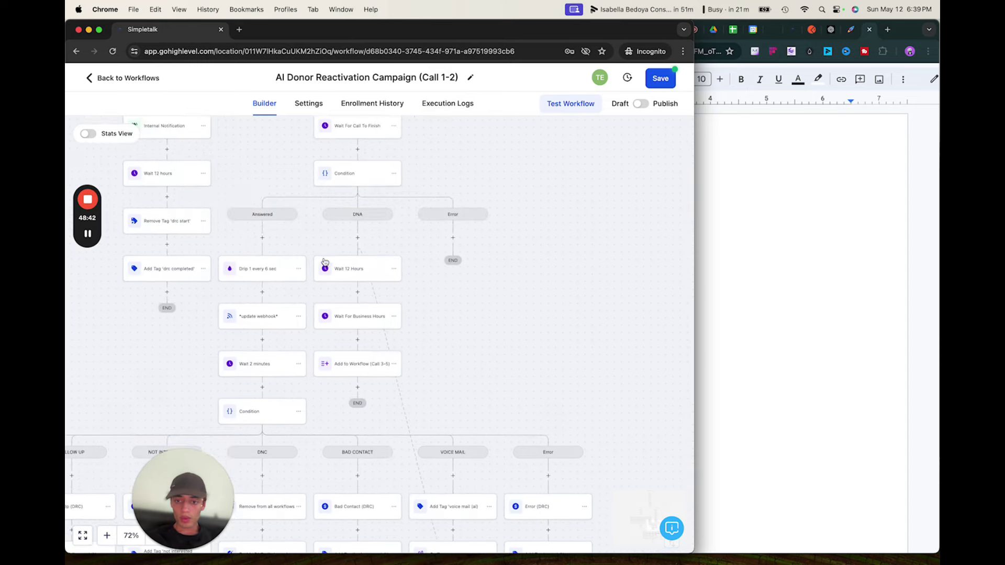
pyautogui.click(342, 270)
pyautogui.click(178, 355)
pyautogui.click(661, 79)
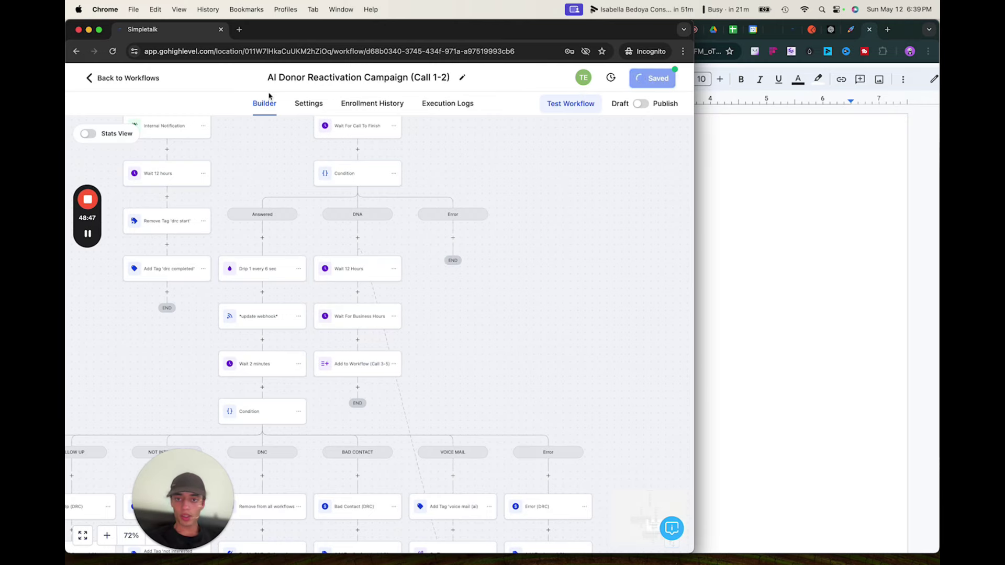
# Reopen the Call 3-5 workflow at its DNA branch wait steps, with the call schedule doc in front.
pyautogui.click(136, 82)
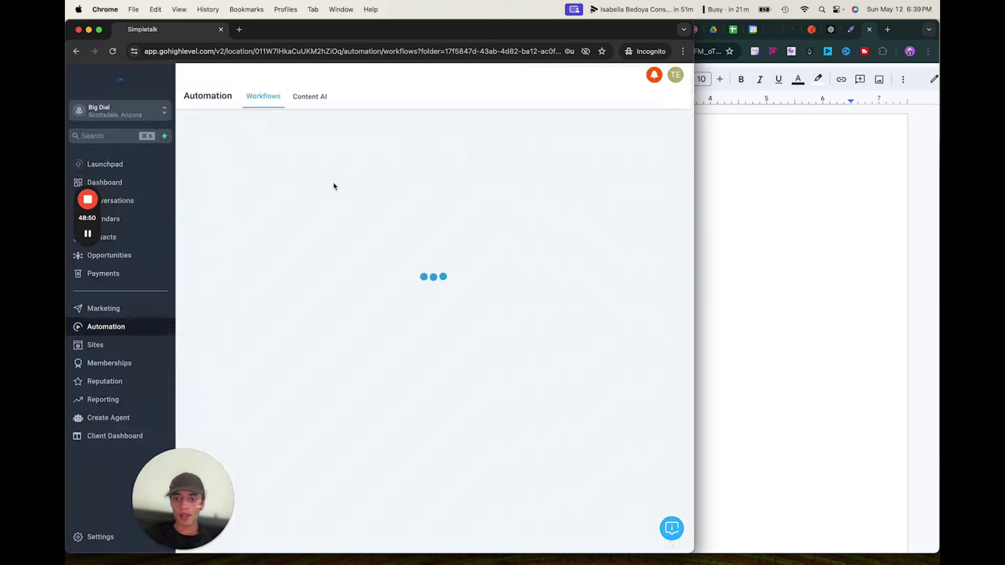
pyautogui.click(241, 310)
pyautogui.click(731, 199)
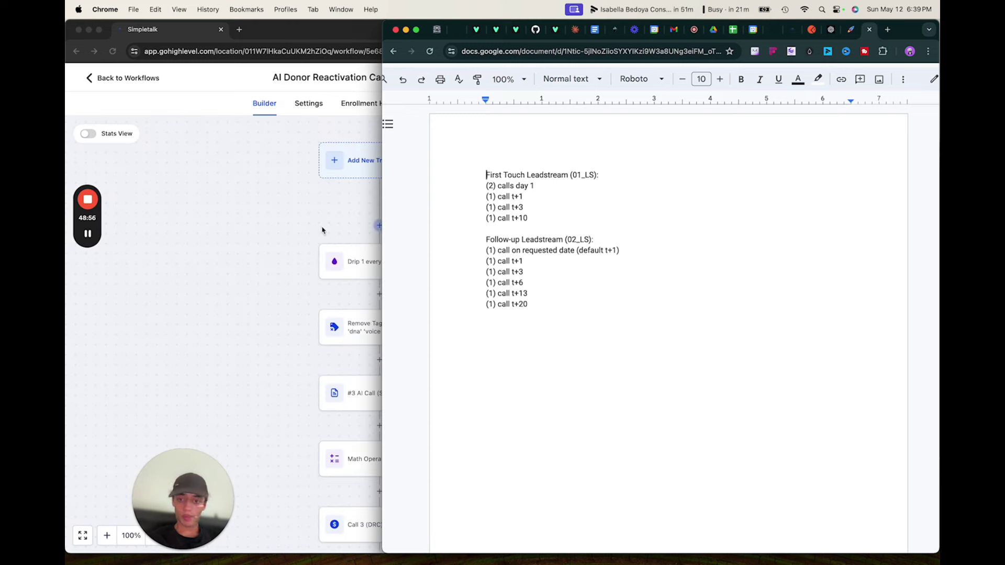
pyautogui.click(274, 229)
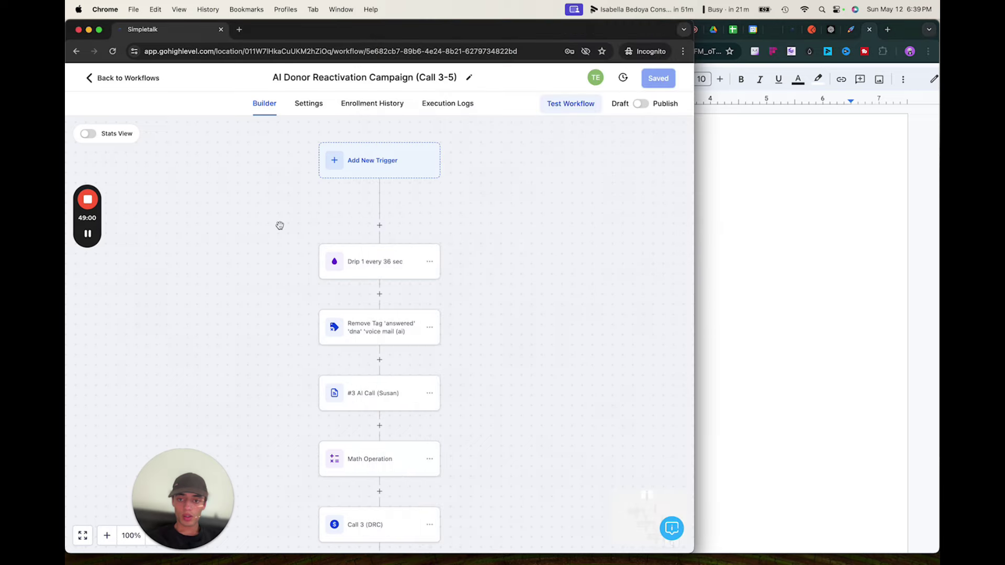
pyautogui.moveTo(294, 226); pyautogui.dragTo(269, 168)
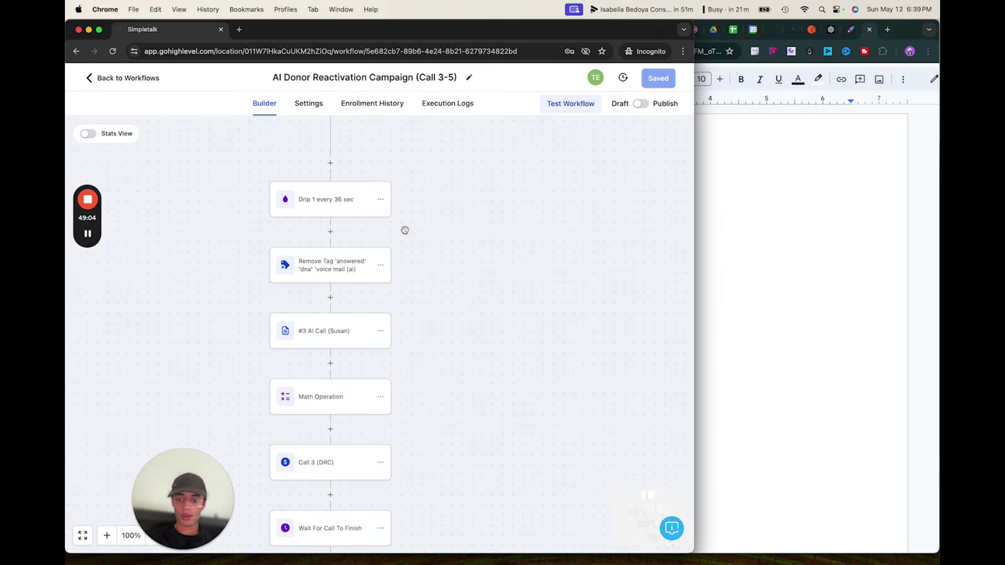
pyautogui.moveTo(403, 229); pyautogui.dragTo(405, 135)
pyautogui.moveTo(409, 369); pyautogui.dragTo(411, 217)
pyautogui.moveTo(427, 287); pyautogui.dragTo(382, 186)
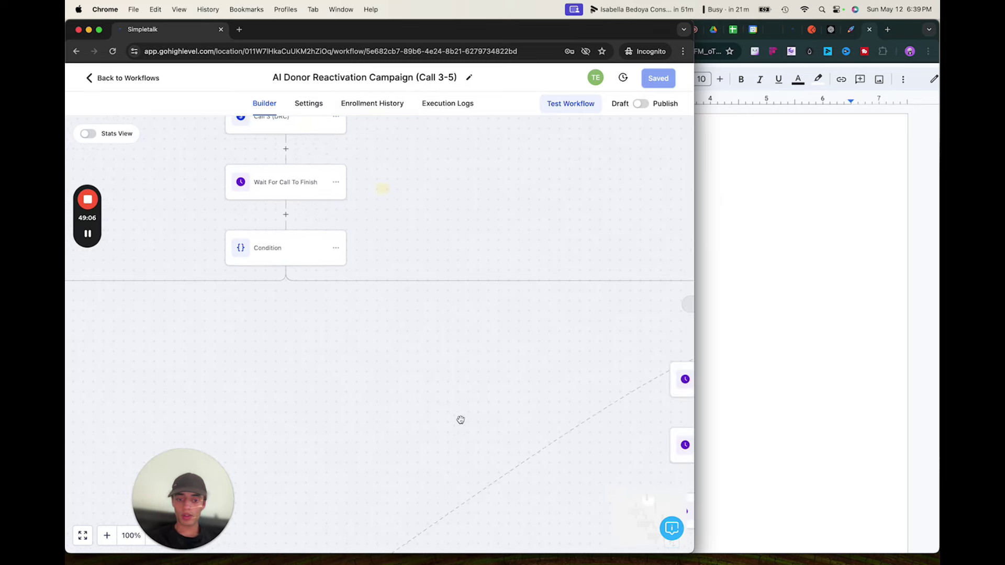
pyautogui.moveTo(461, 418); pyautogui.dragTo(417, 418)
pyautogui.click(785, 289)
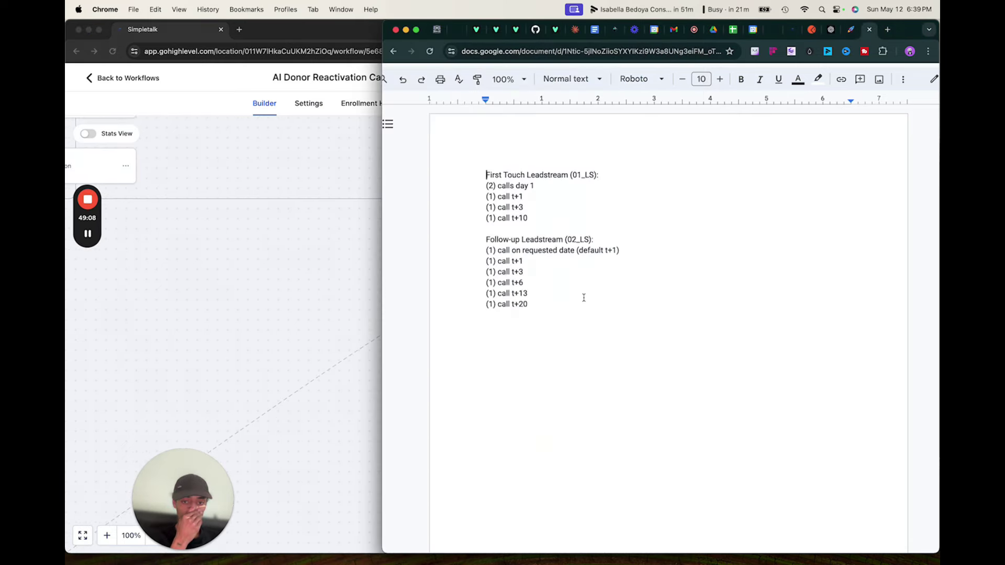
# Change the DNA branch's Wait 4 Hours step to a 3-day delay named 'Wait 3 Days' and save.
pyautogui.click(284, 259)
pyautogui.click(520, 298)
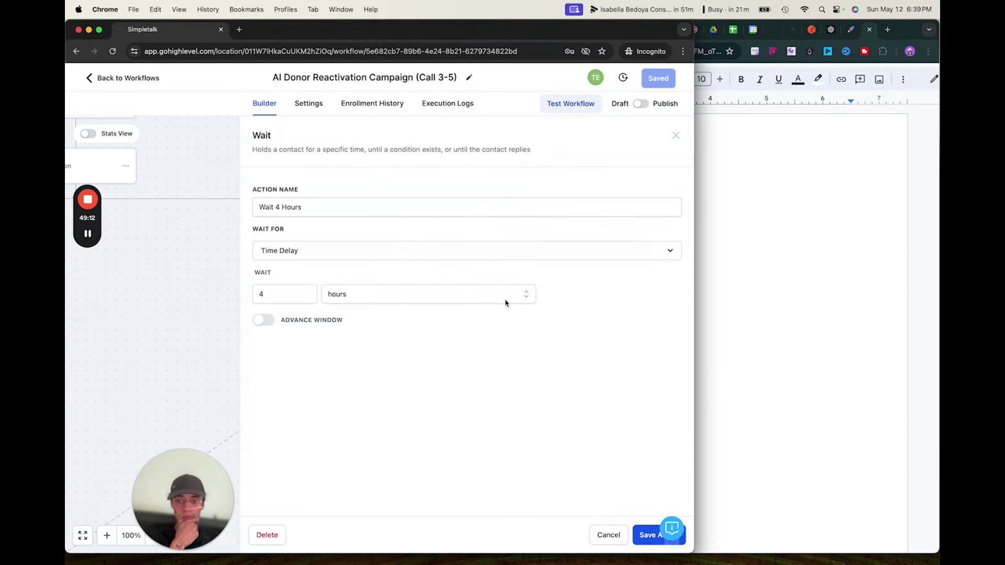
pyautogui.doubleClick(259, 294)
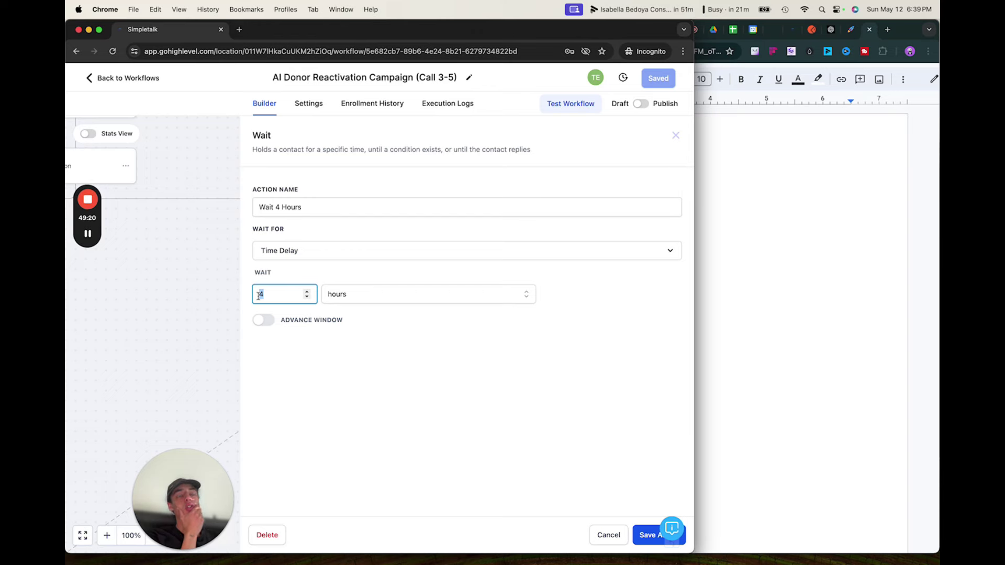
pyautogui.click(370, 294)
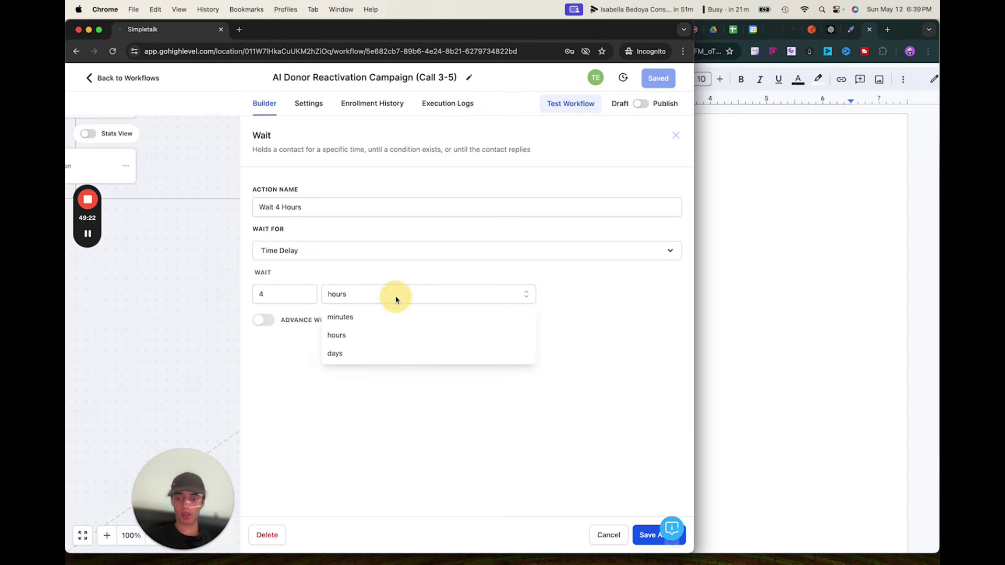
pyautogui.click(341, 352)
pyautogui.click(279, 291)
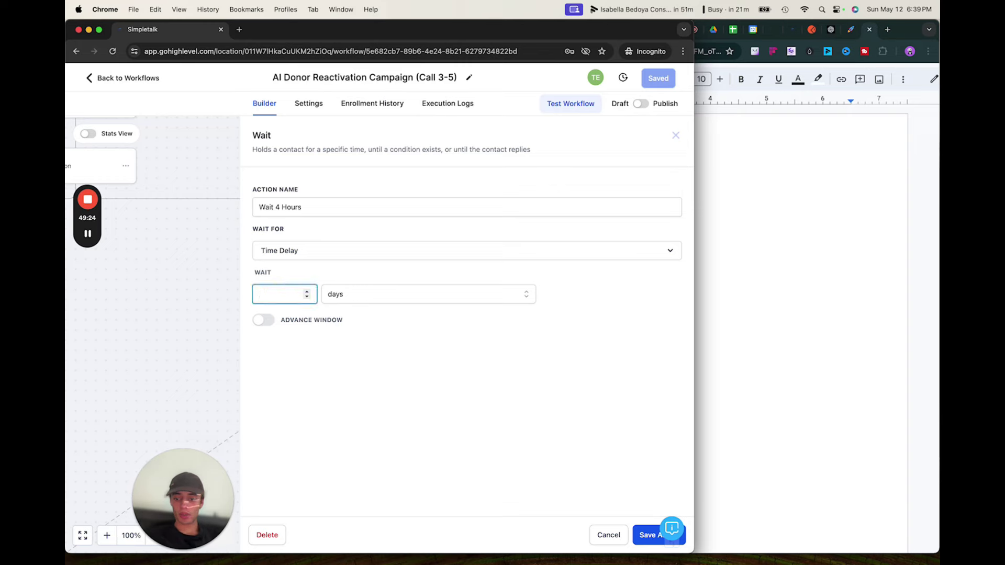
pyautogui.click(280, 208)
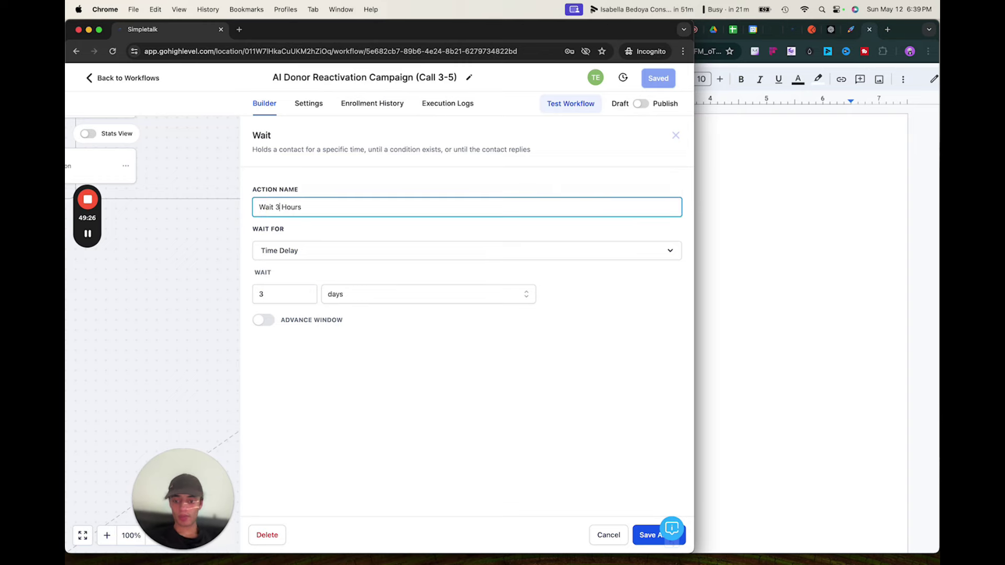
pyautogui.press('BackSpace')
pyautogui.press('BackSpace')
pyautogui.press('BackSpace')
pyautogui.press('BackSpace')
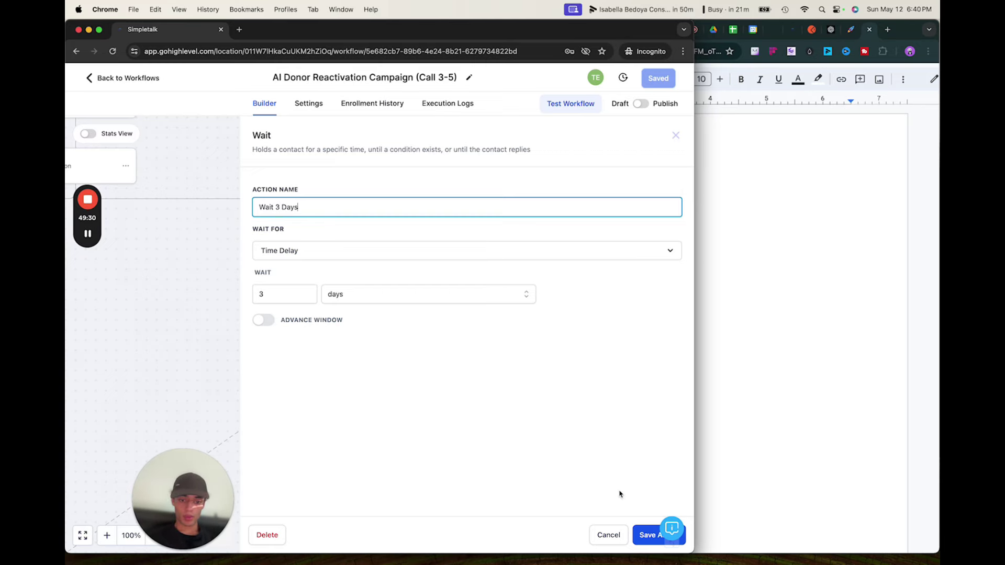
pyautogui.click(645, 535)
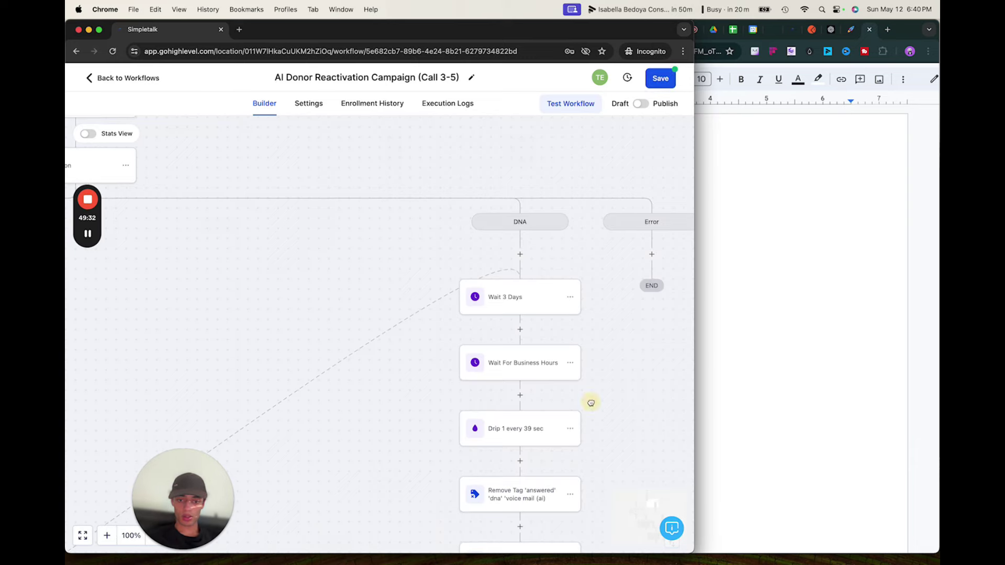
# Check the call schedule notes and open the next DNA-branch Wait 4 Hours step.
pyautogui.click(733, 310)
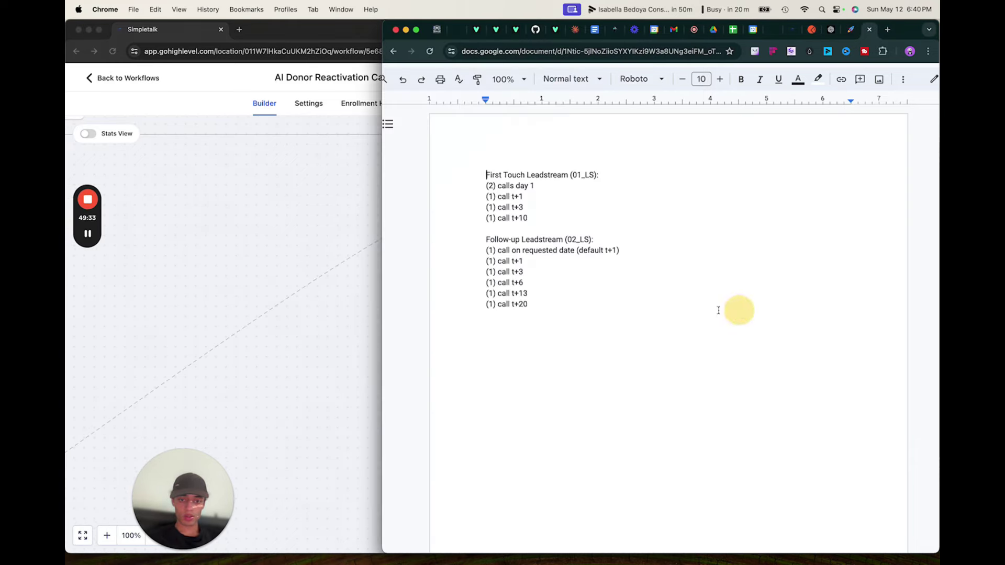
pyautogui.click(334, 338)
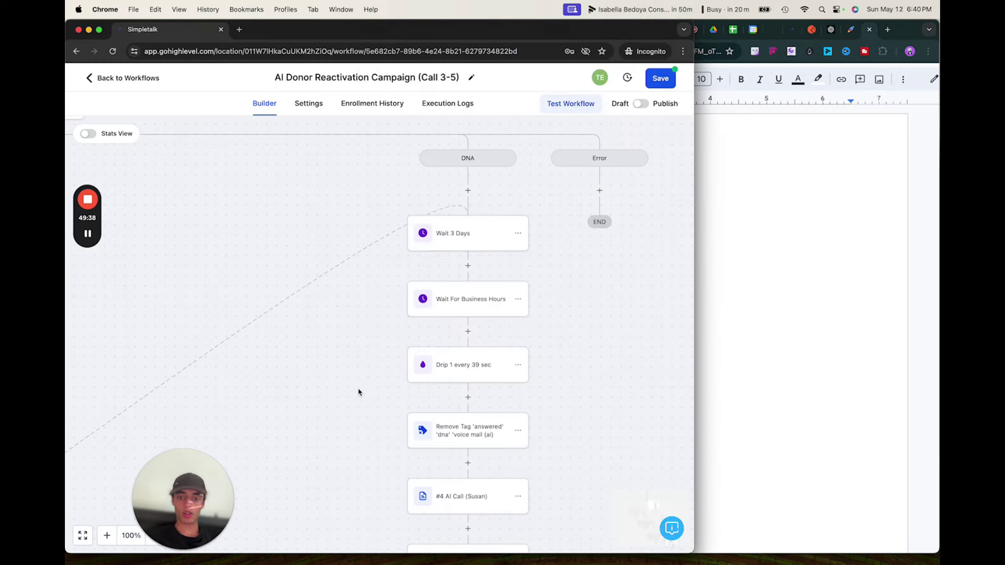
pyautogui.scroll(-5, 359, 393)
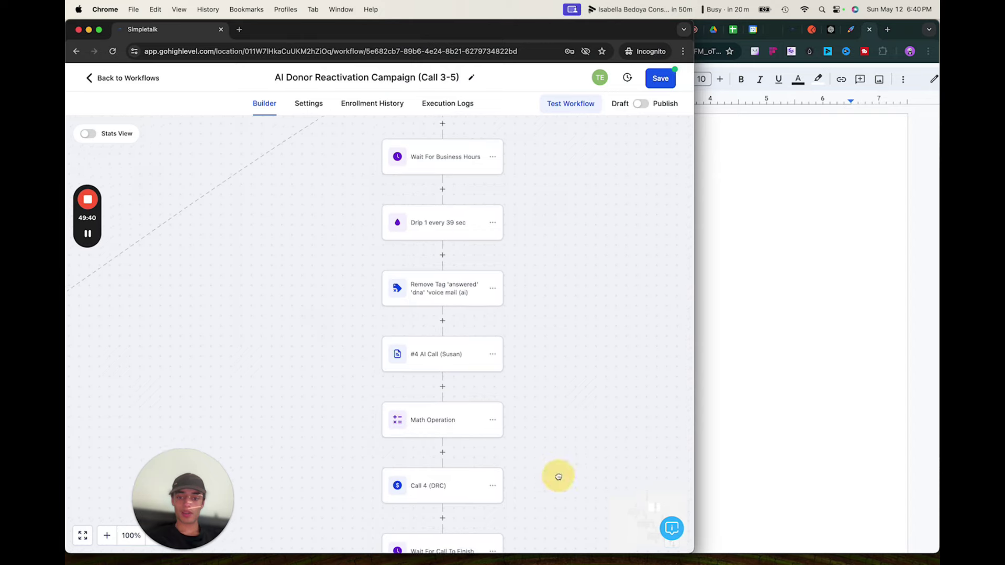
pyautogui.scroll(4, 559, 476)
pyautogui.scroll(-8, 556, 422)
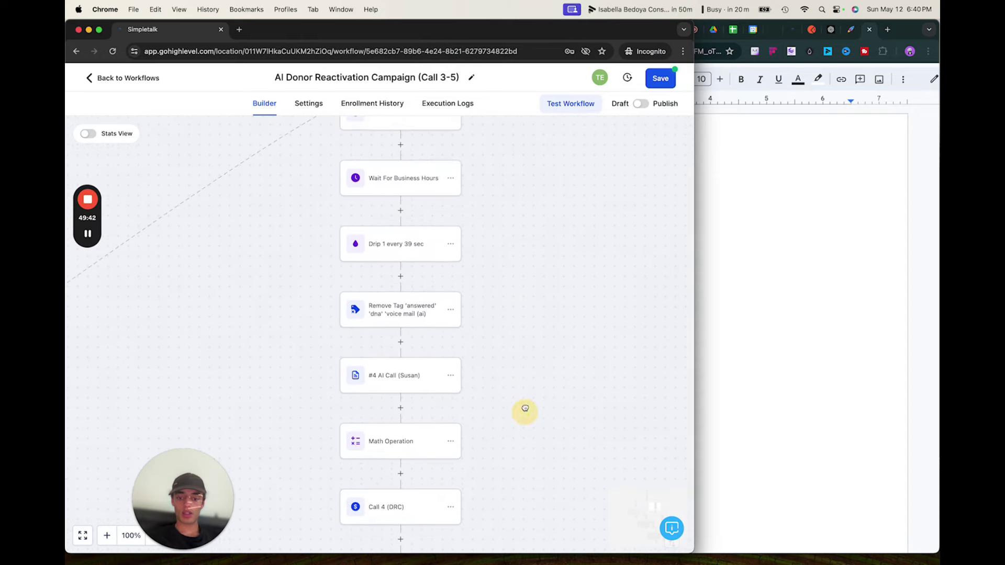
pyautogui.hscroll(5, 540, 385)
pyautogui.scroll(-3, 540, 385)
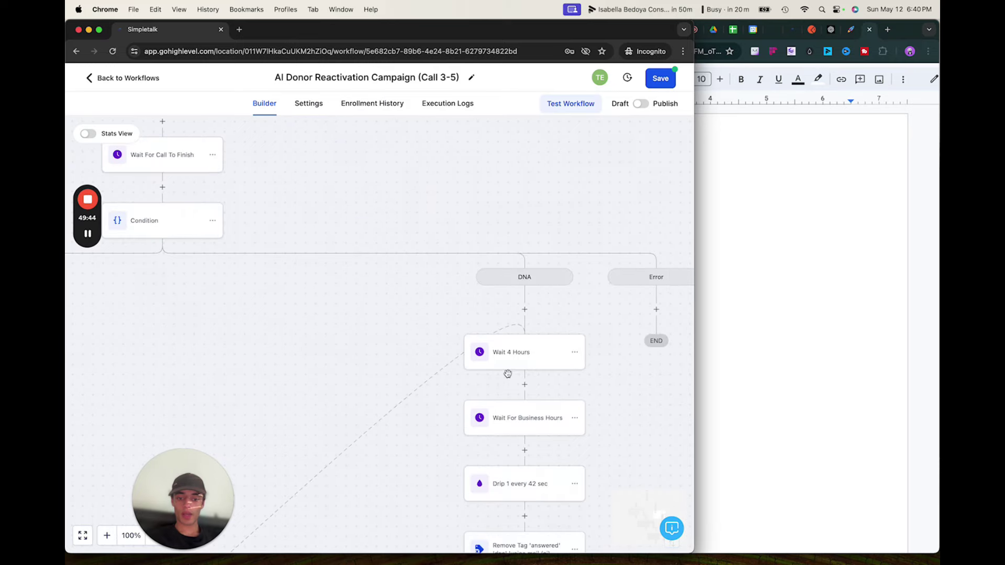
pyautogui.click(510, 354)
pyautogui.click(733, 268)
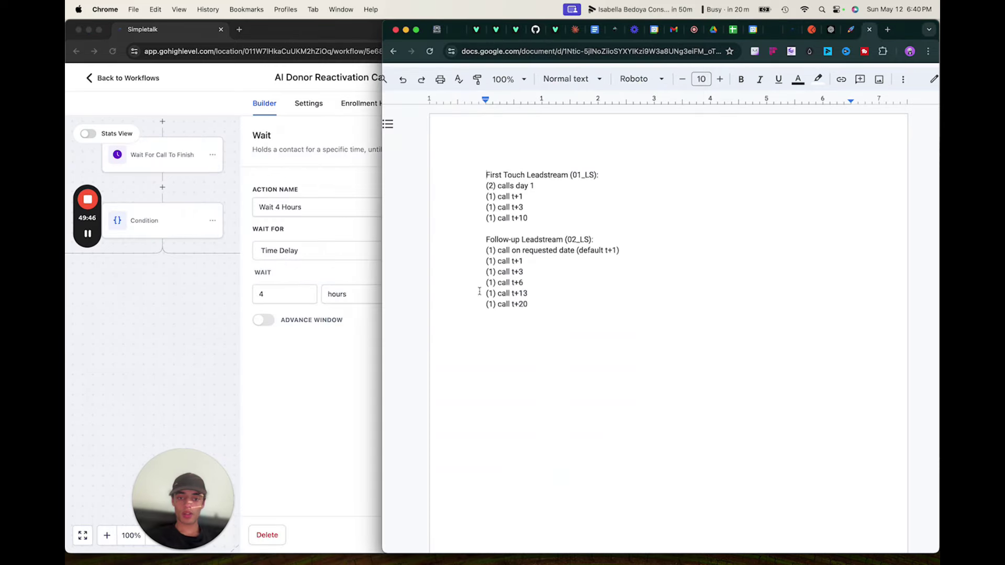
pyautogui.click(220, 352)
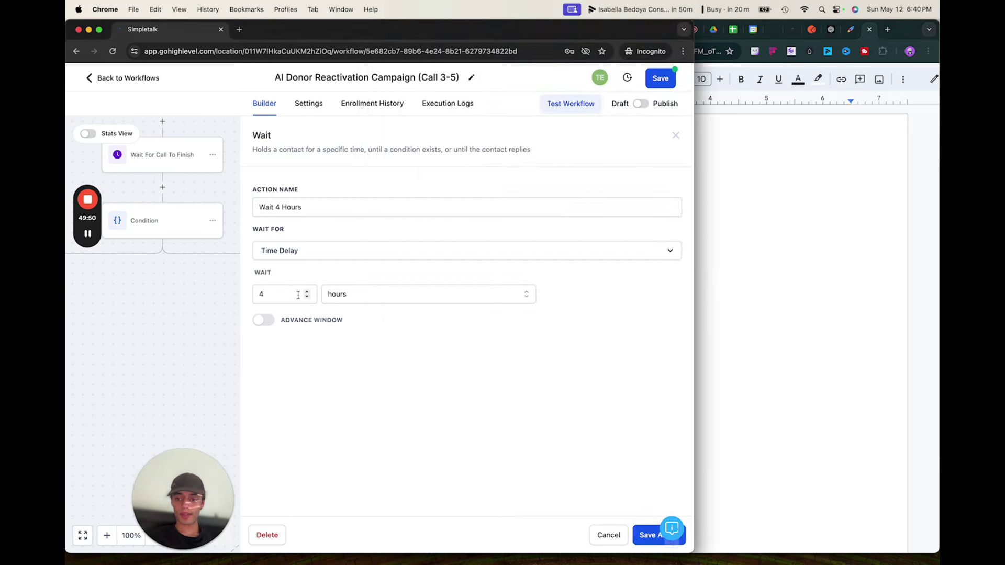
# Set that wait step's delay to 10 days and save it.
pyautogui.click(337, 294)
pyautogui.click(343, 355)
pyautogui.click(271, 297)
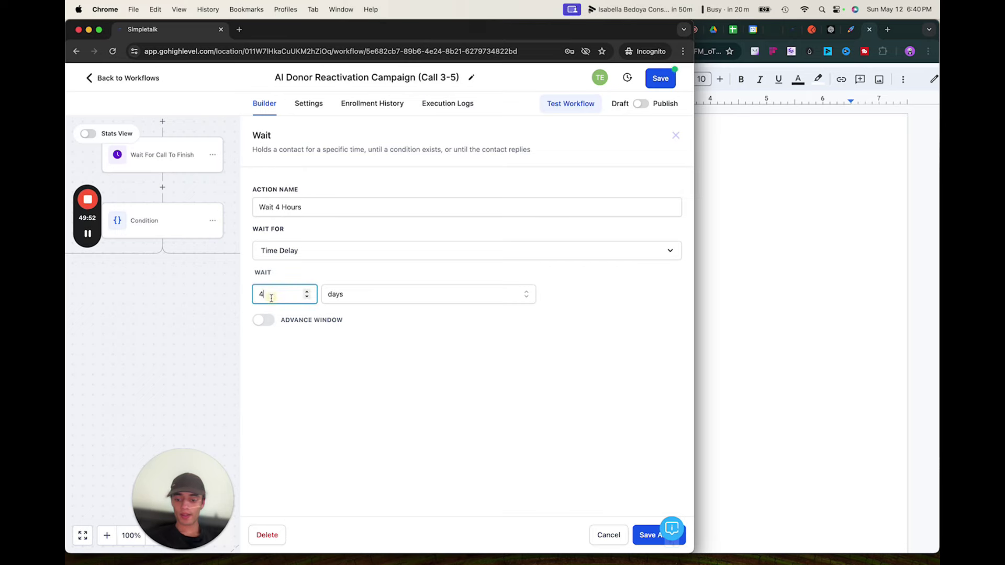
pyautogui.press('BackSpace')
pyautogui.write('10')
pyautogui.click(649, 540)
# Rename the step to 'Wait 10 Days' and save it.
pyautogui.click(512, 349)
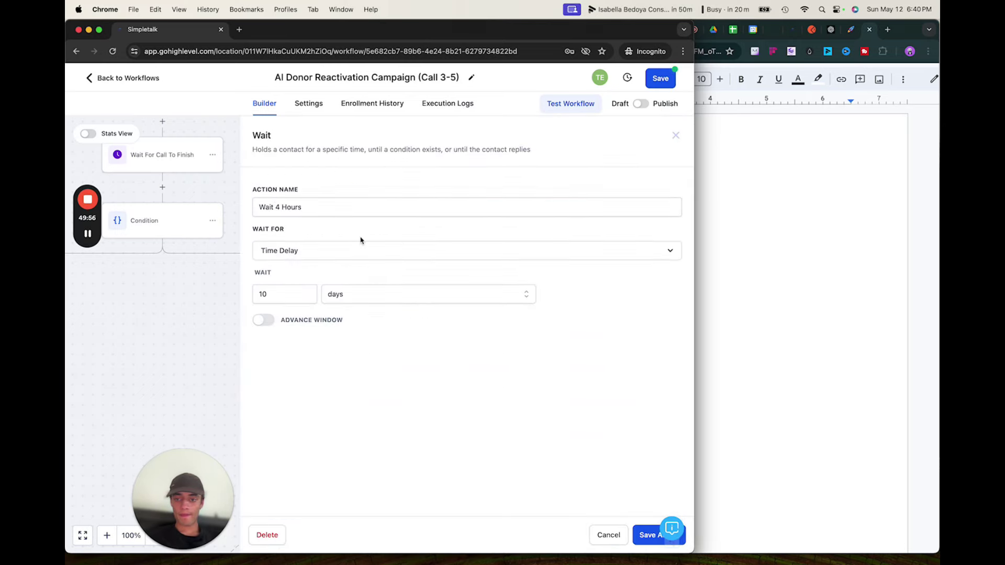
pyautogui.click(308, 207)
pyautogui.moveTo(309, 208); pyautogui.dragTo(275, 207)
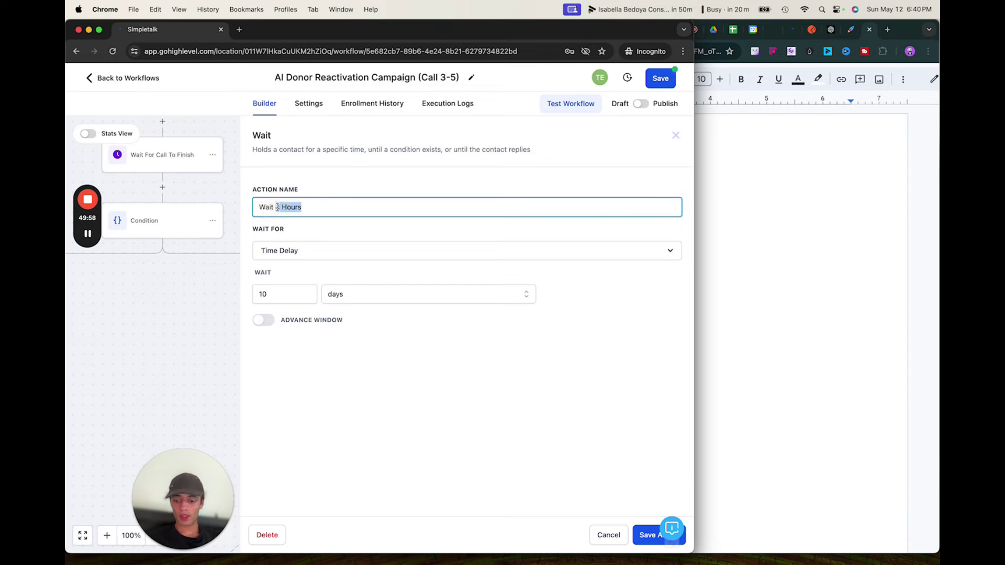
pyautogui.write('10')
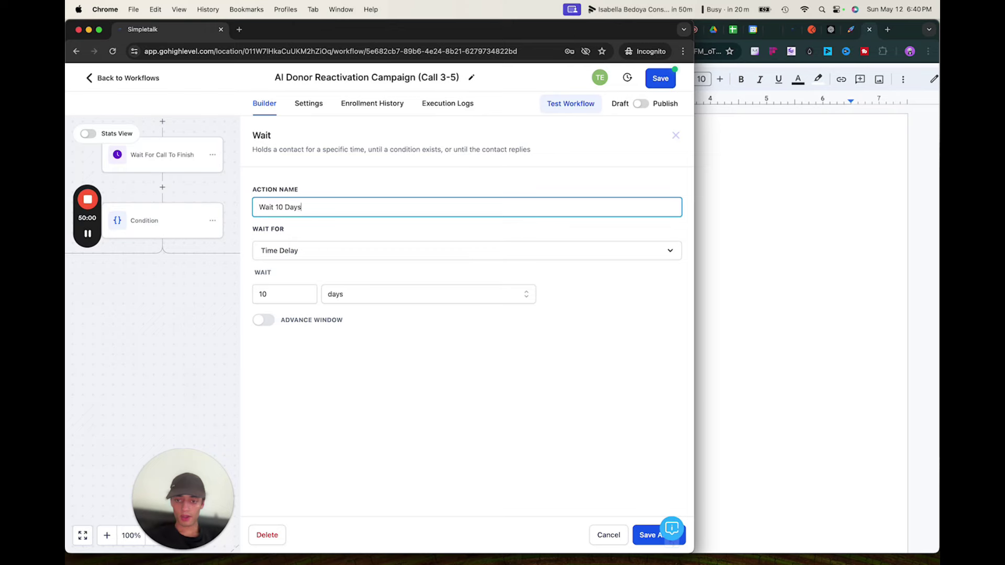
pyautogui.click(648, 539)
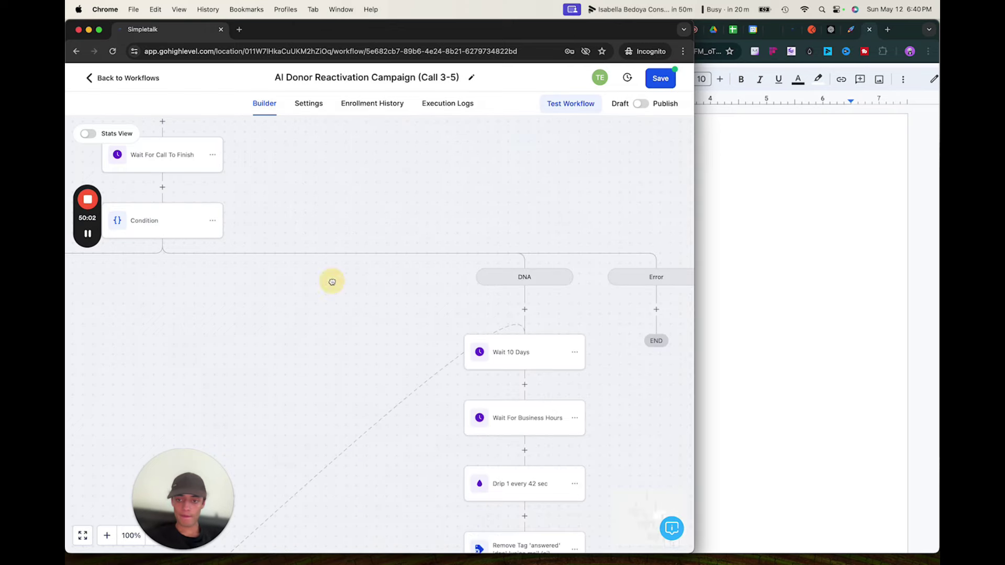
# Change Call 5's DNA-branch wait from 4 to 12 hours and rename it 'Wait 12 Hours'.
pyautogui.scroll(5, 332, 280)
pyautogui.scroll(-4, 435, 330)
pyautogui.moveTo(435, 330); pyautogui.dragTo(435, 253)
pyautogui.moveTo(434, 499); pyautogui.dragTo(365, 267)
pyautogui.moveTo(554, 381); pyautogui.dragTo(544, 198)
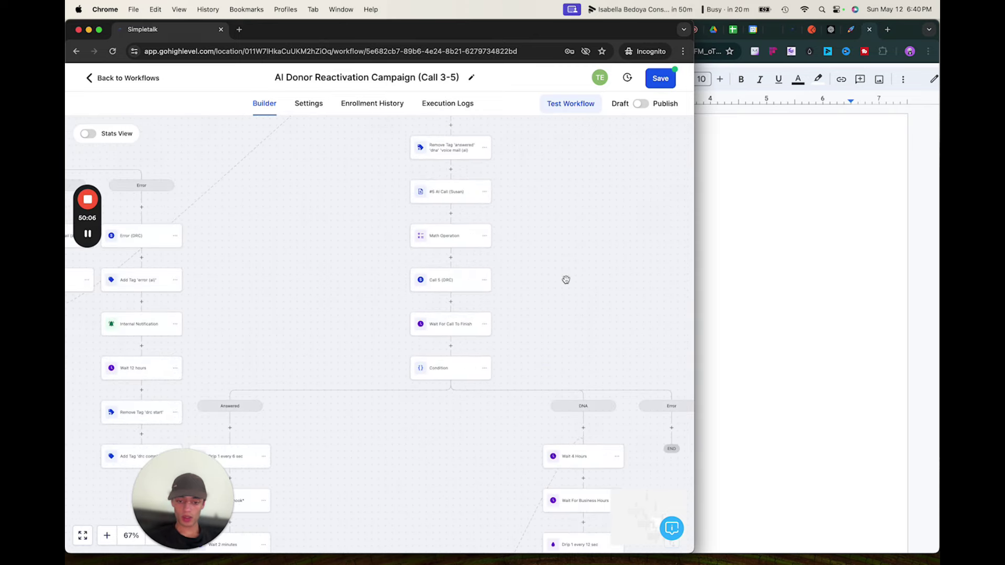
pyautogui.moveTo(566, 279); pyautogui.dragTo(475, 182)
pyautogui.moveTo(524, 316); pyautogui.dragTo(457, 211)
pyautogui.moveTo(427, 267); pyautogui.dragTo(427, 283)
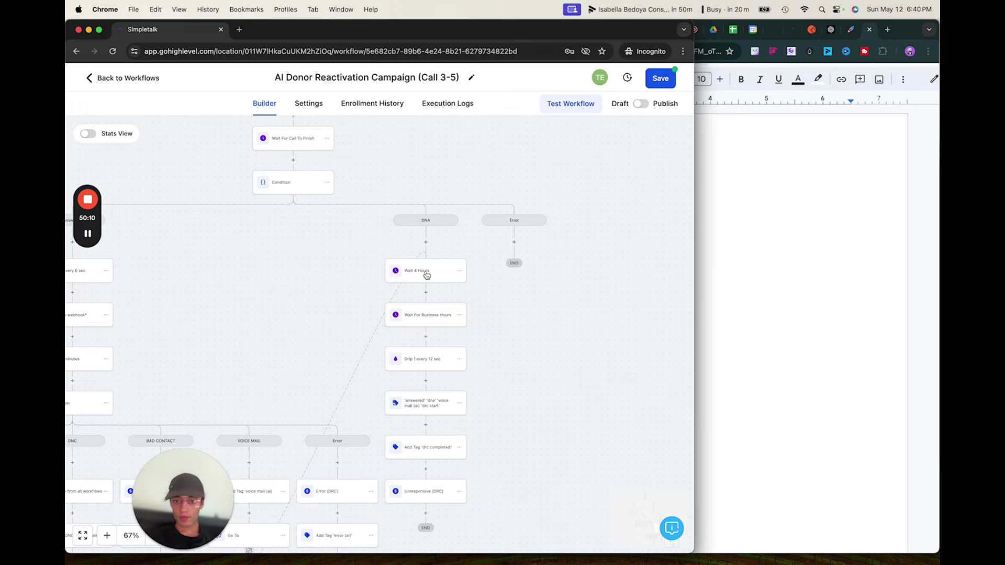
pyautogui.click(426, 273)
pyautogui.click(282, 293)
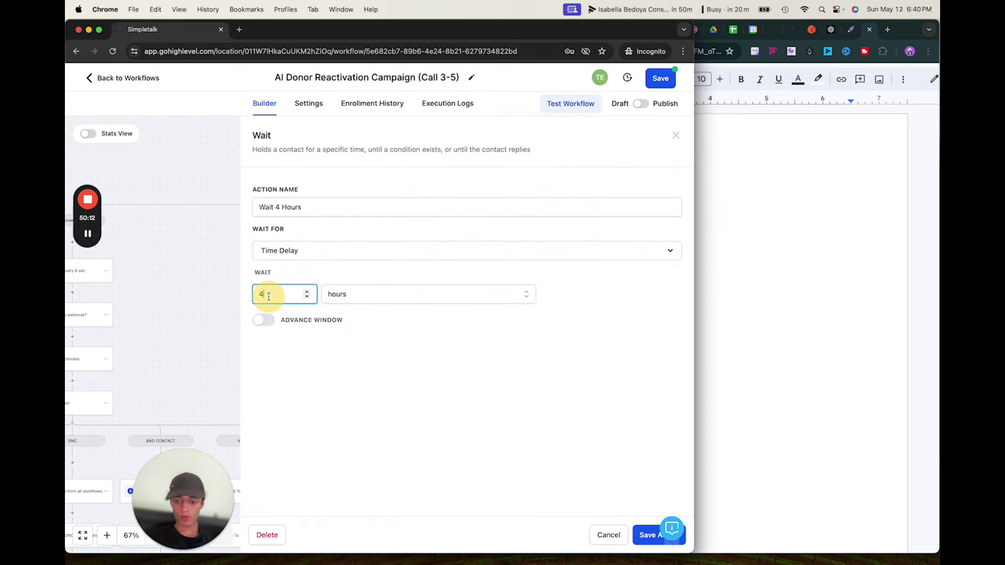
pyautogui.press('BackSpace')
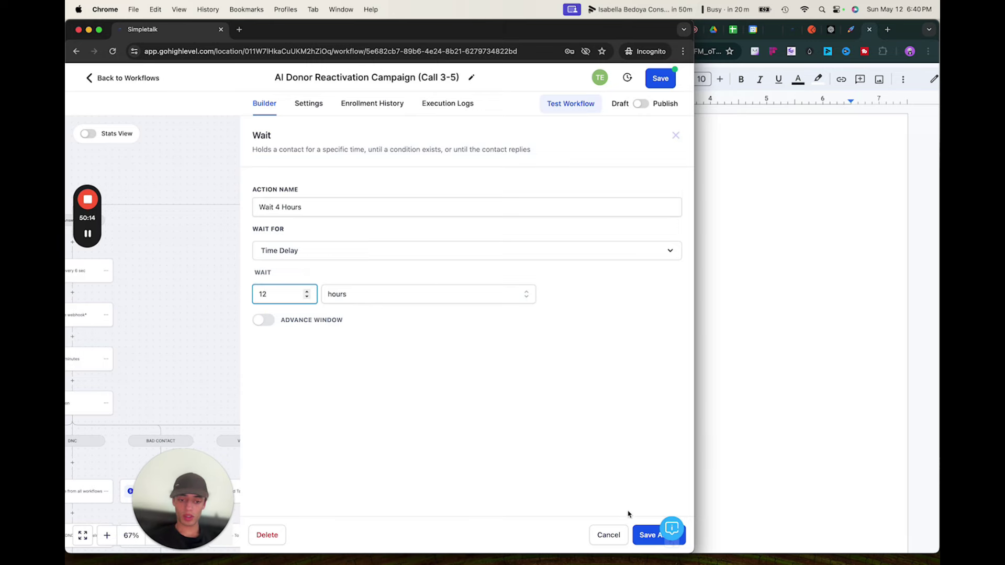
pyautogui.click(278, 206)
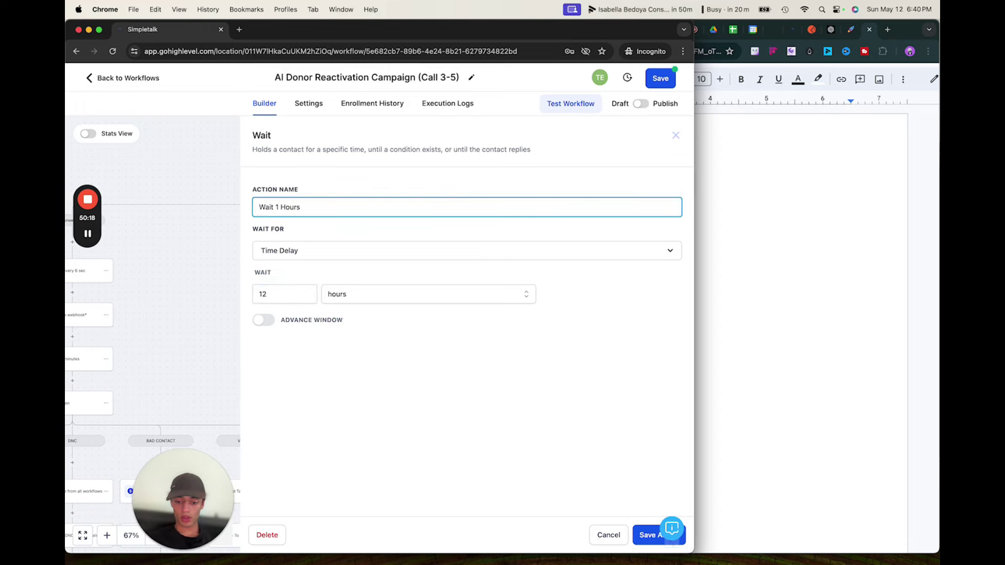
pyautogui.click(648, 535)
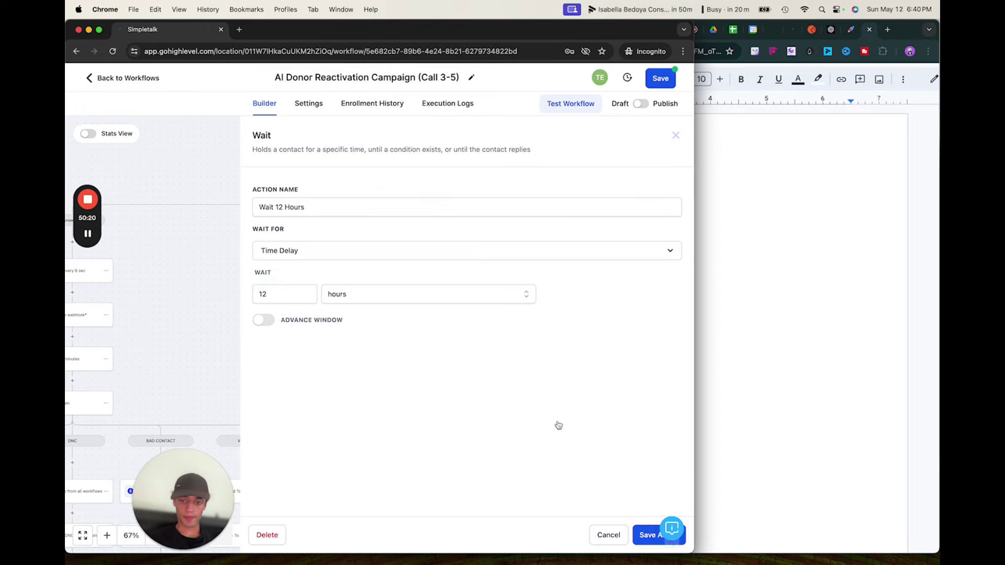
# Bring up the call-schedule notes in Google Docs and scroll through them.
pyautogui.moveTo(438, 359); pyautogui.dragTo(516, 280)
pyautogui.scroll(2, 521, 258)
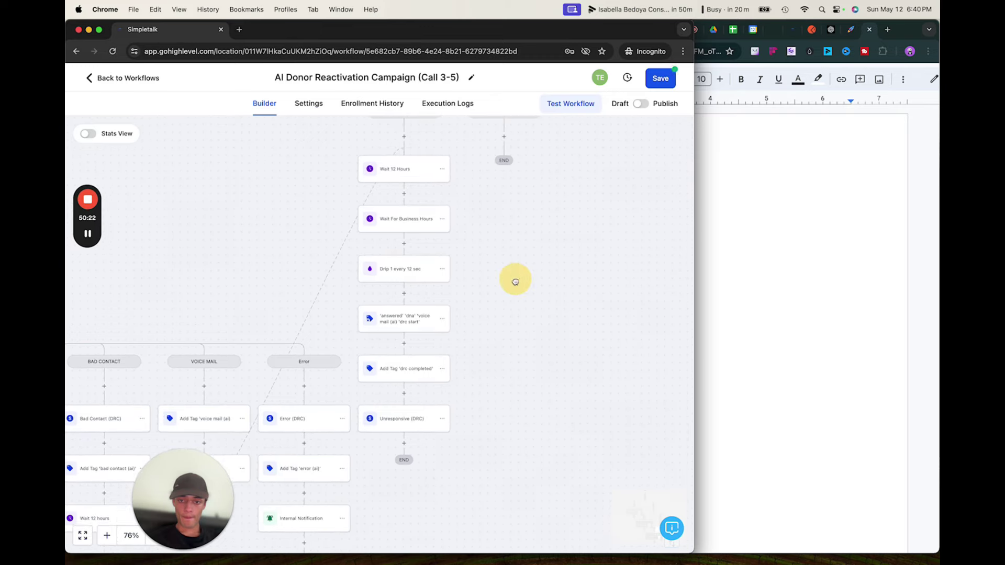
pyautogui.click(739, 273)
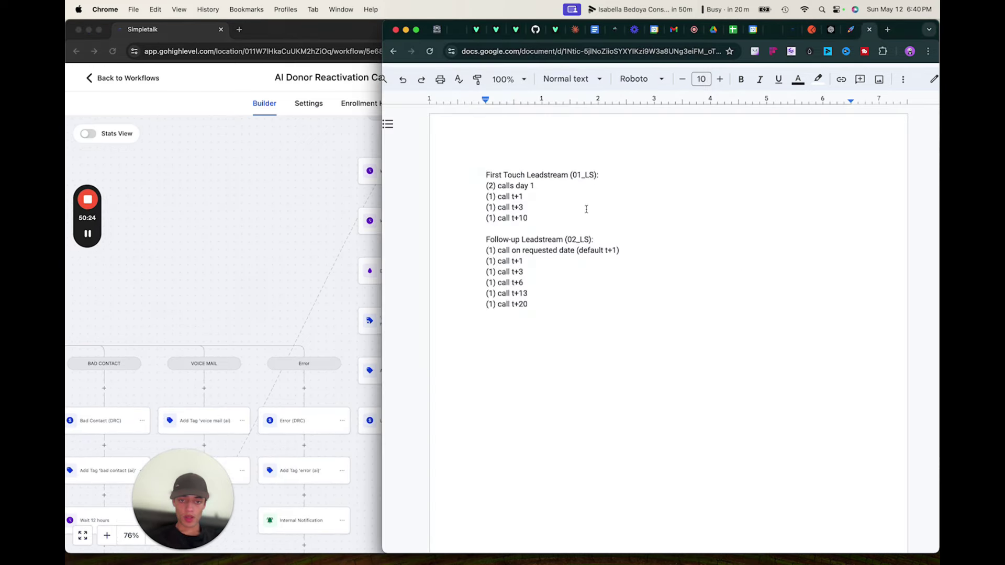
pyautogui.scroll(-1, 536, 238)
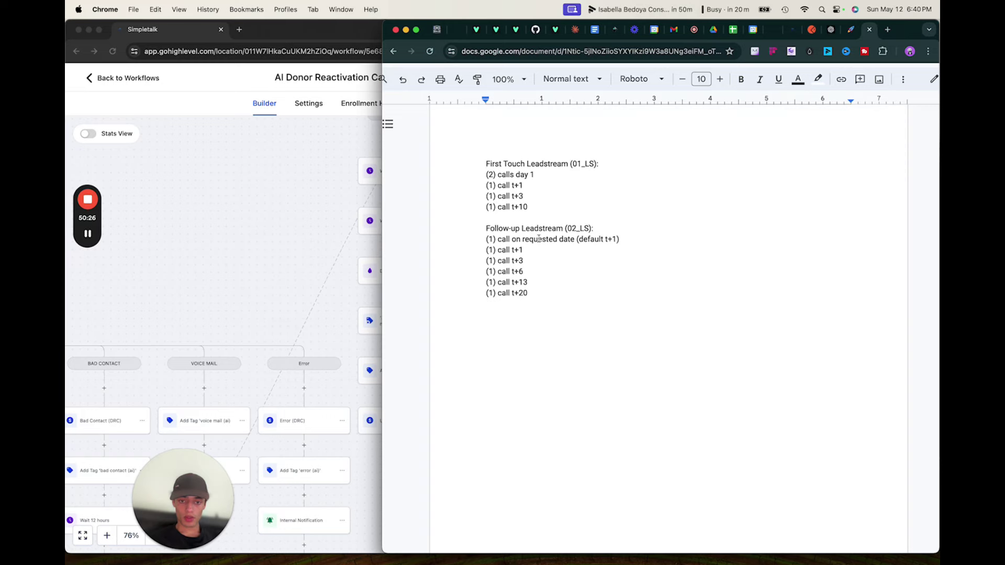
pyautogui.scroll(-1, 547, 238)
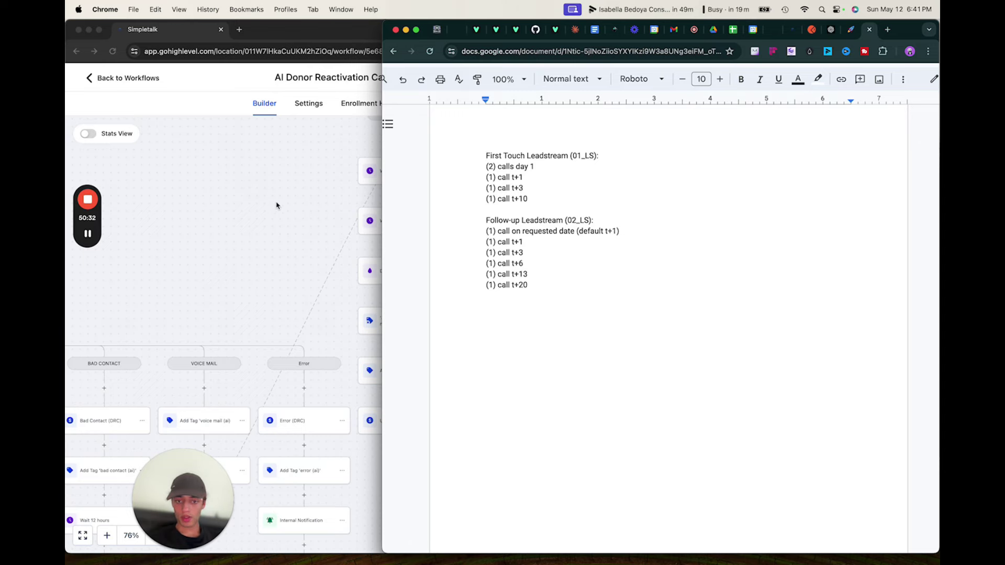
pyautogui.click(281, 219)
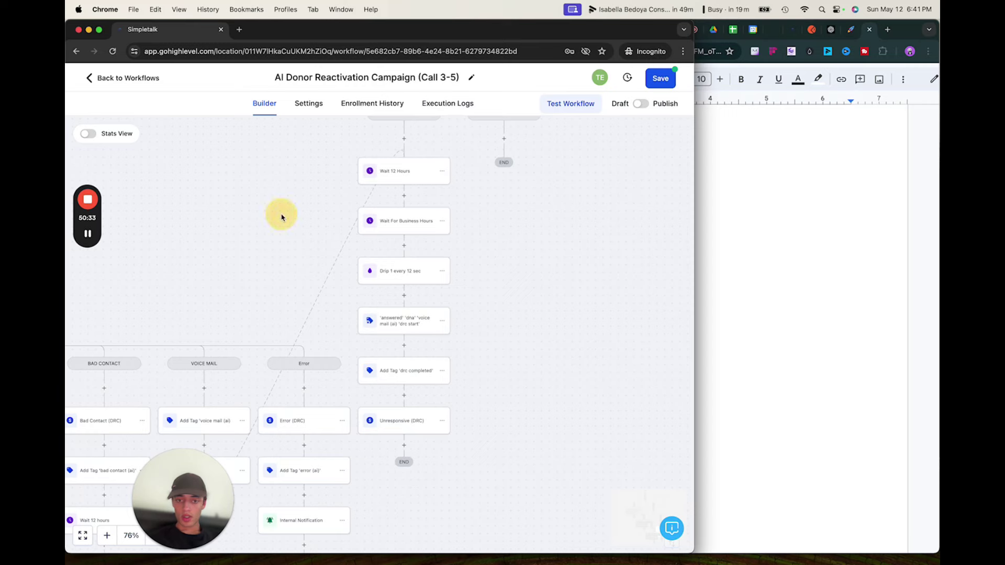
pyautogui.click(663, 80)
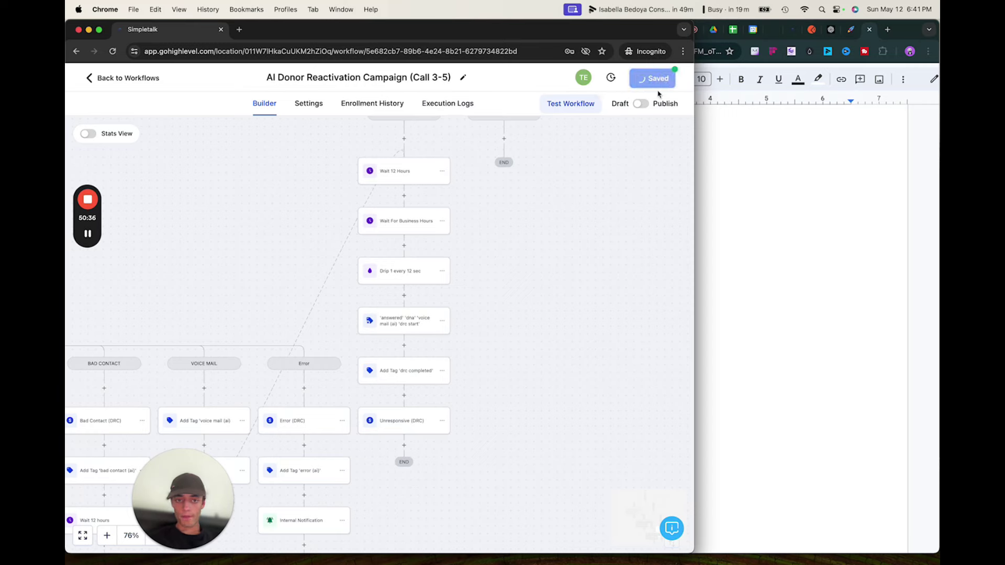
pyautogui.click(675, 80)
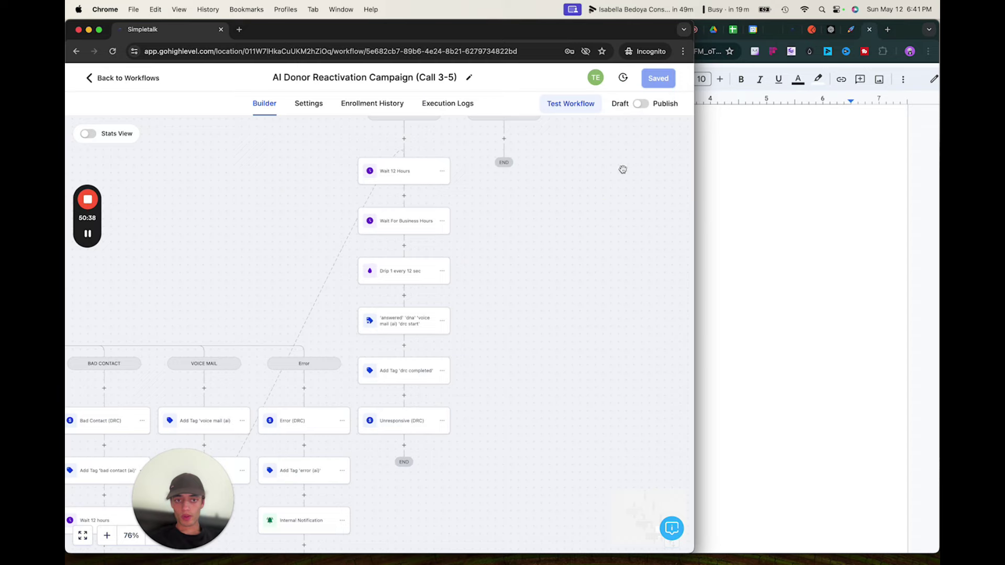
pyautogui.hscroll(-10, 592, 215)
pyautogui.scroll(-3, 592, 215)
pyautogui.moveTo(506, 186); pyautogui.dragTo(664, 175)
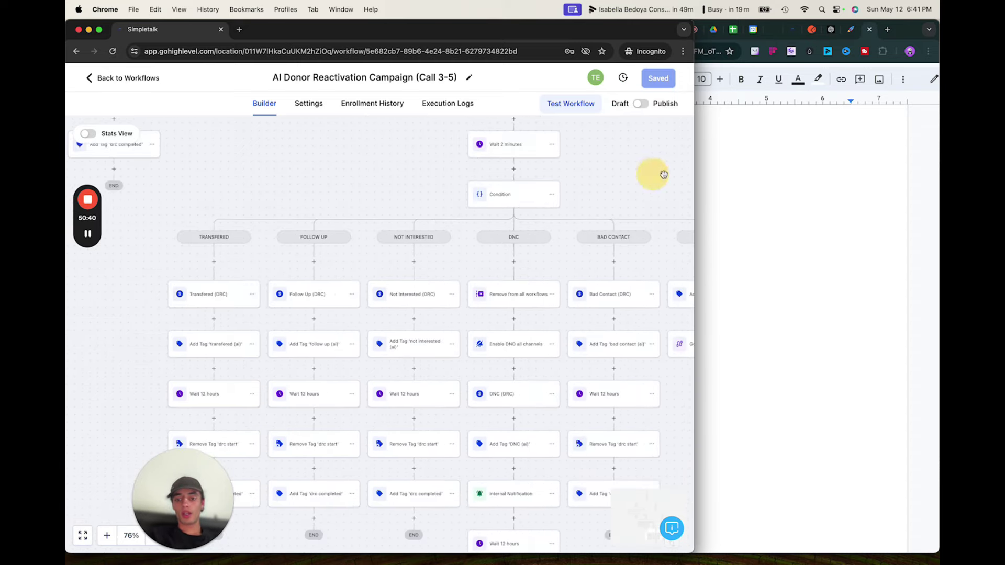
pyautogui.scroll(-3, 397, 168)
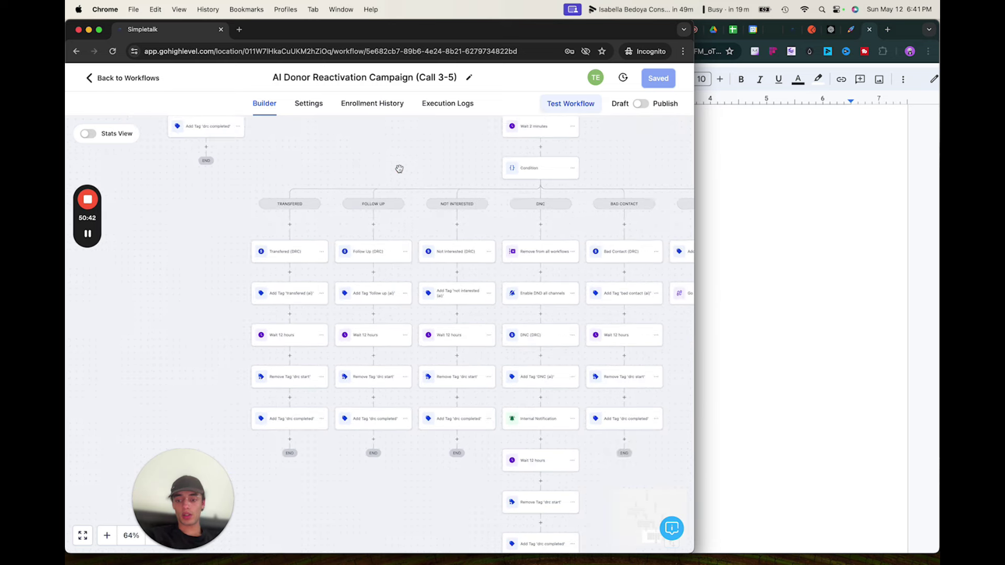
pyautogui.scroll(5, 443, 306)
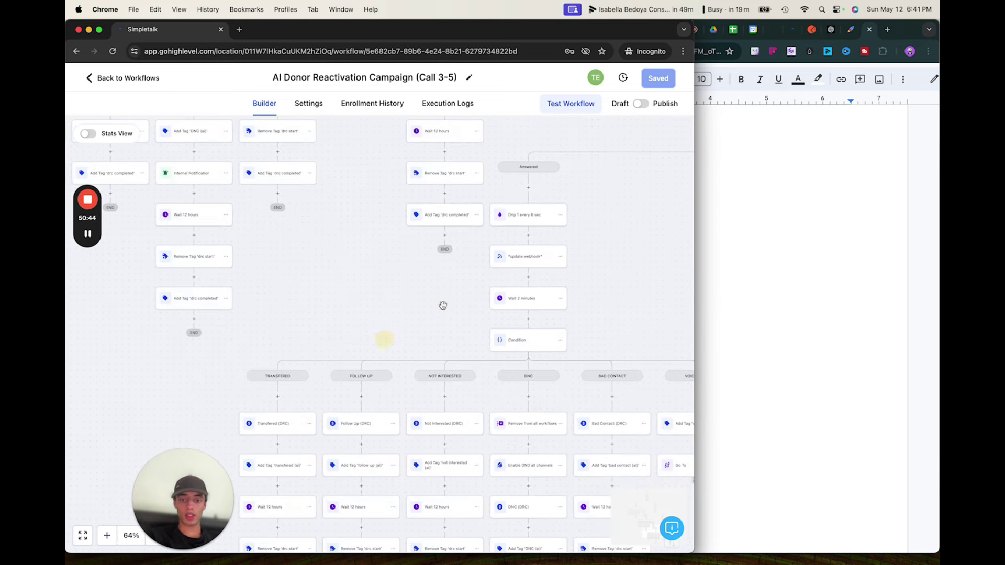
# Review the update webhook step's POST settings, then close its panel.
pyautogui.click(534, 262)
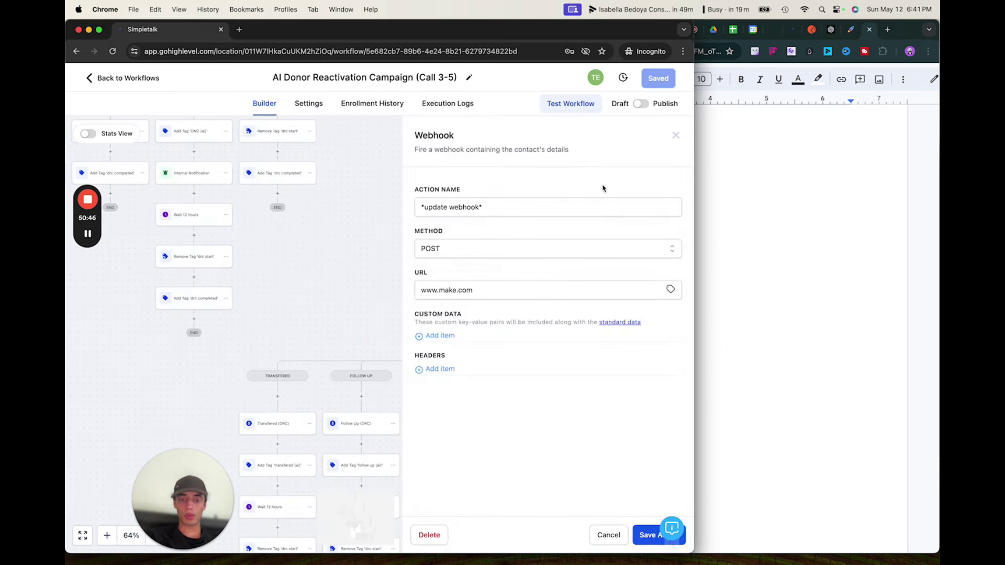
pyautogui.click(676, 139)
pyautogui.scroll(5, 359, 235)
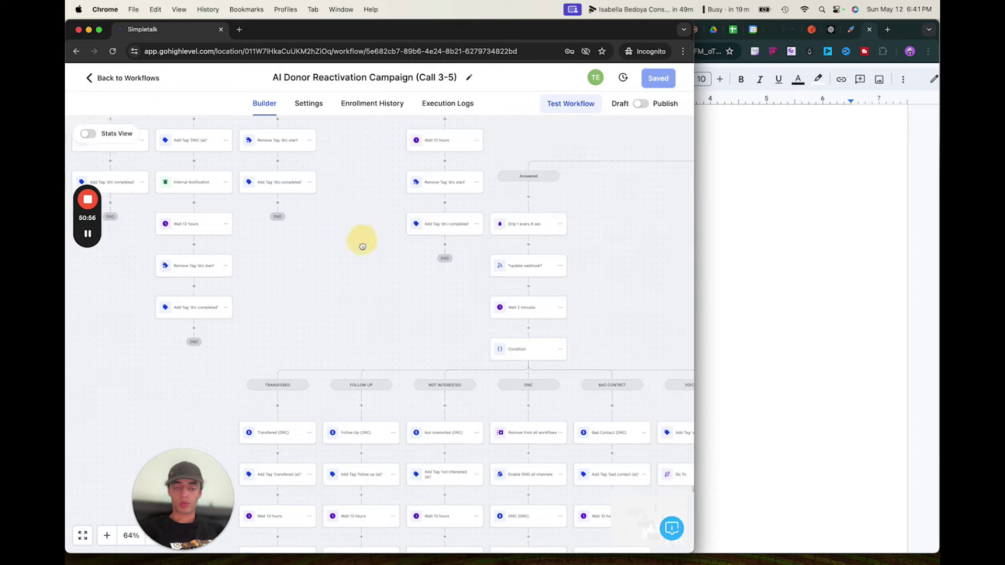
pyautogui.scroll(5, 390, 196)
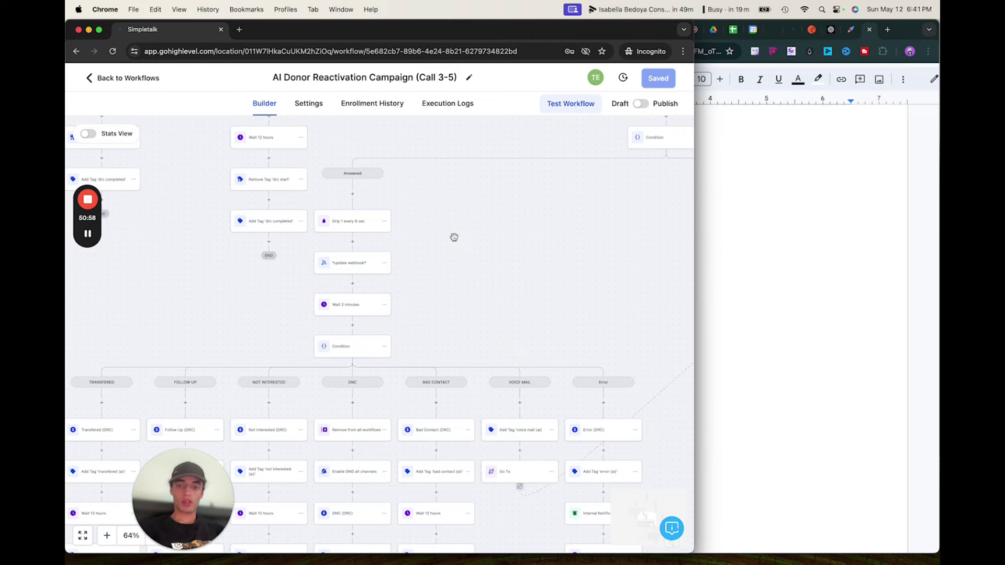
# Pan to the Answered and Call 3 branch nodes and make the browser full screen.
pyautogui.moveTo(556, 275); pyautogui.dragTo(658, 369)
pyautogui.moveTo(496, 229); pyautogui.dragTo(524, 341)
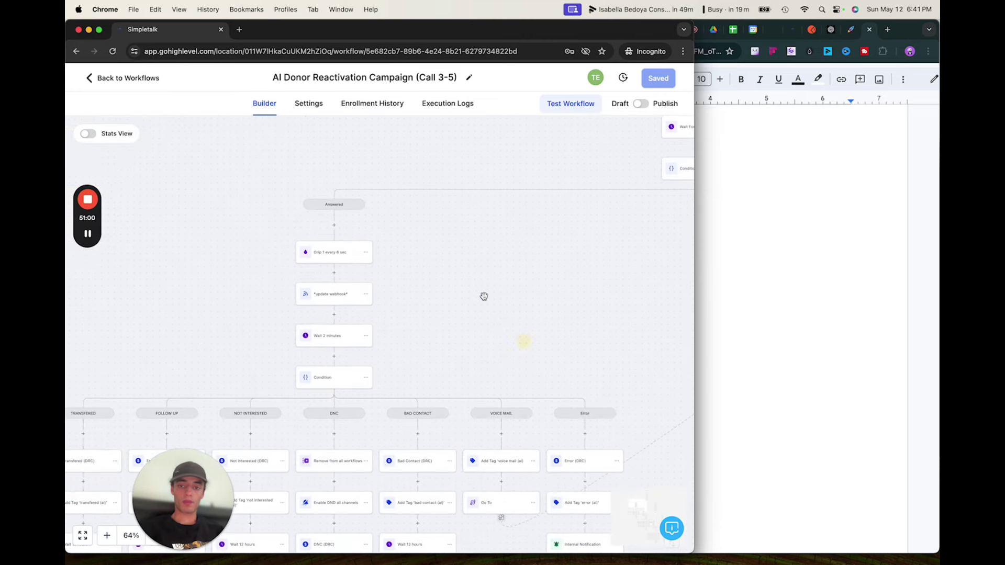
pyautogui.moveTo(469, 284); pyautogui.dragTo(468, 360)
pyautogui.moveTo(556, 182); pyautogui.dragTo(505, 269)
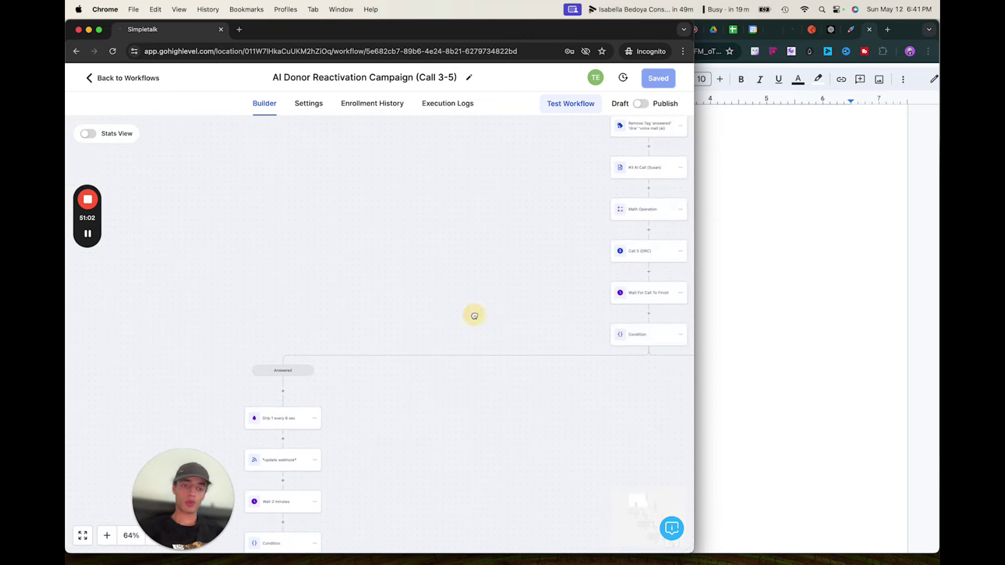
pyautogui.moveTo(473, 314); pyautogui.dragTo(468, 291)
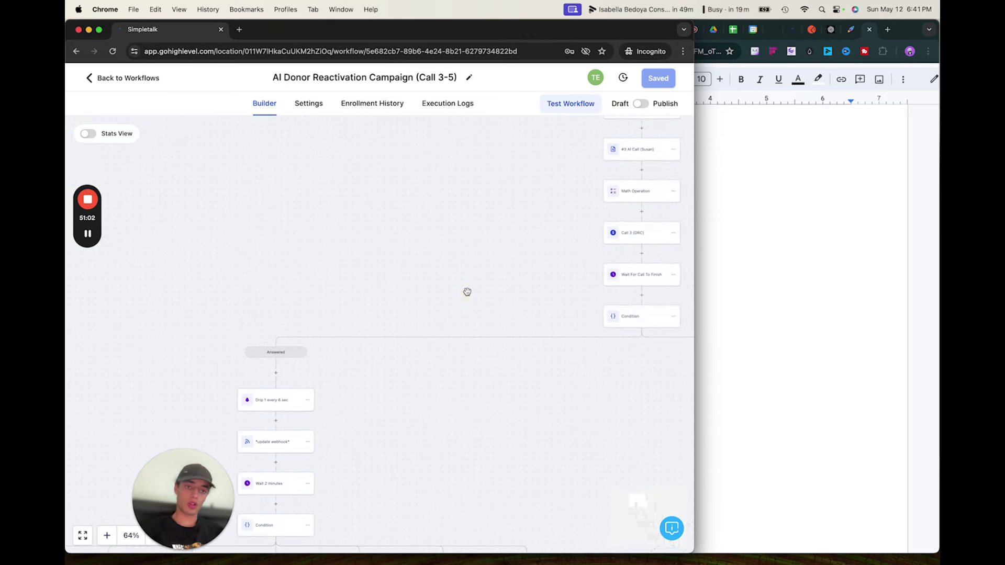
pyautogui.click(99, 30)
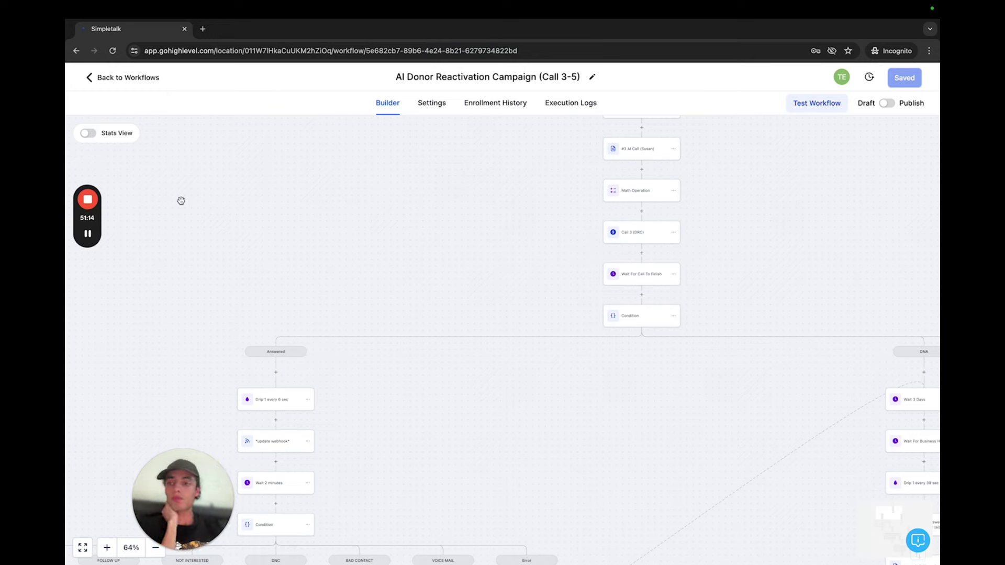
# Go to make.com in a new tab and sign in with a Google account.
pyautogui.click(202, 31)
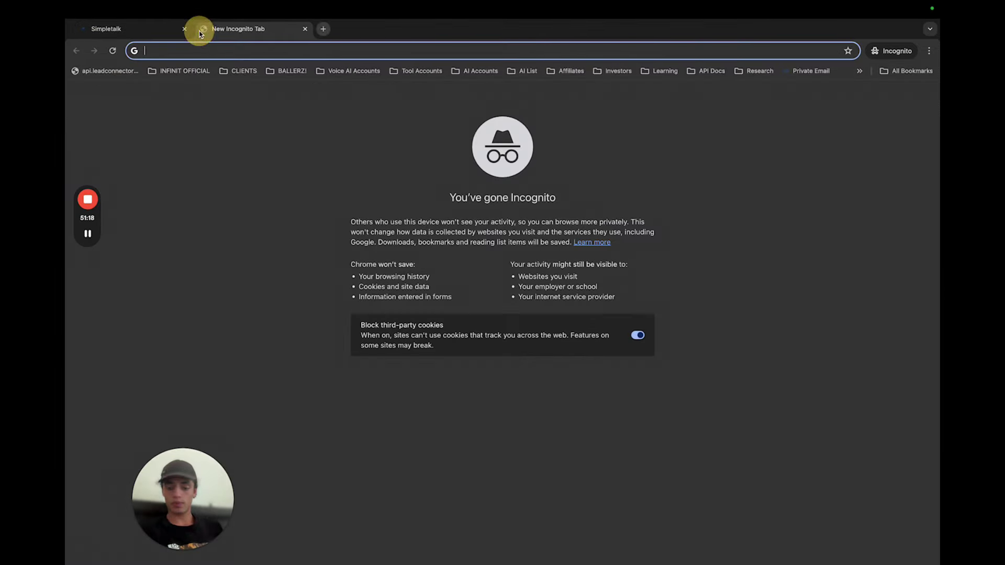
pyautogui.write('make.com')
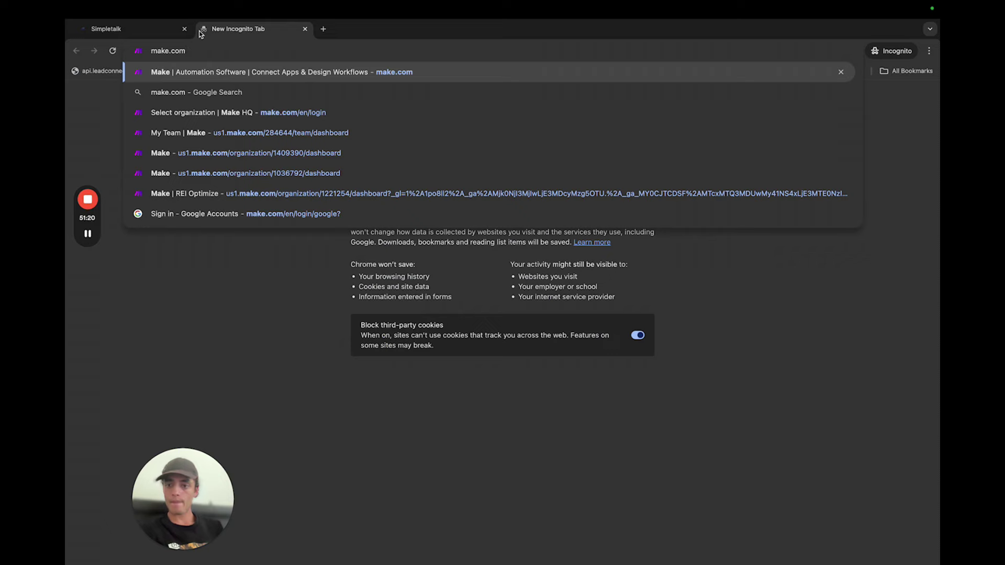
pyautogui.press('Return')
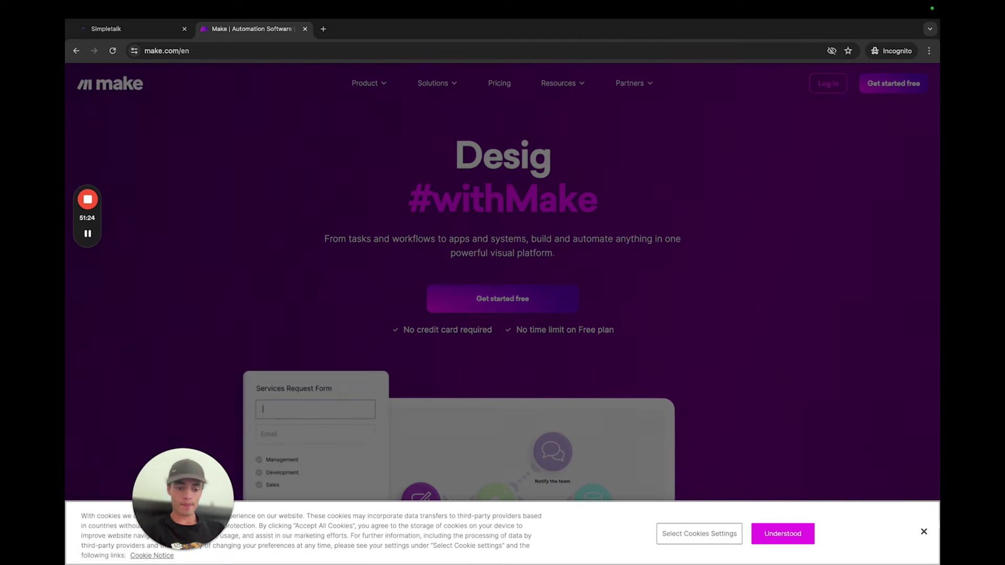
pyautogui.click(783, 534)
pyautogui.click(828, 84)
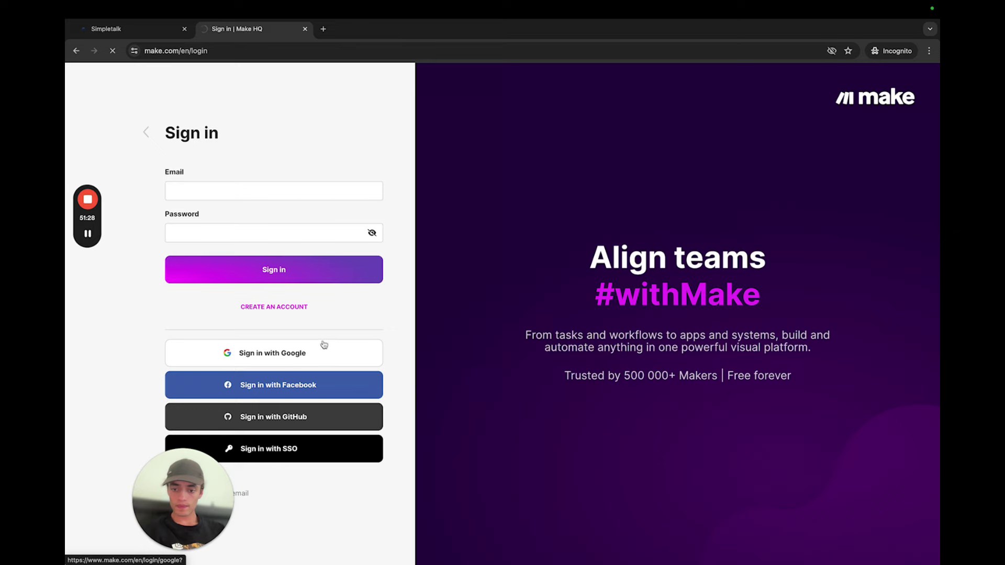
pyautogui.click(282, 353)
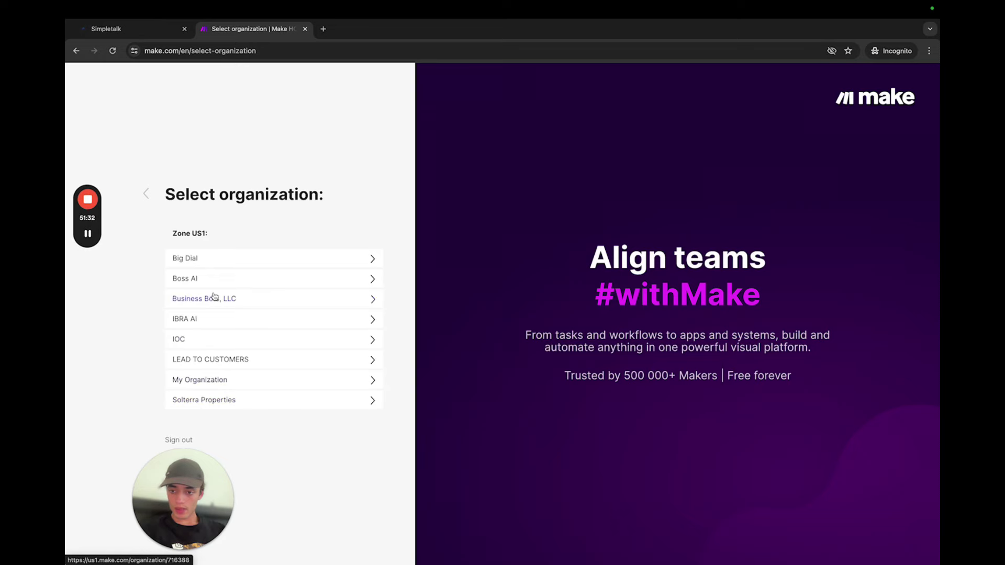
# Open the Big Dial organization's scenarios and the empty DPC folder.
pyautogui.click(219, 259)
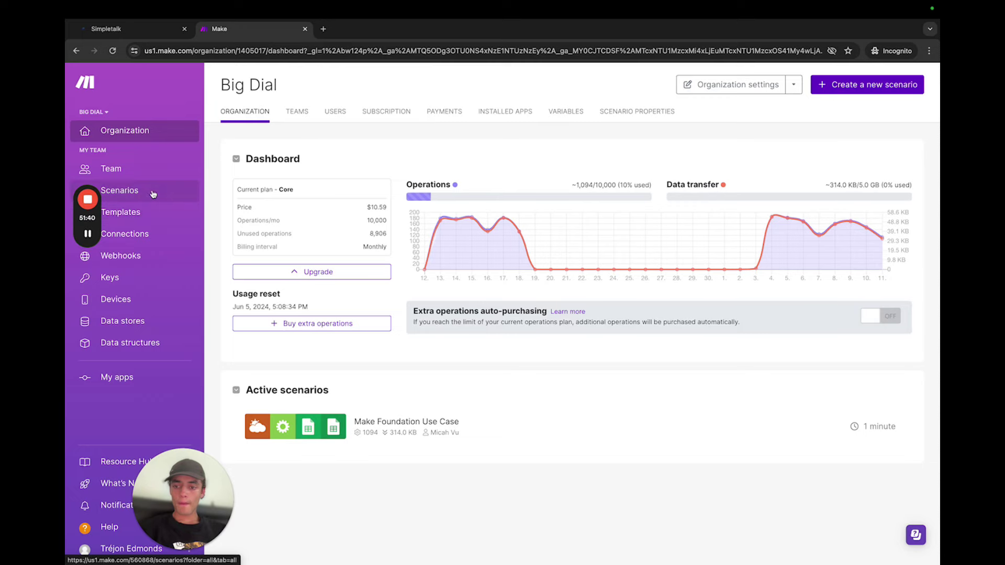
pyautogui.click(153, 193)
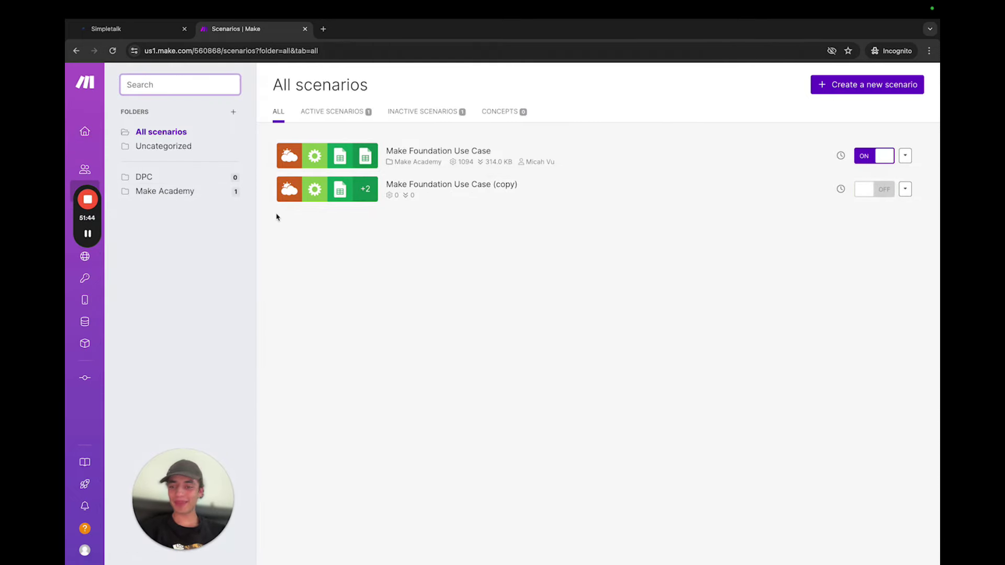
pyautogui.click(179, 183)
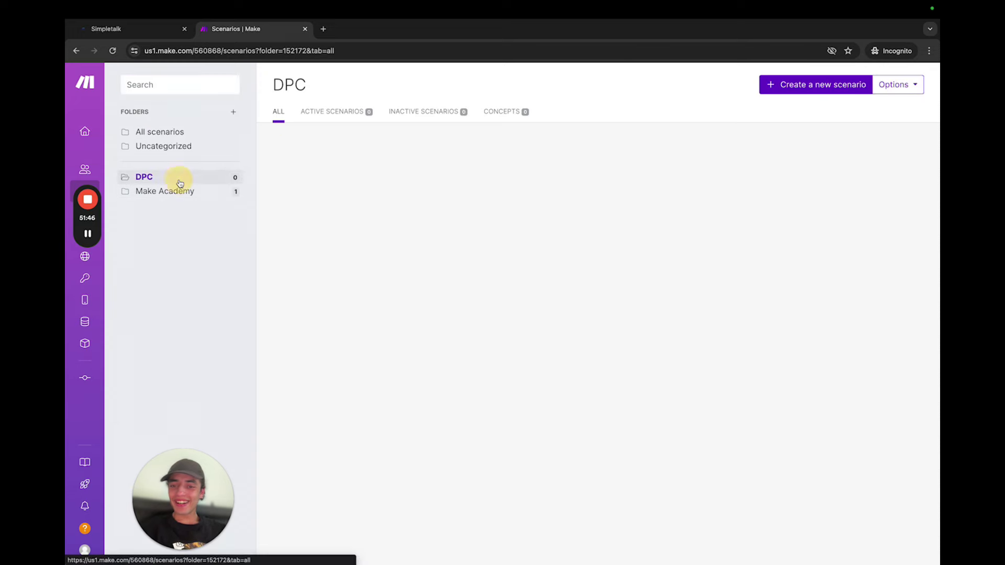
# Start a new scenario in the DPC folder with a Webhooks Custom webhook trigger.
pyautogui.click(802, 85)
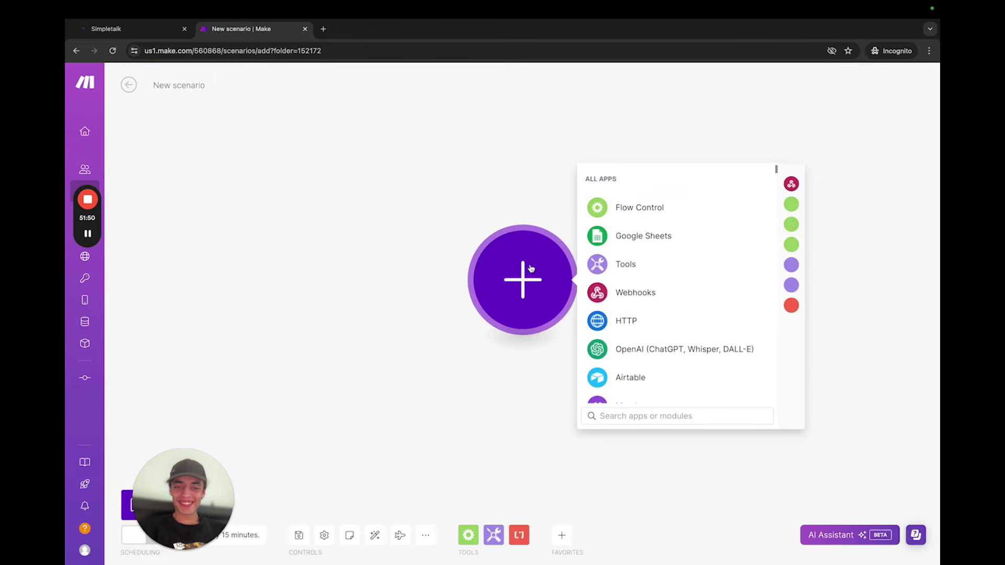
pyautogui.click(630, 296)
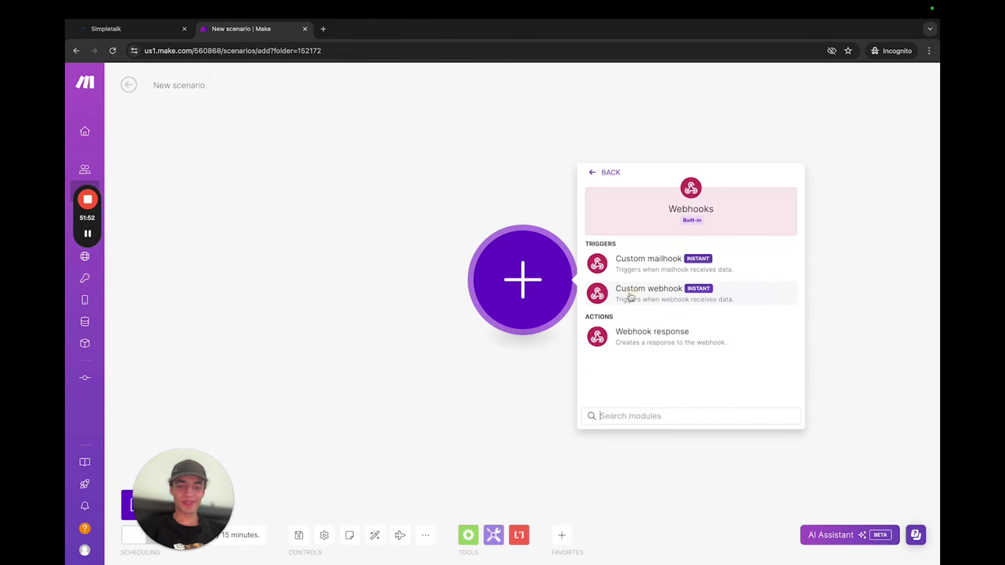
pyautogui.click(659, 298)
pyautogui.moveTo(655, 370); pyautogui.dragTo(377, 372)
# Create a webhook named 'DRC Call Outcome Webhook' and save it.
pyautogui.click(391, 280)
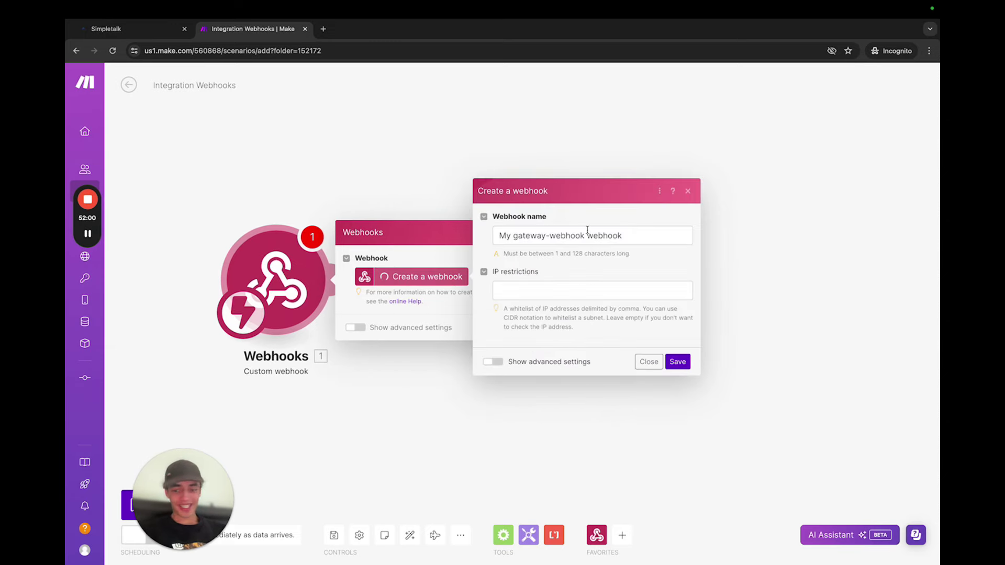
pyautogui.tripleClick(587, 230)
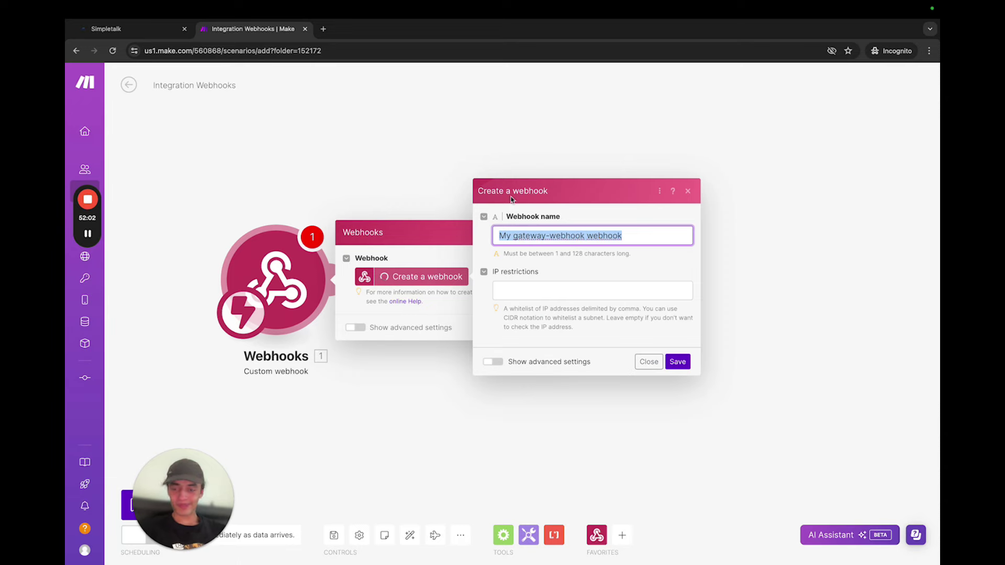
pyautogui.click(144, 29)
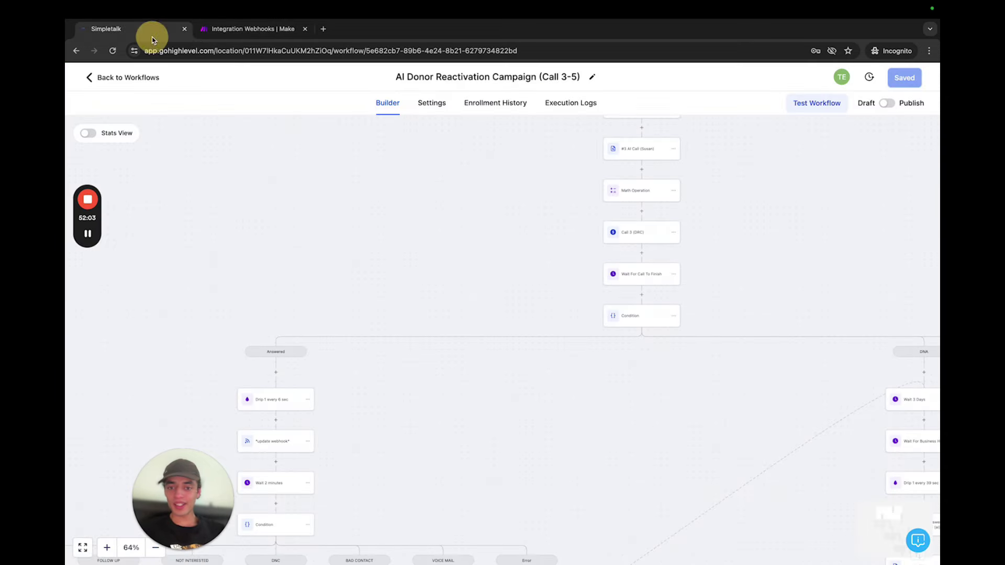
pyautogui.click(231, 30)
pyautogui.write('DRC')
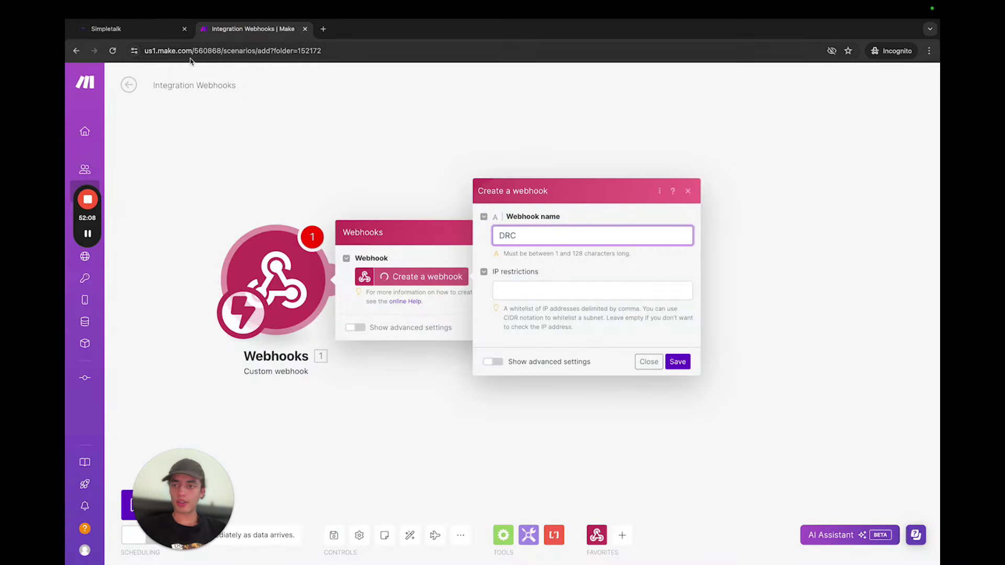
pyautogui.click(138, 29)
pyautogui.click(246, 29)
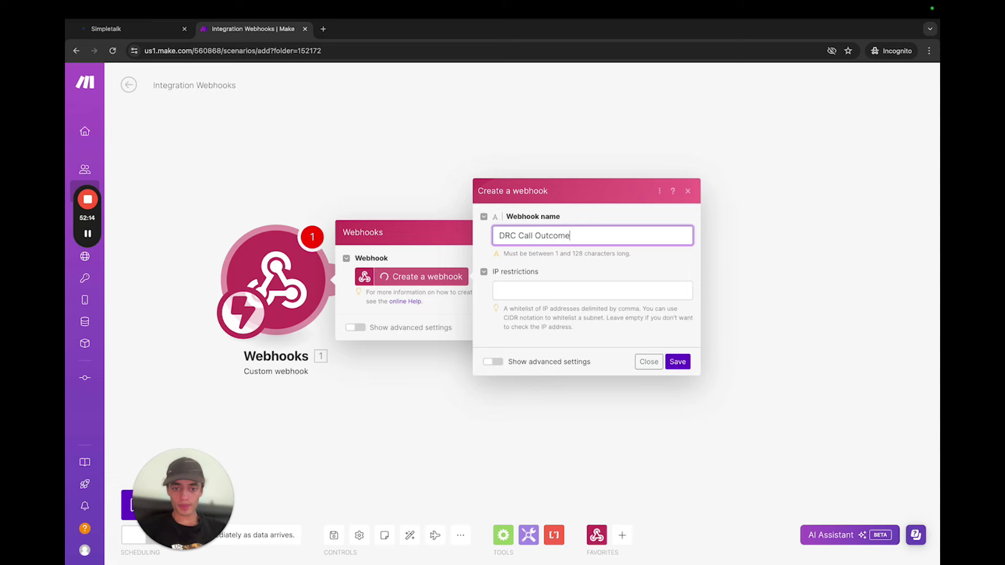
pyautogui.click(520, 236)
pyautogui.write('Mul')
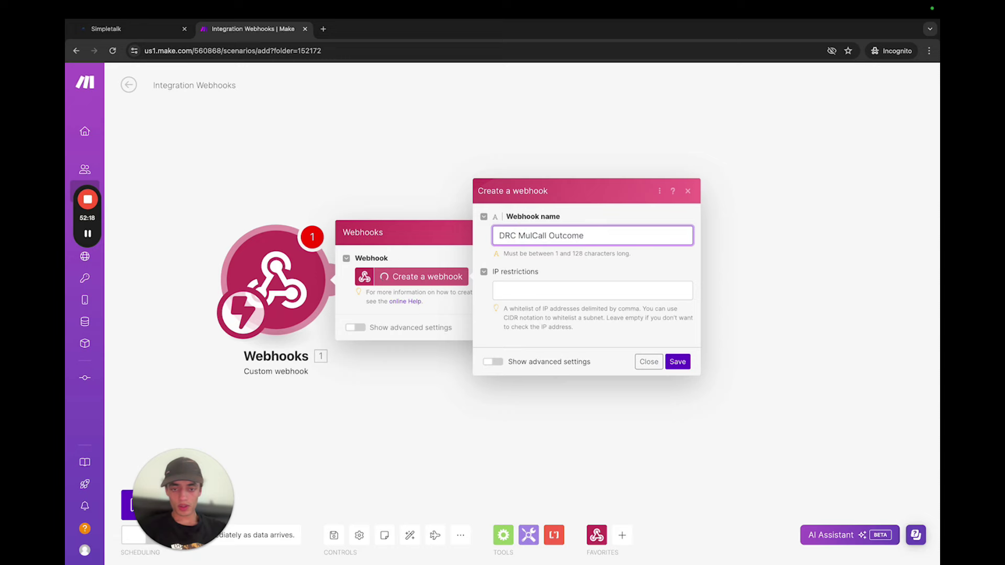
pyautogui.press('BackSpace')
pyautogui.press('BackSpace')
pyautogui.press('BackSpace')
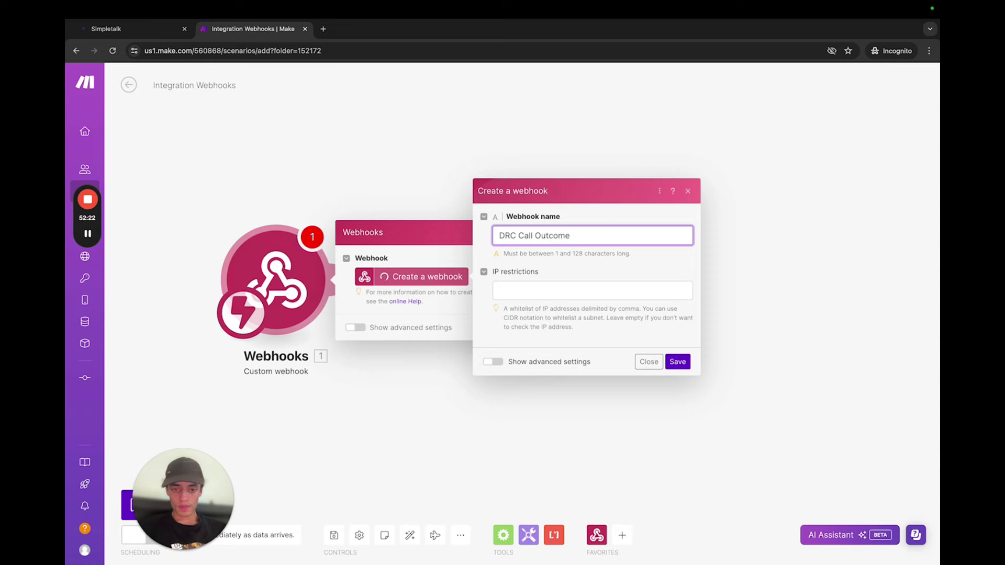
pyautogui.click(592, 239)
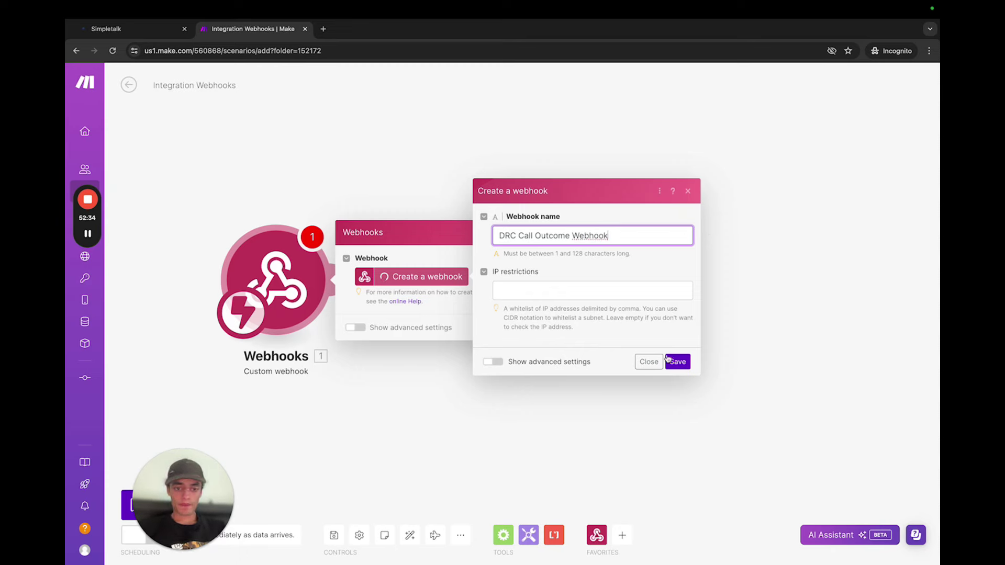
pyautogui.click(670, 361)
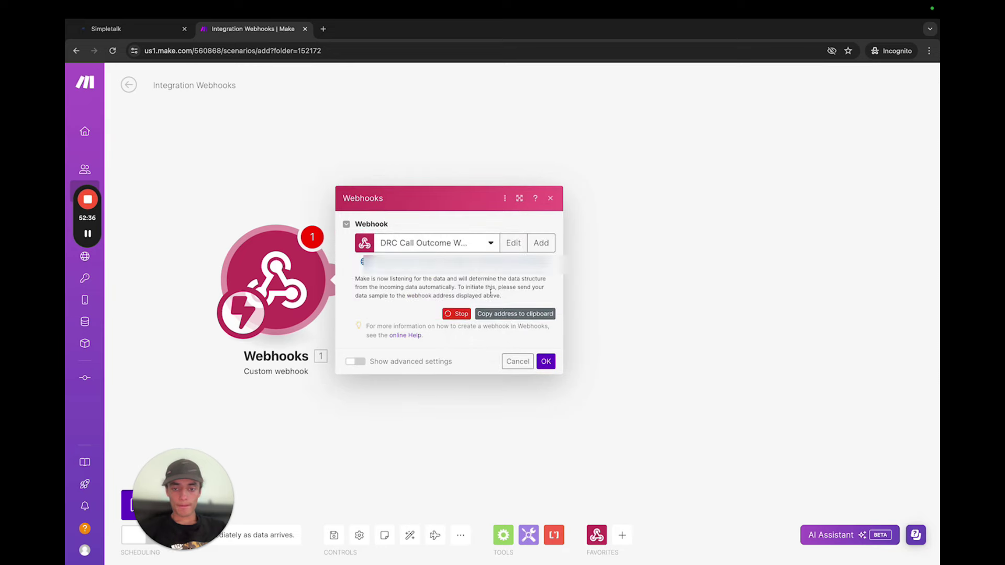
# Check the lower outcome branches of the open GoHighLevel workflow, then return to the list.
pyautogui.click(513, 314)
pyautogui.click(131, 28)
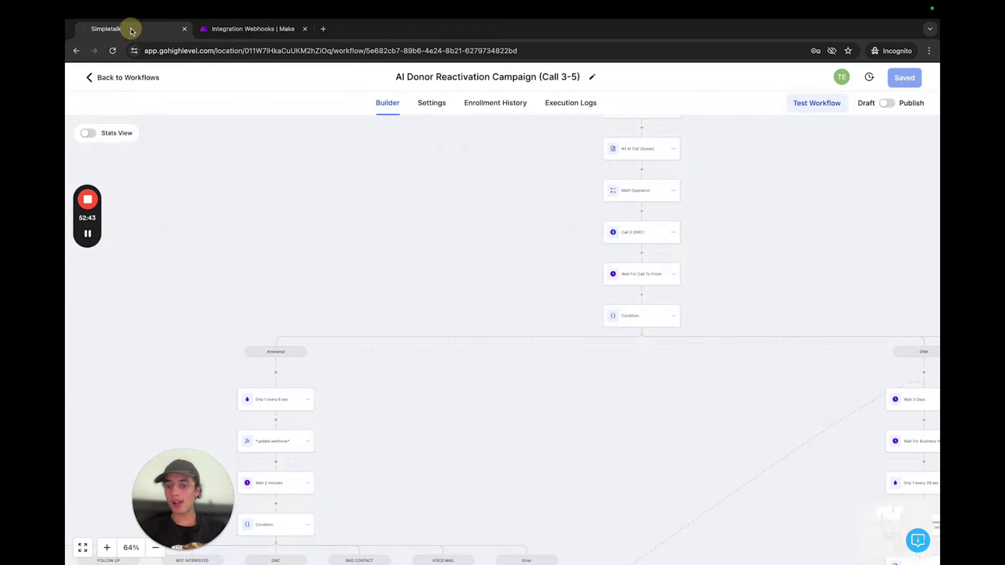
pyautogui.moveTo(393, 274); pyautogui.dragTo(478, 217)
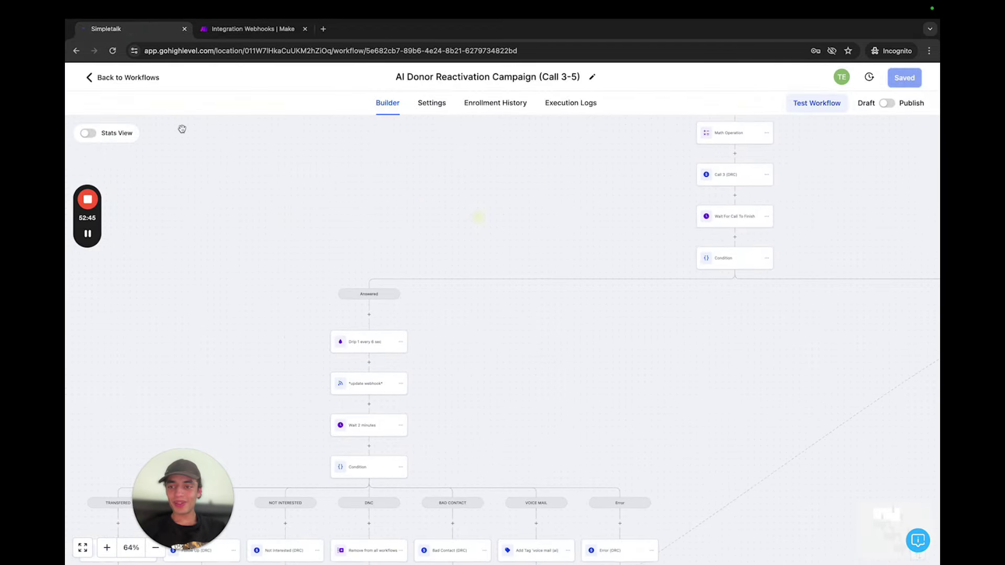
pyautogui.click(135, 85)
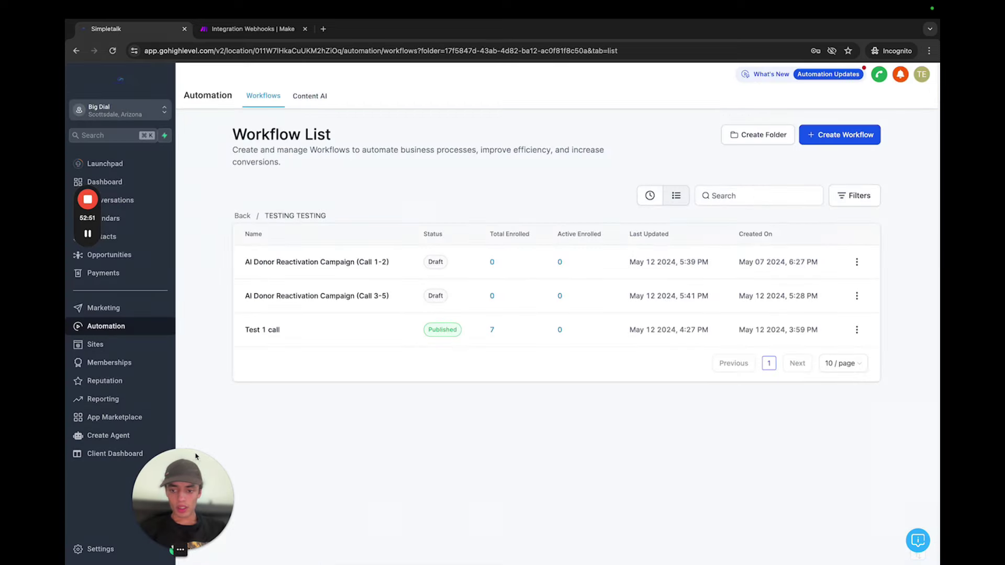
# Pan through the AI Donor Reactivation Campaign (Call 3-5) workflow's branches, then go back to the list.
pyautogui.moveTo(196, 457); pyautogui.dragTo(358, 370)
pyautogui.click(336, 306)
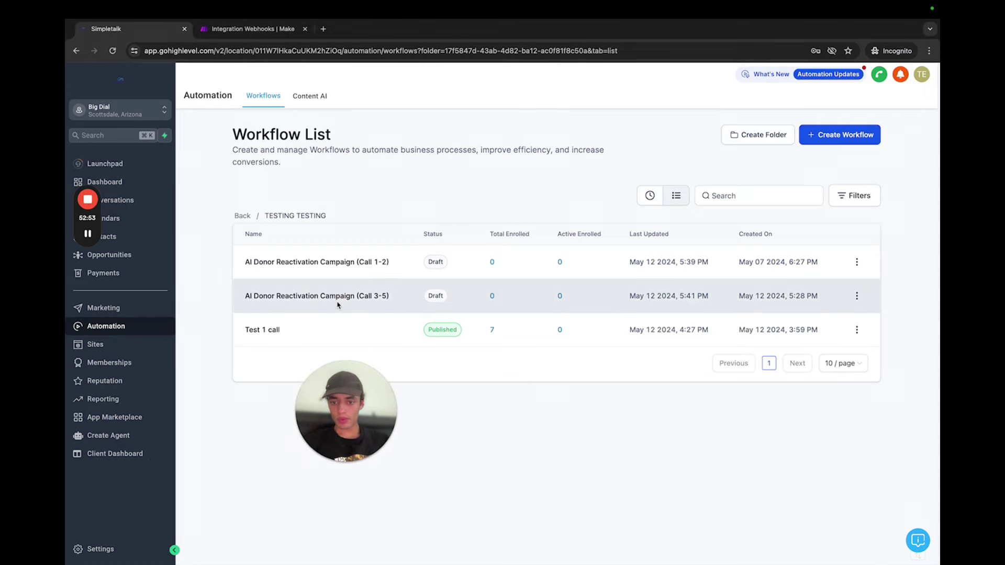
pyautogui.click(337, 305)
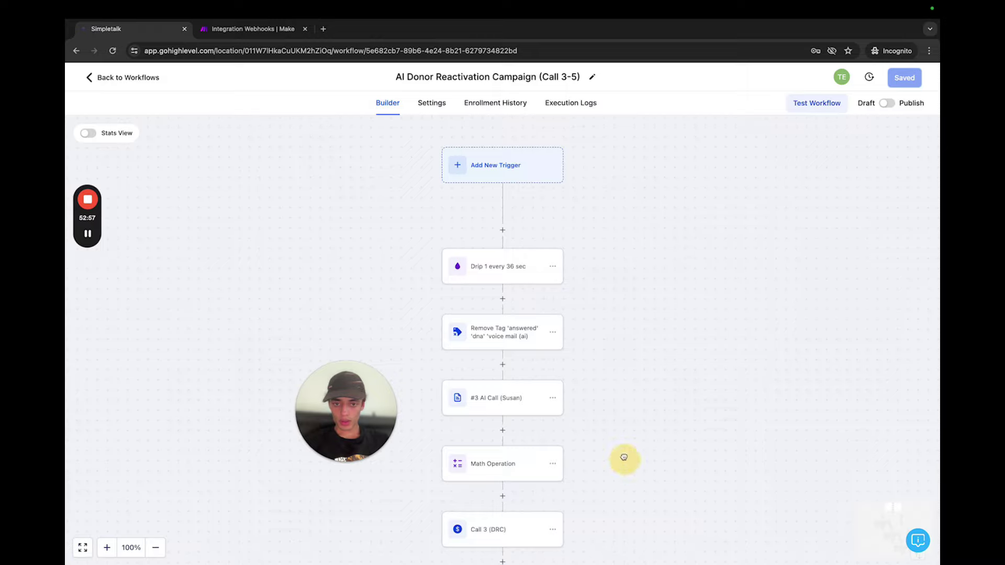
pyautogui.moveTo(624, 458); pyautogui.dragTo(573, 235)
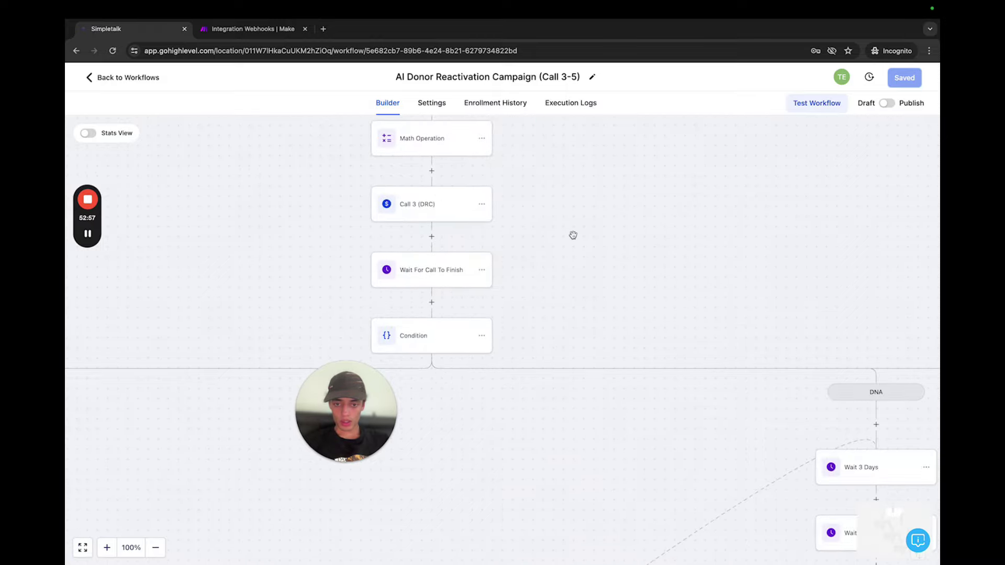
pyautogui.scroll(-5, 573, 235)
pyautogui.moveTo(601, 417); pyautogui.dragTo(565, 178)
pyautogui.moveTo(610, 349); pyautogui.dragTo(477, 170)
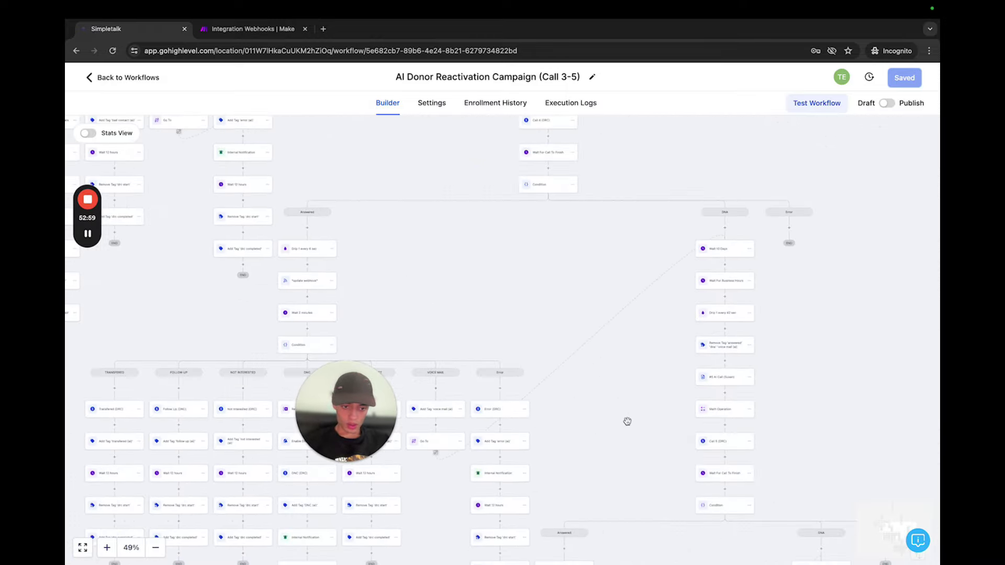
pyautogui.moveTo(627, 421); pyautogui.dragTo(512, 186)
pyautogui.scroll(5, 653, 386)
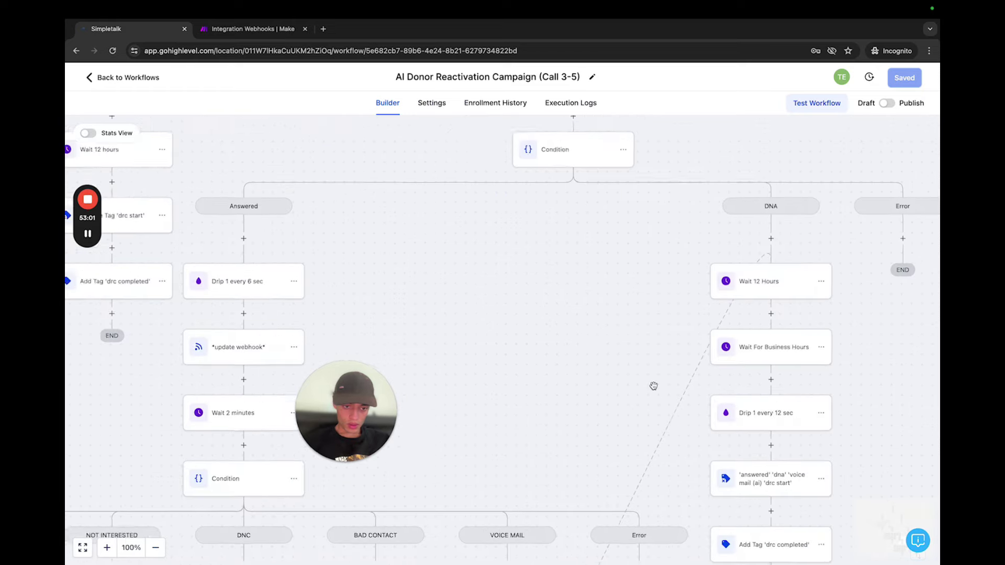
pyautogui.scroll(-4, 649, 343)
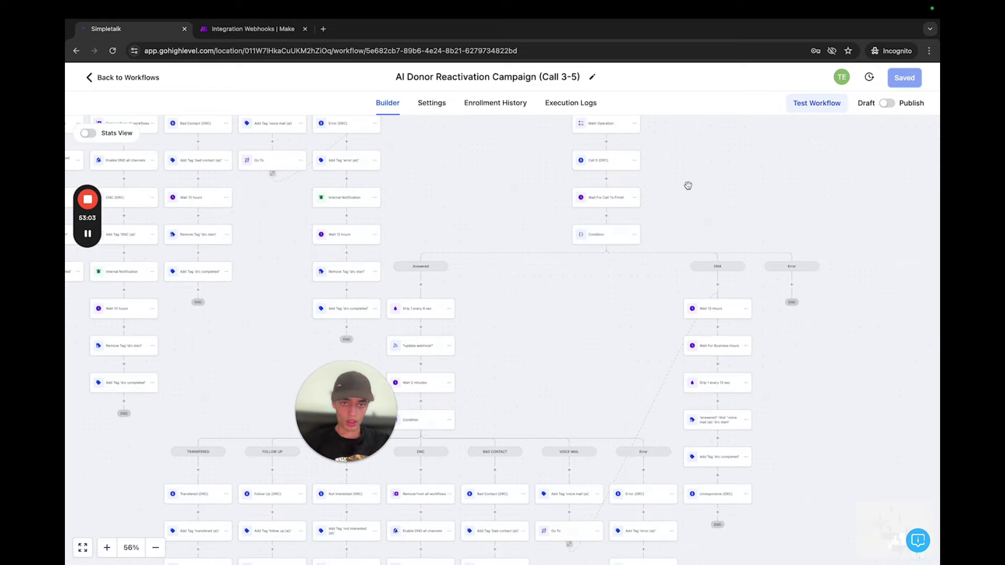
pyautogui.click(119, 78)
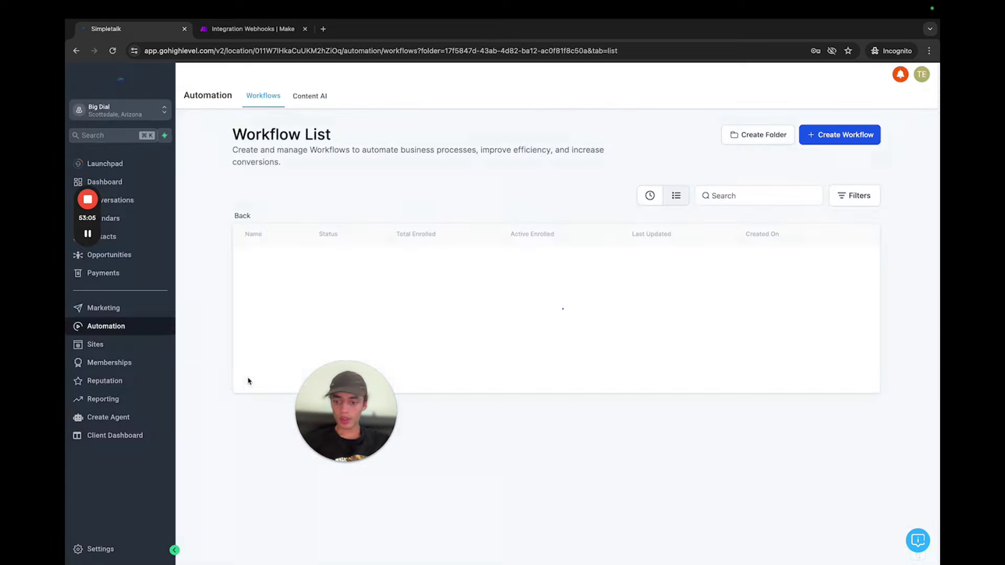
# Add a custom value named 'DRC Call Outcome Webhook' holding the pasted webhook URL.
pyautogui.click(101, 549)
pyautogui.click(108, 455)
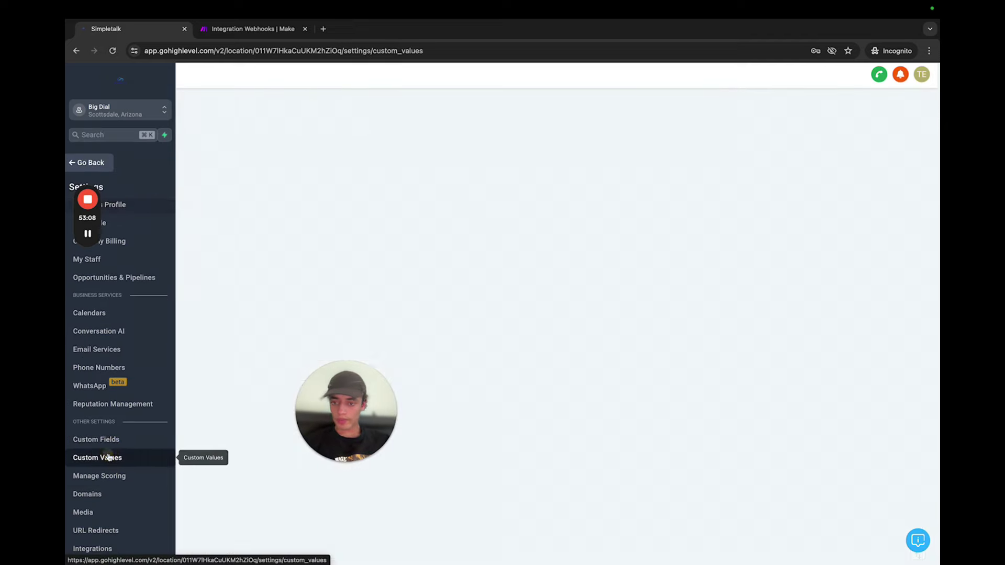
pyautogui.click(580, 341)
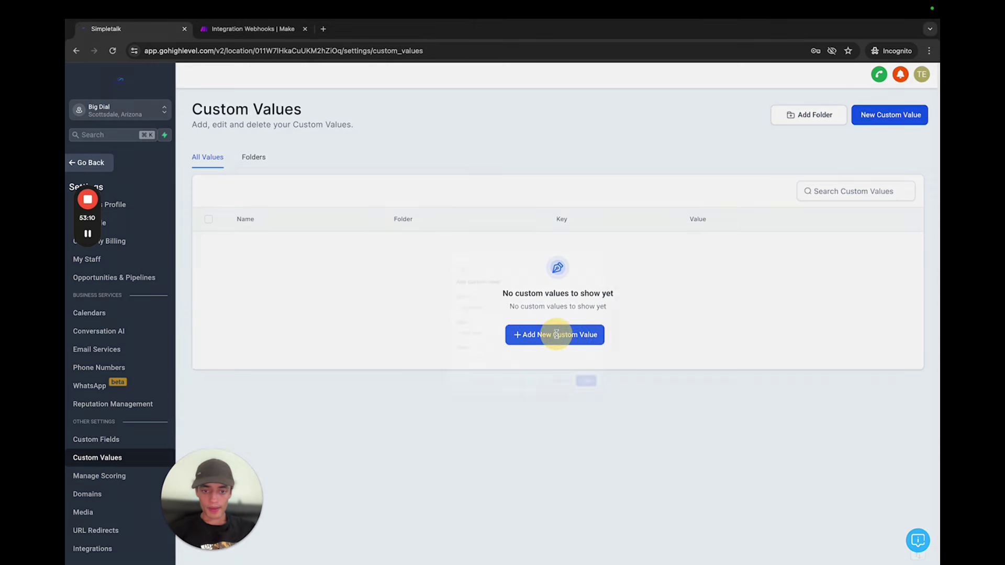
pyautogui.click(412, 287)
pyautogui.write('DRC Call ')
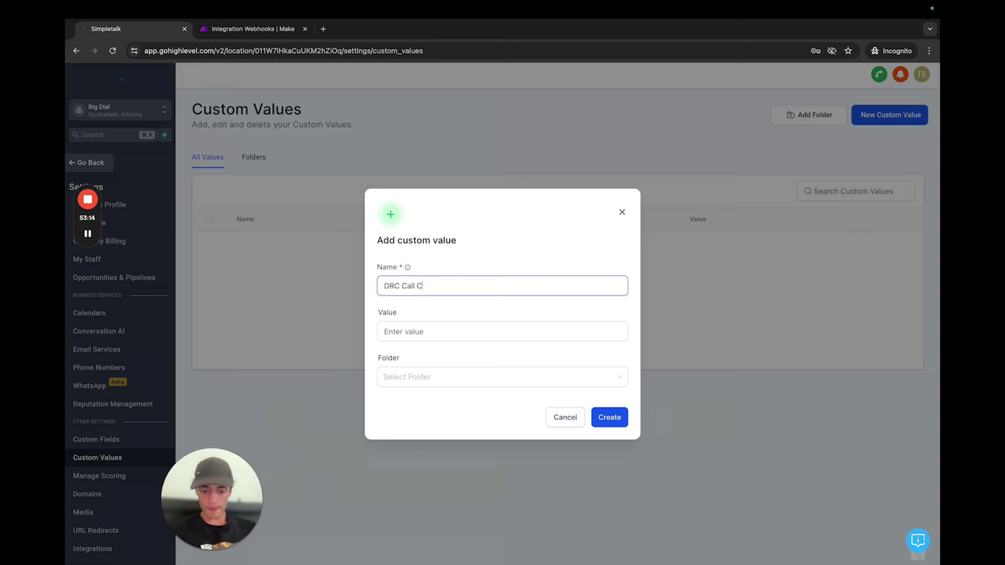
pyautogui.write('Outcome Webhook')
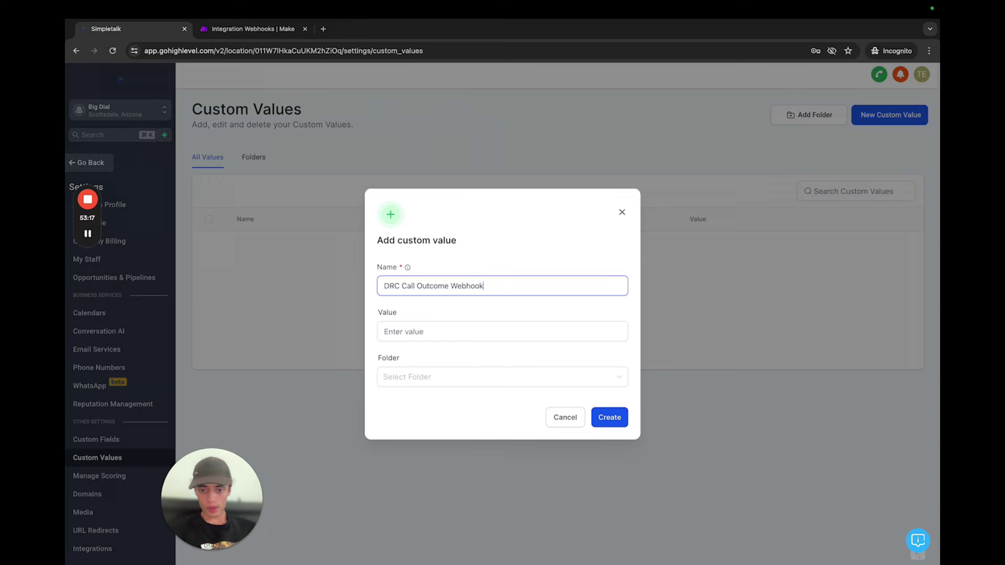
pyautogui.click(413, 331)
pyautogui.press('super+v')
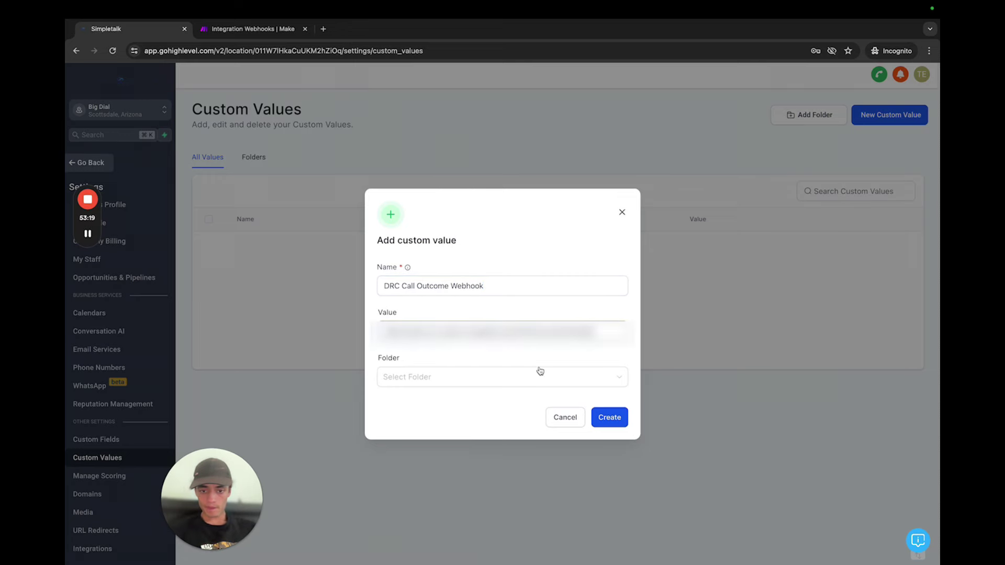
# Create the custom value without a folder and copy its key.
pyautogui.click(566, 383)
pyautogui.click(515, 427)
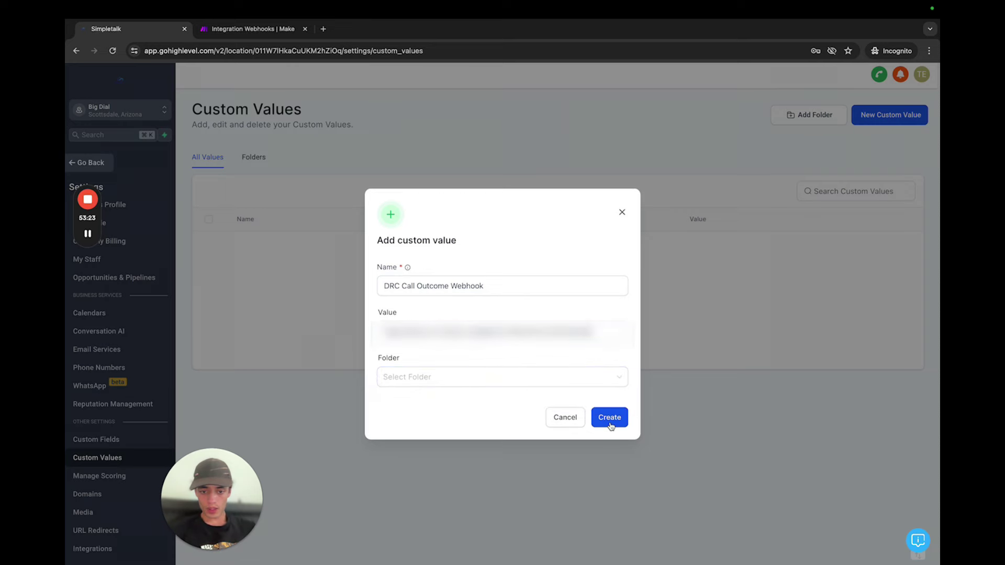
pyautogui.click(609, 421)
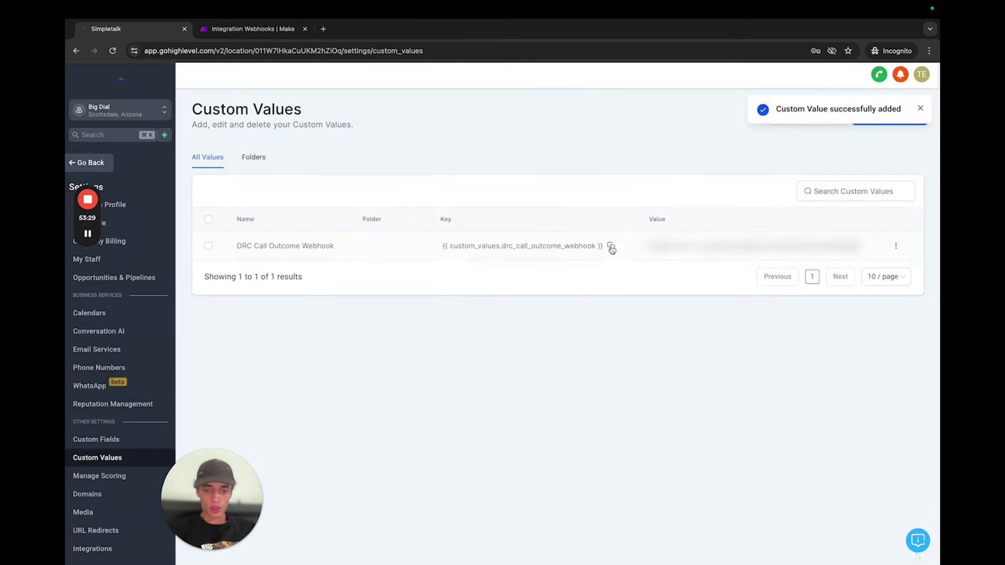
pyautogui.click(611, 248)
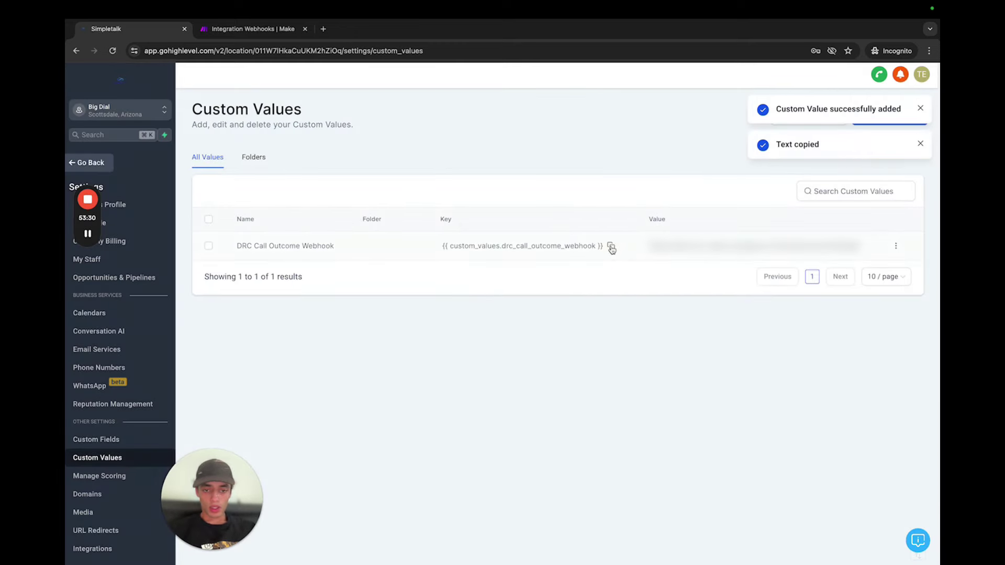
# Open the AI Donor Reactivation Campaign (Call 1-2) workflow in the TESTING TESTING folder.
pyautogui.click(108, 162)
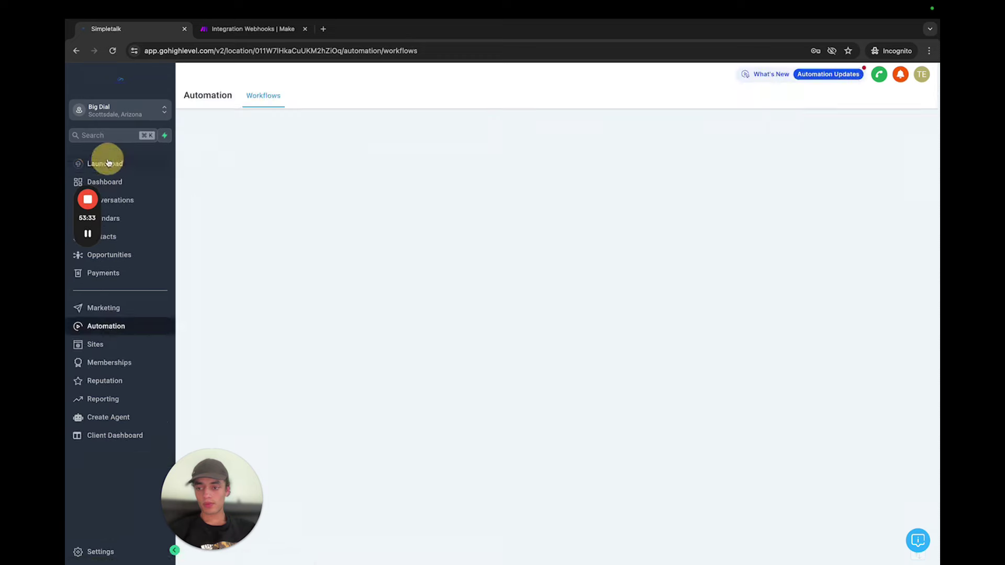
pyautogui.click(302, 368)
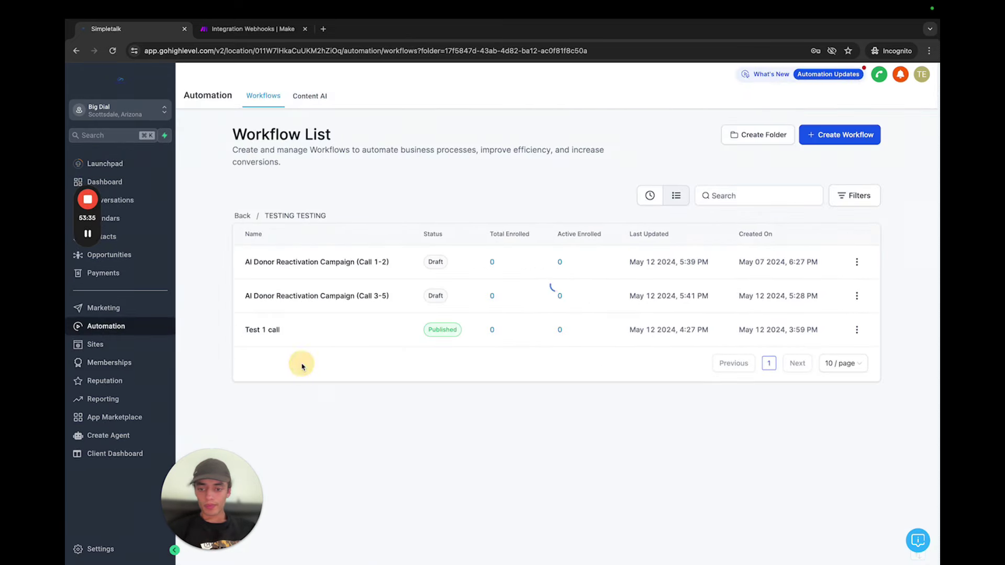
pyautogui.click(332, 262)
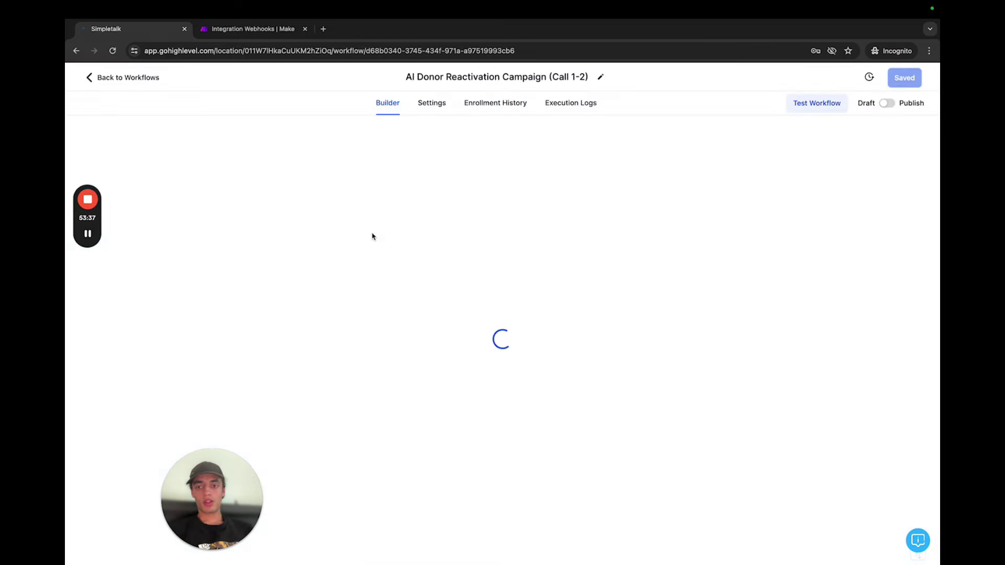
pyautogui.scroll(-5, 370, 231)
pyautogui.scroll(-5, 406, 307)
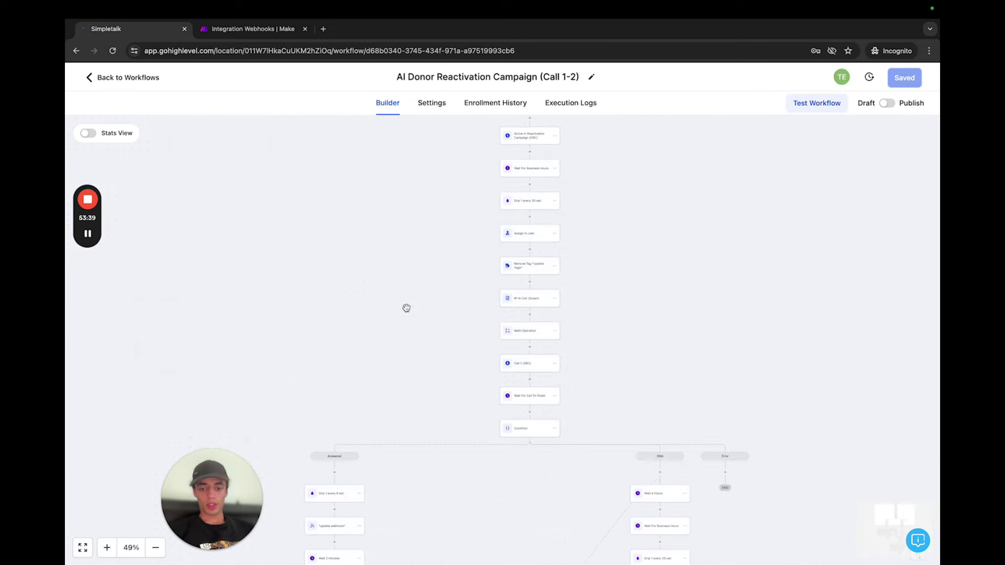
pyautogui.scroll(-5, 406, 307)
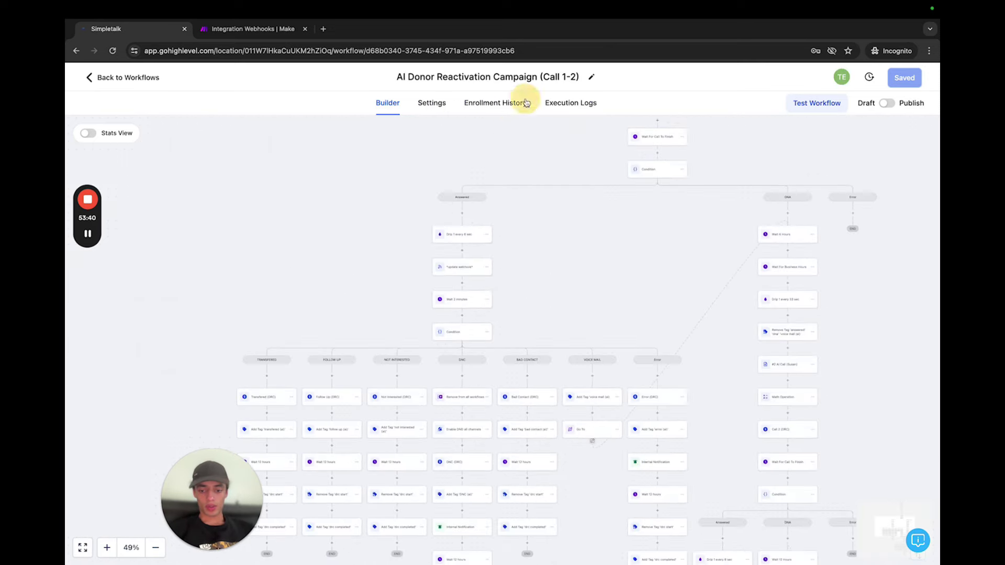
# Replace the first update webhook's URL with the custom value key and save the action.
pyautogui.click(459, 268)
pyautogui.doubleClick(715, 290)
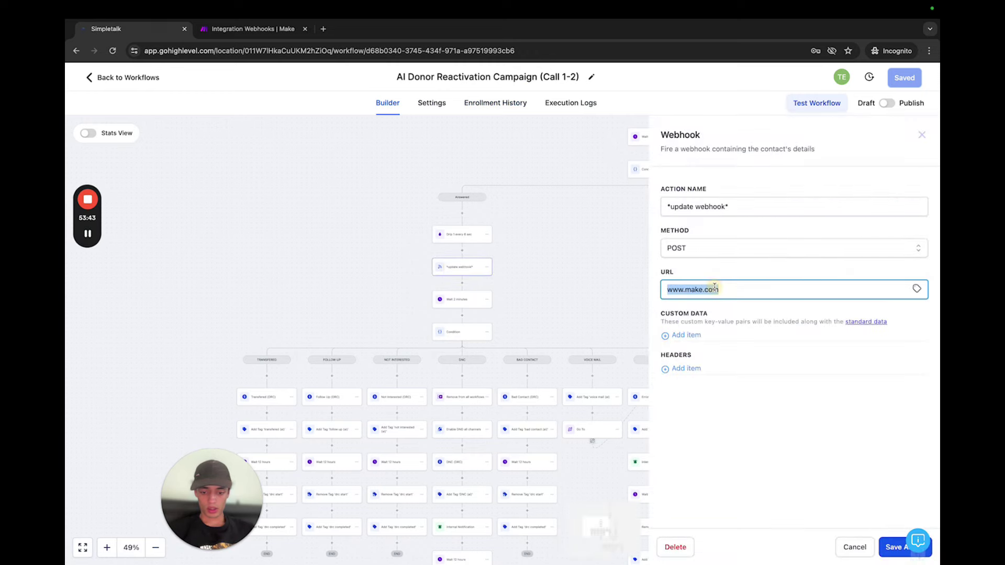
pyautogui.hotkey('ctrl', 'v')
pyautogui.click(885, 545)
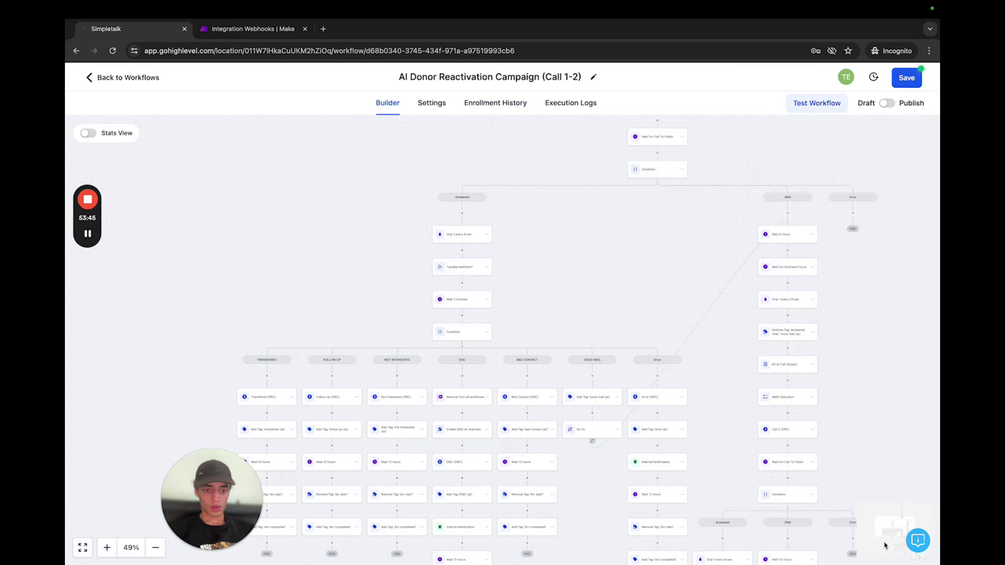
# Paste the key into the second update webhook's URL, then save the workflow.
pyautogui.moveTo(714, 462); pyautogui.dragTo(665, 307)
pyautogui.click(675, 442)
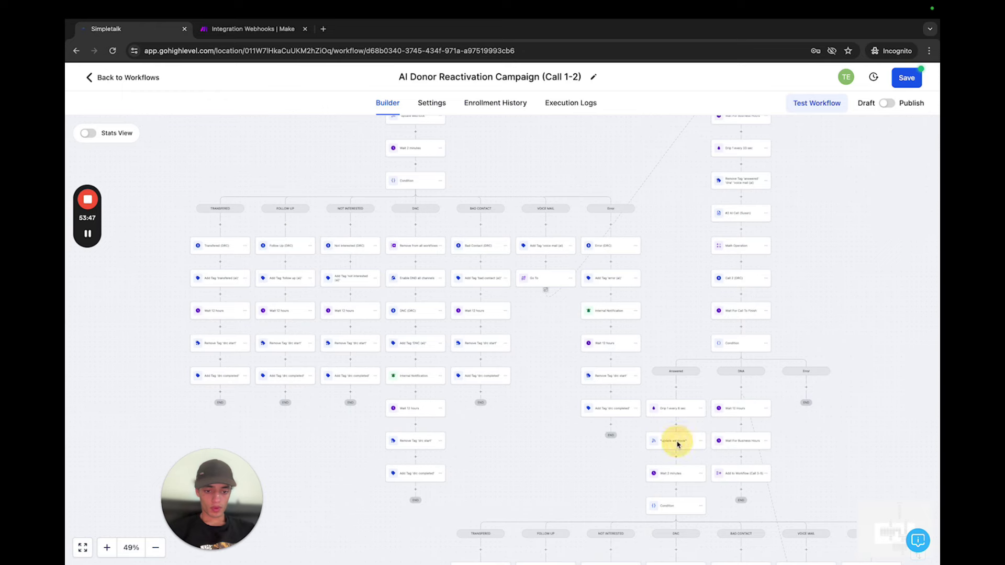
pyautogui.click(678, 286)
pyautogui.press('super+v')
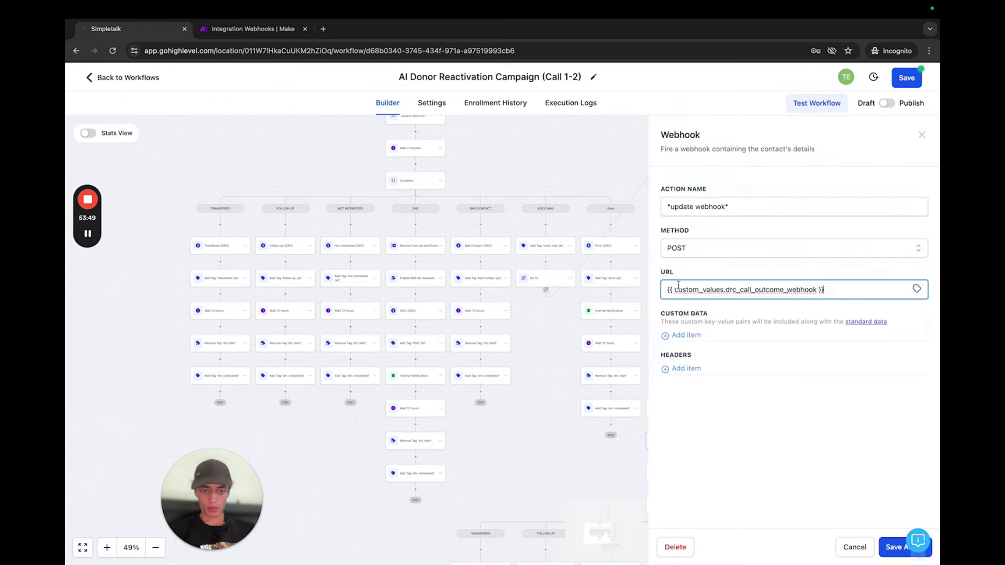
pyautogui.click(885, 550)
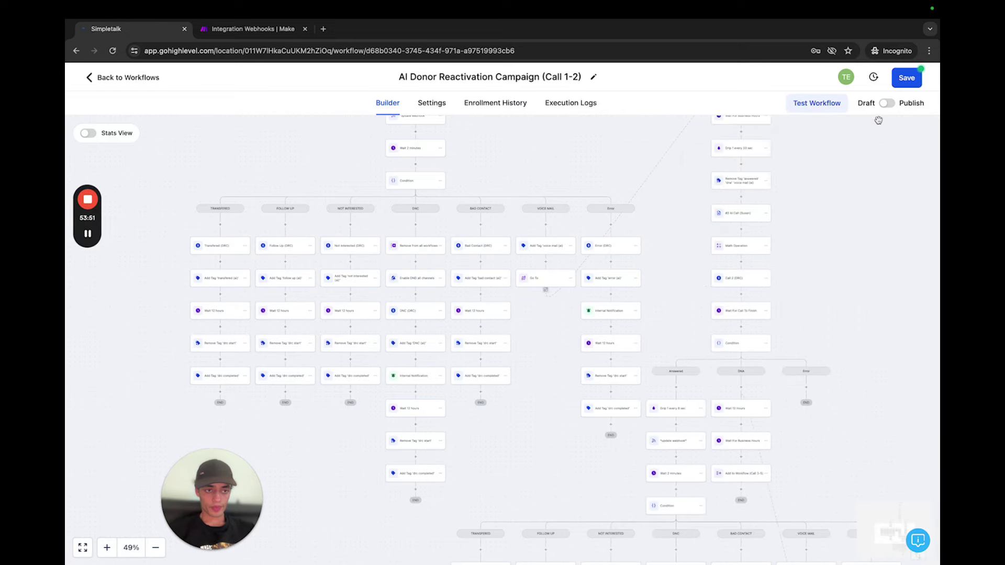
pyautogui.click(908, 79)
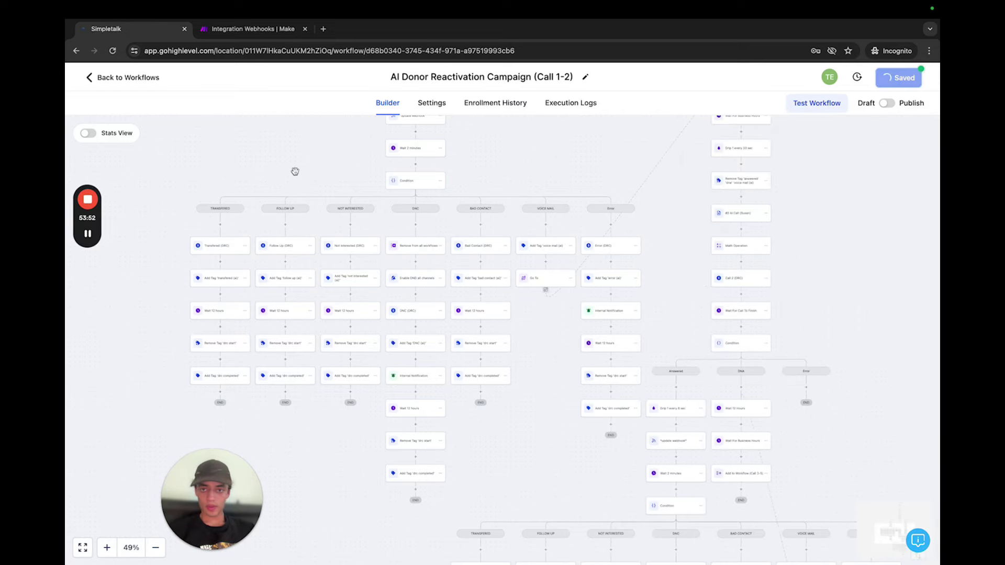
pyautogui.click(148, 79)
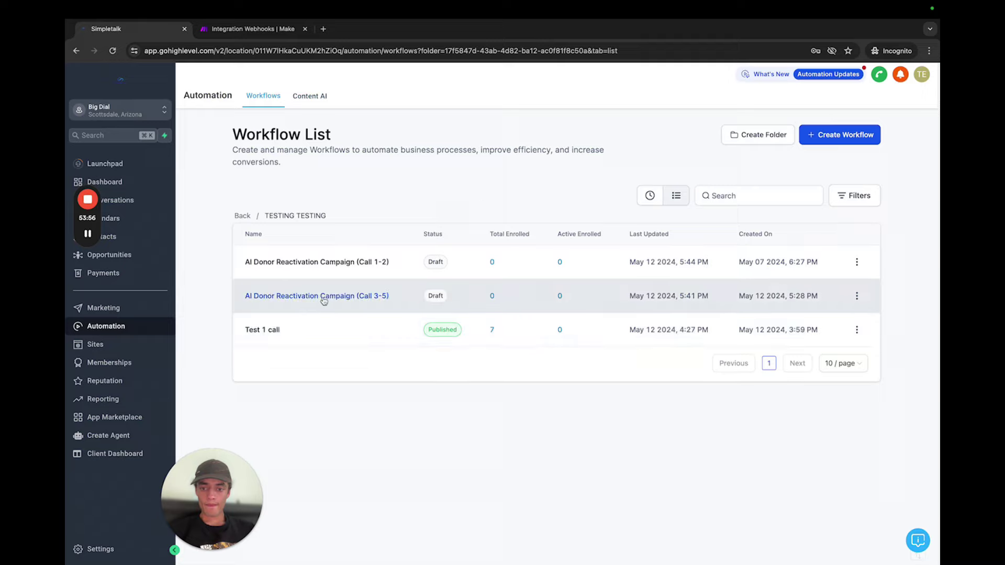
# In the Call 3-5 workflow, set the Answered branch's update webhook URL to {{ custom_values.drc_call_outcome_webhook }}.
pyautogui.click(324, 297)
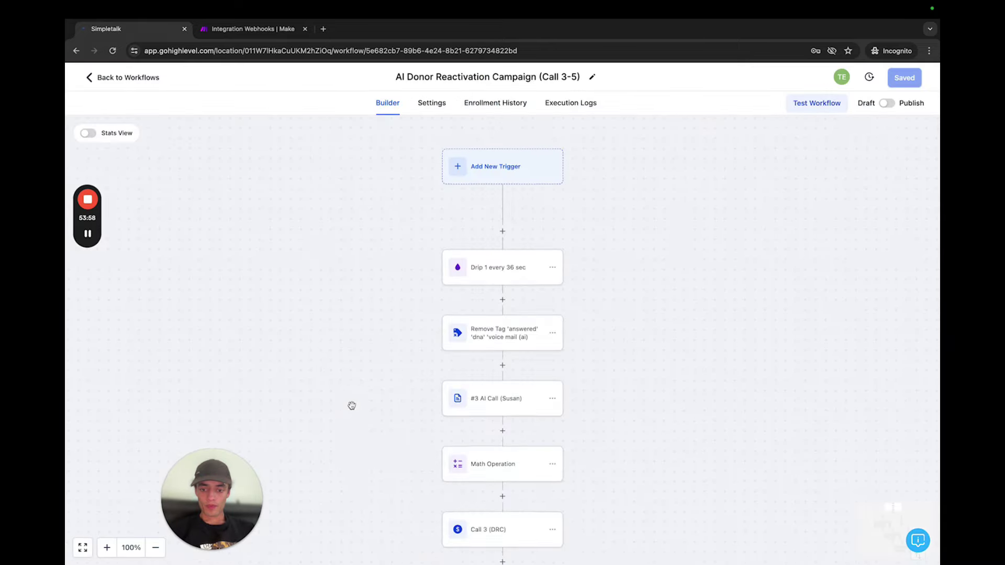
pyautogui.moveTo(348, 406); pyautogui.dragTo(399, 124)
pyautogui.moveTo(379, 395); pyautogui.dragTo(672, 268)
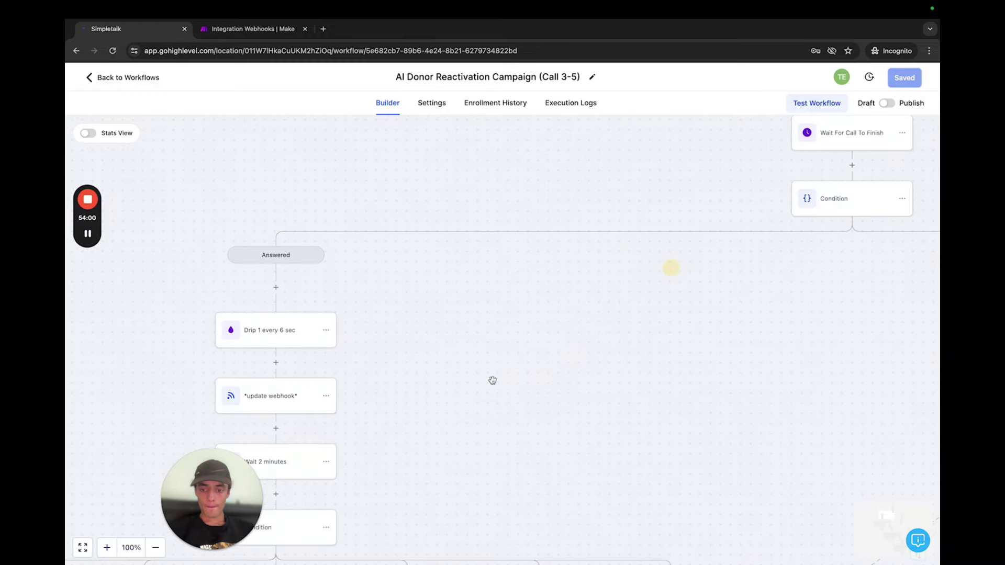
pyautogui.click(292, 398)
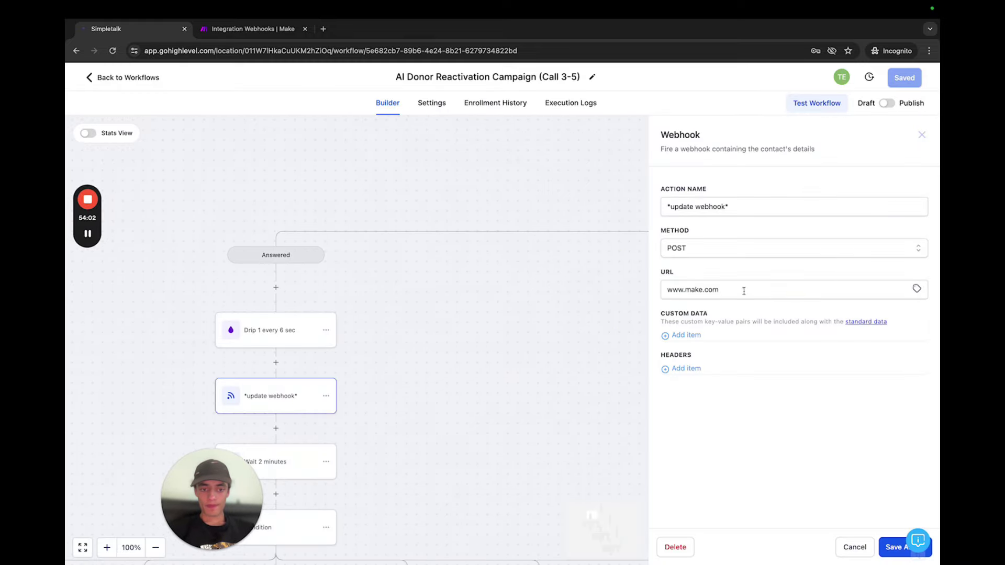
pyautogui.click(744, 290)
pyautogui.hotkey('ctrl', 'a')
pyautogui.hotkey('ctrl', 'v')
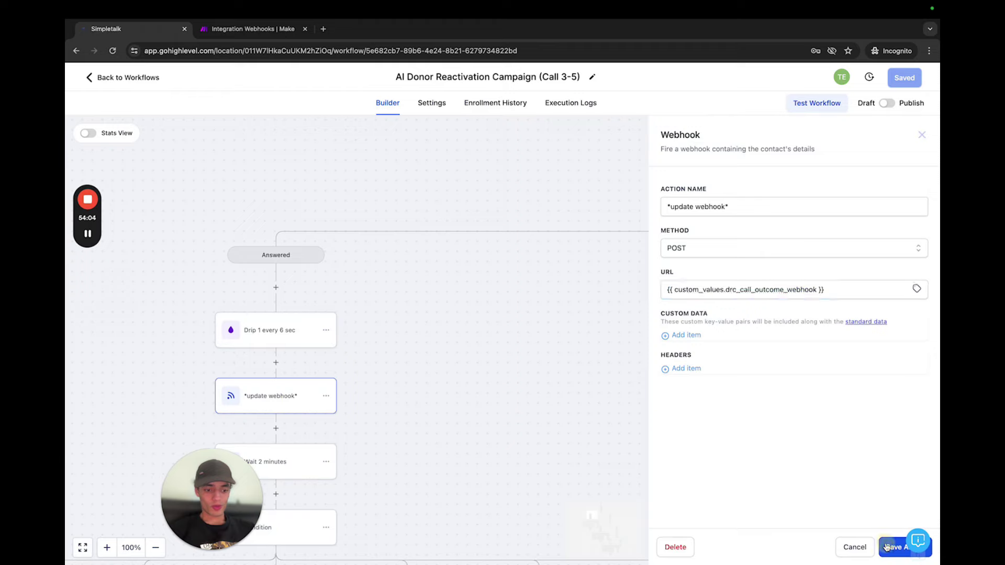
pyautogui.click(889, 547)
pyautogui.scroll(-4, 716, 512)
pyautogui.scroll(-4, 623, 334)
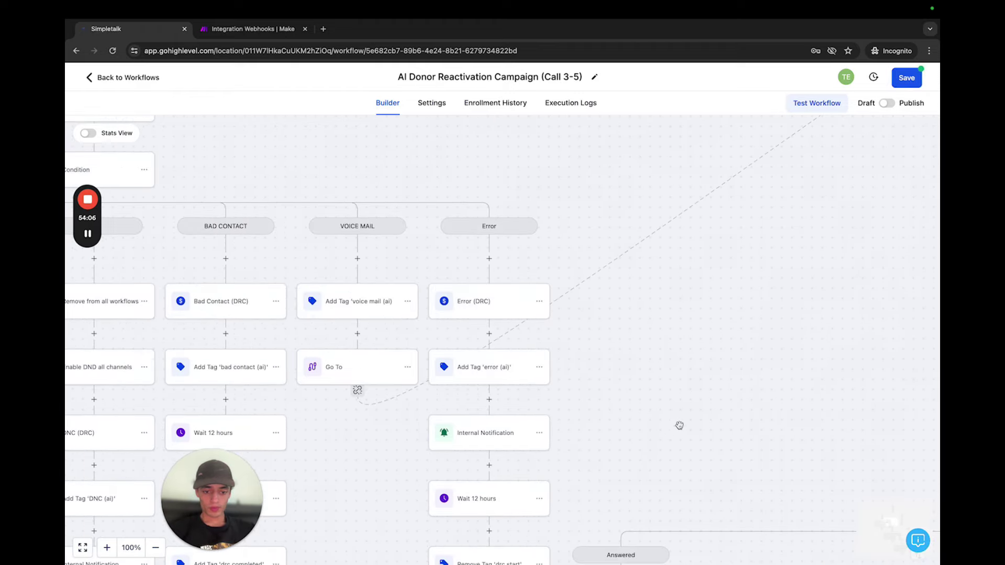
pyautogui.scroll(-6, 680, 425)
pyautogui.hscroll(3, 680, 425)
pyautogui.click(481, 388)
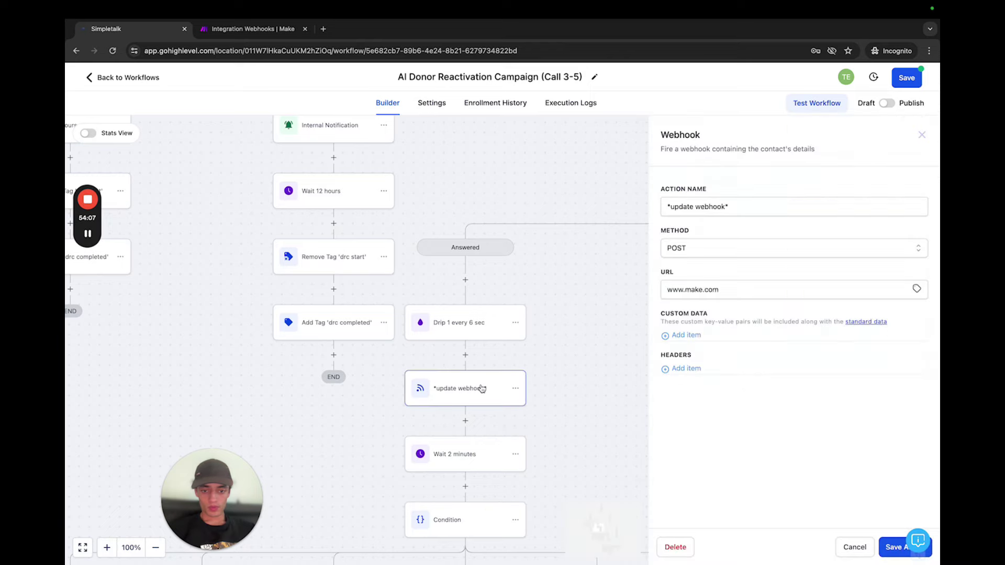
pyautogui.click(704, 297)
pyautogui.hotkey('ctrl', 'a')
pyautogui.hotkey('ctrl', 'v')
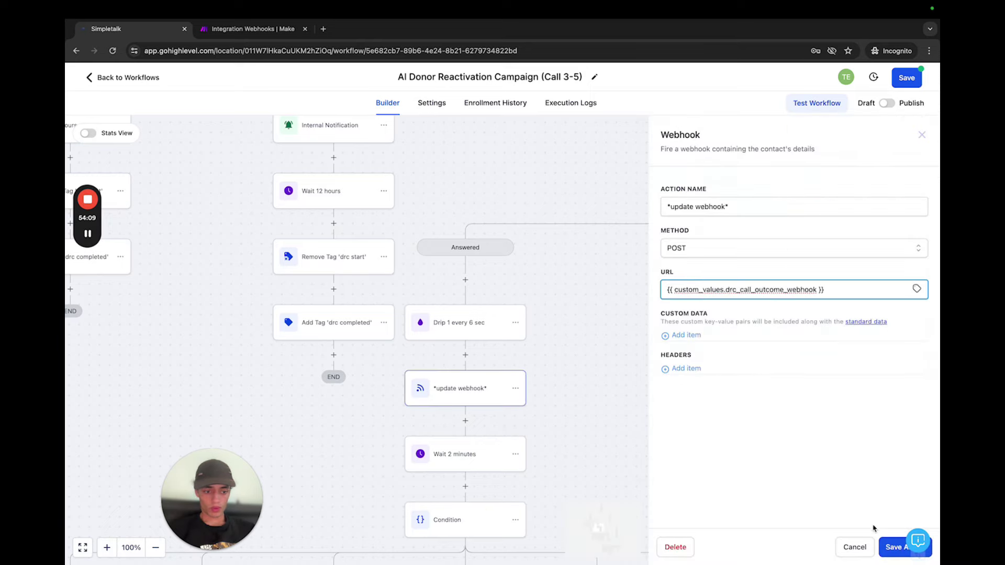
pyautogui.click(893, 546)
# Set another update webhook's URL to the custom value key and save the Call 3-5 workflow.
pyautogui.moveTo(698, 498); pyautogui.dragTo(405, 289)
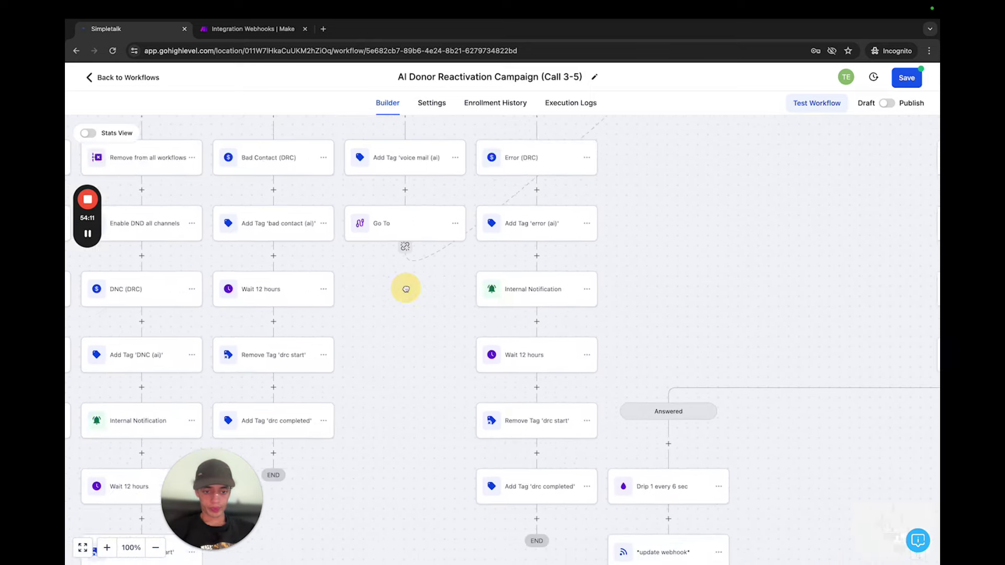
pyautogui.scroll(-2, 651, 417)
pyautogui.hscroll(1, 651, 417)
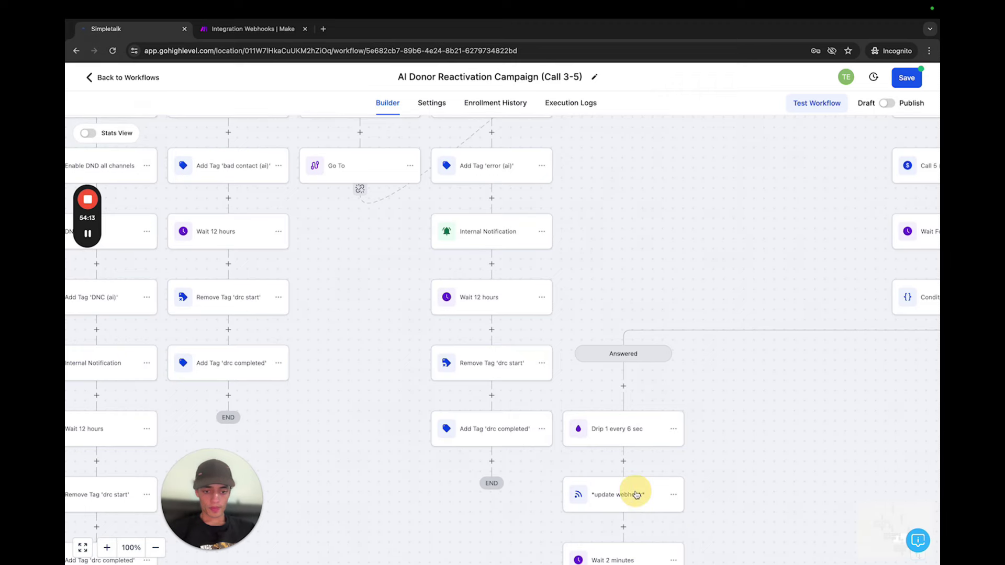
pyautogui.click(638, 493)
pyautogui.click(706, 290)
pyautogui.hotkey('ctrl', 'a')
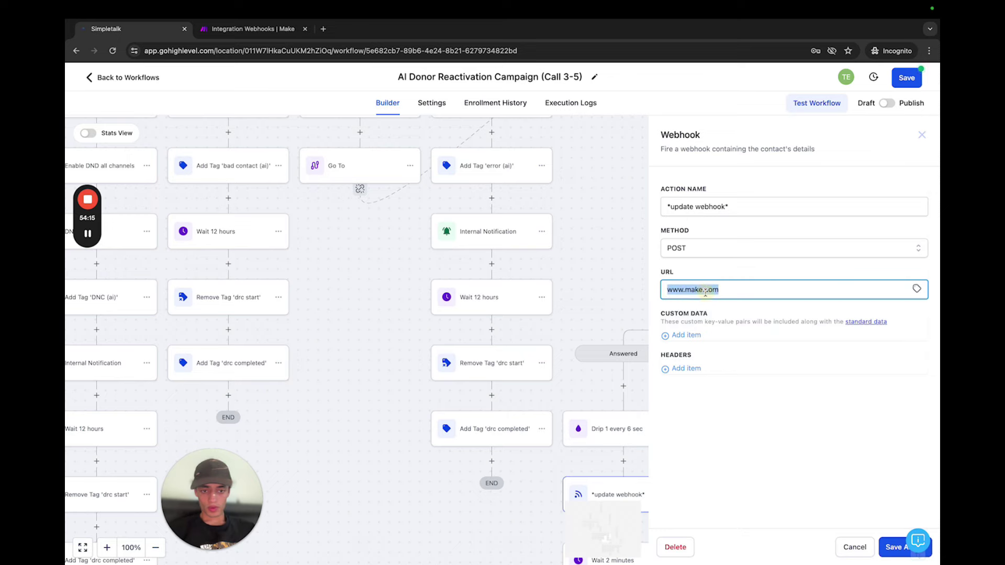
pyautogui.hotkey('ctrl', 'v')
pyautogui.click(893, 547)
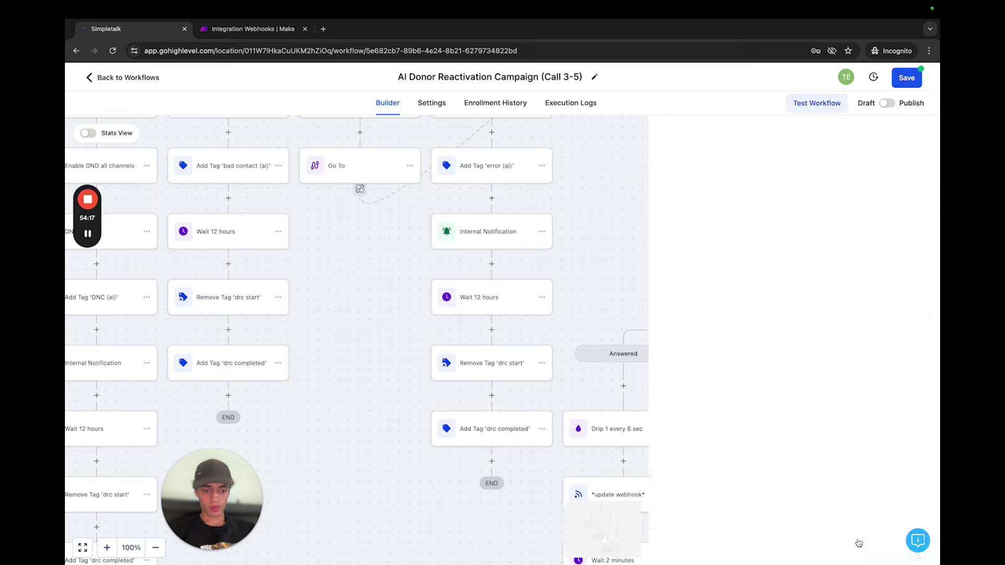
pyautogui.scroll(-3, 741, 415)
pyautogui.moveTo(672, 351); pyautogui.dragTo(487, 285)
pyautogui.click(904, 78)
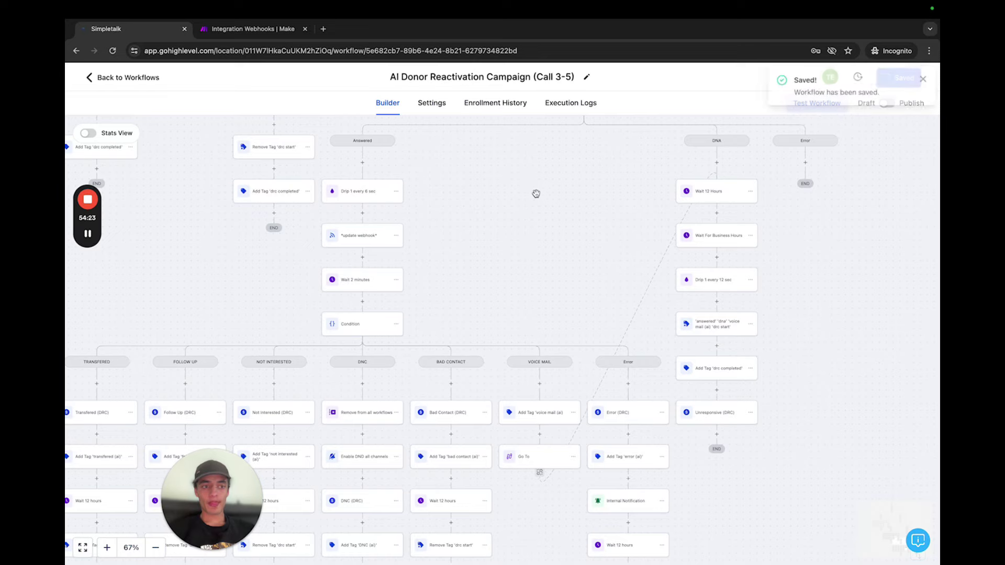
# Move the Make webhook scenario into its own narrowed window beside GoHighLevel's workflow list.
pyautogui.click(140, 79)
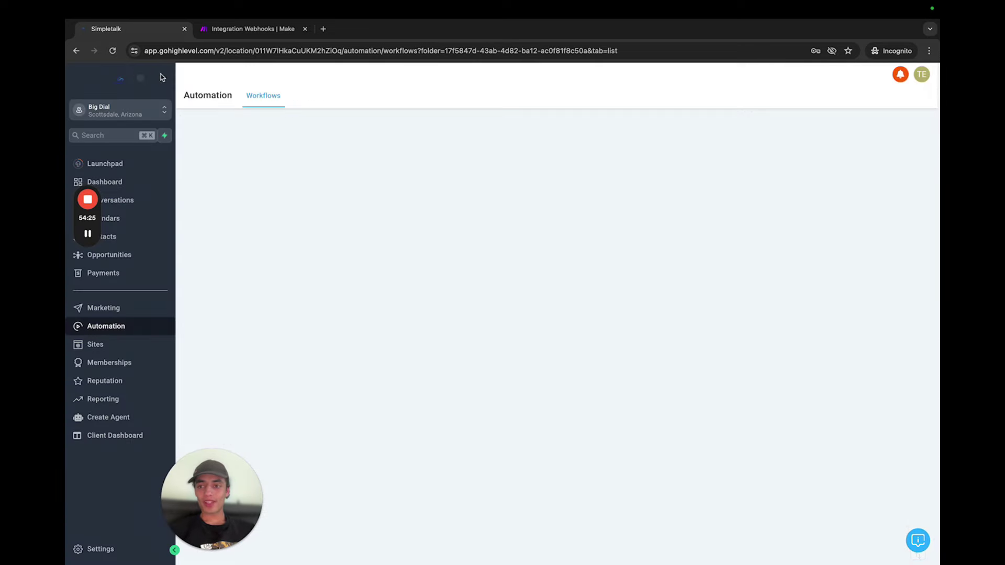
pyautogui.click(330, 266)
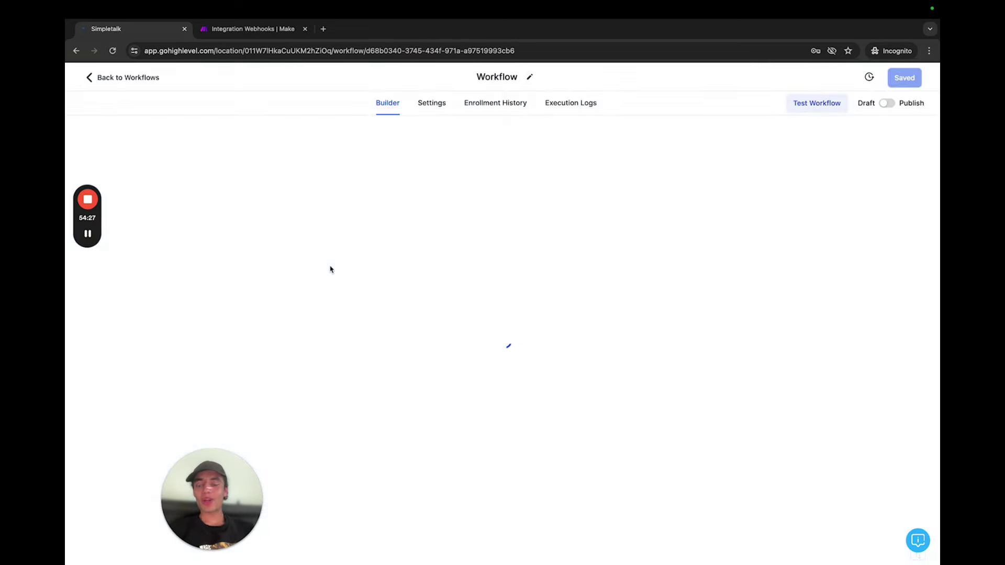
pyautogui.click(246, 29)
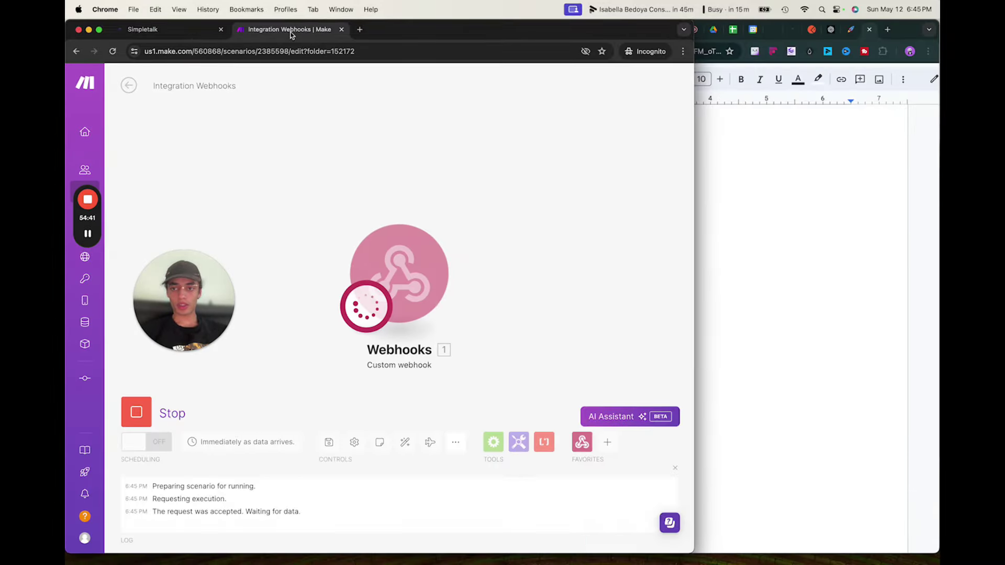
pyautogui.moveTo(290, 33); pyautogui.dragTo(528, 35)
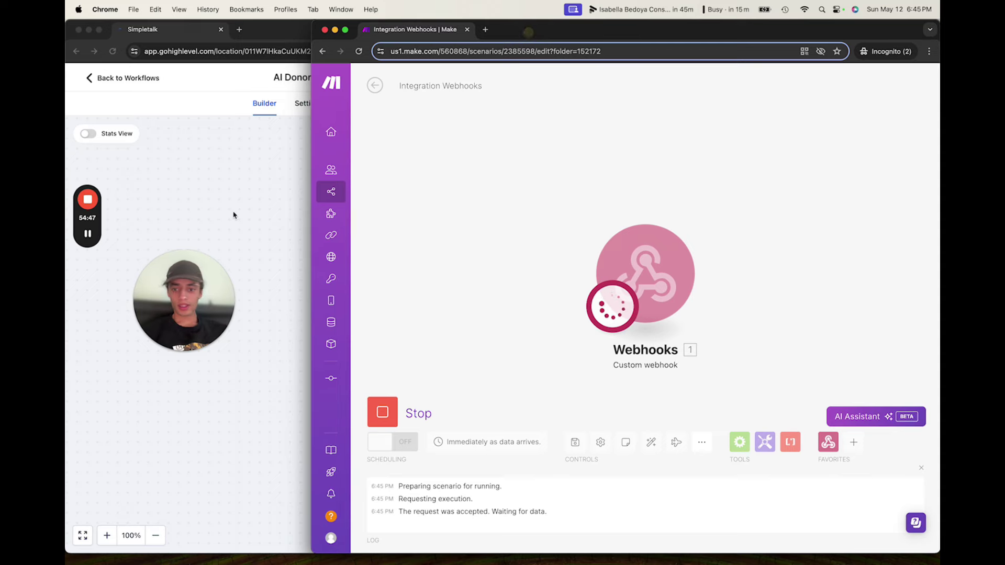
pyautogui.moveTo(312, 169); pyautogui.dragTo(392, 164)
pyautogui.click(235, 178)
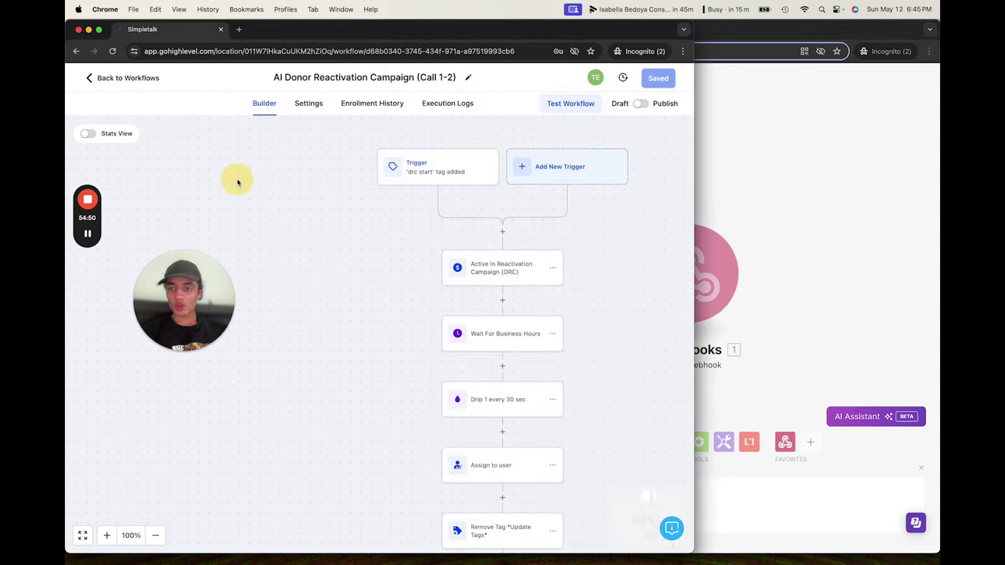
pyautogui.click(113, 83)
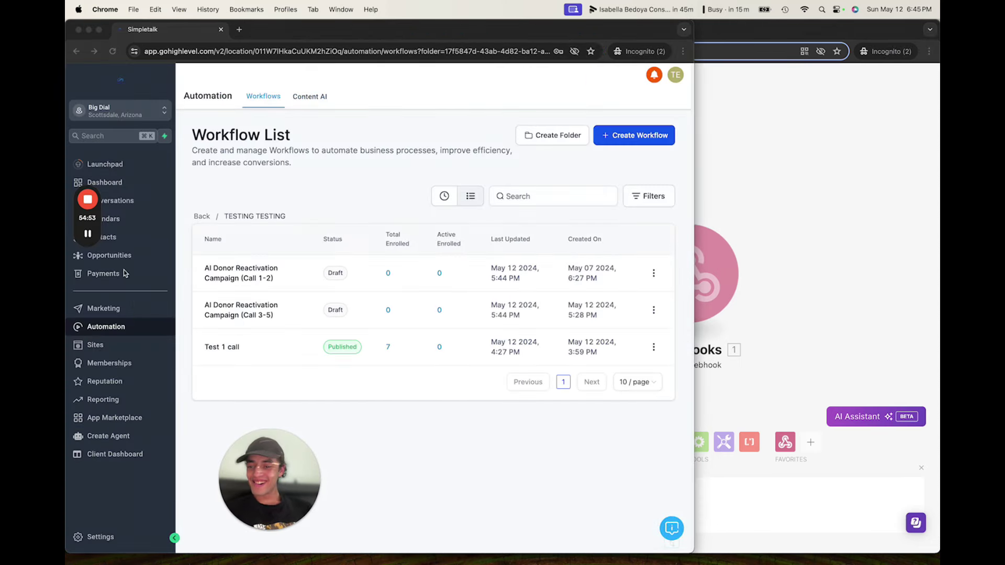
# On the second test contact, remove the transfer and answered tags and add 'drc start'.
pyautogui.click(110, 238)
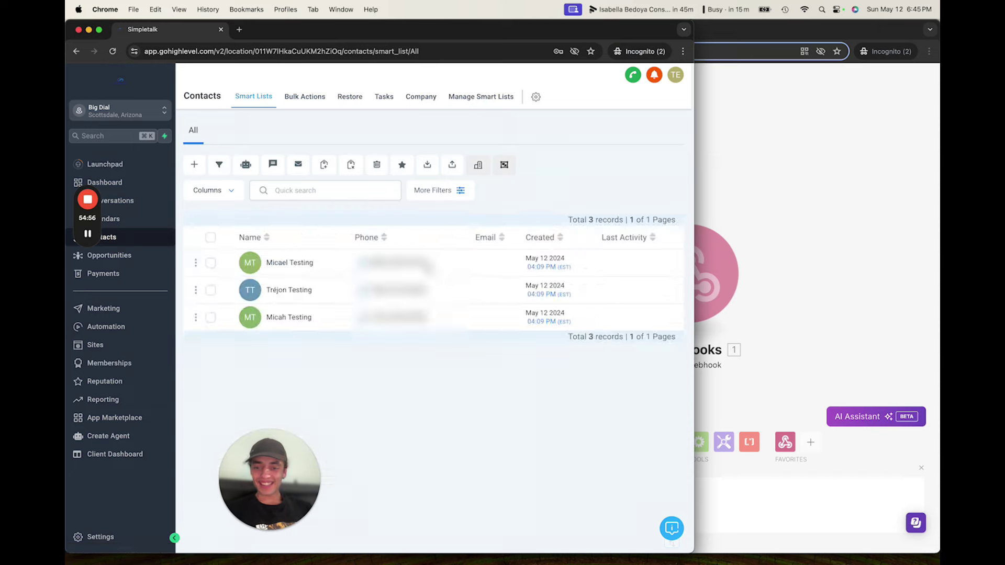
pyautogui.click(329, 294)
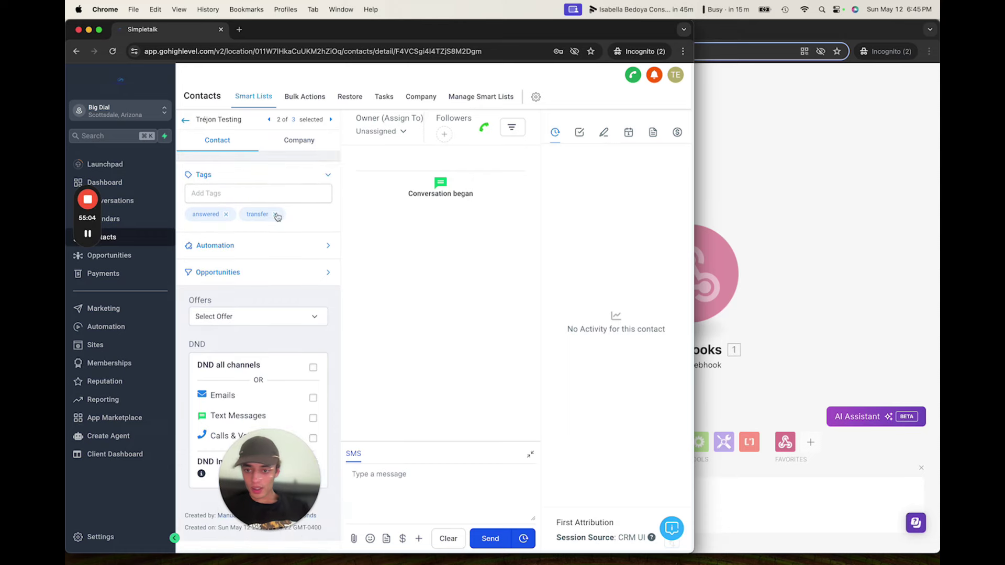
pyautogui.click(276, 215)
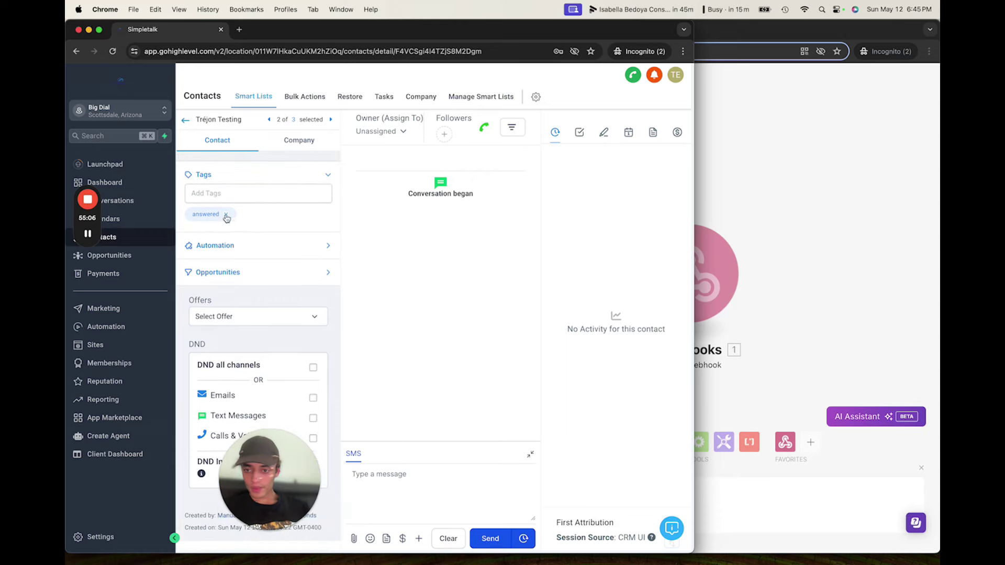
pyautogui.click(226, 215)
pyautogui.click(228, 195)
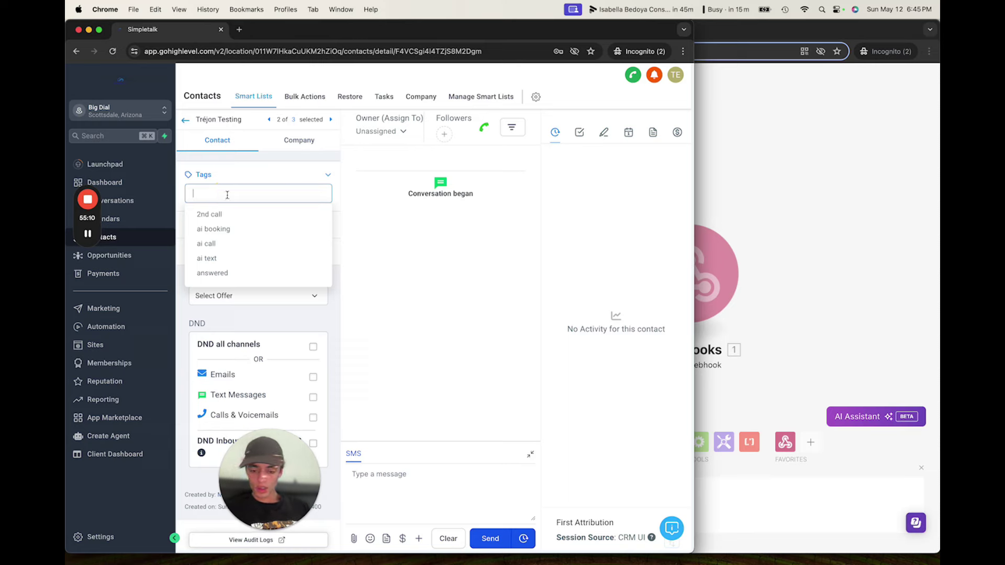
pyautogui.write('drc')
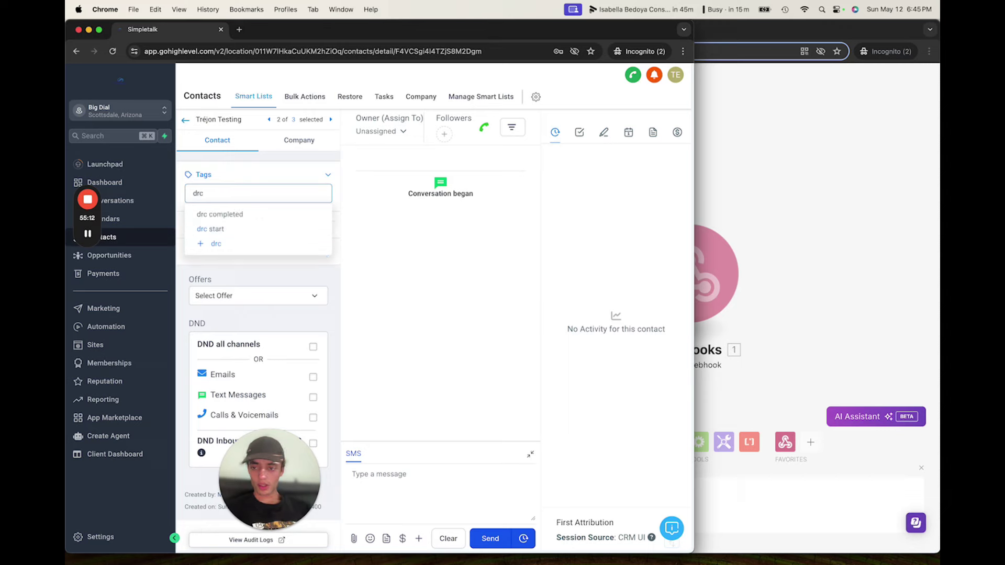
pyautogui.click(237, 236)
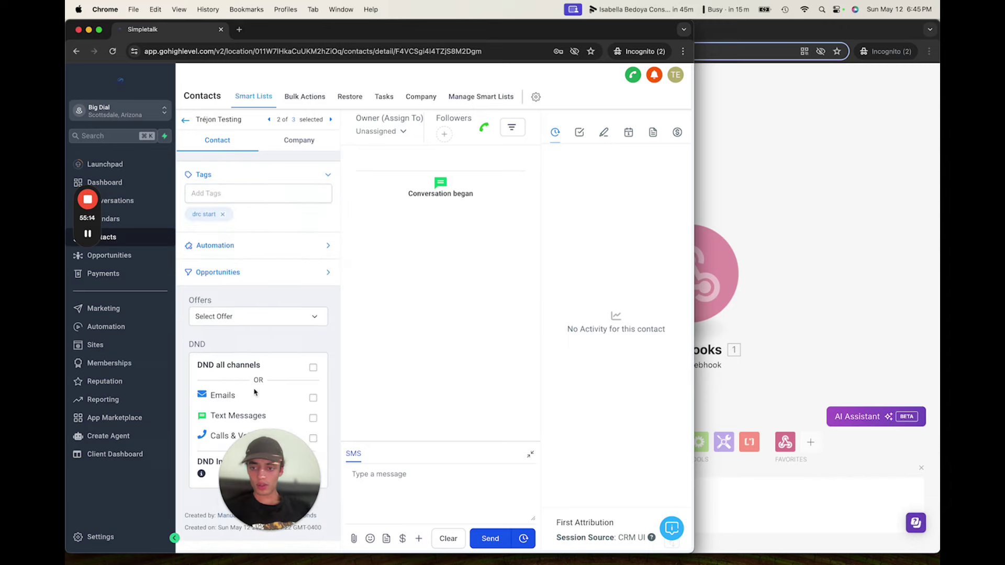
pyautogui.moveTo(267, 481); pyautogui.dragTo(434, 321)
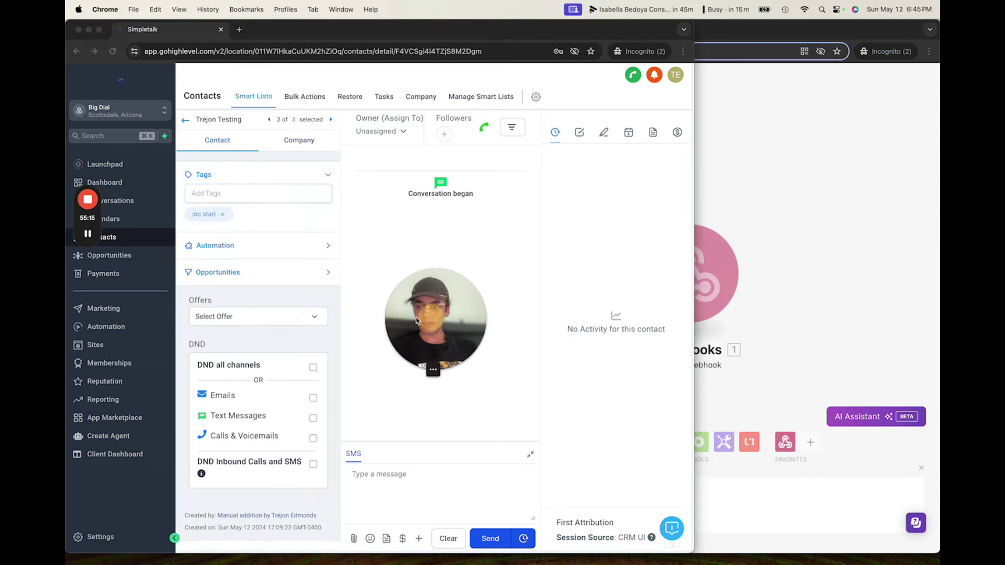
pyautogui.click(106, 326)
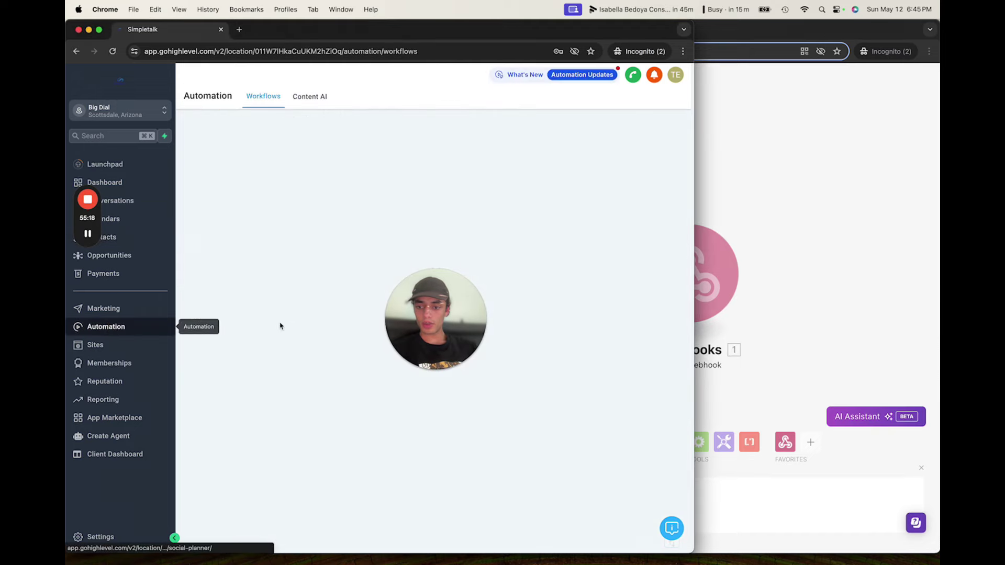
# Publish the AI Donor Reactivation Campaign (Call 1-2) workflow in the TESTING TESTING folder.
pyautogui.click(247, 384)
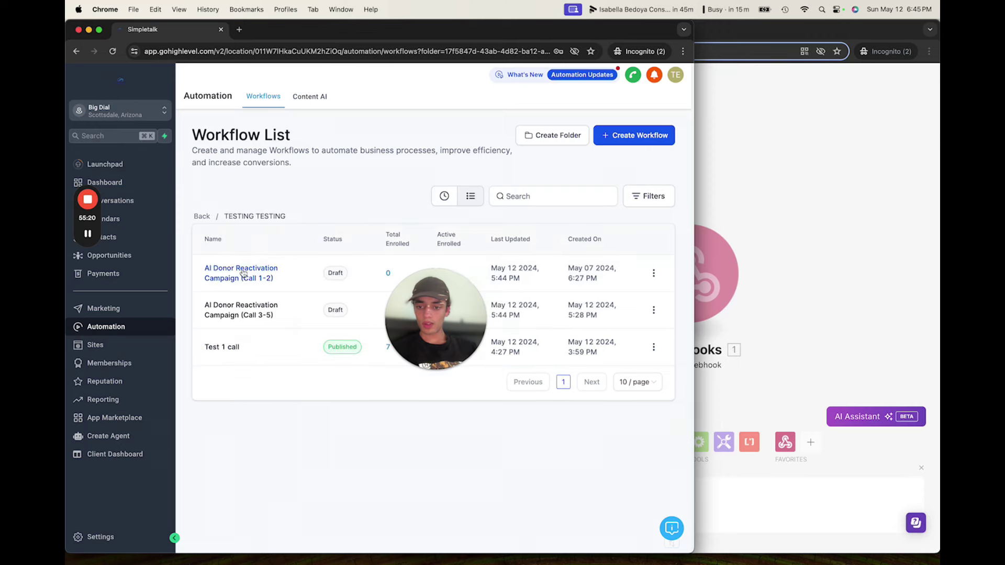
pyautogui.moveTo(447, 305); pyautogui.dragTo(315, 454)
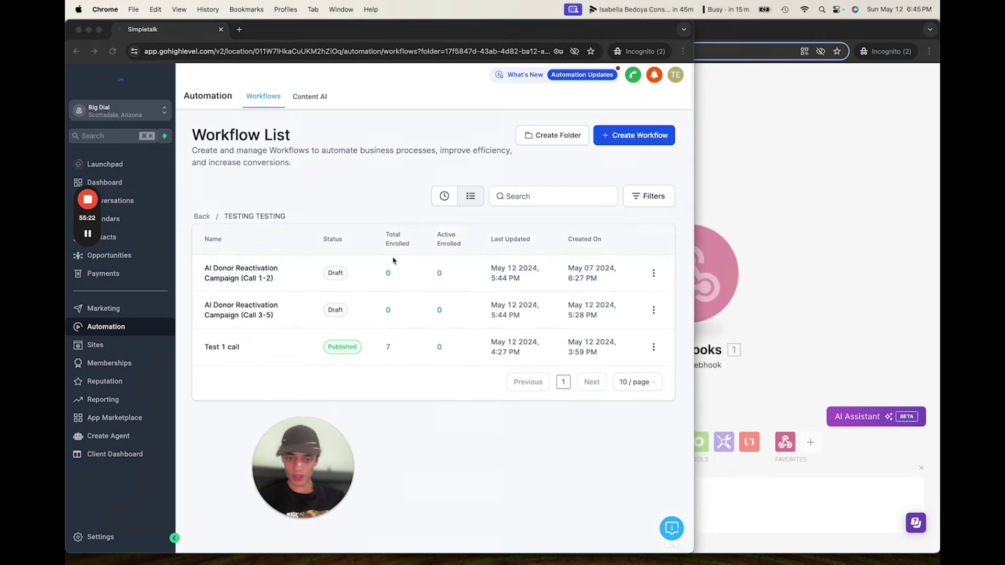
pyautogui.click(653, 273)
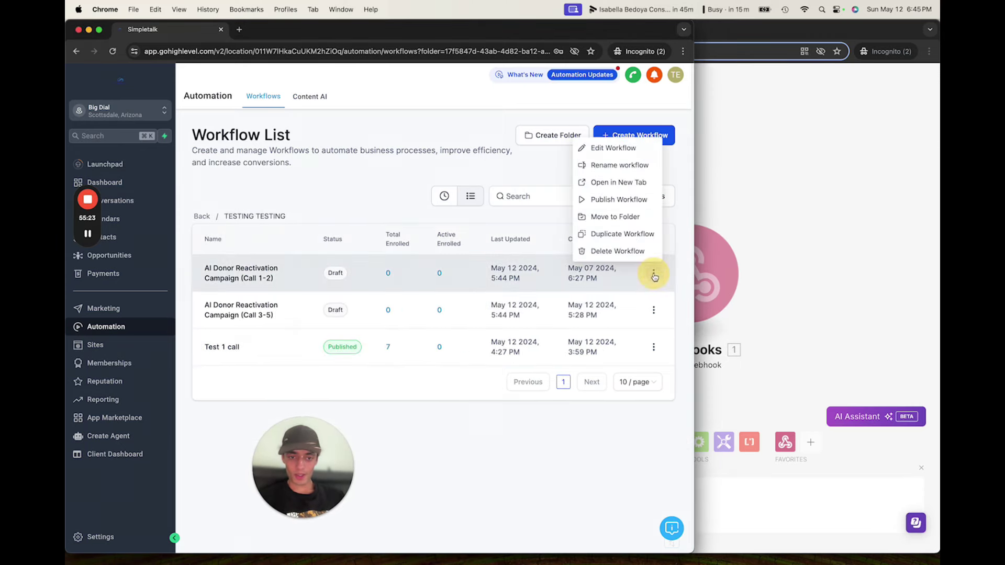
pyautogui.click(617, 201)
pyautogui.click(524, 361)
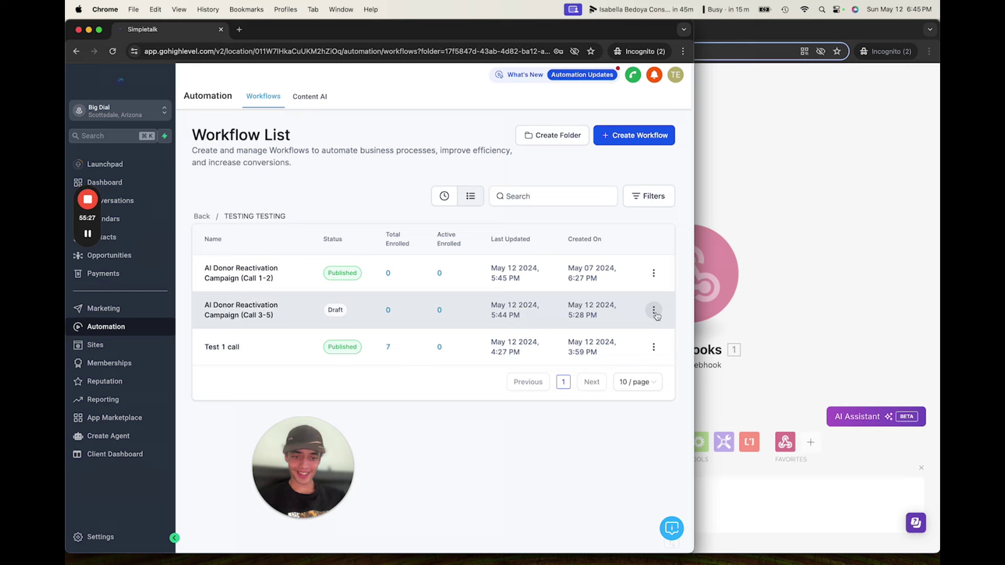
# Publish the Call 3-5 workflow, then open the second test contact's record from Contacts.
pyautogui.click(654, 311)
pyautogui.click(618, 237)
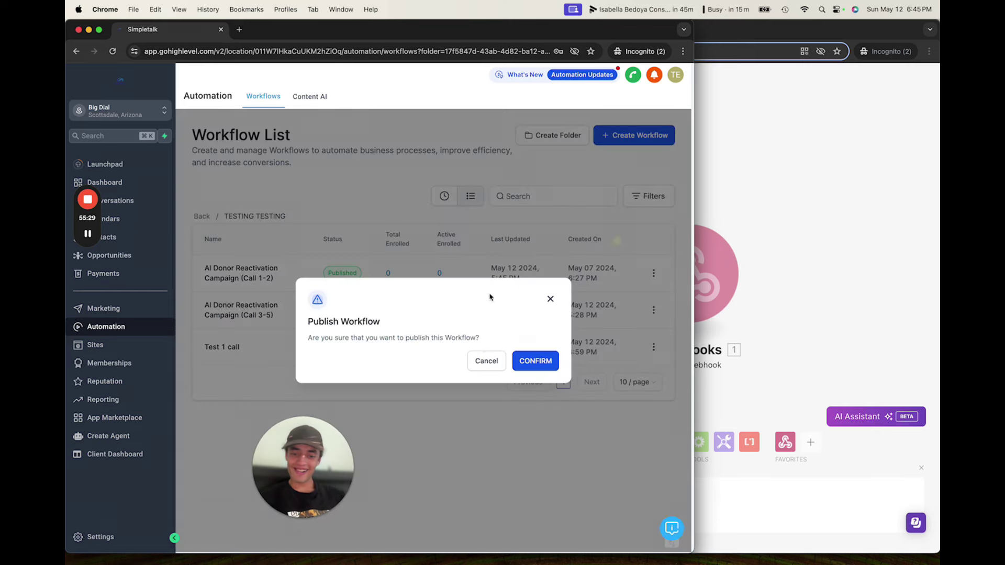
pyautogui.click(535, 371)
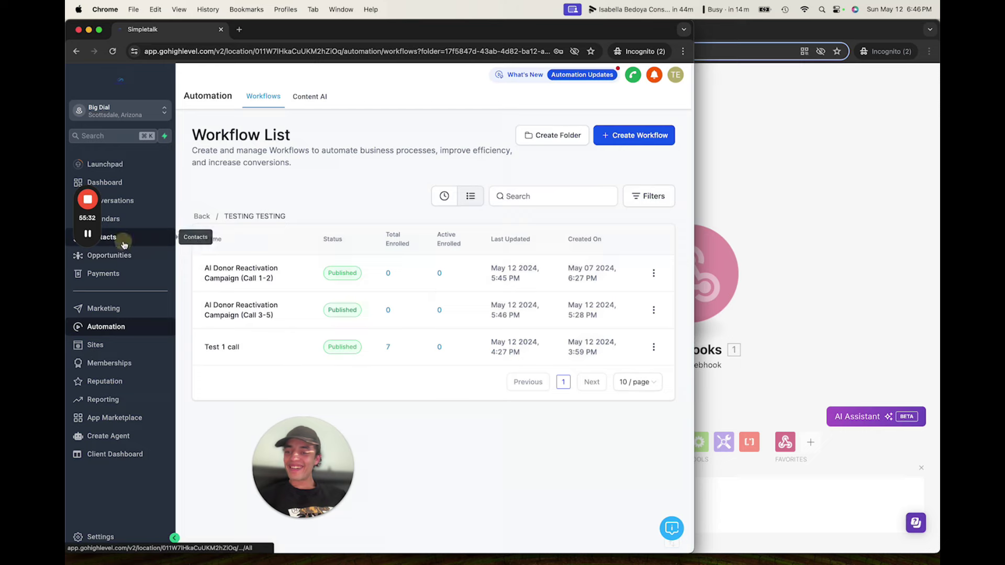
pyautogui.click(124, 237)
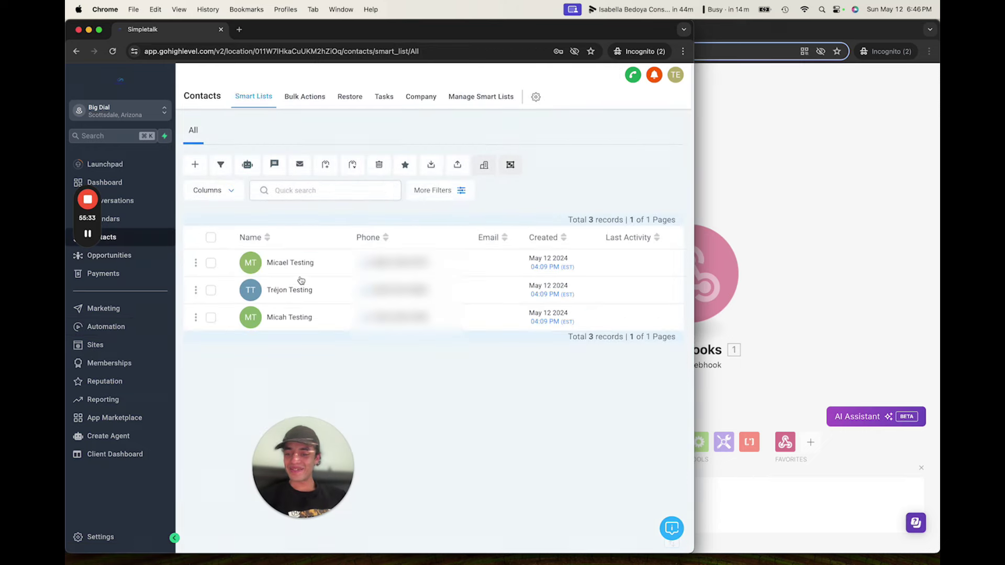
pyautogui.click(289, 298)
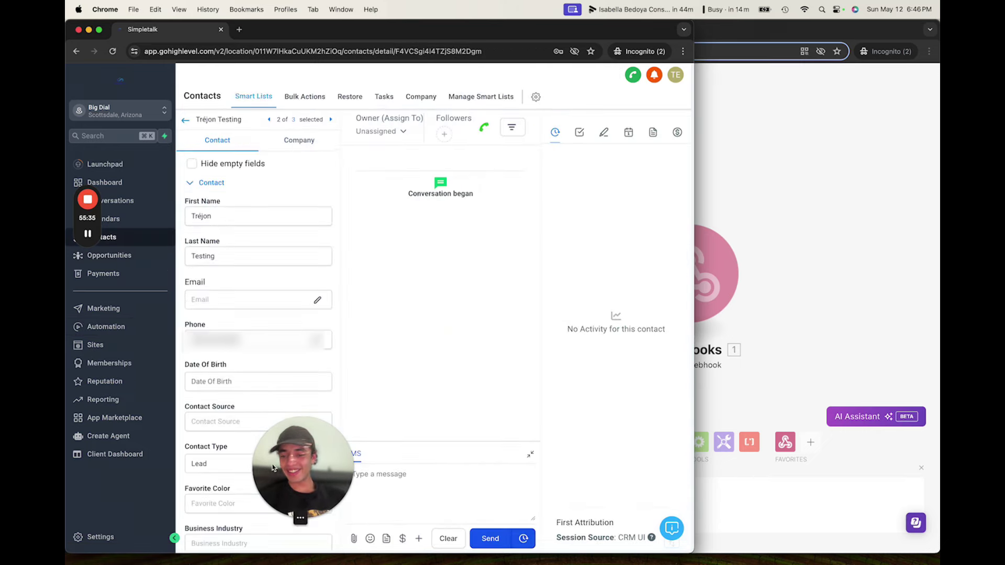
# Remove and re-add the 'drc start' tag on the test contact, then go to Automation.
pyautogui.moveTo(272, 468); pyautogui.dragTo(497, 444)
pyautogui.scroll(-15, 192, 443)
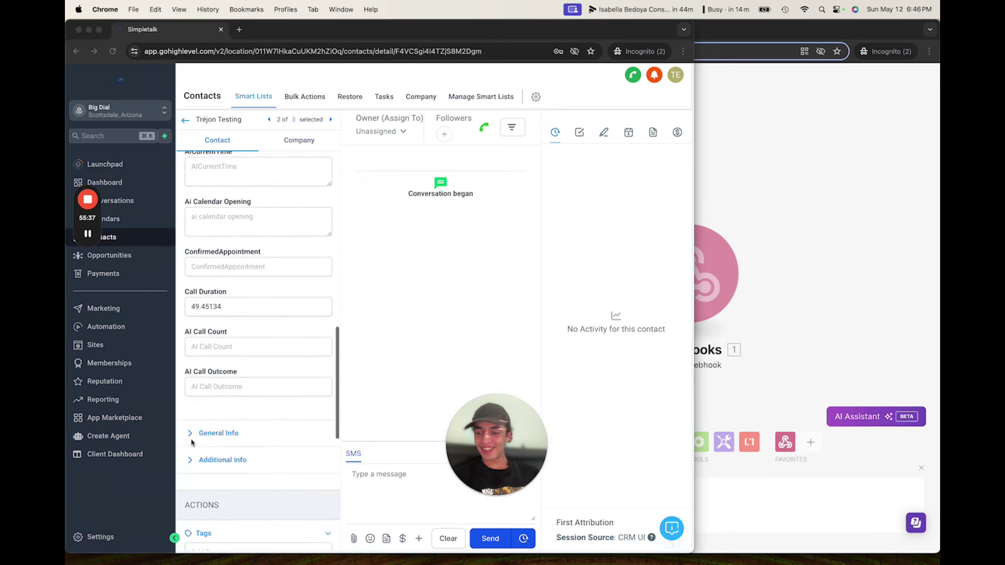
pyautogui.scroll(-5, 192, 443)
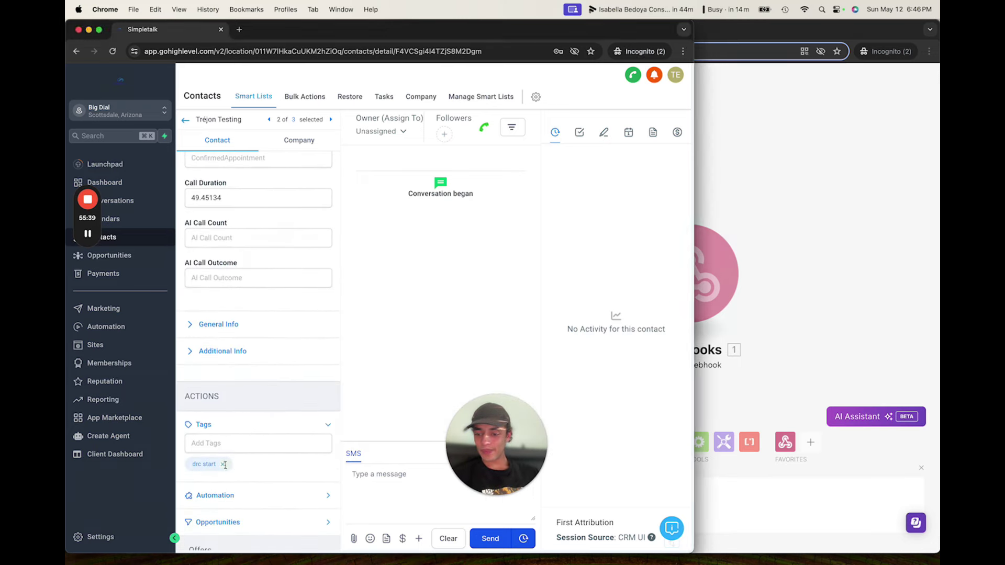
pyautogui.click(224, 465)
pyautogui.click(217, 443)
pyautogui.write('drc')
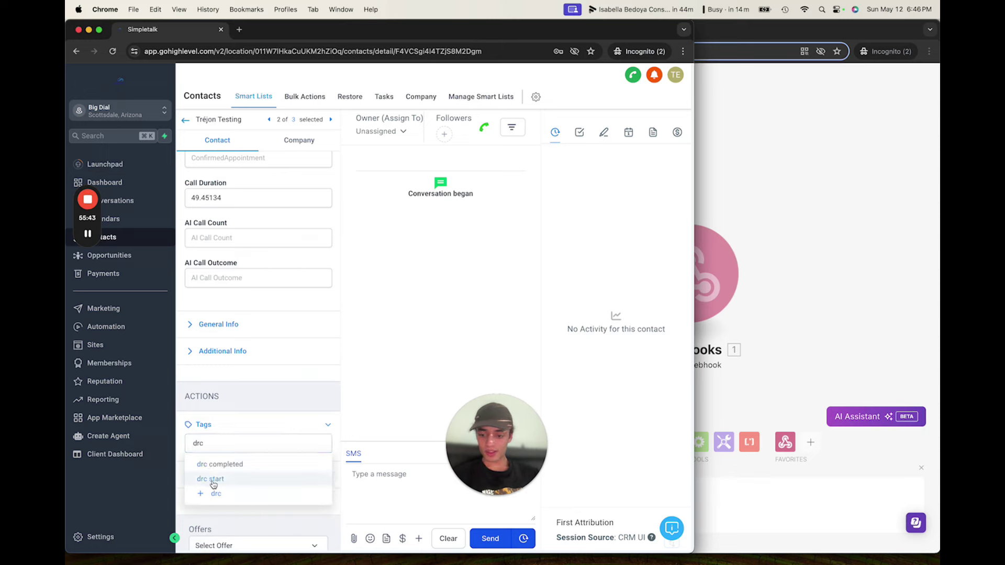
pyautogui.click(204, 479)
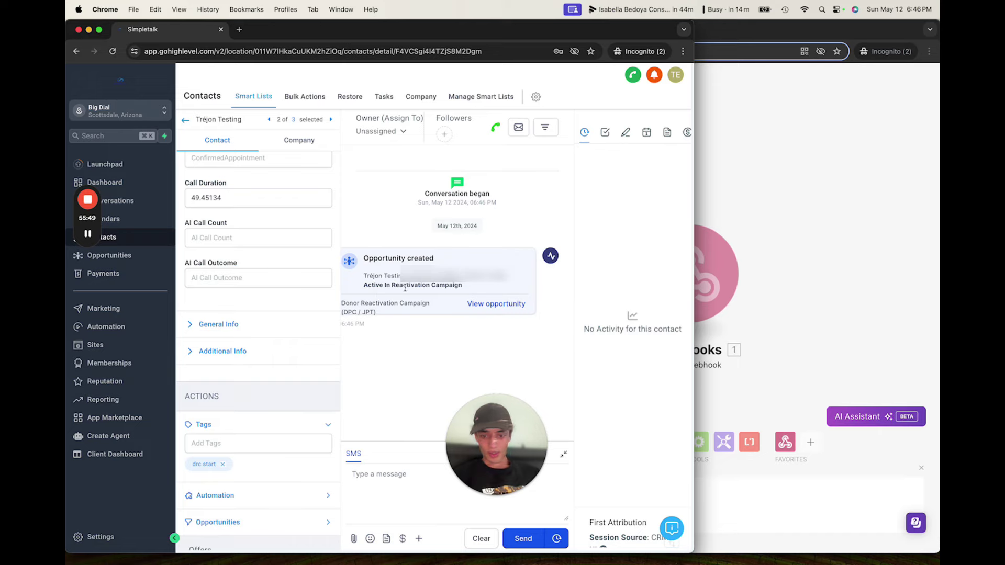
pyautogui.click(109, 331)
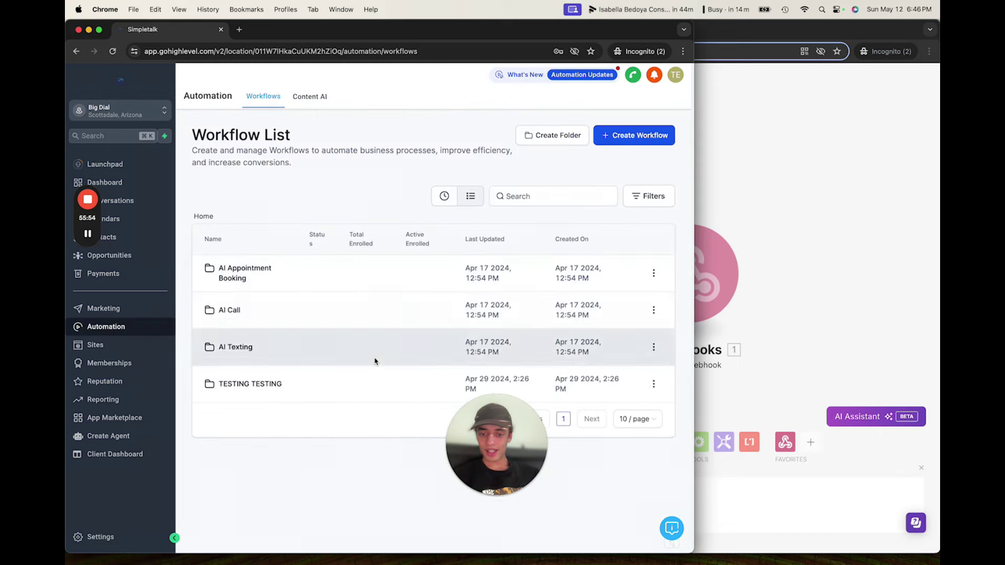
# Open the Call 1-2 workflow, re-save its Wait For Business Hours step, and view Enrollment History.
pyautogui.click(258, 387)
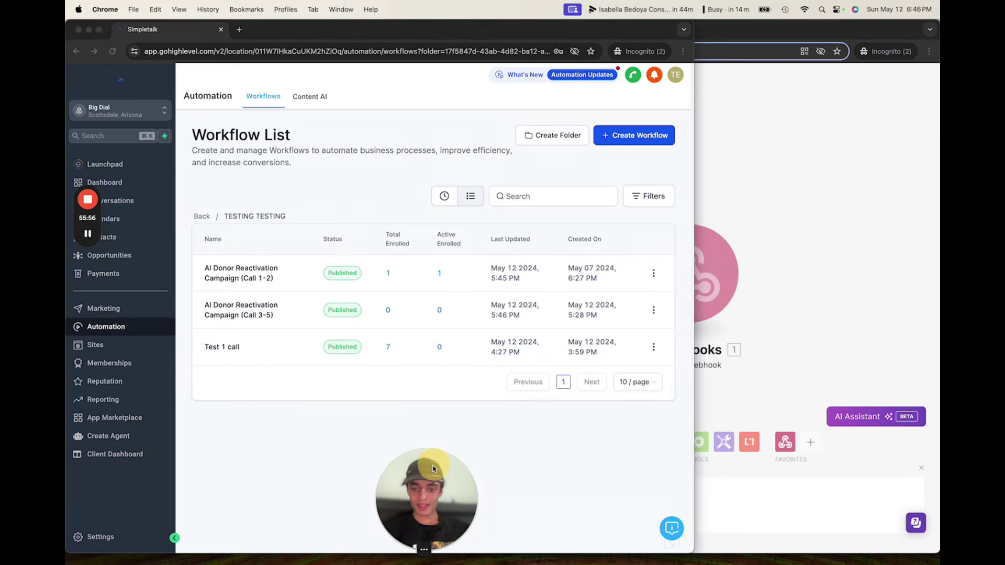
pyautogui.click(254, 279)
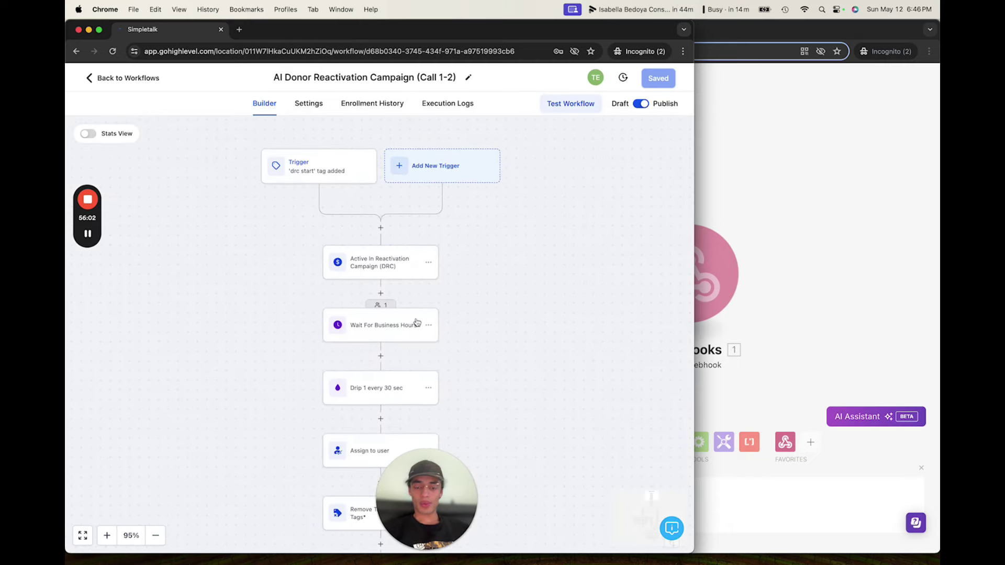
pyautogui.scroll(-2, 417, 322)
pyautogui.click(398, 314)
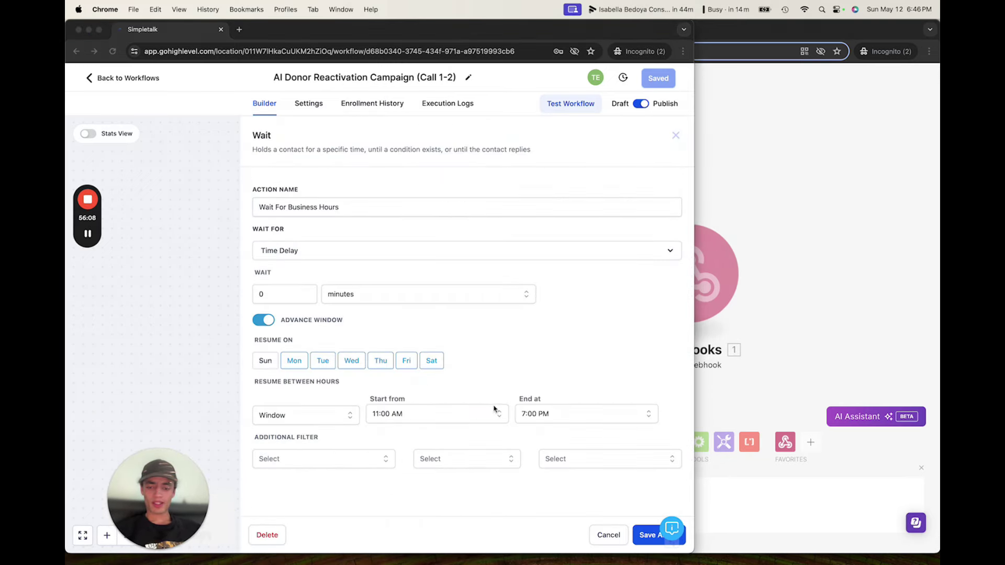
pyautogui.click(645, 534)
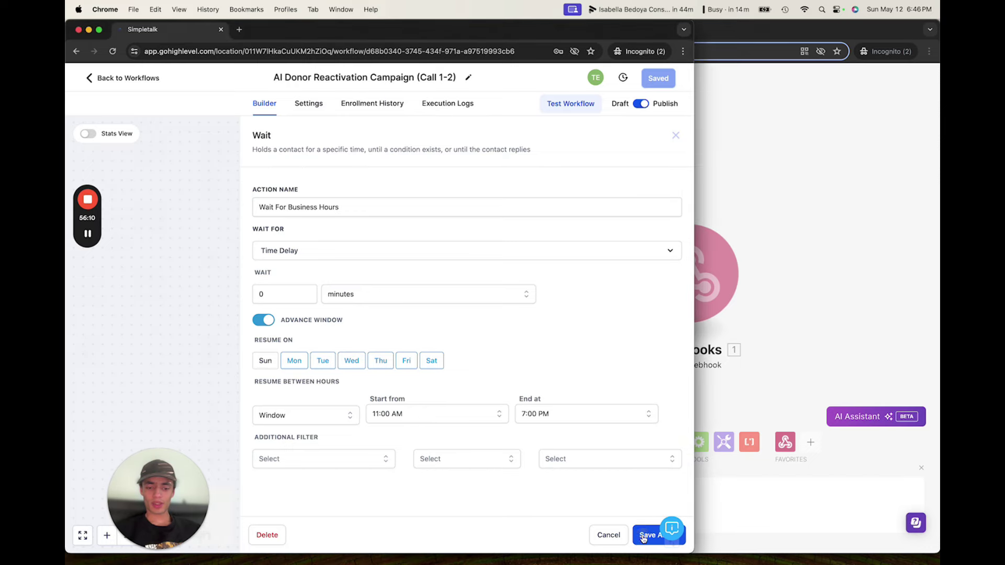
pyautogui.click(387, 102)
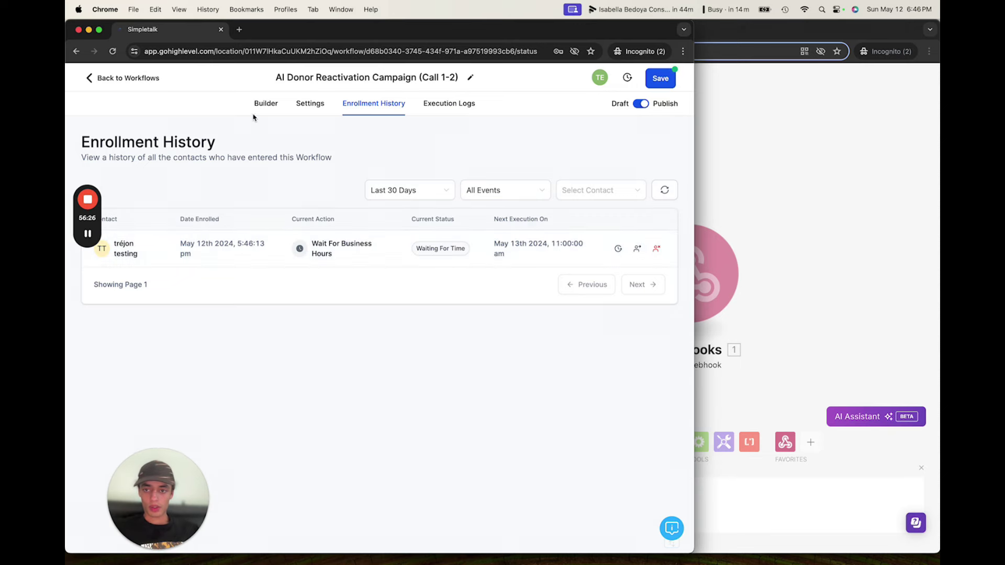
# Force the test contact past two waiting steps and save the Call 1-2 workflow.
pyautogui.click(635, 251)
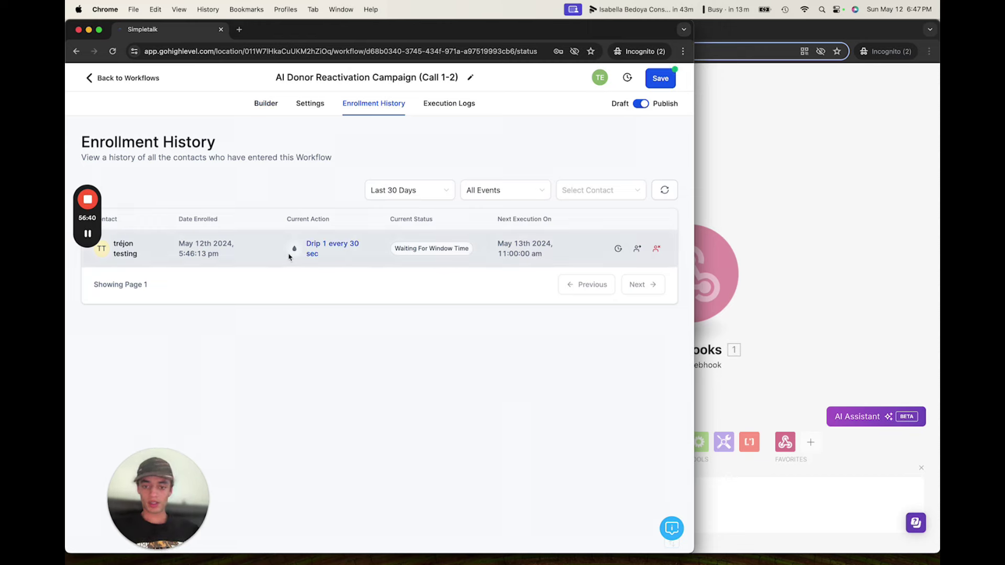
pyautogui.click(637, 250)
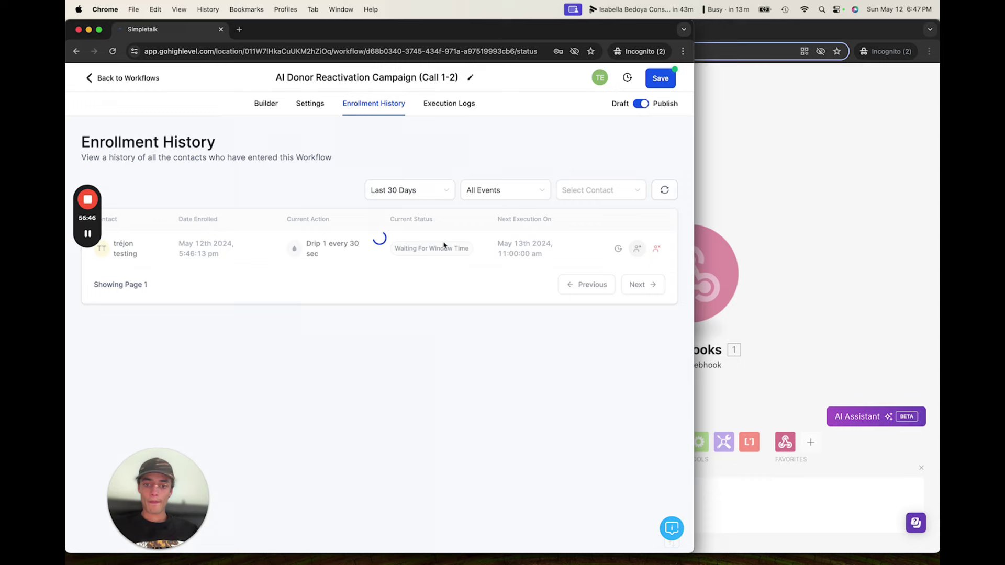
pyautogui.click(266, 103)
pyautogui.scroll(-10, 424, 314)
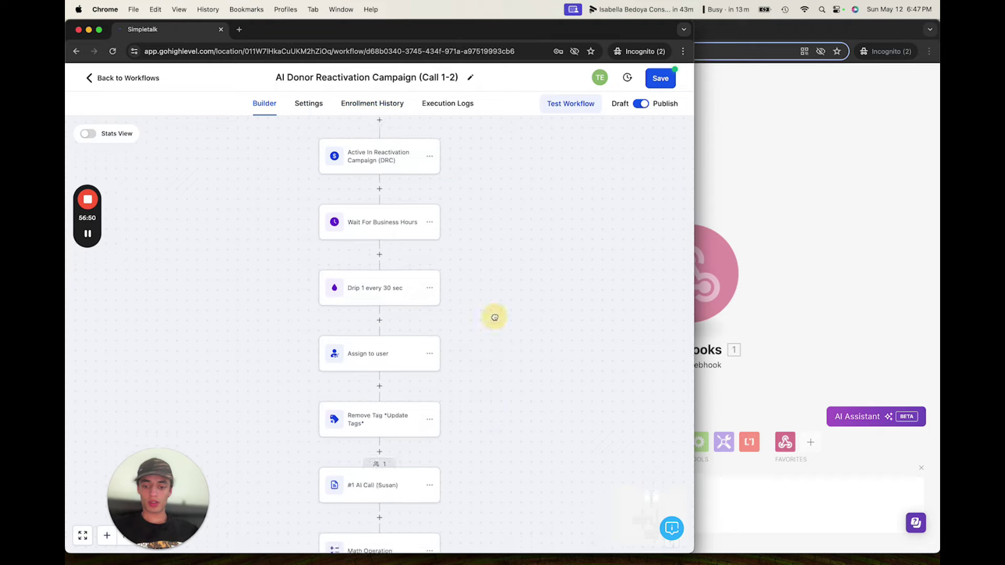
pyautogui.click(390, 111)
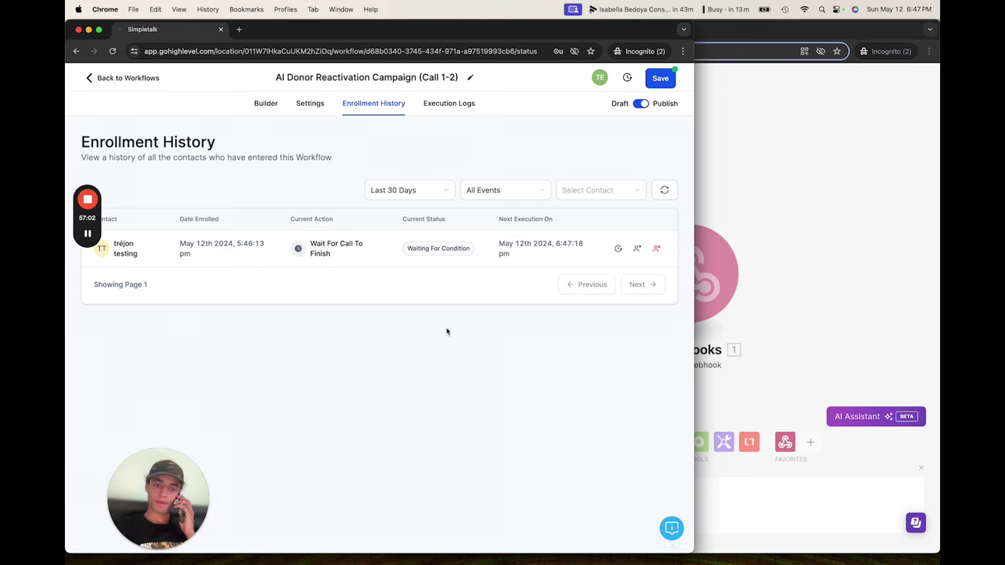
pyautogui.click(664, 81)
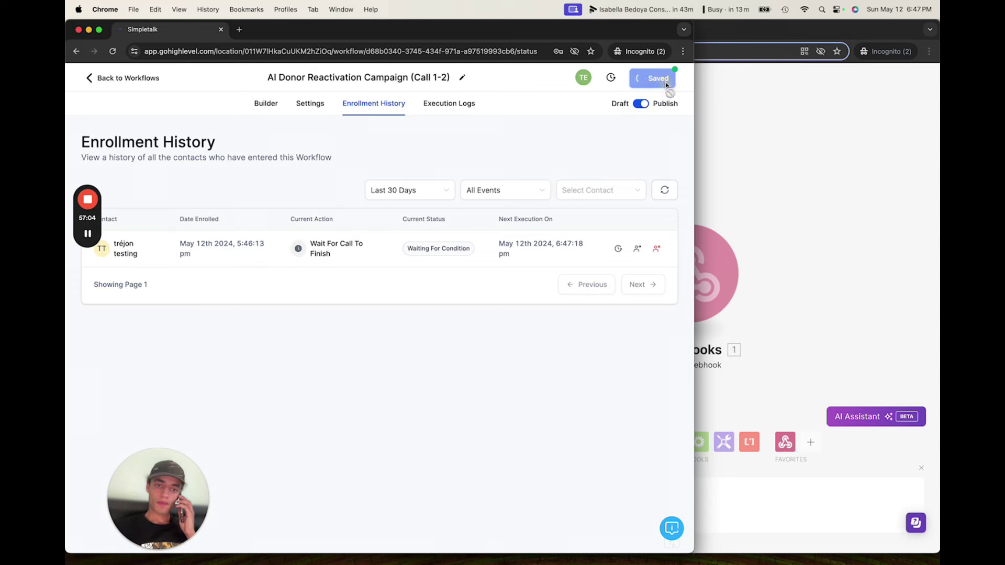
# Follow the contact down the canvas through the AI call and Condition branches.
pyautogui.click(267, 103)
pyautogui.moveTo(545, 486); pyautogui.dragTo(563, 380)
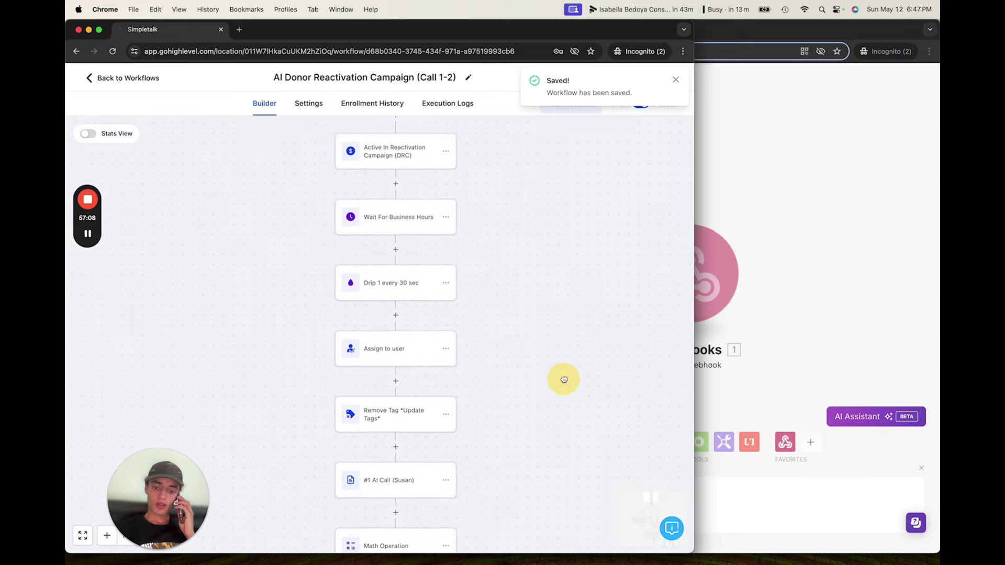
pyautogui.scroll(-5, 564, 380)
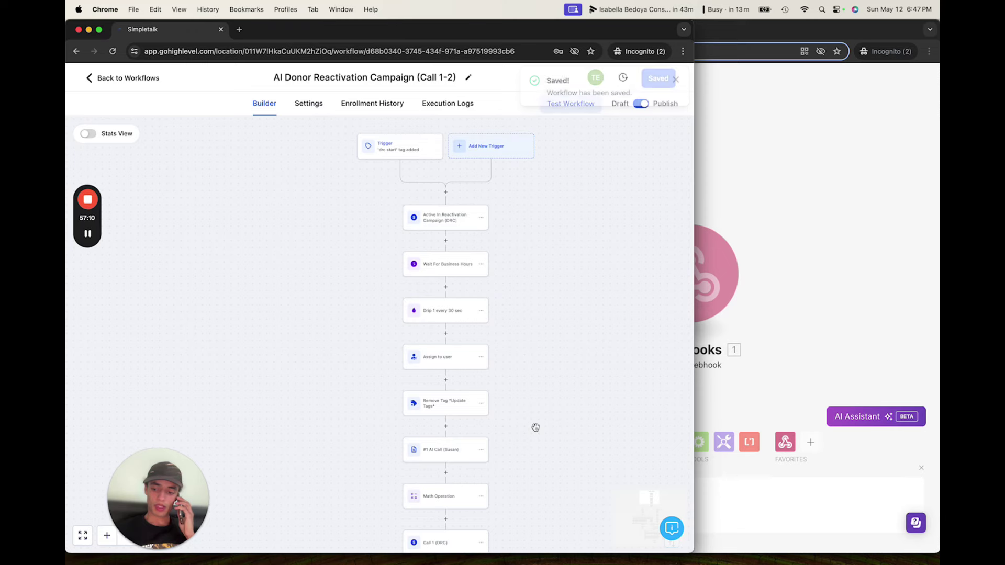
pyautogui.moveTo(536, 427); pyautogui.dragTo(534, 334)
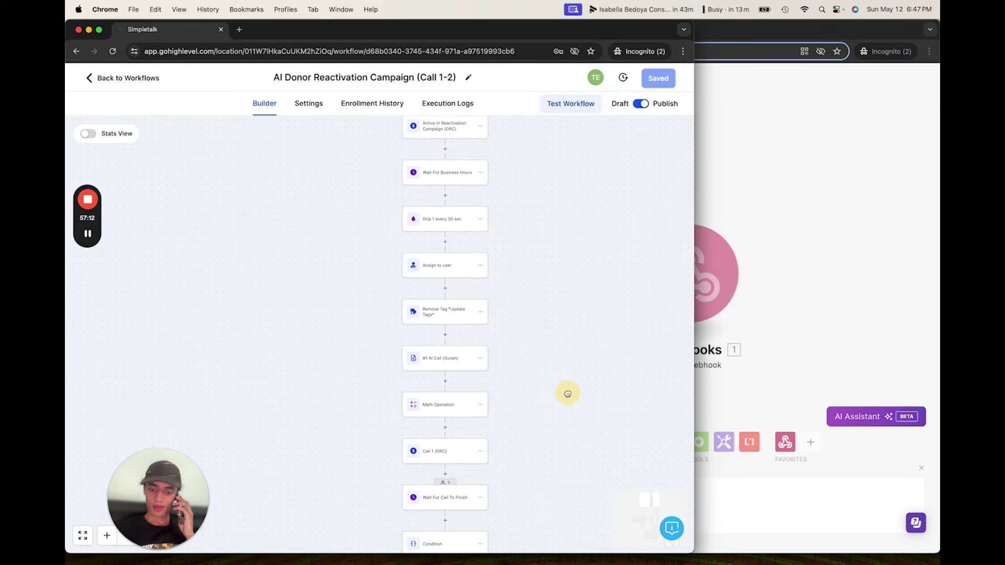
pyautogui.moveTo(567, 393); pyautogui.dragTo(567, 330)
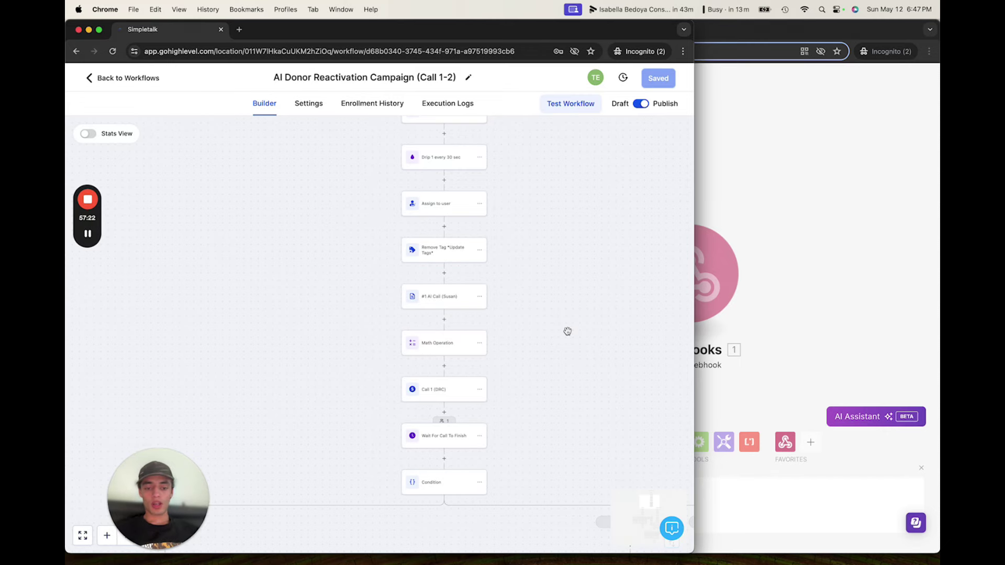
pyautogui.moveTo(582, 332); pyautogui.dragTo(511, 279)
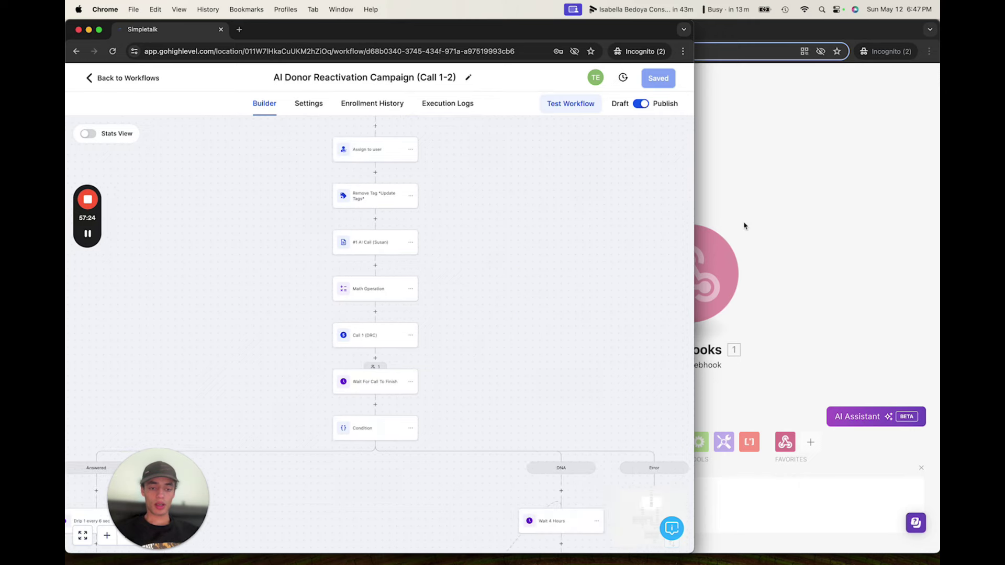
pyautogui.scroll(-5, 379, 454)
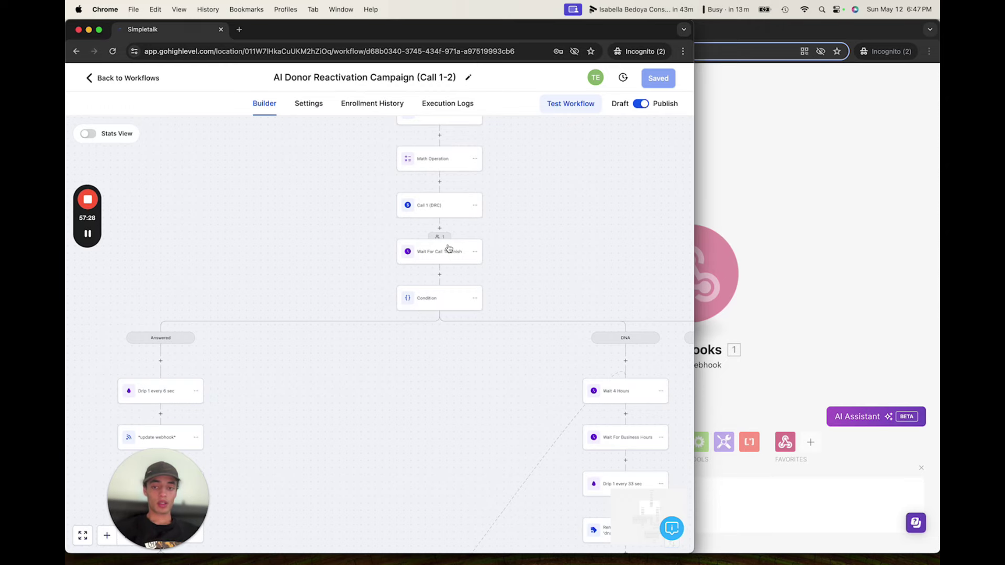
pyautogui.click(392, 105)
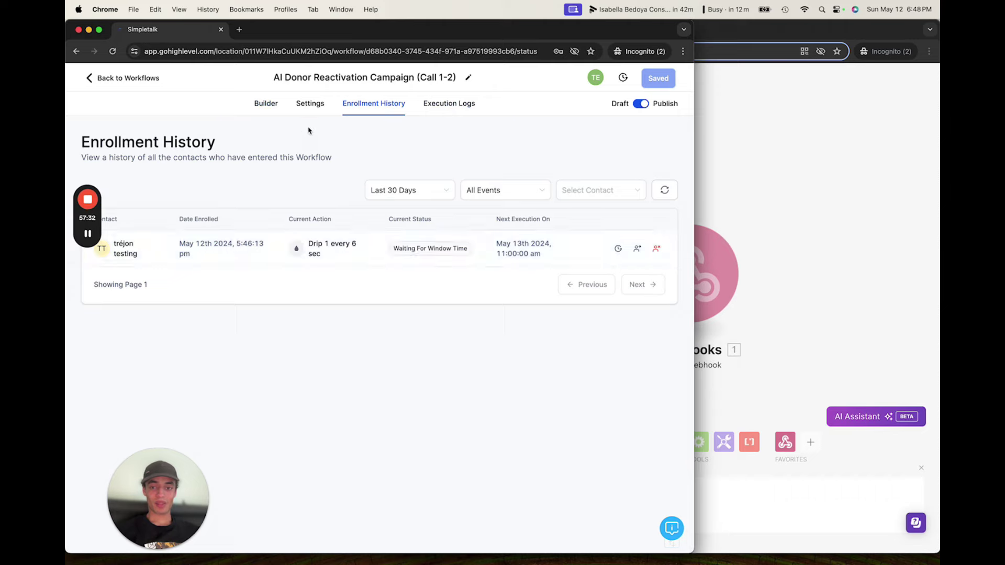
pyautogui.click(265, 102)
pyautogui.click(762, 201)
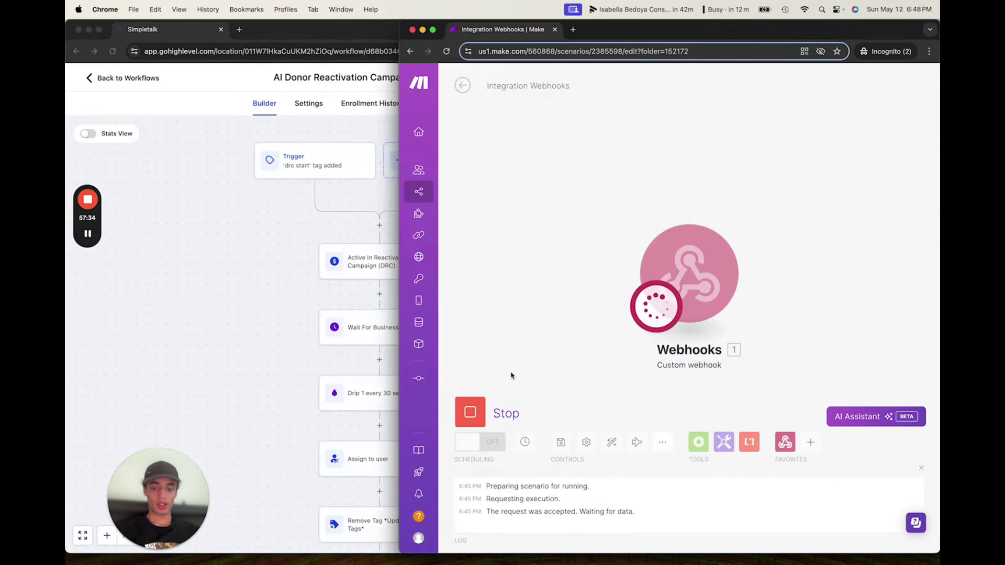
# Pan the GoHighLevel workflow to its lower branch steps while checking the Make scenario.
pyautogui.click(233, 400)
pyautogui.scroll(-3, 257, 250)
pyautogui.click(759, 235)
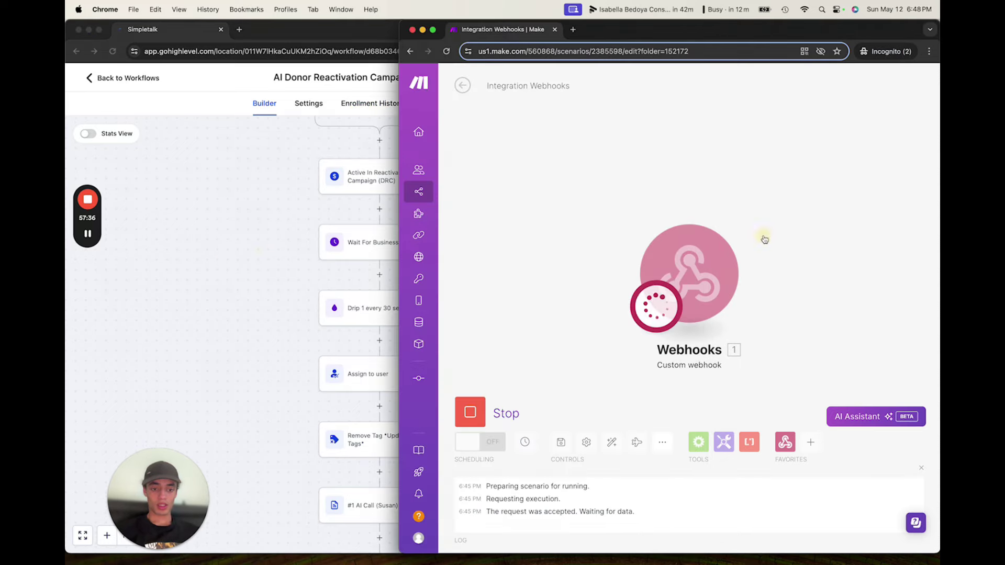
pyautogui.moveTo(278, 340); pyautogui.dragTo(286, 131)
pyautogui.scroll(-5, 269, 316)
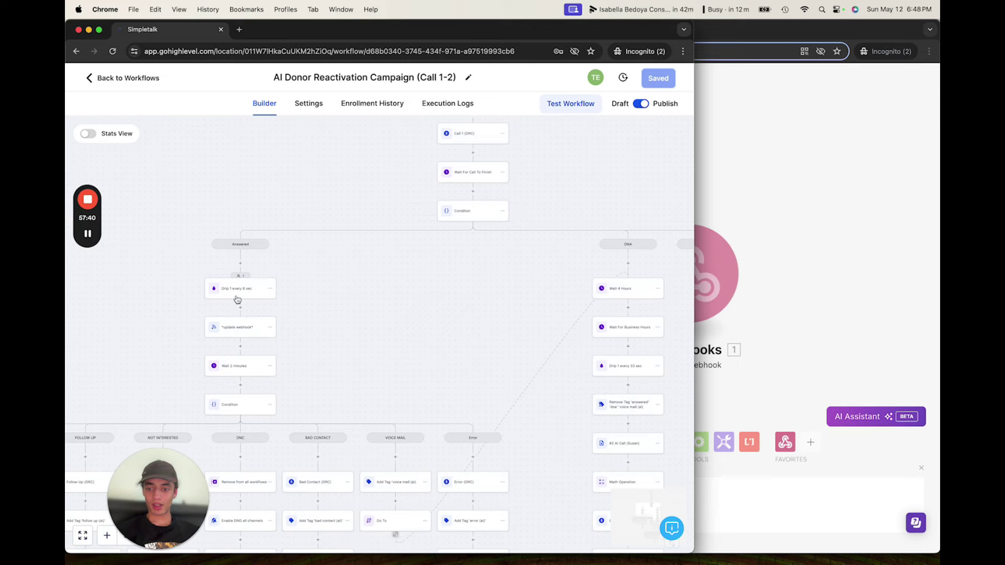
pyautogui.click(767, 216)
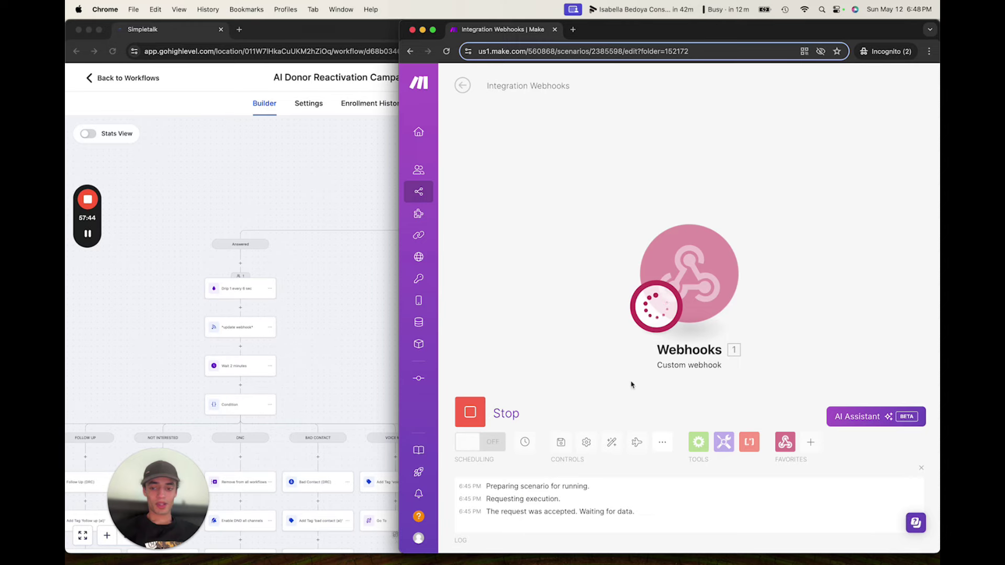
# Force the contact past the drip step so Make's webhook catches the call update.
pyautogui.click(385, 104)
pyautogui.click(376, 107)
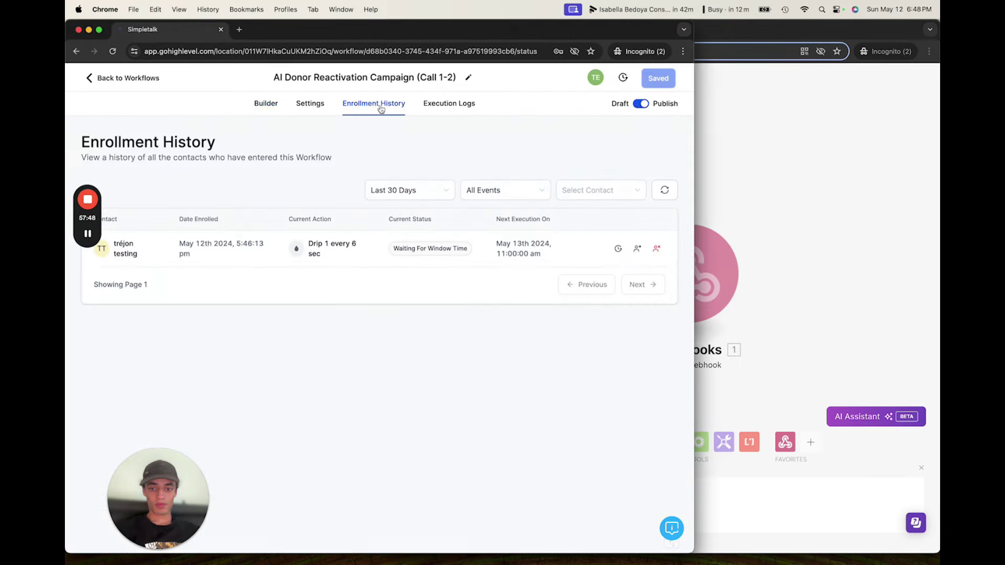
pyautogui.click(637, 250)
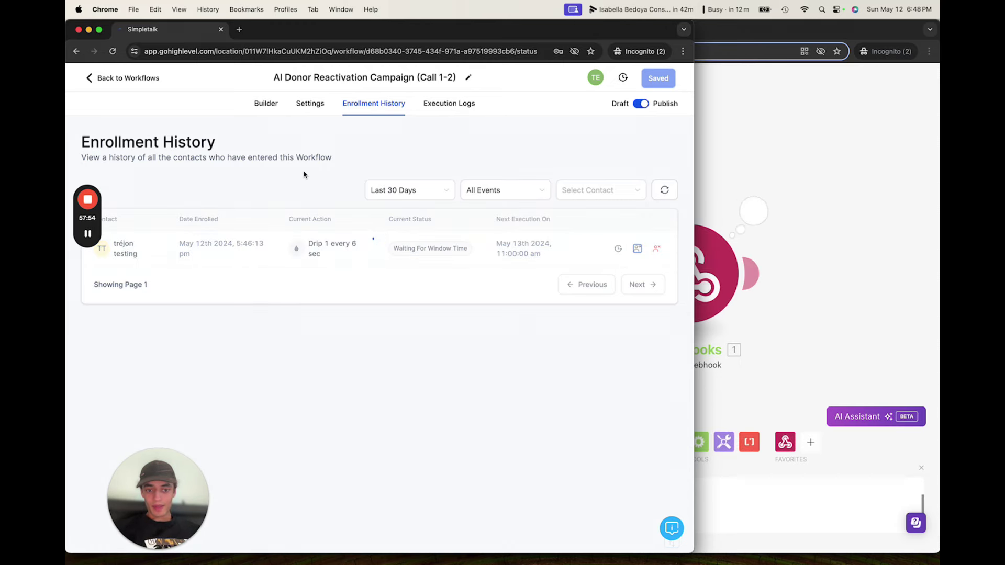
pyautogui.click(708, 141)
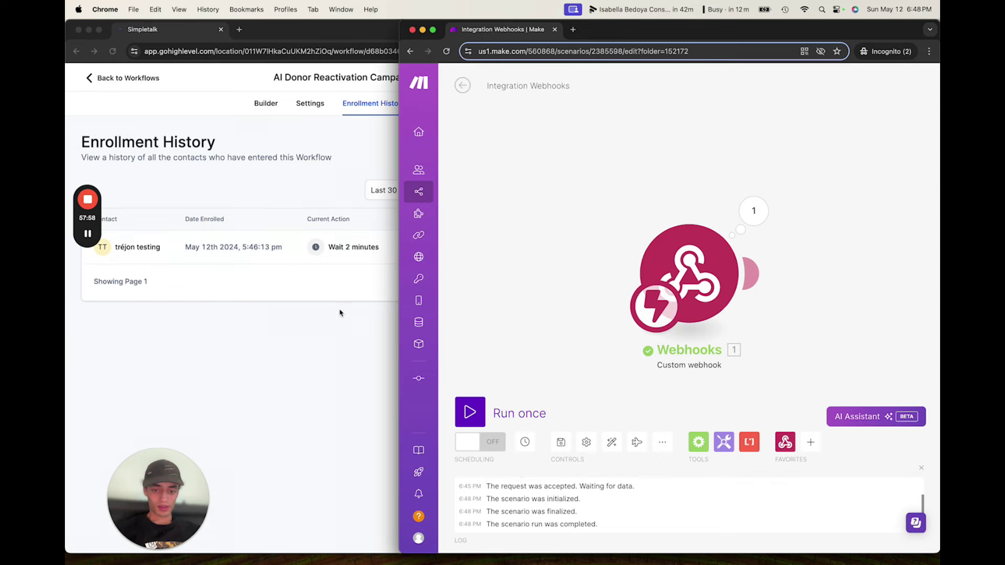
pyautogui.hscroll(4, 586, 302)
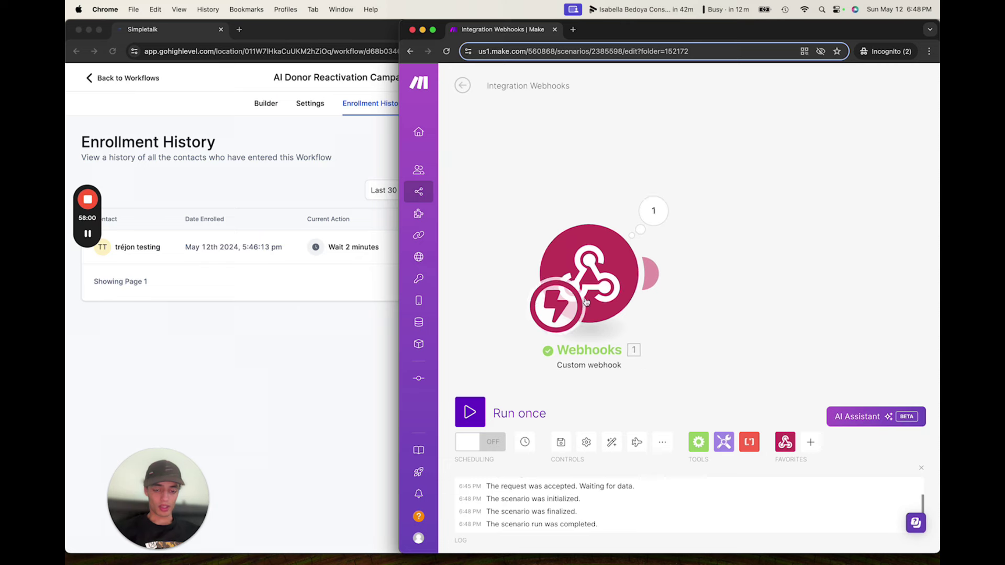
# Add an OpenAI Create a Completion module after the webhook, then delete it.
pyautogui.click(603, 272)
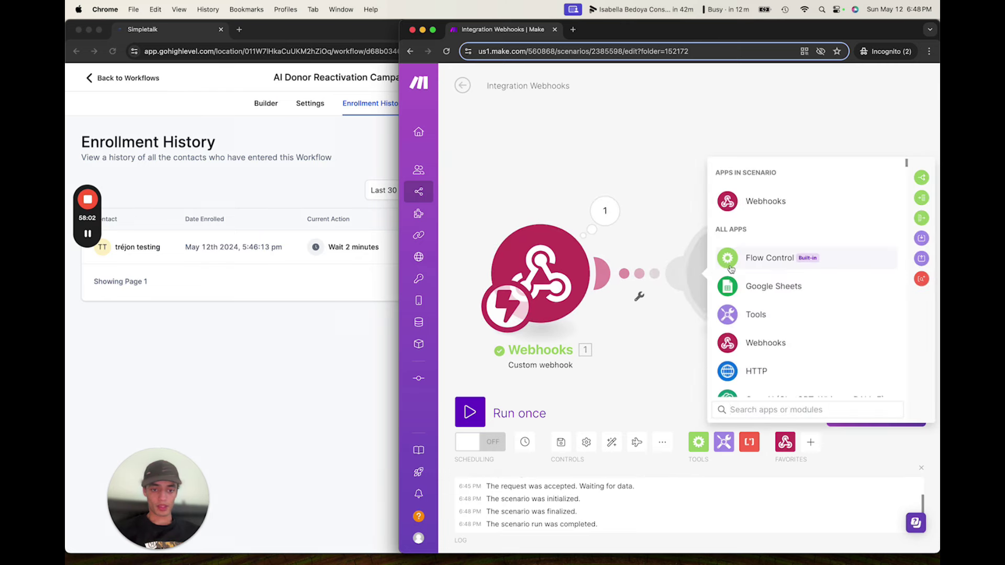
pyautogui.scroll(-2, 754, 309)
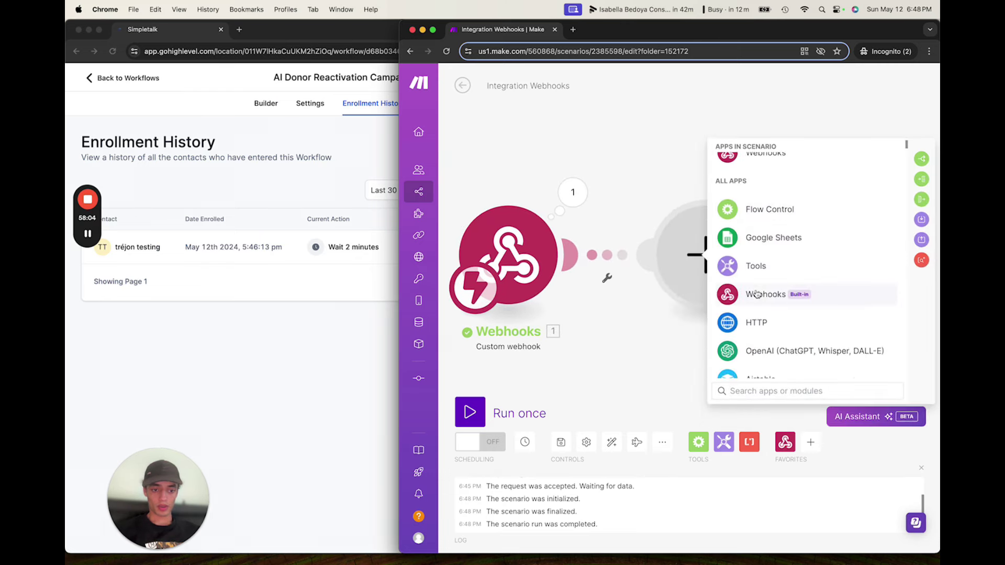
pyautogui.click(759, 328)
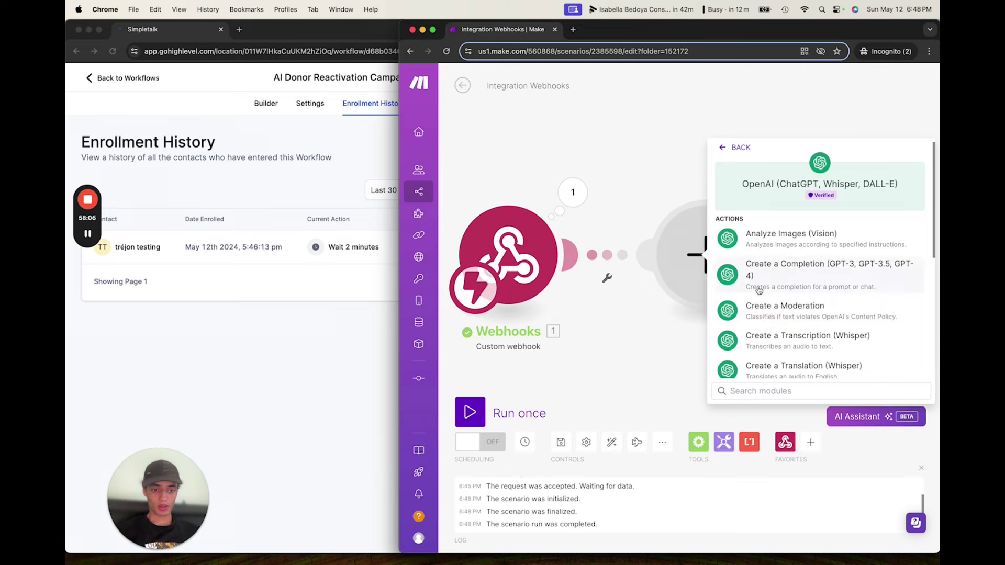
pyautogui.click(818, 282)
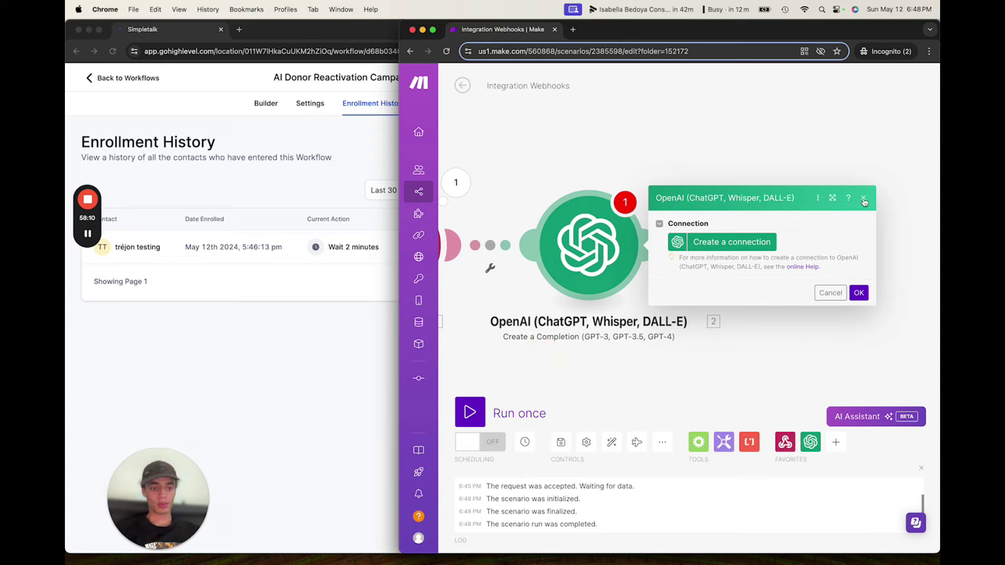
pyautogui.click(864, 202)
pyautogui.rightClick(586, 260)
pyautogui.click(619, 380)
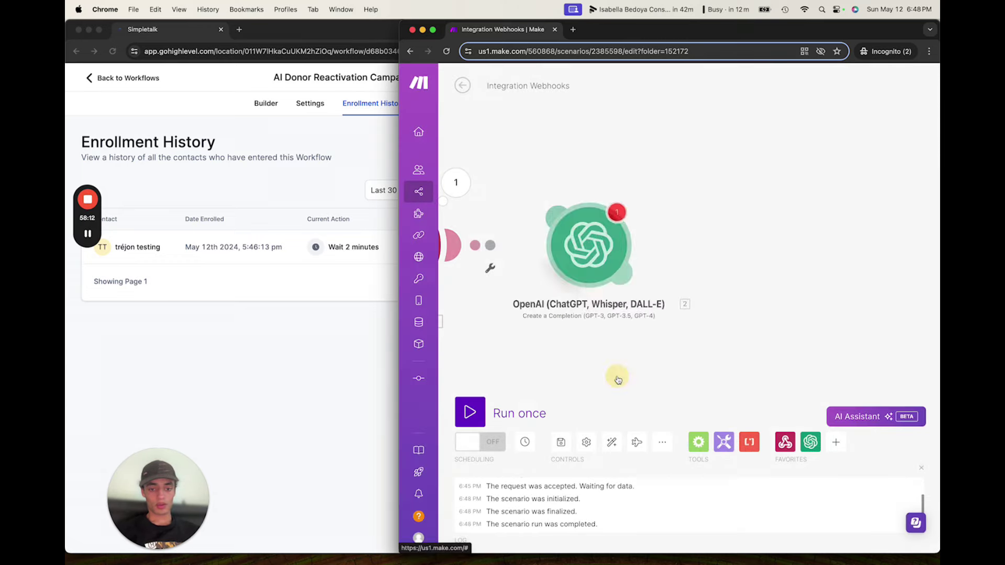
# Add a HighLevel LeadConnector Update a Contact module after the webhook trigger.
pyautogui.click(774, 250)
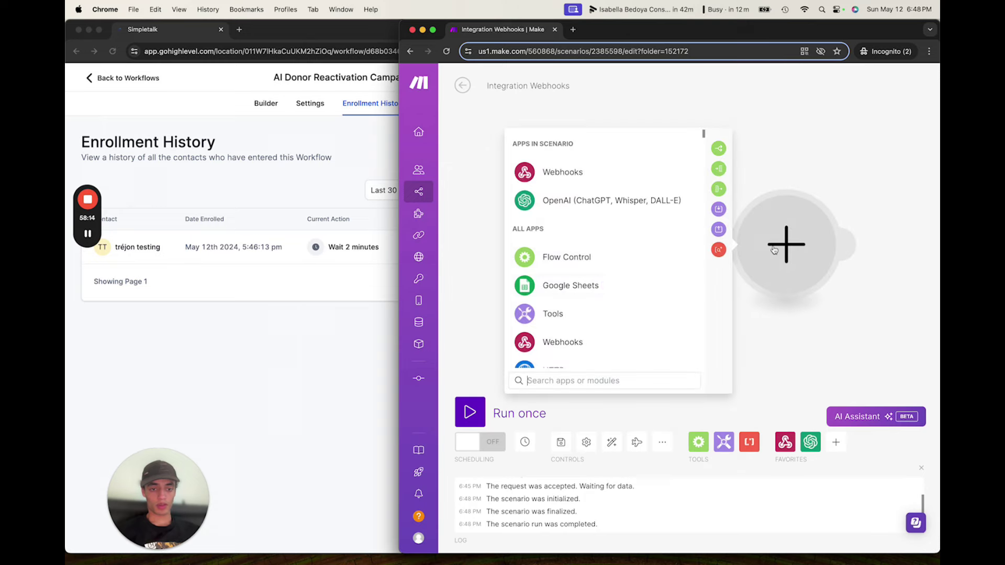
pyautogui.write('high')
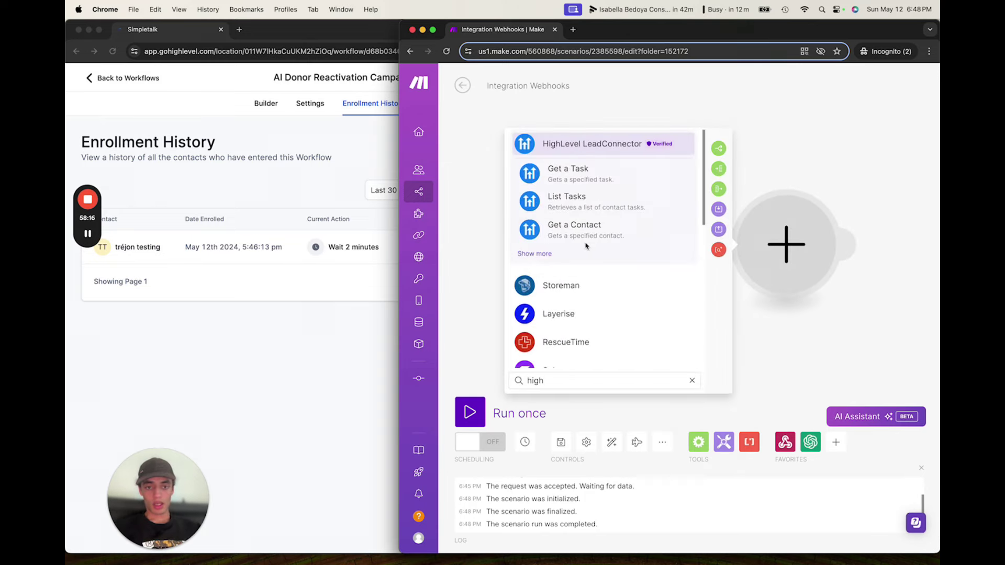
pyautogui.click(623, 143)
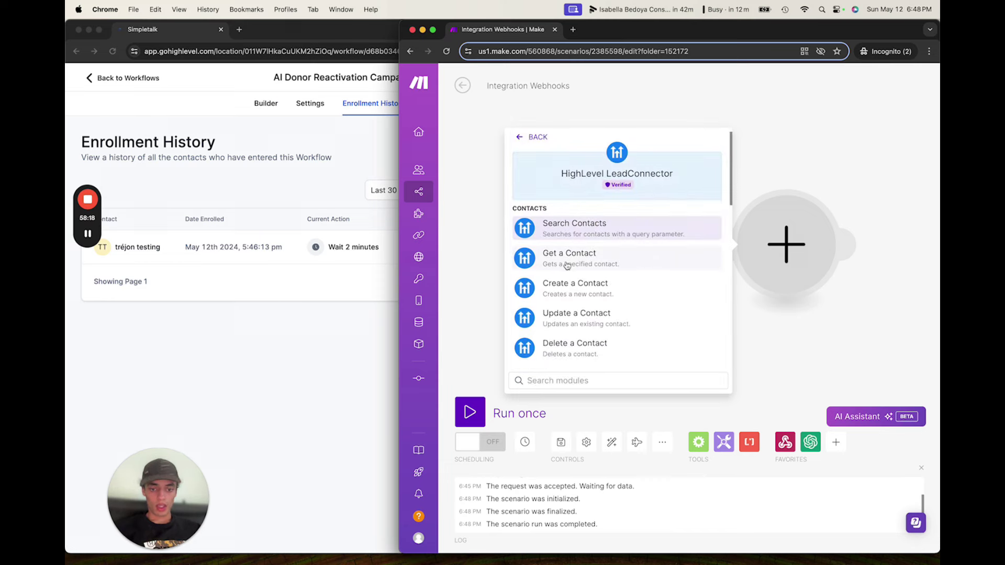
pyautogui.scroll(-1, 612, 268)
pyautogui.click(611, 307)
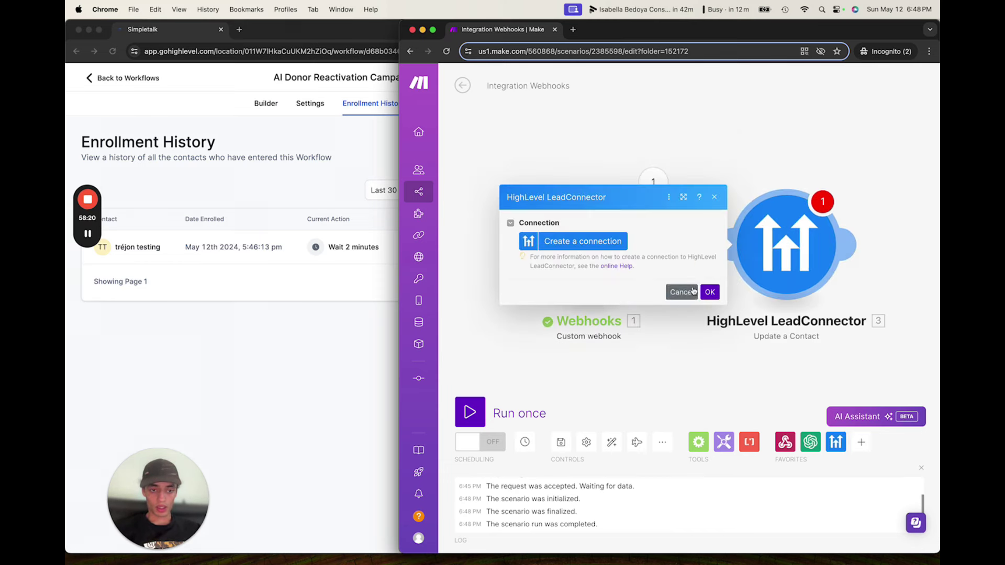
# Start a HighLevel Company (Deprecated) connection named 'DPC' and move to its API Key field.
pyautogui.click(608, 242)
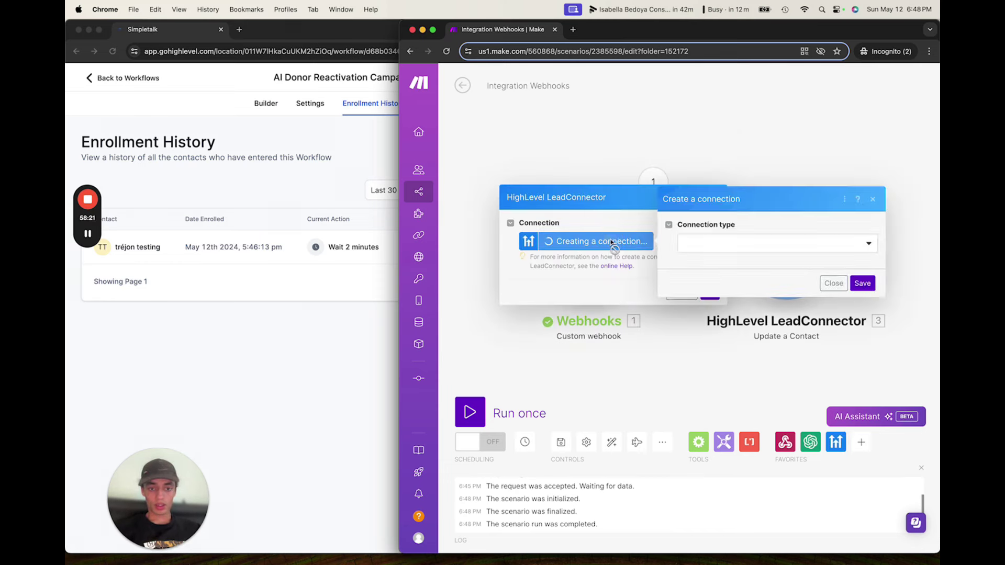
pyautogui.click(736, 250)
pyautogui.click(736, 261)
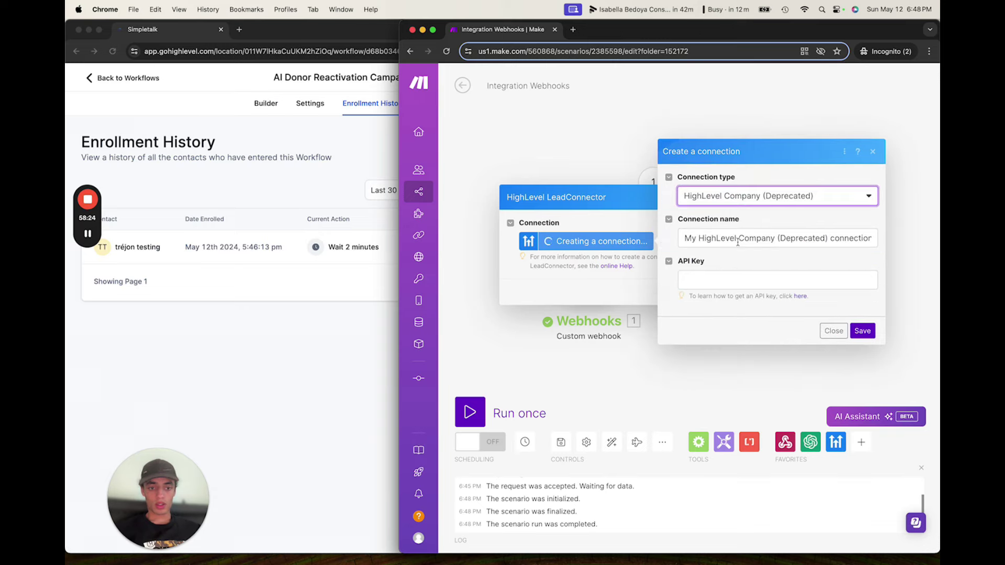
pyautogui.tripleClick(738, 242)
pyautogui.press('BackSpace')
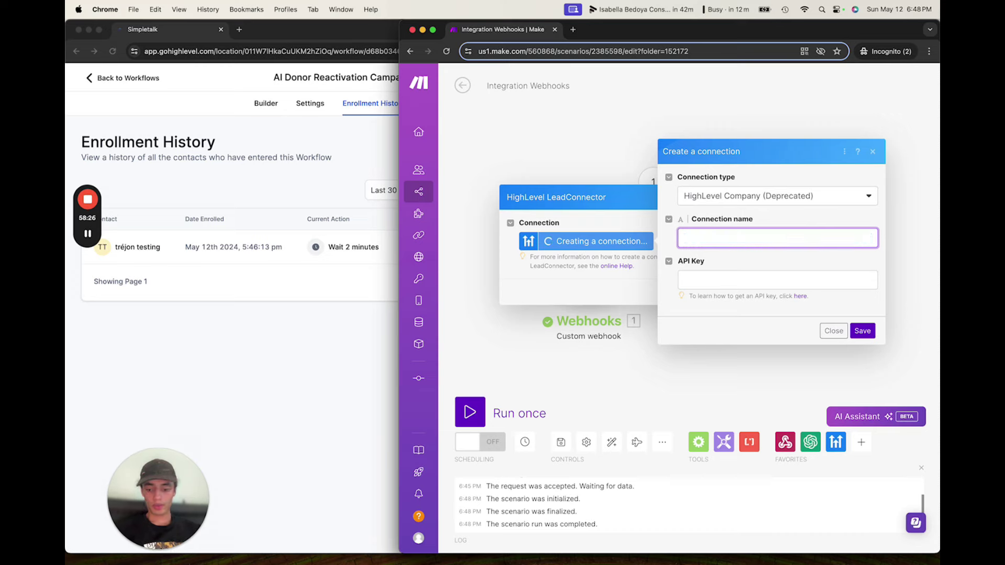
pyautogui.write('D')
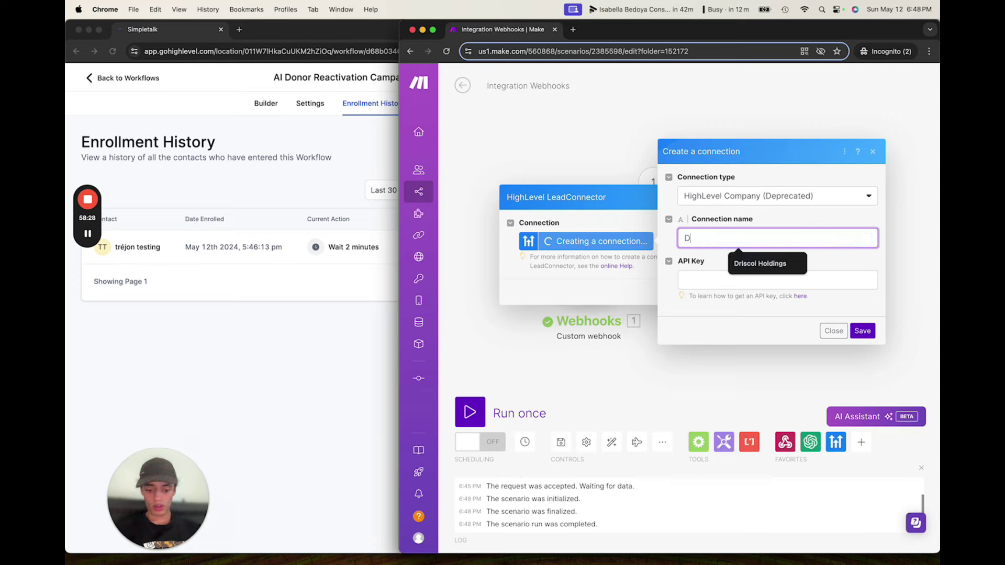
pyautogui.write('PC')
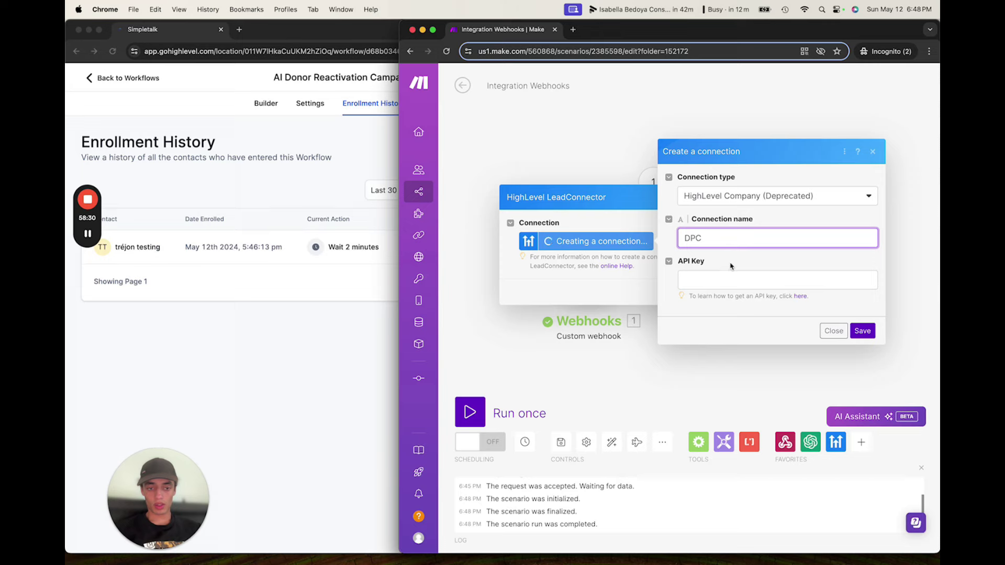
pyautogui.press('Tab')
pyautogui.click(312, 146)
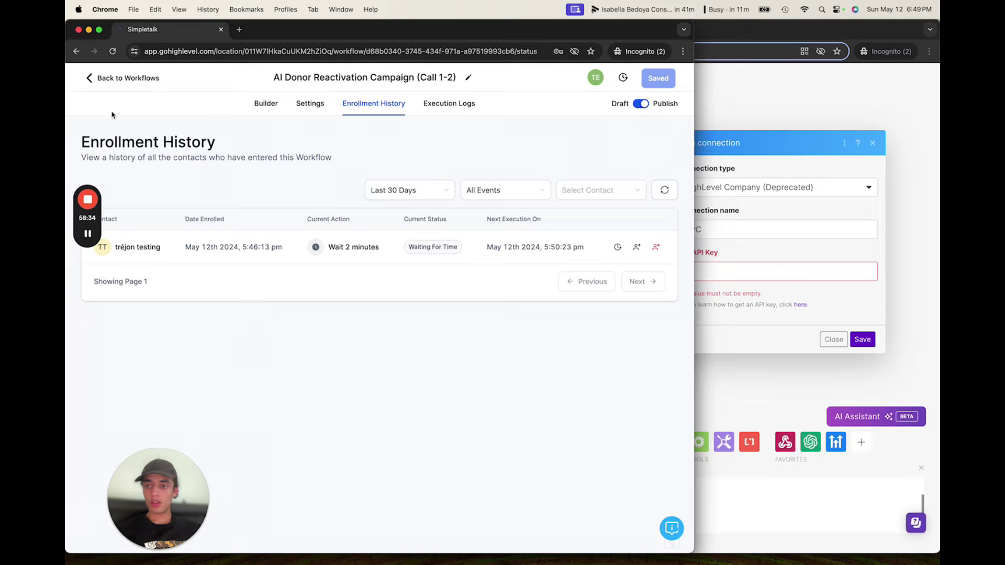
# Rename the pending Make connection to 'Big Dial'.
pyautogui.click(146, 76)
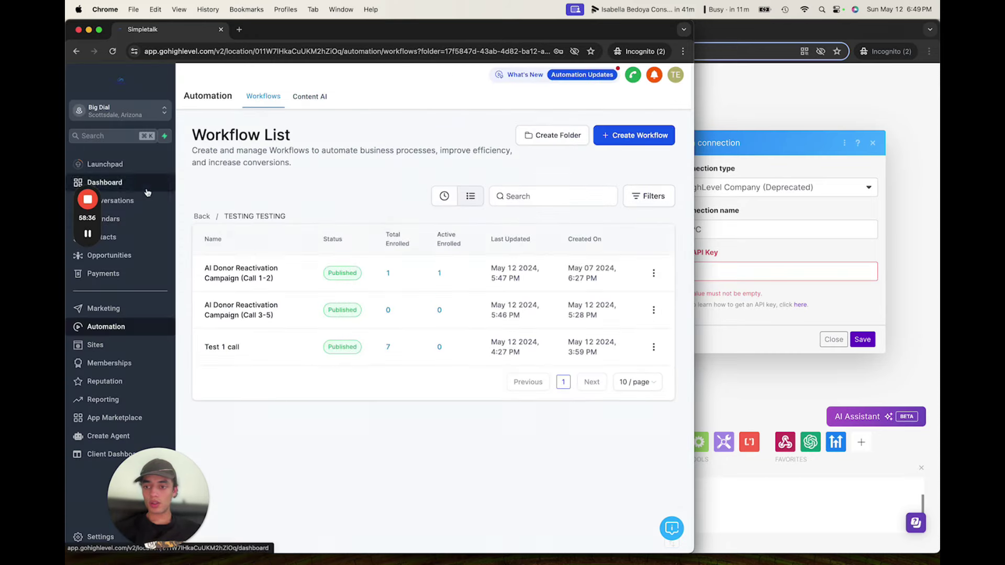
pyautogui.click(781, 240)
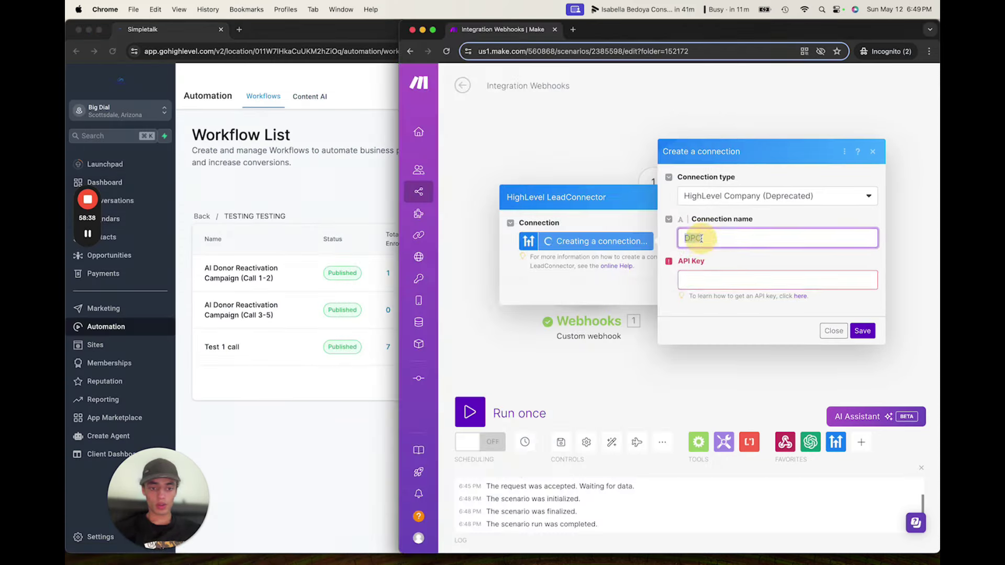
pyautogui.doubleClick(780, 240)
pyautogui.write('Big Dia')
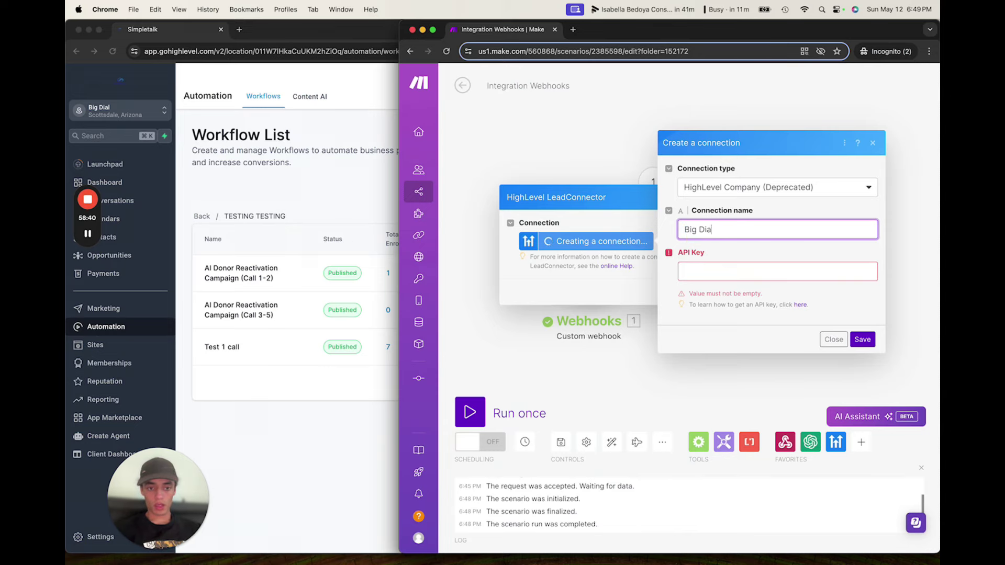
pyautogui.write('l')
# Copy the company API key from GoHighLevel's Business Profile settings.
pyautogui.click(207, 193)
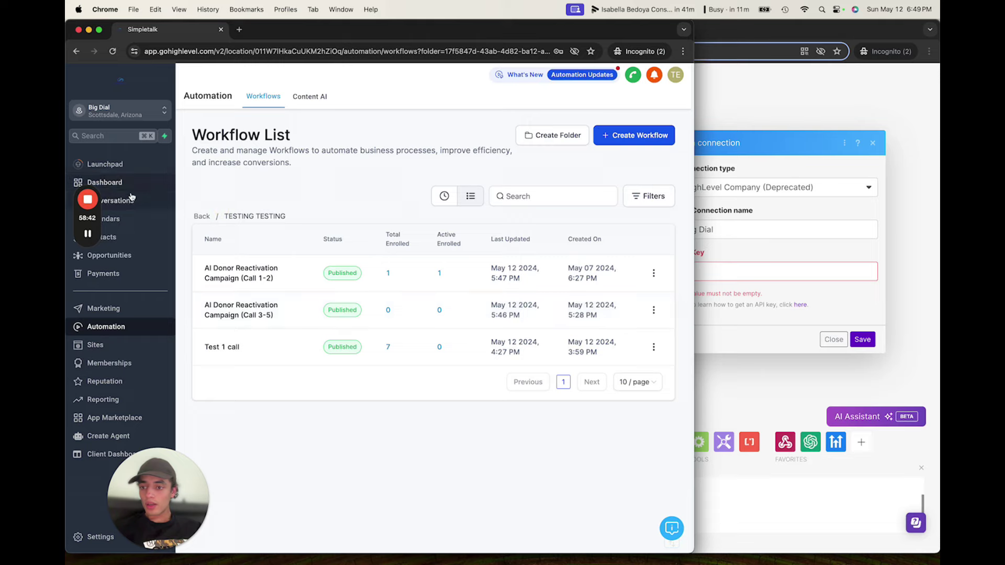
pyautogui.click(128, 530)
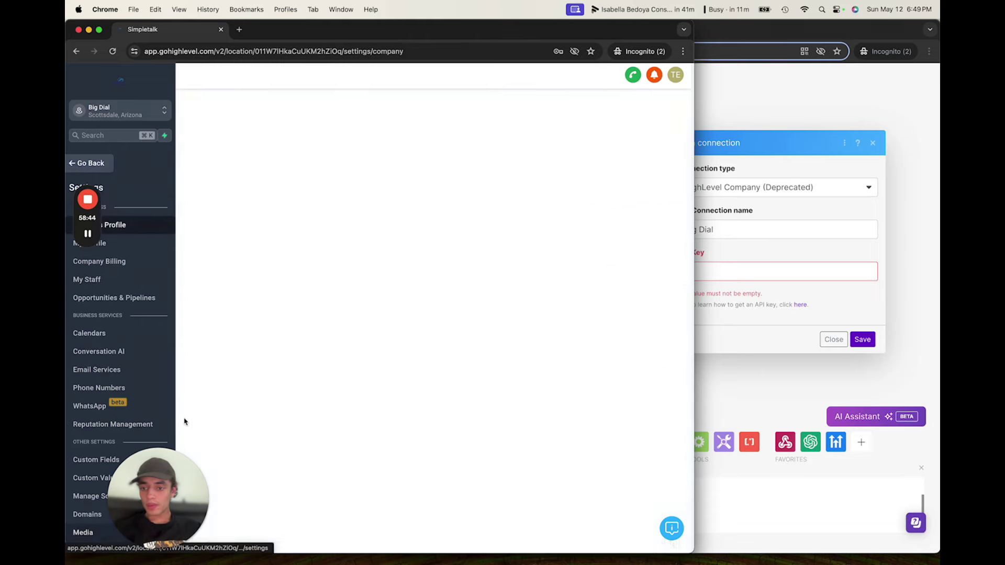
pyautogui.scroll(-3, 409, 327)
pyautogui.scroll(-2, 409, 327)
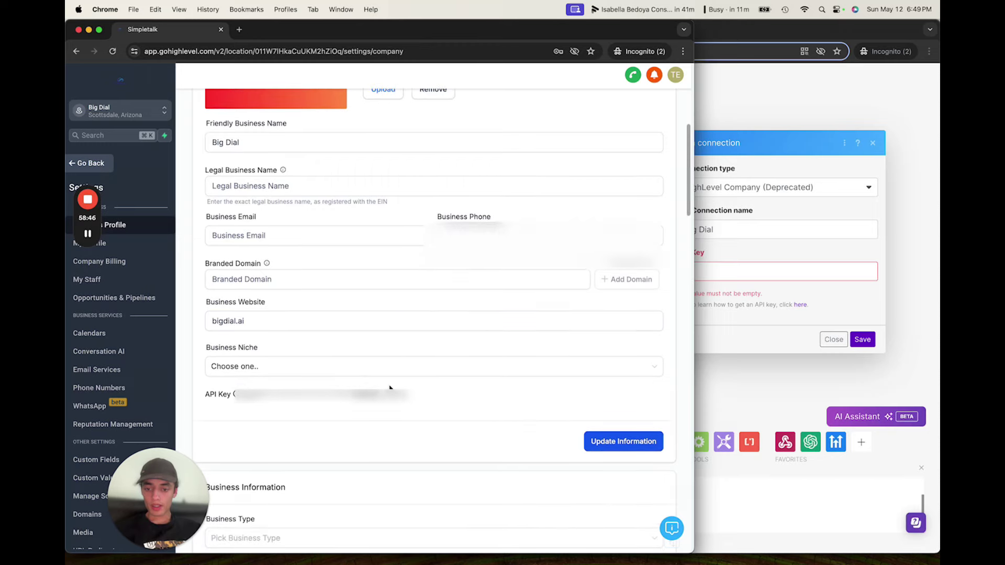
pyautogui.click(391, 392)
pyautogui.click(702, 271)
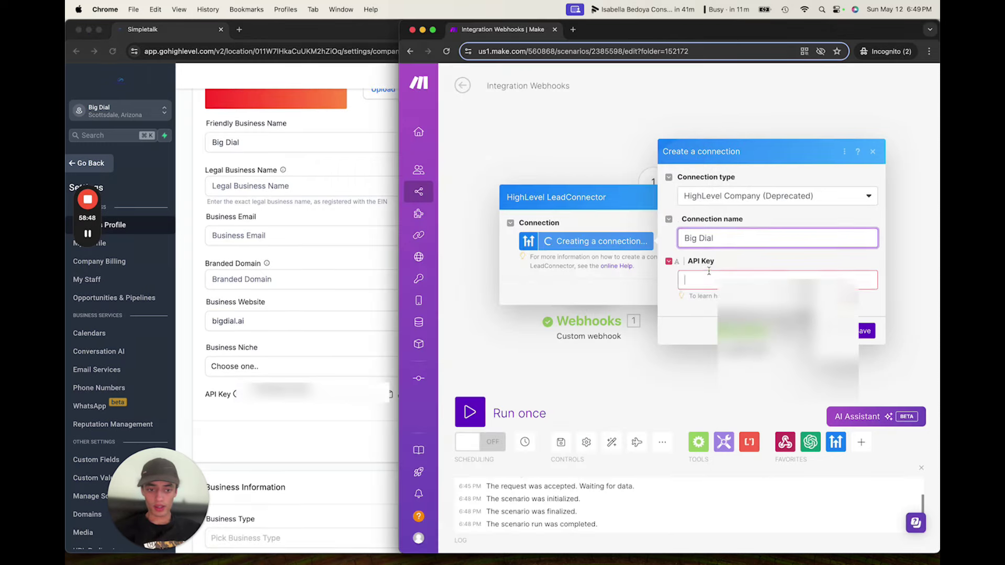
# Paste the API key and save the Big Dial connection for the module.
pyautogui.press('super+v')
pyautogui.click(862, 331)
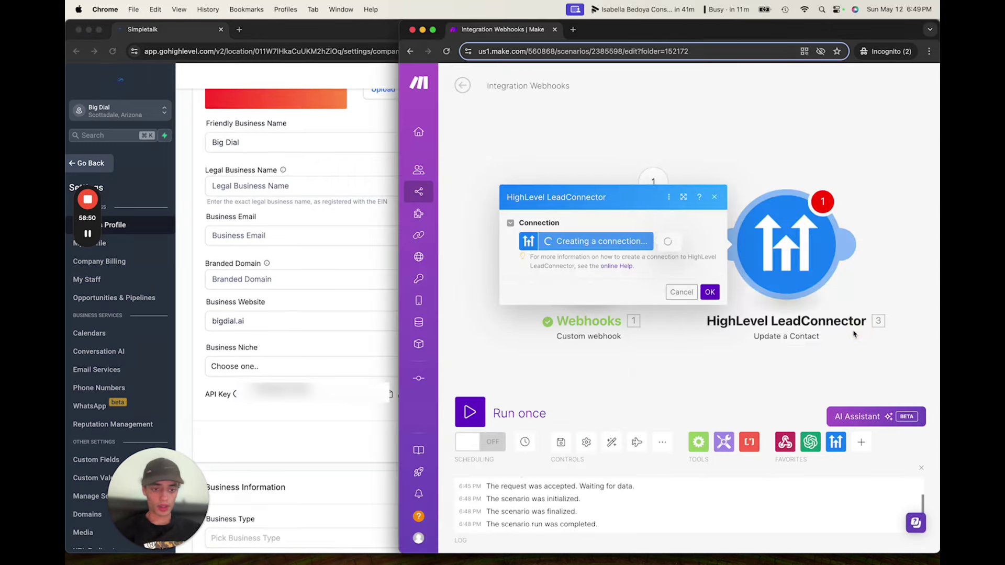
pyautogui.click(710, 292)
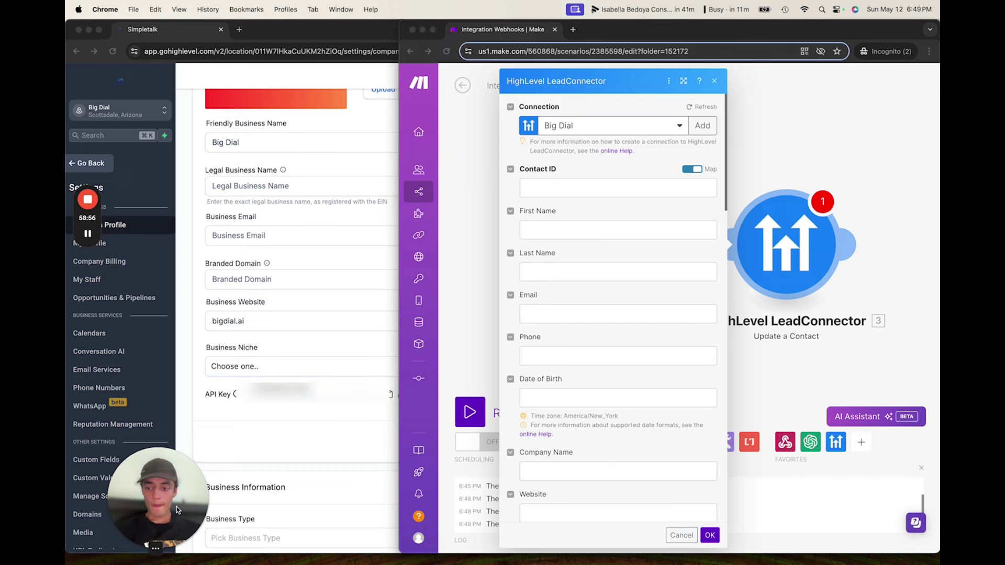
# Map the webhook's contact_id into the module's Contact ID field.
pyautogui.click(572, 188)
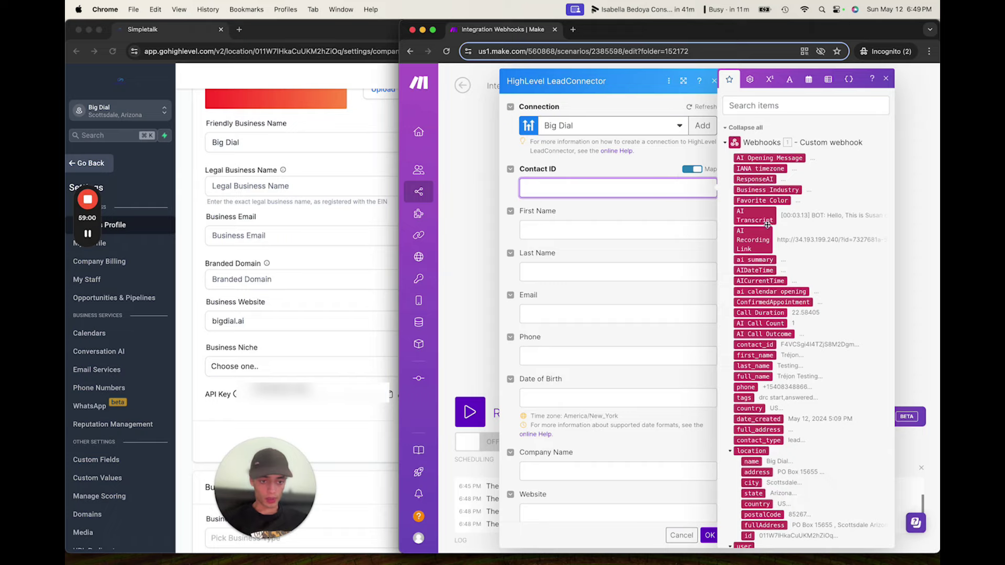
pyautogui.scroll(-1, 767, 225)
pyautogui.click(763, 329)
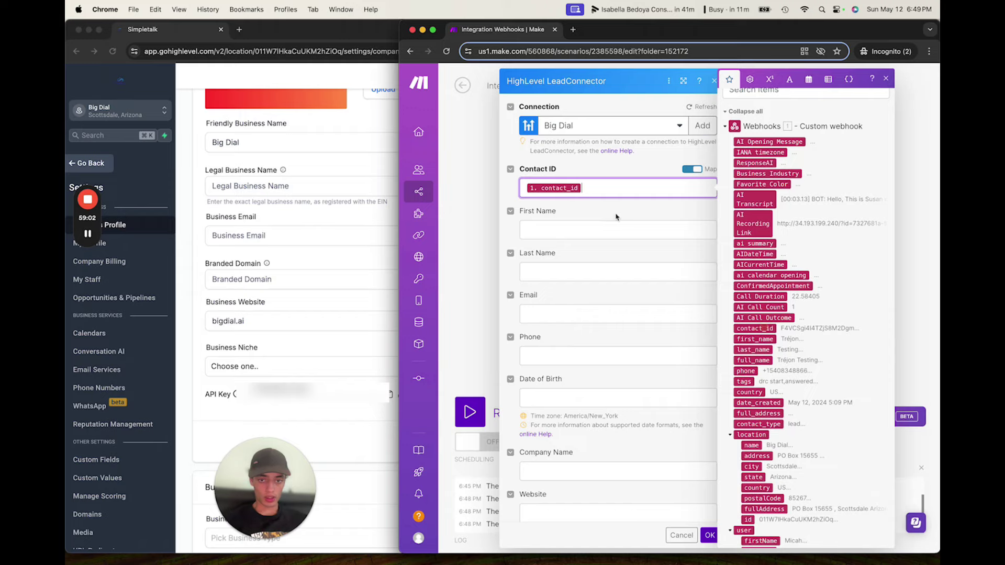
pyautogui.click(617, 212)
pyautogui.scroll(-3, 619, 375)
pyautogui.scroll(-3, 618, 375)
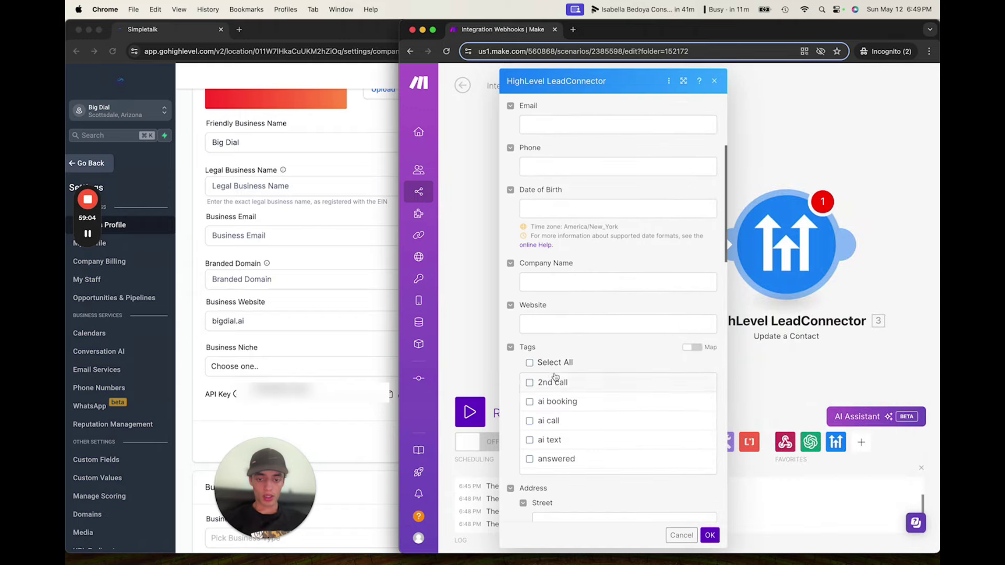
pyautogui.scroll(-5, 602, 413)
pyautogui.scroll(-10, 575, 471)
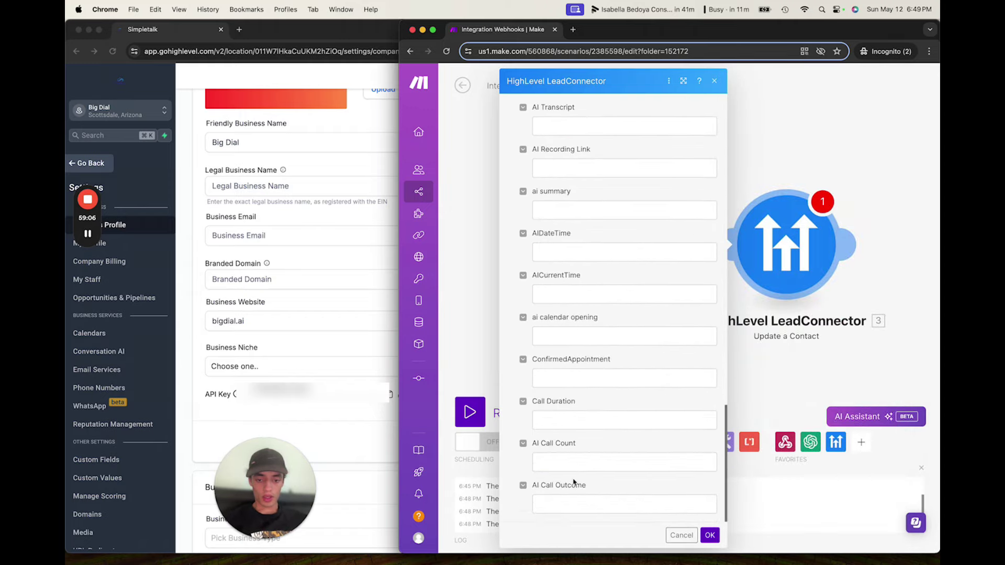
# Set AI Call Outcome to NOT INTERESTED, confirm the module, and save the scenario.
pyautogui.click(580, 505)
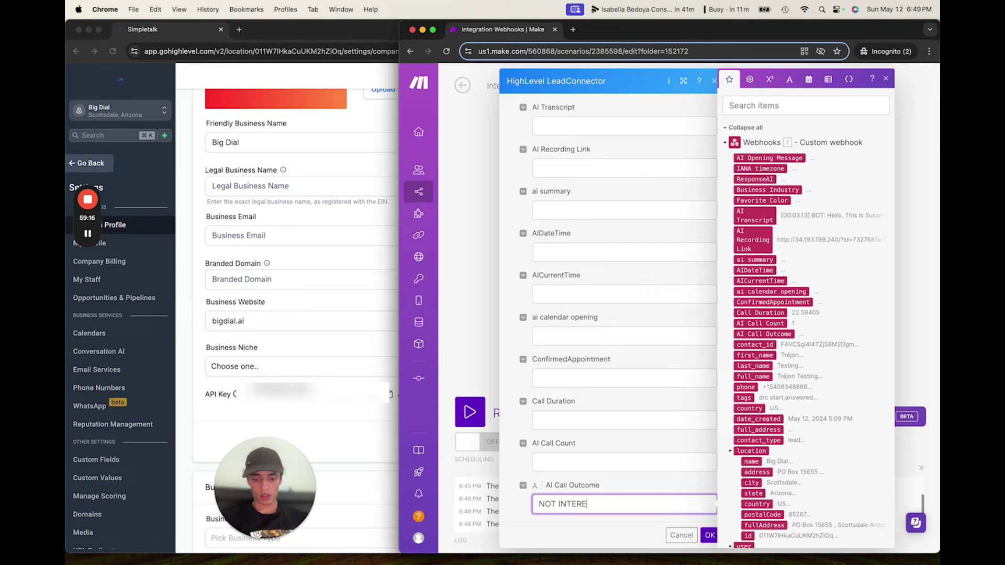
pyautogui.click(650, 533)
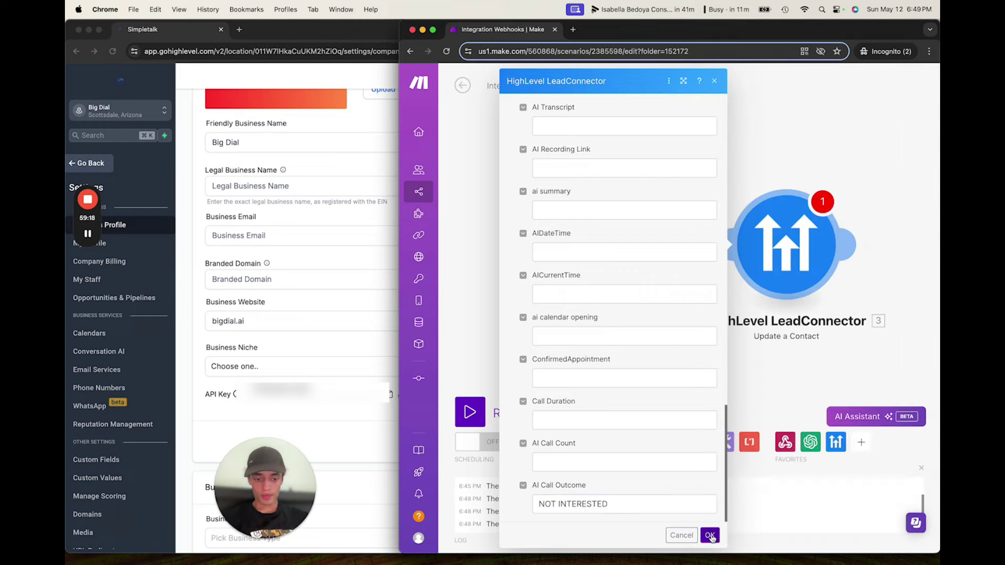
pyautogui.scroll(3, 576, 422)
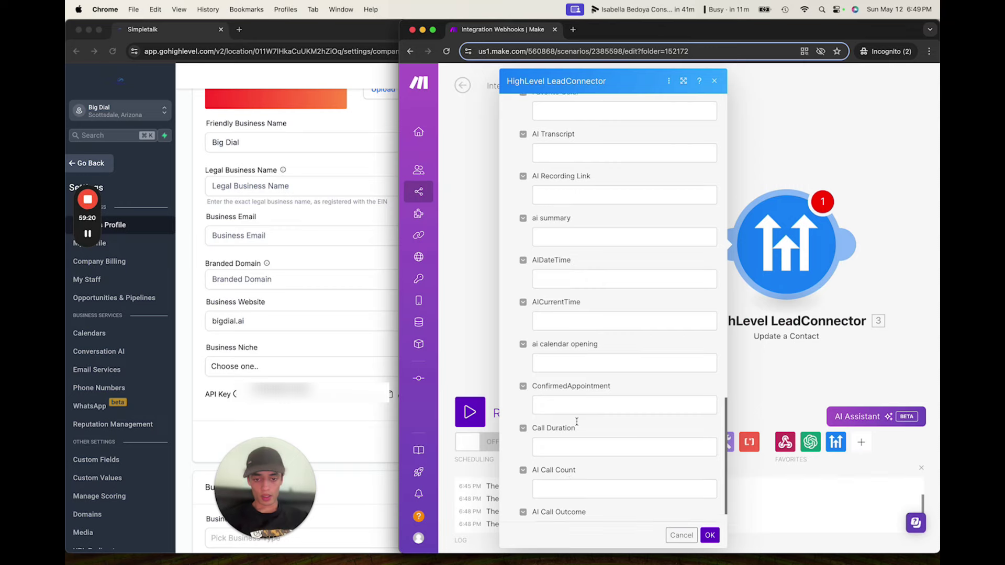
pyautogui.scroll(1, 576, 251)
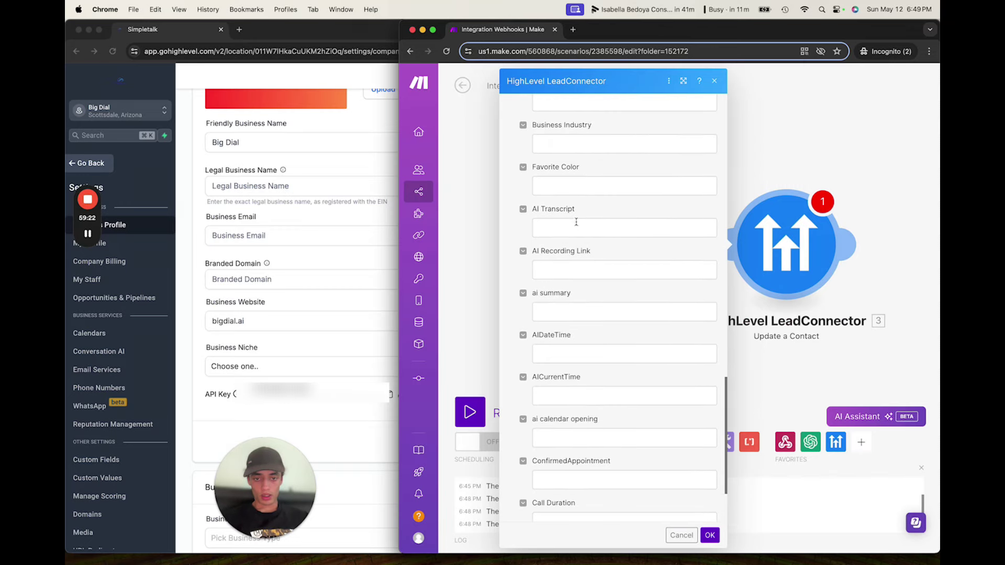
pyautogui.click(710, 535)
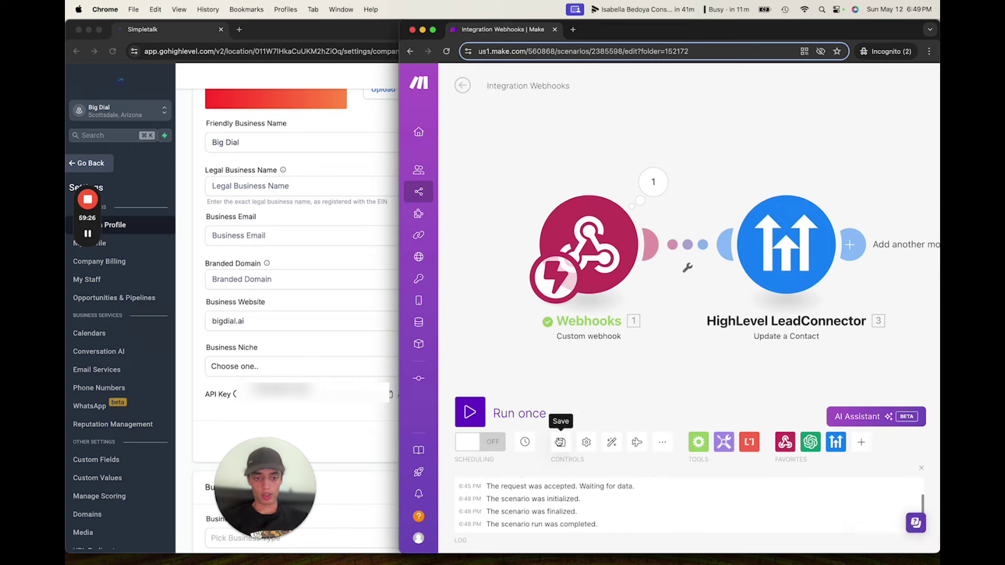
pyautogui.click(560, 443)
# Turn scheduling on, save, run once then stop, and shift the LeadConnector module right.
pyautogui.click(471, 442)
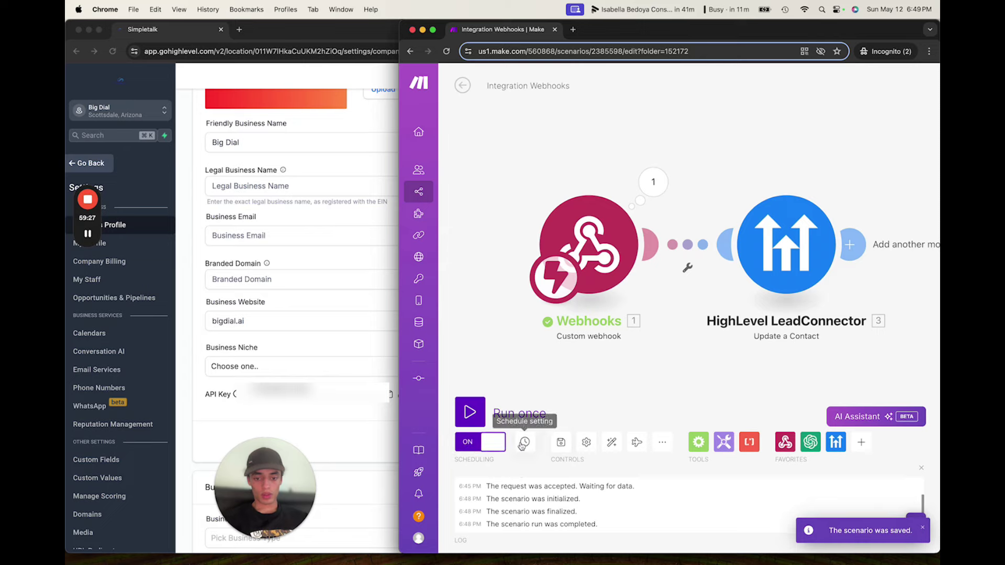
pyautogui.click(564, 444)
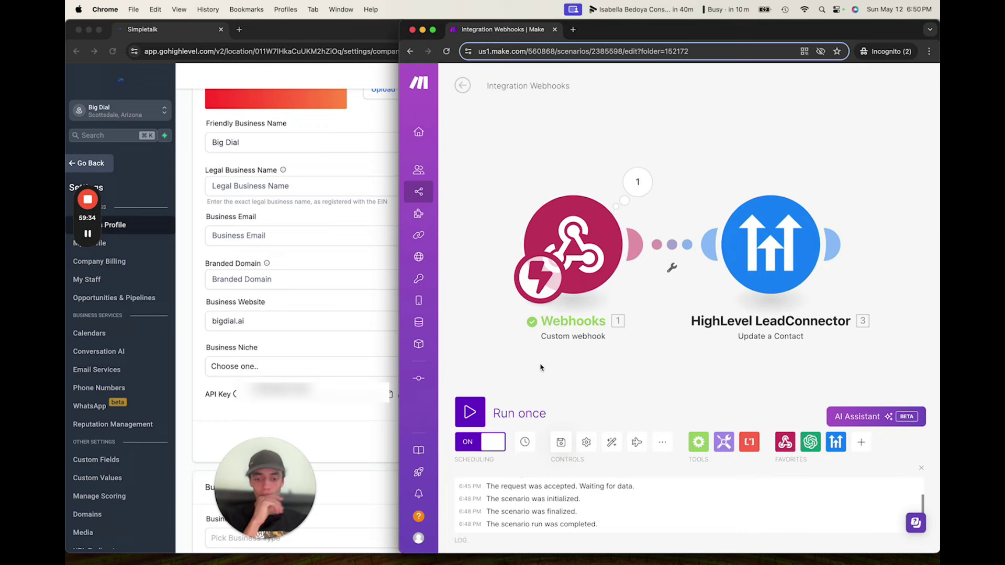
pyautogui.click(470, 413)
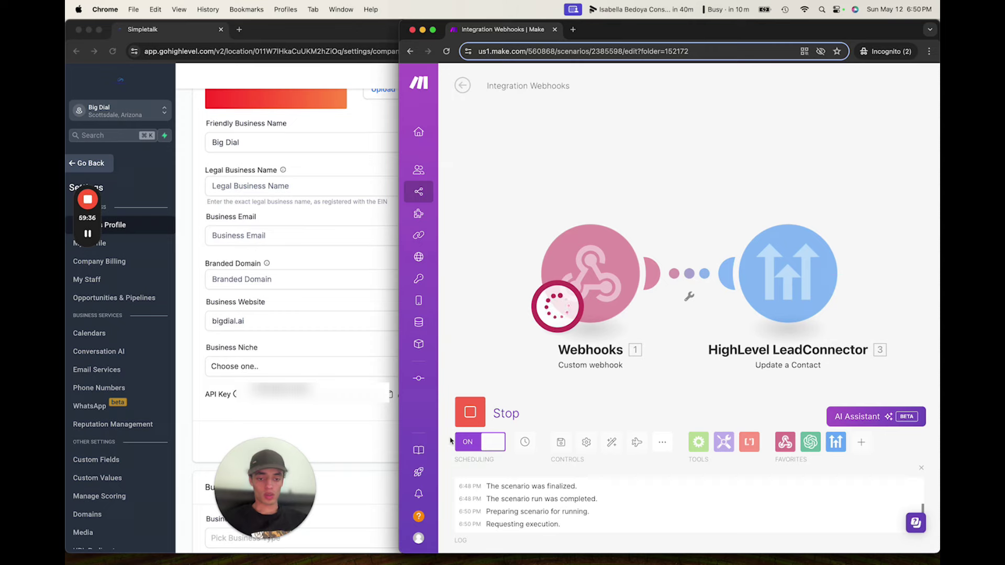
pyautogui.click(470, 411)
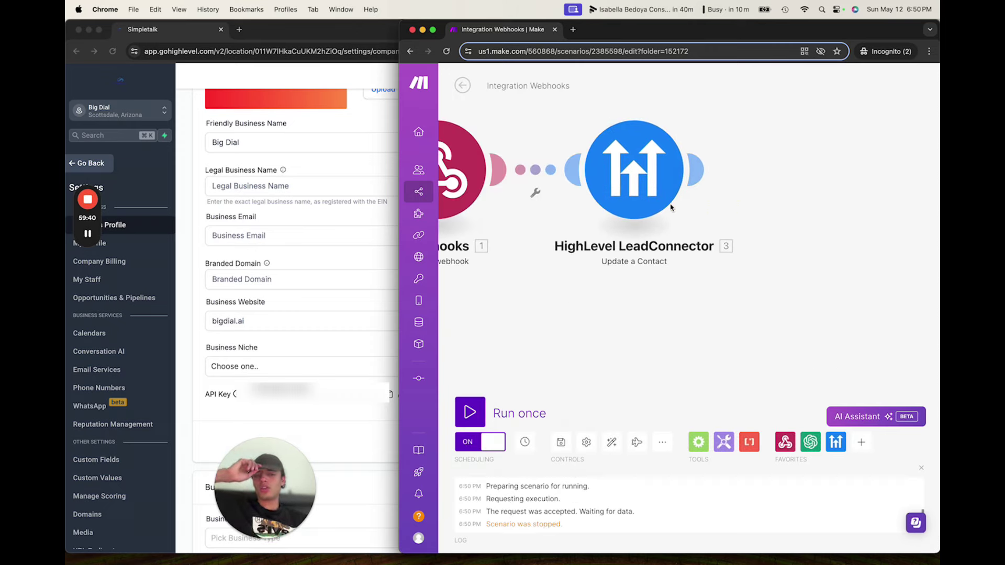
pyautogui.scroll(-5, 670, 207)
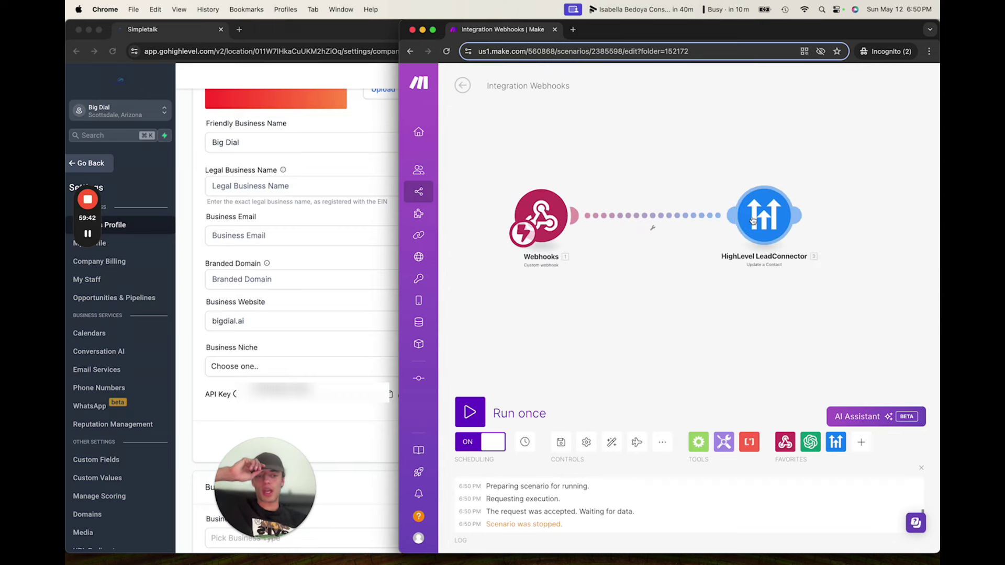
pyautogui.moveTo(752, 220); pyautogui.dragTo(809, 220)
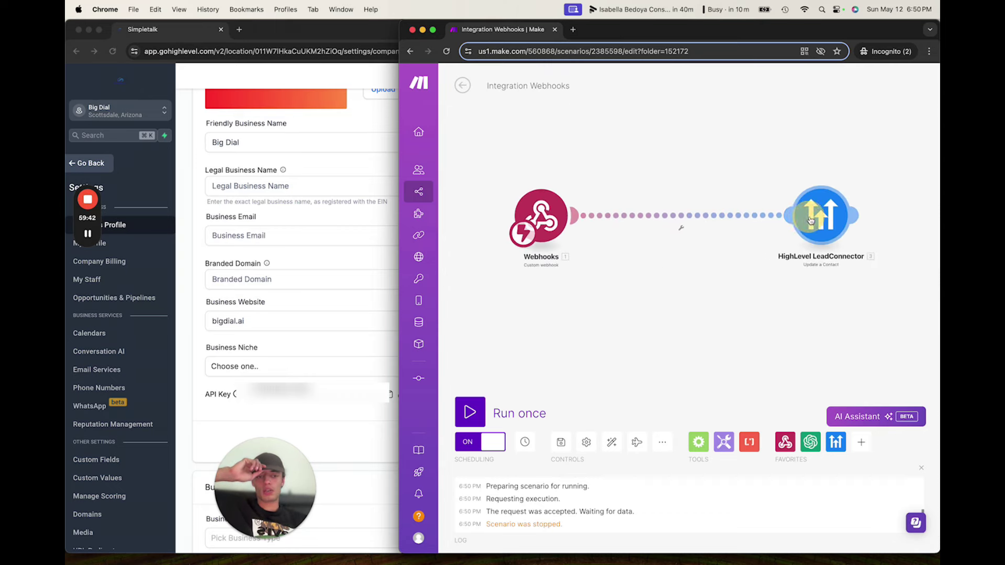
# Insert an OpenAI Create a Completion module between the webhook and LeadConnector, leaving its connection unset.
pyautogui.click(675, 204)
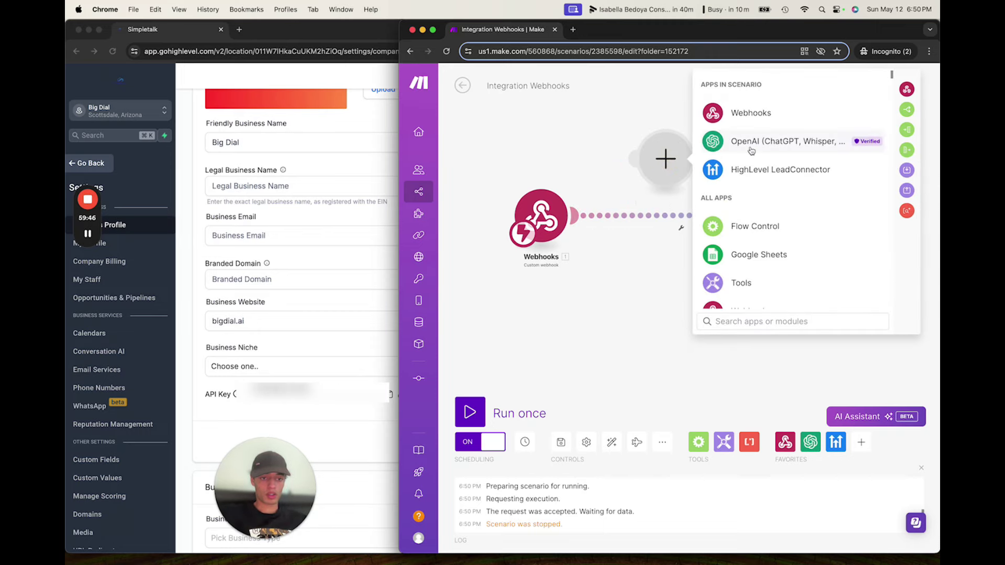
pyautogui.click(752, 151)
pyautogui.click(754, 208)
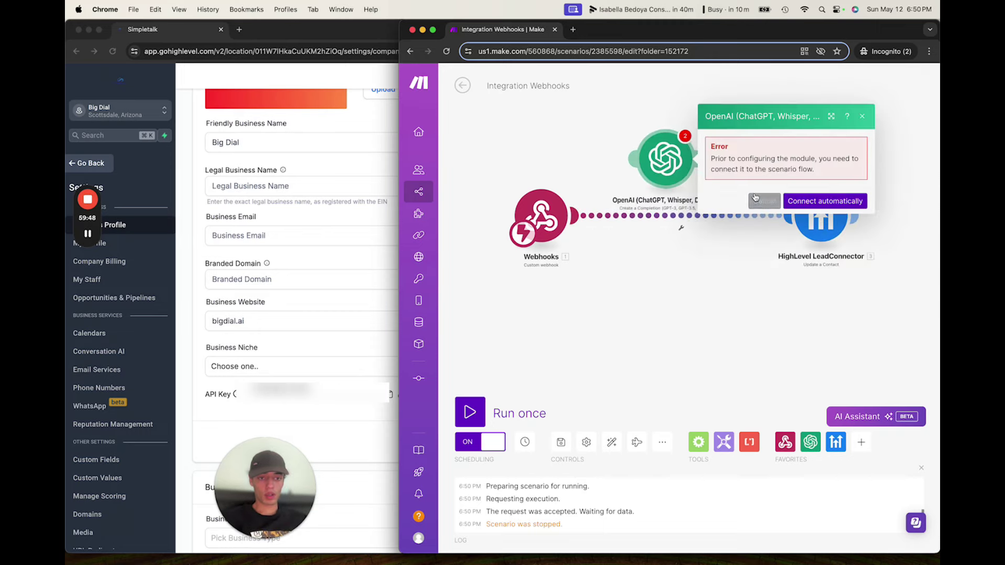
pyautogui.click(799, 201)
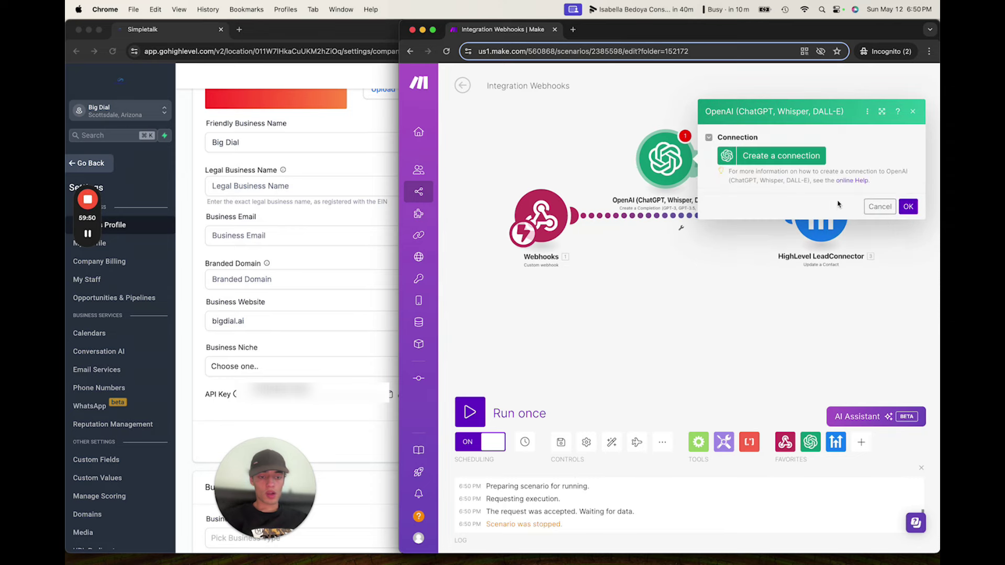
pyautogui.click(804, 164)
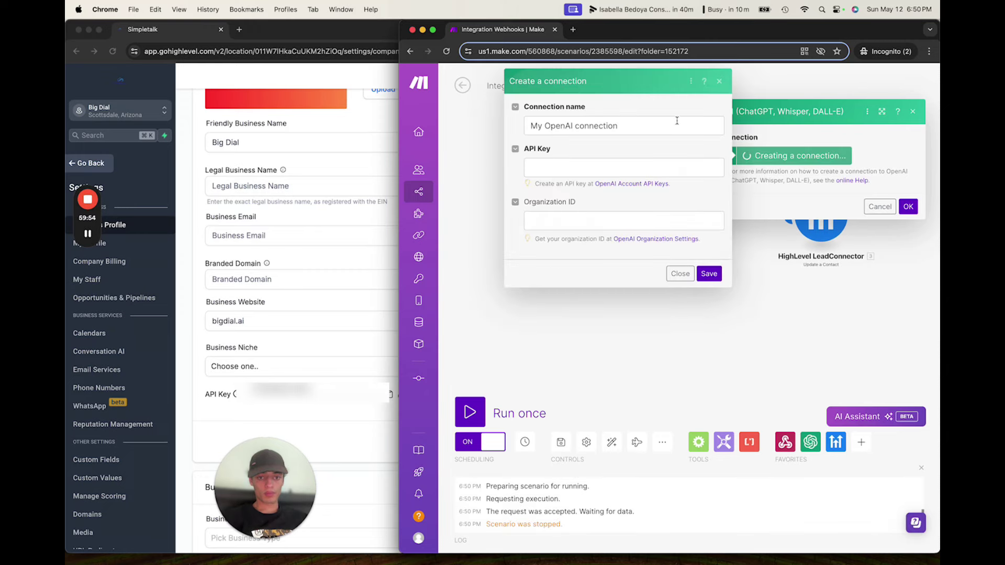
pyautogui.click(721, 82)
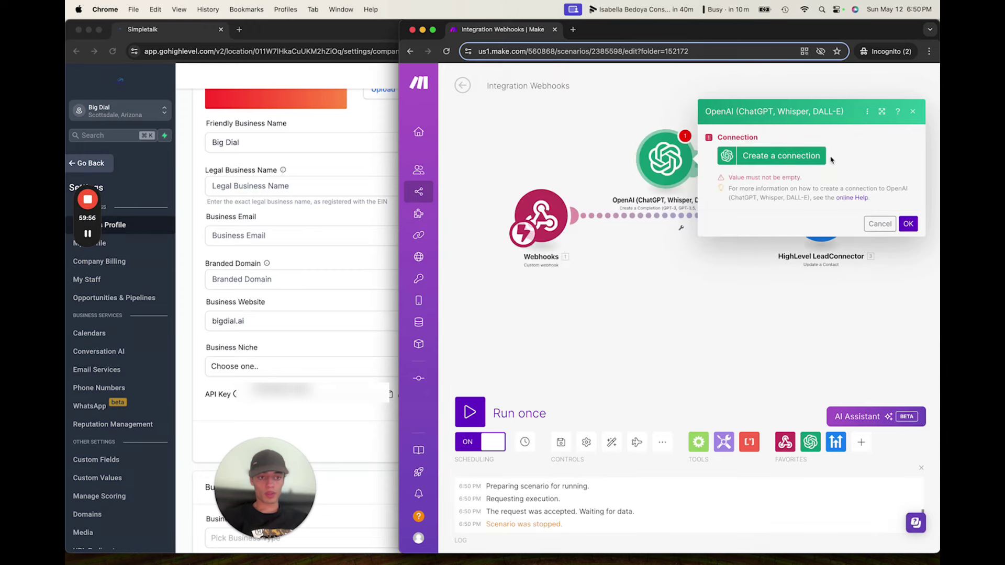
pyautogui.click(910, 117)
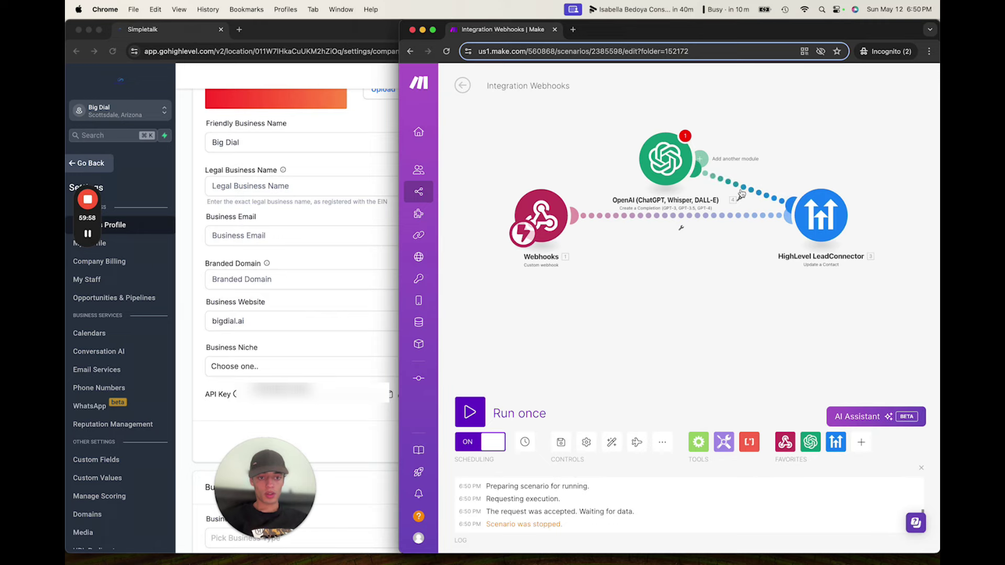
# Unlink both connections running into the HighLevel LeadConnector module.
pyautogui.click(738, 199)
pyautogui.click(770, 216)
pyautogui.click(753, 230)
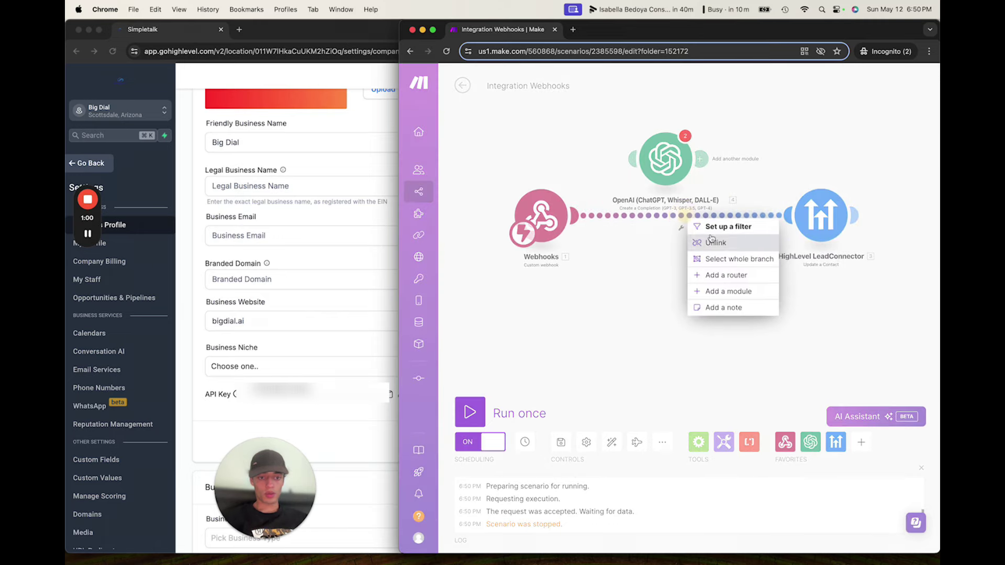
pyautogui.click(770, 241)
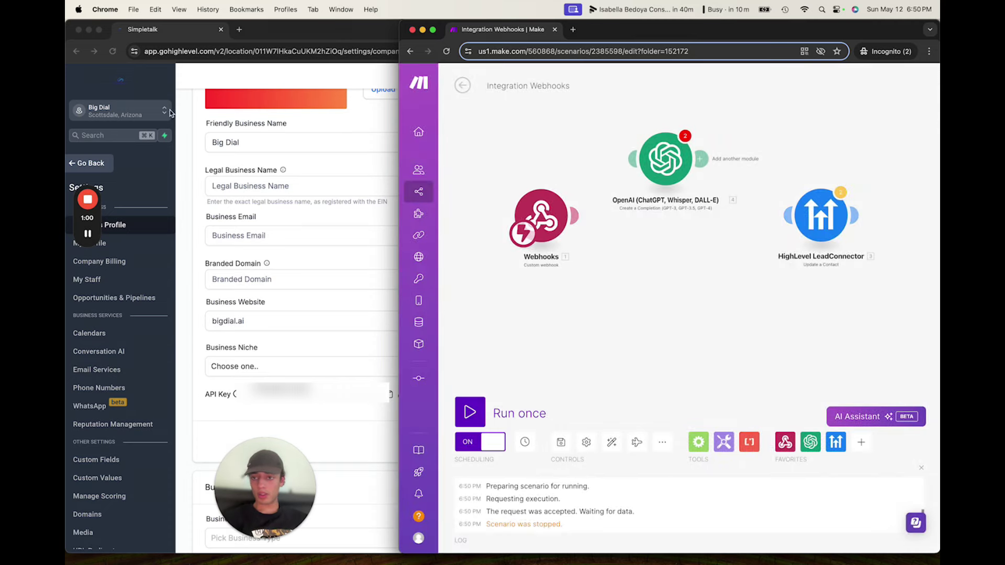
pyautogui.click(94, 163)
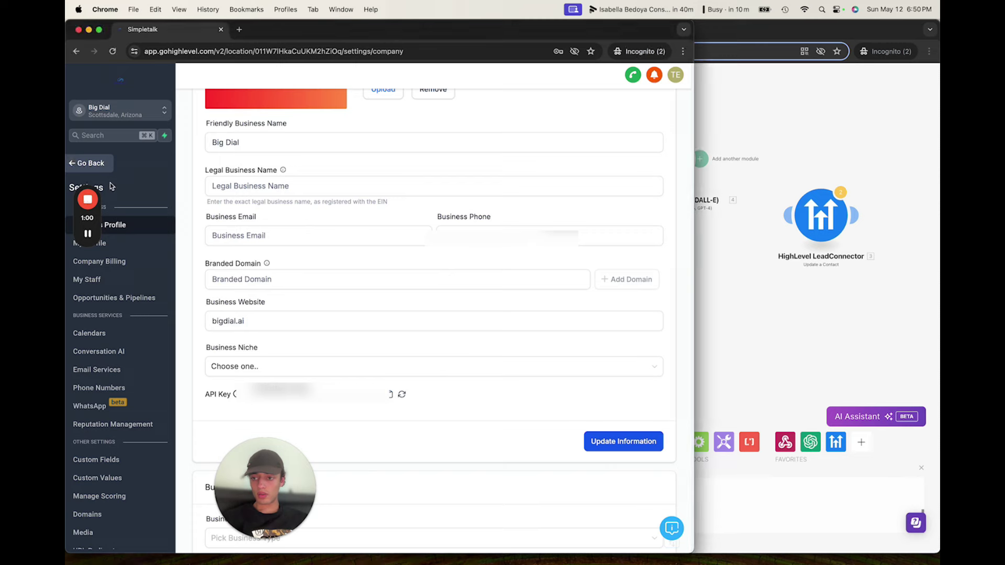
# Open the AI Donor Reactivation Campaign (Call 1-2) workflow from the TESTING TESTING folder.
pyautogui.moveTo(88, 236)
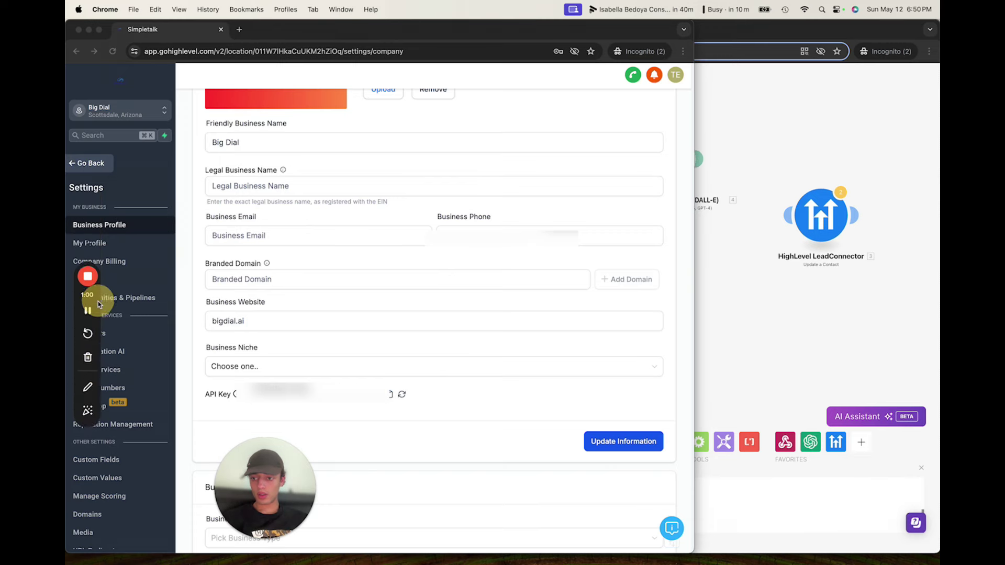
pyautogui.click(82, 164)
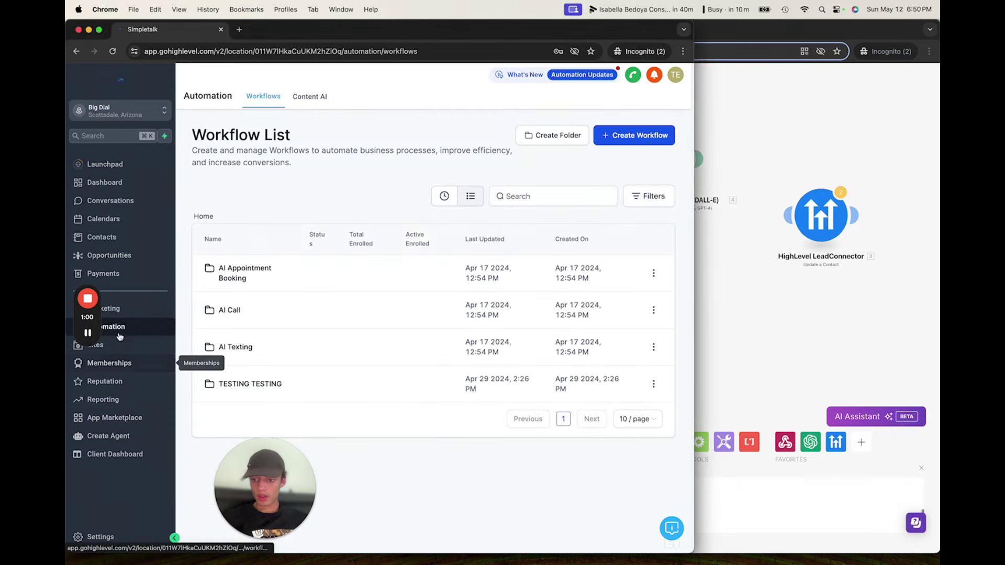
pyautogui.click(253, 385)
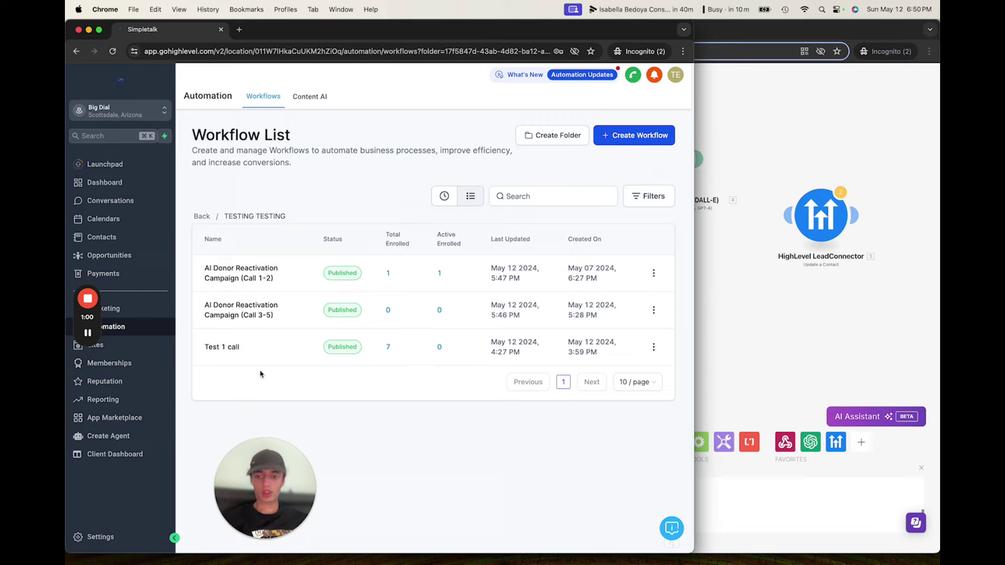
pyautogui.click(260, 269)
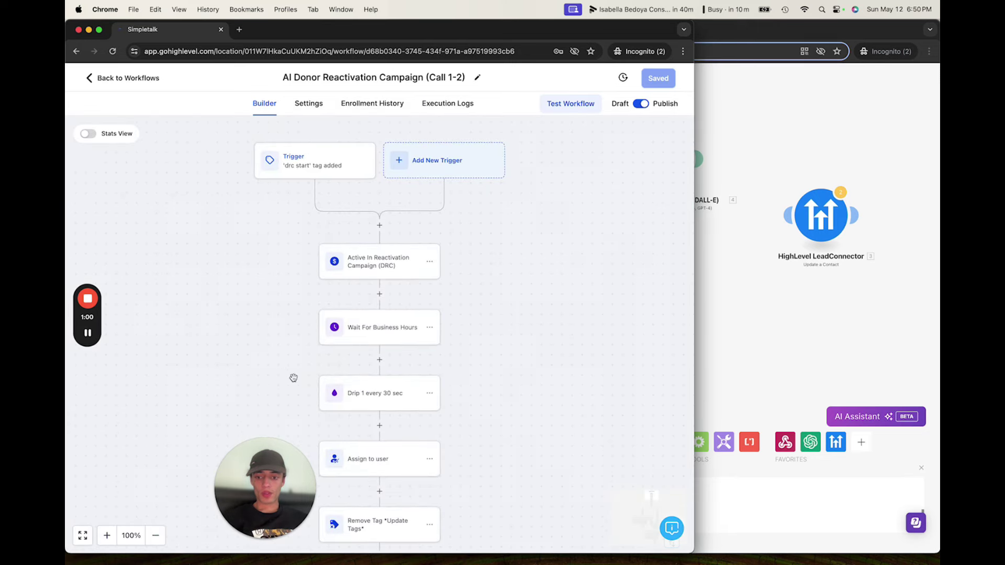
# Pan down the workflow canvas to the Condition branches, including DNC and BAD CONTACT.
pyautogui.moveTo(295, 377); pyautogui.dragTo(344, 117)
pyautogui.scroll(-5, 303, 334)
pyautogui.moveTo(283, 375); pyautogui.dragTo(297, 263)
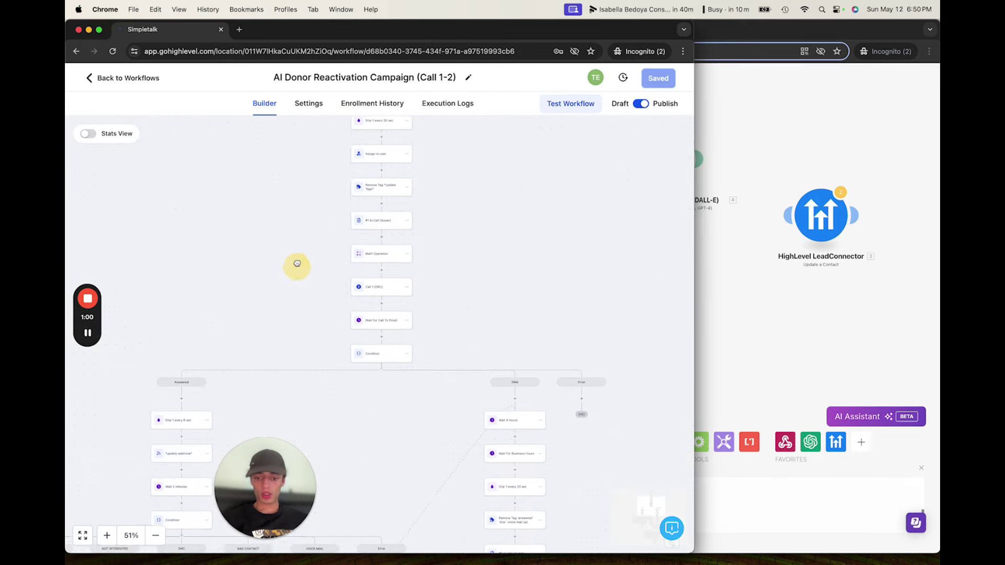
pyautogui.moveTo(299, 440); pyautogui.dragTo(335, 252)
pyautogui.scroll(-1, 327, 246)
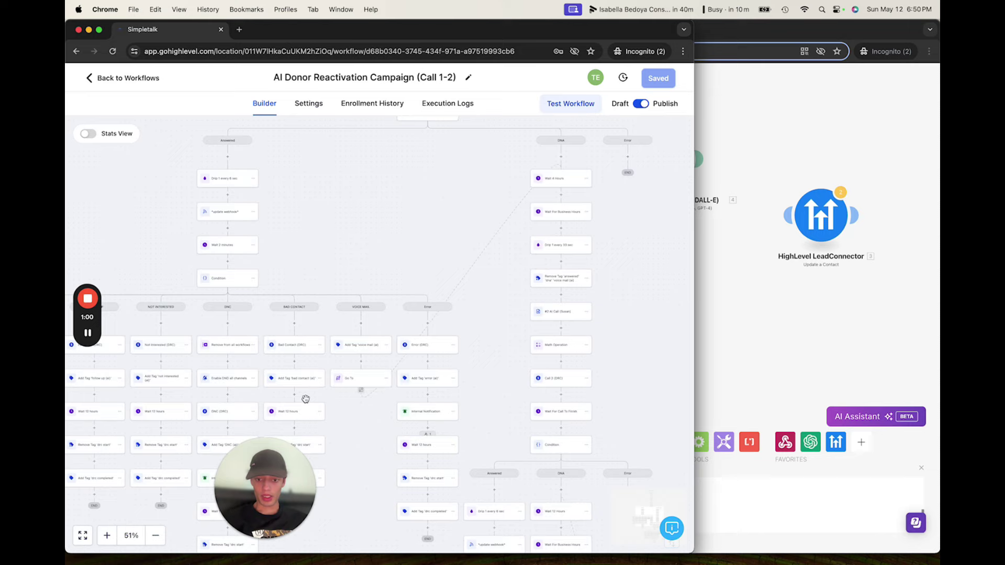
pyautogui.scroll(-2, 343, 367)
pyautogui.keyDown('ctrl'); pyautogui.scroll(5, 343, 265); pyautogui.keyUp('ctrl')
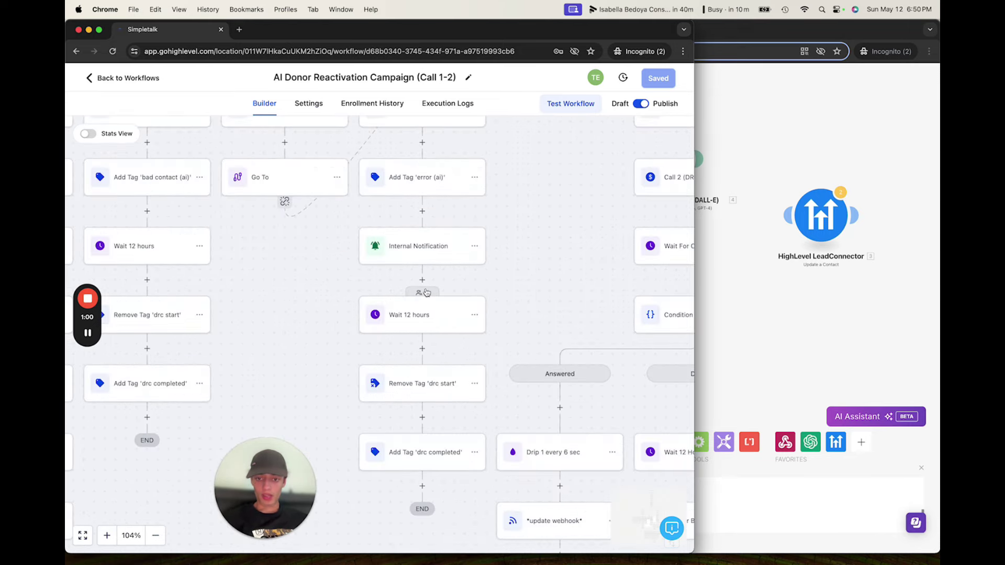
pyautogui.moveTo(392, 293); pyautogui.dragTo(385, 388)
pyautogui.moveTo(227, 141); pyautogui.dragTo(377, 298)
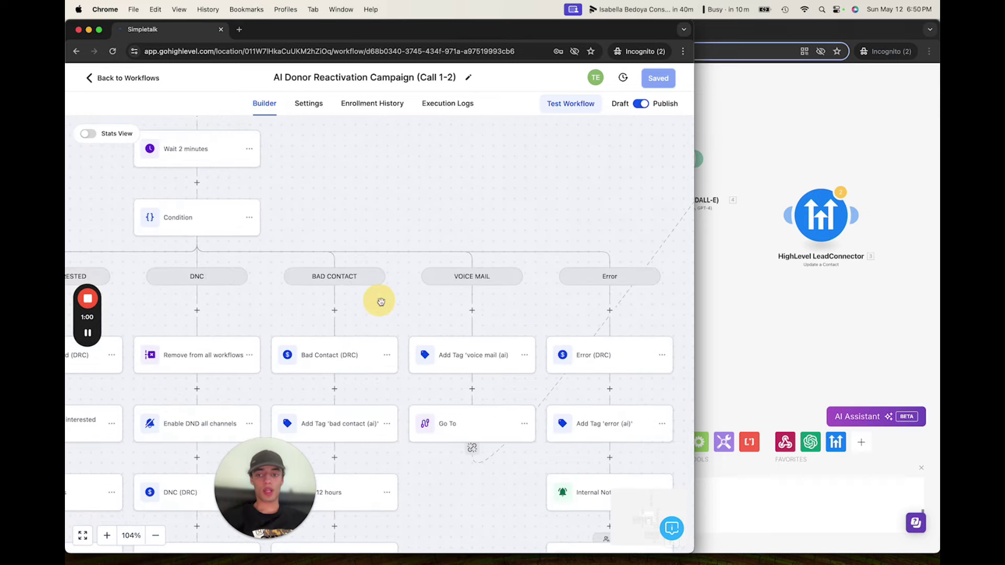
# Inspect the Condition step's branches, checking the TRANSFERED branch's AI Call Outcome value.
pyautogui.click(215, 227)
pyautogui.scroll(-1, 308, 287)
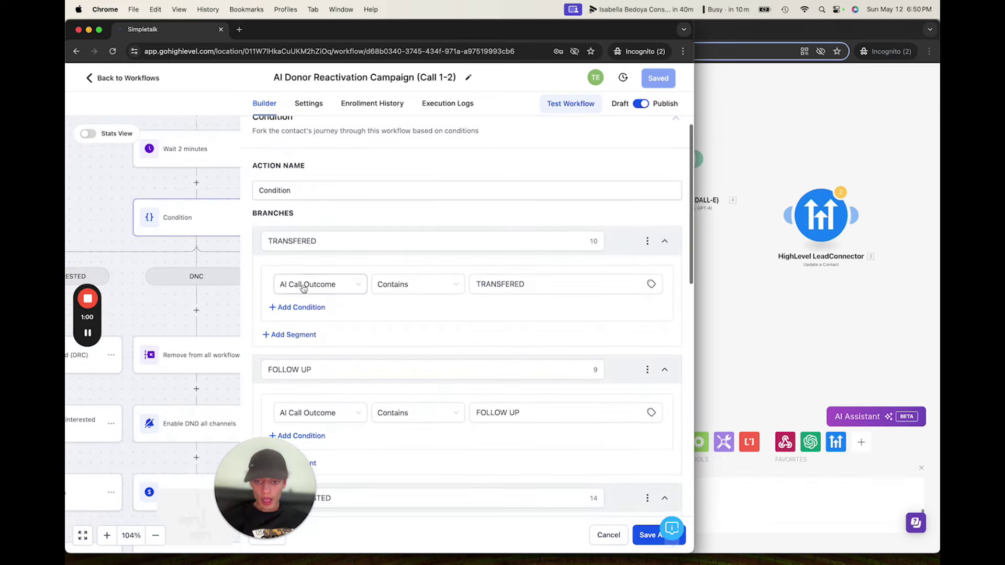
pyautogui.click(513, 285)
pyautogui.scroll(-5, 497, 294)
pyautogui.scroll(-8, 490, 301)
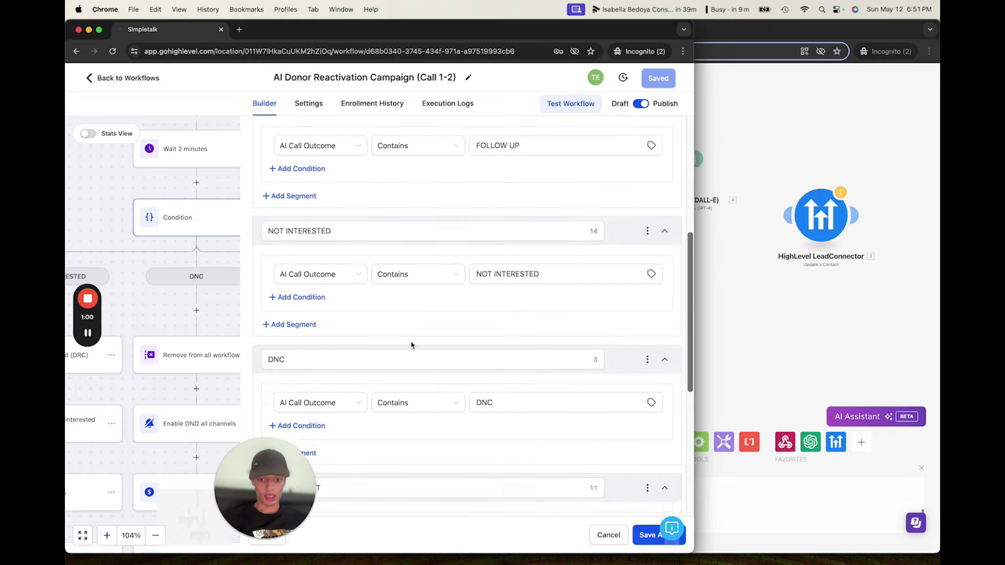
pyautogui.scroll(-2, 469, 374)
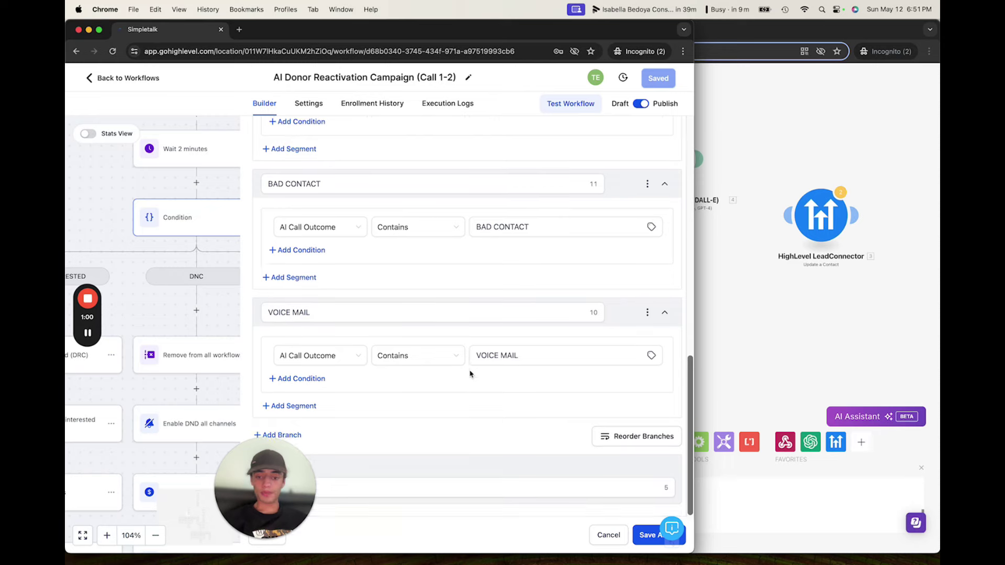
pyautogui.click(217, 313)
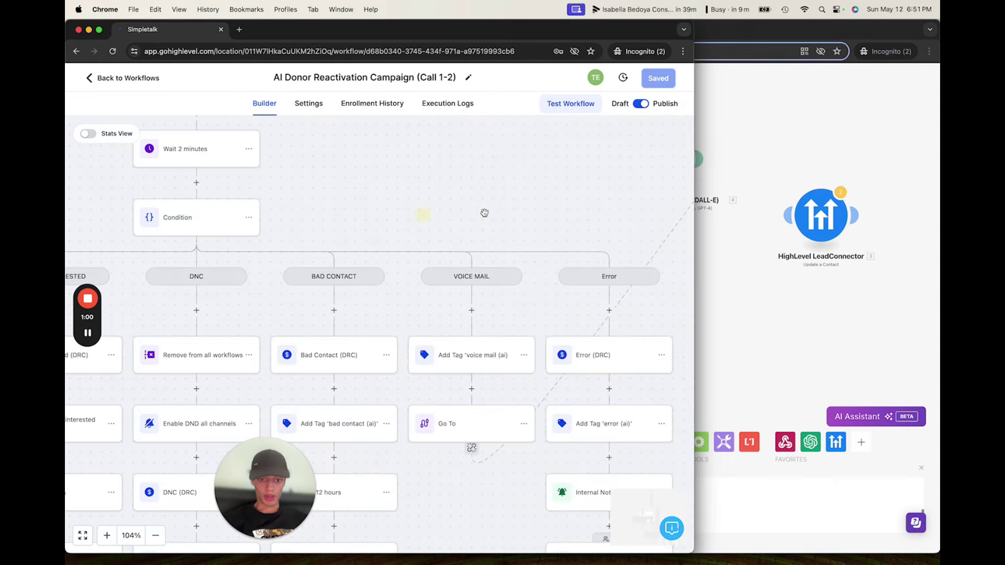
pyautogui.moveTo(483, 212); pyautogui.dragTo(381, 141)
pyautogui.scroll(-1, 503, 296)
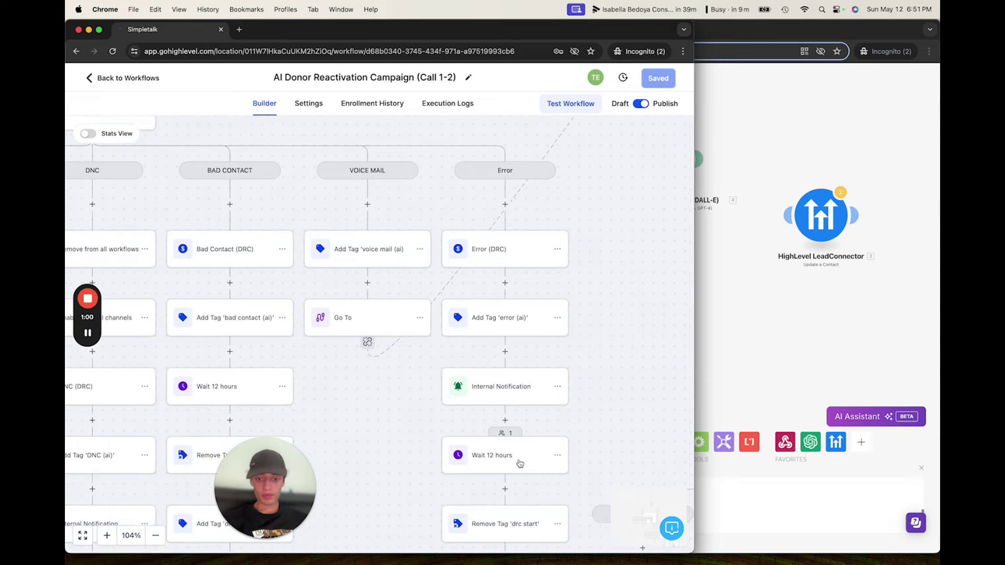
pyautogui.scroll(-1, 513, 465)
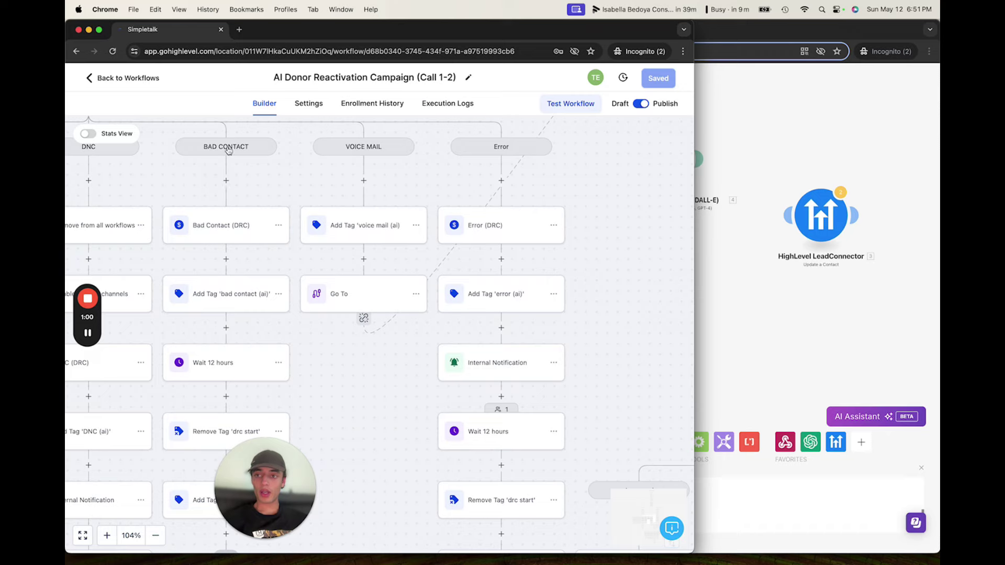
# Scroll the Opportunities pipeline across to the Error (ai) stage holding one test lead.
pyautogui.click(139, 80)
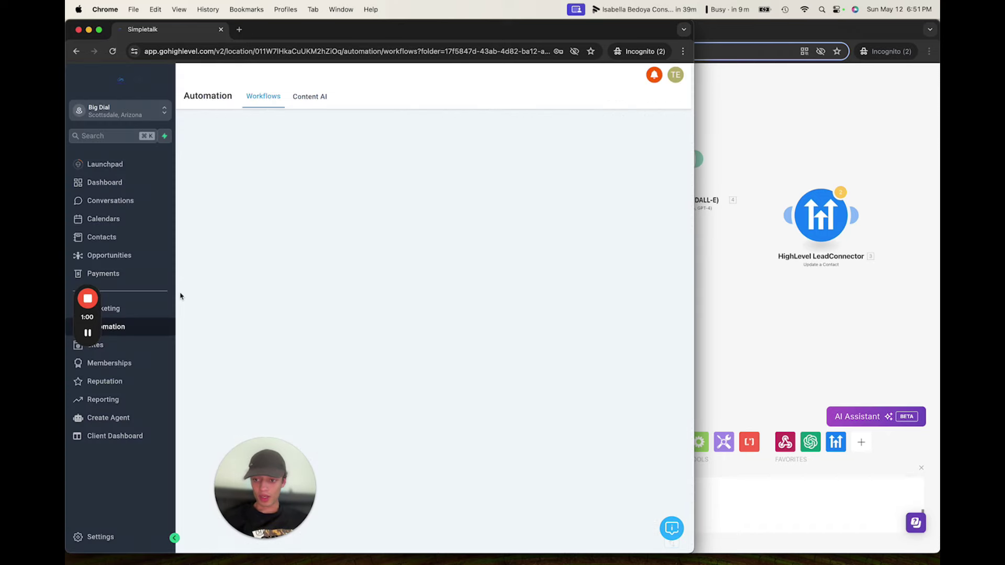
pyautogui.click(120, 256)
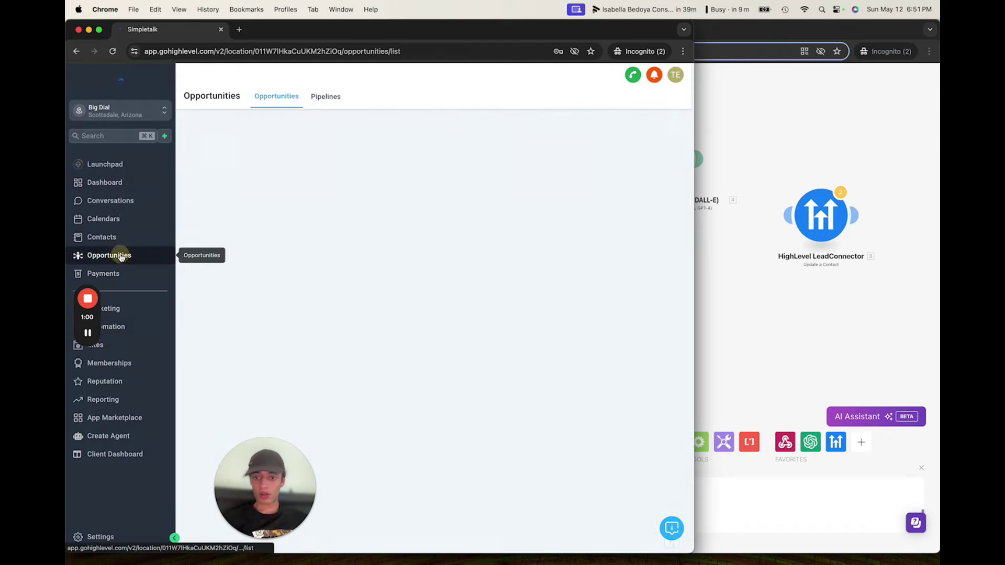
pyautogui.moveTo(351, 241); pyautogui.dragTo(289, 240)
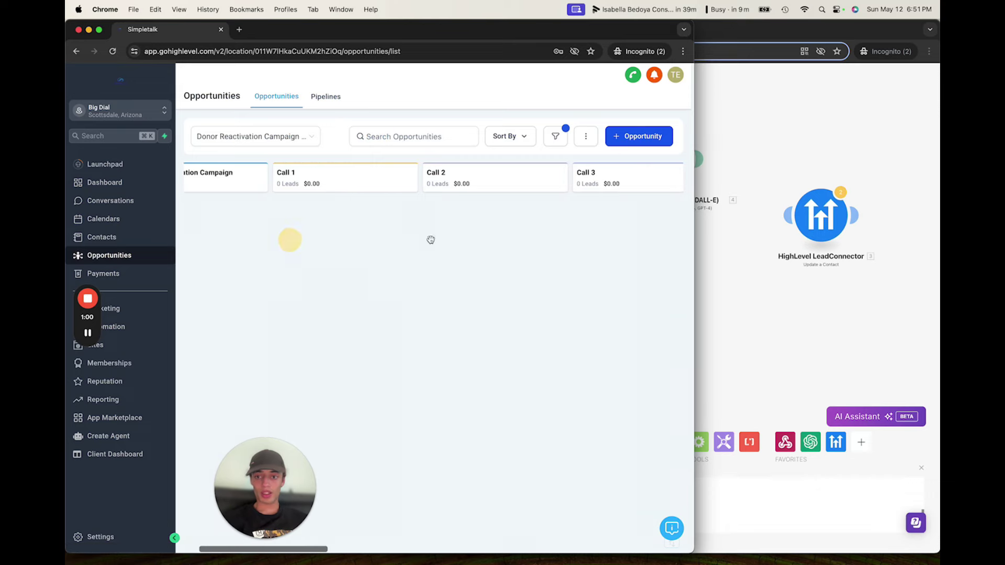
pyautogui.moveTo(512, 251); pyautogui.dragTo(245, 250)
pyautogui.moveTo(447, 257); pyautogui.dragTo(272, 269)
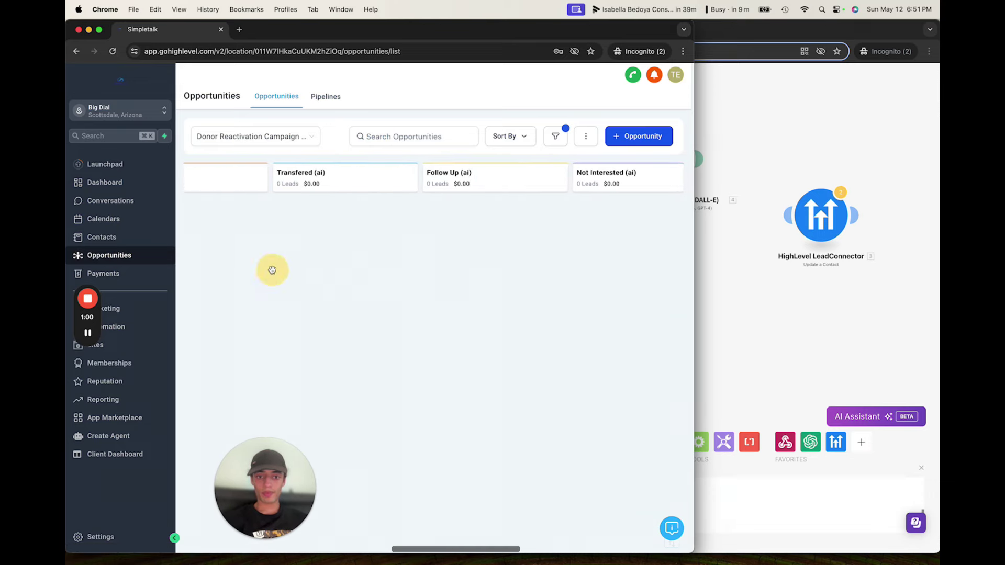
pyautogui.moveTo(468, 285); pyautogui.dragTo(252, 287)
pyautogui.moveTo(478, 310); pyautogui.dragTo(337, 303)
pyautogui.moveTo(432, 304); pyautogui.dragTo(312, 302)
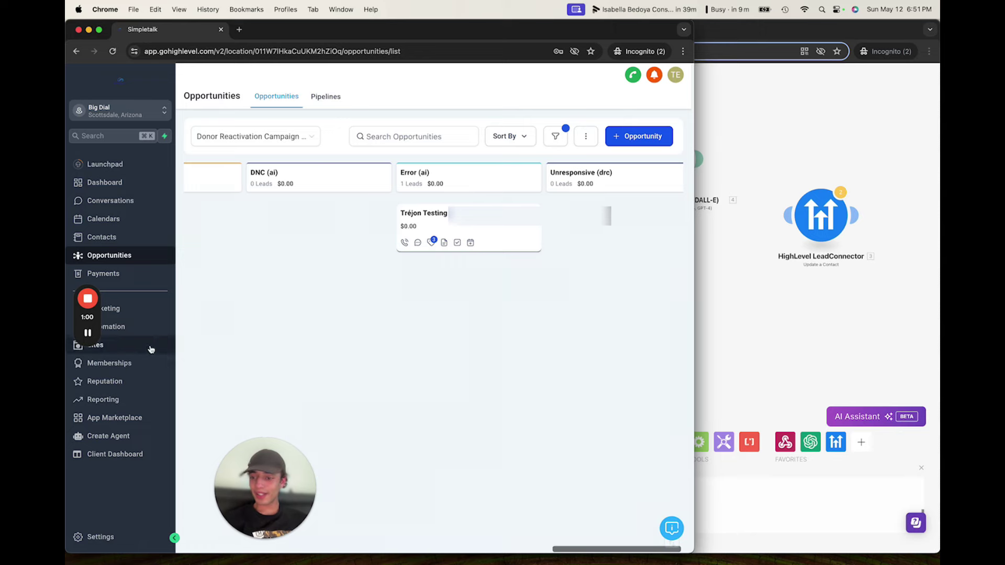
# Reopen the AI Donor Reactivation Campaign (Call 1-2) workflow, then return to the Make scenario.
pyautogui.click(127, 329)
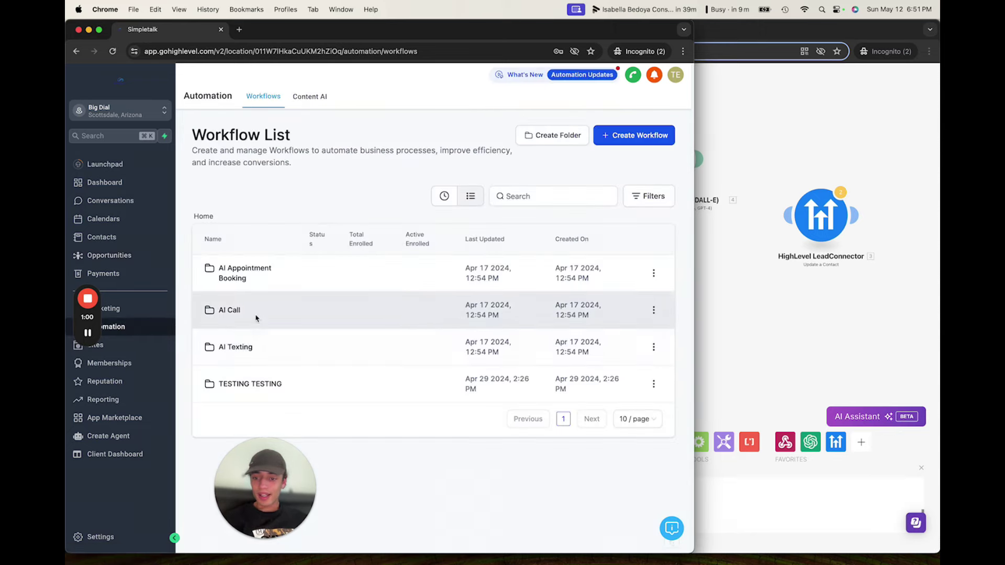
pyautogui.click(234, 383)
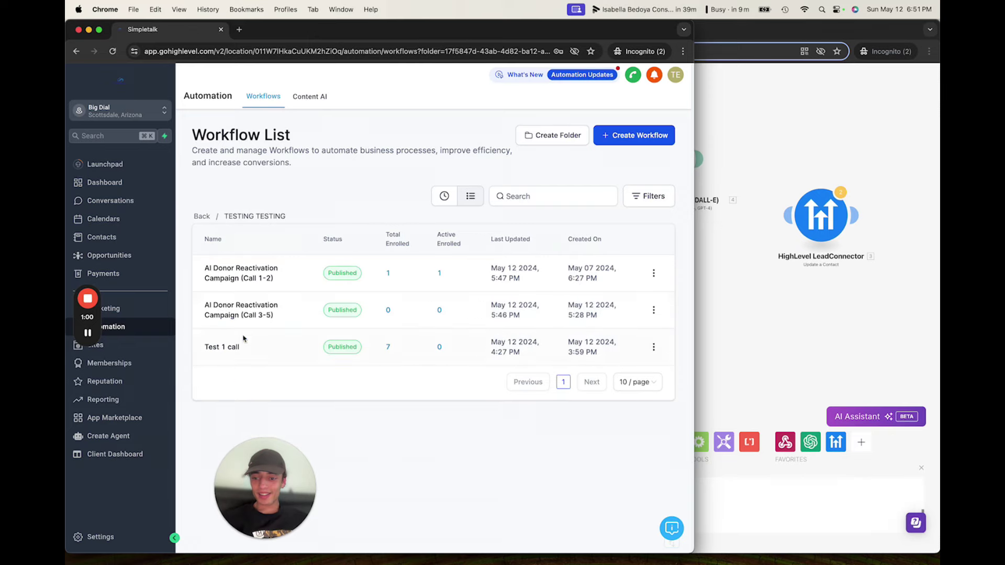
pyautogui.click(257, 271)
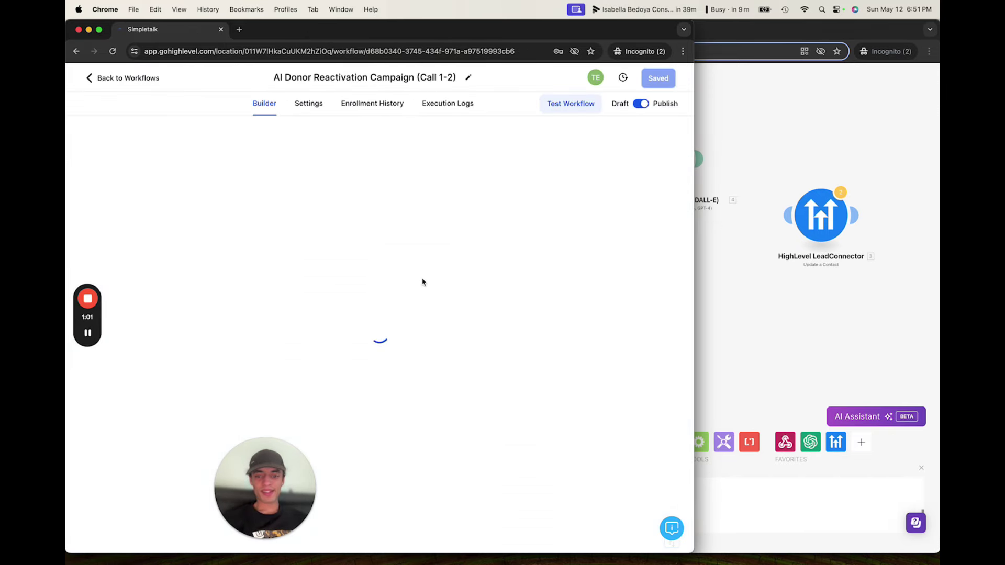
pyautogui.scroll(-5, 287, 341)
pyautogui.scroll(-8, 329, 346)
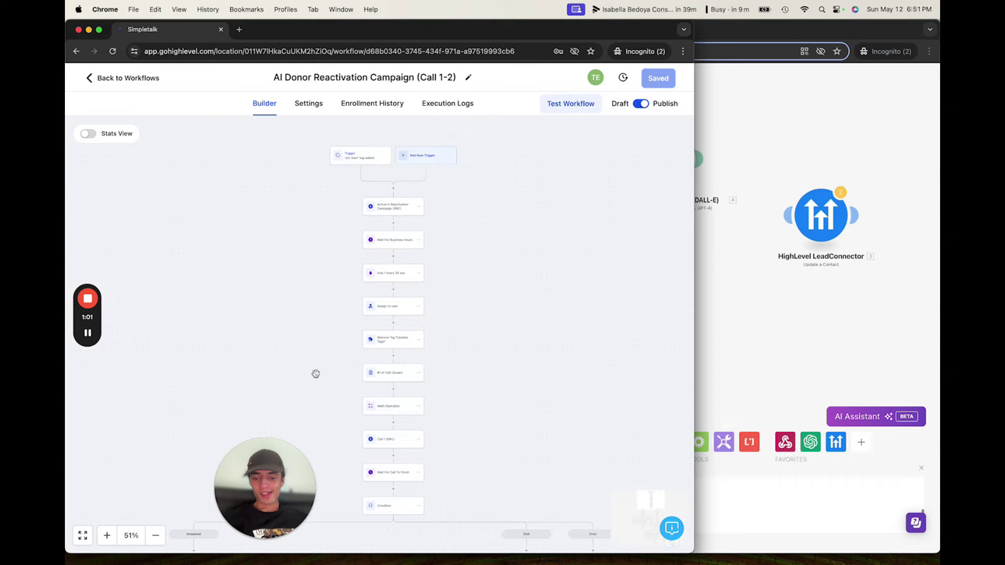
pyautogui.scroll(-5, 534, 367)
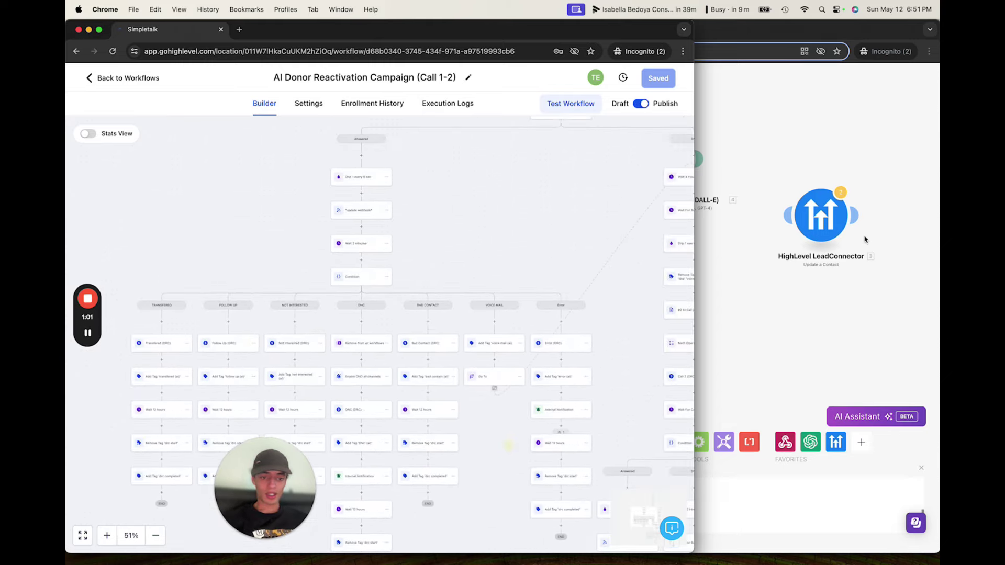
pyautogui.click(804, 305)
pyautogui.scroll(3, 706, 298)
pyautogui.scroll(-3, 685, 292)
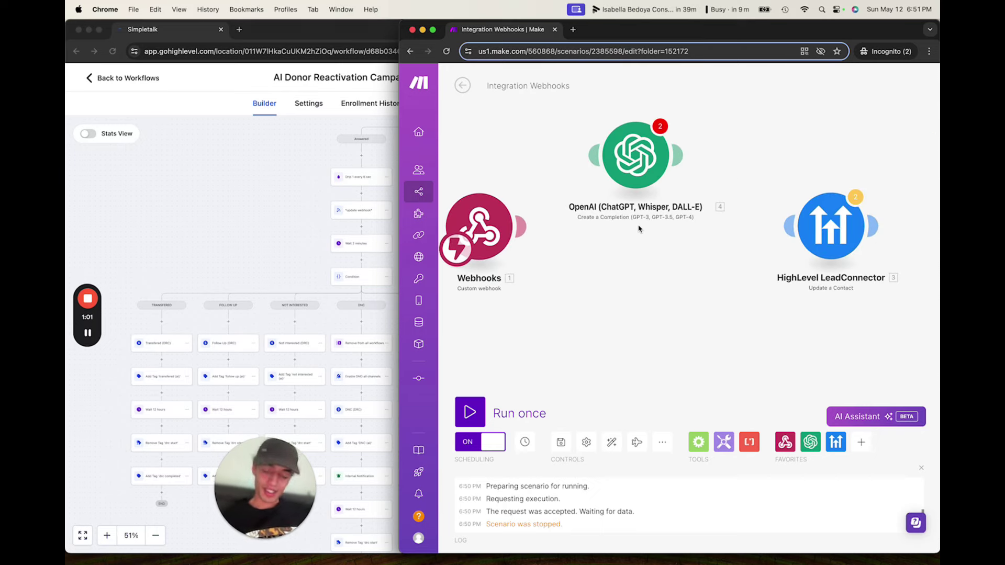
# Align the OpenAI and HighLevel LeadConnector modules level with Webhooks, then open a new tab.
pyautogui.moveTo(637, 174); pyautogui.dragTo(639, 244)
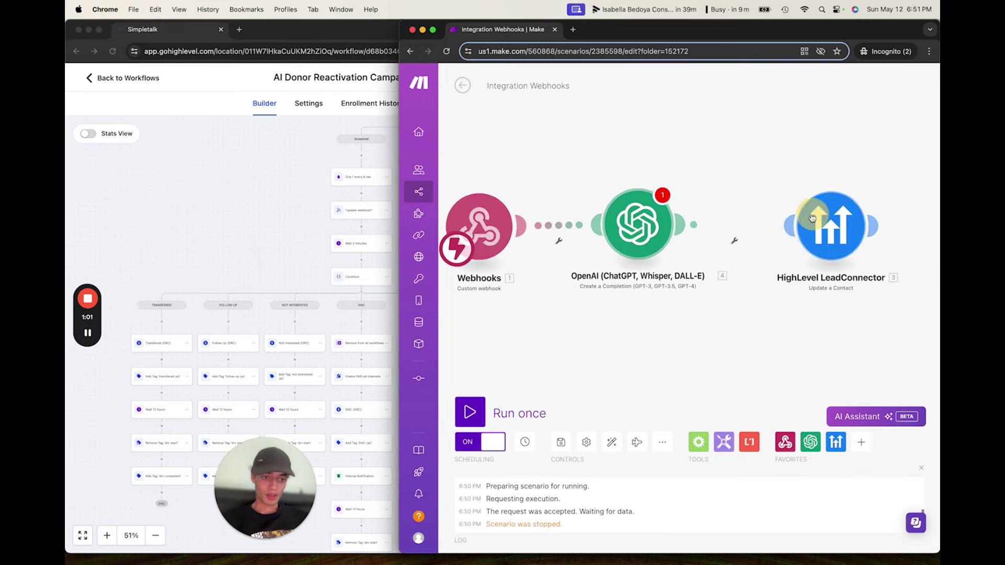
pyautogui.moveTo(839, 240); pyautogui.dragTo(840, 234)
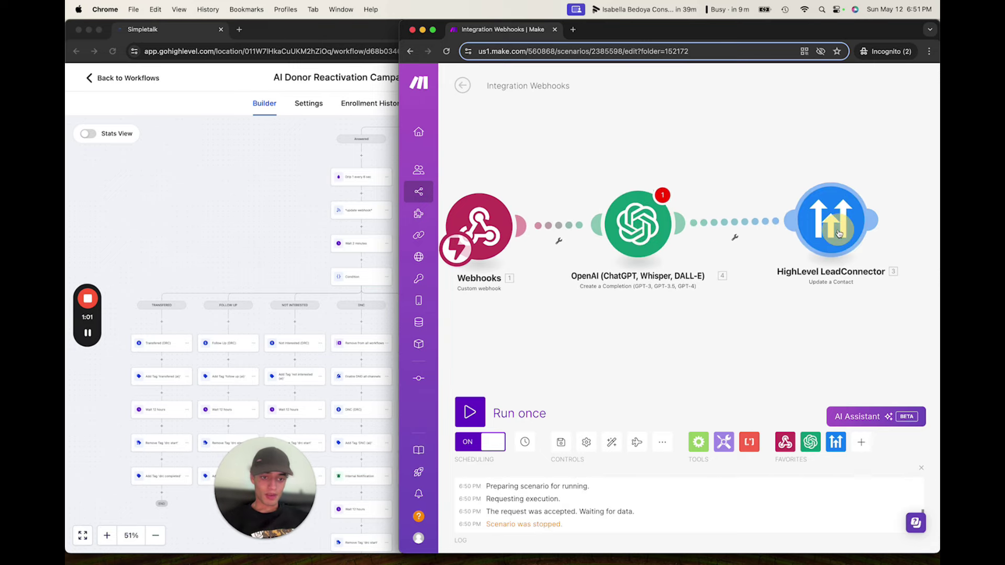
pyautogui.click(573, 30)
# Load claude.ai, sign in with a Google account, and start a new empty chat.
pyautogui.write('claude')
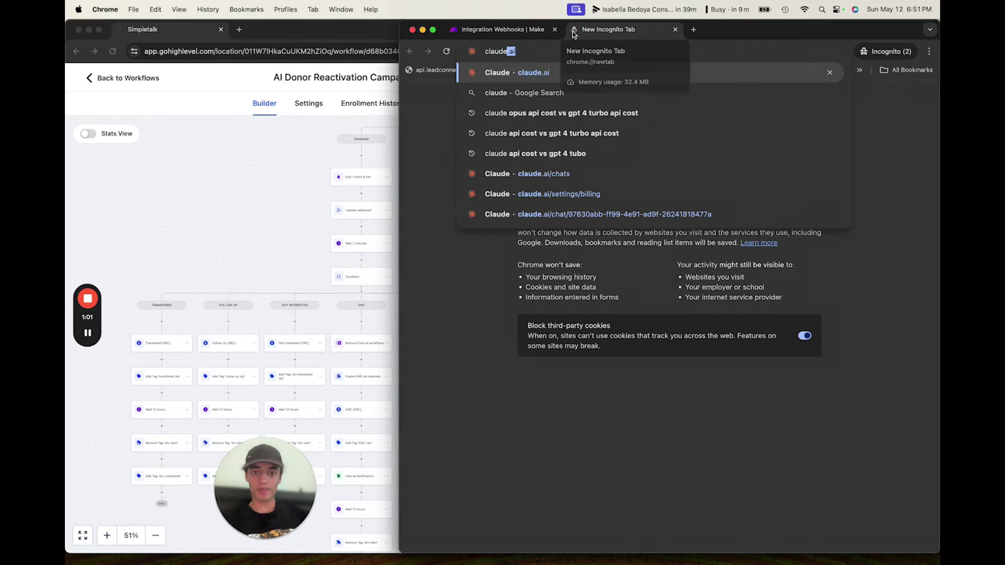
pyautogui.press('Return')
pyautogui.click(628, 310)
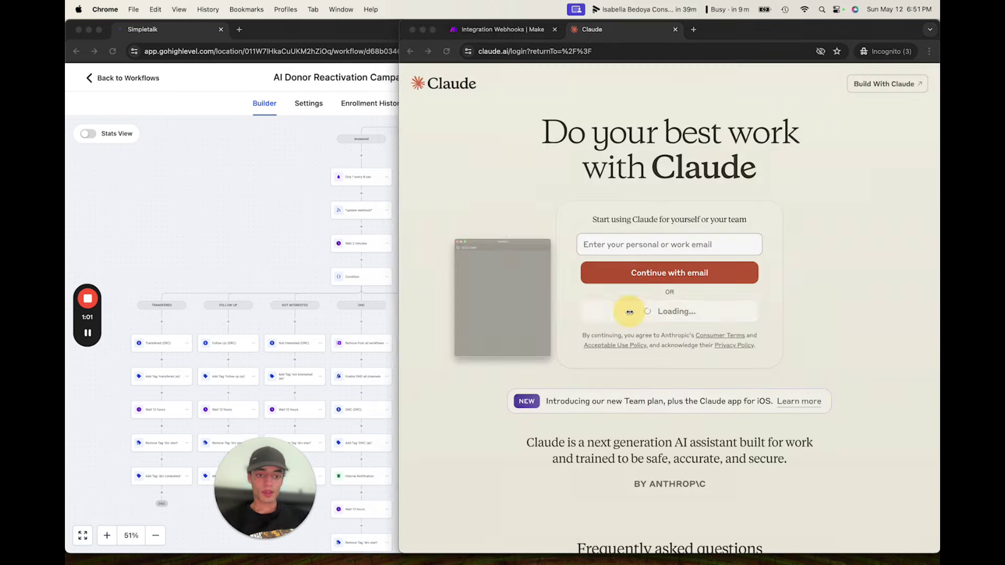
pyautogui.click(445, 310)
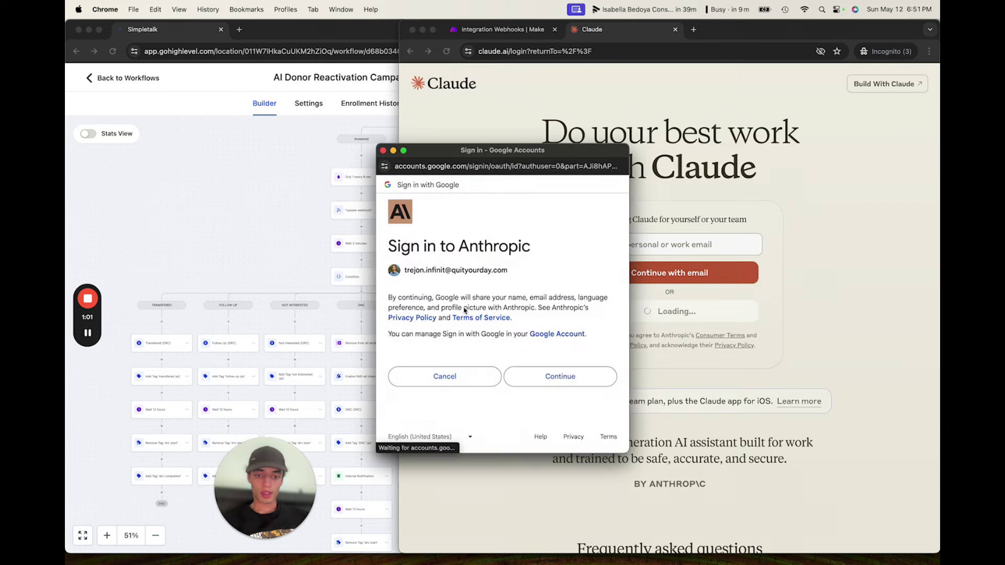
pyautogui.click(553, 376)
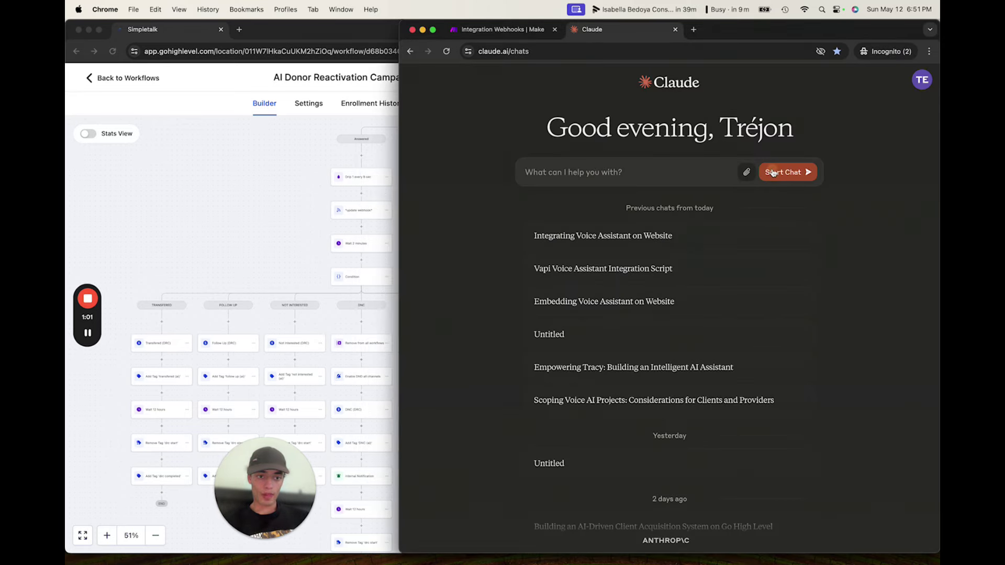
pyautogui.click(773, 173)
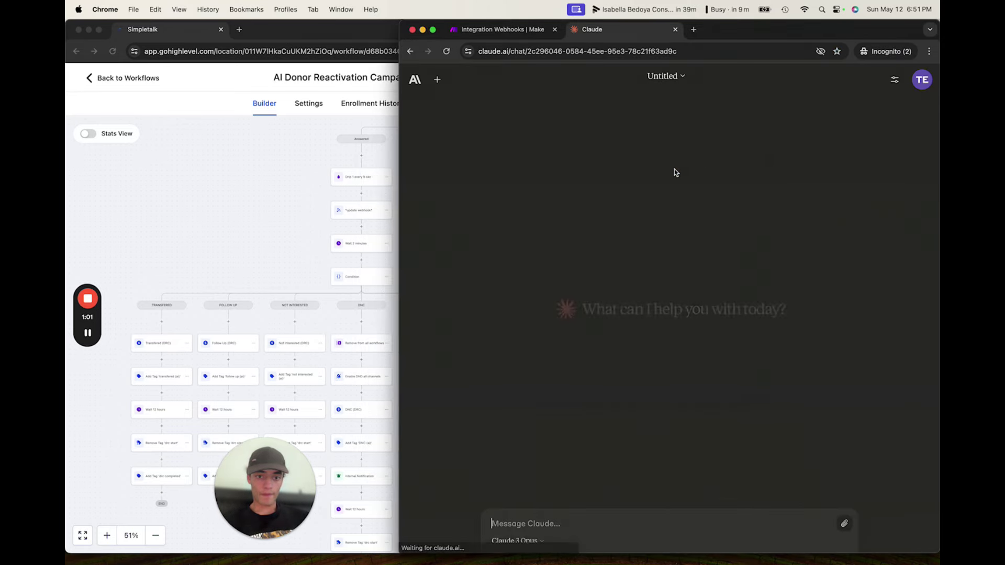
# Switch back to the GoHighLevel Call 1-2 workflow and pan to its branch steps.
pyautogui.click(257, 272)
pyautogui.moveTo(545, 235); pyautogui.dragTo(441, 254)
pyautogui.click(765, 126)
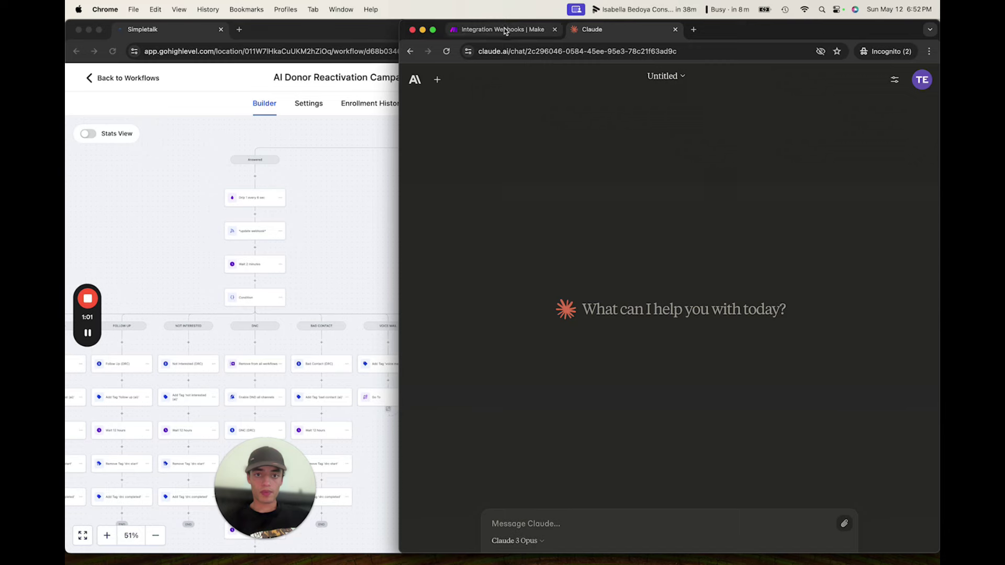
pyautogui.click(335, 215)
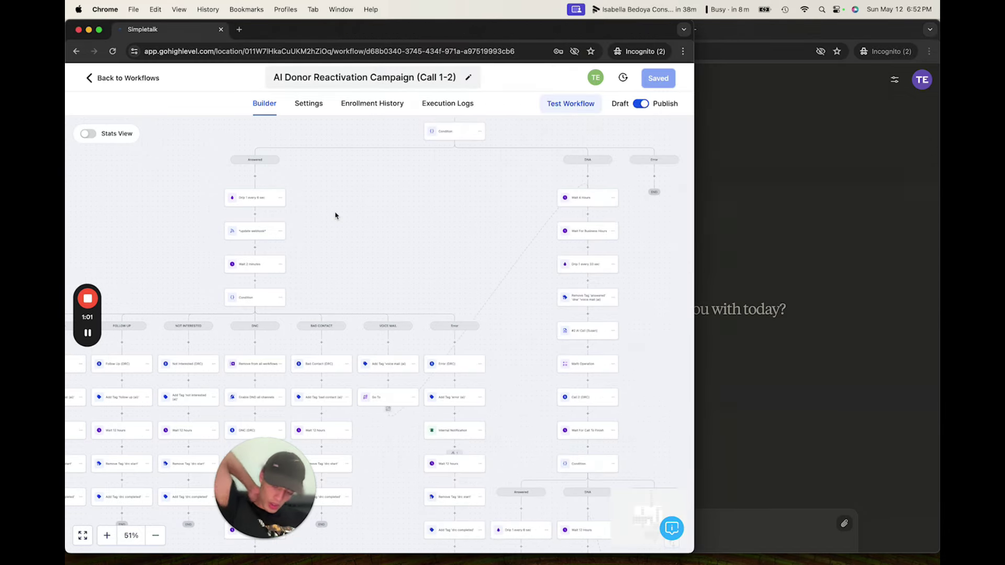
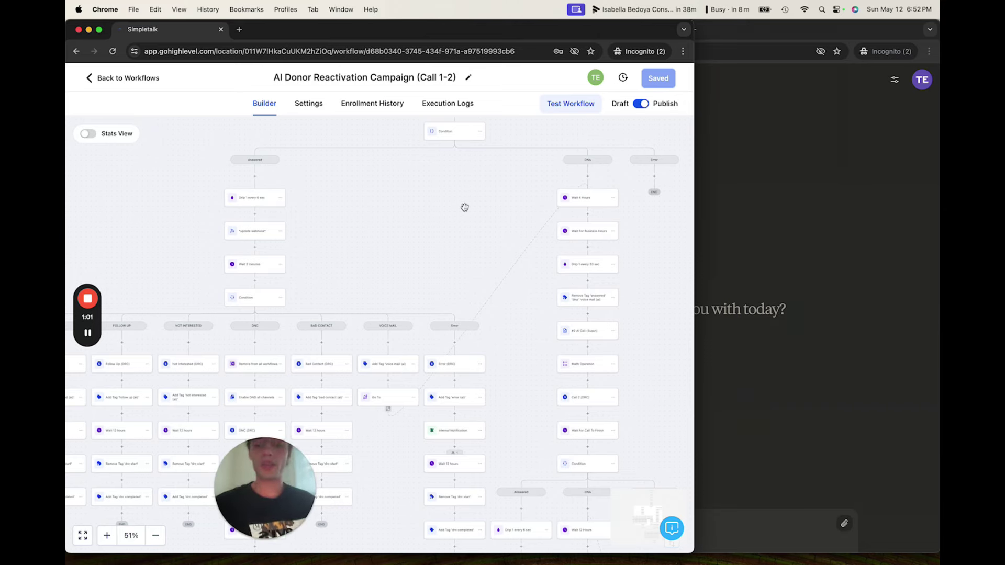
# Bring the Google Meet tab forward, ignore the infinity-mirror warning, and make it full screen.
pyautogui.click(814, 117)
pyautogui.press('F4')
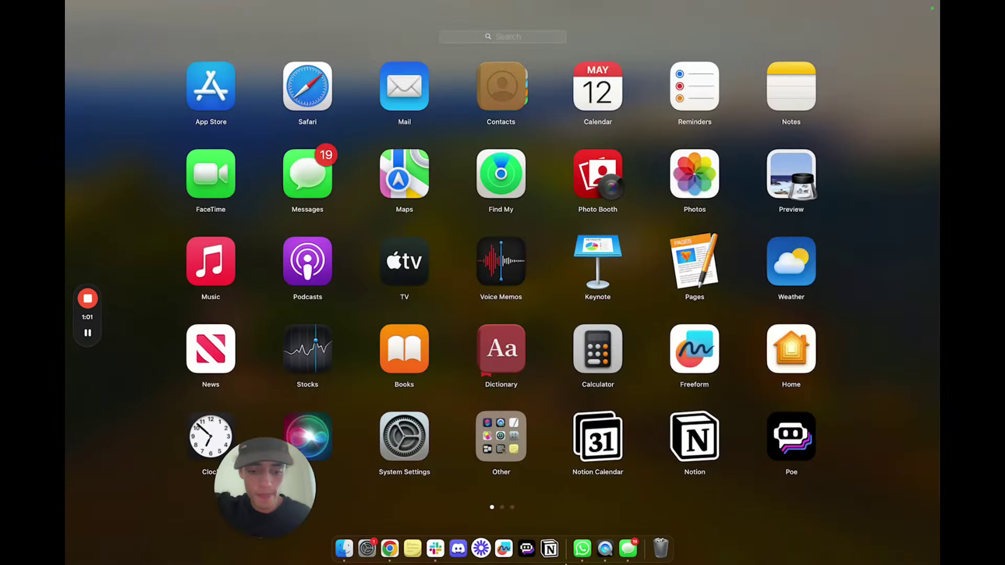
pyautogui.click(390, 549)
pyautogui.rightClick(391, 549)
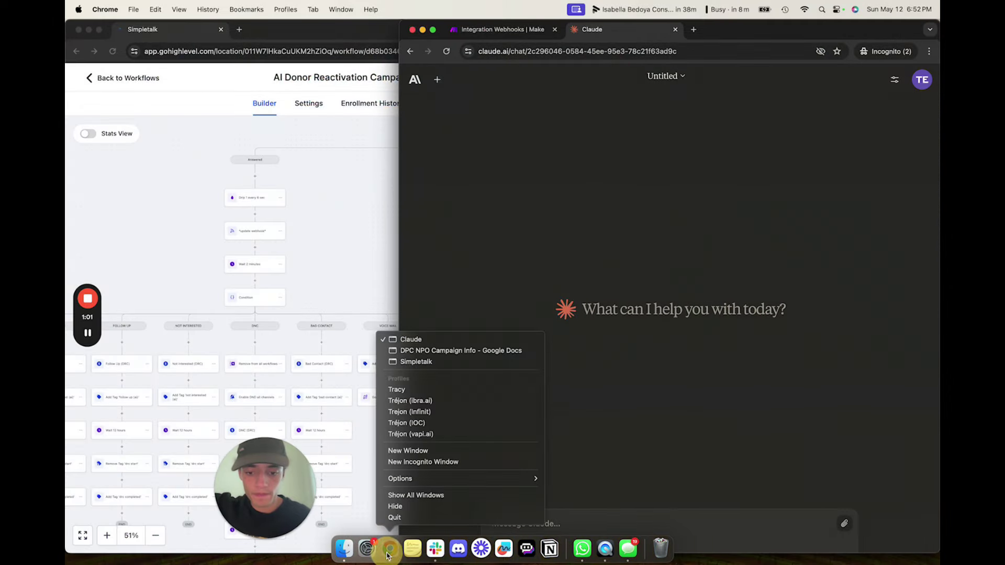
pyautogui.click(417, 350)
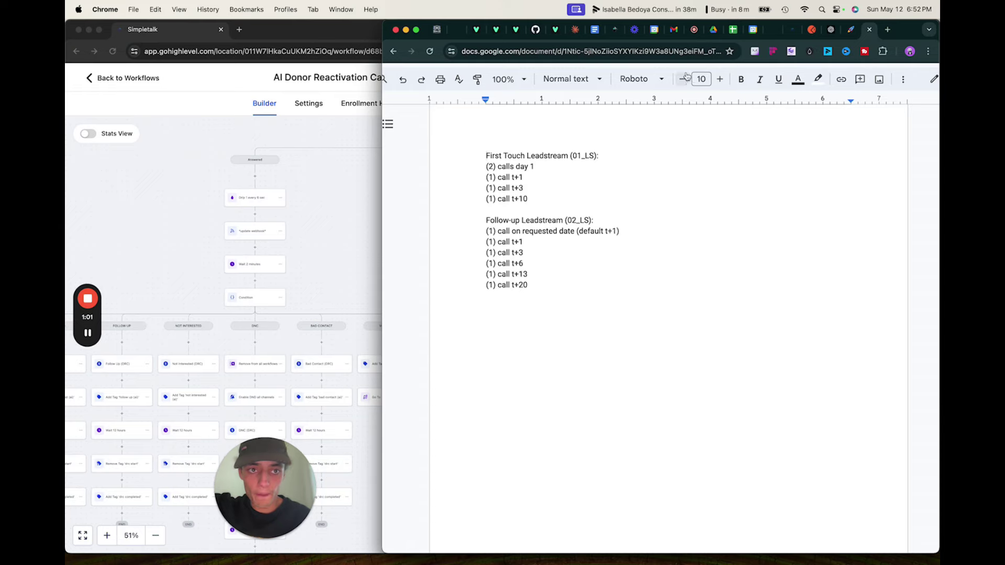
pyautogui.click(694, 30)
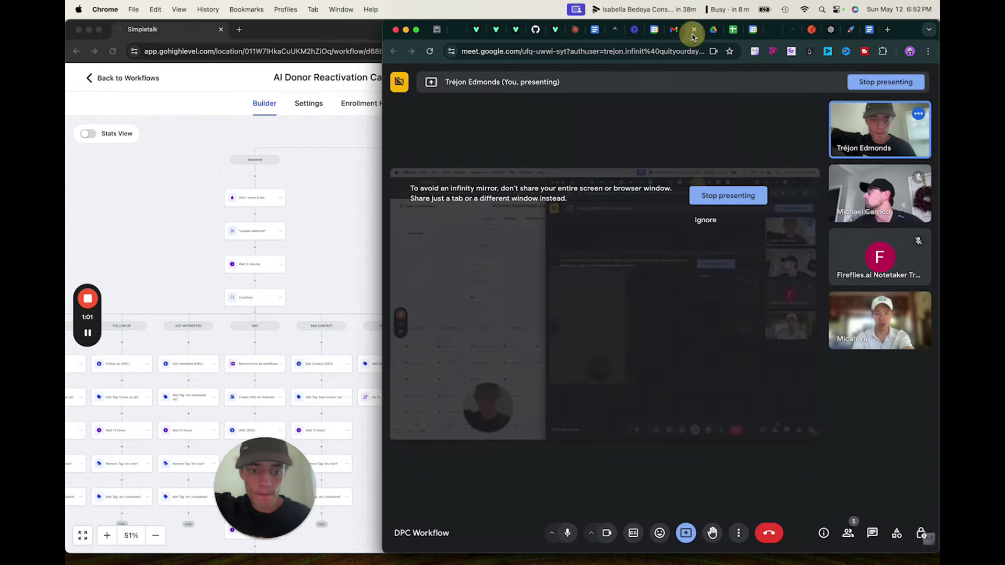
pyautogui.click(705, 220)
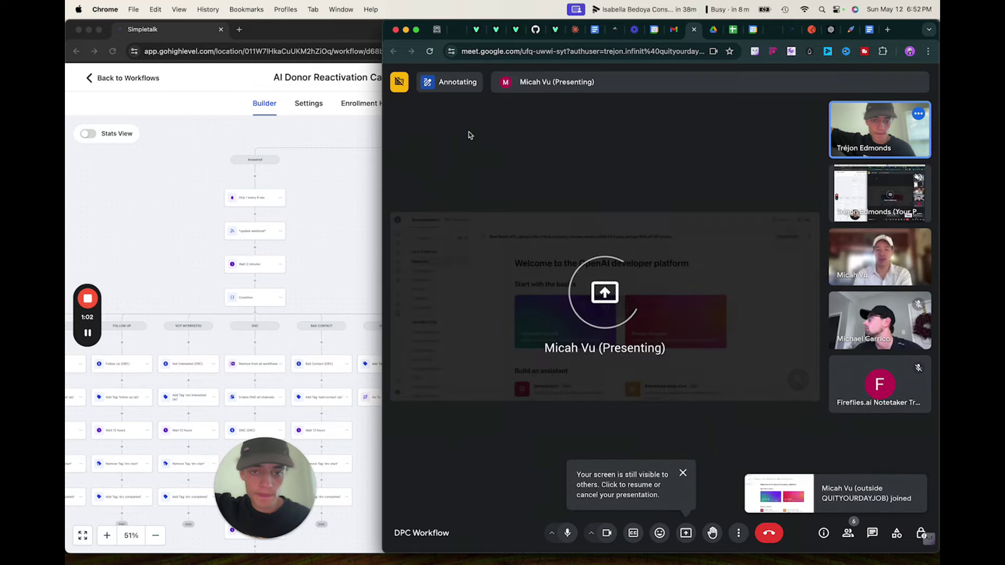
pyautogui.click(416, 30)
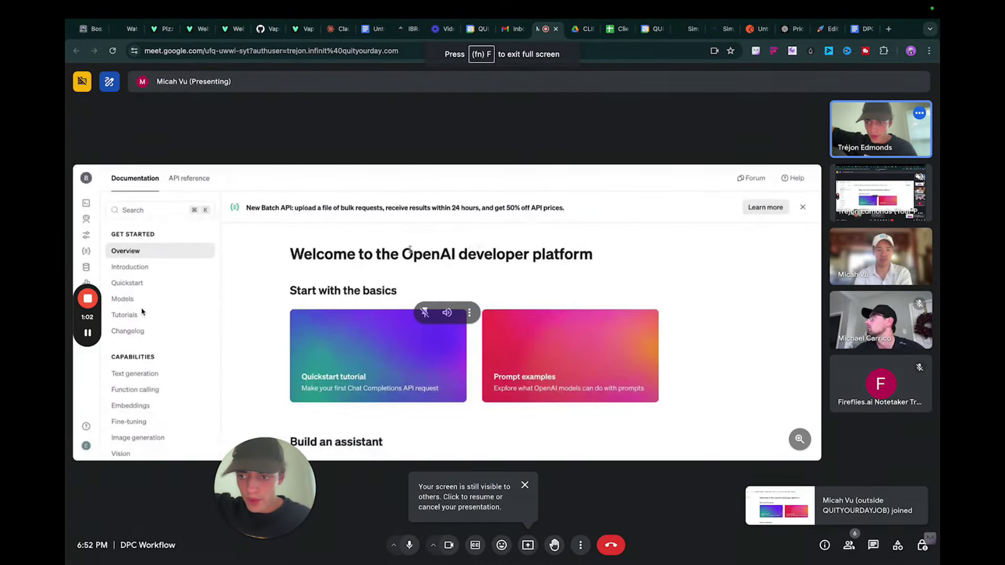
# Enter the verification code and continue past OpenAI's credits note to the Create new secret key dialog.
pyautogui.moveTo(93, 321)
pyautogui.moveTo(92, 320); pyautogui.dragTo(97, 429)
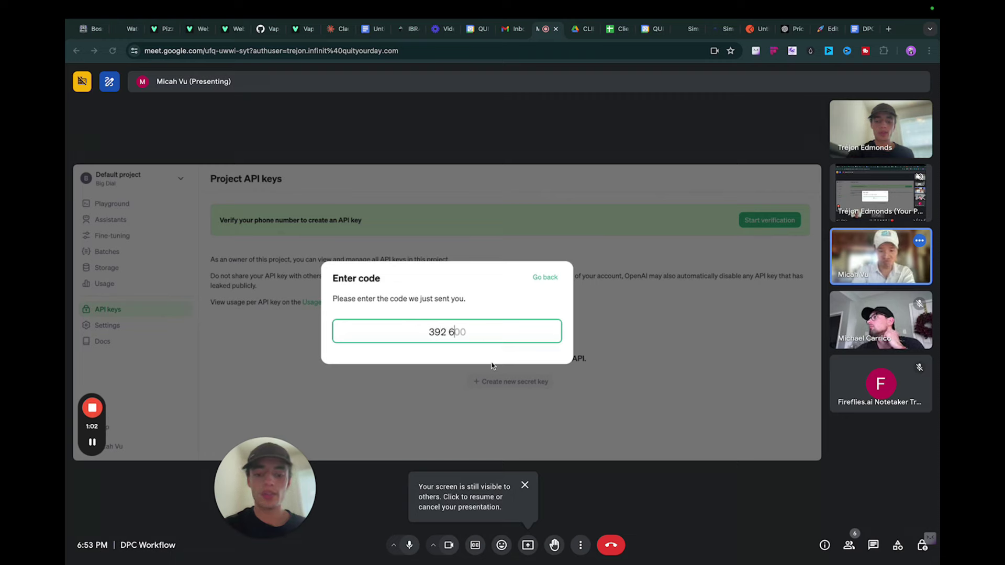
pyautogui.write('0')
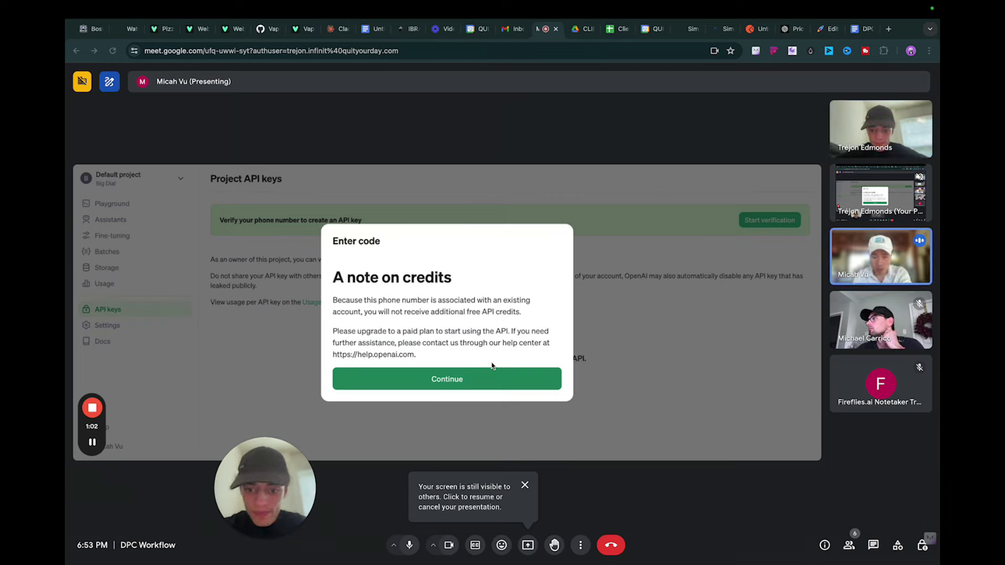
pyautogui.click(492, 368)
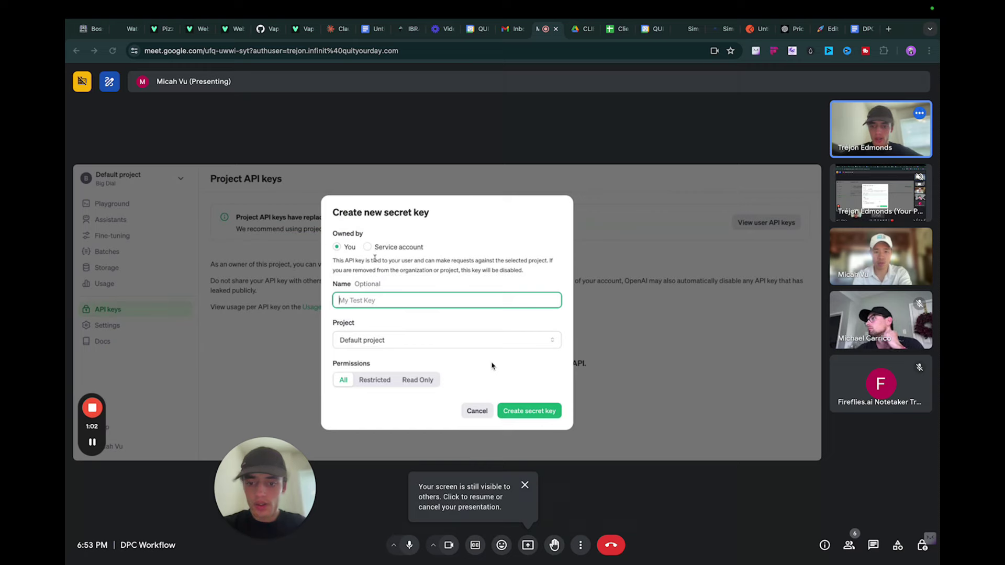
# Fill in the project and name fields of the new secret key form.
pyautogui.click(379, 343)
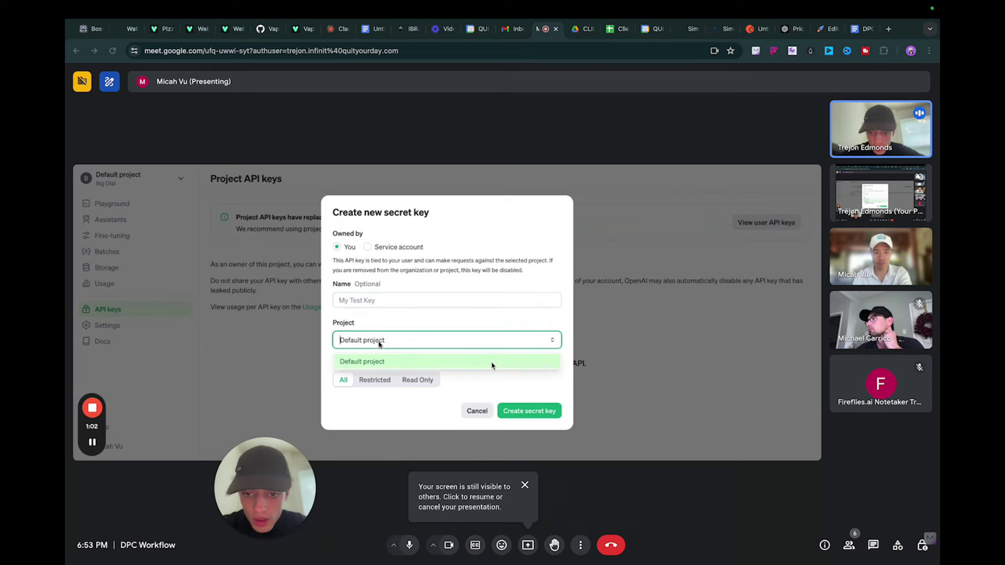
pyautogui.click(386, 303)
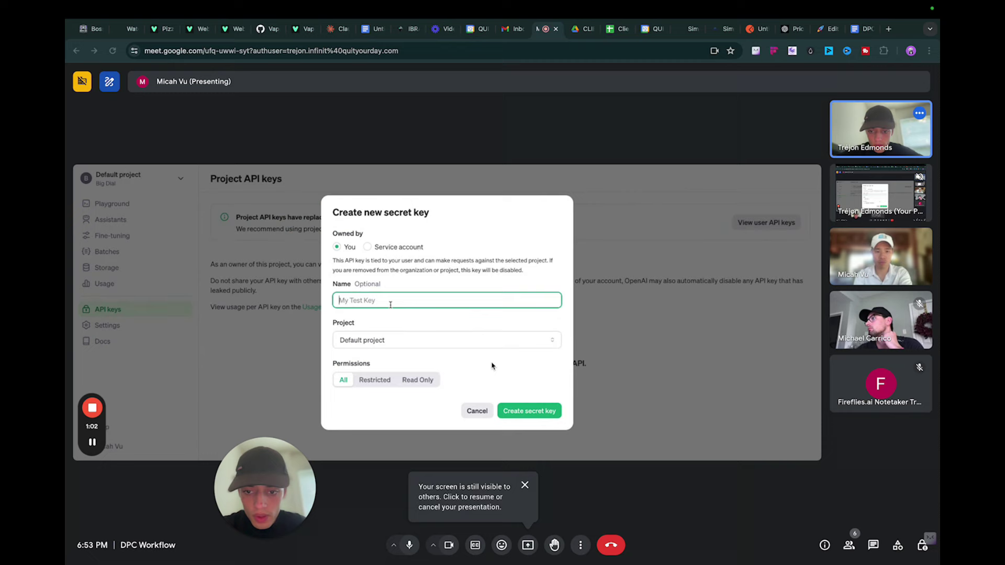
pyautogui.write('B')
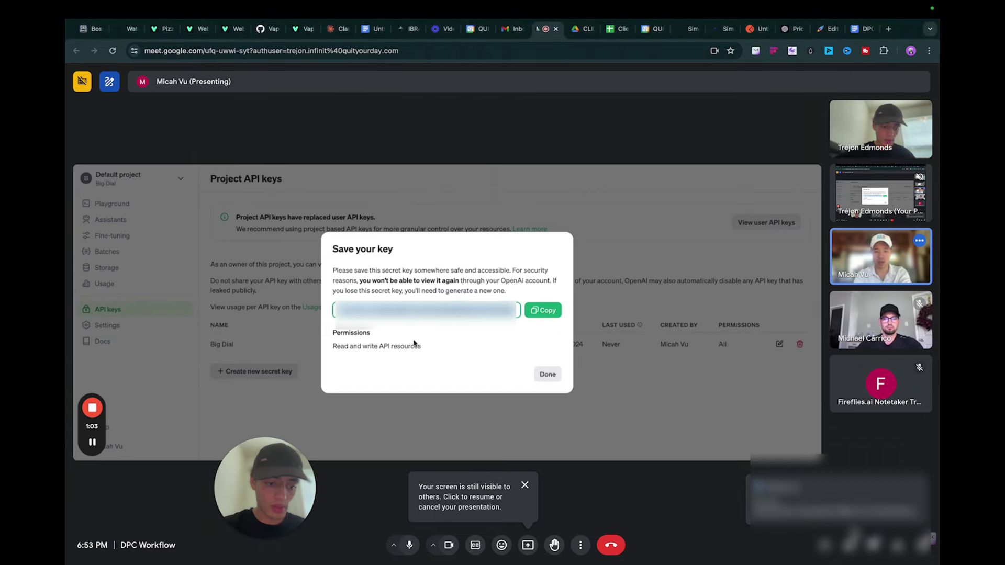
# Copy the secret key shared in the meeting chat, then close the chat panel.
pyautogui.click(873, 542)
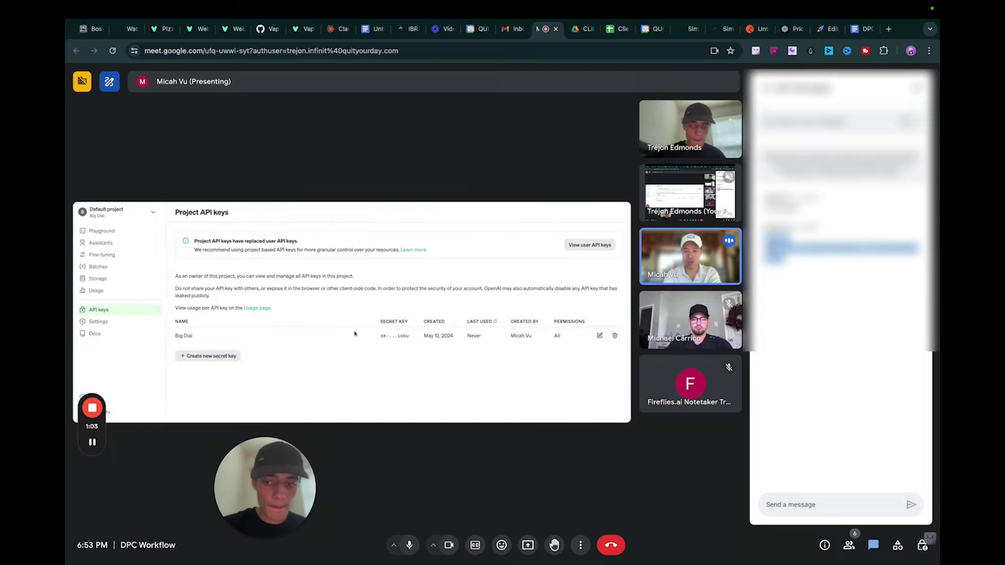
pyautogui.rightClick(776, 247)
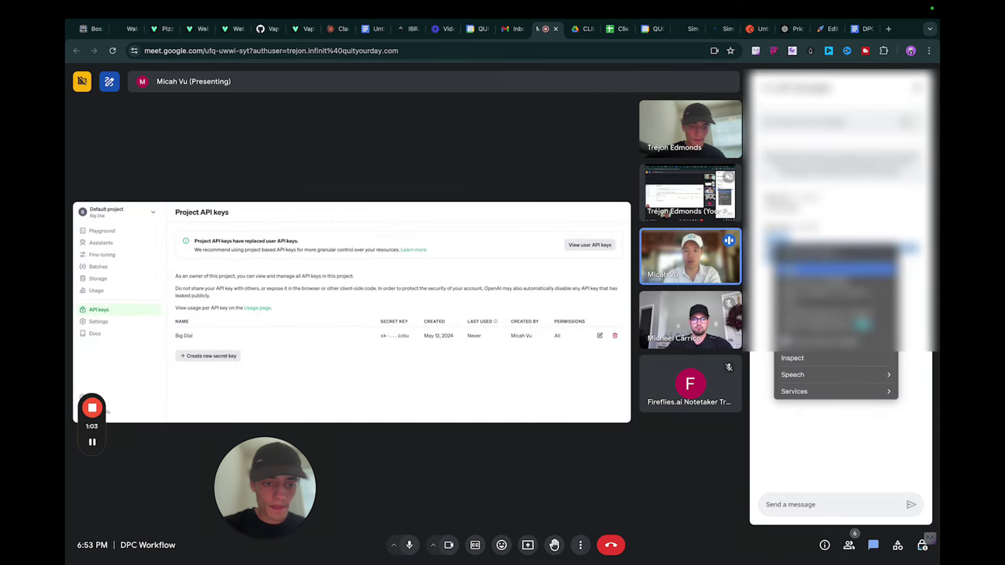
pyautogui.click(787, 267)
pyautogui.click(406, 375)
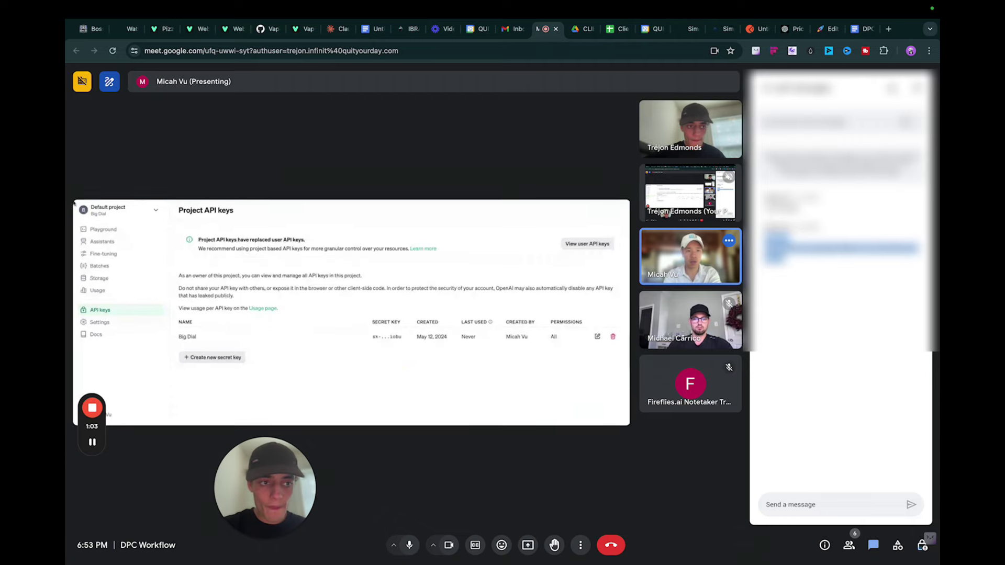
pyautogui.click(872, 544)
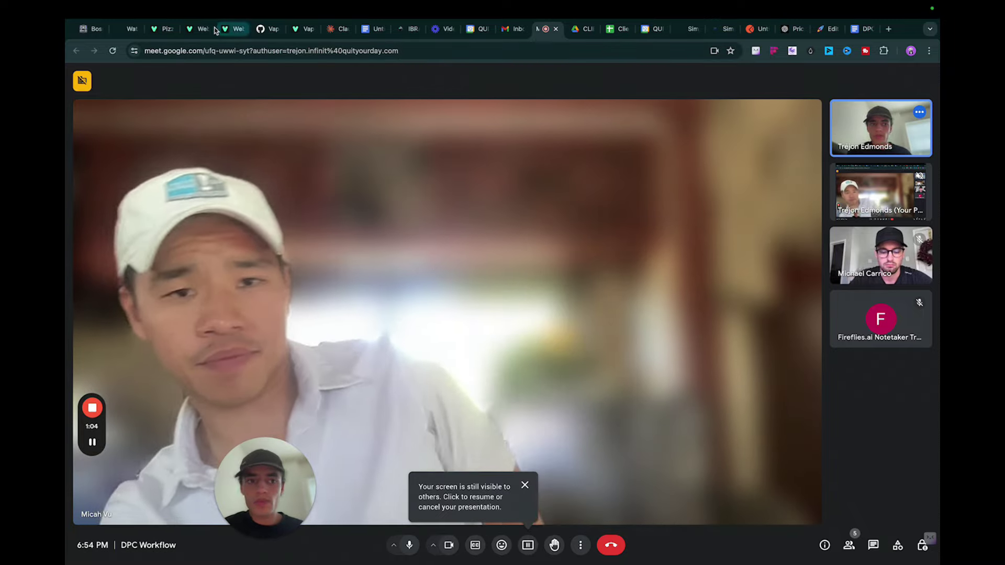
# Exit full screen on the Meet window so the HighLevel workflow comes forward.
pyautogui.click(94, 29)
# Switch to the Integration Webhooks scenario in Make.
pyautogui.click(306, 184)
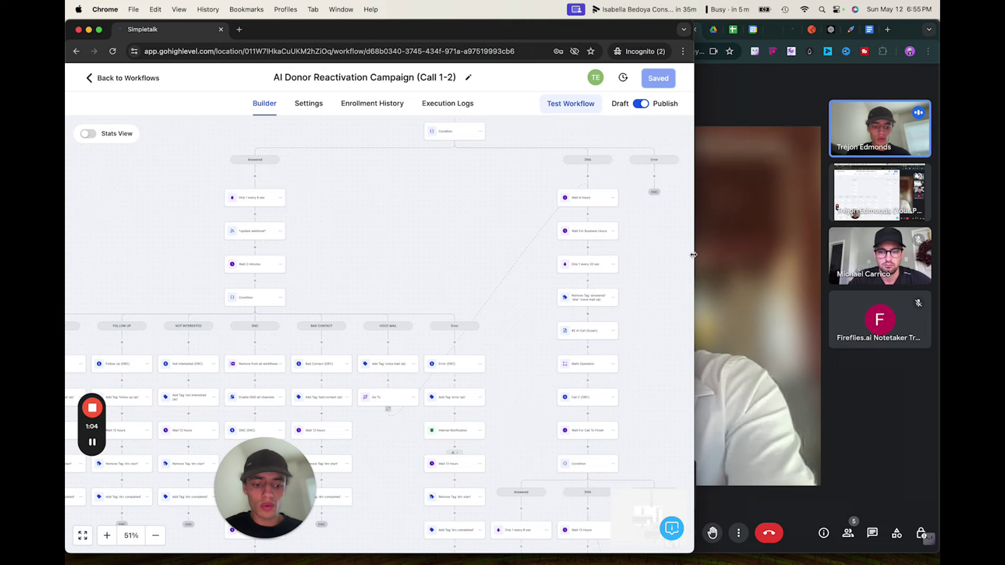
pyautogui.rightClick(391, 552)
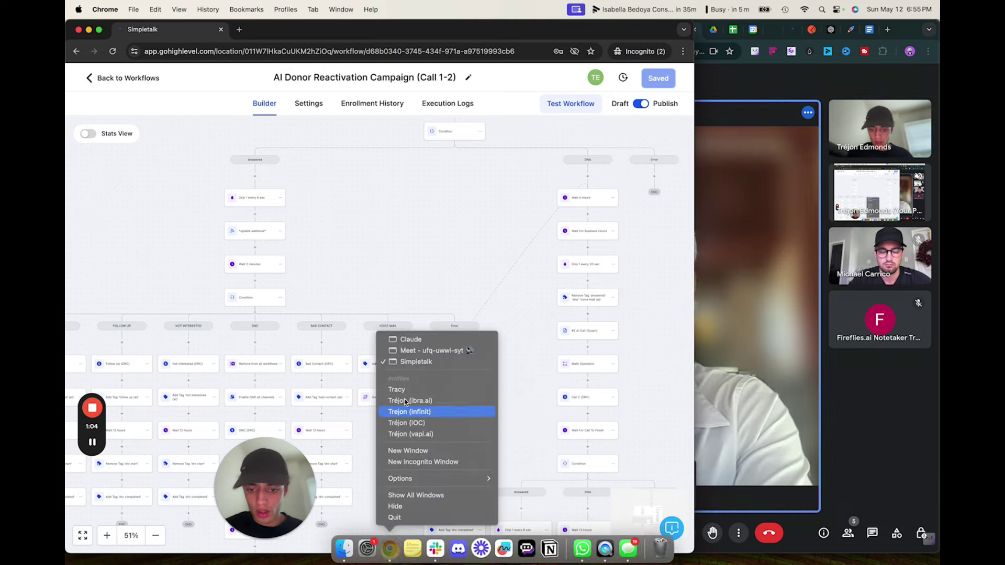
pyautogui.click(411, 339)
pyautogui.click(521, 29)
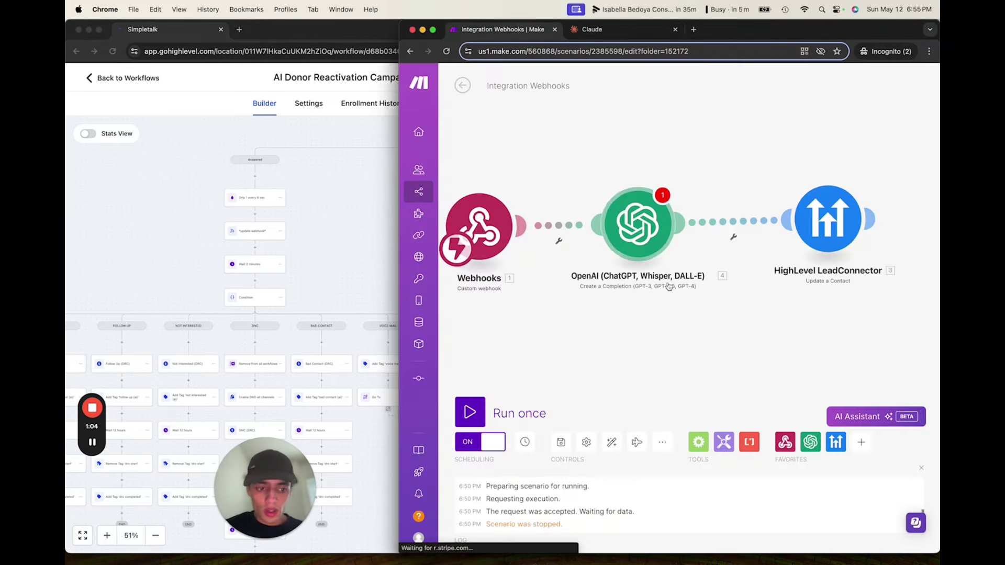
# Create an OpenAI connection named 'Big Dial OpenAI connection' with the pasted API key.
pyautogui.click(636, 215)
pyautogui.click(743, 222)
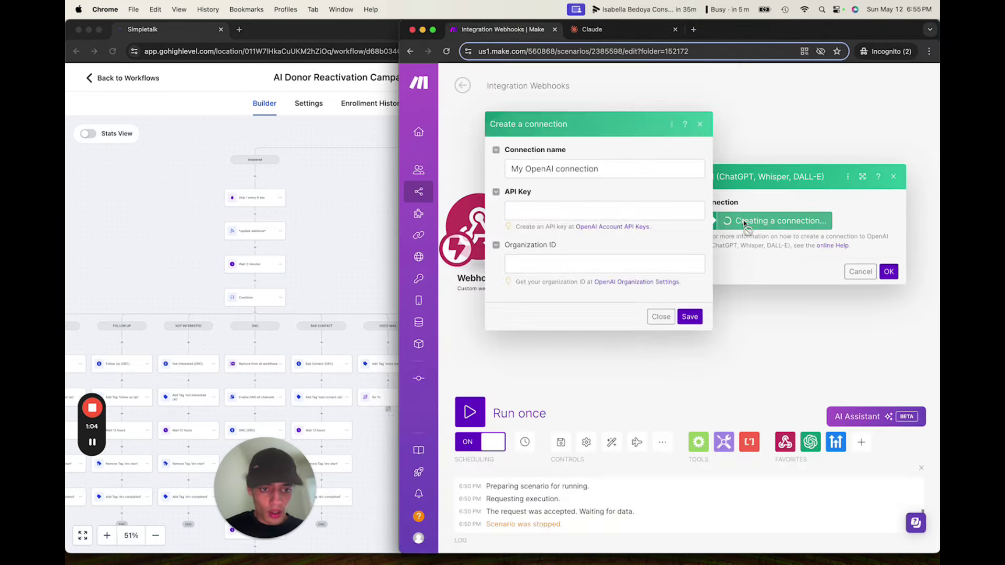
pyautogui.click(503, 211)
pyautogui.press('super+v')
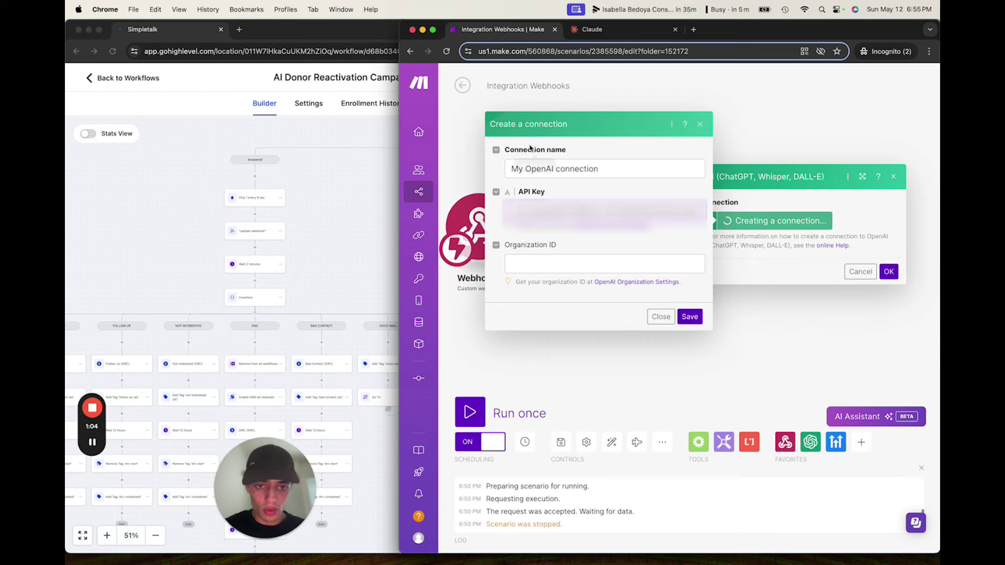
pyautogui.doubleClick(519, 169)
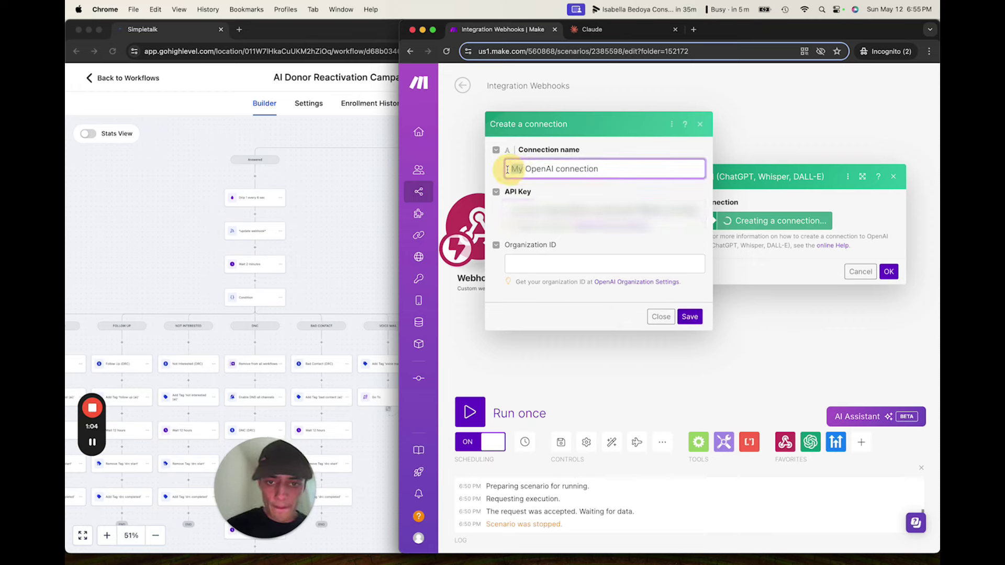
pyautogui.press('BackSpace')
pyautogui.write('Big')
pyautogui.write(' Dial')
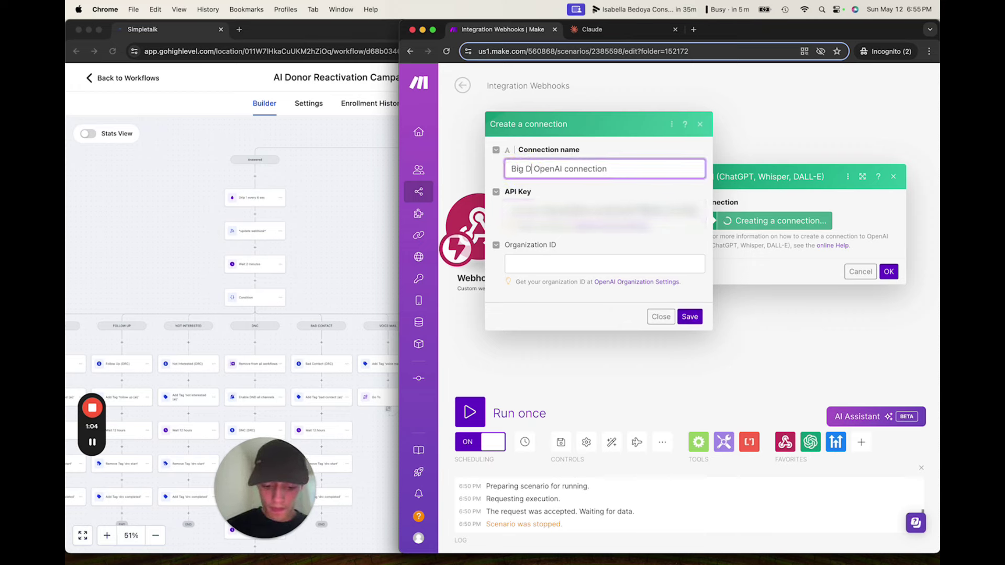
pyautogui.click(691, 323)
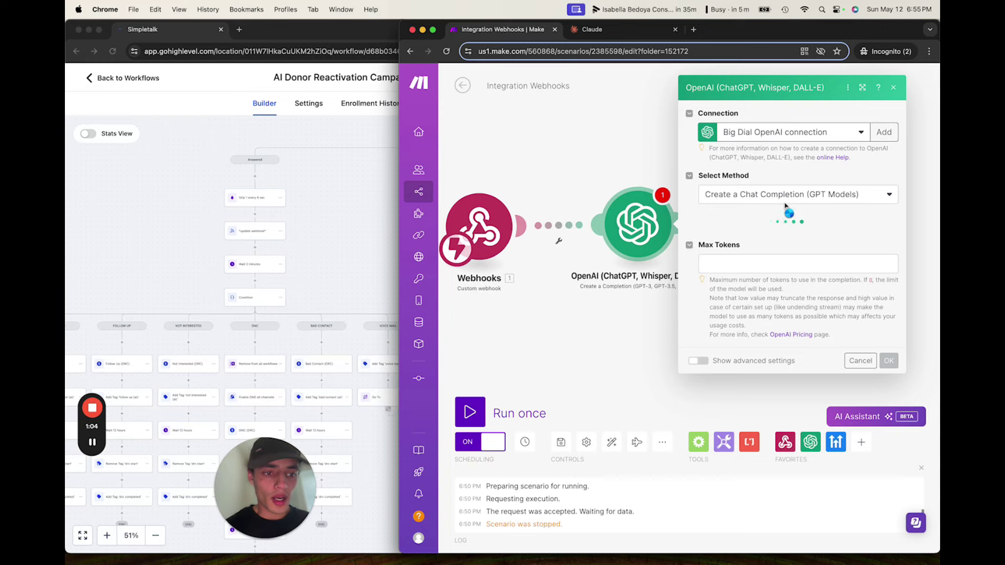
# Set the OpenAI module to chat completion with the gpt-3.5-turbo model.
pyautogui.click(782, 198)
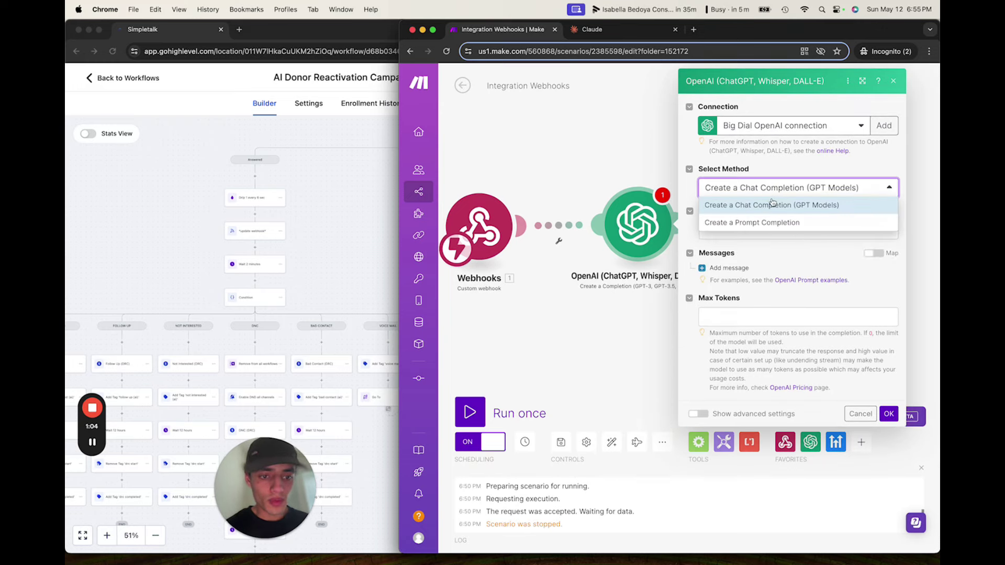
pyautogui.click(774, 203)
pyautogui.click(764, 230)
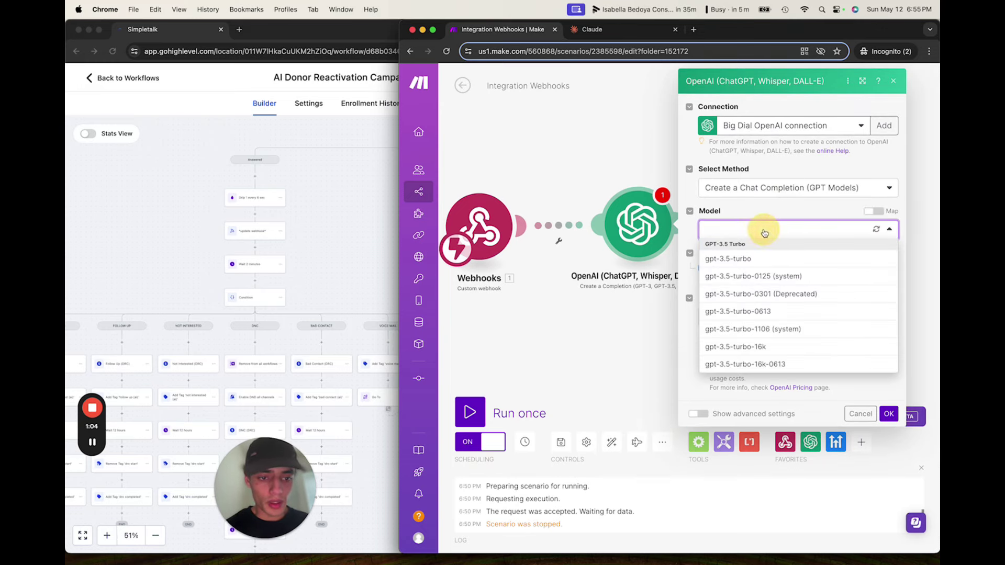
pyautogui.click(752, 260)
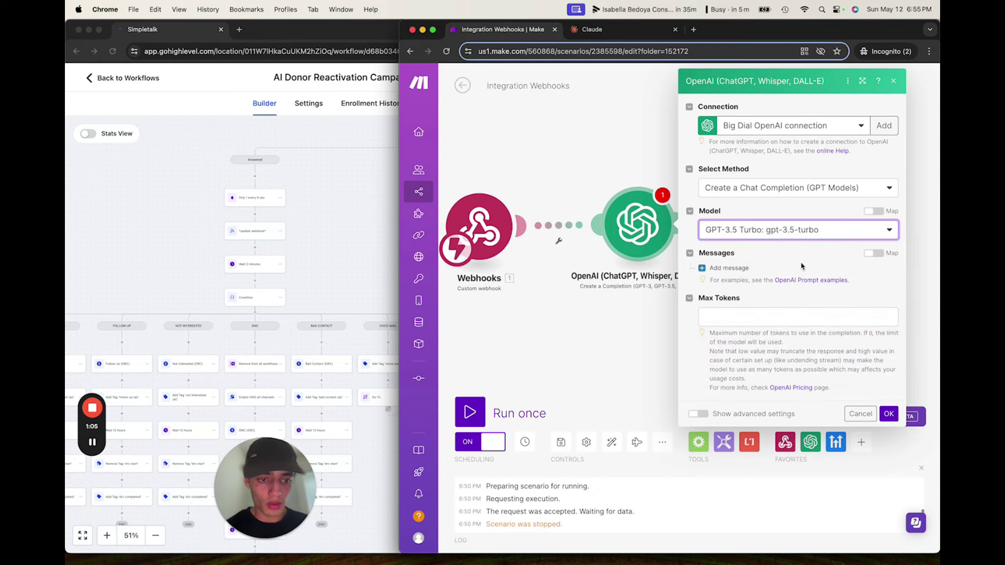
pyautogui.click(707, 314)
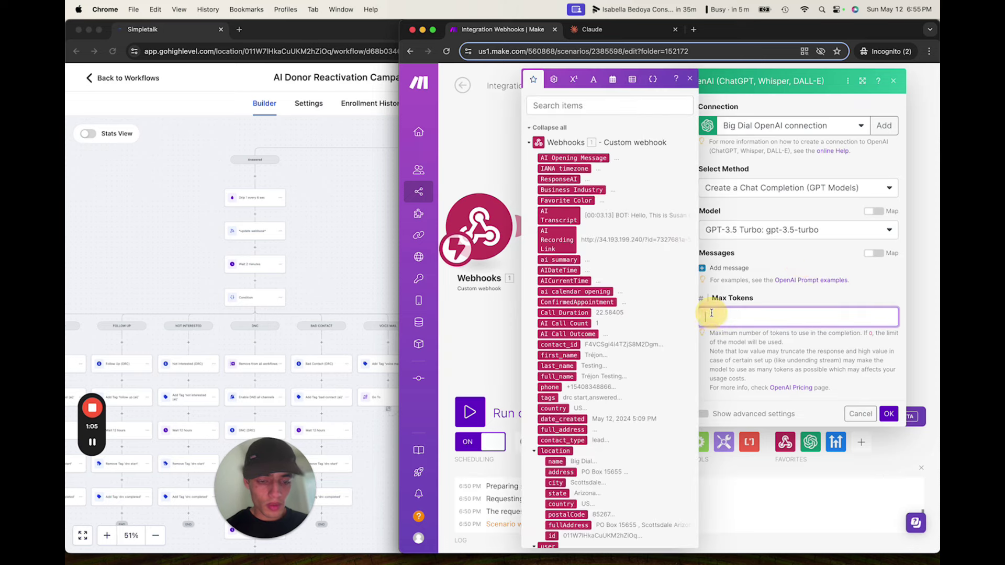
pyautogui.click(693, 302)
pyautogui.click(713, 314)
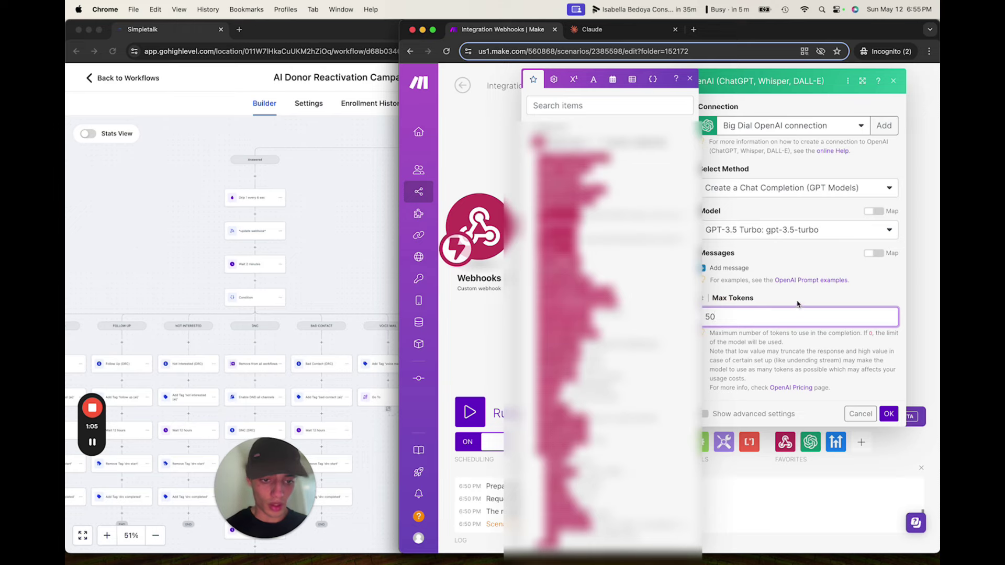
# Add a first message with the System role, then return to the Claude chat.
pyautogui.click(704, 268)
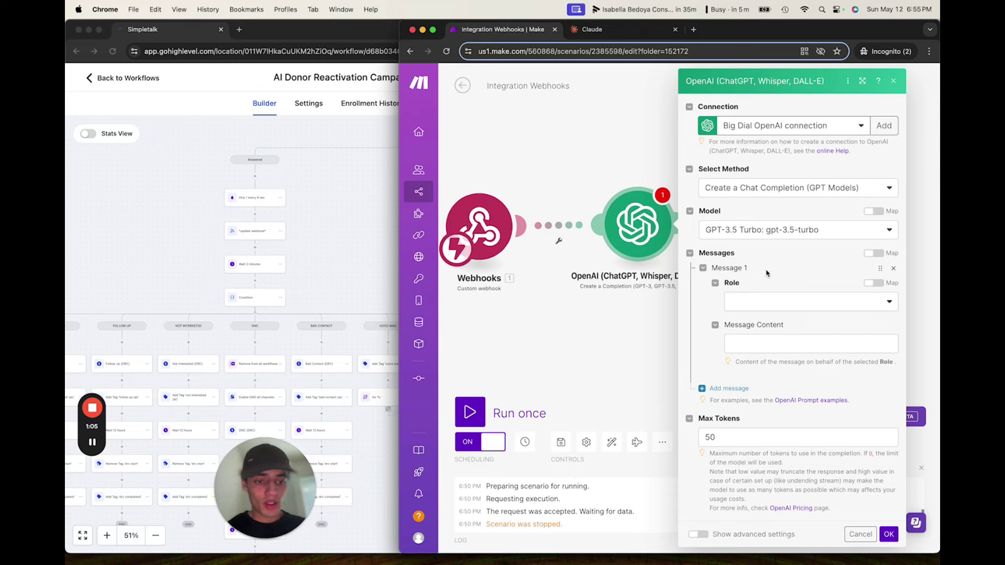
pyautogui.click(783, 302)
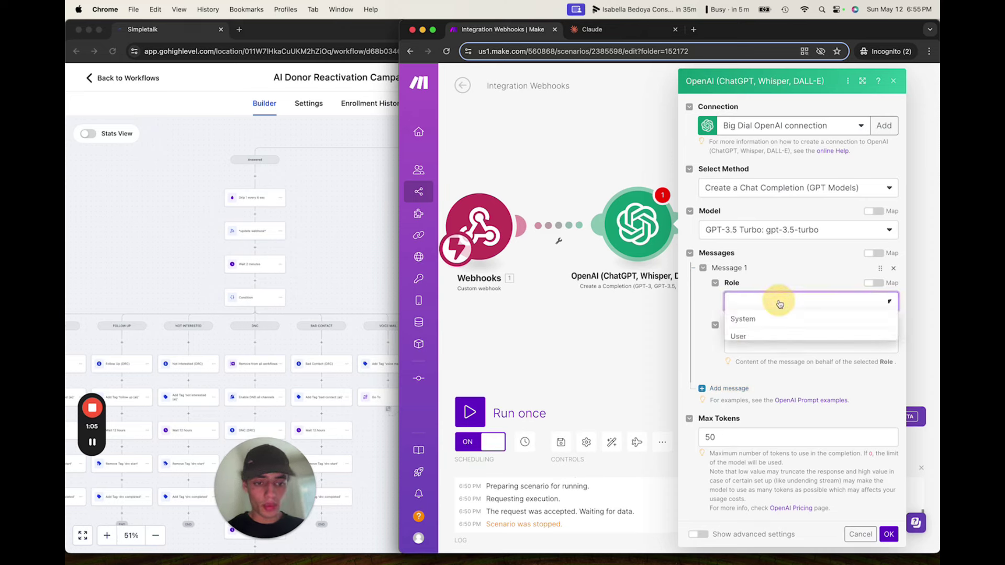
pyautogui.click(820, 318)
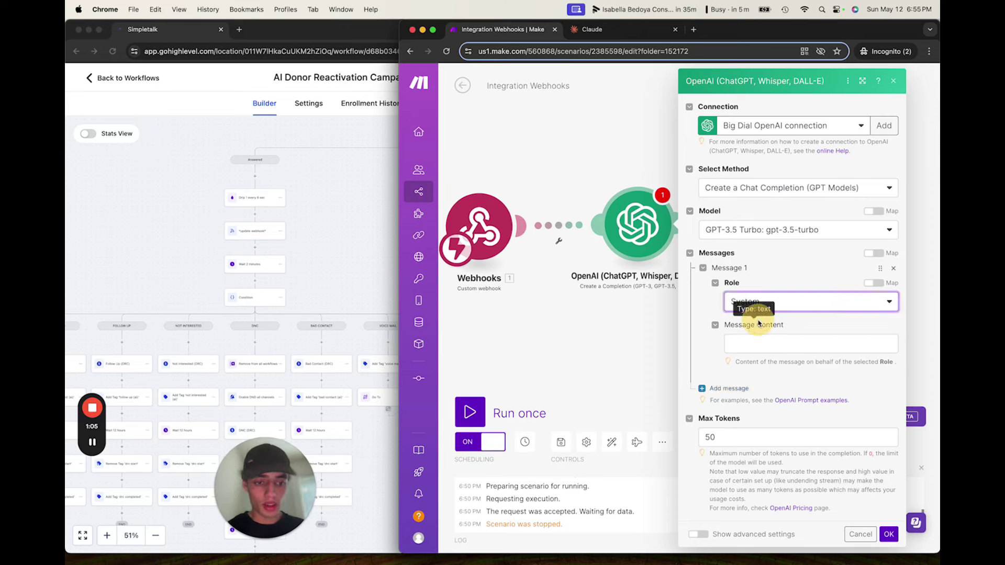
pyautogui.click(736, 343)
pyautogui.click(778, 317)
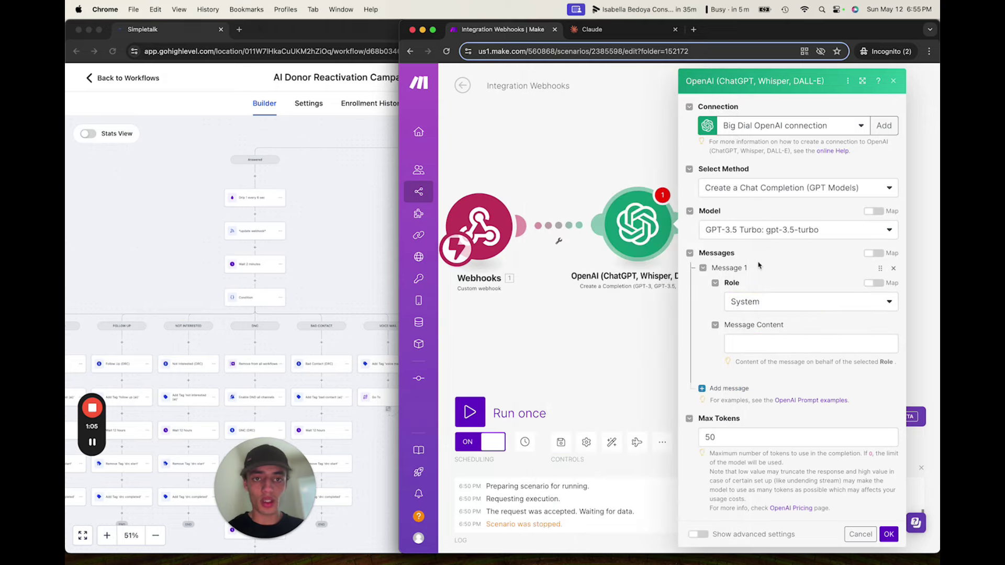
pyautogui.click(623, 29)
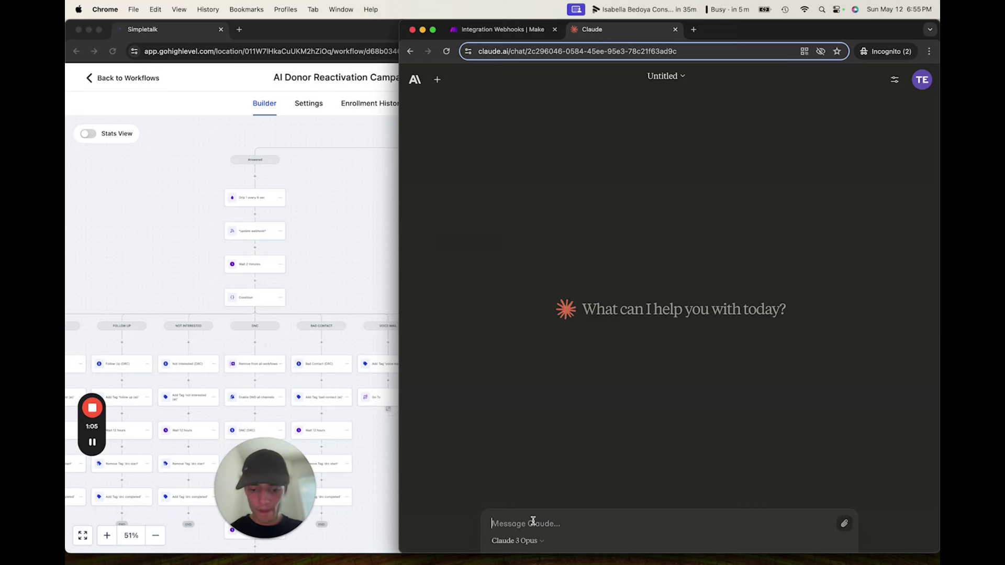
# Dictate a request listing outcomes transferred, follow up, not interested, DNC, bad contact, voicemail.
pyautogui.press('F5')
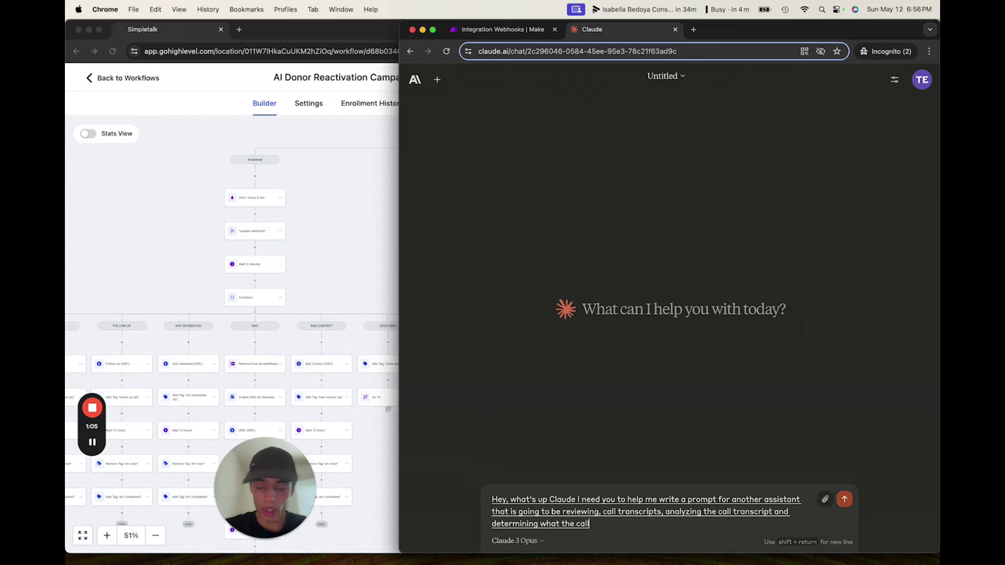
pyautogui.click(241, 377)
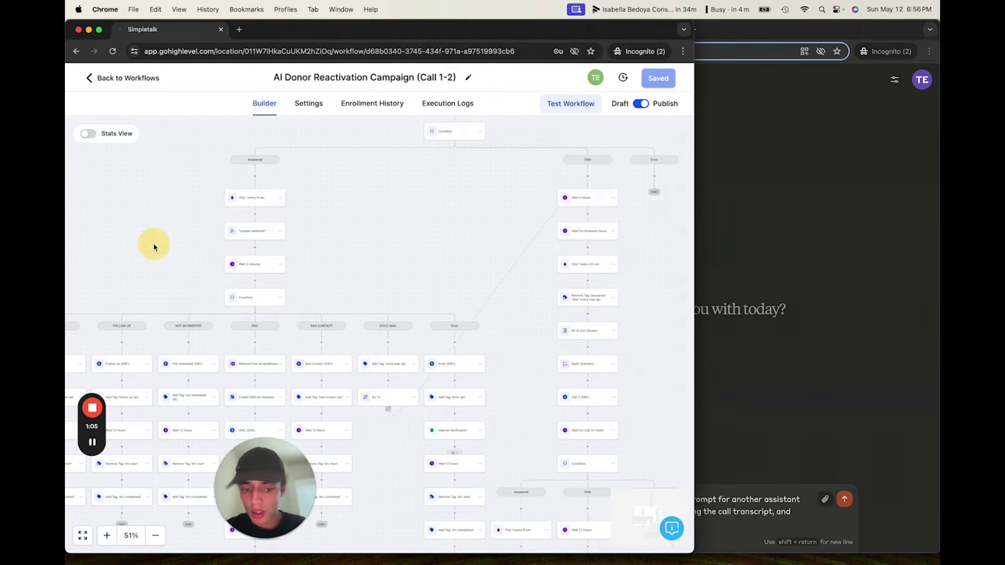
pyautogui.moveTo(153, 244); pyautogui.dragTo(251, 206)
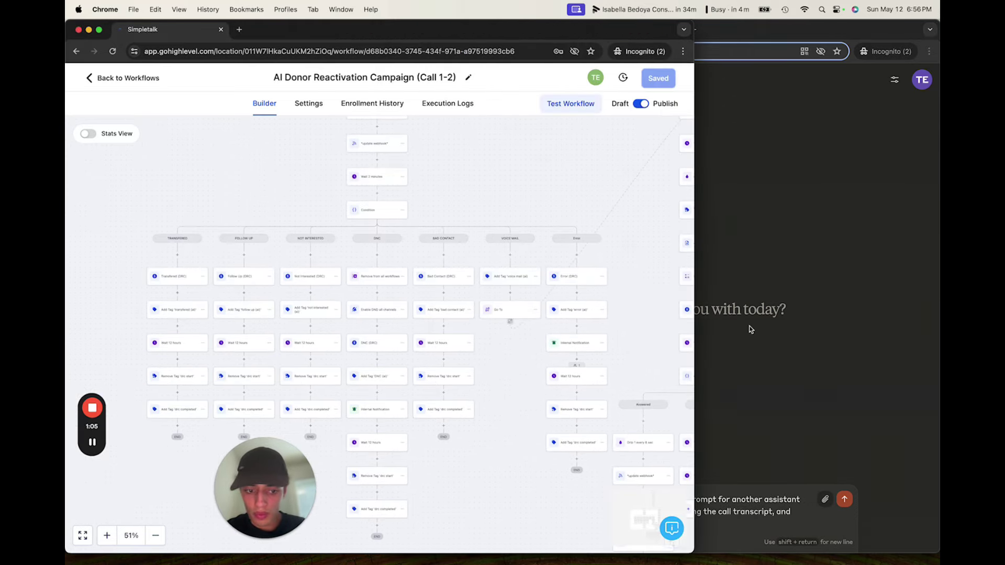
pyautogui.click(723, 492)
pyautogui.moveTo(400, 353); pyautogui.dragTo(613, 350)
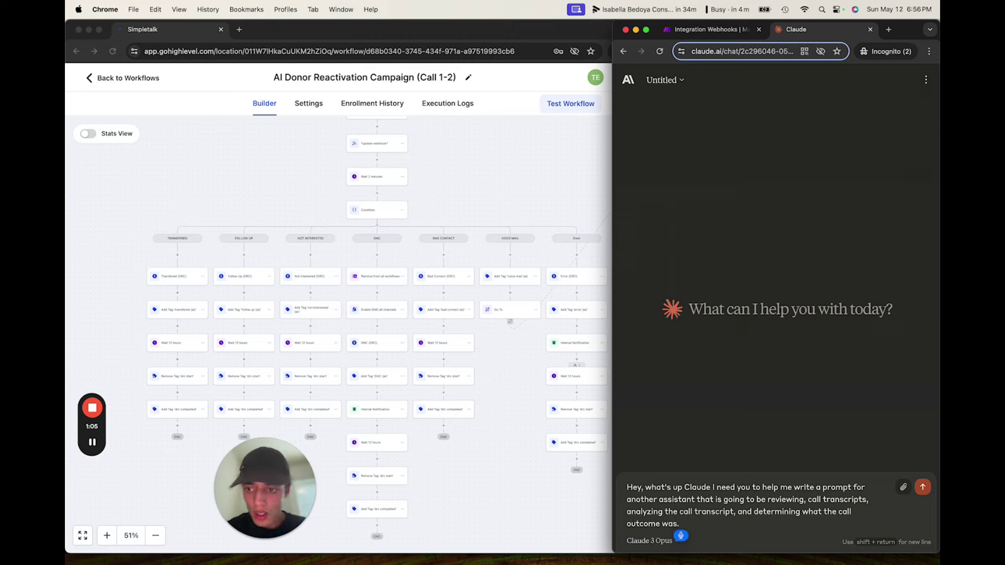
pyautogui.write('The possible')
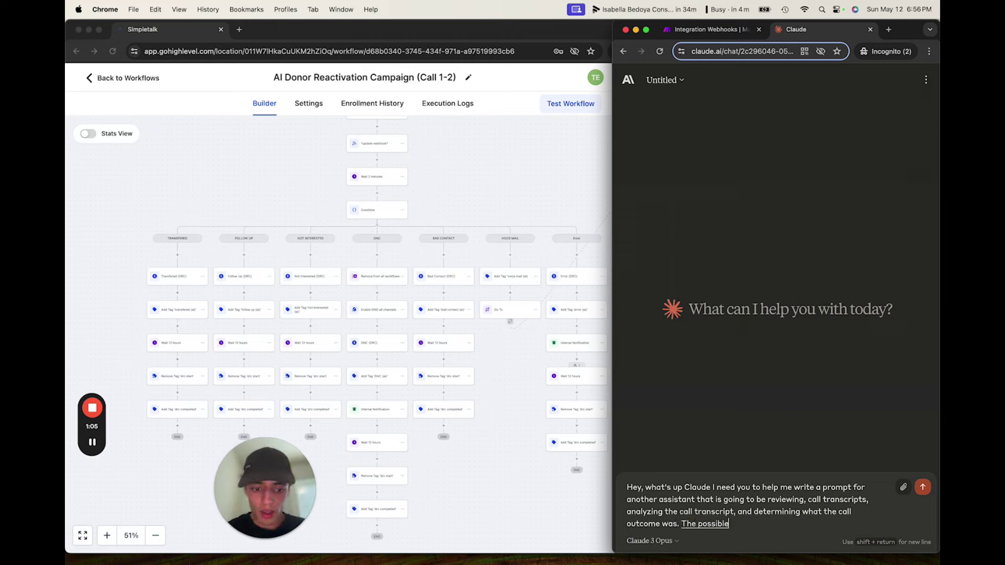
pyautogui.write(' call outcomes are')
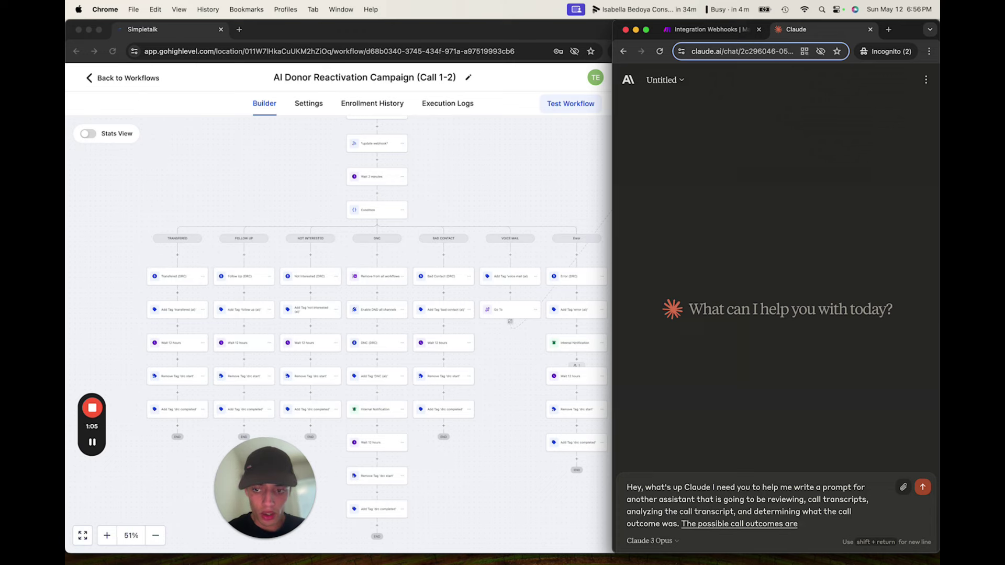
pyautogui.write(' transferred follow up')
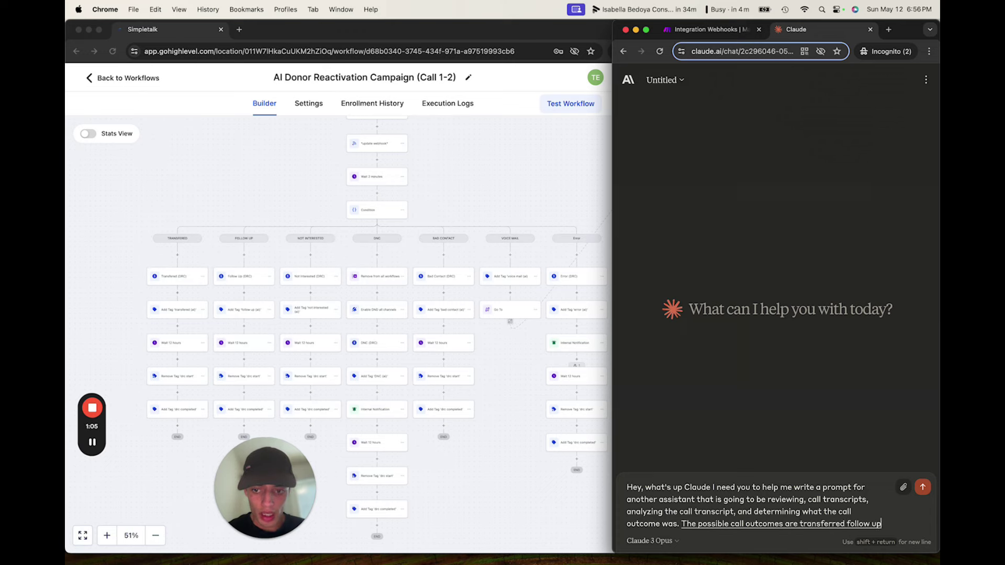
pyautogui.write(' not interested')
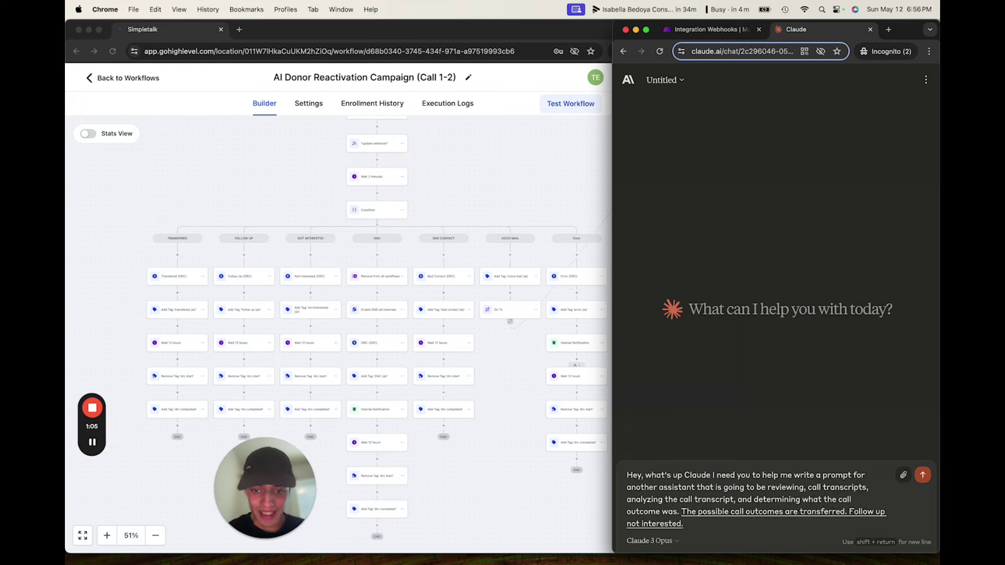
pyautogui.write(' DNC bad contact')
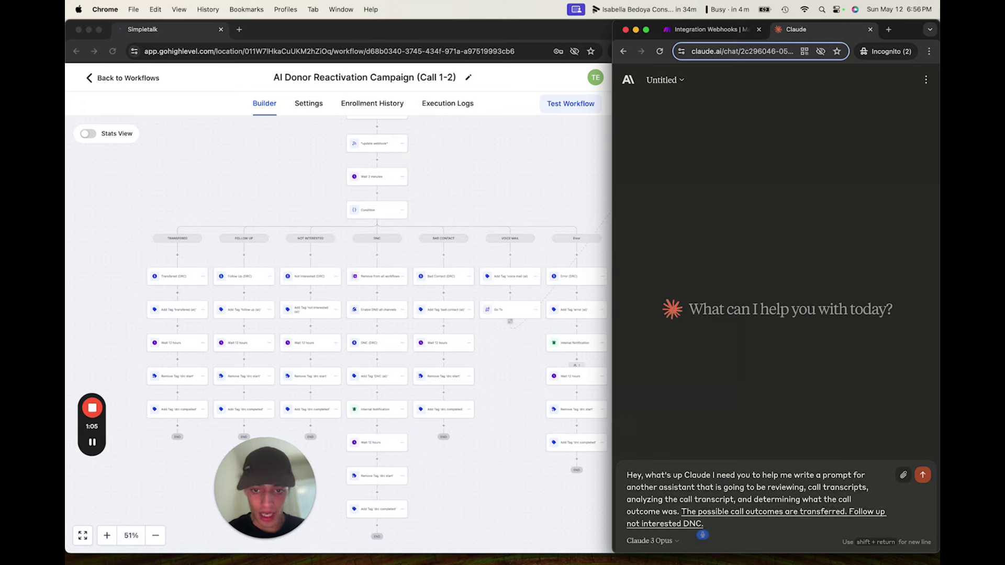
pyautogui.write(' voicemail')
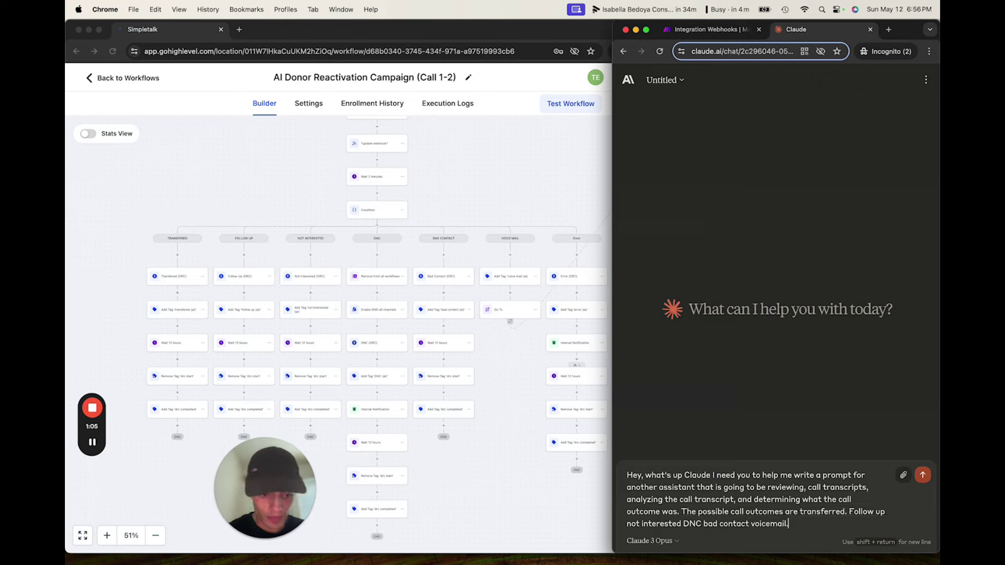
# Rewrite the outcomes as TRANSFERED, FOLLOW UP, NOT INTERESTED and DNC with commas.
pyautogui.moveTo(847, 513); pyautogui.dragTo(800, 512)
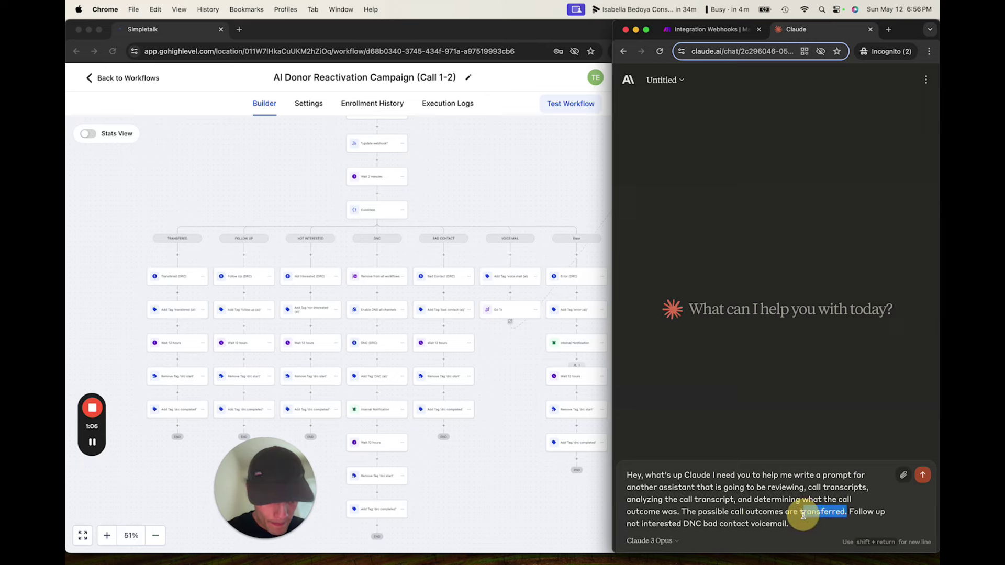
pyautogui.write('TRANSFERED')
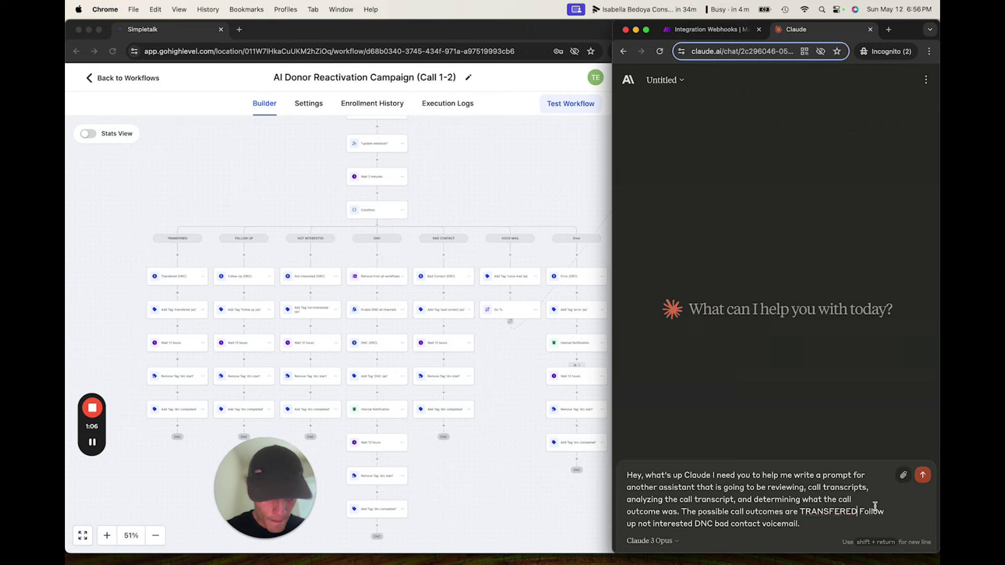
pyautogui.write(',')
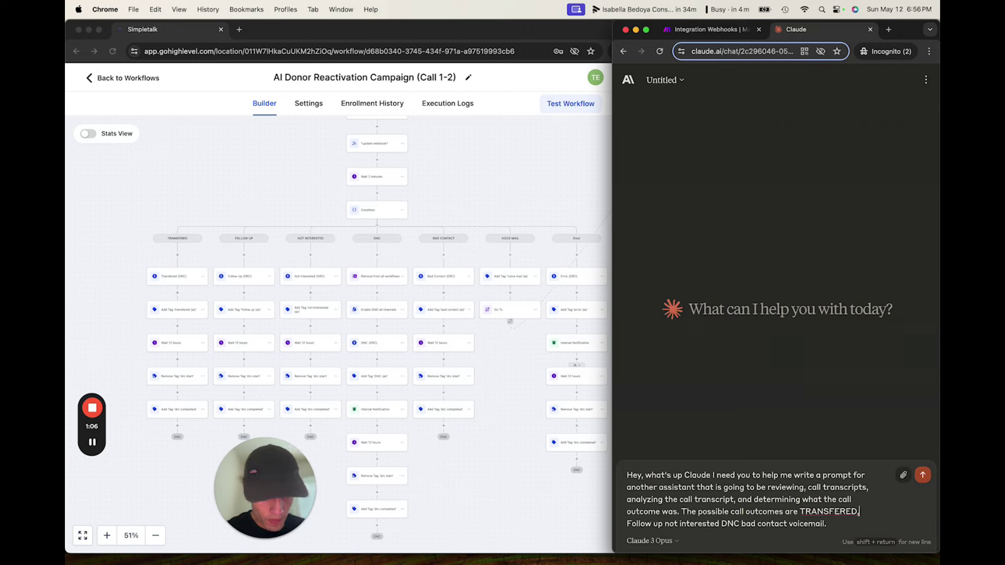
pyautogui.moveTo(663, 525); pyautogui.dragTo(626, 523)
pyautogui.write('FO')
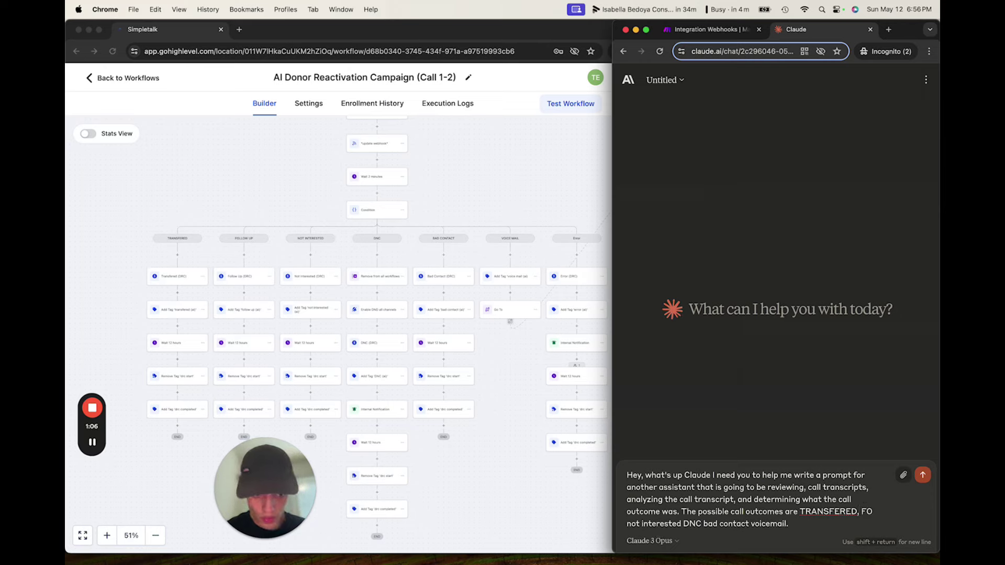
pyautogui.write('LLOW UP')
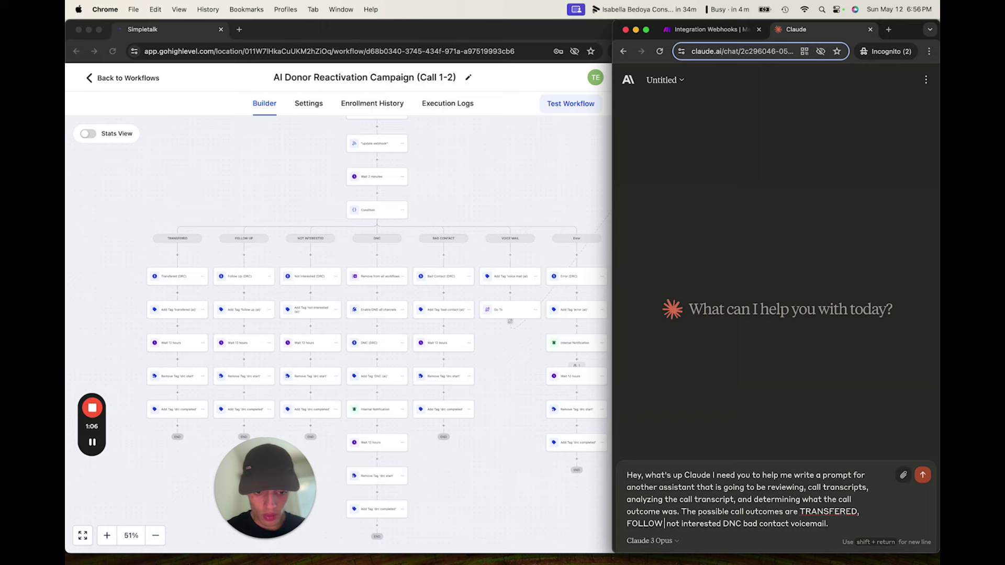
pyautogui.write(',')
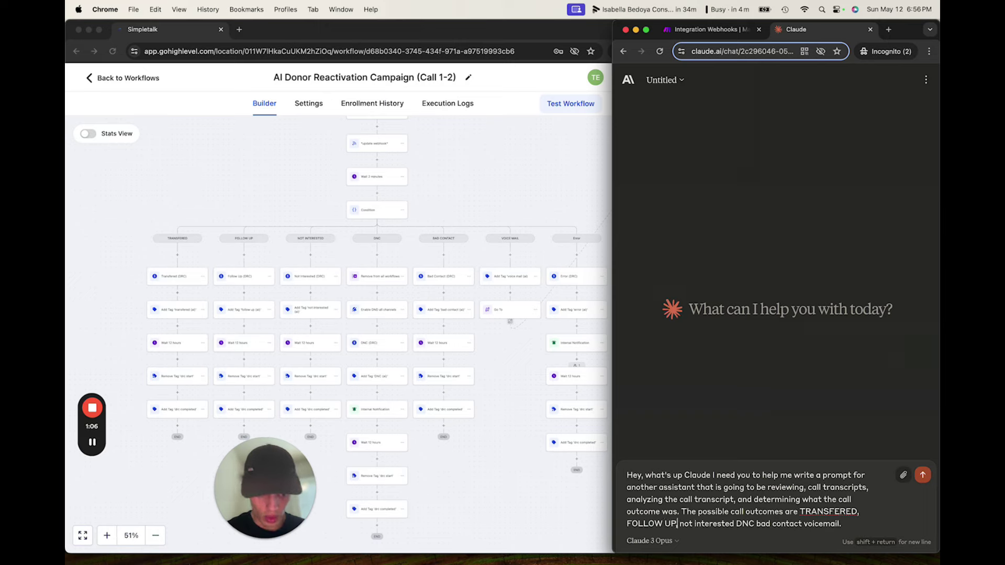
pyautogui.moveTo(680, 524); pyautogui.dragTo(735, 527)
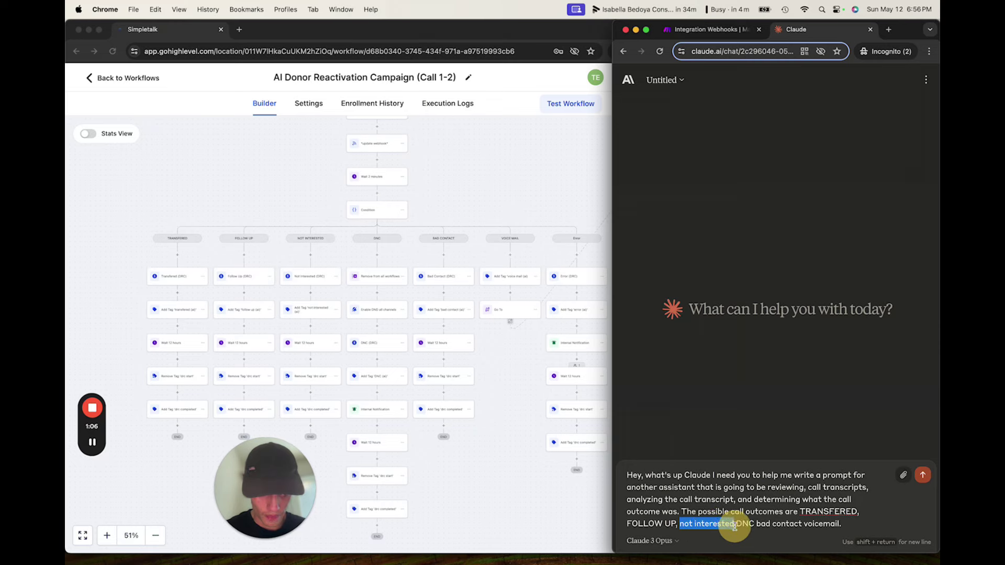
pyautogui.write('NOT INTERE')
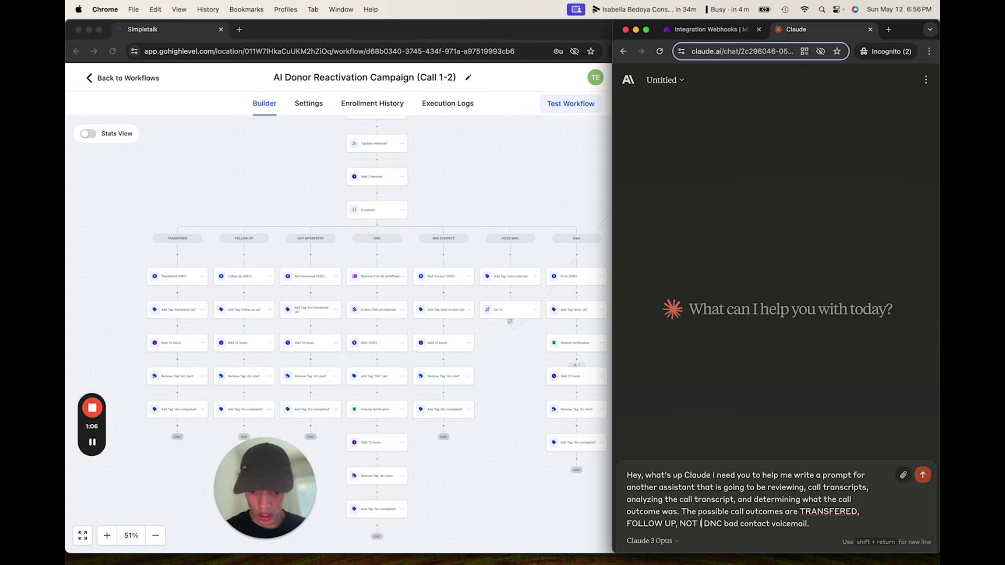
pyautogui.write('STEST')
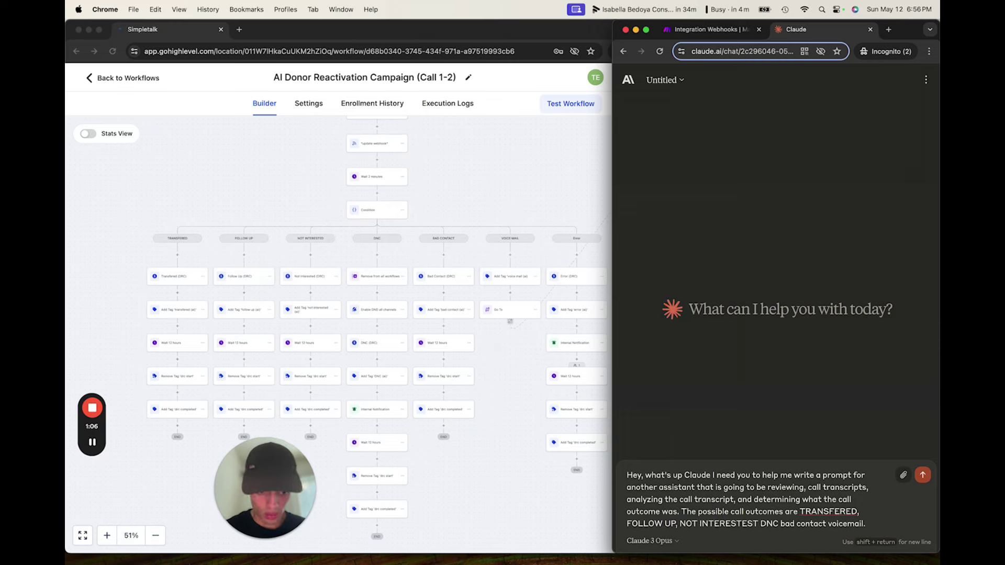
pyautogui.press('BackSpace')
pyautogui.press('BackSpace')
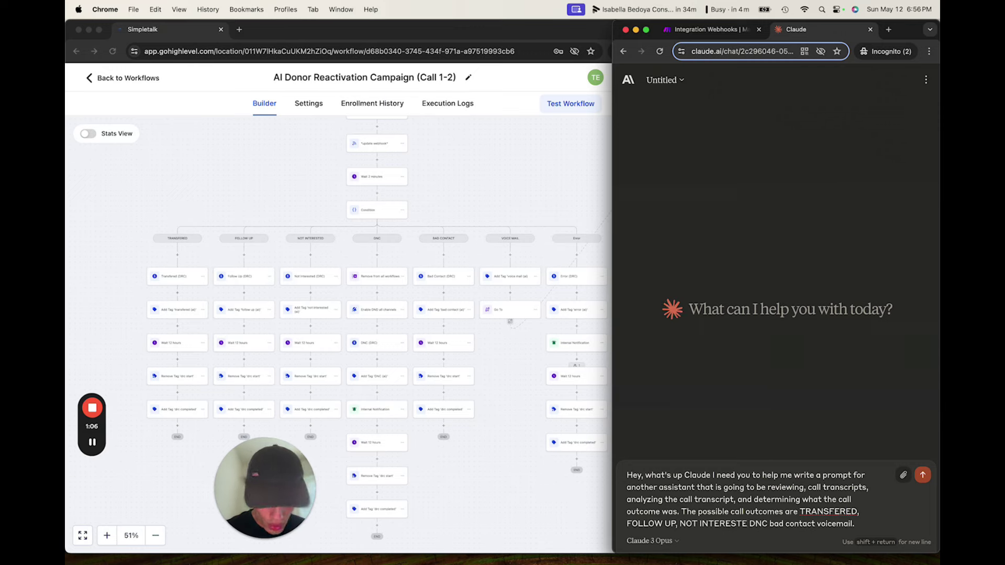
pyautogui.write('D,')
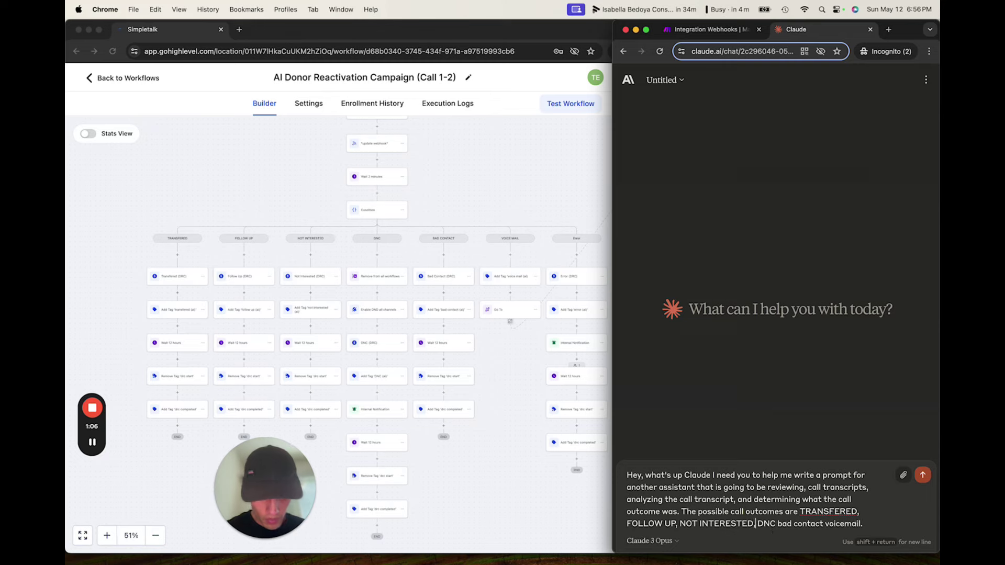
pyautogui.press('Right')
pyautogui.press('Right')
pyautogui.press('Right')
pyautogui.press('Right')
pyautogui.press('Delete')
pyautogui.write(',')
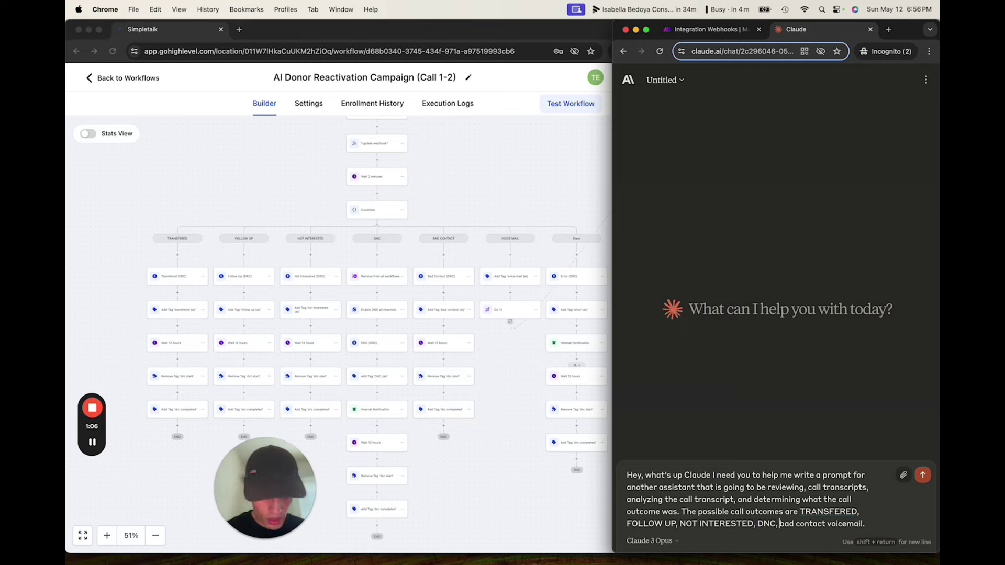
# Capitalise BAD CONTACT and VOICE MAIL, then resume dictating at the message end.
pyautogui.moveTo(780, 524); pyautogui.dragTo(826, 524)
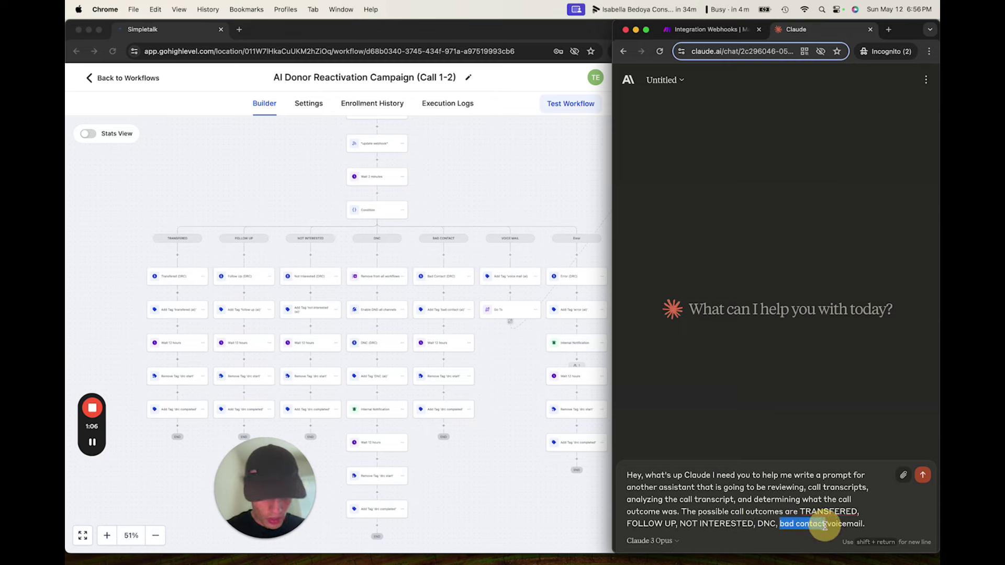
pyautogui.write('BAD CONTACT')
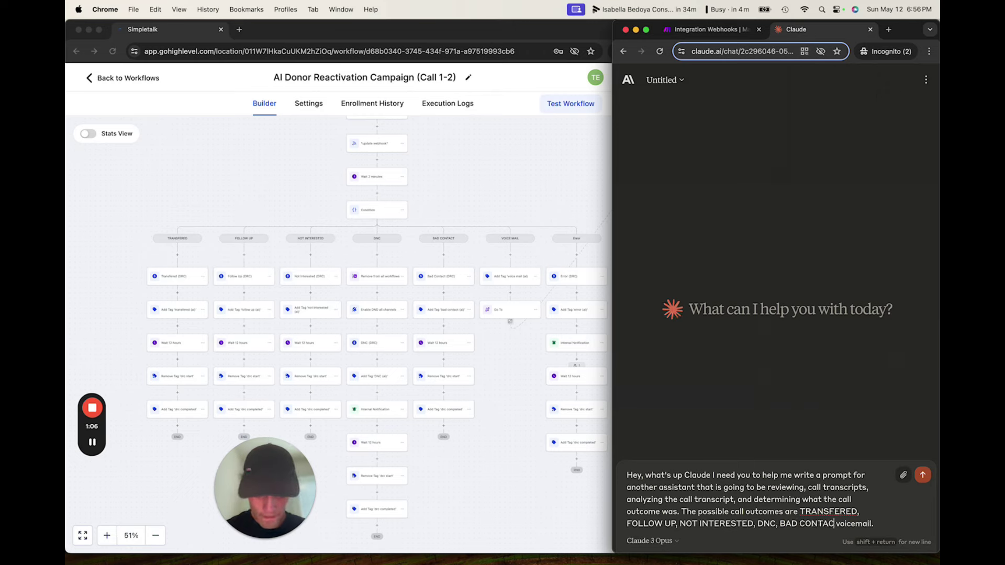
pyautogui.write(',')
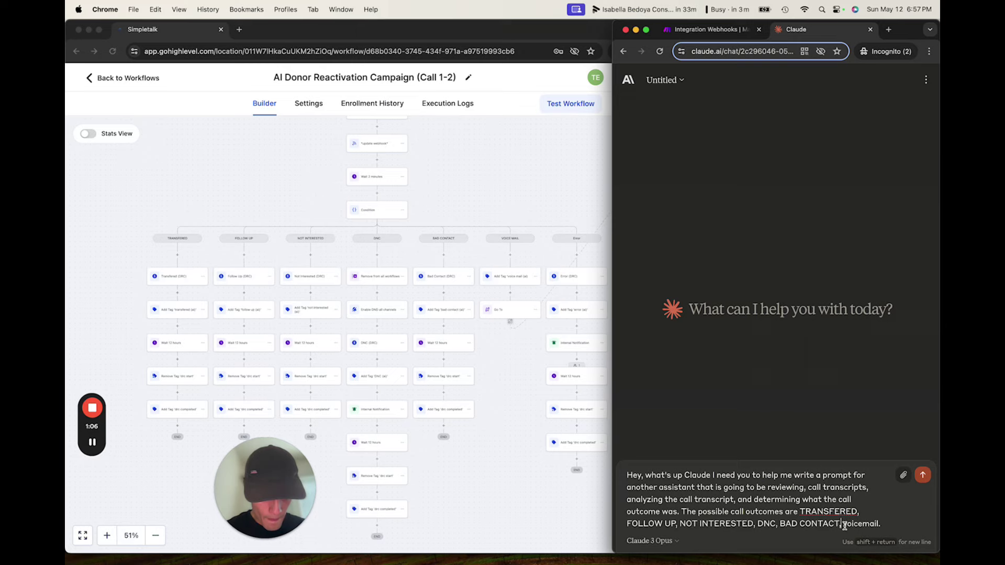
pyautogui.moveTo(845, 524); pyautogui.dragTo(882, 524)
pyautogui.write('VO')
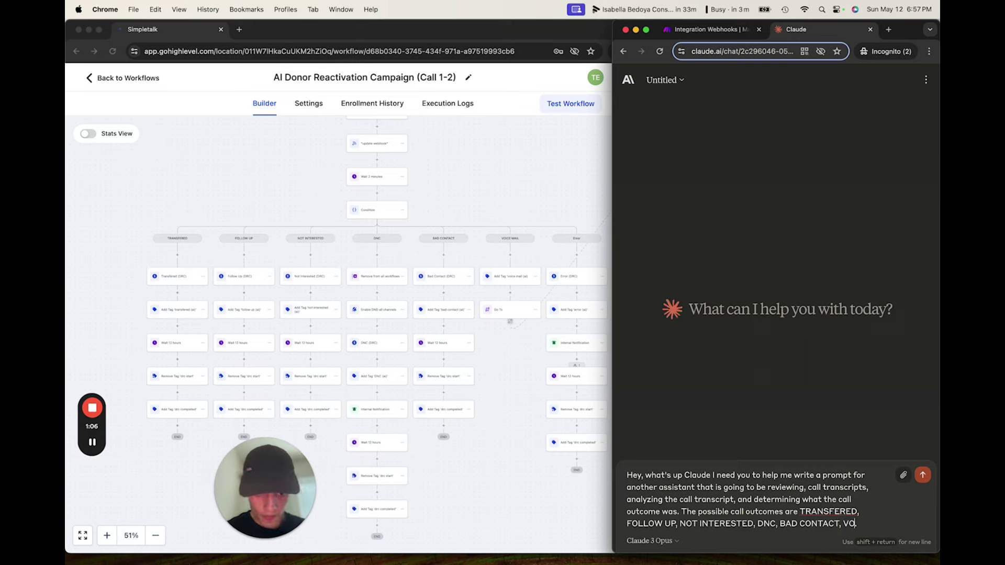
pyautogui.write('ICE MA')
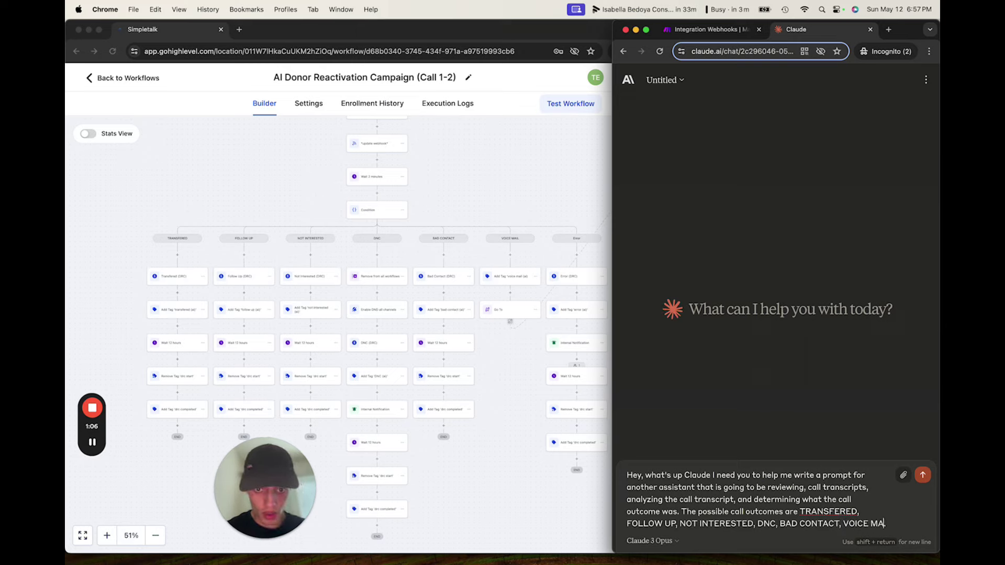
pyautogui.write('IL.')
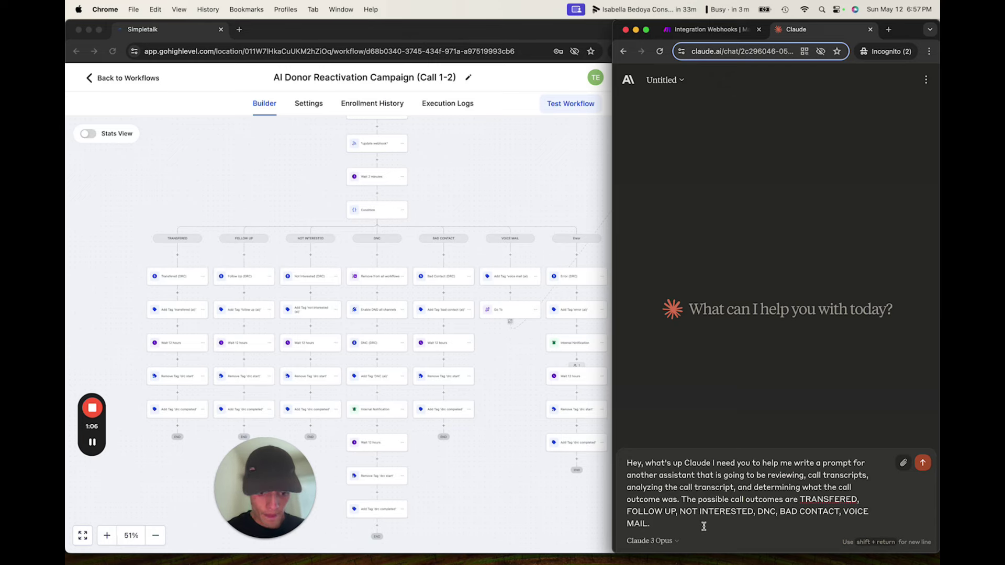
pyautogui.click(703, 526)
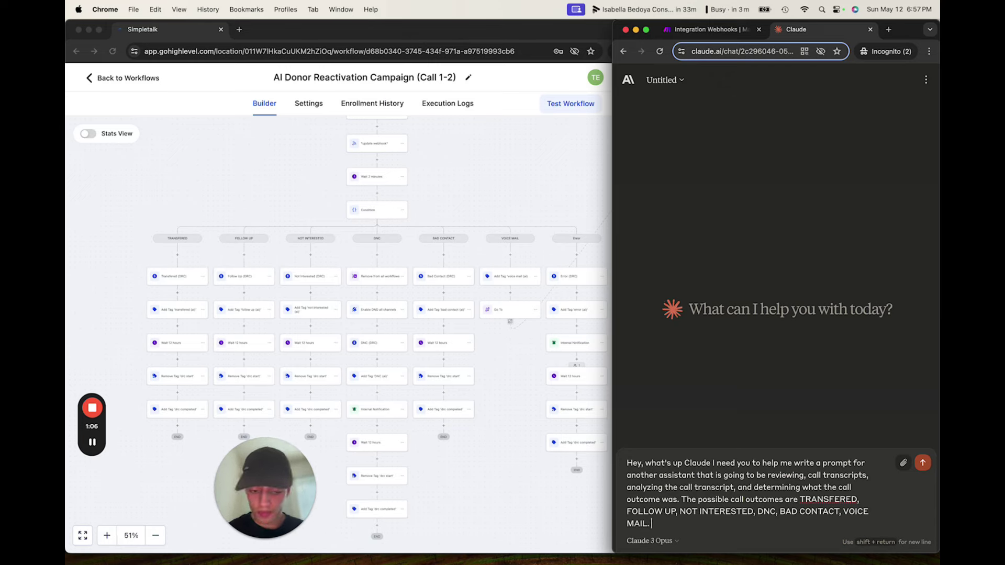
pyautogui.press('F5')
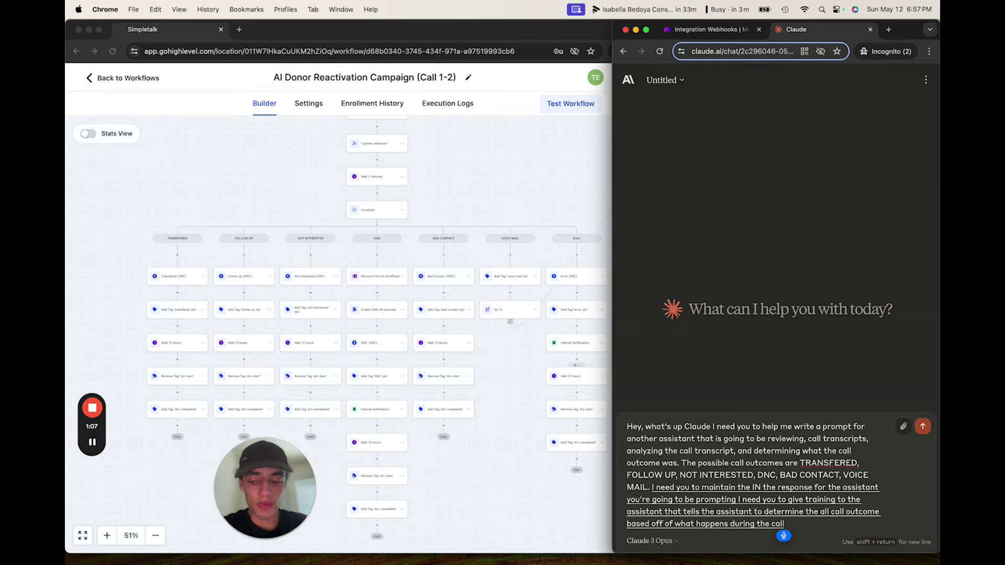
# Add instructions for judging calls and replying with only the outcome, remove ', maintain the', and send.
pyautogui.write('give some instructions on')
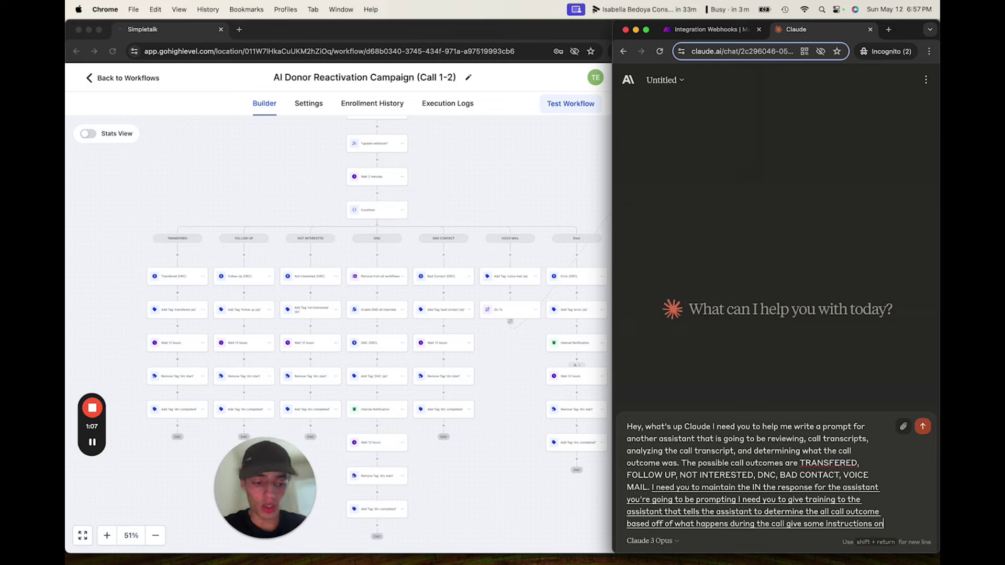
pyautogui.write(' how to determine what happened')
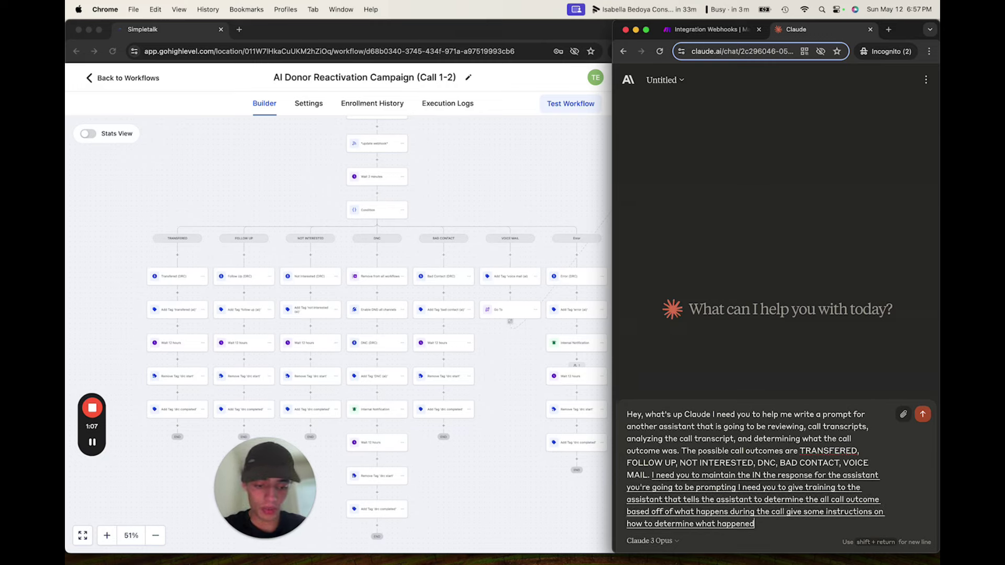
pyautogui.write(' on the call')
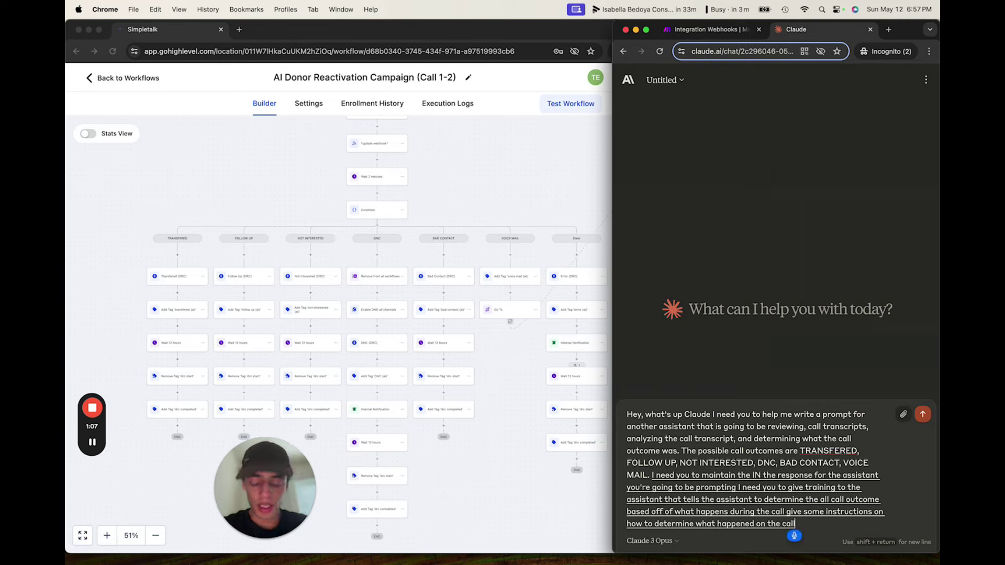
pyautogui.write(' and let the assistant know')
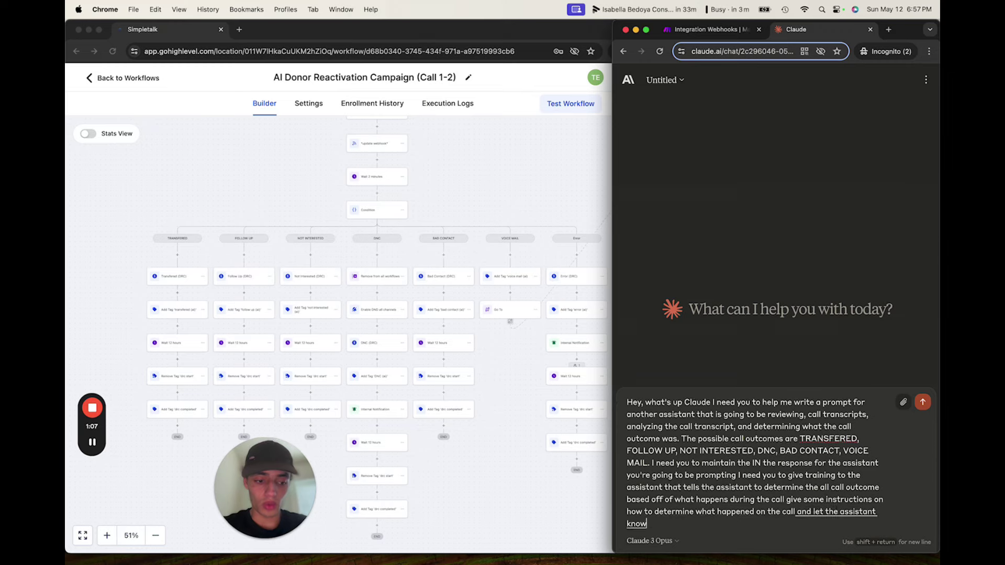
pyautogui.write(' to respond')
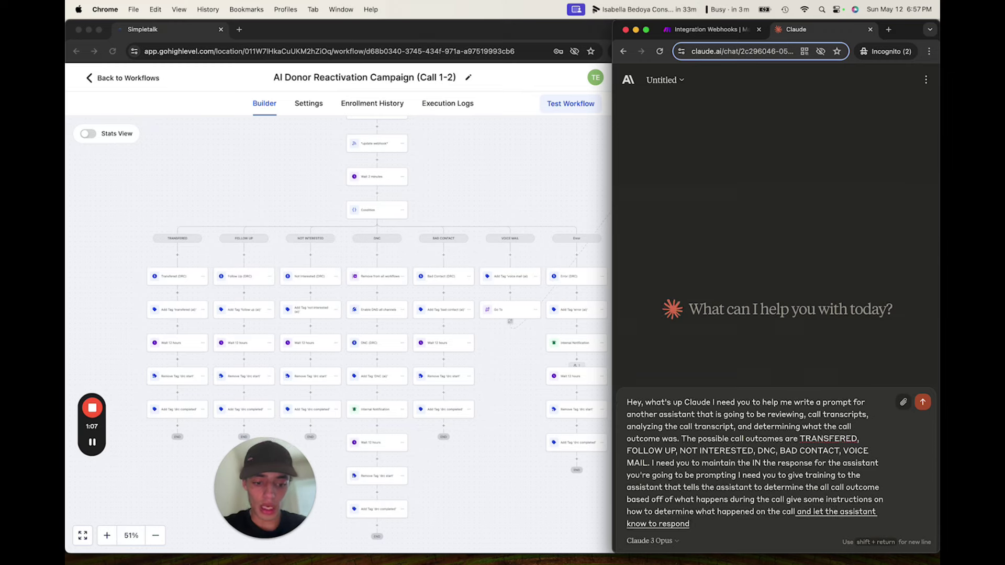
pyautogui.write(' with the call outcome')
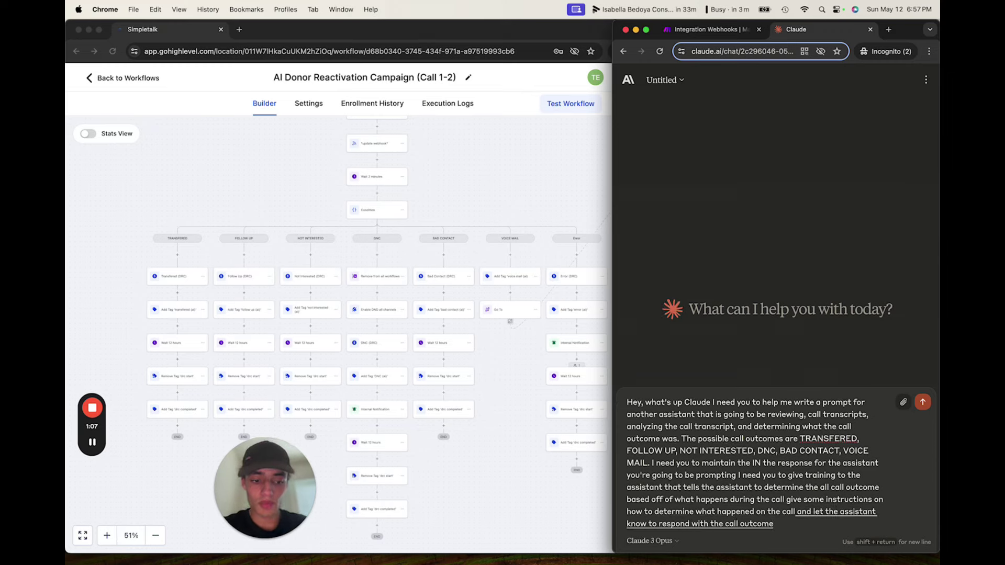
pyautogui.write(' maintain the AND no other')
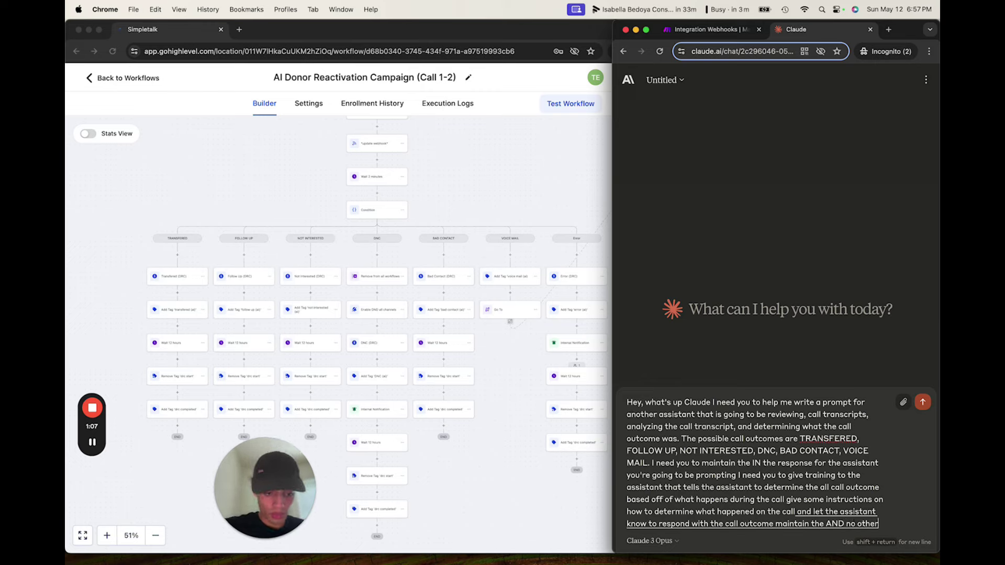
pyautogui.click(830, 511)
pyautogui.moveTo(827, 511); pyautogui.dragTo(774, 513)
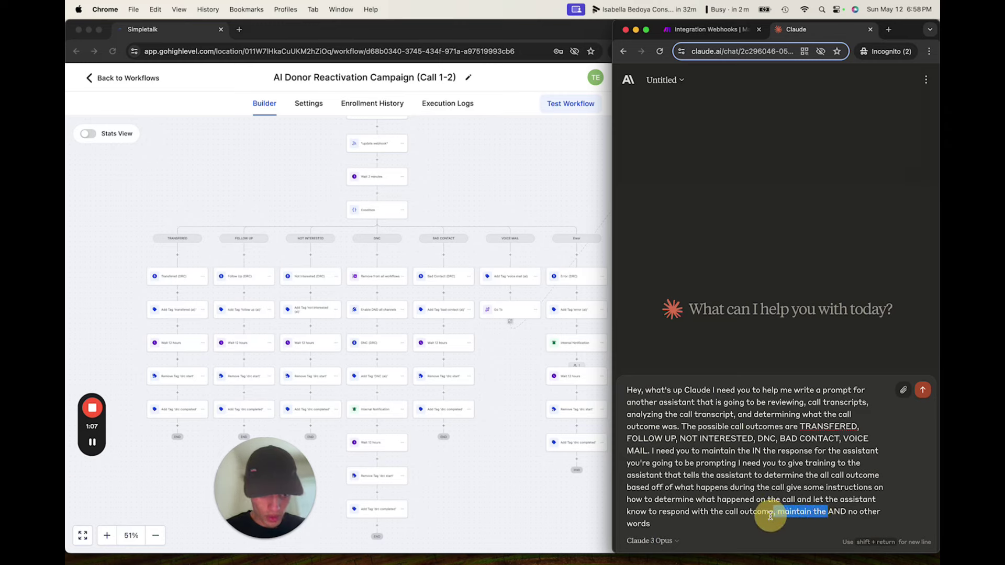
pyautogui.press('BackSpace')
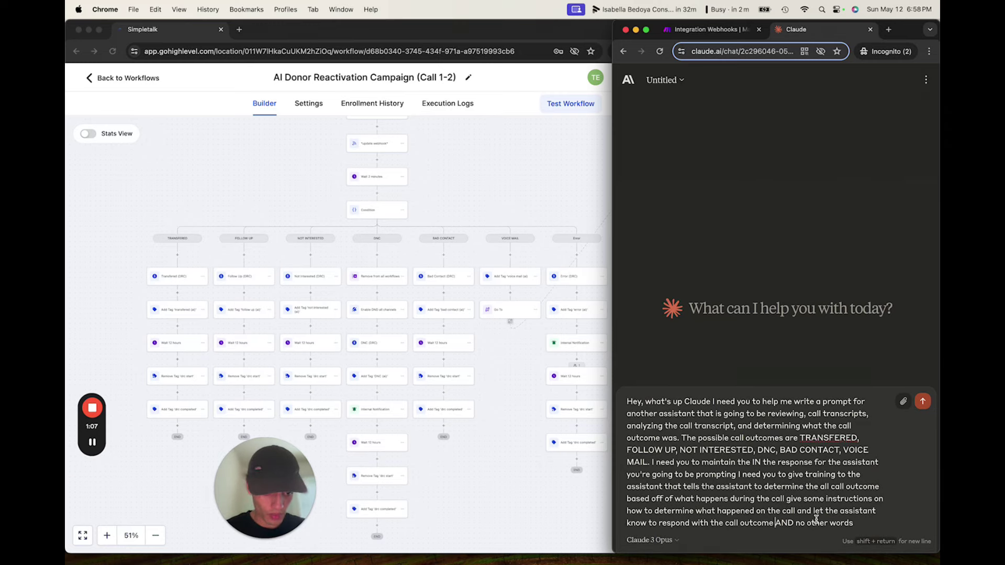
pyautogui.click(922, 402)
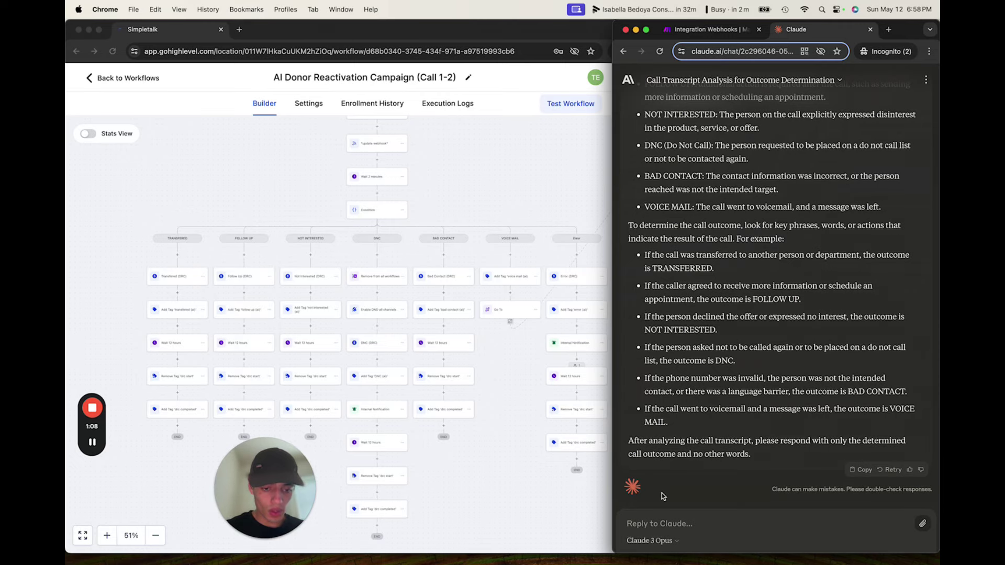
# Dictate context for each outcome, transferred through voicemail, correcting the misheard word to 'transferred'.
pyautogui.click(654, 524)
pyautogui.press('F5')
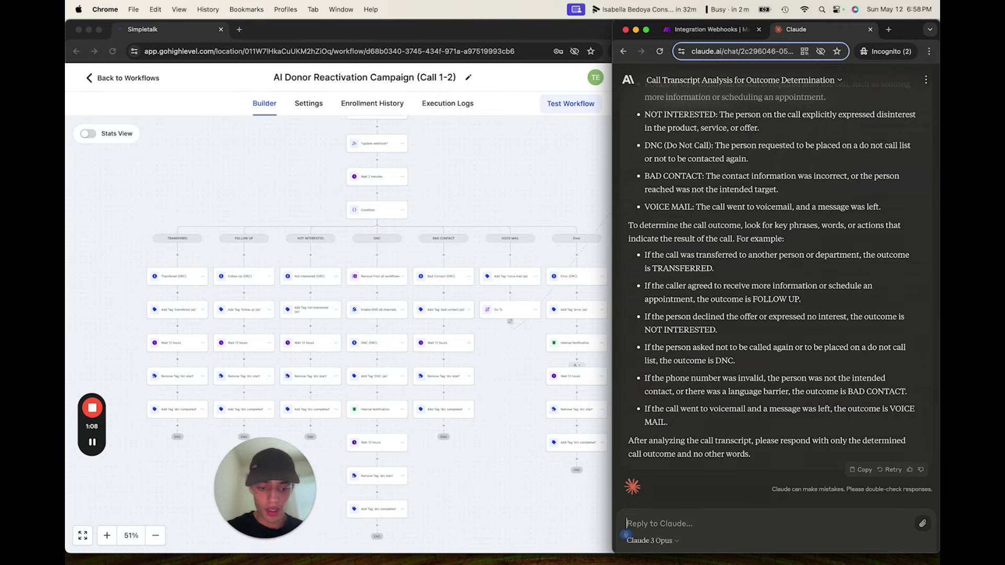
pyautogui.write('so just for')
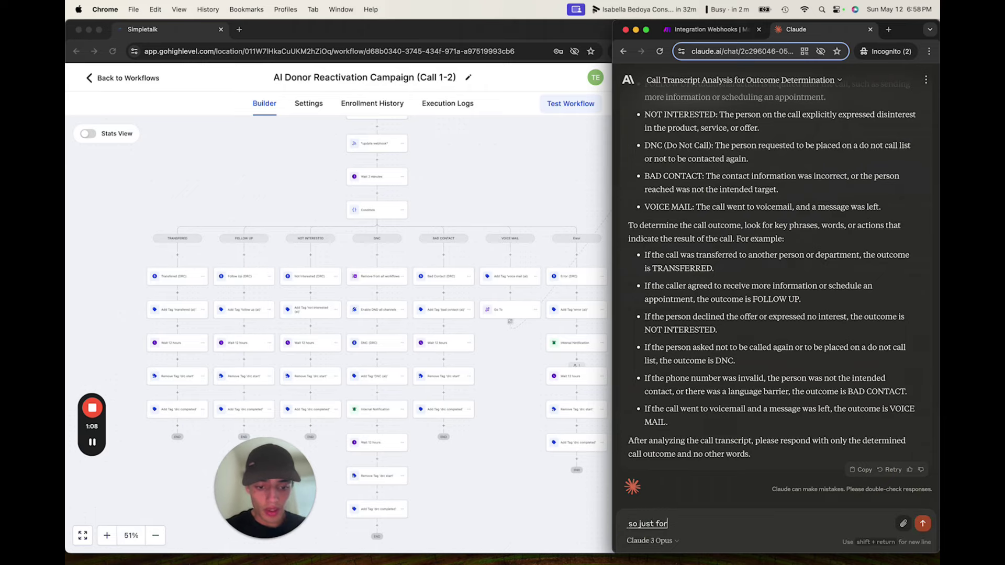
pyautogui.write(' a bit more context on some of the')
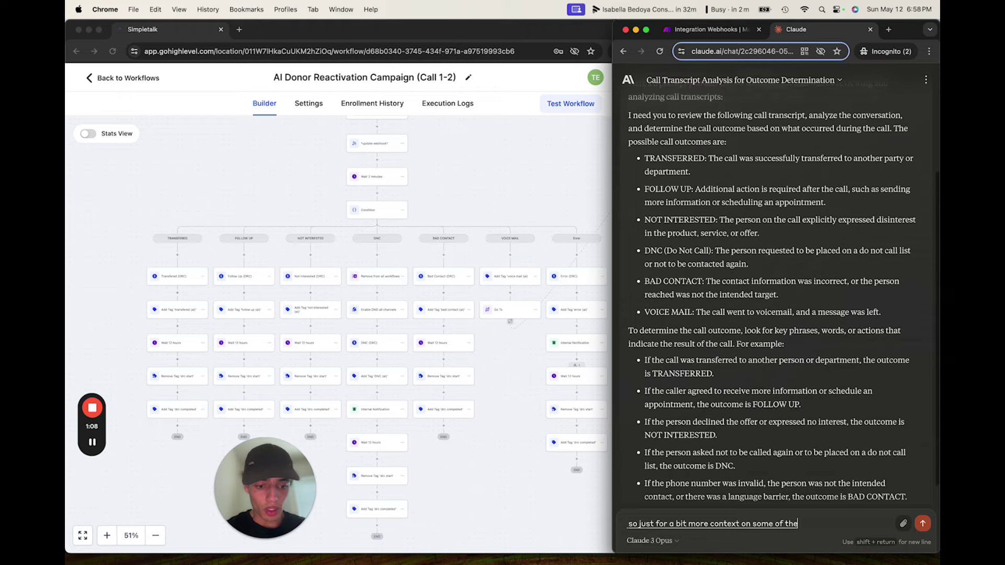
pyautogui.write(' possibility outcomes')
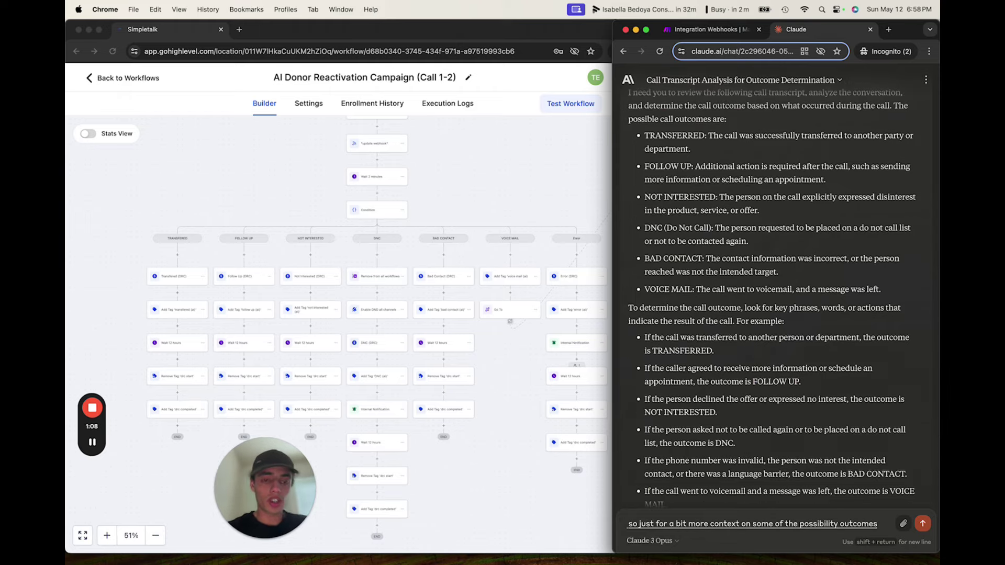
pyautogui.write(' for transferred')
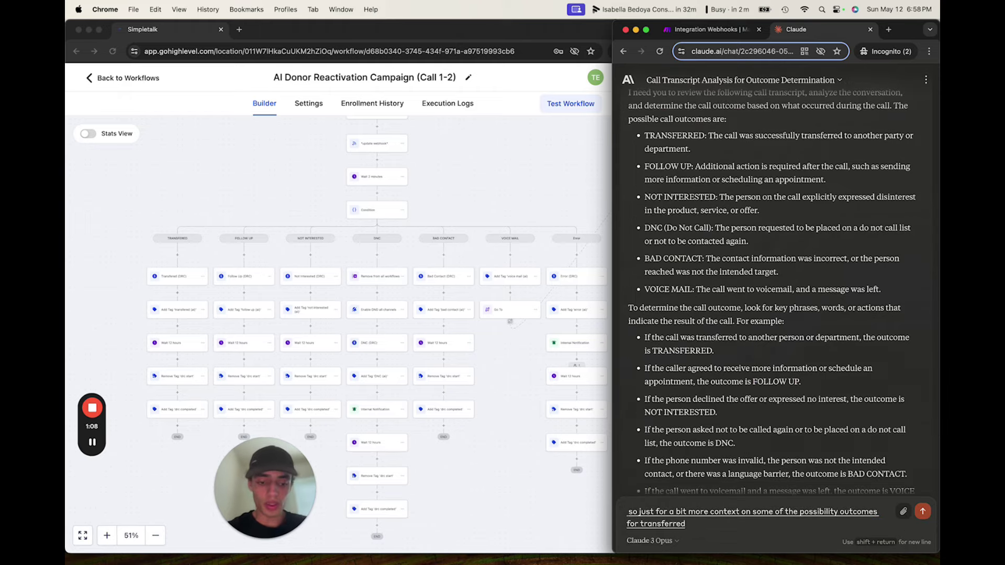
pyautogui.write(', this will be determined')
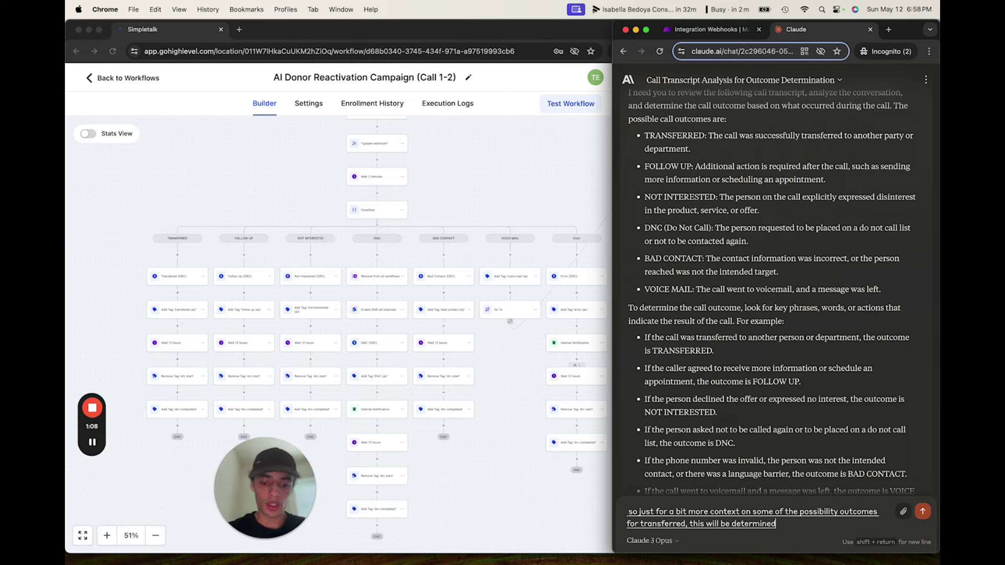
pyautogui.write(' if the collar was')
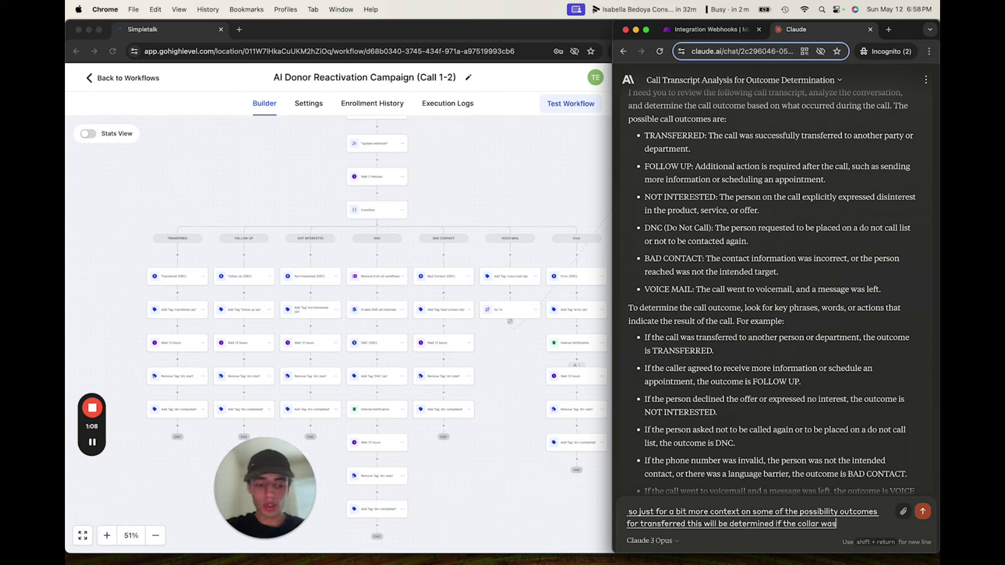
pyautogui.write(' transferred to')
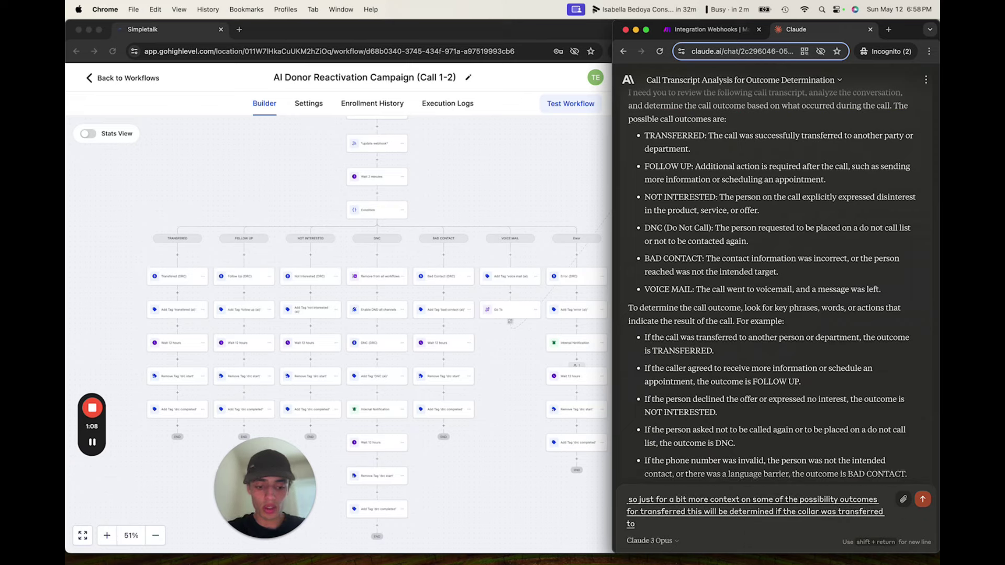
pyautogui.write(' either the call center')
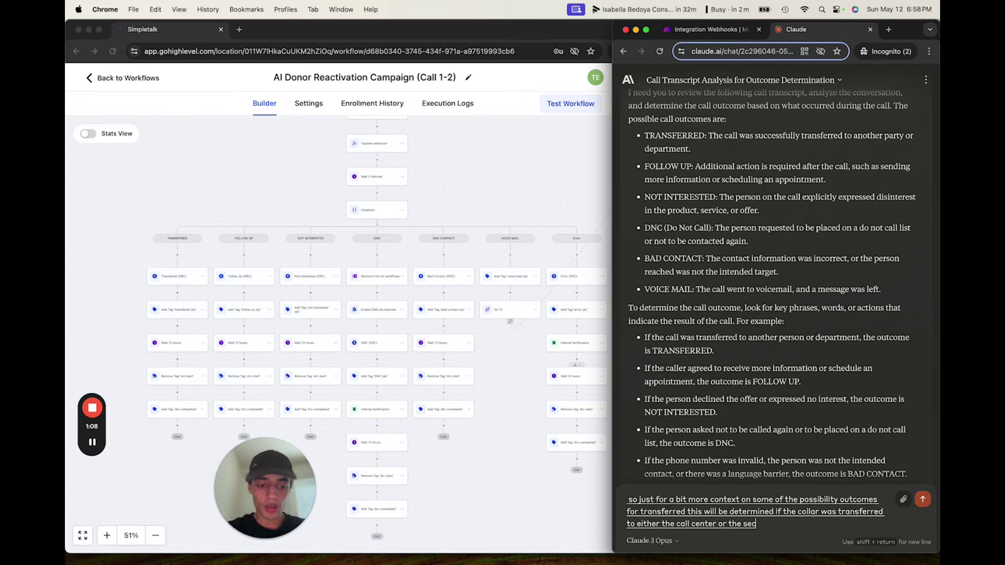
pyautogui.write(' or the secure payment line')
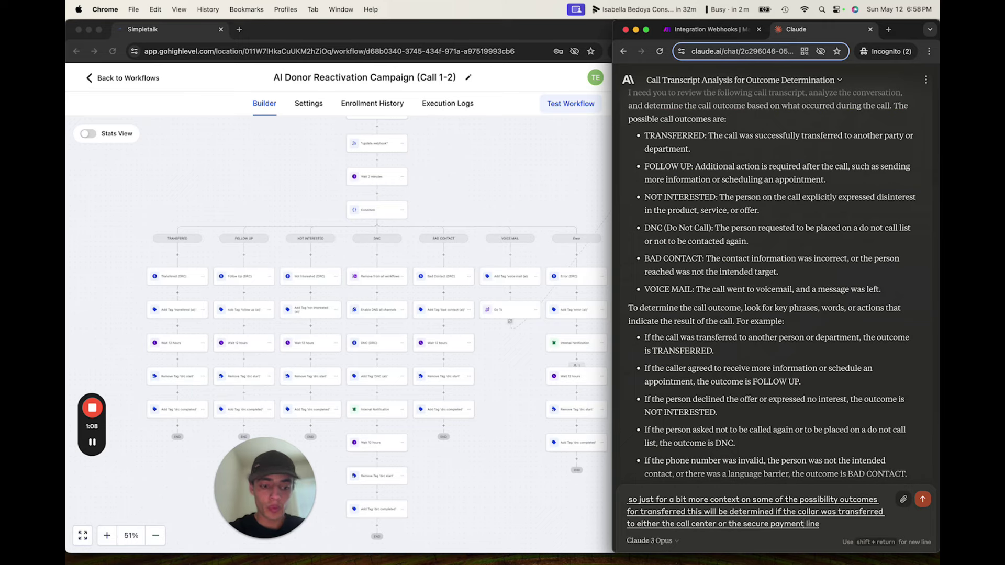
pyautogui.write(' for follow')
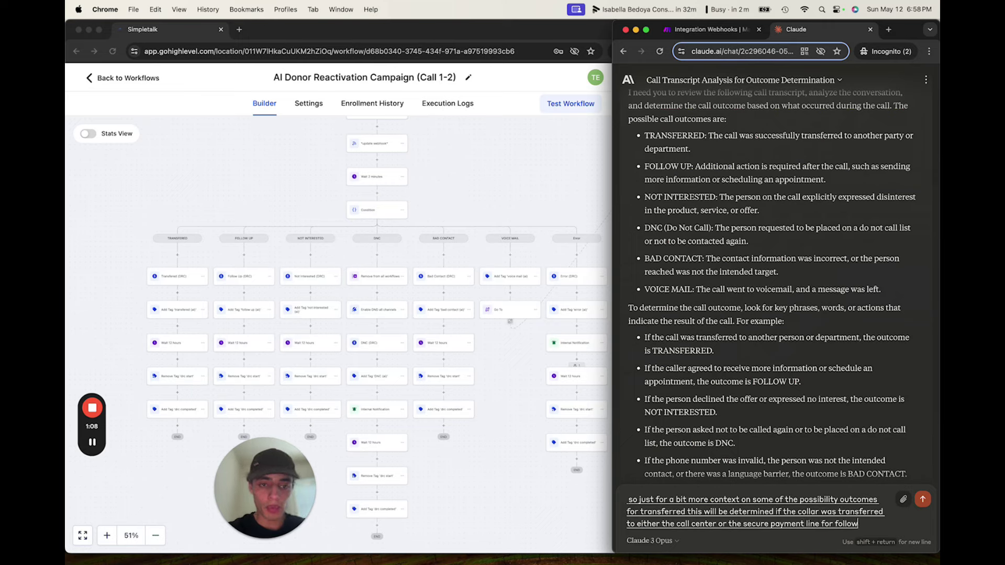
pyautogui.write(' up this can be determined if')
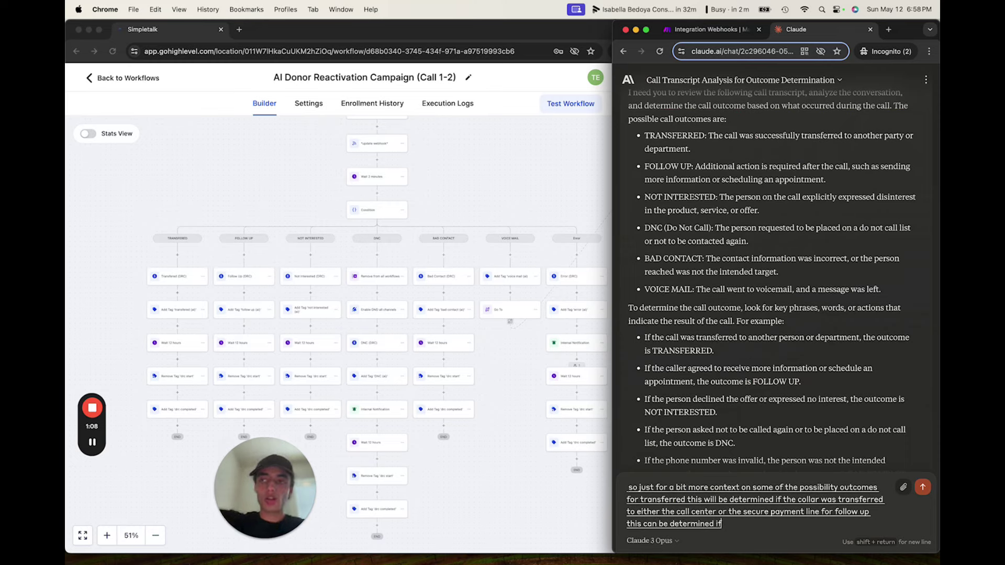
pyautogui.write(' the caller was')
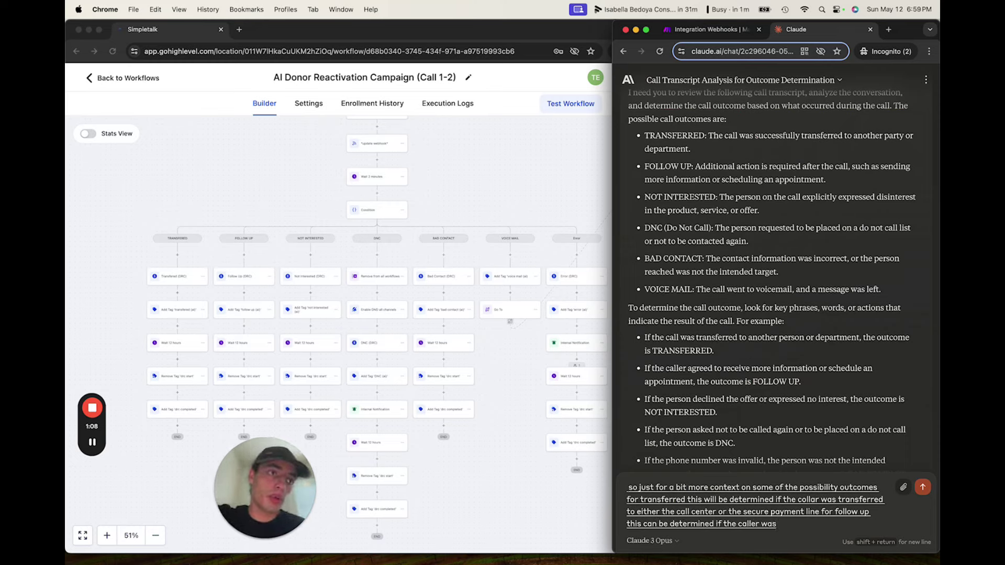
pyautogui.write(" interested, but didn't end up")
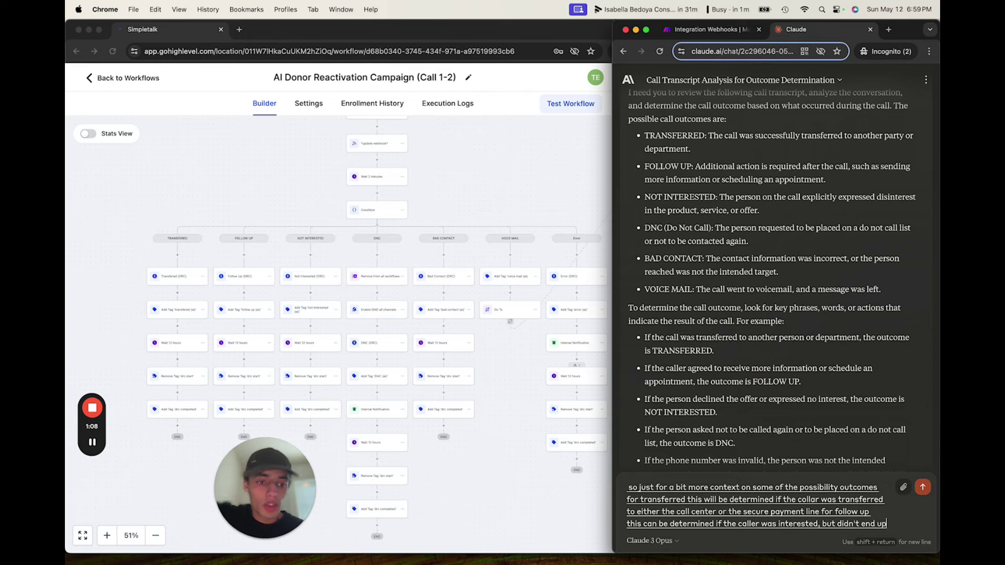
pyautogui.write(' transferring for some reason')
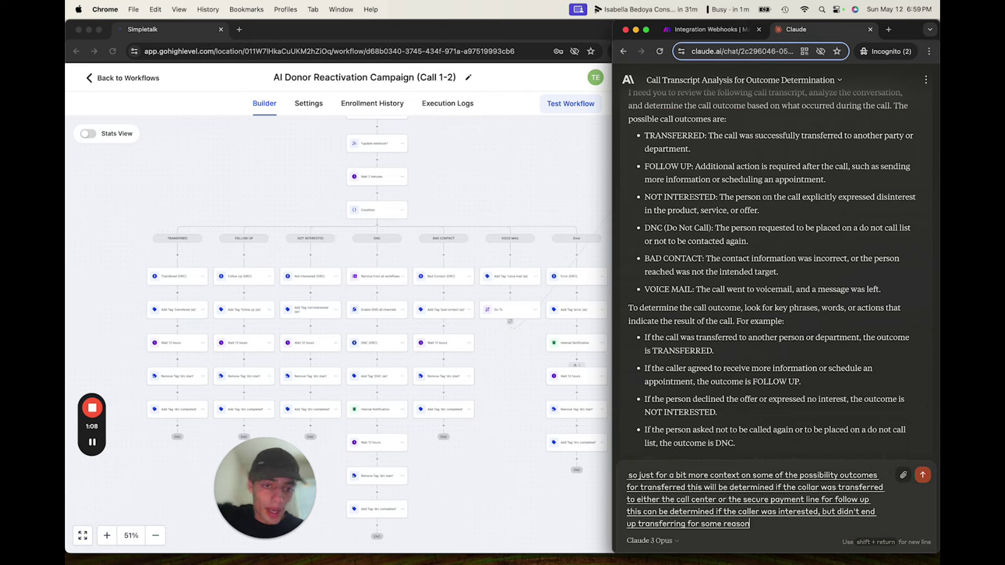
pyautogui.write(' or if they asked to be followed up with')
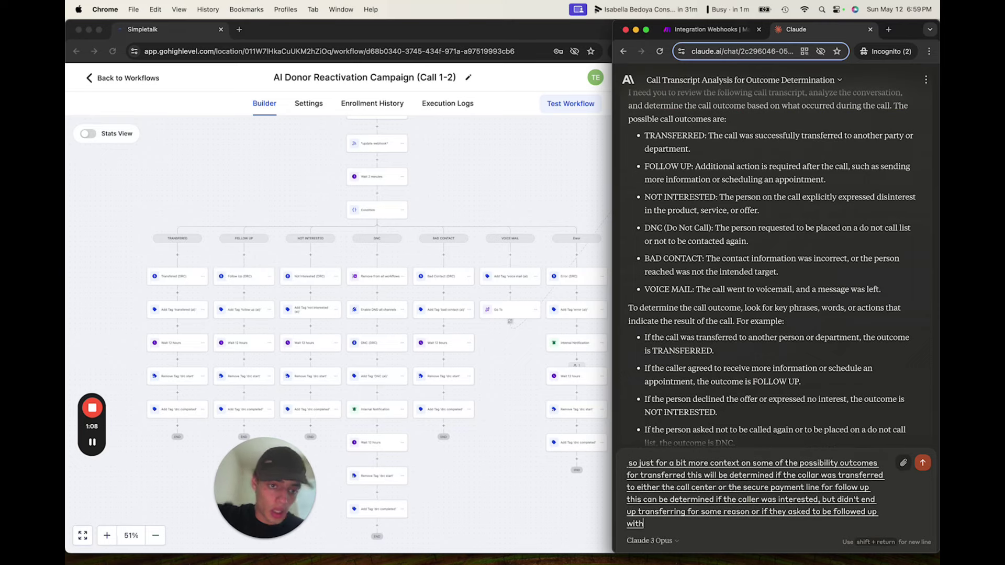
pyautogui.write(' with another time')
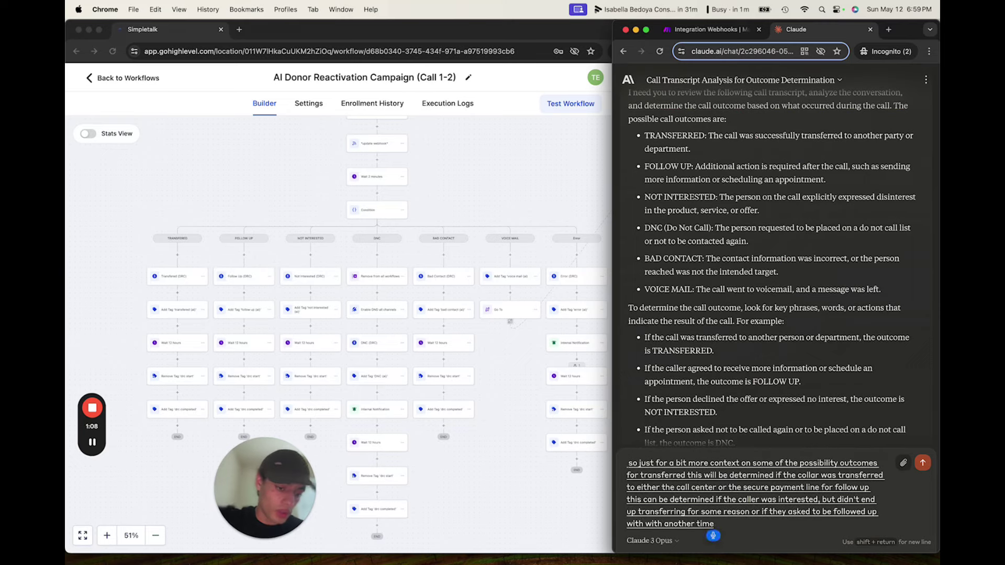
pyautogui.write(' or if you know any level of')
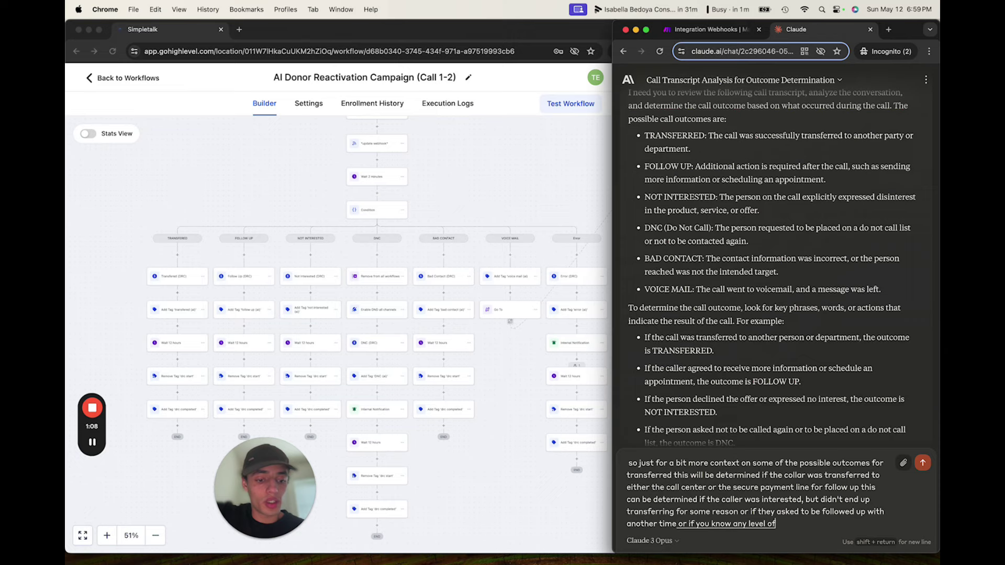
pyautogui.write(' interest was detected but')
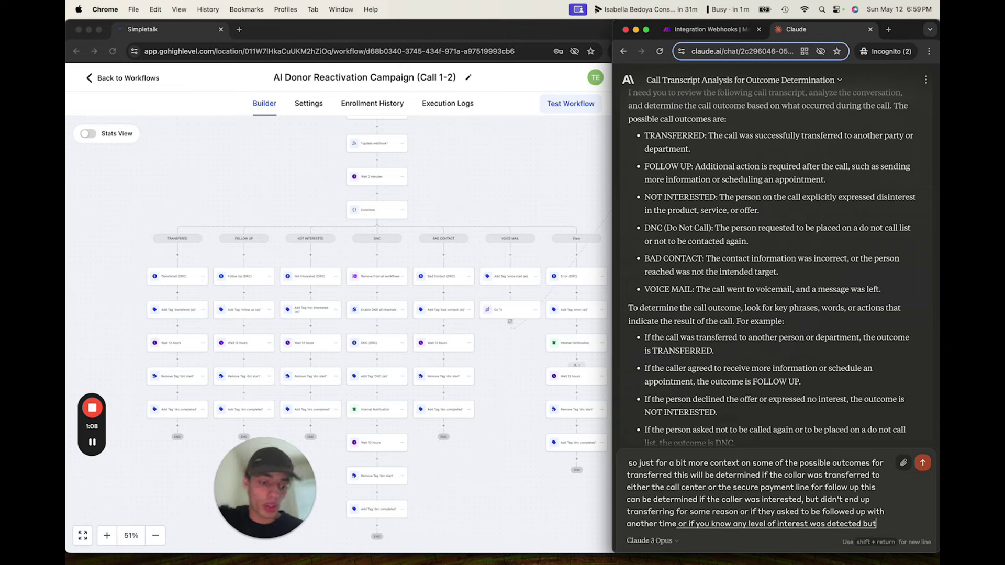
pyautogui.write(' no further action')
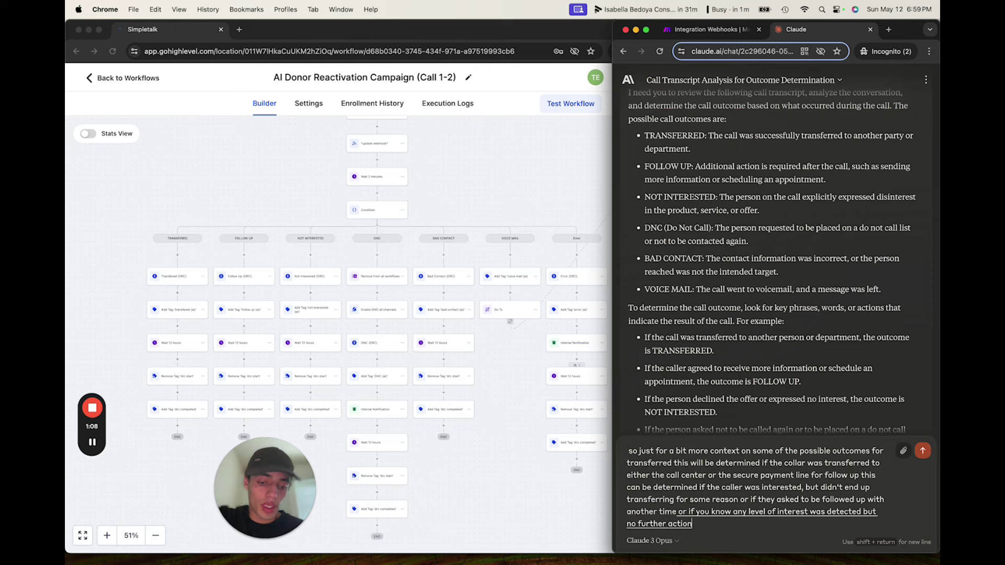
pyautogui.write(" on the call was taken like they weren't Aaron")
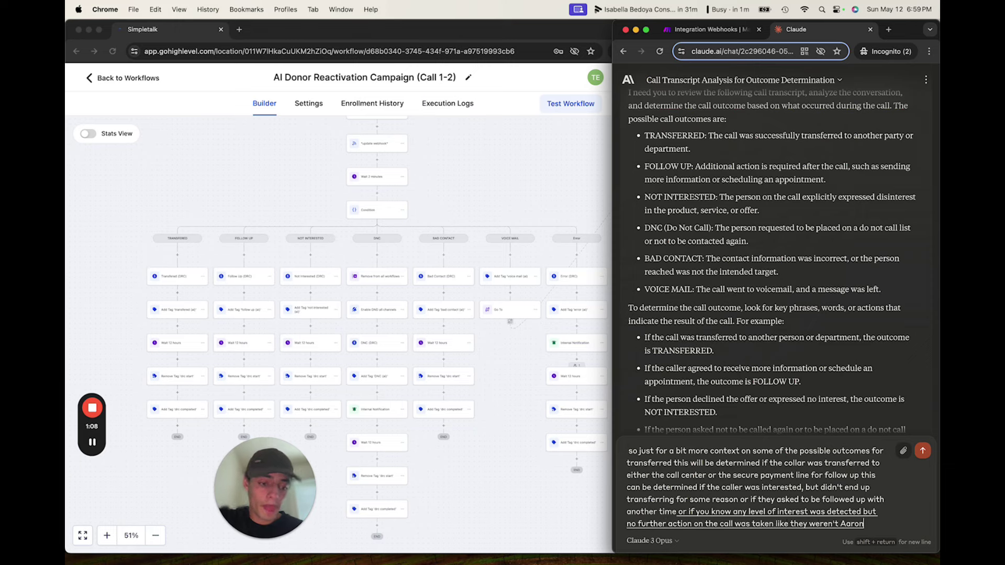
pyautogui.press('BackSpace')
pyautogui.press('BackSpace')
pyautogui.press('BackSpace')
pyautogui.press('BackSpace')
pyautogui.press('BackSpace')
pyautogui.write('transferred')
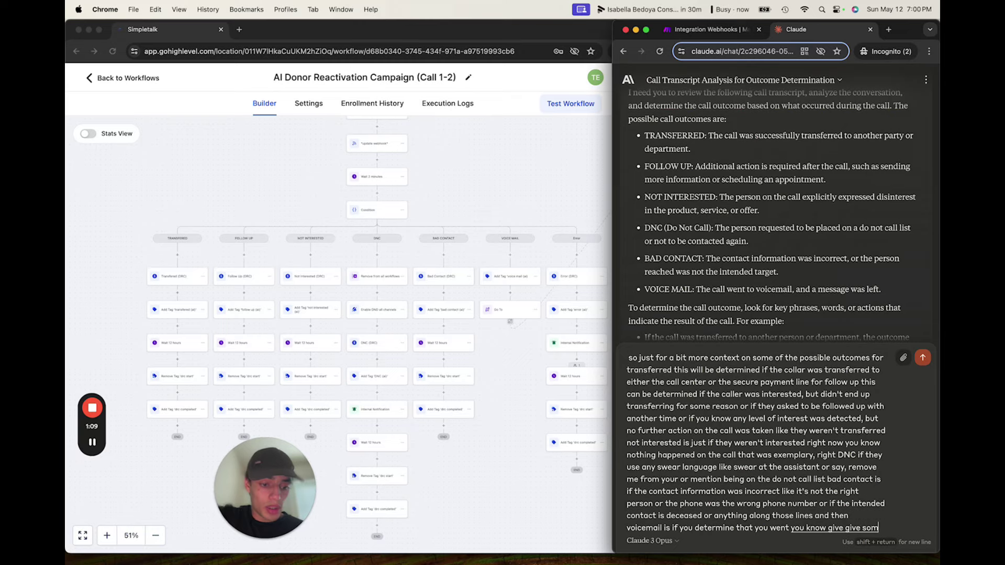
pyautogui.scroll(-5, 732, 432)
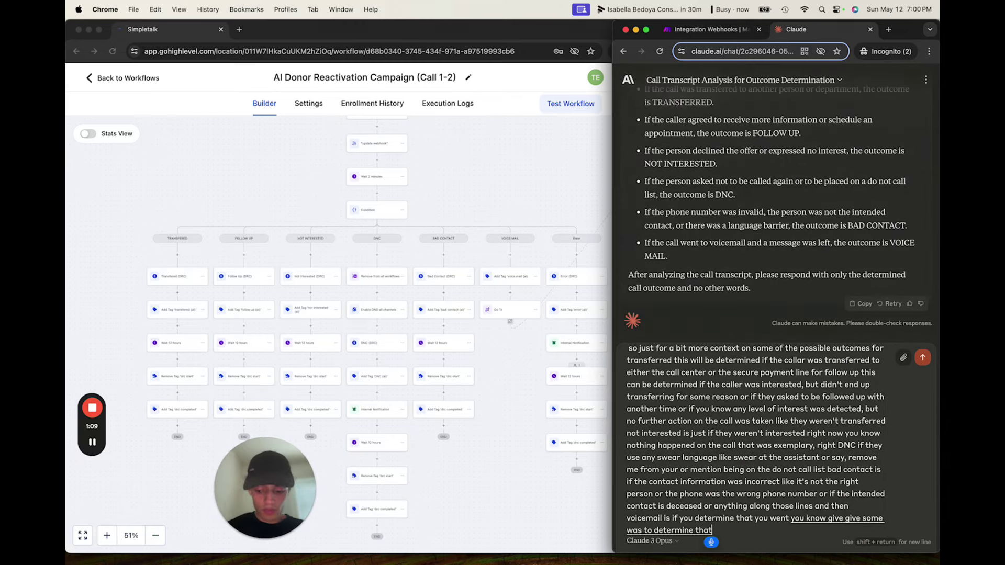
# Send the outcome context and review Claude's revised classification prompt.
pyautogui.press('Return')
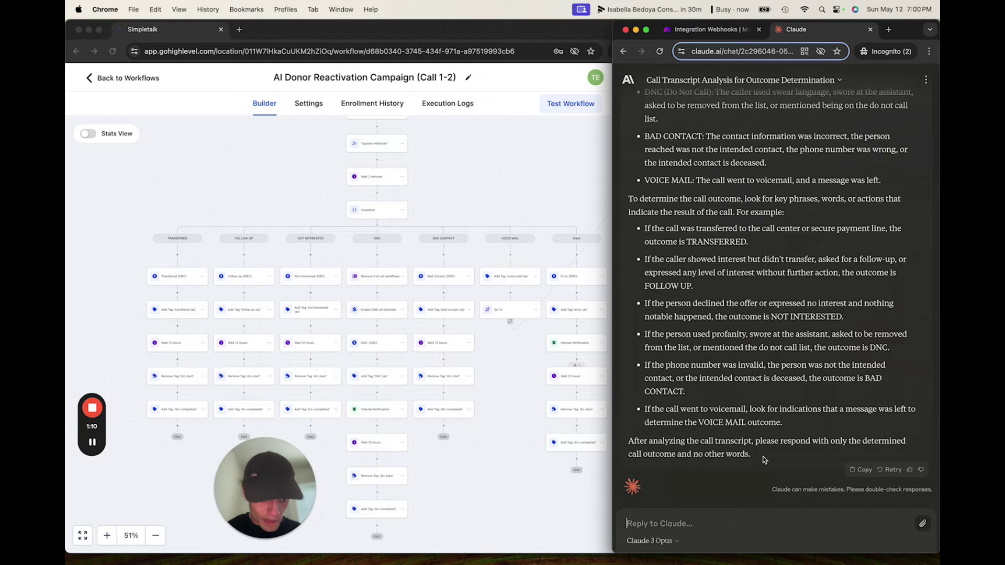
pyautogui.moveTo(764, 458); pyautogui.dragTo(665, 316)
pyautogui.scroll(5, 655, 283)
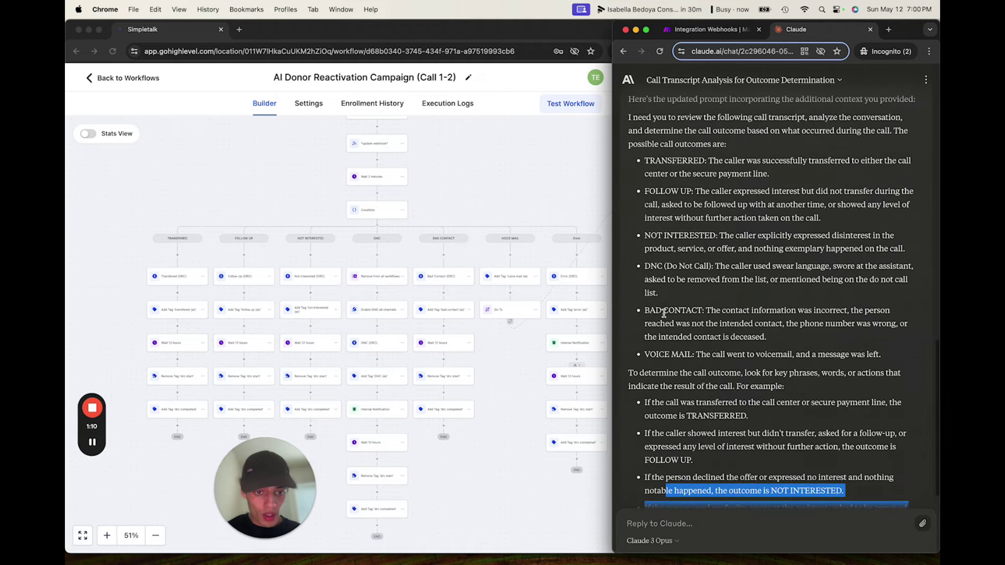
pyautogui.scroll(-2, 651, 264)
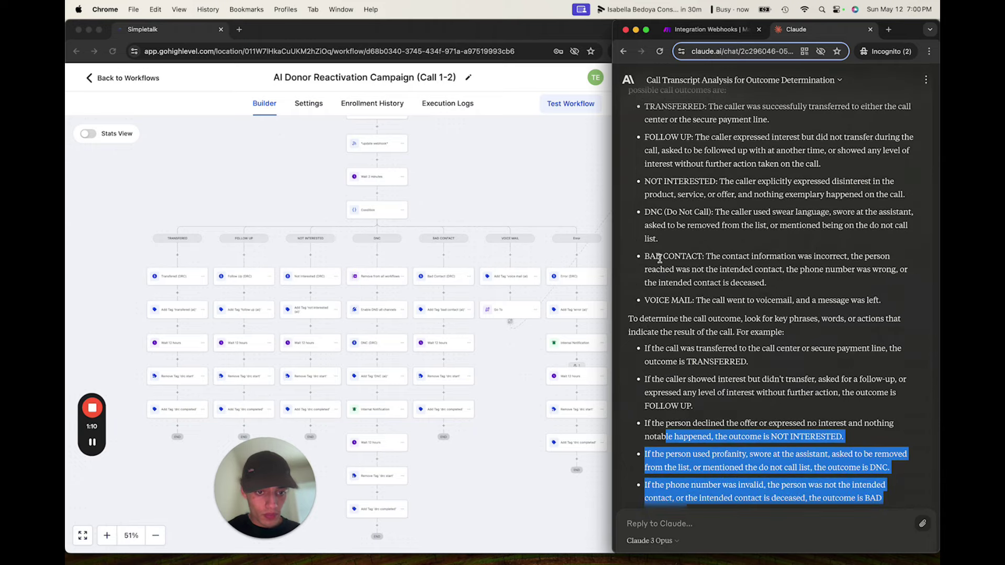
pyautogui.scroll(4, 659, 258)
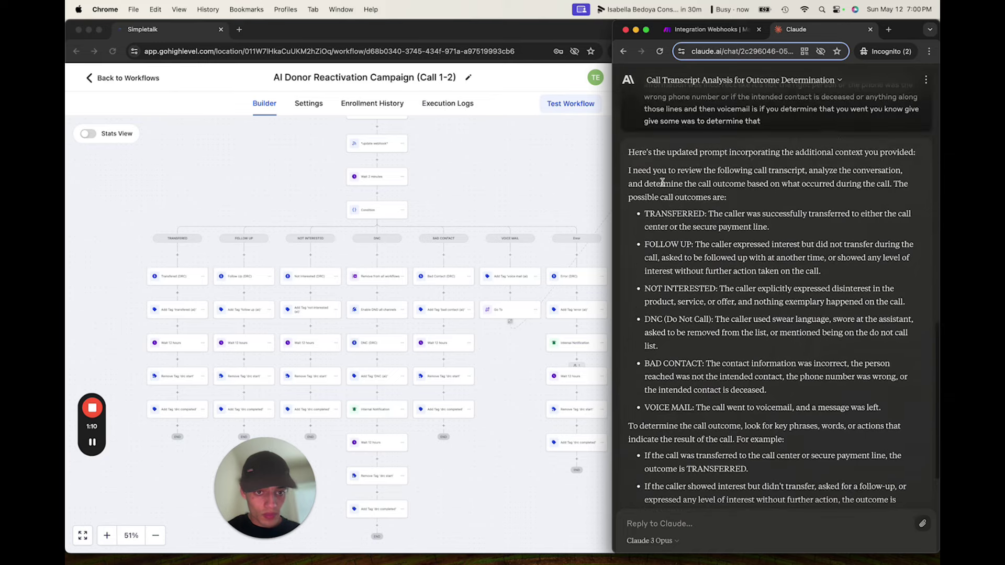
# Copy the revised prompt and go back to the Integration Webhooks scenario in Make.
pyautogui.keyDown('shift'); pyautogui.click(628, 169); pyautogui.keyUp('shift')
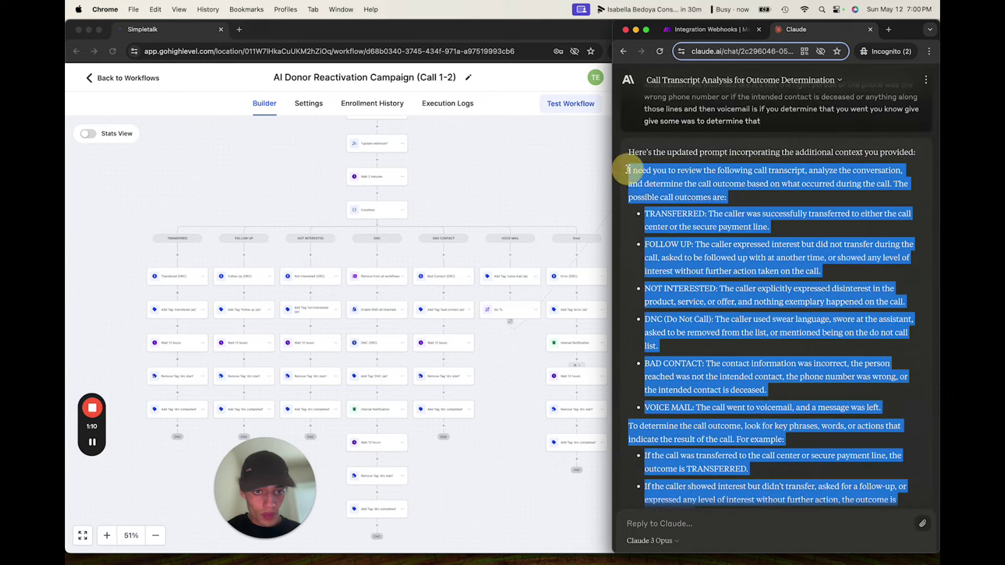
pyautogui.rightClick(648, 178)
pyautogui.click(661, 200)
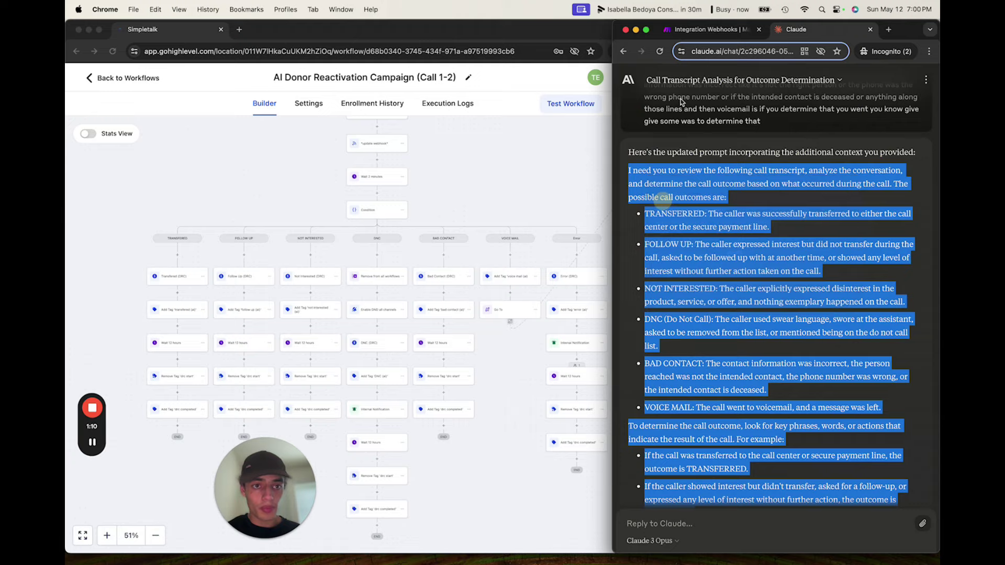
pyautogui.click(706, 29)
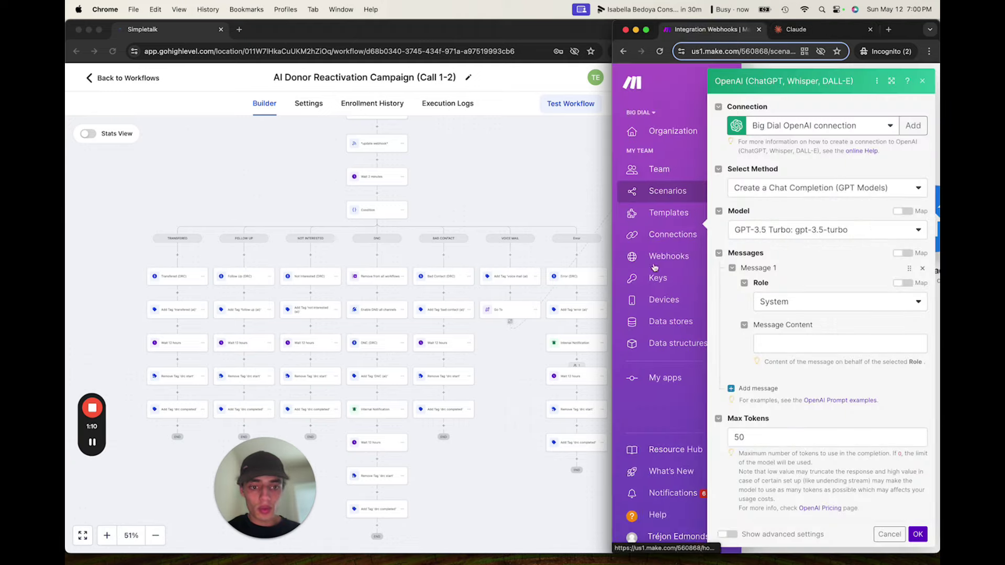
# Paste the revised outcome prompt into the OpenAI module's empty system message content.
pyautogui.click(646, 30)
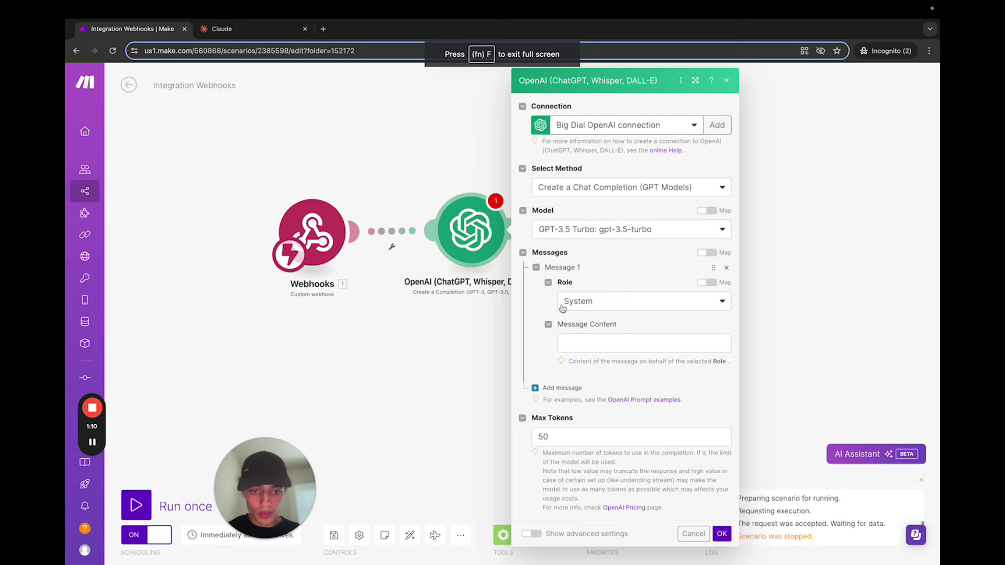
pyautogui.click(584, 343)
pyautogui.press('super+v')
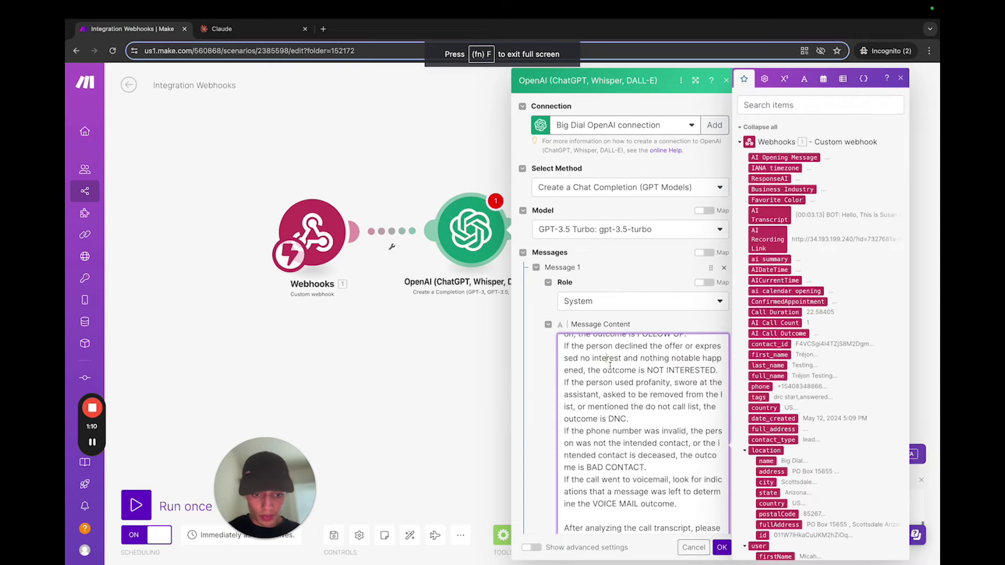
pyautogui.scroll(10, 605, 361)
pyautogui.click(545, 366)
pyautogui.scroll(2, 599, 364)
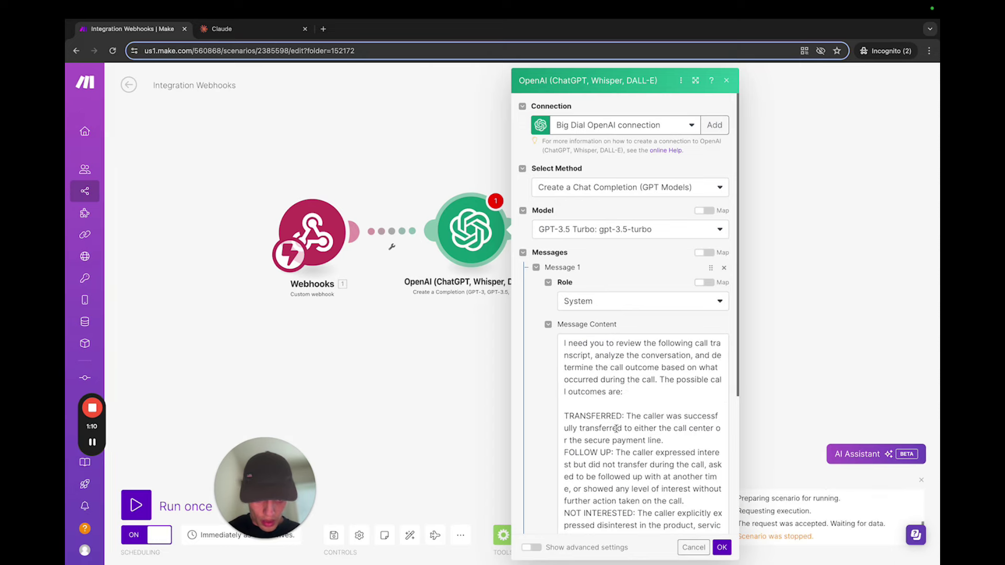
pyautogui.scroll(-1, 616, 429)
pyautogui.scroll(-5, 616, 428)
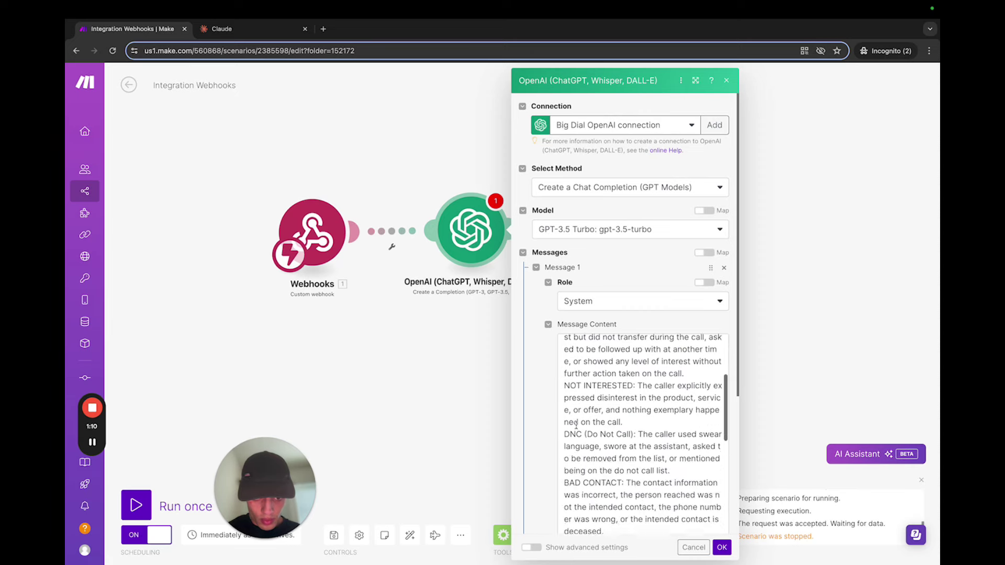
pyautogui.scroll(-2, 576, 426)
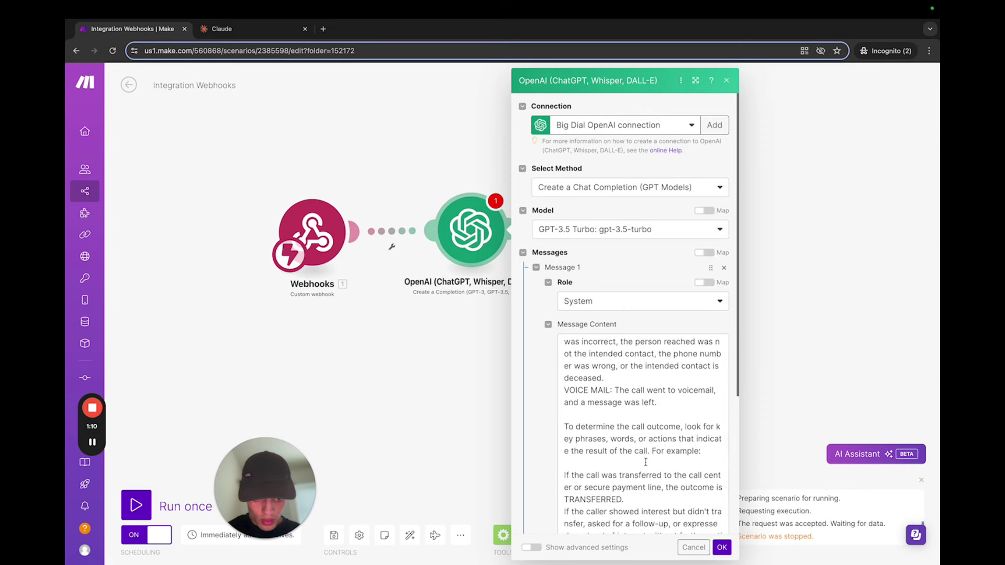
pyautogui.scroll(-1, 611, 478)
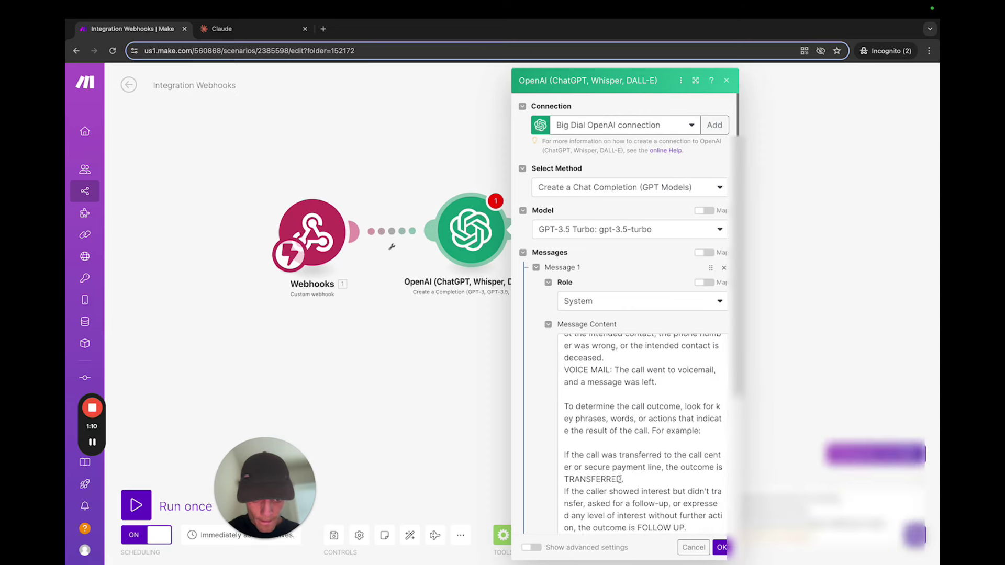
# Reword the TRANSFERRED example to "respond with 'TRANSFERRED' and no other words.".
pyautogui.click(622, 478)
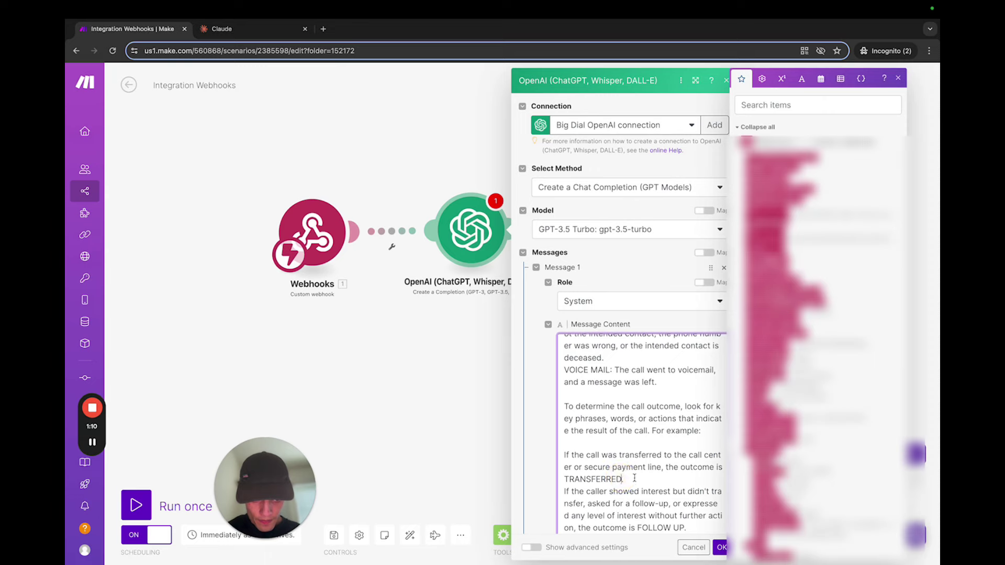
pyautogui.click(670, 469)
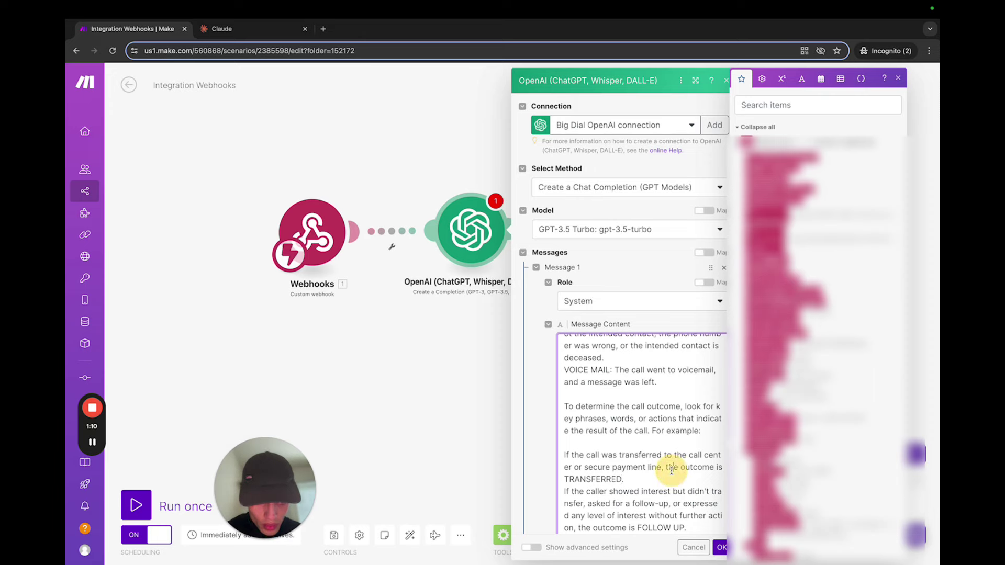
pyautogui.moveTo(665, 469); pyautogui.dragTo(722, 469)
pyautogui.write('respond wit')
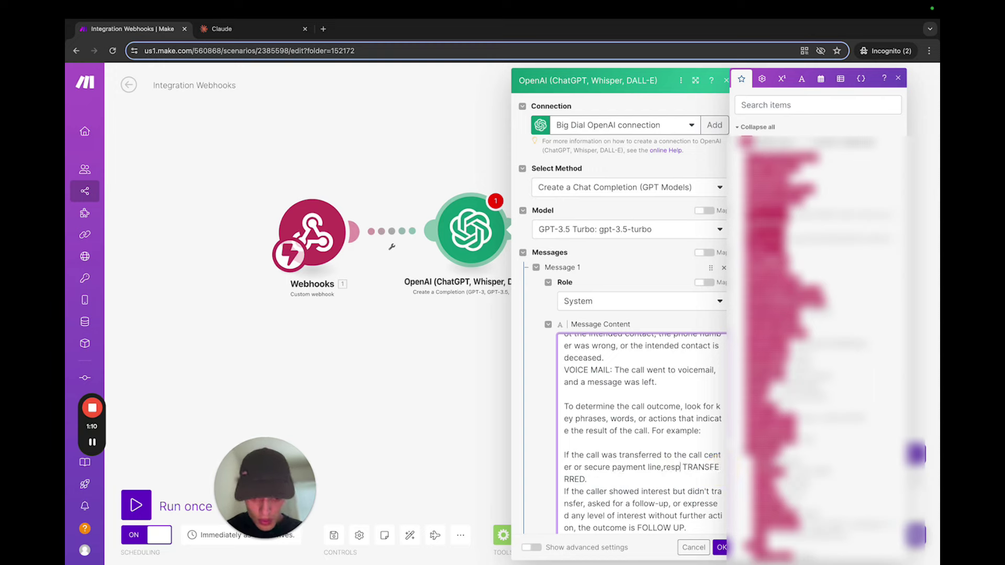
pyautogui.write('h')
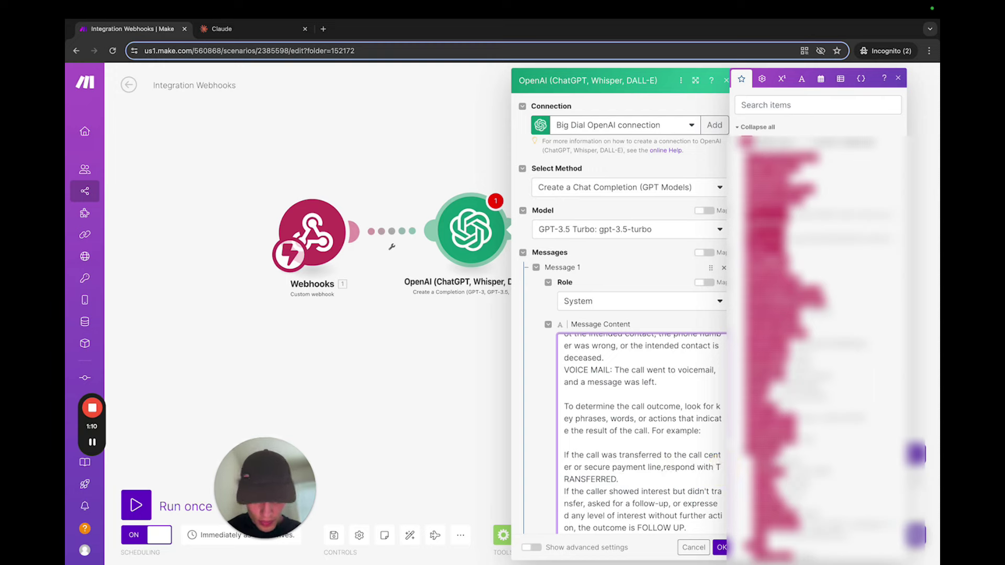
pyautogui.write(" 'TRANSFERRED' and n")
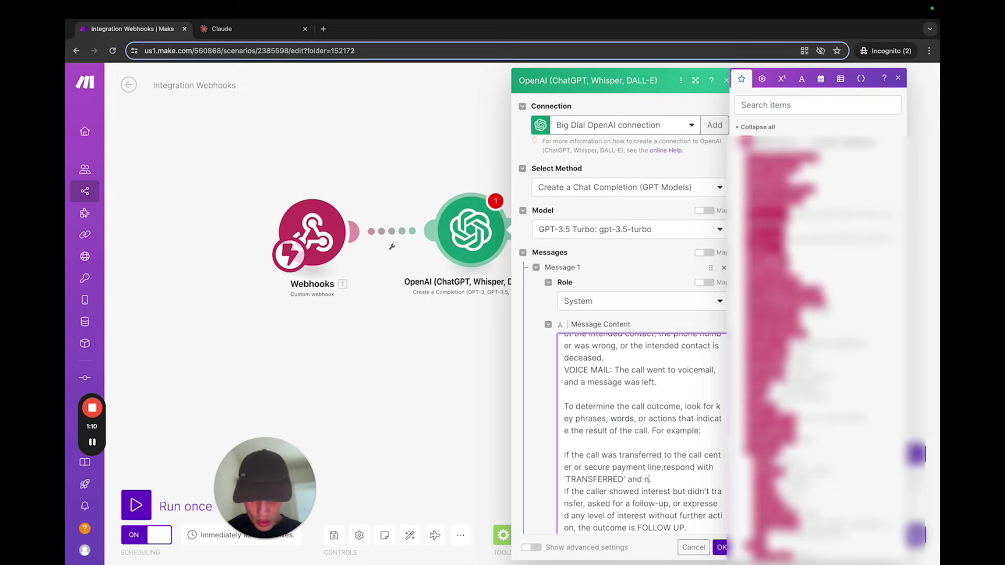
pyautogui.write('o other wor')
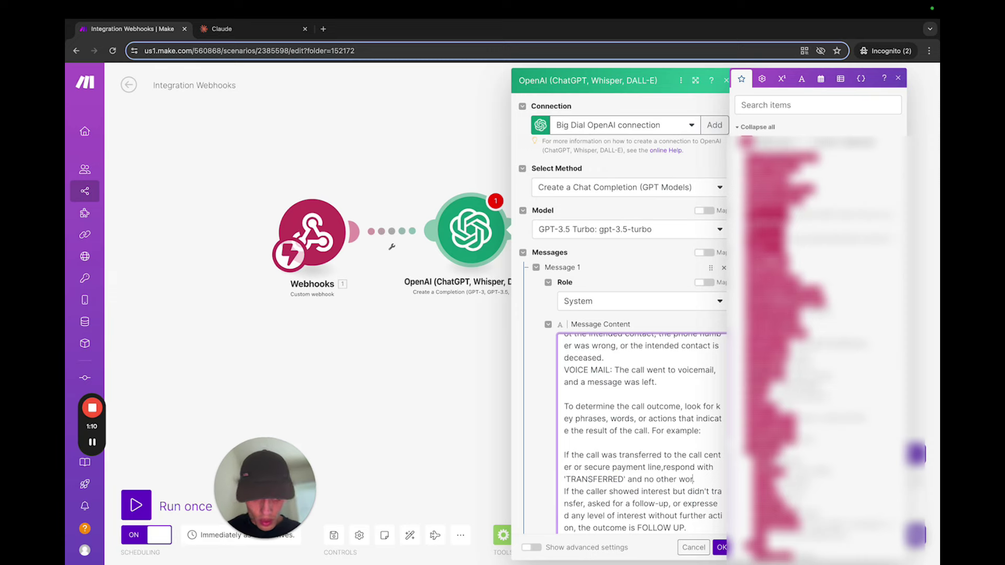
pyautogui.write('ds.')
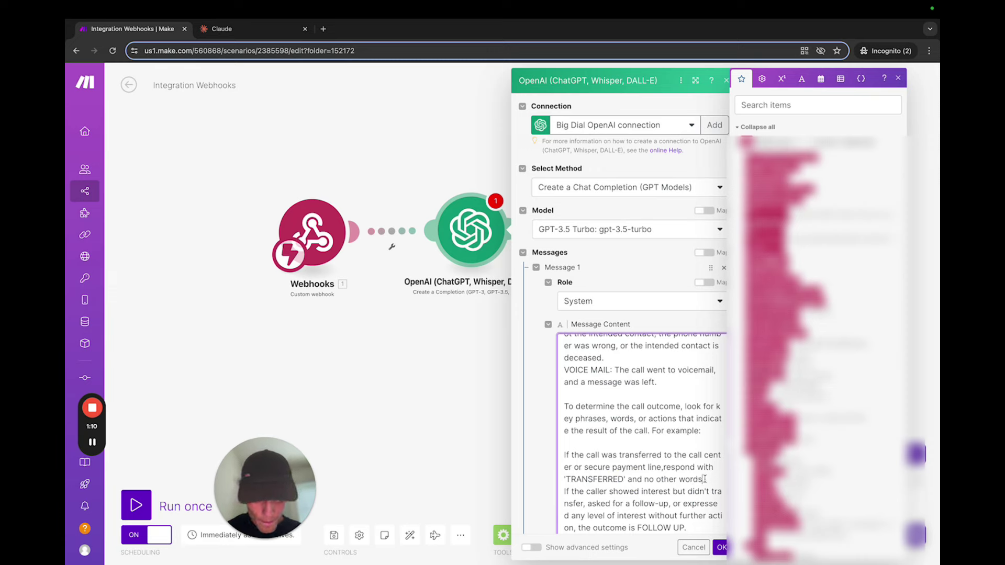
# Reuse that phrase in the FOLLOW UP example so it replies 'FOLLOW UP' only.
pyautogui.moveTo(664, 467); pyautogui.dragTo(704, 480)
pyautogui.press('super+c')
pyautogui.scroll(-2, 645, 494)
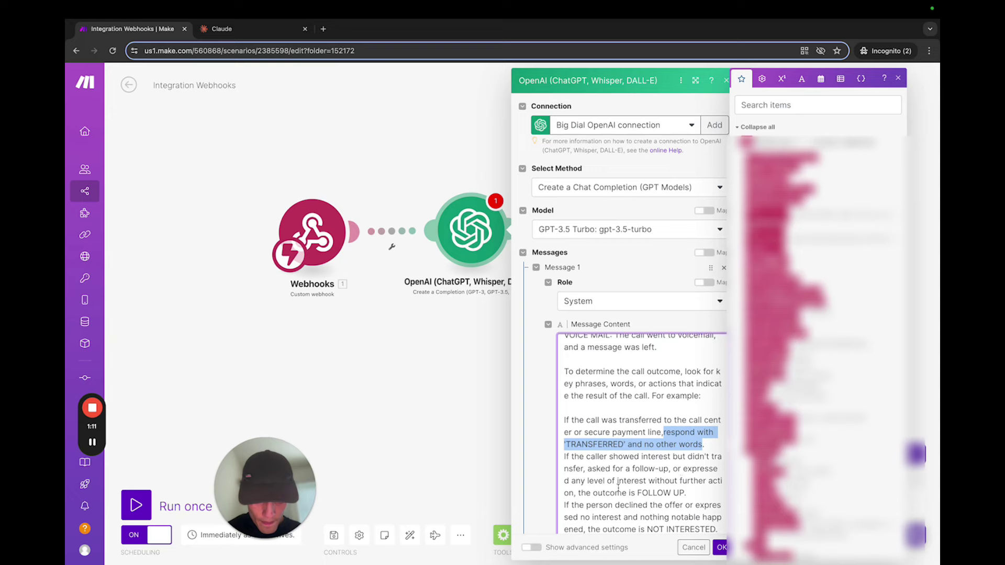
pyautogui.moveTo(578, 495); pyautogui.dragTo(637, 497)
pyautogui.hotkey('ctrl', 'v')
pyautogui.write('Fo')
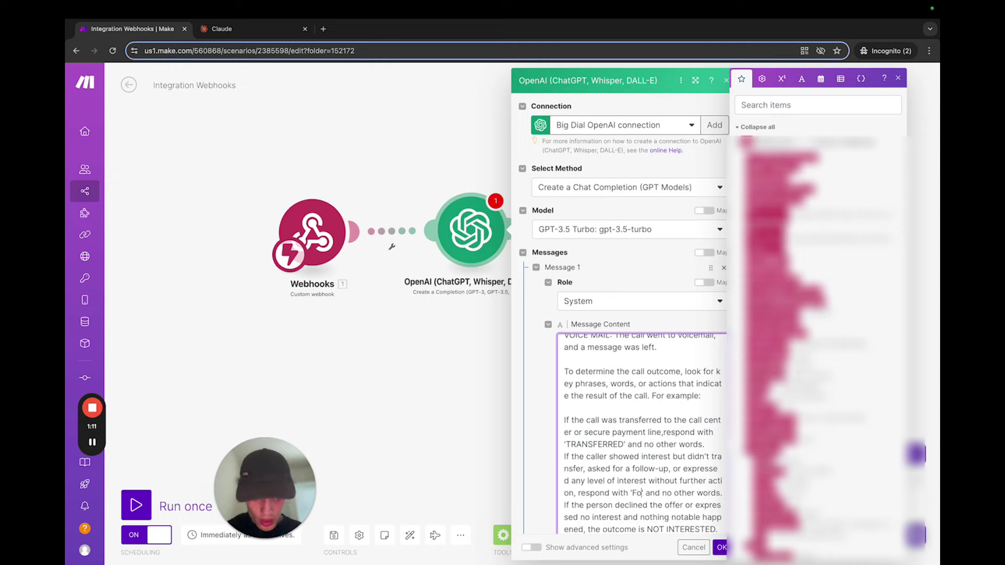
pyautogui.press('BackSpace')
pyautogui.write('OLLOW U')
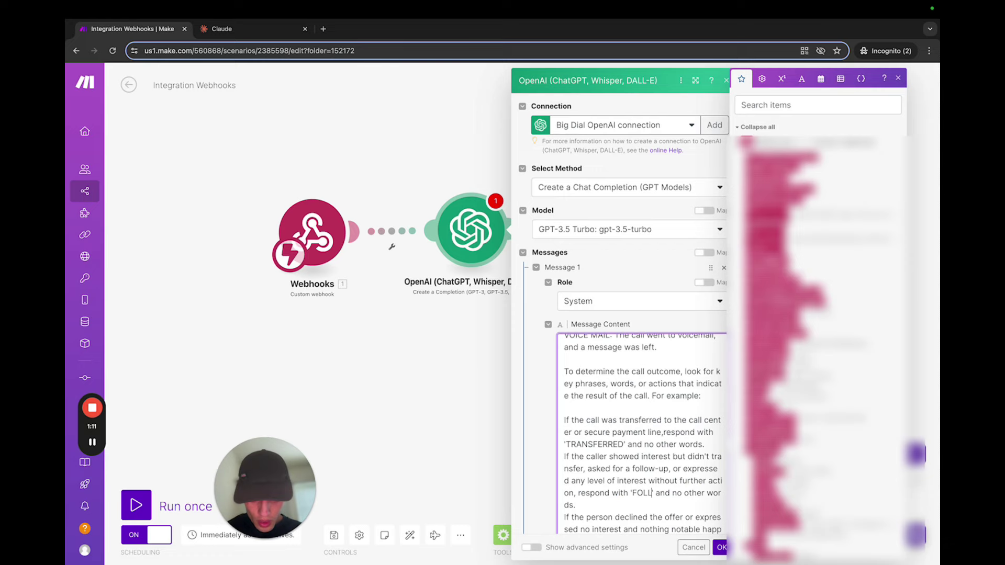
pyautogui.write('P')
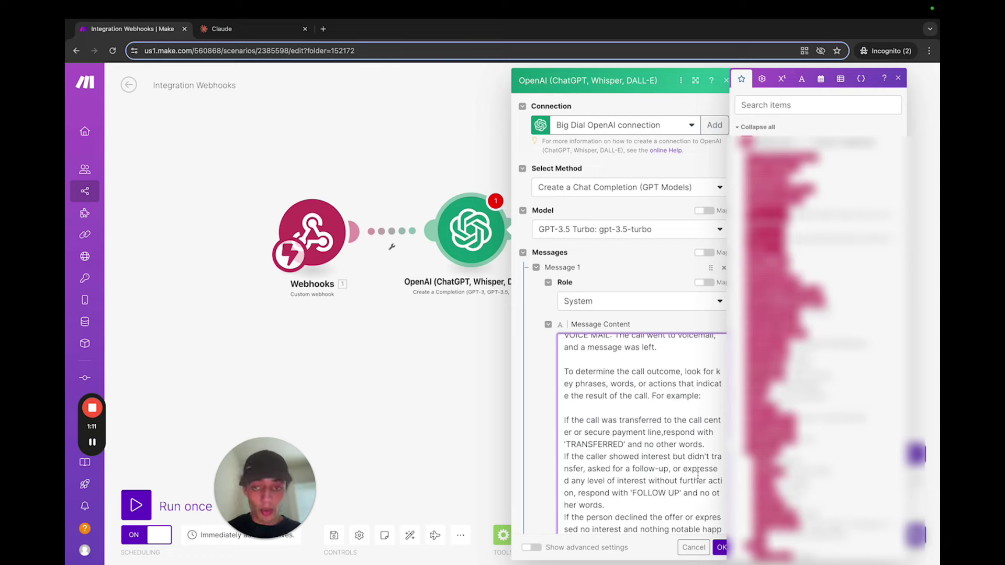
pyautogui.scroll(-2, 645, 436)
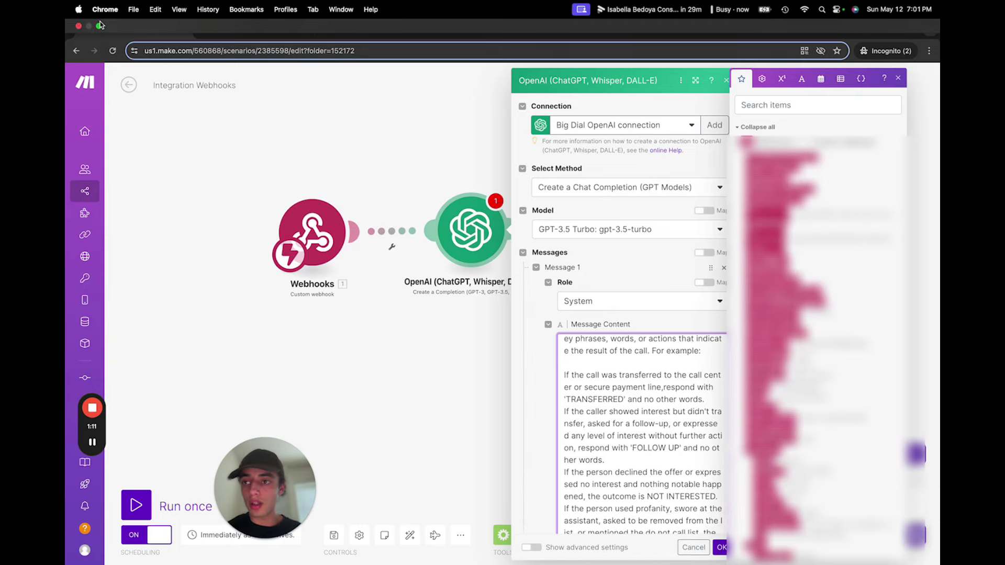
pyautogui.click(99, 25)
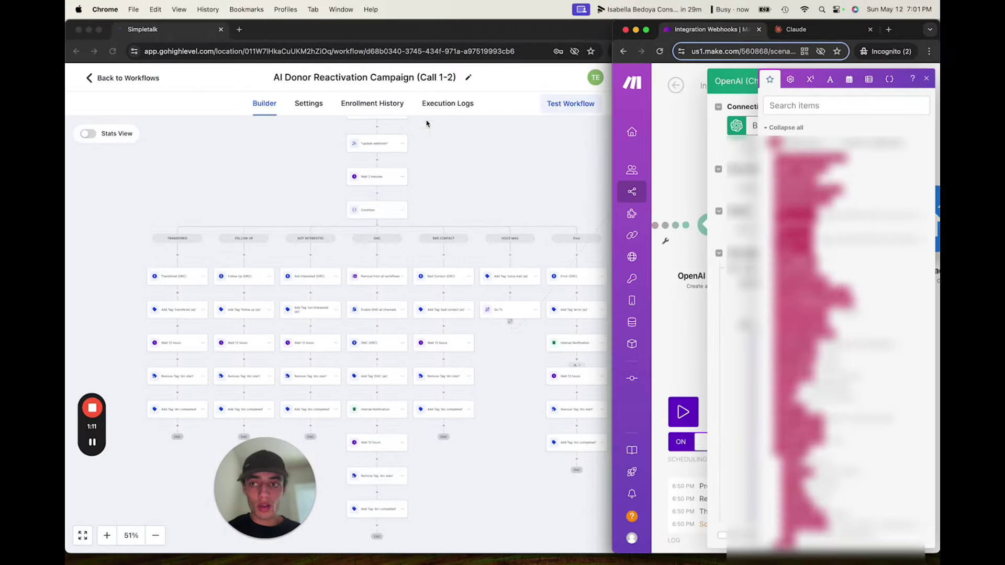
# In the GoHighLevel workflow, review the Condition step's AI Call Outcome branches.
pyautogui.press('F4')
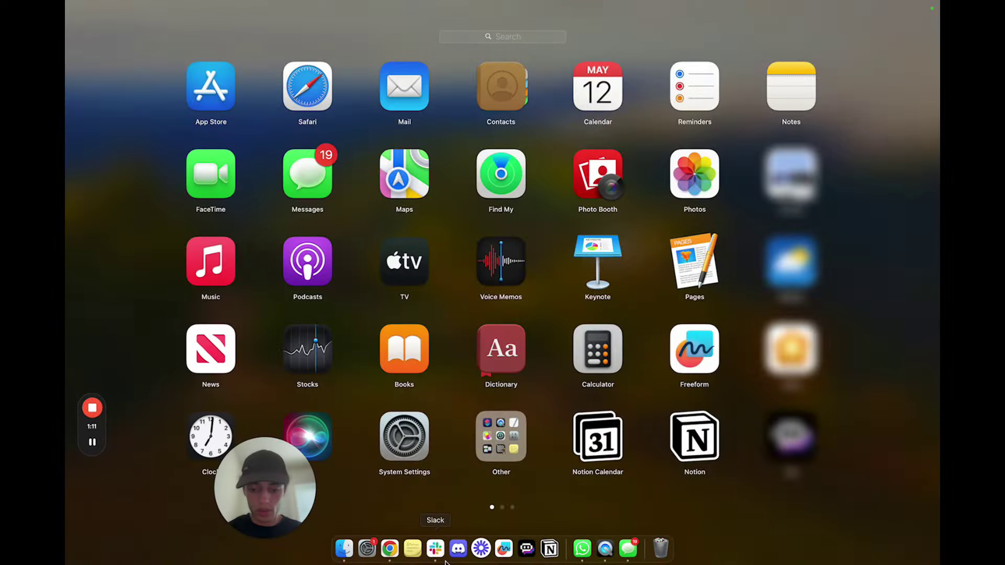
pyautogui.click(392, 558)
pyautogui.rightClick(391, 549)
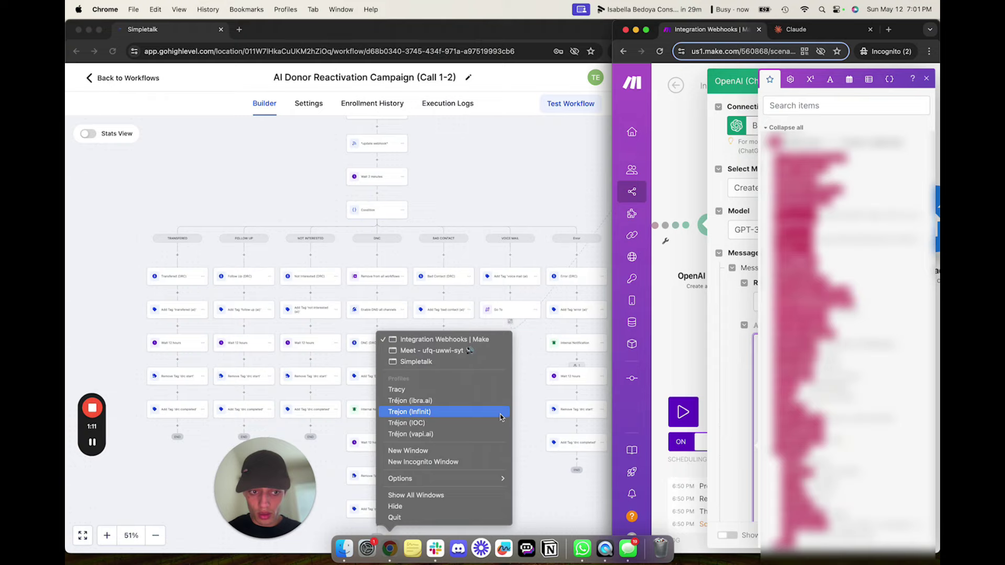
pyautogui.click(546, 369)
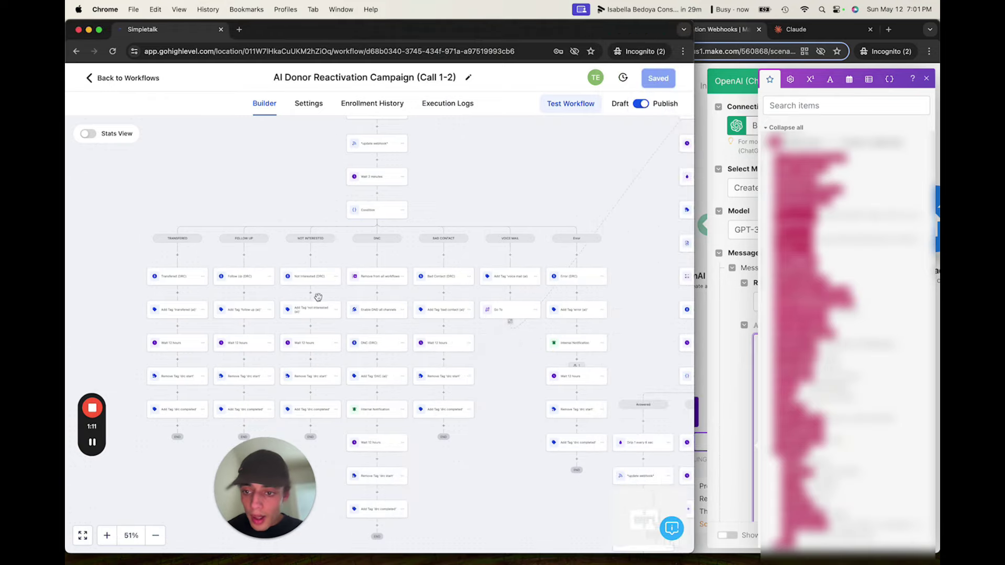
pyautogui.moveTo(293, 300); pyautogui.dragTo(384, 283)
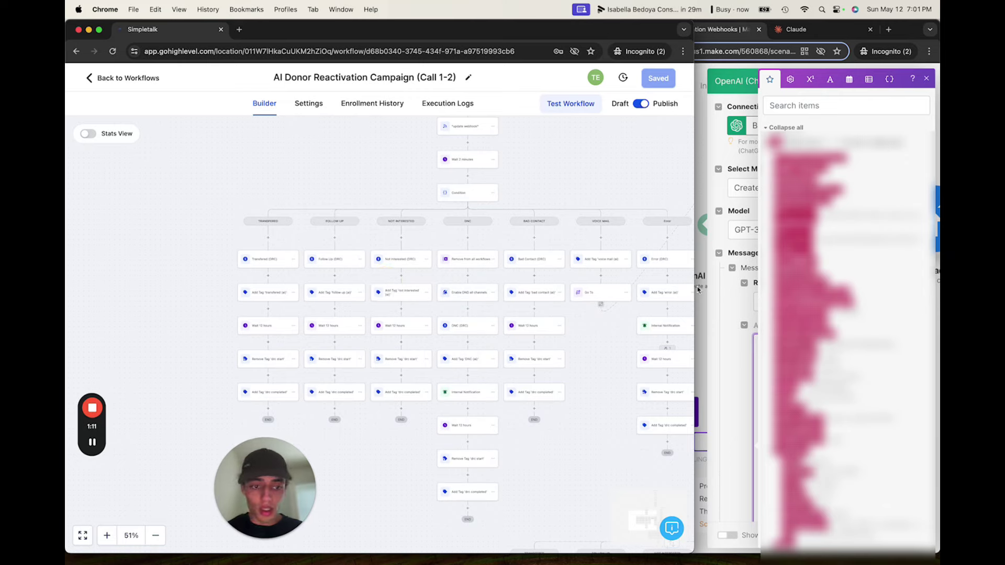
pyautogui.click(726, 307)
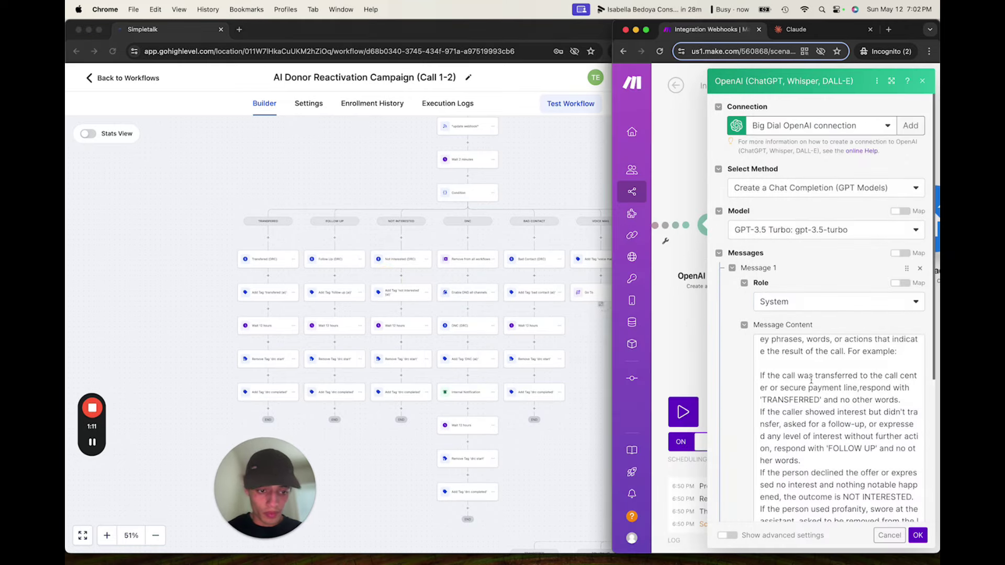
pyautogui.click(453, 196)
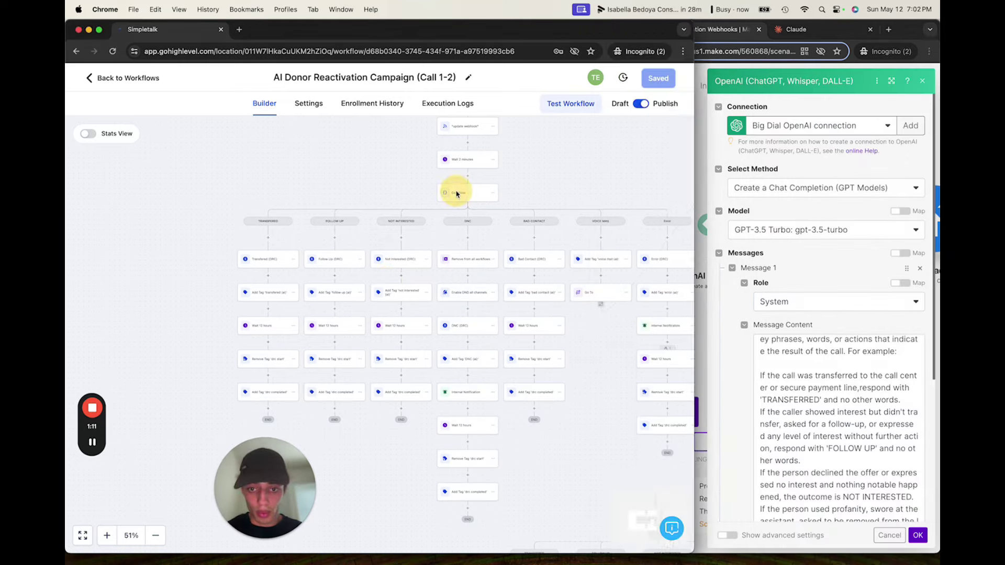
pyautogui.scroll(-1, 392, 324)
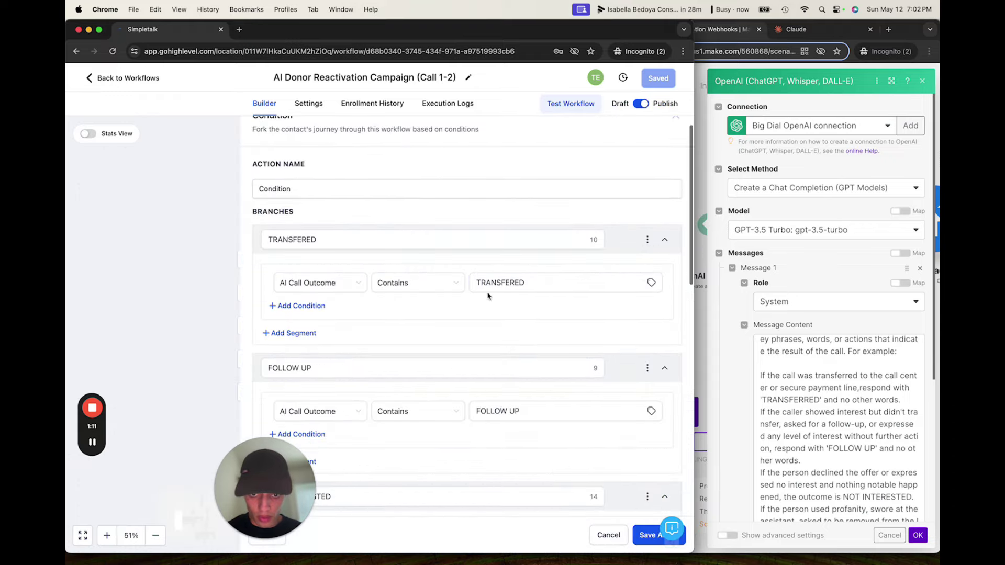
pyautogui.scroll(-4, 528, 348)
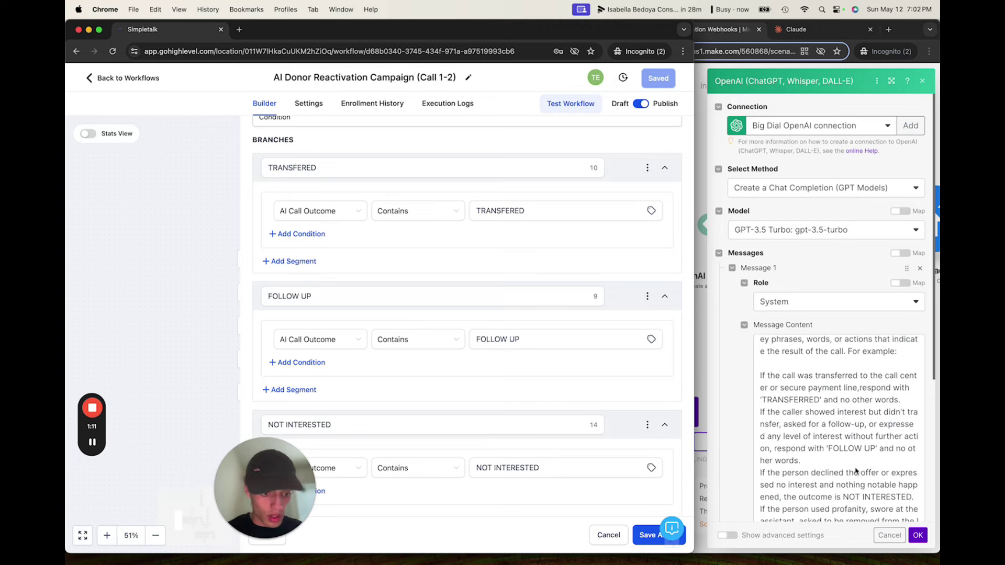
# Return to the Make scenario full screen, back in the system prompt text.
pyautogui.click(856, 471)
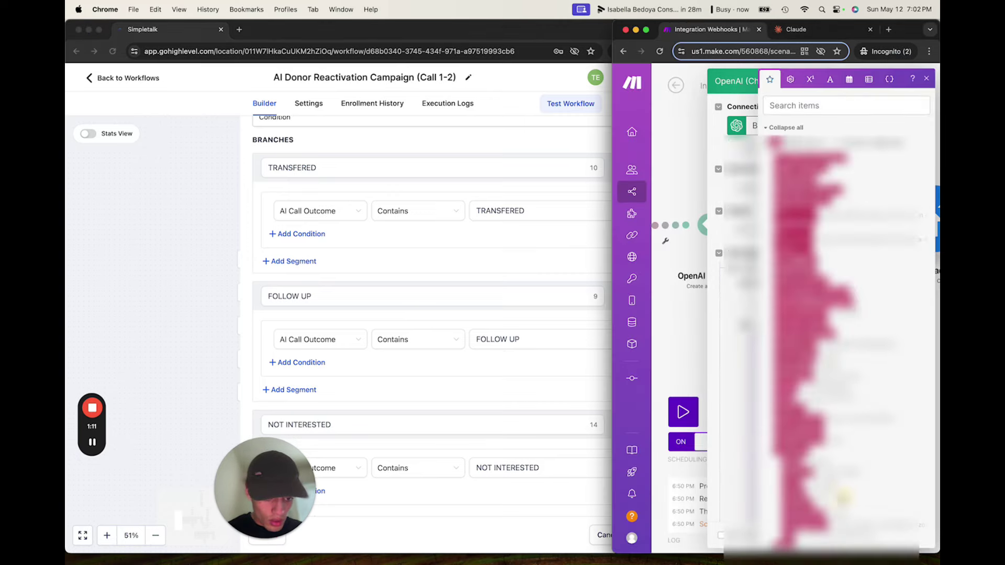
pyautogui.click(646, 30)
pyautogui.click(639, 447)
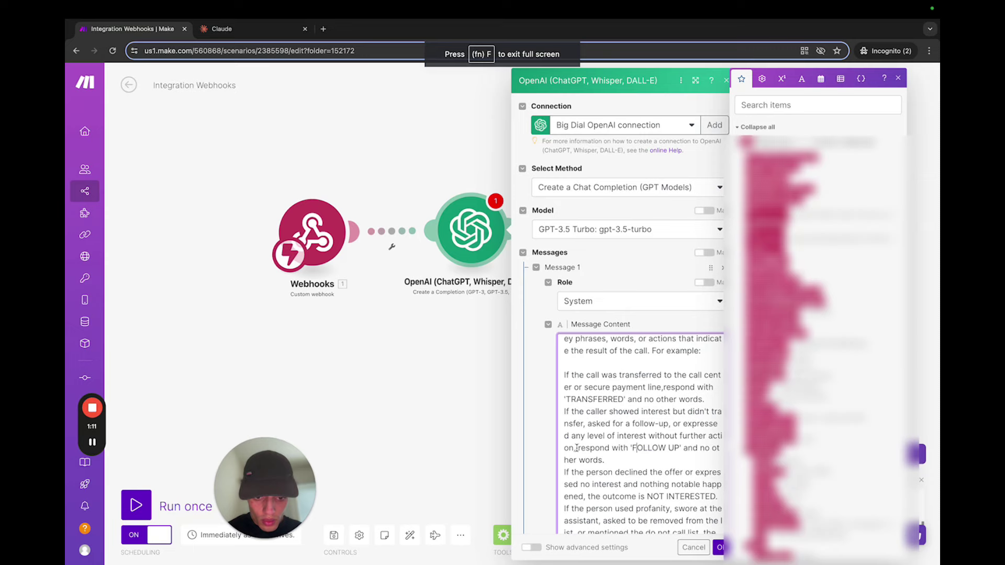
# Change the NOT INTERESTED rule to respond with 'NOT INTERESTED' and no other words.
pyautogui.scroll(-2, 650, 460)
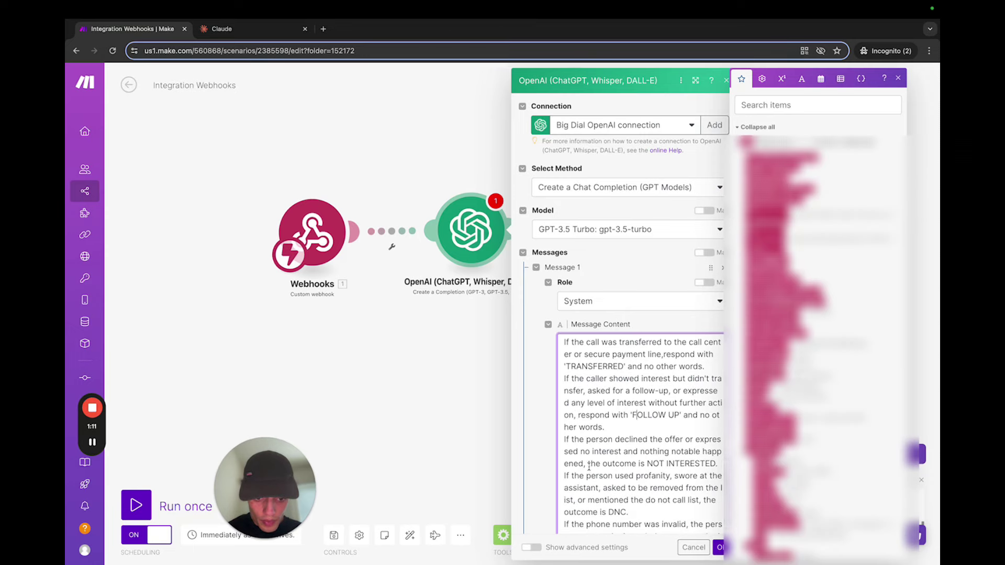
pyautogui.moveTo(587, 465); pyautogui.dragTo(716, 468)
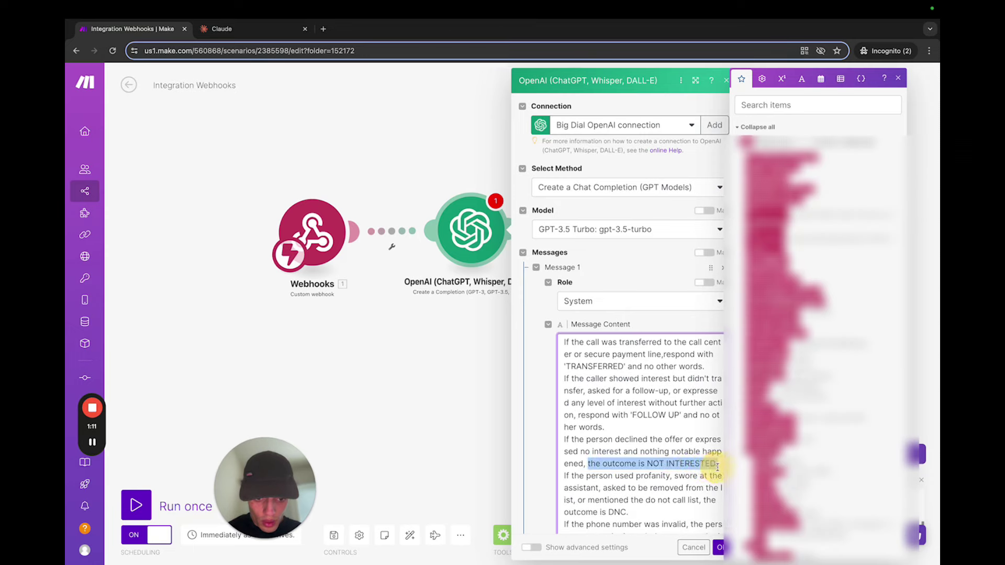
pyautogui.press('super+v')
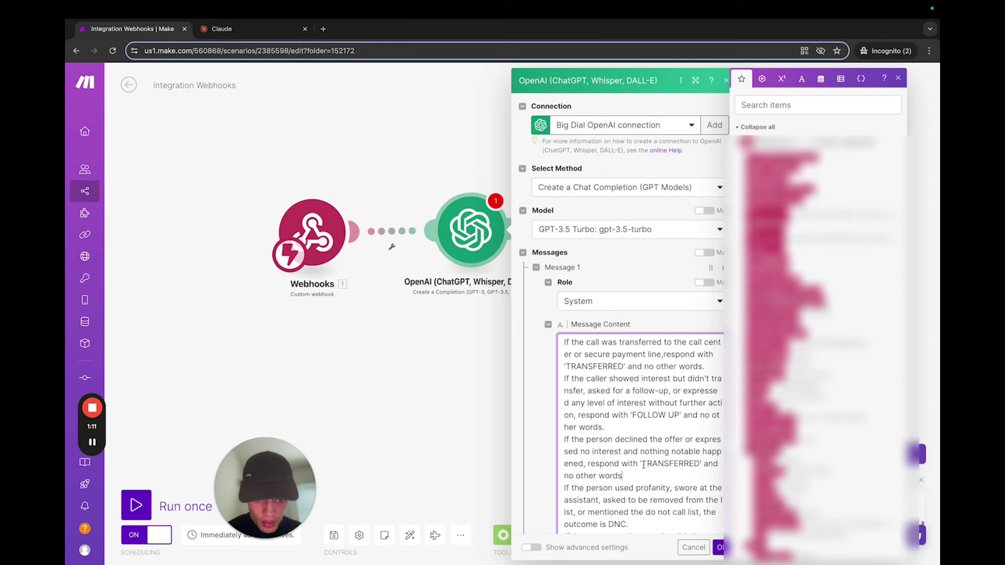
pyautogui.moveTo(644, 466)
pyautogui.mouseDown()
pyautogui.moveTo(658, 466)
pyautogui.moveTo(622, 476)
pyautogui.moveTo(696, 466)
pyautogui.mouseUp()
pyautogui.write('NOT I')
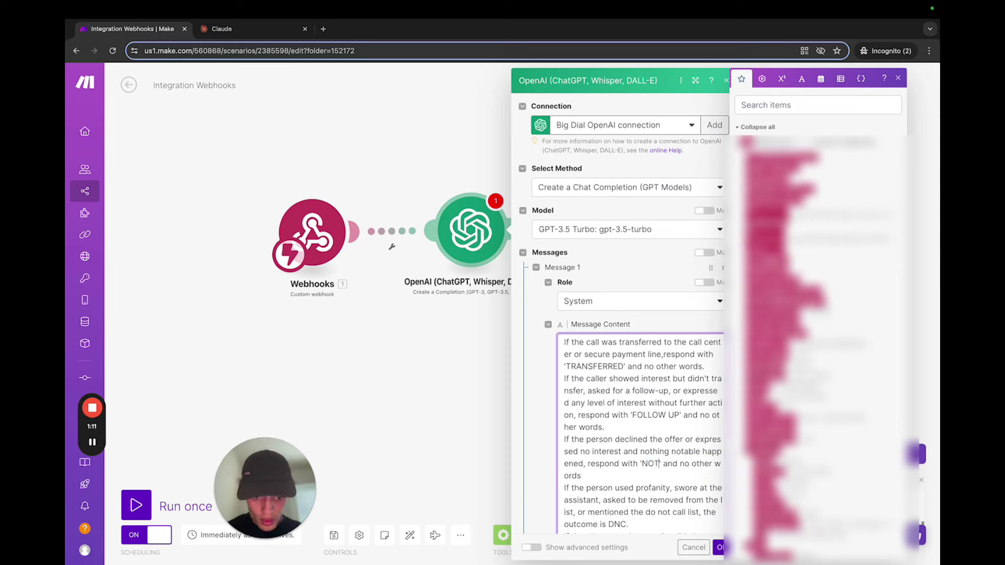
pyautogui.write('NTERESTED')
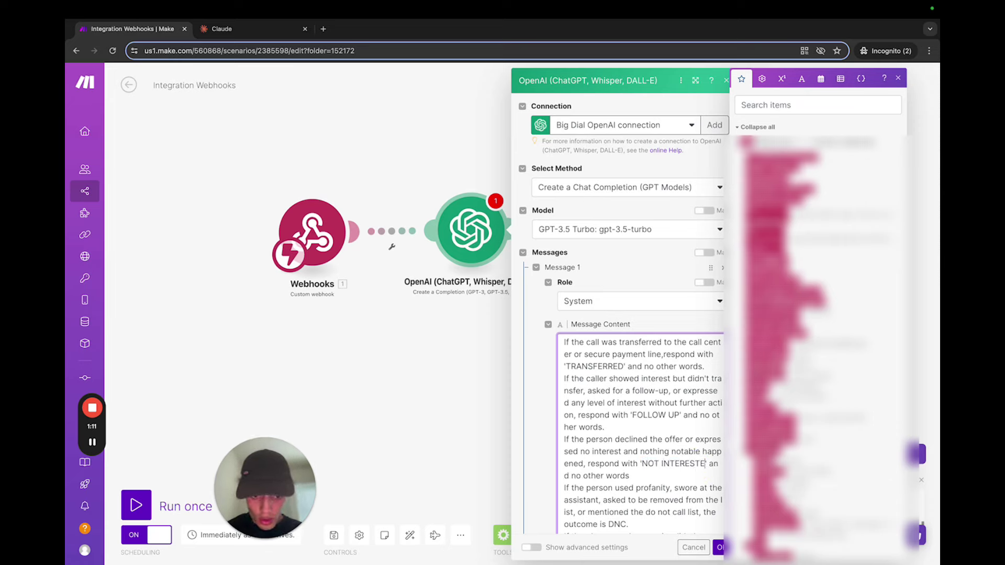
pyautogui.click(653, 477)
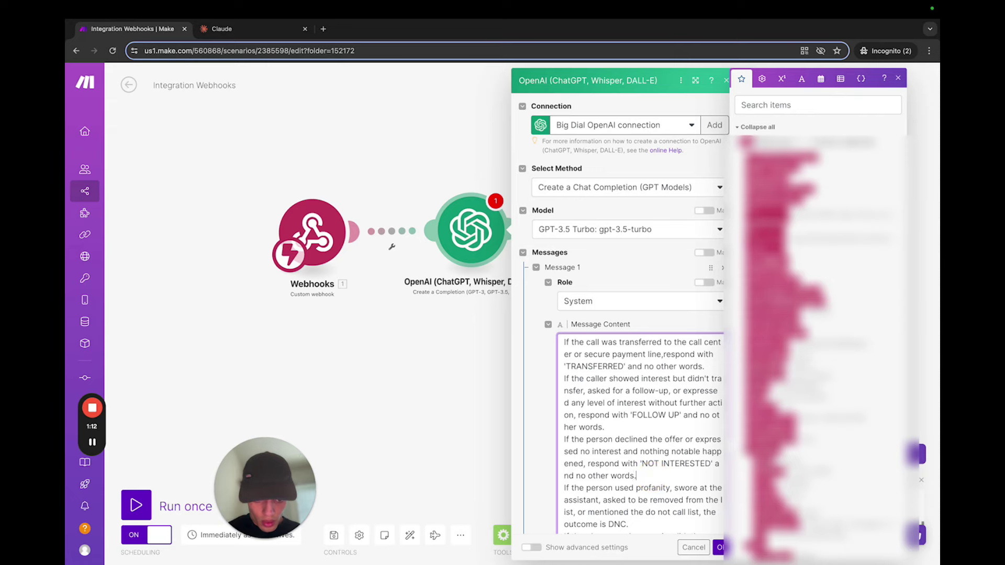
# Change the DNC rule to respond with 'DNC' and no other words.
pyautogui.scroll(-2, 644, 435)
pyautogui.moveTo(626, 467); pyautogui.dragTo(705, 457)
pyautogui.press('super+v')
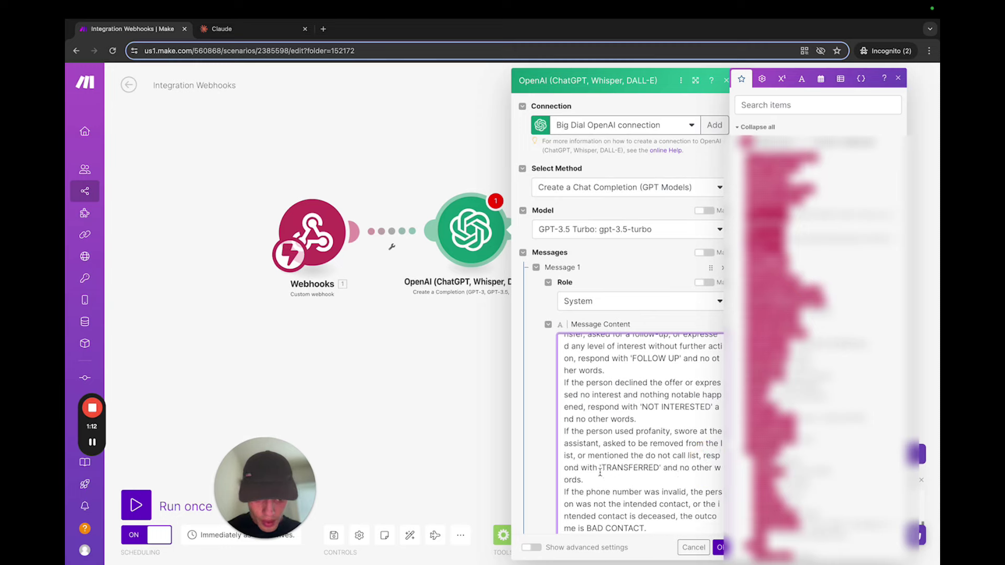
pyautogui.moveTo(602, 467); pyautogui.dragTo(661, 467)
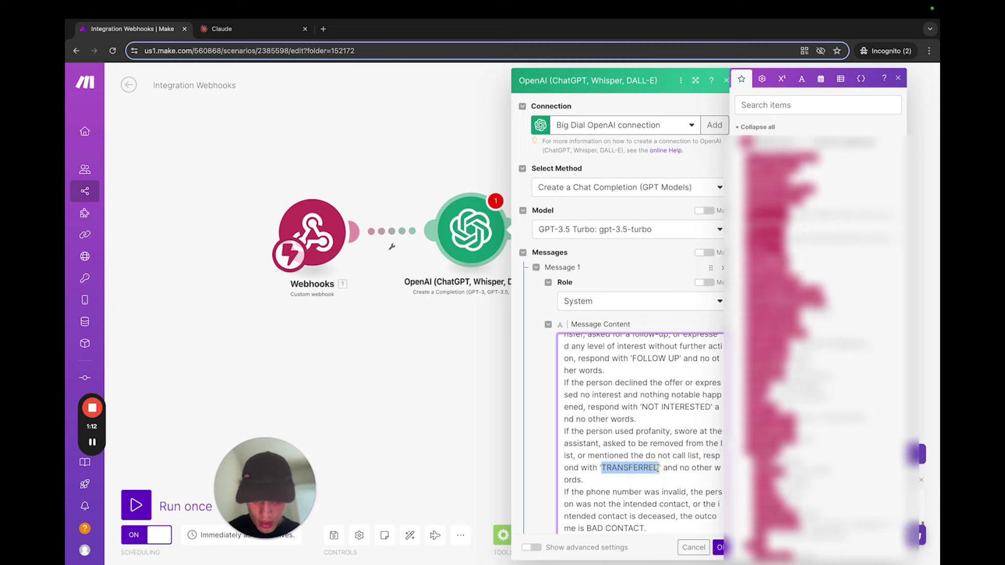
pyautogui.write('DNC')
# Change the BAD CONTACT rule to respond with 'BAD CONTACT' and no other words.
pyautogui.scroll(-1, 626, 487)
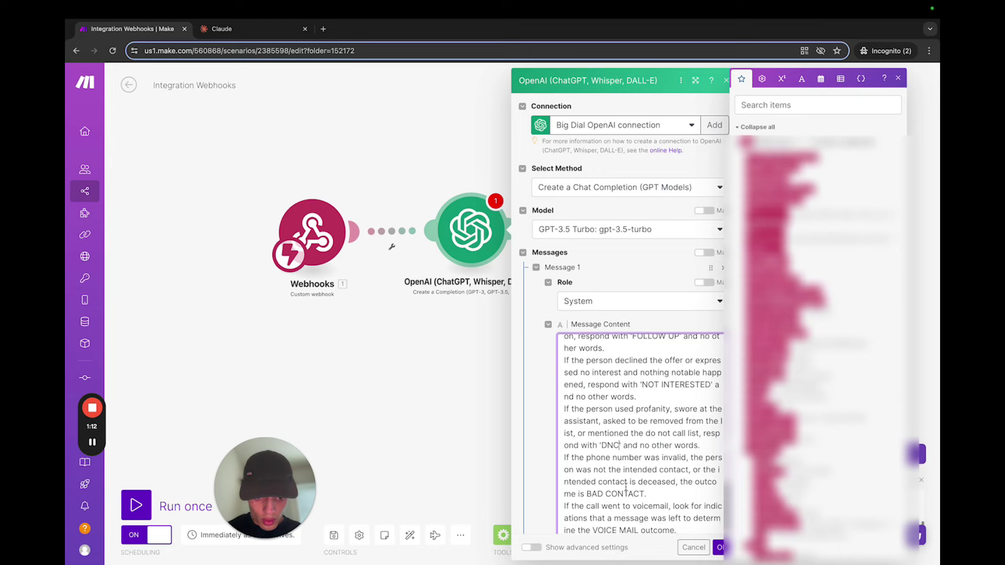
pyautogui.moveTo(648, 494); pyautogui.dragTo(585, 498)
pyautogui.write("respond with 'TRANSFERRED' and no other words")
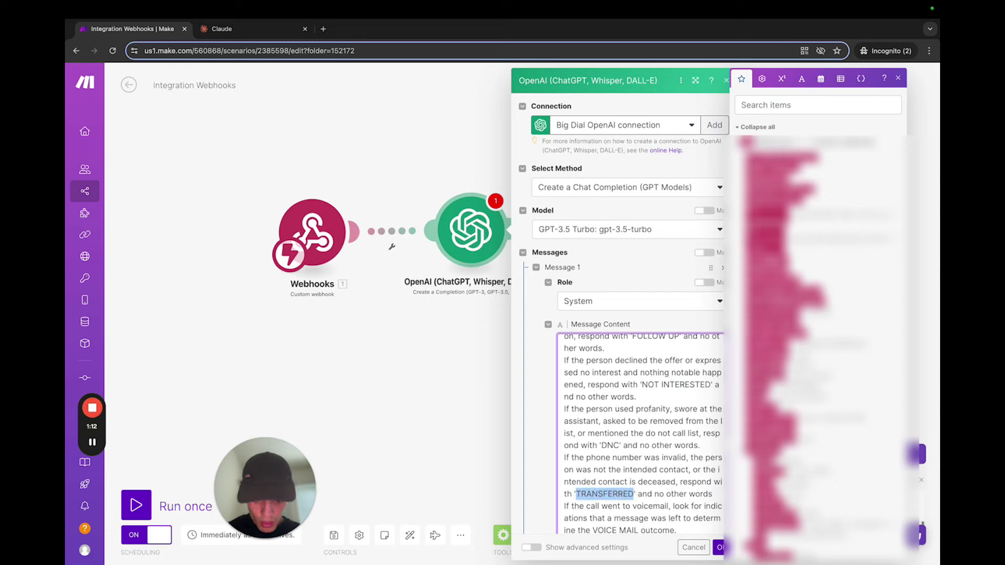
pyautogui.write('BAD CONTACT')
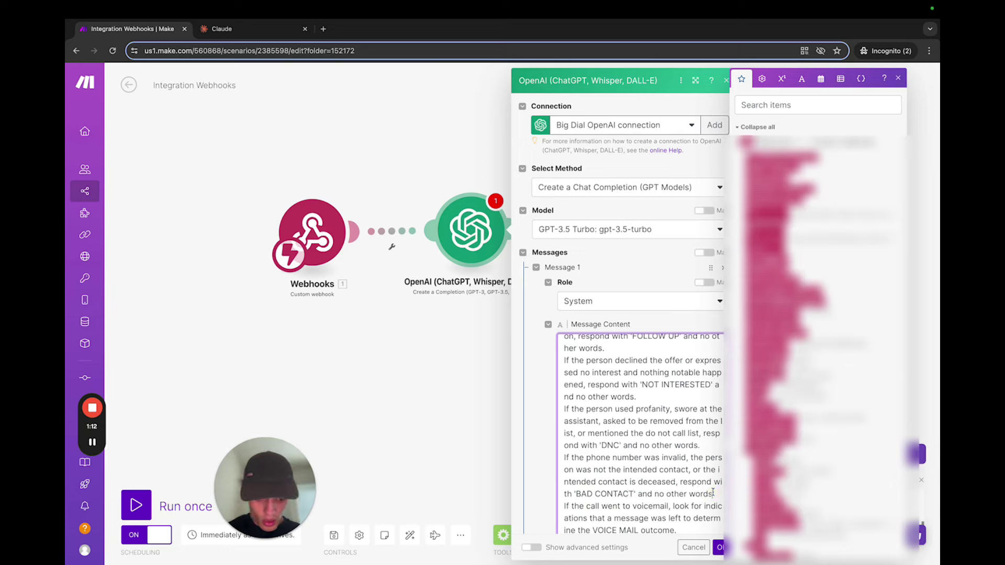
# Select the wording of the voice mail rule for rewriting.
pyautogui.scroll(-1, 674, 491)
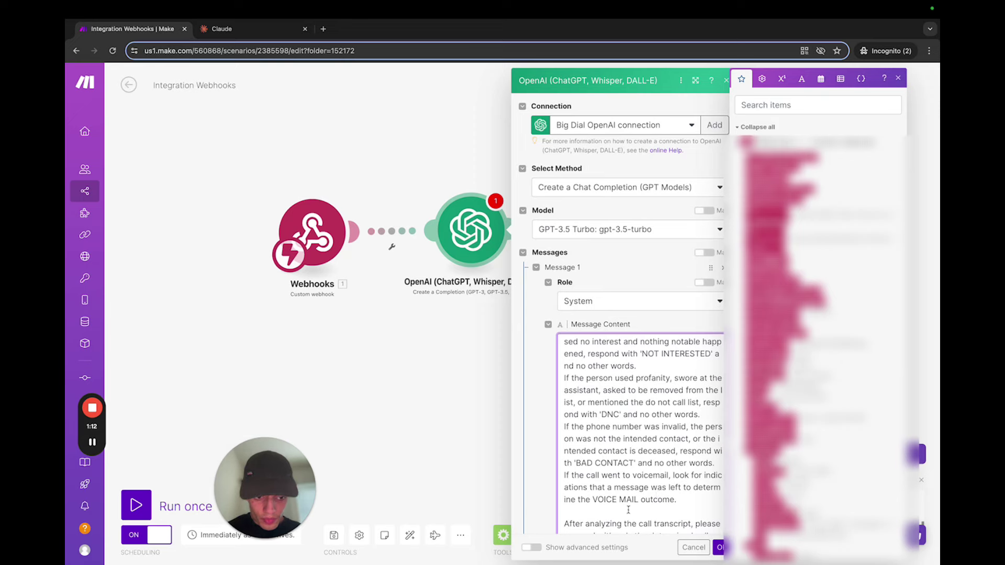
pyautogui.click(593, 501)
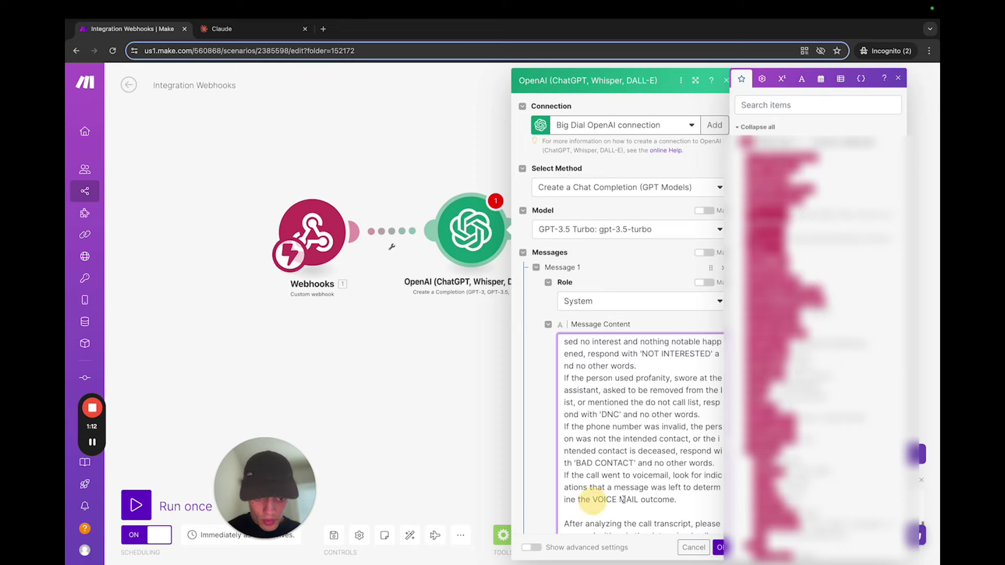
pyautogui.scroll(-2, 691, 500)
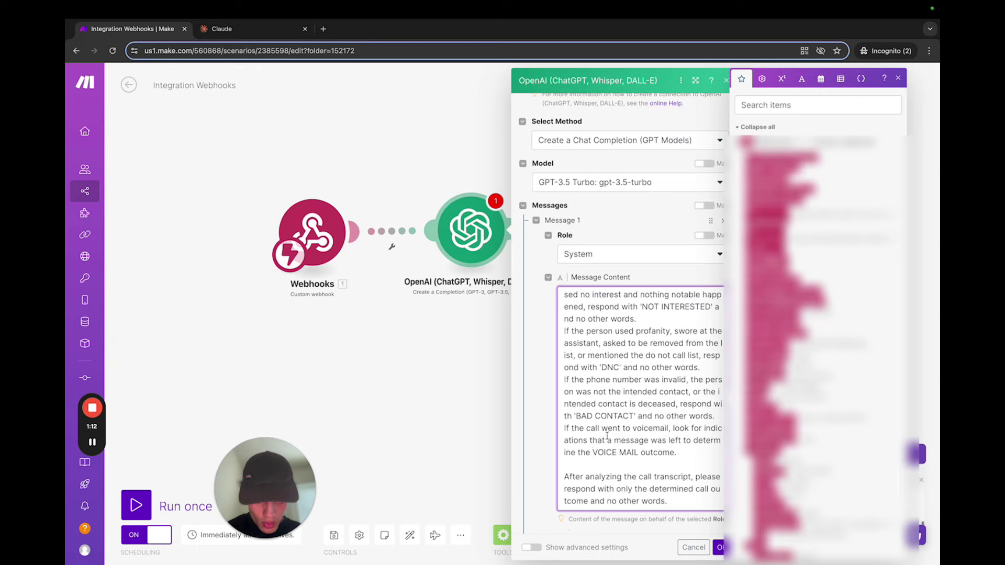
pyautogui.scroll(-1, 666, 448)
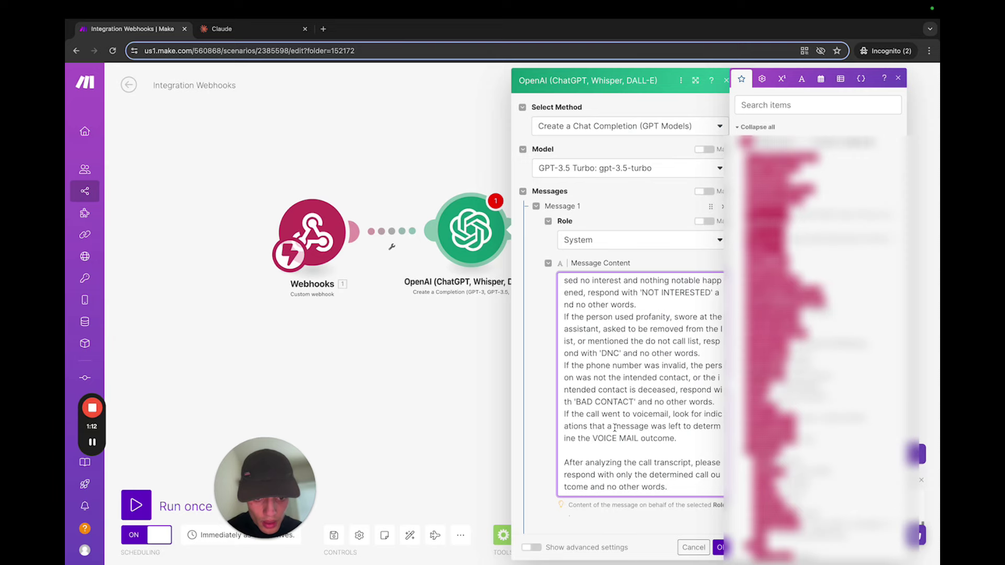
pyautogui.scroll(-1, 619, 426)
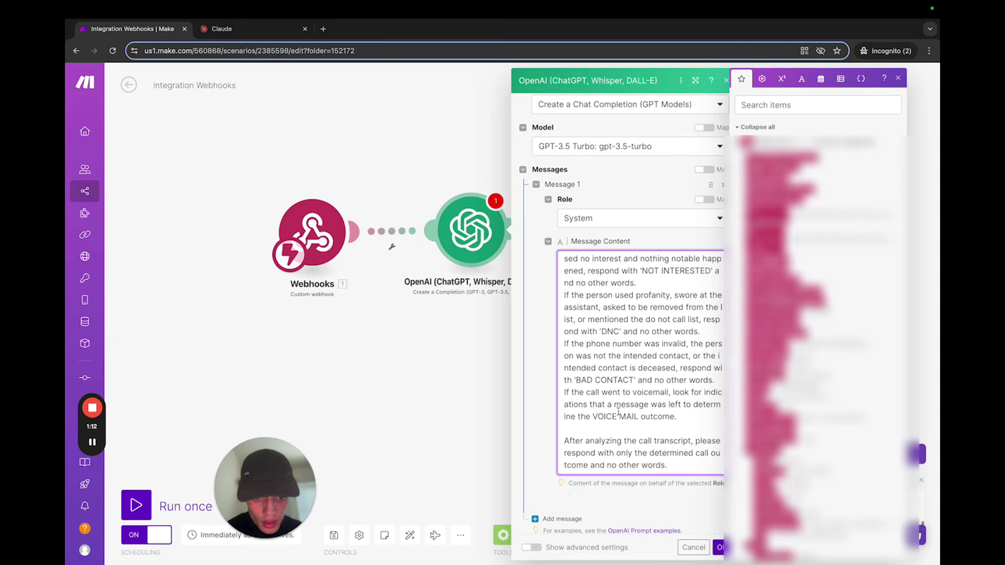
pyautogui.click(614, 407)
pyautogui.moveTo(614, 407); pyautogui.dragTo(684, 411)
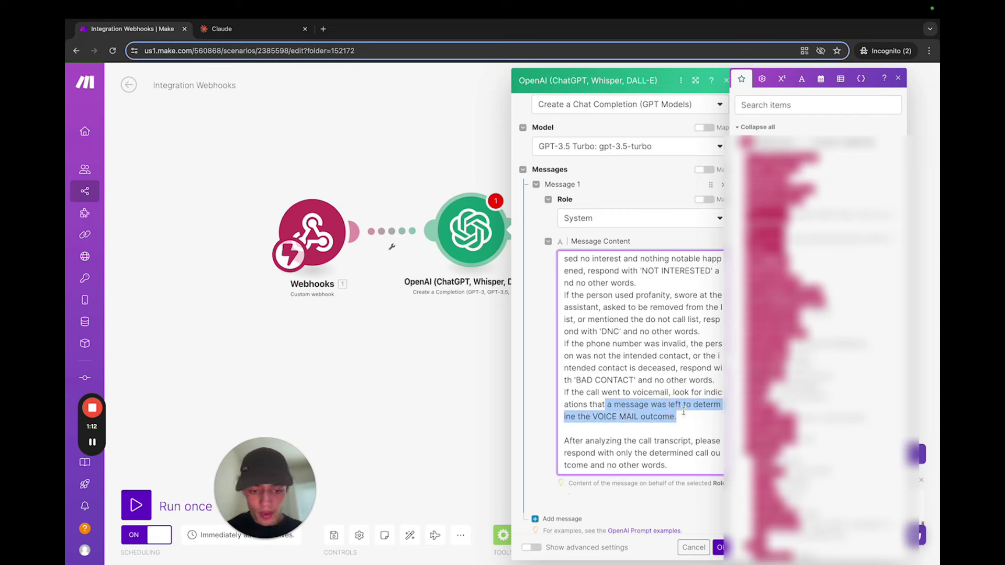
# Make the voicemail rule read 'the call was sent to voice mail', then respond with 'VOICE MAIL' only.
pyautogui.click(683, 412)
pyautogui.moveTo(606, 405); pyautogui.dragTo(684, 417)
pyautogui.write('the ')
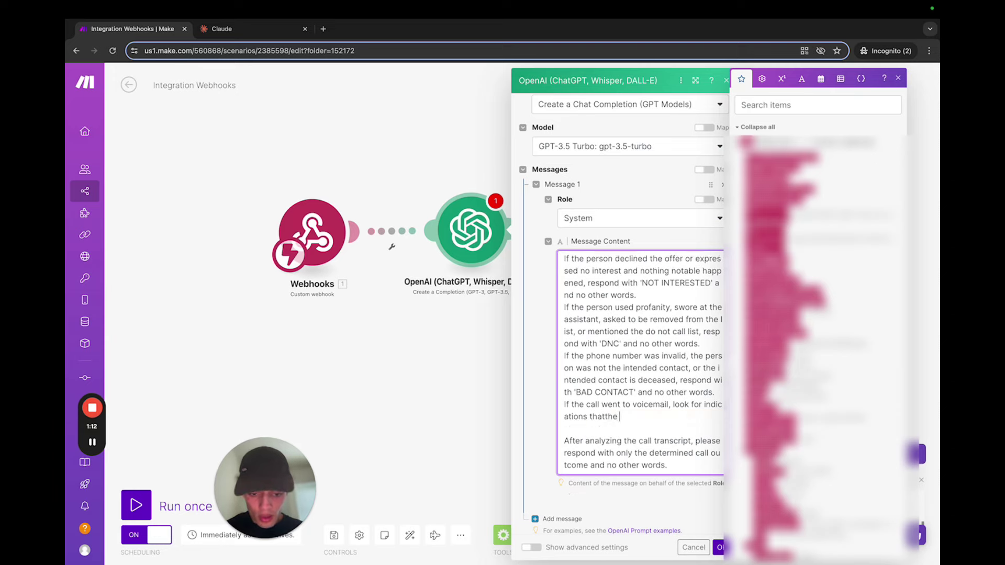
pyautogui.write('call ')
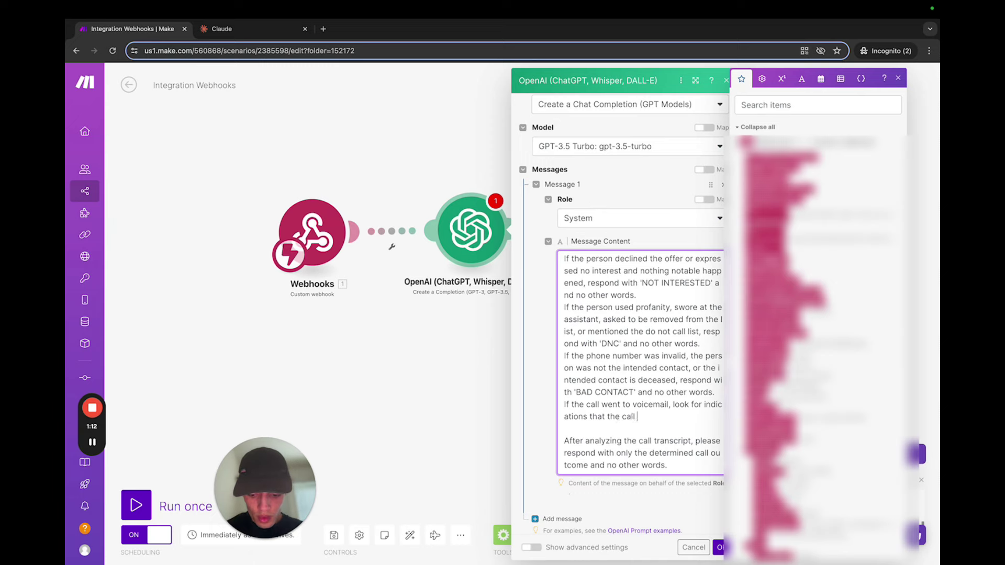
pyautogui.write('was sent to ')
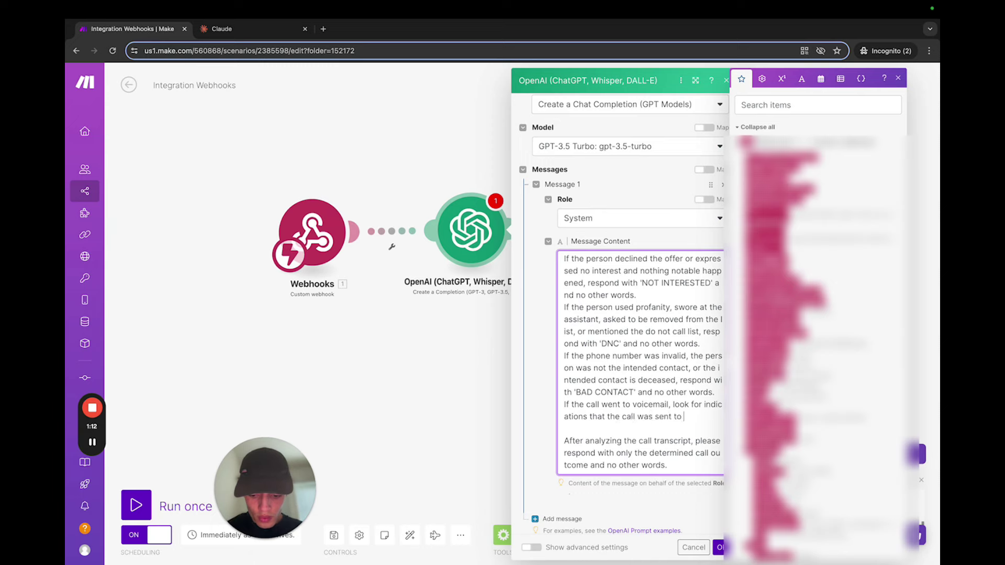
pyautogui.write('voice ma')
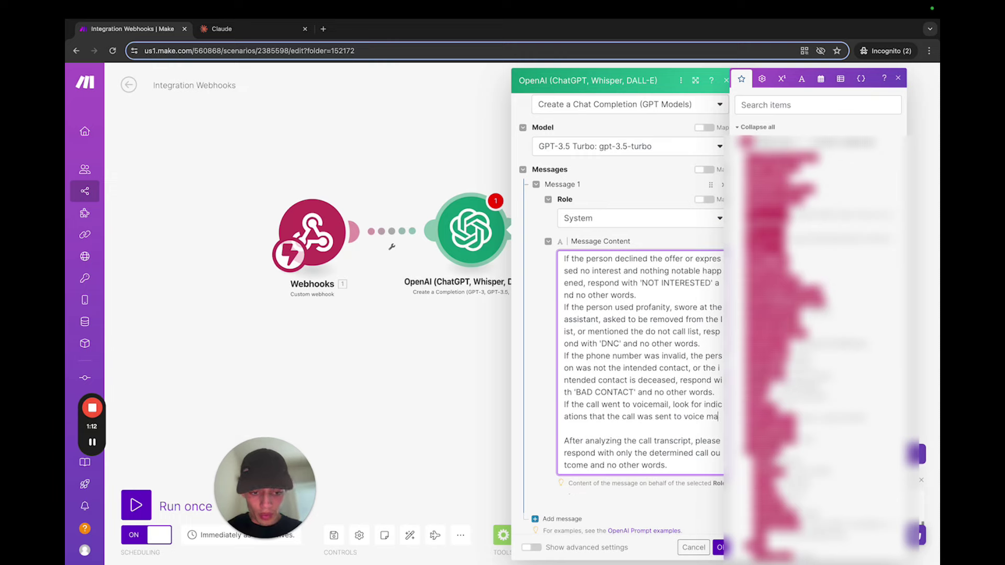
pyautogui.press('BackSpace')
pyautogui.press('BackSpace')
pyautogui.press('BackSpace')
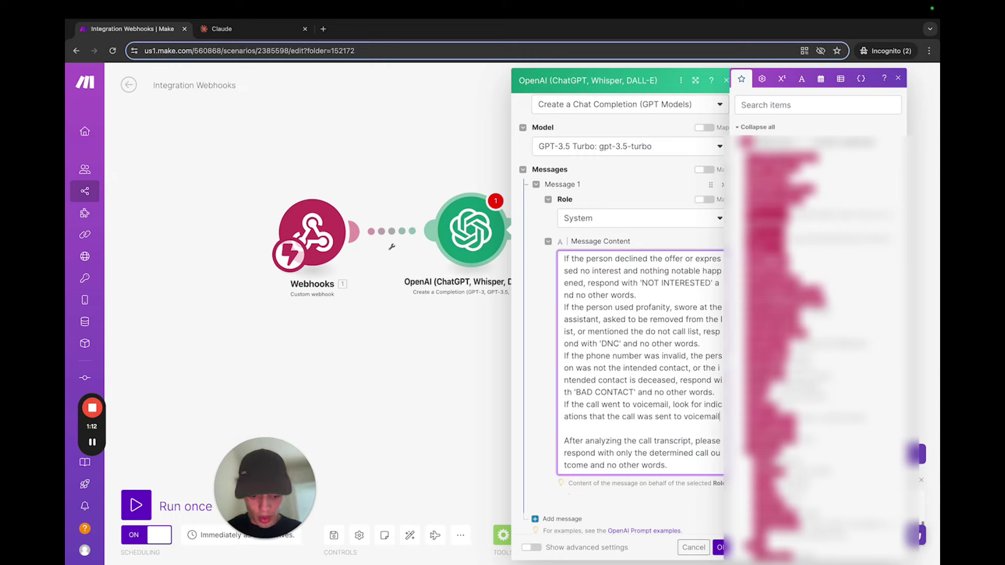
pyautogui.write('mail.')
pyautogui.write("respond with 'TRANSFERRED' and no other words")
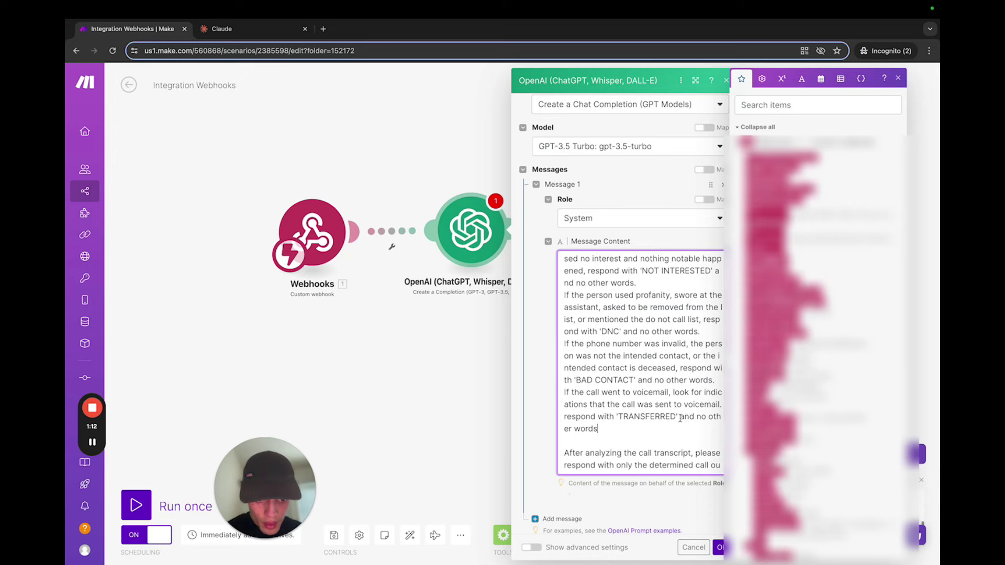
pyautogui.moveTo(630, 431); pyautogui.dragTo(640, 412)
pyautogui.click(585, 416)
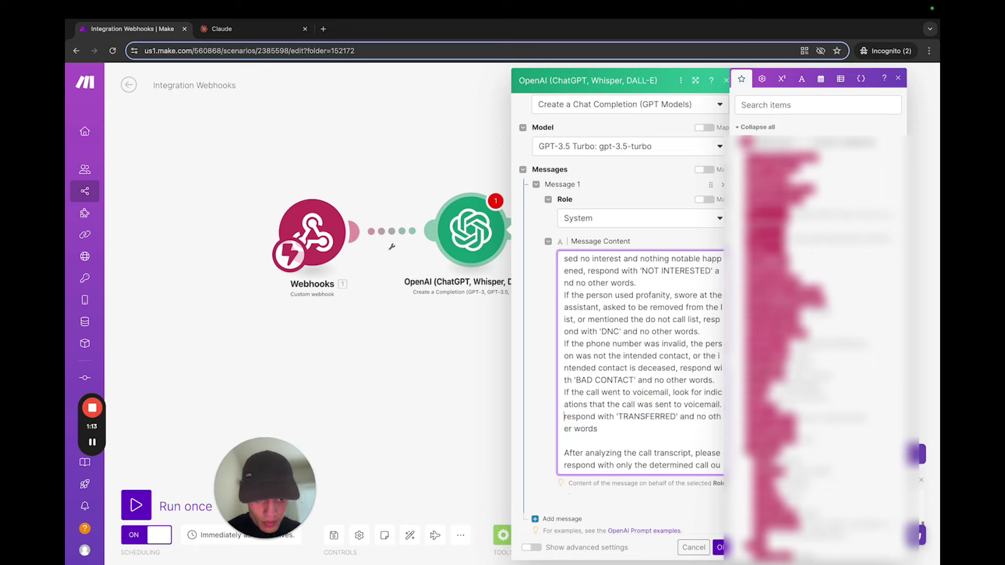
pyautogui.press('Delete')
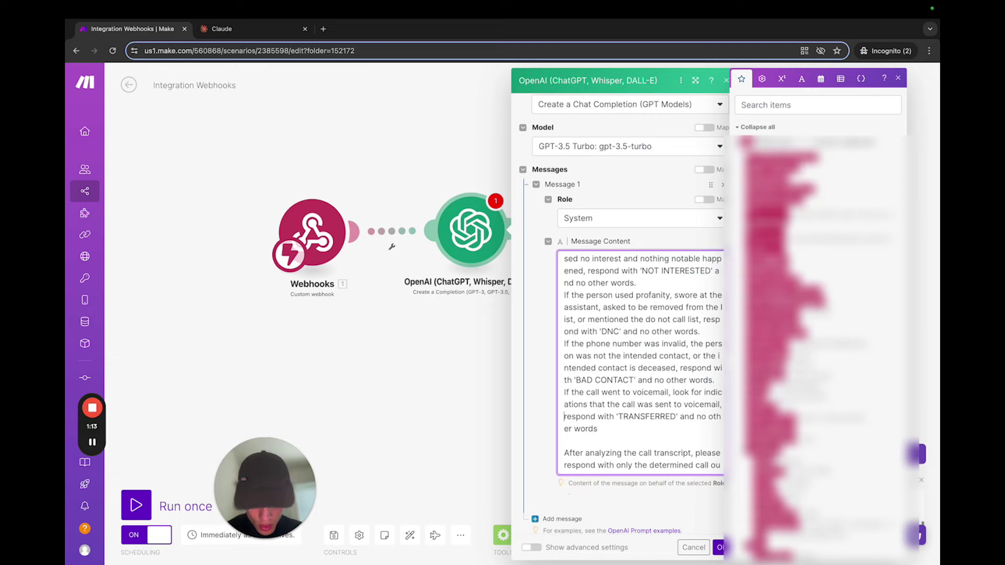
pyautogui.write('then')
pyautogui.moveTo(638, 418); pyautogui.dragTo(689, 418)
pyautogui.write('VOICE M')
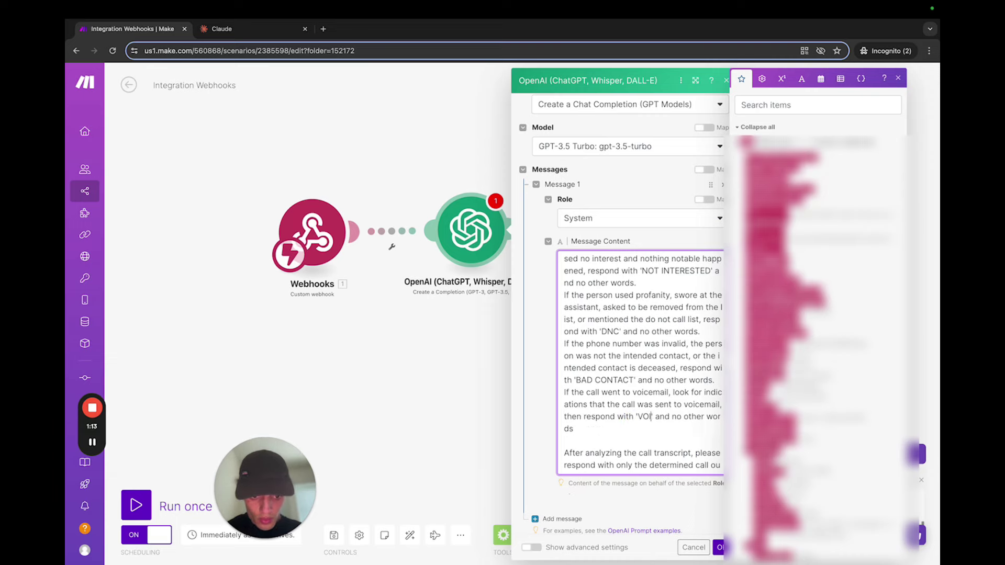
pyautogui.write('AIL')
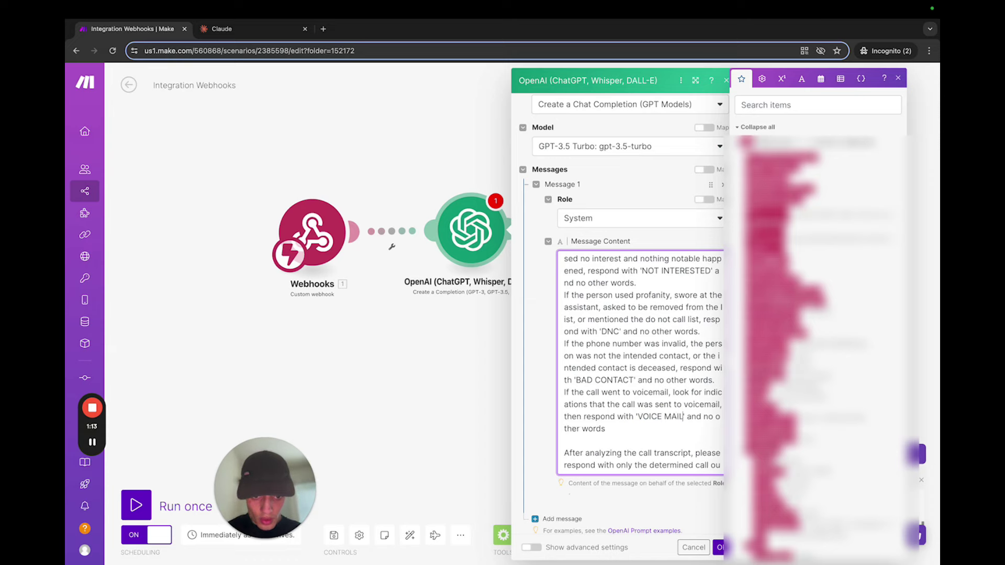
# Delete the closing 'After analyzing' paragraph from the system prompt.
pyautogui.scroll(-3, 649, 470)
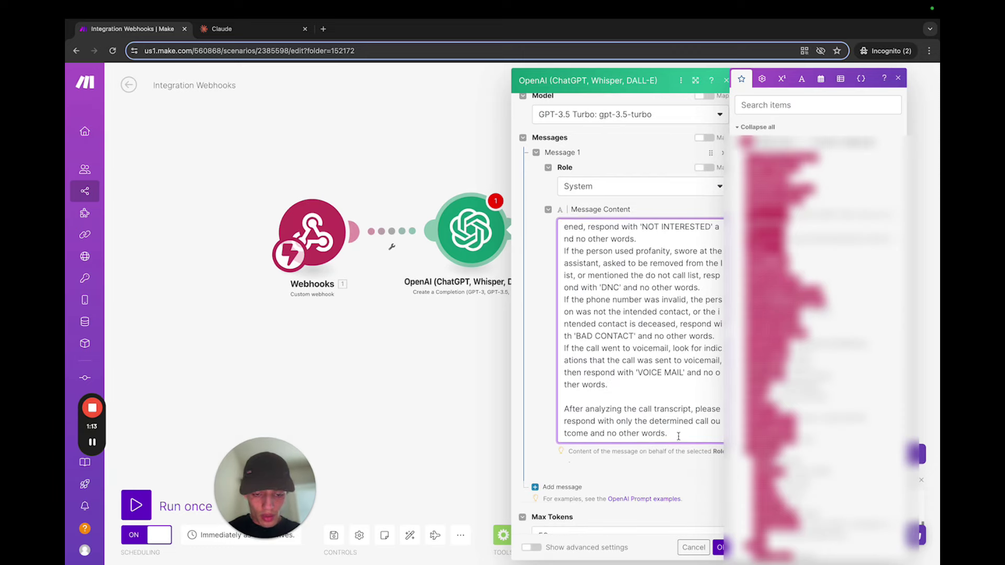
pyautogui.moveTo(679, 436); pyautogui.dragTo(562, 412)
pyautogui.press('BackSpace')
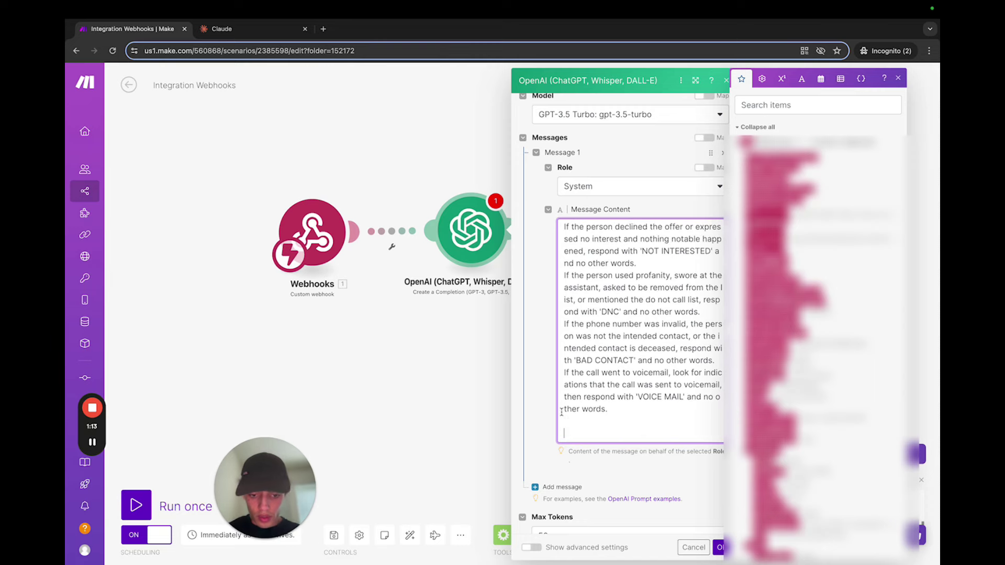
pyautogui.press('BackSpace')
pyautogui.press('BackSpace')
pyautogui.click(656, 469)
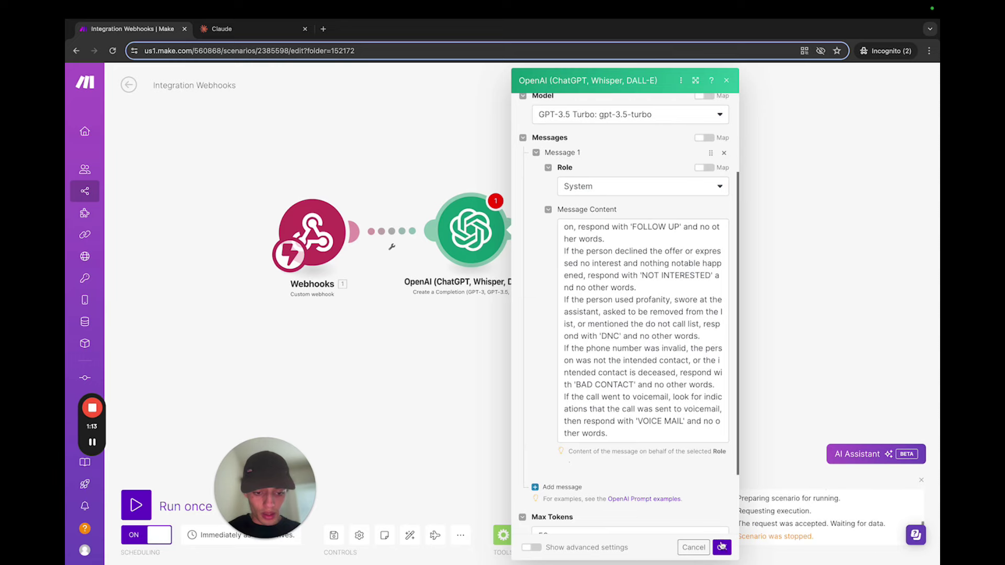
# Switch the OpenAI module's model to gpt-4-turbo-2024-04-09.
pyautogui.click(722, 547)
pyautogui.click(471, 235)
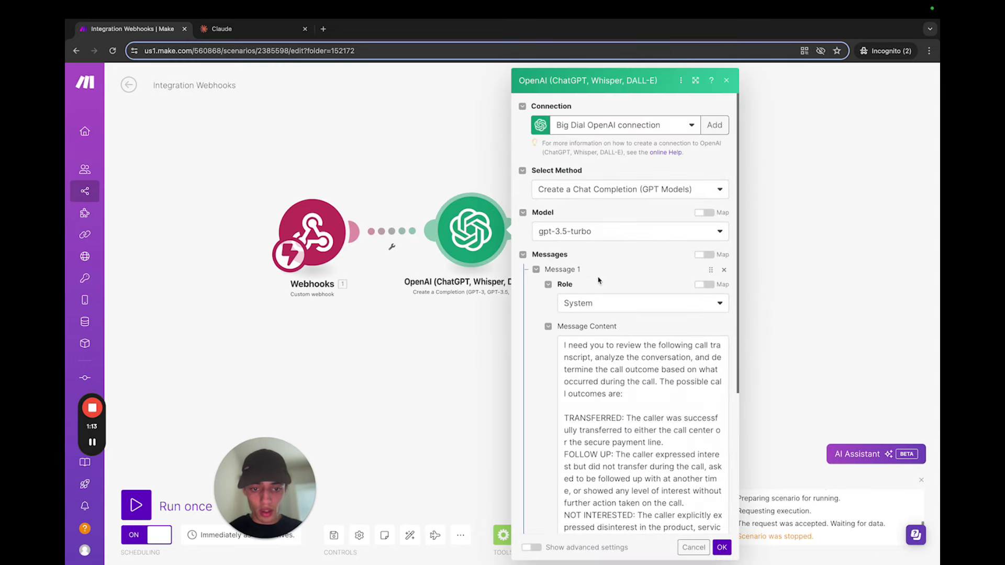
pyautogui.click(610, 236)
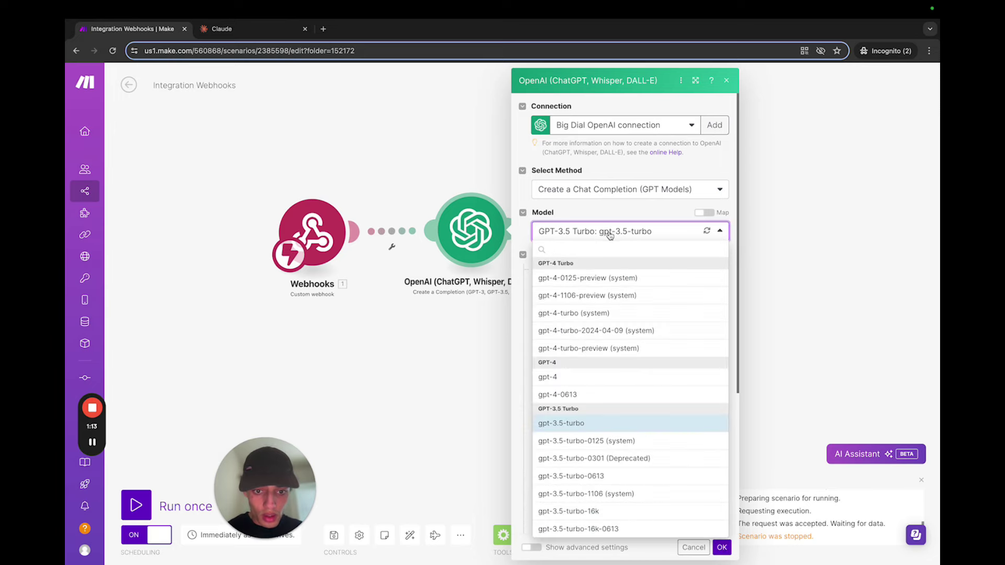
pyautogui.click(601, 335)
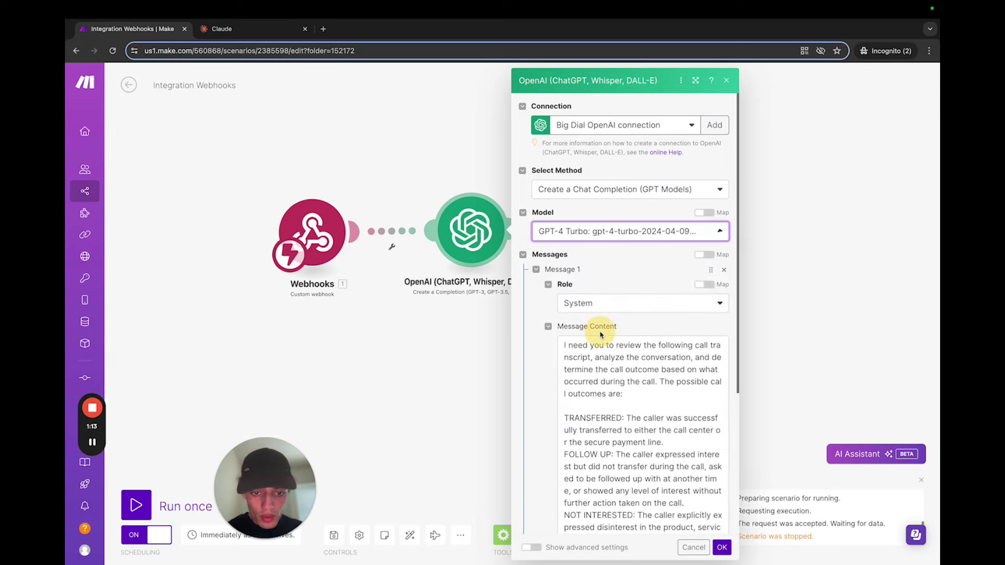
# Add Message 2 with the User role and Message 3 with the Assistant role.
pyautogui.scroll(-5, 597, 335)
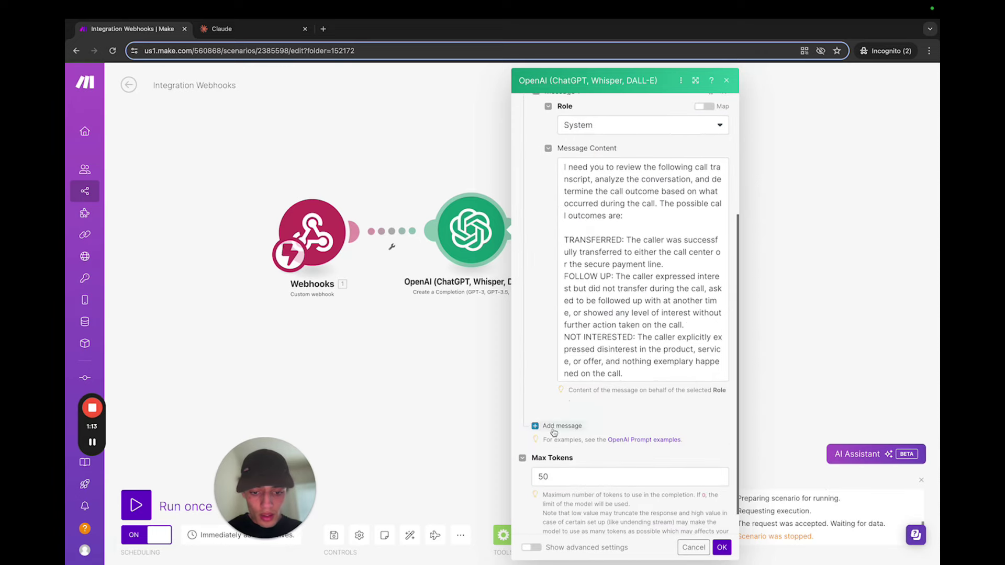
pyautogui.click(557, 423)
pyautogui.scroll(-2, 597, 413)
pyautogui.click(589, 403)
pyautogui.click(571, 439)
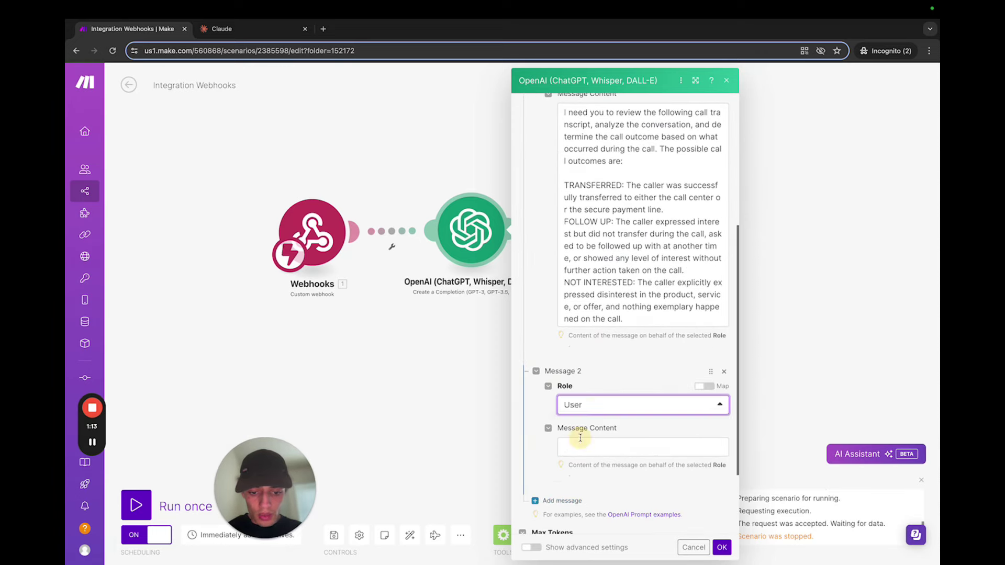
pyautogui.scroll(-1, 551, 434)
pyautogui.click(558, 470)
pyautogui.scroll(-1, 557, 461)
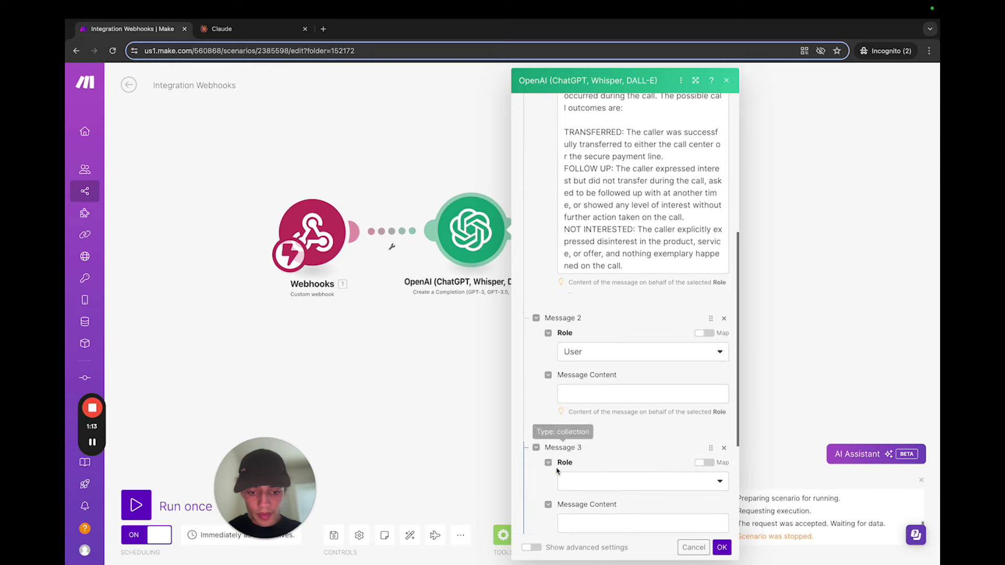
pyautogui.click(574, 479)
pyautogui.click(577, 515)
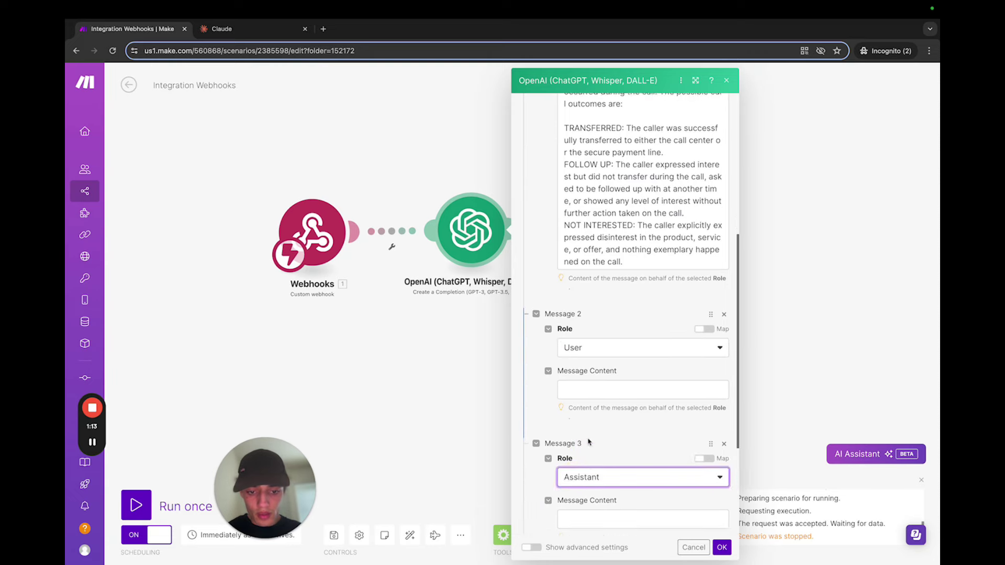
pyautogui.scroll(-3, 595, 317)
# Enter 'please hold while I transfer you to the secure donation line' as Message 2's content.
pyautogui.click(595, 318)
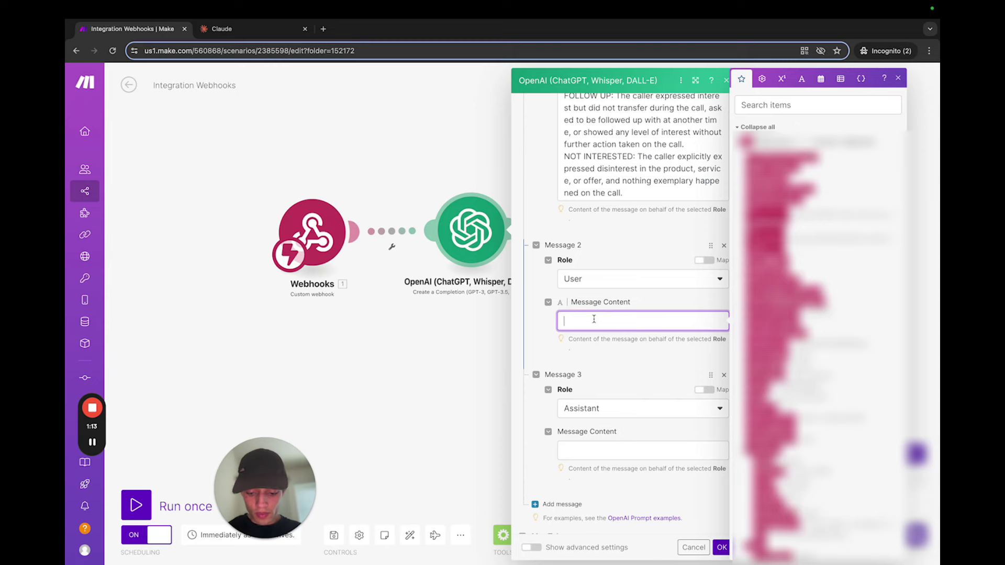
pyautogui.write('pl')
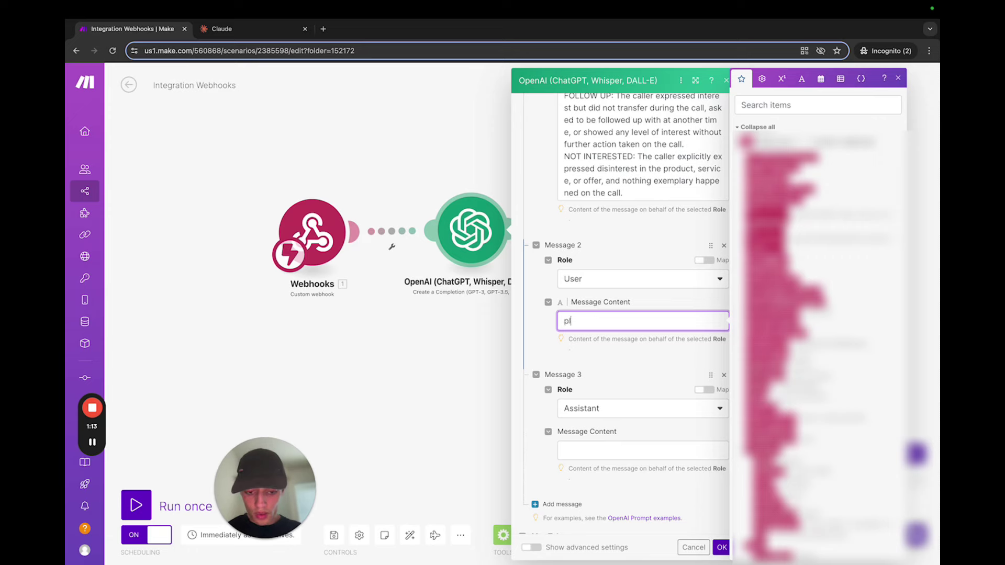
pyautogui.write('ease hold while a')
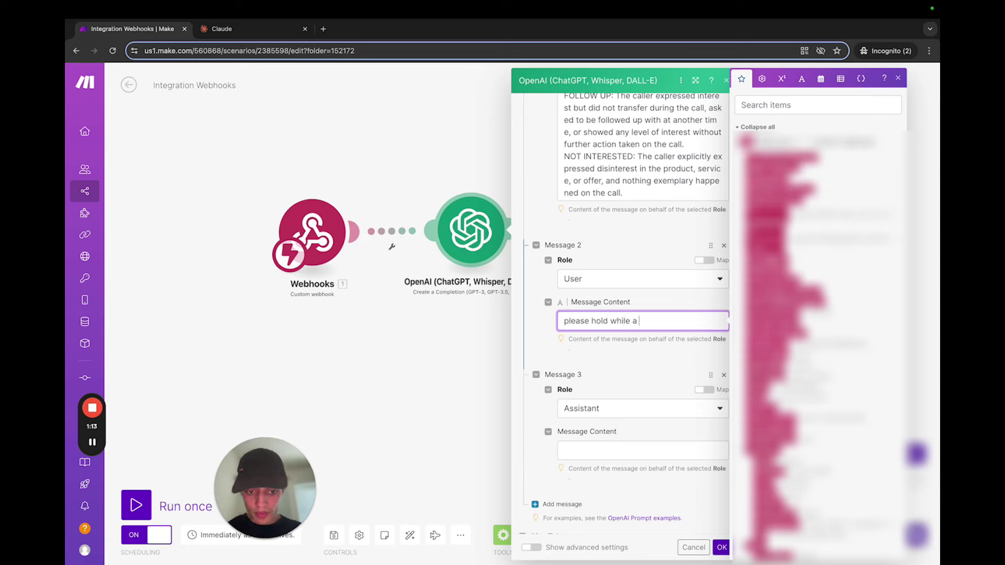
pyautogui.press('BackSpace')
pyautogui.write('I ')
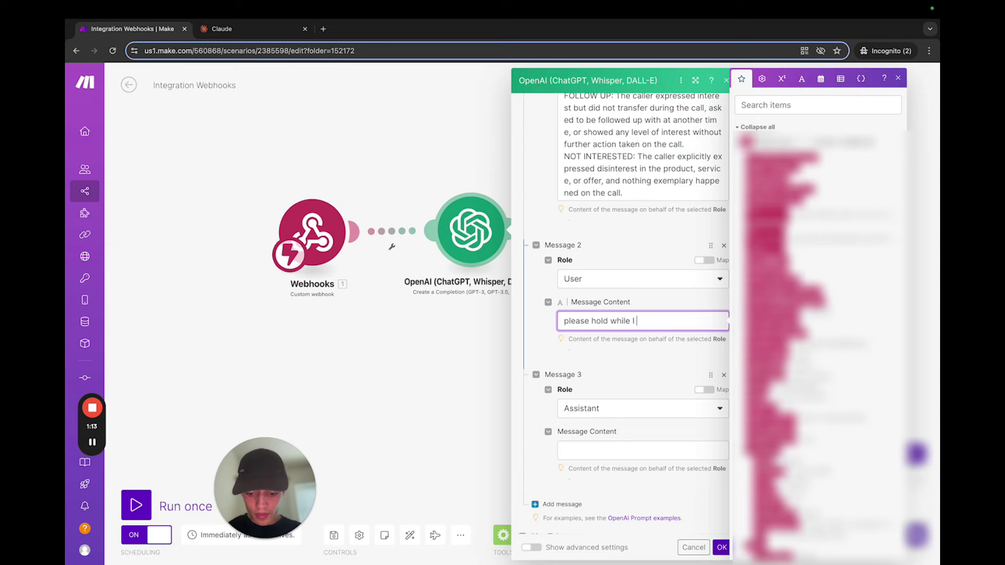
pyautogui.write('transfer you ')
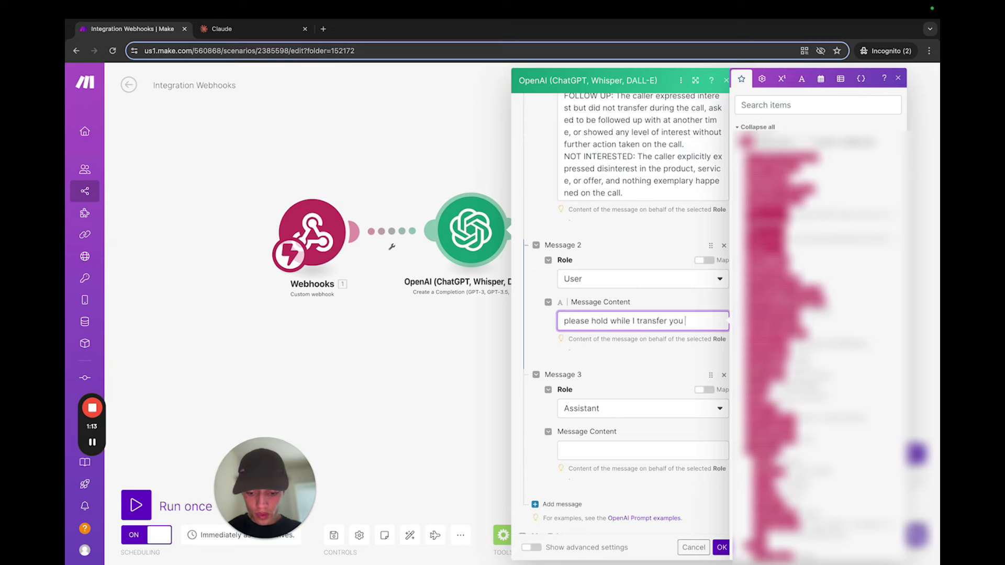
pyautogui.write('to the sec')
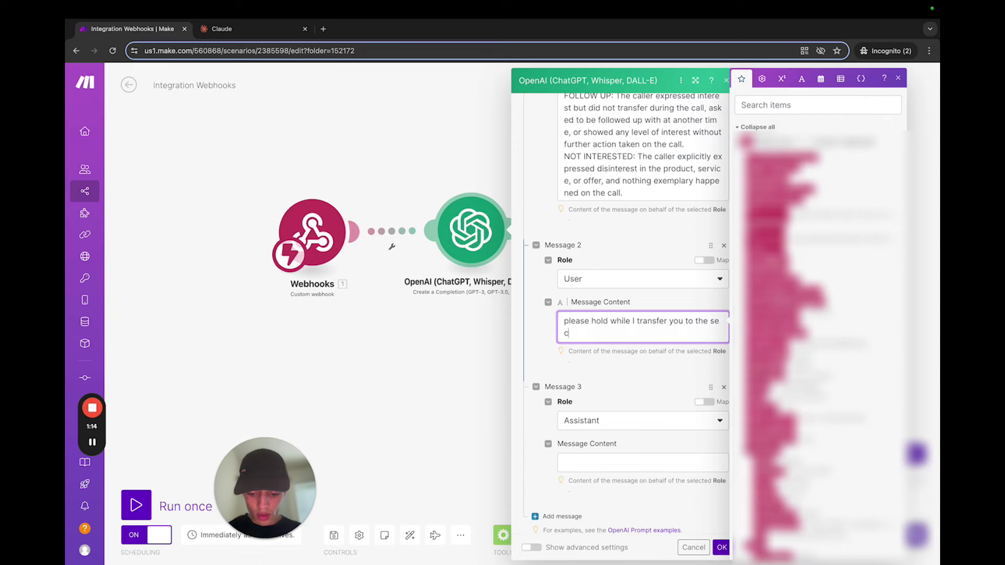
pyautogui.write('u')
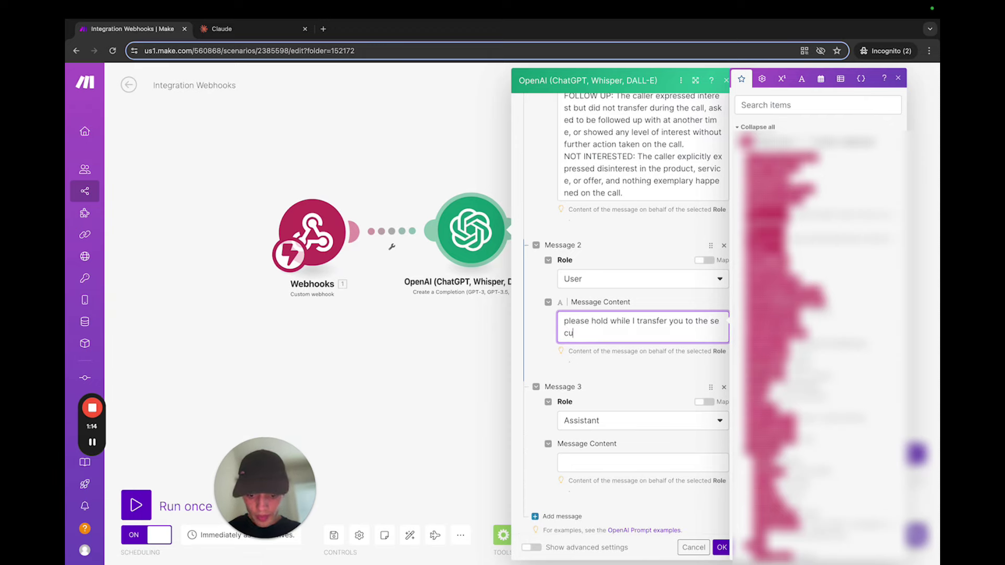
pyautogui.write('re re payment ')
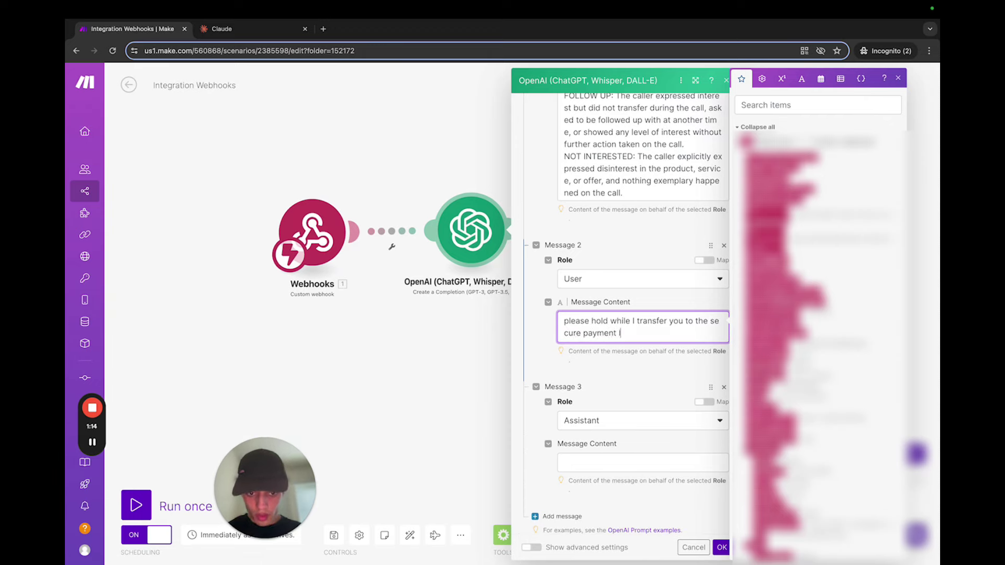
pyautogui.write('lin')
pyautogui.press('BackSpace')
pyautogui.press('BackSpace')
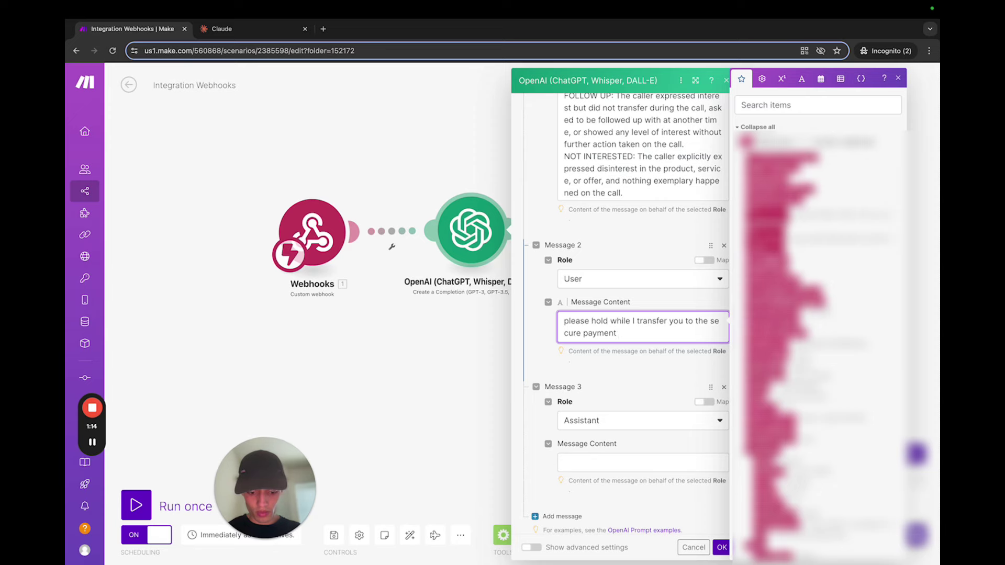
pyautogui.write('ine')
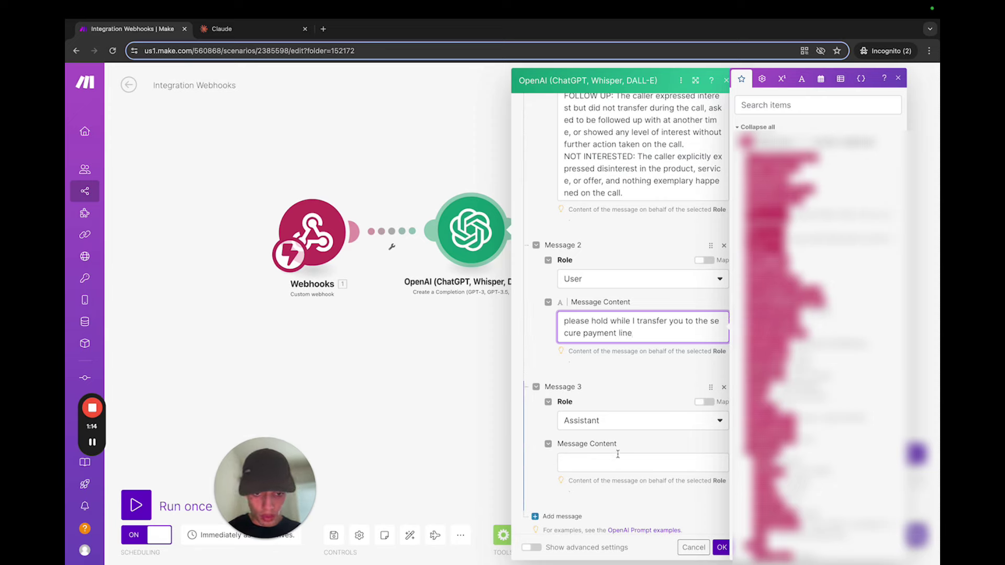
pyautogui.click(617, 462)
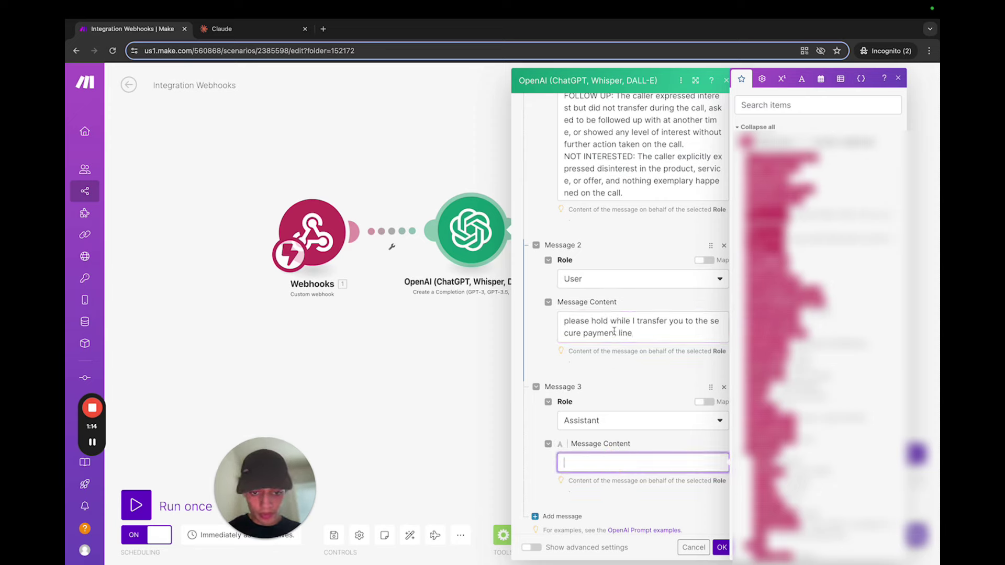
pyautogui.click(614, 331)
pyautogui.press('BackSpace')
pyautogui.press('BackSpace')
pyautogui.press('BackSpace')
pyautogui.press('BackSpace')
pyautogui.press('BackSpace')
pyautogui.press('BackSpace')
pyautogui.press('BackSpace')
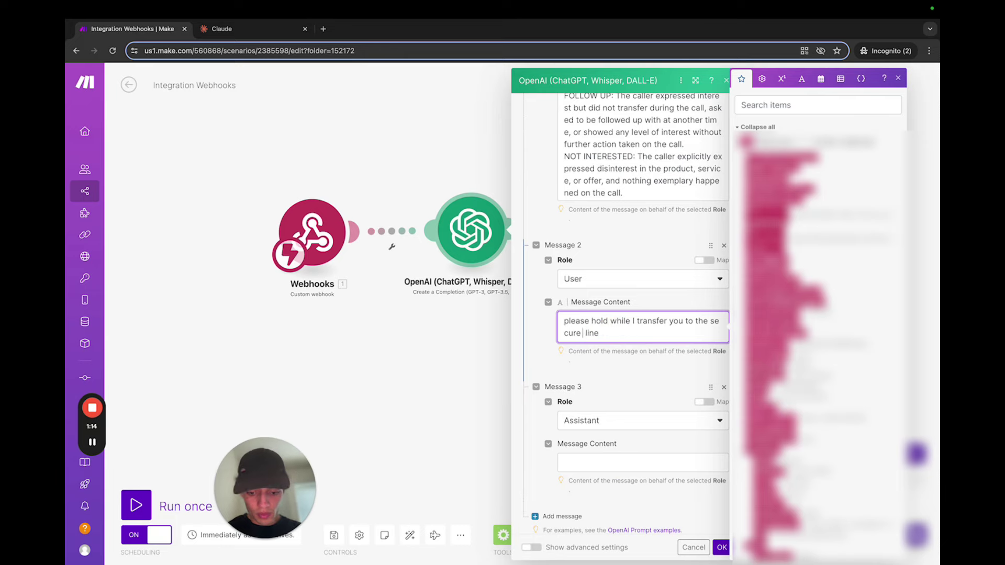
pyautogui.write('donation')
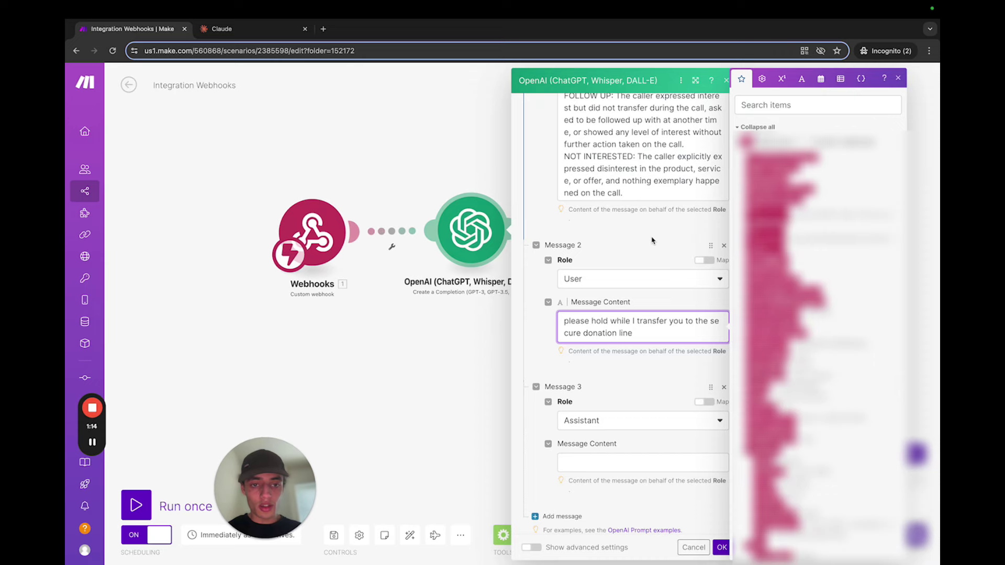
pyautogui.click(652, 240)
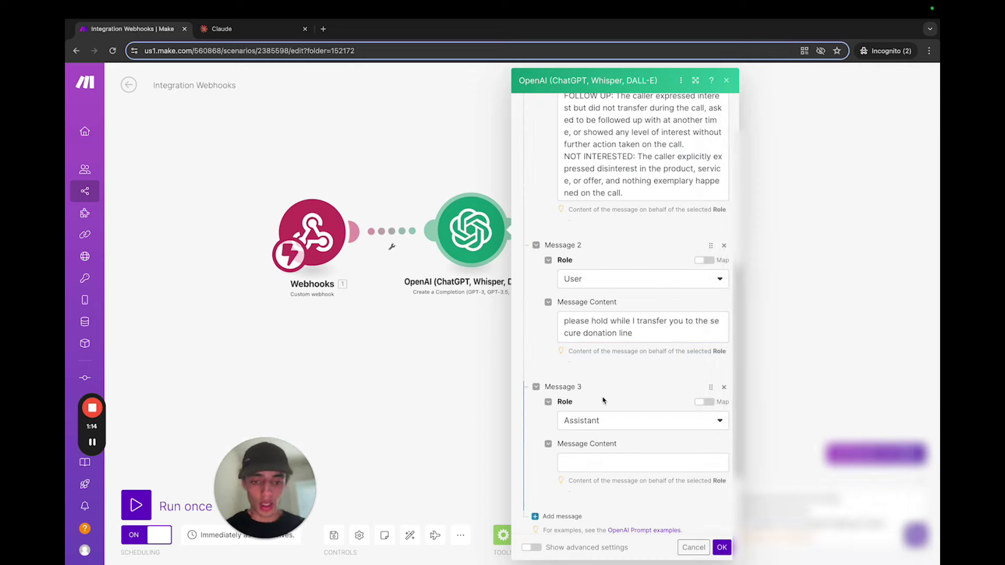
# Enter TRANSFERED as the Assistant answer in Message 3.
pyautogui.scroll(-3, 622, 370)
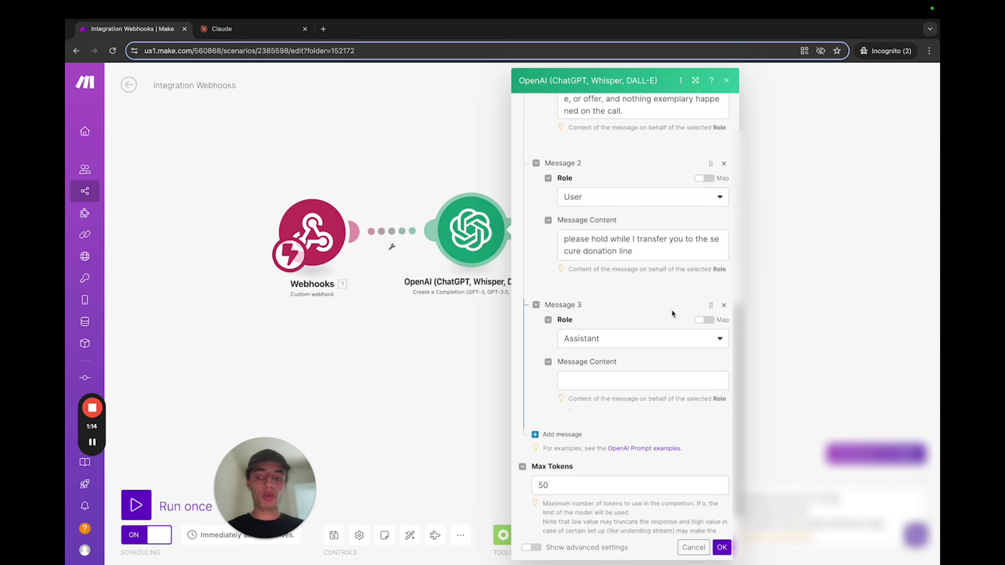
pyautogui.click(591, 386)
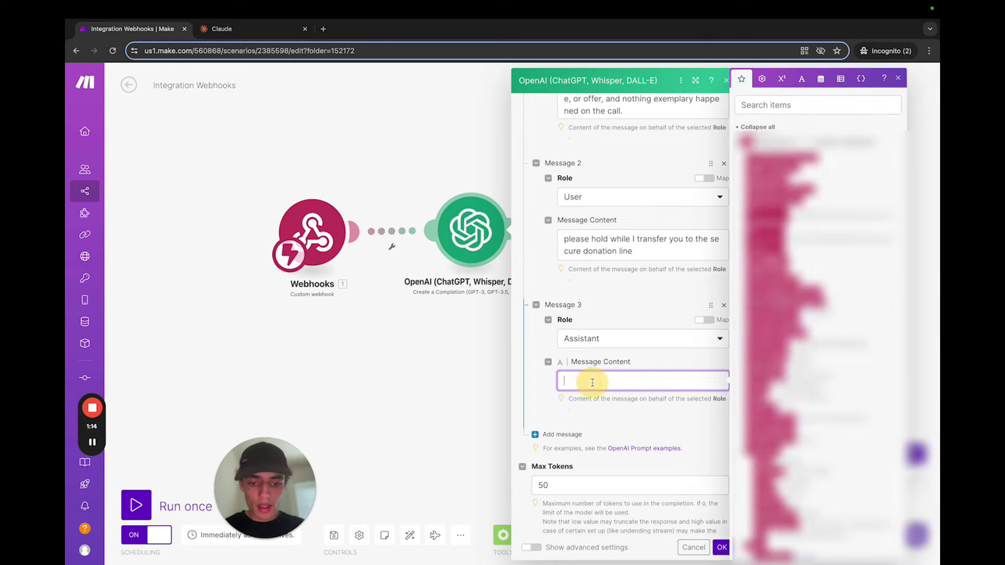
pyautogui.write('TRANSFERED')
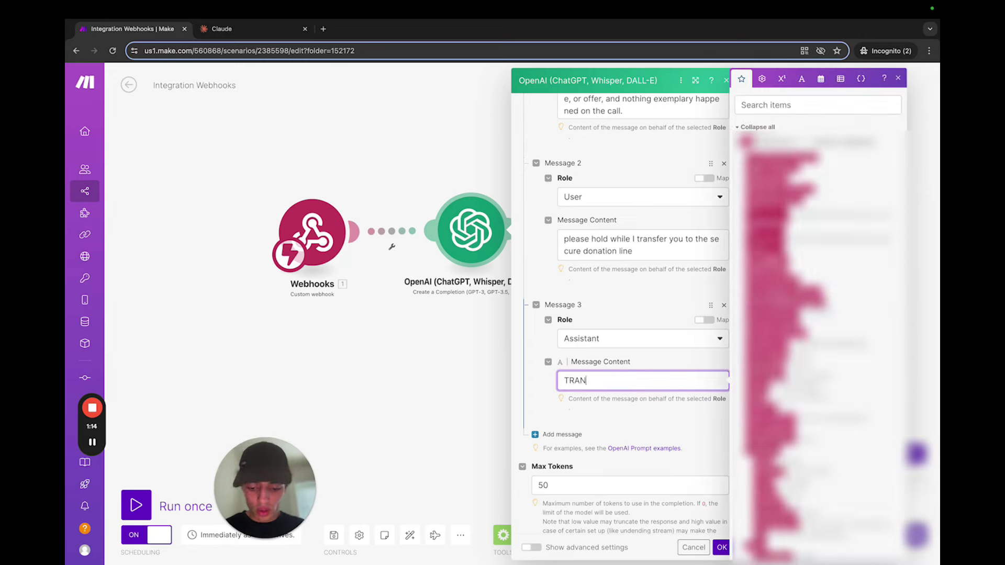
pyautogui.click(589, 411)
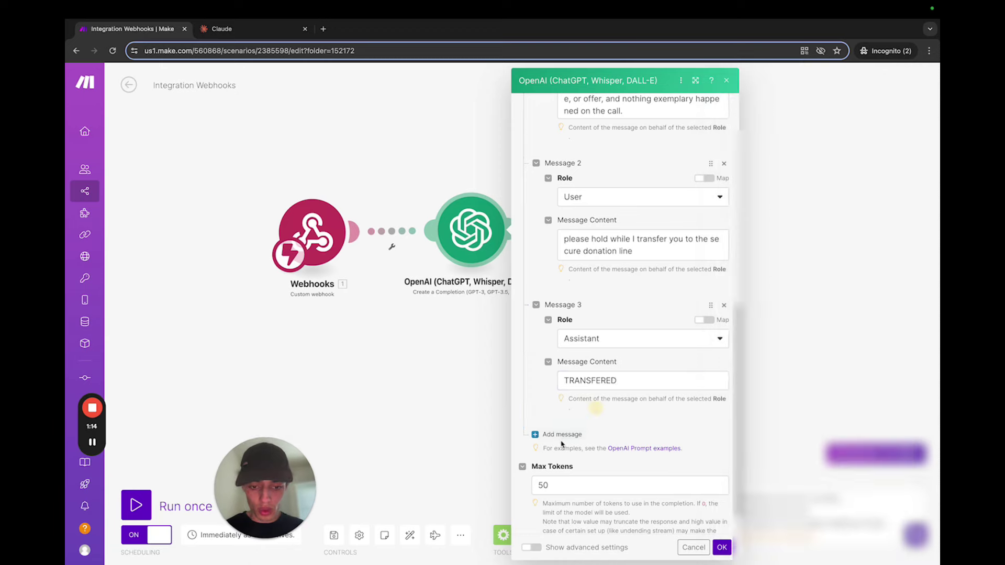
# Add a User Message 4 reading 'no Im not ready to donate right now'.
pyautogui.click(561, 434)
pyautogui.click(598, 415)
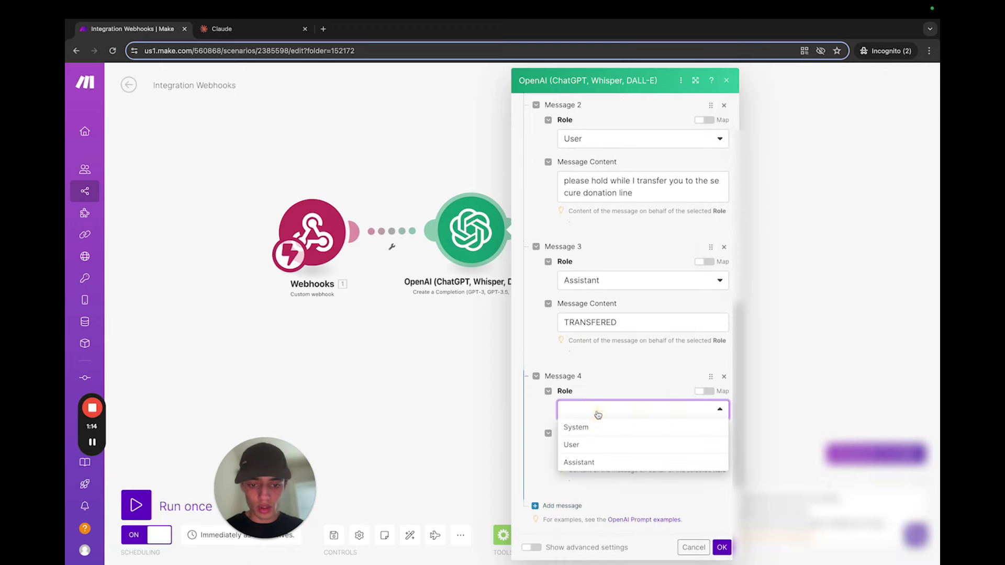
pyautogui.click(581, 443)
pyautogui.click(593, 452)
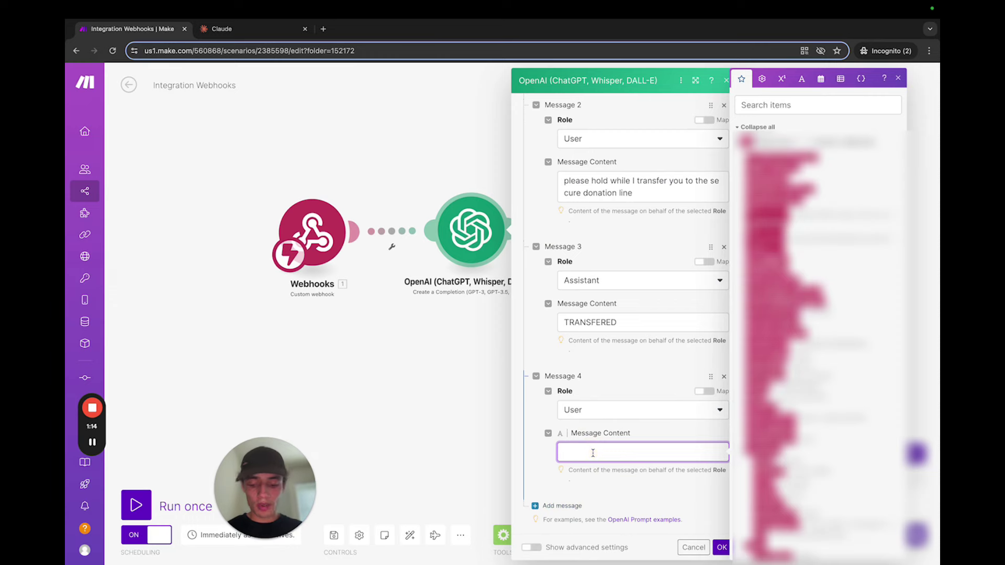
pyautogui.write('res')
pyautogui.press('BackSpace')
pyautogui.press('BackSpace')
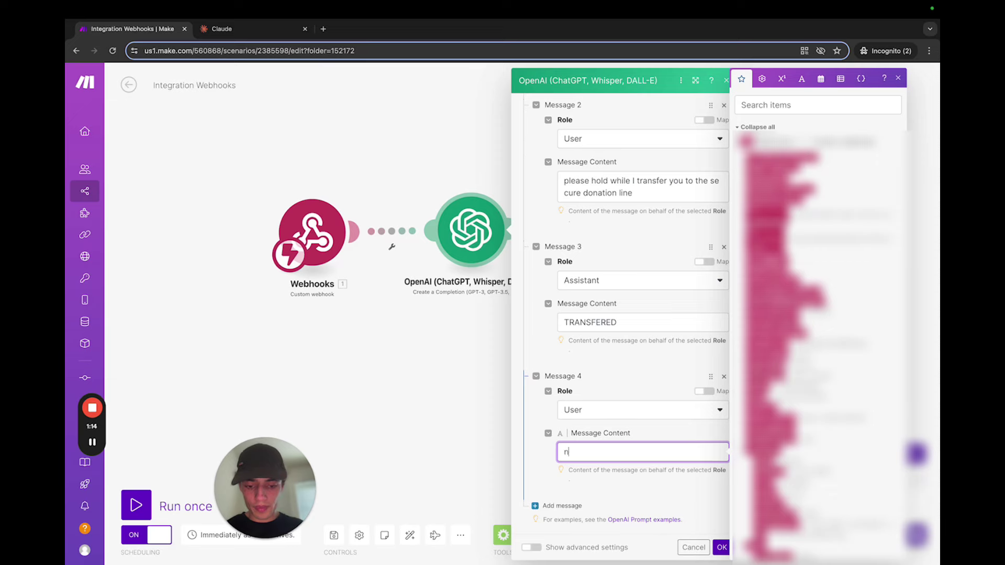
pyautogui.write('o Im not ')
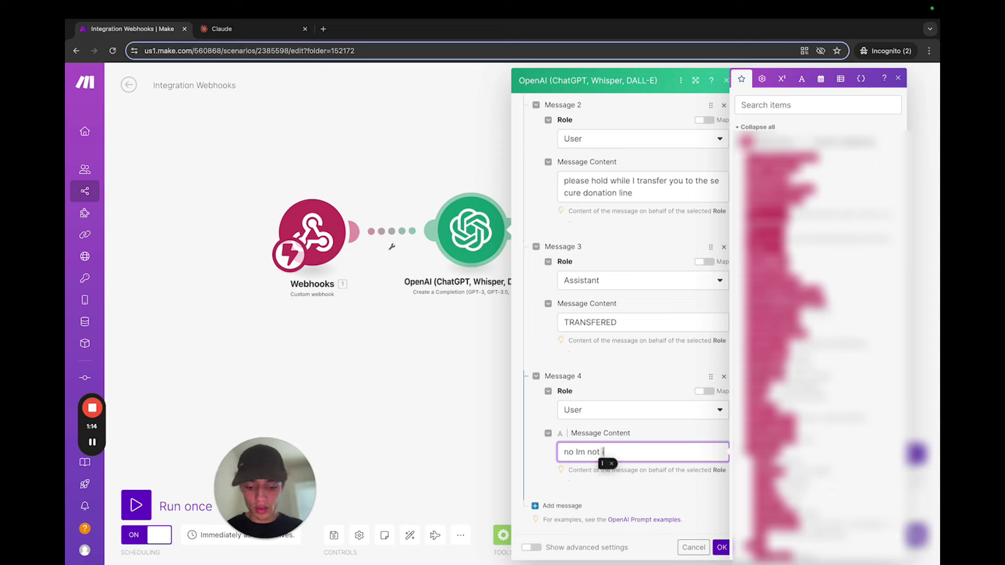
pyautogui.write('Intered')
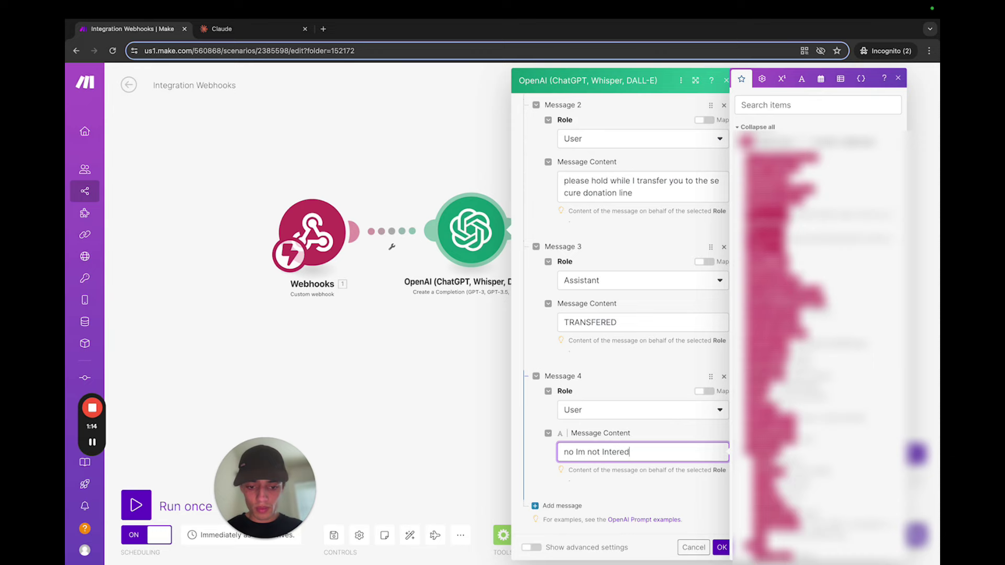
pyautogui.click(639, 495)
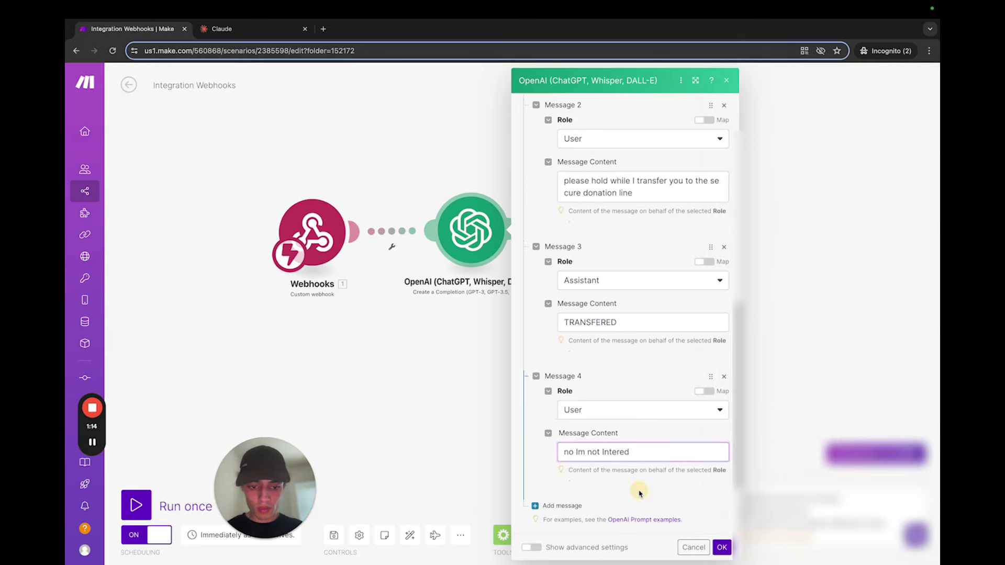
pyautogui.scroll(-3, 639, 494)
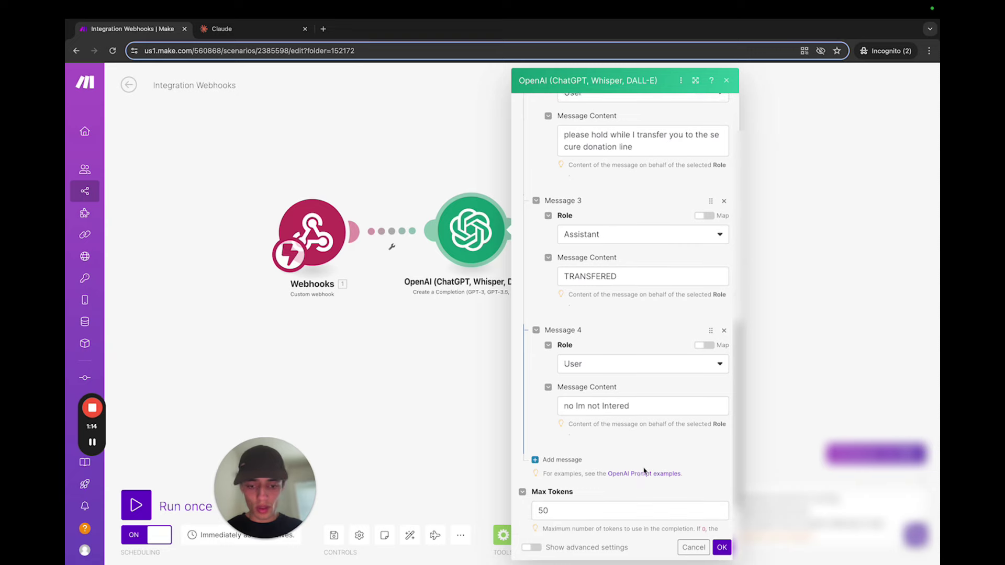
pyautogui.click(544, 459)
pyautogui.scroll(-5, 590, 449)
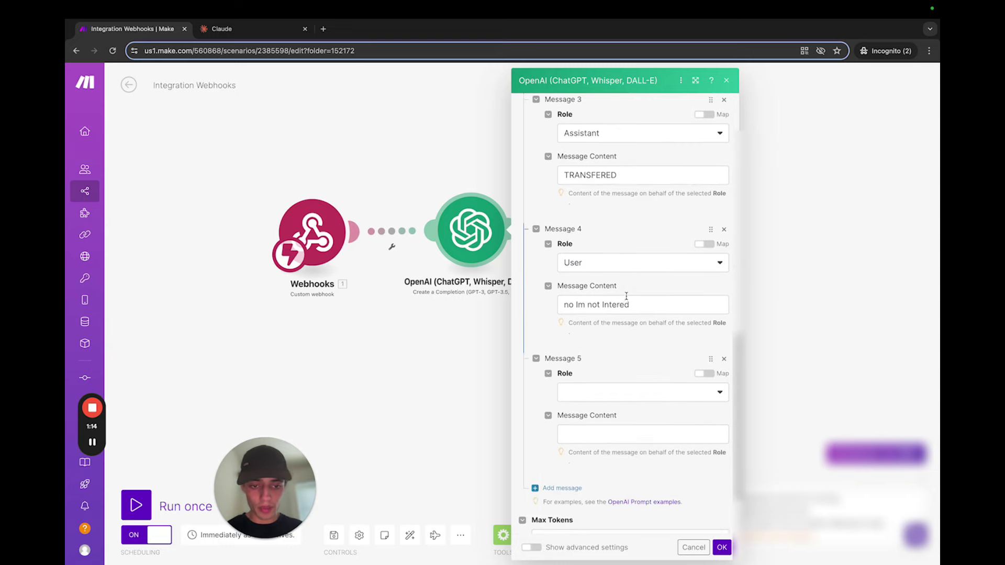
pyautogui.click(635, 302)
pyautogui.press('BackSpace')
pyautogui.press('BackSpace')
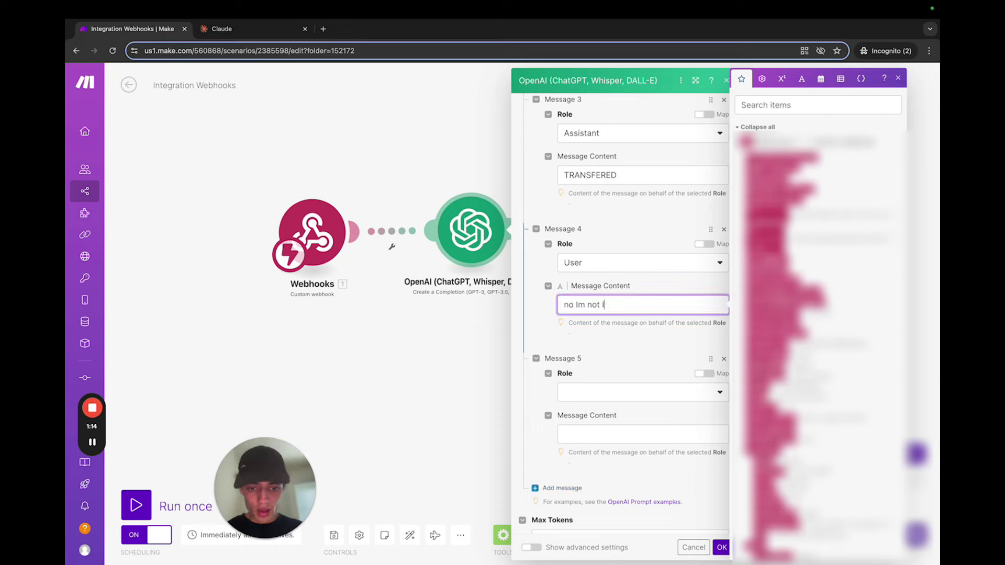
pyautogui.write('g')
pyautogui.press('BackSpace')
pyautogui.write('re')
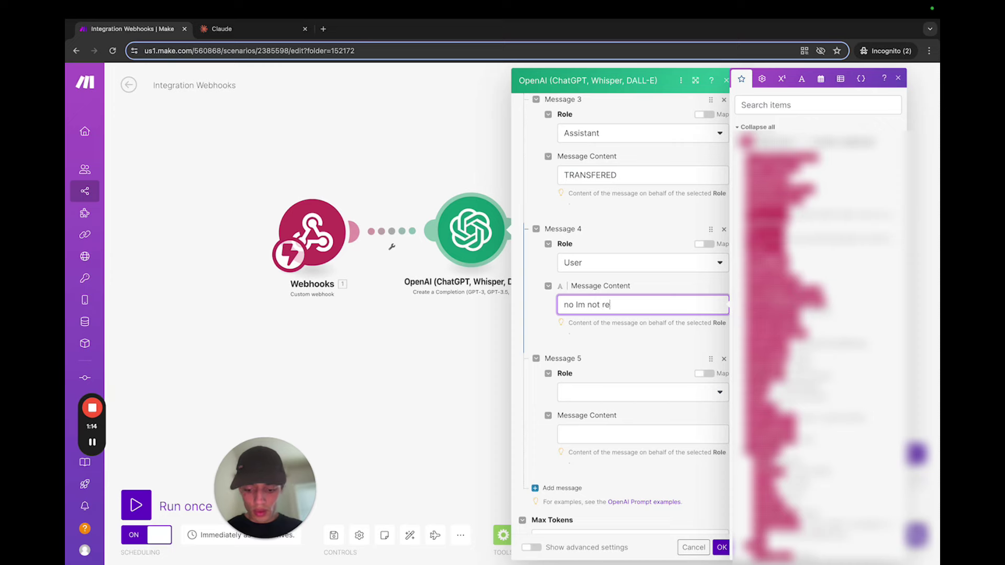
pyautogui.write('ady to donate ')
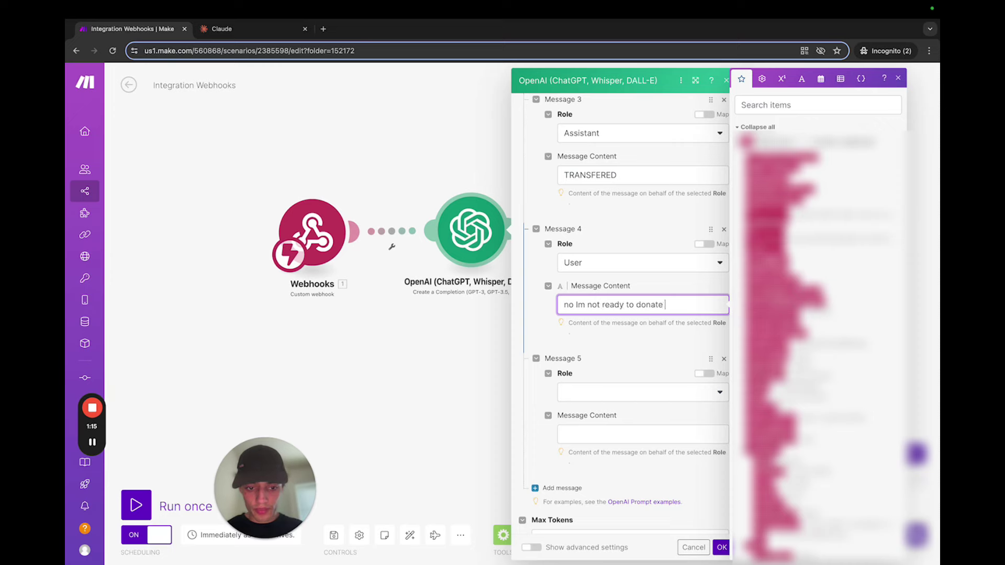
pyautogui.write('right noe')
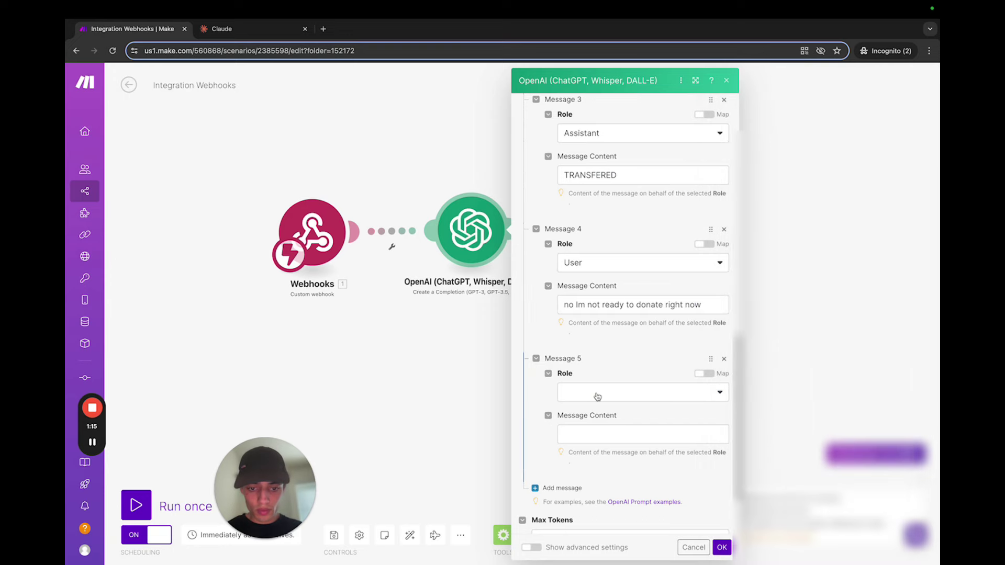
# Make Message 5 an Assistant reply of 'NOT INTERESTED'.
pyautogui.click(597, 392)
pyautogui.click(578, 445)
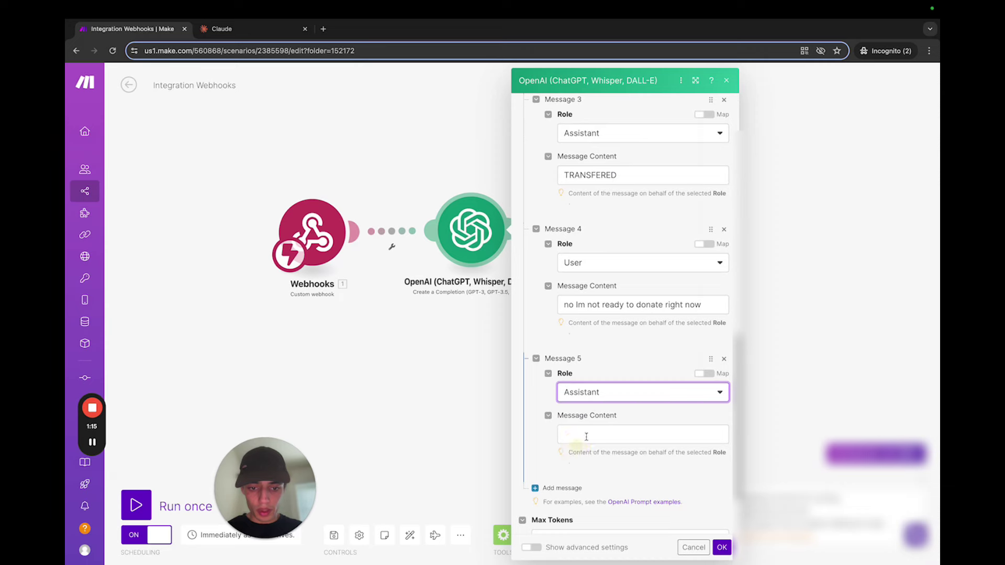
pyautogui.click(590, 436)
pyautogui.write('NOT ')
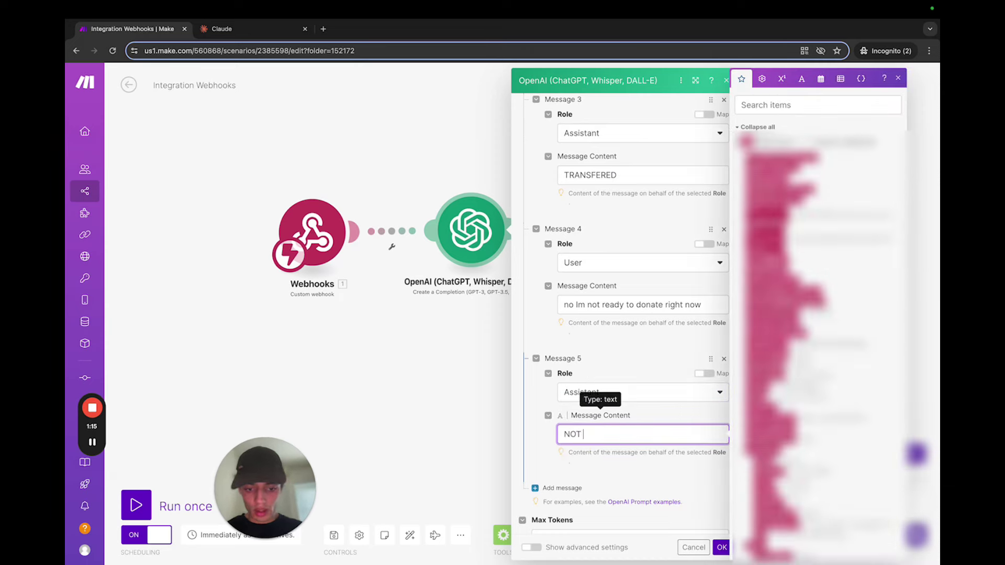
pyautogui.write('INTERESTED')
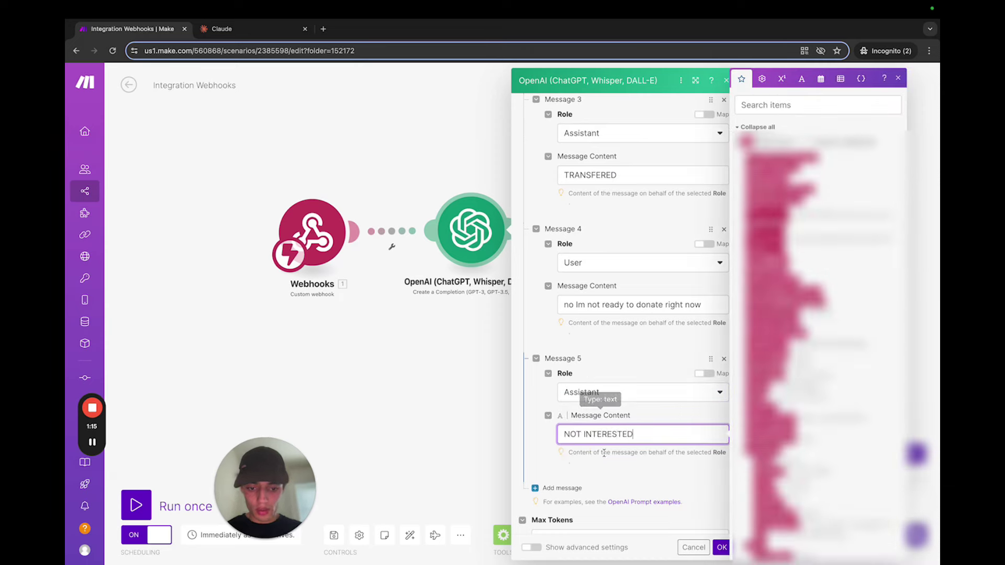
pyautogui.click(605, 460)
pyautogui.scroll(-1, 576, 463)
pyautogui.click(542, 461)
# Make the sixth example a User message reading 'Yea can you call me back later?'.
pyautogui.scroll(-2, 629, 456)
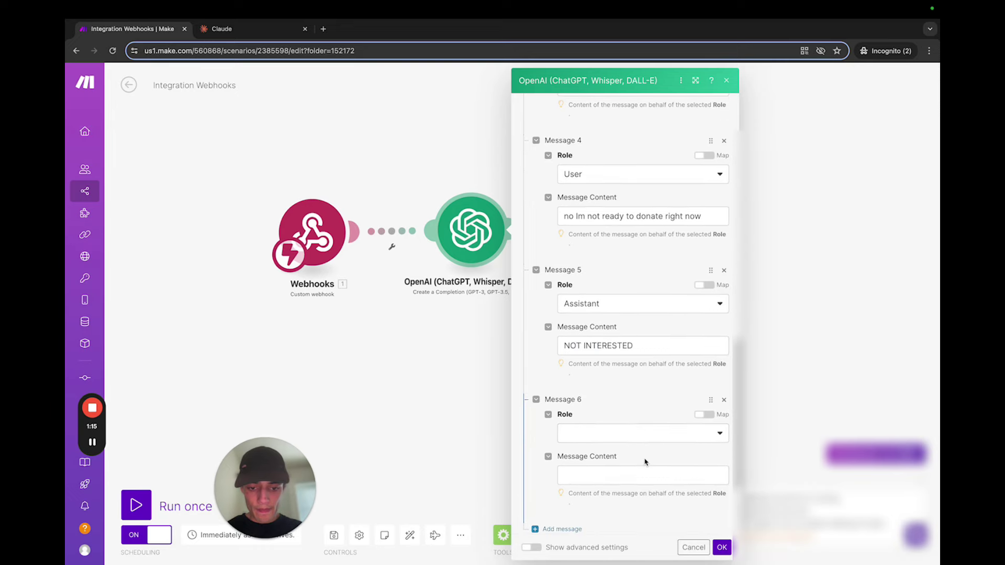
pyautogui.click(605, 435)
pyautogui.click(583, 454)
pyautogui.scroll(-1, 606, 427)
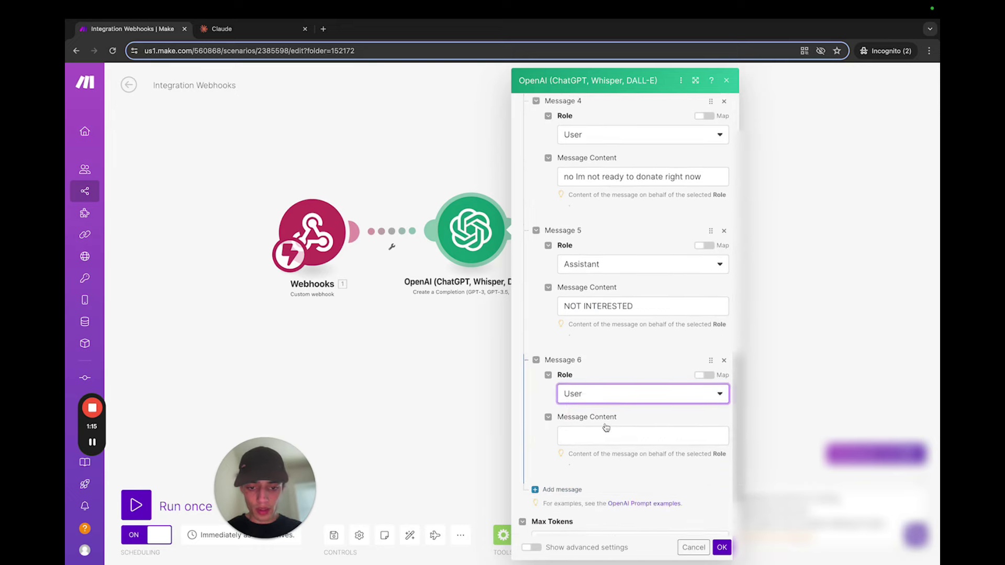
pyautogui.click(606, 428)
pyautogui.write('Yea ca')
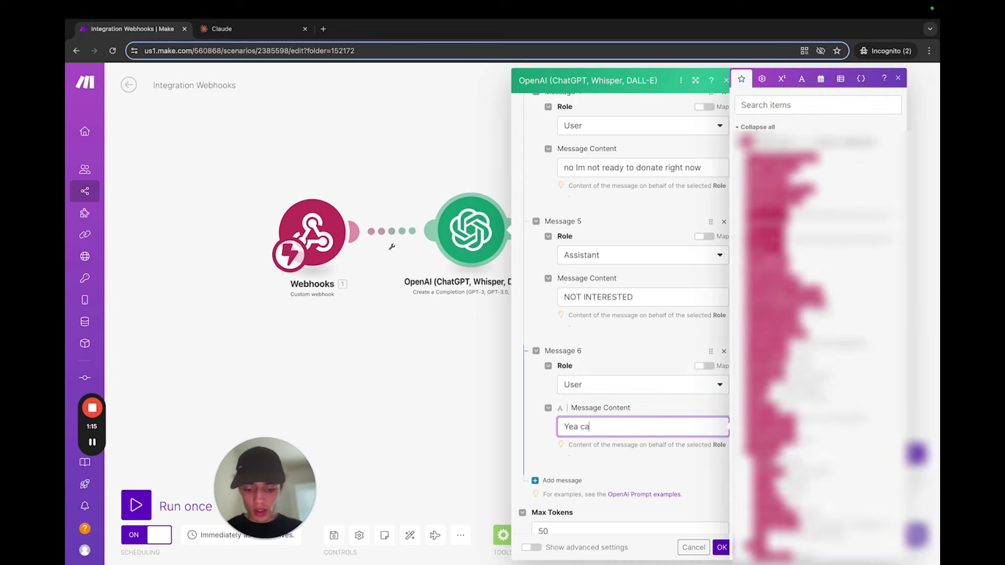
pyautogui.write('n you call m')
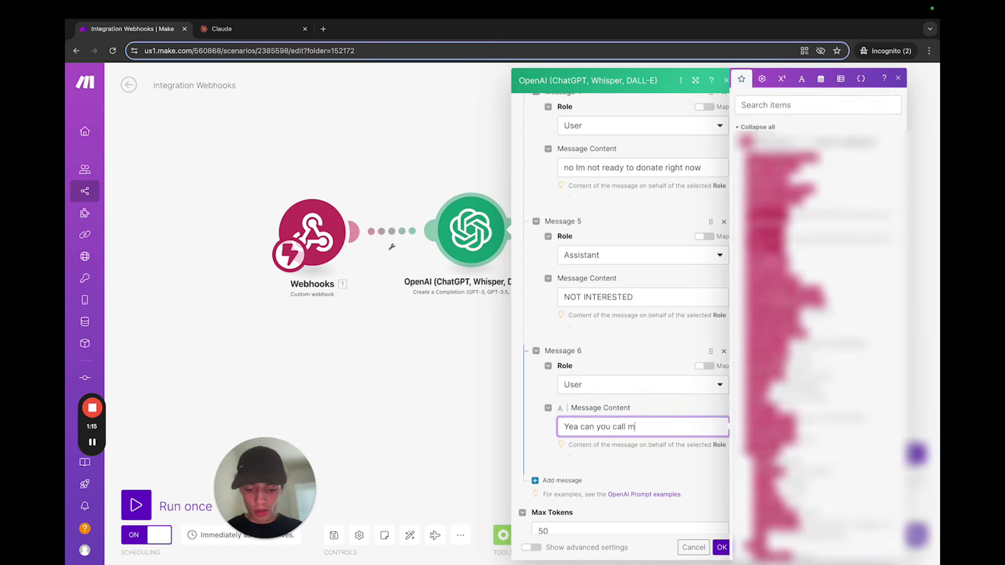
pyautogui.write('e back in')
pyautogui.press('BackSpace')
pyautogui.press('BackSpace')
pyautogui.write('later')
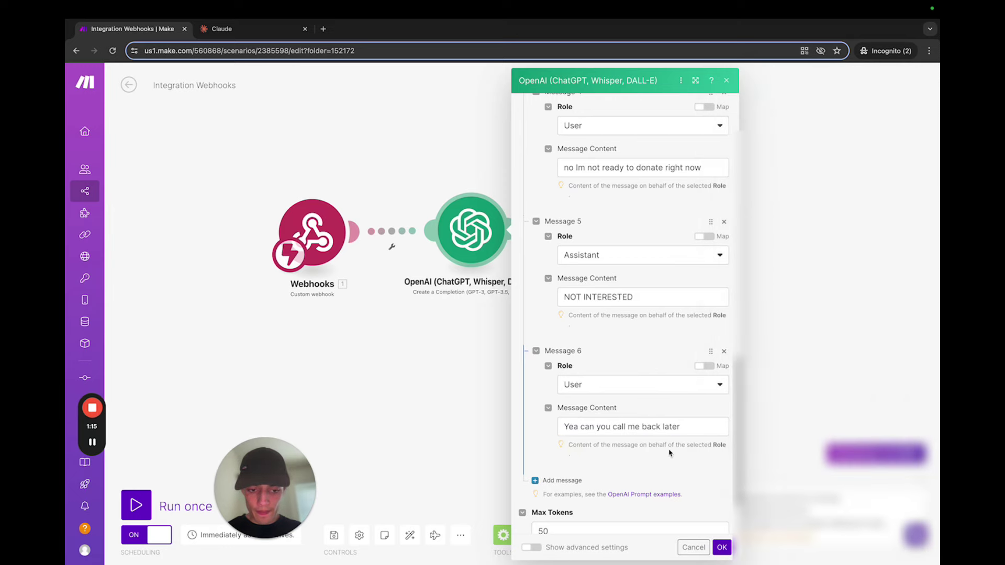
pyautogui.click(696, 427)
pyautogui.write('?')
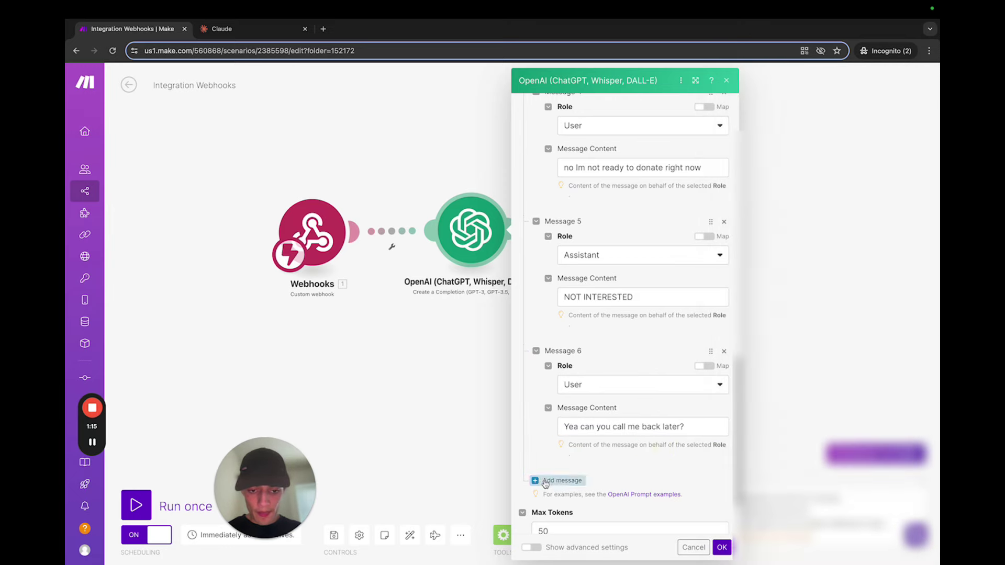
# Add a seventh example as an Assistant message answering 'FOLLOW UP'.
pyautogui.click(545, 480)
pyautogui.scroll(-1, 617, 460)
pyautogui.click(582, 472)
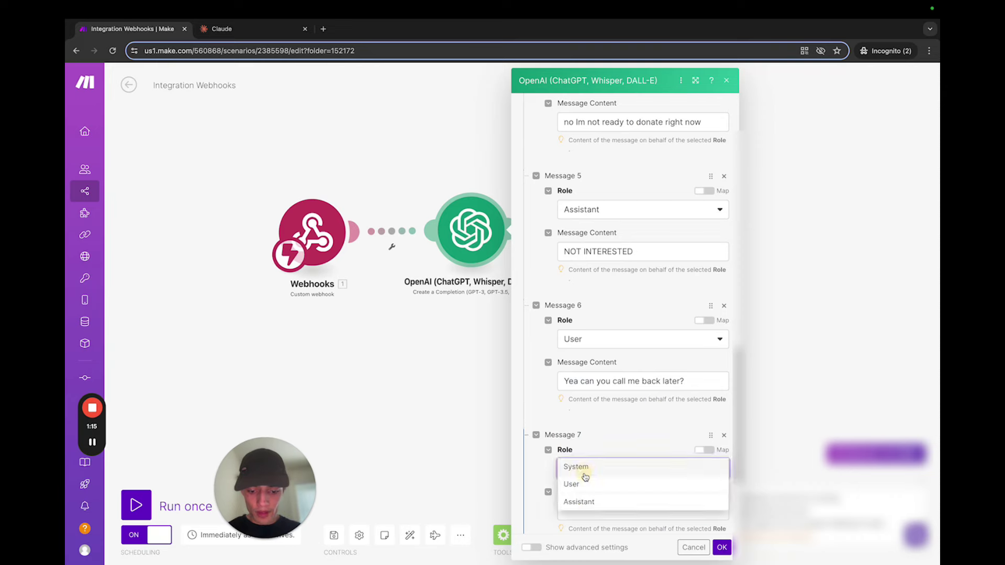
pyautogui.click(579, 501)
pyautogui.scroll(-2, 589, 445)
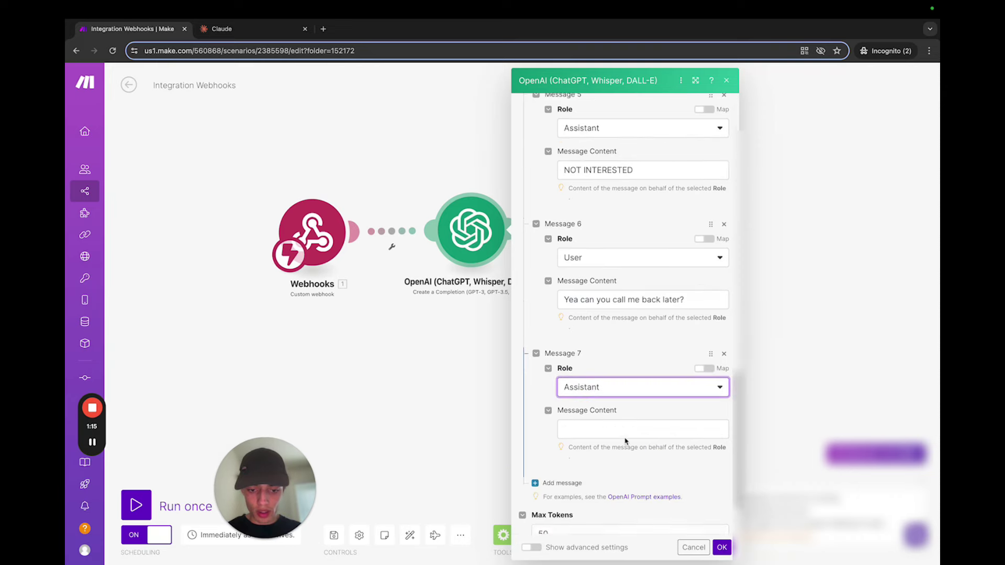
pyautogui.click(589, 417)
pyautogui.write('FOLLOW')
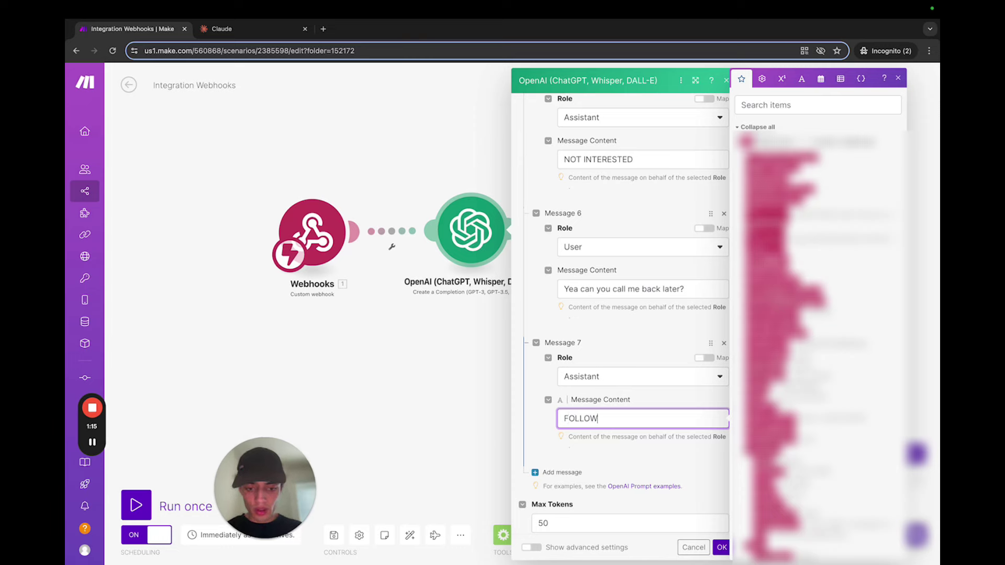
pyautogui.write(' UP')
pyautogui.click(605, 448)
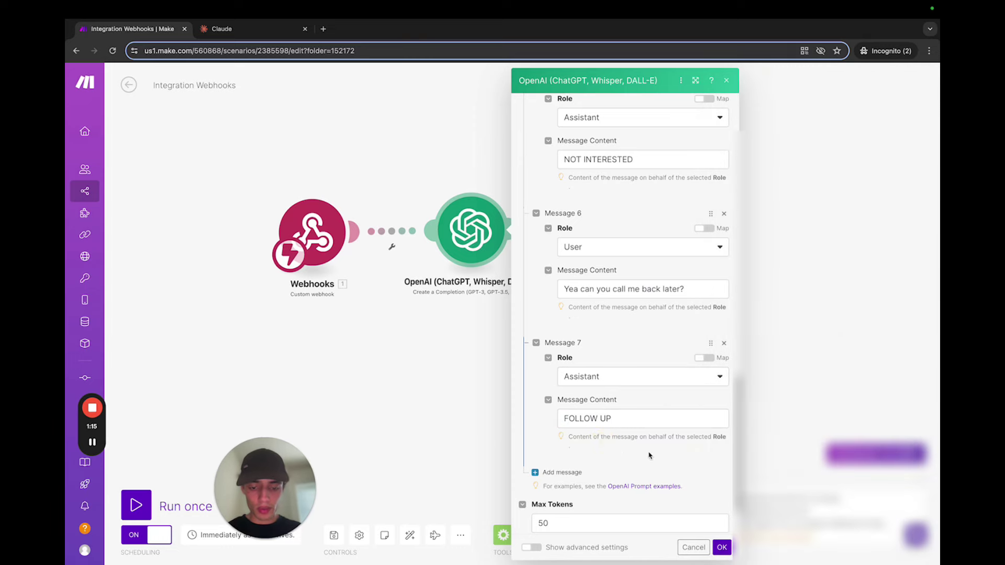
# Add an eighth User message reading 'leave a message after the tone'.
pyautogui.scroll(-1, 651, 457)
pyautogui.click(584, 443)
pyautogui.scroll(-3, 604, 419)
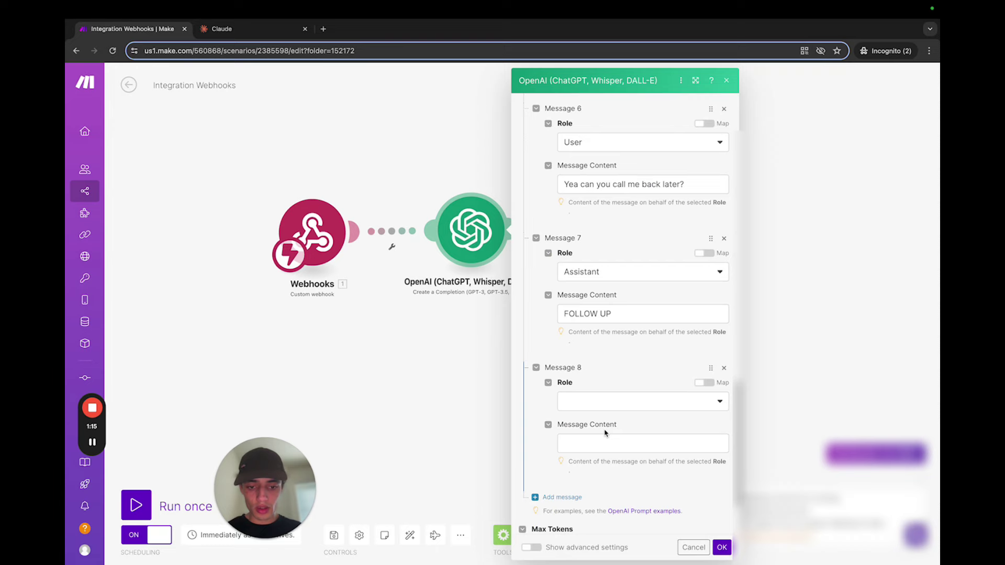
pyautogui.click(605, 410)
pyautogui.click(576, 435)
pyautogui.click(565, 443)
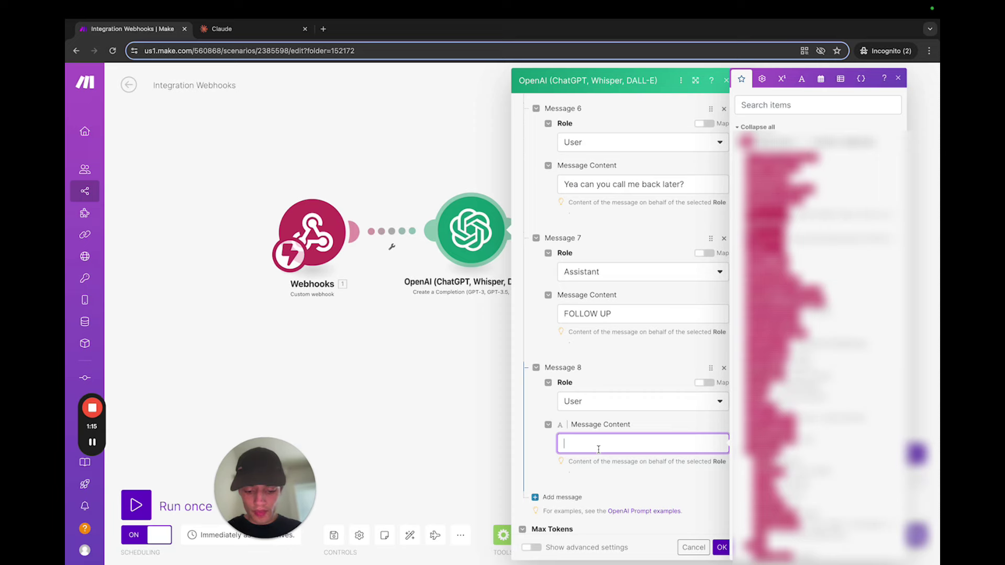
pyautogui.write('leave a message after the ')
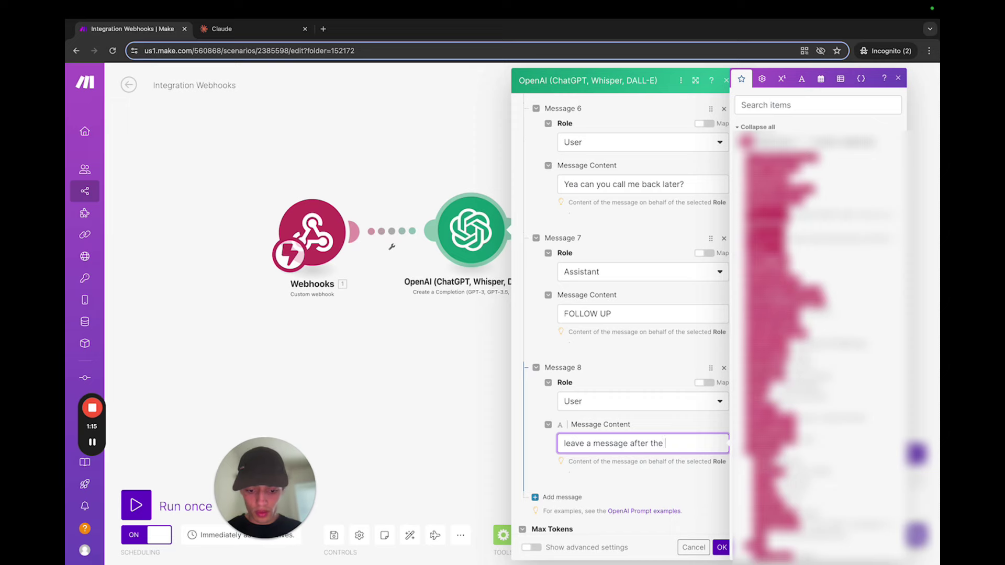
pyautogui.write('tone')
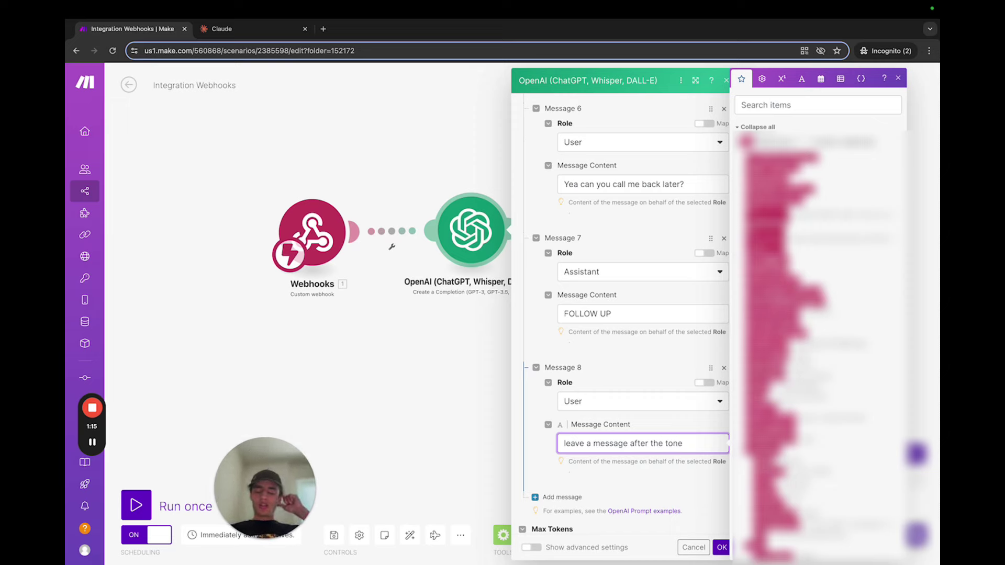
# Click outside Message 8's content so 'leave a message after the tone' is kept.
pyautogui.click(654, 482)
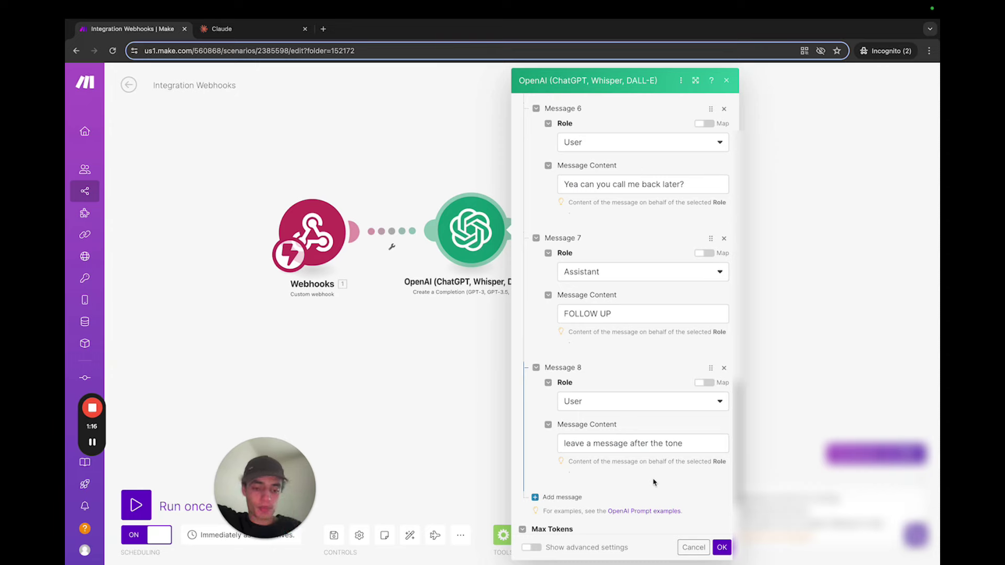
# Add Message 9 as an Assistant message answering 'VOICE MAIL'.
pyautogui.click(555, 498)
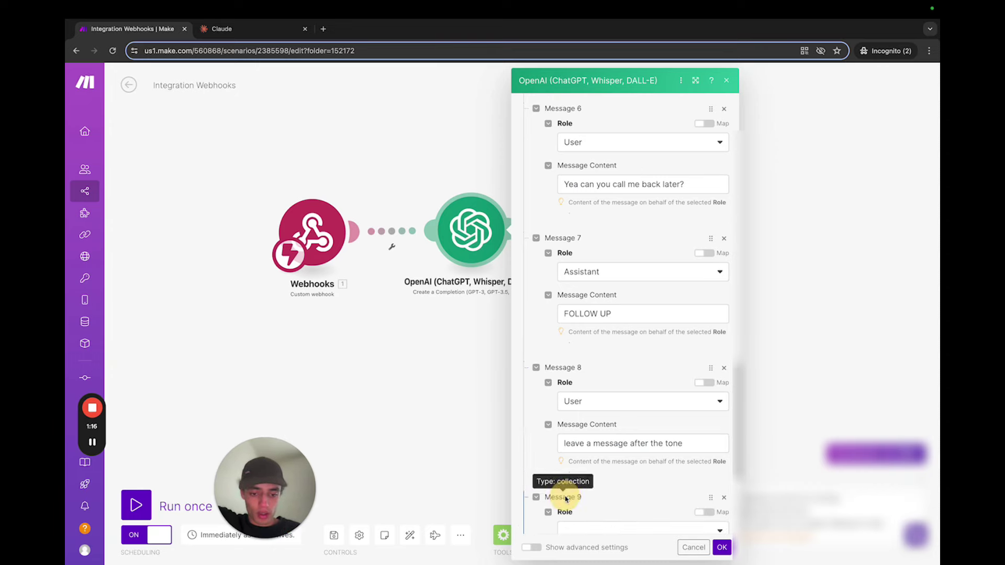
pyautogui.click(596, 482)
pyautogui.click(597, 478)
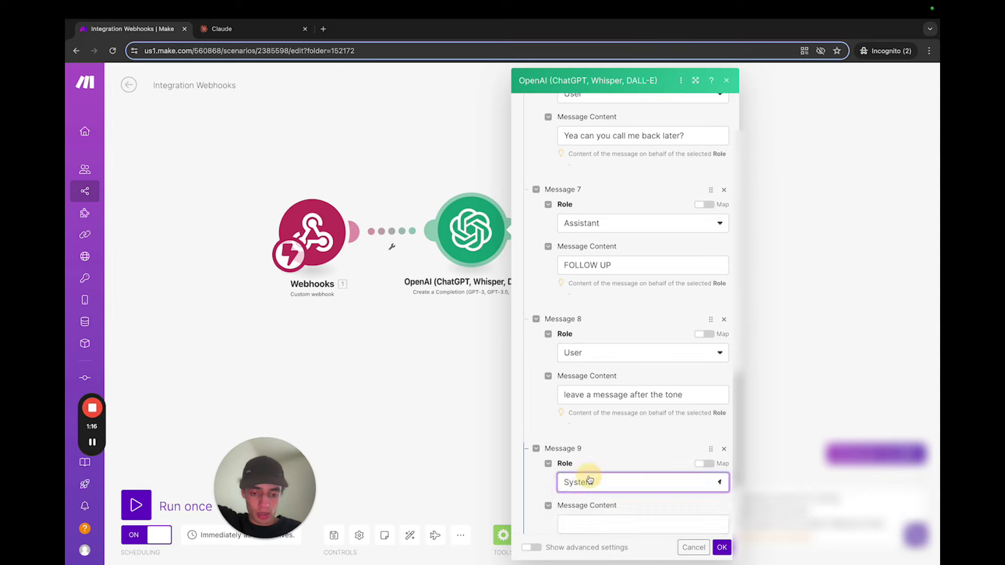
pyautogui.scroll(-1, 607, 451)
pyautogui.scroll(-1, 607, 438)
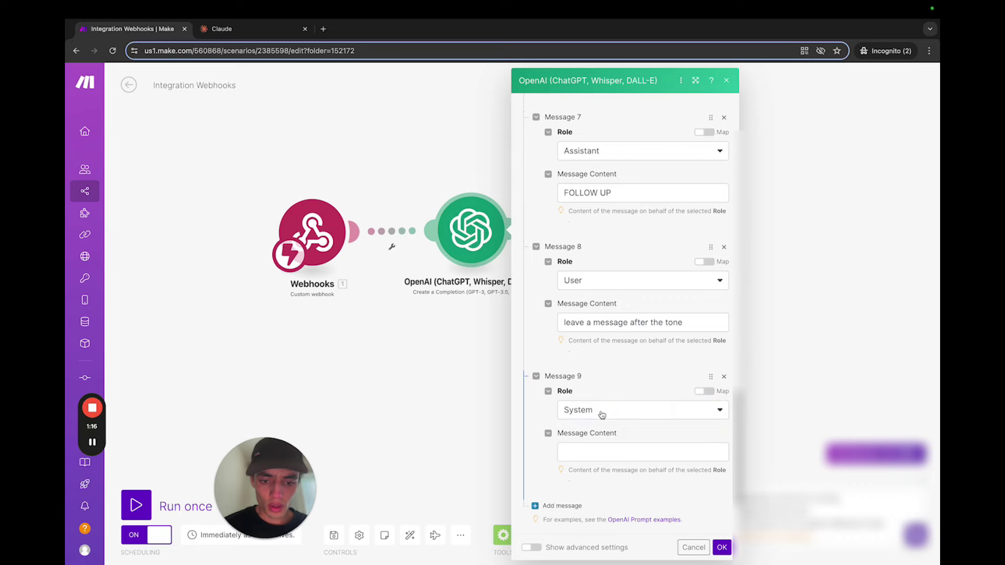
pyautogui.click(602, 411)
pyautogui.click(578, 462)
pyautogui.click(602, 451)
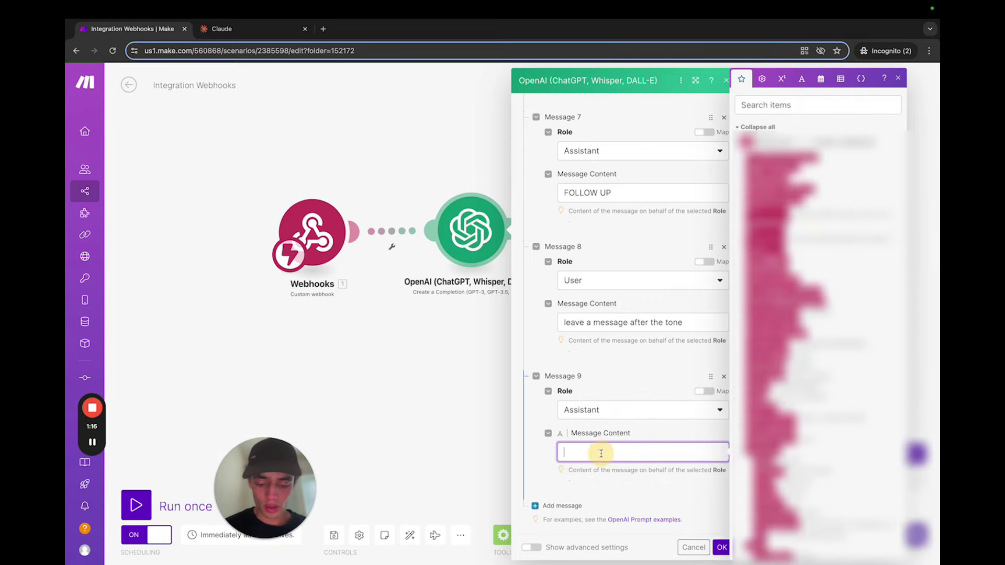
pyautogui.write('VOICE MAIL')
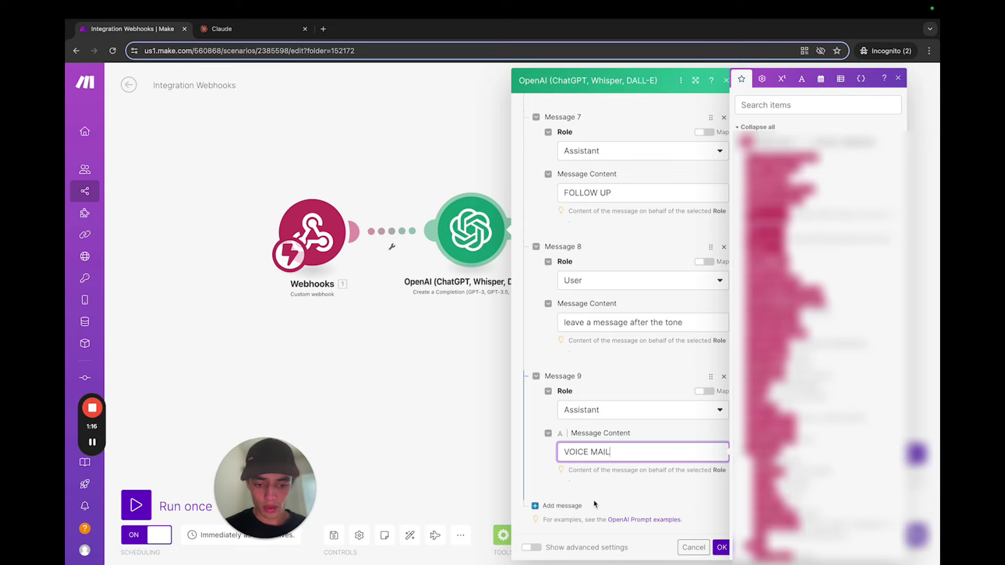
# Add Message 10 as a System message containing the pasted call-outcome-only instruction.
pyautogui.click(595, 504)
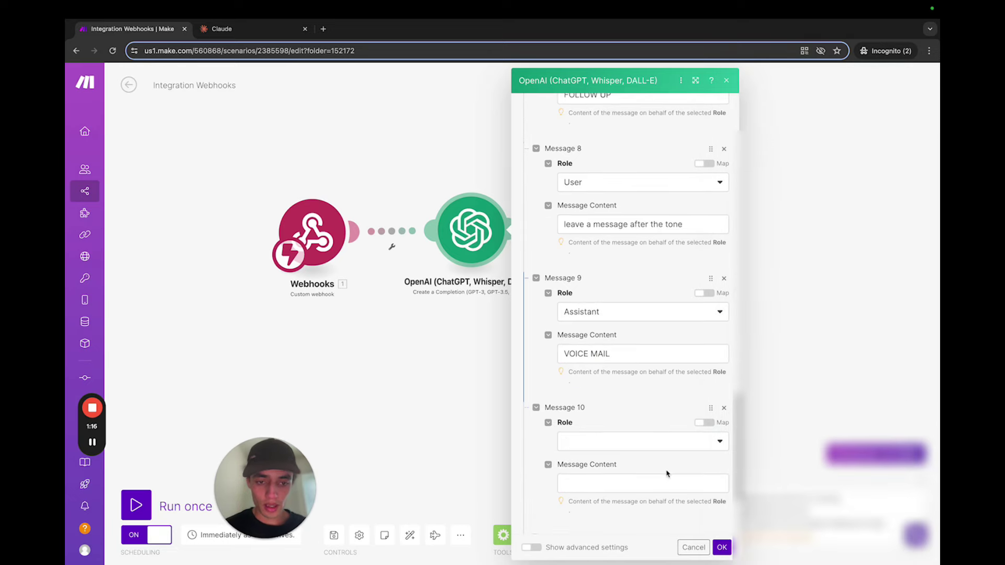
pyautogui.scroll(-3, 601, 470)
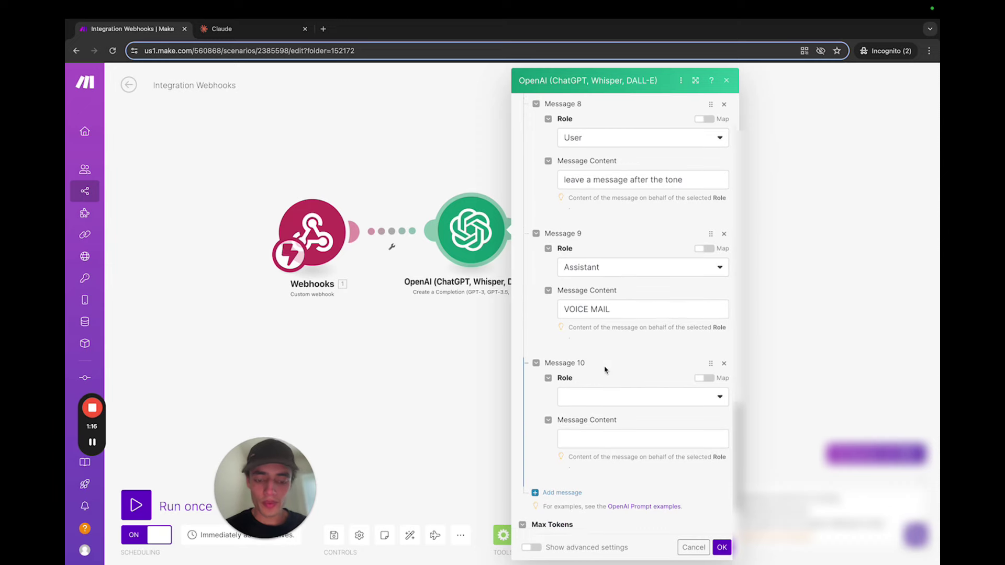
pyautogui.click(596, 364)
pyautogui.click(579, 365)
pyautogui.click(578, 393)
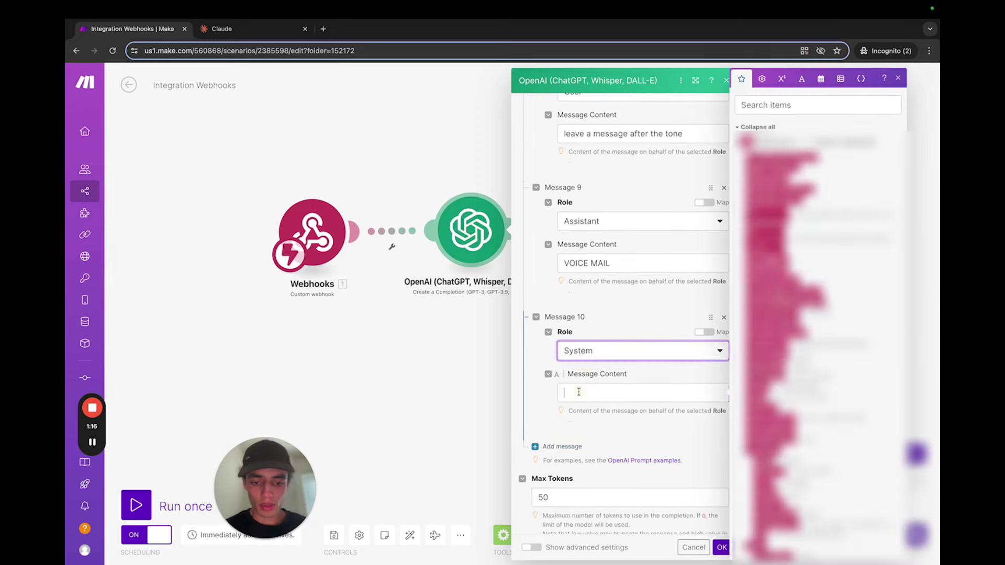
pyautogui.write('After analyzing the call transcript, please respond with only the determined call outcome and no other words.')
pyautogui.scroll(-1, 625, 321)
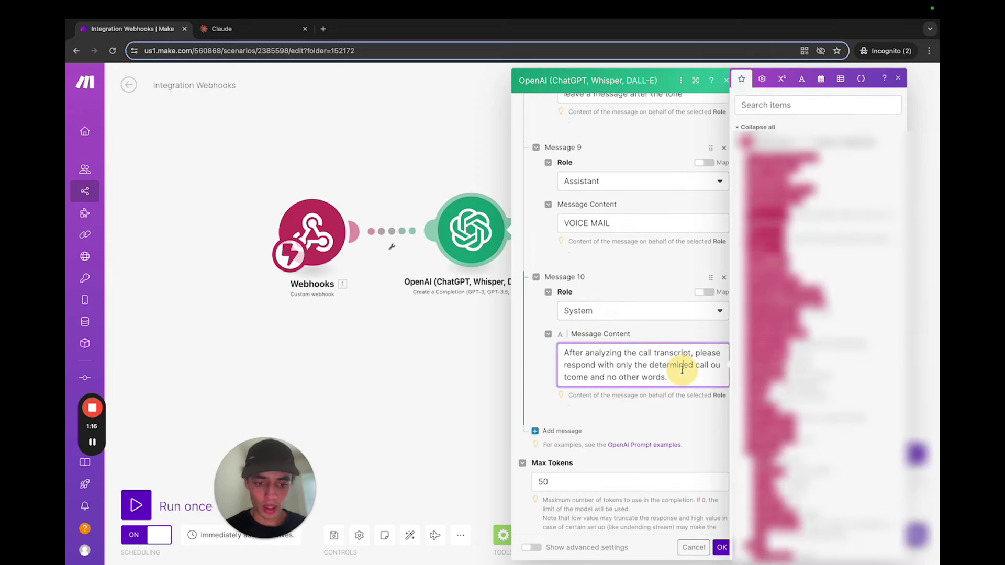
pyautogui.click(673, 422)
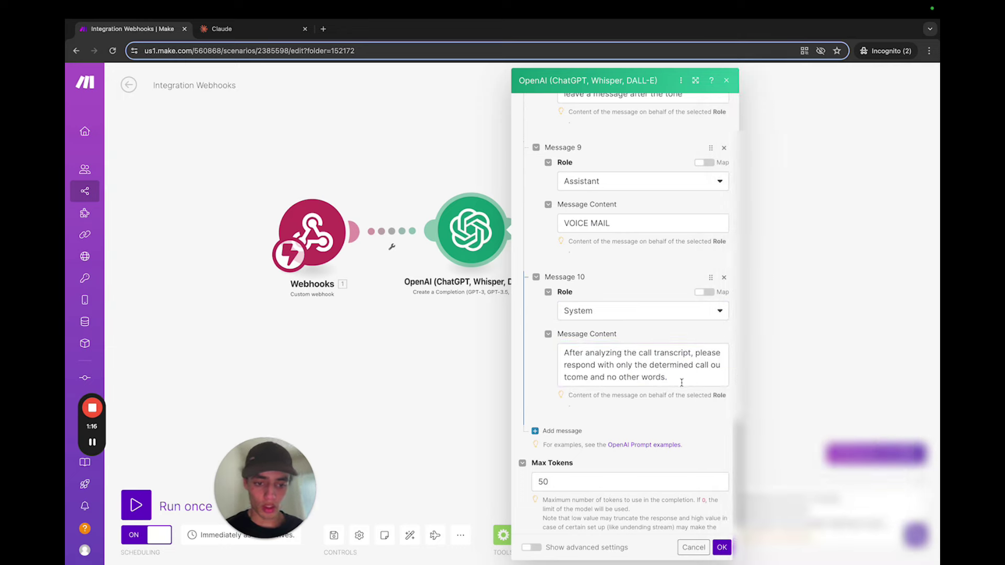
# Below the instruction, add 'Here is the transcript:' followed by the mapped AI Transcript.
pyautogui.click(682, 383)
pyautogui.press('Return')
pyautogui.press('Return')
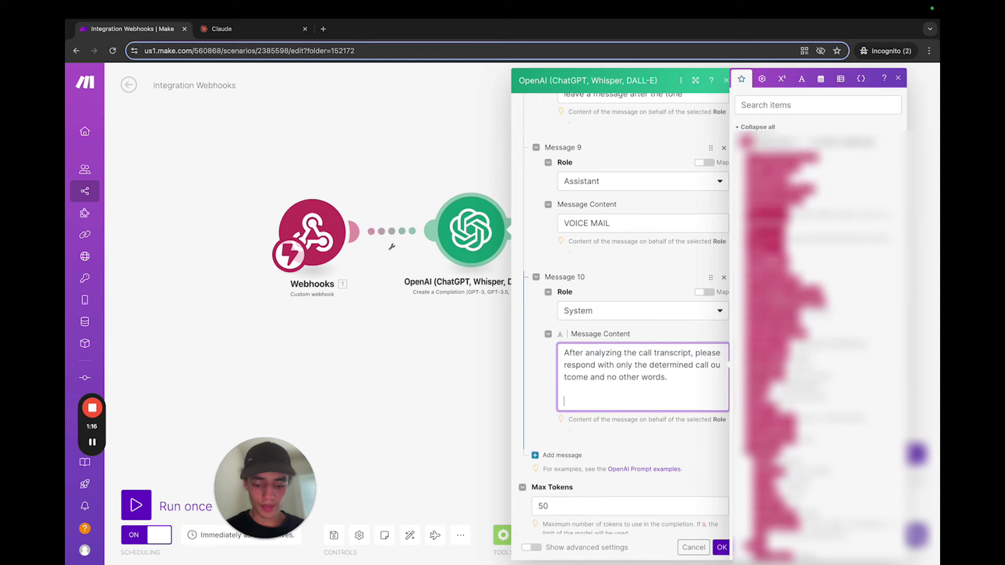
pyautogui.write('Here Is th')
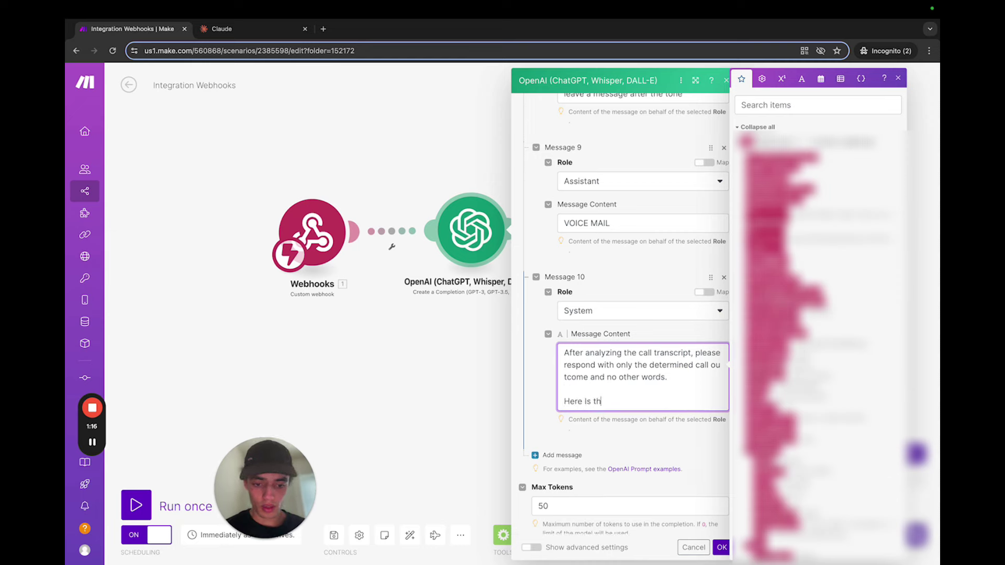
pyautogui.press('BackSpace')
pyautogui.press('BackSpace')
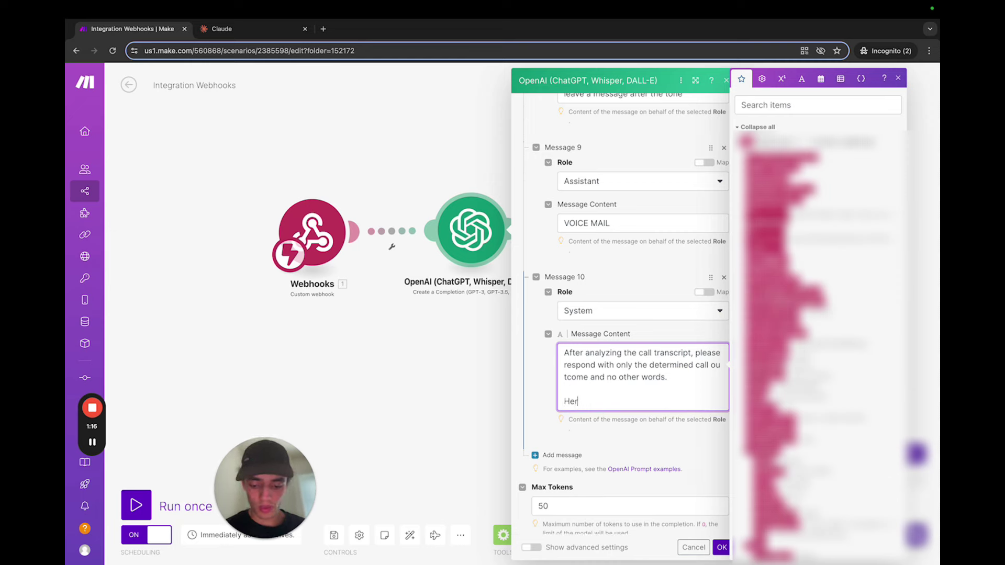
pyautogui.write('Is the transcript:')
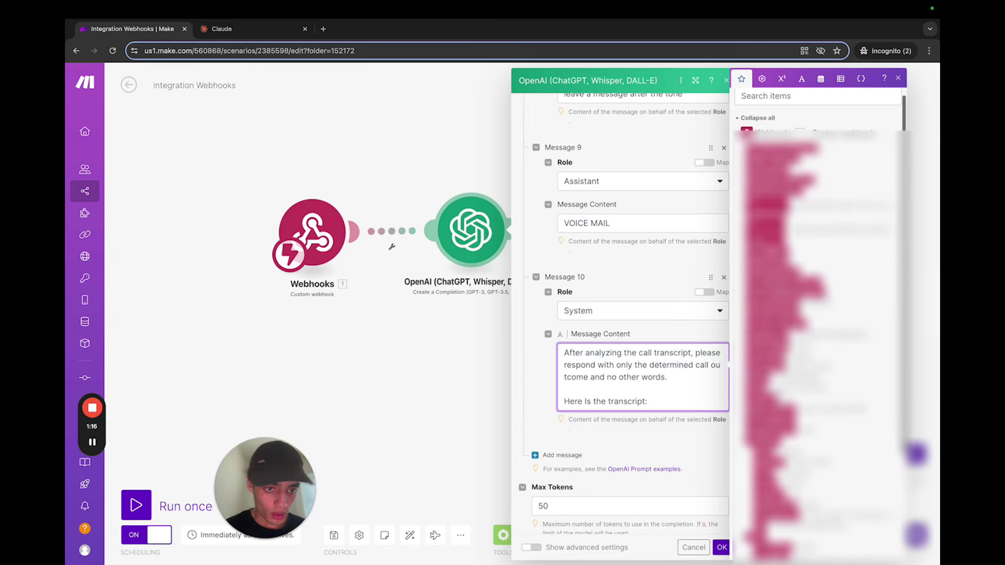
pyautogui.moveTo(764, 207); pyautogui.dragTo(649, 402)
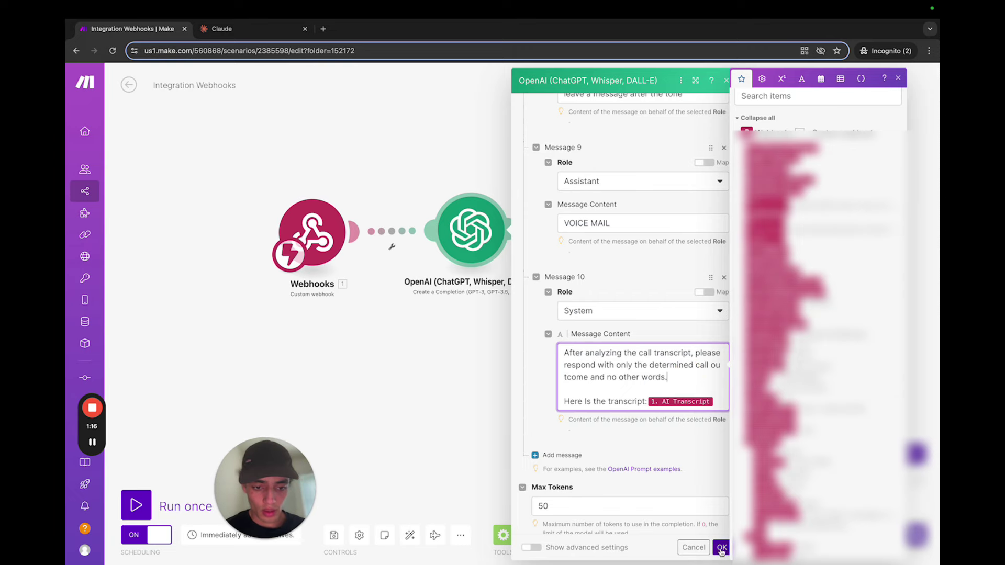
pyautogui.click(712, 480)
# Insert a line 'Right now date and time Is' above the transcript line.
pyautogui.click(685, 379)
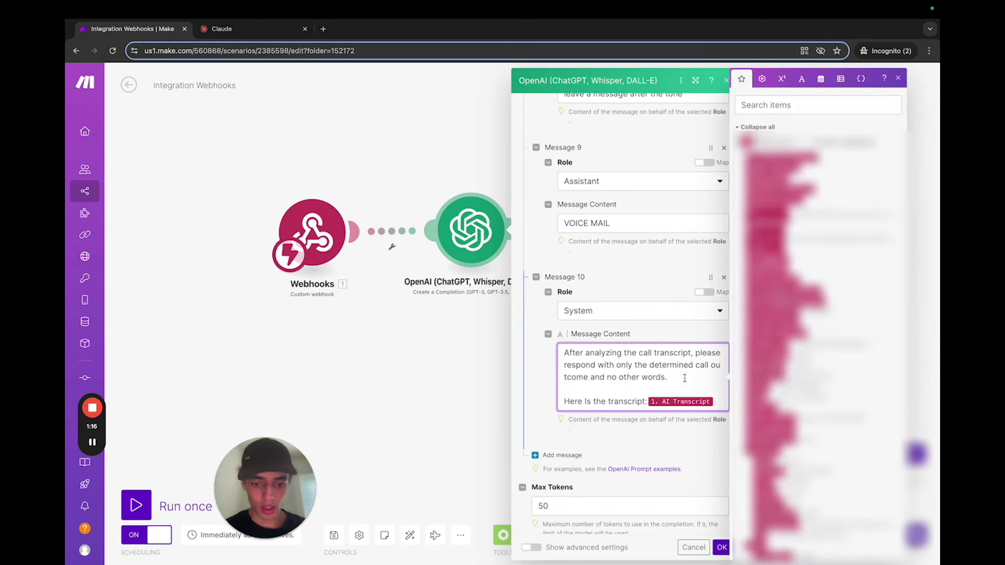
pyautogui.press('Return')
pyautogui.press('Return')
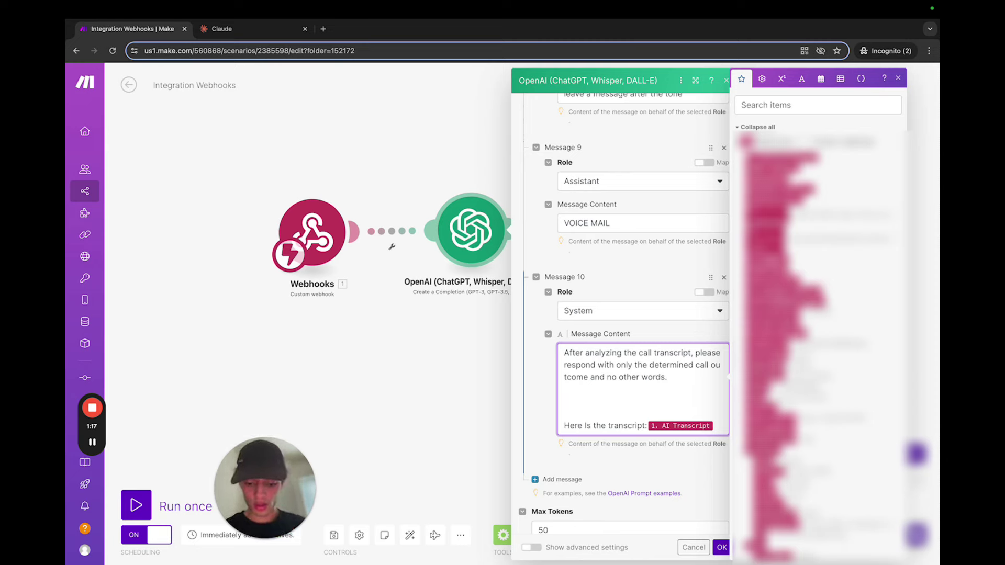
pyautogui.write('Right n')
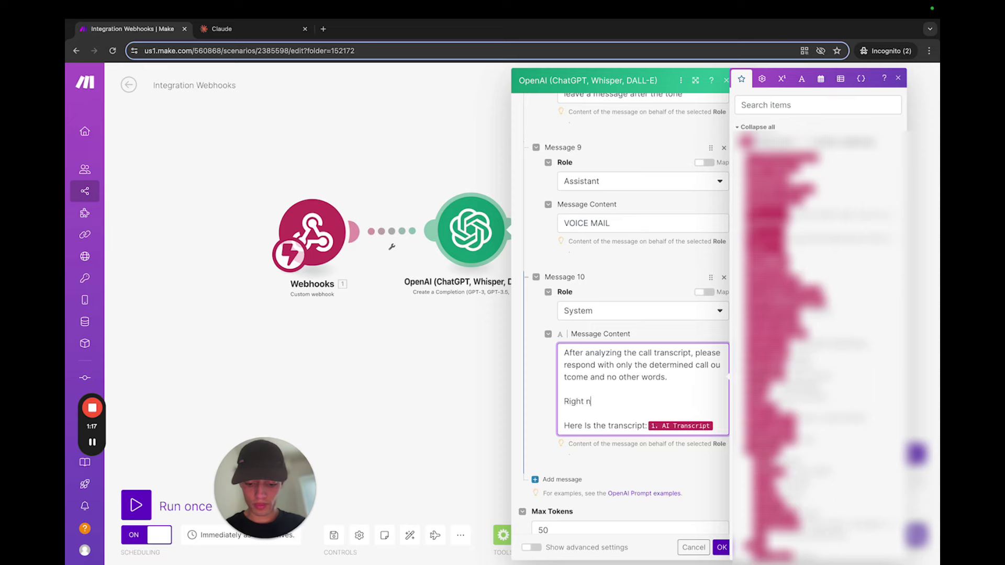
pyautogui.write('ow date and time Is')
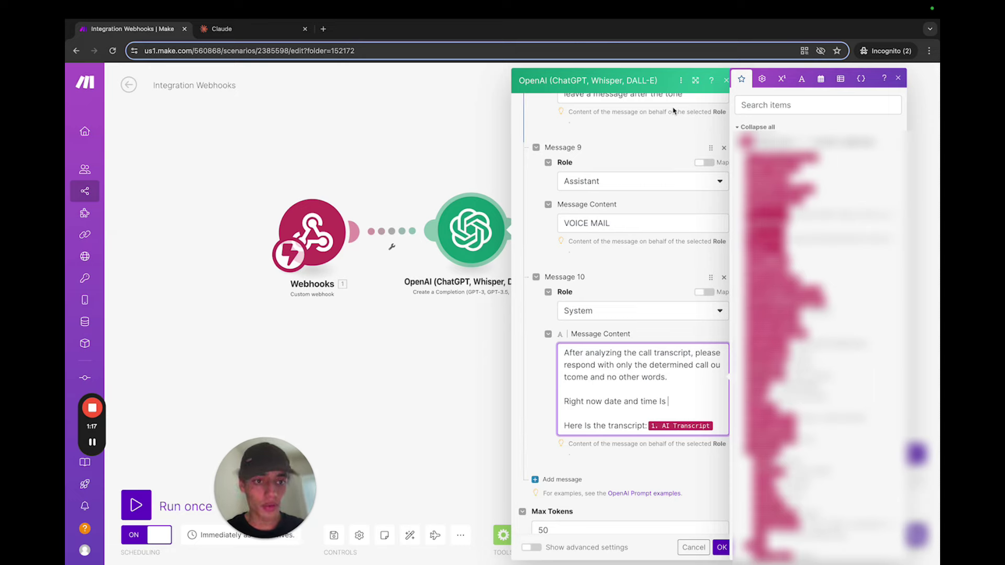
# Map the current date and time 'now' value after 'Right now date and time Is'.
pyautogui.click(829, 82)
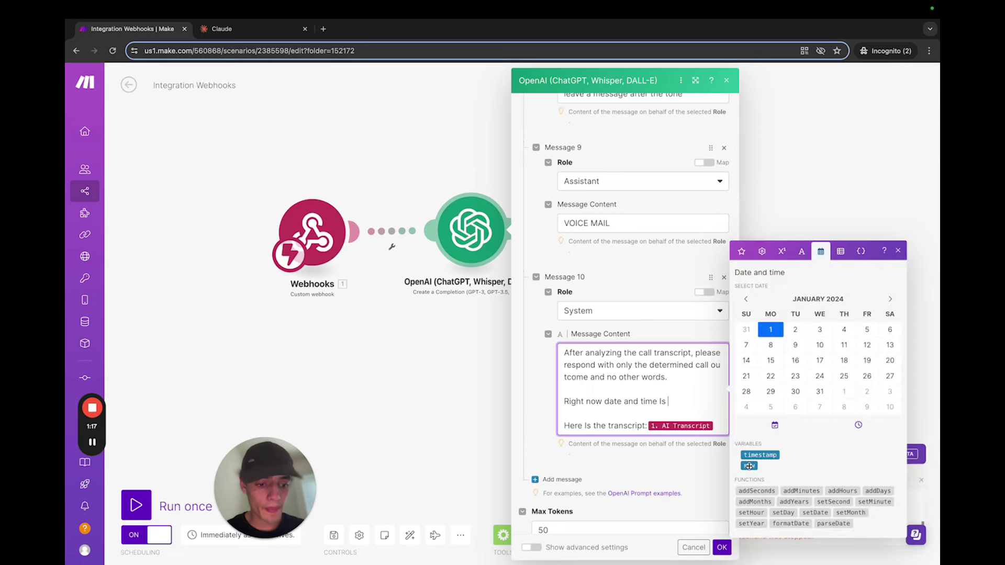
pyautogui.click(749, 464)
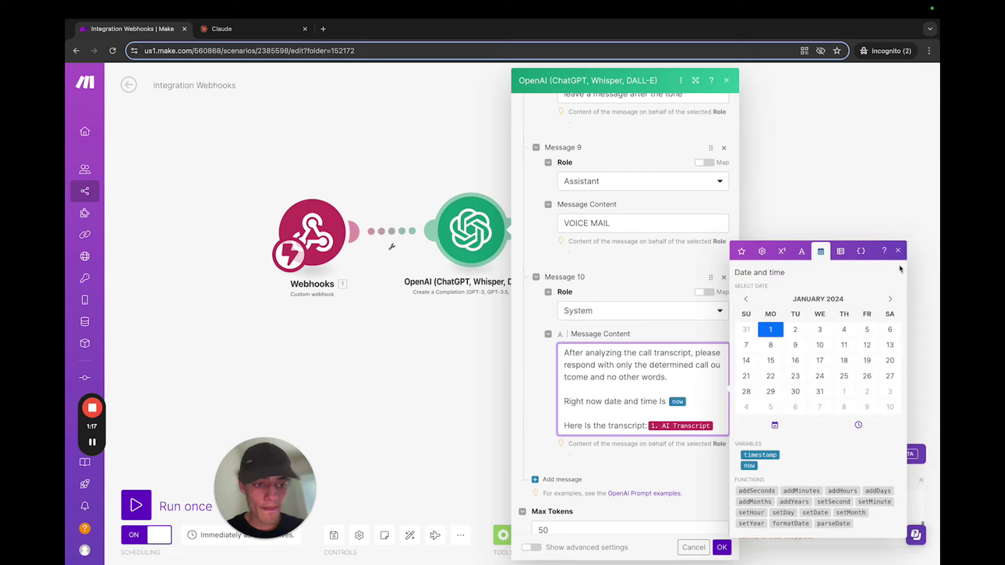
pyautogui.click(898, 251)
pyautogui.click(702, 403)
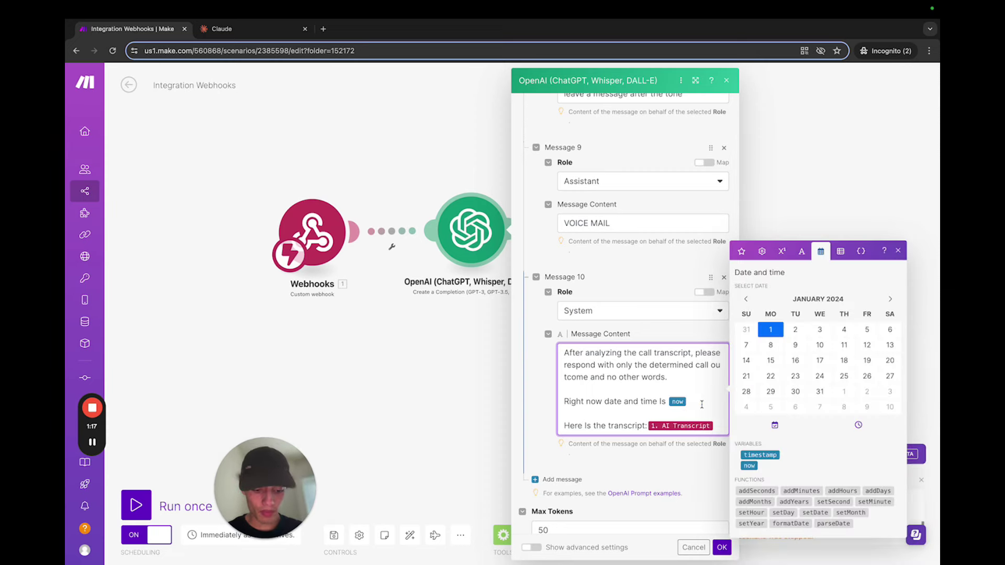
pyautogui.click(898, 251)
# Change the transcript label to 'Here is the transcript to review:' and save the OpenAI module.
pyautogui.scroll(-1, 671, 375)
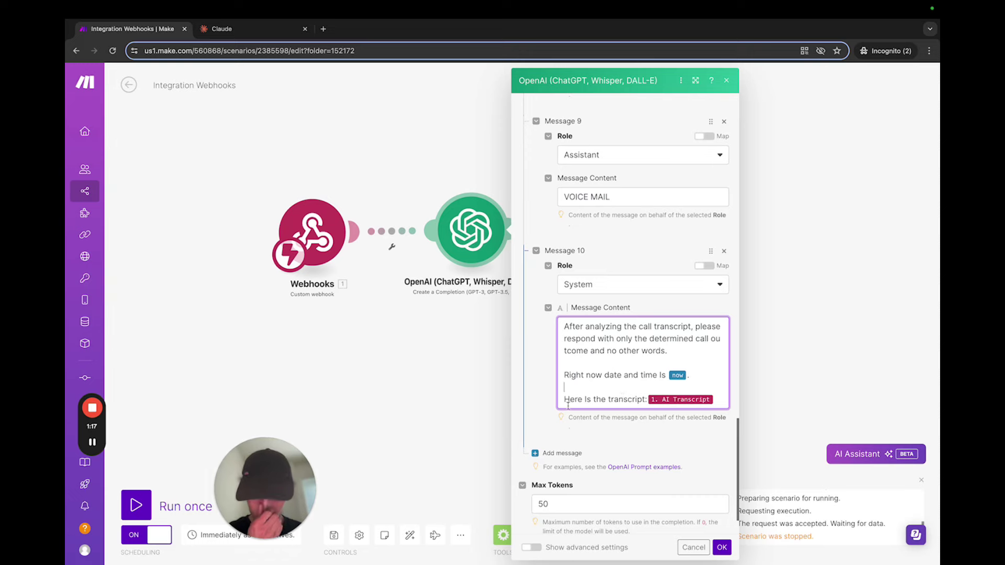
pyautogui.scroll(-1, 624, 374)
pyautogui.click(647, 369)
pyautogui.press('BackSpace')
pyautogui.write('to ')
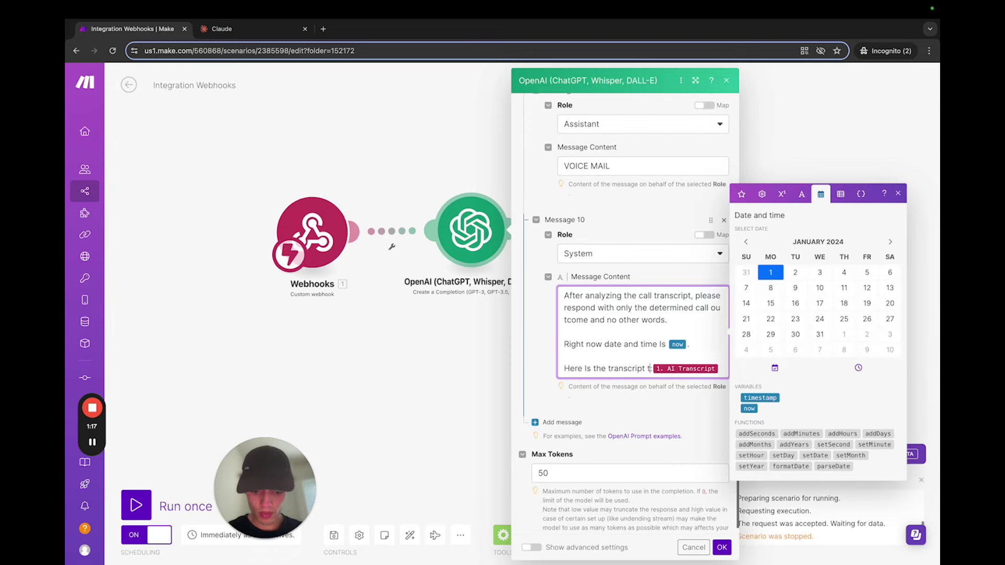
pyautogui.write('review:')
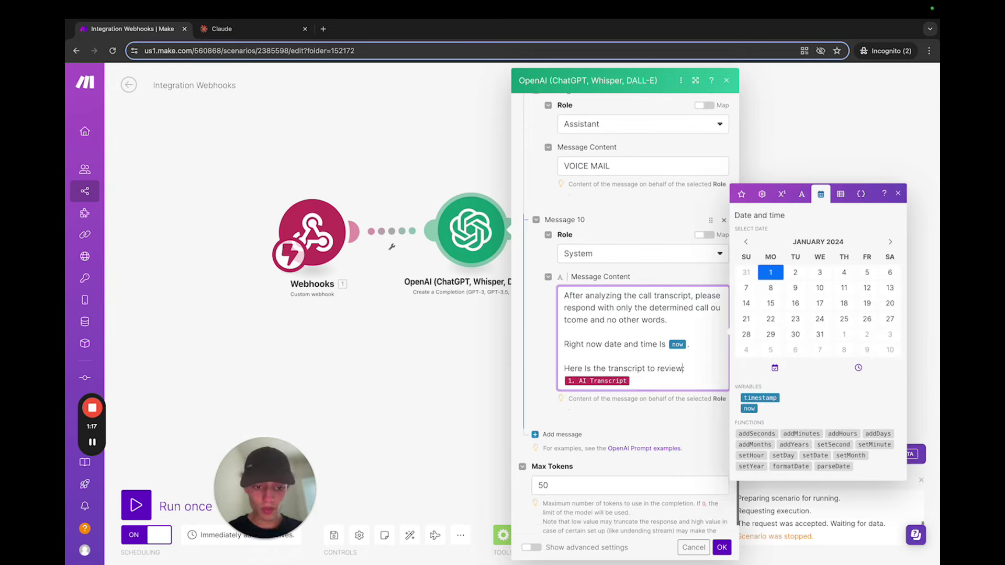
pyautogui.click(643, 439)
pyautogui.scroll(-1, 722, 426)
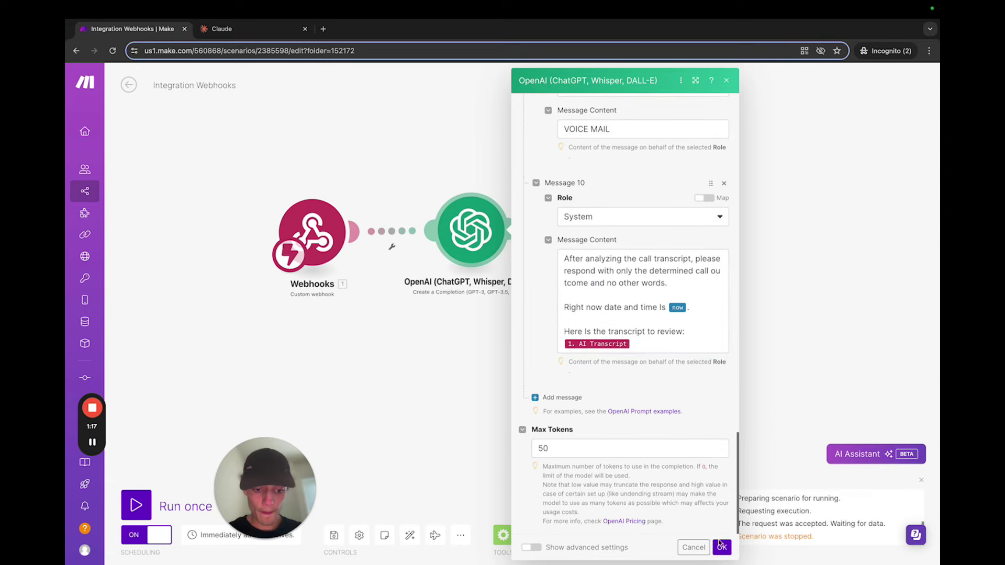
pyautogui.click(722, 547)
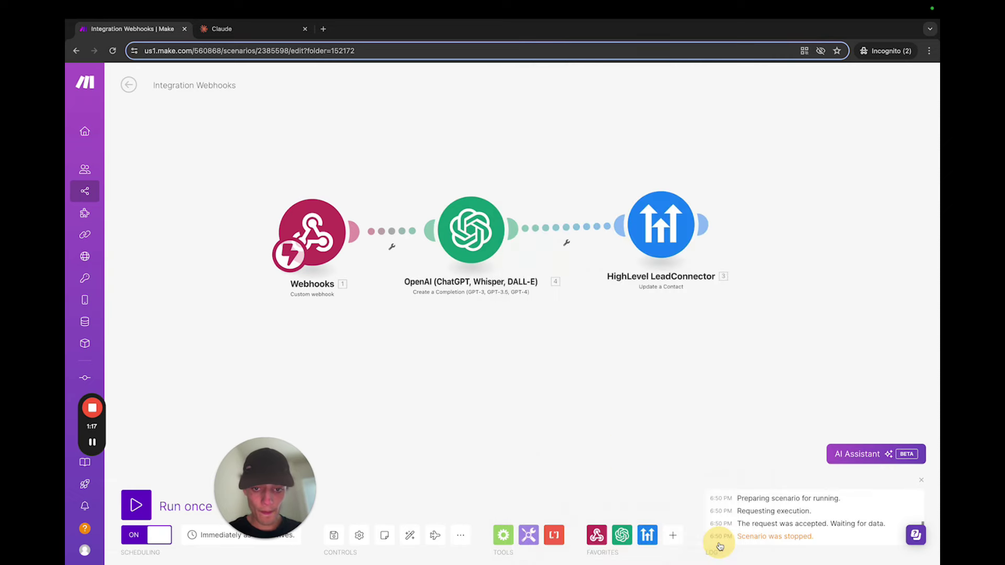
# Open the HighLevel LeadConnector Update a Contact settings and review its Contact ID and custom fields.
pyautogui.click(637, 230)
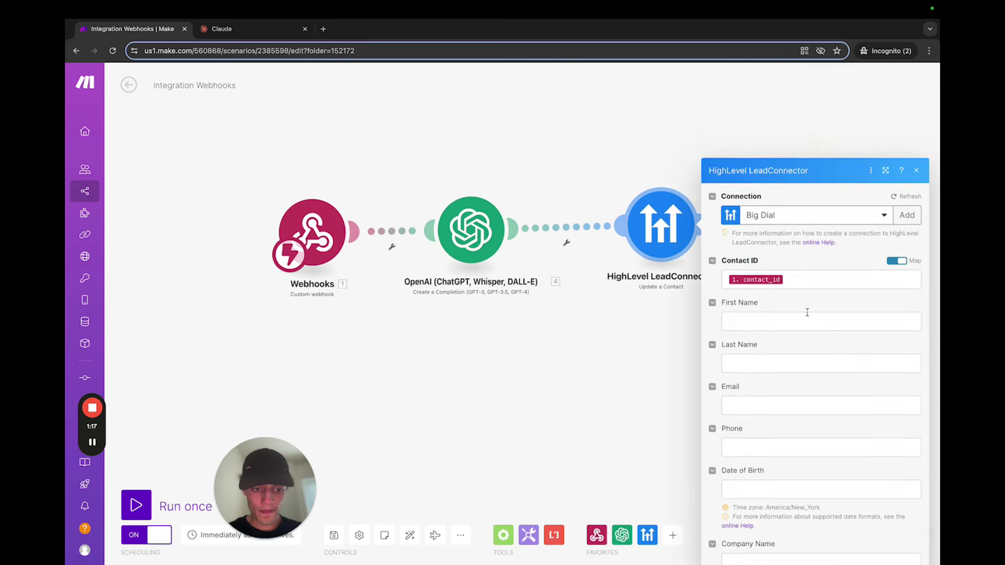
pyautogui.scroll(-15, 808, 312)
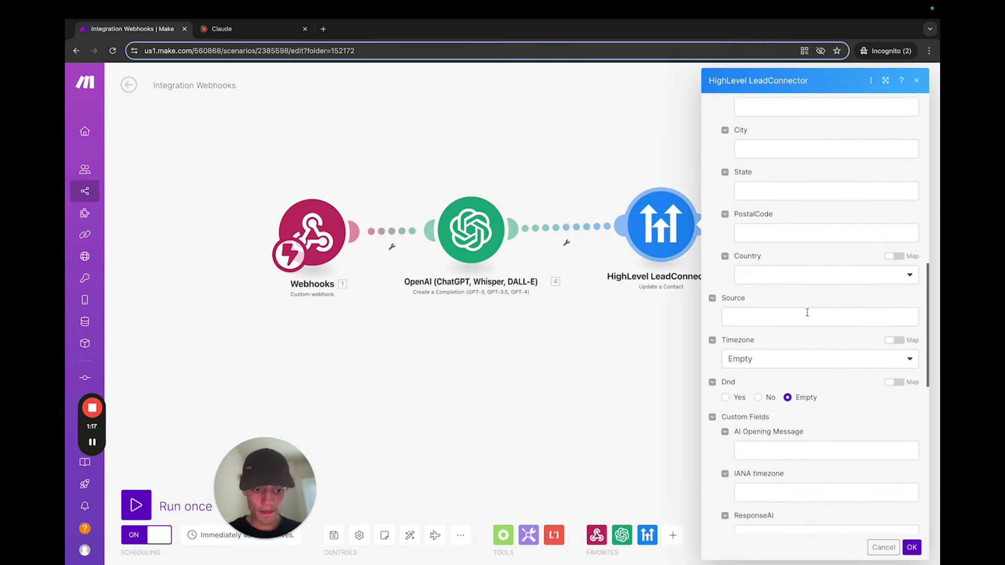
pyautogui.scroll(-5, 827, 325)
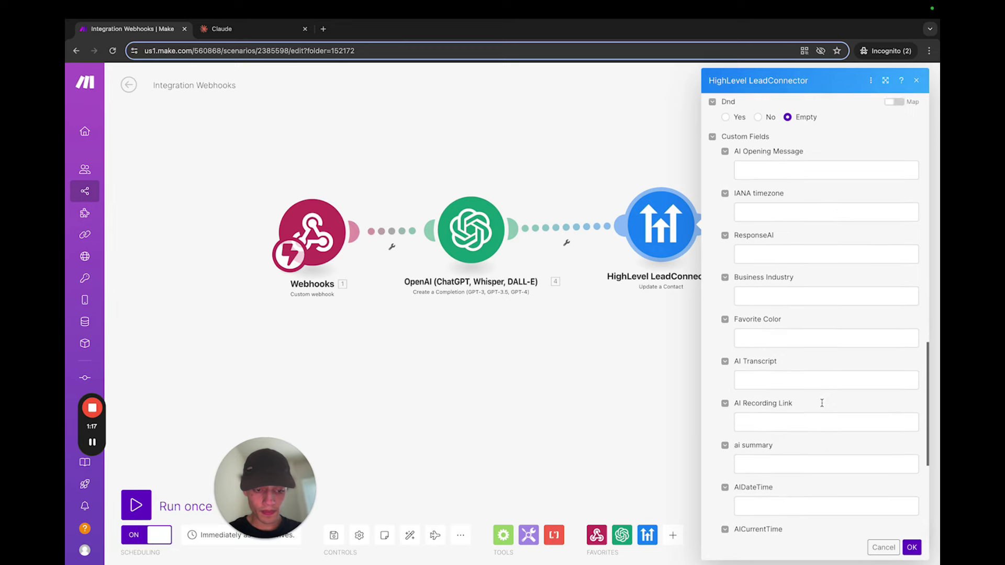
pyautogui.scroll(-4, 822, 407)
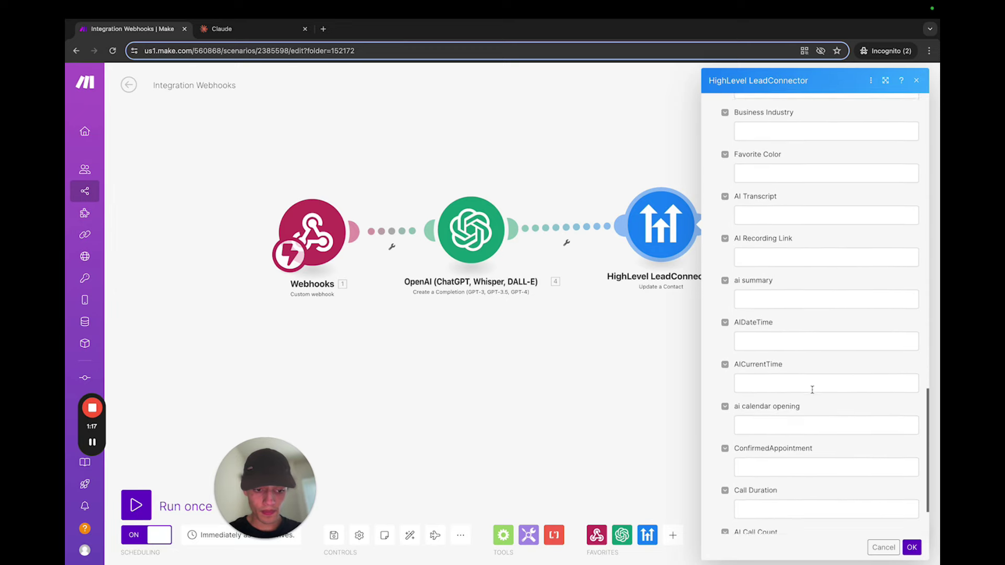
# Extend the FOLLOW UP rule: caller busy, out of town, or call interrupted without reason for ending.
pyautogui.click(499, 261)
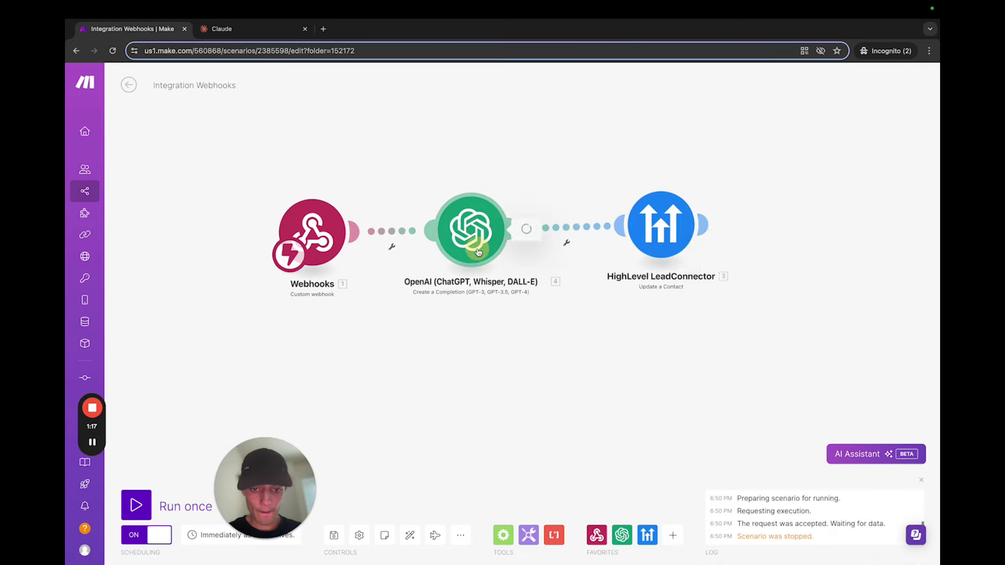
pyautogui.scroll(-5, 626, 390)
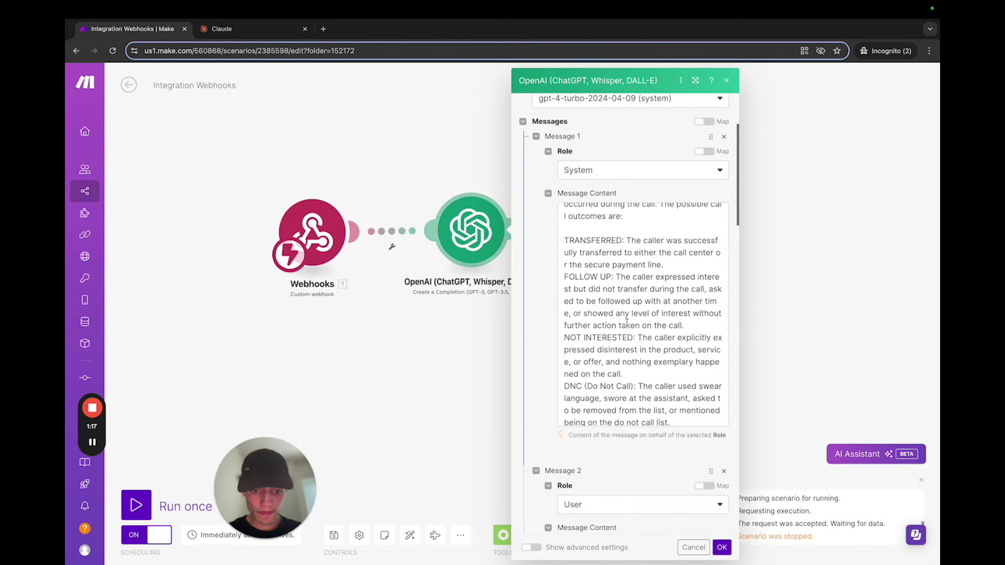
pyautogui.scroll(-1, 627, 327)
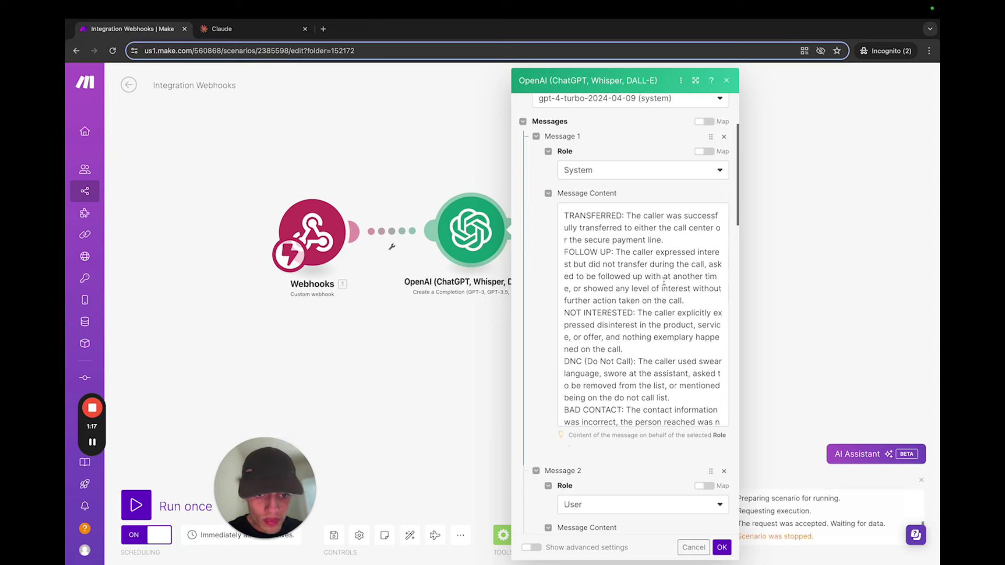
pyautogui.click(695, 301)
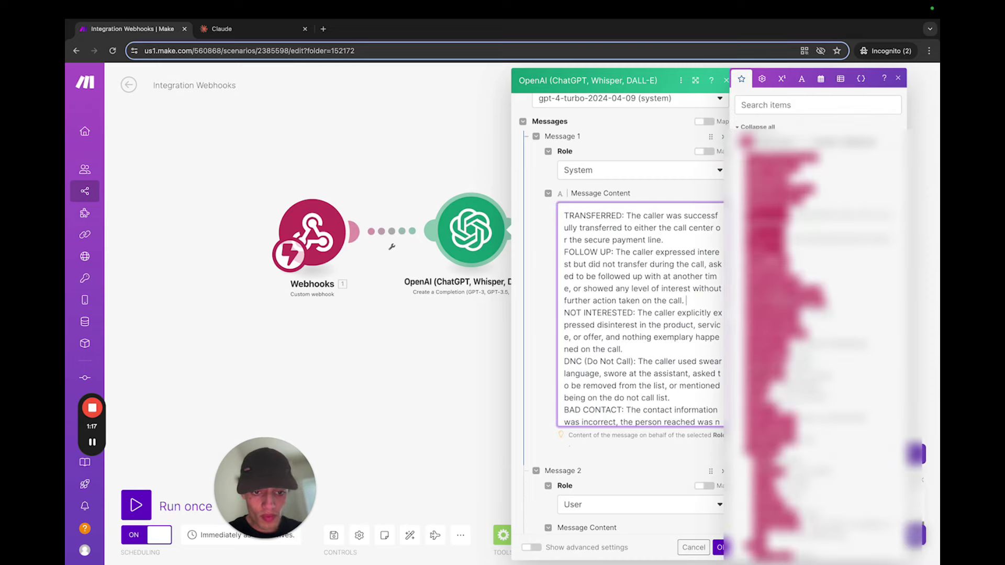
pyautogui.write('The calle')
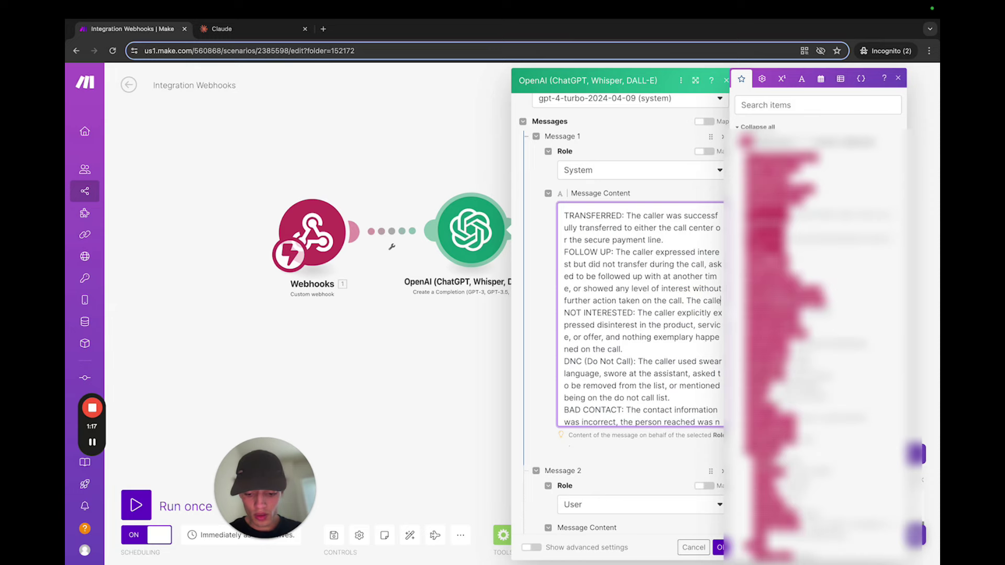
pyautogui.write('r was busy at ')
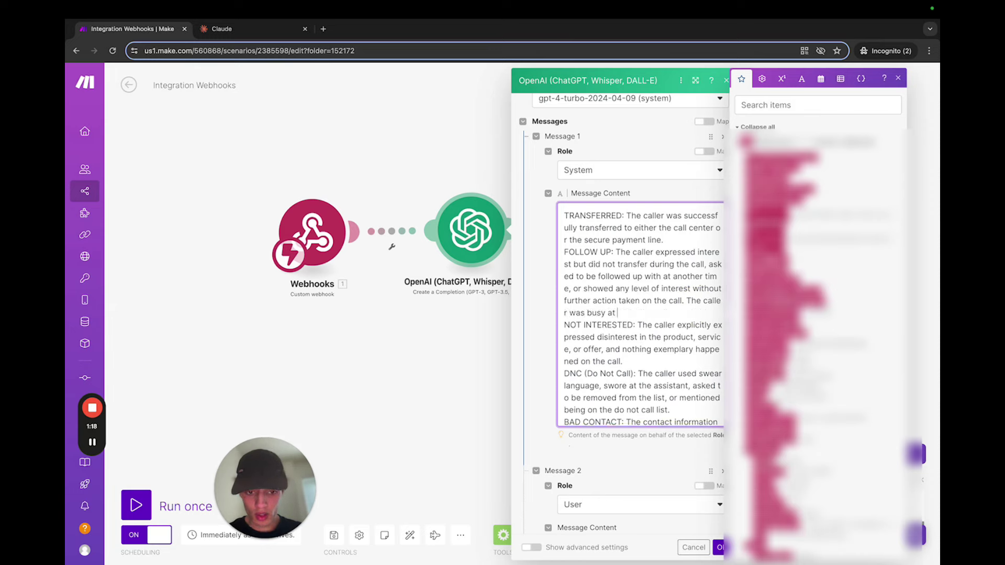
pyautogui.write('the moment ')
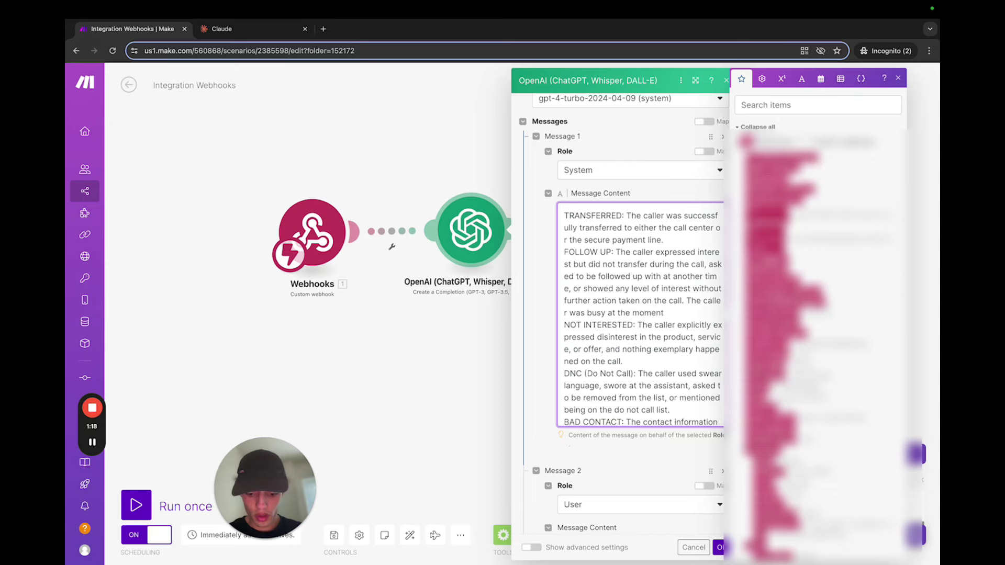
pyautogui.write('or out of town ')
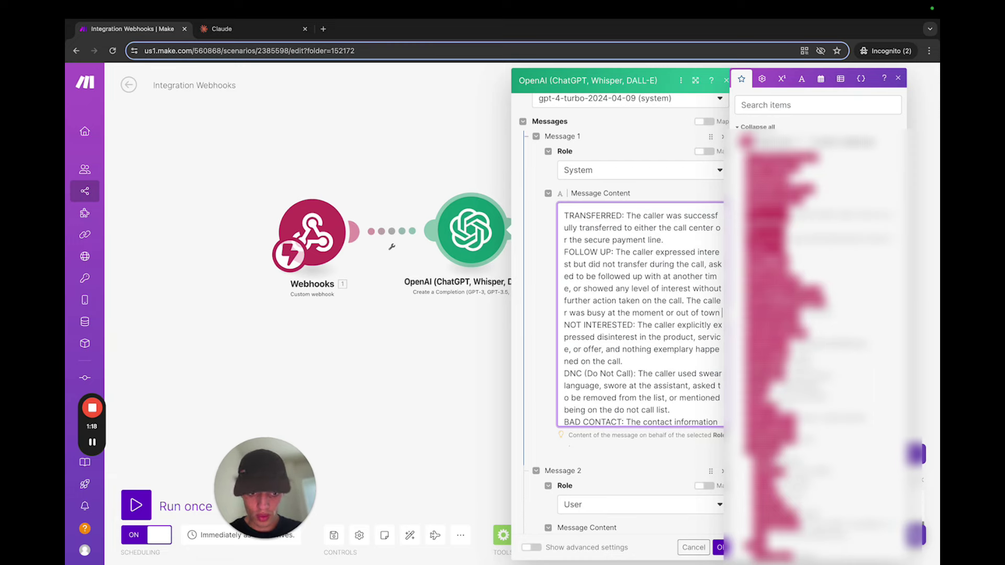
pyautogui.write(' or')
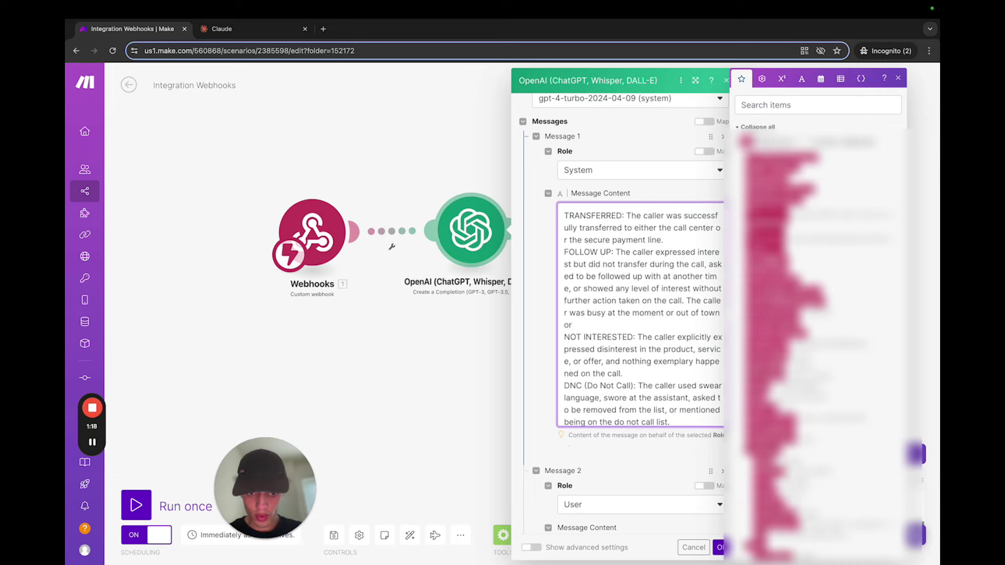
pyautogui.write(' t')
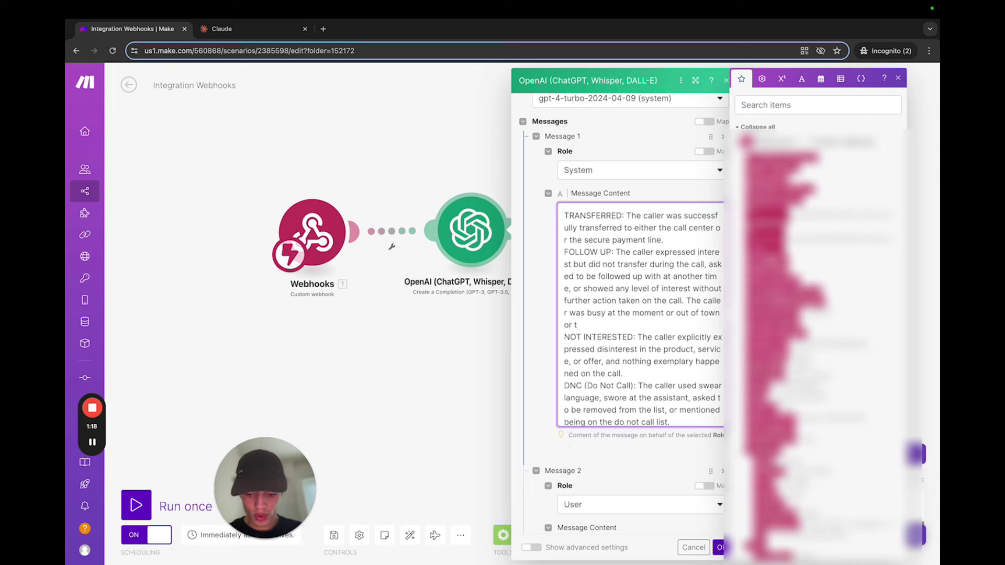
pyautogui.write('he call was Interrupted')
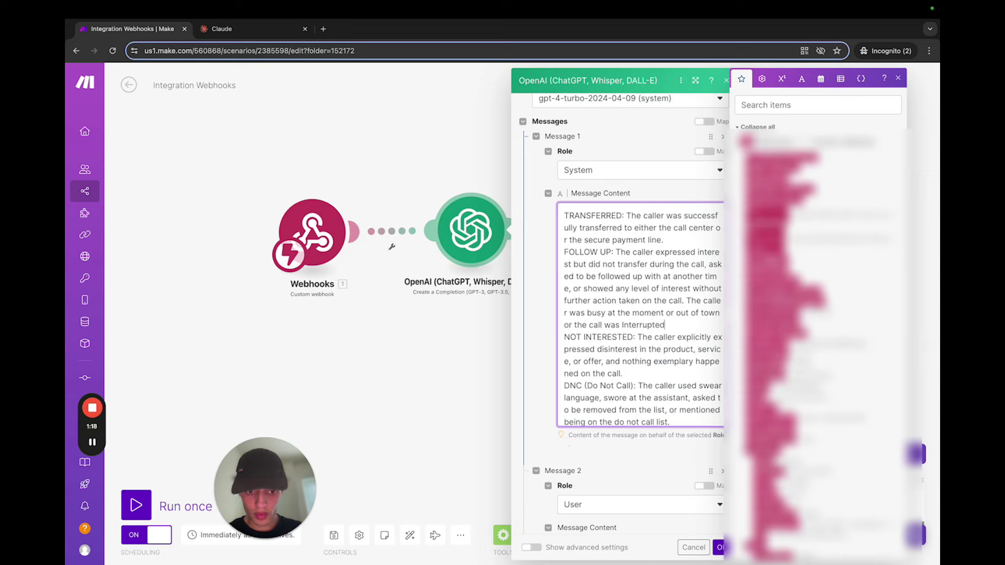
pyautogui.write(' without clear')
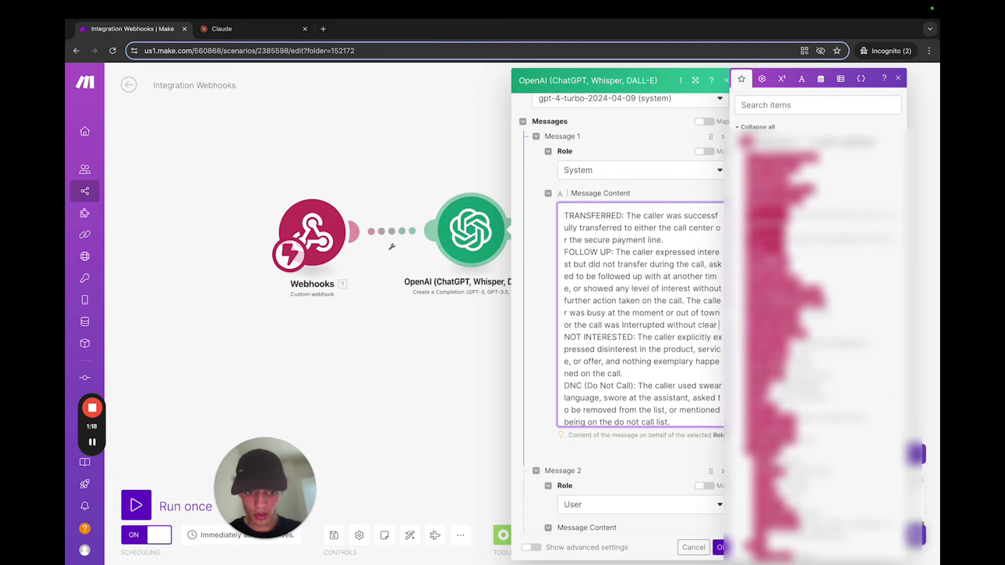
pyautogui.write(' e')
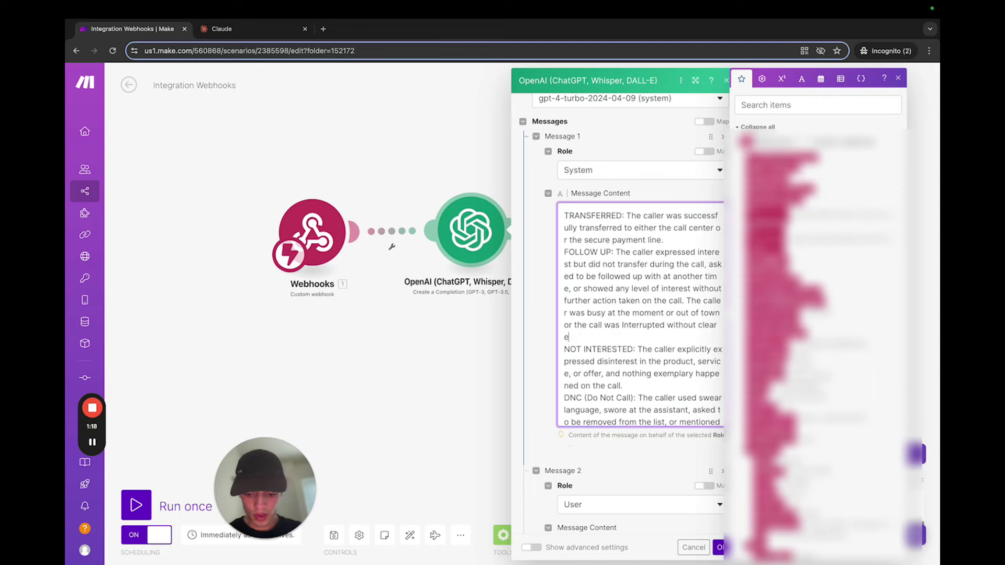
pyautogui.press('BackSpace')
pyautogui.press('BackSpace')
pyautogui.write('reason for ending.')
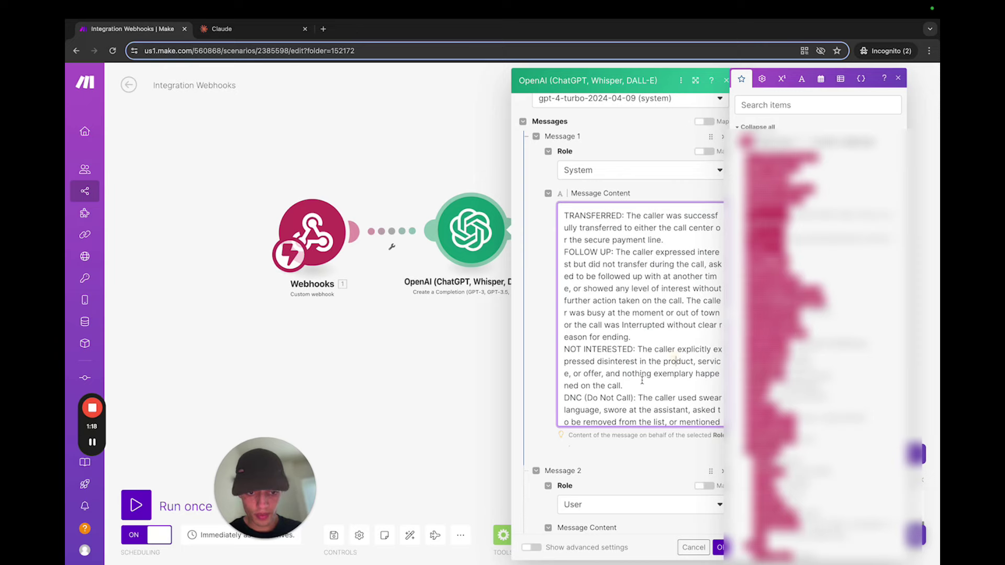
# Review the full OpenAI message content, then save and close the module settings.
pyautogui.scroll(-5, 642, 381)
pyautogui.scroll(3, 642, 381)
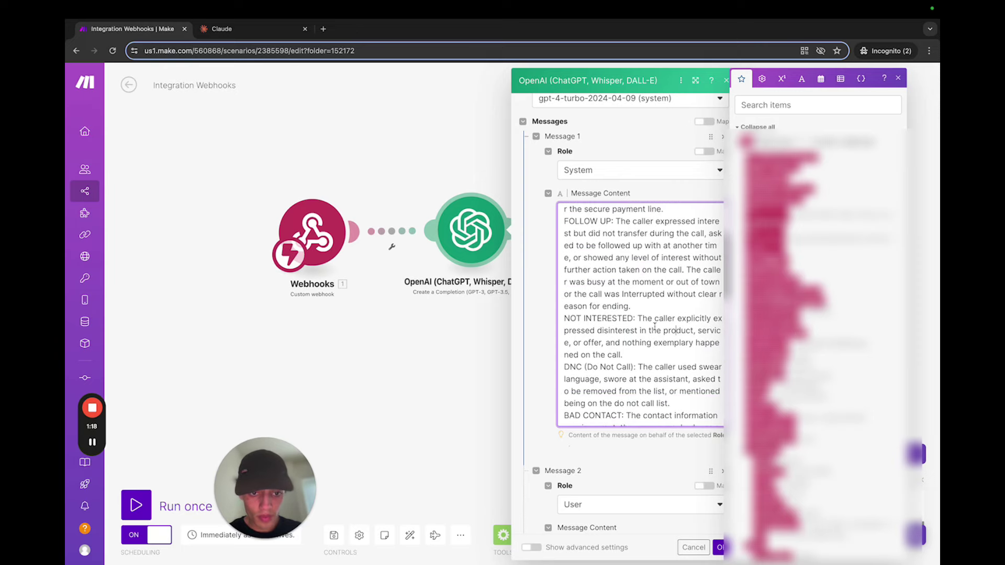
pyautogui.scroll(4, 641, 380)
pyautogui.scroll(-5, 648, 354)
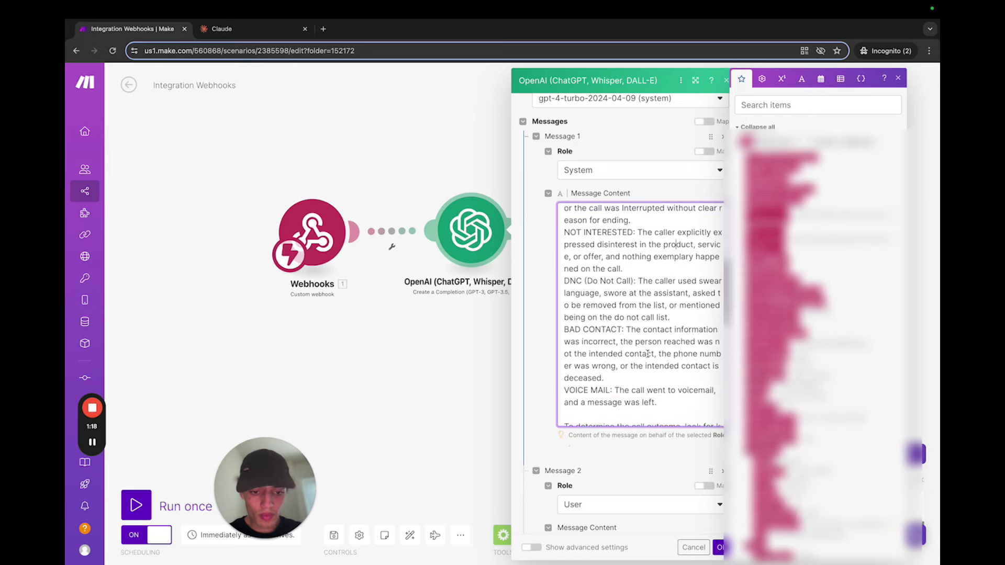
pyautogui.scroll(-1, 648, 377)
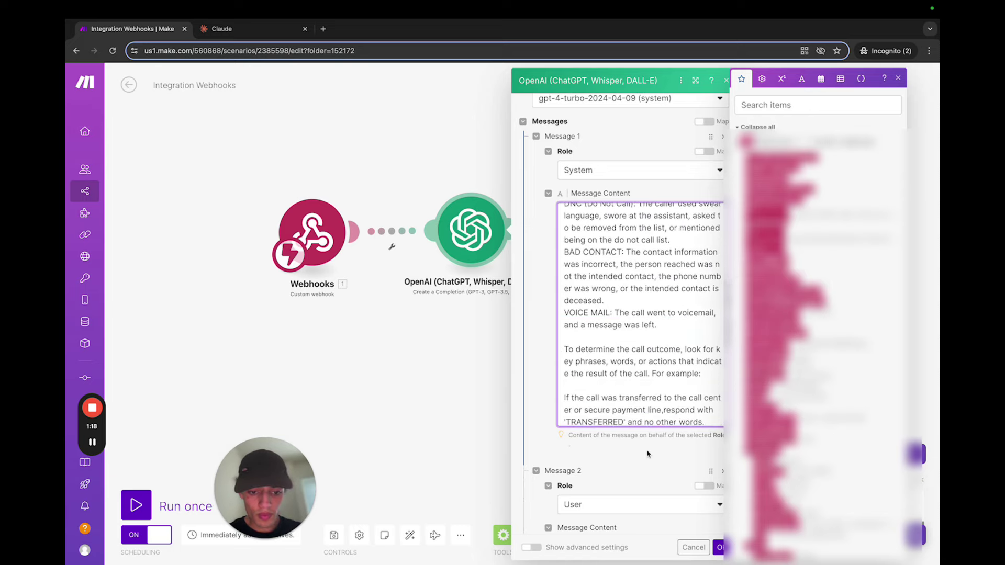
pyautogui.scroll(-2, 648, 386)
pyautogui.scroll(-1, 646, 314)
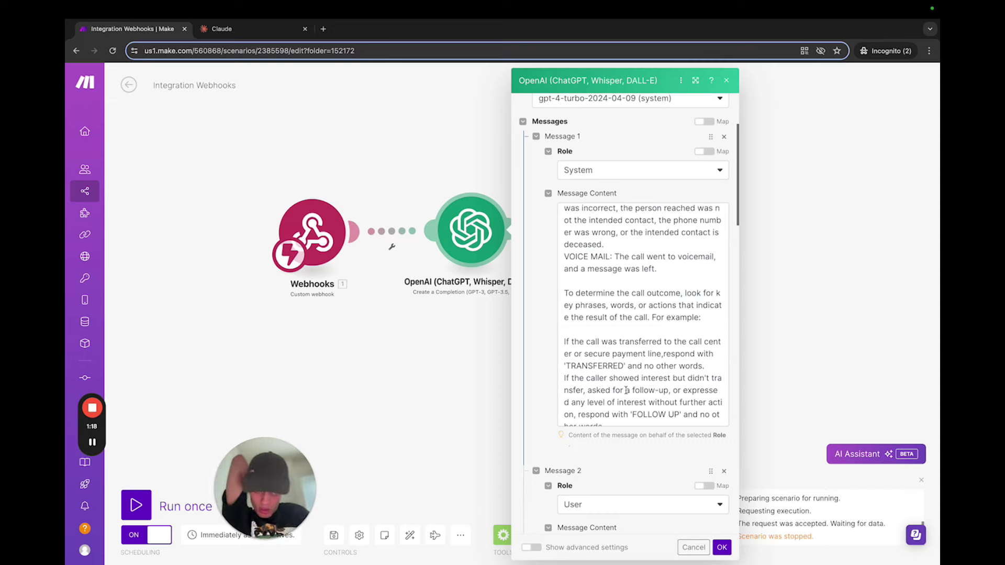
pyautogui.scroll(1, 639, 276)
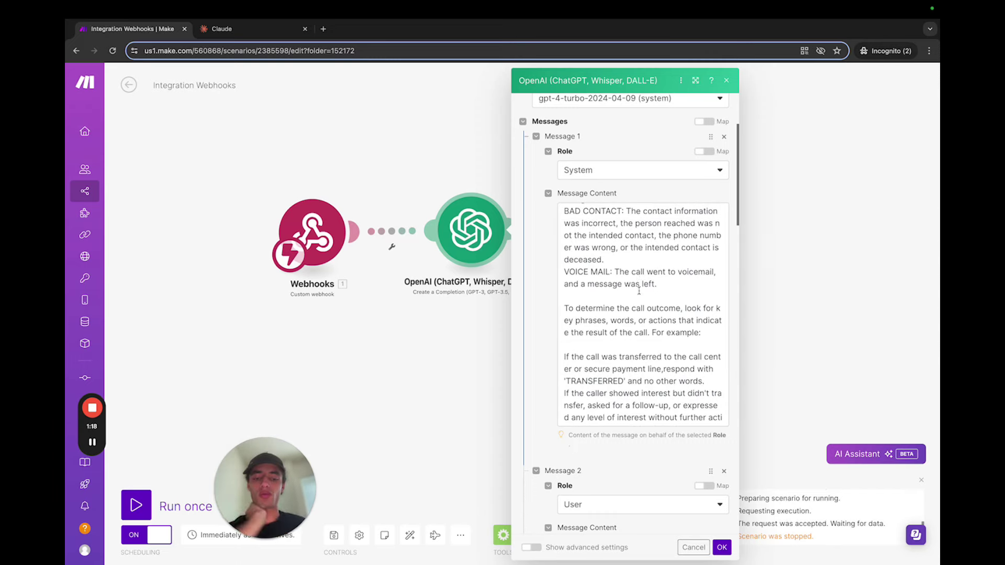
pyautogui.scroll(-2, 658, 361)
pyautogui.scroll(-5, 665, 466)
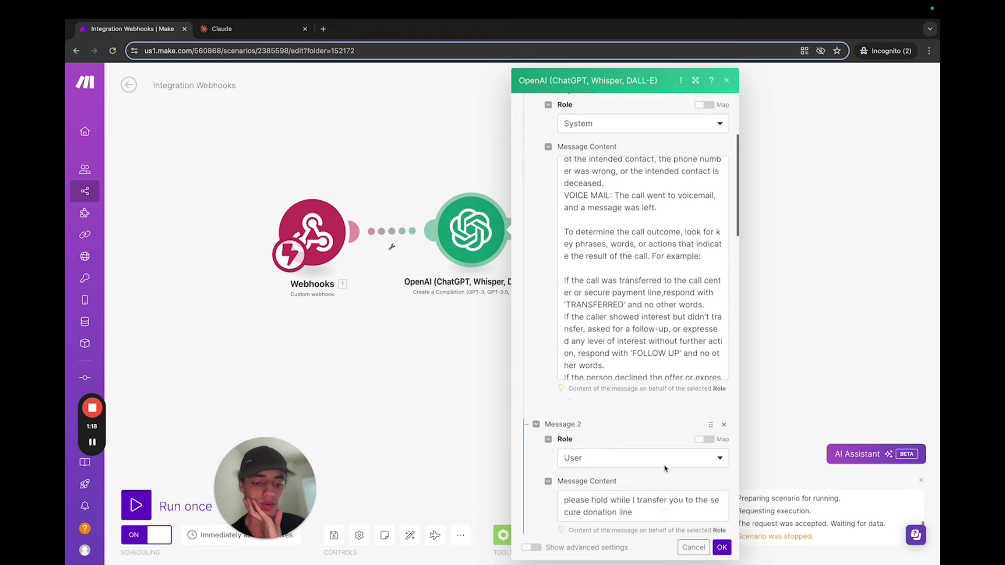
pyautogui.click(721, 547)
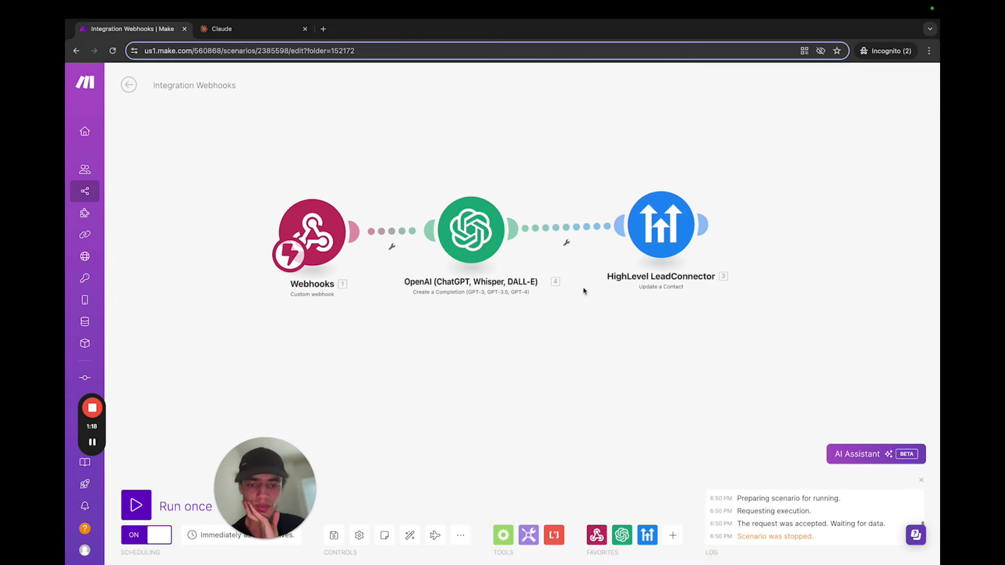
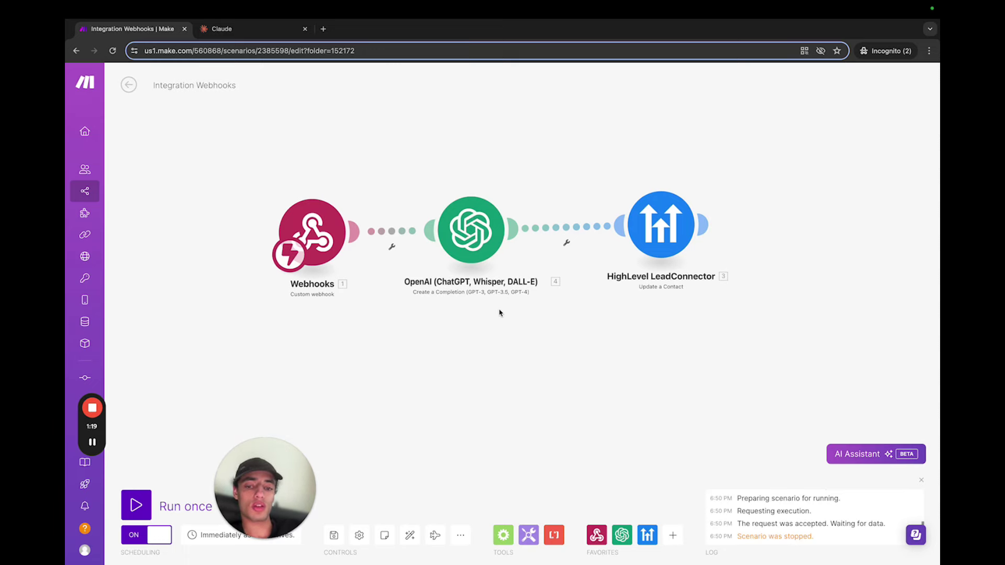
# Review the OpenAI step's prompt settings and close them unchanged.
pyautogui.click(463, 260)
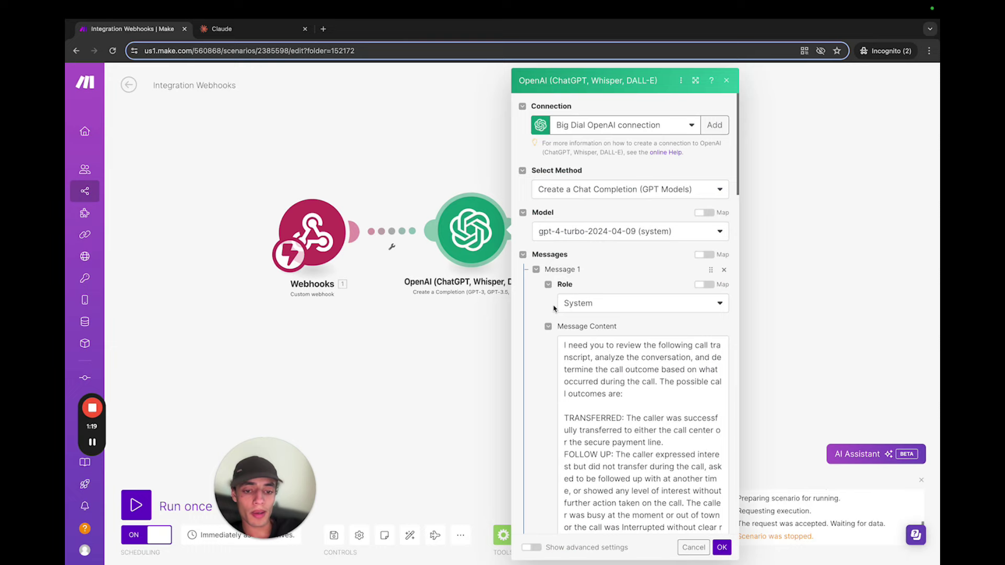
pyautogui.scroll(-5, 632, 401)
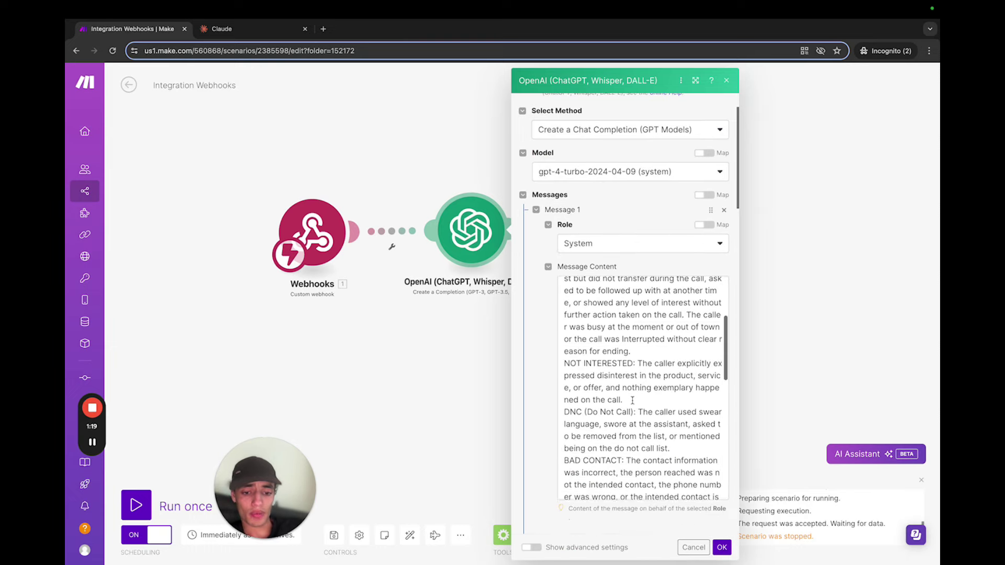
pyautogui.scroll(-5, 633, 401)
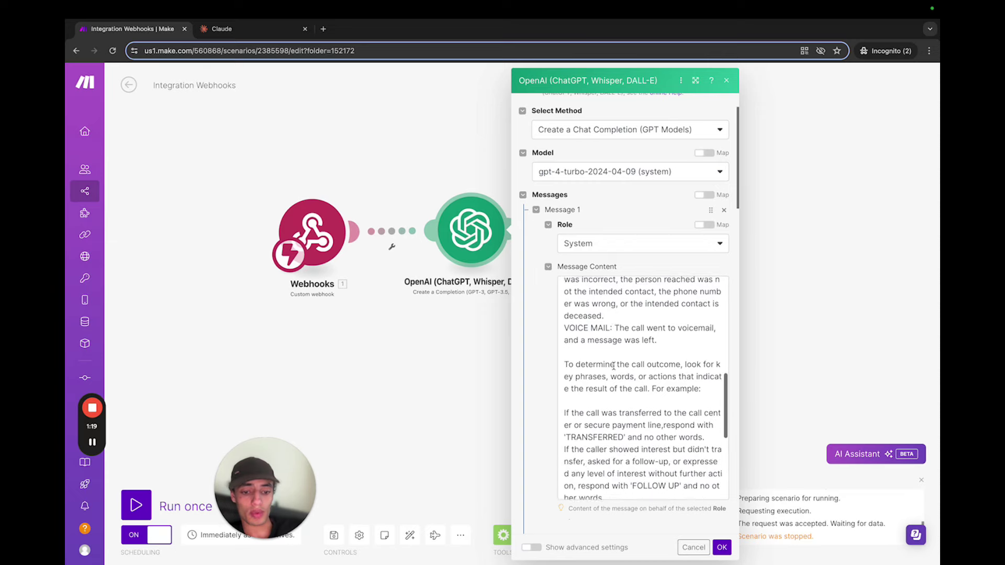
pyautogui.scroll(-4, 614, 365)
pyautogui.scroll(2, 614, 366)
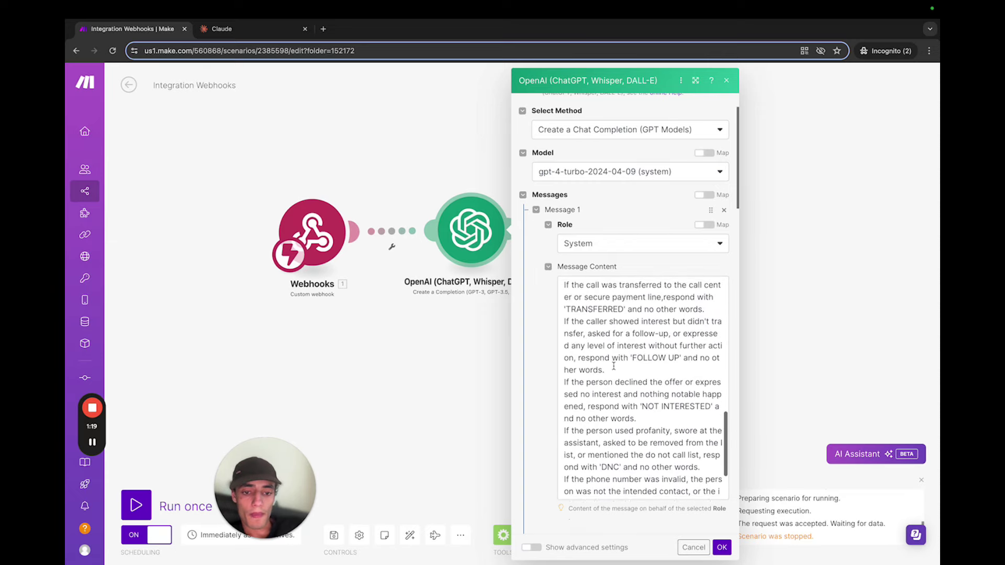
pyautogui.scroll(-5, 617, 345)
pyautogui.scroll(10, 622, 331)
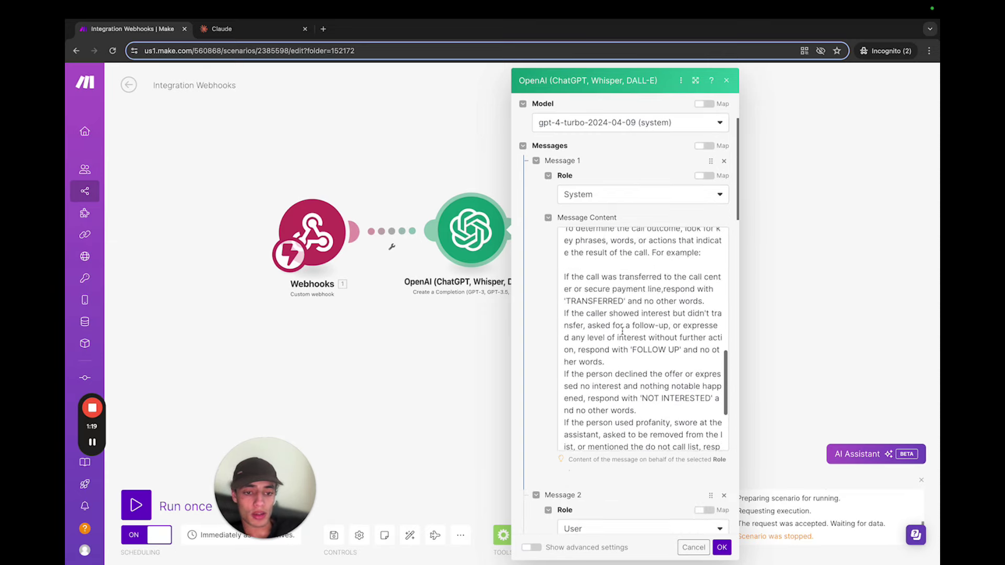
pyautogui.scroll(1, 614, 291)
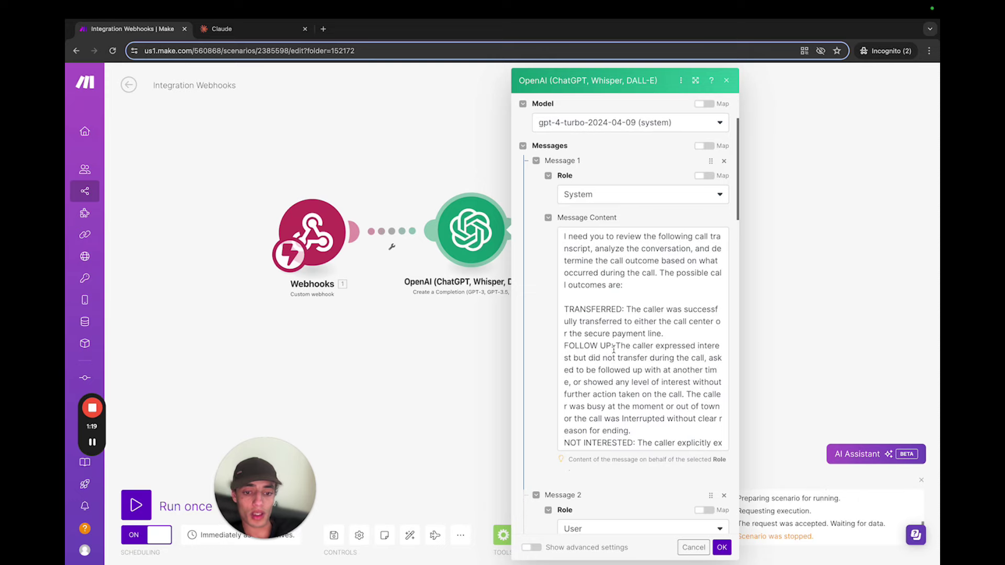
pyautogui.scroll(-10, 613, 349)
pyautogui.scroll(-2, 614, 349)
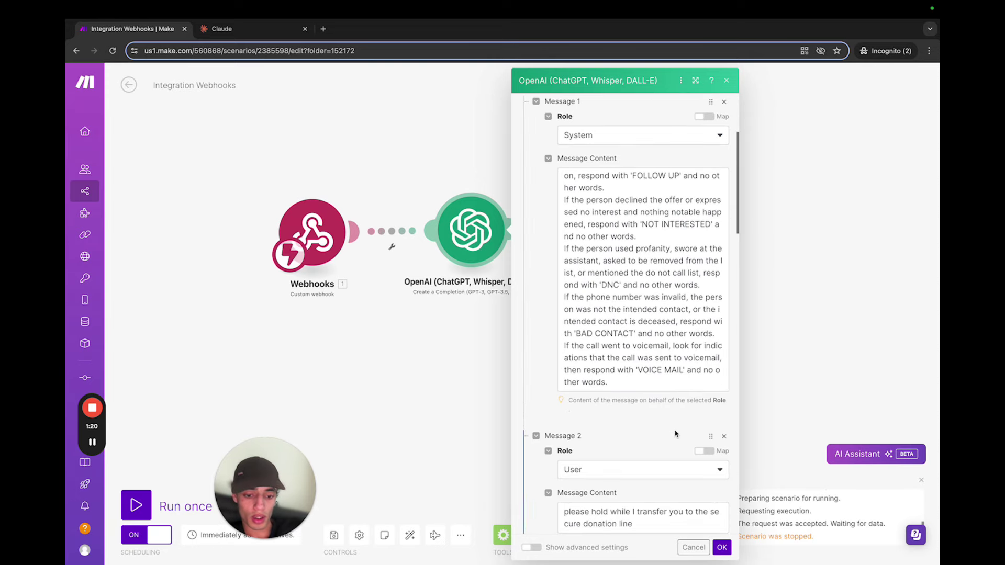
pyautogui.click(722, 547)
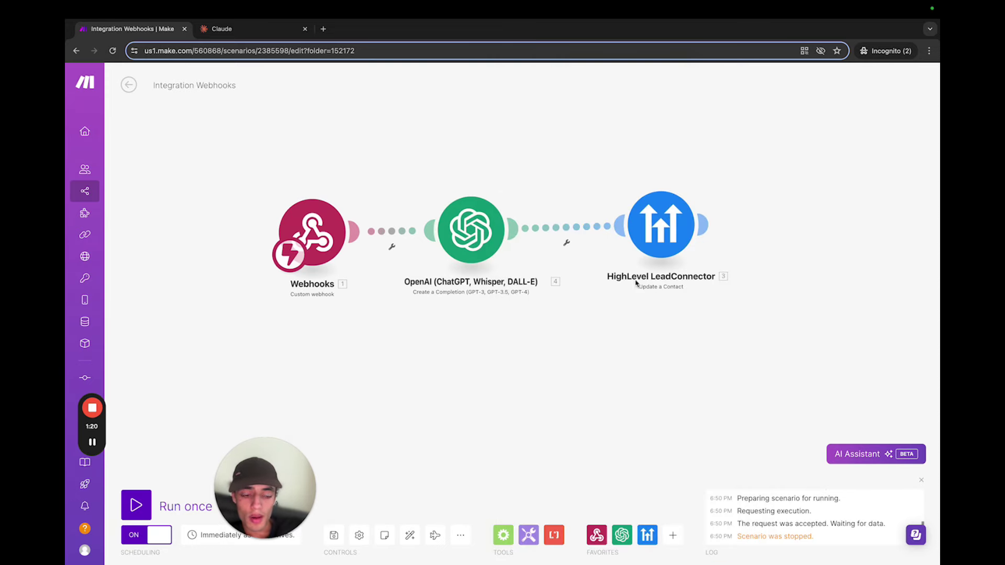
pyautogui.moveTo(486, 248); pyautogui.dragTo(504, 246)
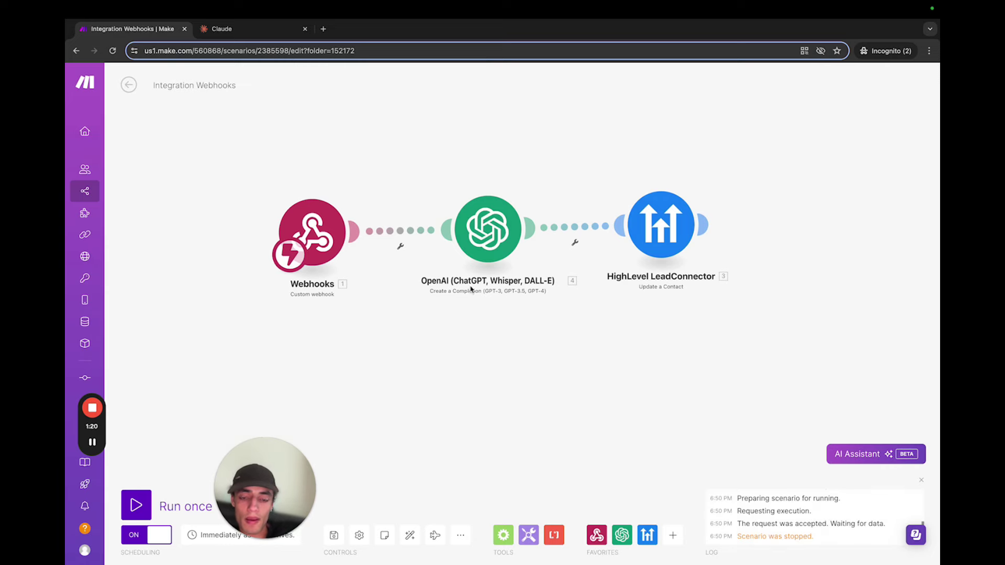
# Replace the fixed NOT INTERESTED text in AI Call Outcome with the OpenAI step's 4. Result.
pyautogui.click(661, 225)
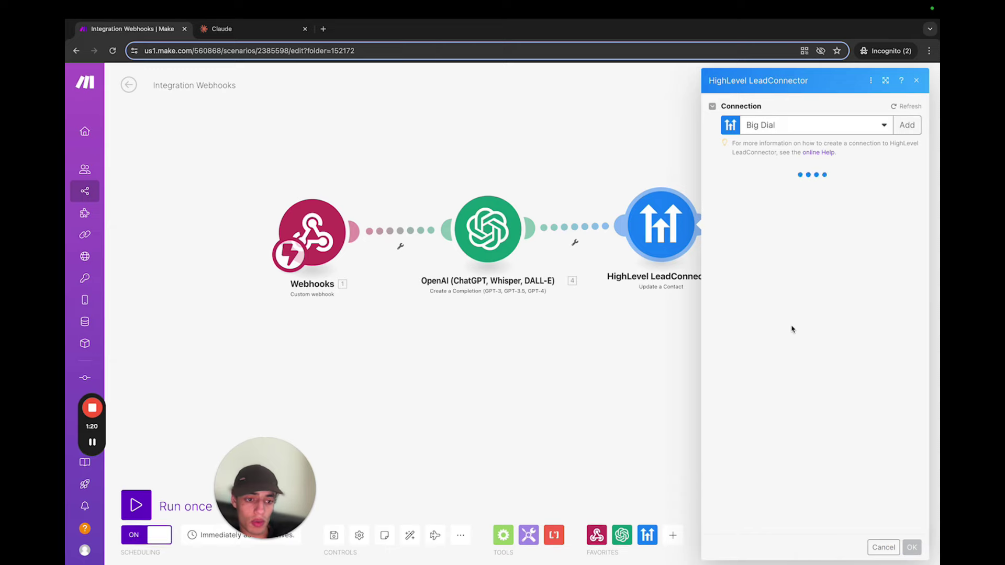
pyautogui.scroll(-5, 791, 343)
pyautogui.scroll(-20, 790, 459)
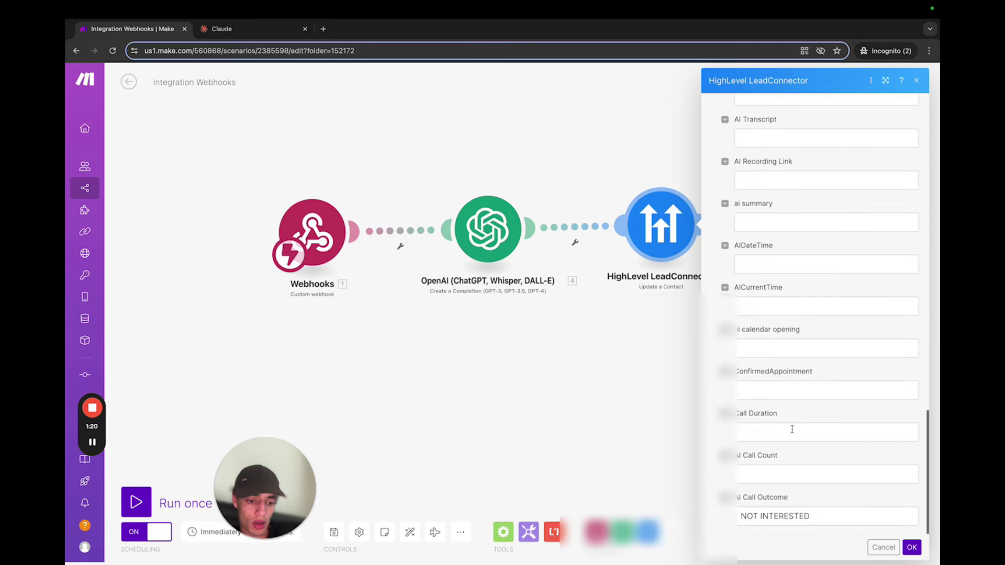
pyautogui.click(821, 517)
pyautogui.write('NOT INTEREST')
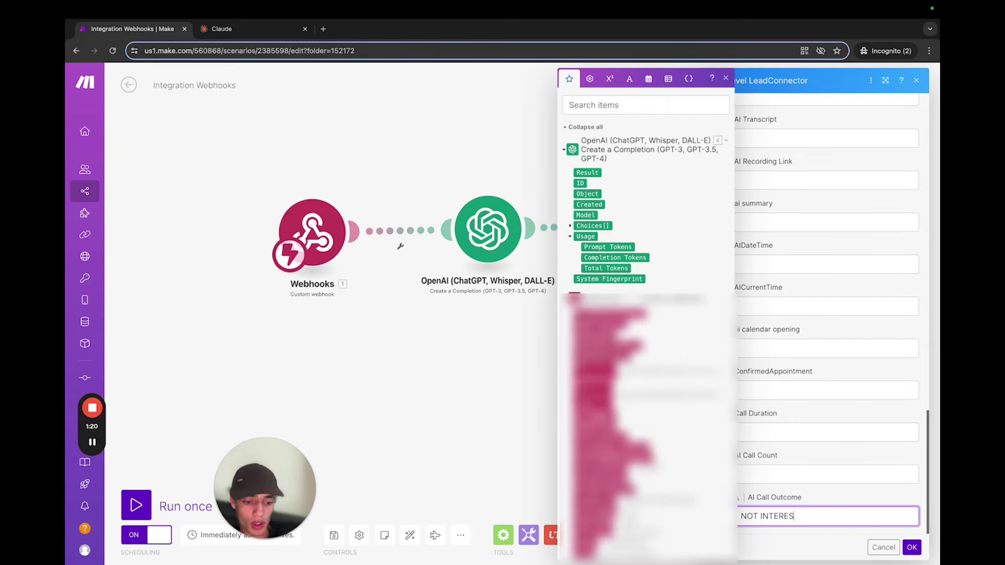
pyautogui.press('BackSpace')
pyautogui.press('BackSpace')
pyautogui.press('BackSpace')
pyautogui.press('BackSpace')
pyautogui.press('BackSpace')
pyautogui.press('BackSpace')
pyautogui.press('BackSpace')
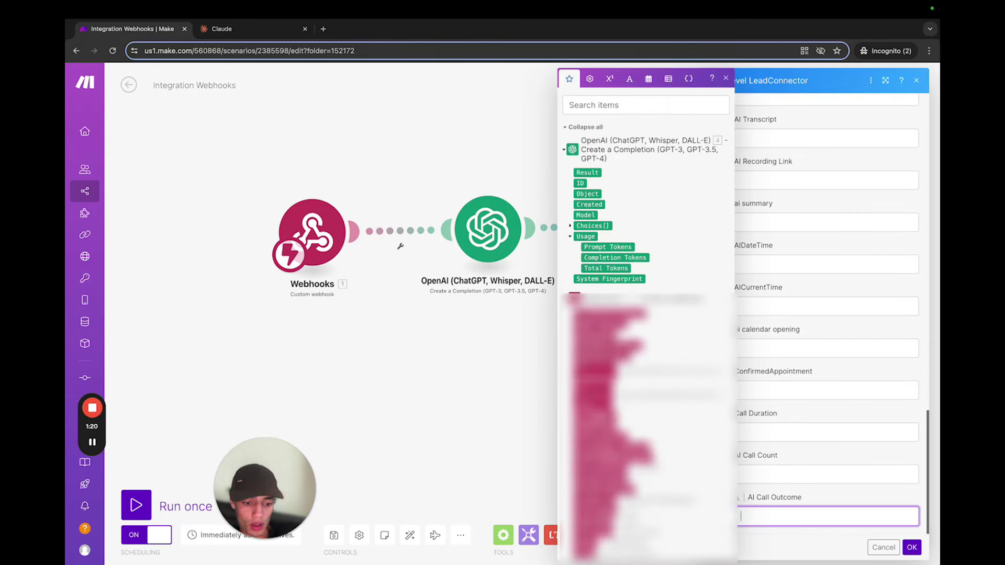
pyautogui.click(587, 173)
pyautogui.click(911, 547)
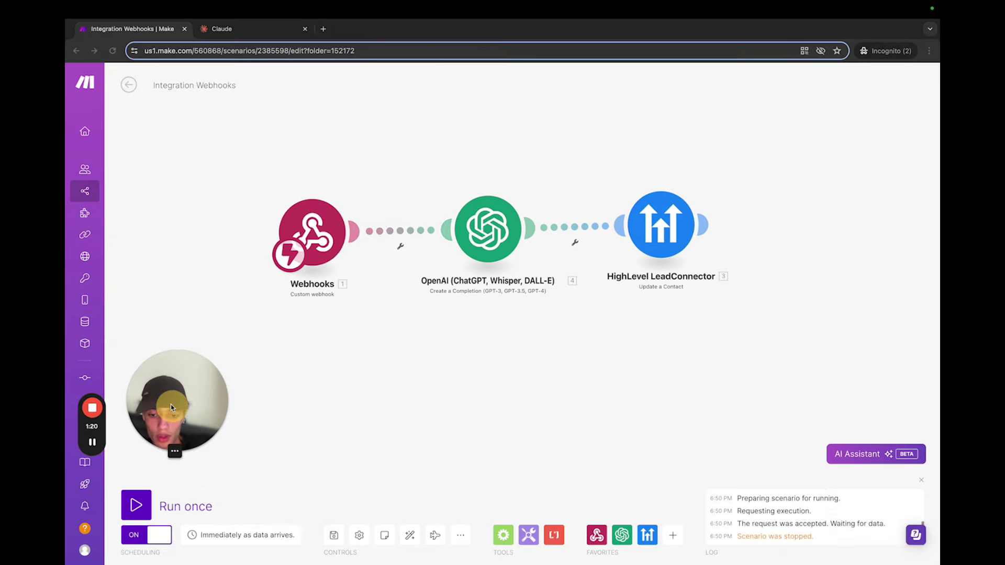
# Set the OpenAI step's advanced Temperature to 0.7 and save the Make scenario.
pyautogui.click(335, 537)
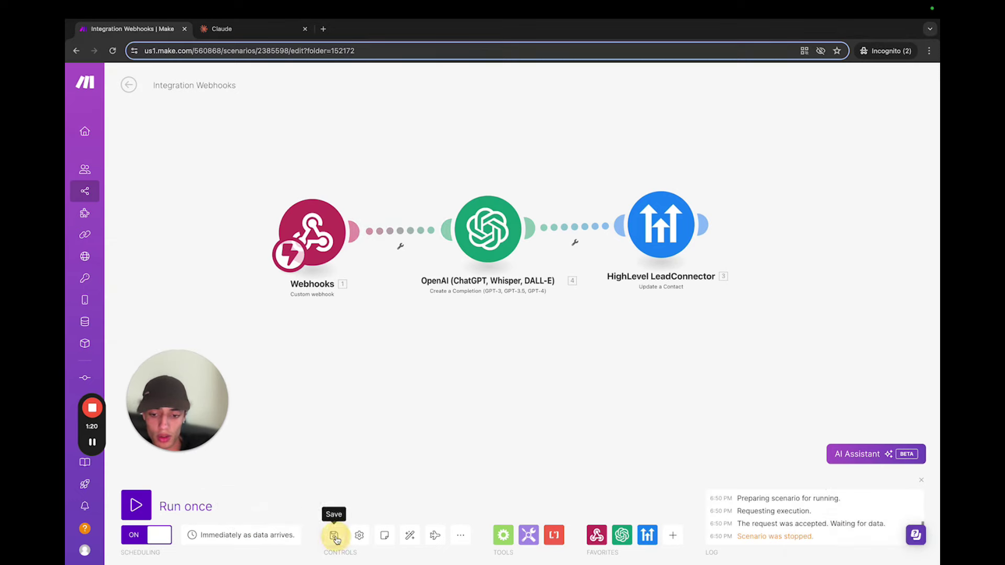
pyautogui.click(485, 252)
pyautogui.scroll(-20, 553, 373)
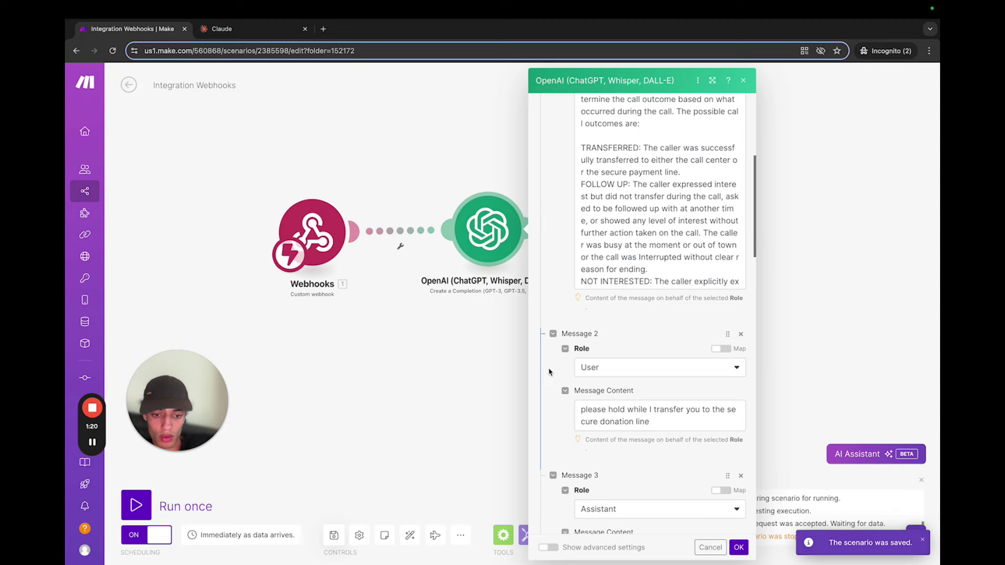
pyautogui.scroll(-10, 569, 412)
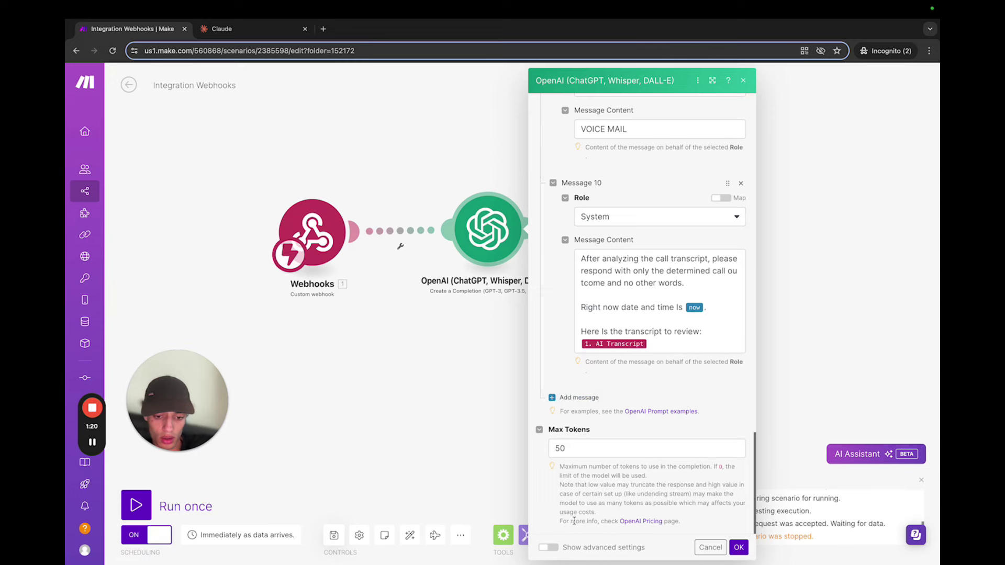
pyautogui.click(549, 547)
pyautogui.scroll(-3, 591, 496)
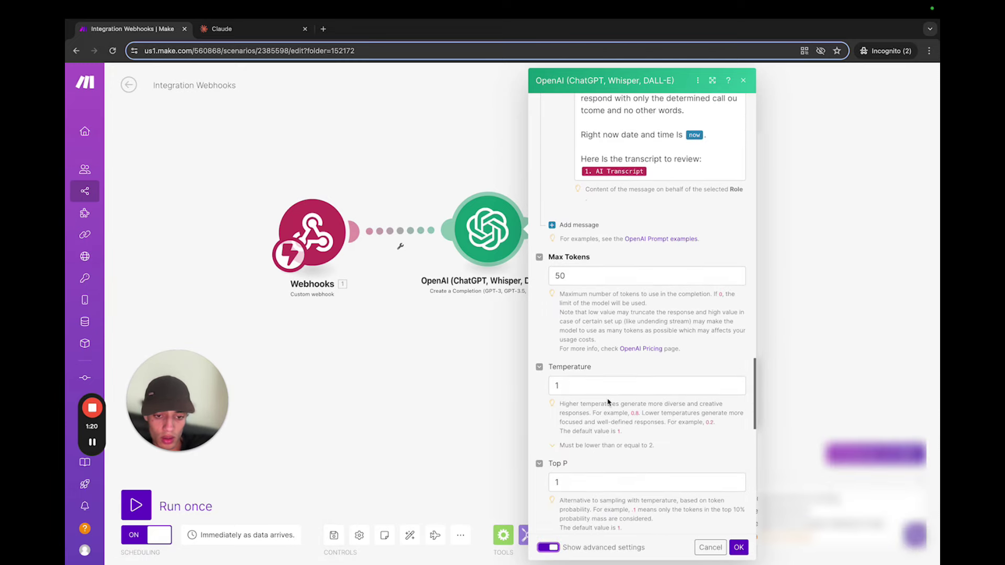
pyautogui.click(566, 387)
pyautogui.press('BackSpace')
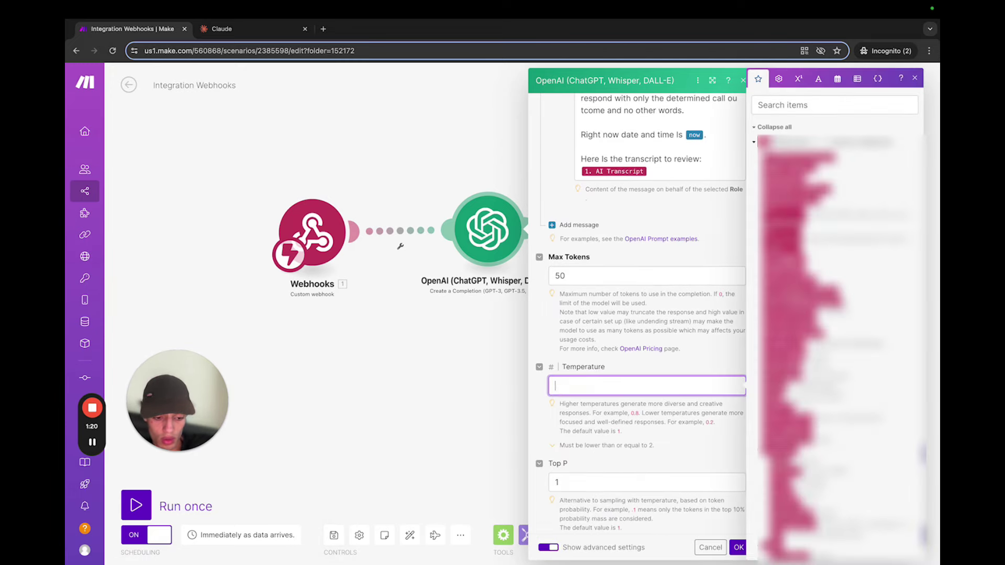
pyautogui.write('0.7')
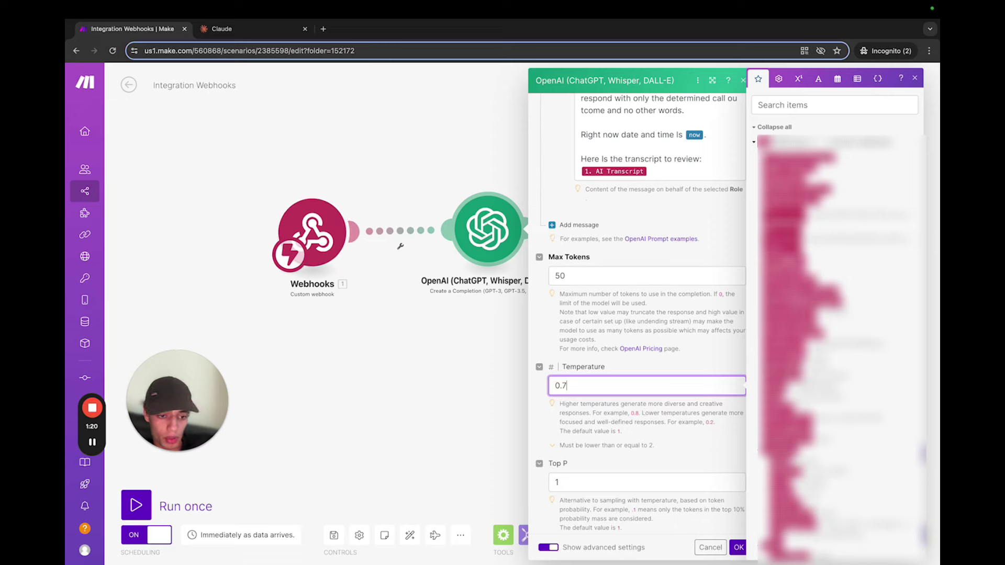
pyautogui.click(722, 444)
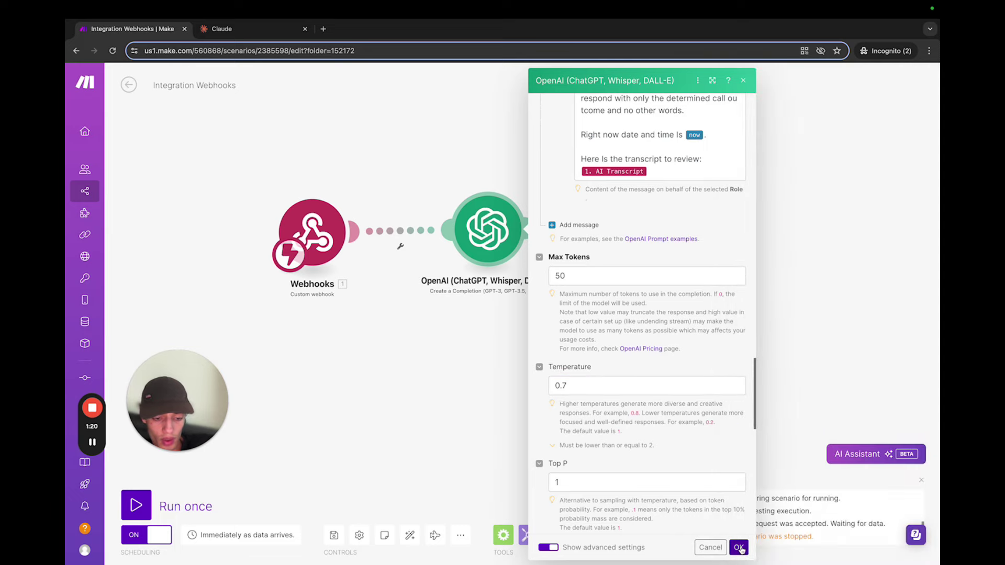
pyautogui.click(739, 548)
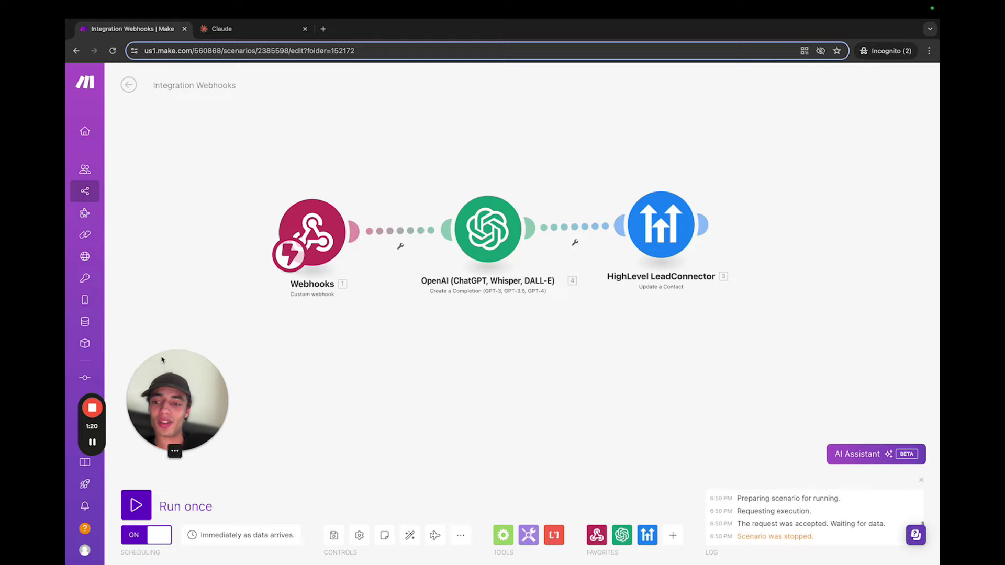
pyautogui.moveTo(174, 388); pyautogui.dragTo(323, 390)
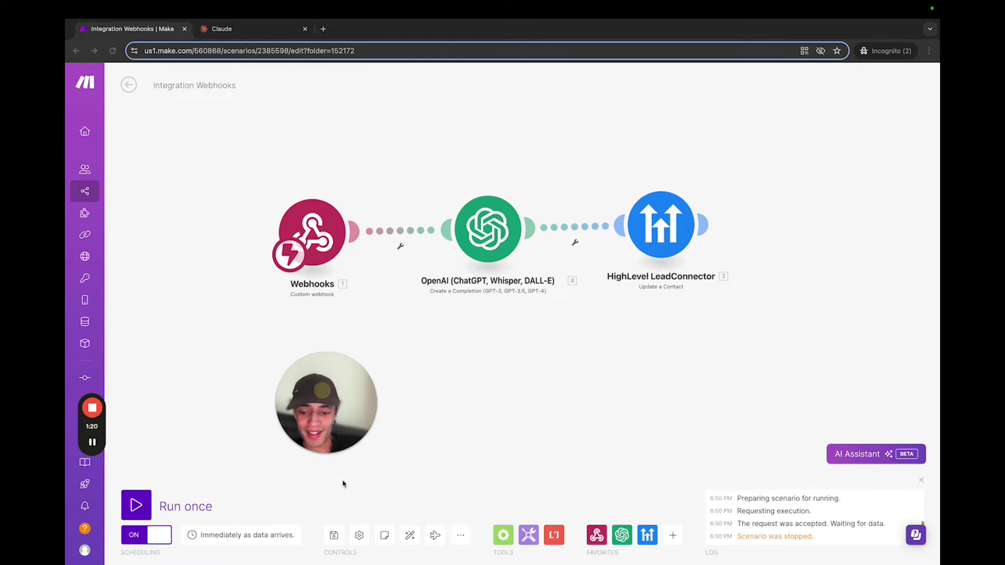
pyautogui.click(333, 535)
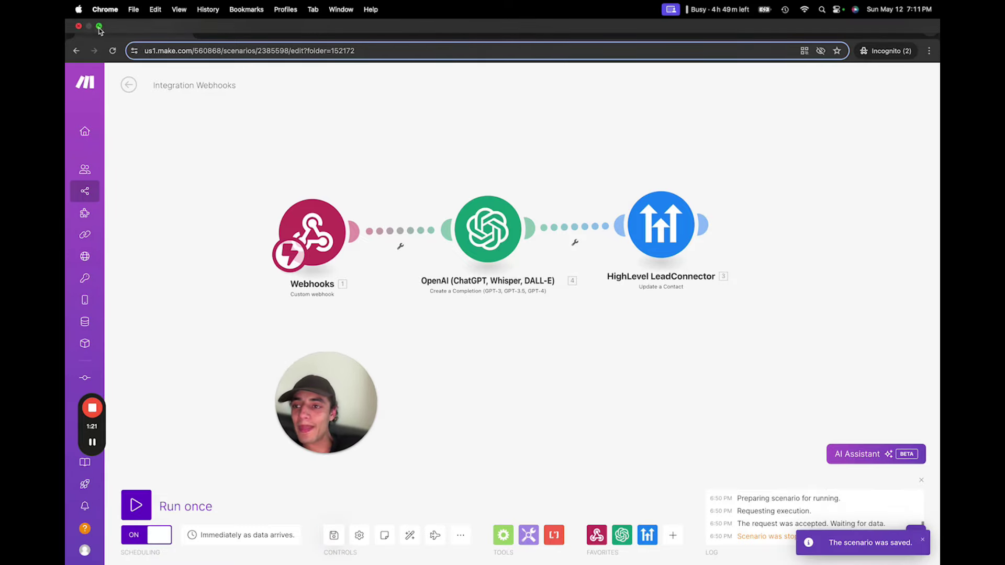
# Check the test contact's enrollment history, save the workflow, re-run the contact, and go back to Workflows.
pyautogui.click(99, 26)
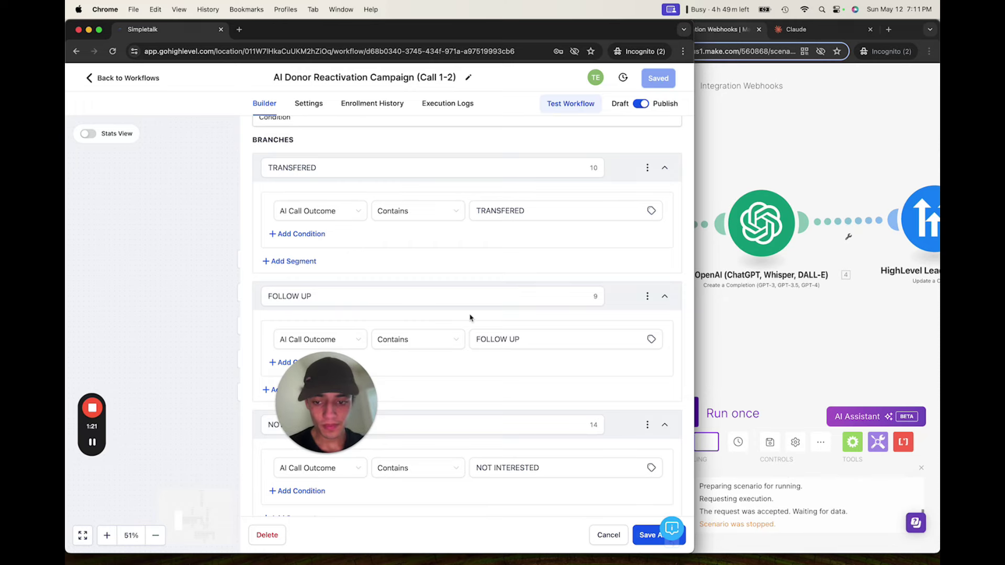
pyautogui.scroll(-3, 490, 396)
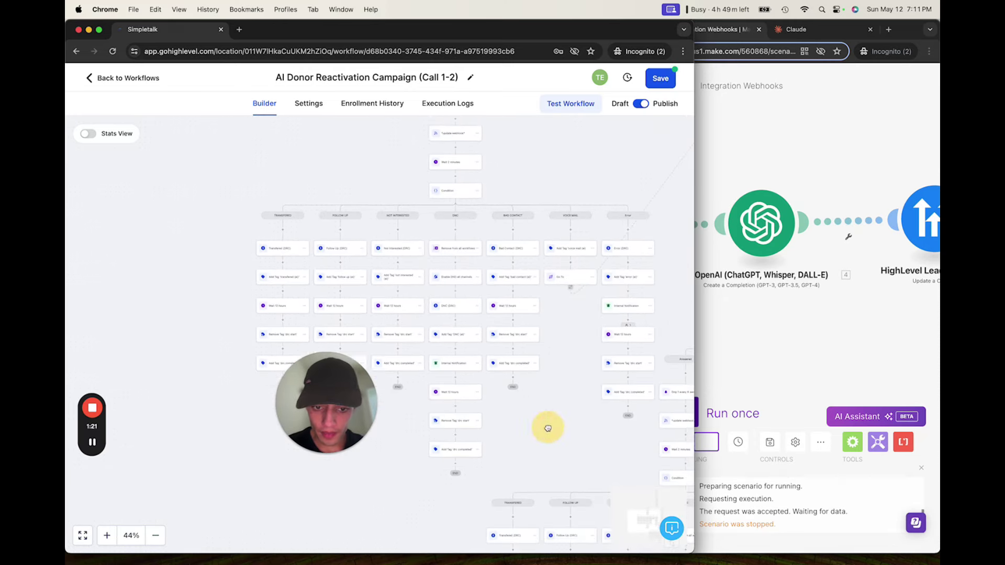
pyautogui.hscroll(2, 628, 304)
pyautogui.scroll(-1, 627, 303)
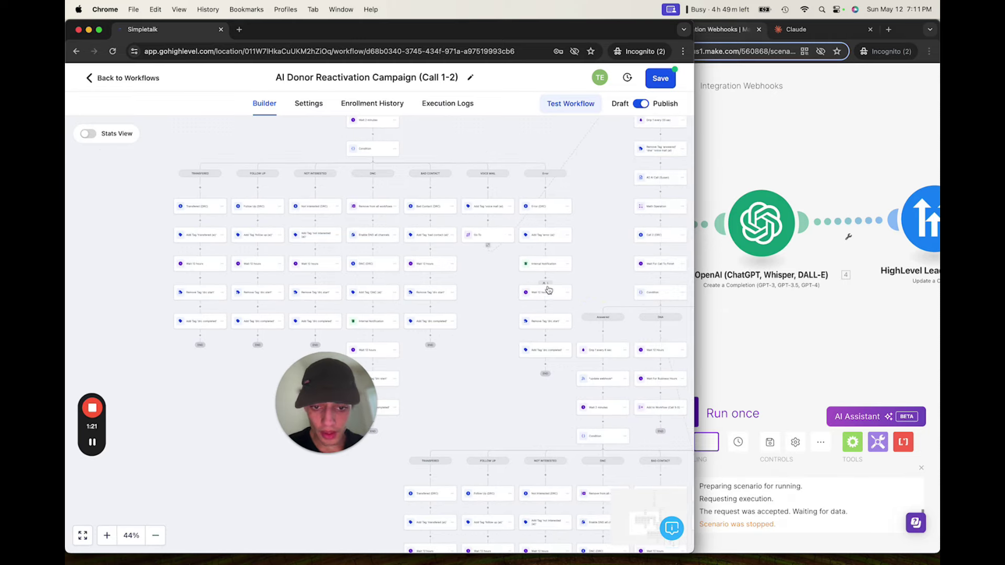
pyautogui.click(361, 105)
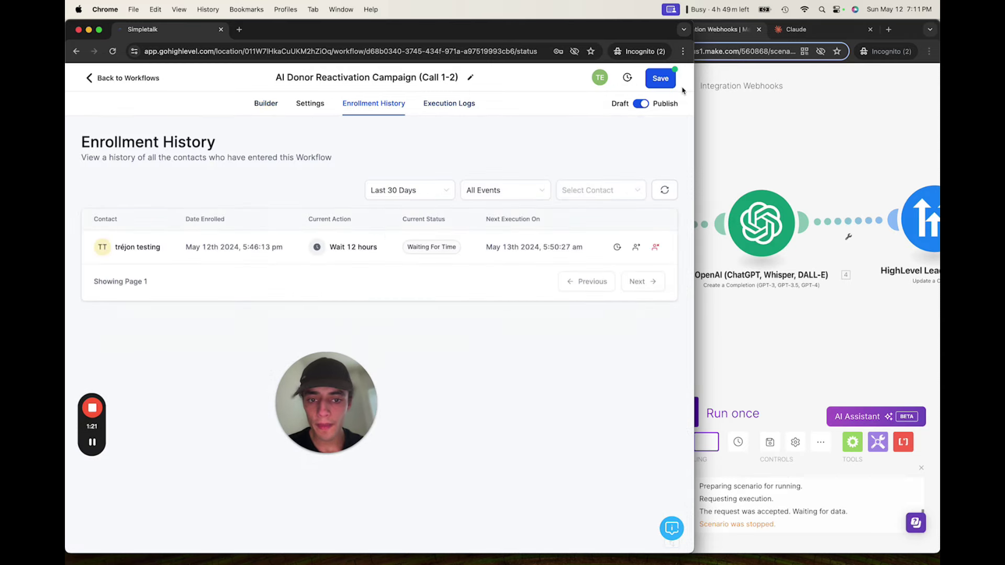
pyautogui.click(660, 79)
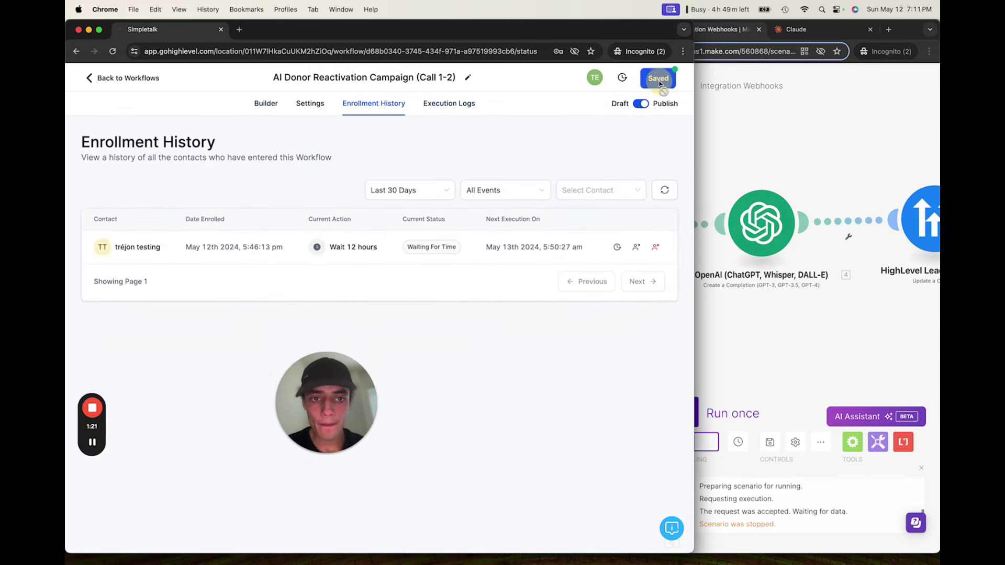
pyautogui.click(635, 248)
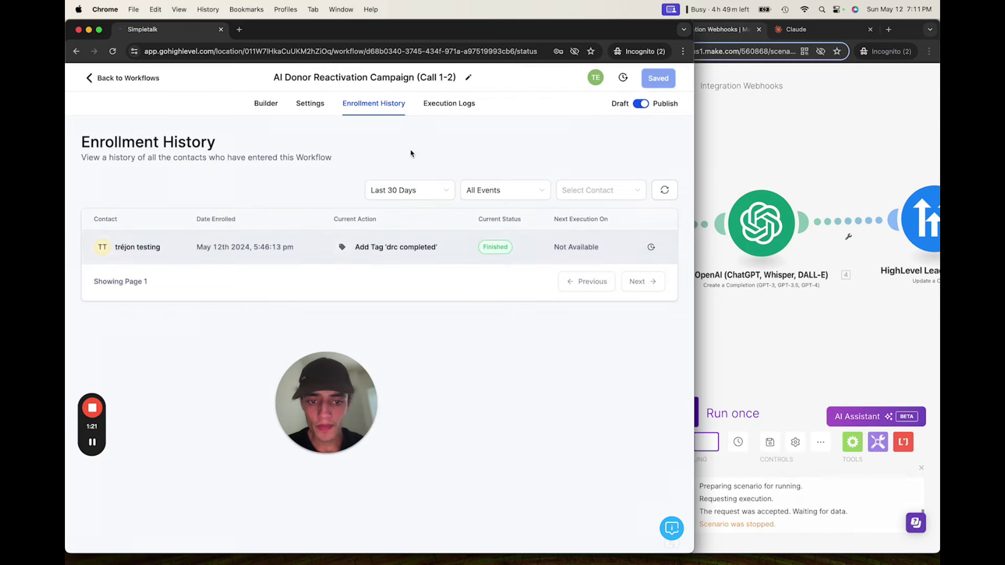
pyautogui.click(119, 79)
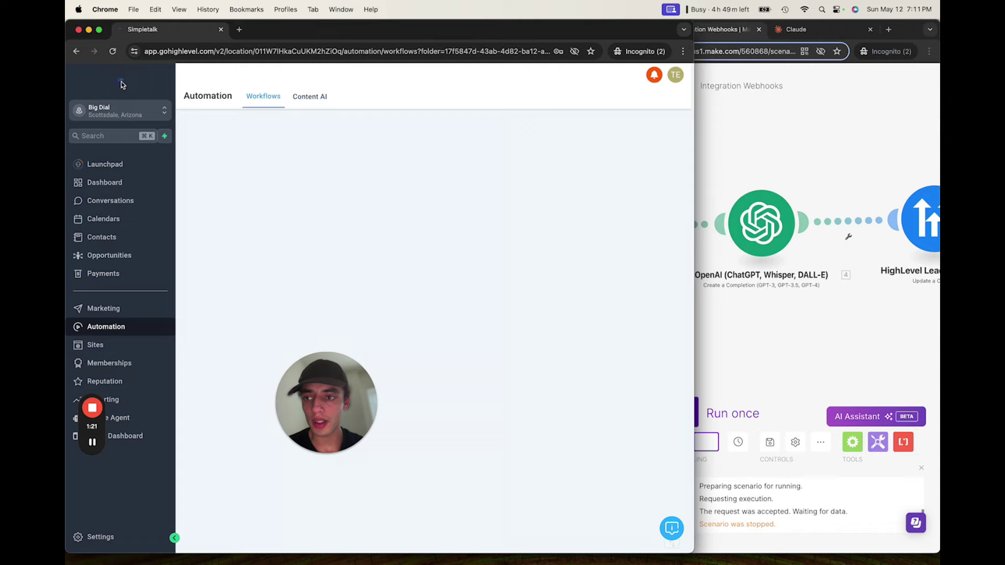
# Inspect the test contact's tags (answered, error (ai), drc completed), then return to Automation workflows.
pyautogui.click(104, 237)
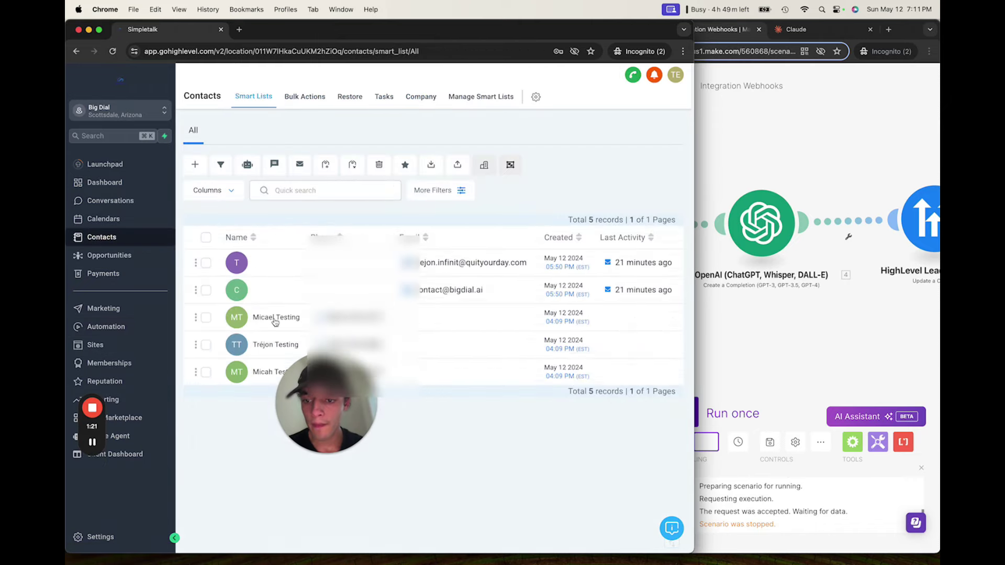
pyautogui.click(309, 268)
pyautogui.scroll(-5, 243, 372)
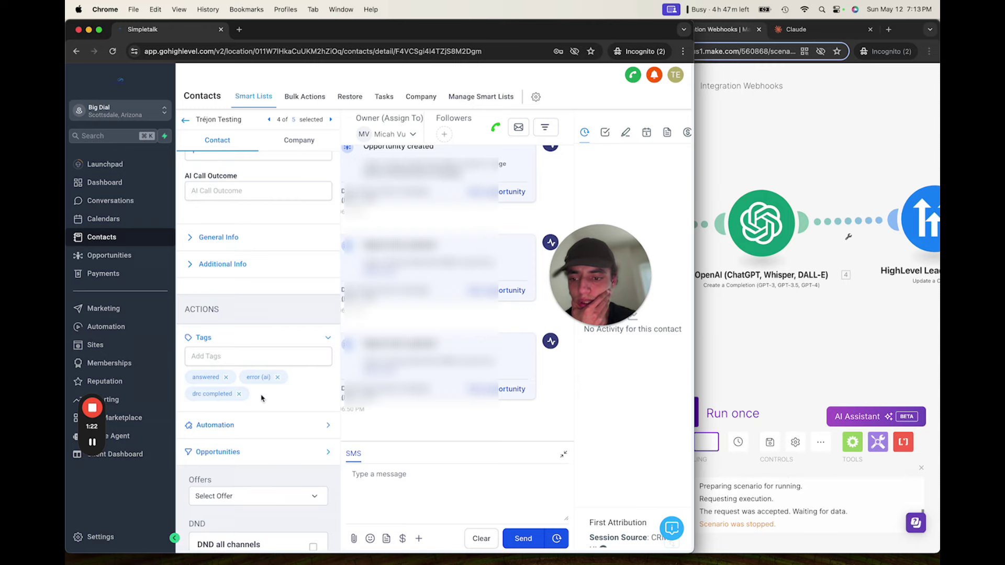
pyautogui.scroll(-2, 277, 398)
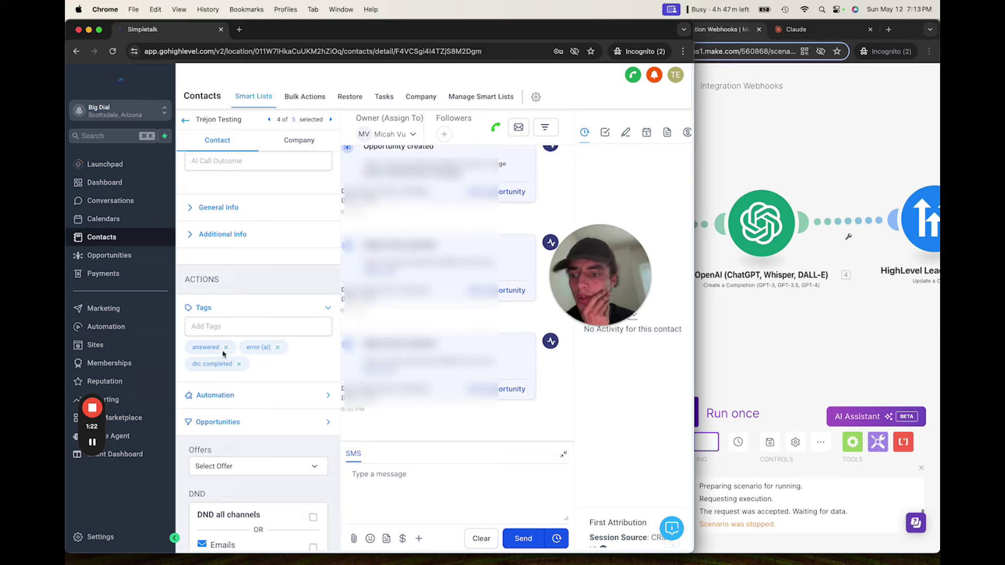
pyautogui.moveTo(94, 431); pyautogui.dragTo(368, 411)
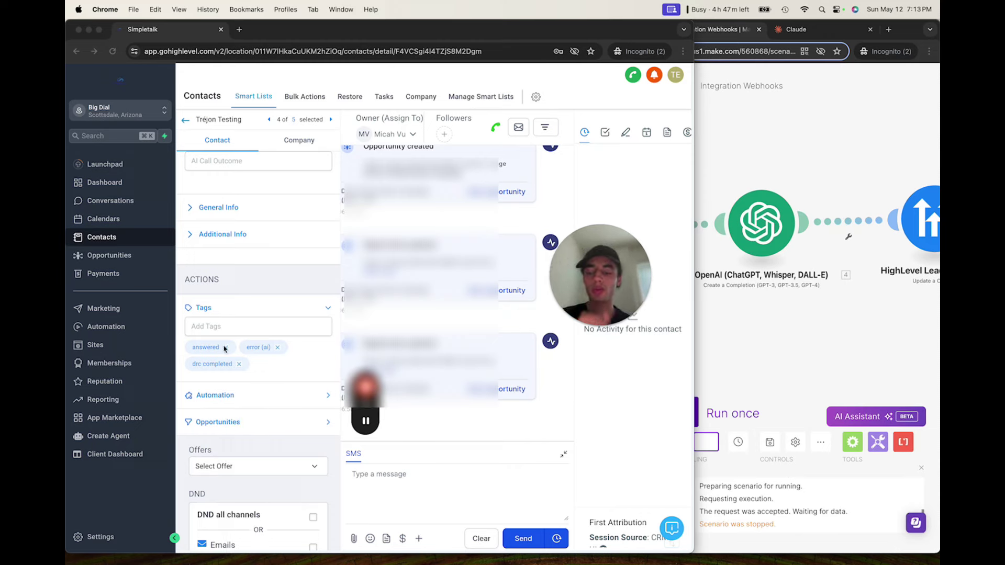
pyautogui.click(109, 336)
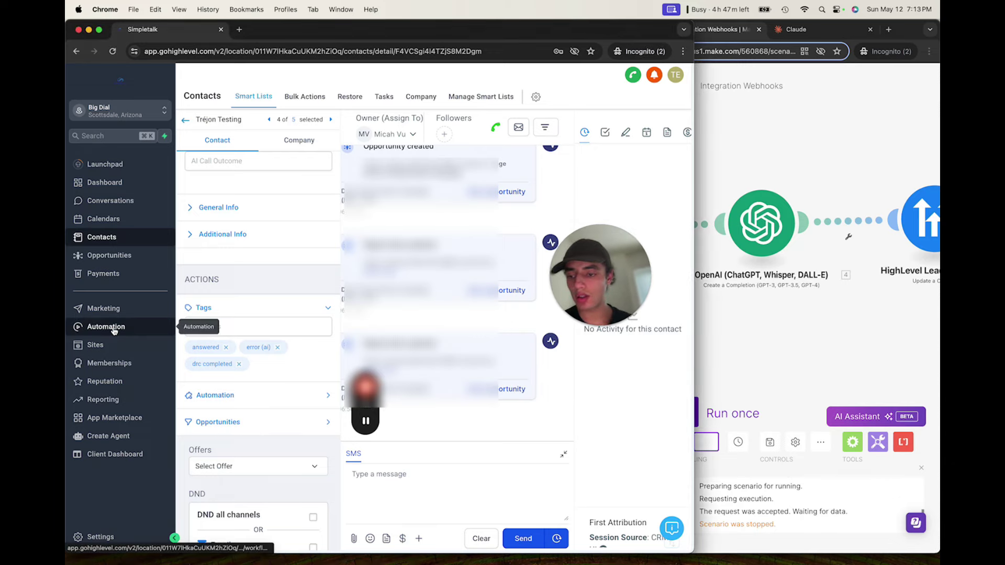
pyautogui.click(115, 328)
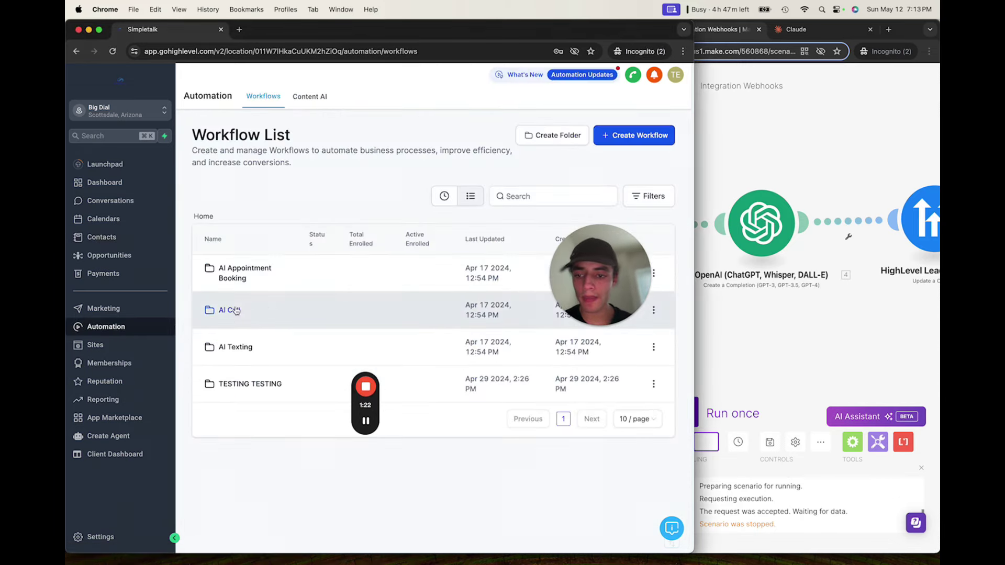
# Open the AI Donor Reactivation Campaign (Call 1-2) workflow in TESTING TESTING and its Remove Tag step.
pyautogui.click(253, 384)
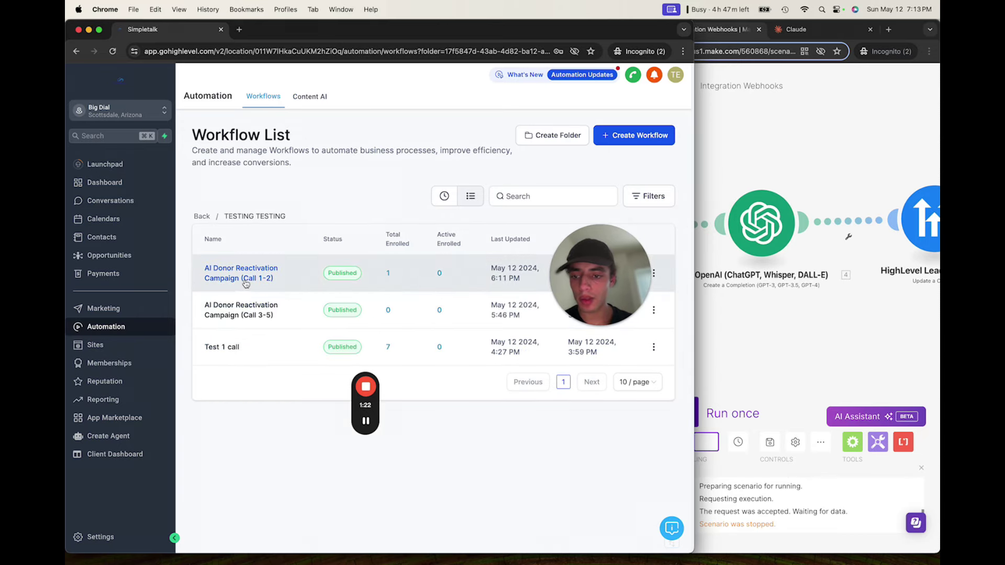
pyautogui.click(246, 286)
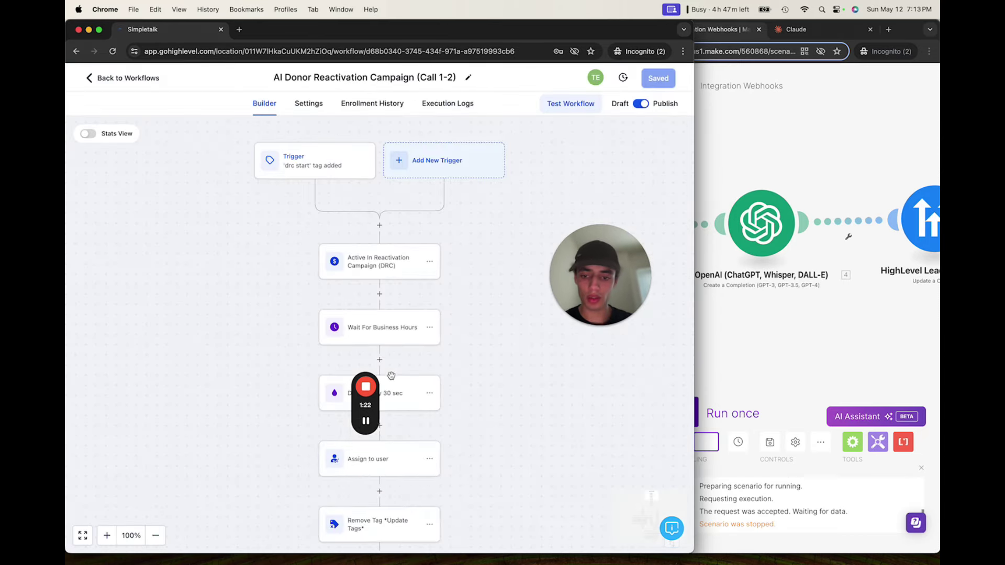
pyautogui.moveTo(478, 335); pyautogui.dragTo(468, 189)
pyautogui.click(382, 287)
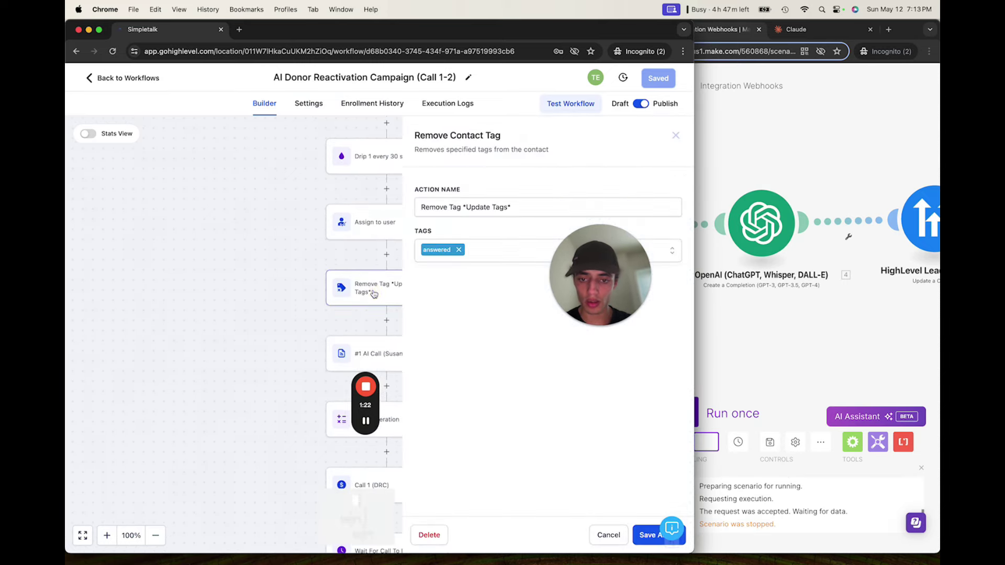
pyautogui.moveTo(552, 263); pyautogui.dragTo(201, 422)
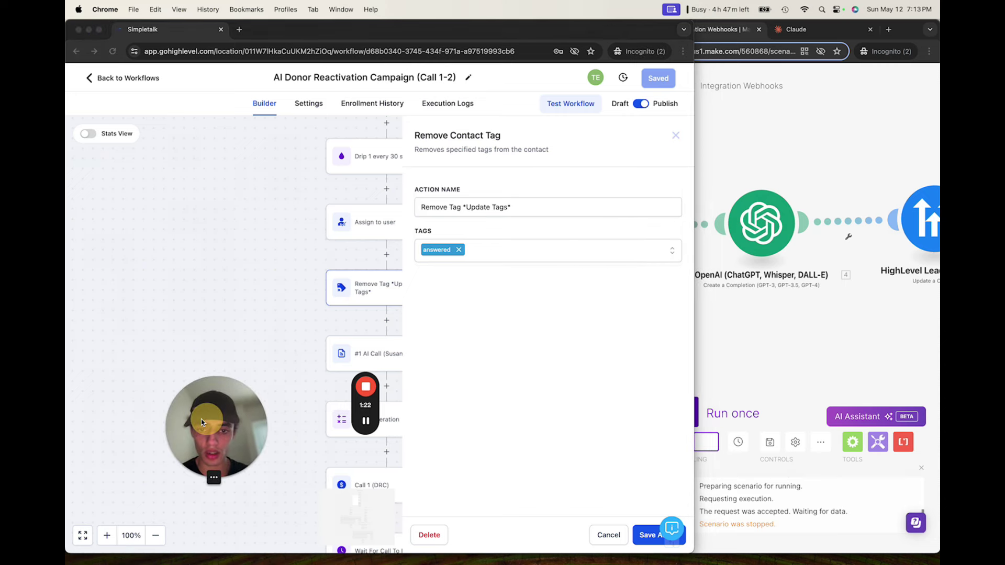
# Rename the tag-removal action to 'Remove All Campaign Tags'.
pyautogui.click(462, 208)
pyautogui.doubleClick(448, 209)
pyautogui.click(468, 209)
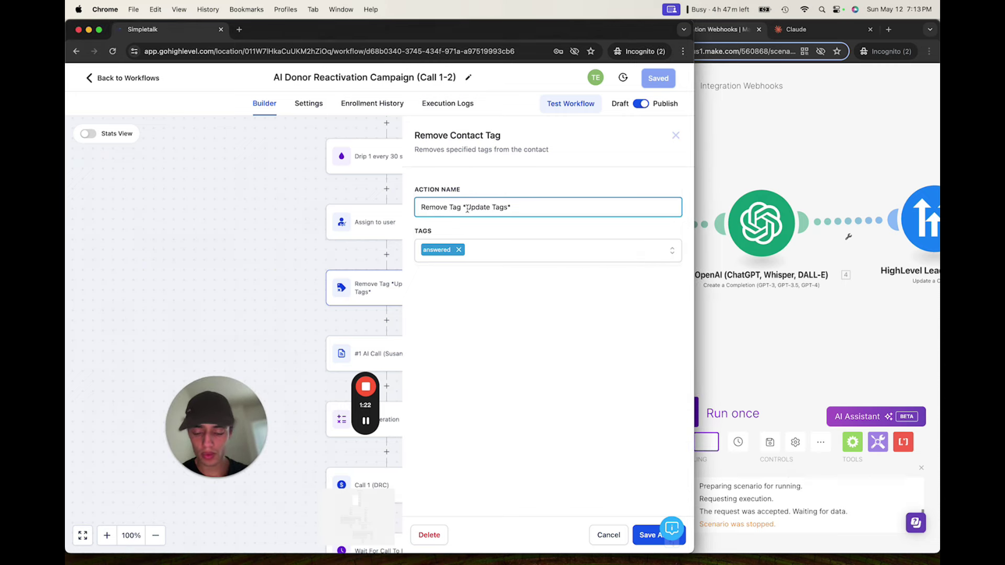
pyautogui.write('all Tag')
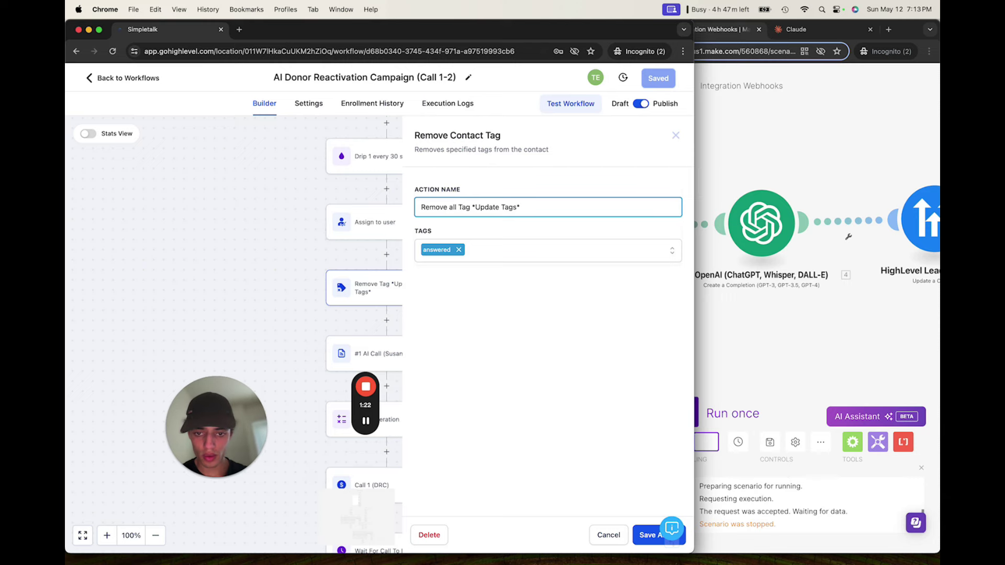
pyautogui.write('s')
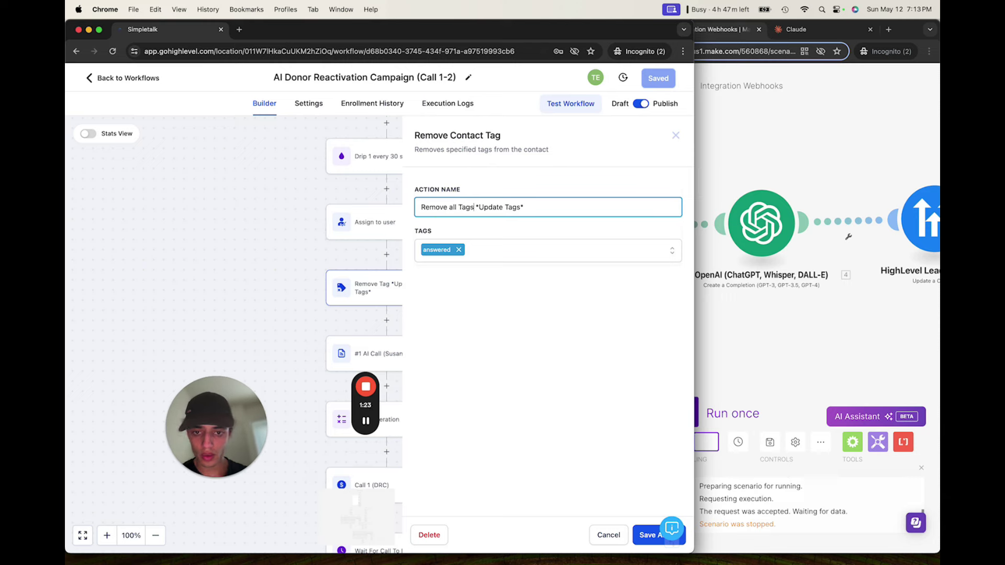
pyautogui.click(449, 209)
pyautogui.press('Delete')
pyautogui.write('A')
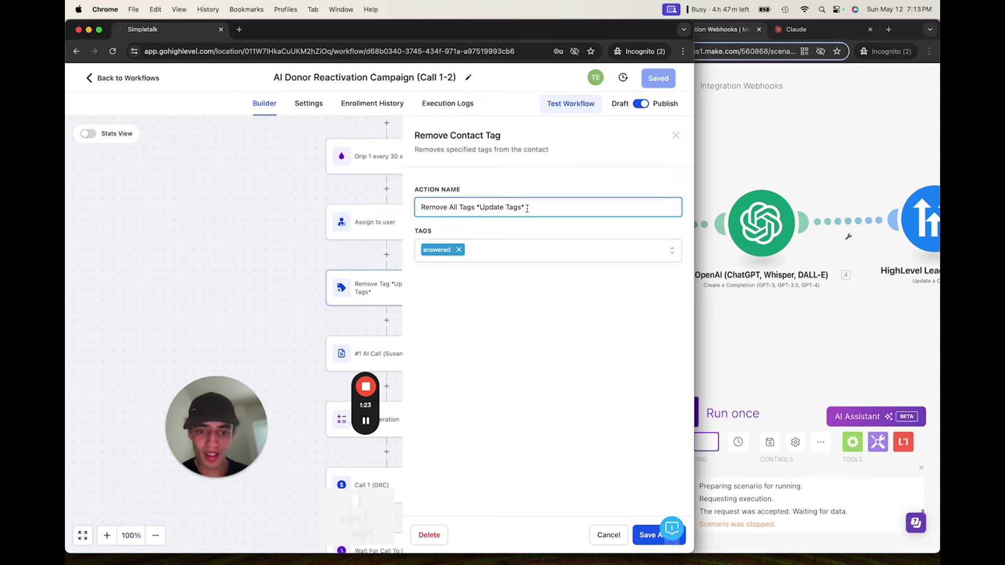
pyautogui.moveTo(527, 209); pyautogui.dragTo(479, 209)
pyautogui.press('BackSpace')
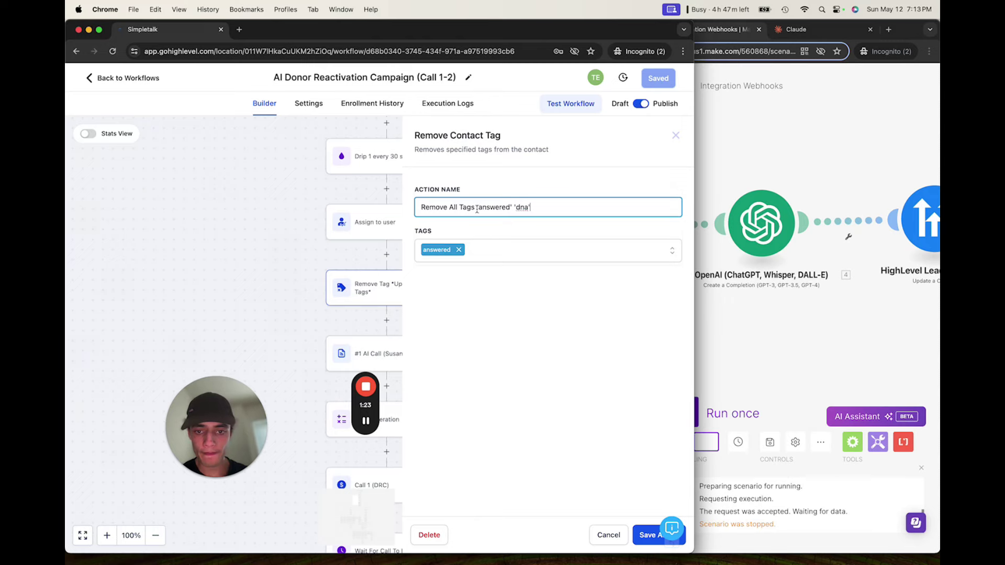
pyautogui.moveTo(478, 209); pyautogui.dragTo(449, 206)
pyautogui.moveTo(532, 207); pyautogui.dragTo(486, 205)
pyautogui.press('BackSpace')
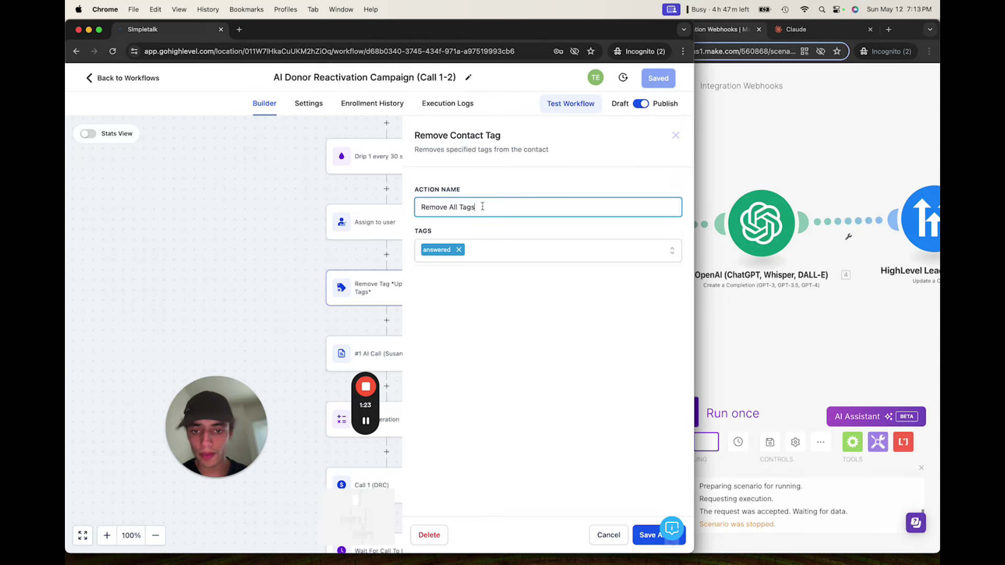
pyautogui.click(458, 208)
pyautogui.write('Camp ')
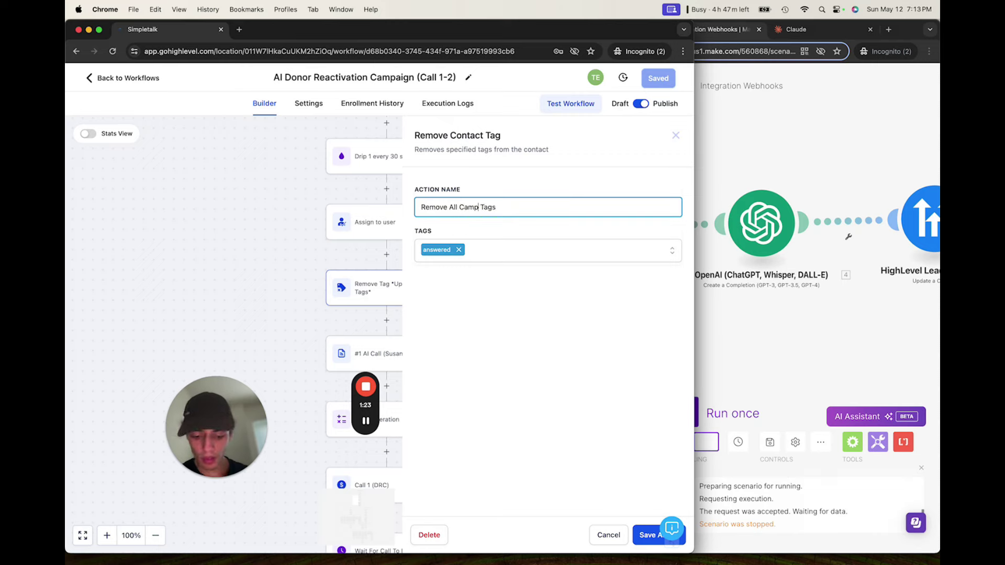
pyautogui.write('aign')
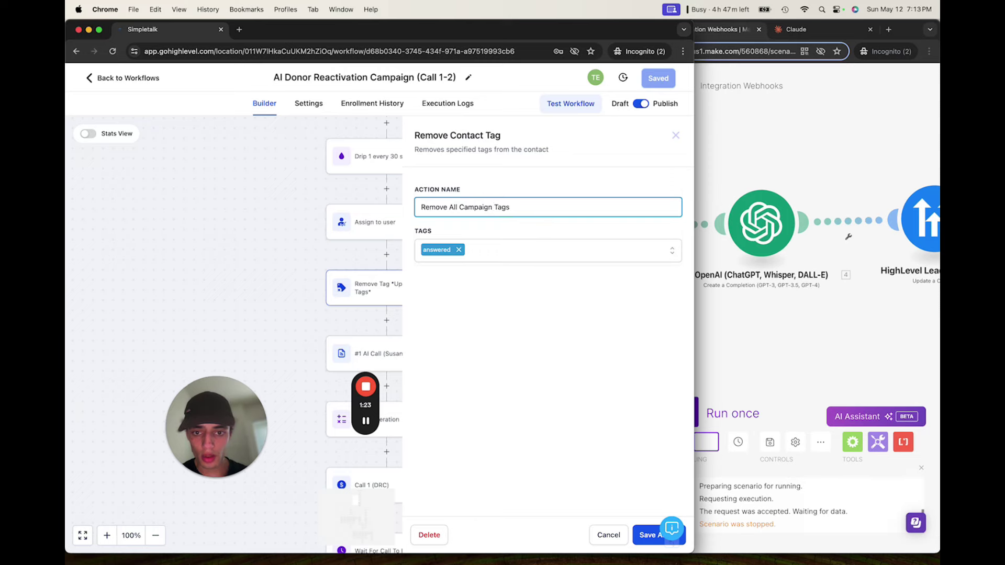
# Add dna, transfered (ai) and follow up (ai) to the tags to remove, and save the action.
pyautogui.click(511, 251)
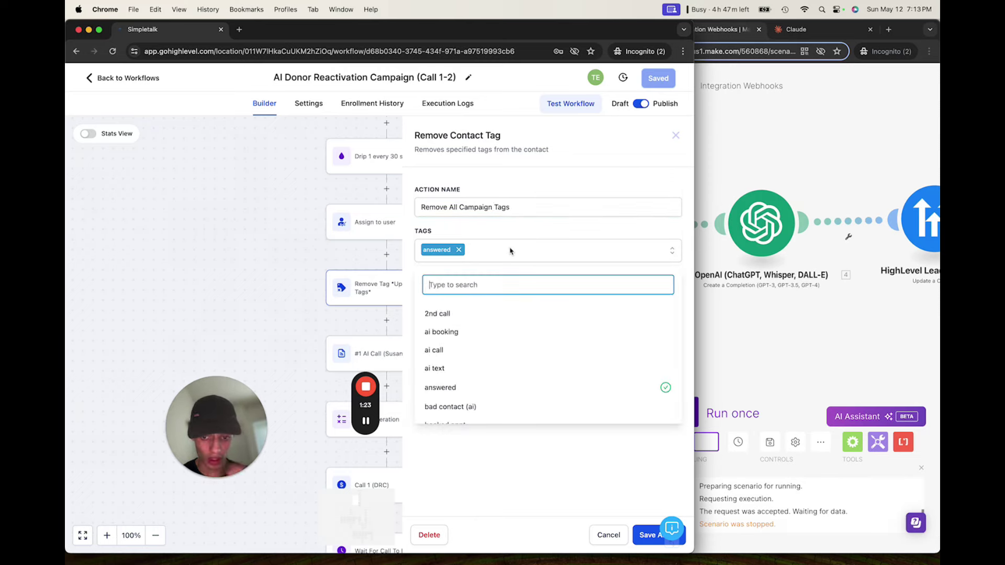
pyautogui.write('dna')
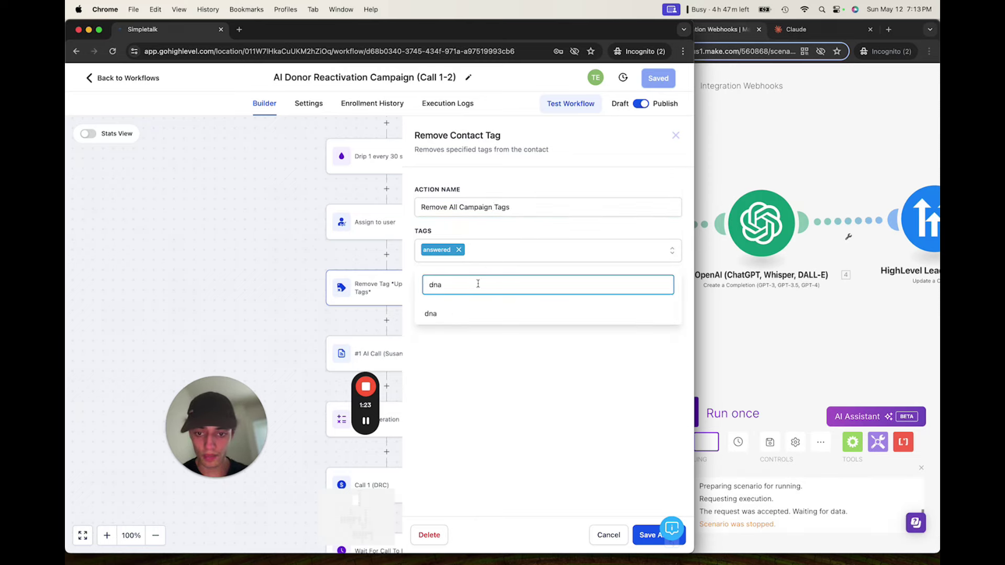
pyautogui.click(441, 317)
pyautogui.click(480, 285)
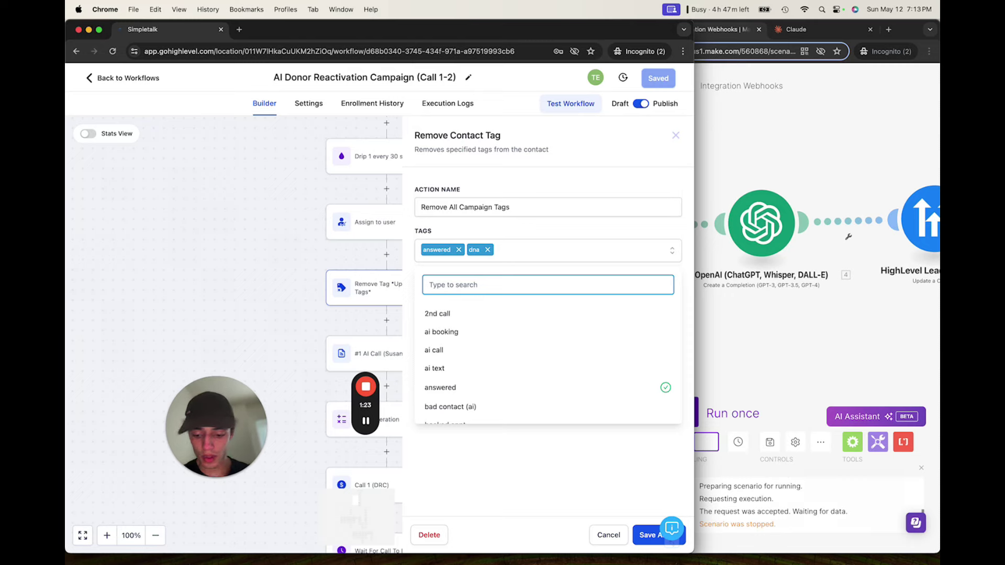
pyautogui.write('t')
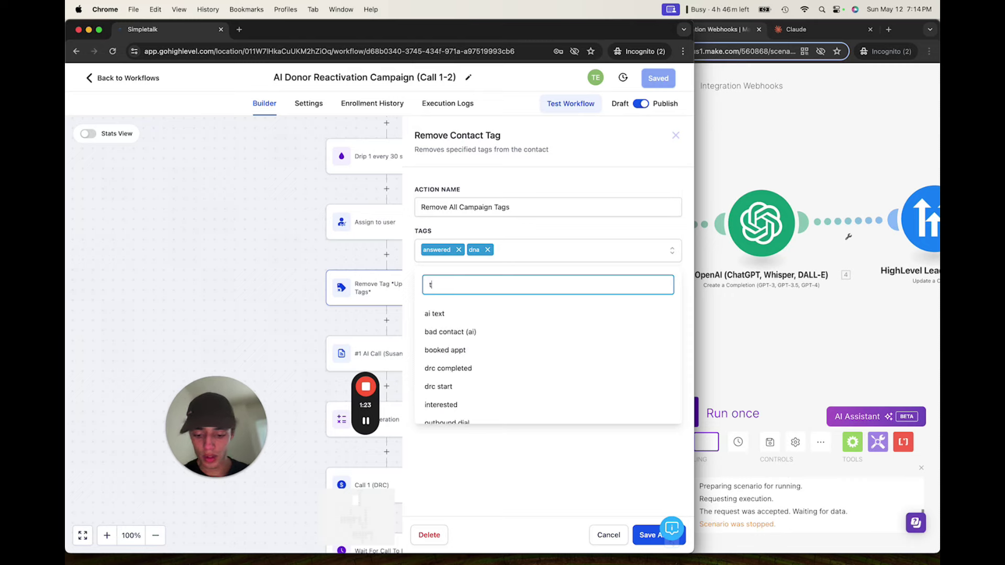
pyautogui.write('rans')
pyautogui.click(459, 350)
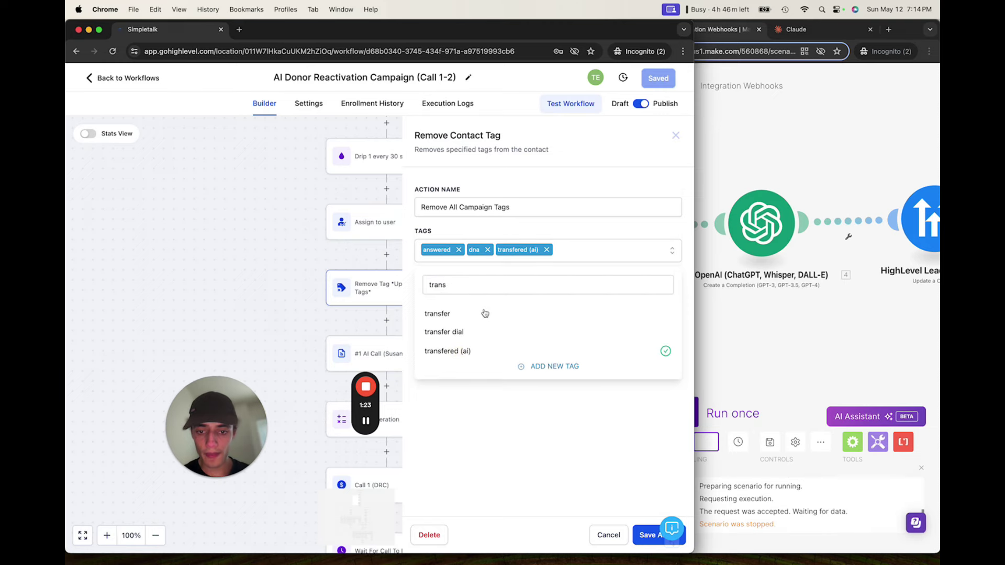
pyautogui.click(471, 285)
pyautogui.write('trfol')
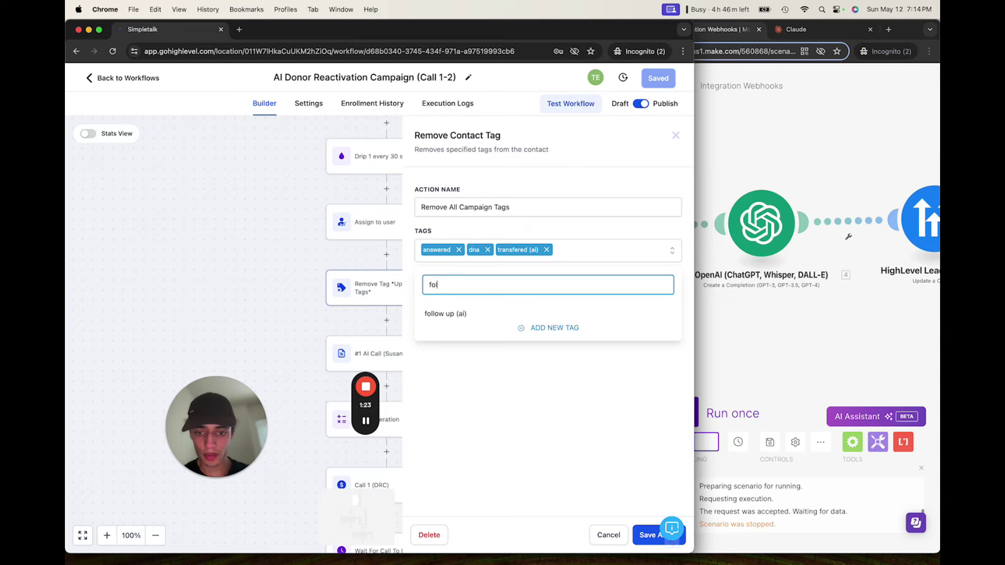
pyautogui.click(463, 315)
pyautogui.click(453, 281)
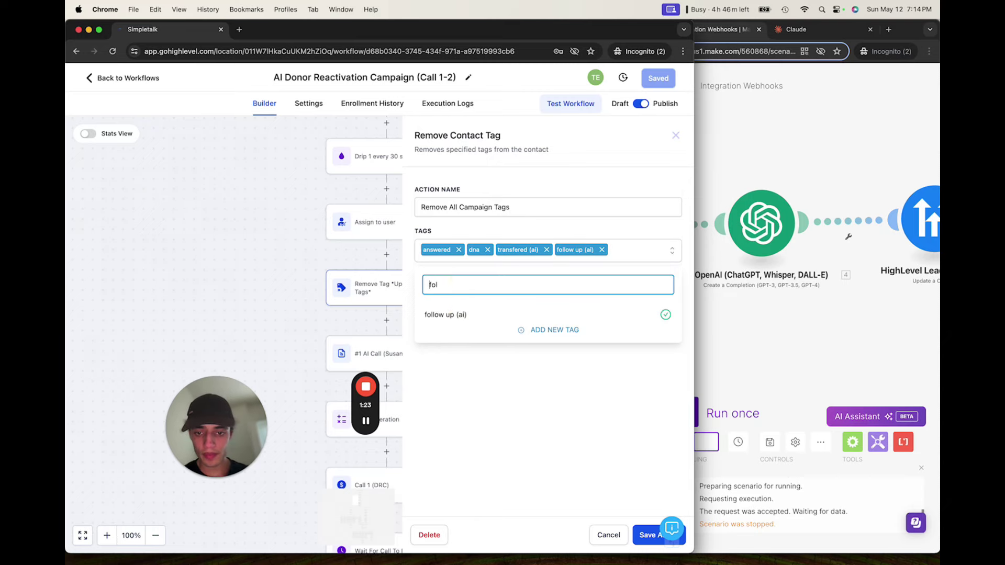
pyautogui.doubleClick(454, 281)
pyautogui.press('BackSpace')
pyautogui.write('not')
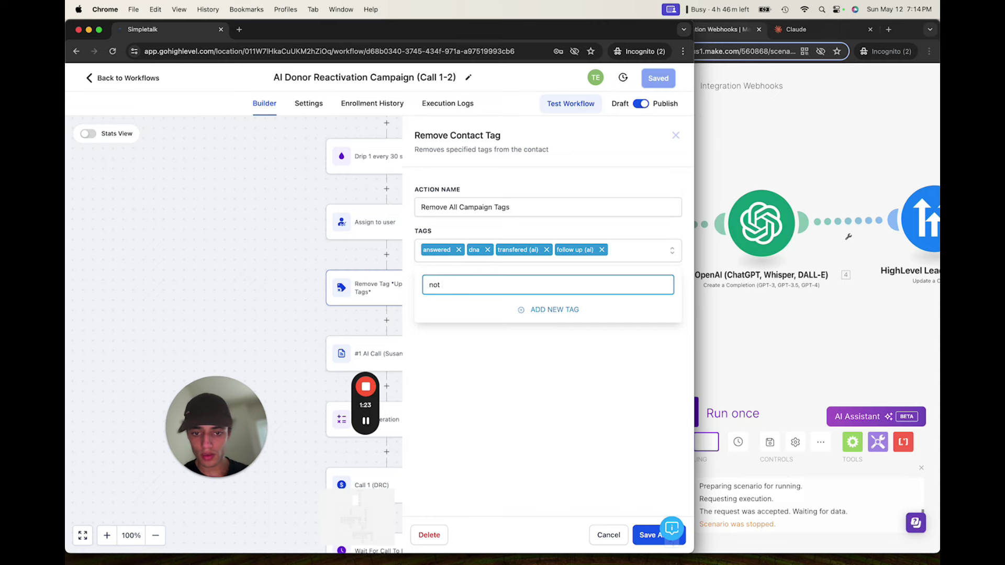
pyautogui.write(' in')
pyautogui.press('BackSpace')
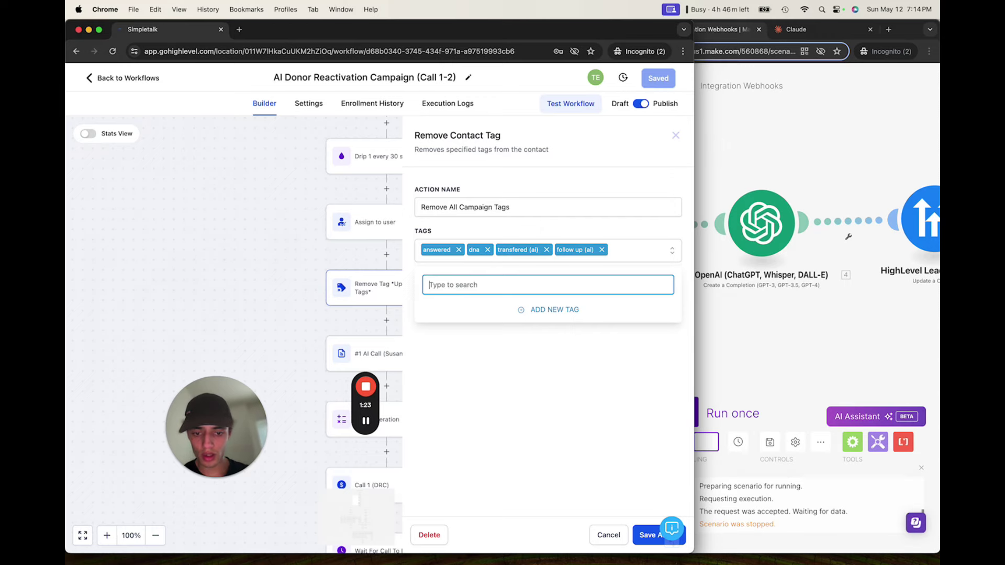
pyautogui.click(640, 540)
# Swap the first Not Interested Add Tag step's transfered (ai) tag for not interested (ai) and save.
pyautogui.scroll(-10, 532, 348)
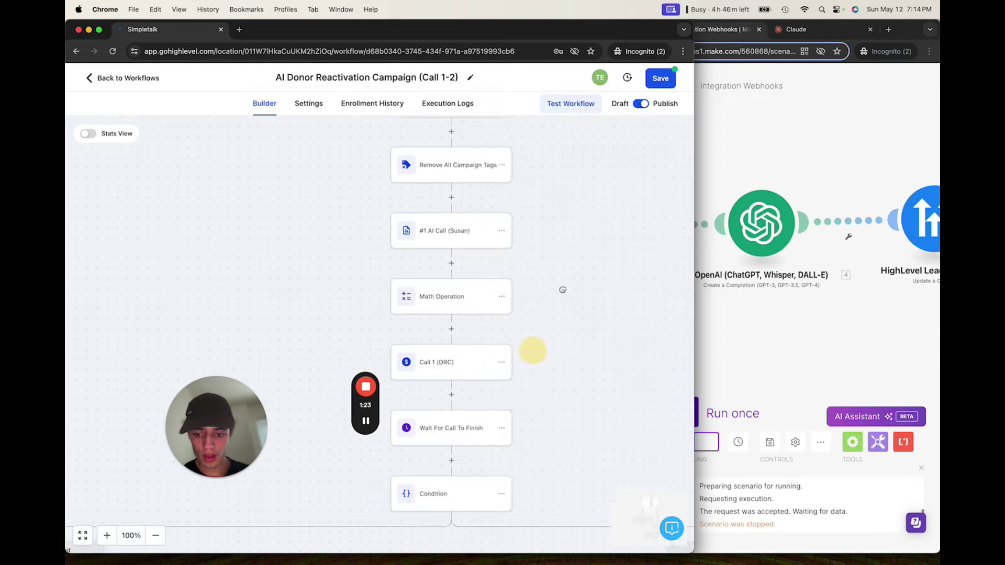
pyautogui.scroll(-10, 463, 350)
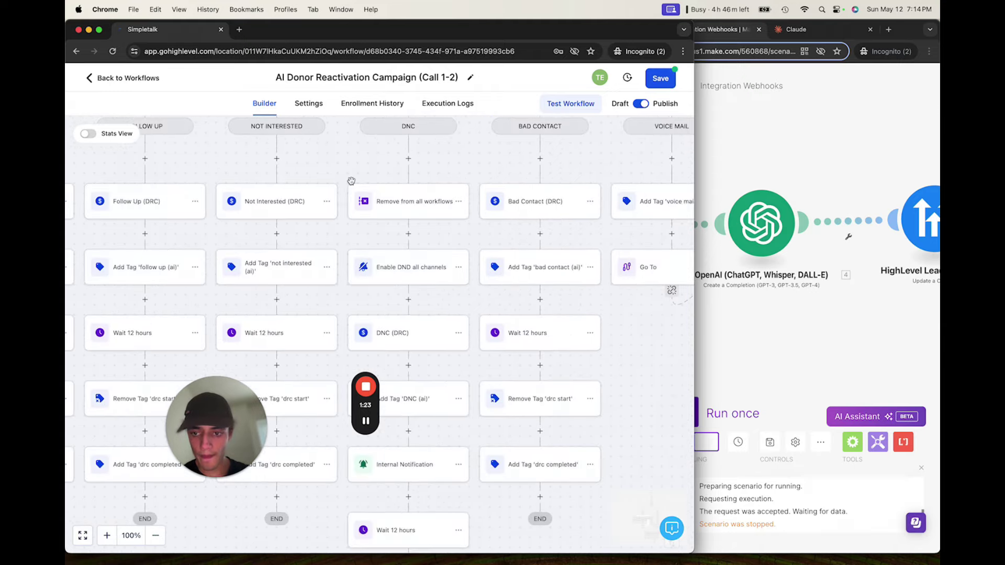
pyautogui.hscroll(-5, 370, 234)
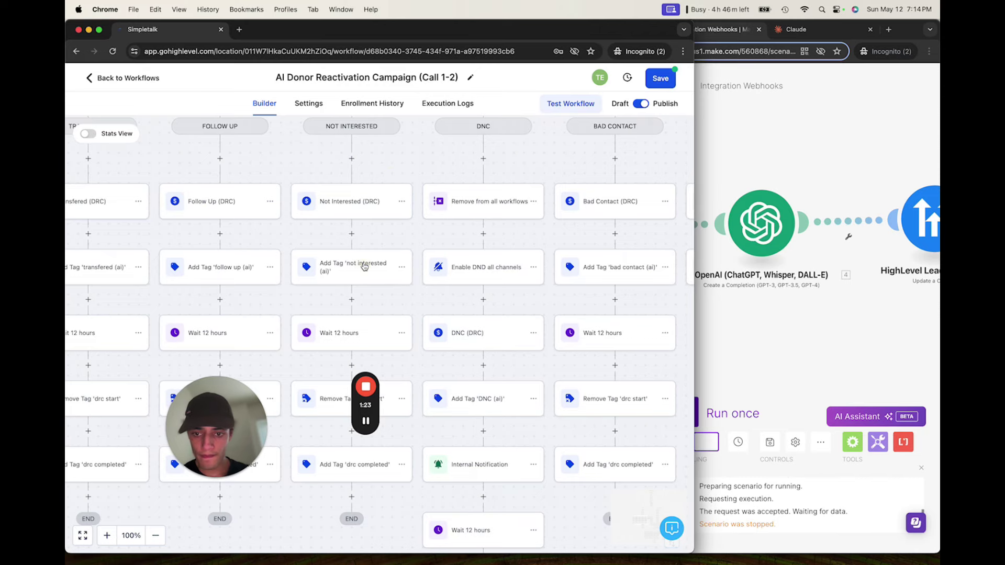
pyautogui.click(364, 266)
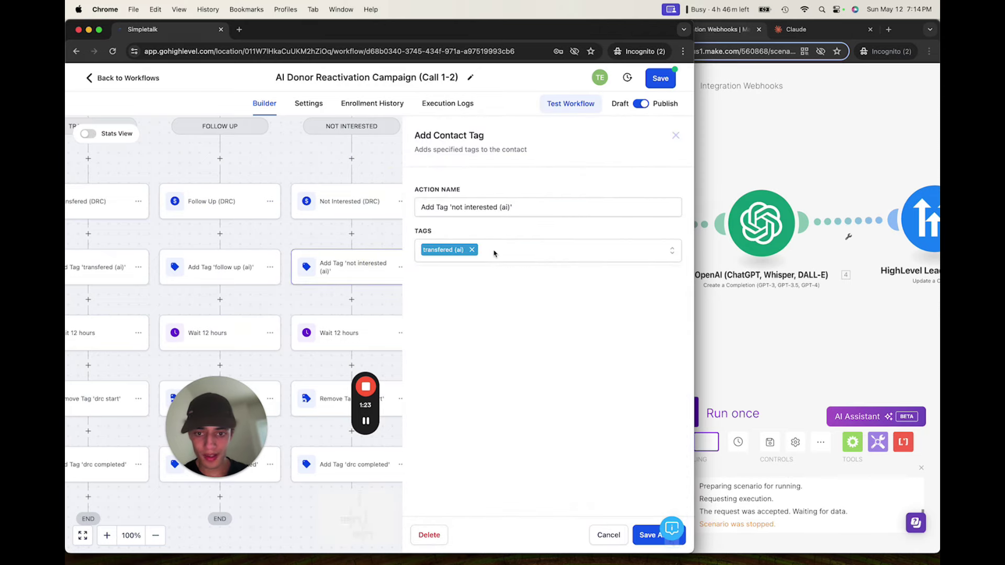
pyautogui.click(473, 250)
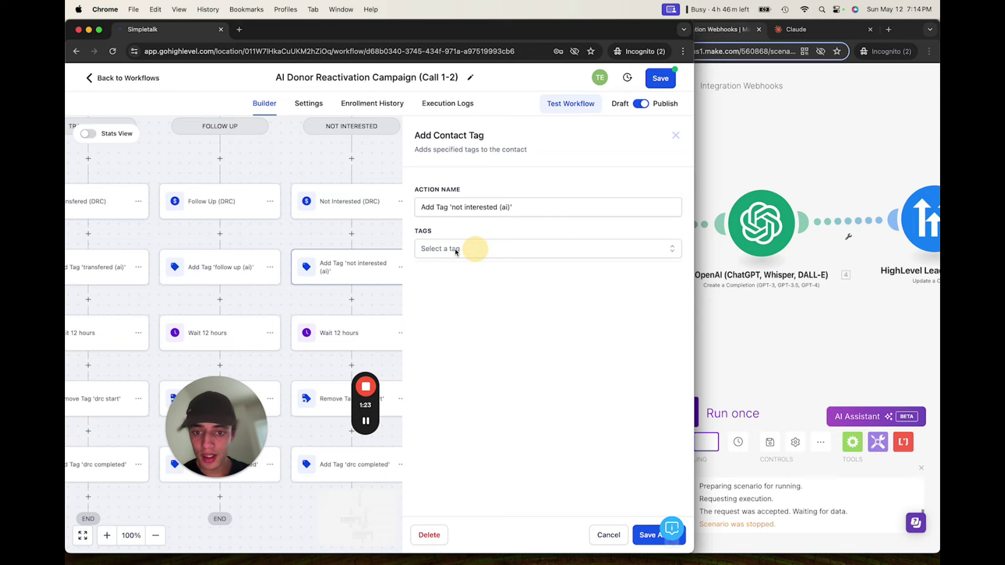
pyautogui.click(455, 250)
pyautogui.write('not interested (ai')
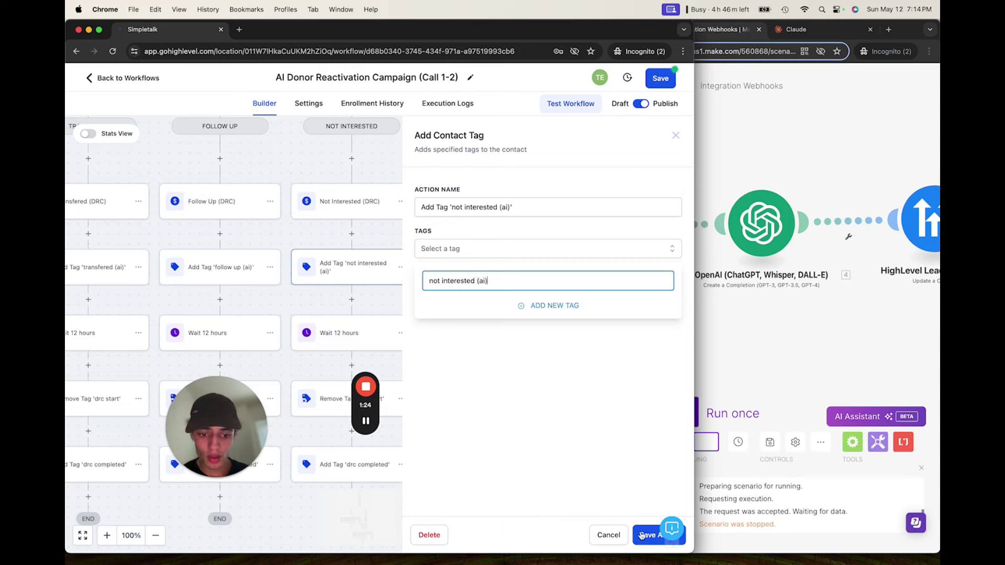
pyautogui.click(642, 535)
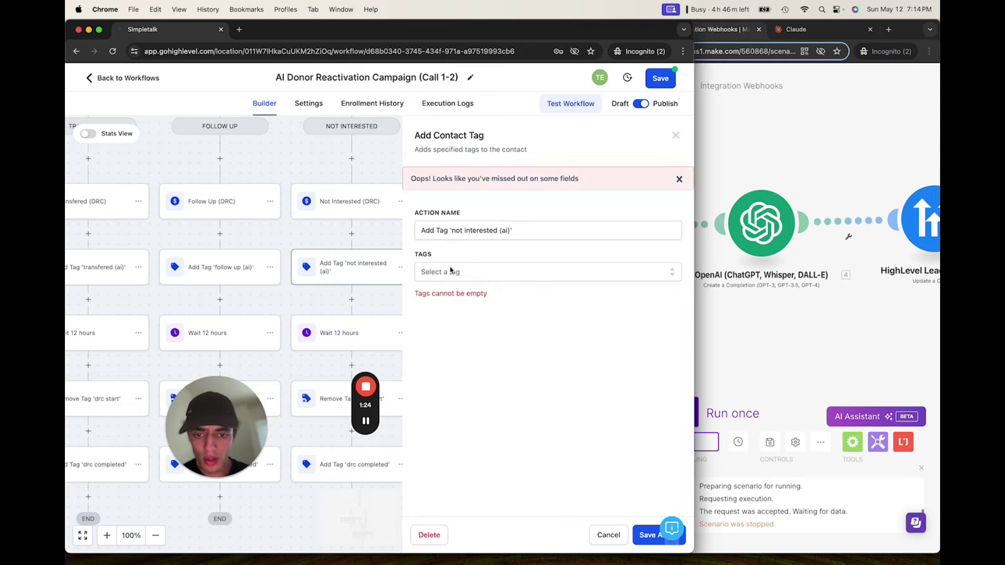
pyautogui.click(451, 271)
pyautogui.click(547, 329)
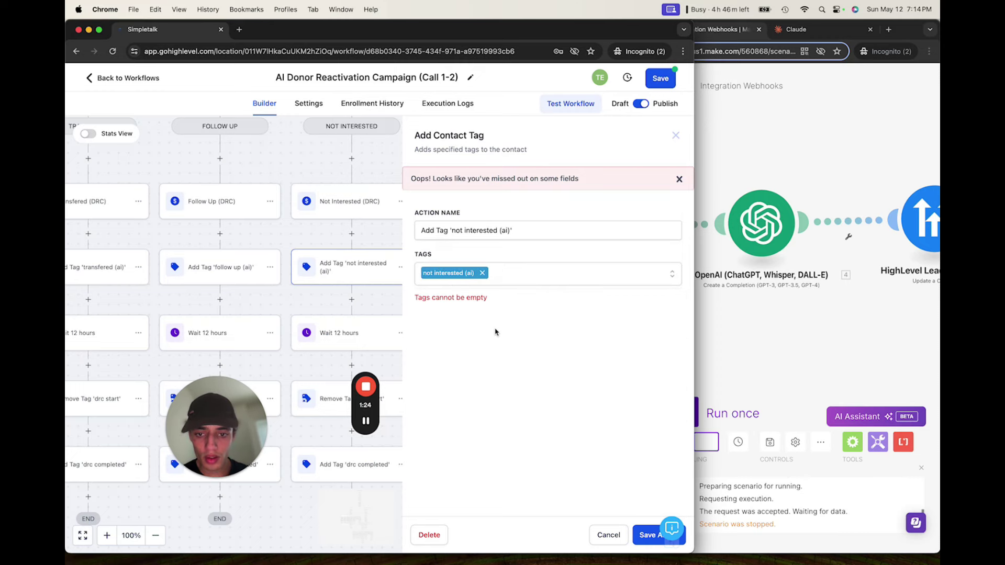
pyautogui.click(641, 536)
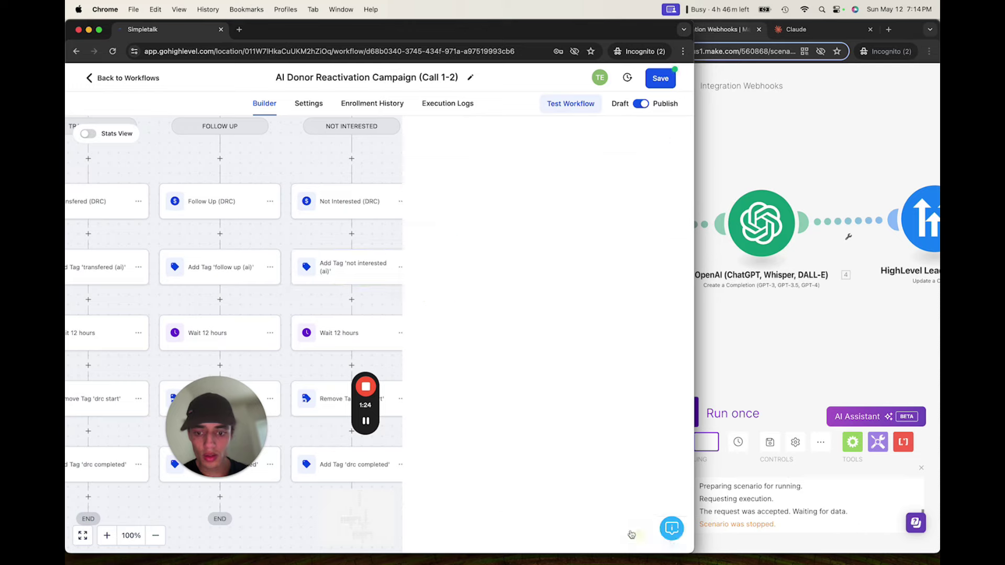
# Make the second Not Interested Add Tag step apply not interested (ai) instead of transfered (ai).
pyautogui.scroll(-5, 537, 491)
pyautogui.moveTo(537, 491); pyautogui.dragTo(481, 310)
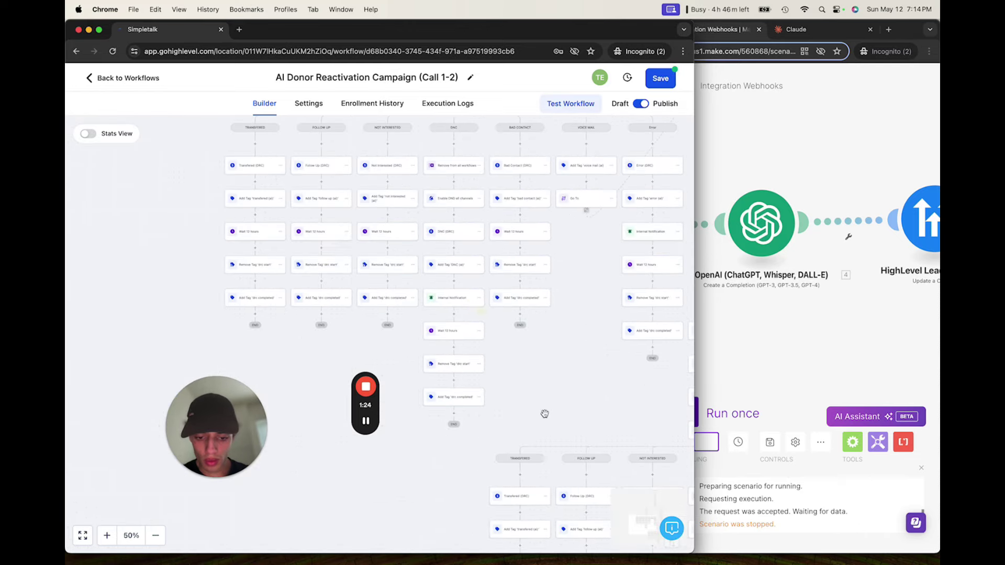
pyautogui.moveTo(545, 414); pyautogui.dragTo(473, 271)
pyautogui.moveTo(547, 370); pyautogui.dragTo(494, 362)
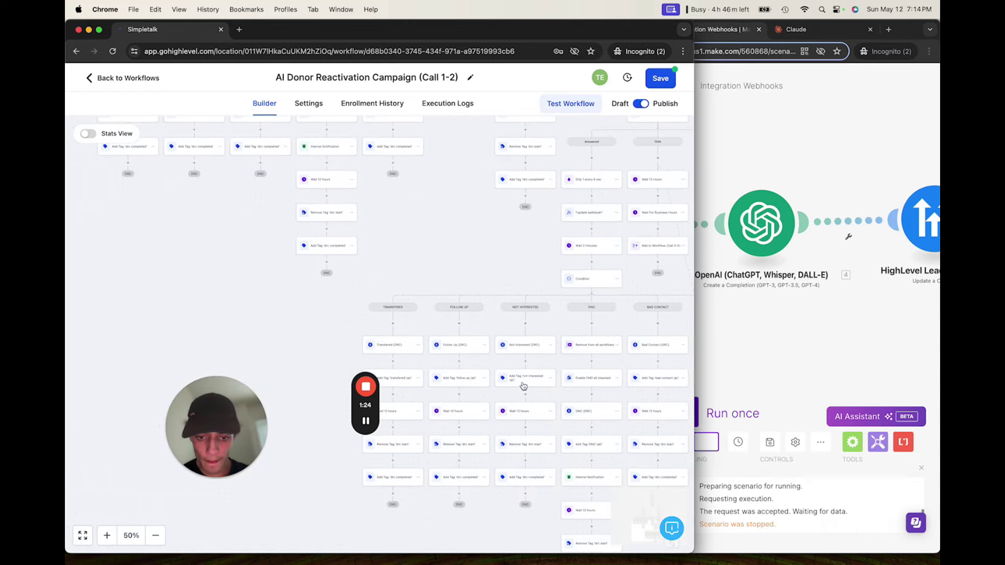
pyautogui.click(523, 379)
pyautogui.click(472, 250)
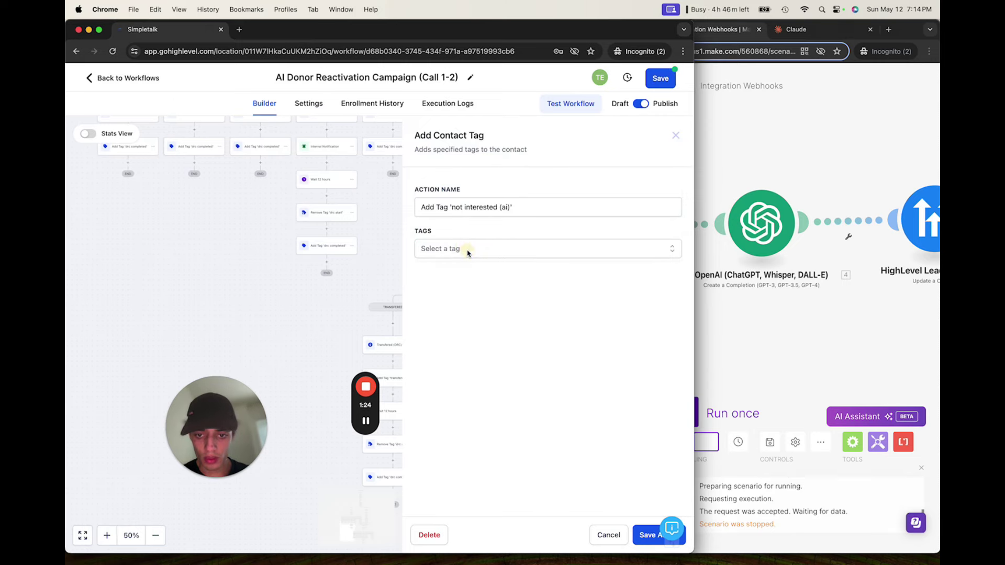
pyautogui.click(467, 251)
pyautogui.write('not')
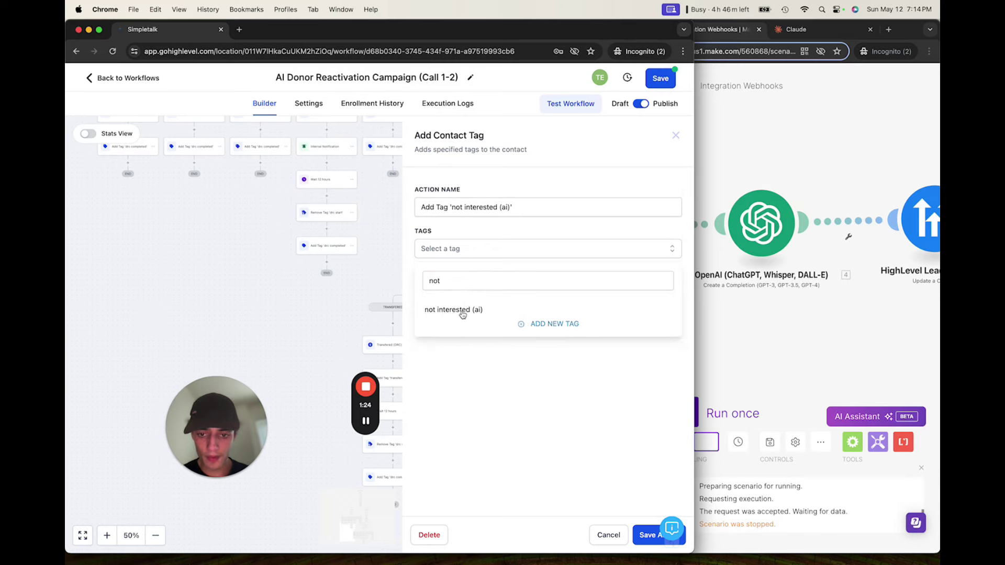
pyautogui.click(461, 314)
pyautogui.click(590, 466)
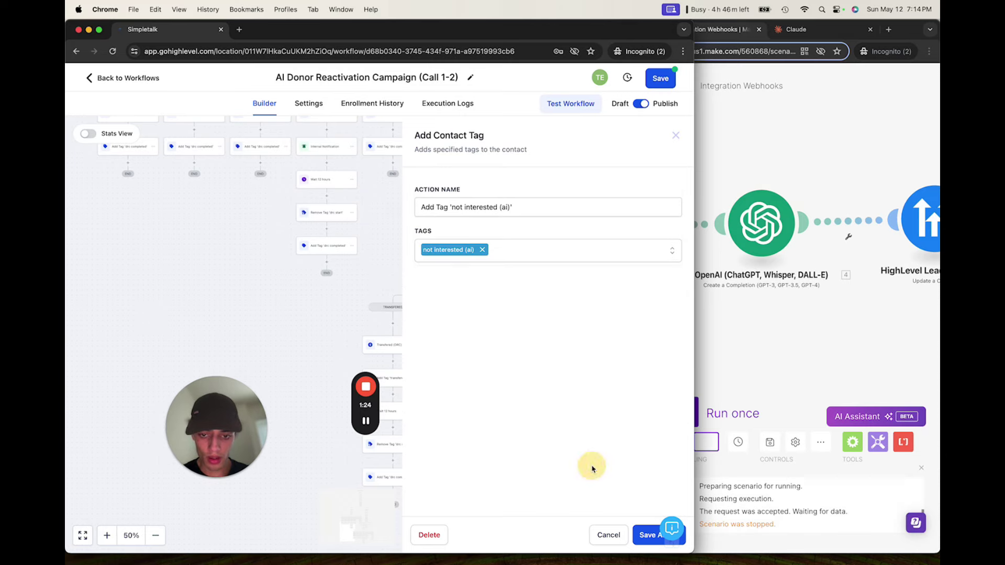
pyautogui.click(648, 534)
pyautogui.moveTo(544, 191); pyautogui.dragTo(458, 382)
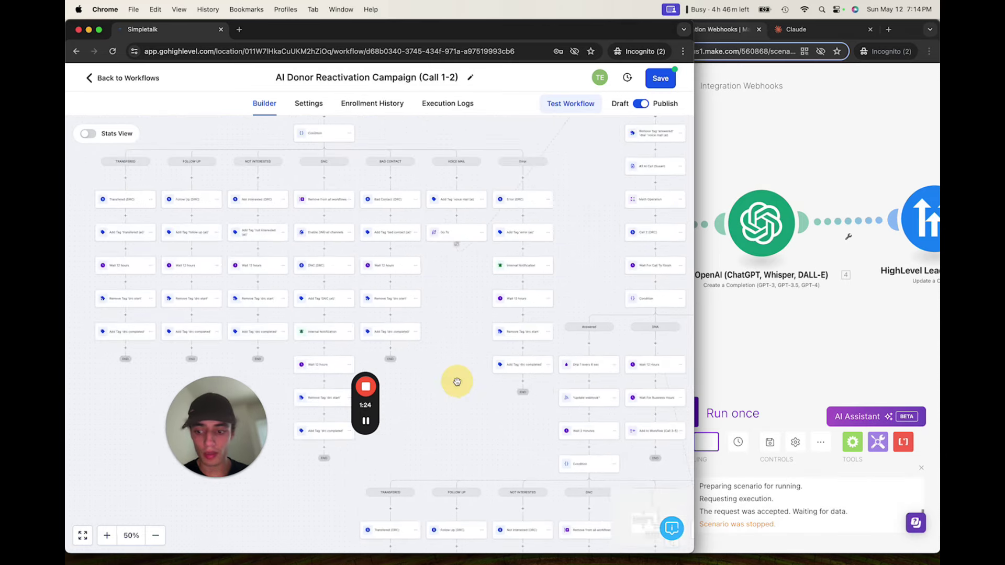
pyautogui.moveTo(476, 258); pyautogui.dragTo(479, 469)
pyautogui.moveTo(591, 259); pyautogui.dragTo(545, 370)
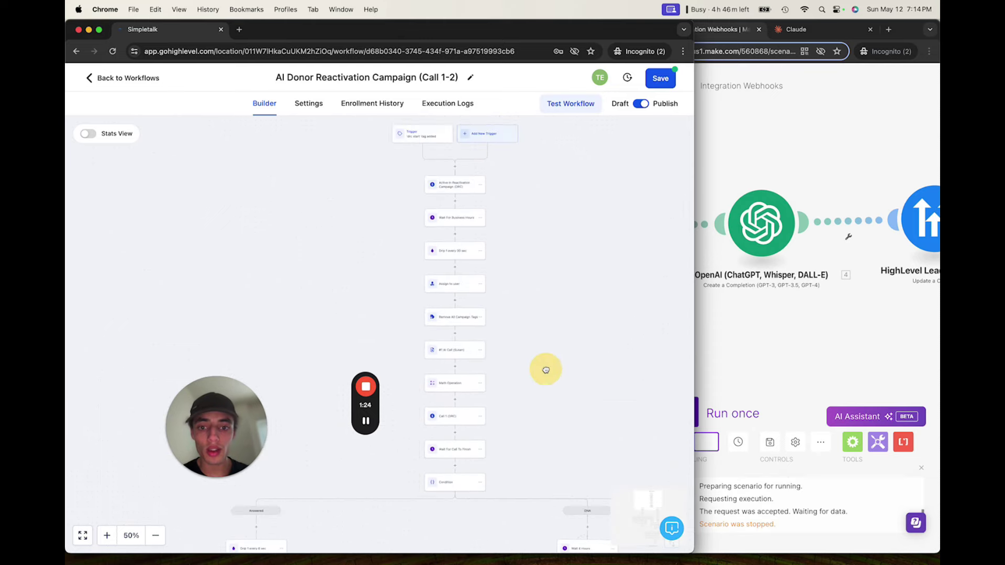
pyautogui.scroll(2, 544, 213)
pyautogui.moveTo(506, 331); pyautogui.dragTo(536, 264)
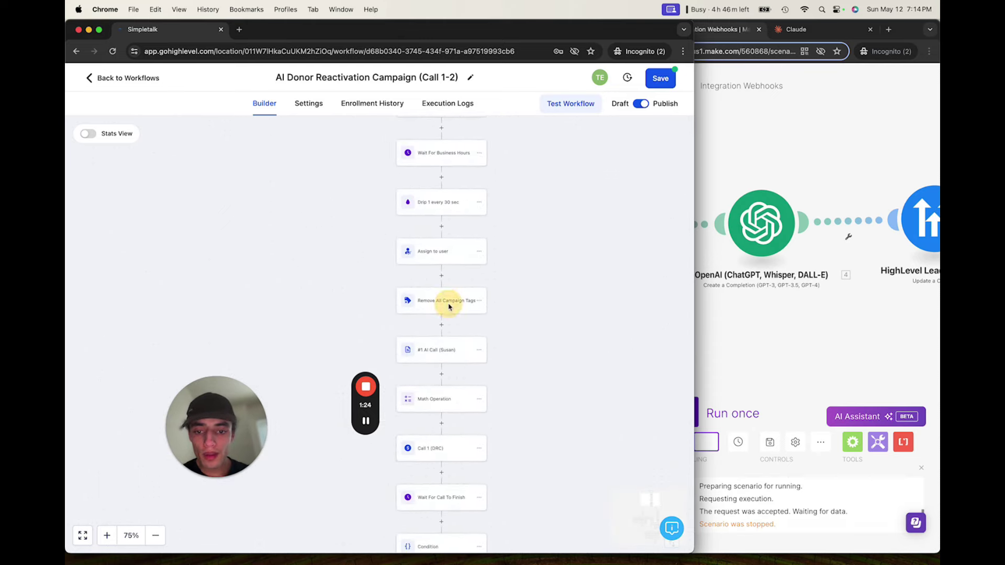
# Add not interested (ai), bad contact (ai) and dnc (ai) to the Remove All Campaign Tags list.
pyautogui.click(450, 308)
pyautogui.click(639, 259)
pyautogui.write('not')
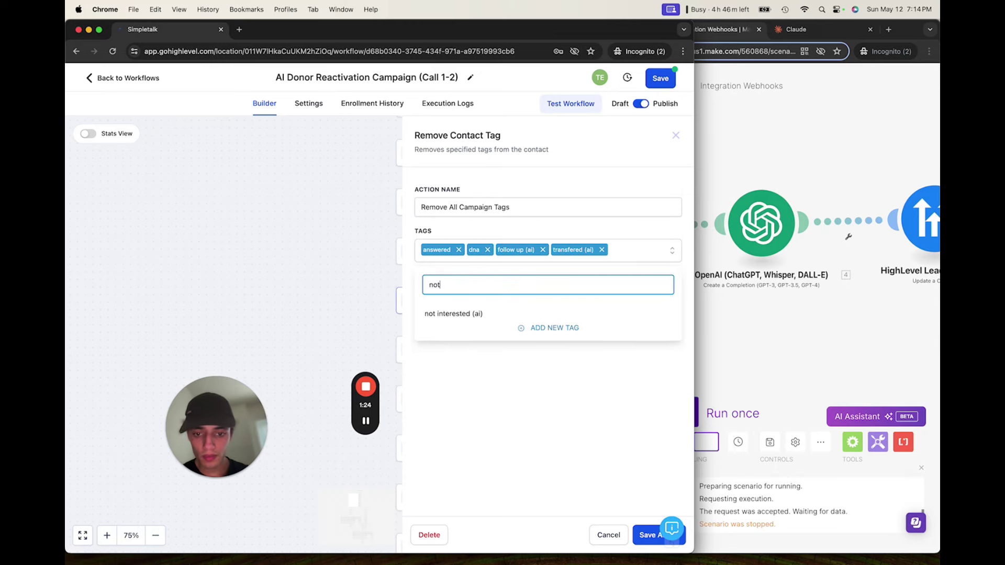
pyautogui.click(476, 314)
pyautogui.click(516, 270)
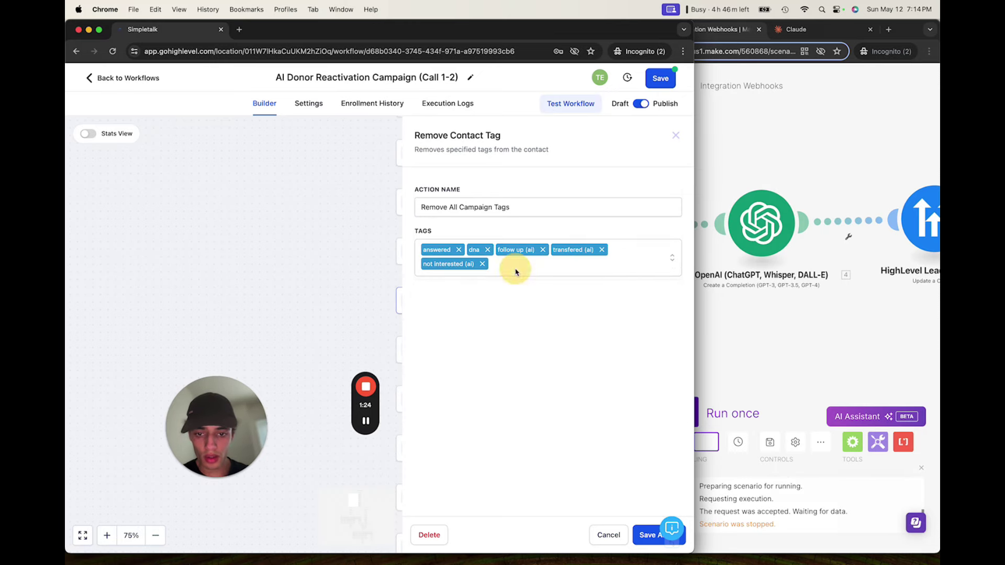
pyautogui.click(516, 271)
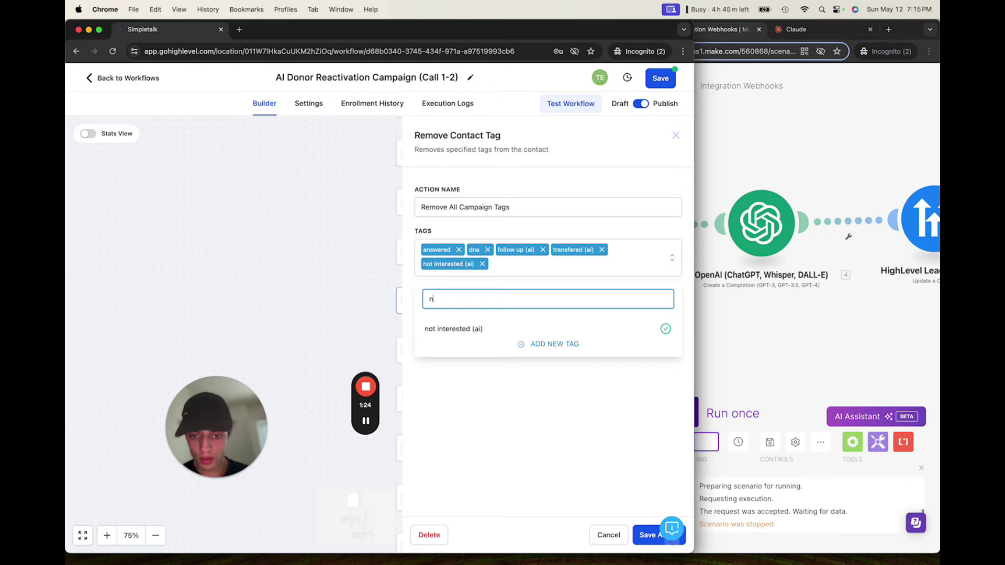
pyautogui.press('BackSpace')
pyautogui.write('bad')
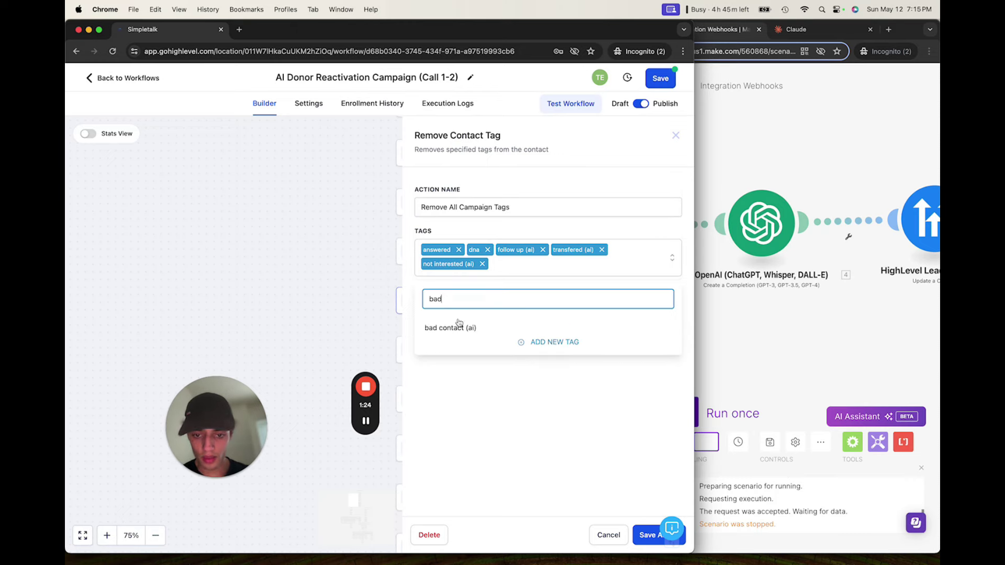
pyautogui.click(459, 325)
pyautogui.click(475, 293)
pyautogui.press('BackSpace')
pyautogui.press('BackSpace')
pyautogui.press('BackSpace')
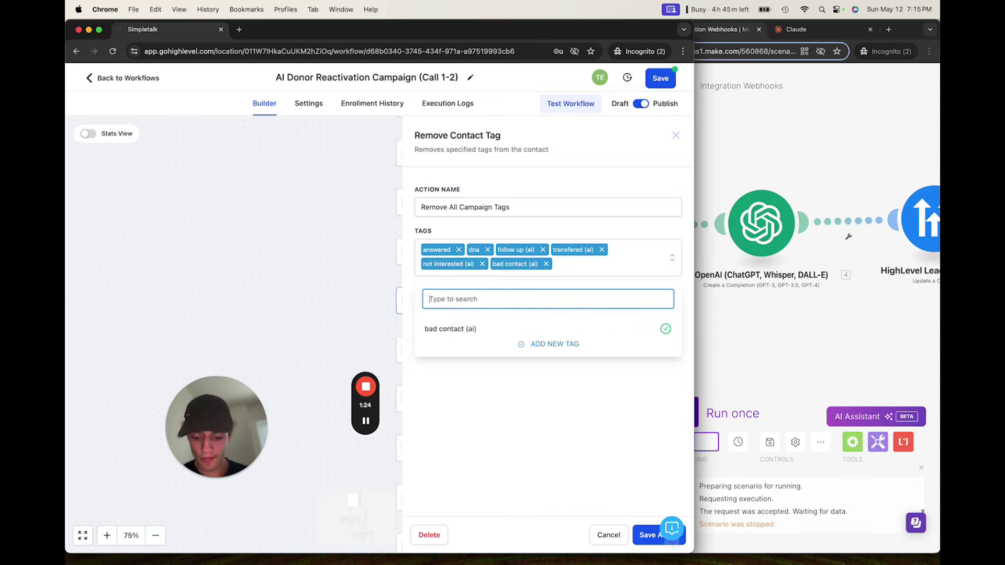
pyautogui.write('dnc')
pyautogui.click(445, 328)
# Also add voice mail (ai) and error (ai) to the removal list, then review the branch columns.
pyautogui.press('BackSpace')
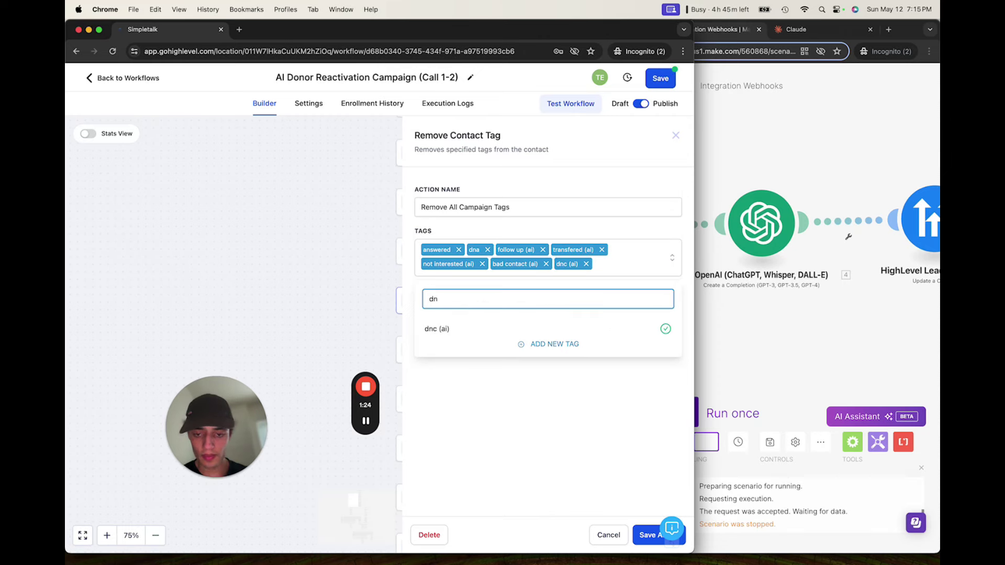
pyautogui.press('BackSpace')
pyautogui.press('BackSpace')
pyautogui.write('voice')
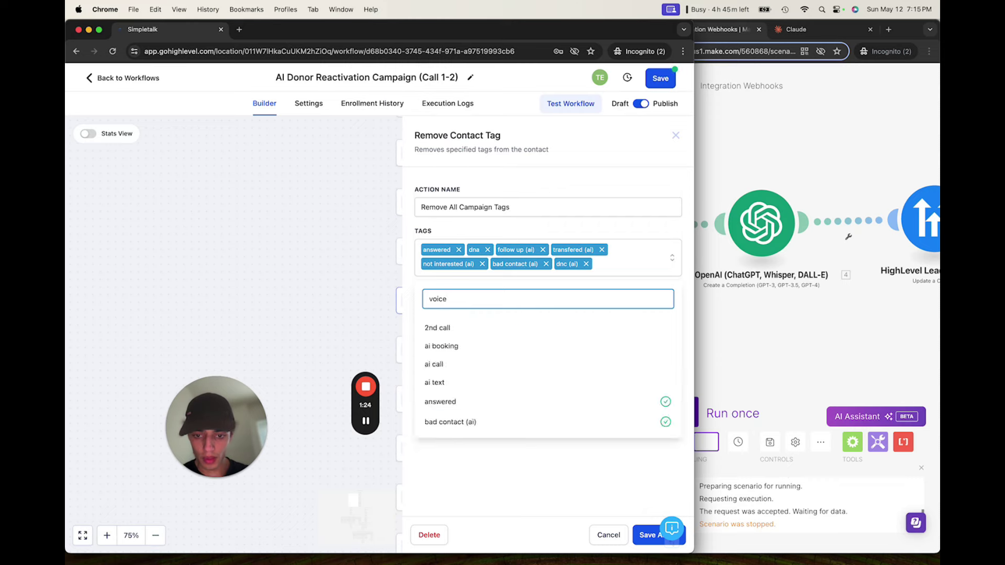
pyautogui.click(448, 328)
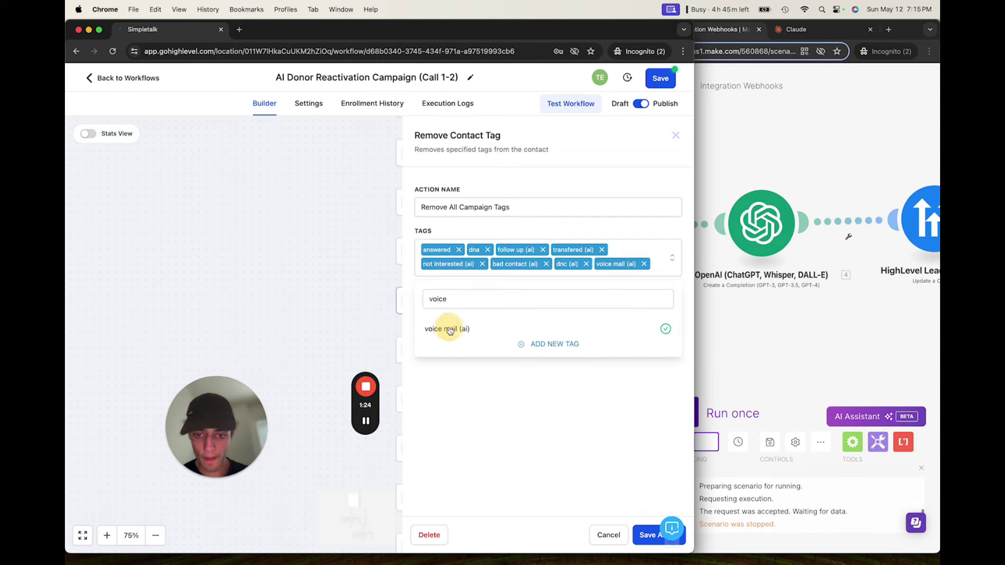
pyautogui.doubleClick(455, 298)
pyautogui.write('error')
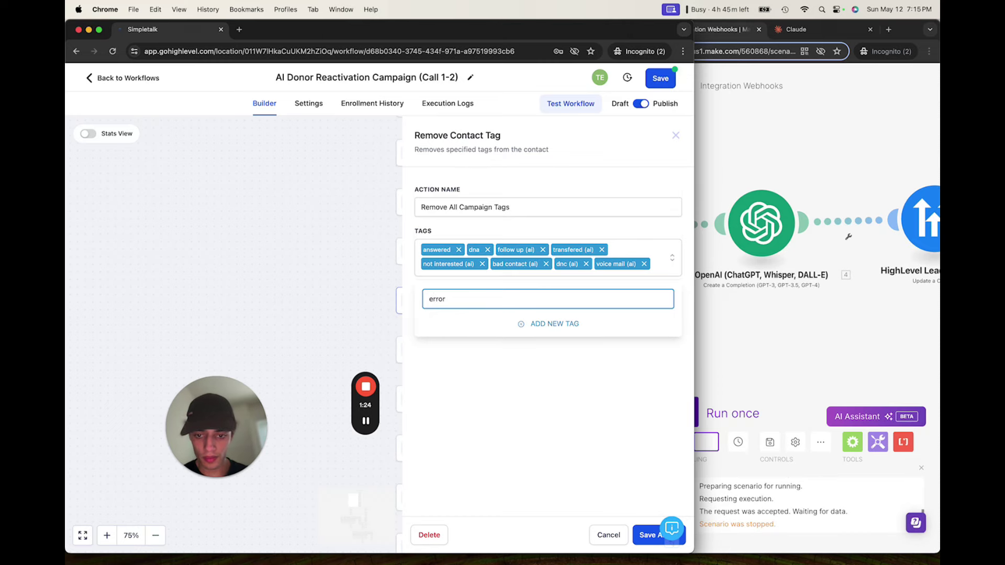
pyautogui.click(439, 327)
pyautogui.doubleClick(449, 313)
pyautogui.write('err')
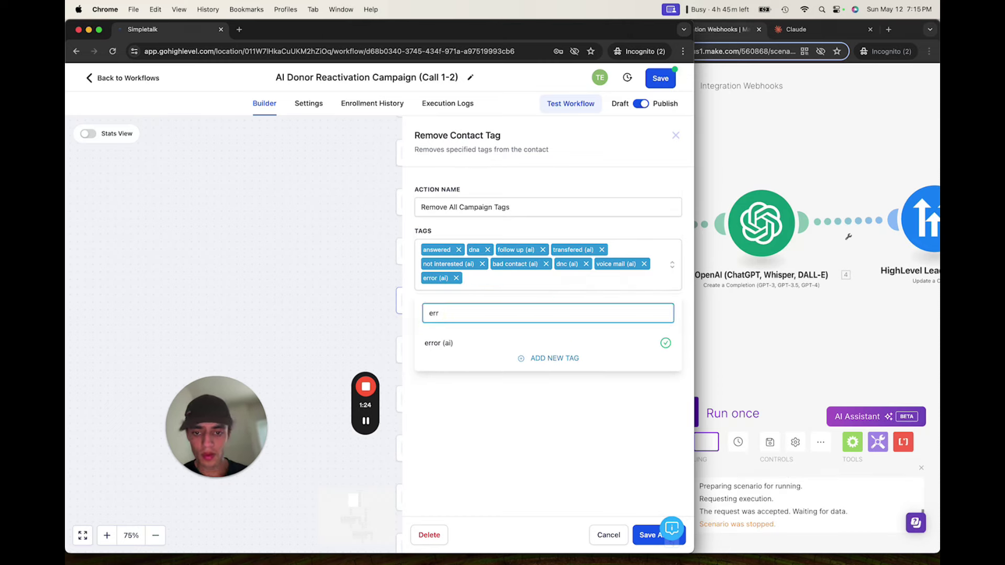
pyautogui.press('BackSpace')
pyautogui.press('BackSpace')
pyautogui.press('BackSpace')
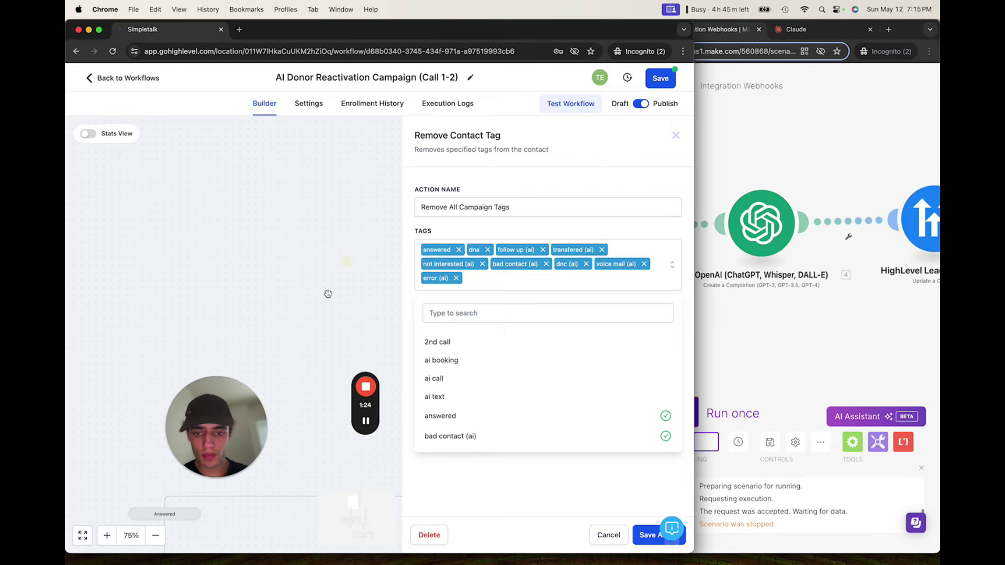
pyautogui.scroll(-10, 328, 294)
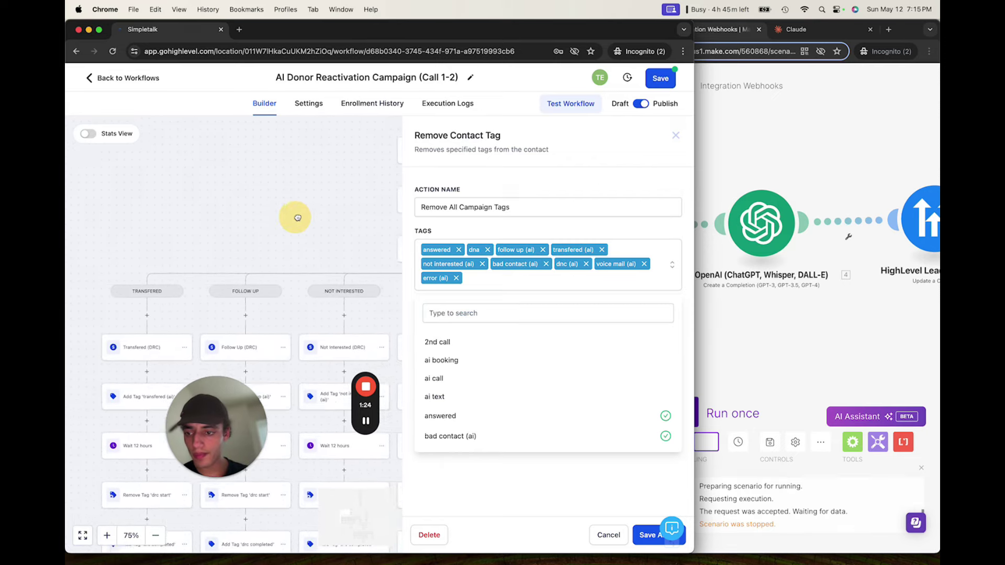
pyautogui.moveTo(298, 217); pyautogui.dragTo(197, 231)
pyautogui.moveTo(375, 233); pyautogui.dragTo(347, 215)
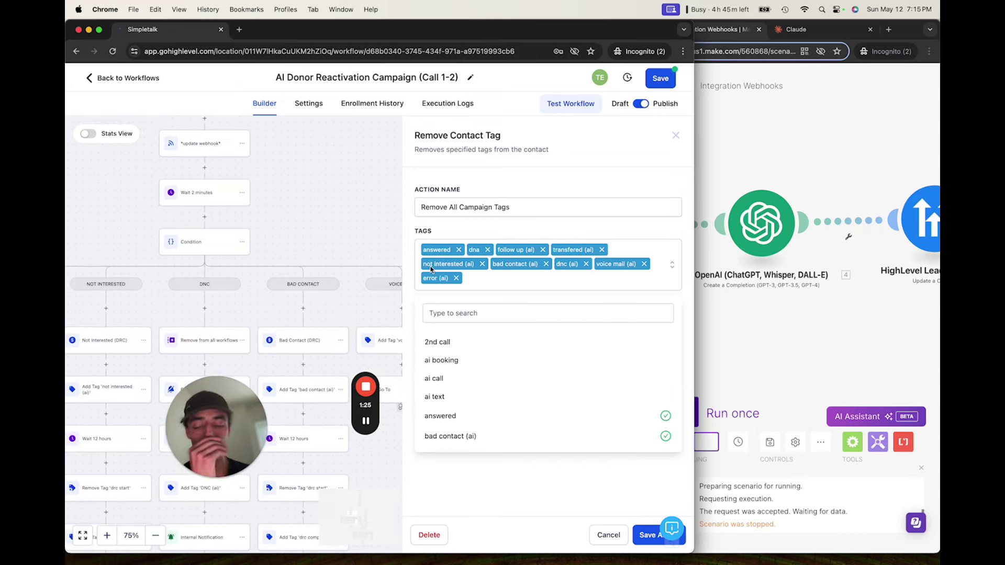
pyautogui.moveTo(337, 224); pyautogui.dragTo(336, 298)
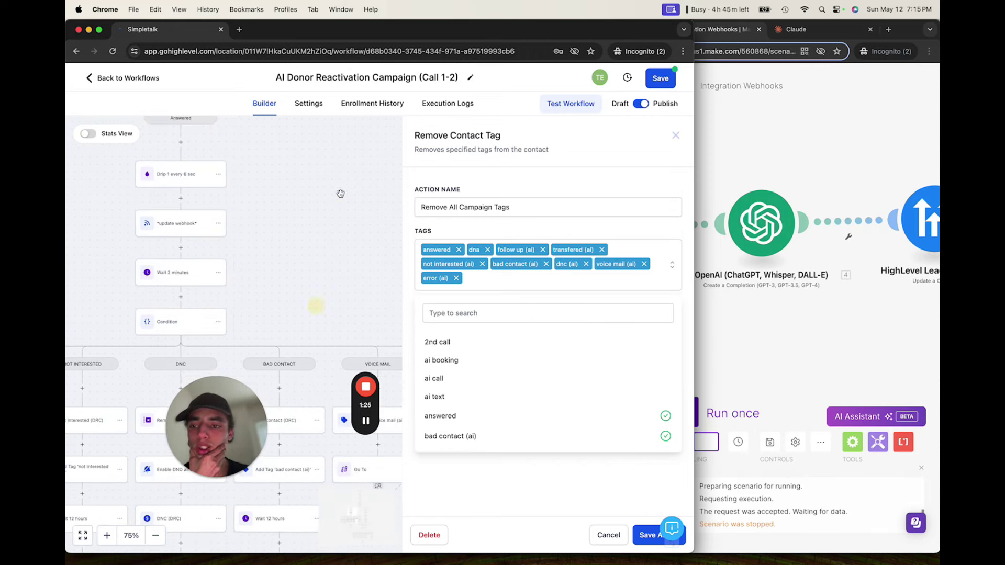
pyautogui.moveTo(337, 191); pyautogui.dragTo(337, 285)
pyautogui.moveTo(346, 239); pyautogui.dragTo(226, 305)
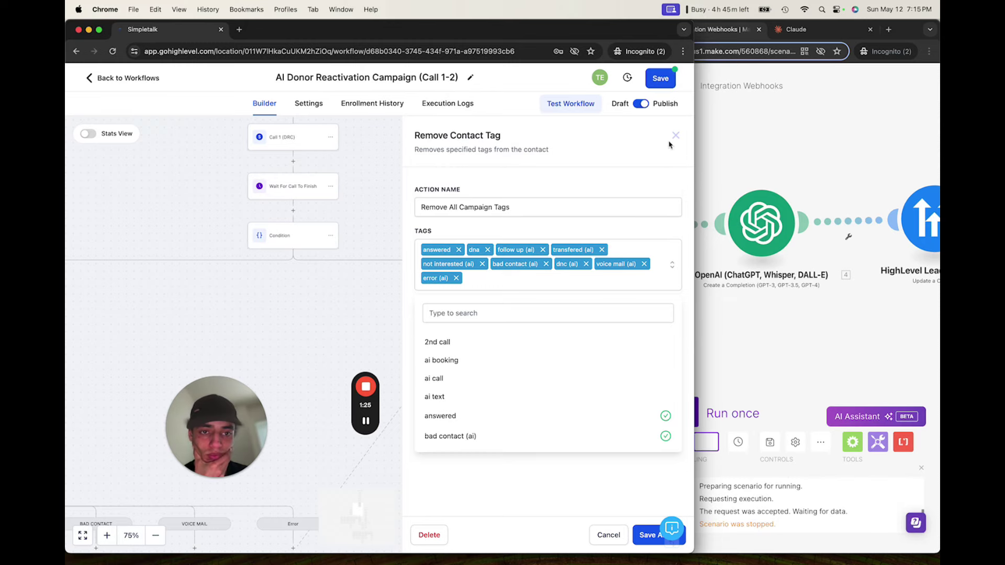
# Save the revised Remove All Campaign Tags list and bring the Answered branch's sub-branches into view.
pyautogui.click(643, 533)
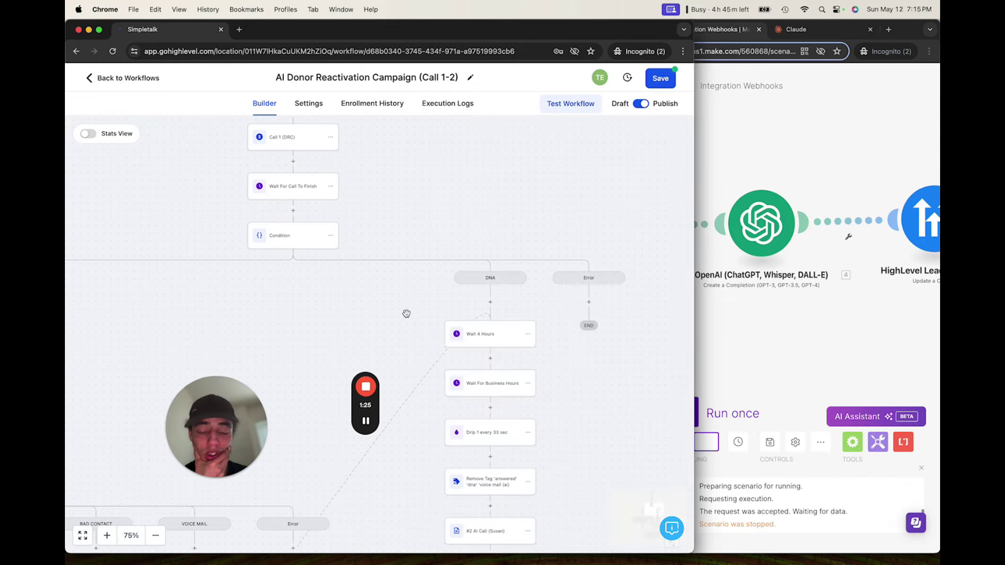
pyautogui.moveTo(406, 313); pyautogui.dragTo(507, 317)
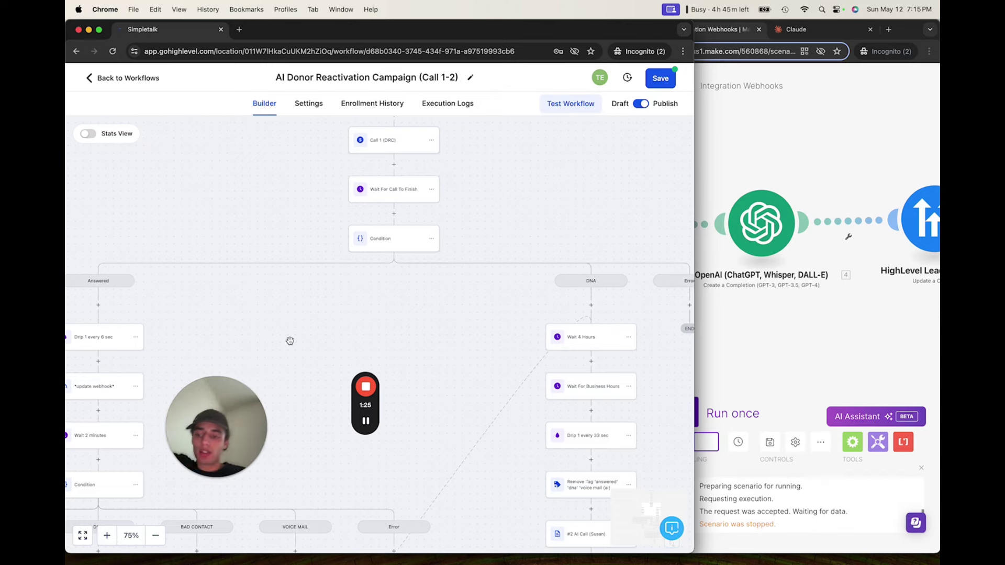
pyautogui.moveTo(211, 374); pyautogui.dragTo(381, 171)
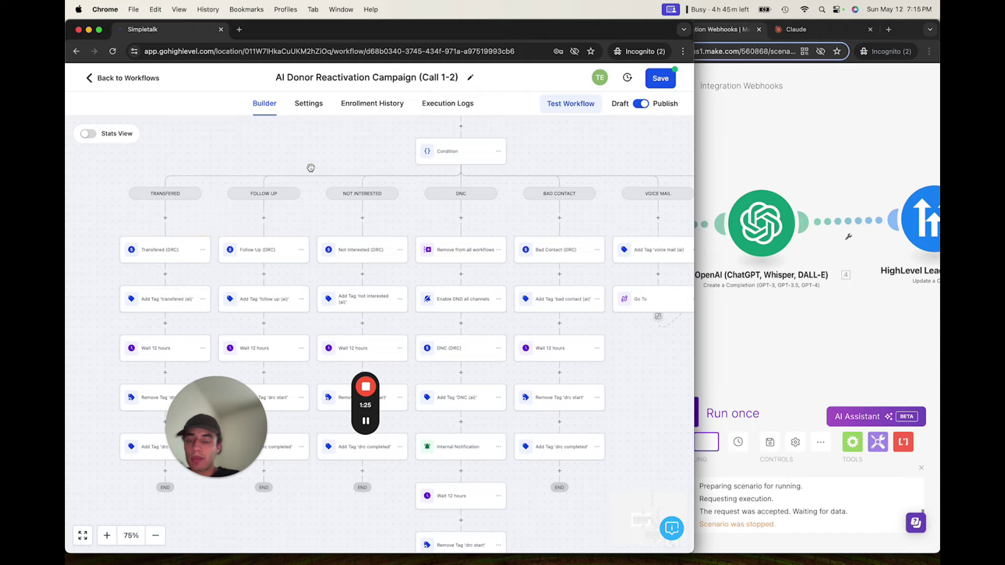
pyautogui.moveTo(311, 168); pyautogui.dragTo(413, 410)
pyautogui.moveTo(552, 254); pyautogui.dragTo(430, 307)
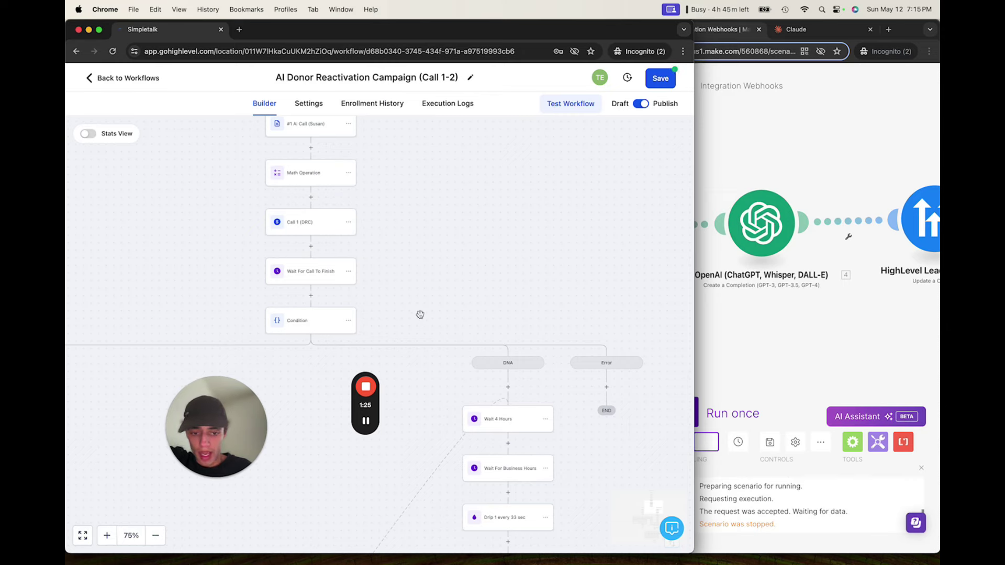
pyautogui.click(482, 307)
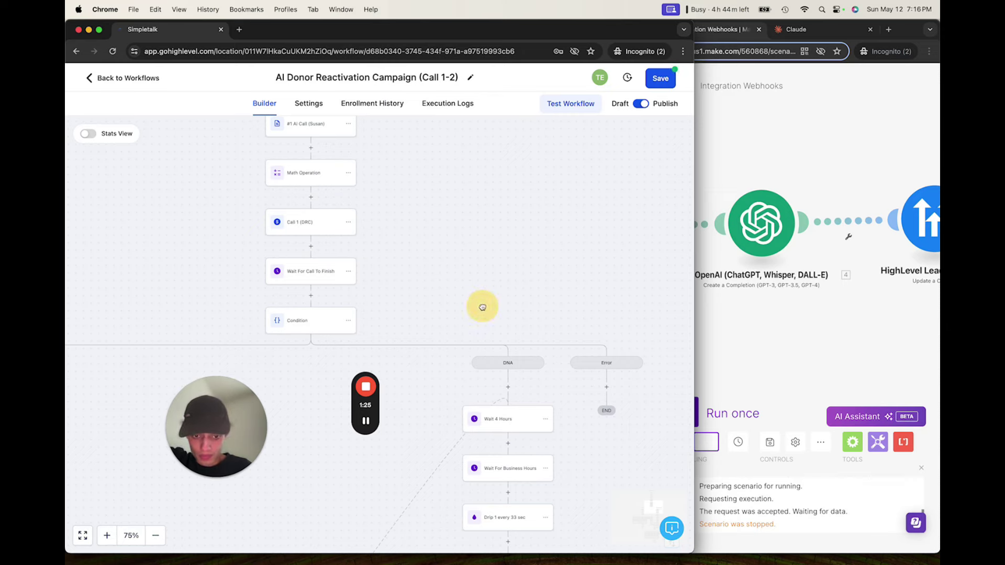
pyautogui.moveTo(482, 307); pyautogui.dragTo(482, 307)
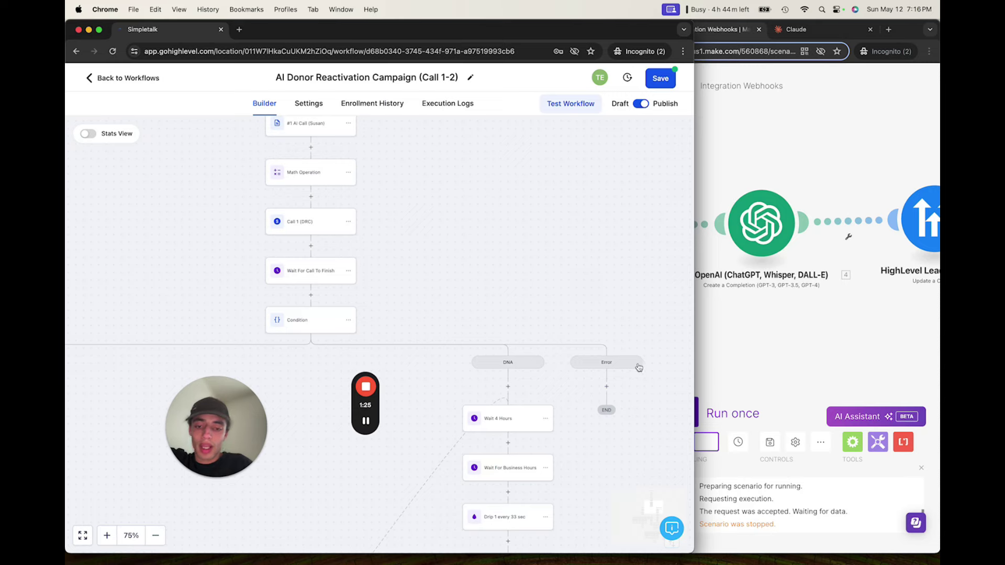
# Pan from the DNA branch to the lower Condition's outcome branches to see where each ends.
pyautogui.moveTo(448, 323); pyautogui.dragTo(594, 209)
pyautogui.moveTo(331, 340); pyautogui.dragTo(433, 249)
pyautogui.moveTo(381, 267)
pyautogui.mouseDown()
pyautogui.moveTo(404, 288)
pyautogui.moveTo(511, 267)
pyautogui.mouseUp()
pyautogui.moveTo(201, 301); pyautogui.dragTo(323, 216)
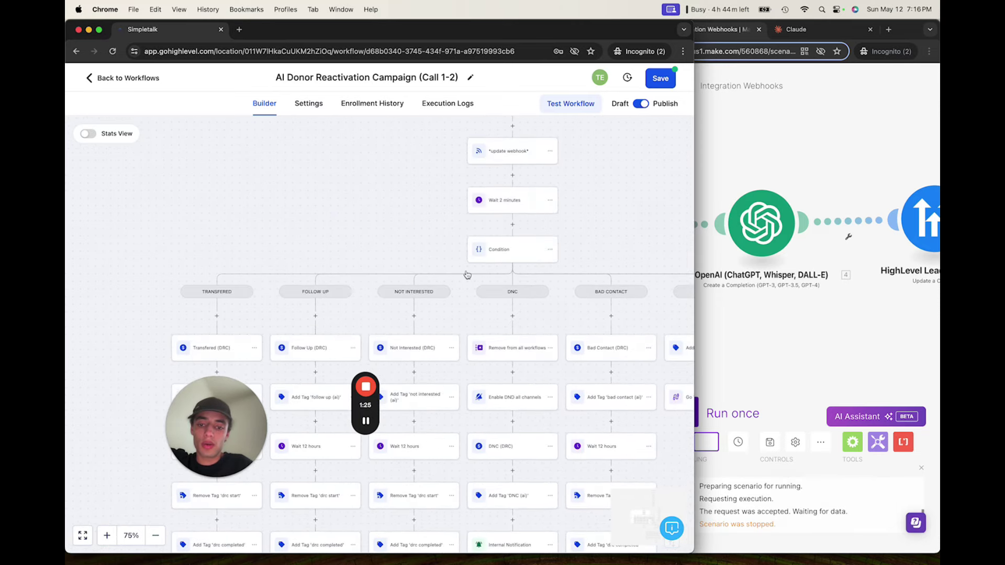
pyautogui.moveTo(323, 254); pyautogui.dragTo(352, 203)
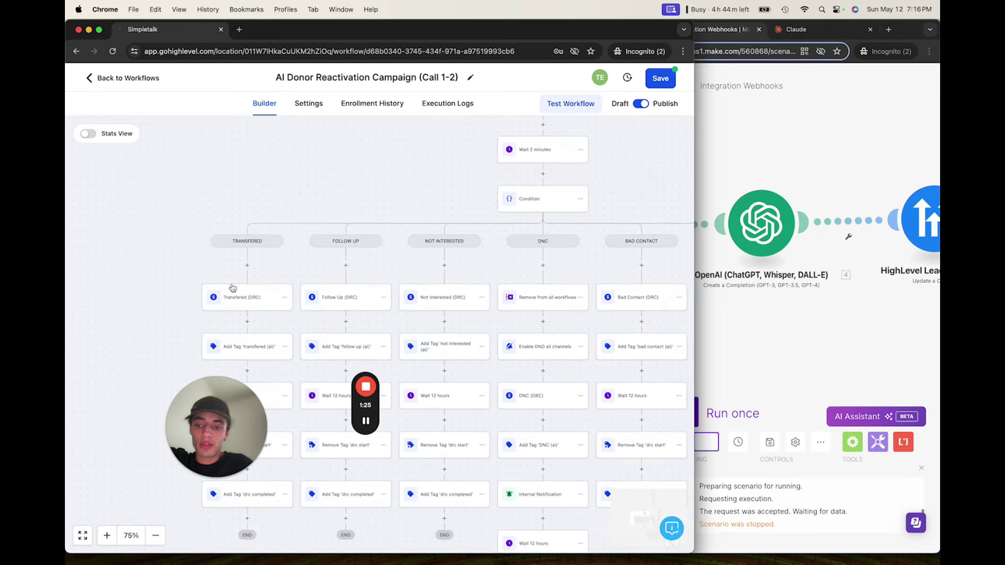
pyautogui.moveTo(186, 325); pyautogui.dragTo(178, 287)
pyautogui.moveTo(295, 194); pyautogui.dragTo(424, 371)
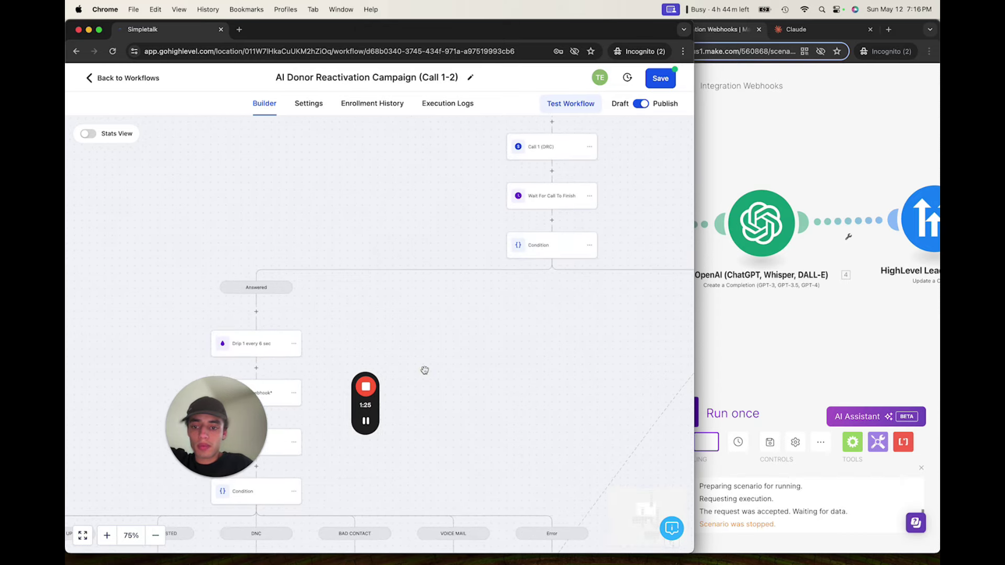
# Save the AI Donor Reactivation Campaign (Call 1-2) workflow from the Condition step and dismiss the toast.
pyautogui.click(542, 250)
pyautogui.scroll(-1, 390, 341)
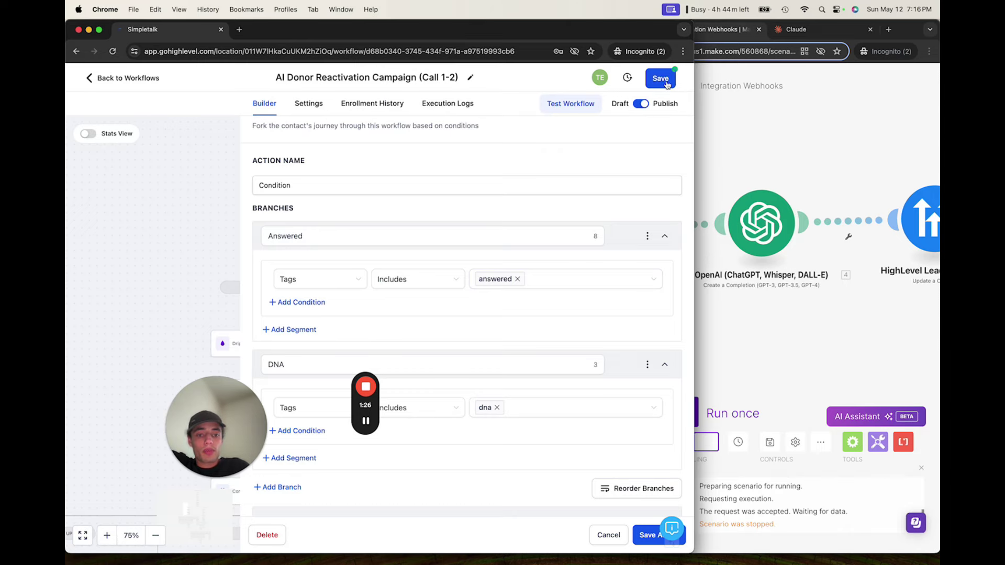
pyautogui.click(667, 84)
pyautogui.click(643, 535)
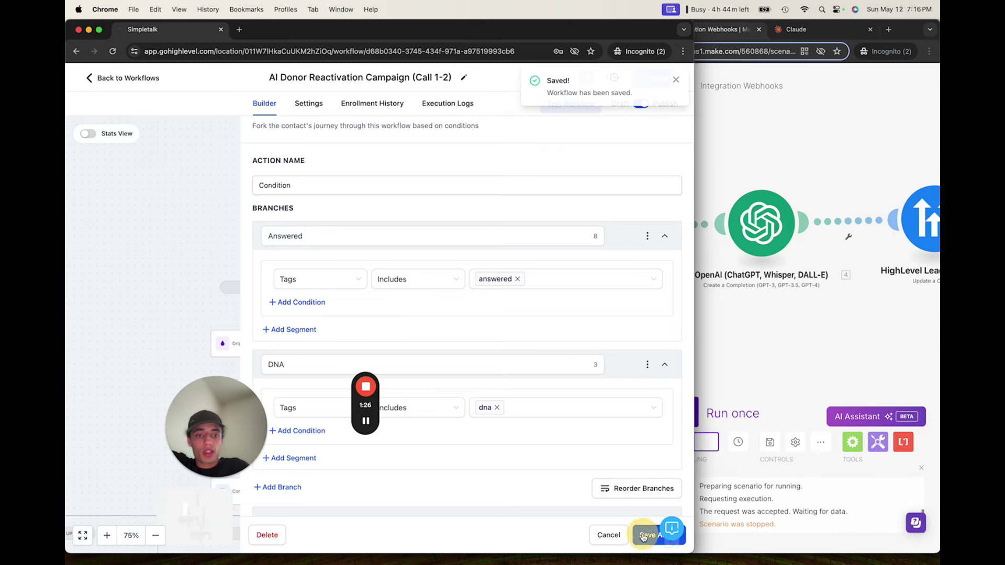
pyautogui.click(676, 80)
pyautogui.click(652, 79)
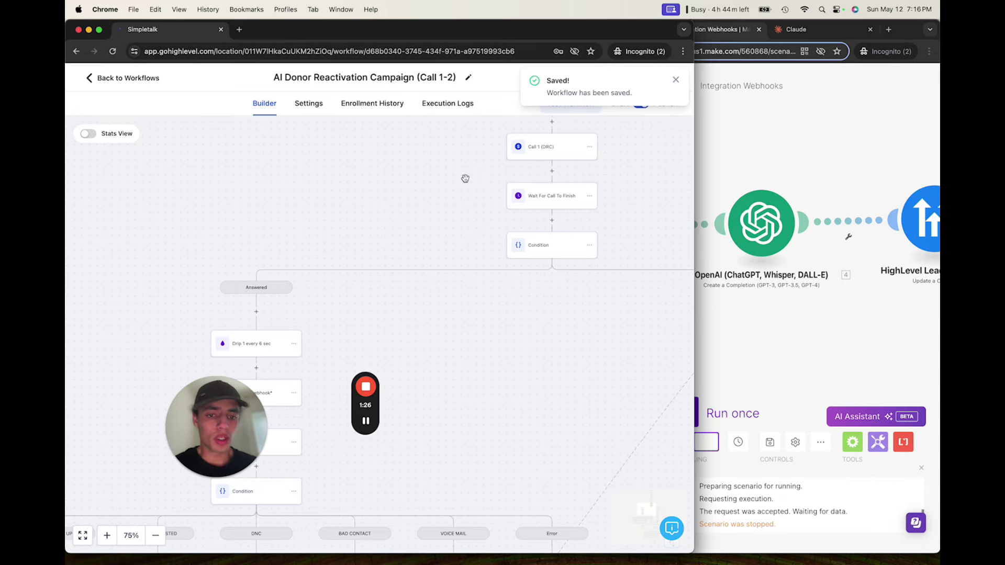
# Pan back to the top steps and return to the TESTING TESTING workflow list.
pyautogui.moveTo(465, 179); pyautogui.dragTo(301, 321)
pyautogui.moveTo(281, 264); pyautogui.dragTo(278, 328)
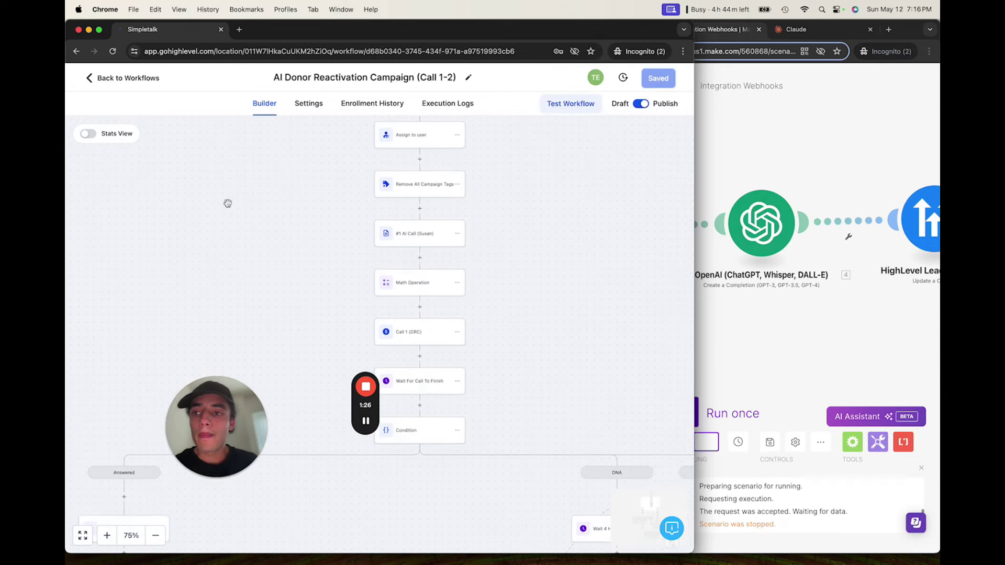
pyautogui.click(141, 78)
# Open the test contact from Contacts and add the 'drc start' tag.
pyautogui.moveTo(197, 423); pyautogui.dragTo(386, 459)
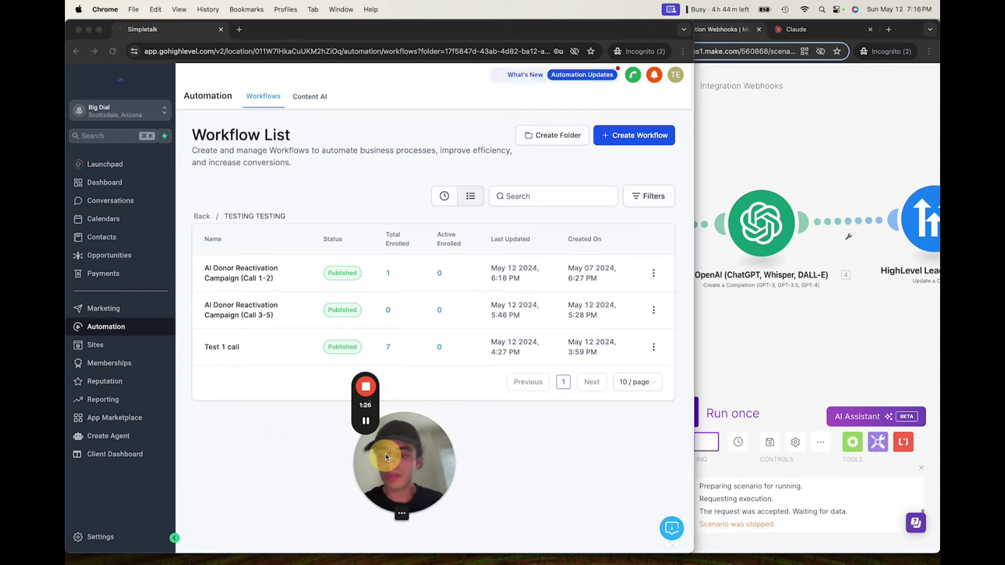
pyautogui.click(107, 245)
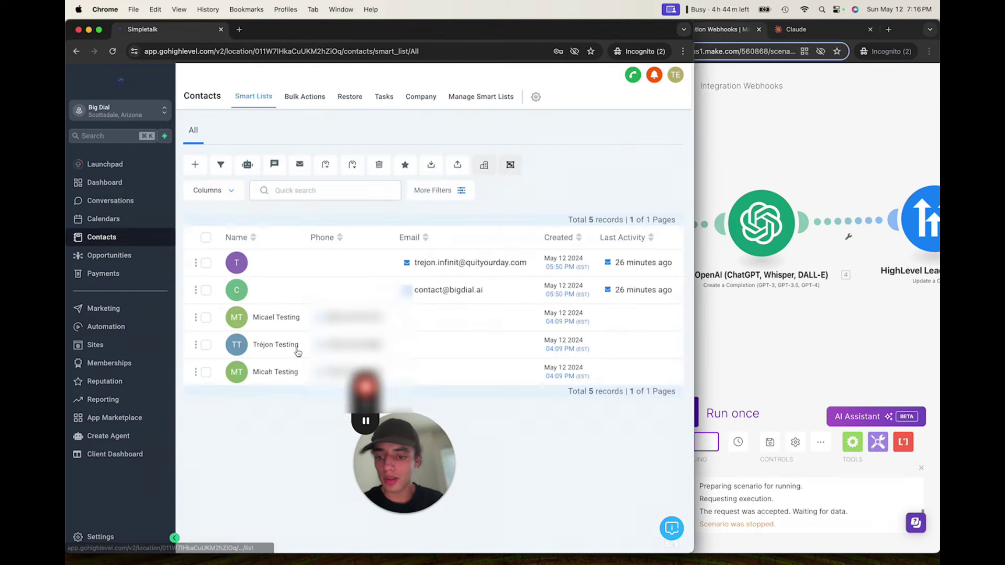
pyautogui.click(277, 345)
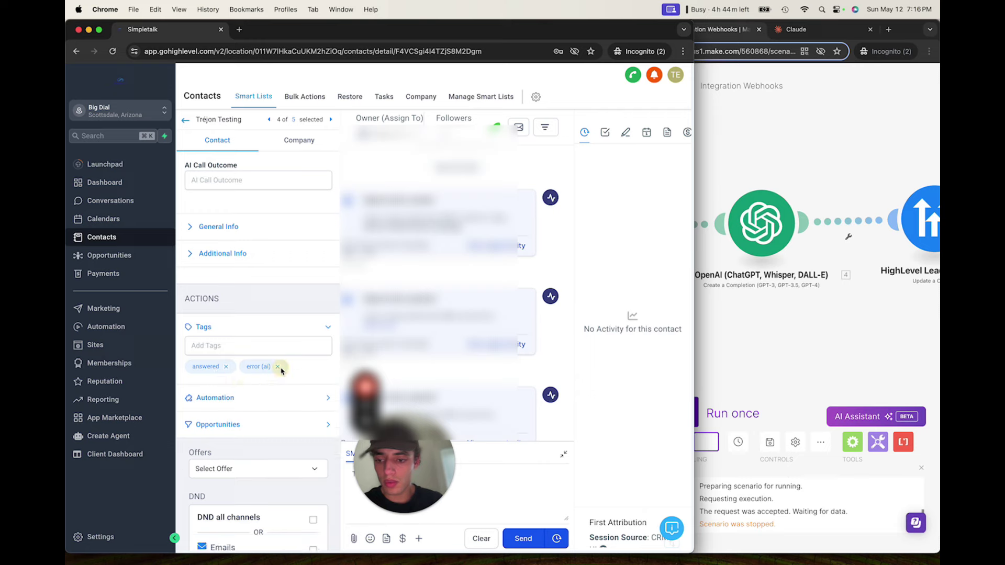
pyautogui.click(235, 346)
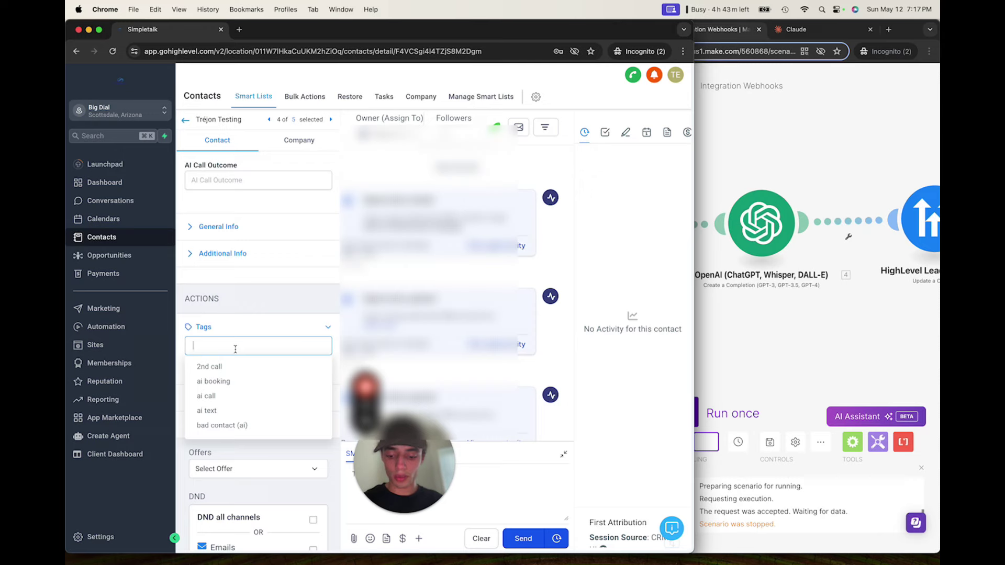
pyautogui.write('drc start')
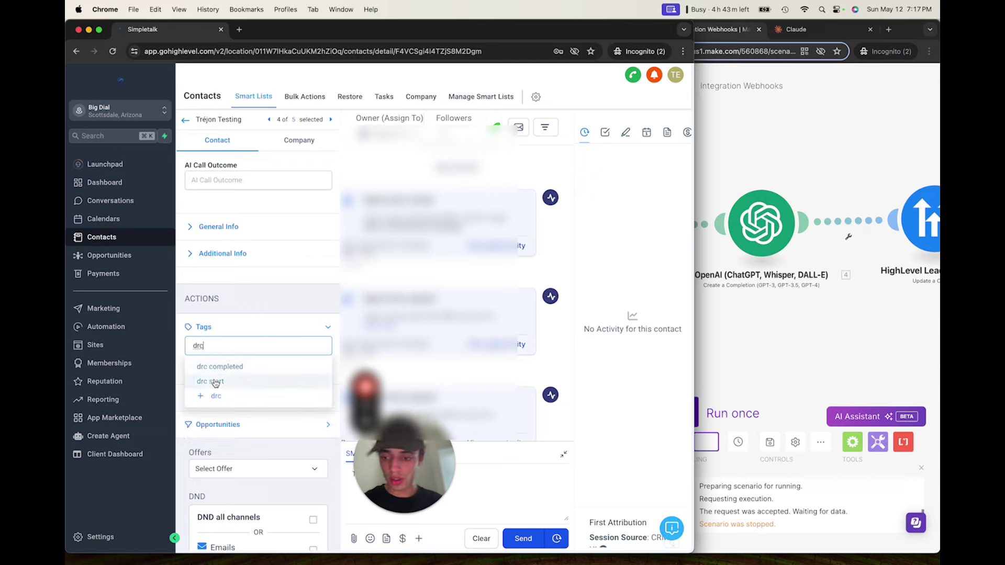
pyautogui.click(214, 380)
# Go back to the top-level workflow folders through Automation.
pyautogui.scroll(-3, 388, 409)
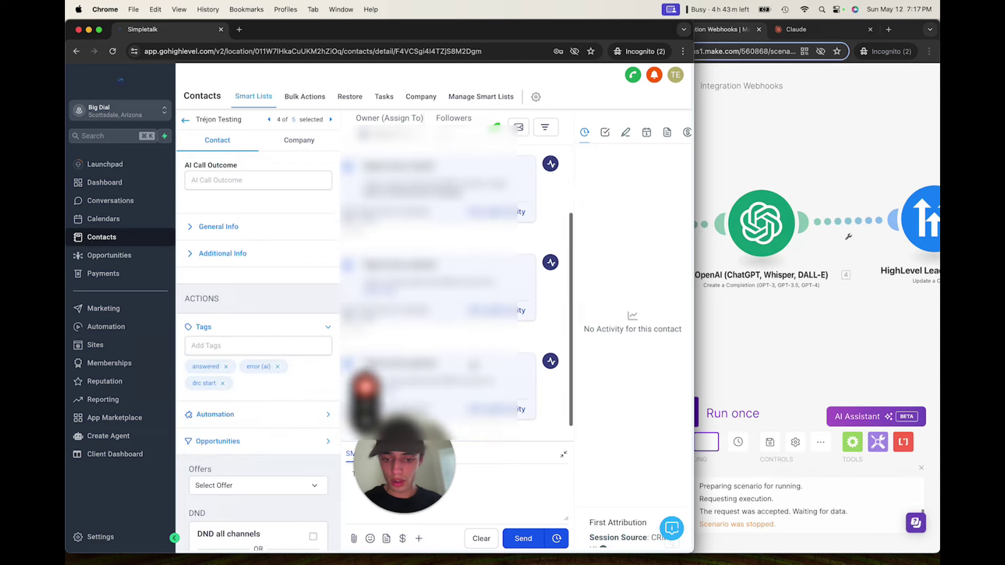
pyautogui.click(414, 471)
pyautogui.moveTo(414, 471); pyautogui.dragTo(271, 500)
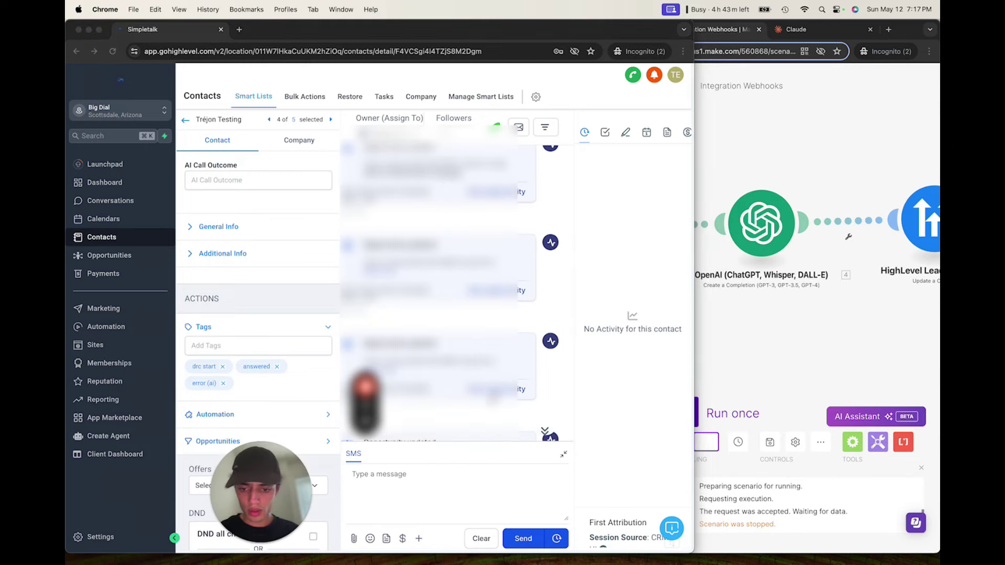
pyautogui.click(101, 326)
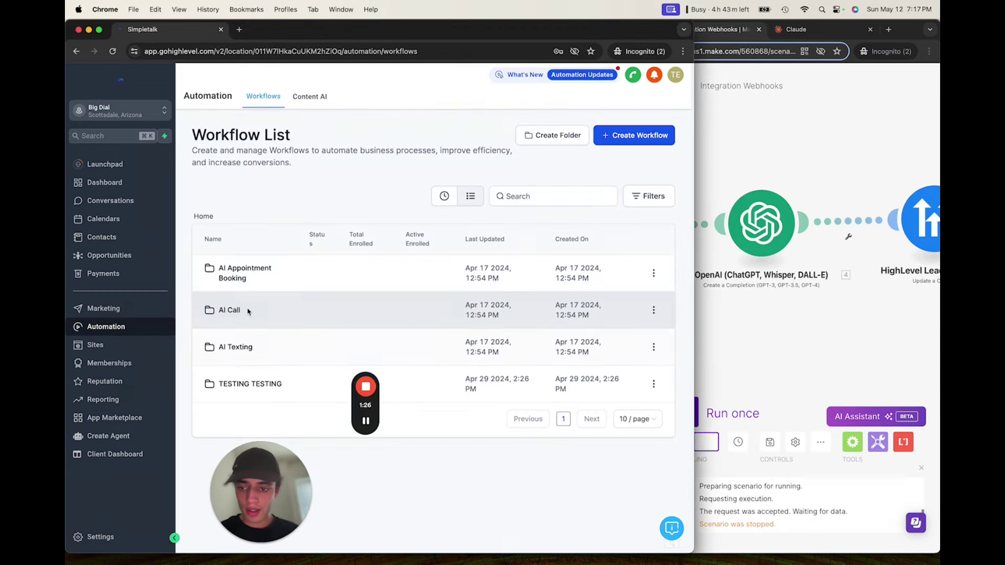
# Open the AI Donor Reactivation Campaign (Call 1-2) workflow in the TESTING TESTING folder.
pyautogui.click(242, 383)
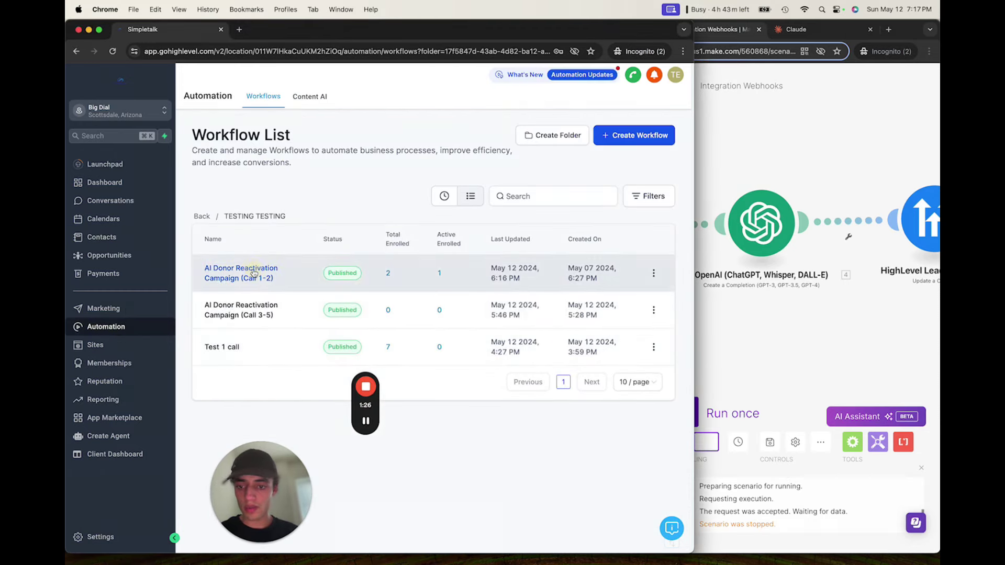
pyautogui.click(254, 273)
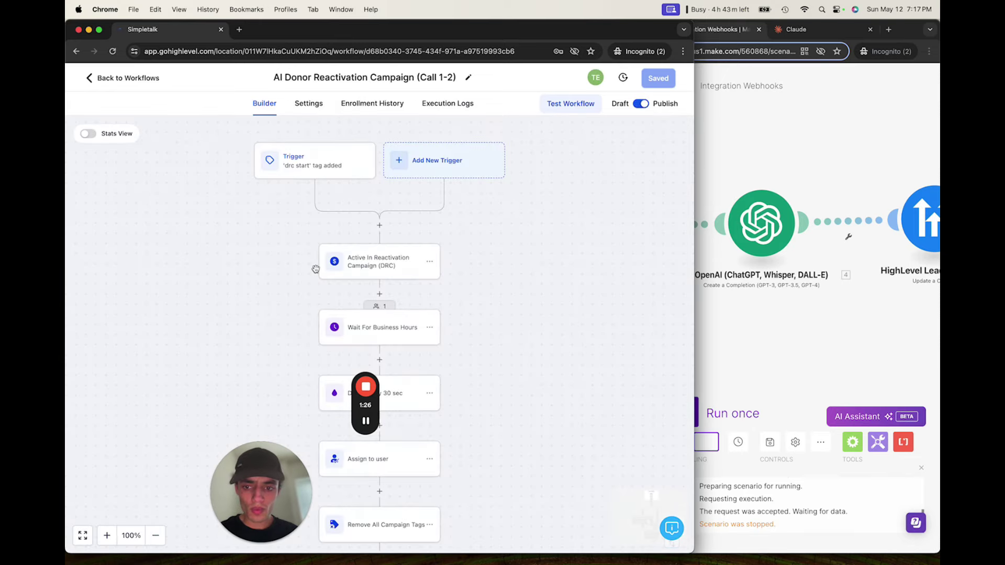
pyautogui.moveTo(279, 316); pyautogui.dragTo(308, 241)
pyautogui.moveTo(227, 302); pyautogui.dragTo(243, 268)
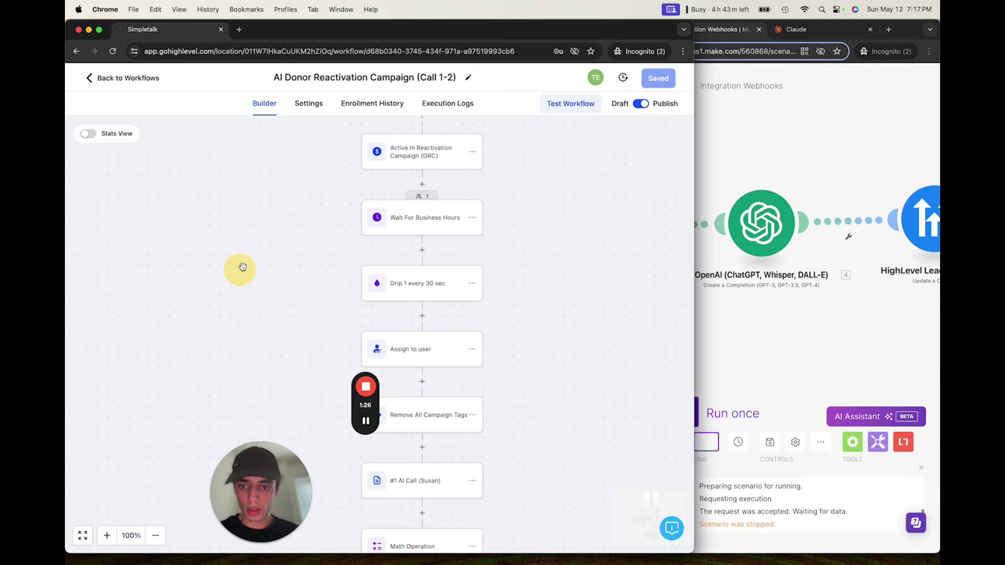
pyautogui.scroll(-5, 243, 268)
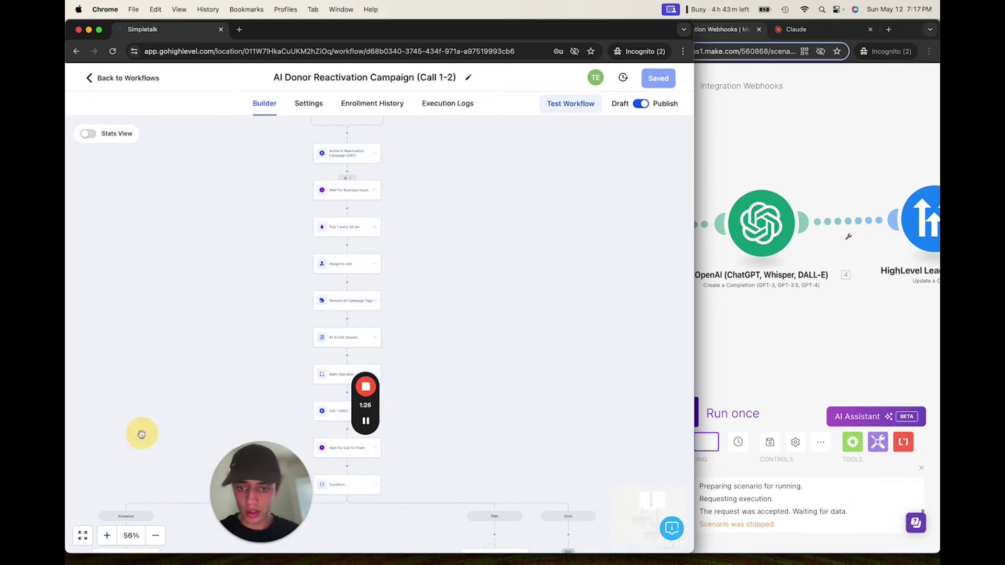
# Add 'drc completed' to the Remove All Campaign Tags step's tags and save the step.
pyautogui.click(350, 302)
pyautogui.click(505, 286)
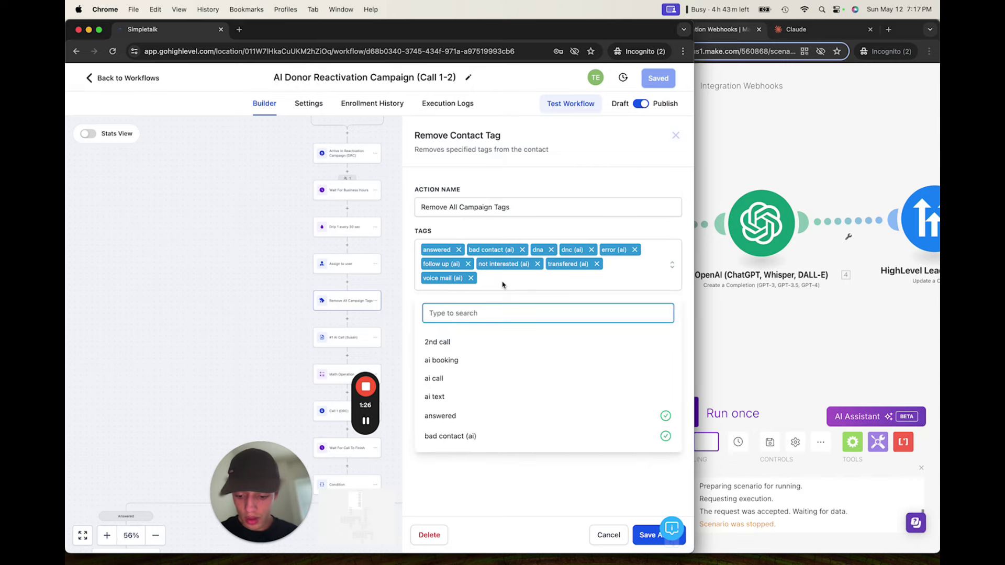
pyautogui.write('drc')
pyautogui.click(460, 342)
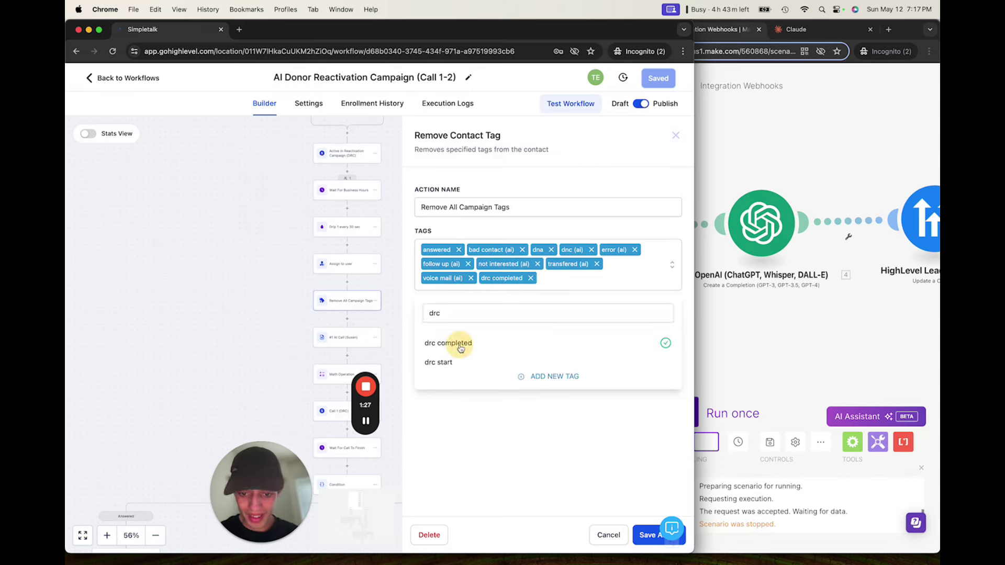
pyautogui.click(462, 440)
pyautogui.click(636, 534)
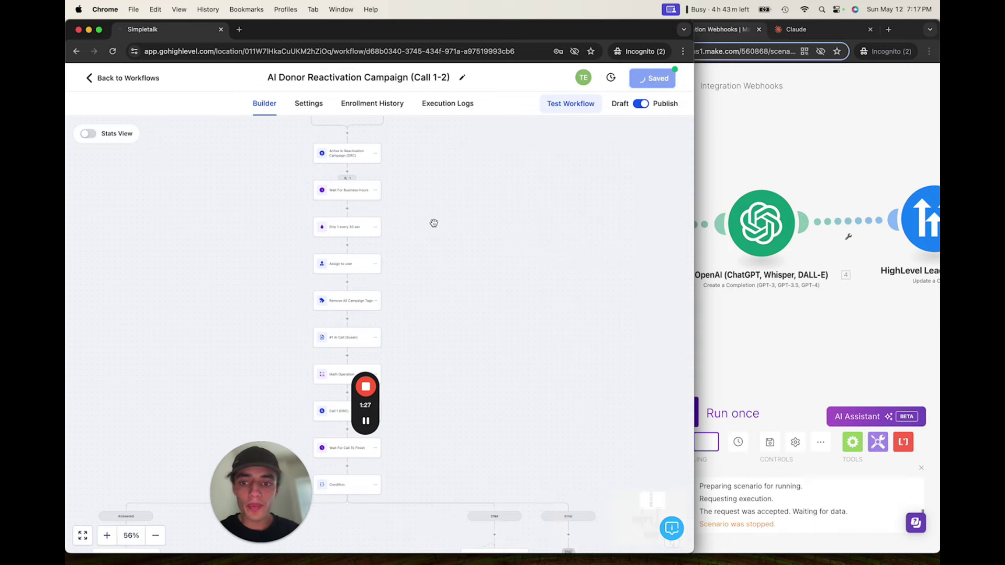
pyautogui.doubleClick(482, 303)
pyautogui.moveTo(464, 307); pyautogui.dragTo(534, 306)
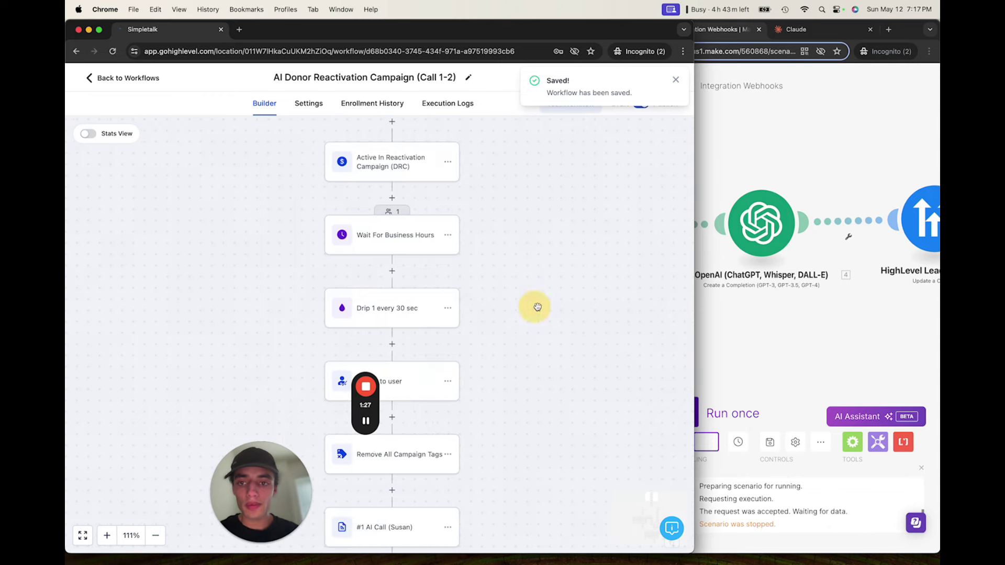
# Force the contact waiting at Wait For Business Hours on to the next step with Move all.
pyautogui.click(380, 237)
pyautogui.click(676, 135)
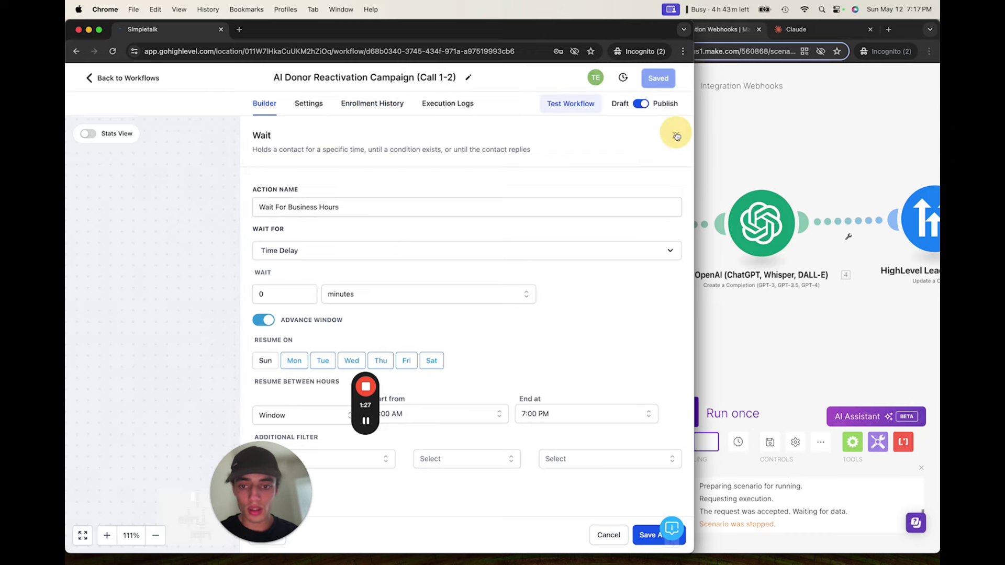
pyautogui.click(449, 236)
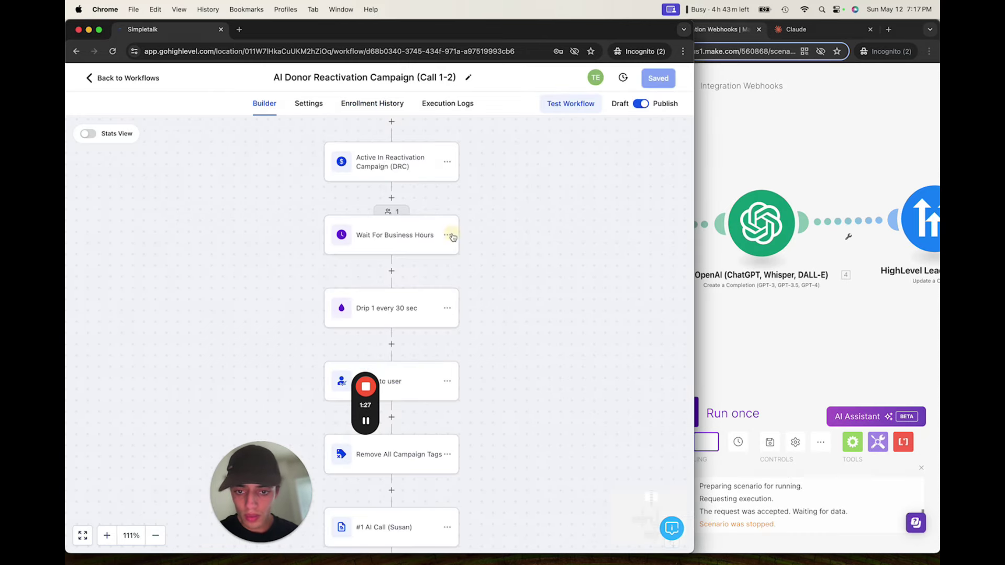
pyautogui.click(397, 211)
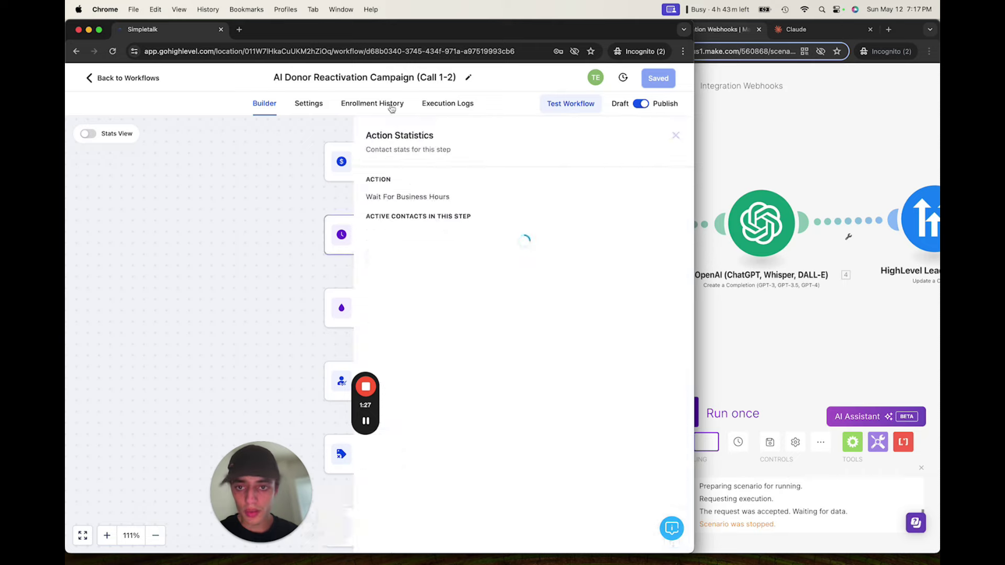
pyautogui.click(639, 223)
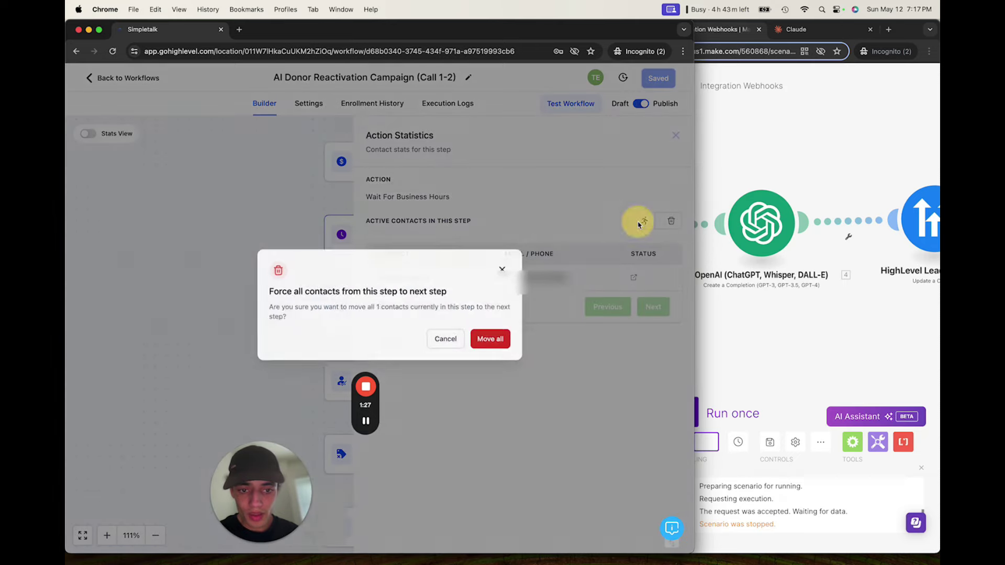
pyautogui.click(480, 350)
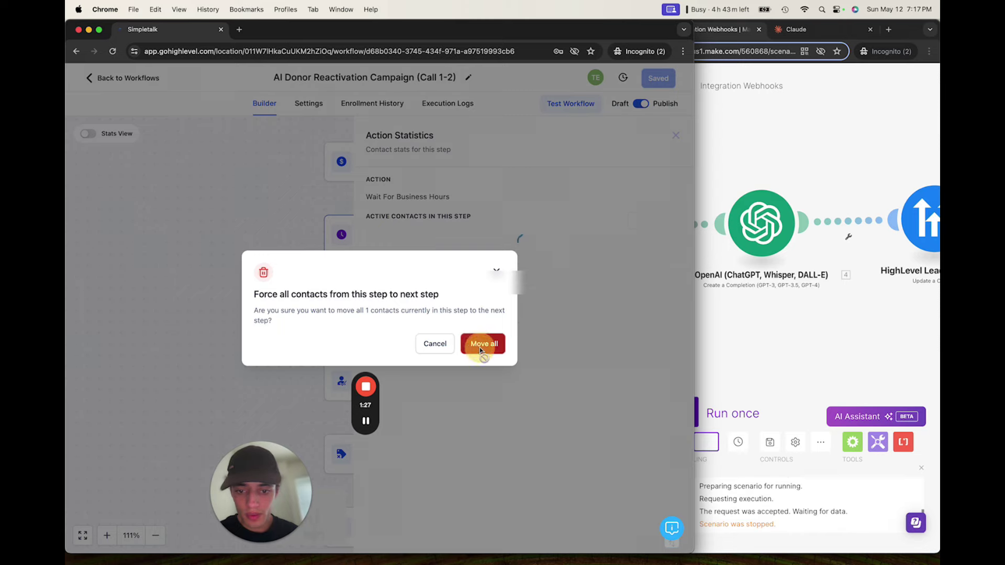
# Push the test contact onward from Enrollment History so it reaches #1 AI Call (Susan).
pyautogui.scroll(-2, 538, 258)
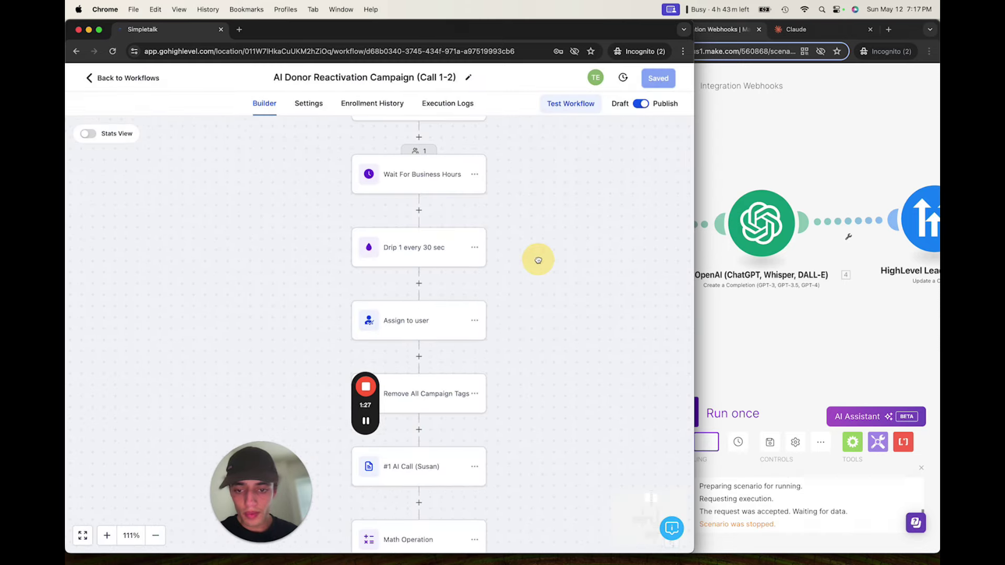
pyautogui.scroll(-3, 538, 258)
pyautogui.click(389, 103)
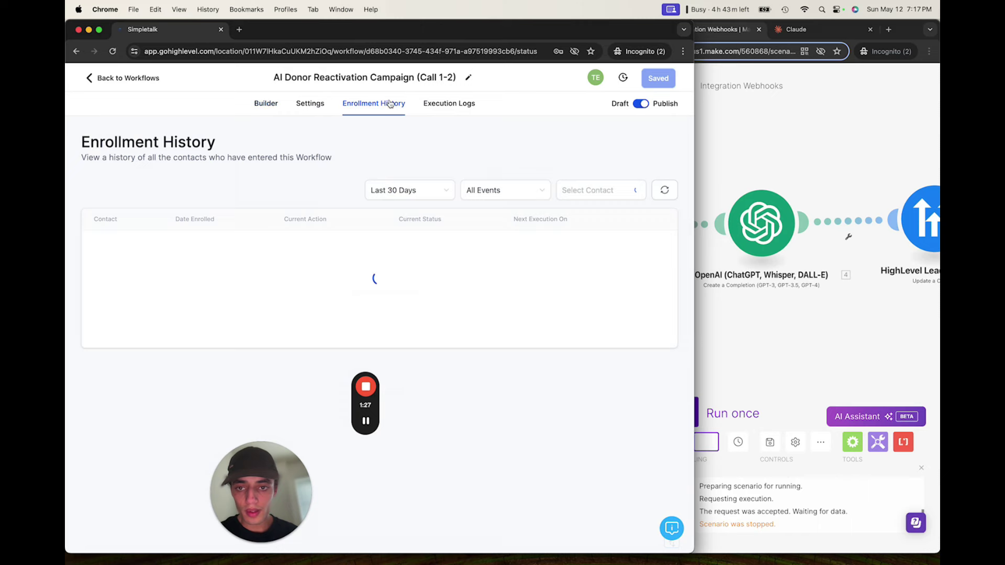
pyautogui.click(637, 248)
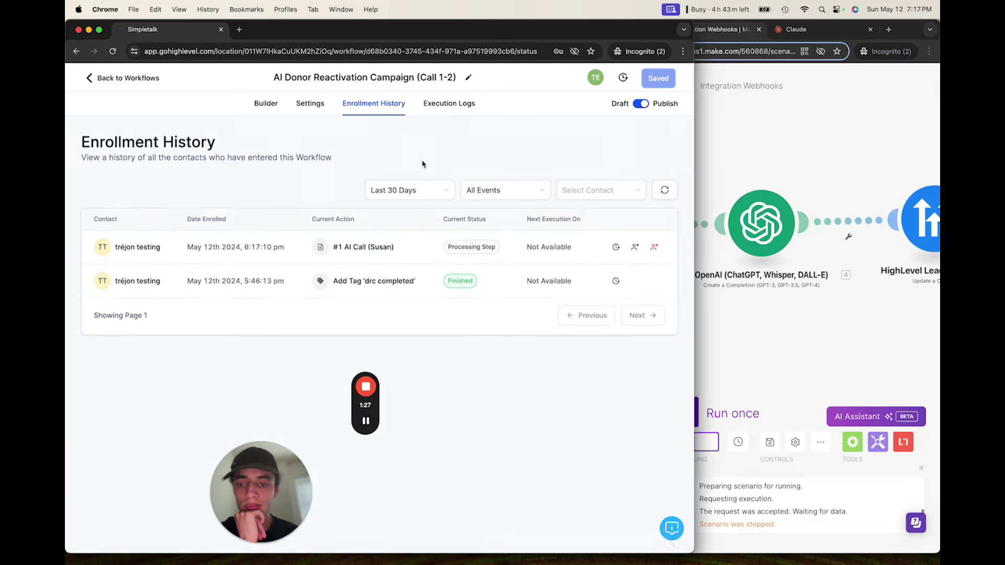
pyautogui.click(272, 106)
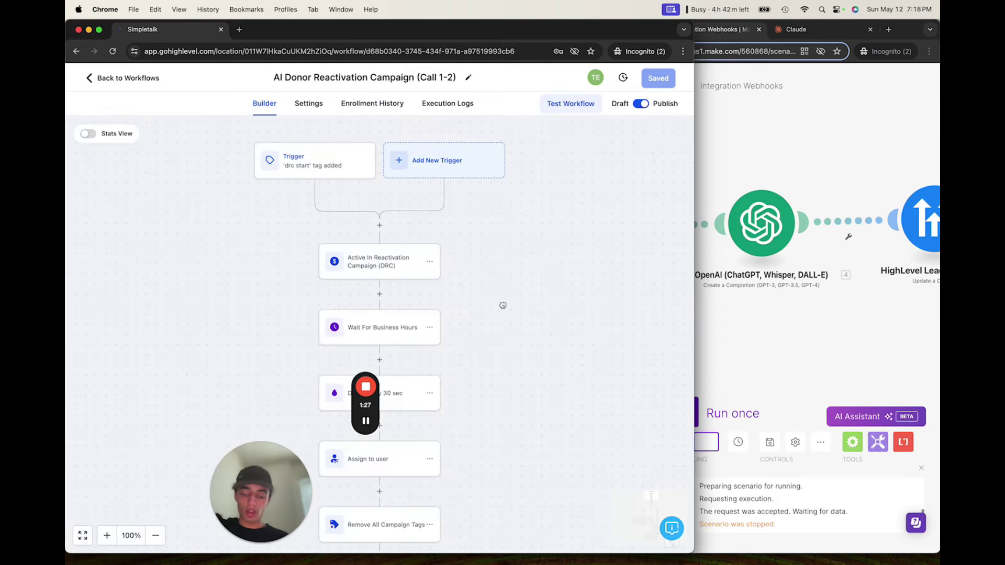
# Inspect the Condition's call-outcome branches on the canvas, then bring the Make scenario window forward.
pyautogui.scroll(-5, 547, 188)
pyautogui.moveTo(562, 411); pyautogui.dragTo(556, 281)
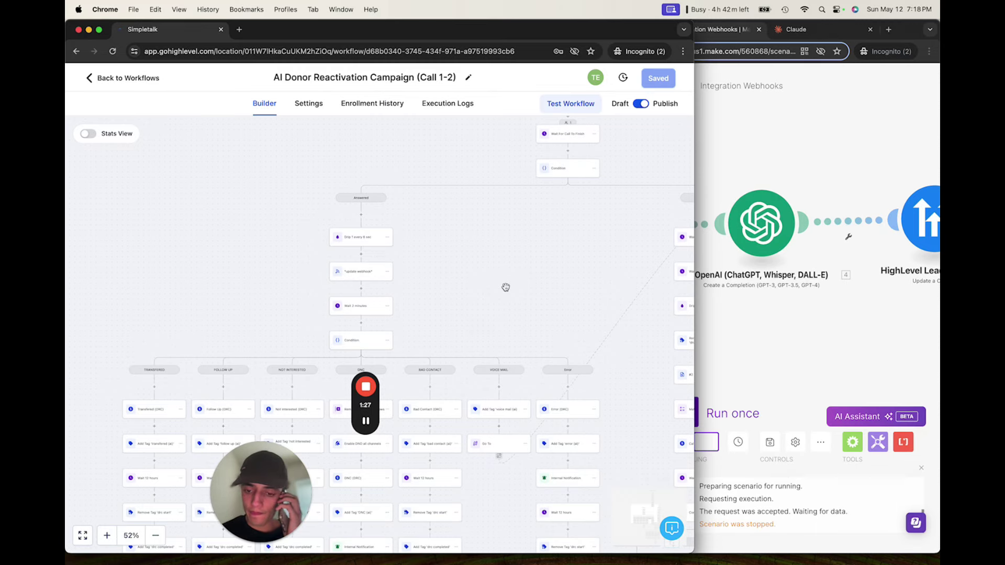
pyautogui.moveTo(484, 245)
pyautogui.mouseDown()
pyautogui.moveTo(488, 279)
pyautogui.moveTo(489, 249)
pyautogui.mouseUp()
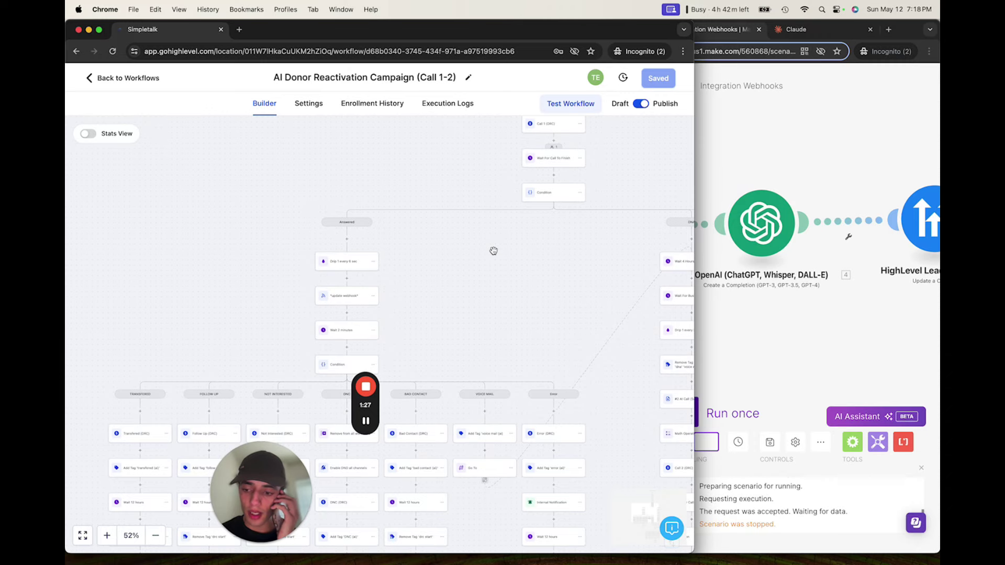
pyautogui.moveTo(467, 328); pyautogui.dragTo(481, 294)
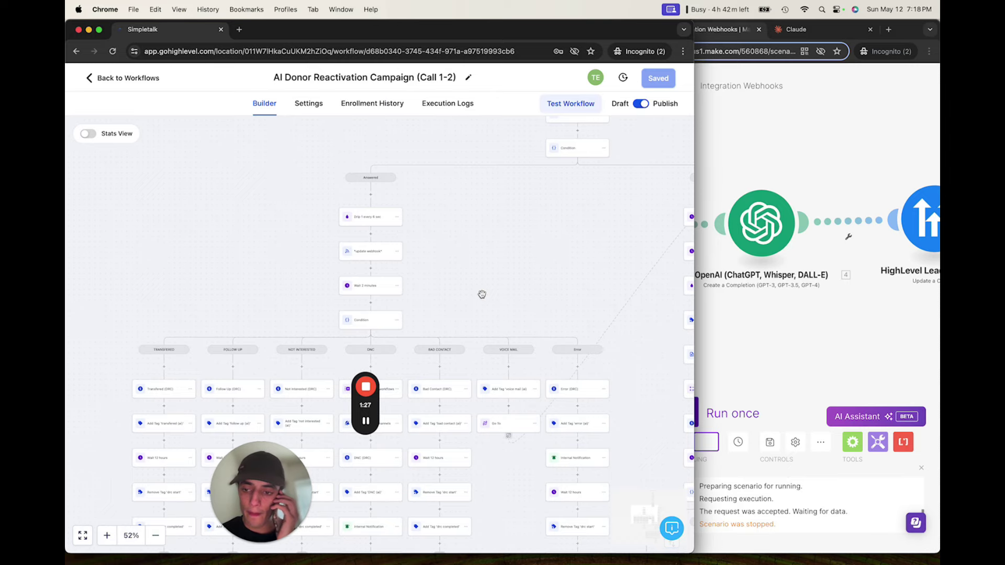
pyautogui.moveTo(537, 226); pyautogui.dragTo(516, 269)
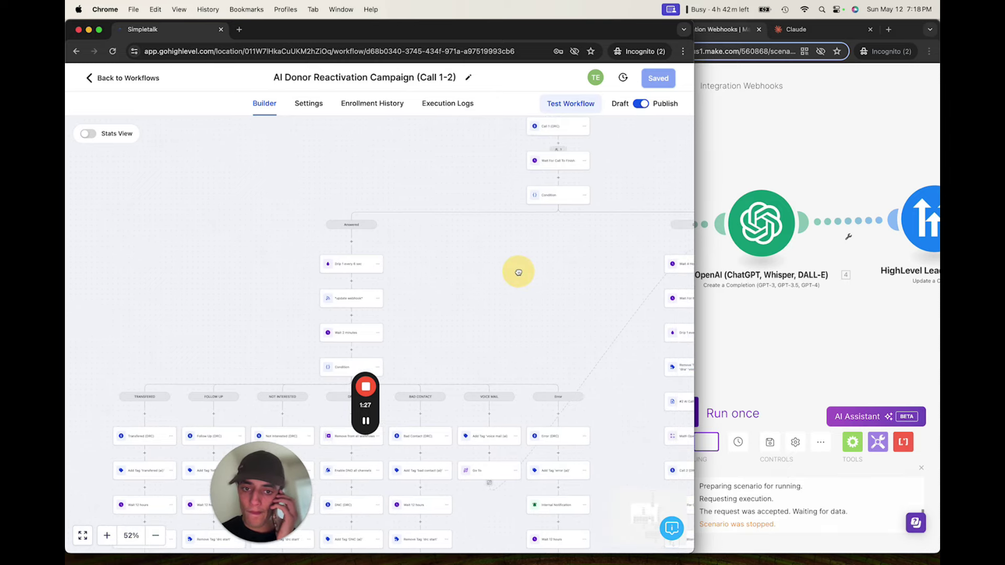
pyautogui.click(785, 124)
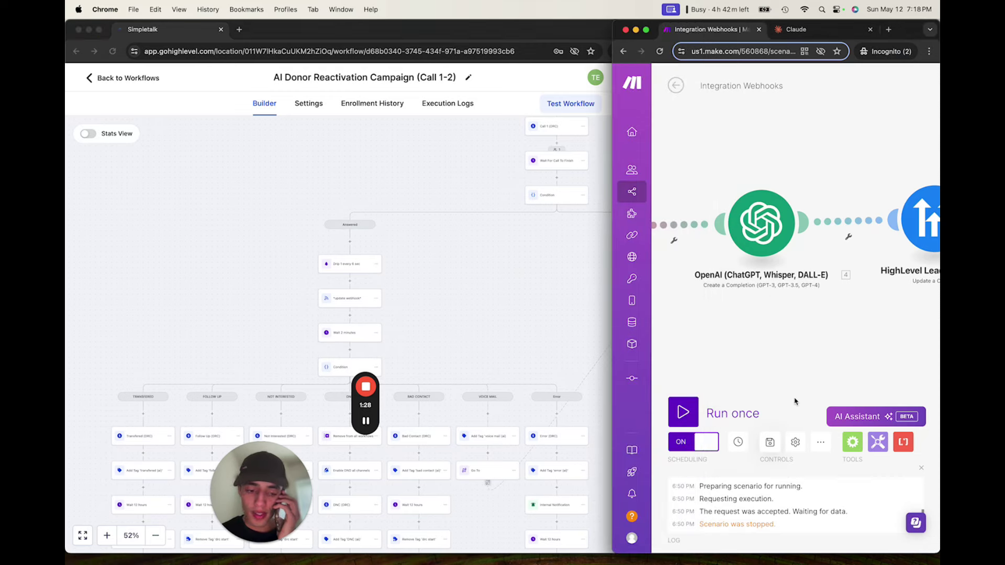
# Save the Integration Webhooks scenario and pan to show its Webhooks module.
pyautogui.click(770, 446)
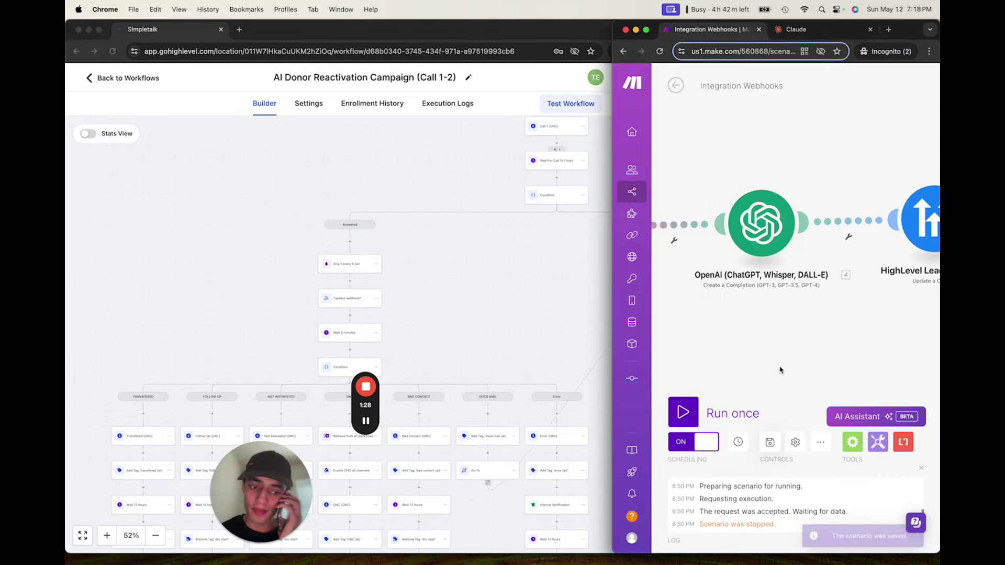
pyautogui.click(756, 357)
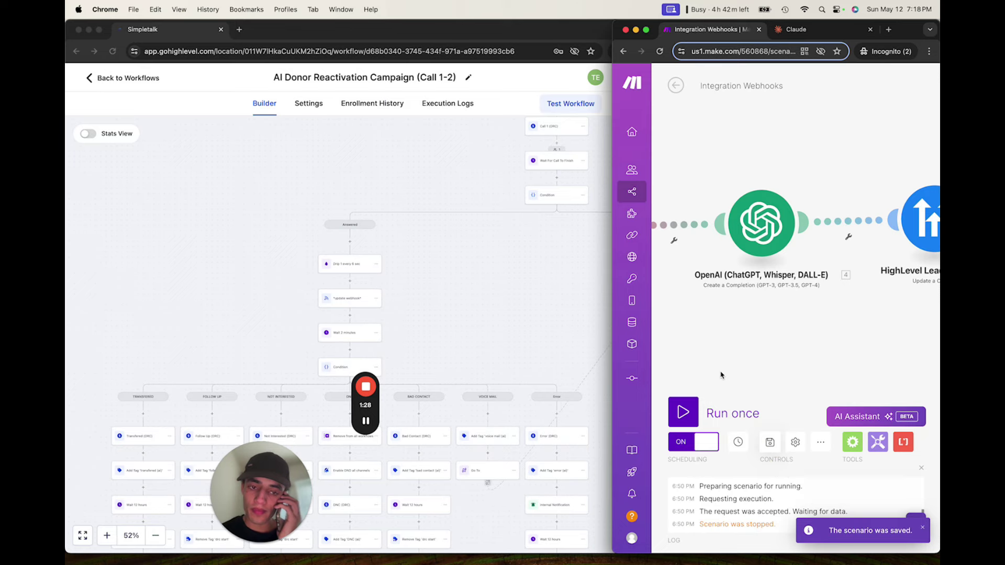
pyautogui.moveTo(720, 375); pyautogui.dragTo(786, 365)
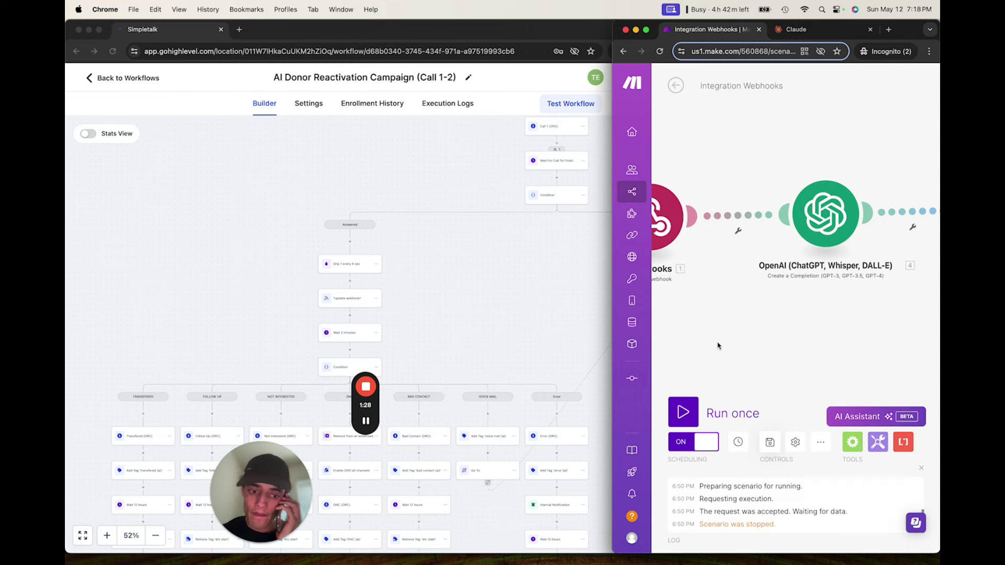
# Run the Integration Webhooks scenario once so it listens for webhook data.
pyautogui.click(689, 407)
pyautogui.moveTo(624, 365)
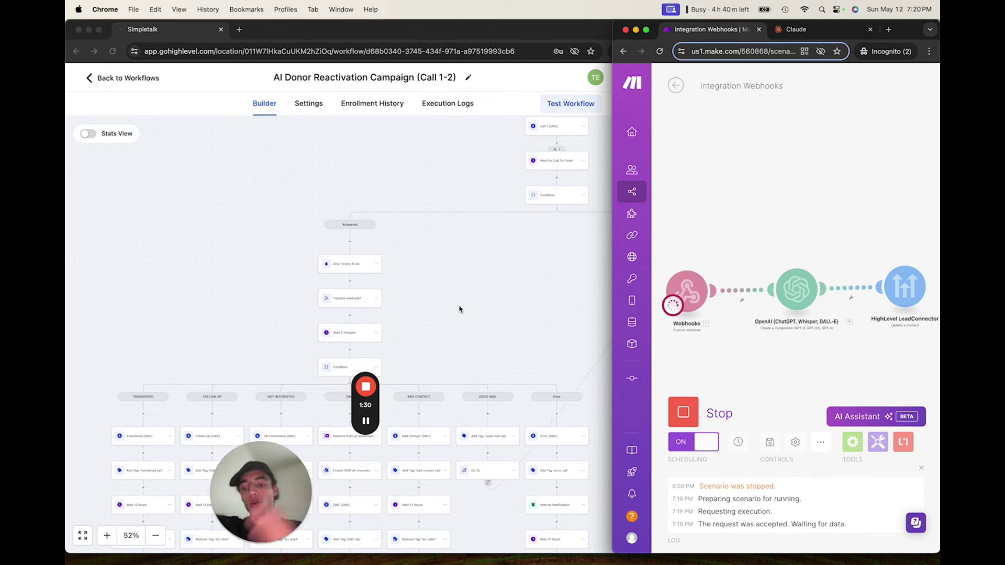
# Back in GoHighLevel, check the update webhook step's settings.
pyautogui.click(419, 295)
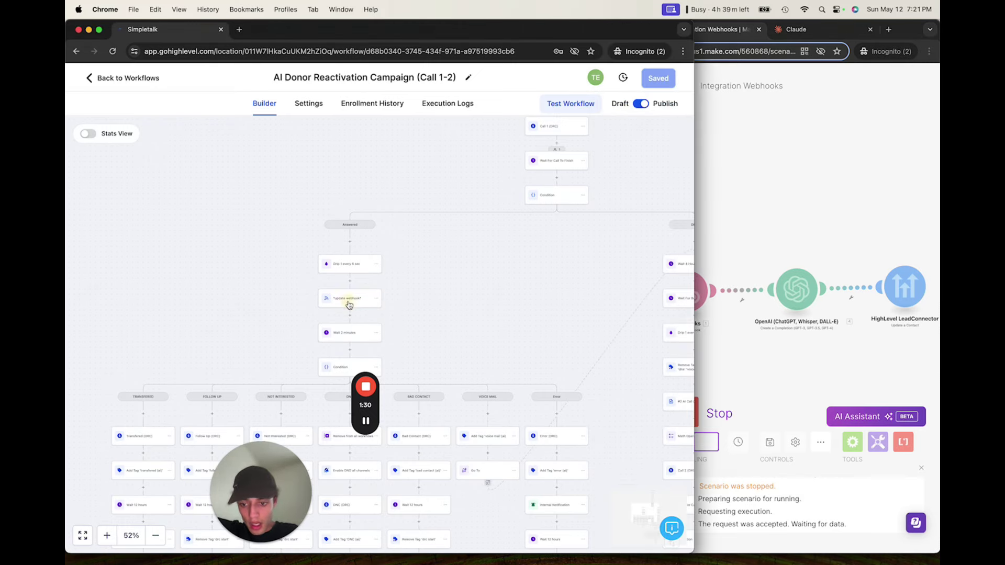
pyautogui.click(349, 299)
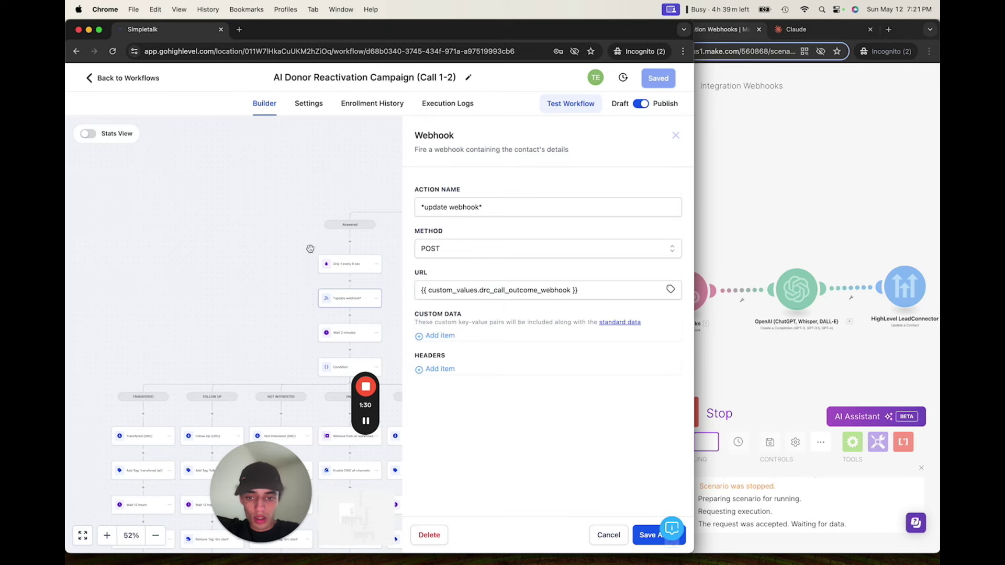
pyautogui.click(299, 271)
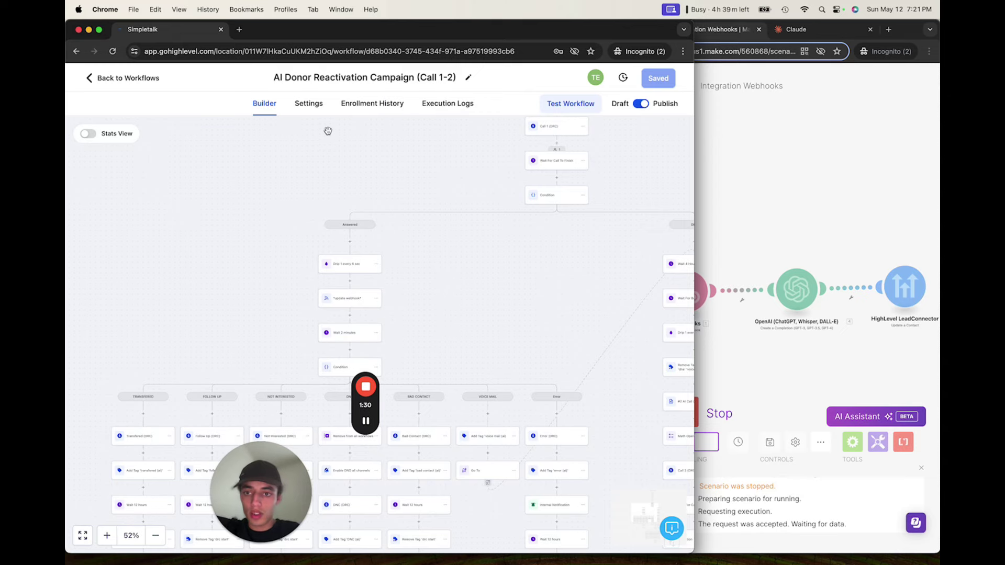
# Skip the test contact past the drip step and confirm Make's scenario run completed.
pyautogui.click(361, 103)
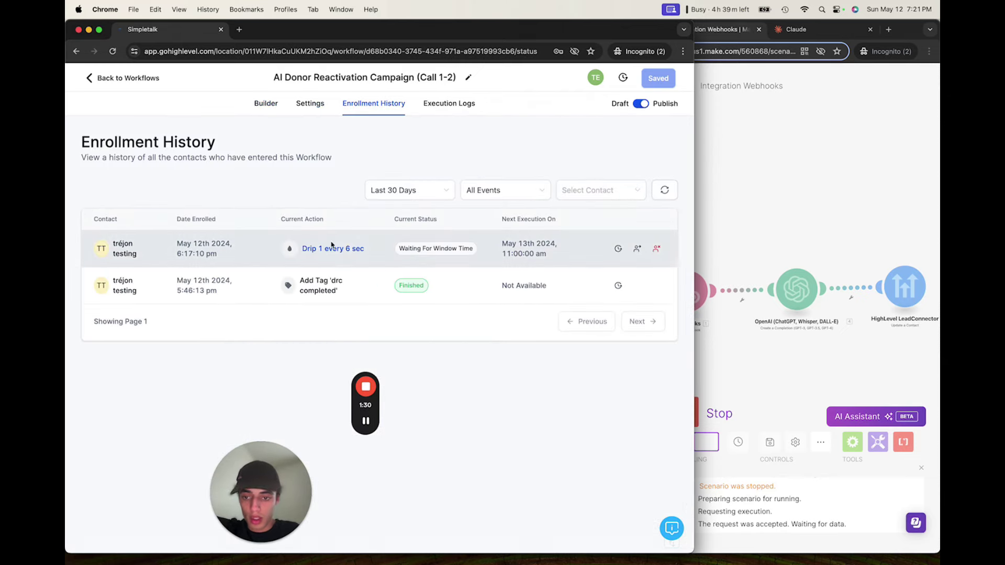
pyautogui.click(637, 249)
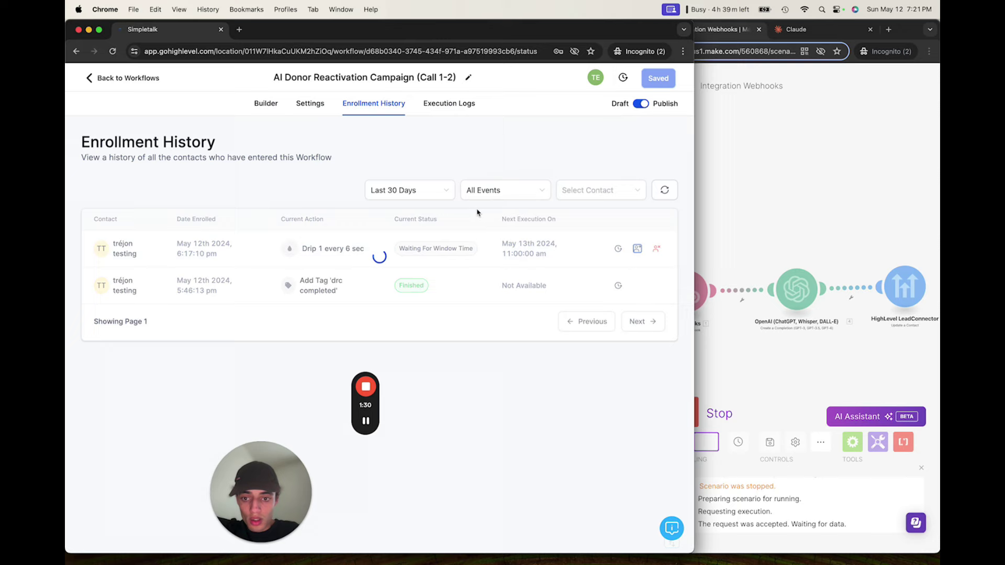
pyautogui.click(760, 257)
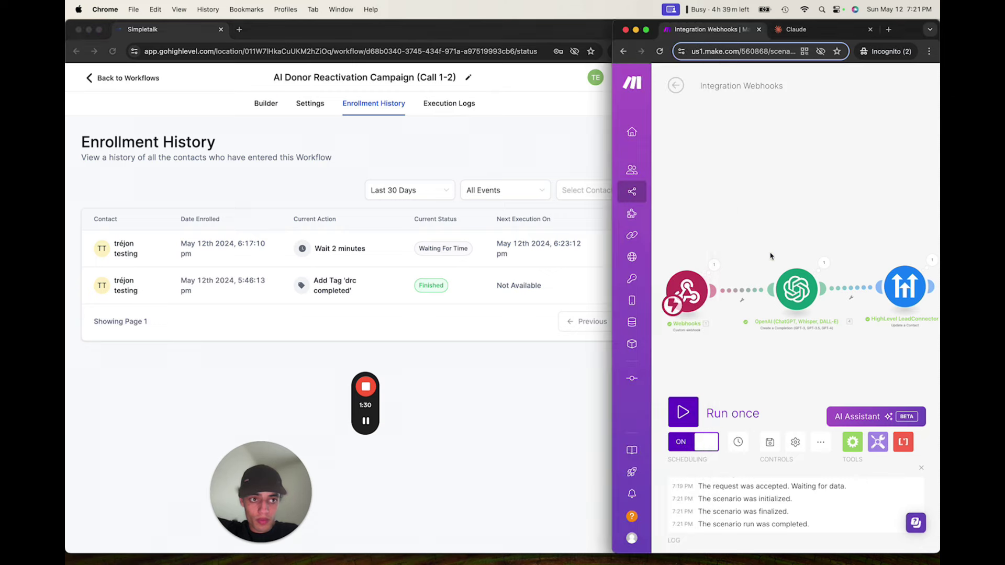
pyautogui.moveTo(771, 256); pyautogui.dragTo(765, 222)
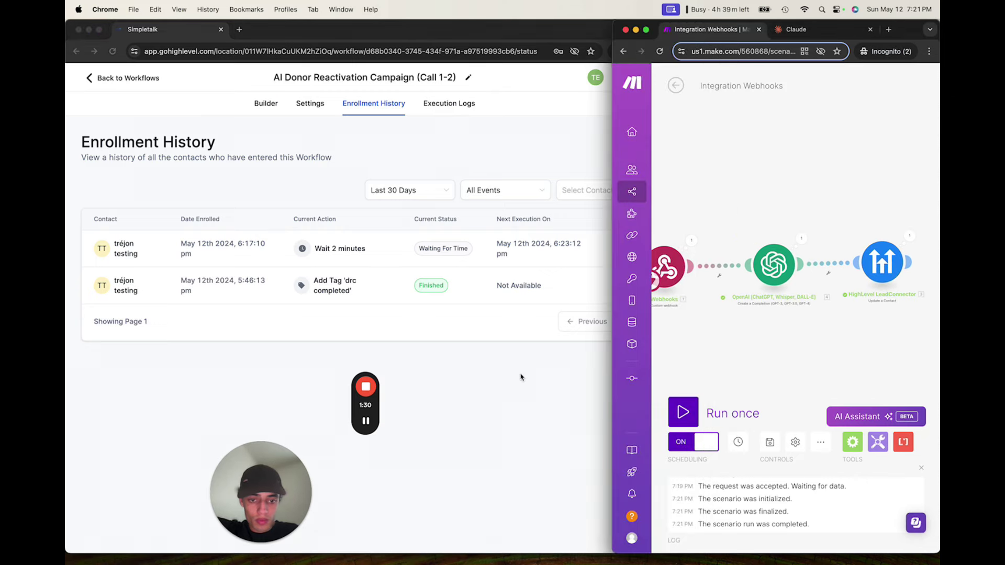
pyautogui.click(475, 394)
# Return to the builder, review the outcome branches and see the contact waiting at Wait 2 minutes.
pyautogui.click(265, 104)
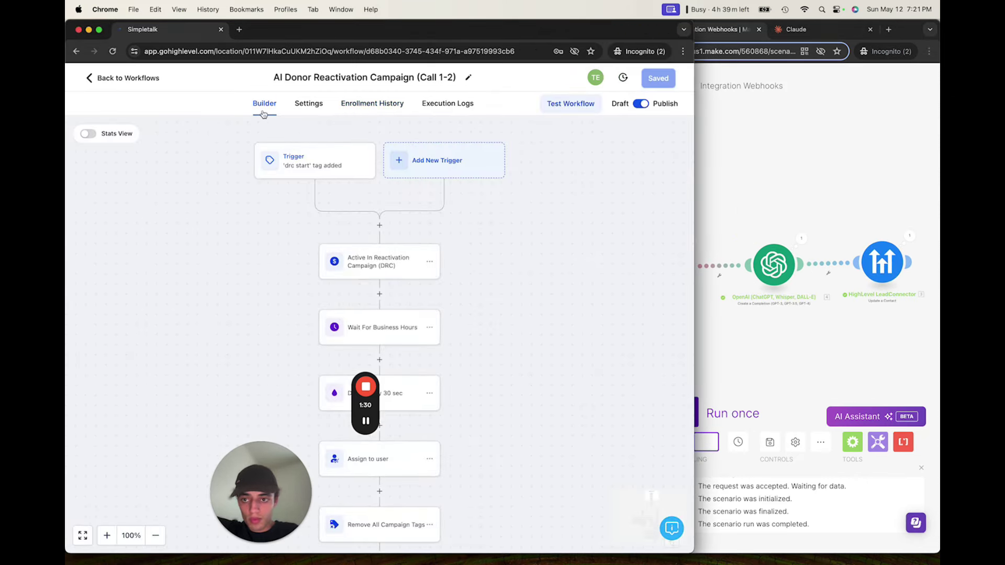
pyautogui.scroll(-5, 298, 222)
pyautogui.scroll(-3, 278, 325)
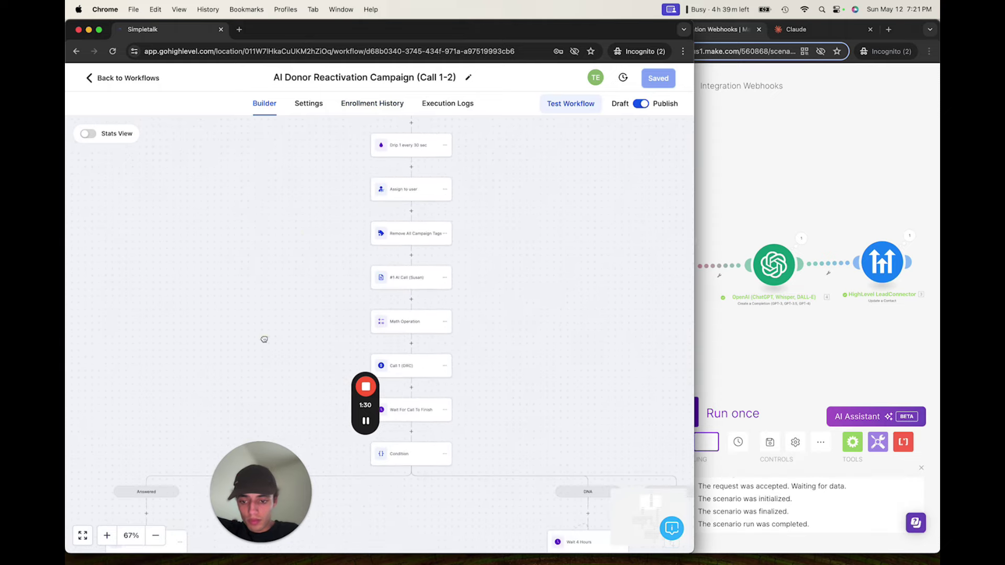
pyautogui.moveTo(264, 339); pyautogui.dragTo(336, 180)
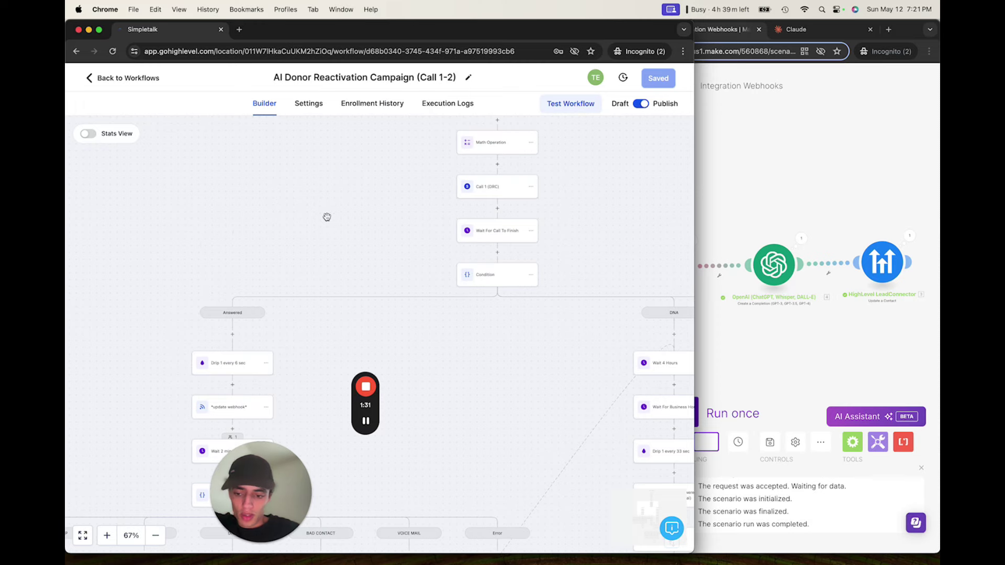
pyautogui.moveTo(325, 215); pyautogui.dragTo(326, 148)
pyautogui.moveTo(332, 359); pyautogui.dragTo(340, 235)
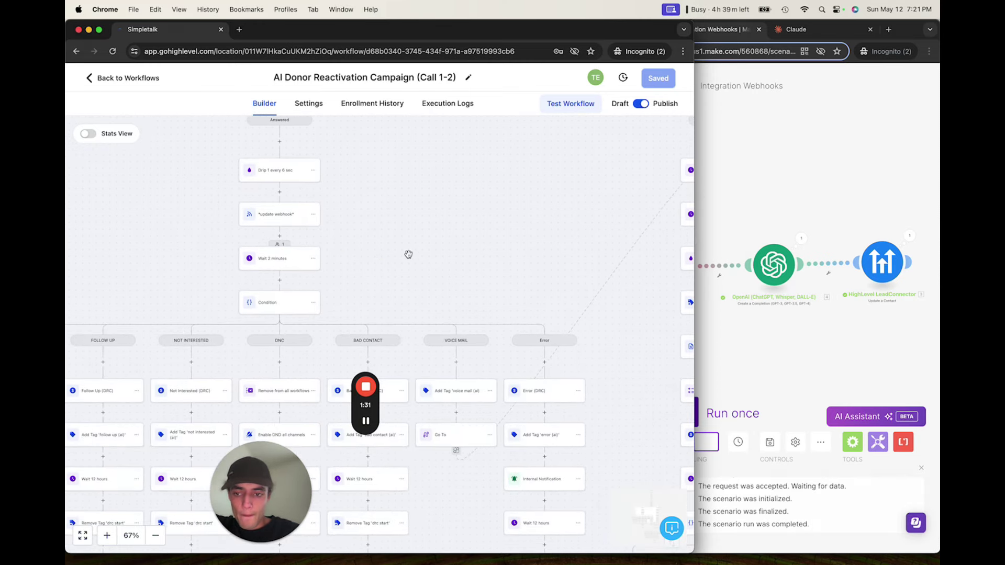
pyautogui.click(277, 257)
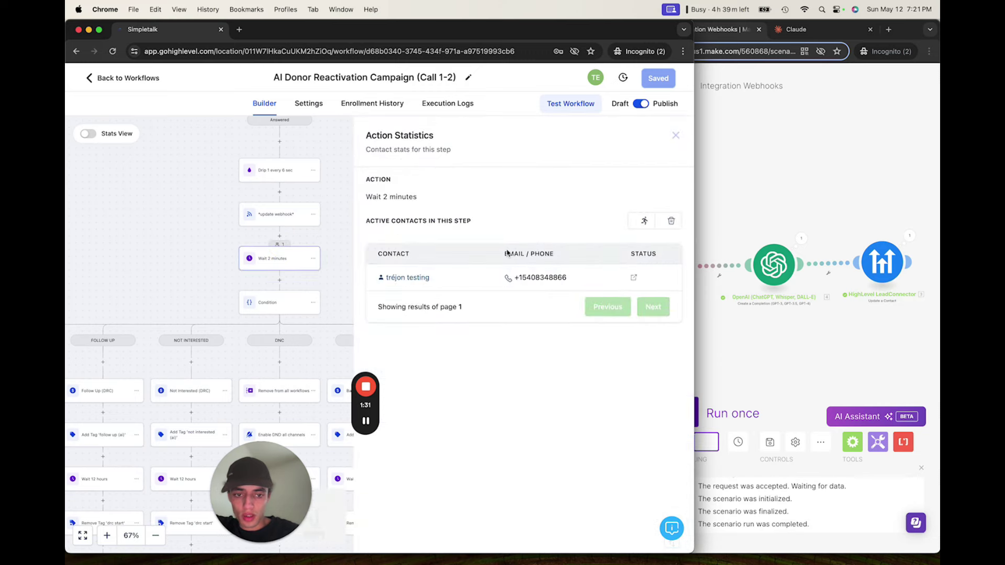
# Check the OpenAI module's output in Make, then force the contact past the 2-minute wait.
pyautogui.click(795, 232)
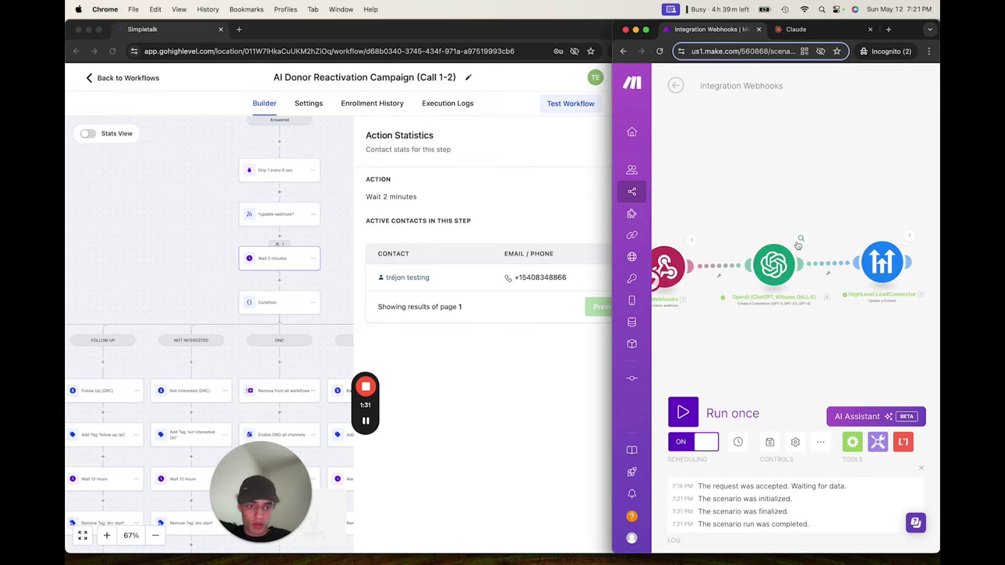
pyautogui.click(800, 239)
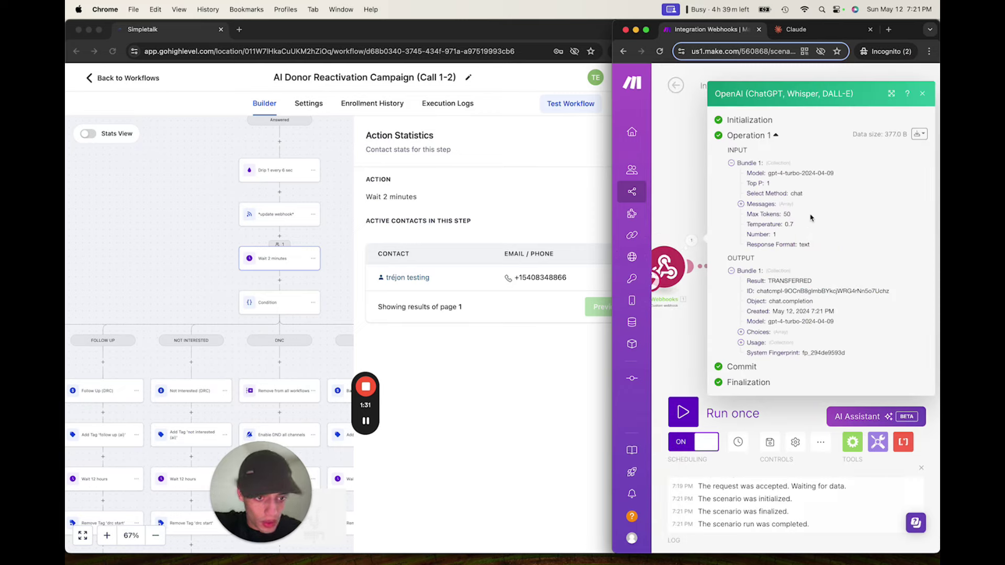
pyautogui.click(694, 189)
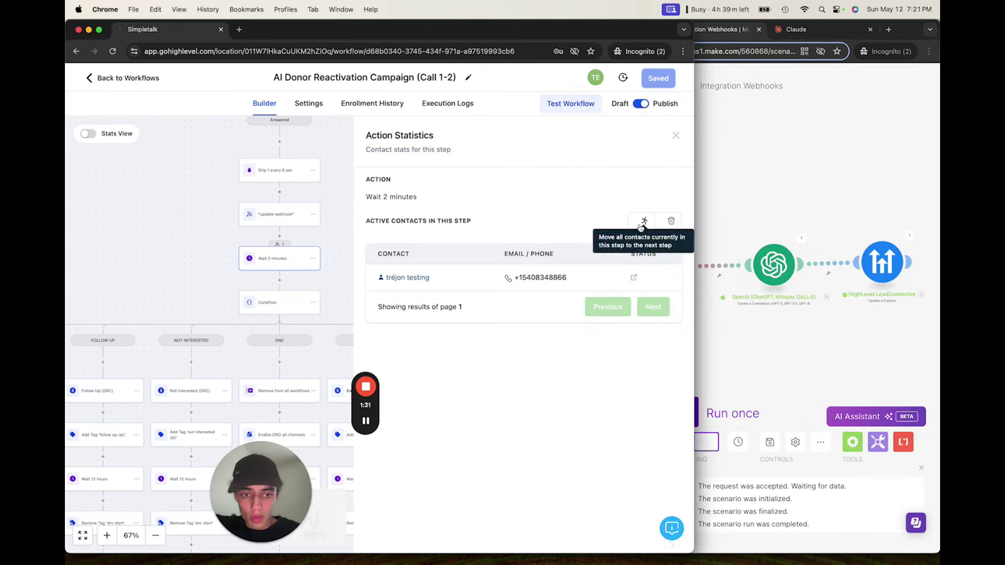
pyautogui.click(642, 223)
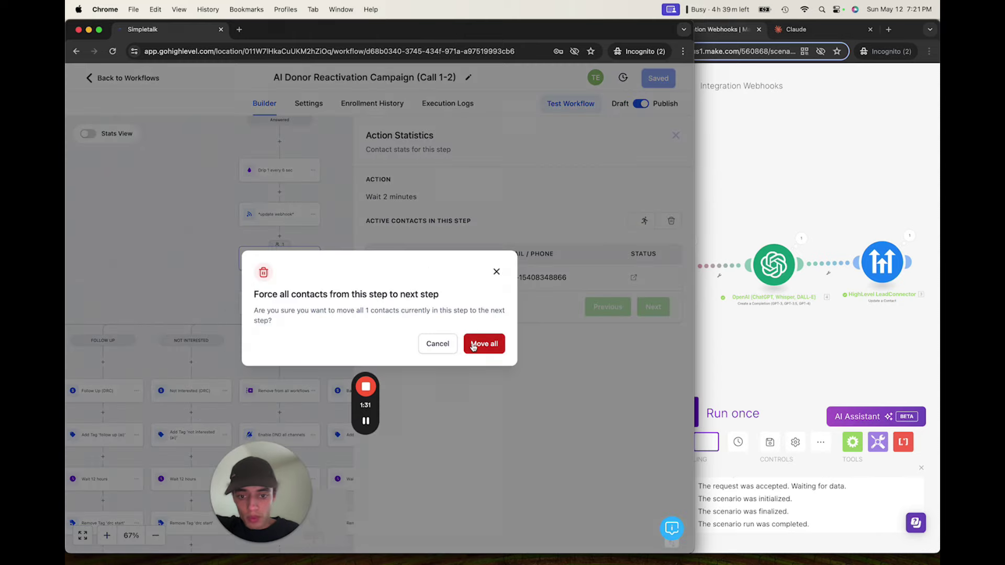
pyautogui.click(474, 345)
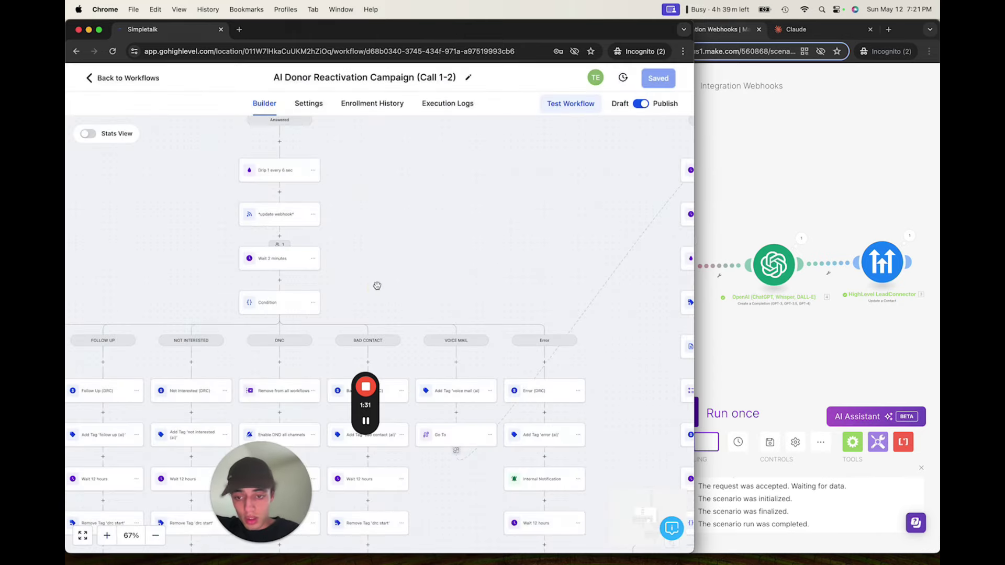
pyautogui.moveTo(376, 285); pyautogui.dragTo(520, 225)
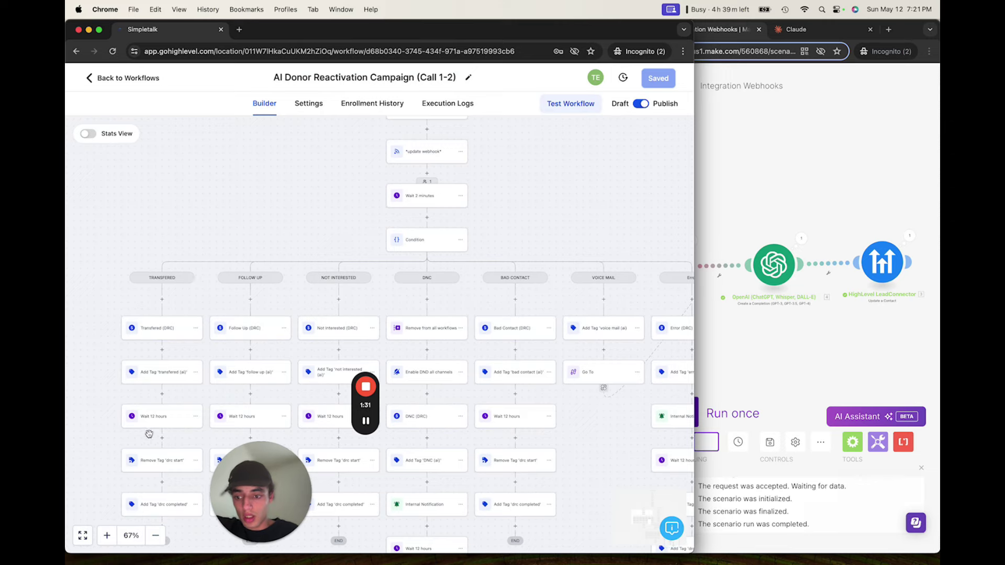
# Review Enrollment History and Execution Logs showing the Error branch and 12-hour wait, then return to Builder.
pyautogui.click(390, 104)
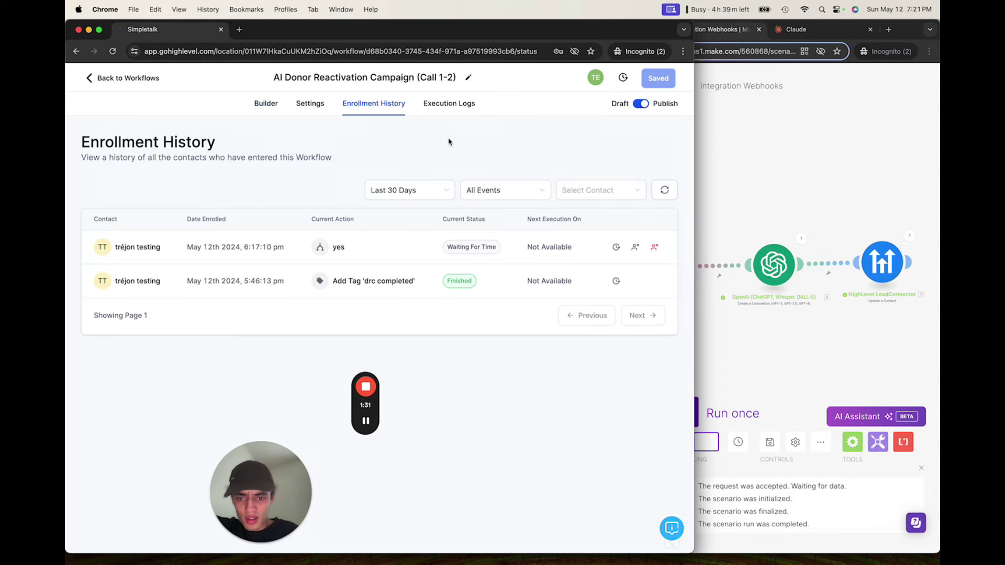
pyautogui.click(451, 103)
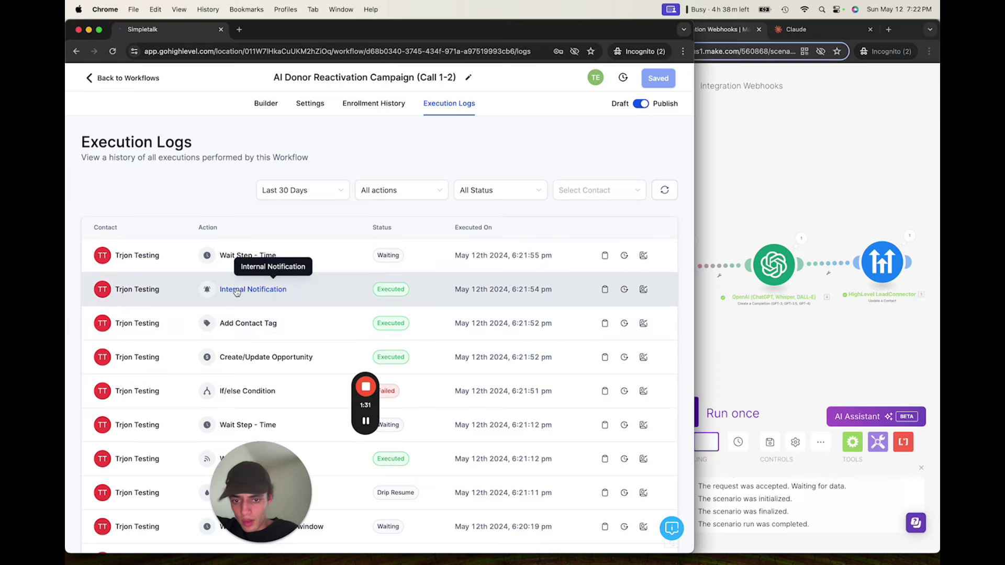
pyautogui.click(367, 103)
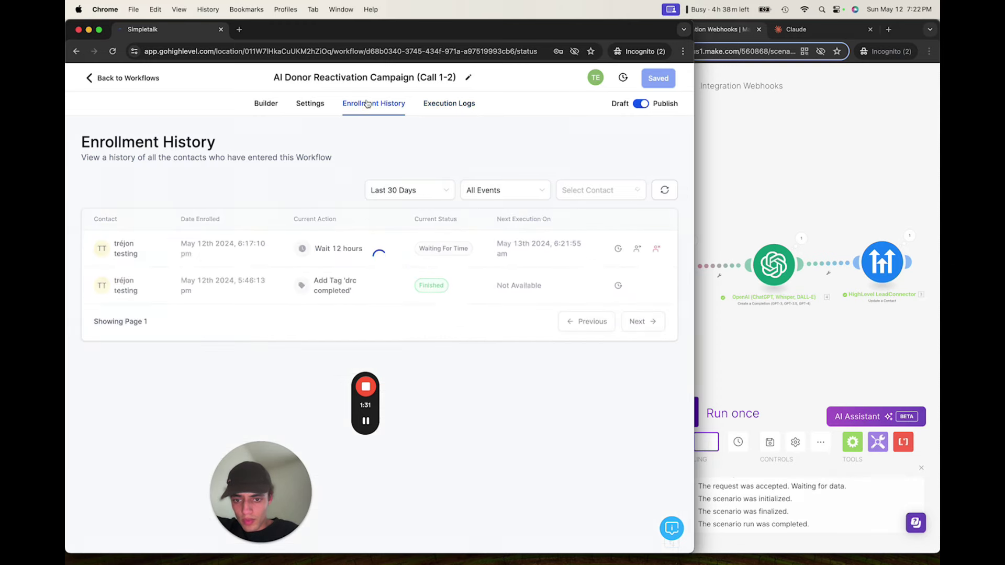
pyautogui.click(267, 104)
pyautogui.scroll(-10, 510, 293)
pyautogui.scroll(-5, 505, 383)
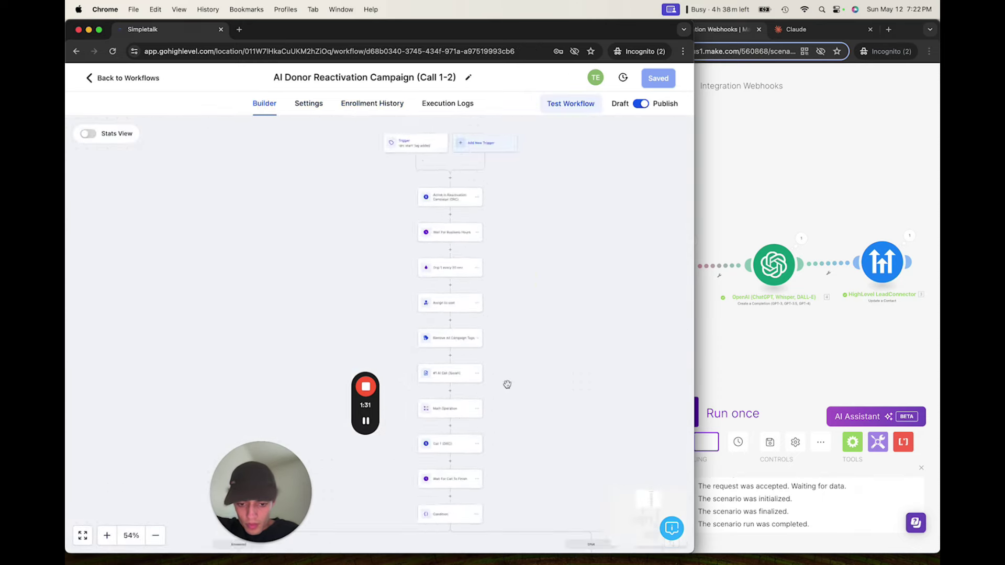
pyautogui.scroll(-8, 519, 269)
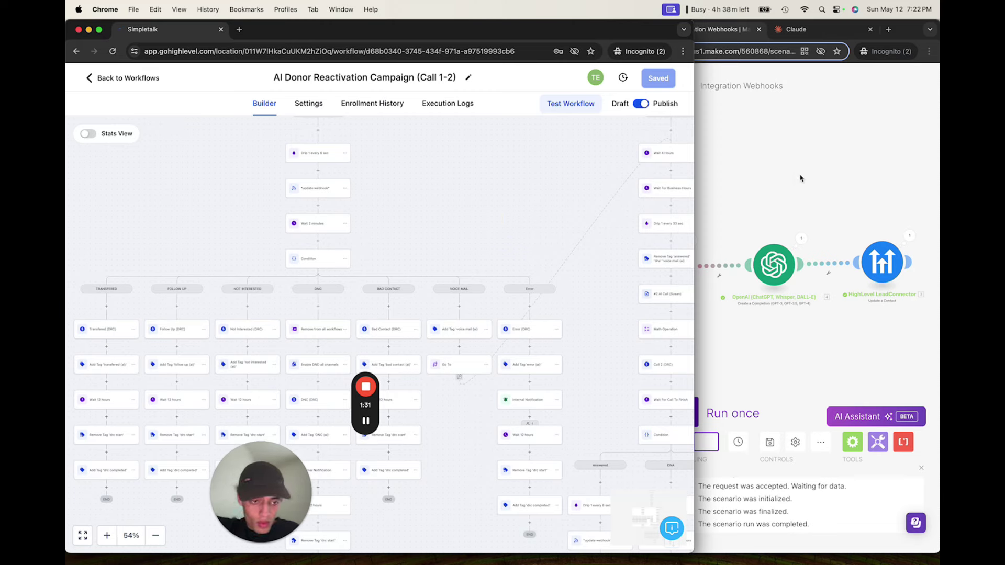
# In Make, review the LeadConnector output and settings, then the OpenAI output showing TRANSFERRED.
pyautogui.click(909, 239)
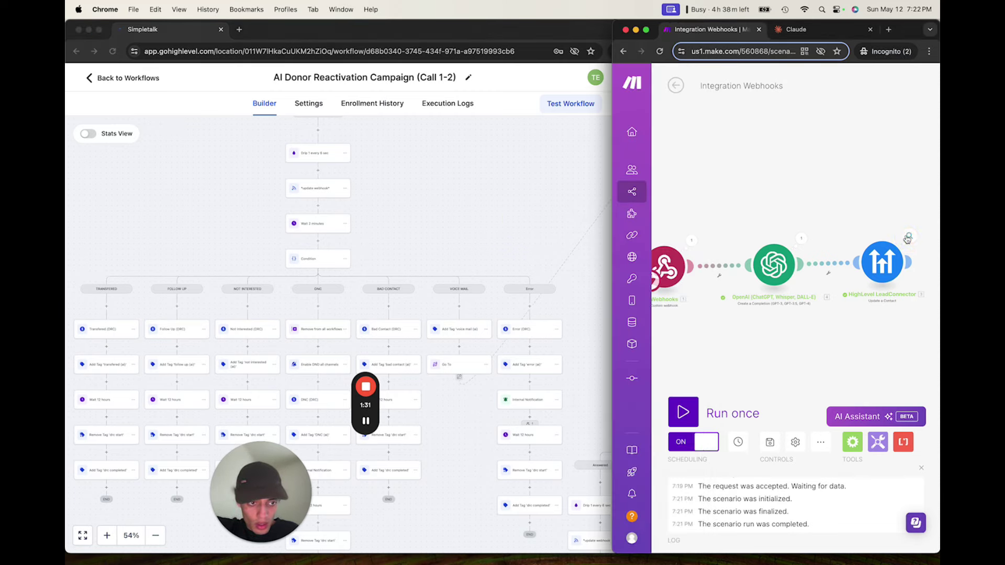
pyautogui.click(910, 237)
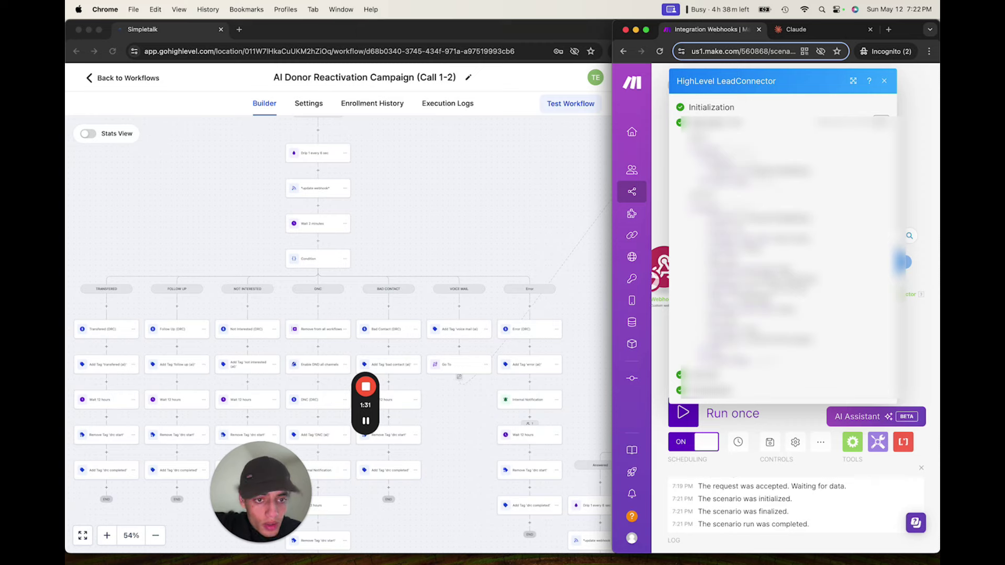
pyautogui.click(902, 262)
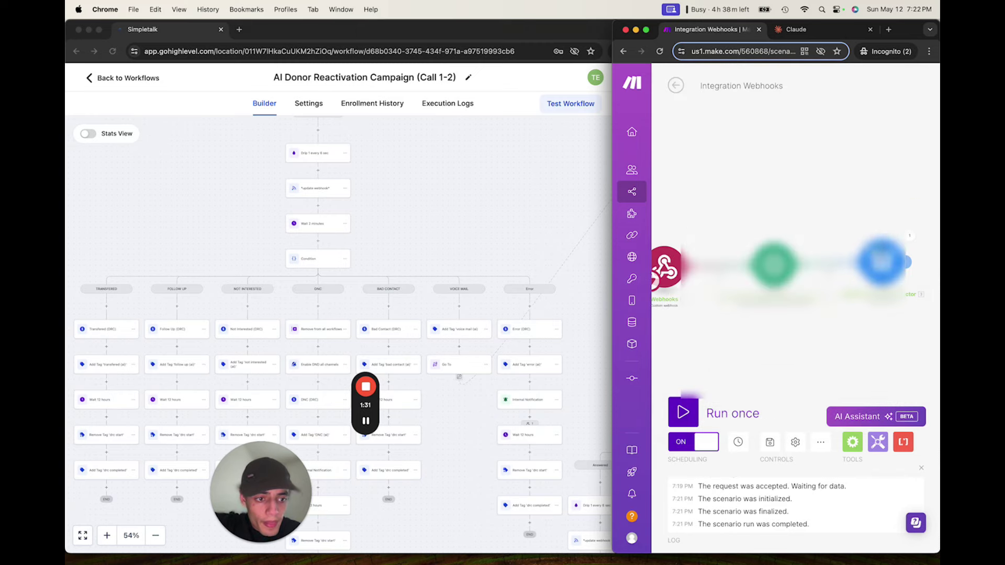
pyautogui.click(884, 259)
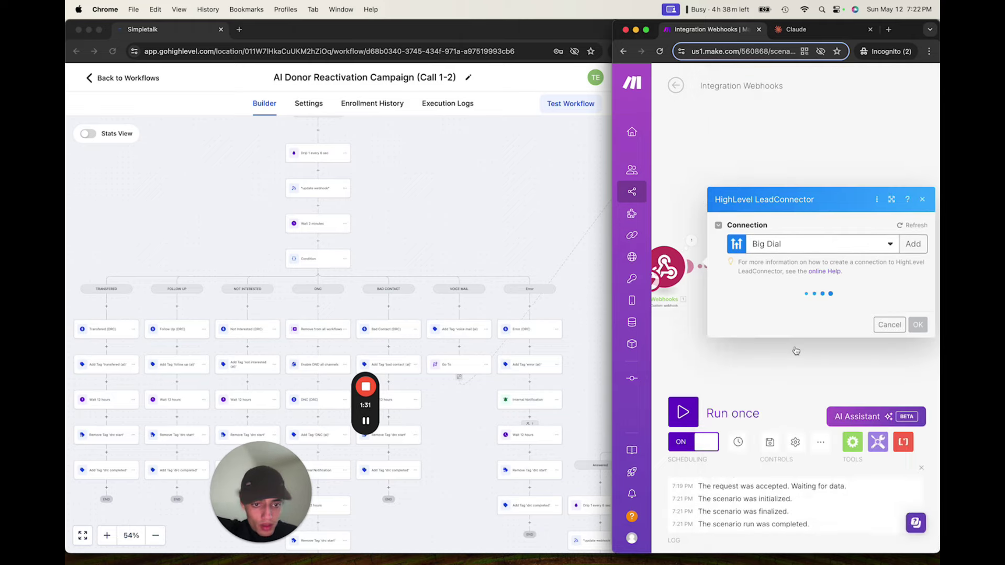
pyautogui.scroll(-10, 796, 347)
pyautogui.scroll(-15, 795, 347)
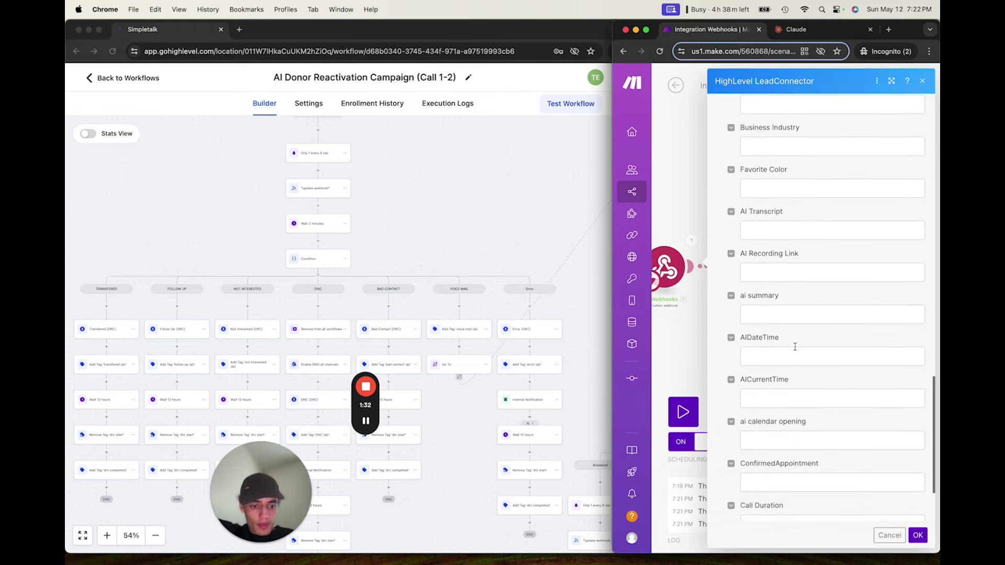
pyautogui.click(700, 225)
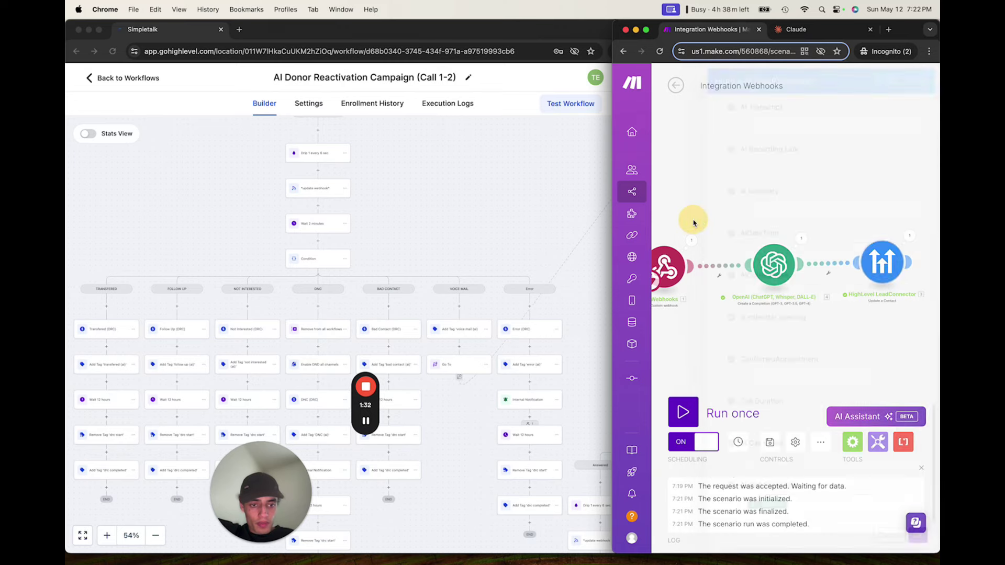
pyautogui.click(801, 236)
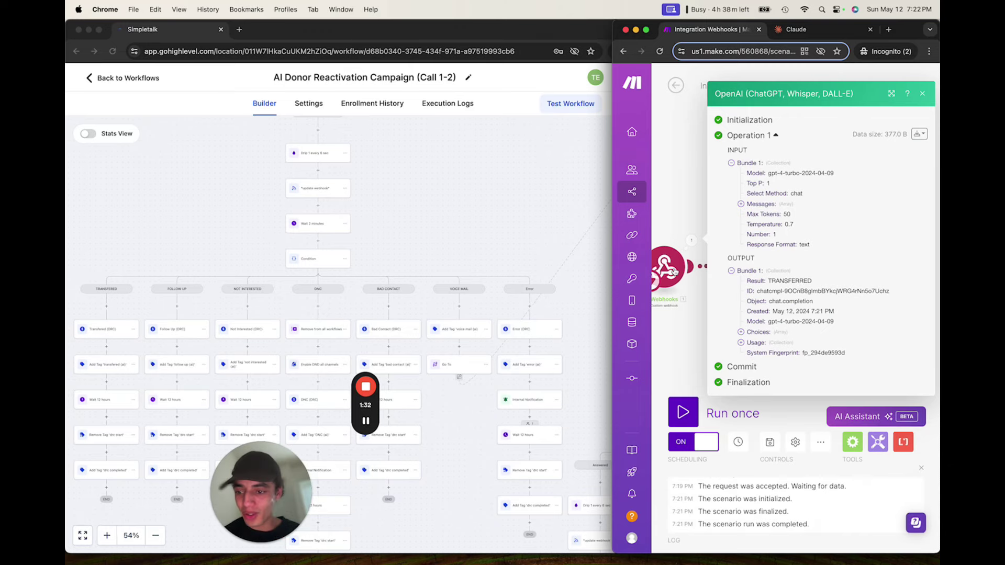
pyautogui.click(502, 252)
# Respell the Condition step's TRANSFERED outcome value and branch name as TRANSFERRED and save.
pyautogui.moveTo(434, 248); pyautogui.dragTo(510, 207)
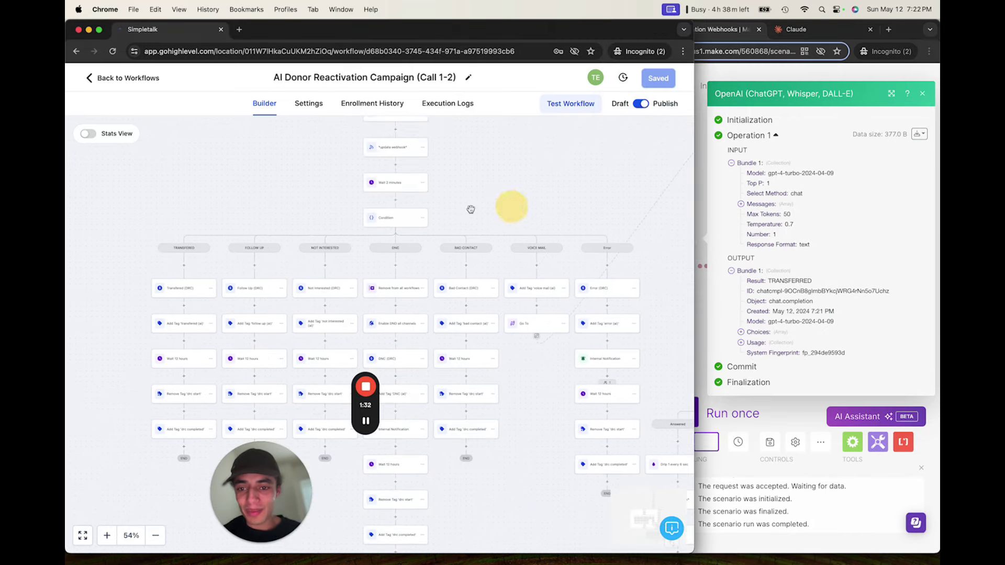
pyautogui.click(392, 218)
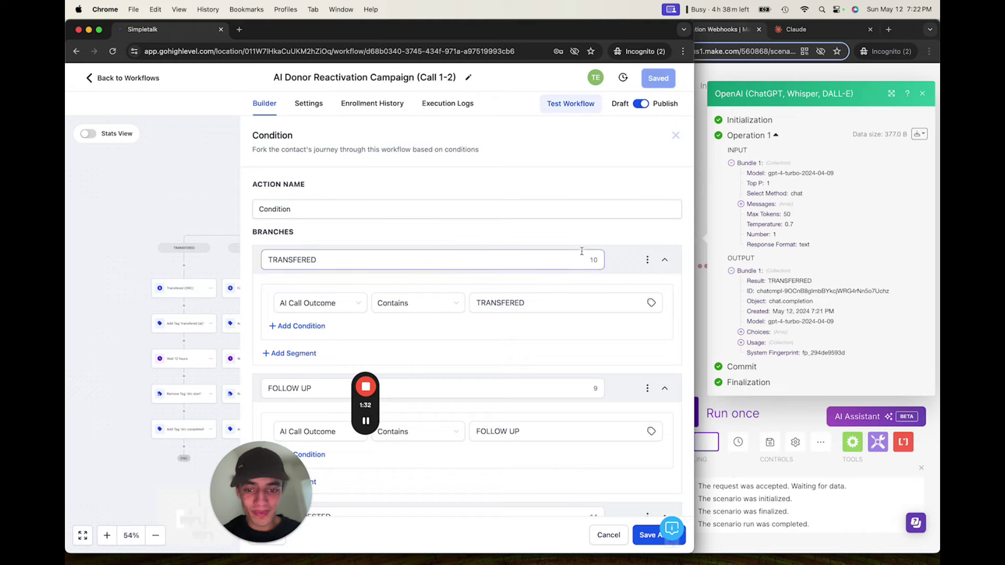
pyautogui.click(675, 135)
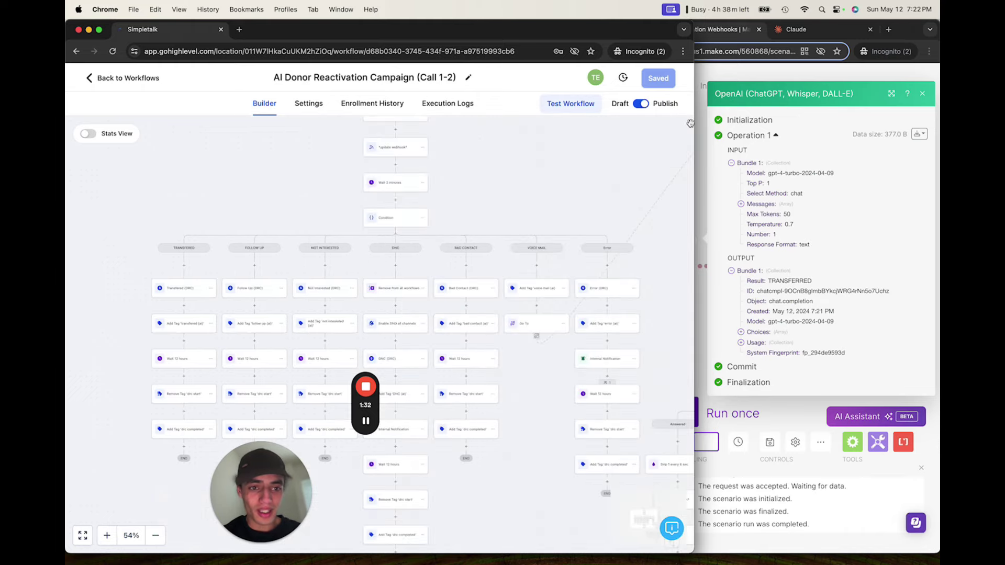
pyautogui.click(792, 32)
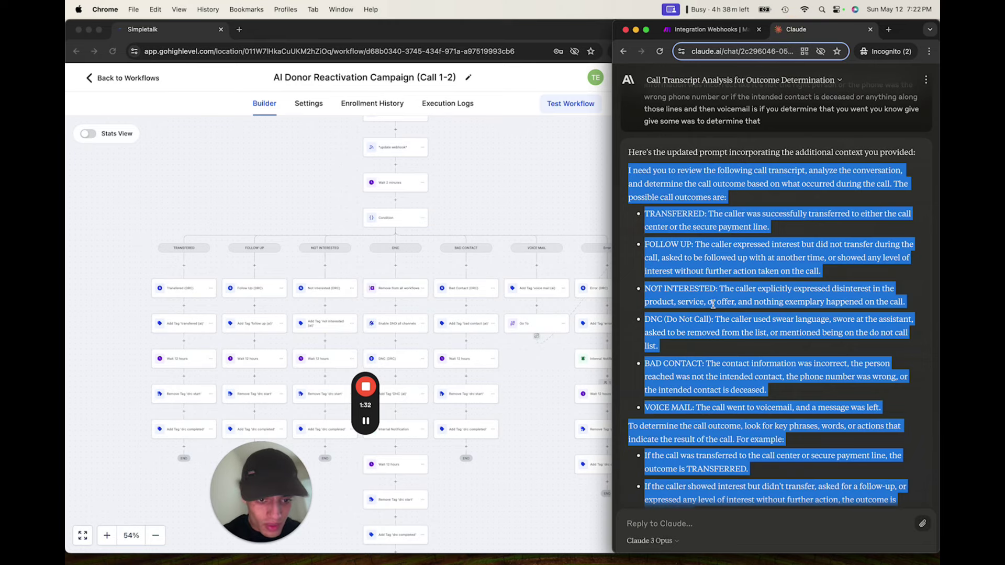
pyautogui.scroll(-2, 693, 214)
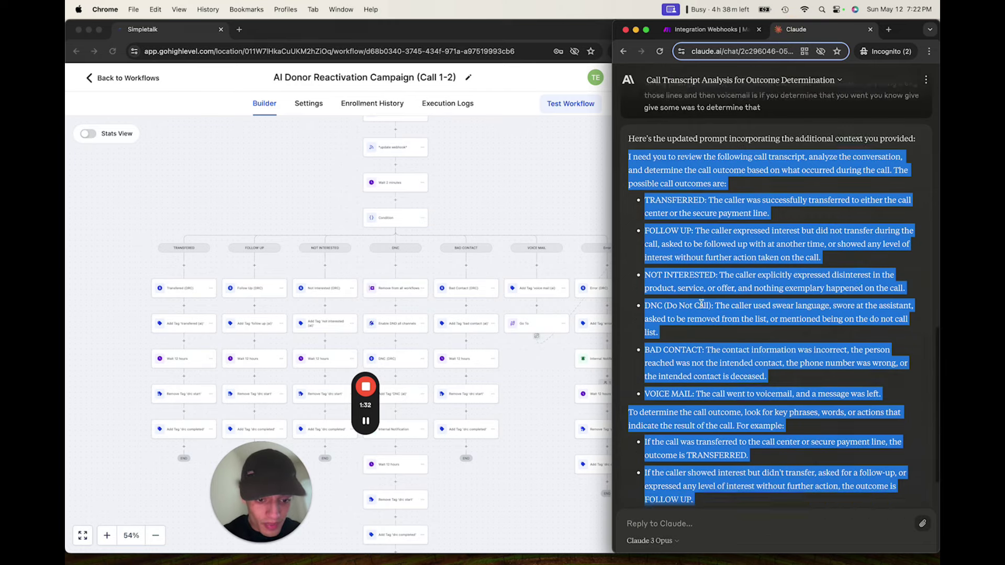
pyautogui.click(487, 249)
pyautogui.click(386, 220)
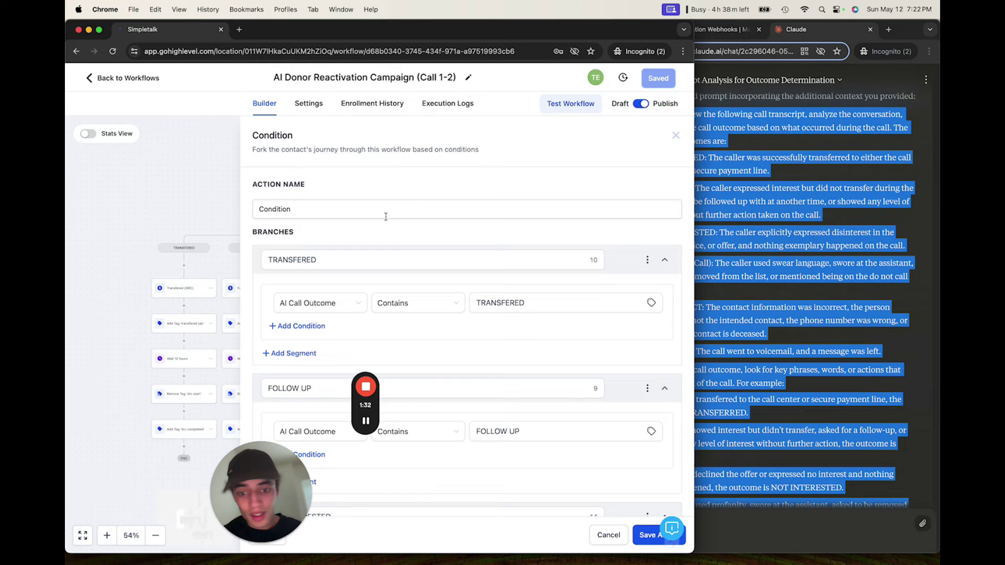
pyautogui.click(509, 302)
pyautogui.write('R')
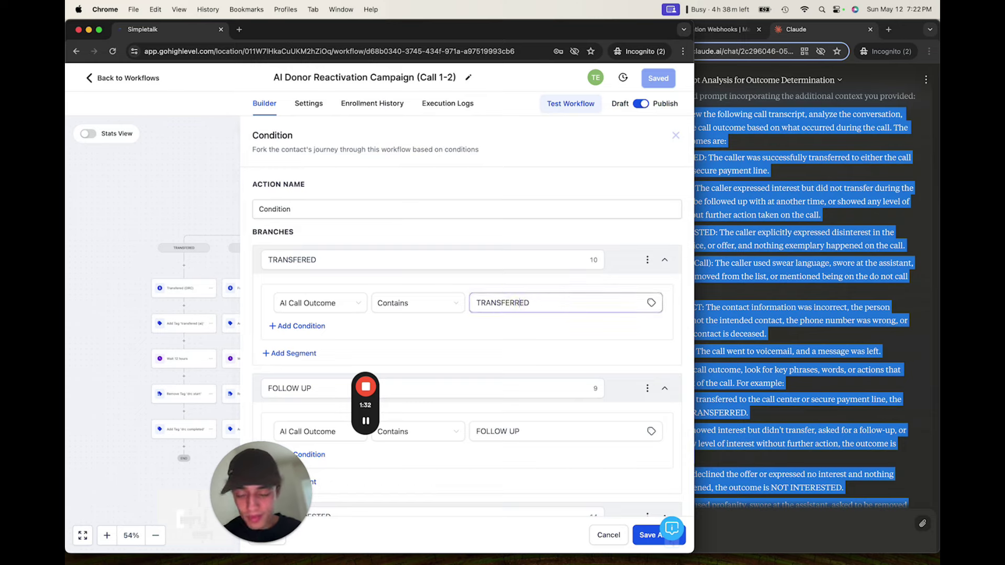
pyautogui.click(311, 260)
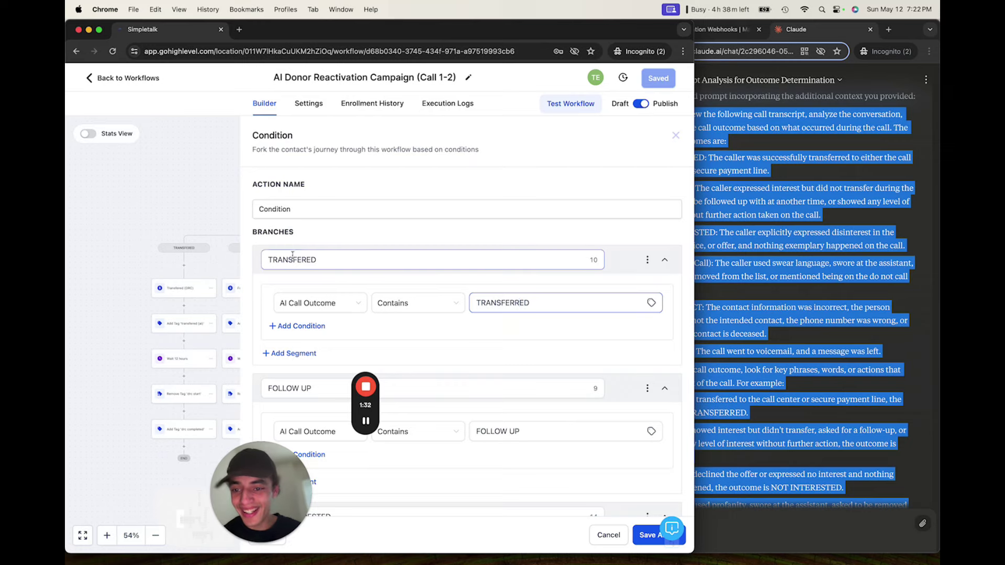
pyautogui.write('R')
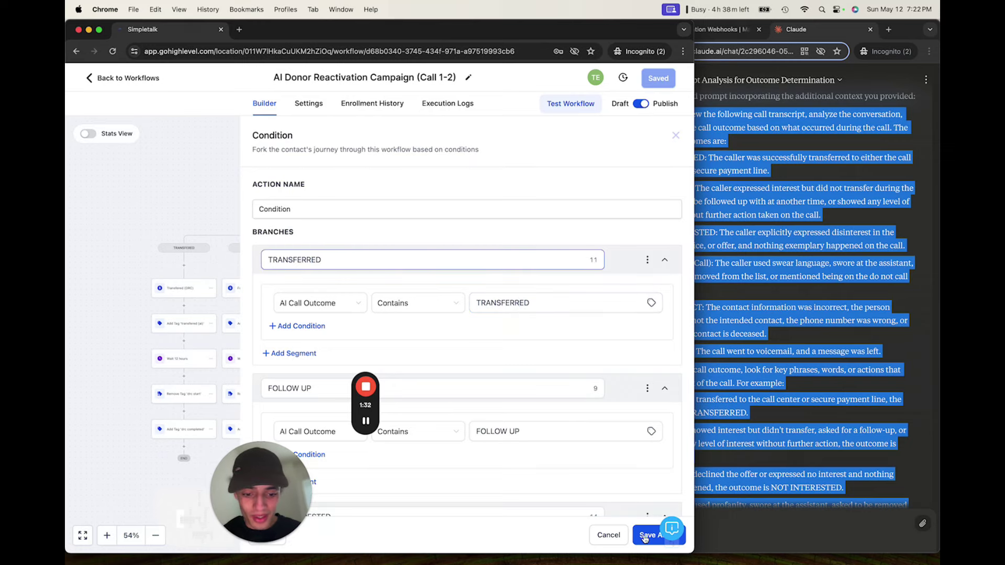
pyautogui.click(645, 536)
# Rename the Transfered (DRC) opportunity action to 'Transferred (DRC)', leaving its pipeline stage unchanged.
pyautogui.moveTo(490, 189); pyautogui.dragTo(499, 174)
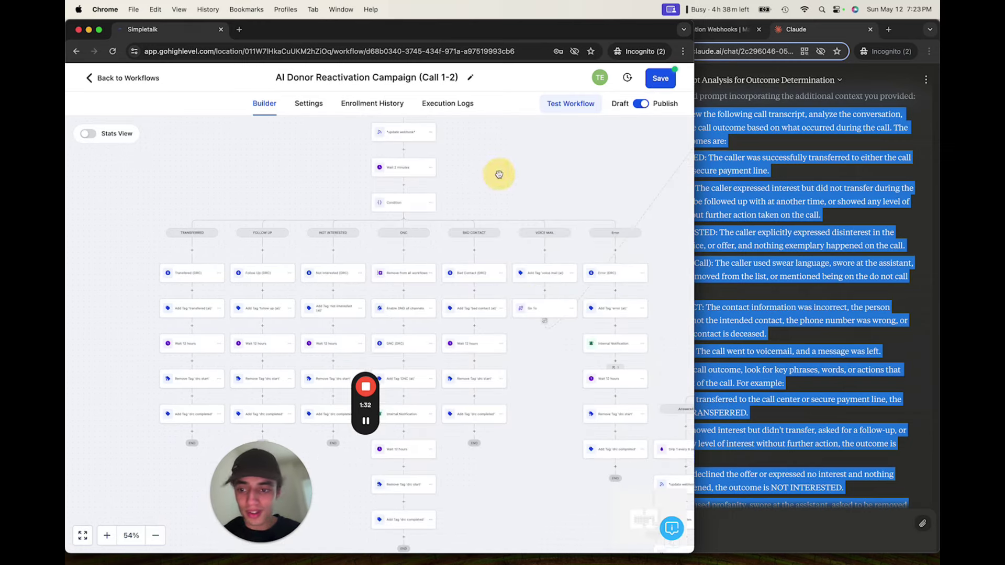
pyautogui.click(194, 277)
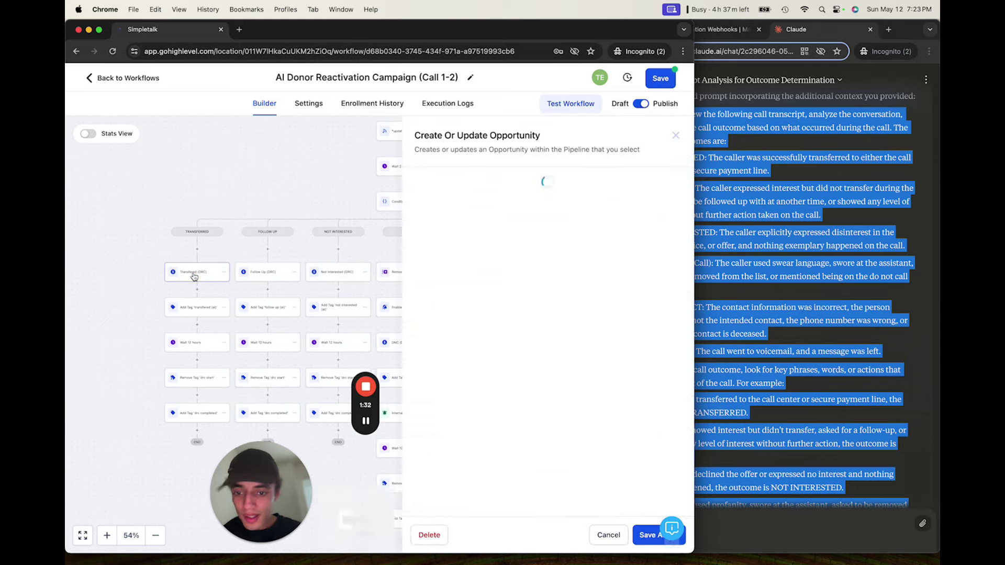
pyautogui.click(393, 208)
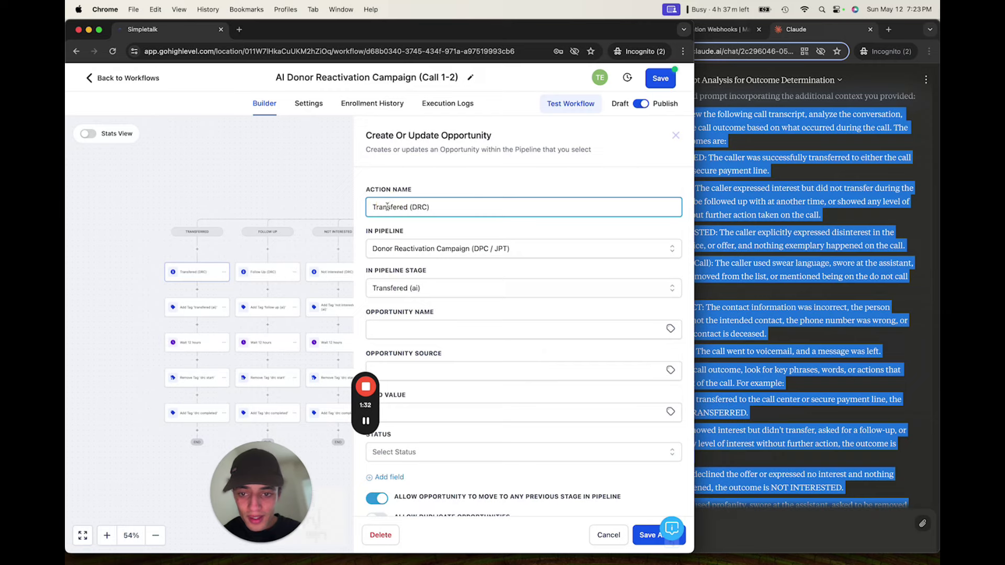
pyautogui.click(397, 206)
pyautogui.write('r')
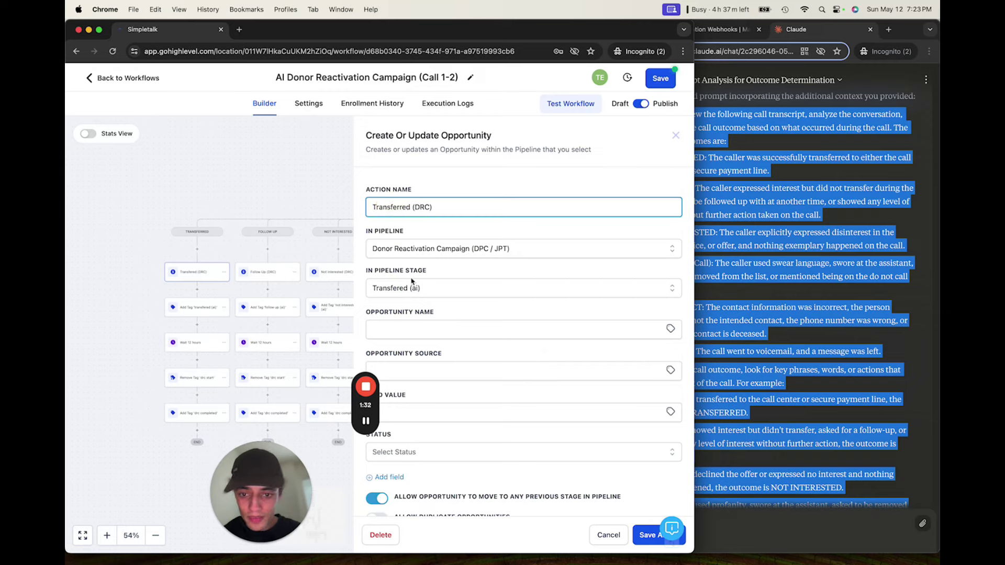
pyautogui.click(401, 291)
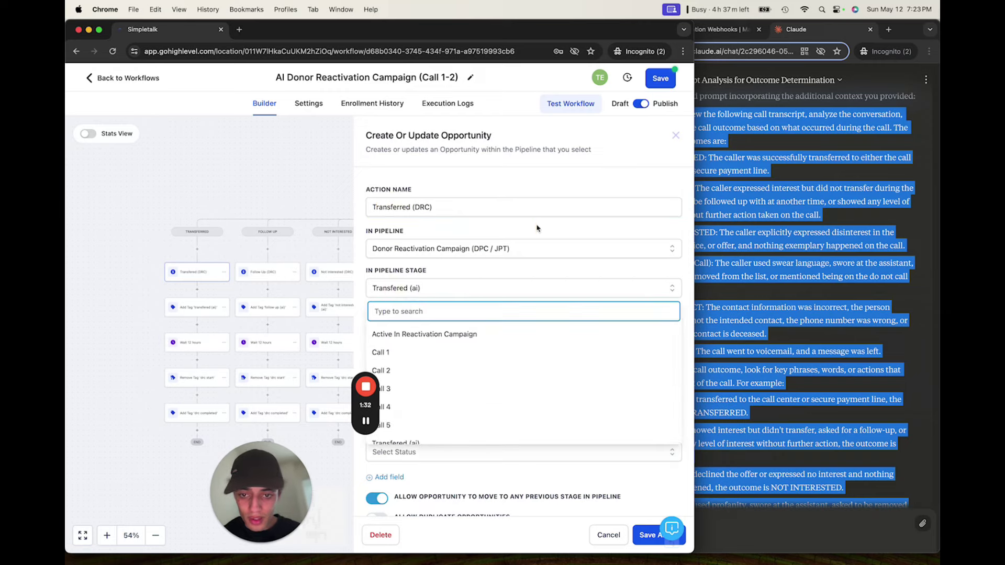
pyautogui.click(536, 228)
pyautogui.click(646, 535)
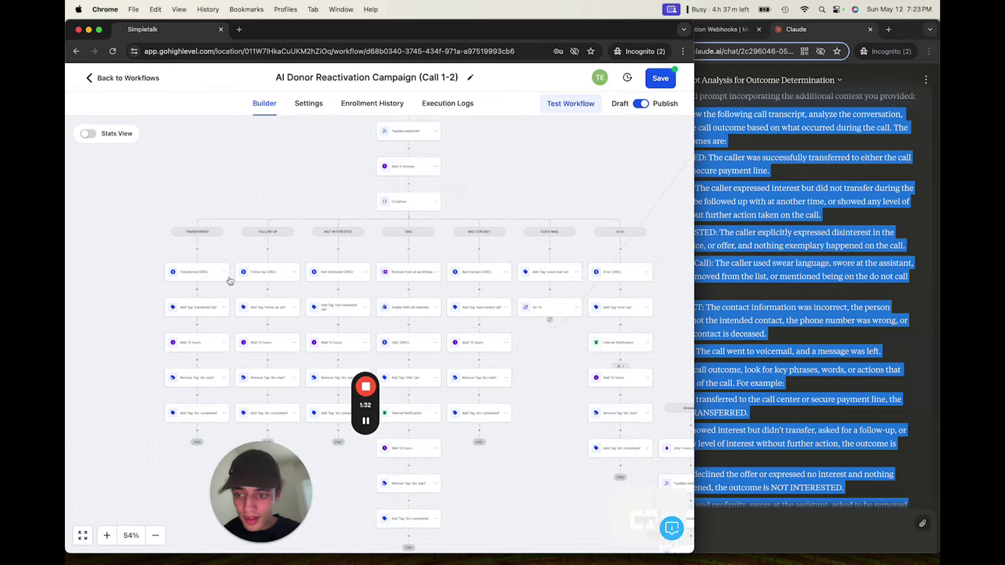
# Replace the Add Tag step's misspelled tag with a new 'transferred (ai)' tag and save the workflow.
pyautogui.scroll(-2, 251, 231)
pyautogui.hscroll(-2, 252, 231)
pyautogui.click(247, 264)
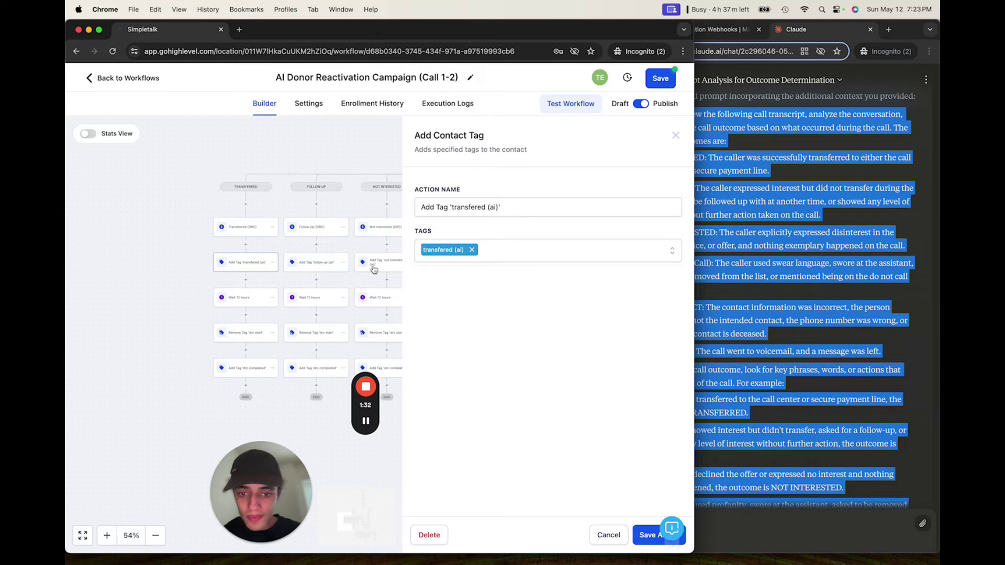
pyautogui.click(475, 207)
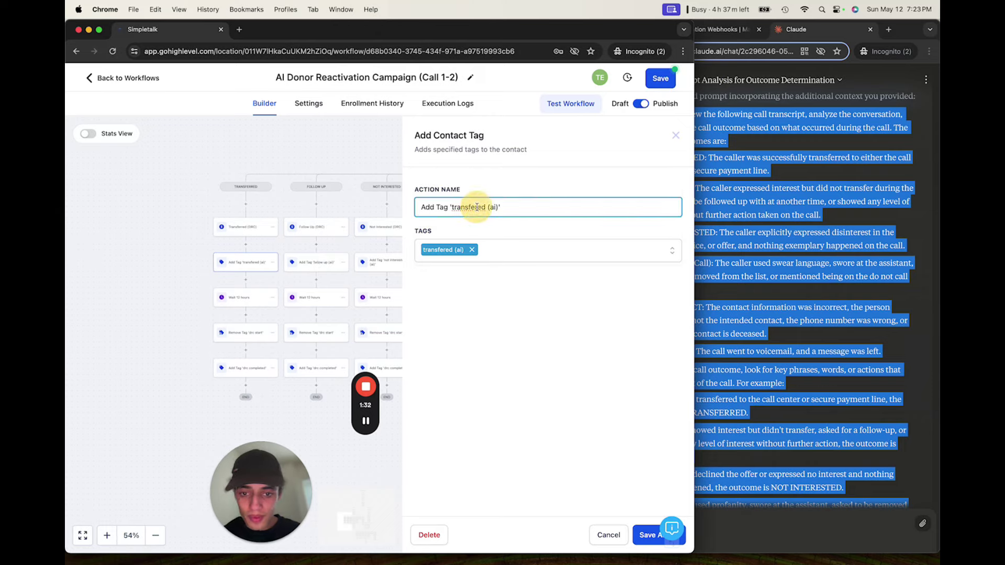
pyautogui.write('r')
pyautogui.click(472, 250)
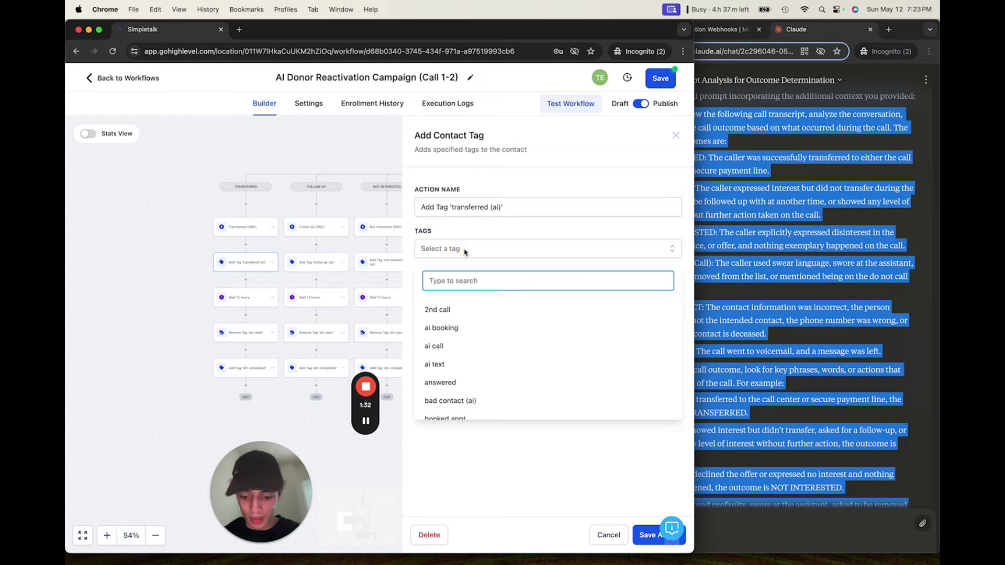
pyautogui.write('trans')
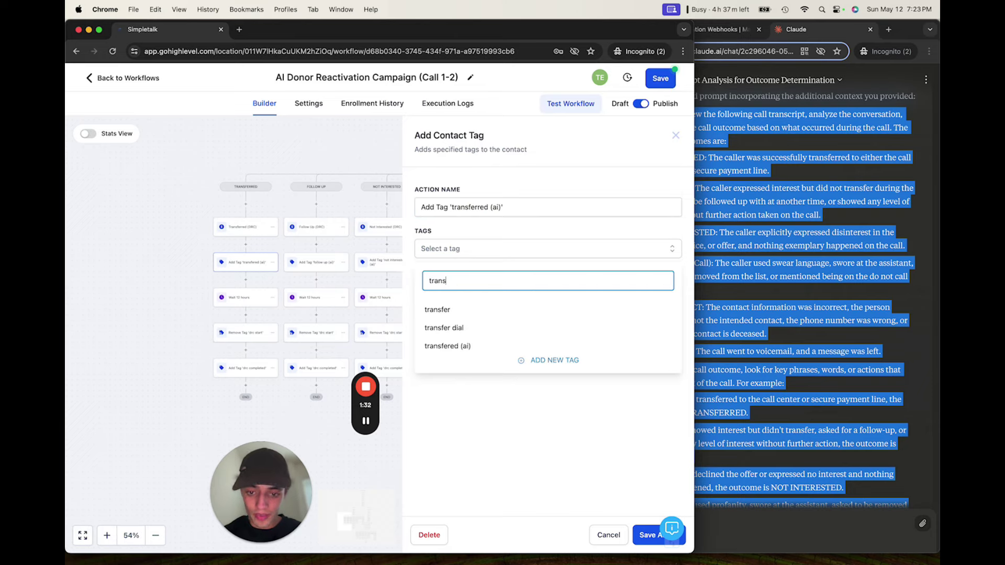
pyautogui.write('ferred (ai')
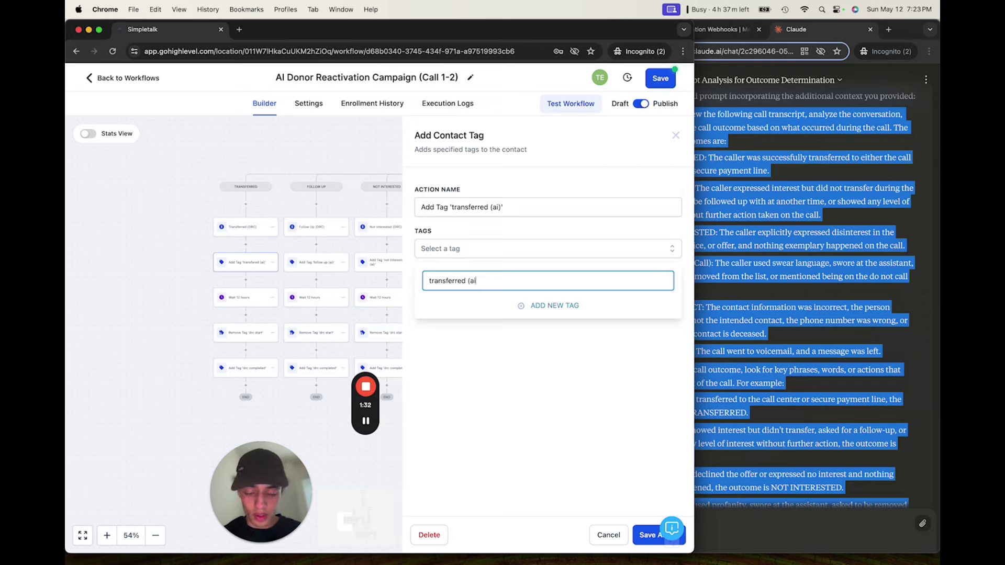
pyautogui.click(549, 307)
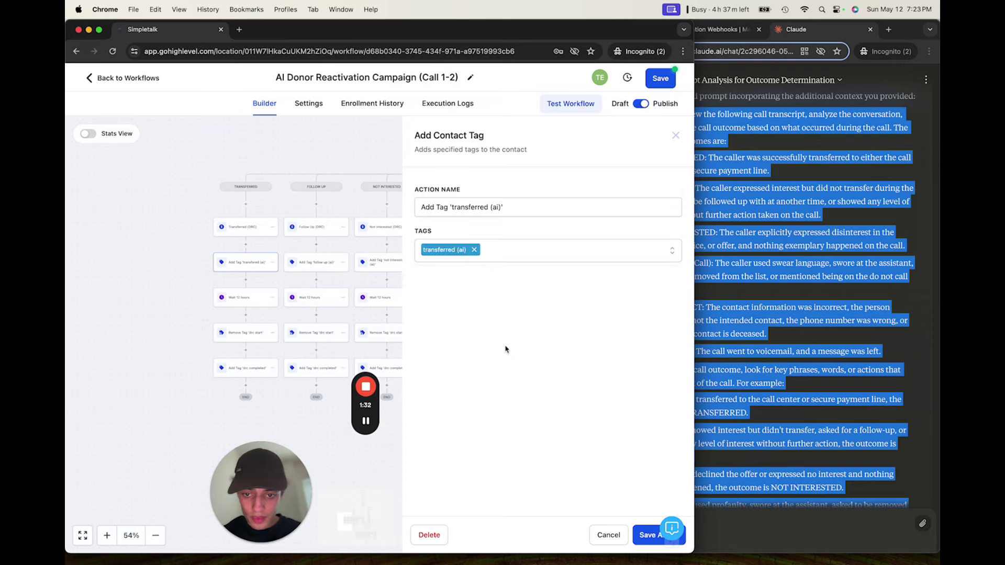
pyautogui.click(641, 539)
pyautogui.click(661, 78)
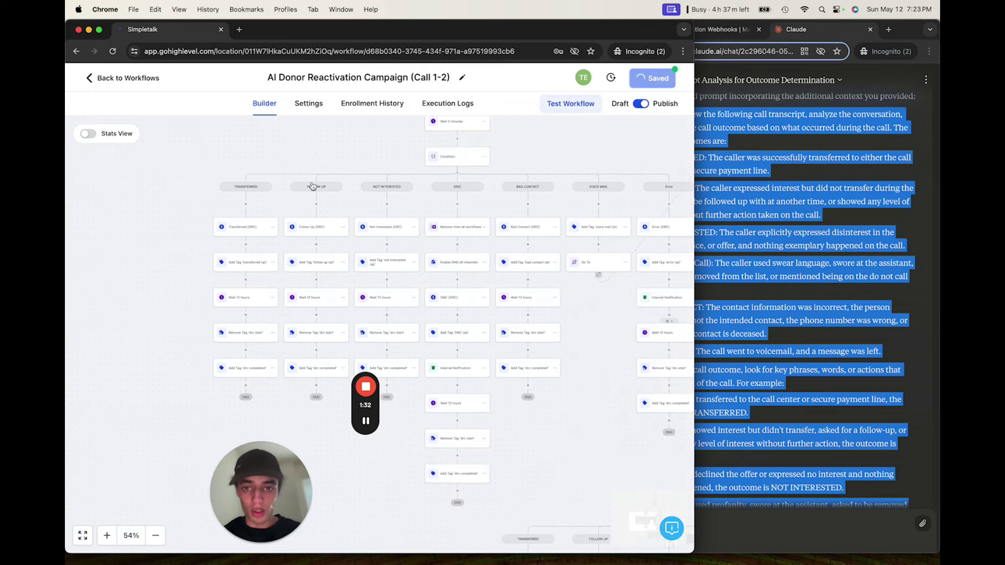
# Go to Settings > Tags and search the tag list for the transfer tags.
pyautogui.click(112, 83)
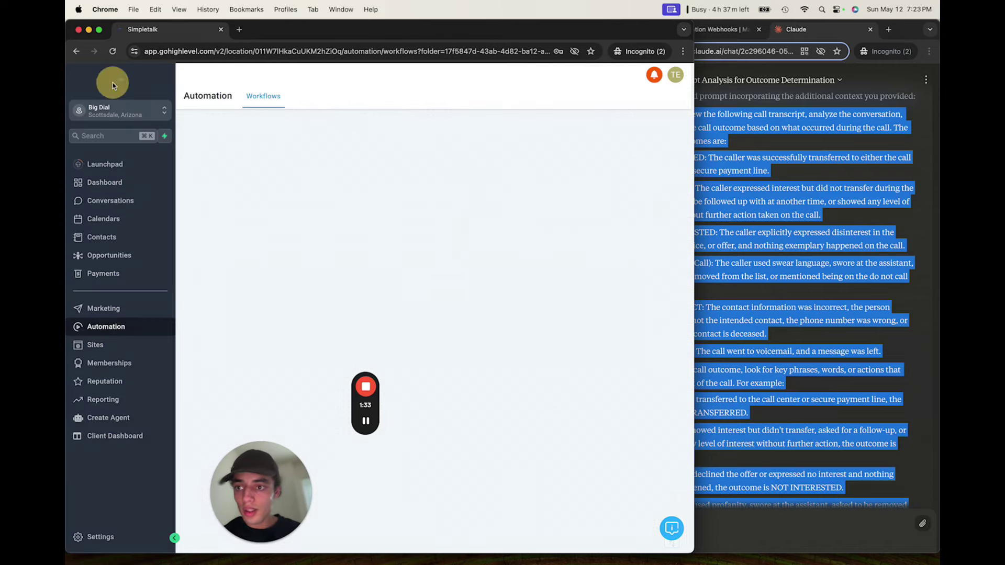
pyautogui.click(94, 537)
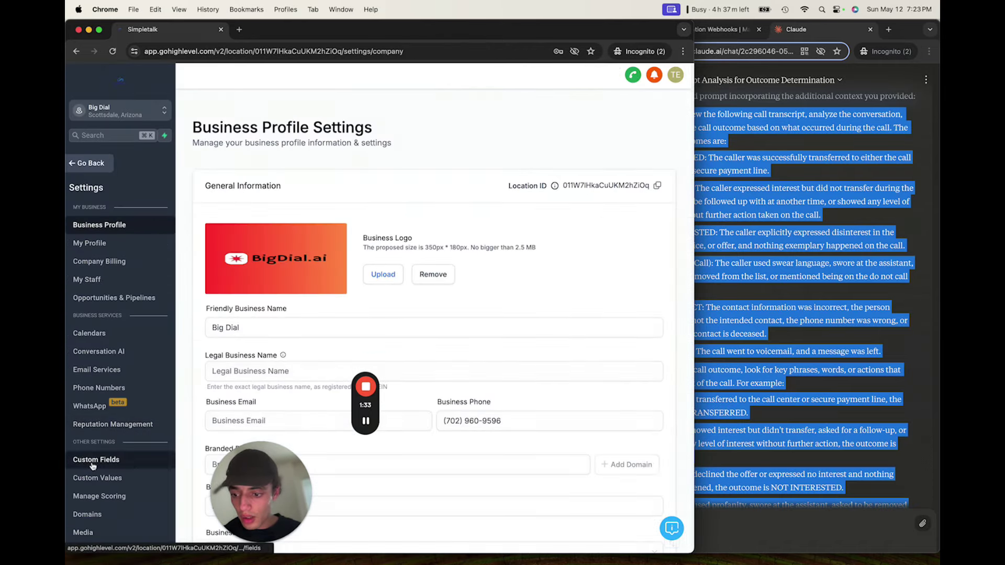
pyautogui.scroll(-5, 93, 466)
pyautogui.click(82, 485)
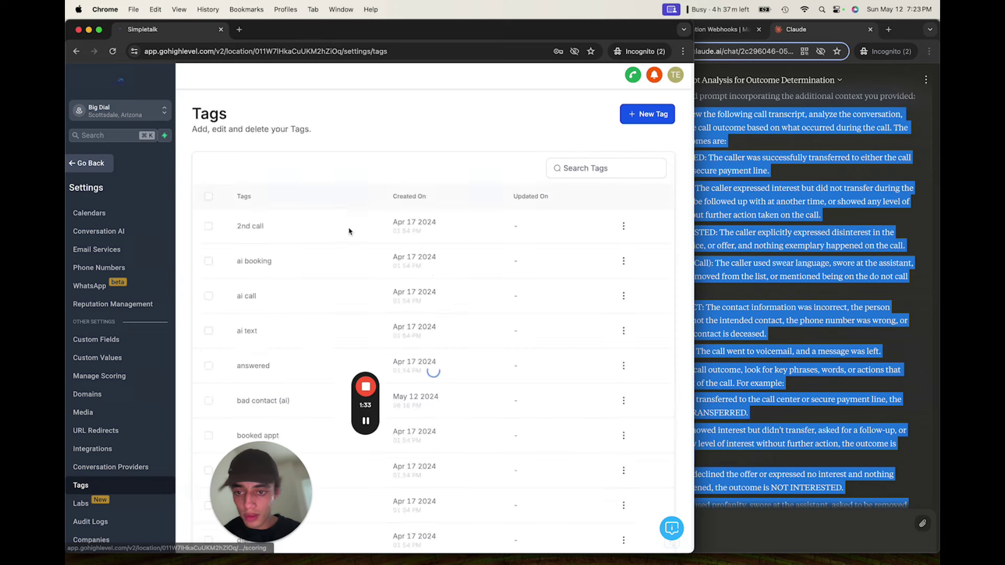
pyautogui.click(586, 168)
pyautogui.write('transfer')
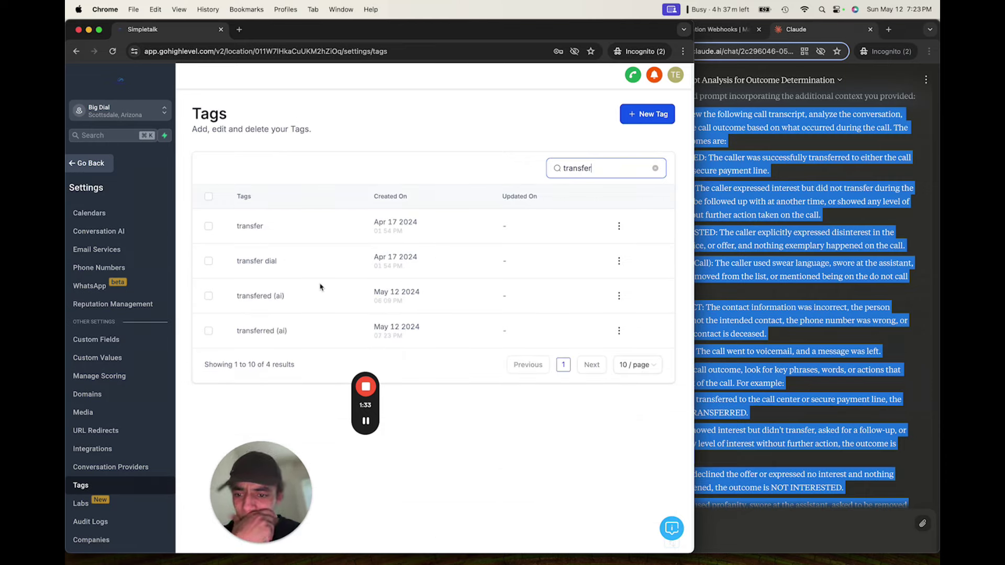
# Delete the misspelled 'transfered (ai)' tag and search the transfer tags again to verify.
pyautogui.click(621, 295)
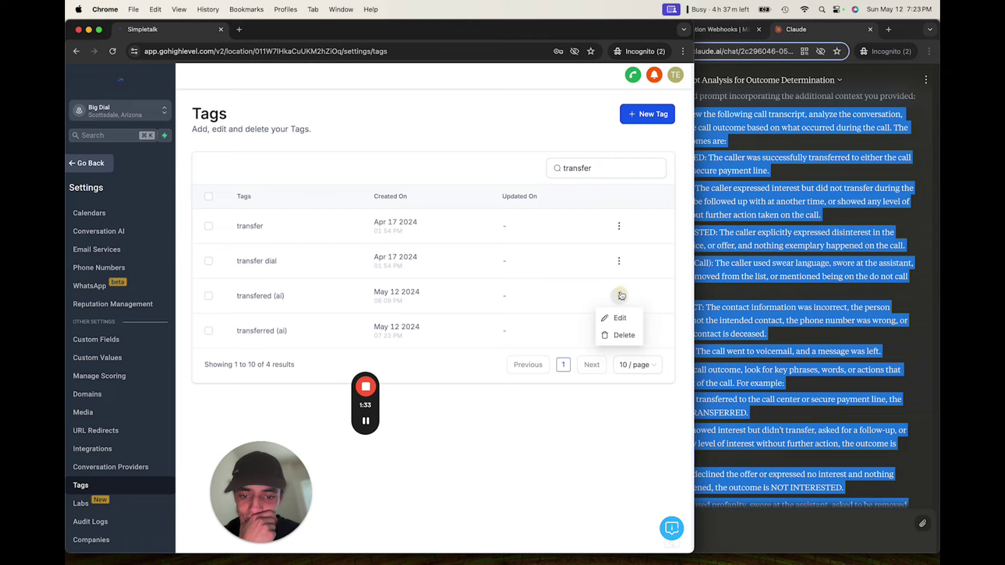
pyautogui.click(617, 334)
pyautogui.click(540, 378)
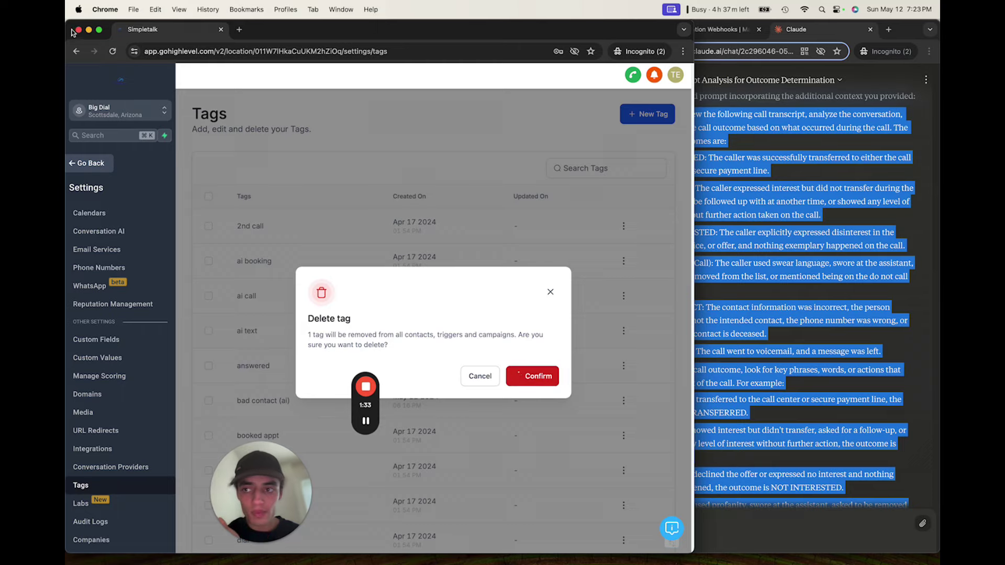
pyautogui.click(99, 29)
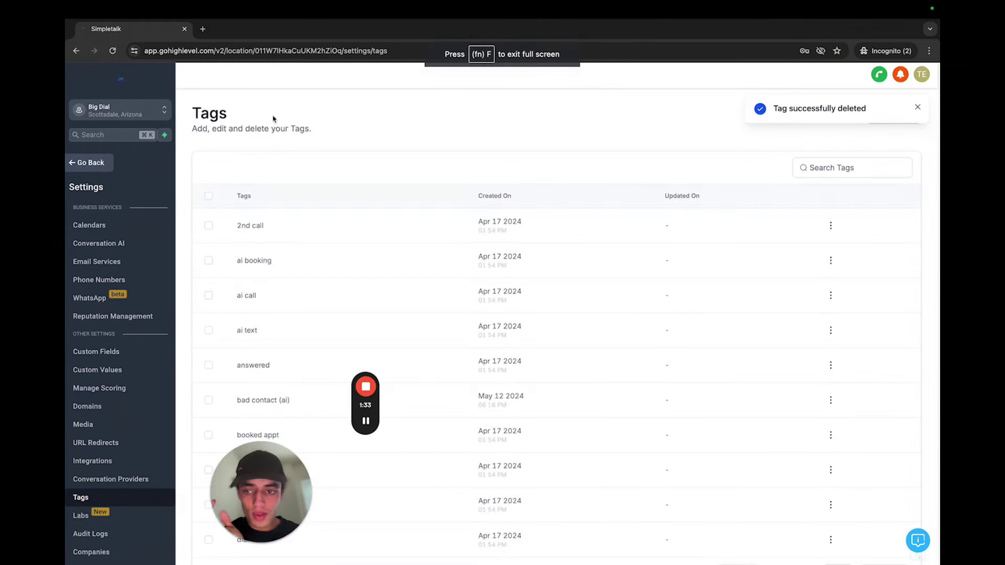
pyautogui.click(835, 166)
pyautogui.write('transfer')
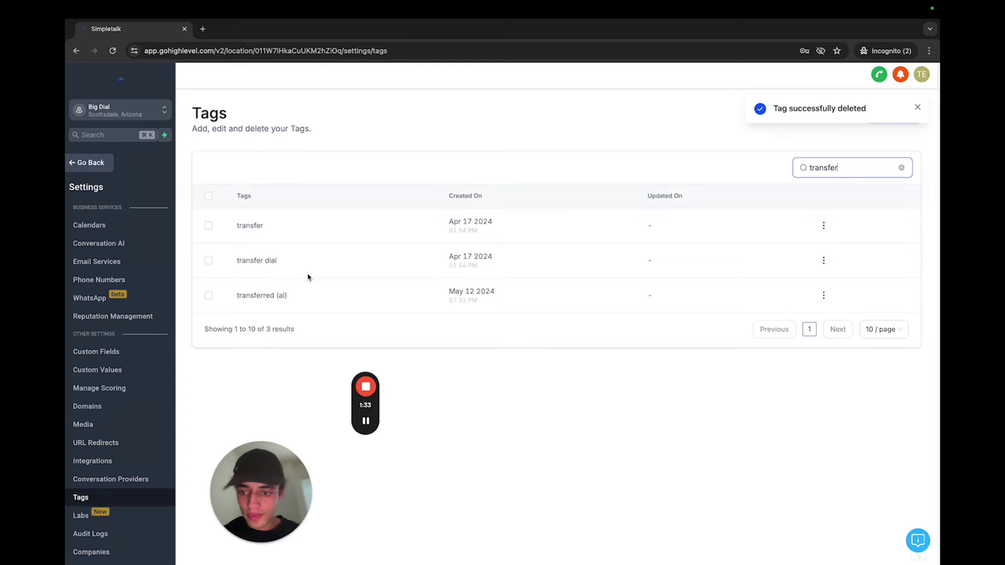
# Open the Donor Reactivation Campaign pipeline for editing under Opportunities > Pipelines.
pyautogui.click(98, 164)
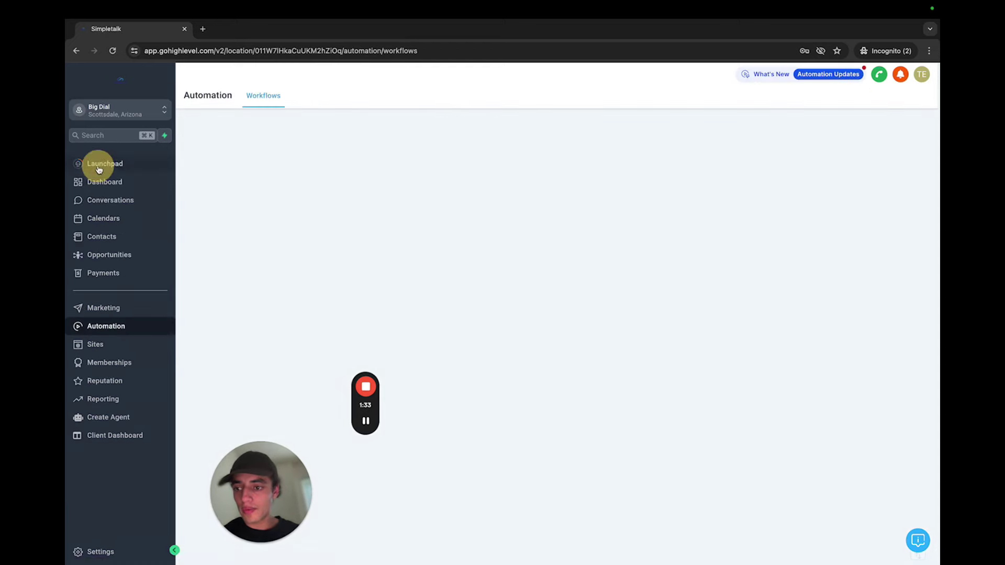
pyautogui.click(108, 255)
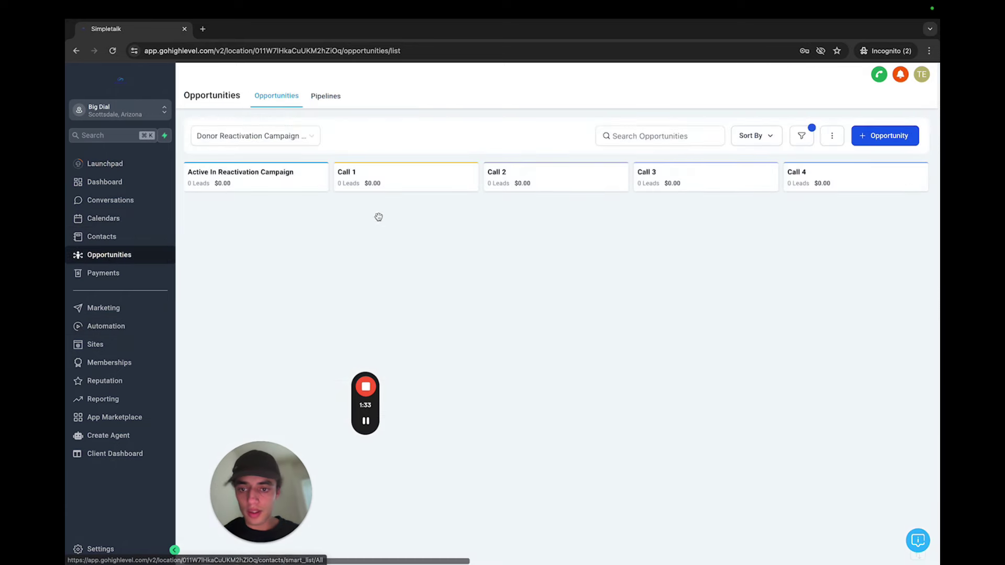
pyautogui.click(311, 137)
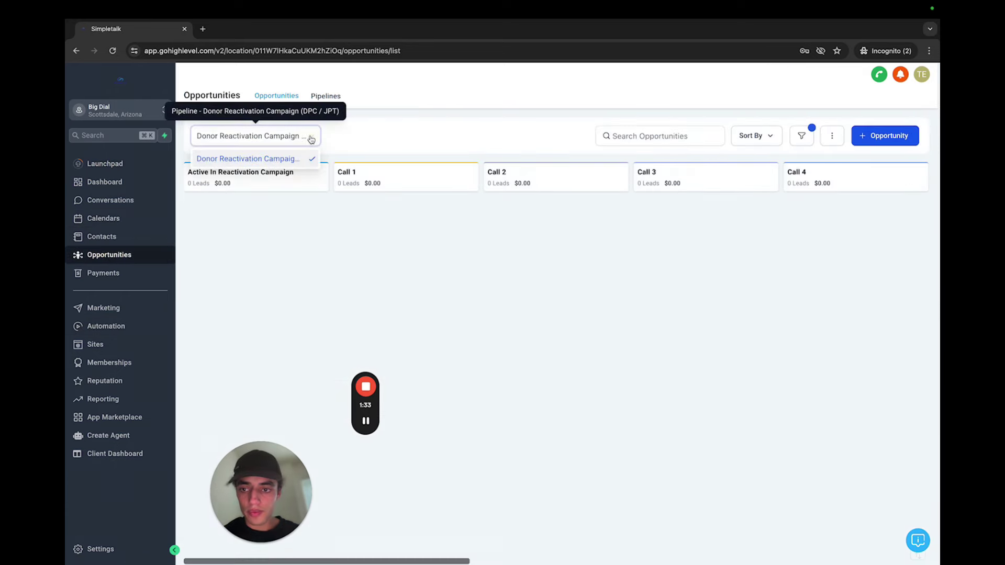
pyautogui.click(326, 95)
pyautogui.click(862, 196)
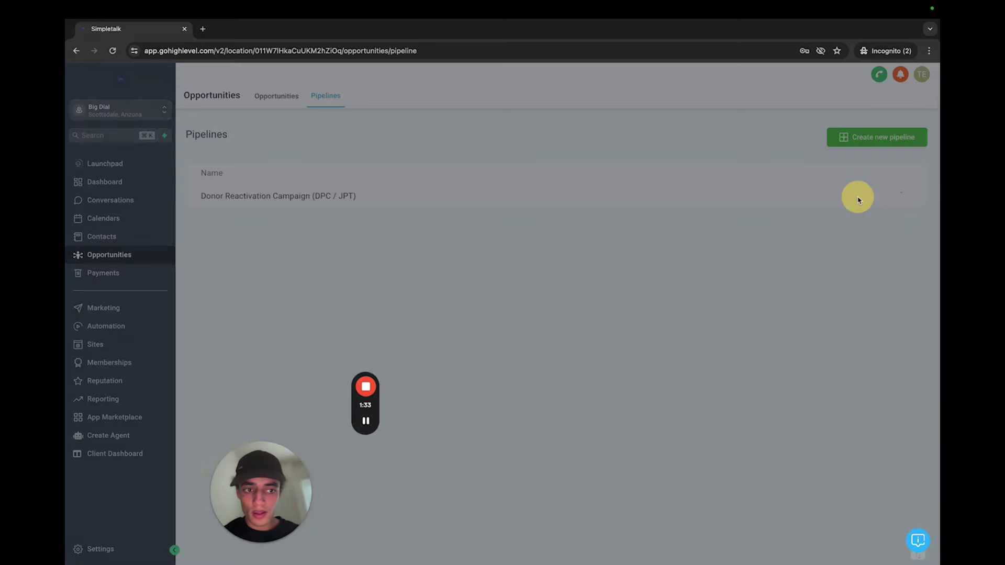
# Rename the Transfered (ai) stage to 'Transferred (ai)' and save the pipeline.
pyautogui.scroll(-1, 468, 293)
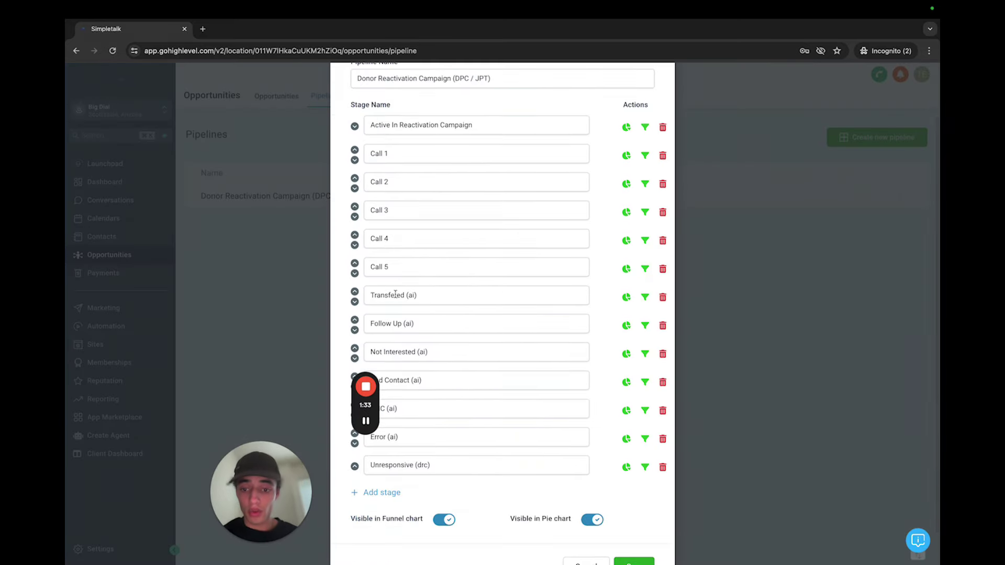
pyautogui.click(467, 293)
pyautogui.click(399, 295)
pyautogui.write('r')
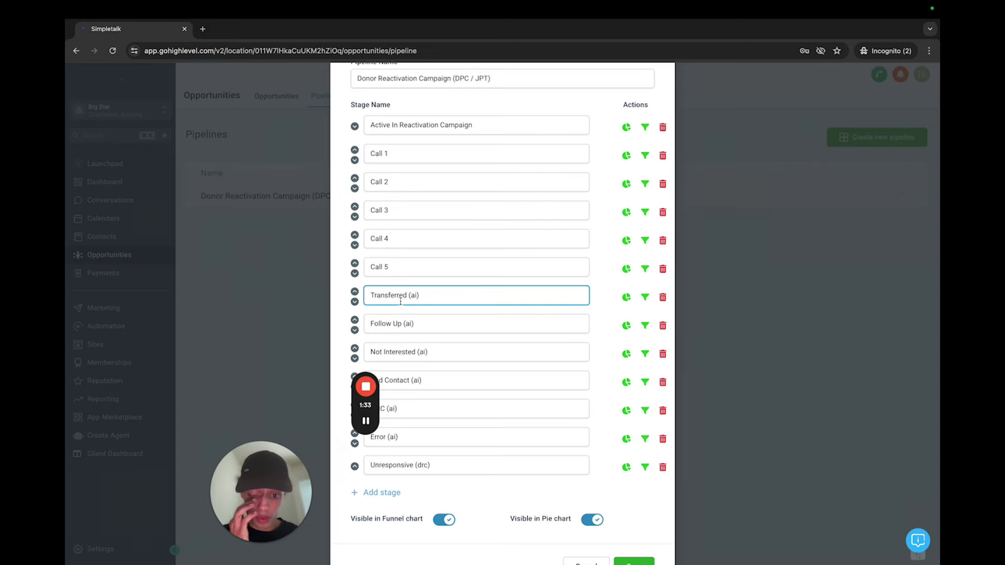
pyautogui.scroll(-1, 639, 551)
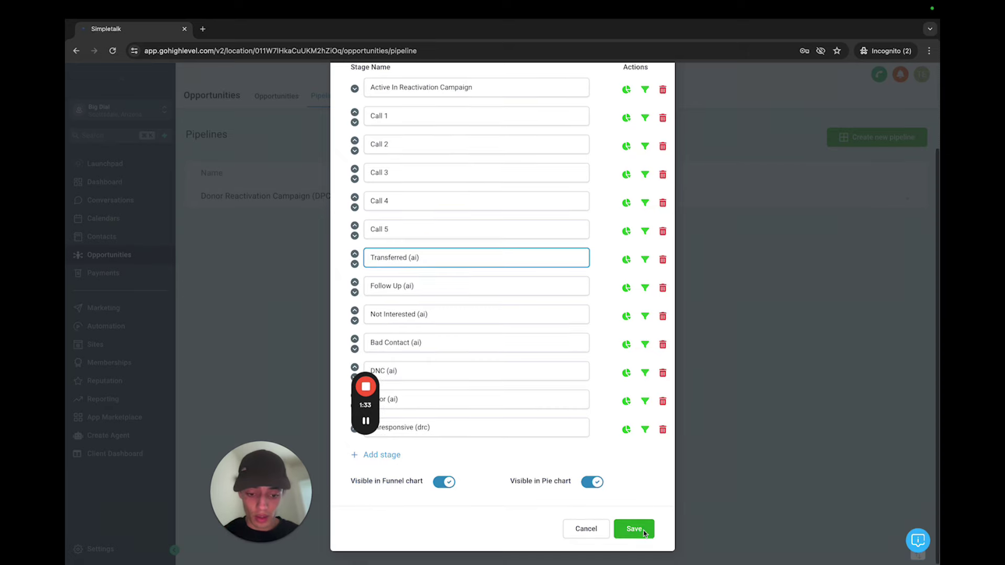
pyautogui.click(643, 530)
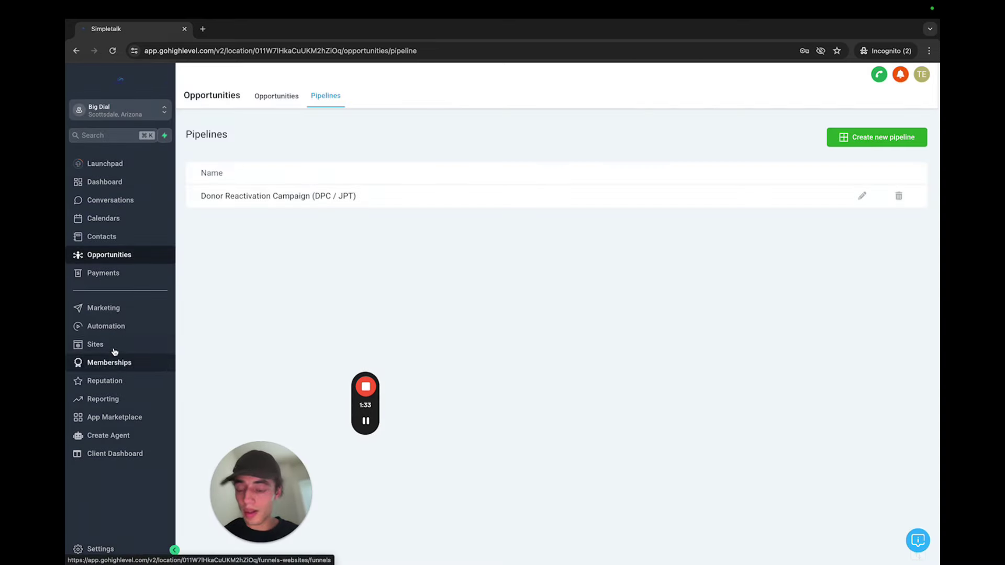
pyautogui.click(105, 326)
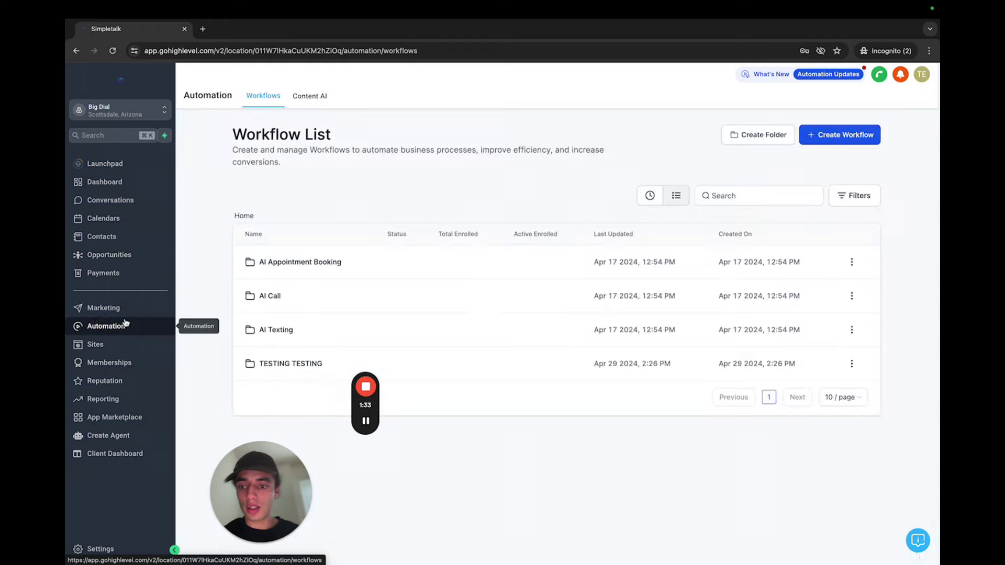
# Open the AI Donor Reactivation Campaign (Call 1-2) workflow in the TESTING TESTING folder.
pyautogui.click(280, 362)
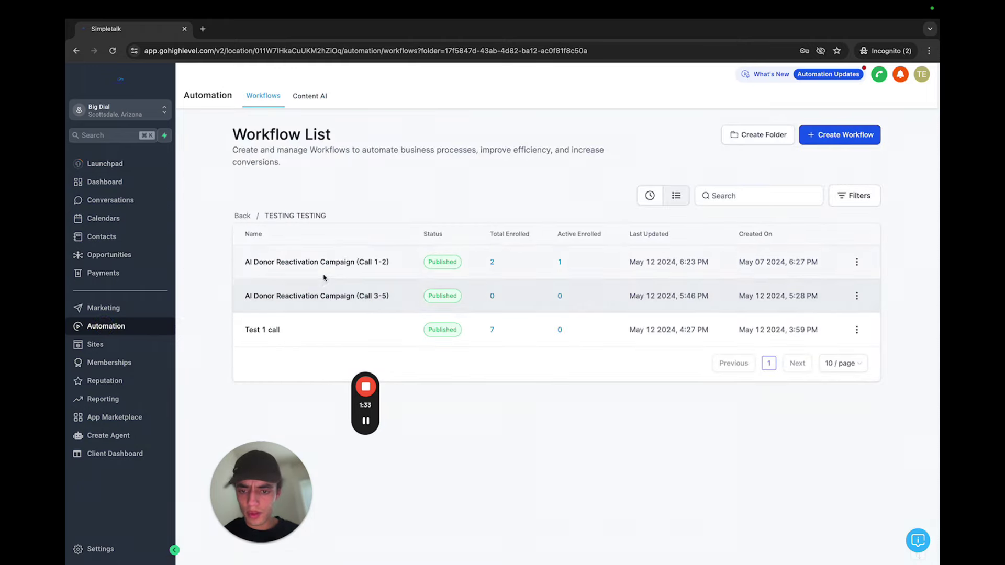
pyautogui.click(340, 264)
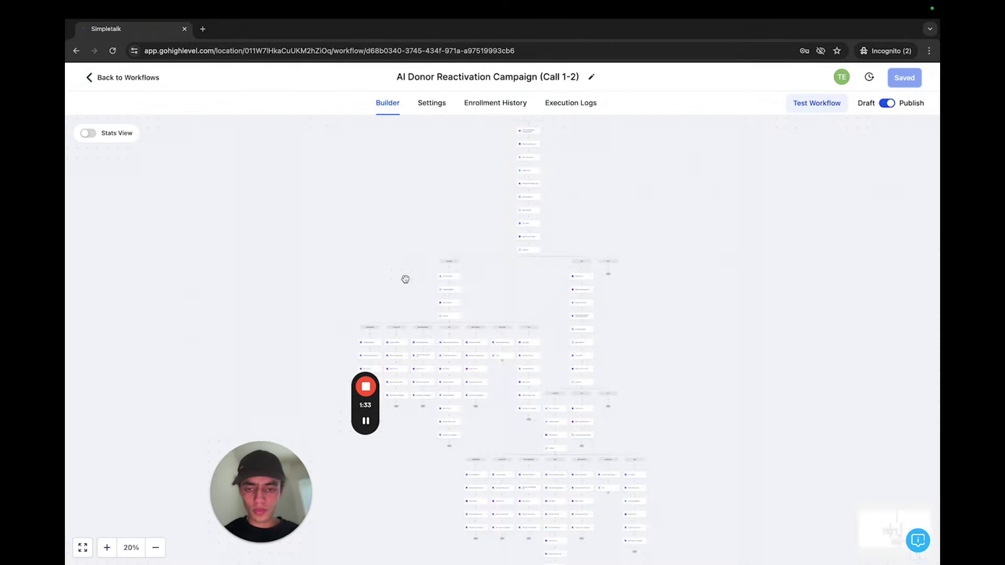
pyautogui.scroll(-2, 387, 316)
pyautogui.moveTo(388, 316); pyautogui.dragTo(440, 224)
pyautogui.scroll(-4, 422, 275)
pyautogui.moveTo(416, 332); pyautogui.dragTo(466, 242)
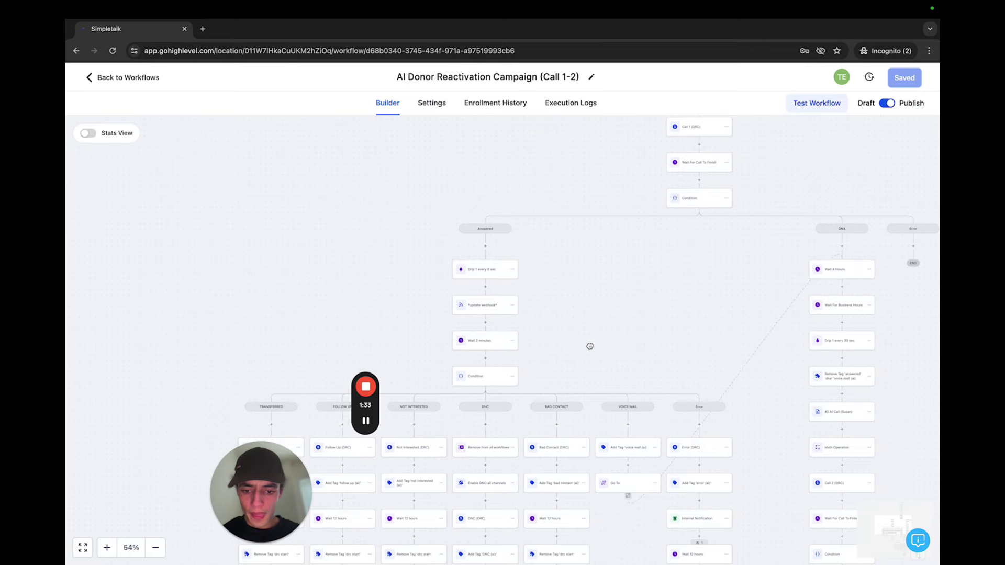
pyautogui.moveTo(590, 346); pyautogui.dragTo(634, 147)
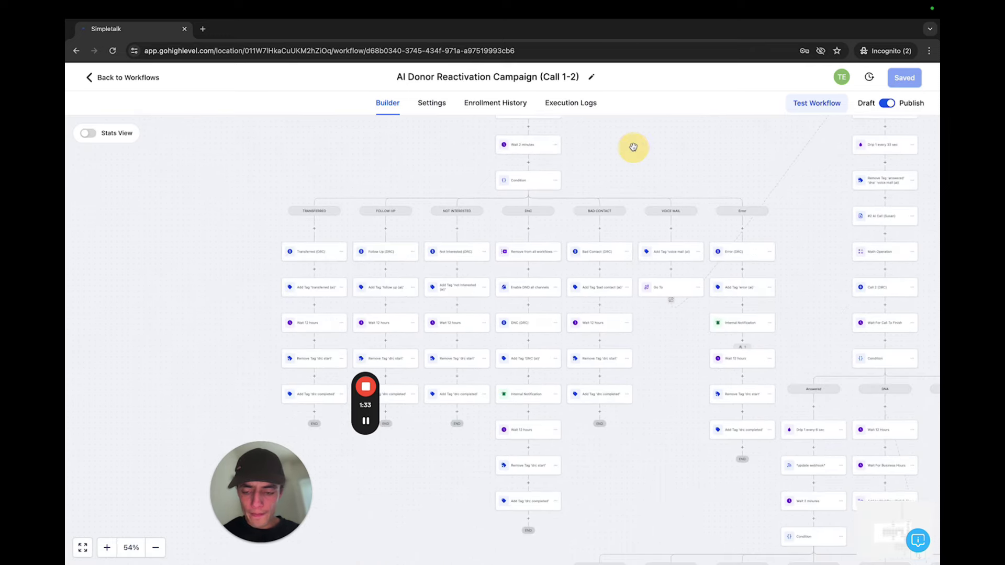
# Move all contacts waiting at the Wait 12 hours step on to the next step.
pyautogui.click(743, 356)
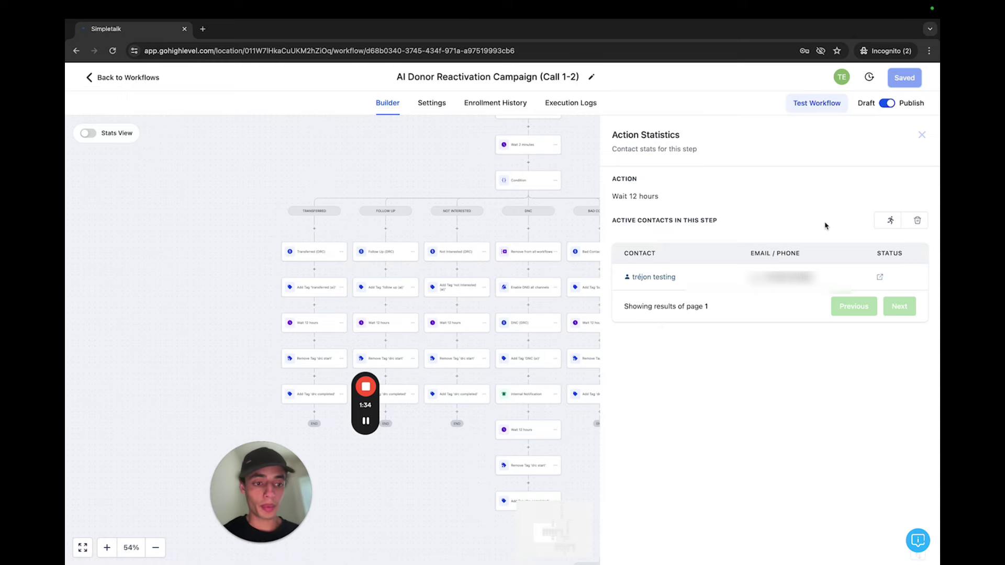
pyautogui.click(886, 224)
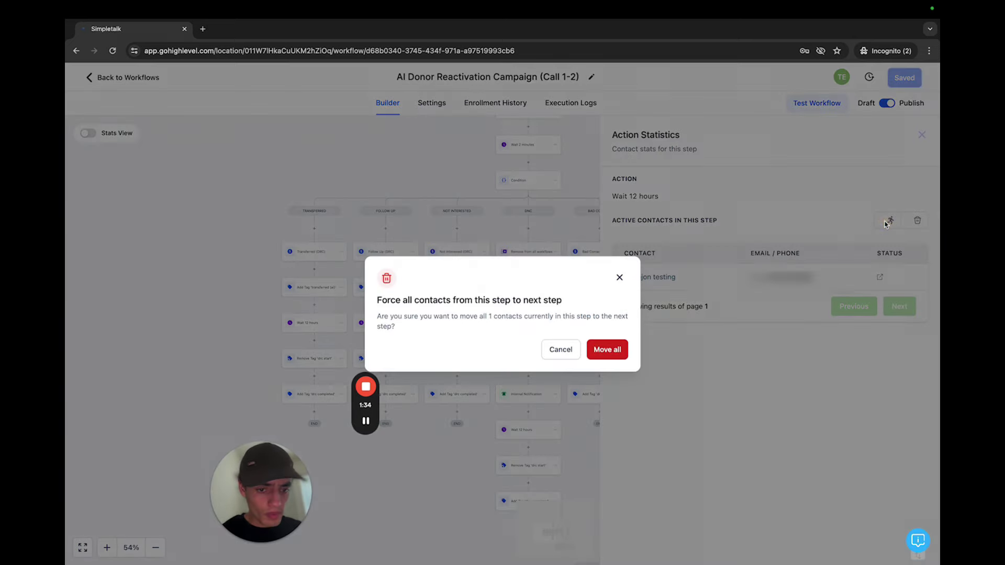
pyautogui.click(607, 350)
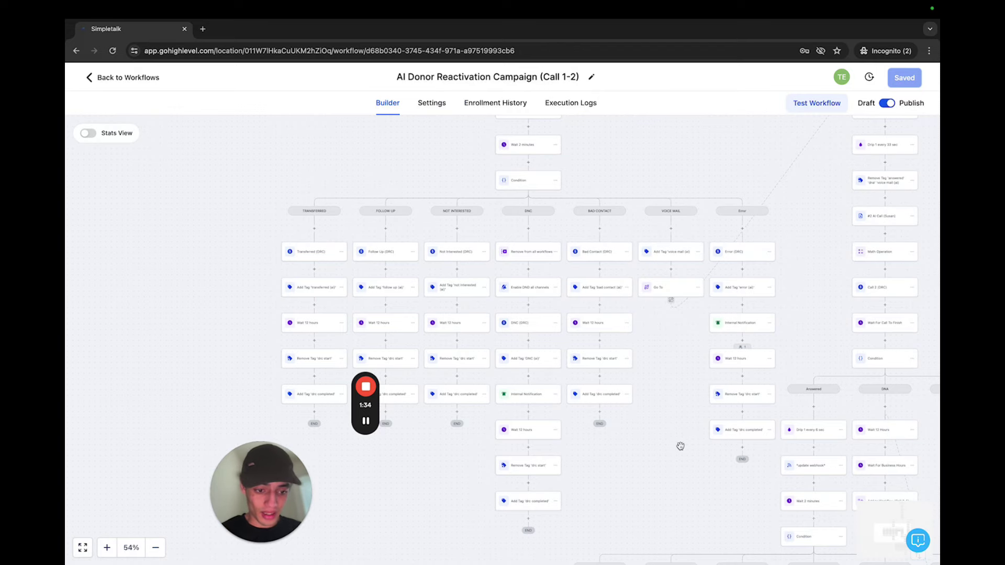
pyautogui.moveTo(680, 446); pyautogui.dragTo(616, 241)
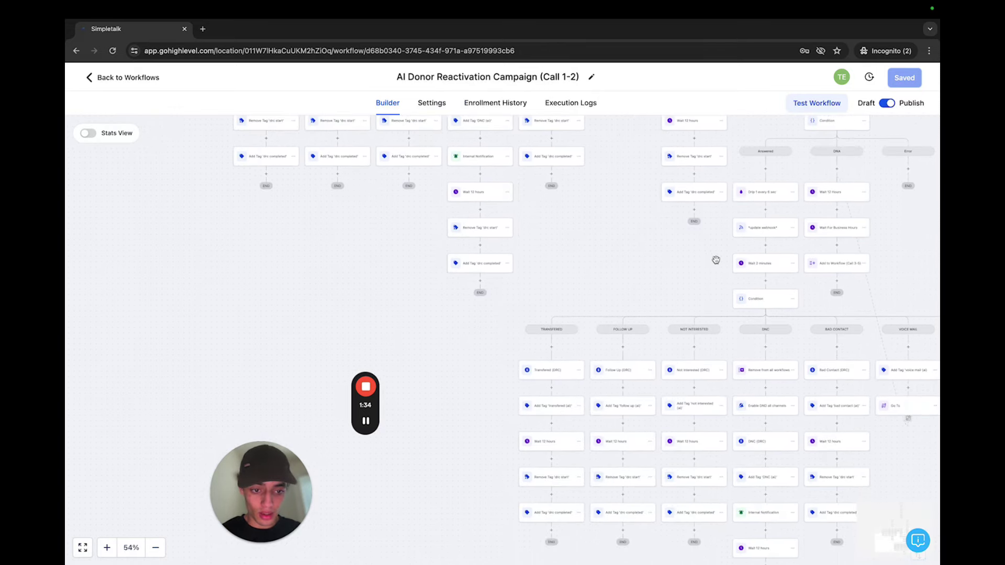
# Change the Condition's TRANSFERED value and branch name to TRANSFERRED and save.
pyautogui.click(750, 298)
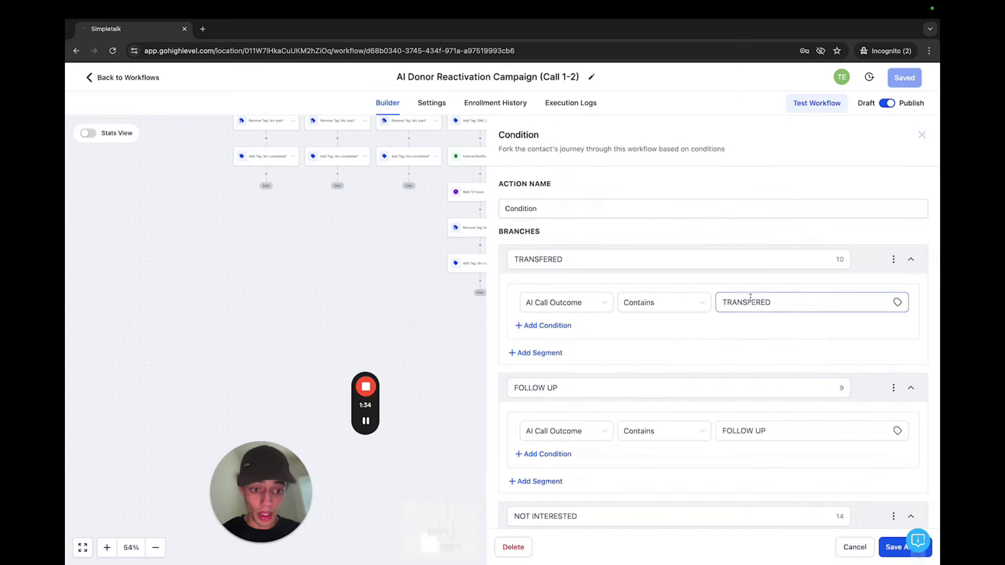
pyautogui.moveTo(762, 302); pyautogui.dragTo(804, 316)
pyautogui.write('RED')
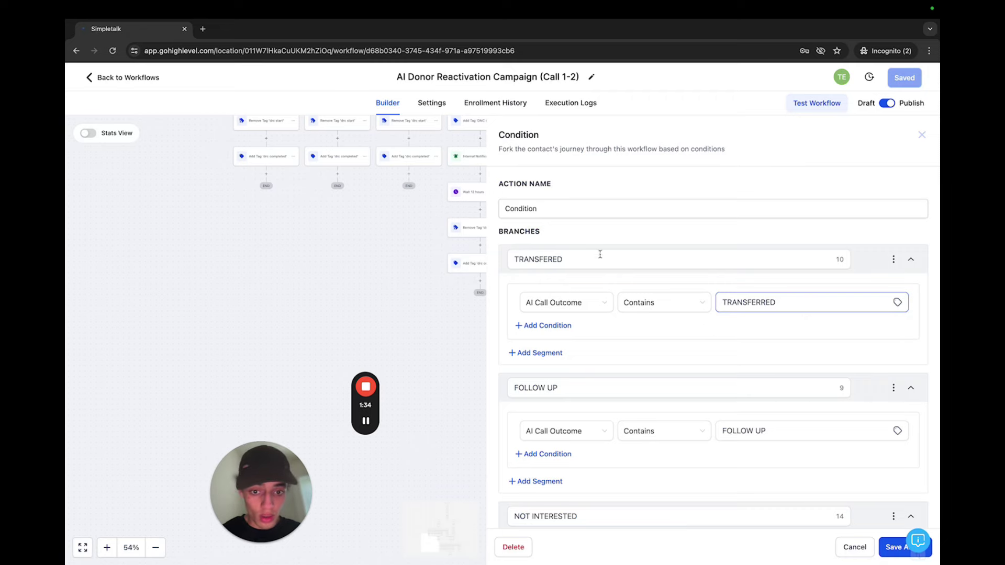
pyautogui.click(554, 260)
pyautogui.write('R')
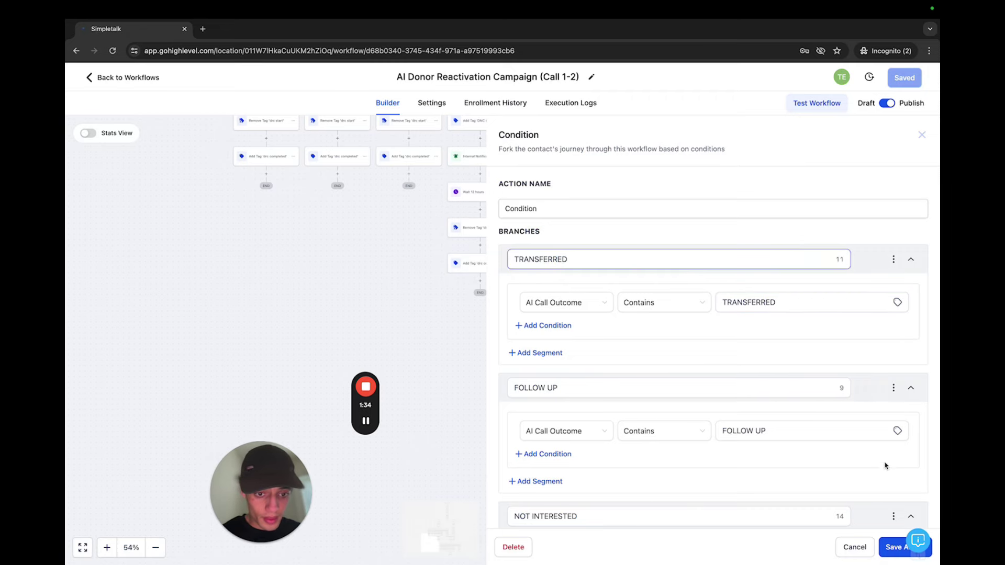
pyautogui.click(896, 547)
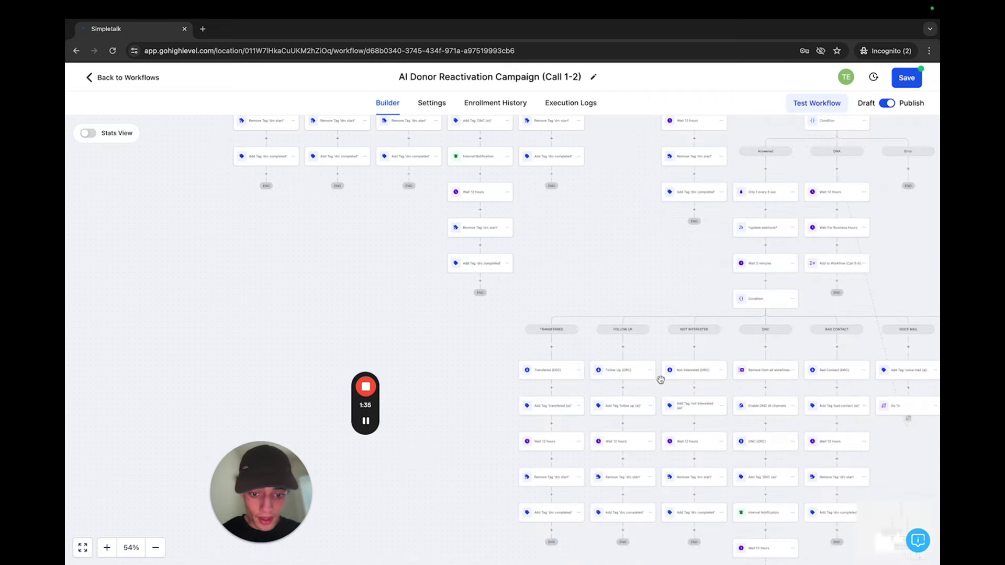
# Rename the Transfered (DRC) opportunity step to 'Transferred (DRC)'.
pyautogui.click(551, 369)
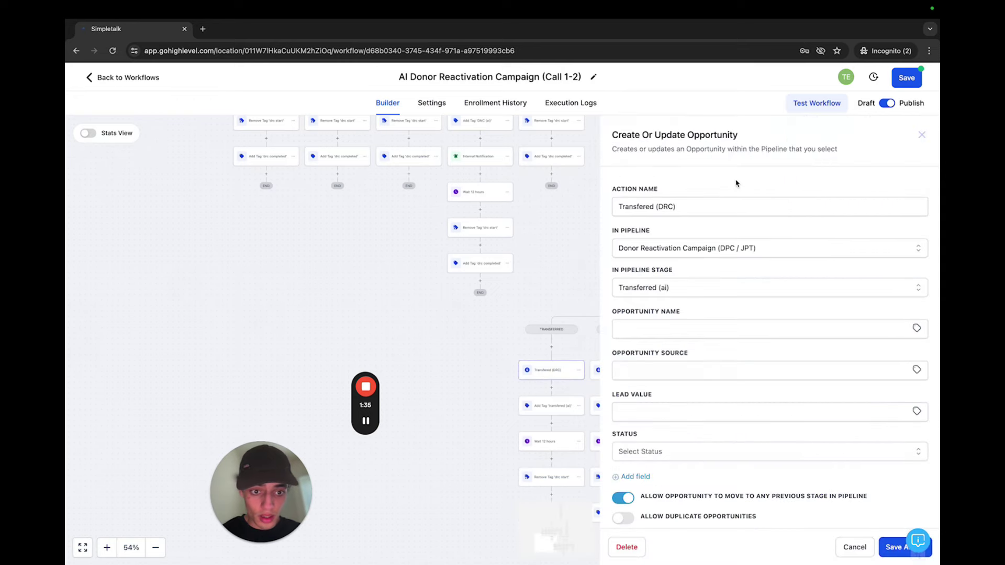
pyautogui.click(643, 207)
pyautogui.write('r')
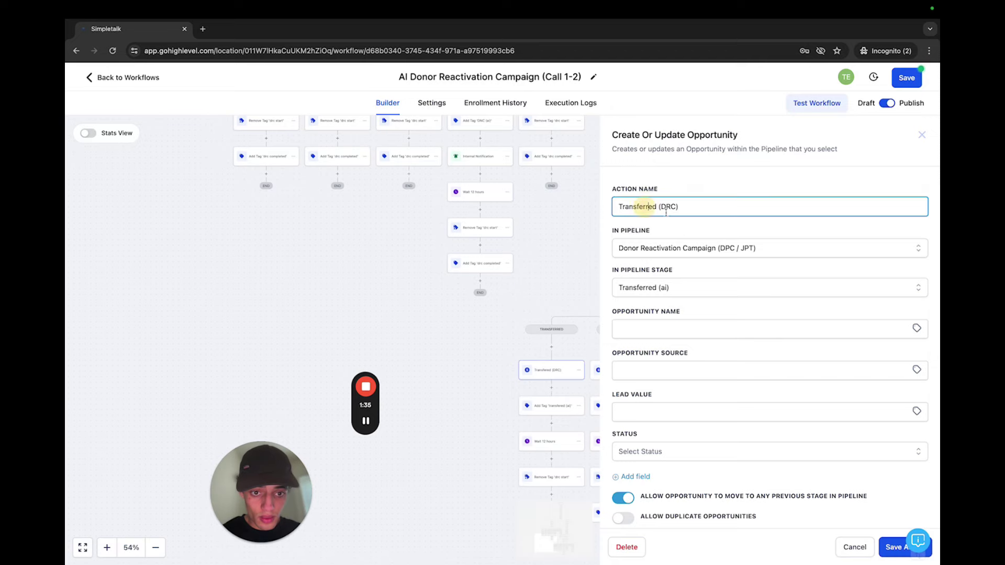
pyautogui.click(895, 547)
# Set the Add Tag step to add 'transferred (ai)' and correct its step name.
pyautogui.click(564, 410)
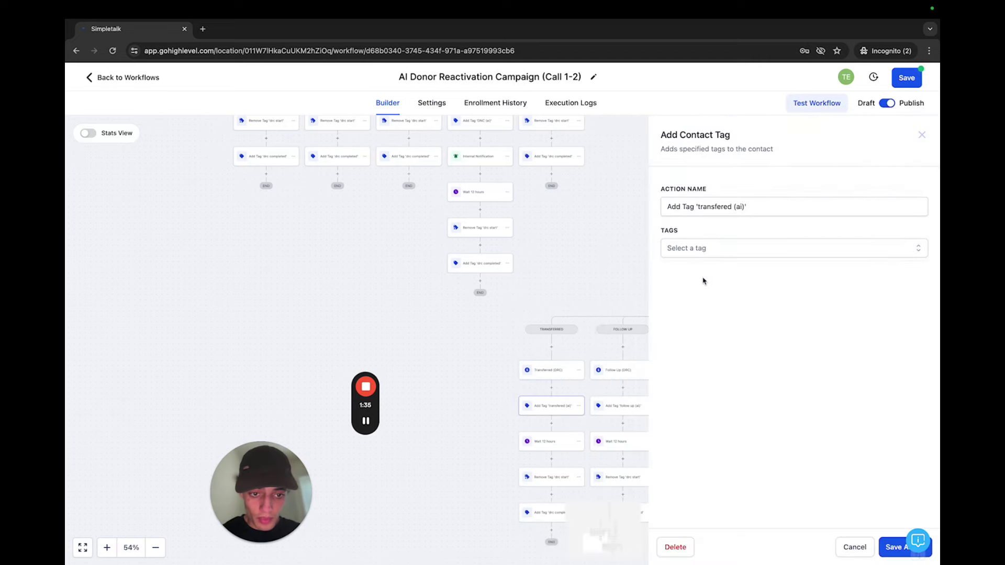
pyautogui.click(704, 247)
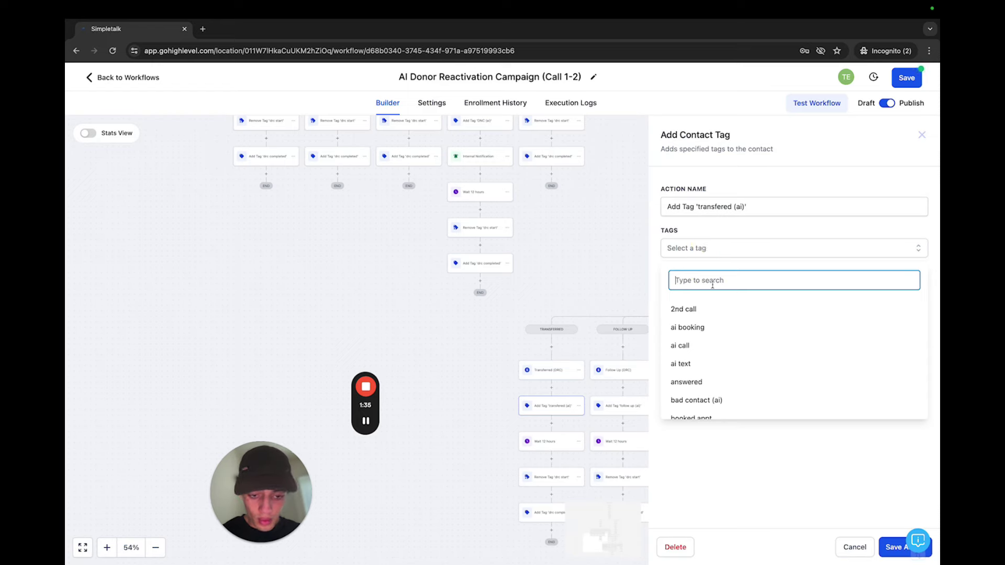
pyautogui.write('transferr')
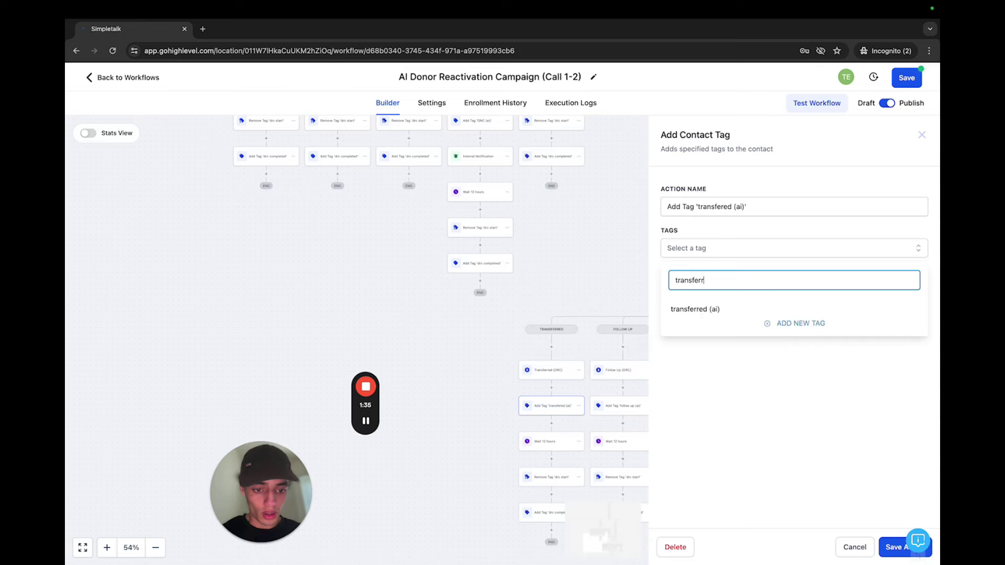
pyautogui.click(705, 317)
pyautogui.click(727, 207)
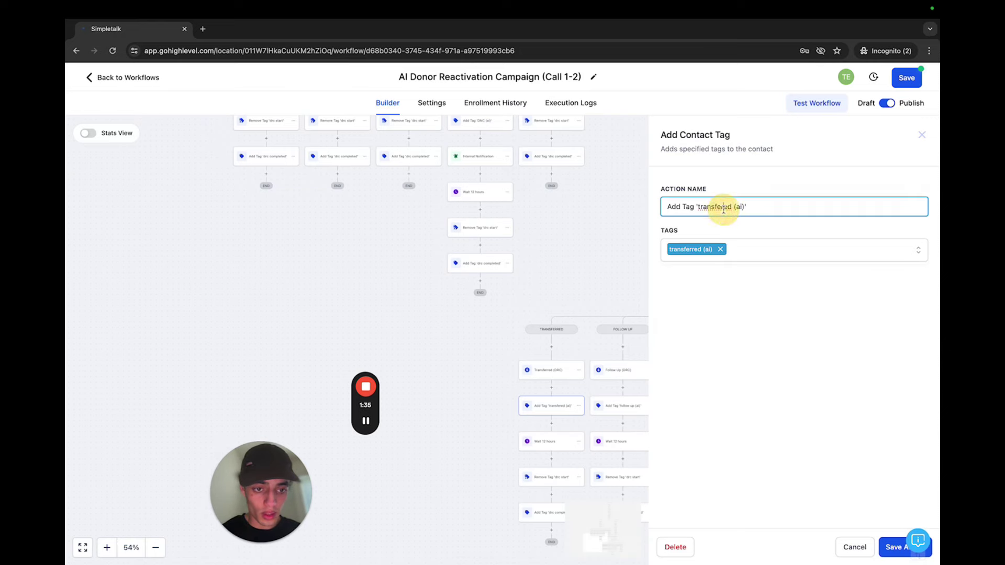
pyautogui.write('r')
pyautogui.click(886, 546)
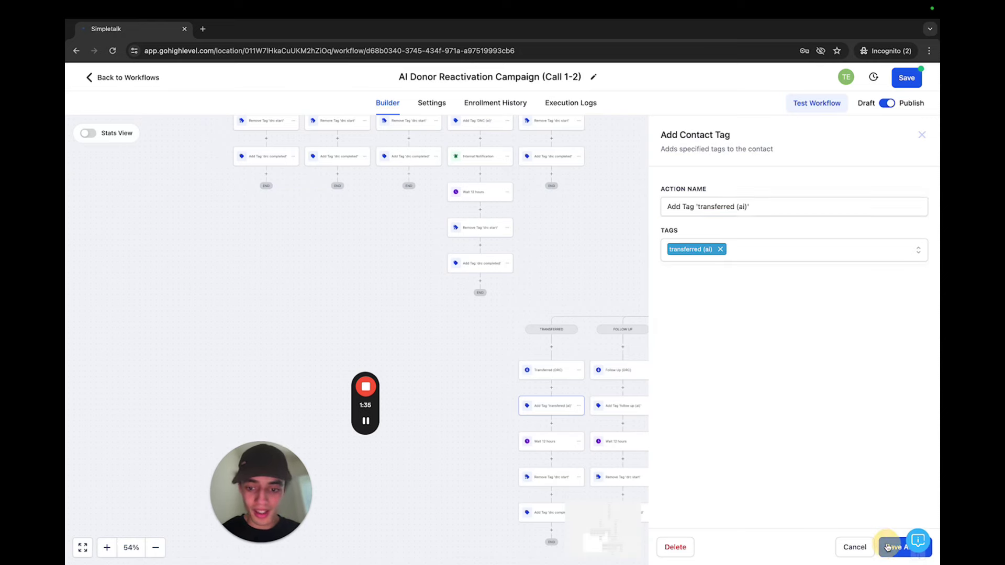
# Recheck the add-tag and Condition steps, then inspect the second condition's branches.
pyautogui.moveTo(269, 203); pyautogui.dragTo(413, 309)
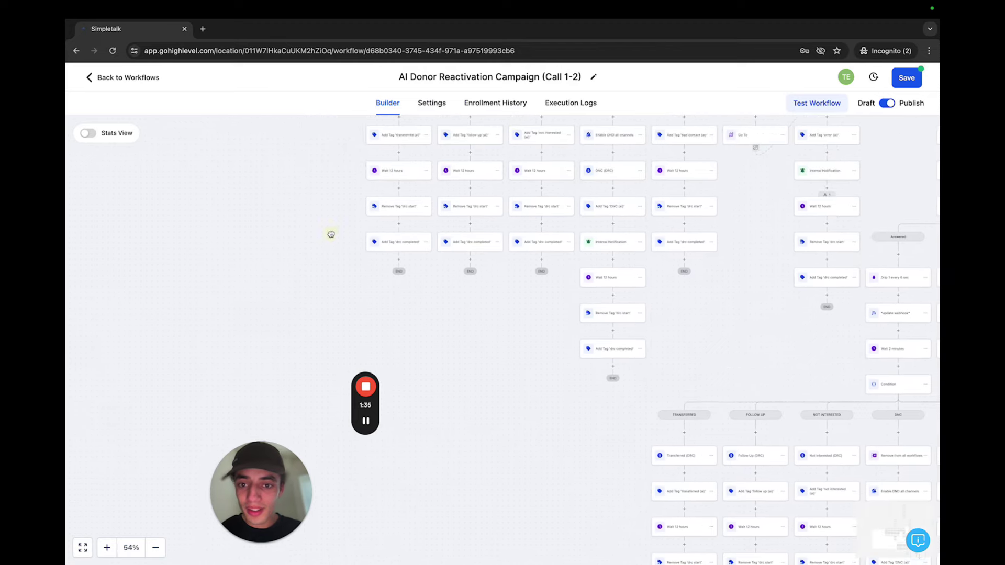
pyautogui.scroll(3, 331, 238)
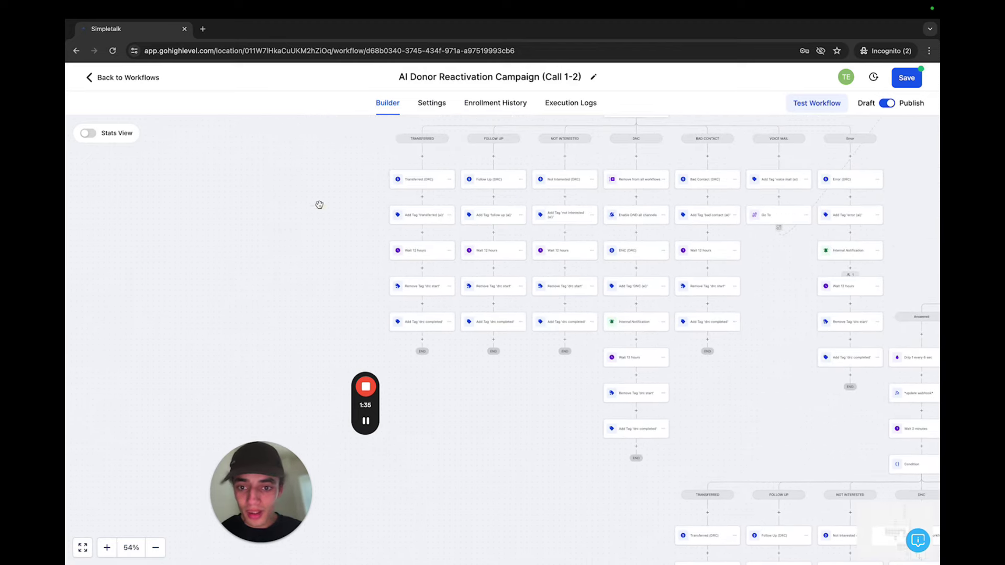
pyautogui.moveTo(319, 204); pyautogui.dragTo(348, 206)
pyautogui.click(466, 218)
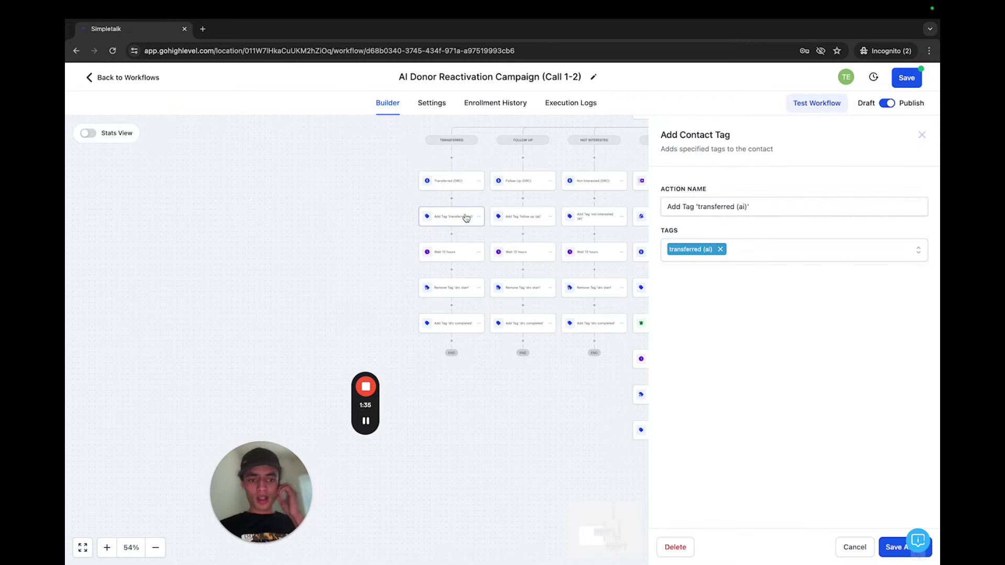
pyautogui.click(886, 548)
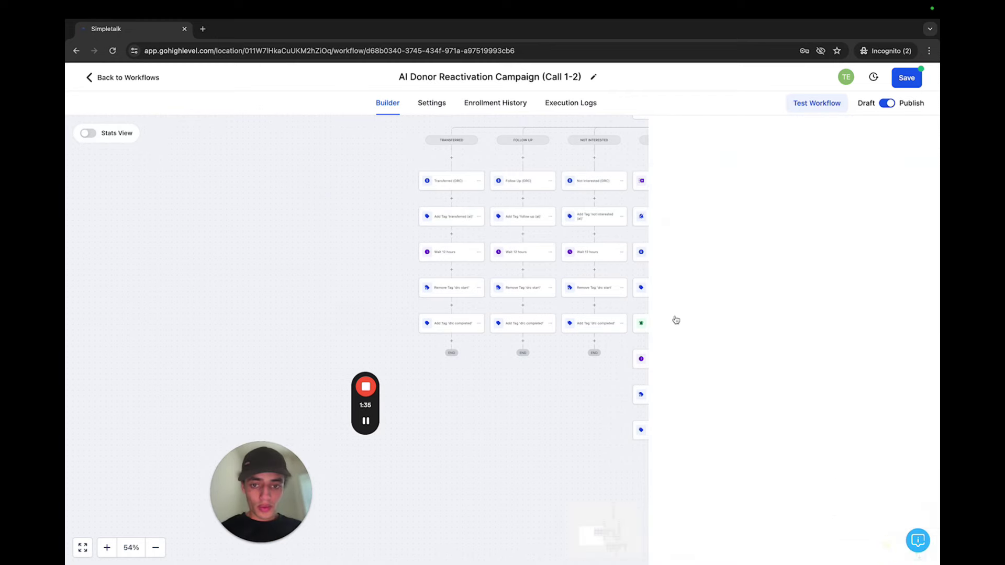
pyautogui.scroll(3, 471, 403)
pyautogui.click(659, 197)
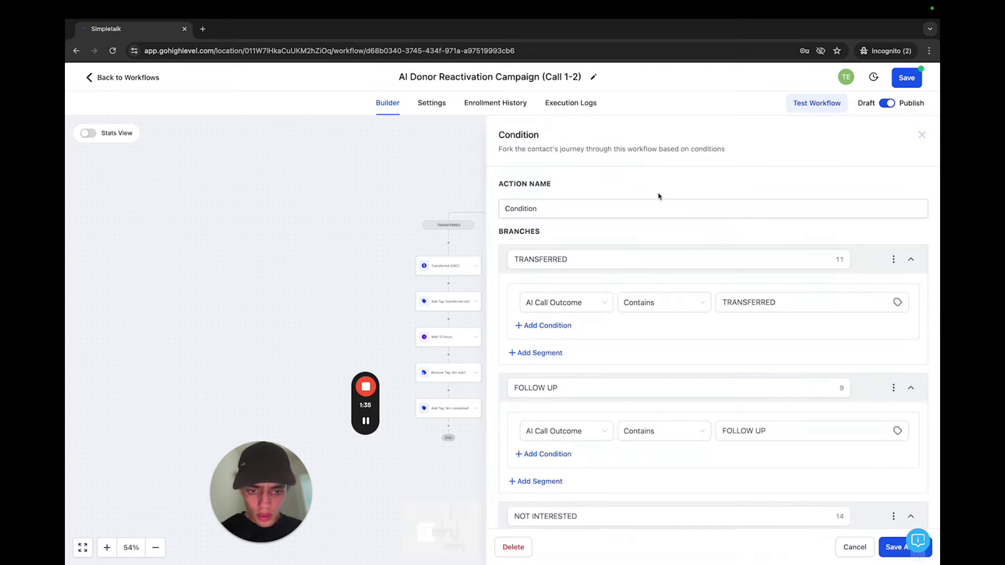
pyautogui.click(886, 549)
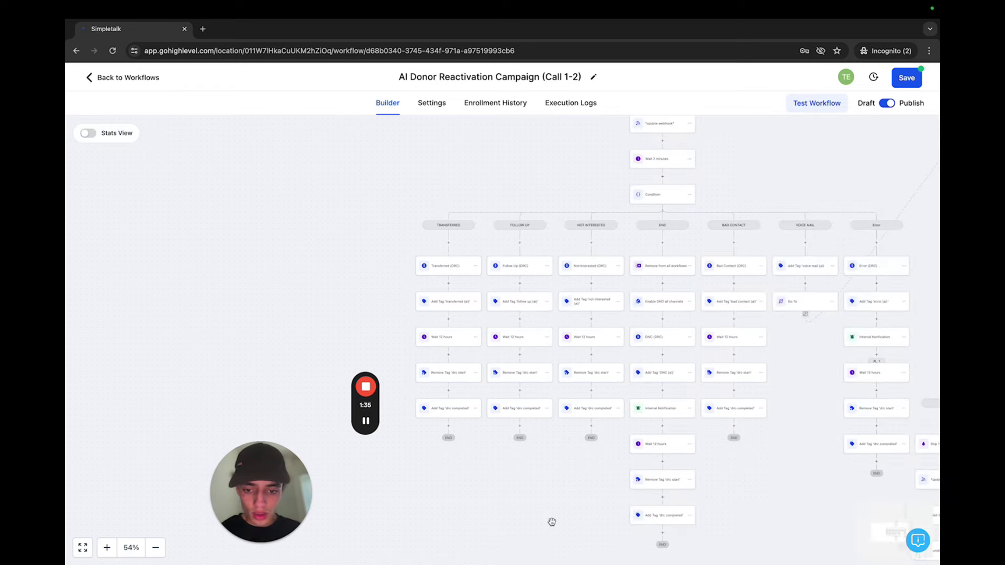
pyautogui.moveTo(552, 522); pyautogui.dragTo(498, 394)
pyautogui.moveTo(780, 417); pyautogui.dragTo(732, 303)
pyautogui.moveTo(577, 430); pyautogui.dragTo(543, 361)
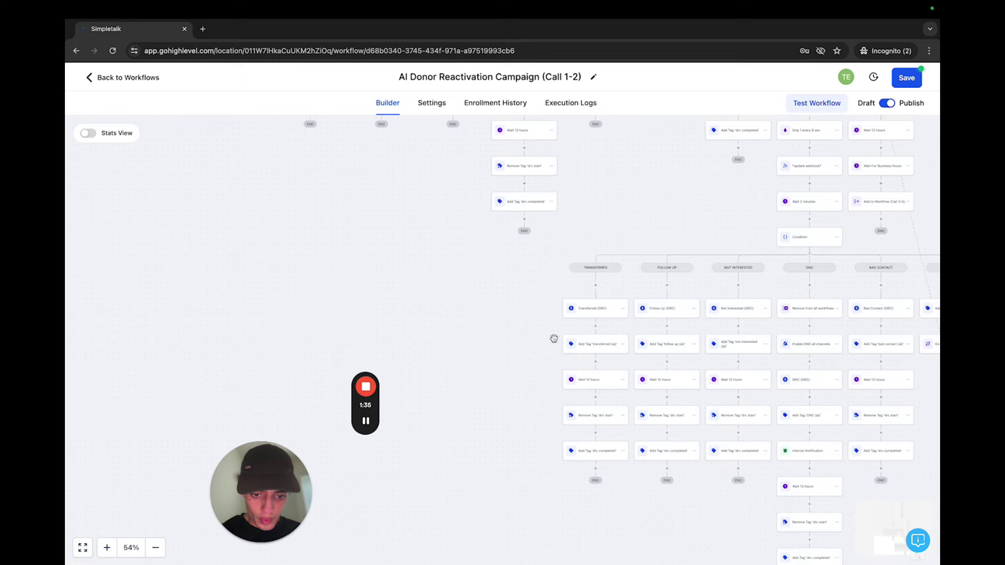
pyautogui.moveTo(884, 429); pyautogui.dragTo(511, 460)
pyautogui.click(577, 452)
pyautogui.scroll(8, 594, 416)
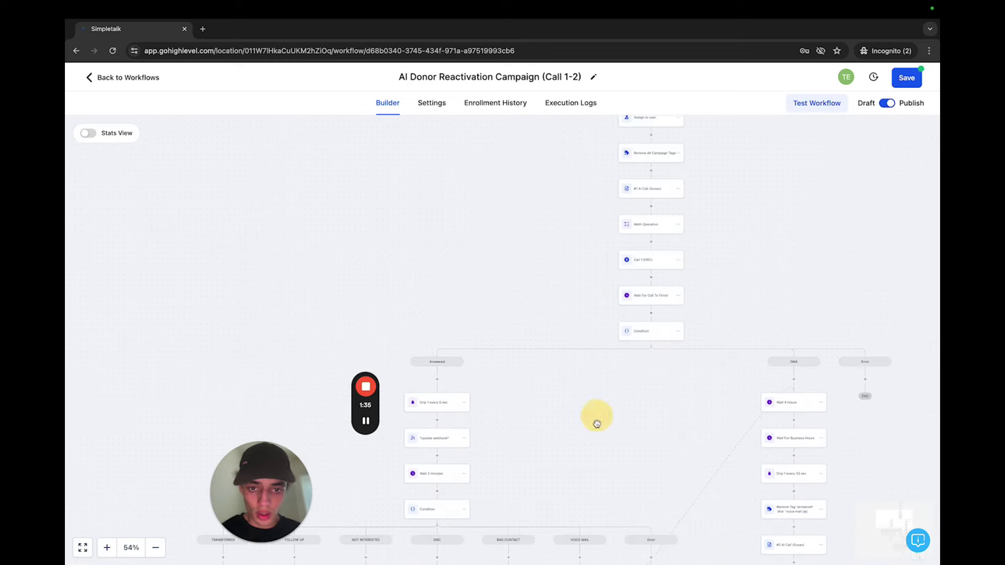
pyautogui.click(623, 349)
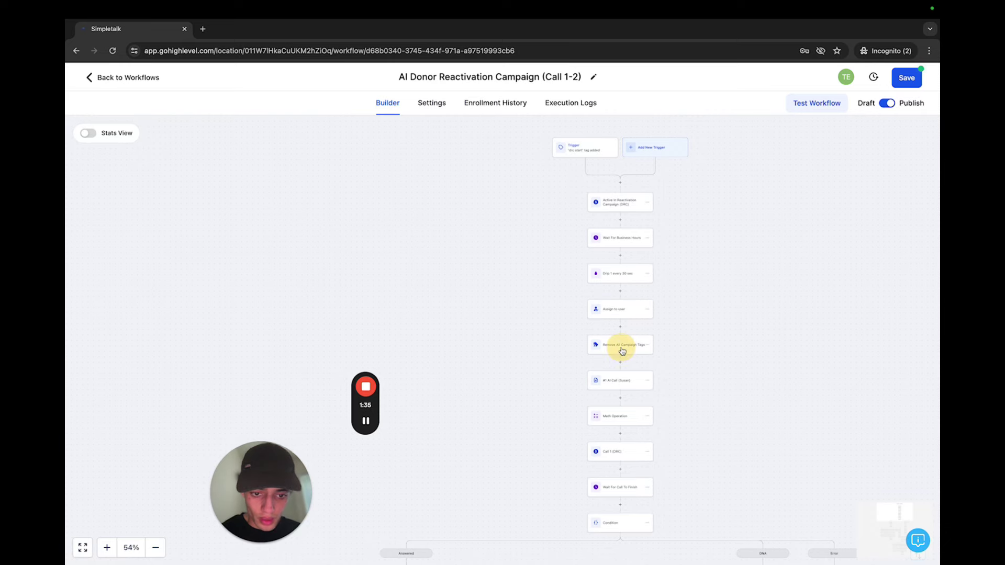
pyautogui.click(623, 349)
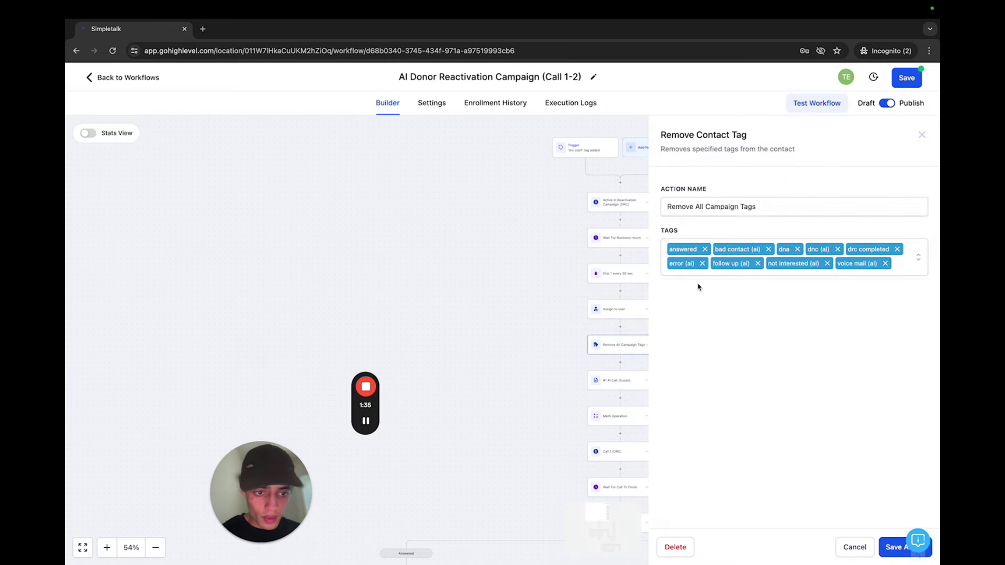
pyautogui.click(894, 265)
pyautogui.write('transf')
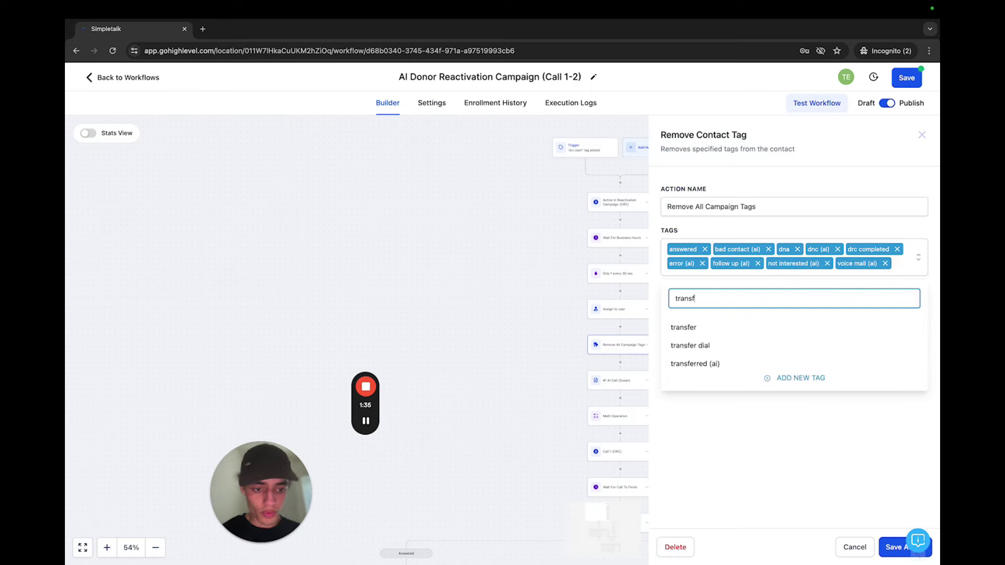
pyautogui.click(709, 365)
pyautogui.click(725, 431)
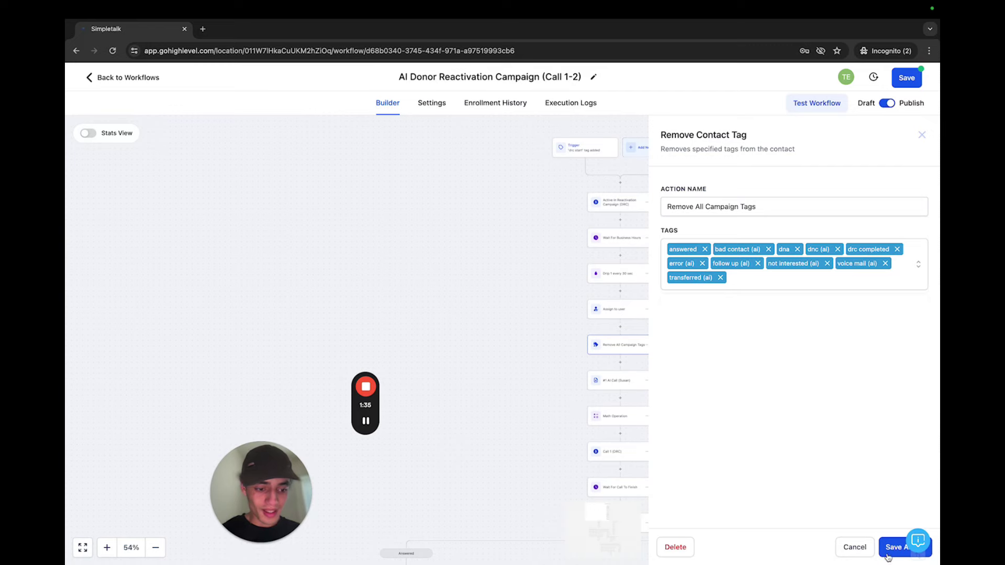
pyautogui.click(890, 547)
pyautogui.click(906, 78)
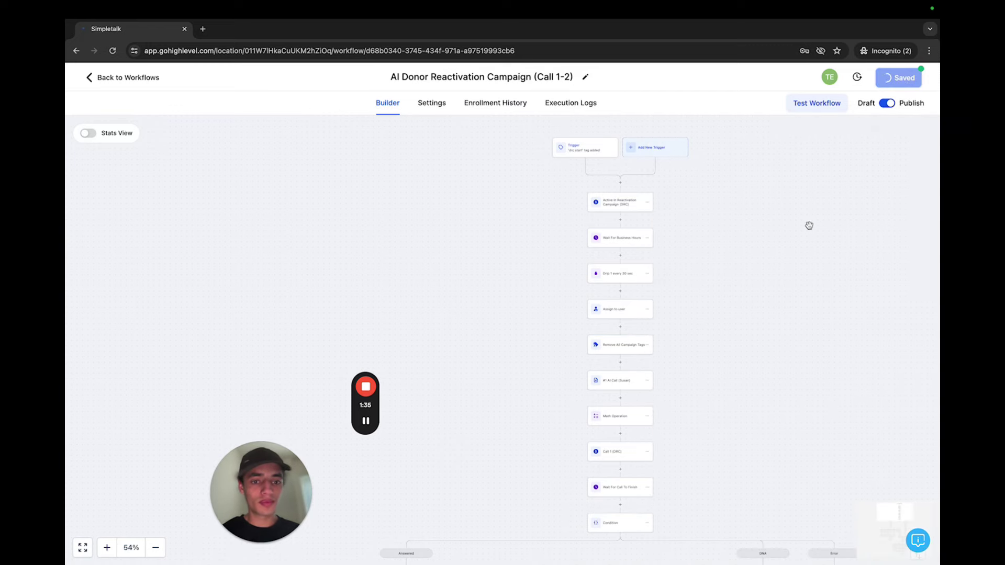
pyautogui.scroll(-6, 704, 388)
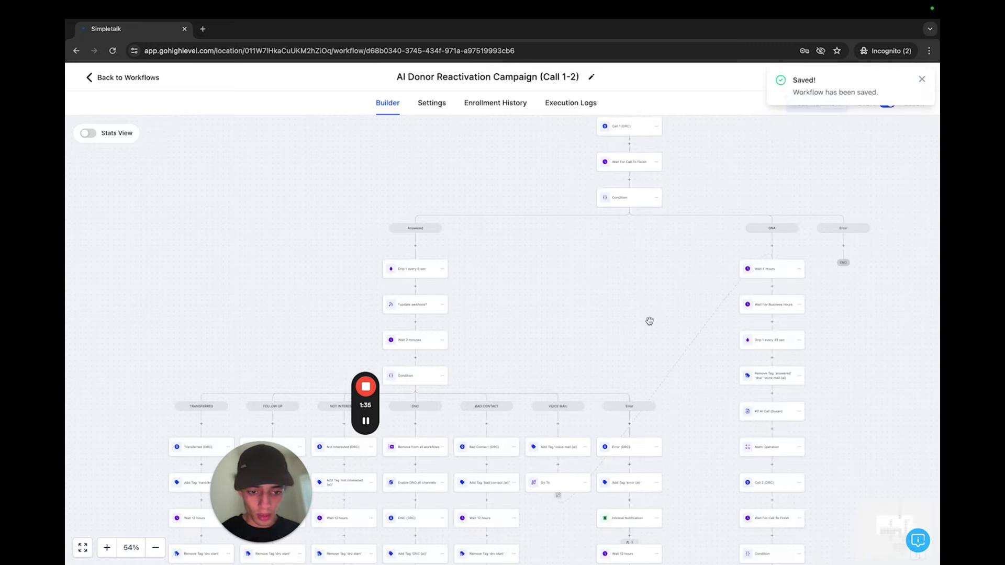
pyautogui.moveTo(650, 321); pyautogui.dragTo(684, 101)
pyautogui.moveTo(624, 283); pyautogui.dragTo(583, 247)
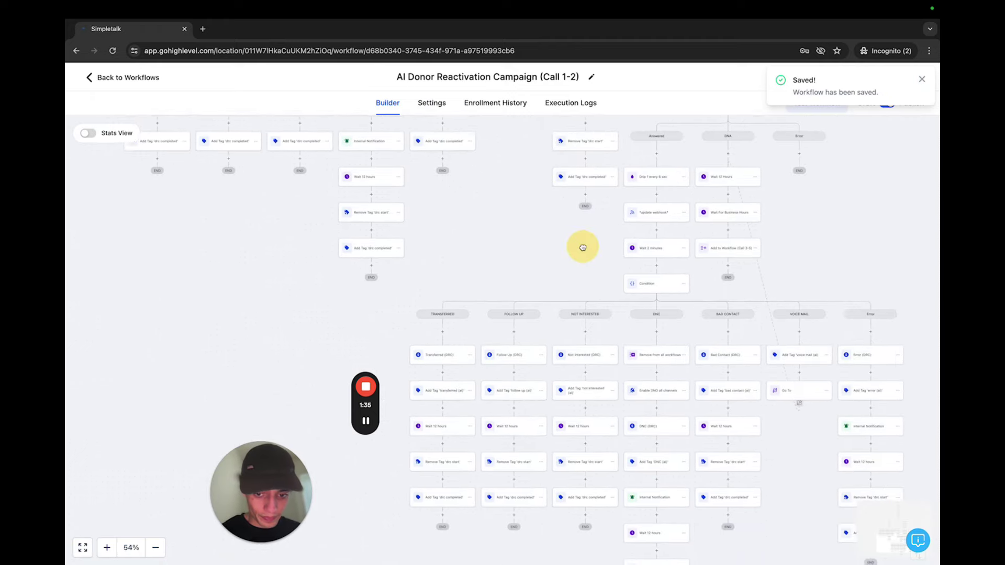
pyautogui.scroll(-5, 602, 267)
pyautogui.moveTo(691, 311); pyautogui.dragTo(739, 470)
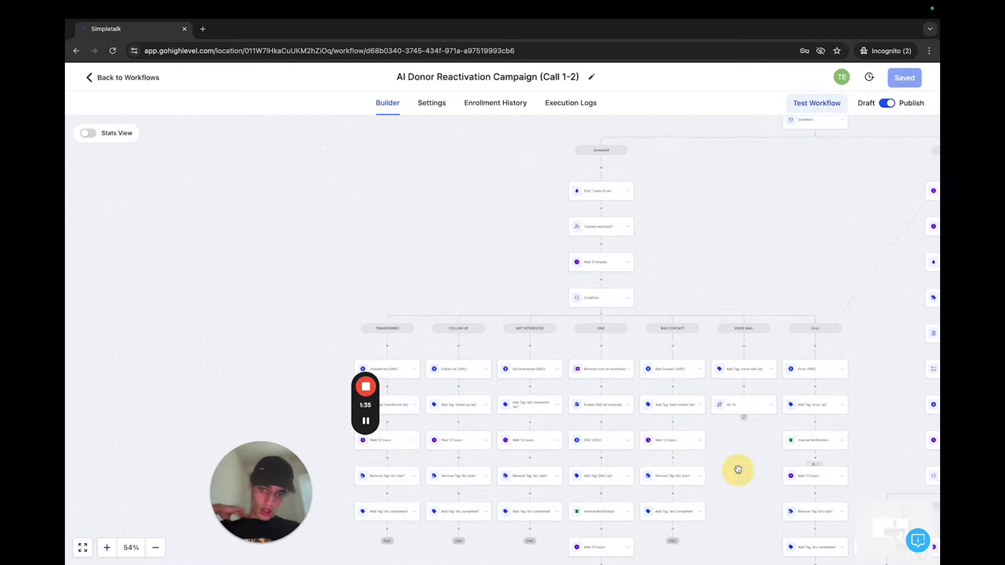
pyautogui.scroll(3, 684, 256)
pyautogui.scroll(-2, 667, 154)
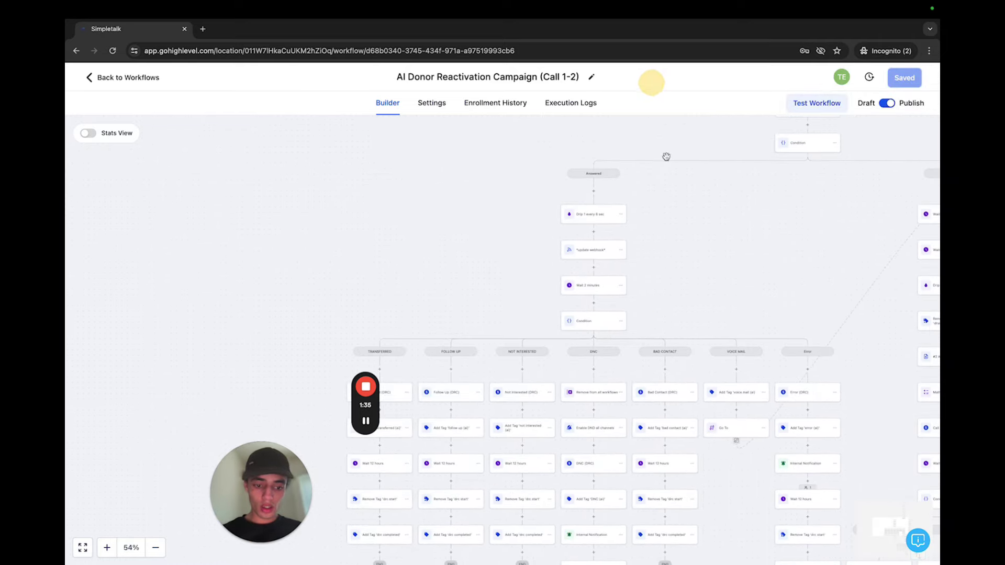
pyautogui.moveTo(666, 156); pyautogui.dragTo(644, 84)
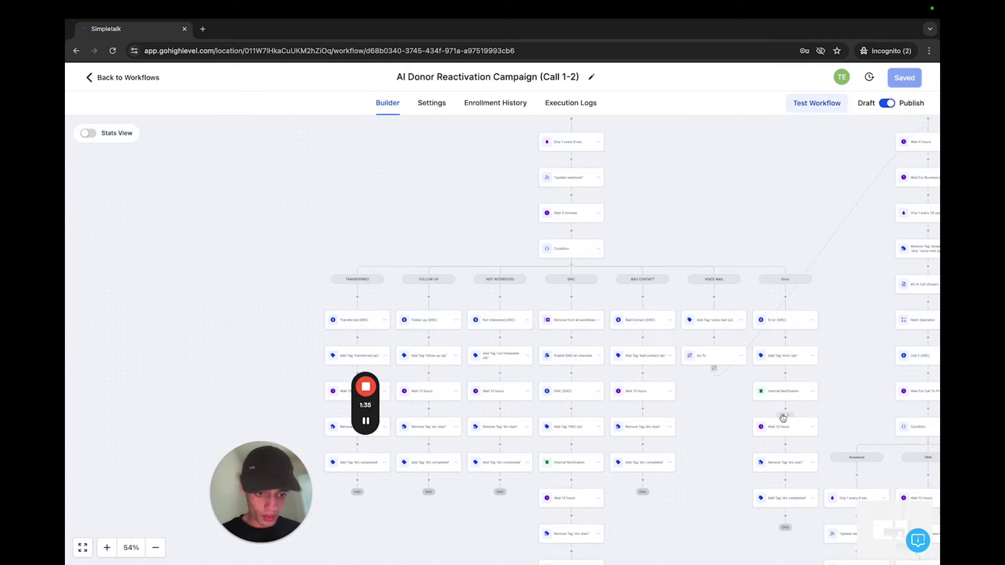
pyautogui.click(783, 417)
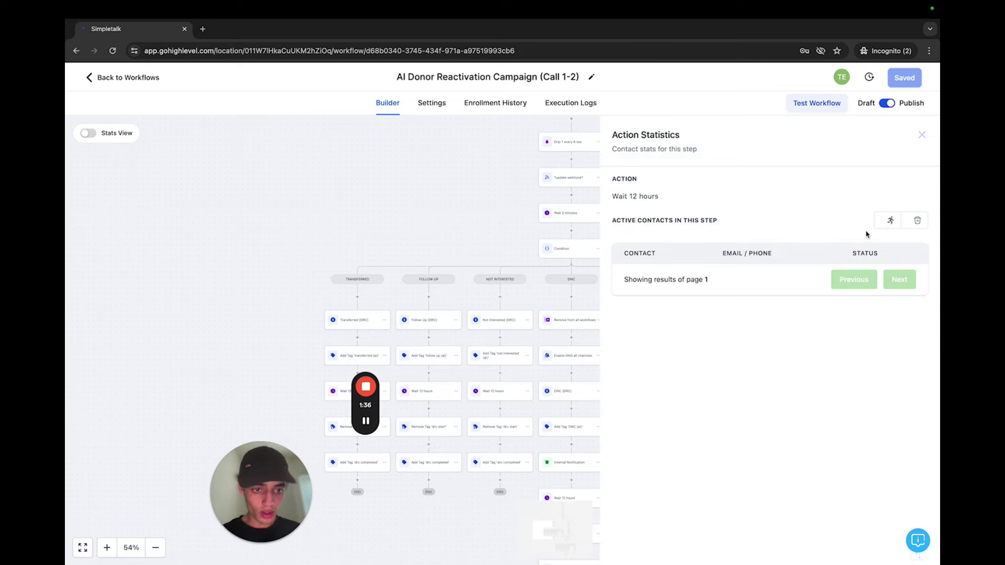
pyautogui.click(886, 222)
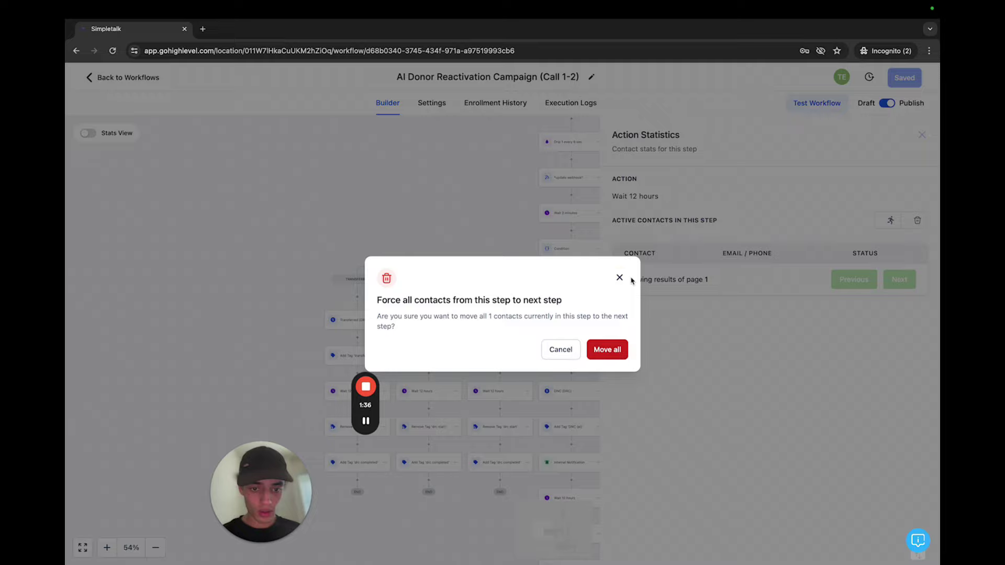
pyautogui.click(621, 277)
pyautogui.click(921, 134)
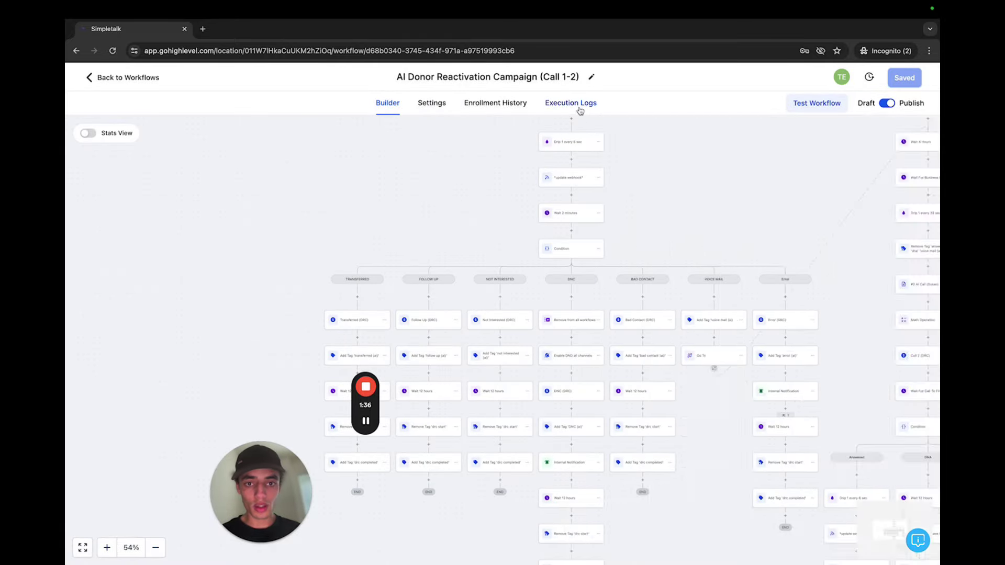
# Check the workflow's execution logs, then open the test contact from Contacts.
pyautogui.click(576, 105)
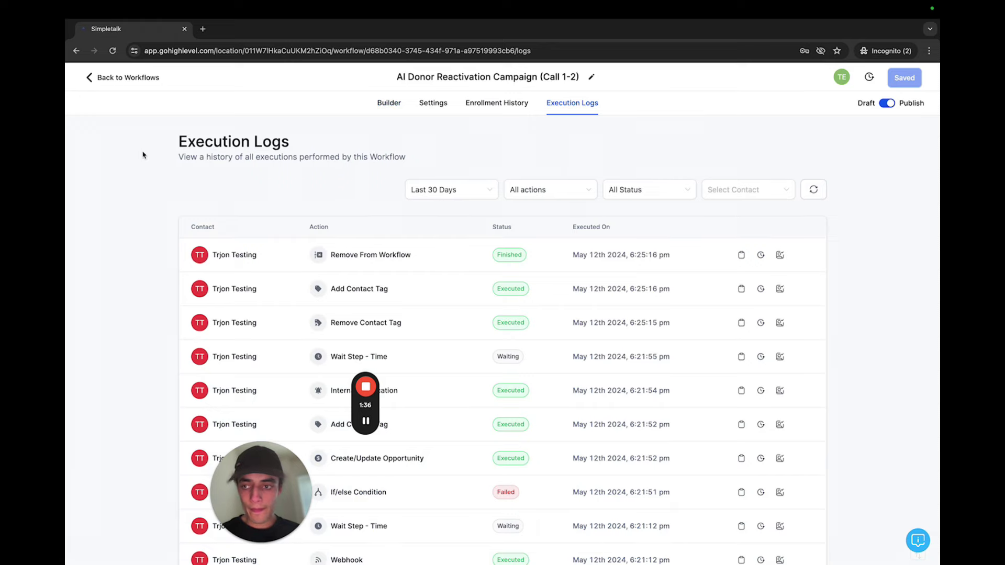
pyautogui.click(136, 79)
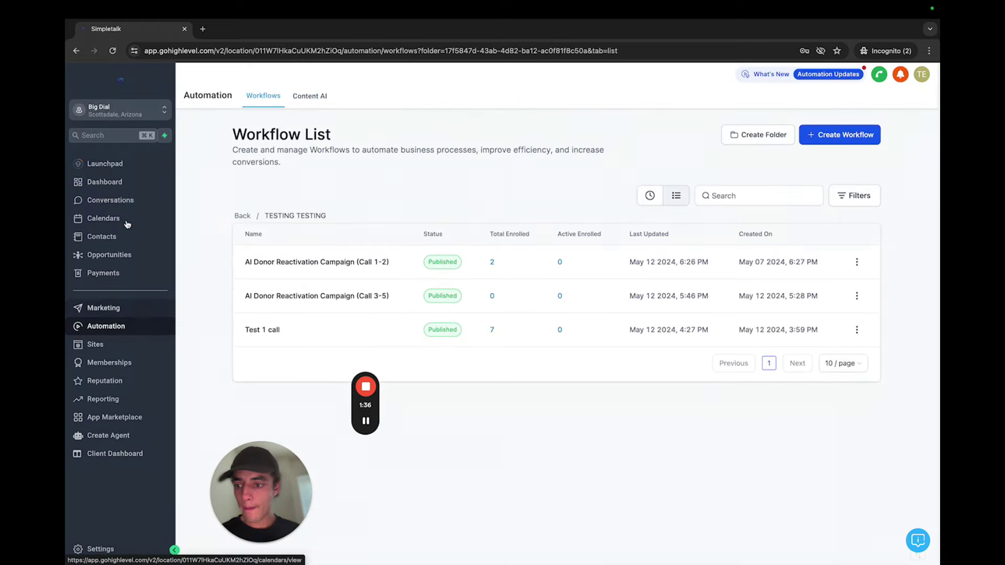
pyautogui.click(105, 234)
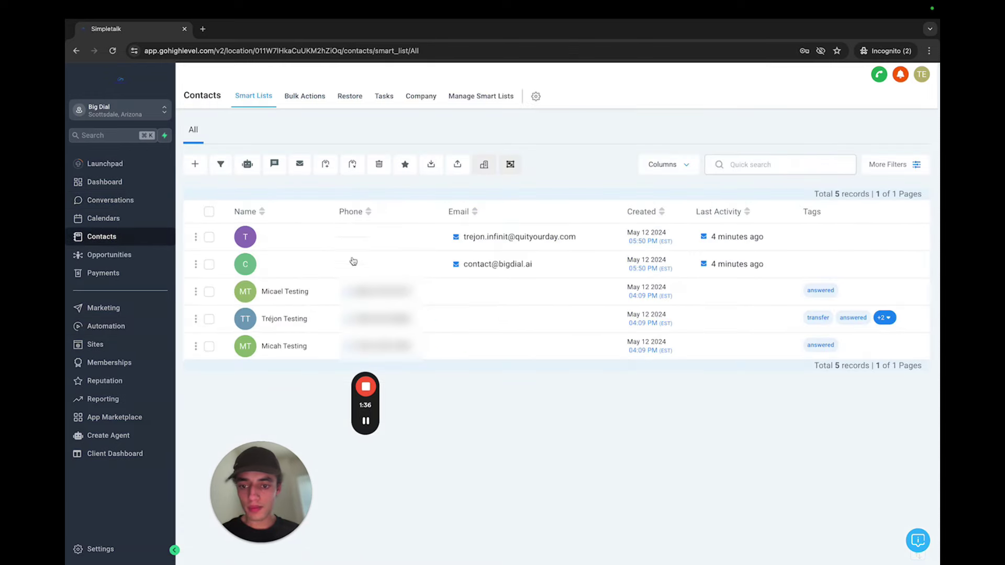
pyautogui.click(424, 319)
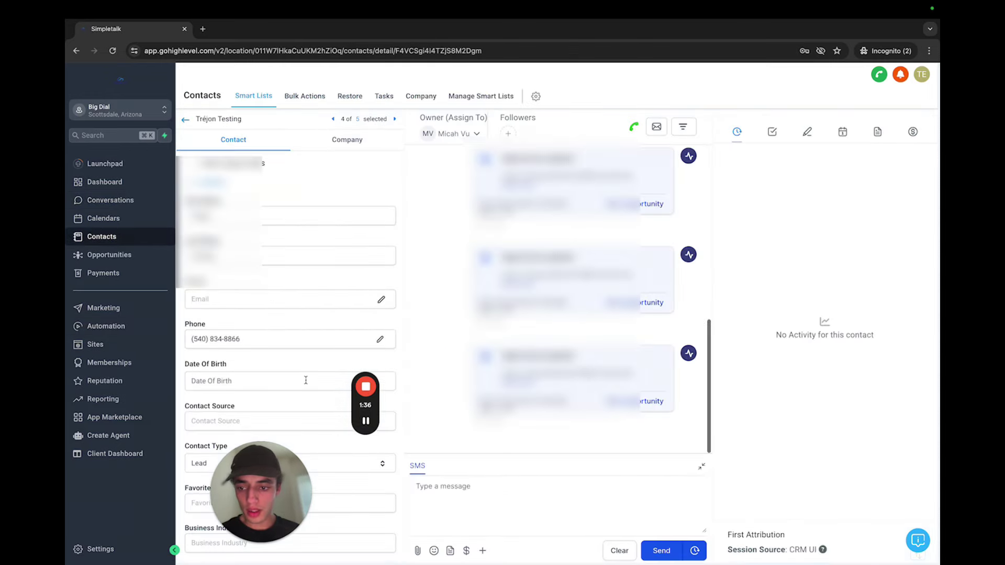
# Add the 'drc start' tag to the test contact.
pyautogui.scroll(-5, 307, 383)
pyautogui.scroll(-10, 308, 383)
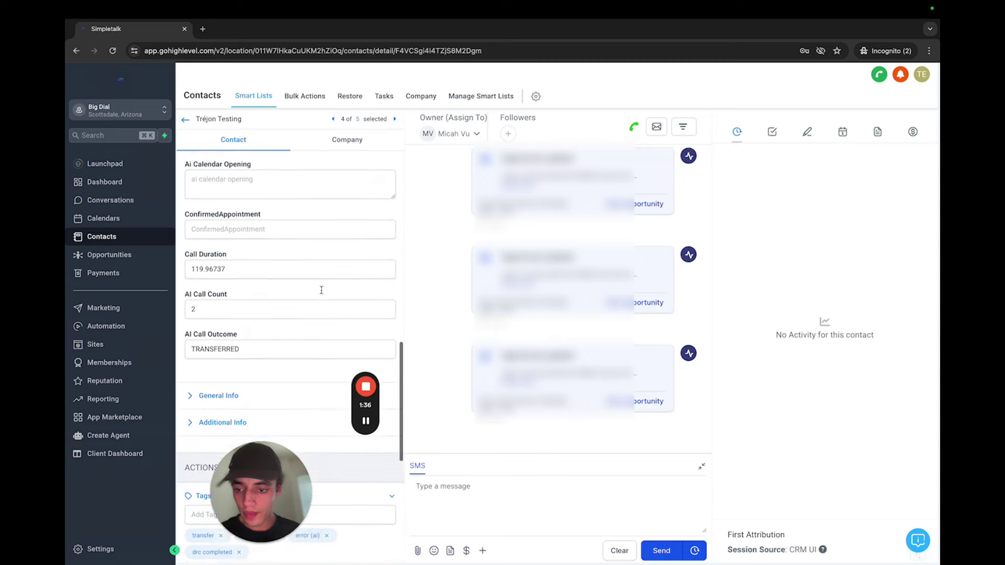
pyautogui.scroll(-1, 309, 256)
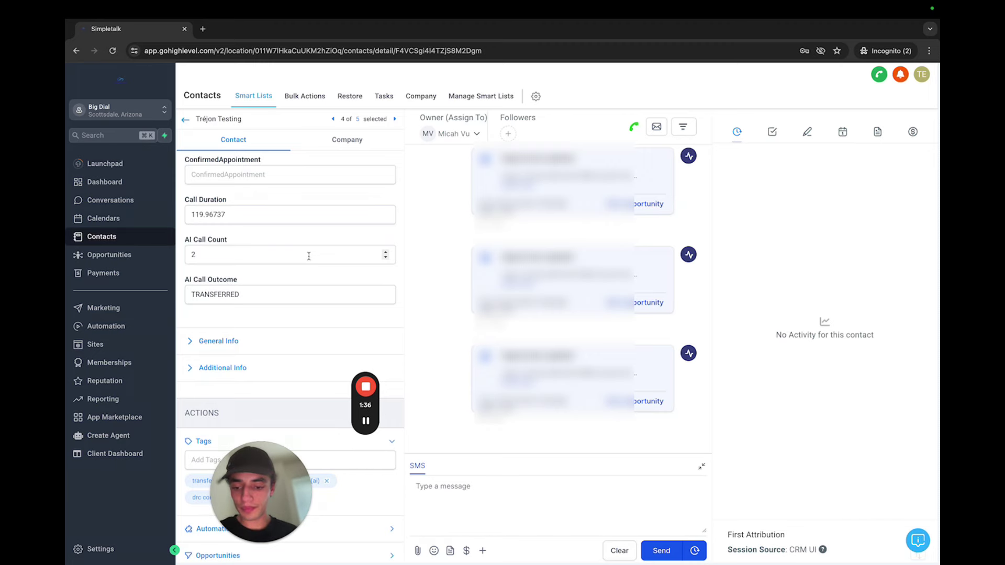
pyautogui.scroll(-5, 309, 256)
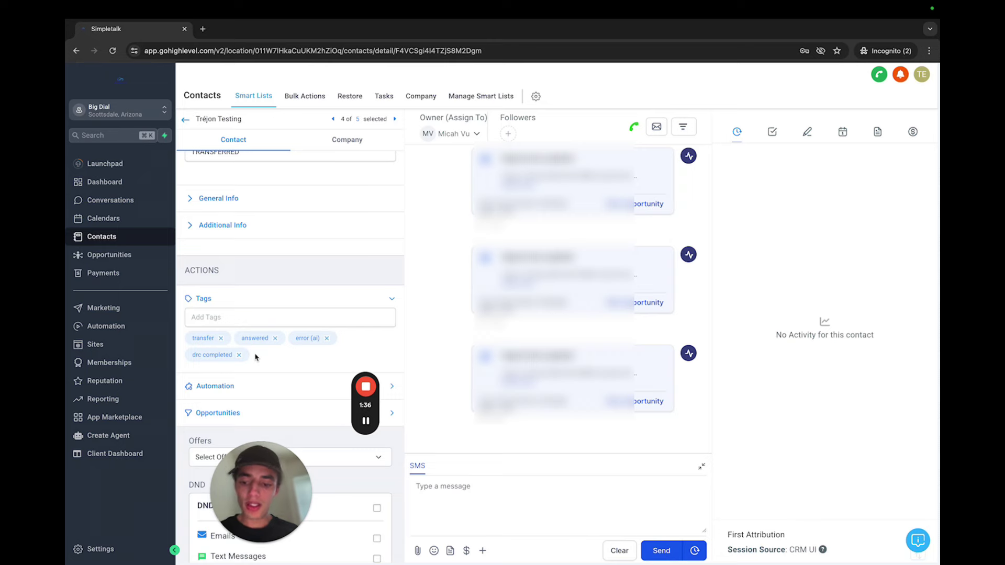
pyautogui.click(240, 318)
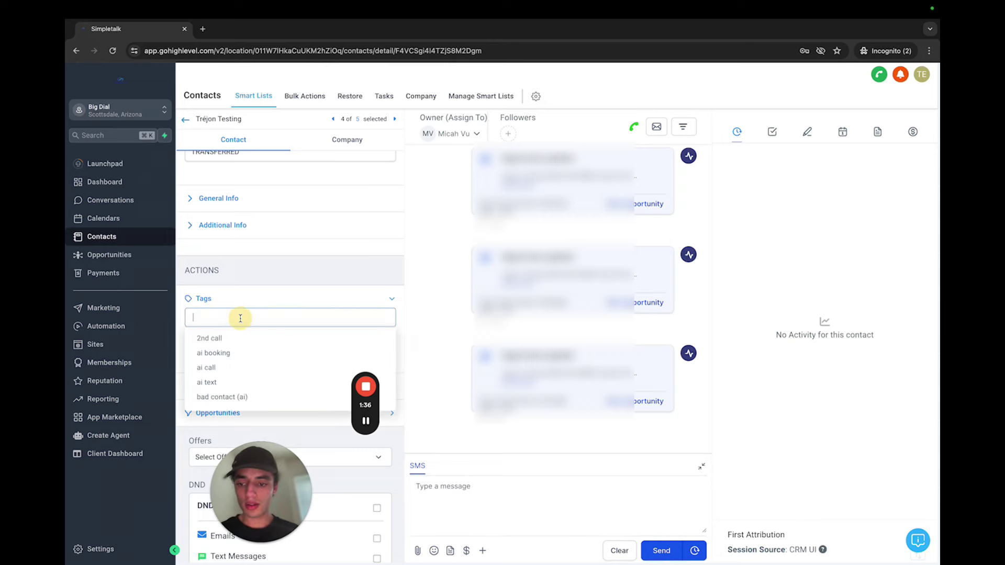
pyautogui.write('drc')
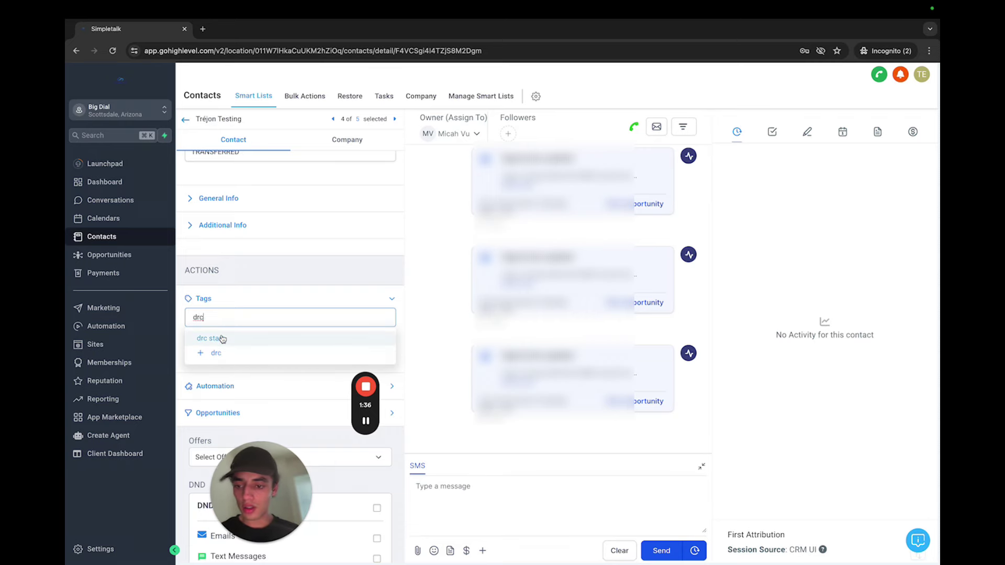
pyautogui.click(222, 339)
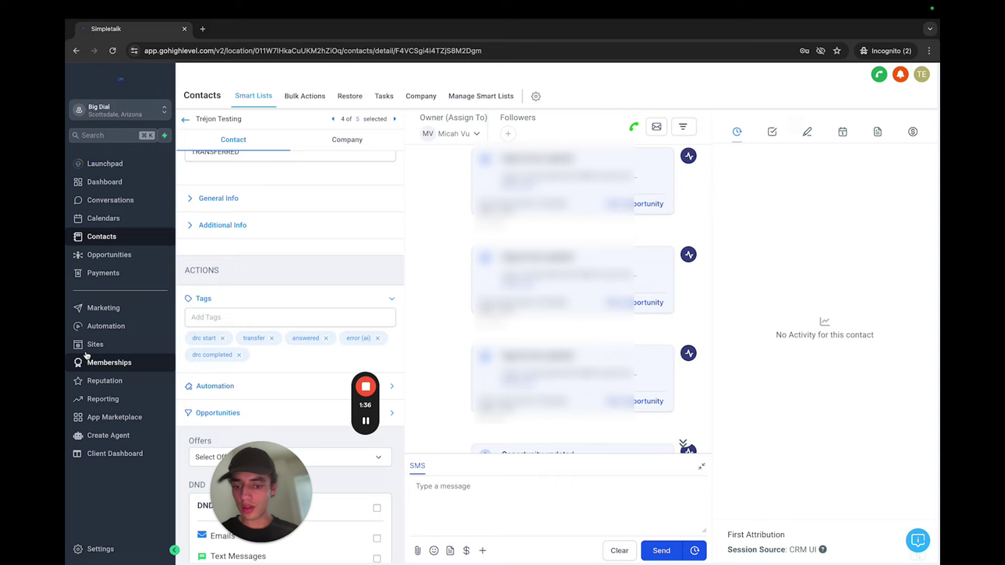
pyautogui.scroll(-2, 592, 374)
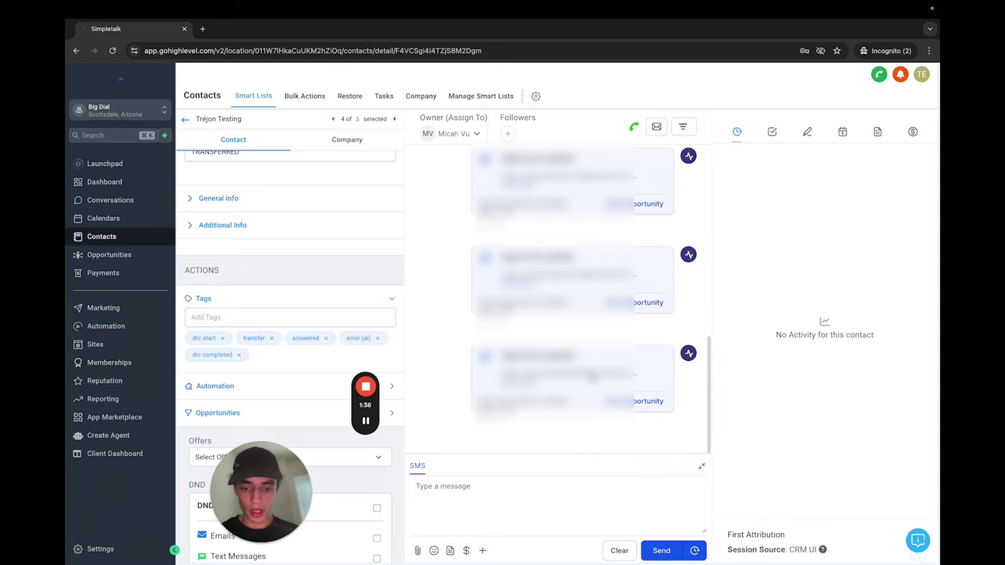
pyautogui.click(115, 333)
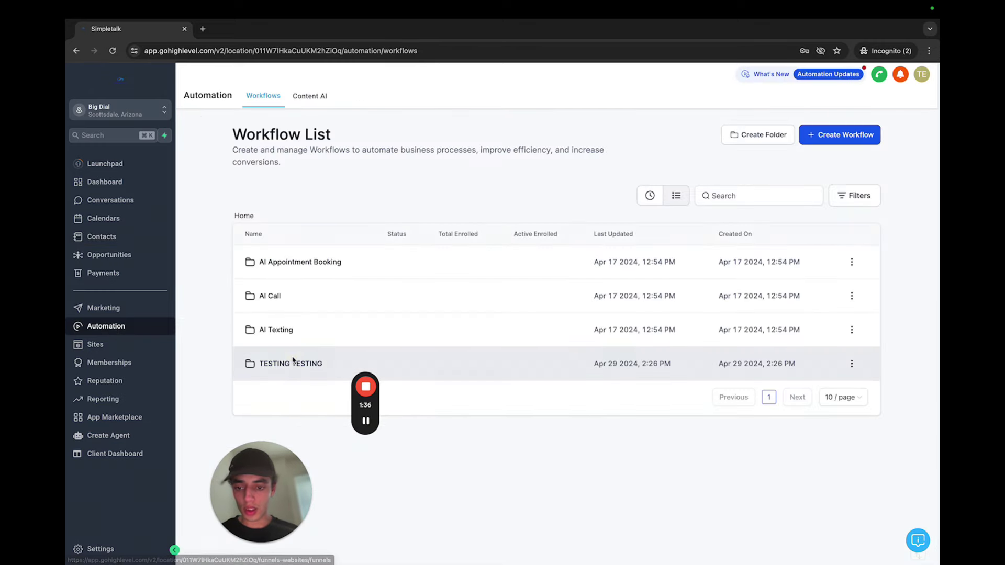
# Open the AI Donor Reactivation Campaign (Call 1-2) workflow from the TESTING TESTING folder.
pyautogui.click(291, 364)
pyautogui.click(338, 267)
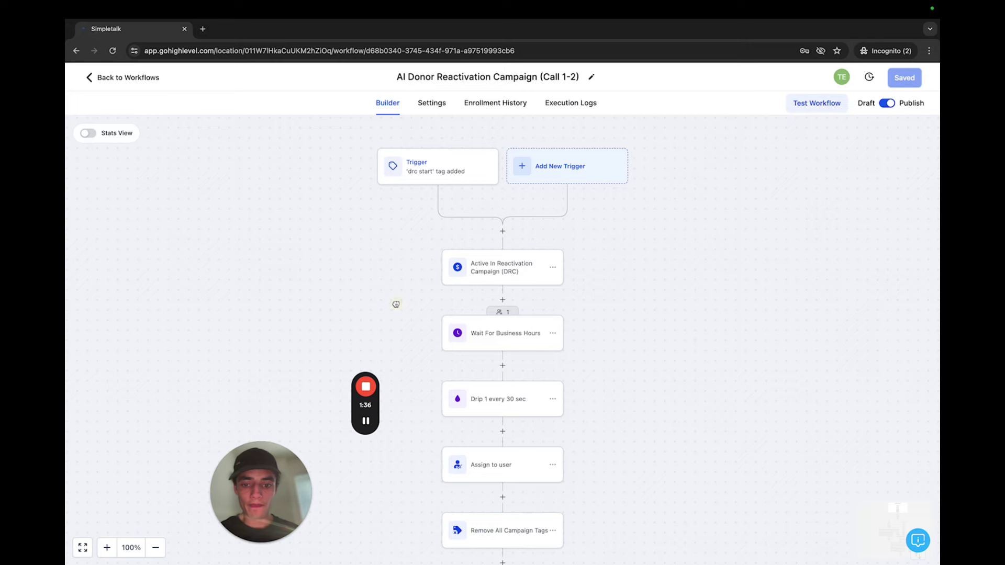
pyautogui.scroll(-2, 398, 262)
pyautogui.scroll(-4, 466, 243)
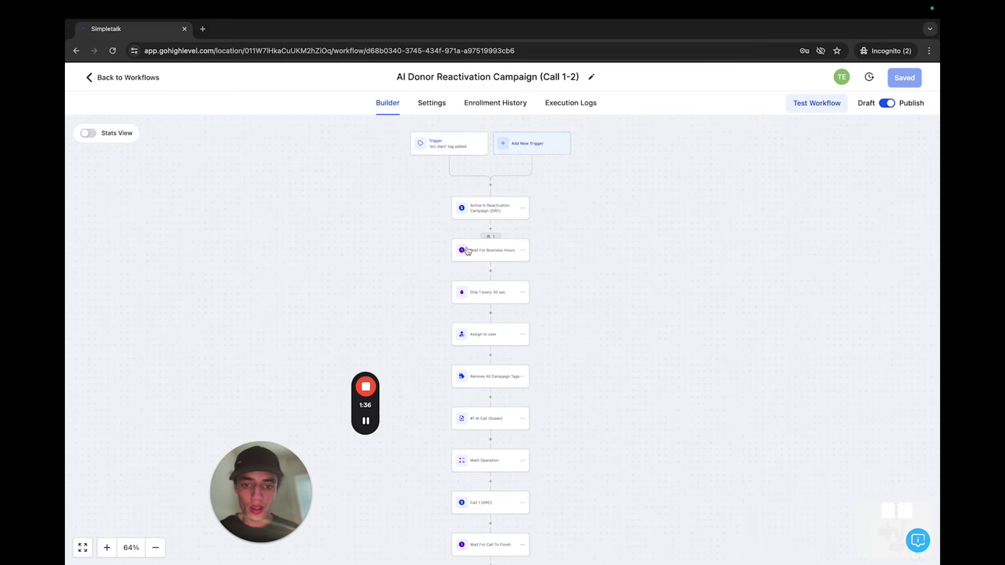
pyautogui.scroll(-3, 467, 250)
# Move the contact waiting at Wait For Business Hours on to the next step.
pyautogui.click(483, 239)
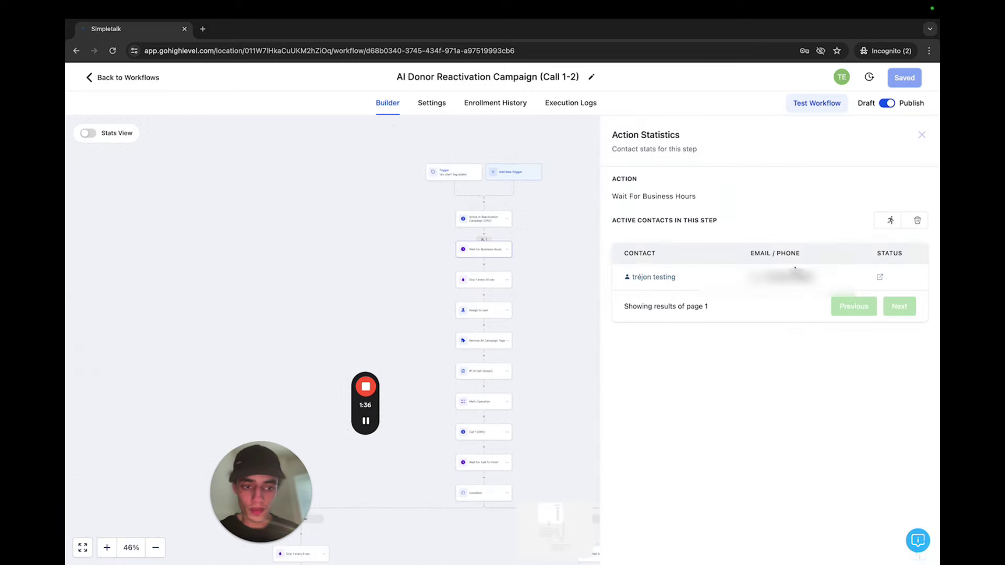
pyautogui.click(890, 220)
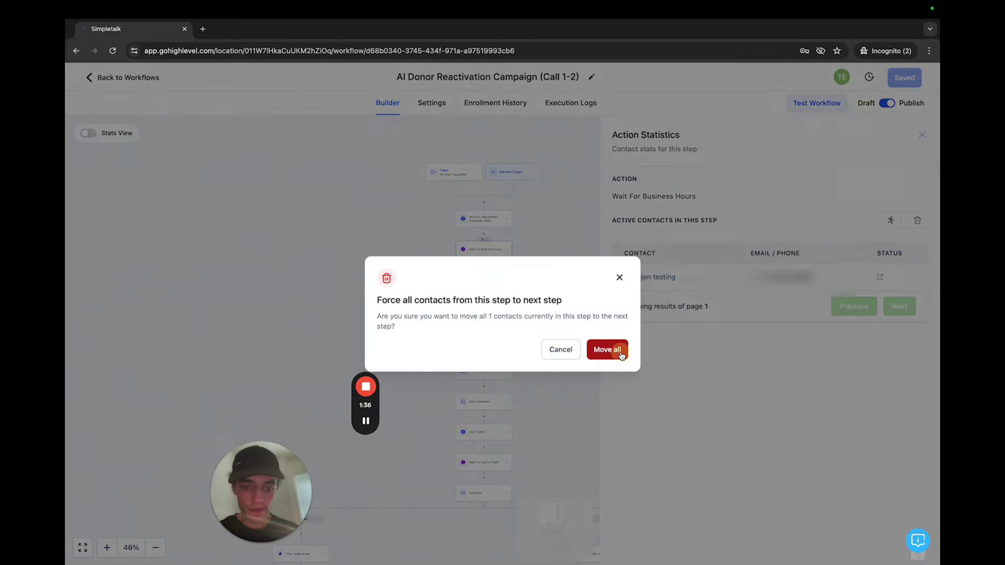
pyautogui.click(621, 355)
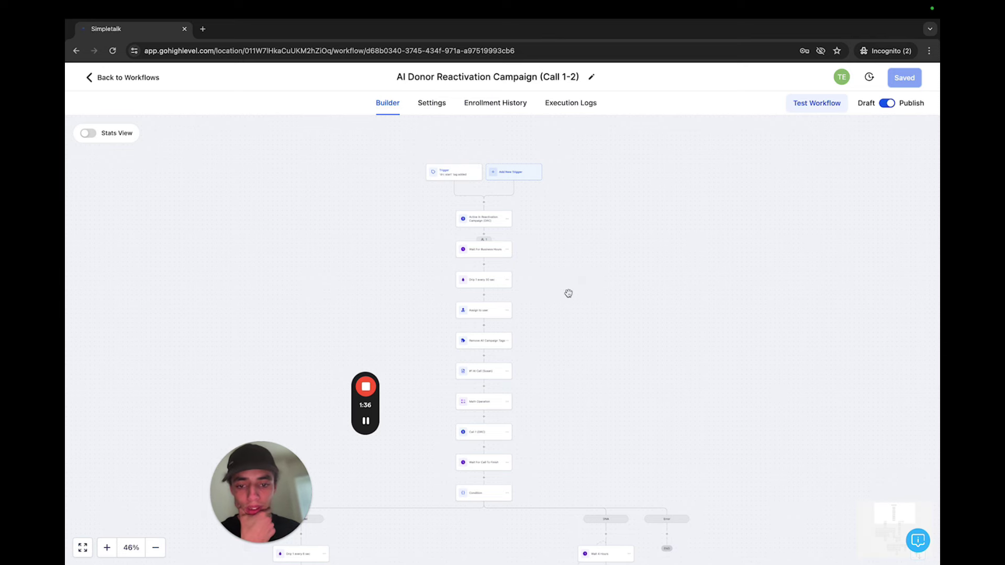
pyautogui.scroll(3, 569, 293)
pyautogui.scroll(-2, 570, 283)
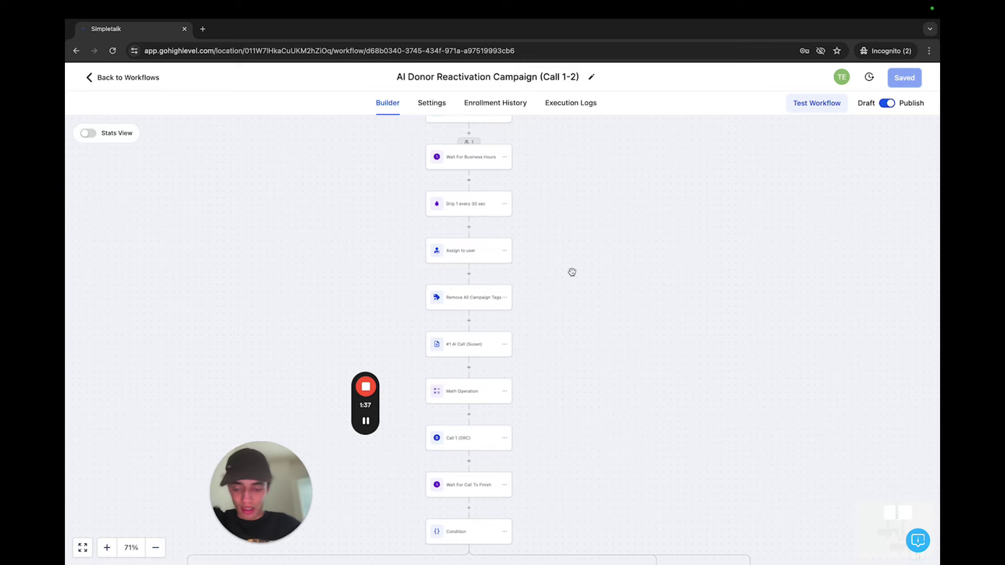
pyautogui.scroll(-5, 554, 312)
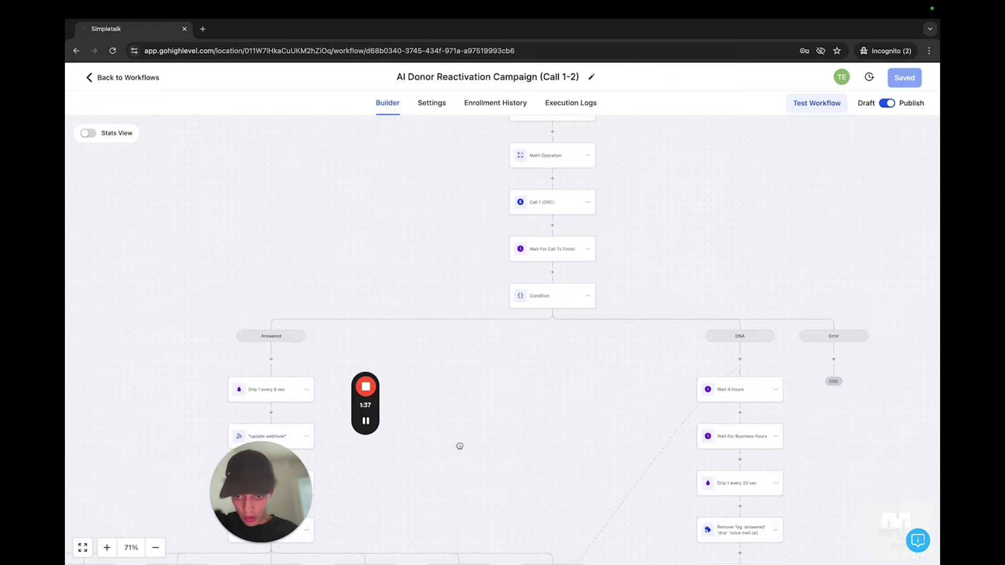
pyautogui.hscroll(3, 483, 248)
pyautogui.hscroll(-4, 484, 248)
pyautogui.scroll(-1, 366, 262)
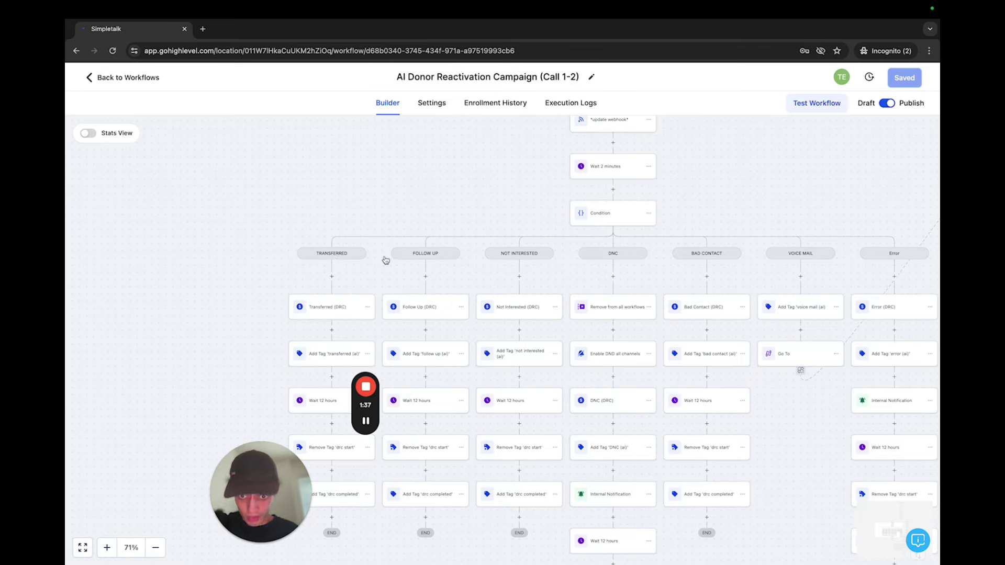
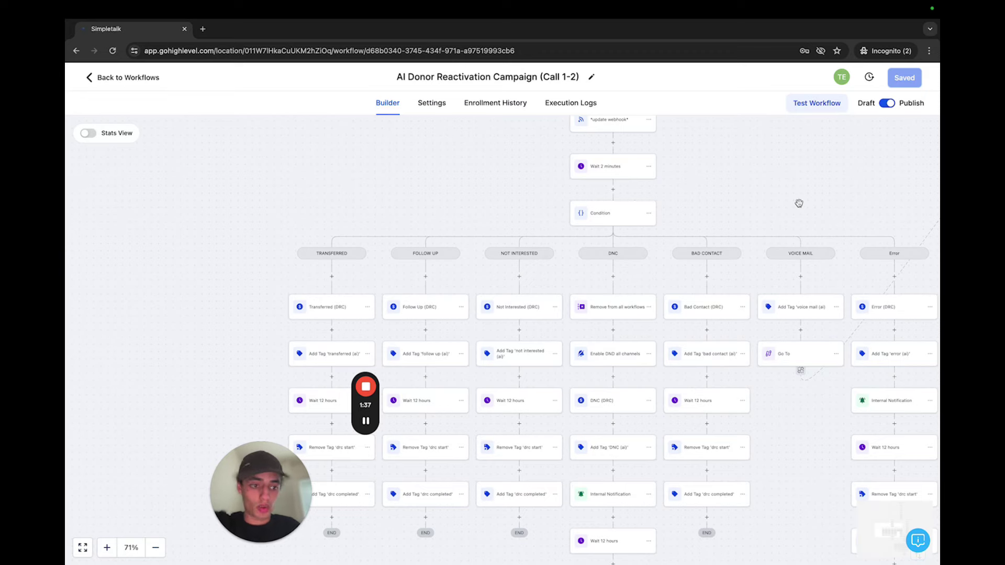
# Force the test contact past its drip step from Enrollment History.
pyautogui.moveTo(799, 203); pyautogui.dragTo(567, 321)
pyautogui.click(511, 103)
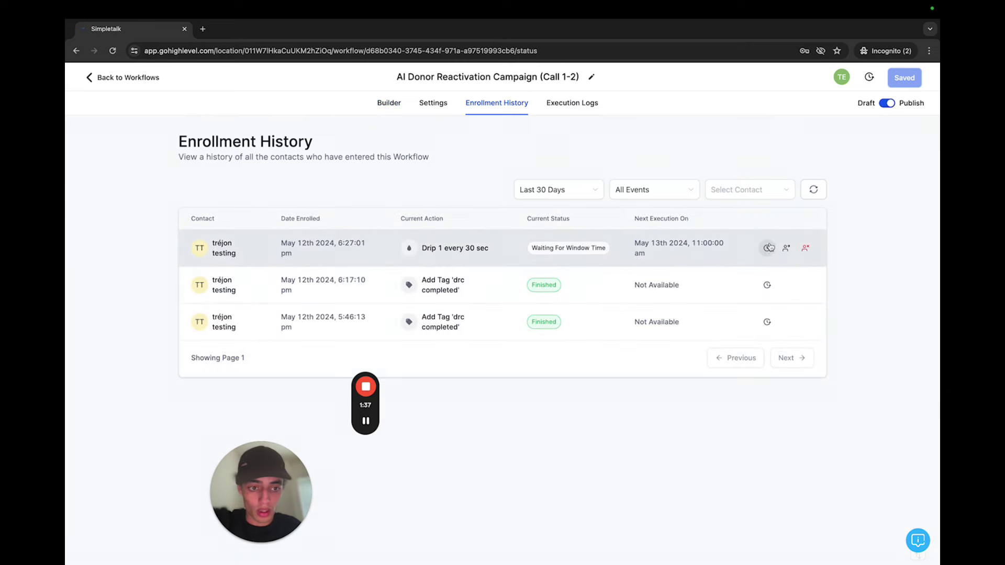
pyautogui.click(787, 249)
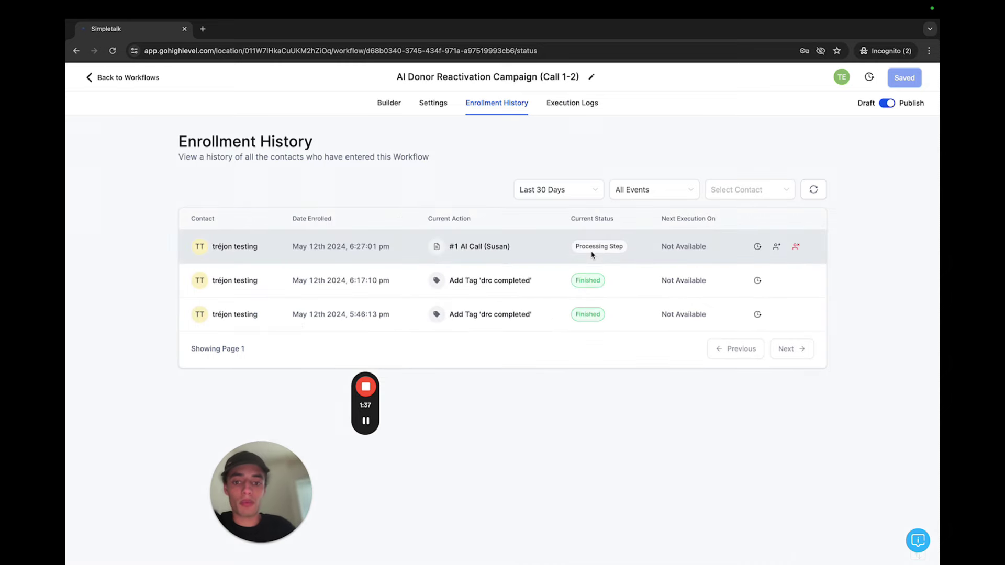
# Check the Execution Logs to confirm the contact moved on to #1 AI Call (Susan).
pyautogui.click(389, 103)
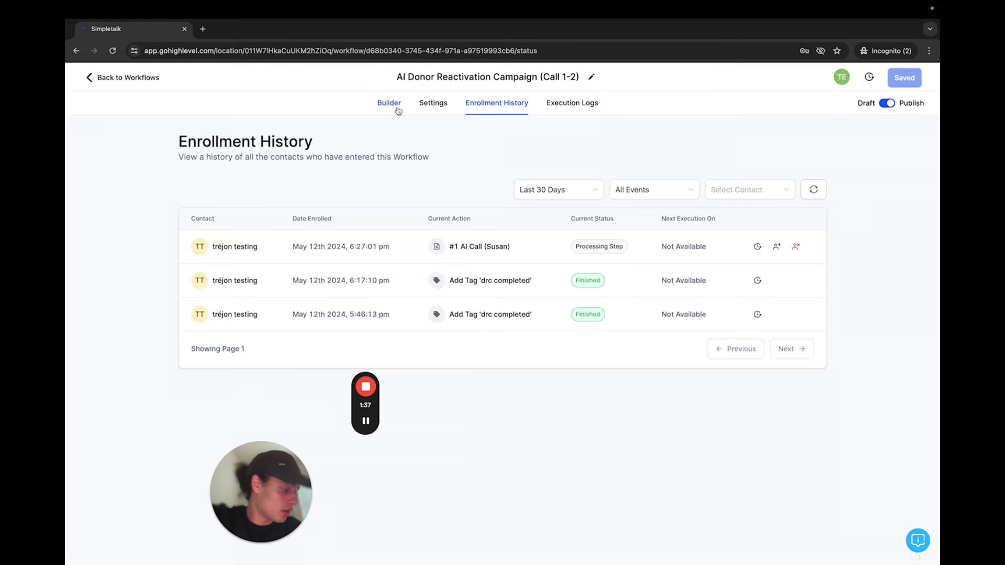
pyautogui.scroll(-3, 617, 231)
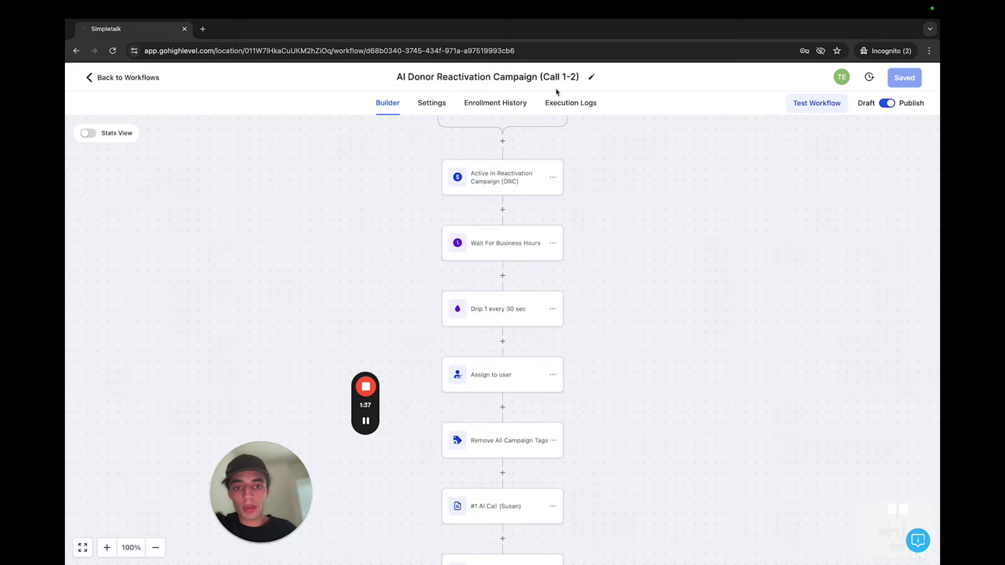
pyautogui.click(571, 104)
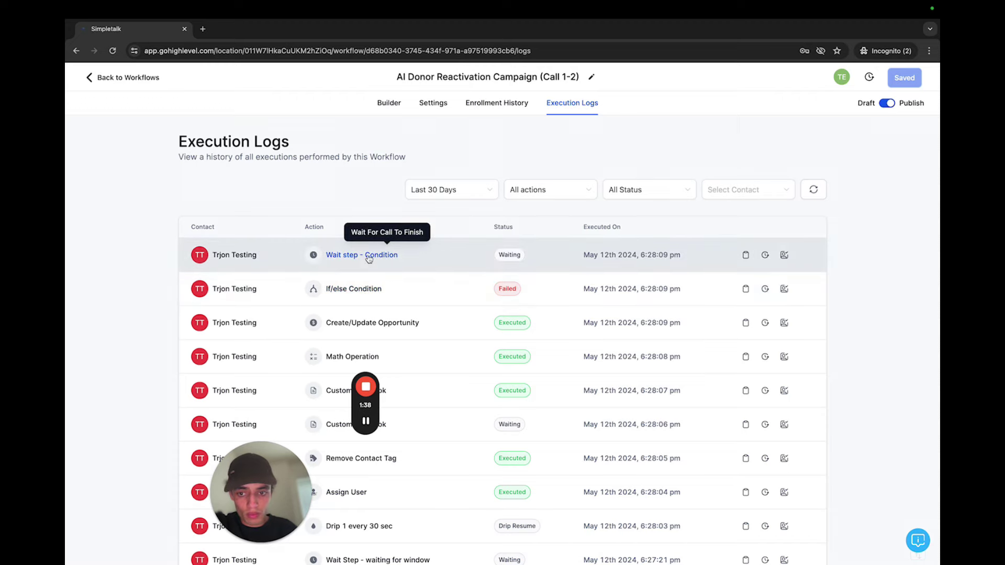
pyautogui.click(390, 103)
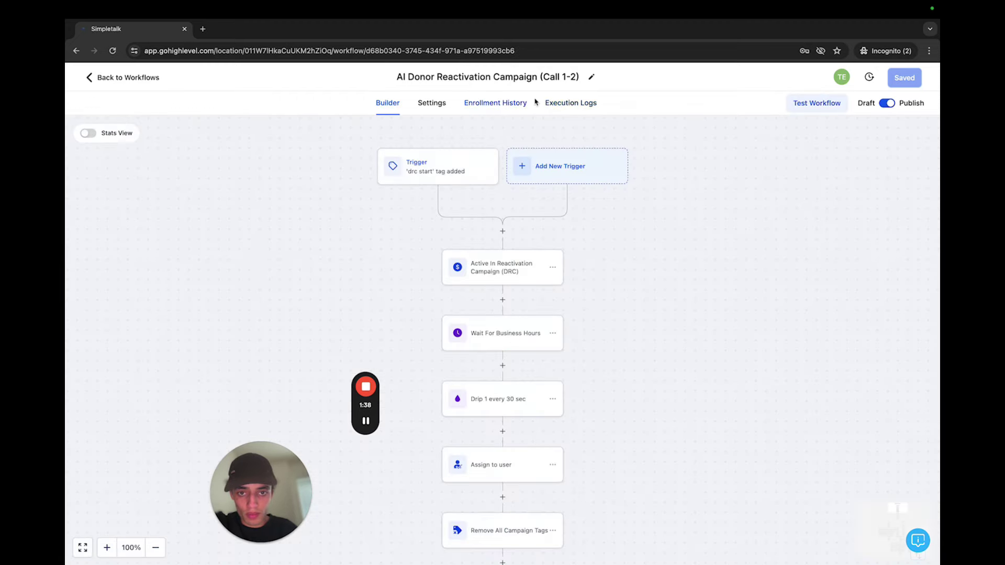
pyautogui.click(558, 103)
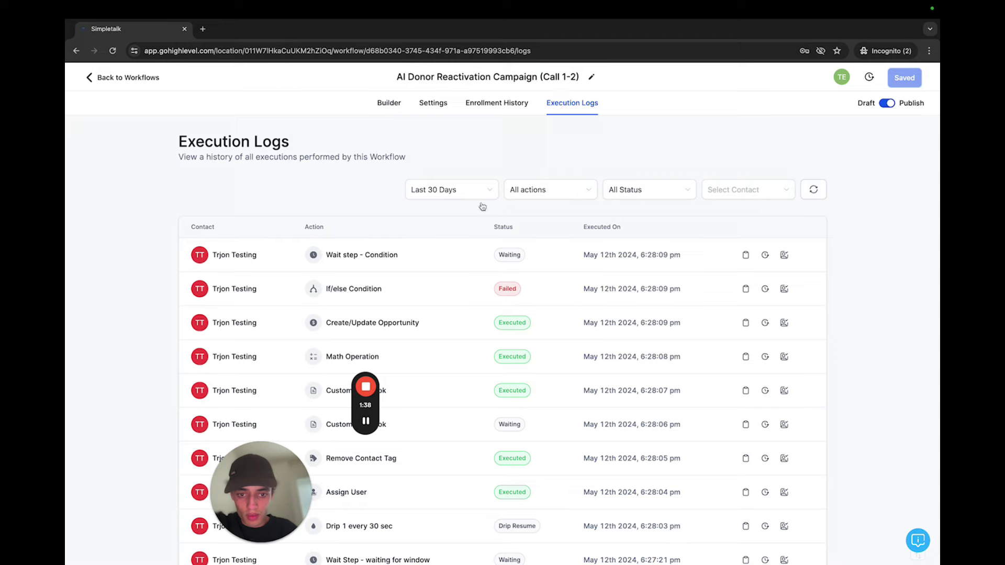
pyautogui.click(389, 104)
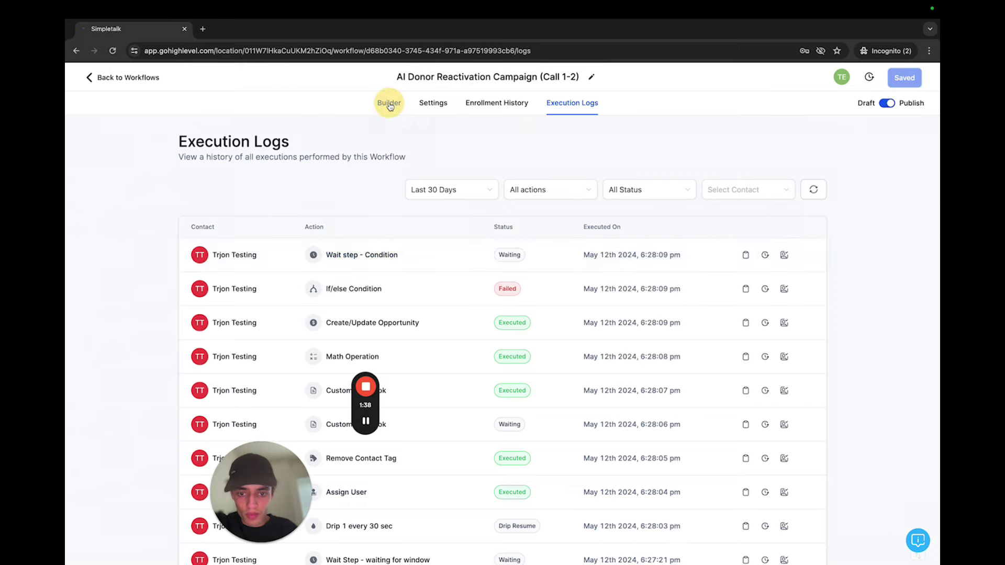
pyautogui.scroll(-3, 606, 233)
pyautogui.scroll(-3, 633, 328)
pyautogui.scroll(-3, 627, 285)
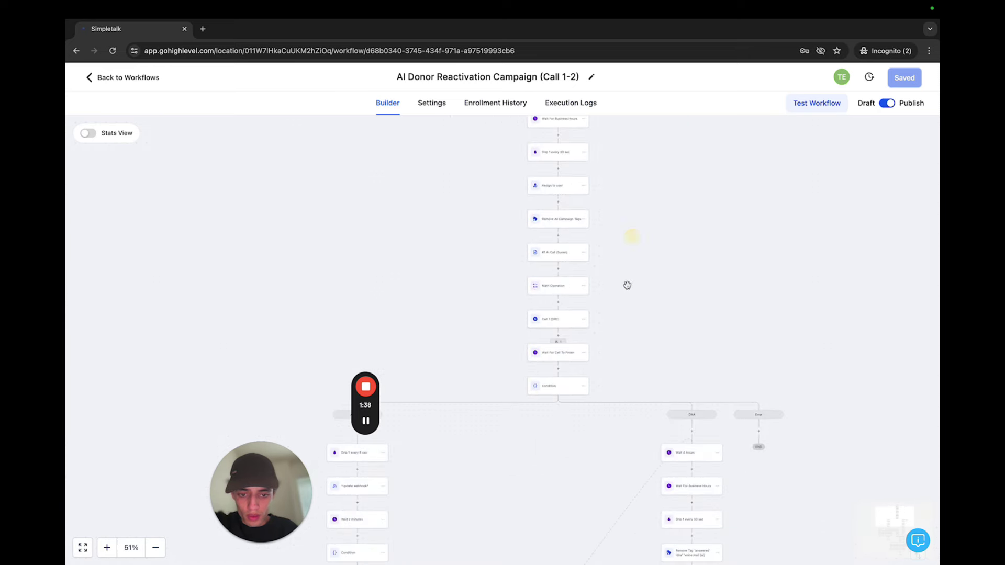
pyautogui.scroll(3, 628, 286)
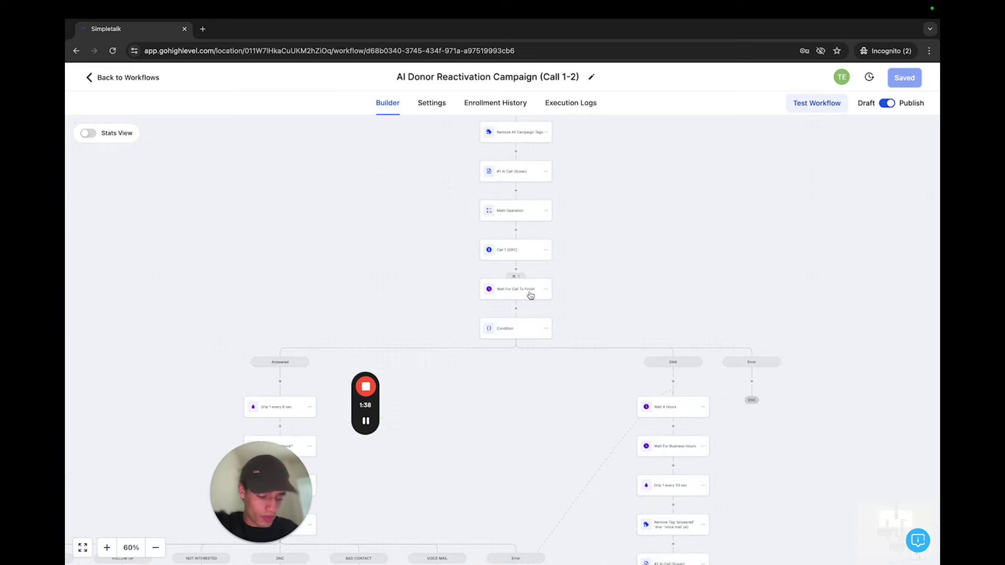
# Inspect the Wait For Call To Finish step's settings, then return to the workflow list.
pyautogui.click(520, 297)
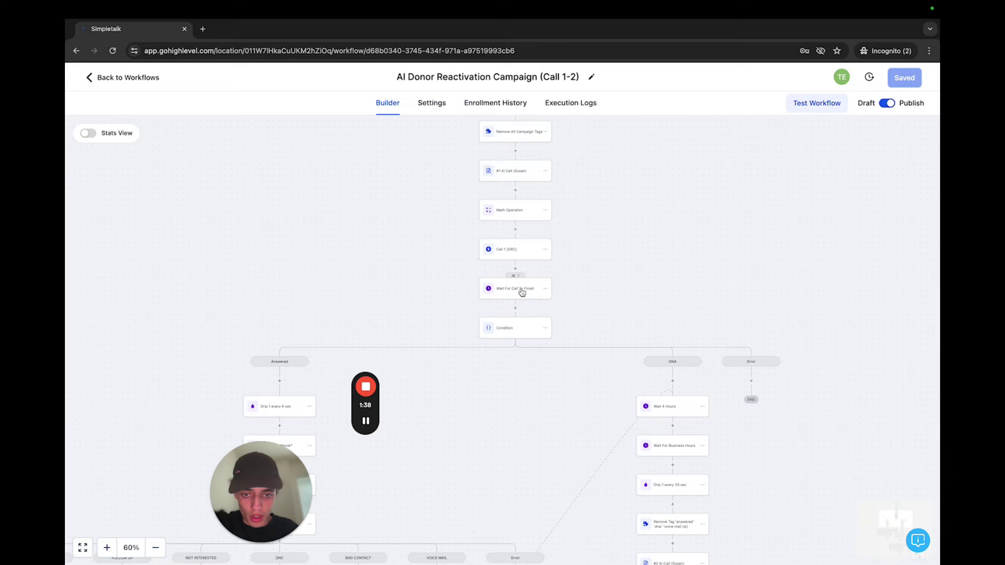
pyautogui.click(522, 293)
pyautogui.scroll(-1, 591, 309)
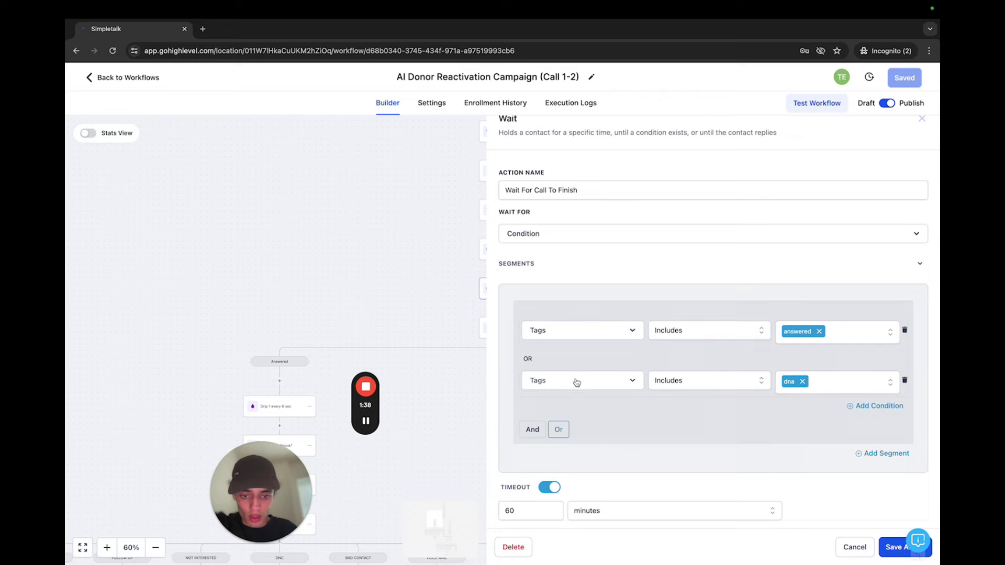
pyautogui.click(924, 121)
pyautogui.click(552, 102)
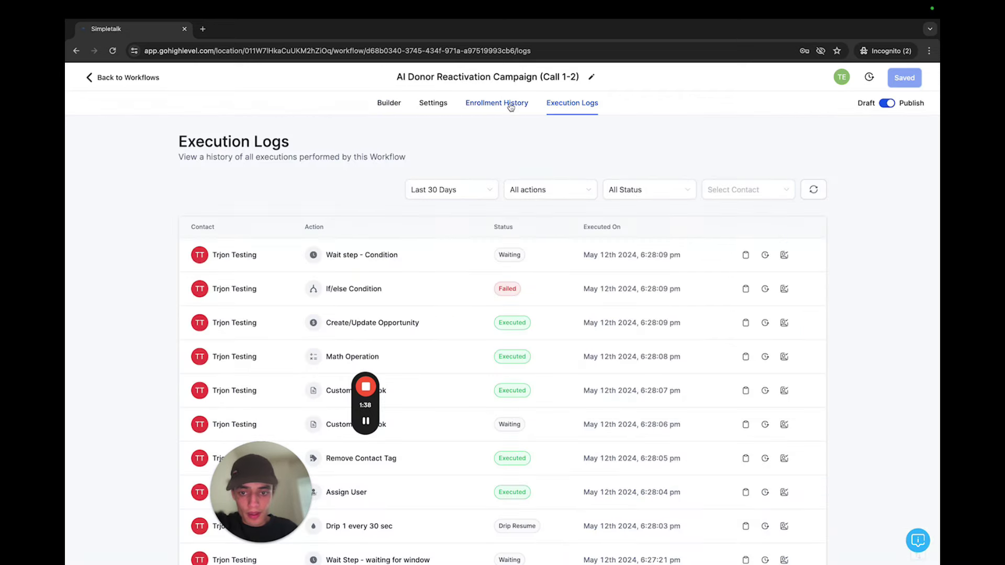
pyautogui.click(388, 104)
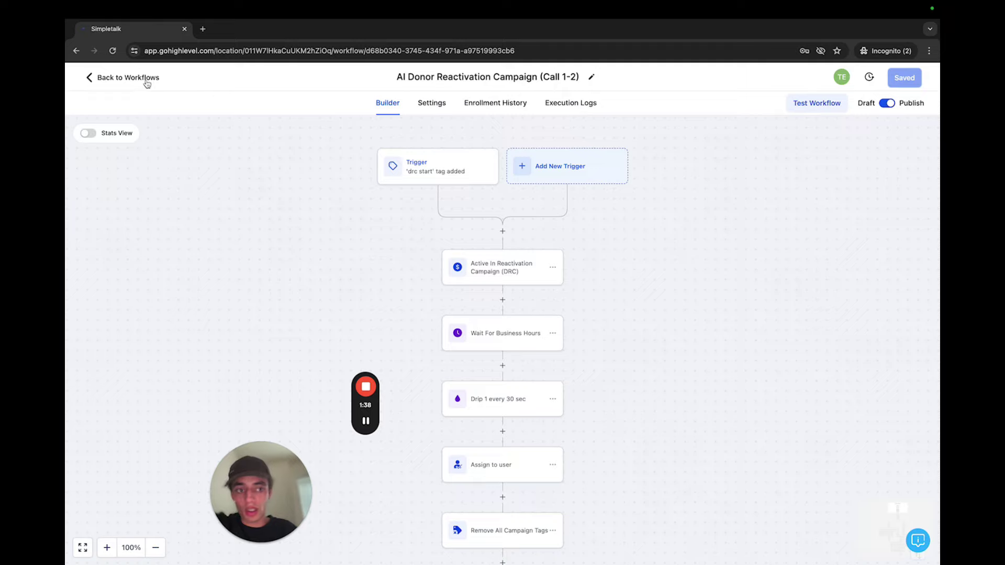
pyautogui.click(146, 78)
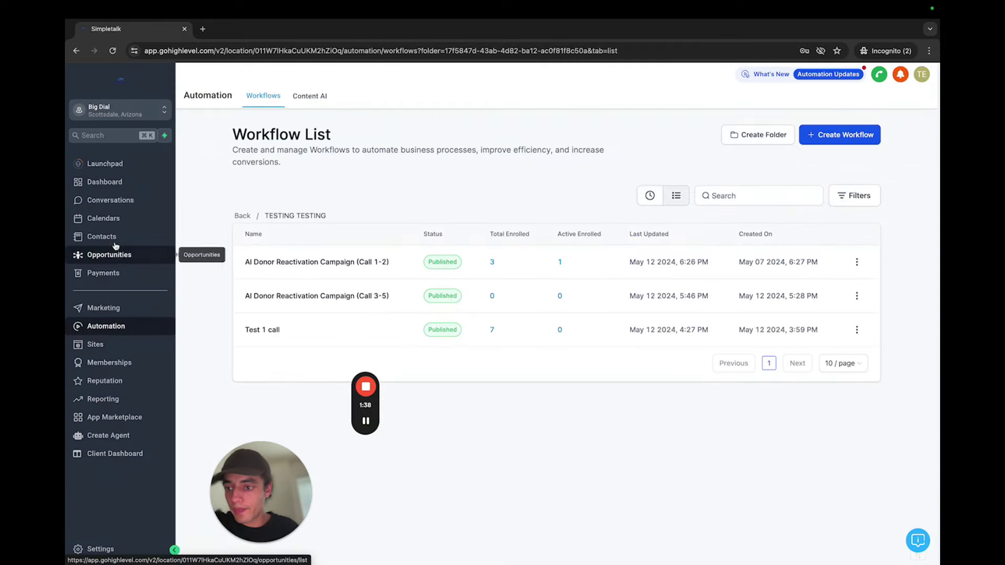
pyautogui.click(114, 238)
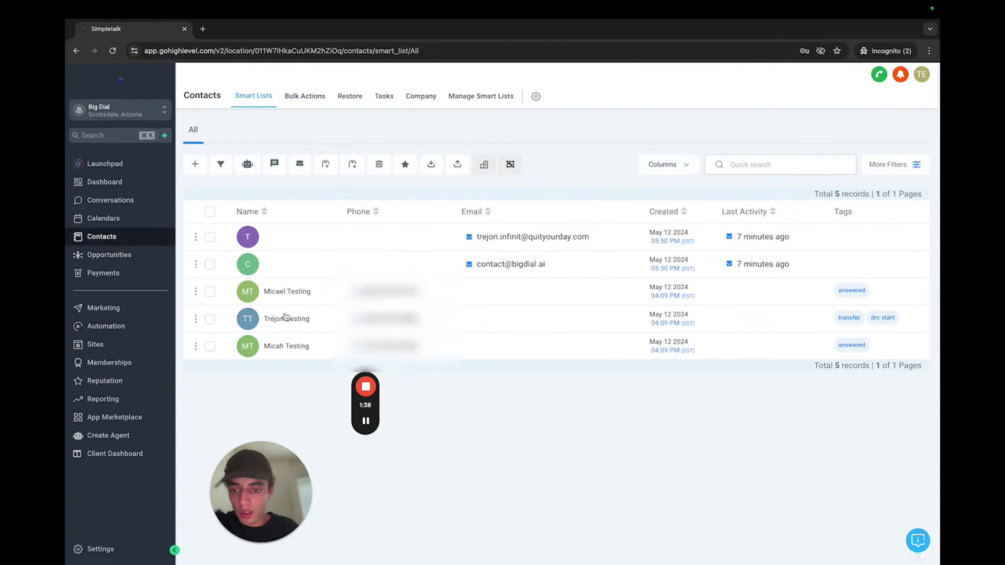
pyautogui.click(285, 317)
pyautogui.scroll(-10, 362, 329)
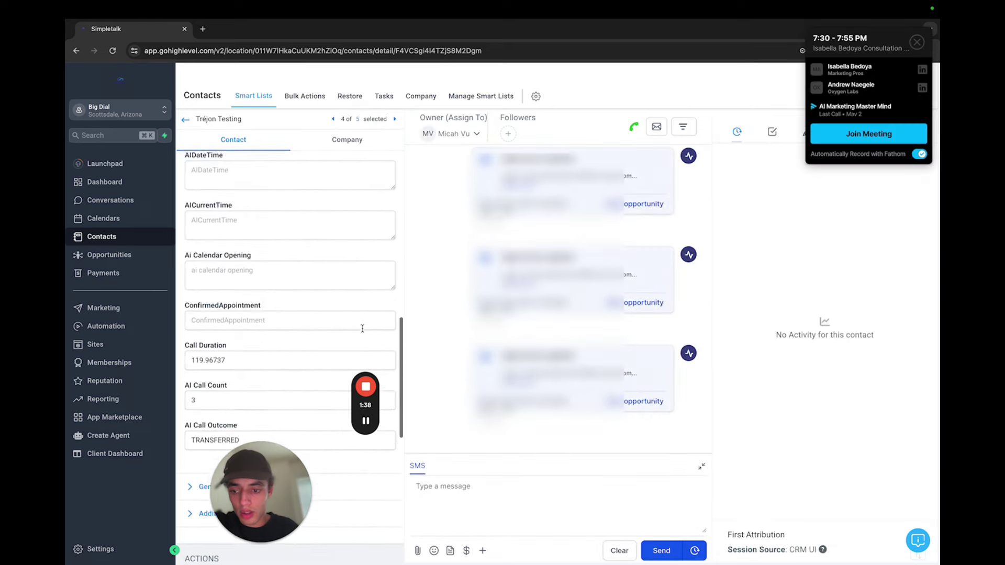
pyautogui.scroll(-5, 362, 328)
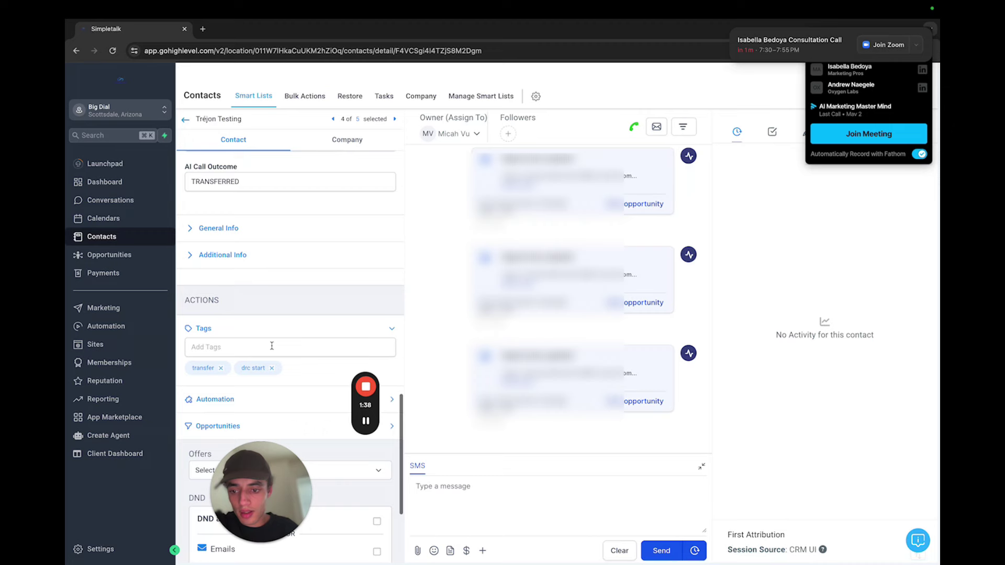
pyautogui.scroll(-1, 272, 345)
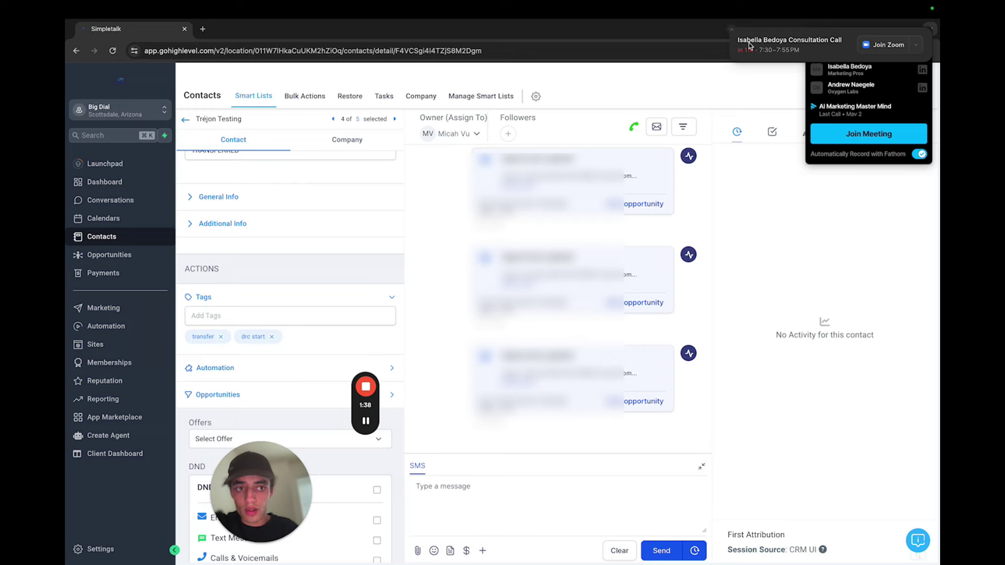
pyautogui.click(731, 32)
pyautogui.click(917, 42)
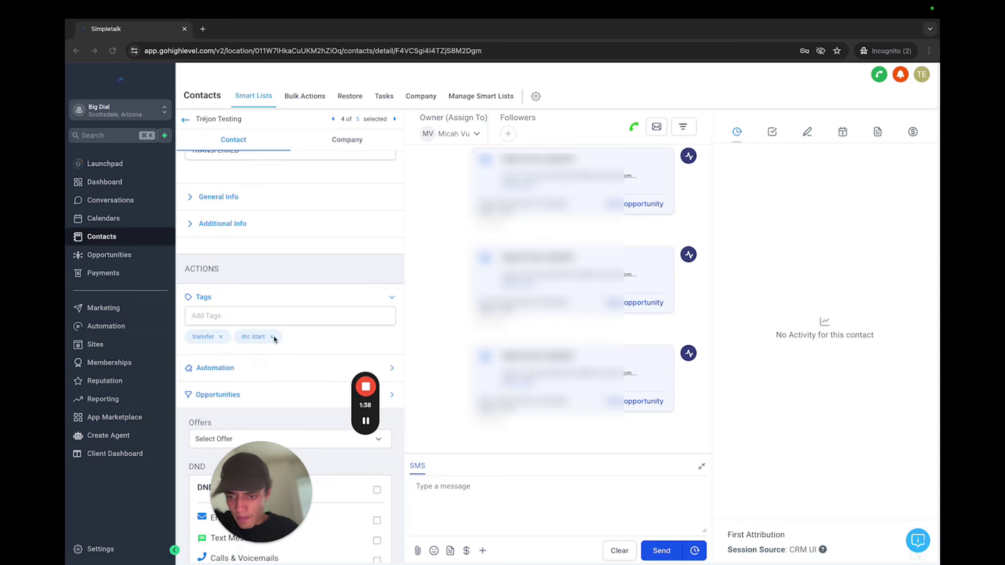
pyautogui.click(295, 340)
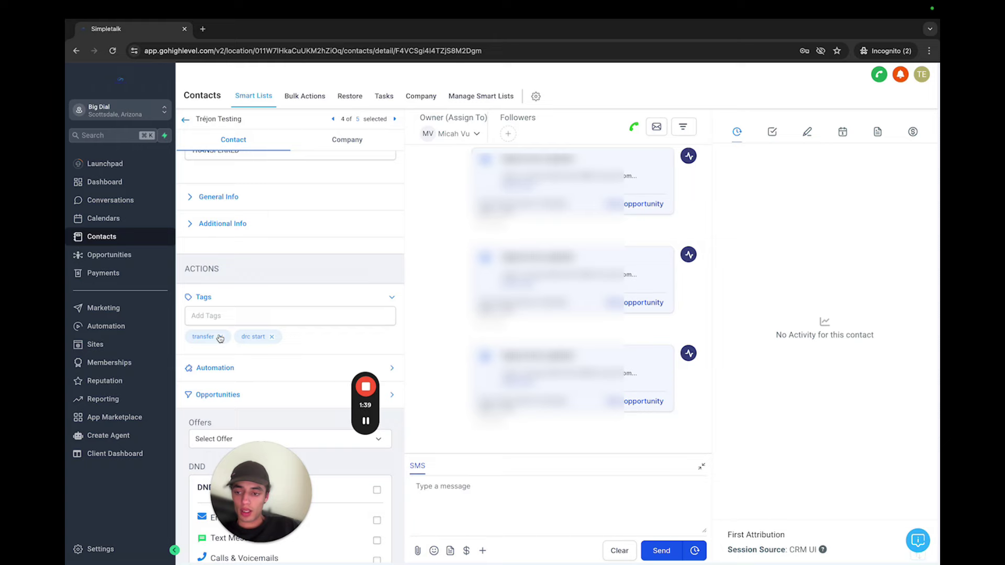
pyautogui.click(107, 326)
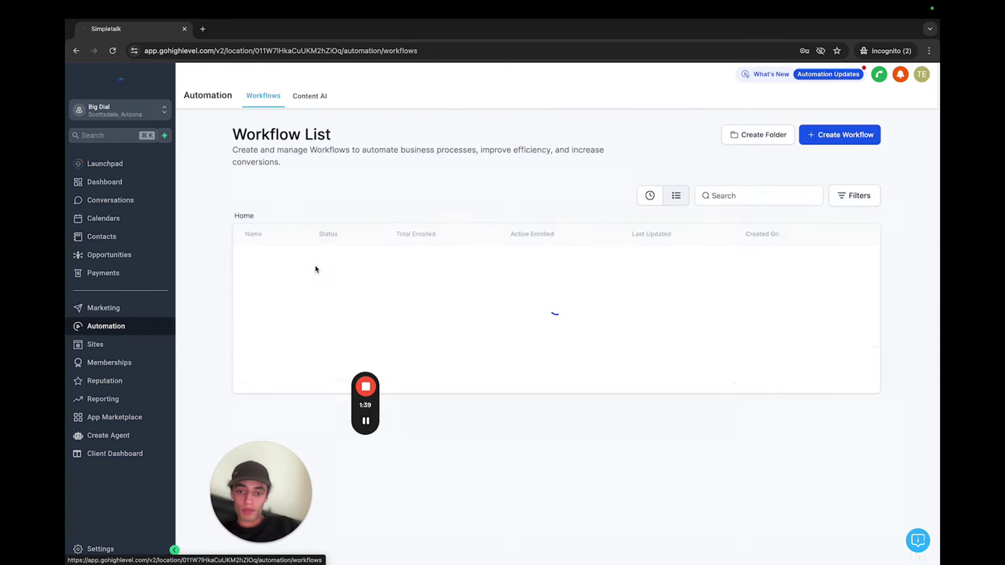
# Open the AI Donor Reactivation Campaign (Call 1-2) workflow in the TESTING TESTING folder.
pyautogui.click(290, 365)
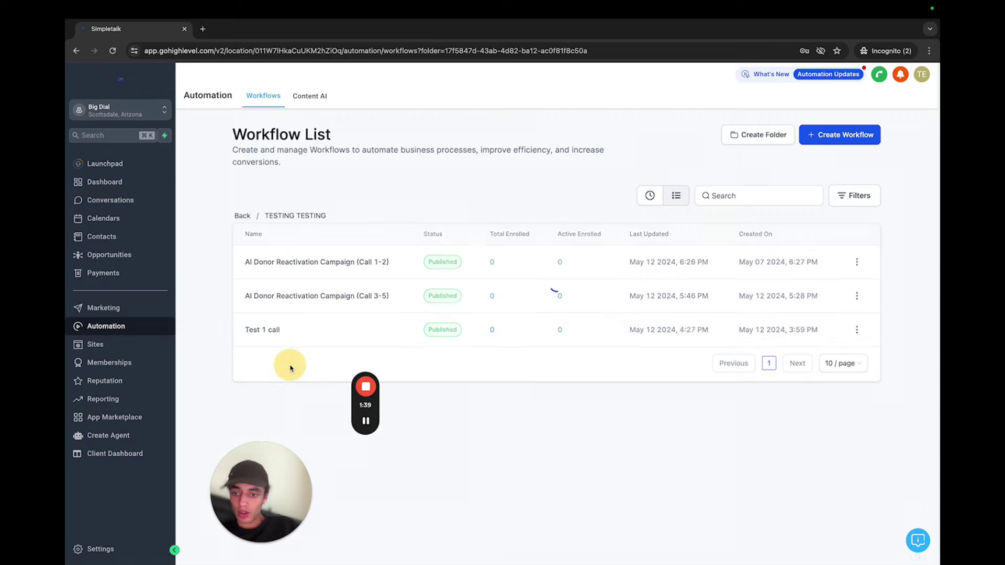
pyautogui.click(335, 261)
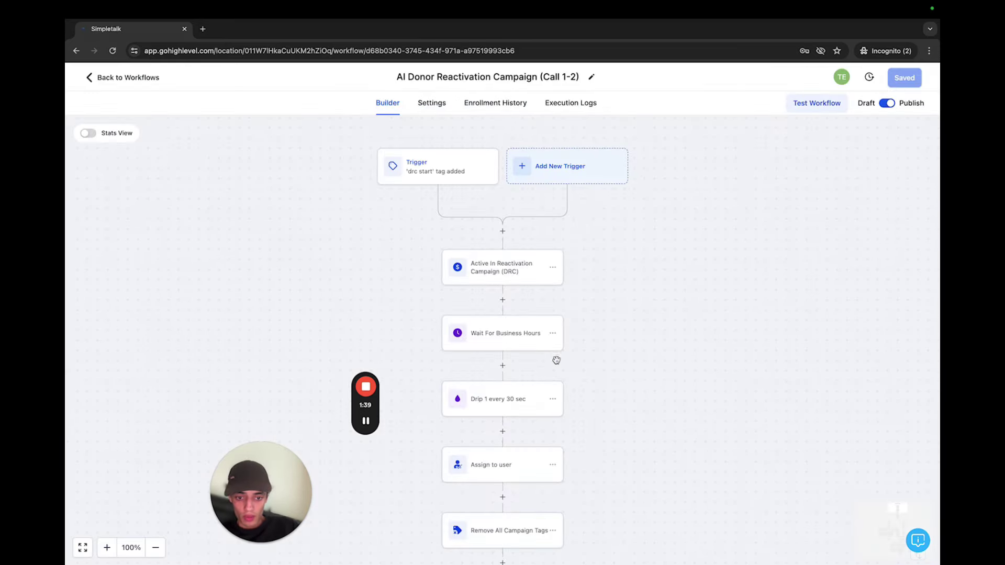
pyautogui.scroll(-5, 557, 361)
pyautogui.scroll(-10, 578, 446)
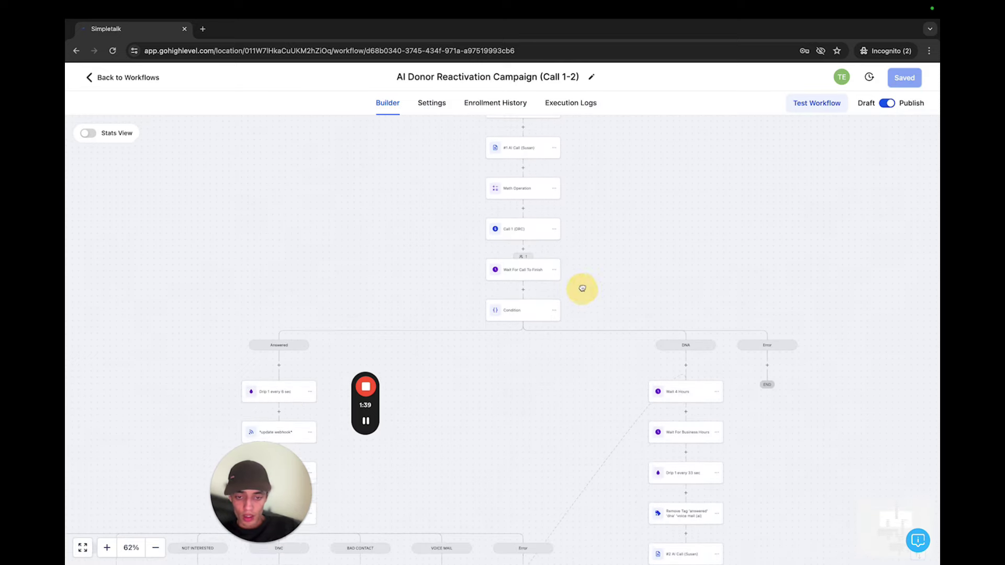
pyautogui.scroll(-1, 582, 288)
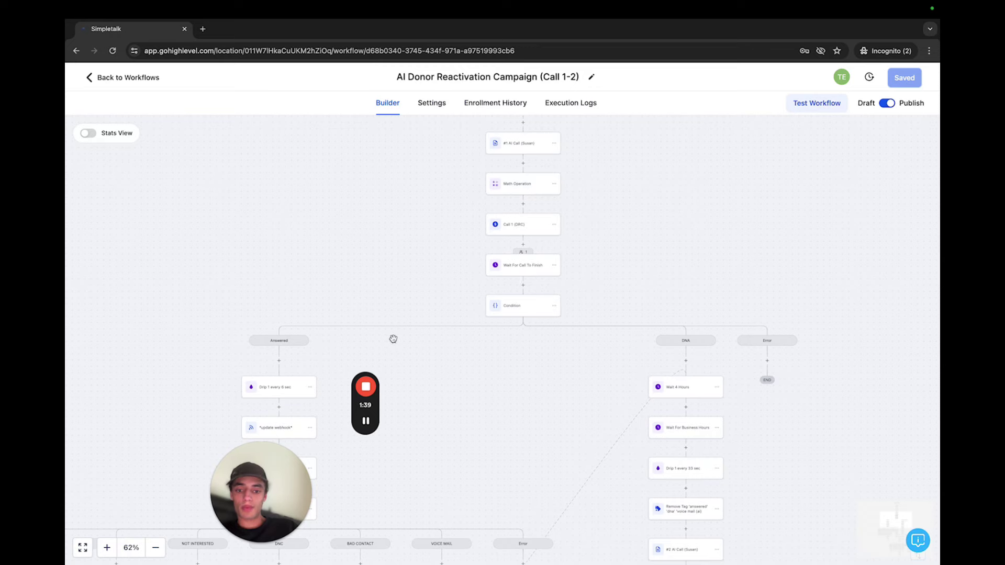
pyautogui.scroll(4, 670, 313)
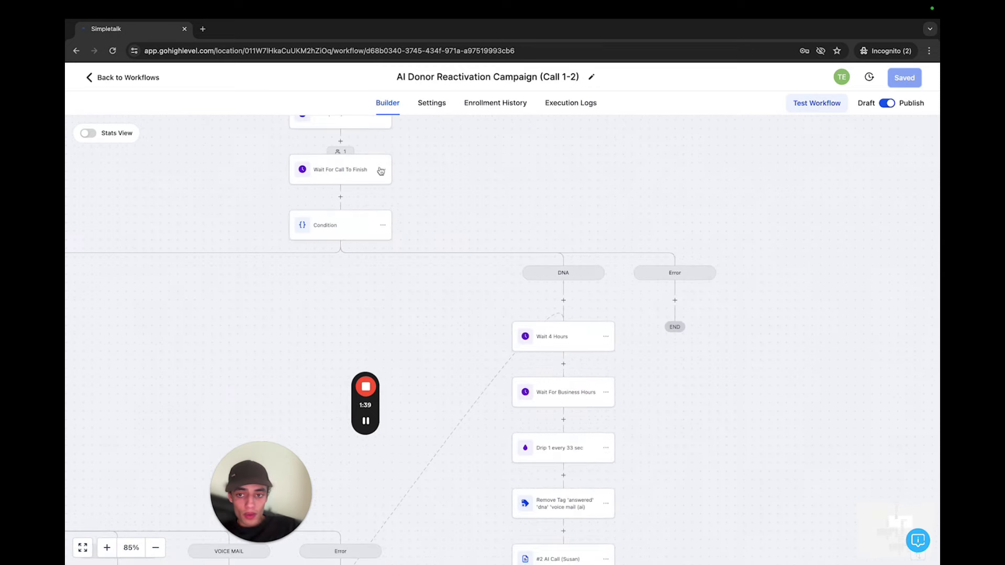
# Remove all contacts waiting in the Wait For Call To Finish step.
pyautogui.click(344, 152)
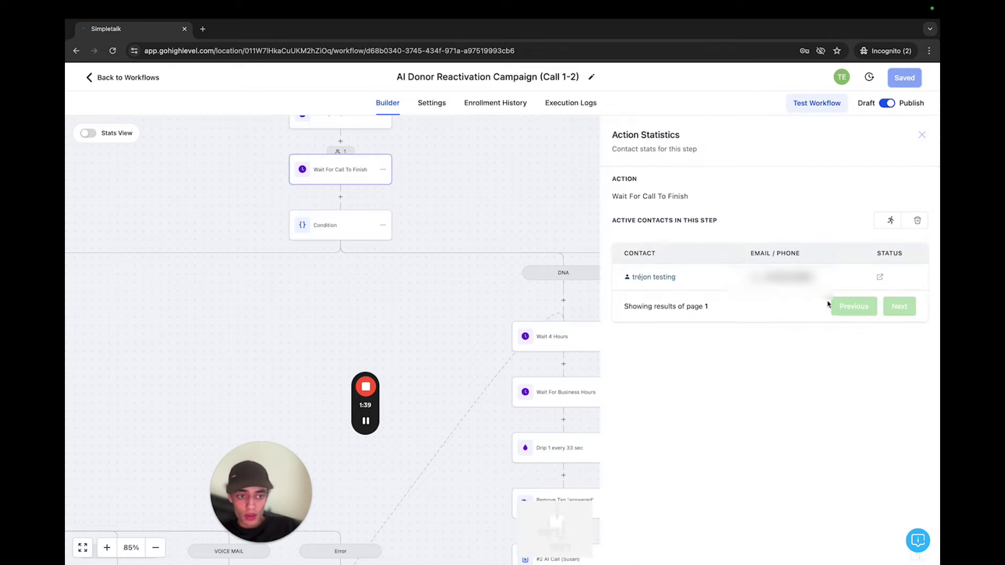
pyautogui.click(918, 221)
pyautogui.click(615, 354)
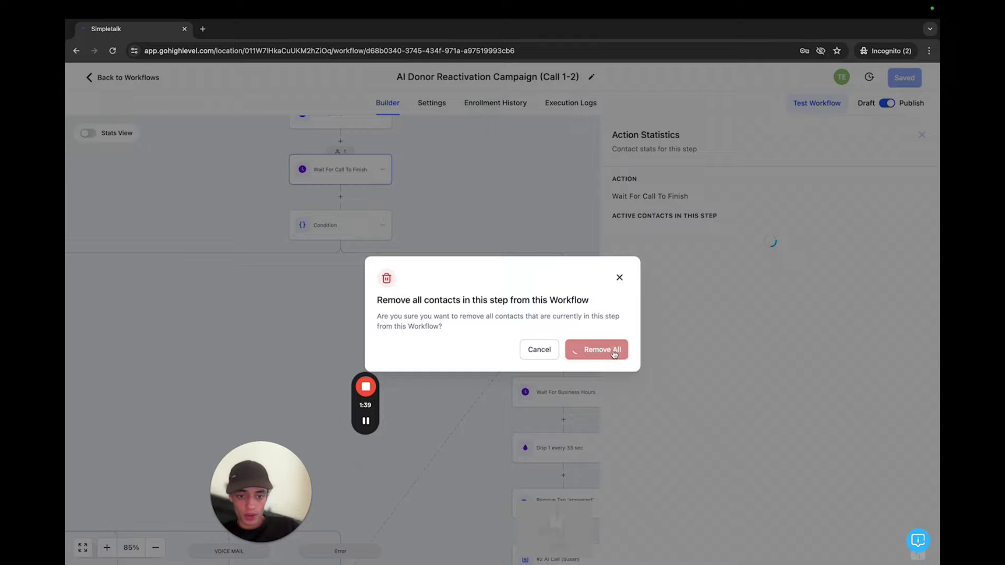
pyautogui.click(669, 271)
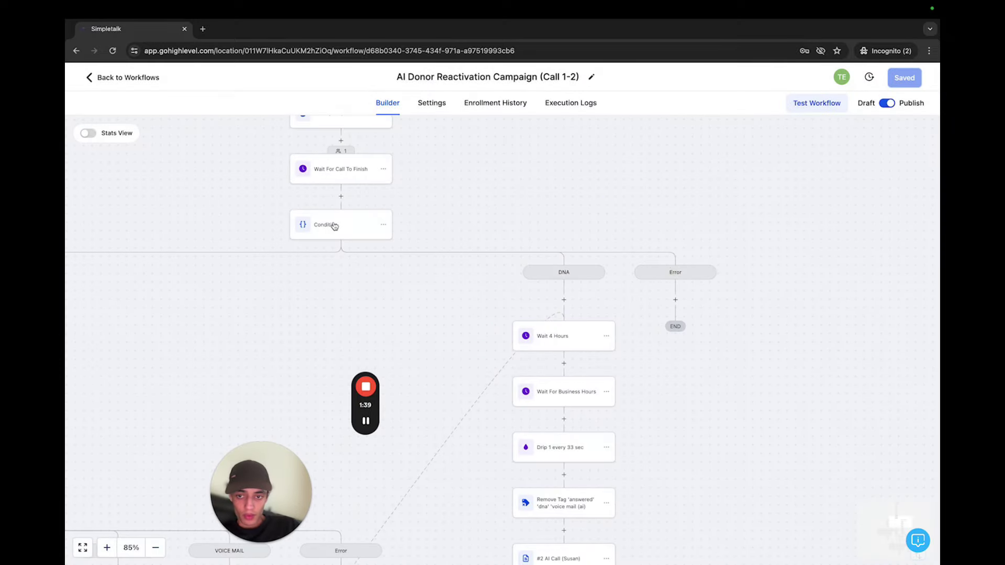
# Review the Condition step's Answered and DNA tag branches.
pyautogui.click(348, 225)
pyautogui.scroll(-2, 586, 307)
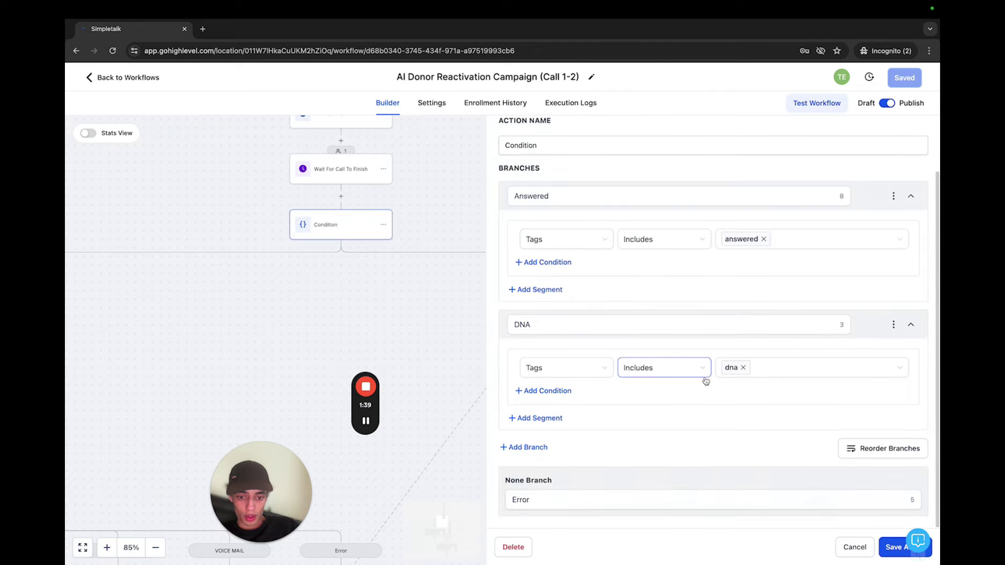
pyautogui.click(439, 351)
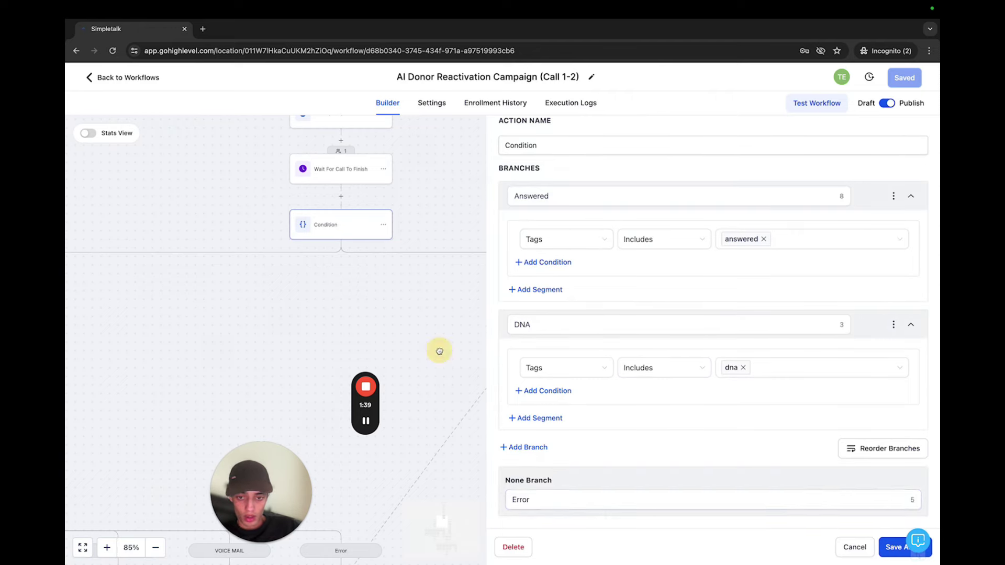
# Add a Send Internal Notification action of type Email under the Error branch.
pyautogui.click(675, 300)
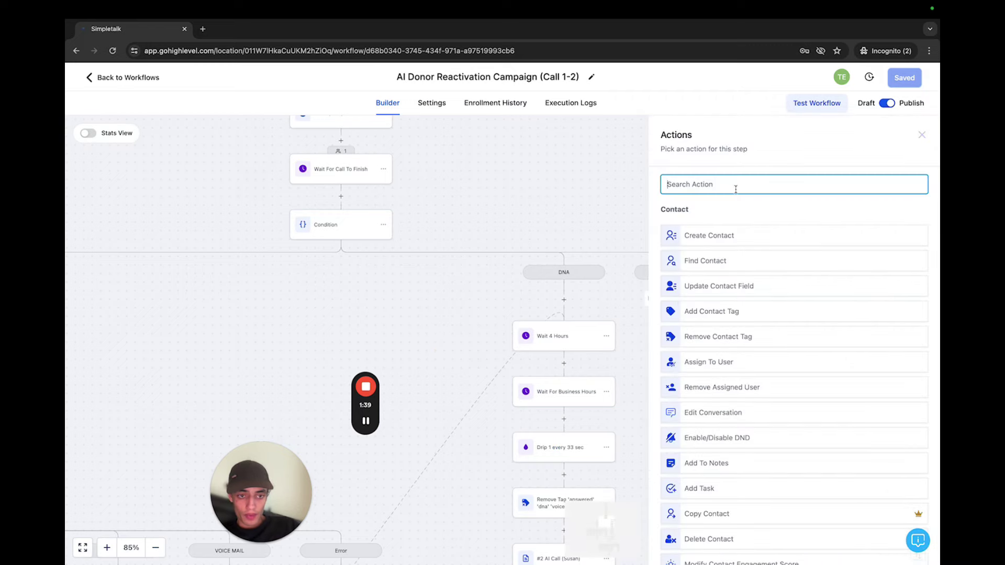
pyautogui.write('inter')
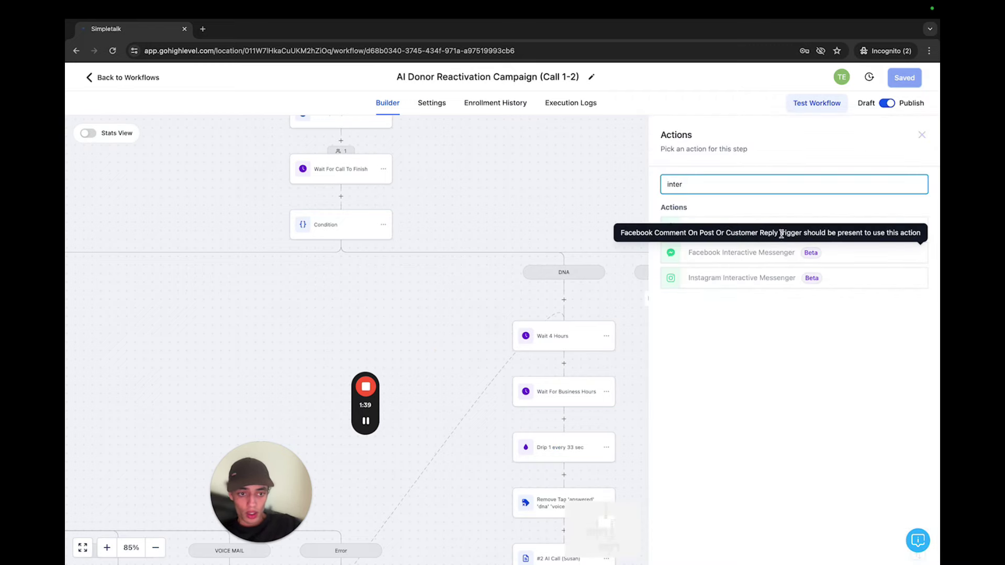
pyautogui.click(721, 229)
pyautogui.click(721, 248)
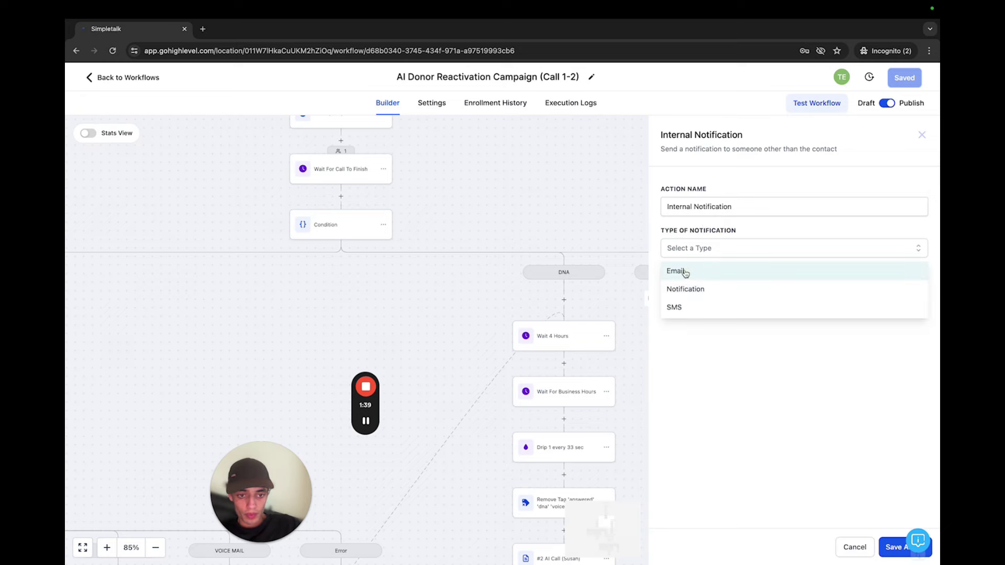
pyautogui.click(684, 271)
pyautogui.scroll(-3, 686, 294)
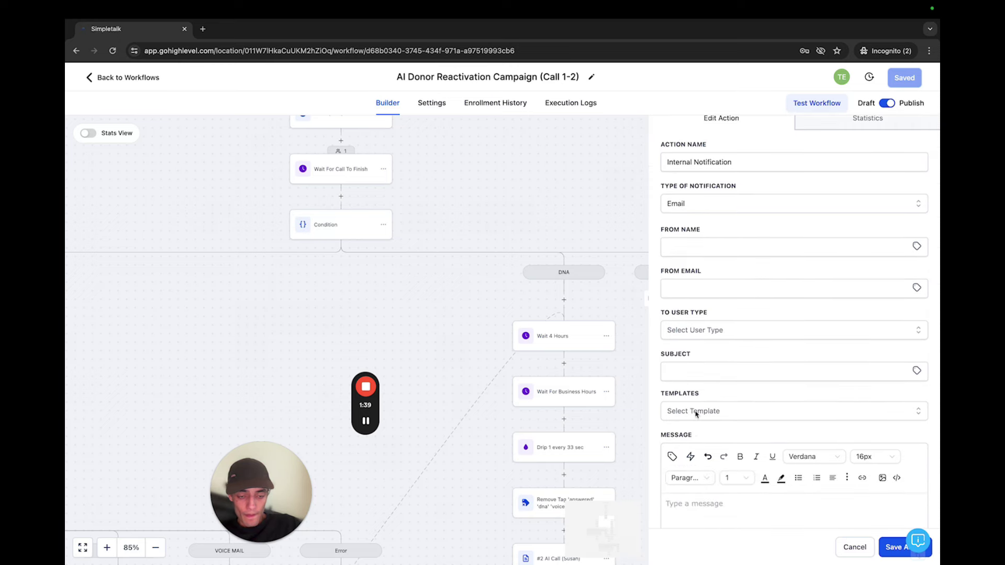
pyautogui.scroll(-1, 706, 399)
# Set the subject to '{{contact.name}} not tagged answered/dna' and paste it into the message.
pyautogui.click(710, 293)
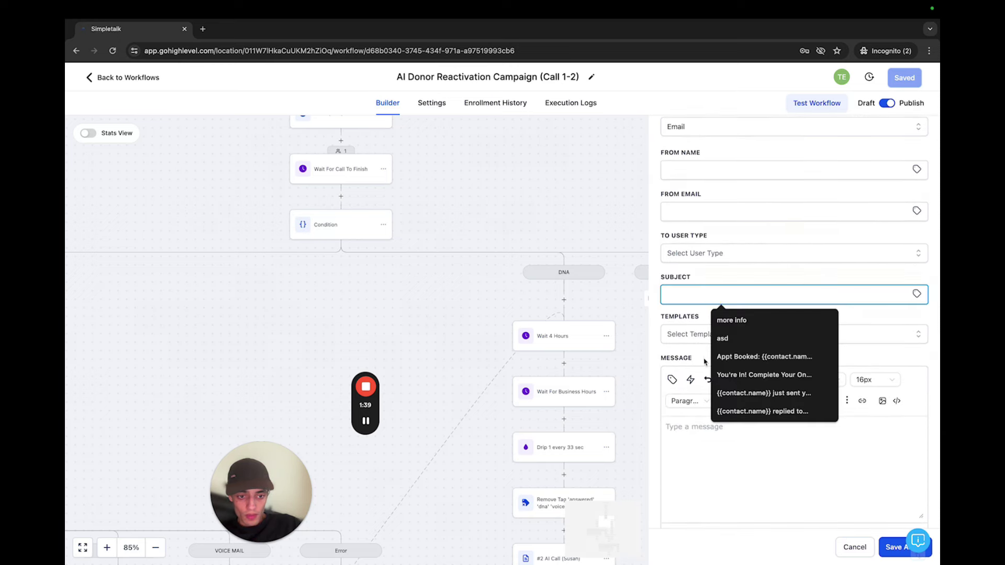
pyautogui.click(735, 390)
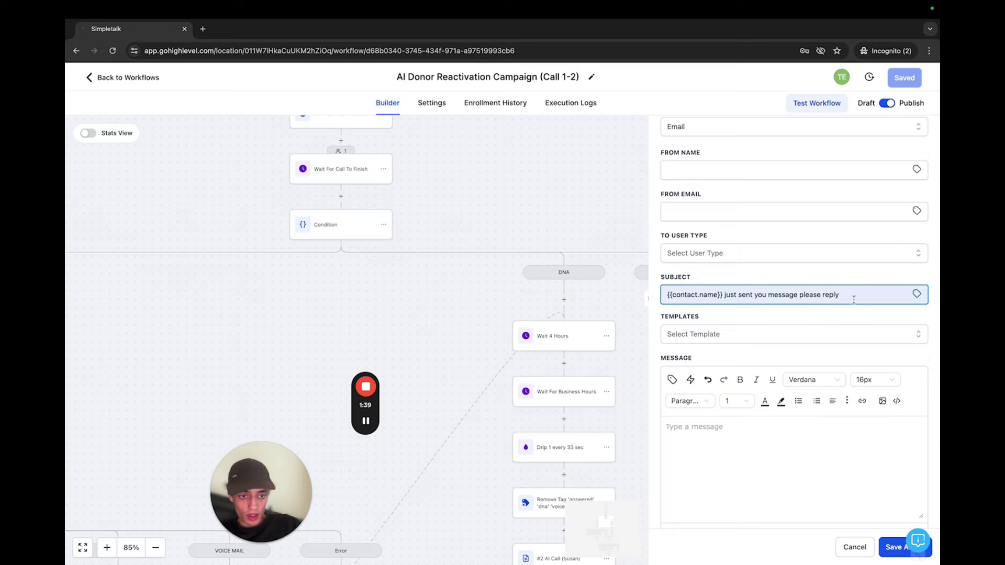
pyautogui.moveTo(853, 300); pyautogui.dragTo(722, 297)
pyautogui.write('ntact.name}} npt tagged')
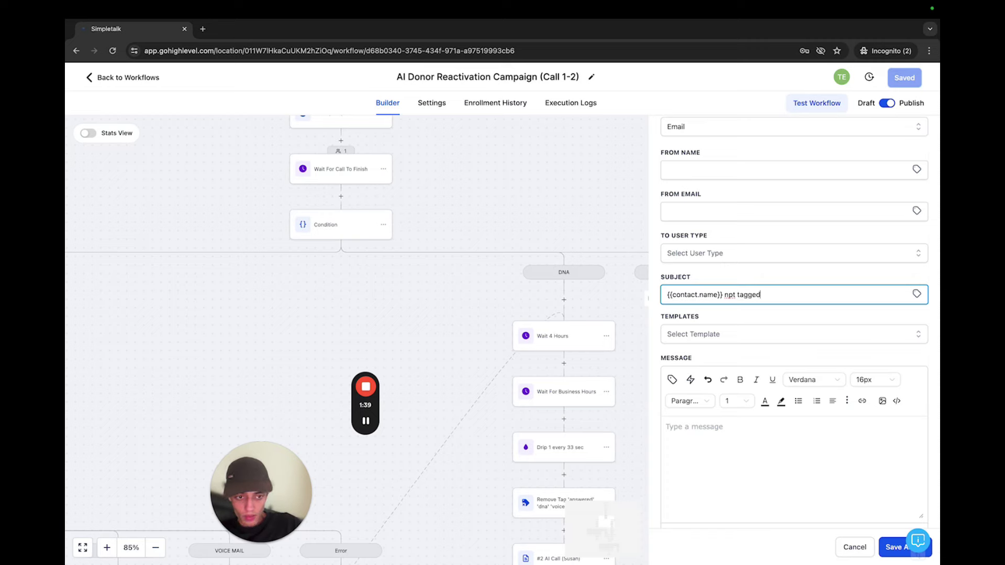
pyautogui.click(734, 295)
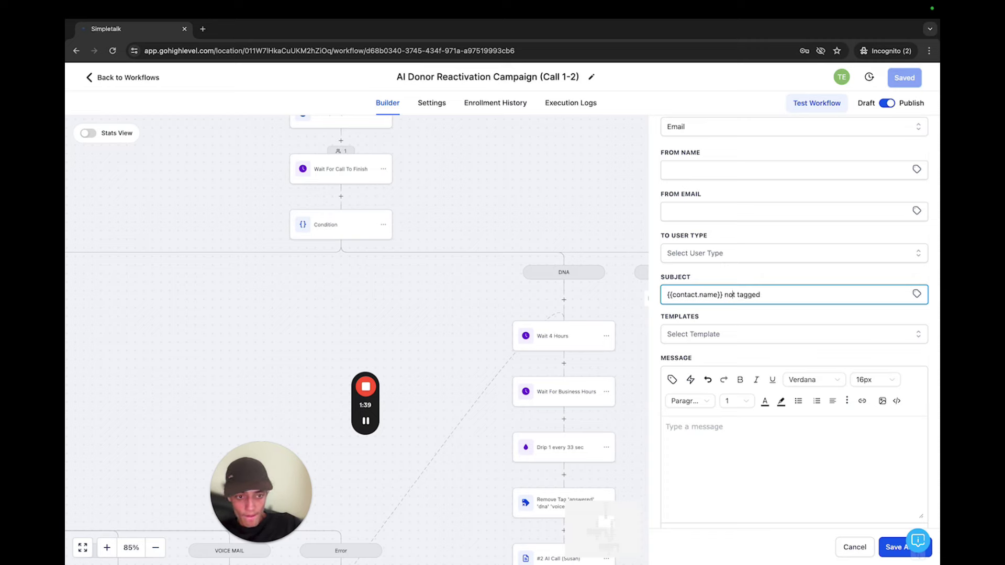
pyautogui.click(769, 294)
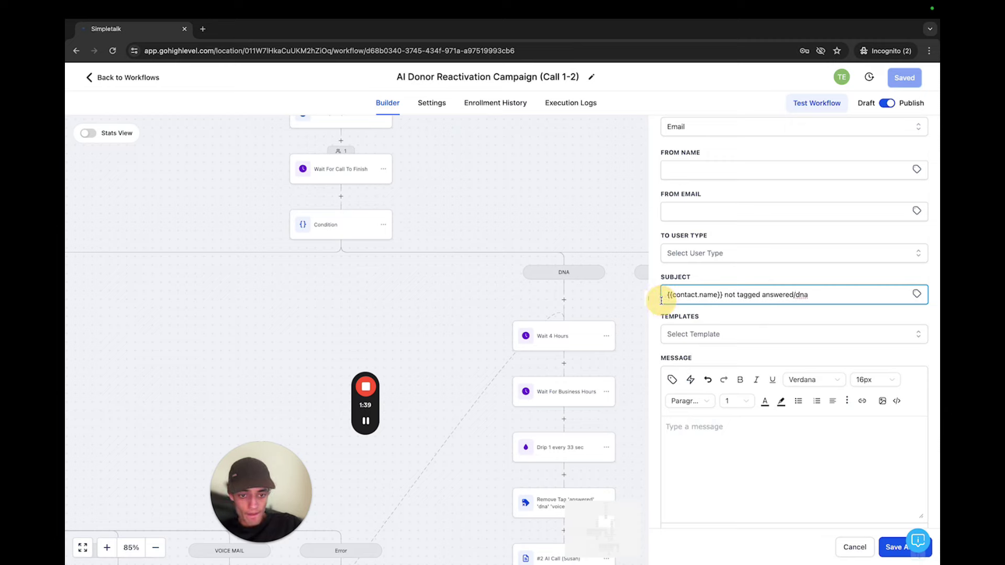
pyautogui.moveTo(809, 295); pyautogui.dragTo(665, 292)
pyautogui.hotkey('ctrl', 'c')
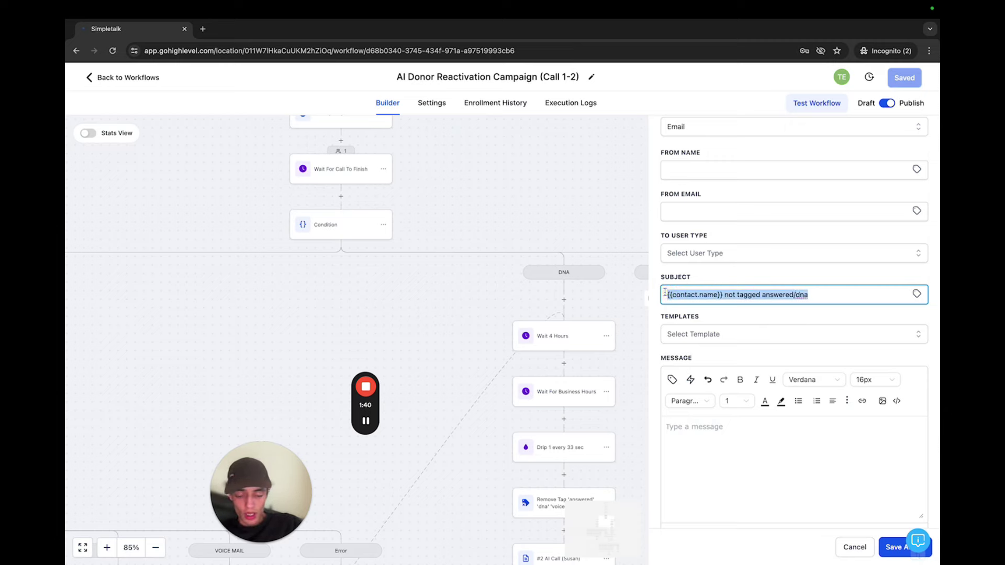
pyautogui.click(673, 447)
pyautogui.hotkey('ctrl', 'v')
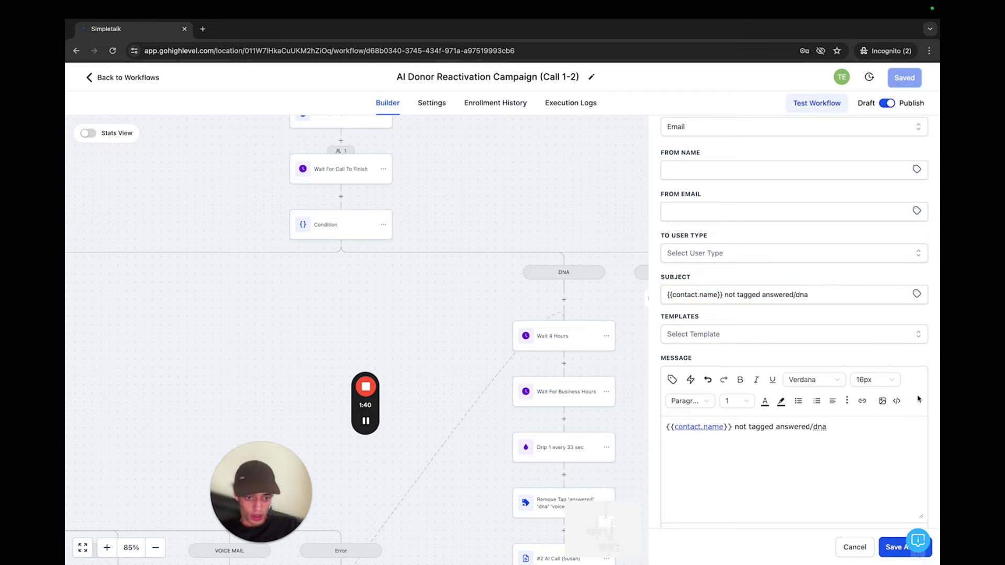
# Set the notification's To User Type to All Users.
pyautogui.scroll(-2, 830, 469)
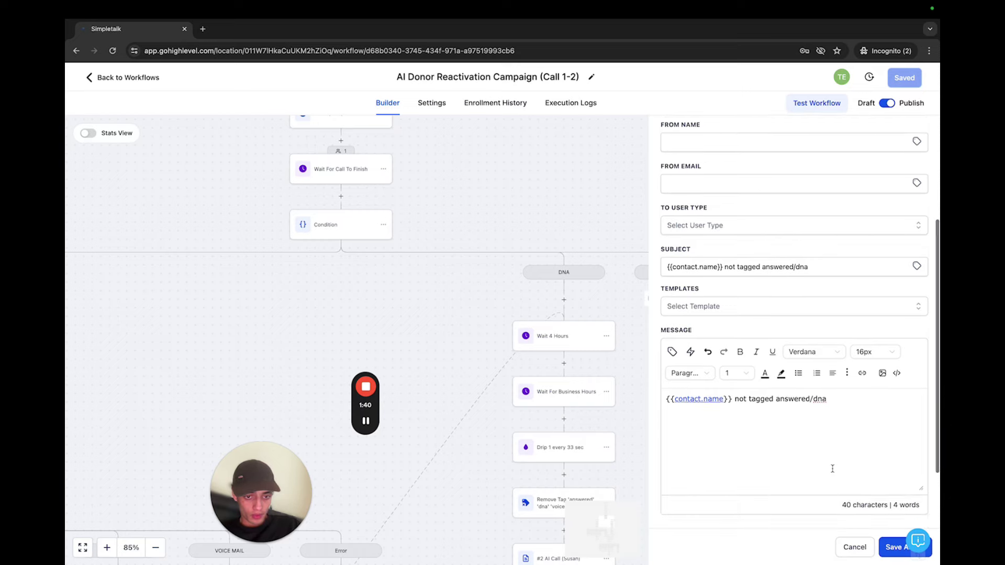
pyautogui.click(885, 546)
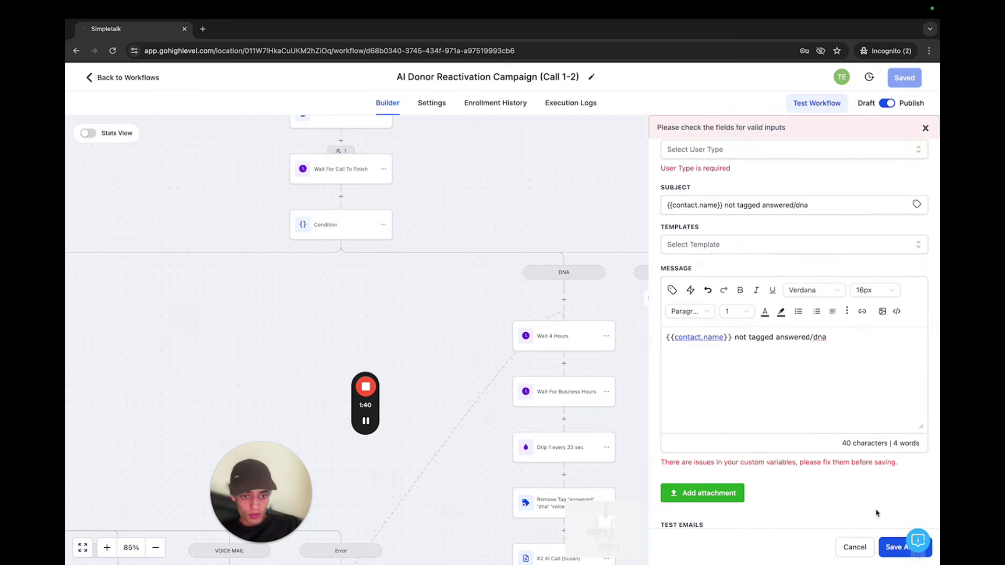
pyautogui.scroll(2, 786, 227)
pyautogui.click(728, 254)
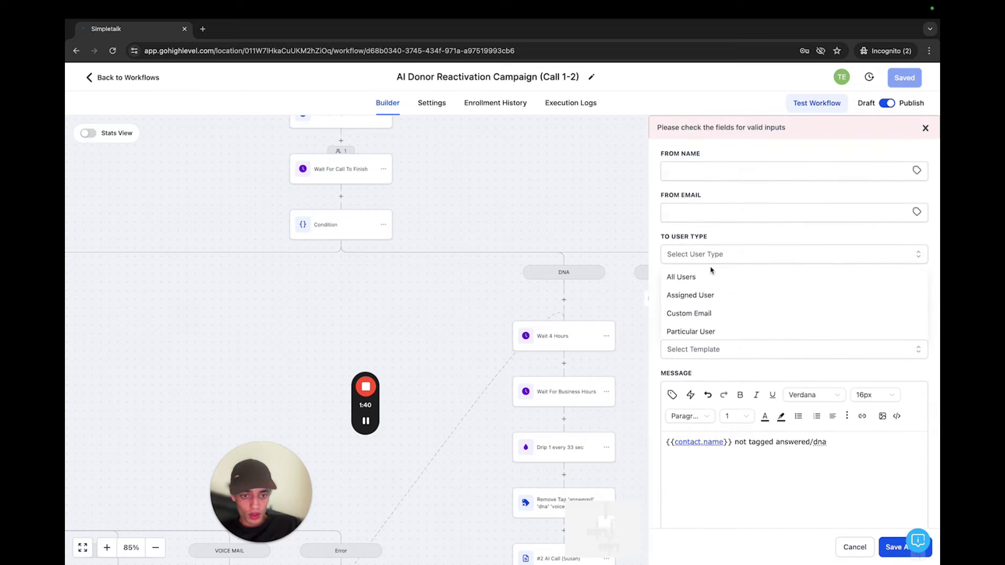
pyautogui.click(714, 275)
pyautogui.scroll(2, 765, 265)
pyautogui.scroll(-3, 766, 265)
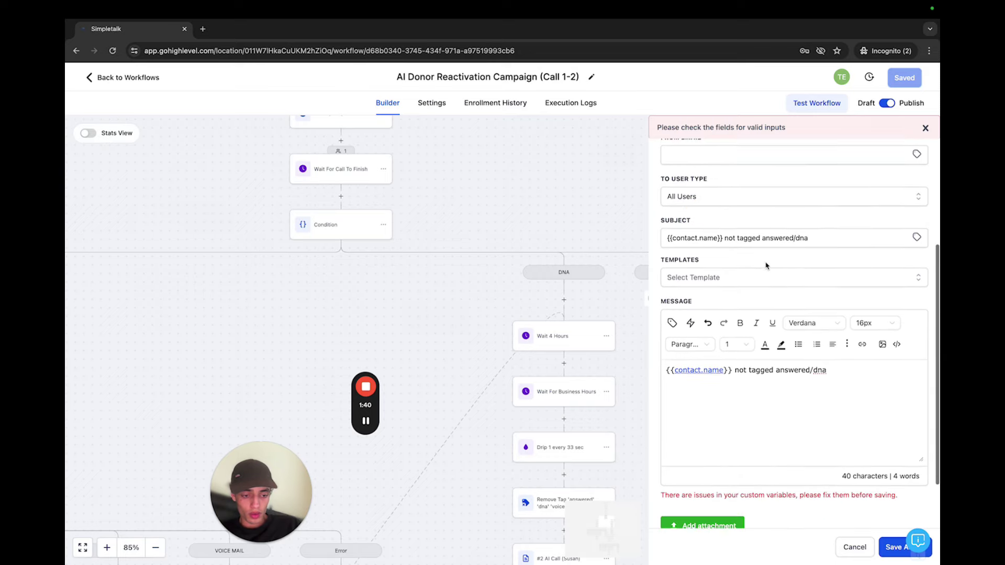
pyautogui.scroll(5, 752, 218)
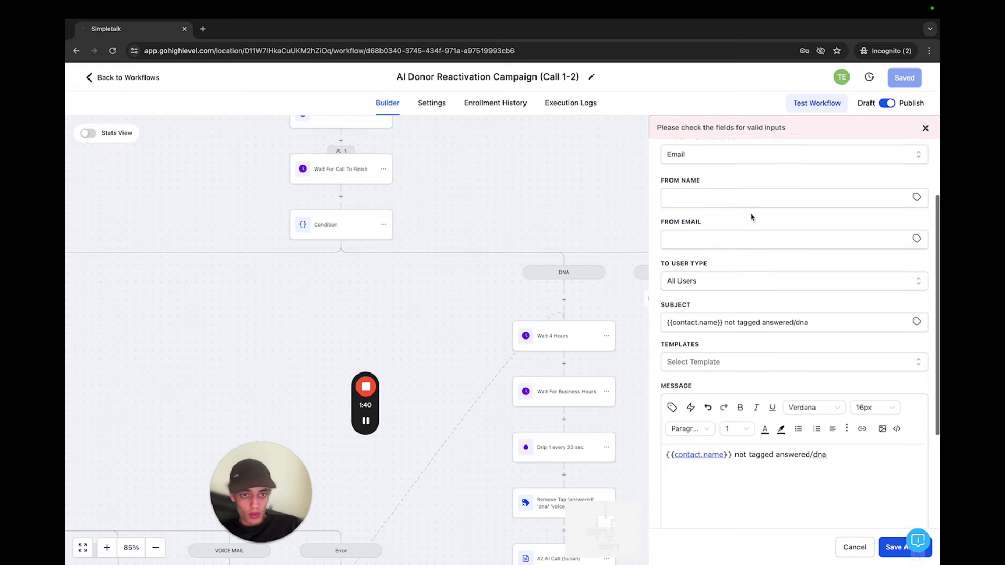
pyautogui.click(925, 179)
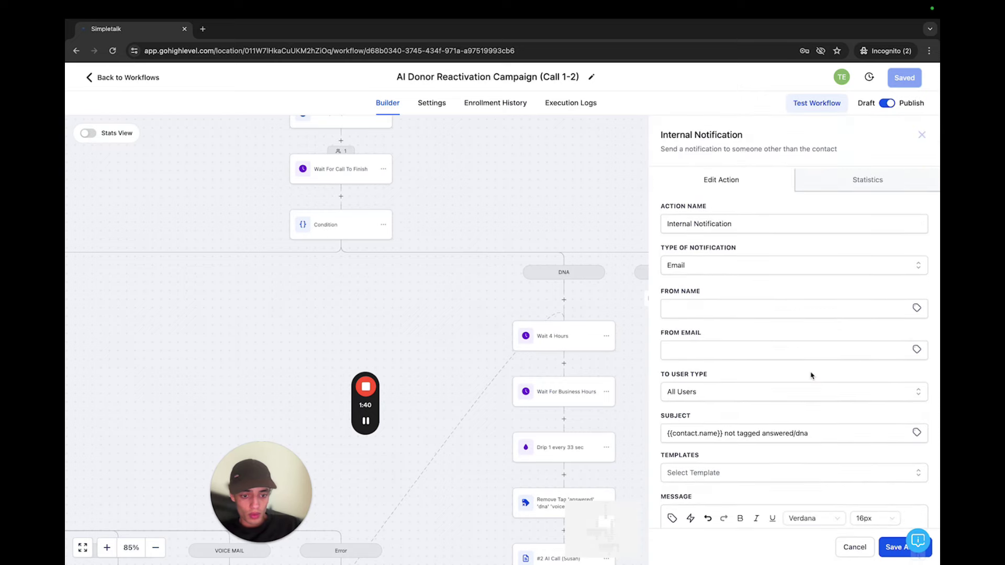
# Strip the unwanted link from the contact.name variable in the subject.
pyautogui.scroll(-5, 812, 375)
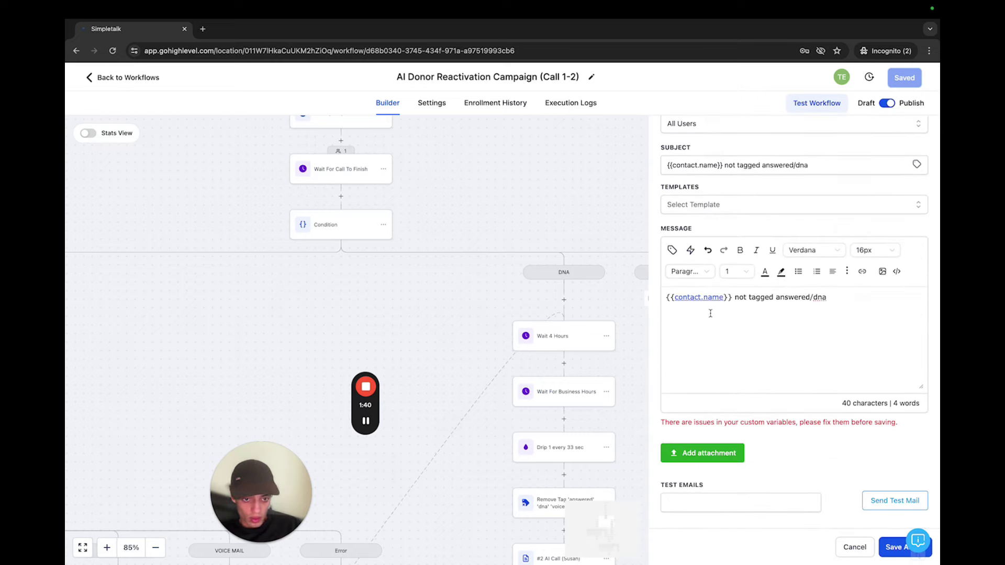
pyautogui.click(718, 297)
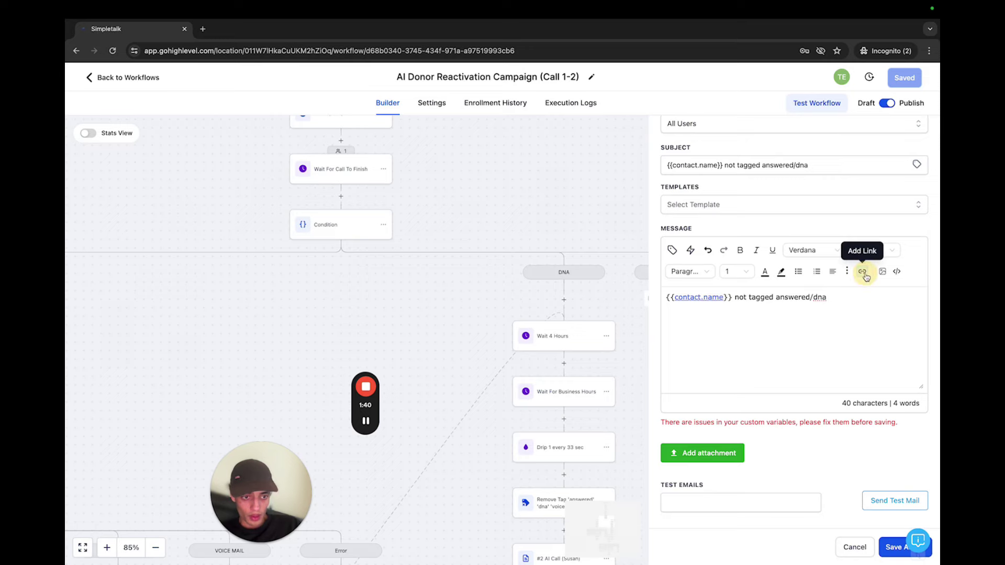
pyautogui.click(863, 271)
pyautogui.tripleClick(459, 273)
pyautogui.press('BackSpace')
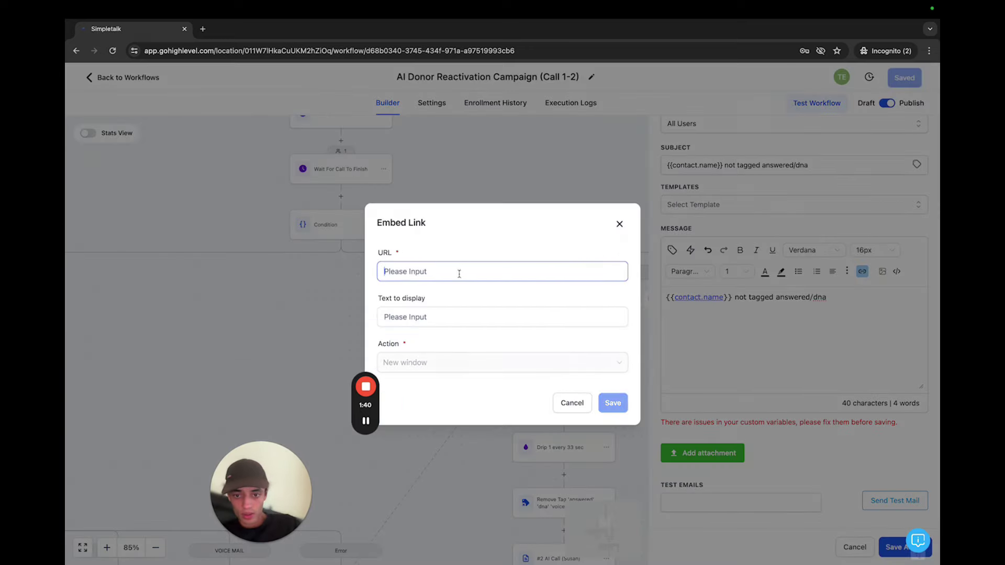
pyautogui.click(619, 224)
pyautogui.click(730, 297)
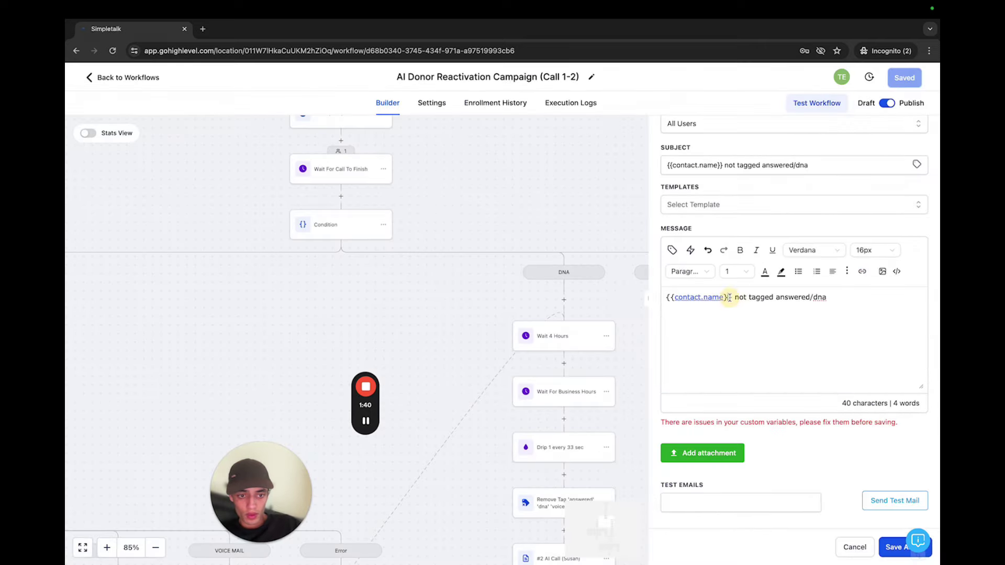
pyautogui.press('BackSpace')
pyautogui.press('BackSpace')
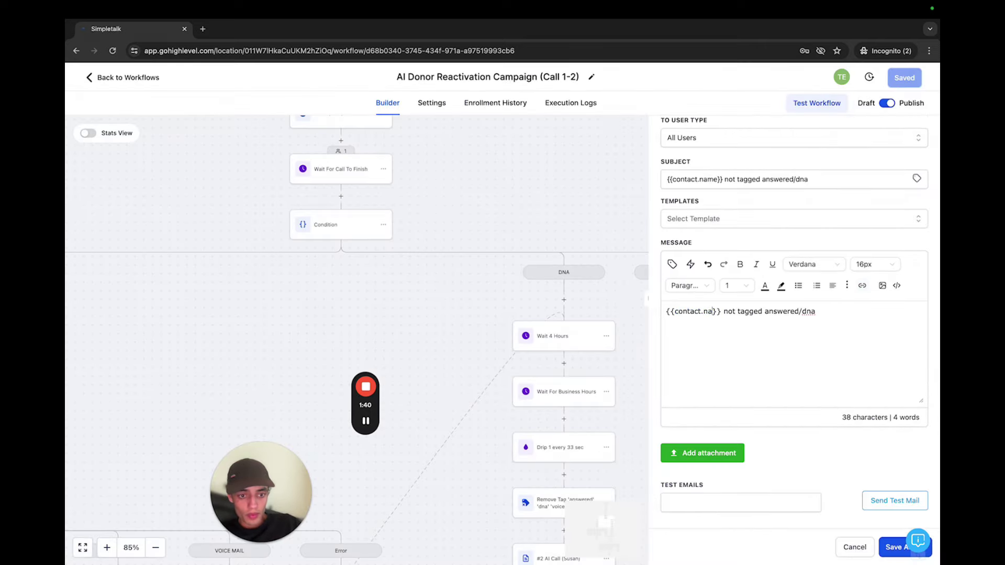
# Restore the contact.name variable text and save the notification action.
pyautogui.write('me')
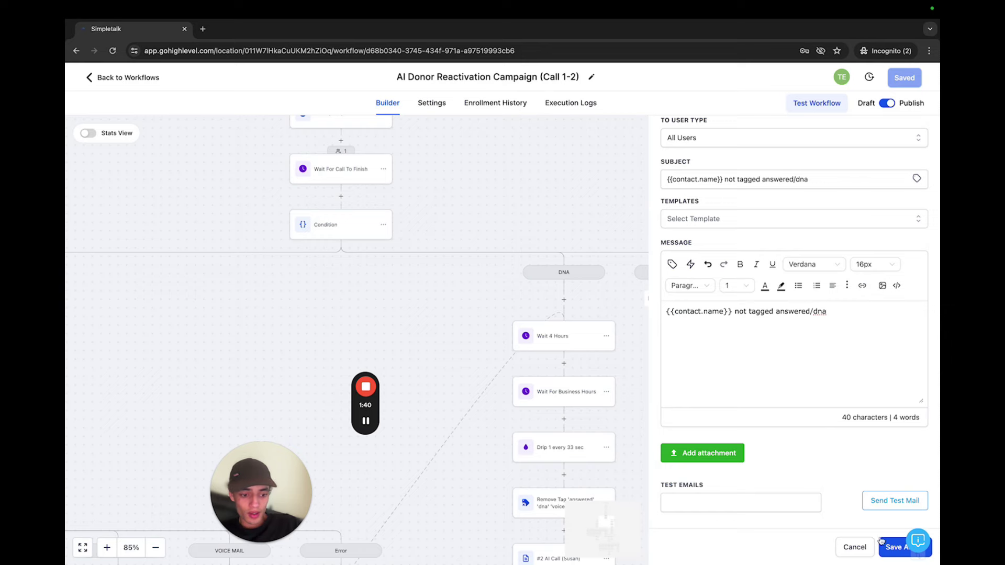
pyautogui.click(883, 548)
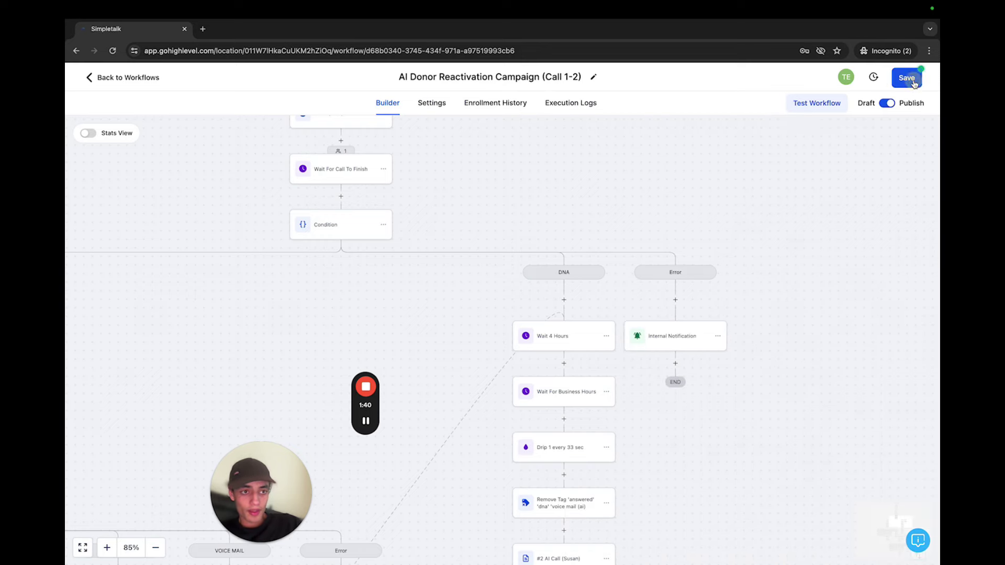
pyautogui.moveTo(779, 291); pyautogui.dragTo(765, 272)
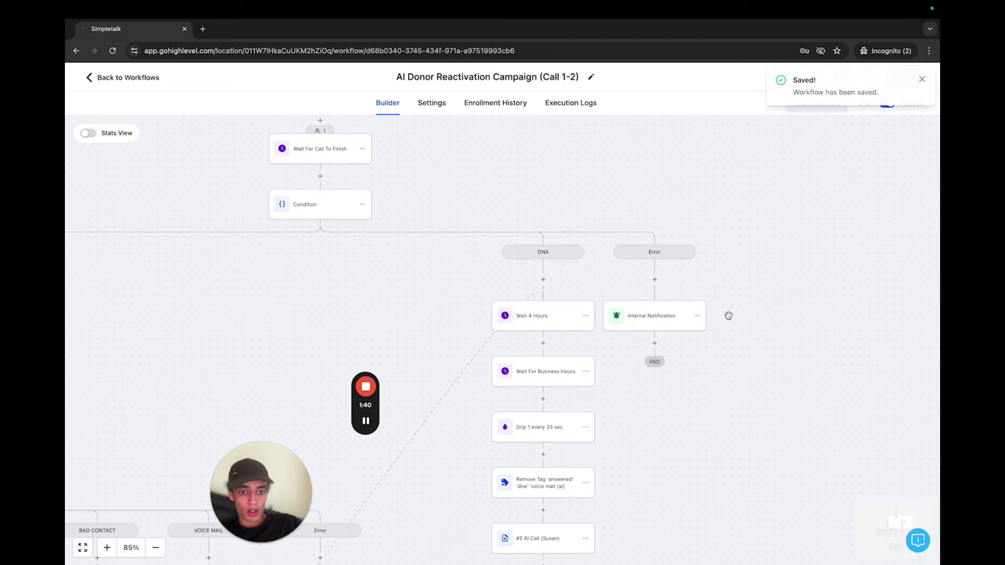
pyautogui.click(724, 316)
pyautogui.moveTo(724, 316); pyautogui.dragTo(640, 292)
pyautogui.moveTo(709, 274); pyautogui.dragTo(645, 298)
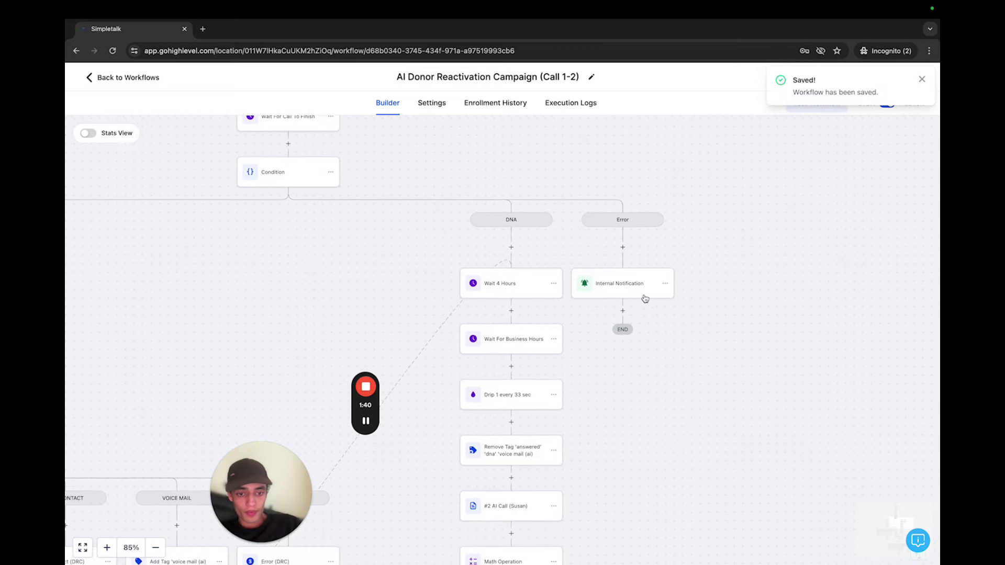
# Leave the Error branch ending at Internal Notification, adding nothing after it.
pyautogui.click(623, 310)
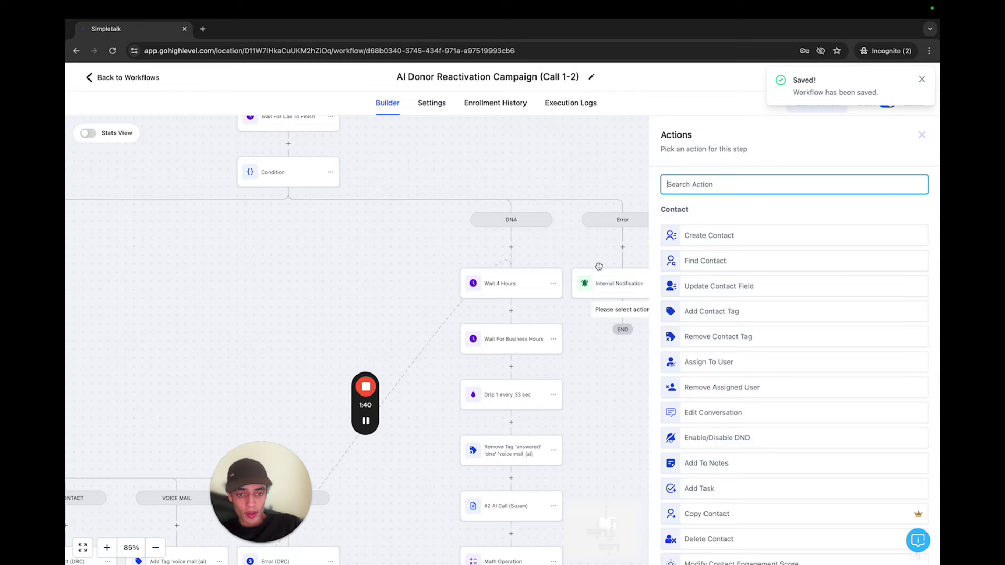
pyautogui.click(597, 260)
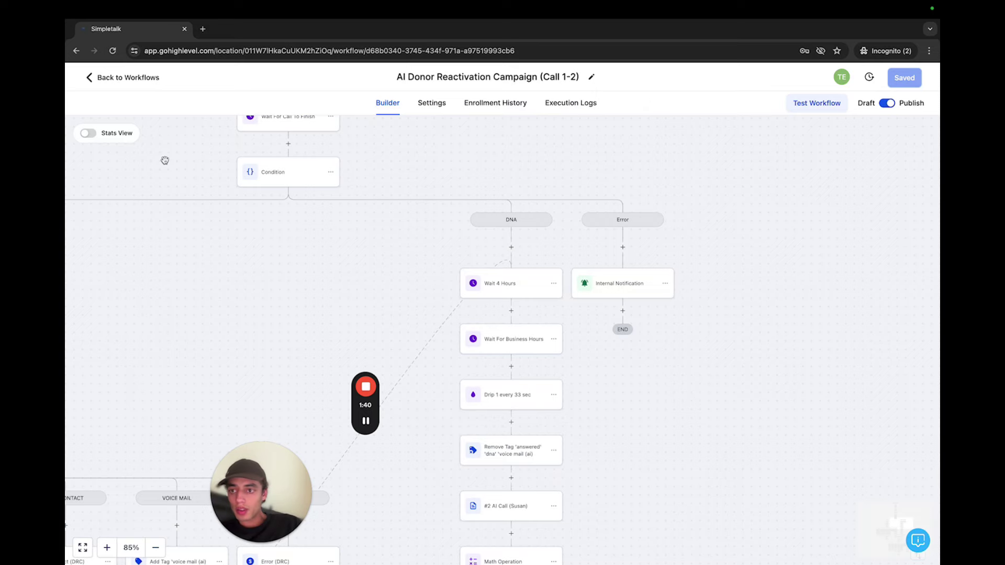
pyautogui.moveTo(161, 157); pyautogui.dragTo(184, 139)
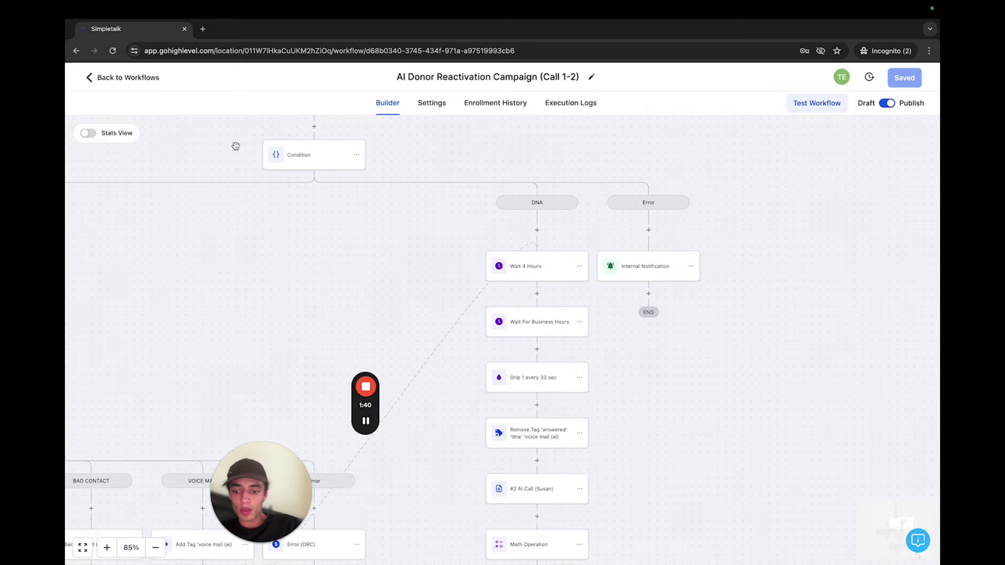
pyautogui.click(651, 296)
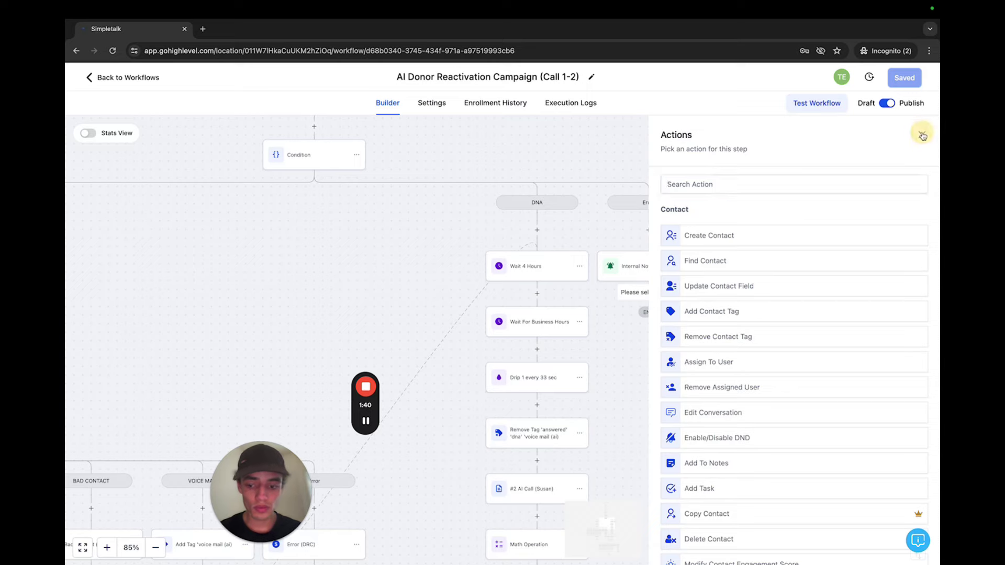
pyautogui.click(923, 136)
pyautogui.scroll(-7, 715, 302)
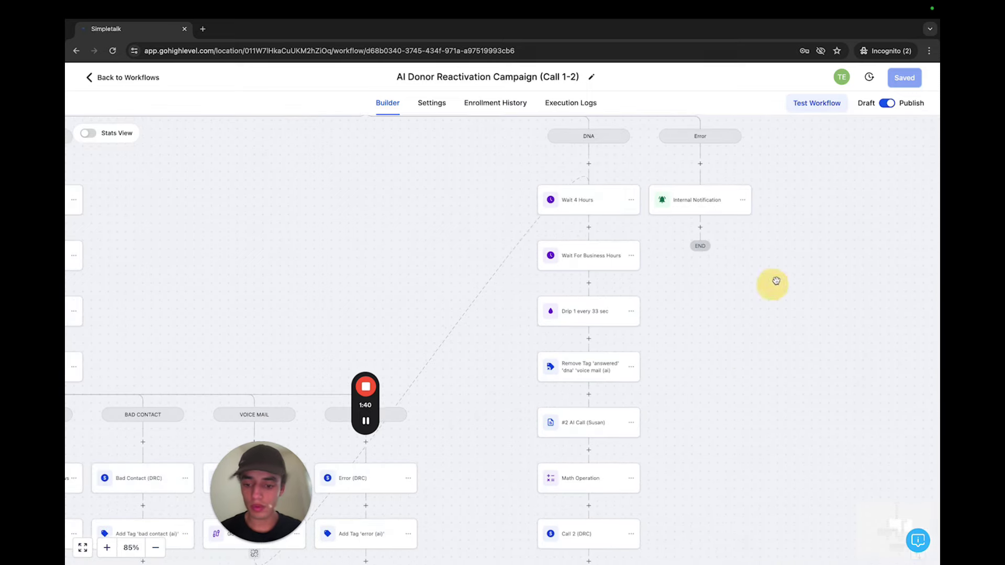
pyautogui.scroll(2, 756, 314)
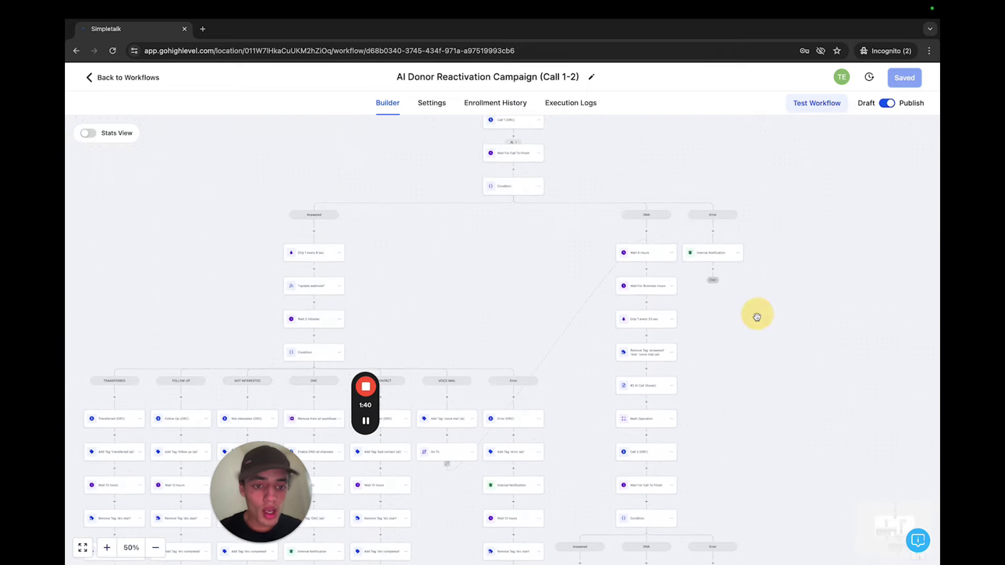
pyautogui.moveTo(756, 314); pyautogui.dragTo(730, 385)
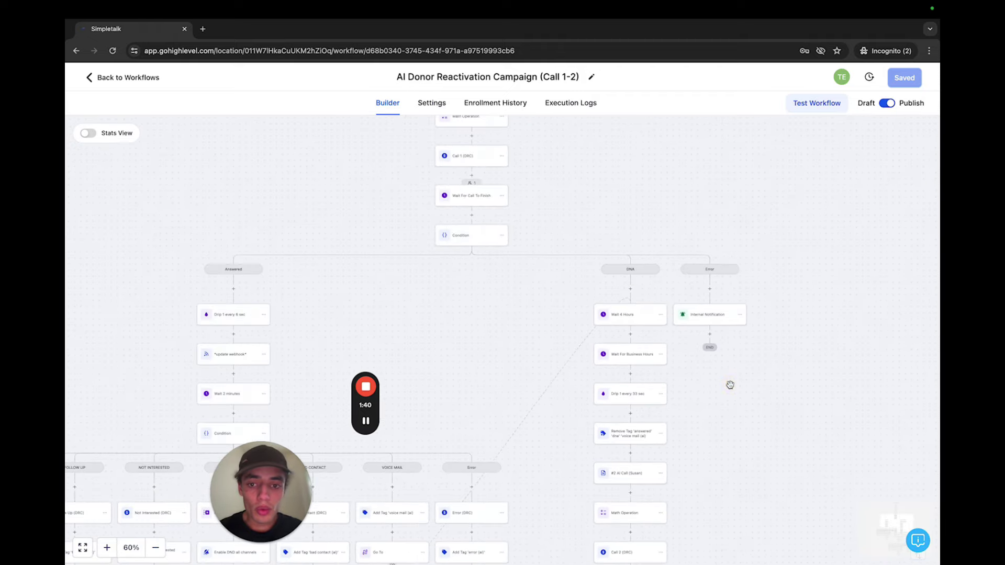
# Remove the waiting test contact via Enrollment History so its Wait 4 Hours enrollment shows Finished.
pyautogui.click(468, 184)
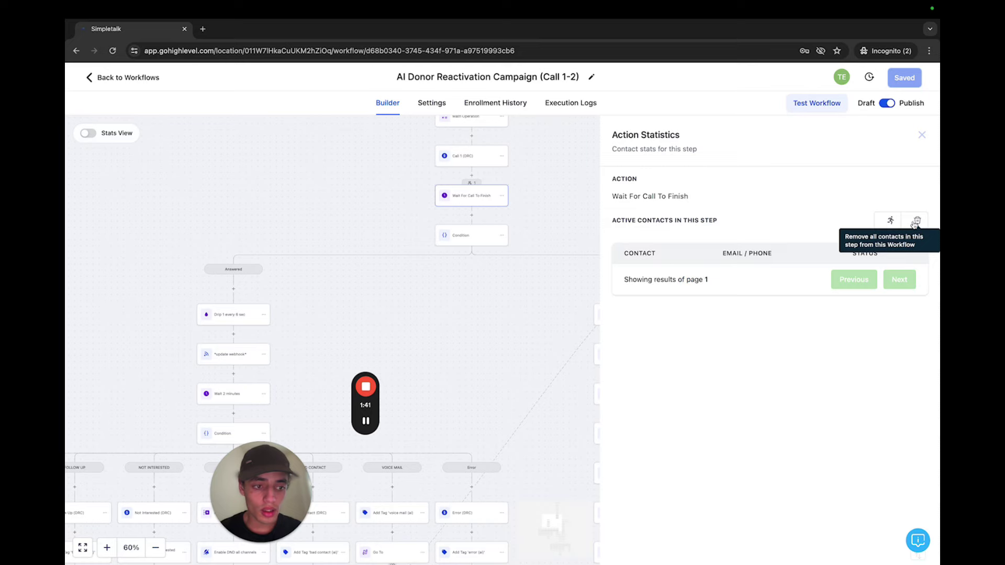
pyautogui.click(592, 215)
pyautogui.click(563, 107)
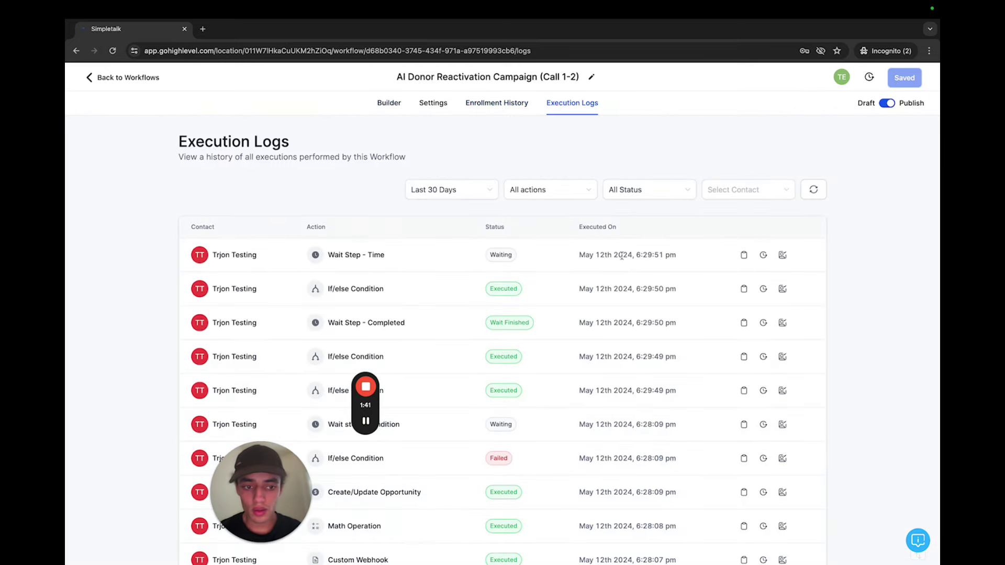
pyautogui.click(488, 109)
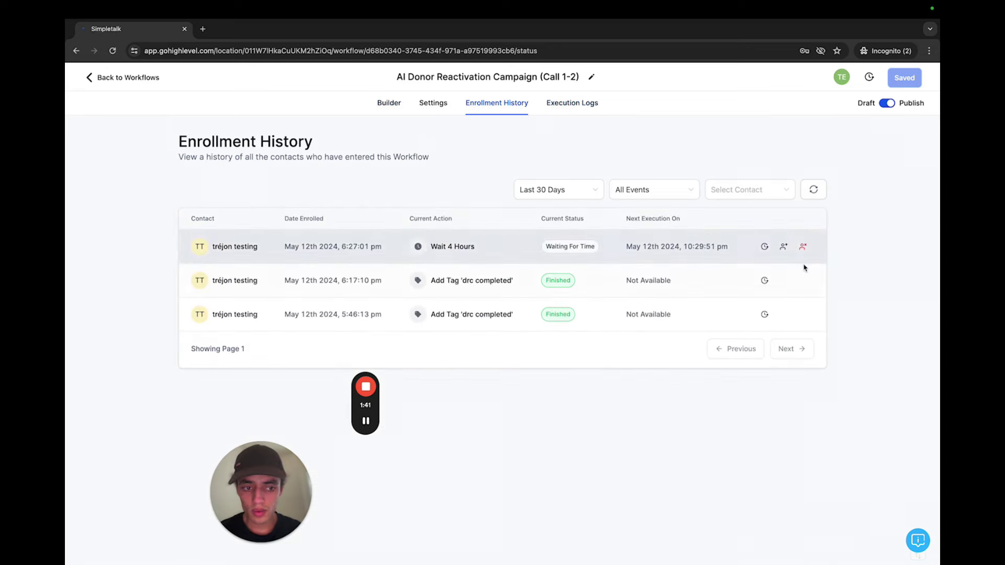
pyautogui.click(805, 247)
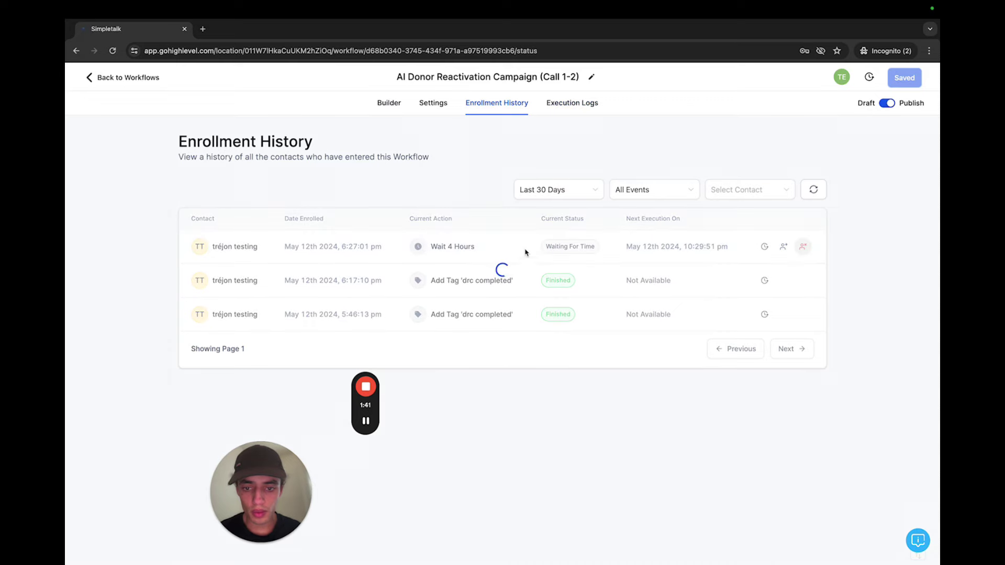
pyautogui.click(388, 103)
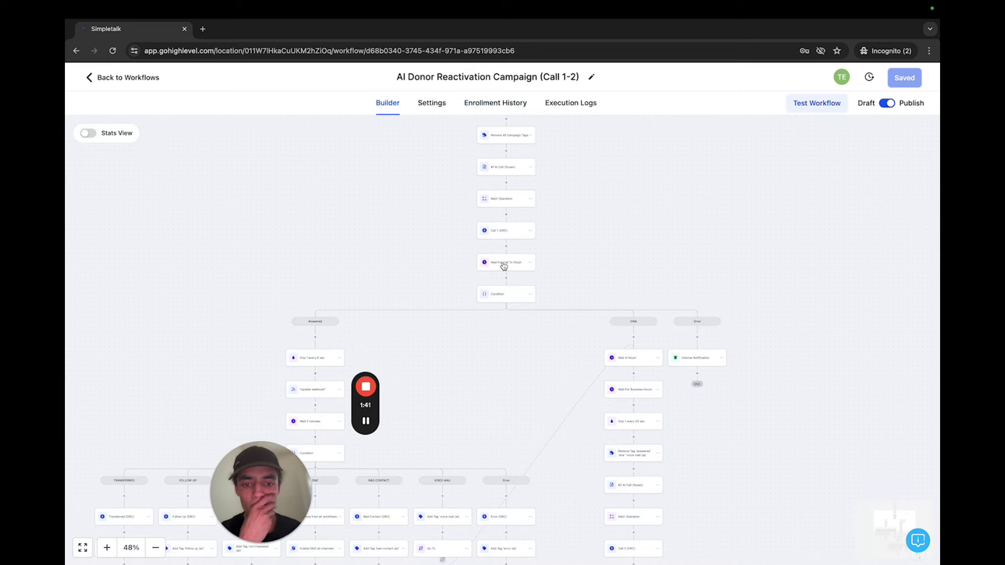
# Check the test contact's call outcome and tags in Contacts, then go back to Automation.
pyautogui.click(127, 78)
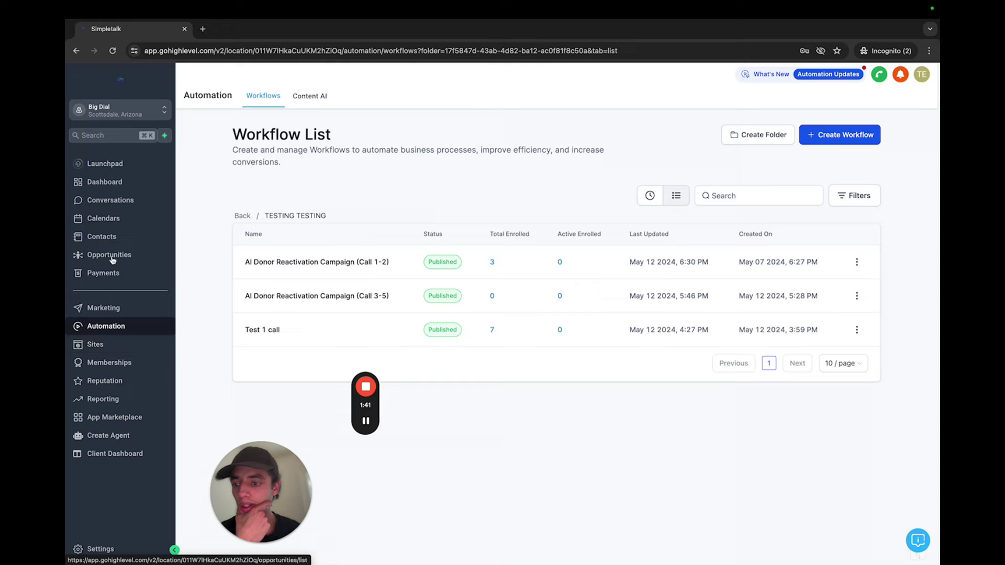
pyautogui.click(118, 238)
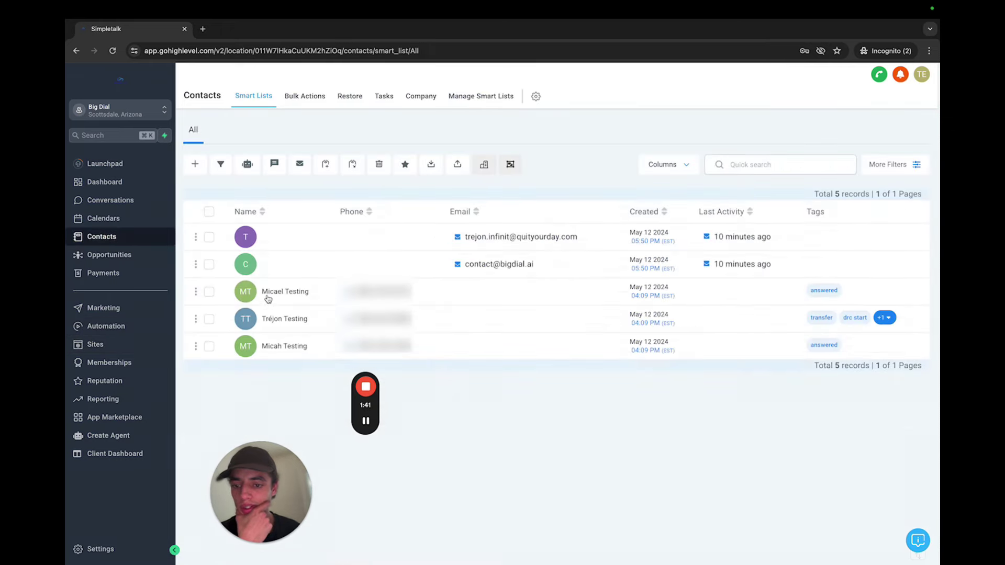
pyautogui.click(289, 320)
pyautogui.scroll(-10, 355, 332)
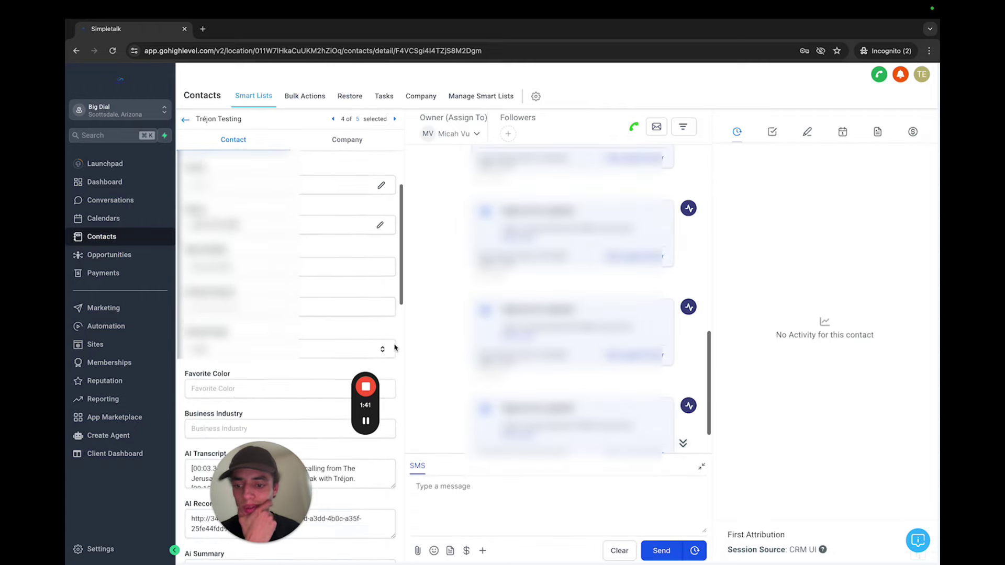
pyautogui.scroll(-6, 342, 331)
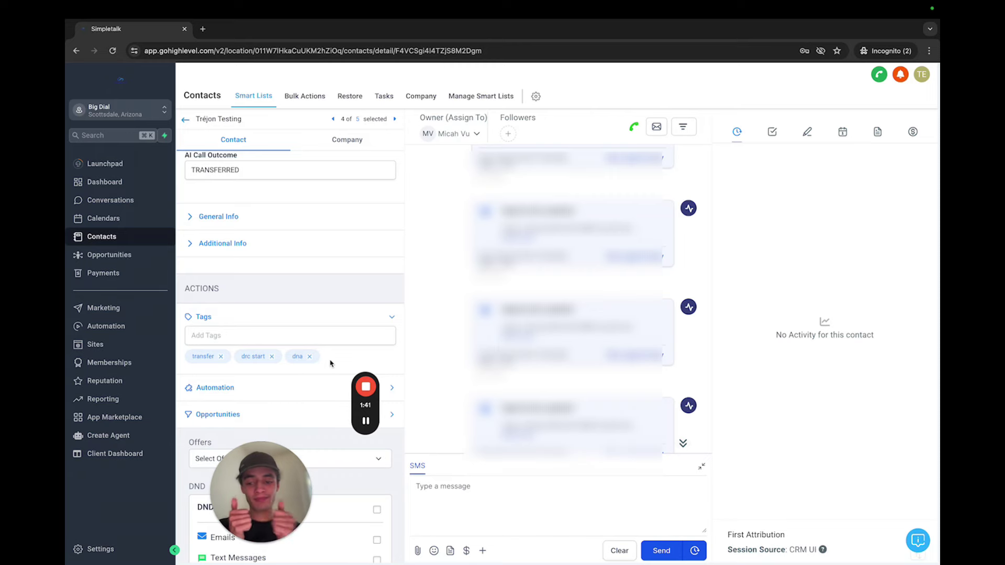
pyautogui.click(107, 326)
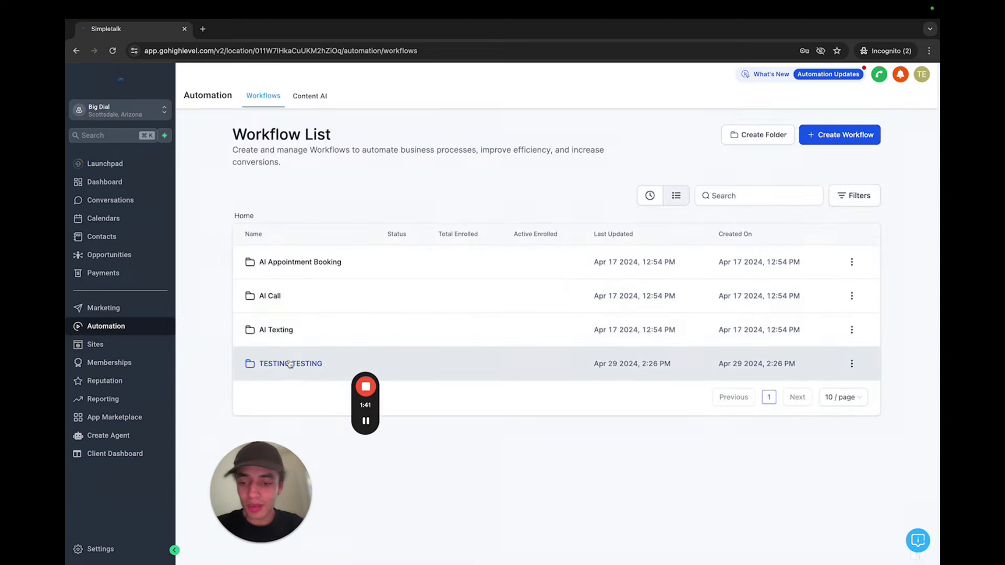
# Open the Call 1-2 workflow from TESTING TESTING and survey its lower branches.
pyautogui.click(287, 363)
pyautogui.click(354, 262)
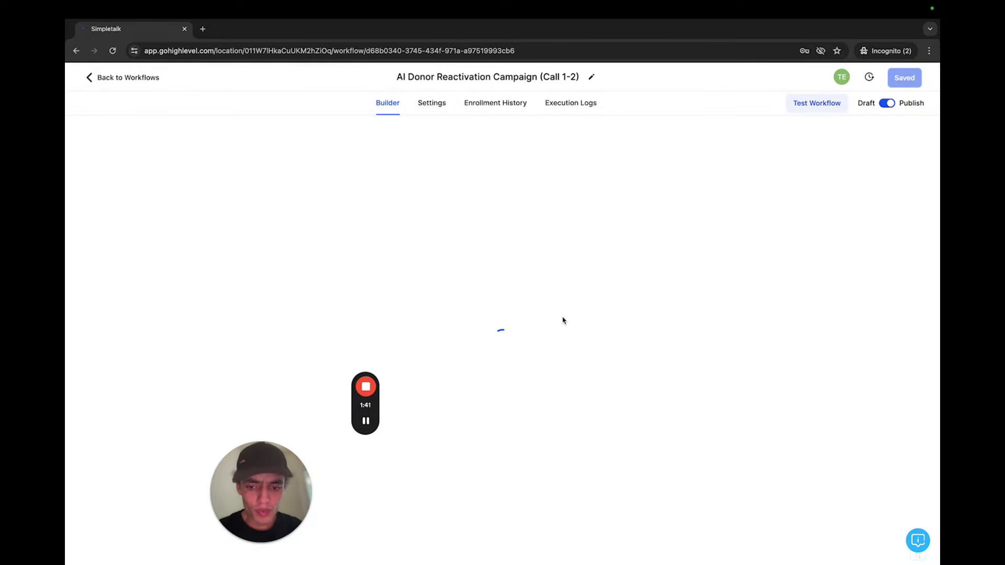
pyautogui.scroll(-5, 633, 369)
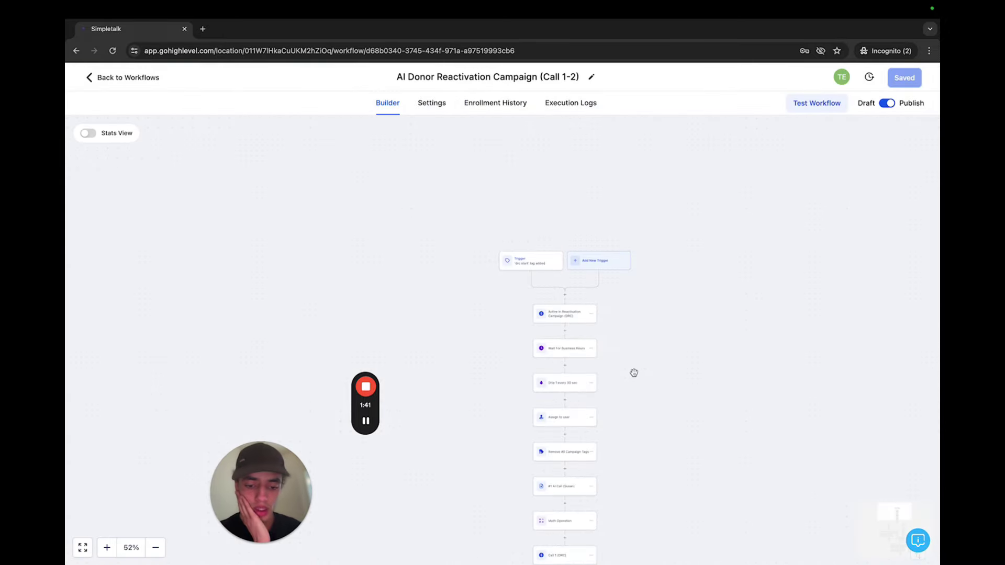
pyautogui.moveTo(632, 372); pyautogui.dragTo(617, 195)
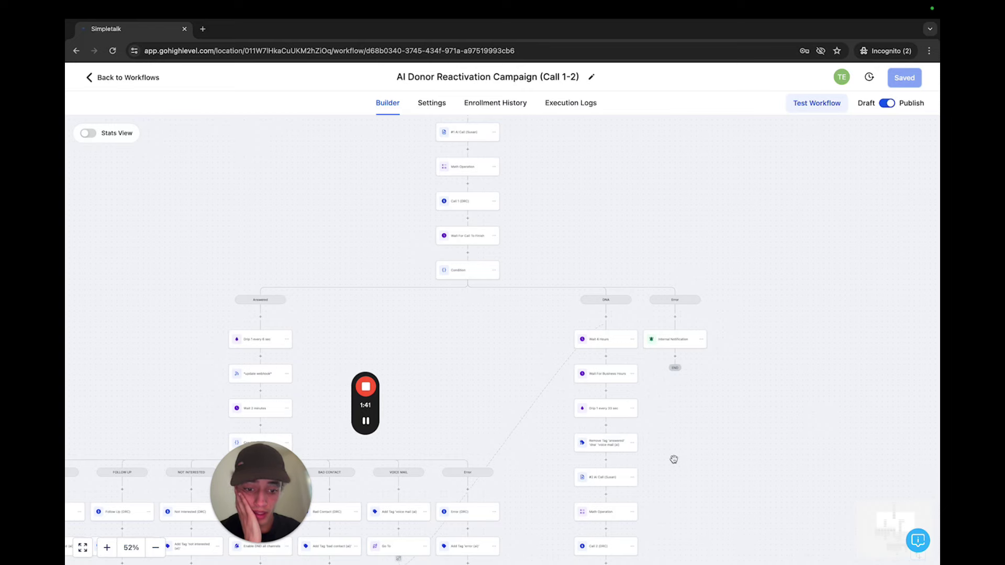
pyautogui.moveTo(674, 428); pyautogui.dragTo(656, 392)
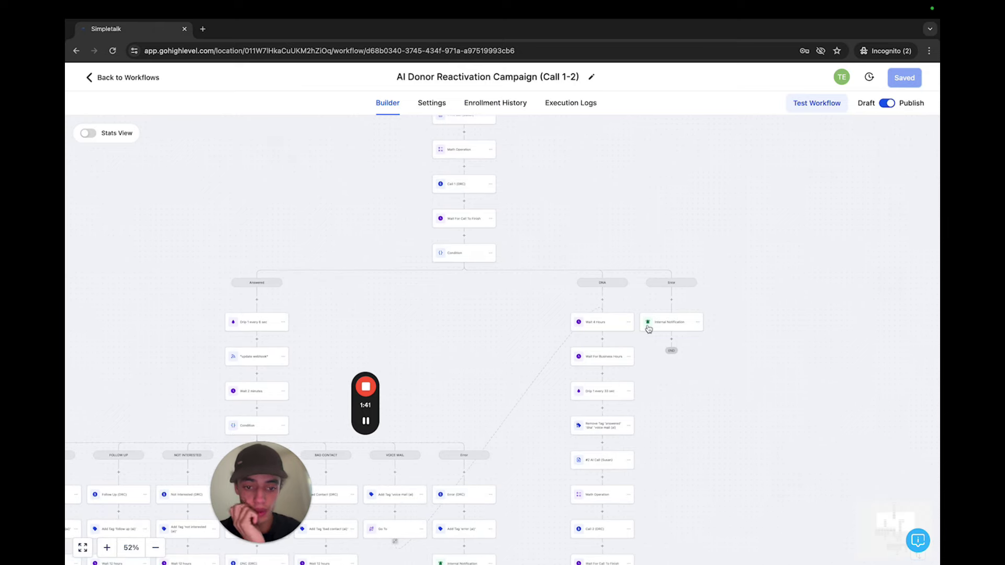
pyautogui.scroll(2, 649, 329)
pyautogui.moveTo(646, 341); pyautogui.dragTo(653, 318)
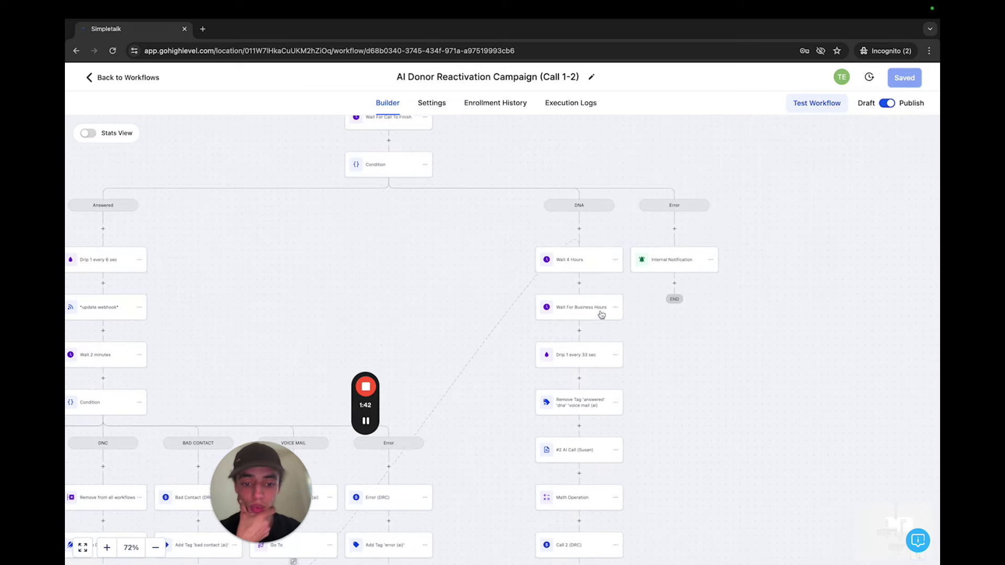
pyautogui.moveTo(637, 374); pyautogui.dragTo(636, 327)
pyautogui.moveTo(627, 419); pyautogui.dragTo(637, 330)
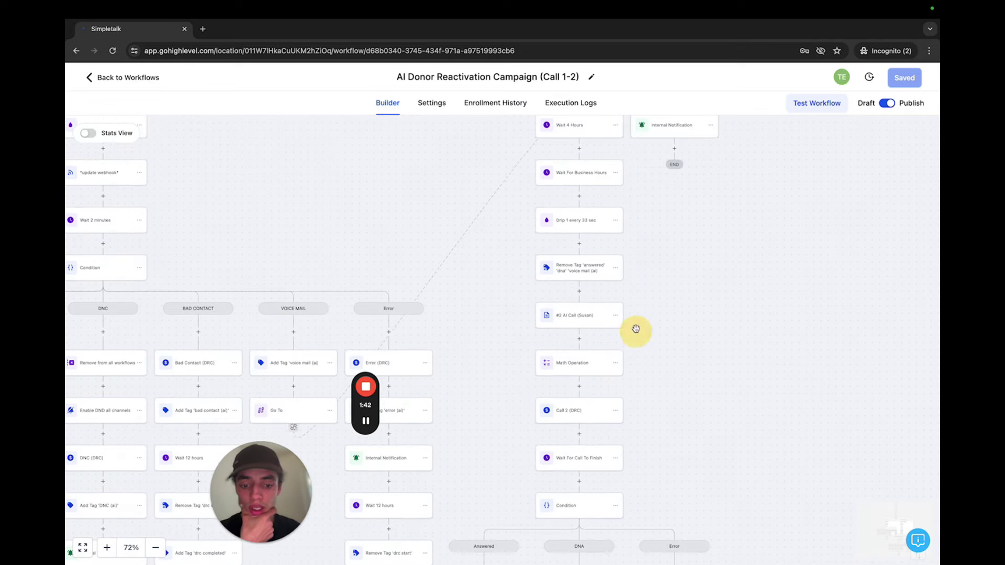
pyautogui.scroll(-5, 592, 269)
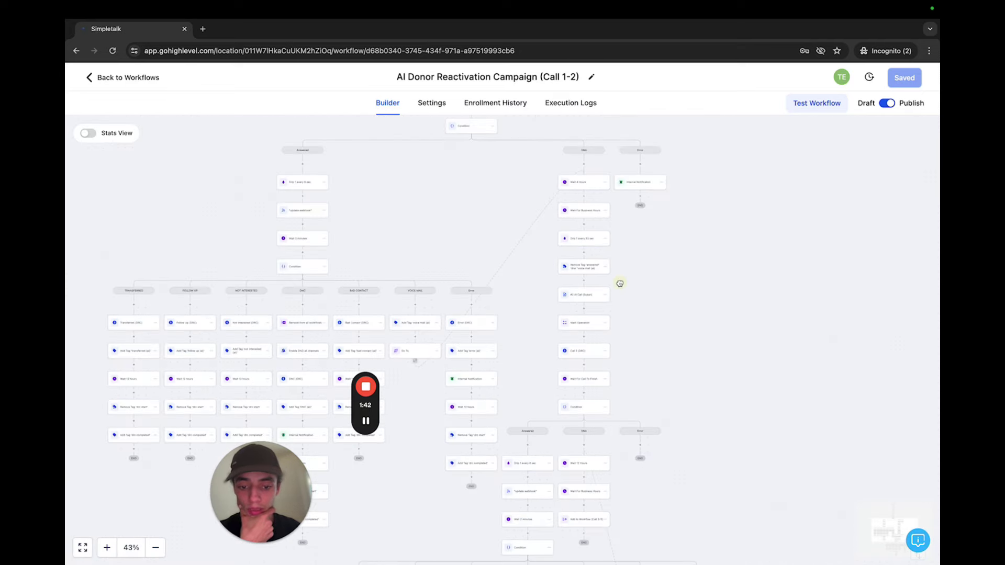
pyautogui.moveTo(619, 284); pyautogui.dragTo(624, 454)
pyautogui.moveTo(702, 548); pyautogui.dragTo(695, 256)
pyautogui.moveTo(649, 316); pyautogui.dragTo(663, 252)
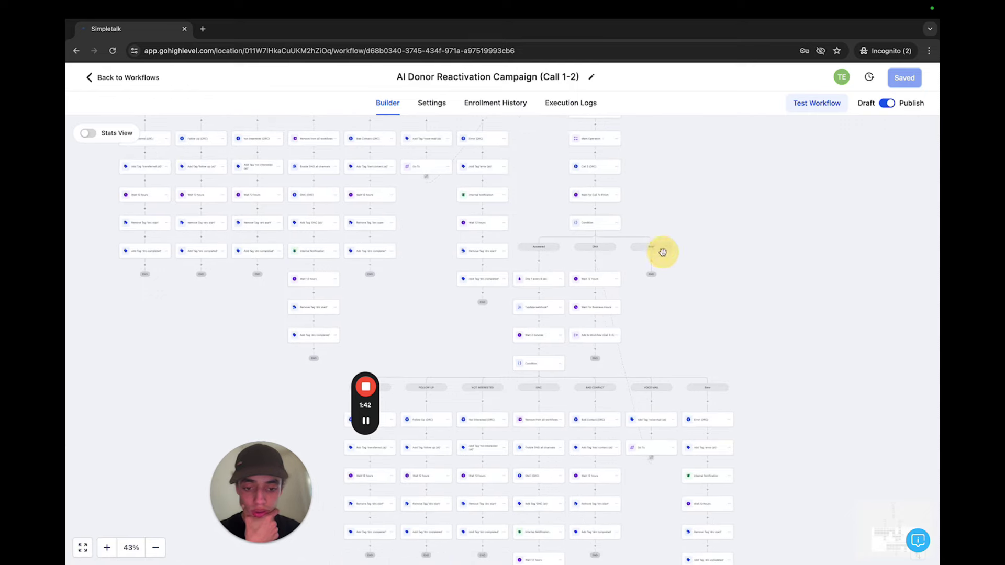
pyautogui.scroll(3, 648, 310)
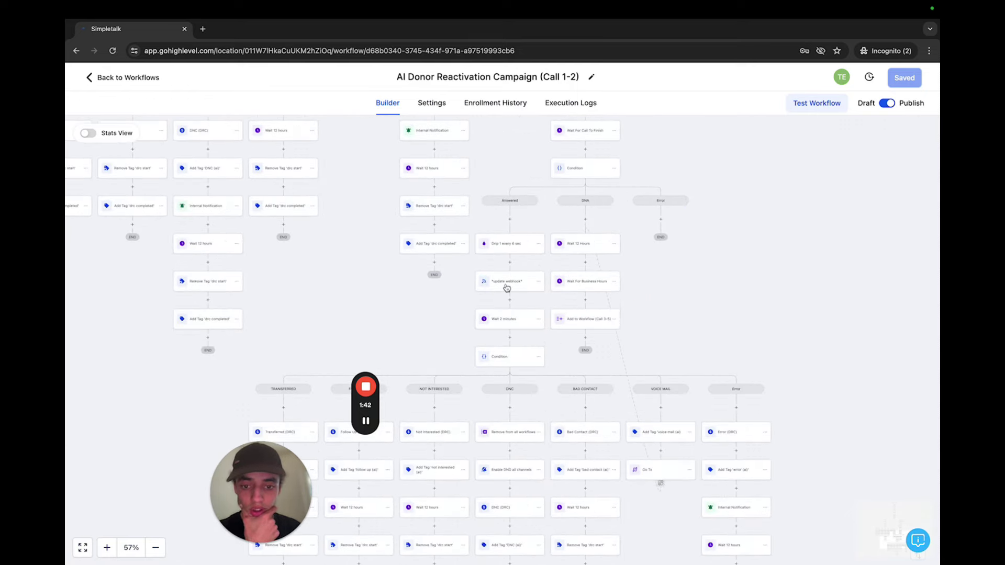
# Inspect the update webhook step's settings and locate the first call's notification step.
pyautogui.click(506, 285)
pyautogui.click(631, 288)
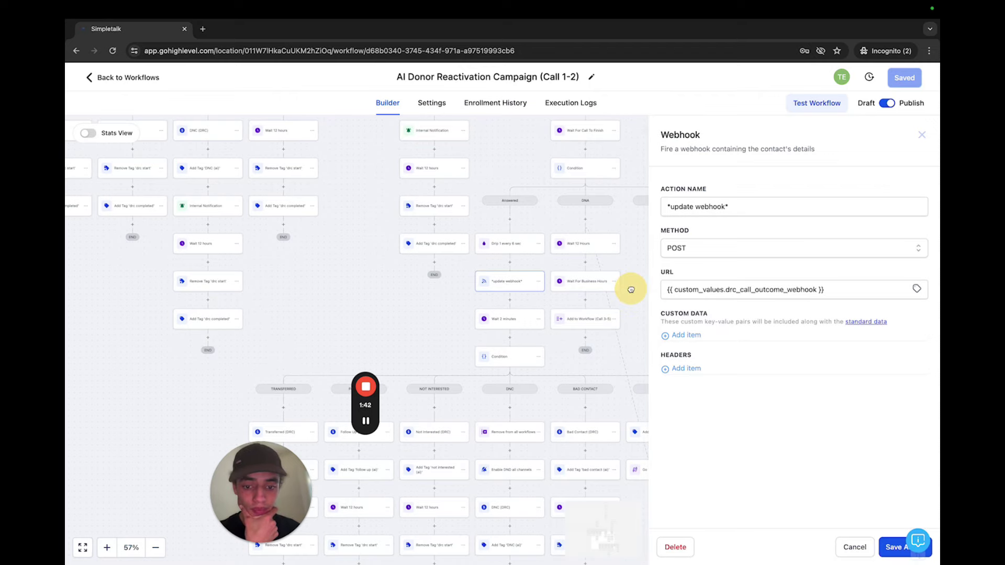
pyautogui.moveTo(630, 293); pyautogui.dragTo(484, 204)
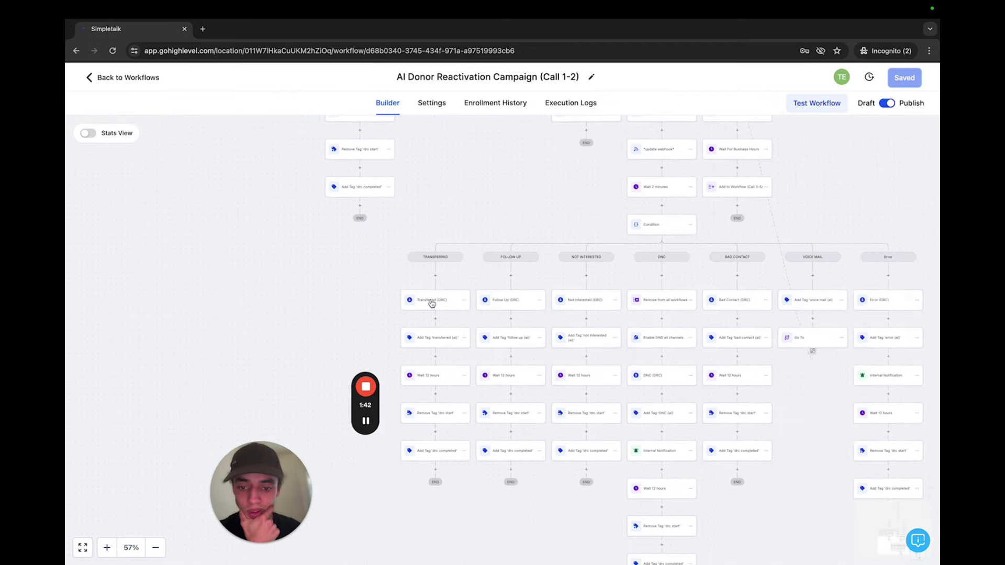
pyautogui.moveTo(826, 178); pyautogui.dragTo(641, 327)
pyautogui.moveTo(657, 219); pyautogui.dragTo(667, 480)
pyautogui.moveTo(620, 301); pyautogui.dragTo(619, 414)
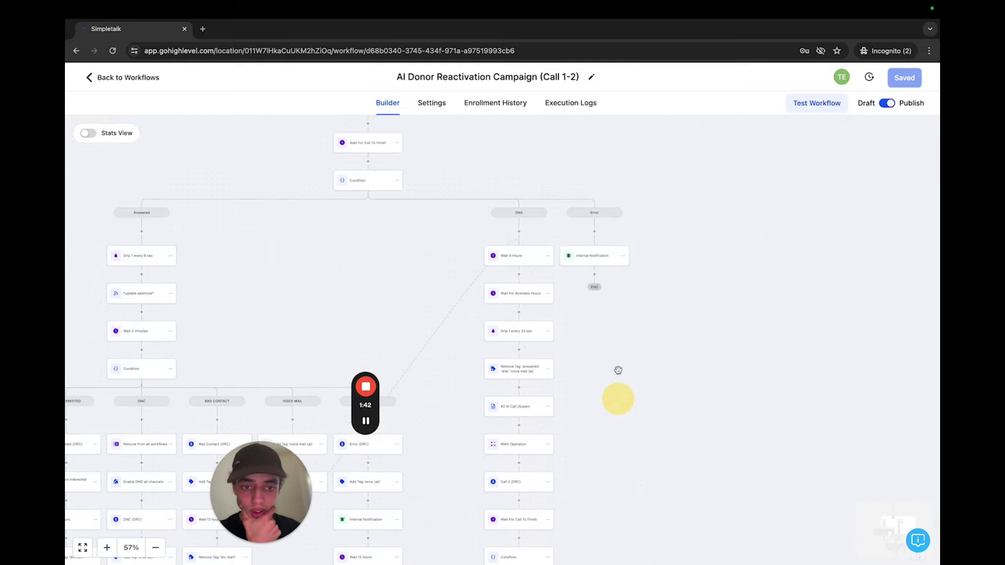
# Copy the Internal Notification step onto Call 2's Error branch and save the workflow.
pyautogui.click(624, 255)
pyautogui.moveTo(643, 279)
pyautogui.click(673, 265)
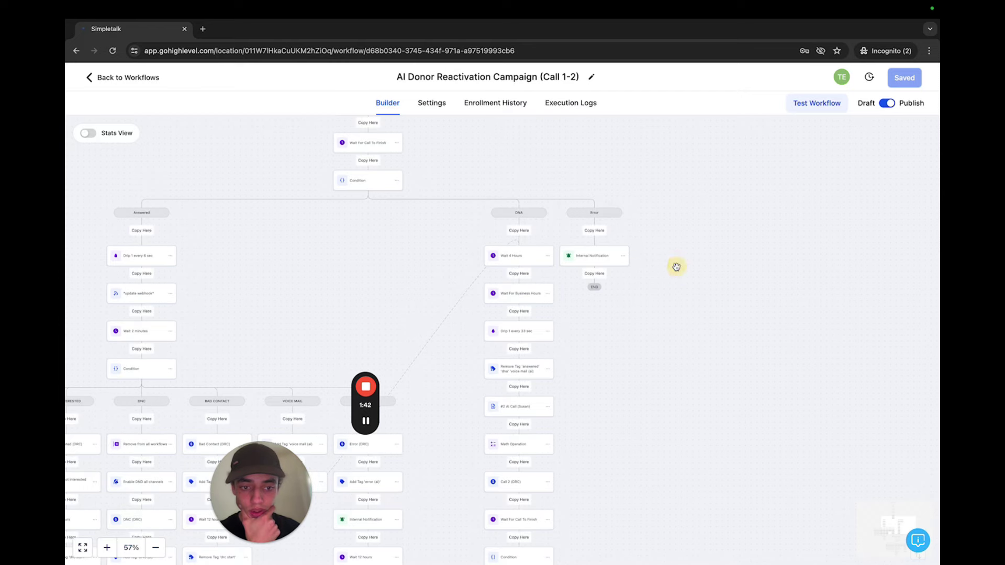
pyautogui.moveTo(673, 265); pyautogui.dragTo(628, 101)
pyautogui.moveTo(631, 387); pyautogui.dragTo(631, 245)
pyautogui.click(594, 303)
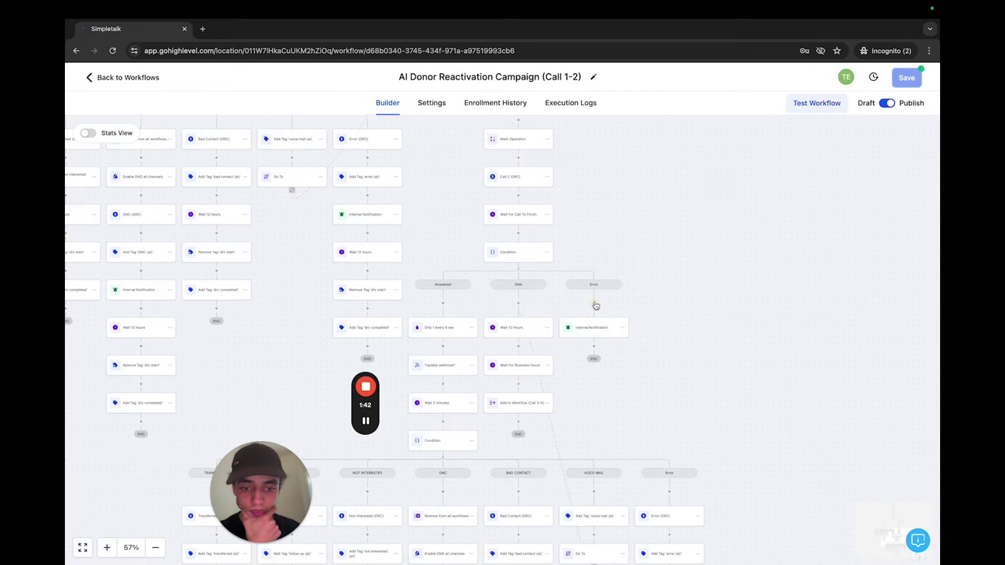
pyautogui.click(905, 78)
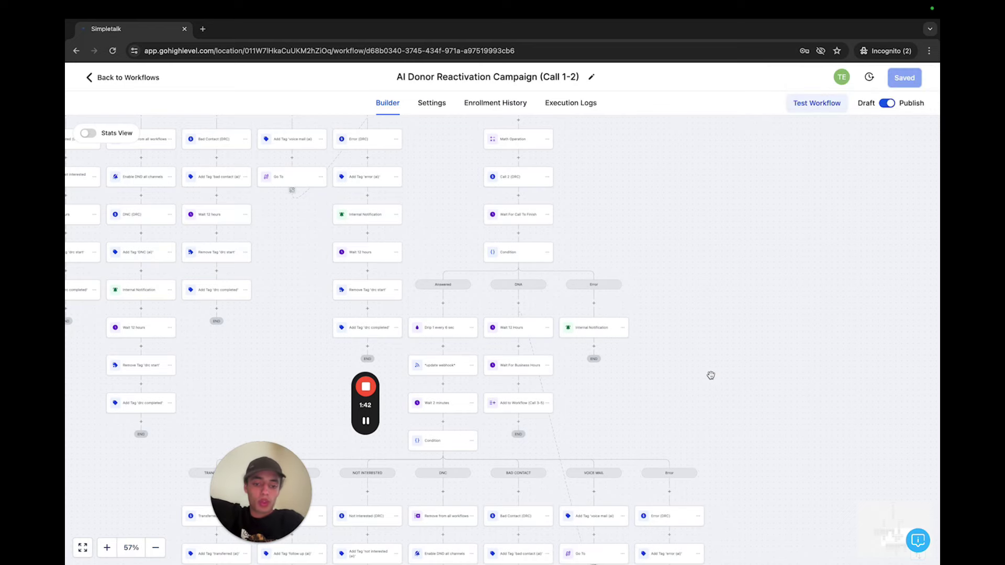
# Review the Call 1-2 canvas from trigger to lower condition branches, then return to the workflow list.
pyautogui.moveTo(603, 176)
pyautogui.mouseDown()
pyautogui.moveTo(629, 323)
pyautogui.moveTo(605, 265)
pyautogui.mouseUp()
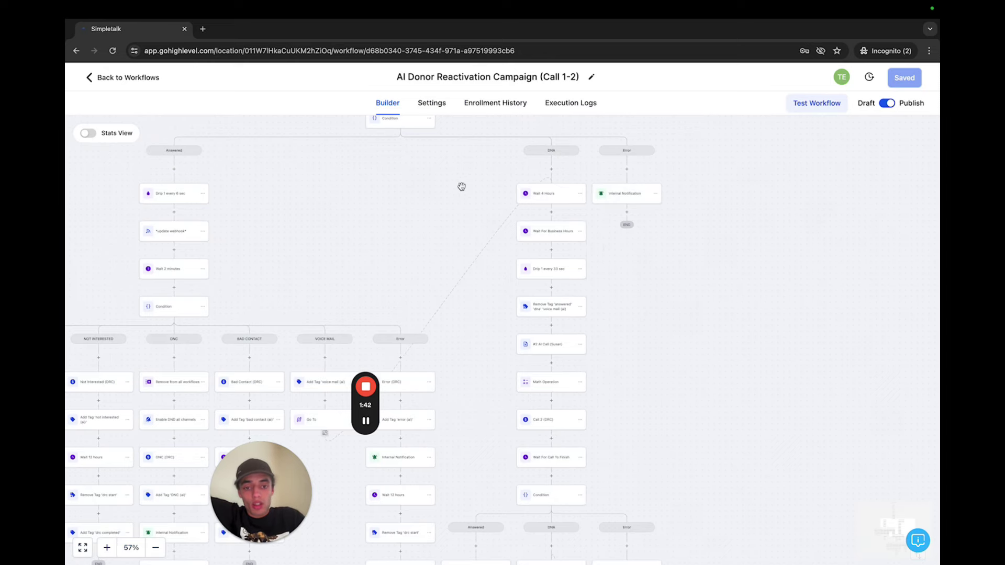
pyautogui.moveTo(462, 187); pyautogui.dragTo(462, 250)
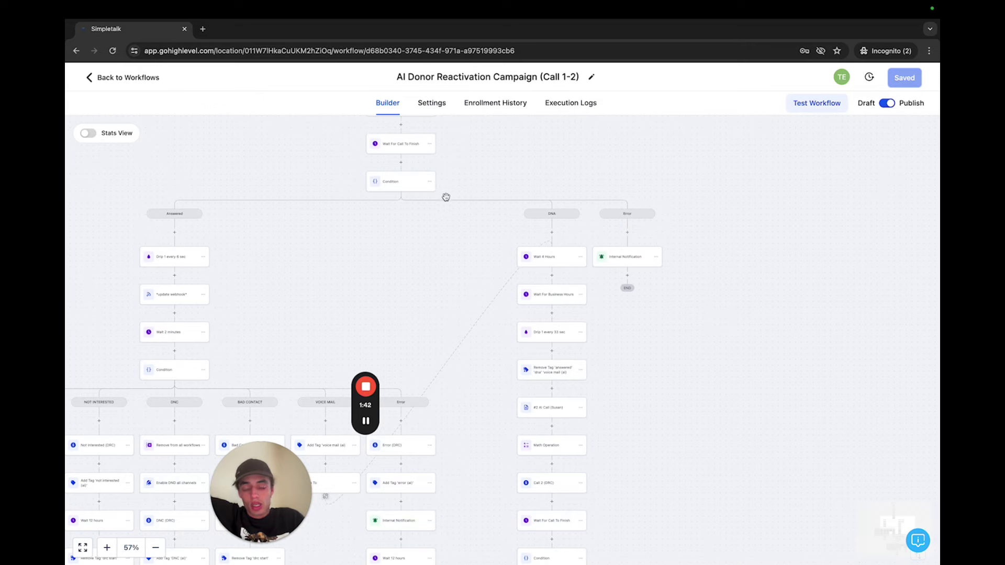
pyautogui.moveTo(503, 162); pyautogui.dragTo(501, 239)
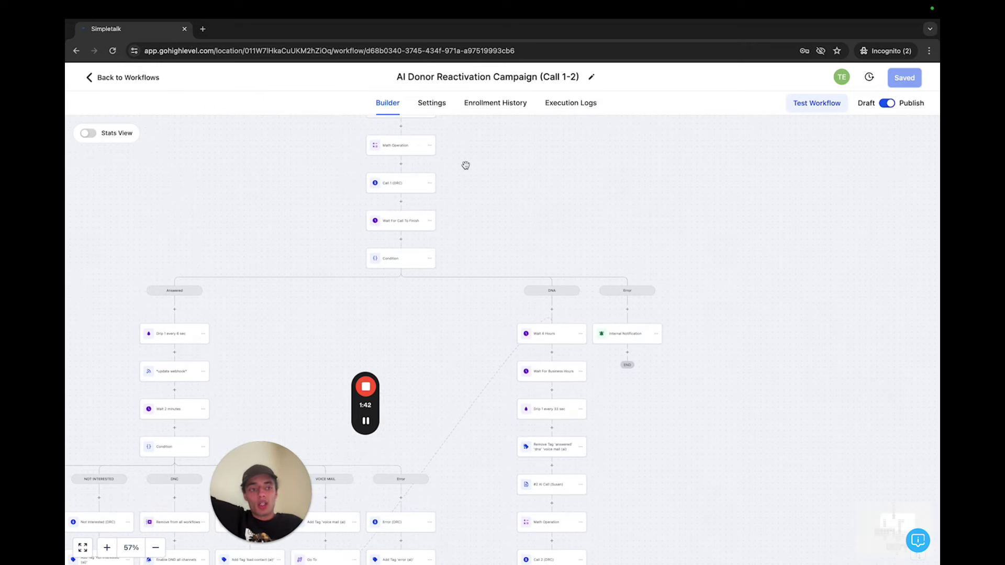
pyautogui.moveTo(466, 165); pyautogui.dragTo(491, 287)
pyautogui.moveTo(520, 246); pyautogui.dragTo(540, 314)
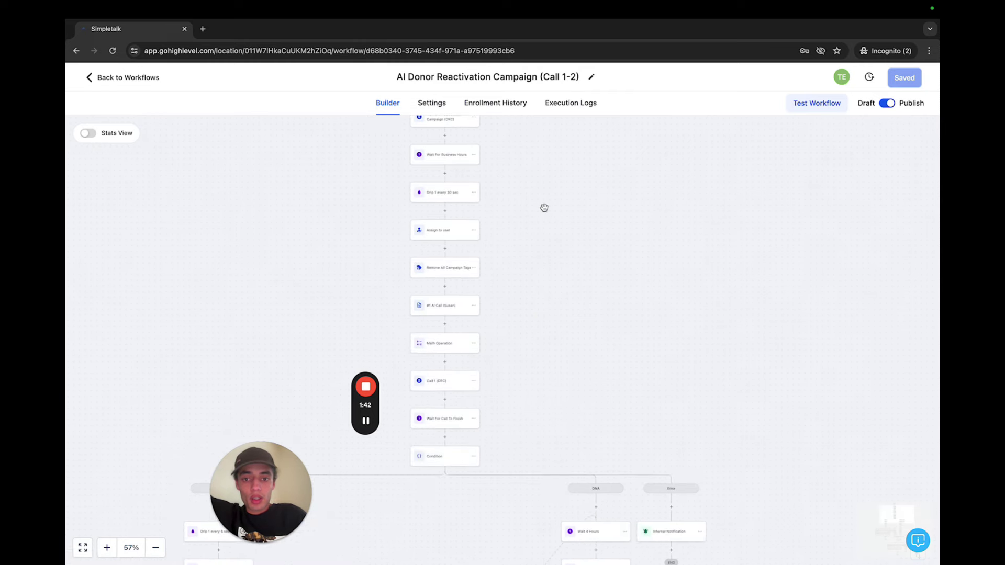
pyautogui.moveTo(543, 206)
pyautogui.mouseDown()
pyautogui.moveTo(590, 282)
pyautogui.moveTo(571, 152)
pyautogui.mouseUp()
pyautogui.moveTo(579, 270); pyautogui.dragTo(579, 212)
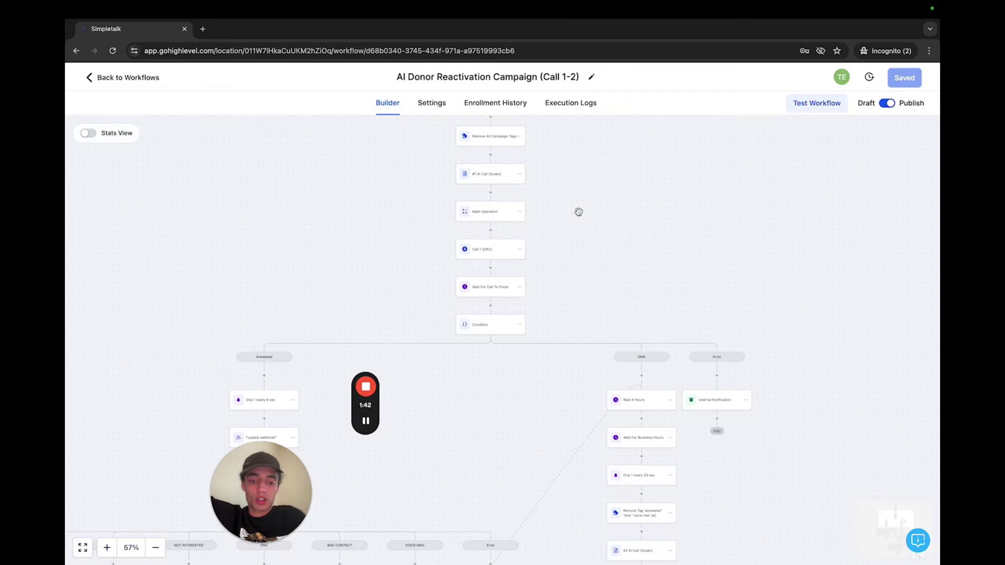
pyautogui.moveTo(597, 246); pyautogui.dragTo(596, 212)
pyautogui.moveTo(547, 424); pyautogui.dragTo(545, 283)
pyautogui.moveTo(607, 408); pyautogui.dragTo(607, 339)
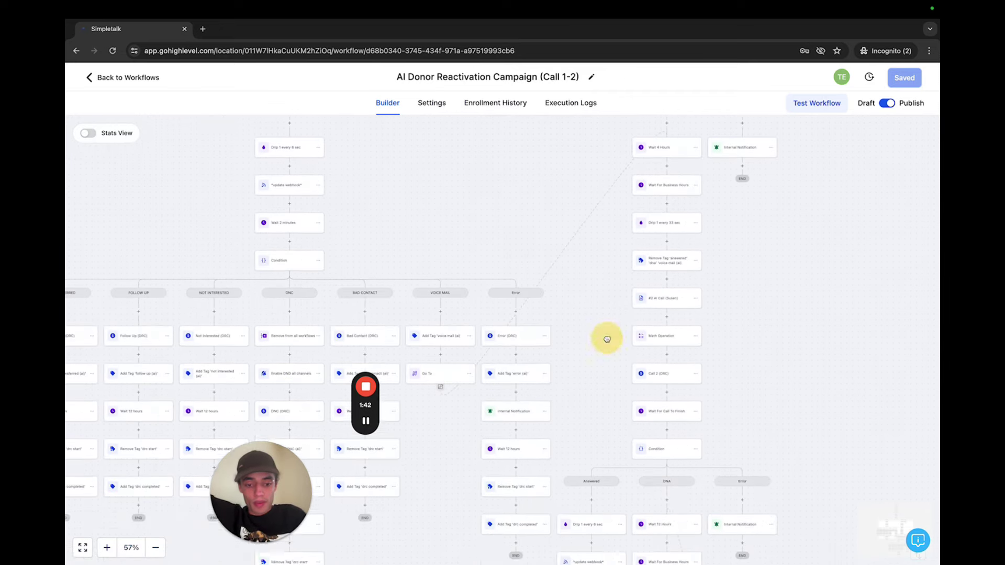
pyautogui.scroll(1, 606, 325)
pyautogui.scroll(-5, 606, 359)
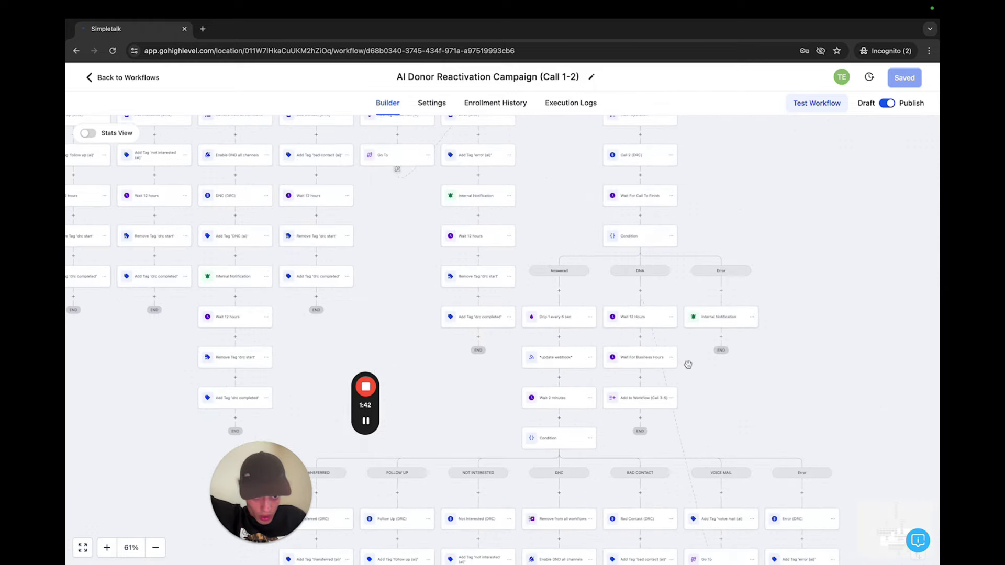
pyautogui.moveTo(688, 365); pyautogui.dragTo(754, 253)
pyautogui.scroll(3, 685, 251)
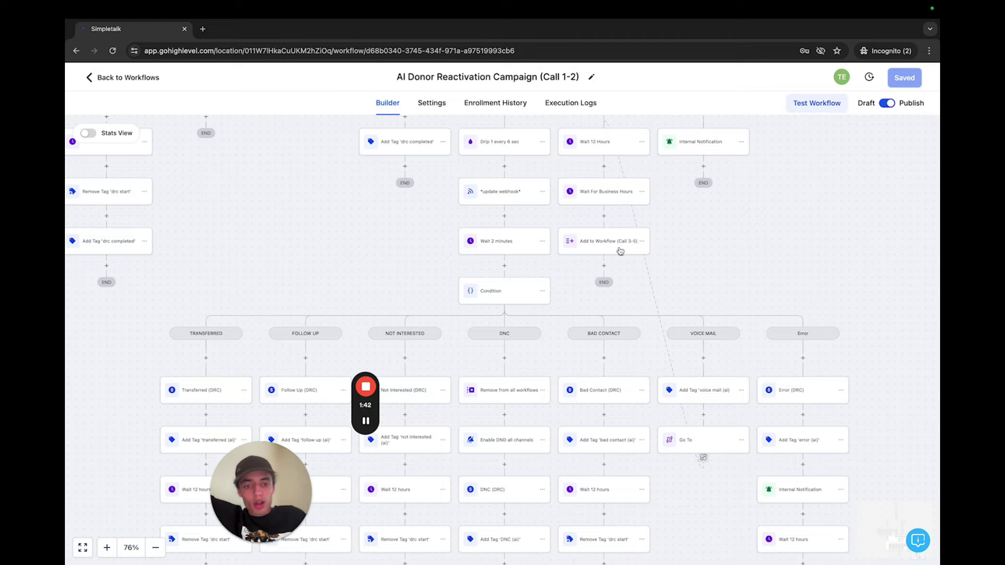
pyautogui.click(134, 84)
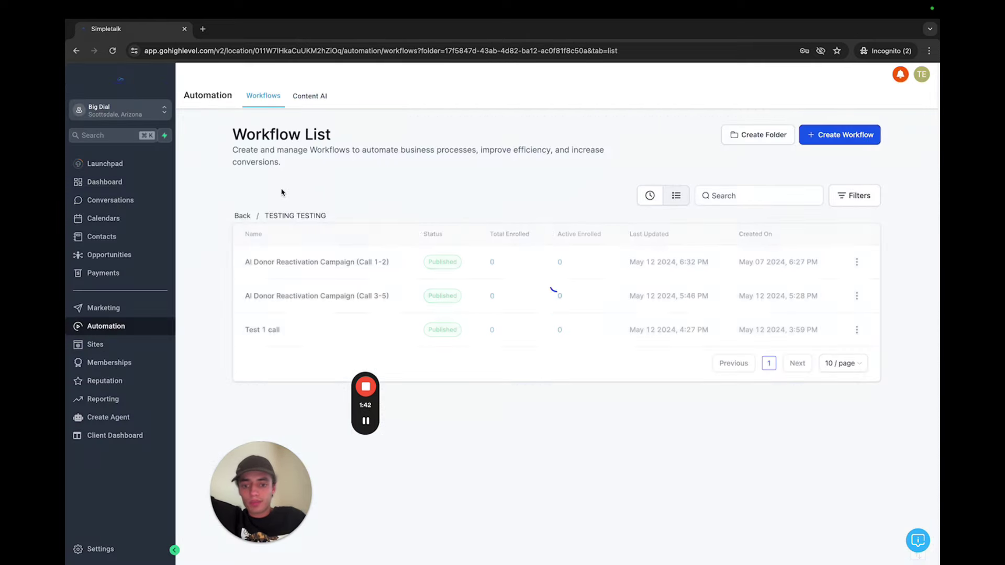
# Open the AI Donor Reactivation Campaign (Call 3-5) workflow and browse its opening steps.
pyautogui.click(322, 297)
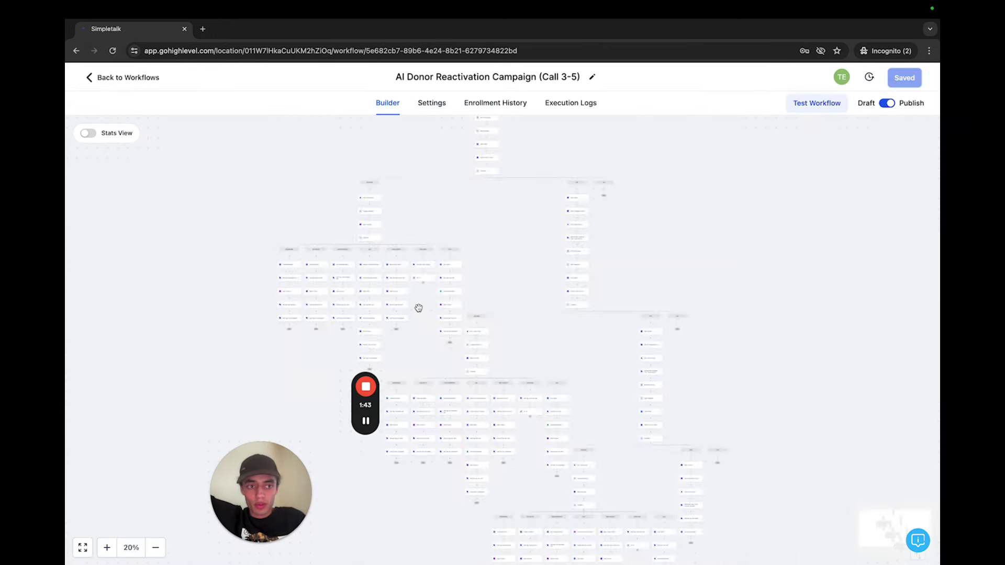
pyautogui.click(395, 293)
pyautogui.moveTo(395, 293); pyautogui.dragTo(416, 262)
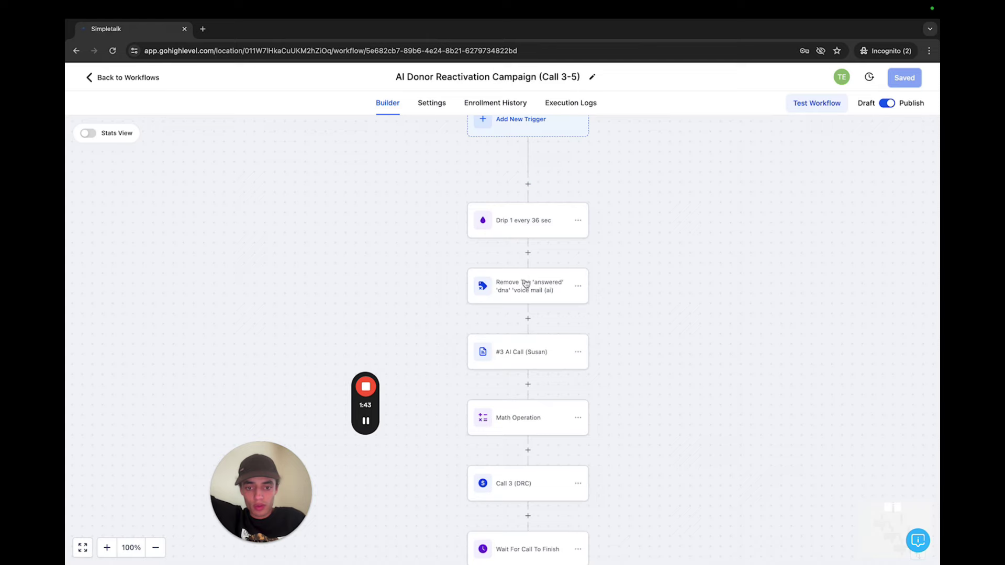
pyautogui.click(526, 283)
pyautogui.moveTo(362, 292); pyautogui.dragTo(383, 286)
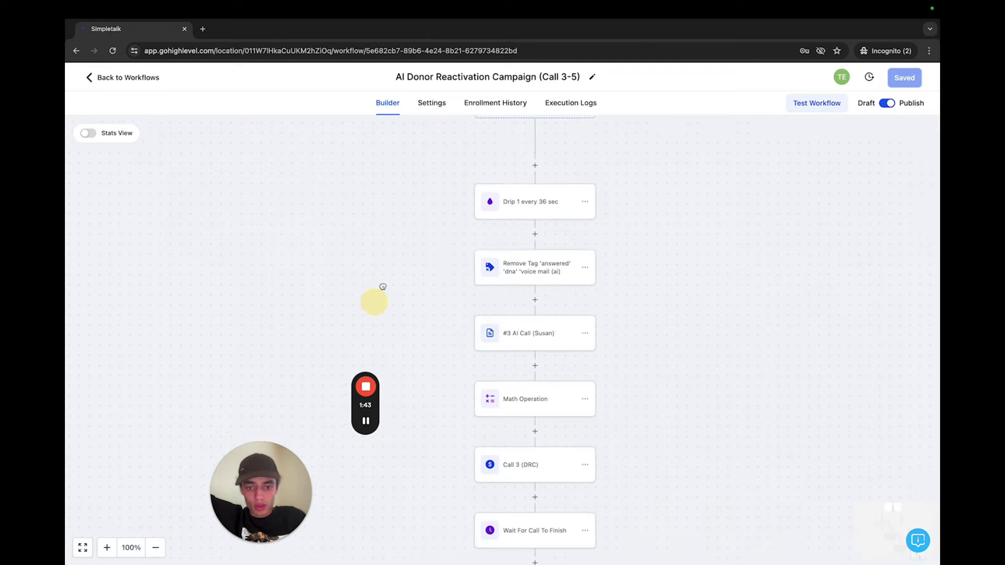
pyautogui.scroll(-5, 383, 286)
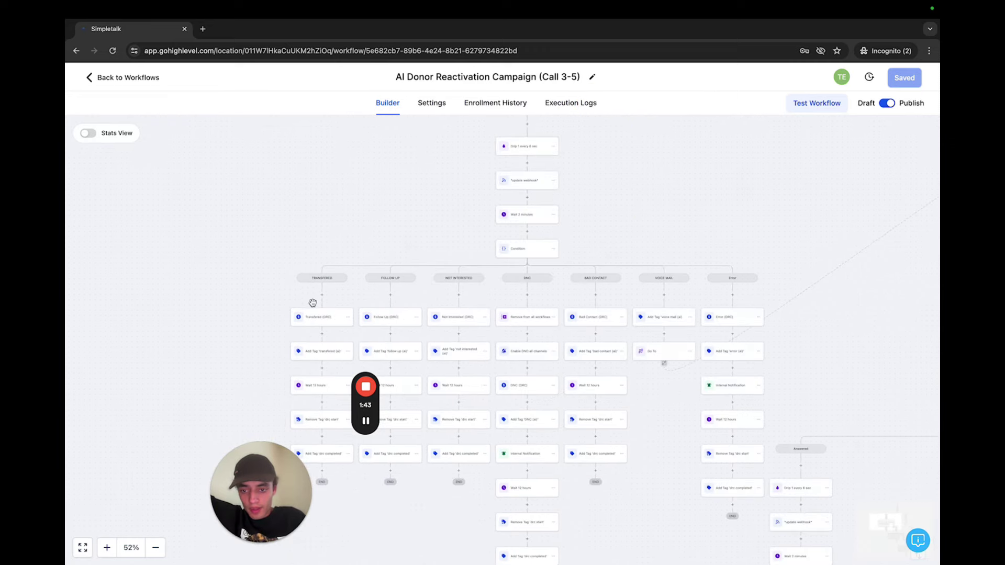
# Rename the Transfered (DRC) opportunity step to Transferred (DRC) and save it.
pyautogui.click(319, 319)
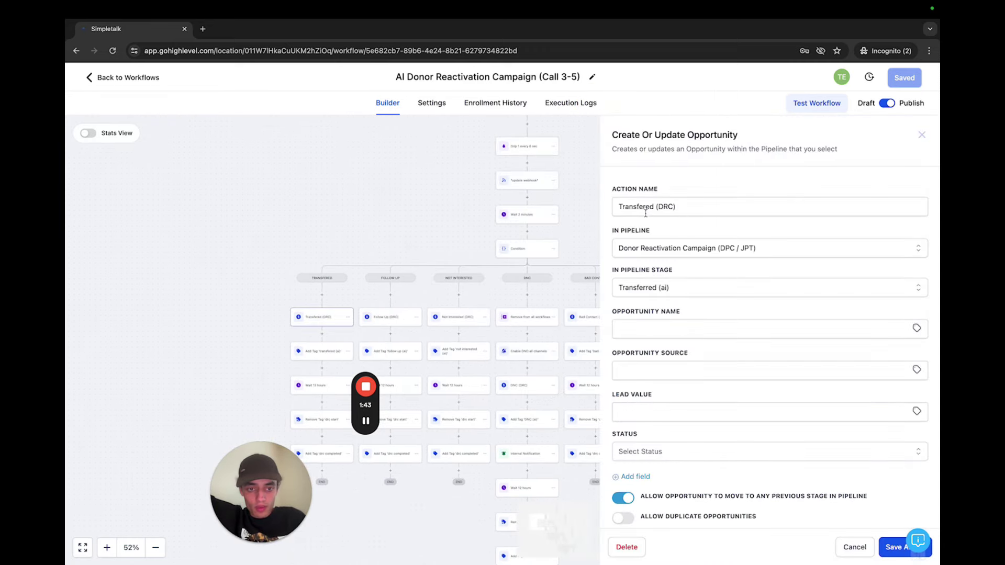
pyautogui.click(643, 207)
pyautogui.write('r')
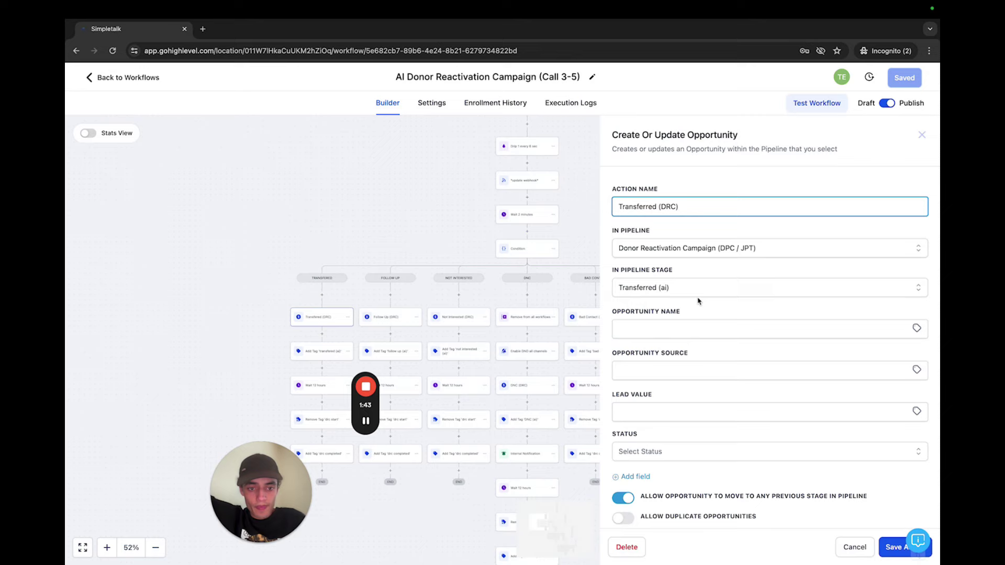
pyautogui.click(885, 544)
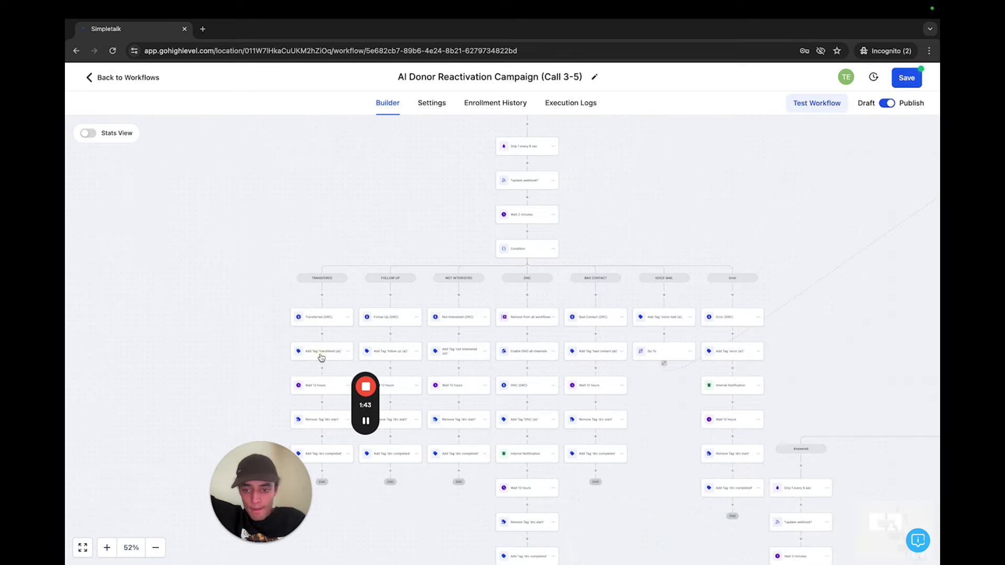
# Set the first transferred tag step to apply the 'transferred (ai)' tag and save it.
pyautogui.click(324, 354)
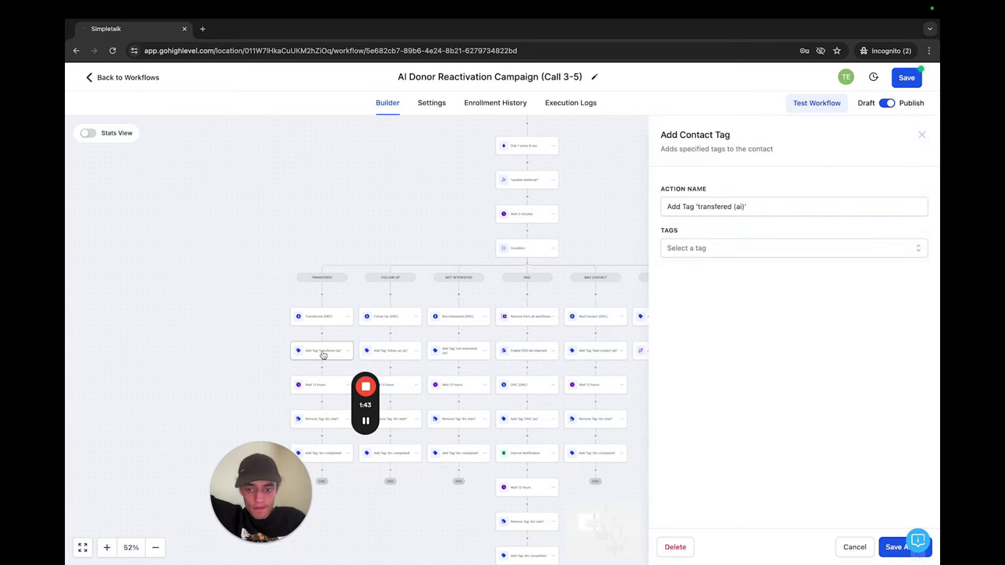
pyautogui.click(688, 248)
pyautogui.write('y')
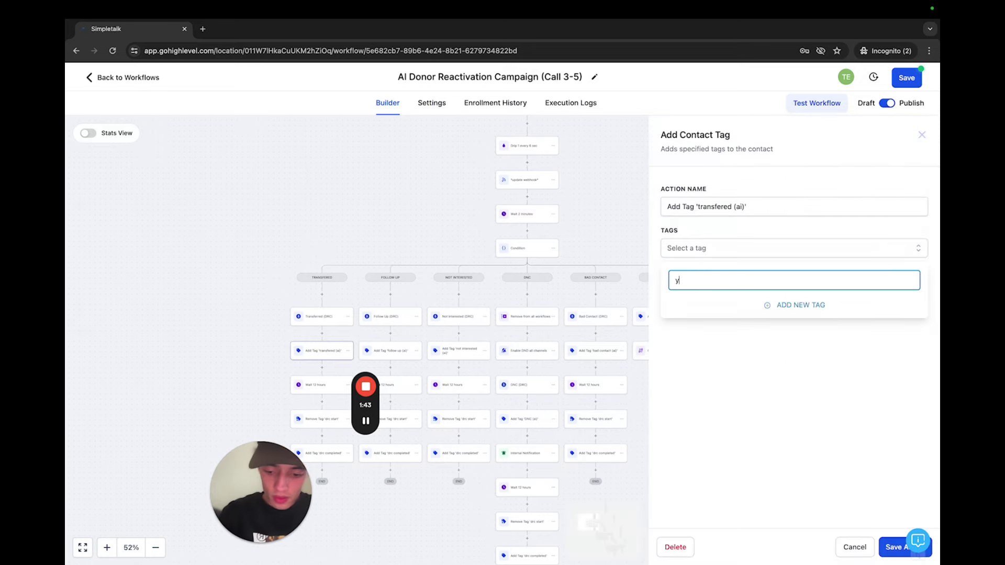
pyautogui.press('BackSpace')
pyautogui.write('transfer')
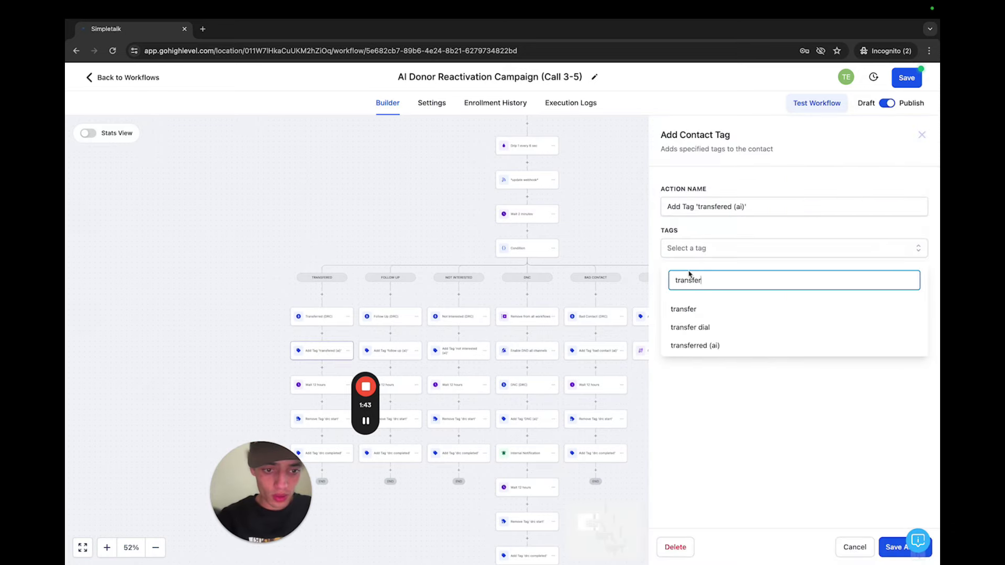
pyautogui.click(708, 346)
pyautogui.click(724, 207)
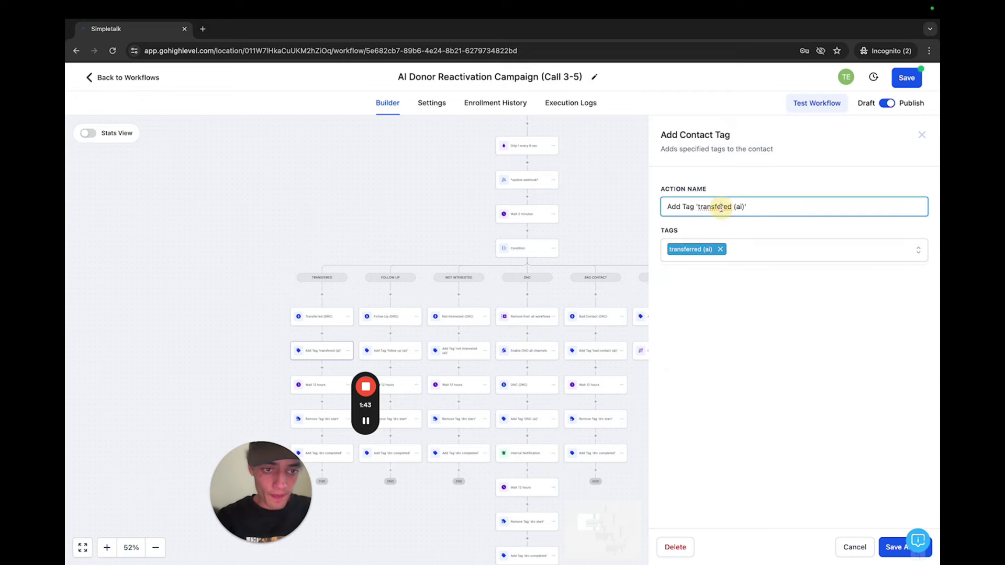
pyautogui.click(891, 548)
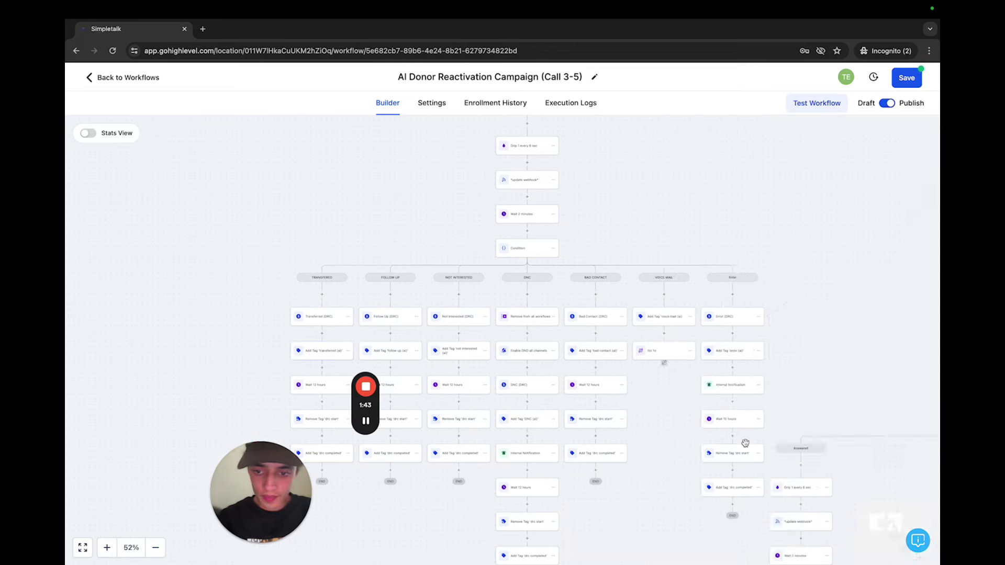
# In the next branch, fix the tag step's 'Transfered' spelling and assign the 'transferred (ai)' tag.
pyautogui.moveTo(645, 504); pyautogui.dragTo(678, 210)
pyautogui.click(560, 342)
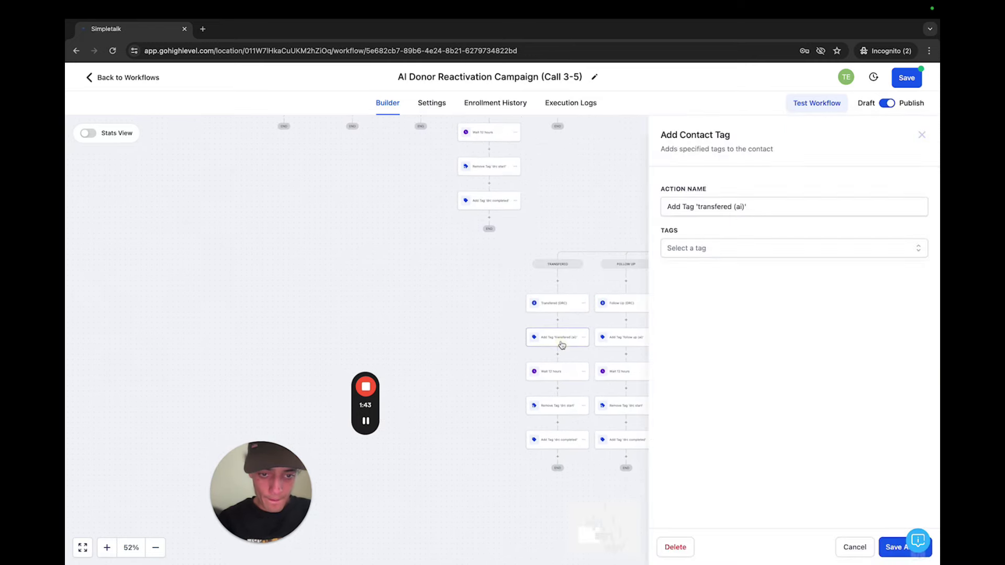
pyautogui.click(720, 208)
pyautogui.write('r')
pyautogui.click(717, 250)
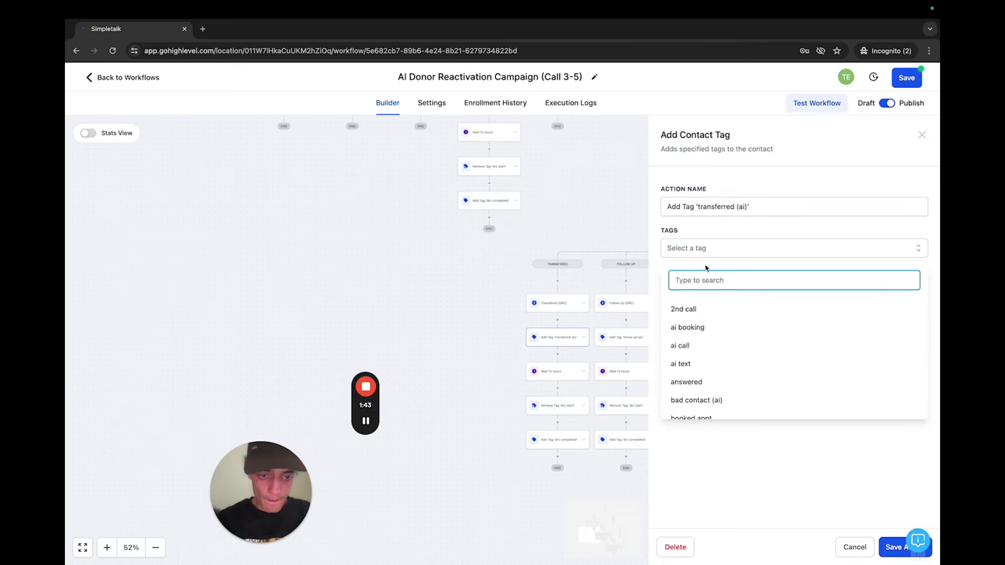
pyautogui.write('tran')
pyautogui.click(696, 346)
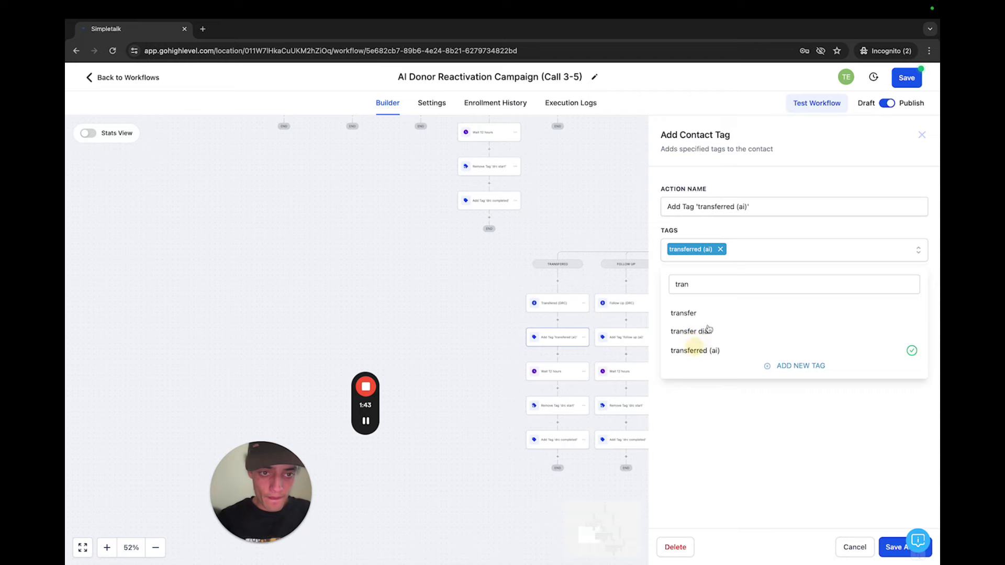
pyautogui.click(894, 547)
# Correct 'Transfered' to 'Transferred (DRC)' in two more opportunity steps.
pyautogui.click(548, 306)
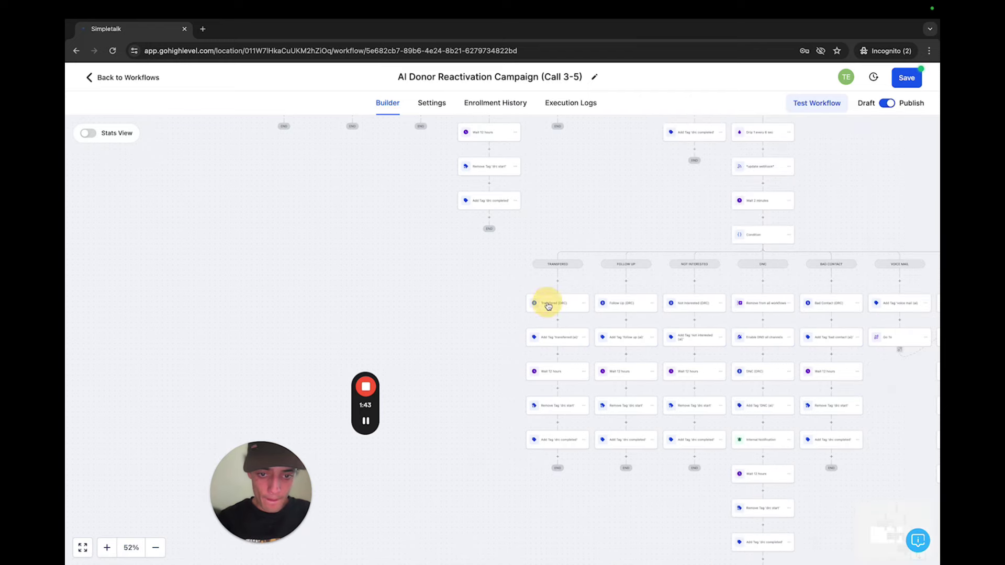
pyautogui.click(646, 207)
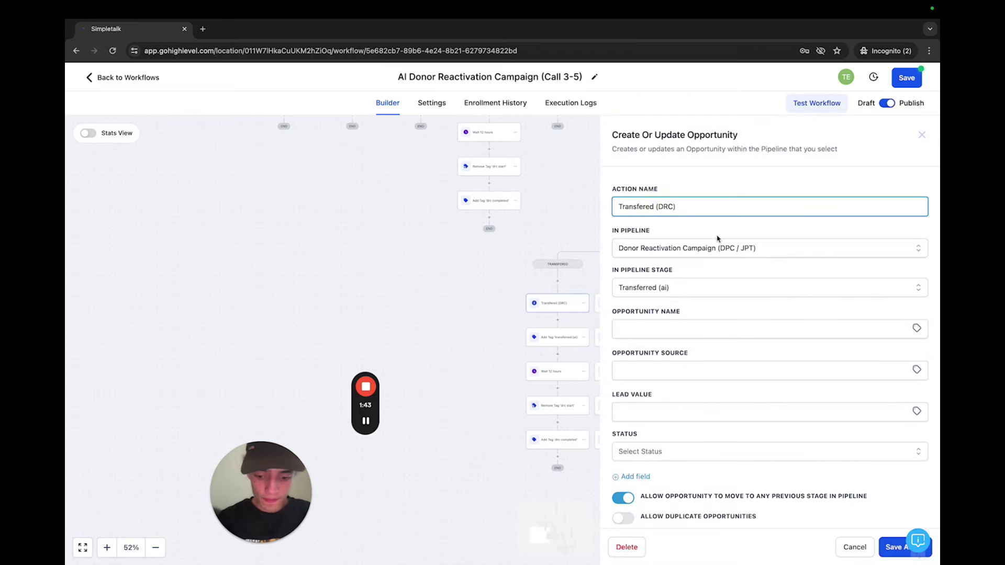
pyautogui.write('r')
pyautogui.click(887, 549)
pyautogui.moveTo(687, 493); pyautogui.dragTo(588, 348)
pyautogui.moveTo(781, 417); pyautogui.dragTo(719, 206)
pyautogui.click(675, 301)
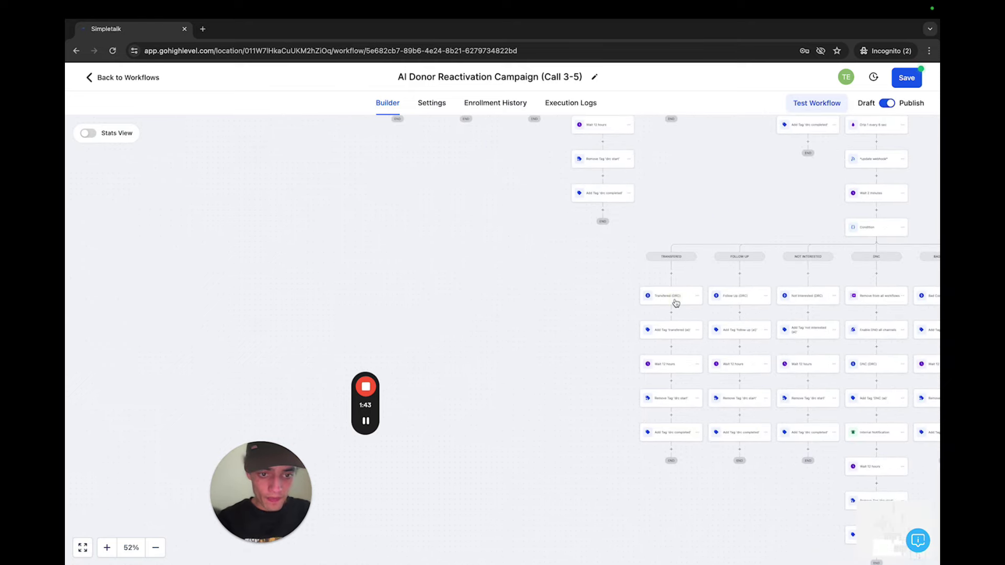
pyautogui.click(643, 208)
pyautogui.write('ransferred (DRC')
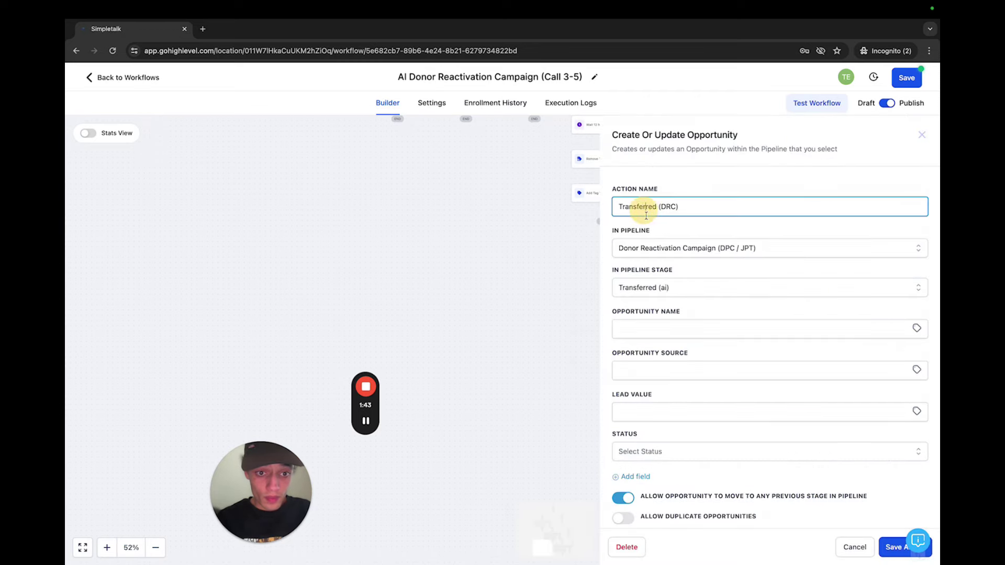
pyautogui.click(881, 550)
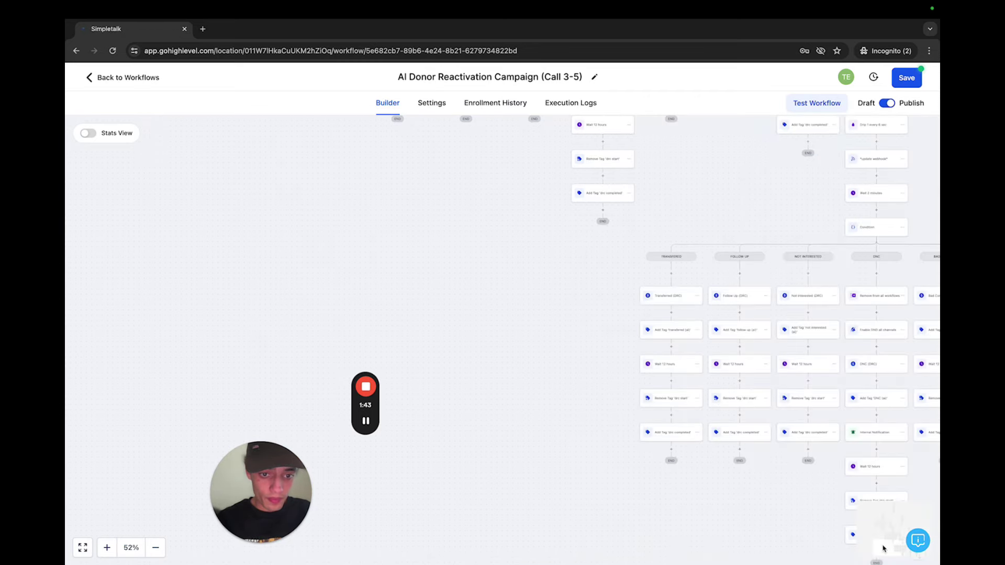
# Fix the last tag step's name spelling and give it the 'transferred (ai)' tag.
pyautogui.click(679, 334)
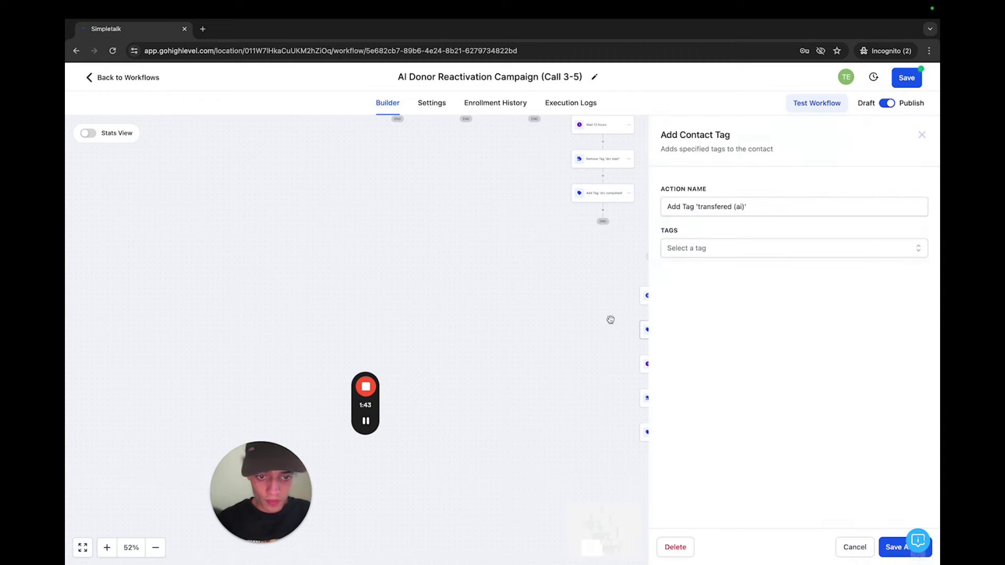
pyautogui.click(721, 206)
pyautogui.write('r')
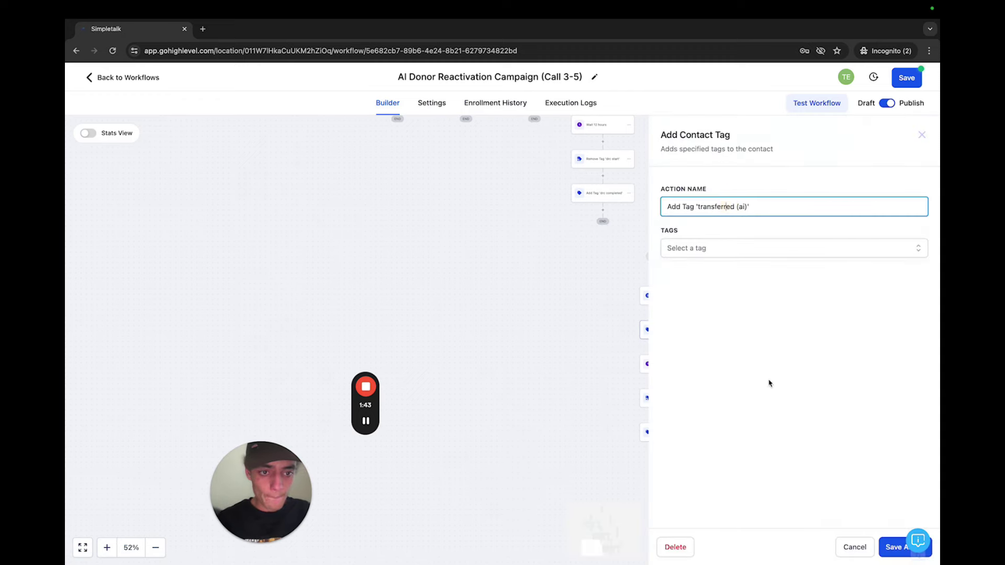
pyautogui.click(699, 250)
pyautogui.write('transf')
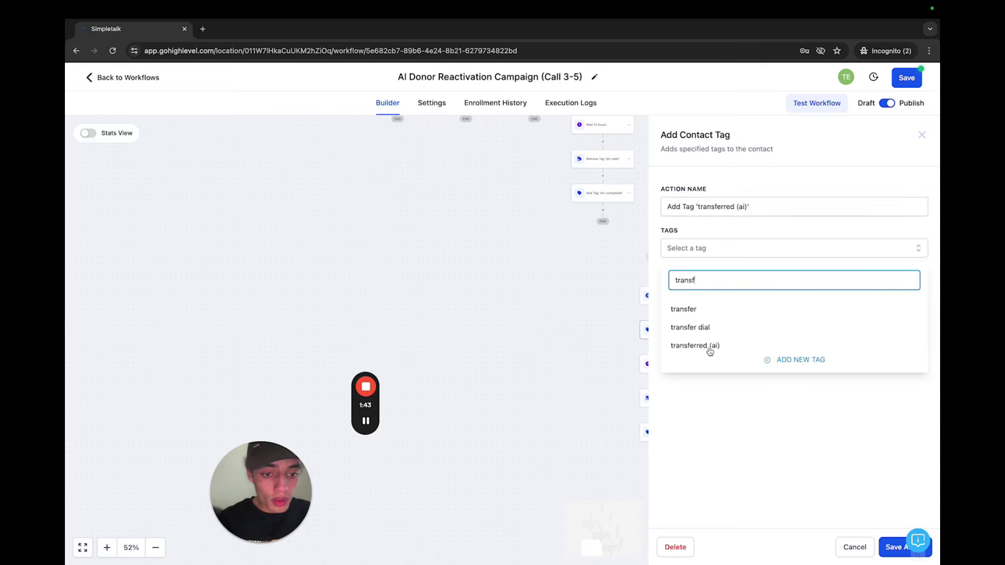
pyautogui.click(710, 348)
pyautogui.click(890, 547)
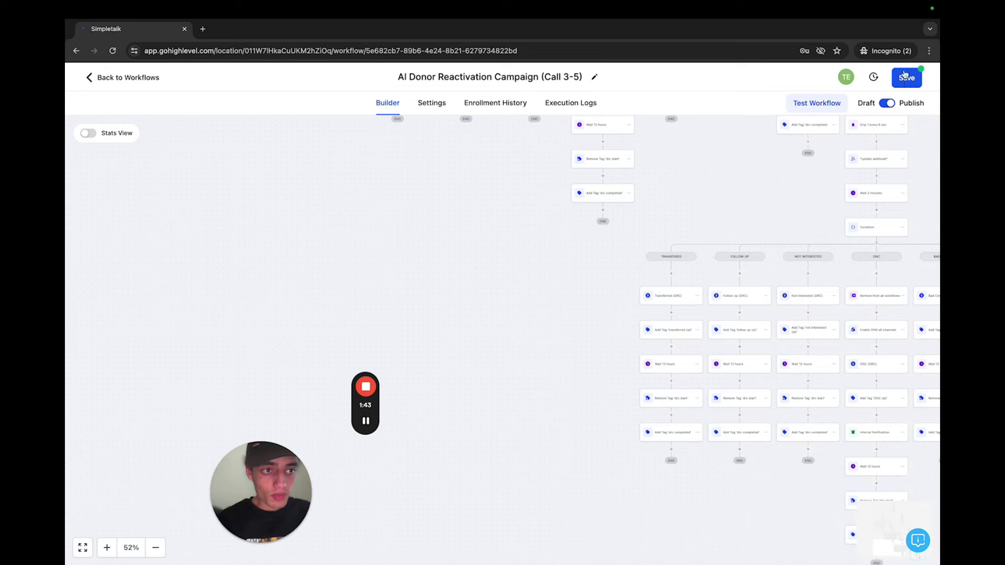
# Save the Call 3-5 workflow and look over its branches.
pyautogui.click(905, 76)
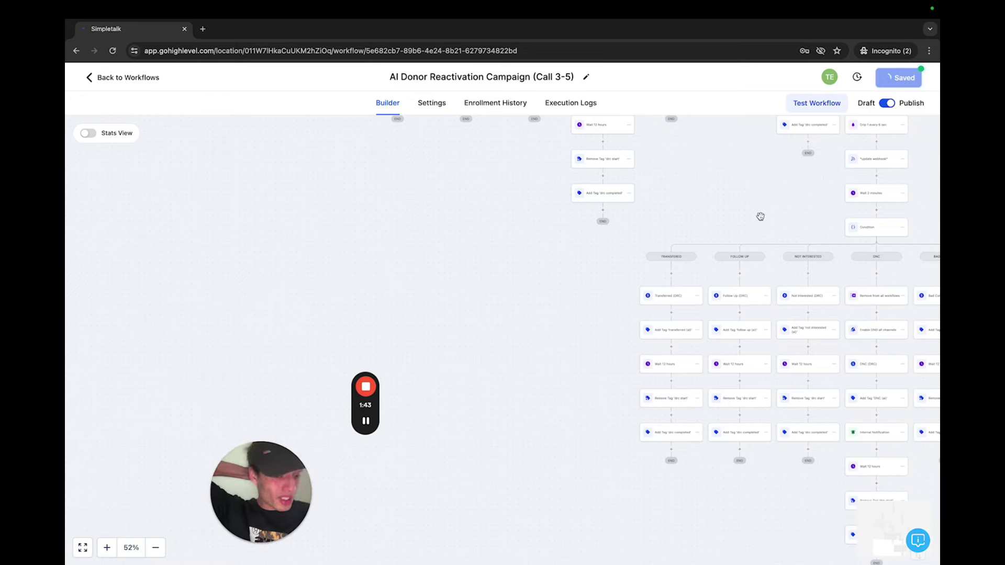
pyautogui.hscroll(4, 761, 215)
pyautogui.scroll(-2, 761, 215)
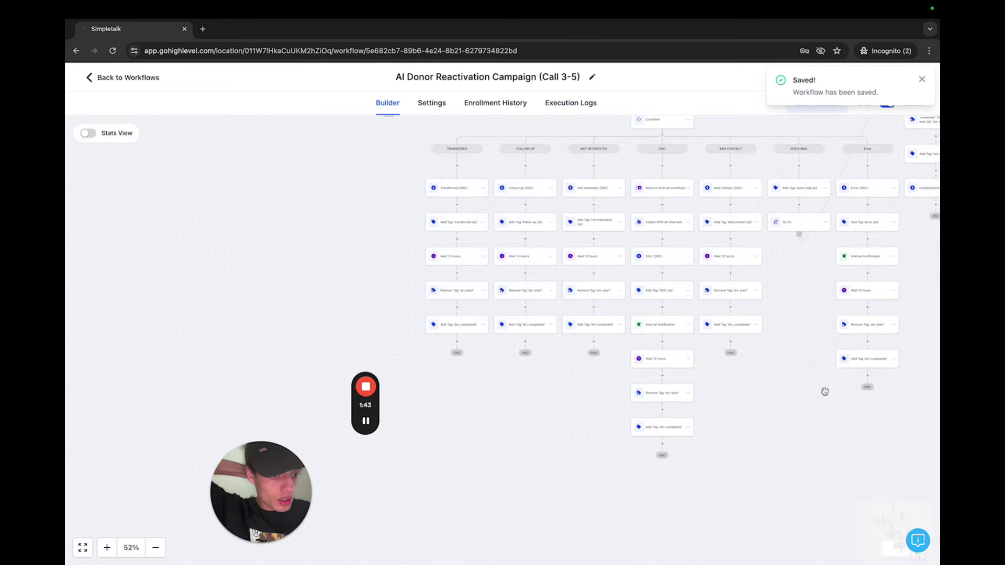
pyautogui.scroll(3, 825, 392)
pyautogui.hscroll(3, 825, 391)
pyautogui.hscroll(5, 783, 405)
pyautogui.scroll(2, 782, 404)
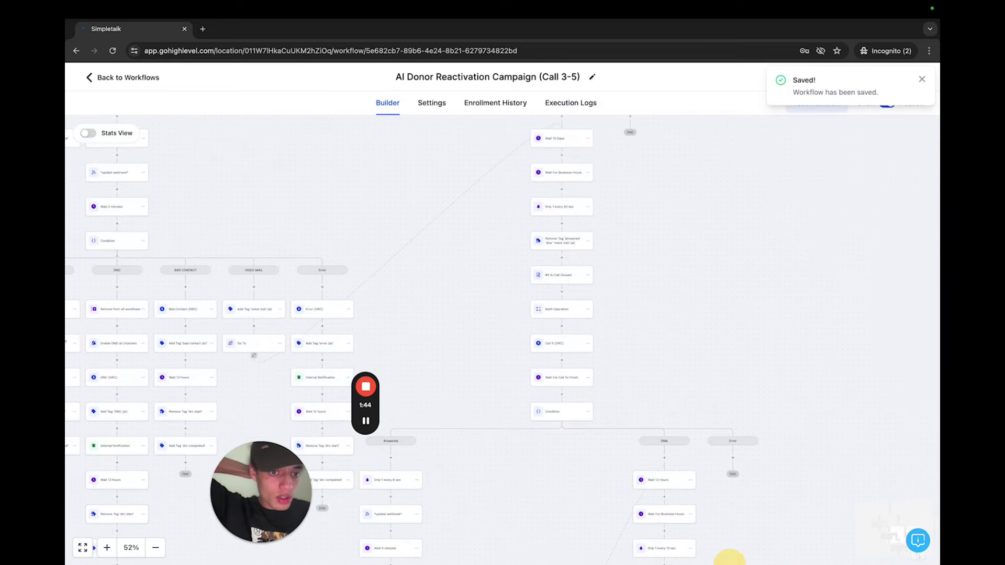
pyautogui.hscroll(-1, 717, 457)
pyautogui.scroll(1, 717, 457)
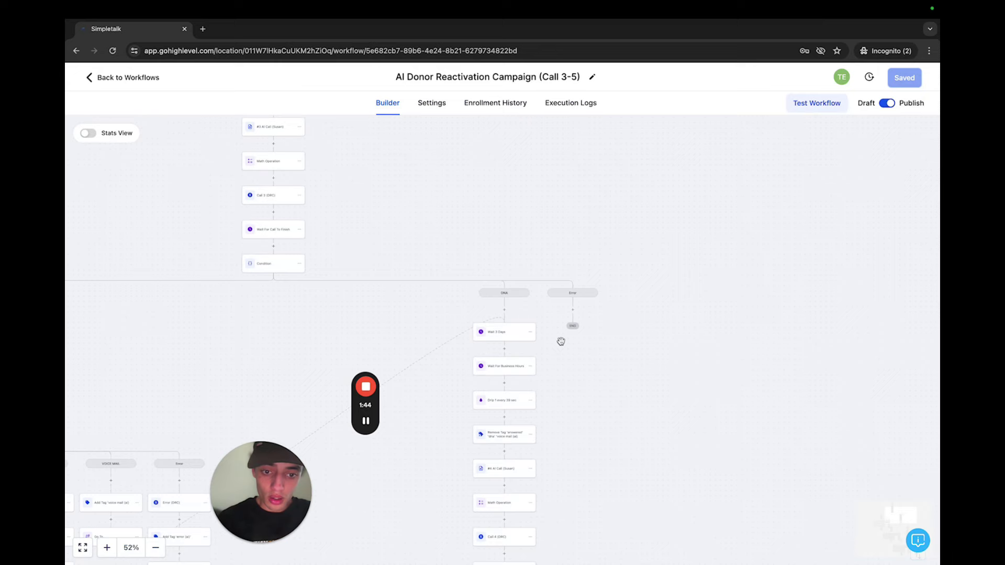
# Add an email Internal Notification under the Error branch, sent to all users.
pyautogui.click(573, 315)
pyautogui.write('o')
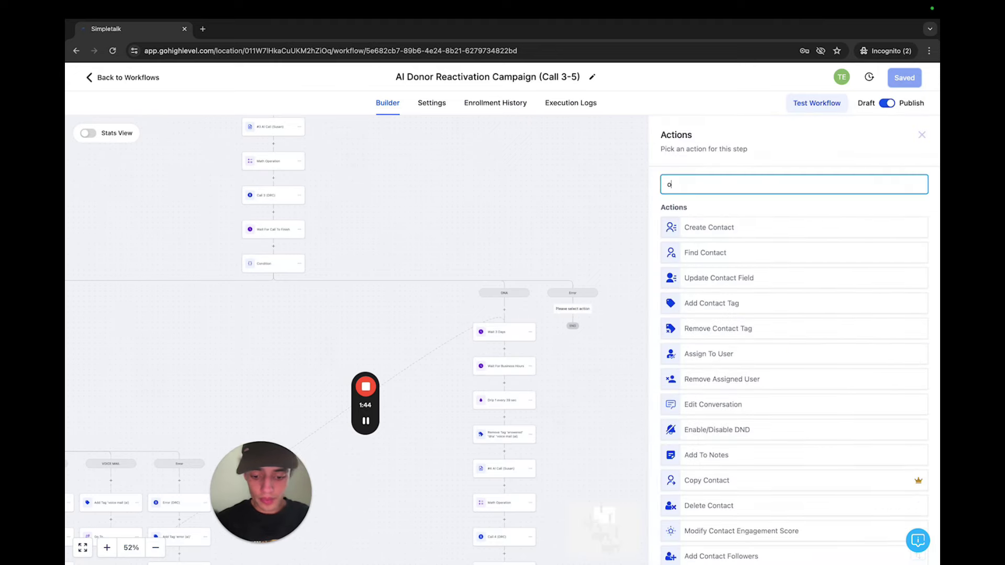
pyautogui.press('BackSpace')
pyautogui.write('inter')
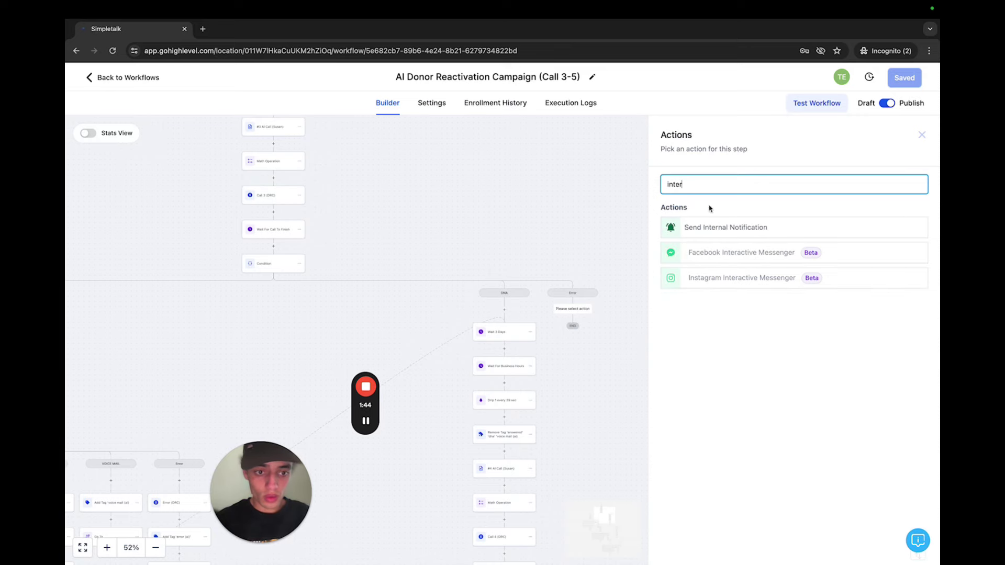
pyautogui.click(725, 227)
pyautogui.click(700, 249)
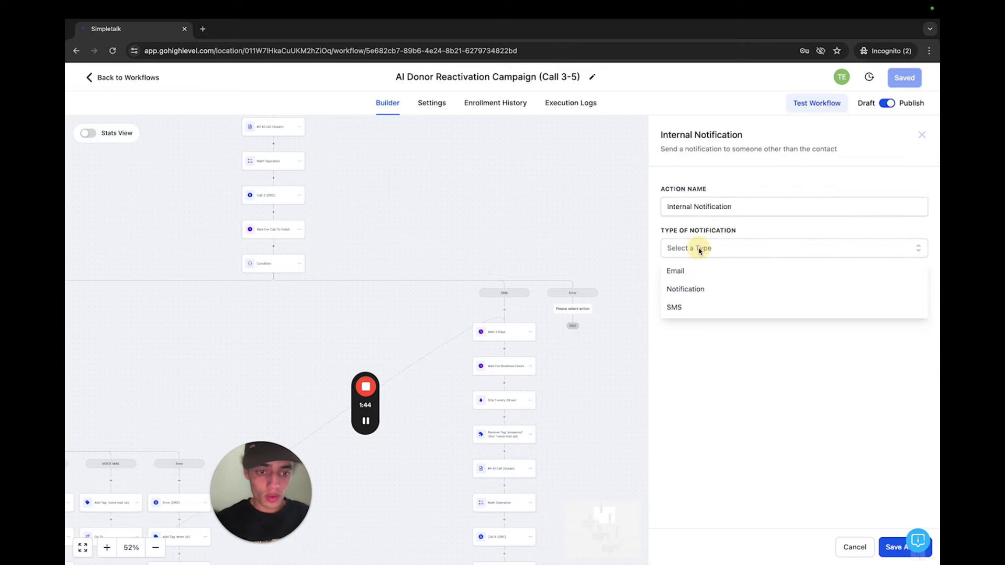
pyautogui.click(690, 271)
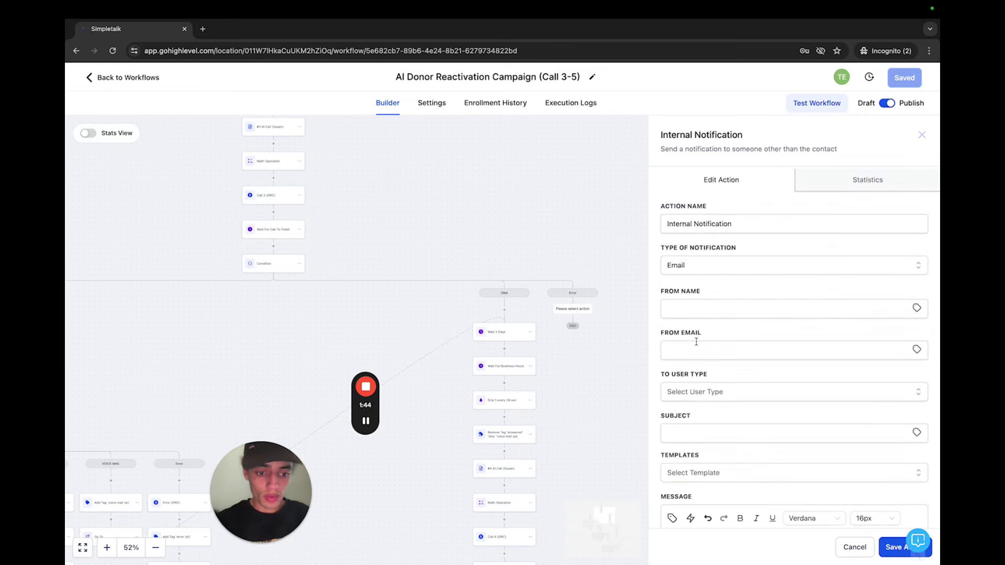
pyautogui.click(720, 390)
pyautogui.click(698, 415)
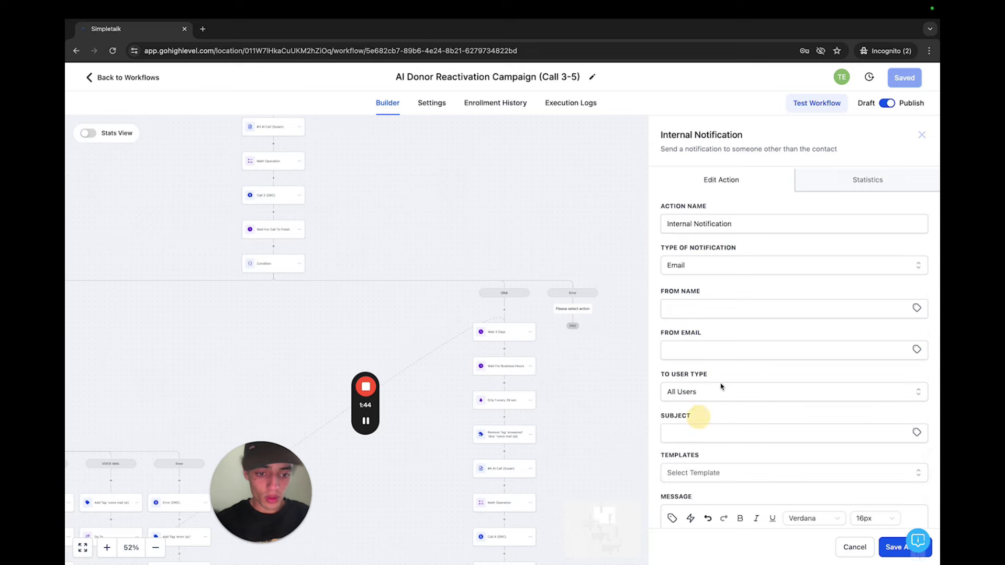
pyautogui.scroll(-2, 725, 385)
pyautogui.scroll(-1, 725, 385)
pyautogui.click(714, 368)
# Use '{{contact.name}} not tagged answered/dna' as the notification's subject and message, and save it.
pyautogui.click(701, 330)
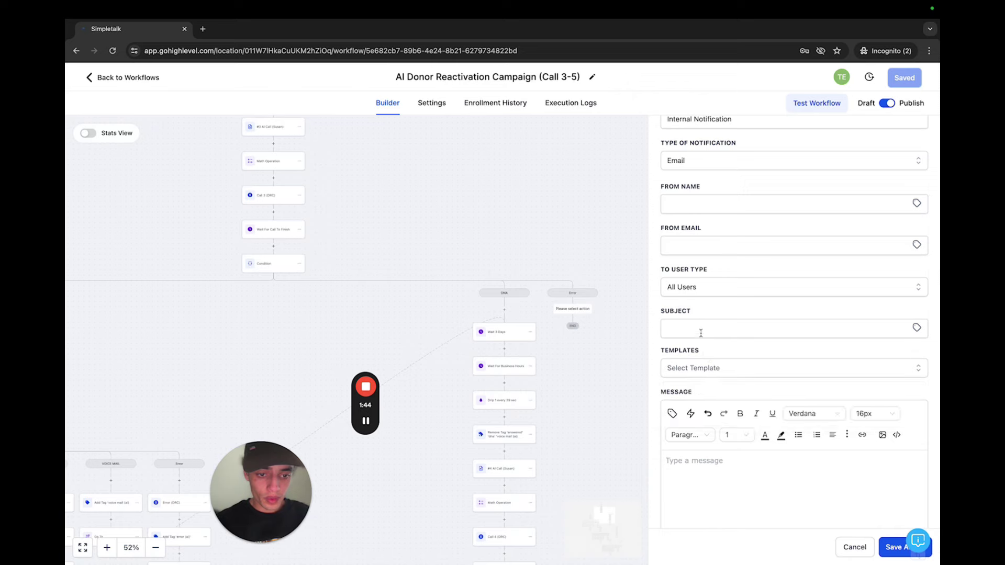
pyautogui.click(748, 426)
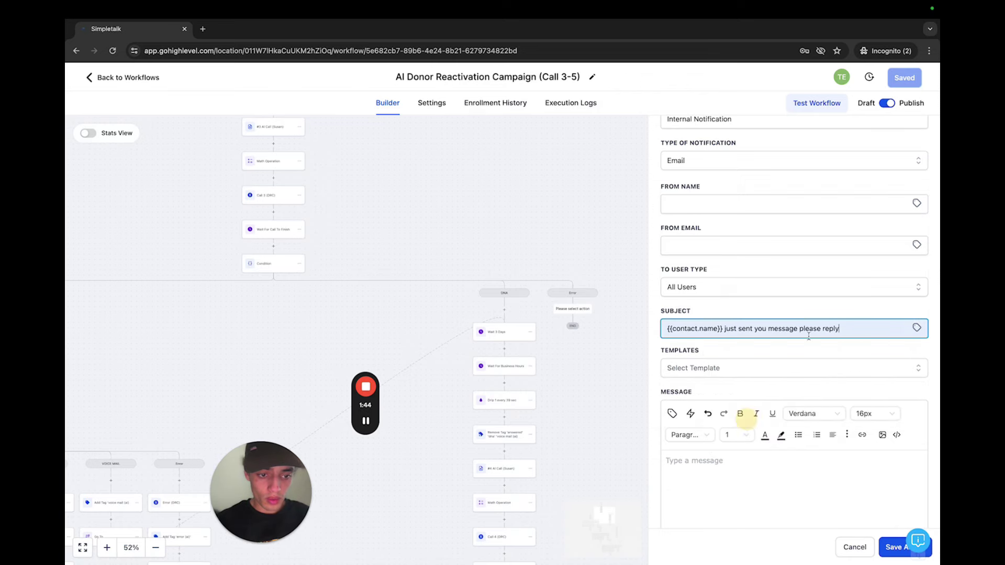
pyautogui.moveTo(852, 327); pyautogui.dragTo(728, 330)
pyautogui.press('BackSpace')
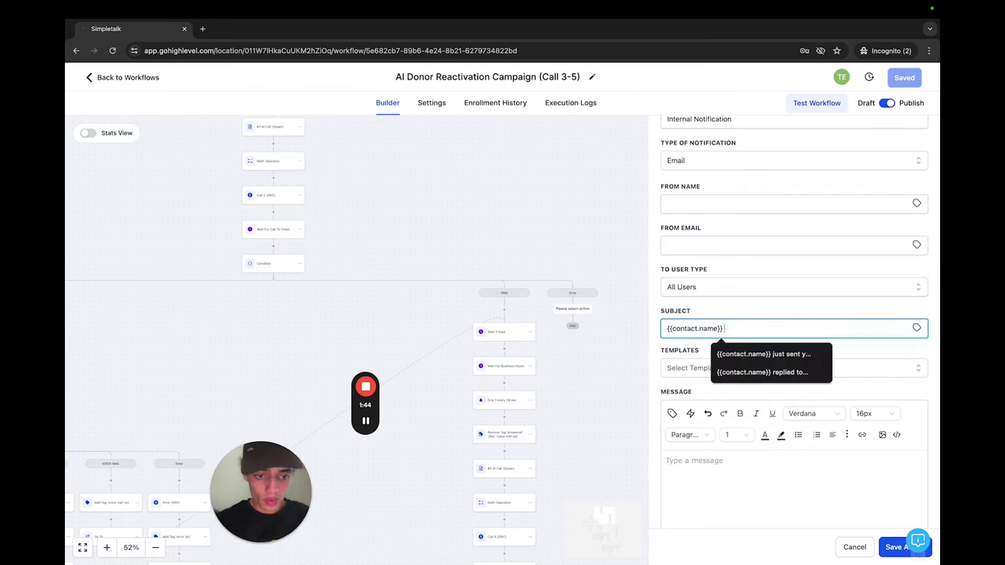
pyautogui.write('not tagged answered/dna')
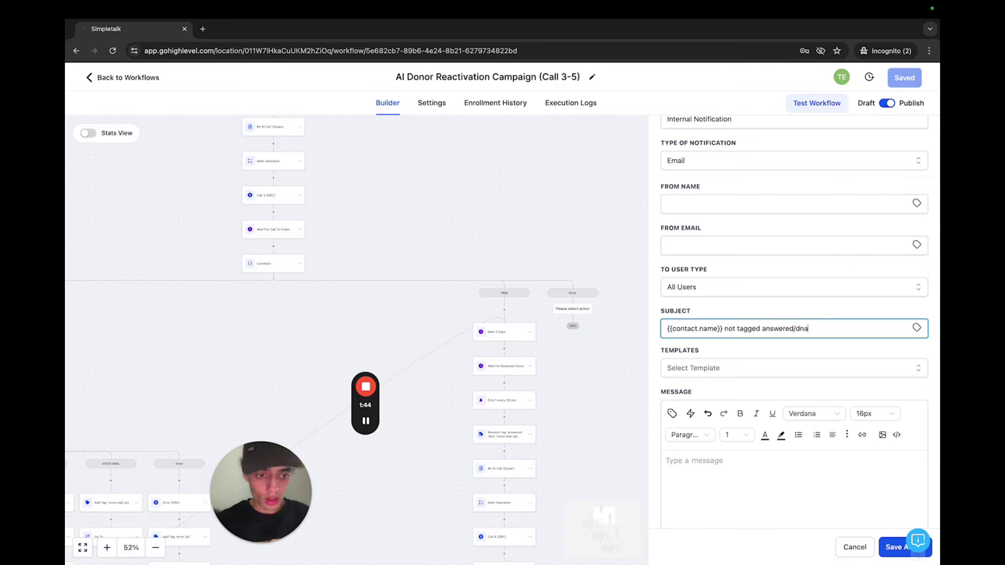
pyautogui.scroll(-1, 738, 408)
pyautogui.hotkey('ctrl', 'a')
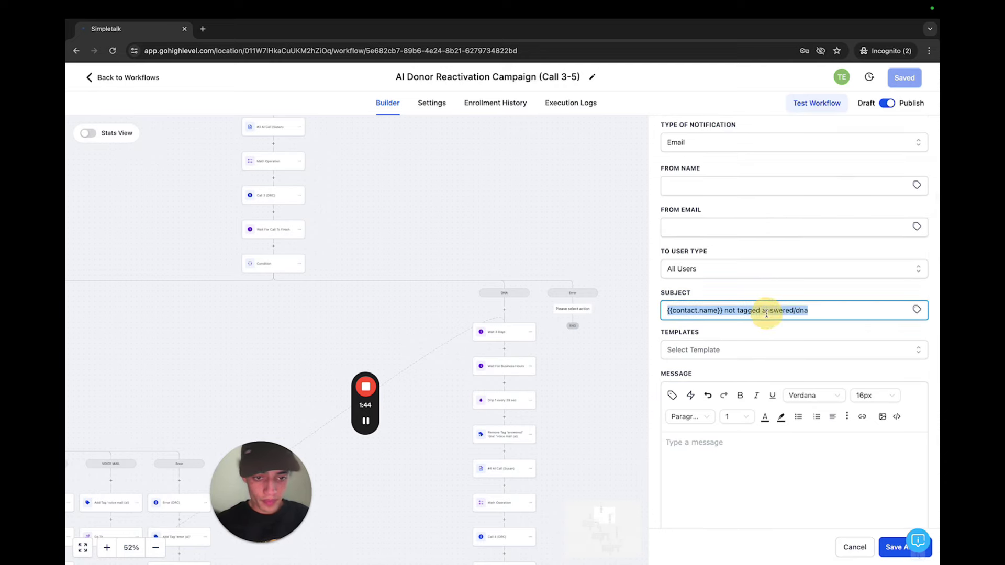
pyautogui.hotkey('ctrl', 'c')
pyautogui.click(681, 449)
pyautogui.hotkey('ctrl', 'v')
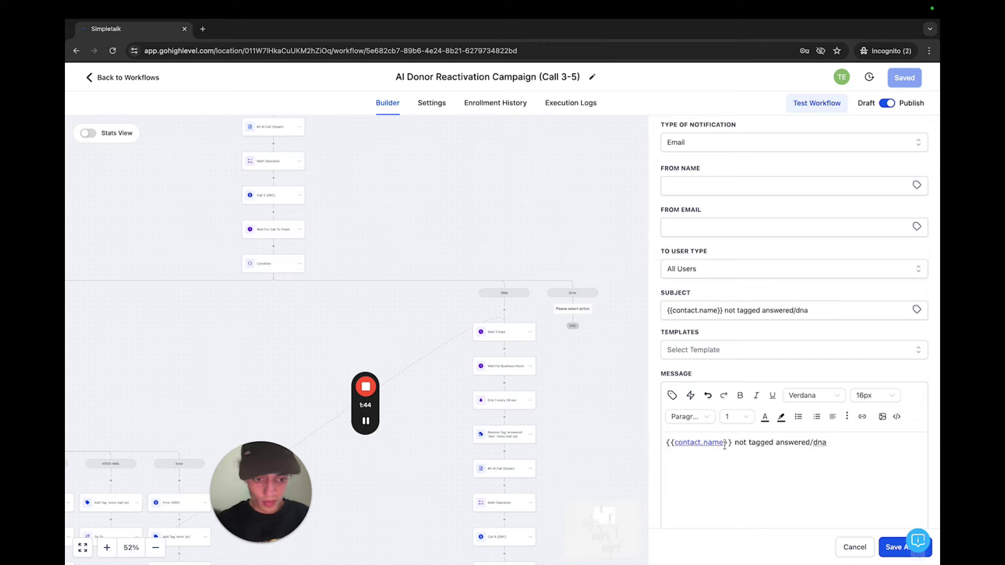
pyautogui.scroll(-3, 838, 495)
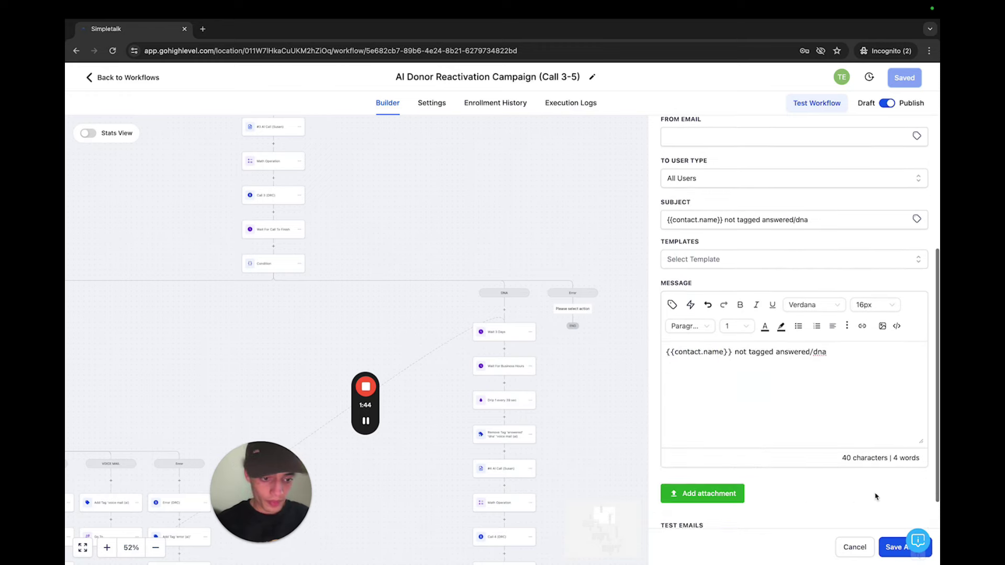
pyautogui.click(892, 546)
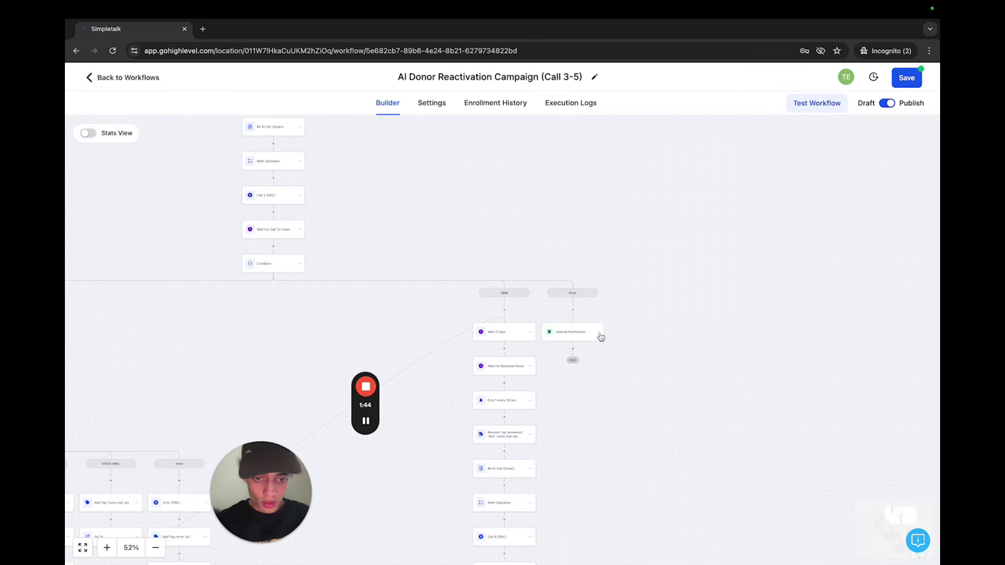
pyautogui.click(601, 337)
# Copy the Internal Notification step and paste it under the next call condition's Error branch.
pyautogui.click(616, 350)
pyautogui.click(650, 342)
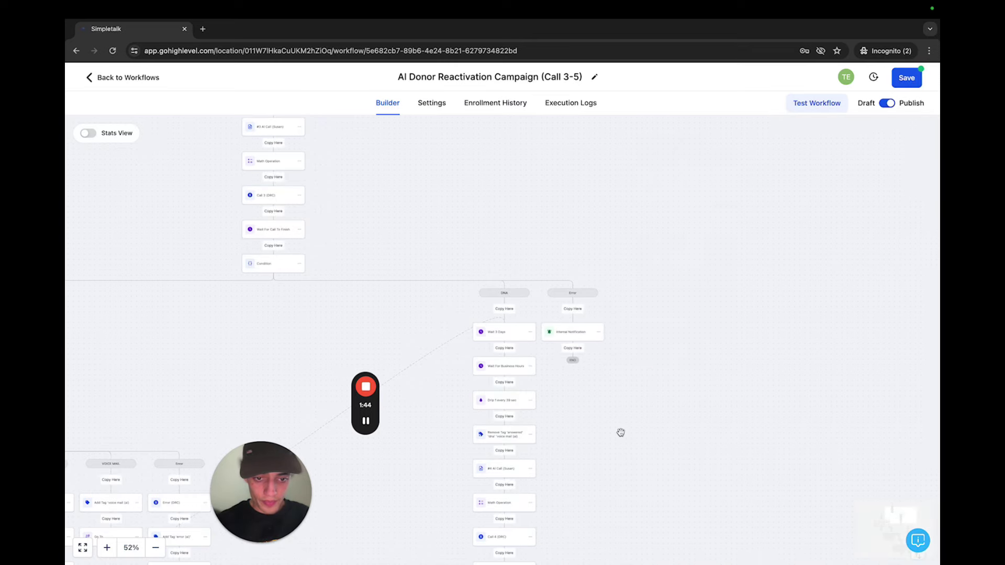
pyautogui.hscroll(-4, 621, 432)
pyautogui.scroll(-3, 765, 373)
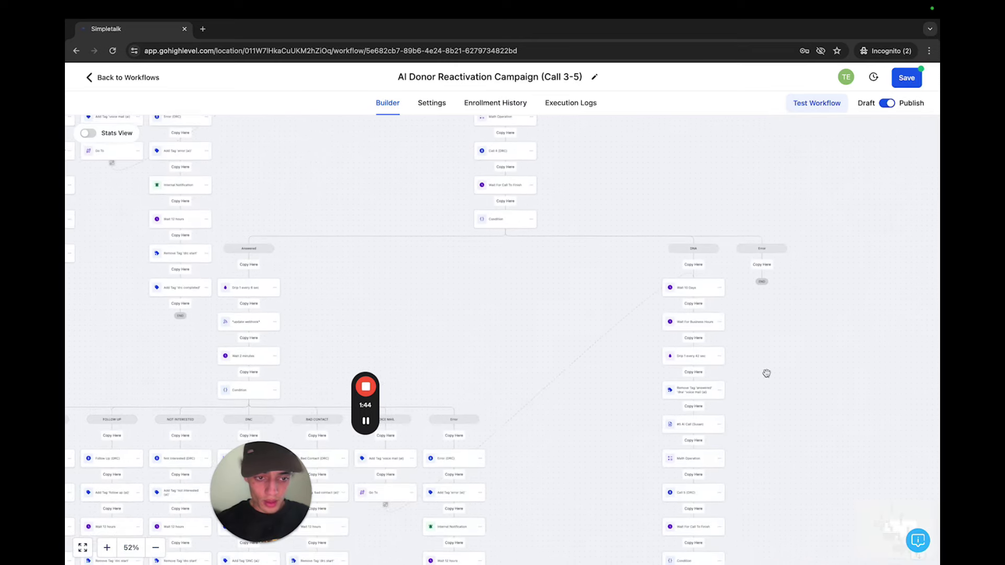
pyautogui.click(767, 268)
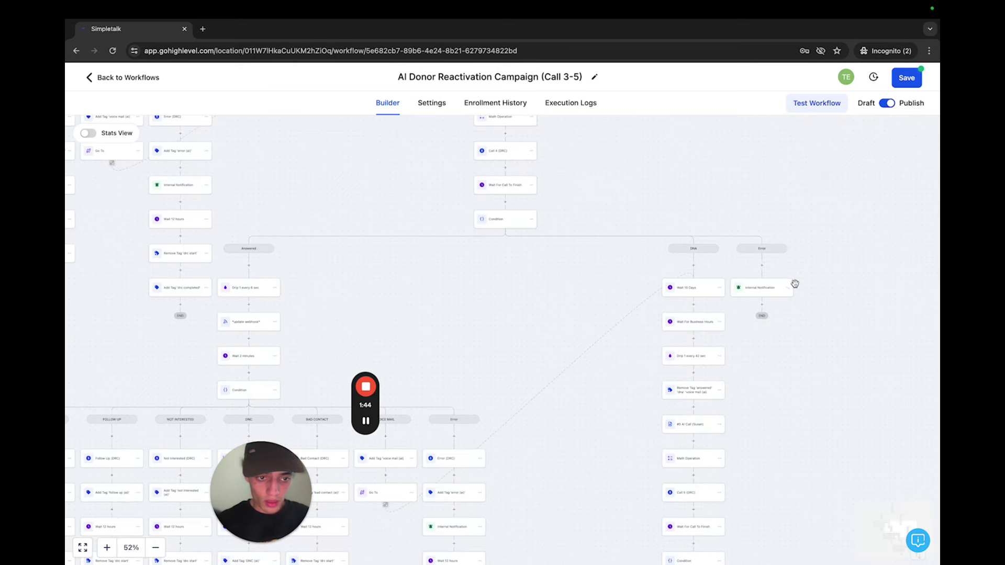
pyautogui.click(520, 285)
# Paste another copy of the notification under the following Error branch.
pyautogui.click(787, 288)
pyautogui.click(832, 299)
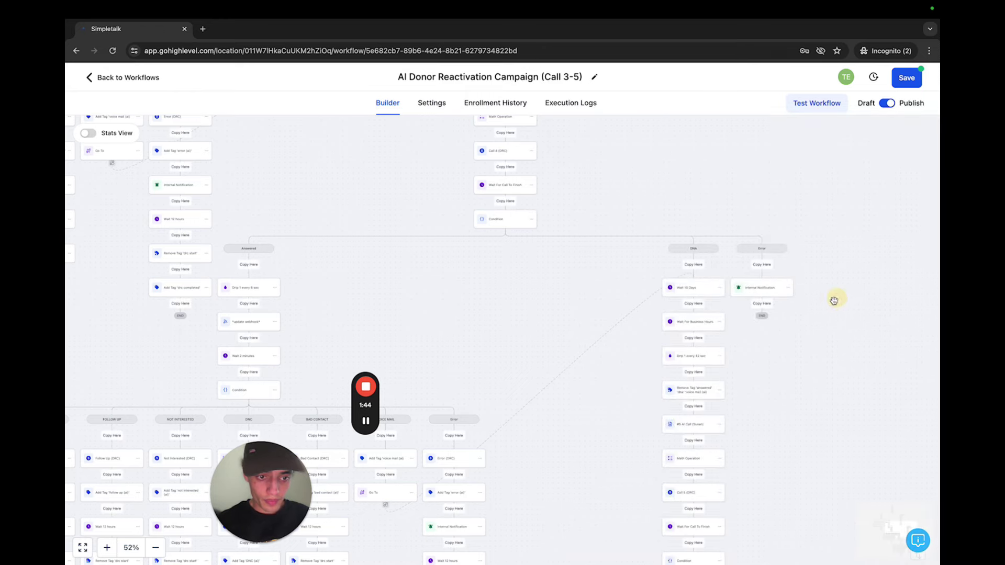
pyautogui.click(801, 313)
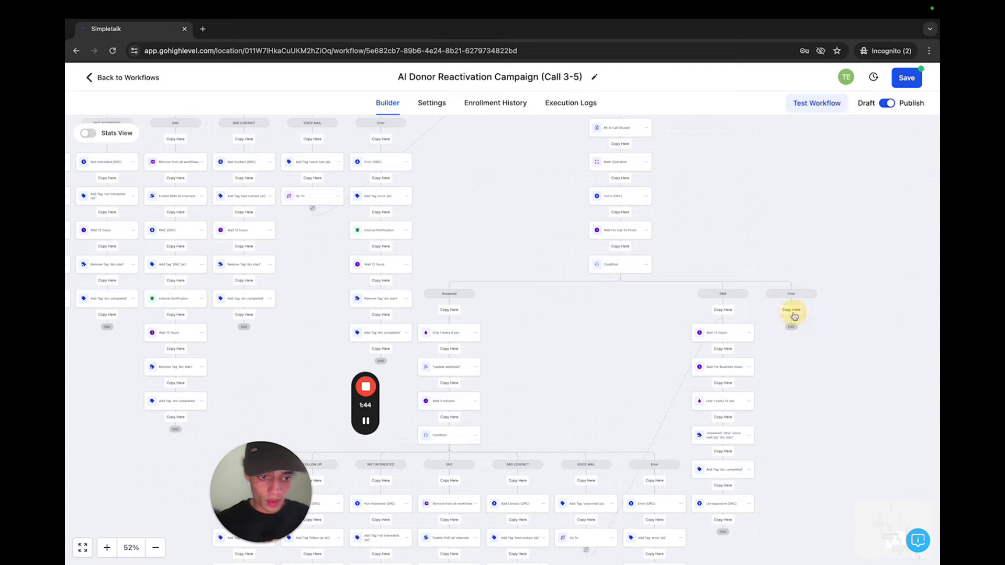
pyautogui.scroll(-5, 774, 364)
pyautogui.hscroll(2, 773, 364)
pyautogui.scroll(2, 775, 369)
pyautogui.hscroll(-1, 775, 368)
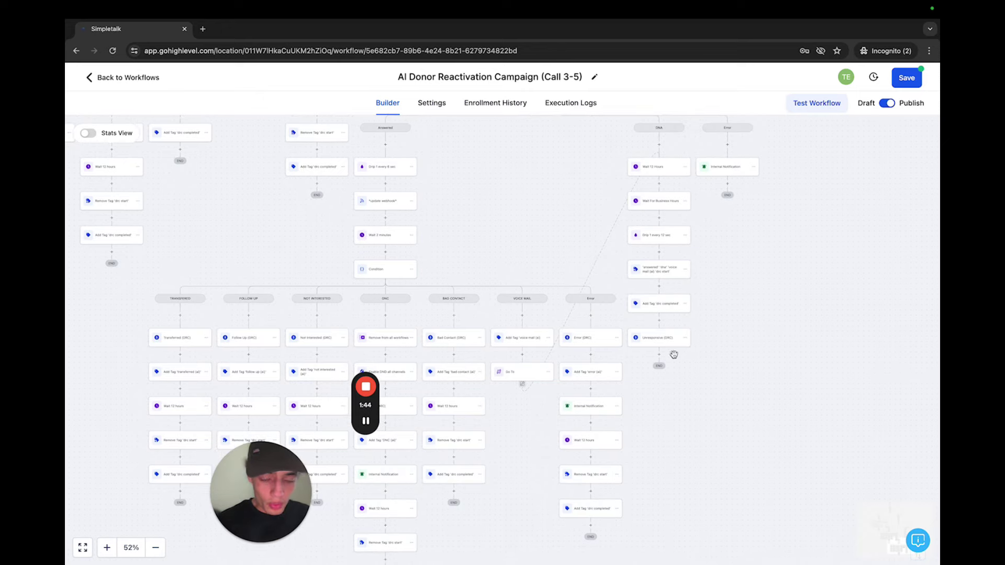
pyautogui.scroll(5, 690, 371)
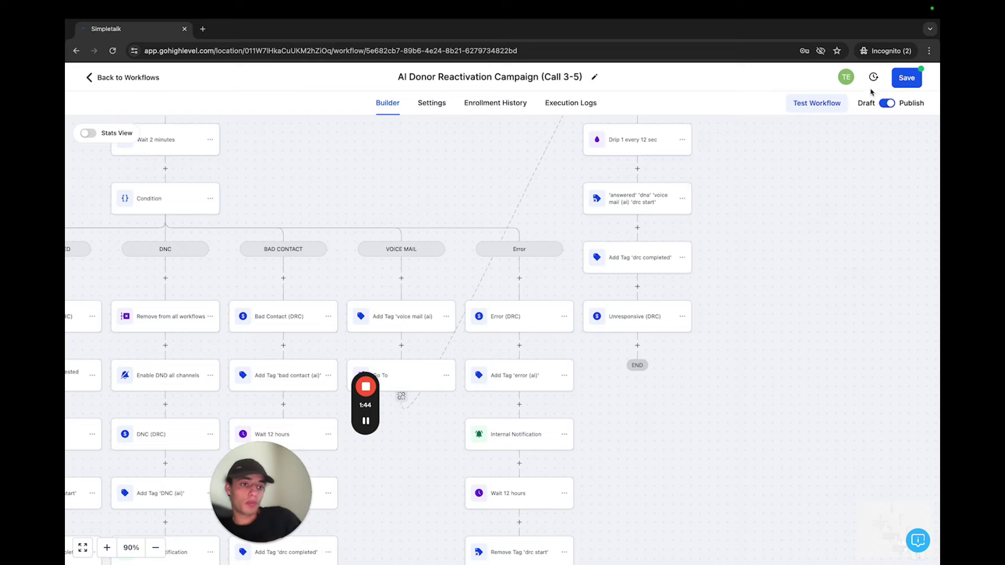
pyautogui.scroll(-3, 606, 319)
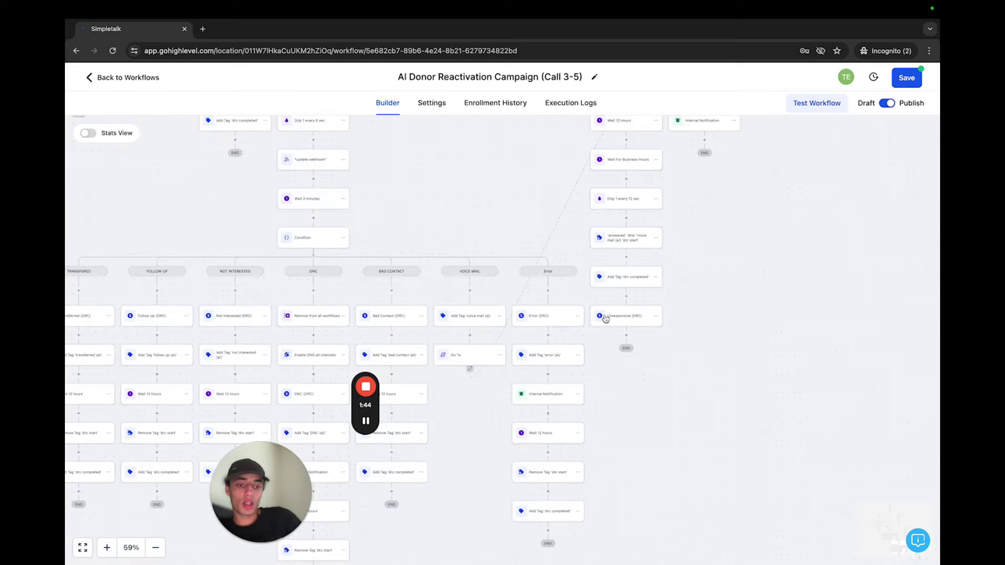
# Save the workflow and go back to the workflow list.
pyautogui.click(906, 80)
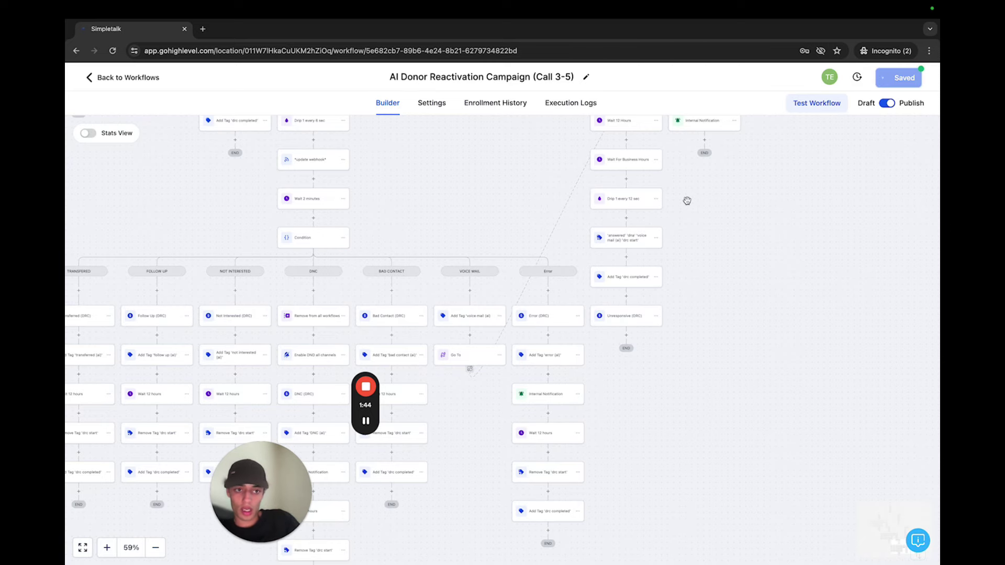
pyautogui.click(434, 105)
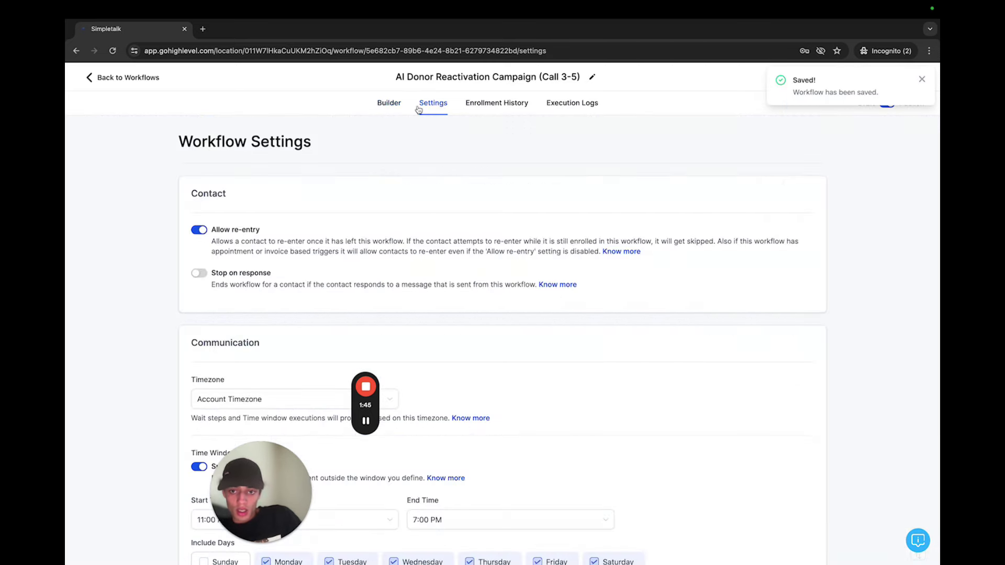
pyautogui.hotkey('alt', 'Left')
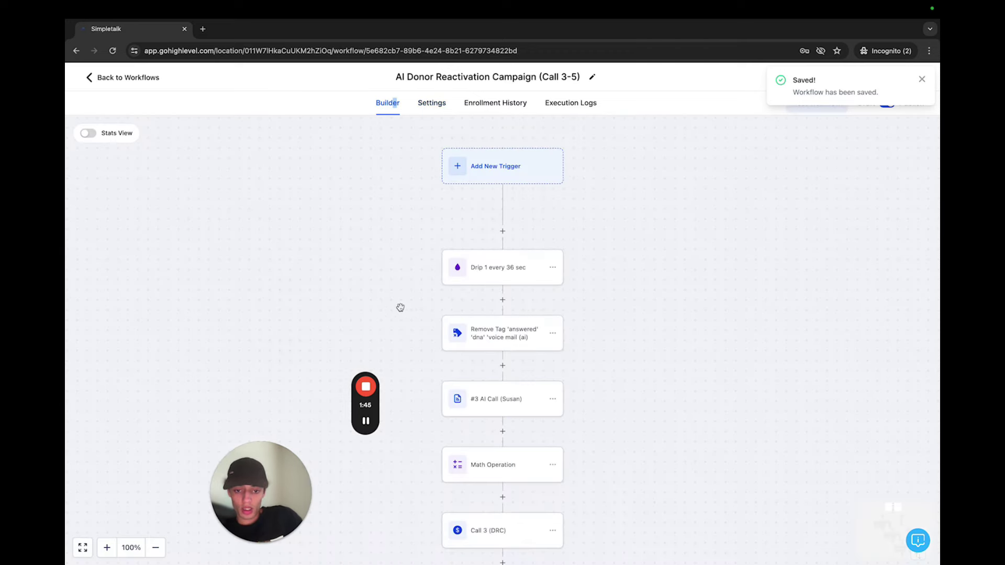
pyautogui.scroll(-3, 413, 355)
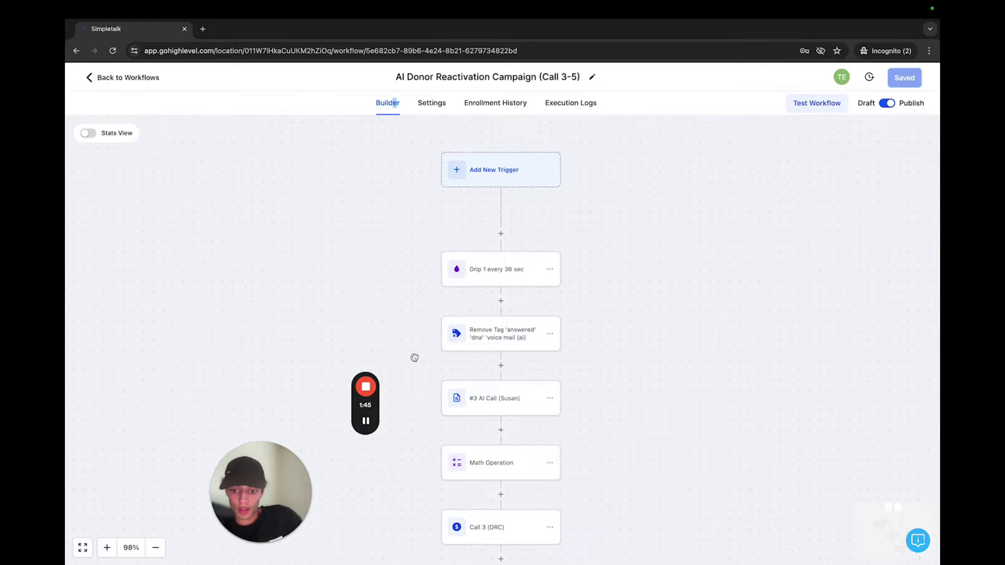
pyautogui.click(116, 82)
# Put Make's Integration Webhooks scenario beside GoHighLevel, closing the OpenAI output panel and widening the window.
pyautogui.press('ctrl+super+f')
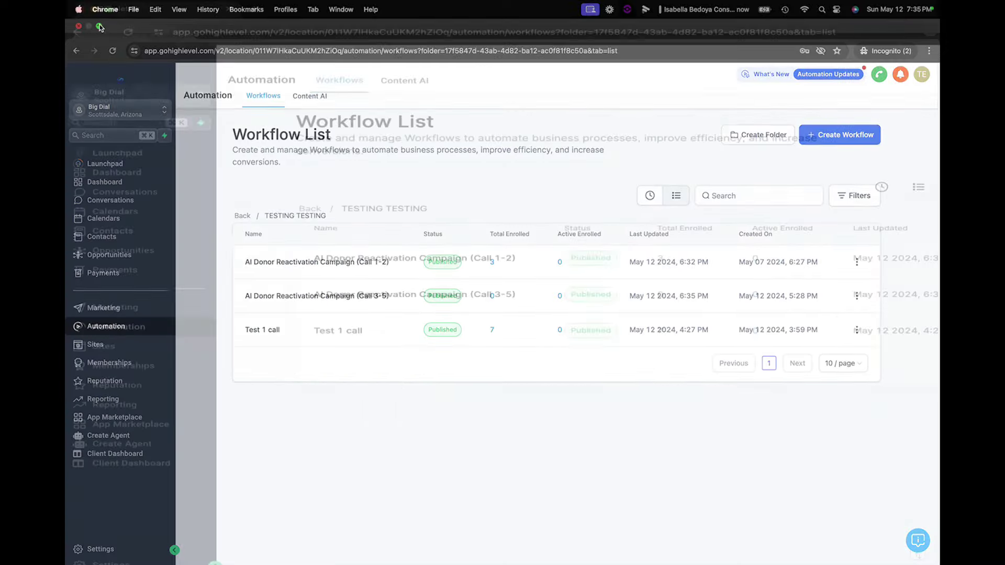
pyautogui.click(722, 29)
pyautogui.click(717, 29)
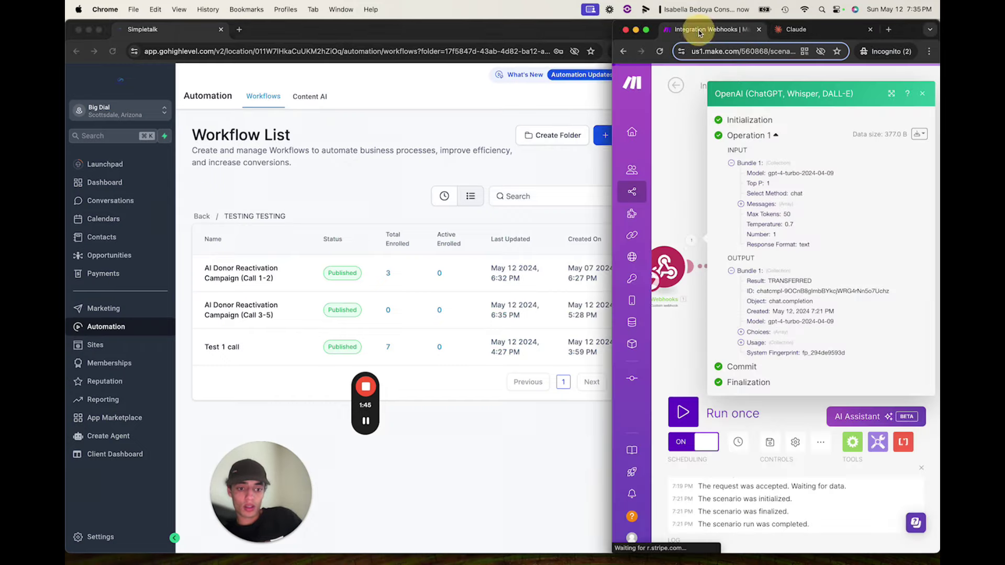
pyautogui.click(675, 215)
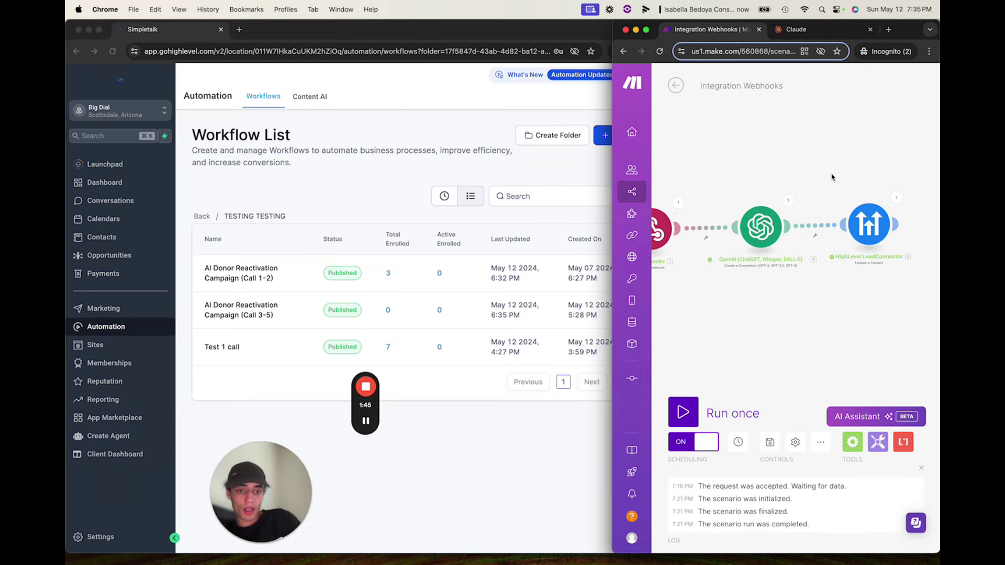
pyautogui.moveTo(613, 157); pyautogui.dragTo(414, 180)
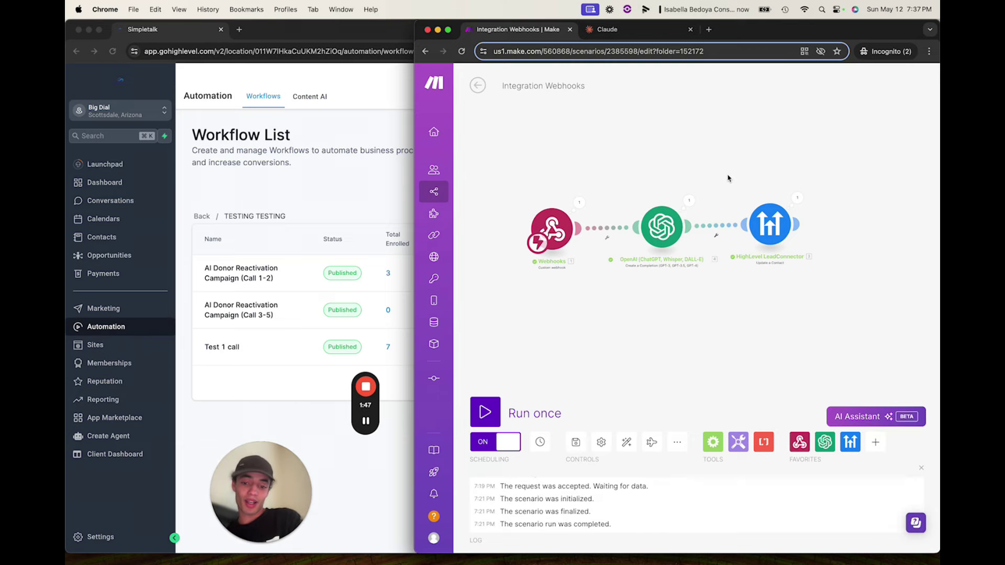
# Bring the Google Meet 'DPC Workflow' call window back to the front via Chrome's Dock menu.
pyautogui.click(394, 112)
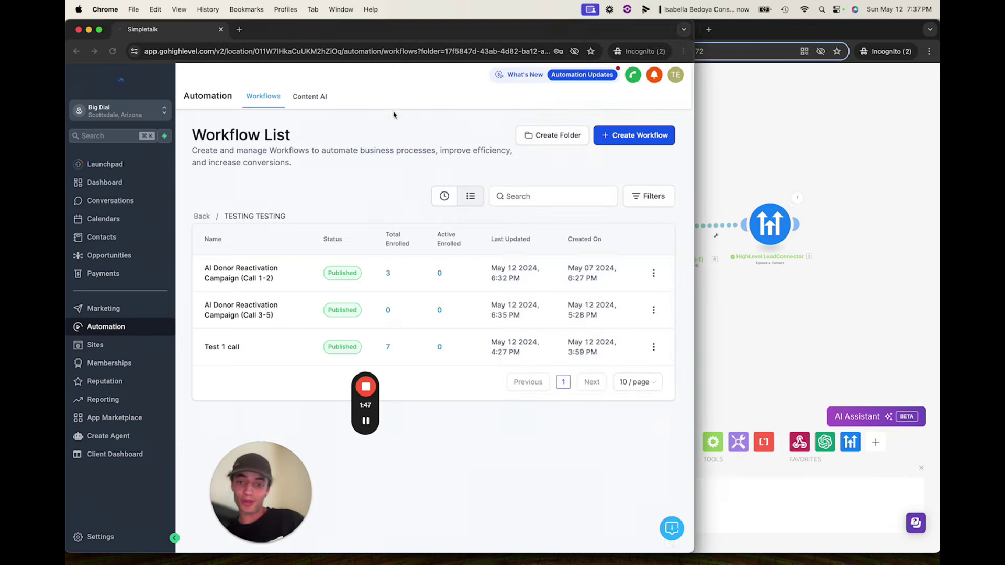
pyautogui.click(718, 139)
pyautogui.press('F4')
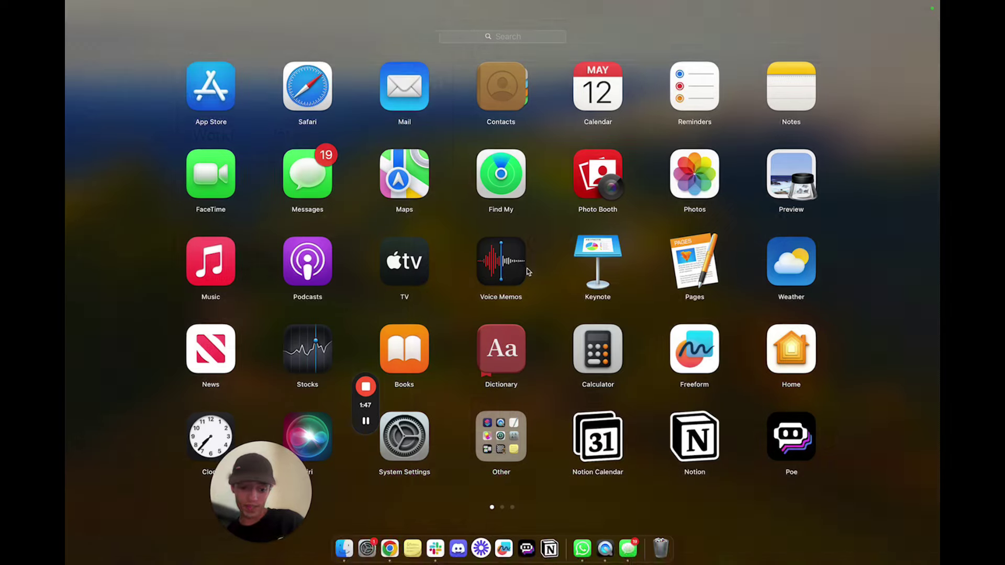
pyautogui.click(390, 549)
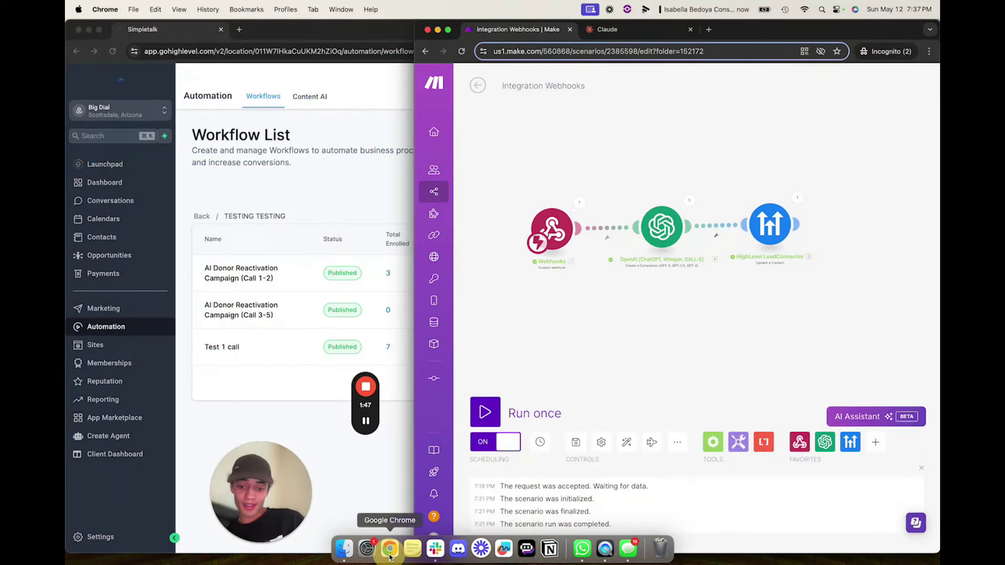
pyautogui.rightClick(390, 549)
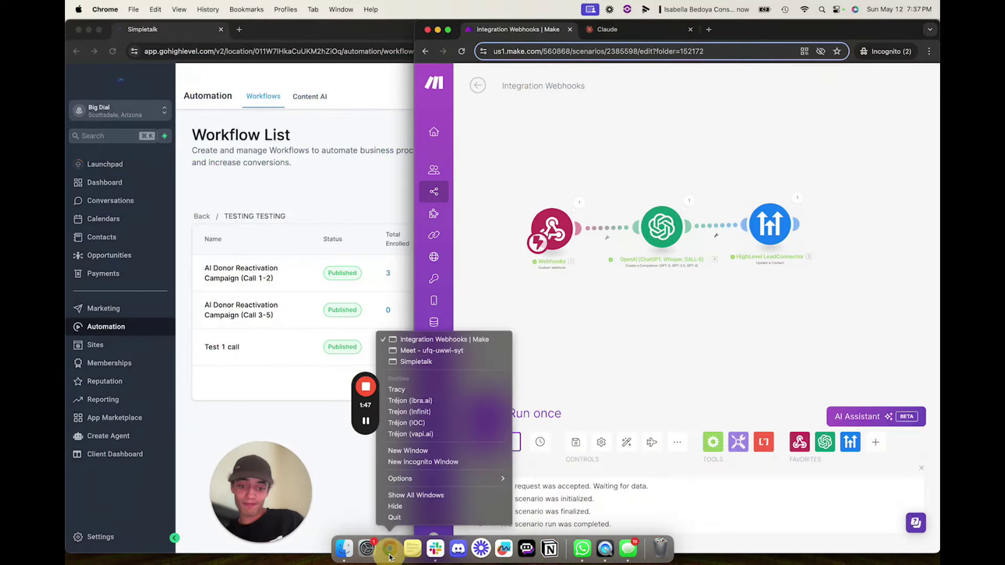
pyautogui.click(419, 351)
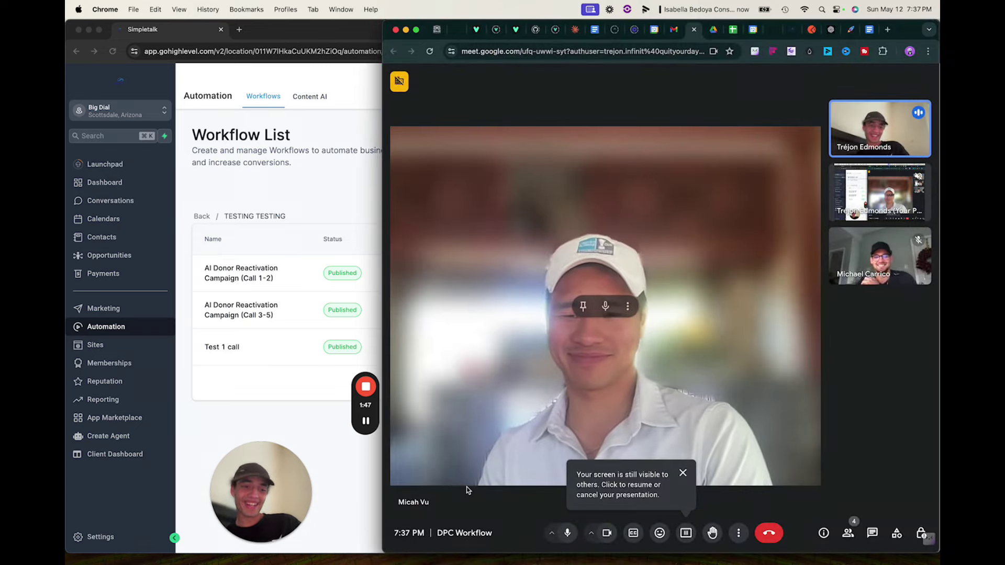